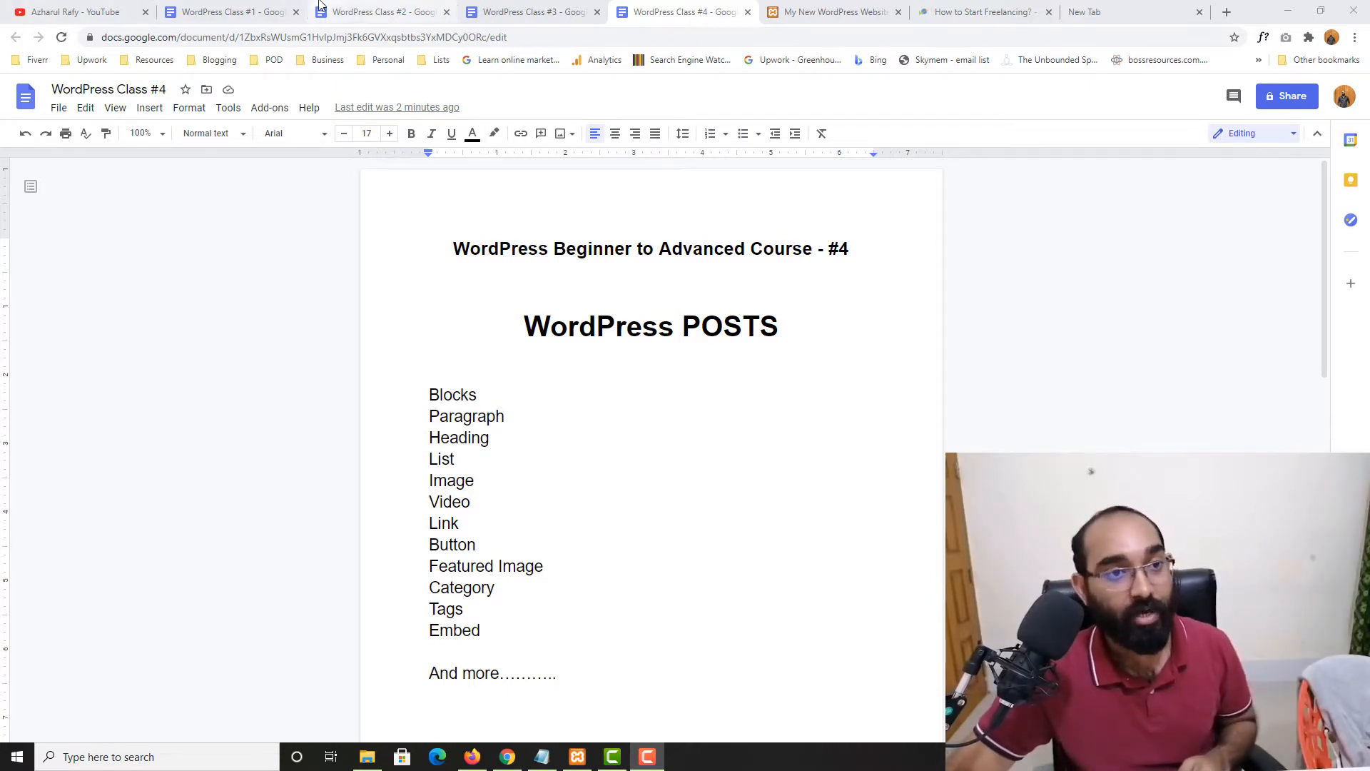
Review the WordPress Class #1 and #2 notes, glancing briefly at the local WordPress site
click(223, 12)
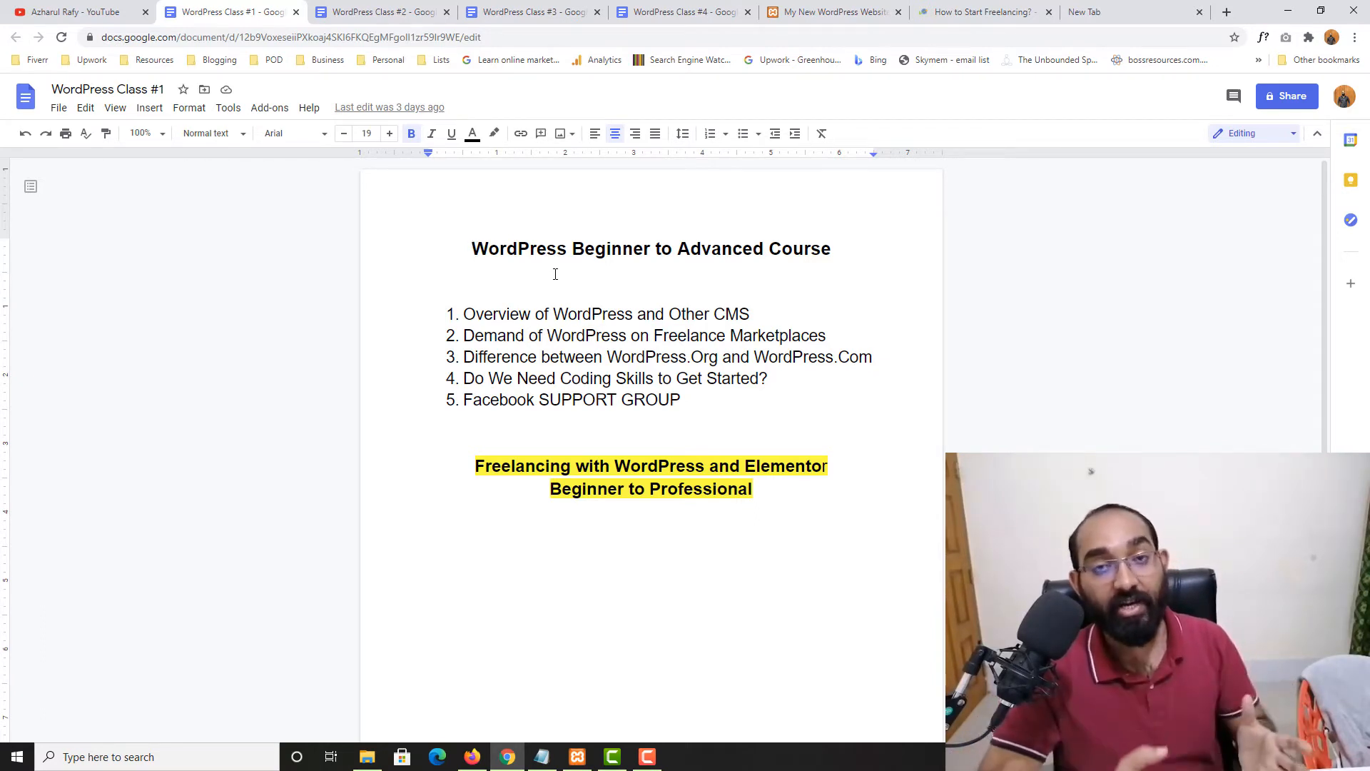
click(375, 9)
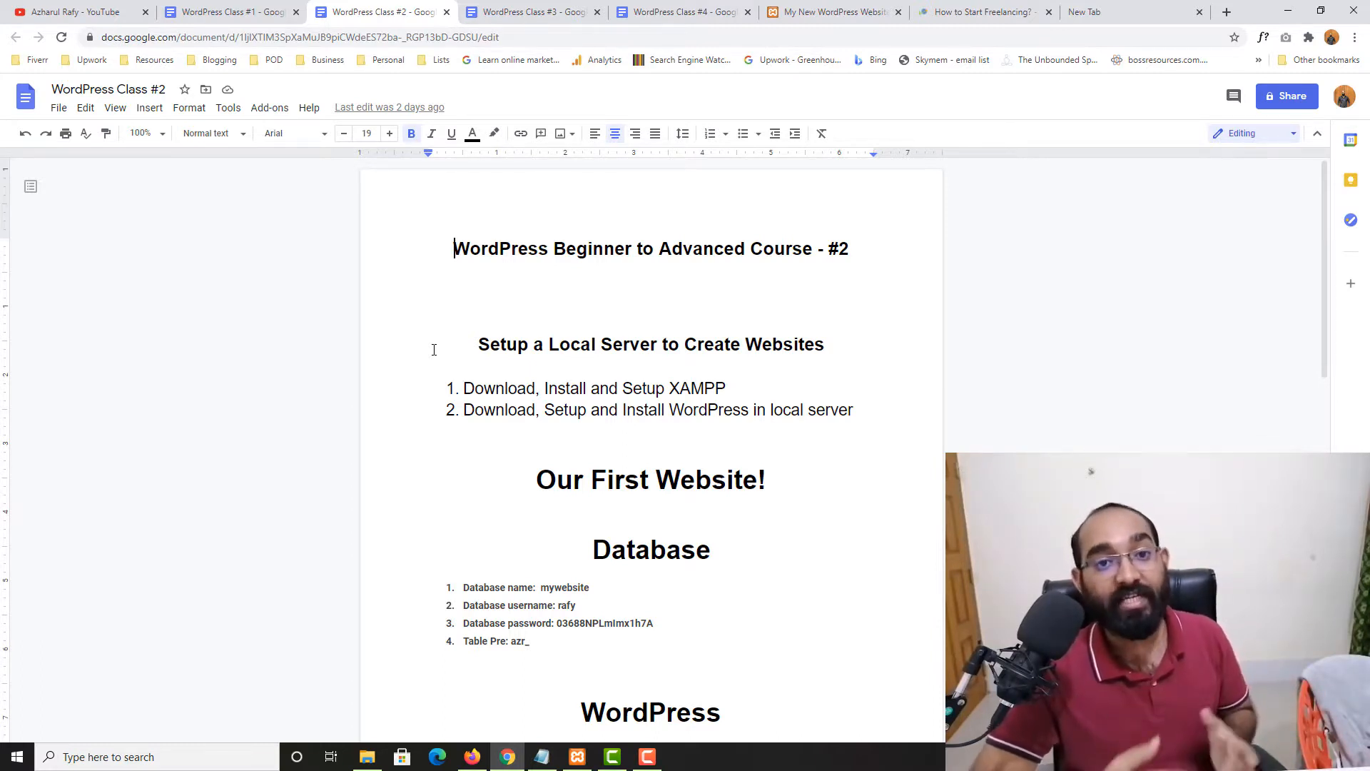
click(831, 12)
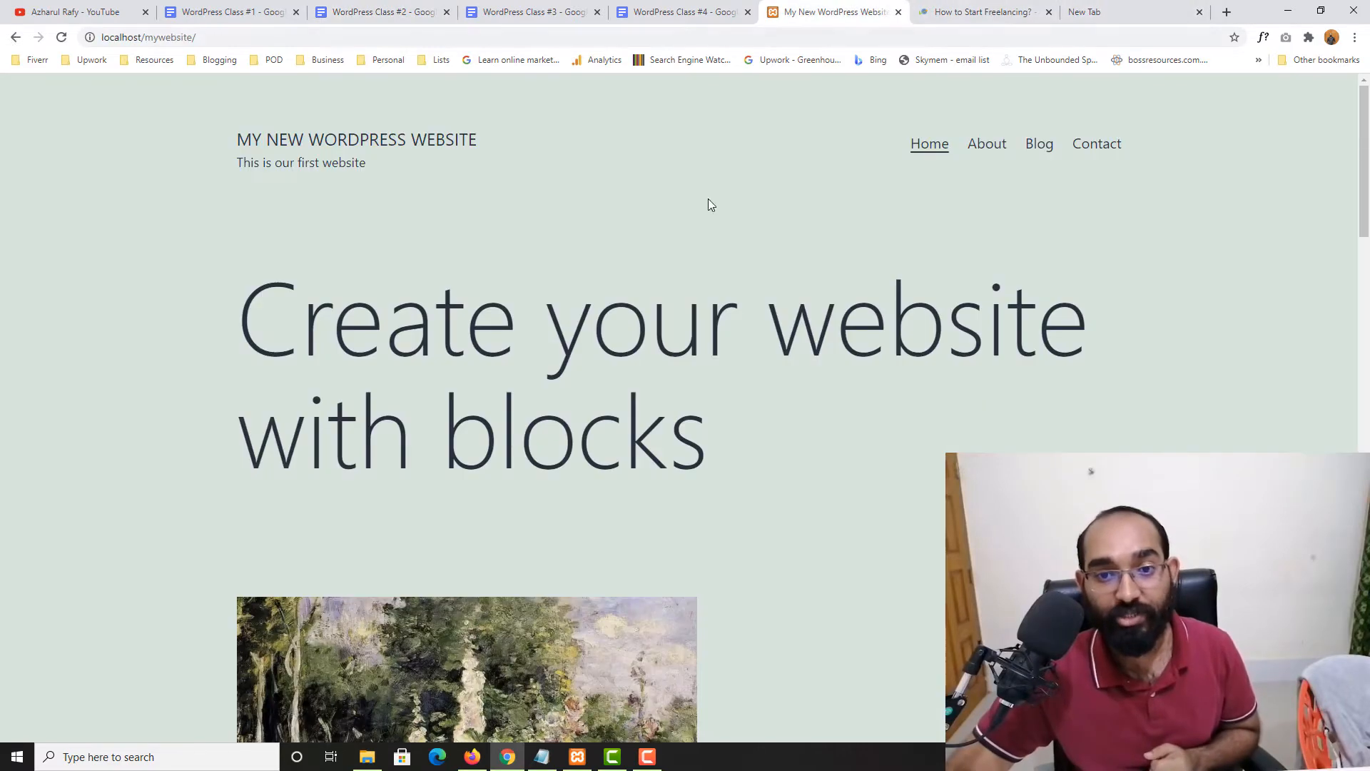
scroll(558, 325, down, 5)
scroll(488, 354, up, 5)
click(383, 12)
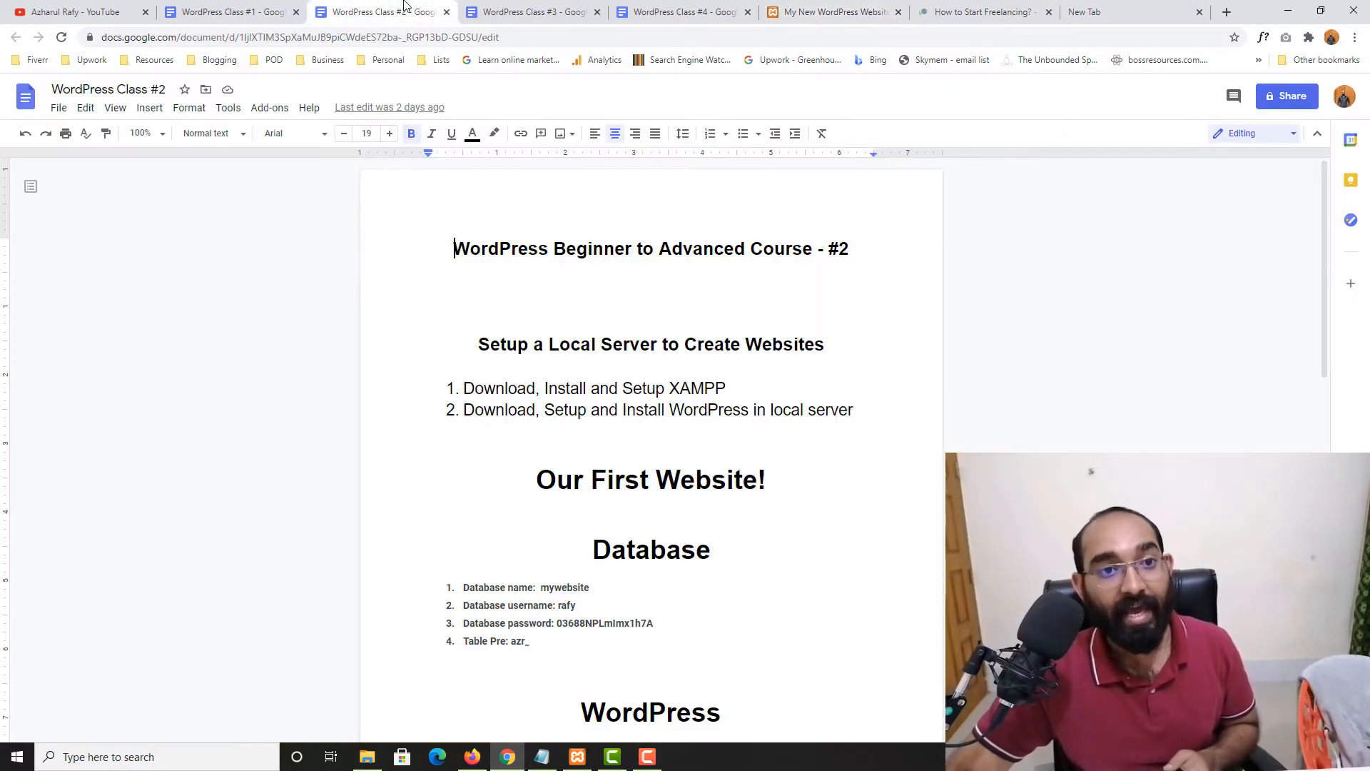
Review the Class #3 and #4 notes, then bring up the How to Start Freelancing article
click(528, 10)
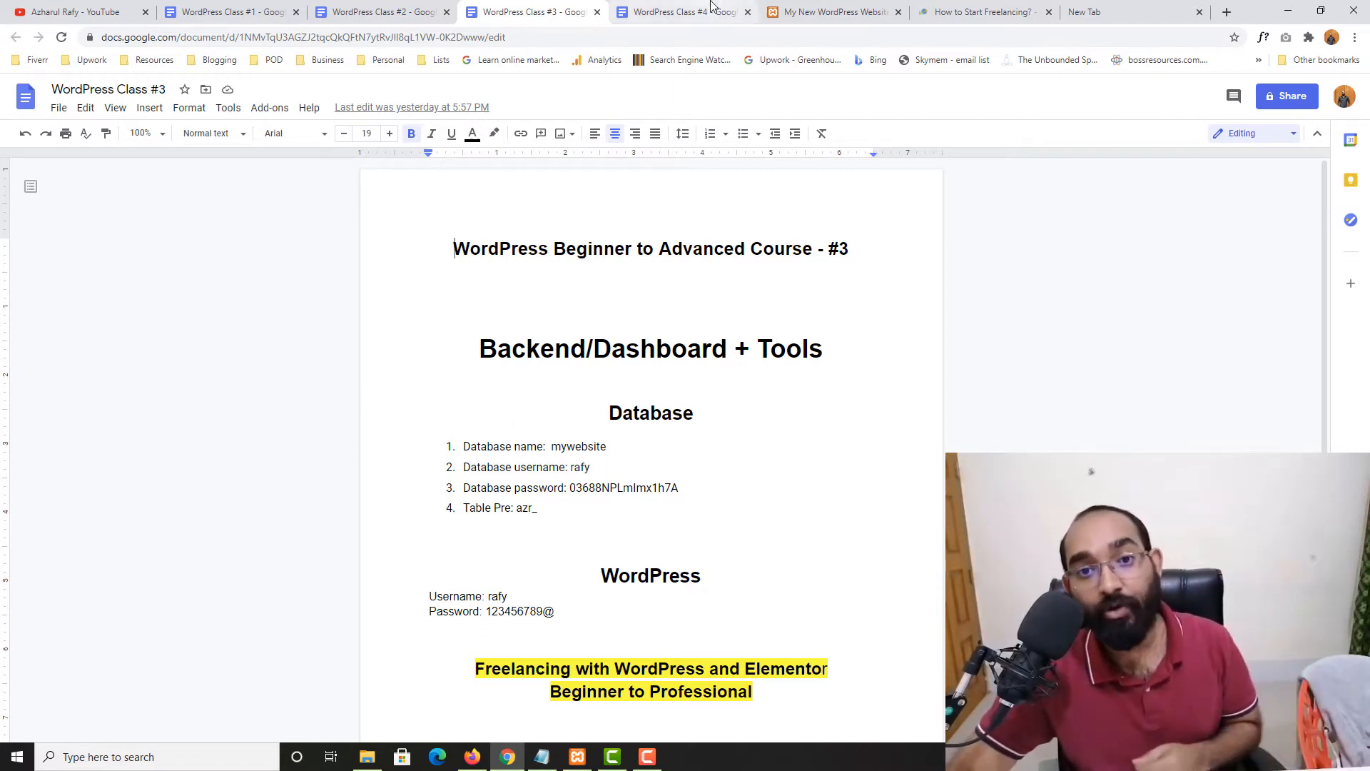
click(687, 12)
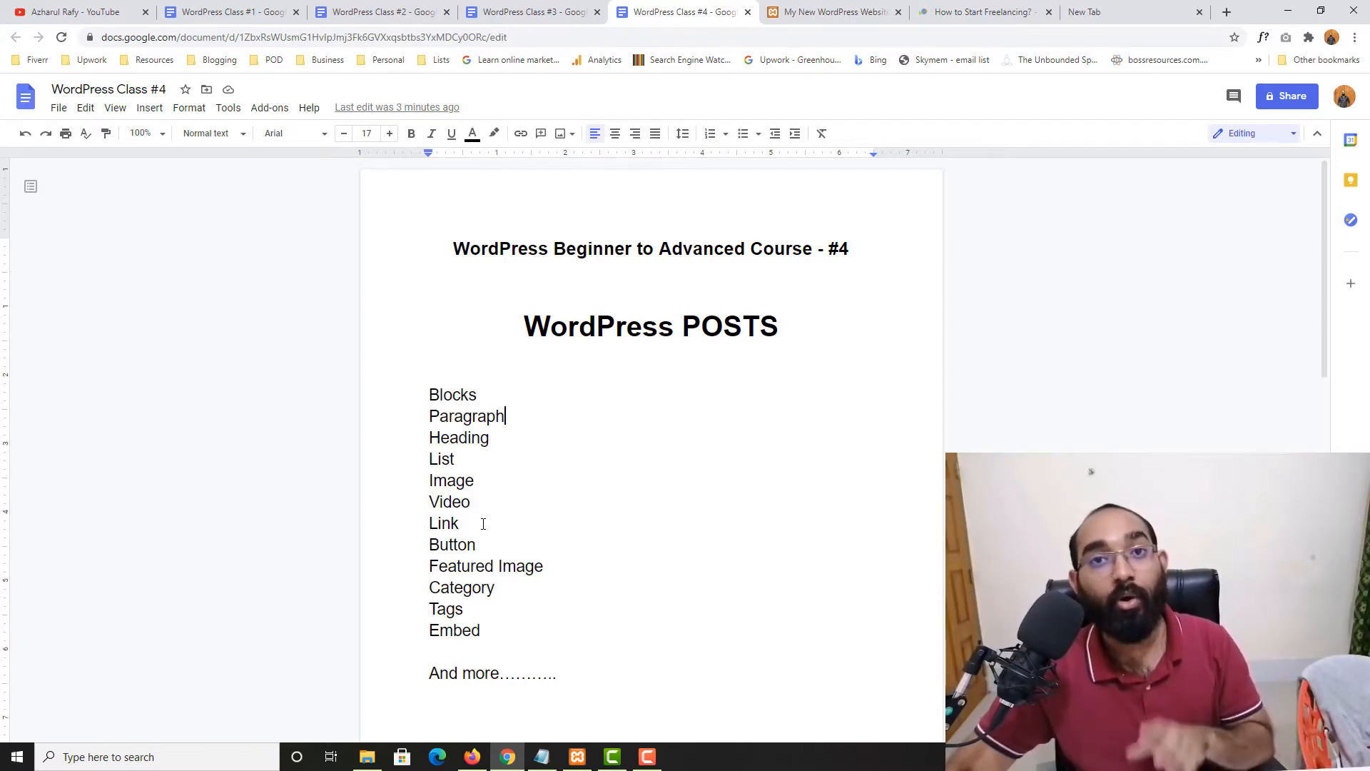
click(935, 10)
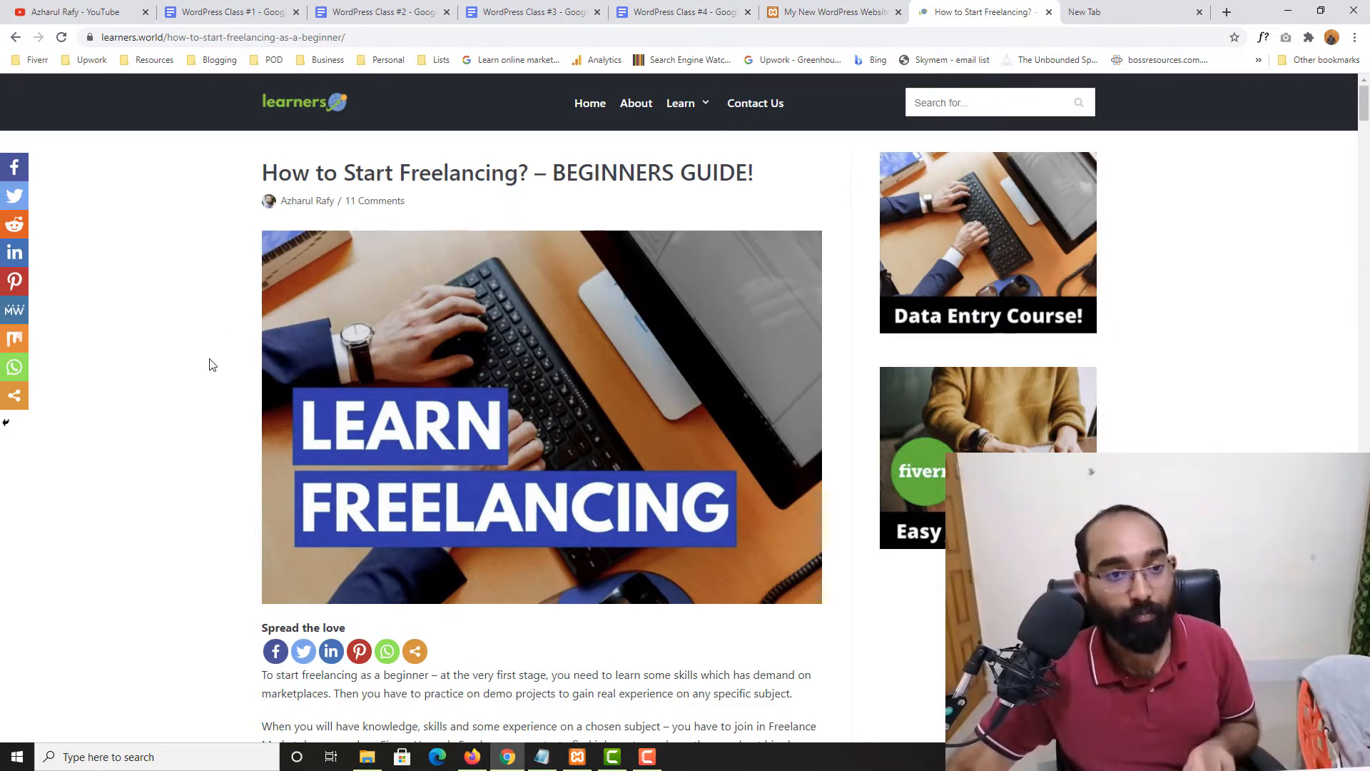
Read through the freelancing guide, highlighting its title, patience paragraph and key headings
drag(263, 172, 750, 171)
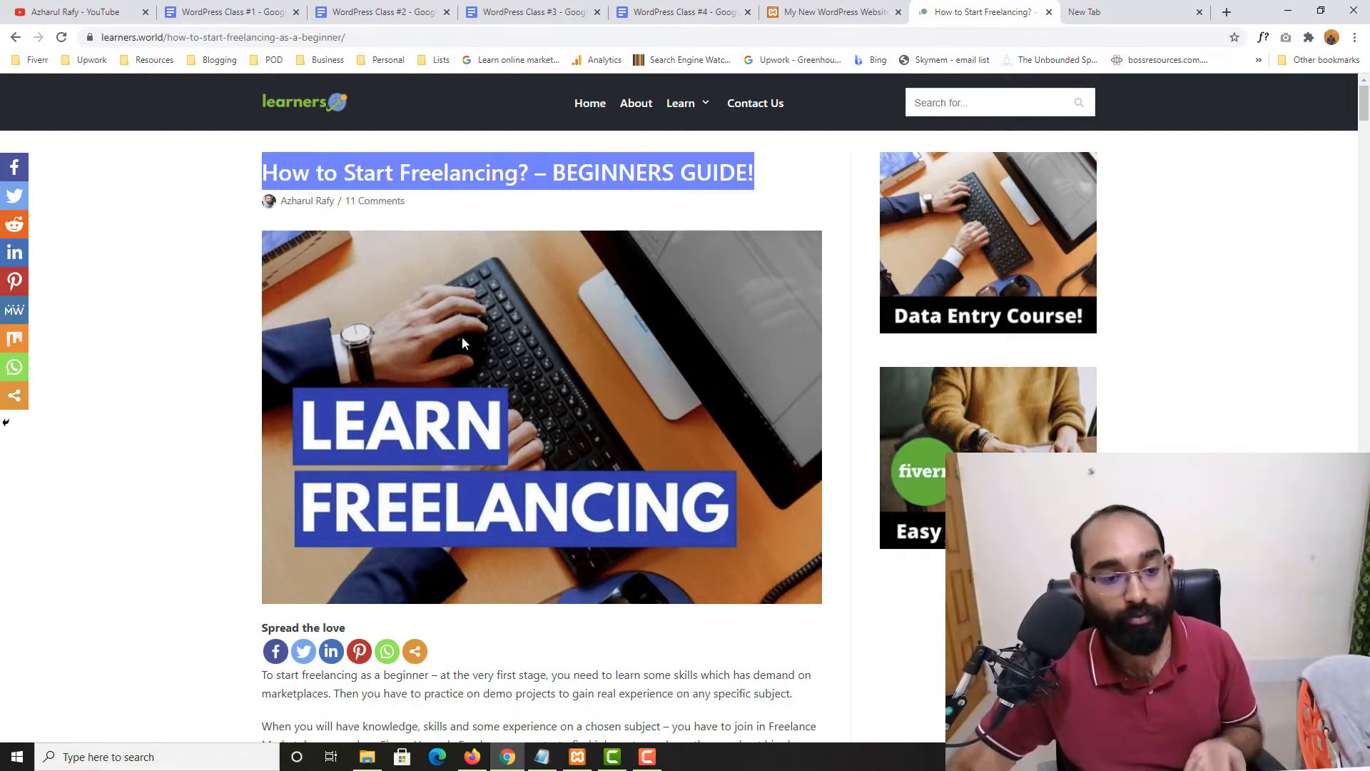
scroll(463, 343, down, 5)
drag(262, 317, 408, 399)
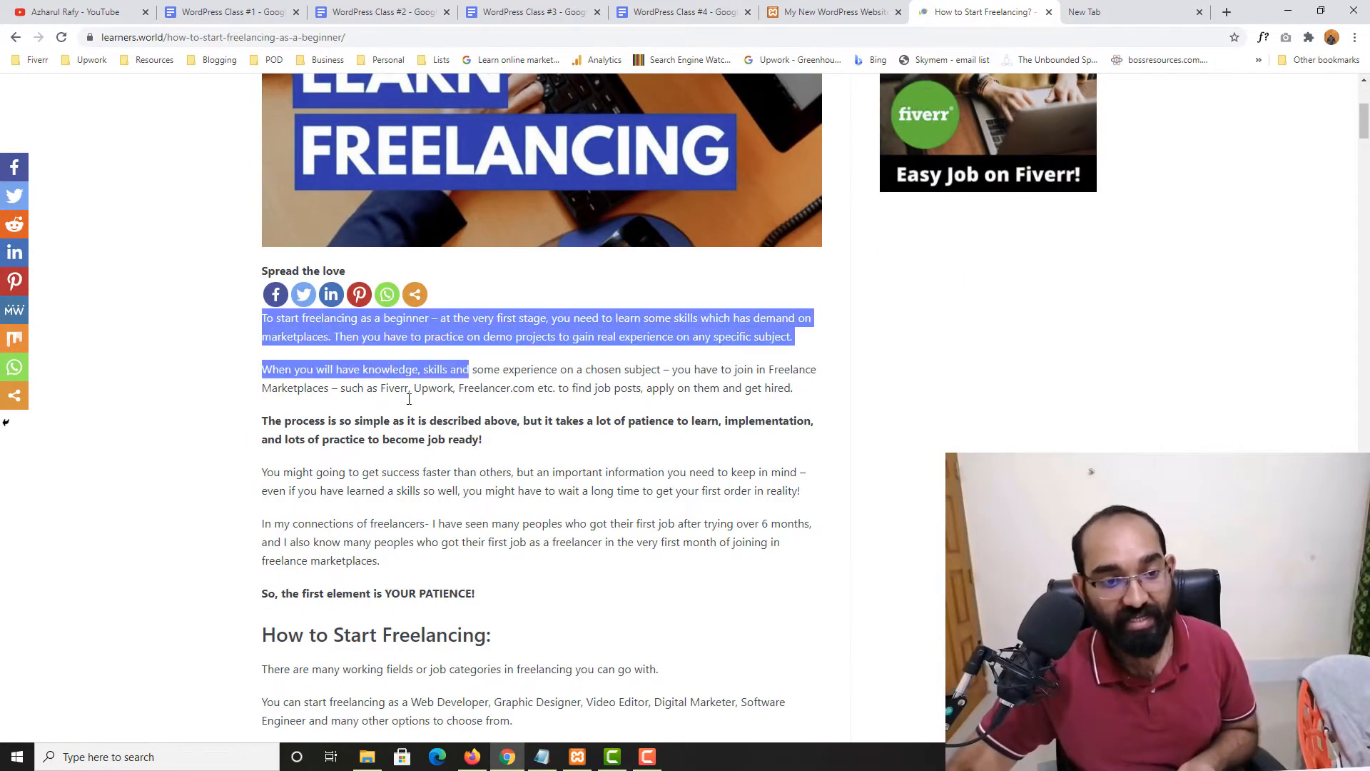
scroll(271, 293, down, 2)
drag(268, 279, 483, 297)
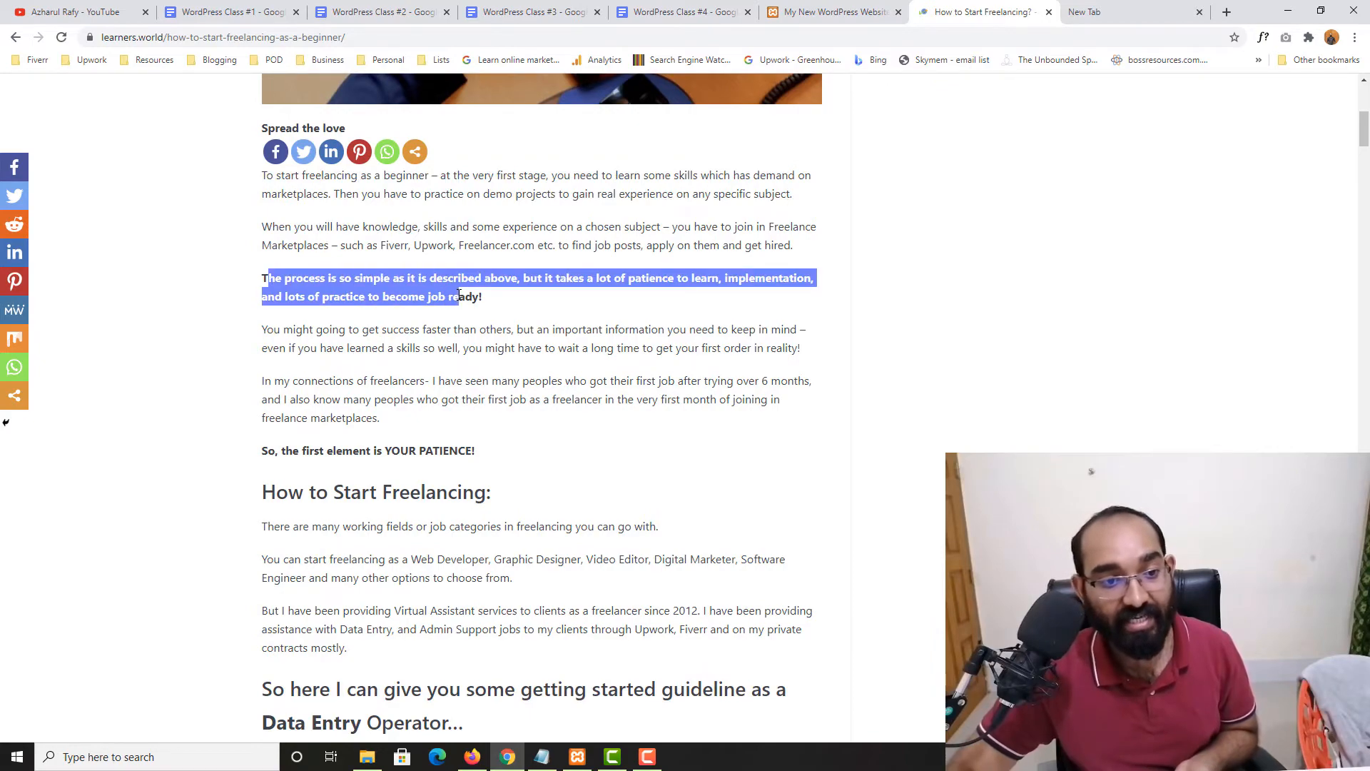
scroll(484, 298, down, 2)
click(290, 349)
drag(290, 349, 542, 357)
scroll(525, 367, down, 2)
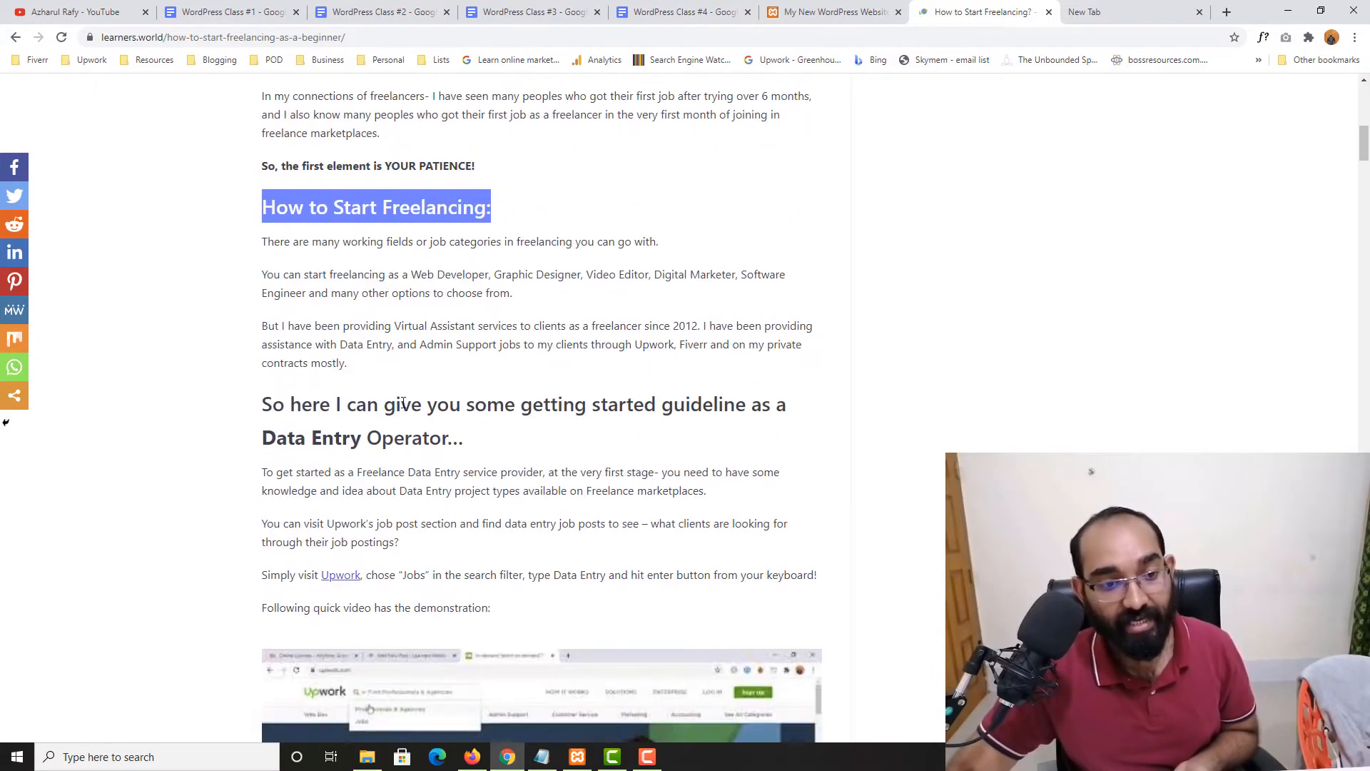
drag(290, 404, 465, 438)
scroll(532, 426, down, 5)
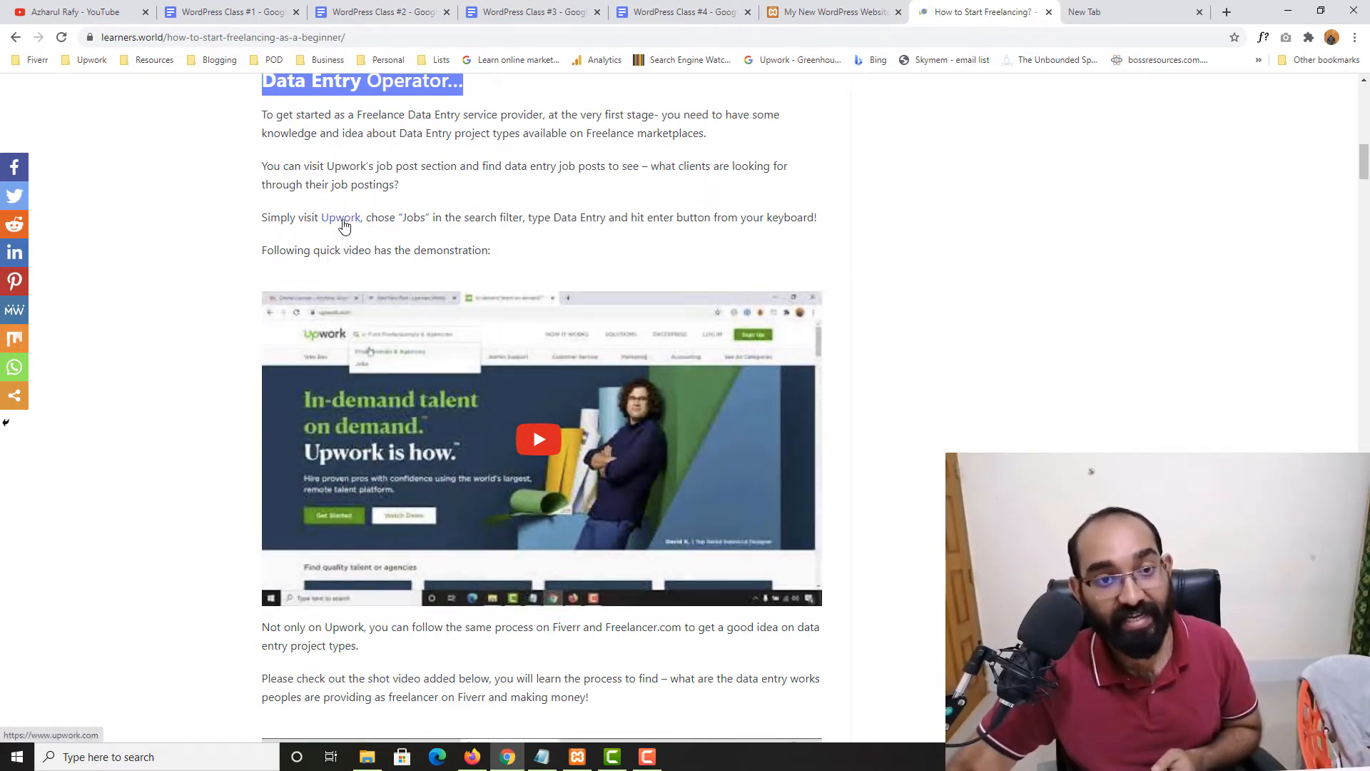
Open and close the article's Upwork job feed link, finish reading, and show the blank new tab
click(346, 219)
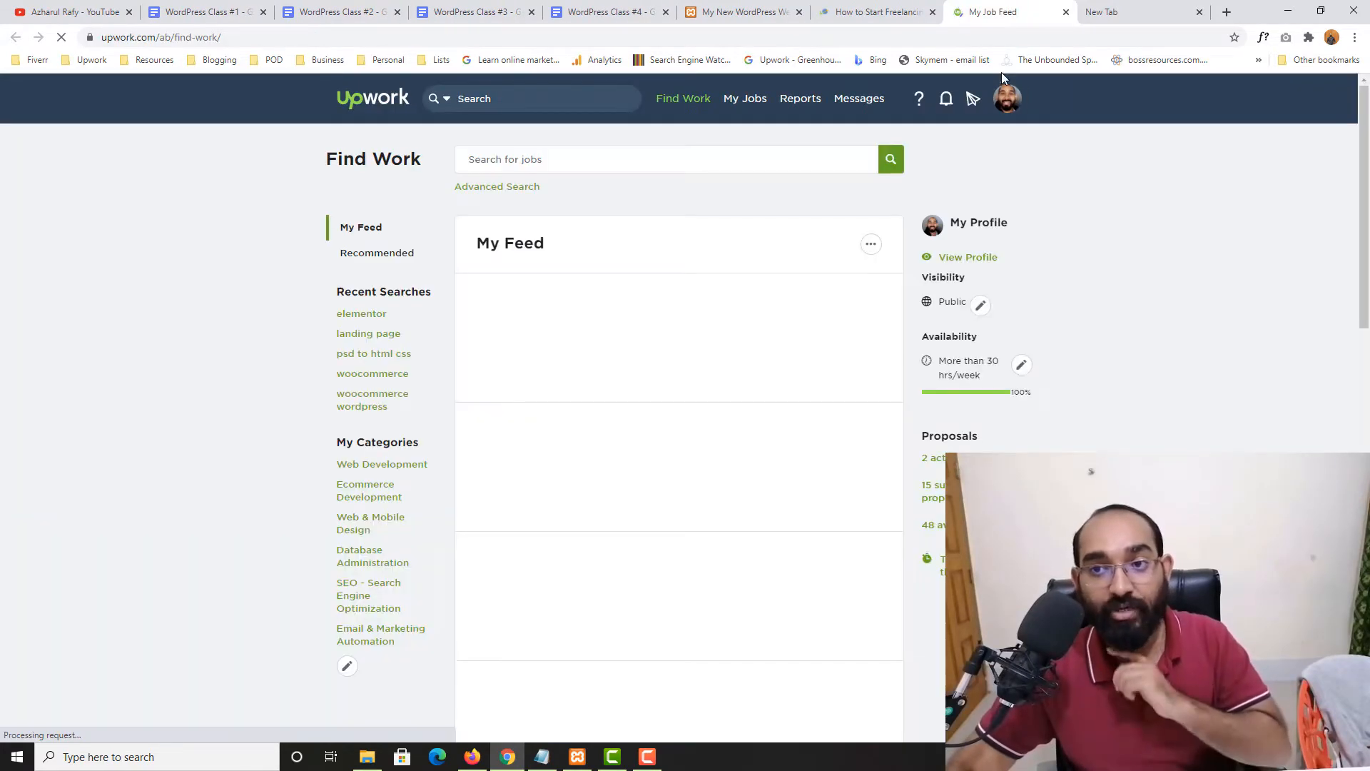
click(1066, 12)
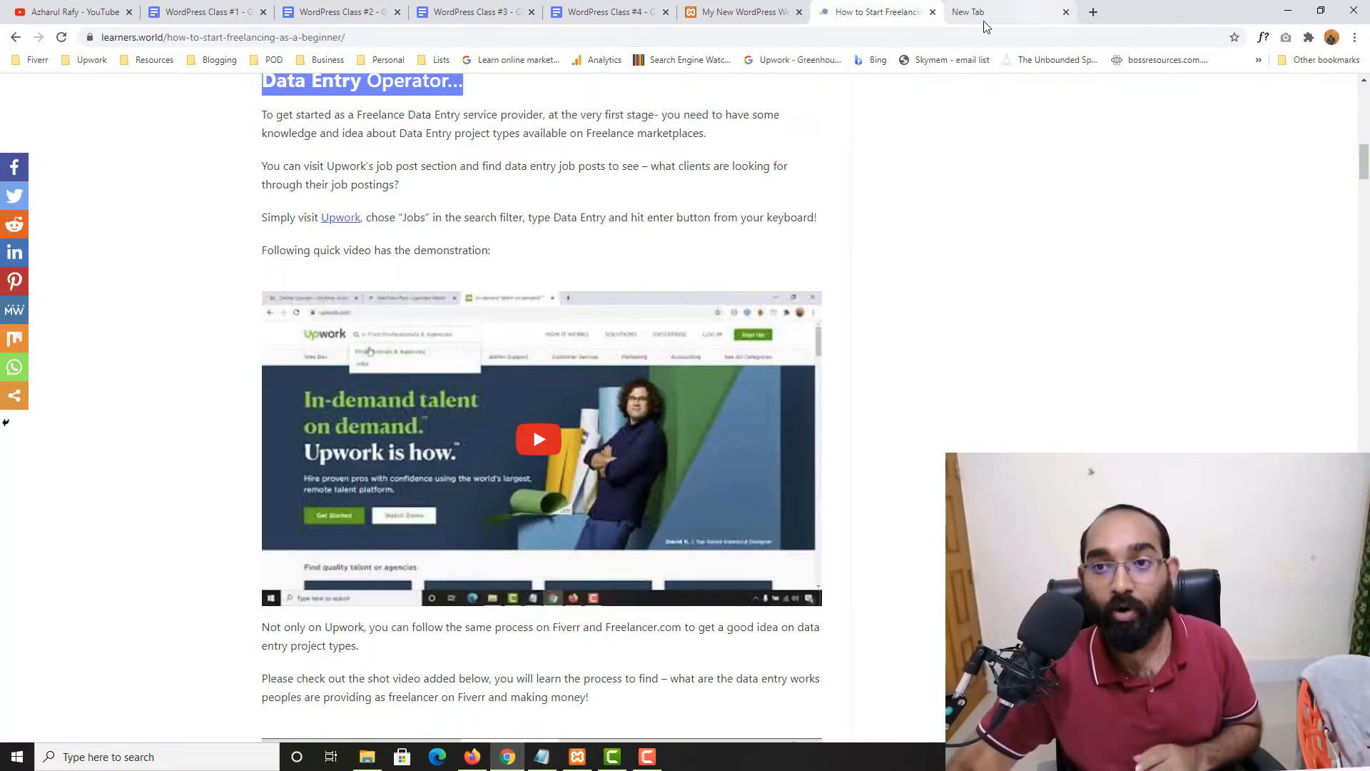
scroll(86, 498, down, 15)
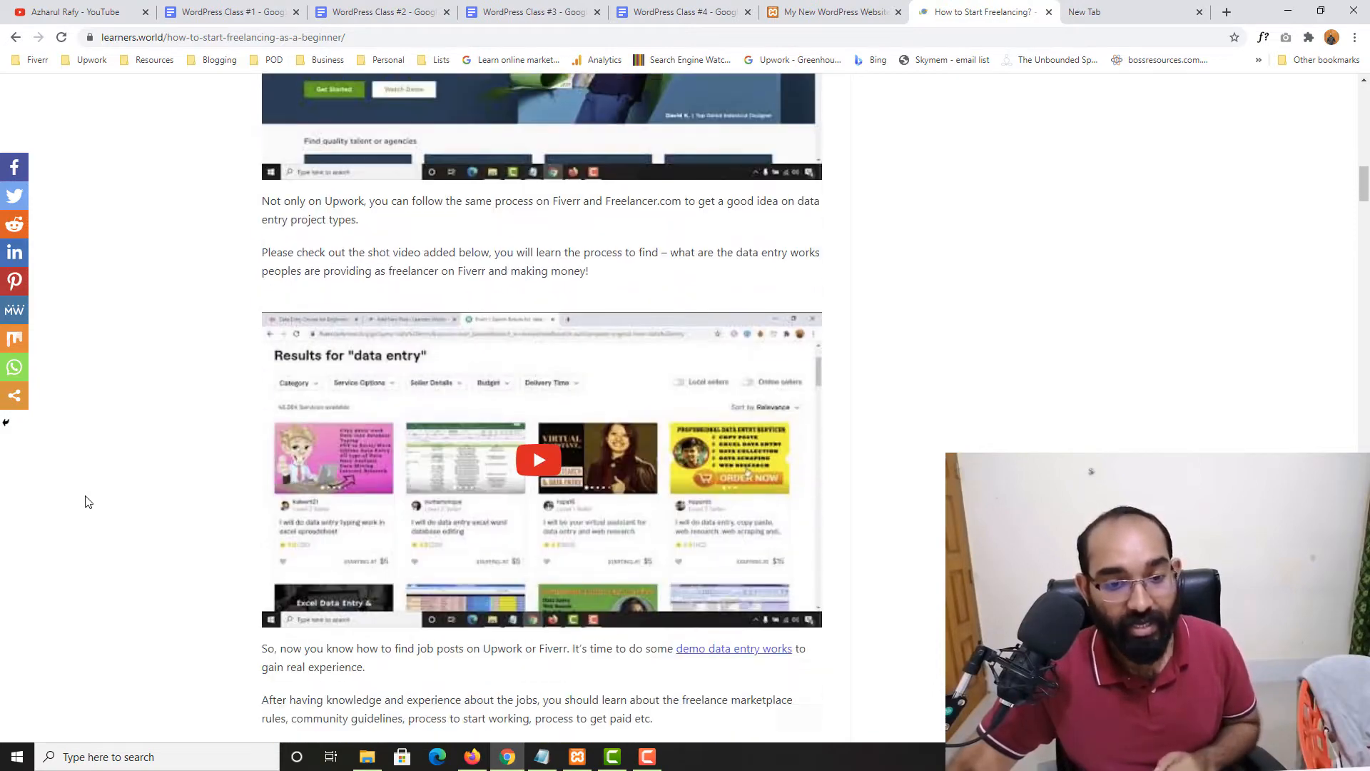
scroll(60, 514, down, 4)
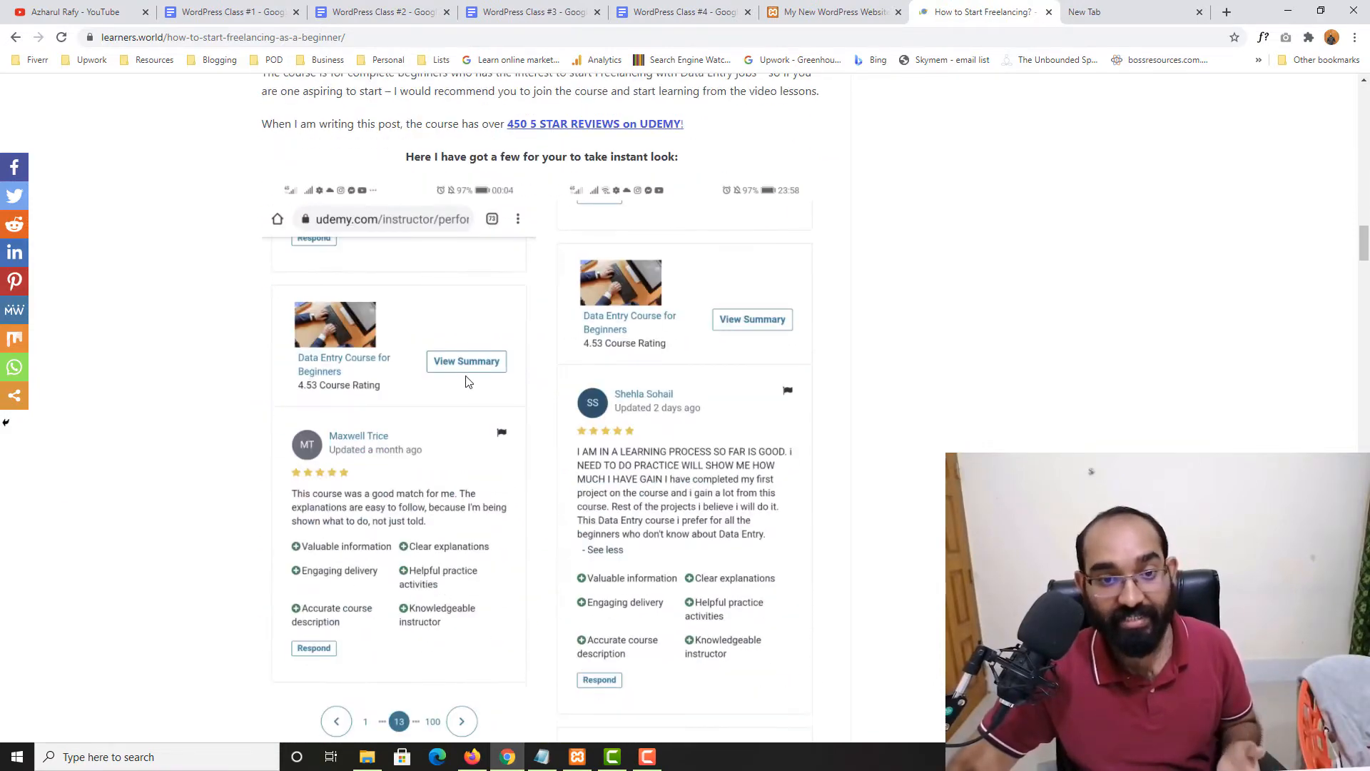
scroll(404, 550, down, 6)
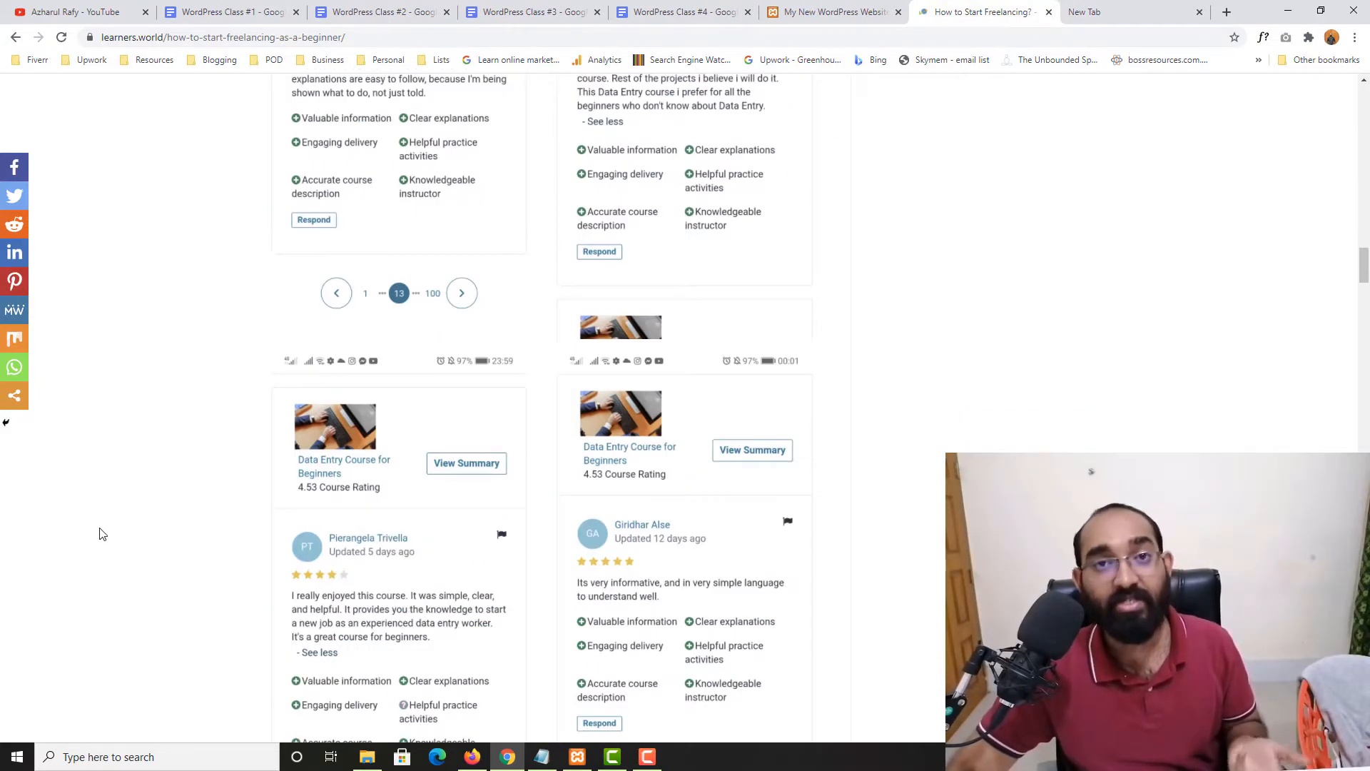
scroll(178, 526, up, 11)
scroll(1096, 381, up, 1)
click(1163, 10)
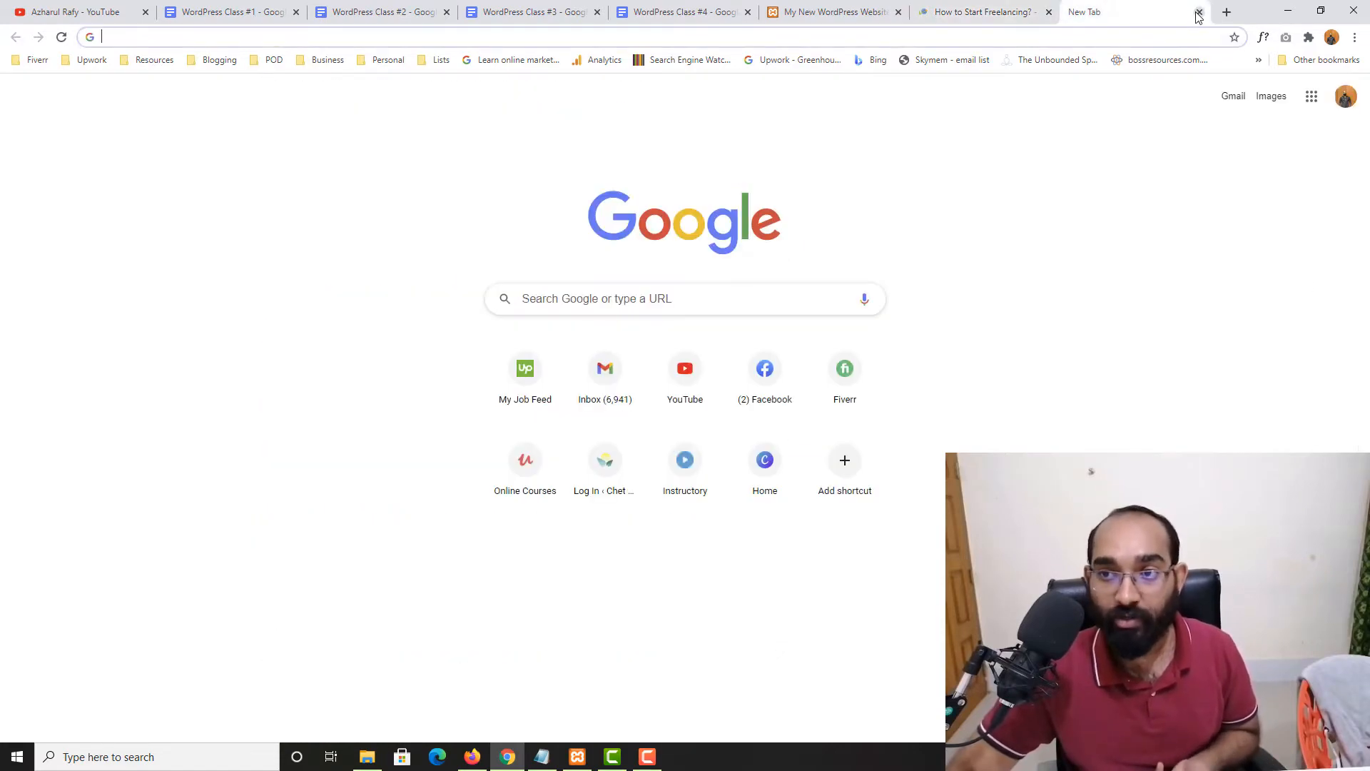
Close the blank new tab and move the local WordPress site tab to the end
click(1199, 12)
drag(1365, 233, 1364, 103)
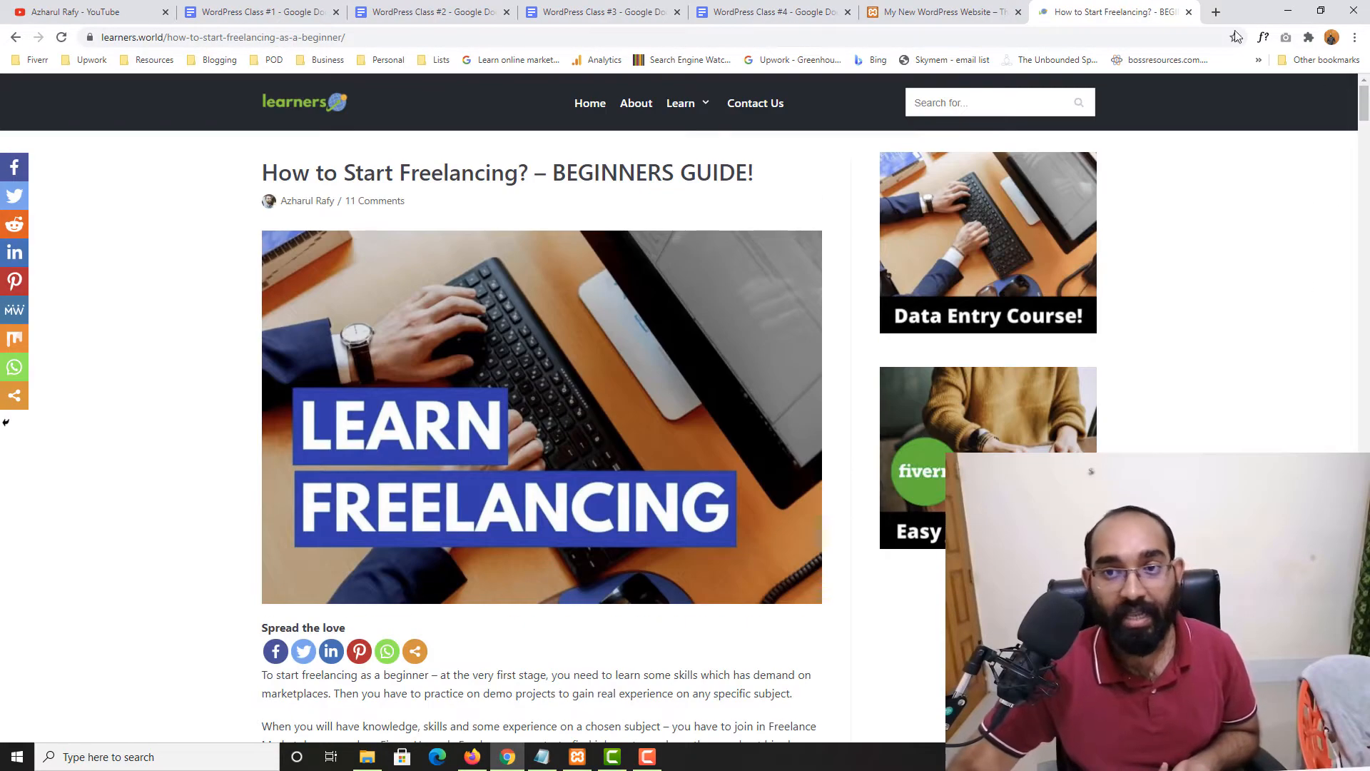
click(984, 6)
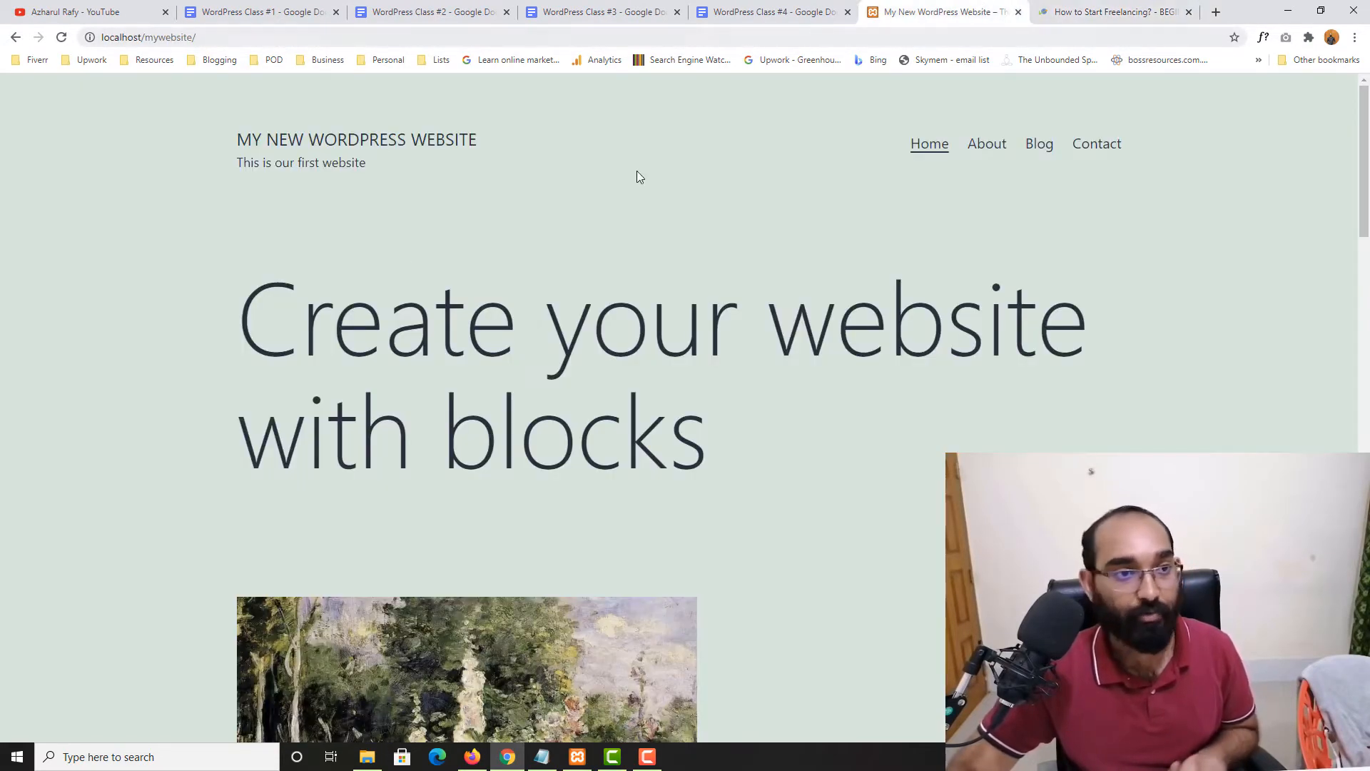
drag(1012, 6, 1181, 8)
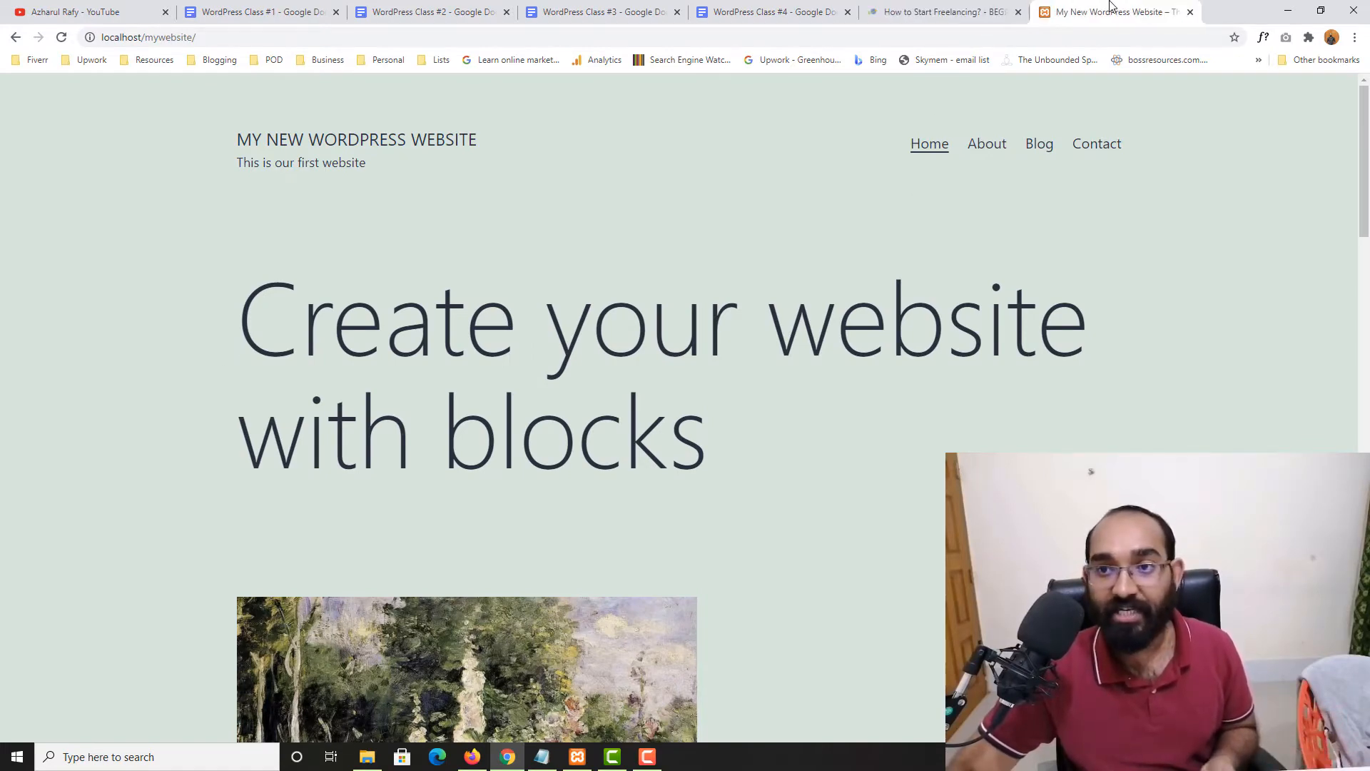
Close the Class #3, #2 and #1 note tabs, then return to the local WordPress site
click(771, 12)
click(667, 14)
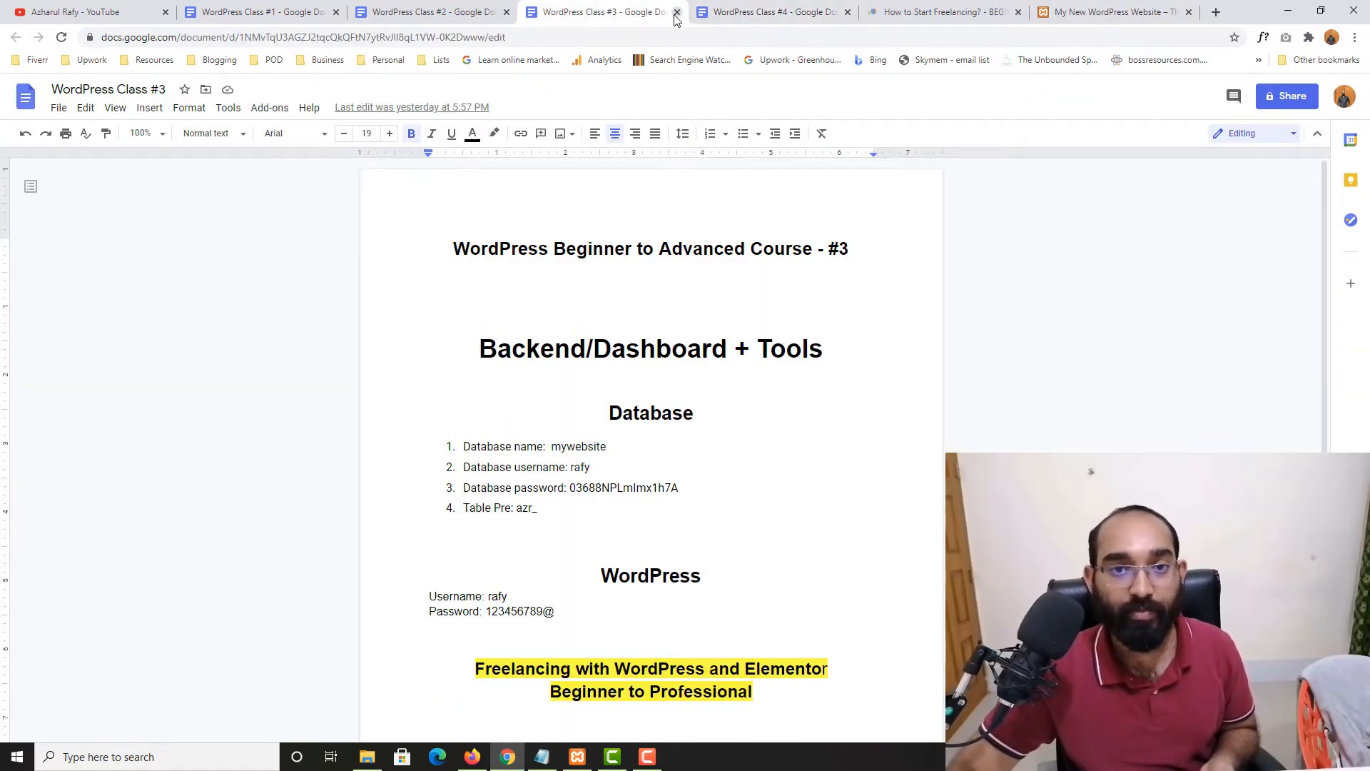
click(677, 12)
click(507, 12)
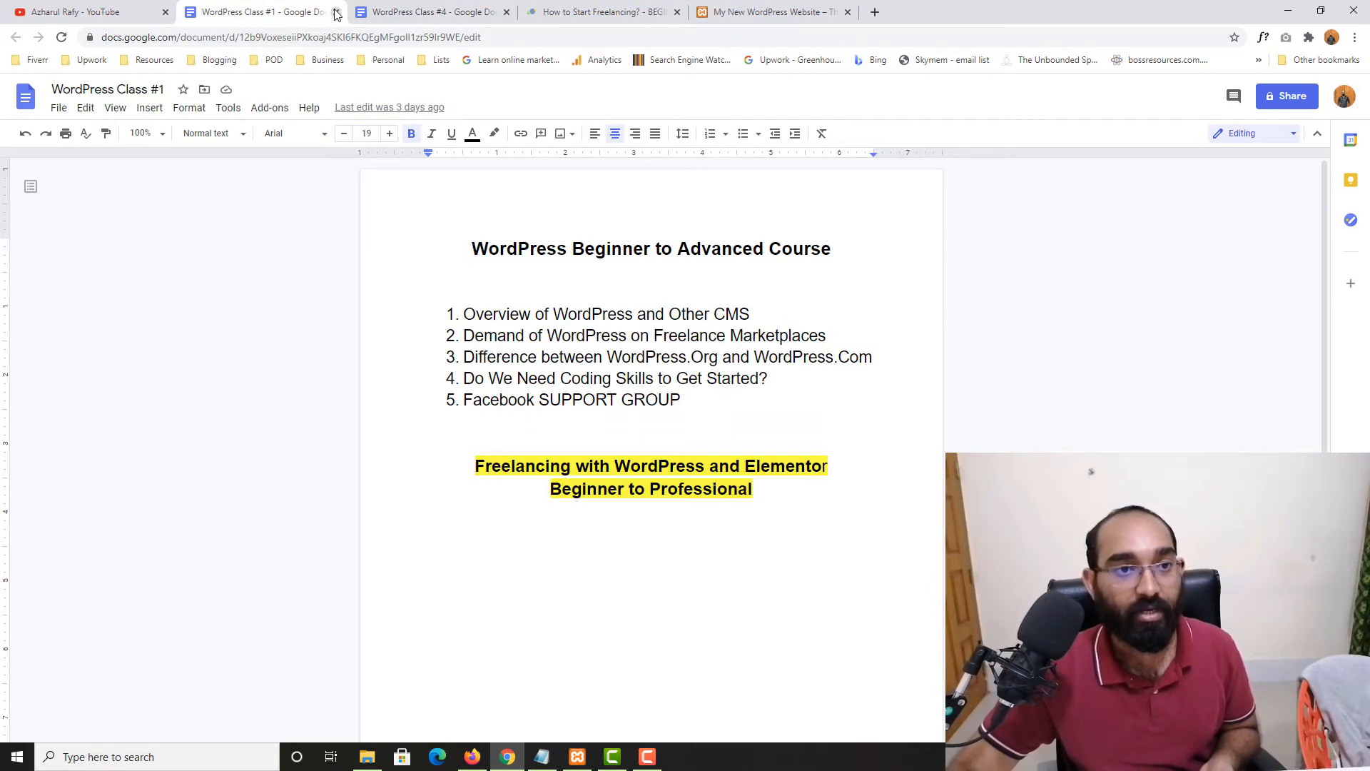
click(336, 12)
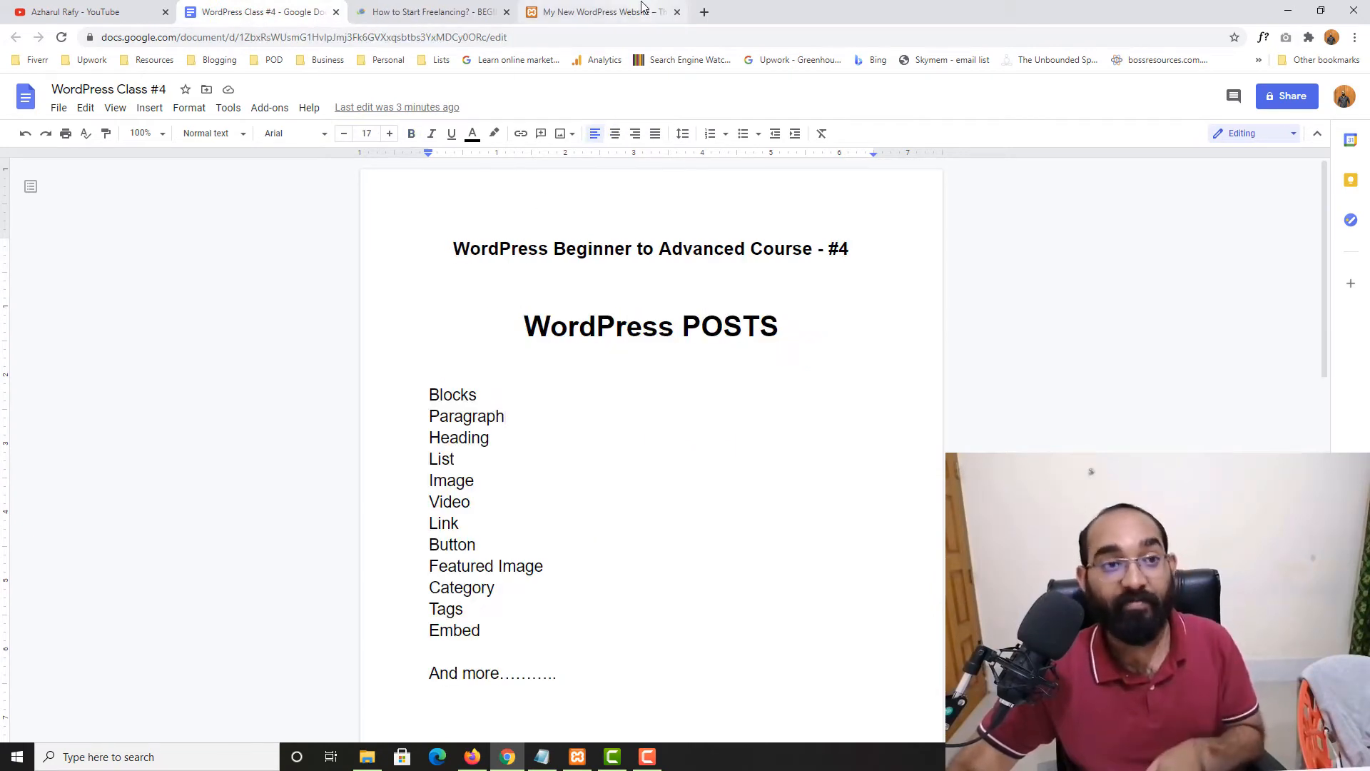
click(75, 12)
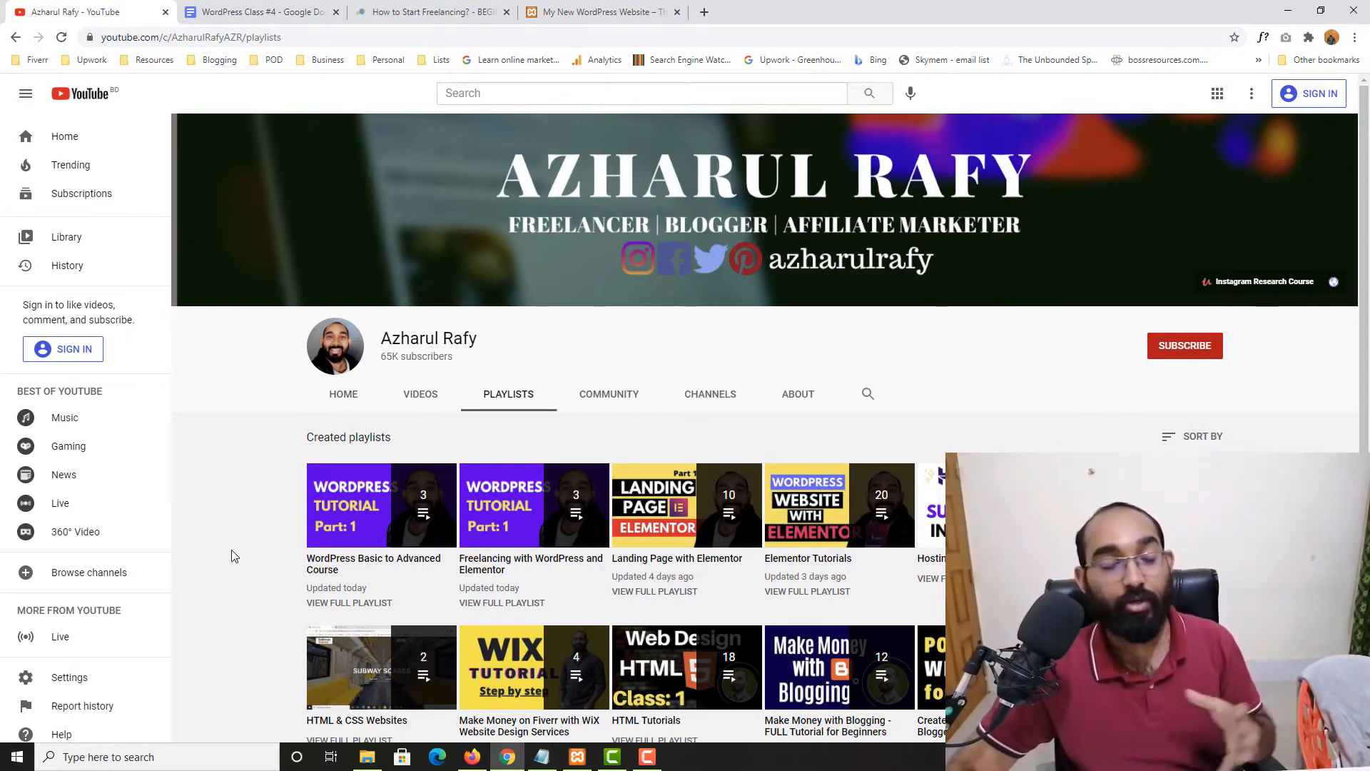
click(596, 5)
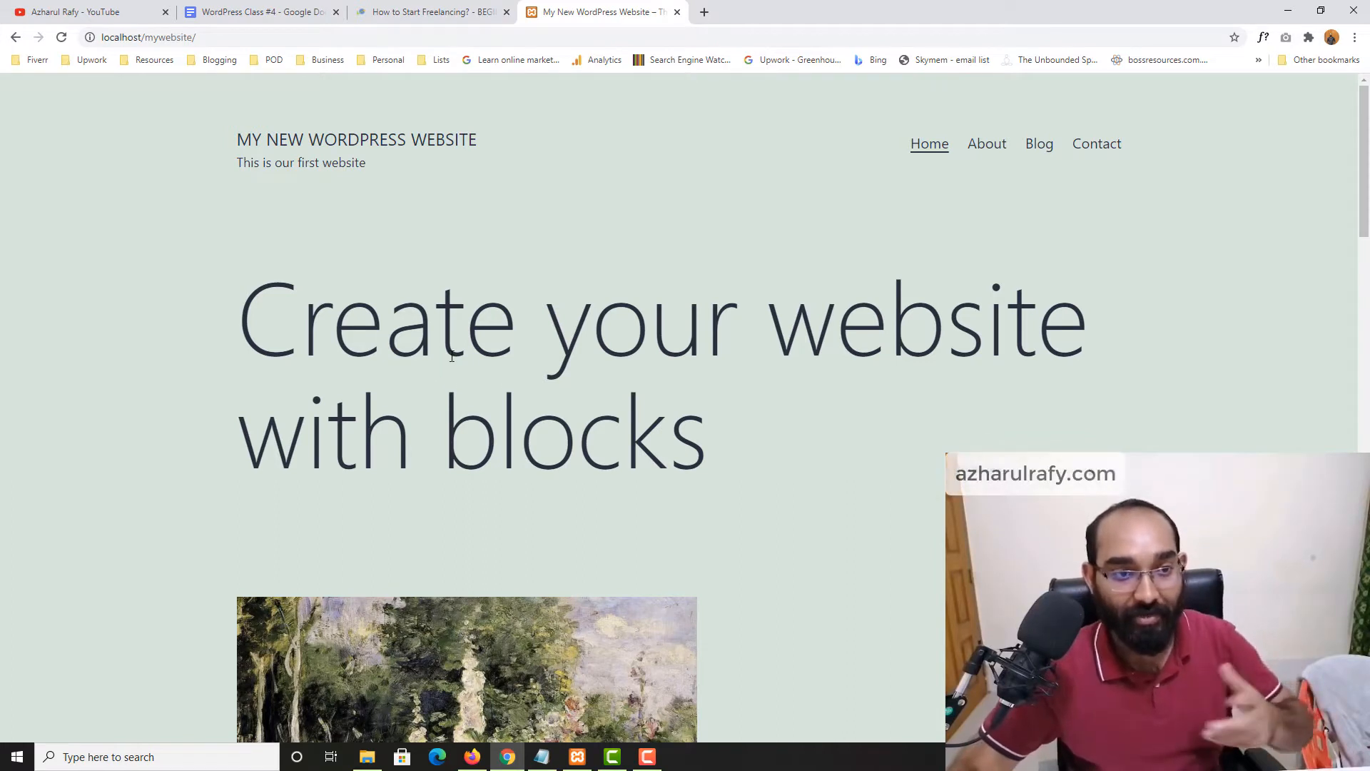
Open the local WordPress site's Blog page
scroll(169, 370, down, 1)
scroll(247, 144, up, 1)
click(305, 37)
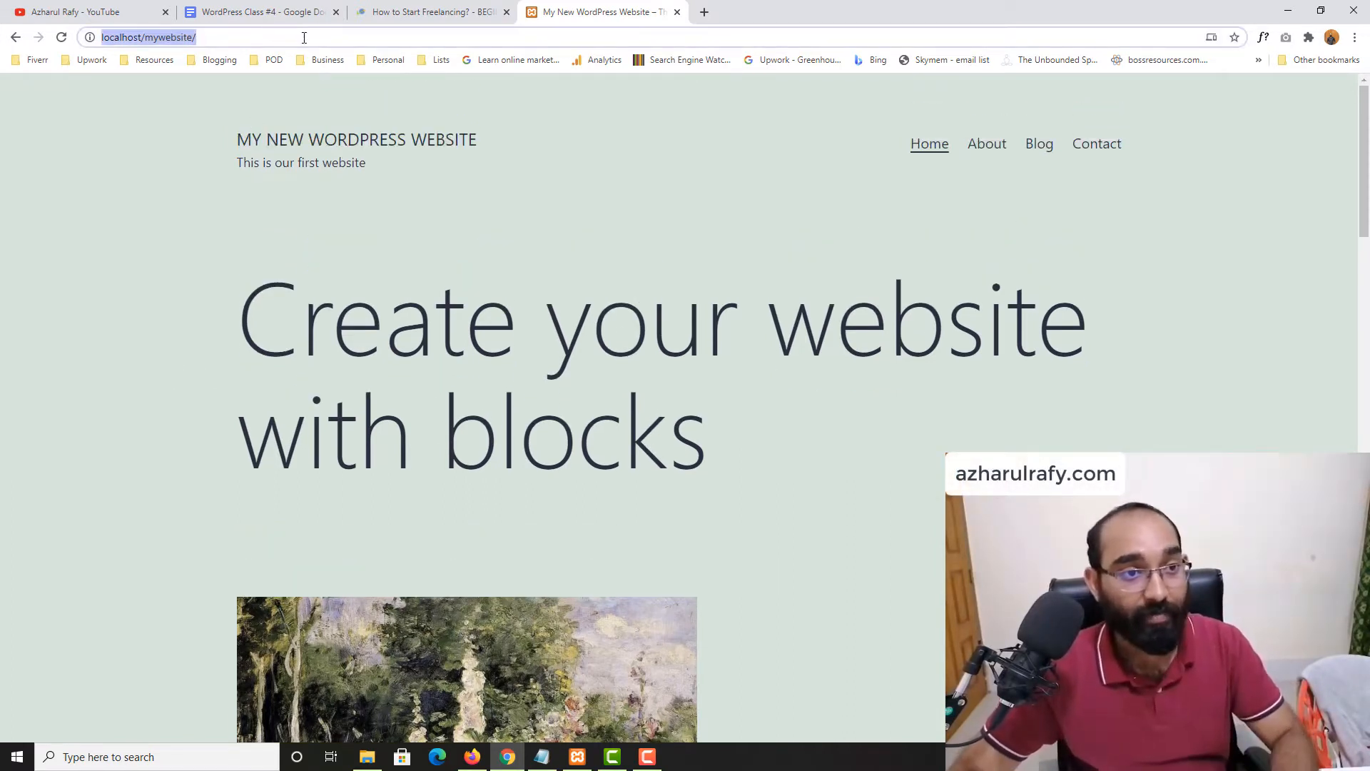
click(305, 37)
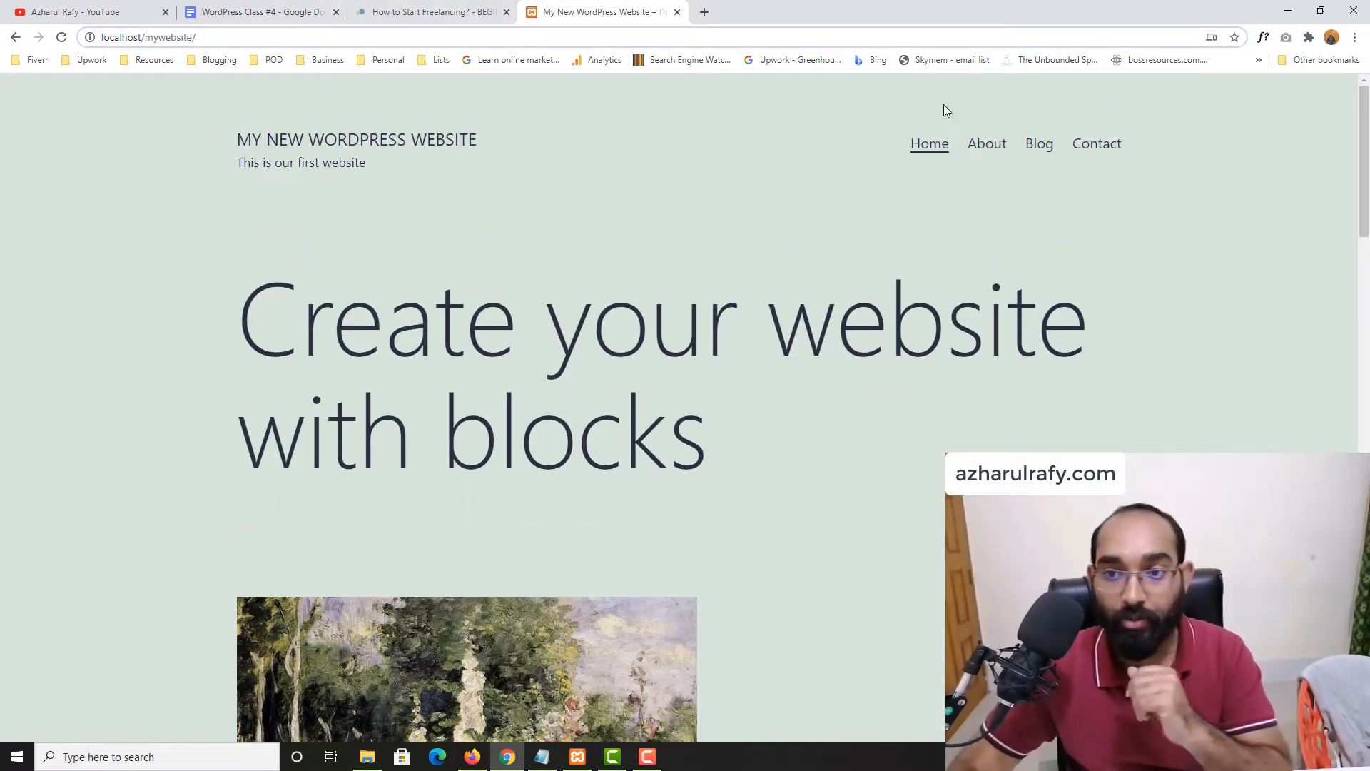
click(1036, 146)
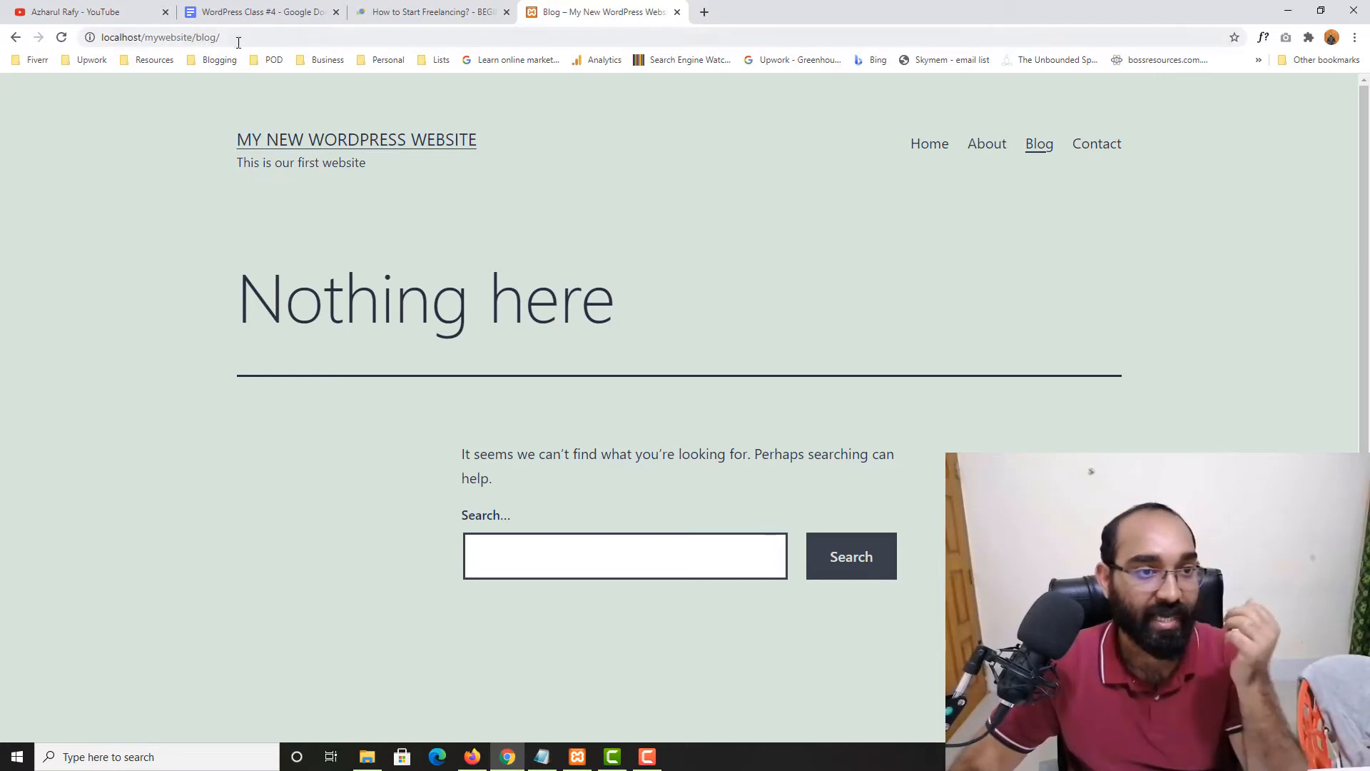
Replace 'blog' in the address with the wp-admin path to load the login page
click(197, 40)
double_click(210, 39)
key(BackSpace)
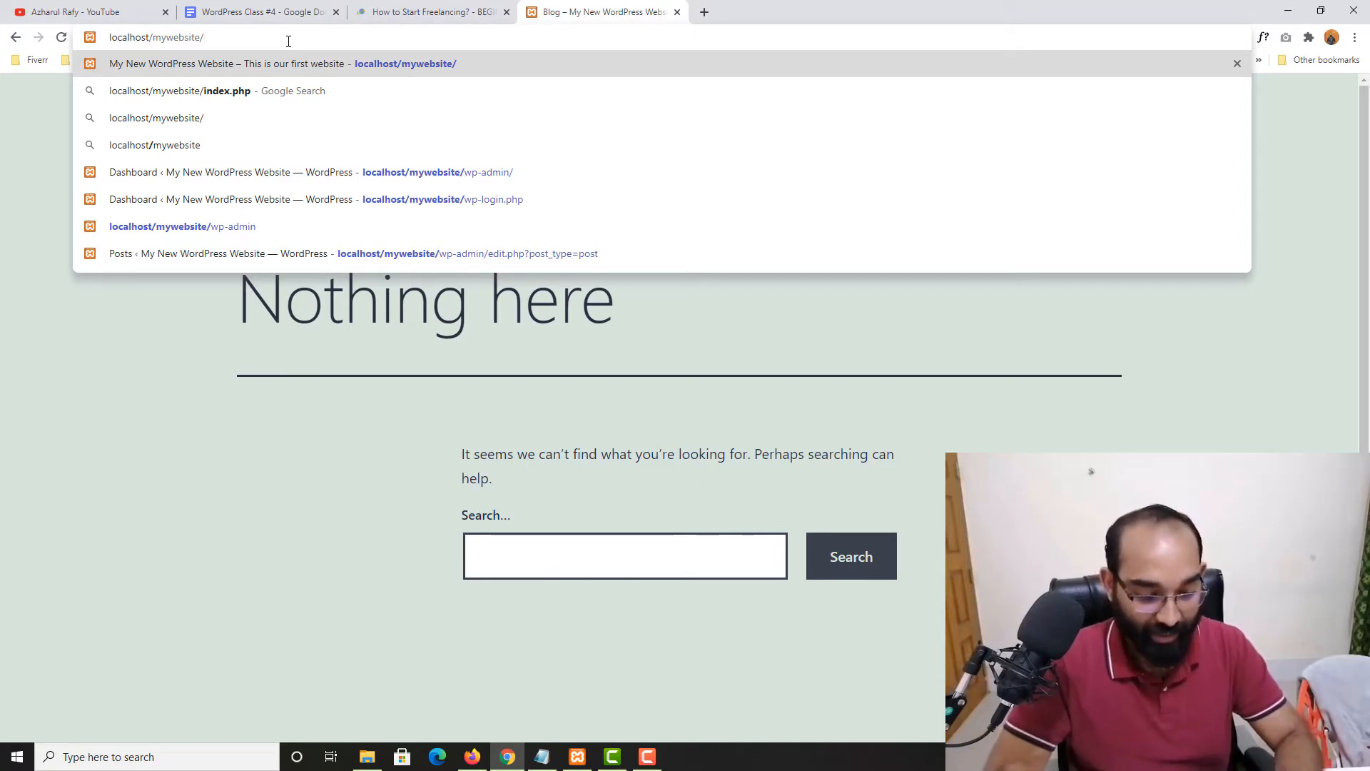
text(wp)
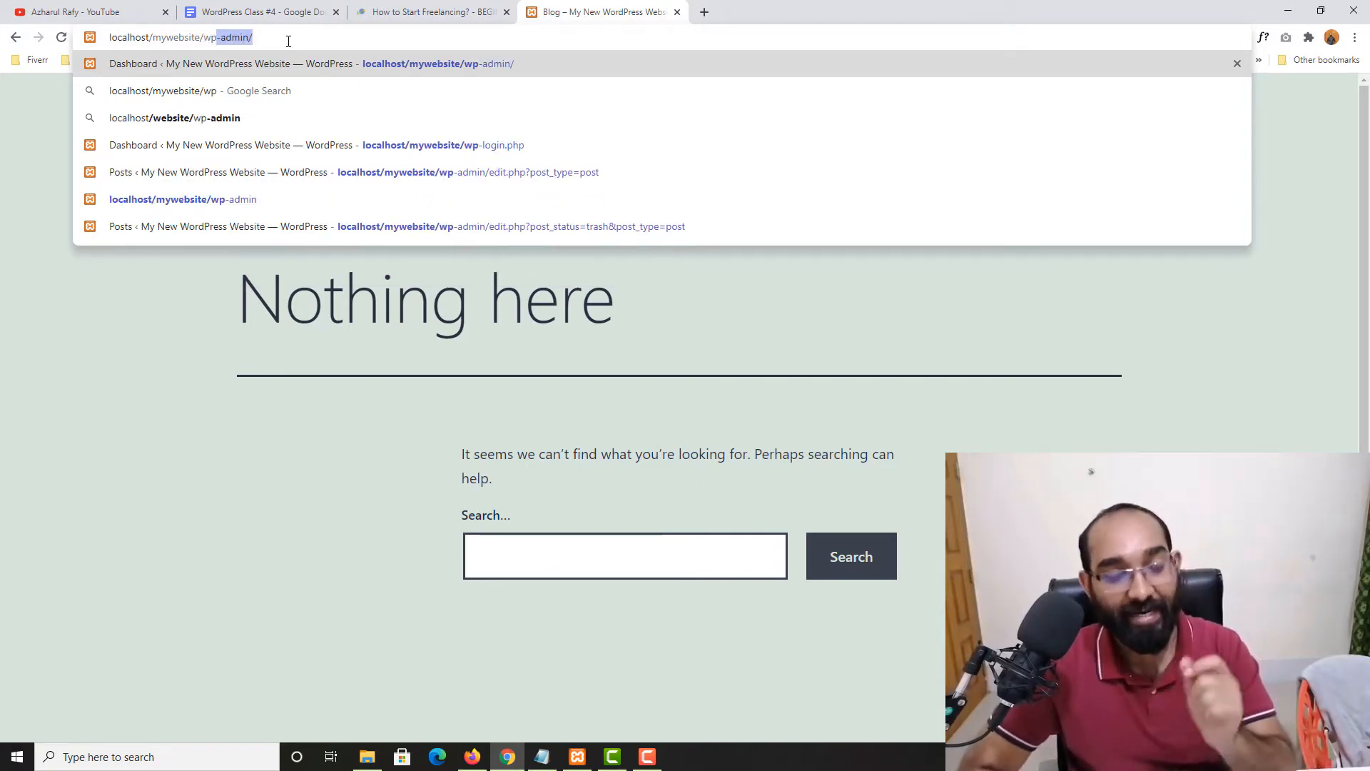
key(Return)
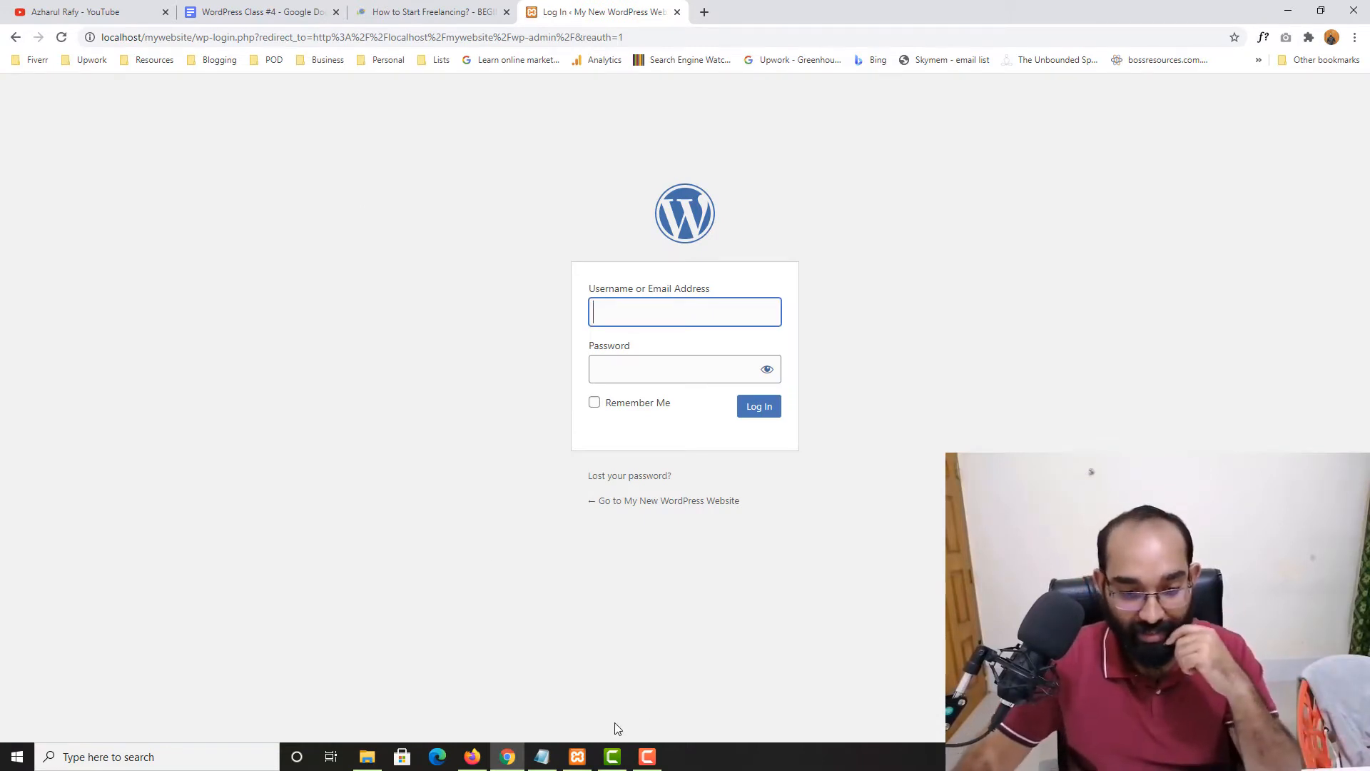
click(578, 756)
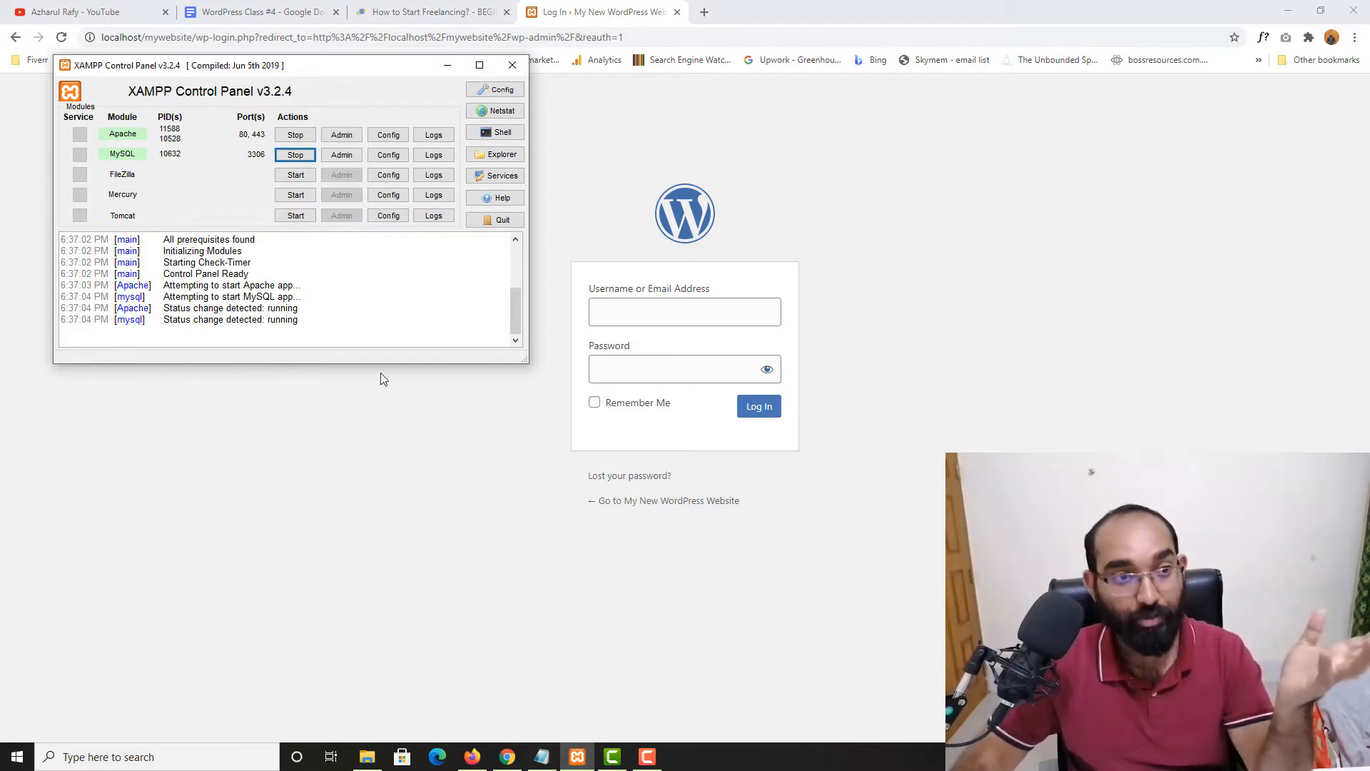
scroll(388, 341, up, 3)
scroll(388, 341, down, 3)
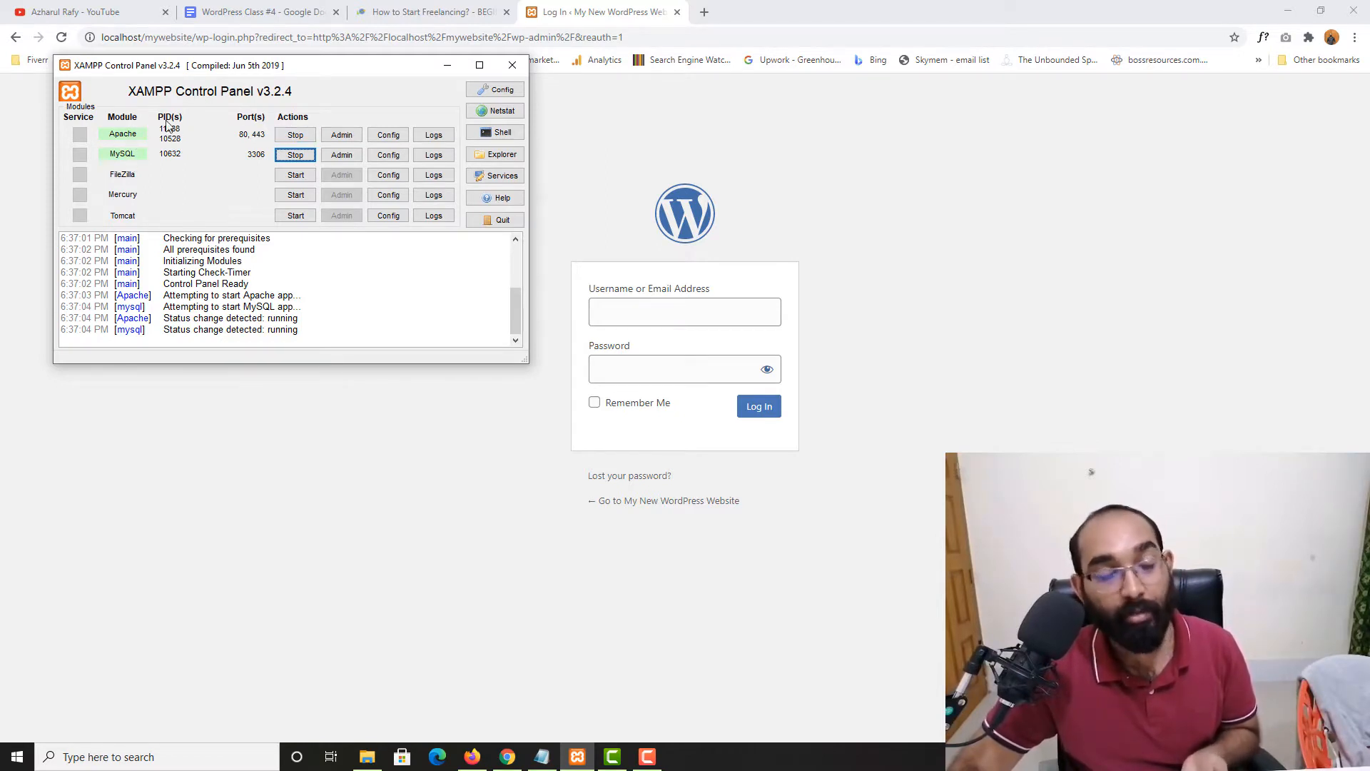
click(448, 65)
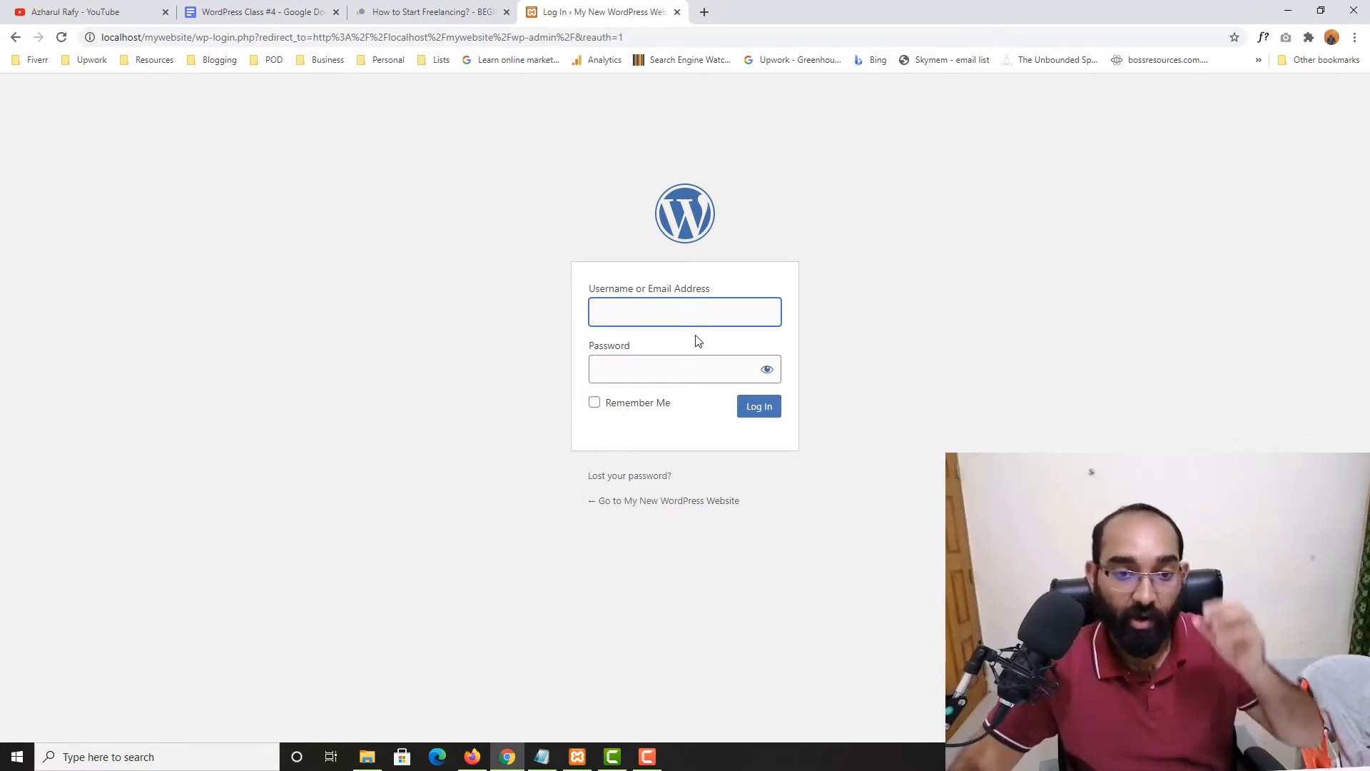
Enter the admin username and password and log in to reach the WordPress Dashboard
click(704, 315)
text(rafy)
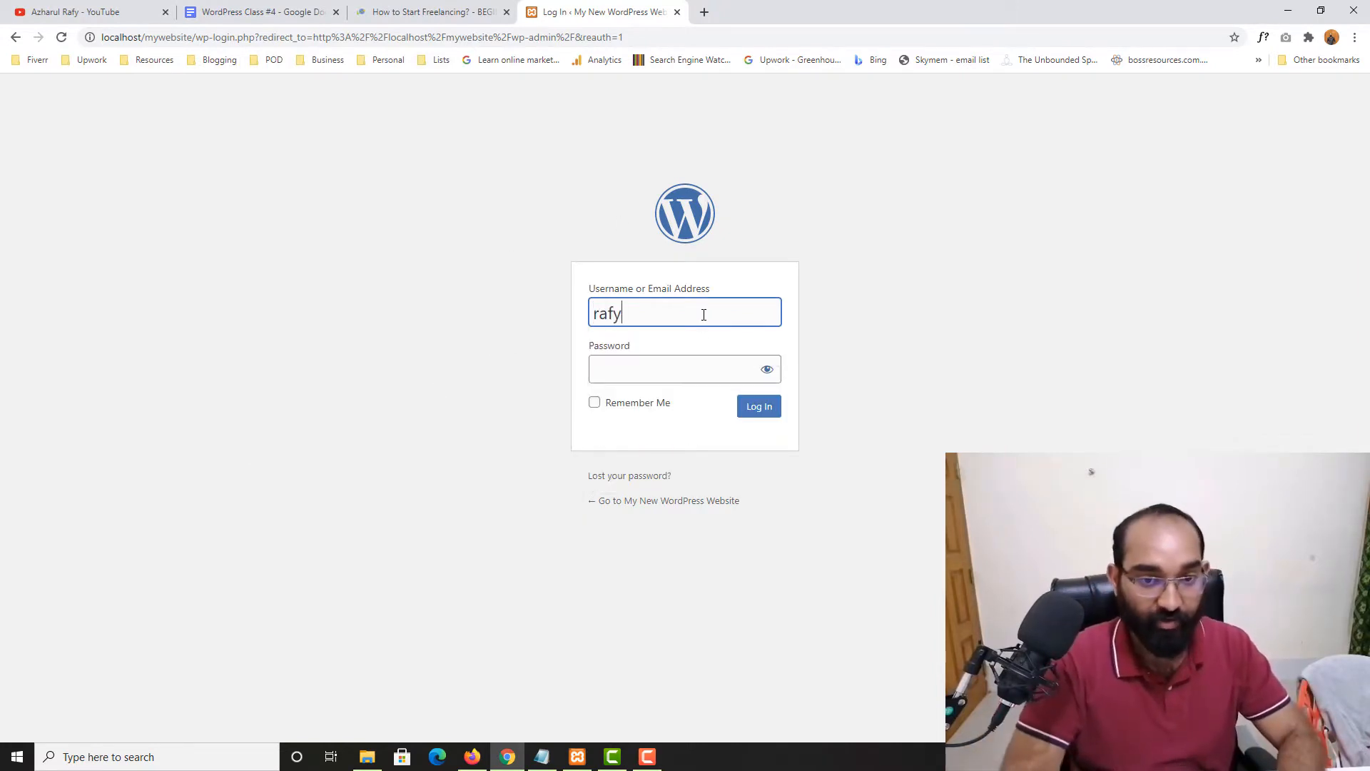
click(679, 373)
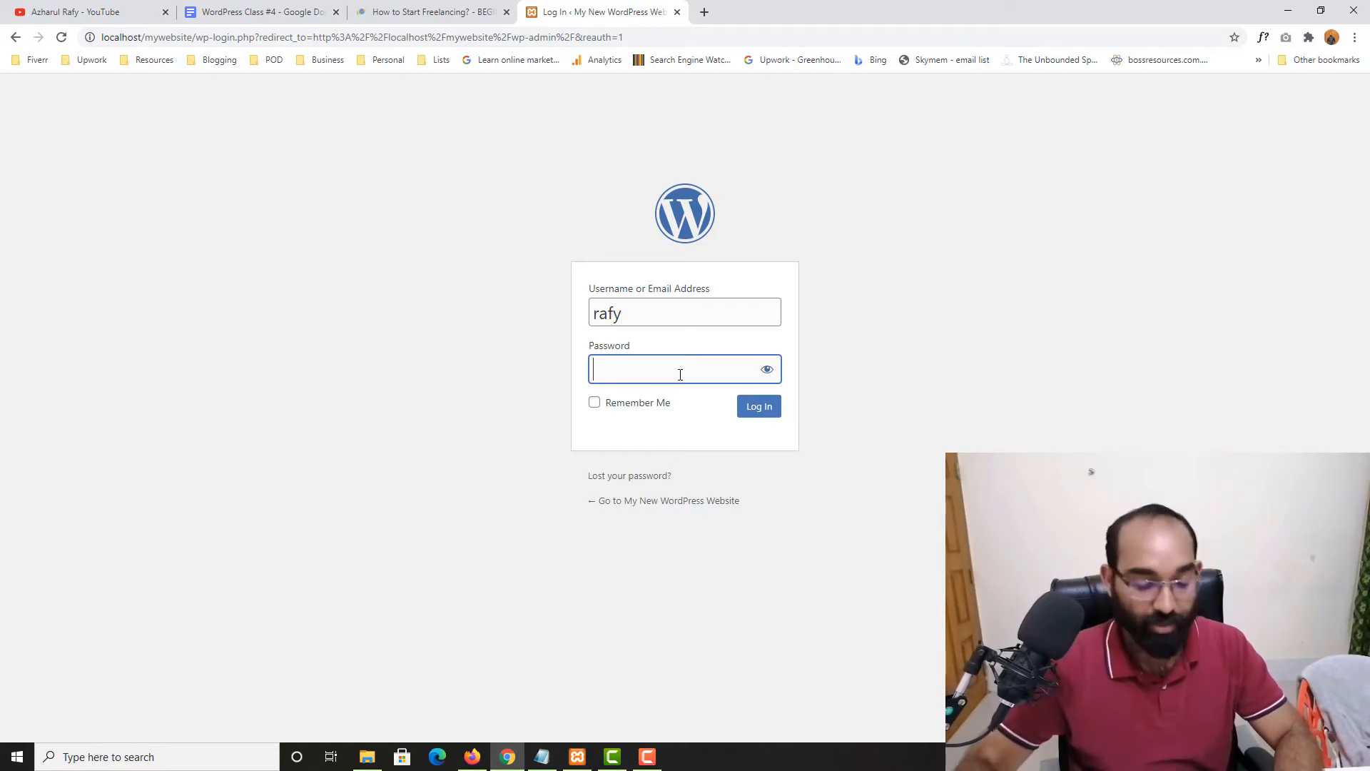
text(••••••••)
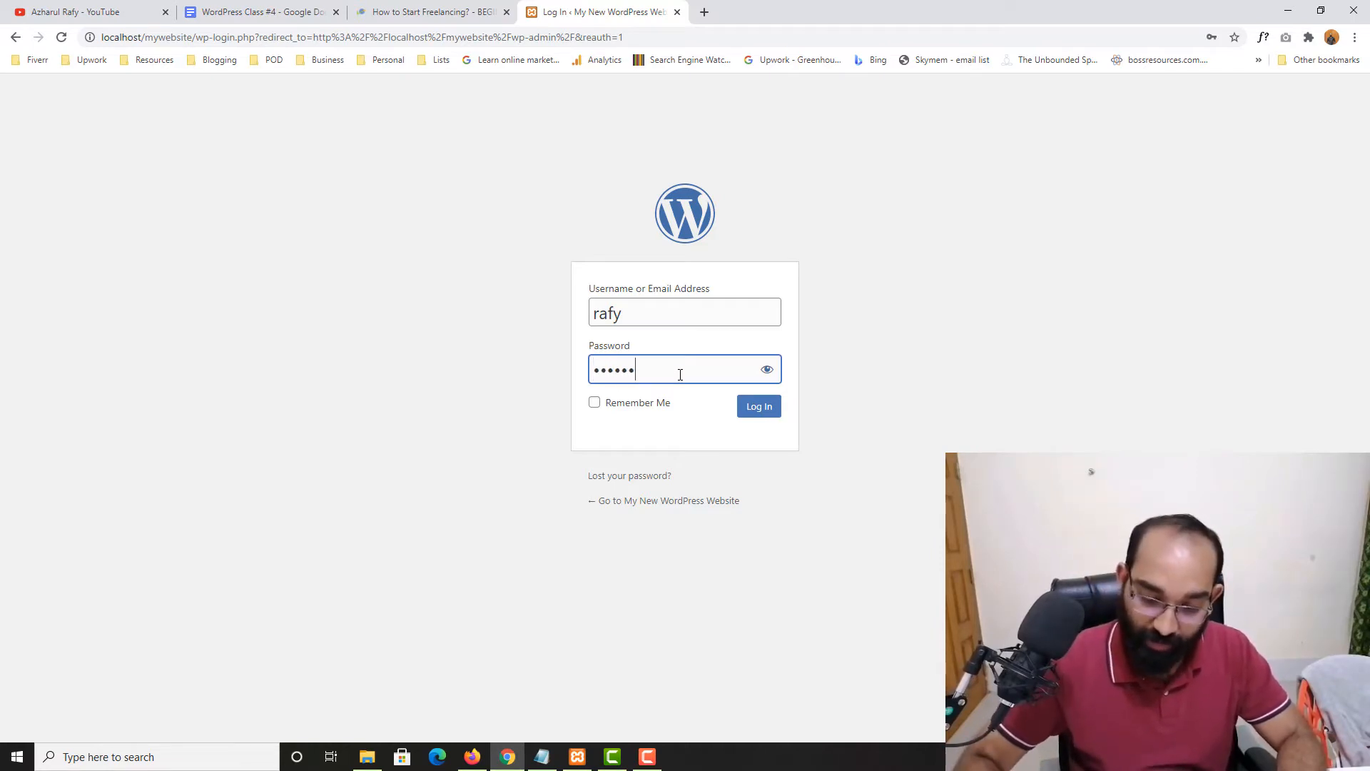
text(••)
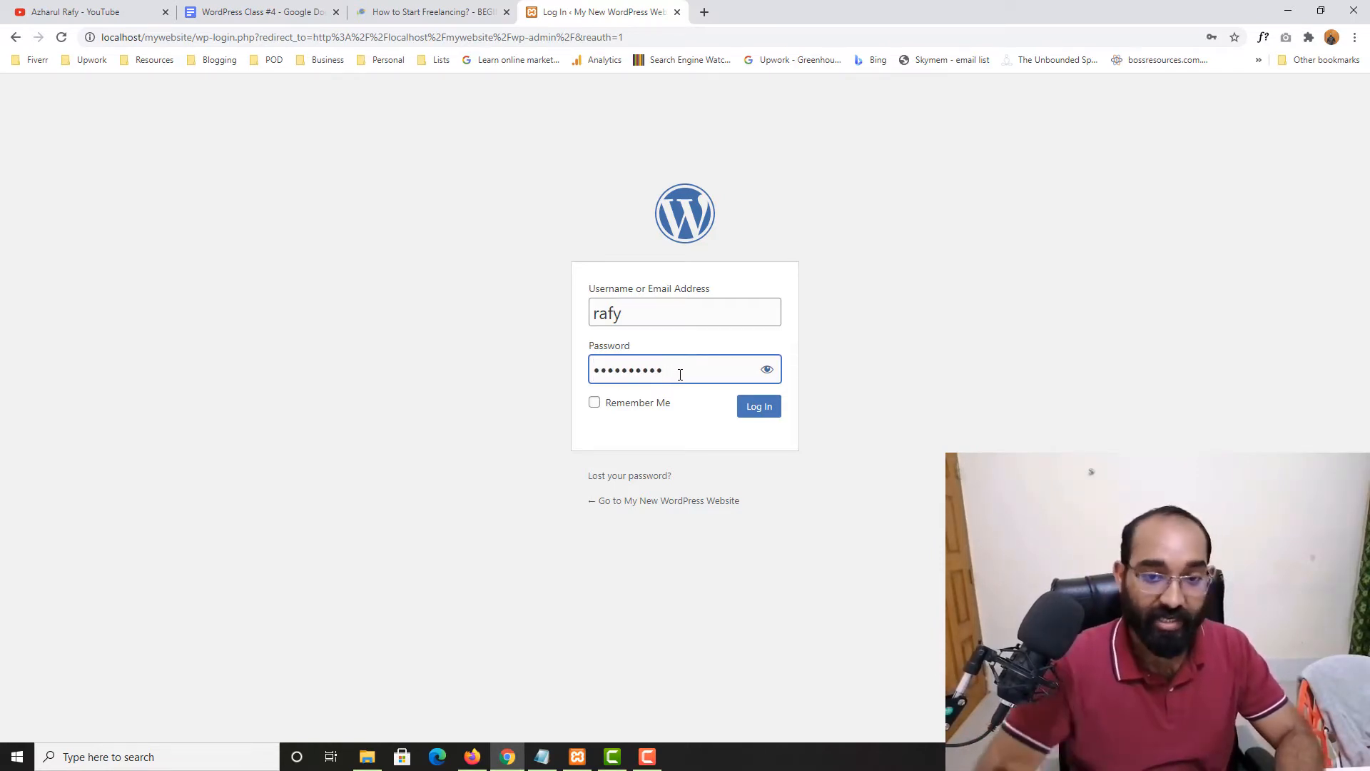
click(761, 412)
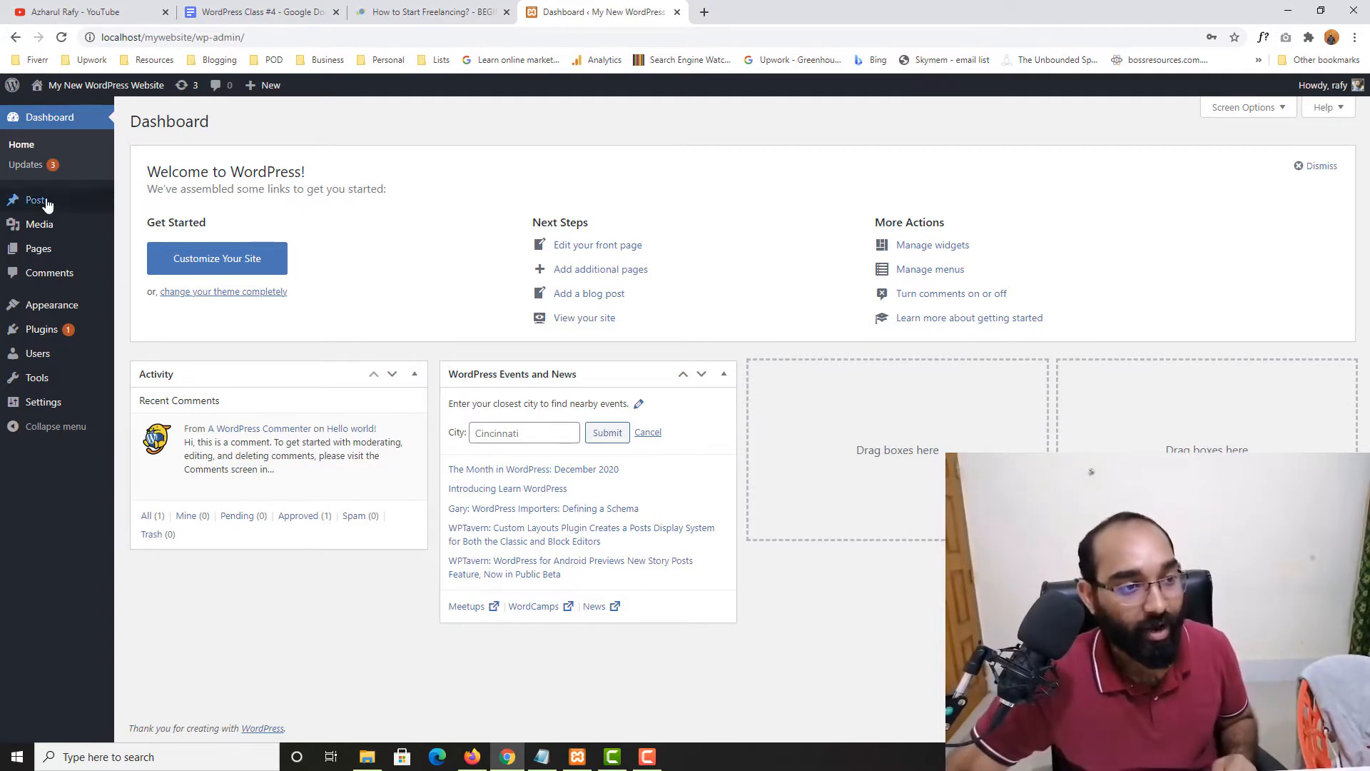
mouse_move(87, 207)
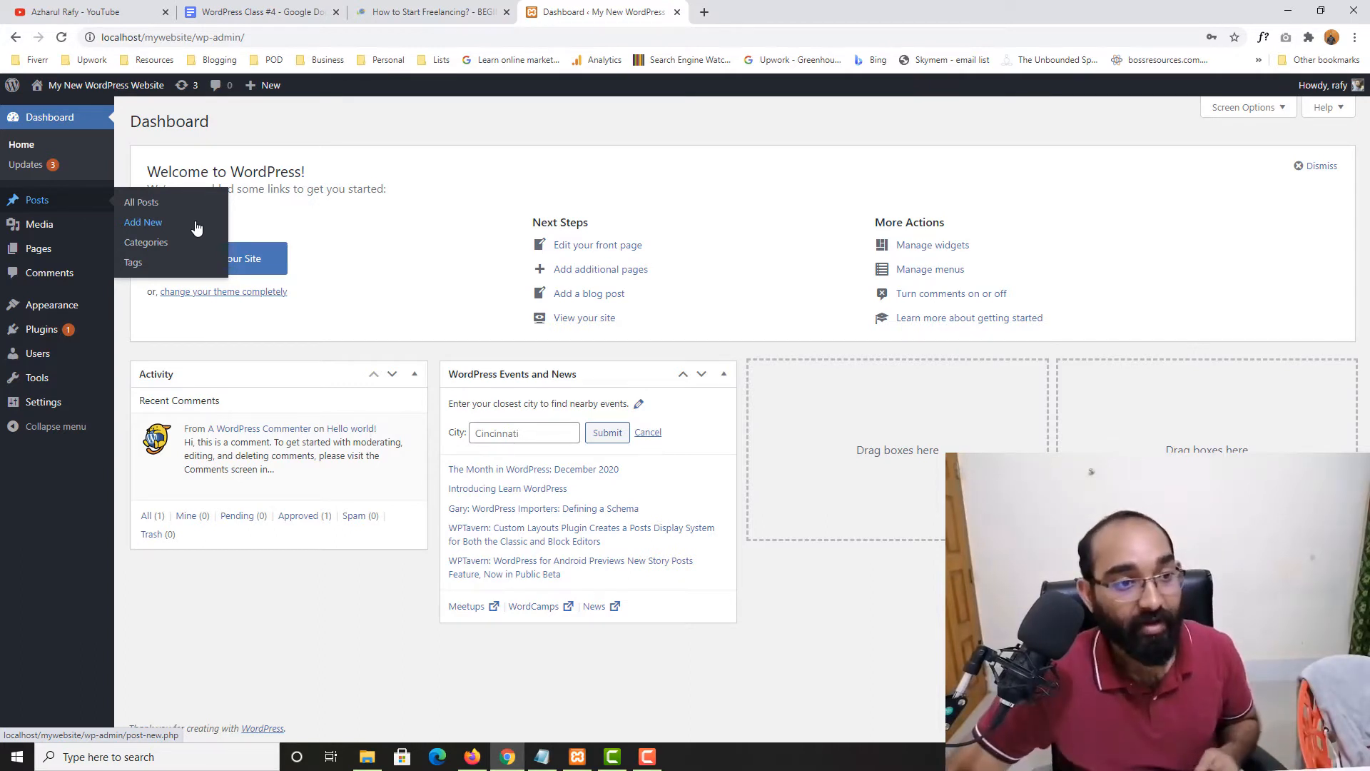
Create a new post via Posts > Add New and browse the block inserter list
click(145, 222)
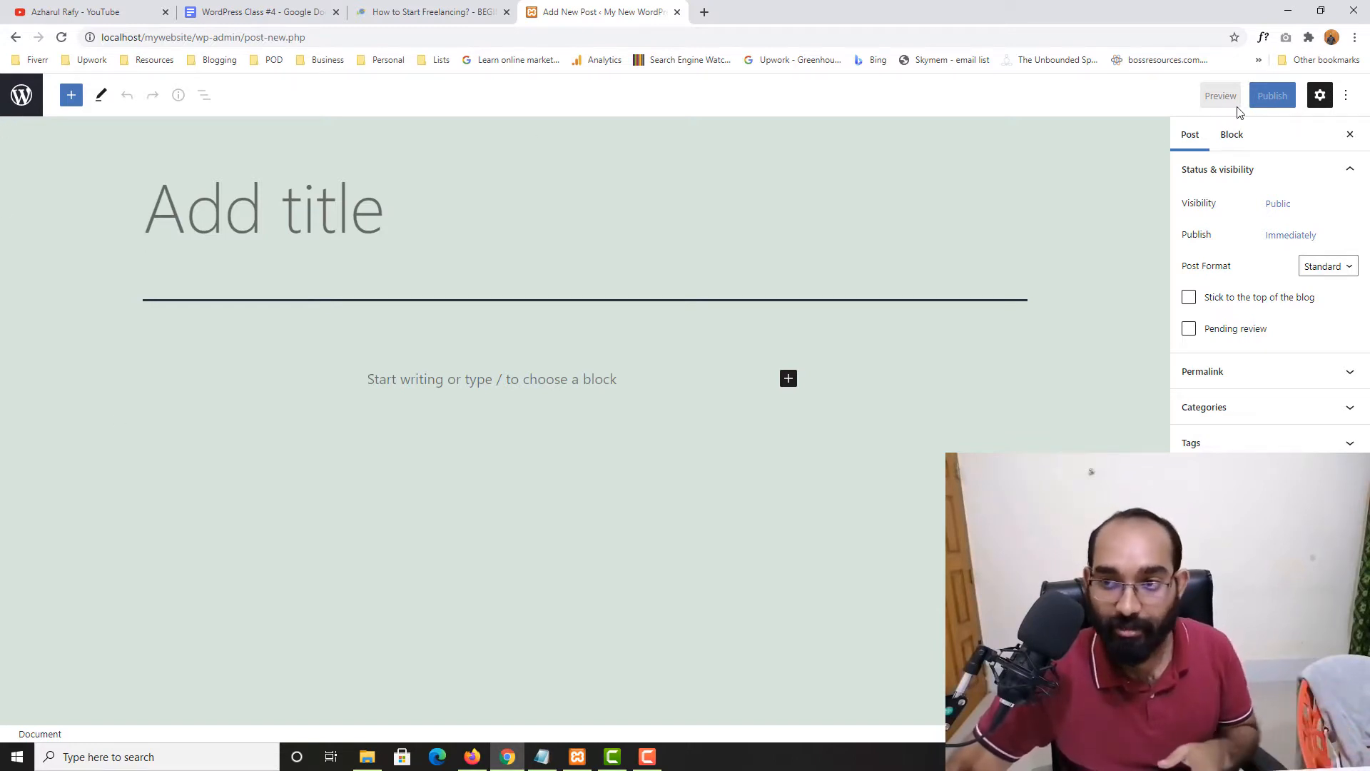
click(72, 96)
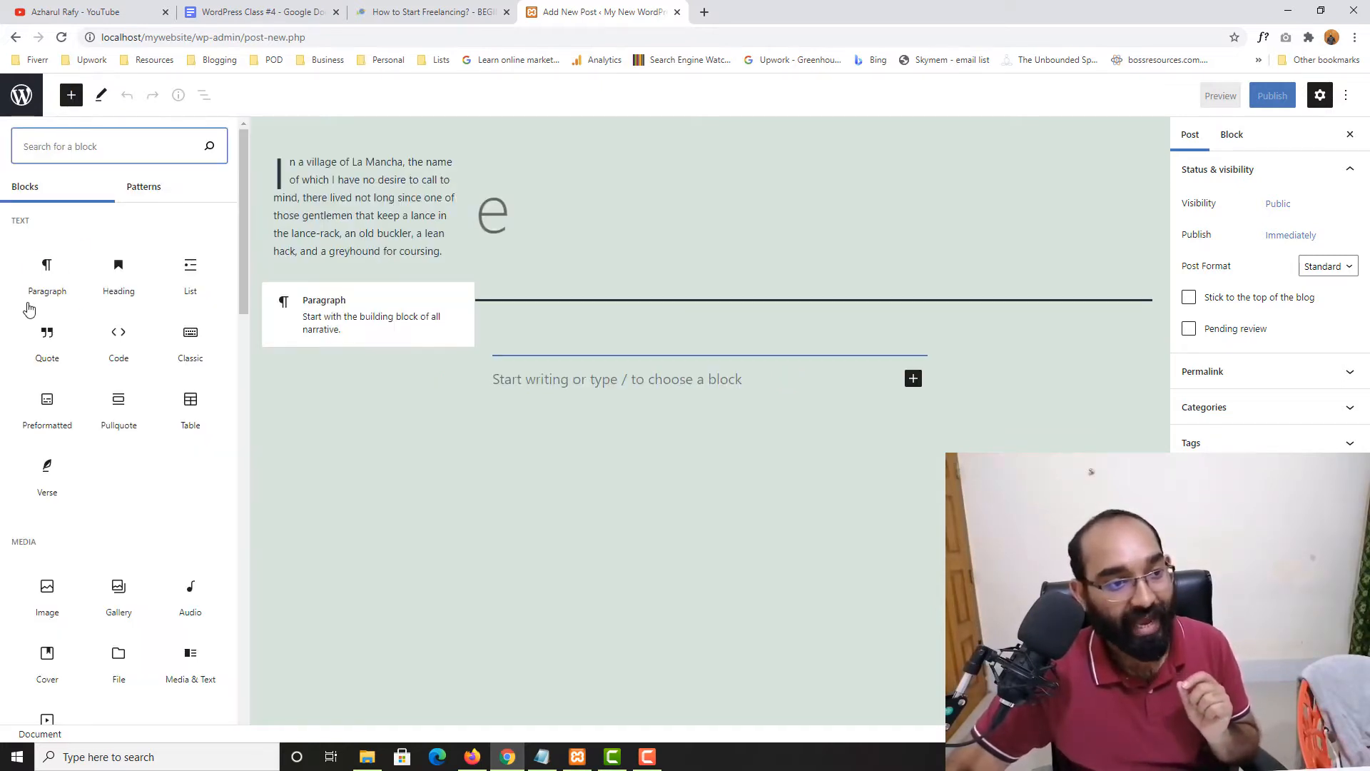
scroll(47, 521, down, 5)
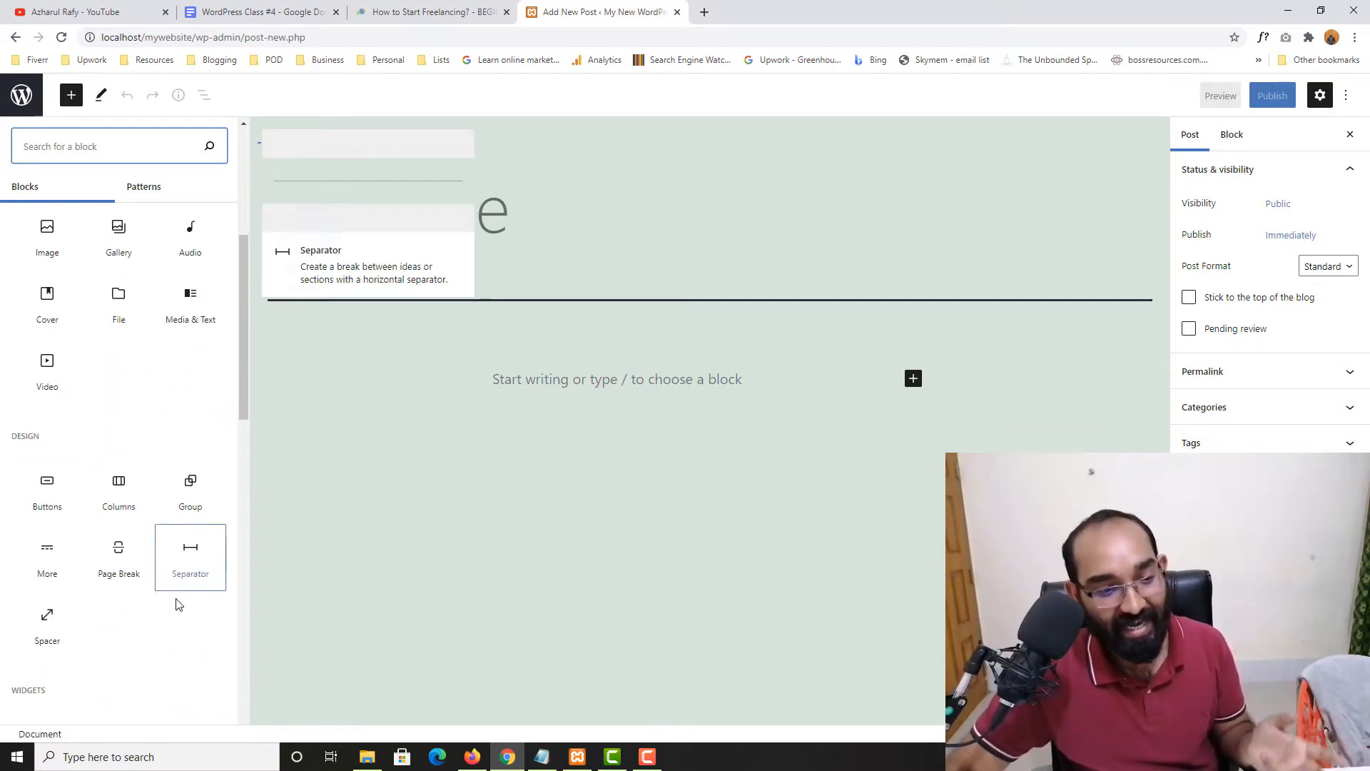
scroll(49, 560, down, 3)
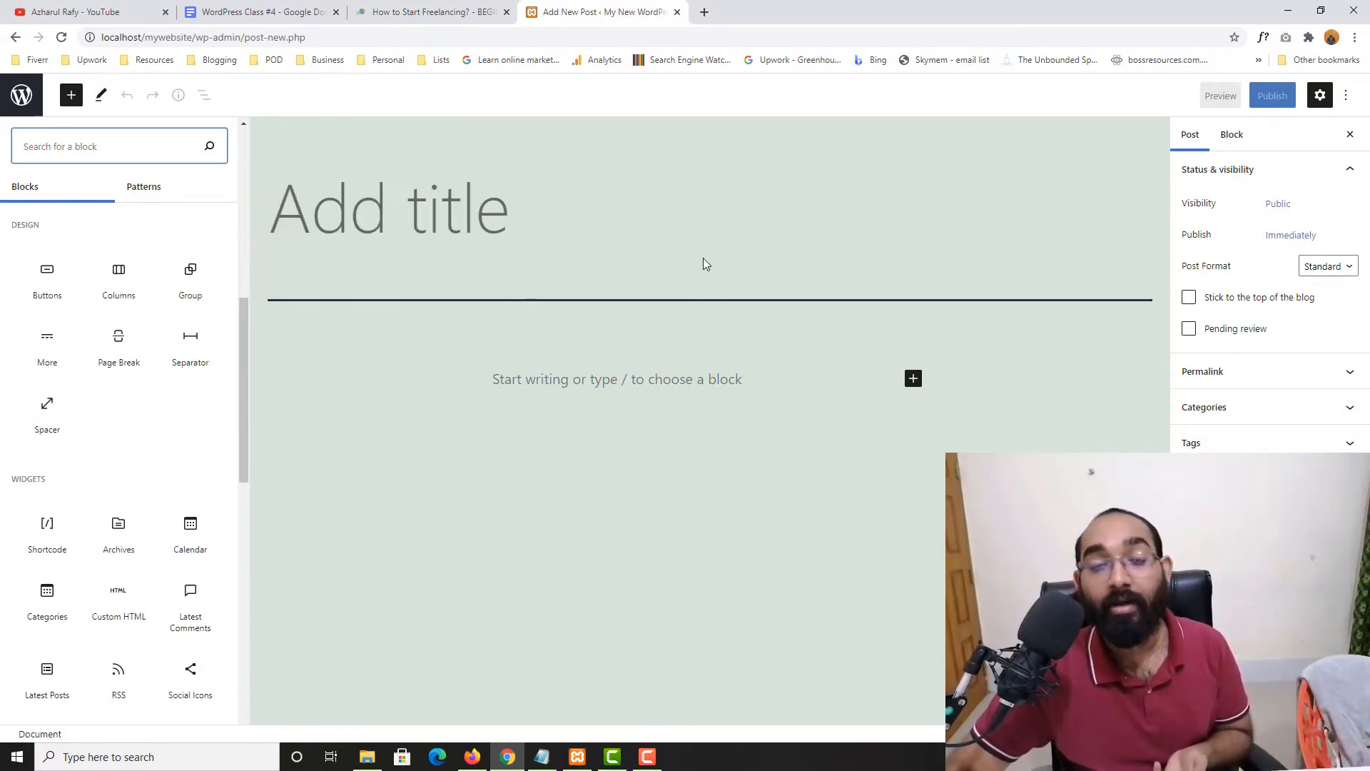
scroll(39, 289, up, 8)
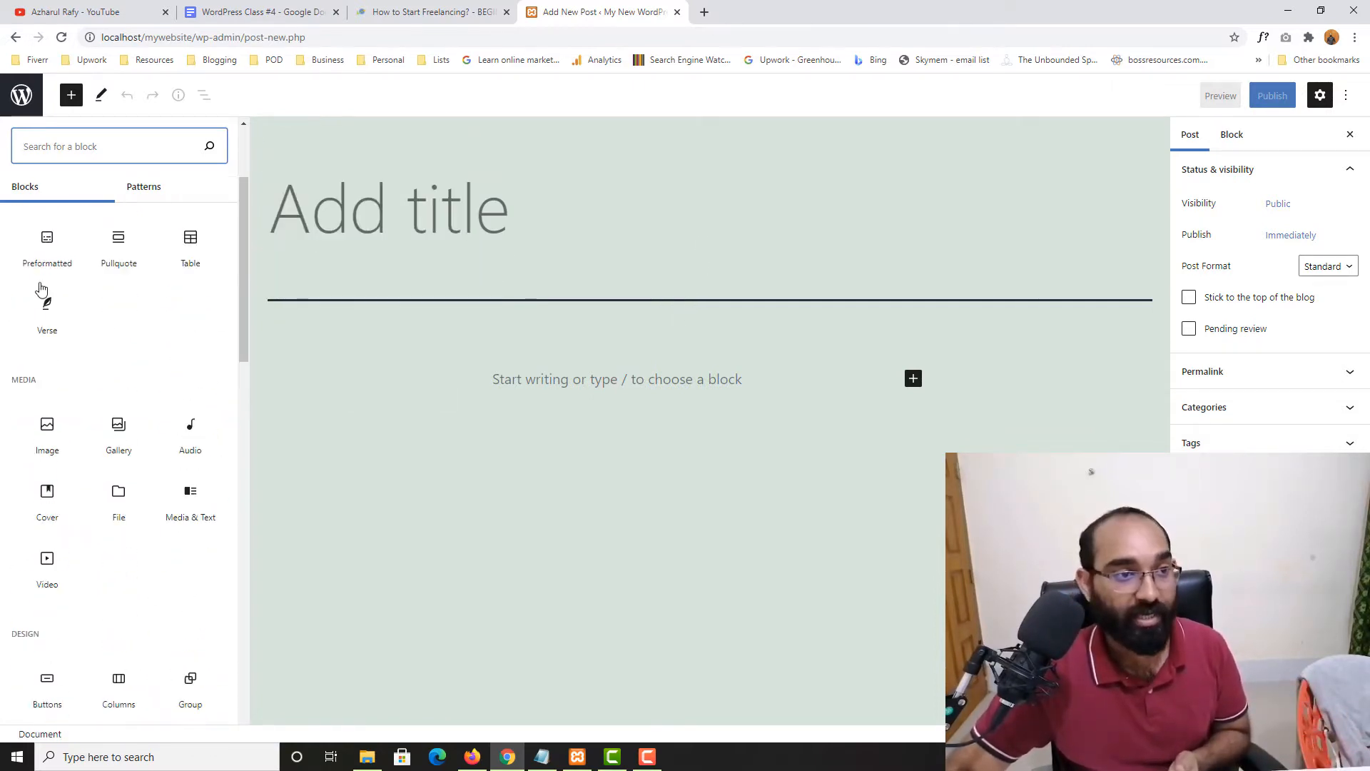
click(72, 95)
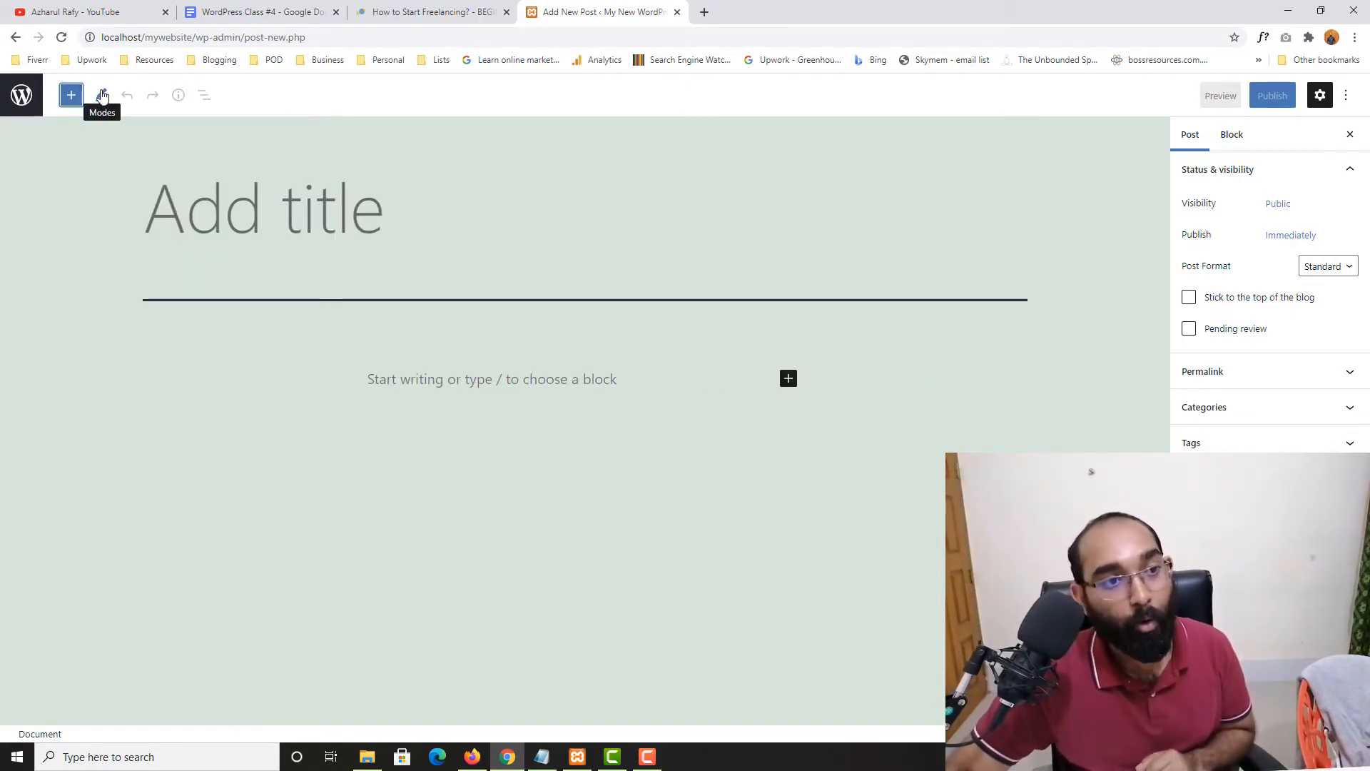
click(102, 96)
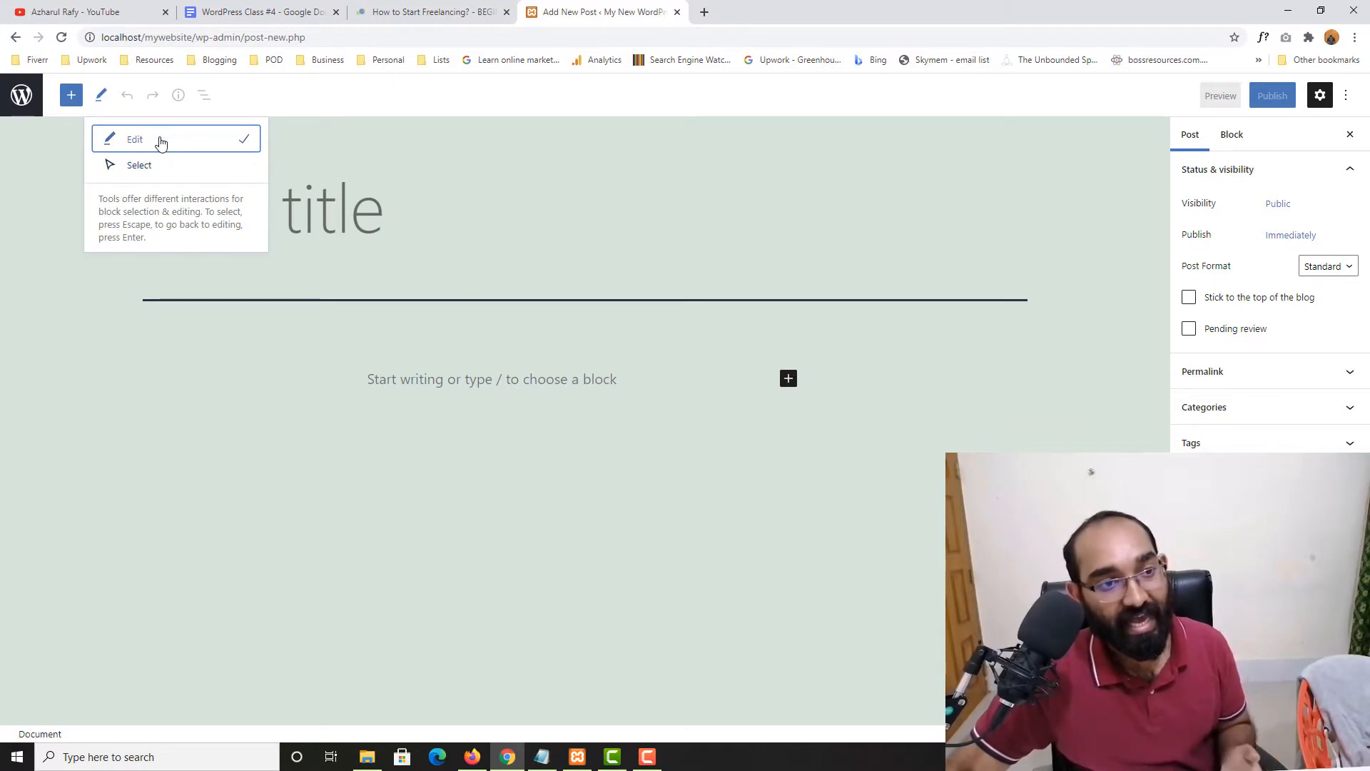
click(341, 228)
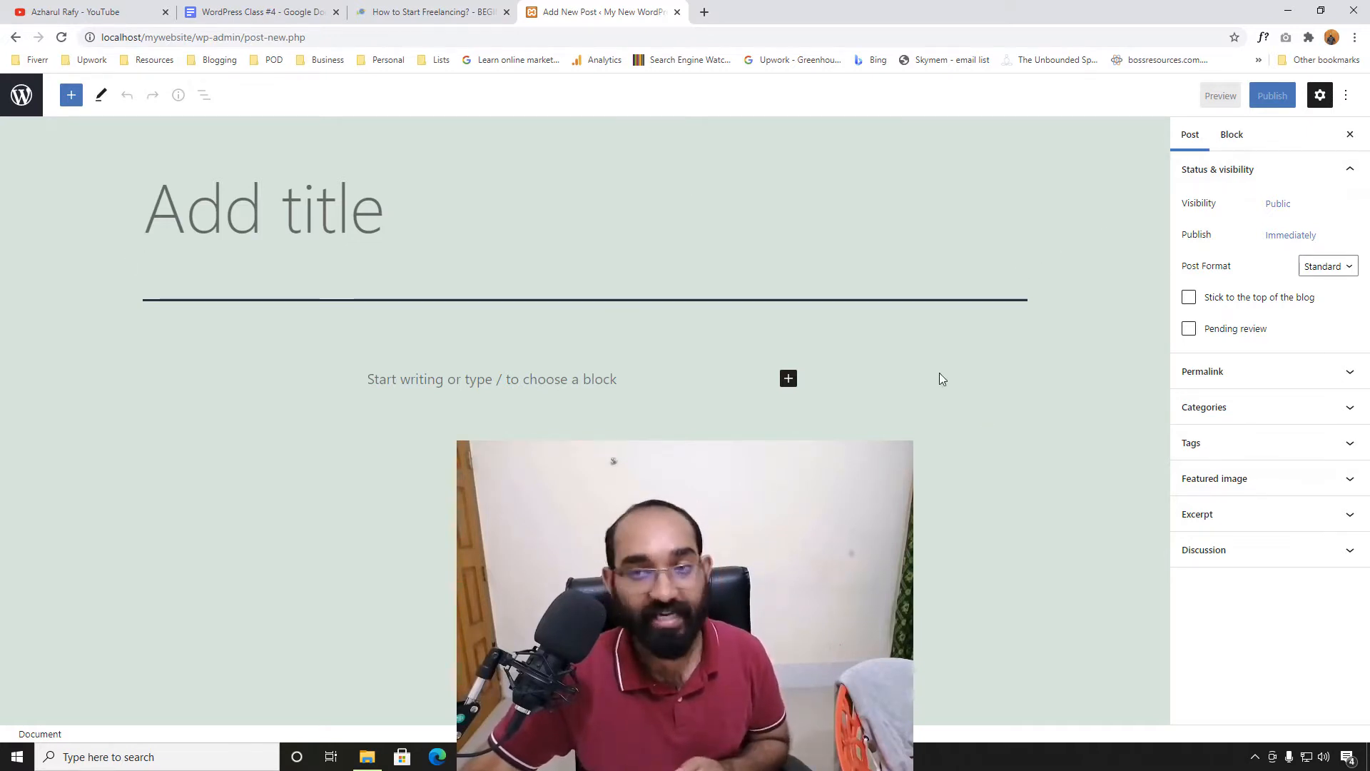
Toggle the post settings panel and check the visibility options, keeping Public
click(1320, 96)
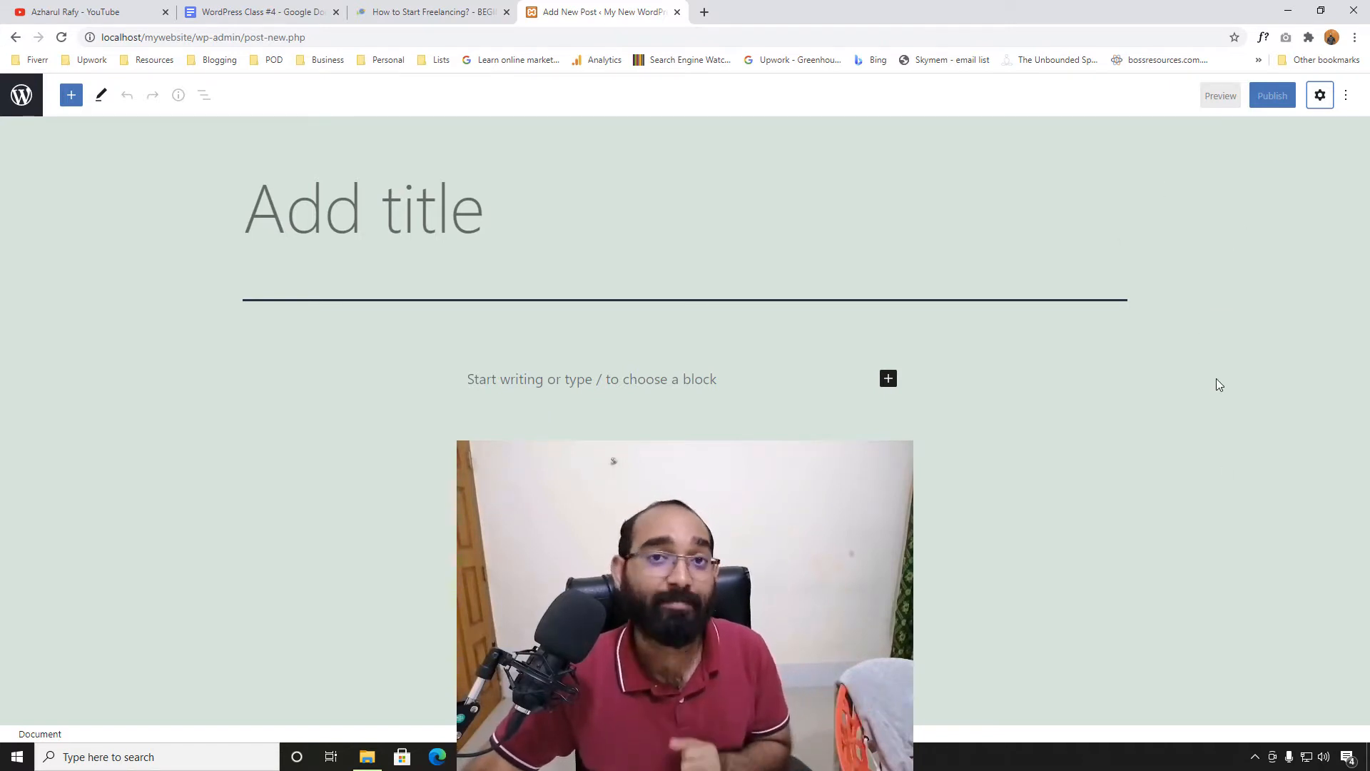
click(1321, 96)
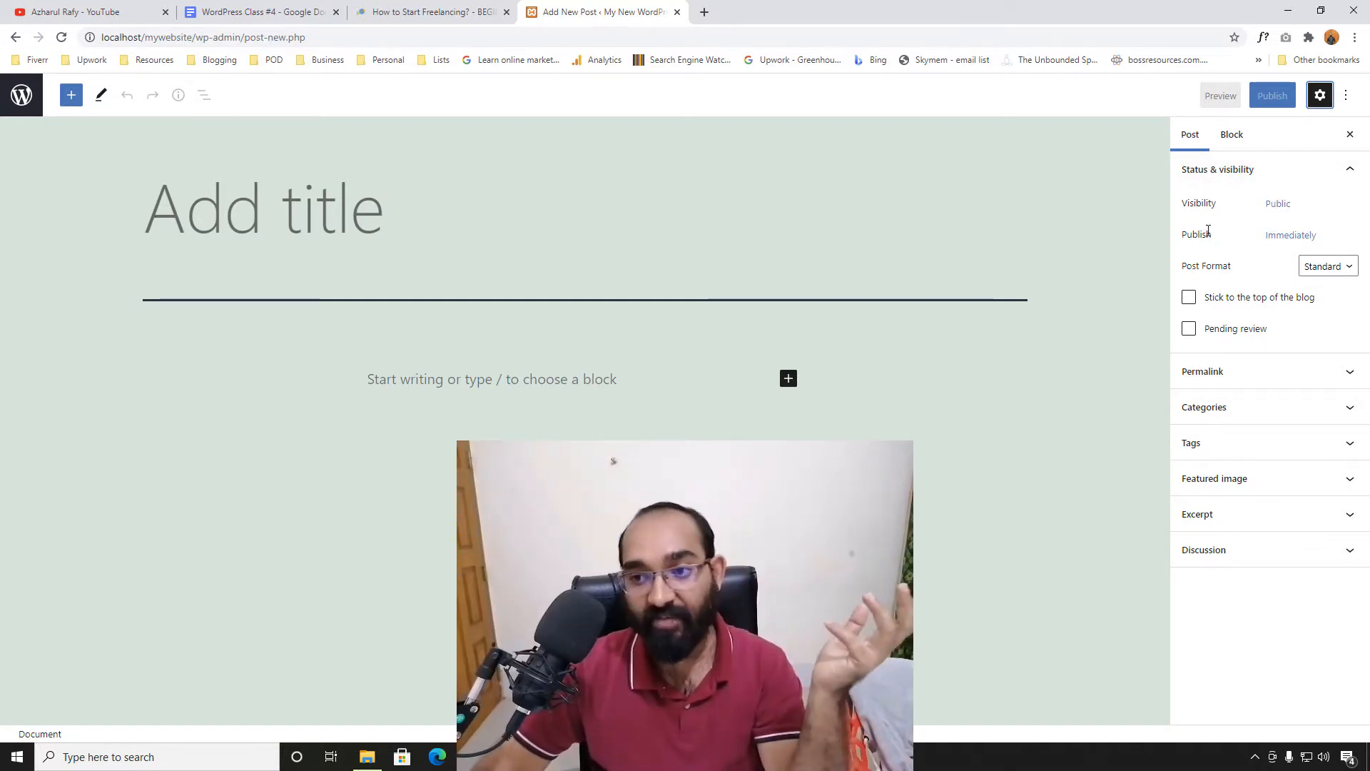
click(1279, 214)
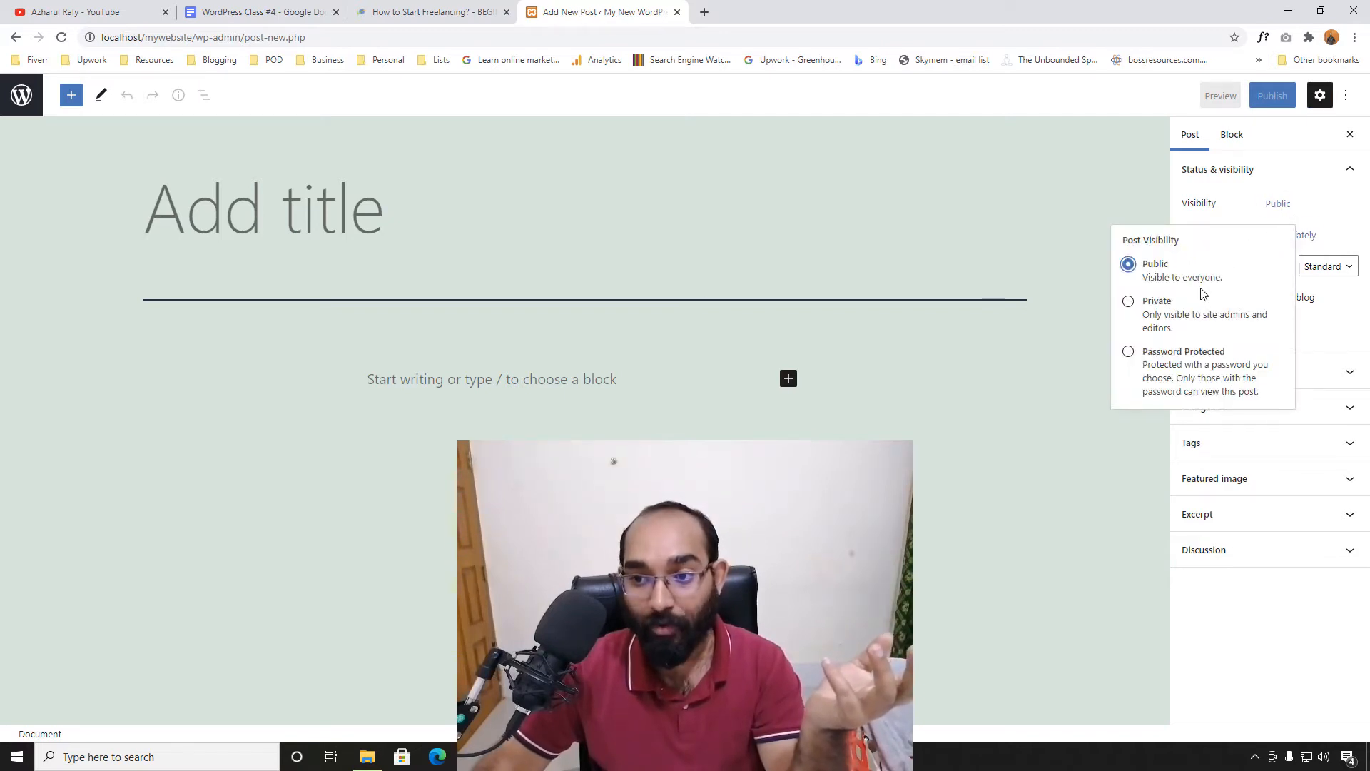
click(1235, 209)
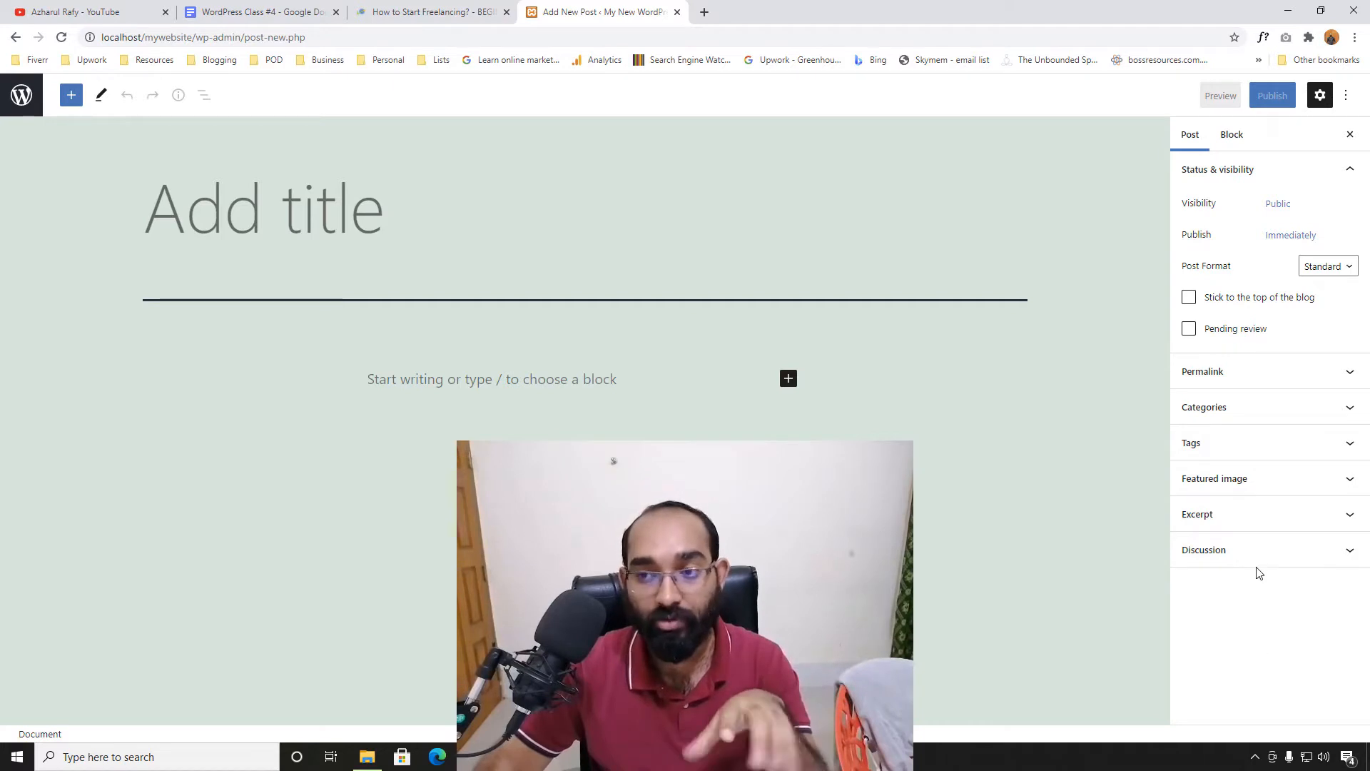
View the Block settings, start a paragraph block, and move the freelancing article tab after the editor
click(1235, 139)
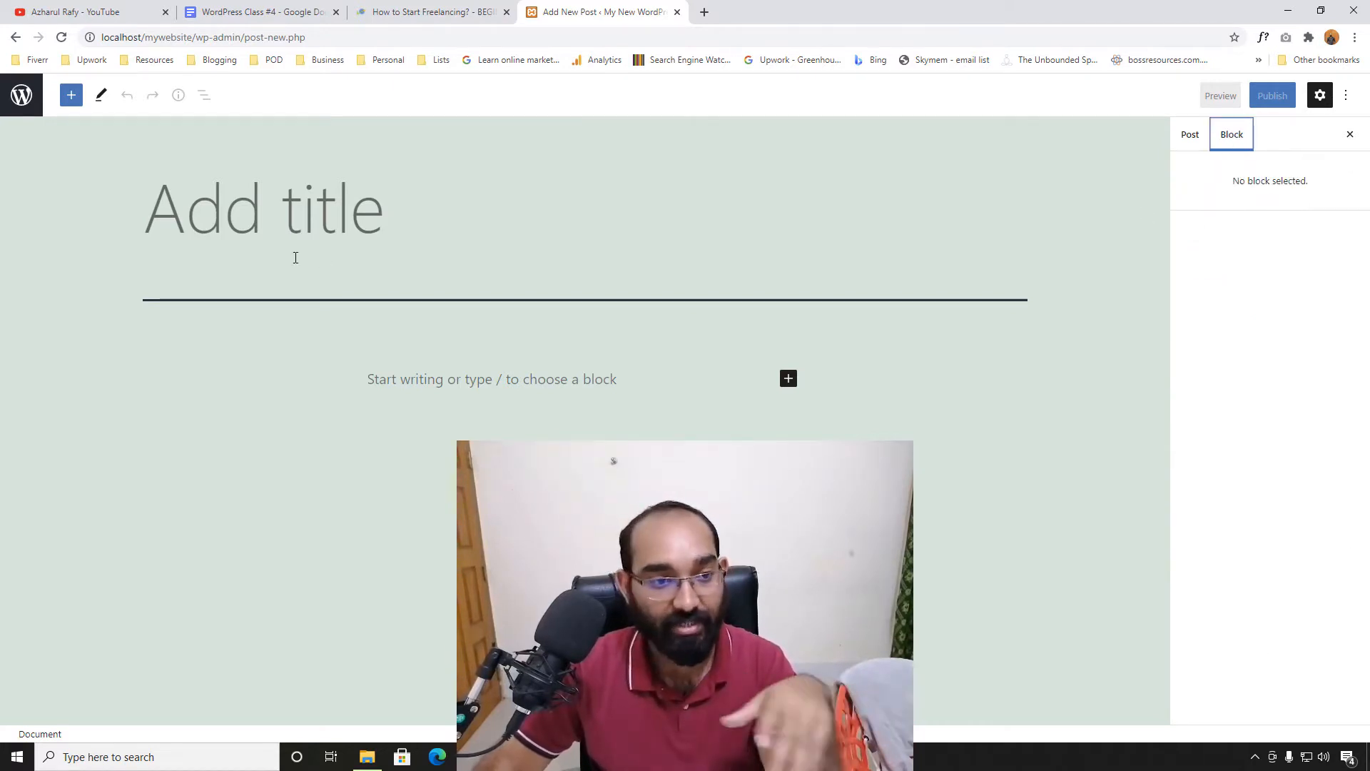
click(502, 392)
click(540, 374)
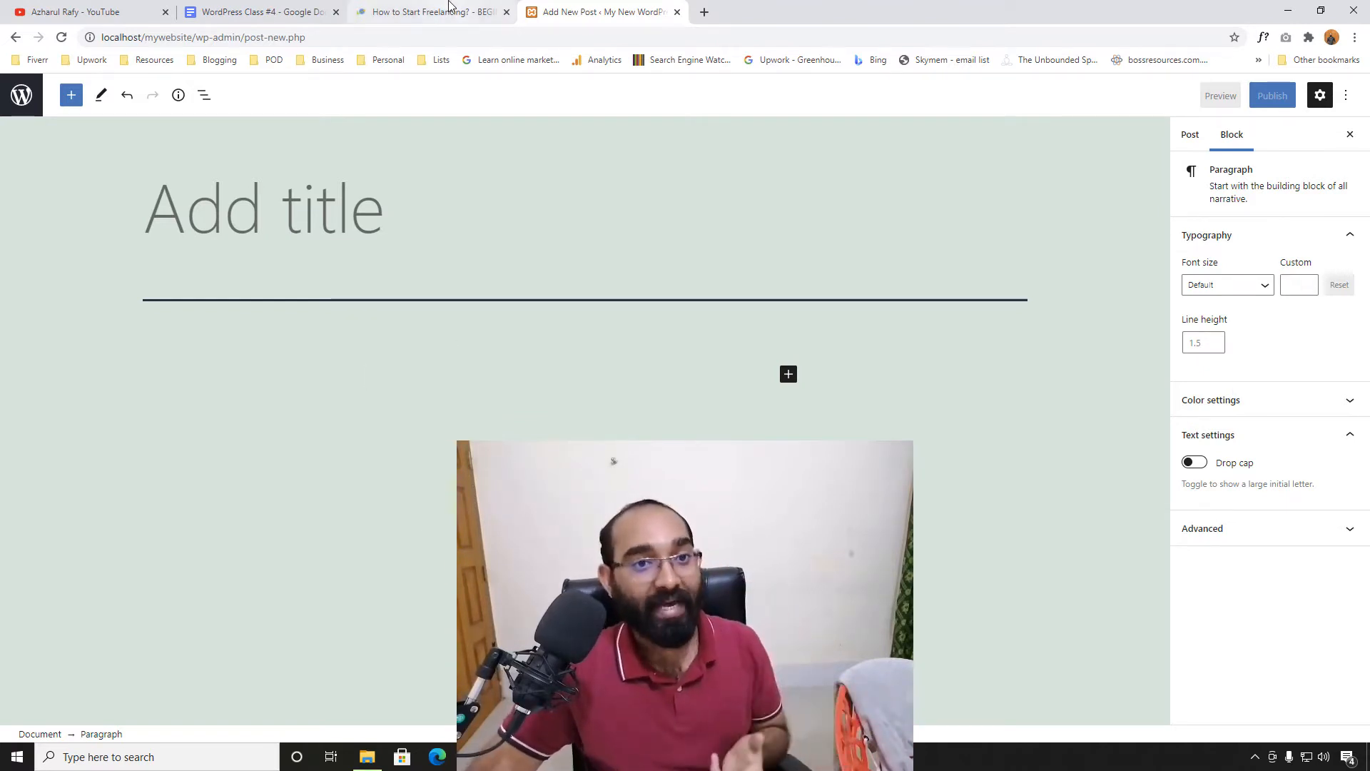
drag(450, 6, 607, 8)
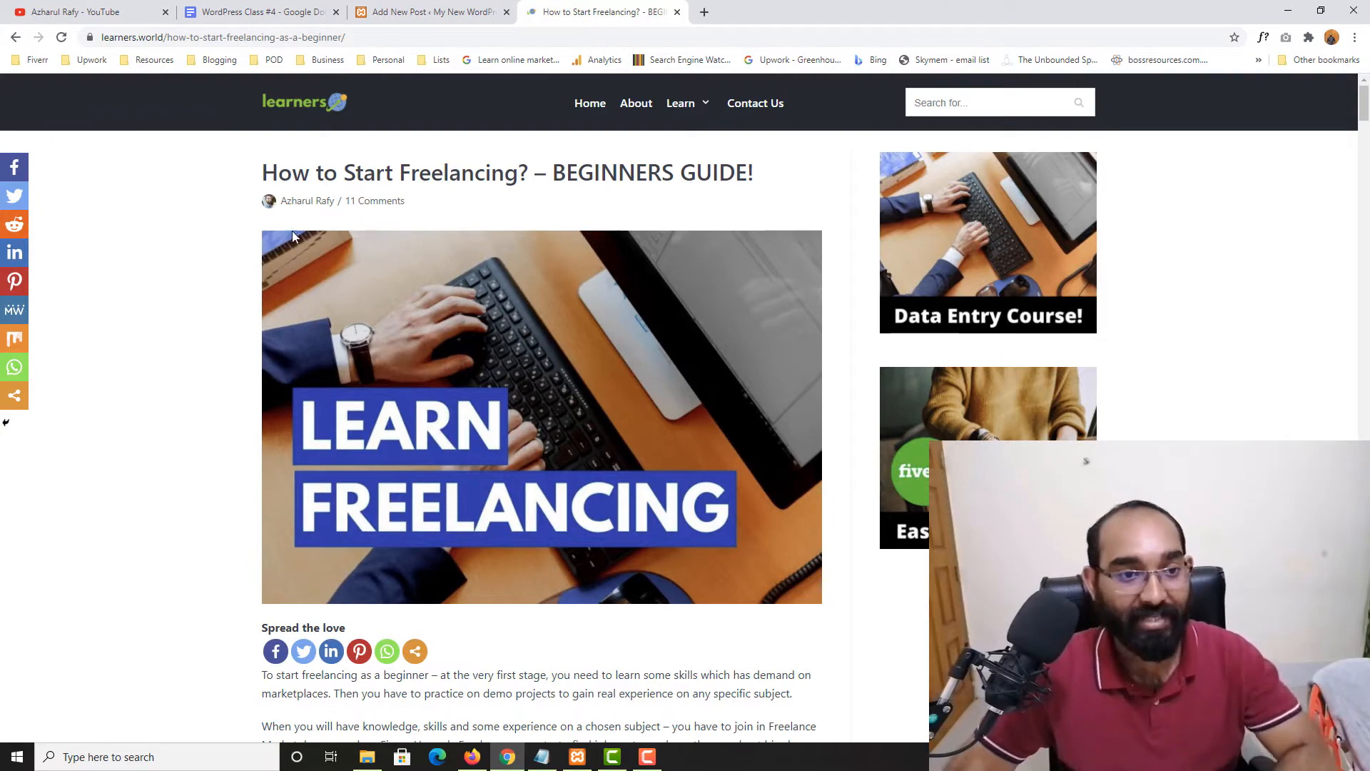
Select the article title 'How to Start Freelancing? – BEGINNERS GUIDE!' and return to the empty post editor
scroll(107, 596, down, 20)
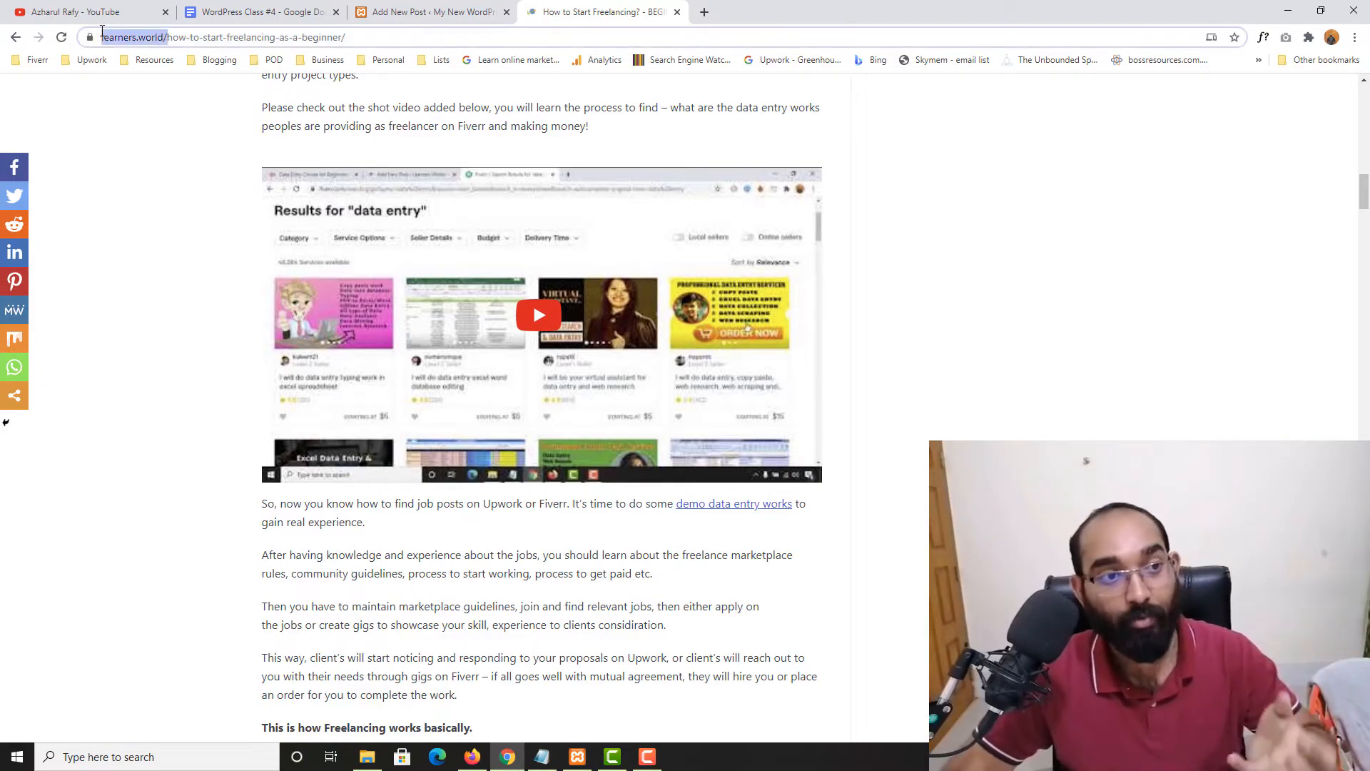
scroll(171, 300, up, 6)
scroll(179, 317, up, 14)
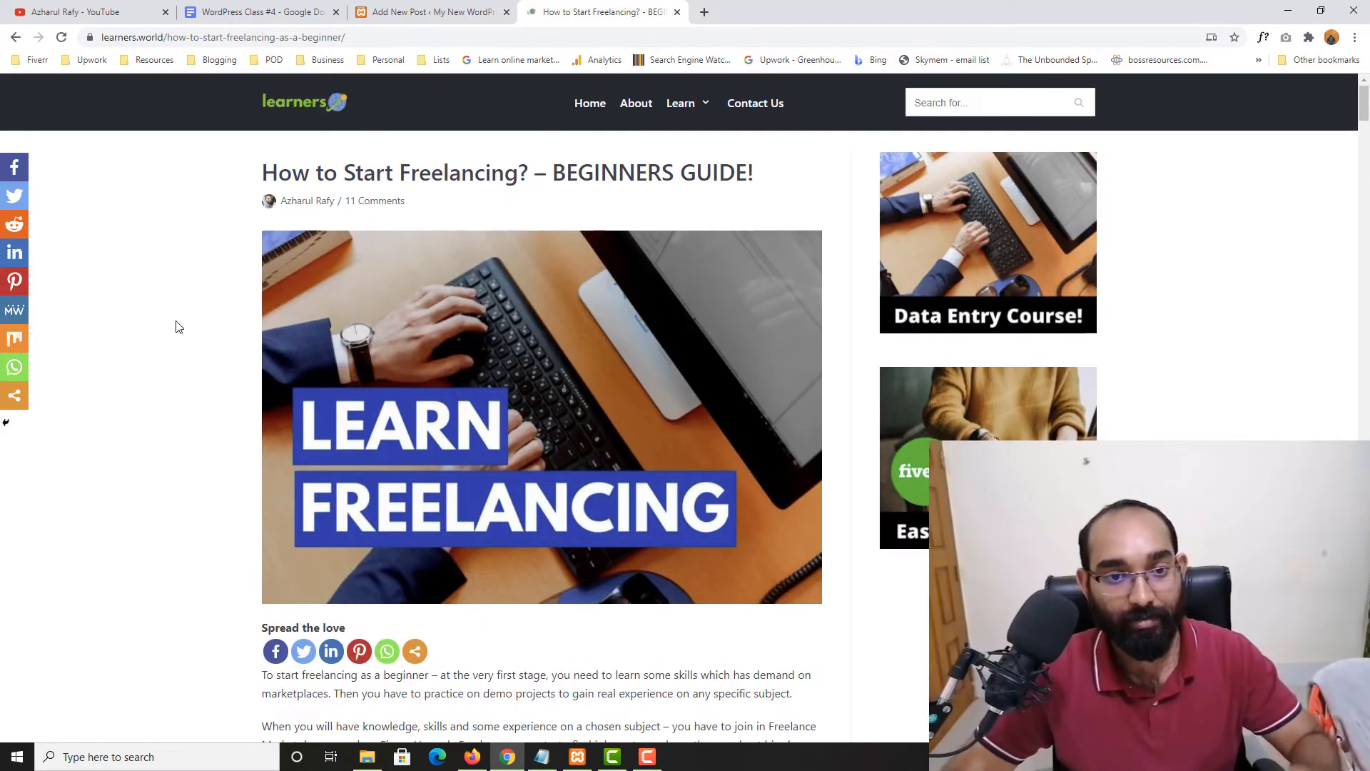
drag(289, 172, 709, 175)
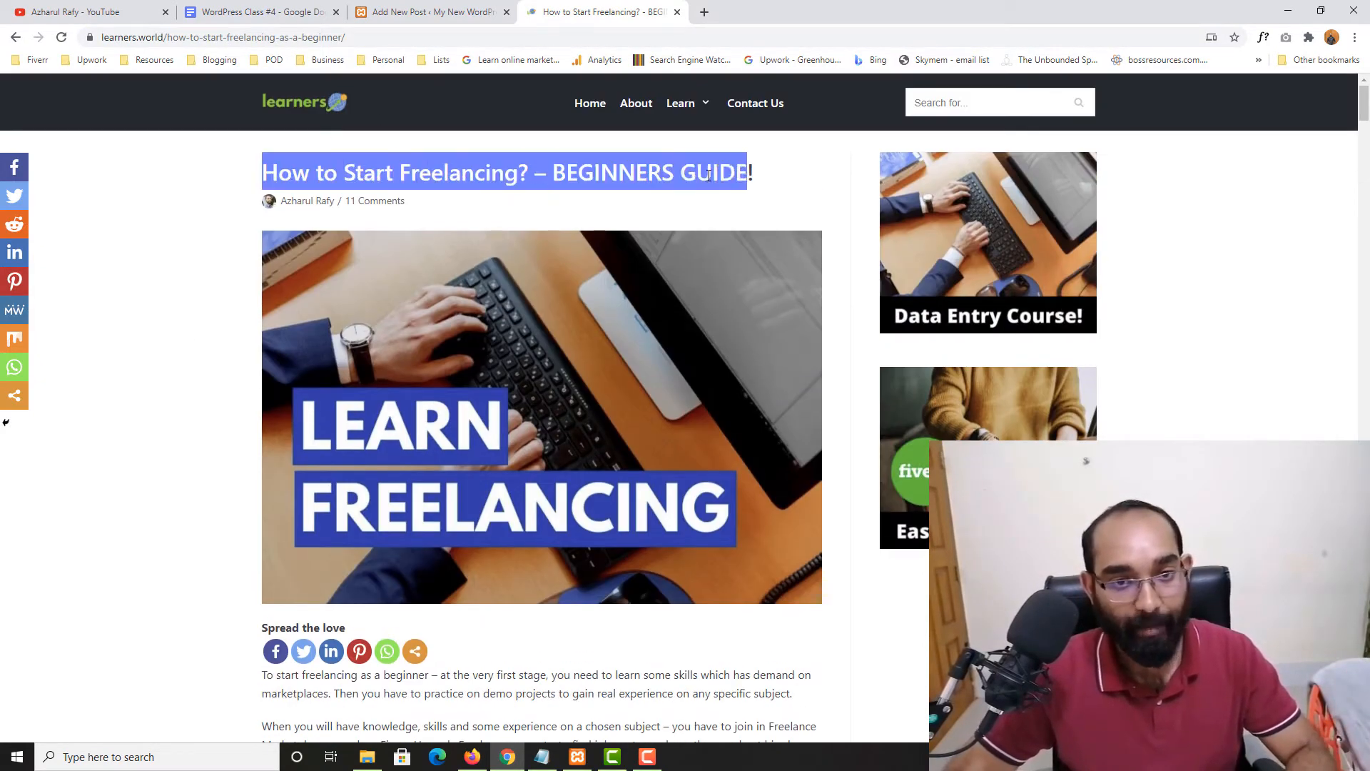
click(460, 12)
click(240, 218)
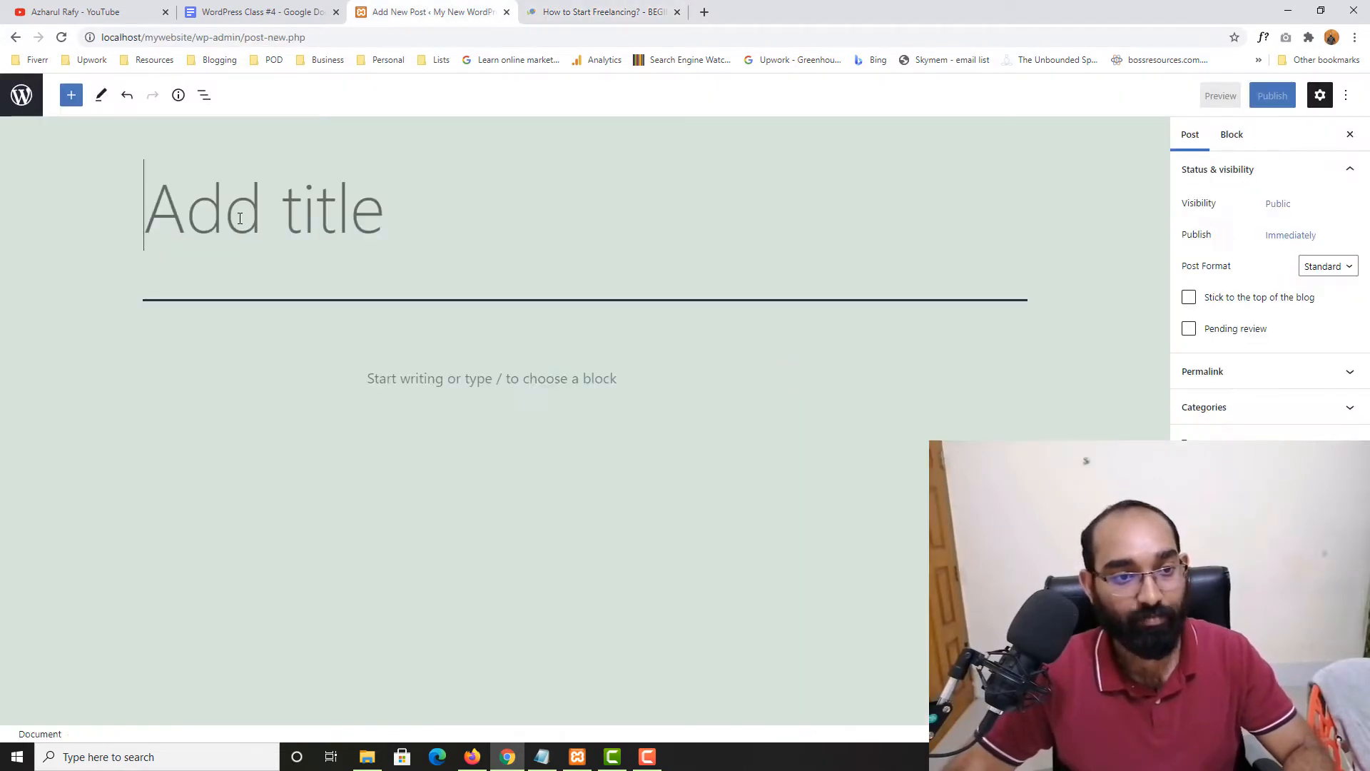
click(617, 12)
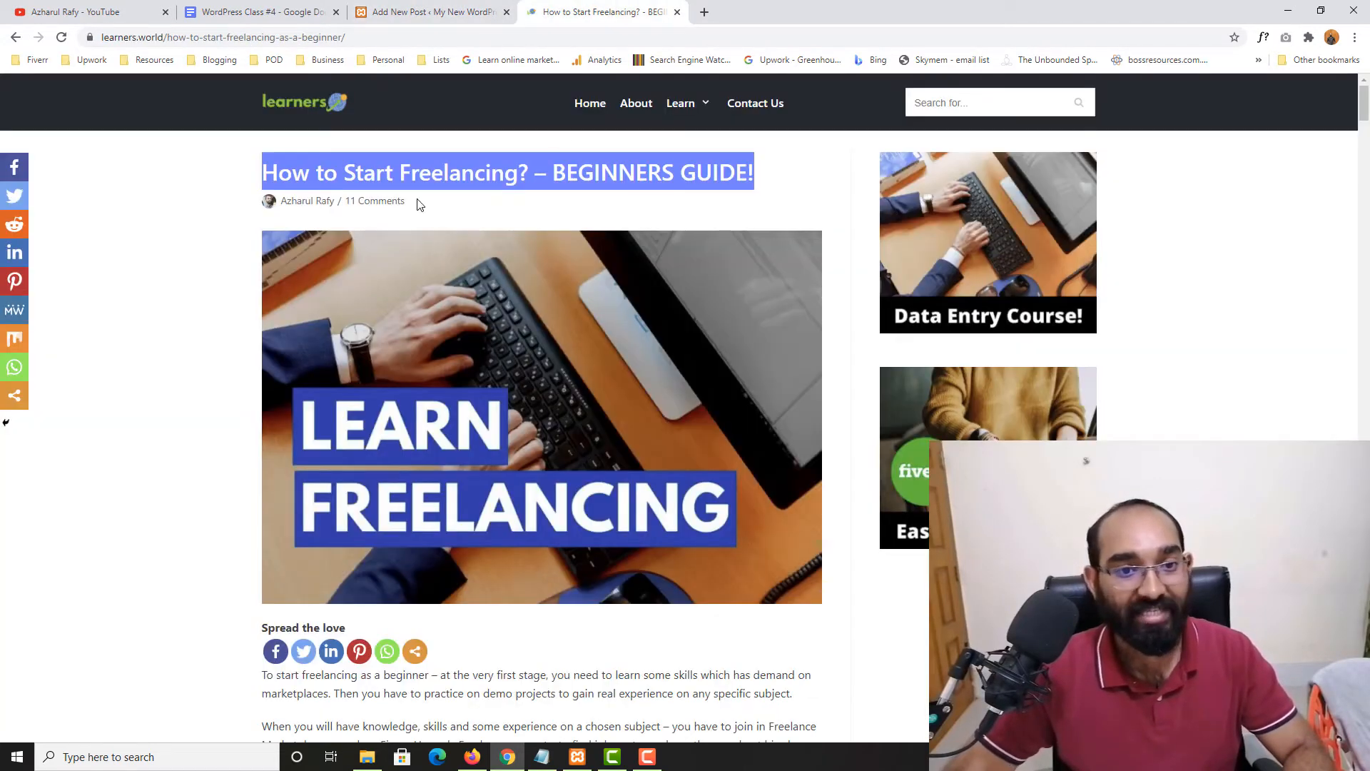
click(457, 7)
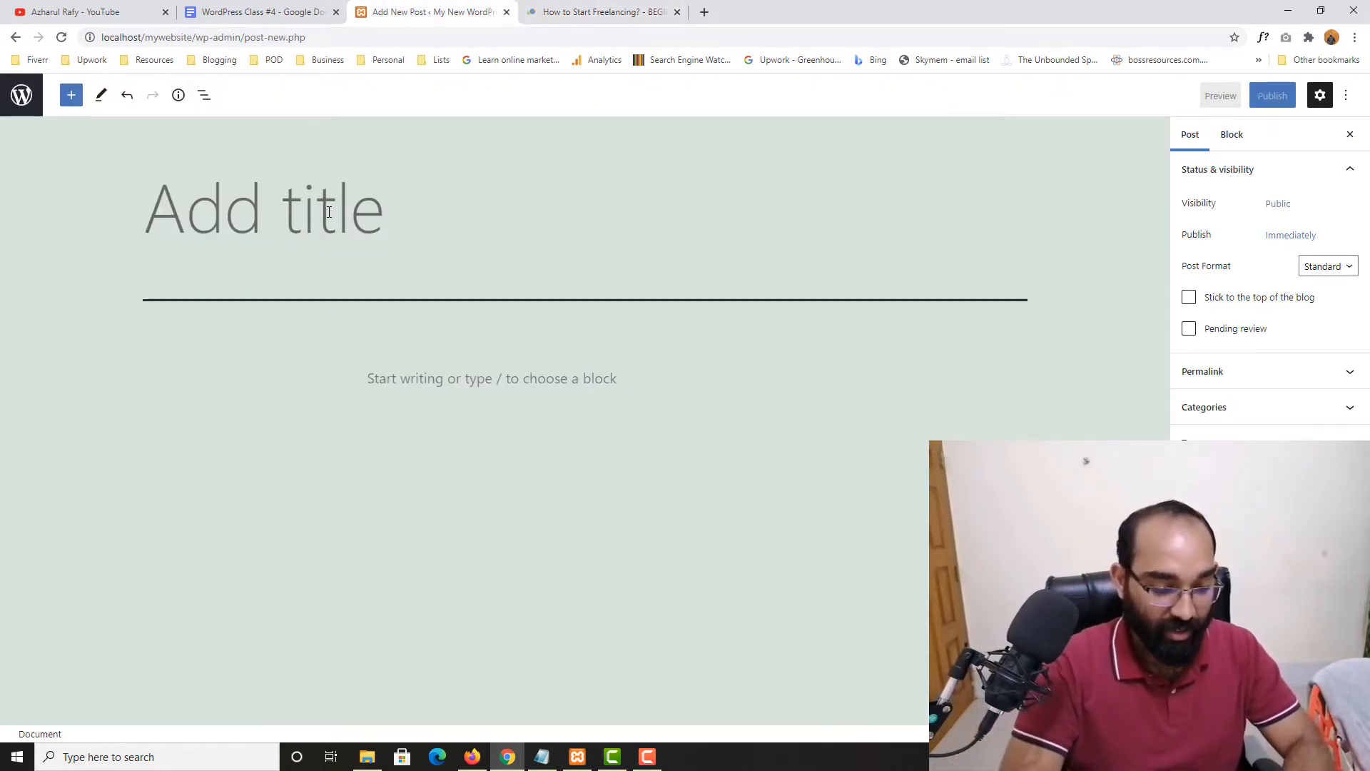
Type the post title 'Start Freelancing with WordPress', fixing typos along the way
text(Starte)
key(BackSpace)
text(Fr)
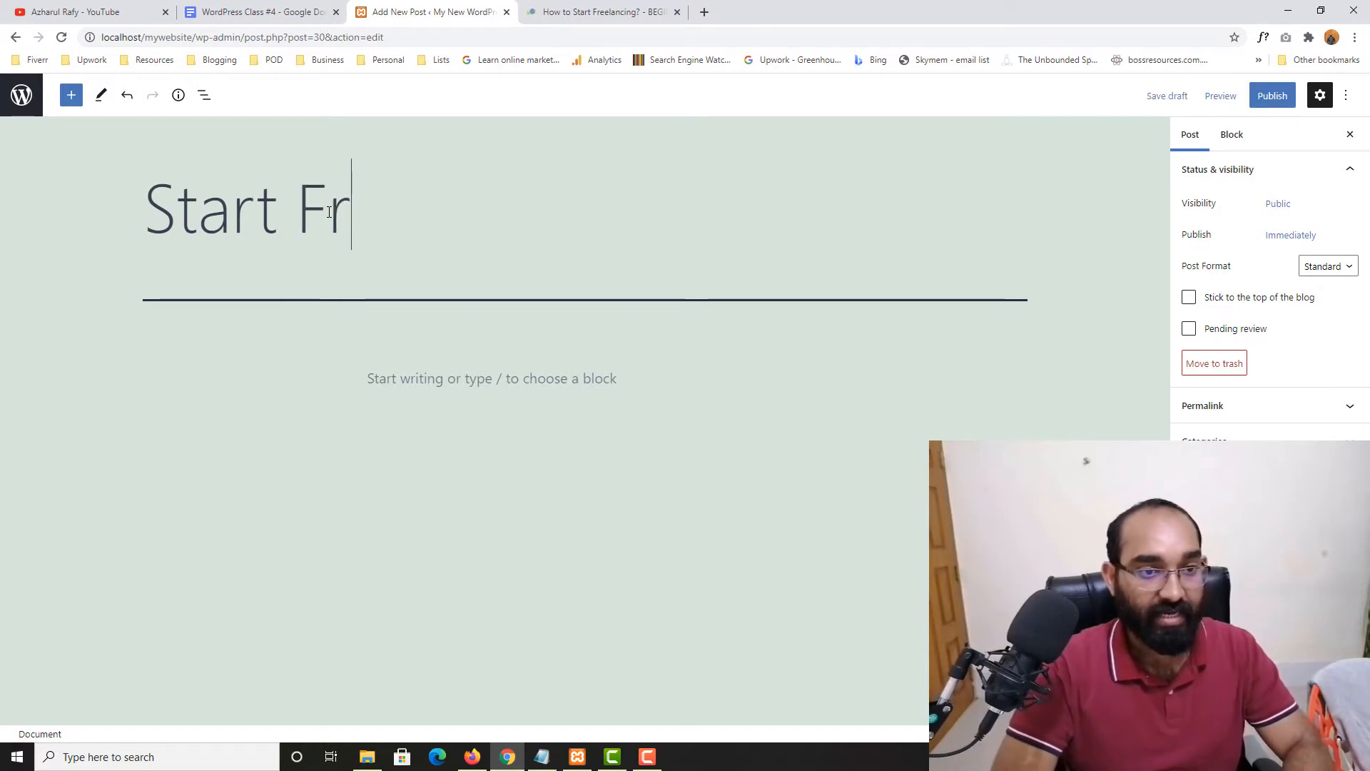
text(eelan)
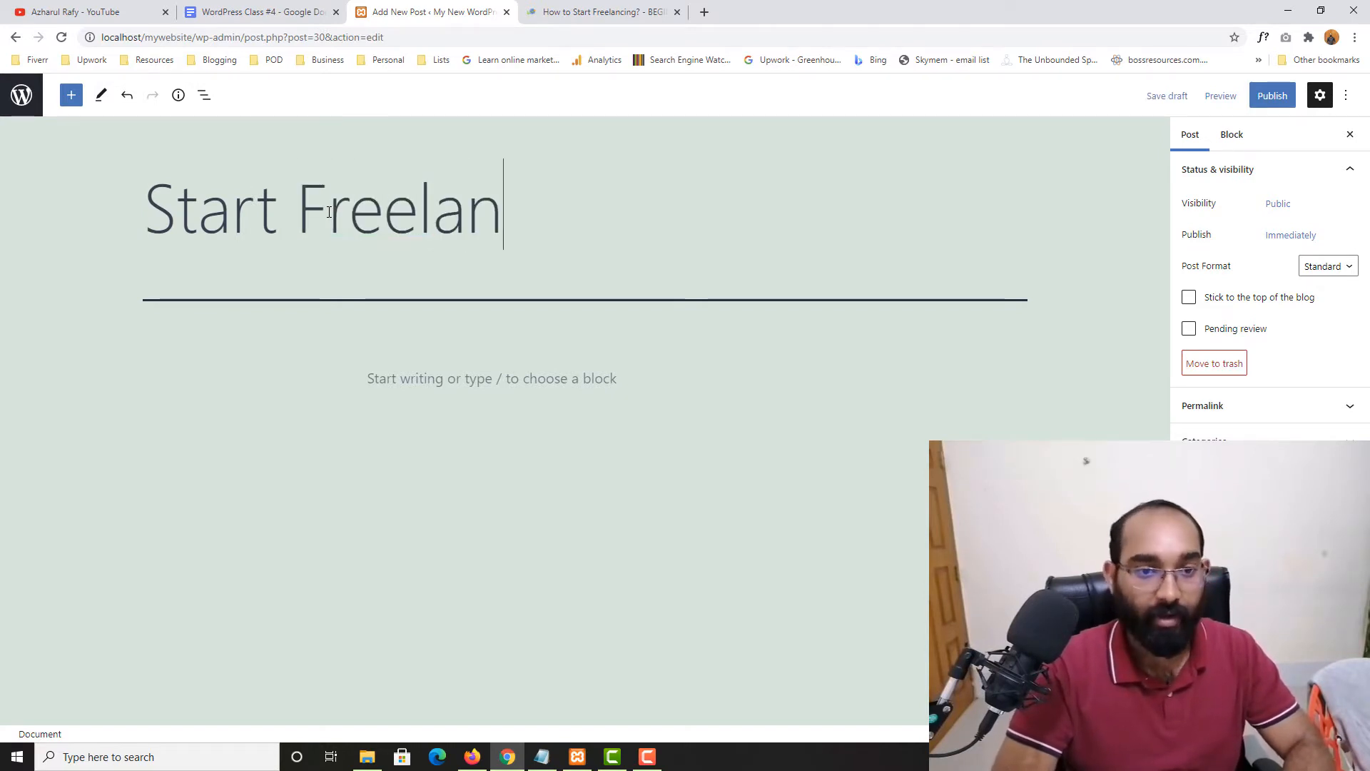
text(cing with Web)
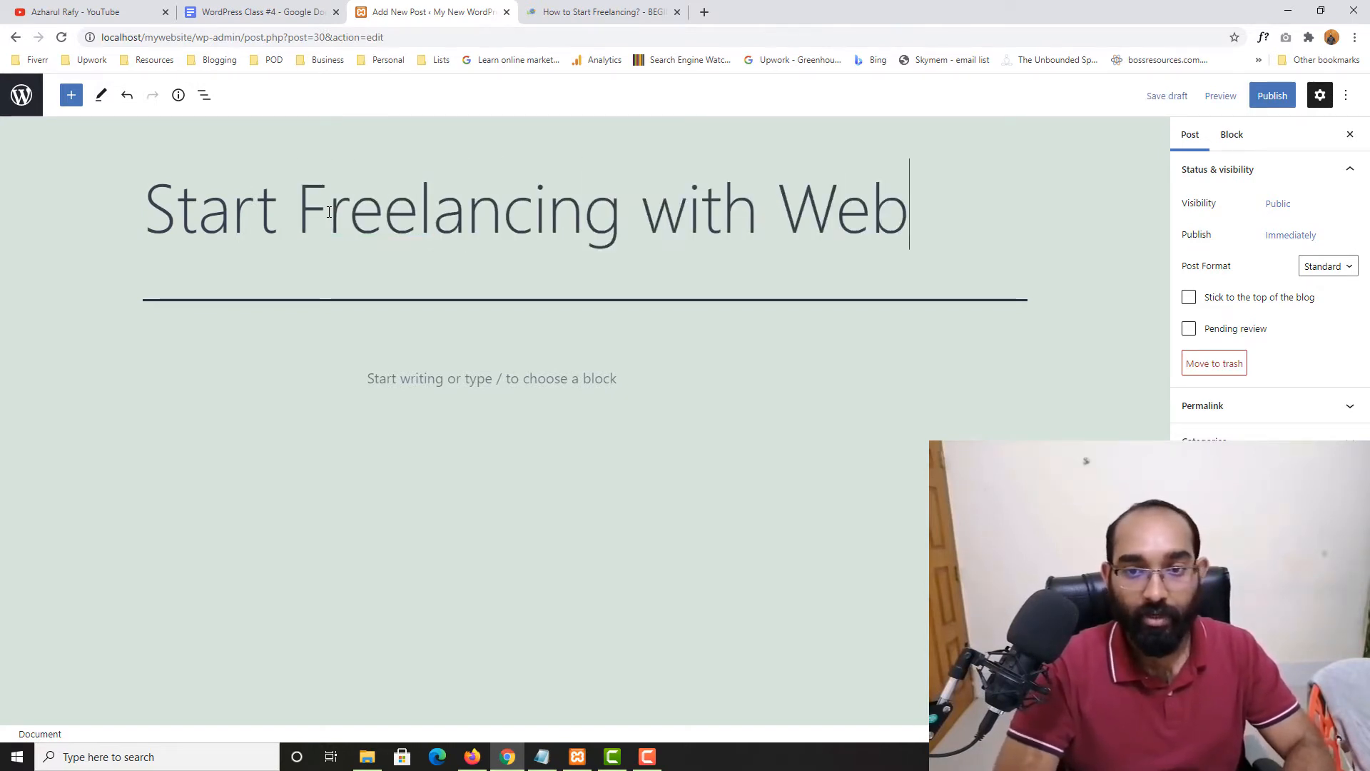
key(BackSpace)
key(BackSpace)
text(ordPress)
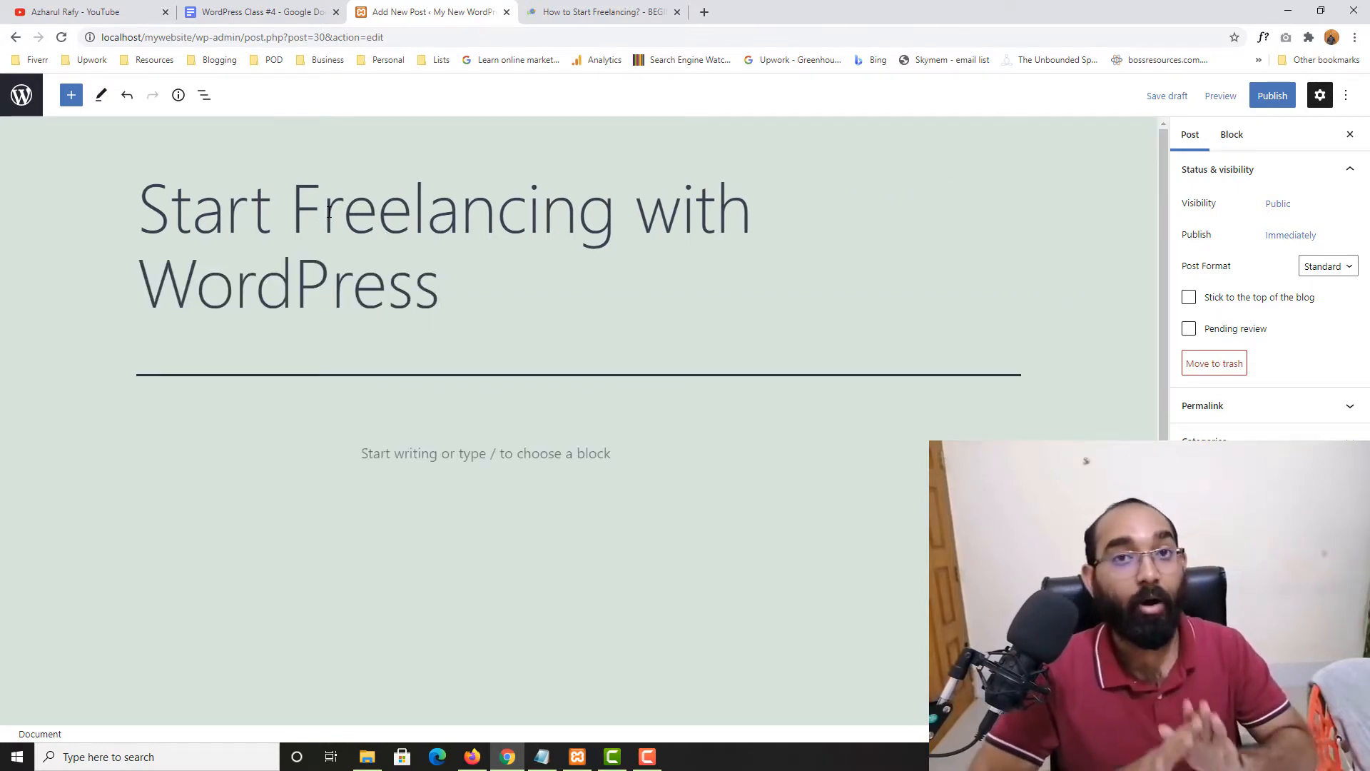
Scroll through the freelancing article for reference, revisit the post's title, then return to the article
click(607, 11)
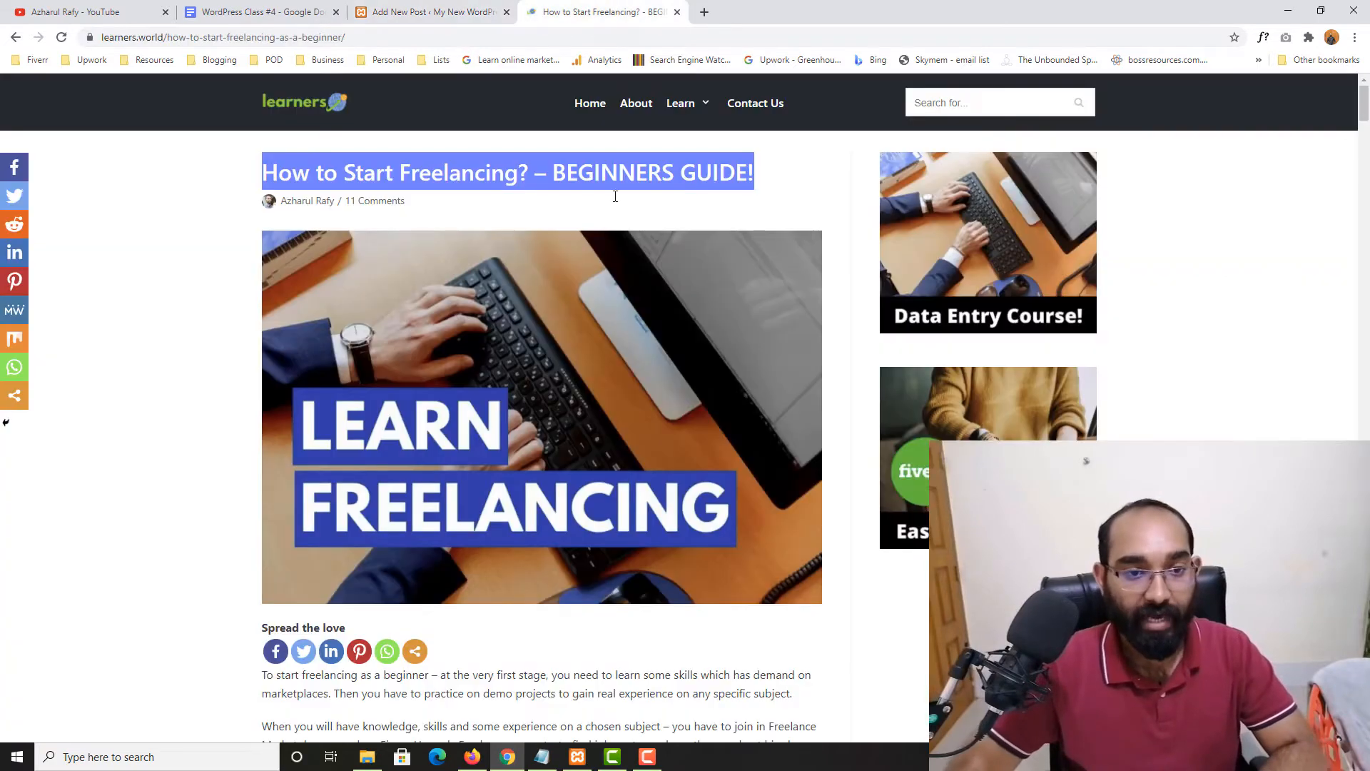
scroll(428, 285, down, 3)
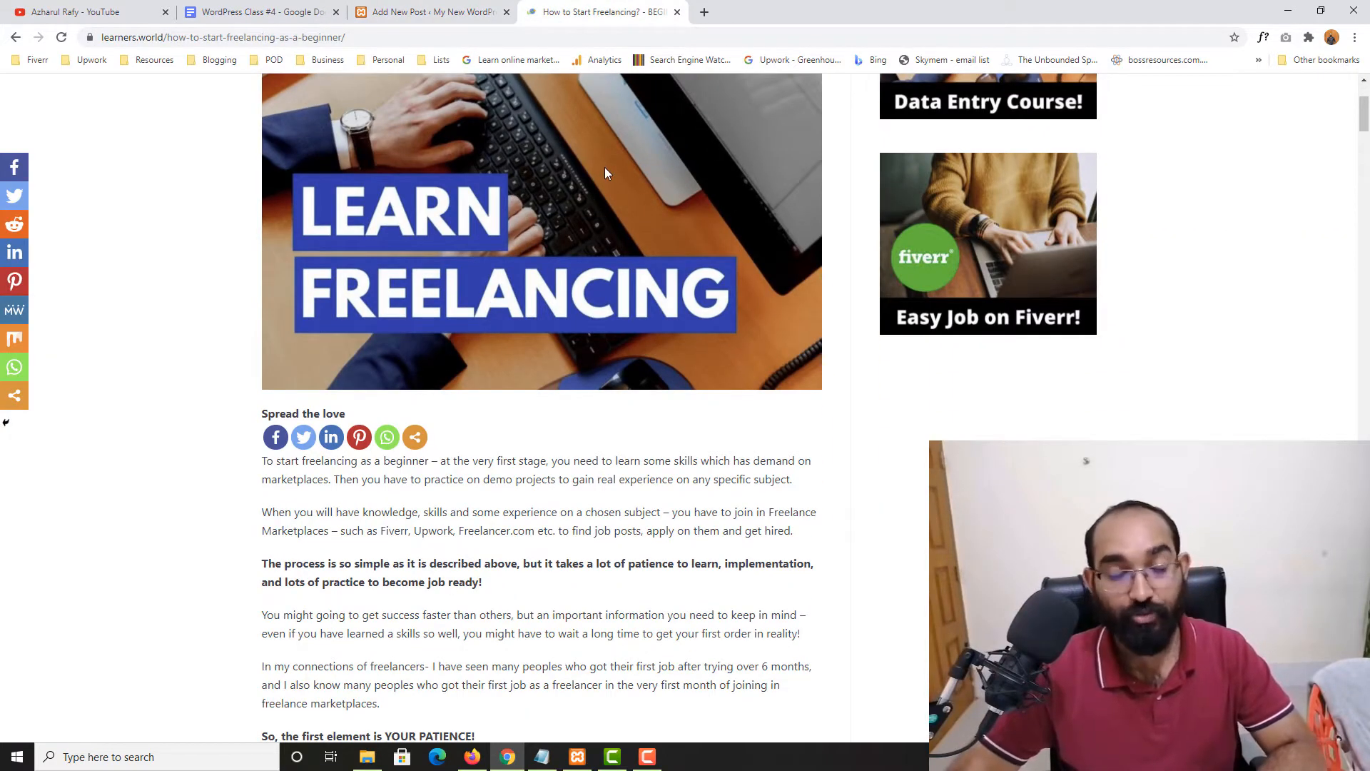
scroll(162, 354, down, 3)
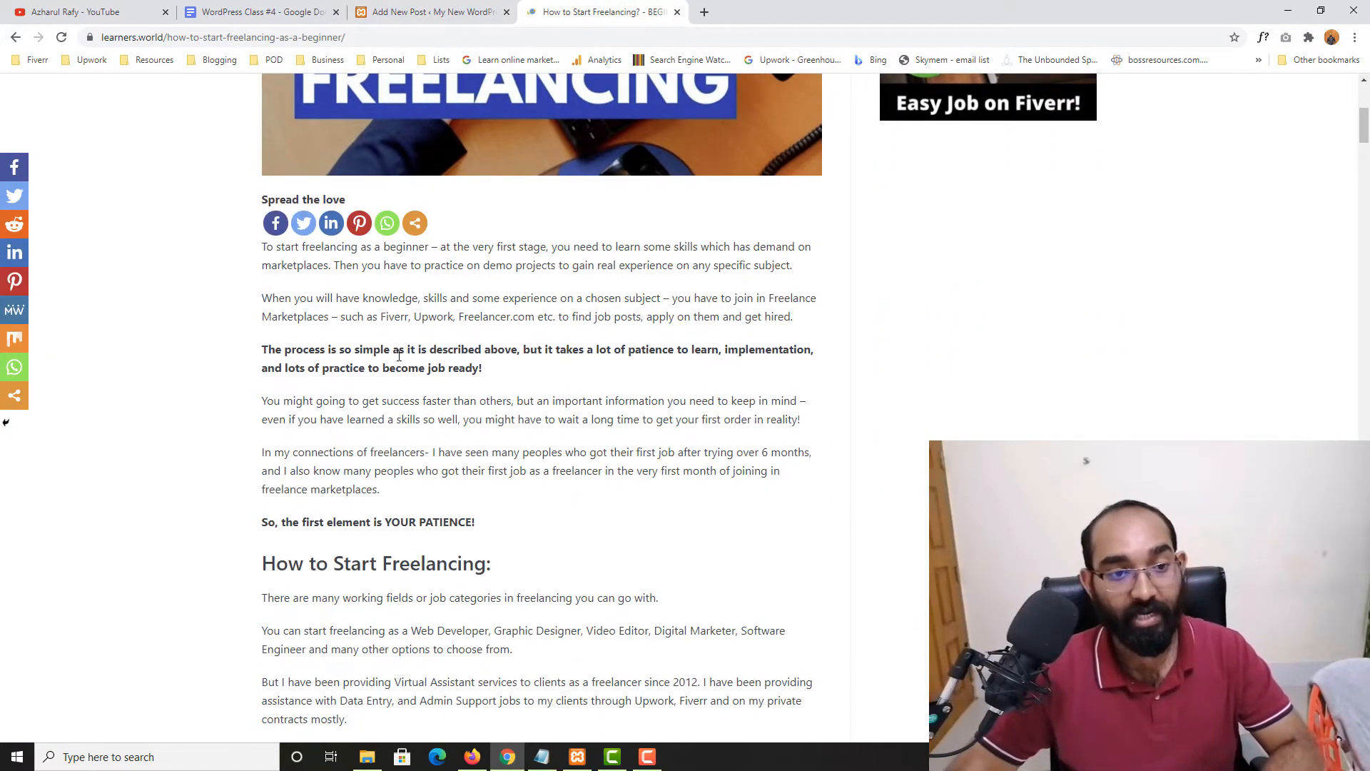
scroll(399, 355, down, 2)
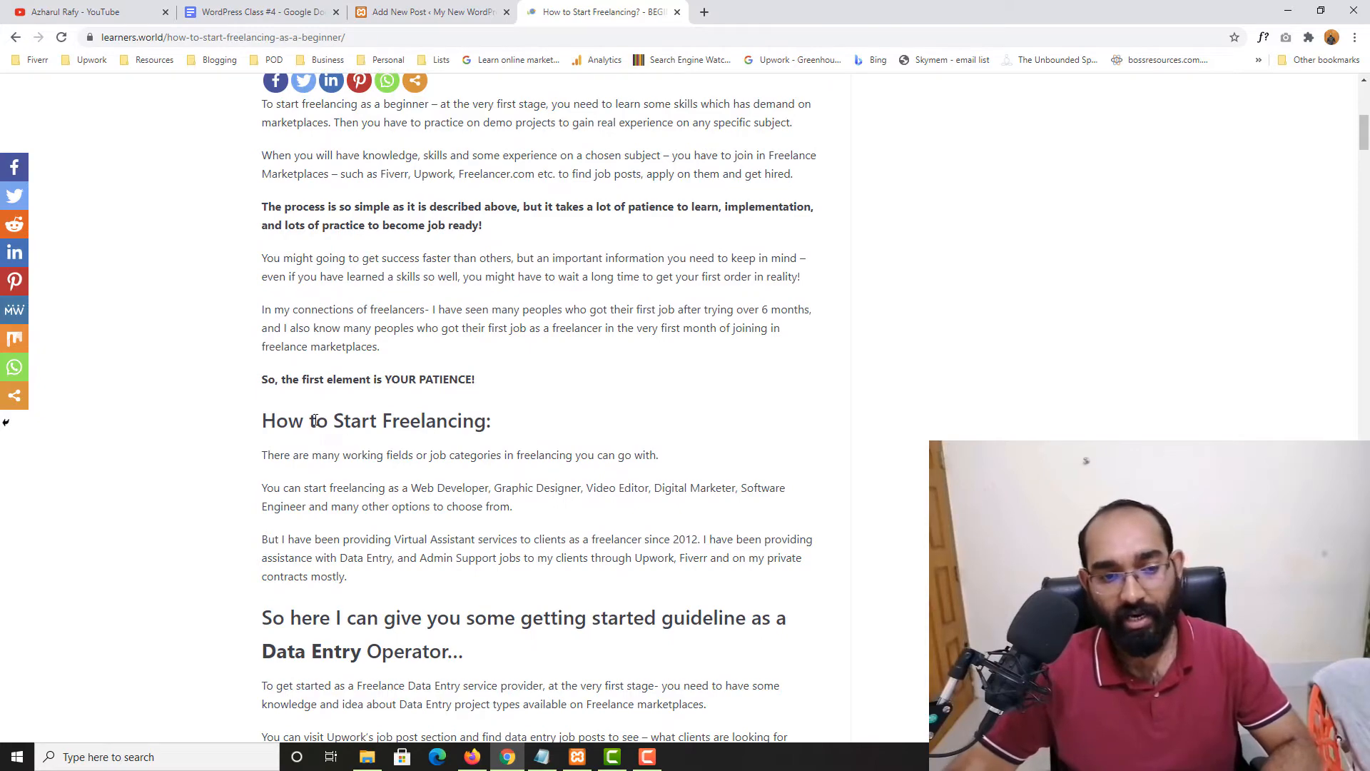
drag(314, 420, 501, 421)
scroll(264, 410, down, 6)
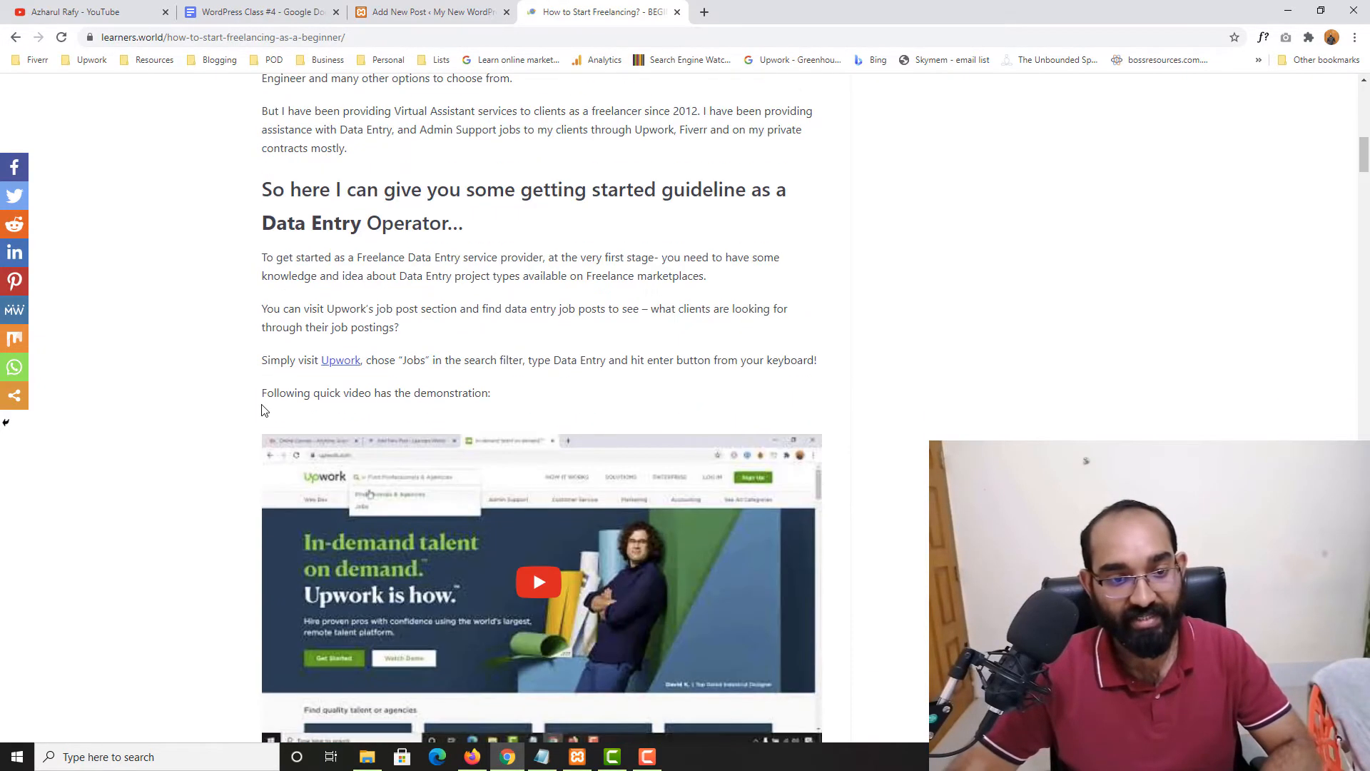
scroll(260, 489, up, 14)
click(415, 9)
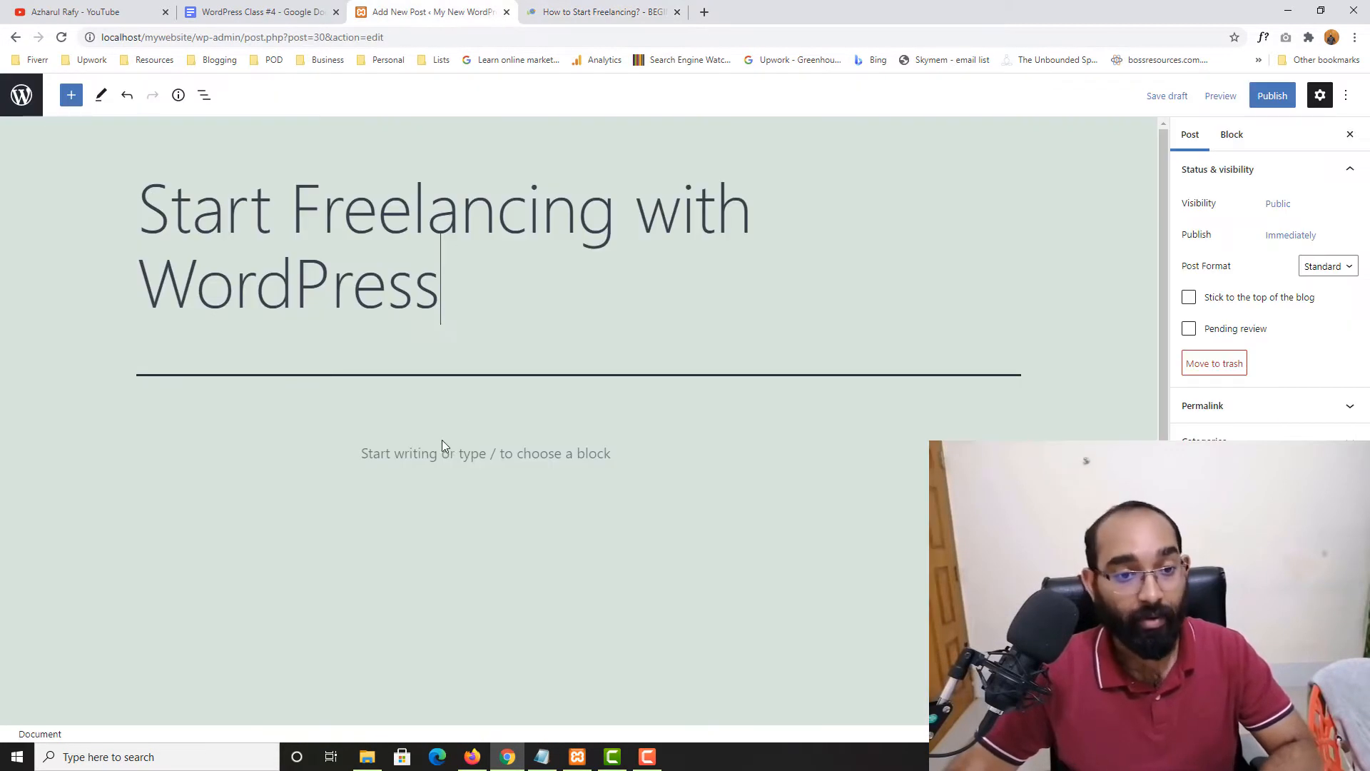
click(441, 453)
drag(458, 335, 219, 223)
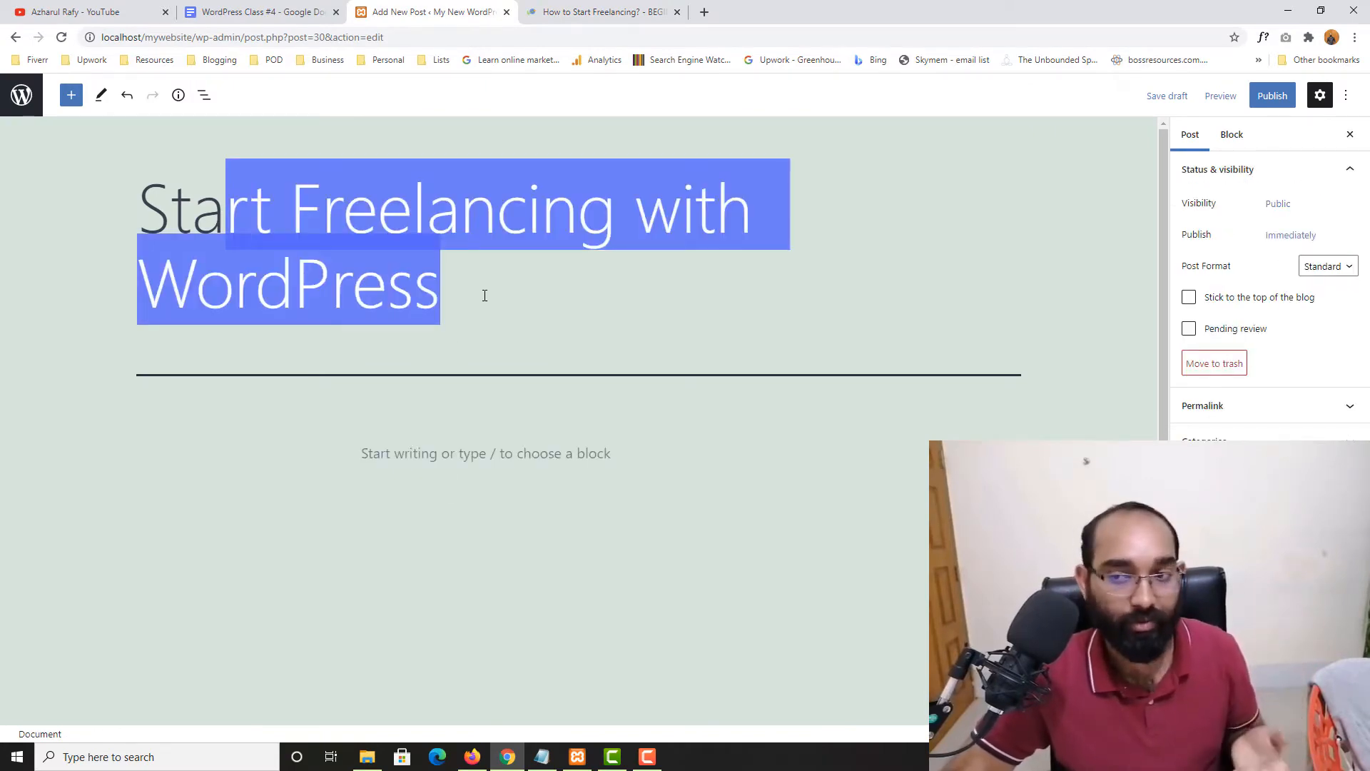
click(591, 12)
scroll(171, 439, down, 3)
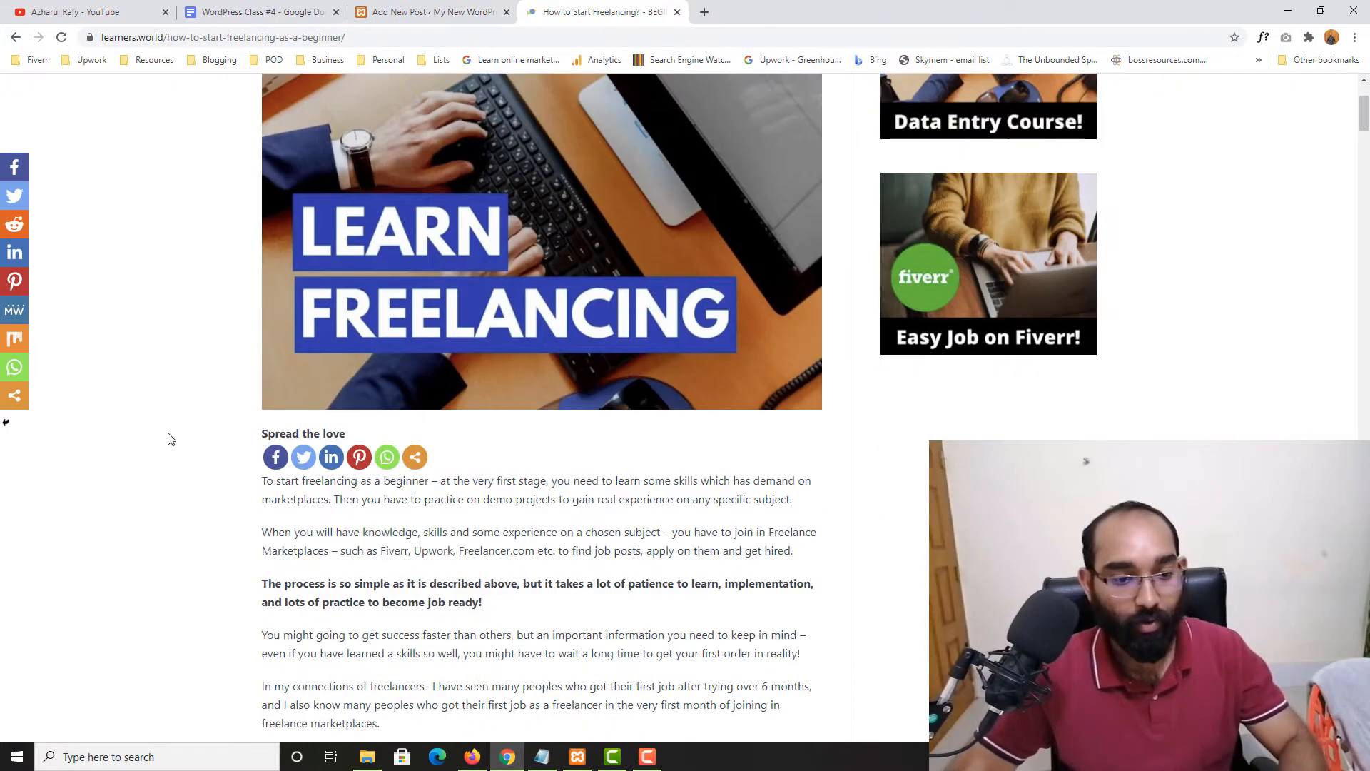
Paste the article's 'To start freelancing as a beginner…' paragraph into the post, then add a paragraph 'Hi there'
drag(264, 460, 804, 487)
key(ctrl+c)
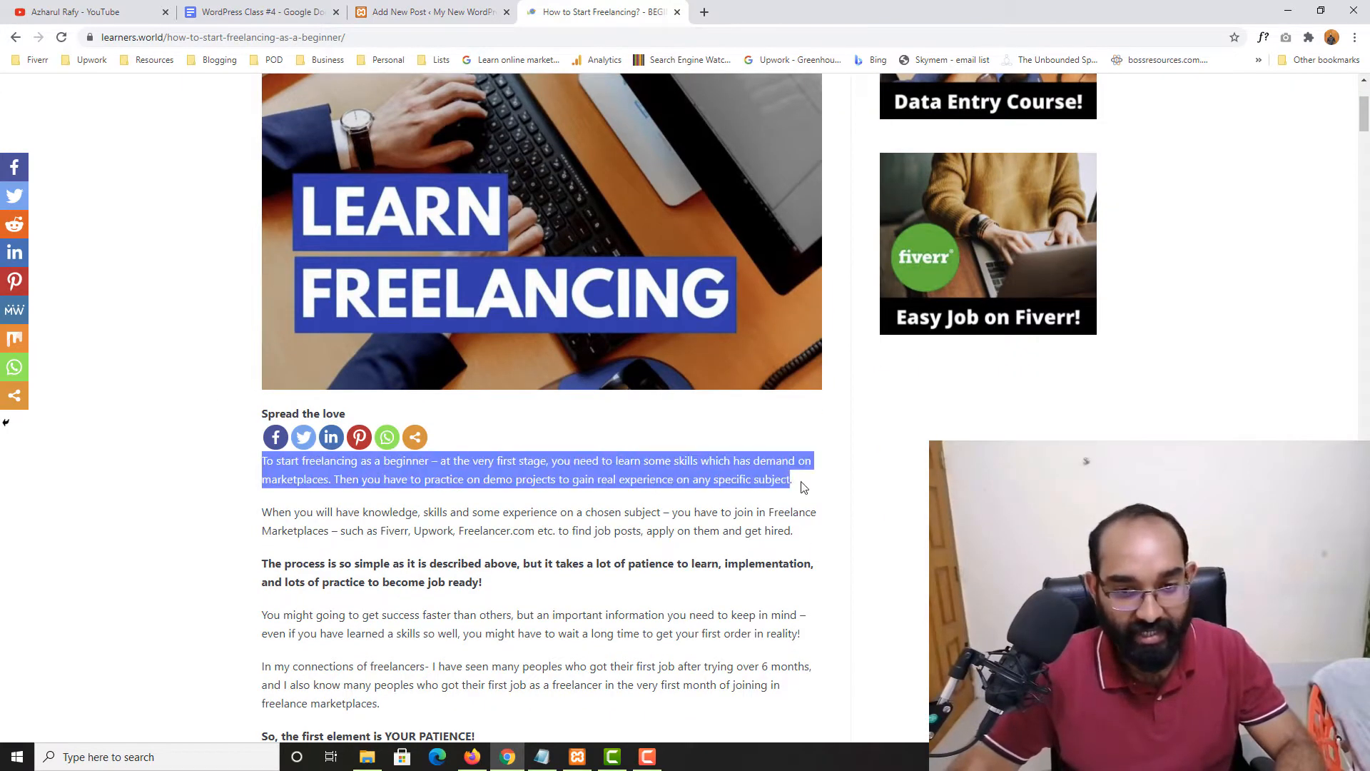
right_click(770, 477)
click(785, 487)
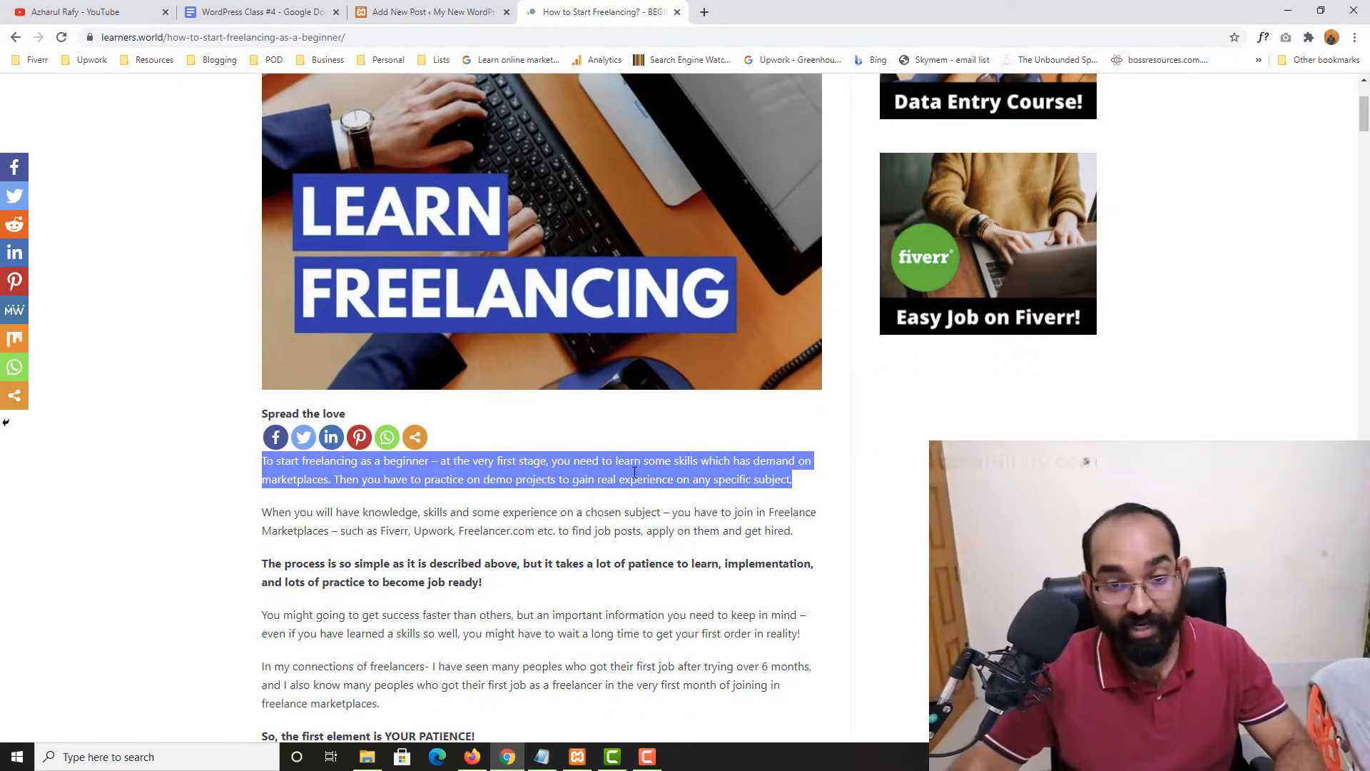
click(456, 11)
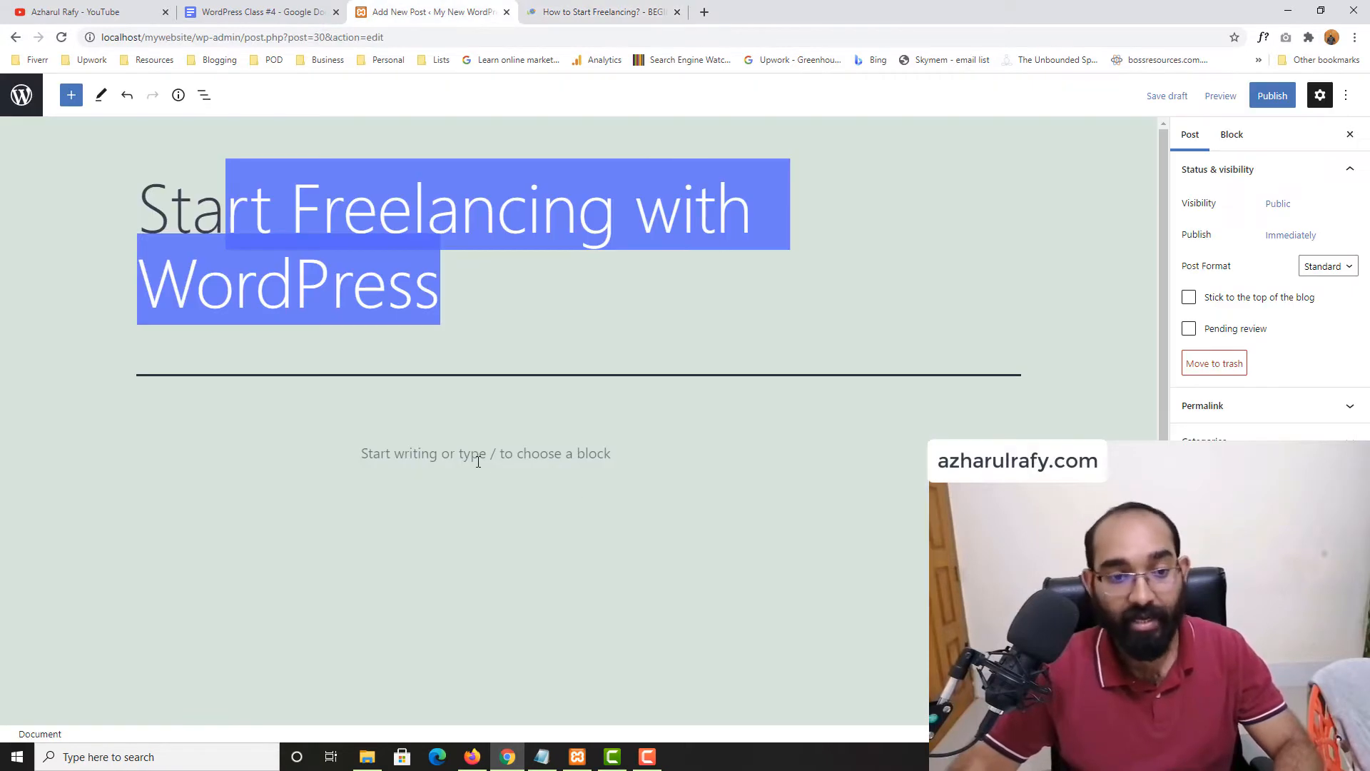
click(441, 461)
right_click(479, 455)
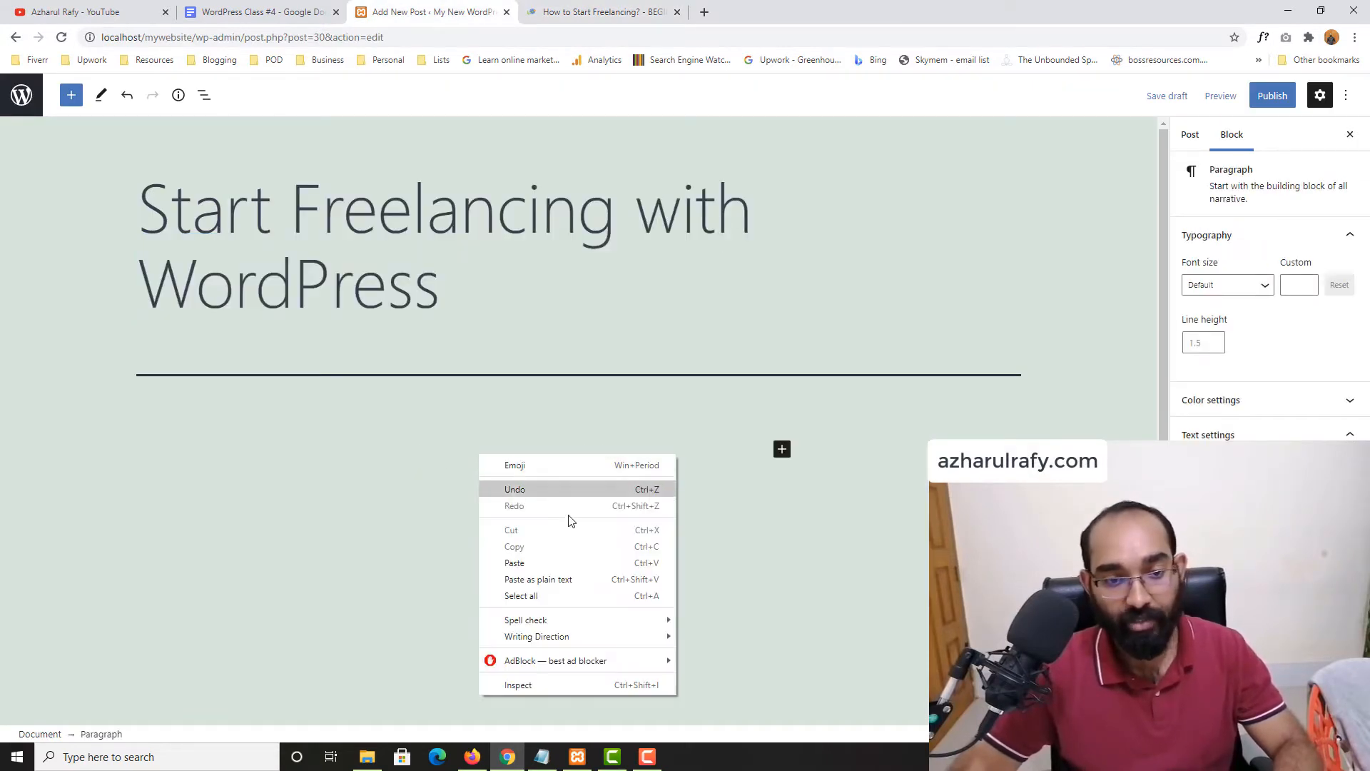
click(539, 561)
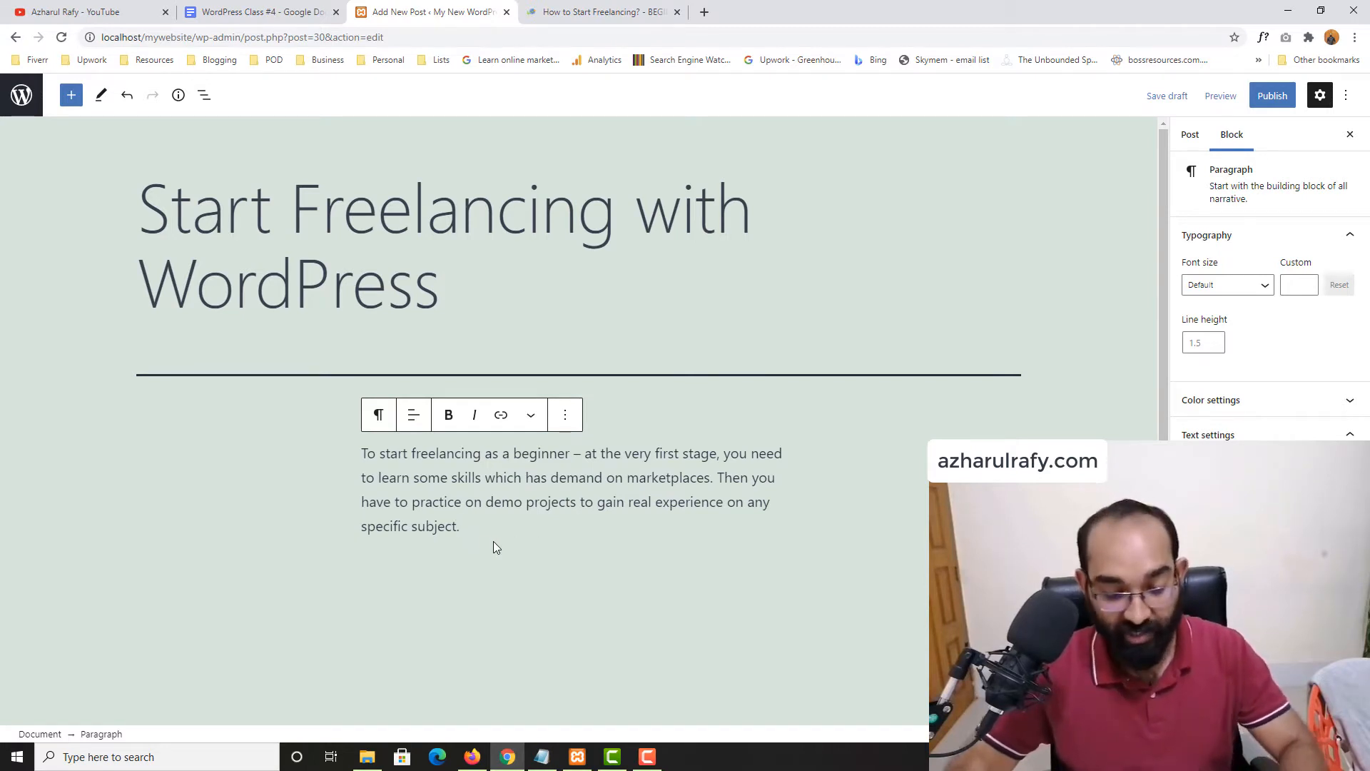
key(Return)
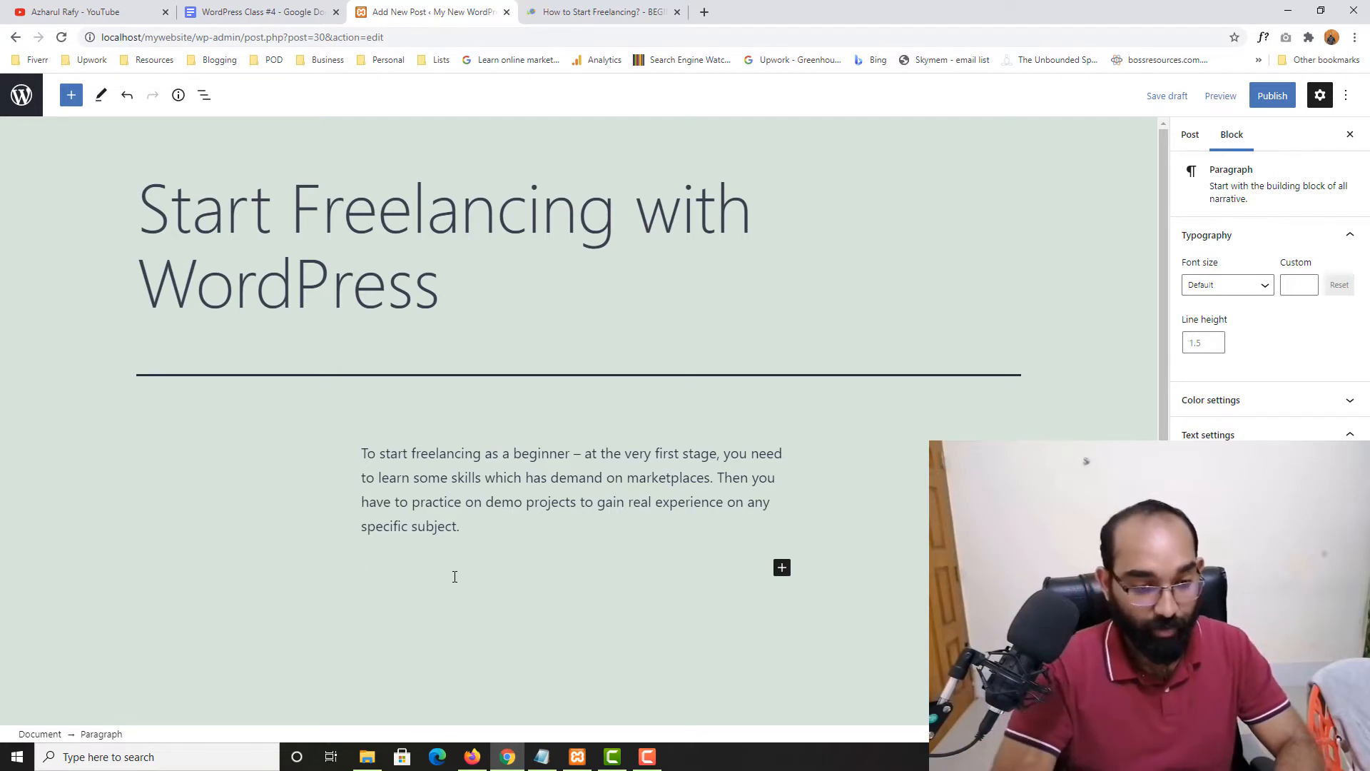
text(Hi there)
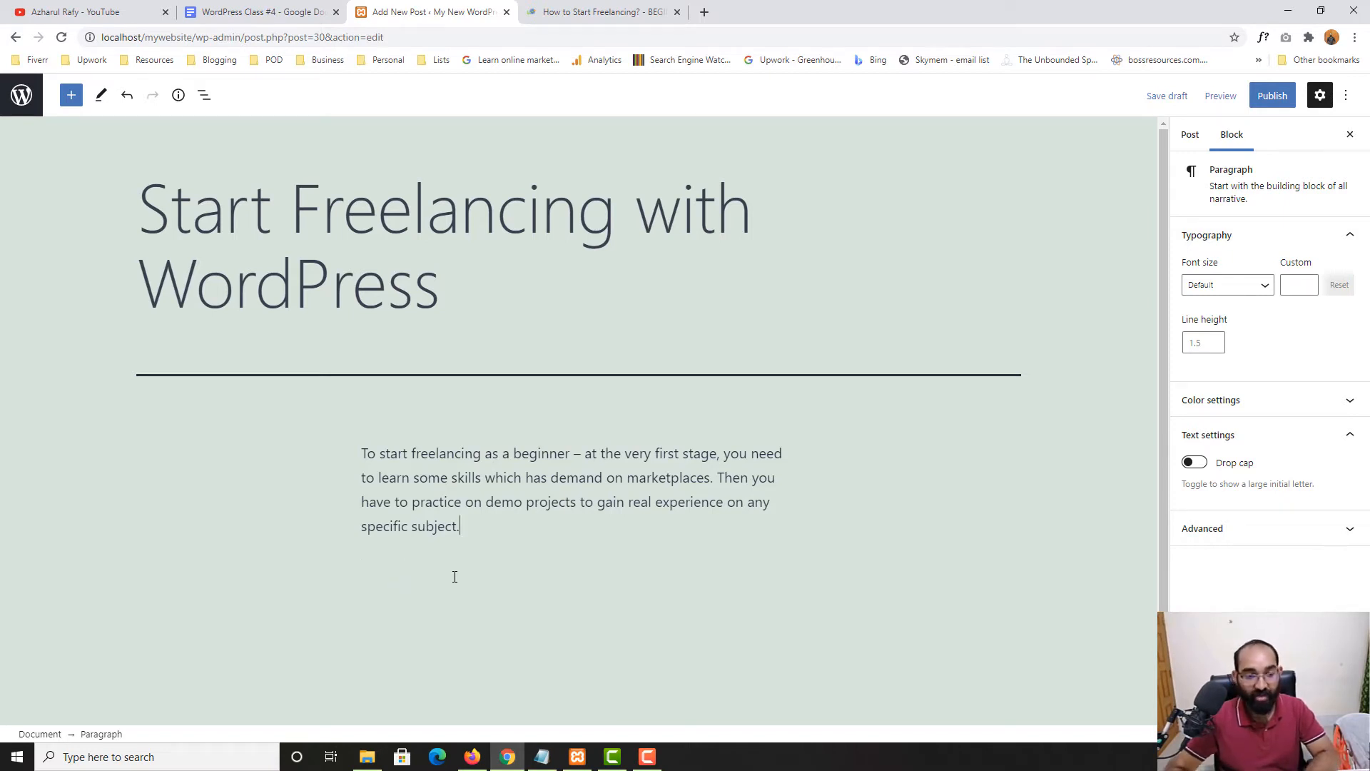
click(465, 482)
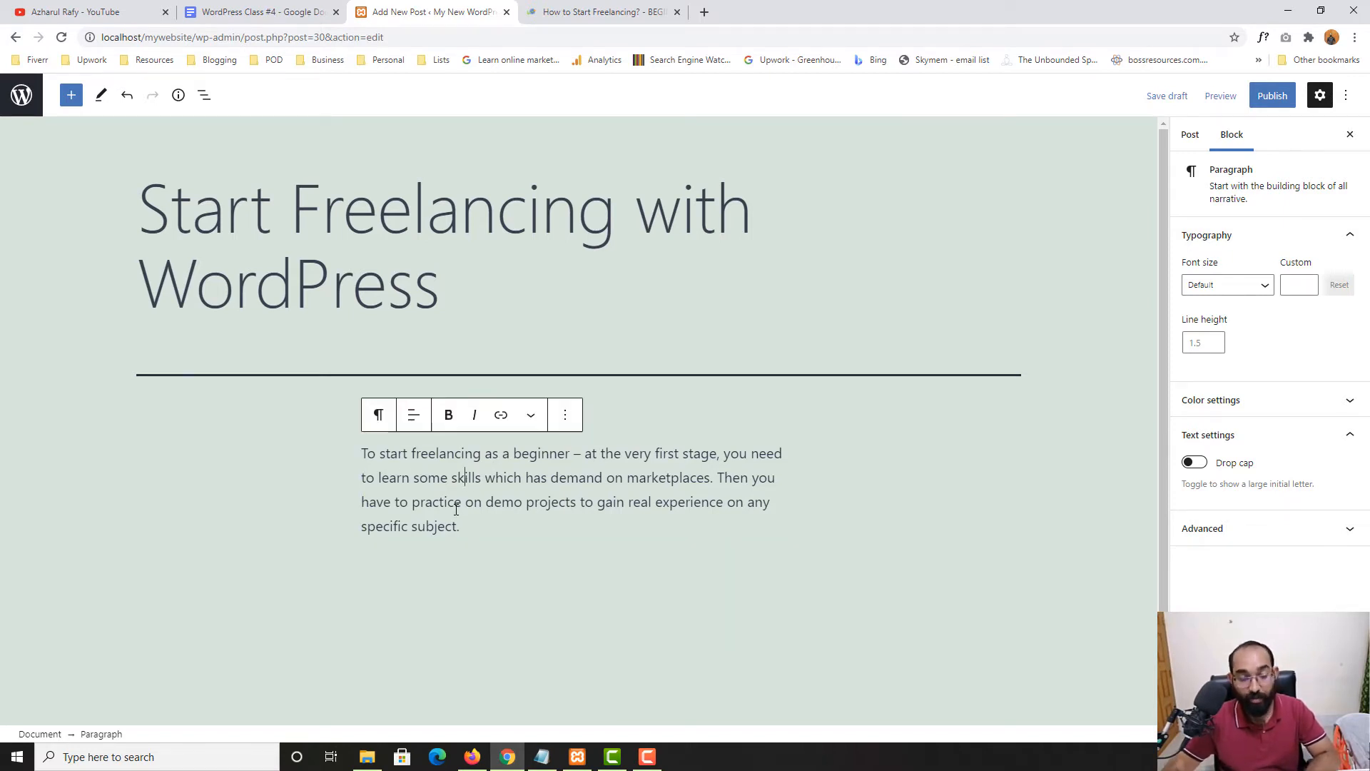
click(379, 417)
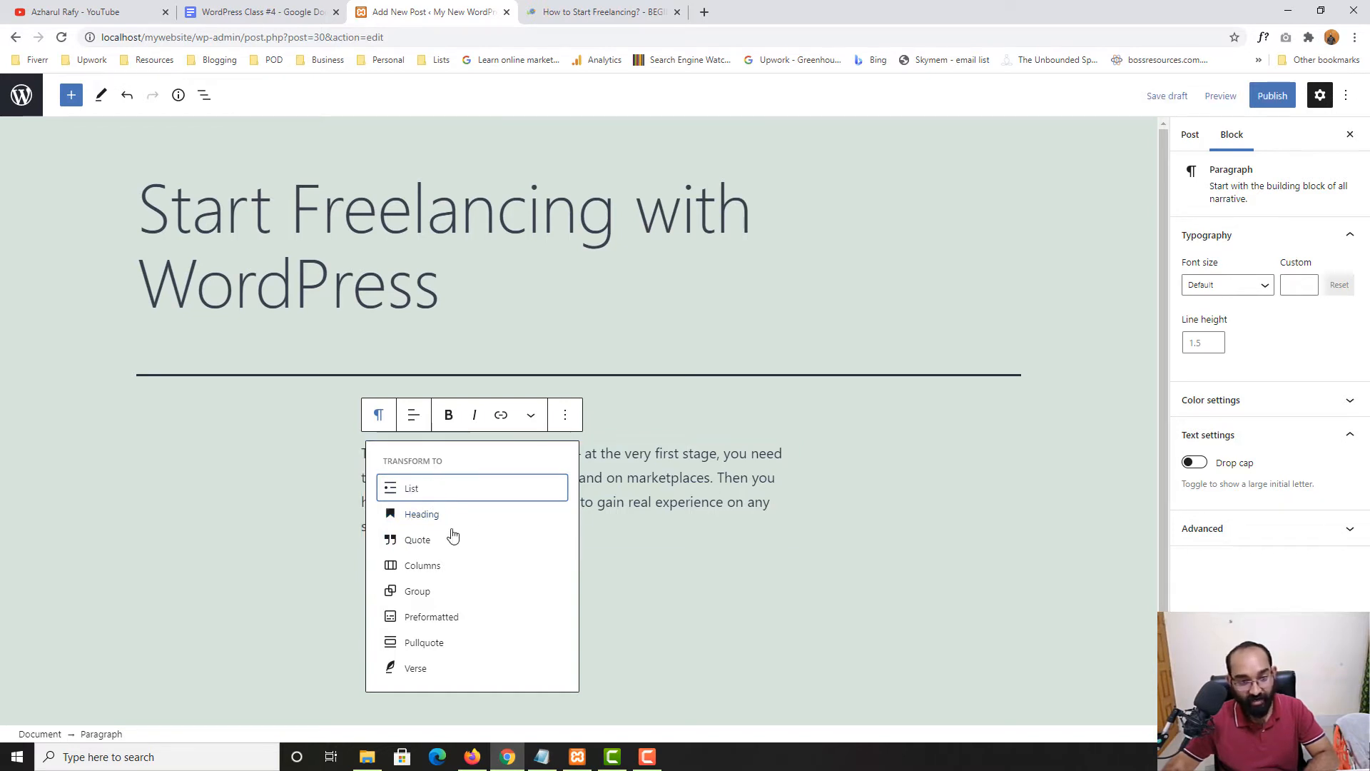
click(434, 517)
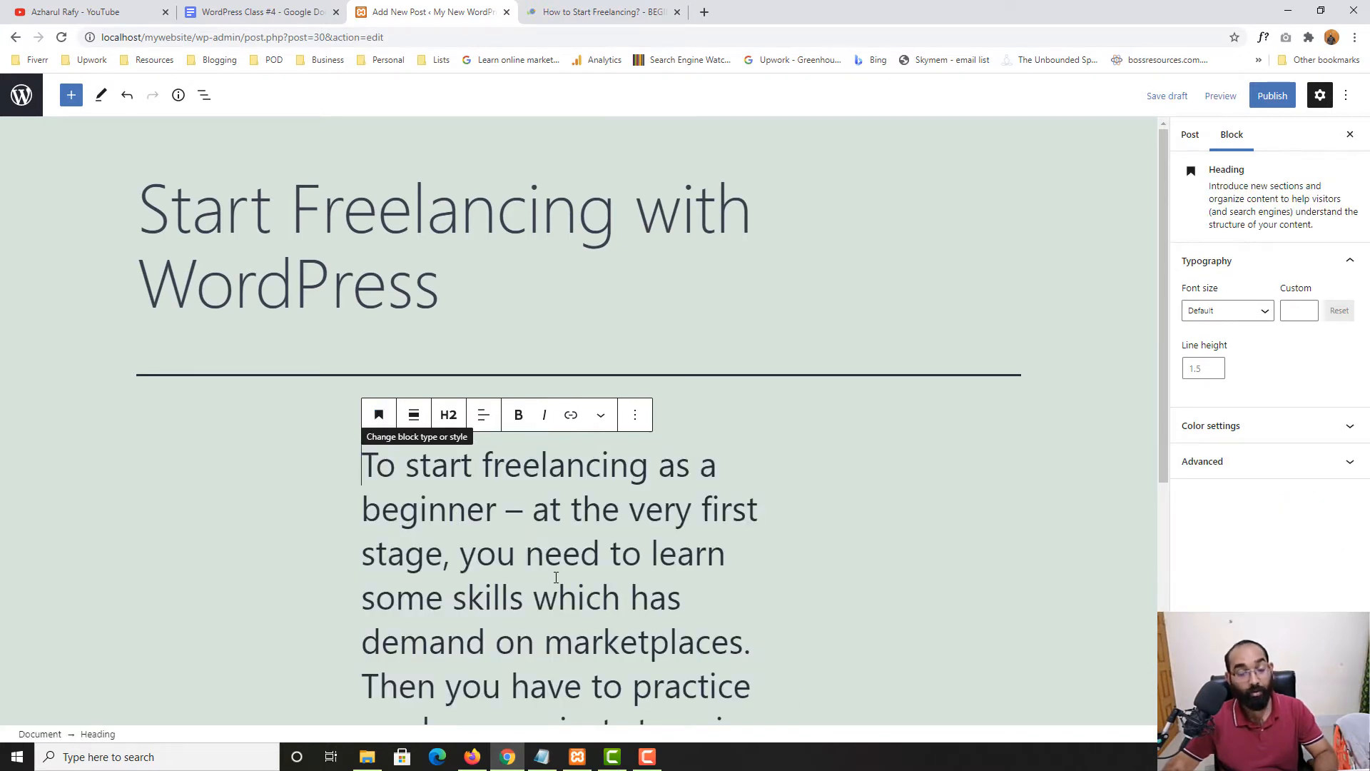
click(378, 415)
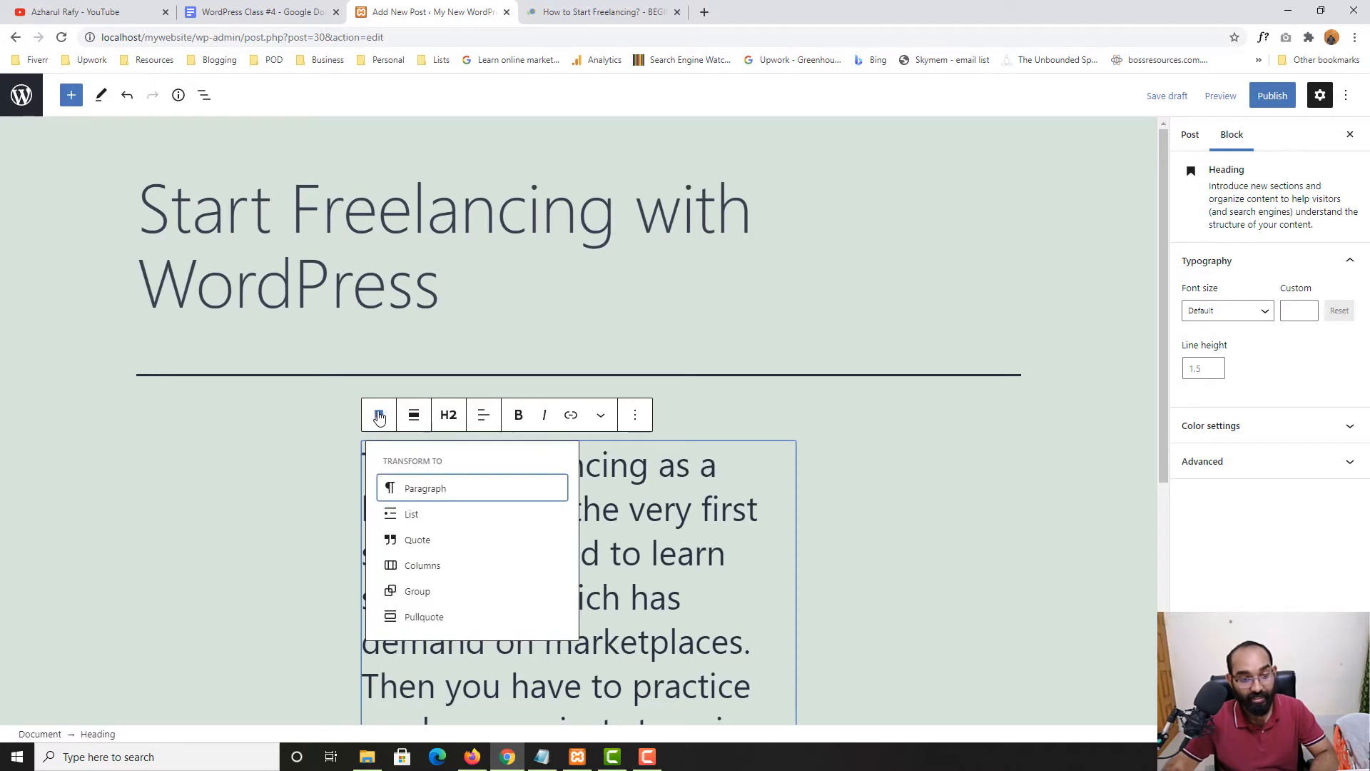
click(442, 517)
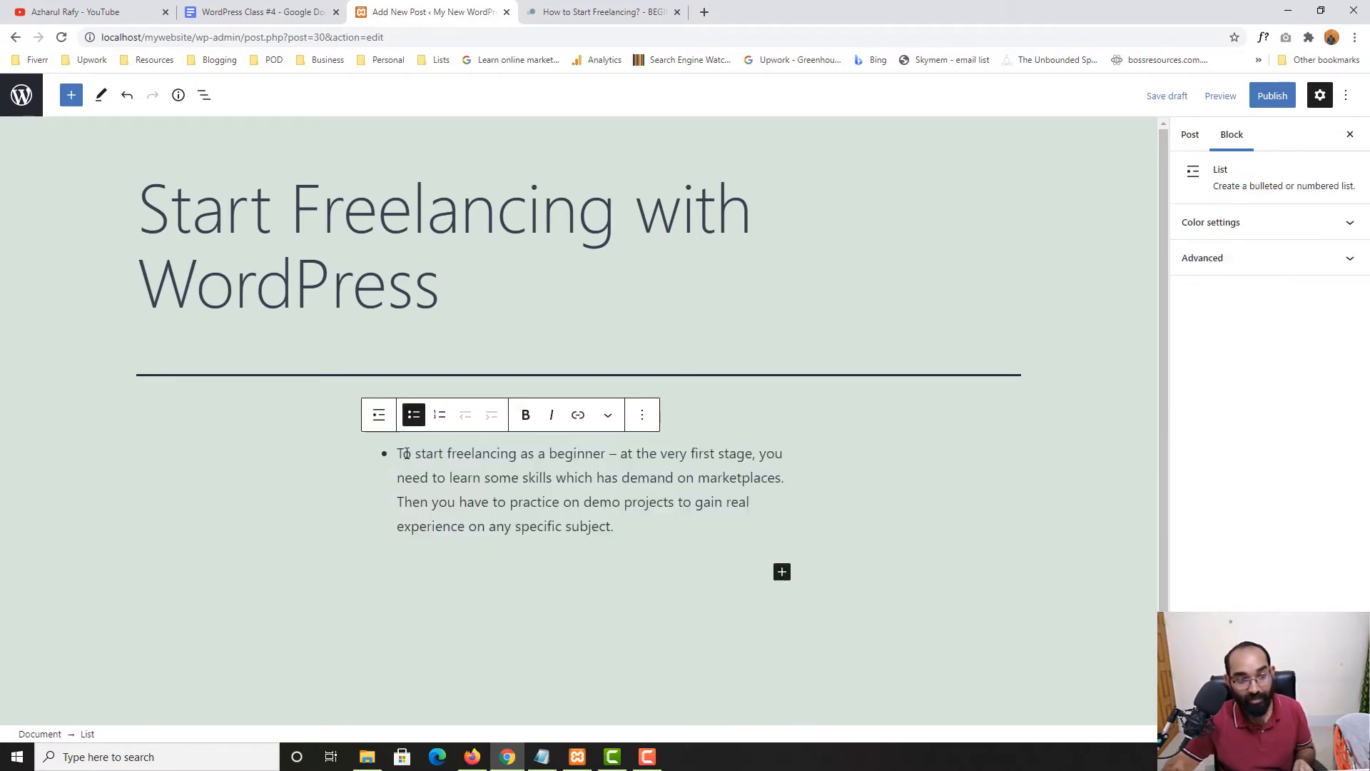
click(379, 415)
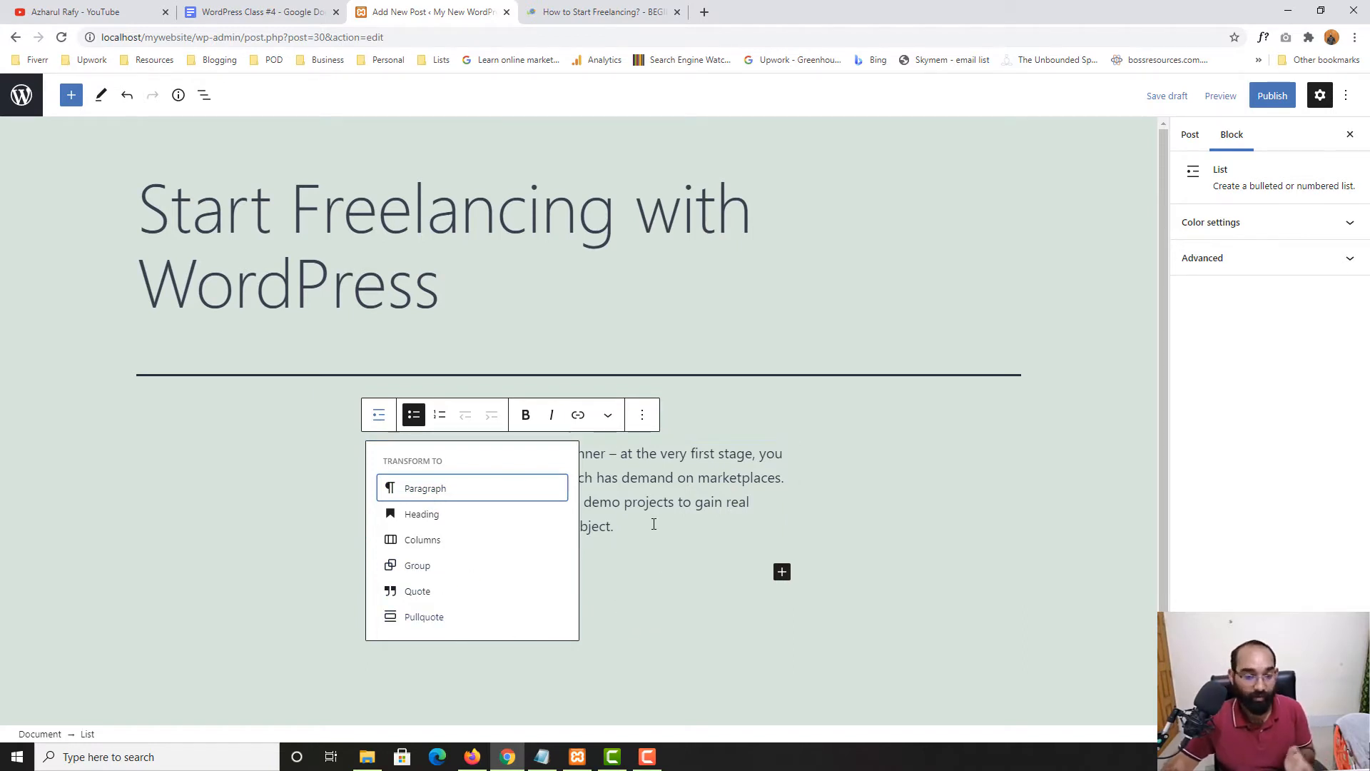
click(441, 491)
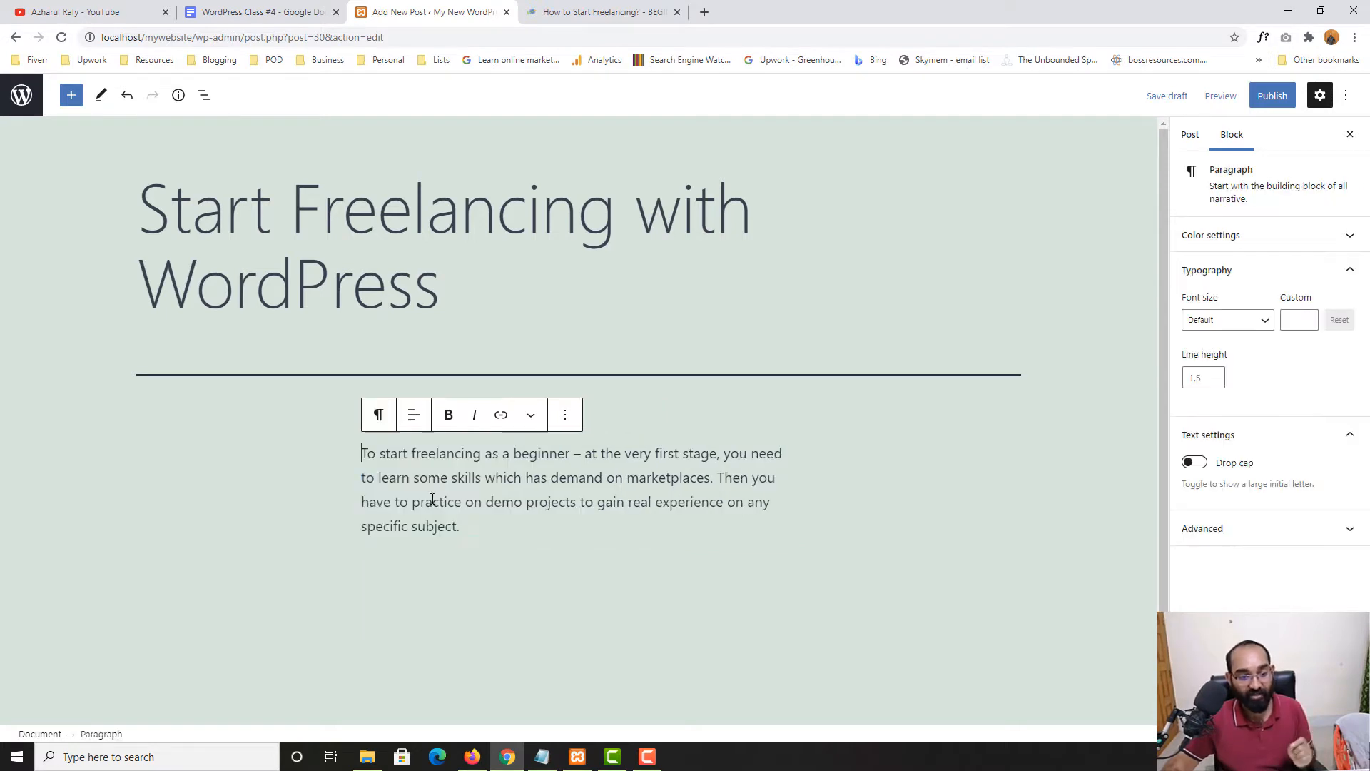
Try the intro paragraph centered and right-aligned, and finally set it to left alignment
click(341, 518)
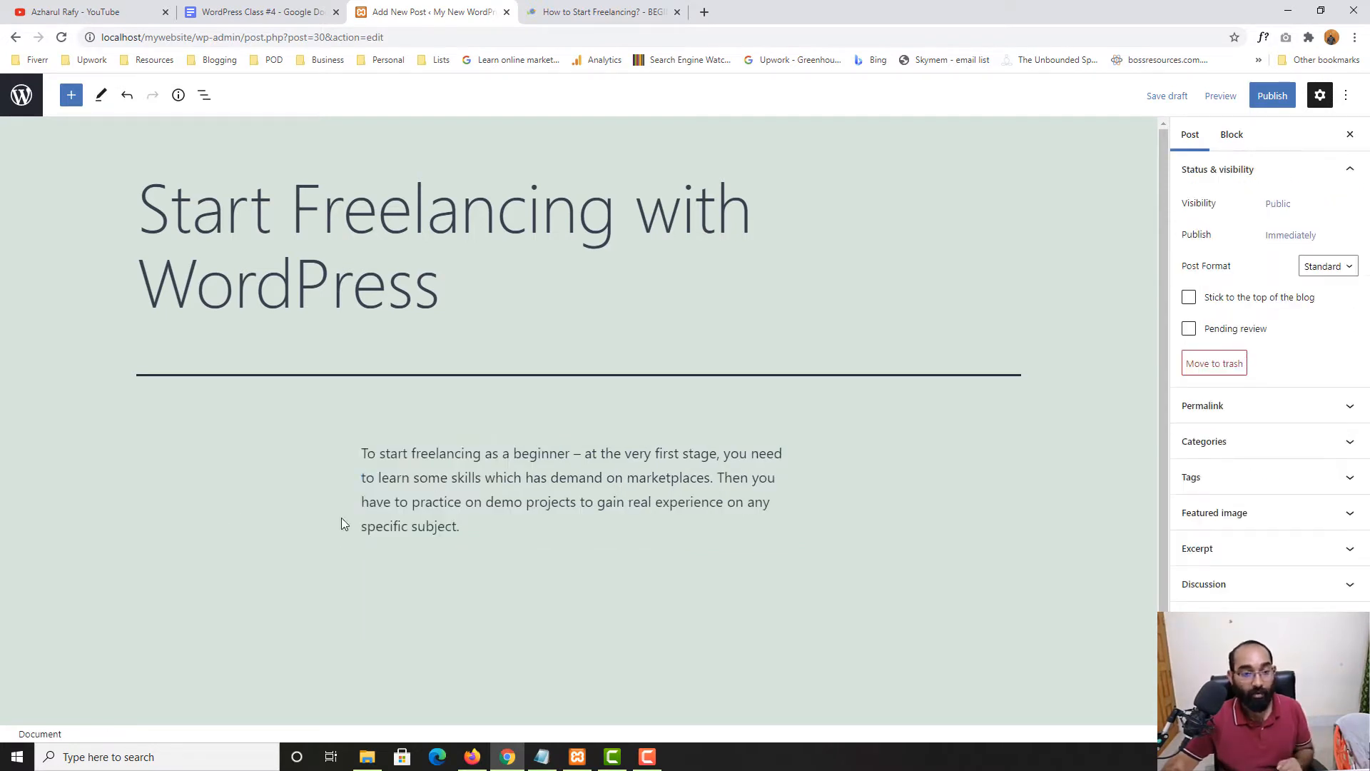
click(445, 476)
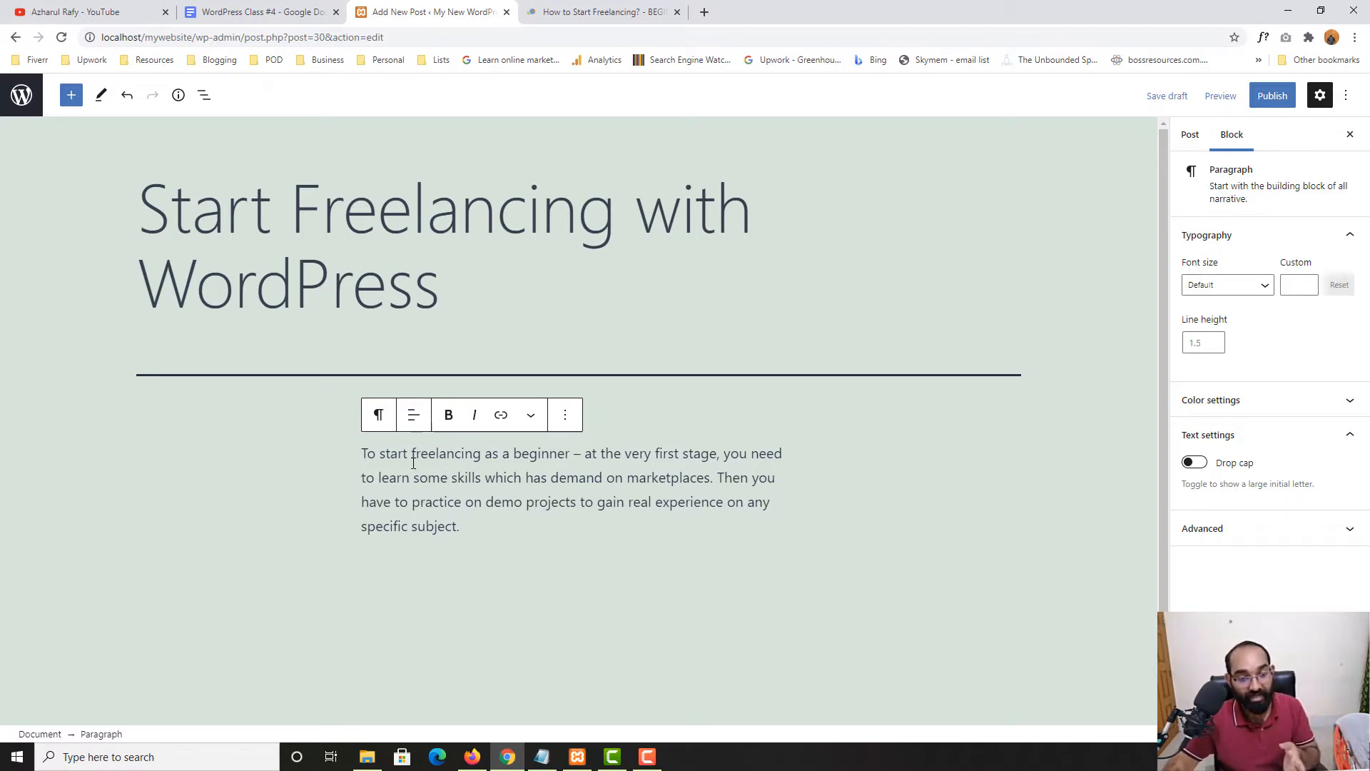
click(413, 415)
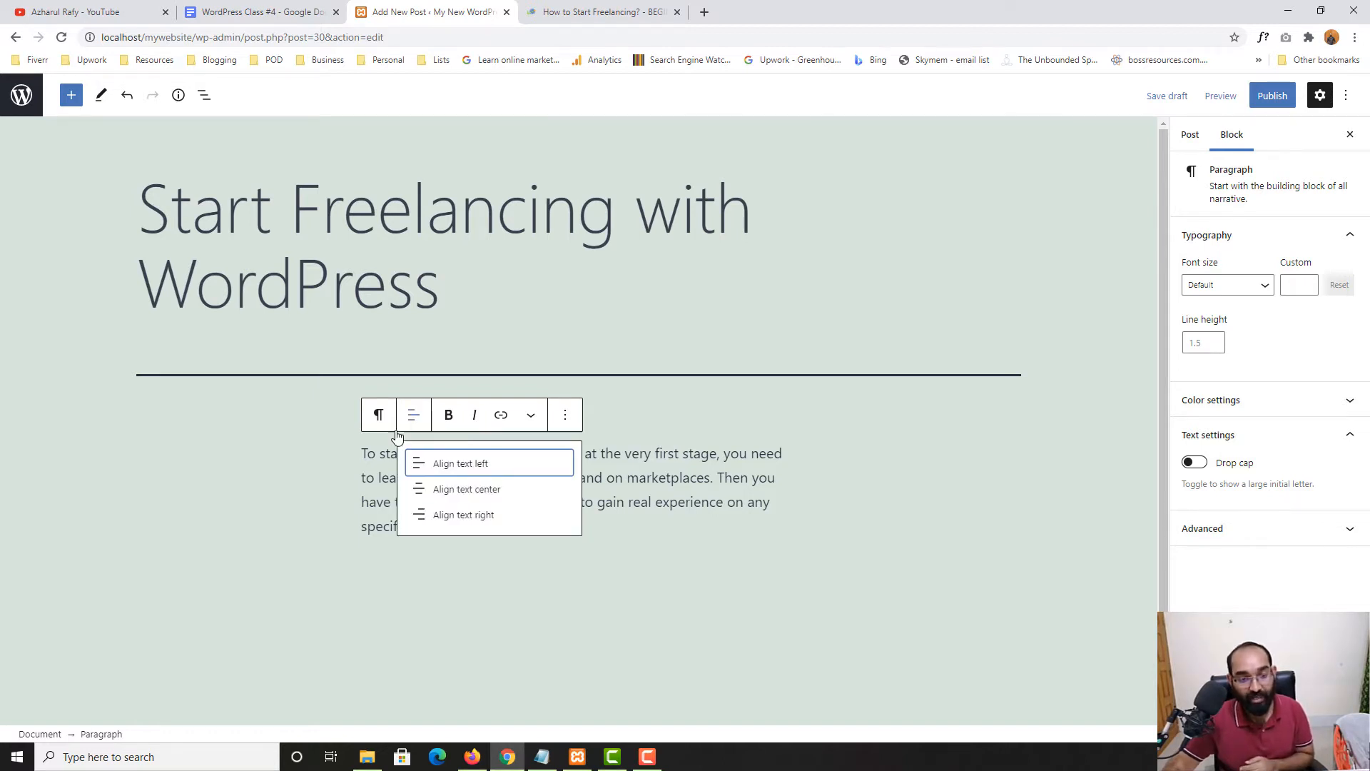
click(463, 490)
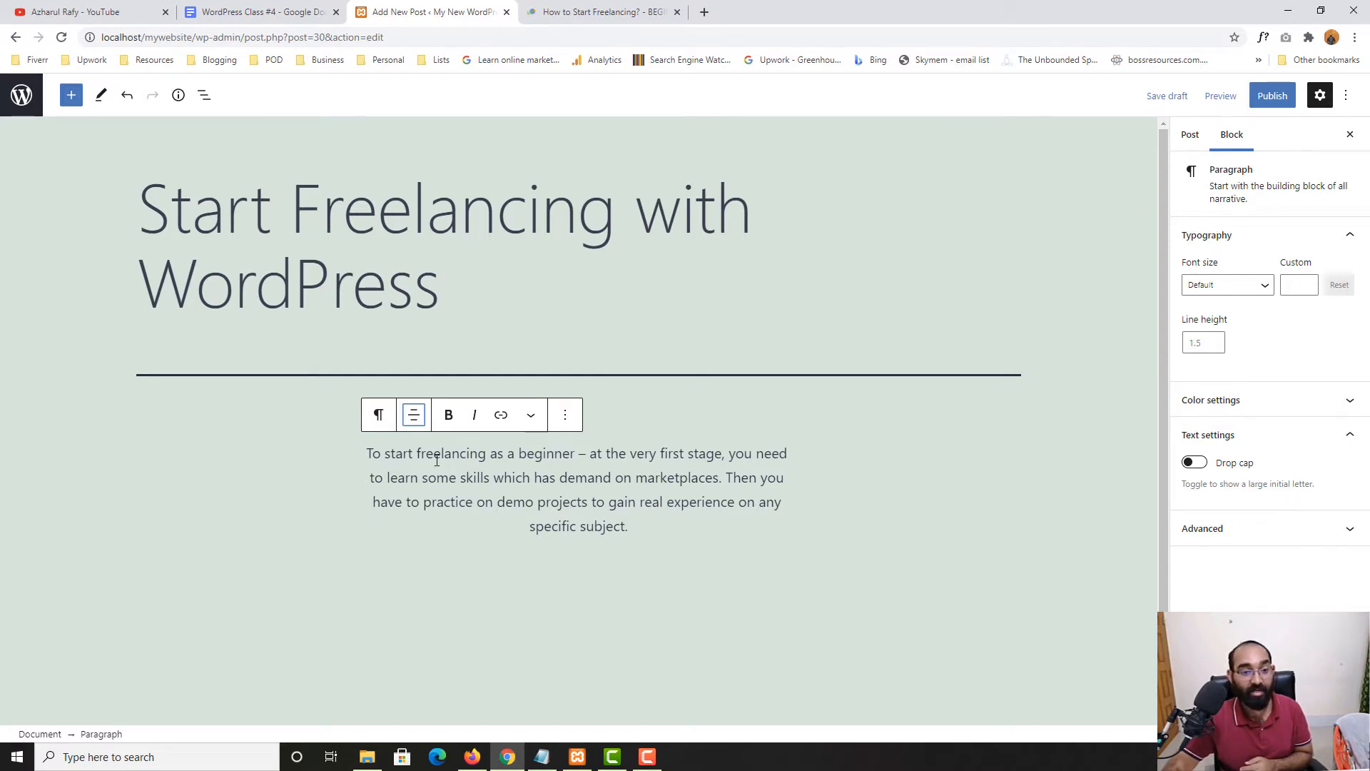
click(414, 415)
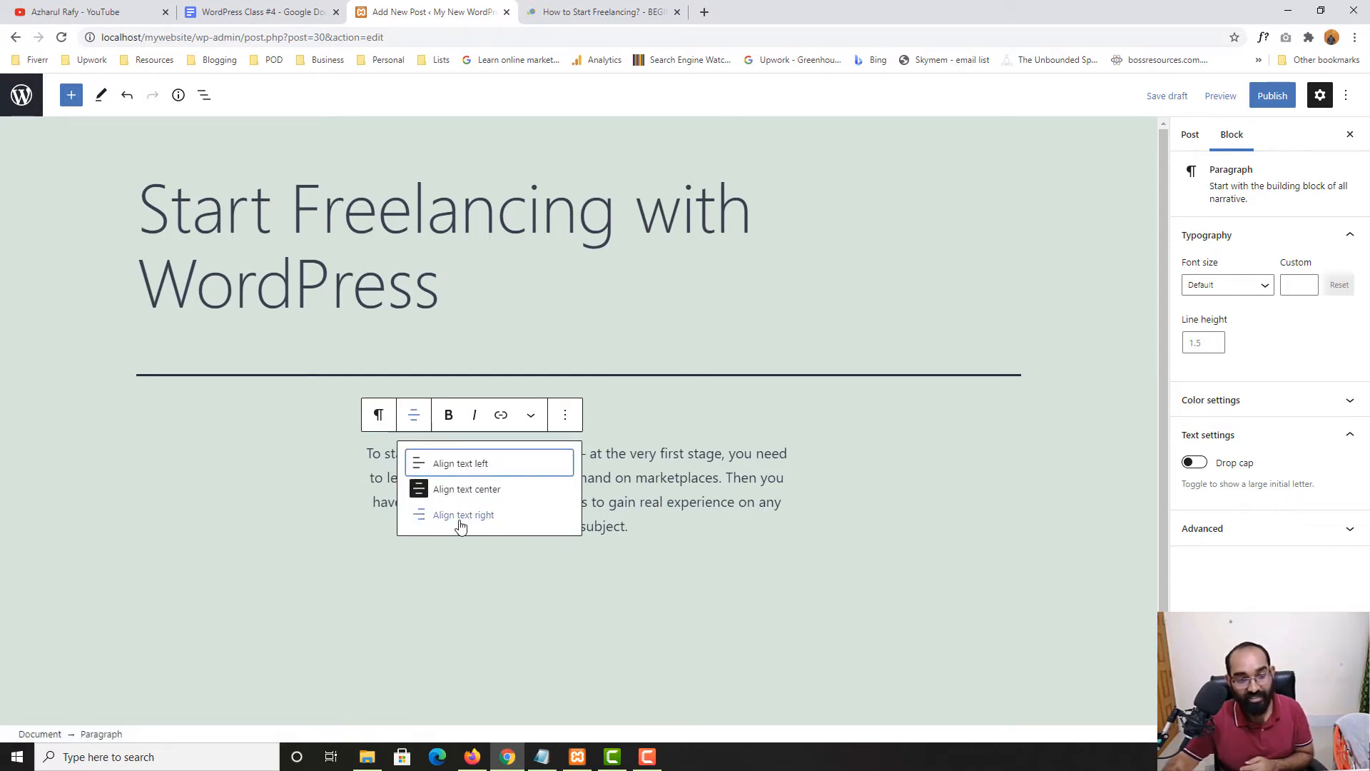
click(491, 517)
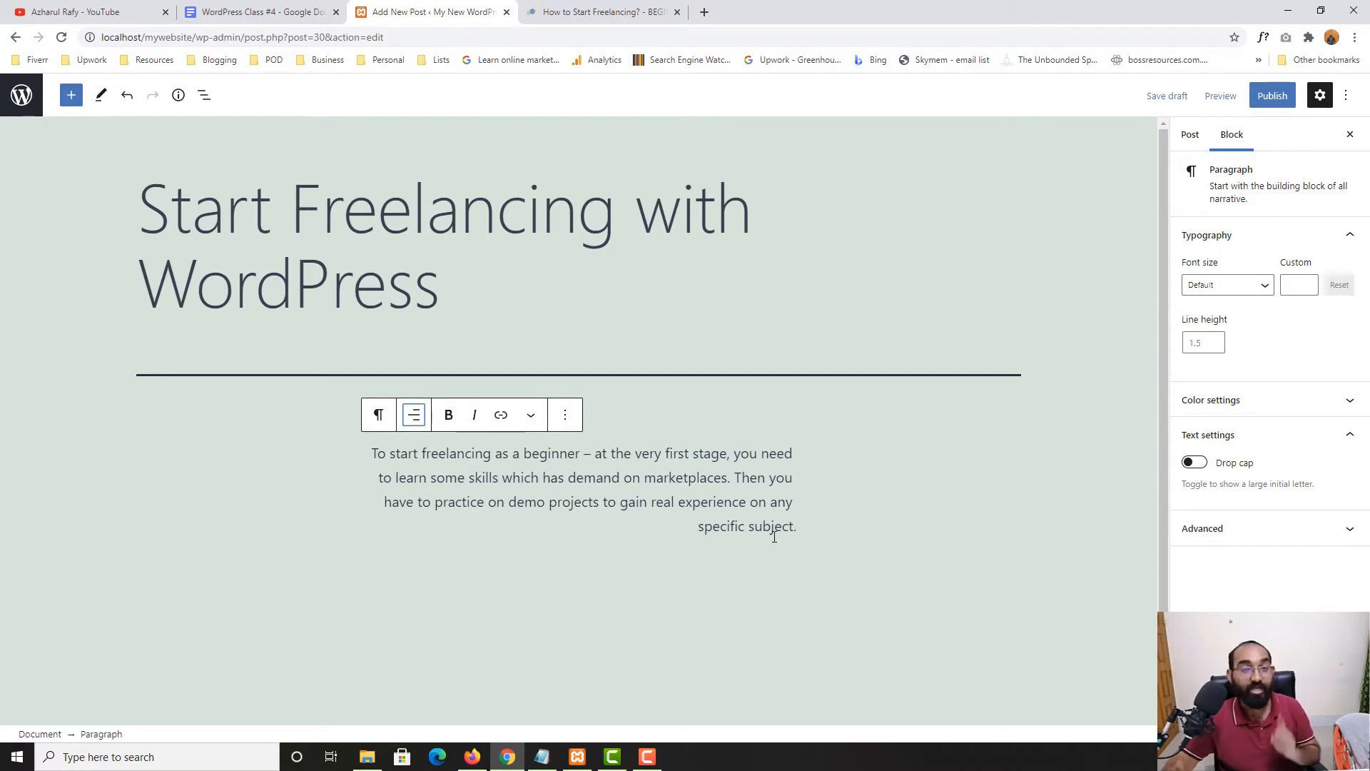
click(415, 415)
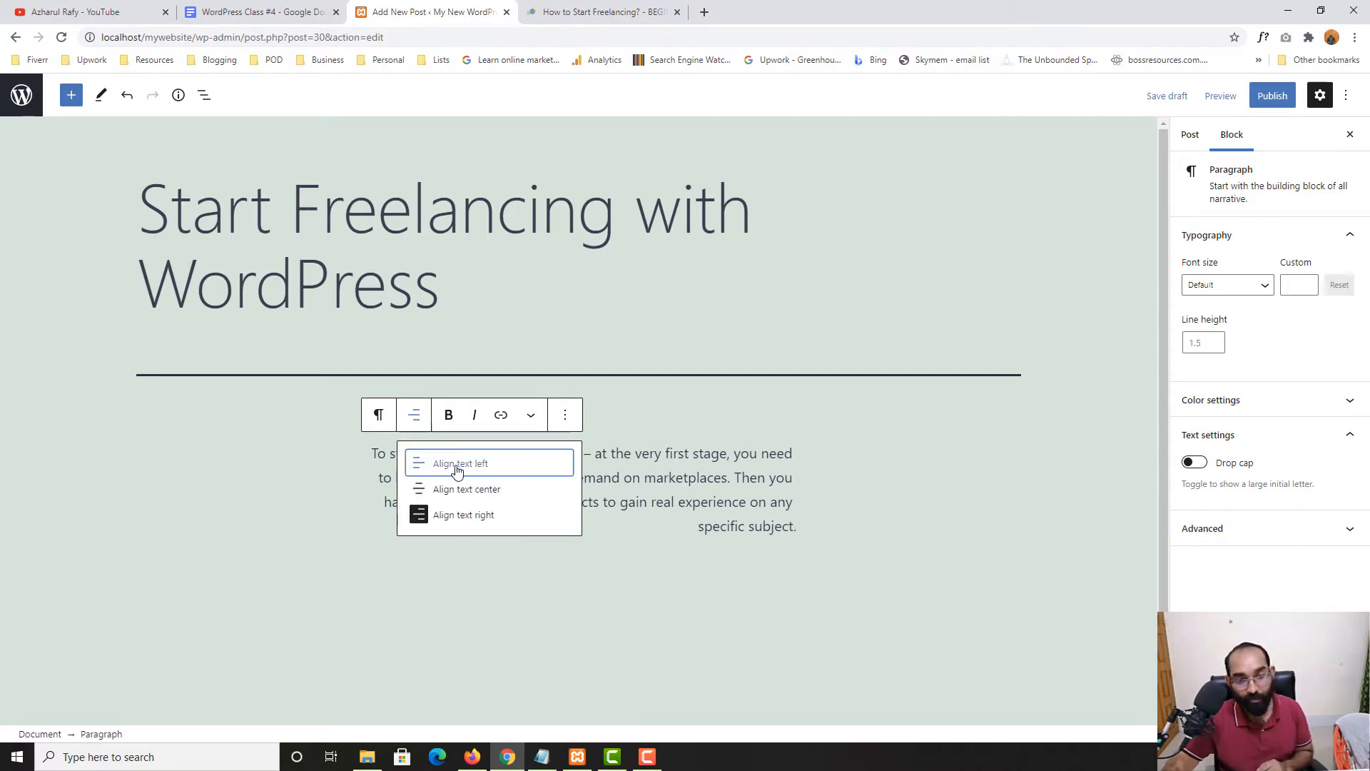
click(503, 471)
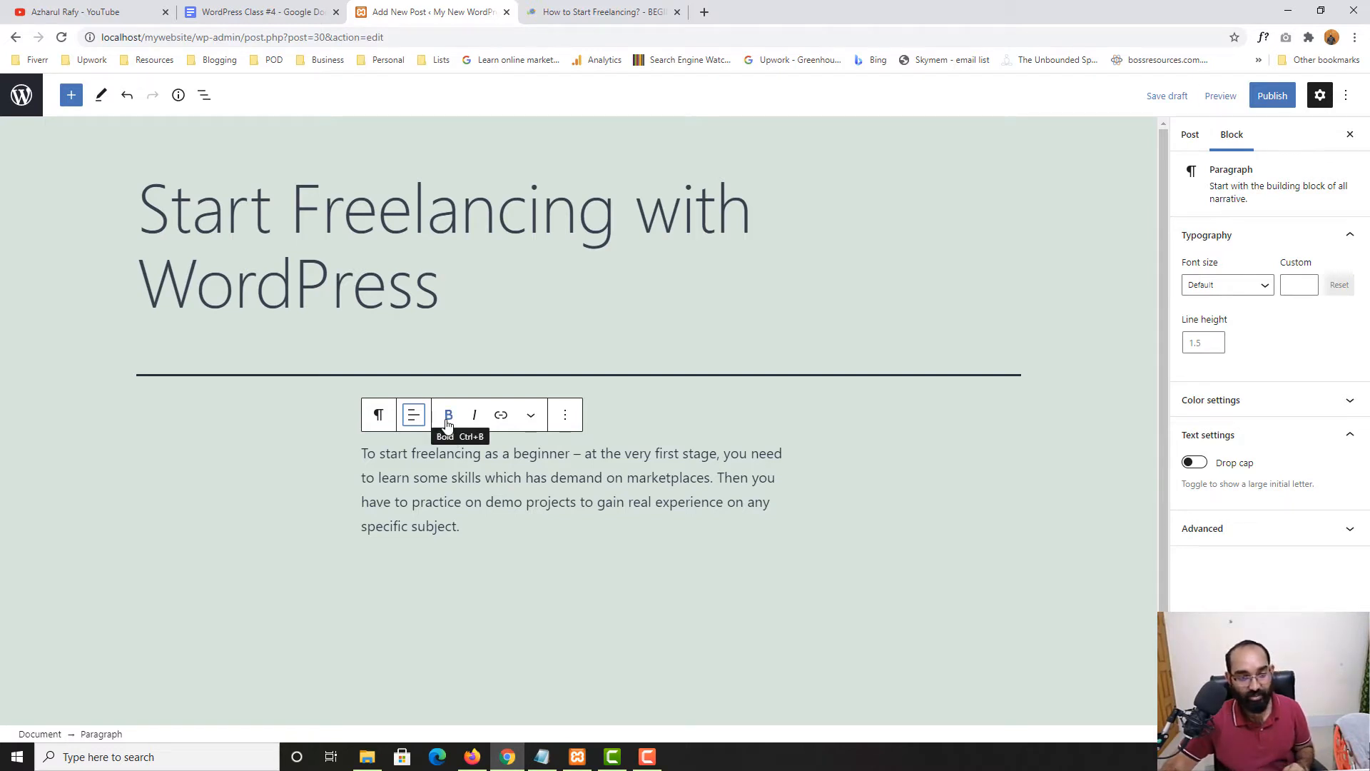
Make the phrase 'freelancing as a beginner' bold
drag(437, 452, 545, 452)
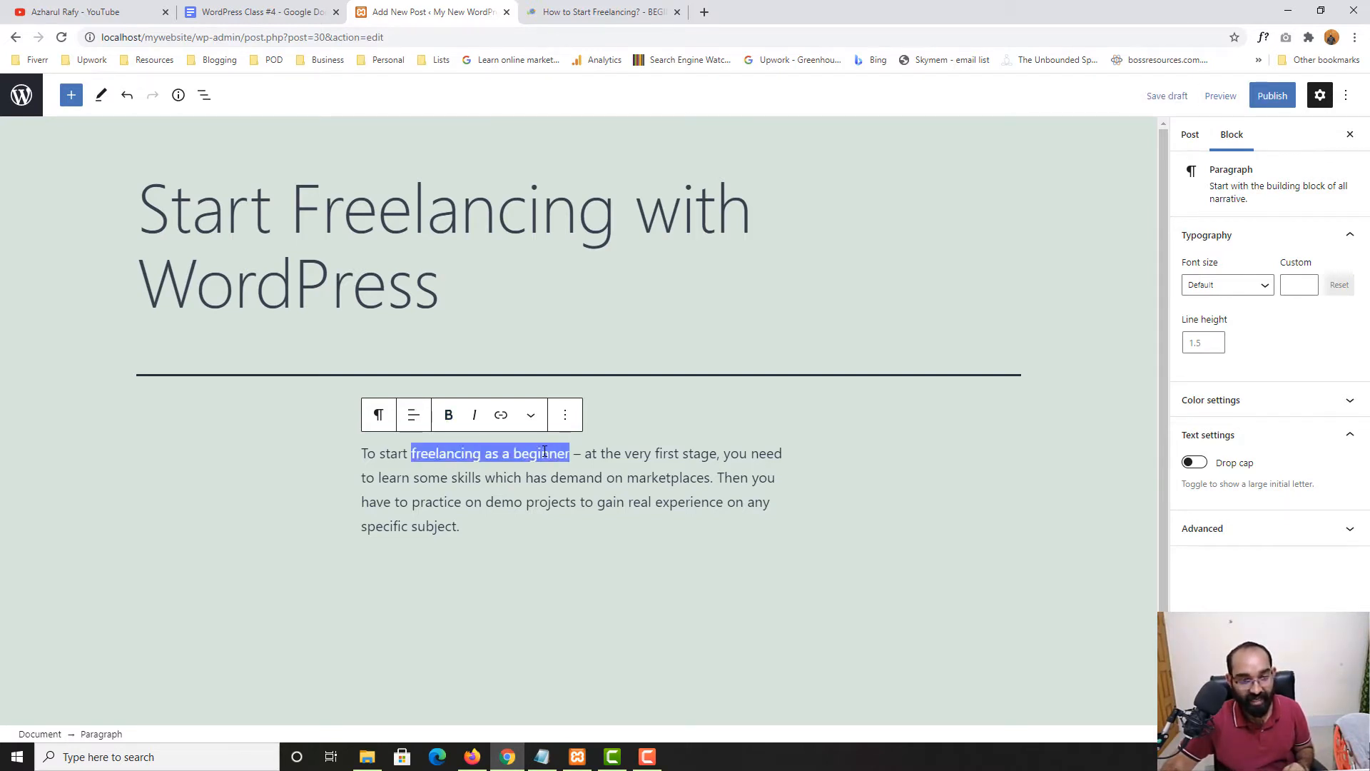
click(451, 415)
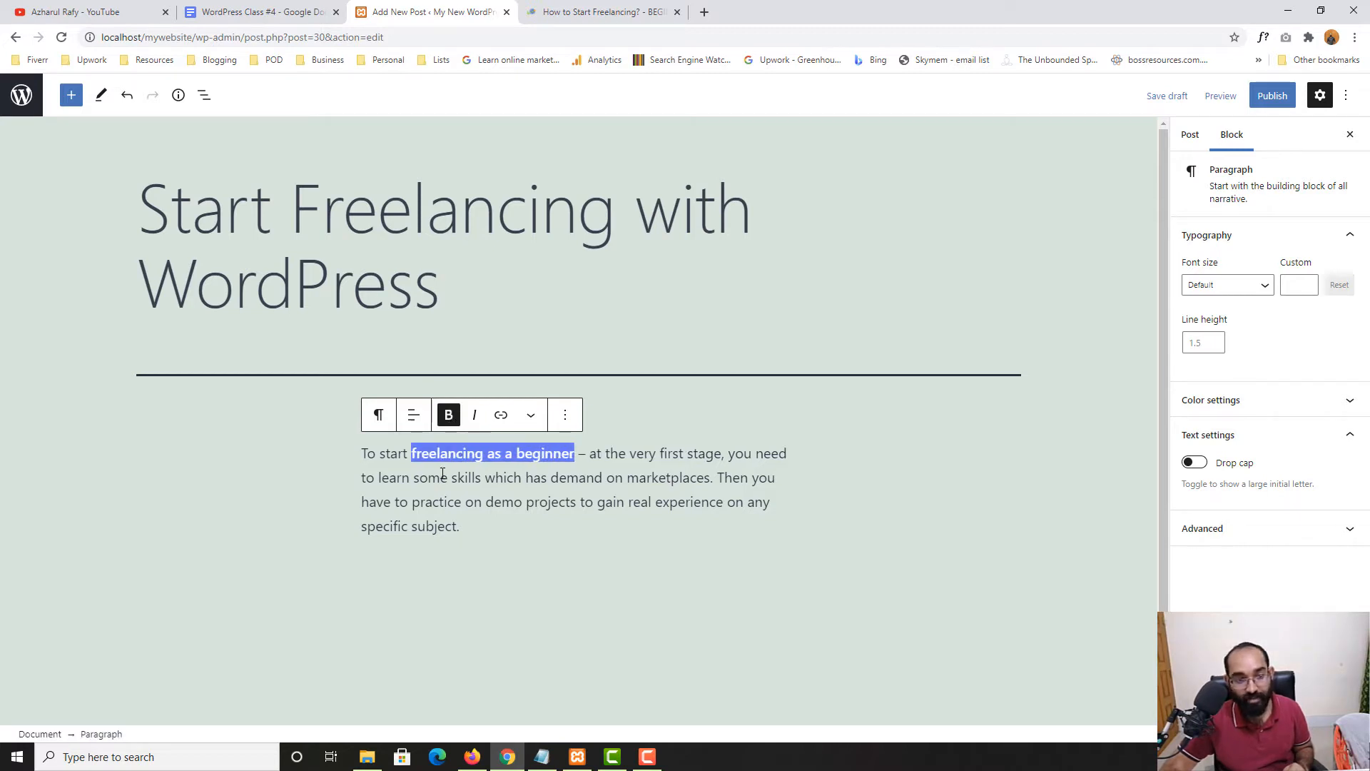
click(443, 474)
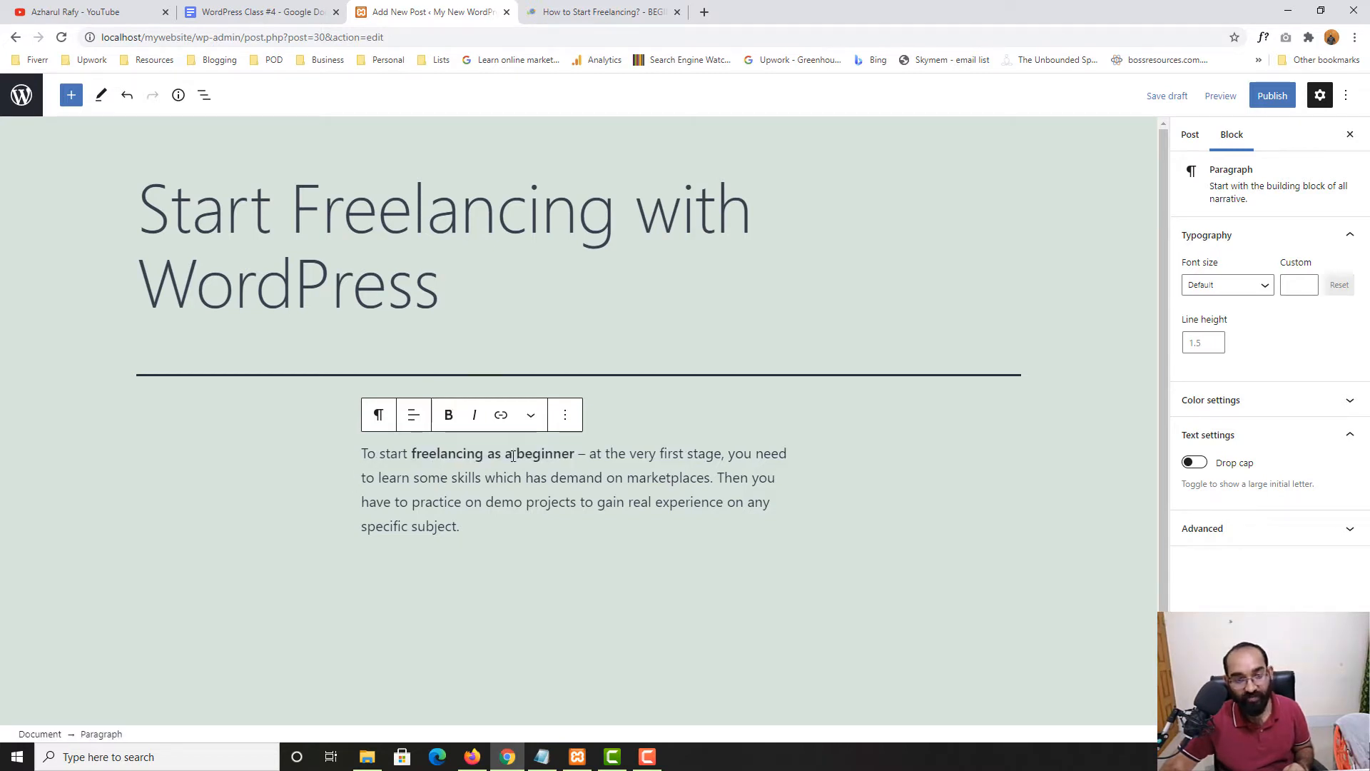
drag(414, 453, 552, 453)
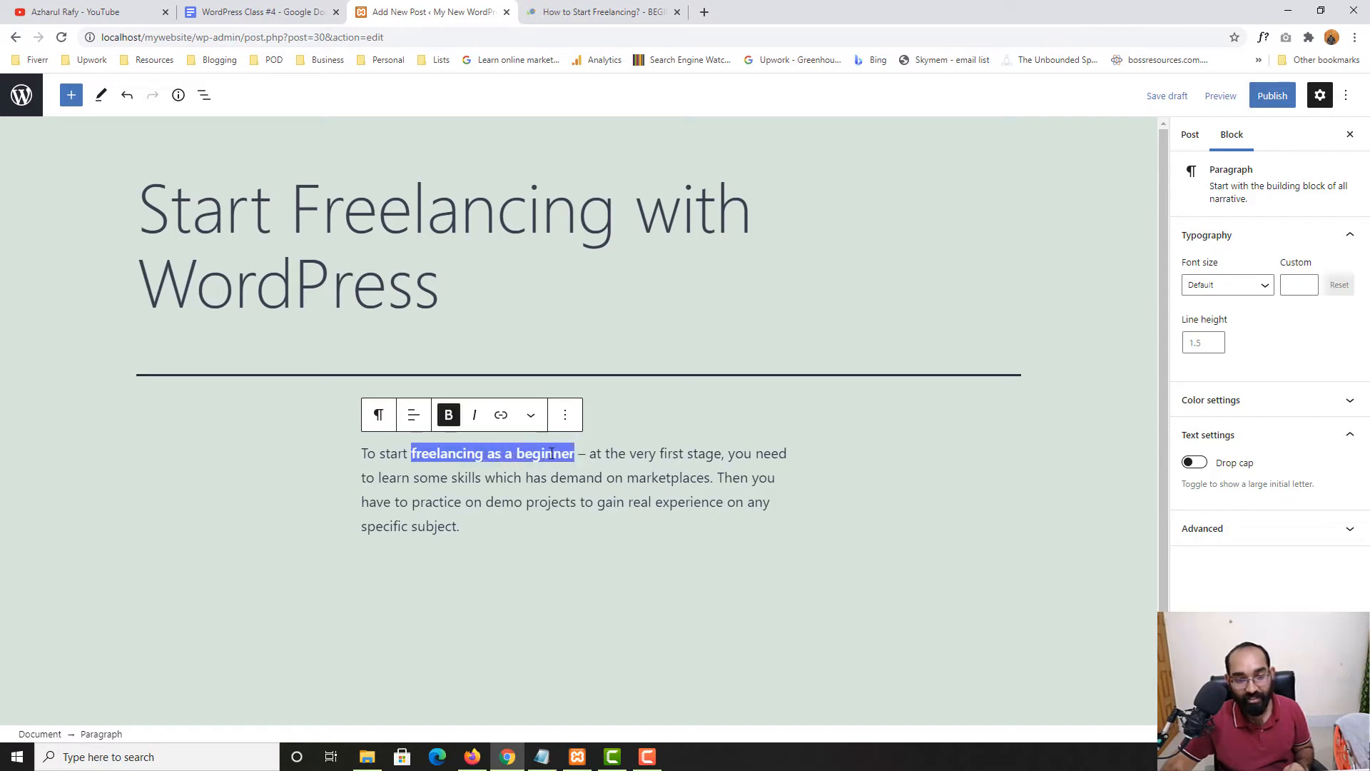
click(529, 478)
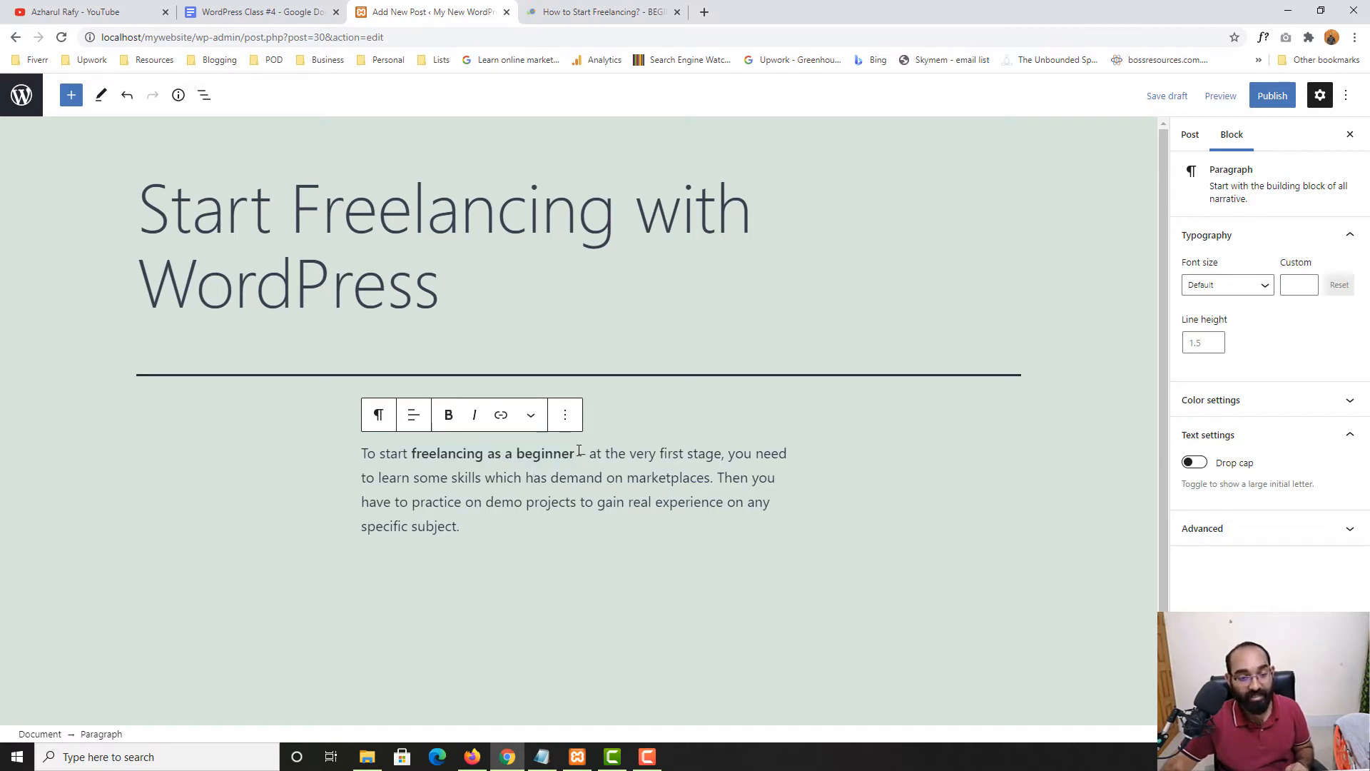
Italicize 'very first stage' and 'freelancing as a beginner', then bring up the learners.world article
drag(631, 453, 707, 453)
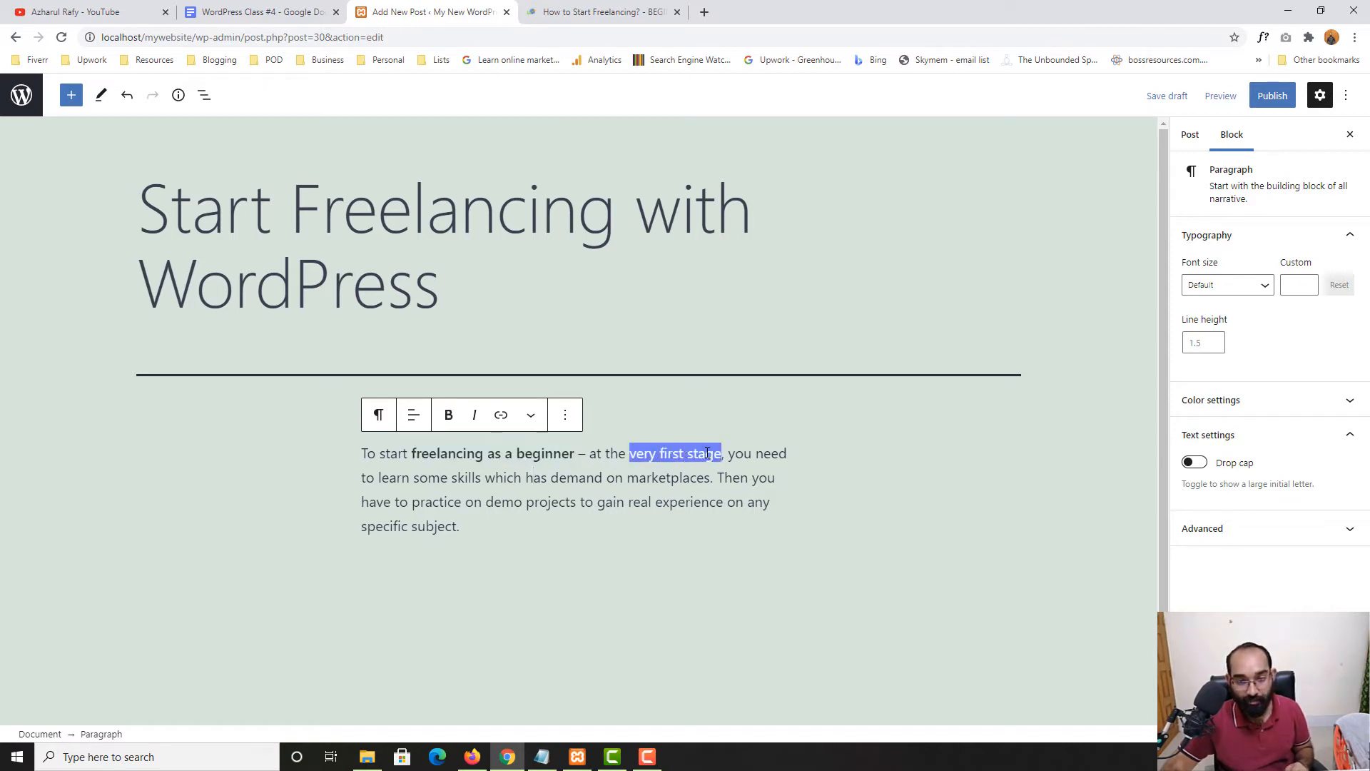
click(474, 414)
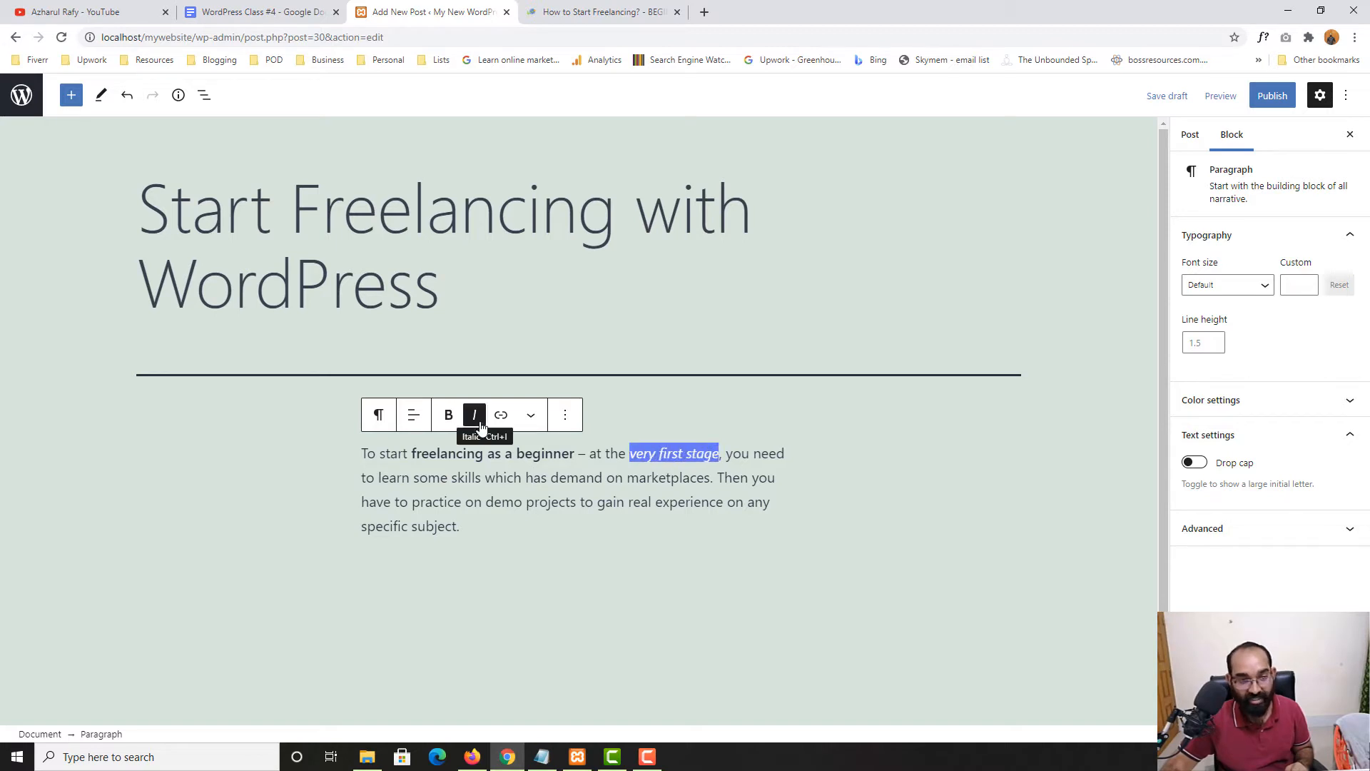
click(627, 477)
drag(575, 454, 421, 458)
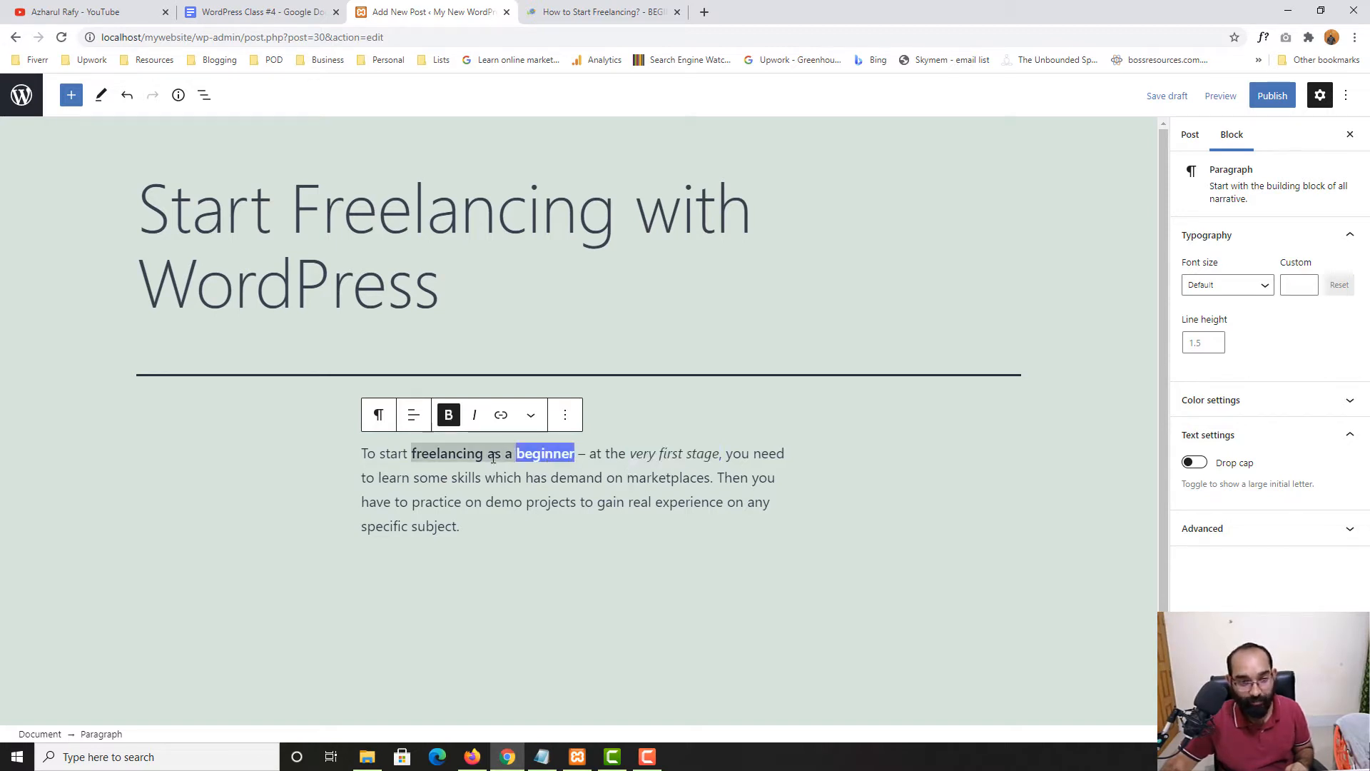
click(474, 414)
click(494, 502)
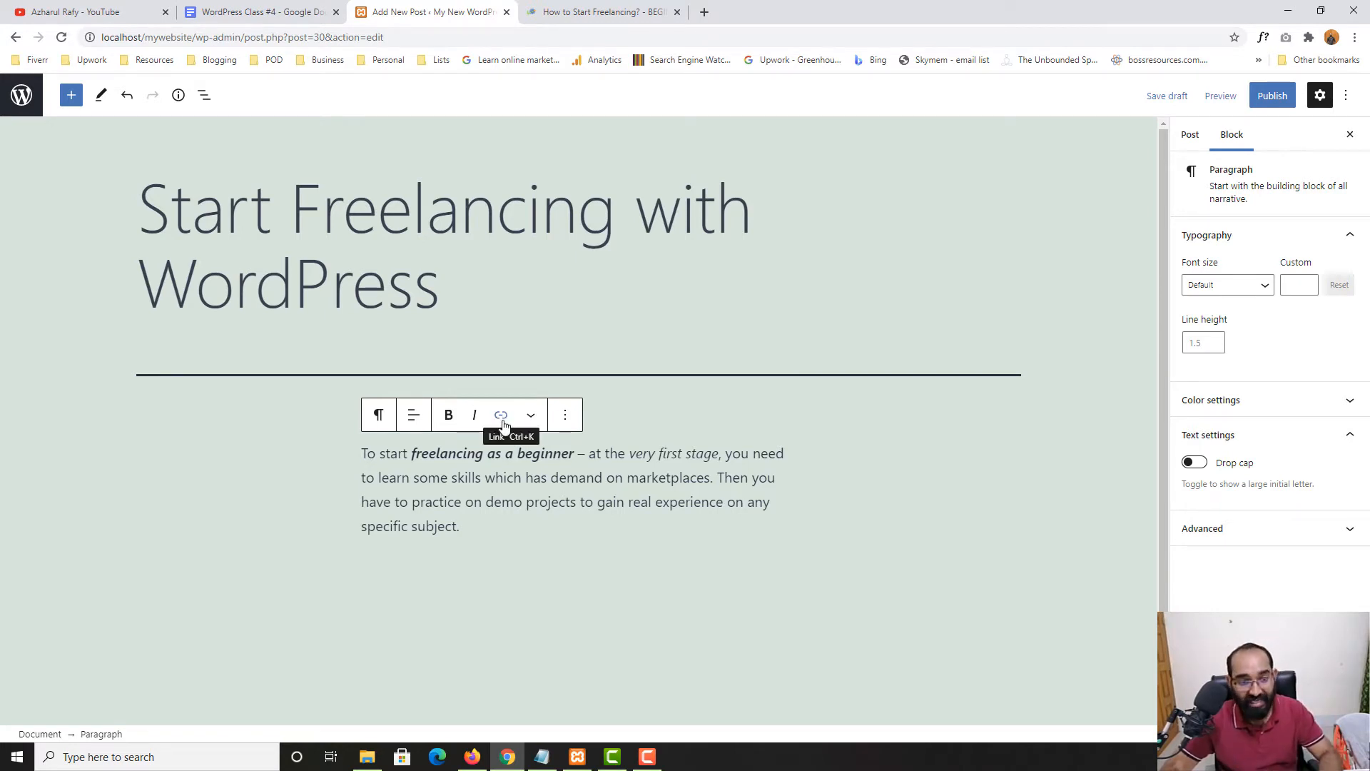
drag(412, 454, 574, 454)
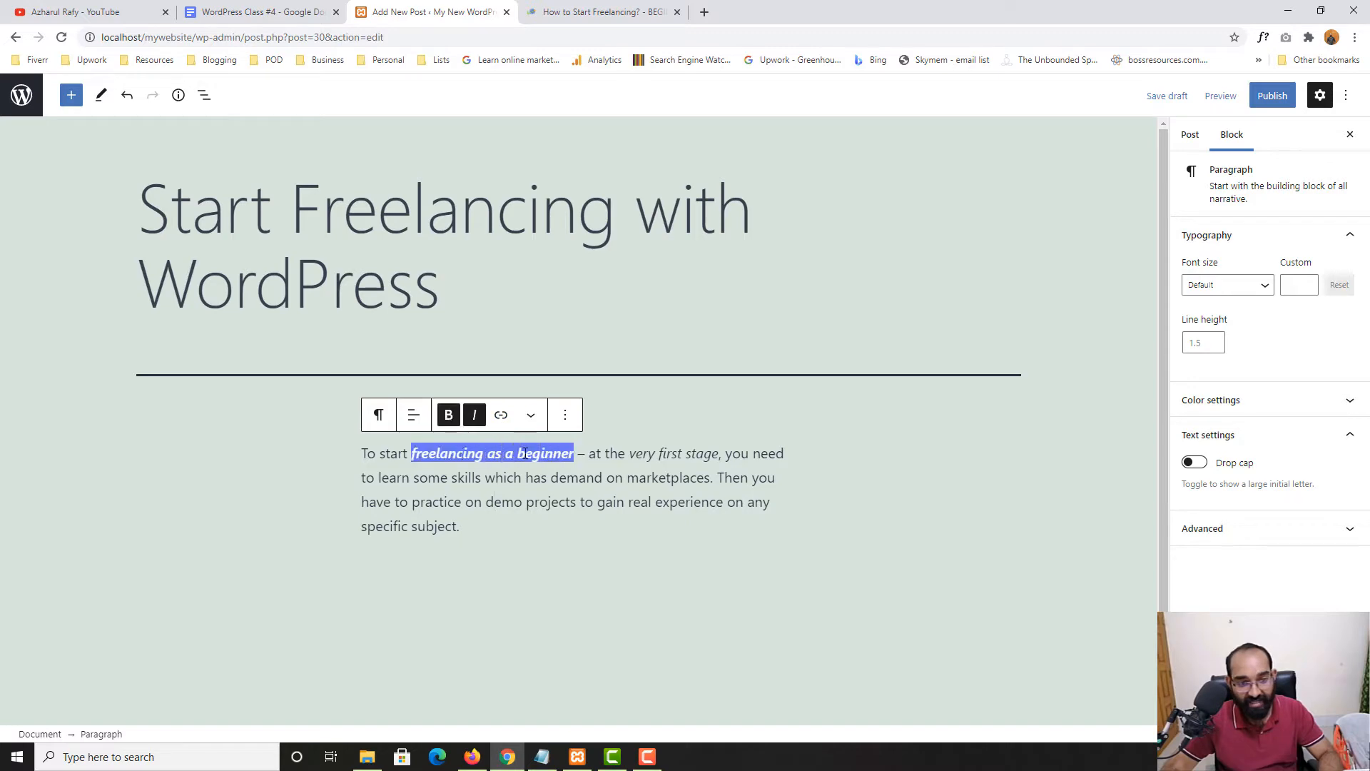
click(600, 12)
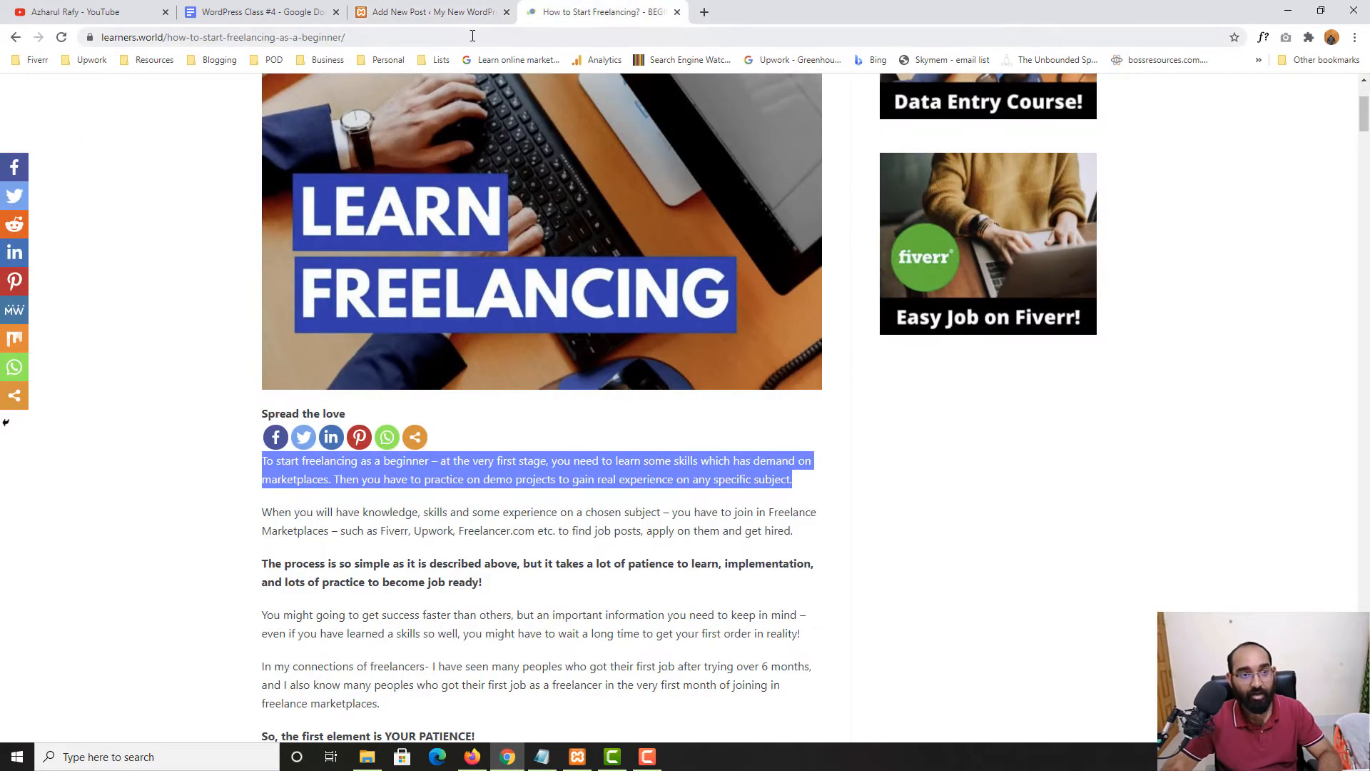
Link 'freelancing as a beginner' to the copied learners.world article URL, opening in a new tab
click(470, 37)
key(ctrl+c)
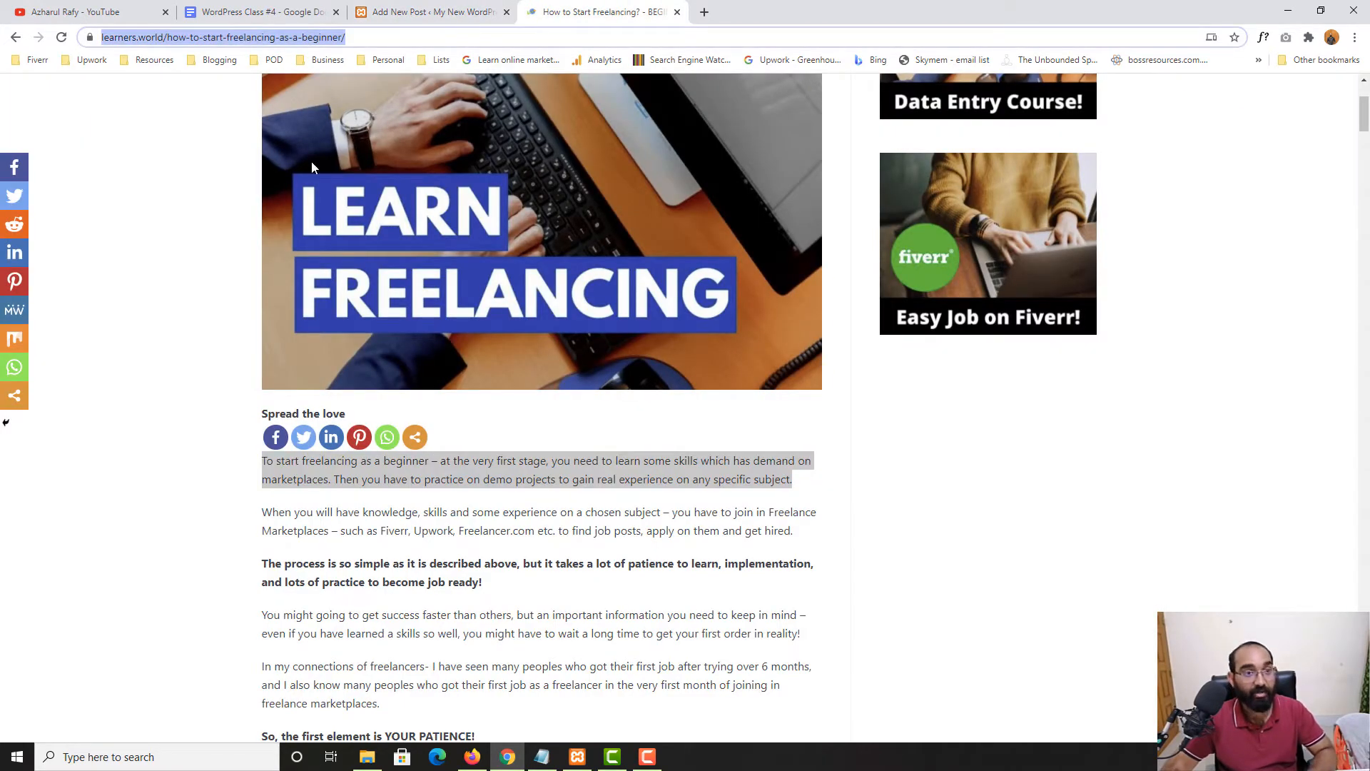
click(369, 18)
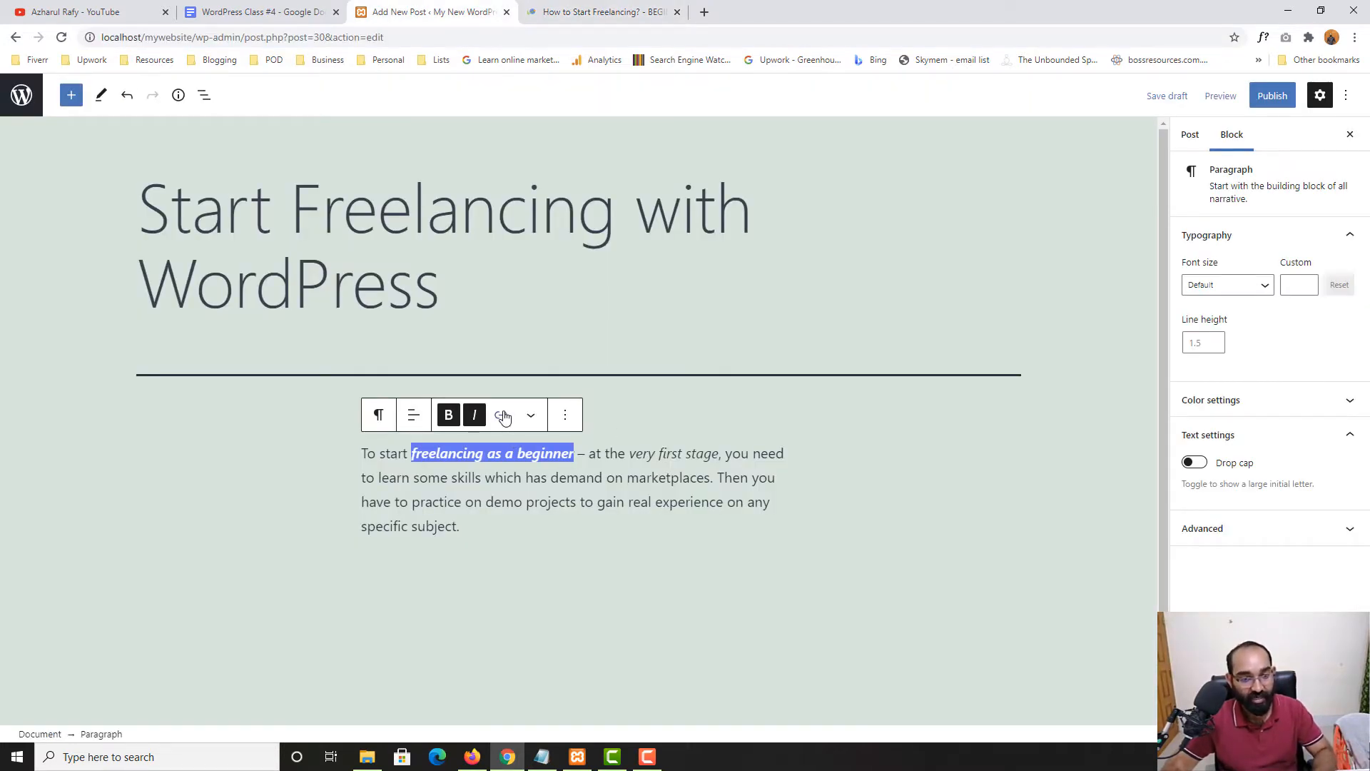
click(501, 416)
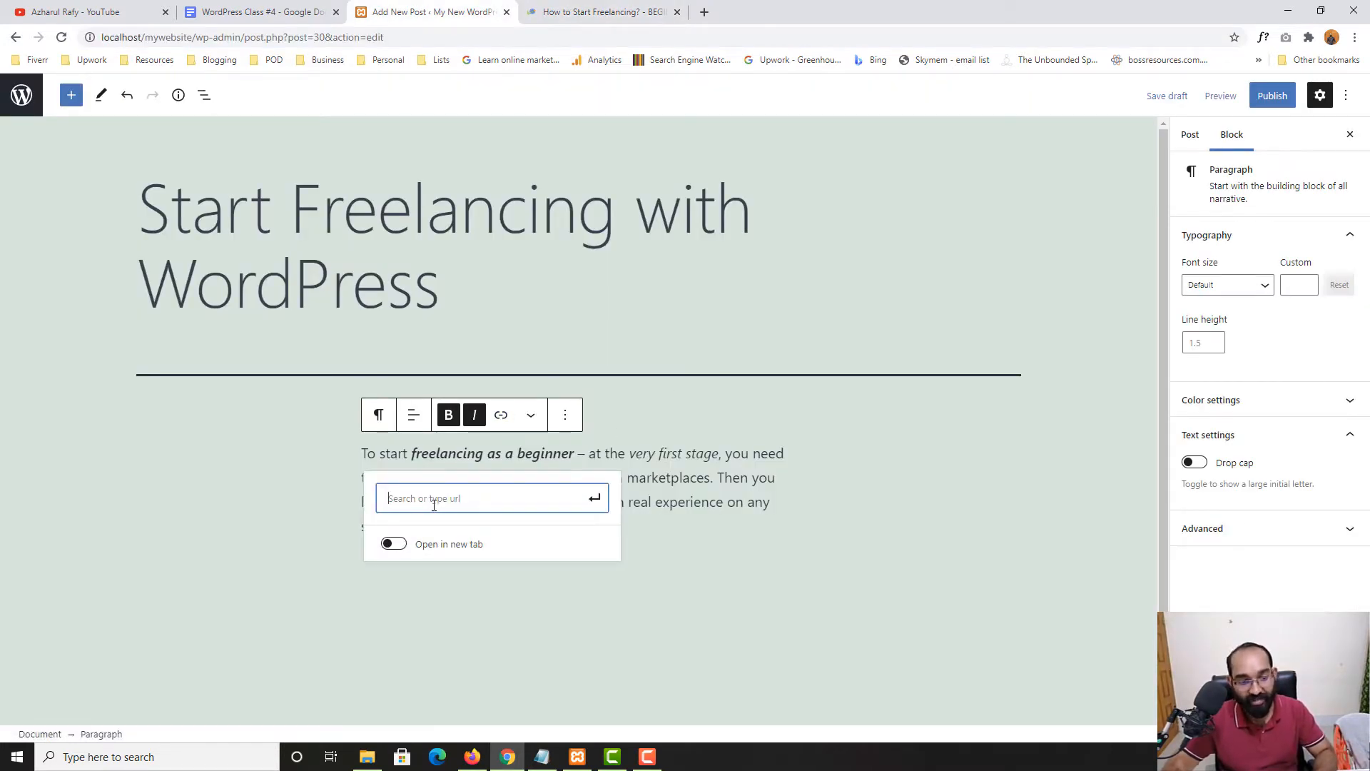
key(ctrl+v)
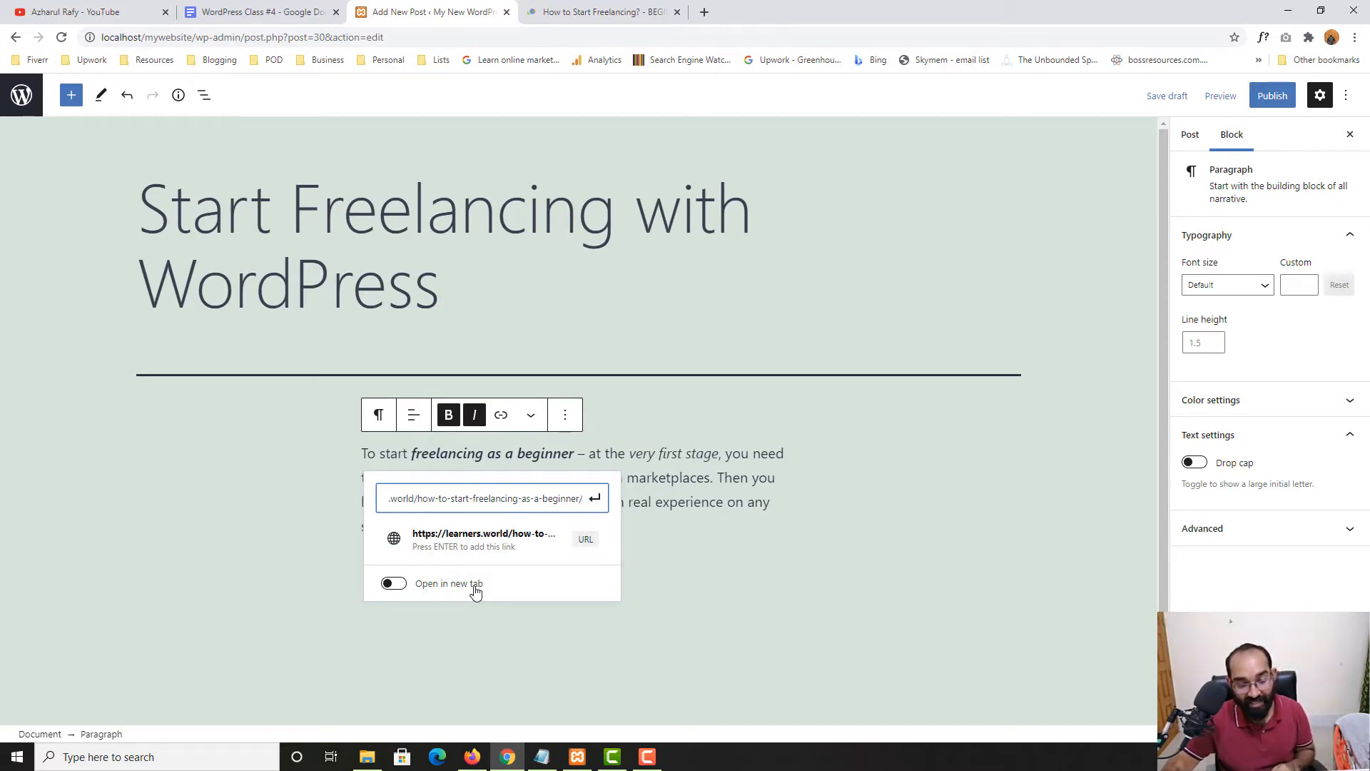
click(397, 584)
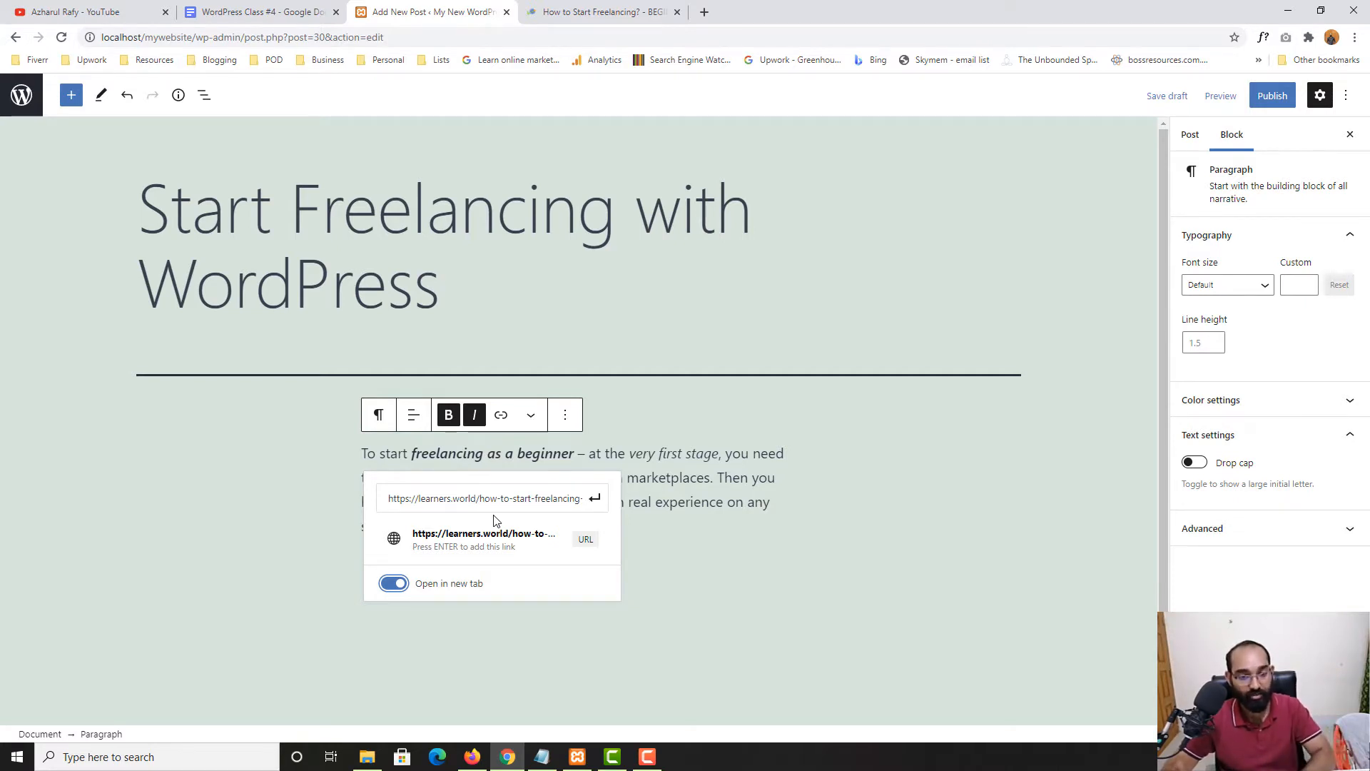
click(595, 498)
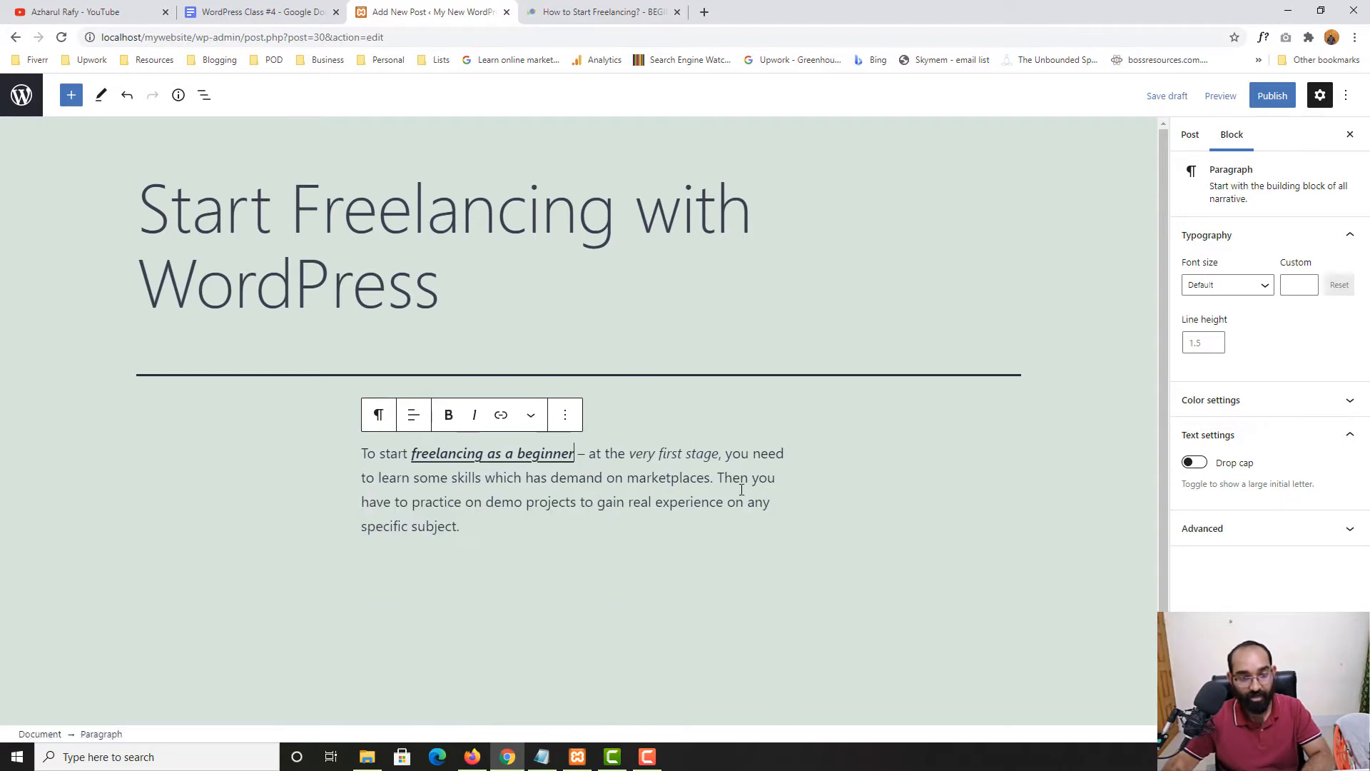
Publish the post and open its live version
click(1274, 98)
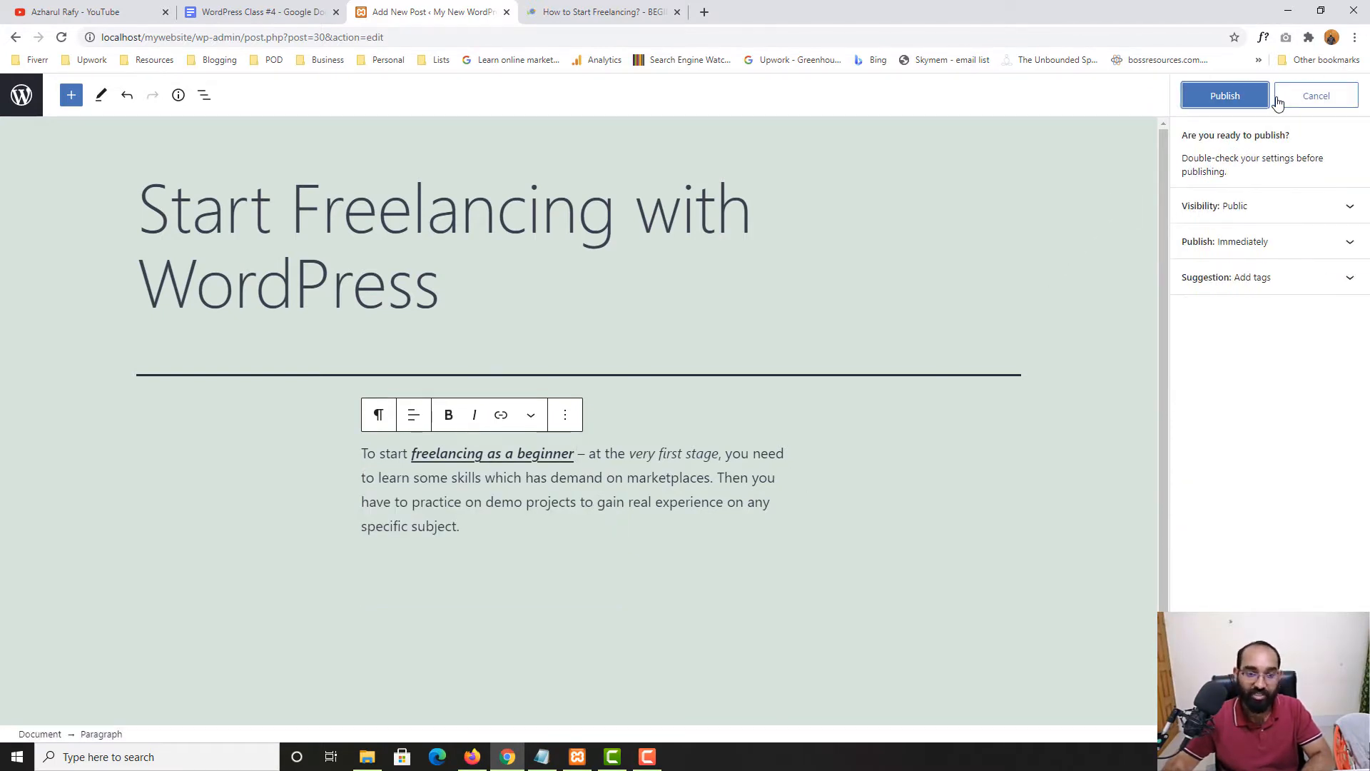
click(1222, 98)
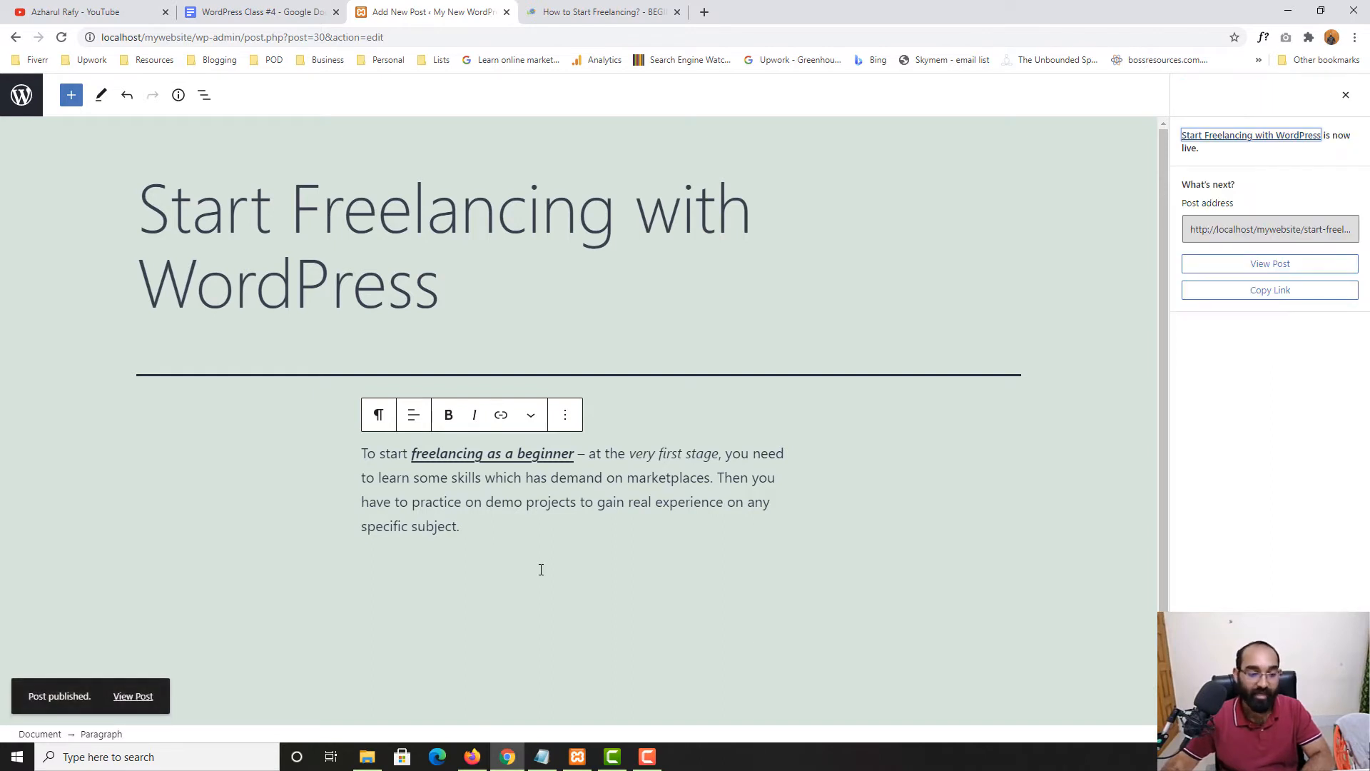
right_click(140, 698)
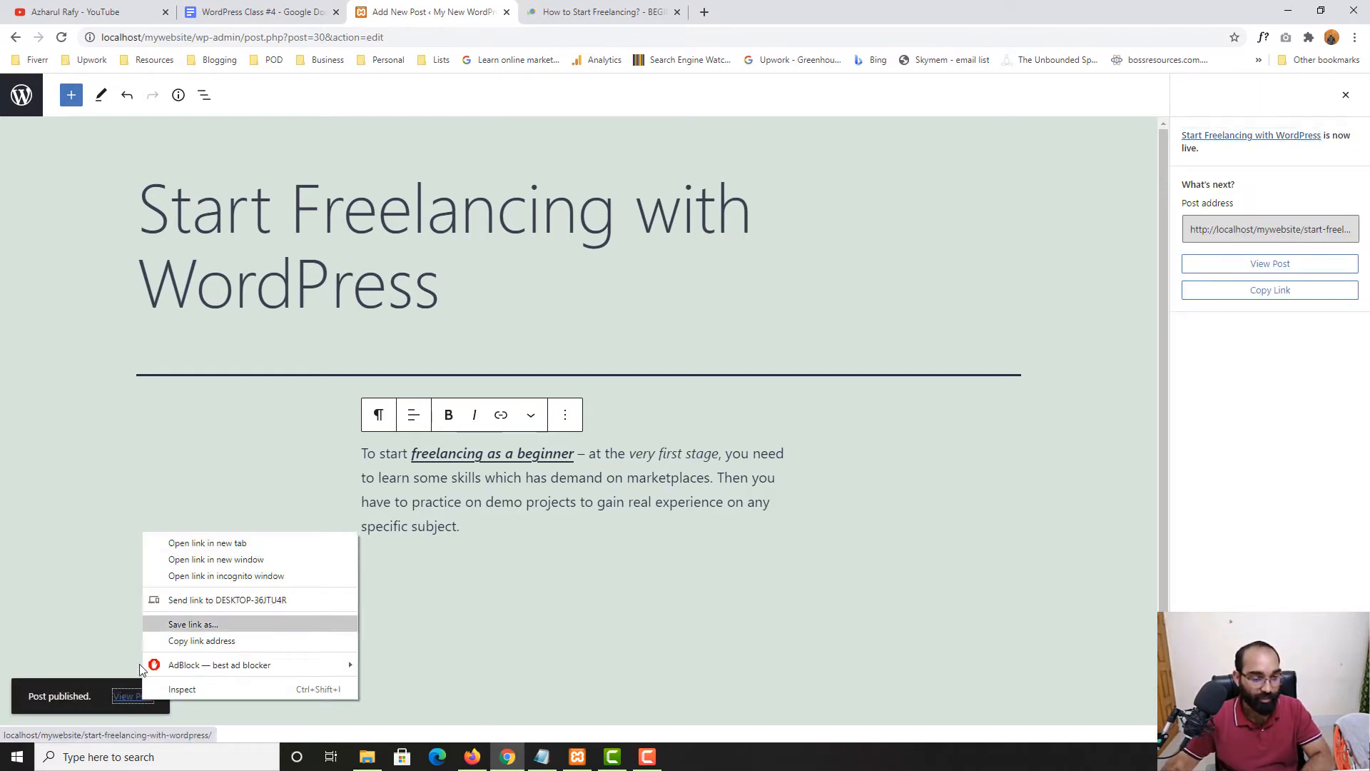
click(129, 696)
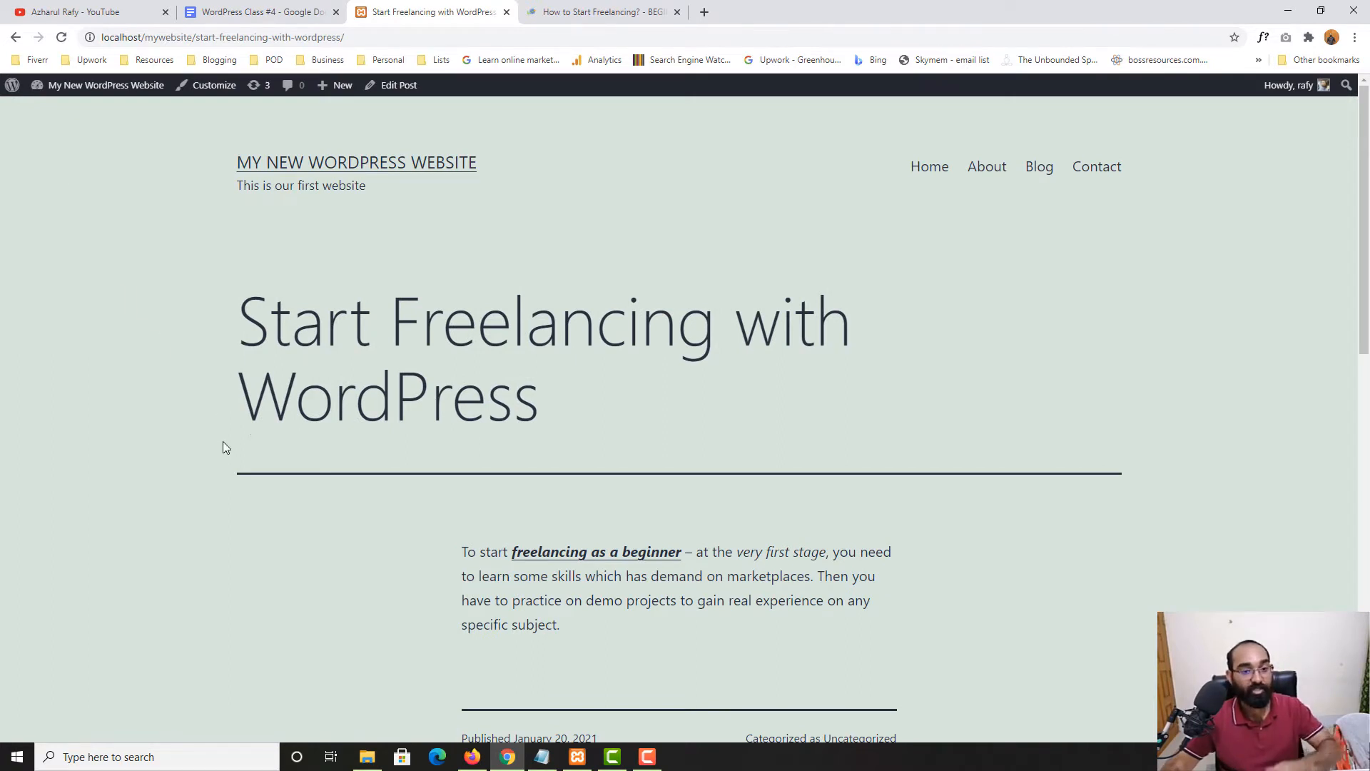
scroll(222, 444, down, 2)
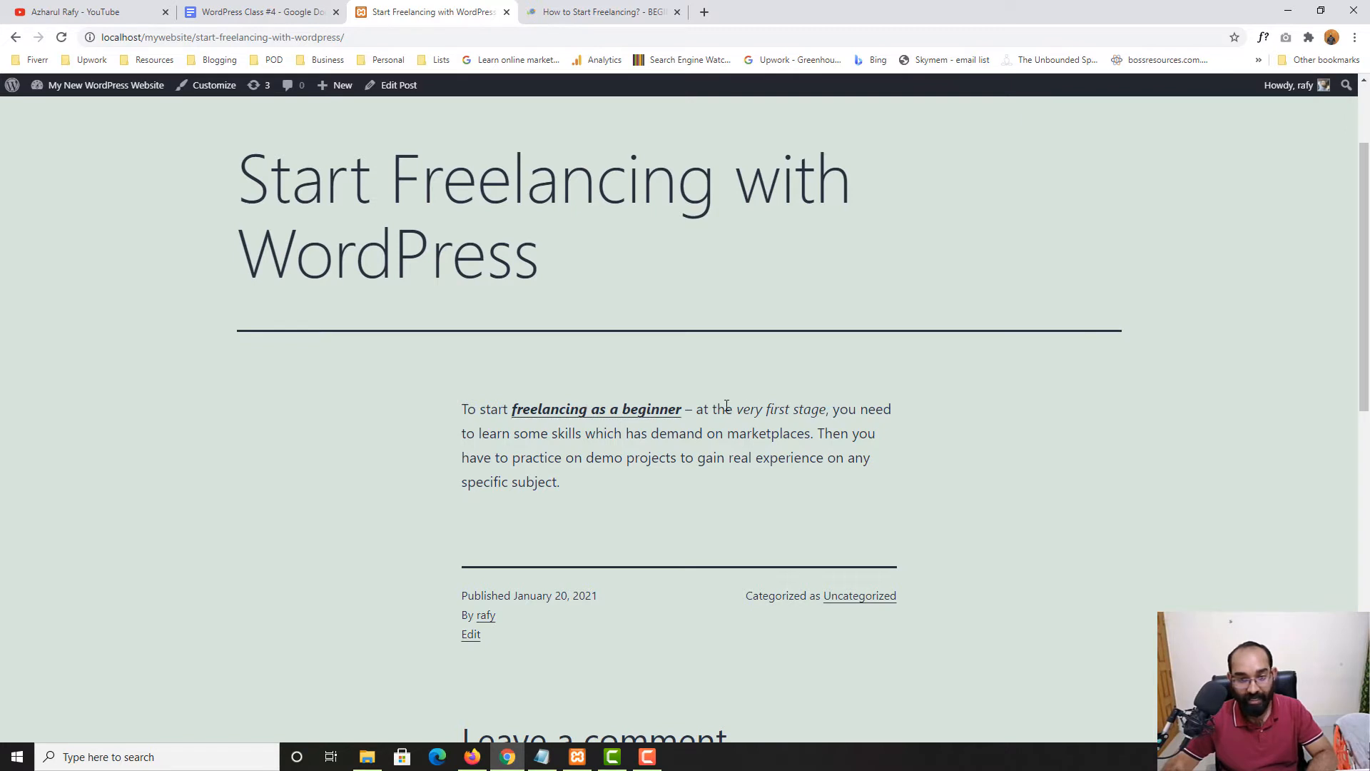
Follow the linked phrase to the learners.world article, then return to the live post
click(591, 418)
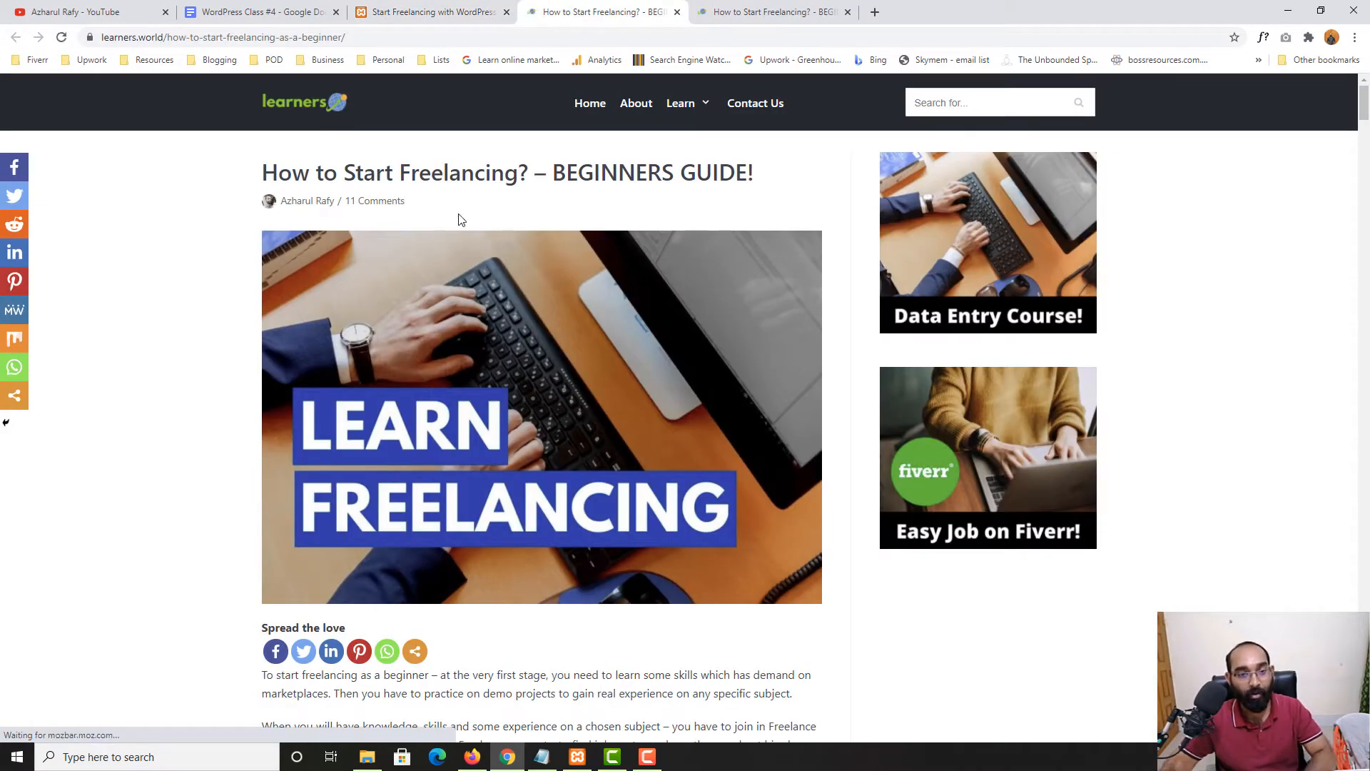
click(457, 11)
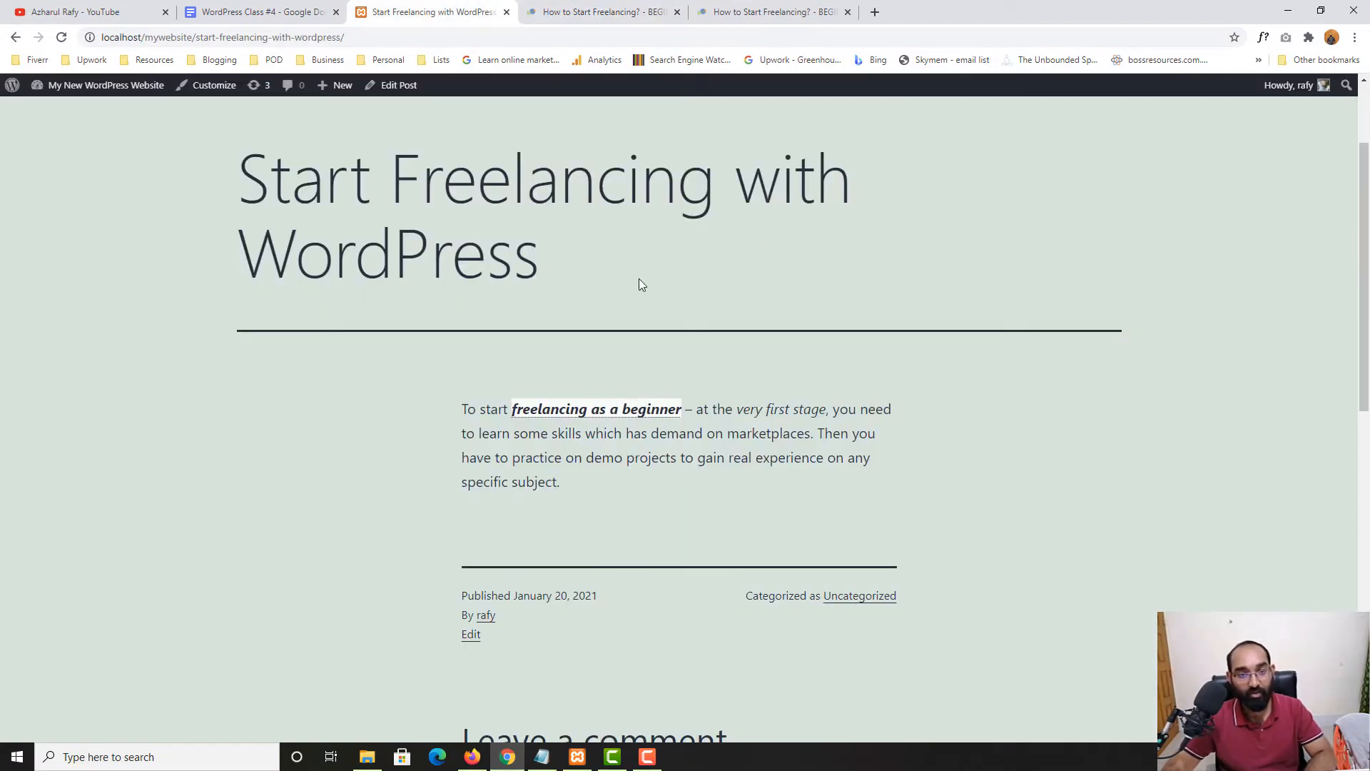
click(602, 14)
click(437, 13)
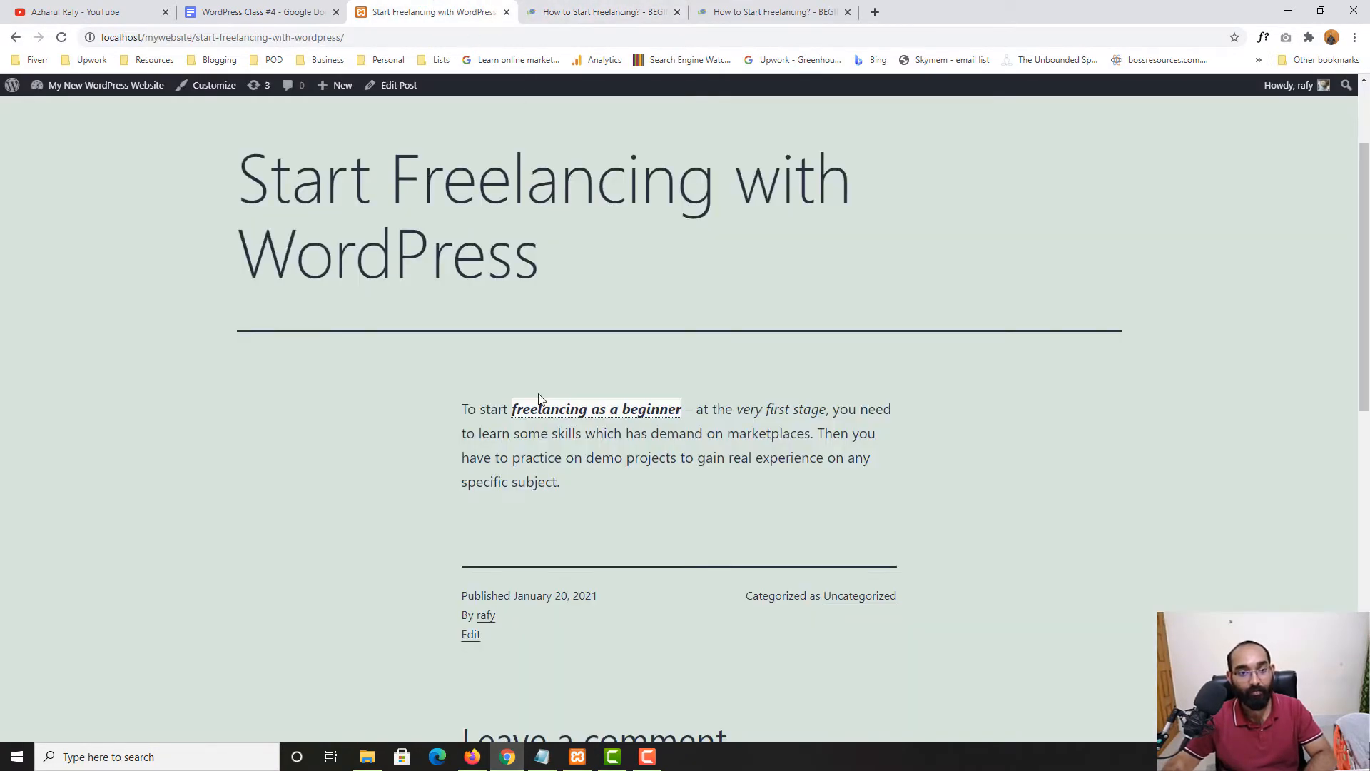
Back in the editor, open the 'freelancing as a beginner' link for editing
click(391, 89)
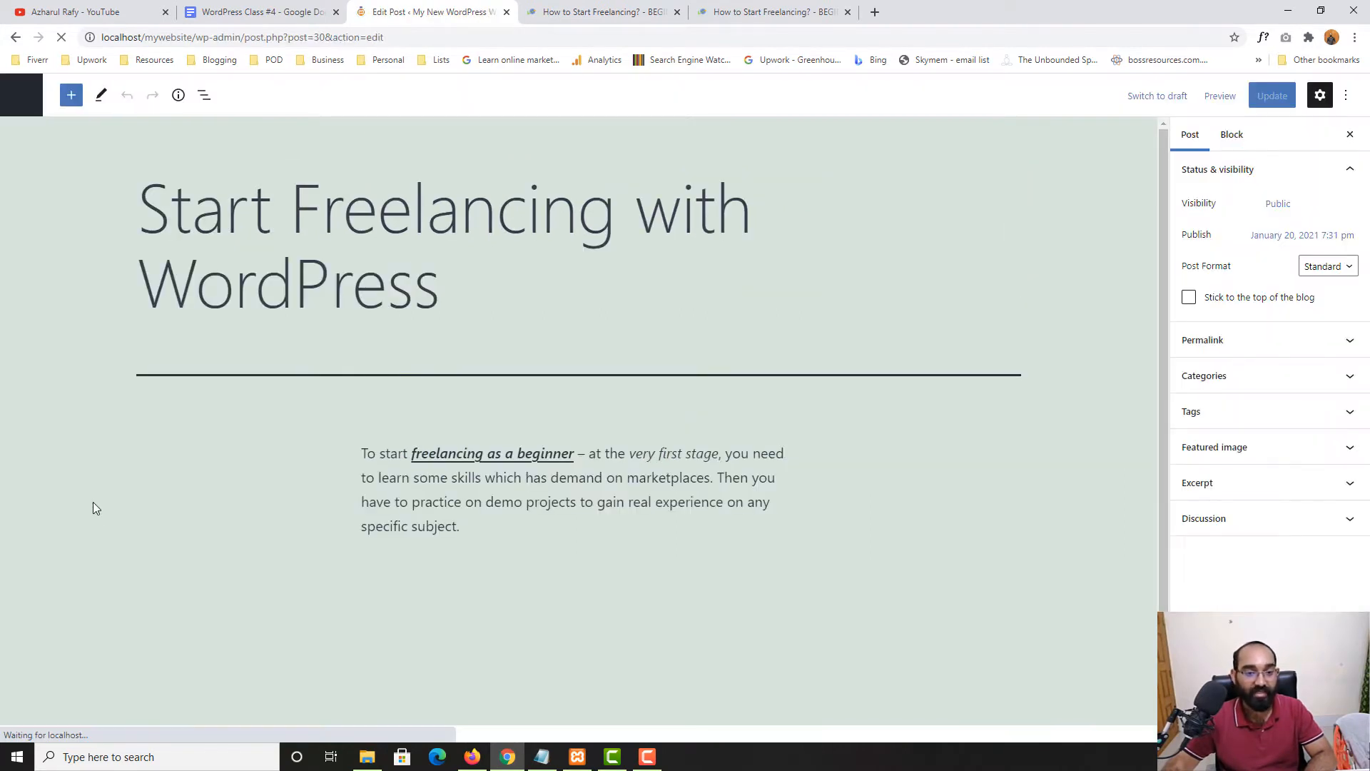
triple_click(508, 451)
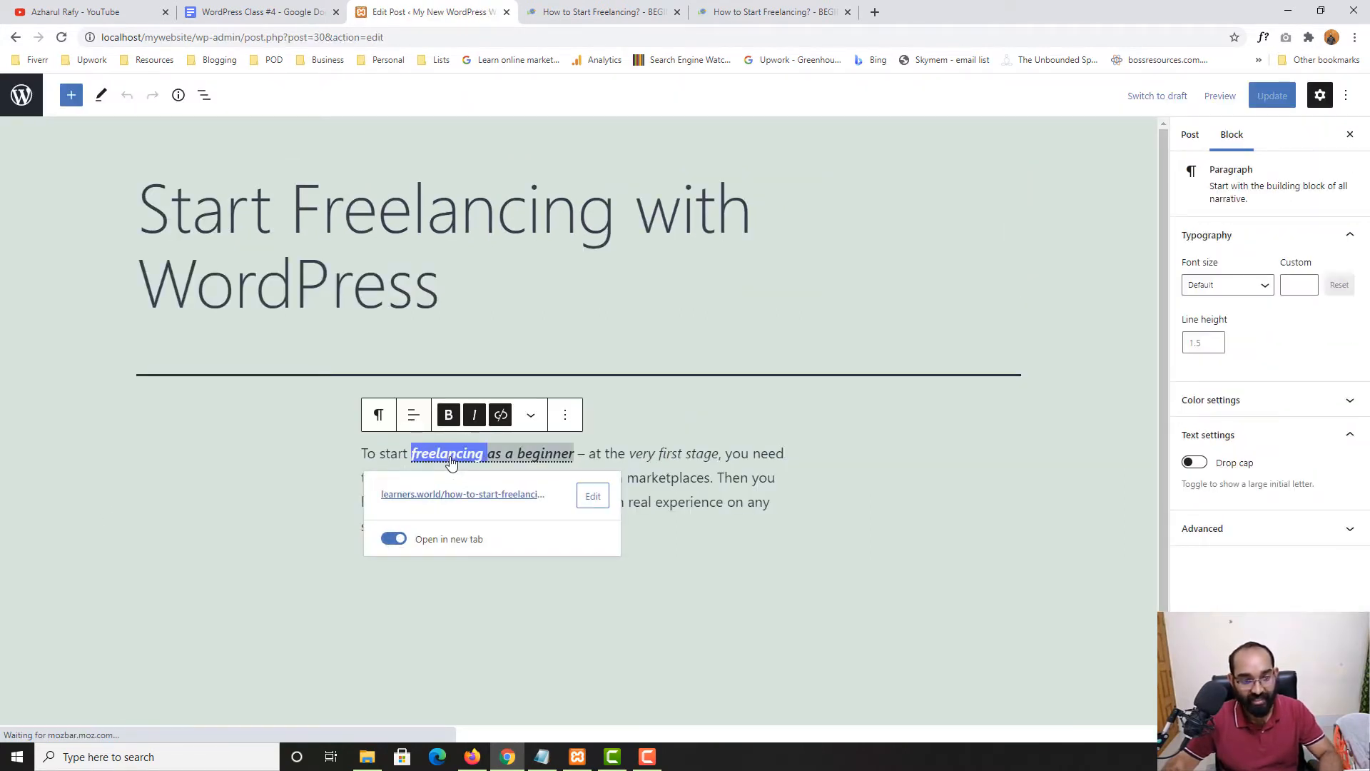
click(508, 451)
drag(412, 454, 574, 455)
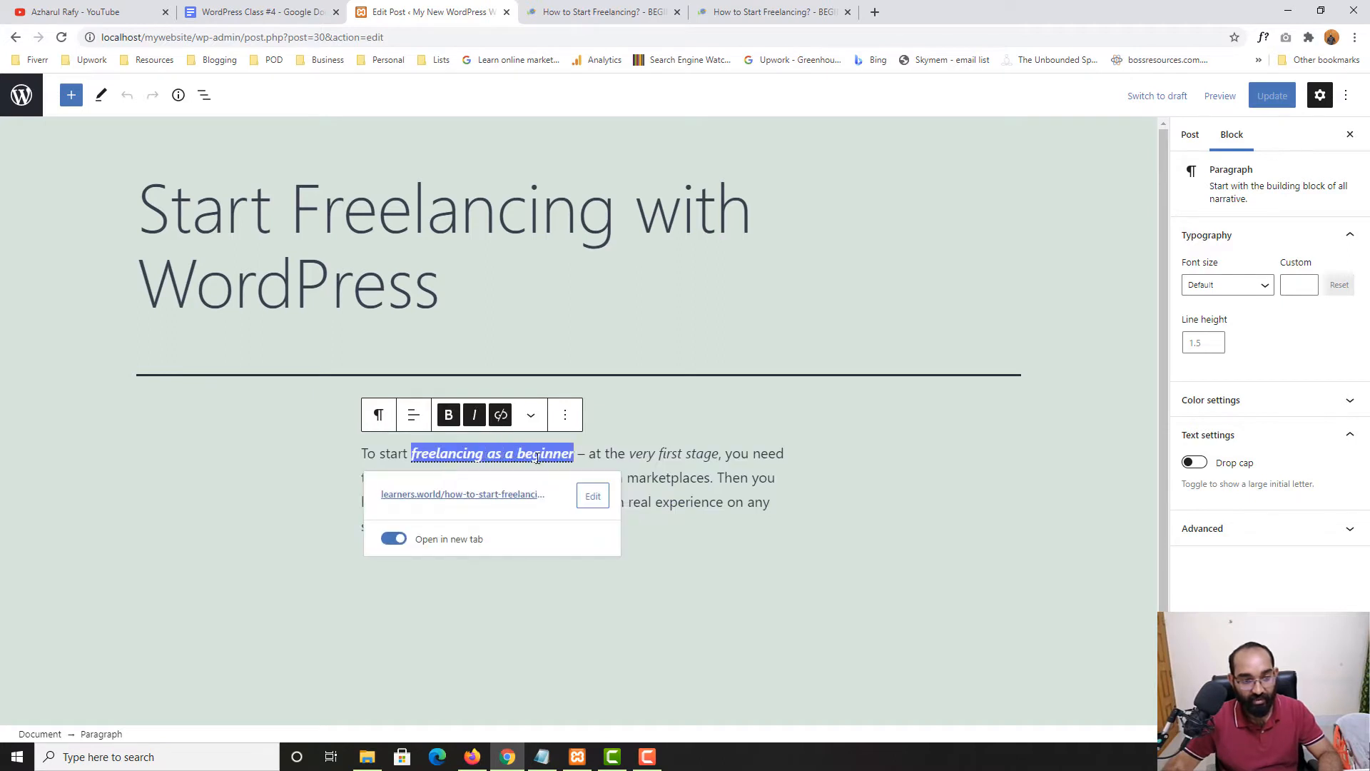
click(593, 496)
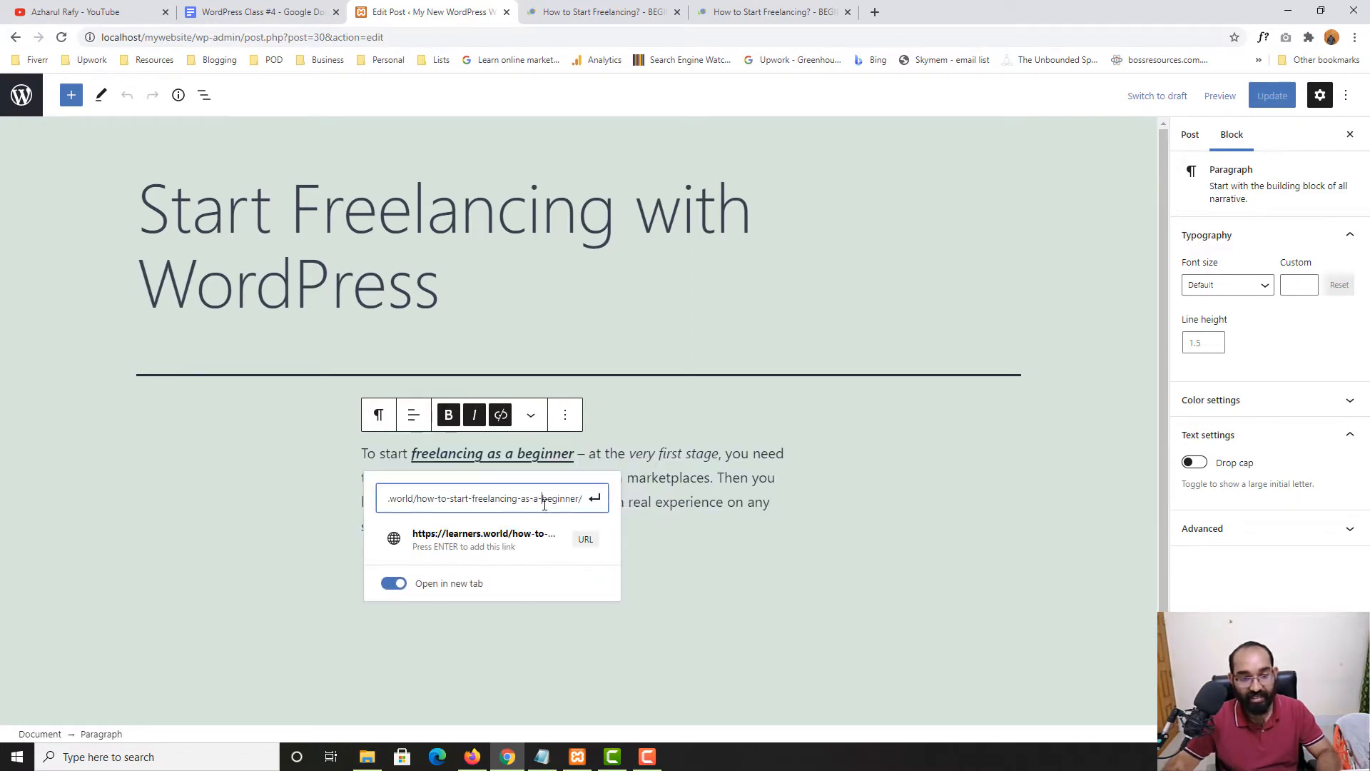
Replace the link address with an upwork.com URL and update the post
key(ctrl+a)
text(u)
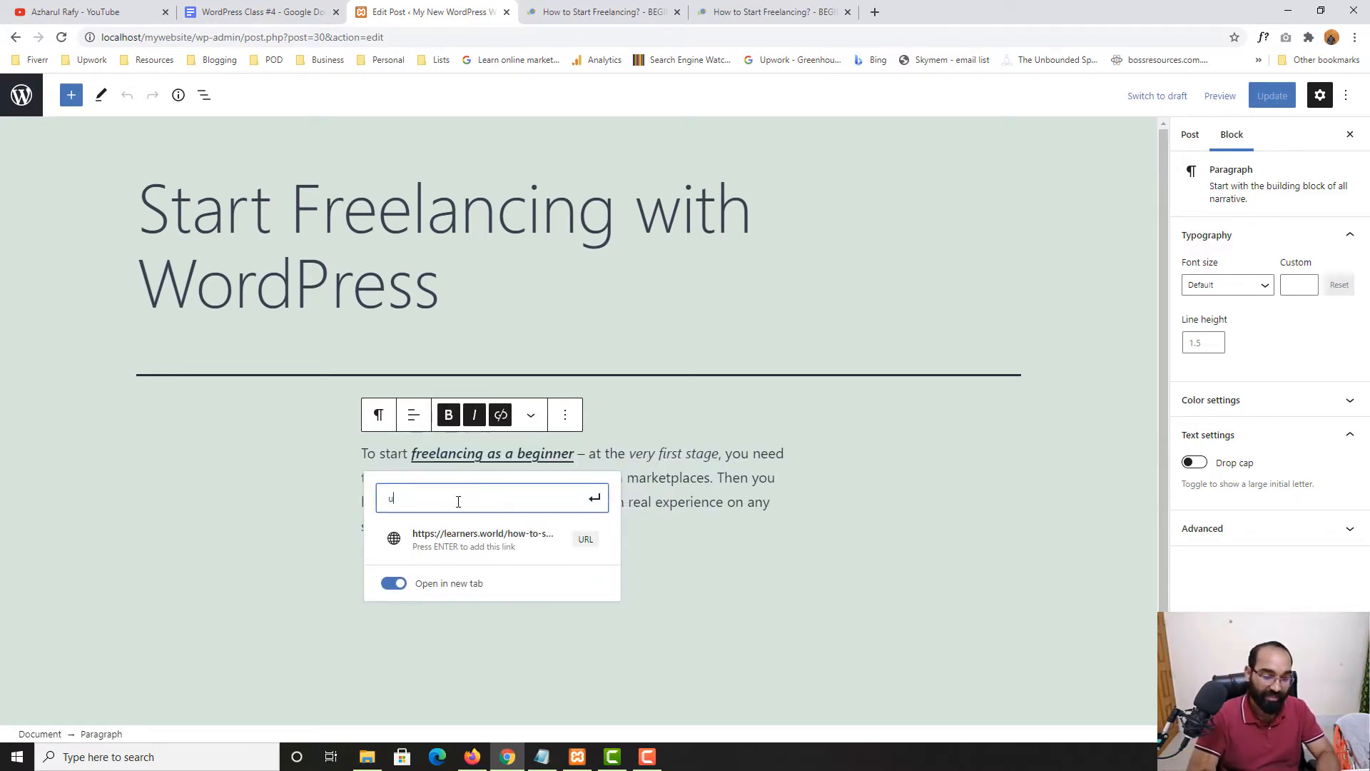
text(pwro)
key(BackSpace)
key(BackSpace)
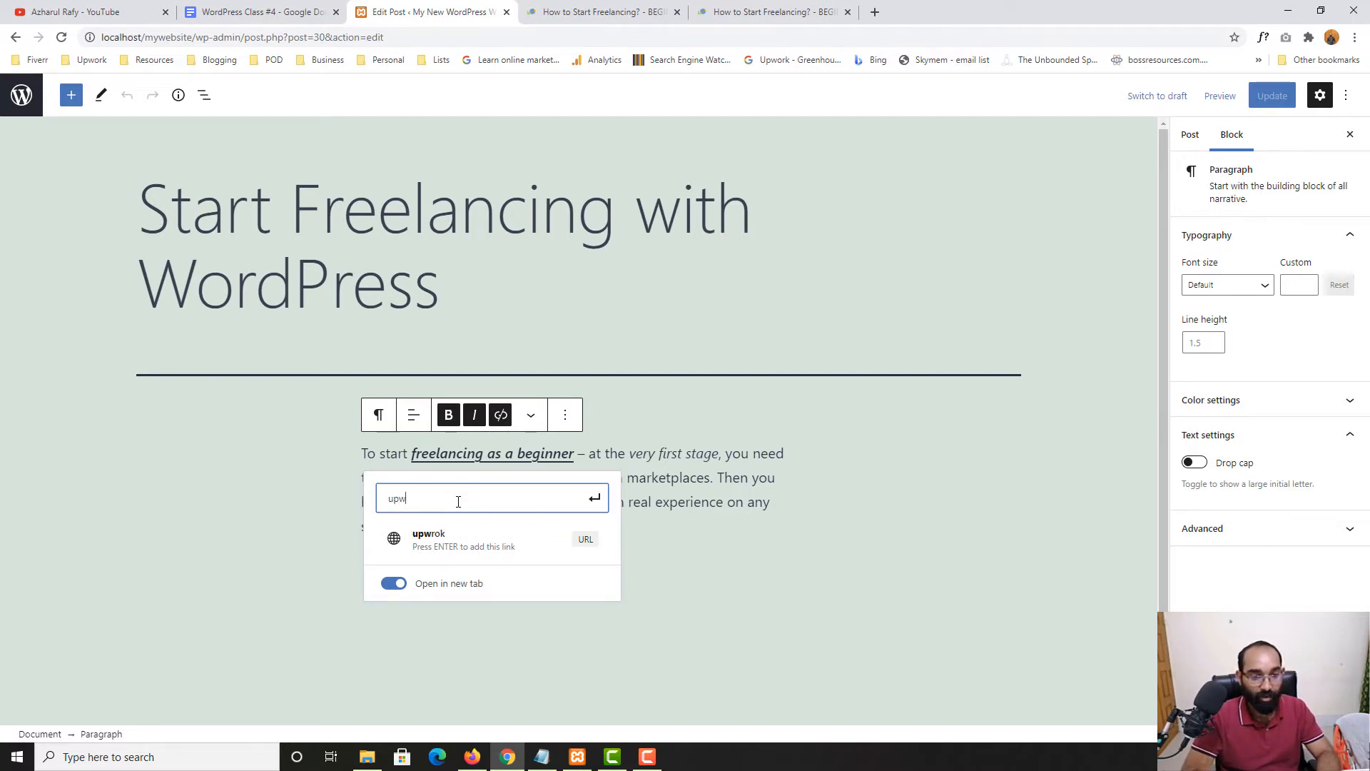
text(o0r)
key(BackSpace)
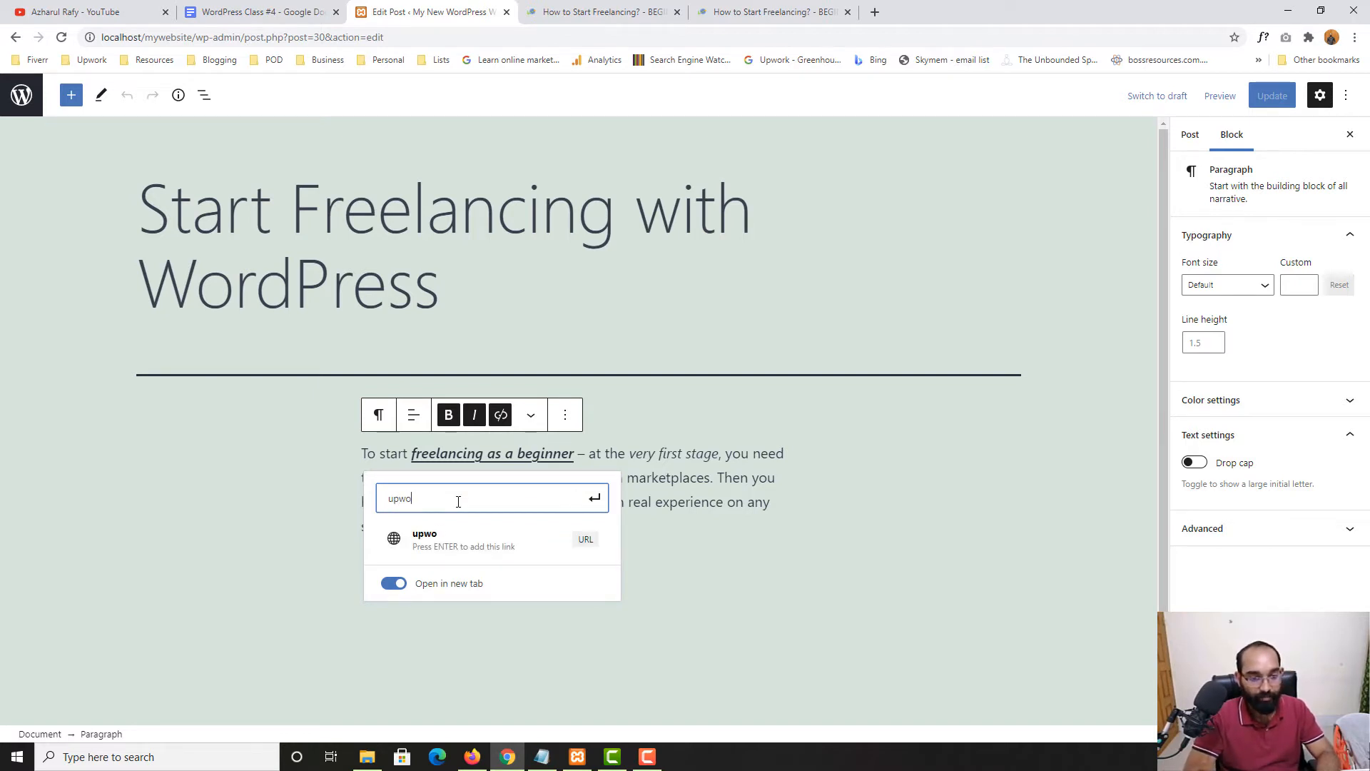
key(ctrl+a)
text(https)
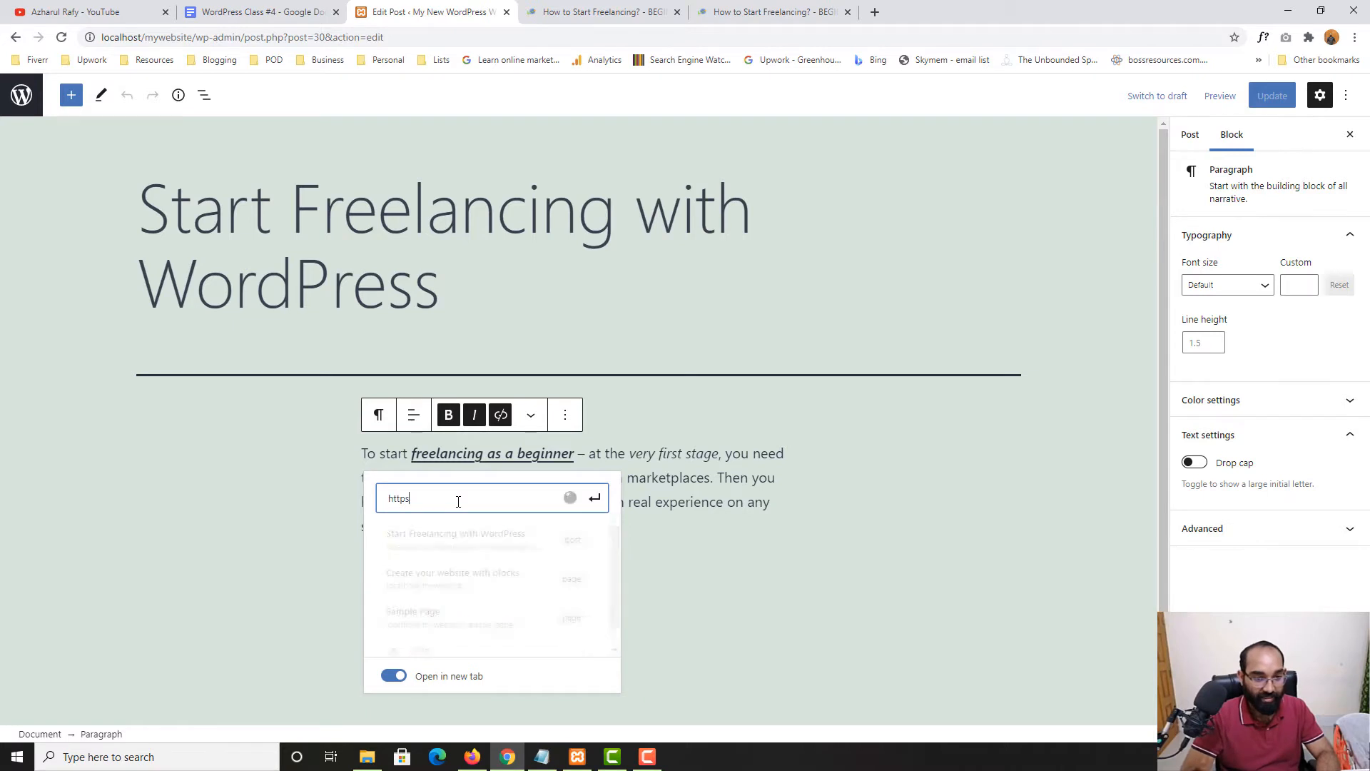
text(://wor)
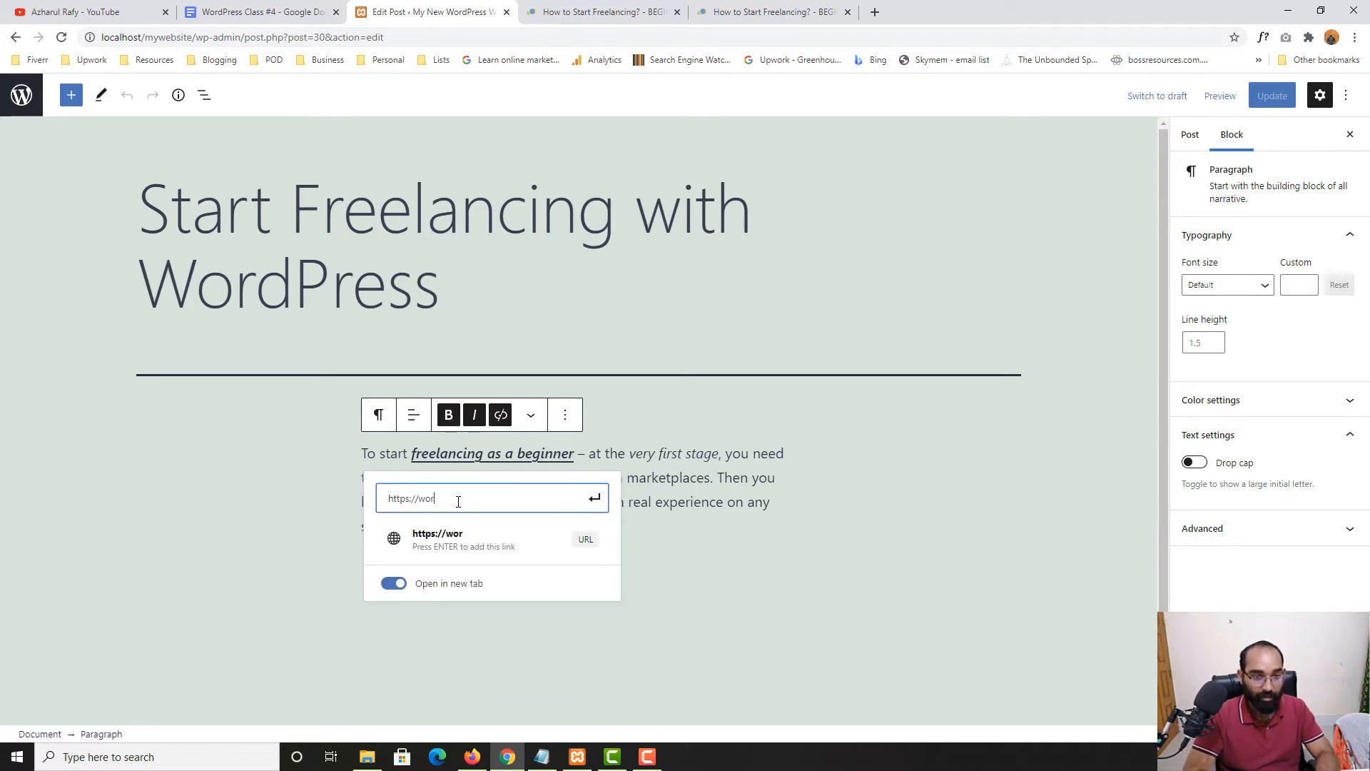
key(BackSpace)
key(BackSpace)
key(BackSpace)
text(upwork.com)
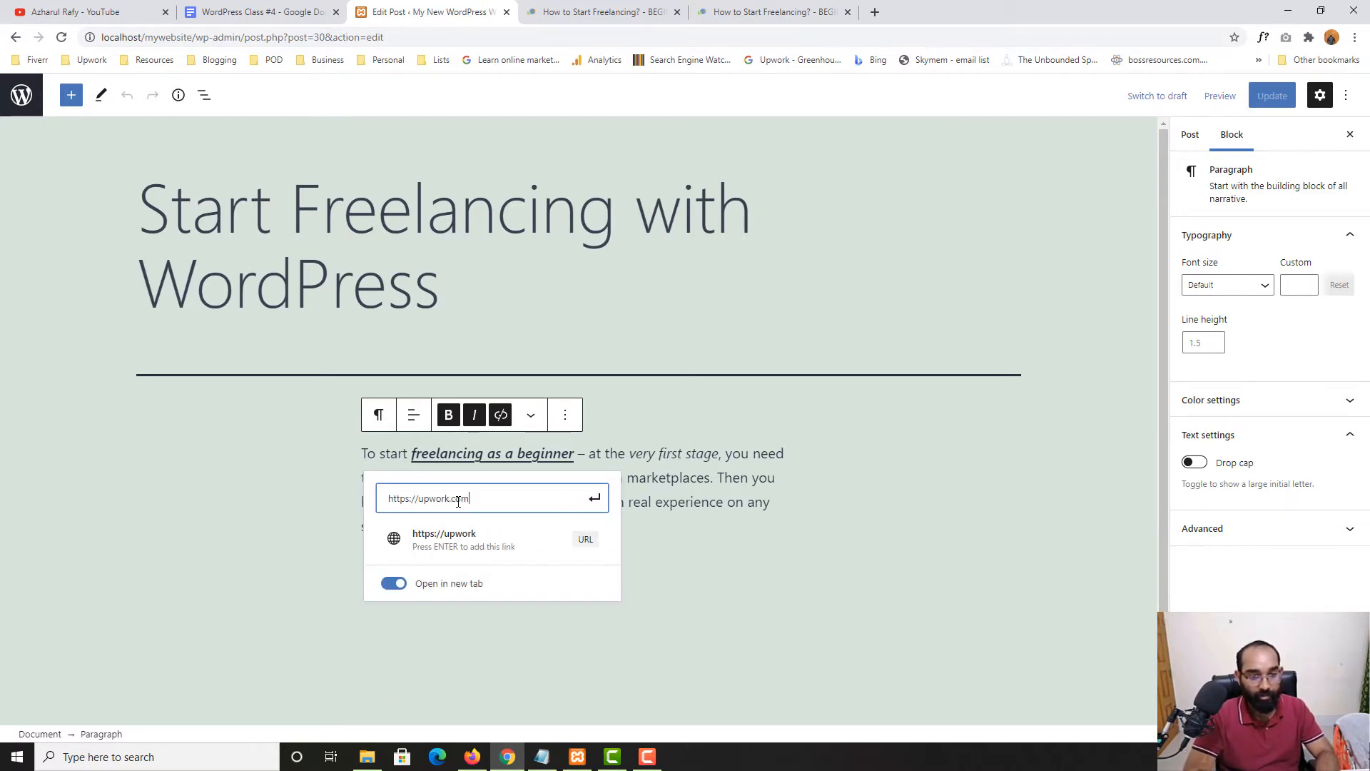
click(588, 500)
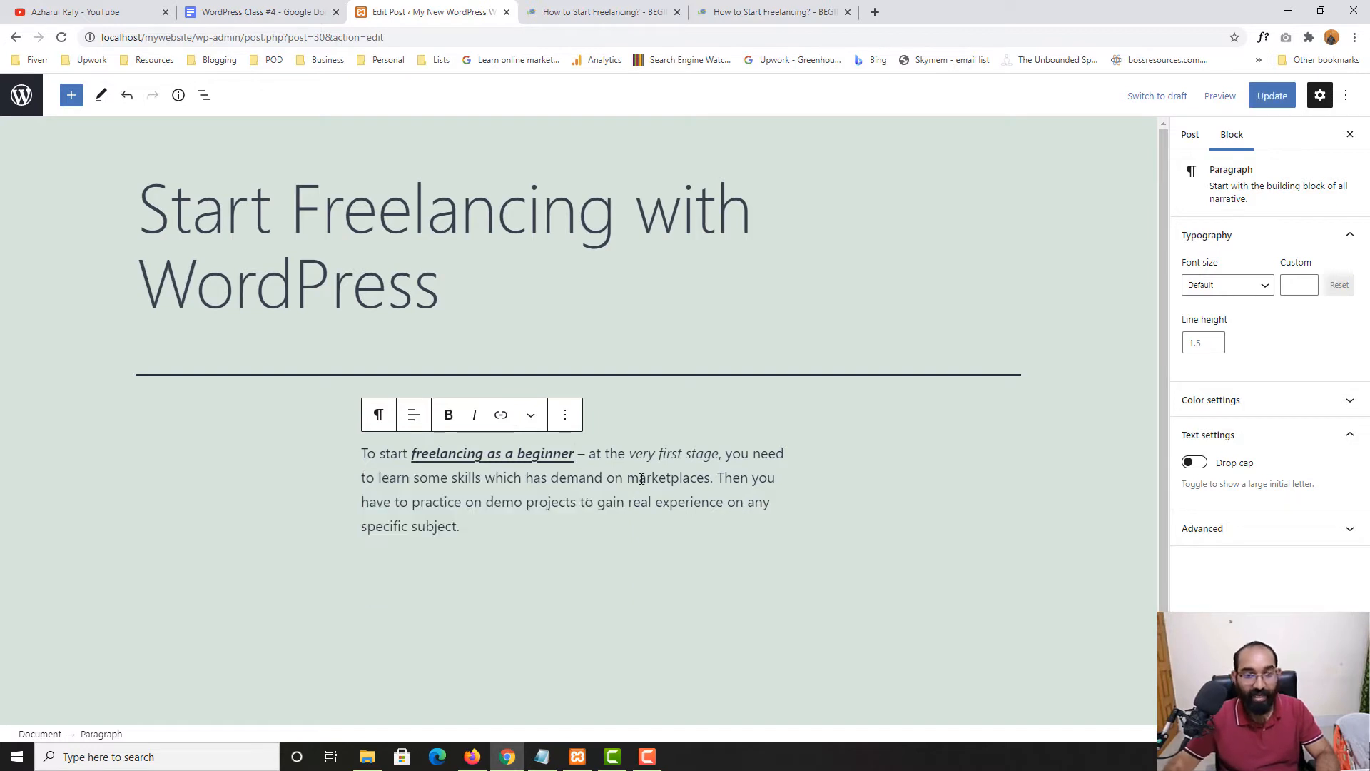
click(1268, 100)
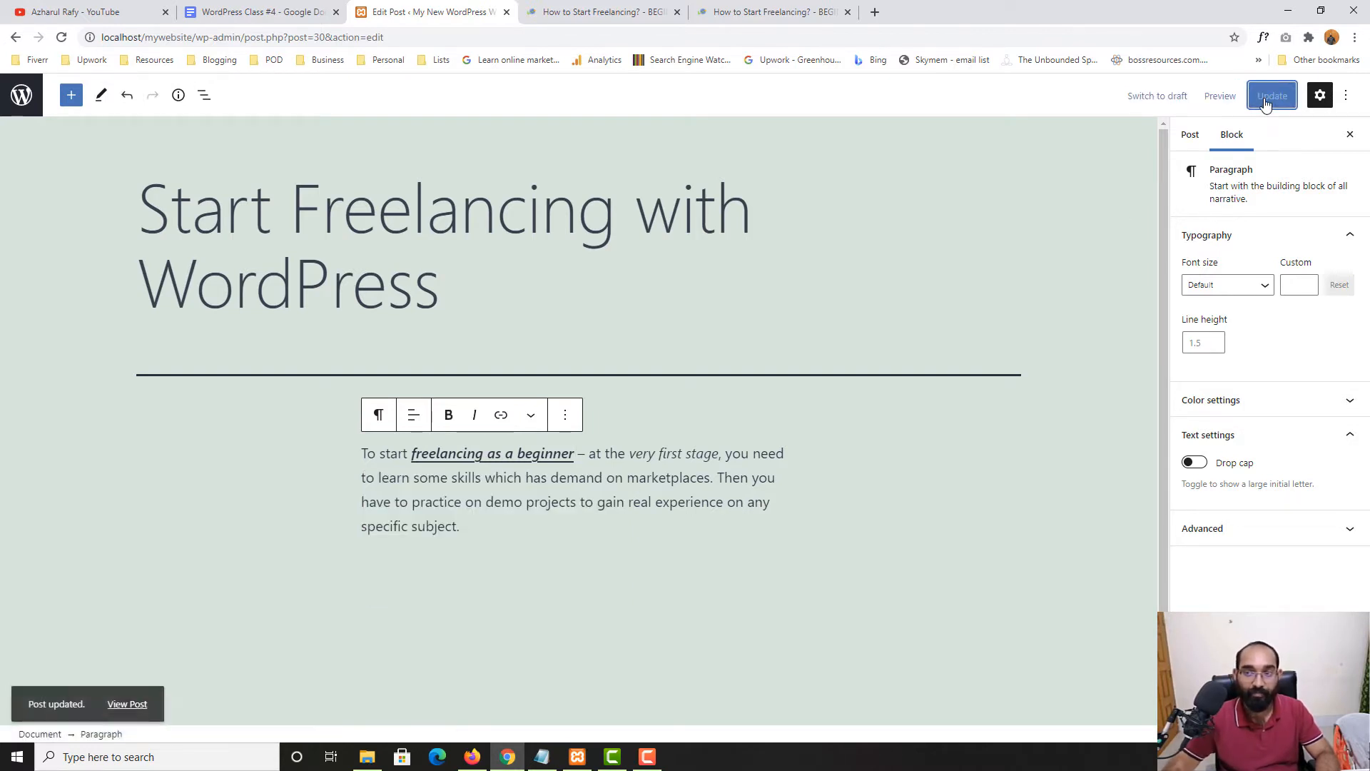
Open the live post in a new tab and follow its link to Upwork's Find Work feed
right_click(142, 697)
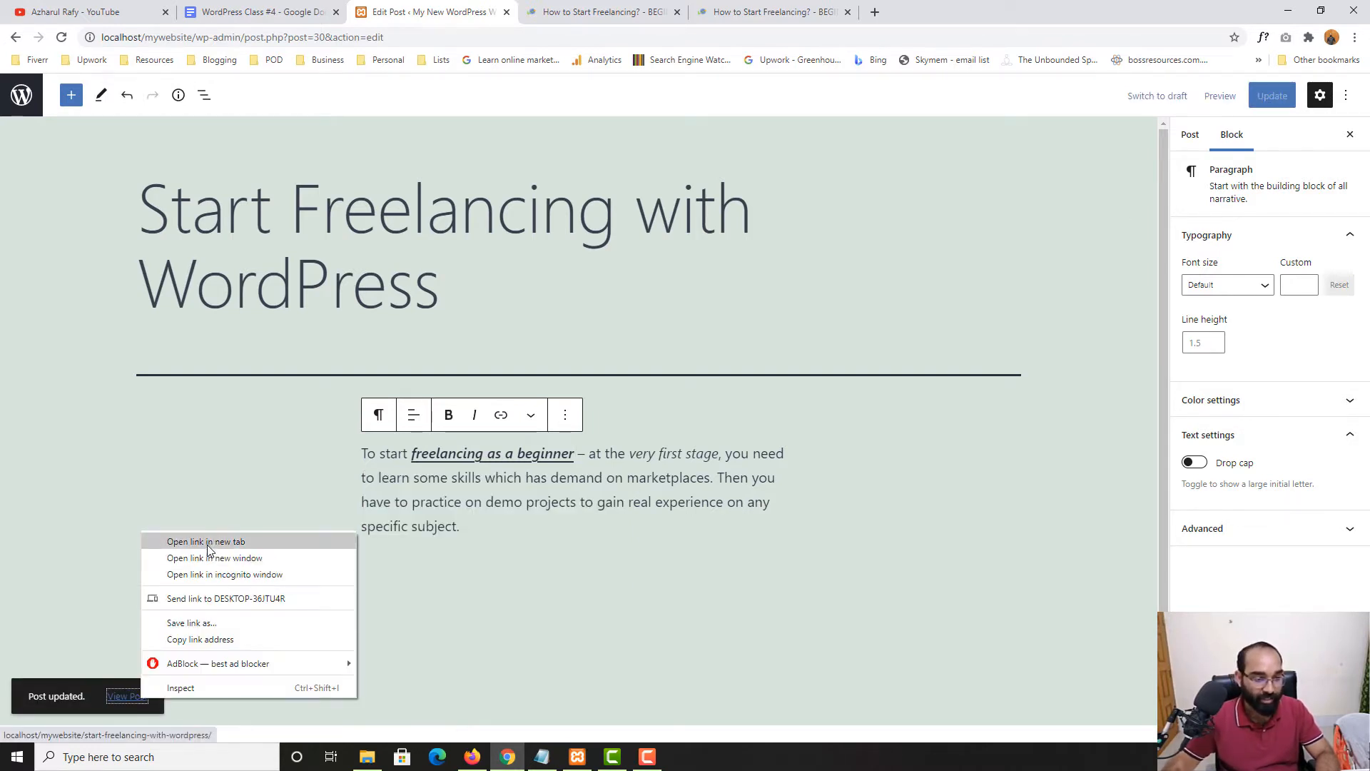
click(206, 542)
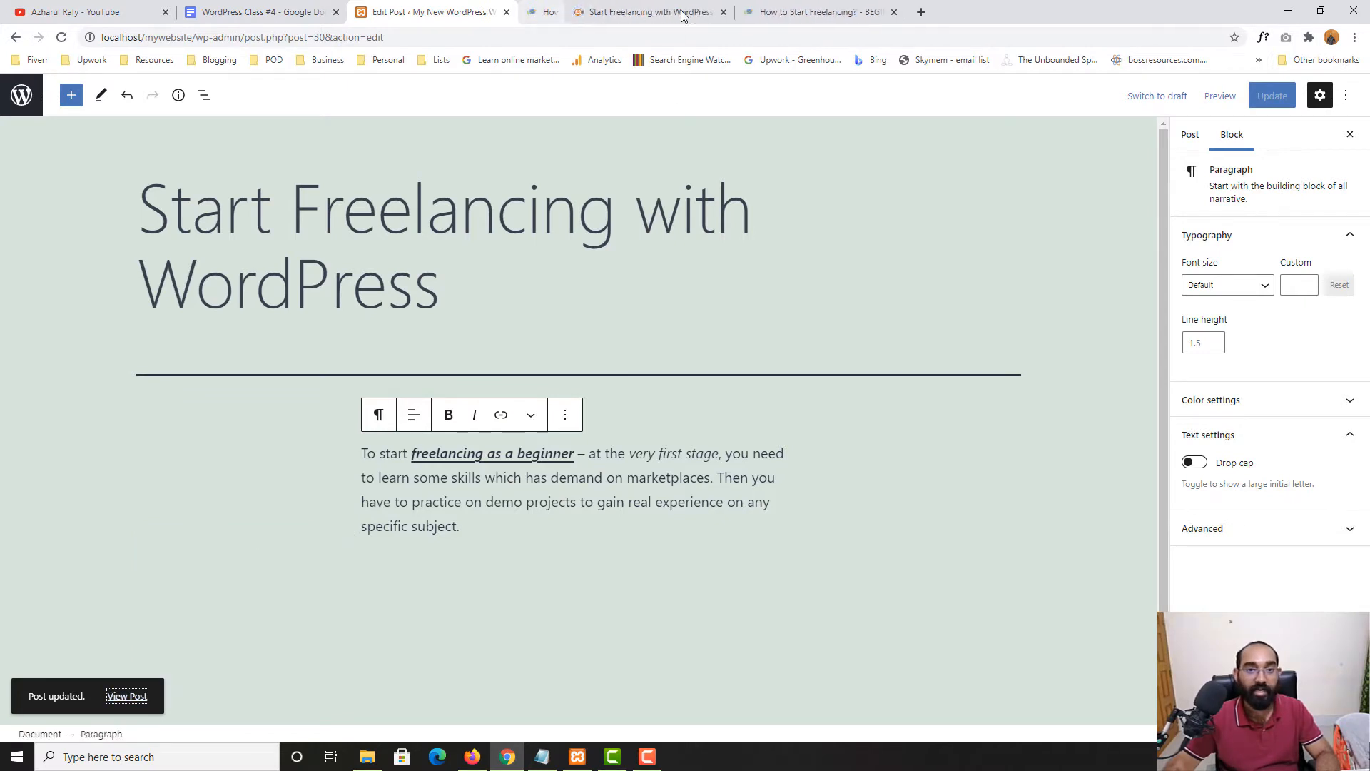
click(618, 13)
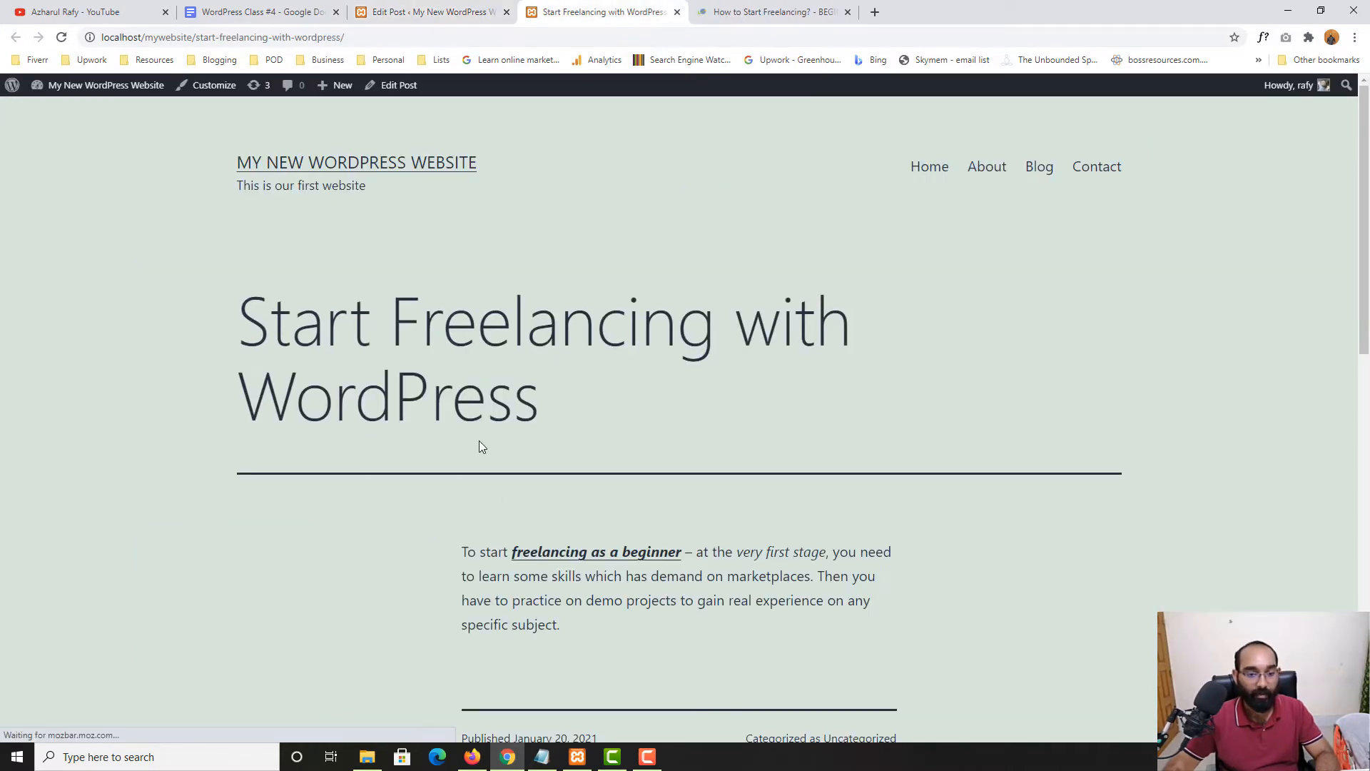
scroll(635, 460, down, 1)
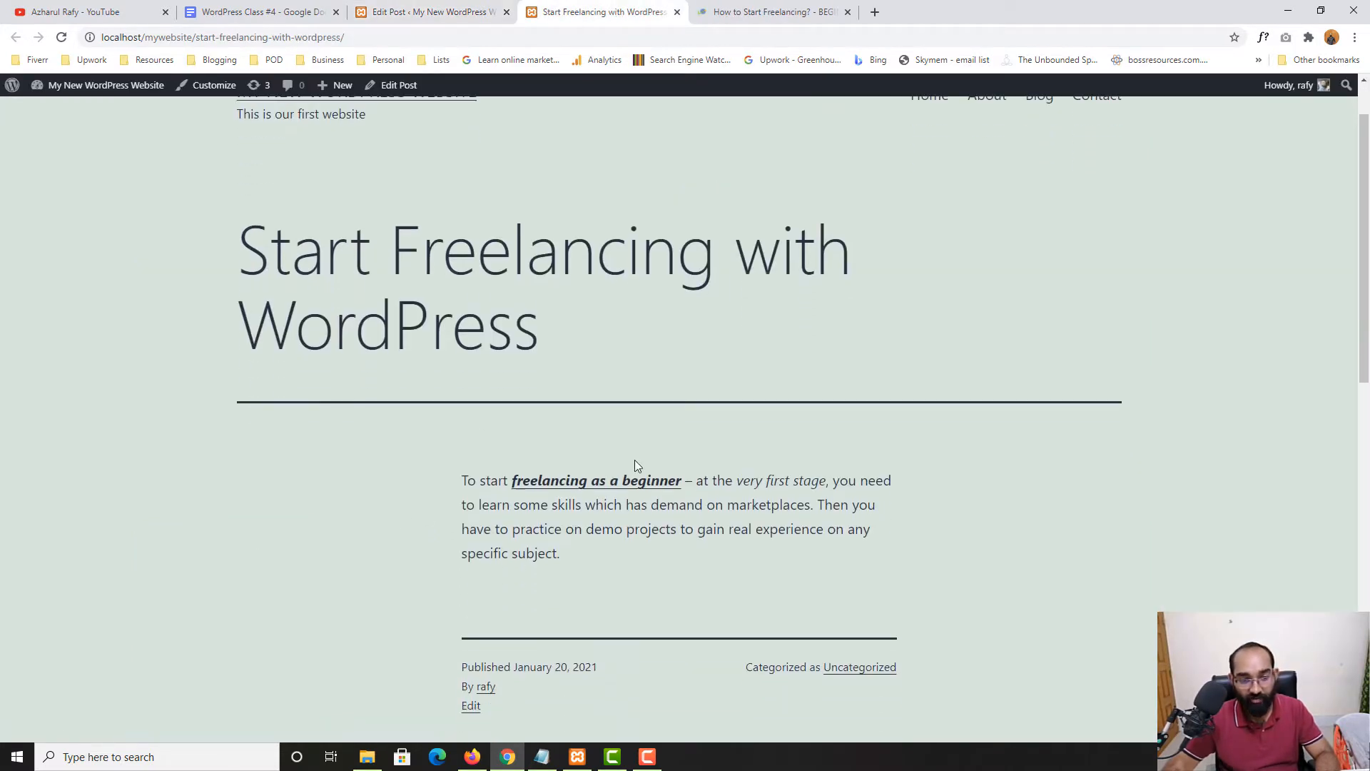
click(575, 485)
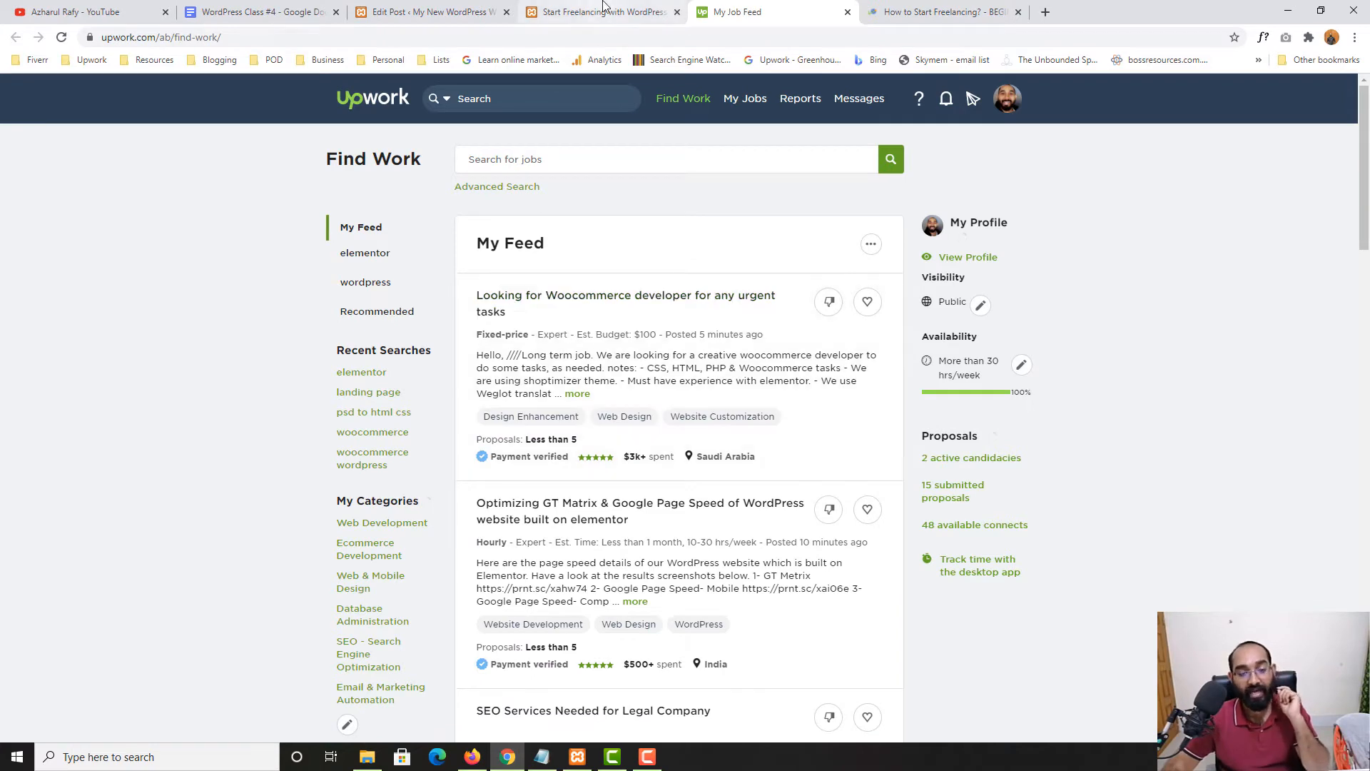
click(428, 12)
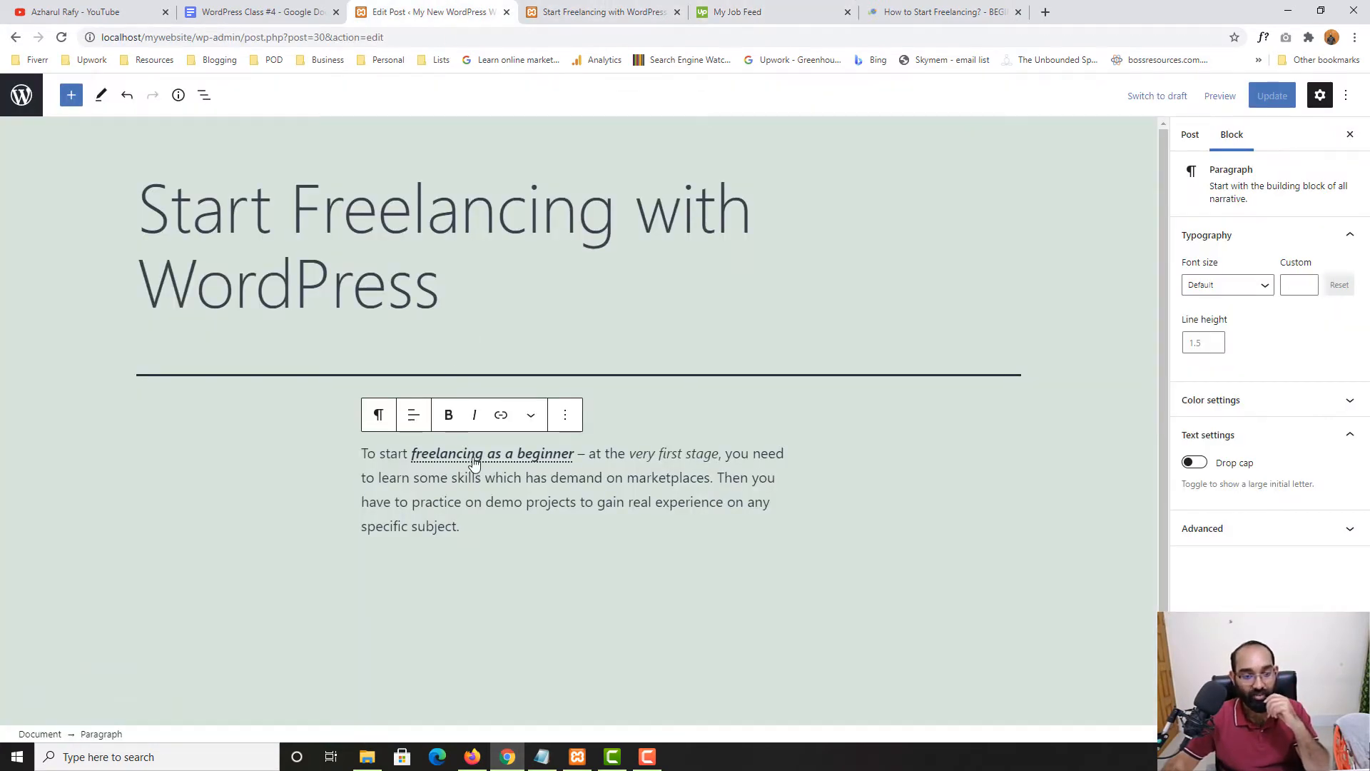
click(576, 12)
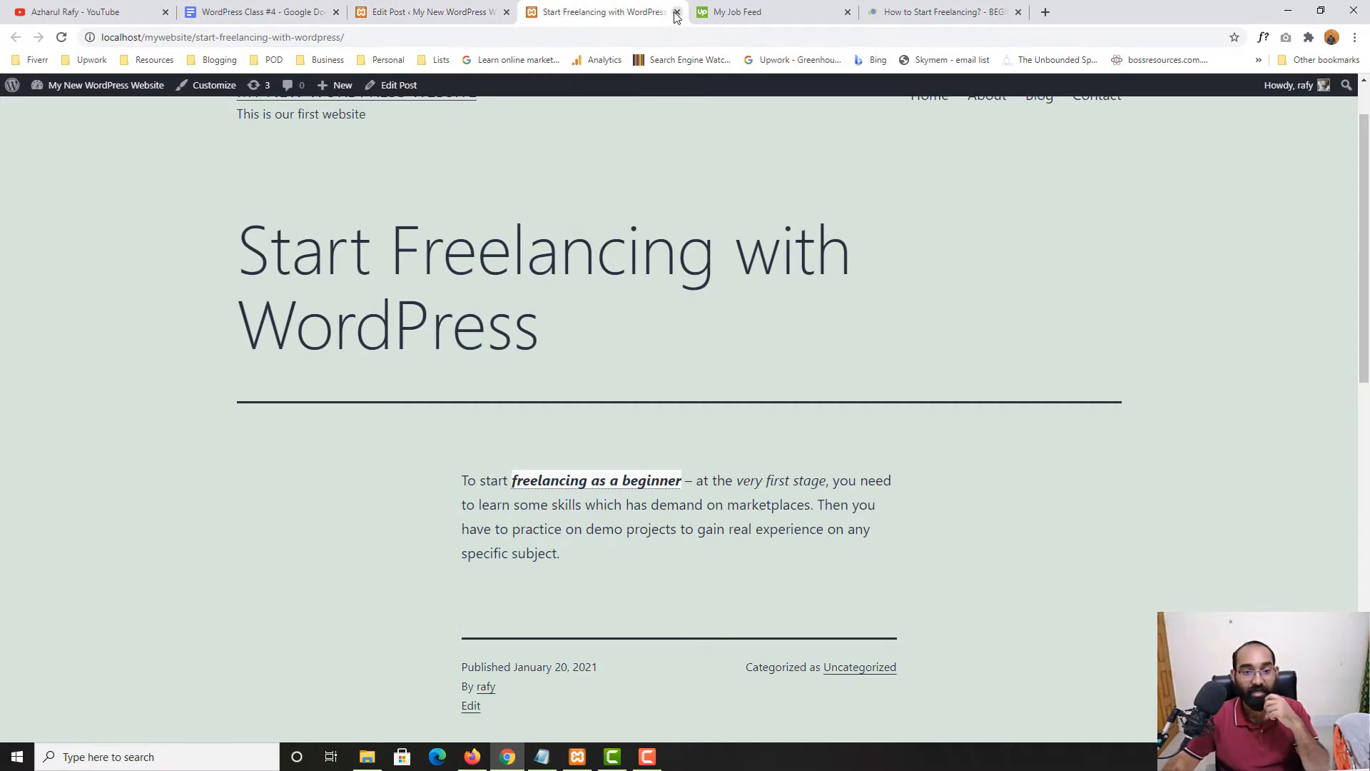
click(742, 13)
Close the Upwork page and return to the post editor
click(848, 13)
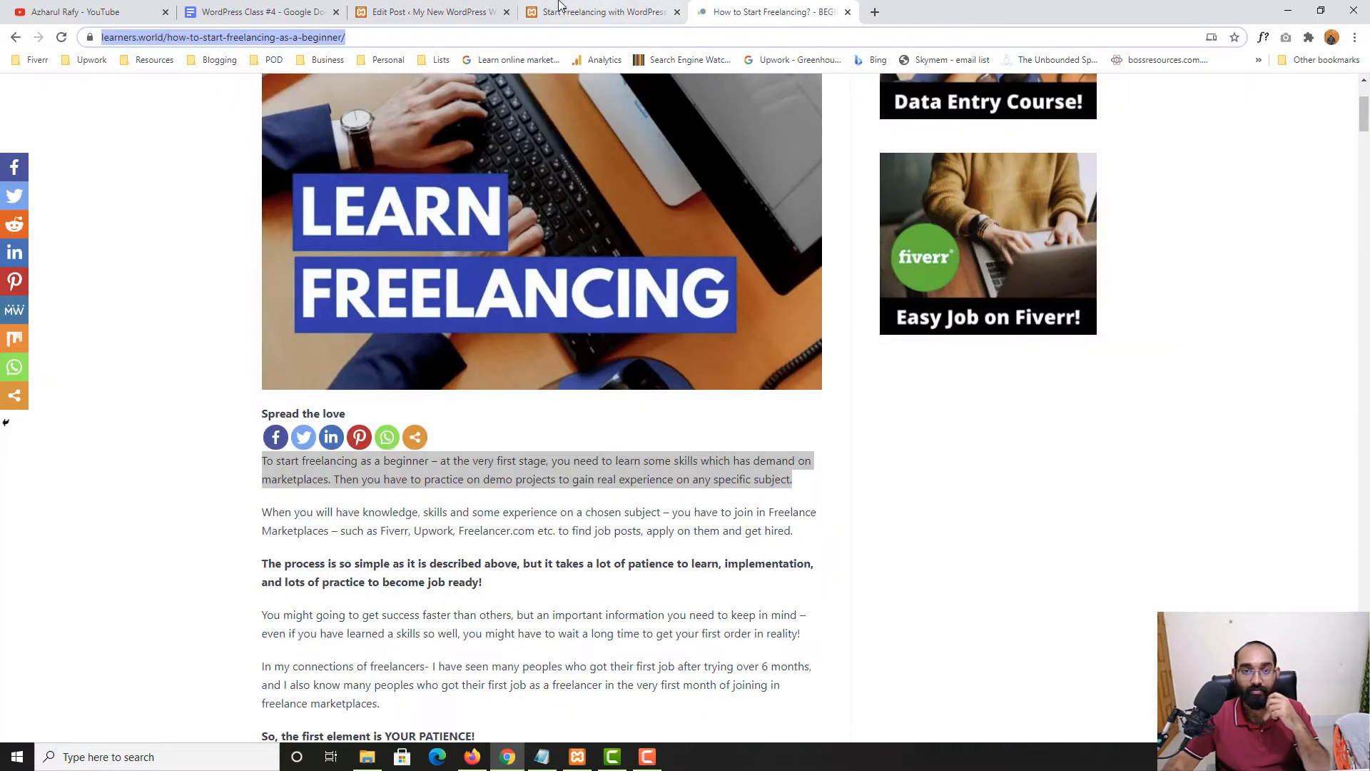
click(428, 12)
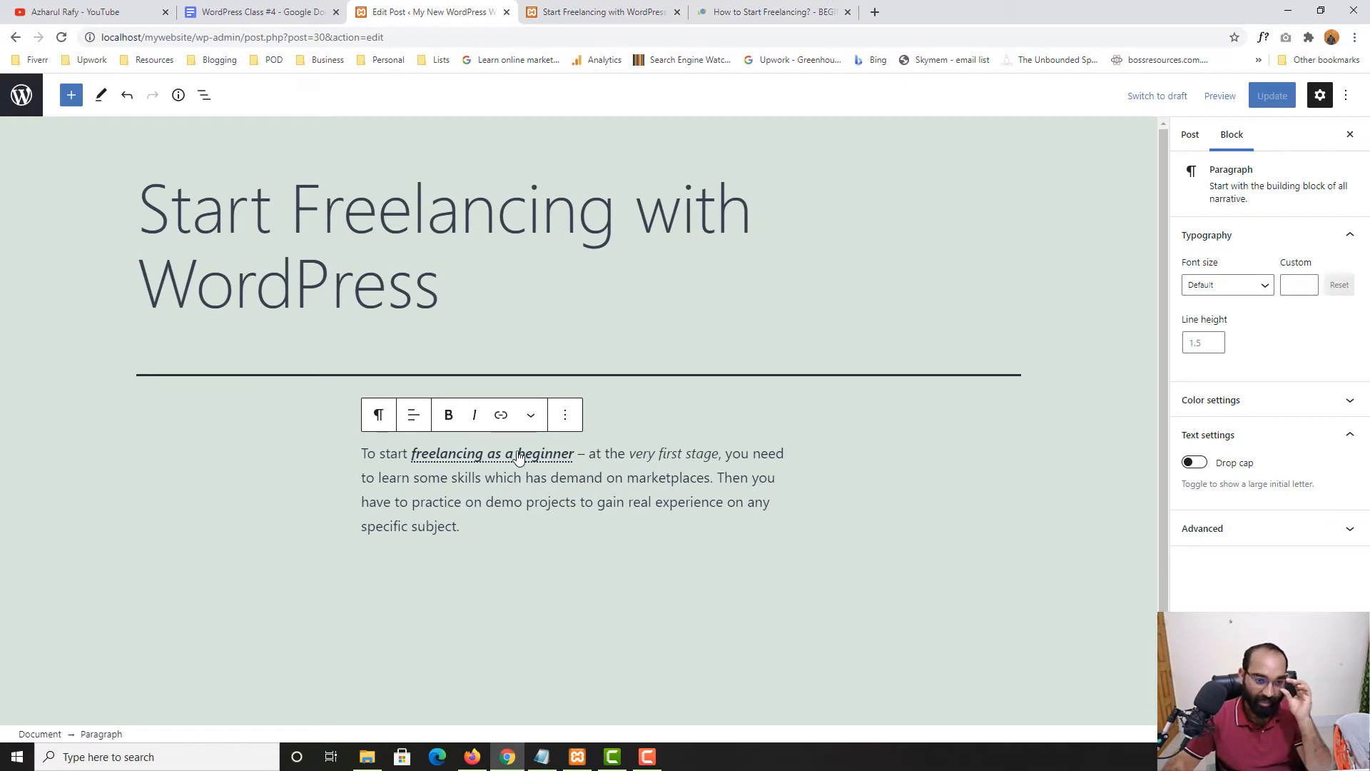
click(531, 415)
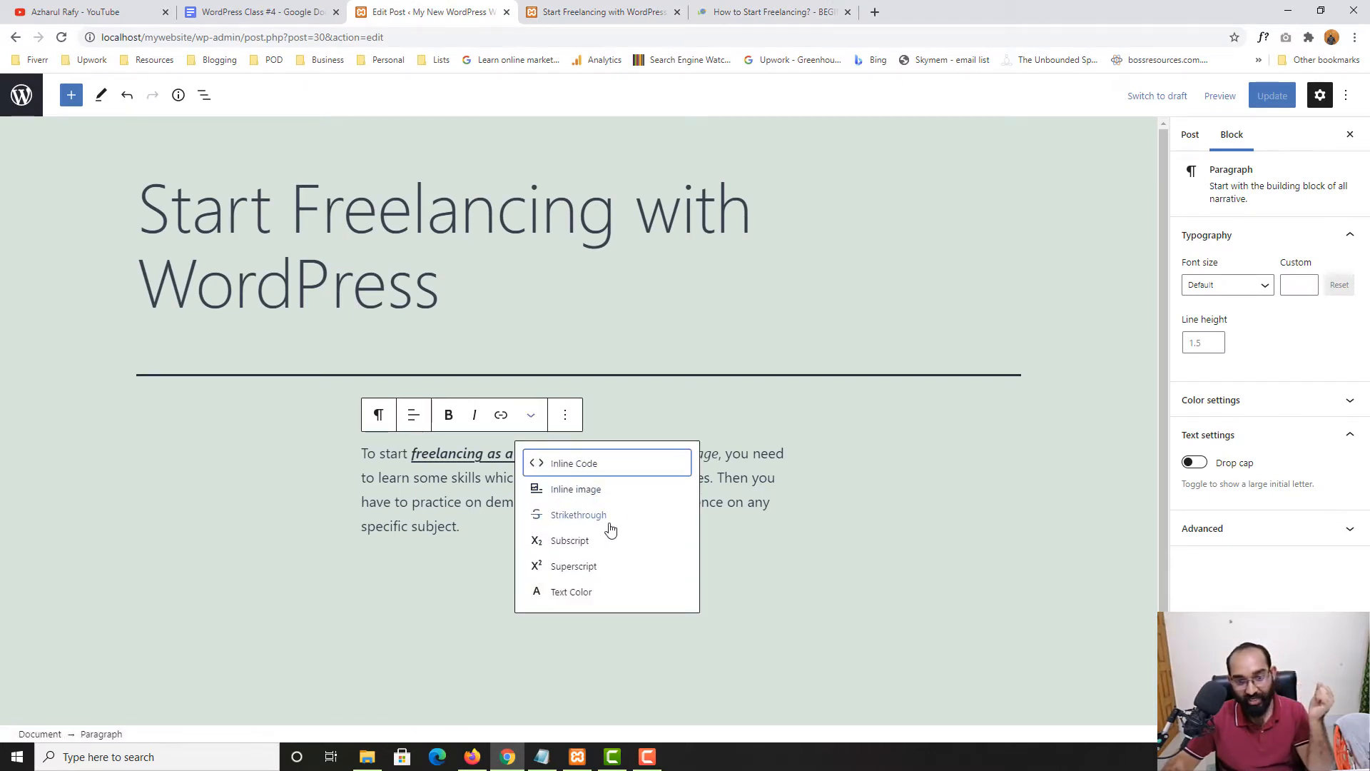
click(754, 476)
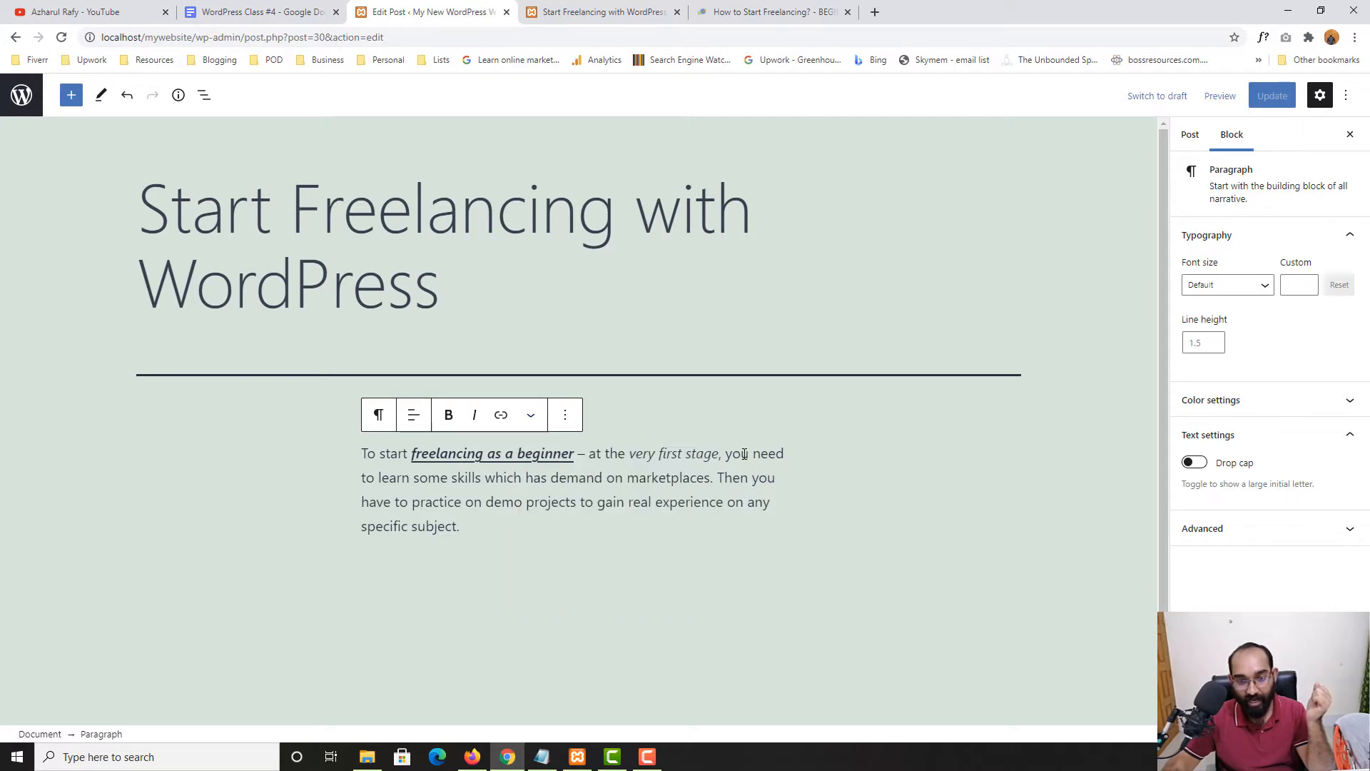
Strike through the word 'has' in the intro and zoom the editor to 175%
double_click(541, 480)
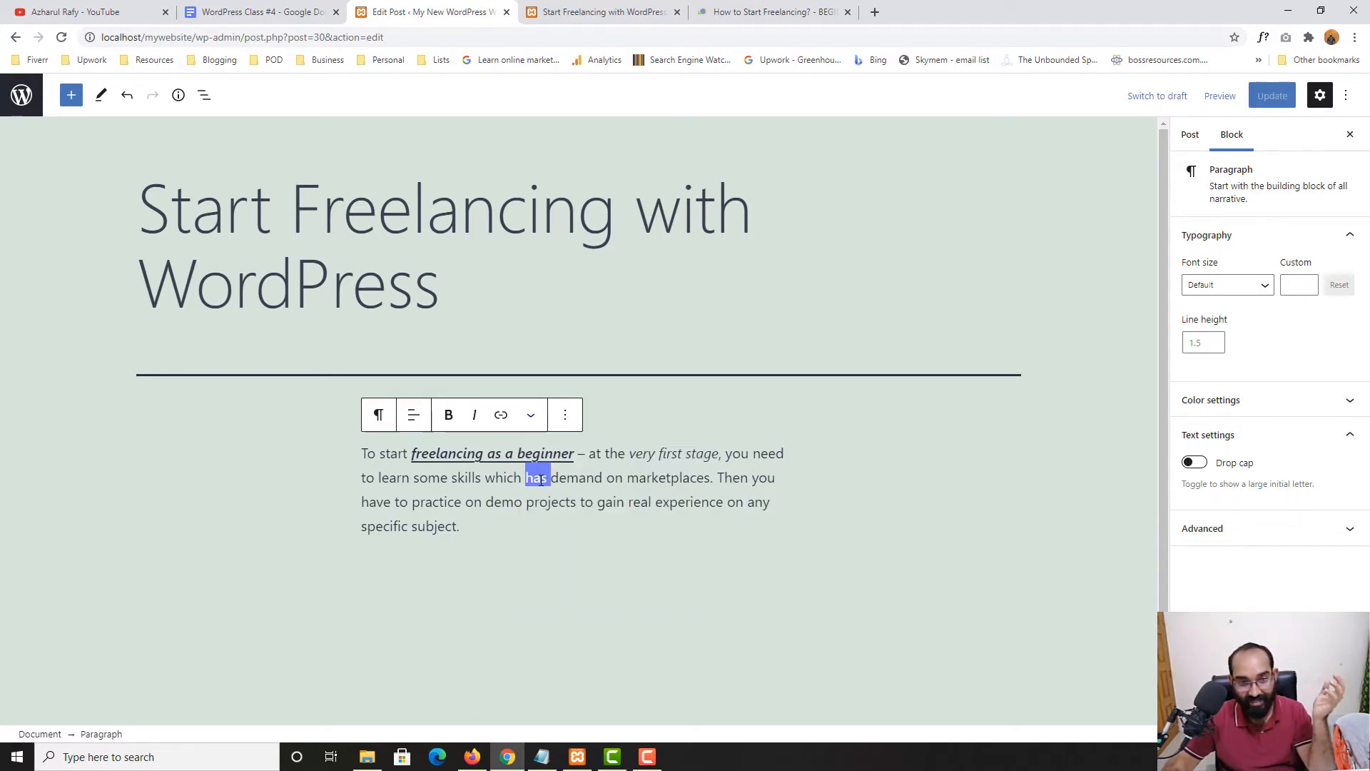
click(531, 414)
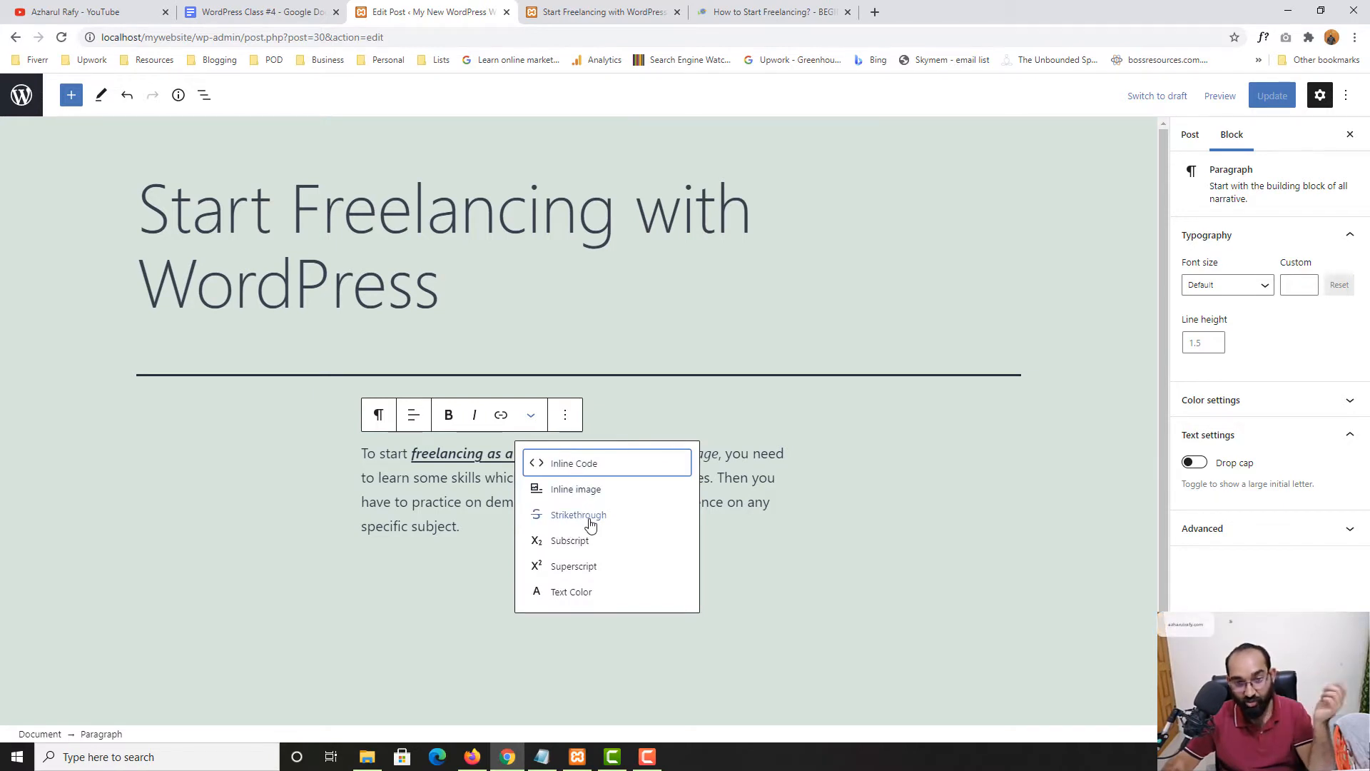
click(590, 525)
click(537, 502)
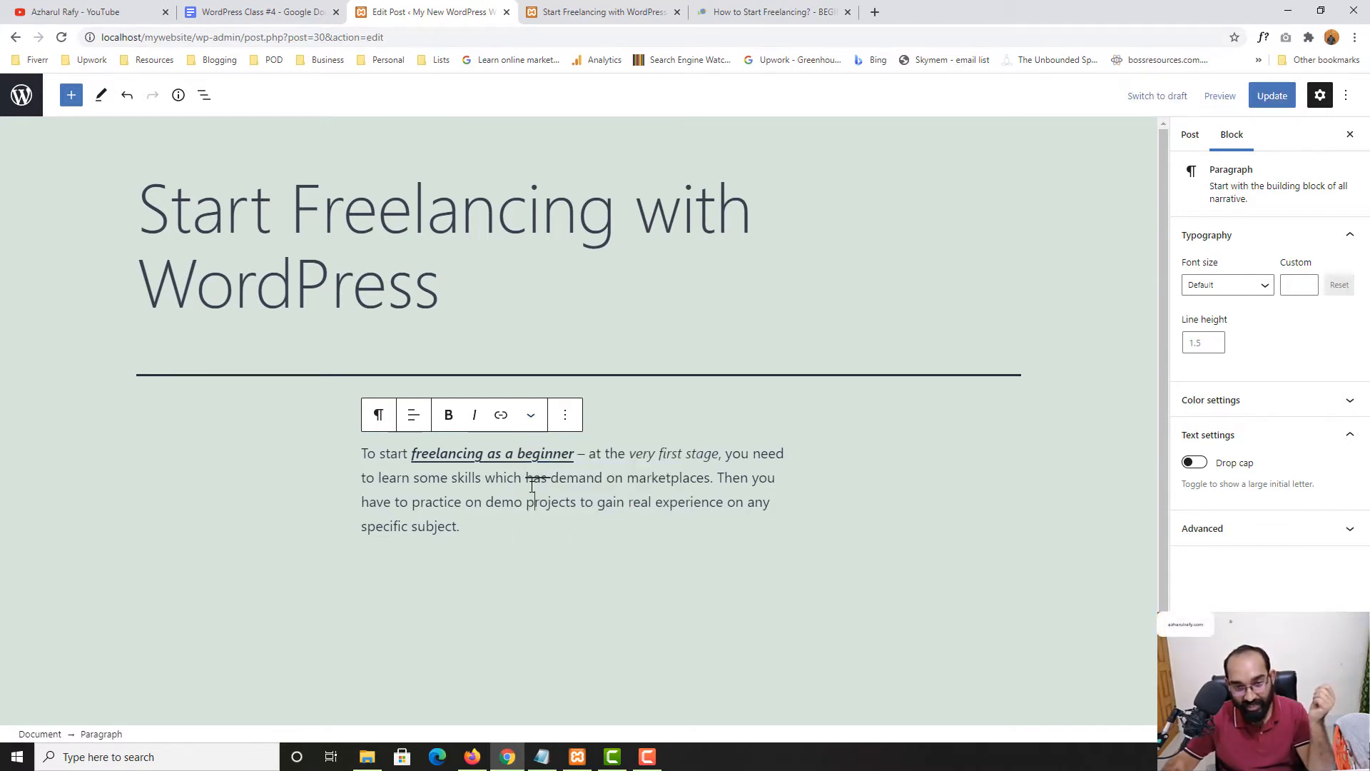
key(ctrl+plus)
key(ctrl+plus)
key(ctrl+plus)
key(ctrl+plus)
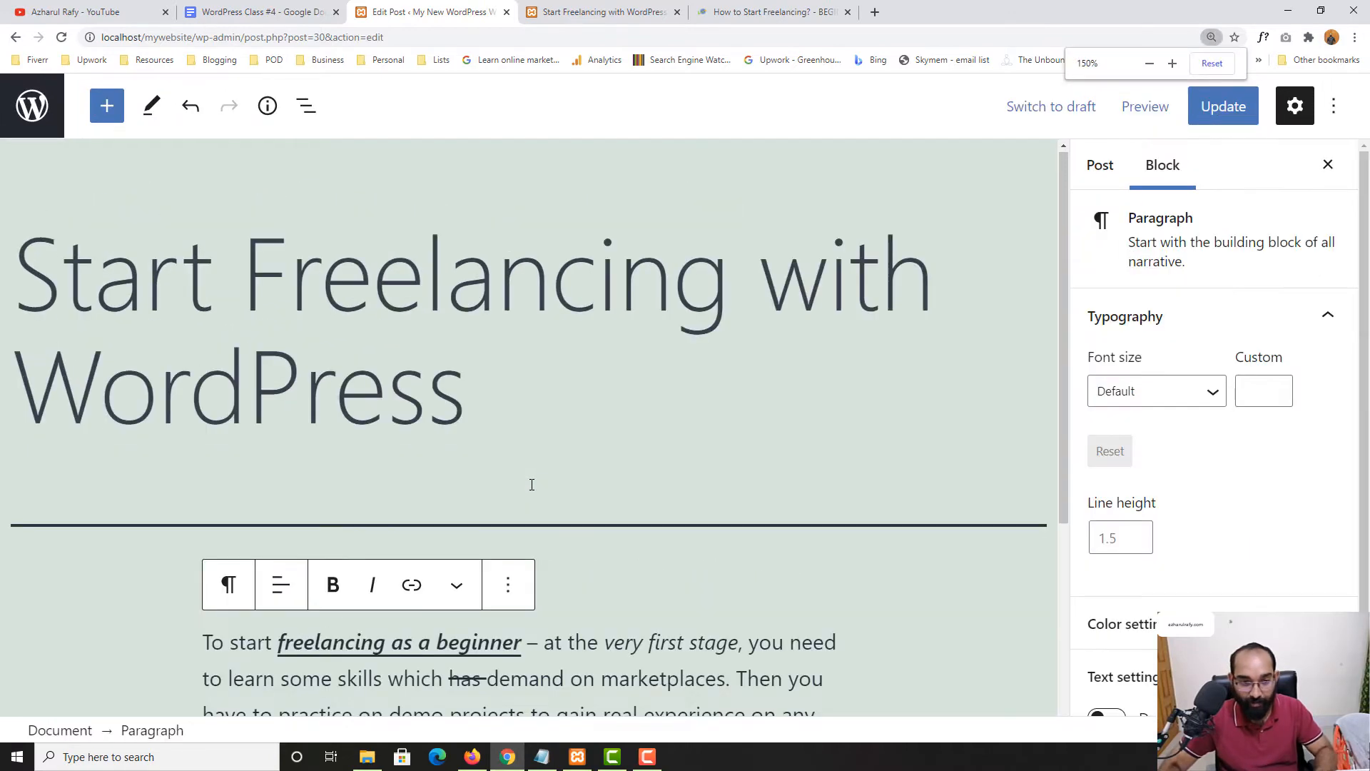
scroll(564, 536, down, 4)
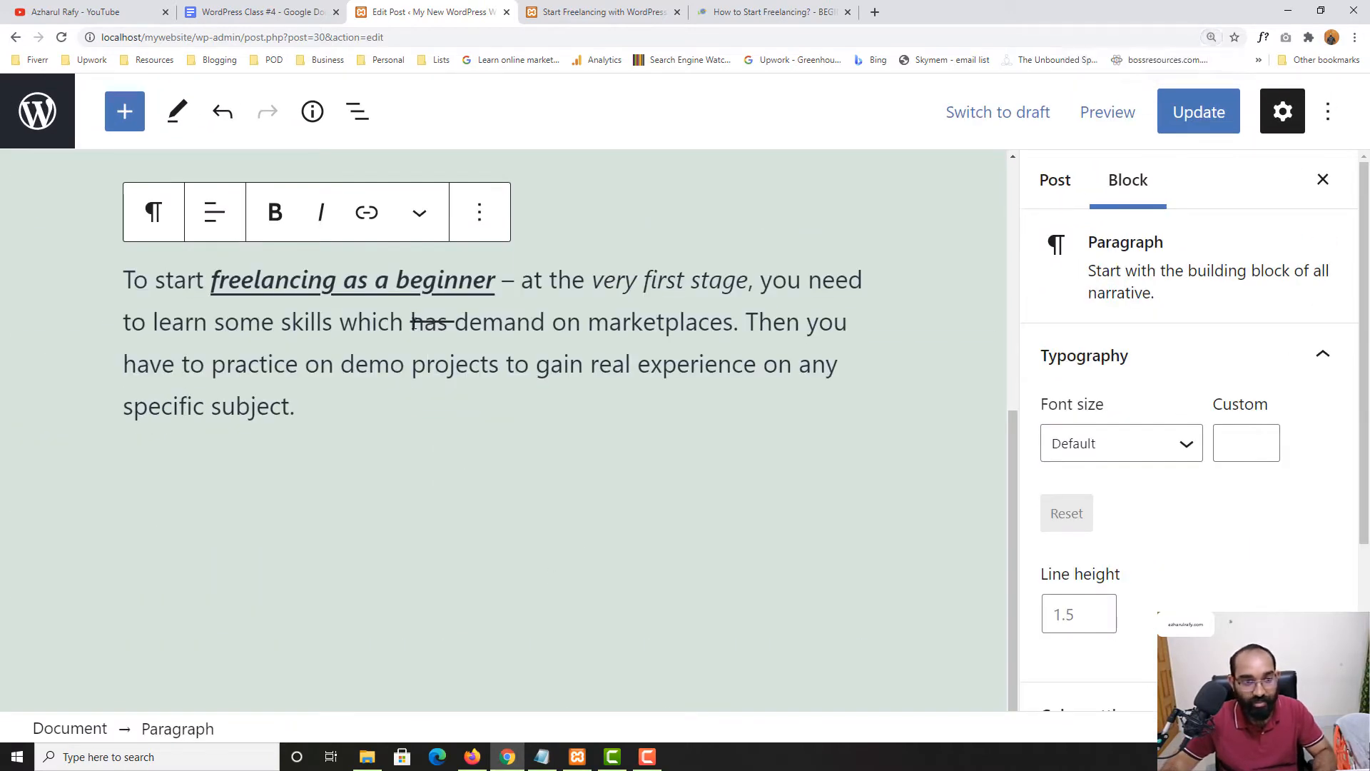
Type 'h2o' in subscript just before the struck-through 'has'
drag(410, 322, 450, 324)
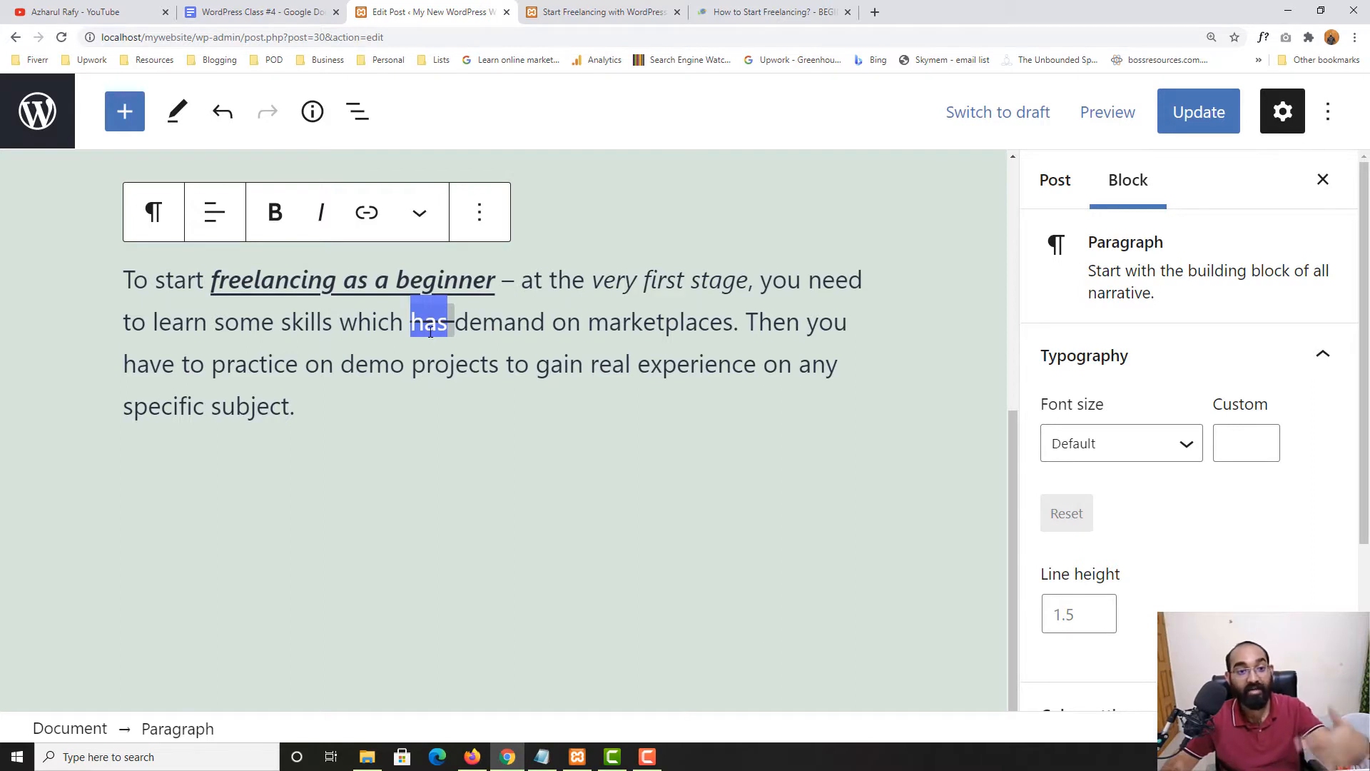
click(431, 334)
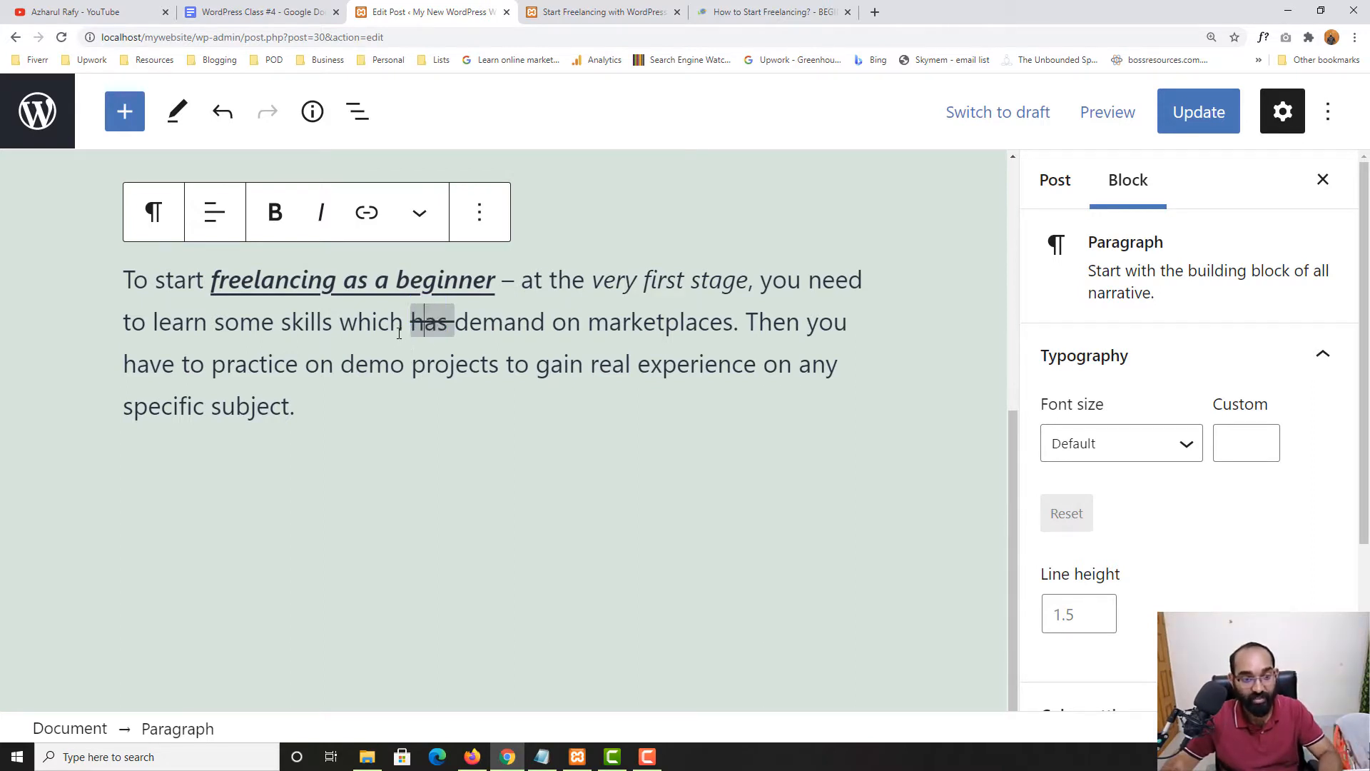
drag(448, 322, 395, 322)
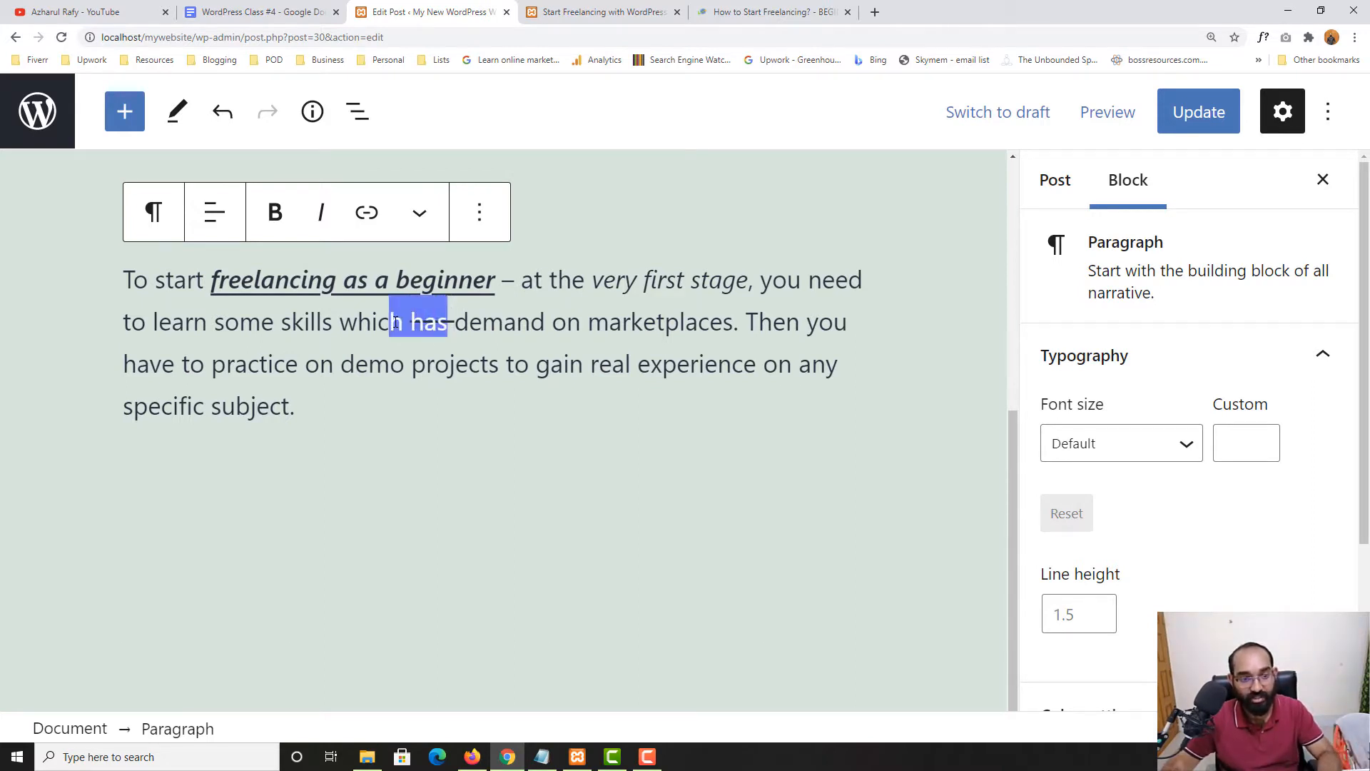
click(411, 322)
click(420, 213)
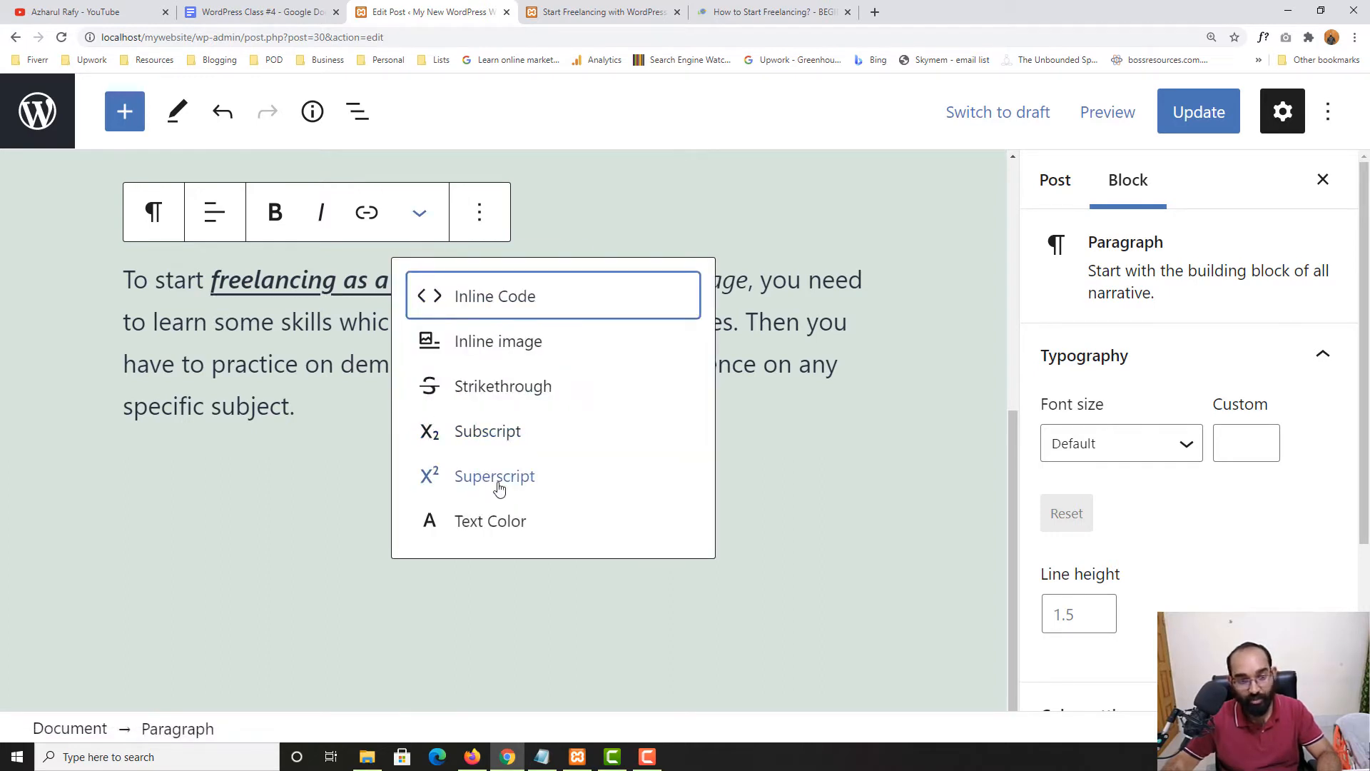
click(491, 438)
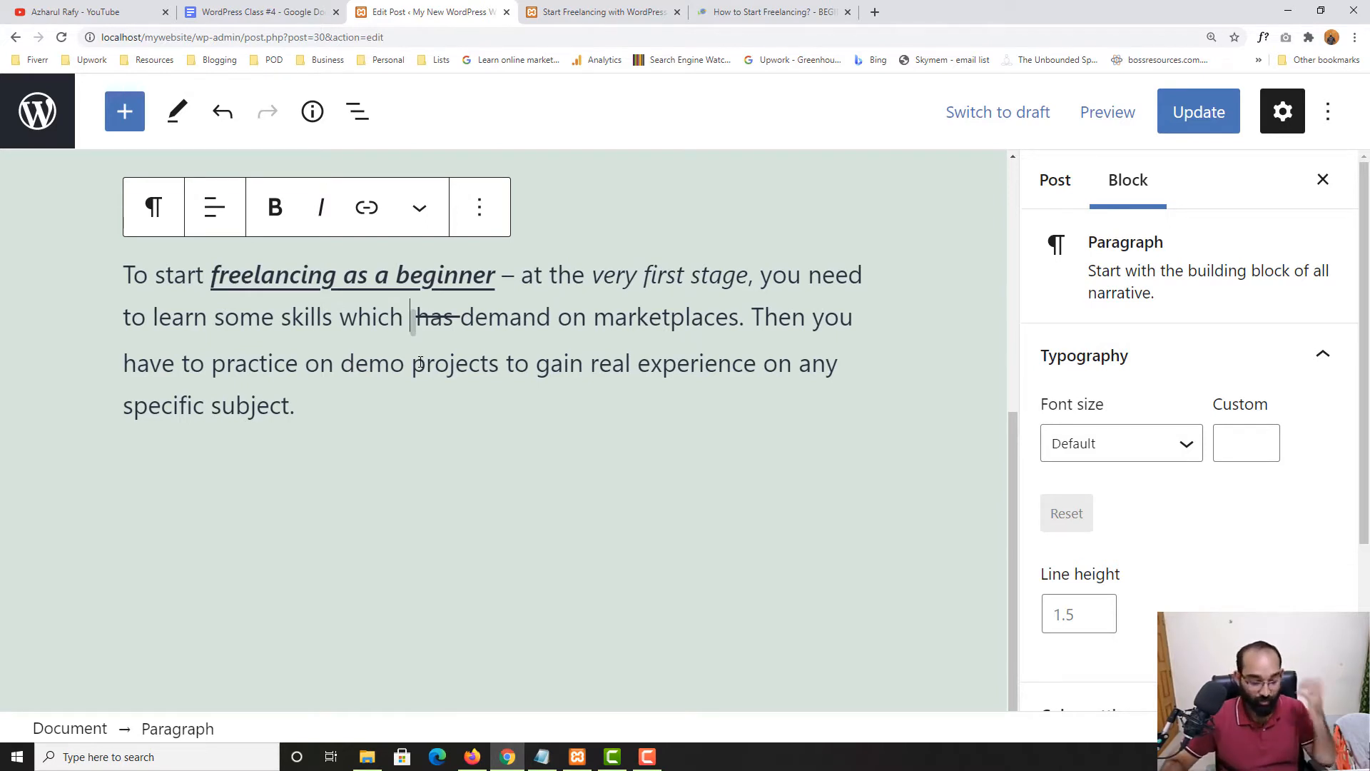
text(h2o)
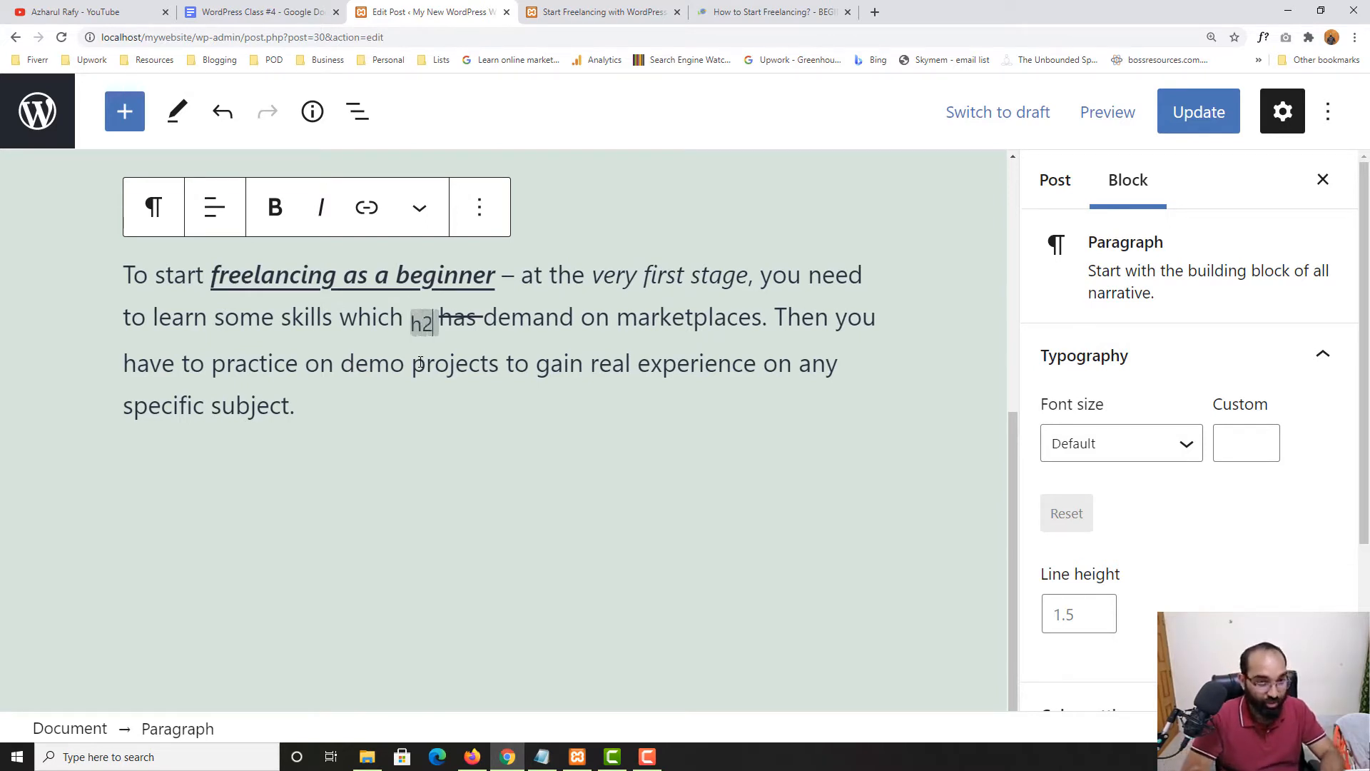
Correct the text to 'H2O', then delete it entirely
double_click(431, 324)
key(BackSpace)
text(H@O)
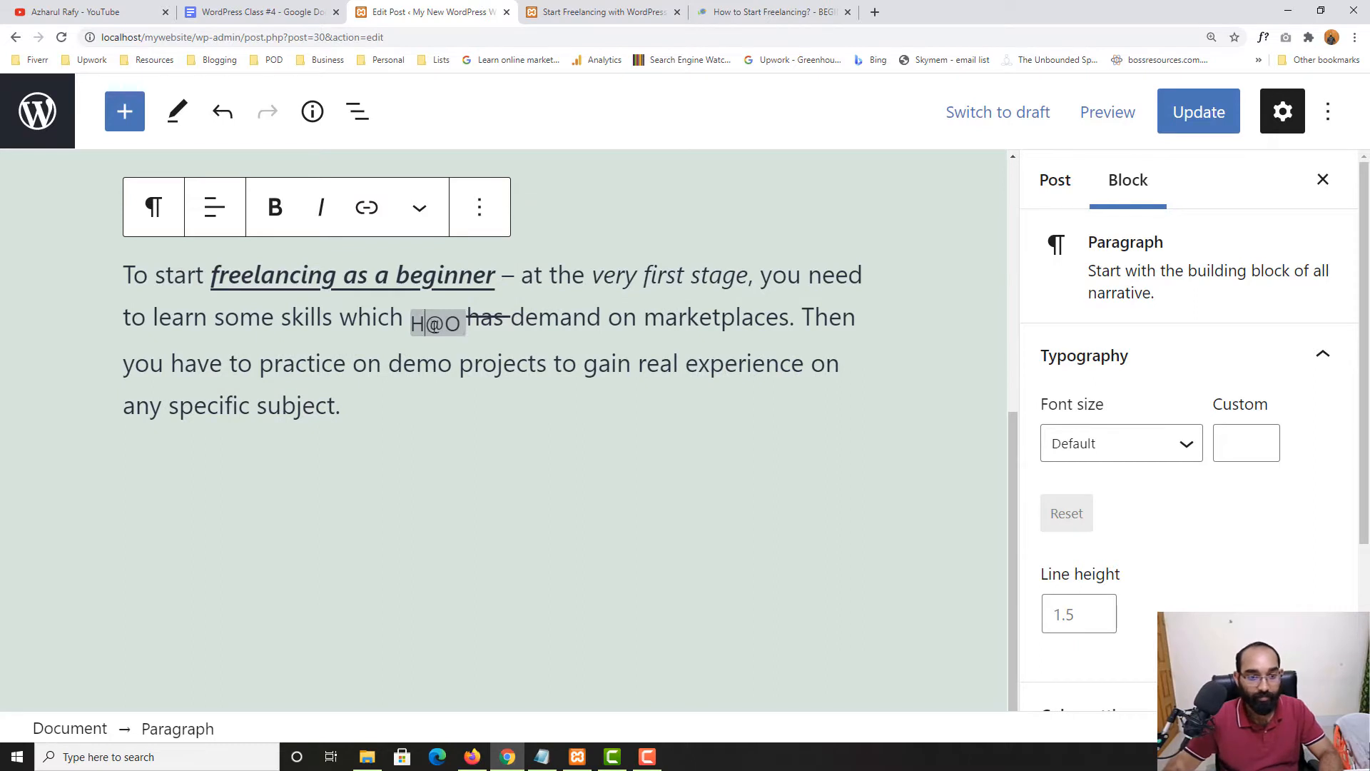
key(shift+Right)
text(2)
key(Down)
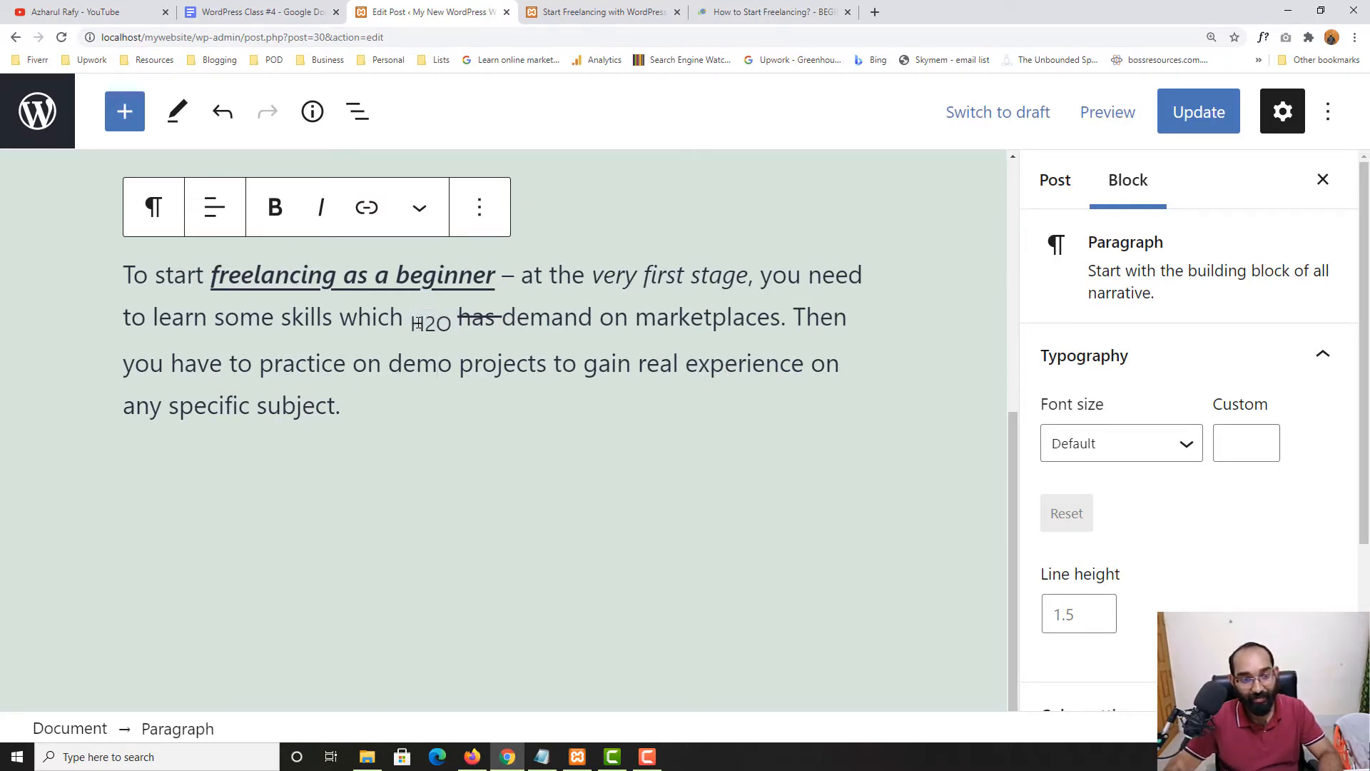
double_click(429, 323)
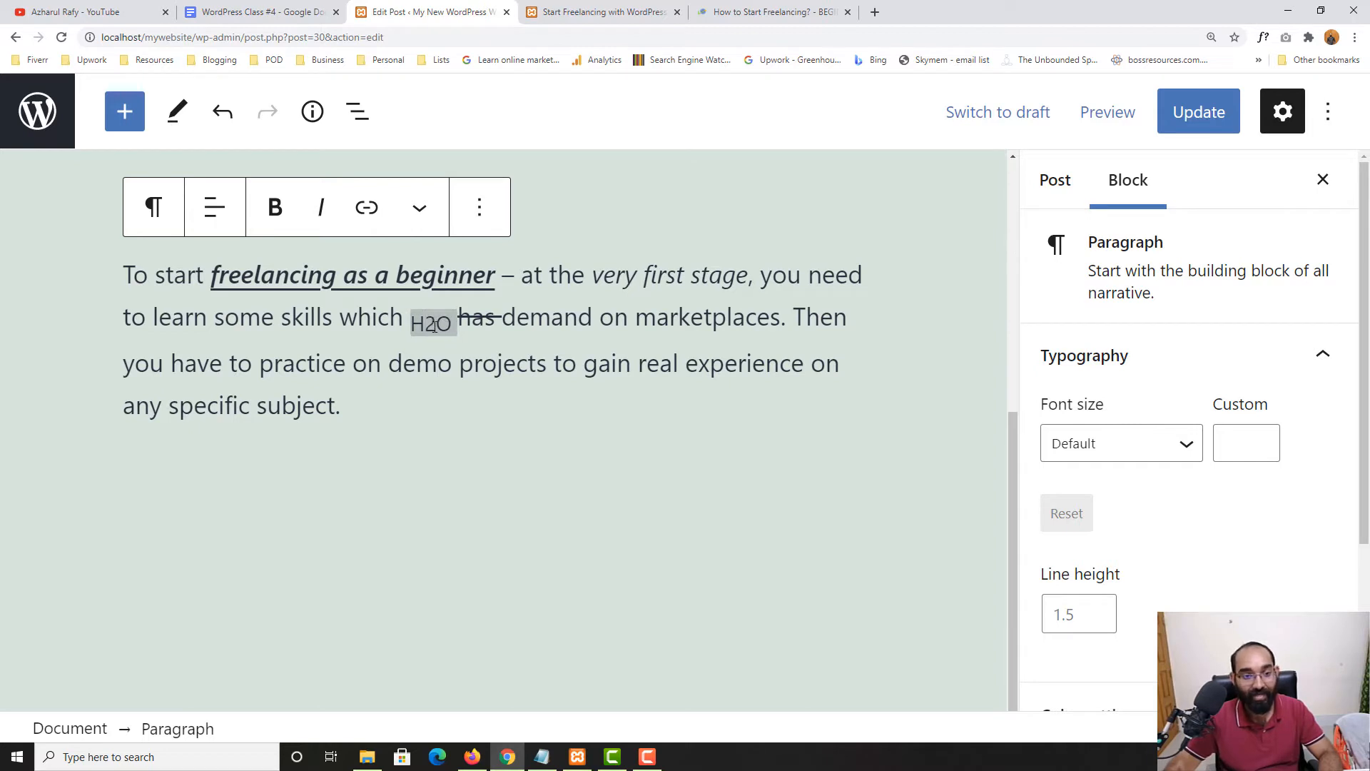
double_click(434, 323)
key(BackSpace)
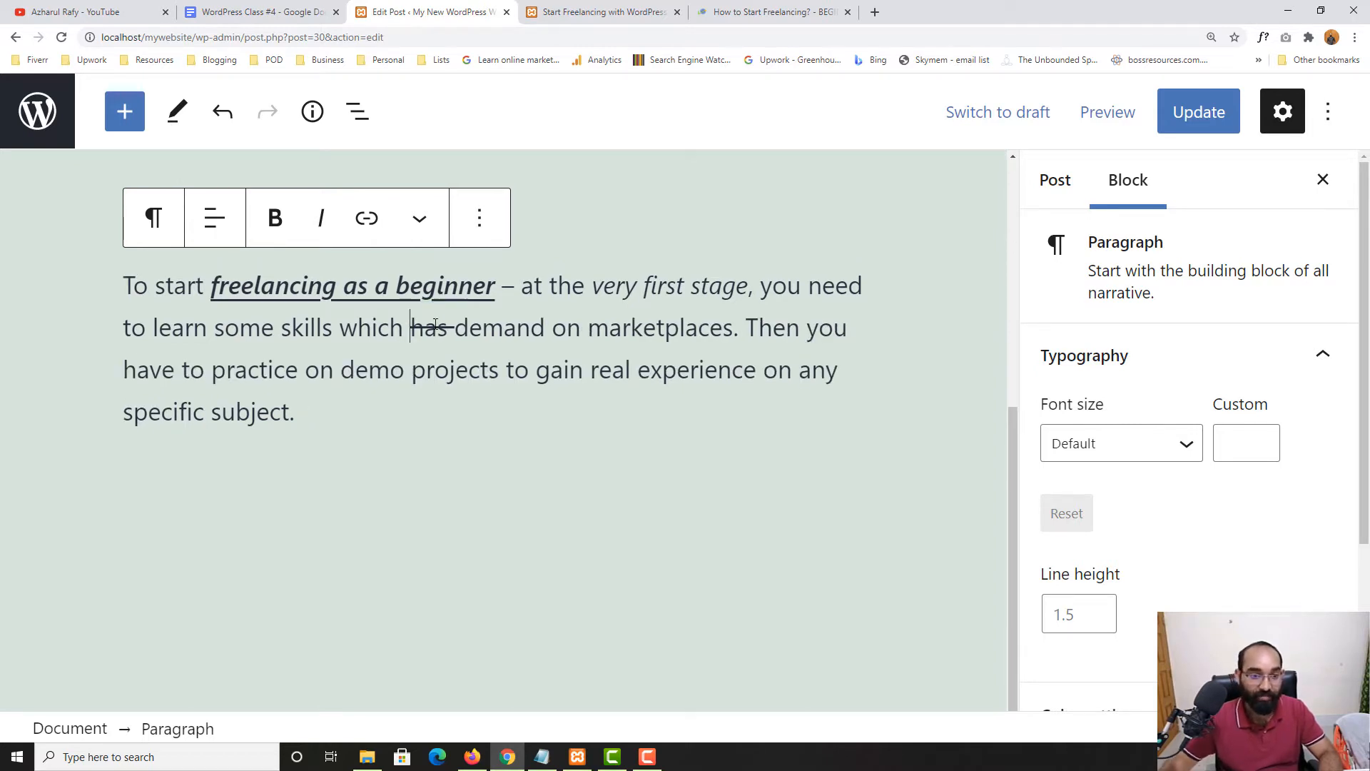
Switch on superscript and type 'H2O' before the struck-through 'has'
click(420, 218)
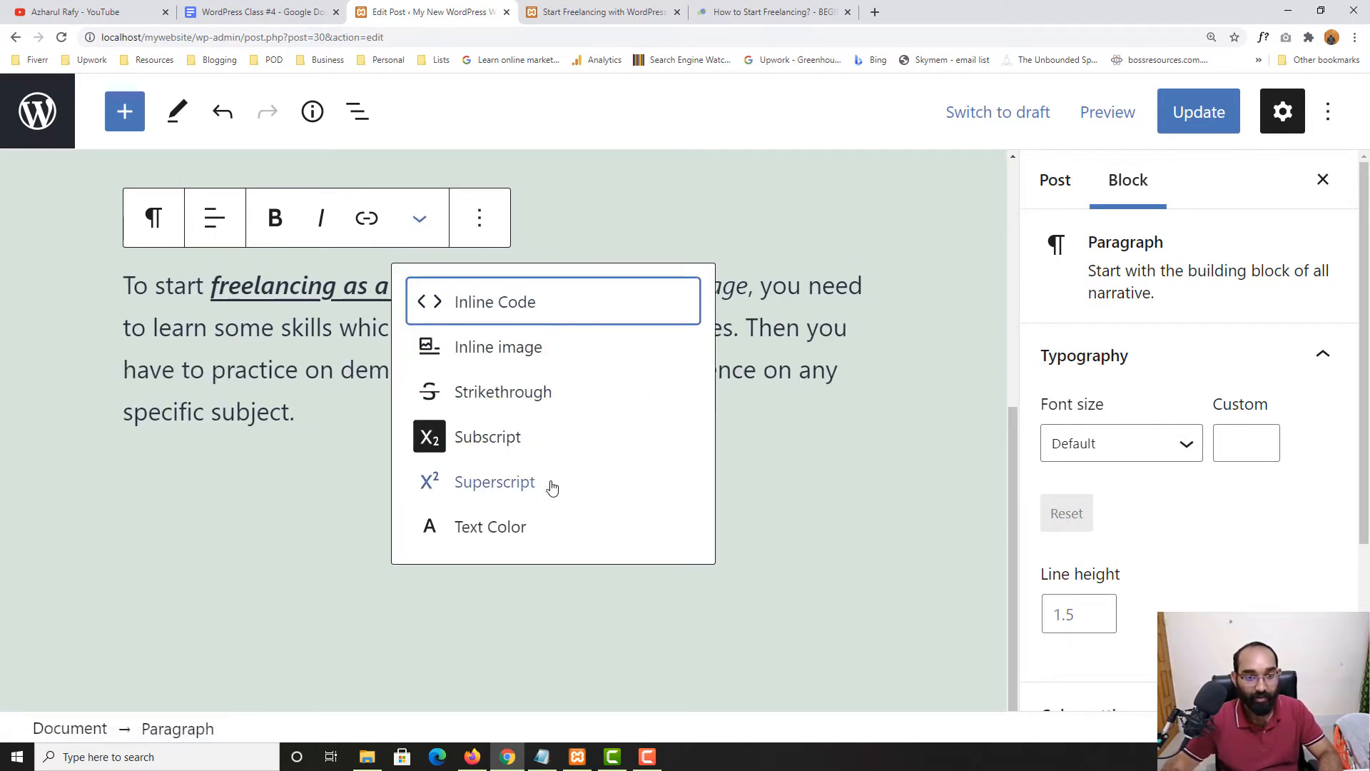
click(512, 488)
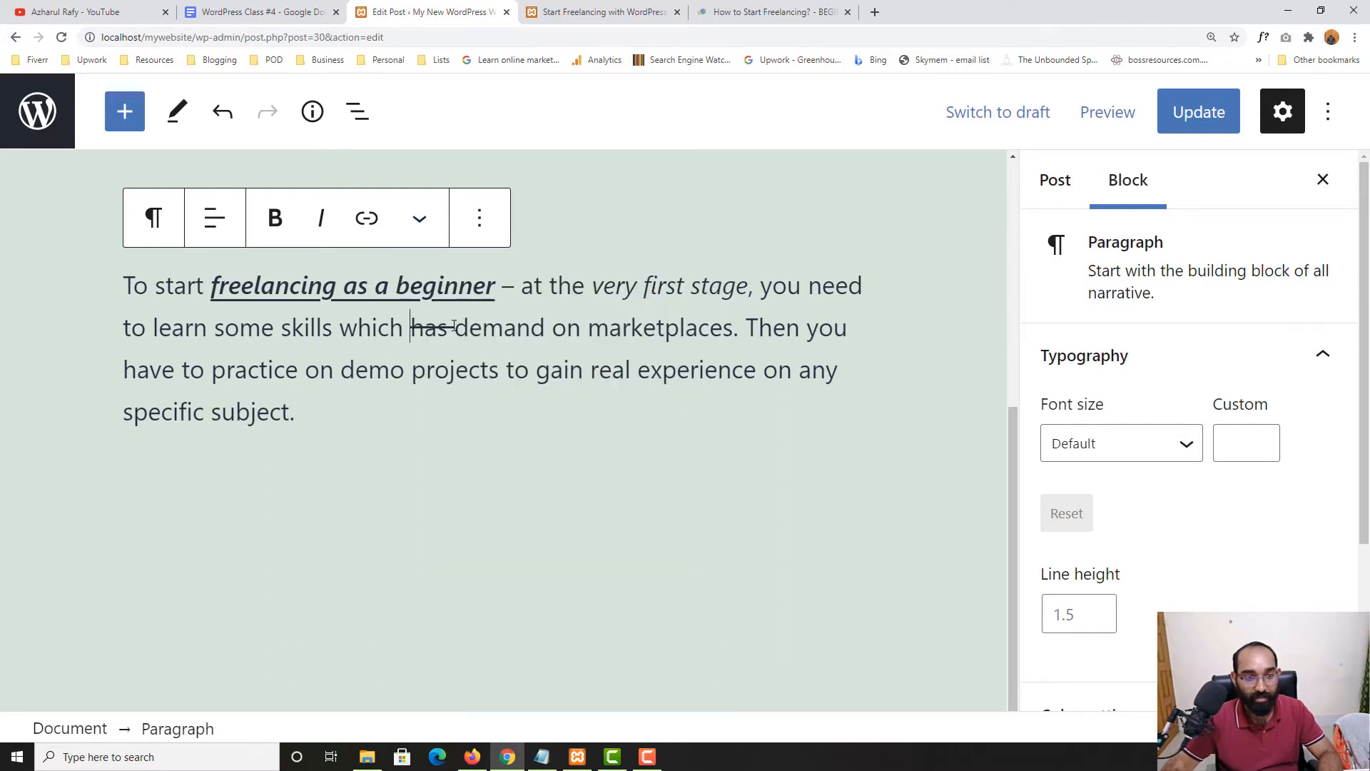
text(H2o)
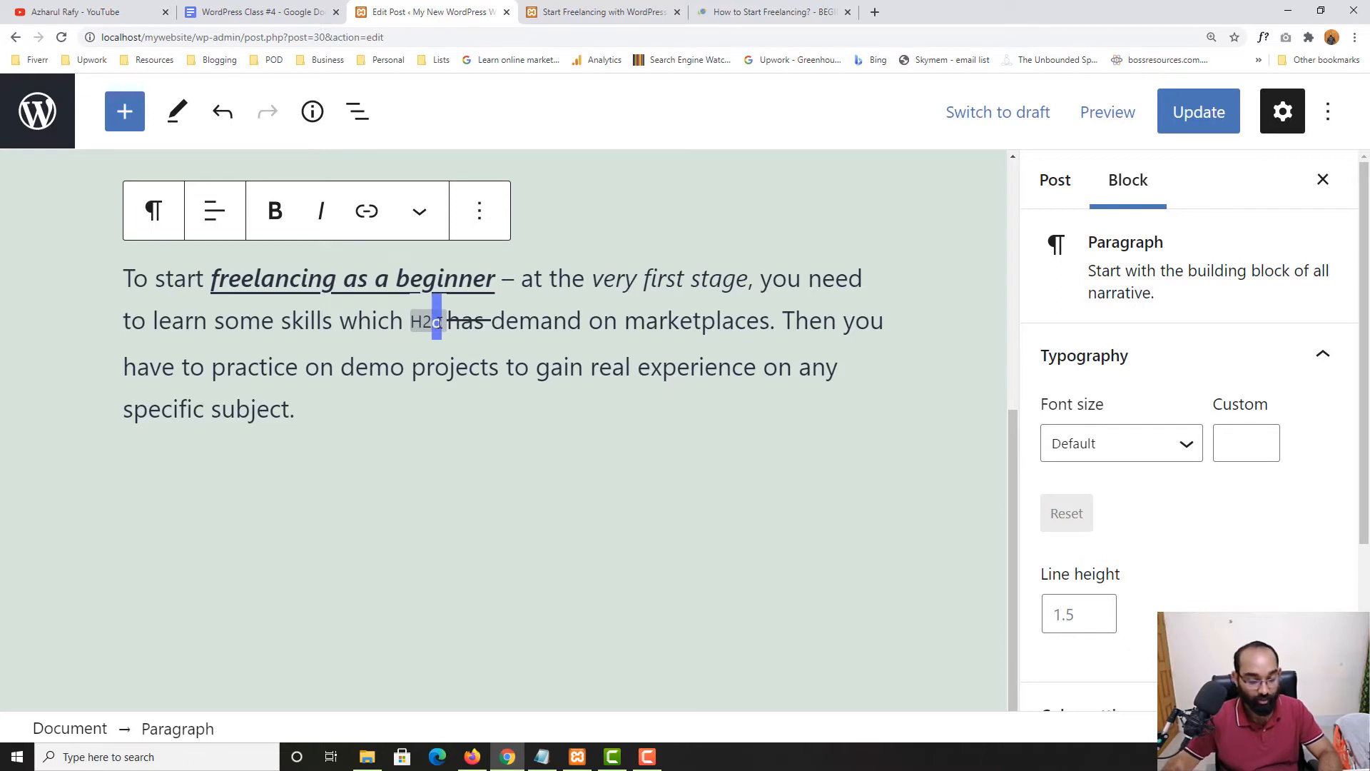
key(BackSpace)
text(O)
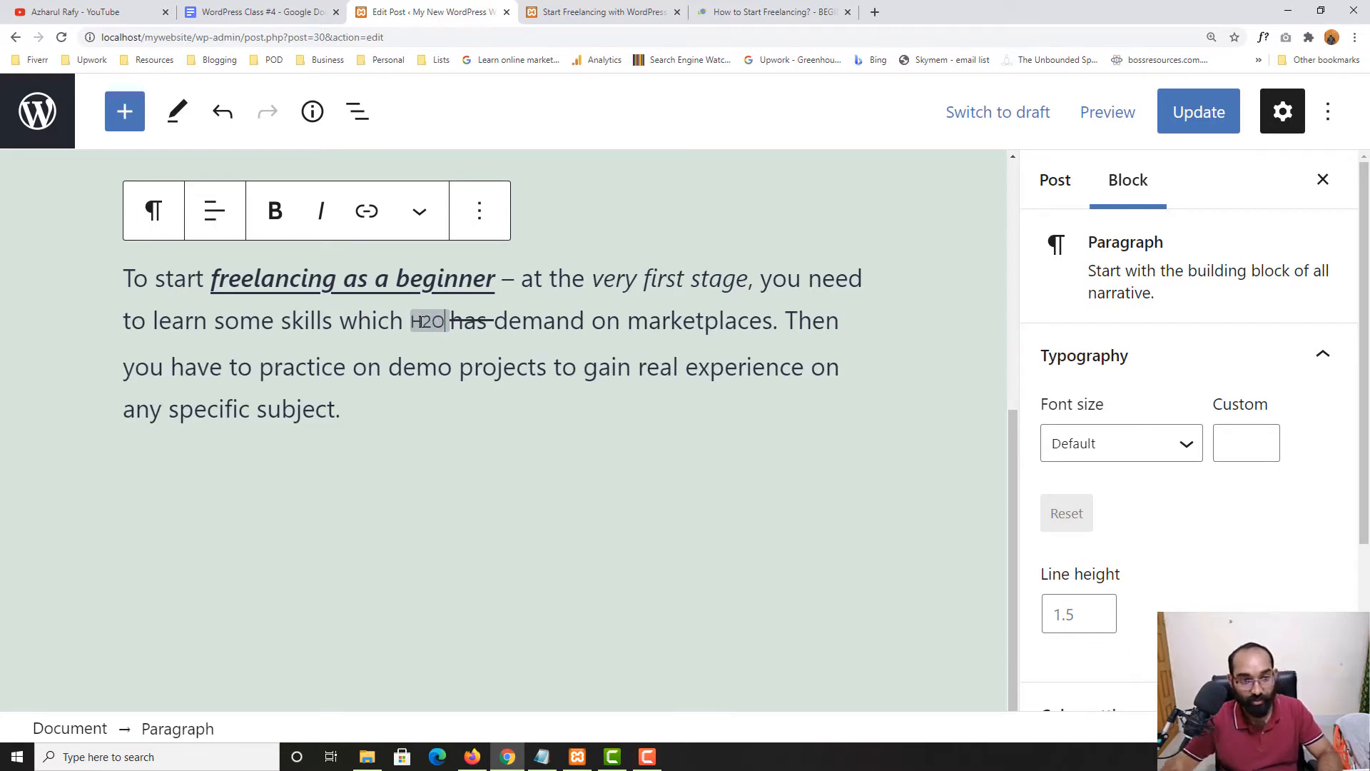
Make the 2 in H2O subscript, then select the whole formula
drag(422, 322, 433, 323)
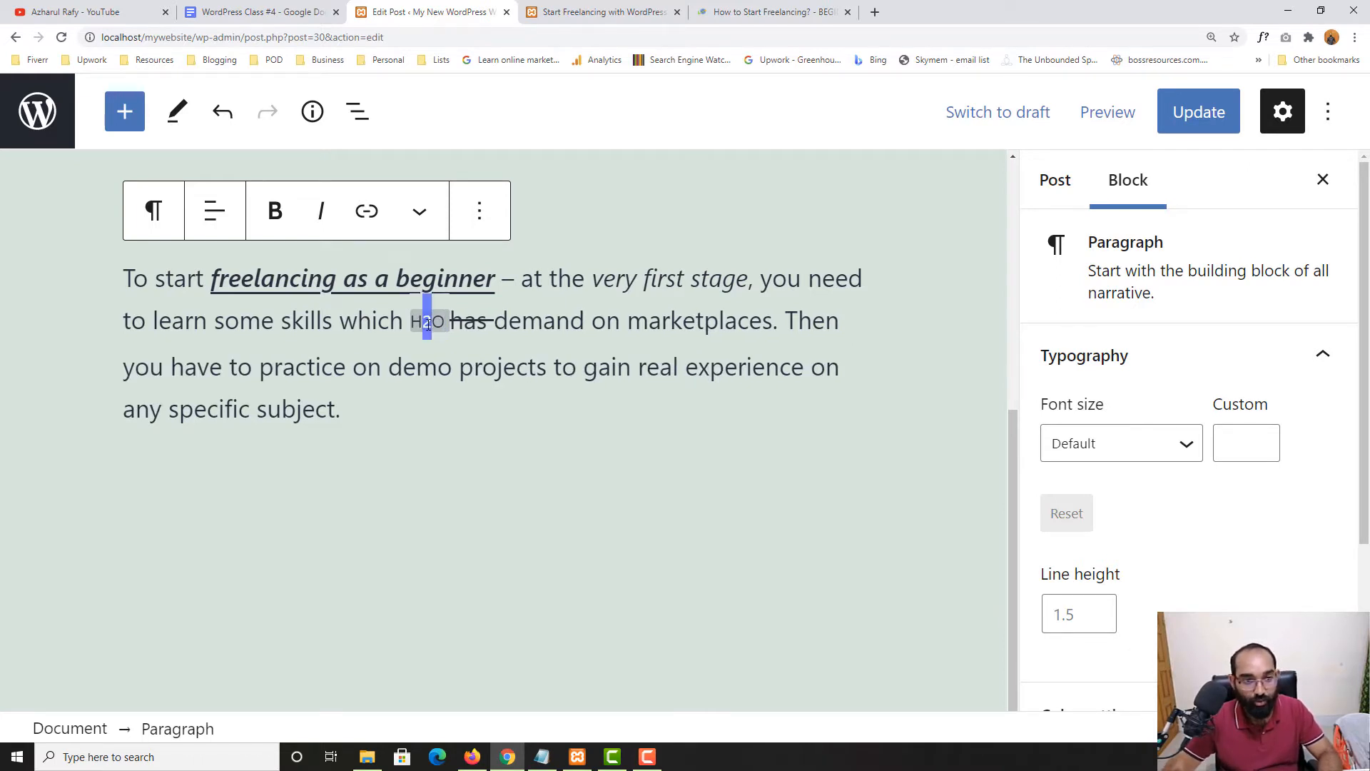
click(419, 211)
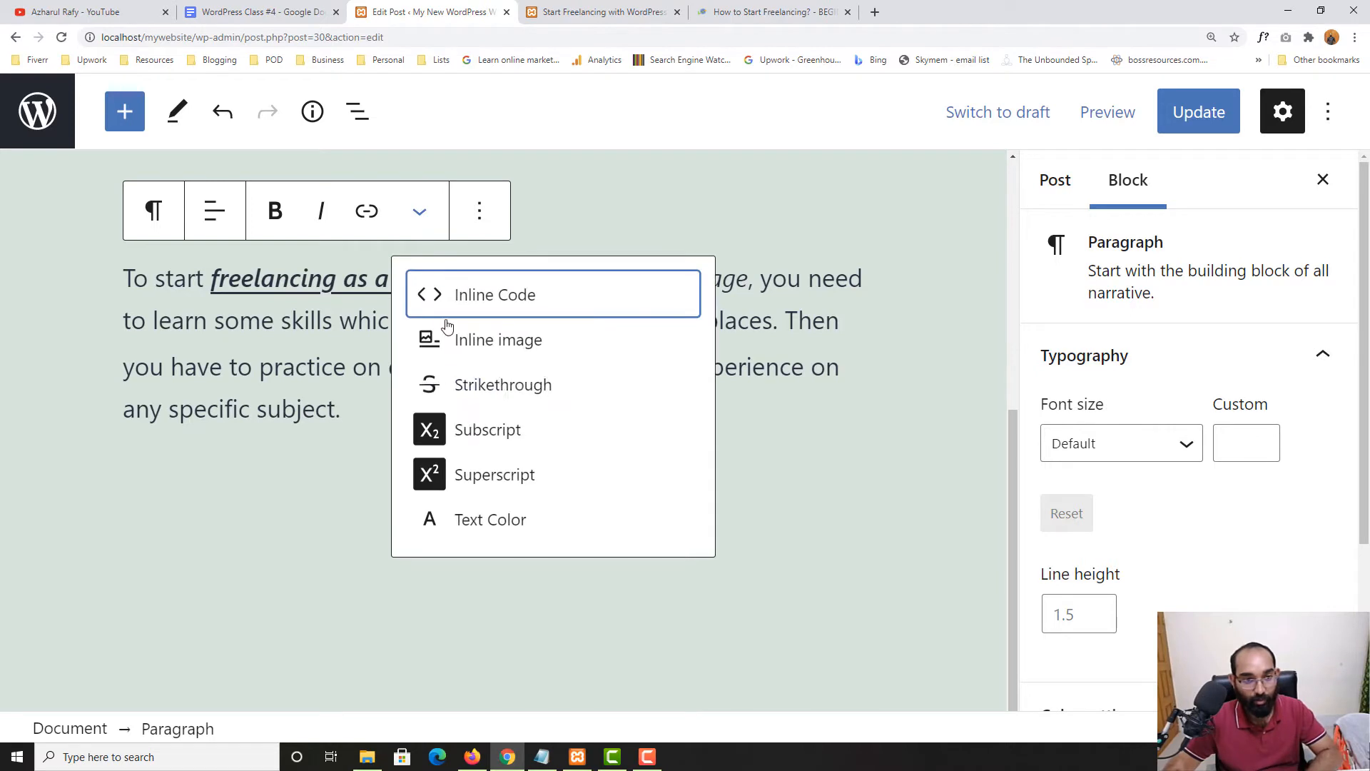
click(499, 432)
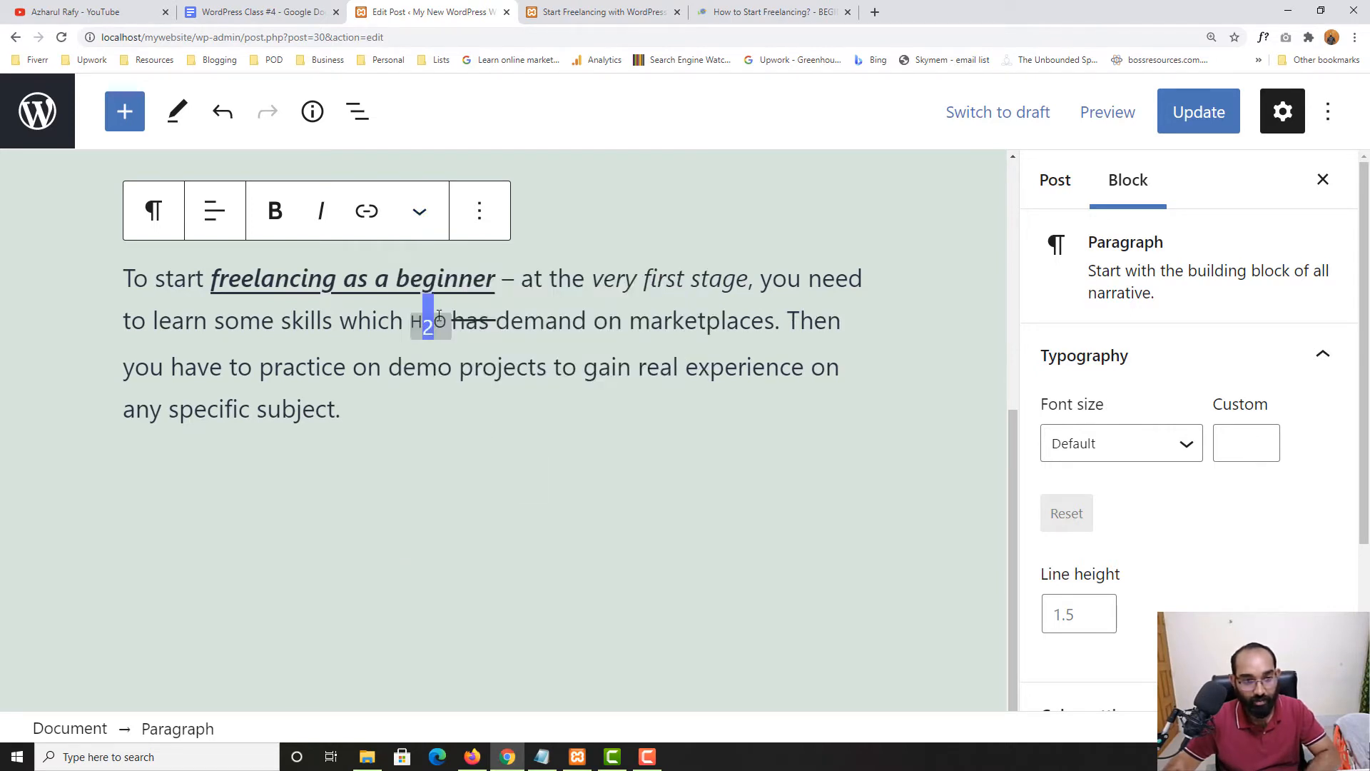
click(394, 341)
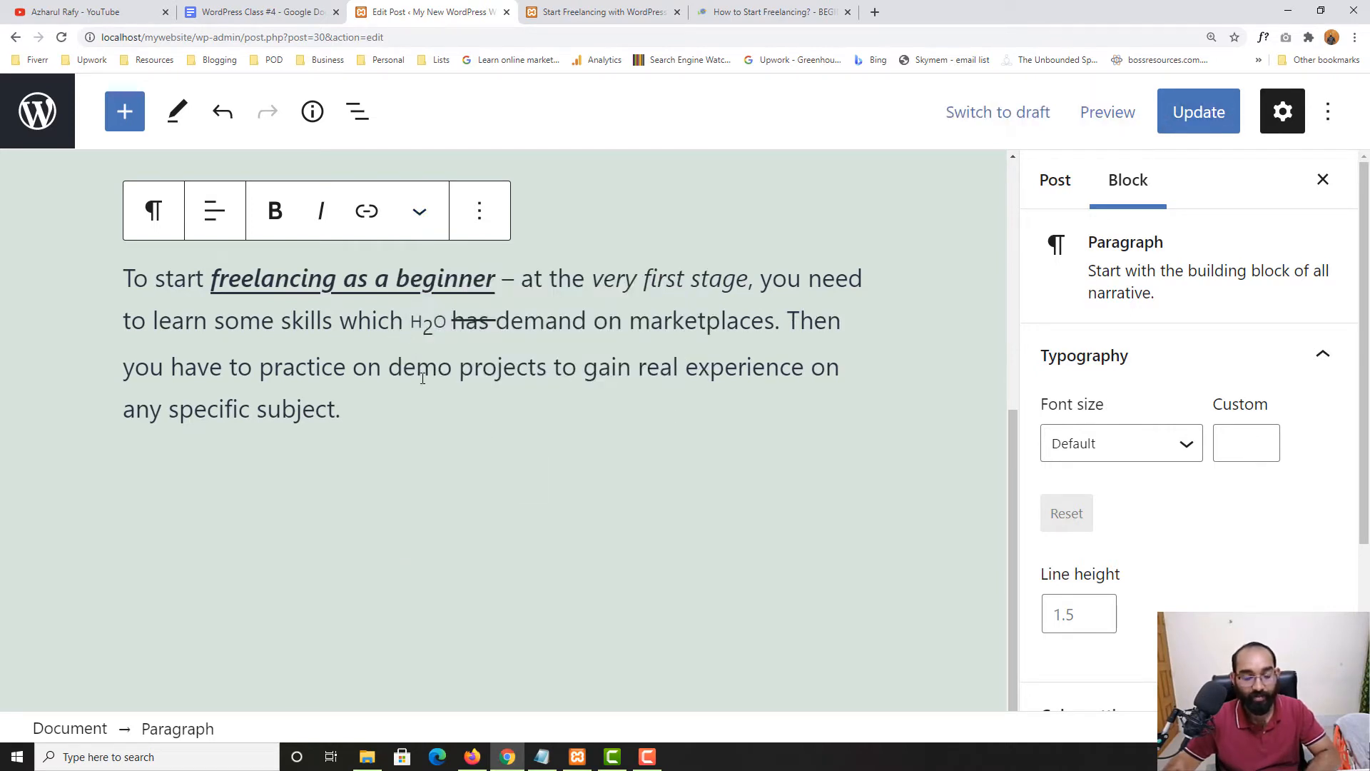
click(420, 211)
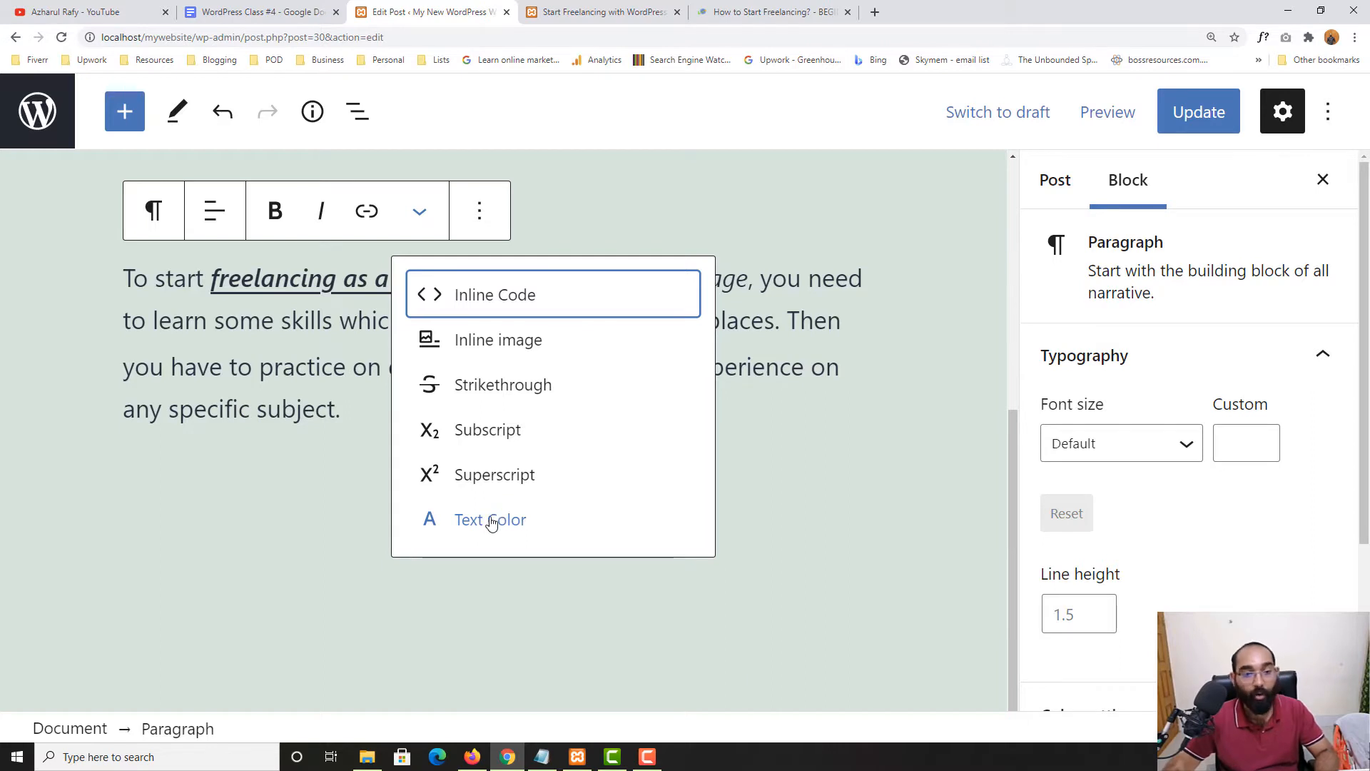
click(305, 321)
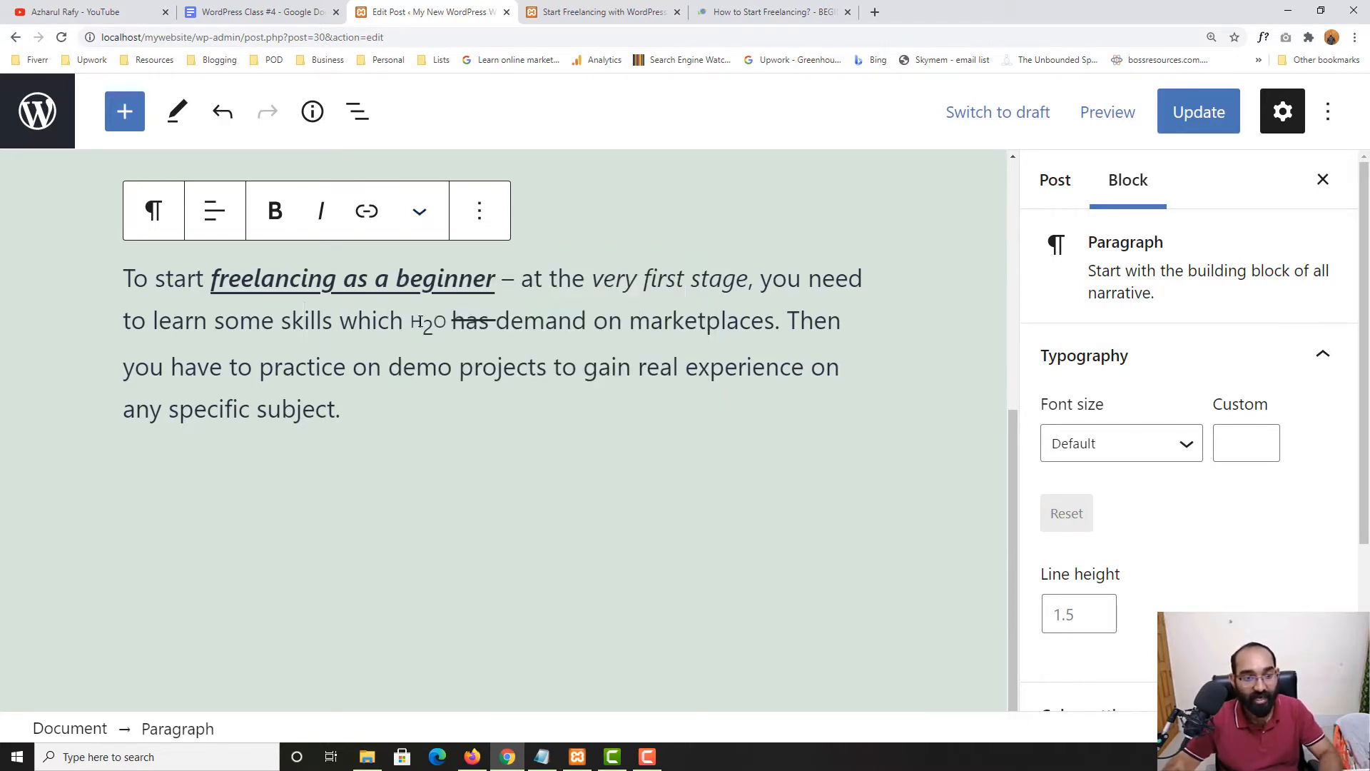
double_click(427, 322)
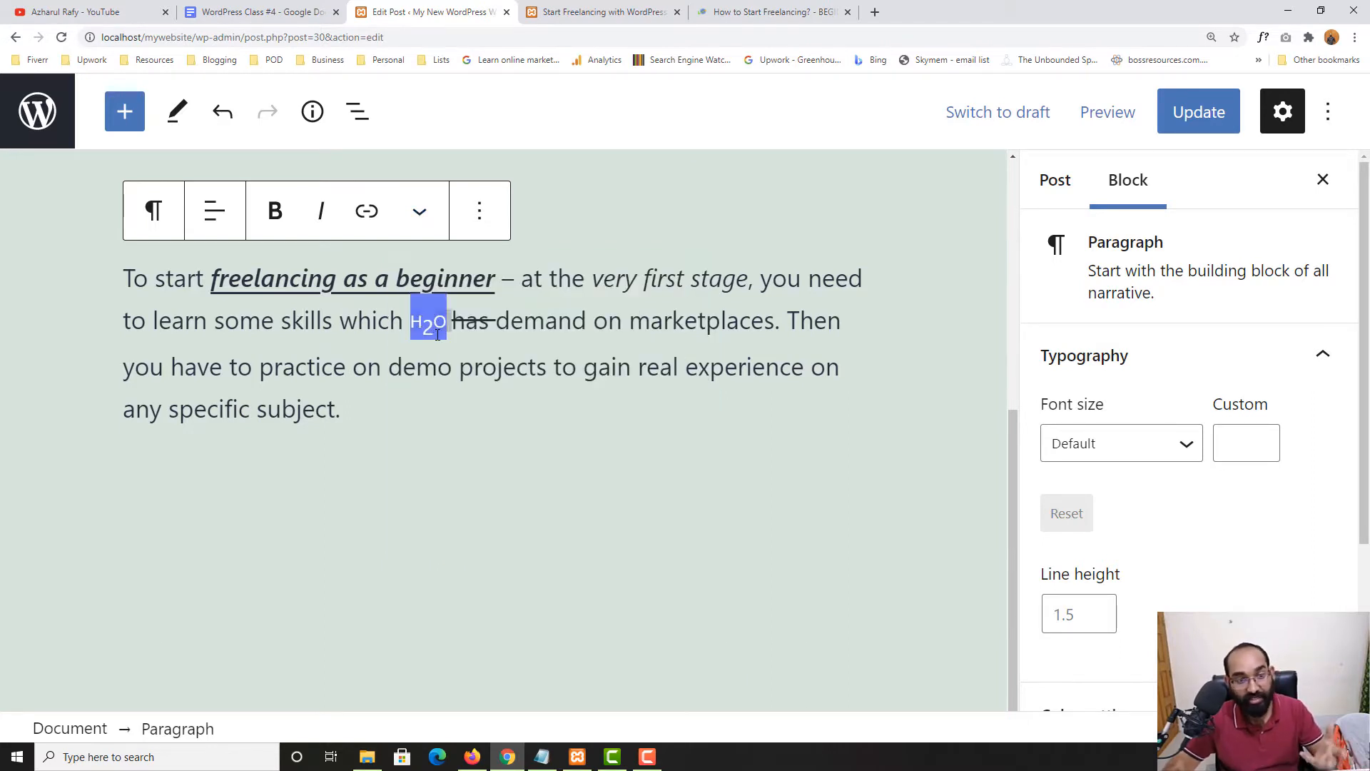
Give 'H₂O' the custom dark red text colour #a30000 and update the post
click(420, 214)
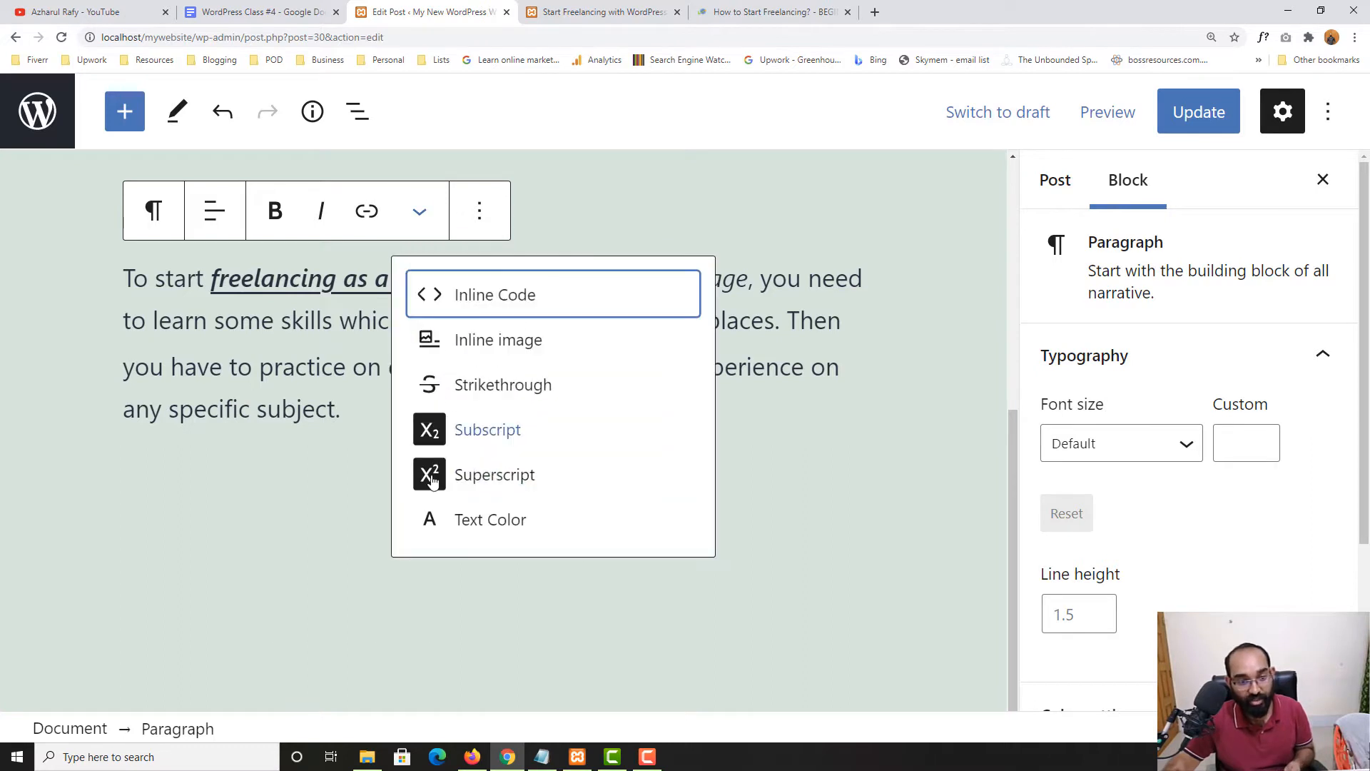
click(482, 520)
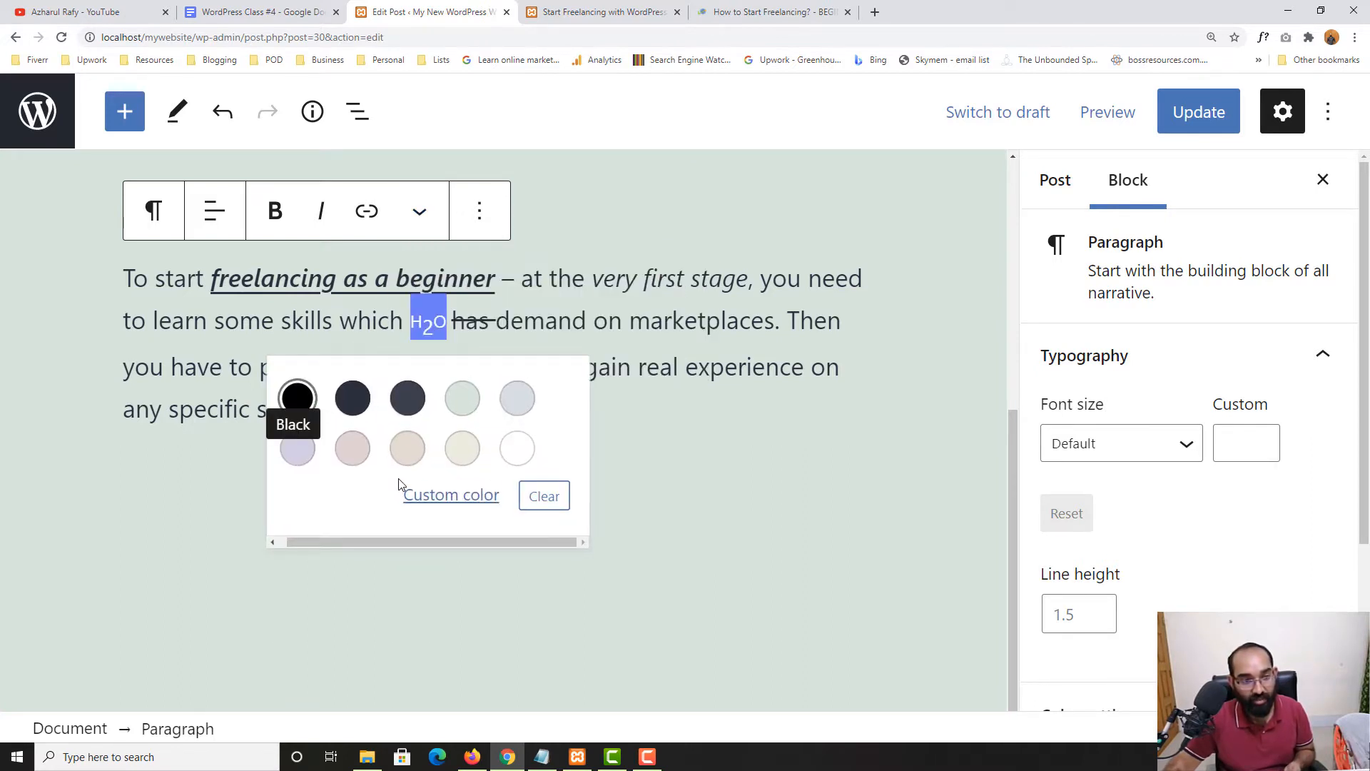
click(476, 498)
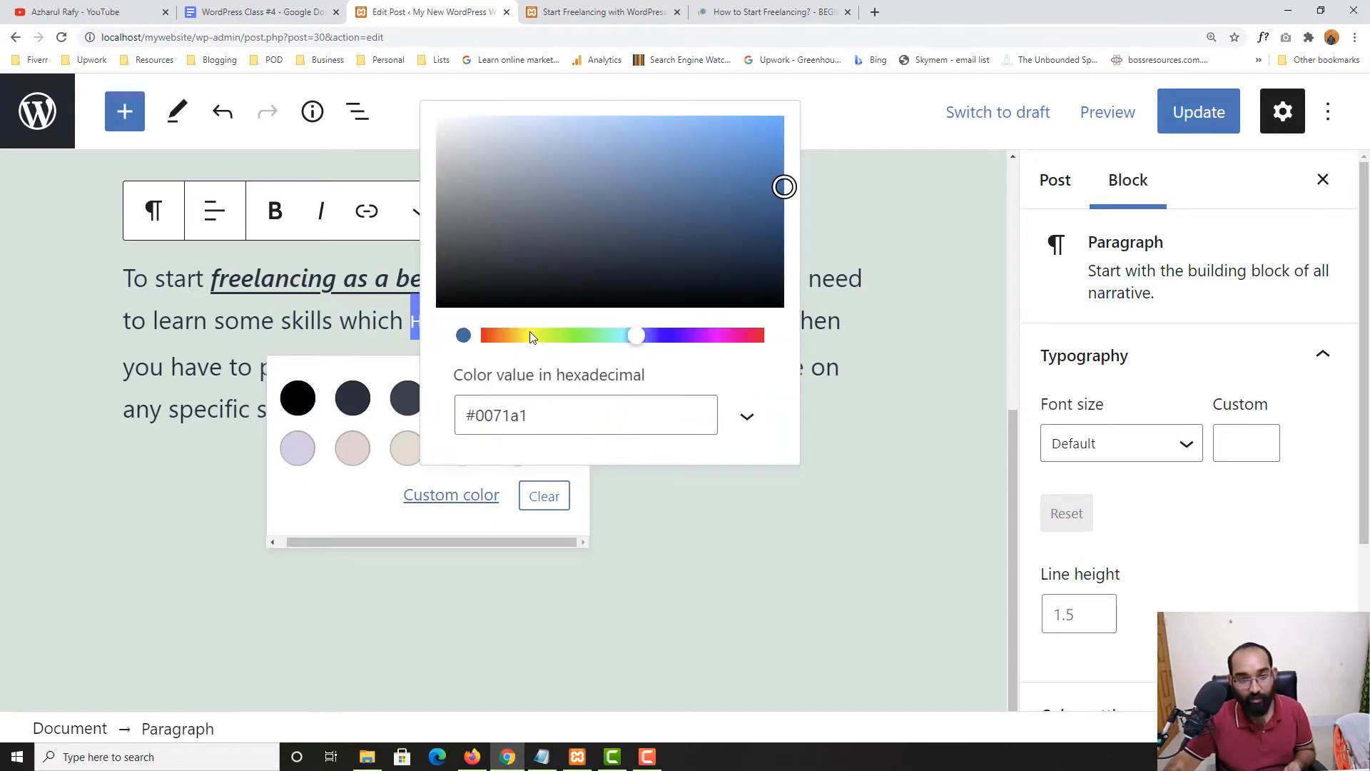
drag(531, 337, 447, 322)
click(297, 345)
click(1199, 118)
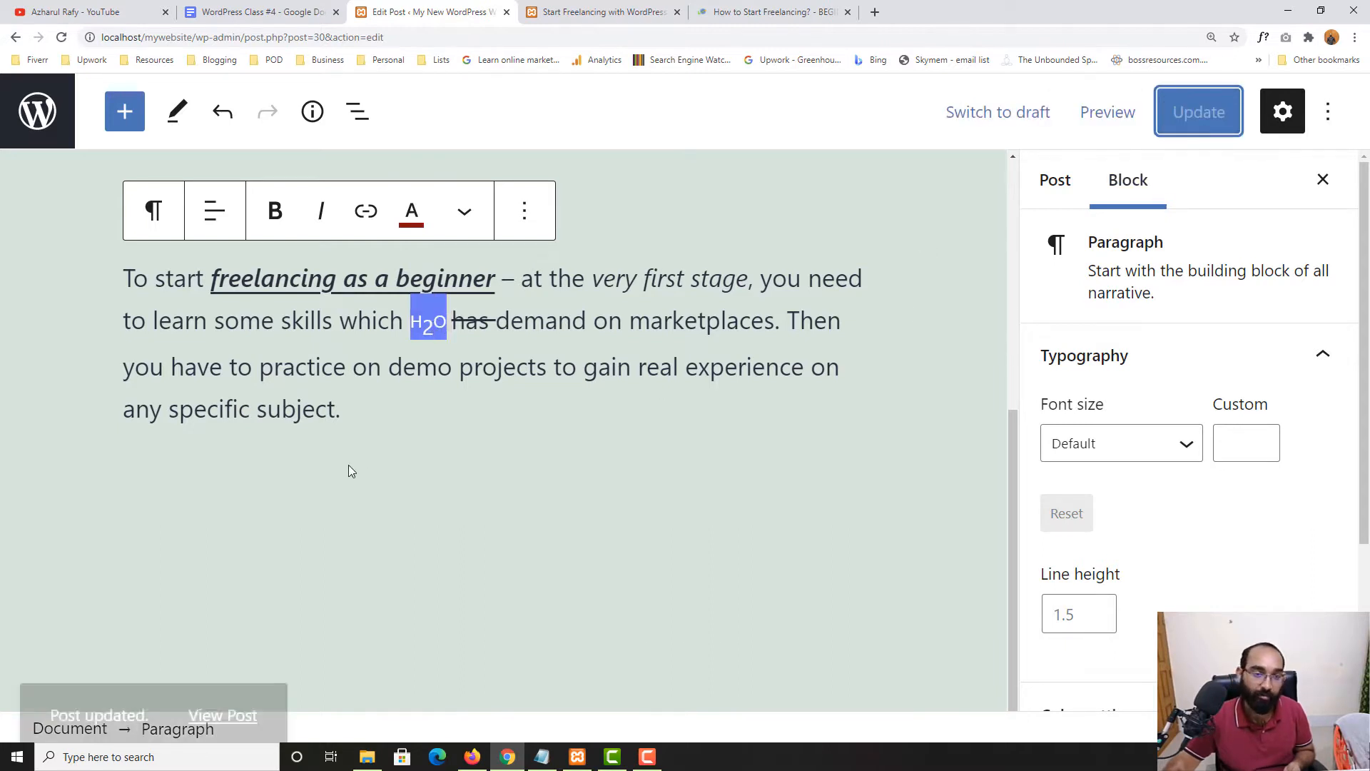
scroll(352, 471, up, 4)
Open the published post in a new tab and check the red subscript H₂O before struck-through 'has'
right_click(229, 661)
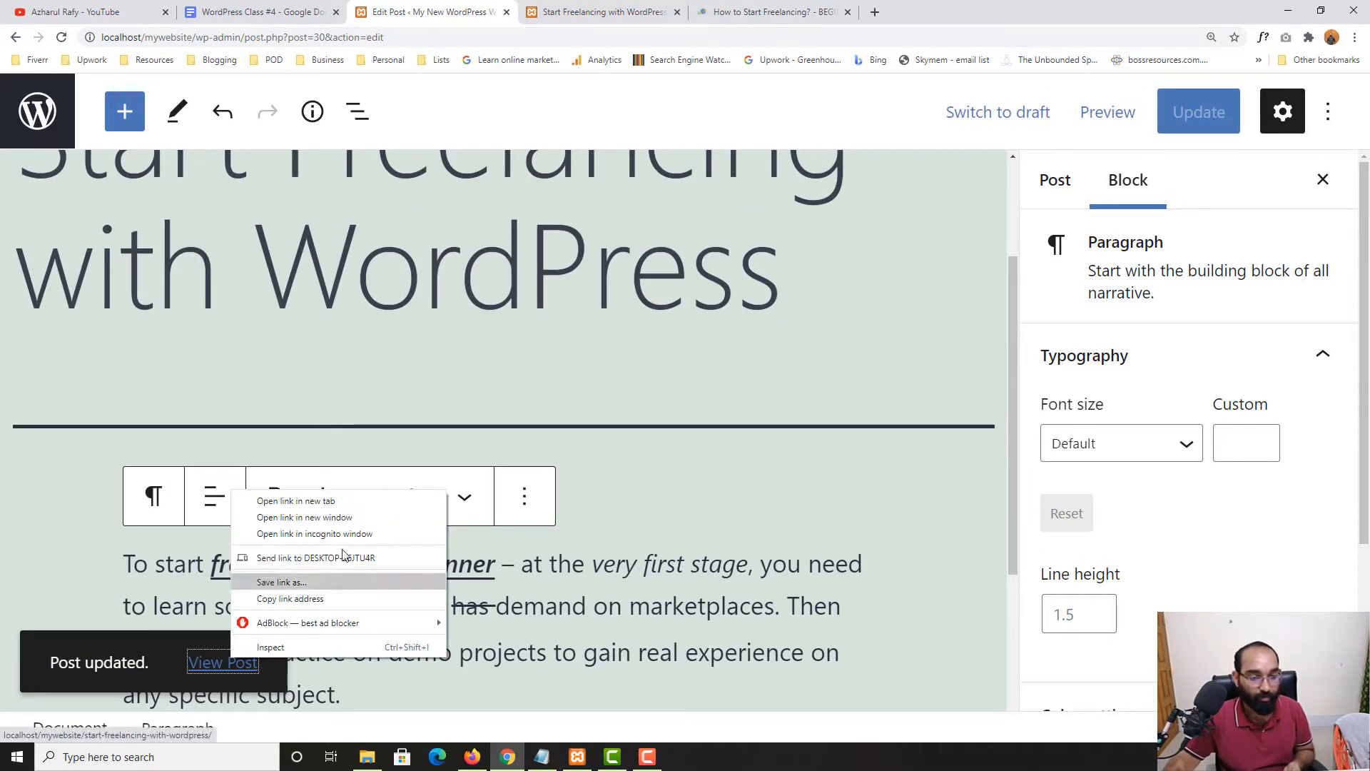
click(275, 500)
click(628, 11)
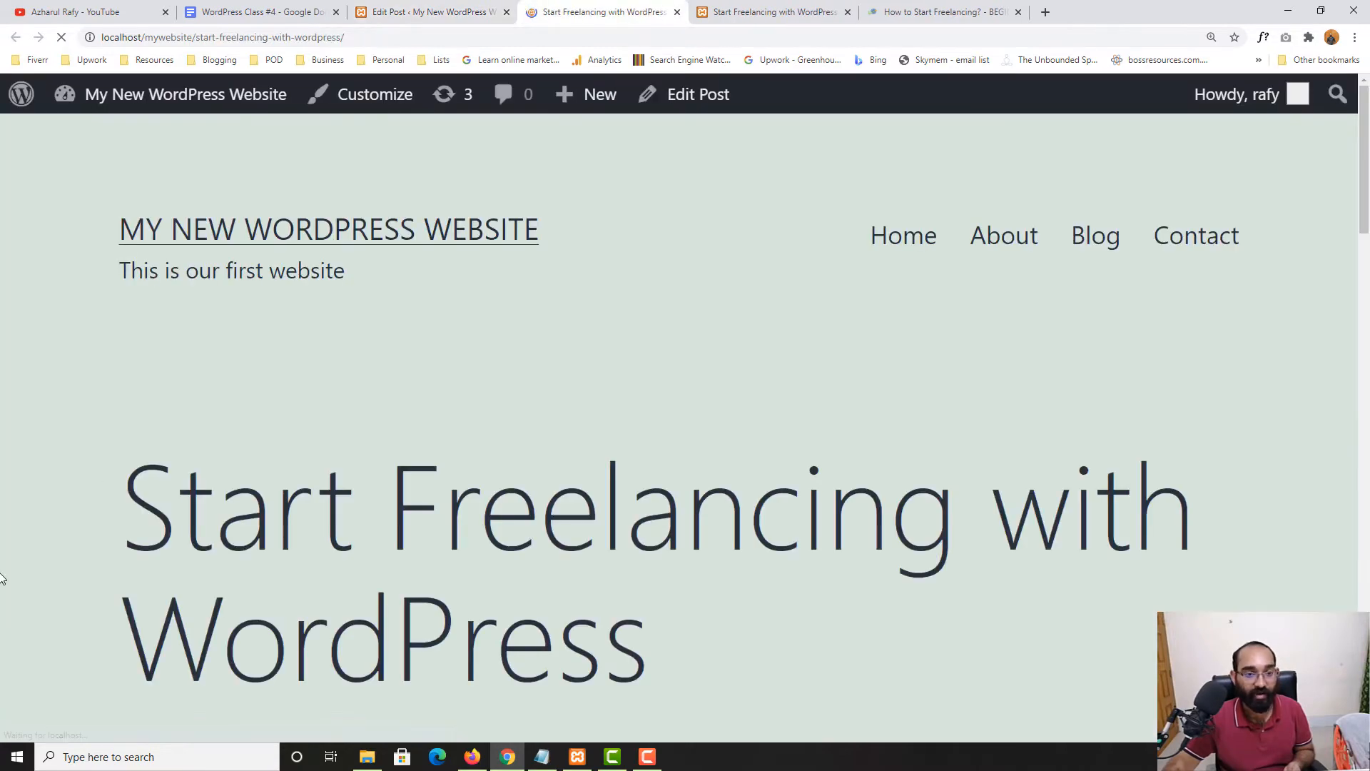
scroll(10, 554, down, 10)
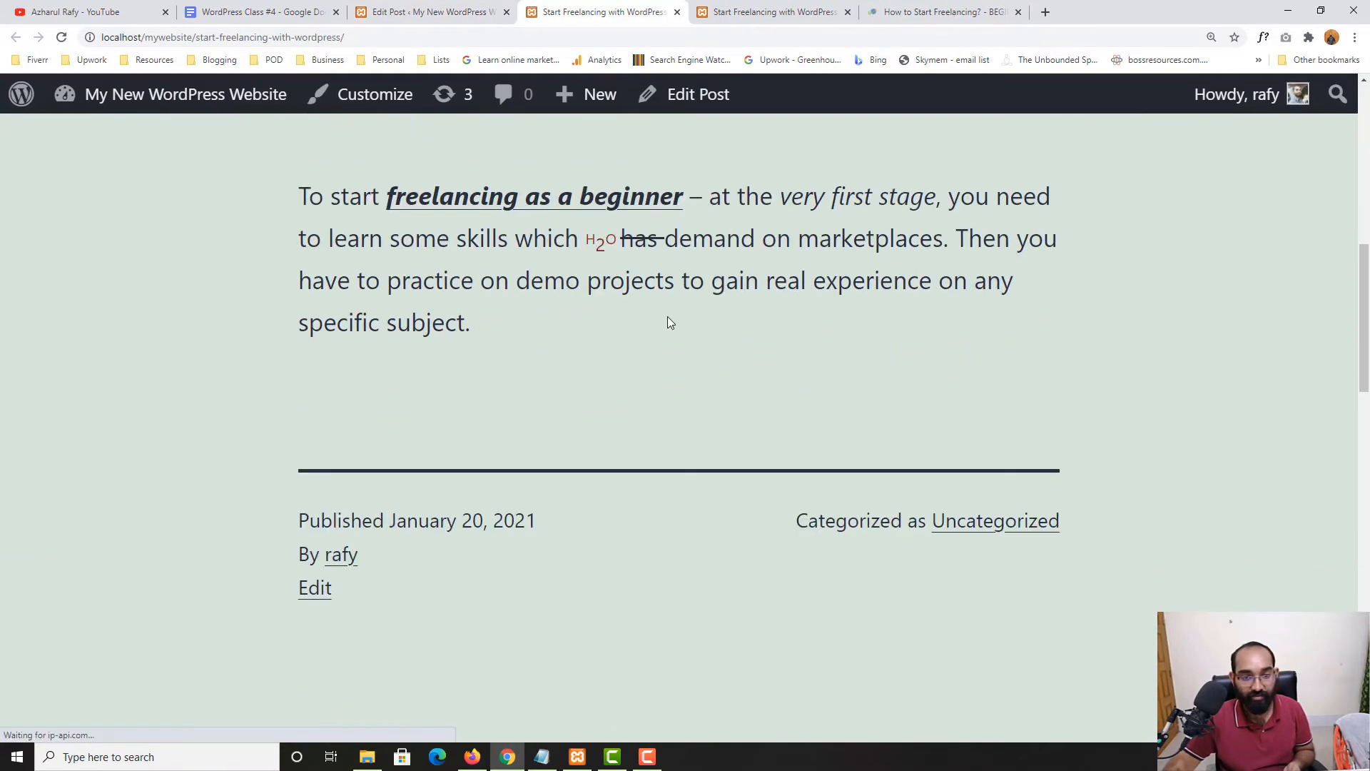
double_click(598, 241)
click(314, 368)
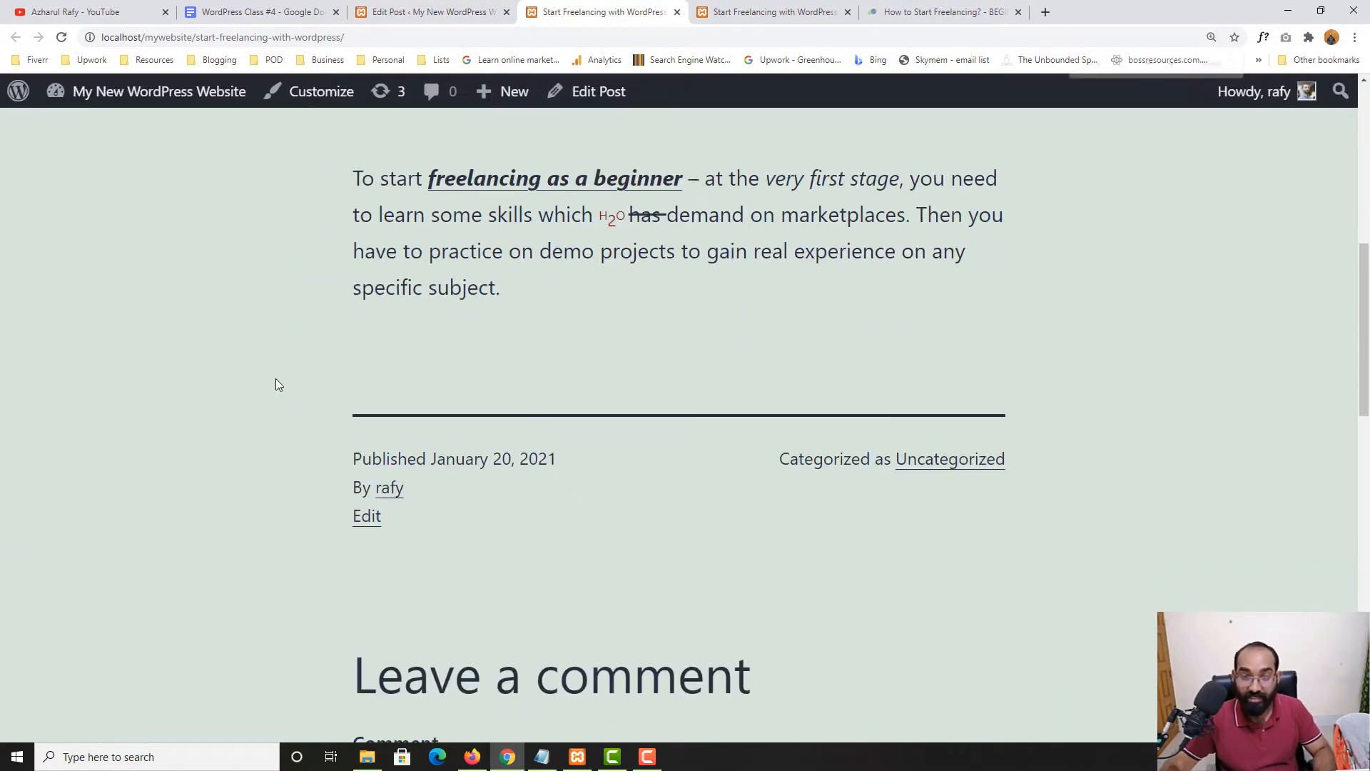
key(ctrl+minus)
key(ctrl+minus)
key(ctrl+minus)
key(ctrl+minus)
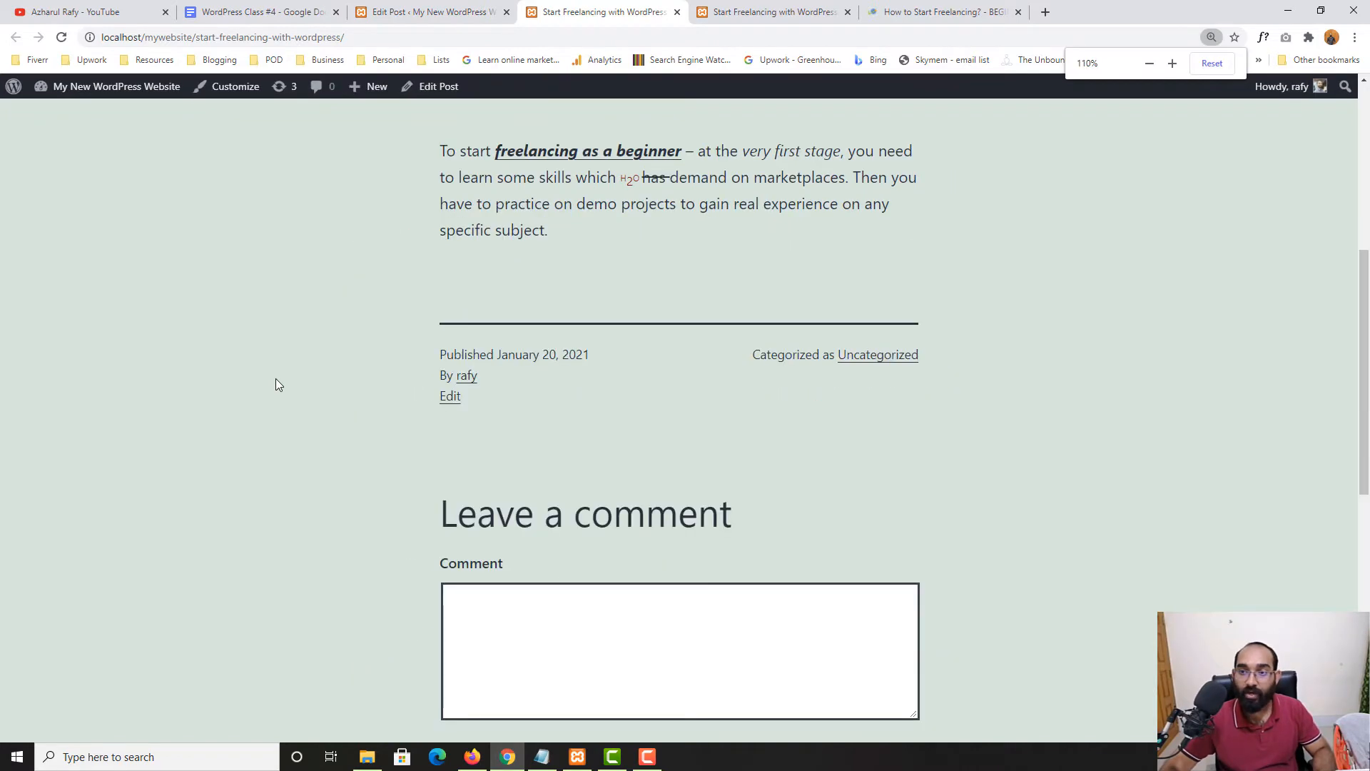
scroll(692, 245, up, 1)
scroll(690, 248, up, 4)
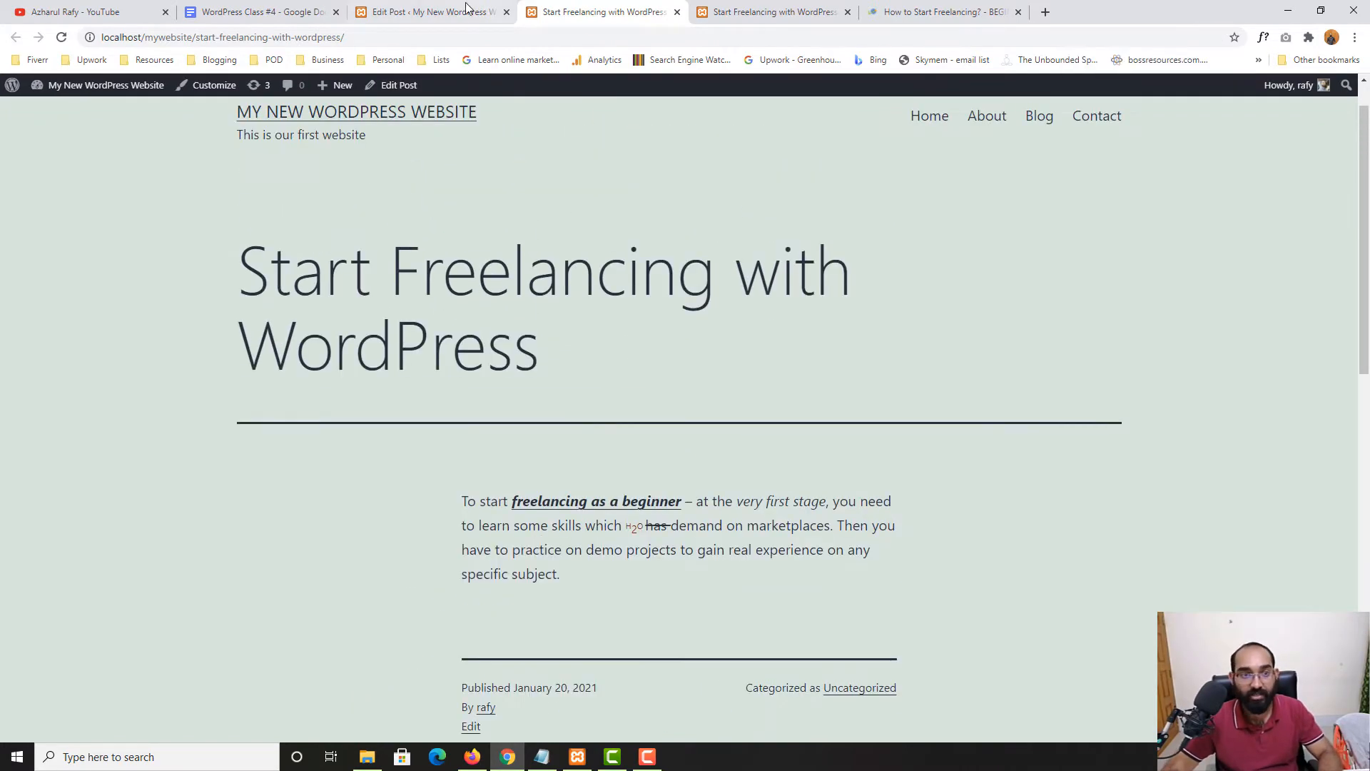
Return to the post editor with the caret after the intro paragraph's last word
click(464, 10)
scroll(496, 357, up, 1)
scroll(568, 461, down, 1)
click(485, 460)
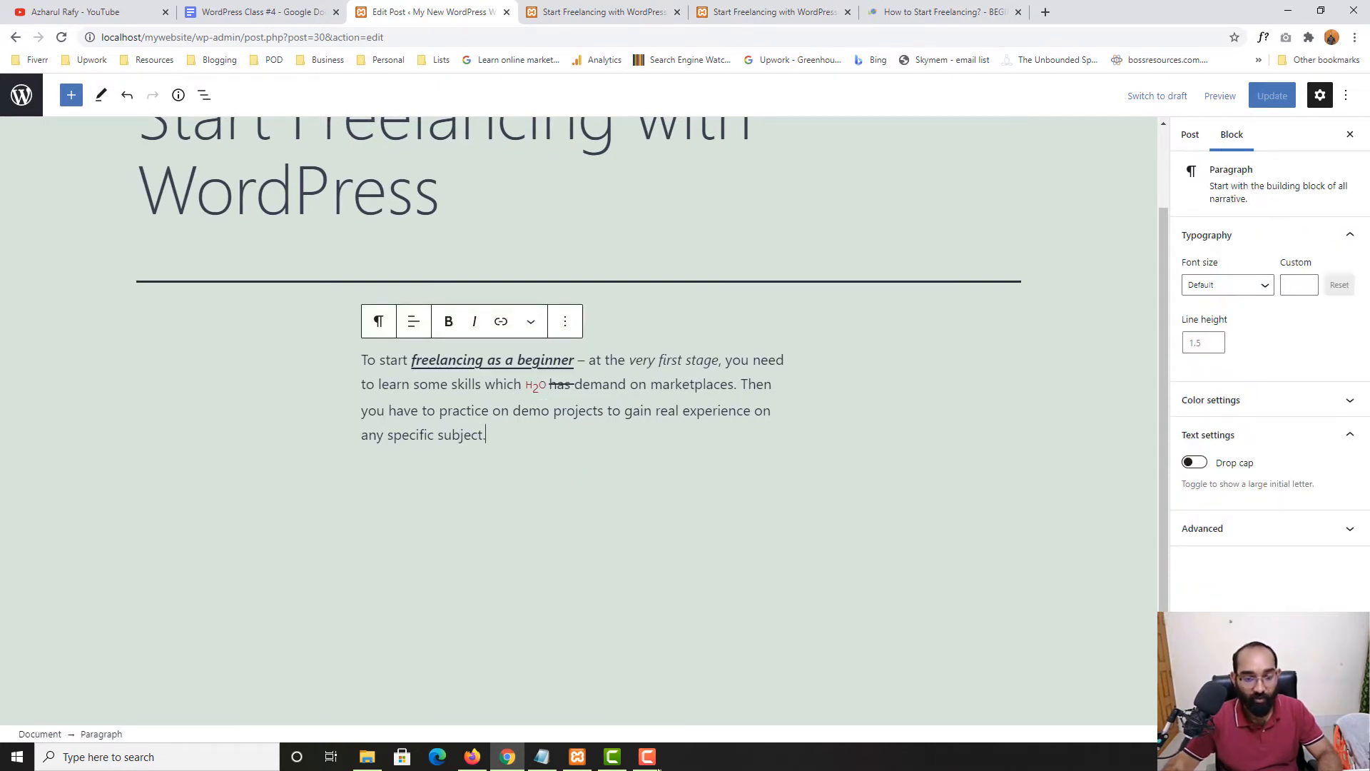
Note Heading as the next outline topic, then add an empty block after the intro paragraph
click(260, 12)
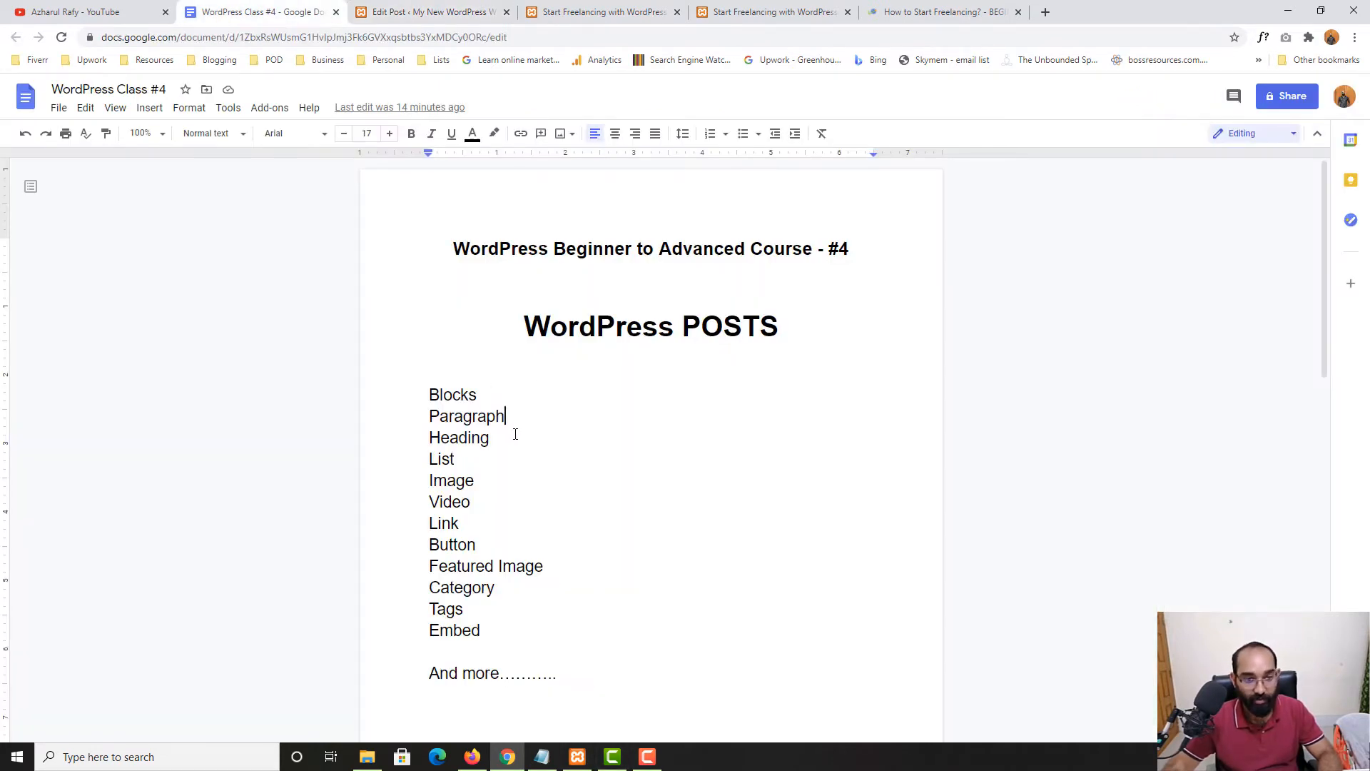
drag(516, 434, 412, 437)
click(428, 11)
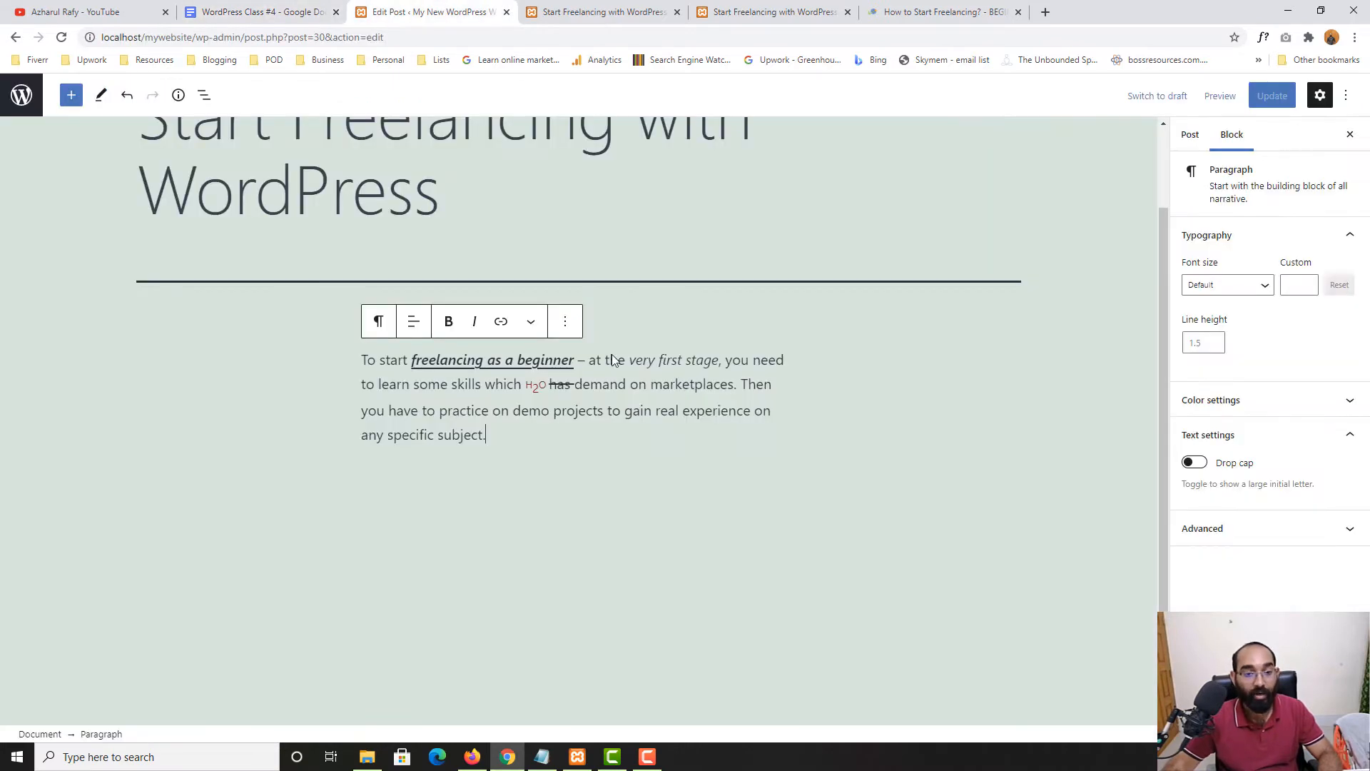
key(Return)
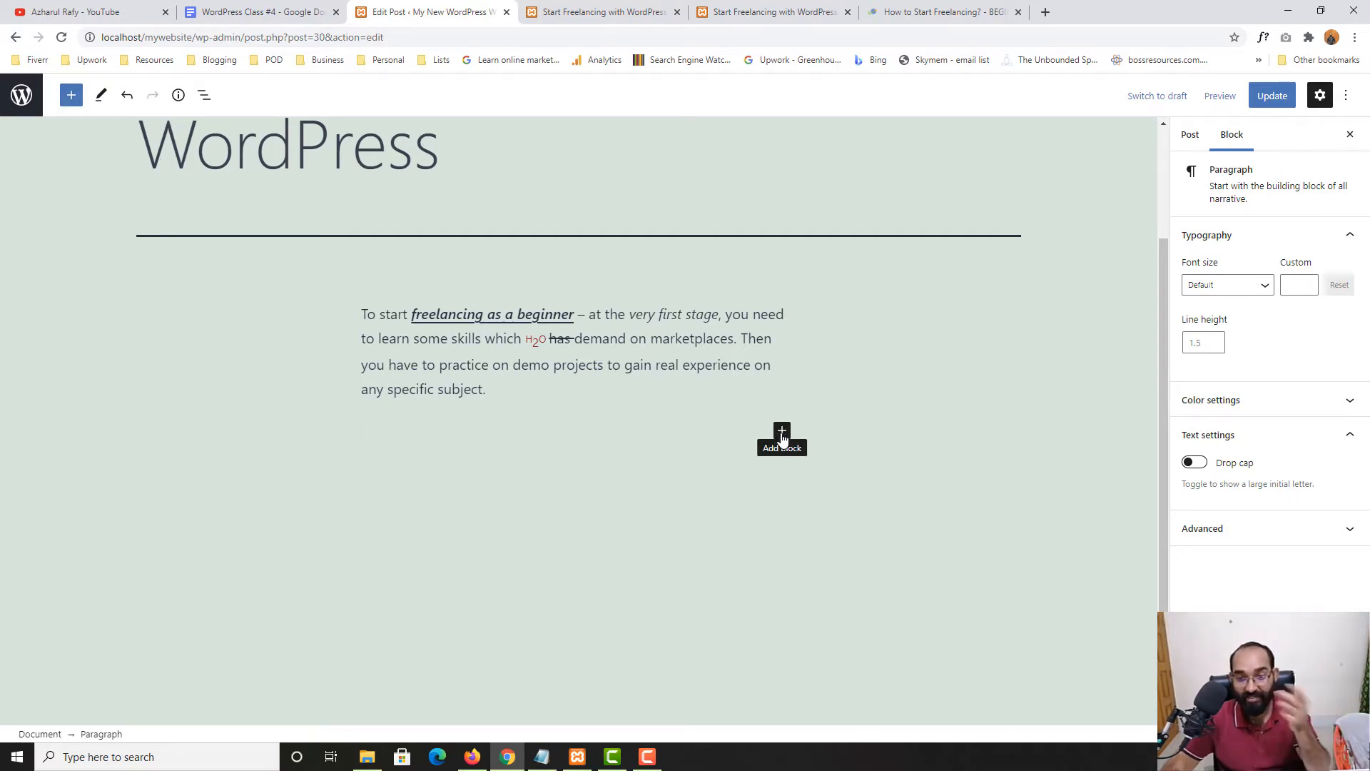
Turn the empty block into a Heading block and close the duplicate published-post tab
click(782, 436)
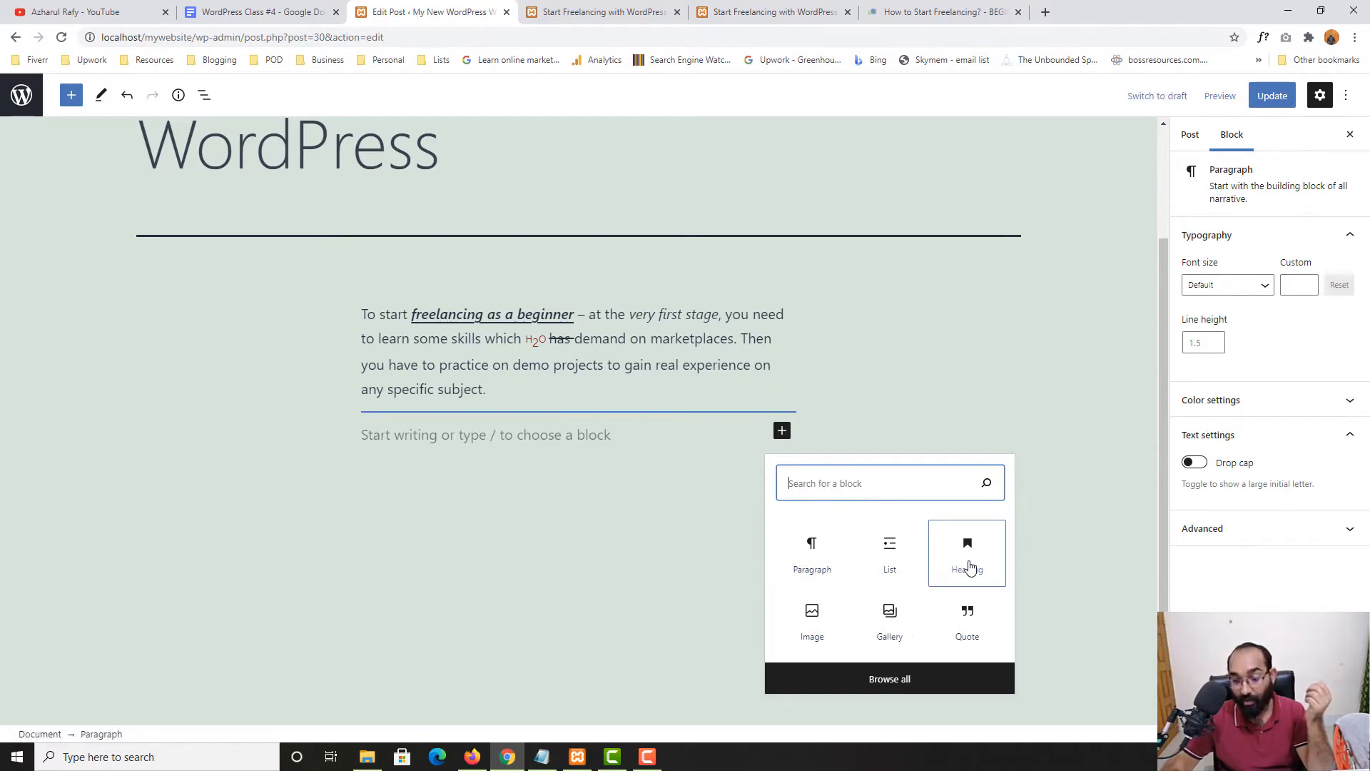
click(969, 566)
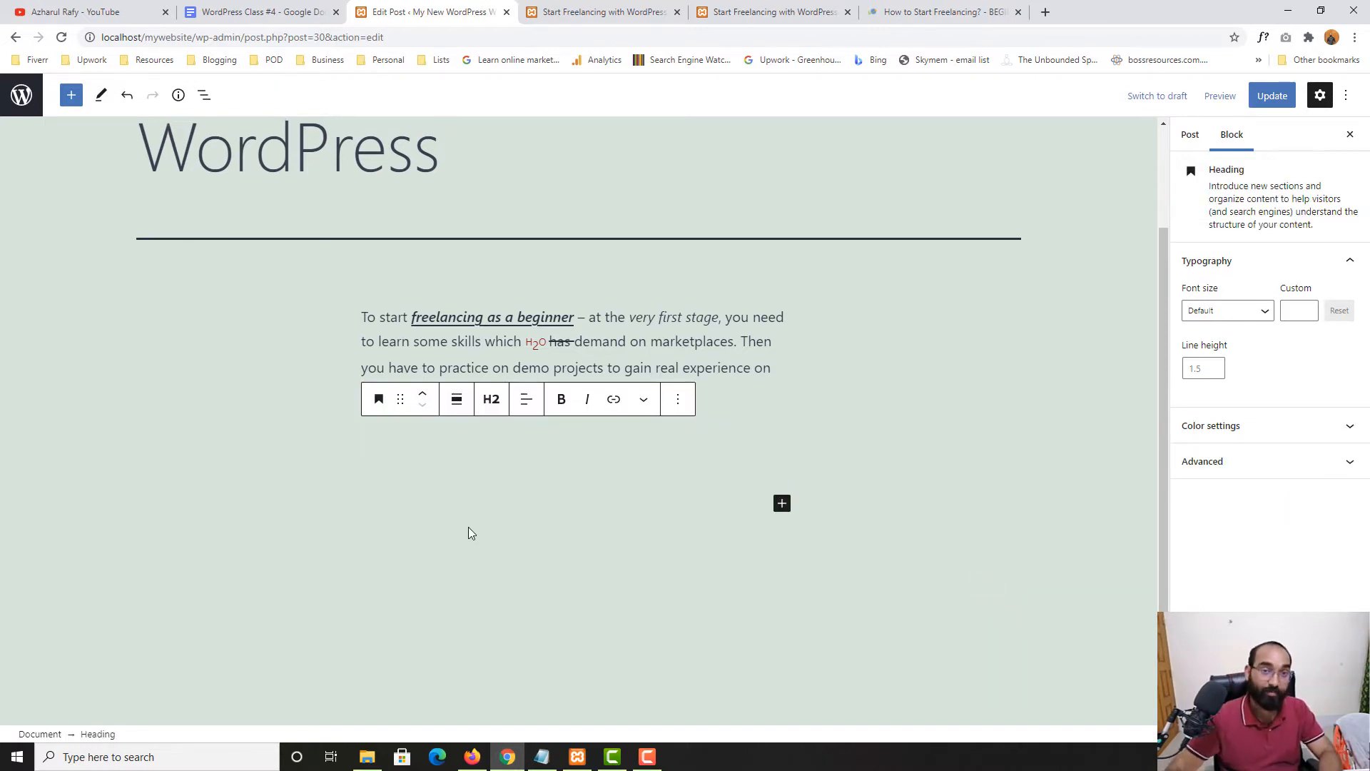
click(590, 11)
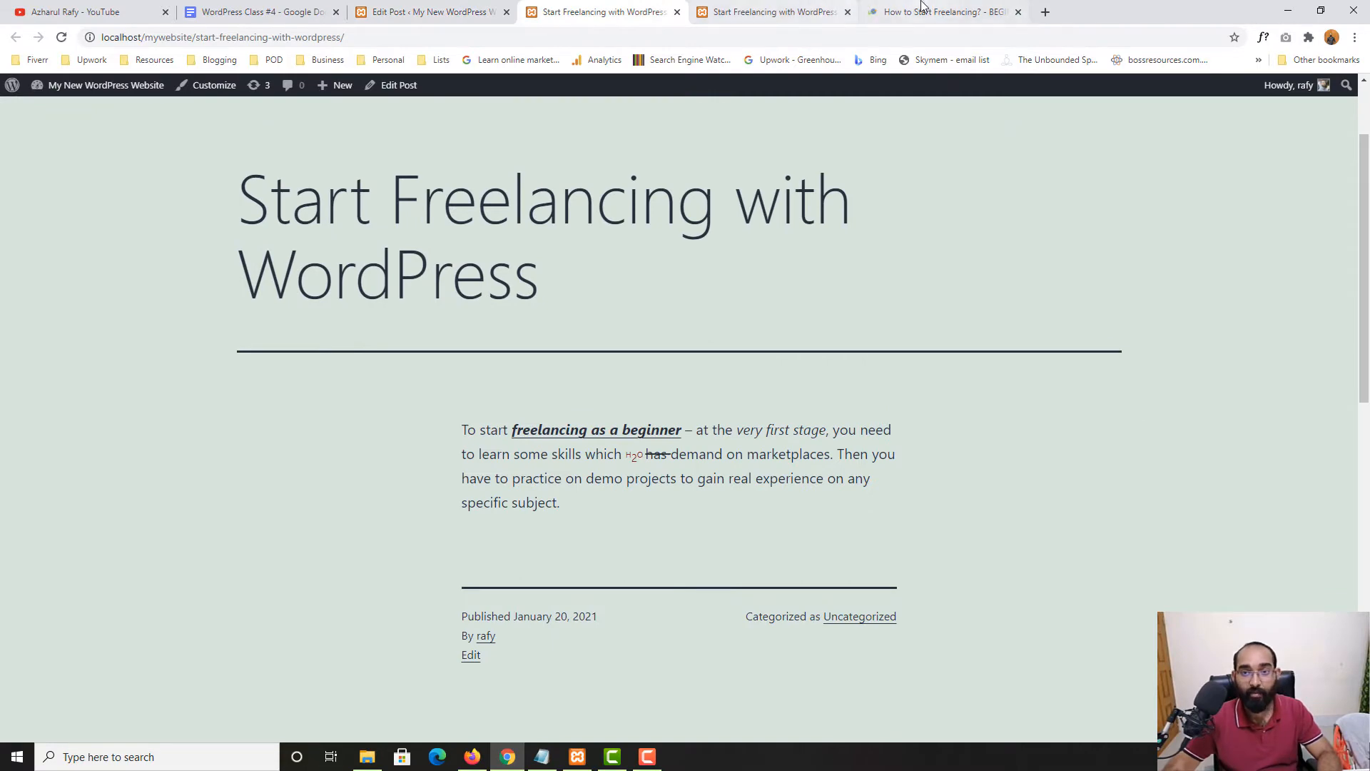
click(812, 7)
click(847, 12)
Copy the section title from the article and type 'How to Start Freelancing?' into the heading
scroll(256, 536, down, 7)
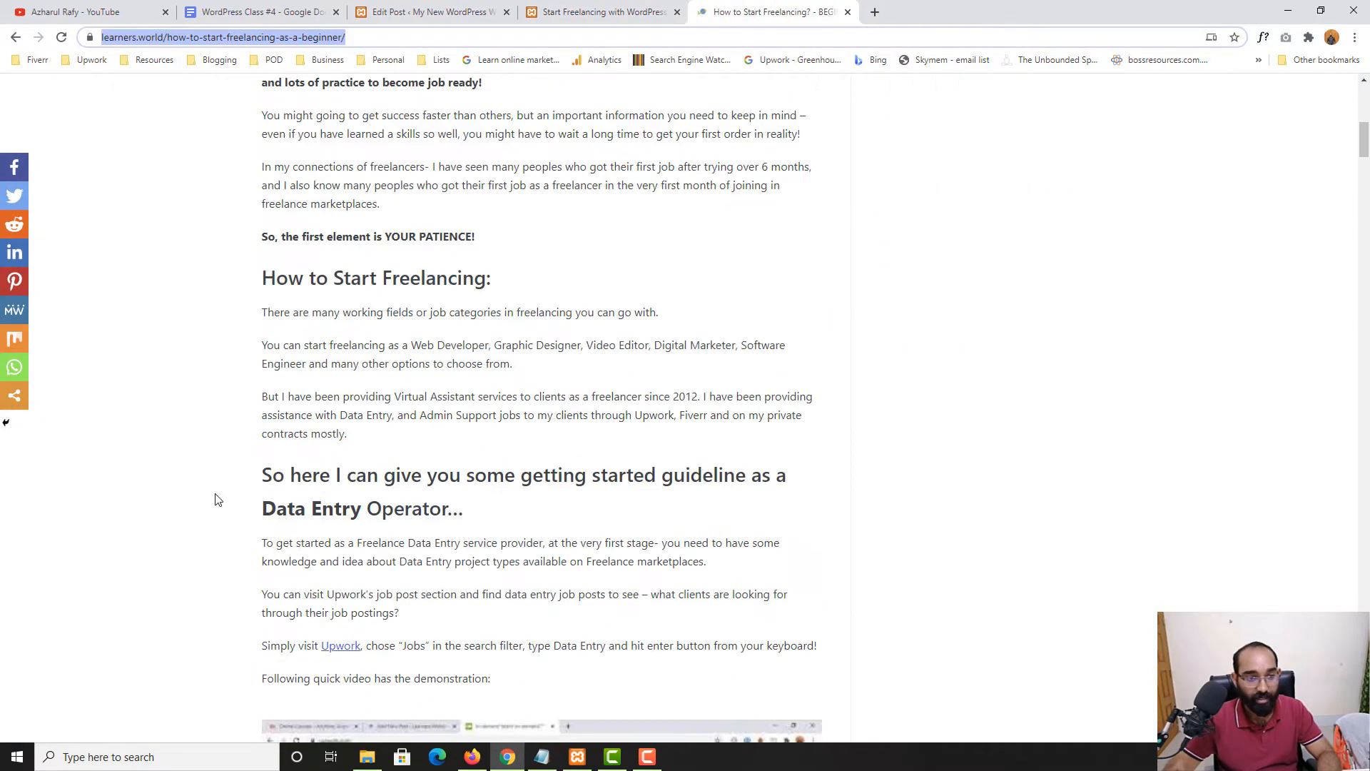
drag(261, 278, 491, 279)
click(553, 9)
click(457, 7)
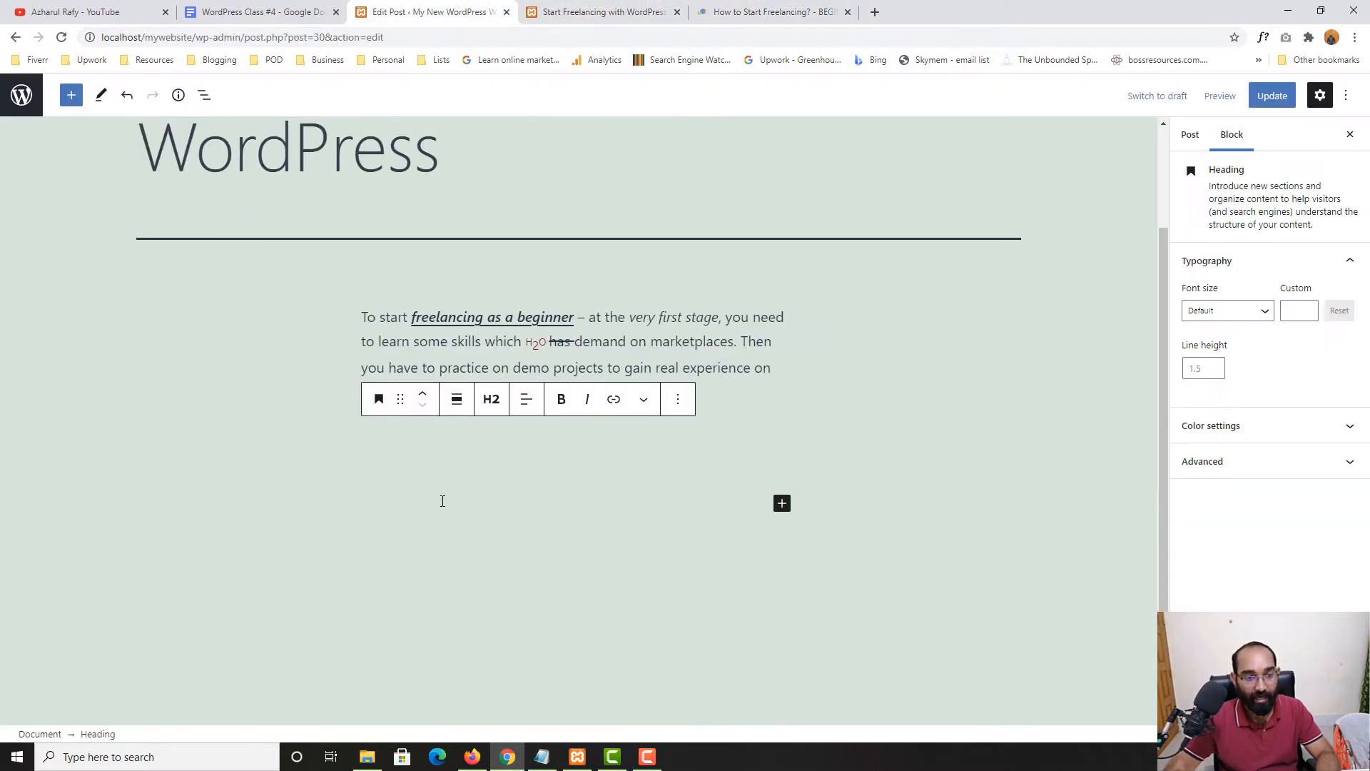
text(How to S)
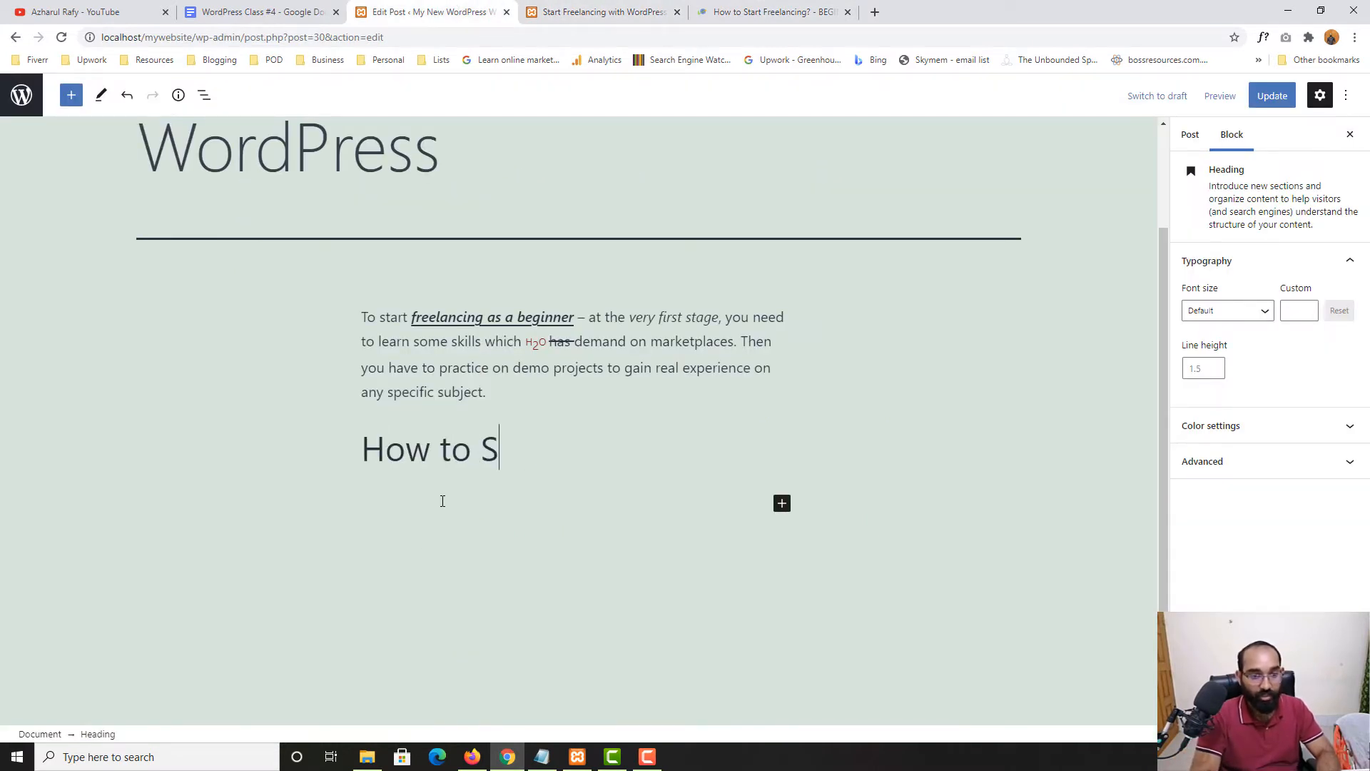
text(tart Freelan)
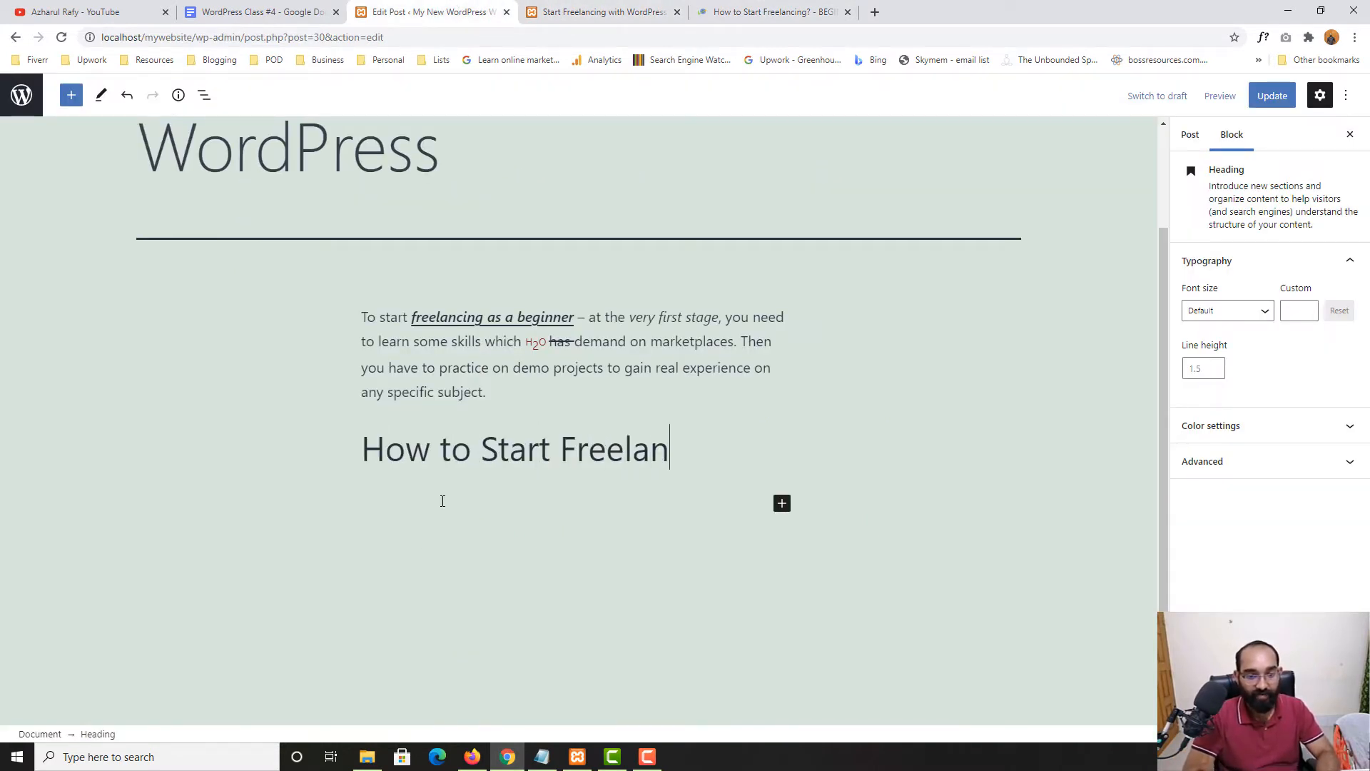
text(cing)
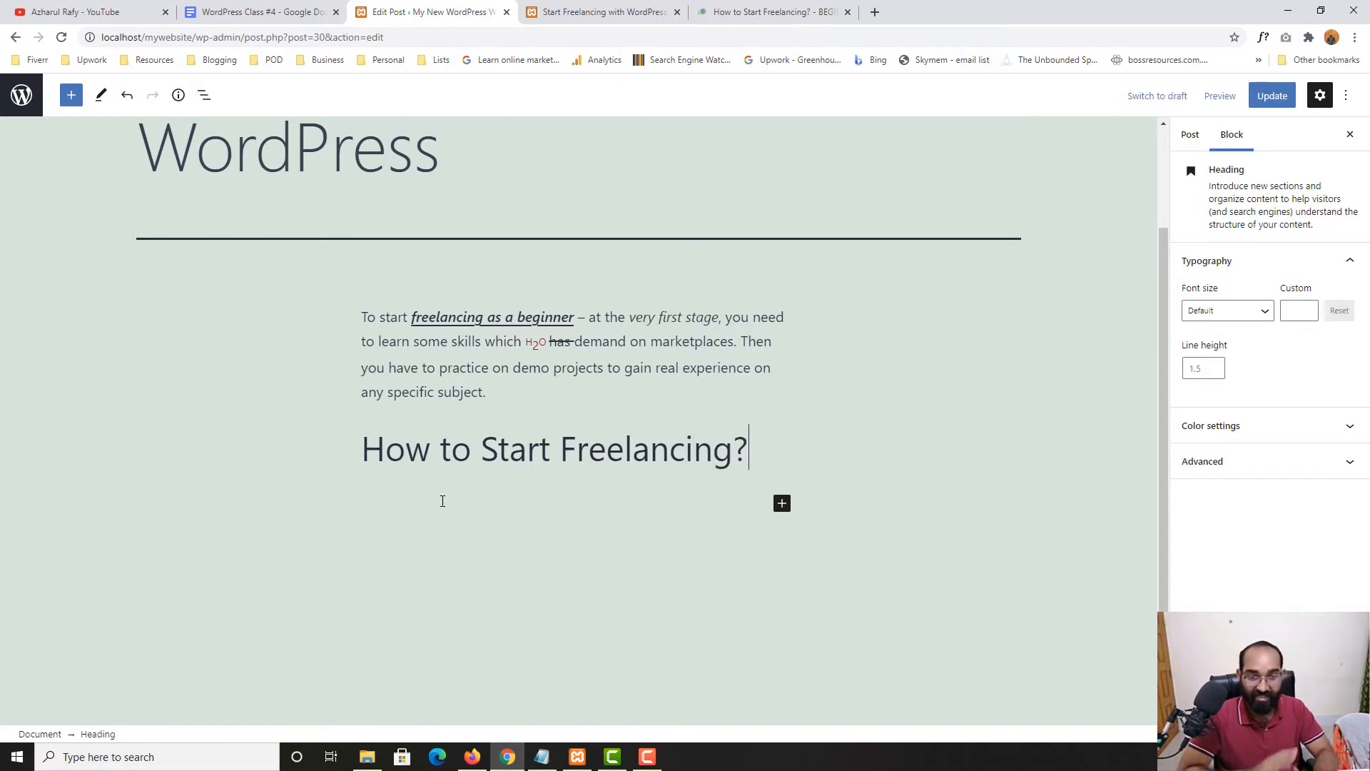
text(?)
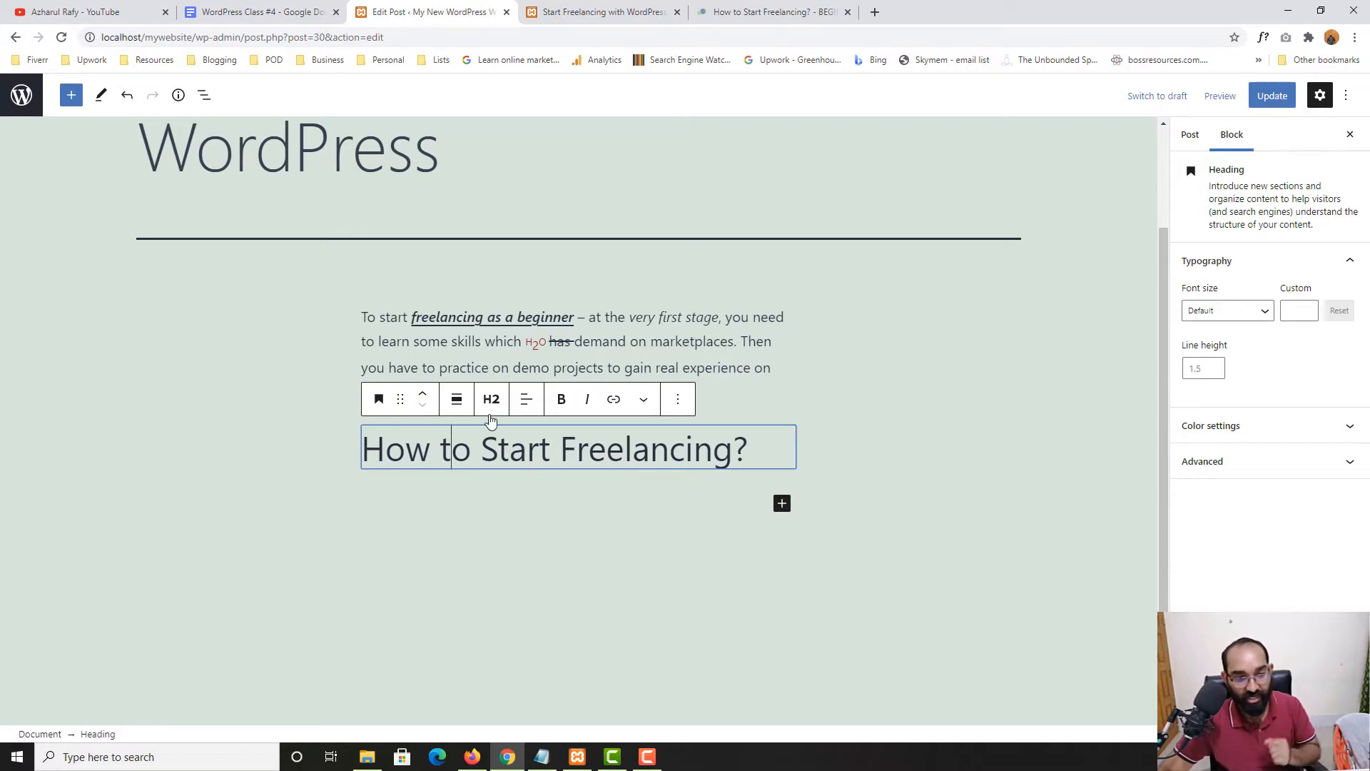
click(379, 399)
click(443, 472)
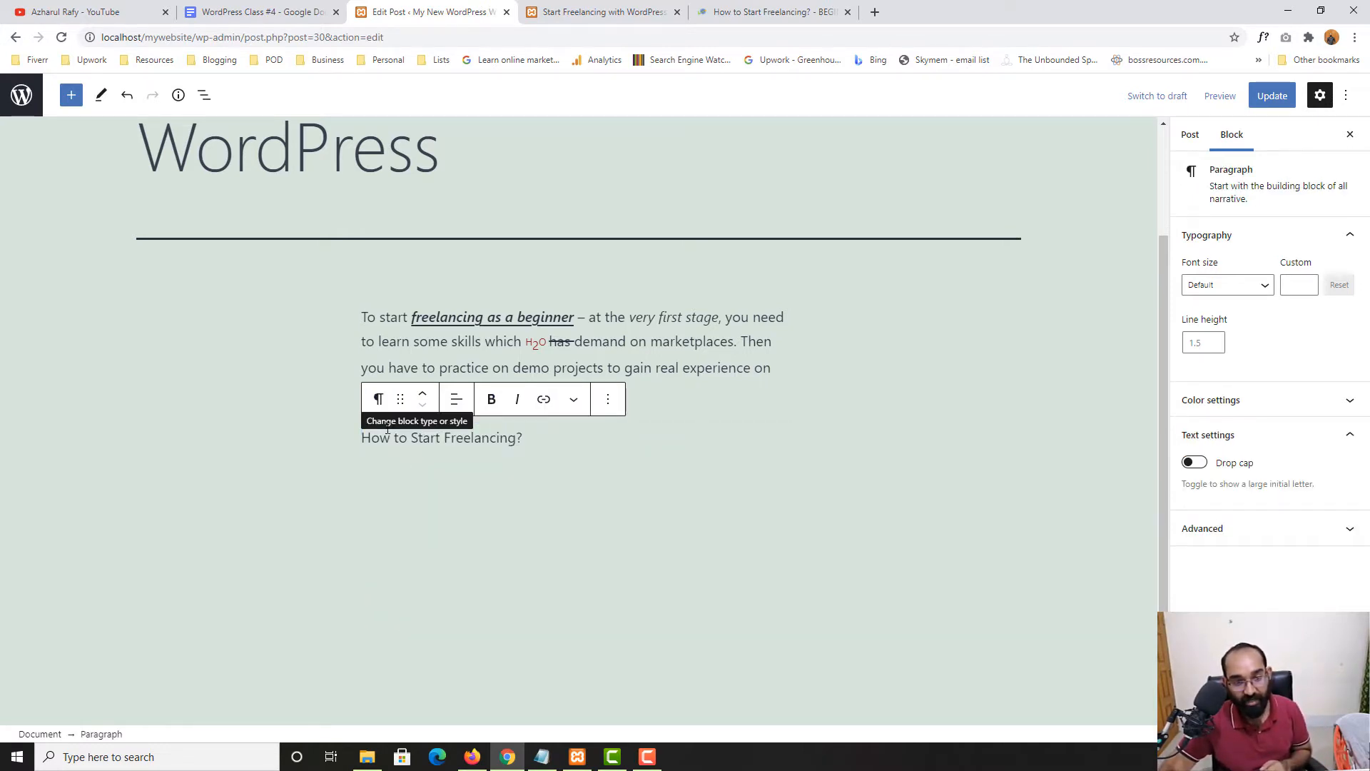
click(379, 399)
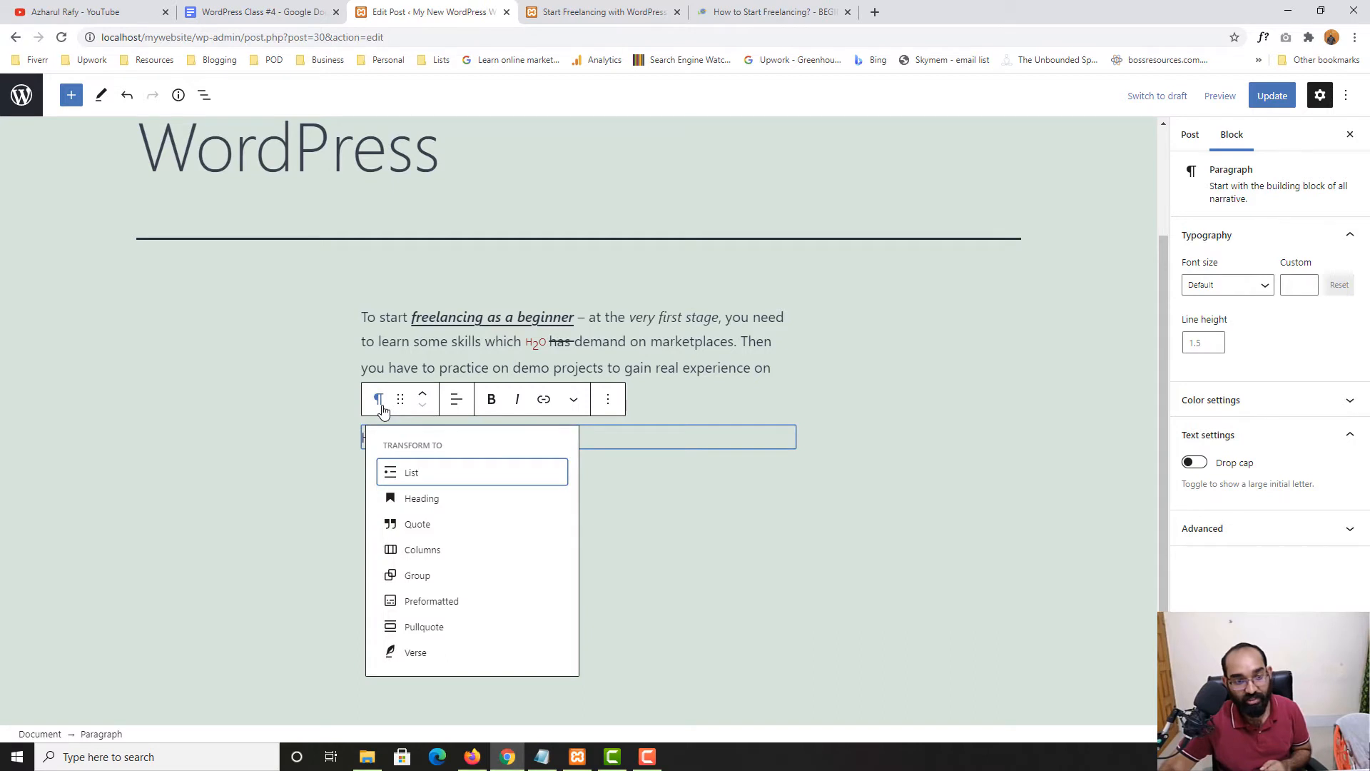
click(414, 502)
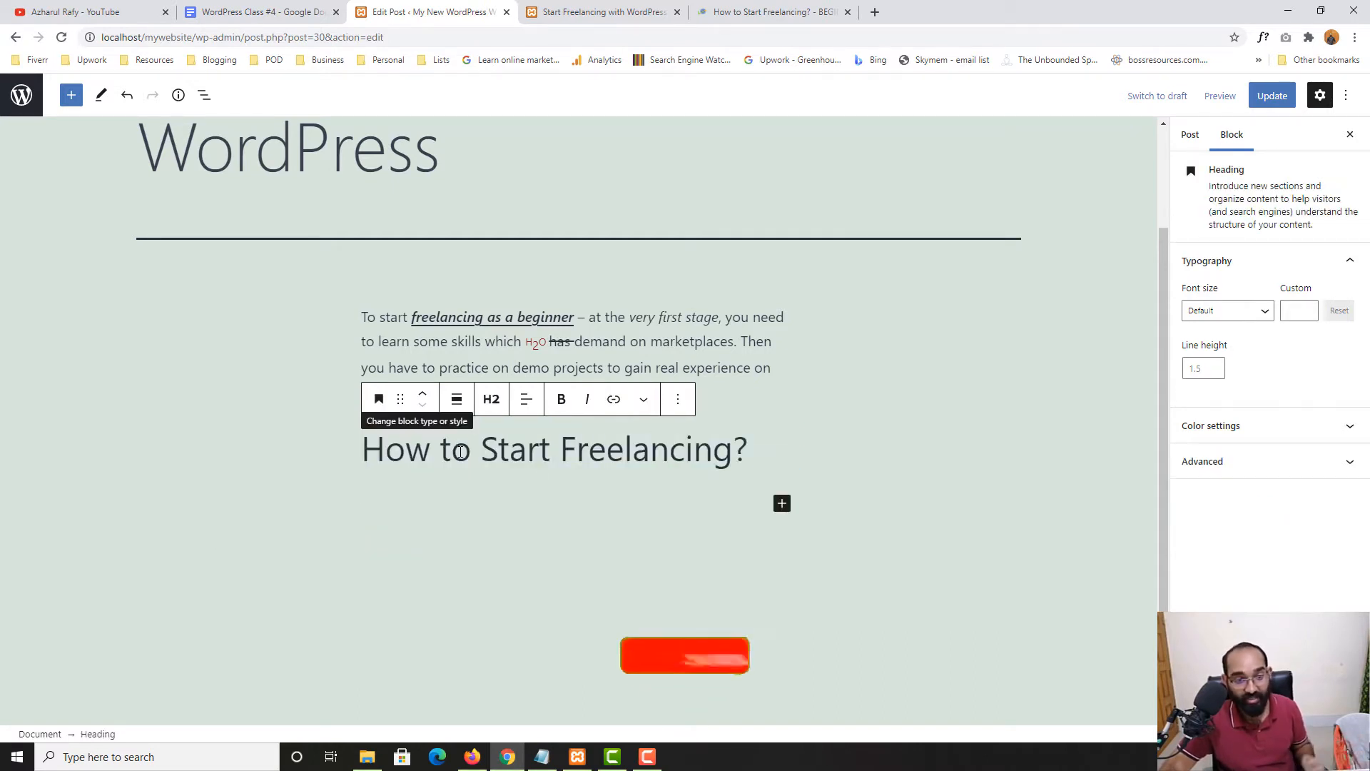
click(492, 401)
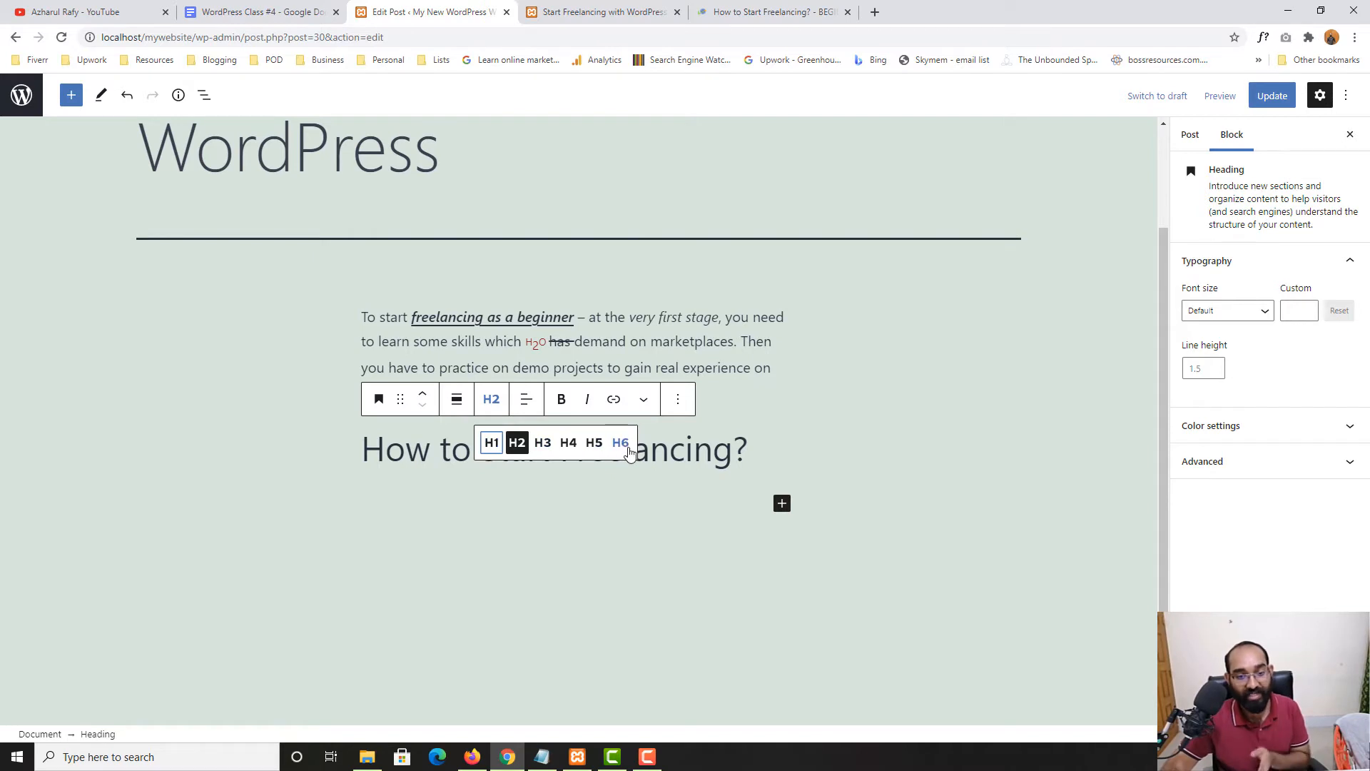
click(491, 443)
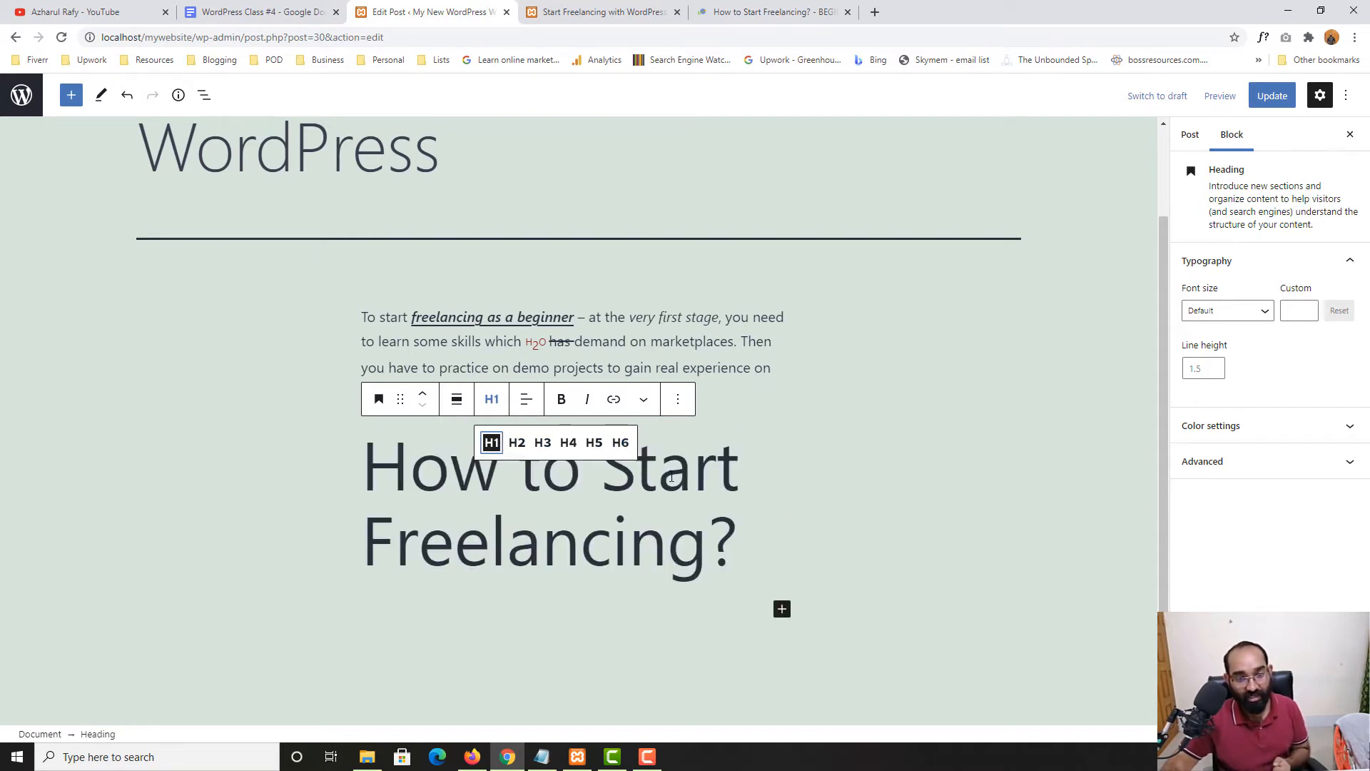
click(519, 447)
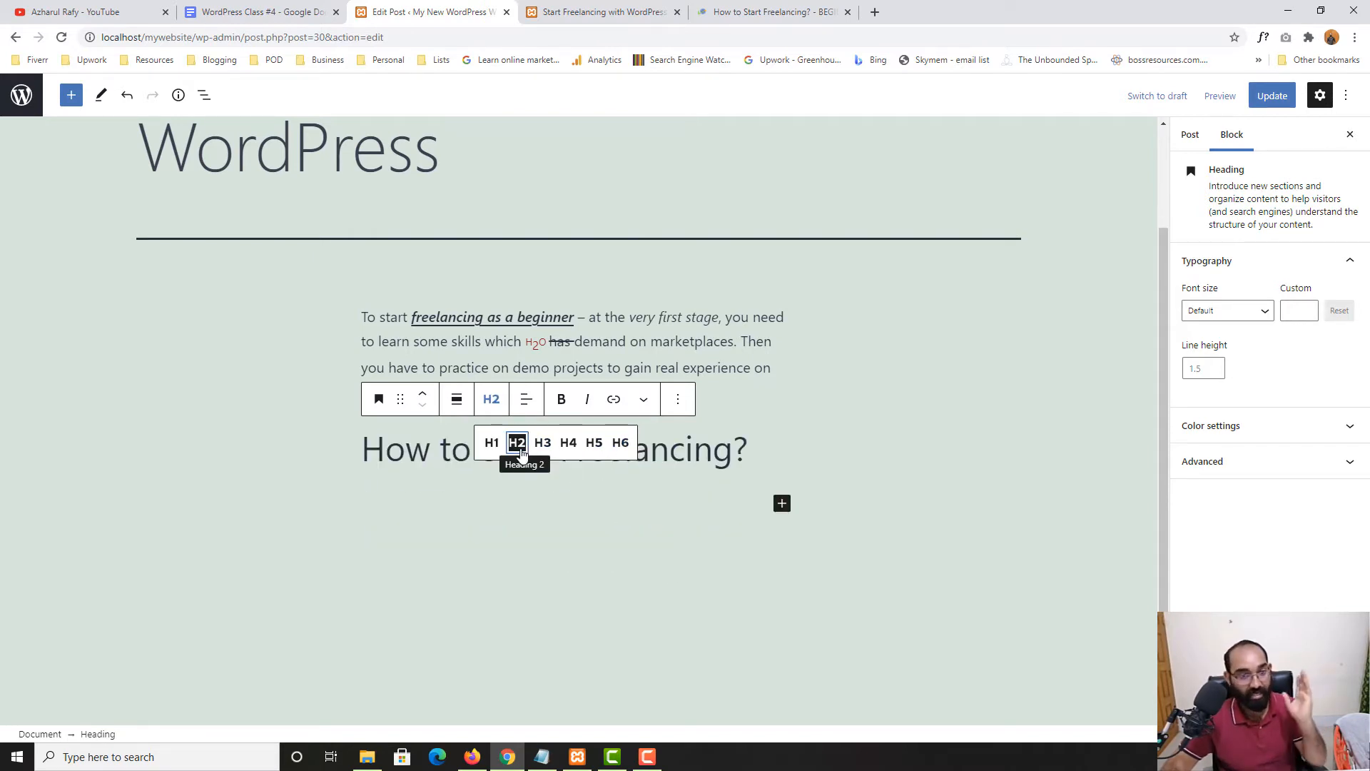
click(620, 444)
click(394, 433)
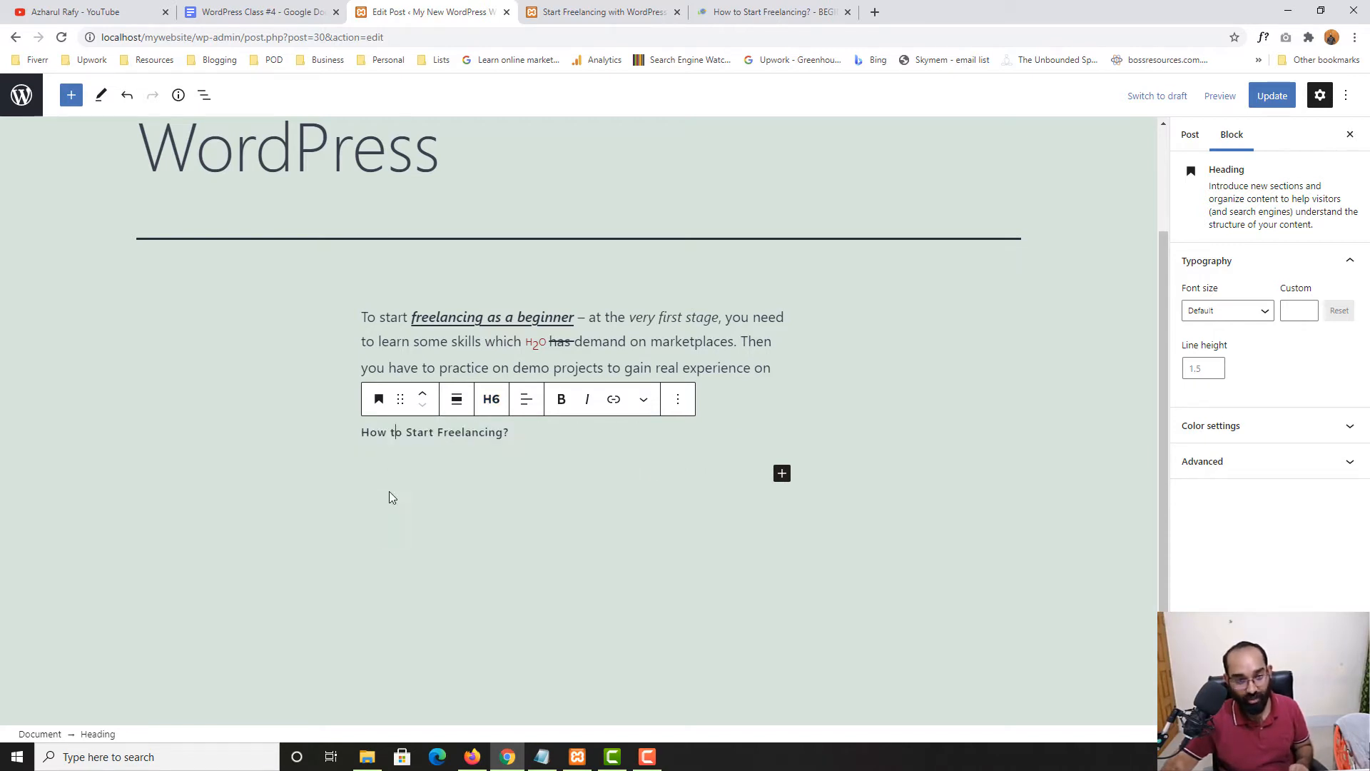
click(492, 399)
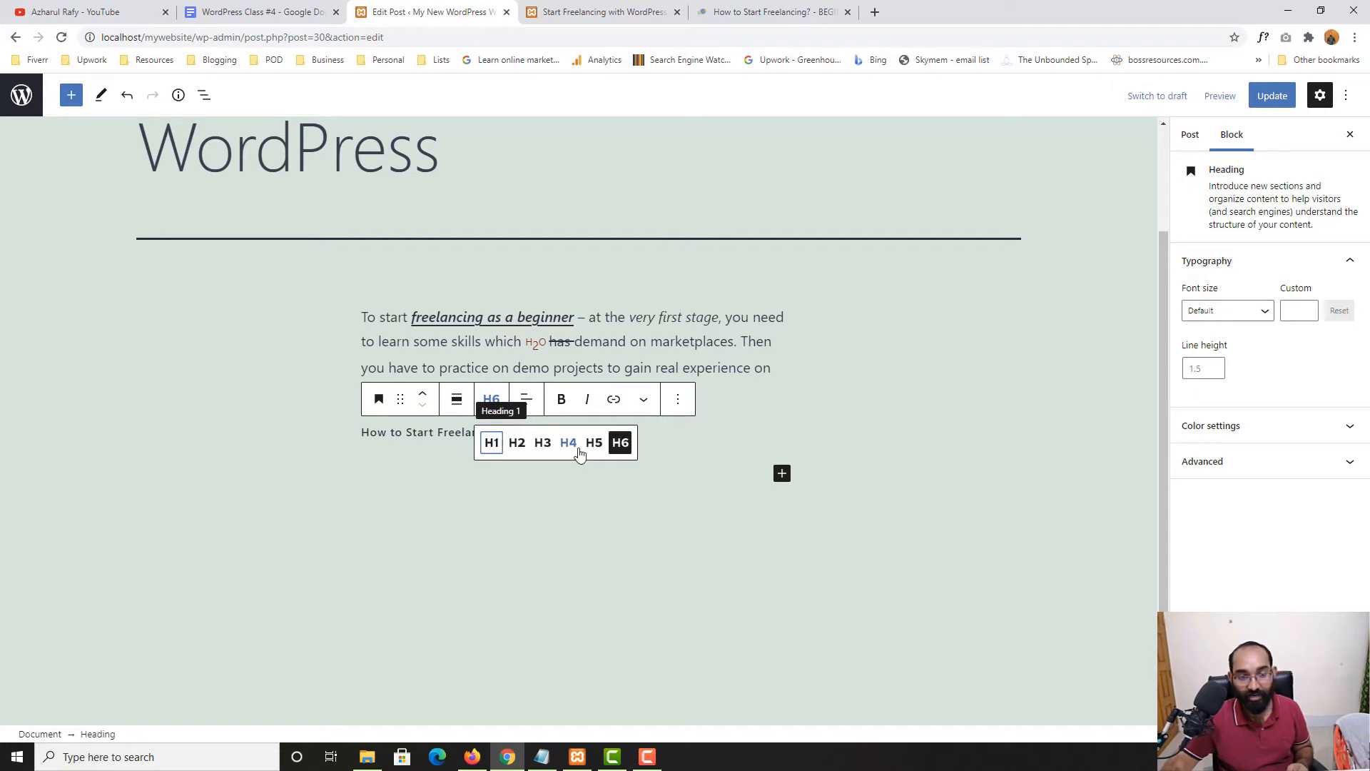
click(517, 444)
click(472, 490)
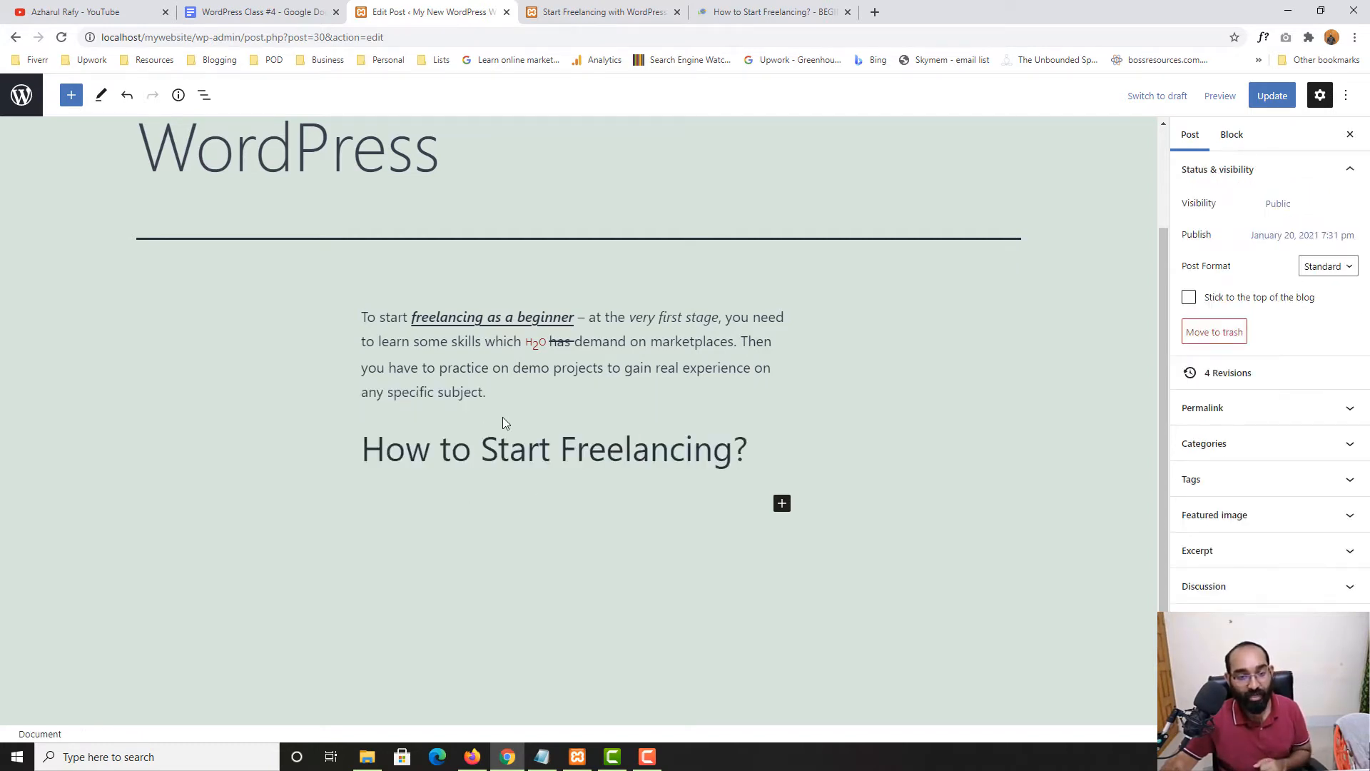
Try centring the heading, then set its alignment back to left
click(498, 448)
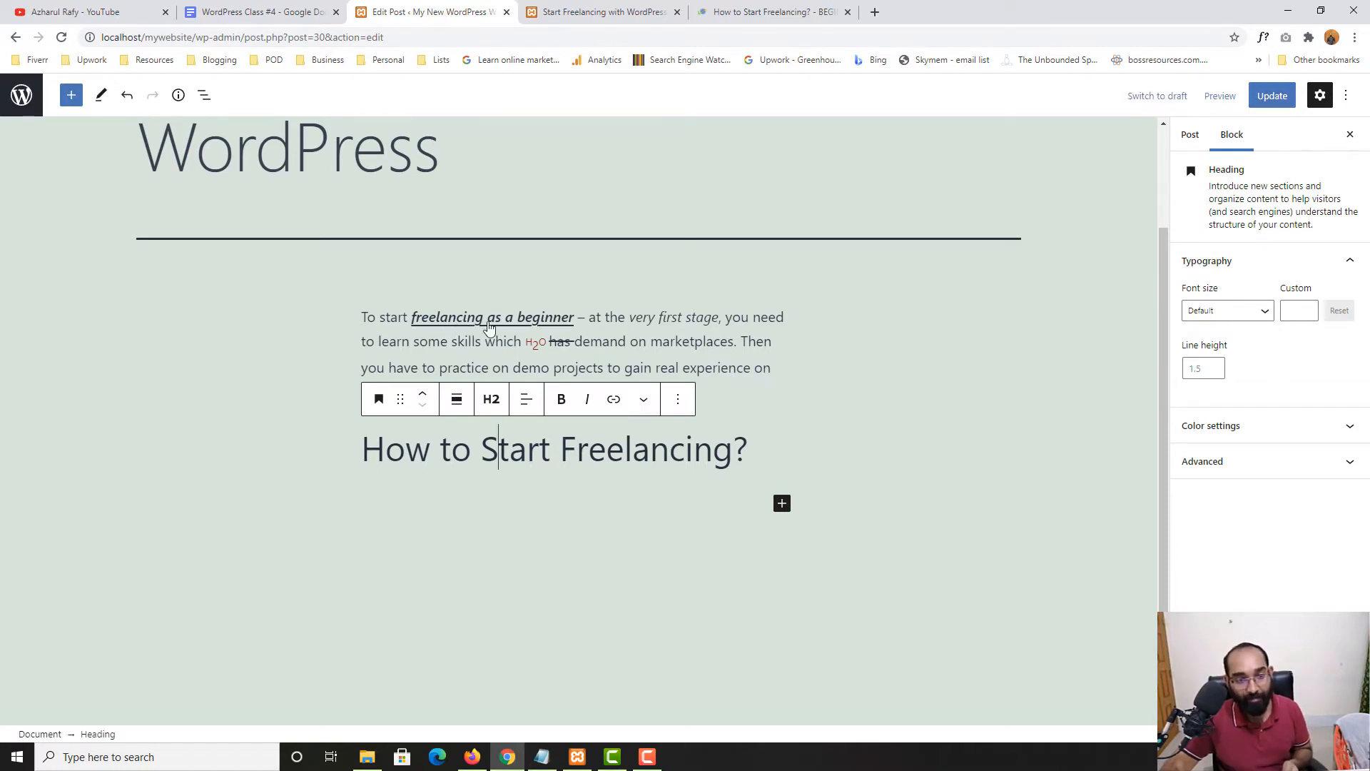
click(526, 399)
click(567, 474)
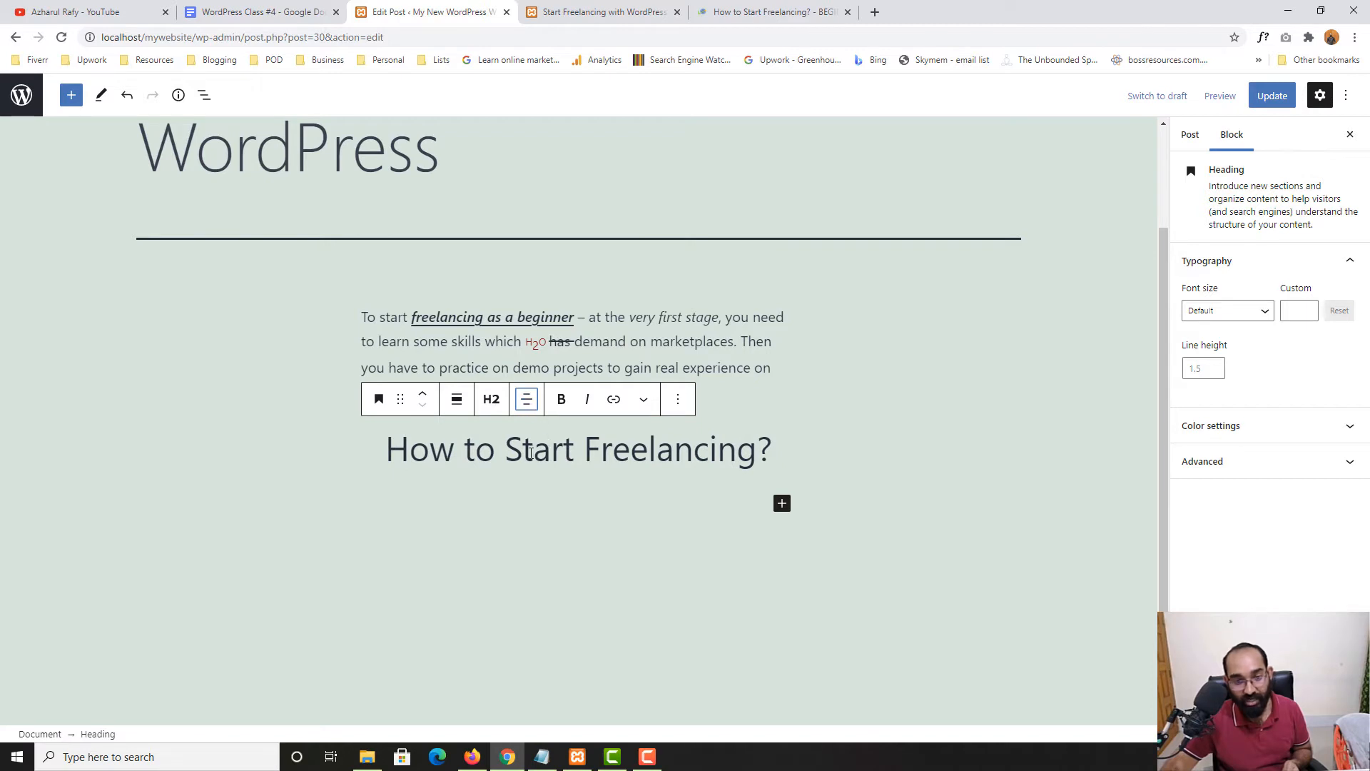
click(526, 402)
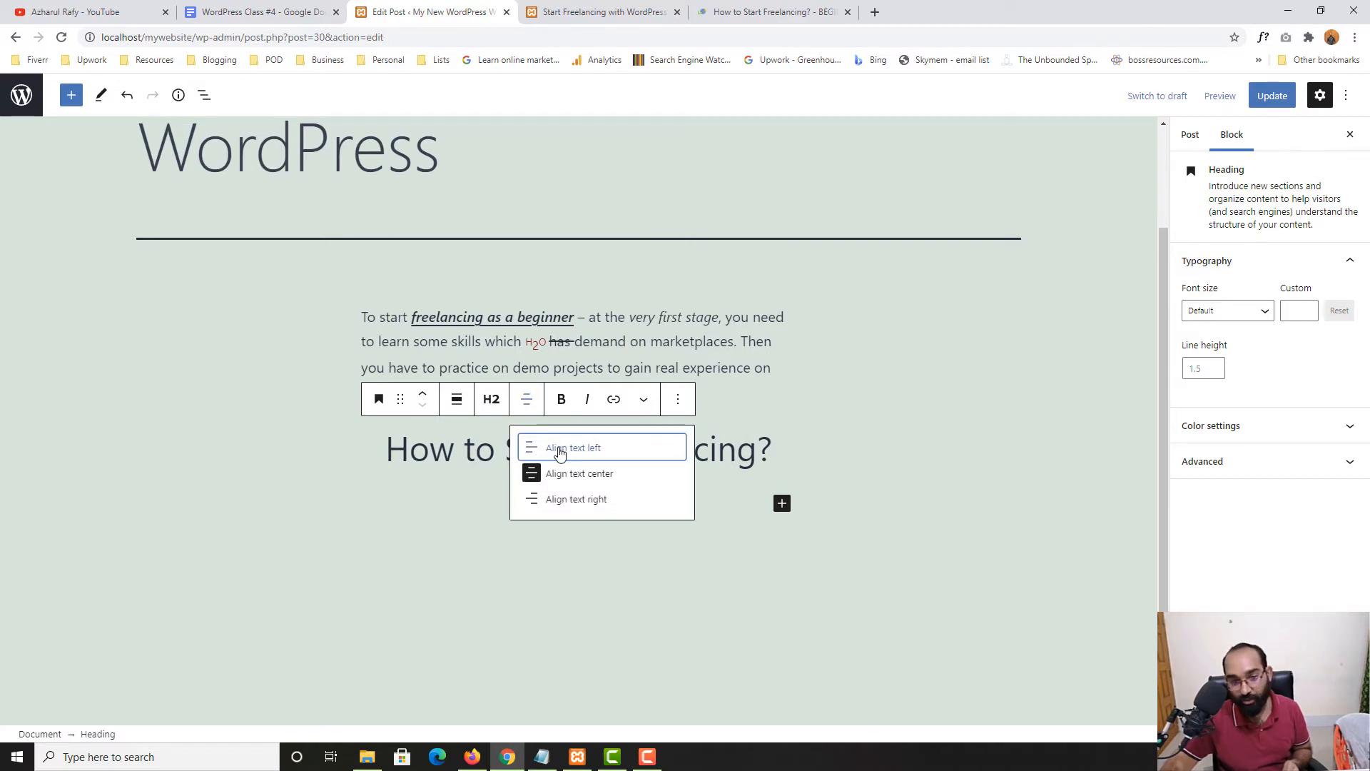
click(560, 450)
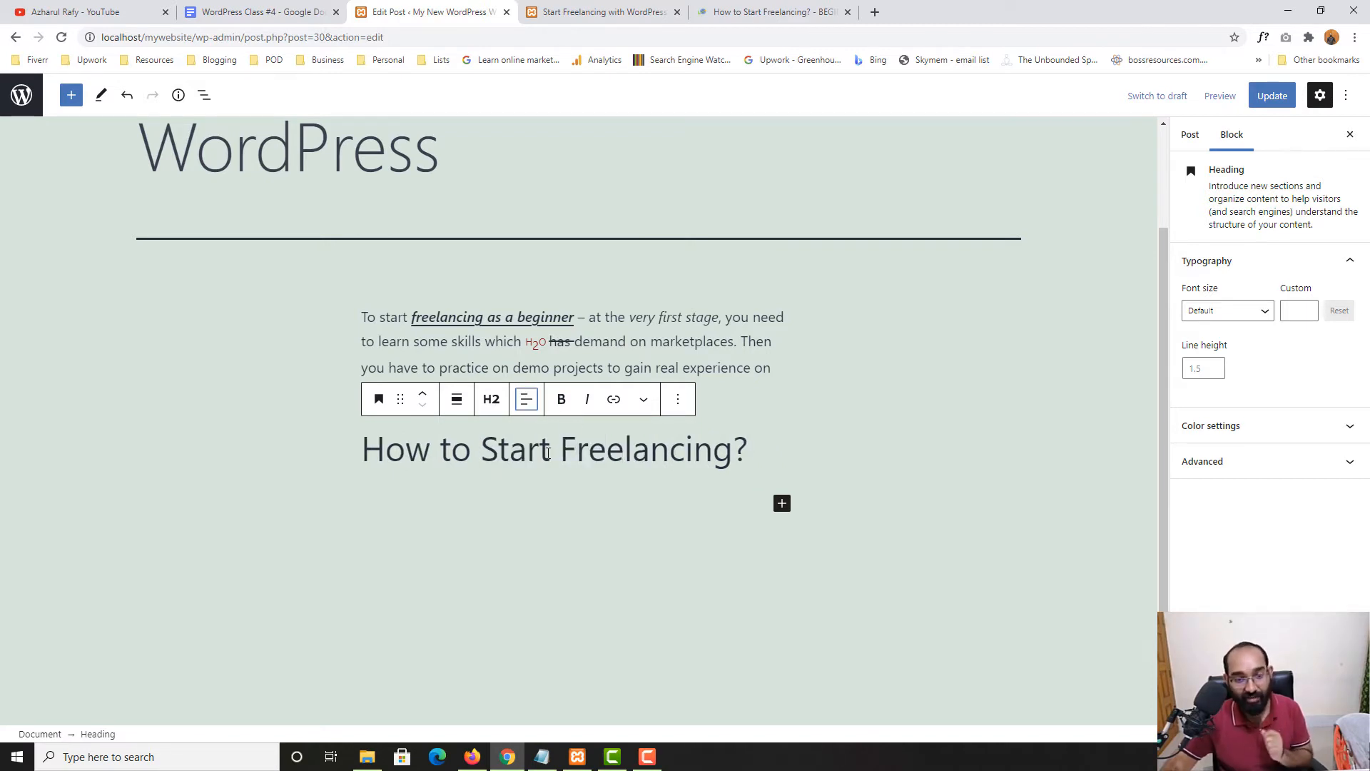
Bold the word 'Freelancing' in the heading and add an empty paragraph below it
double_click(564, 448)
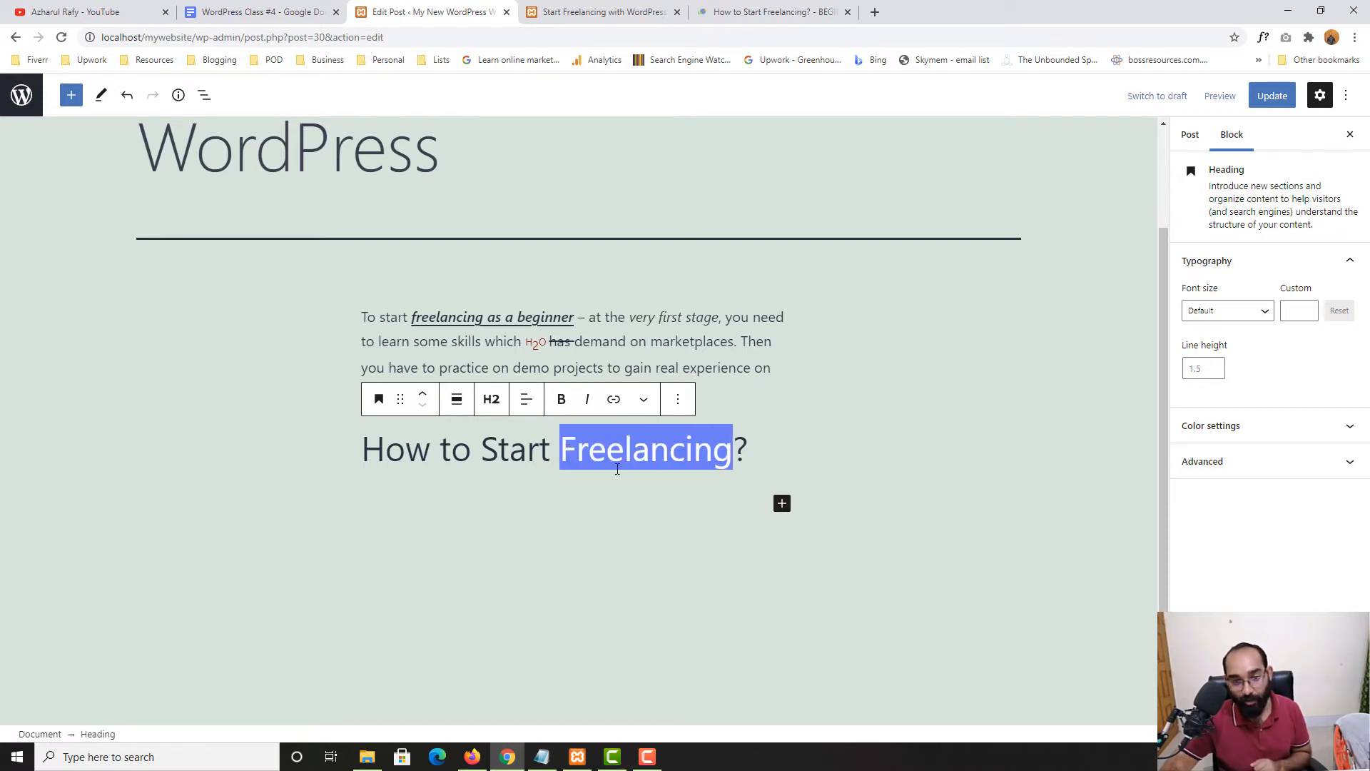
click(561, 399)
click(541, 511)
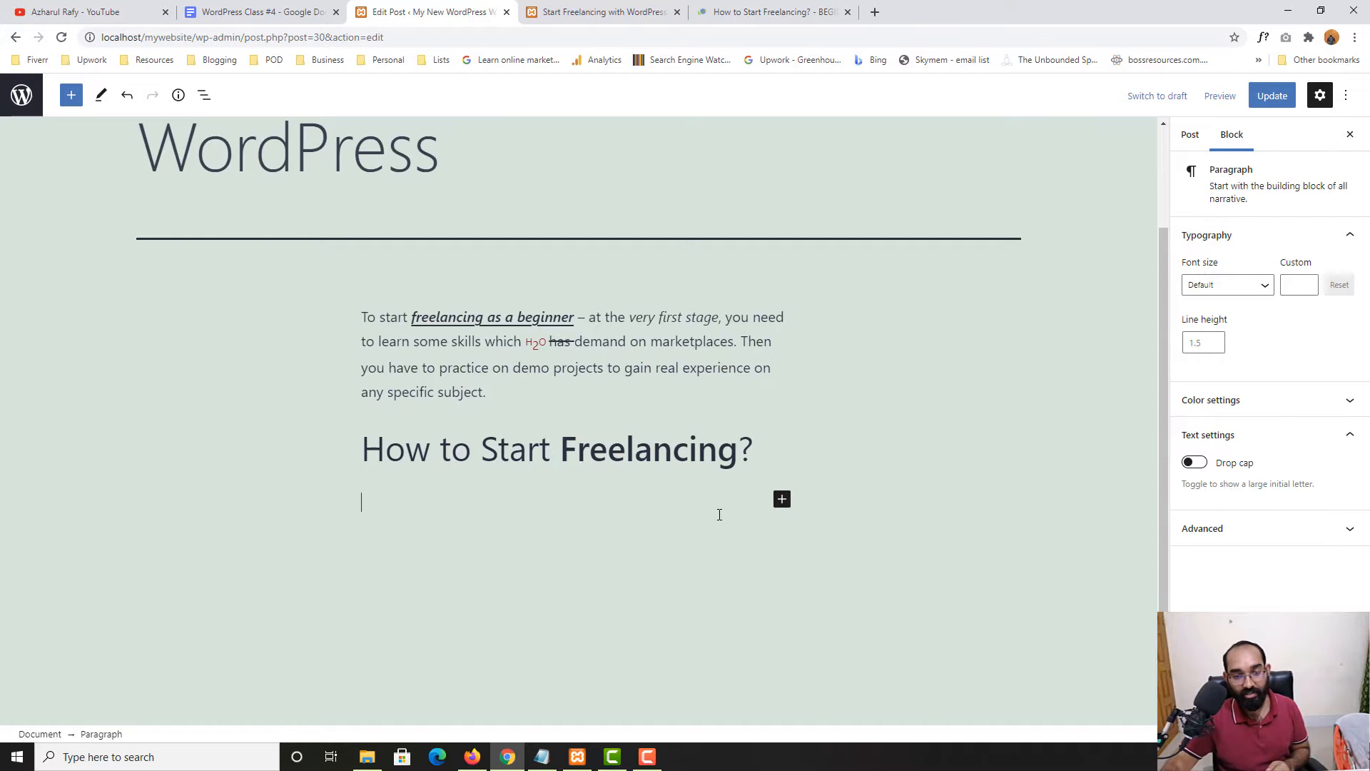
double_click(600, 451)
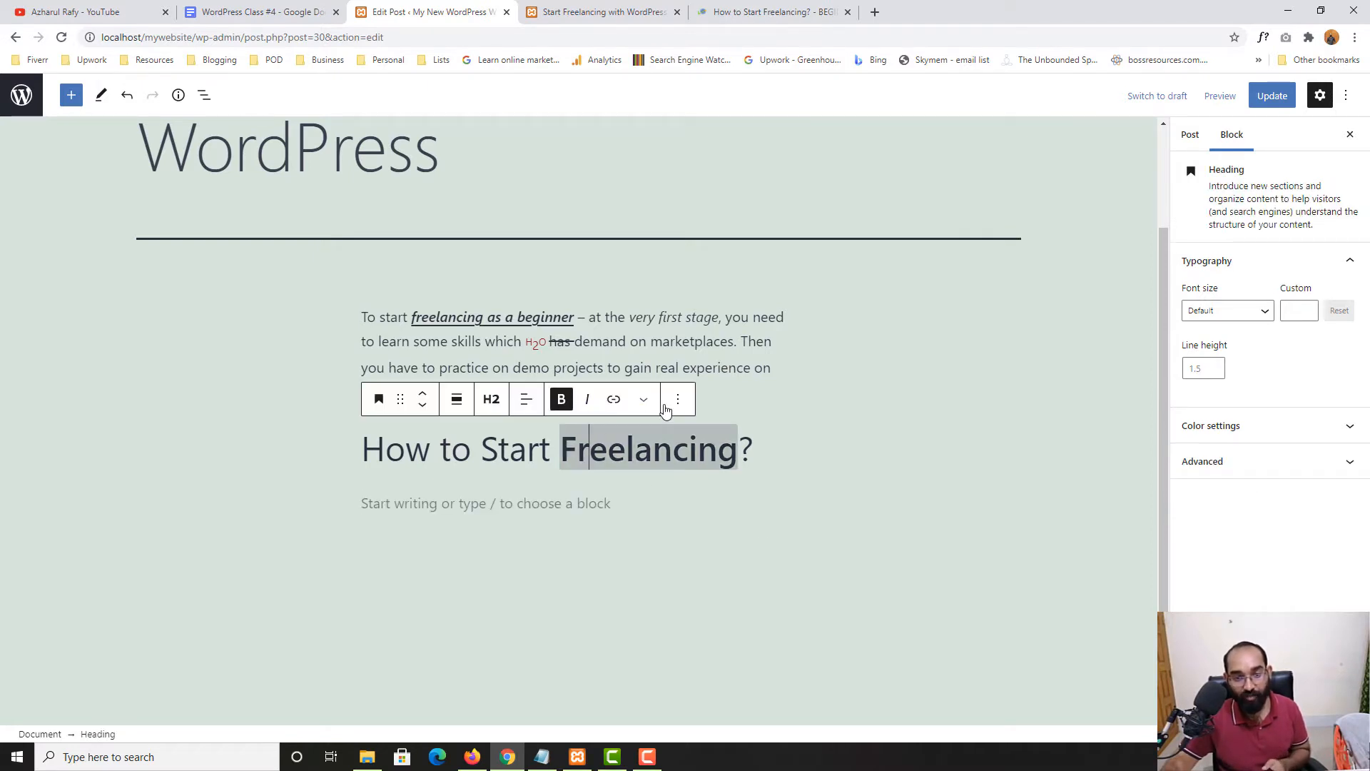
click(643, 399)
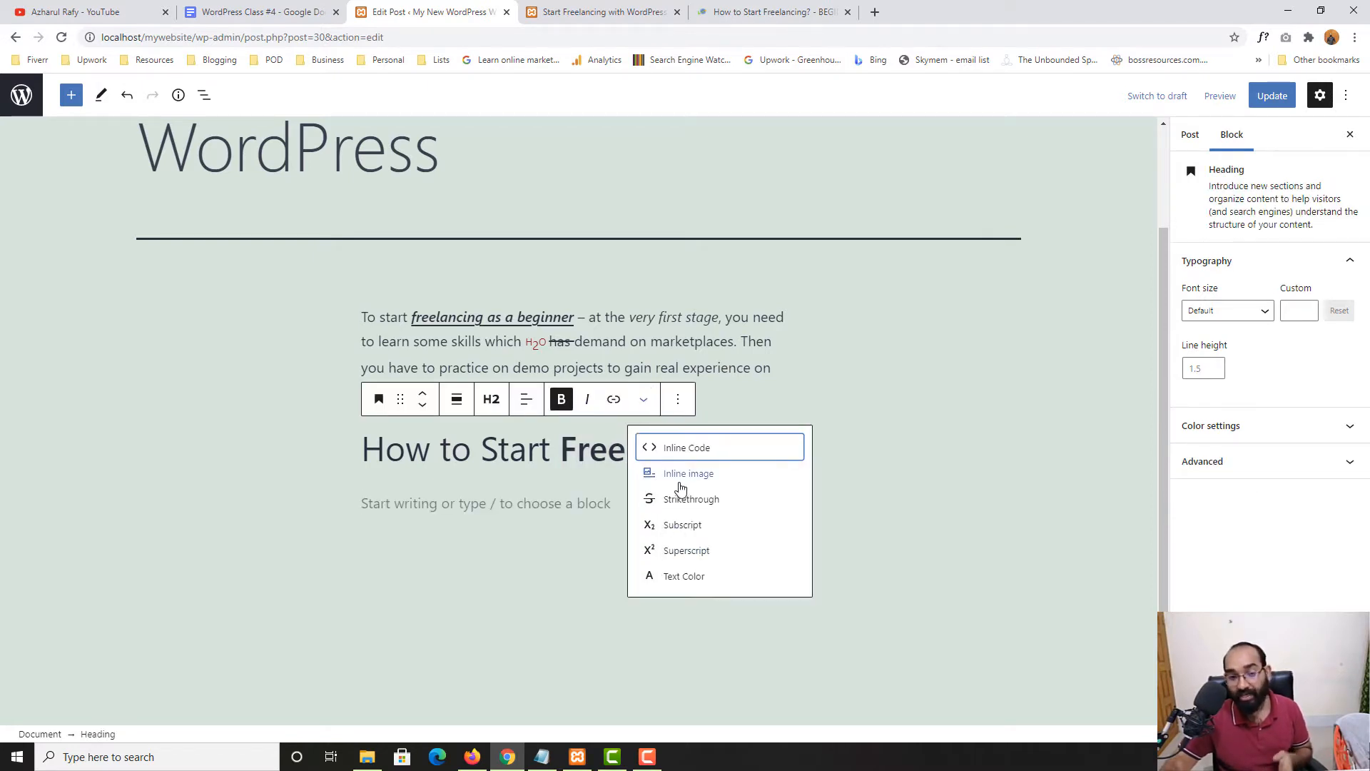
click(678, 424)
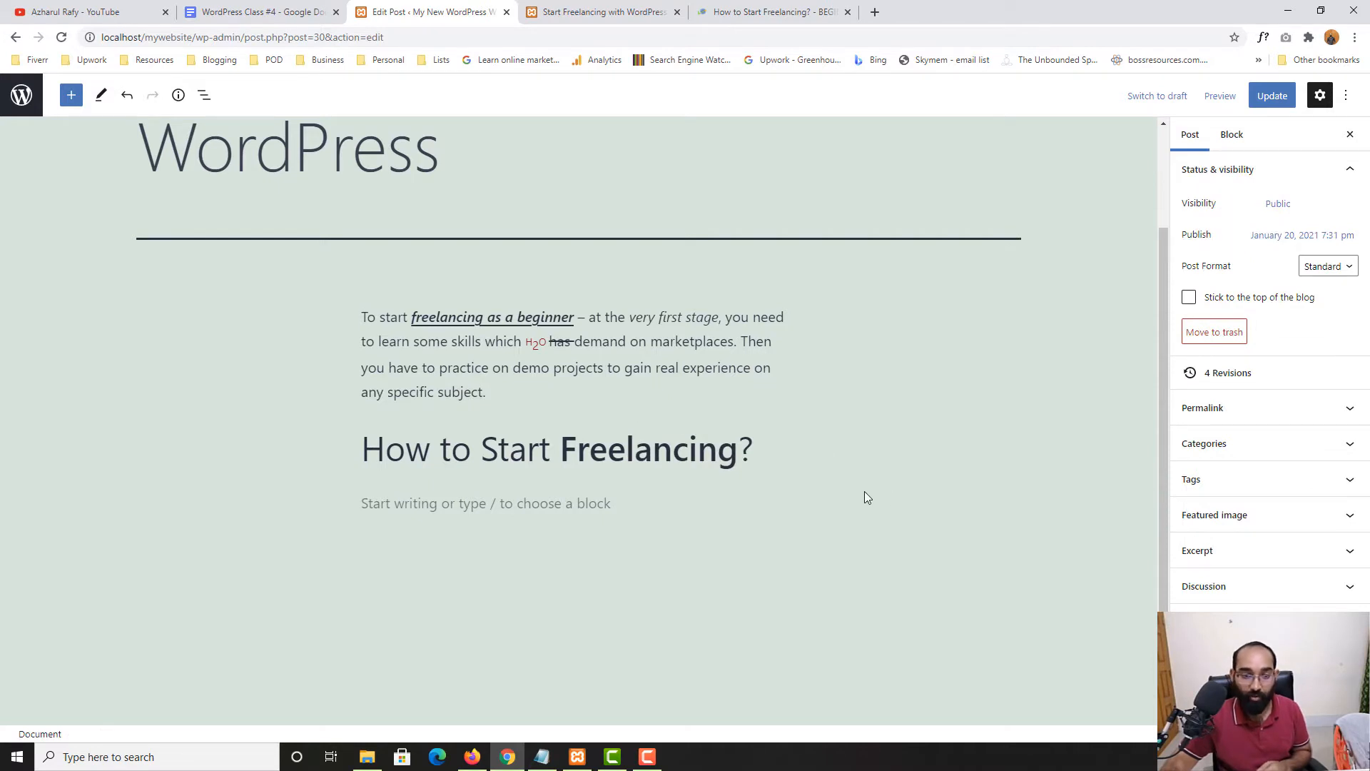
Note the List topic in the outline, then insert a List block below the heading
click(266, 11)
double_click(450, 460)
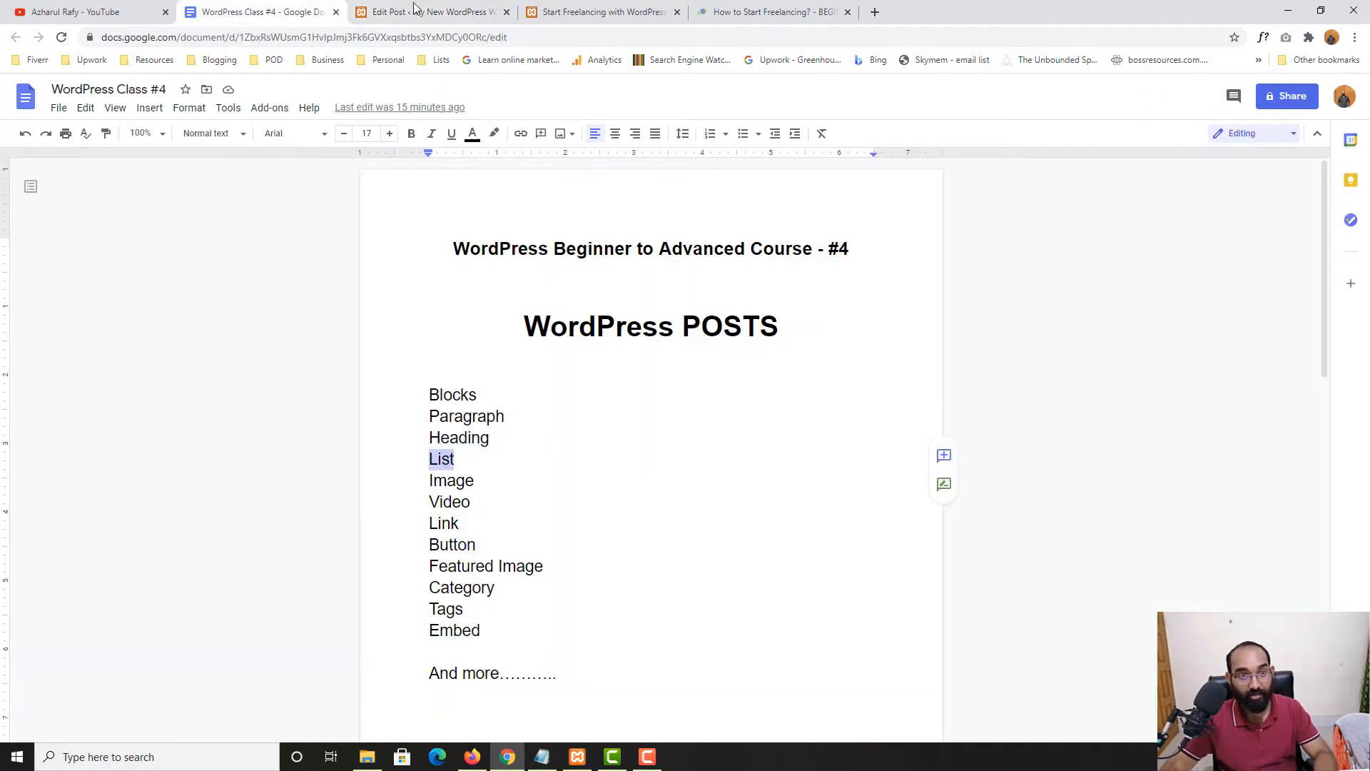
click(473, 19)
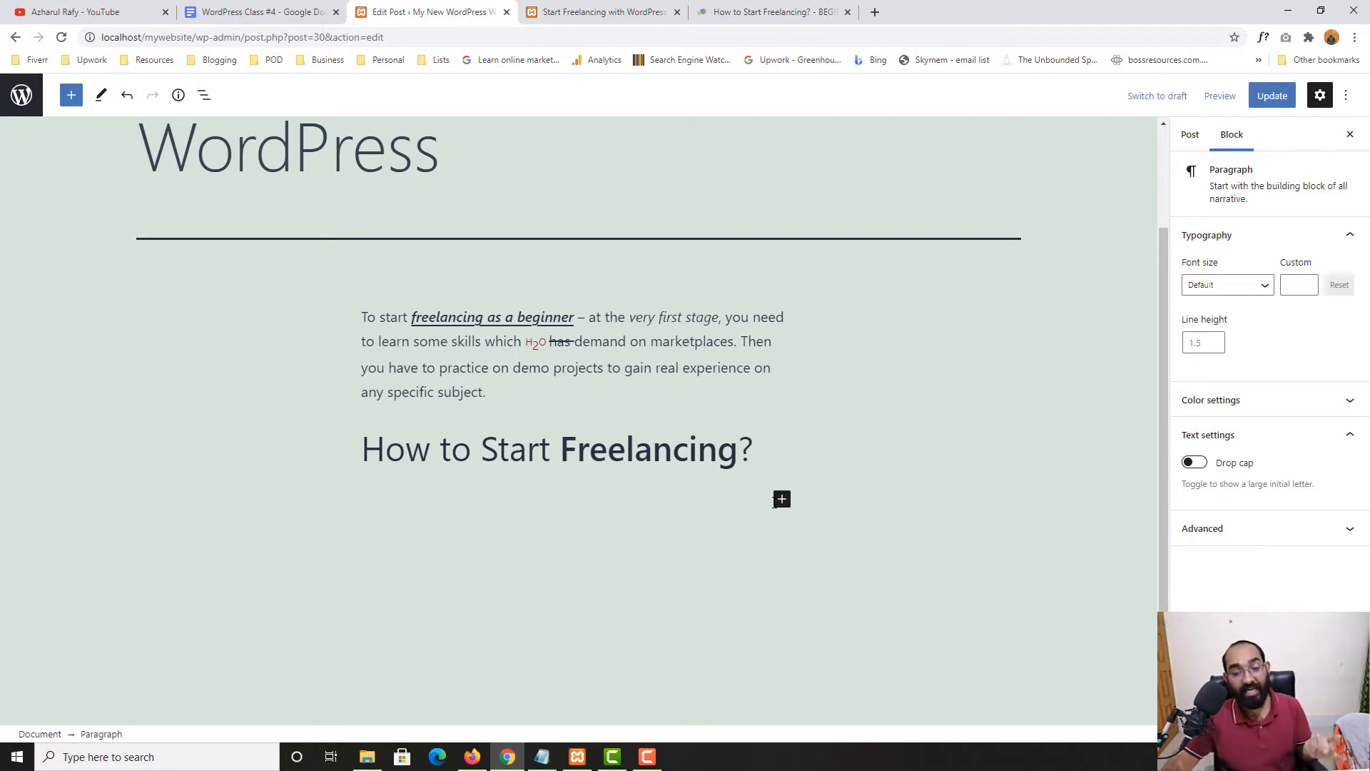
click(781, 499)
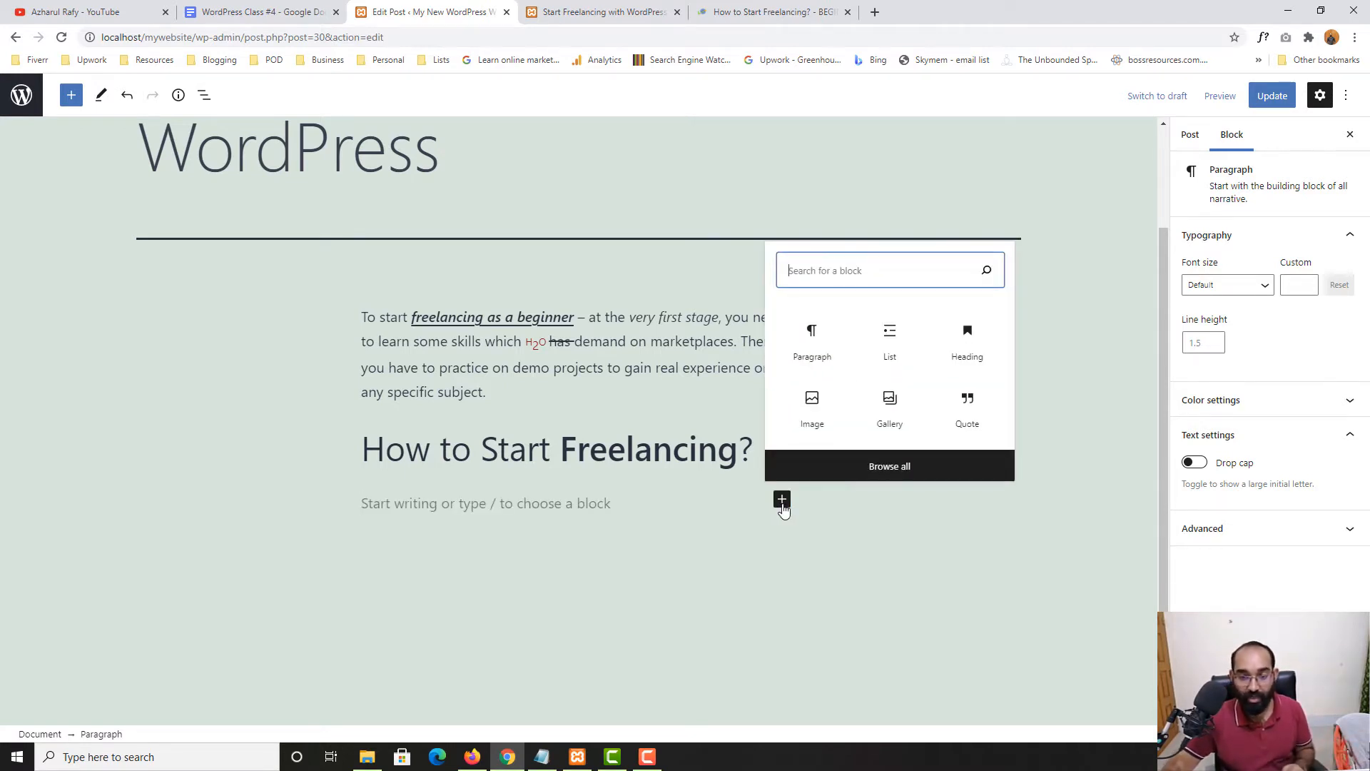
click(890, 341)
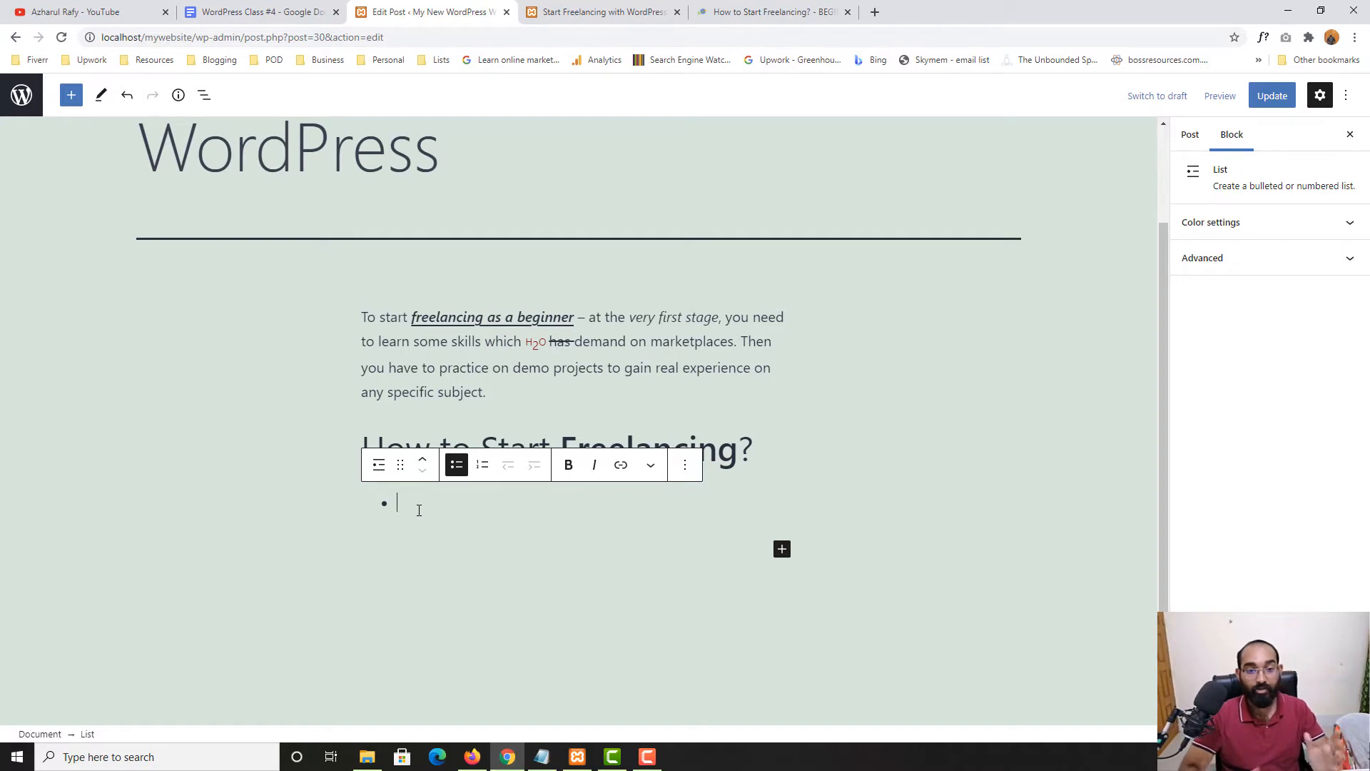
Enter the first five list items: Learn, Practice, Portfolio, Join Marketplace, Apply on Jobs
text(Learn)
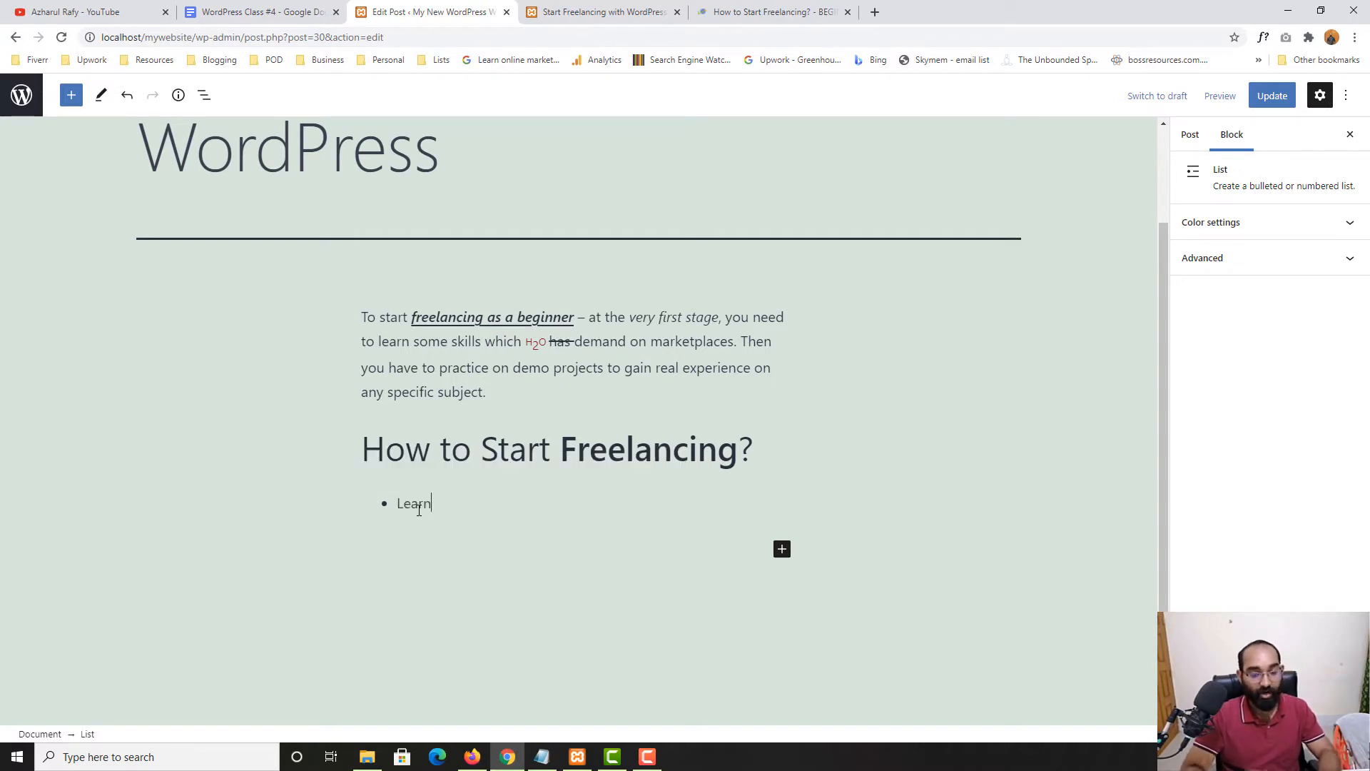
key(Return)
text(P)
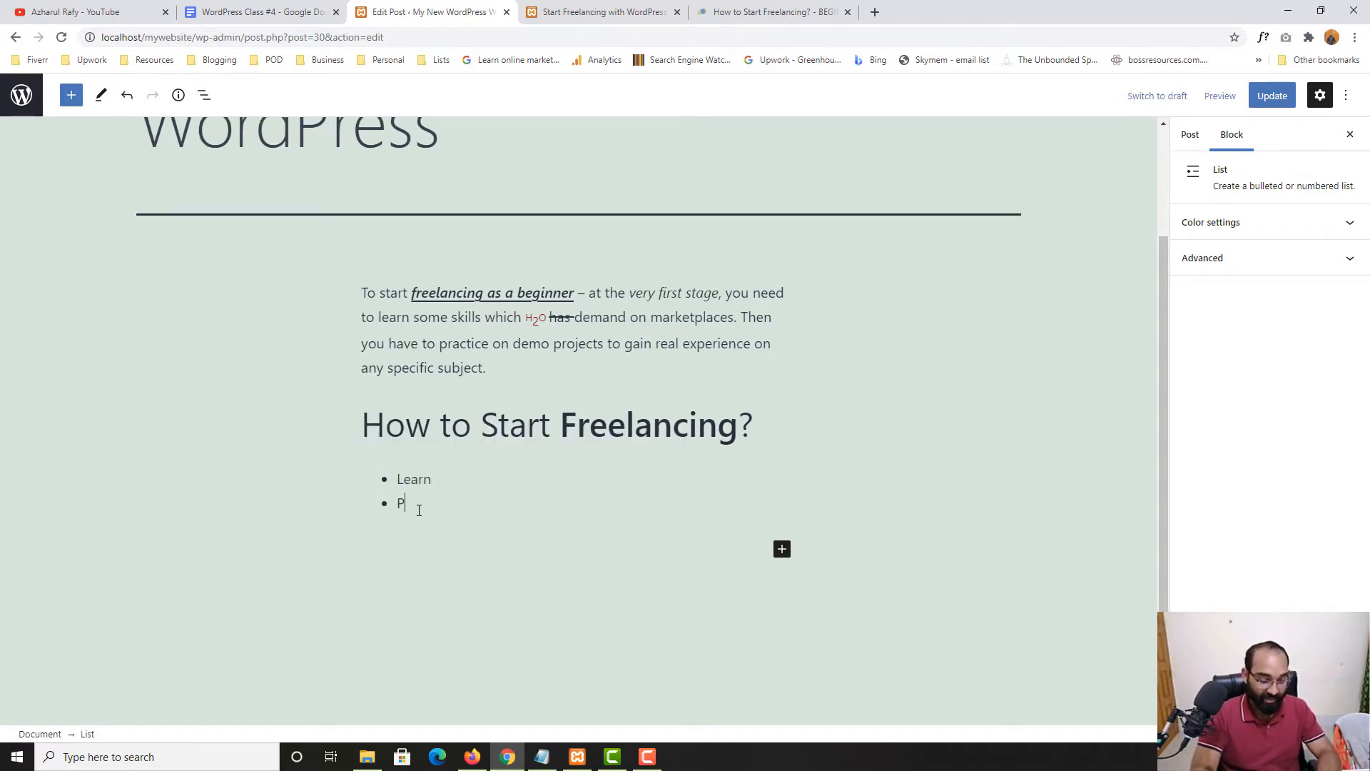
text(ractice Sk)
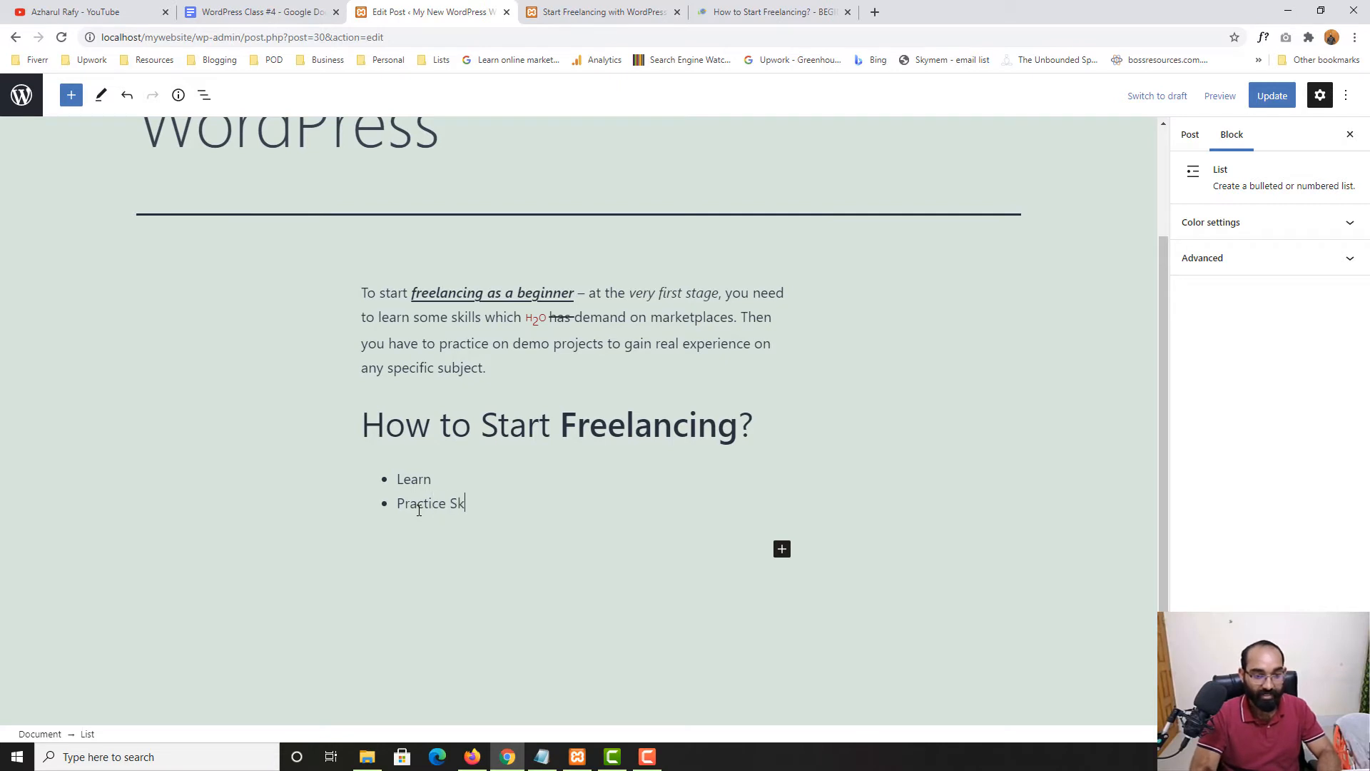
key(BackSpace)
key(BackSpace)
key(Return)
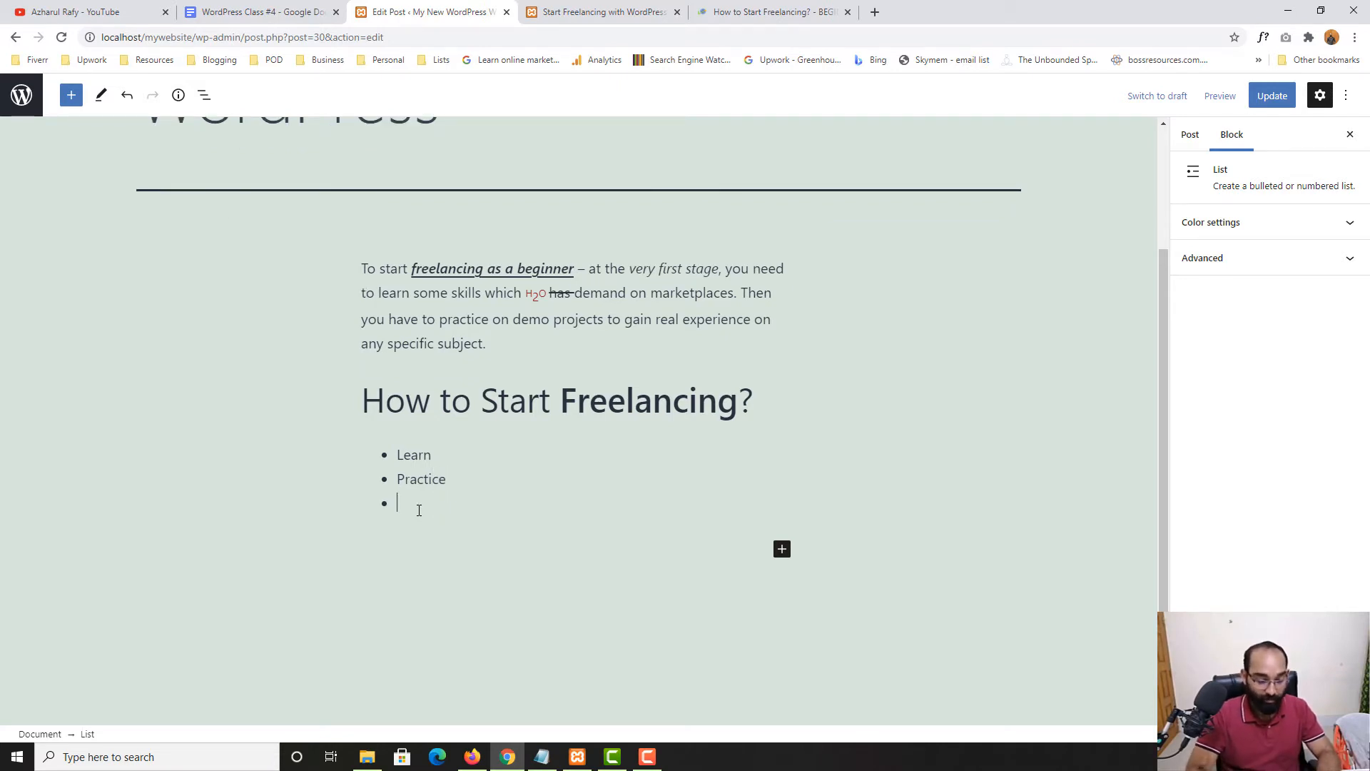
text(Port)
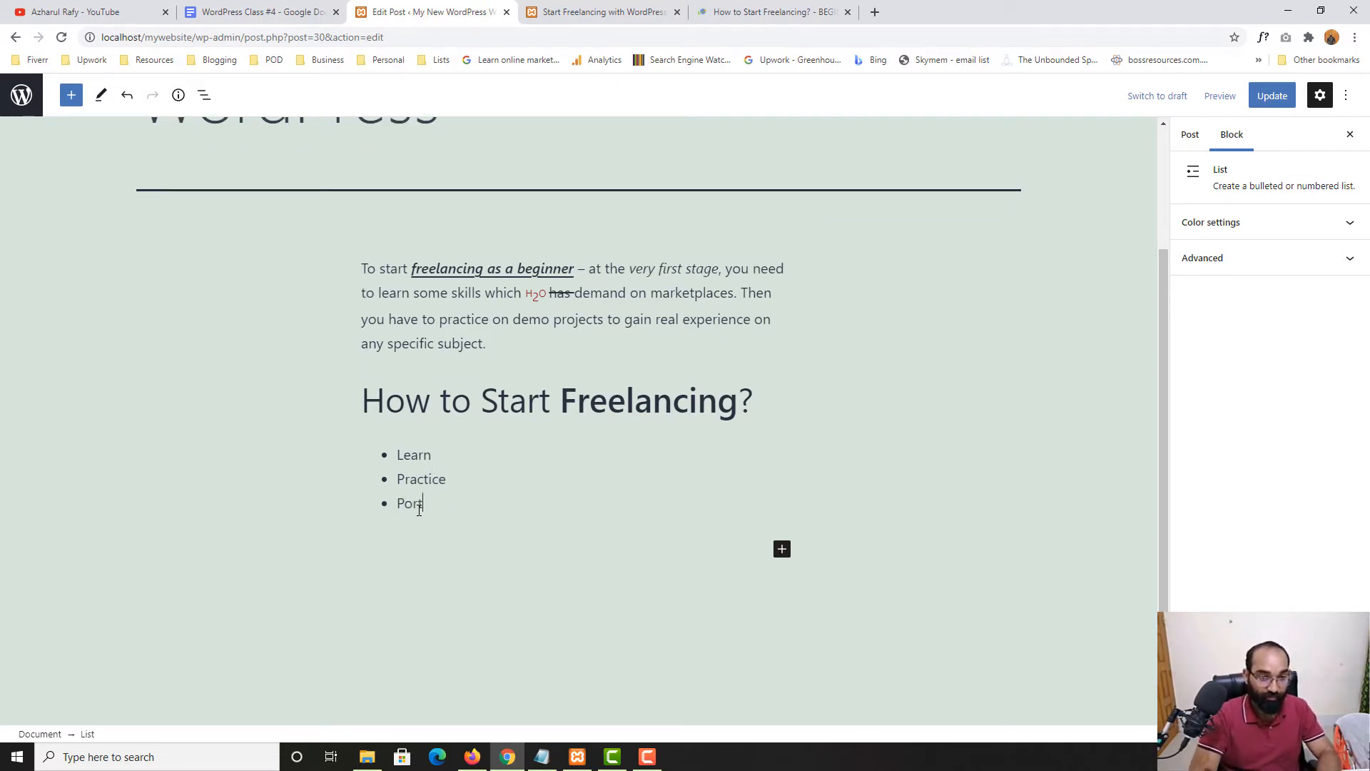
text(folio)
key(Return)
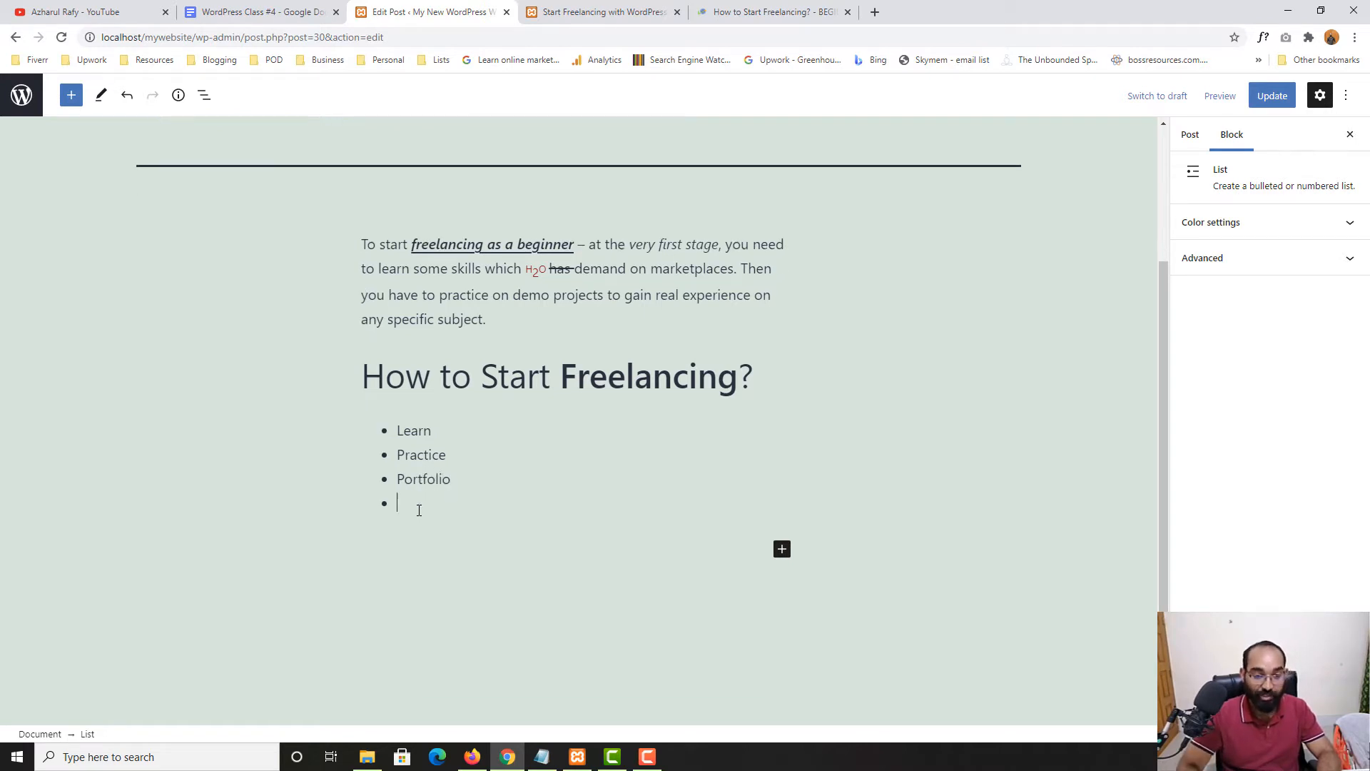
text(Join Ma)
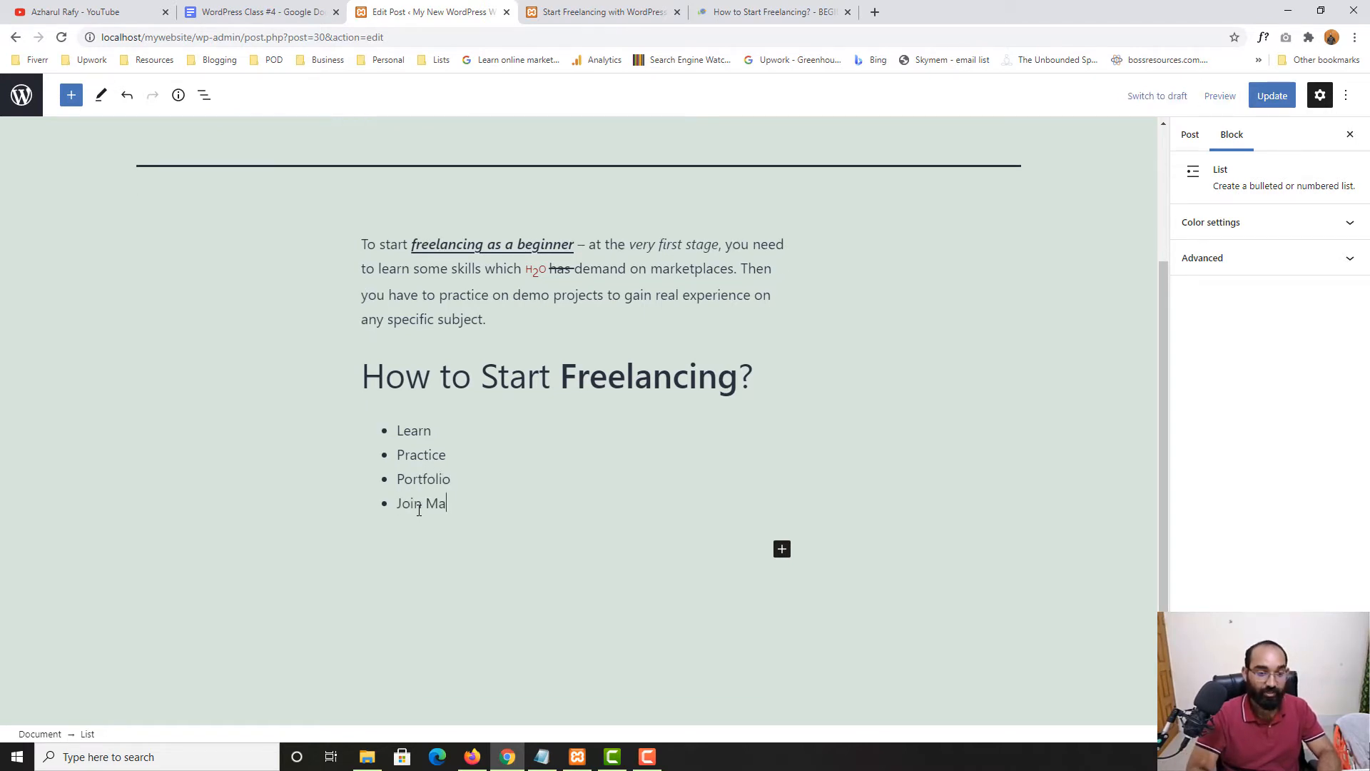
text(rketiplace)
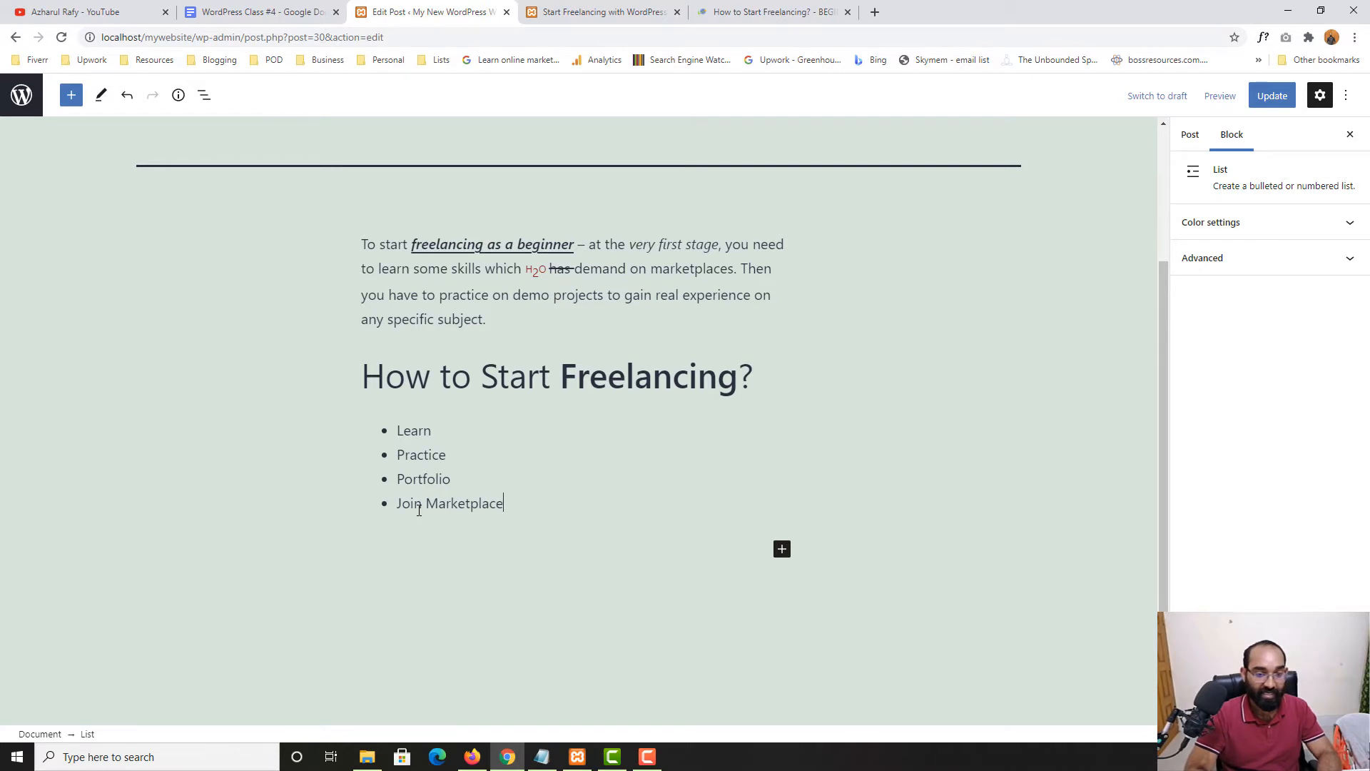
key(Return)
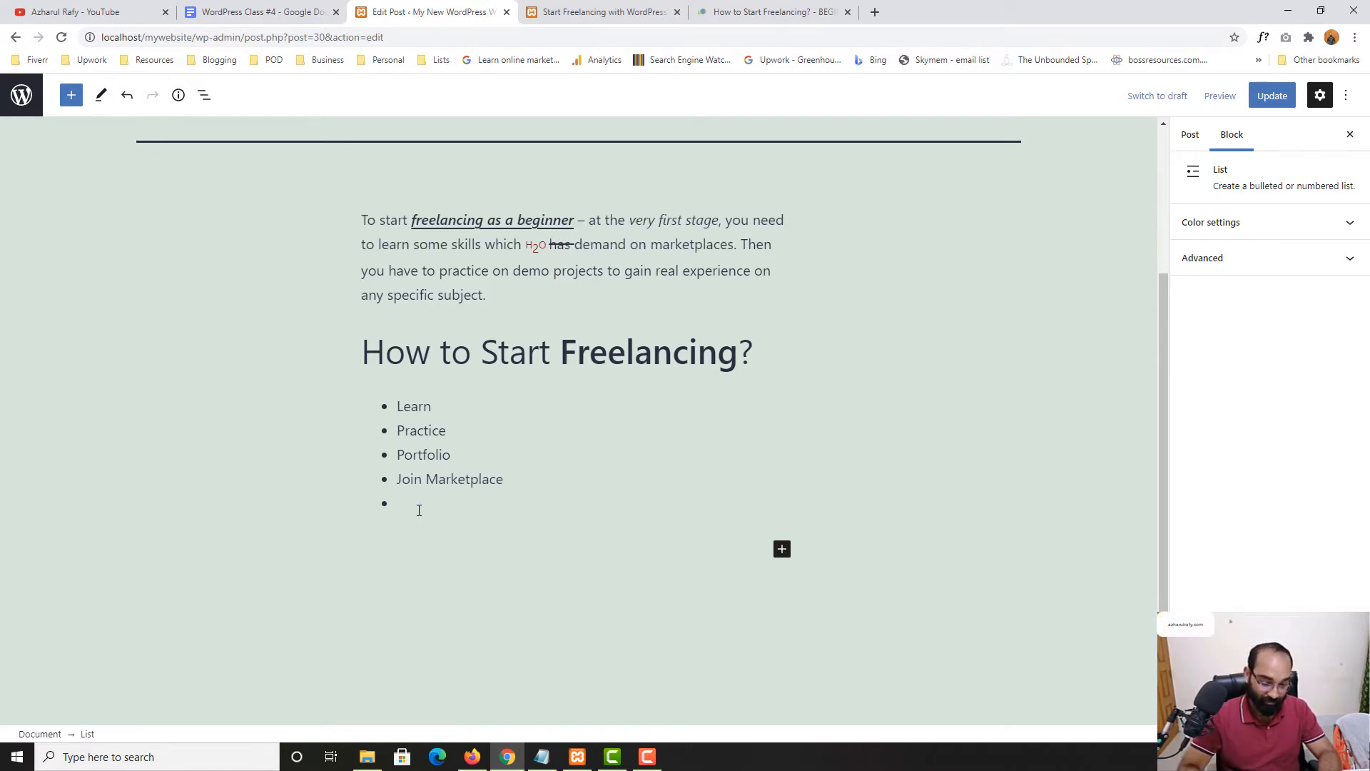
text(Apply )
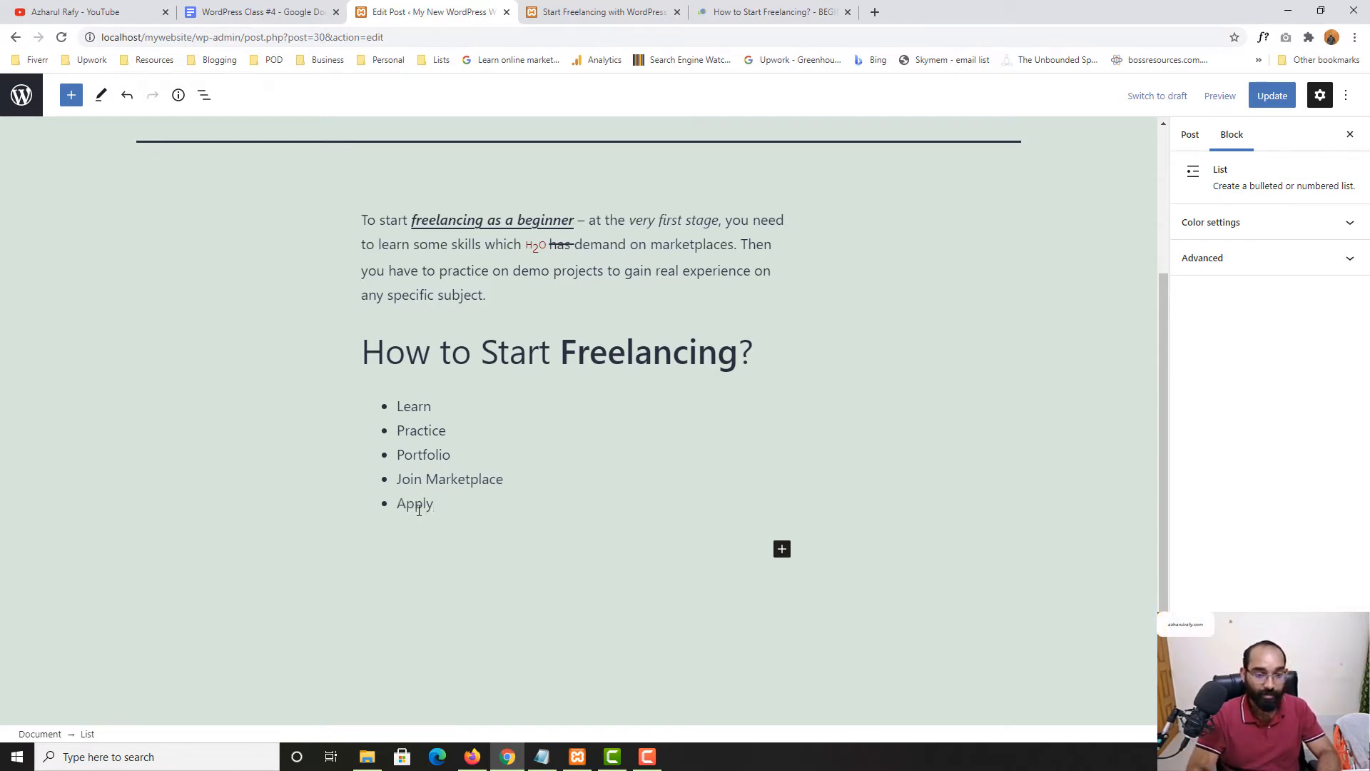
text(on Jobs)
key(Return)
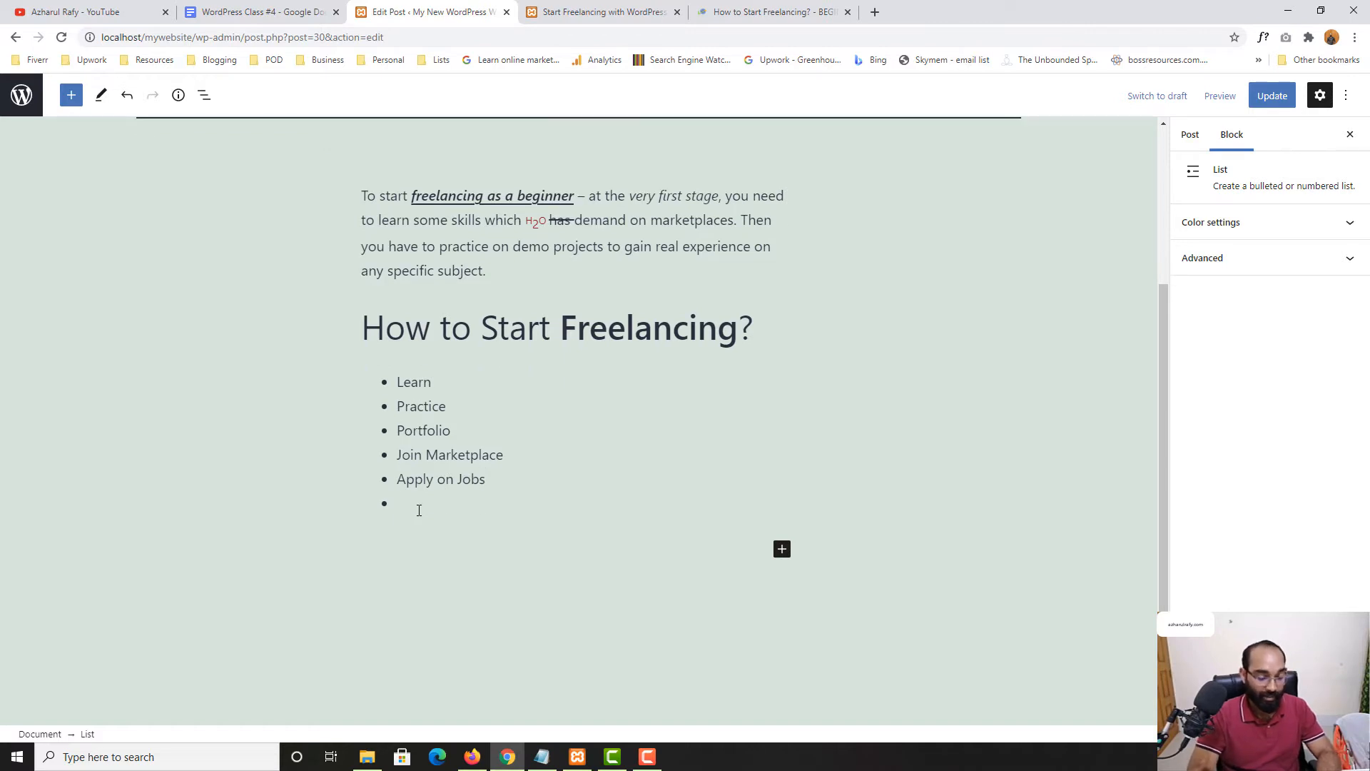
Add the remaining items: Get Hired, Work on Jobs, Deliver the job, Get approval, Get paid
text(Get H)
key(BackSpace)
key(BackSpace)
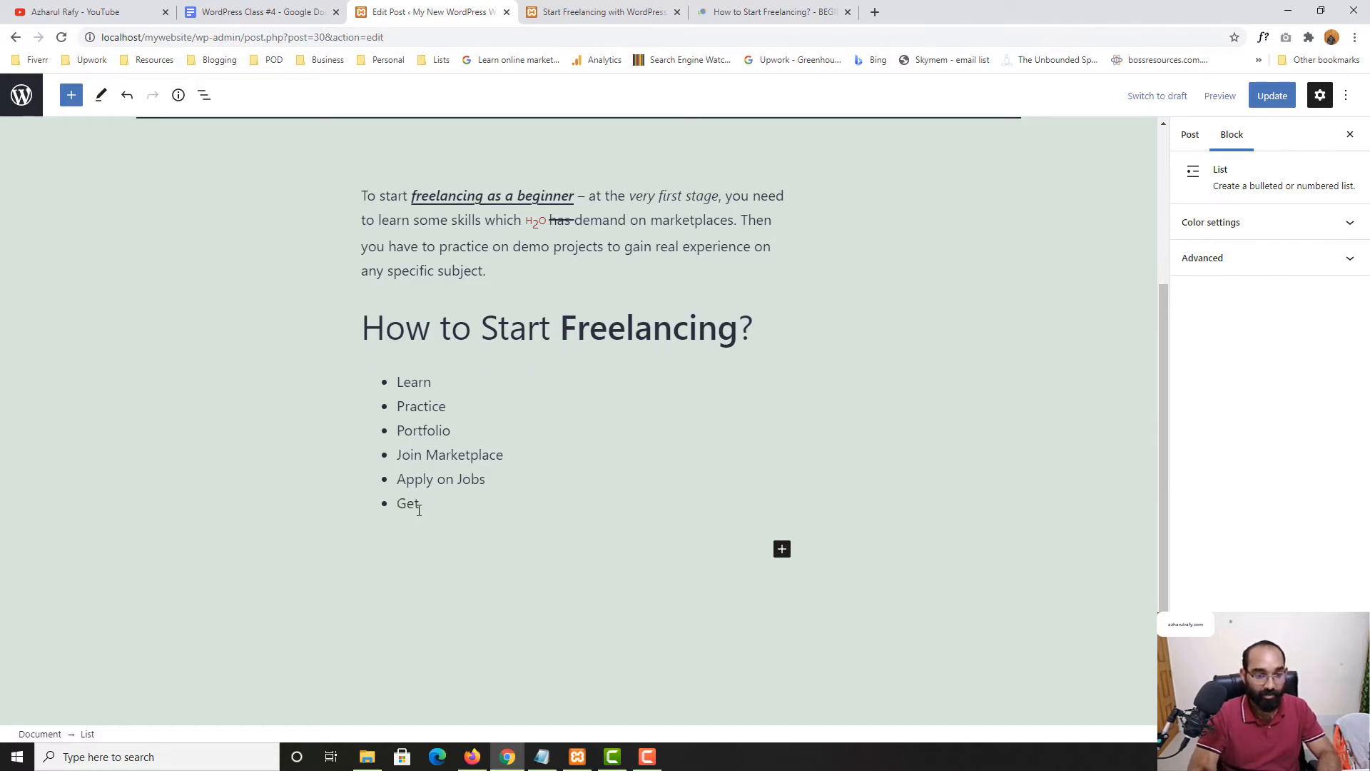
text(Hired)
key(Return)
text(Wor)
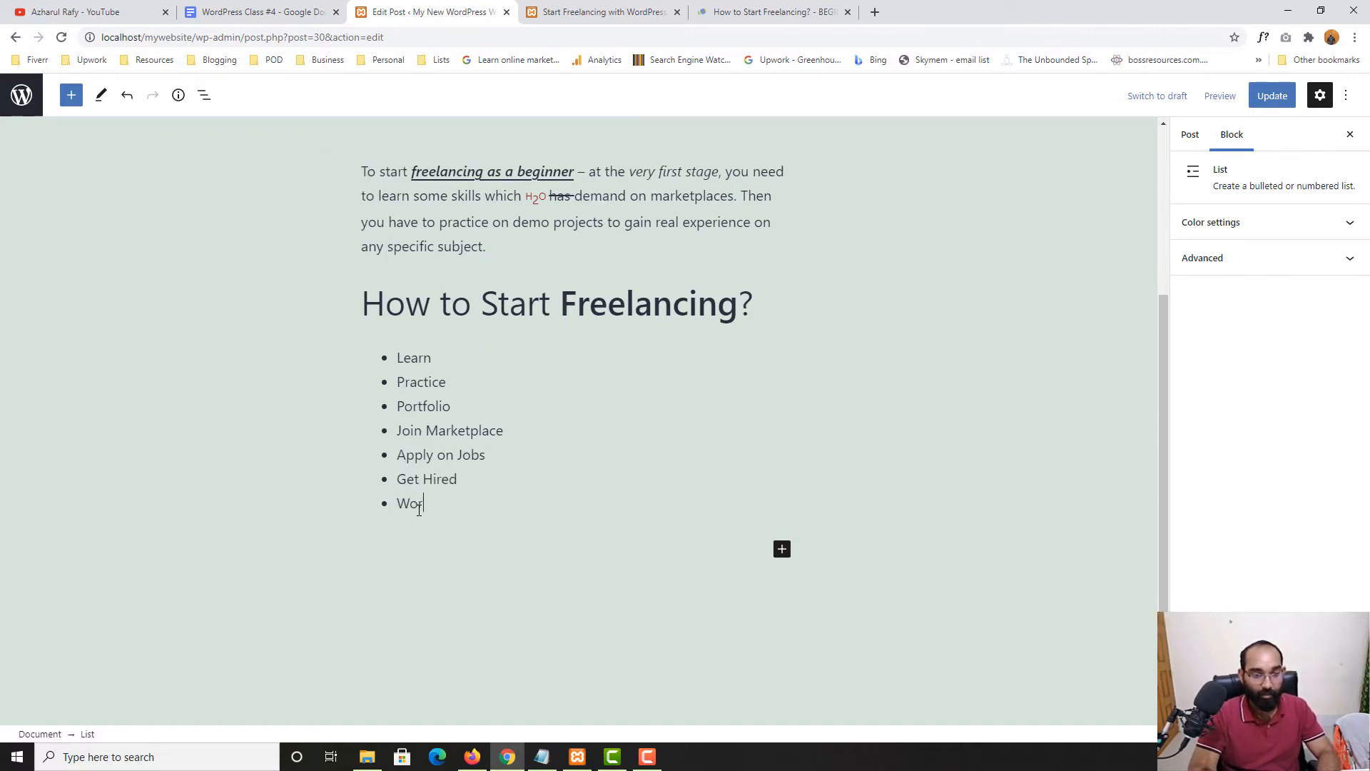
text(k on Jobs)
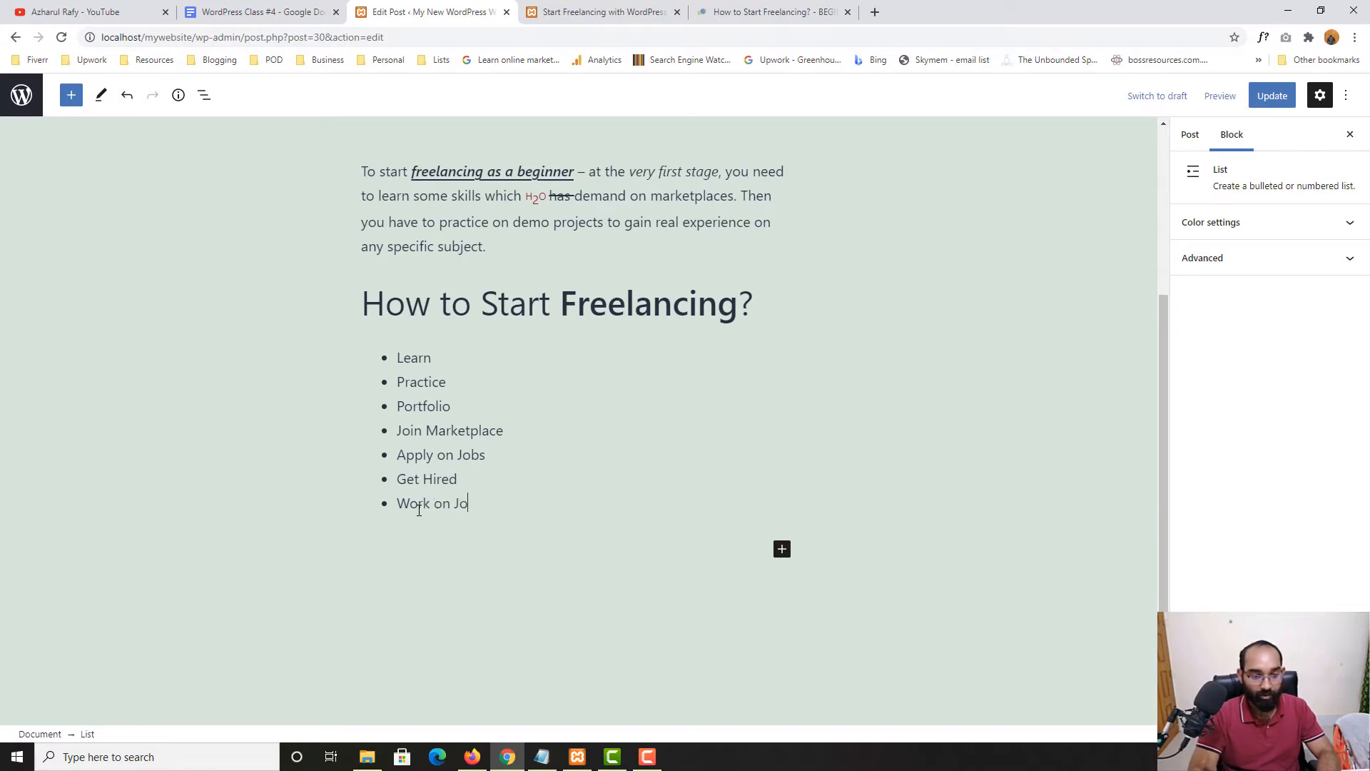
key(Return)
text(Del)
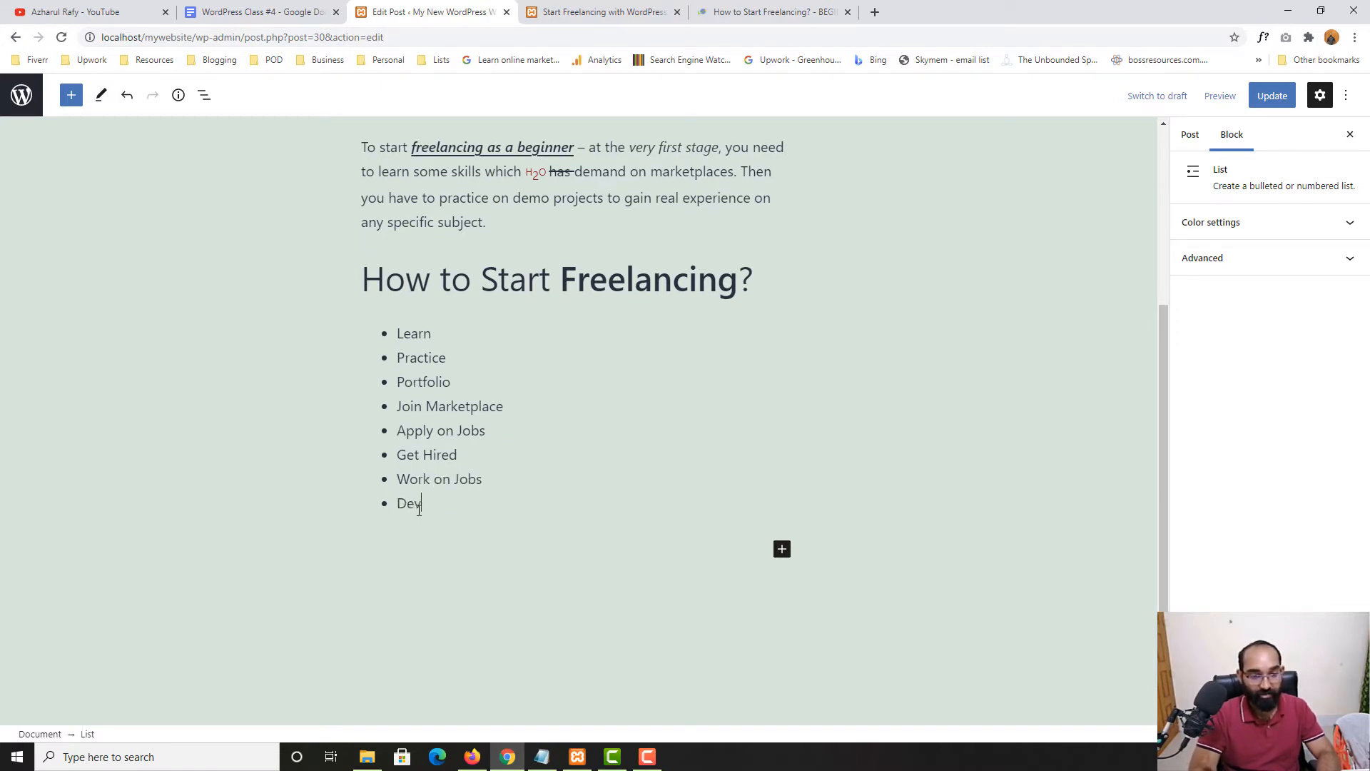
text(iver)
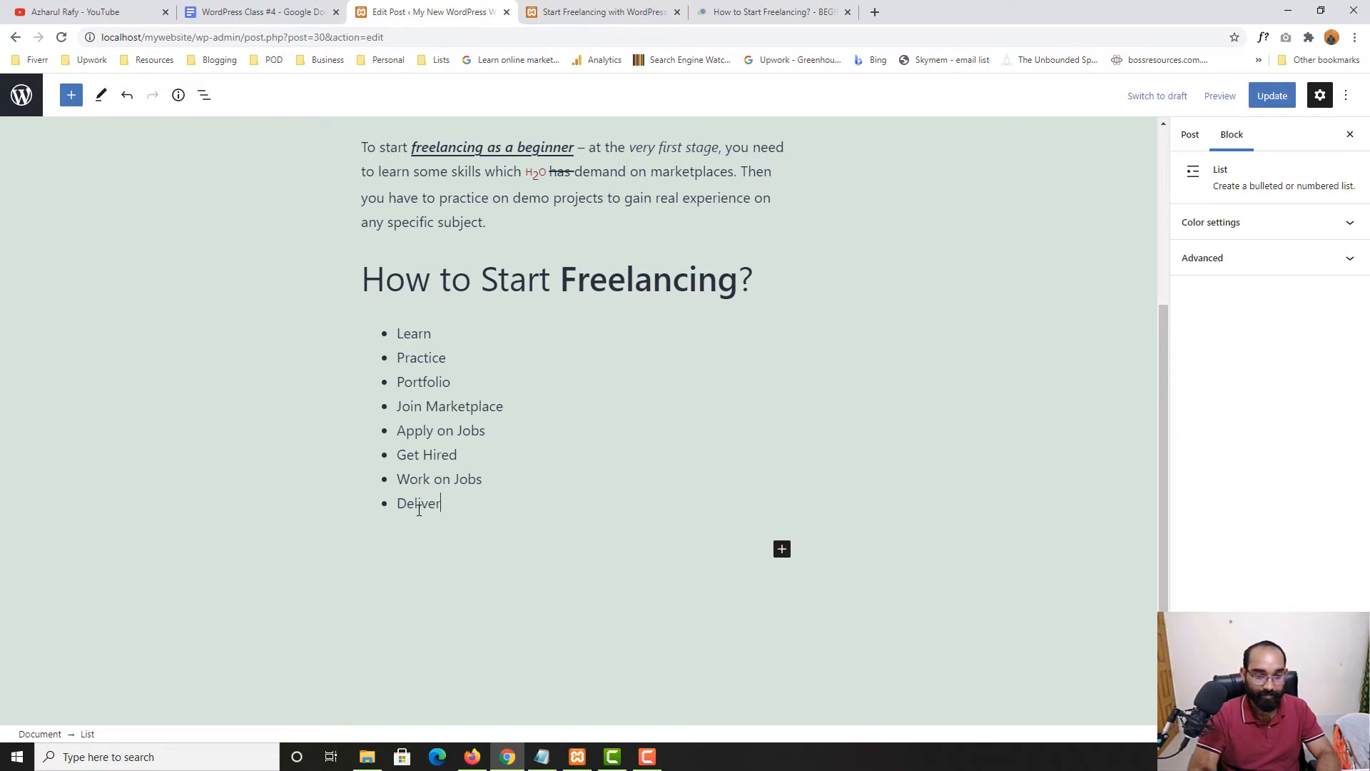
text( the jobv)
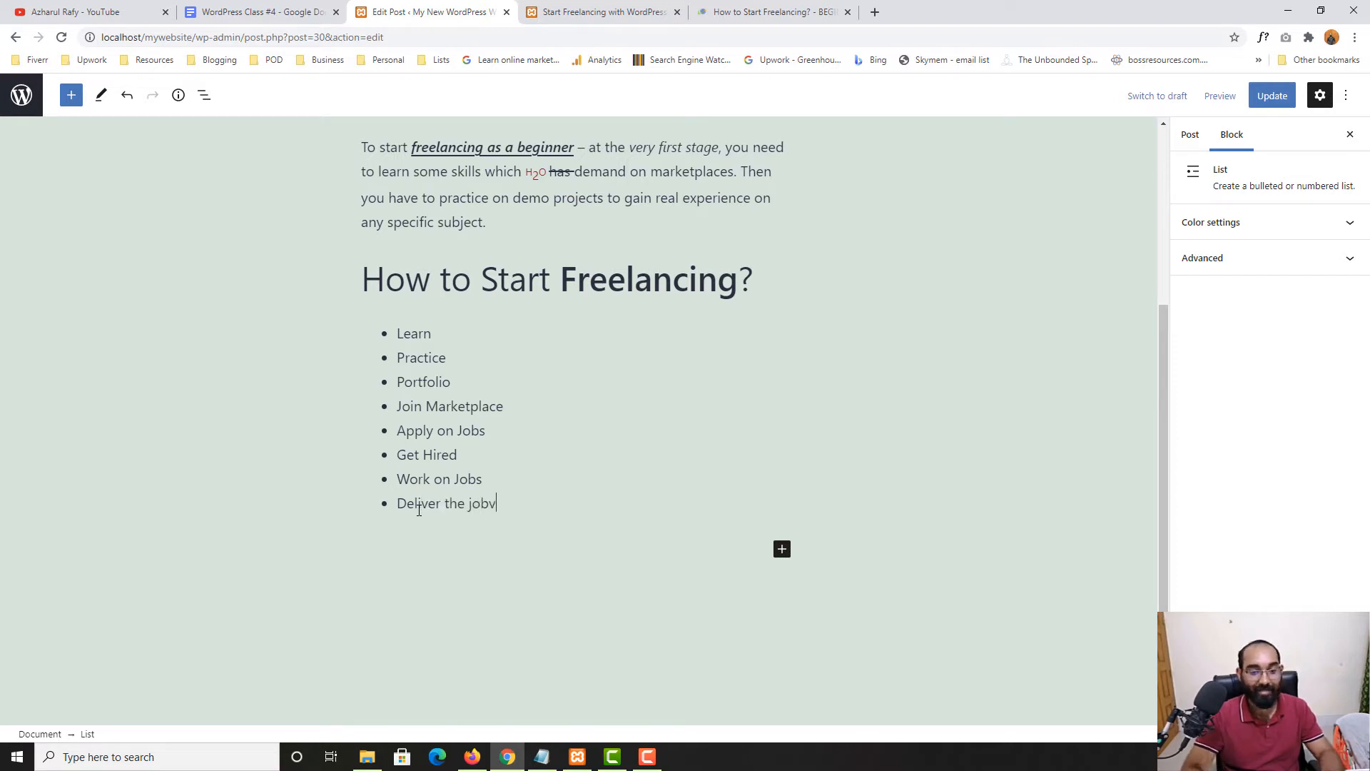
key(BackSpace)
key(Return)
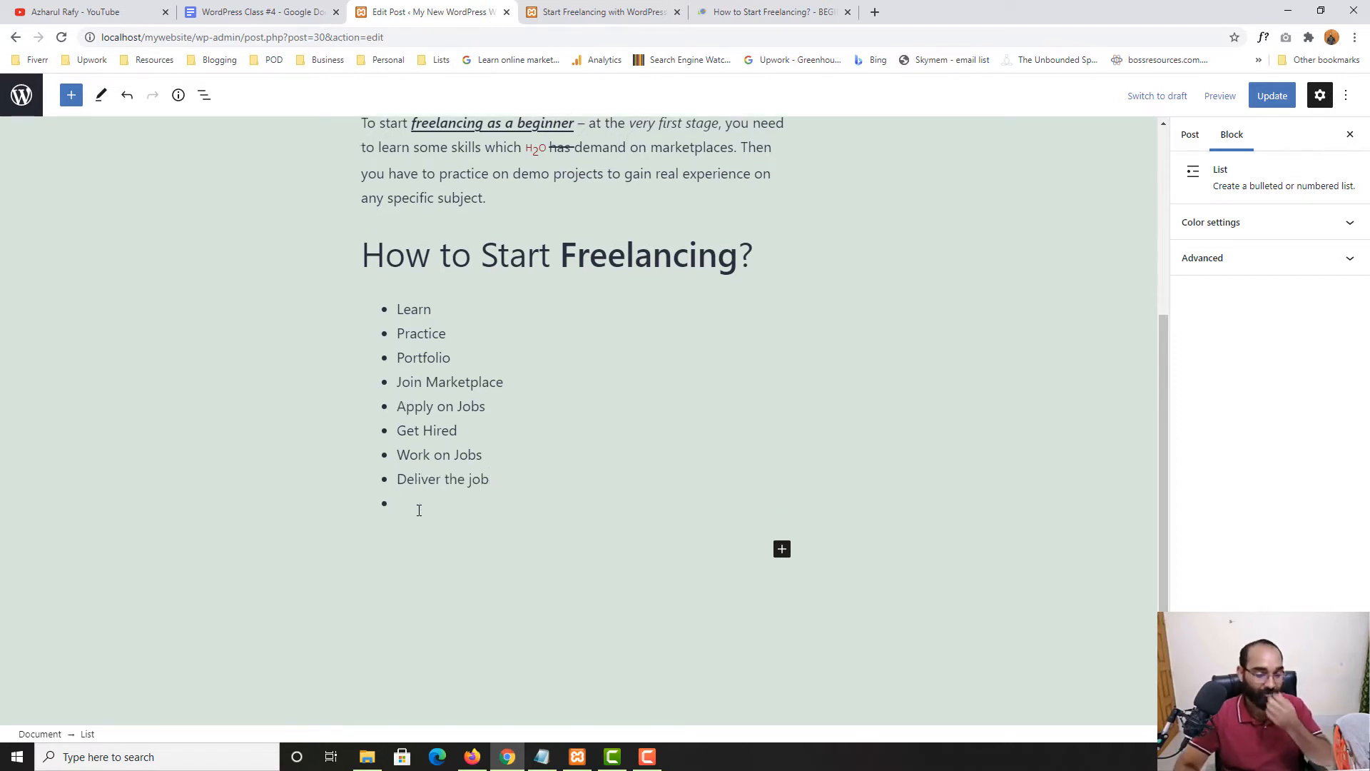
text(G)
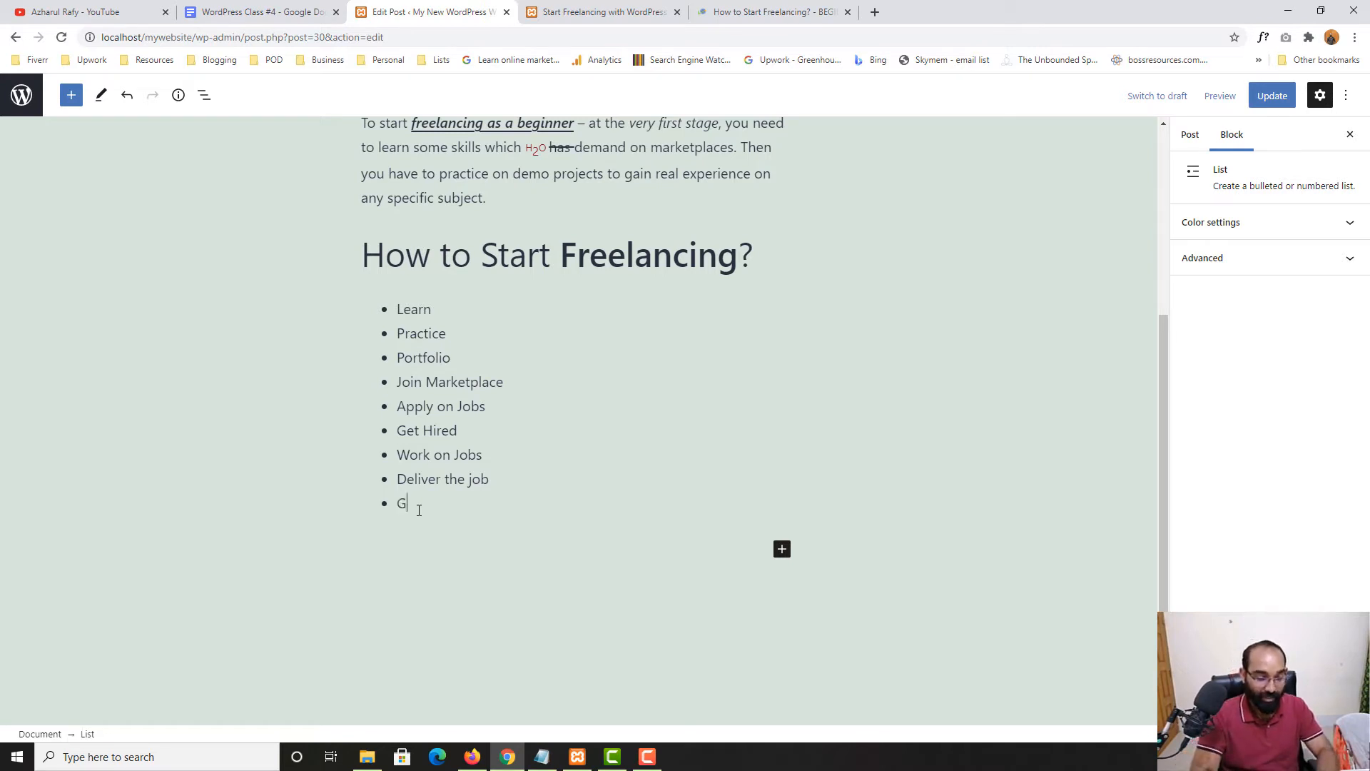
text(et approval)
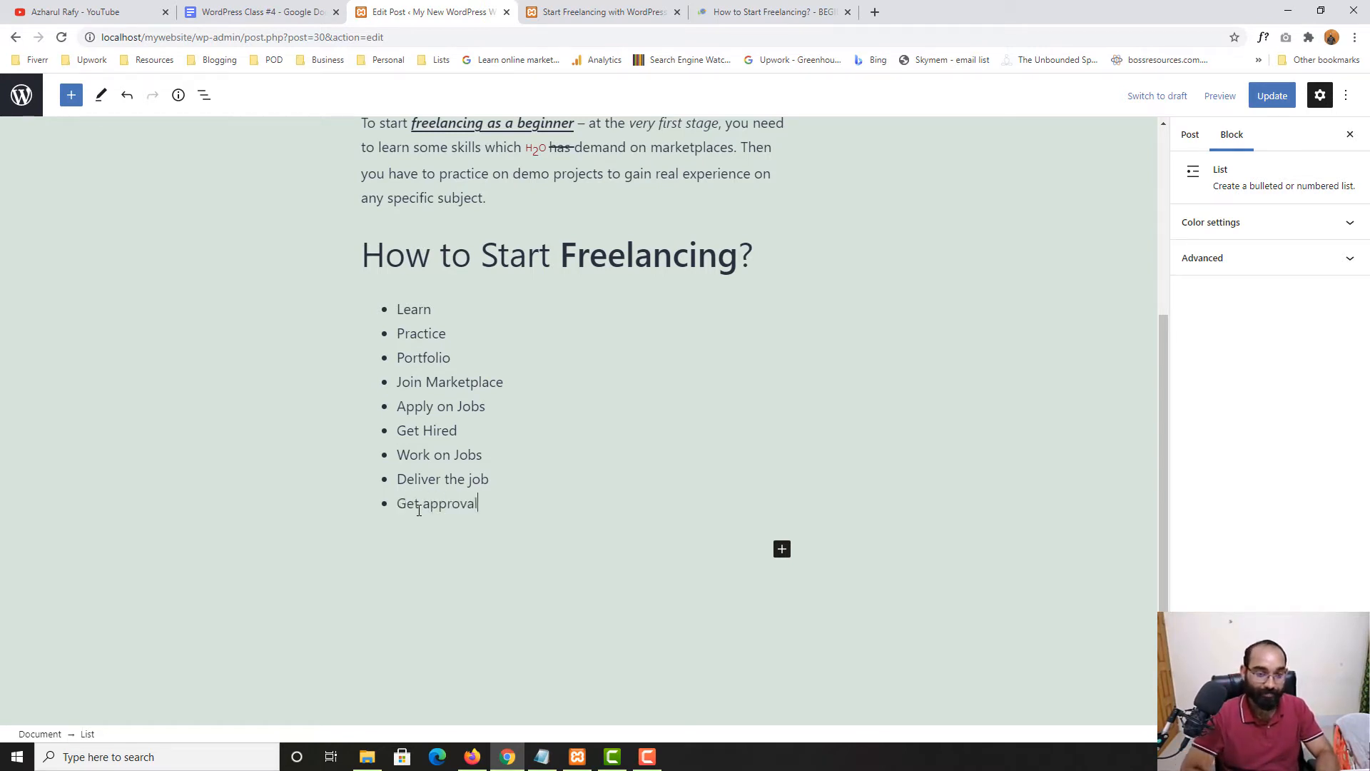
key(Return)
text(Get paid)
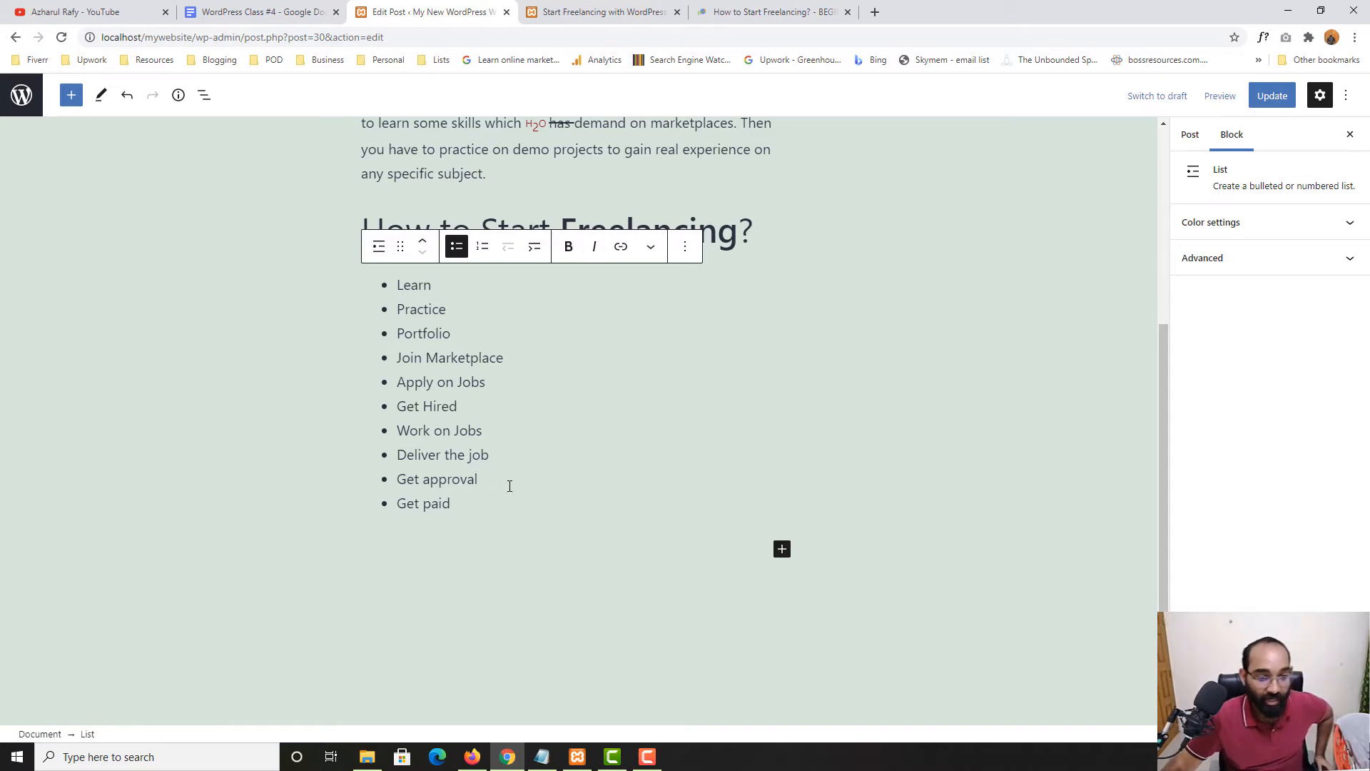
Insert empty lines after the Learn item, breaking the list
click(300, 367)
click(434, 285)
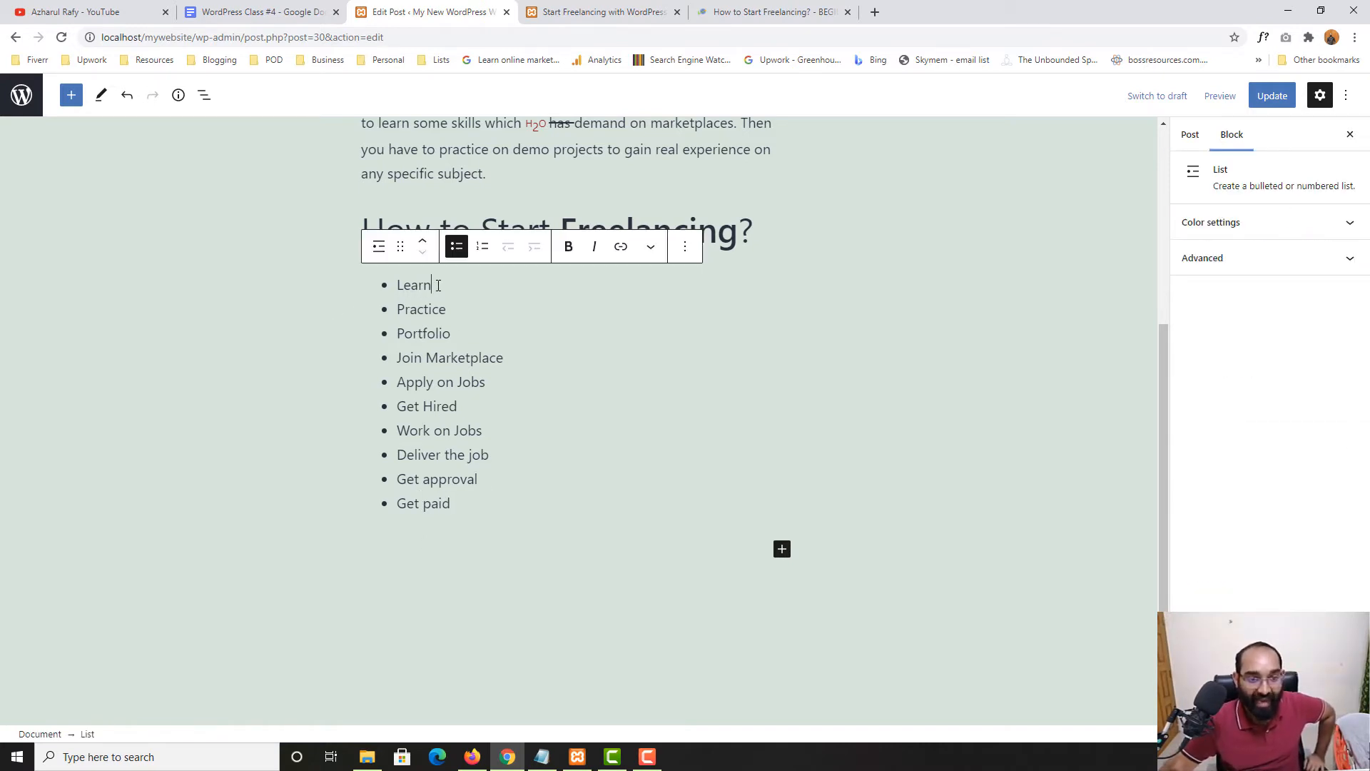
click(474, 499)
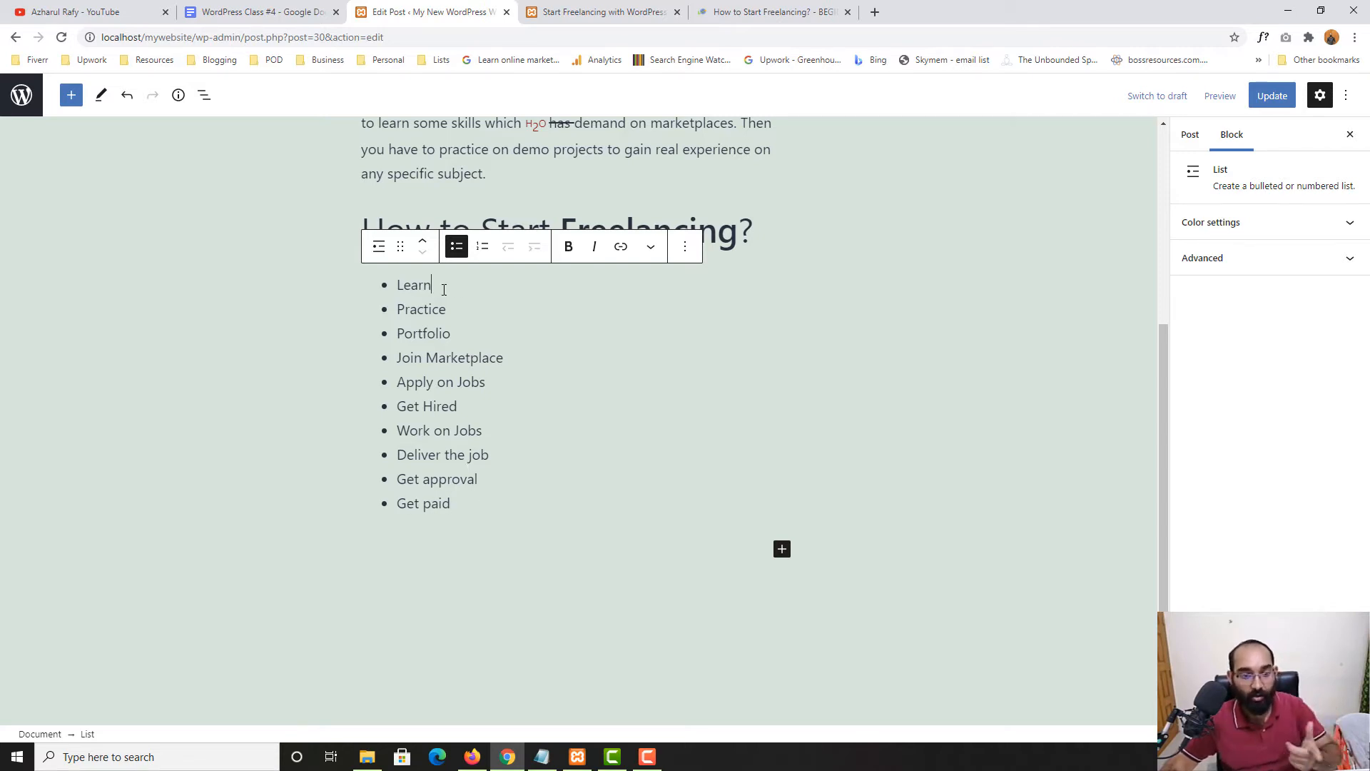
key(Return)
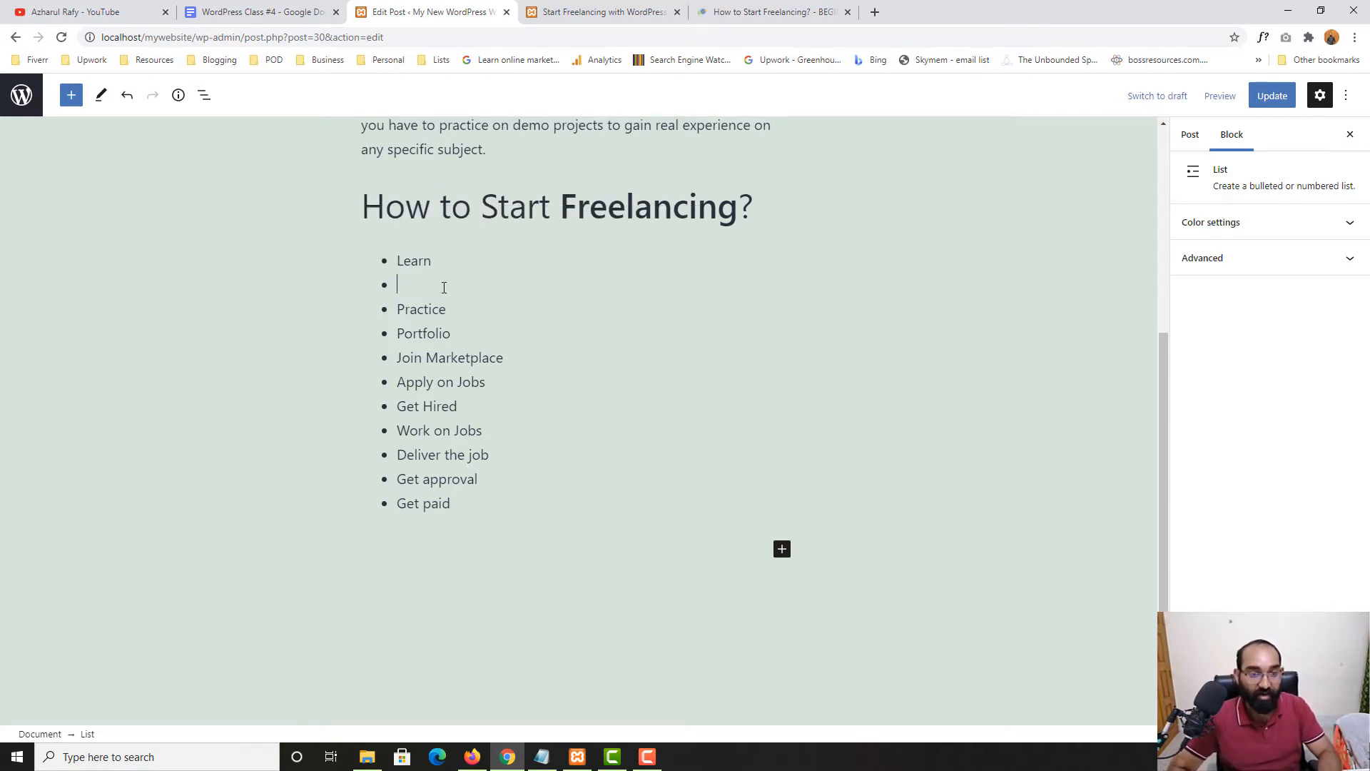
key(Return)
click(449, 260)
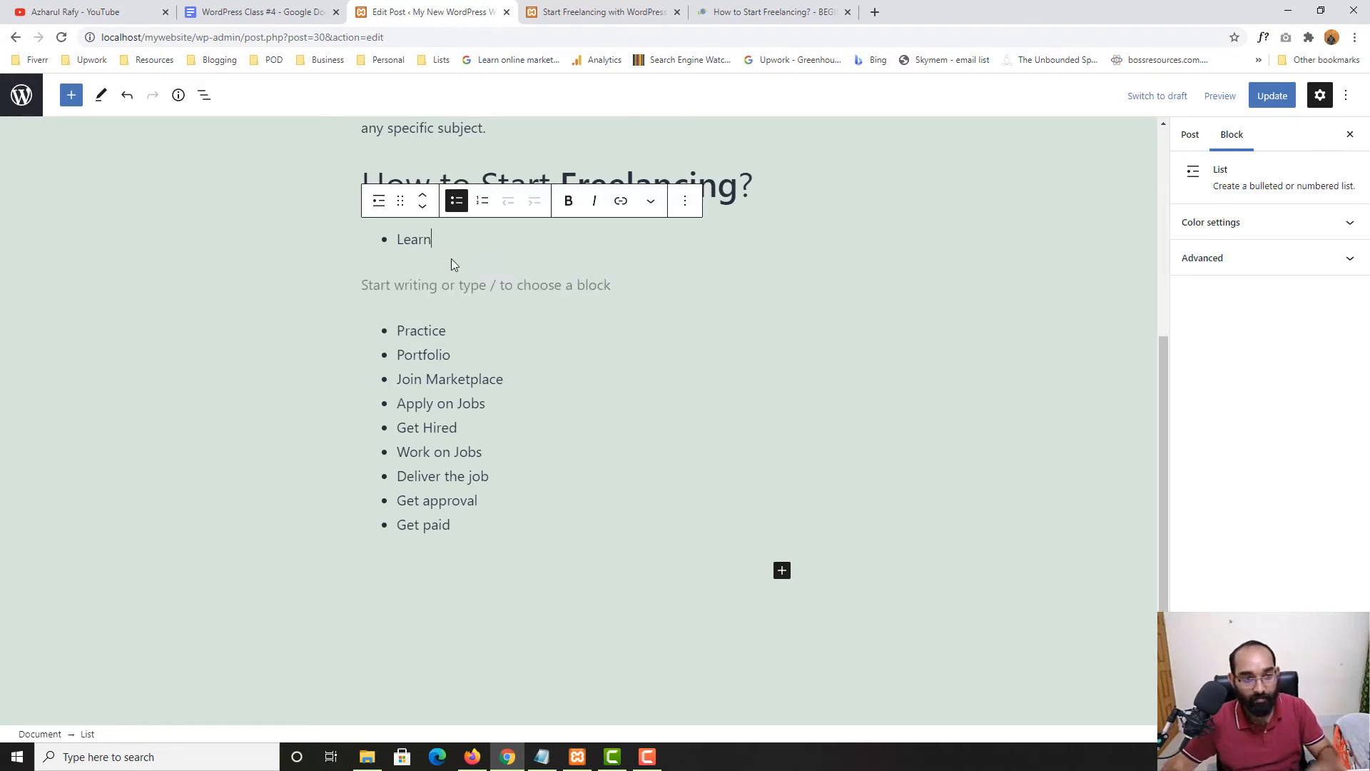
Add 'WordPress' and 'Elementor' as nested sub-items under Learn
key(Return)
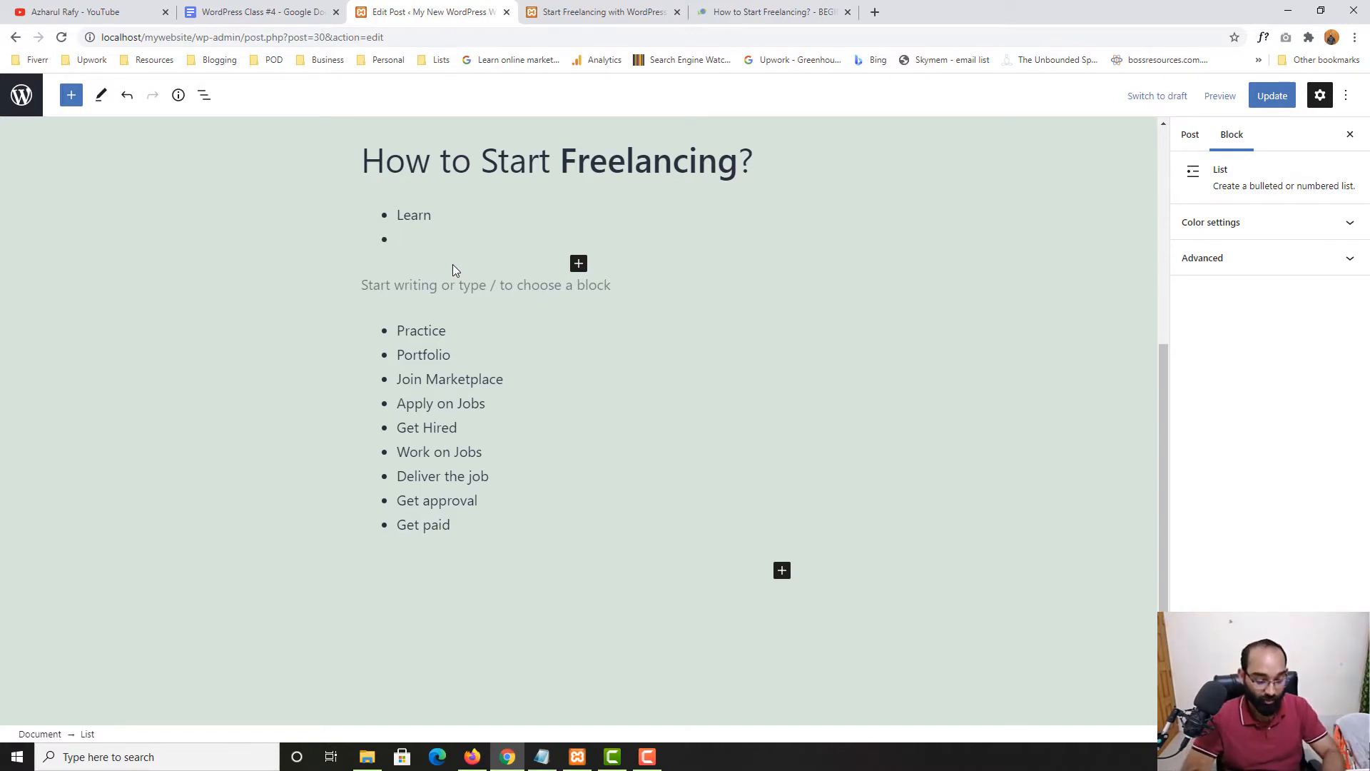
text(Woer)
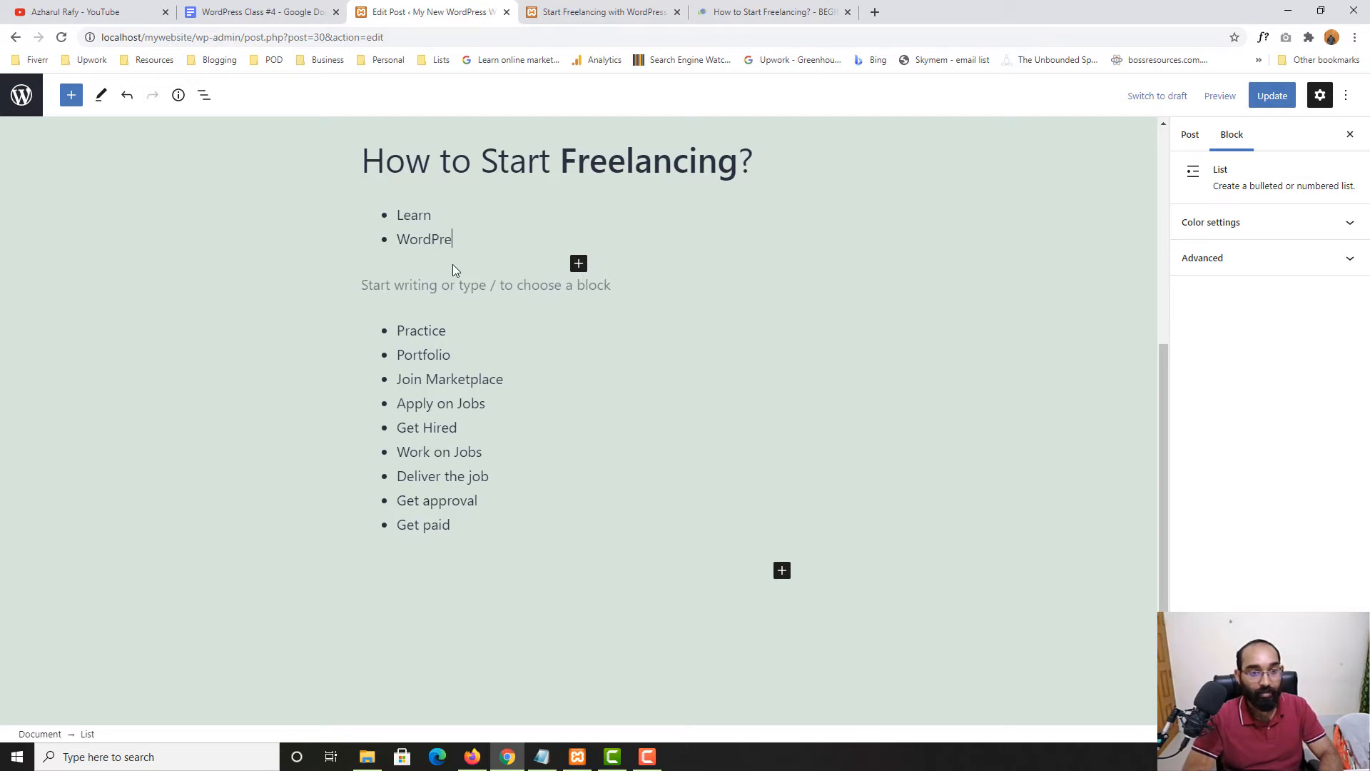
key(Return)
key(BackSpace)
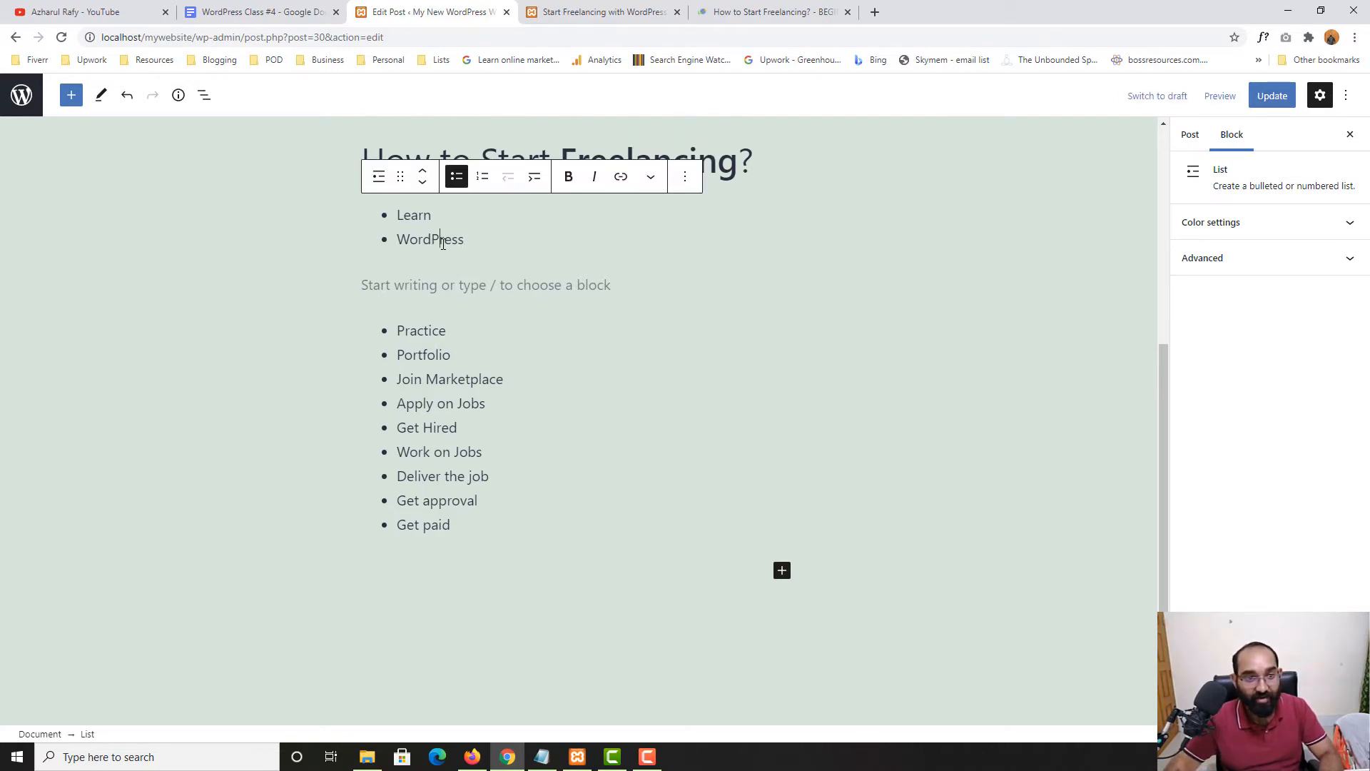
click(535, 180)
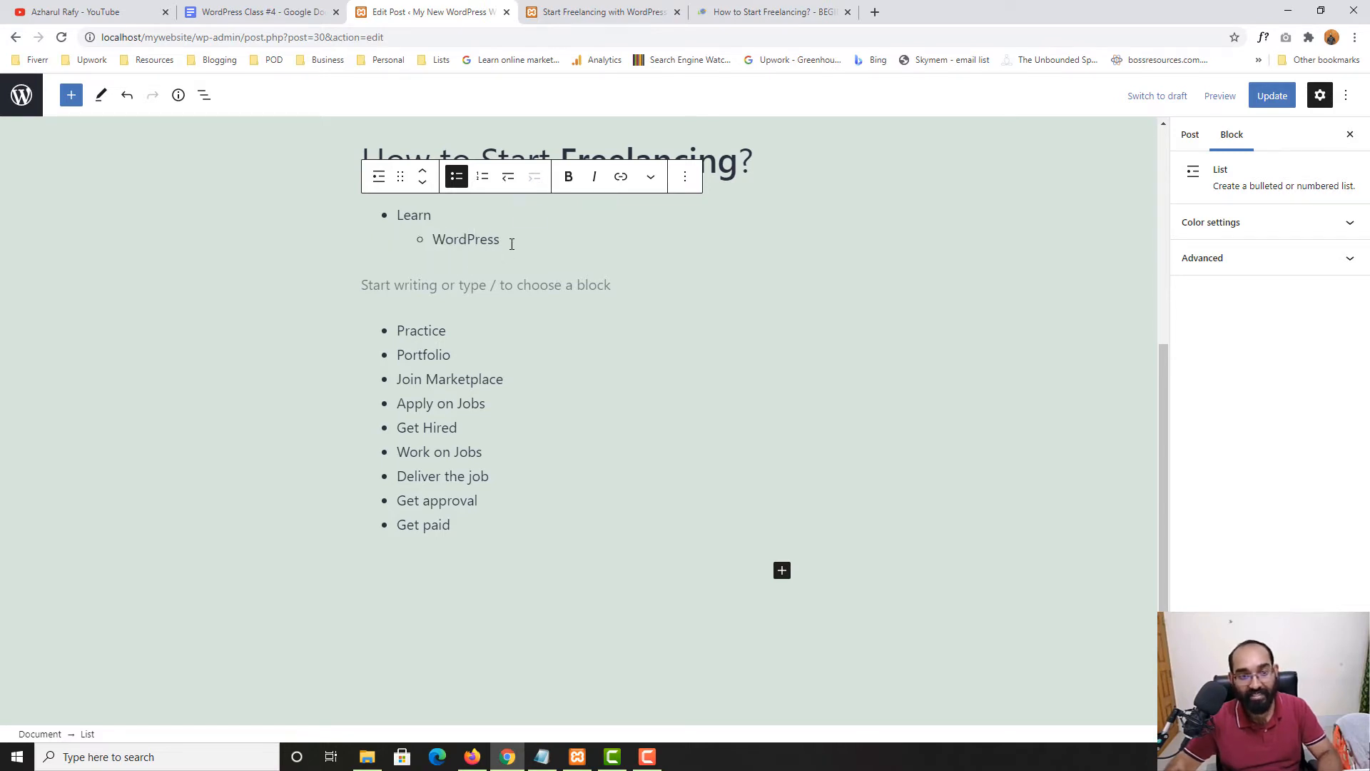
key(Return)
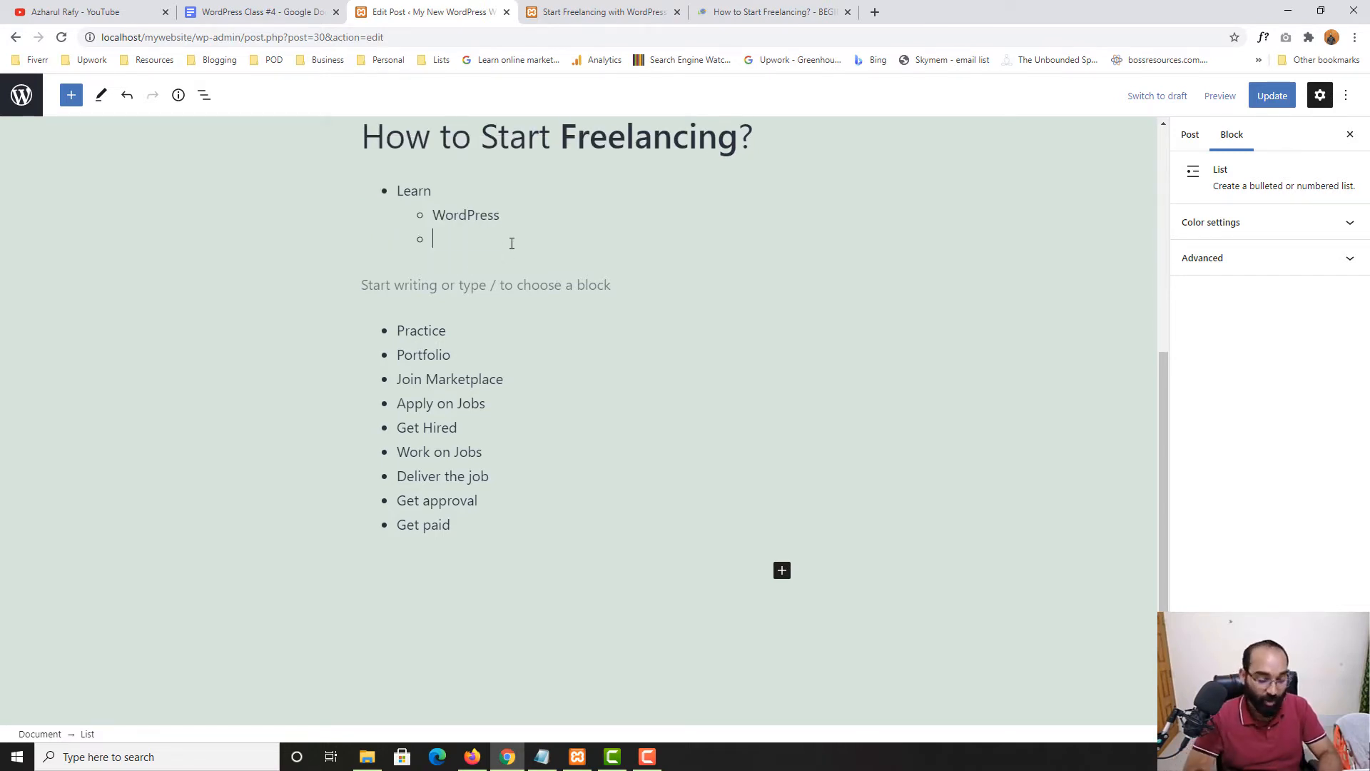
text(Elemento)
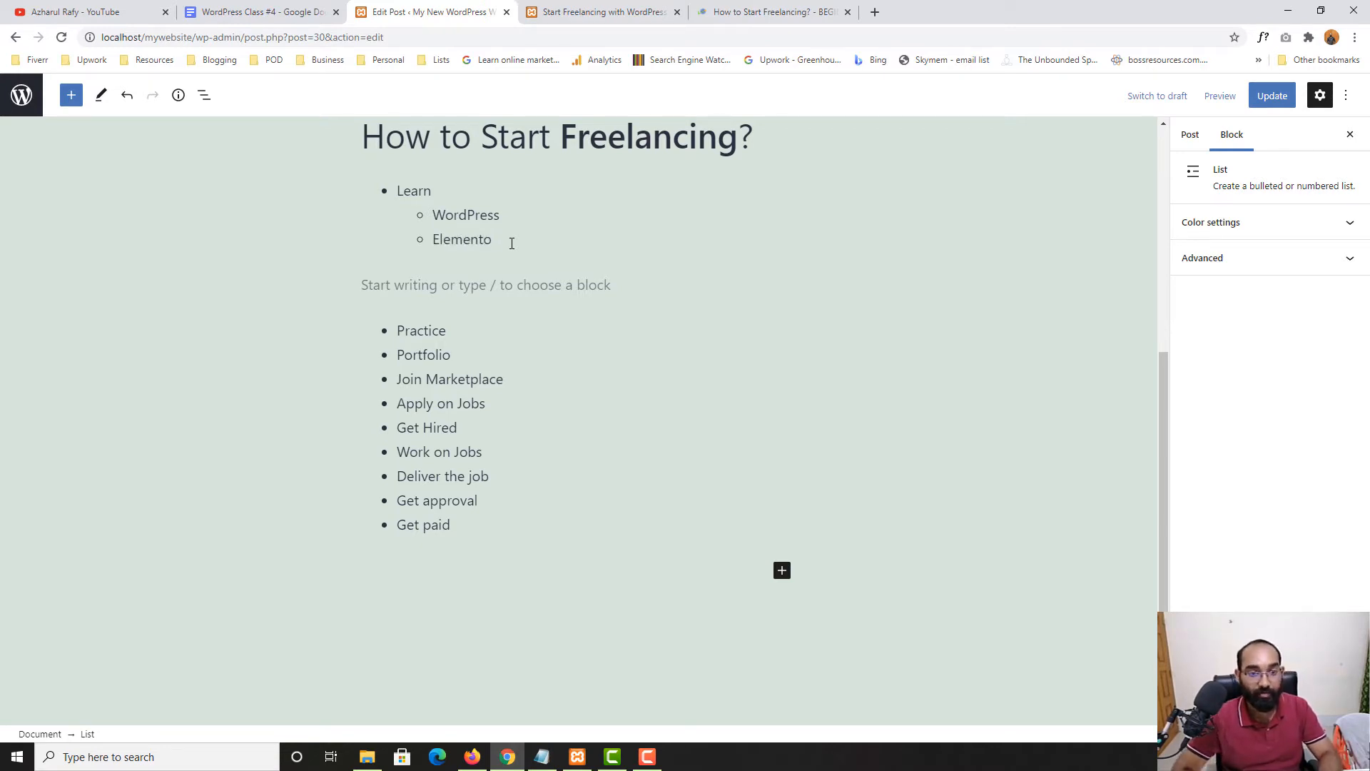
text(r)
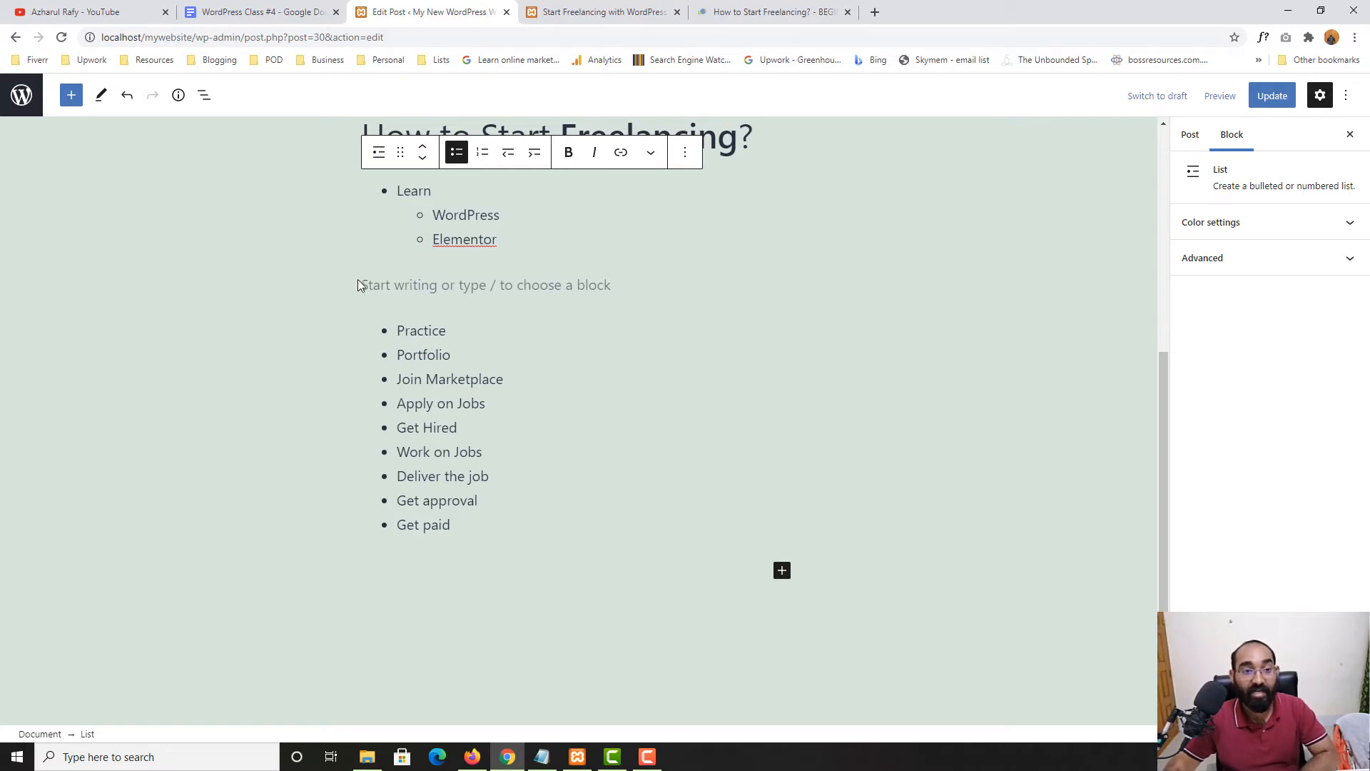
Delete the Elementor and WordPress sub-items and the blank line between Learn and Practice
click(436, 285)
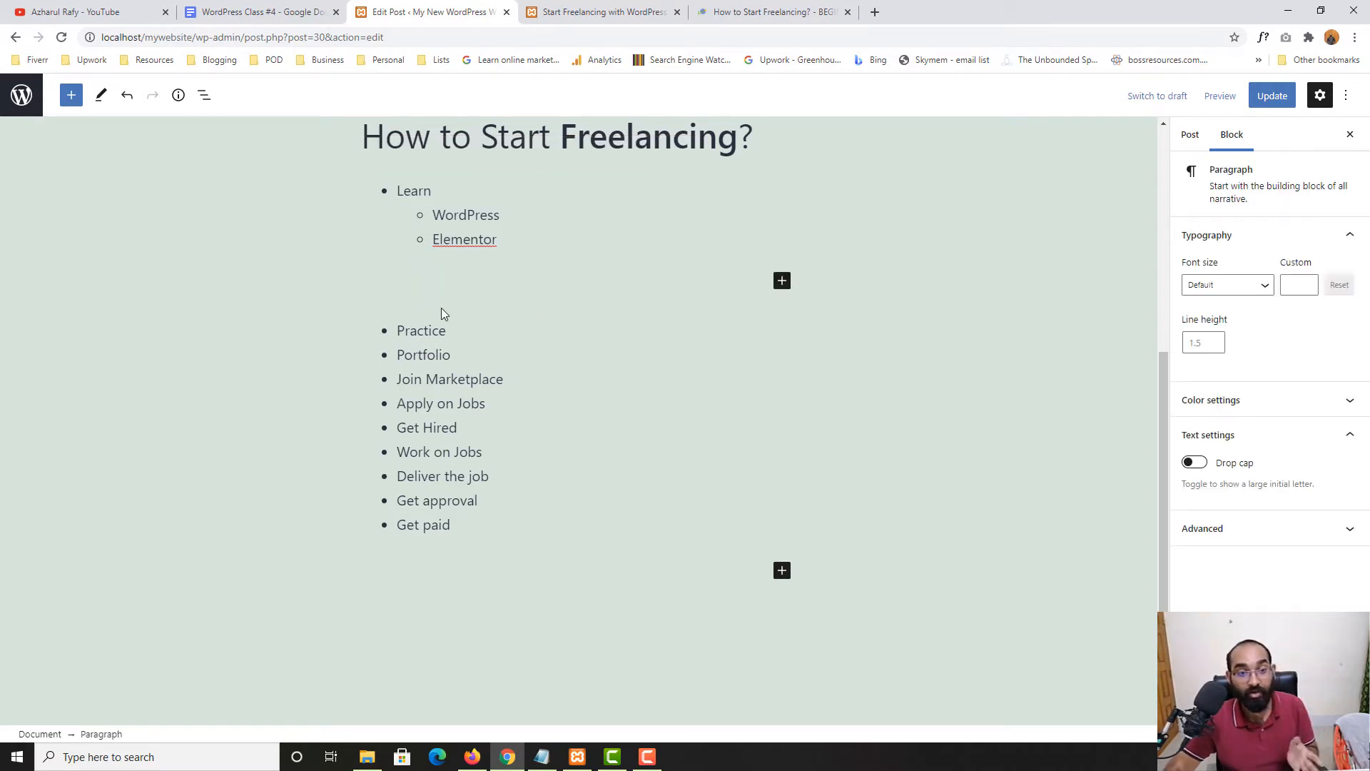
key(BackSpace)
key(BackSpace)
key(BackSpace)
key(BackSpace)
key(BackSpace)
key(BackSpace)
key(BackSpace)
key(BackSpace)
key(BackSpace)
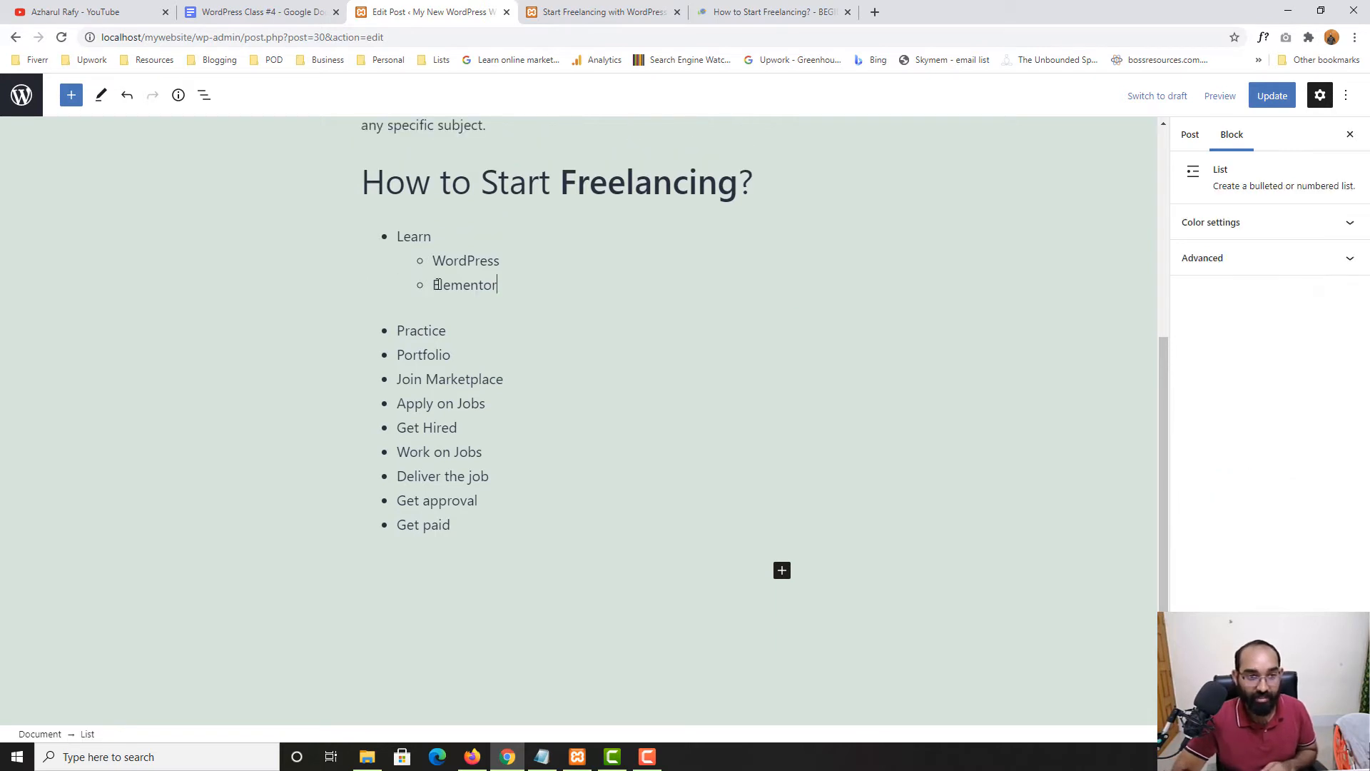
key(BackSpace)
key(BackSpace)
key(BackSpace)
key(BackSpace)
key(BackSpace)
key(BackSpace)
key(BackSpace)
key(BackSpace)
key(BackSpace)
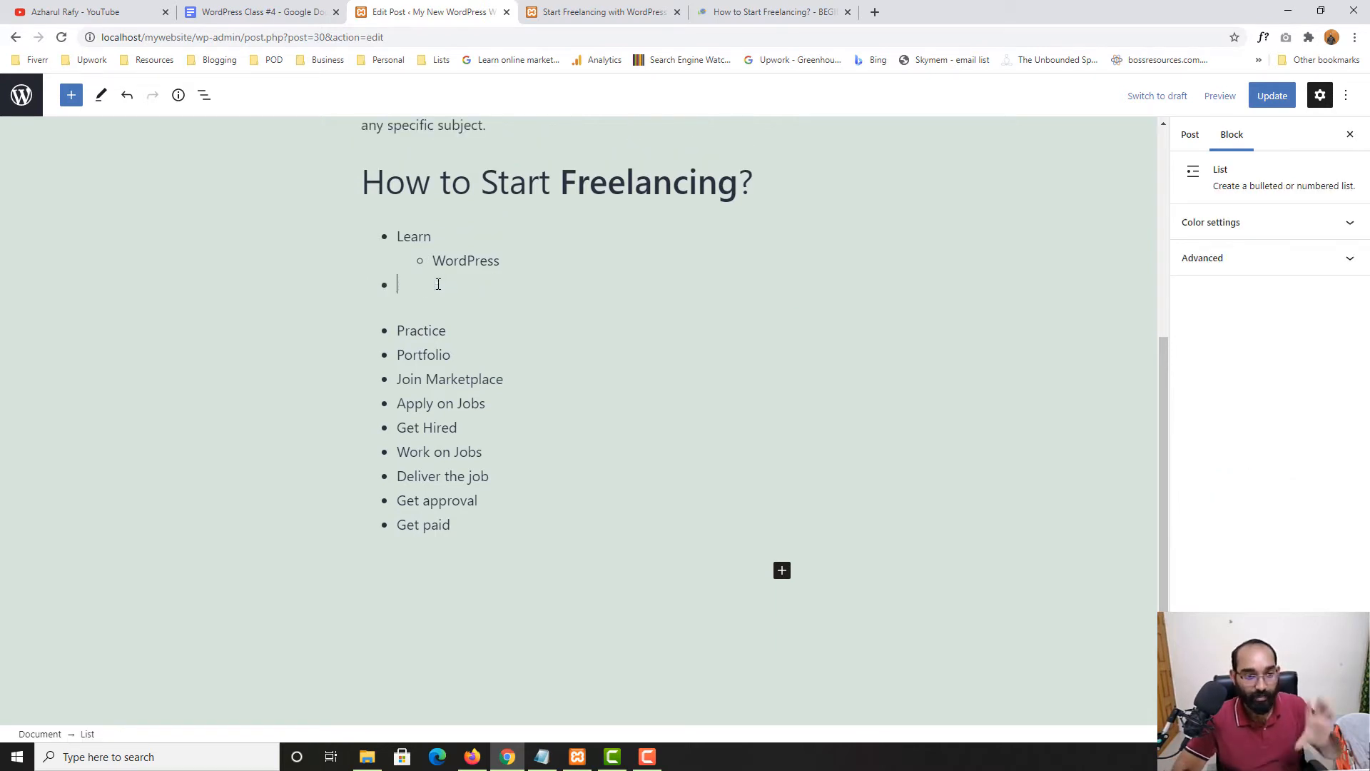
key(BackSpace)
key(BackSpace)
key(BackSpace)
key(BackSpace)
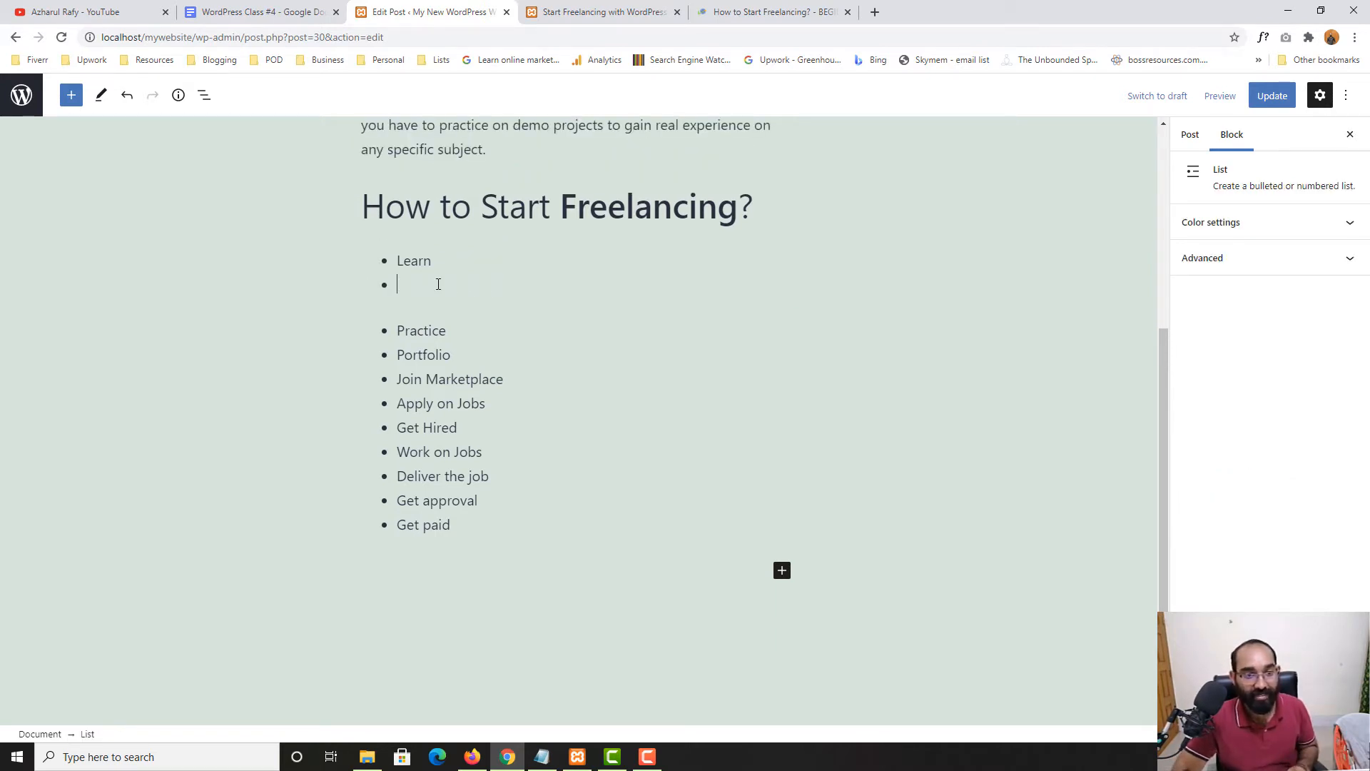
key(BackSpace)
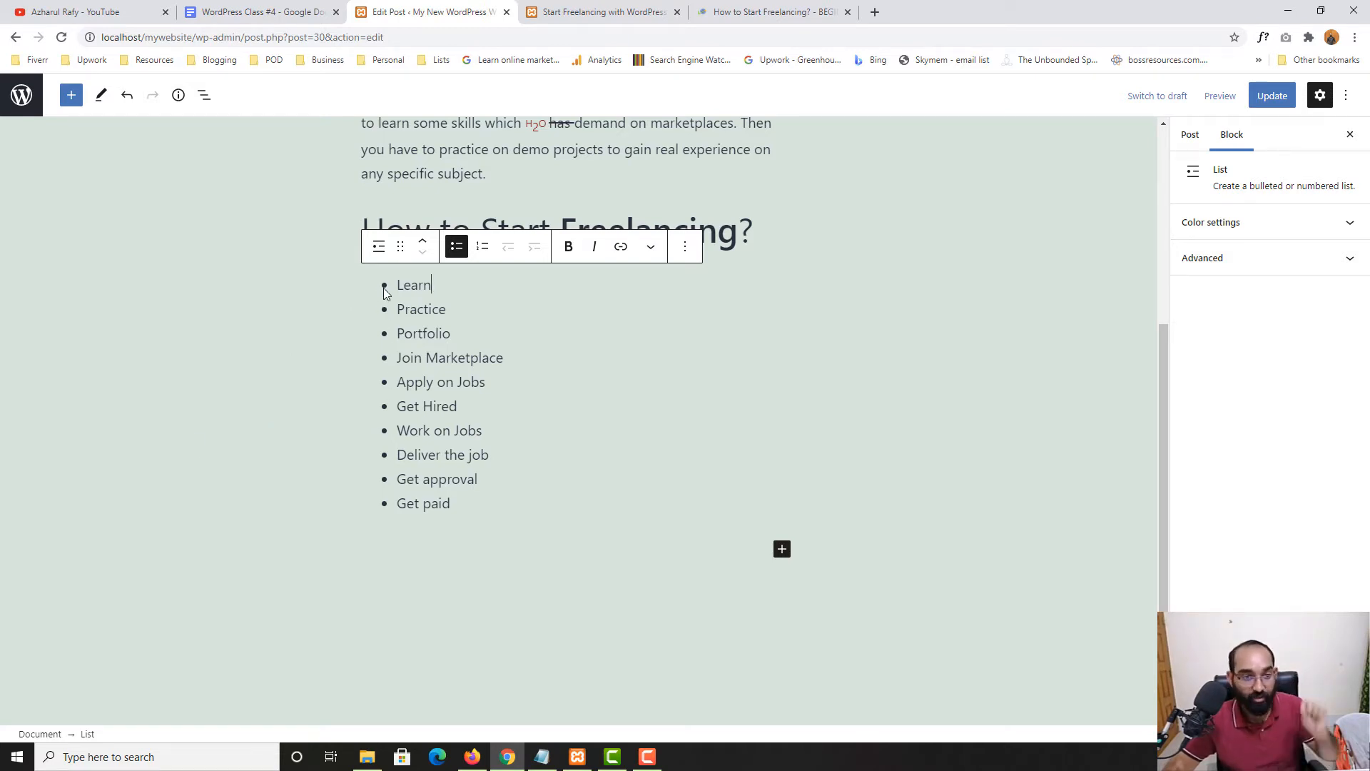
Convert the list to a numbered list 1–10 and select the 'Join Marketplace' item text
click(483, 246)
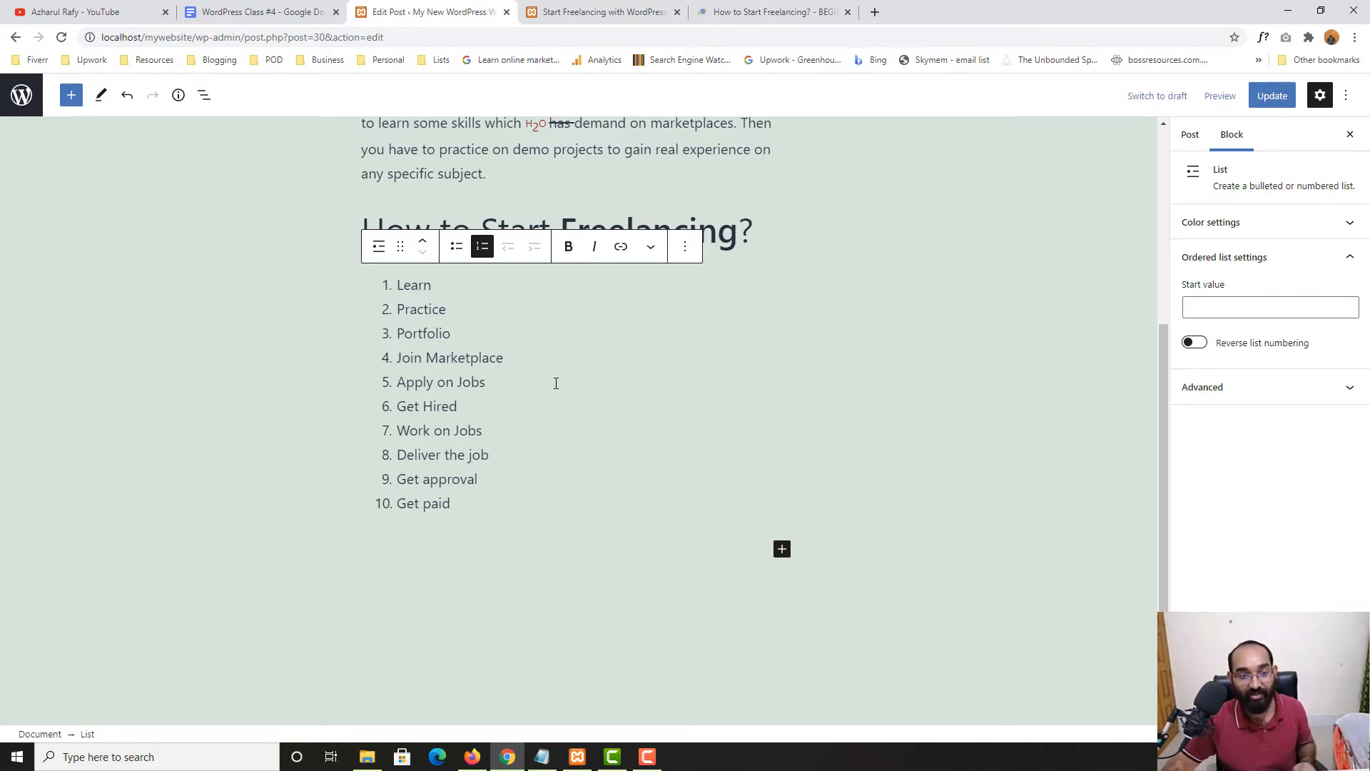
click(252, 410)
click(431, 306)
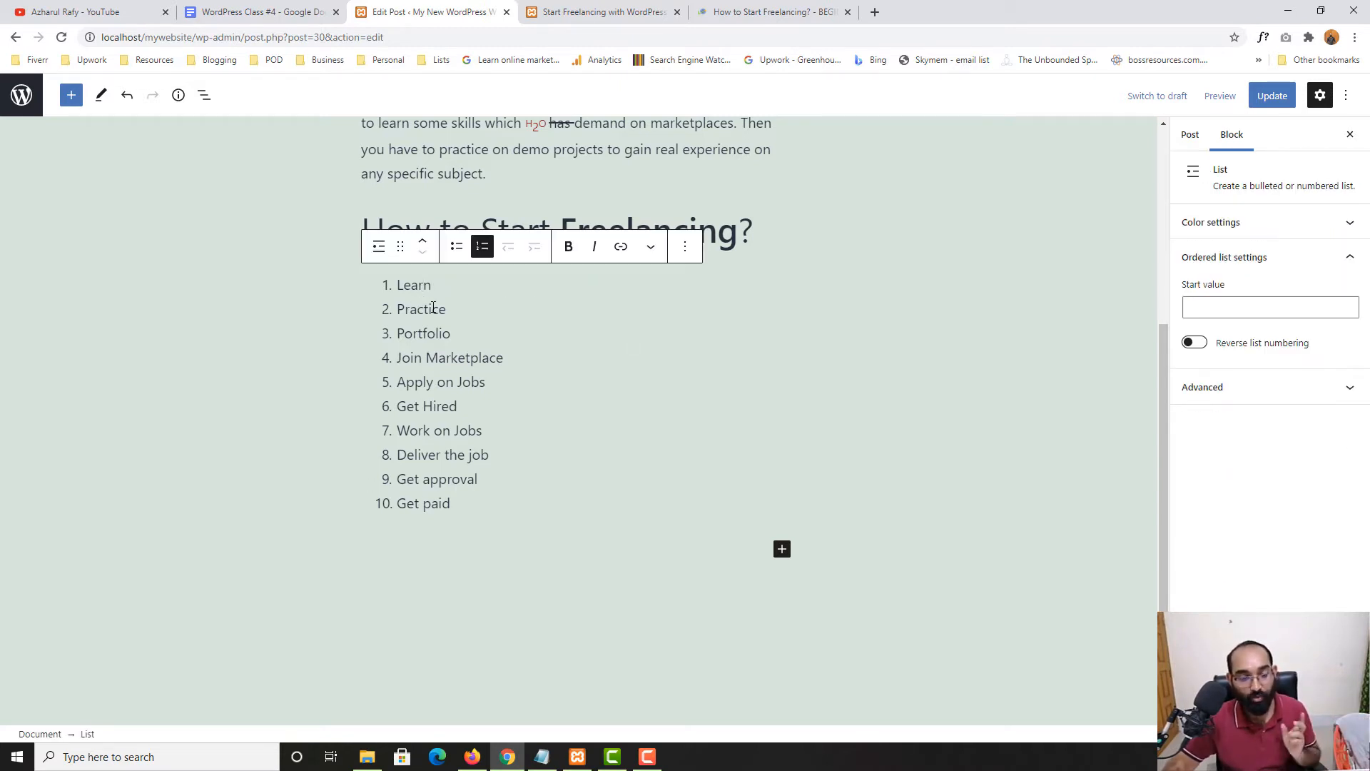
click(433, 312)
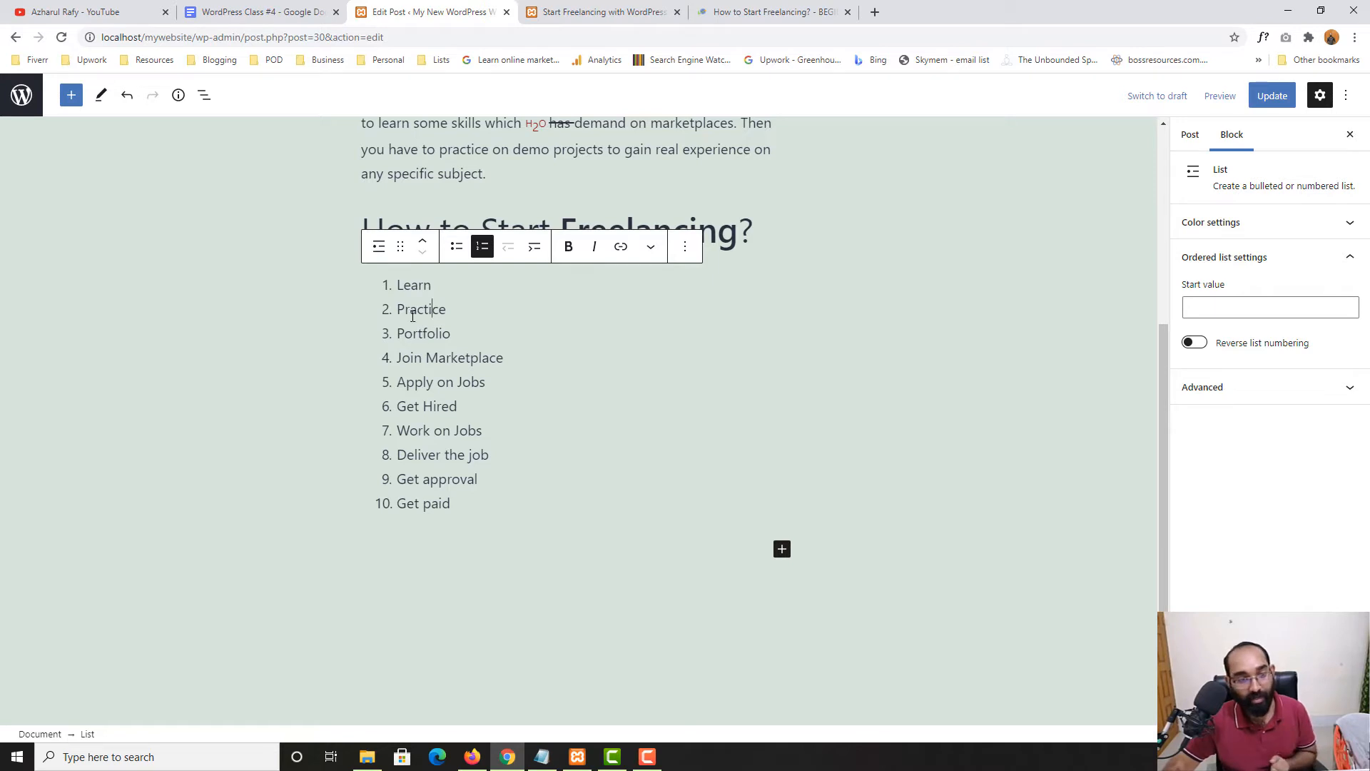
double_click(438, 312)
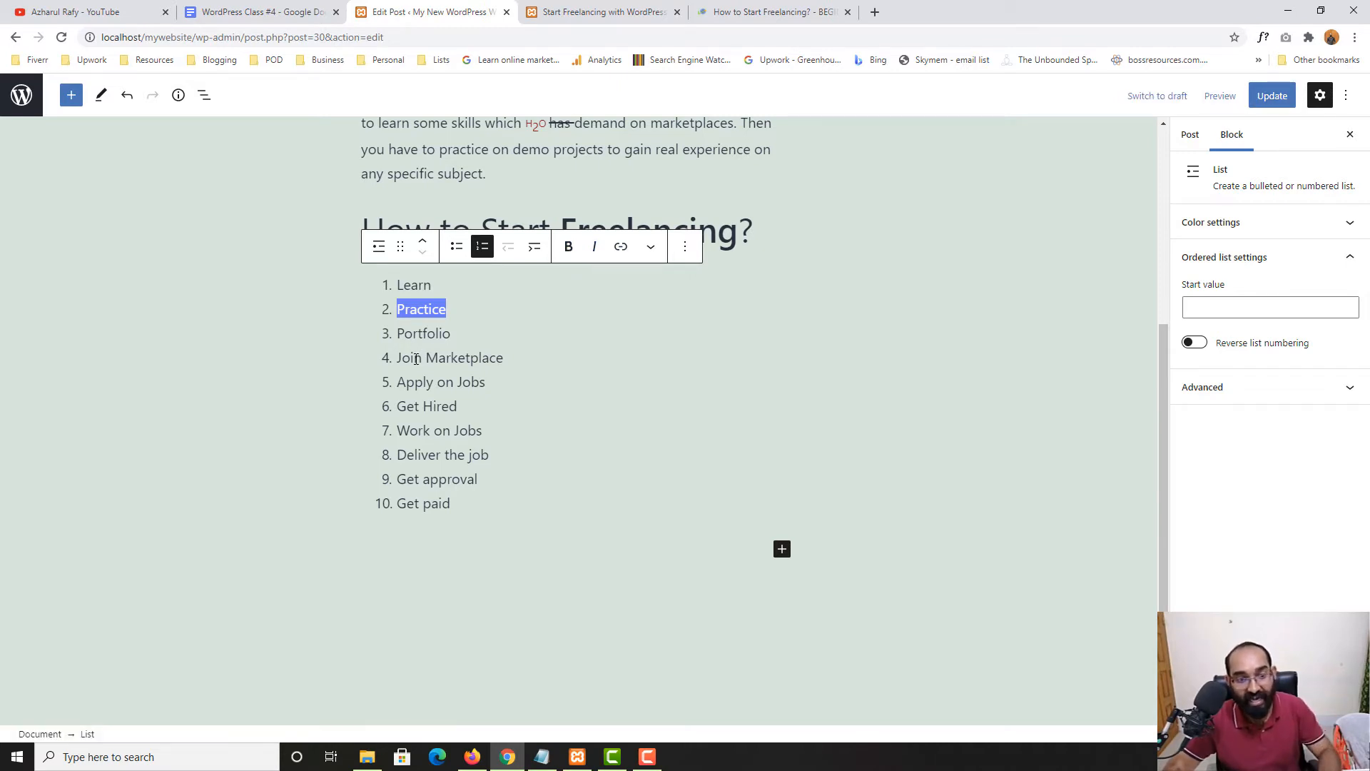
drag(397, 358, 501, 348)
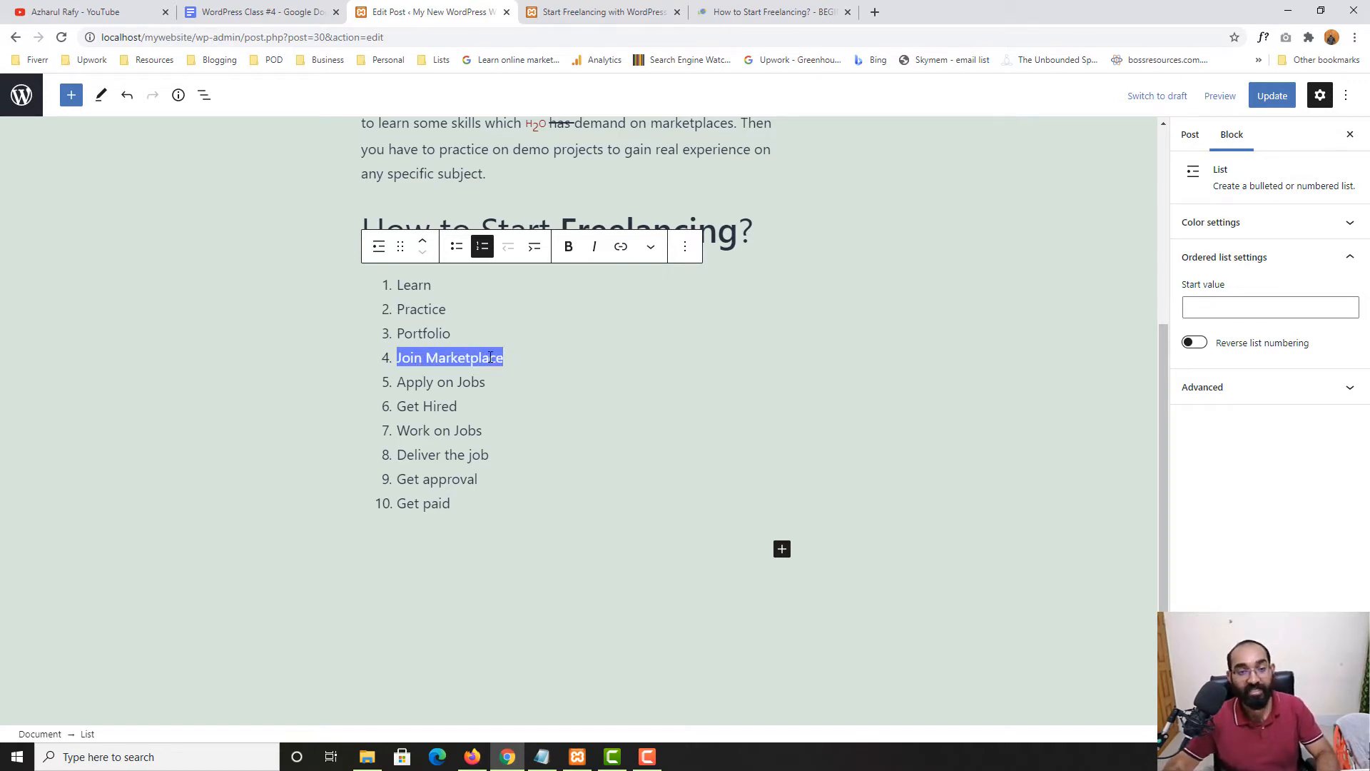
Visit the Upwork website in a new tab, then come back to the post editor
click(875, 11)
text(up)
key(Return)
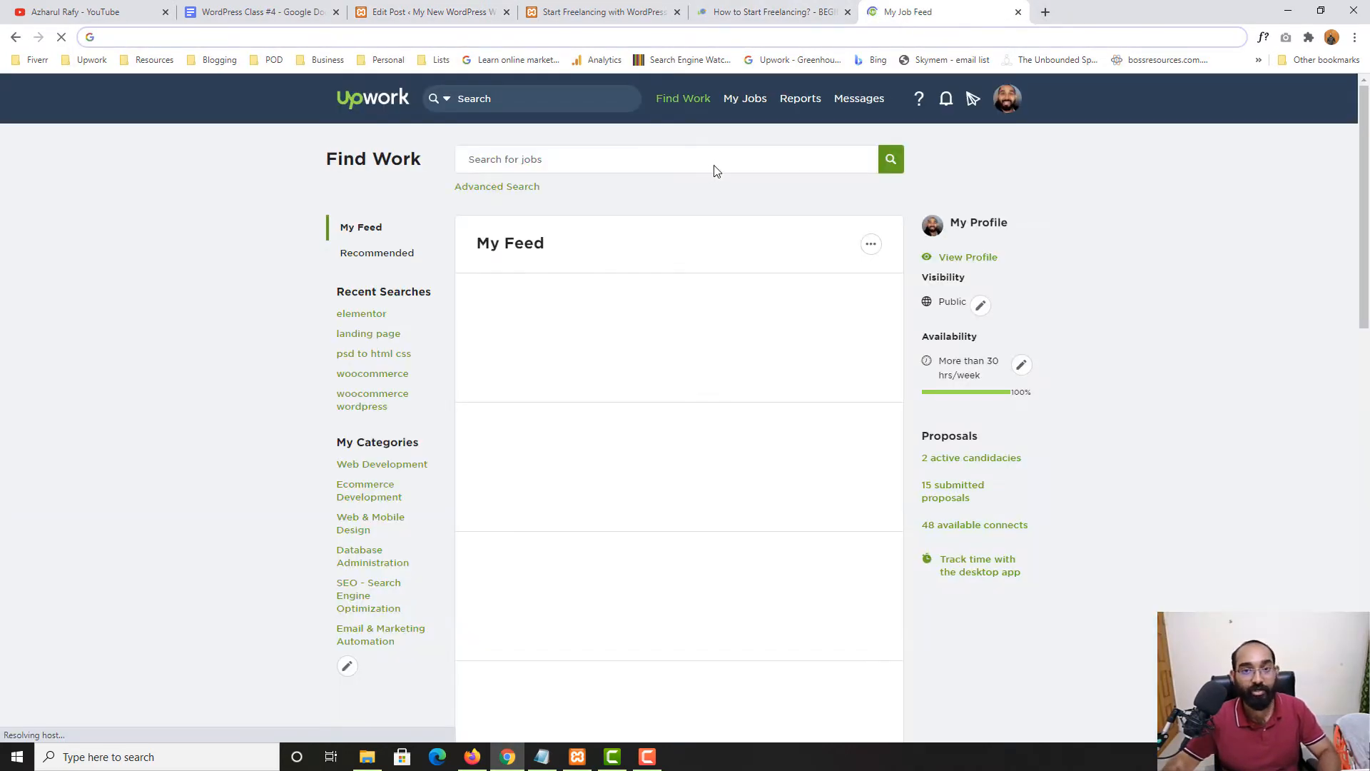
click(774, 12)
click(494, 8)
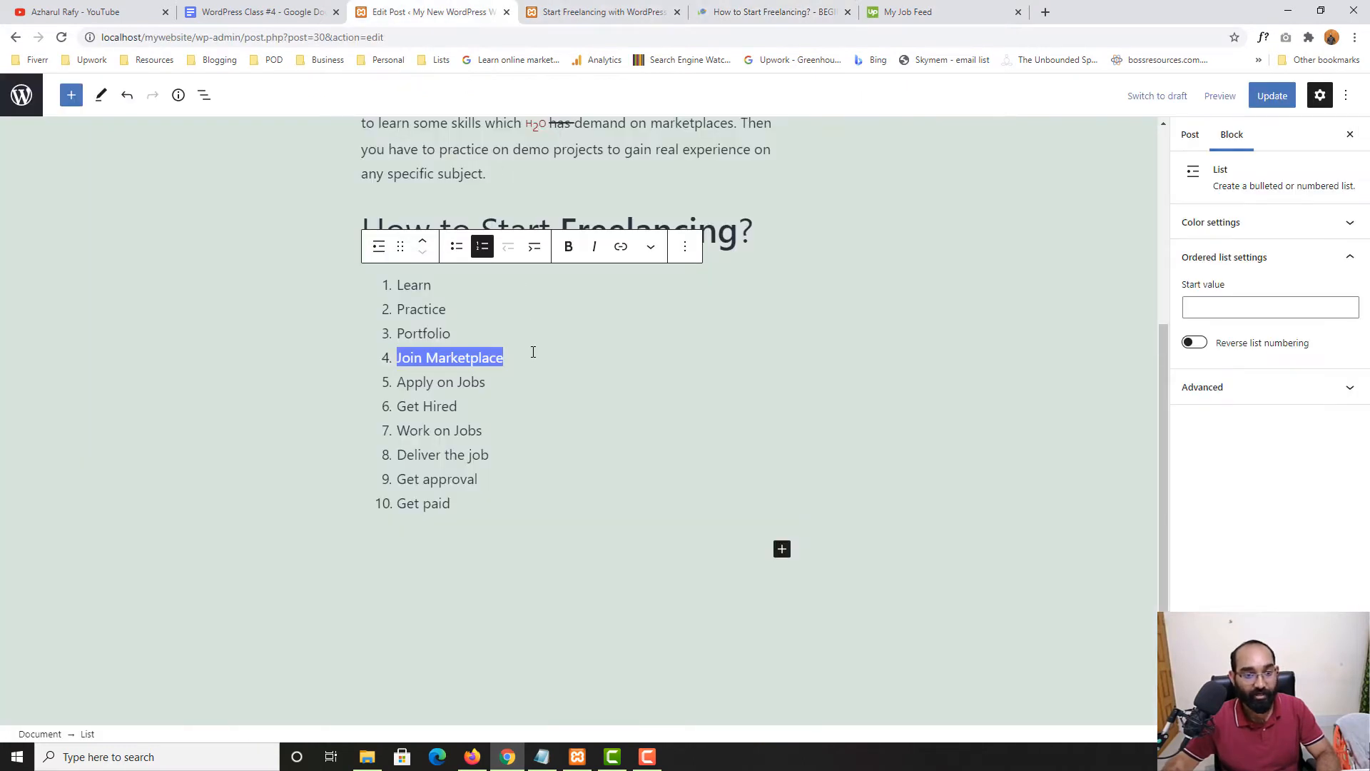
Link 'Join Marketplace' to the Upwork find-work URL opening in a new tab, and update the post
click(619, 250)
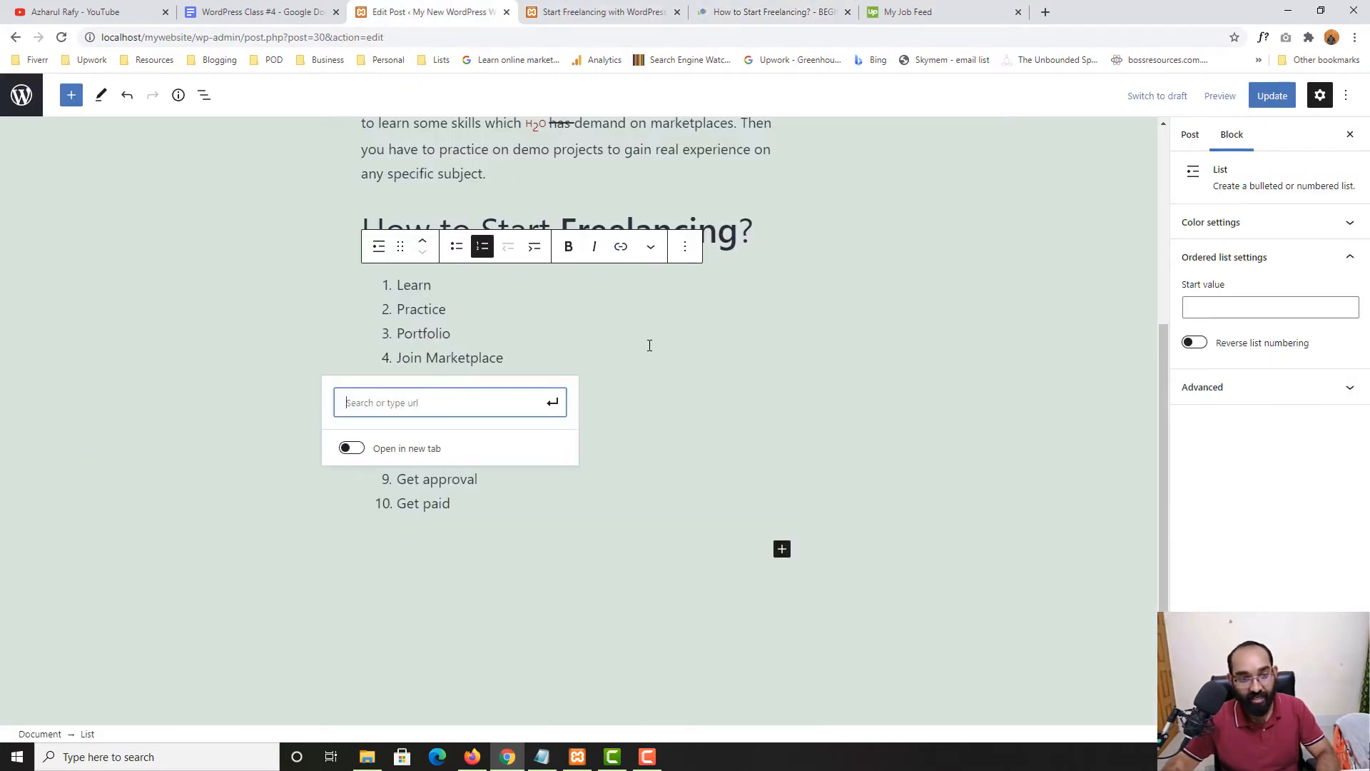
text(https://www.upwork.com/ab/find-work/)
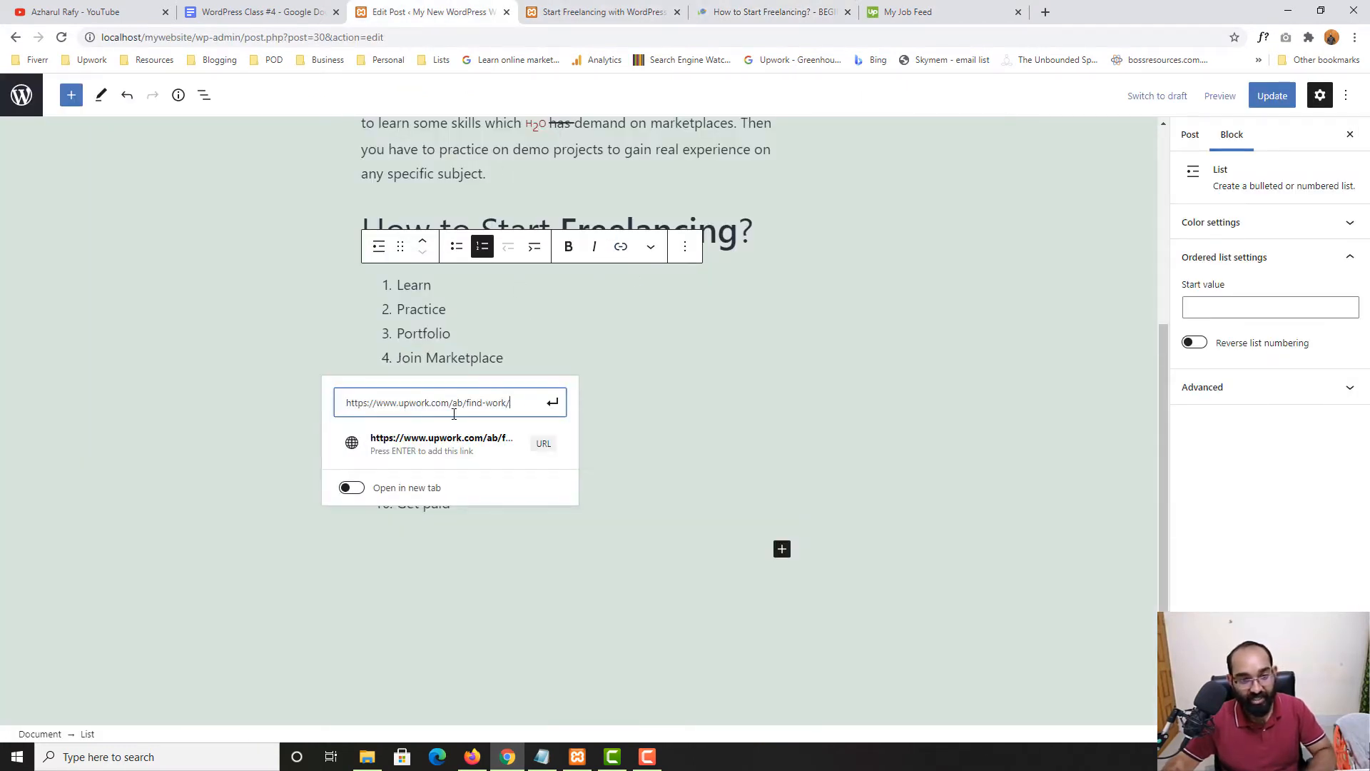
click(353, 488)
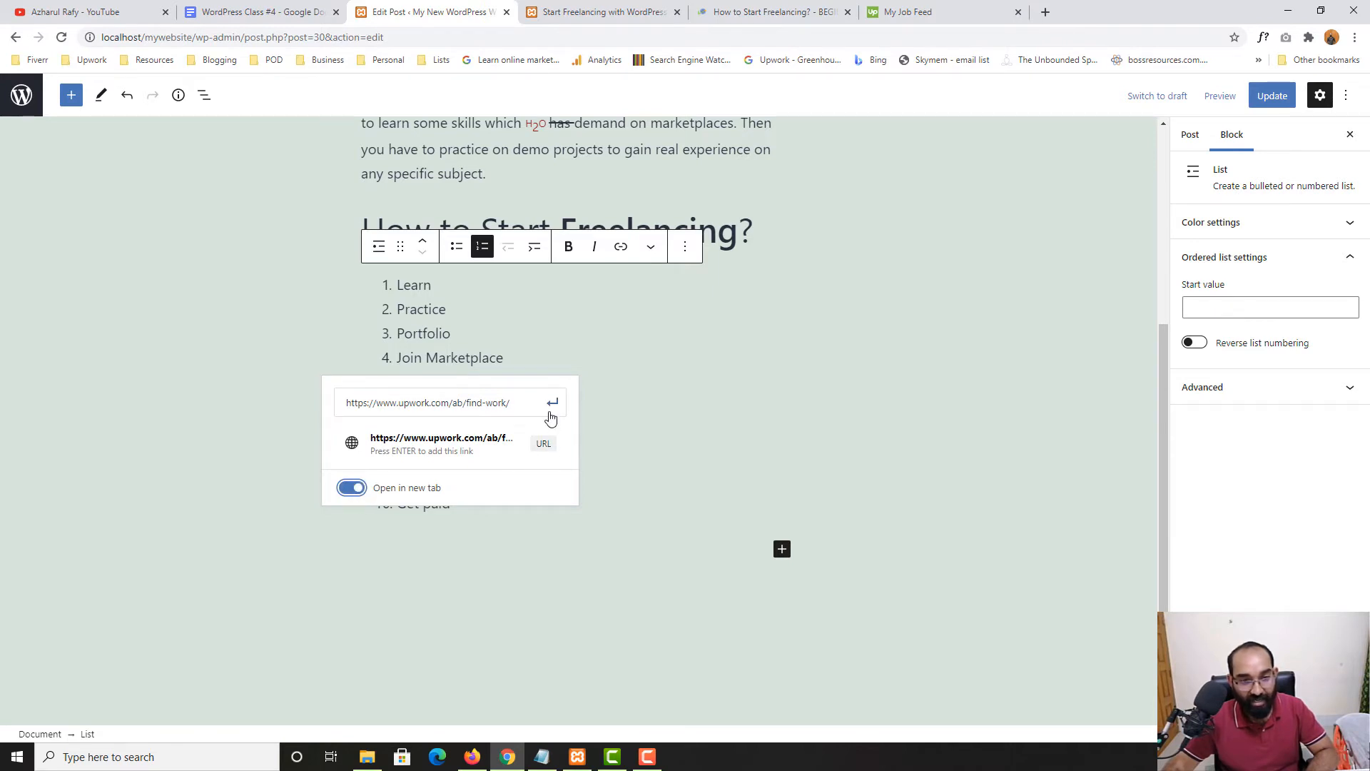
click(551, 410)
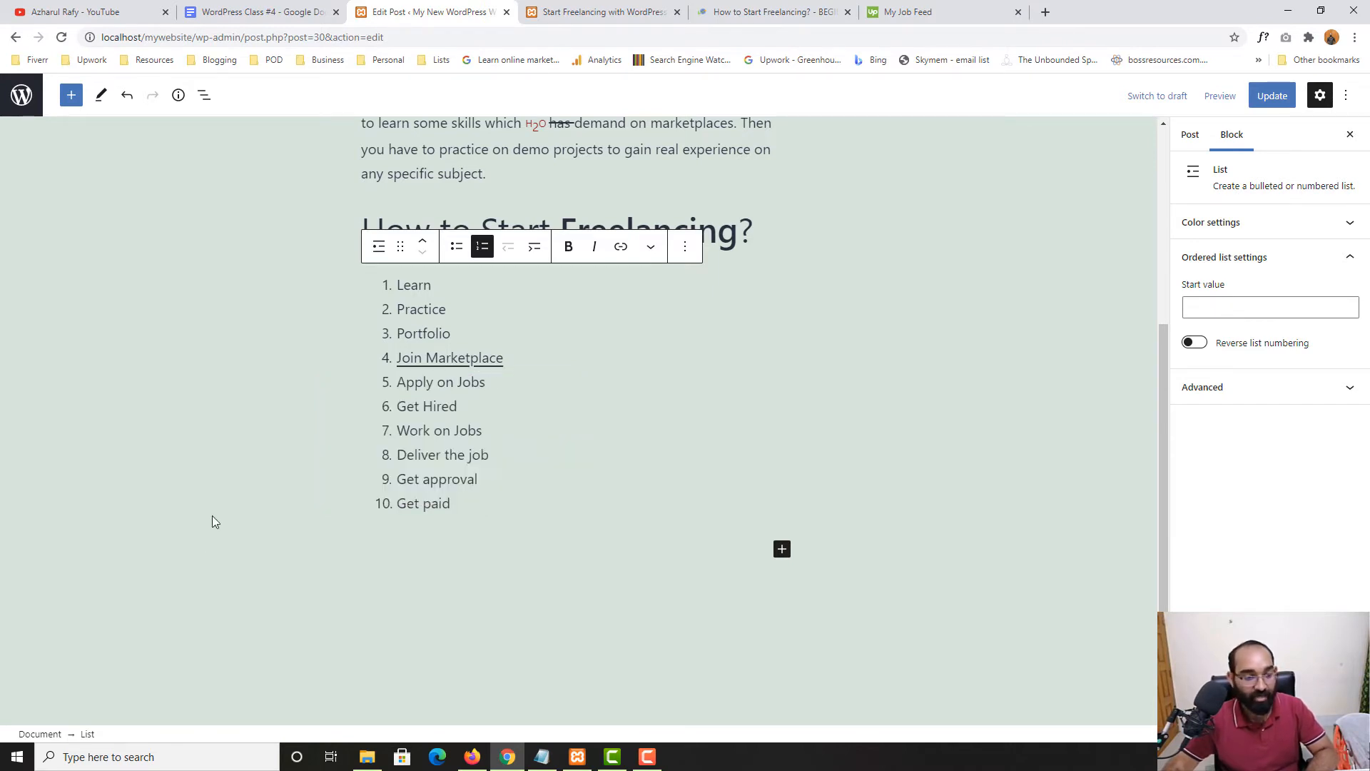
click(1271, 96)
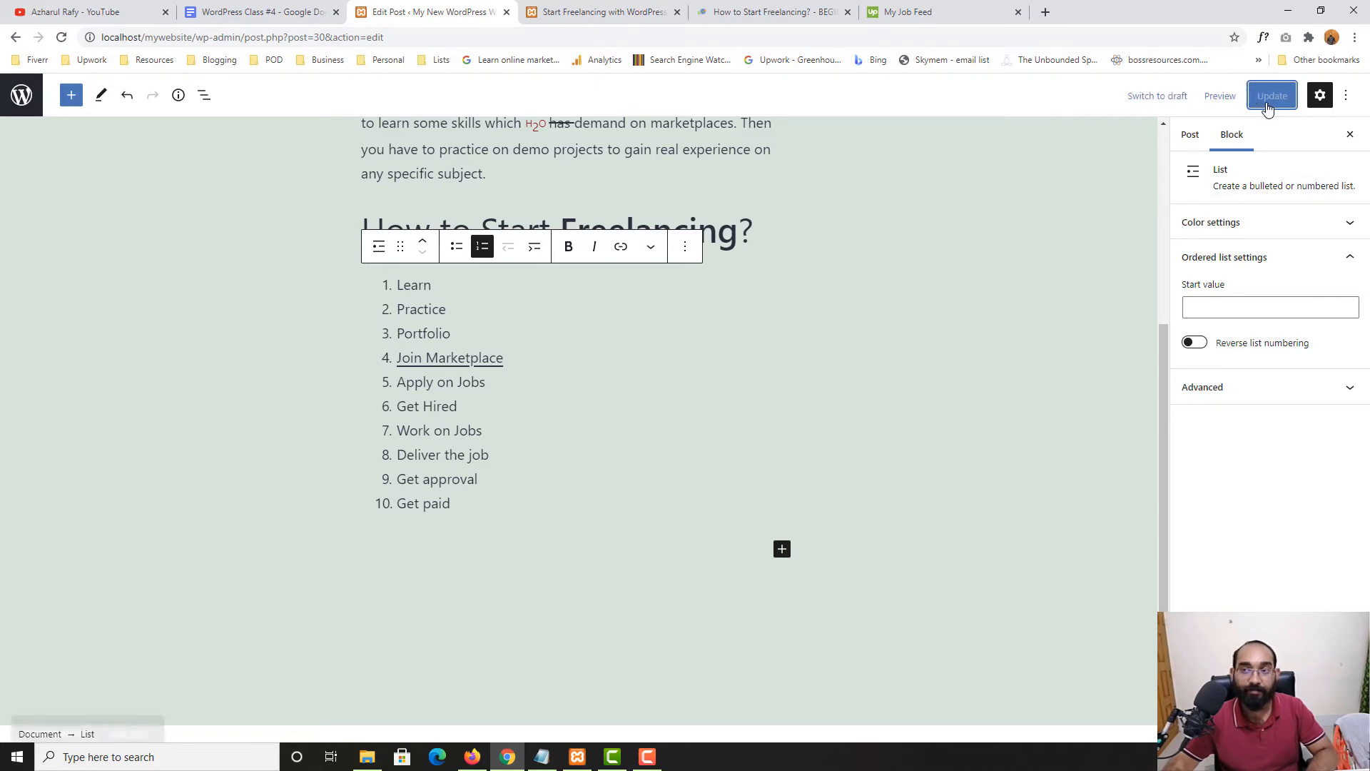
right_click(123, 697)
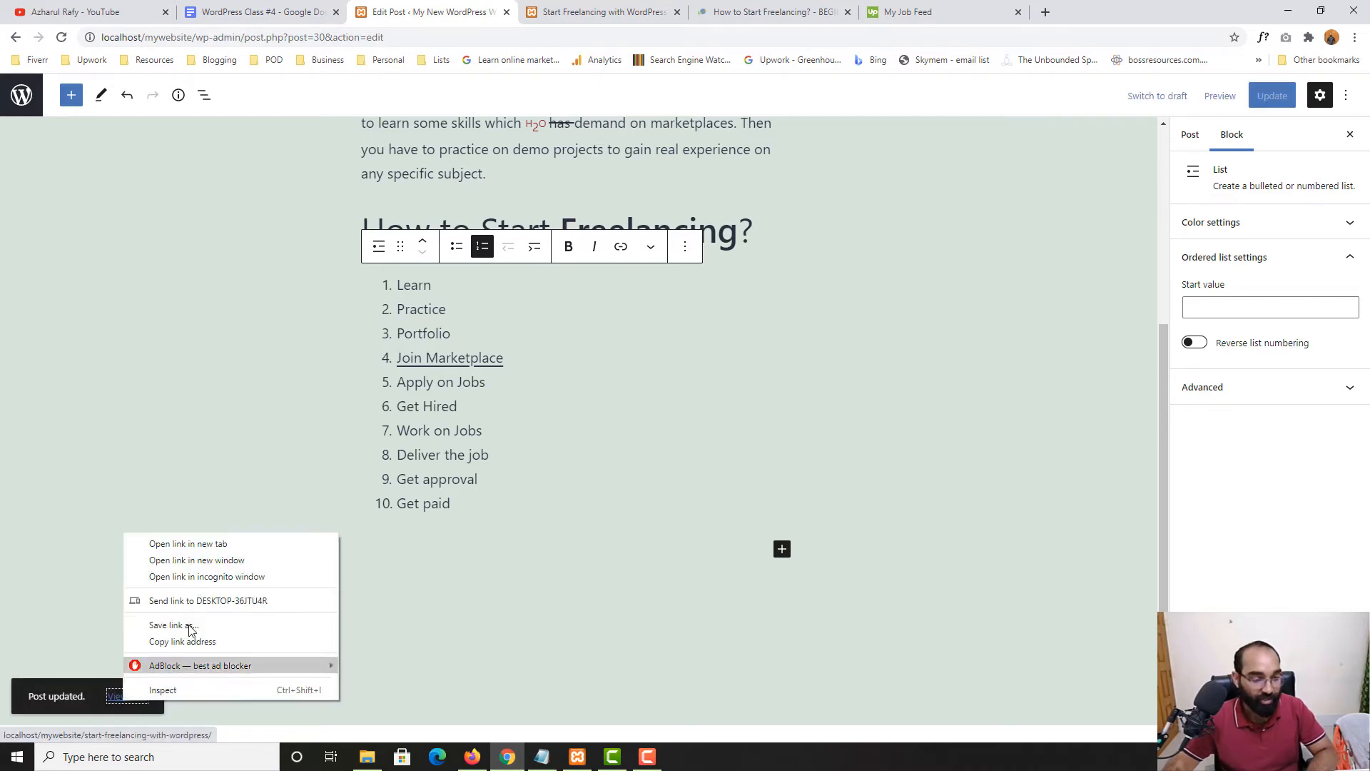
click(197, 546)
click(816, 12)
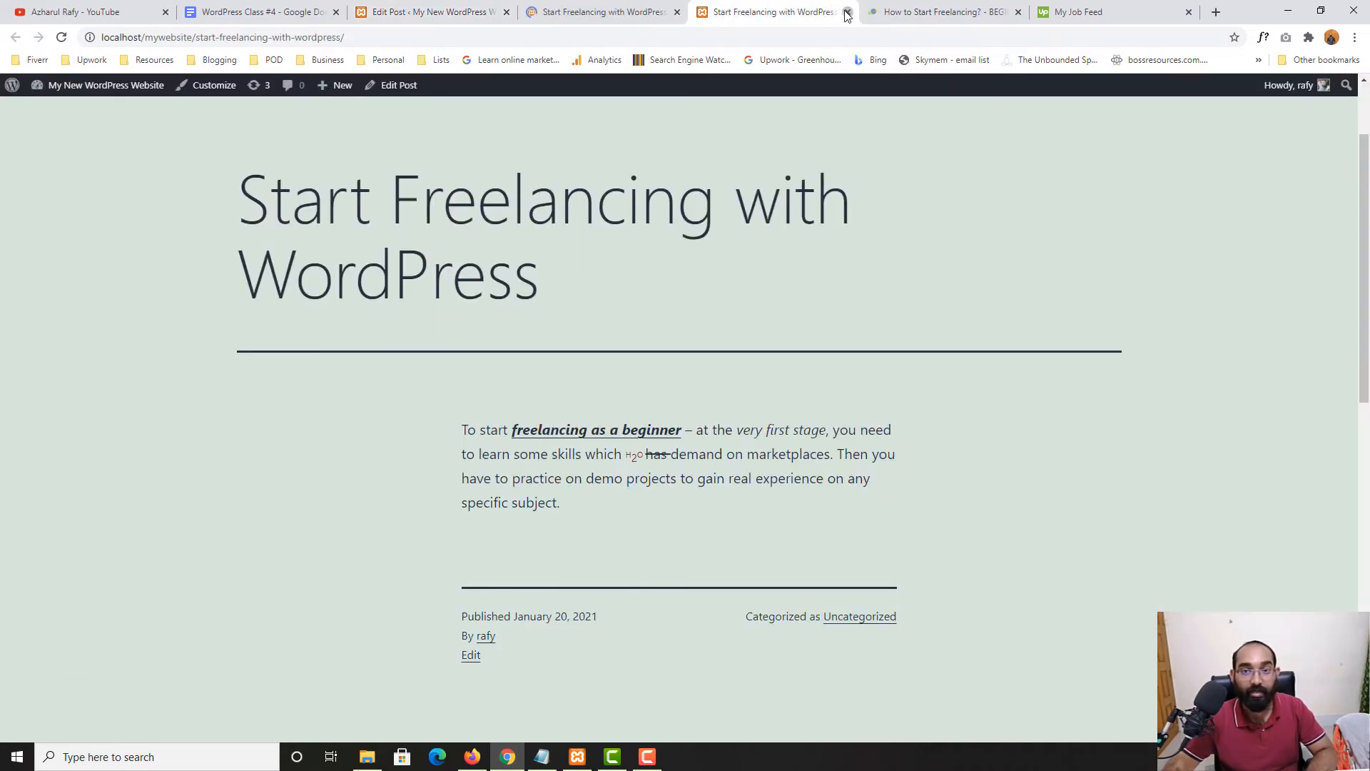
click(847, 12)
scroll(112, 490, down, 7)
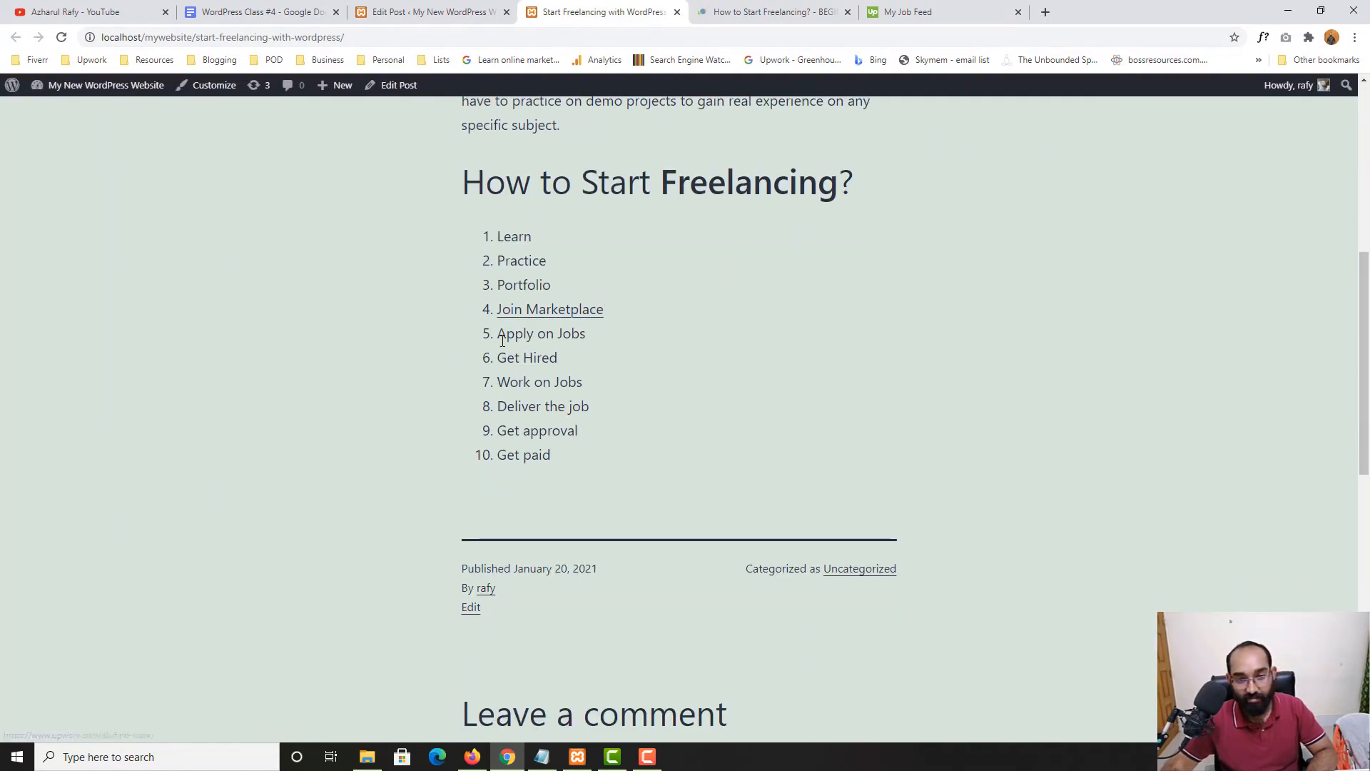
click(530, 314)
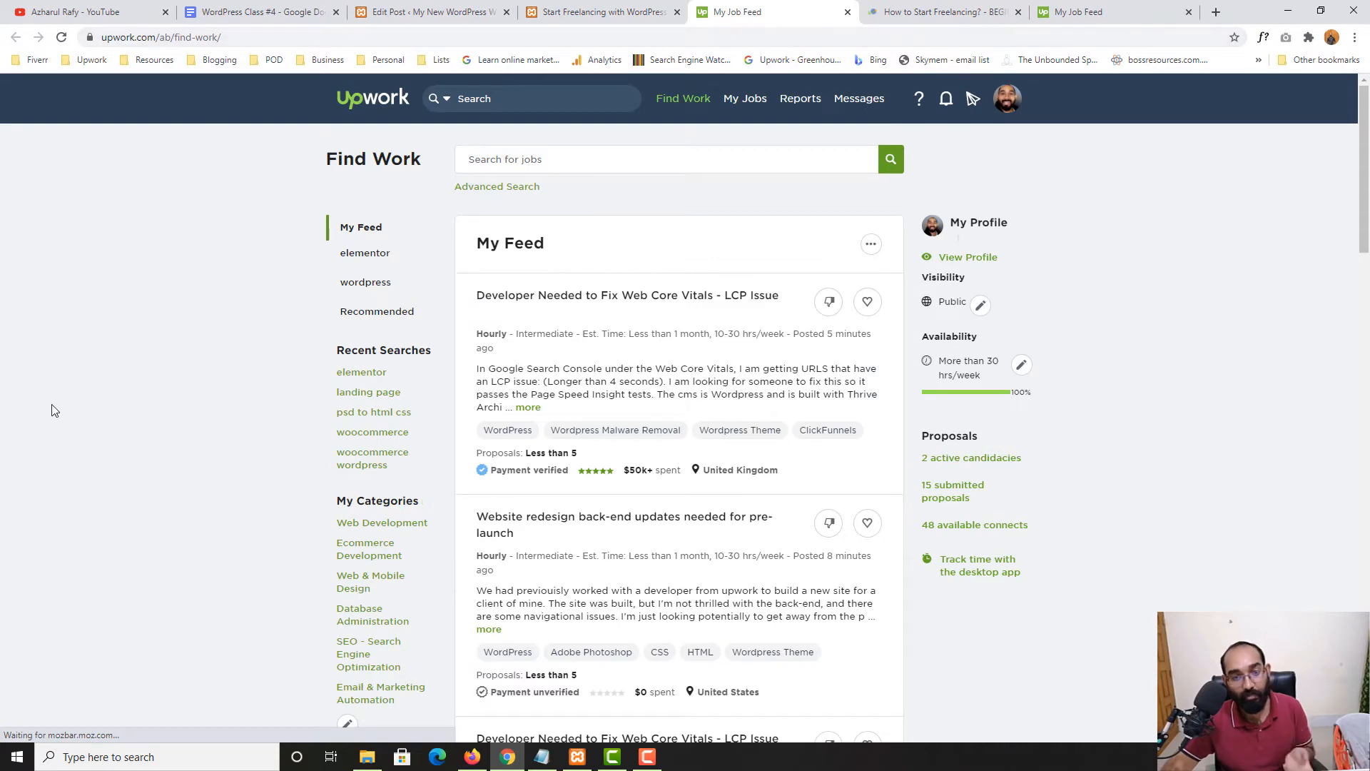
click(603, 12)
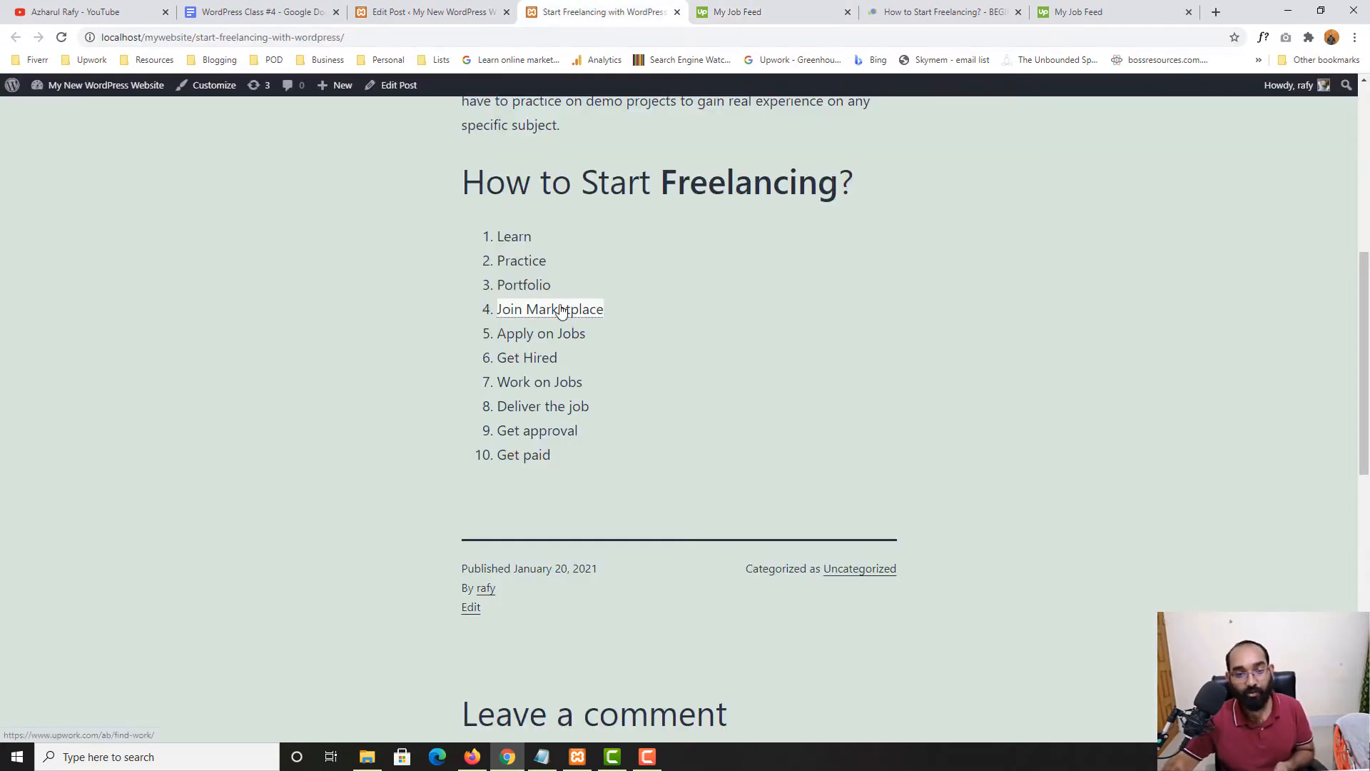
click(826, 16)
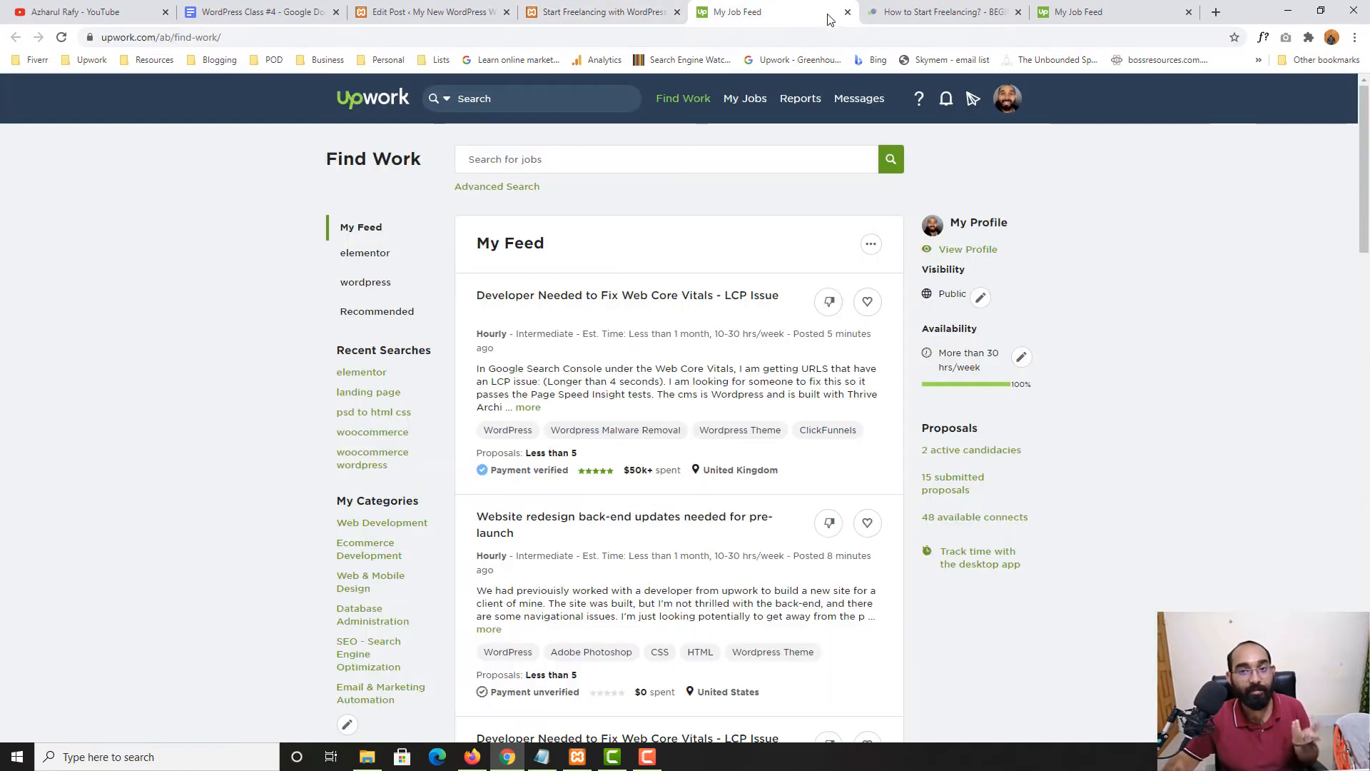
click(847, 13)
click(403, 14)
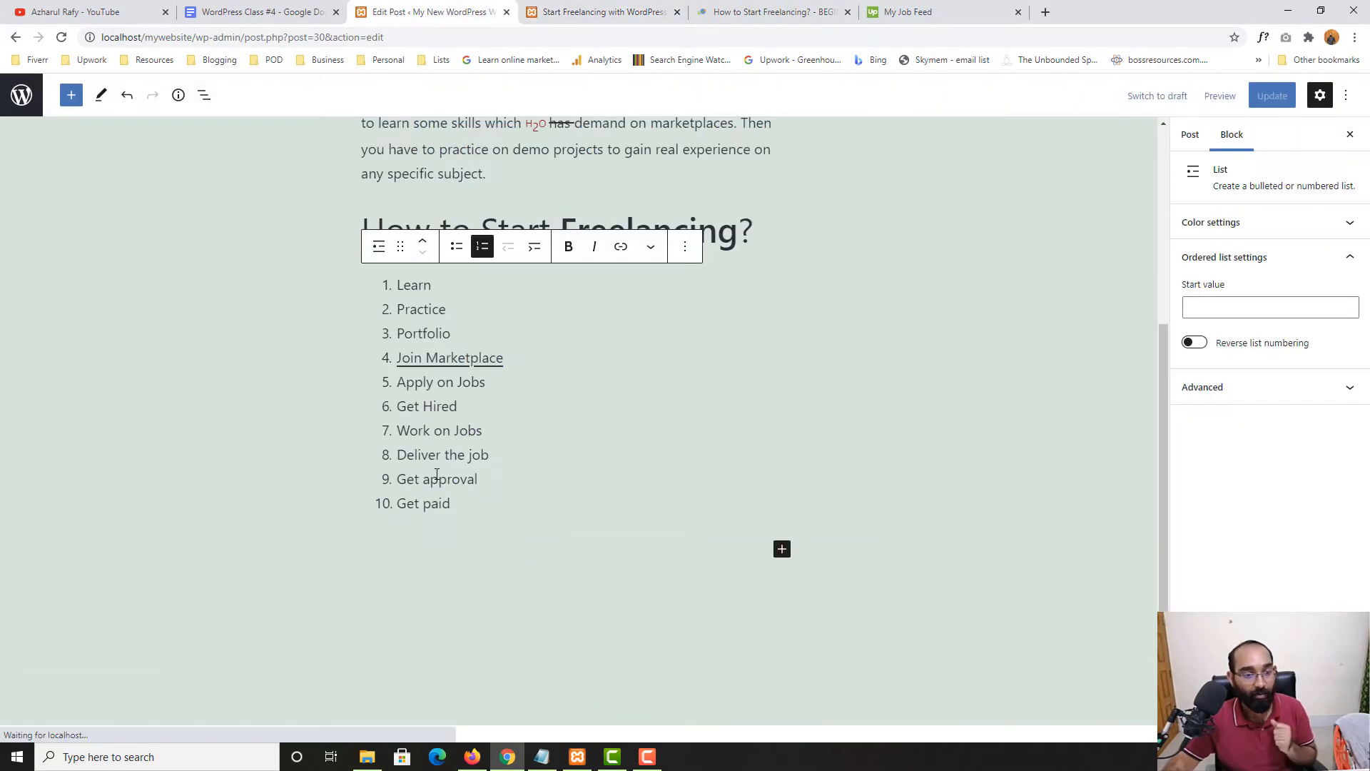
click(285, 15)
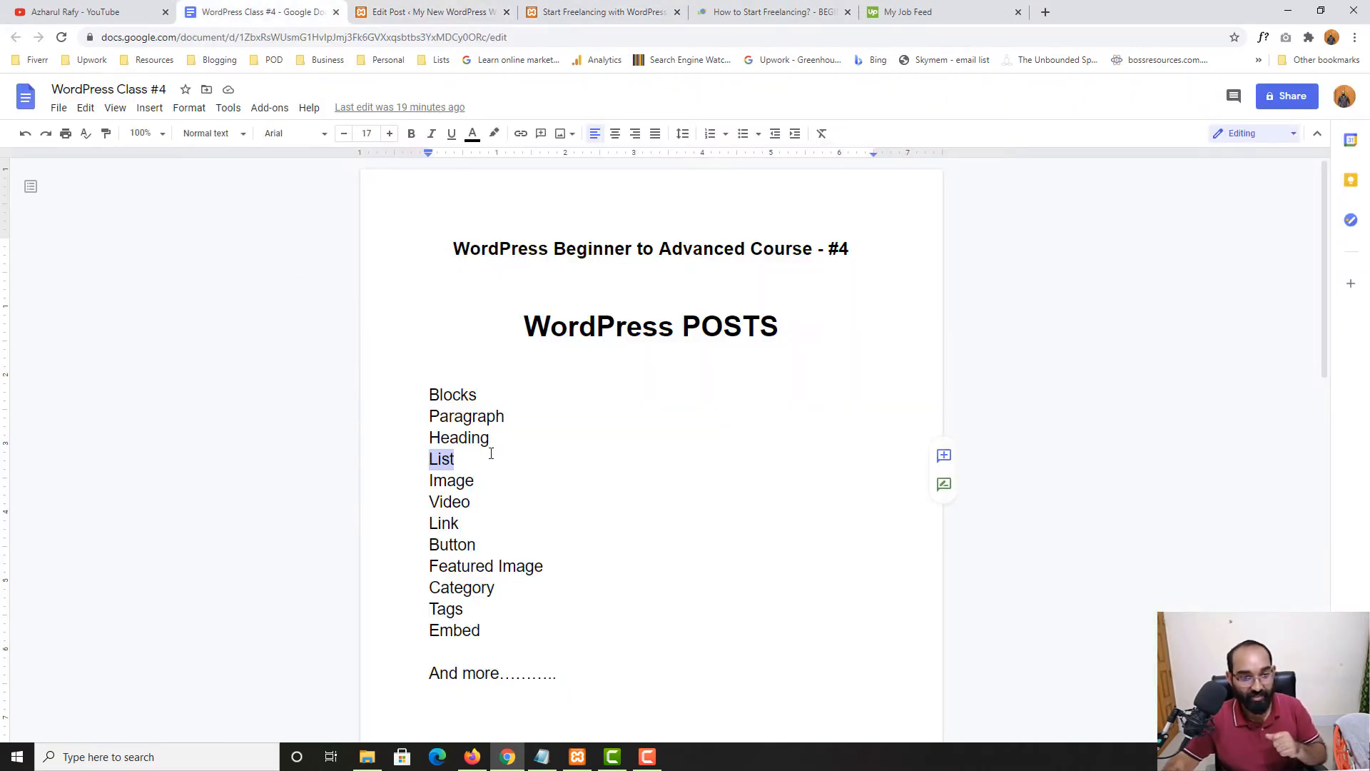
double_click(448, 483)
click(464, 11)
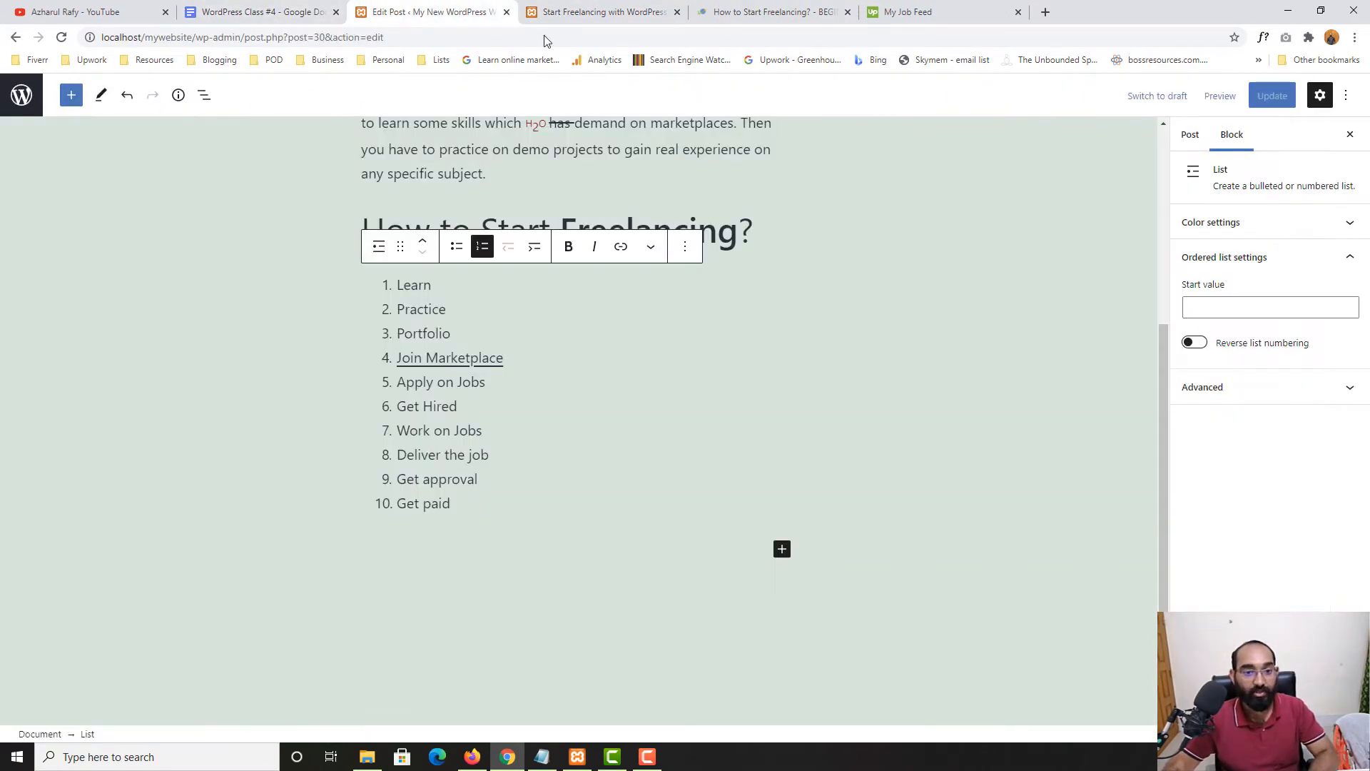
Insert an Image block from the inserter's Media section below the numbered list
click(72, 97)
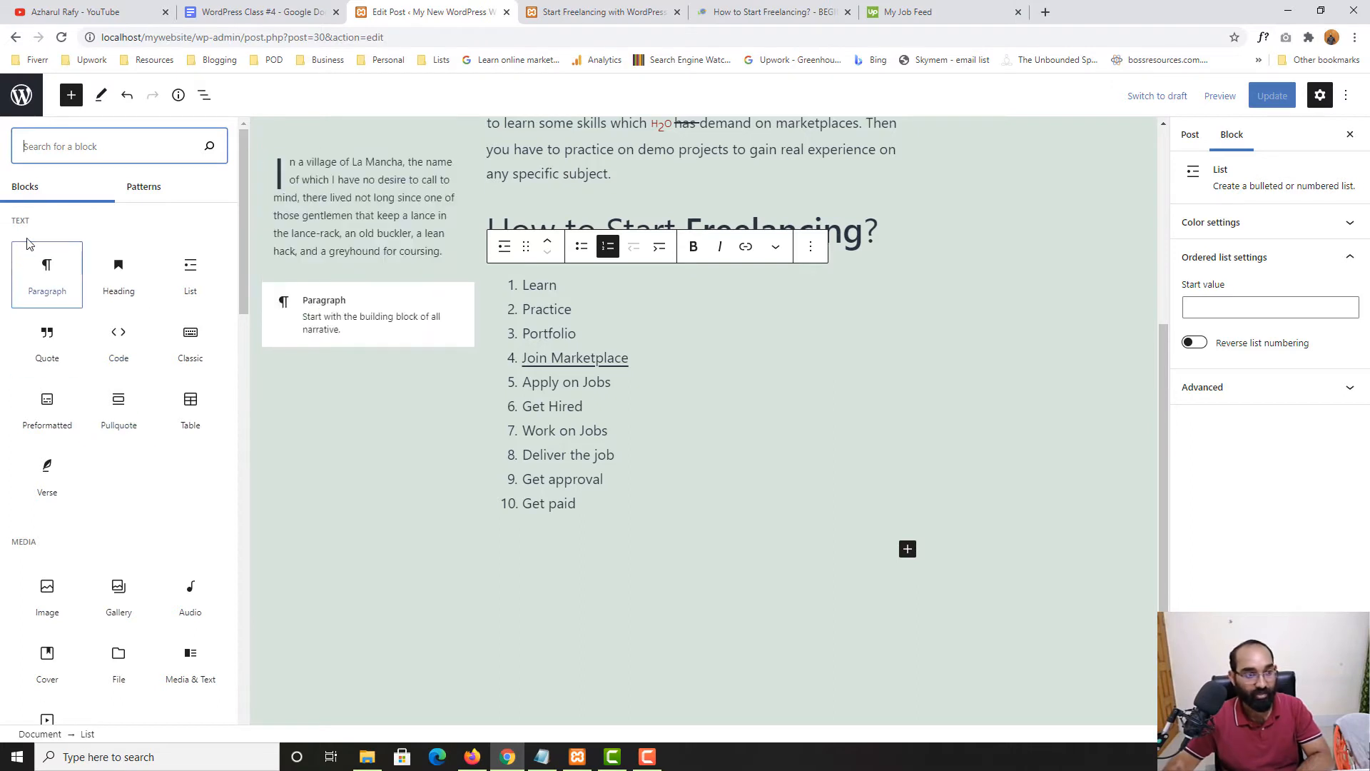
scroll(36, 507, down, 2)
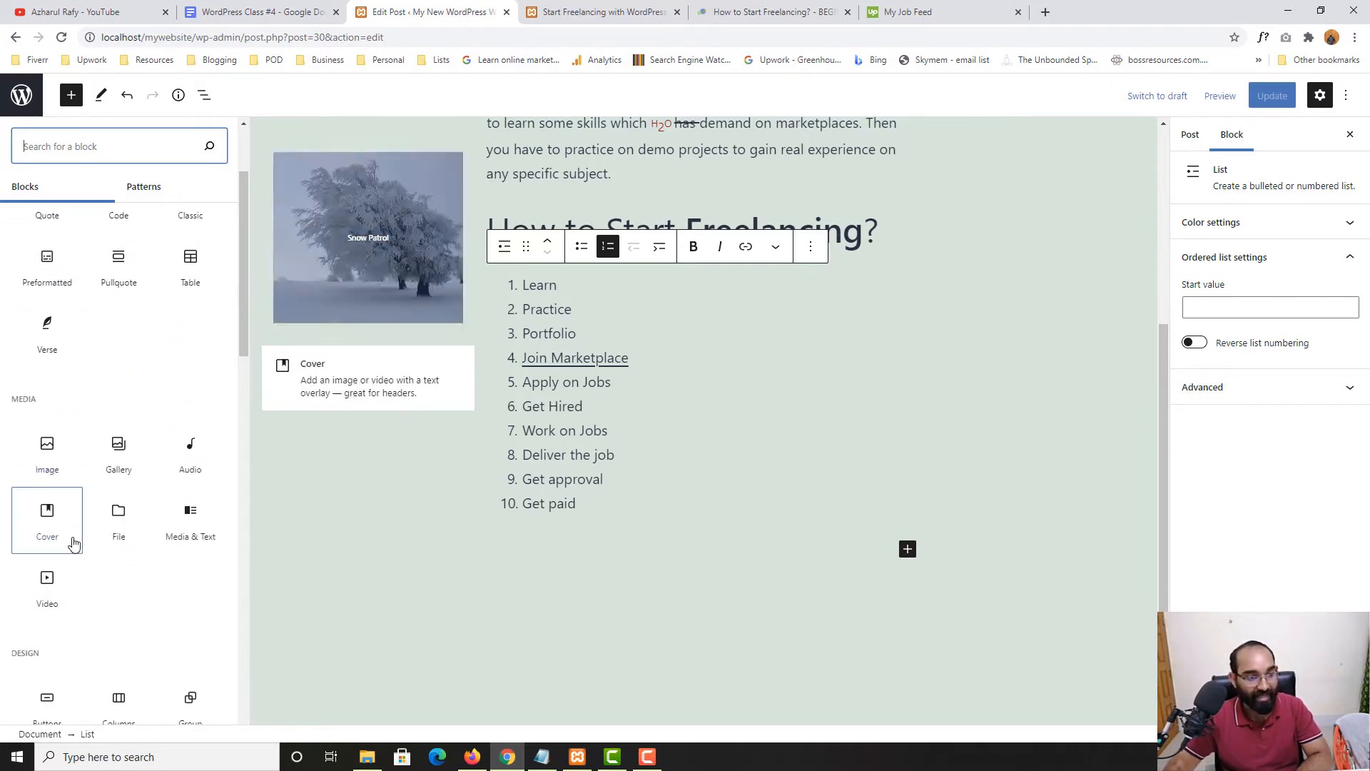
click(46, 454)
scroll(676, 464, down, 2)
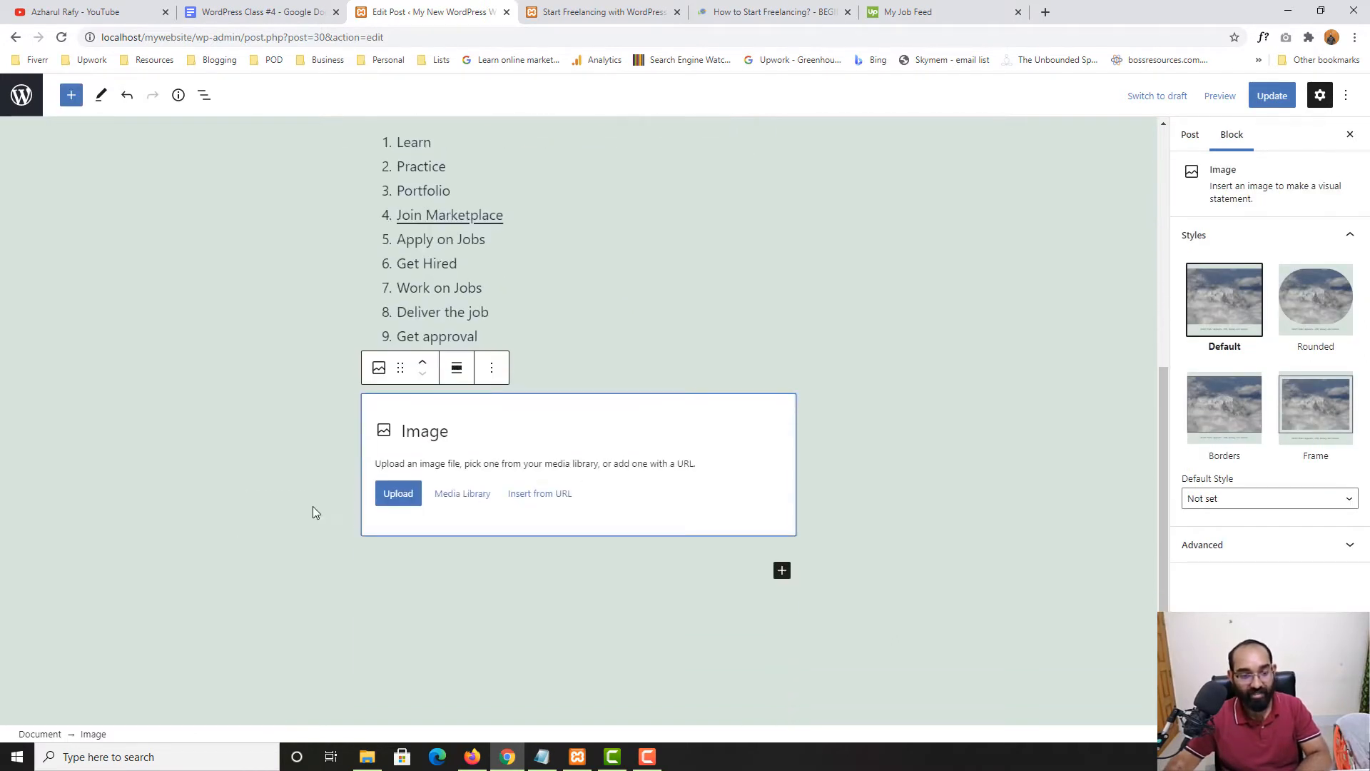
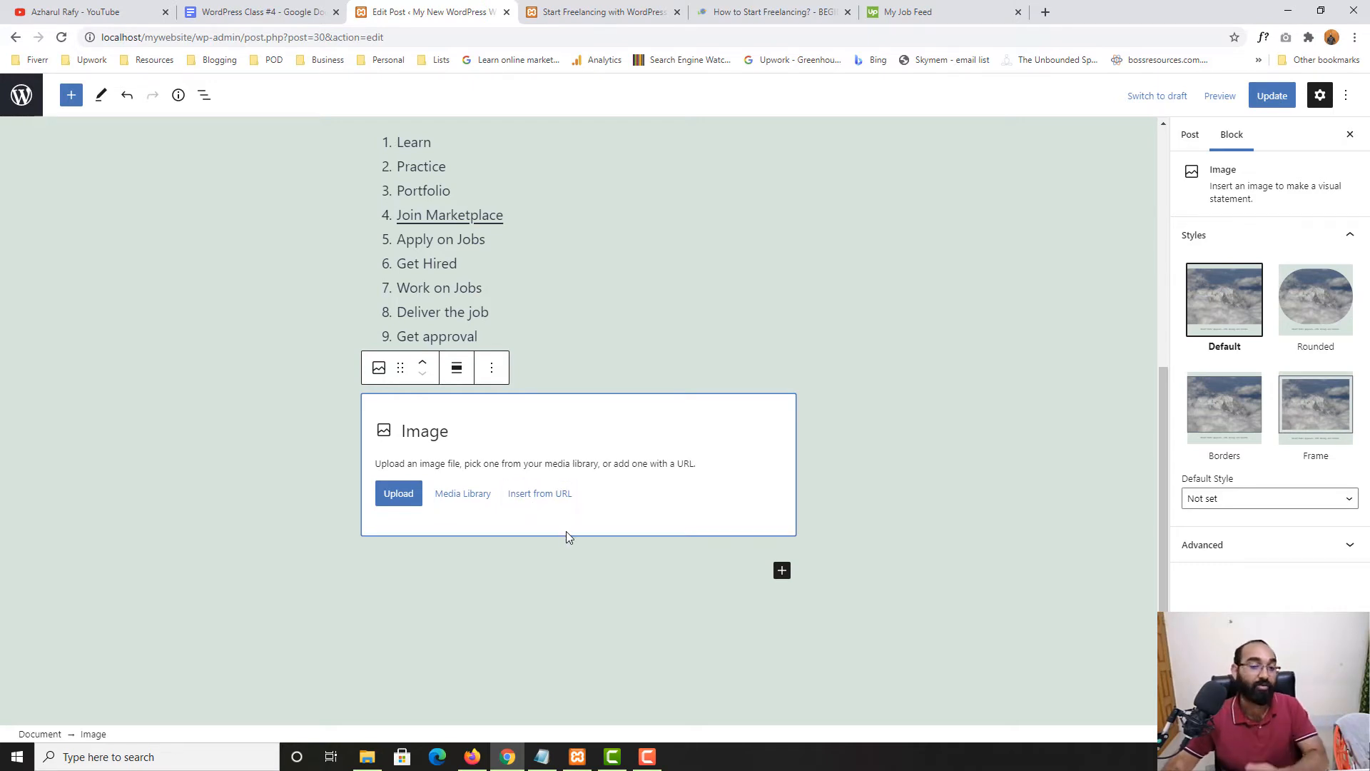
Start an upload from the computer and browse the Downloads folder for the office photo
click(399, 494)
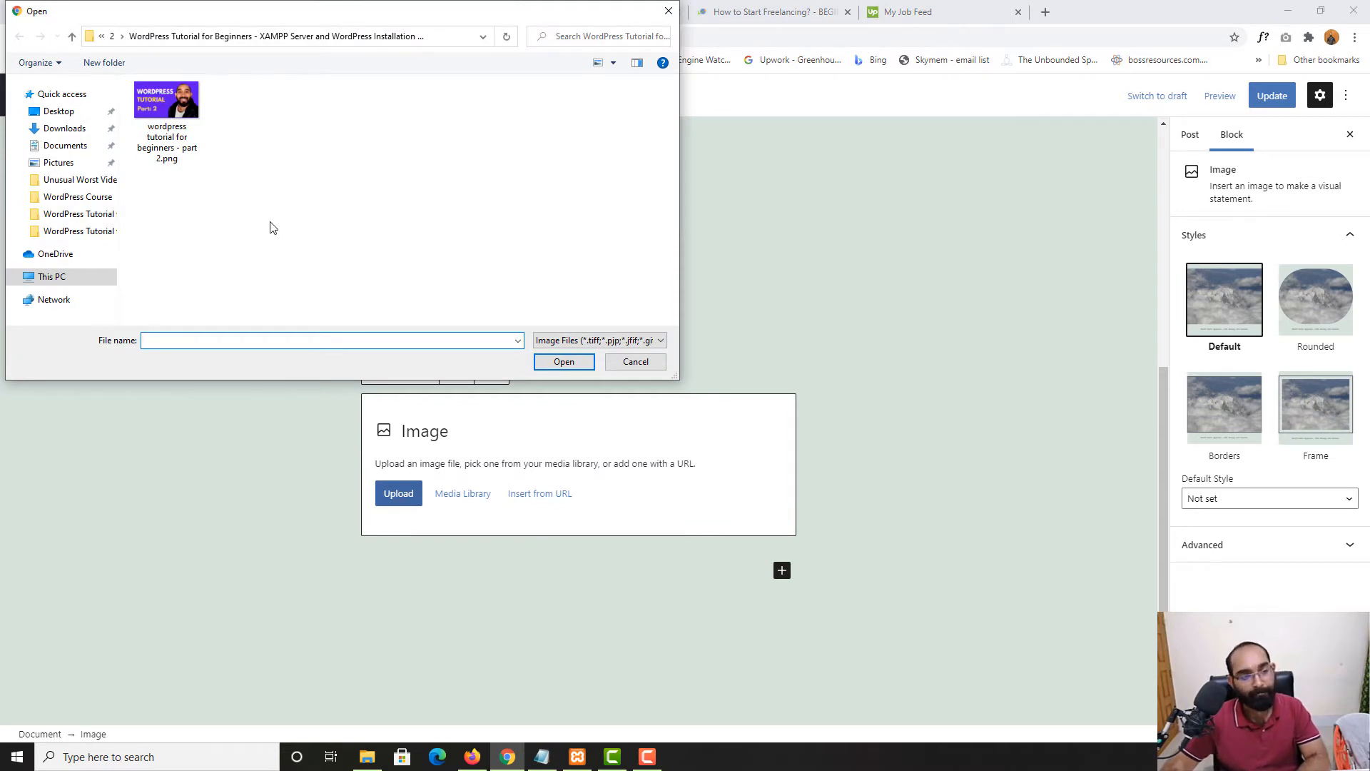
click(65, 129)
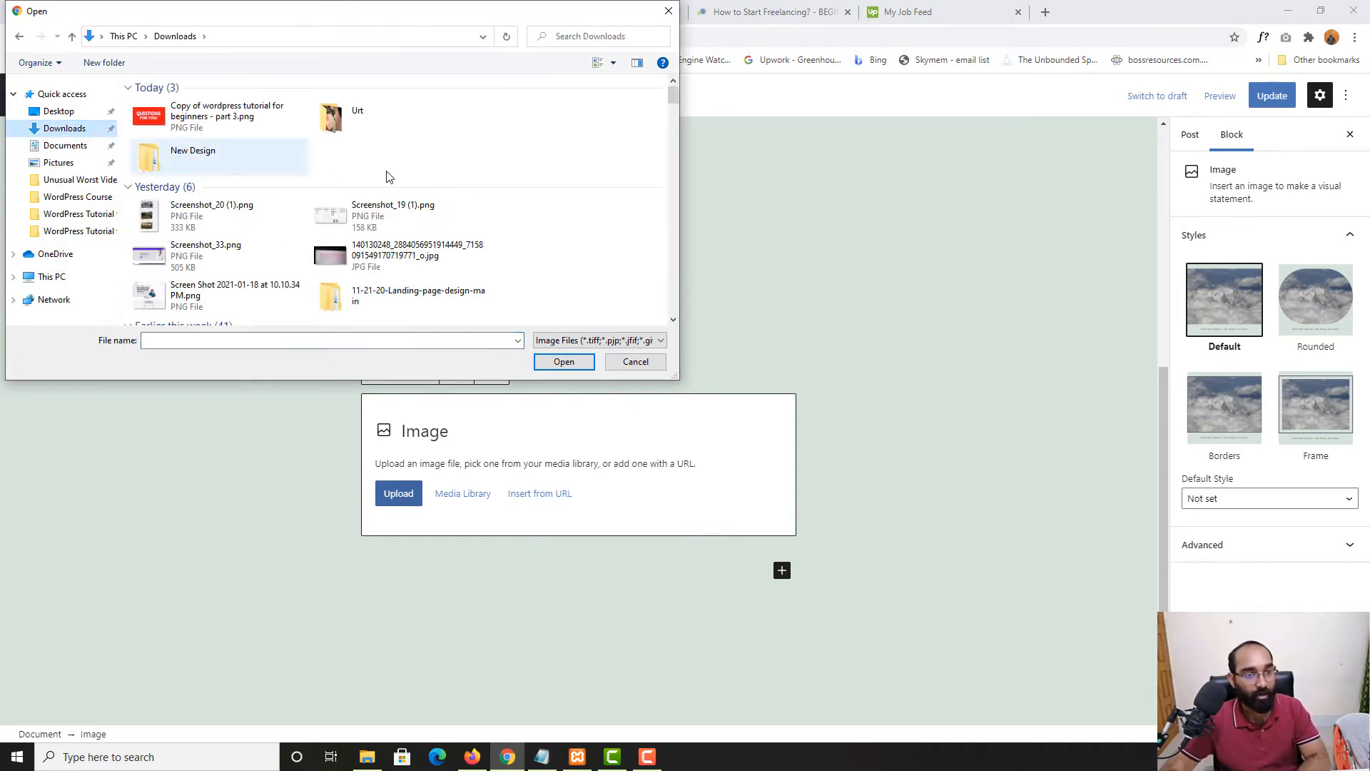
scroll(670, 97, down, 2)
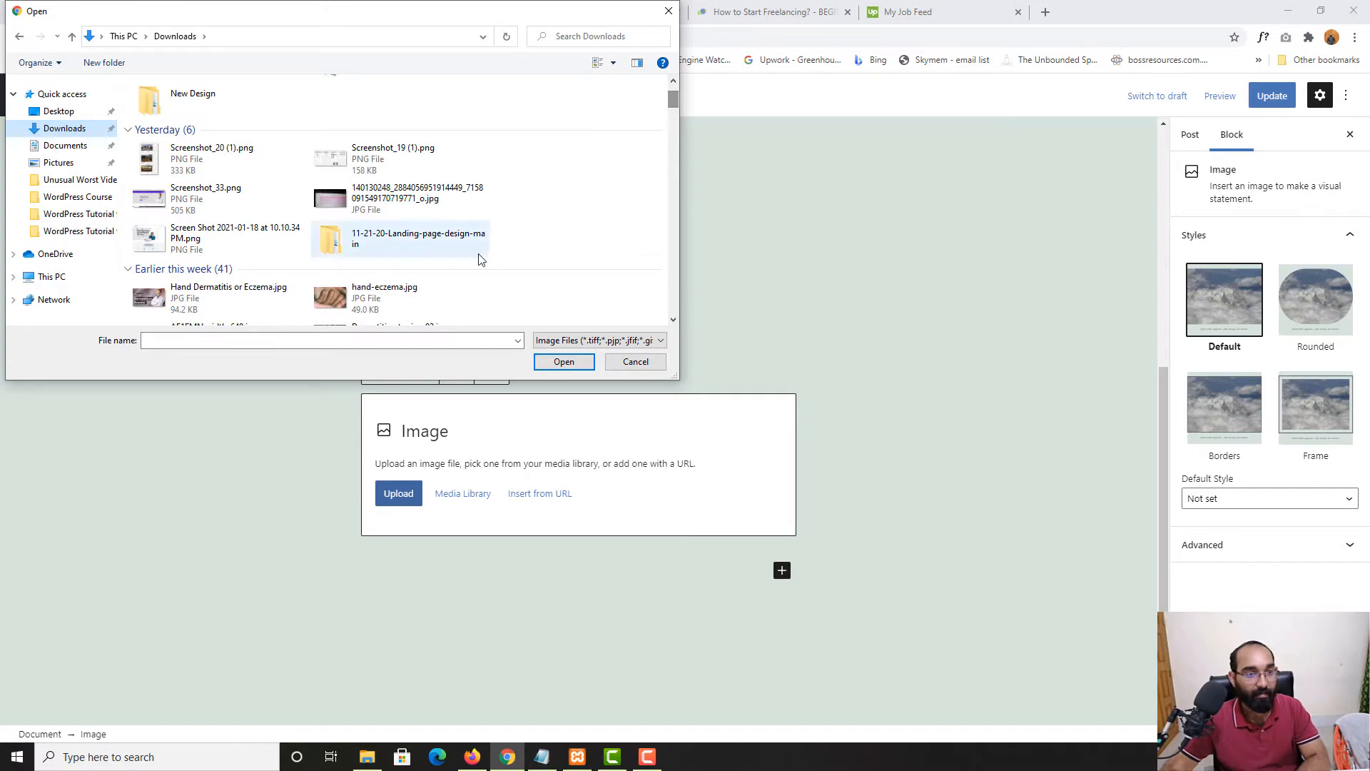
scroll(485, 263, down, 5)
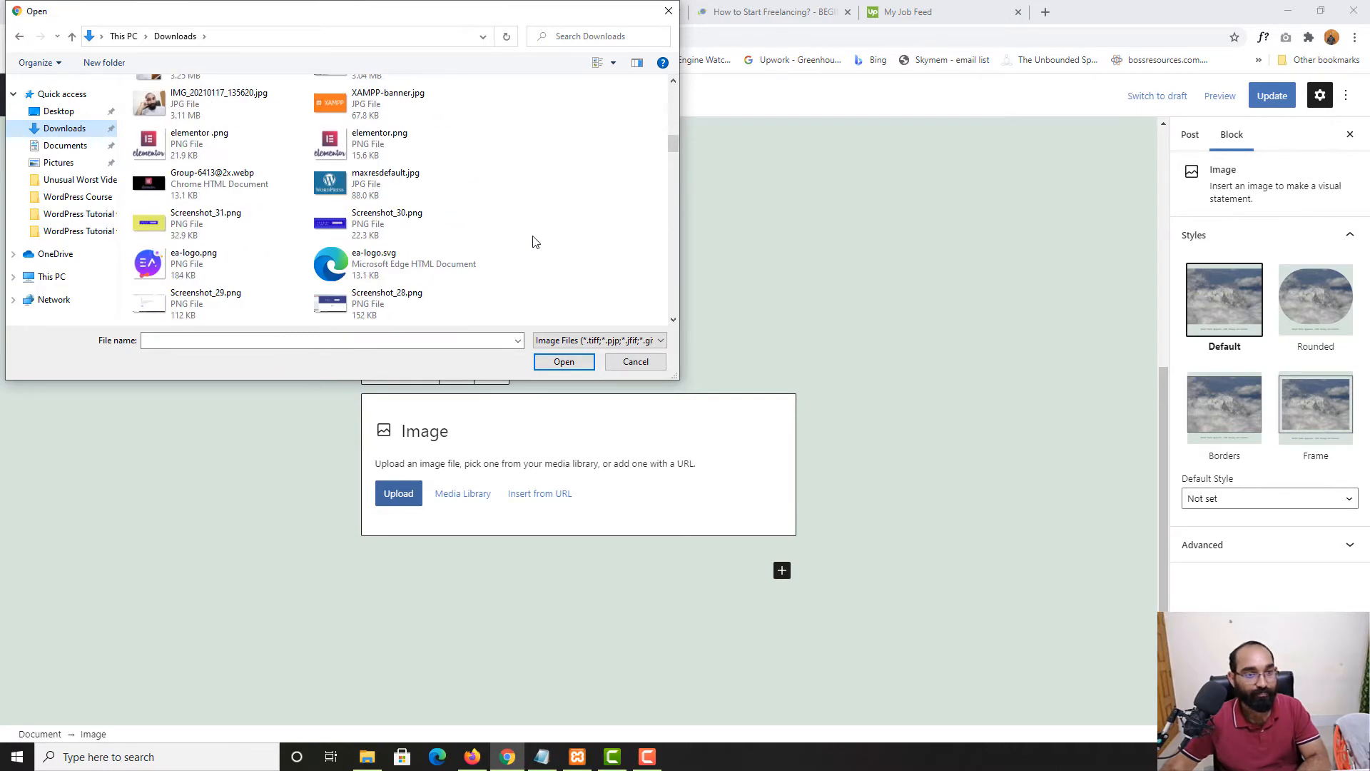
scroll(424, 214, down, 3)
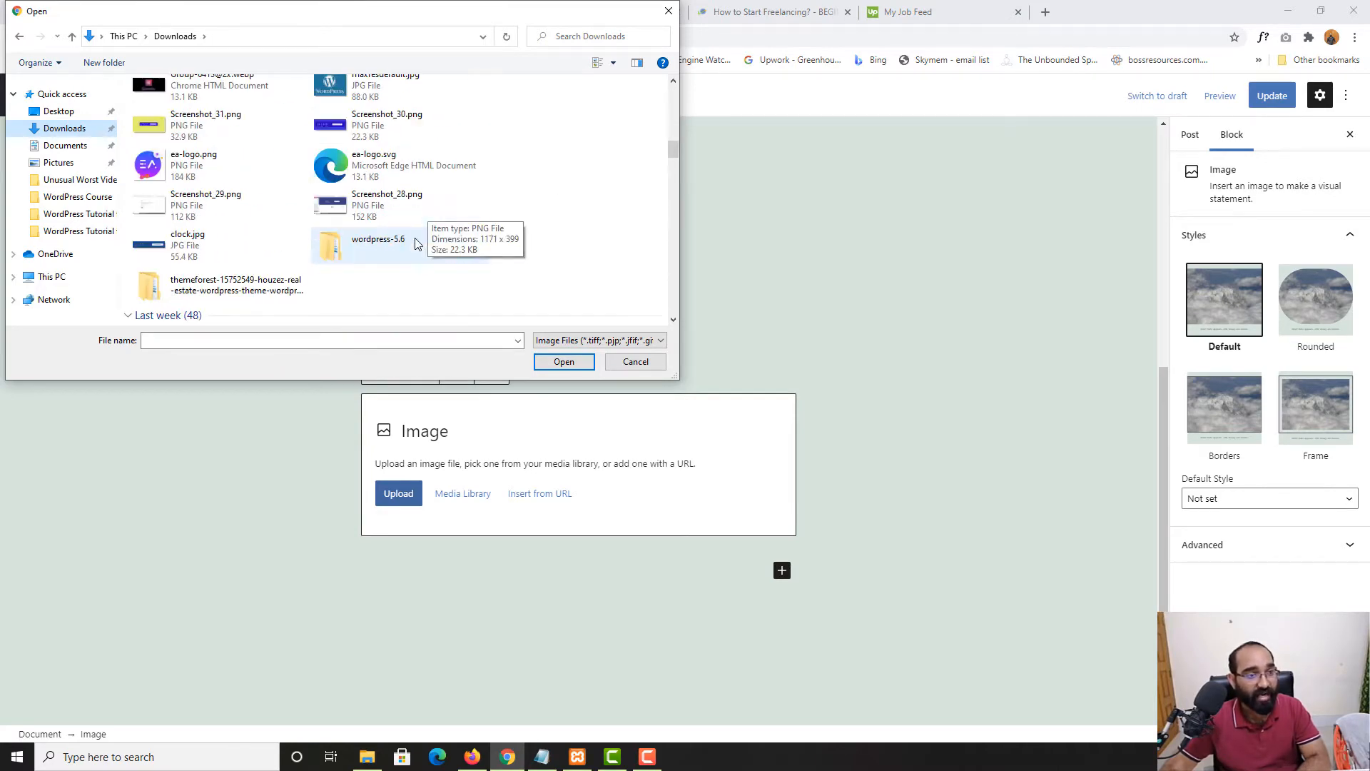
click(184, 136)
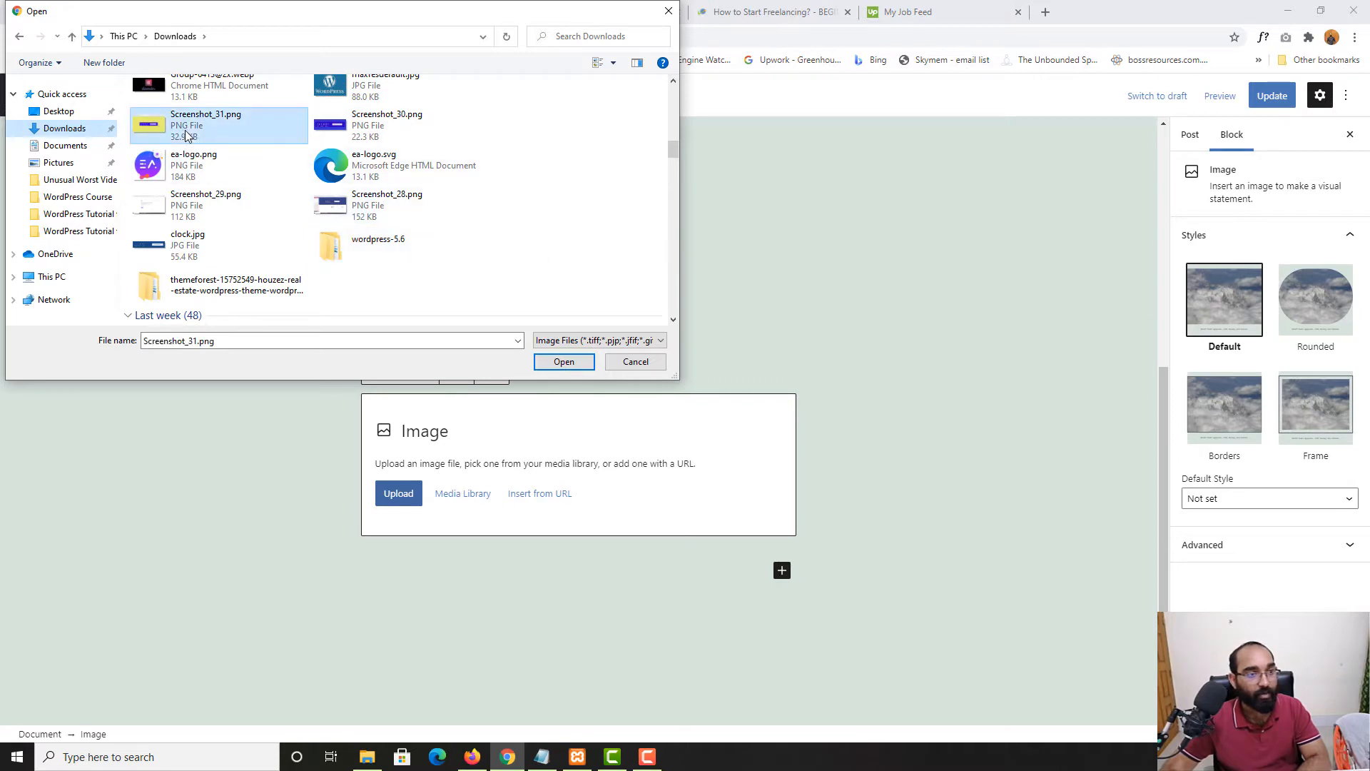
right_click(185, 132)
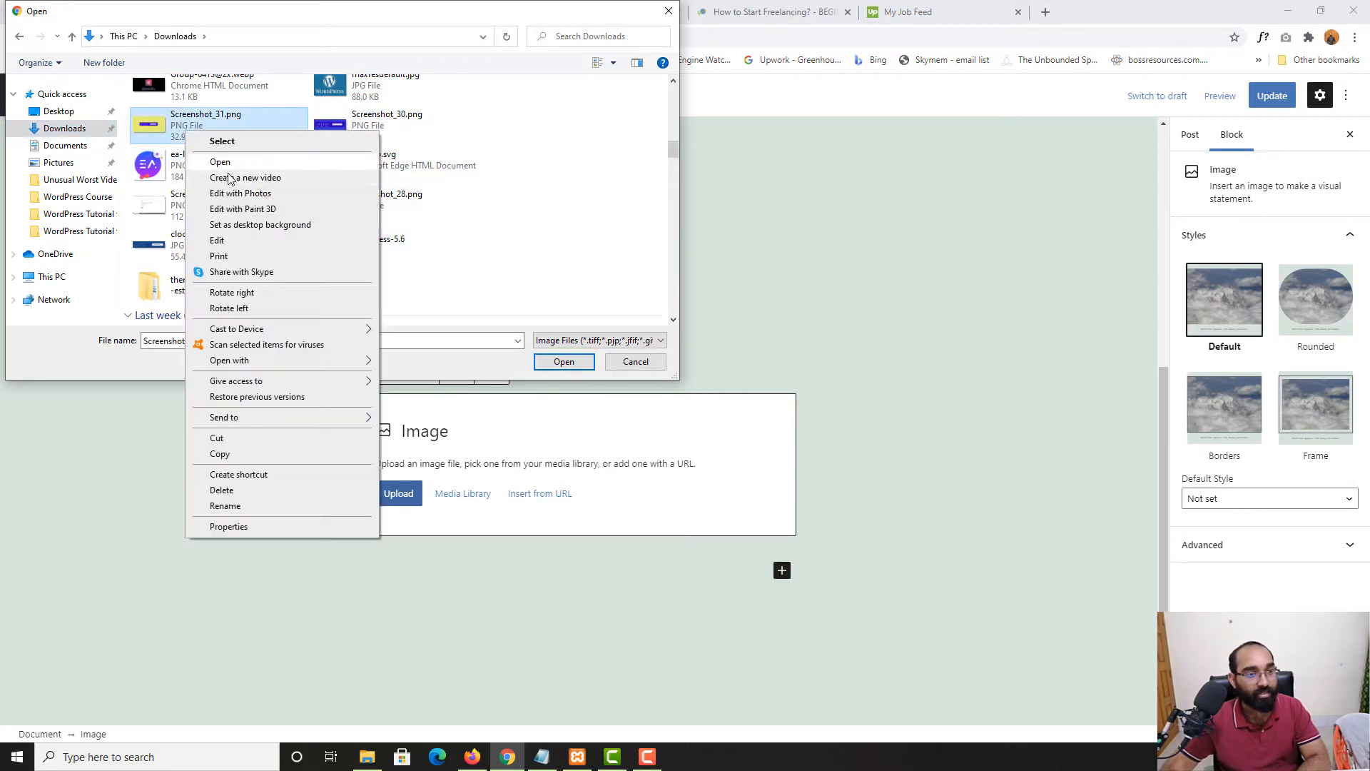
click(548, 184)
Choose Untitled design (2).png and insert it into the Image block
scroll(517, 256, down, 7)
scroll(517, 256, down, 3)
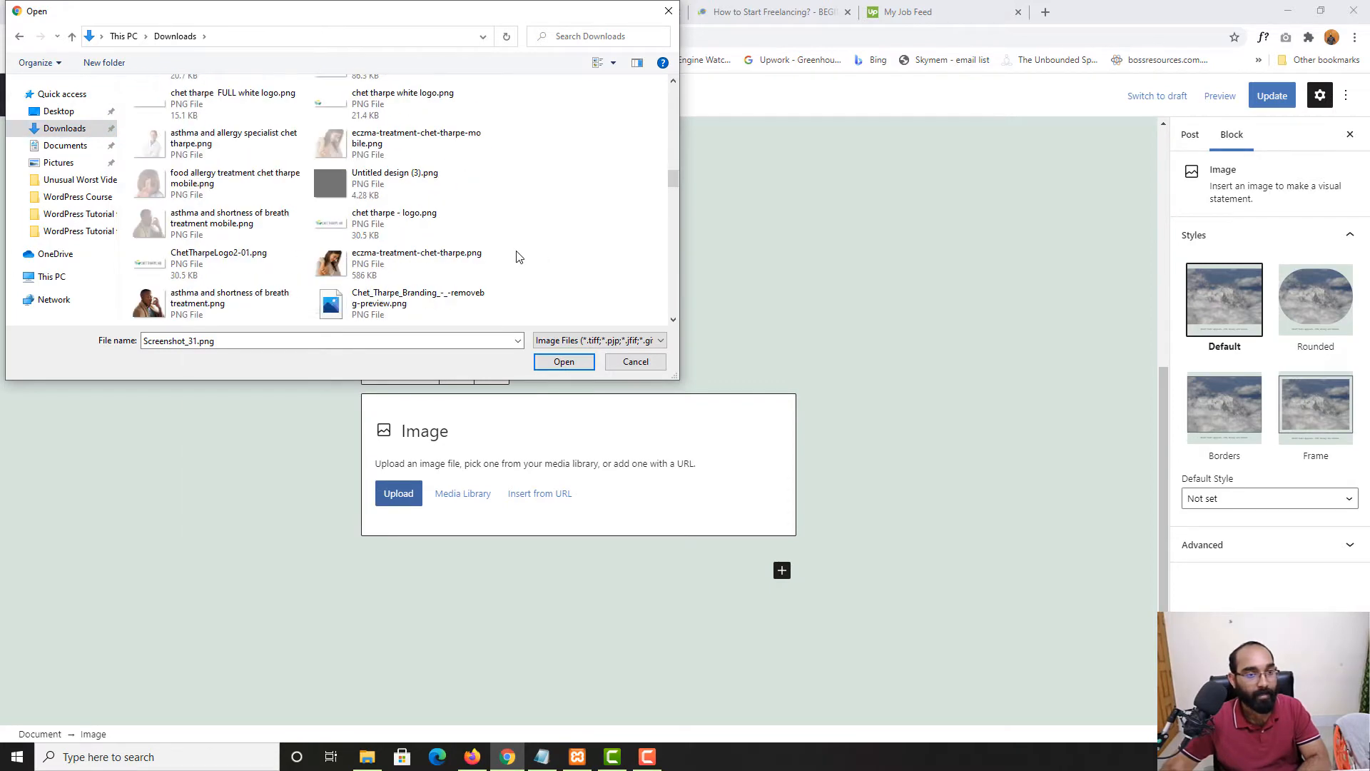
scroll(516, 255, down, 3)
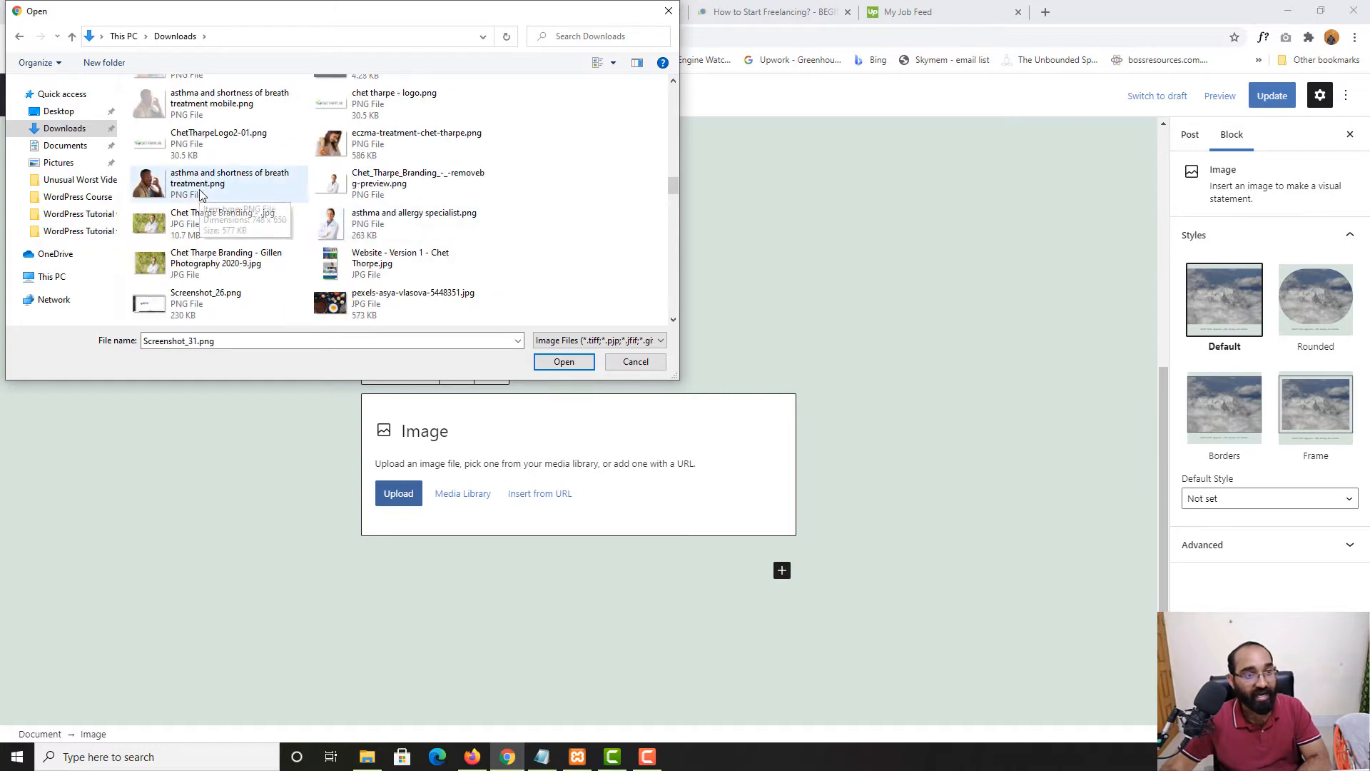
scroll(207, 207, down, 2)
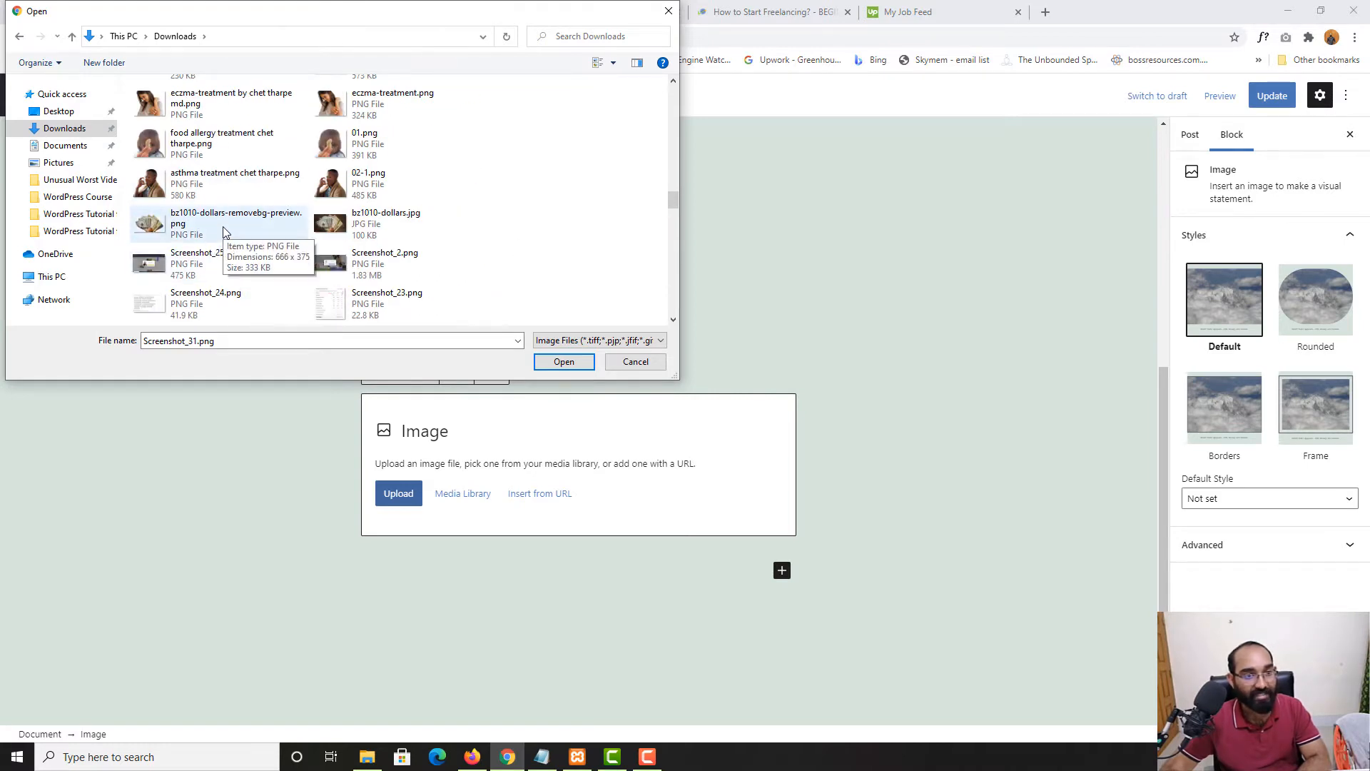
scroll(221, 232, down, 1)
click(165, 277)
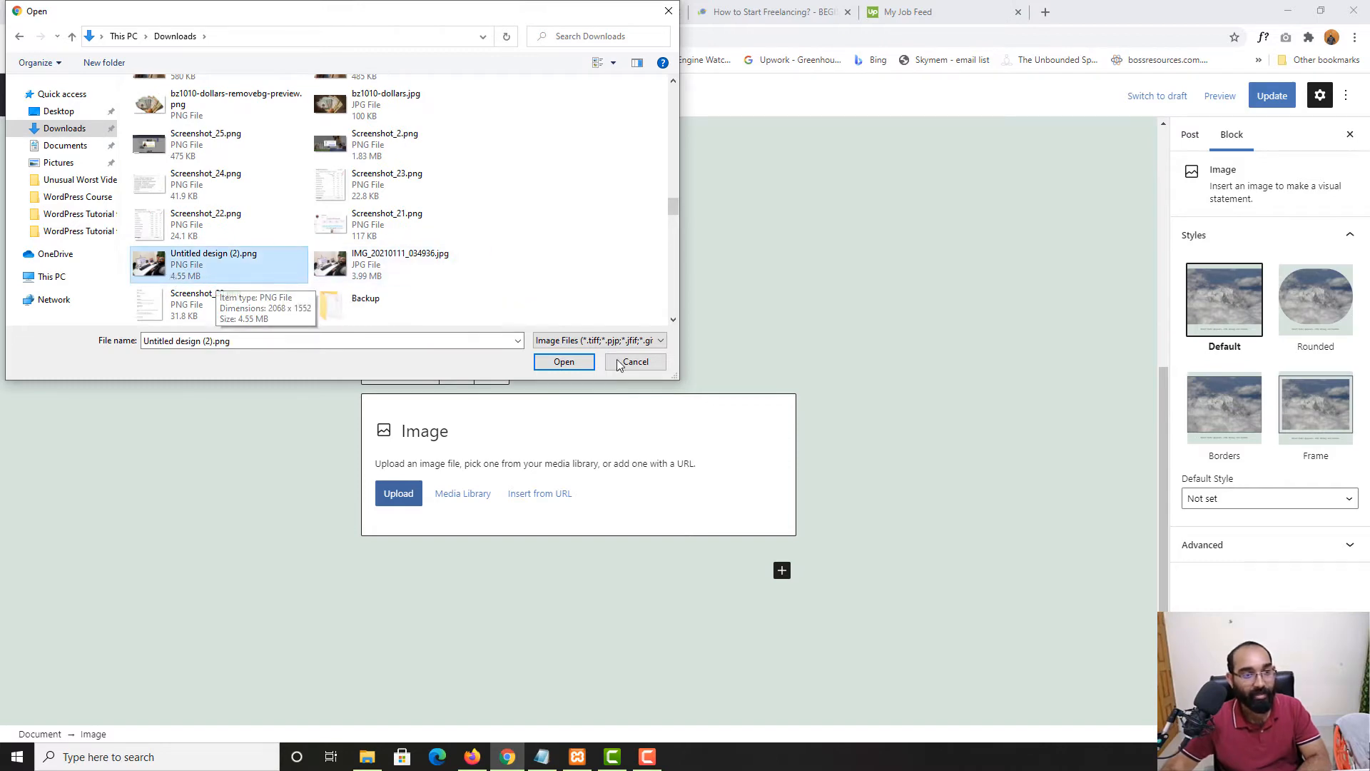
click(566, 362)
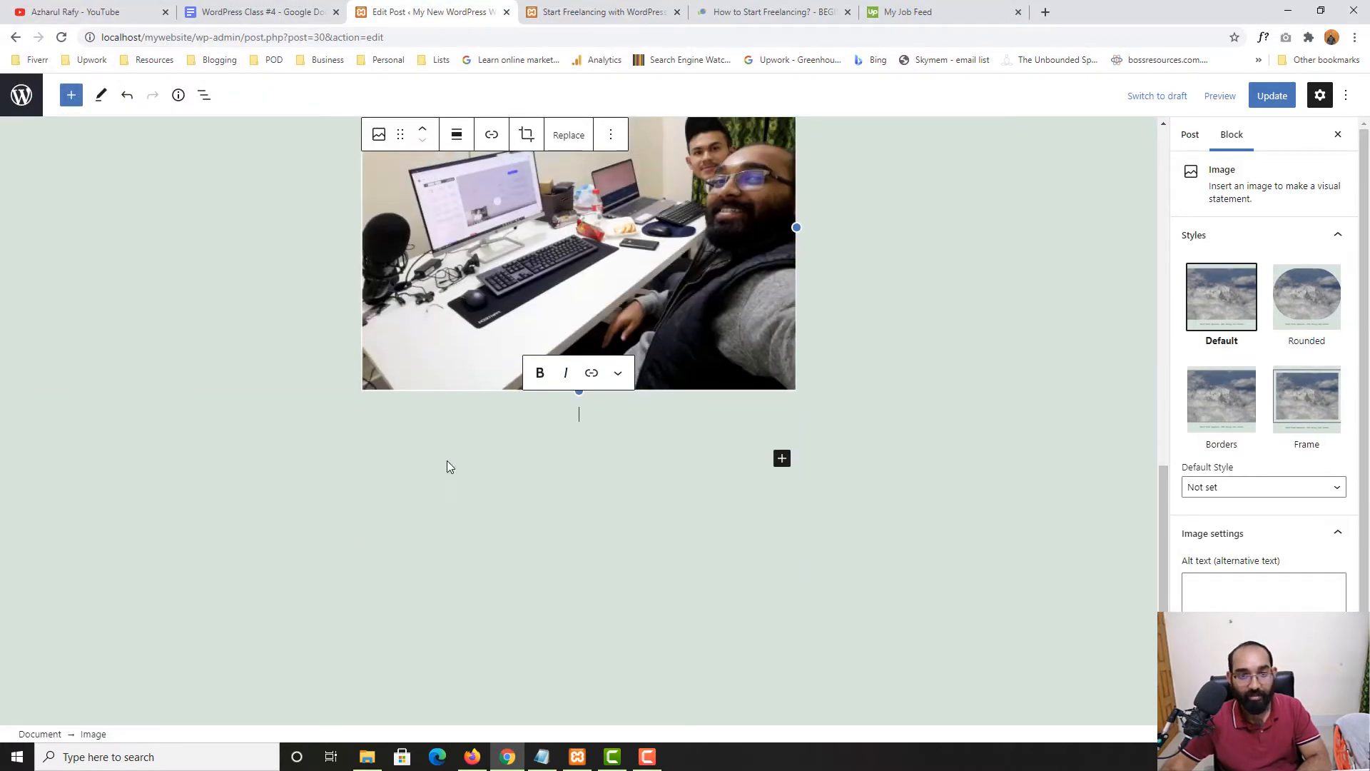
Update the post and view the published page with the new photo
scroll(558, 404, up, 3)
click(855, 367)
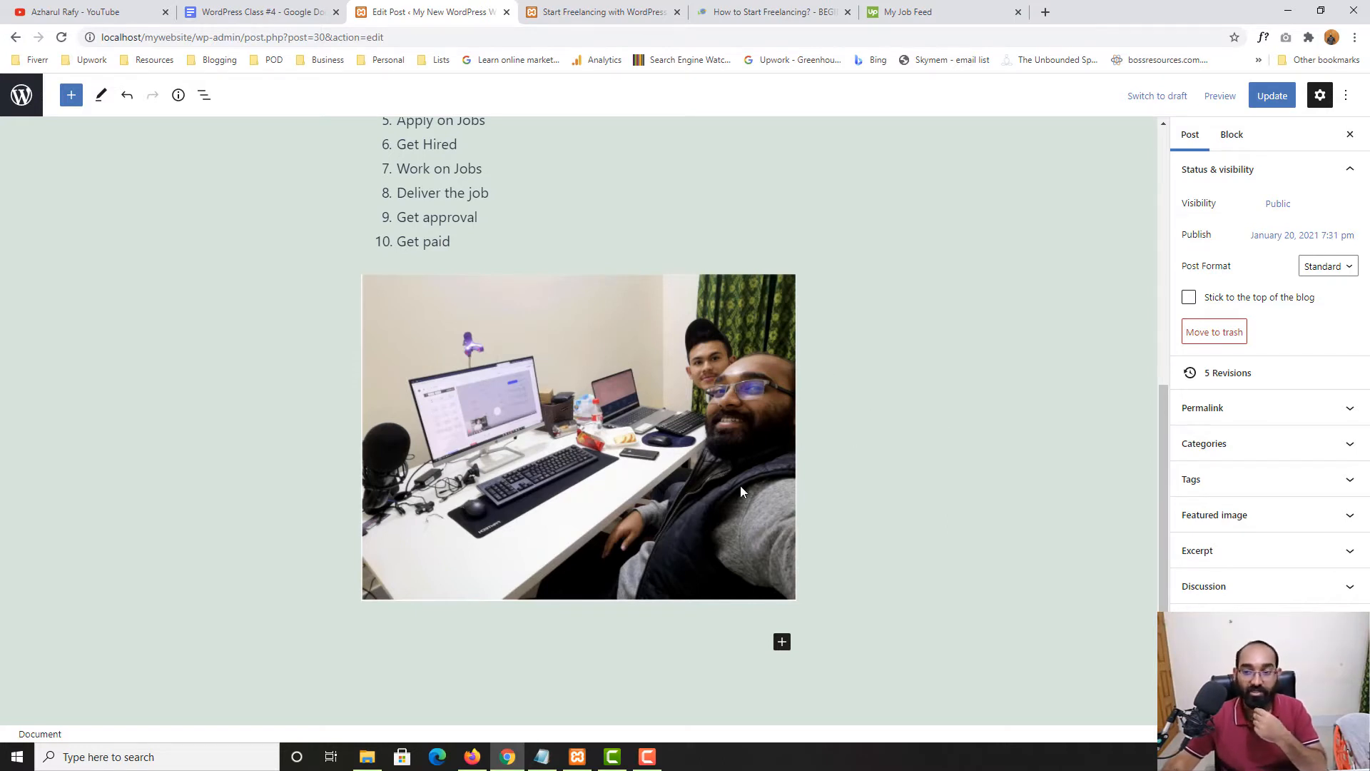
click(1275, 102)
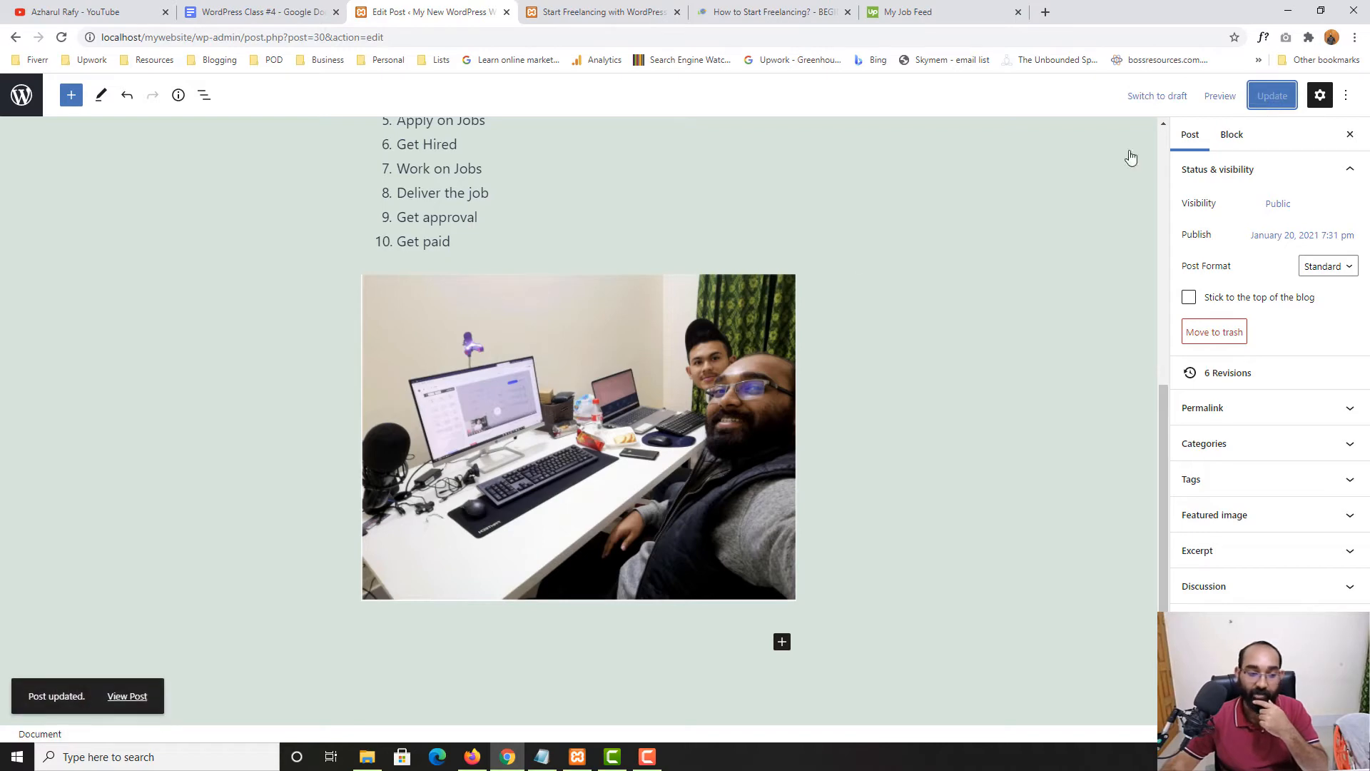
click(122, 697)
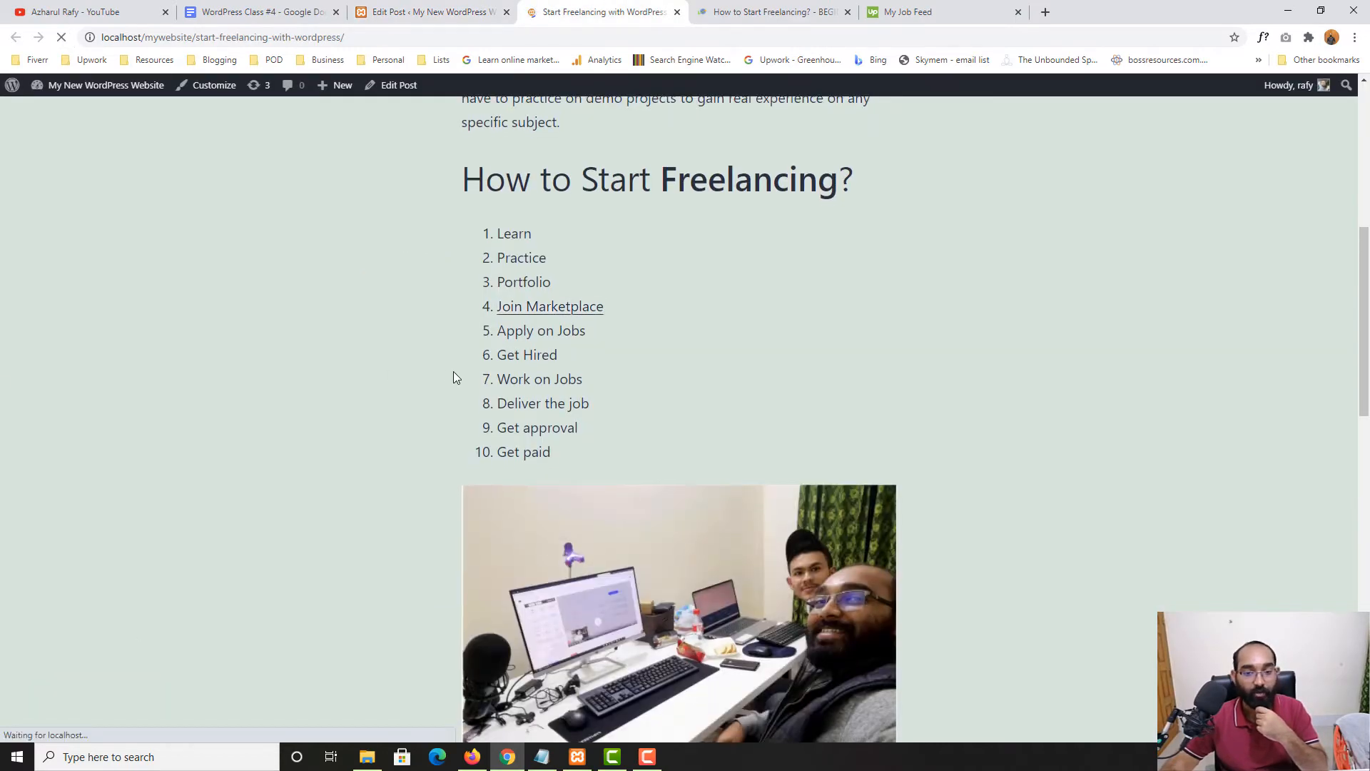
scroll(888, 368, down, 3)
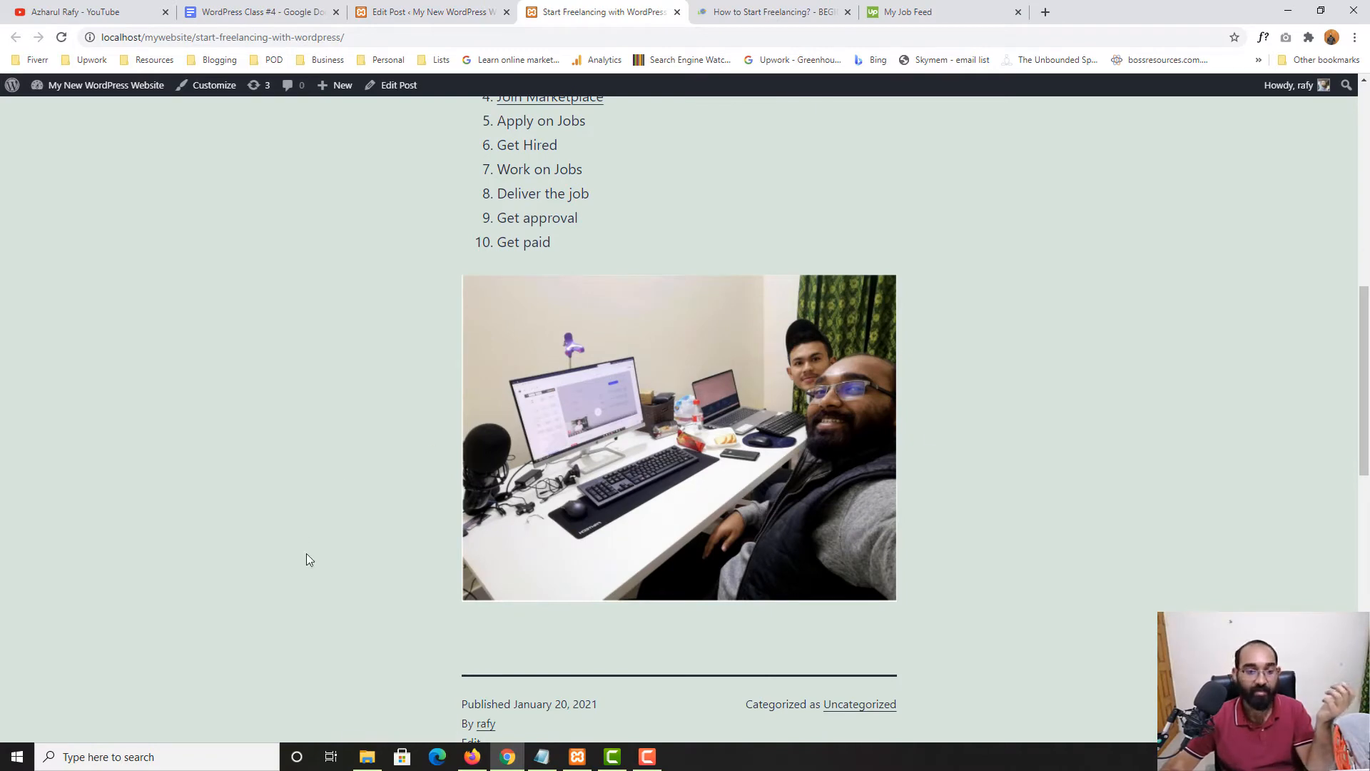
Back in the editor, caption the office photo 'Woreking on my office'
click(432, 13)
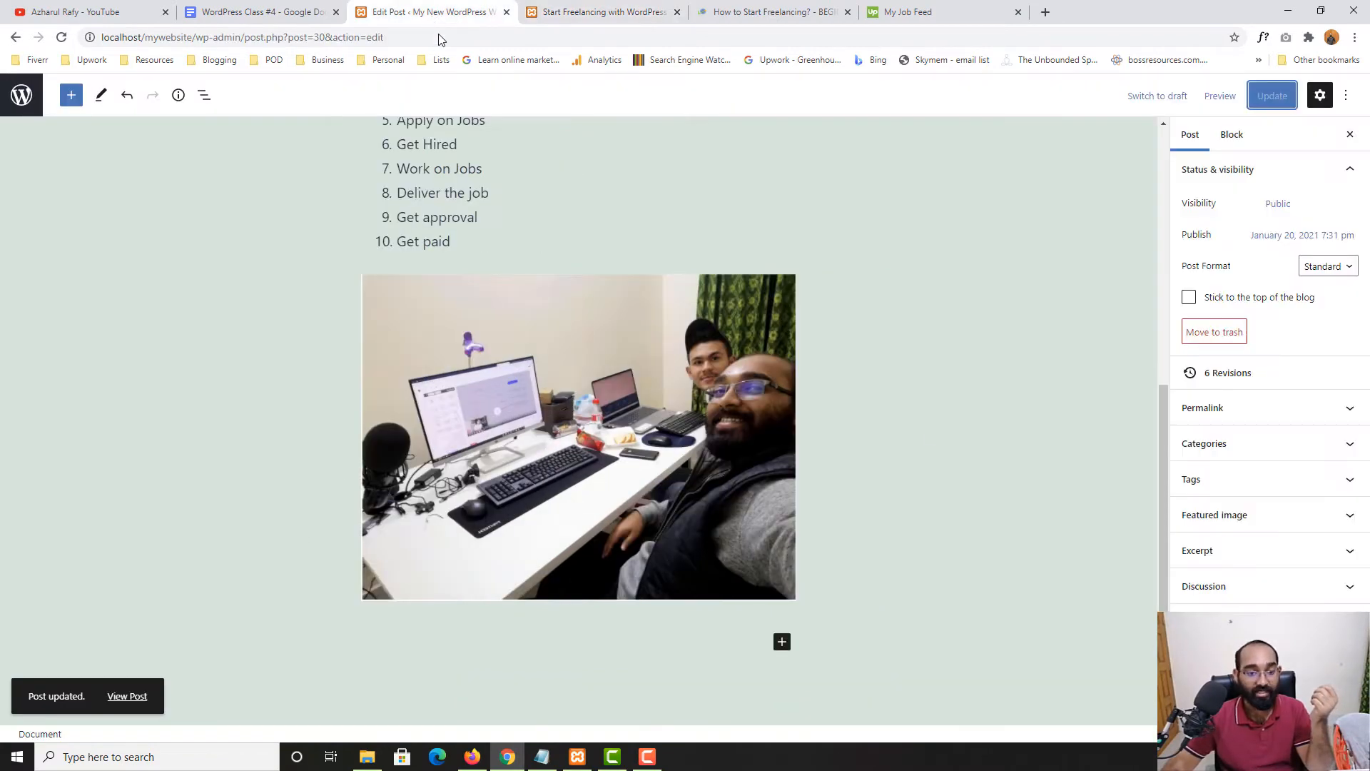
click(585, 534)
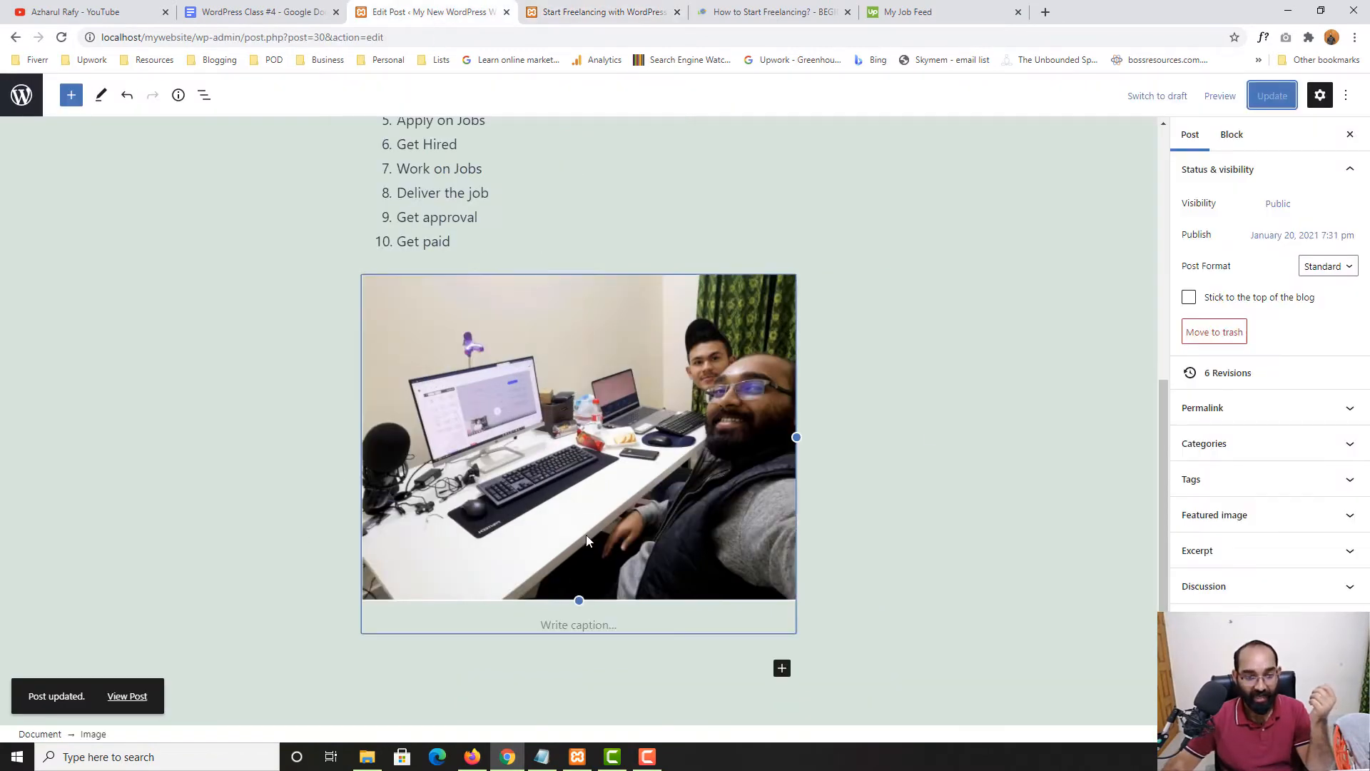
click(553, 627)
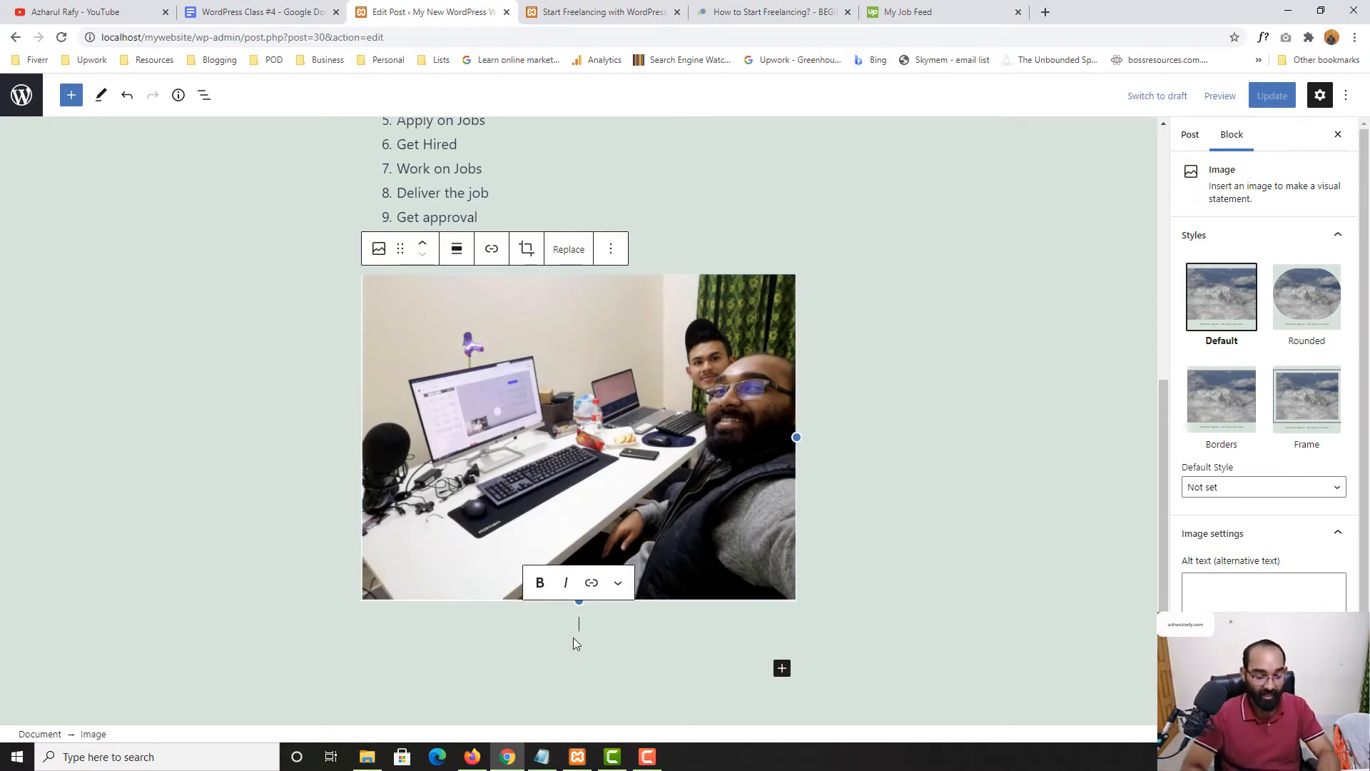
text(Worek)
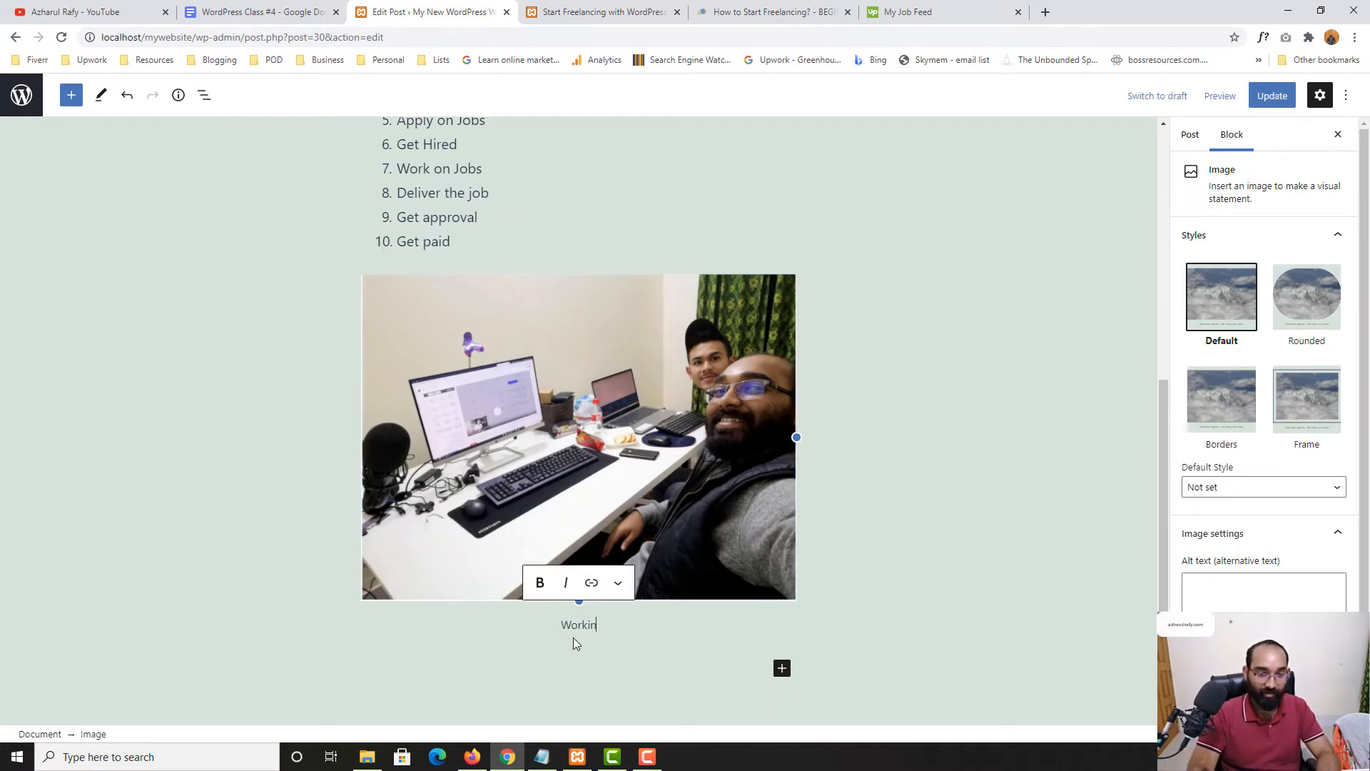
text(ing on my office)
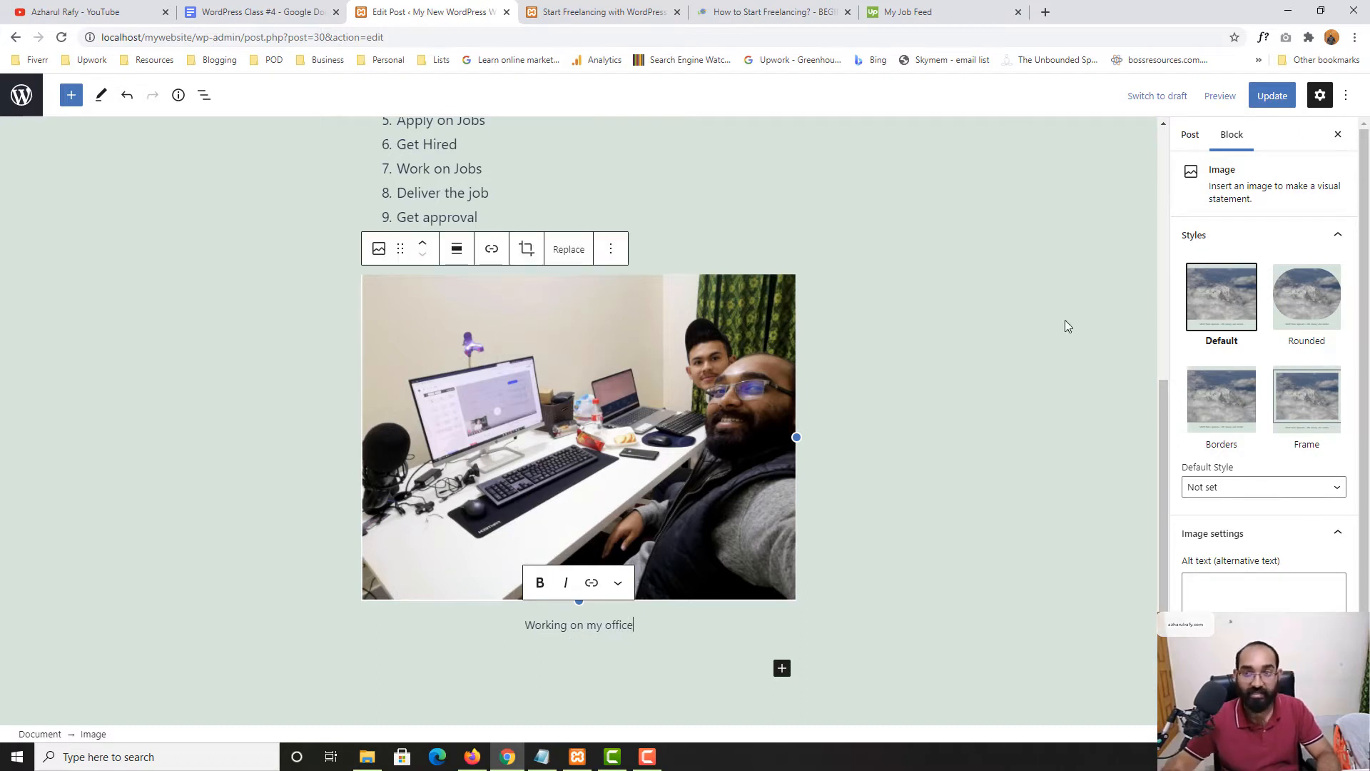
Update the post and reload the live page to confirm the caption appears
click(1265, 97)
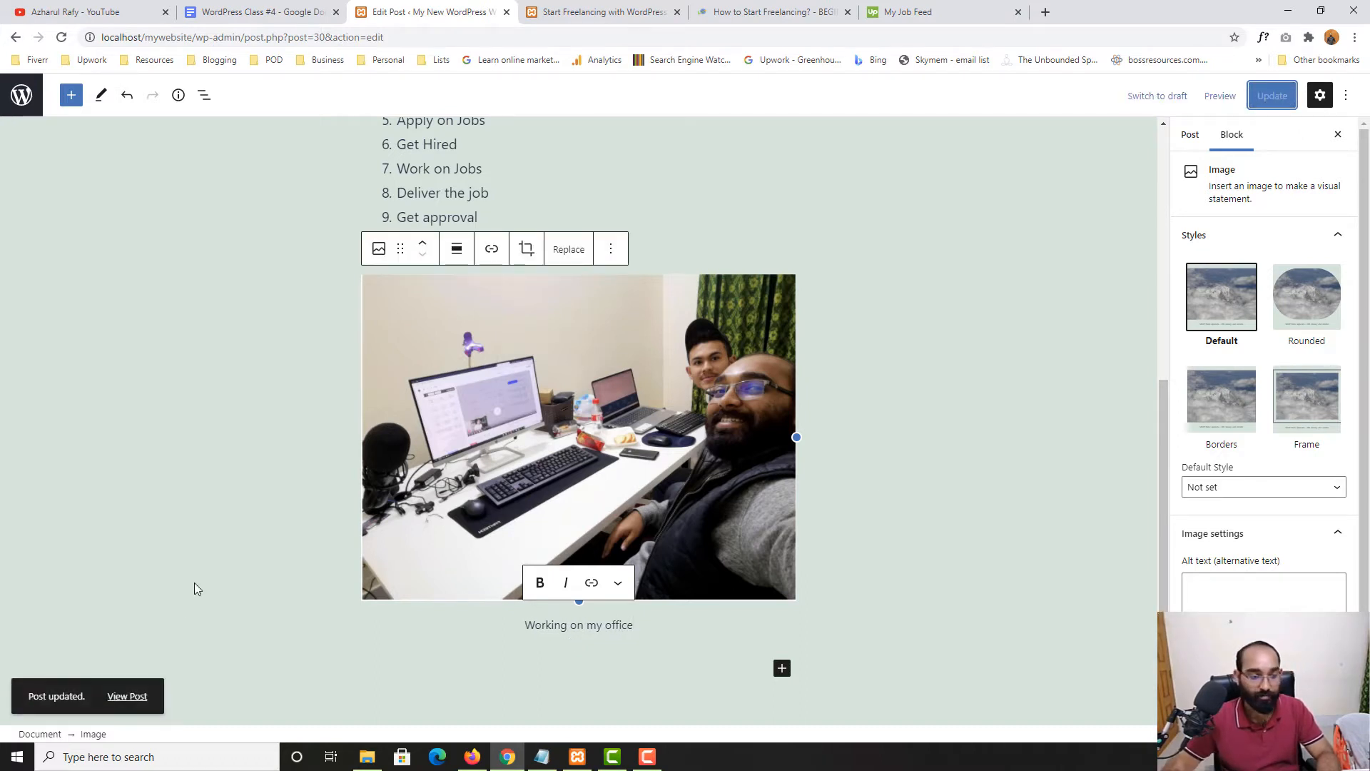
right_click(135, 696)
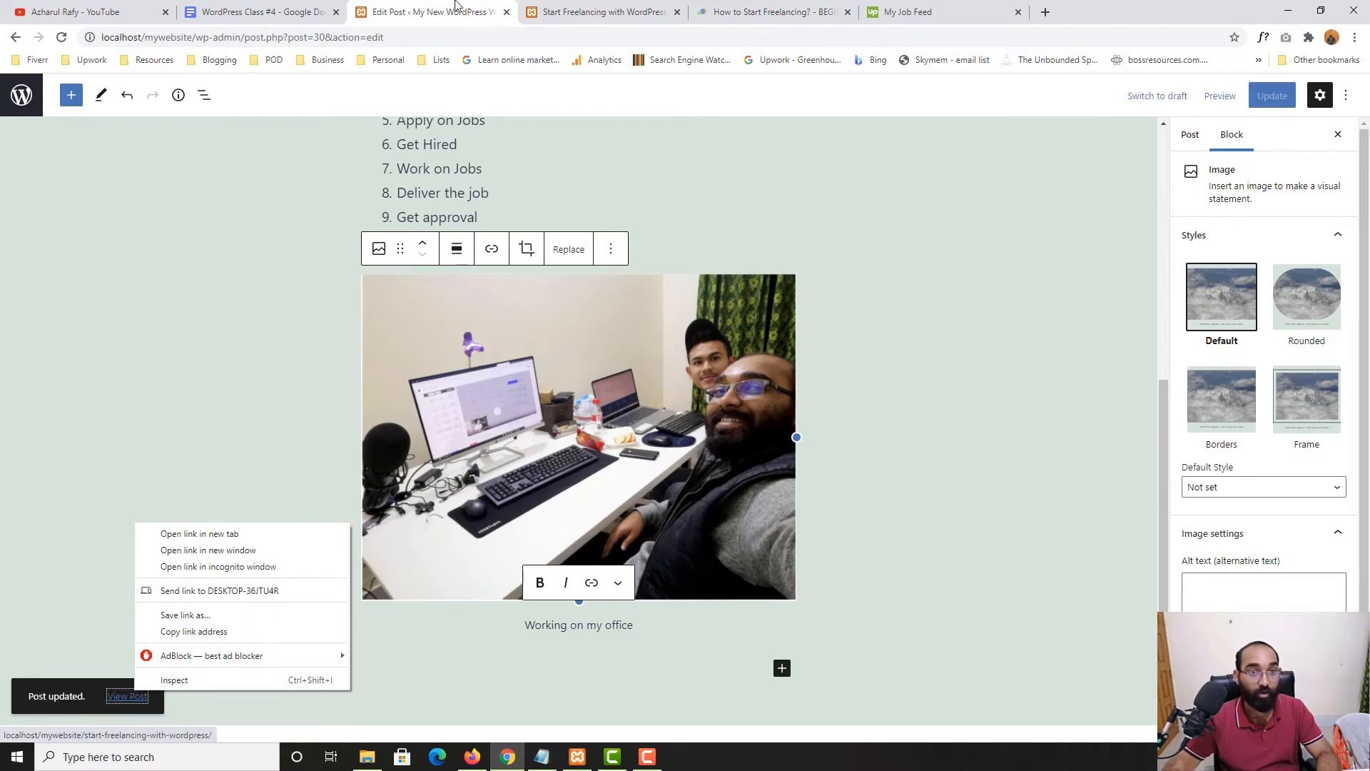
click(571, 10)
click(60, 39)
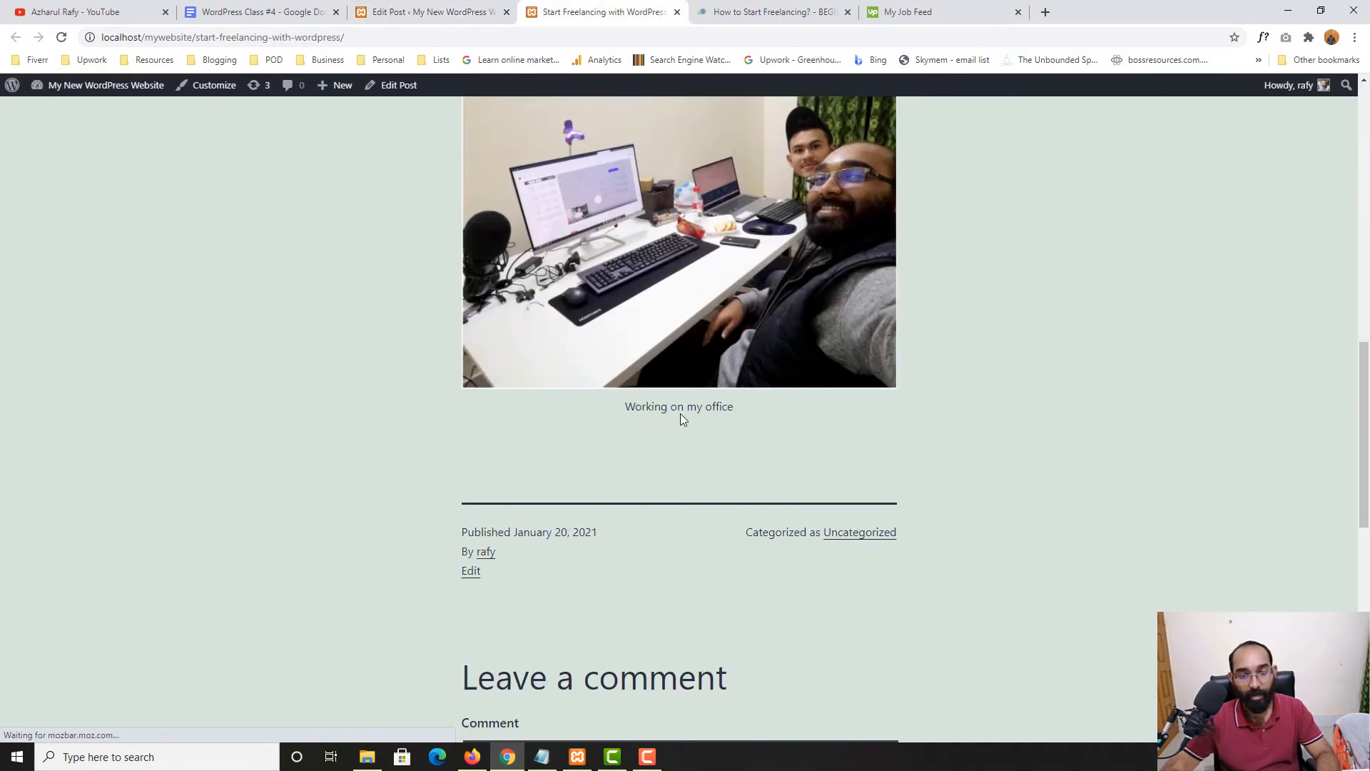
scroll(728, 424, up, 3)
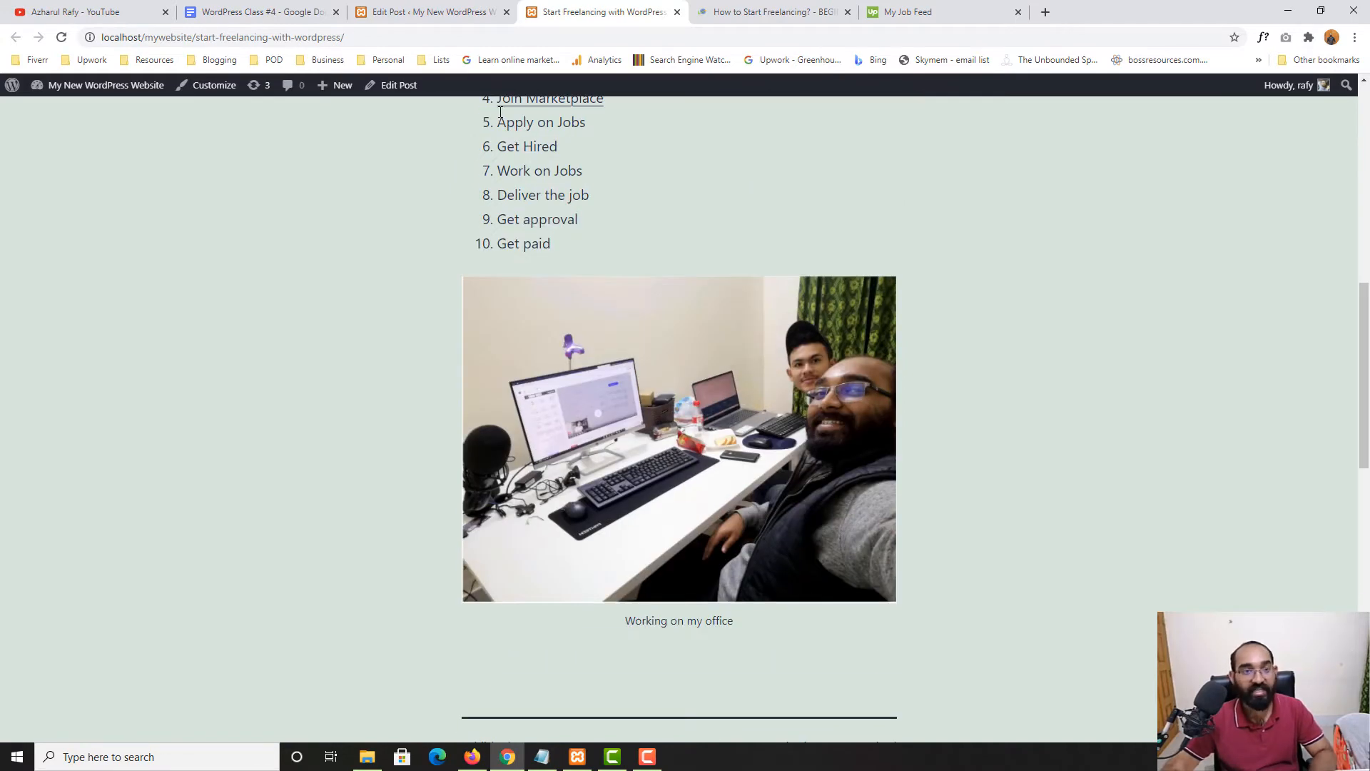
click(480, 7)
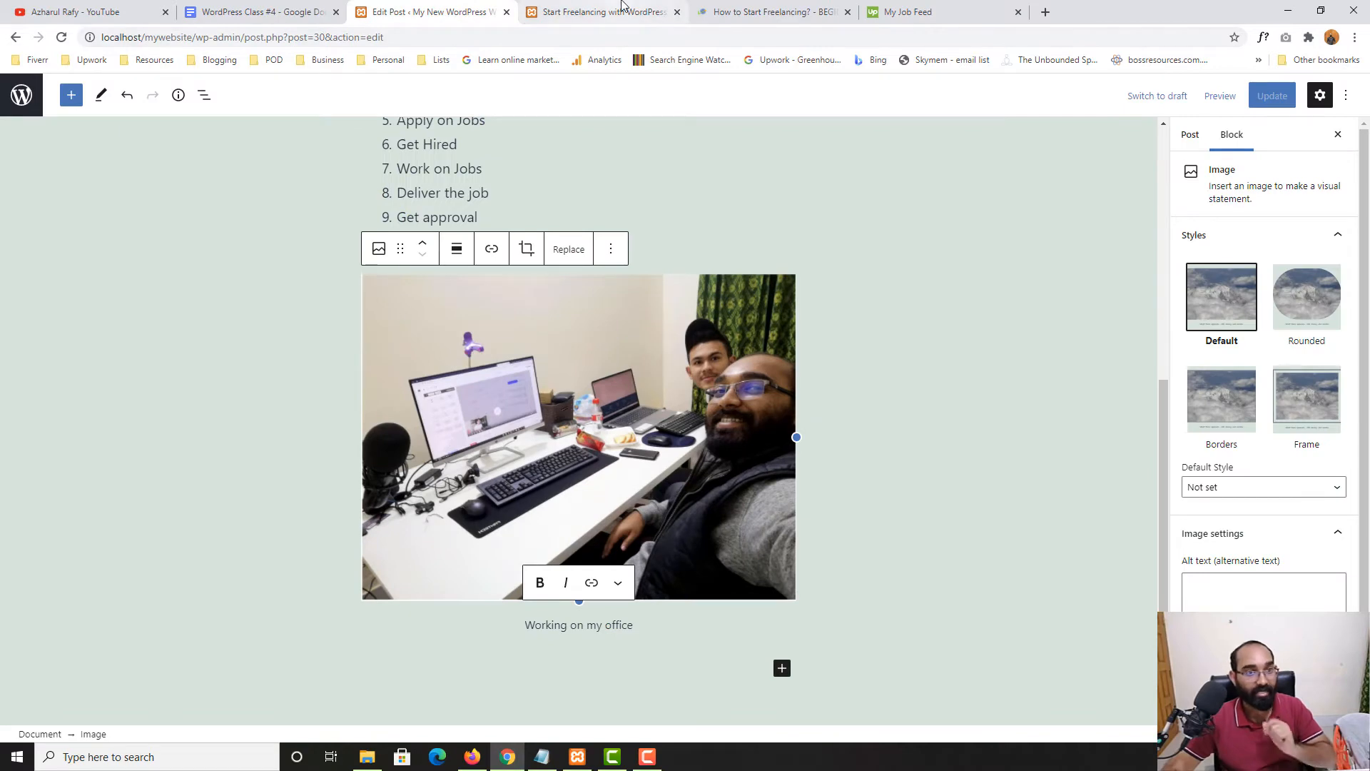
Check the office photo in the Dashboard's Media Library, then close that tab for the editor
click(599, 12)
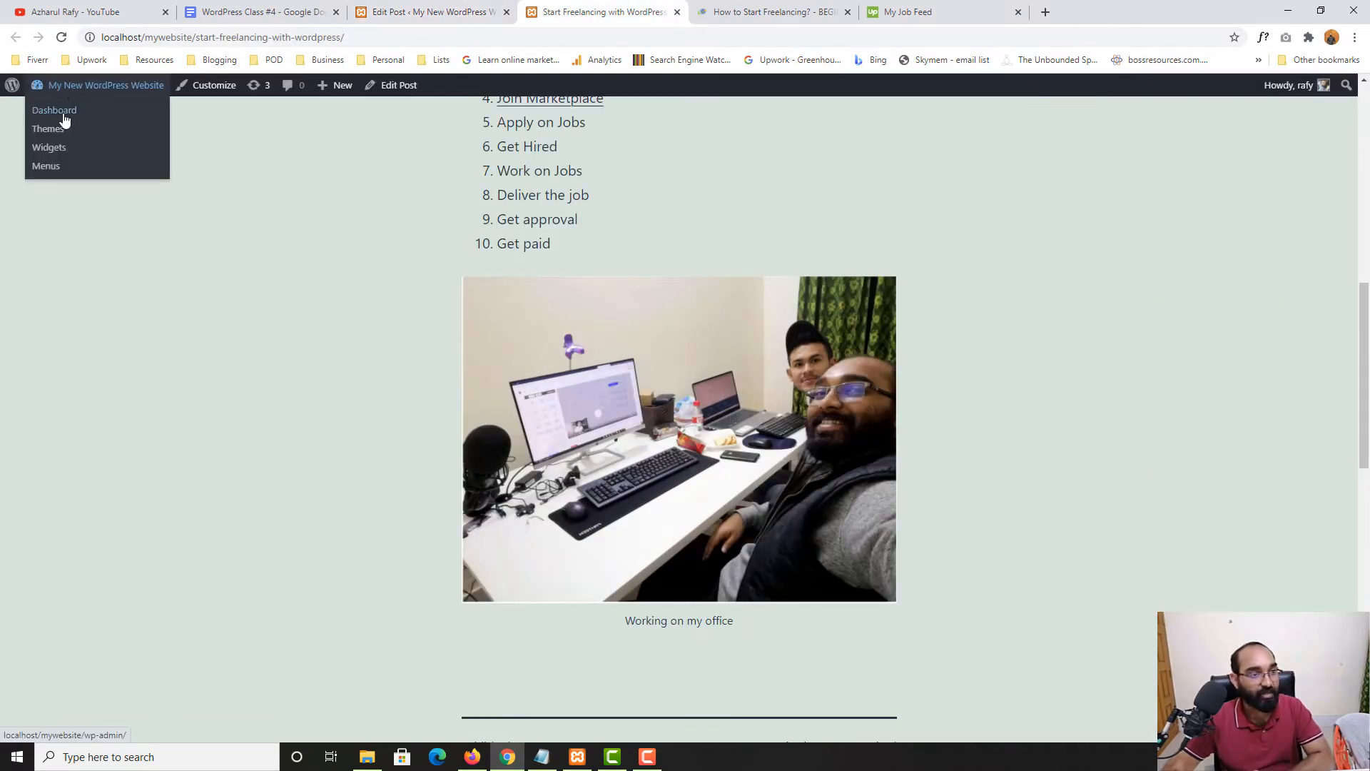
click(55, 111)
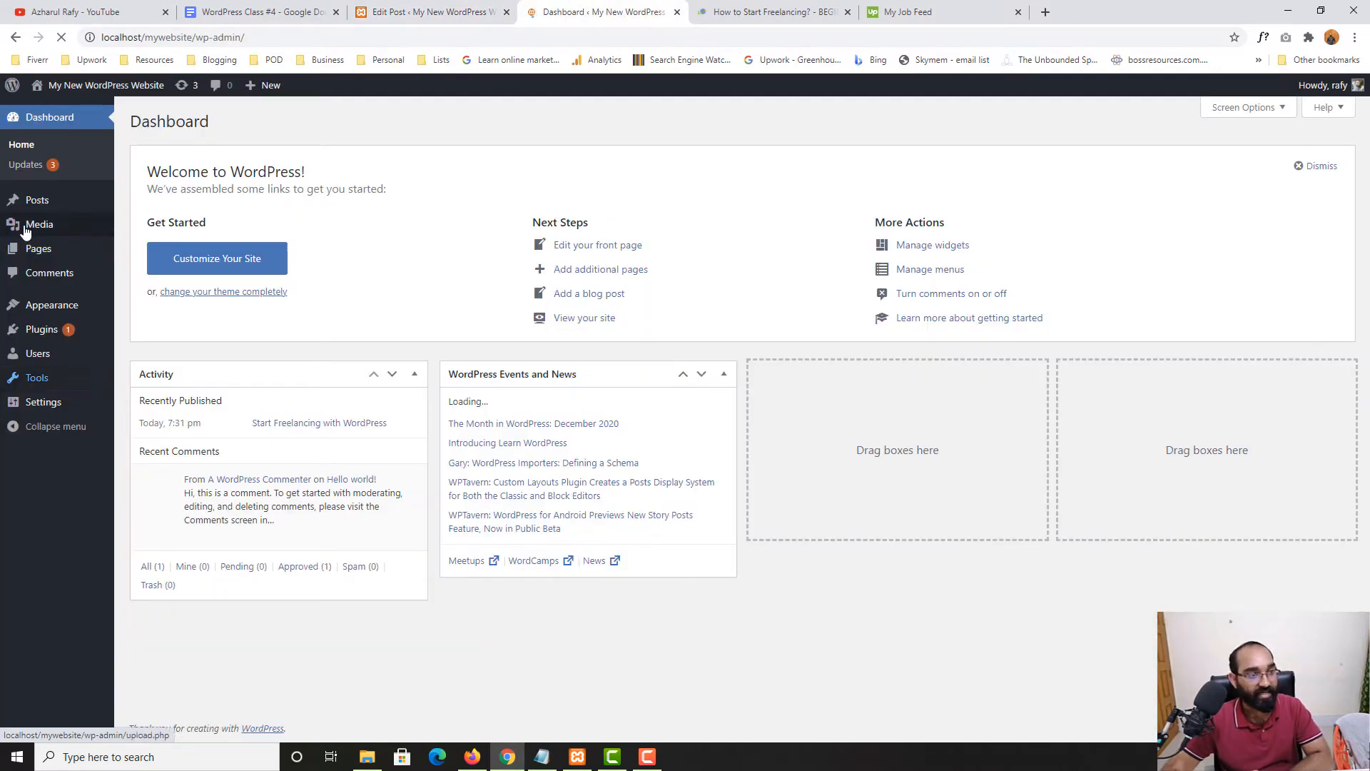
click(35, 224)
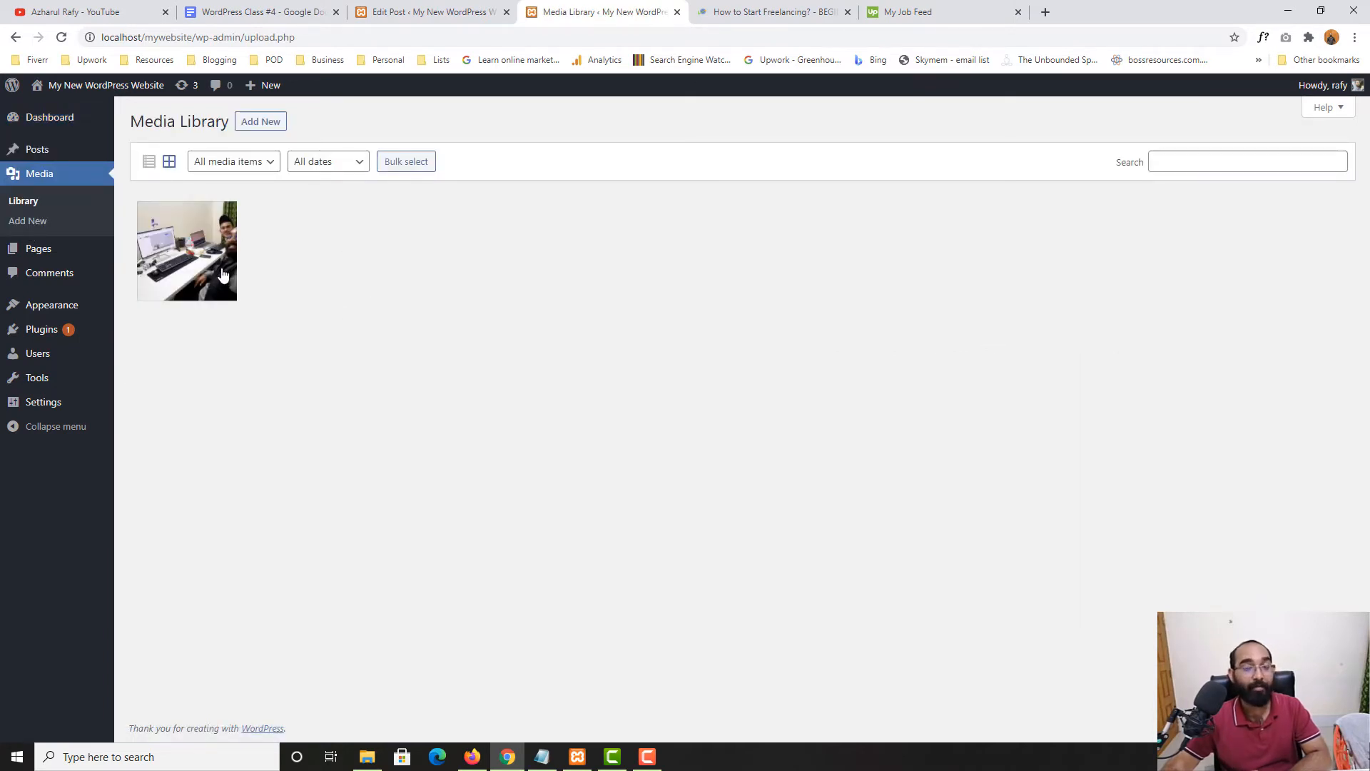
click(676, 13)
click(430, 5)
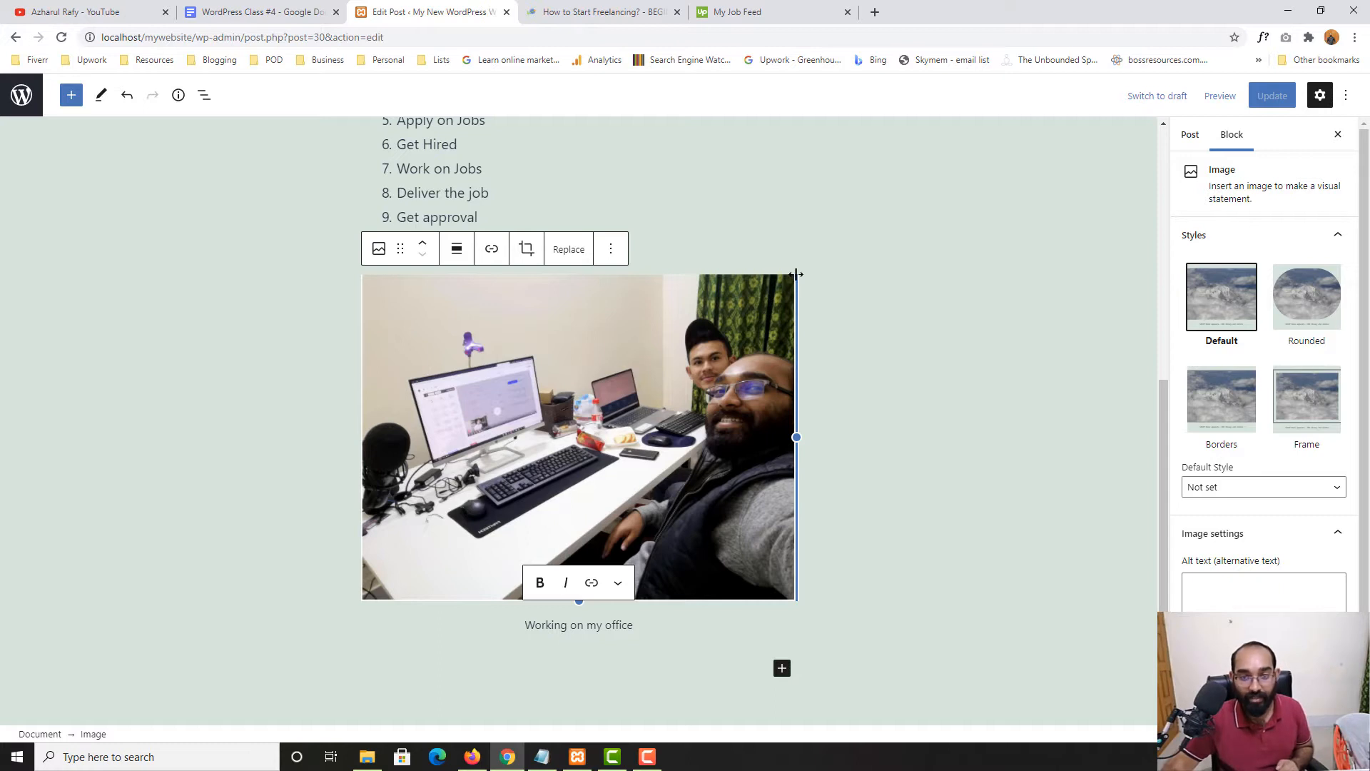
Shrink the office photo slightly by dragging its resize handle
drag(796, 275, 797, 369)
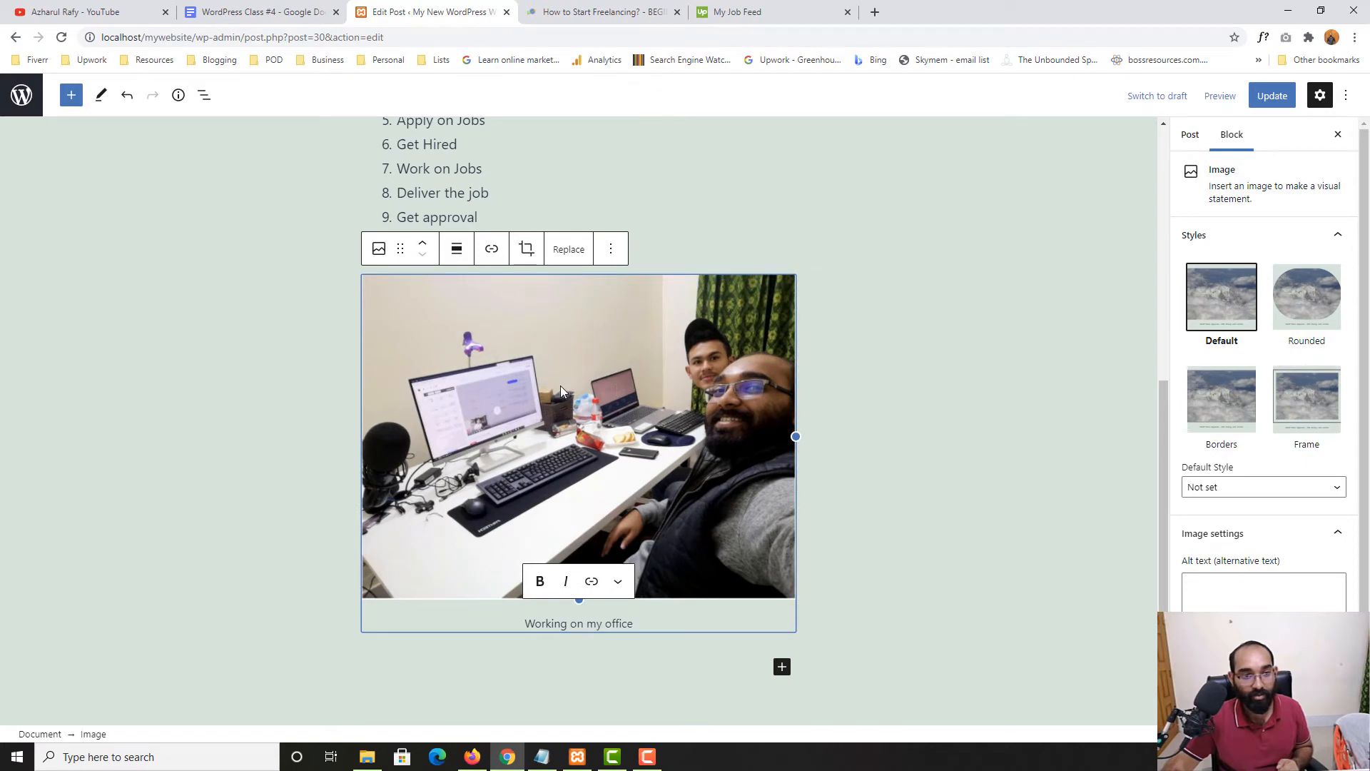
click(379, 248)
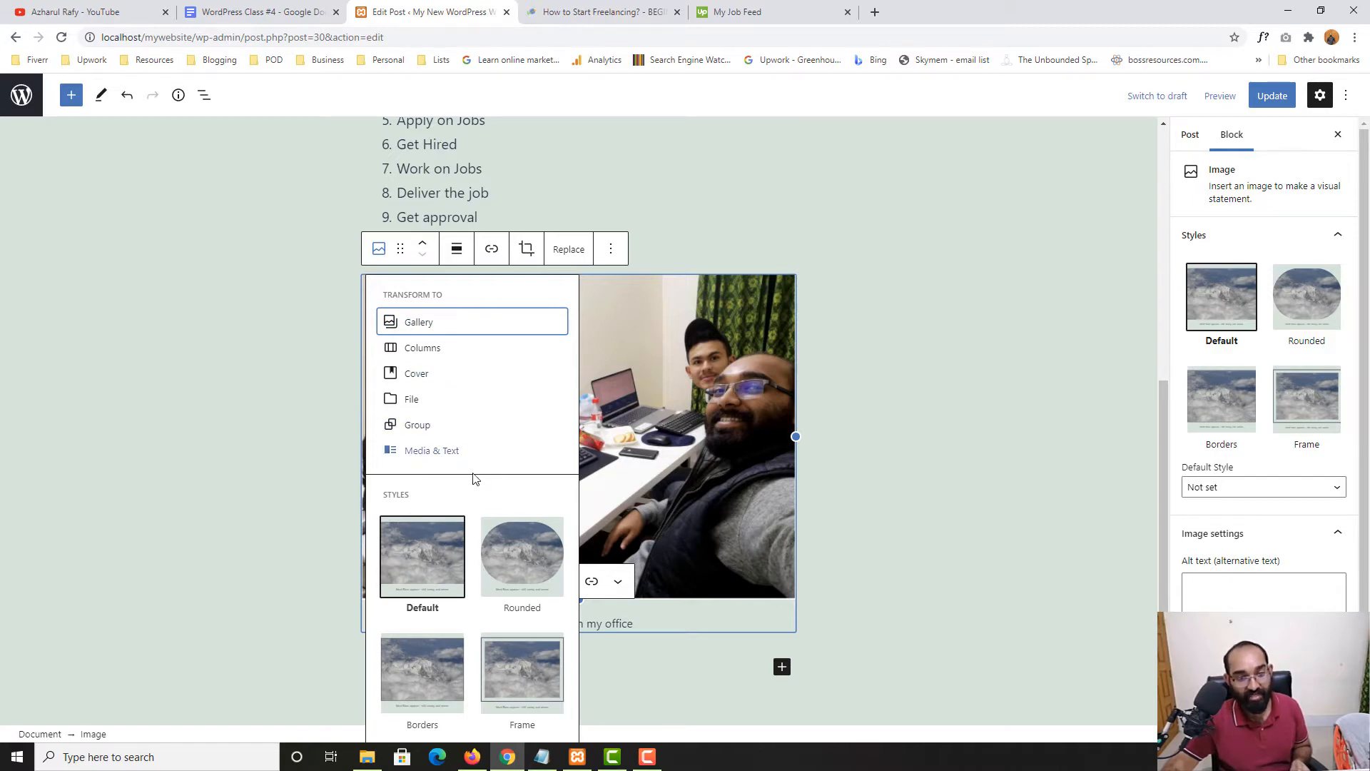
click(210, 415)
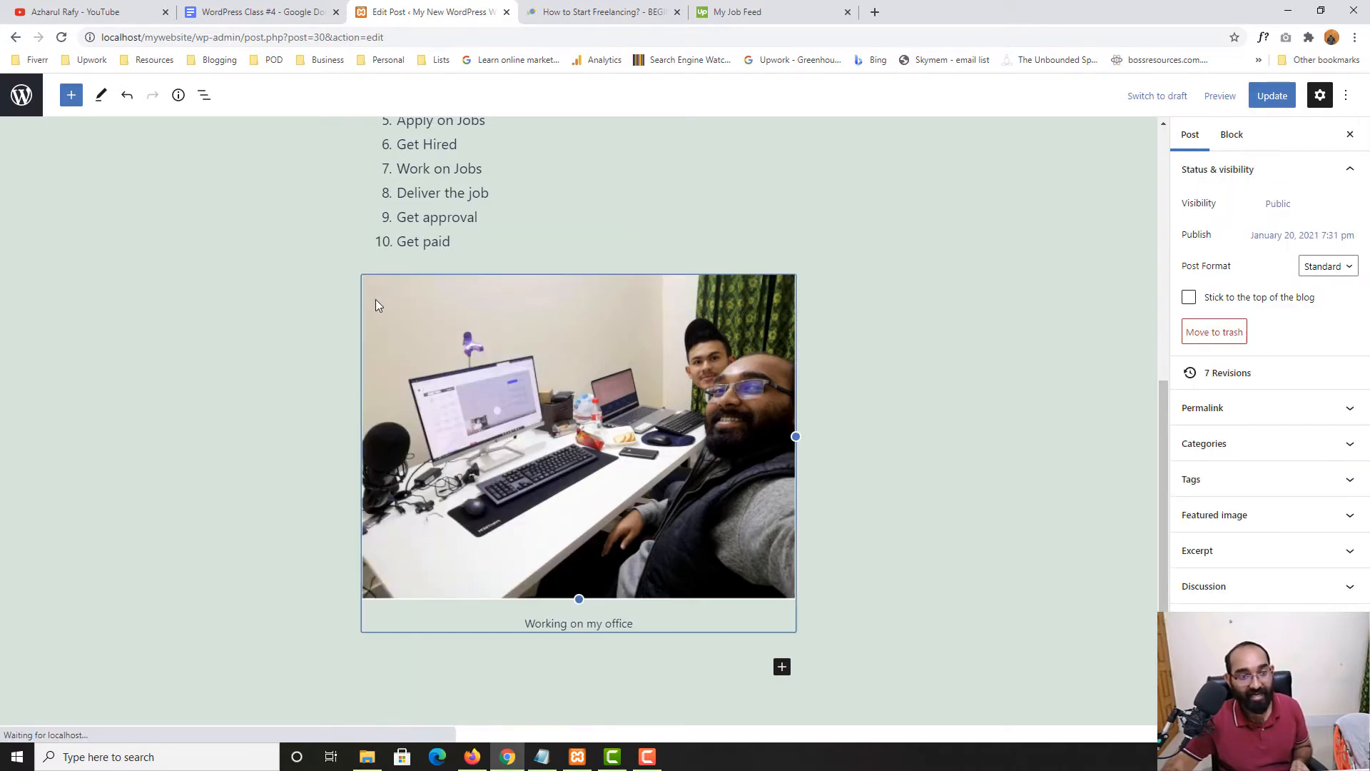
click(378, 306)
scroll(429, 374, up, 3)
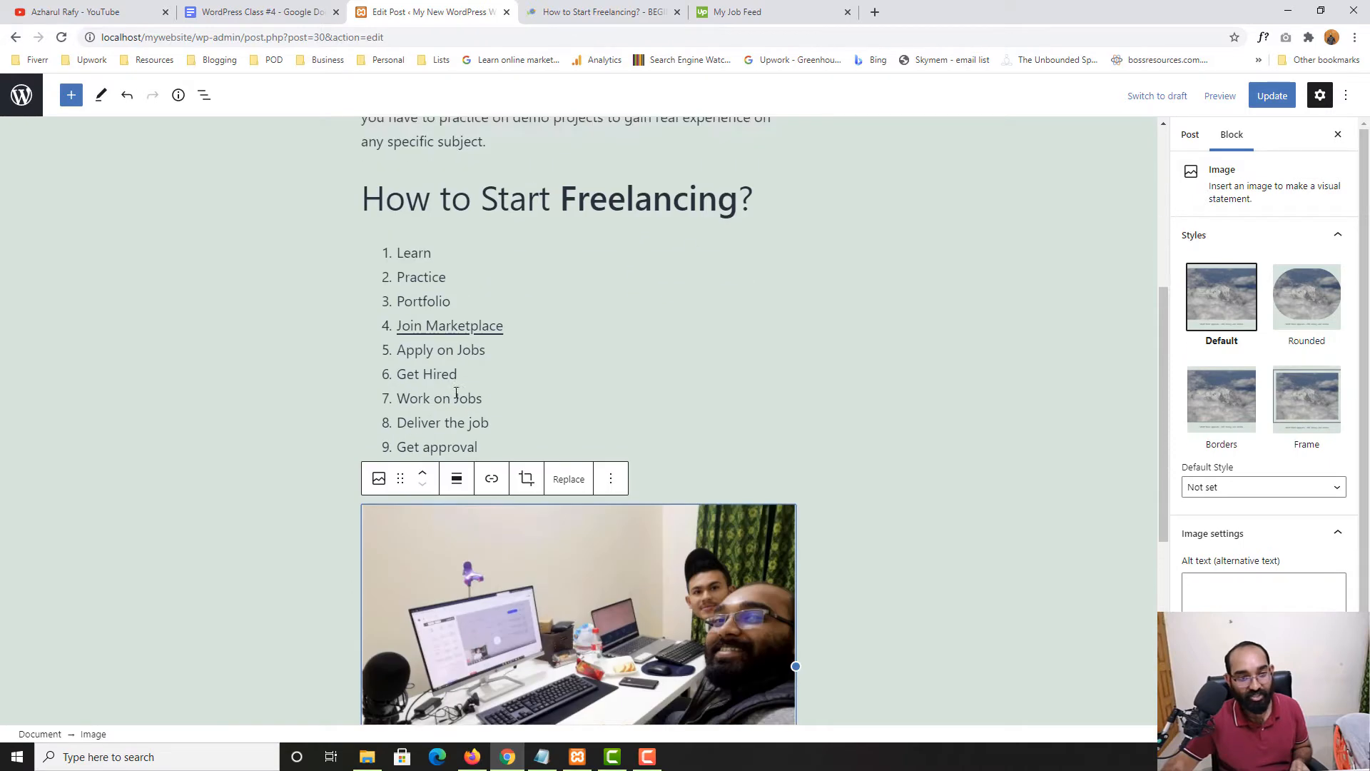
scroll(457, 400, down, 3)
scroll(481, 404, up, 2)
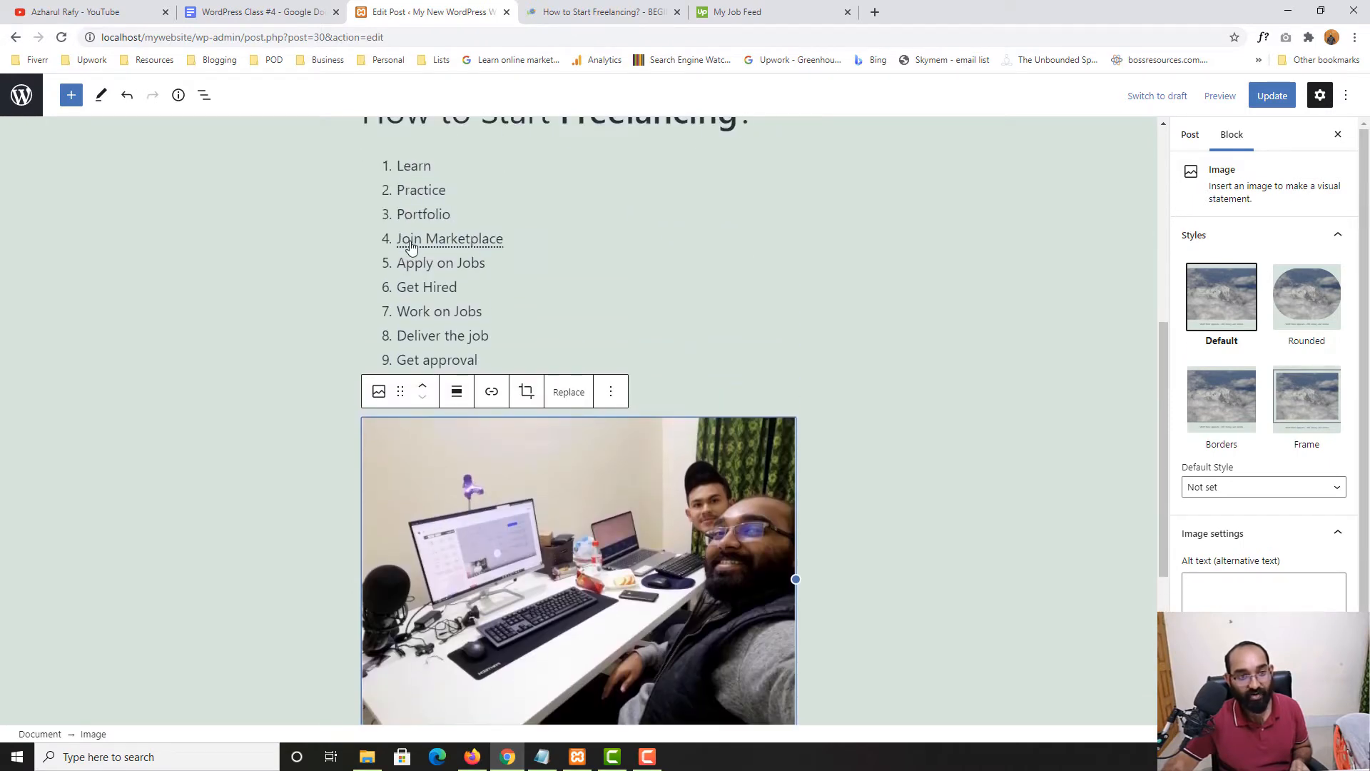
scroll(418, 235, up, 2)
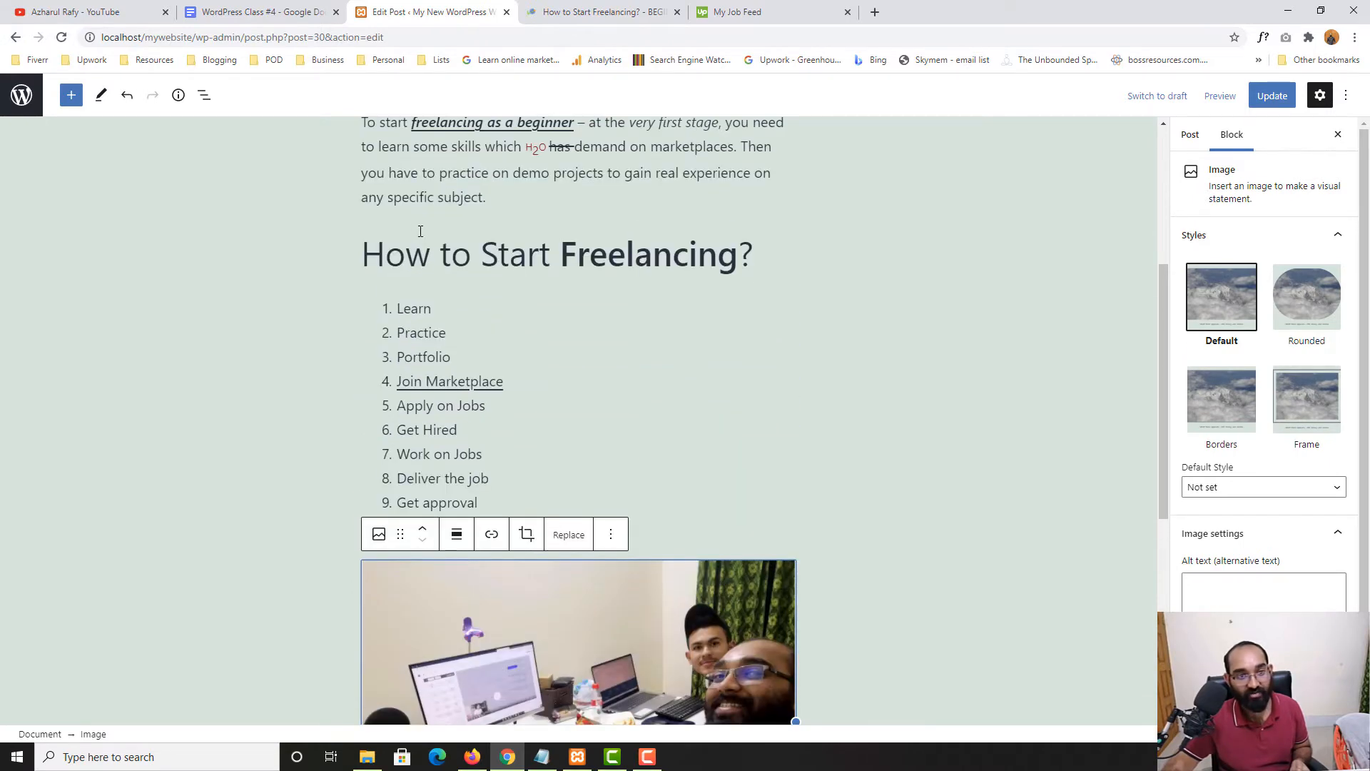
Move the photo up above the numbered list and the freelancing heading
click(425, 532)
click(424, 532)
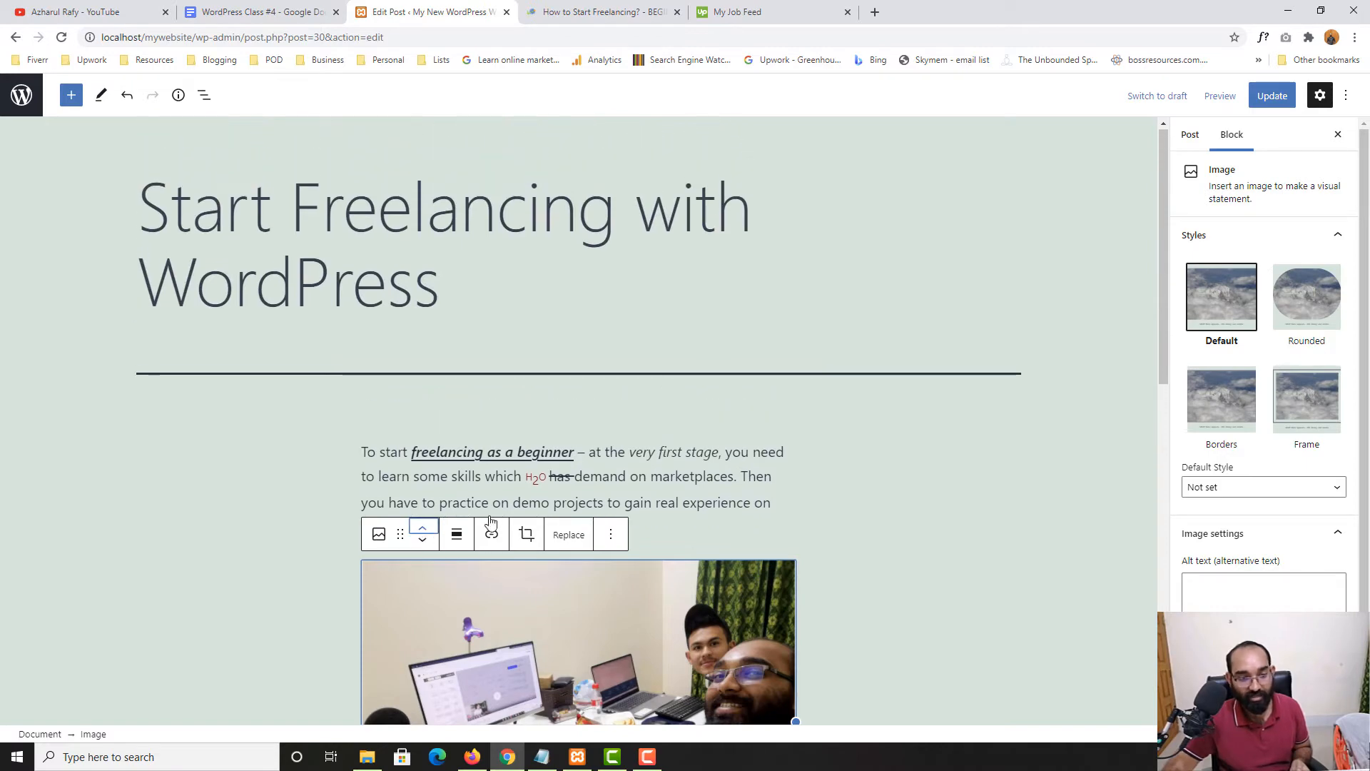
scroll(535, 514, down, 5)
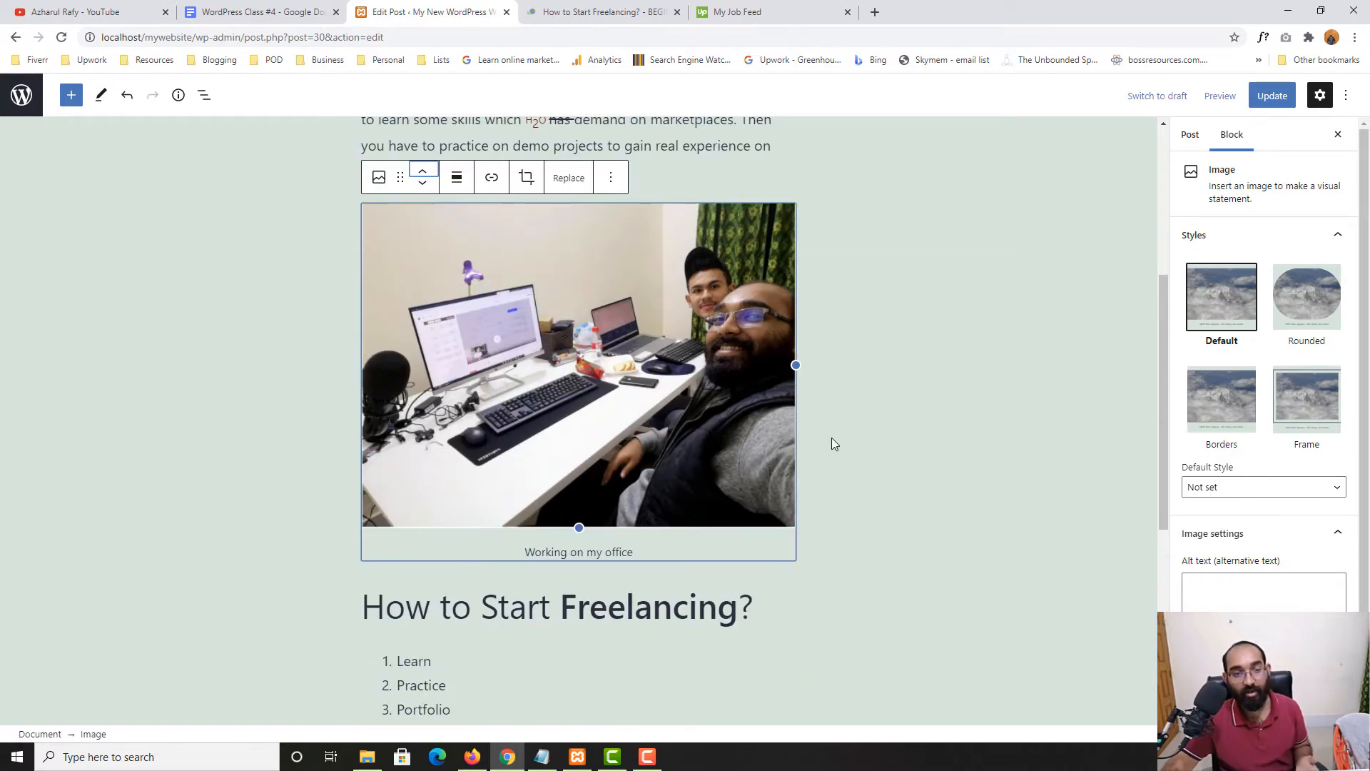
scroll(832, 441, down, 3)
scroll(832, 440, up, 3)
Update the post and view the published page in a new tab
click(1272, 95)
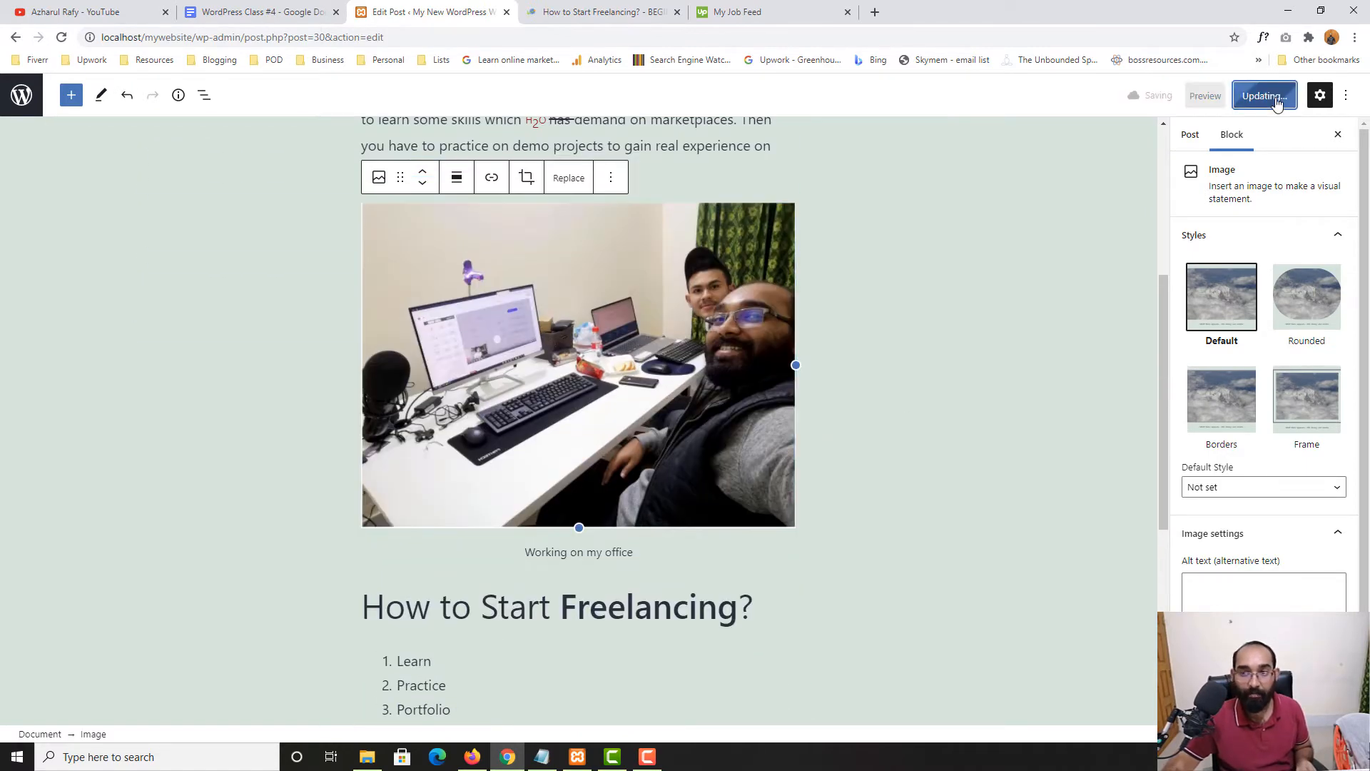
right_click(116, 697)
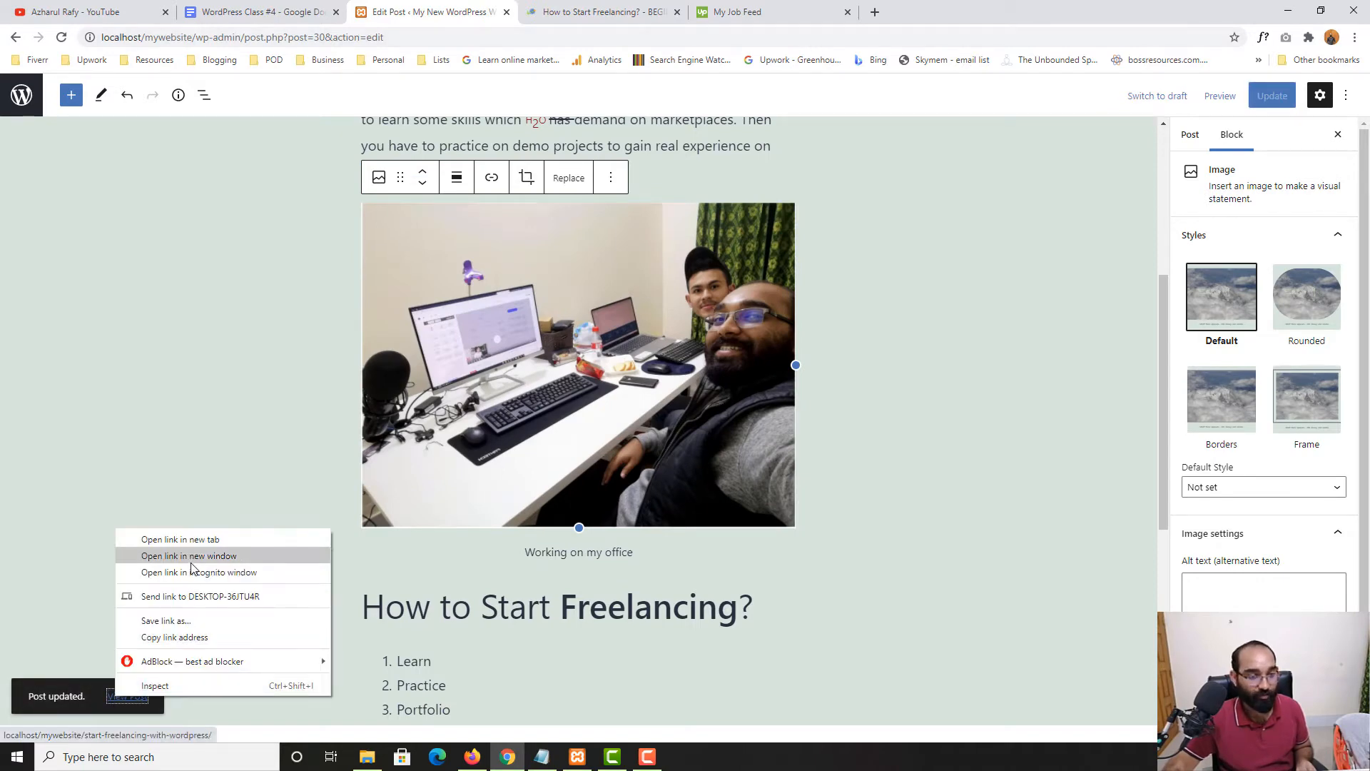
click(214, 540)
click(539, 10)
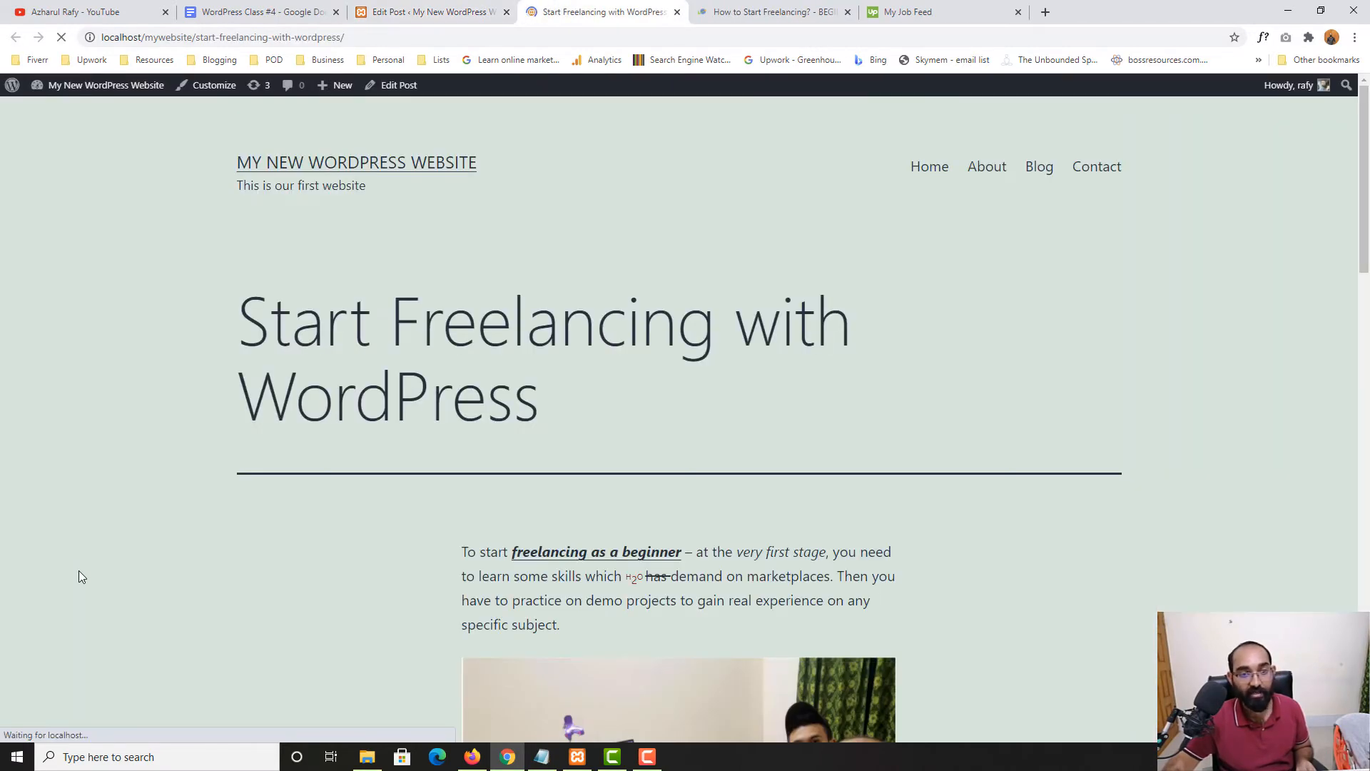
scroll(80, 577, down, 6)
scroll(123, 538, up, 4)
scroll(284, 549, down, 7)
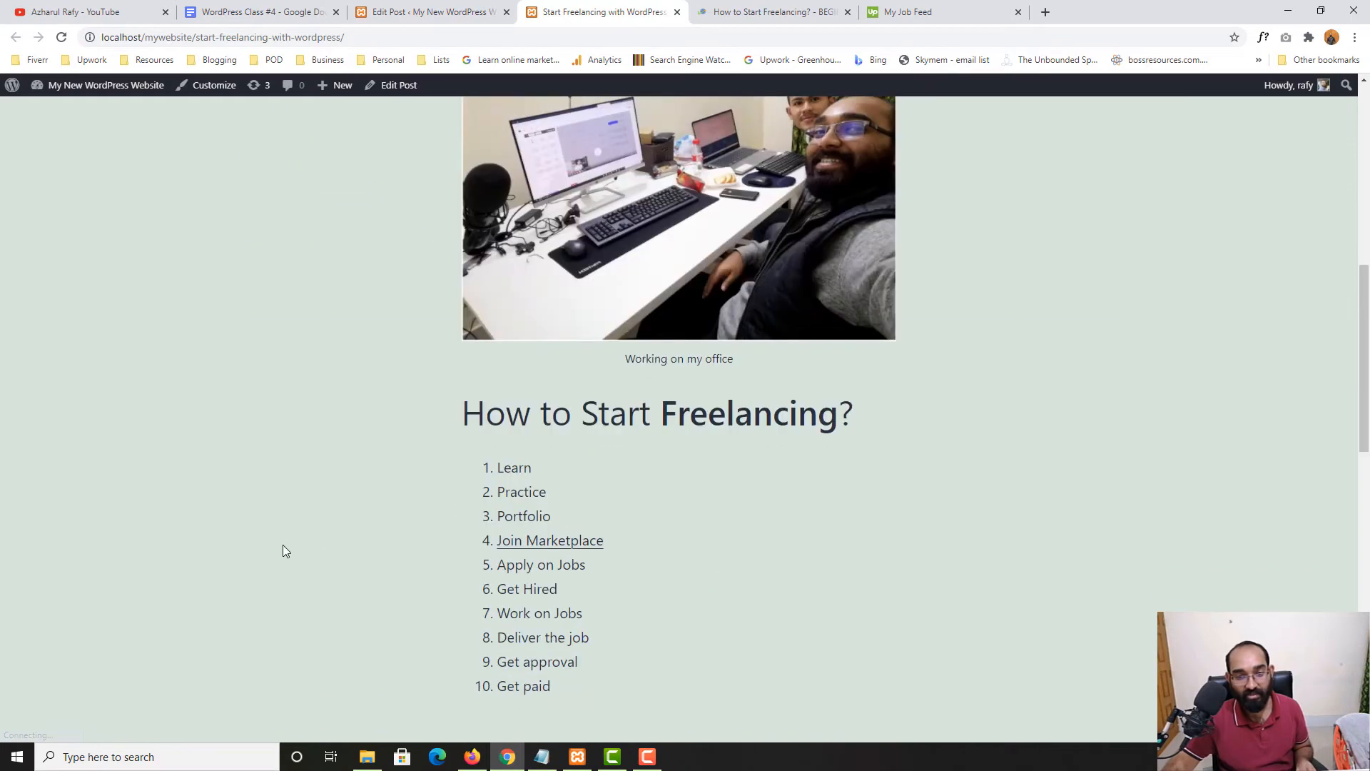
scroll(280, 546, down, 5)
scroll(280, 546, up, 6)
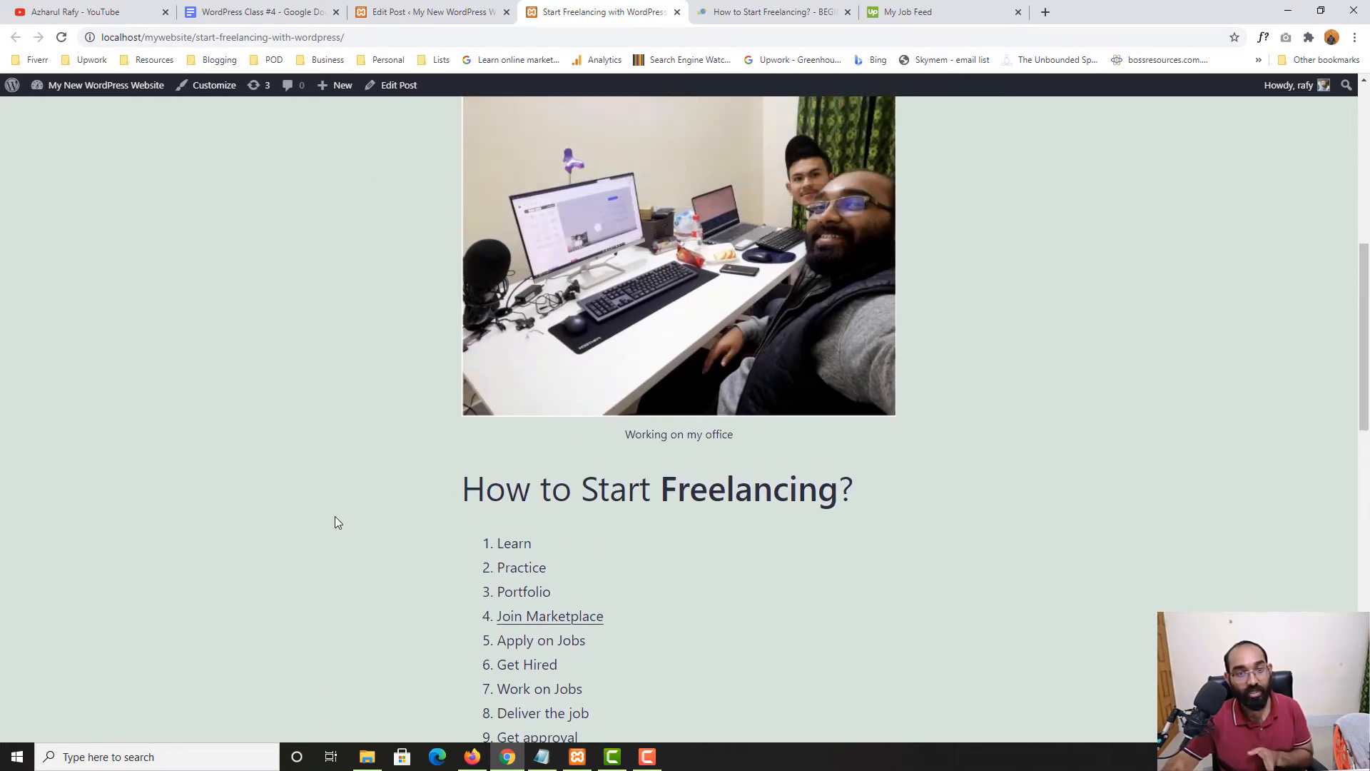
Move the office photo back down below the numbered list
key(ctrl+Page_Up)
scroll(621, 428, up, 2)
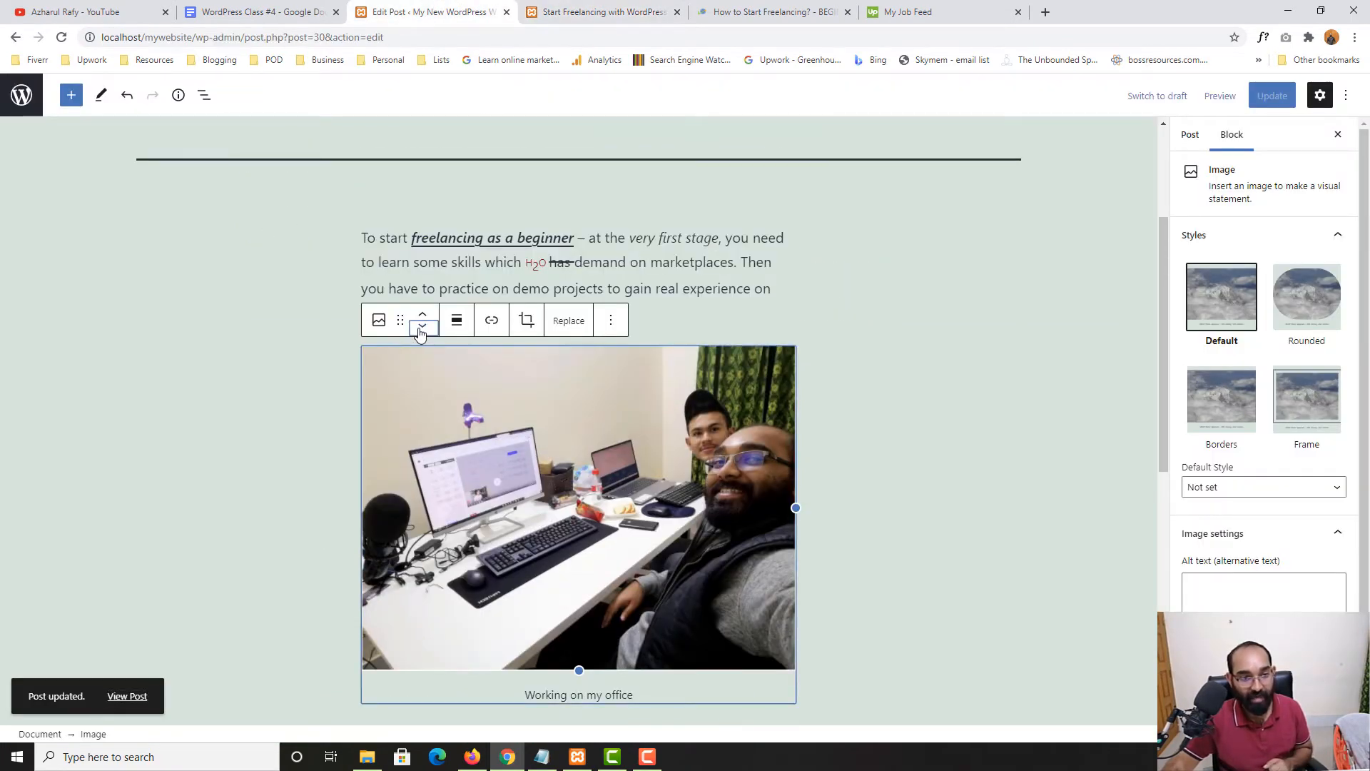
click(422, 327)
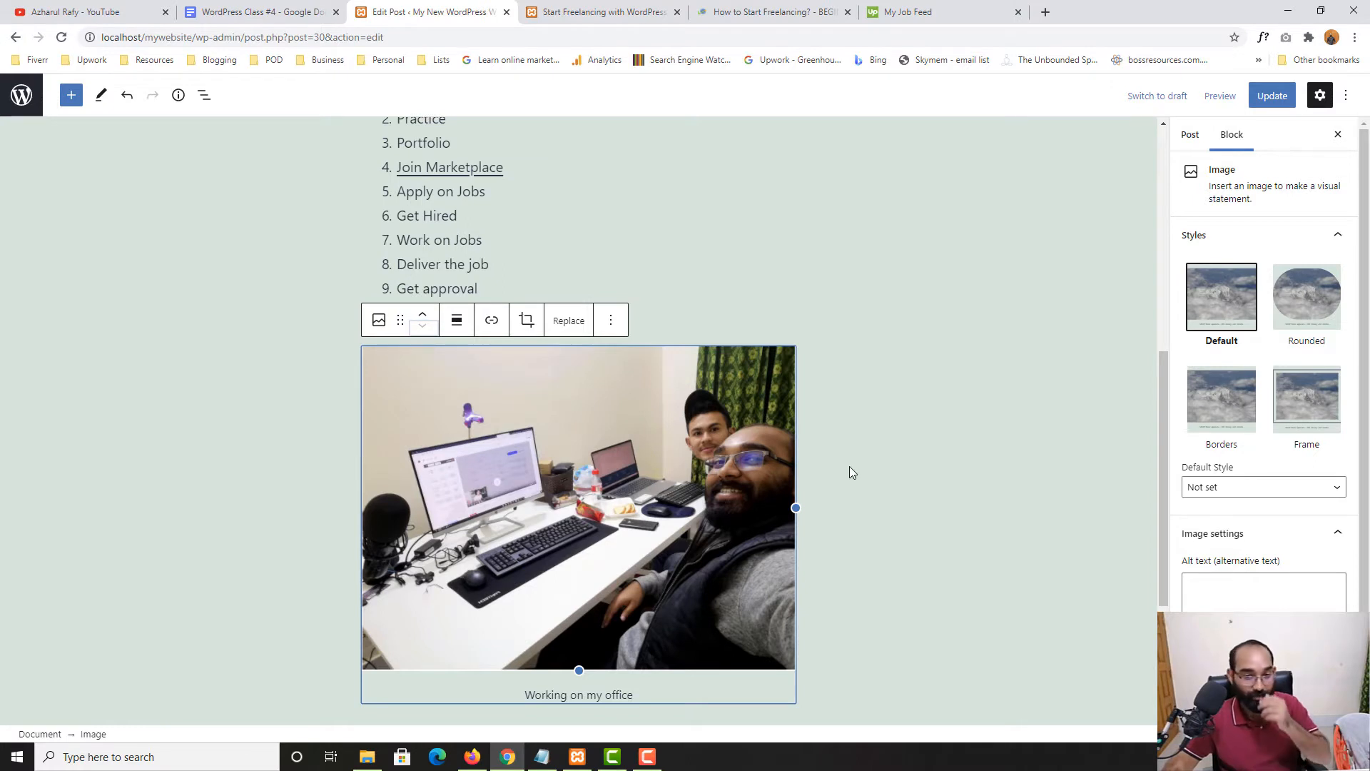
scroll(815, 422, down, 2)
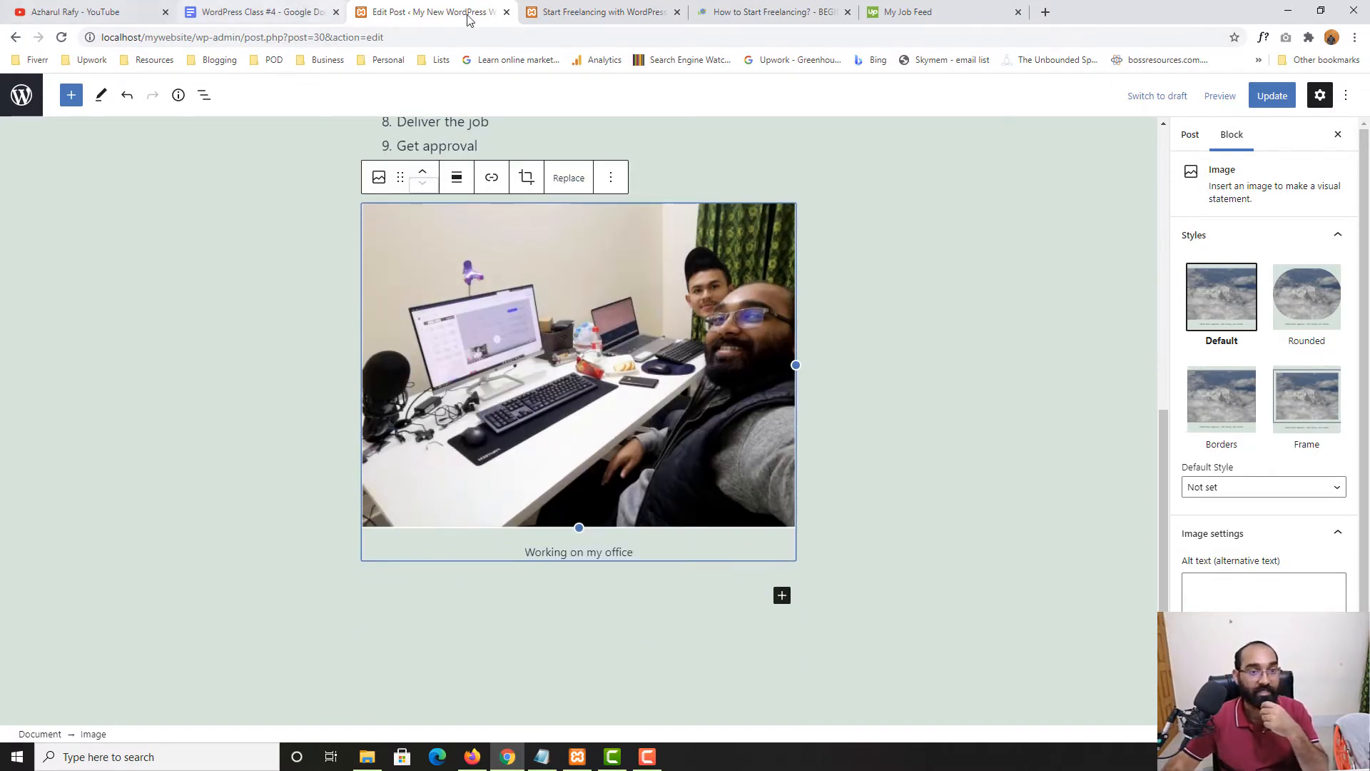
click(456, 184)
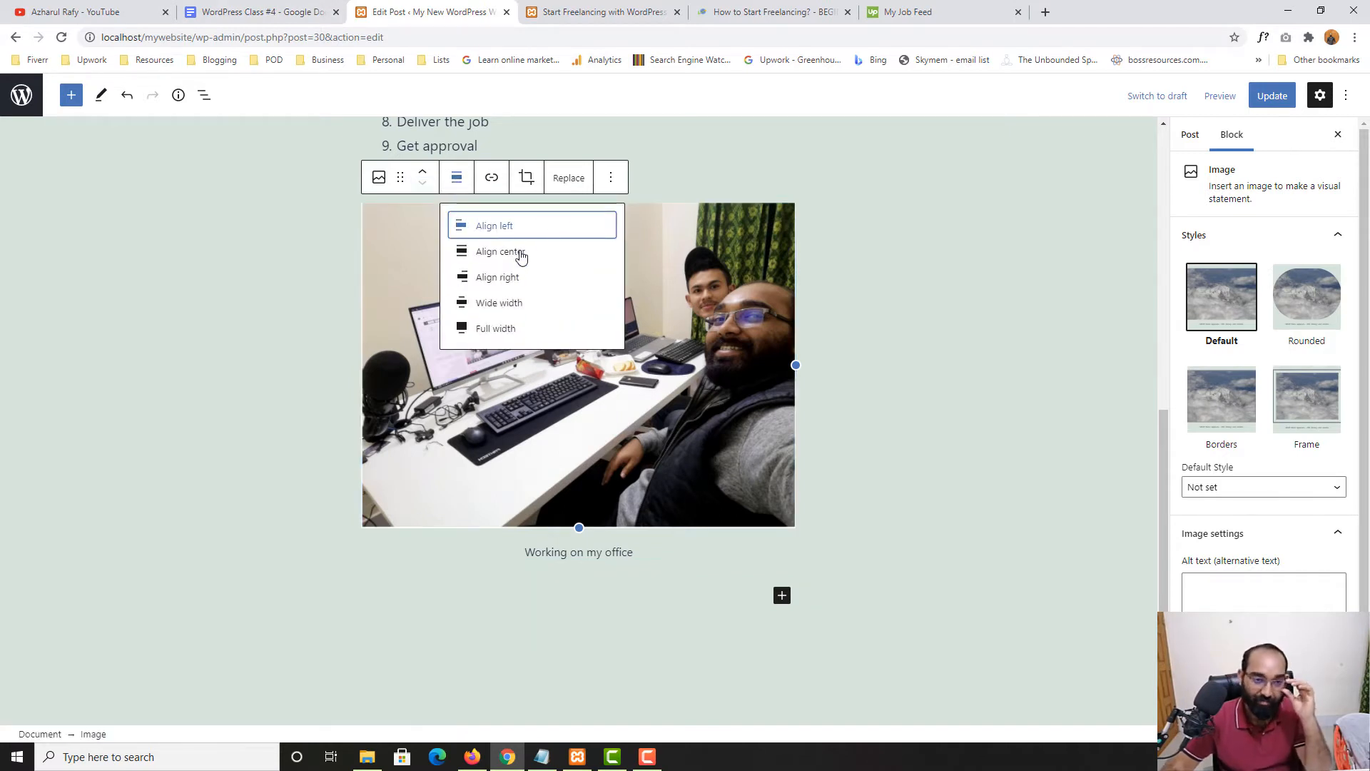
After trying right and wide alignment, set the photo to Full width and update the post
click(517, 283)
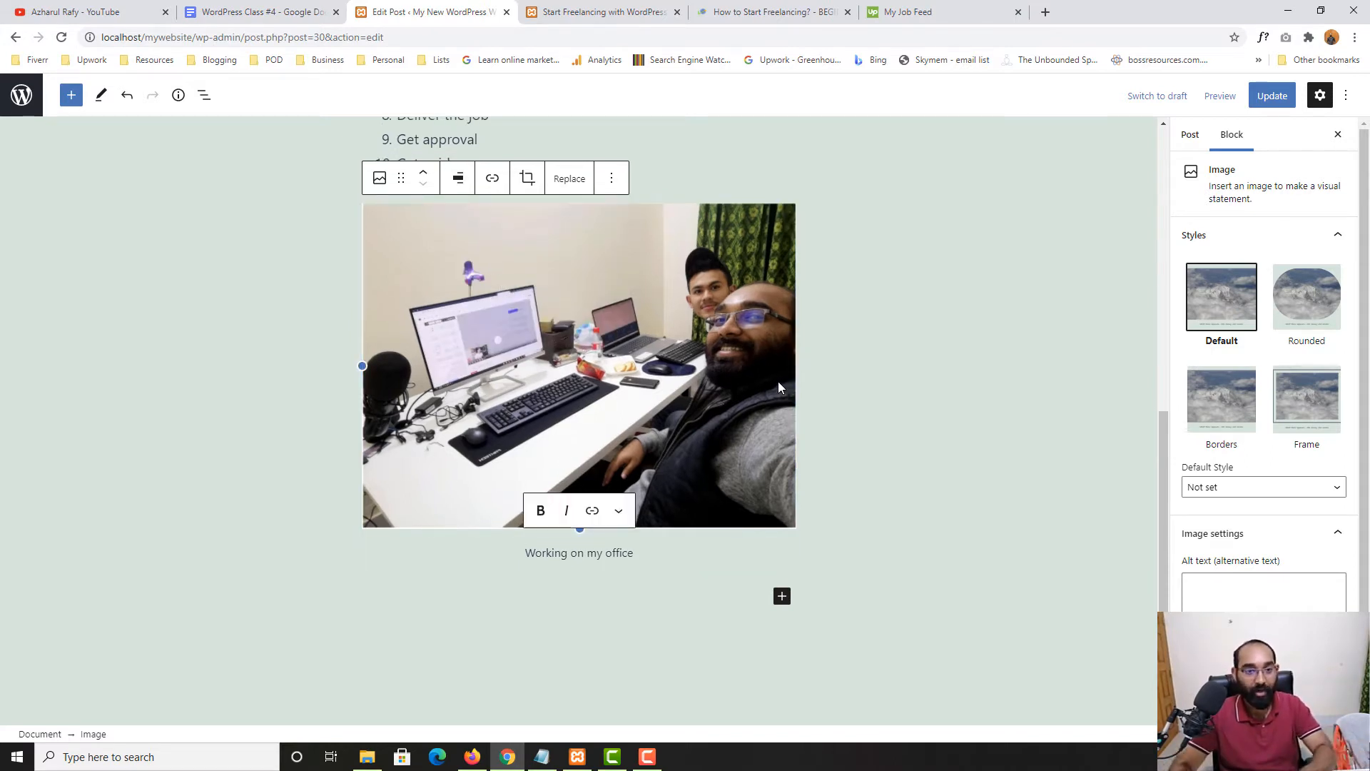
click(458, 178)
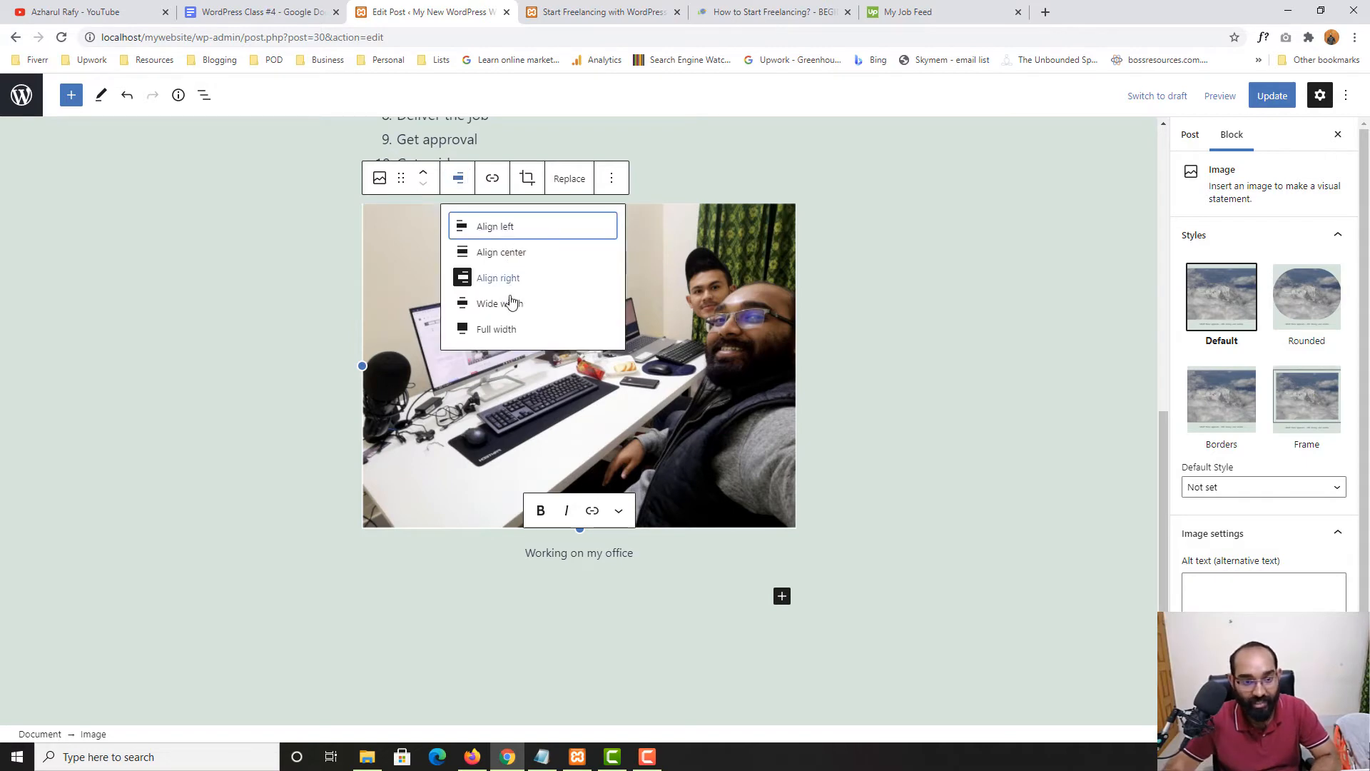
click(512, 307)
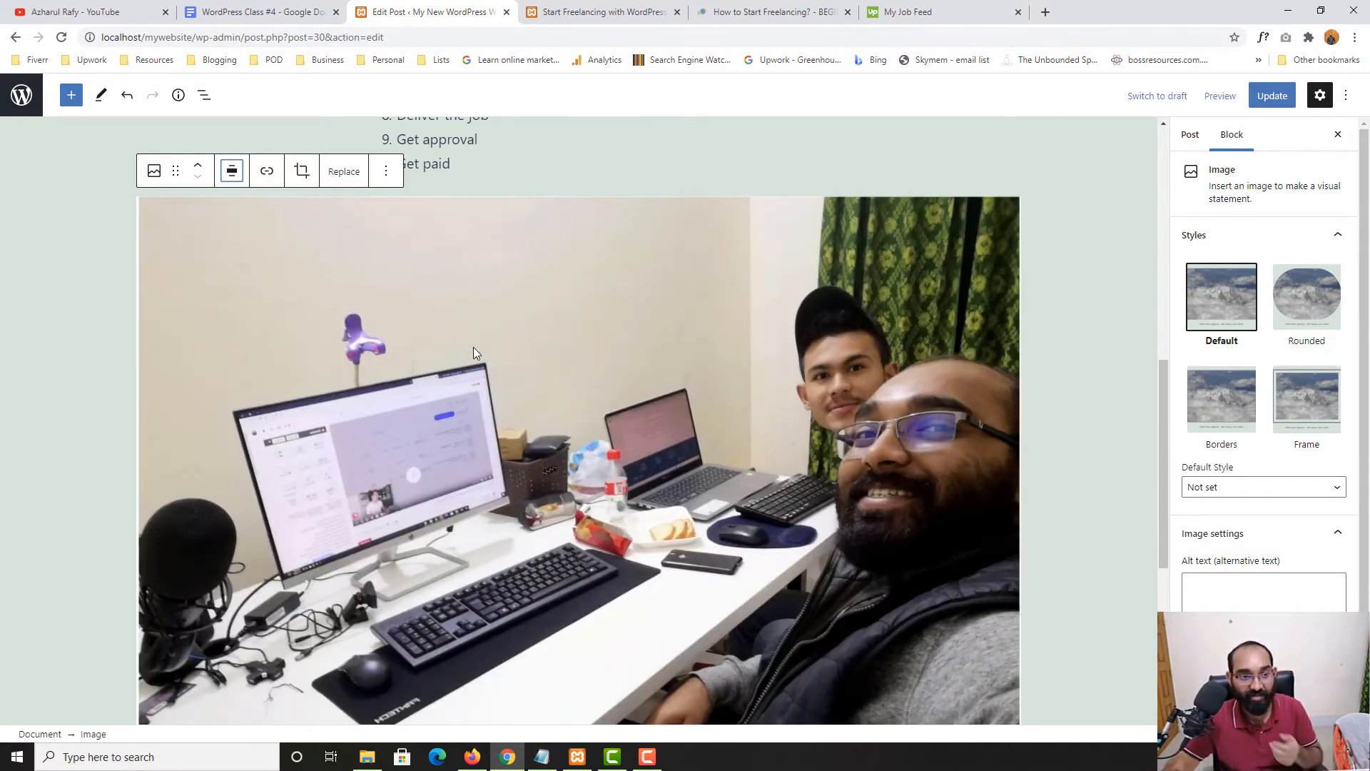
scroll(876, 422, up, 4)
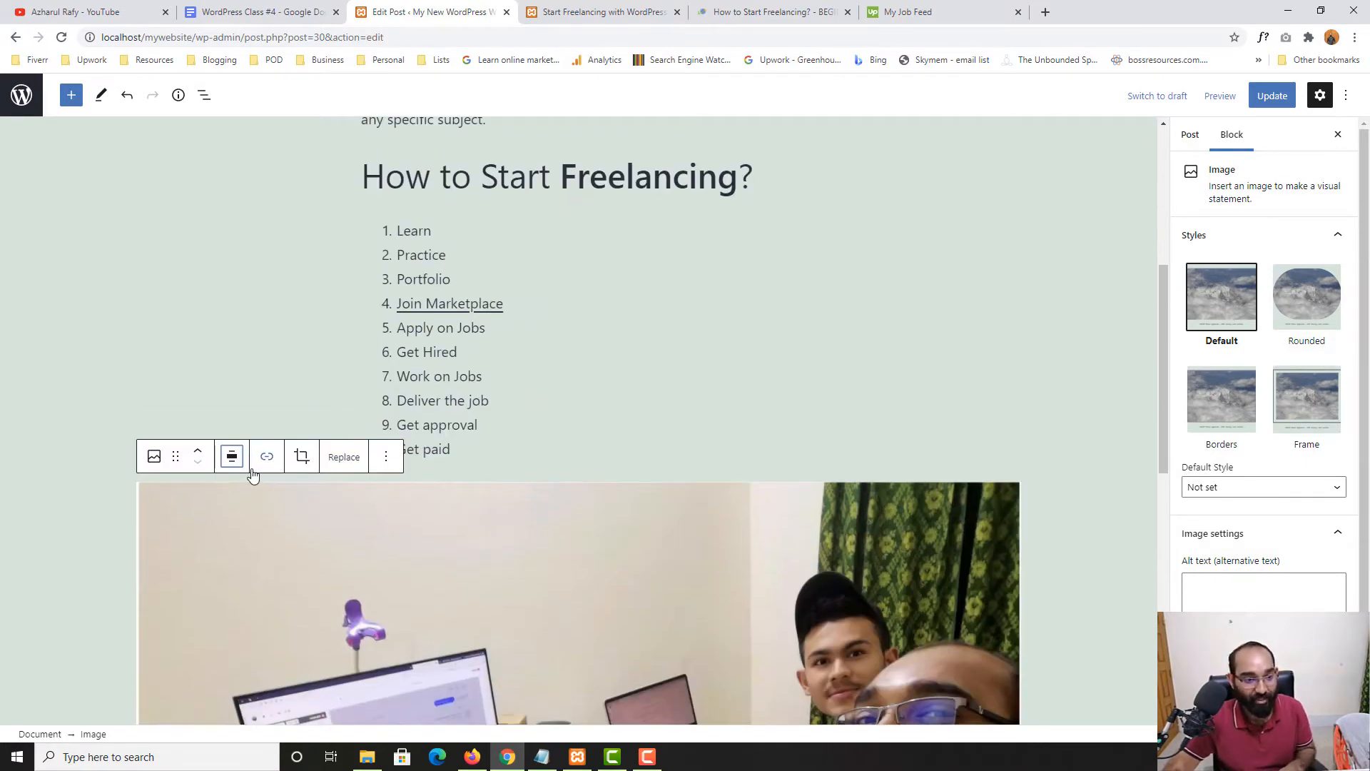
click(232, 457)
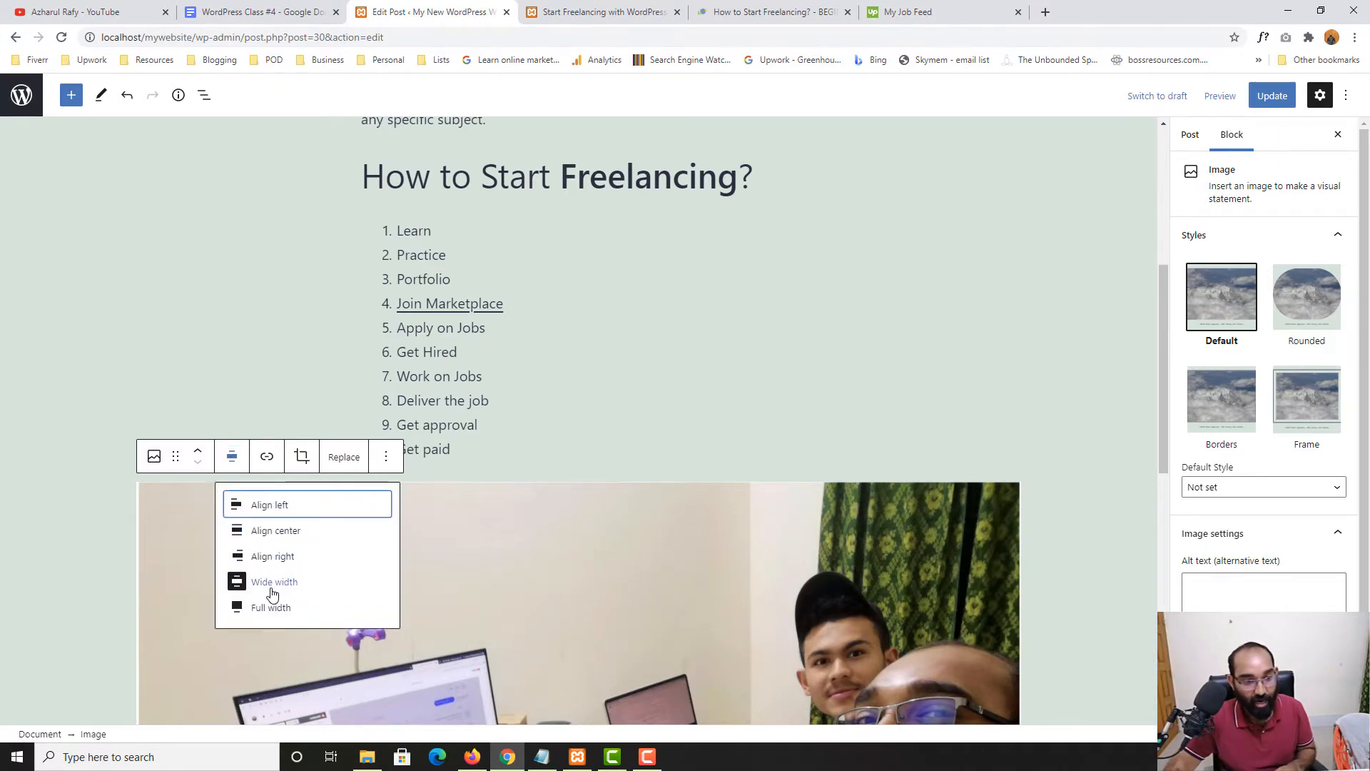
scroll(271, 593, down, 1)
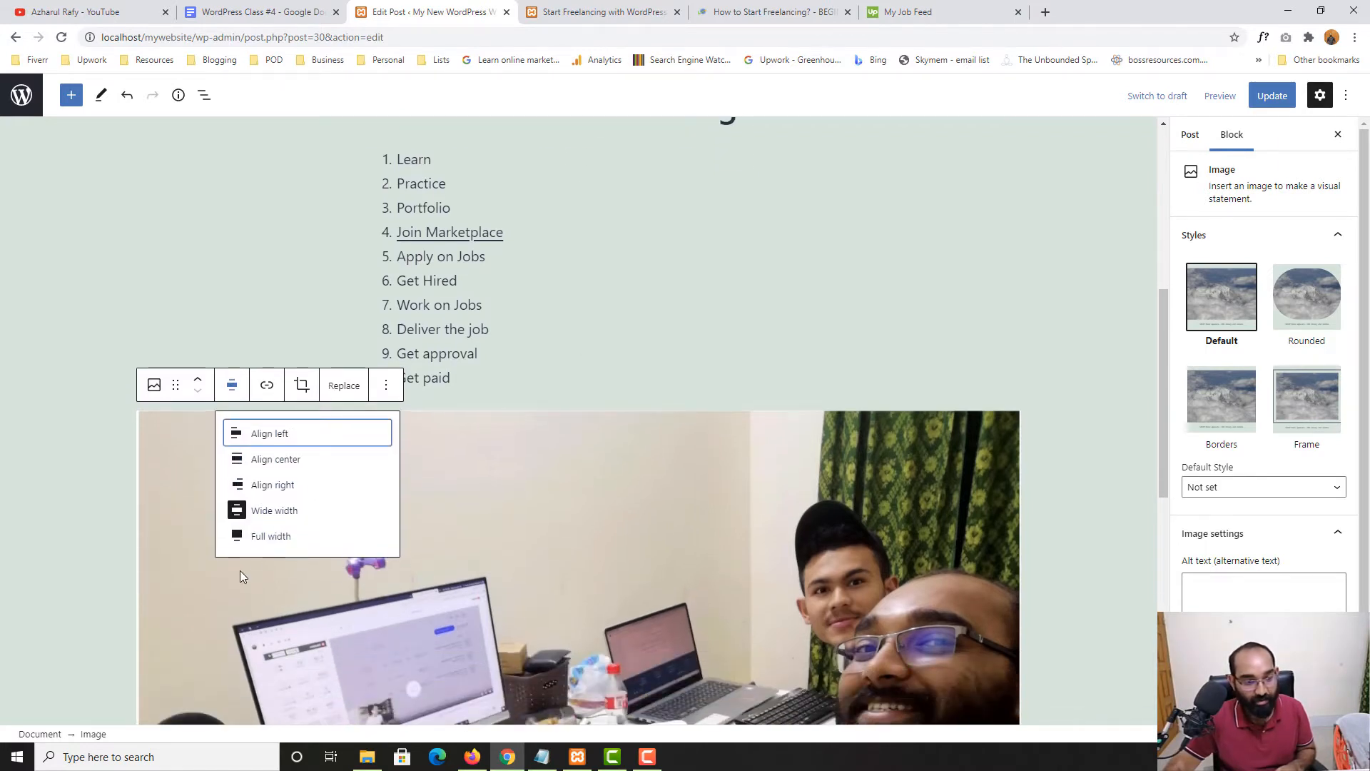
click(274, 536)
scroll(387, 464, down, 4)
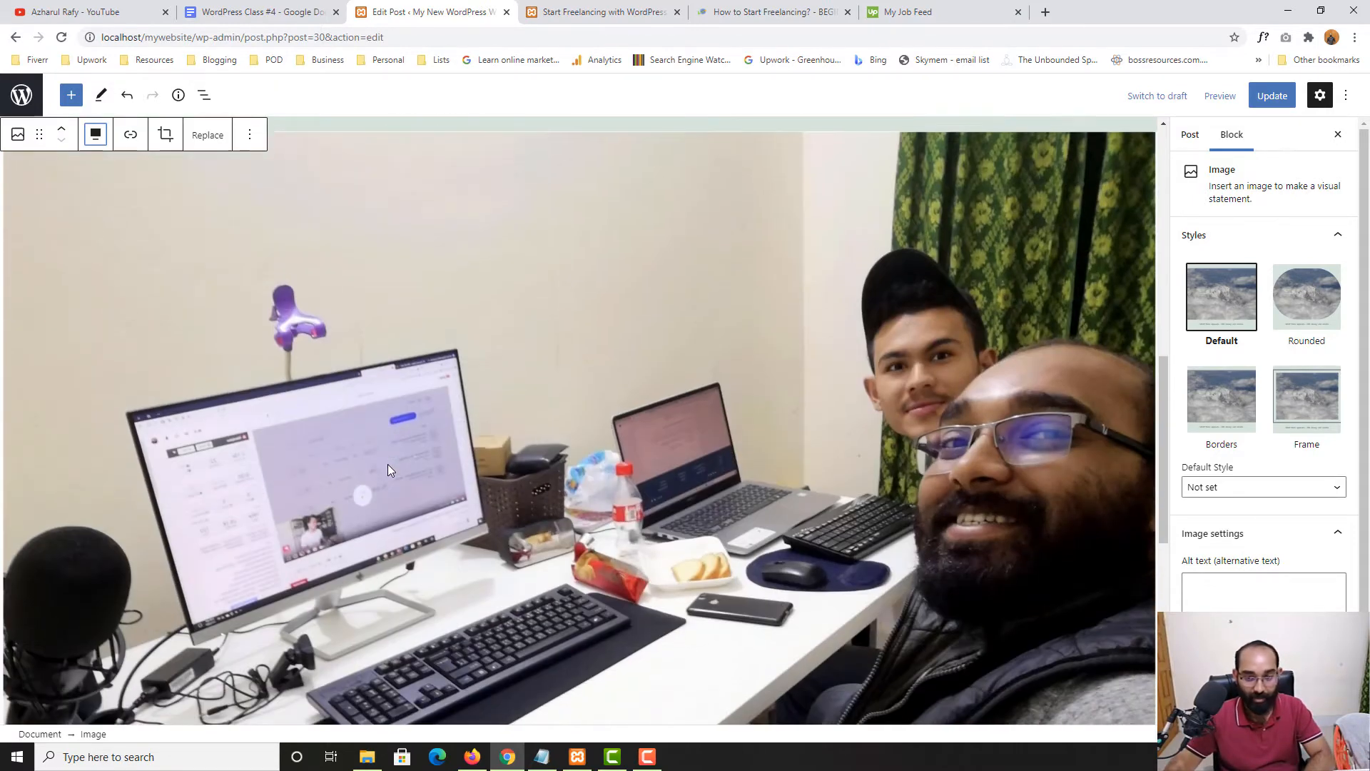
scroll(536, 434, up, 1)
click(1272, 96)
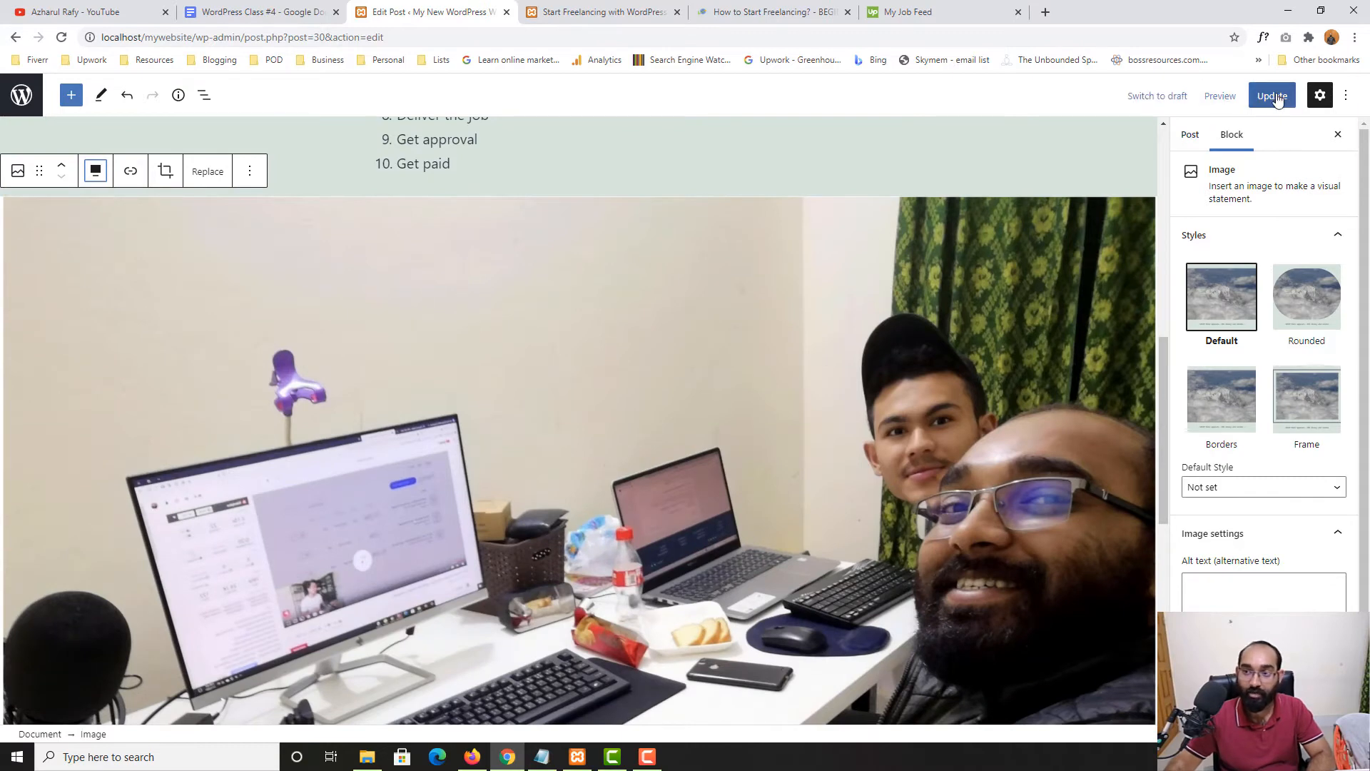
Reload the live post to check the full-width photo
click(603, 12)
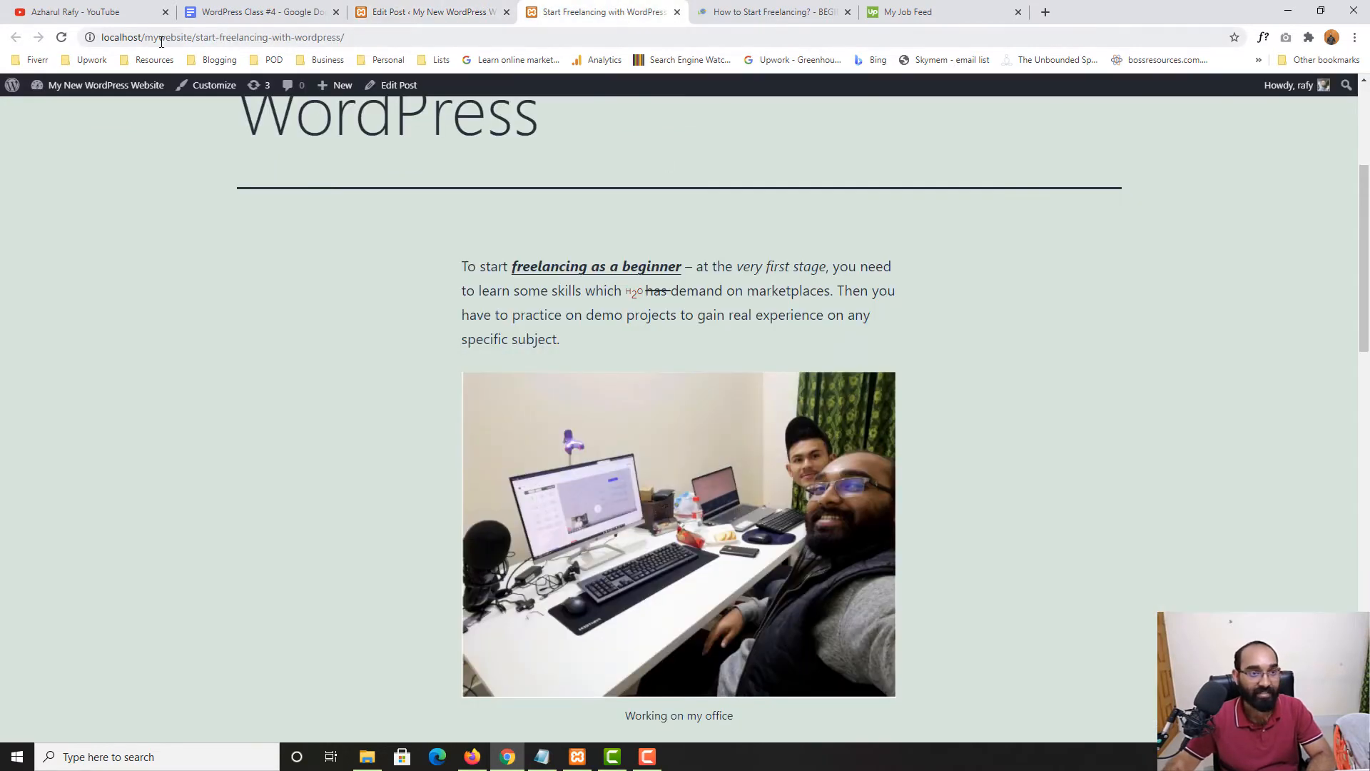
click(62, 37)
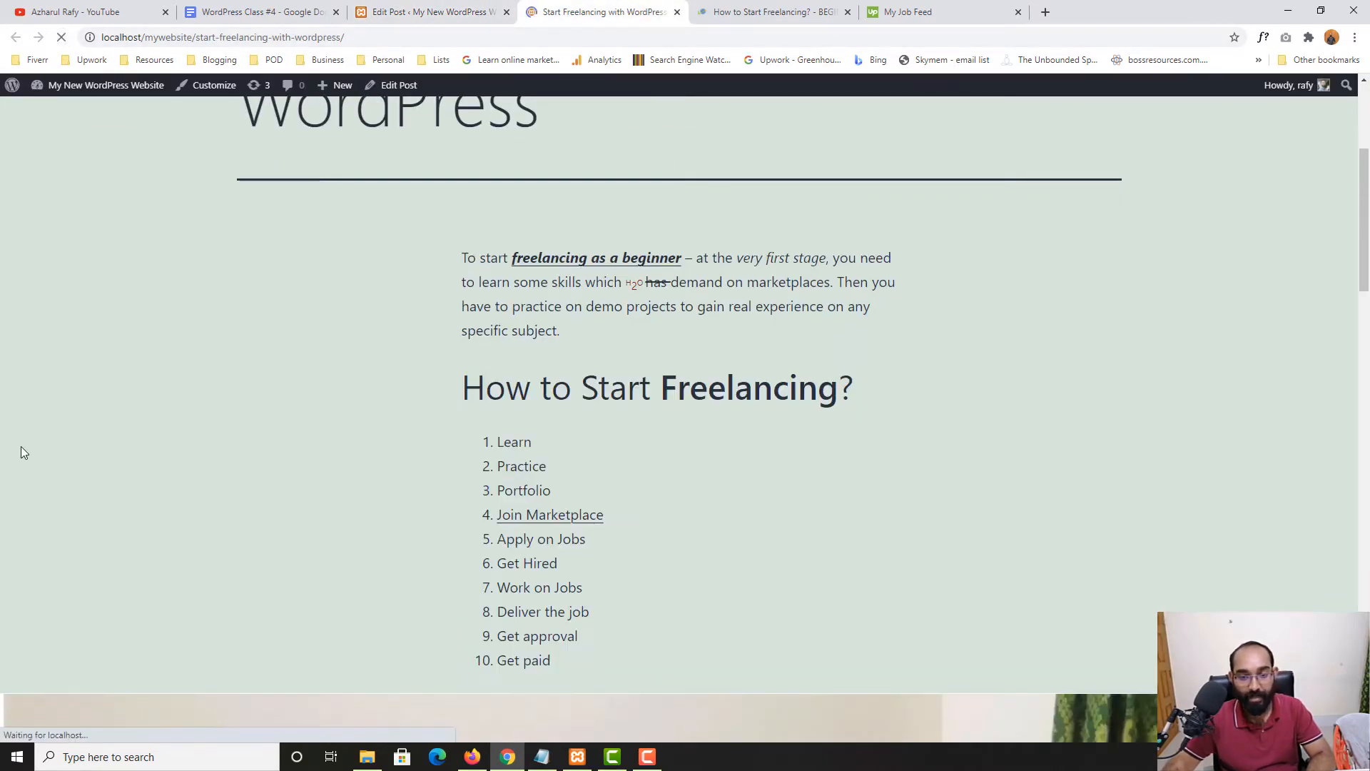
scroll(63, 459, down, 10)
scroll(383, 476, down, 7)
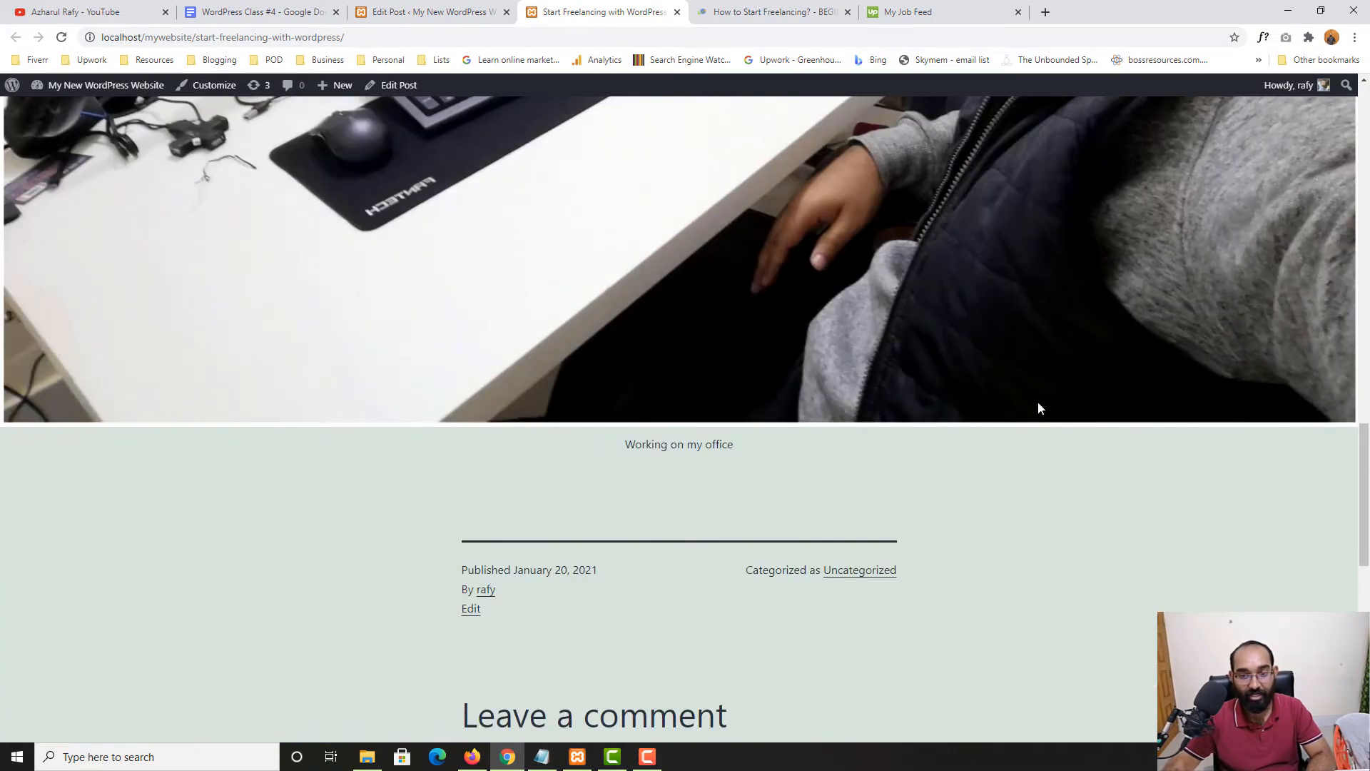
scroll(1039, 401, up, 7)
scroll(816, 425, up, 5)
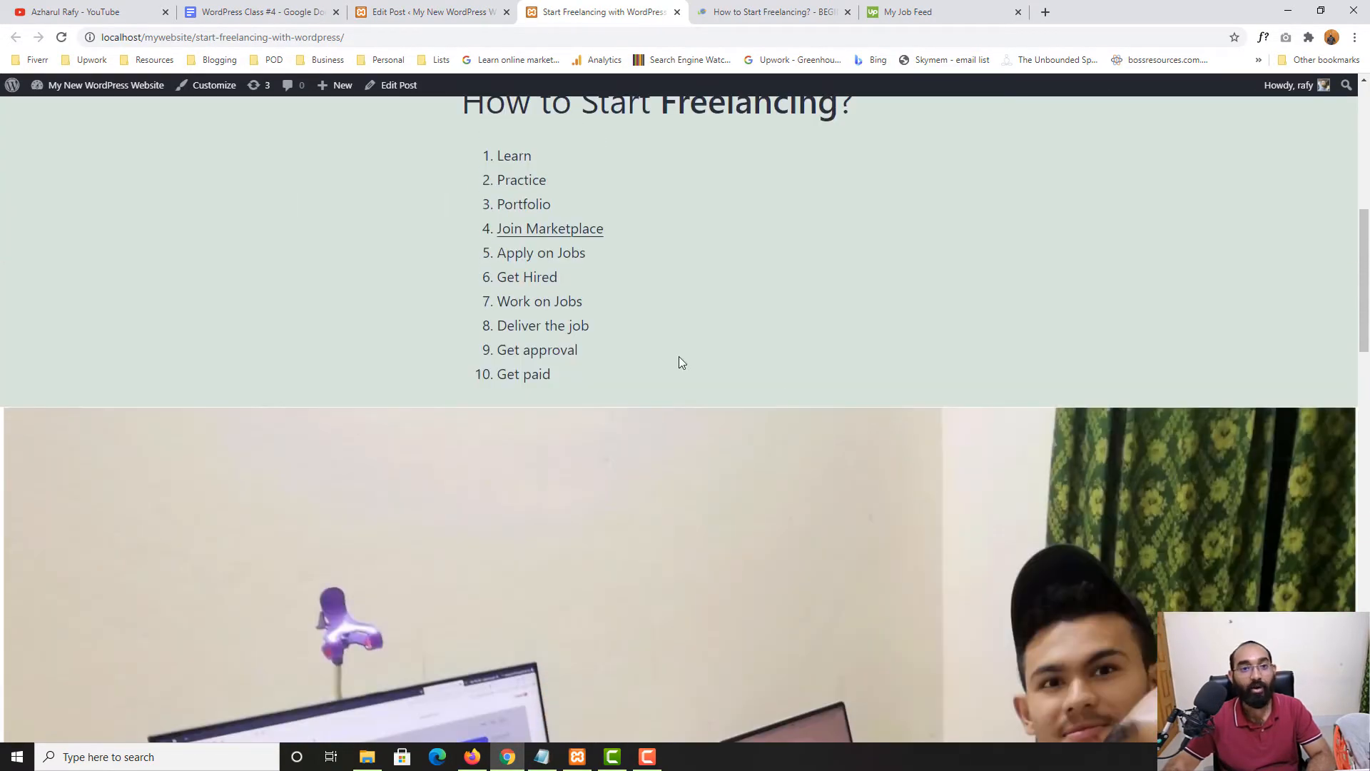
Set the office photo to Align center in the editor
key(ctrl+shift+Tab)
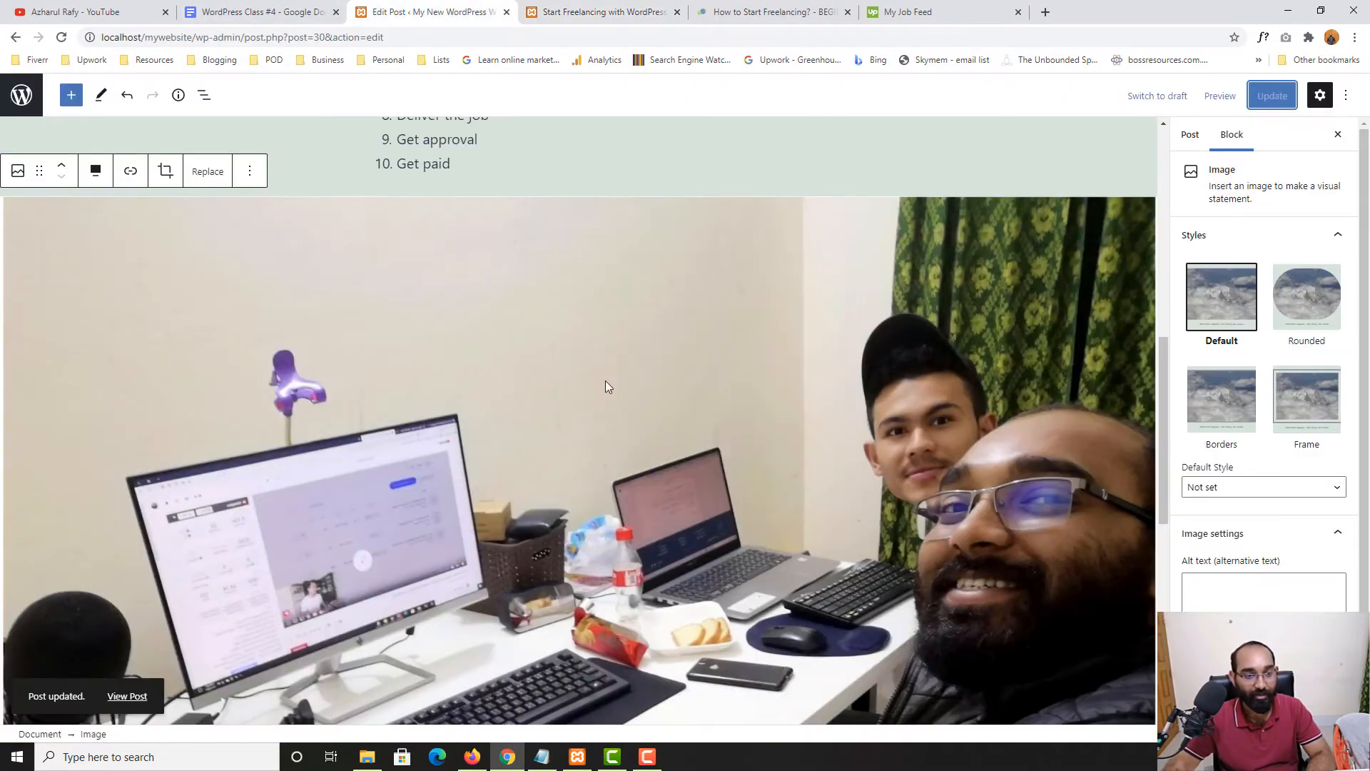
click(98, 173)
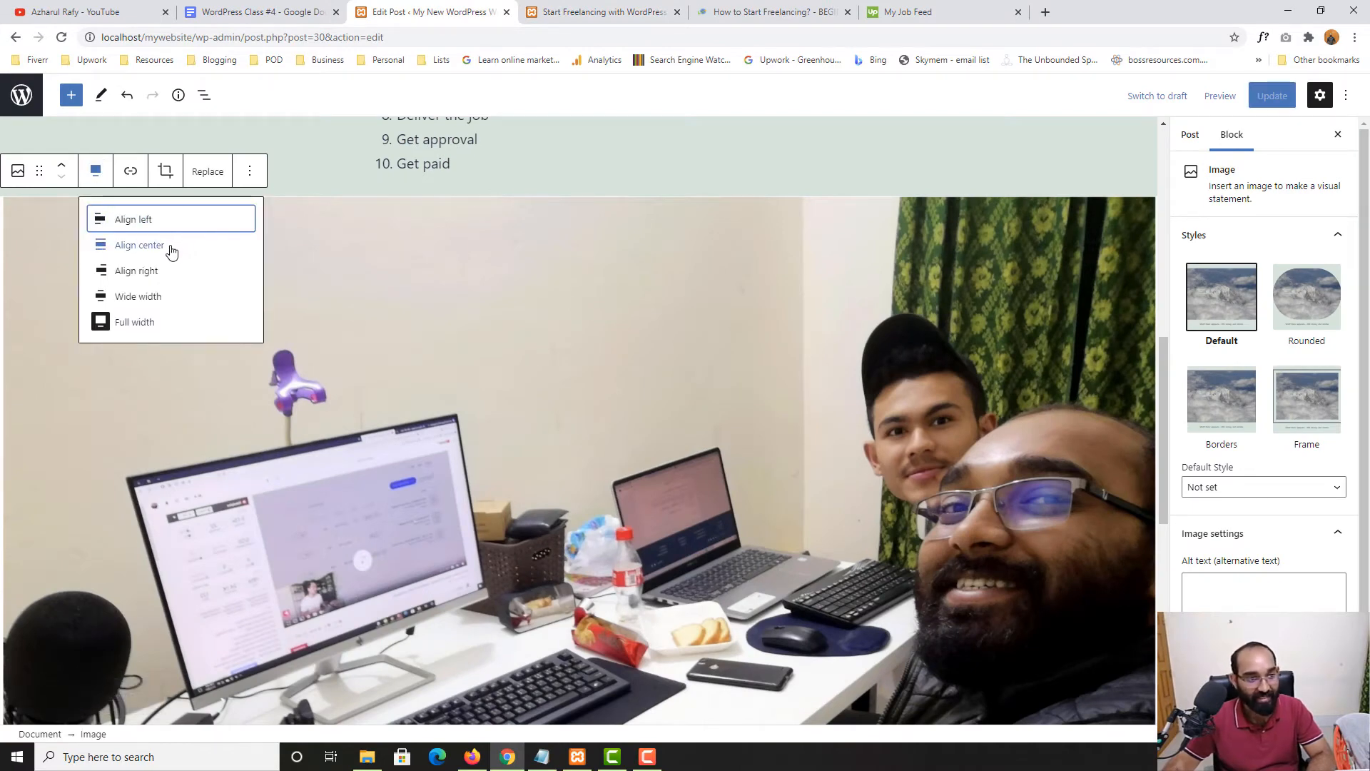
click(140, 246)
scroll(731, 473, up, 10)
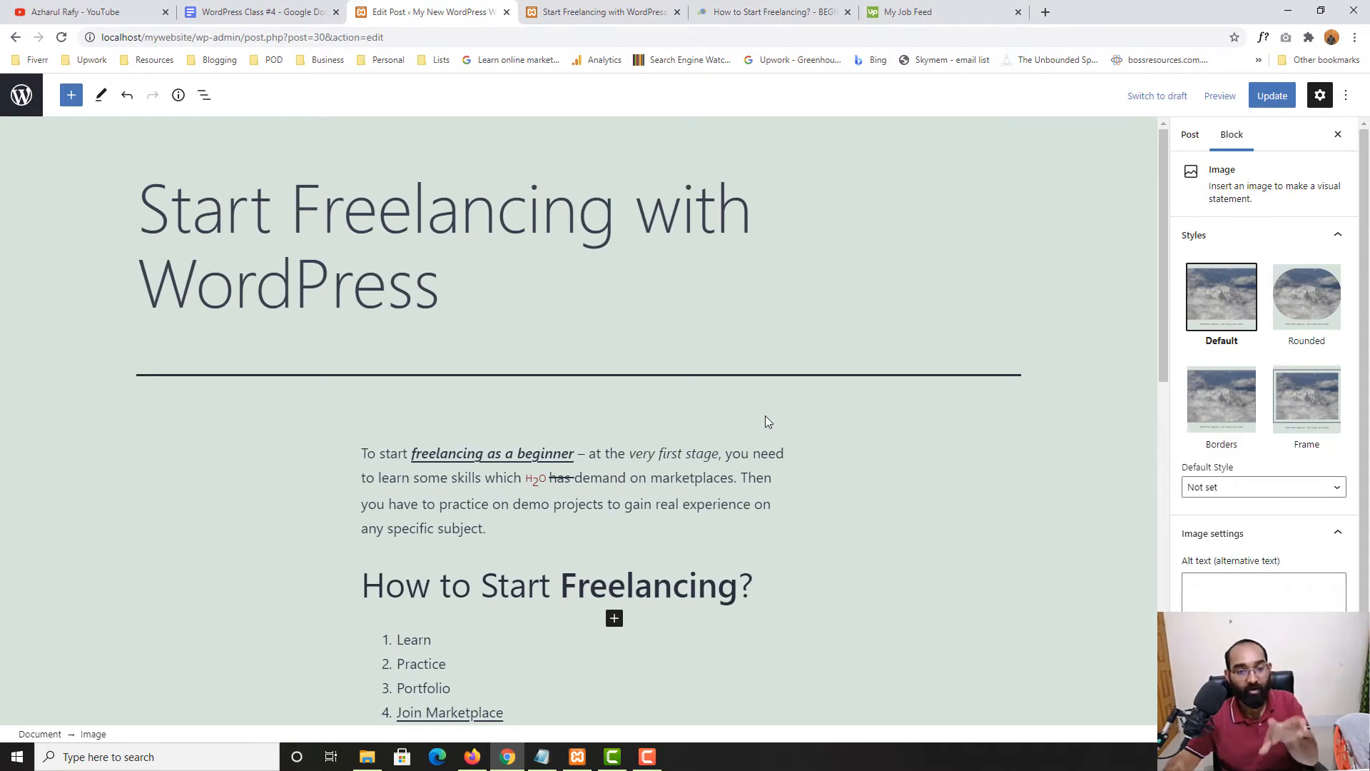
scroll(765, 417, down, 9)
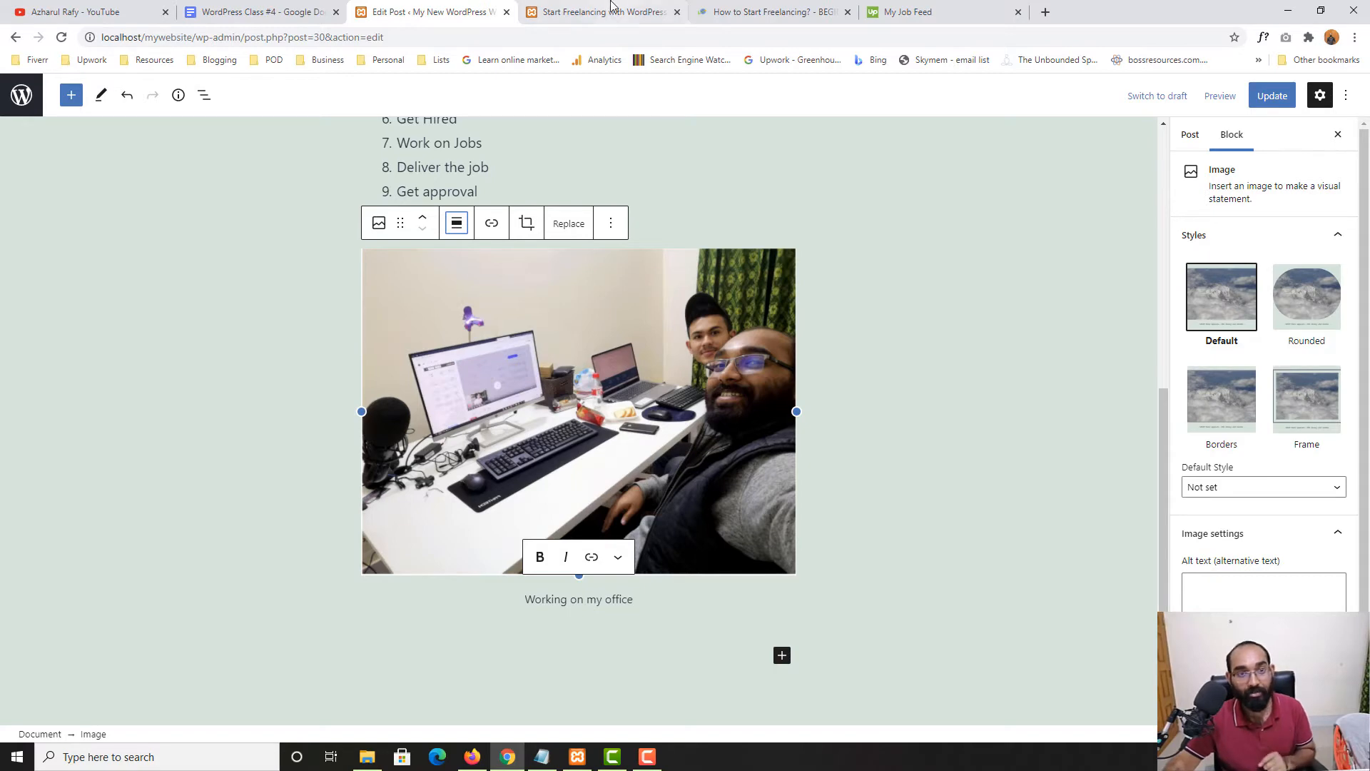
key(ctrl+Tab)
scroll(635, 382, down, 3)
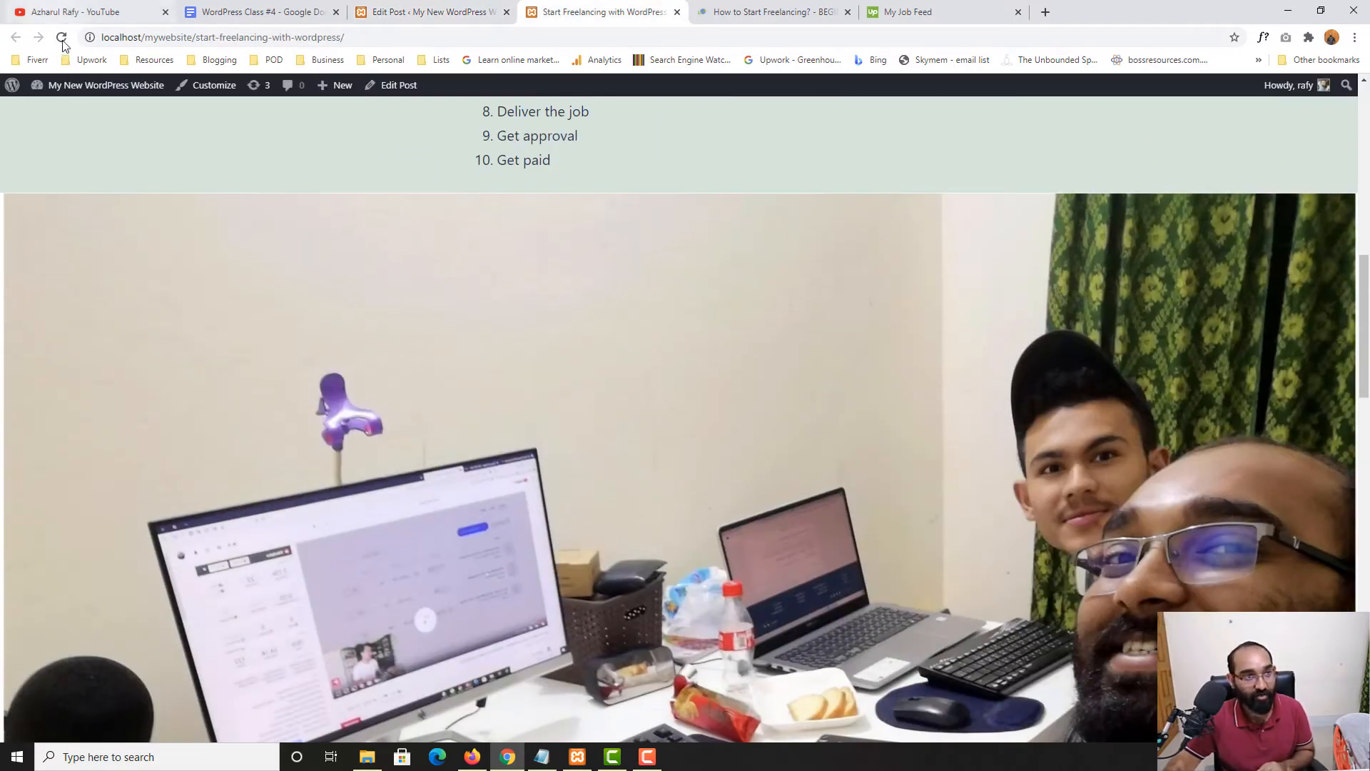
key(ctrl+shift+Tab)
Update the post and reload the live page to see the centered photo
click(1272, 94)
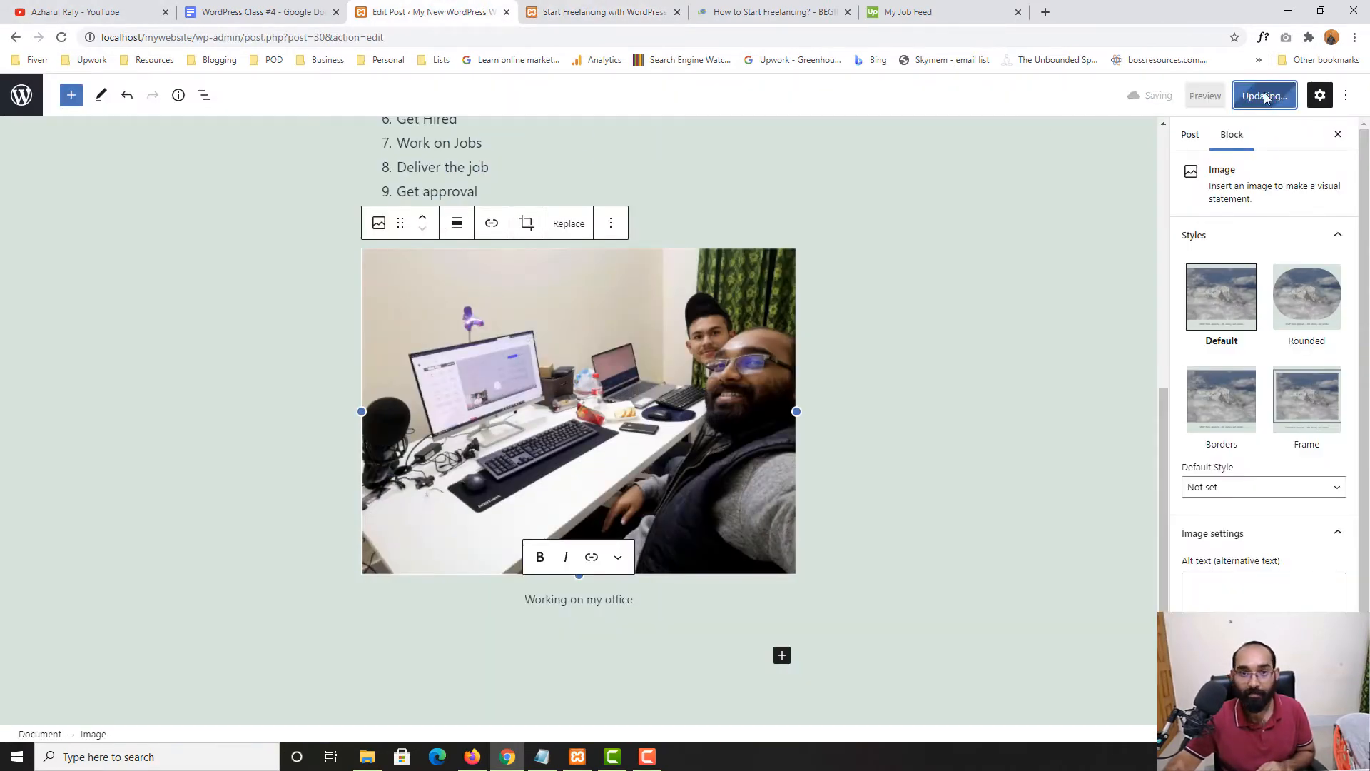
key(ctrl+Tab)
click(61, 37)
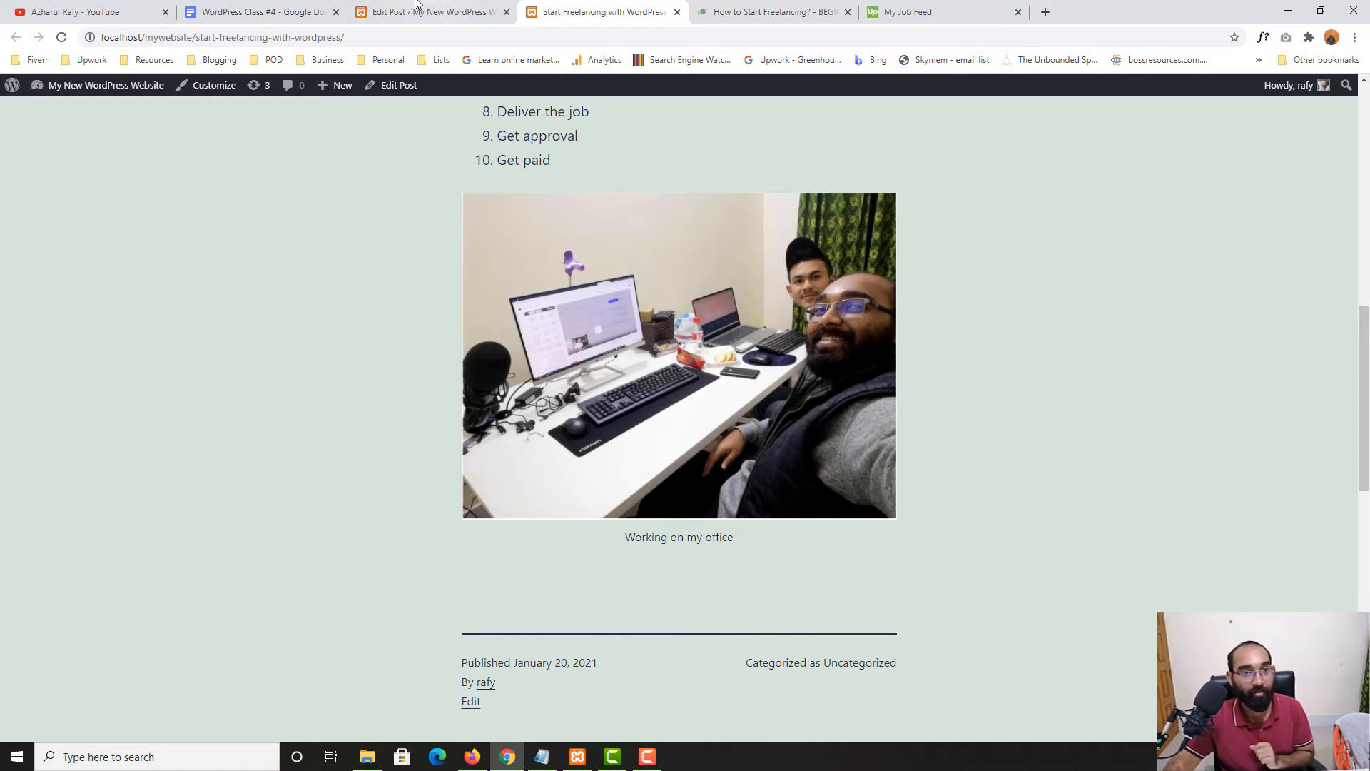
click(418, 8)
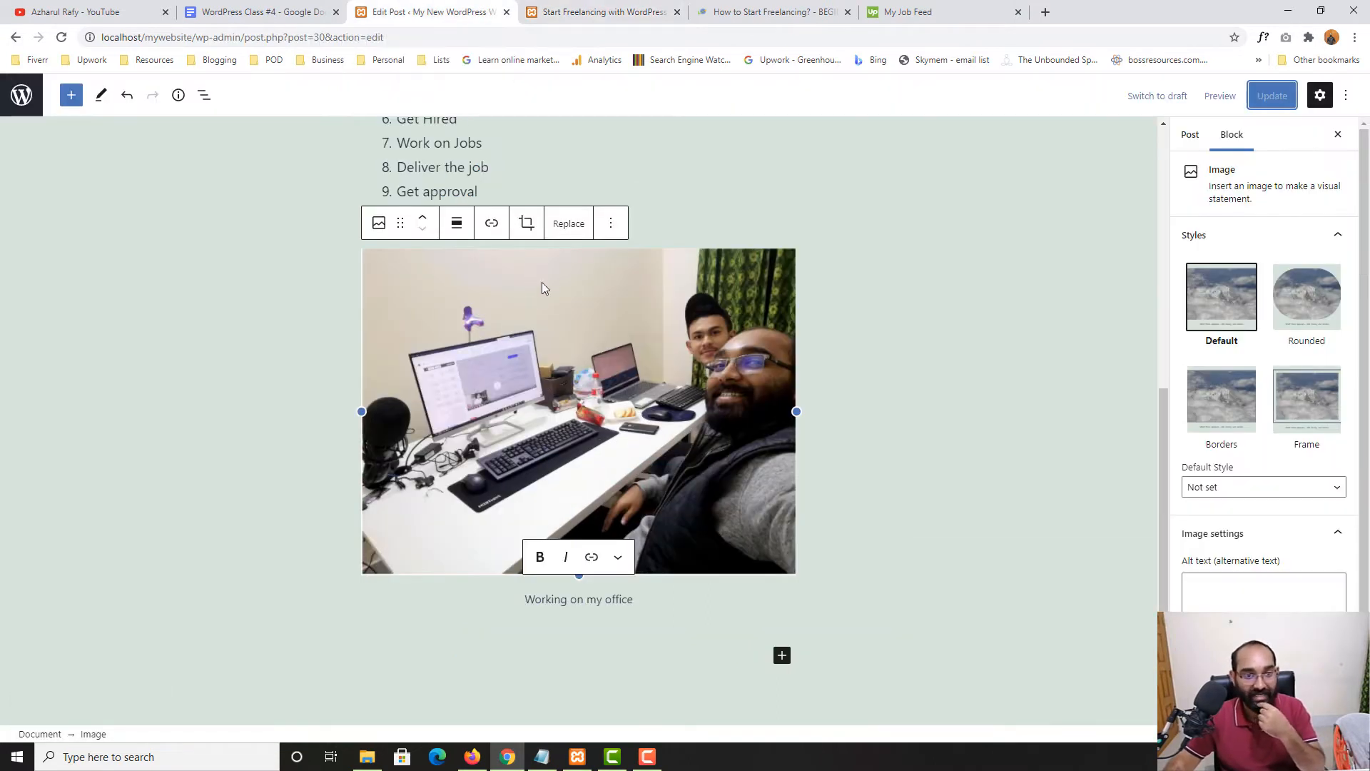
Paste the YouTube channel's playlists page address into the photo's link field
click(498, 237)
click(75, 11)
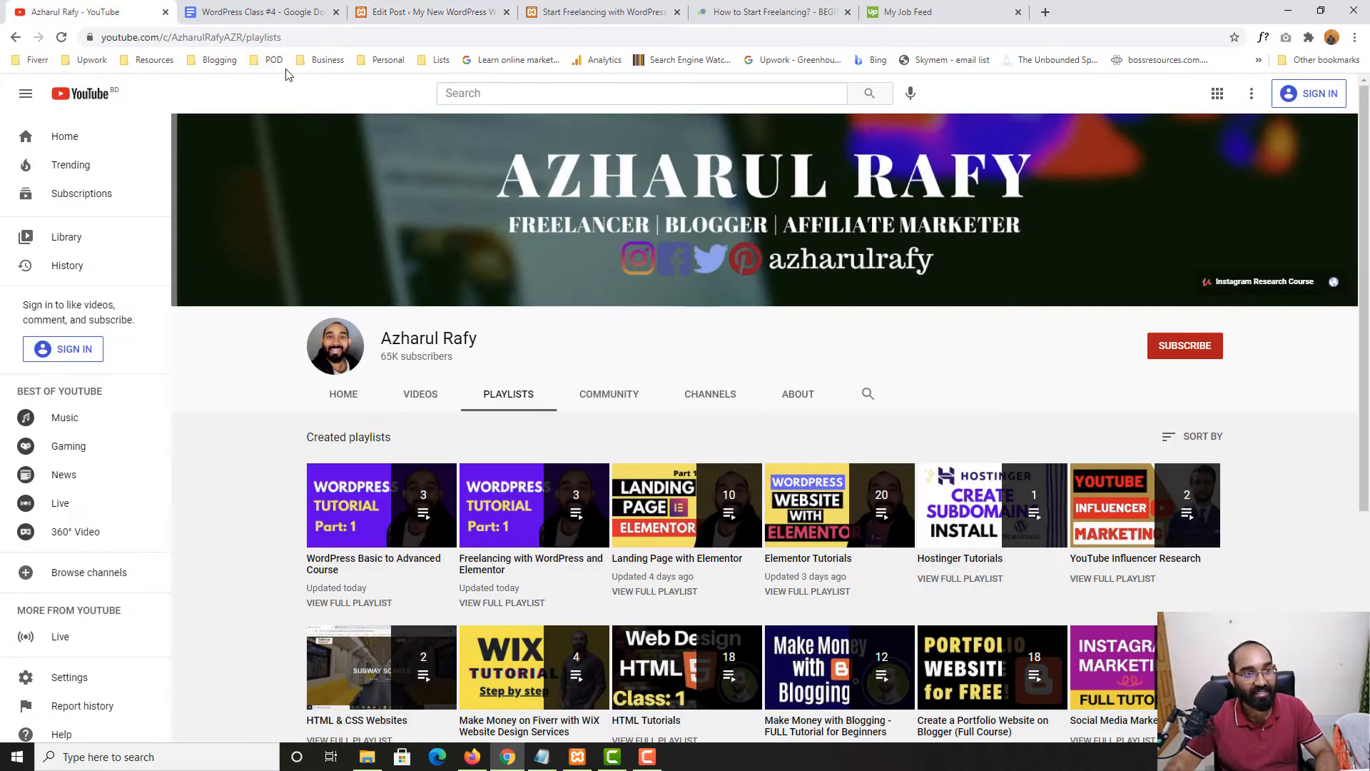
click(263, 38)
right_click(262, 38)
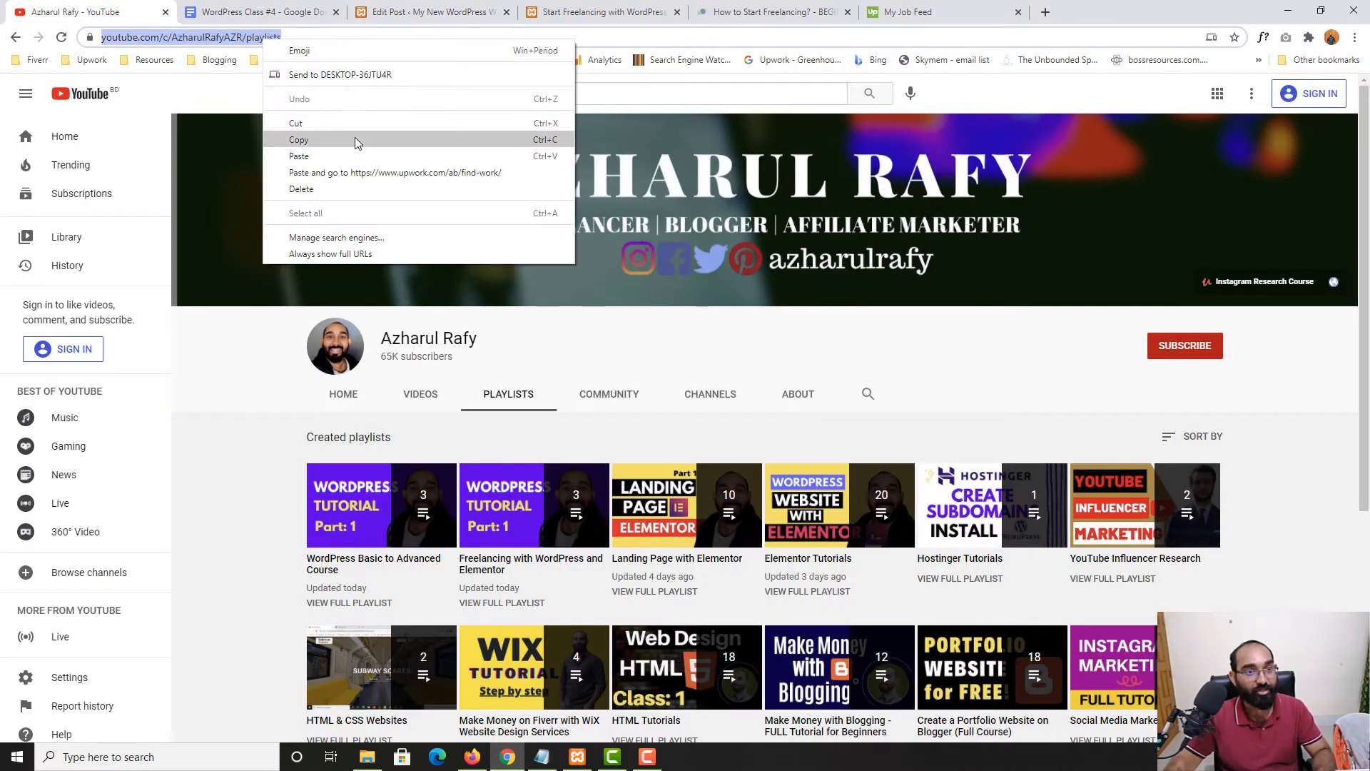
click(319, 139)
click(595, 12)
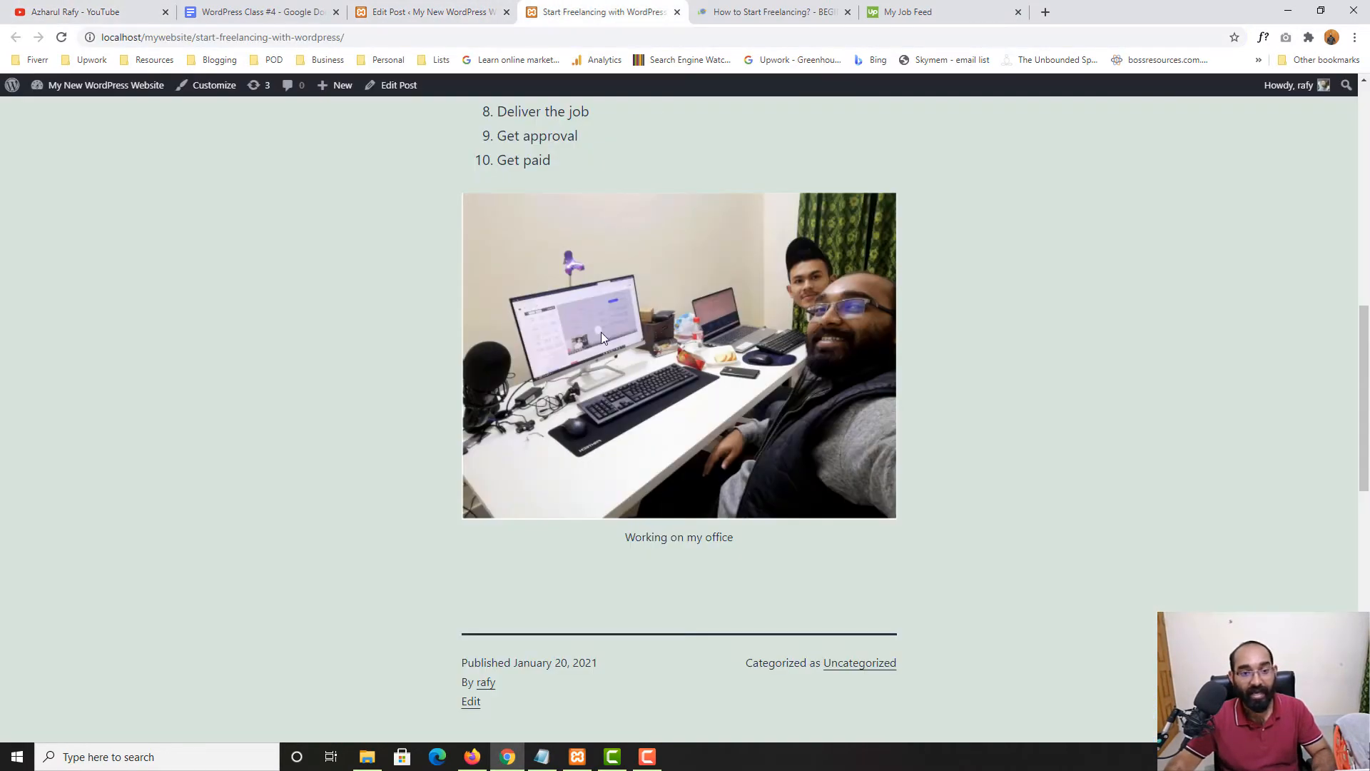
click(428, 11)
key(ctrl+v)
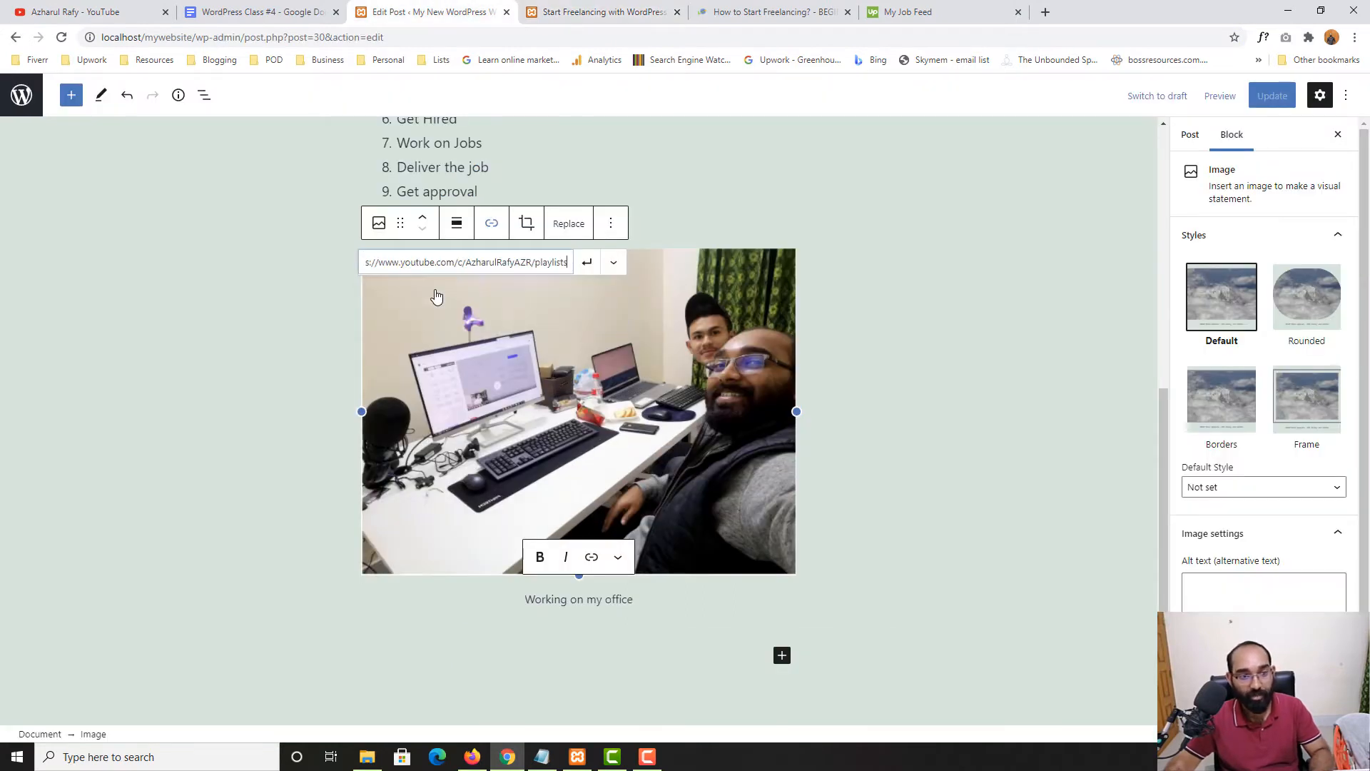
Set the photo's playlists link to open in a new tab, apply it, and update the post
click(613, 262)
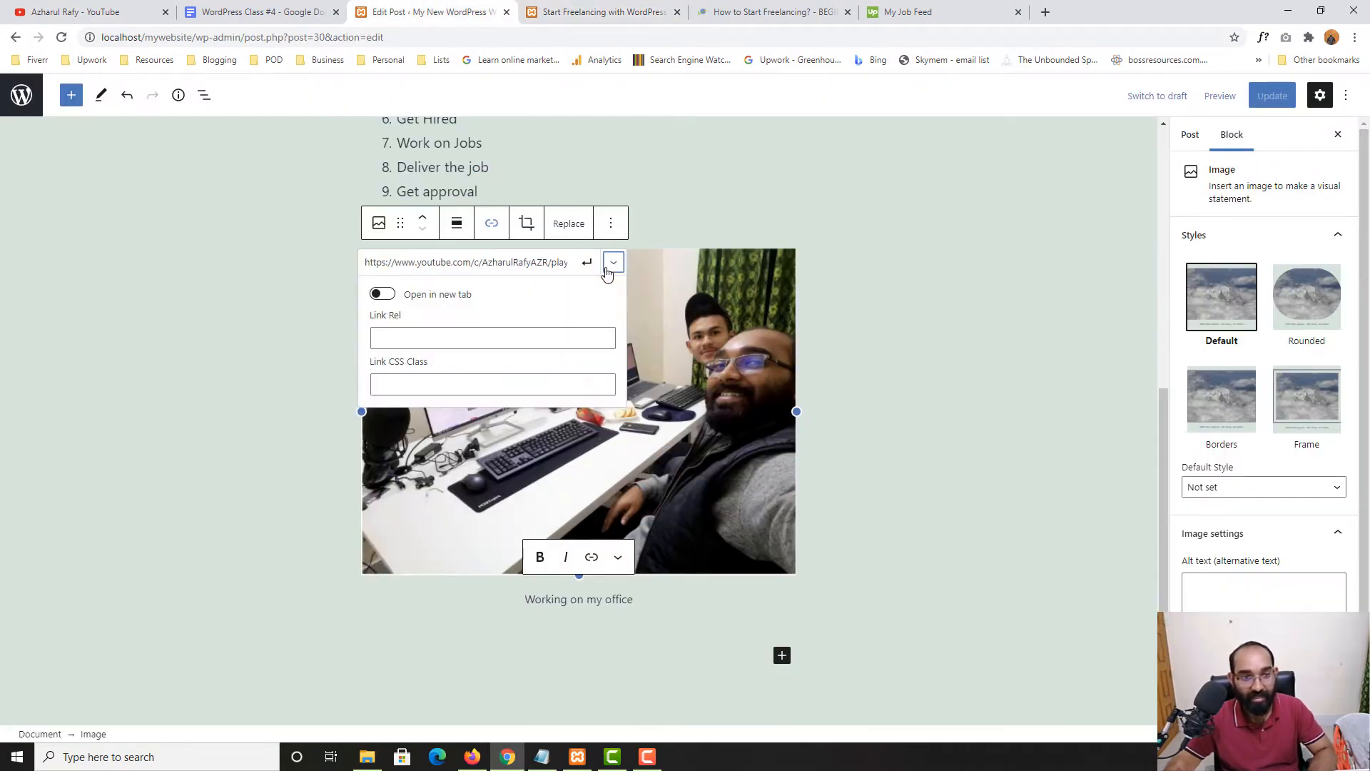
click(383, 295)
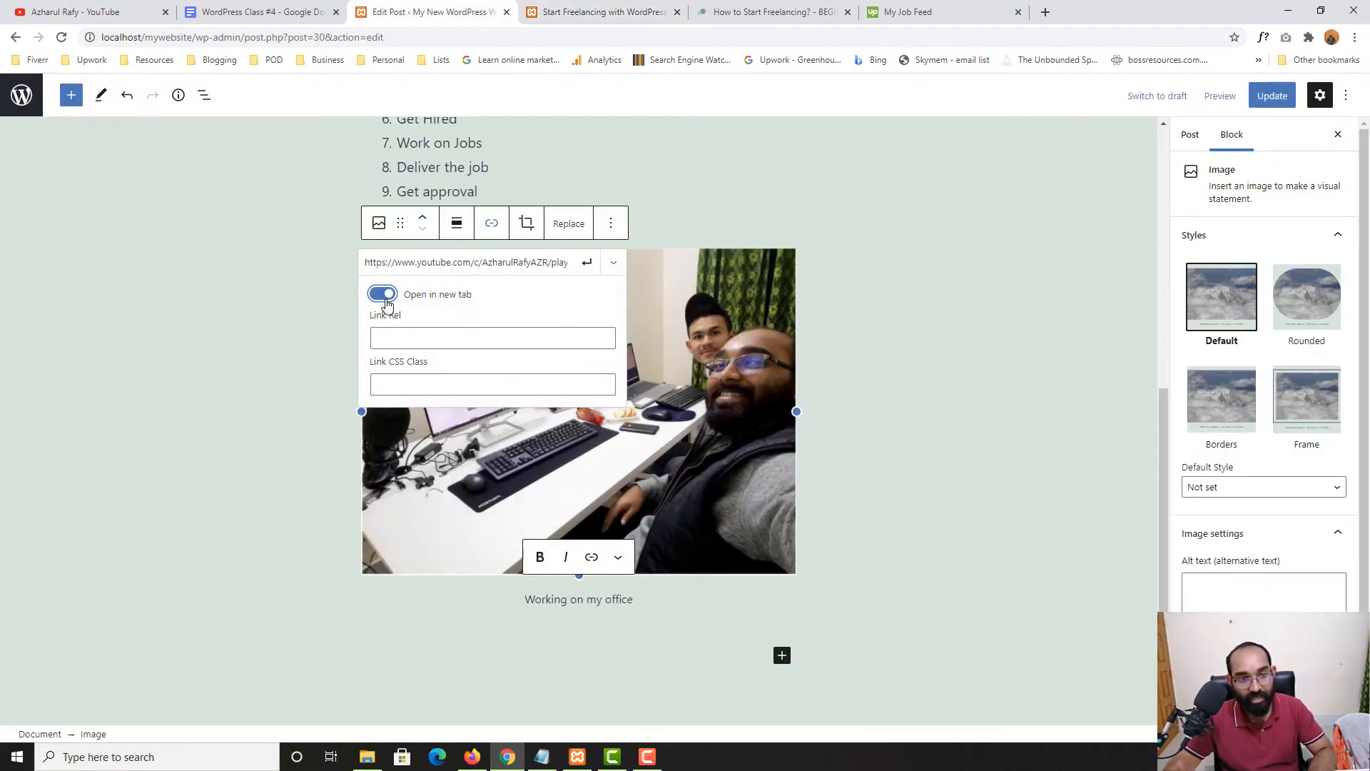
click(409, 337)
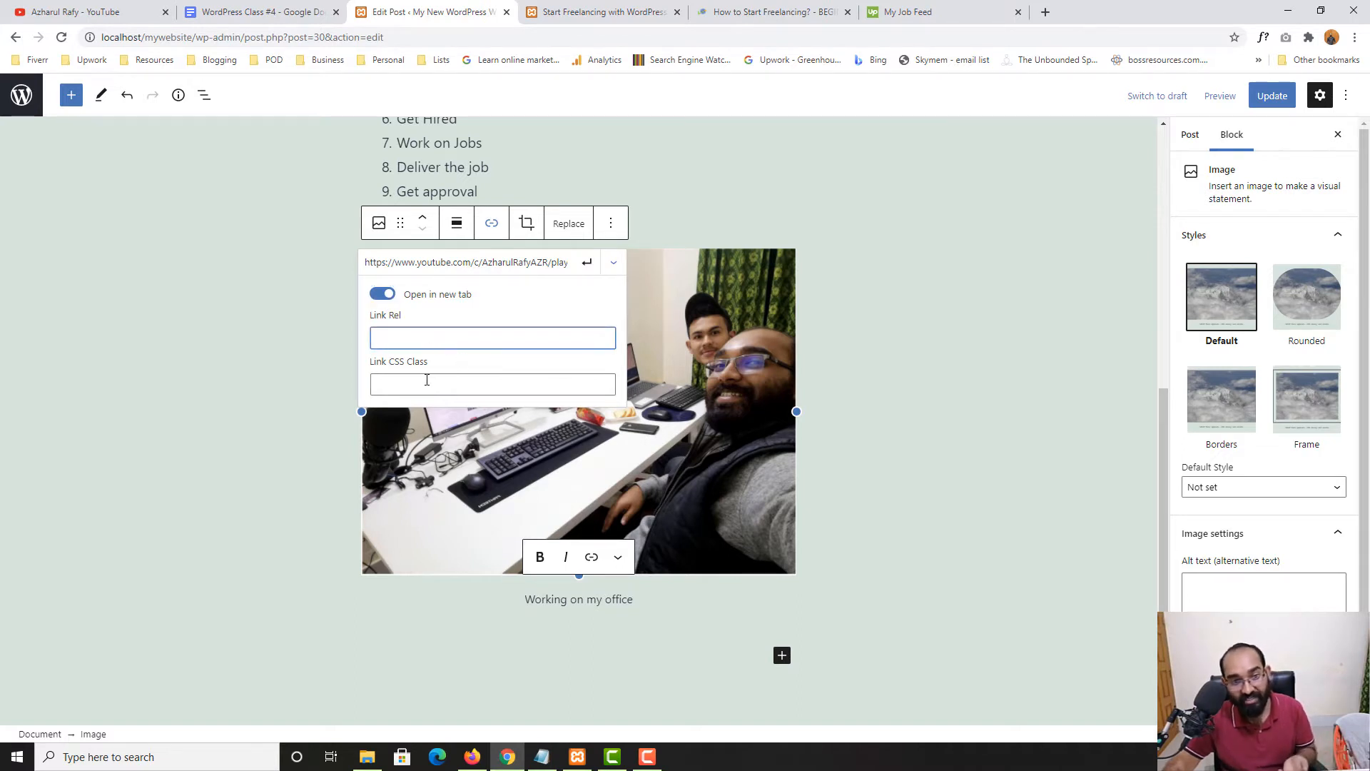
click(586, 264)
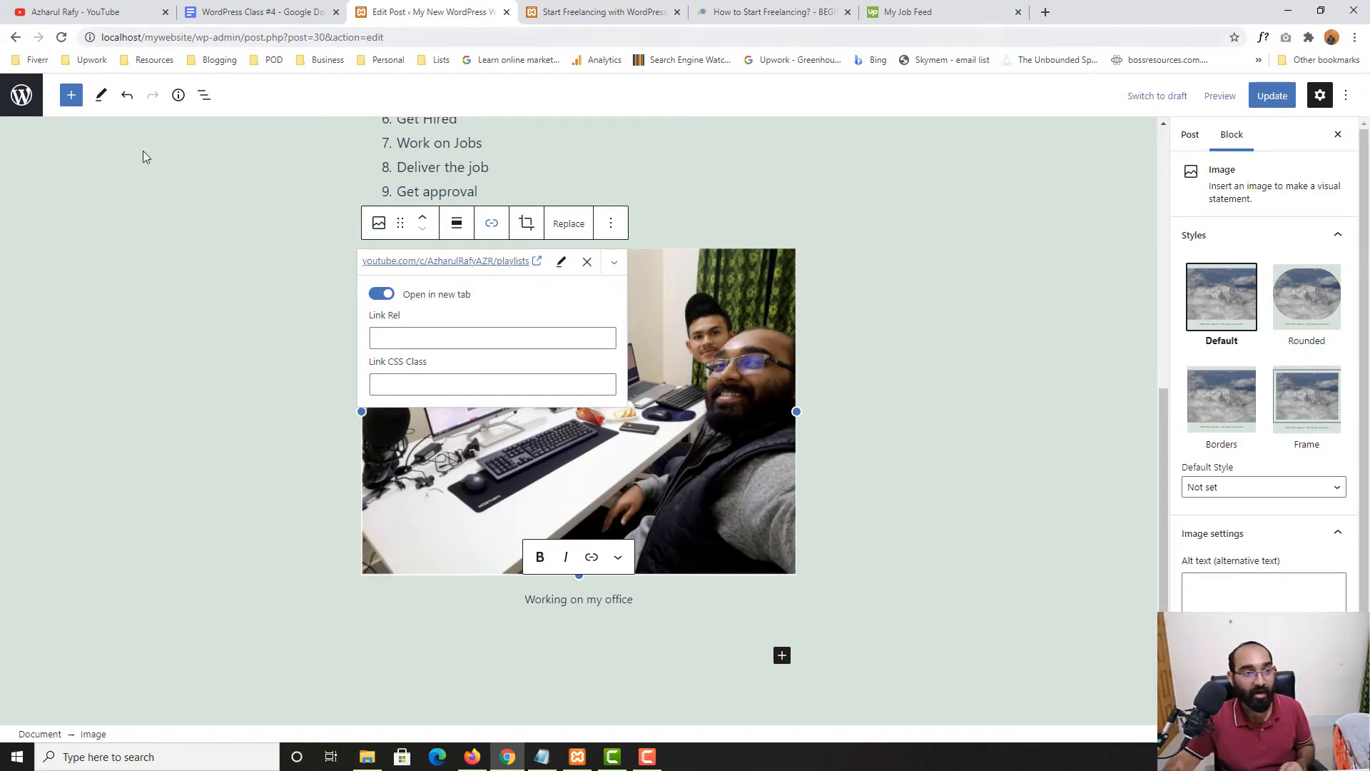
click(1272, 96)
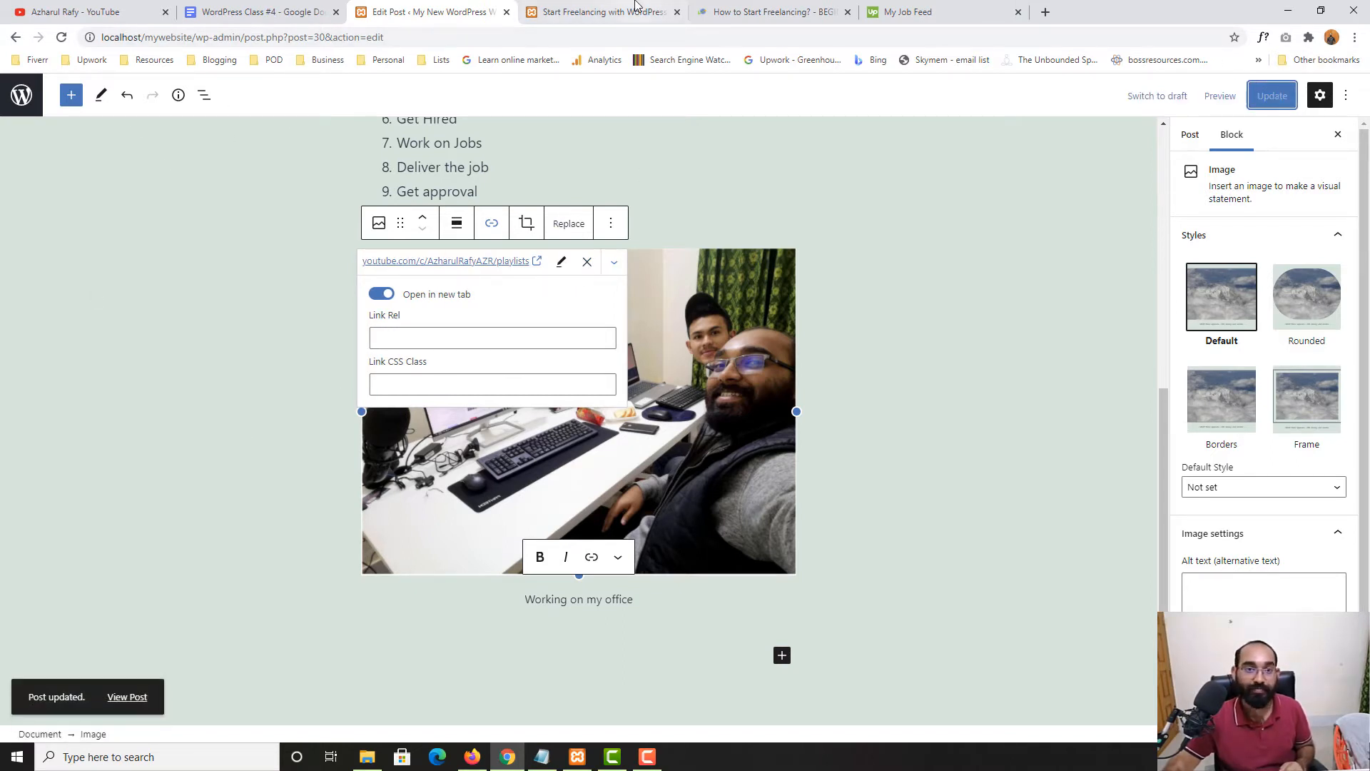
click(637, 6)
key(F5)
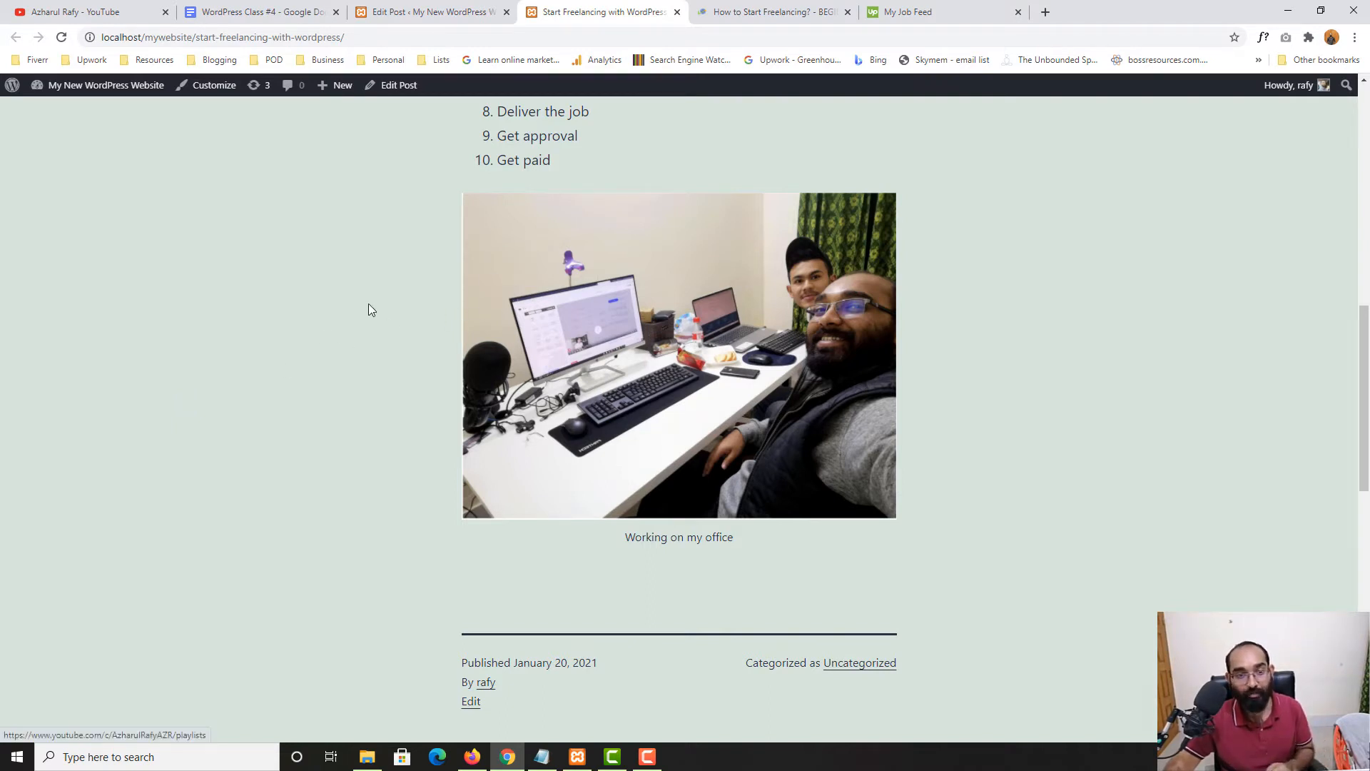
click(532, 294)
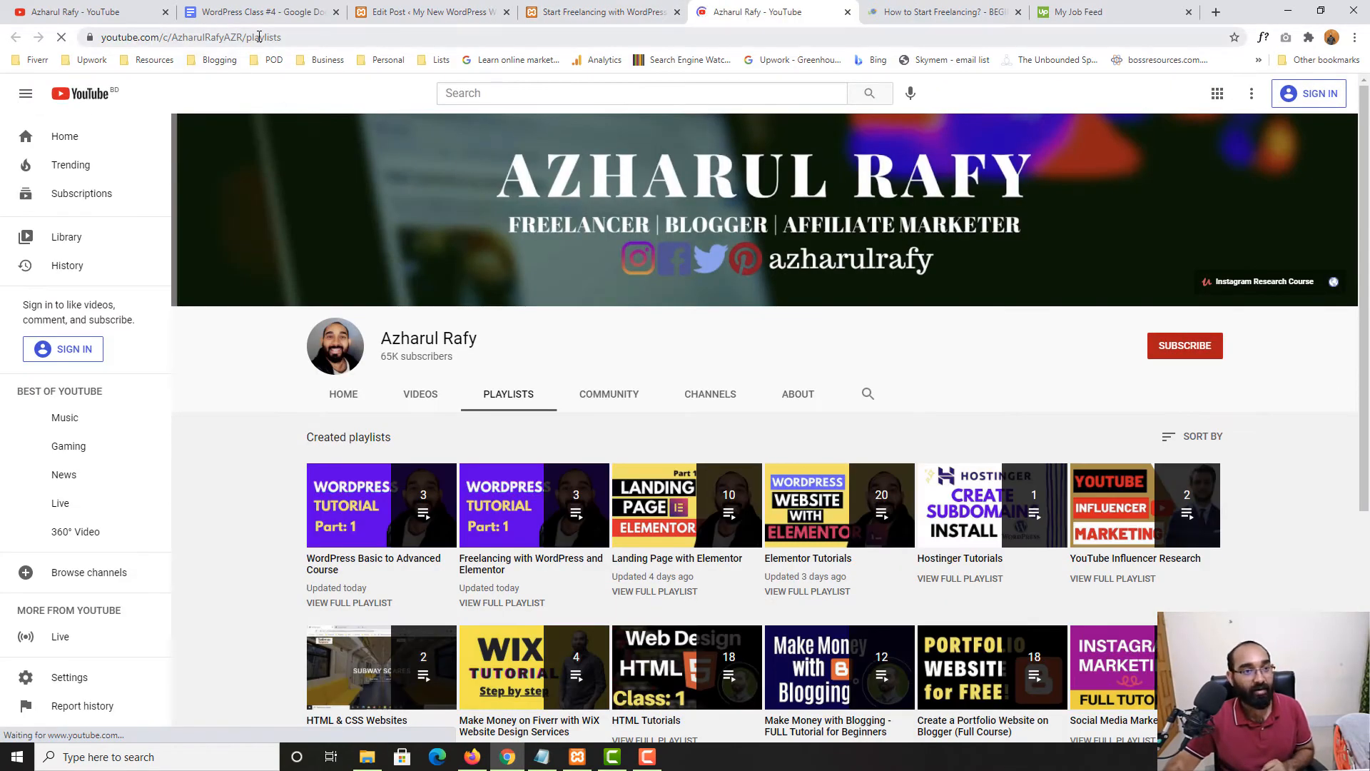
scroll(234, 478, down, 5)
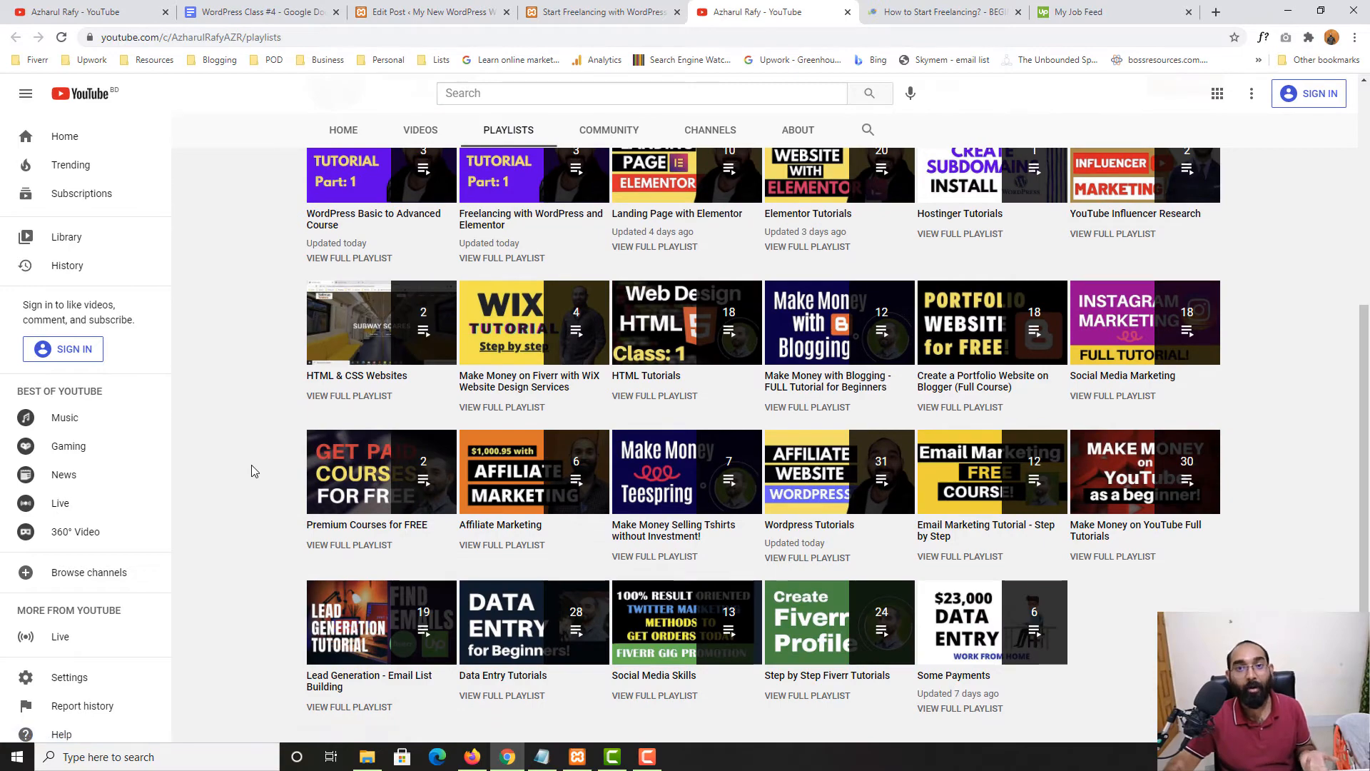
scroll(252, 465, up, 5)
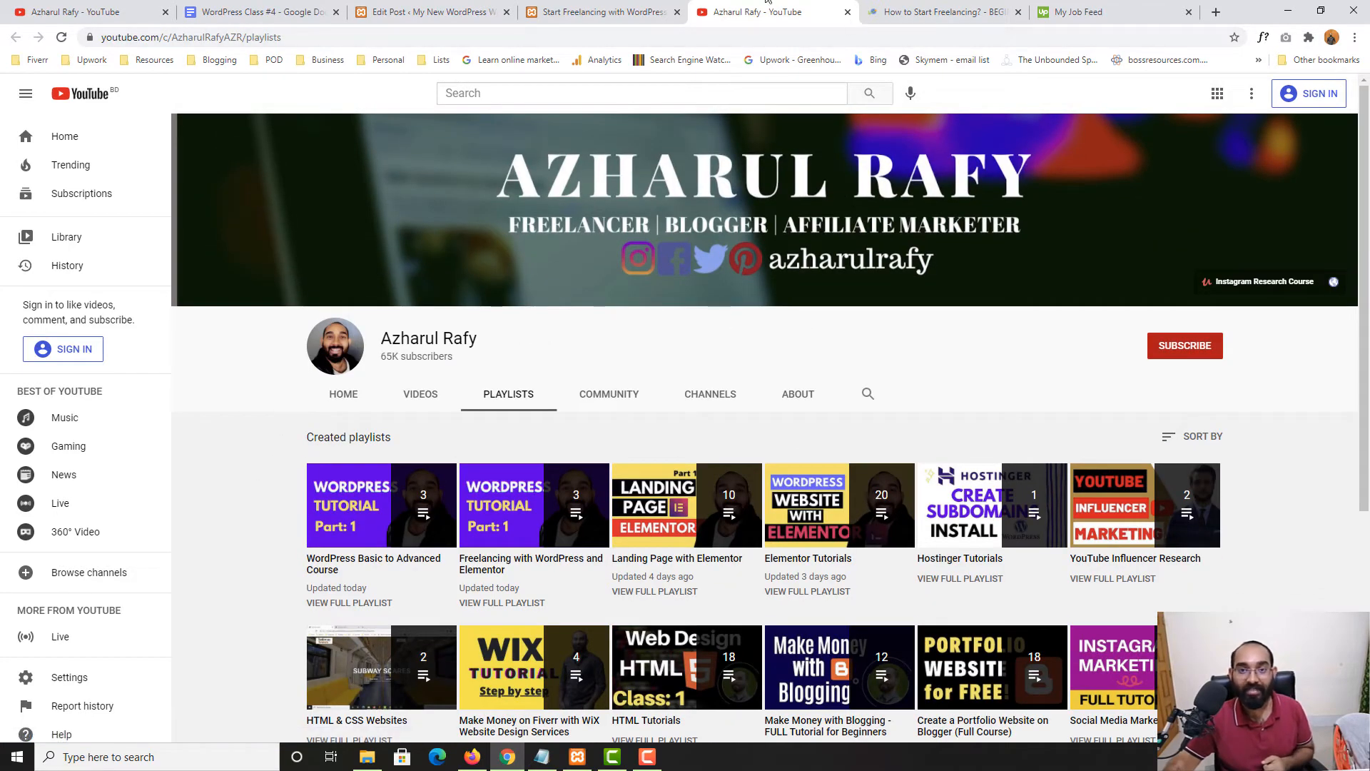
click(594, 6)
click(715, 12)
click(847, 12)
click(429, 11)
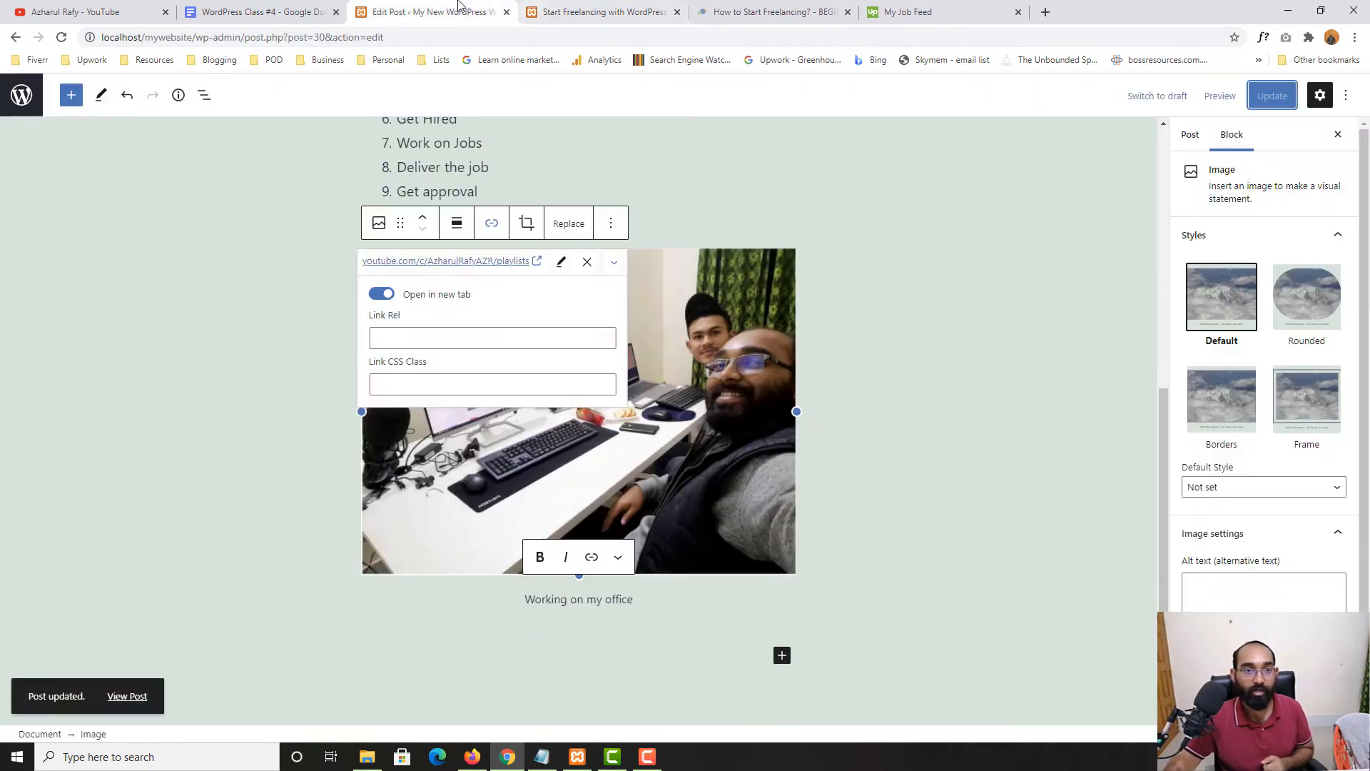
Deselect the photo and scroll through the post in the editor
click(162, 324)
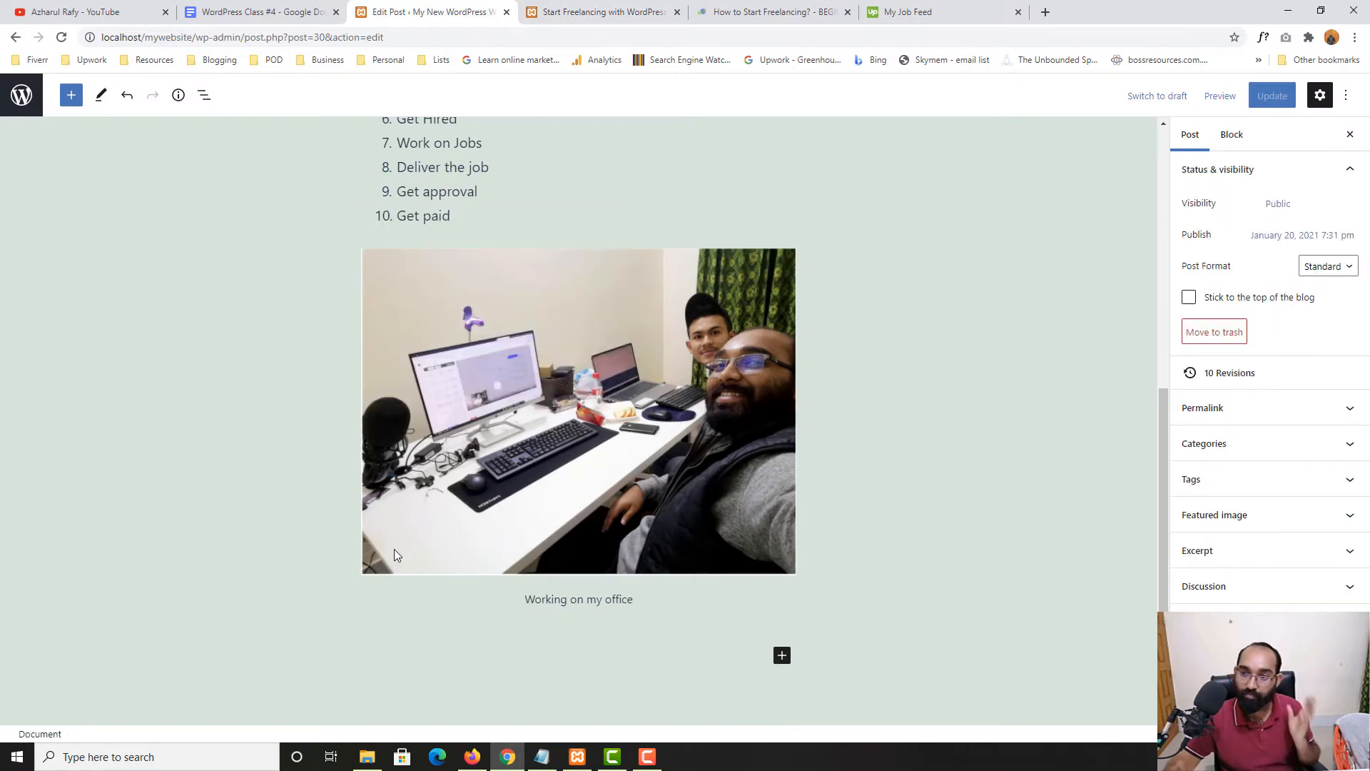
scroll(379, 509, up, 8)
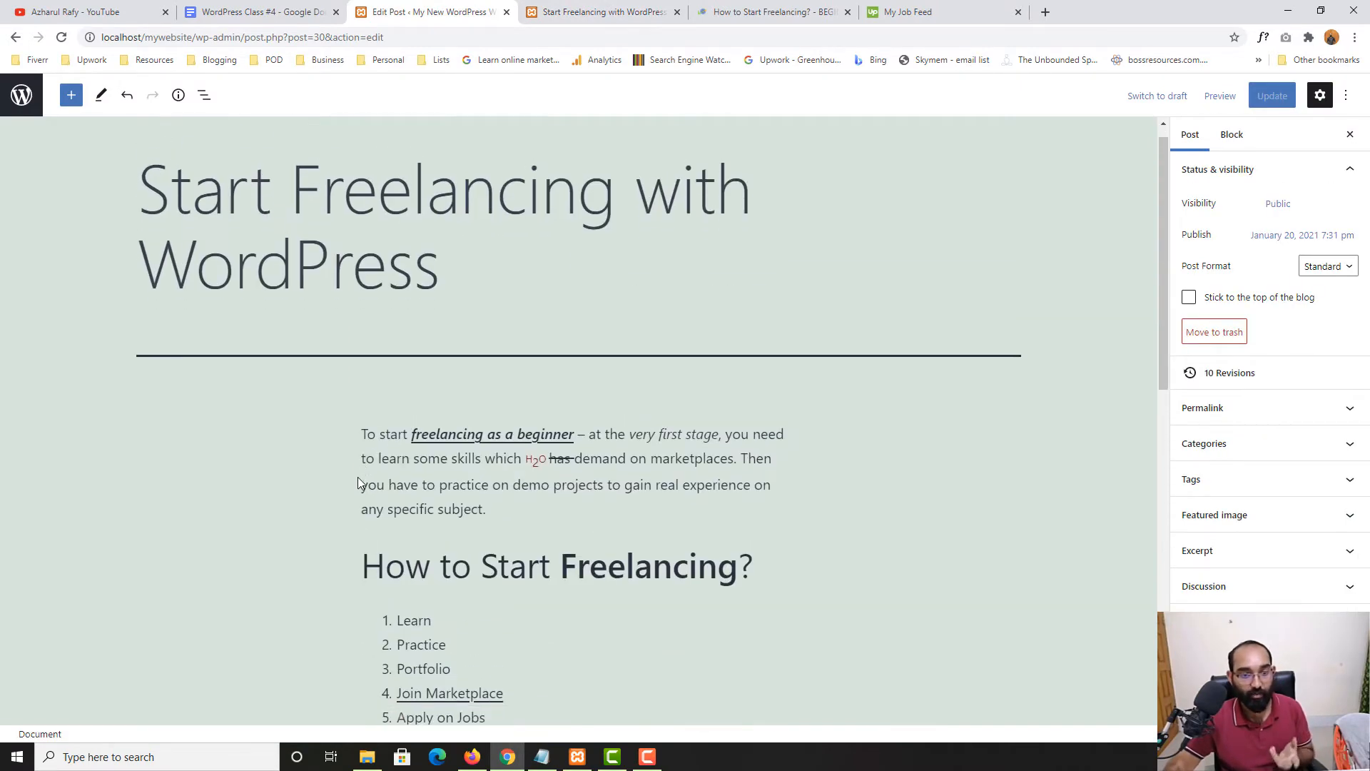
scroll(297, 487, down, 5)
scroll(297, 492, down, 4)
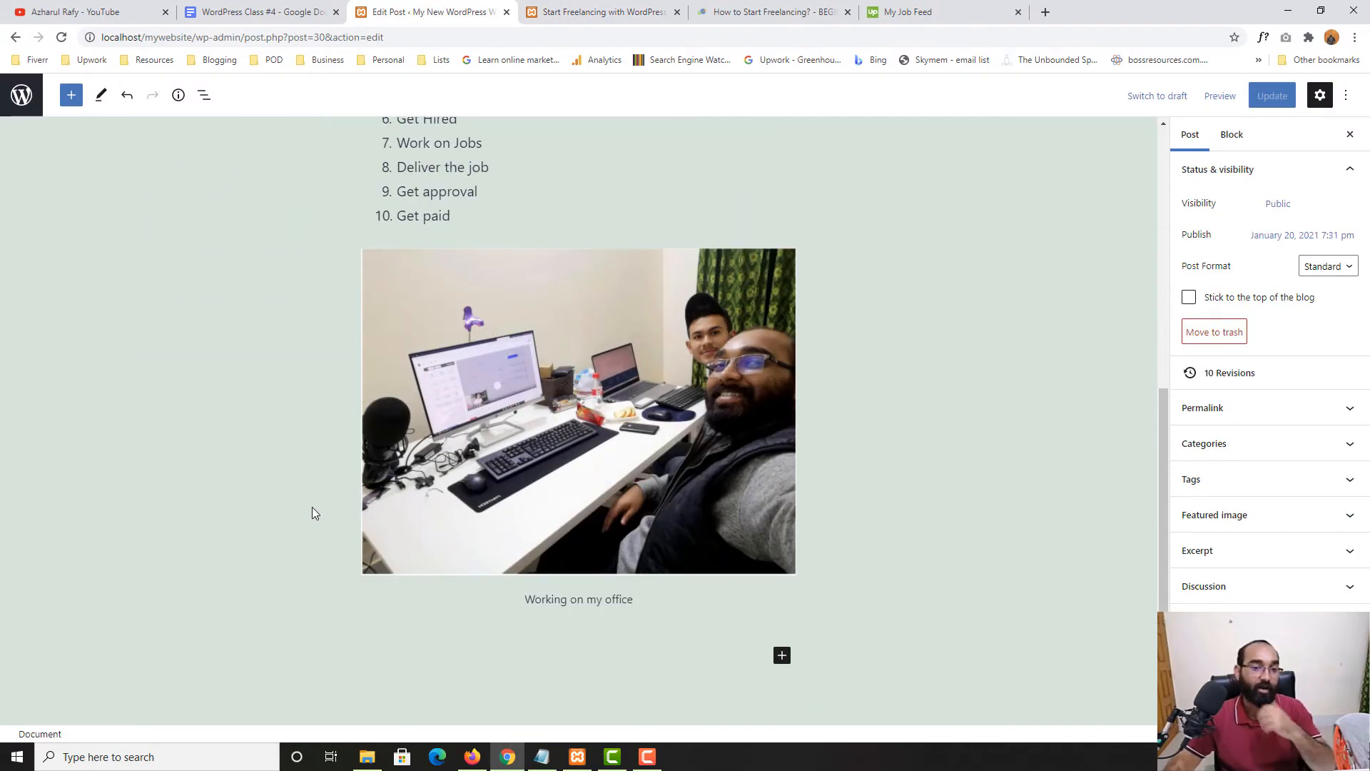
scroll(573, 482, down, 3)
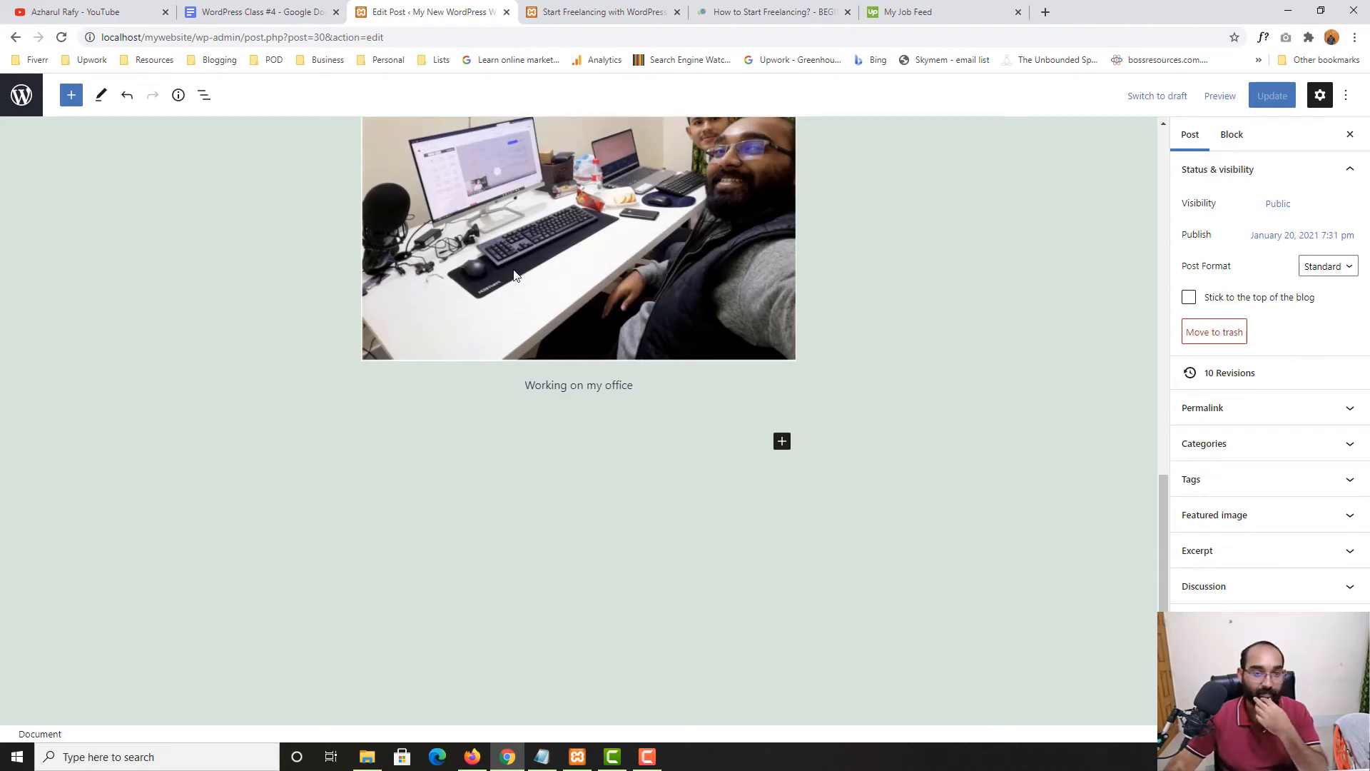
Mark Video as the next topic in the class notes, then open the How to Start Freelancing article
click(257, 13)
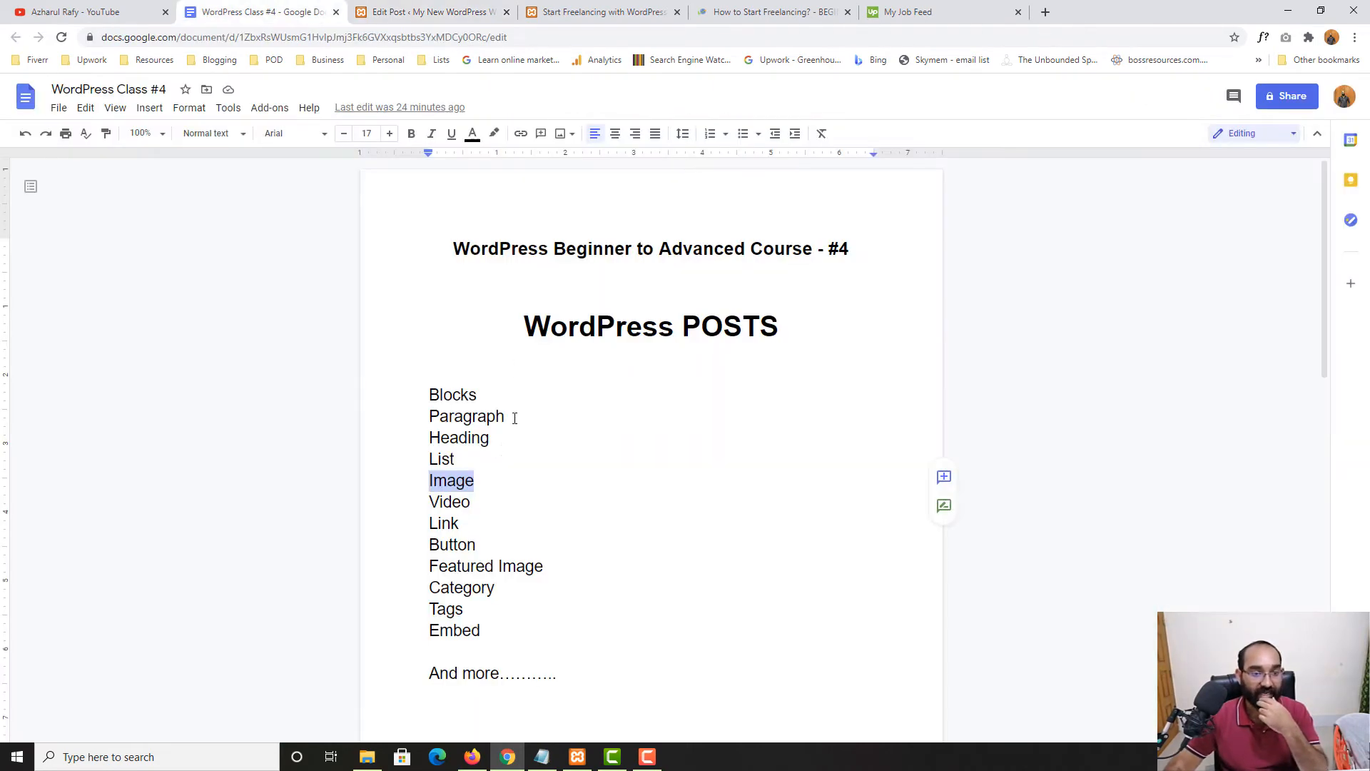
double_click(448, 503)
click(605, 12)
scroll(637, 485, down, 2)
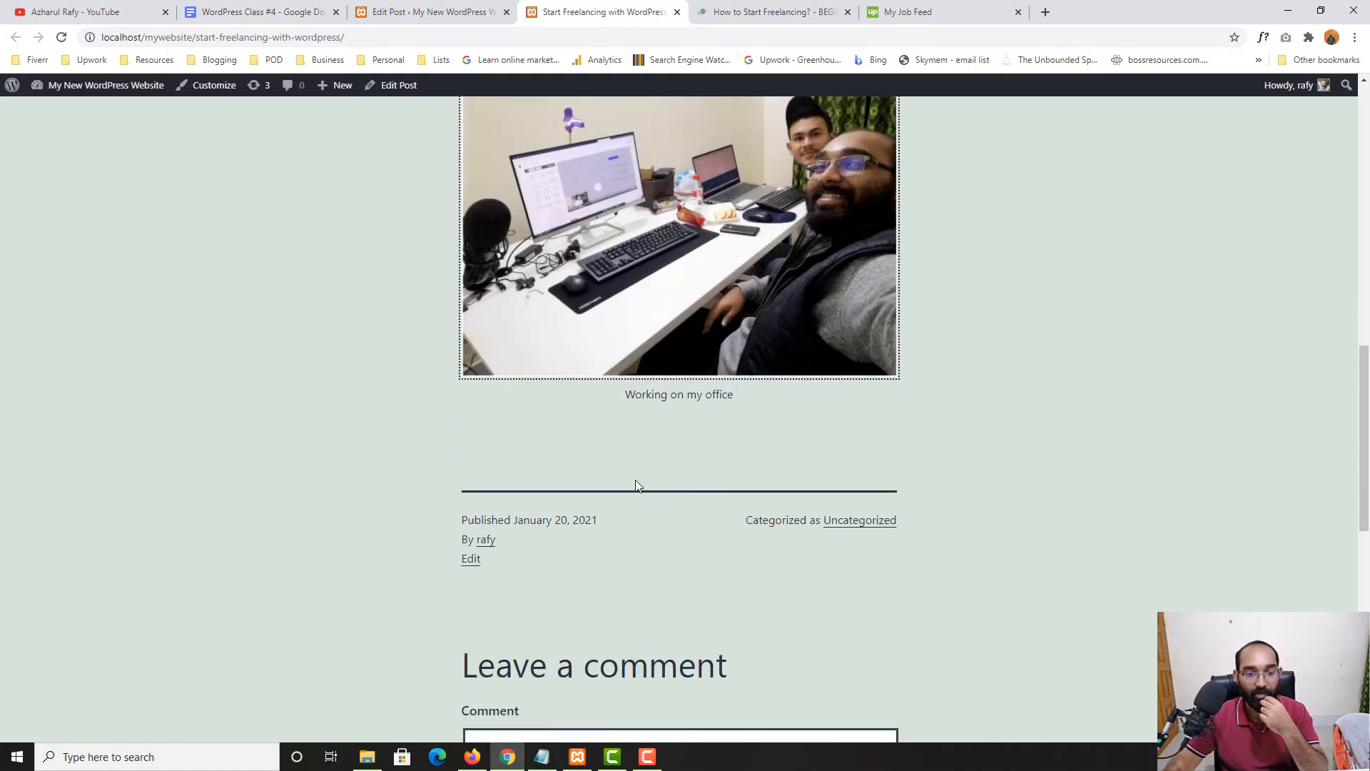
scroll(581, 468, up, 4)
scroll(776, 376, down, 4)
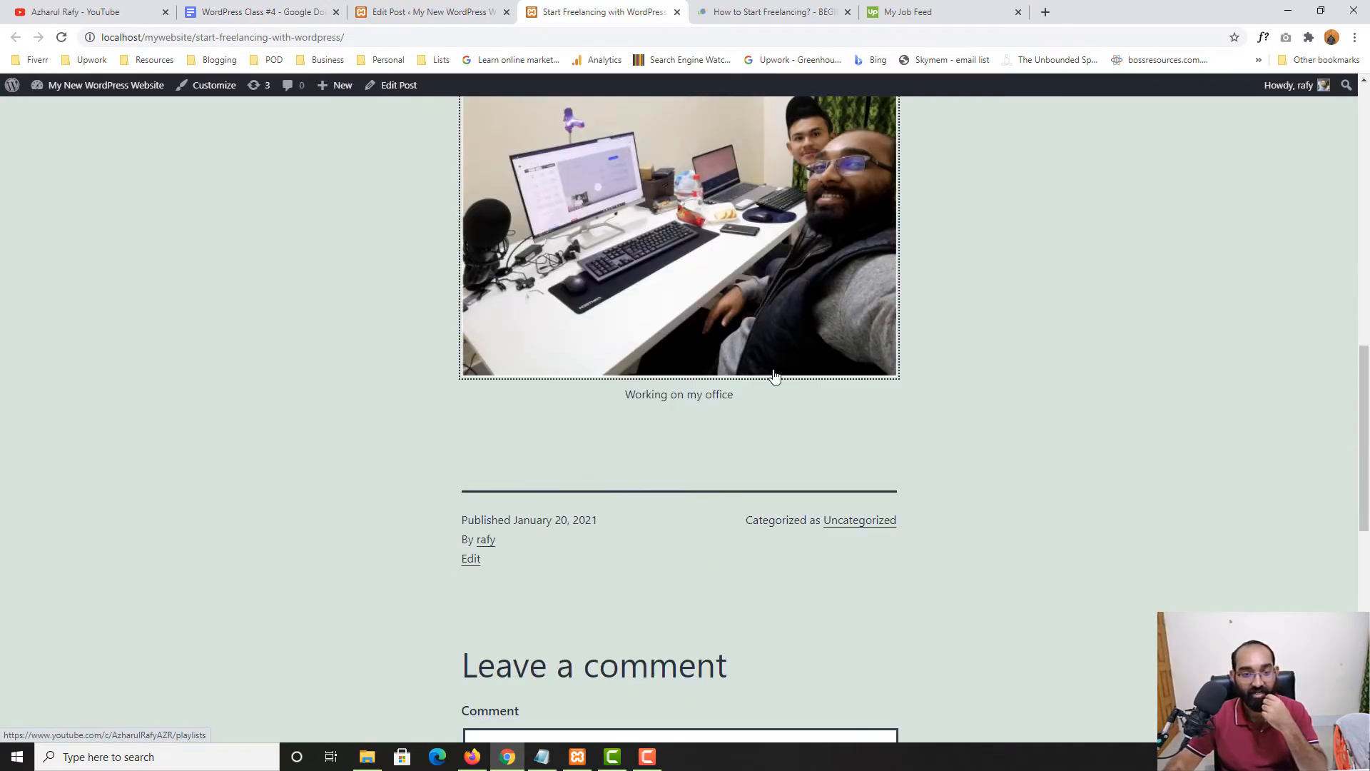
click(443, 8)
click(755, 6)
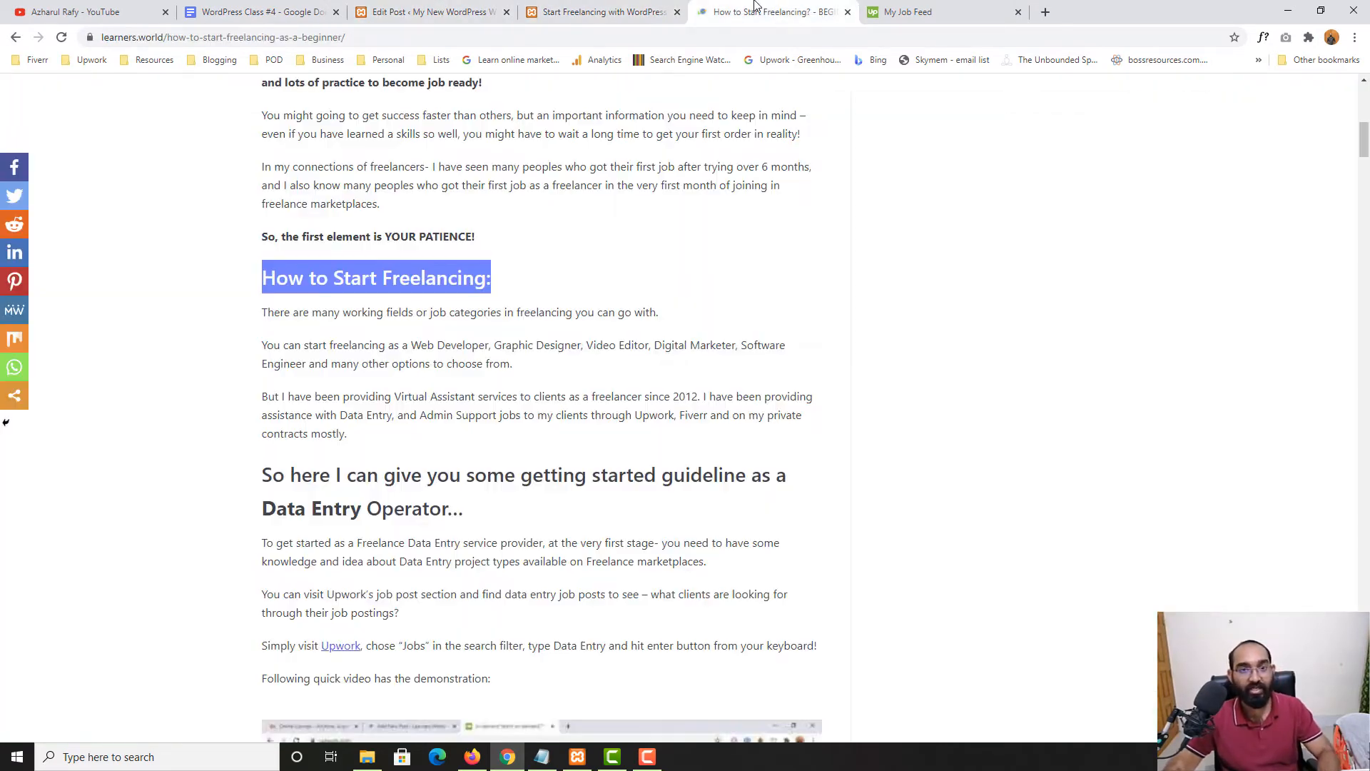
Copy the paragraphs under 'How to Start Freelancing' and paste them below the photo caption
drag(262, 312, 407, 437)
click(457, 12)
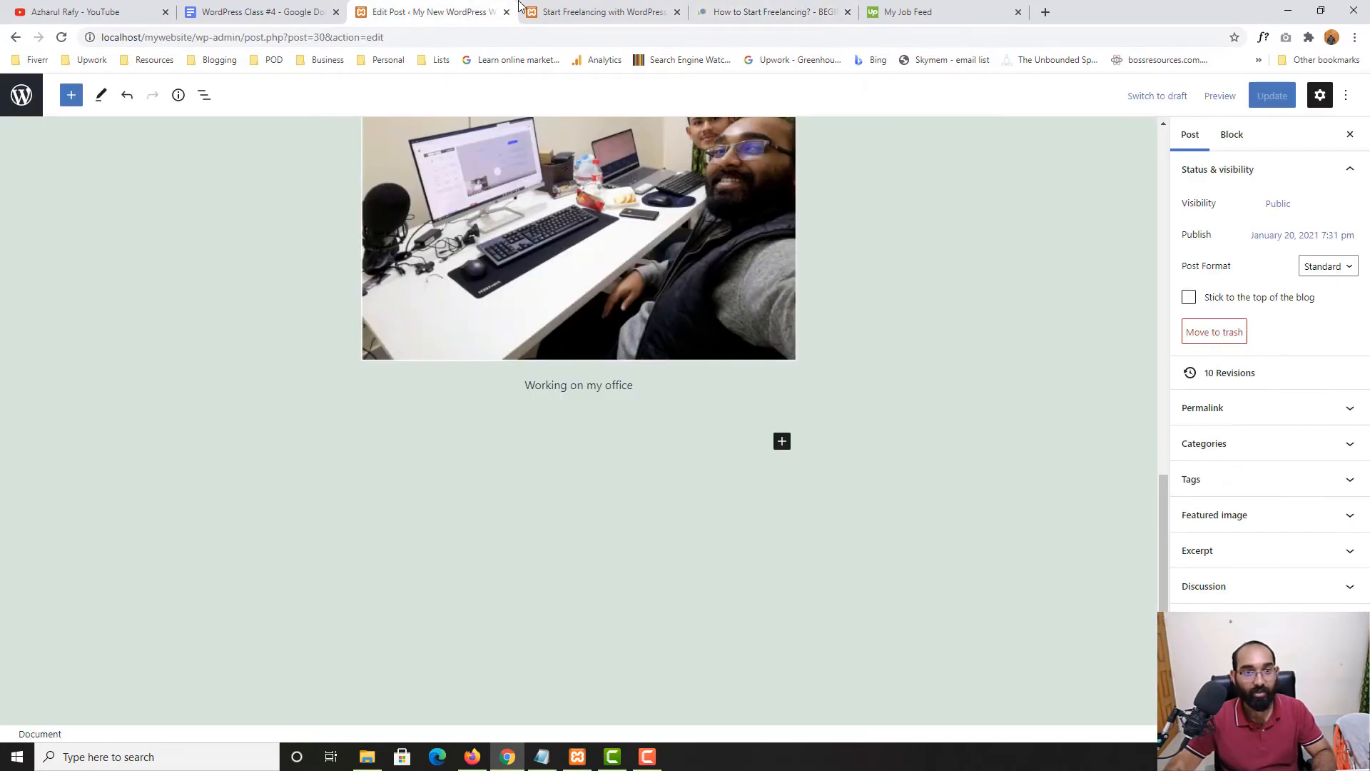
click(612, 437)
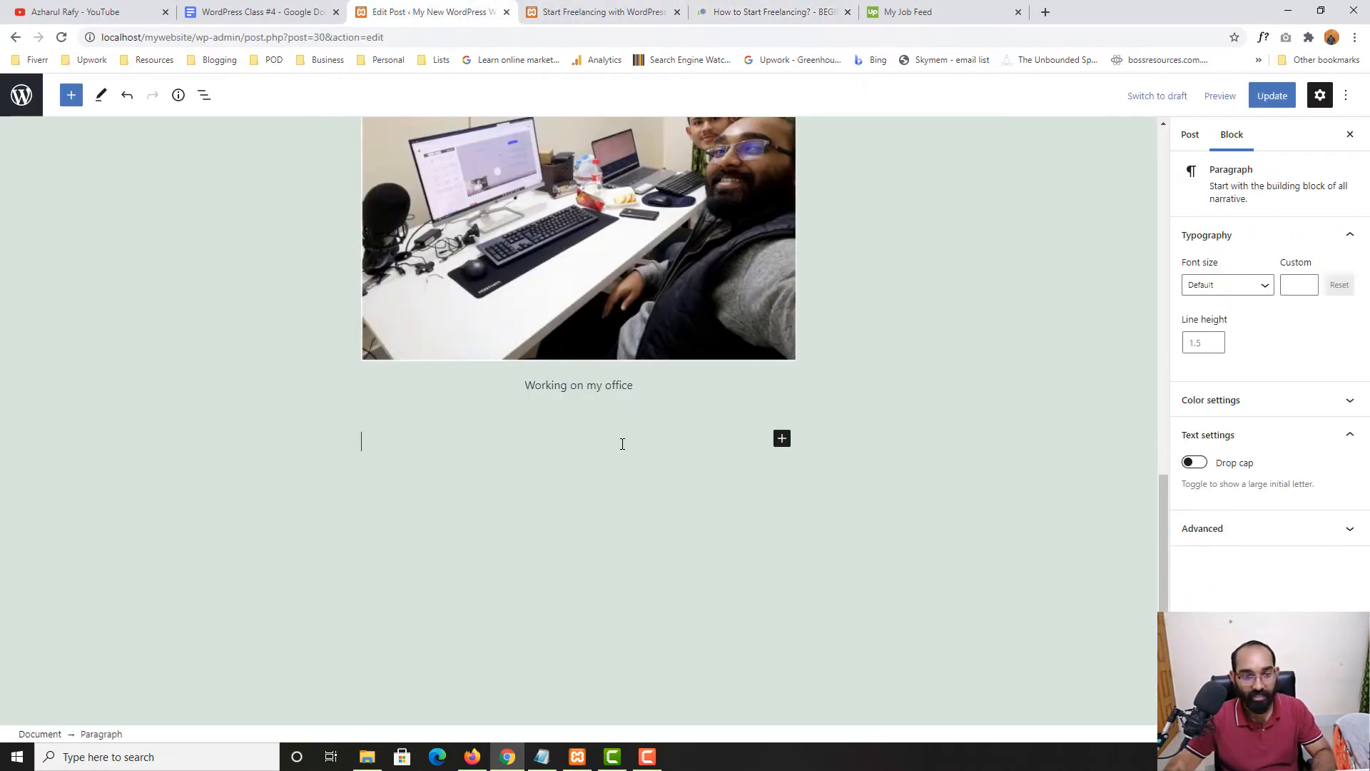
key(ctrl+v)
Add an empty block after the pasted paragraphs and bring up the block list
scroll(618, 386, up, 5)
scroll(619, 320, up, 2)
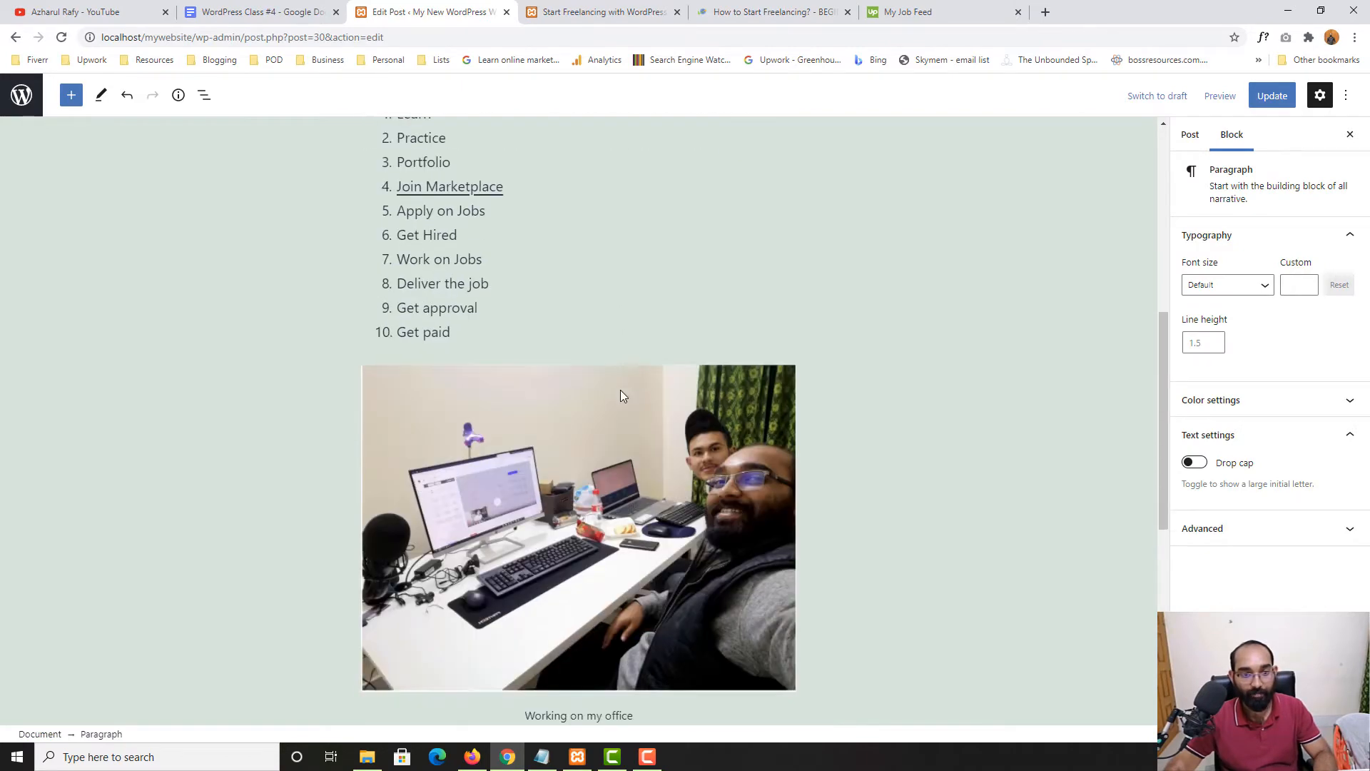
scroll(619, 390, down, 7)
click(611, 452)
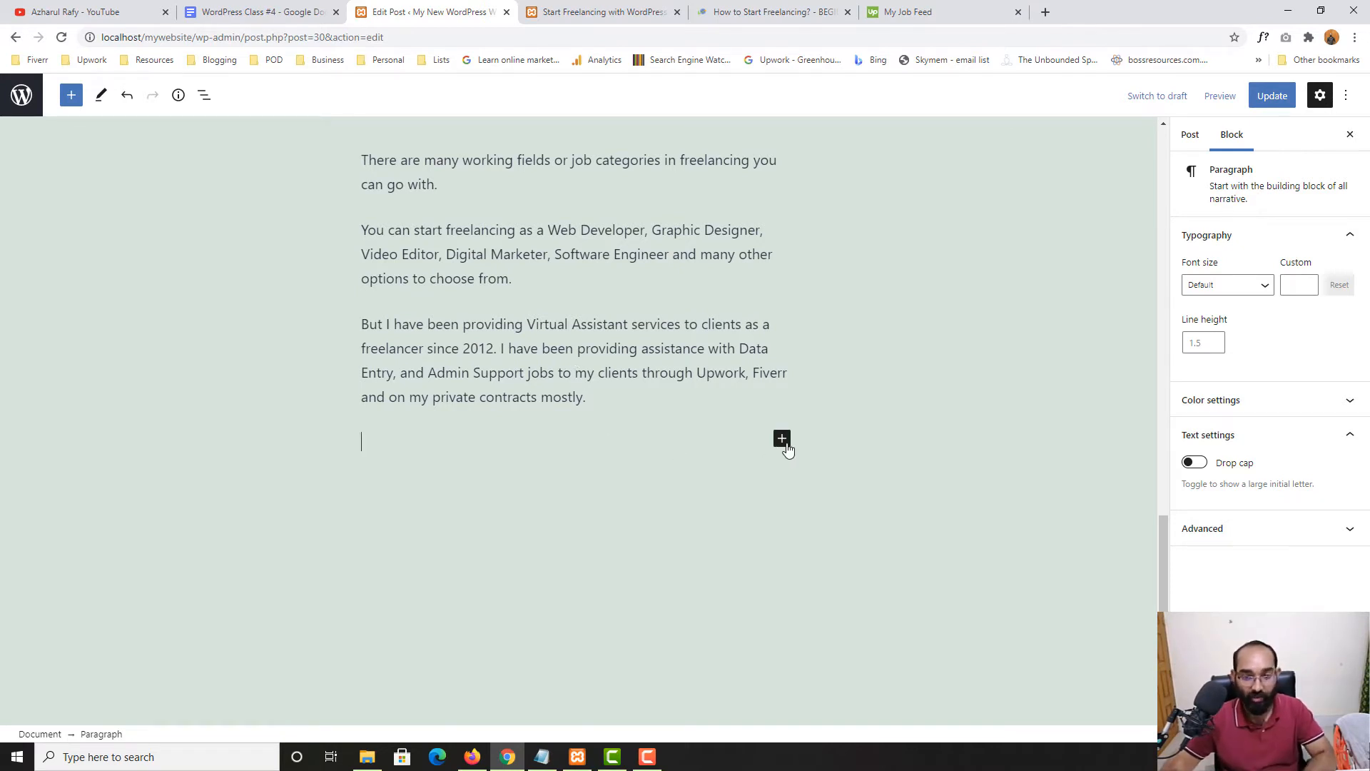
click(783, 440)
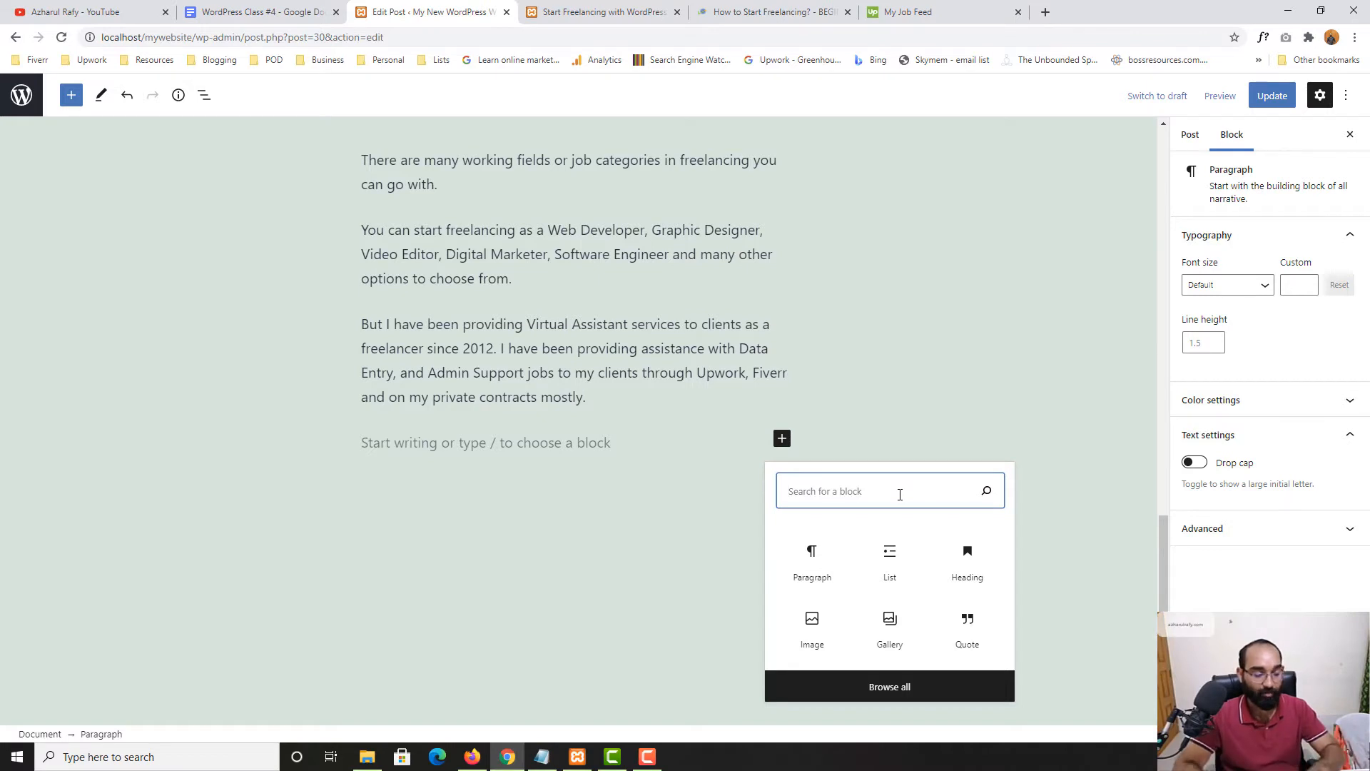
Insert a YouTube embed block below the paragraphs and switch to the YouTube channel's playlists tab
text(yout)
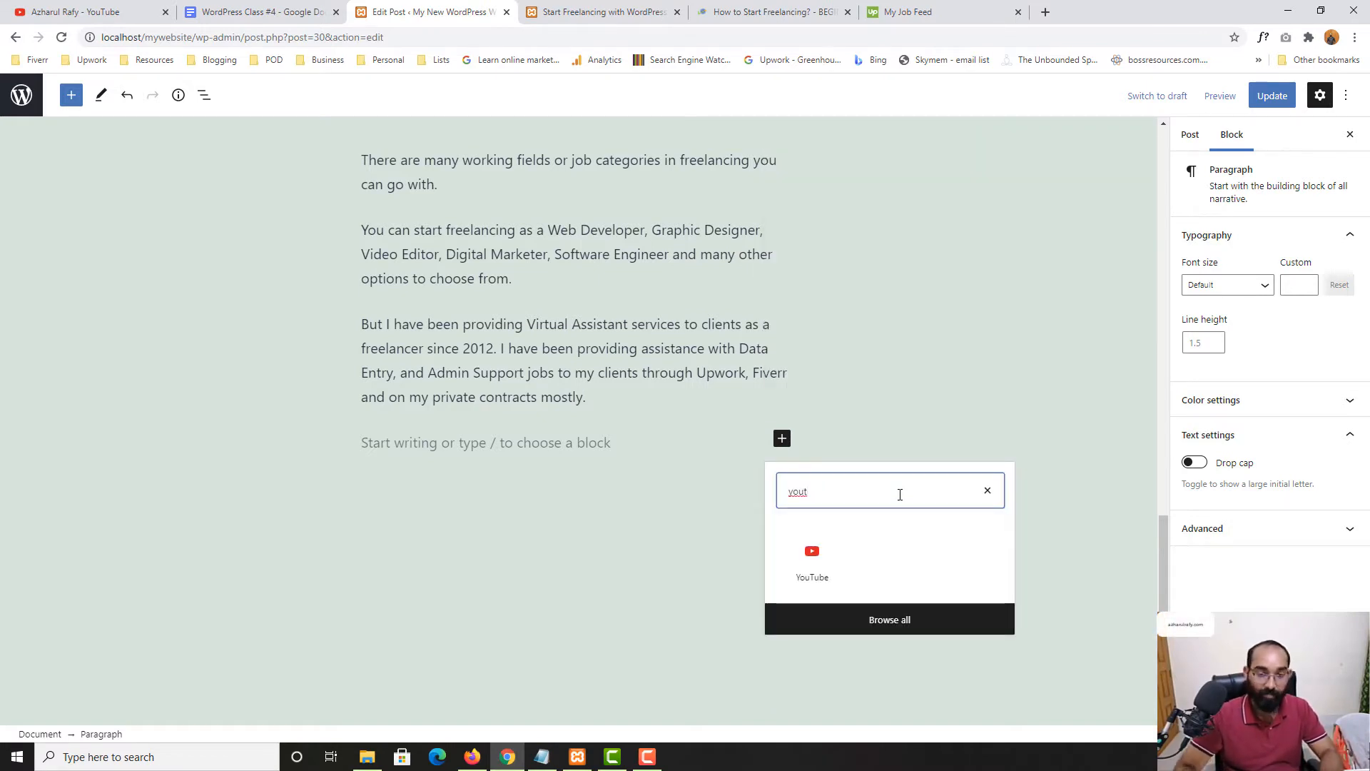
click(812, 560)
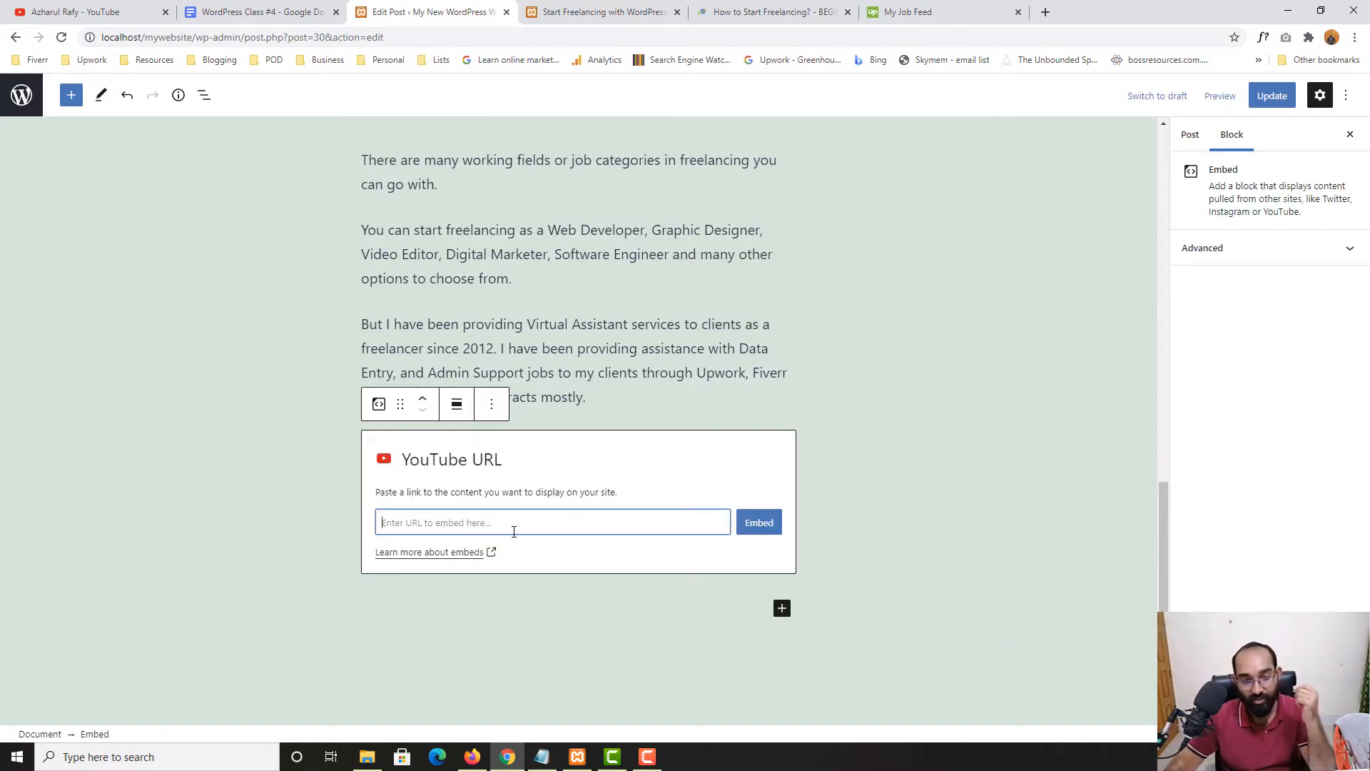
click(128, 3)
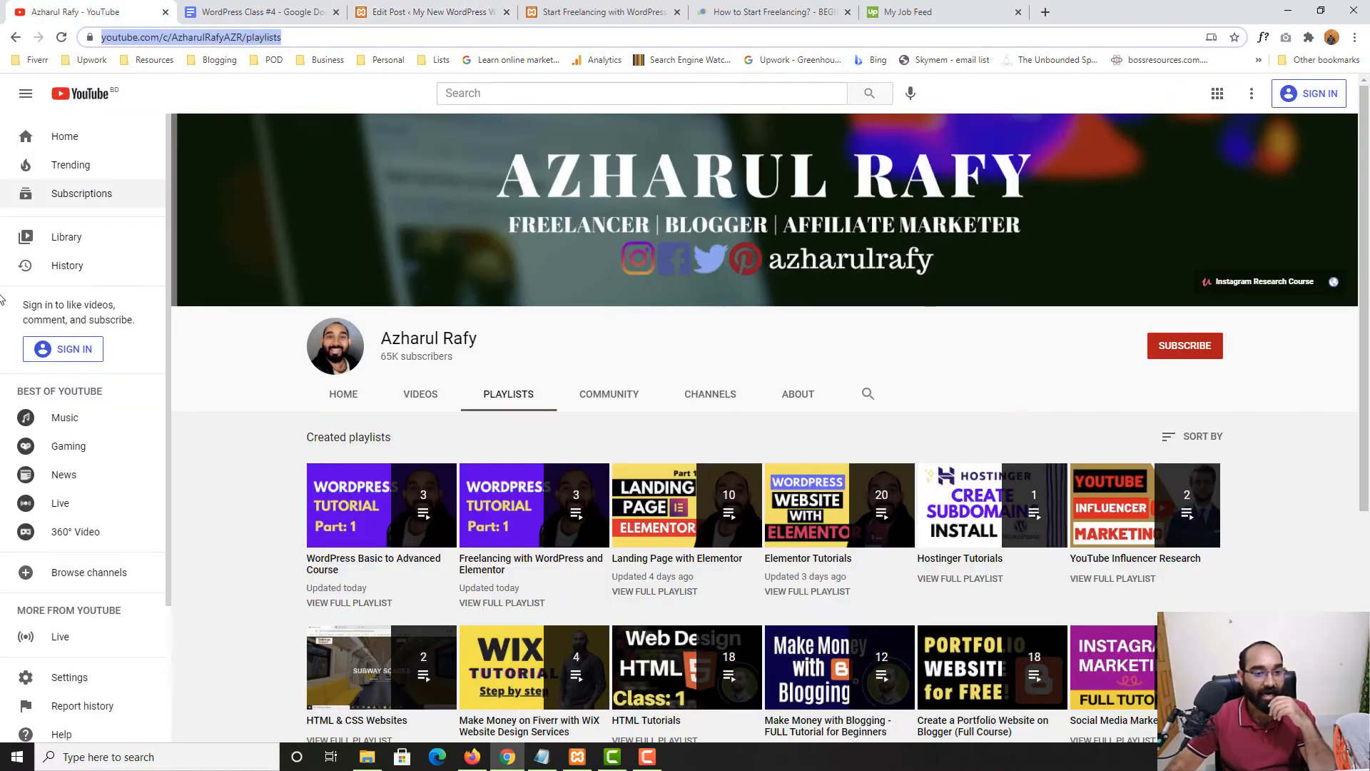
Copy the share link of the course's first video and paste it into the embed URL field
scroll(211, 550, down, 4)
scroll(210, 550, up, 3)
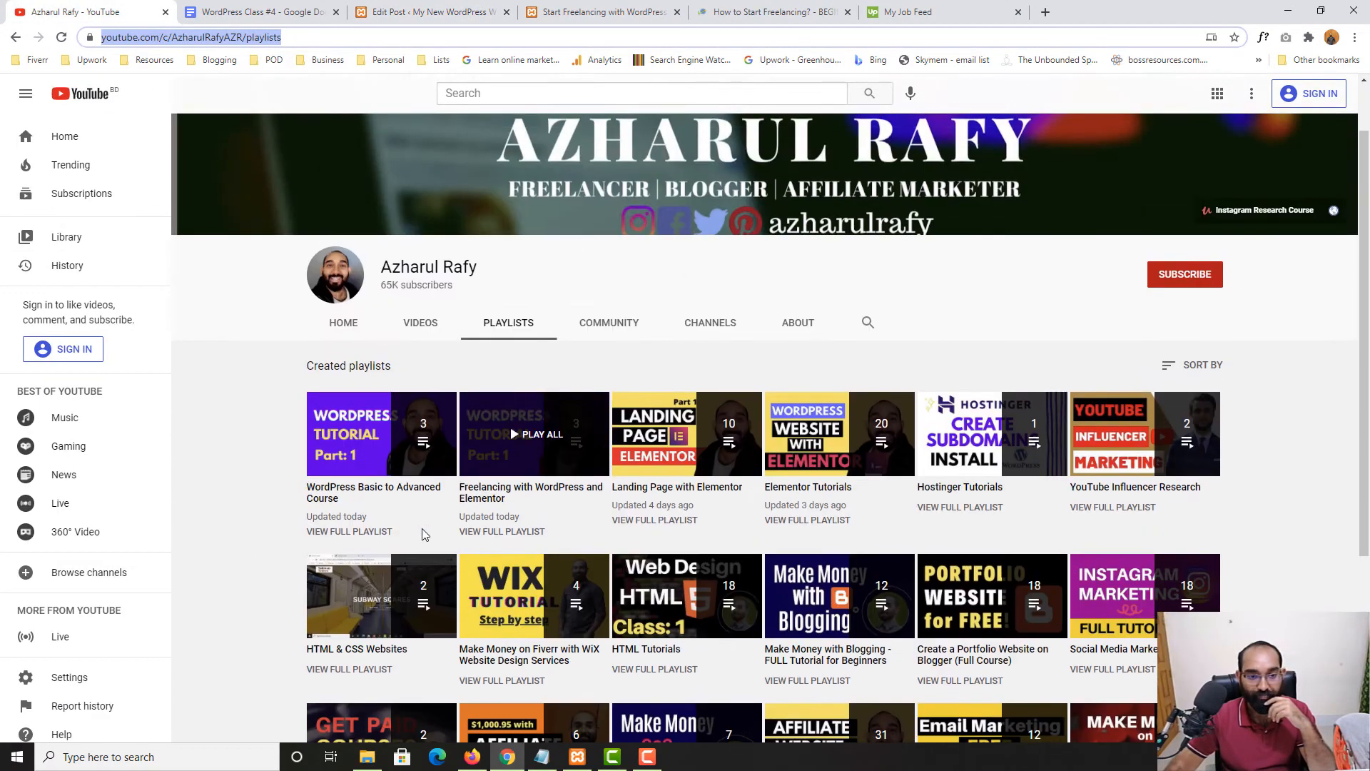
click(354, 468)
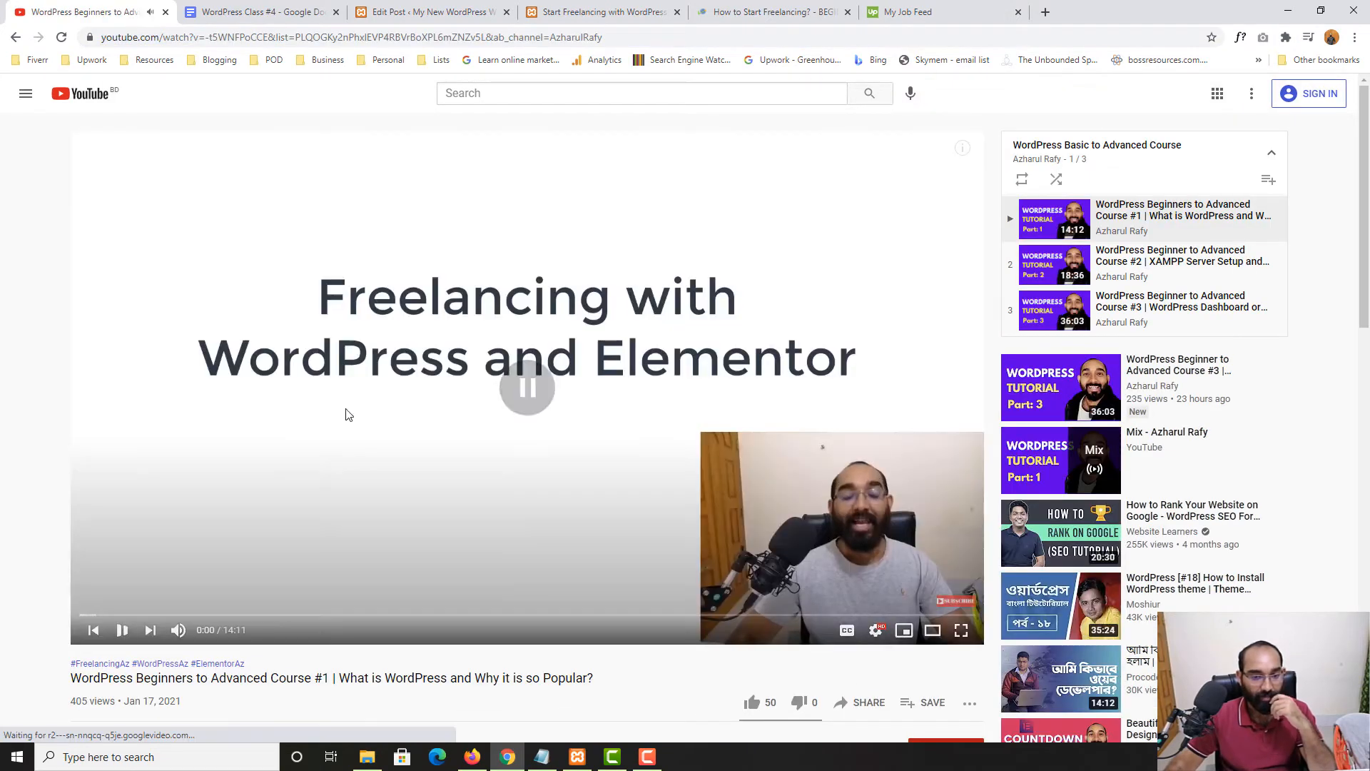
scroll(528, 457, down, 3)
click(867, 490)
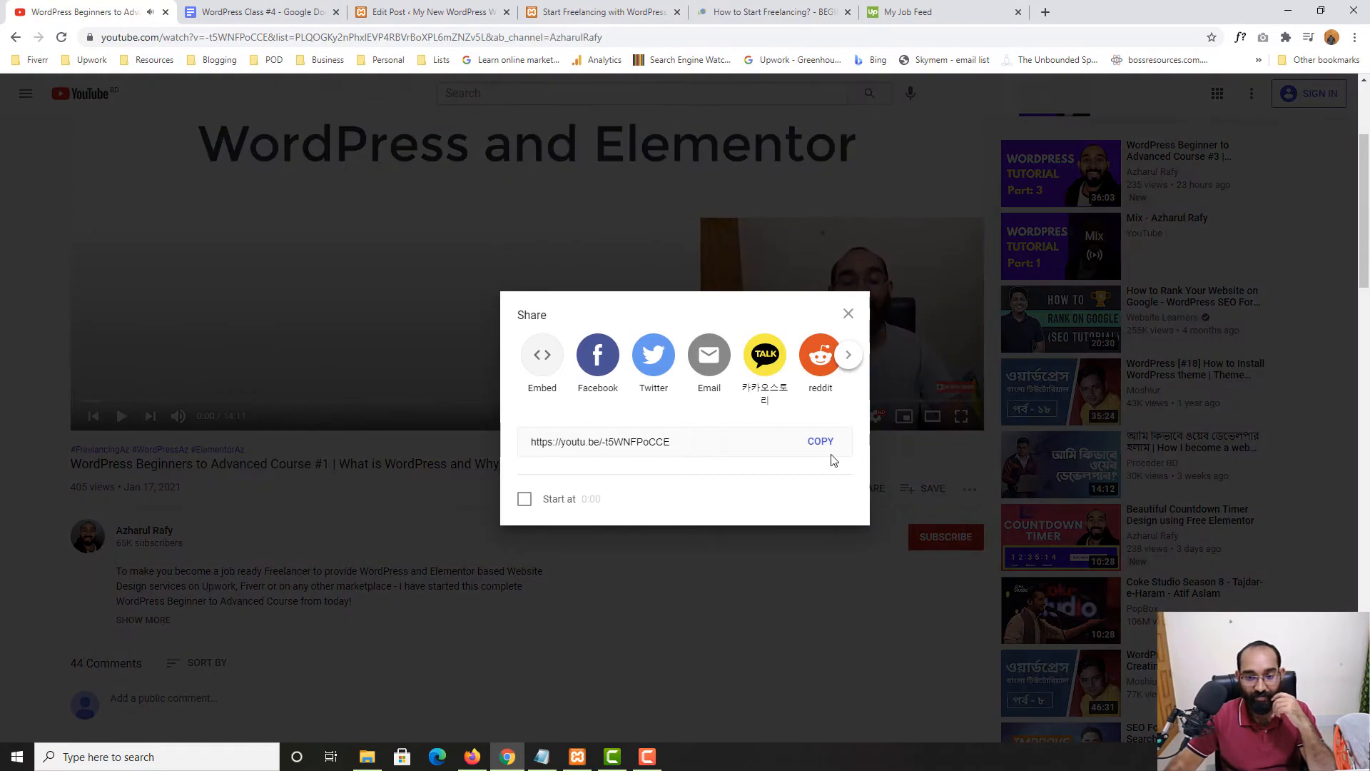
click(820, 444)
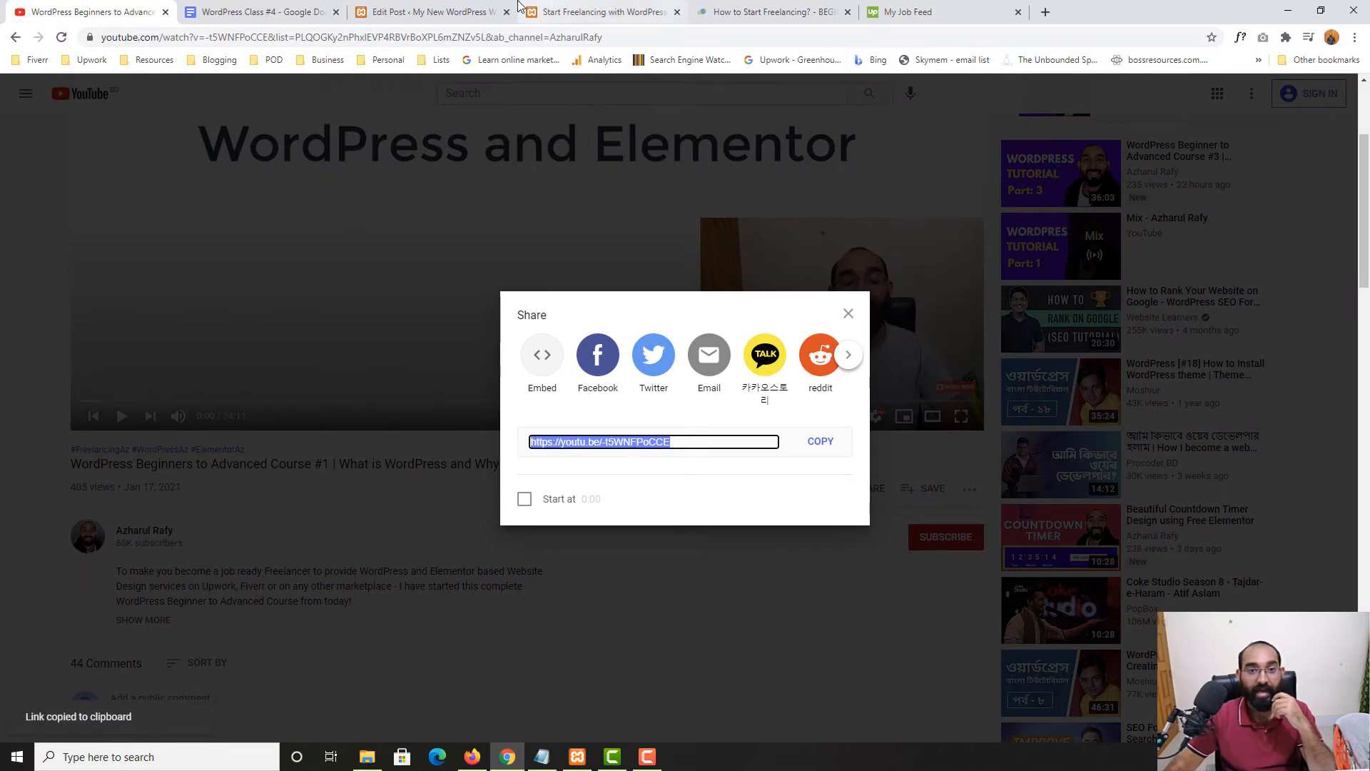
click(429, 12)
key(ctrl+v)
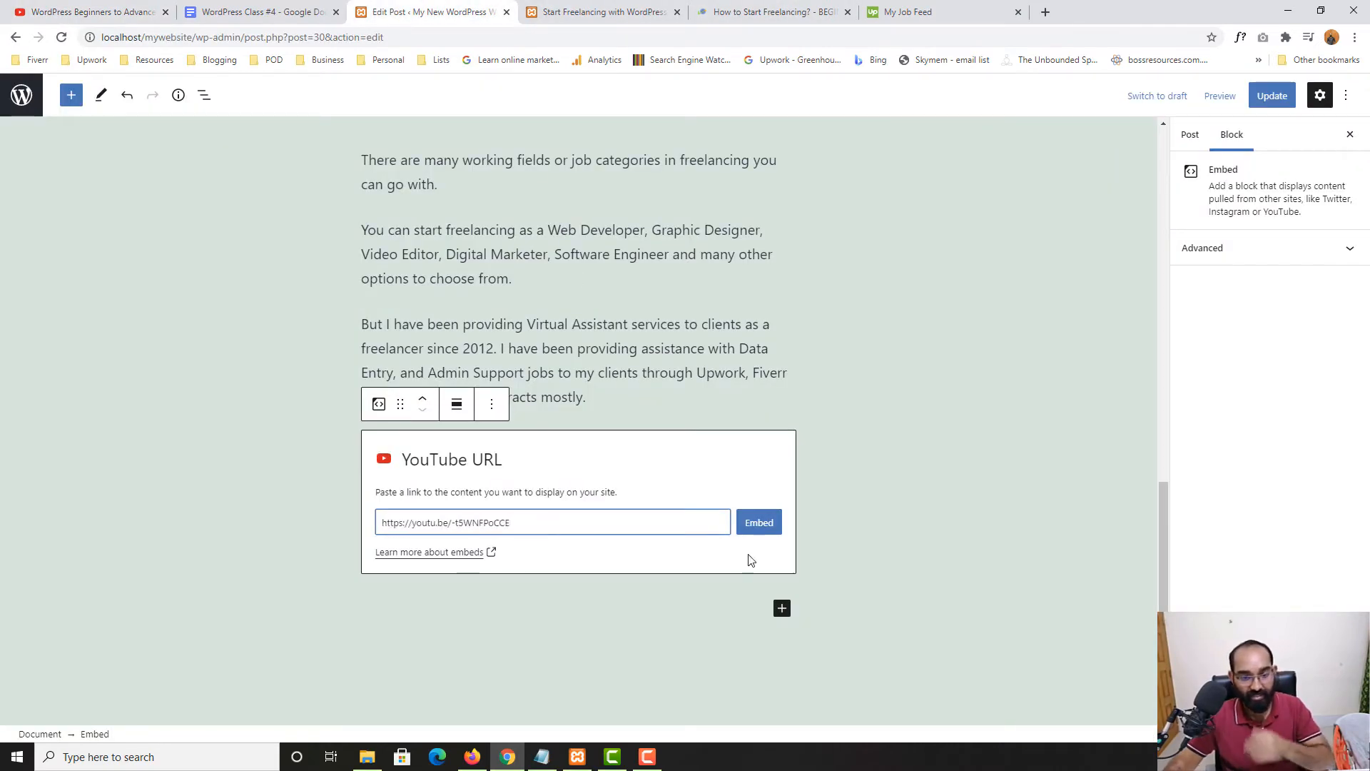
Embed the pasted video link and align the video centred at normal width
click(759, 522)
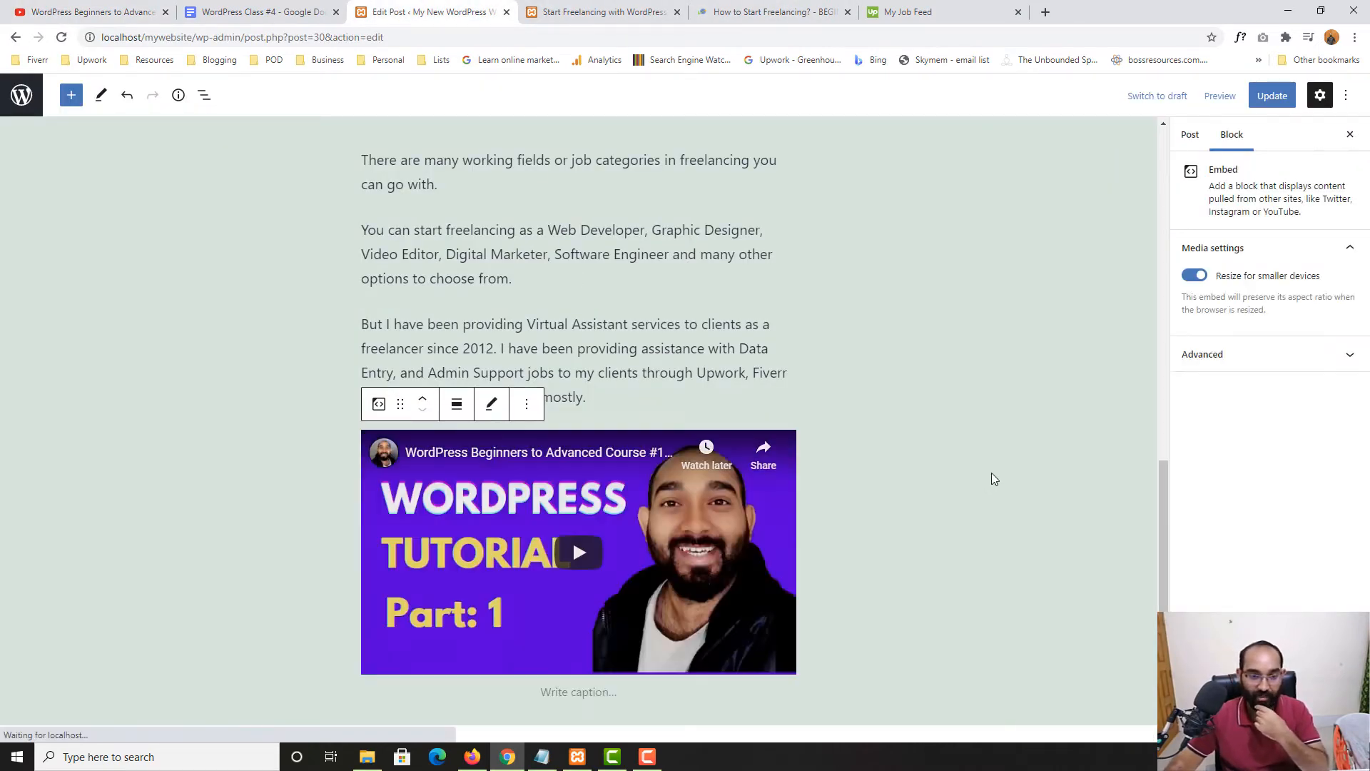
scroll(426, 553, down, 3)
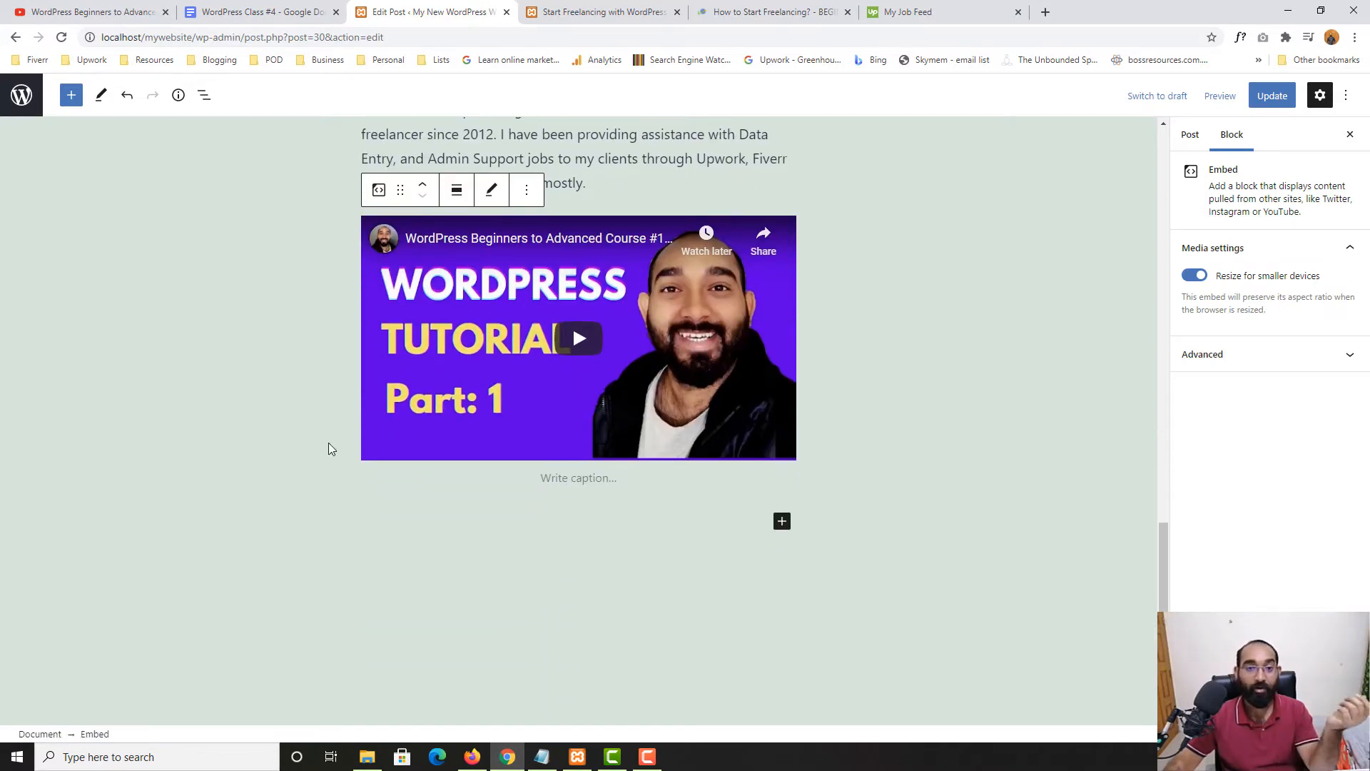
scroll(249, 428, up, 2)
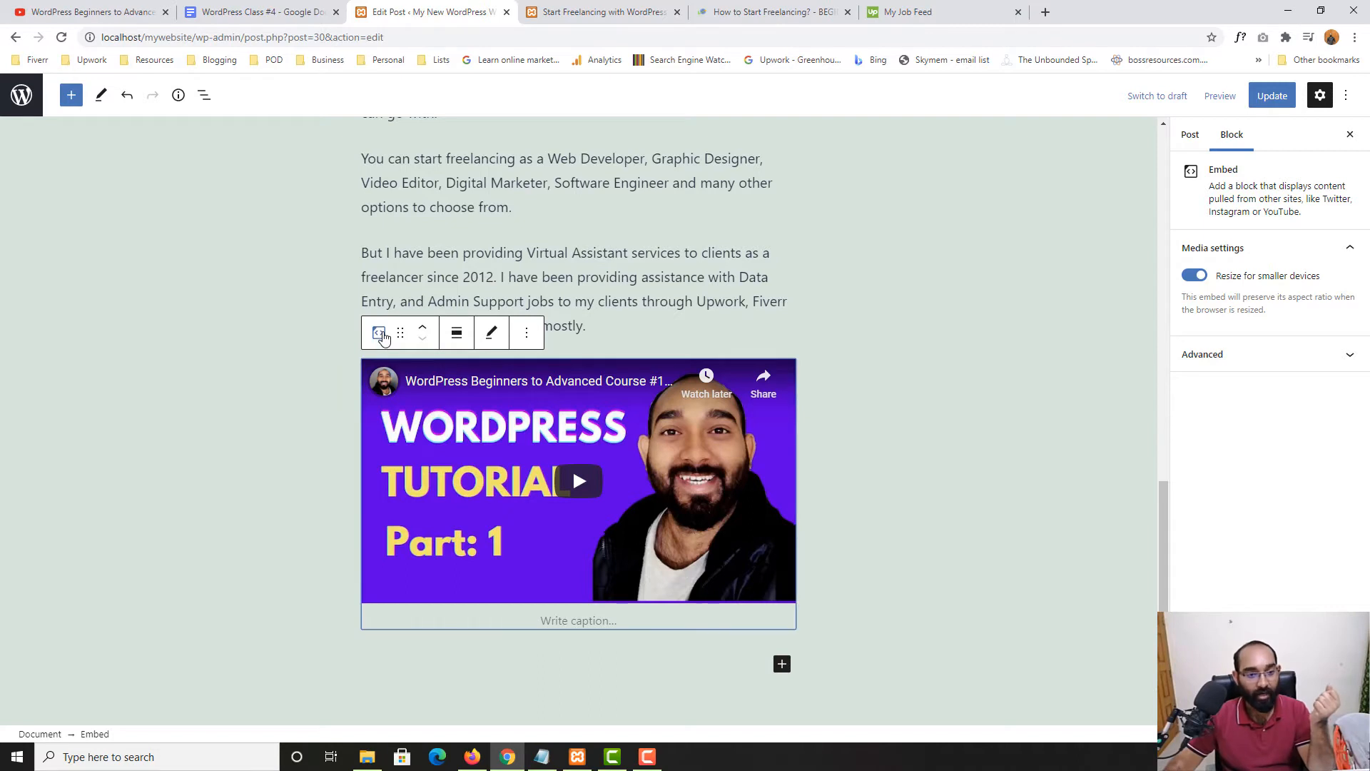
click(382, 334)
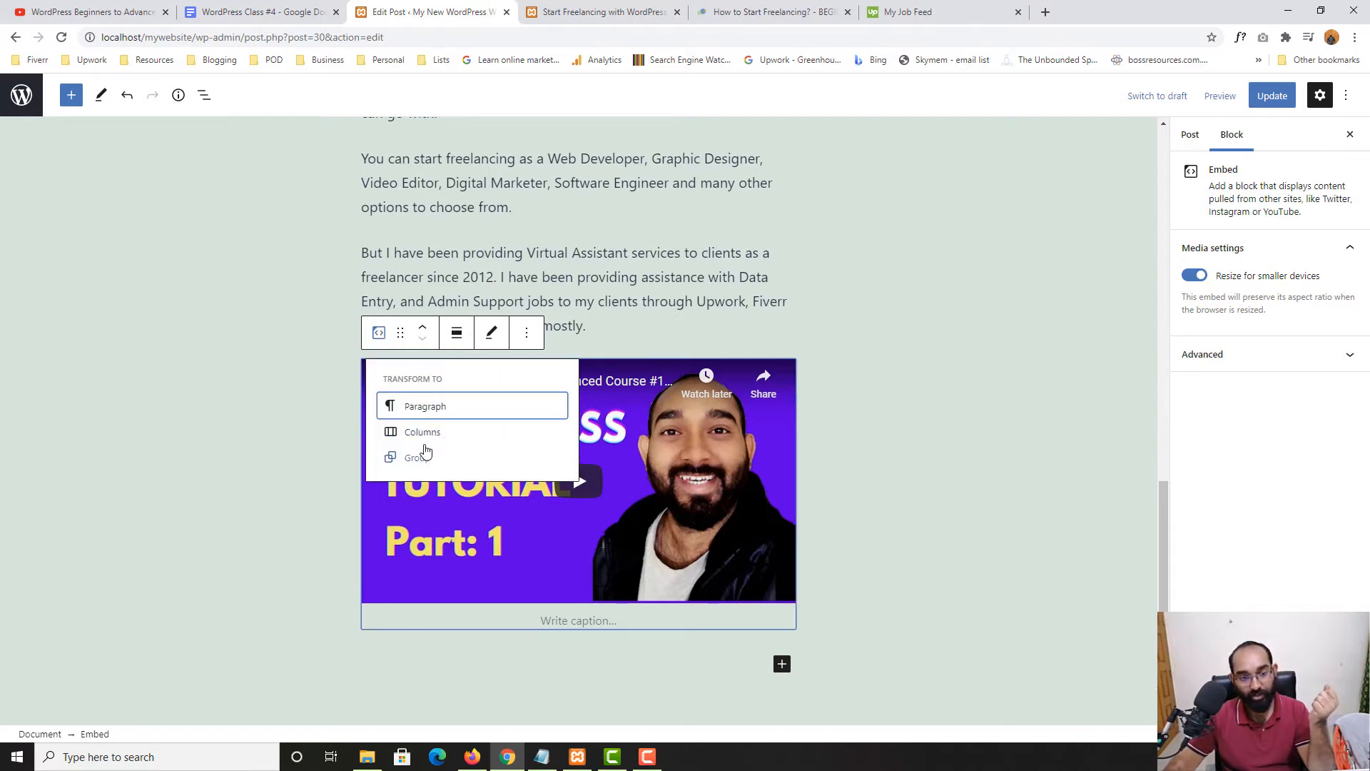
click(378, 336)
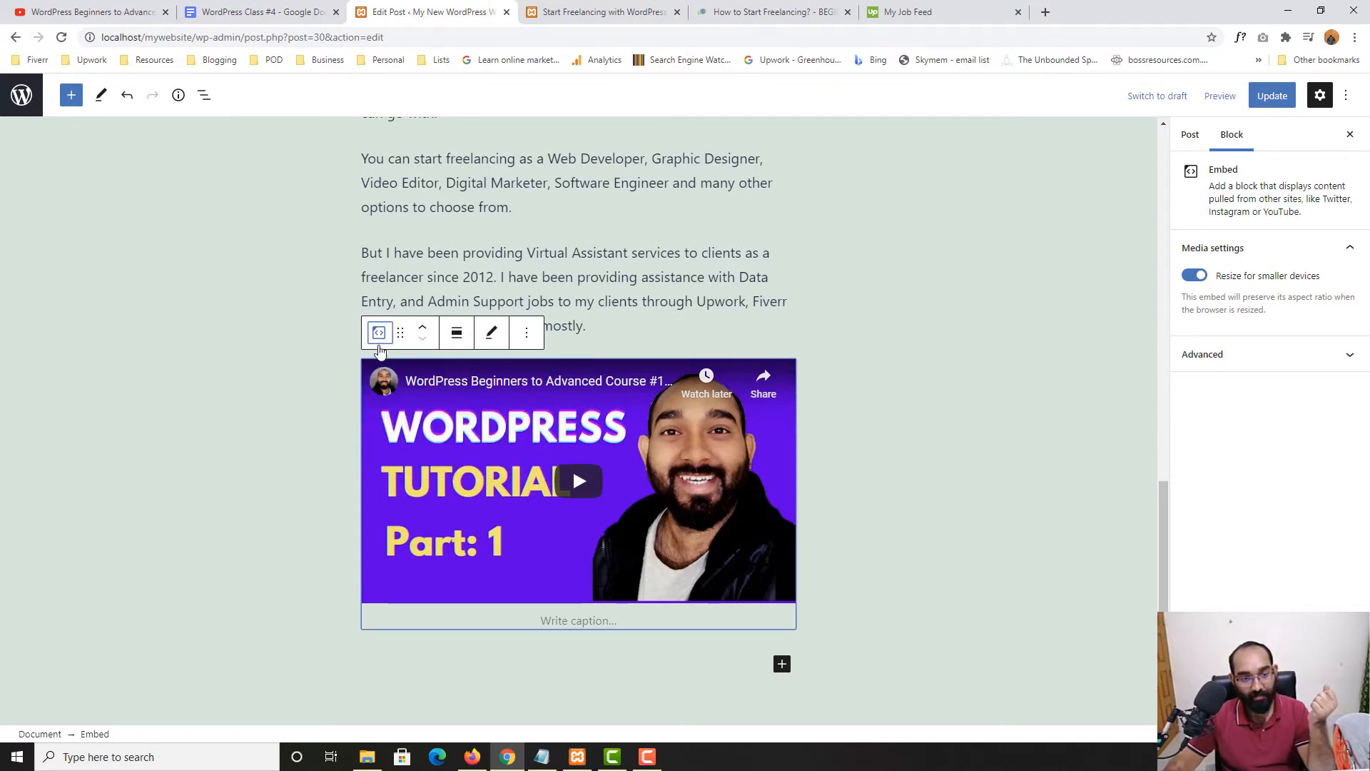
click(456, 334)
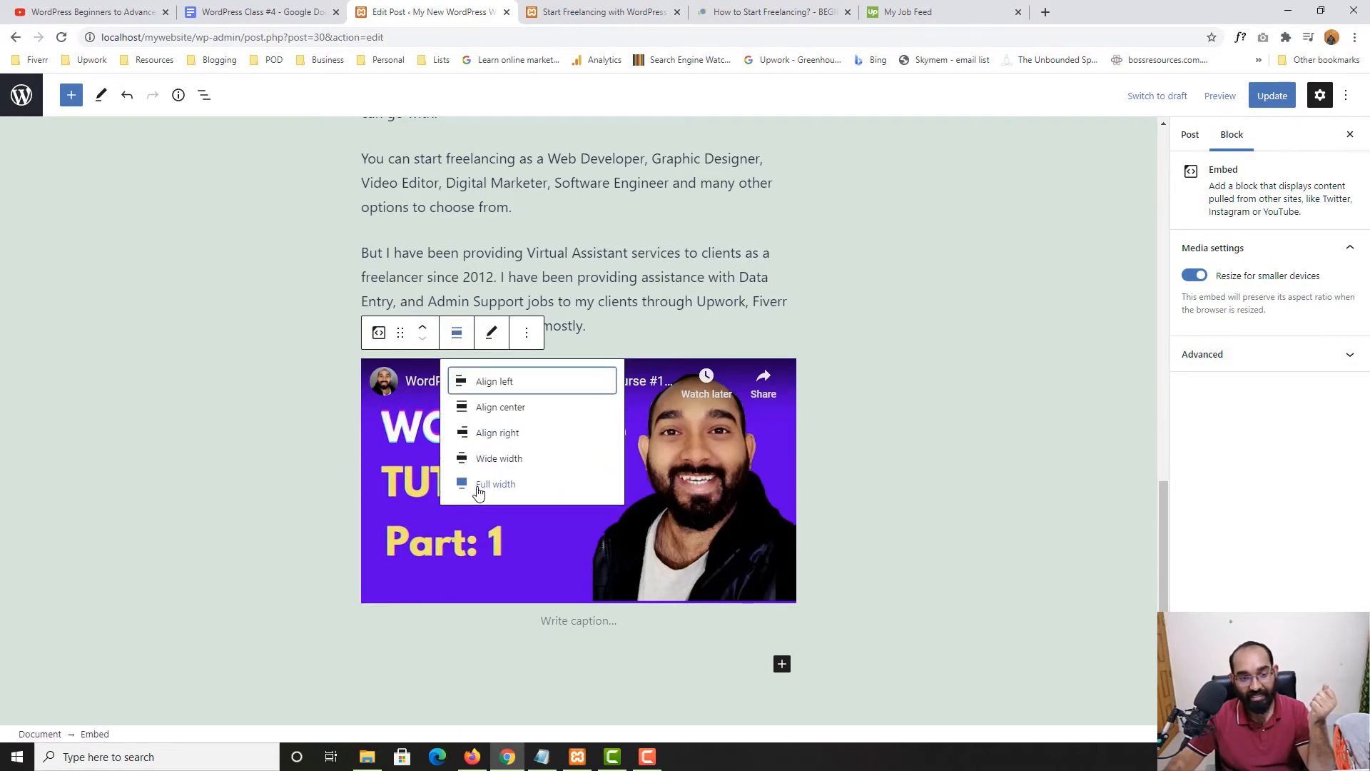
click(492, 461)
scroll(791, 414, up, 3)
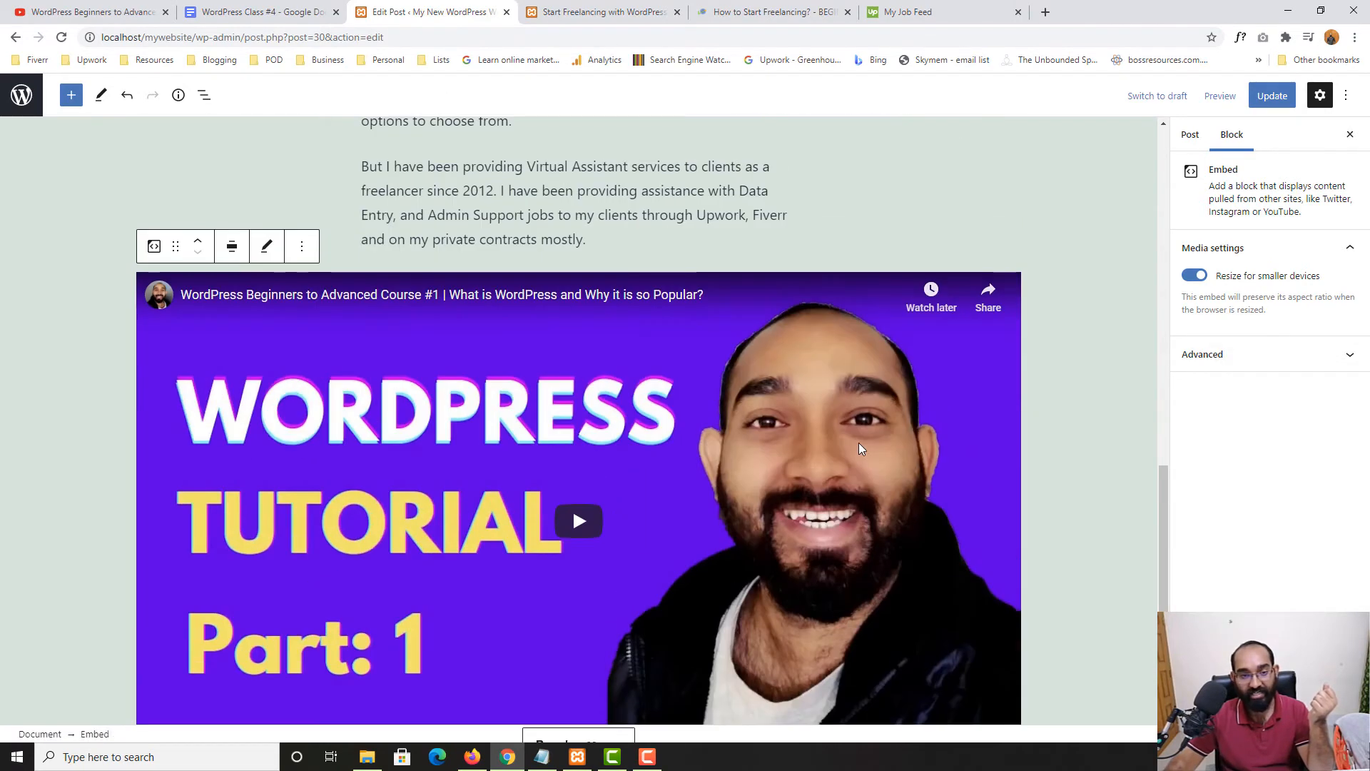
click(231, 319)
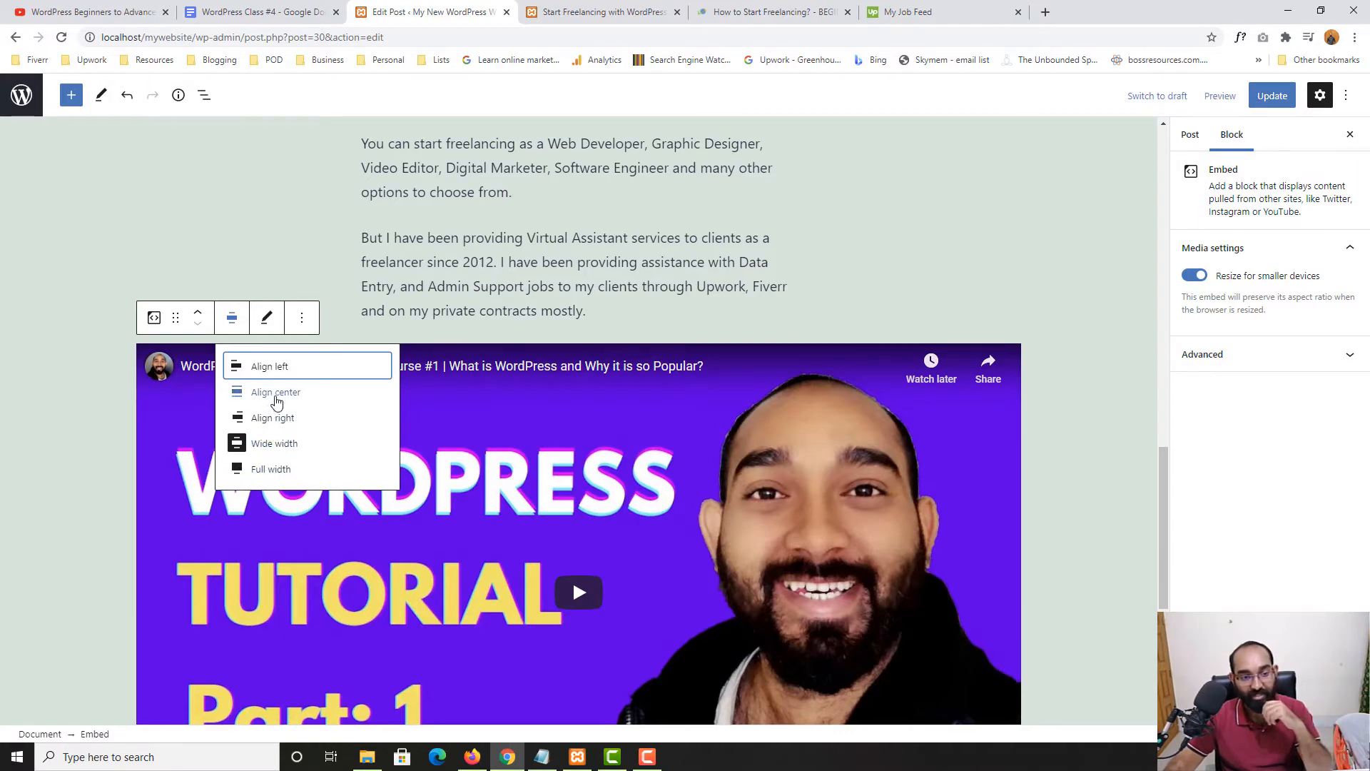
click(275, 392)
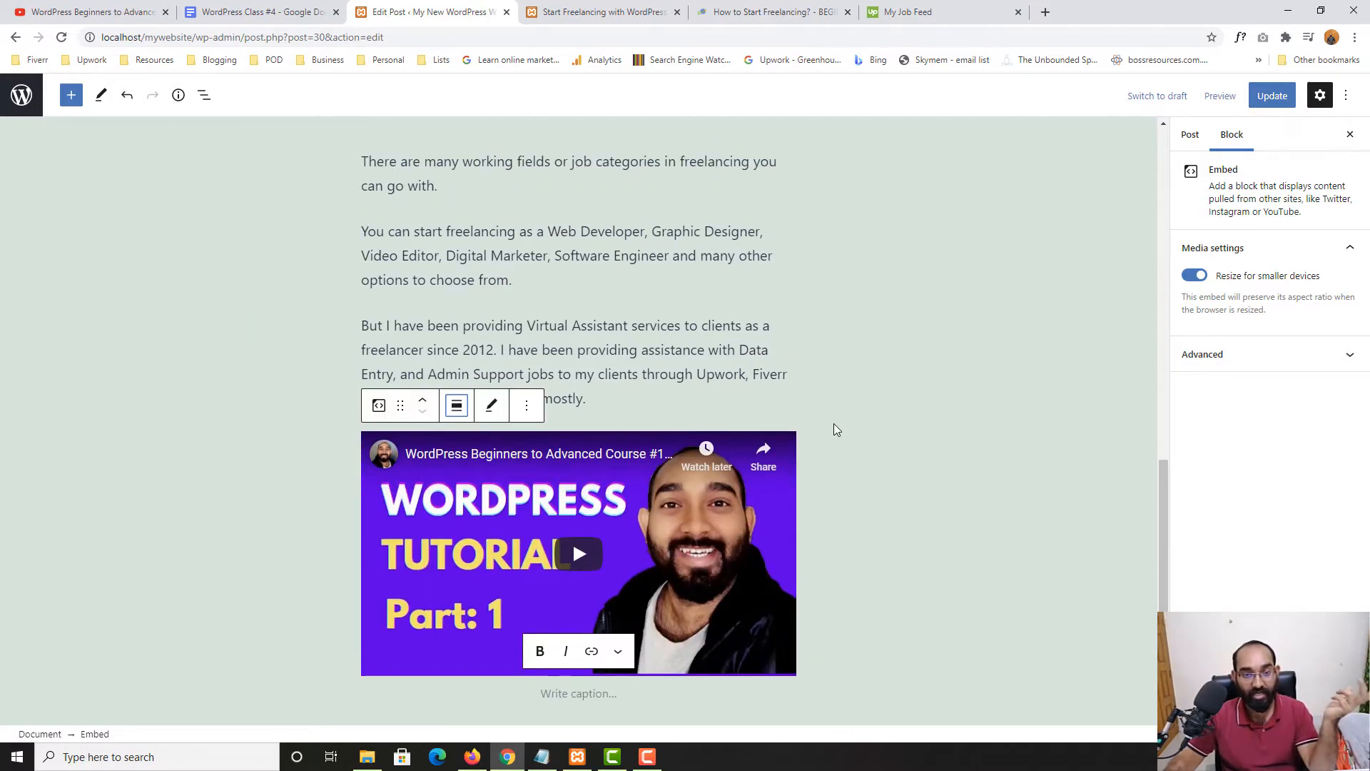
scroll(570, 442, up, 1)
scroll(507, 321, down, 4)
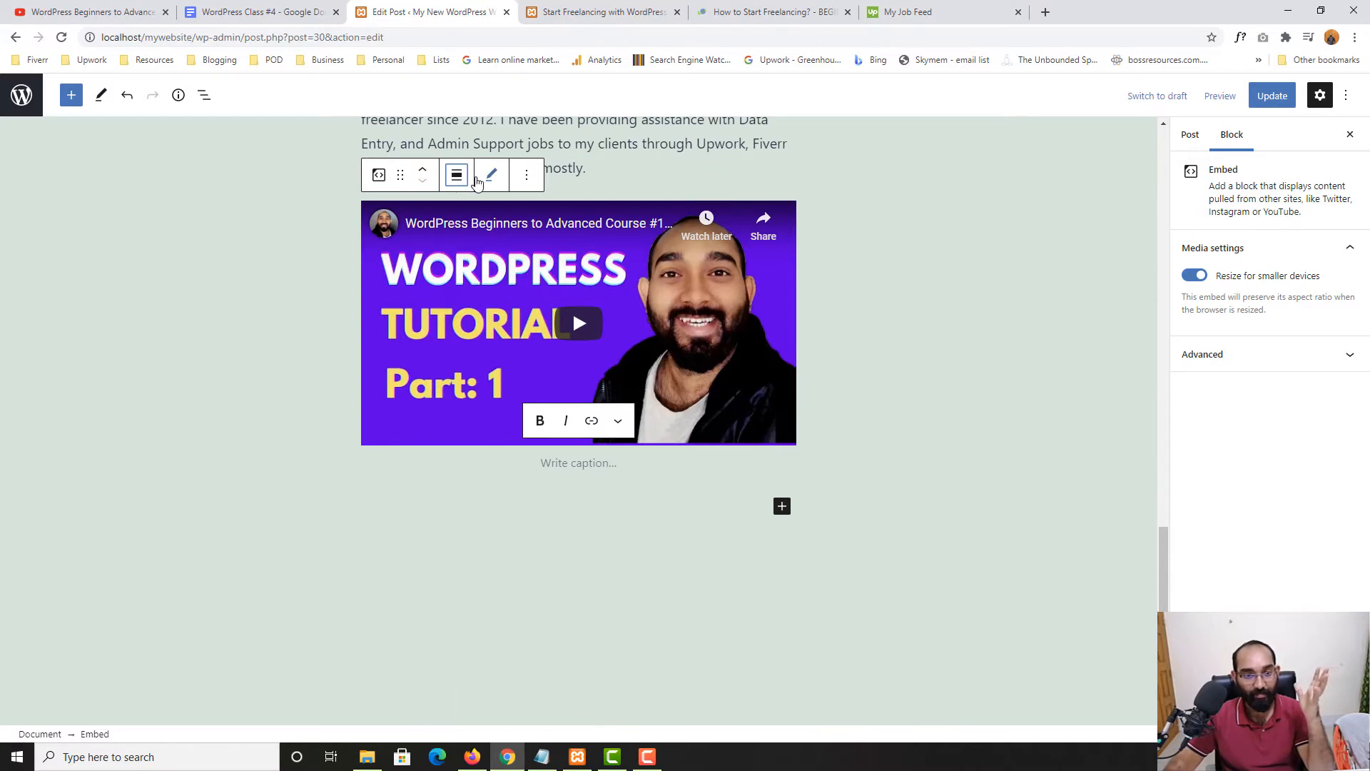
Caption the video with its full title copied from the YouTube video page
click(556, 469)
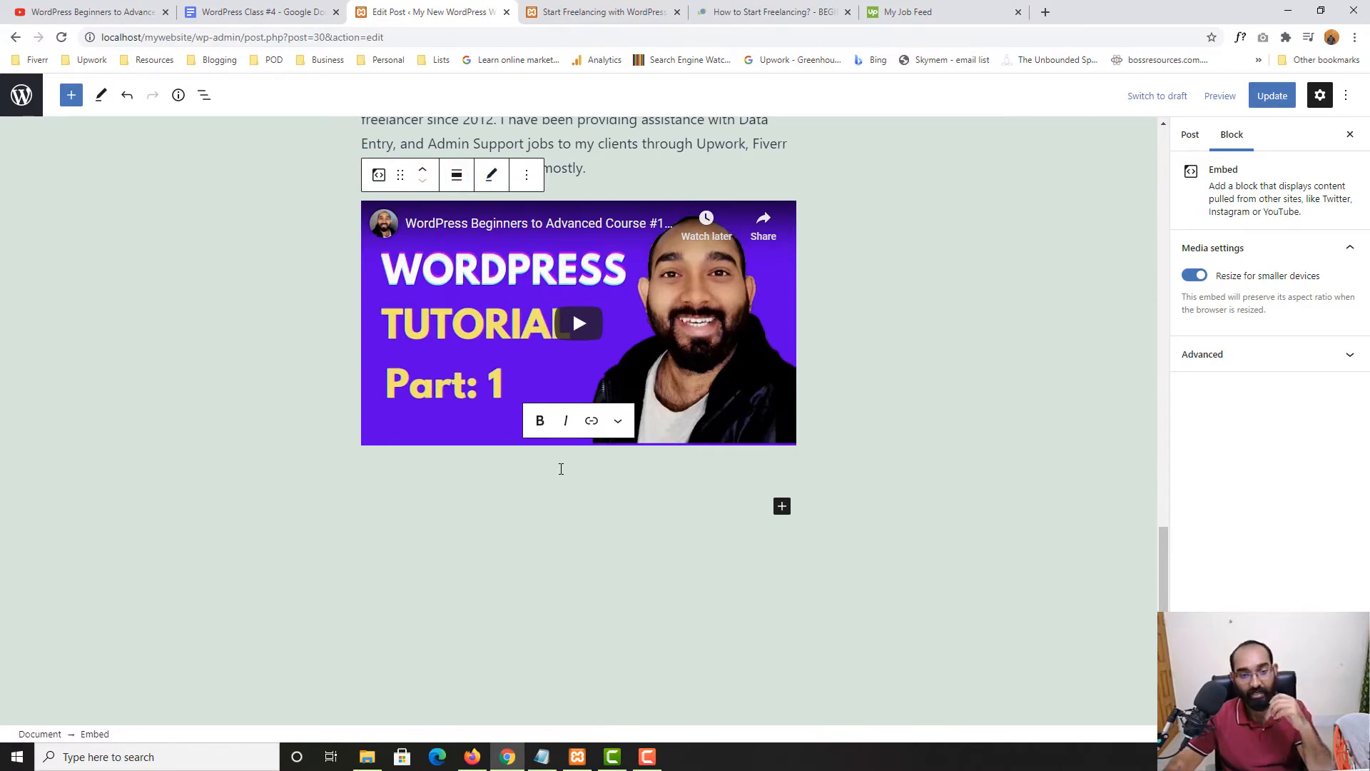
click(78, 11)
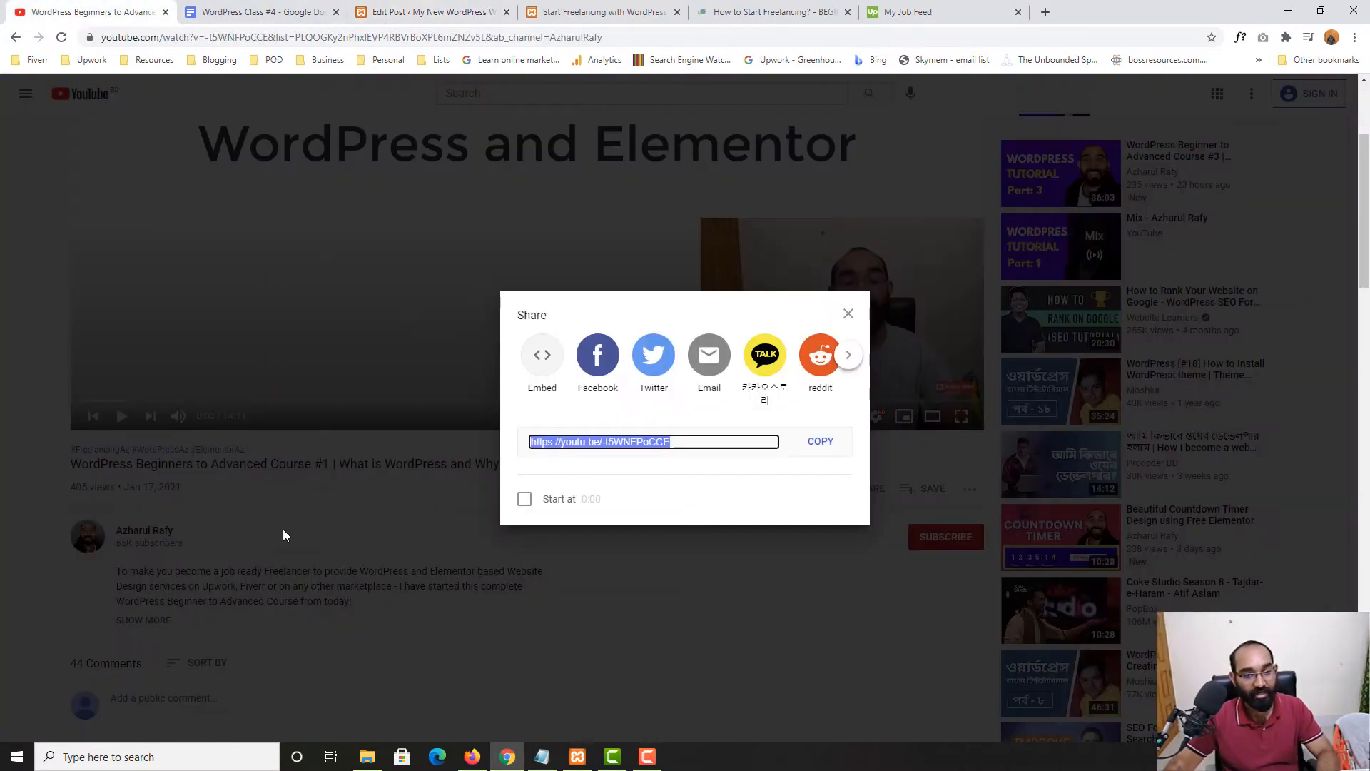
click(354, 561)
triple_click(146, 464)
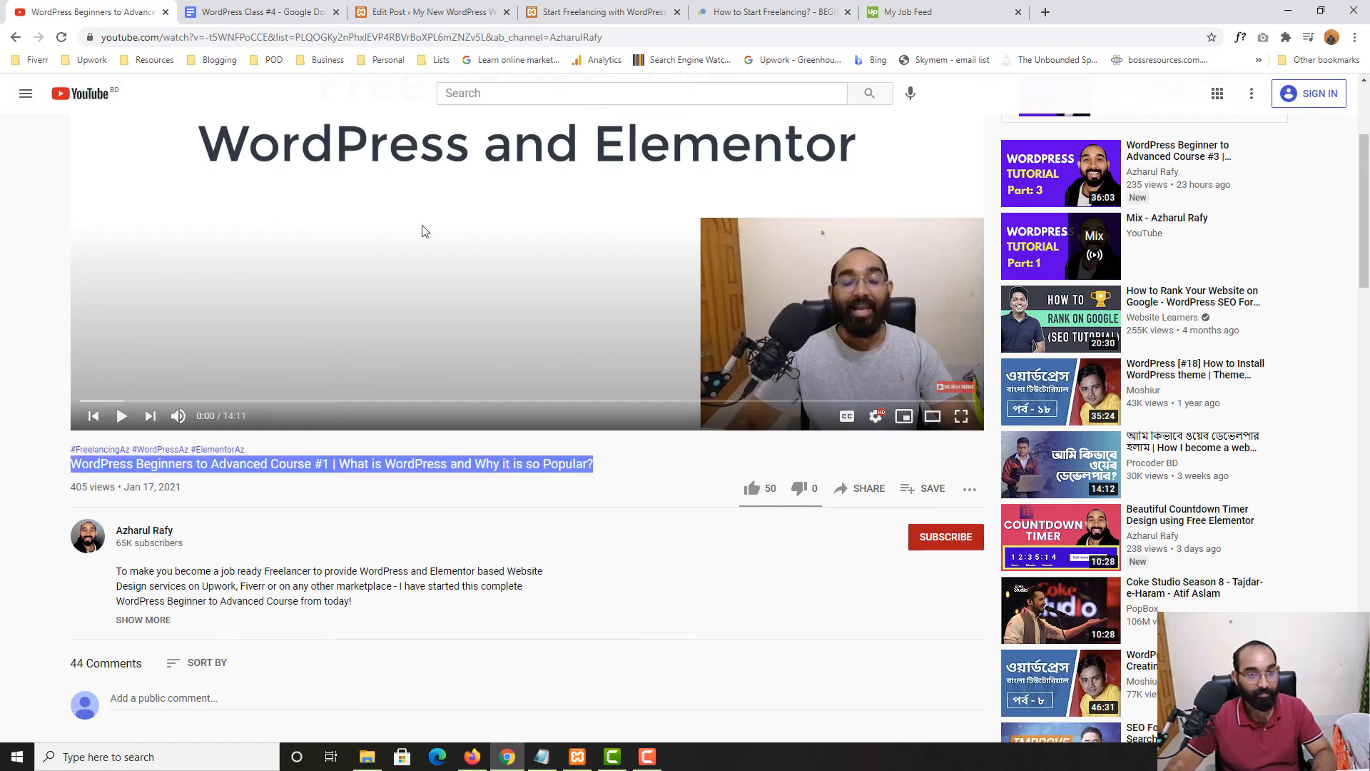
click(429, 12)
key(ctrl+v)
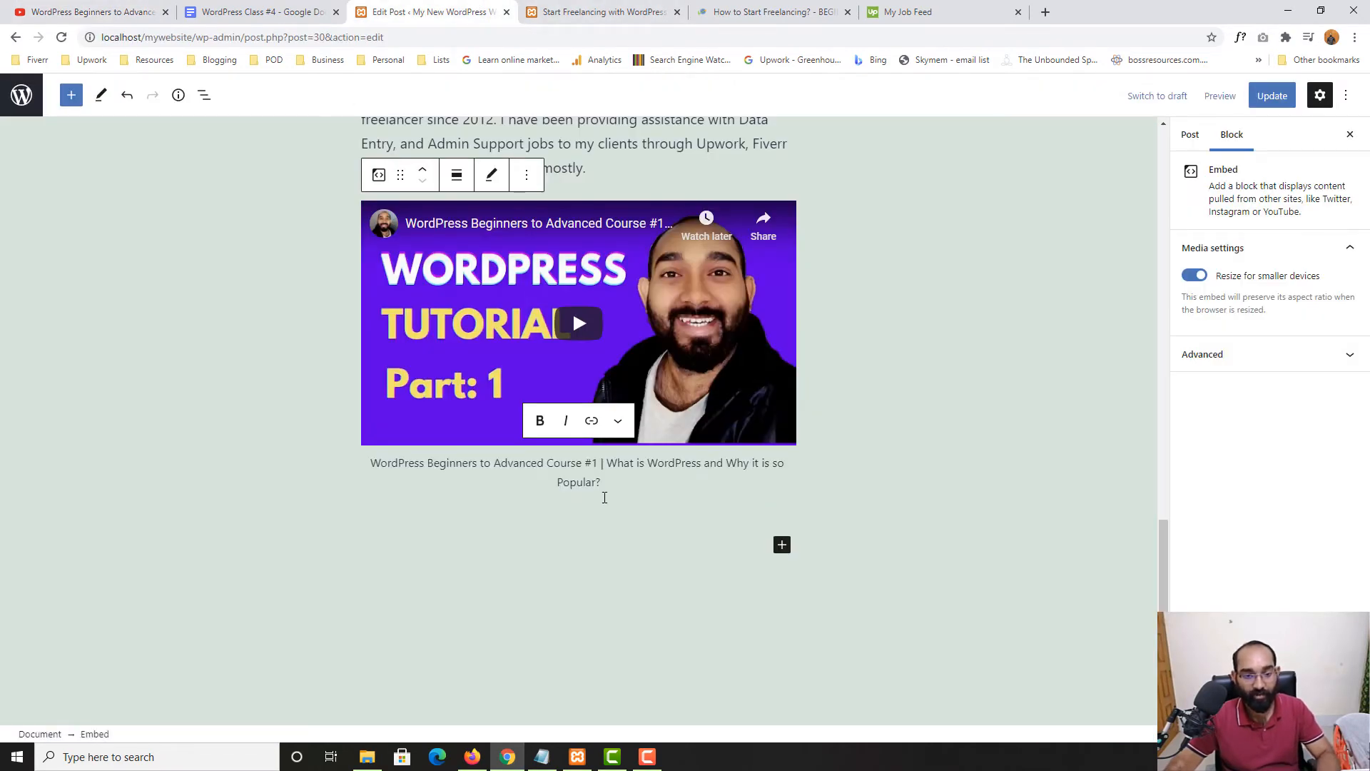
key(BackSpace)
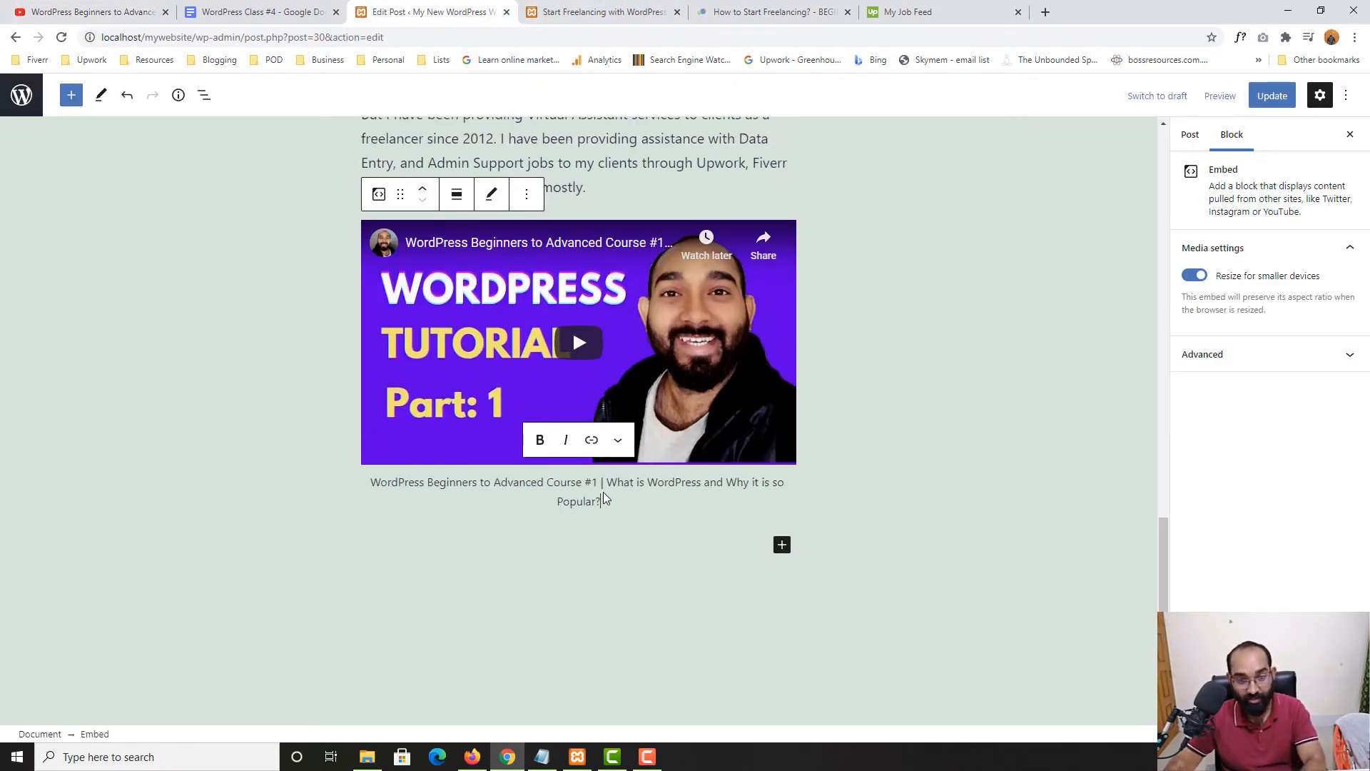
click(236, 491)
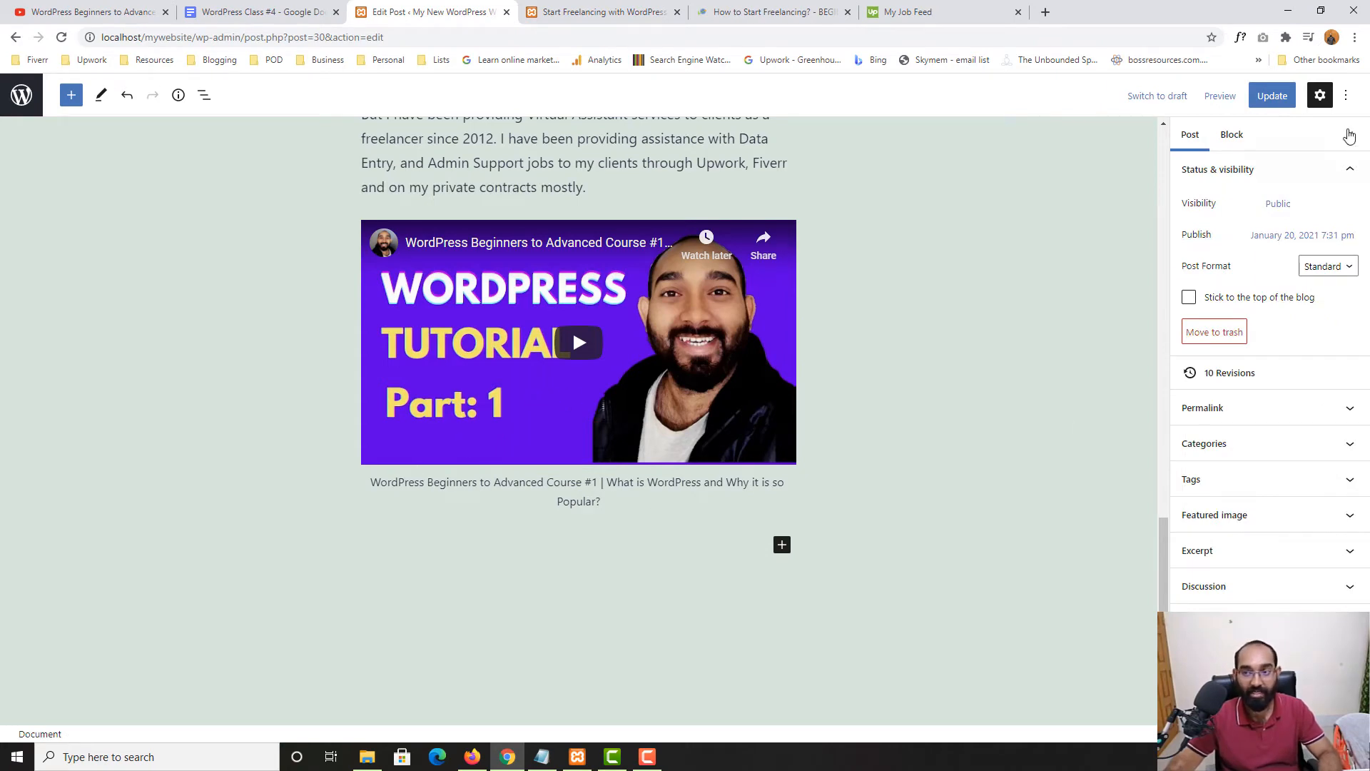
click(1272, 95)
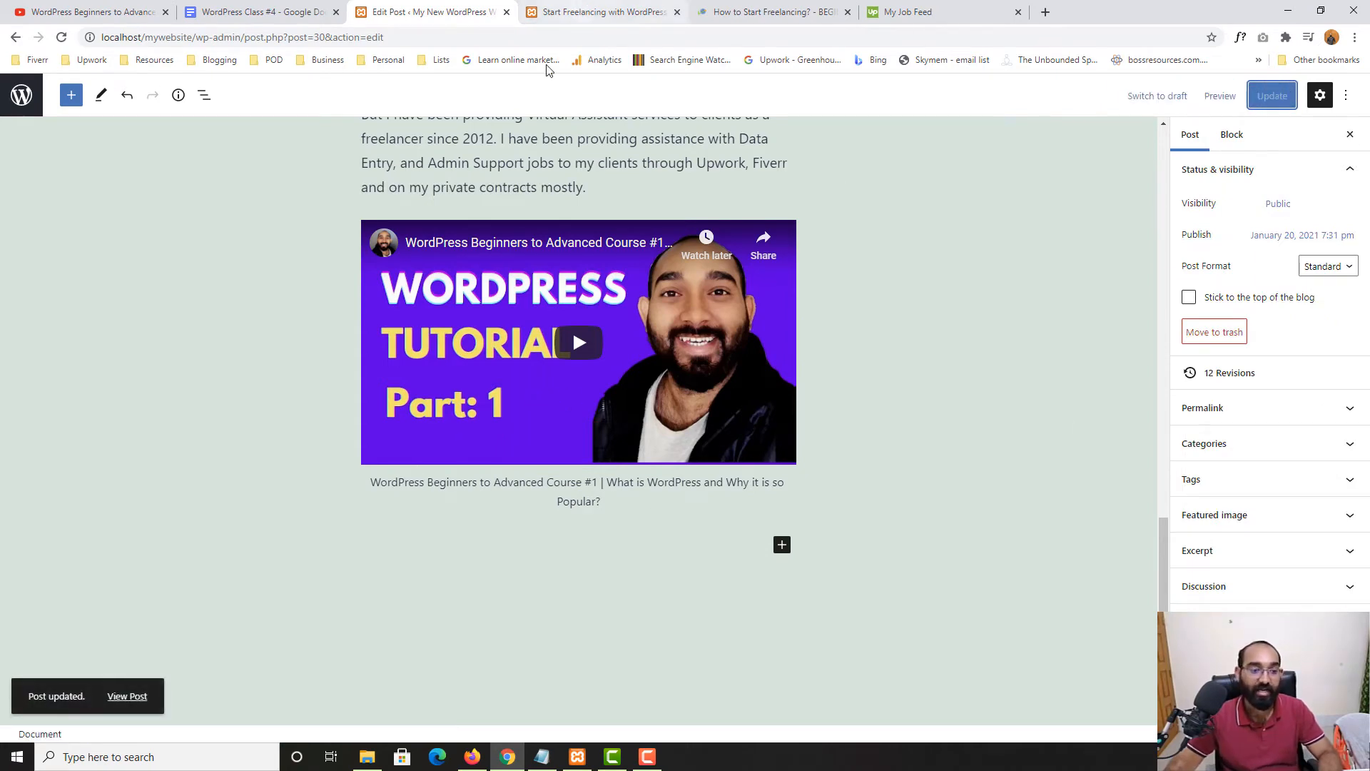
click(564, 16)
click(61, 38)
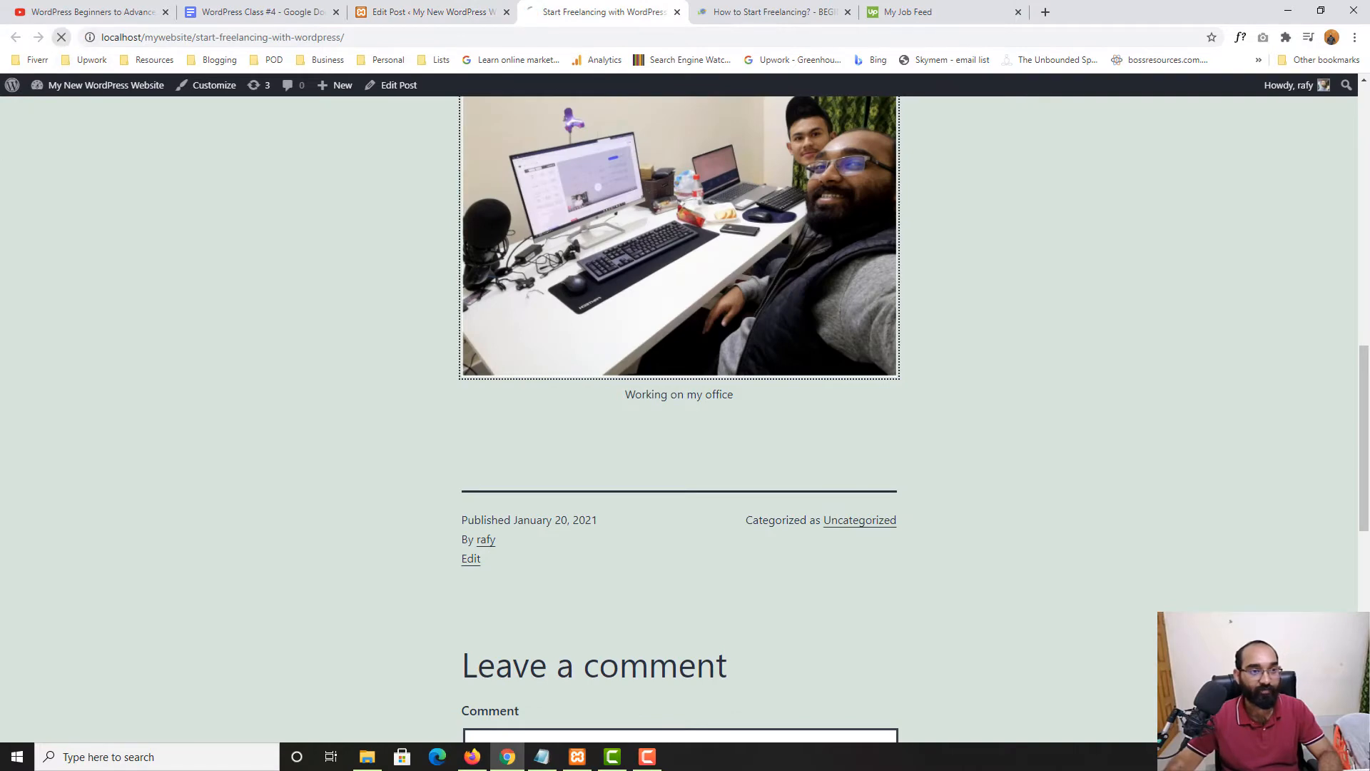
scroll(766, 370, down, 3)
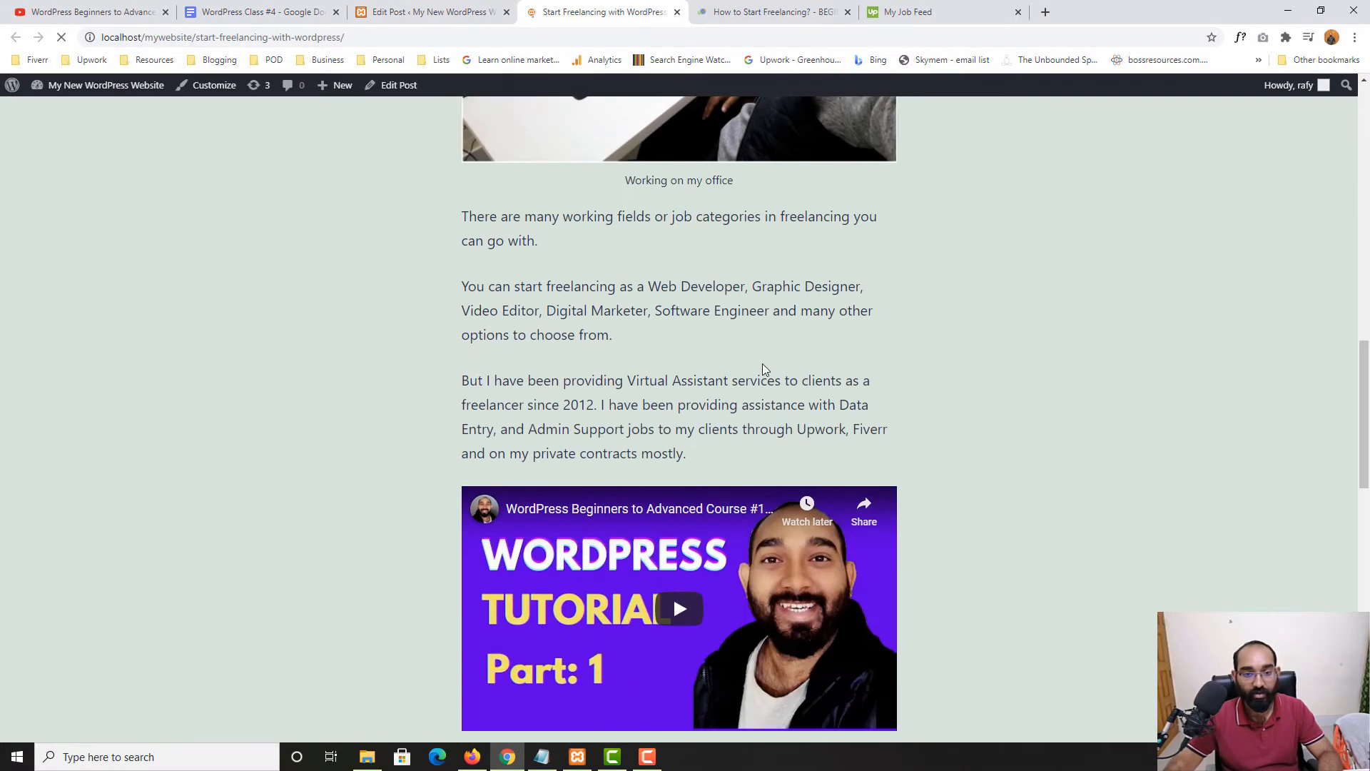
scroll(427, 572, down, 3)
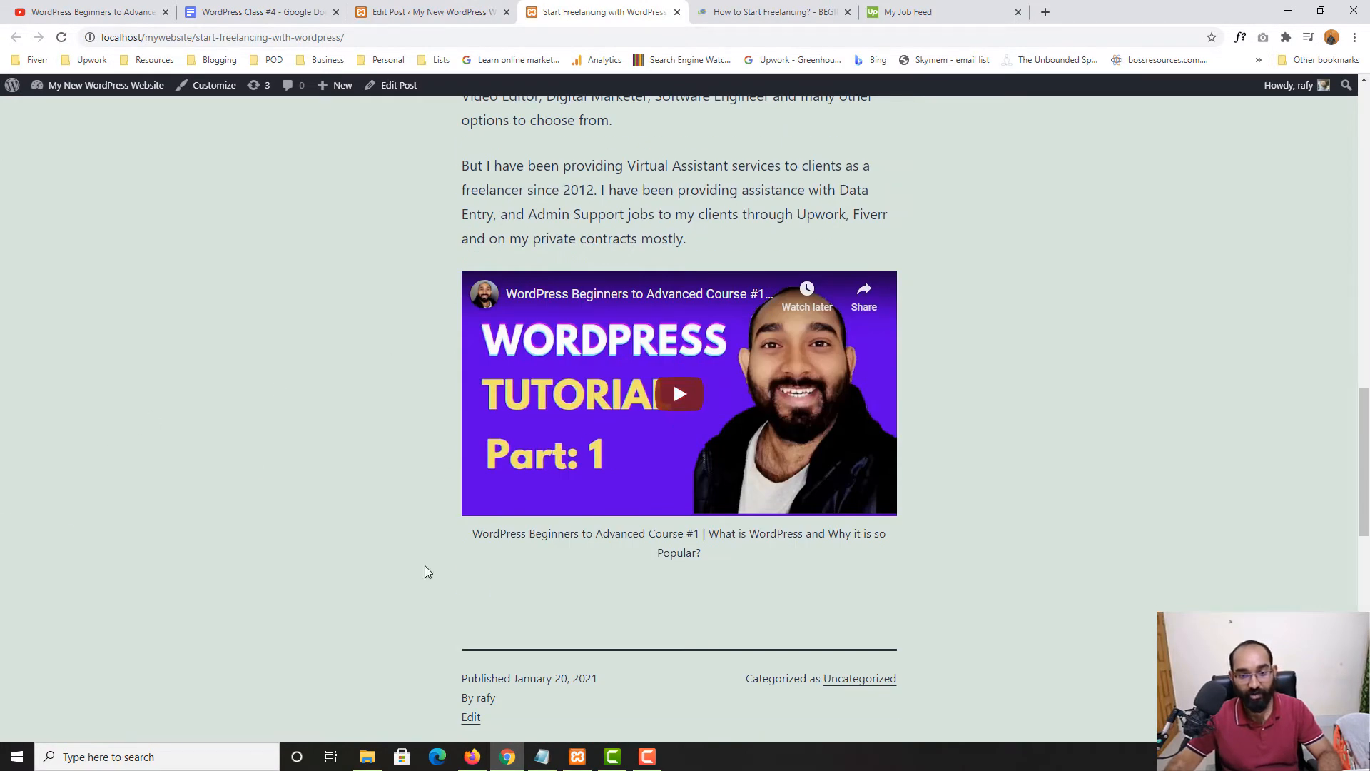
click(735, 388)
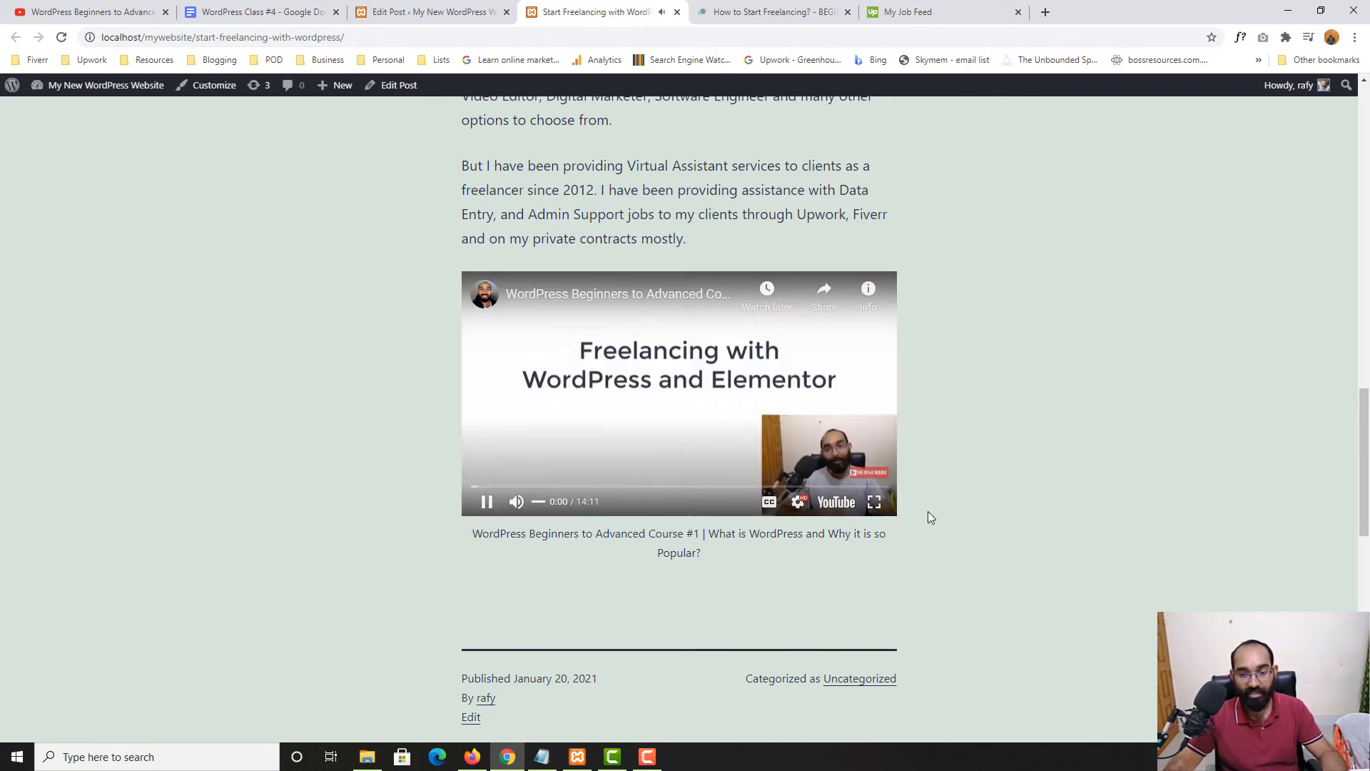
click(874, 502)
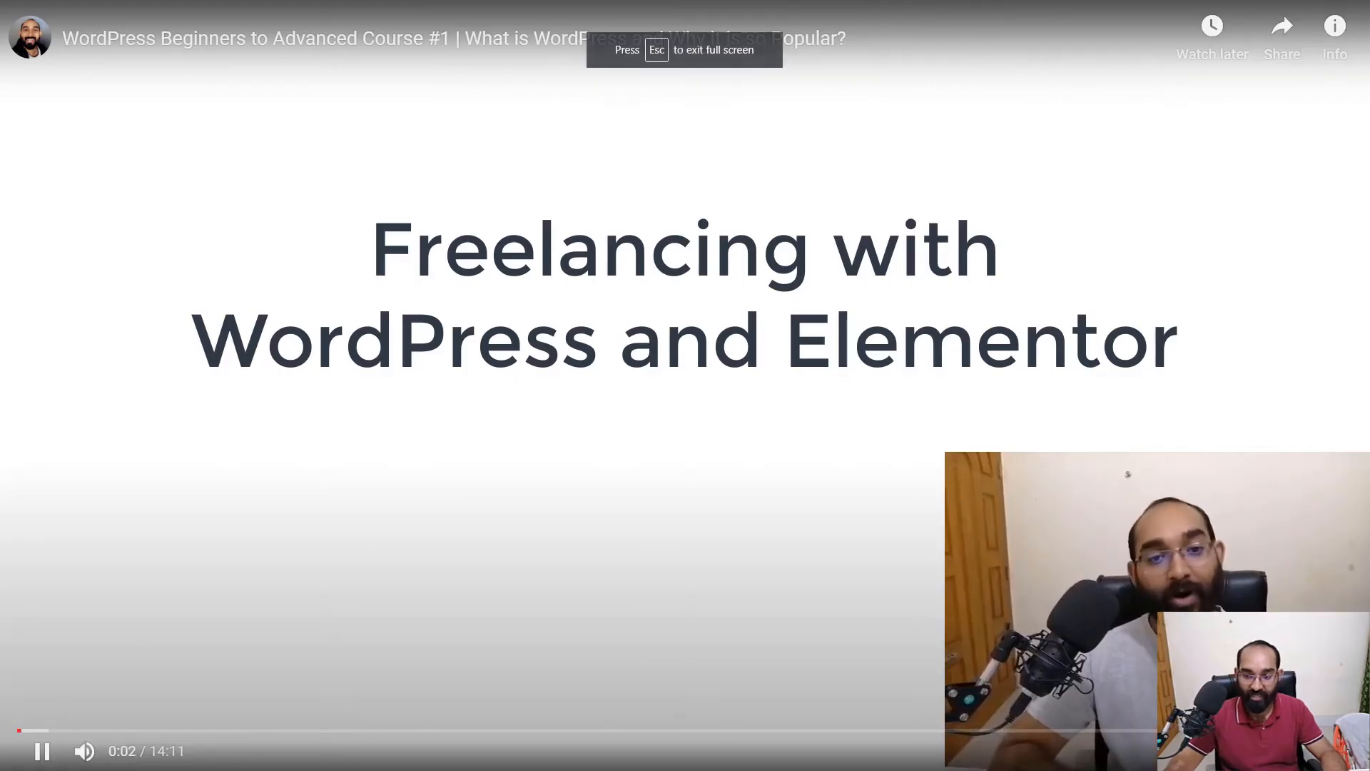
key(Escape)
click(648, 426)
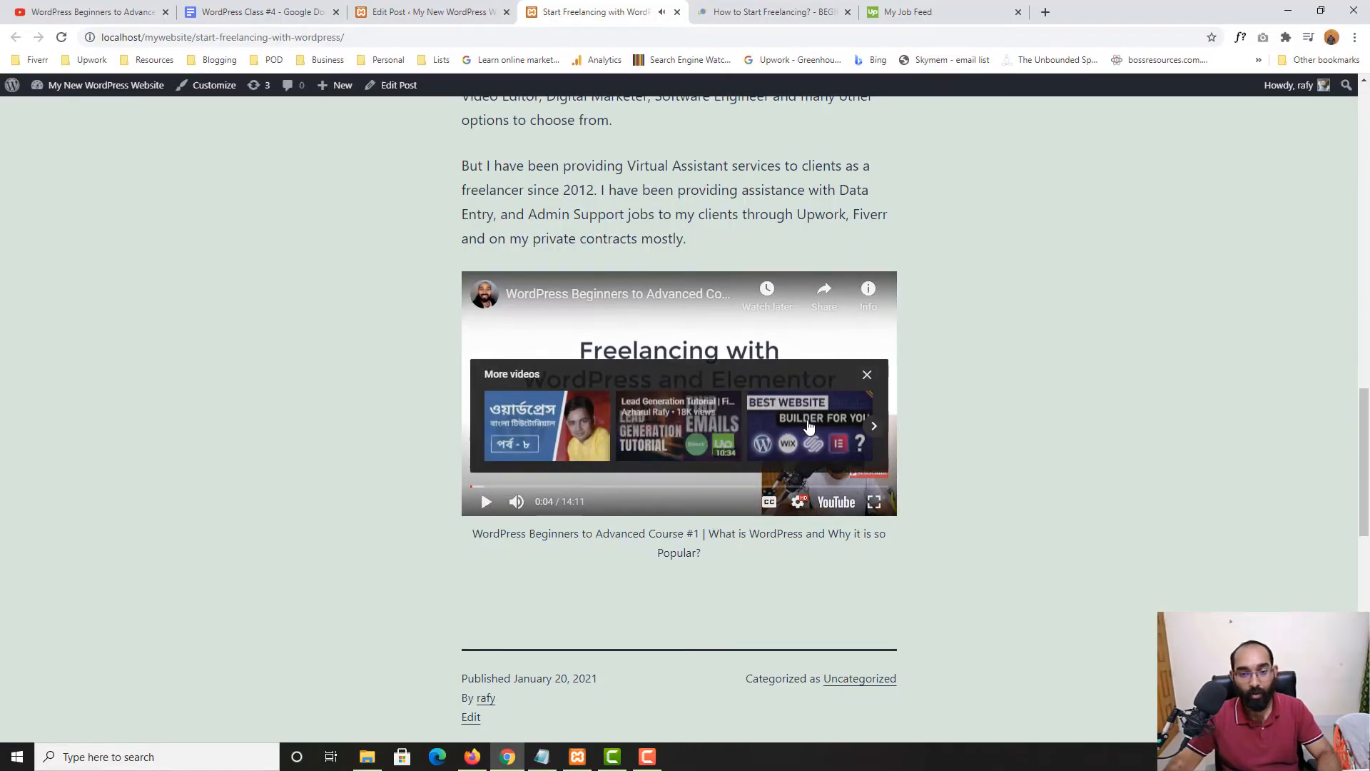
scroll(671, 157, up, 1)
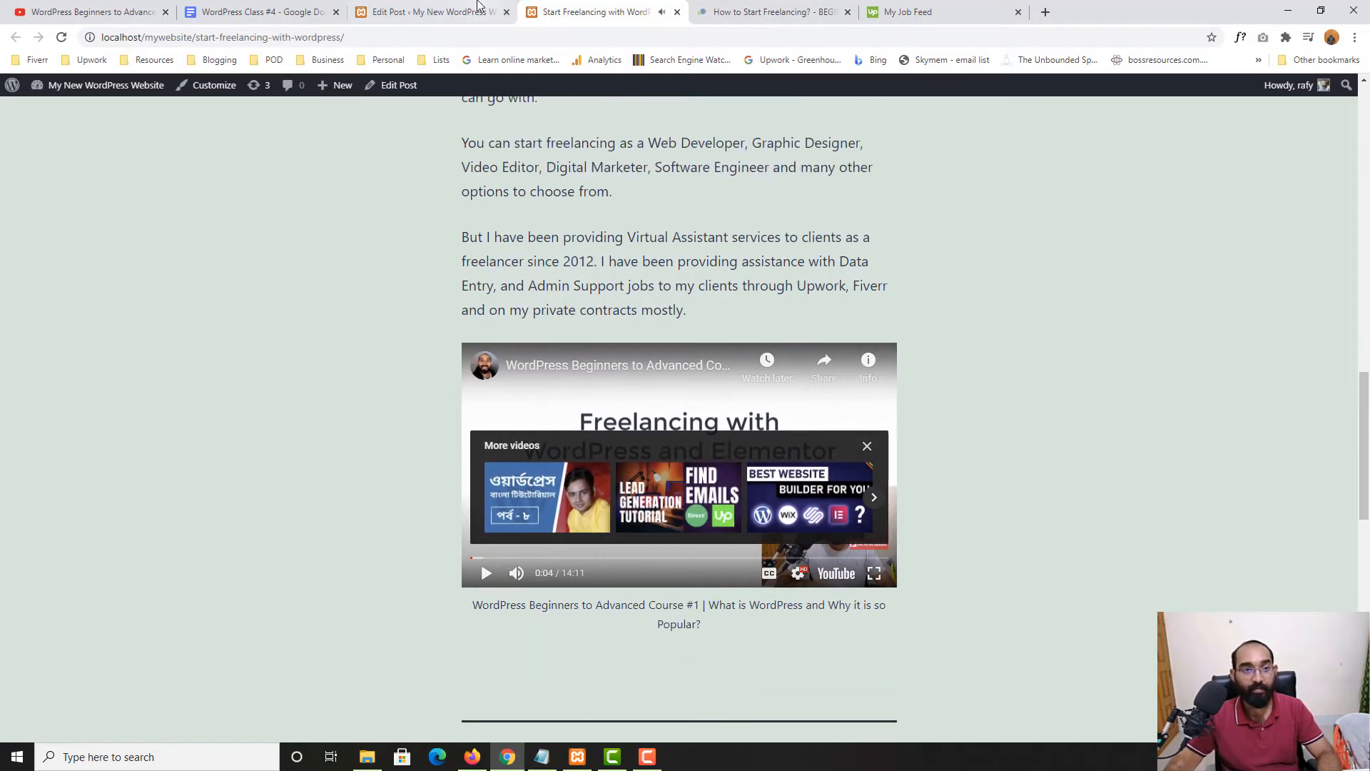
click(478, 7)
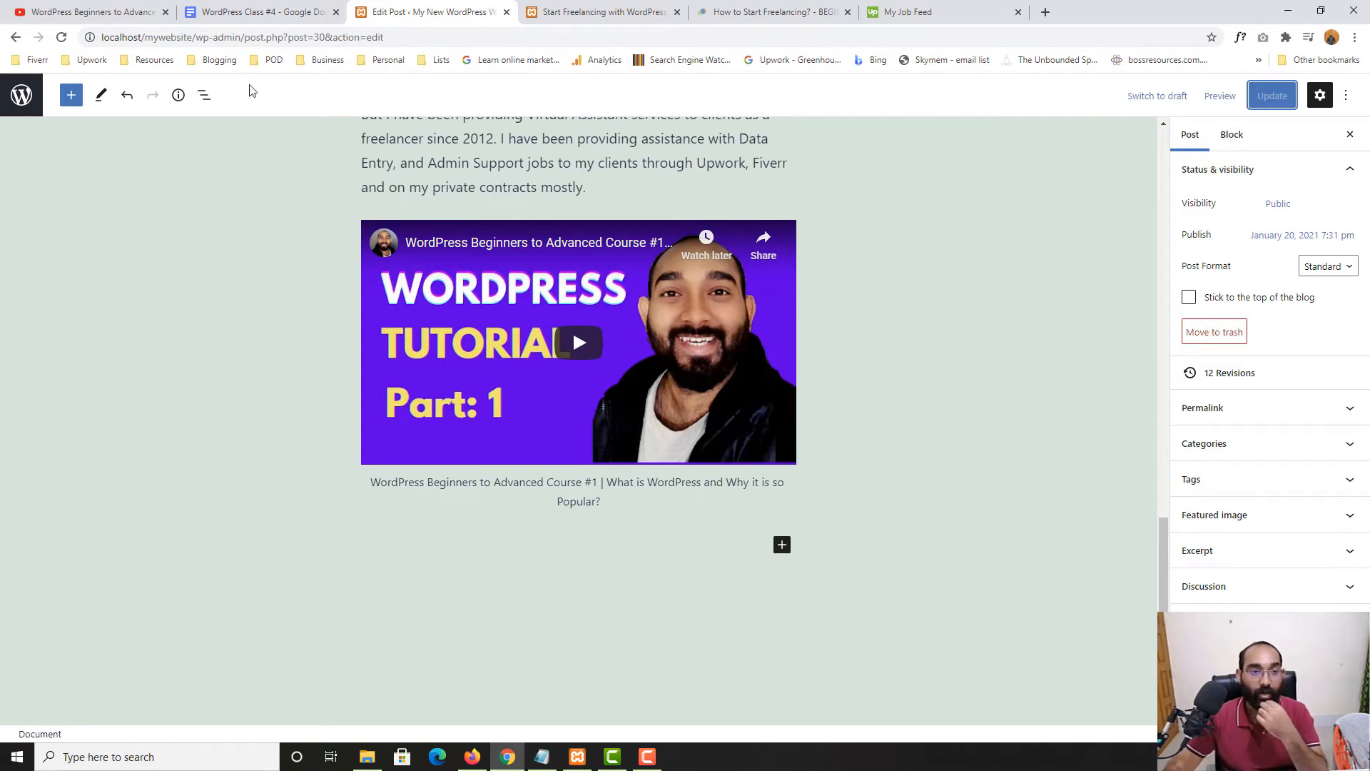
click(234, 12)
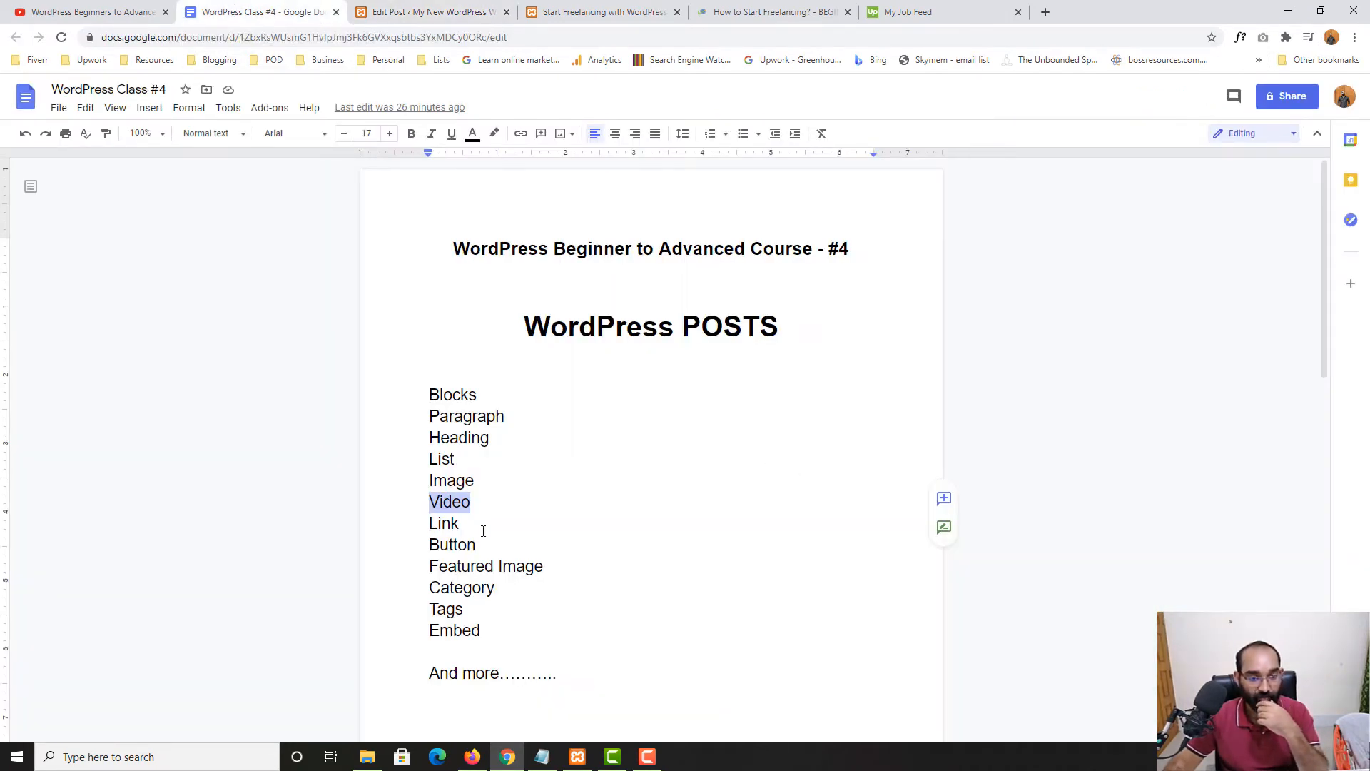
drag(470, 522, 436, 526)
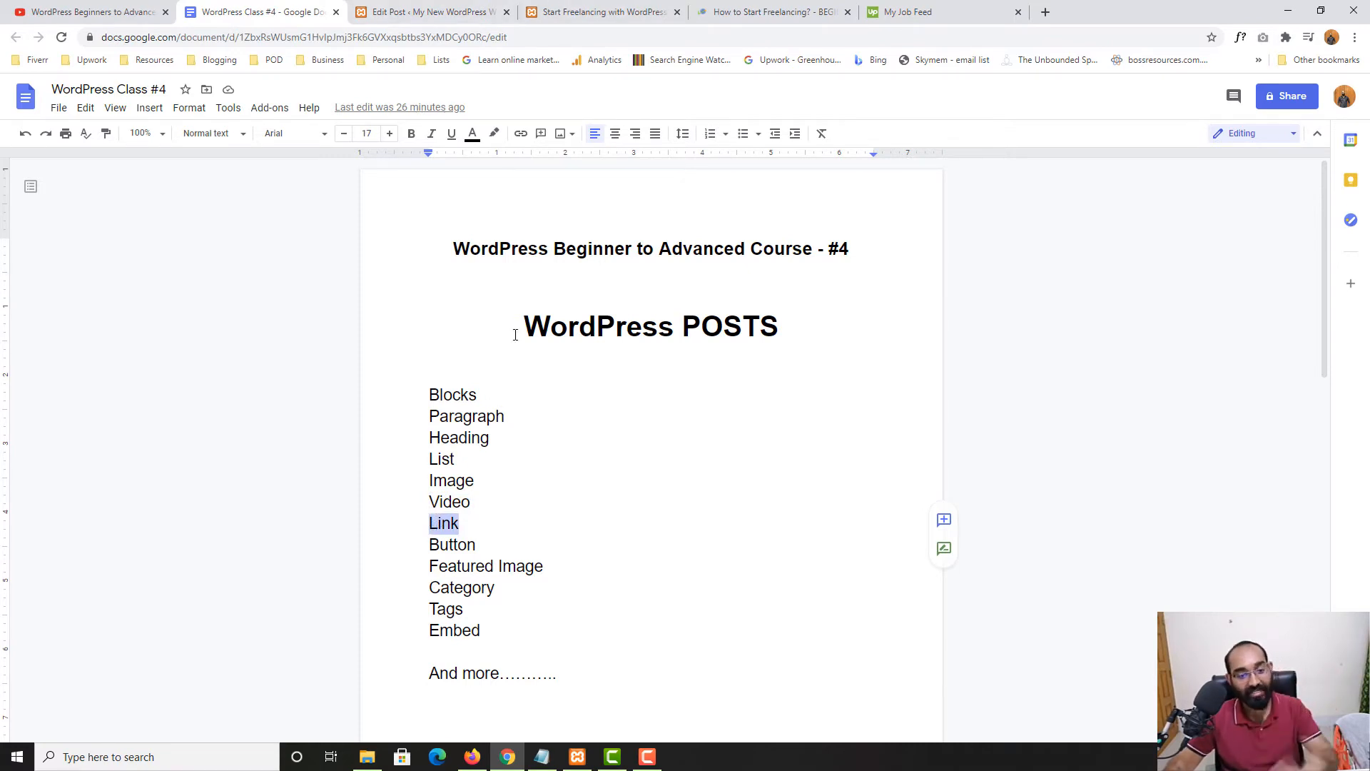
click(570, 7)
click(430, 4)
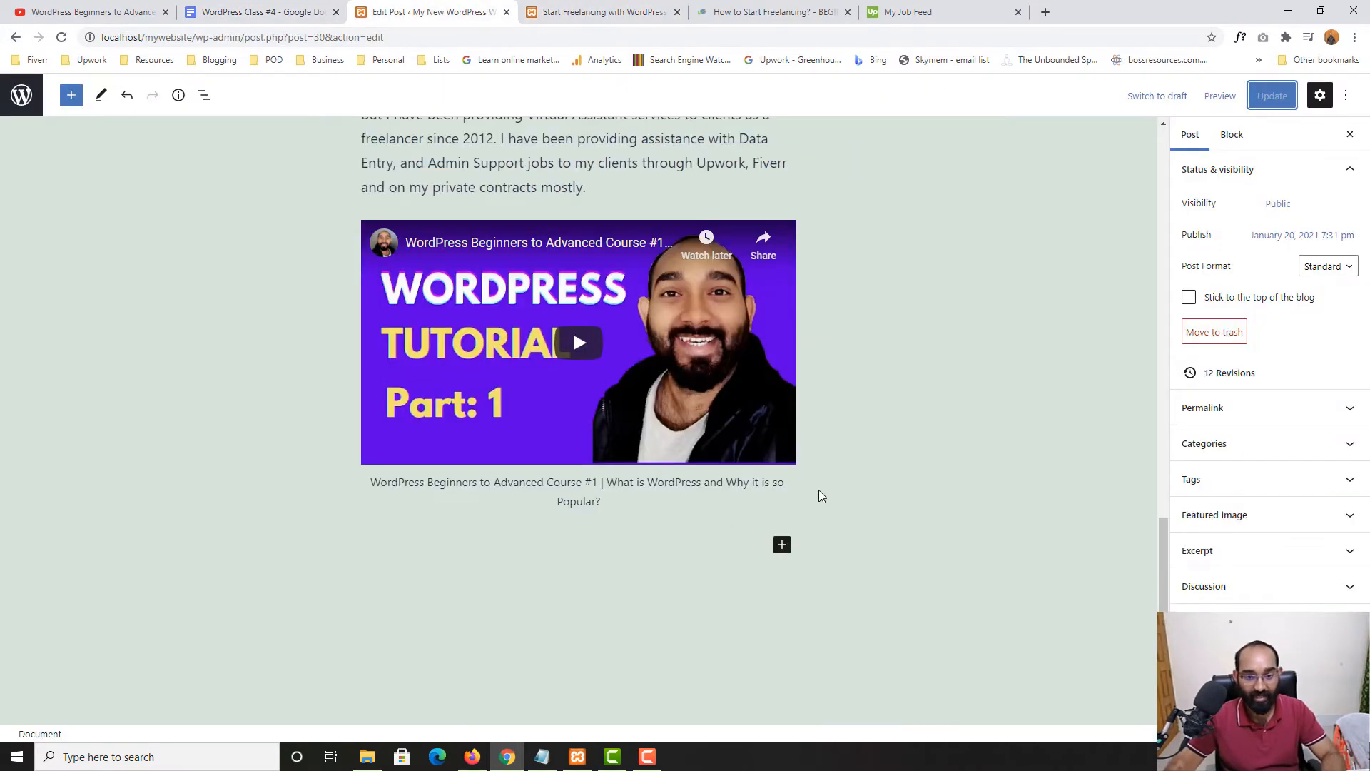
Add a paragraph below the video beginning 'Click here to learn more about' the author
click(685, 504)
key(Return)
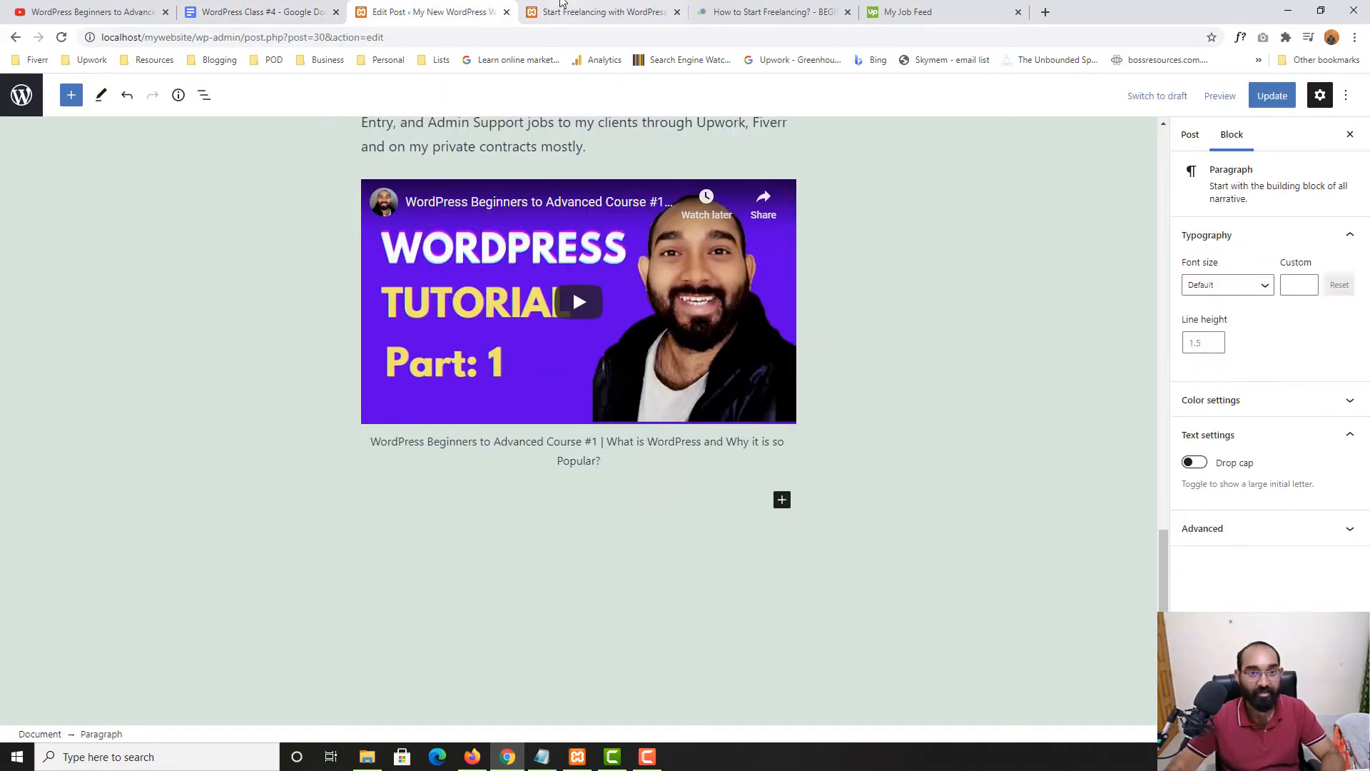
text(Click )
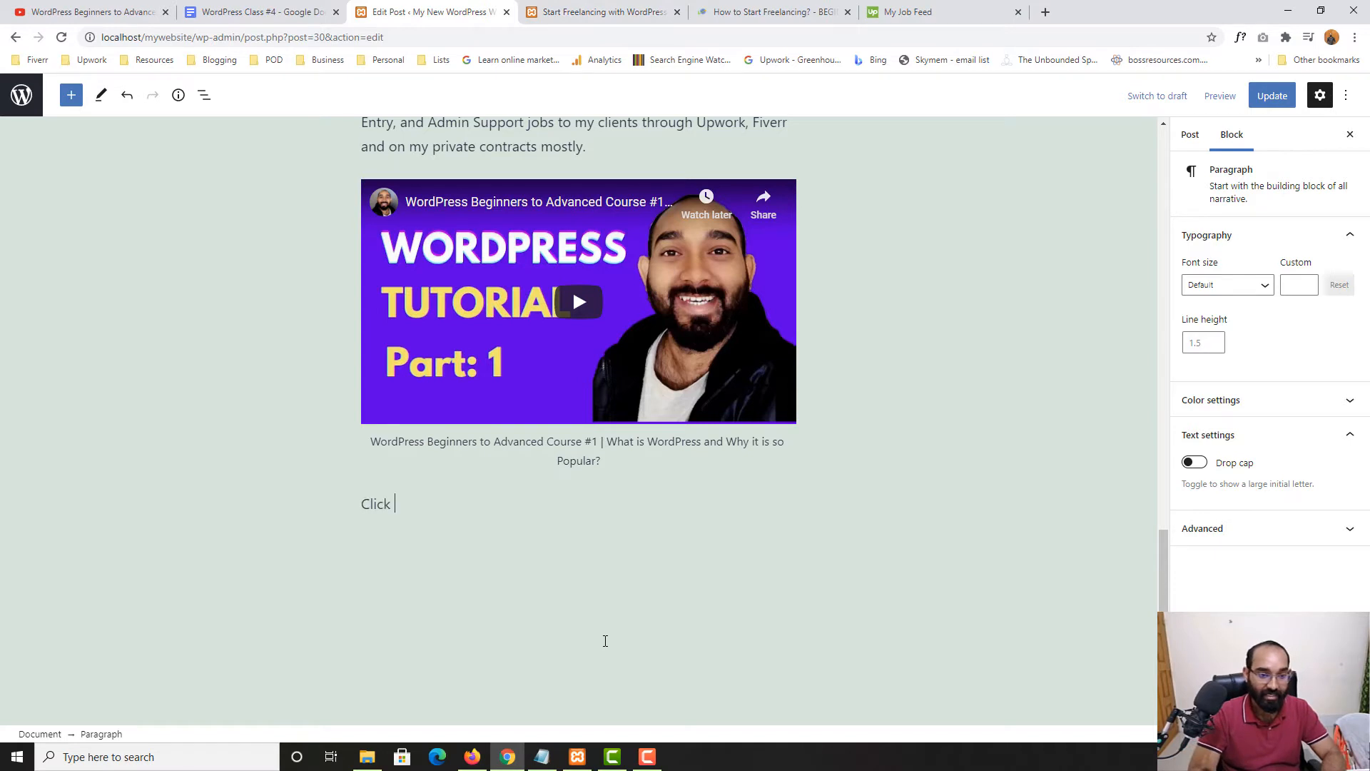
text(here to learn mroe ab)
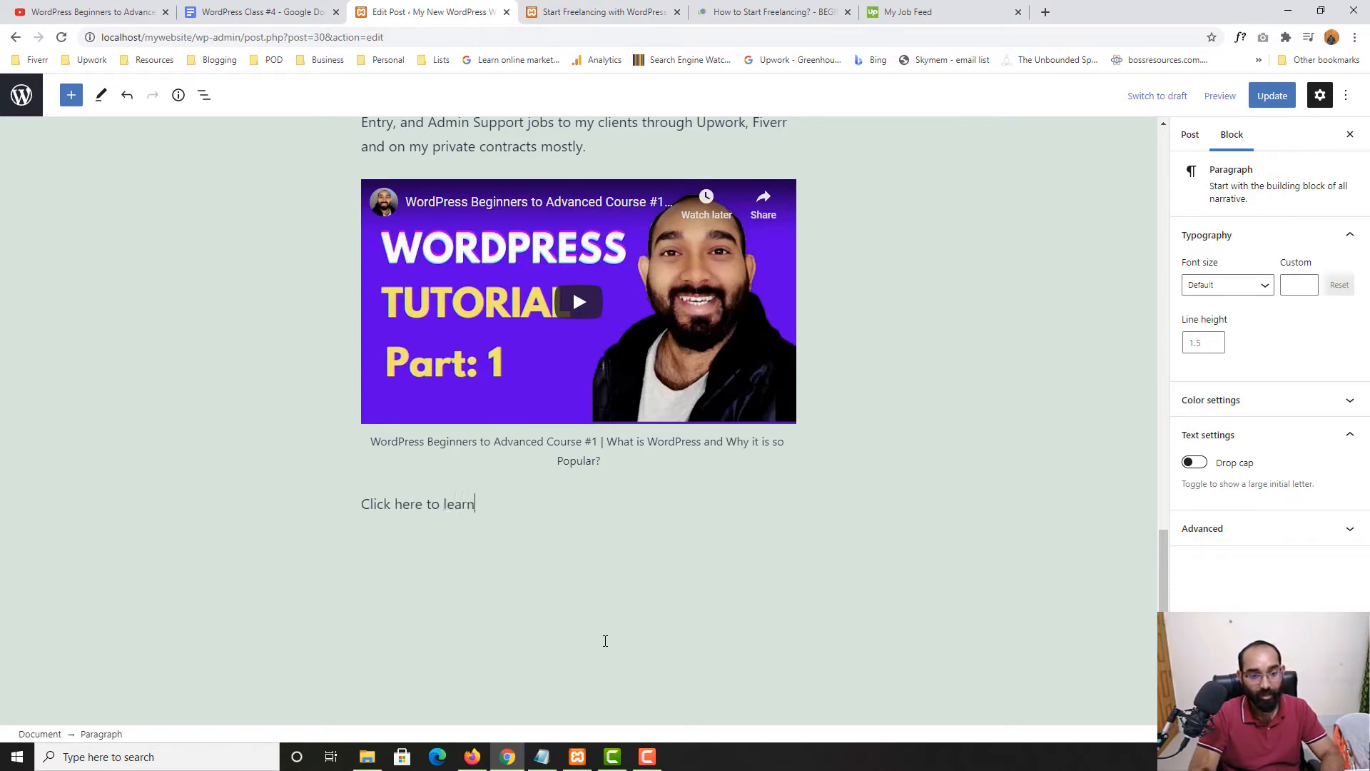
key(BackSpace)
key(BackSpace)
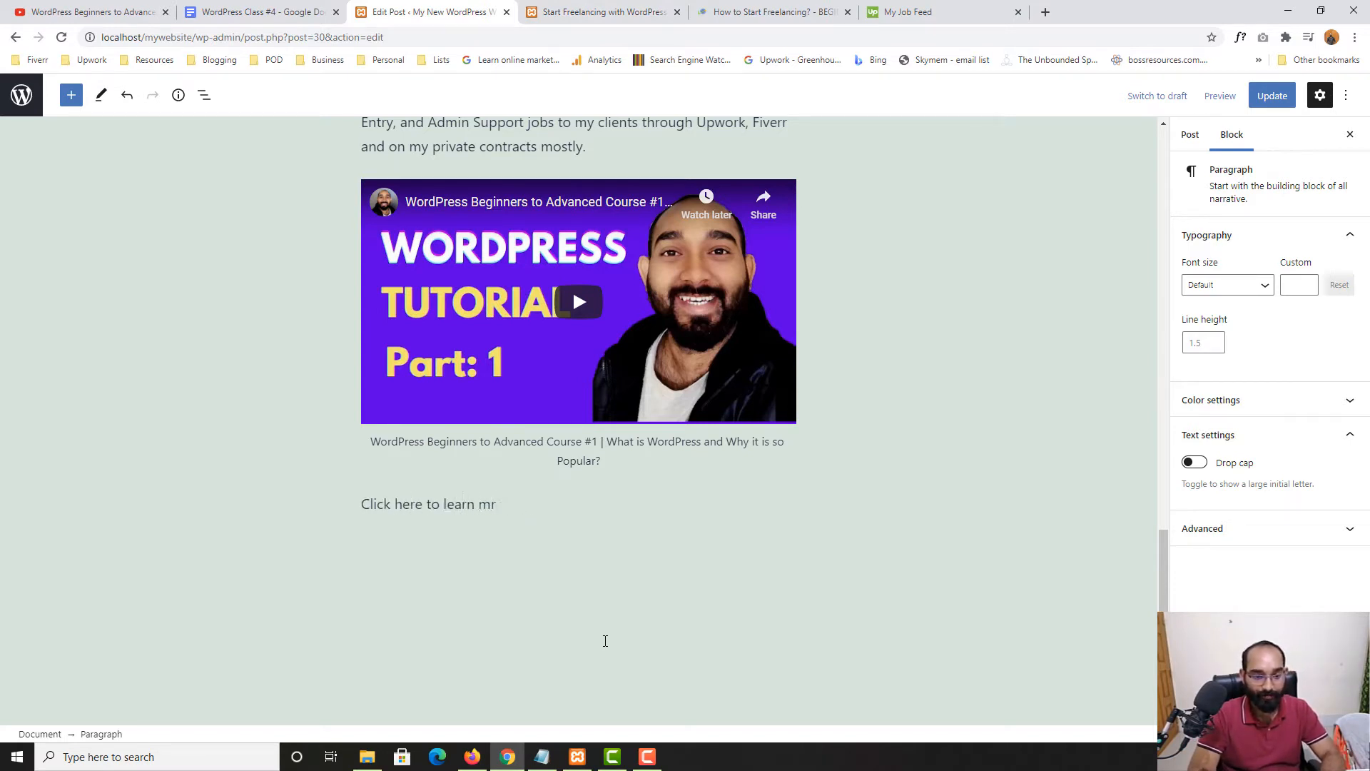
text(ore about )
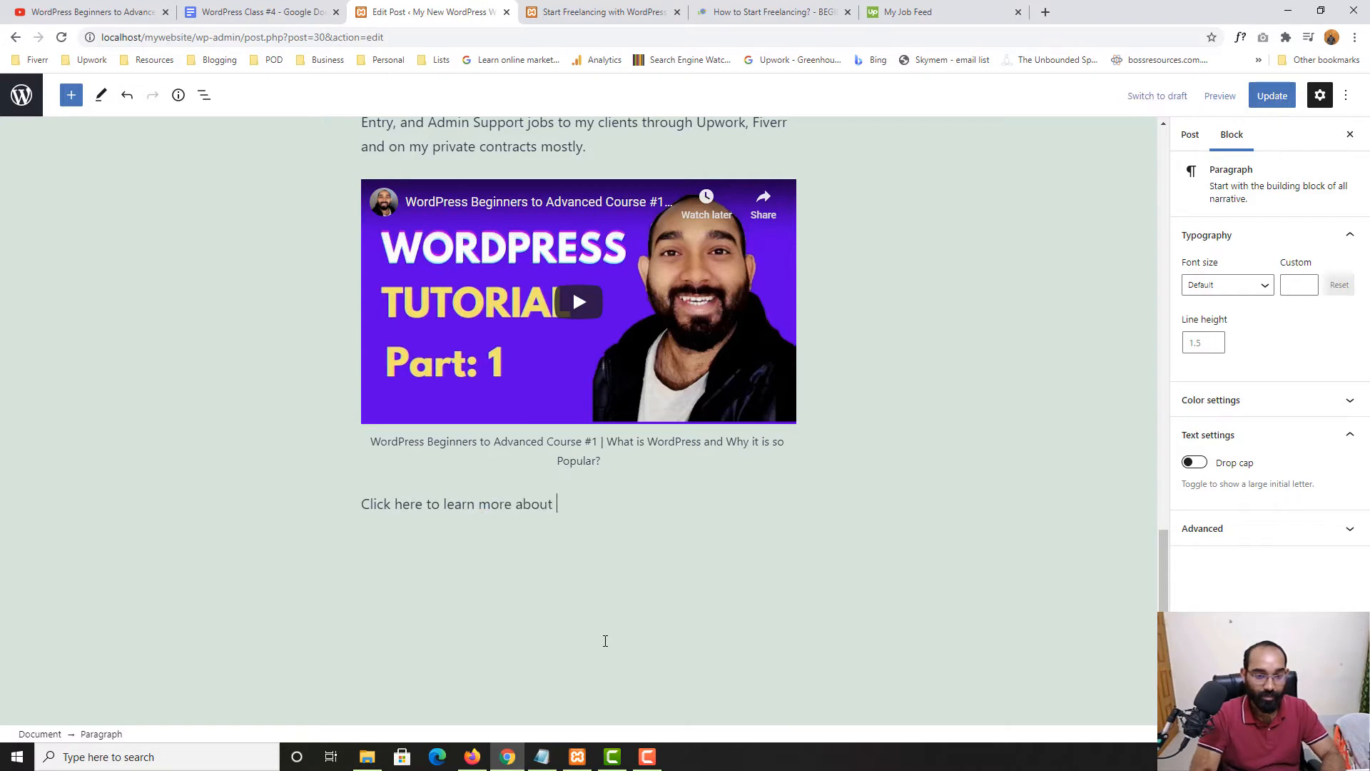
text(Azharul Ra)
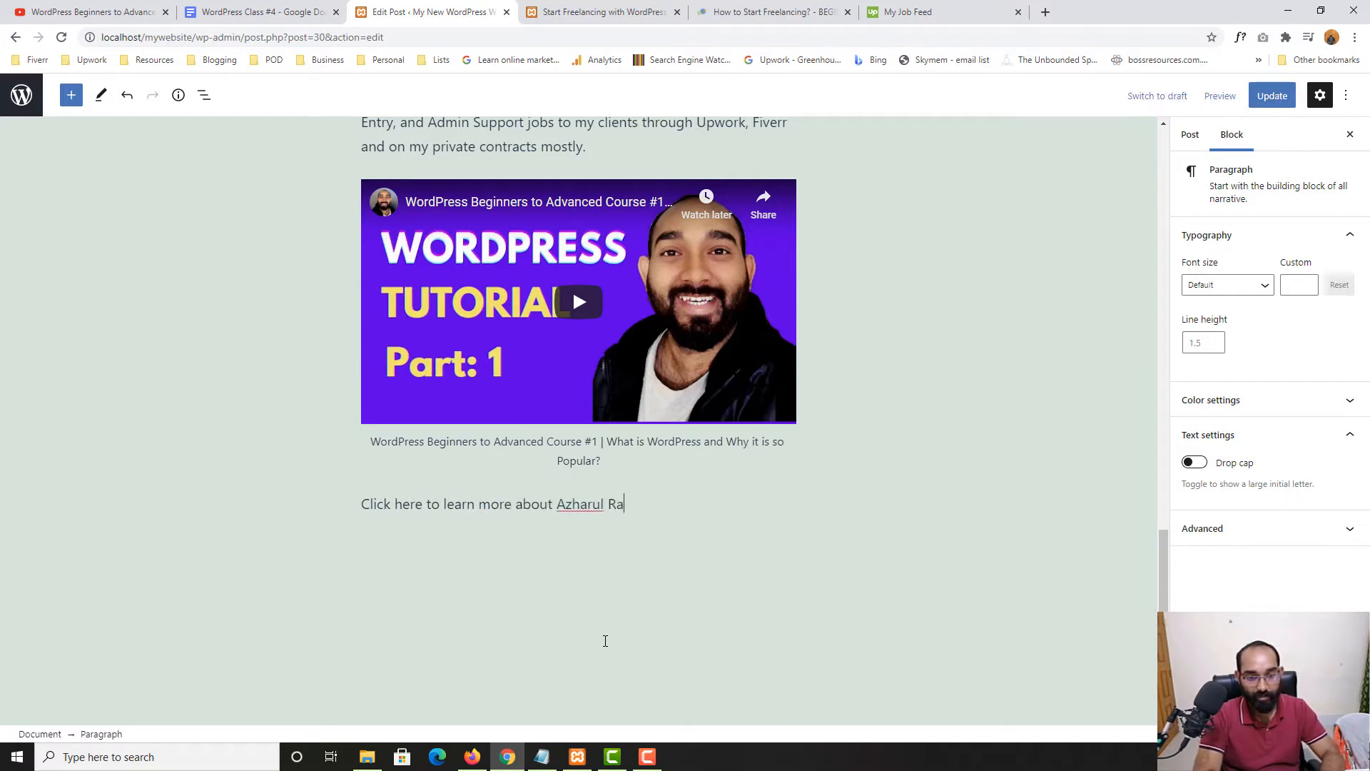
text(fy!)
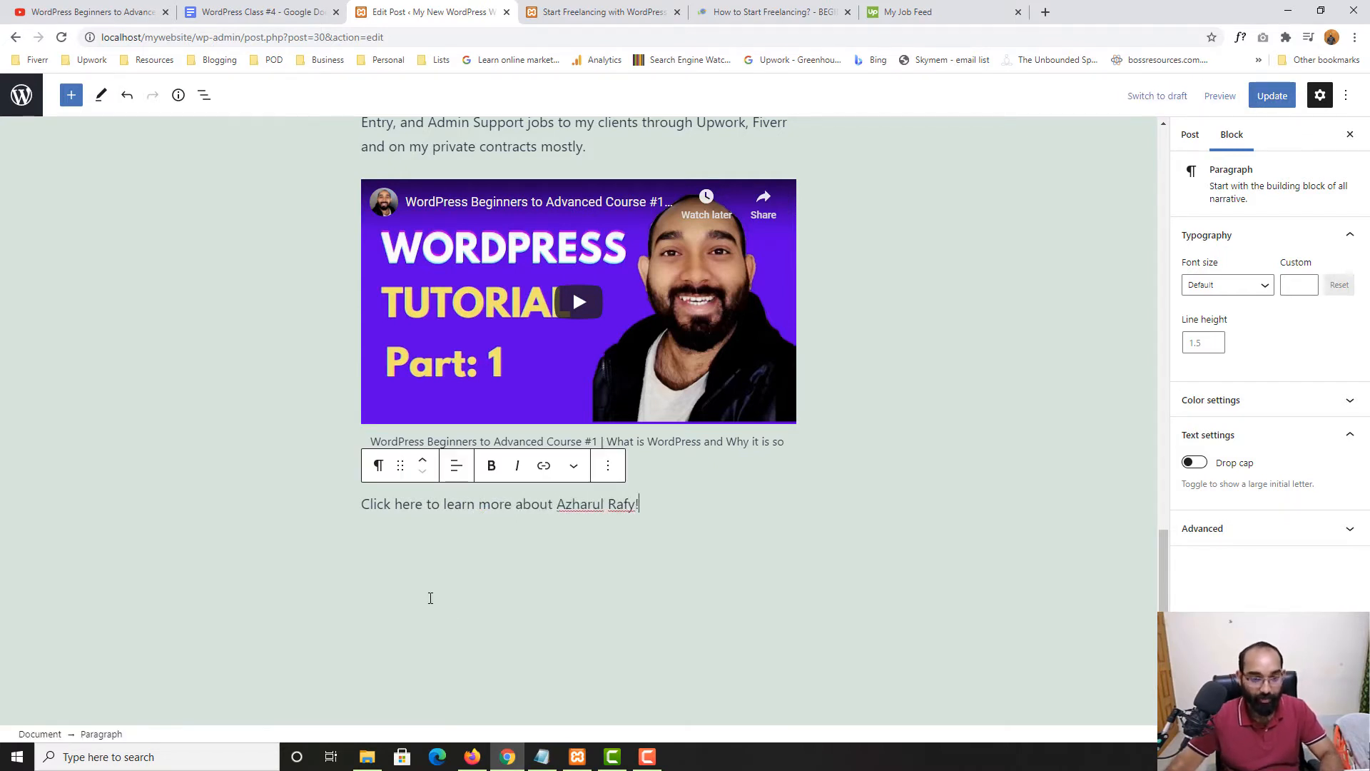
Link 'Click here' to the author's website in the same tab and update the post
drag(361, 505, 423, 503)
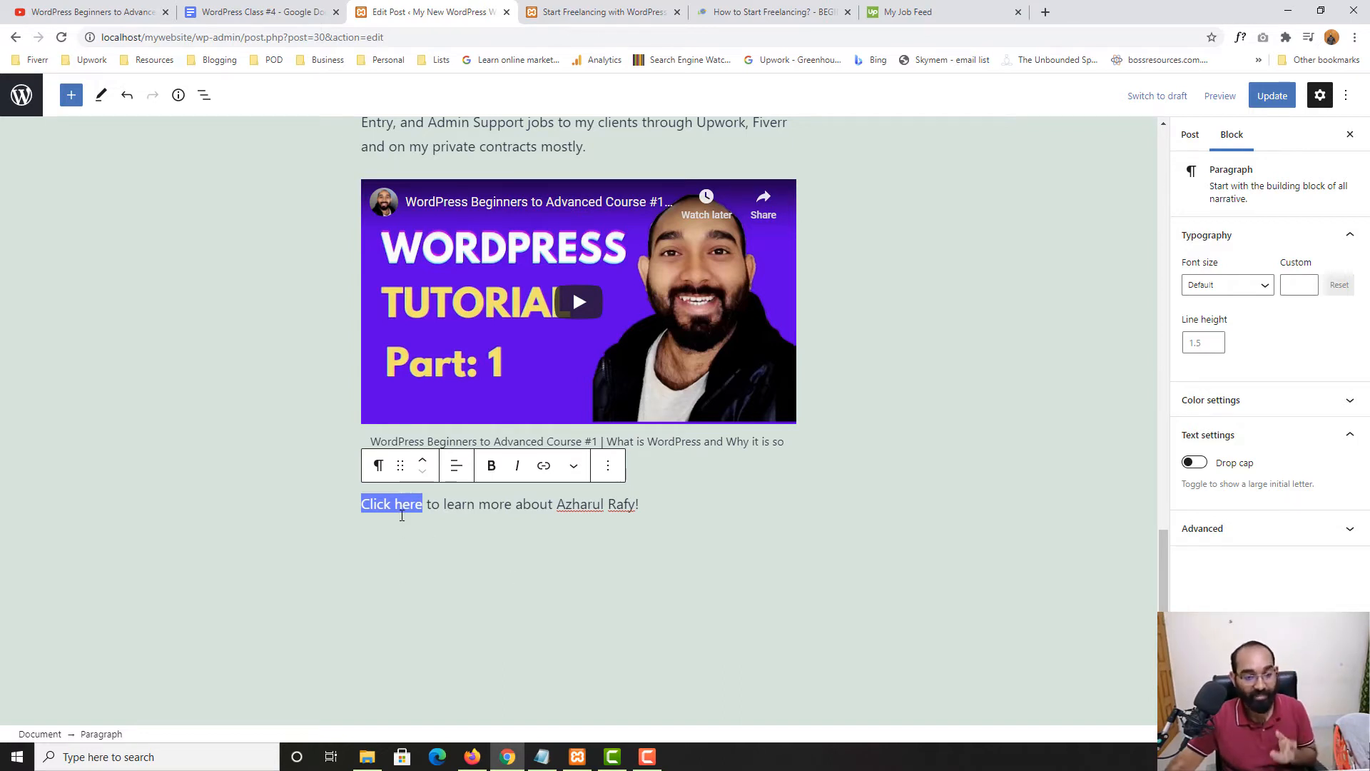
double_click(388, 505)
drag(387, 506, 402, 504)
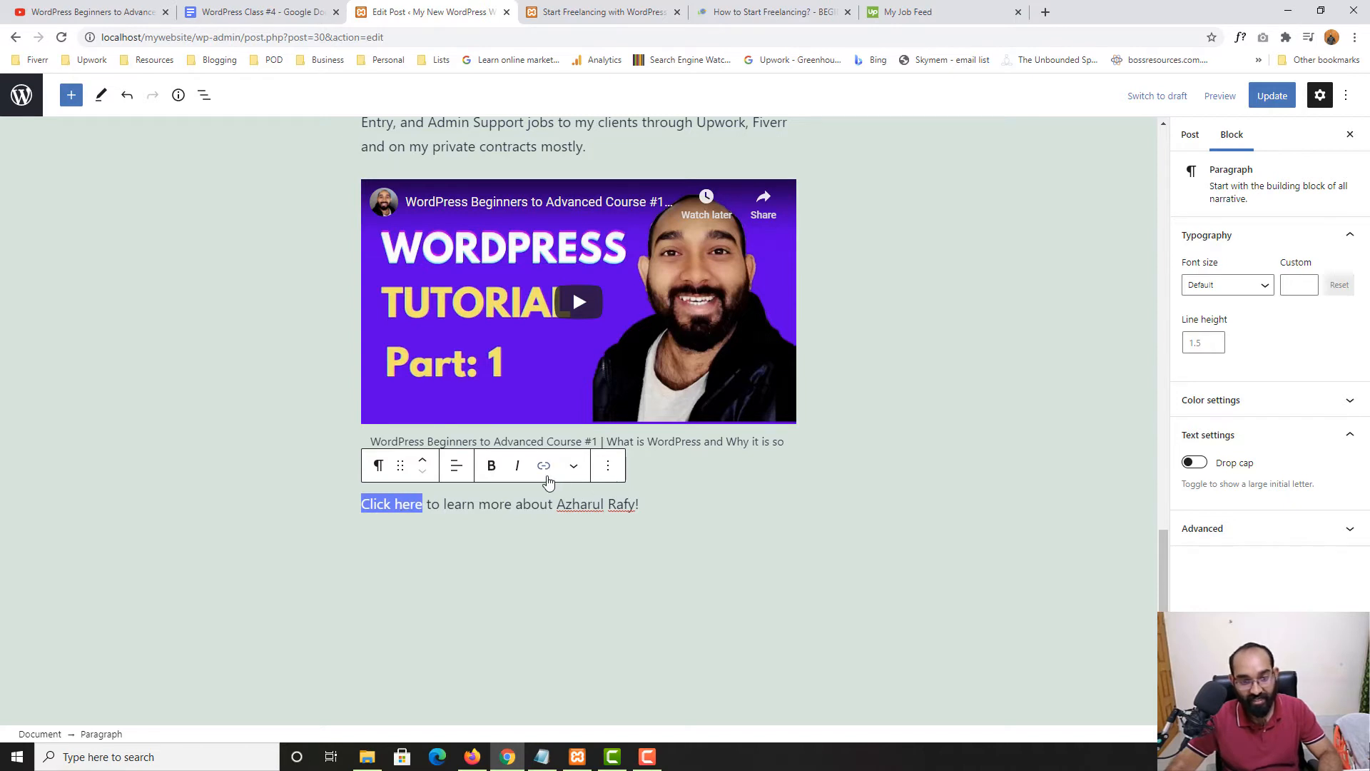
click(544, 468)
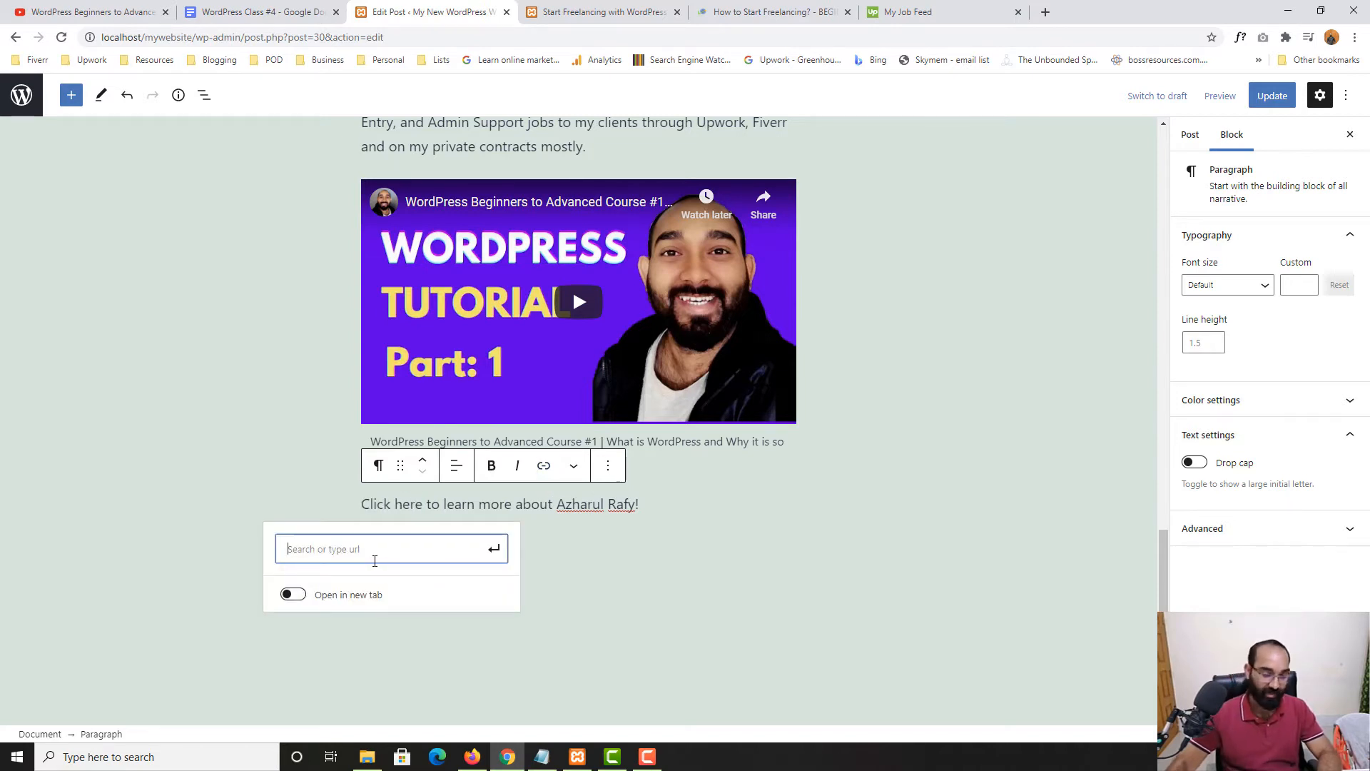
text(ht)
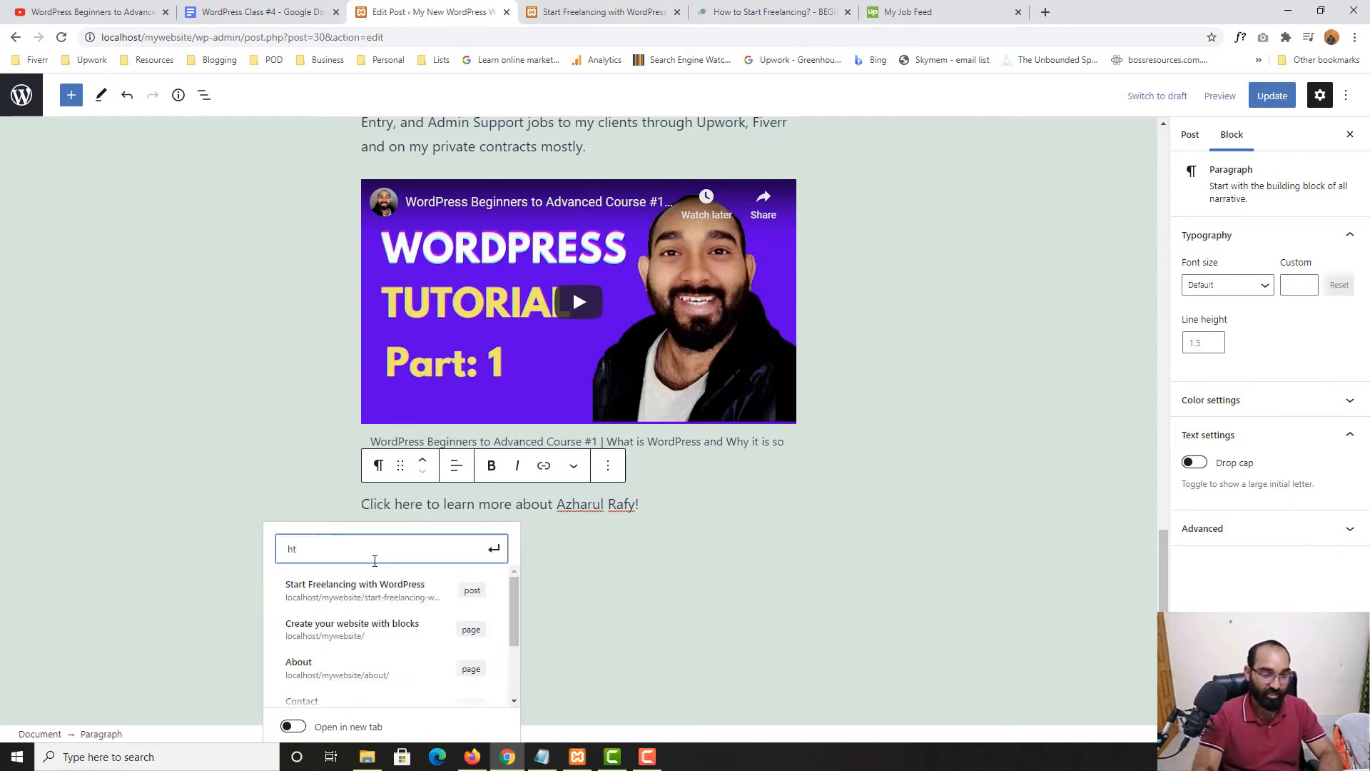
text(tps)
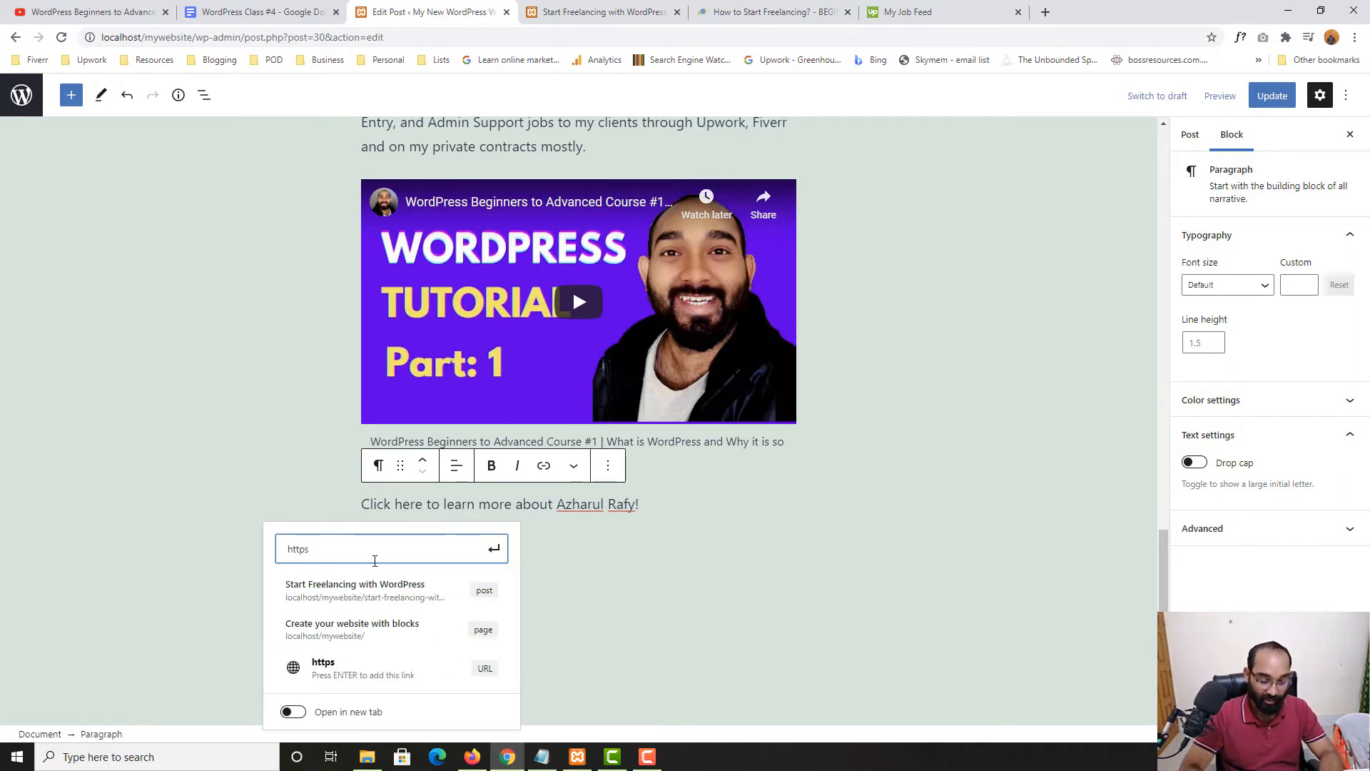
text(://azhar)
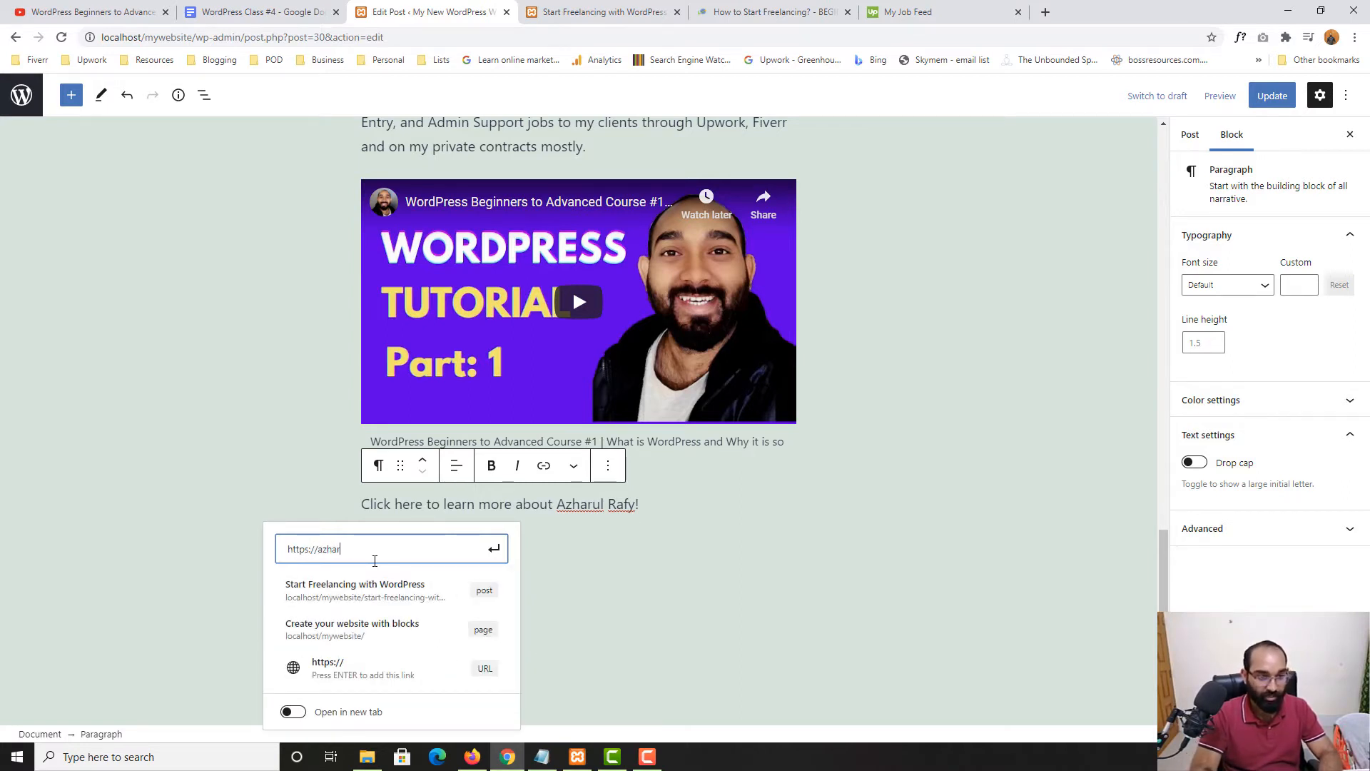
text(ulrafy.com)
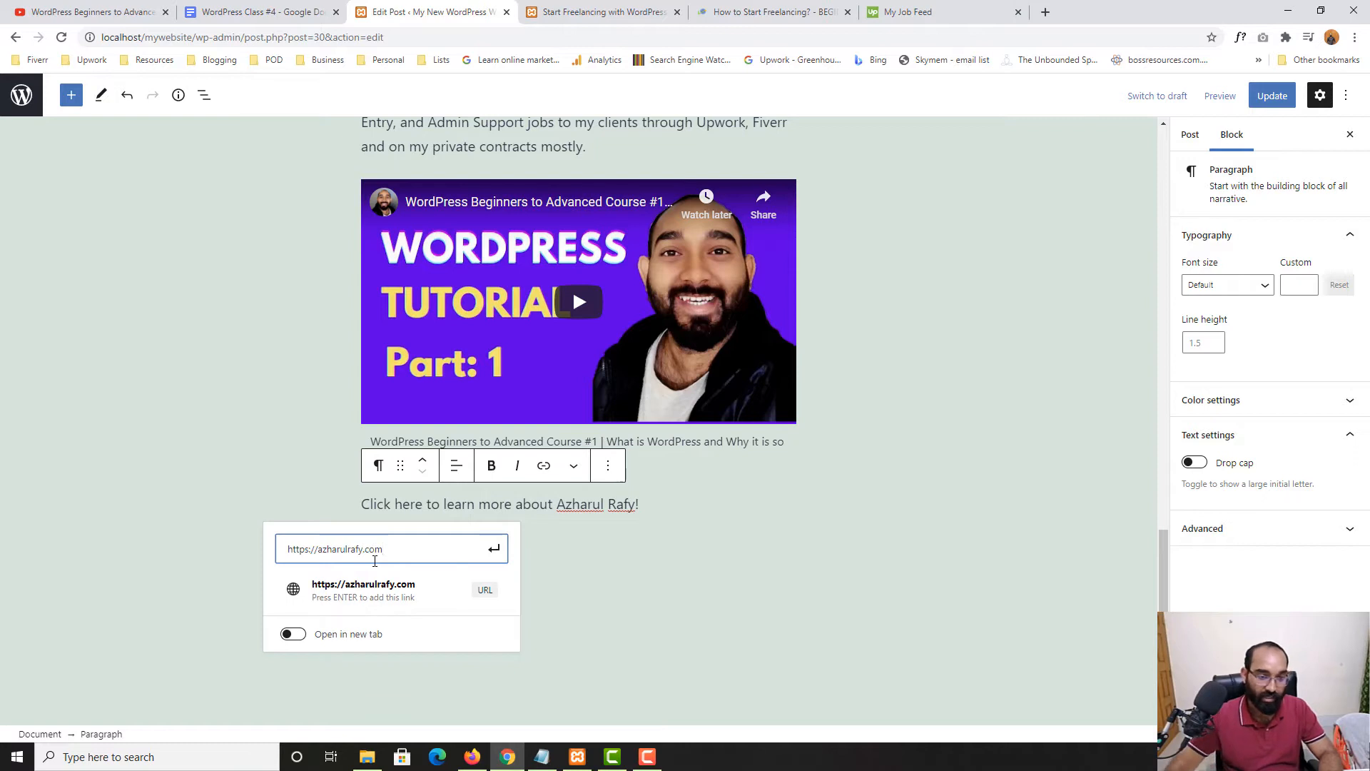
click(295, 635)
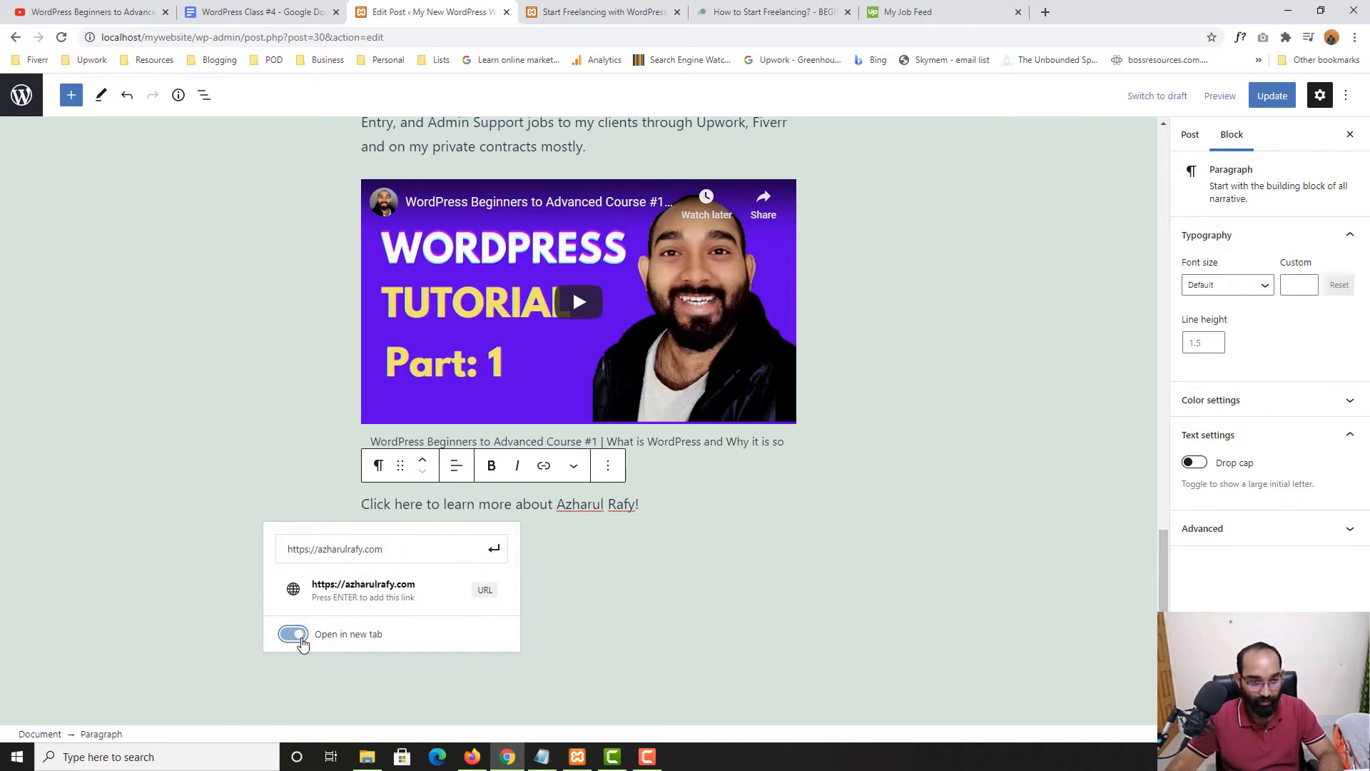
click(295, 636)
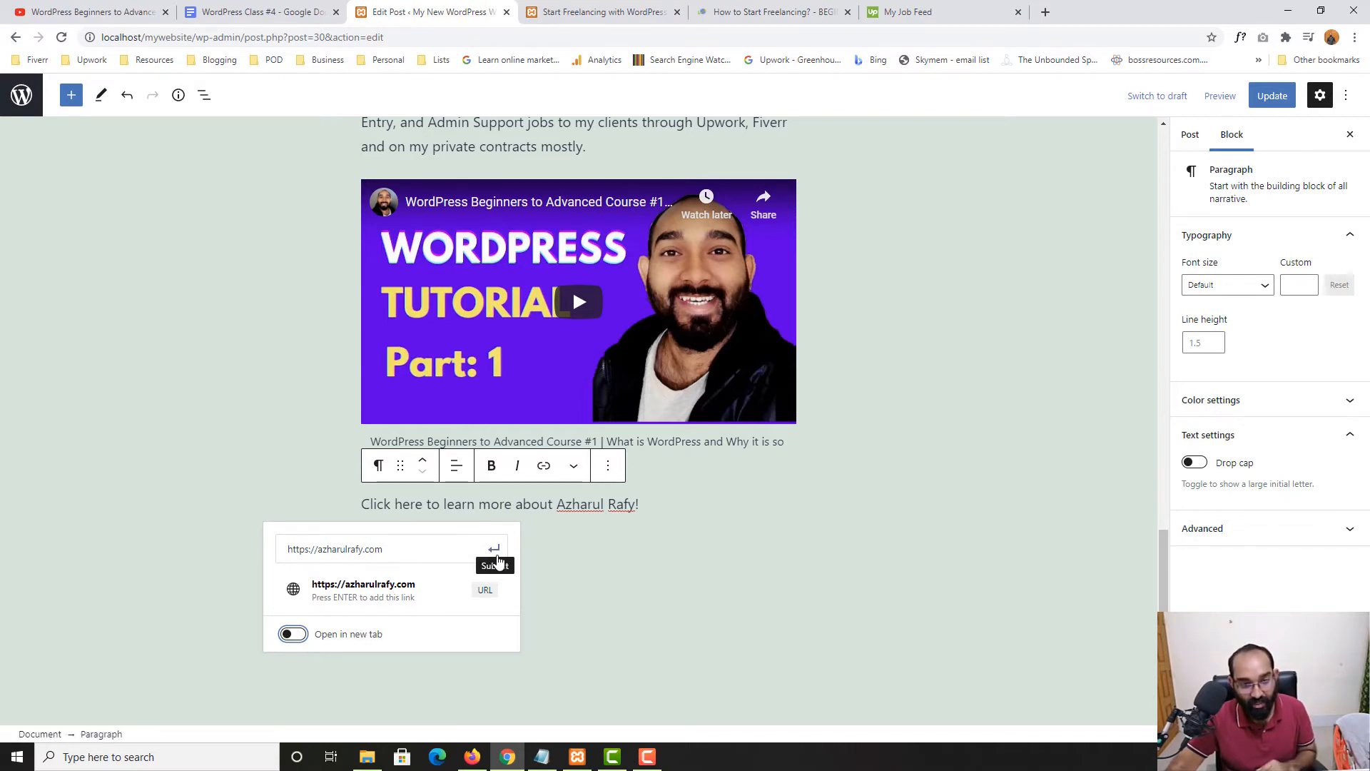
click(495, 551)
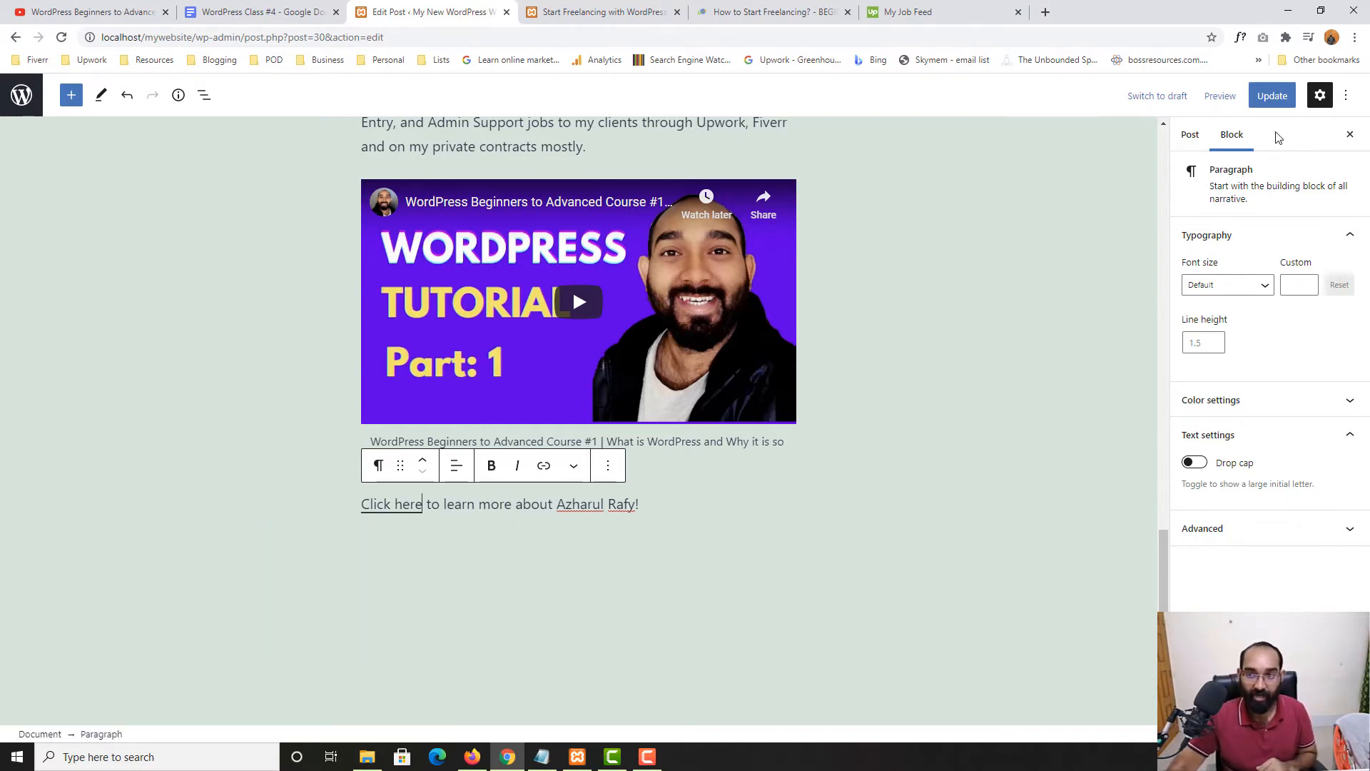
click(1273, 96)
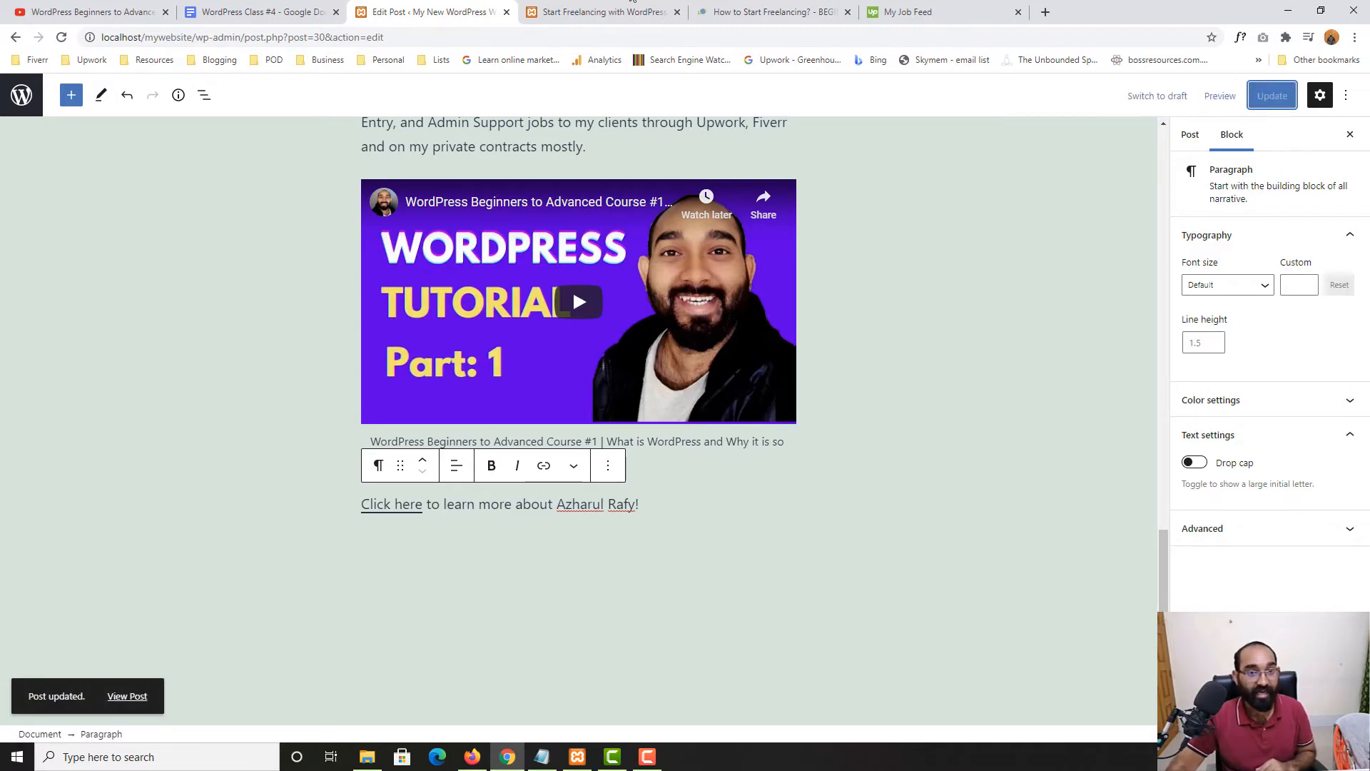
Reload the live post and test its Join Marketplace and Click here links
key(ctrl+Tab)
key(F5)
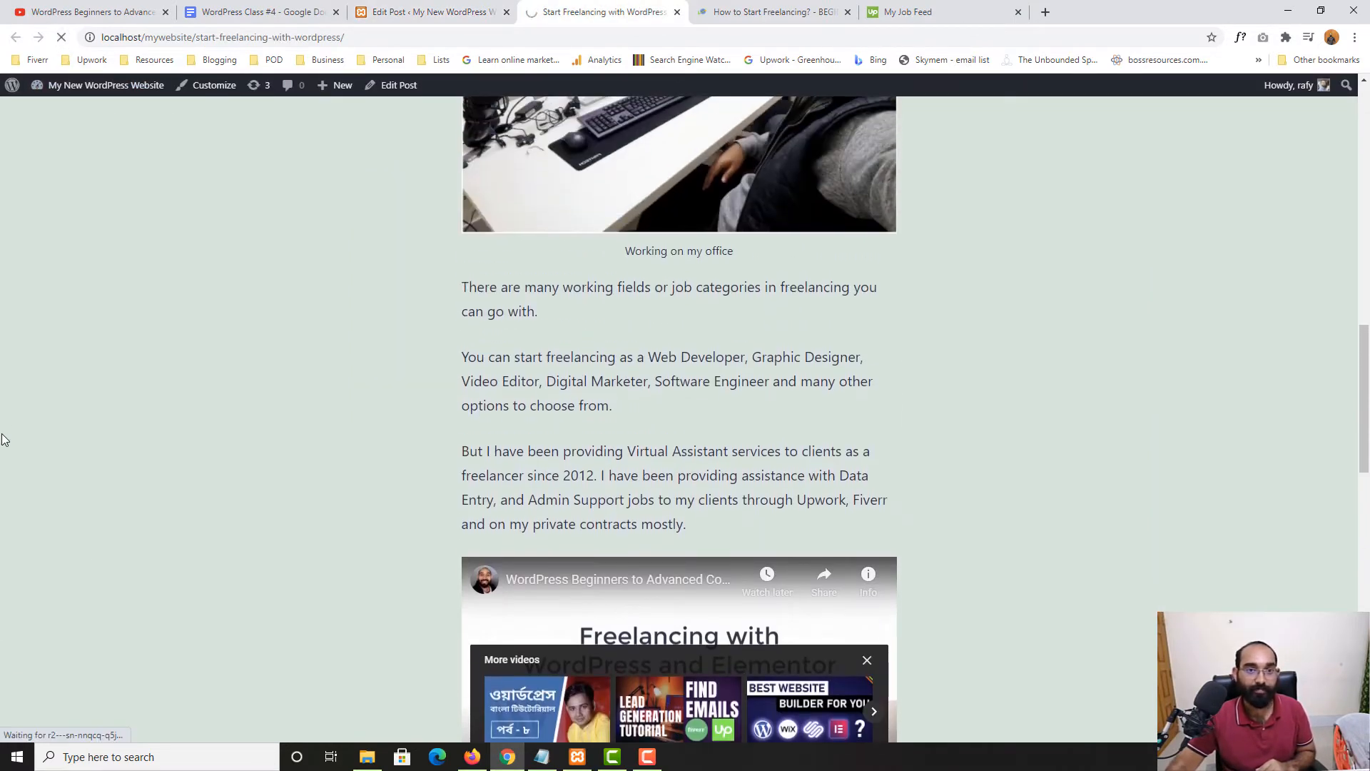
scroll(5, 439, down, 4)
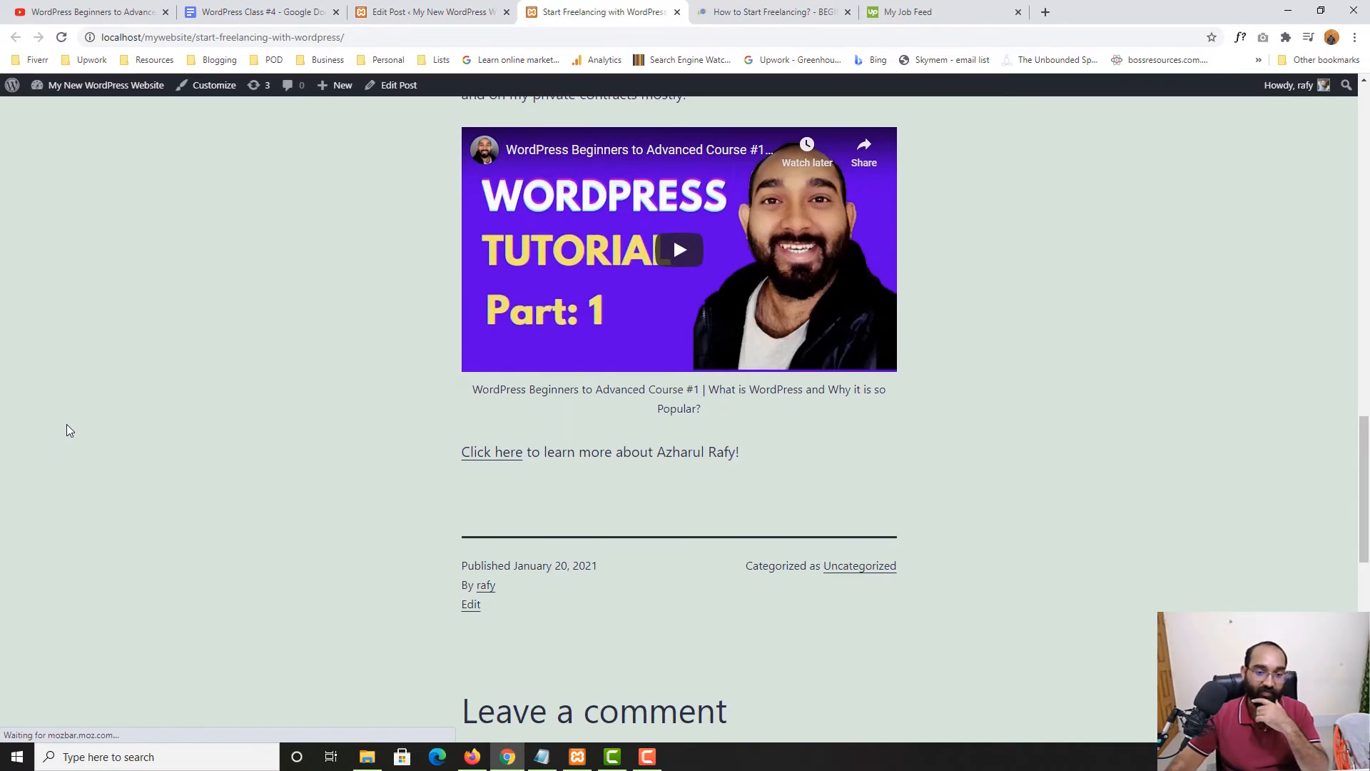
scroll(795, 351, up, 15)
scroll(527, 386, up, 1)
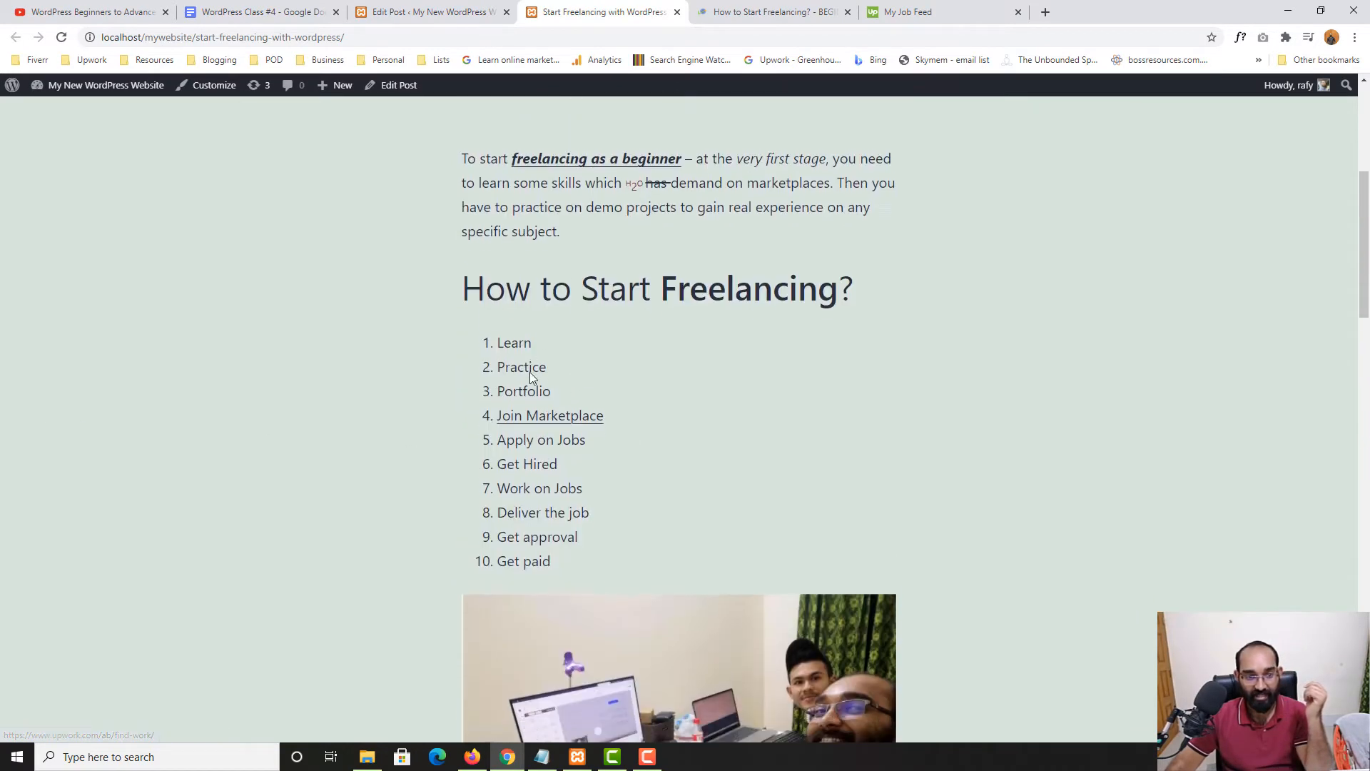
scroll(531, 381, down, 1)
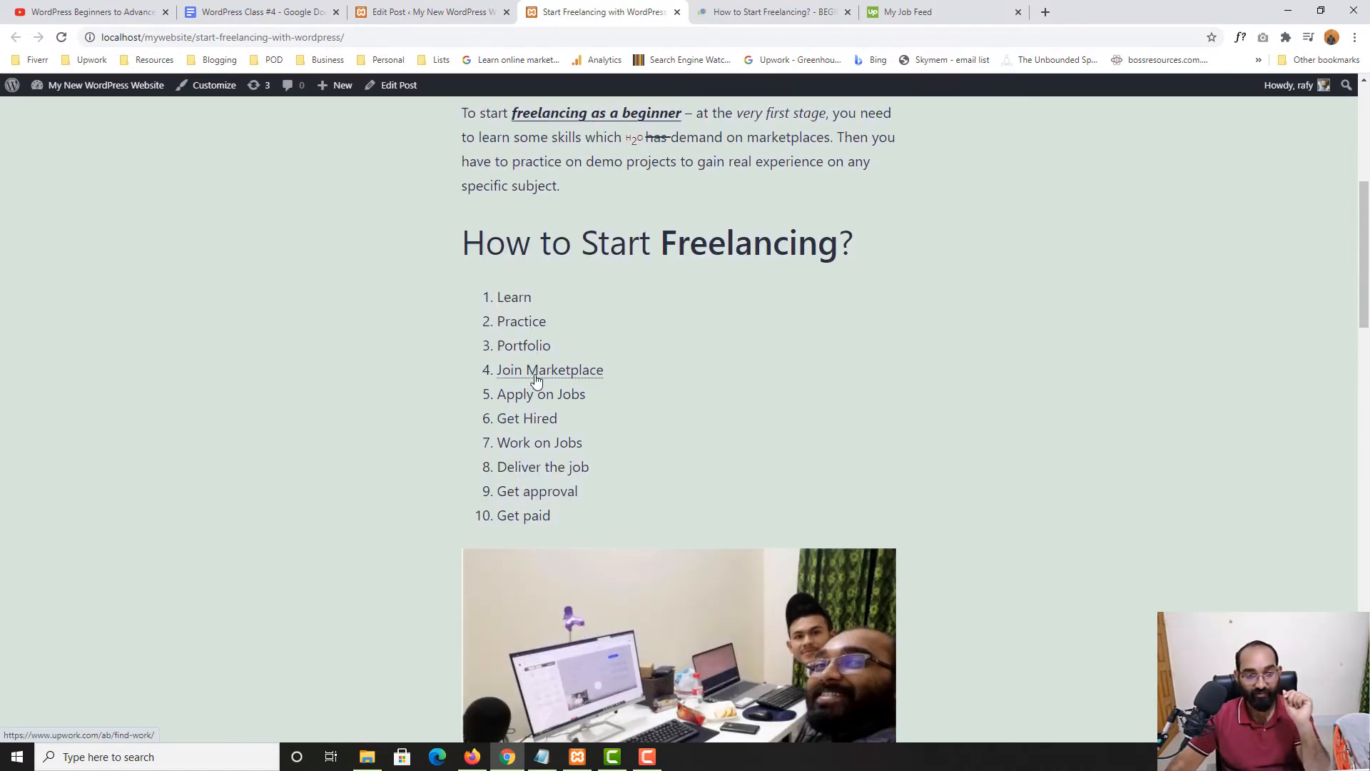
click(536, 378)
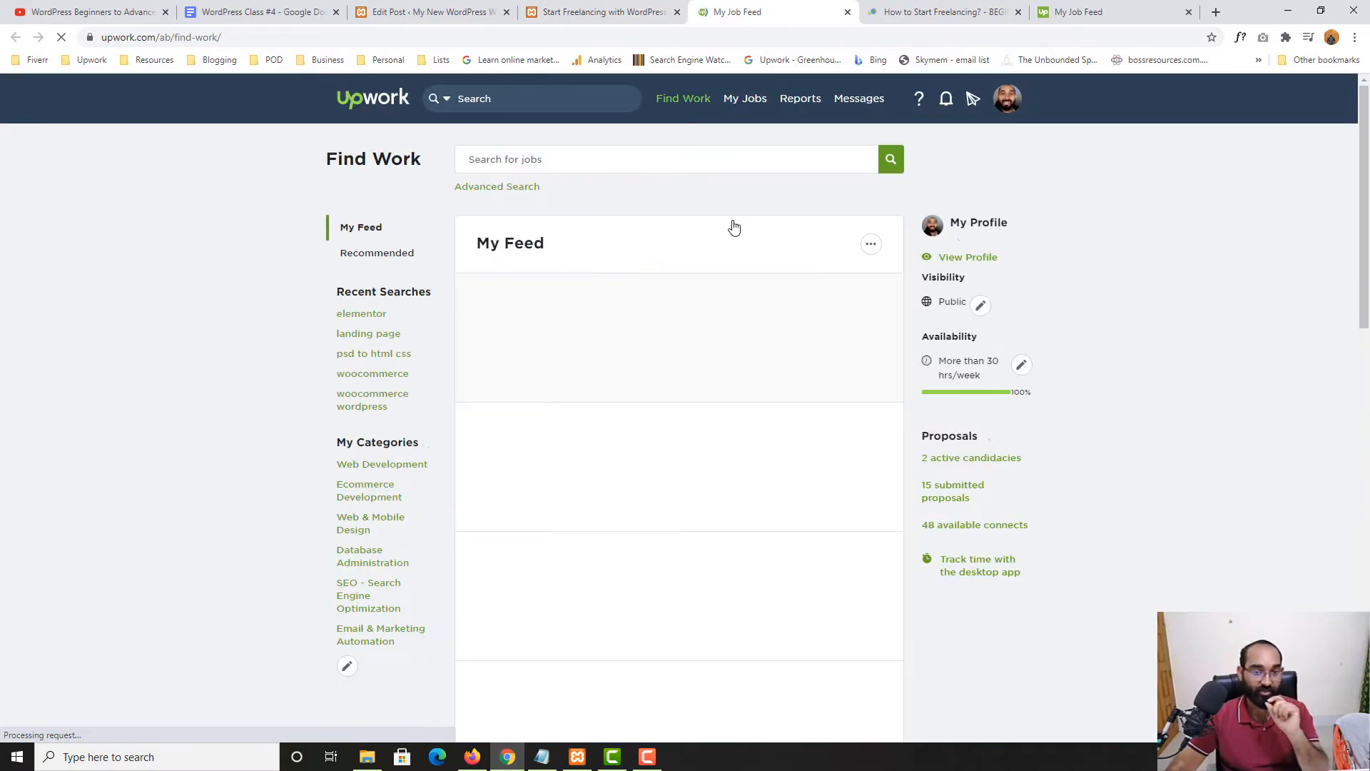
click(631, 6)
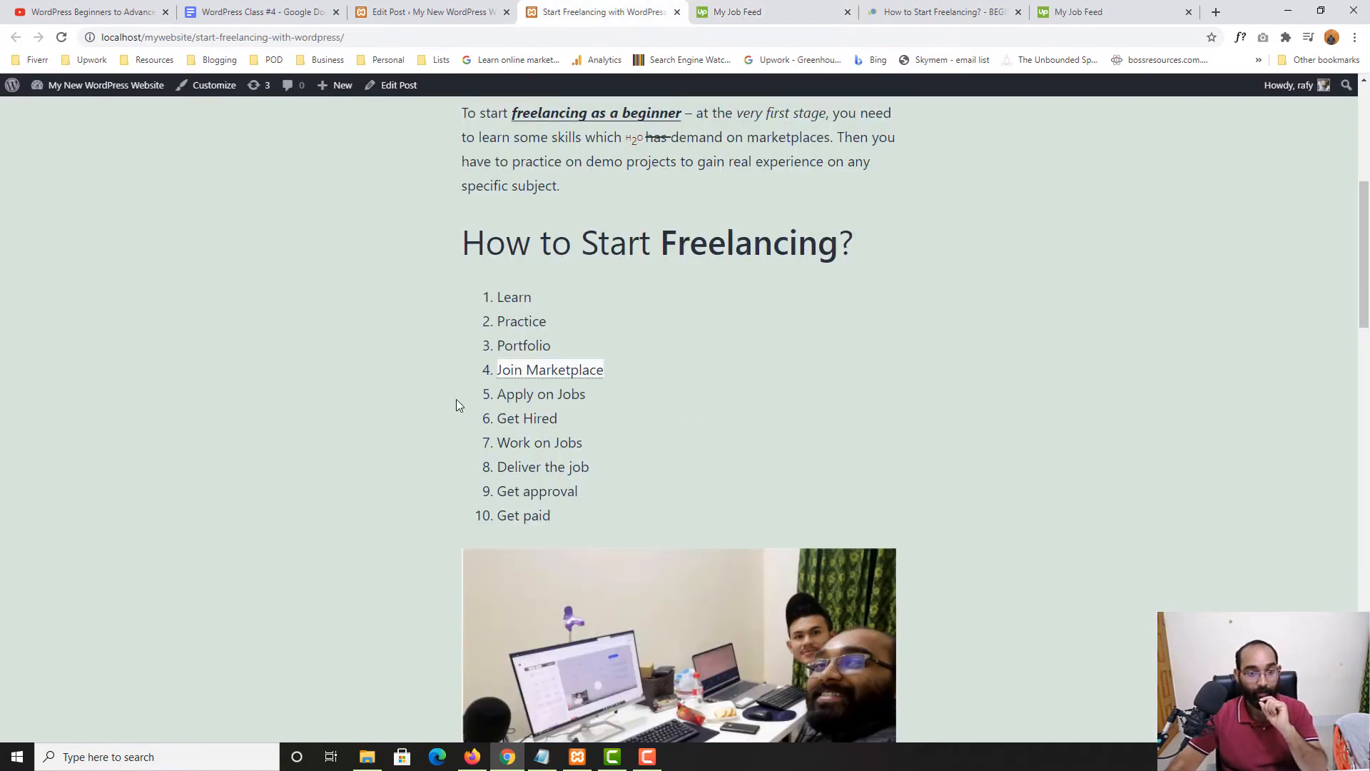
scroll(357, 490, down, 15)
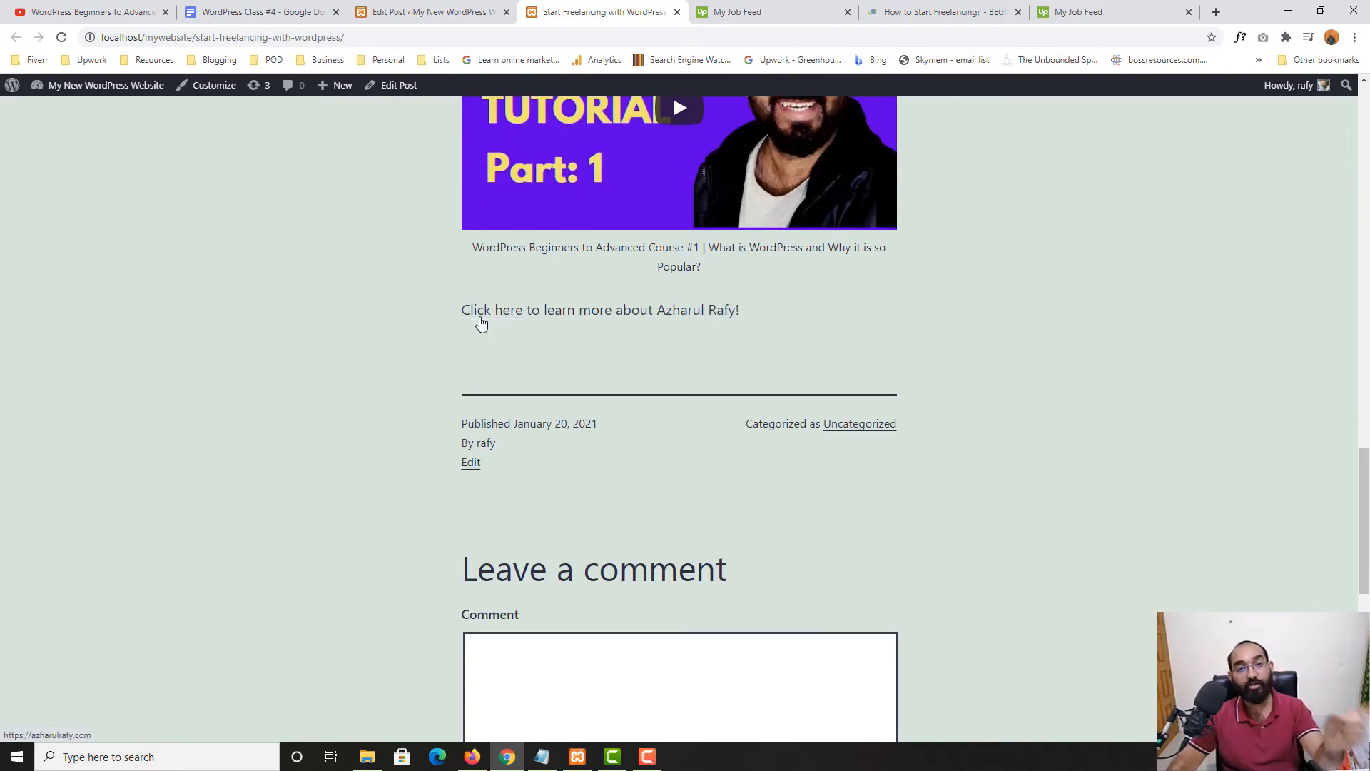
click(478, 319)
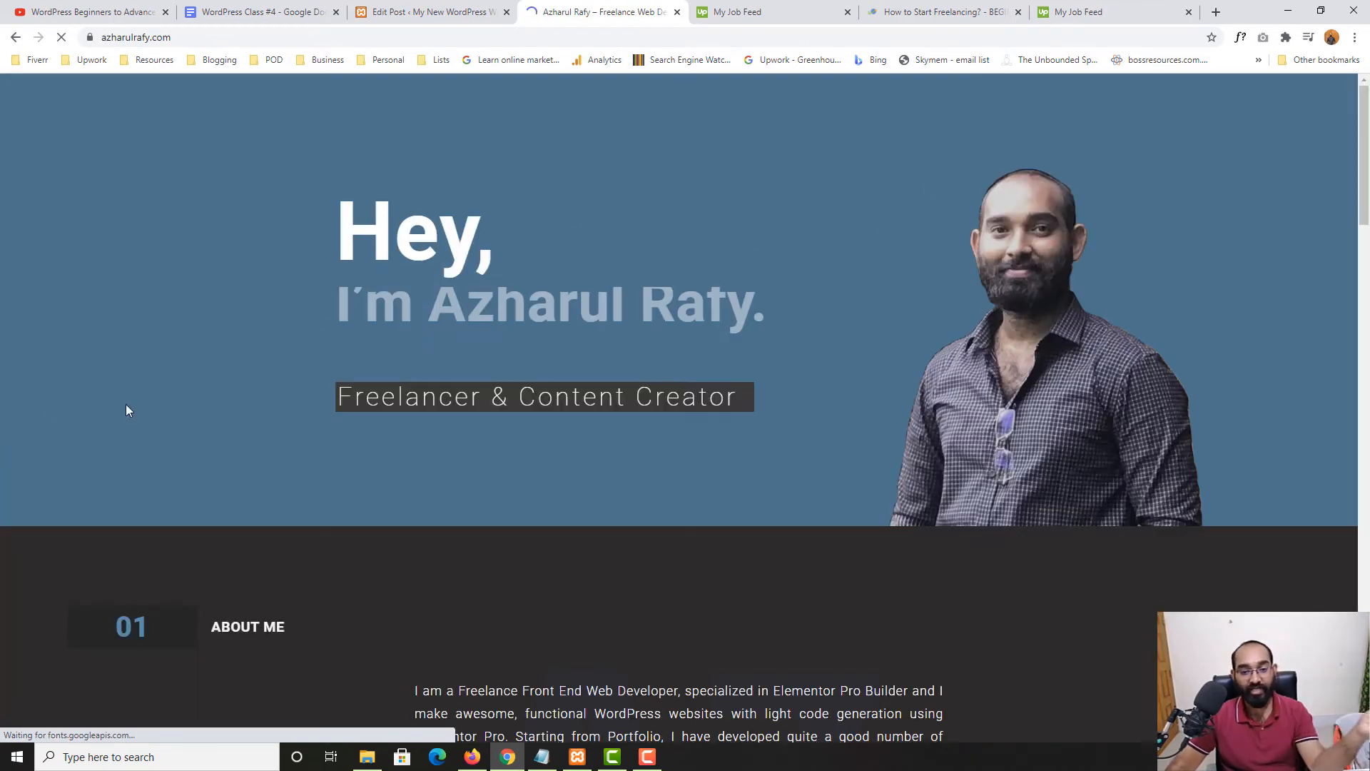
scroll(125, 404, down, 12)
scroll(184, 459, up, 12)
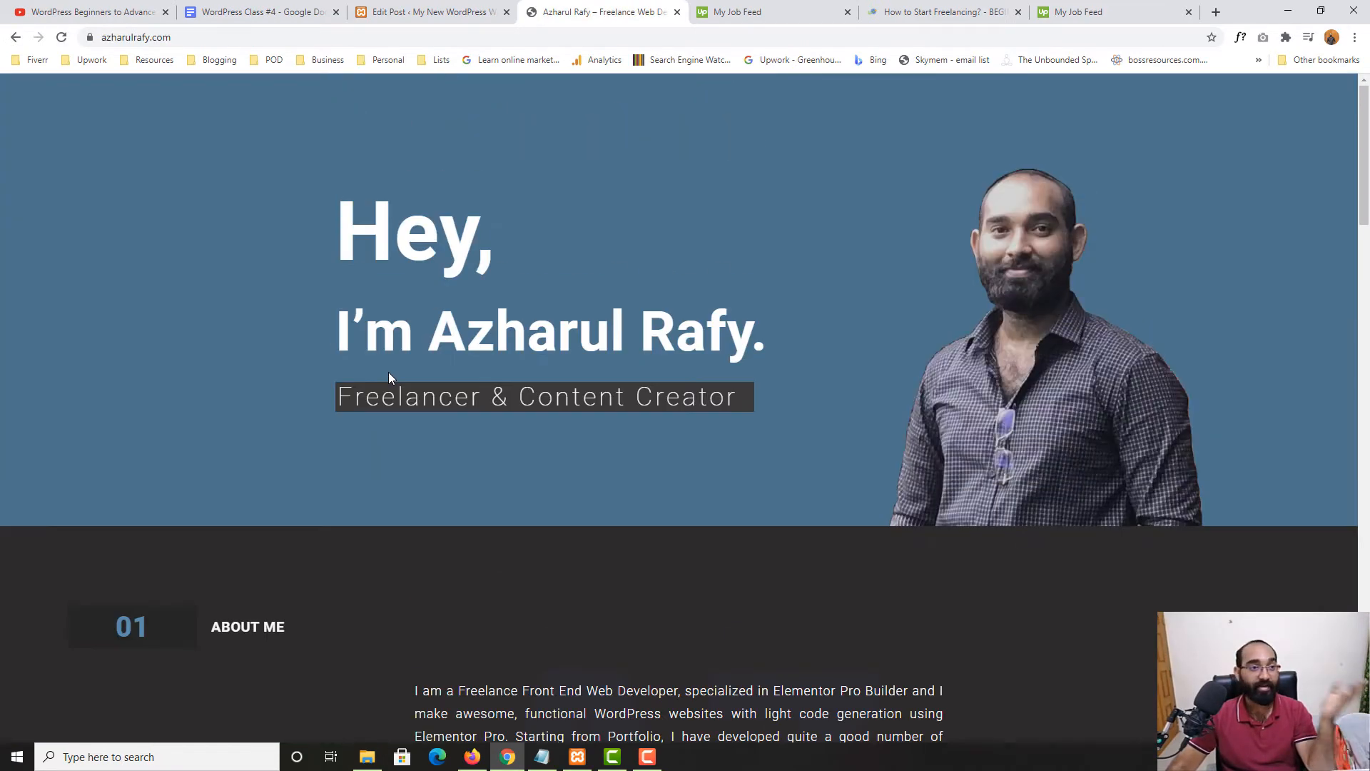
click(14, 37)
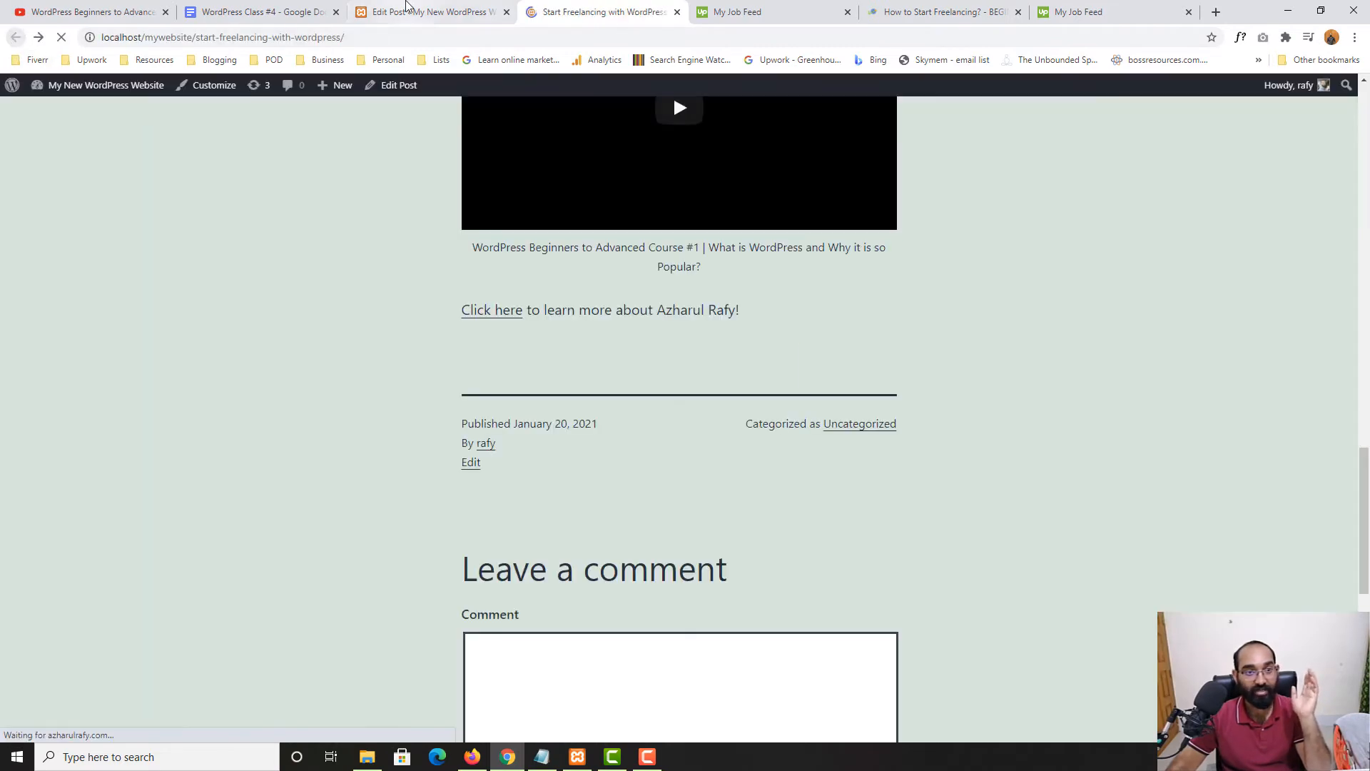
Back in the editor, inspect and close the link settings on 'Click here'
click(428, 11)
click(410, 508)
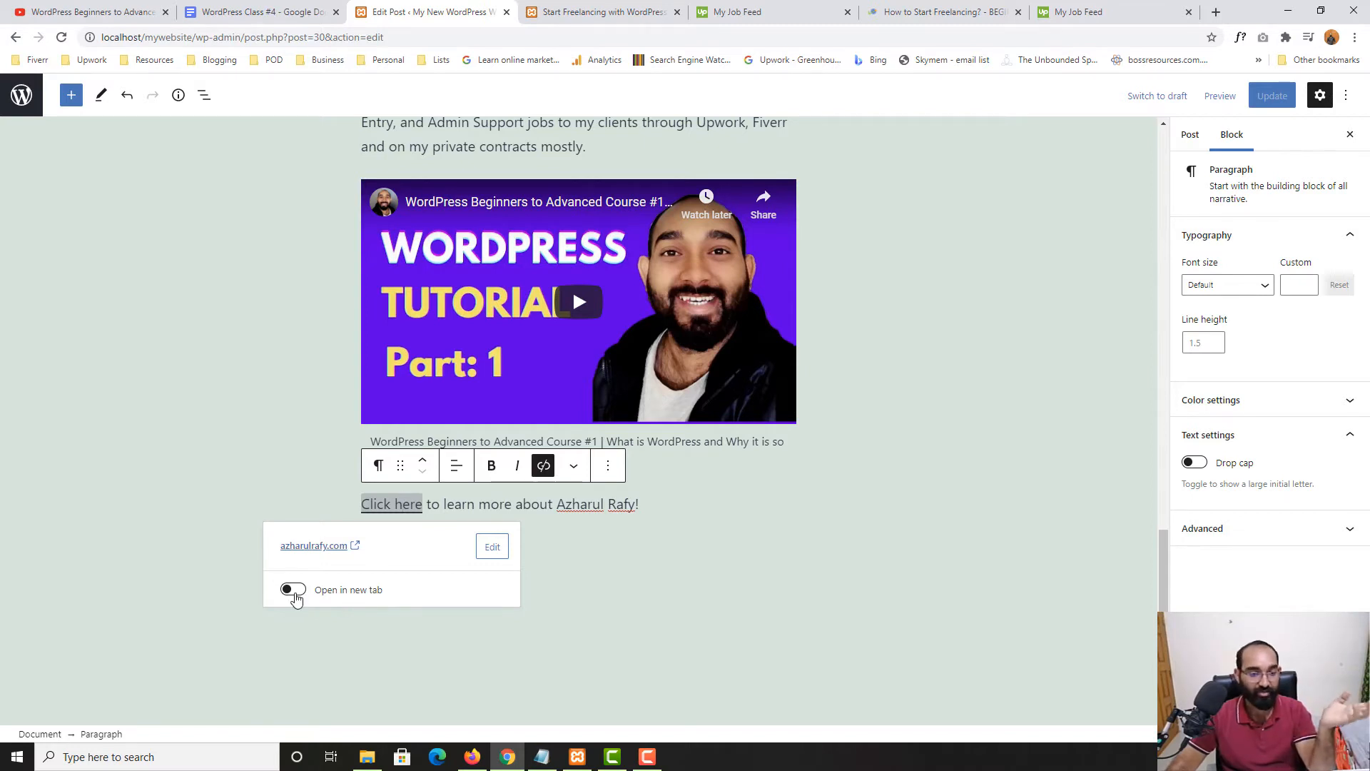
click(295, 596)
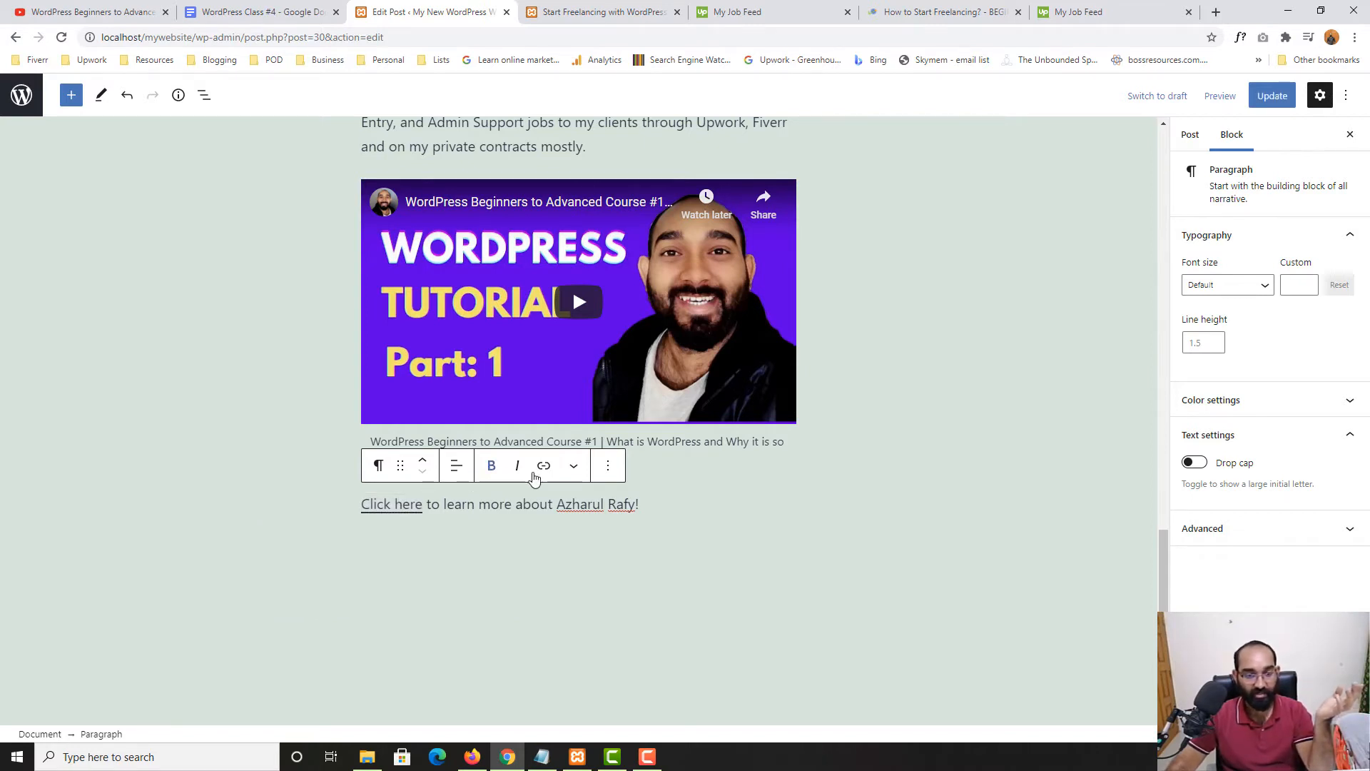
scroll(415, 491, down, 1)
Highlight Button as the next topic in the lesson outline, then return to the editor
click(257, 11)
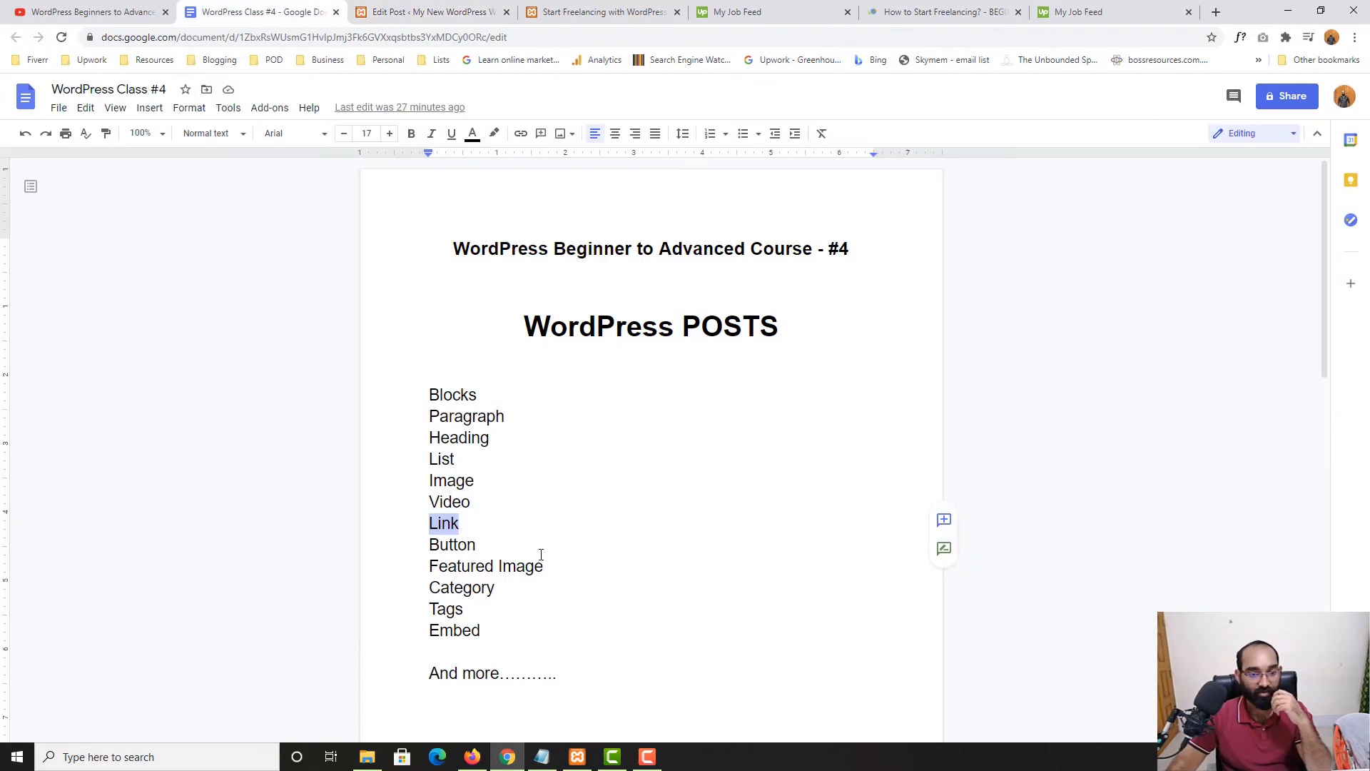
scroll(510, 520, down, 2)
drag(486, 407, 424, 406)
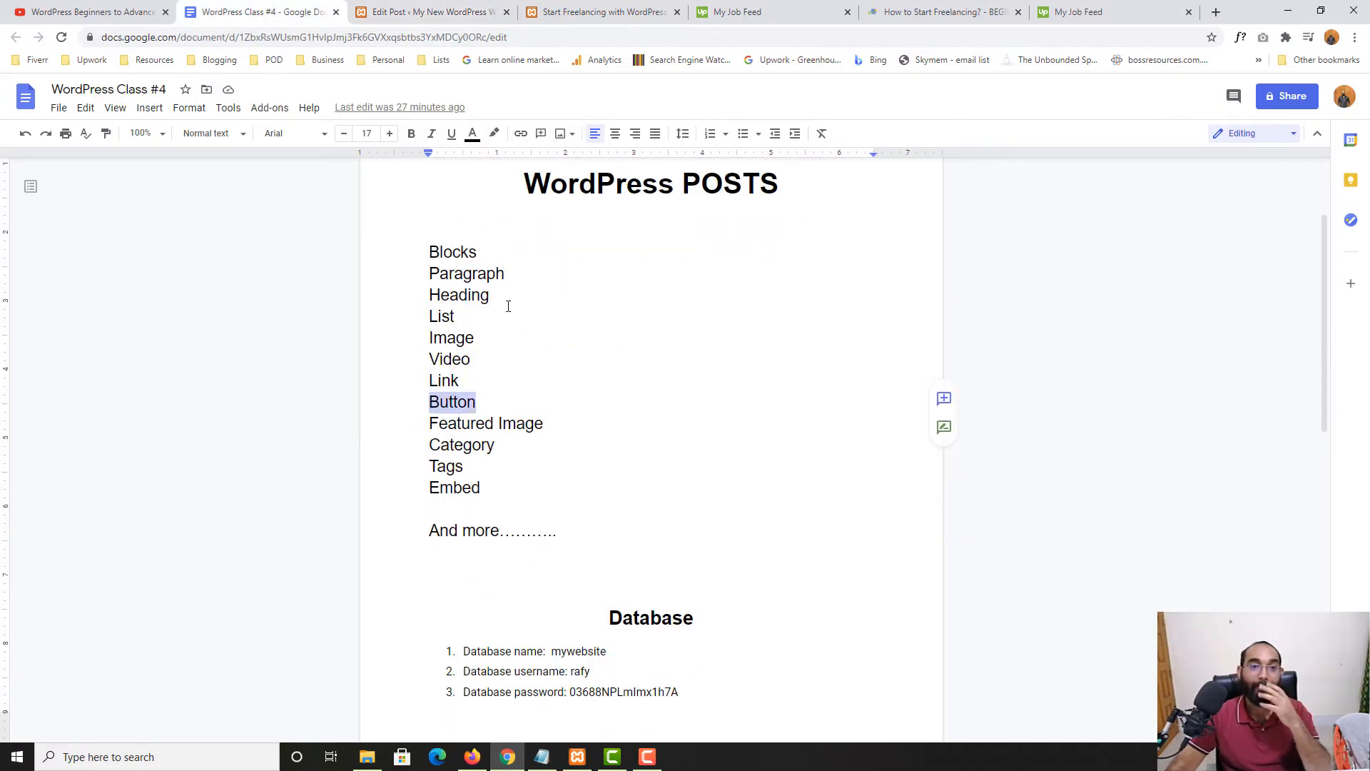
click(607, 11)
click(432, 12)
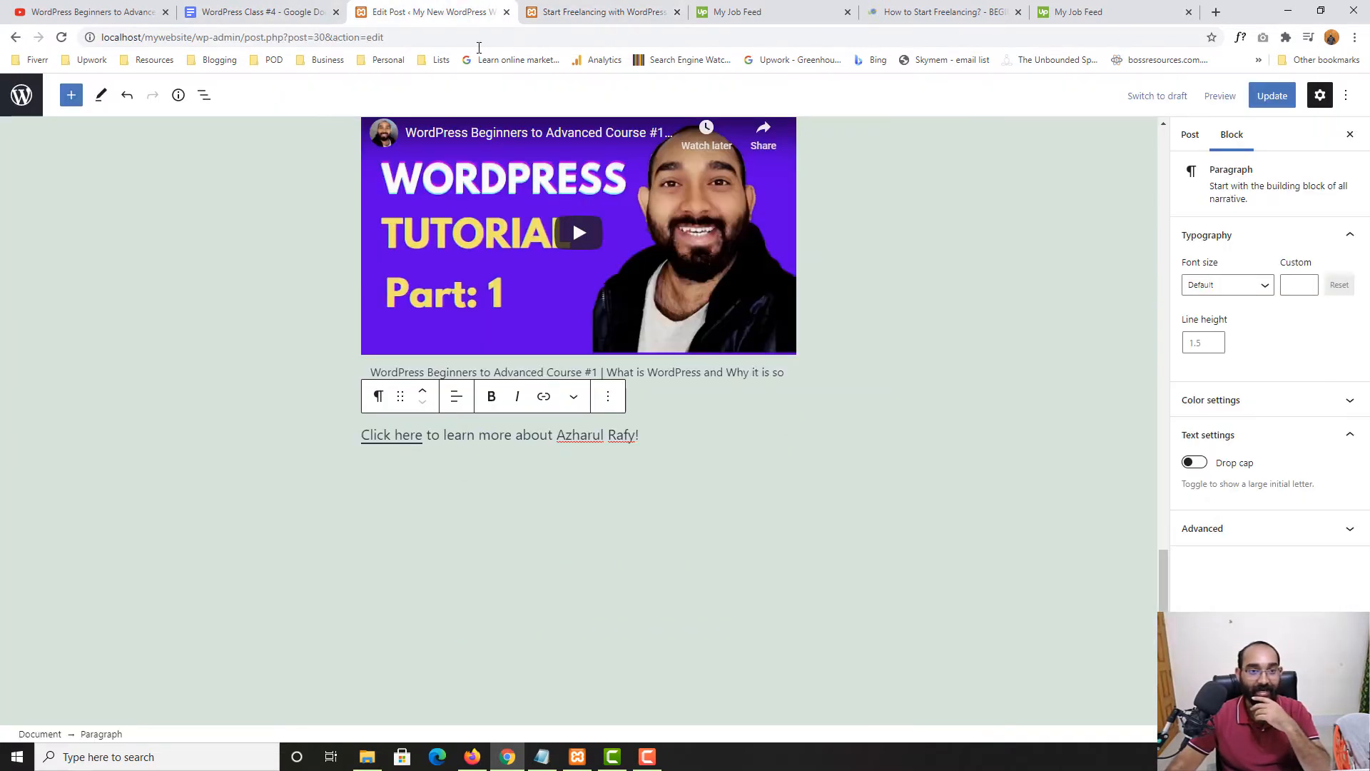
Insert the two-buttons pattern after the last paragraph, then remove it again
key(Return)
key(Return)
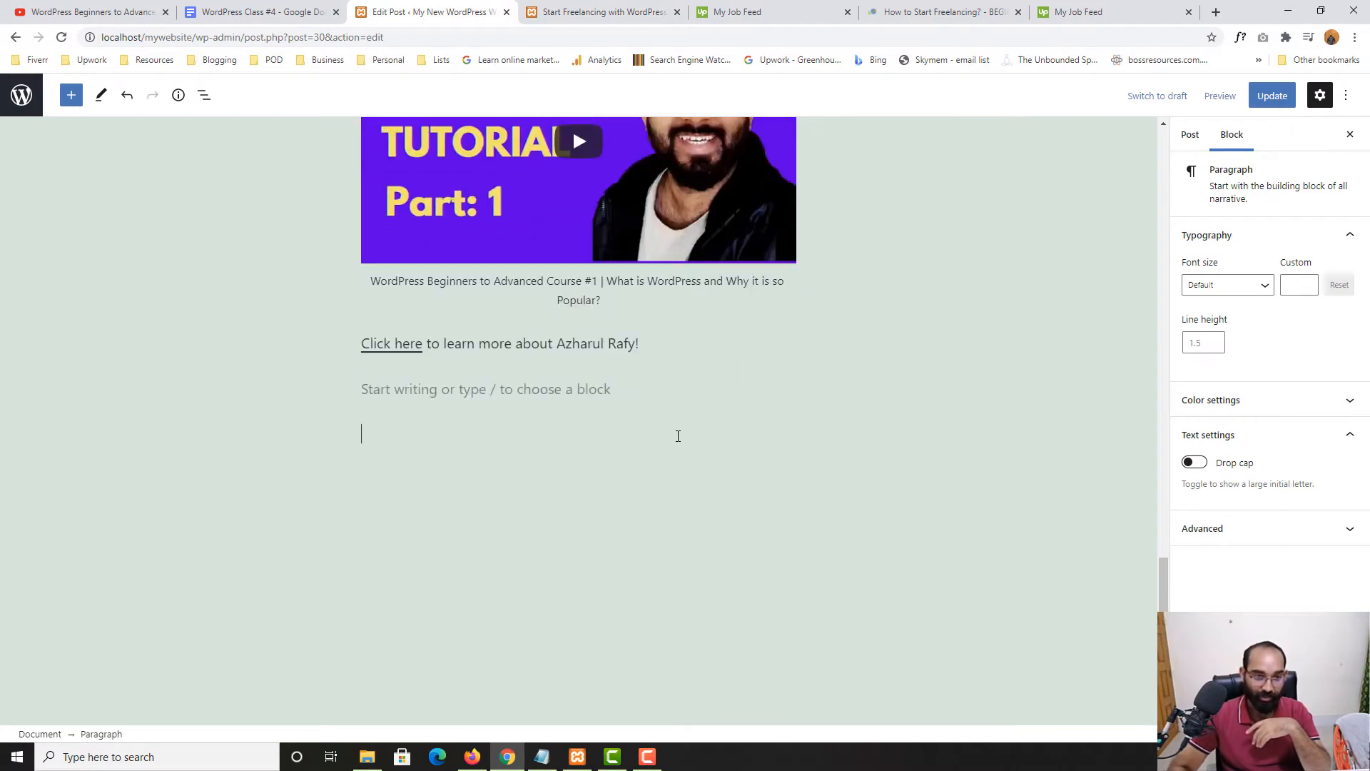
key(BackSpace)
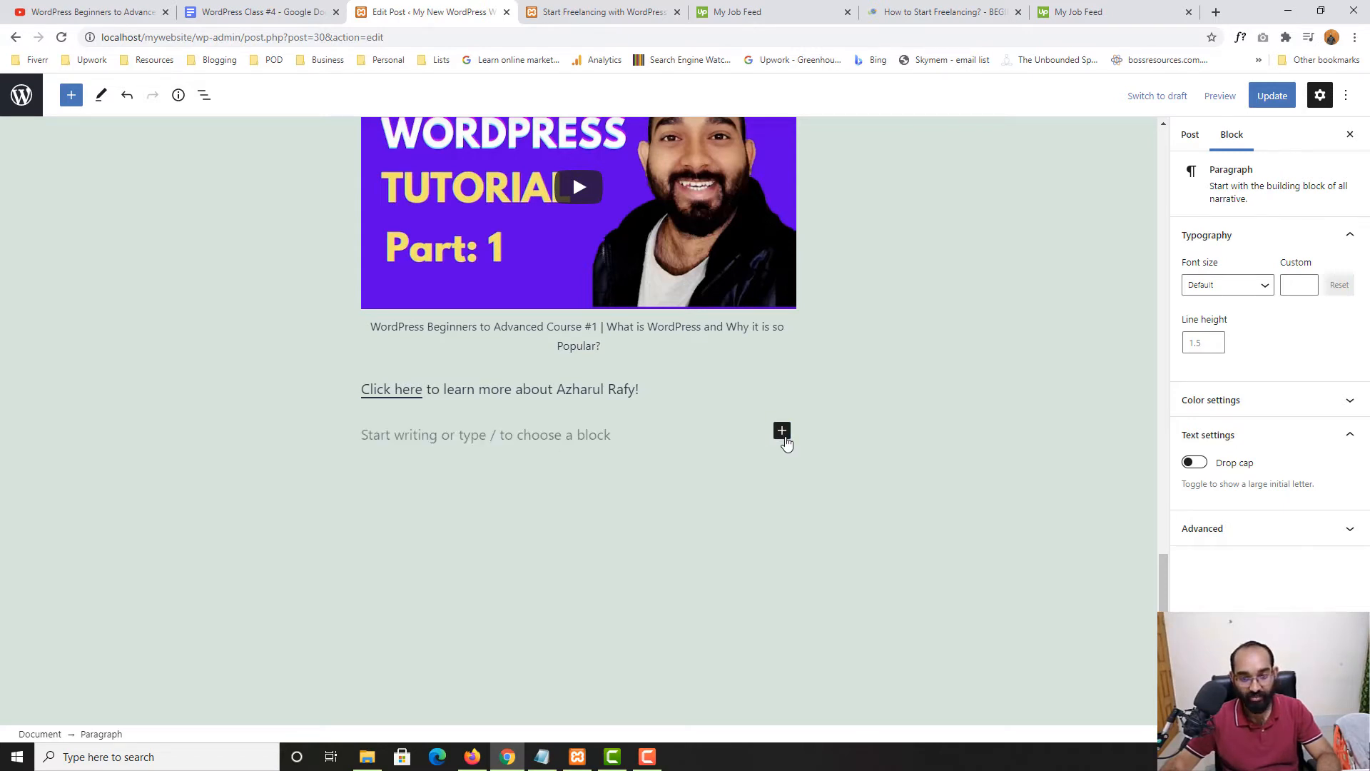
click(782, 435)
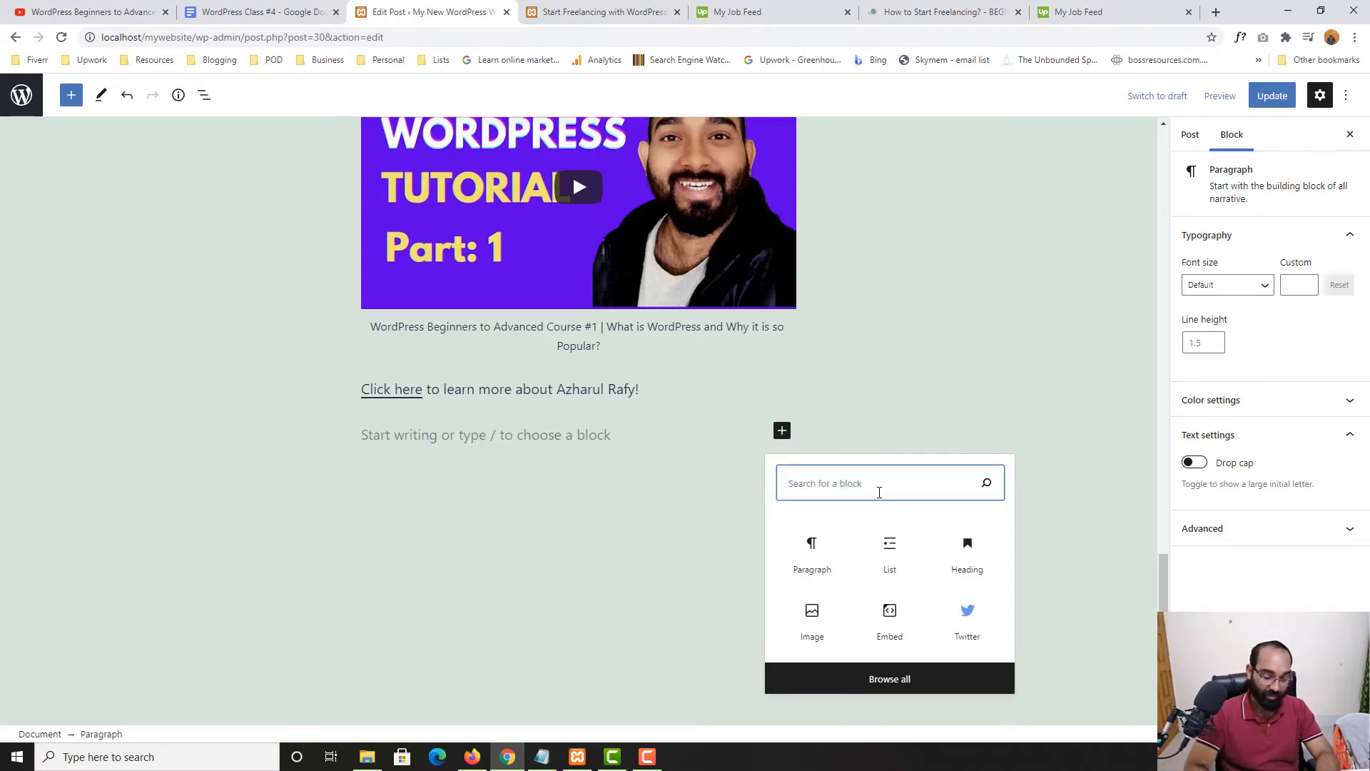
text(butt)
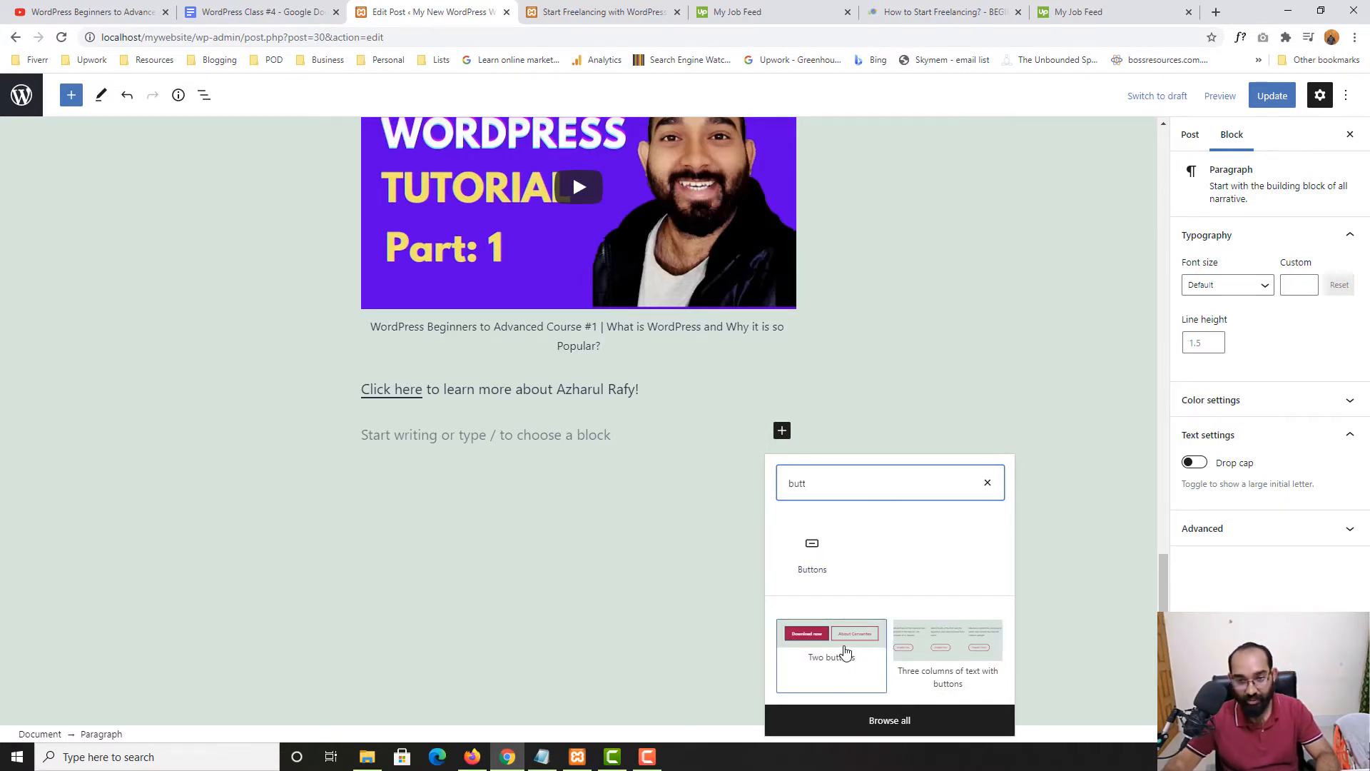
click(845, 652)
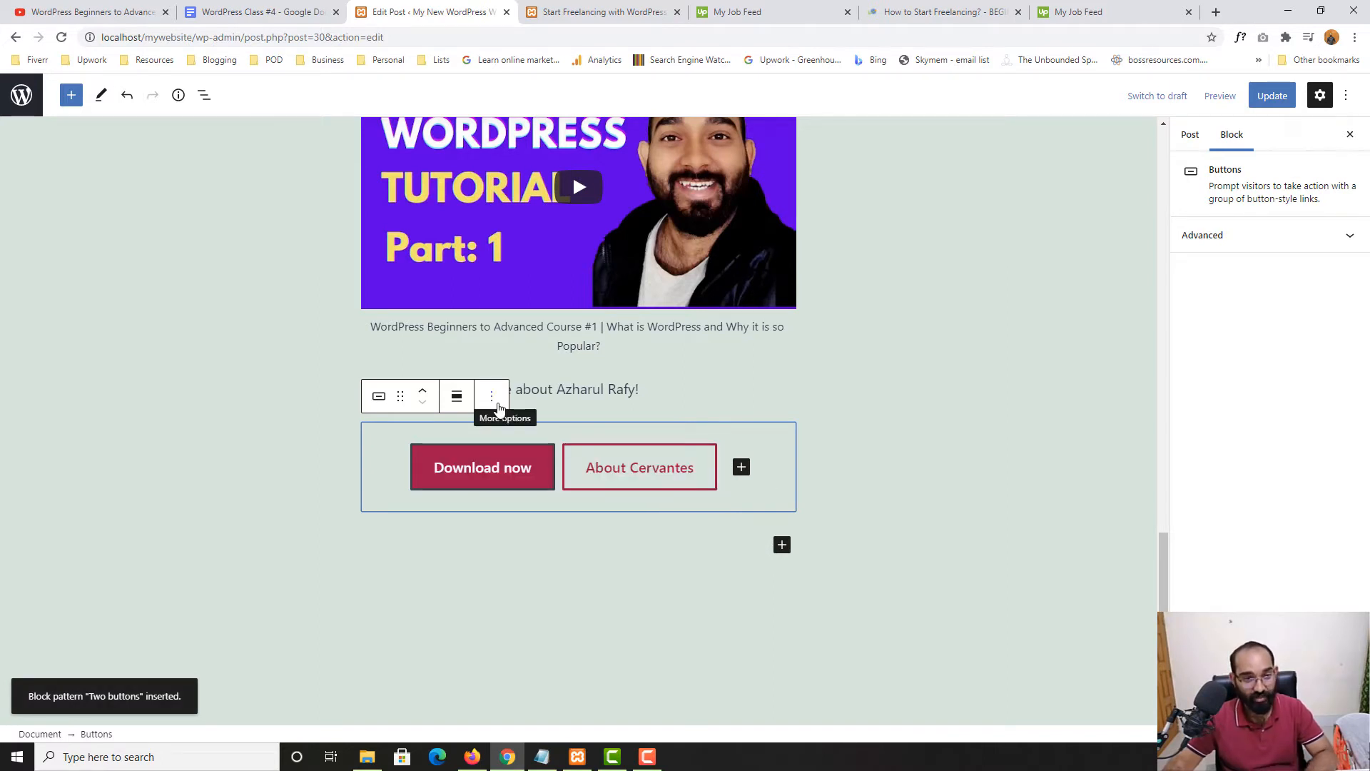
click(492, 396)
click(528, 711)
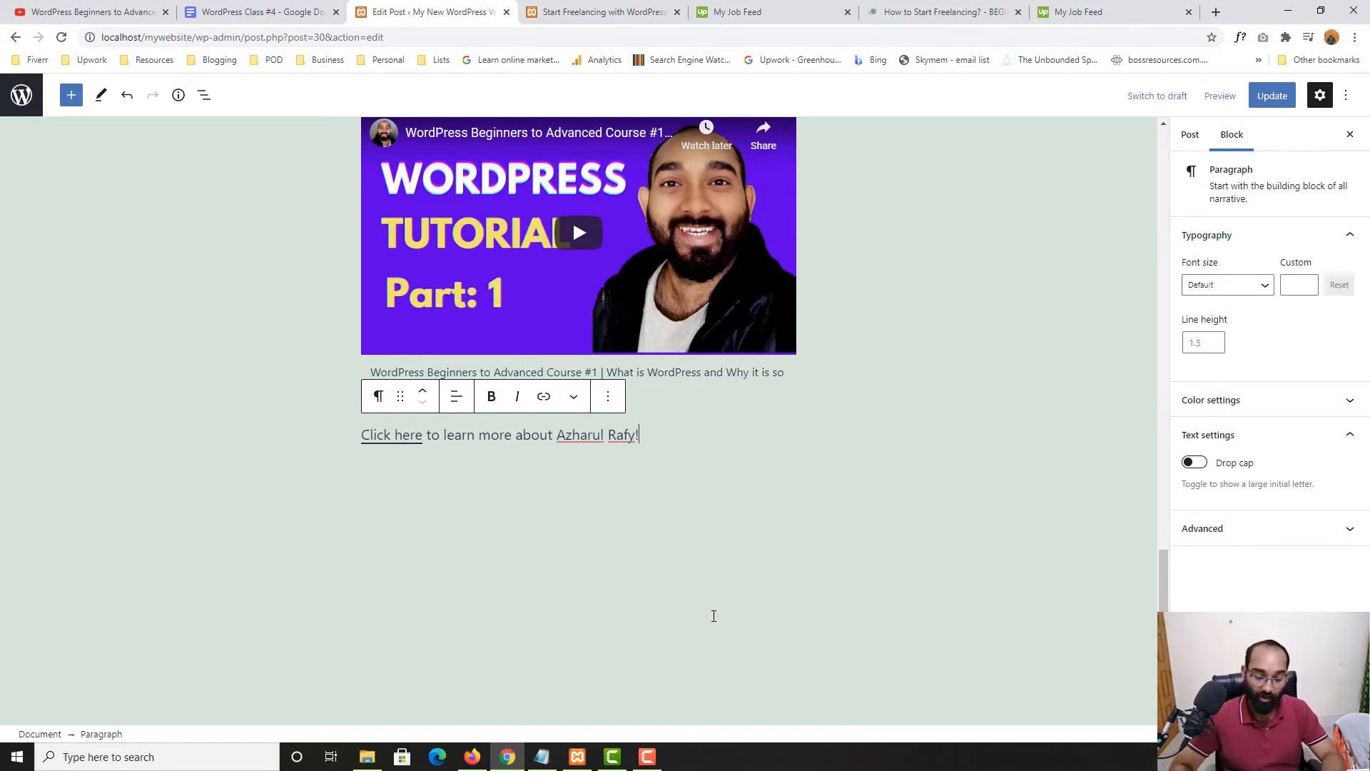
Insert a single Buttons block below the 'Click here' paragraph via a 'but' search
key(Return)
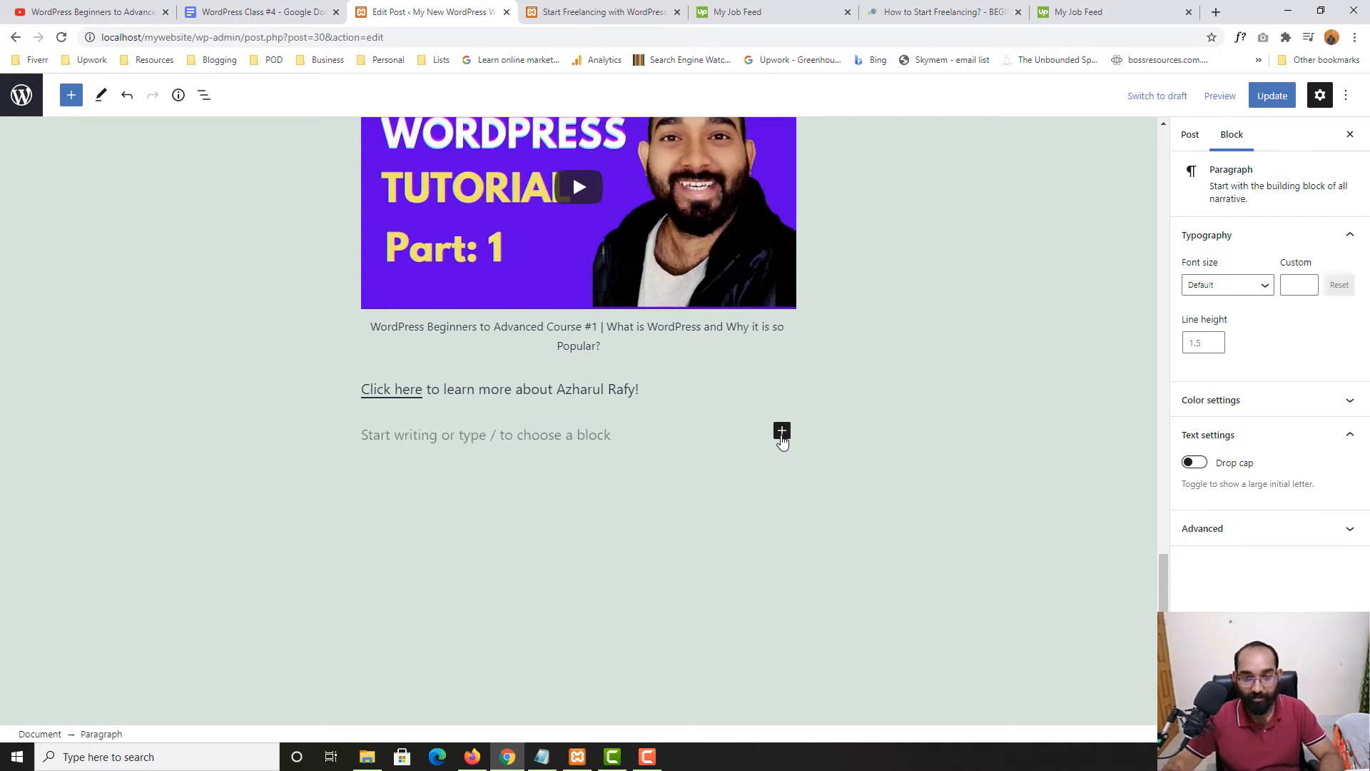
click(782, 432)
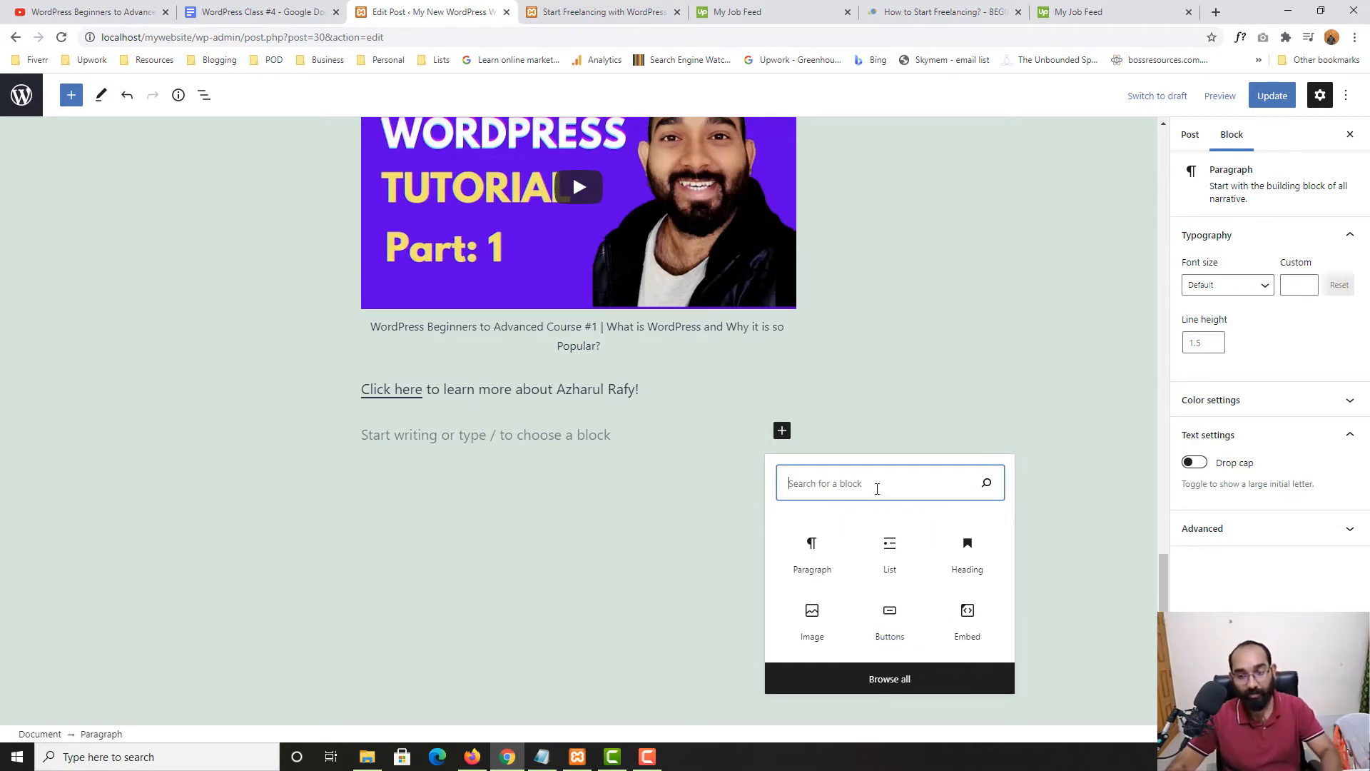
text(butt)
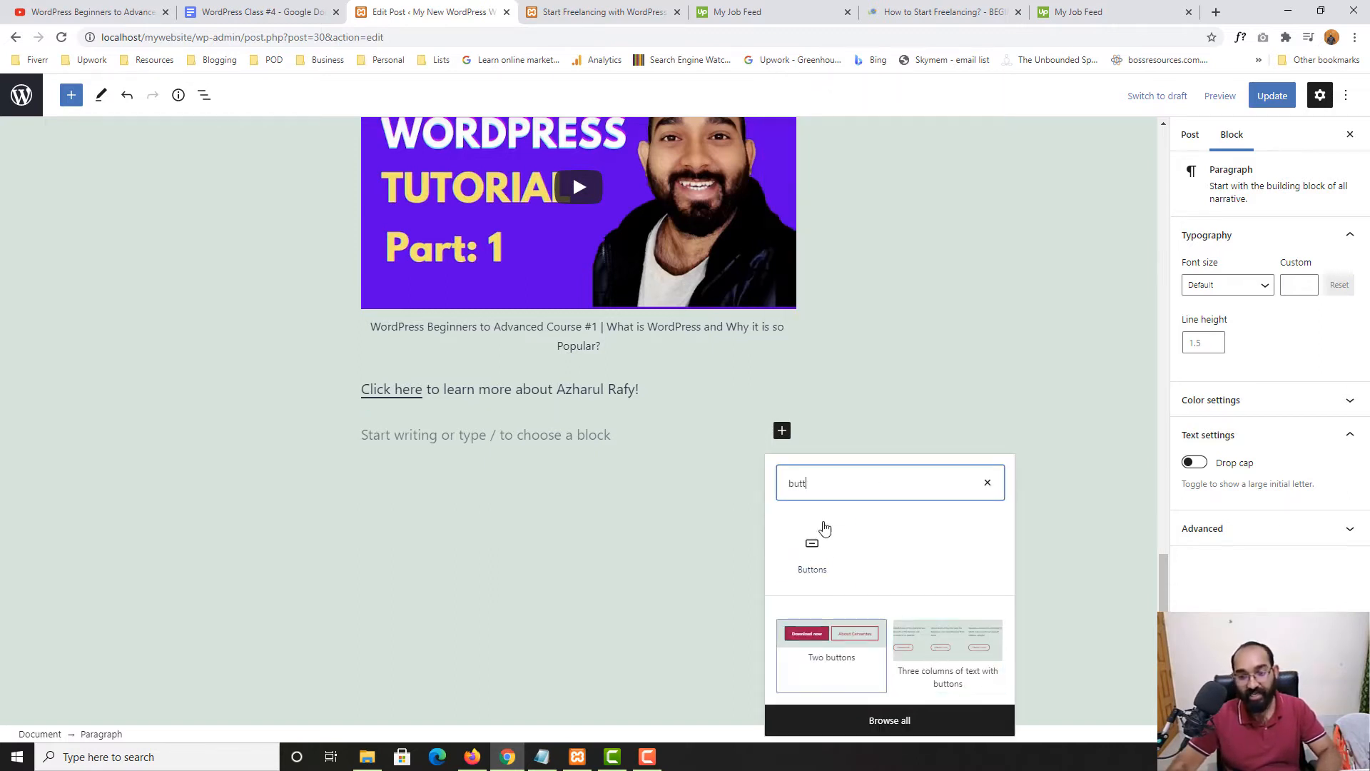
click(823, 566)
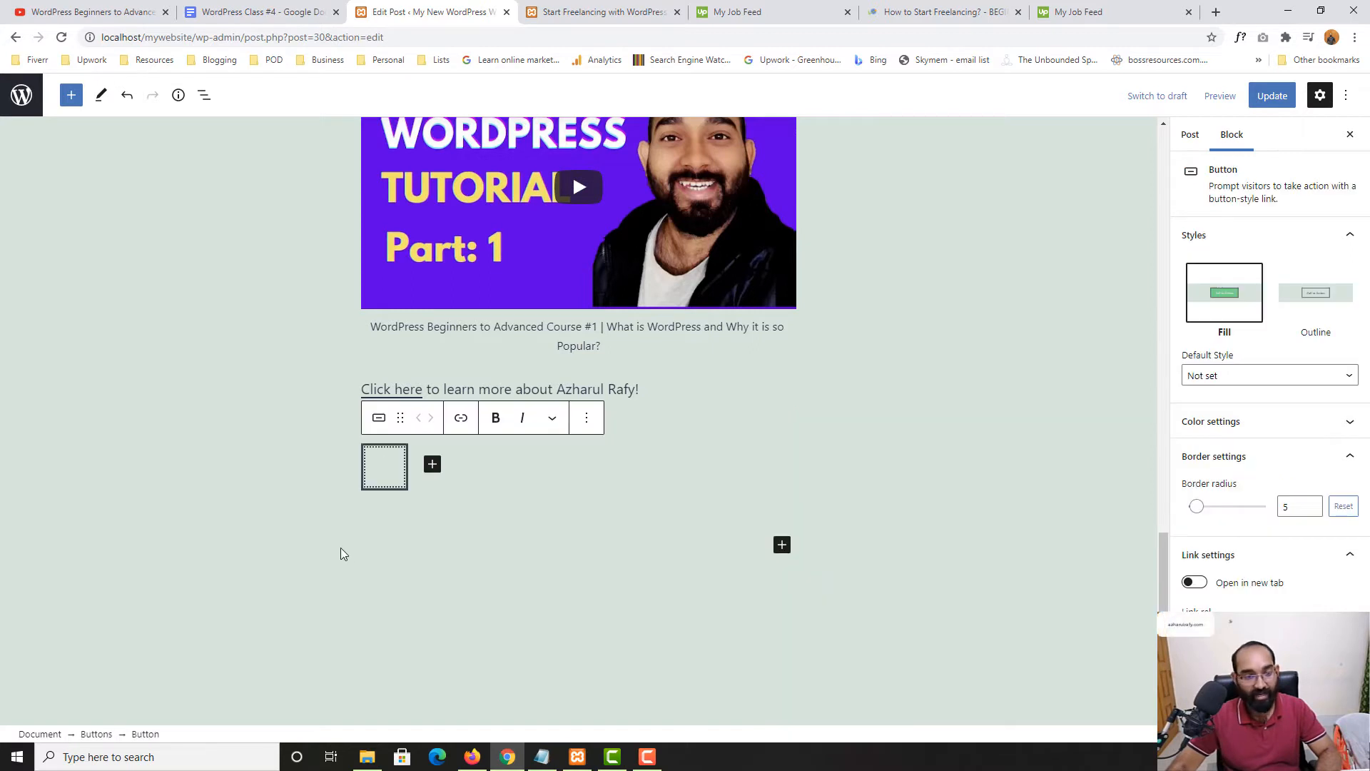
Label the button 'GET YOUR PDF' and delete the empty extra button beside it
scroll(385, 488, down, 1)
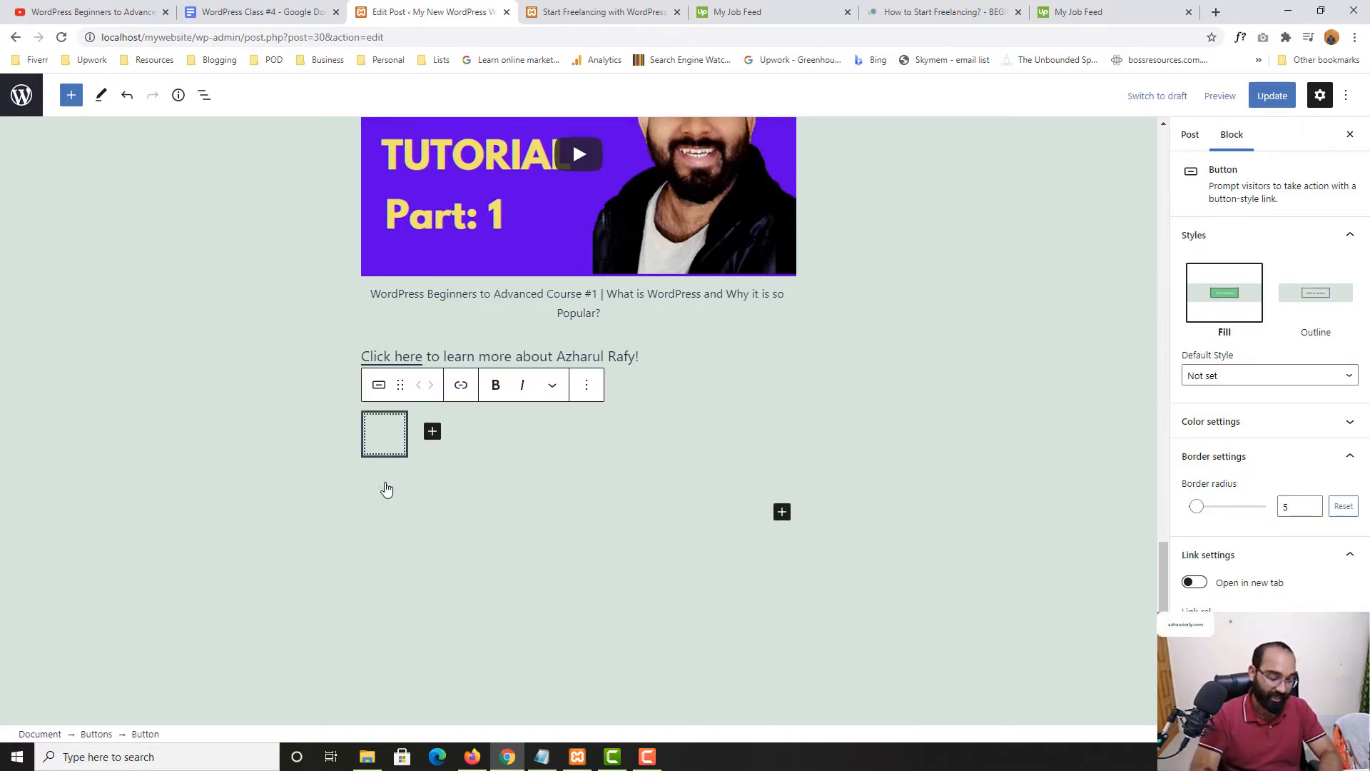
text(GET )
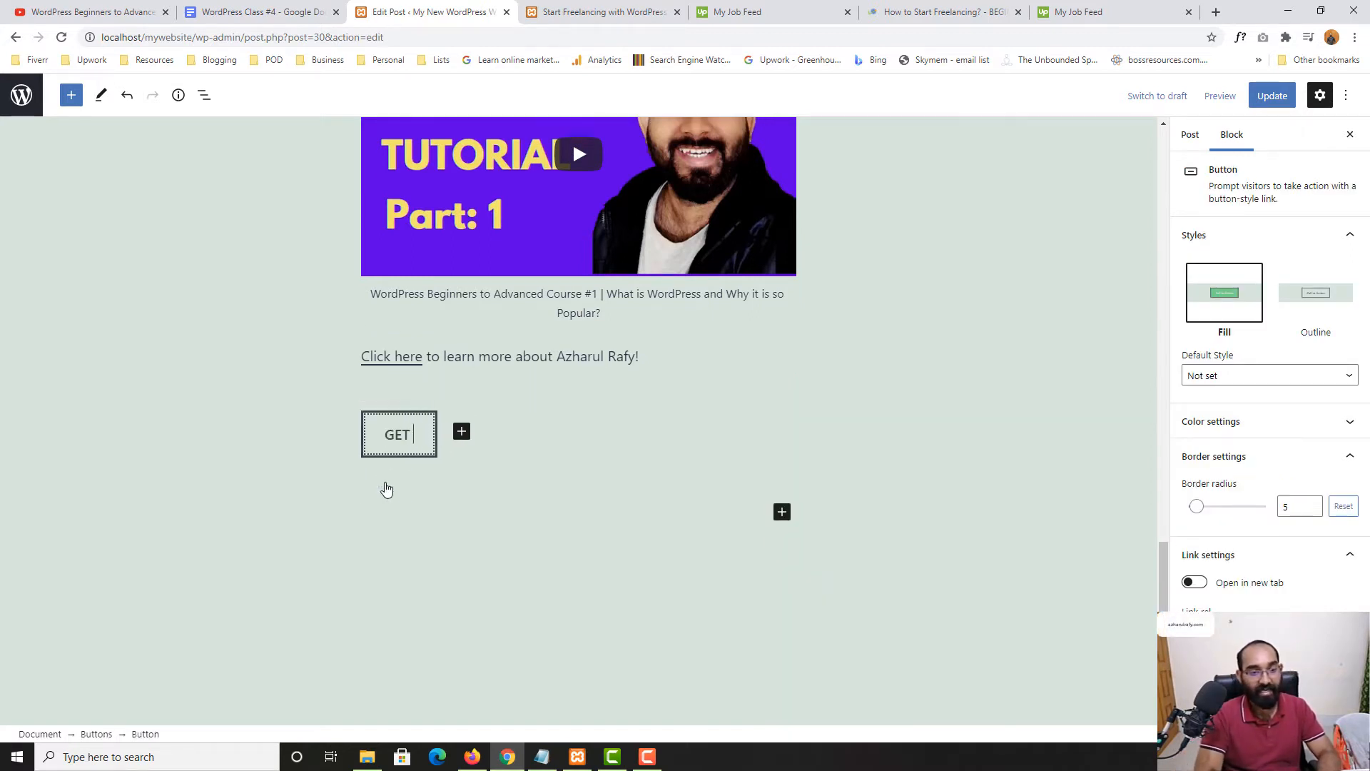
text(YOUR TUTOR)
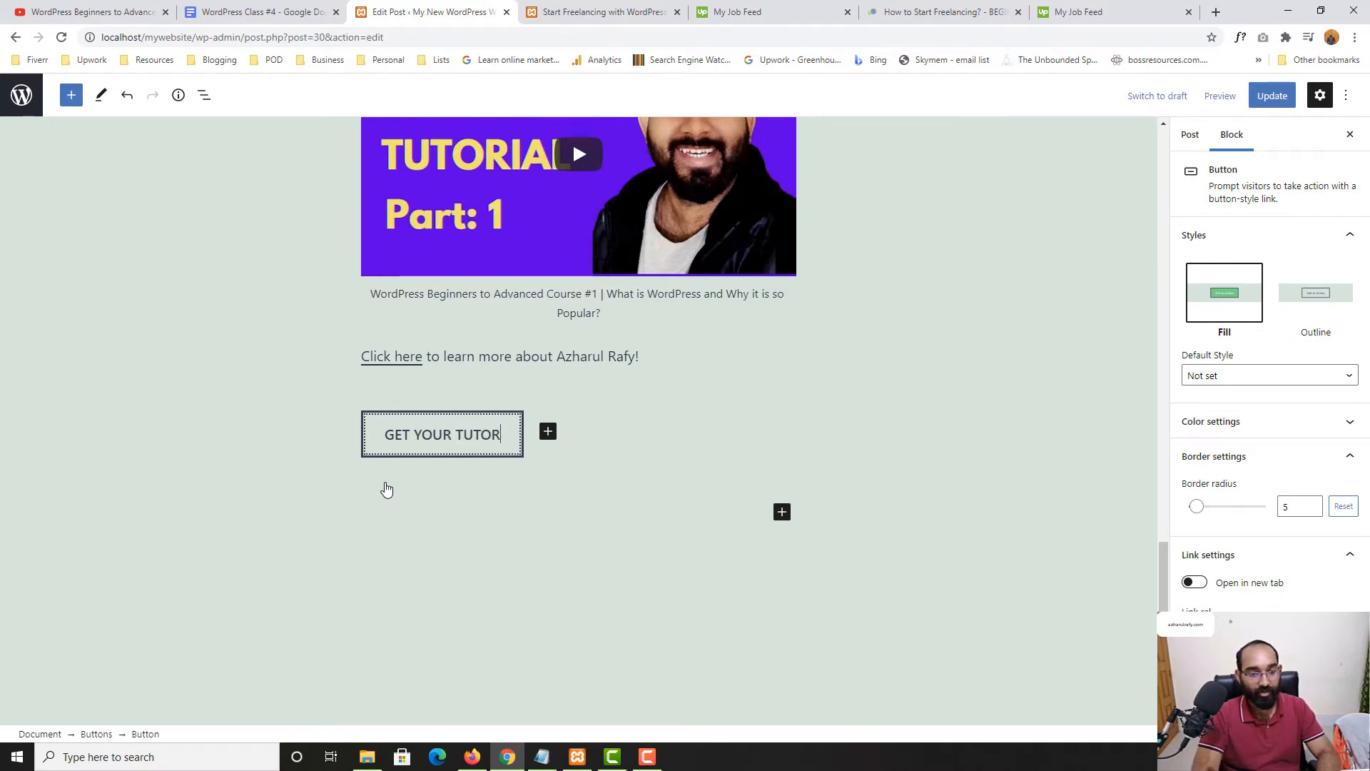
text(IAL)
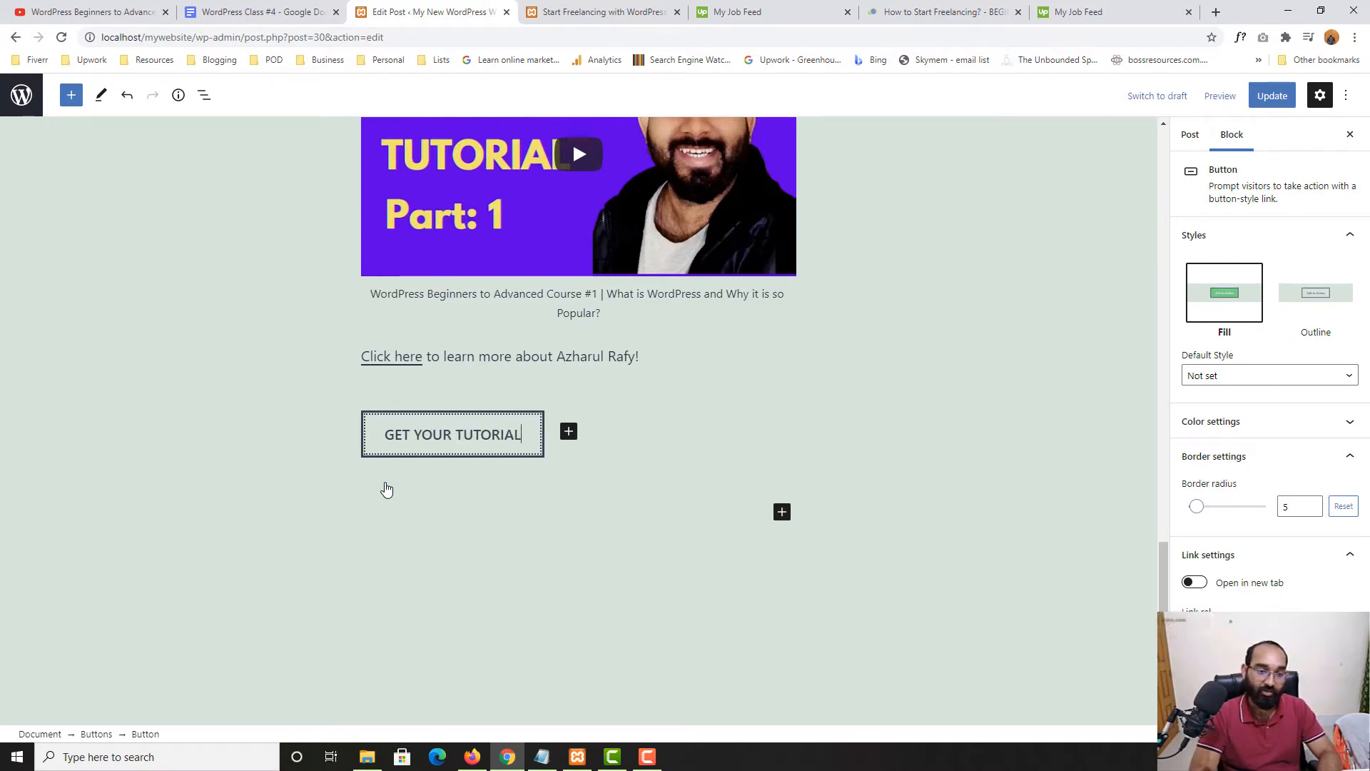
key(BackSpace)
key(BackSpace)
key(BackSpace)
key(BackSpace)
key(BackSpace)
key(BackSpace)
key(BackSpace)
key(BackSpace)
key(BackSpace)
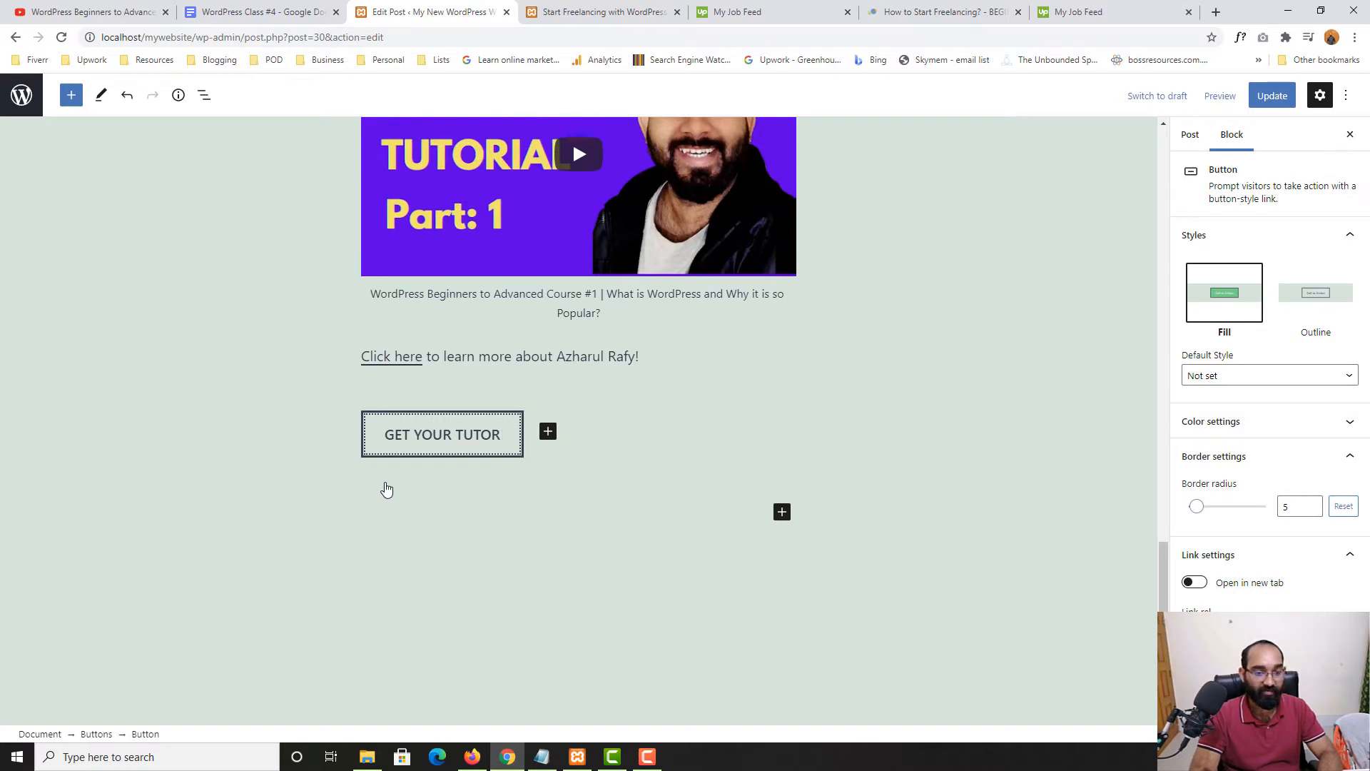
text(PDF)
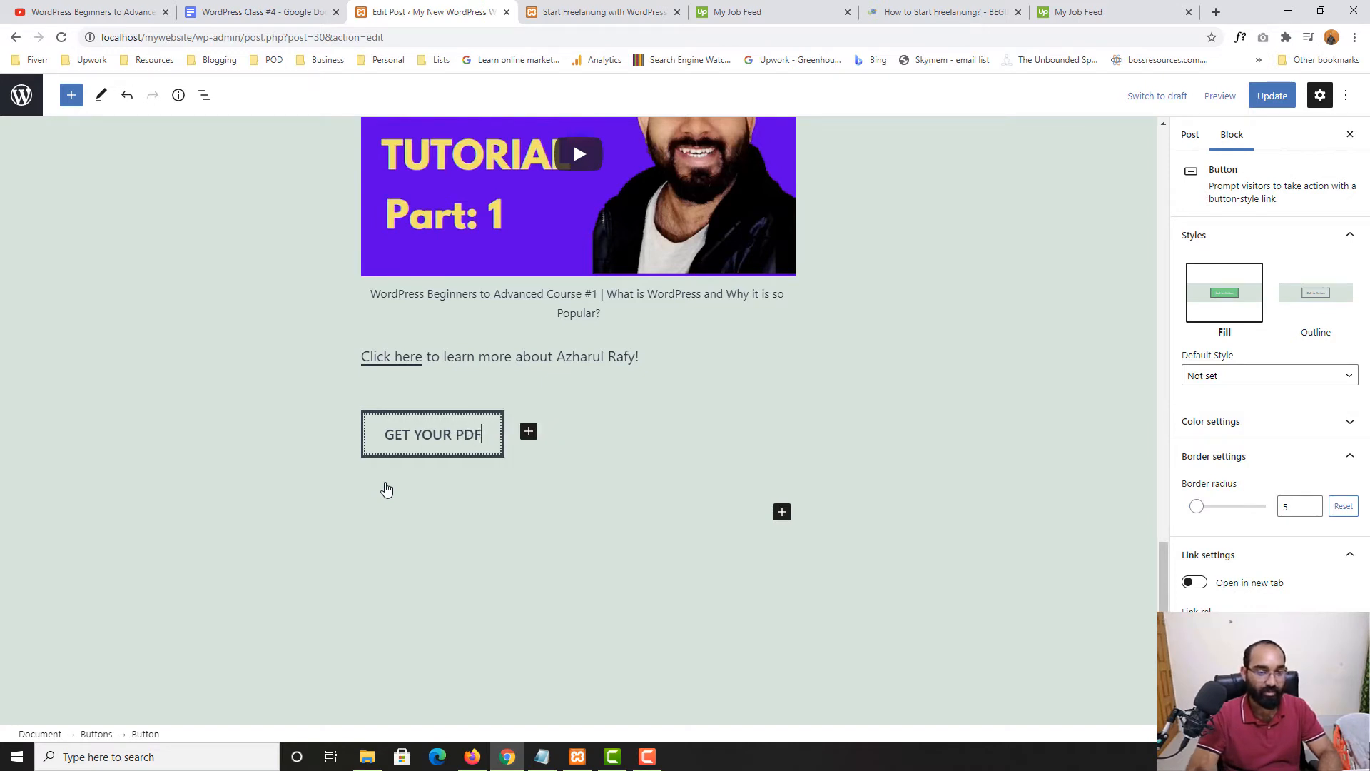
key(Return)
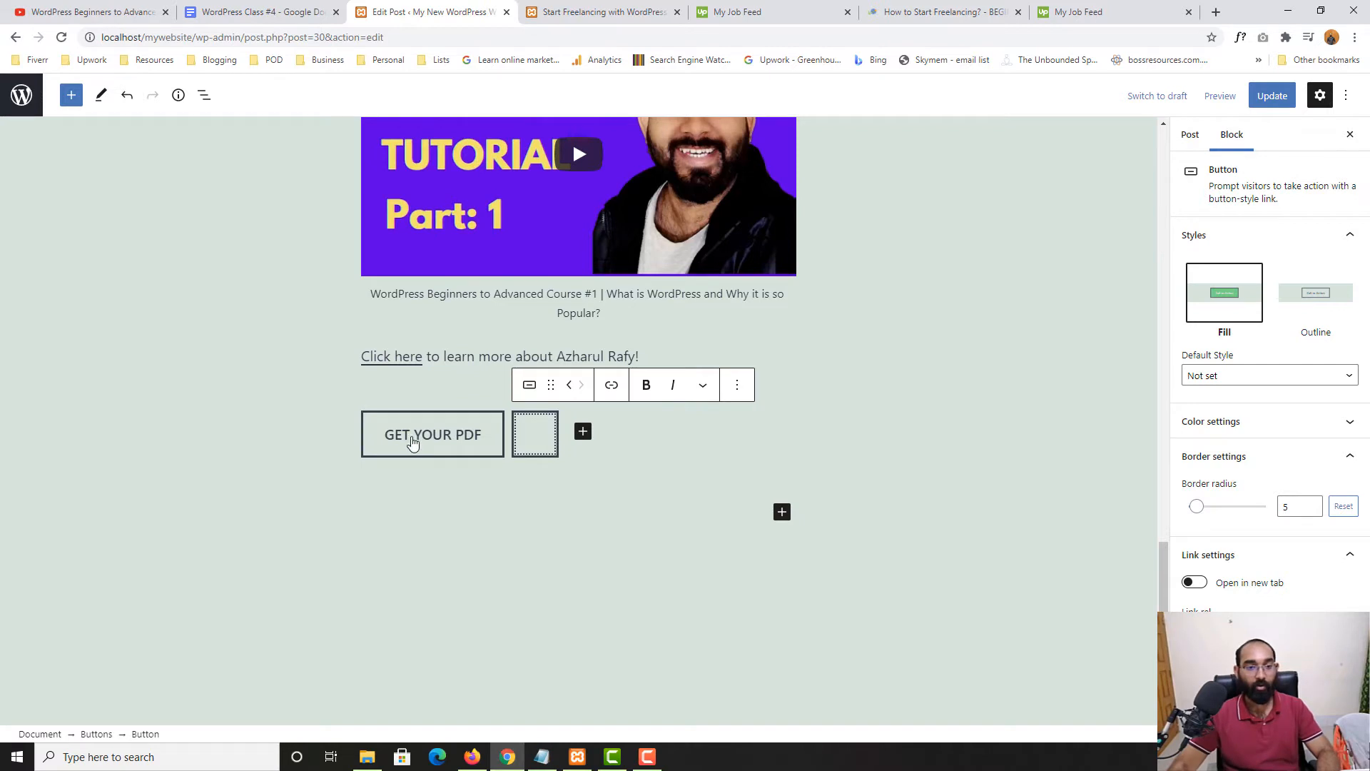
right_click(531, 429)
click(743, 386)
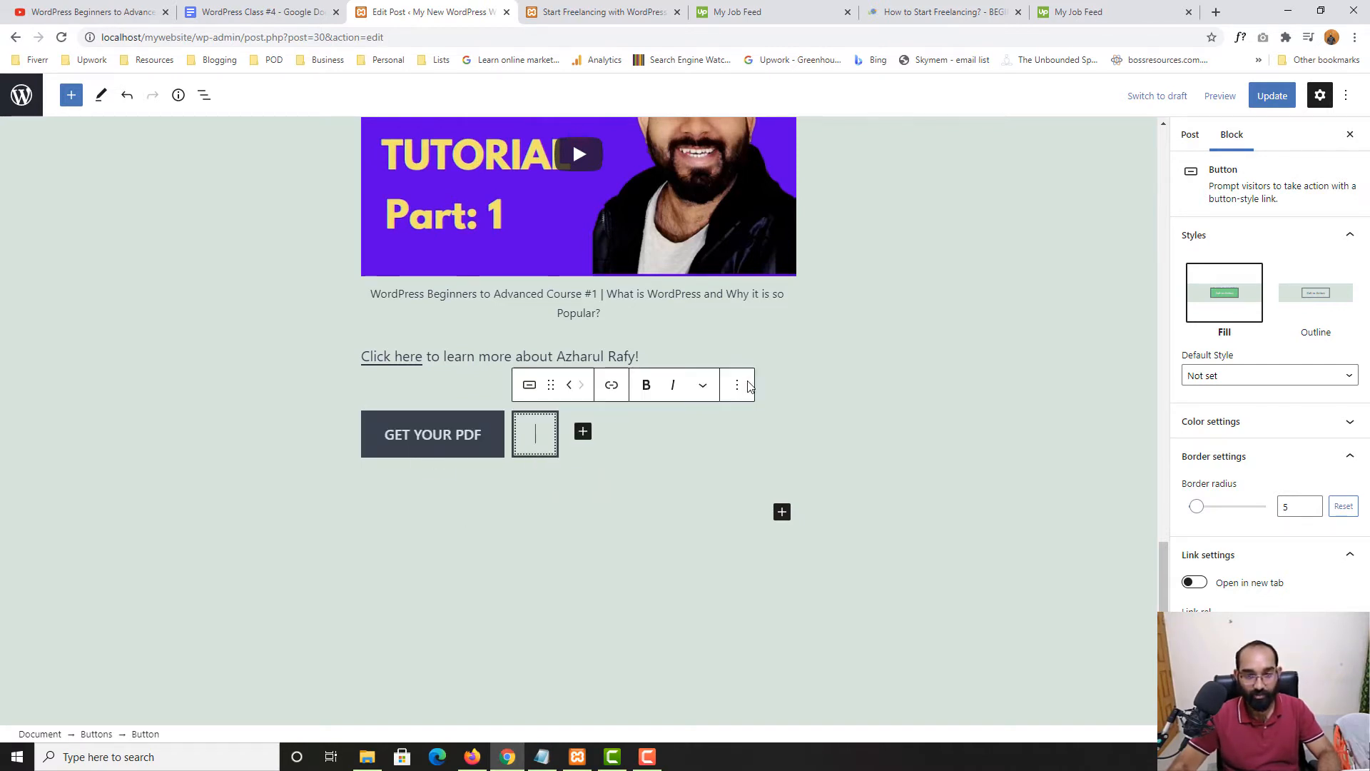
click(738, 389)
click(756, 579)
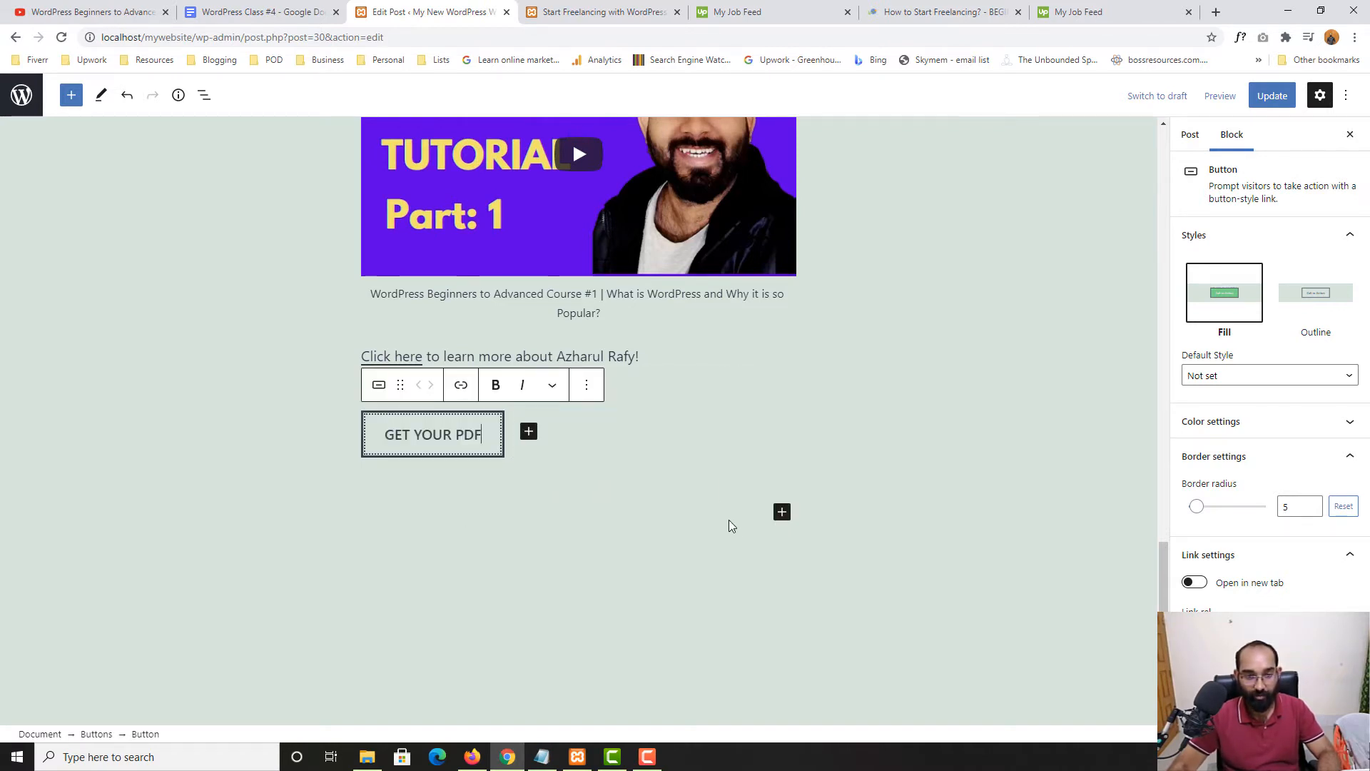
click(261, 309)
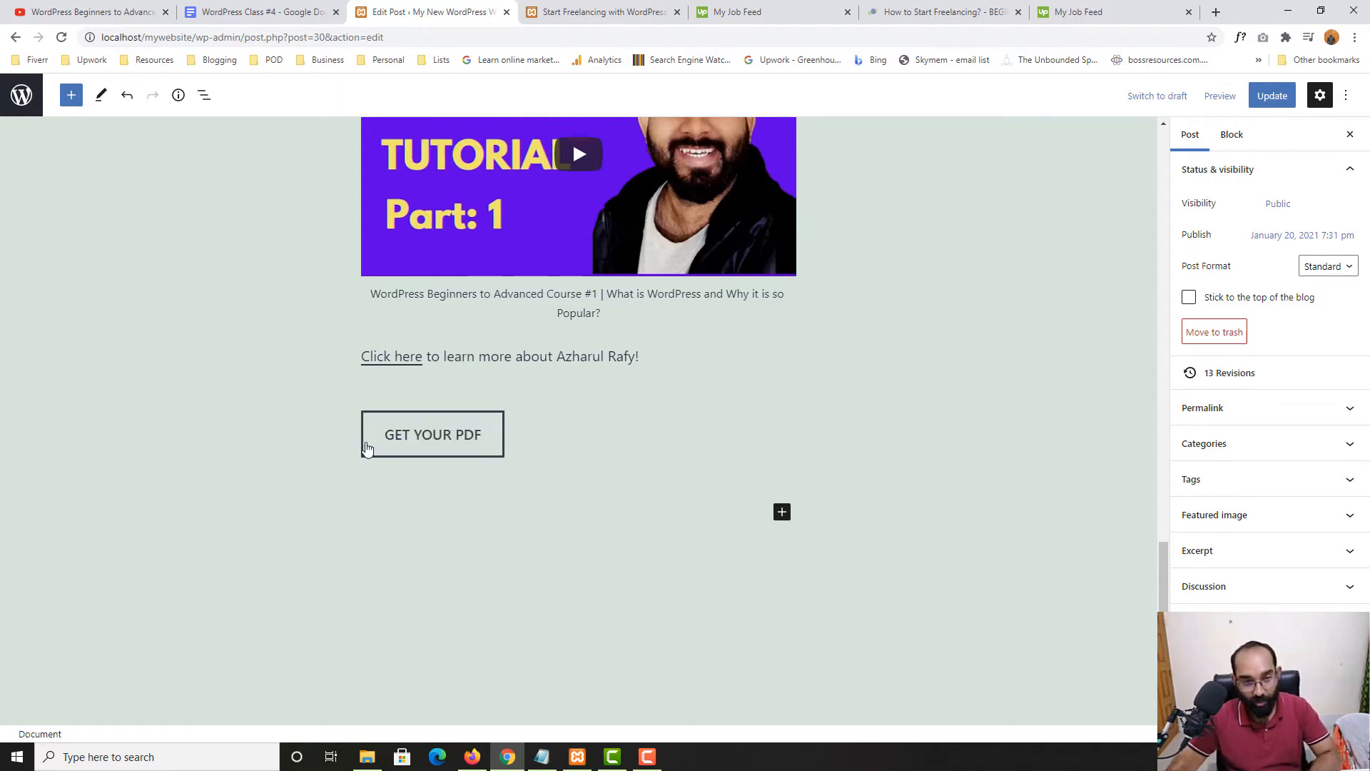
Set the GET YOUR PDF button to the Fill style, keeping Fill as the default
click(447, 446)
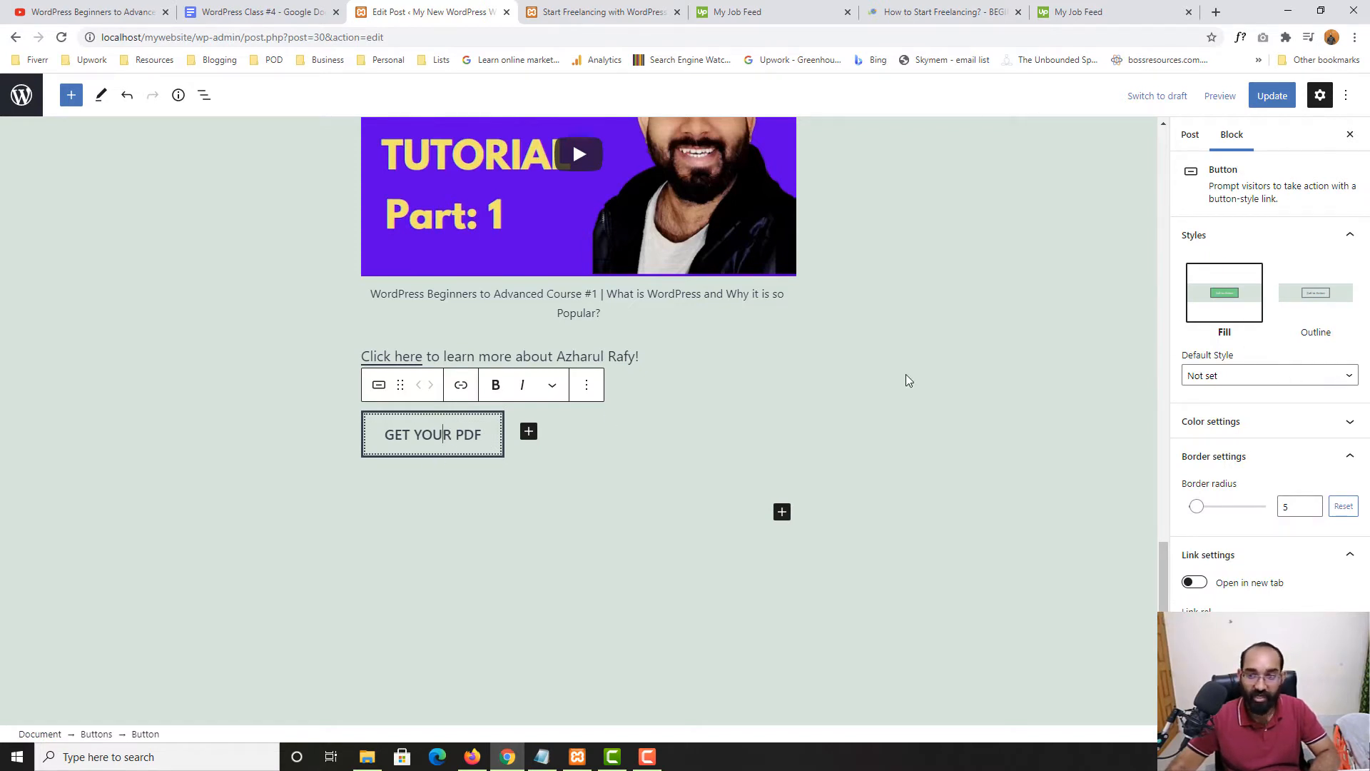
click(1213, 374)
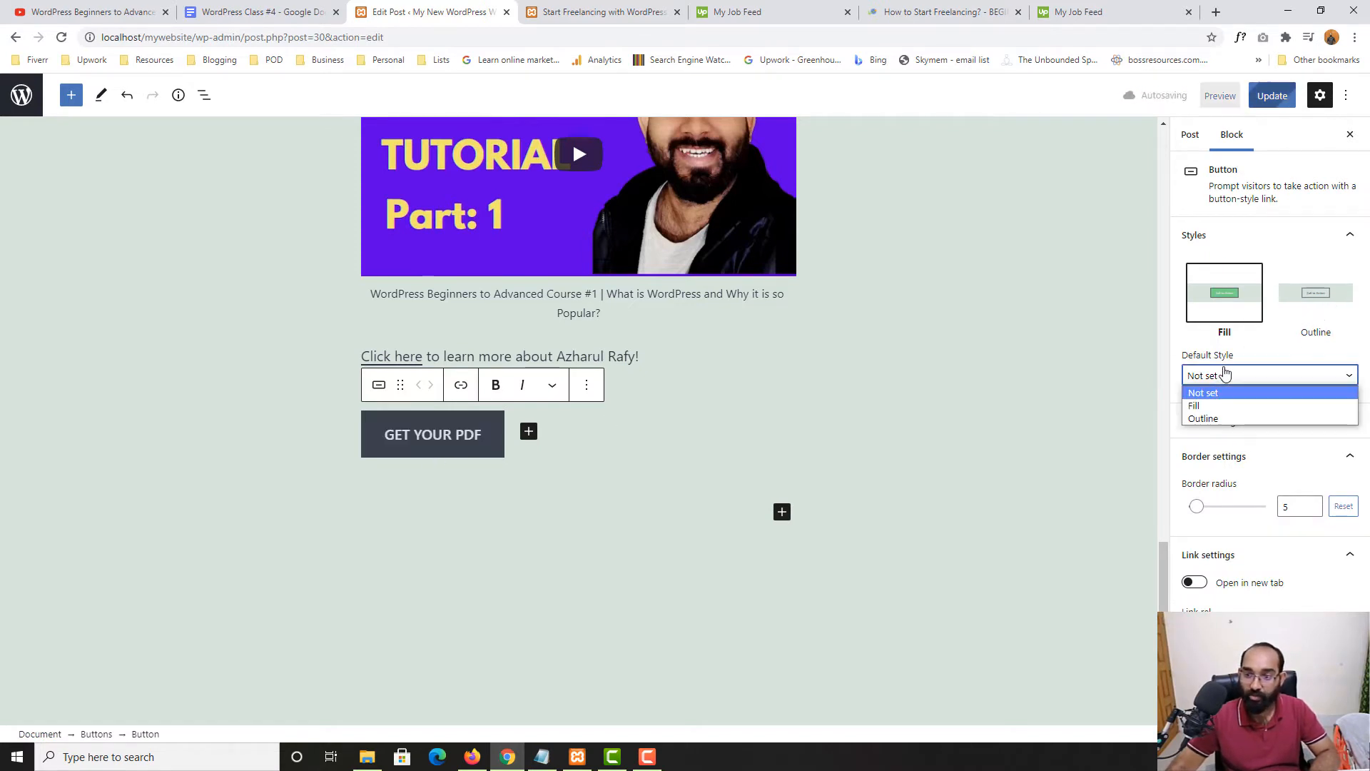
click(1213, 419)
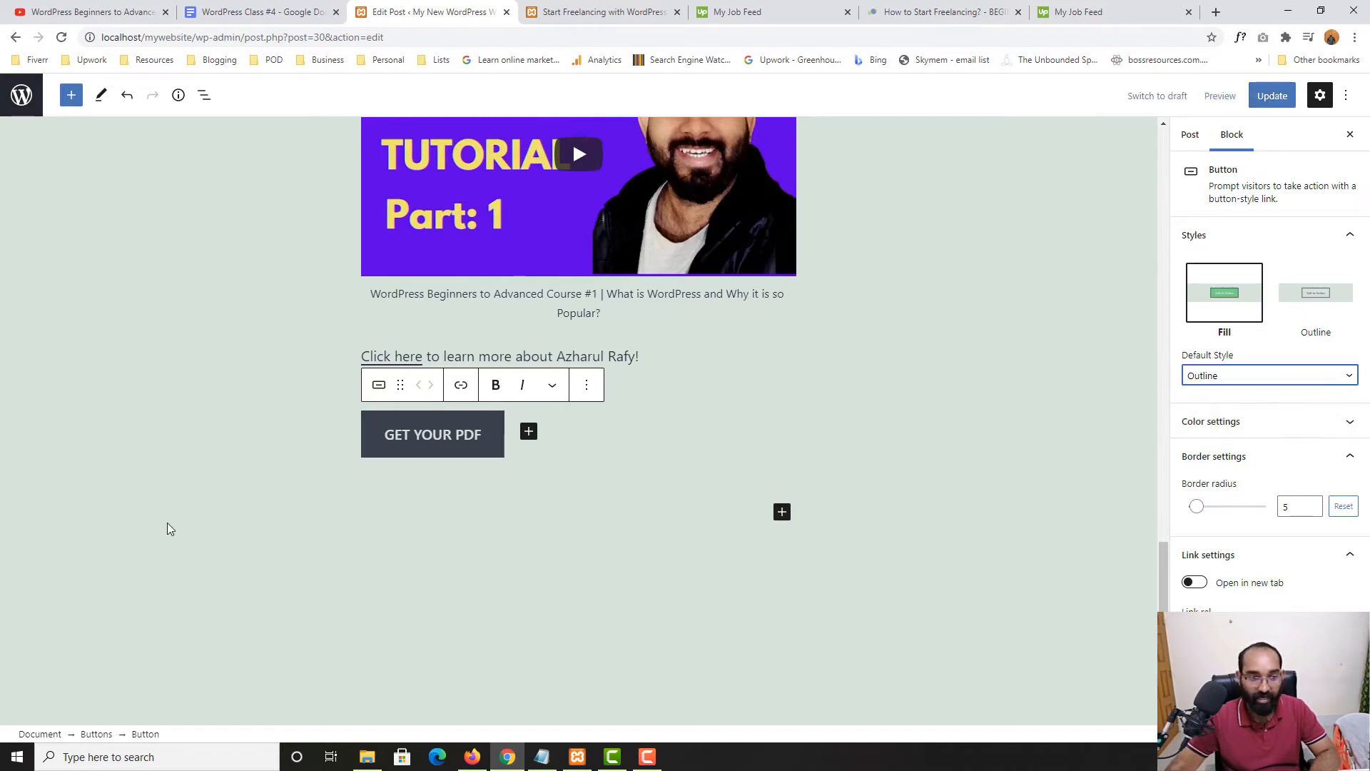
click(1204, 379)
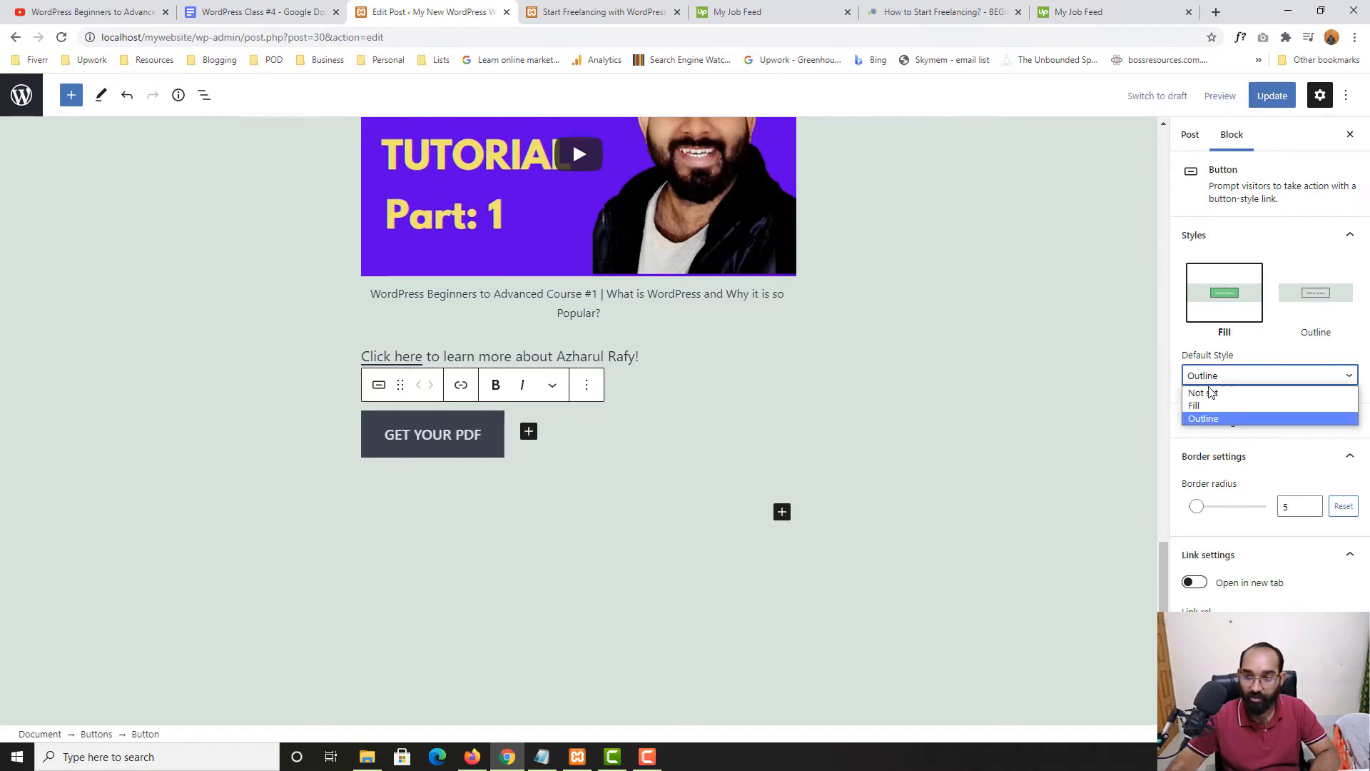
click(1202, 405)
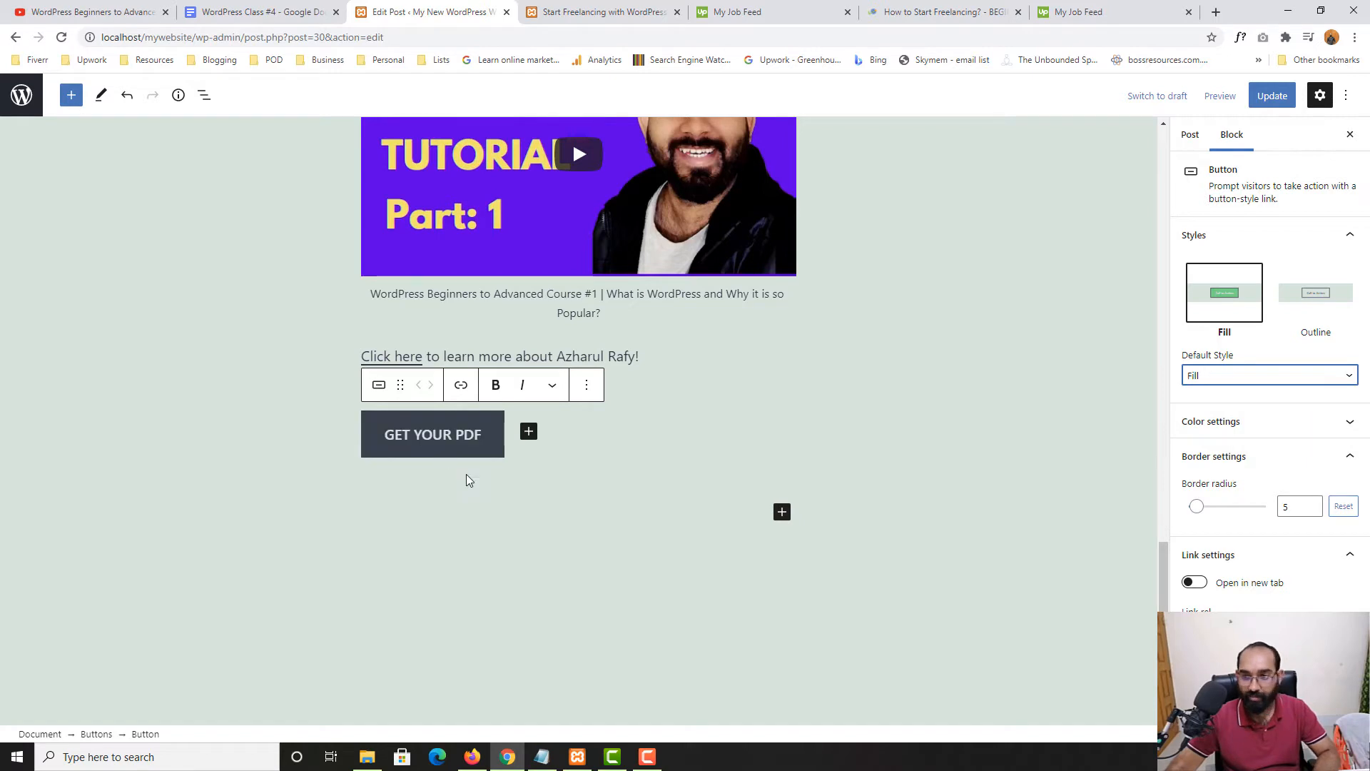
click(1320, 302)
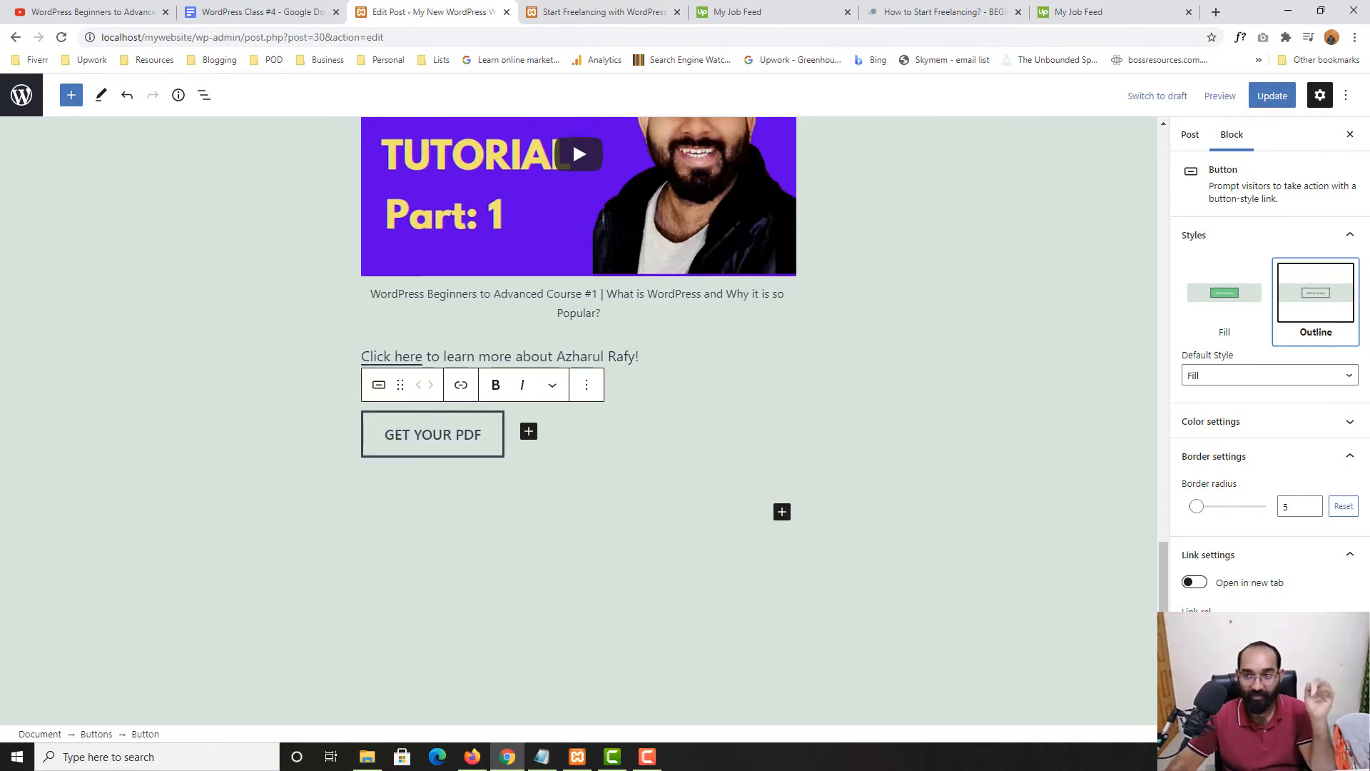
click(1231, 304)
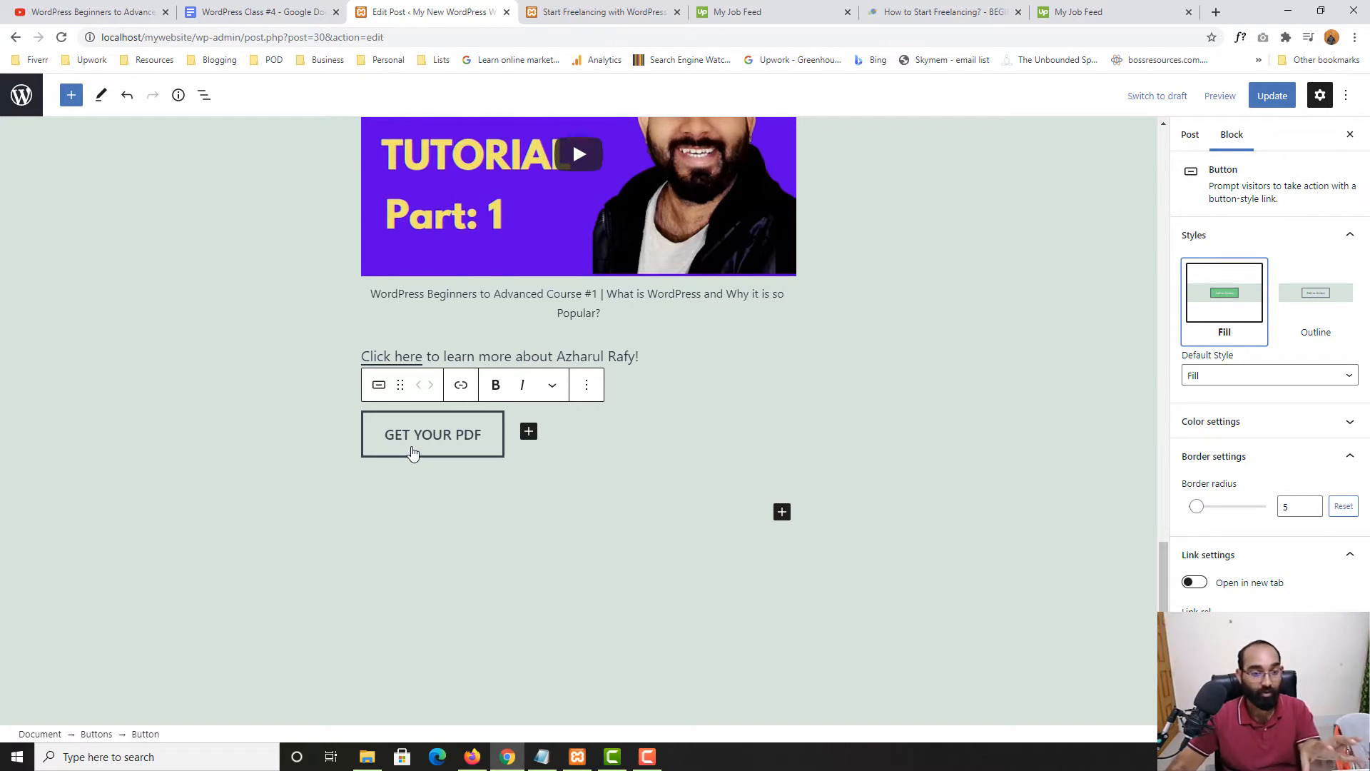
click(1306, 317)
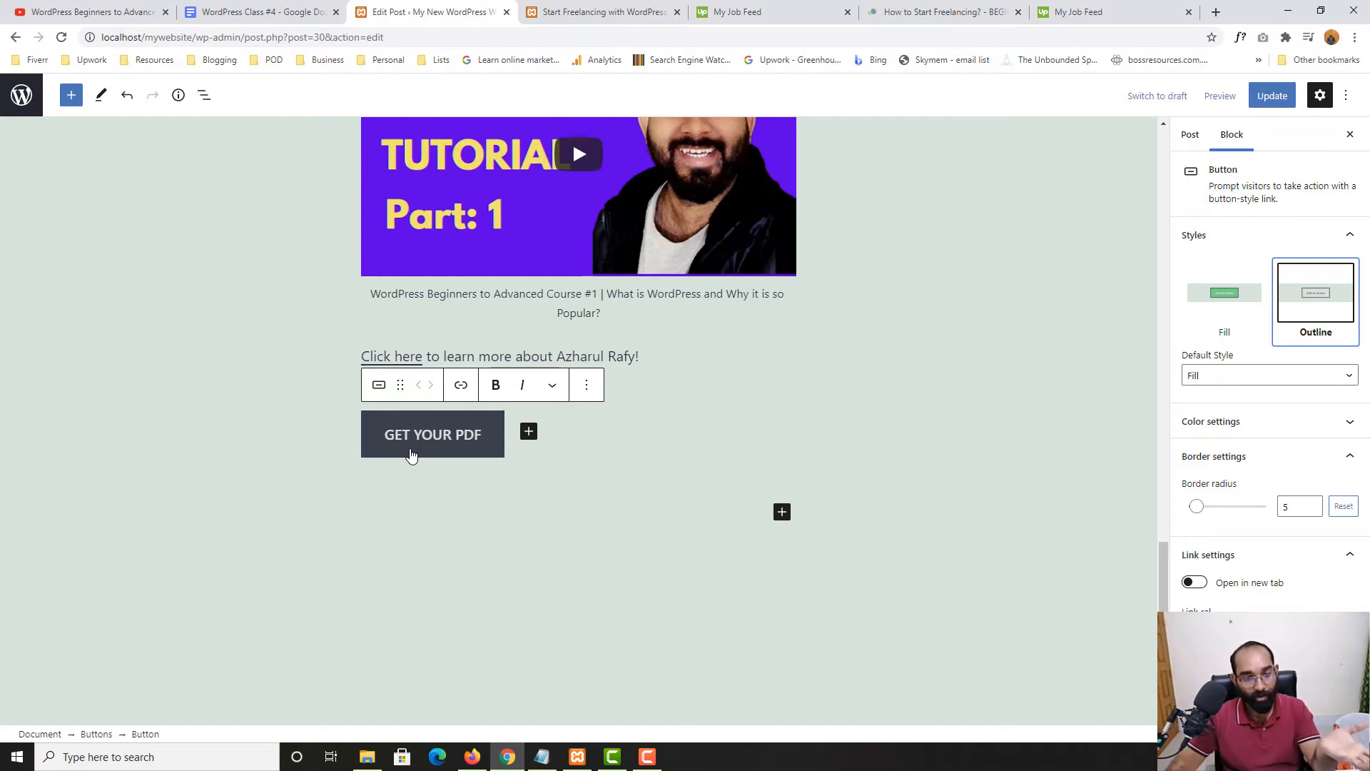
click(1242, 294)
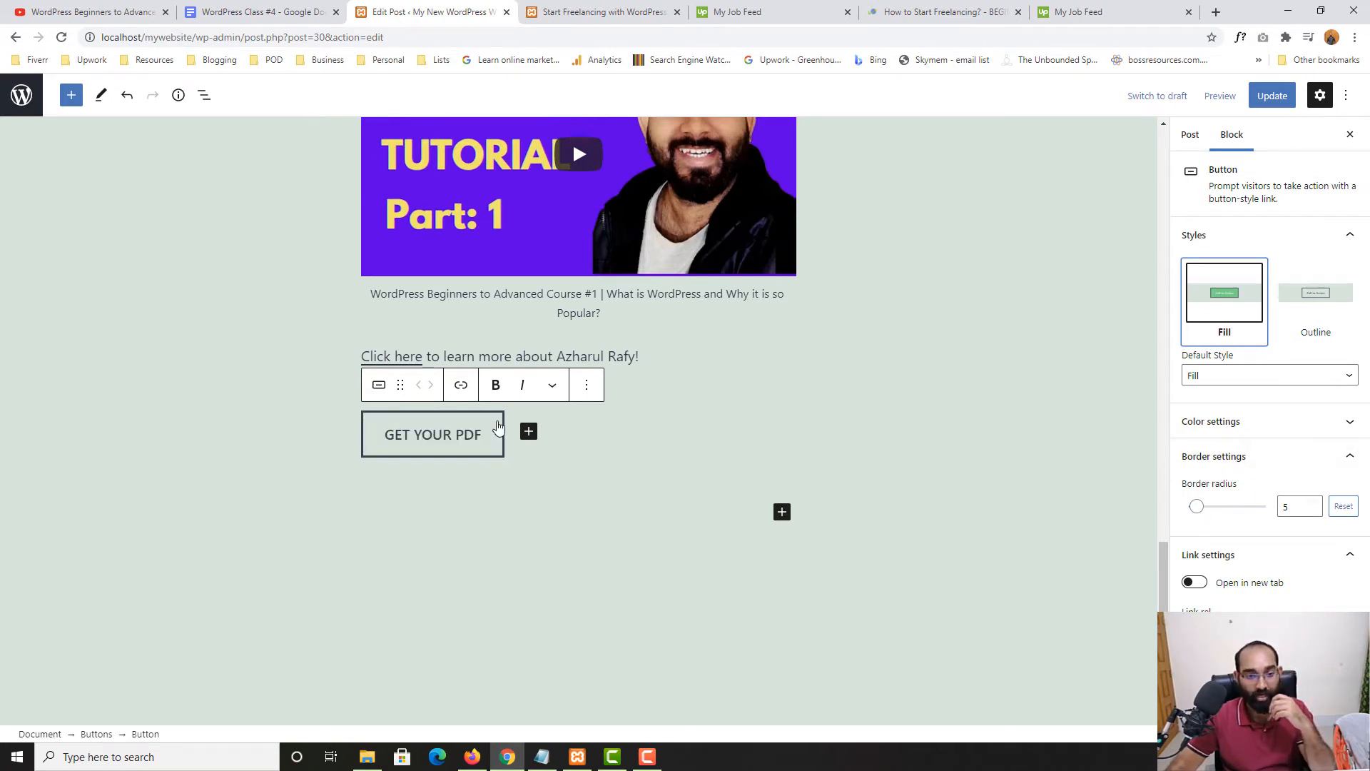
Update the post and reload the live page to see the new button
click(1270, 100)
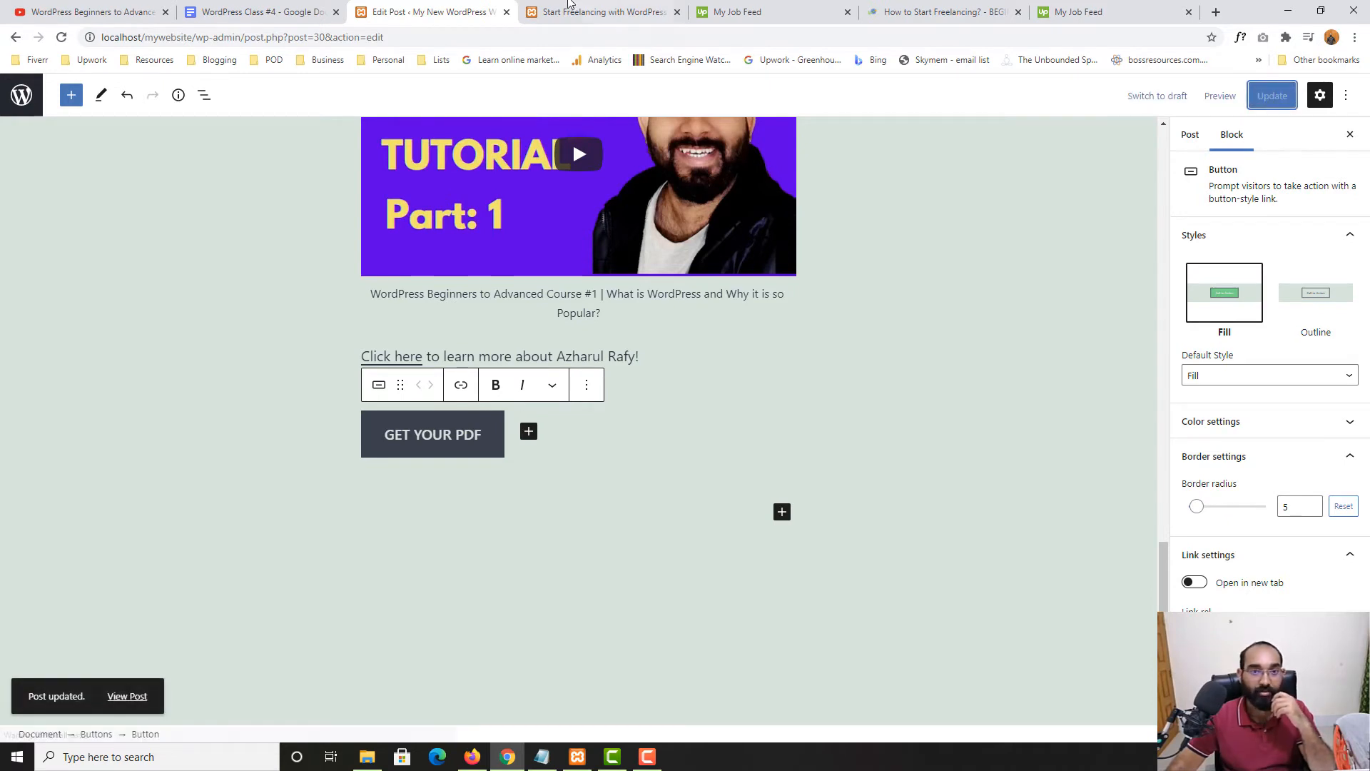
click(564, 9)
click(61, 38)
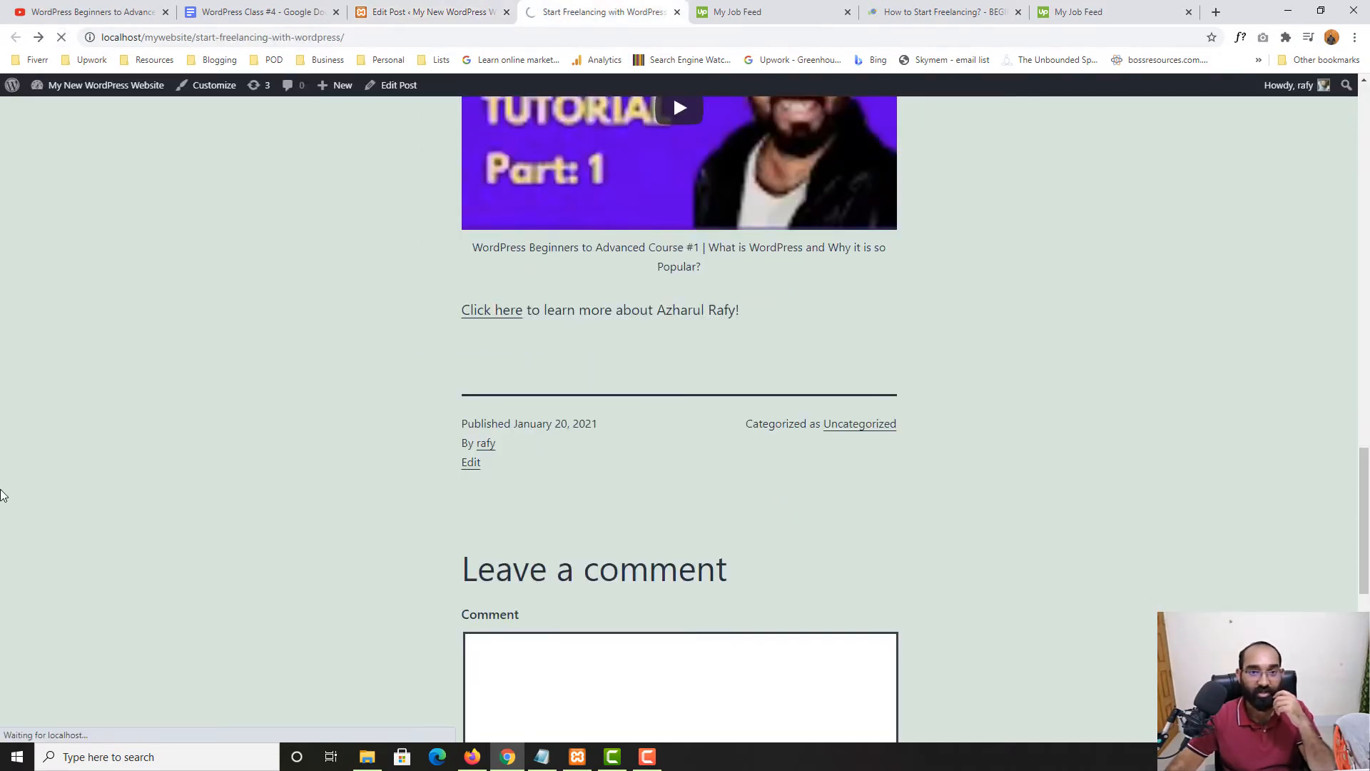
scroll(107, 479, down, 5)
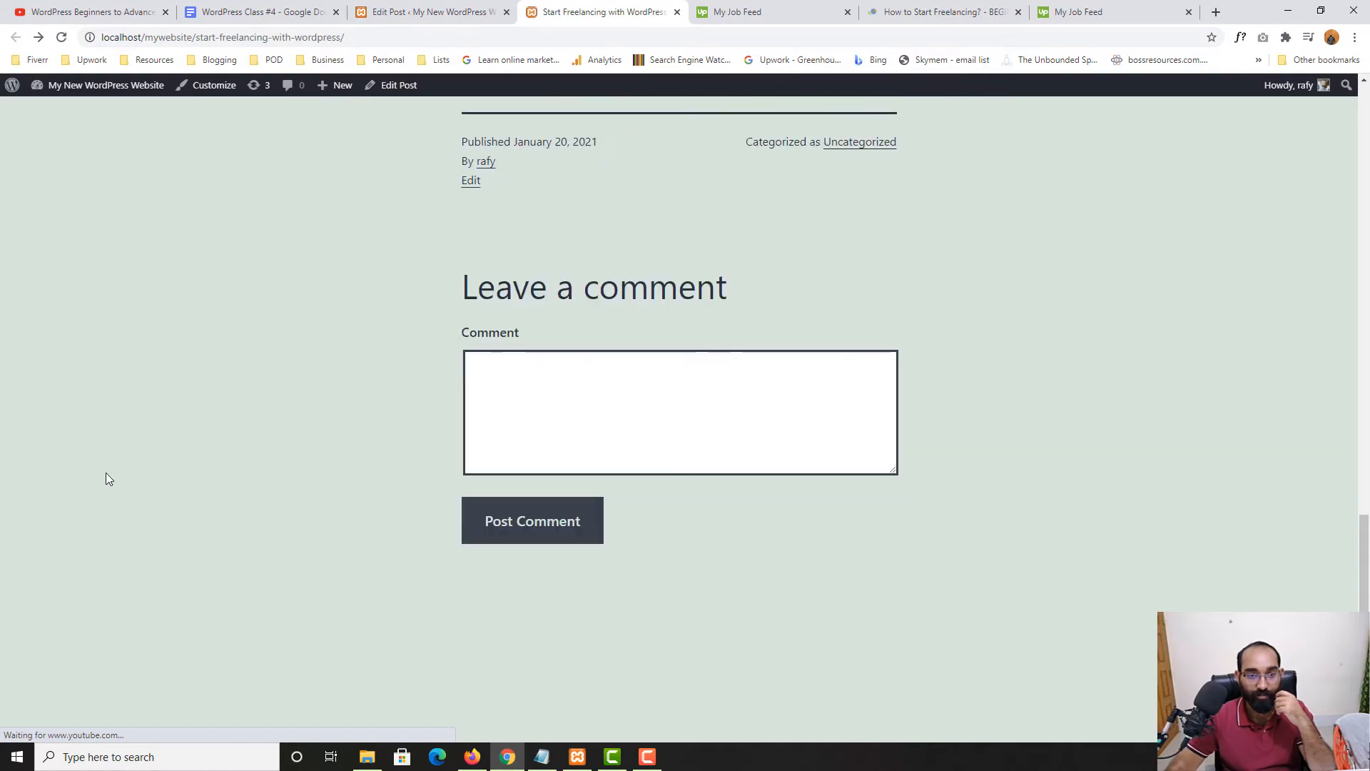
scroll(577, 407, up, 5)
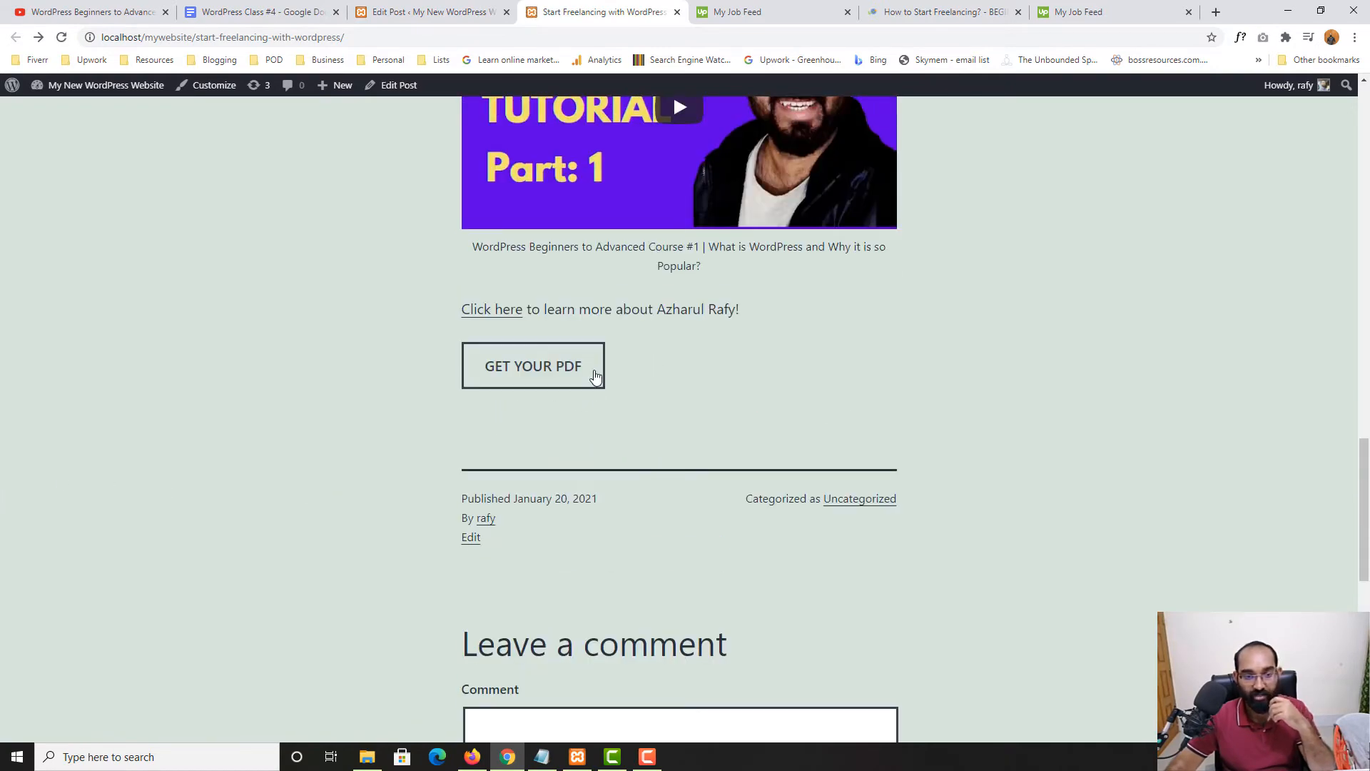
Set the GET YOUR PDF button's border radius to 50
click(431, 7)
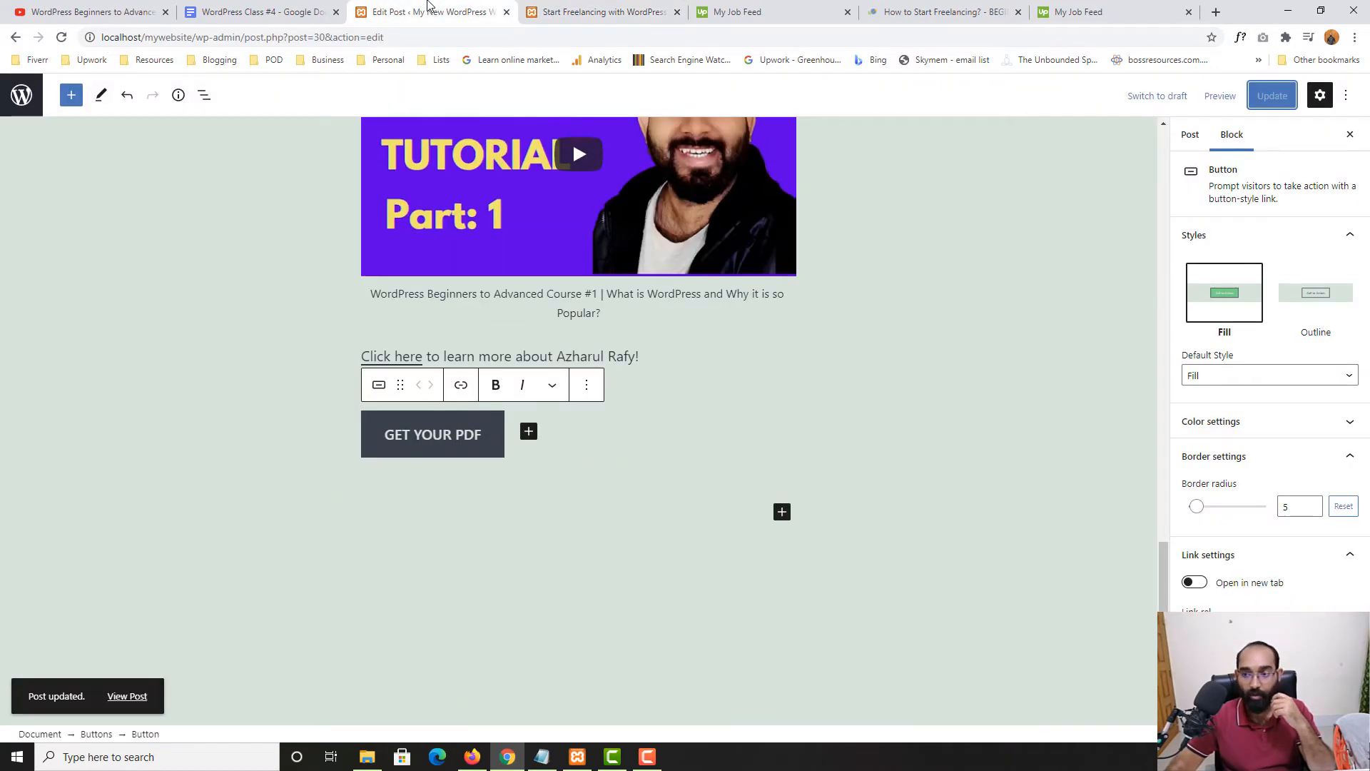
drag(1292, 502, 1276, 503)
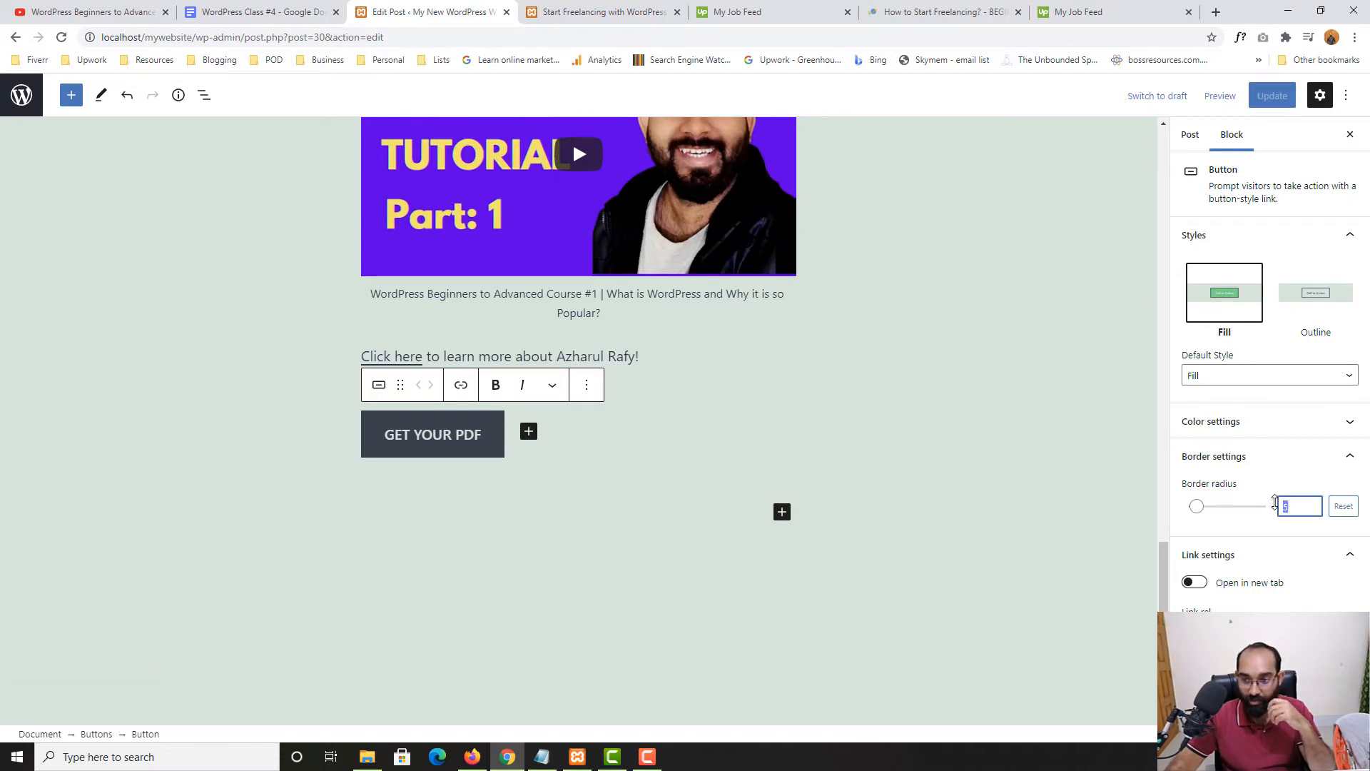
text(1)
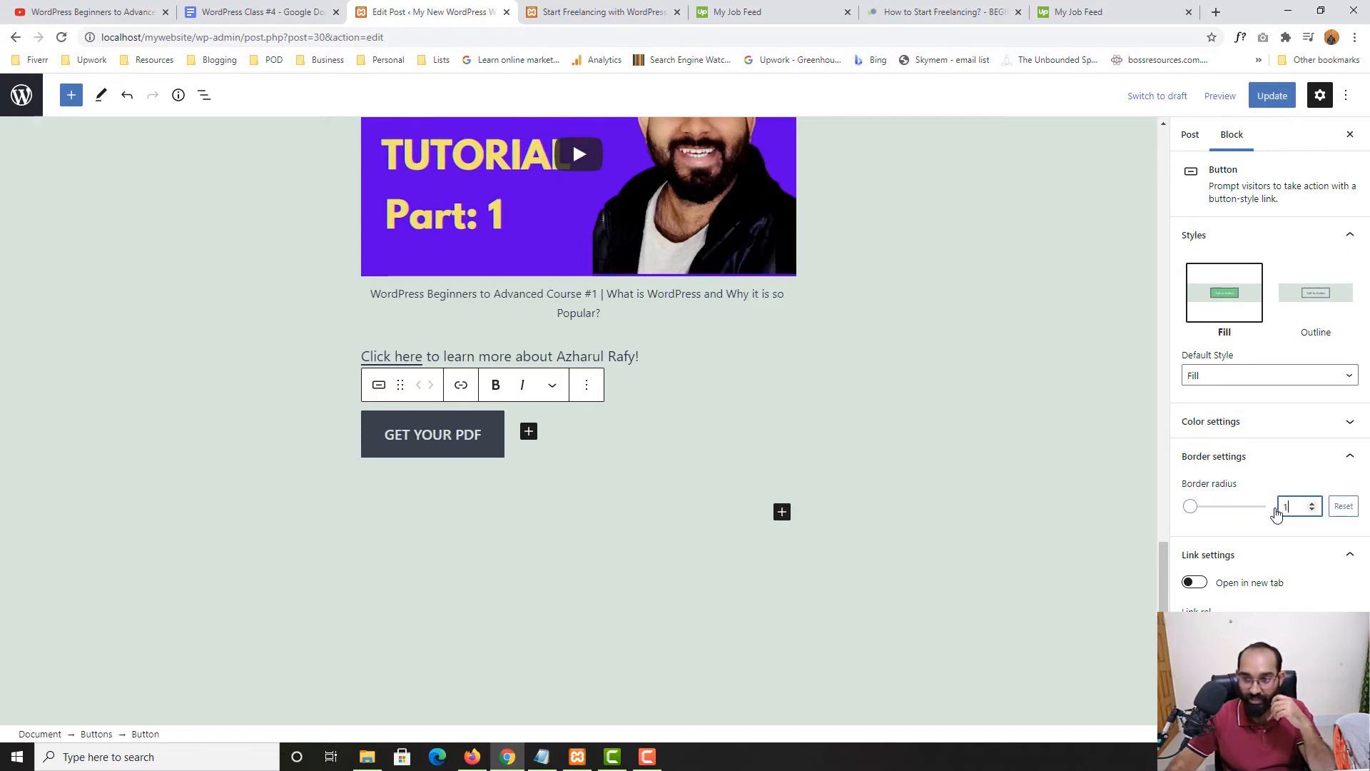
key(BackSpace)
text(50)
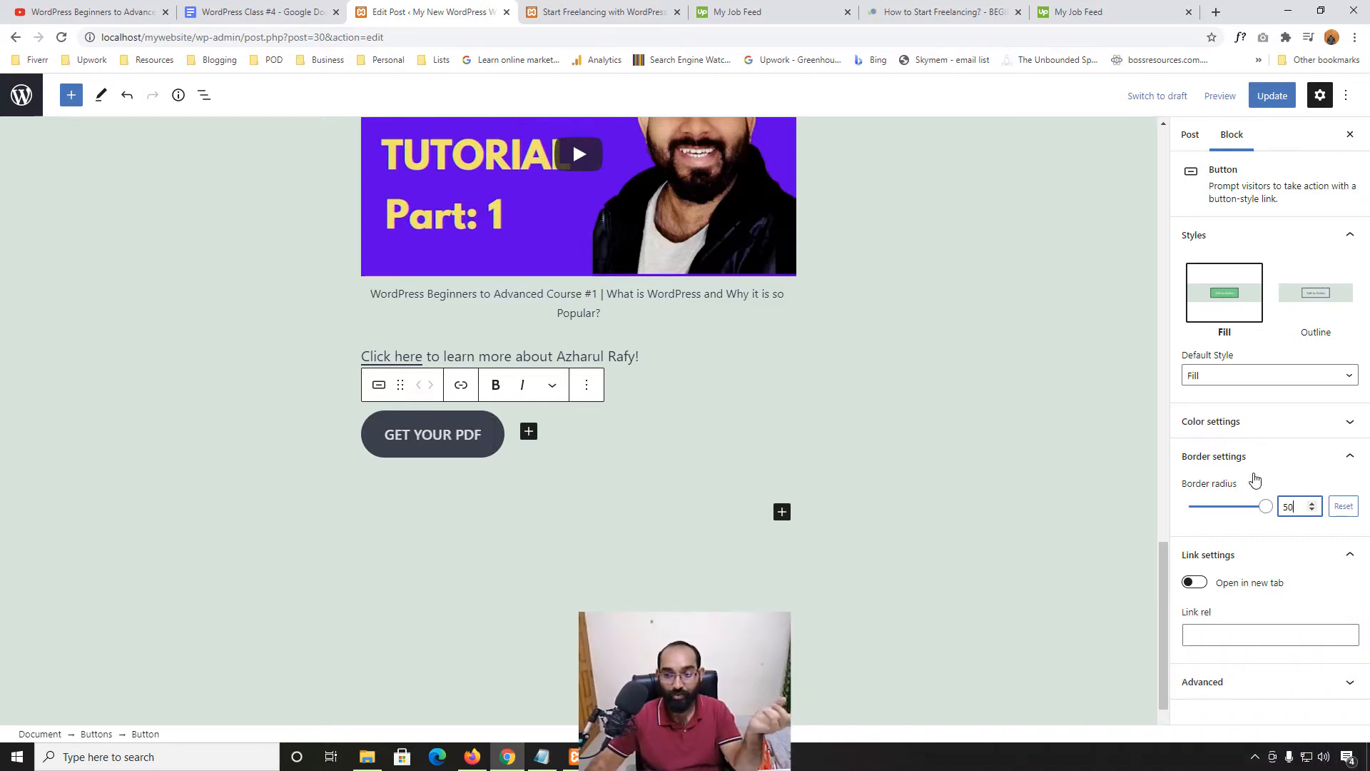
Give the button white text and a custom green (#2faa41) background
click(1248, 424)
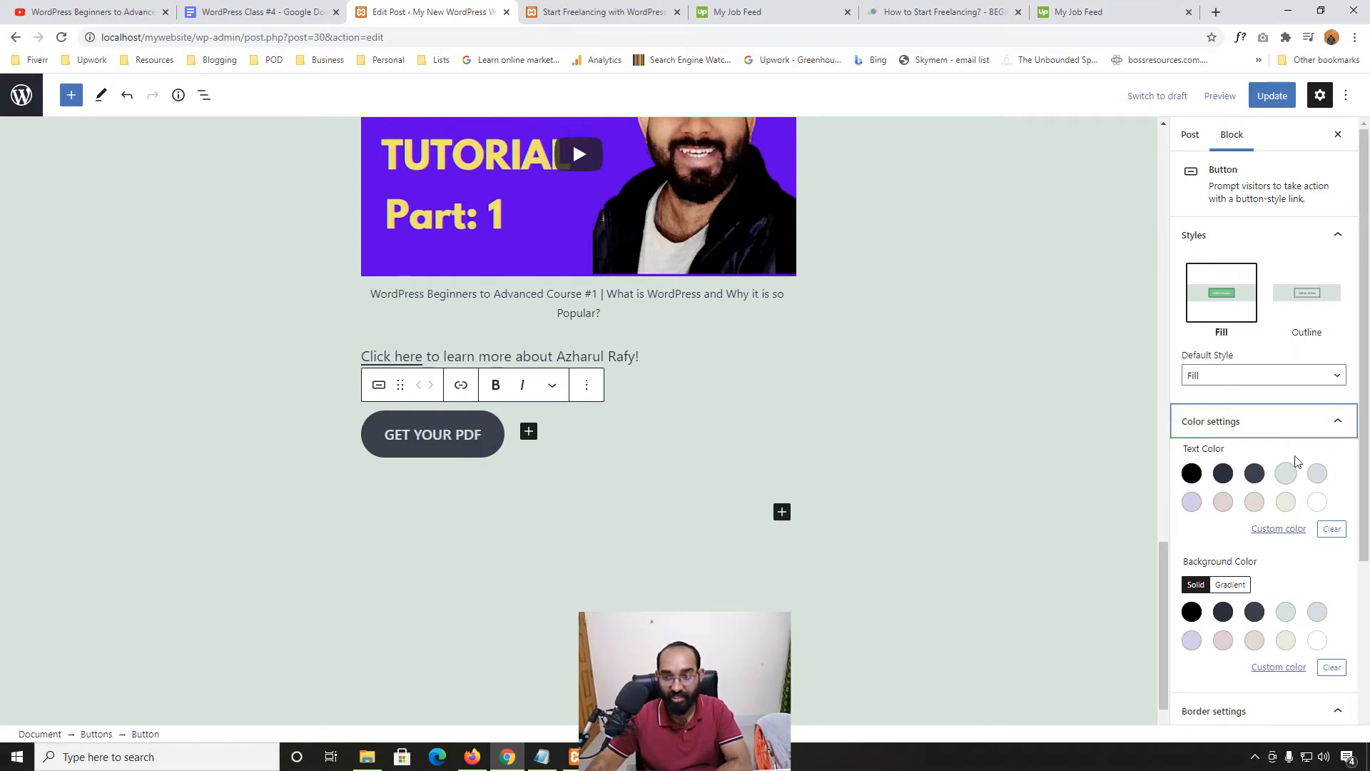
click(1318, 503)
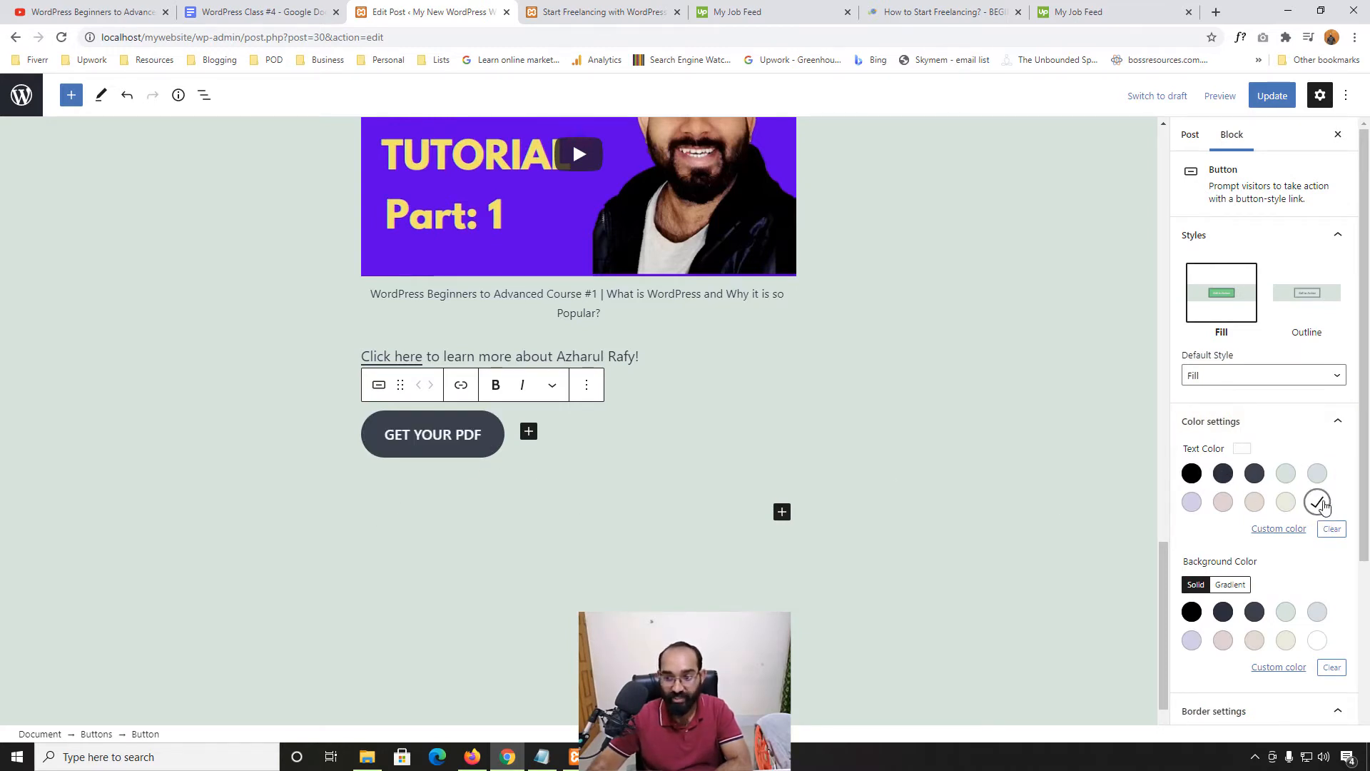
click(1275, 669)
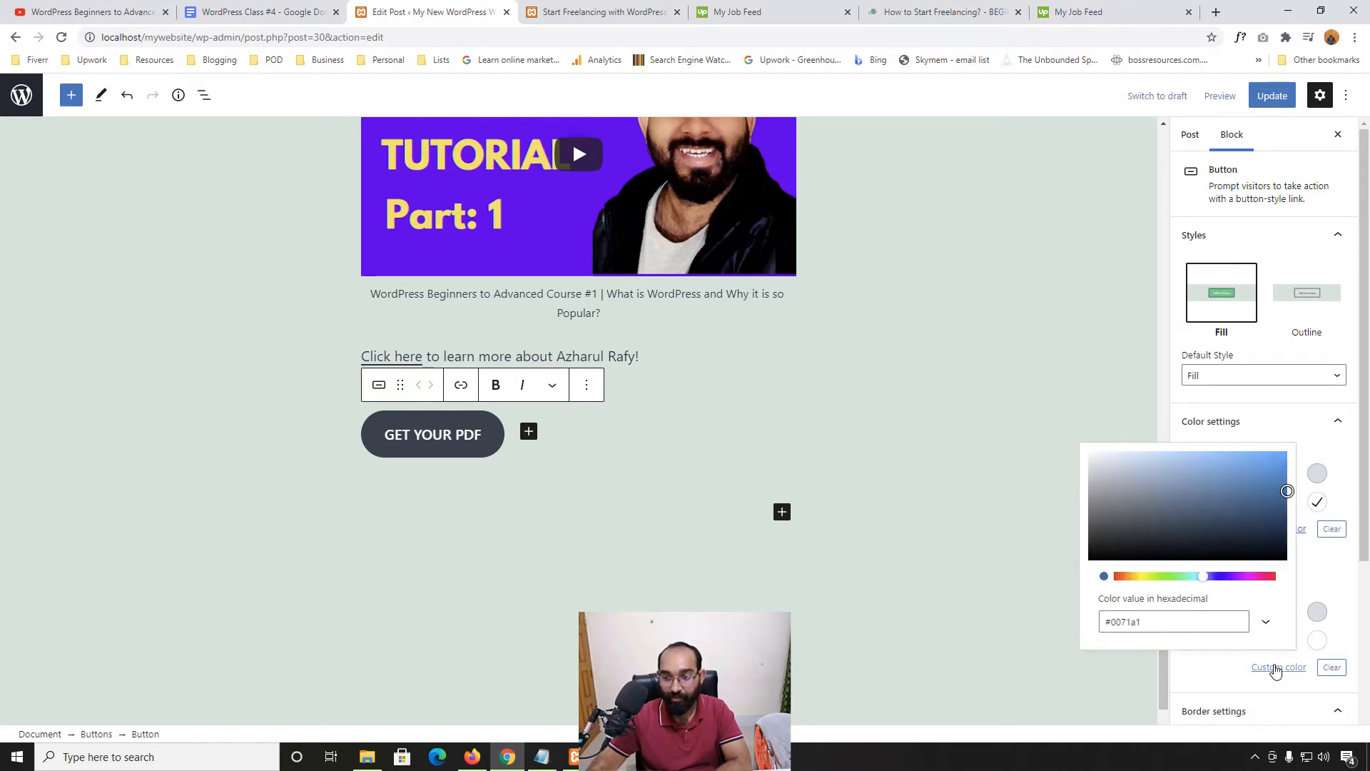
click(1174, 576)
mouse_move(1242, 499)
mouse_down()
mouse_move(1254, 511)
mouse_move(1260, 468)
mouse_move(1234, 494)
mouse_up()
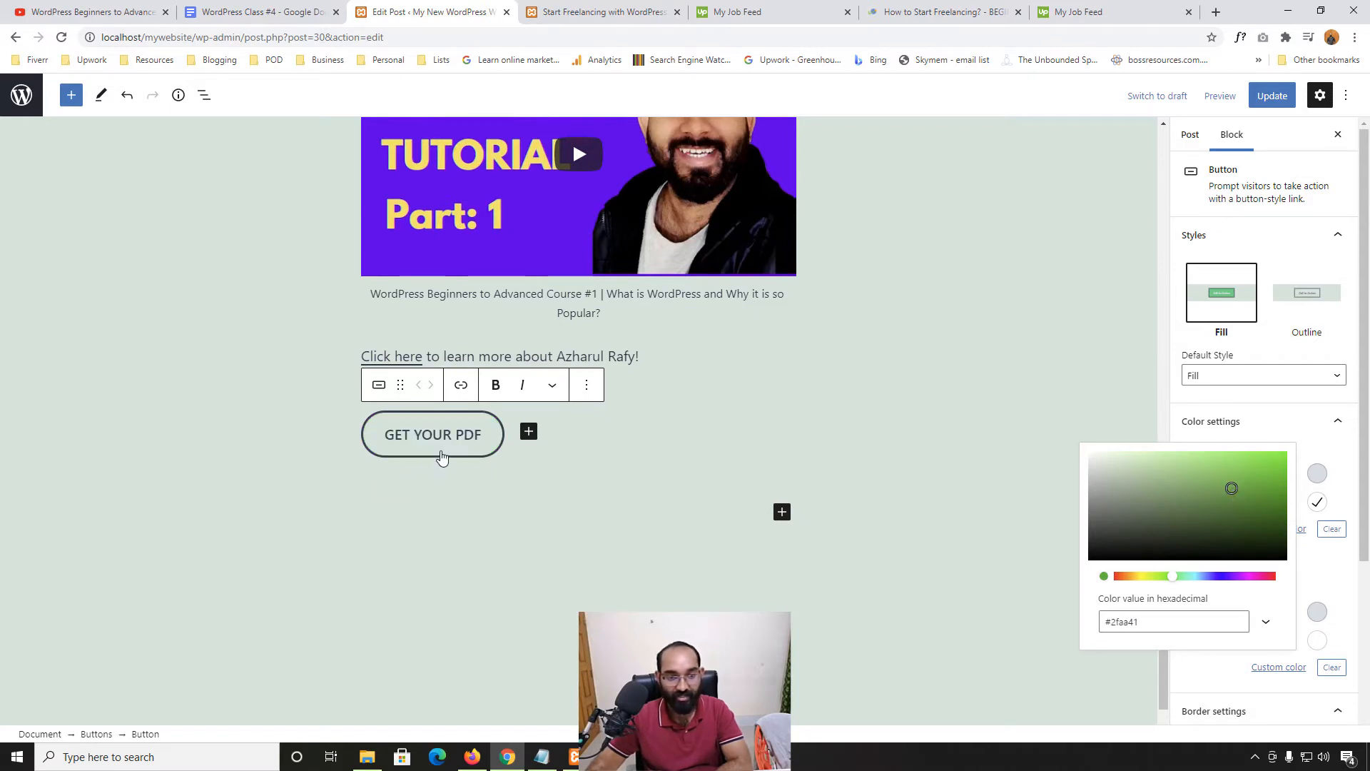
click(1299, 421)
click(1295, 422)
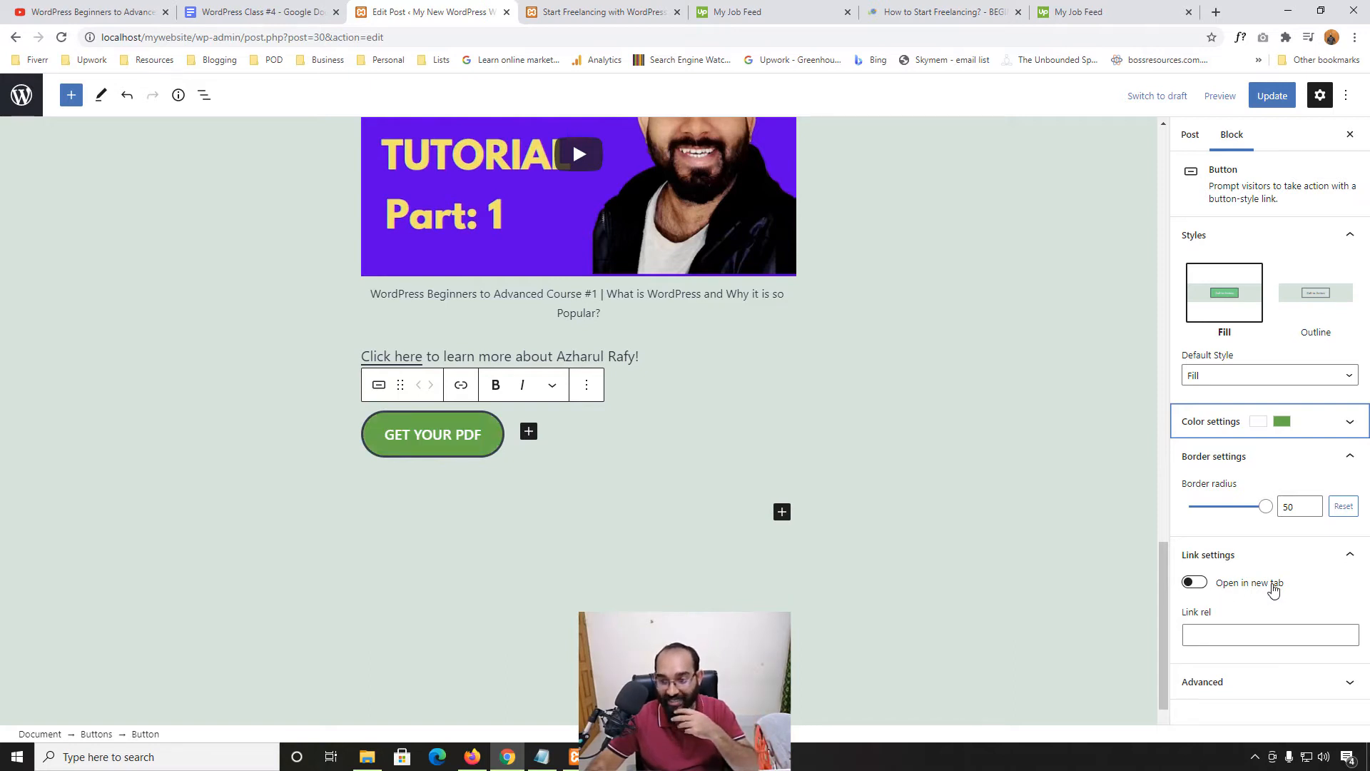
Review the button's advanced CSS class setting, then open the GET YOUR PDF link field
click(1239, 683)
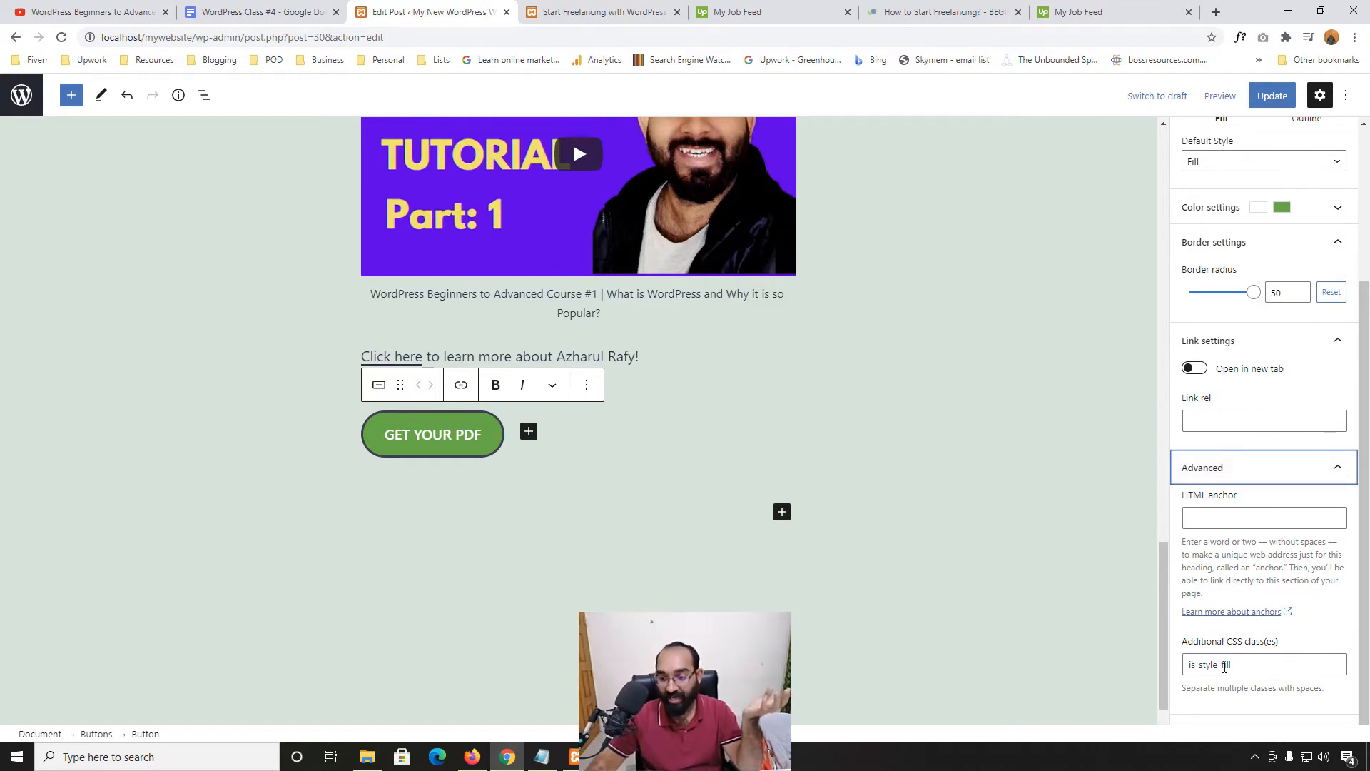
drag(1259, 661, 1186, 664)
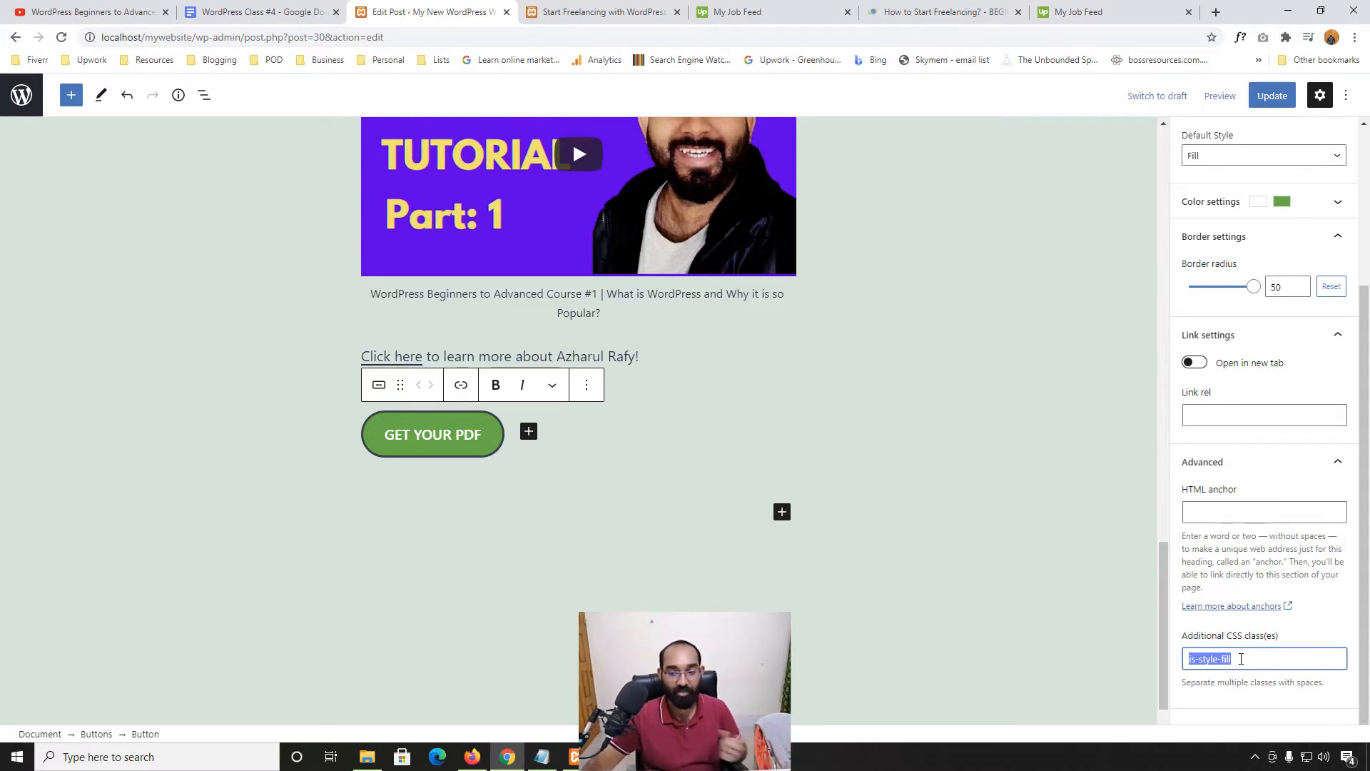
click(1341, 462)
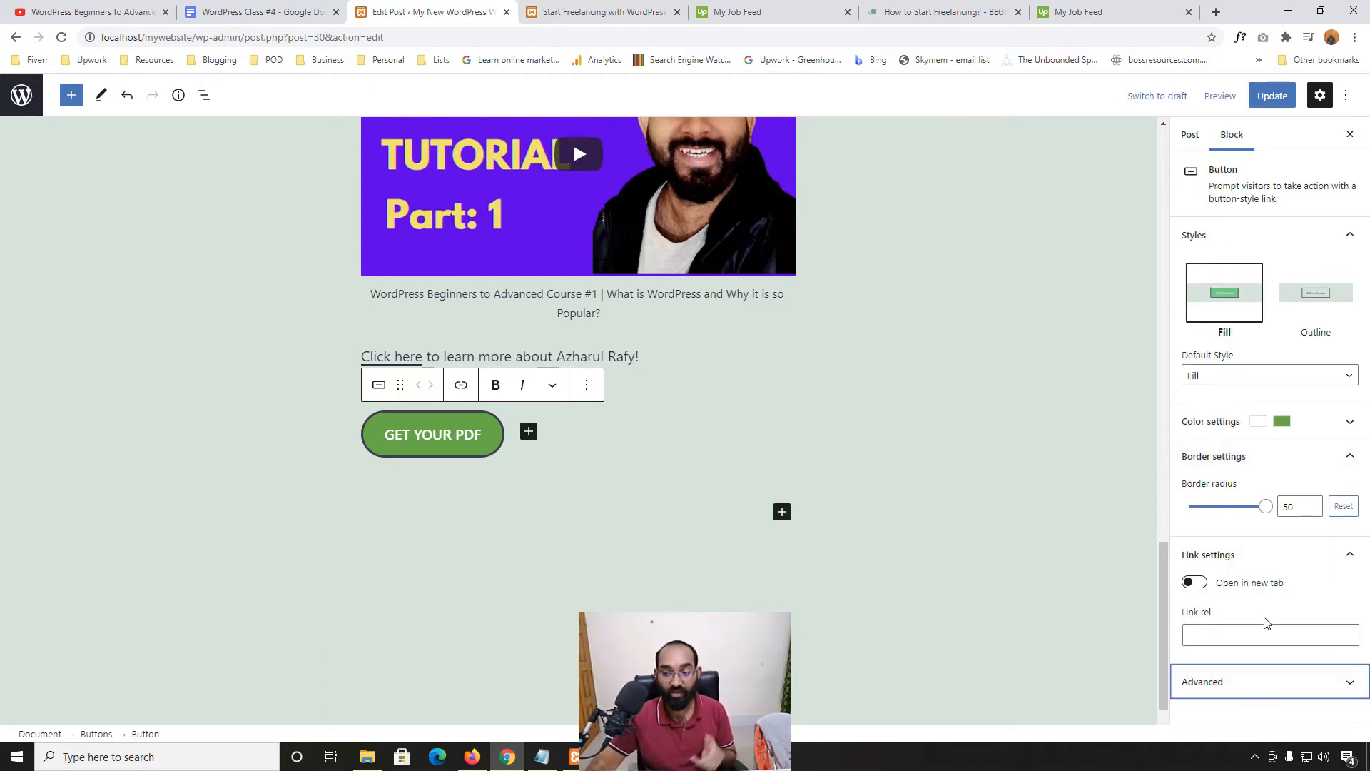
click(1351, 563)
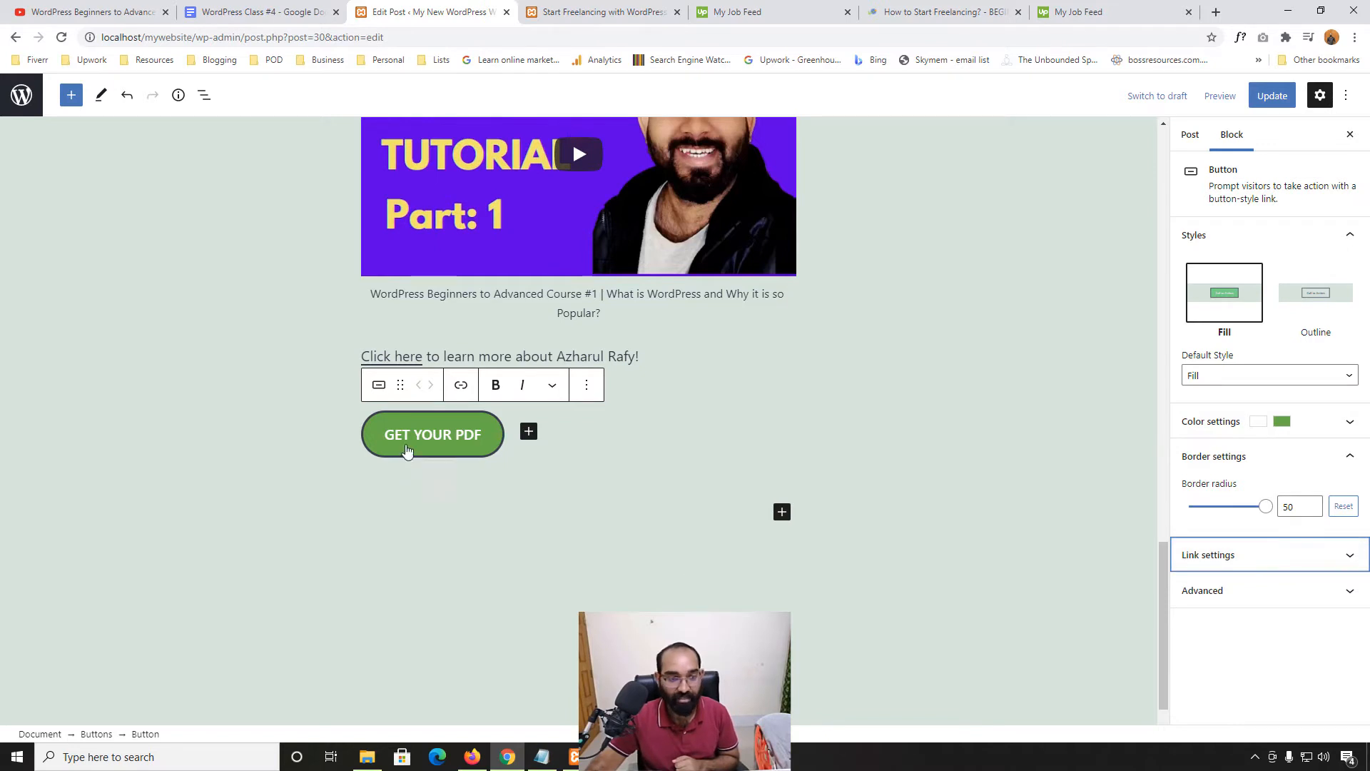
click(452, 448)
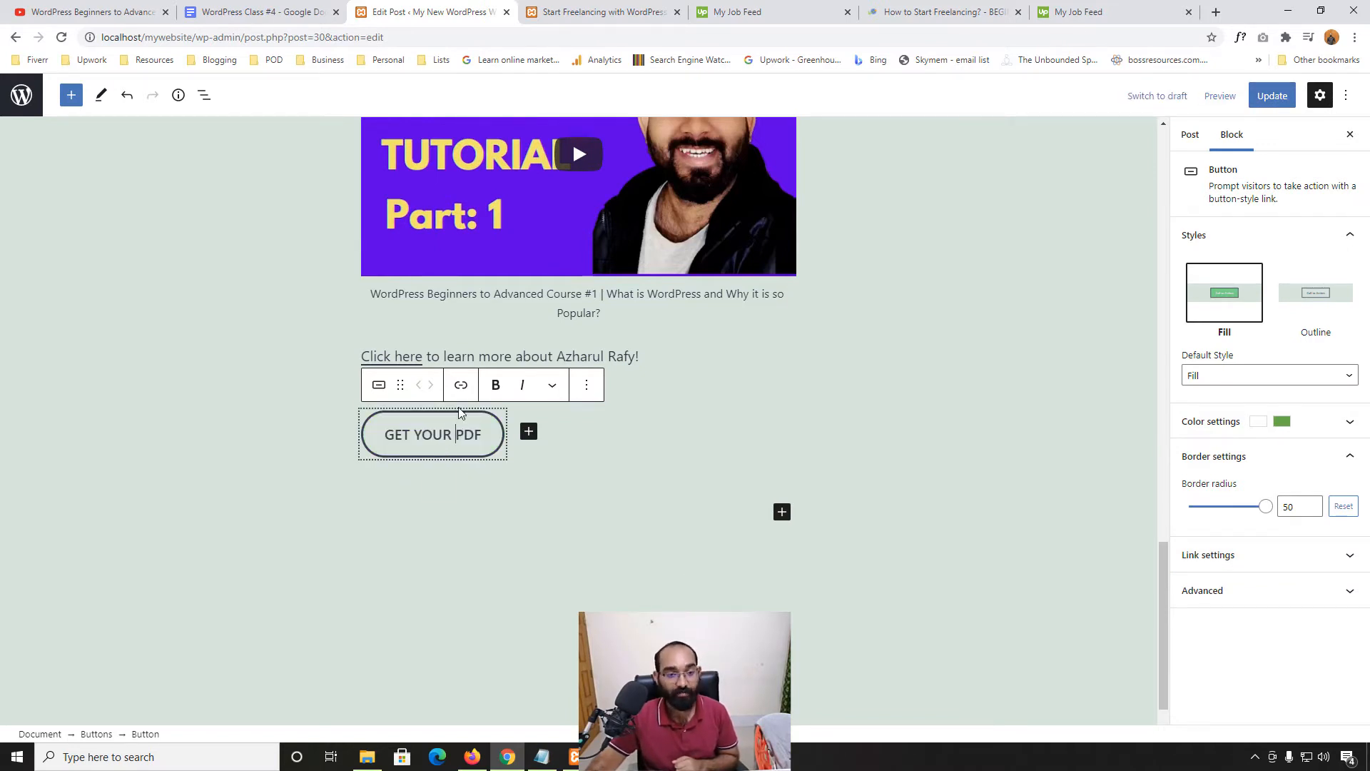
click(461, 386)
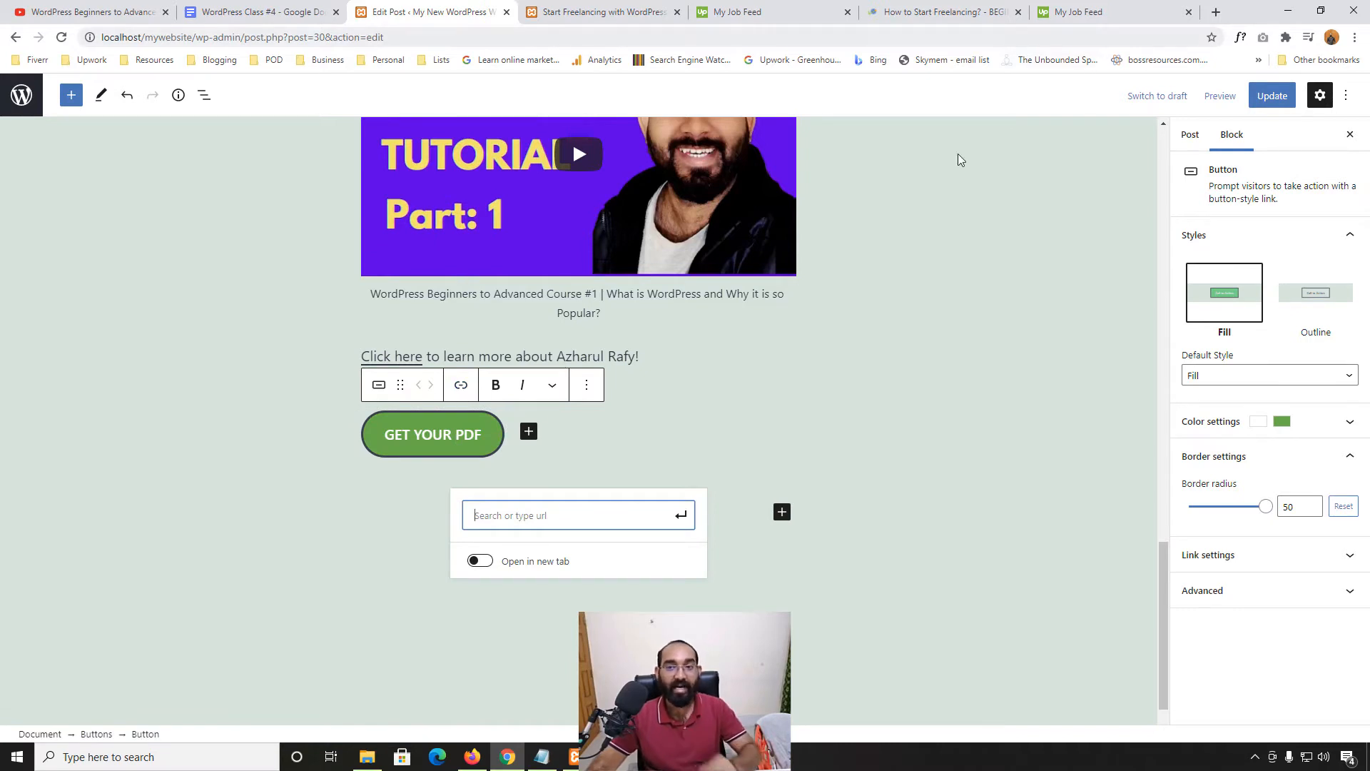
Load the author's Udemy instructor profile in a new browser tab and copy its address
click(1217, 12)
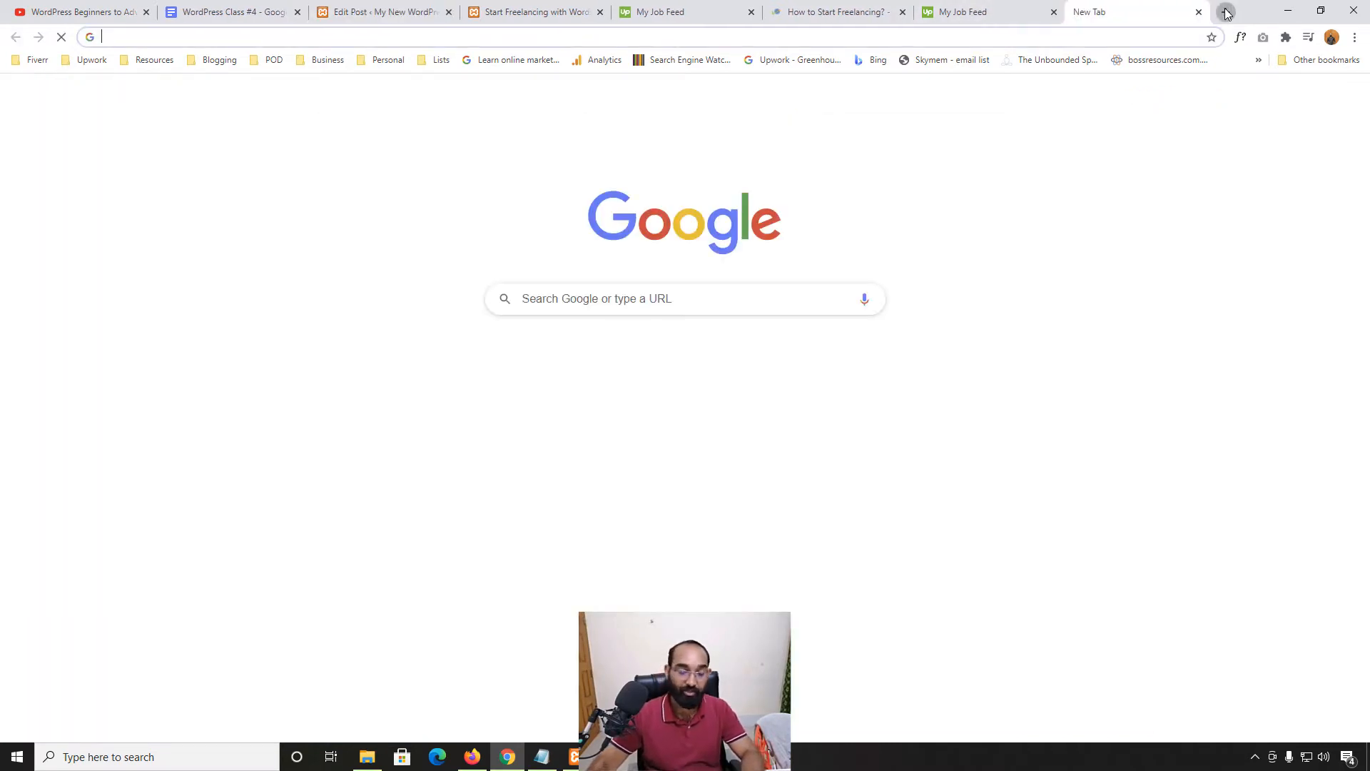
text(ude)
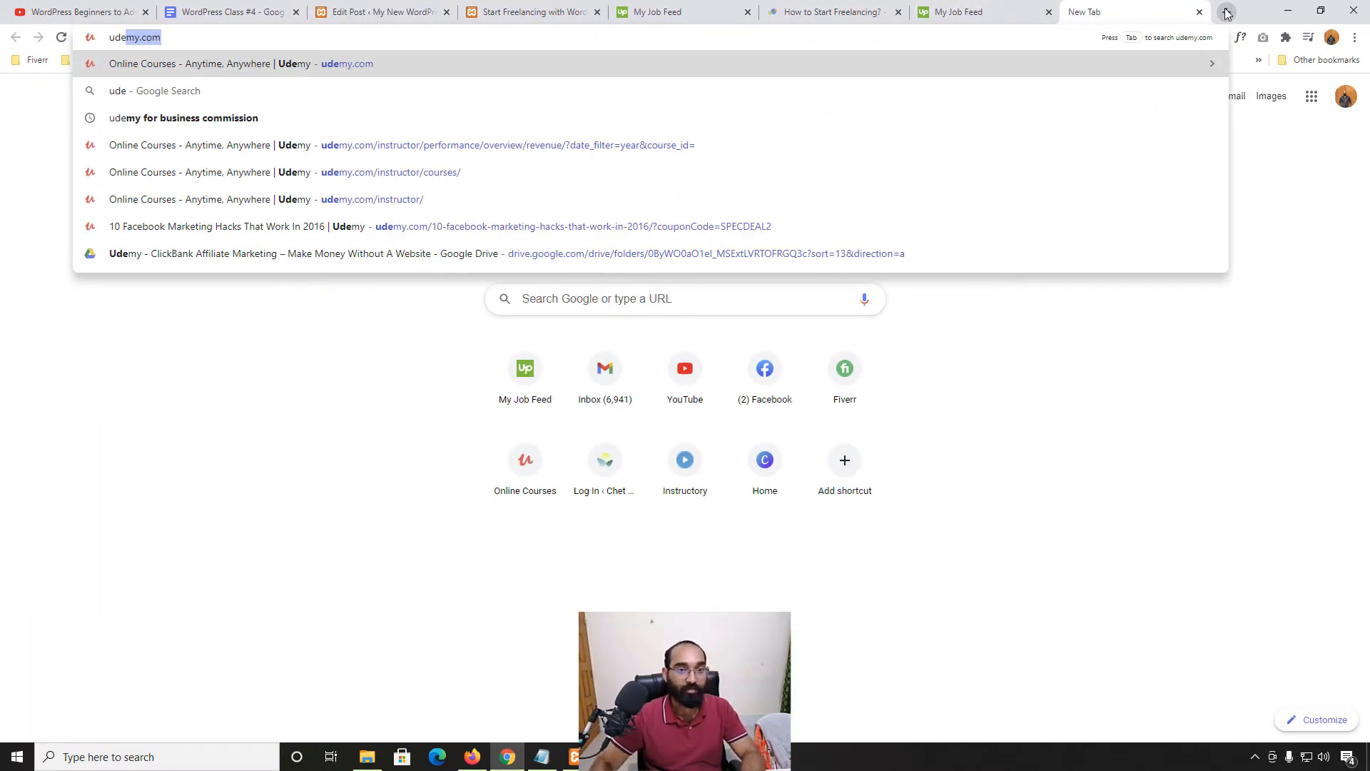
key(Right)
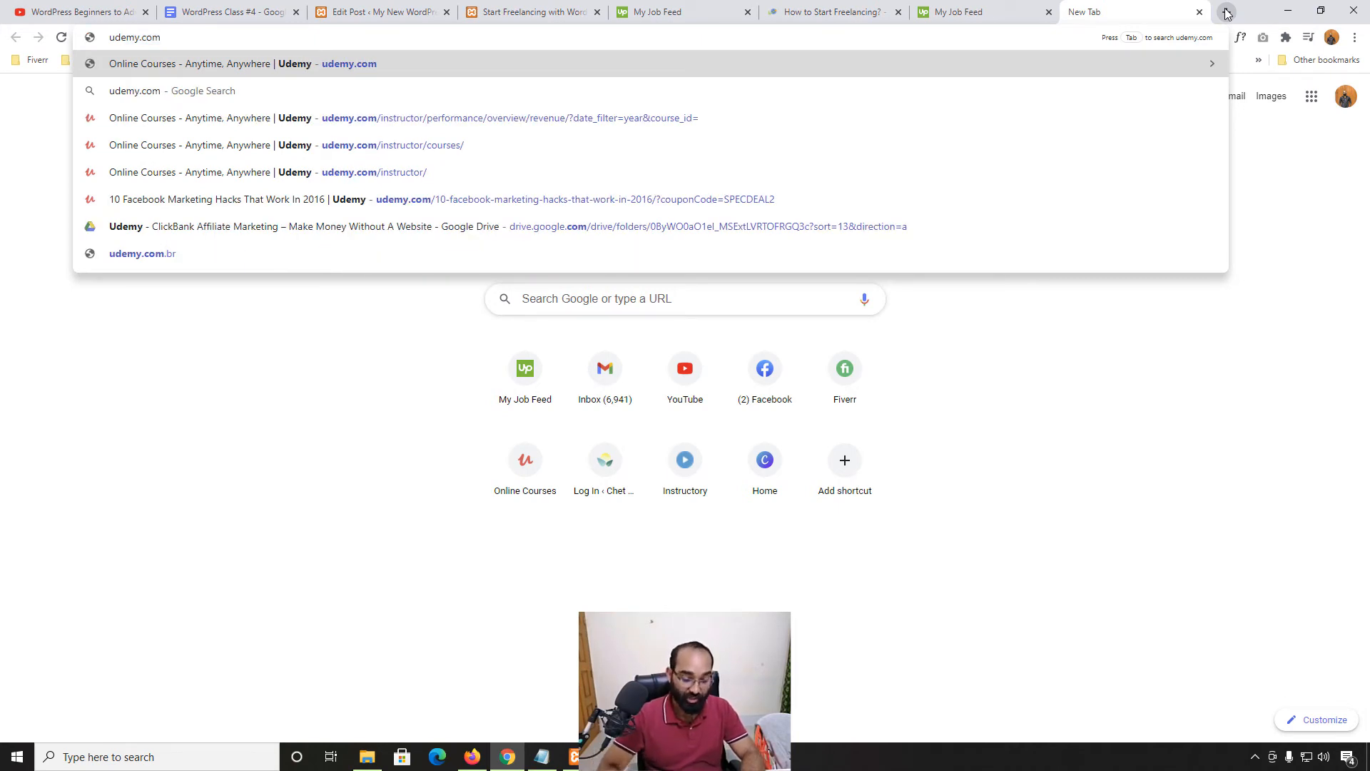
text(/azharulrafy)
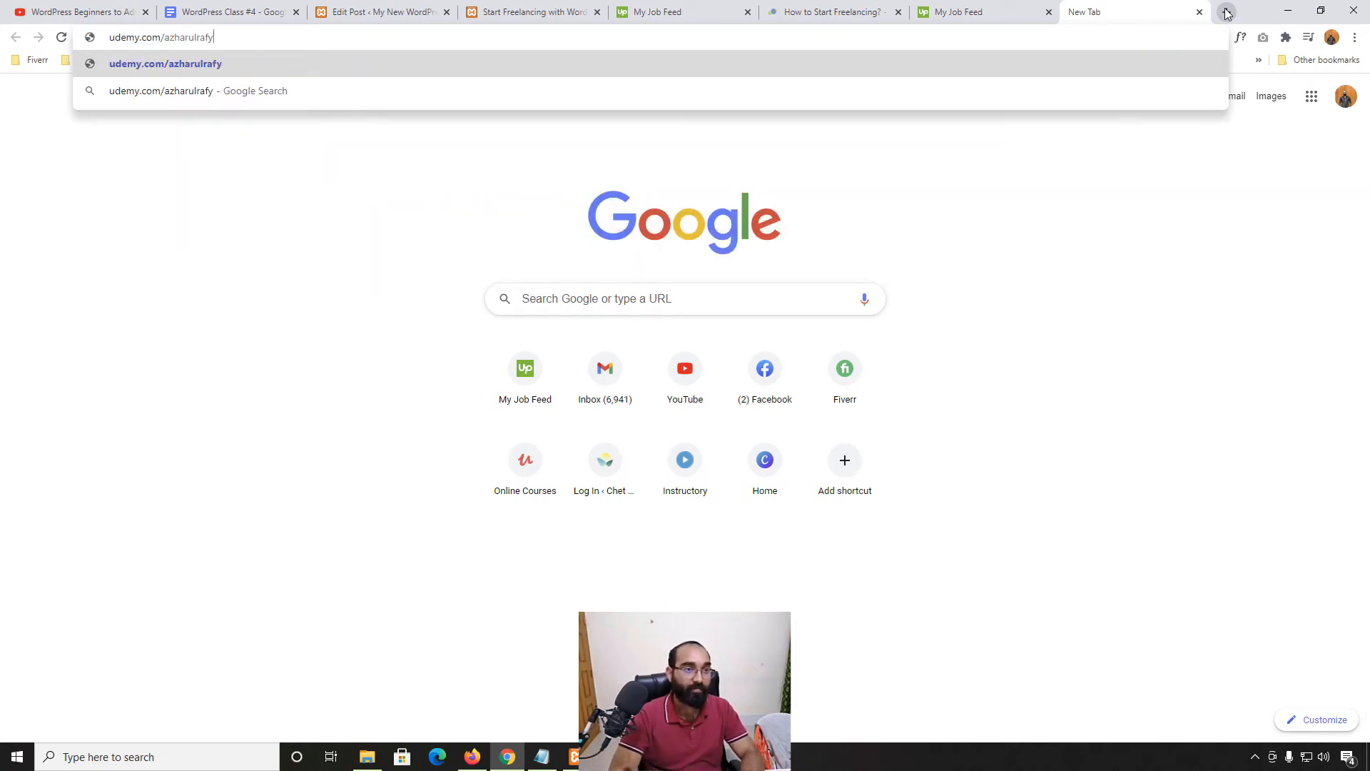
key(Return)
click(255, 43)
key(ctrl+c)
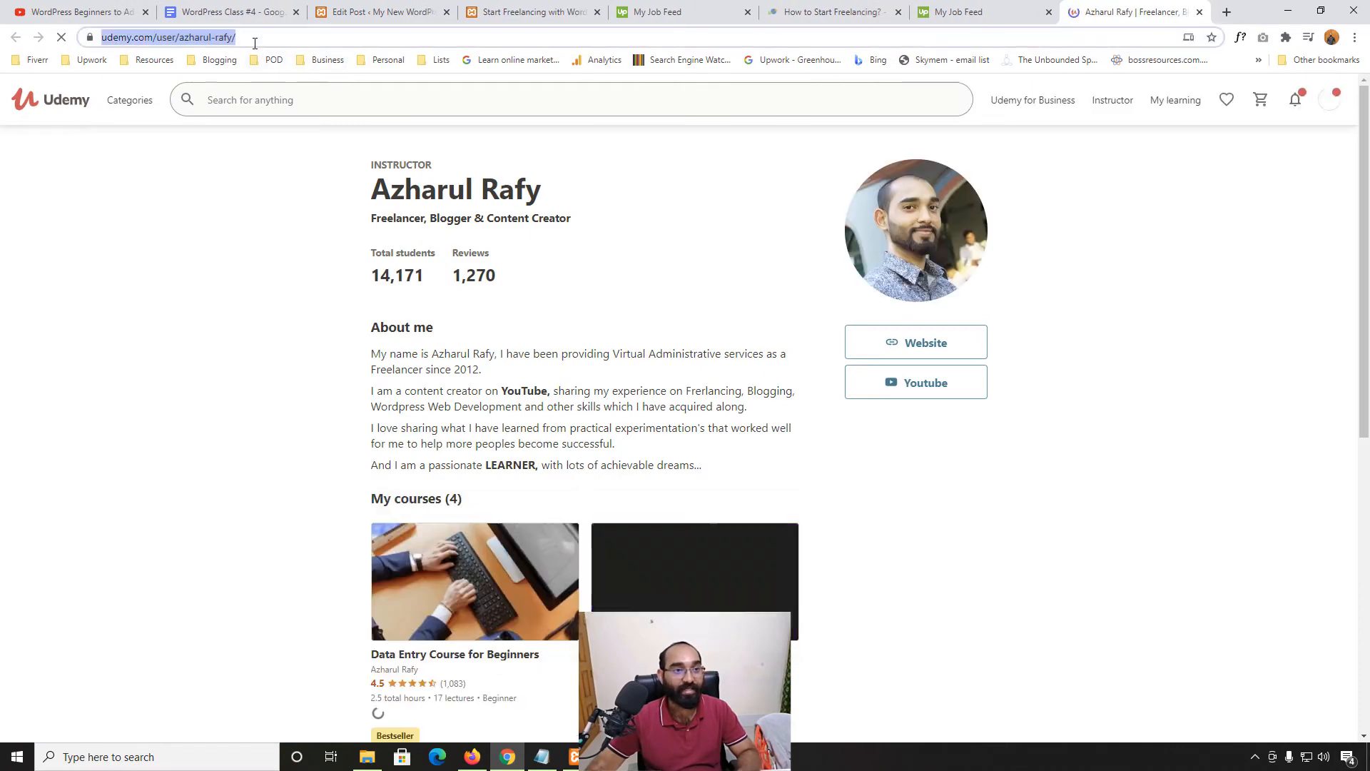
Paste the profile URL as the button link, opening in a new tab, and update the post
click(820, 11)
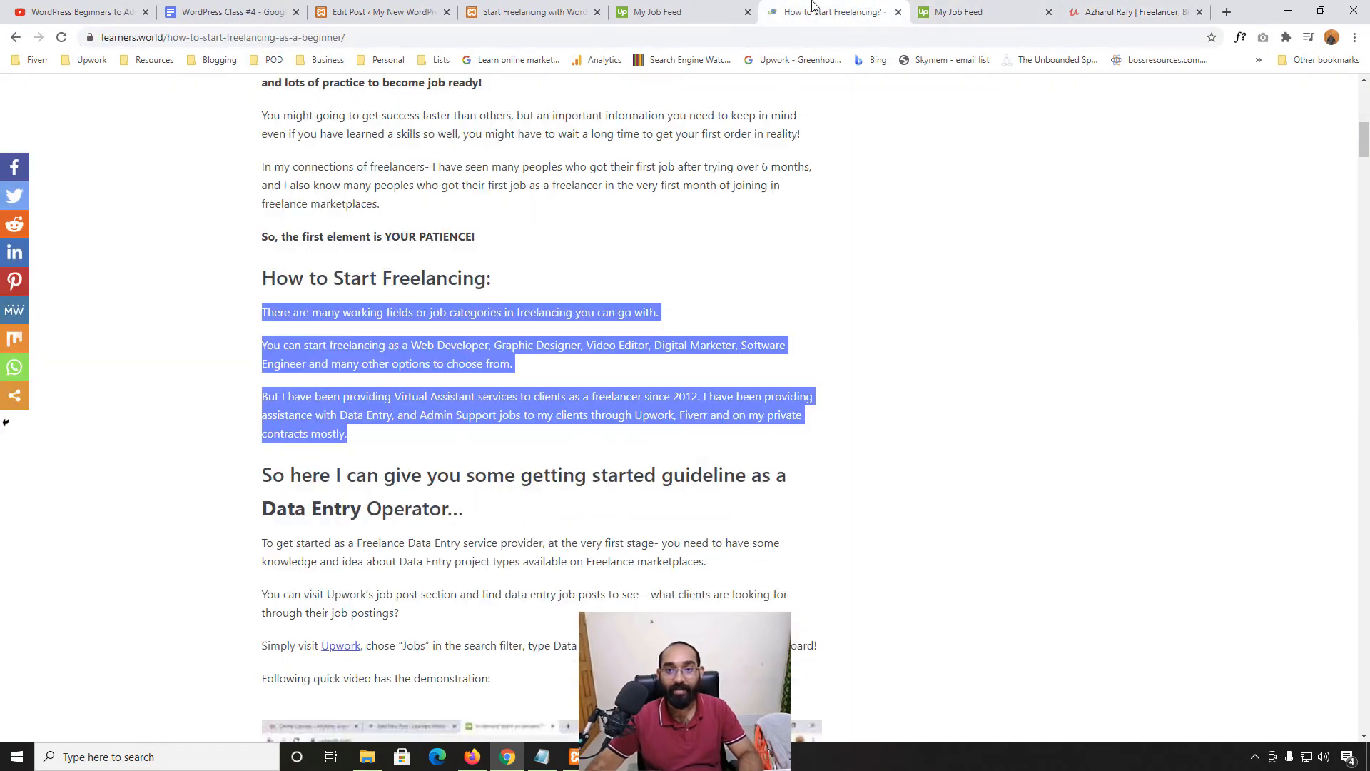
click(559, 9)
click(378, 11)
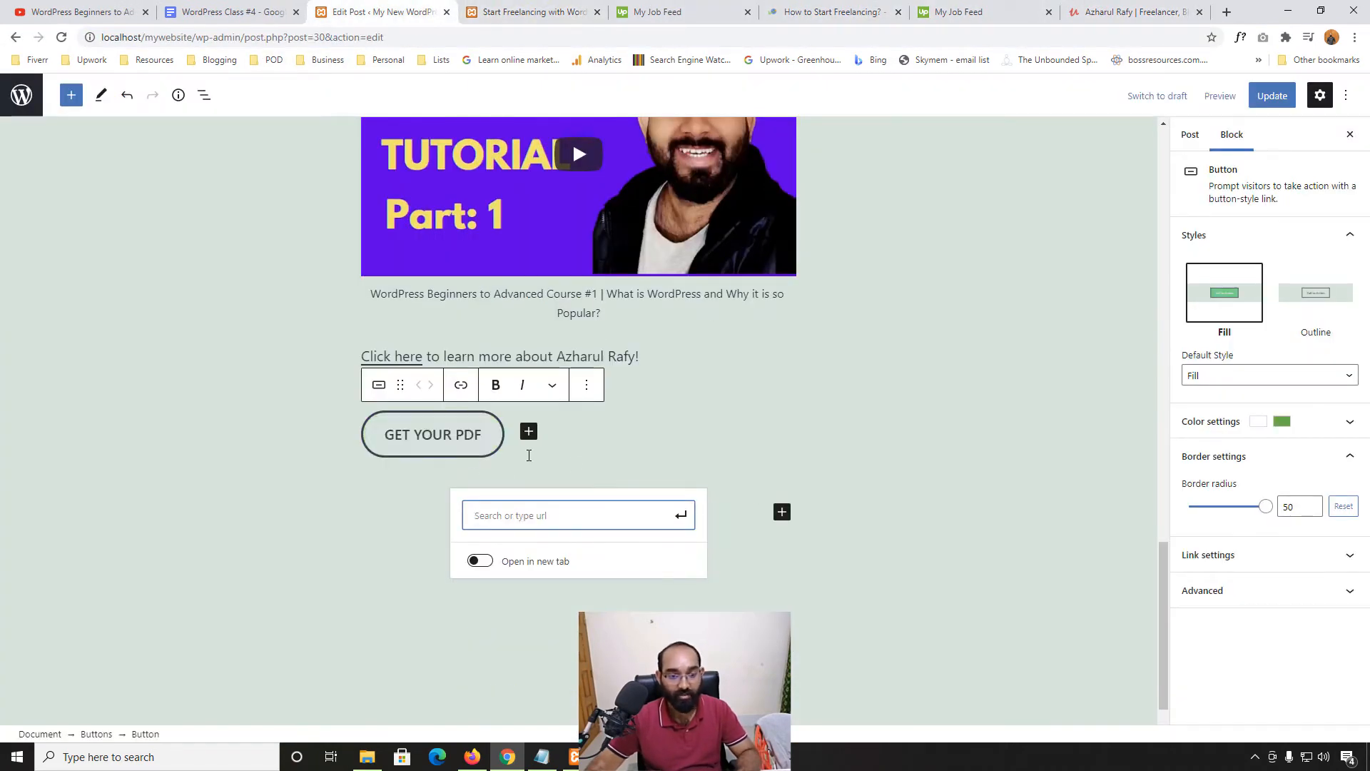
key(ctrl+v)
click(486, 602)
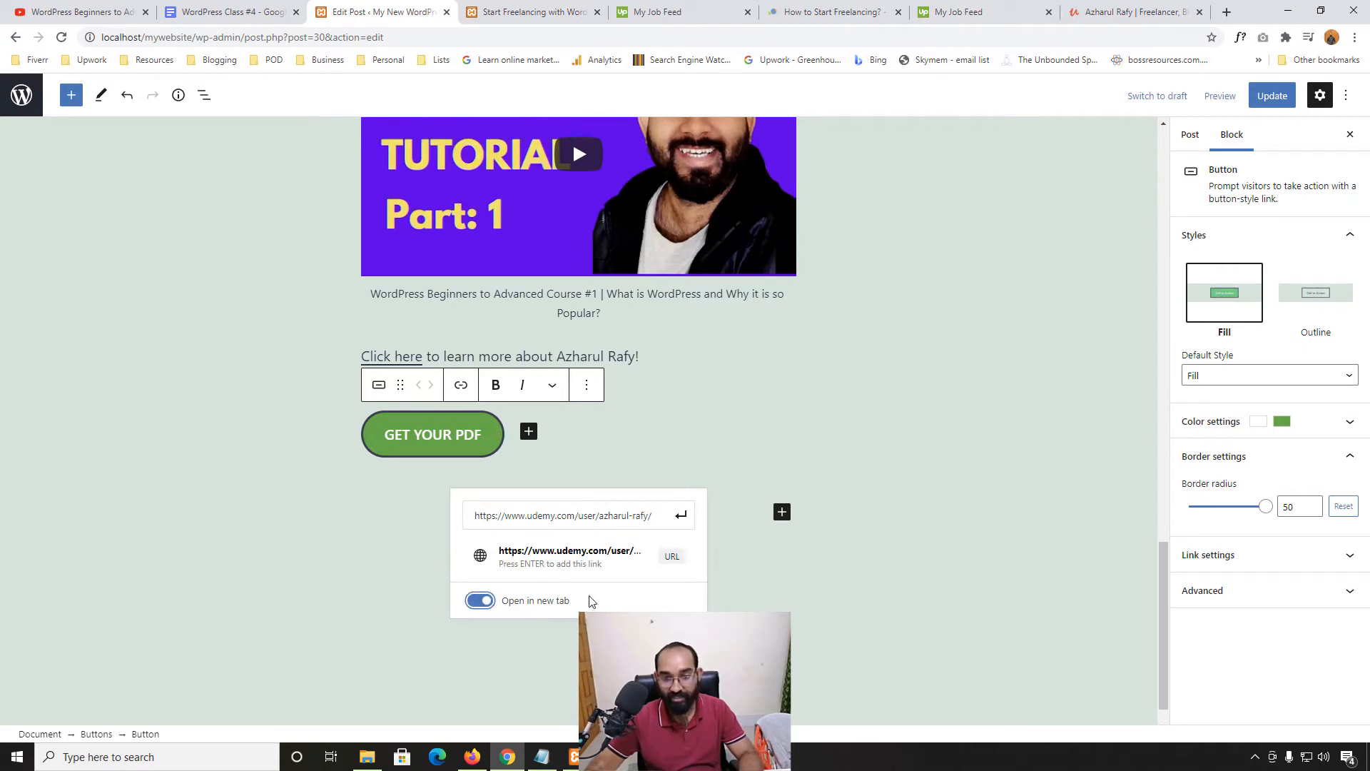
click(681, 518)
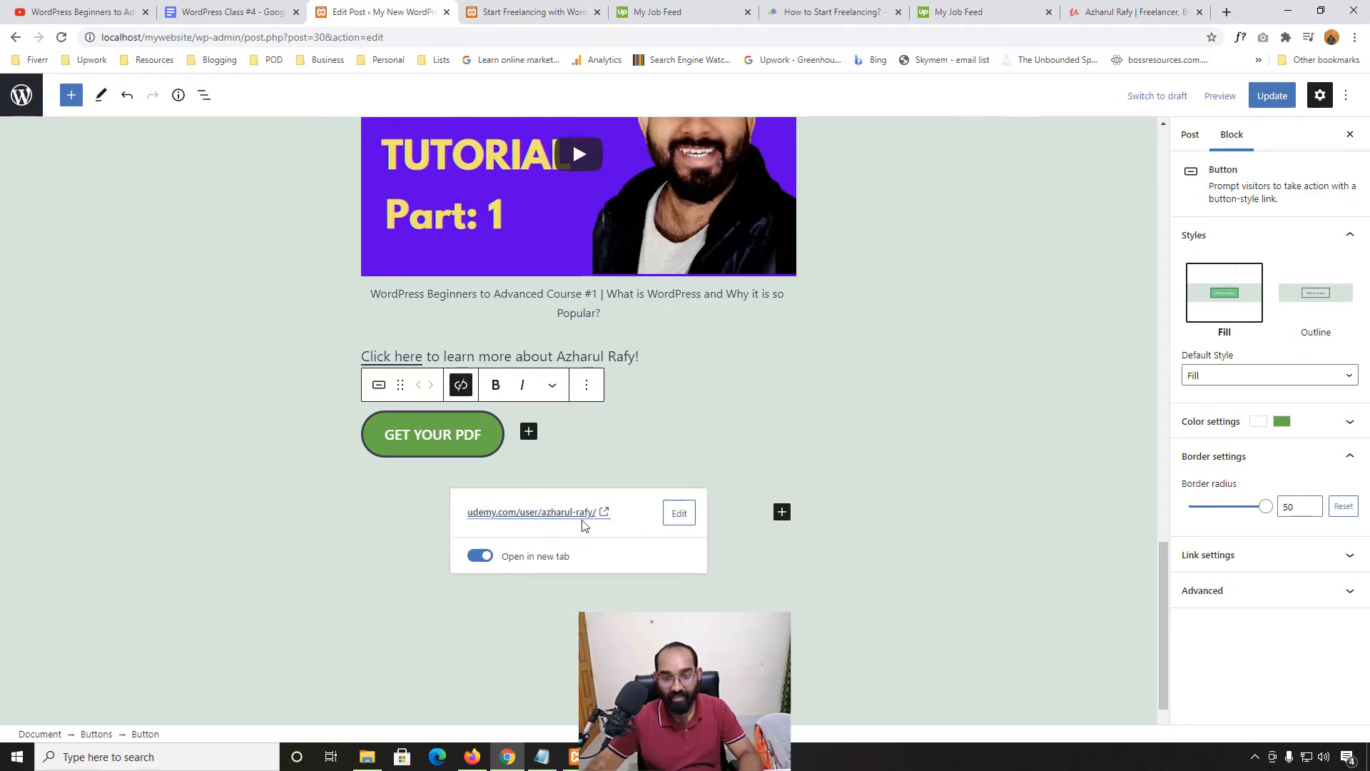
click(1277, 95)
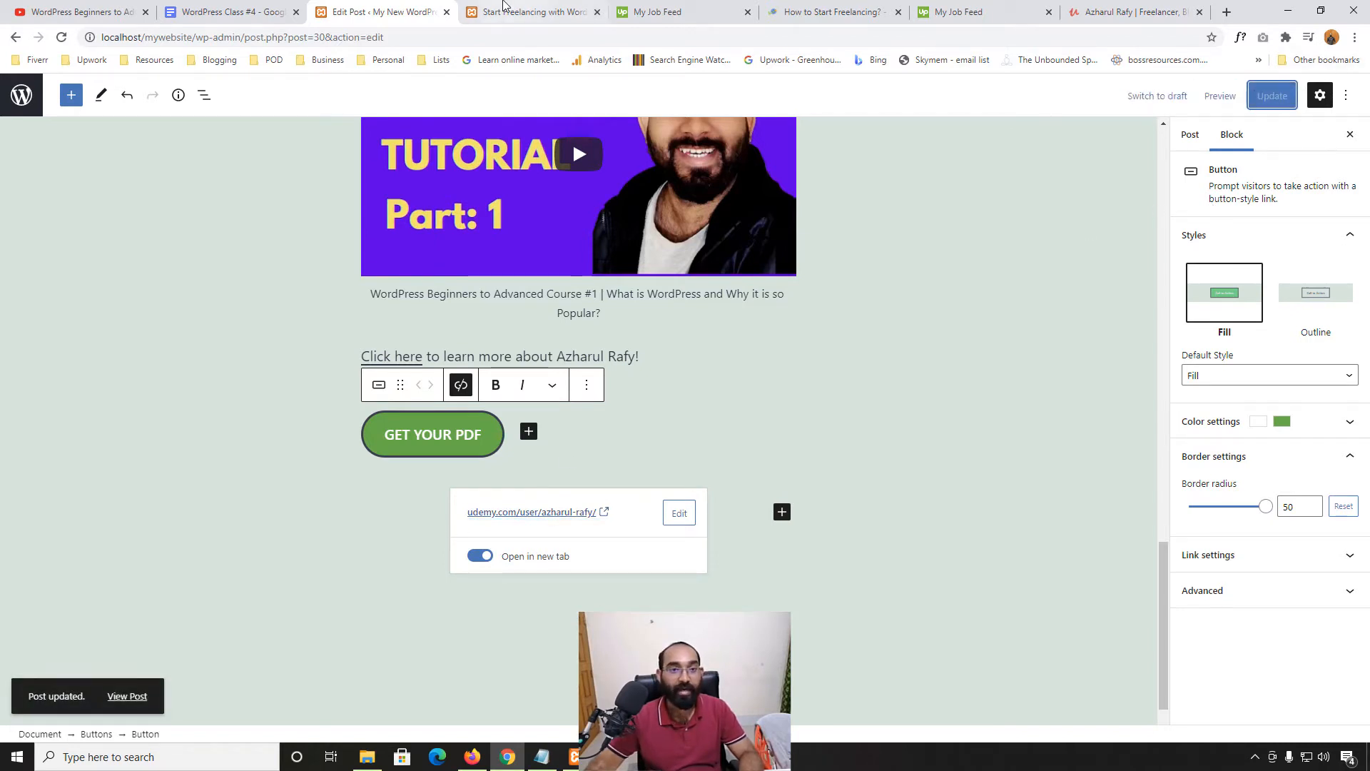
Reload the live post, confirm GET YOUR PDF opens the Udemy profile, then close that page
click(532, 12)
click(61, 37)
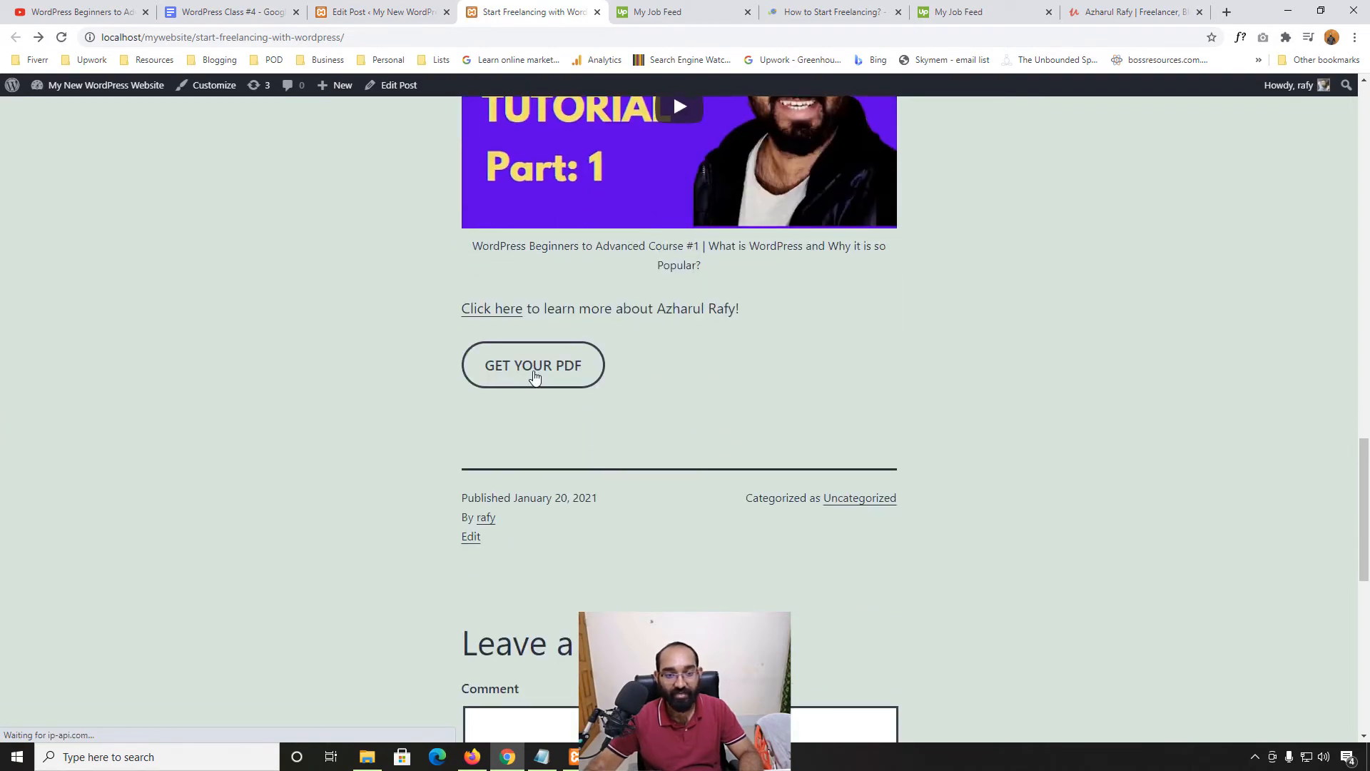
click(537, 371)
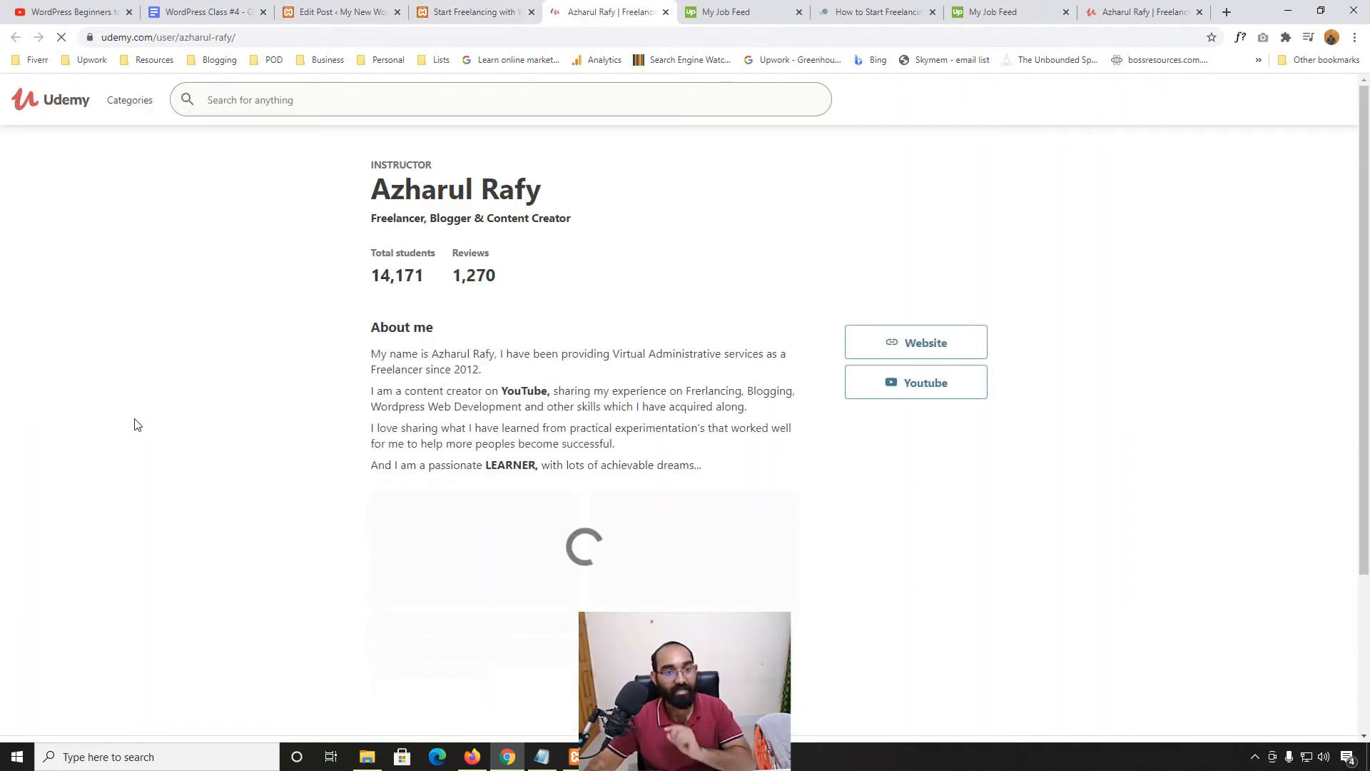
scroll(106, 525, down, 2)
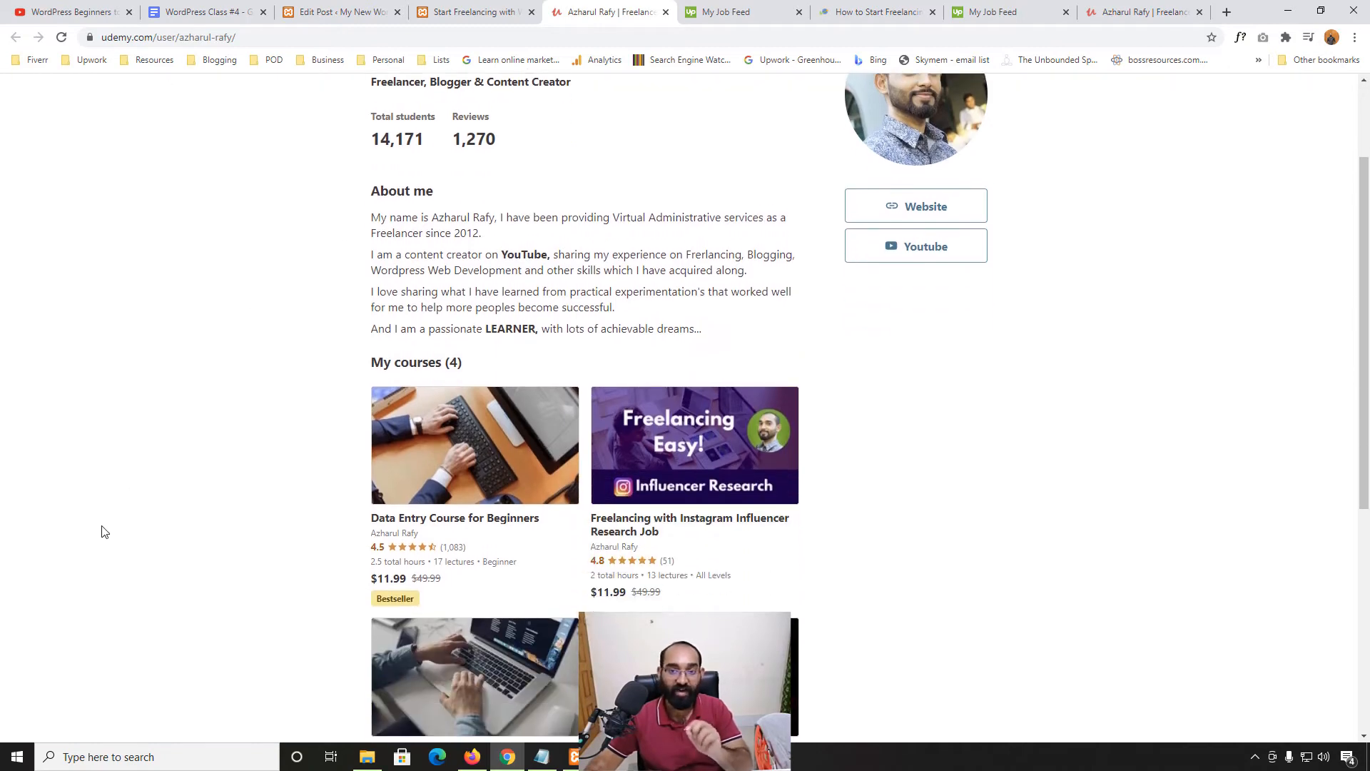
scroll(89, 387, up, 1)
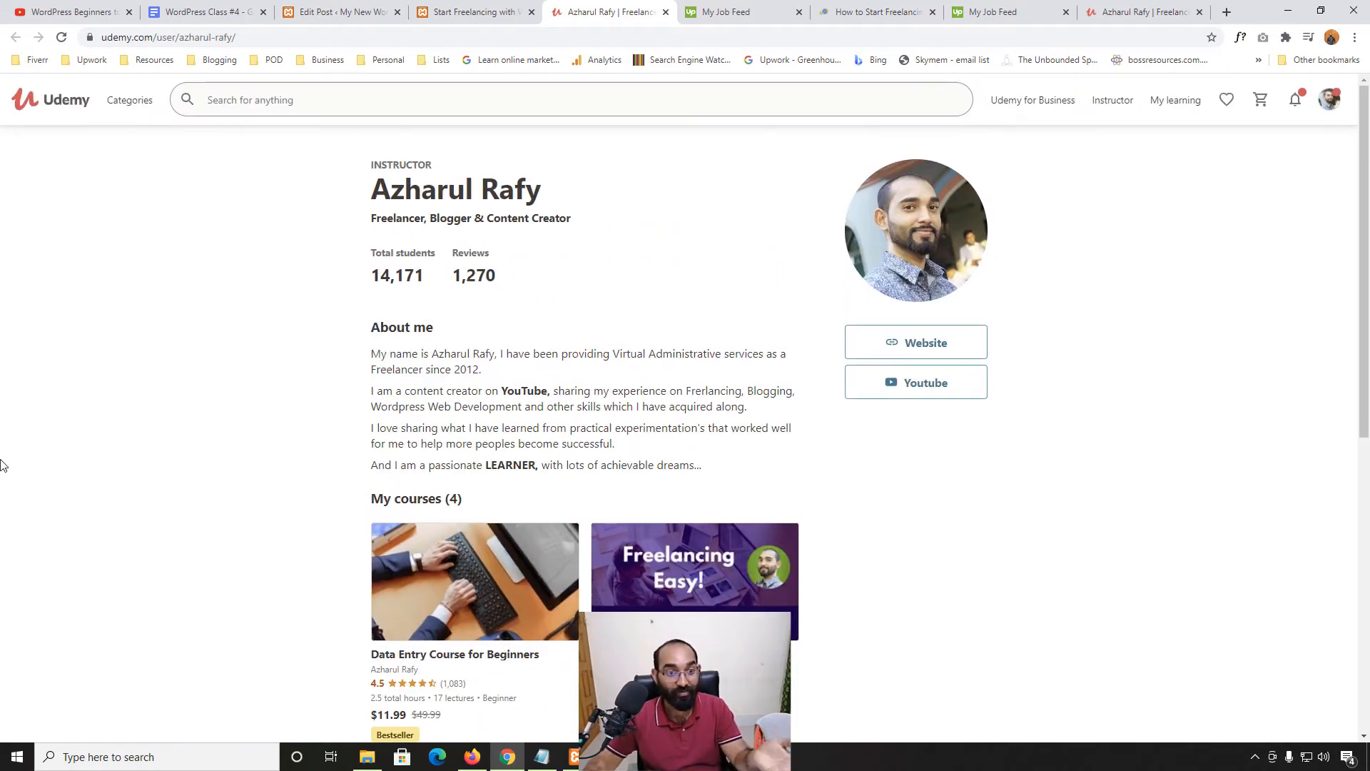
scroll(120, 431, down, 4)
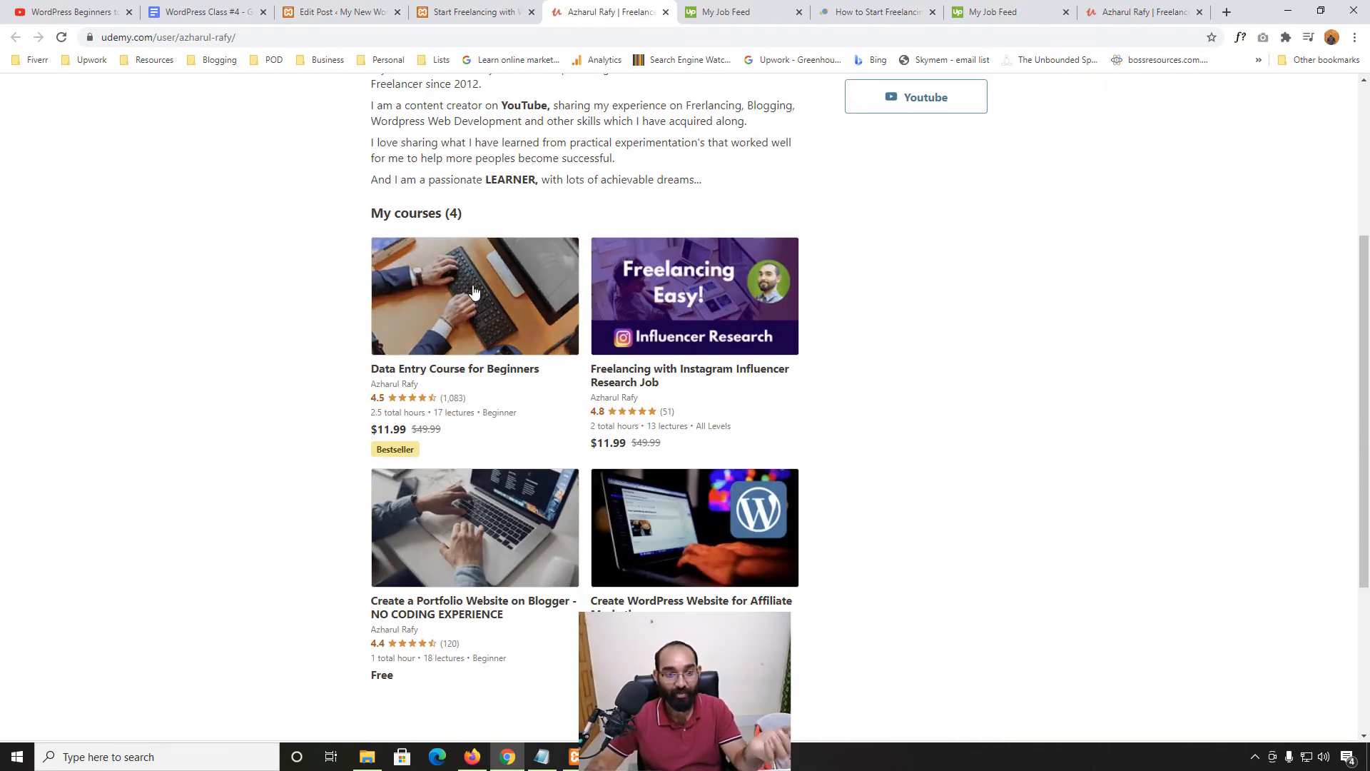
scroll(205, 535, up, 4)
click(666, 13)
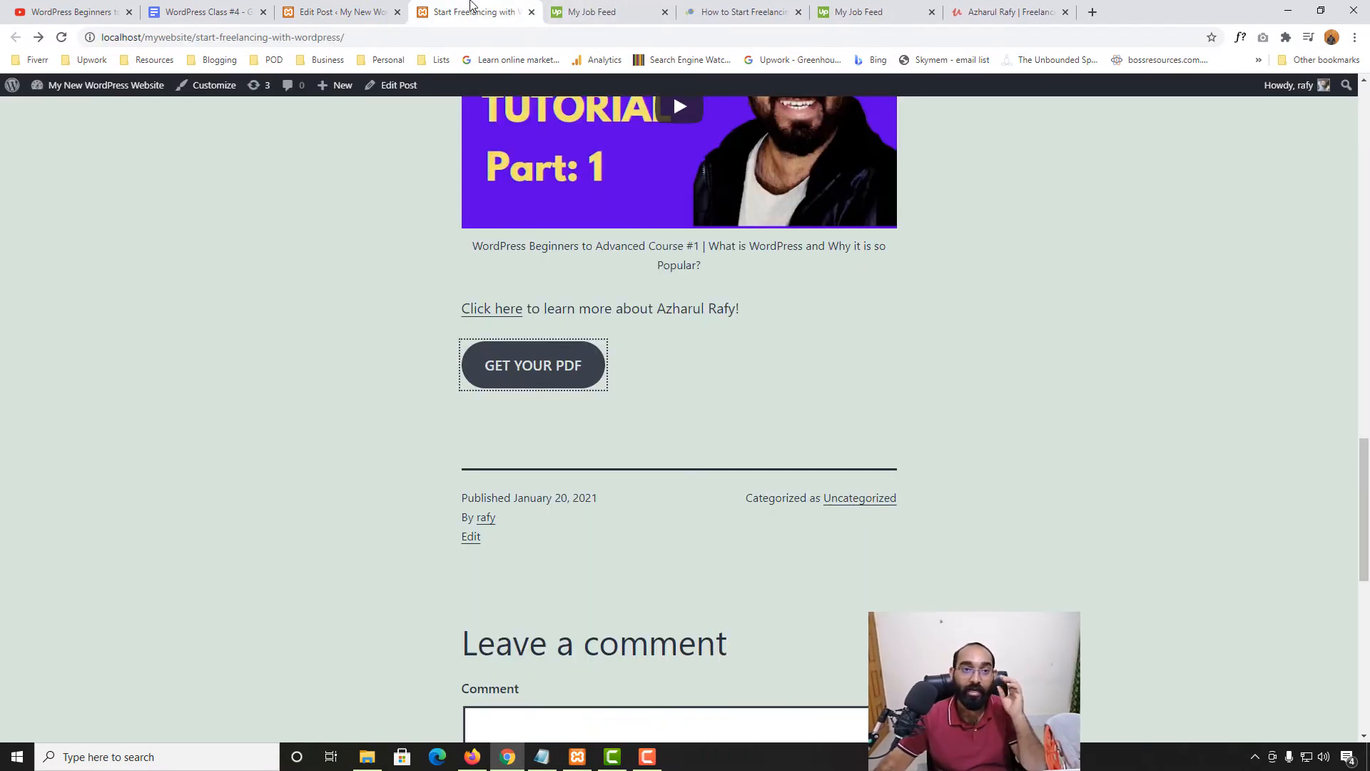
Mark Featured Image as the next topic in the WordPress Class #4 notes
scroll(272, 442, up, 3)
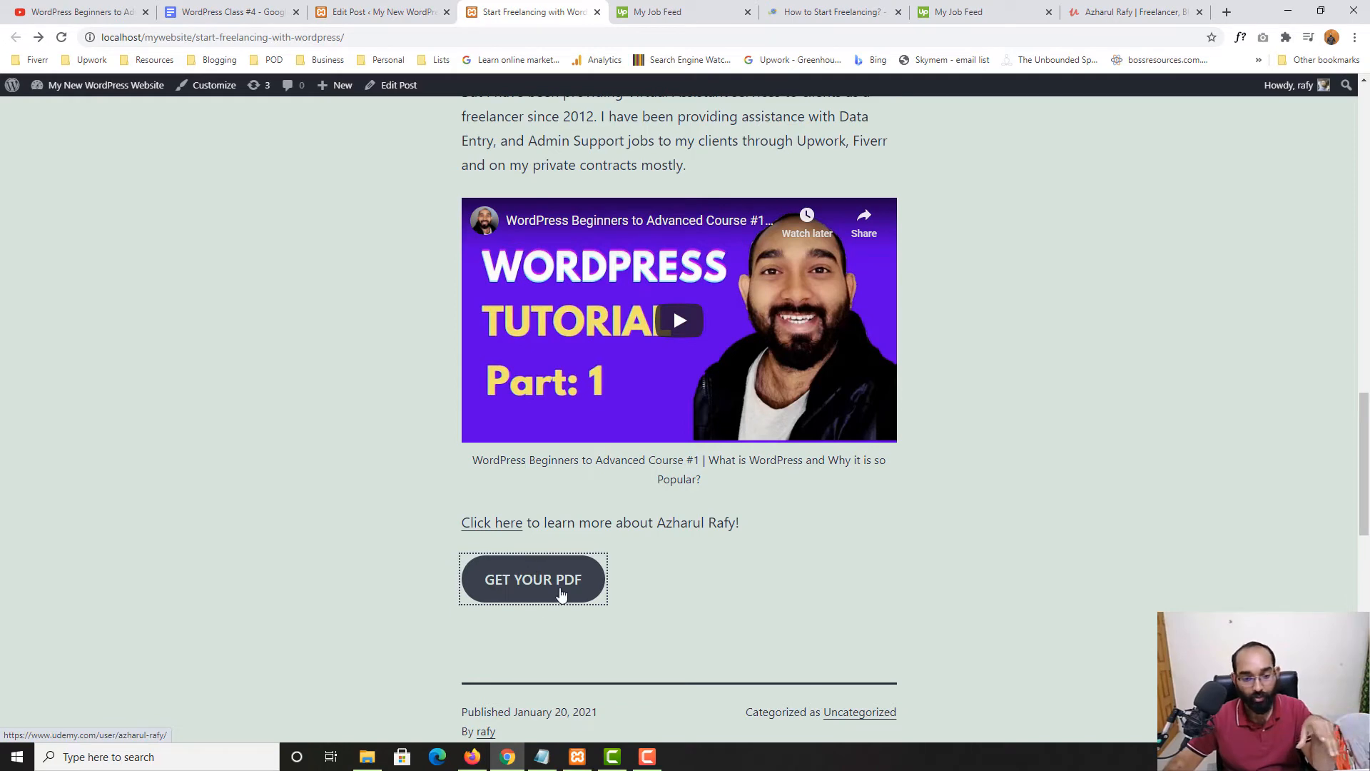
click(400, 12)
click(272, 12)
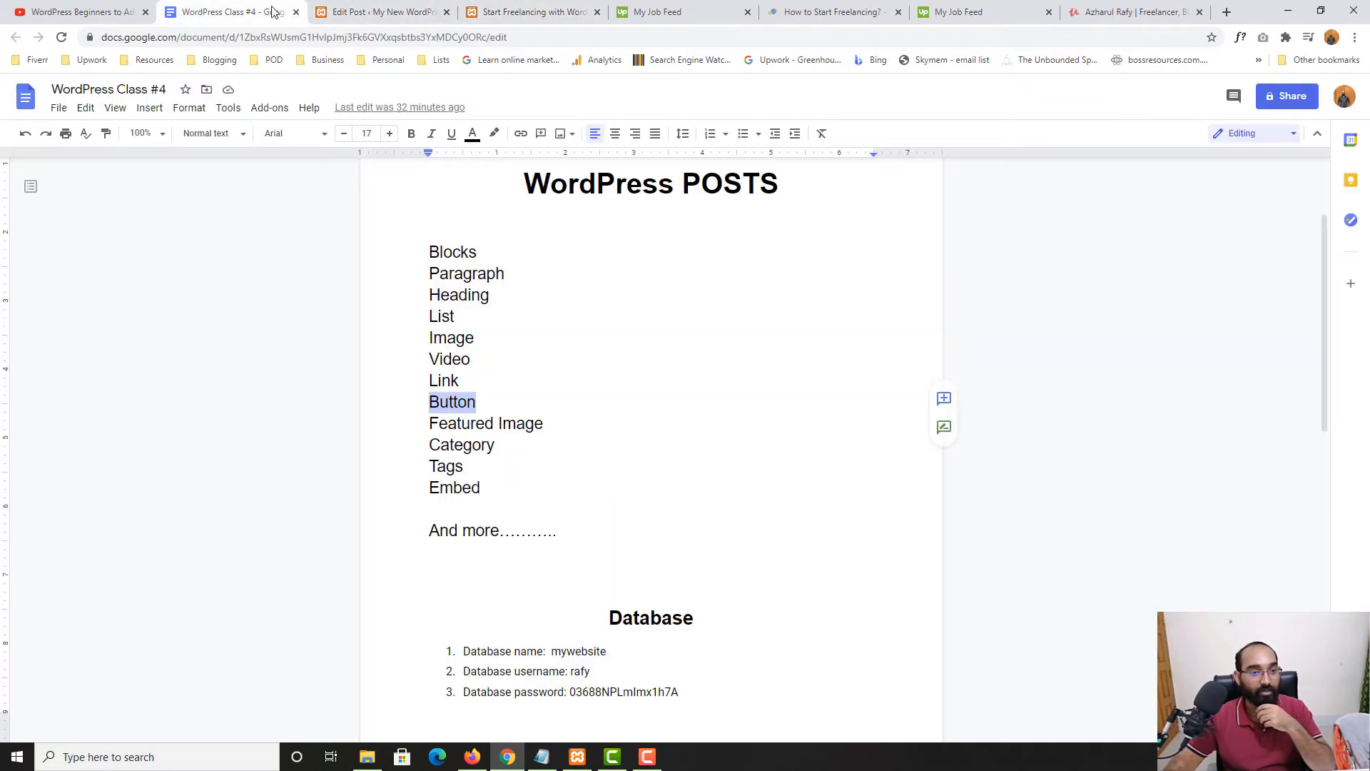
drag(429, 423, 544, 424)
Go back to the live site and open the Blog page listing 'Start Freelancing with WordPress'
click(531, 6)
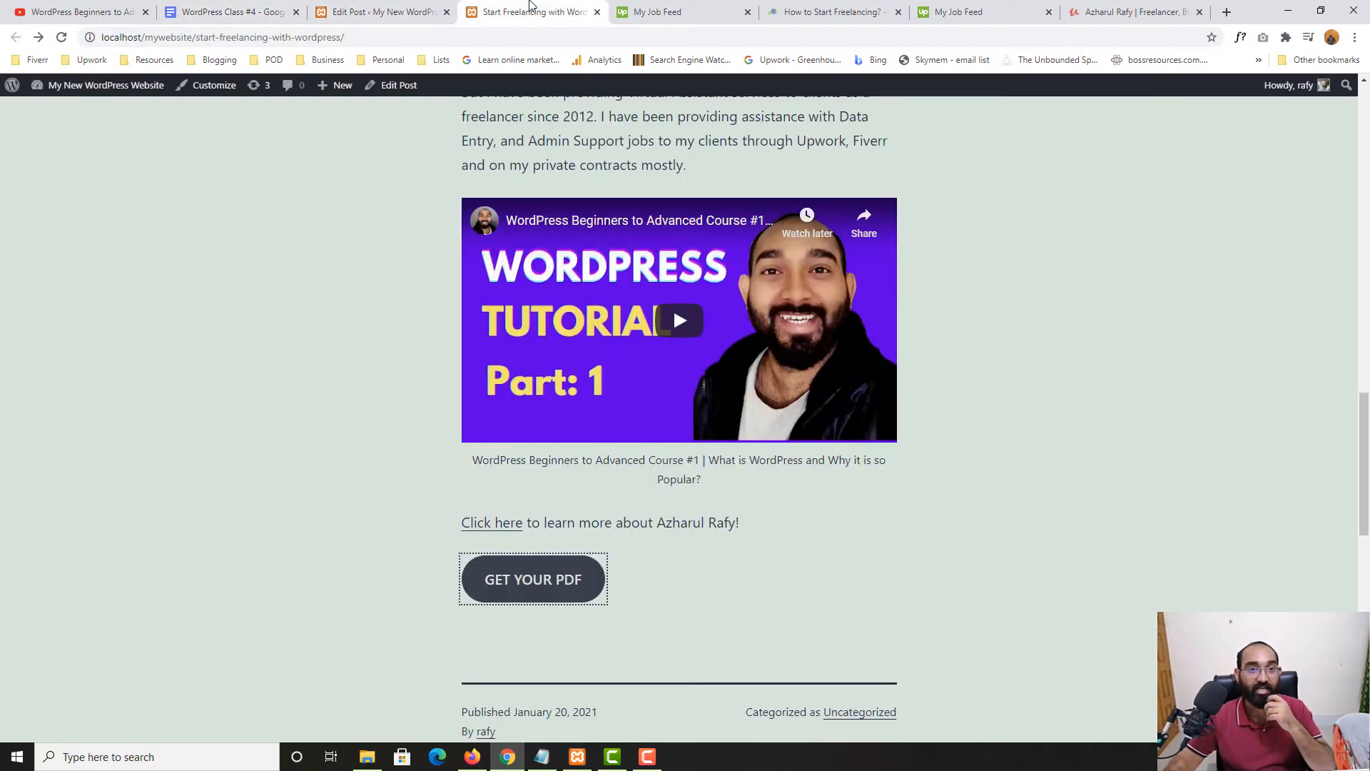
scroll(674, 307, up, 15)
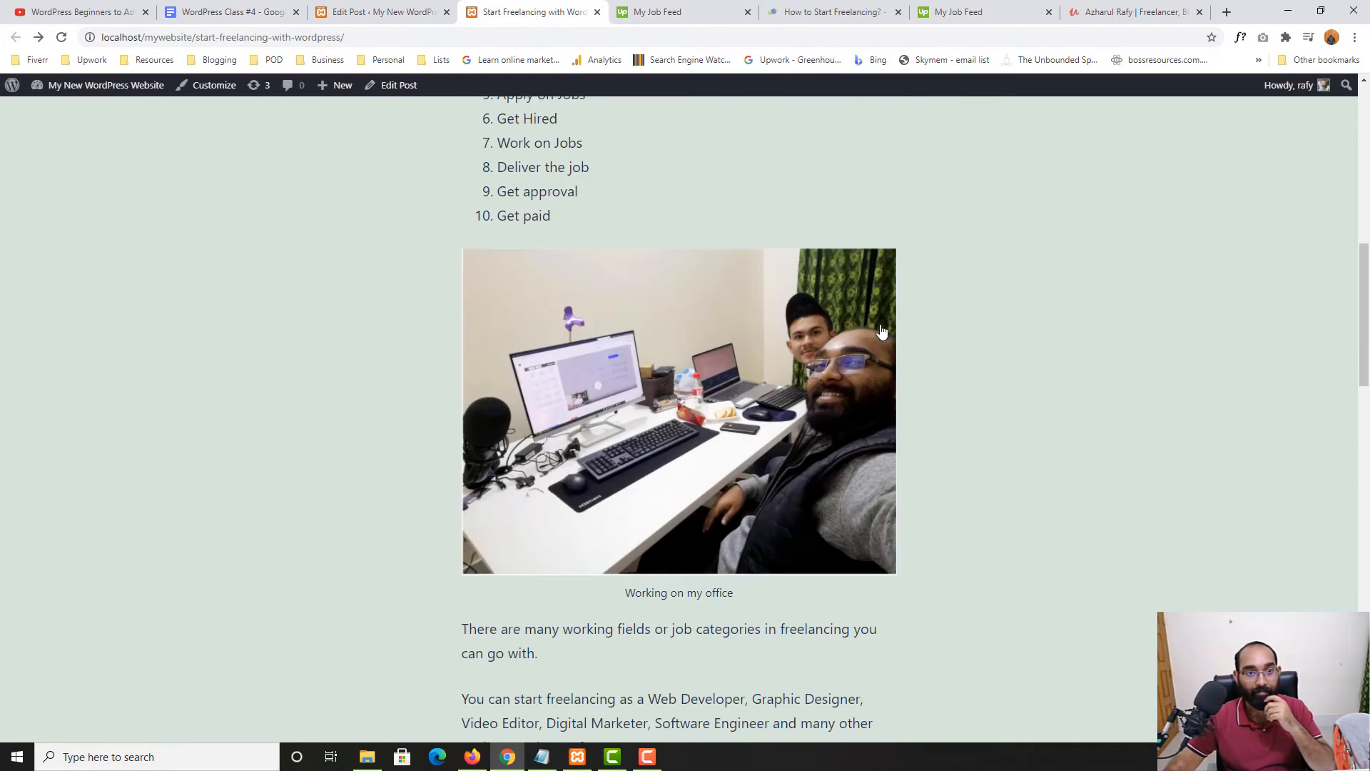
scroll(1121, 236, up, 3)
click(1038, 172)
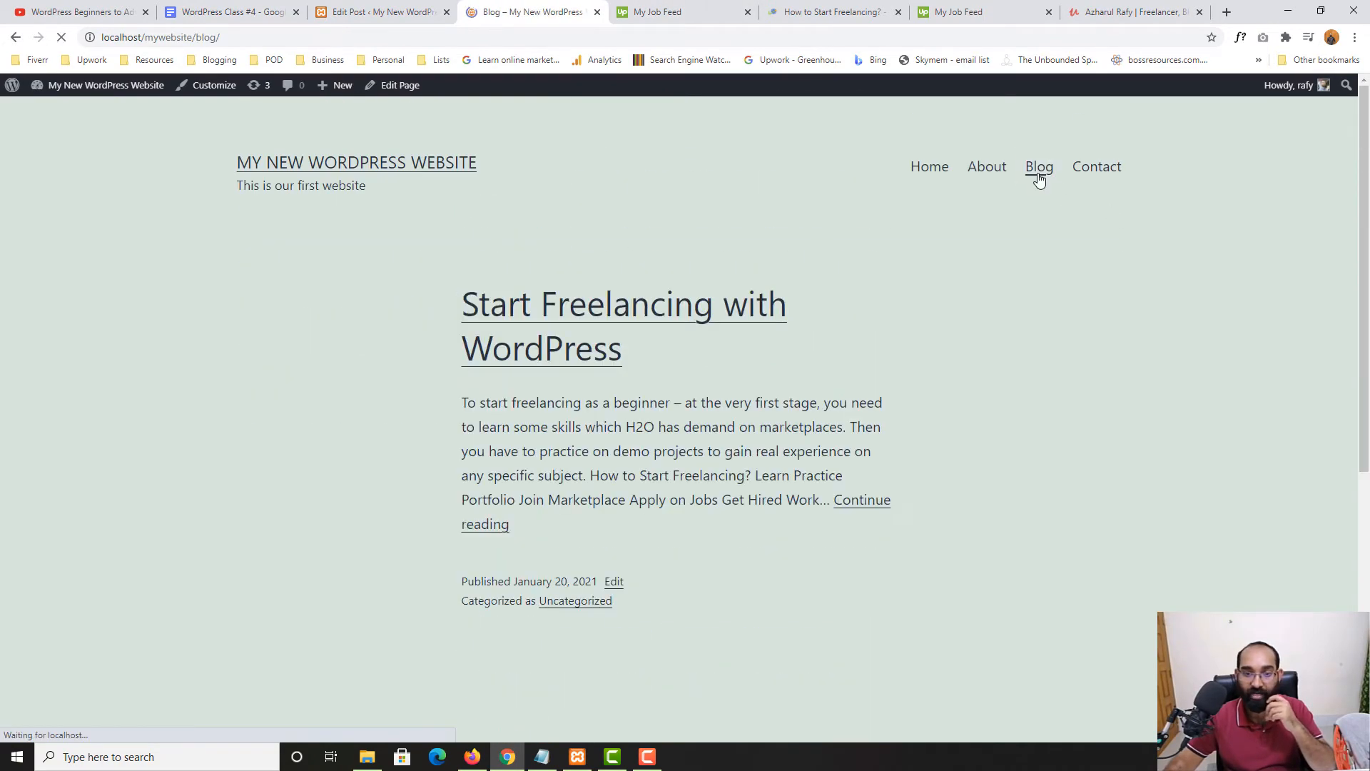
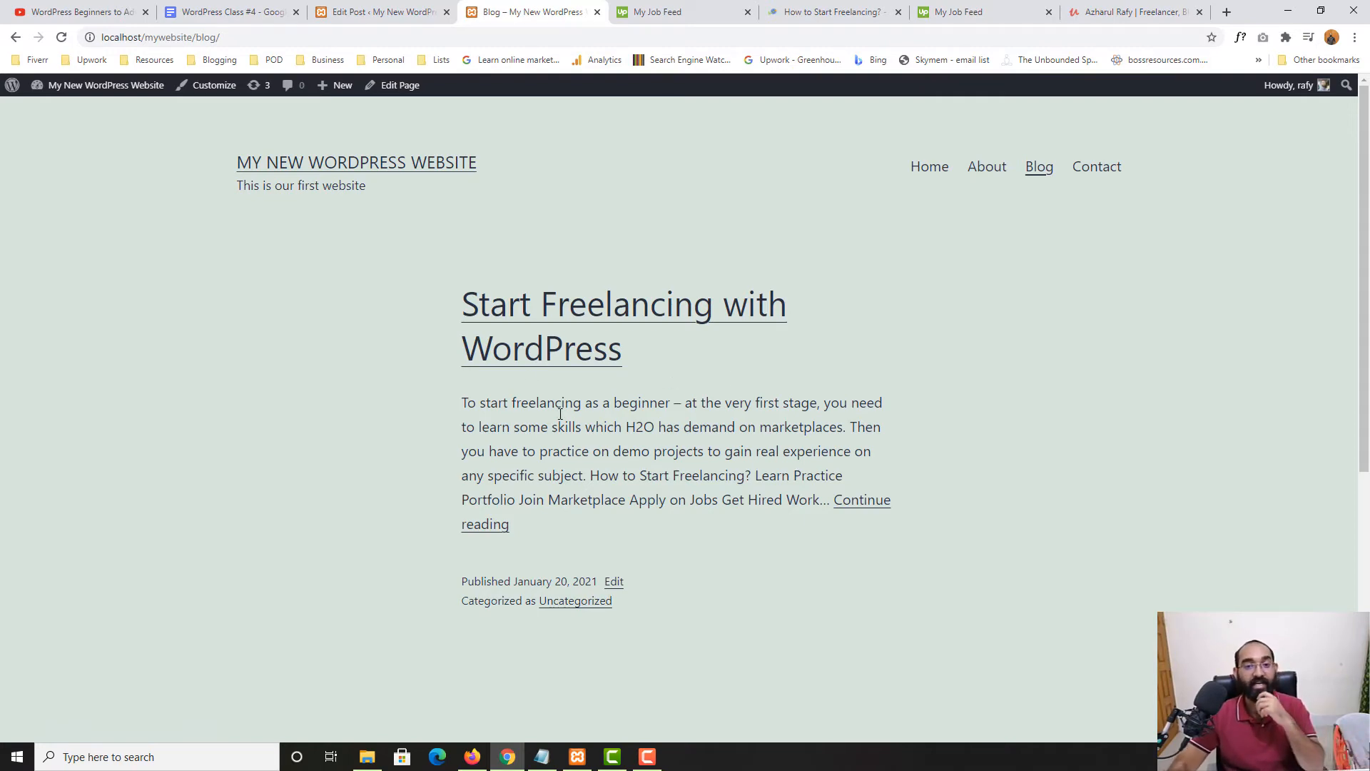
Look over the freelancing article and the Learners World home post list, then return to the post editor
click(831, 12)
scroll(744, 366, up, 10)
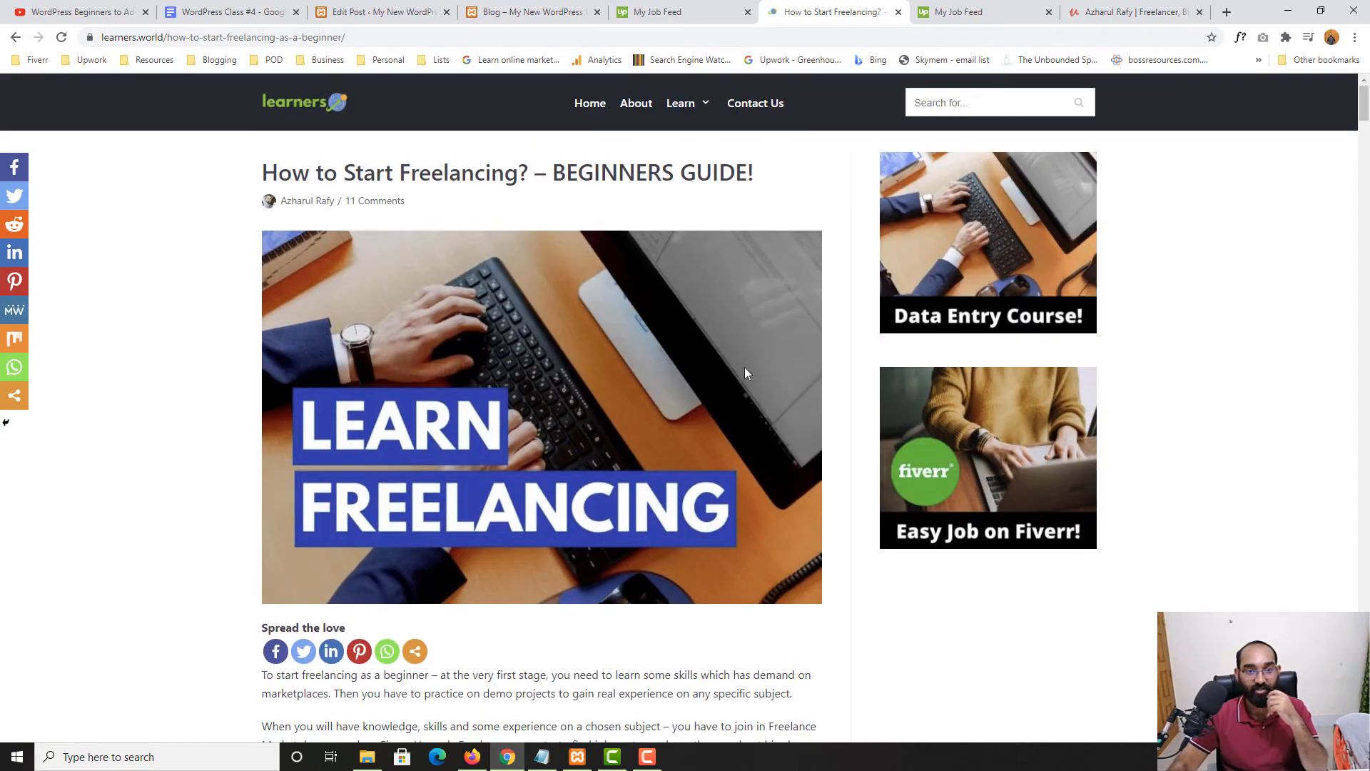
click(588, 105)
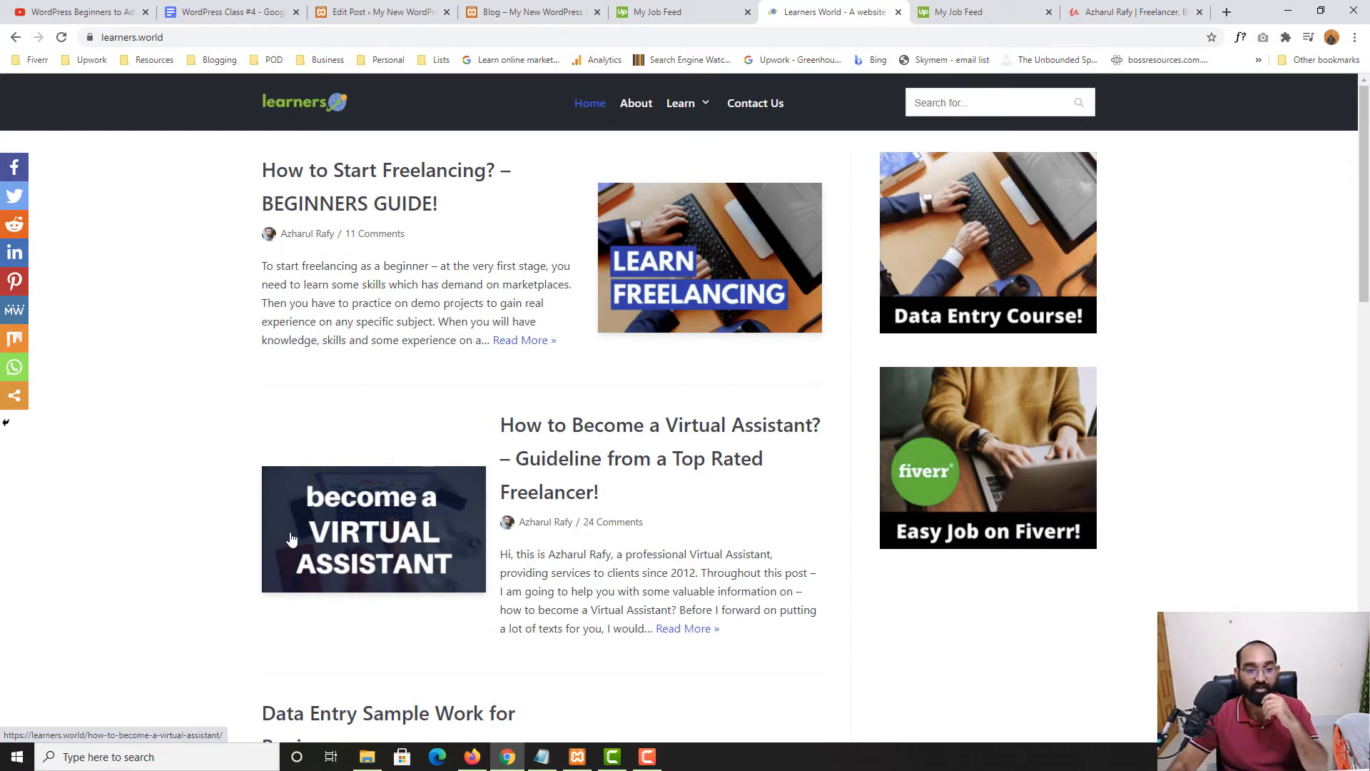
scroll(749, 523, down, 4)
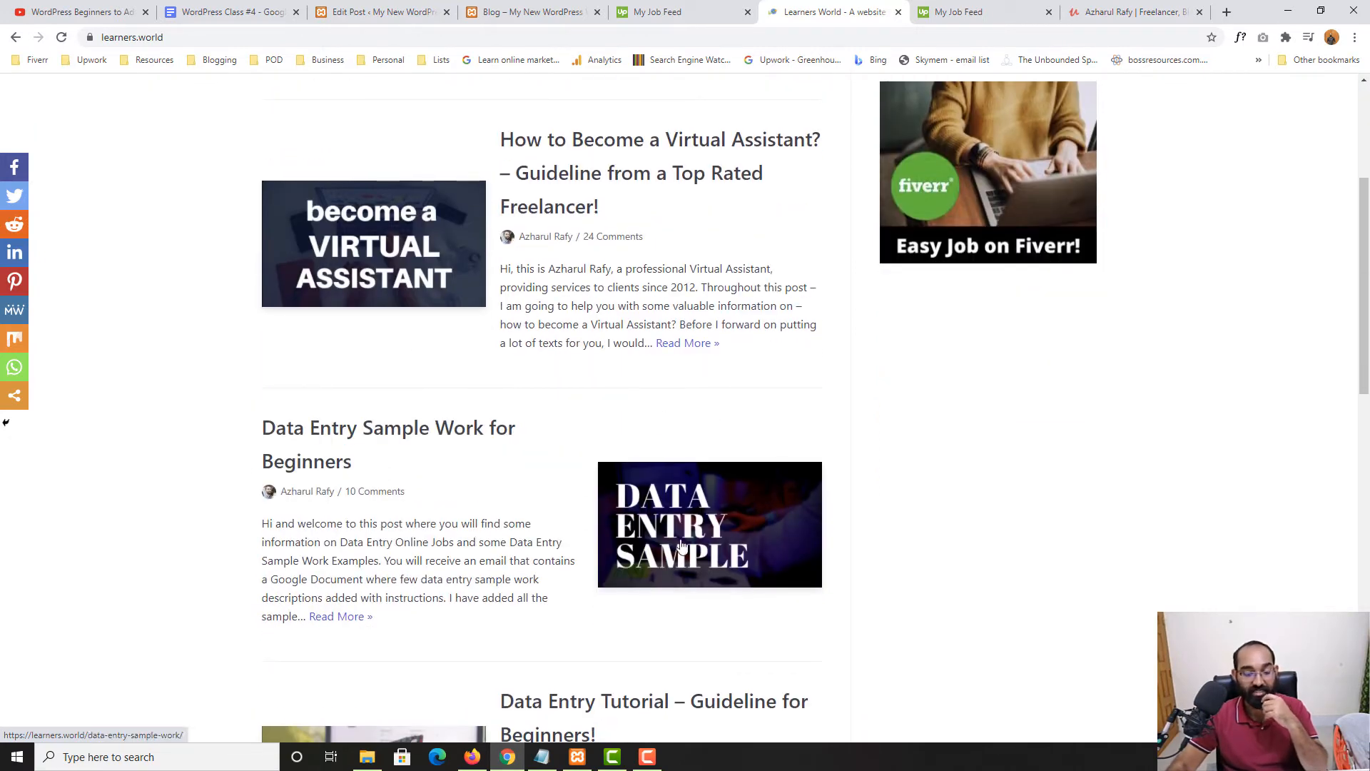
scroll(633, 246, up, 4)
click(543, 11)
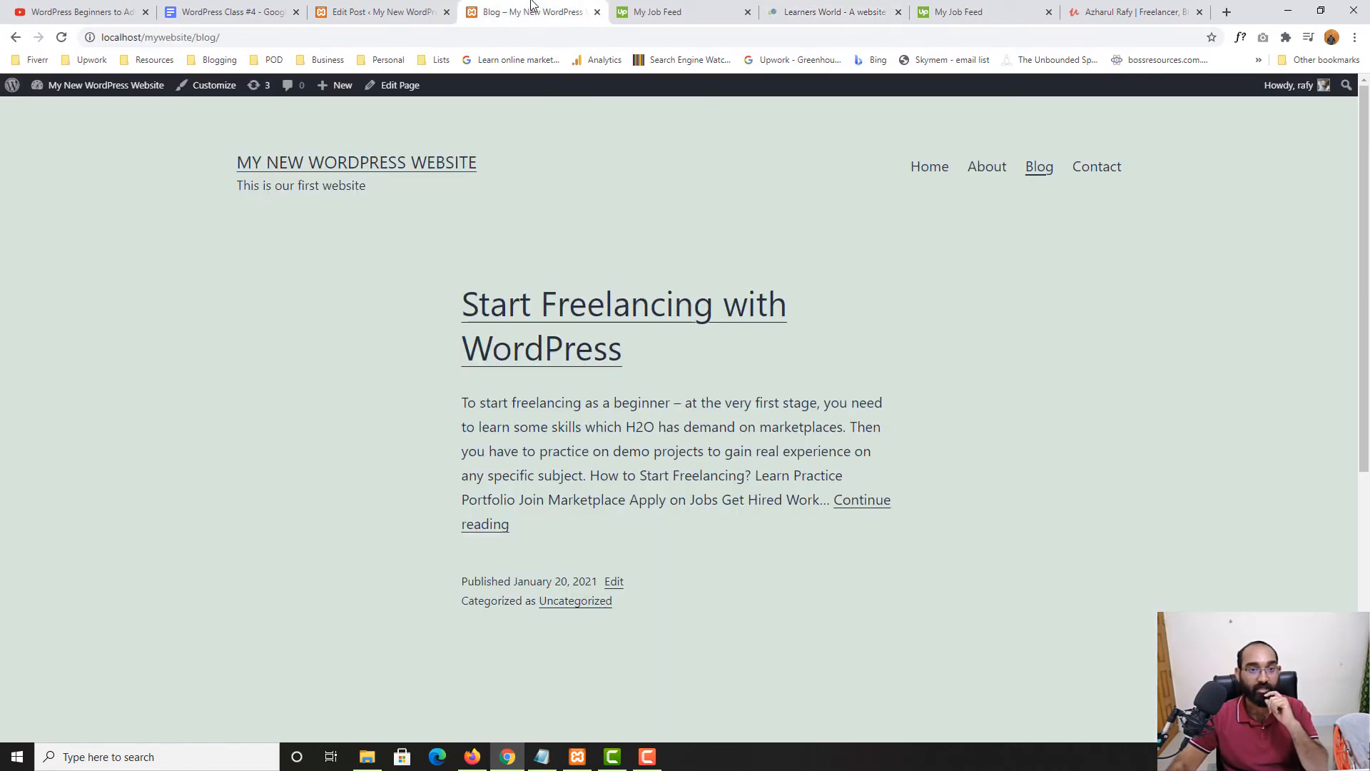
click(424, 7)
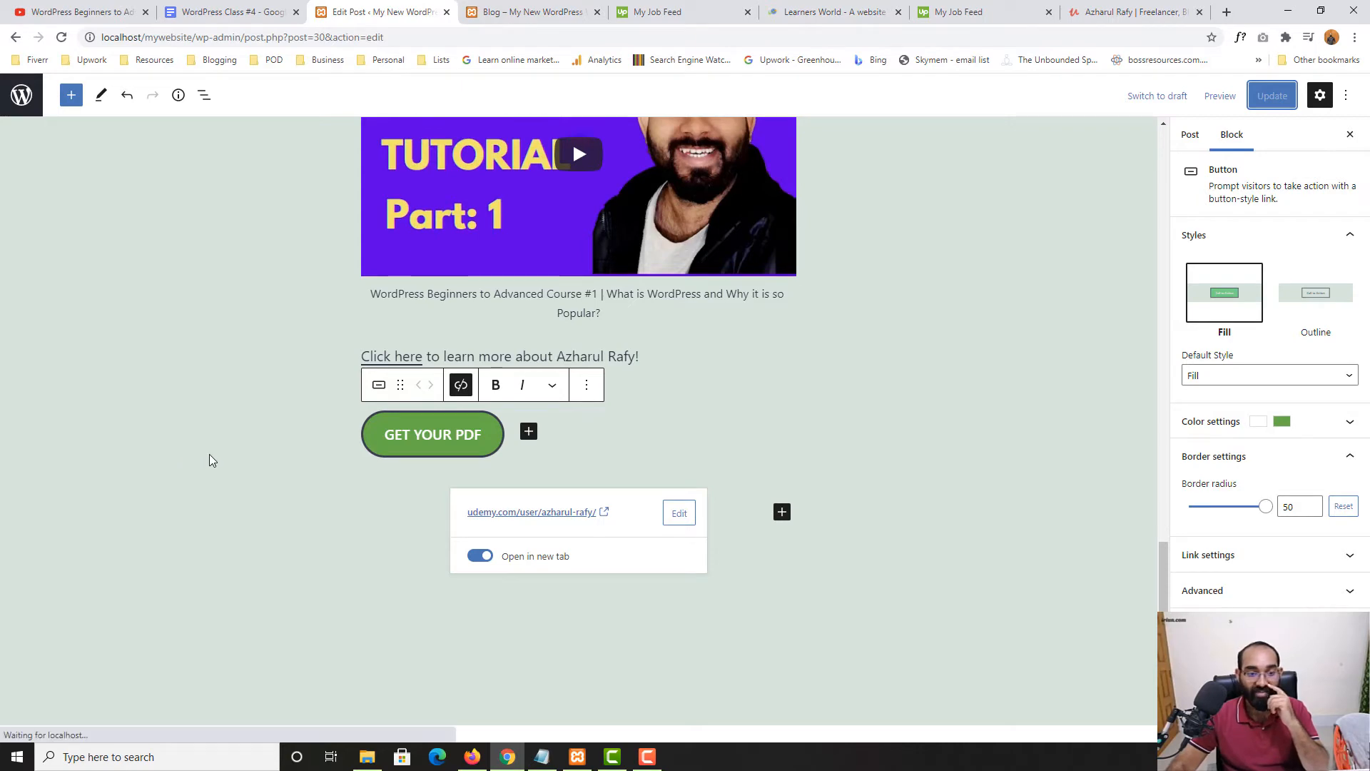
Deselect the GET YOUR PDF button to bring up the post's settings sidebar
click(1208, 554)
scroll(859, 278, up, 1)
scroll(858, 279, up, 3)
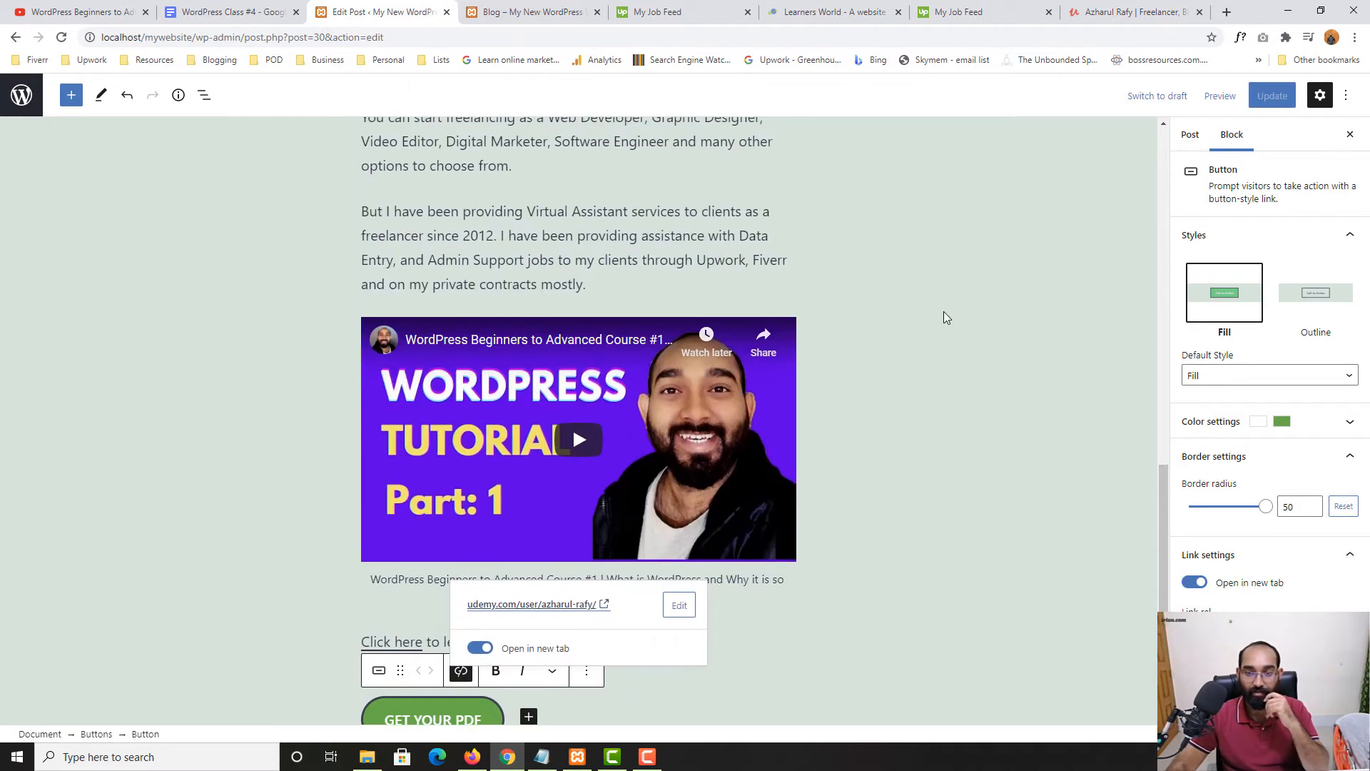
click(940, 319)
scroll(532, 473, down, 4)
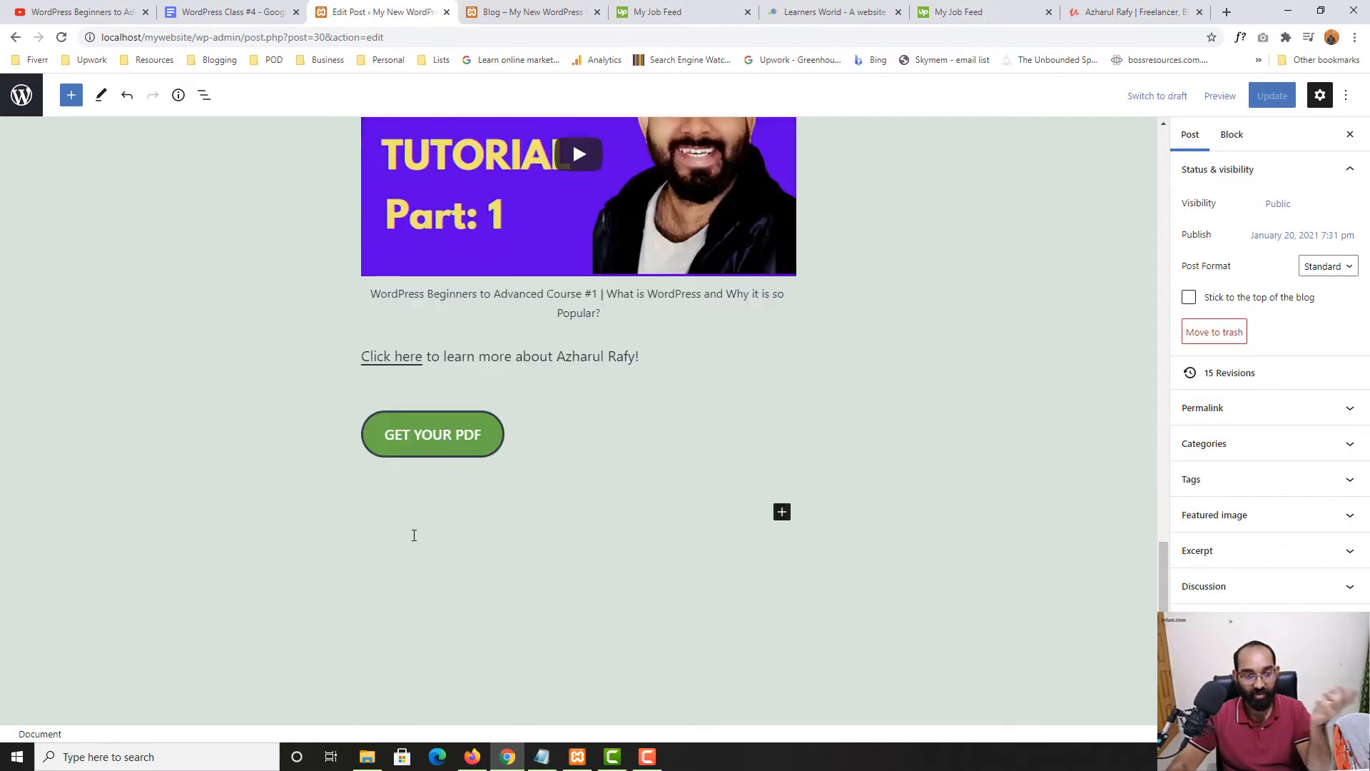
scroll(807, 321, up, 3)
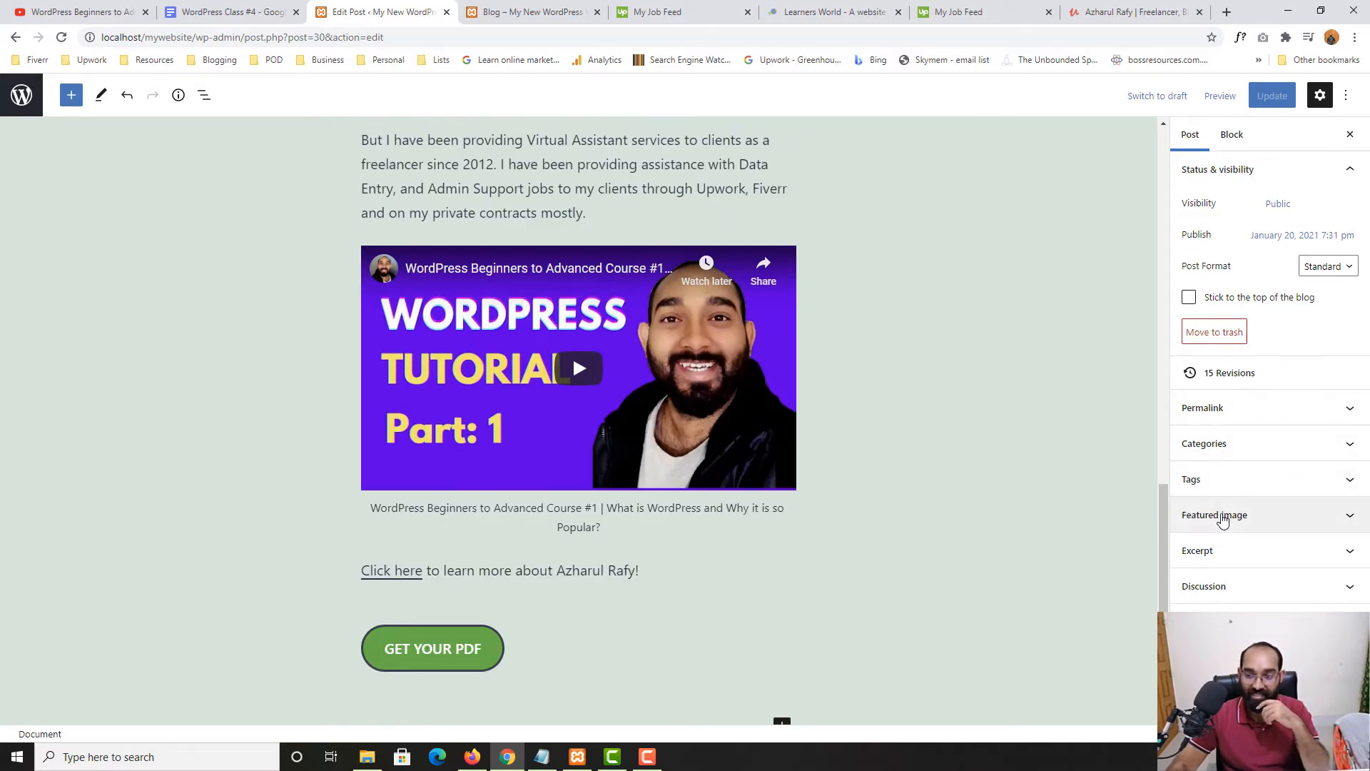
Set the desk selfie Untitled-design-2.png from the Media Library as featured image and update the post
click(1222, 517)
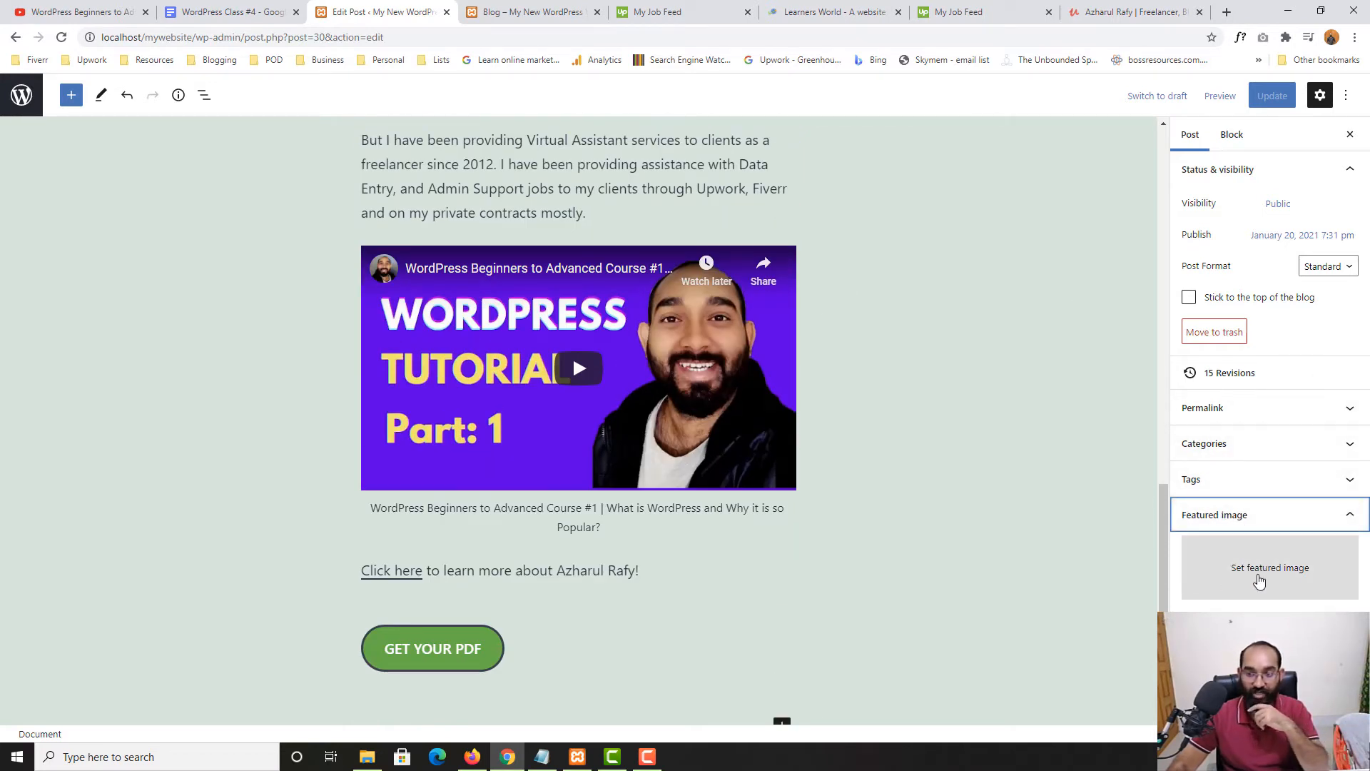
click(1257, 580)
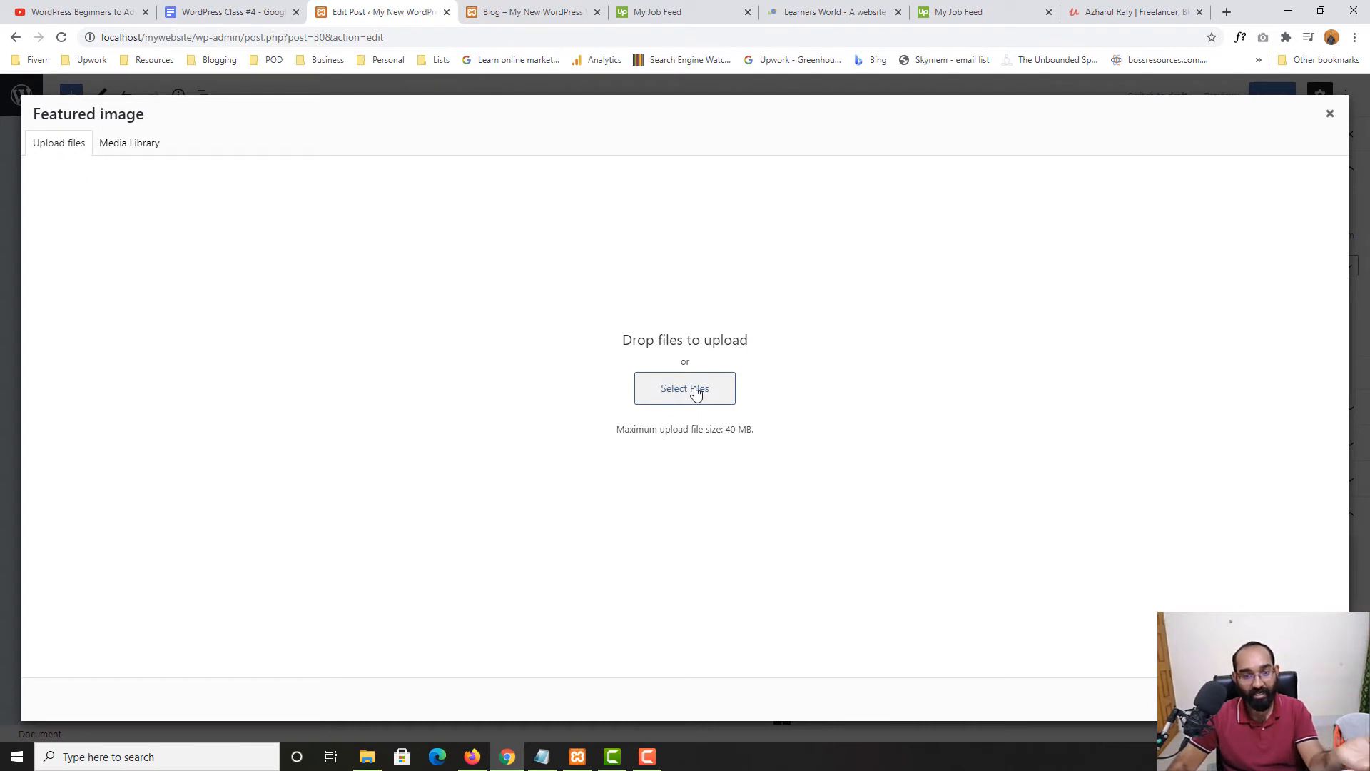
click(120, 144)
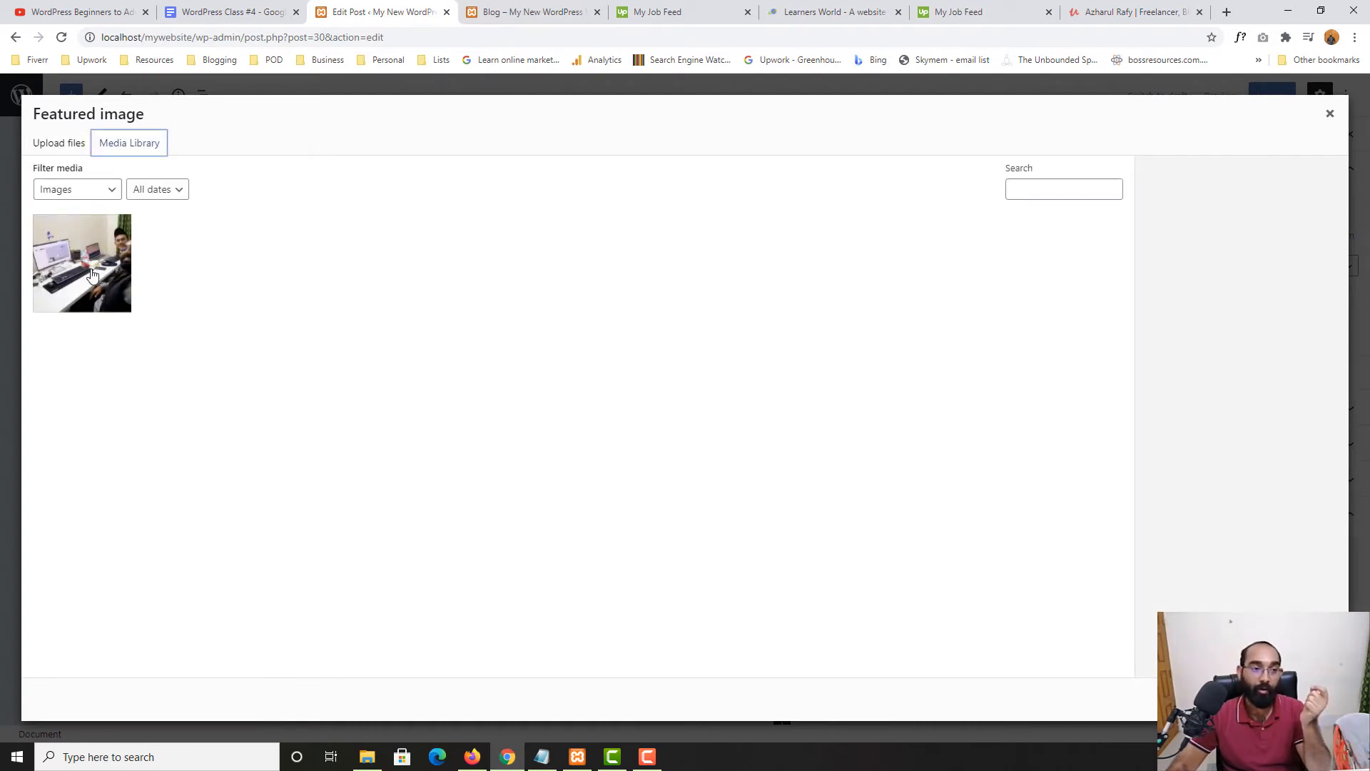
click(64, 245)
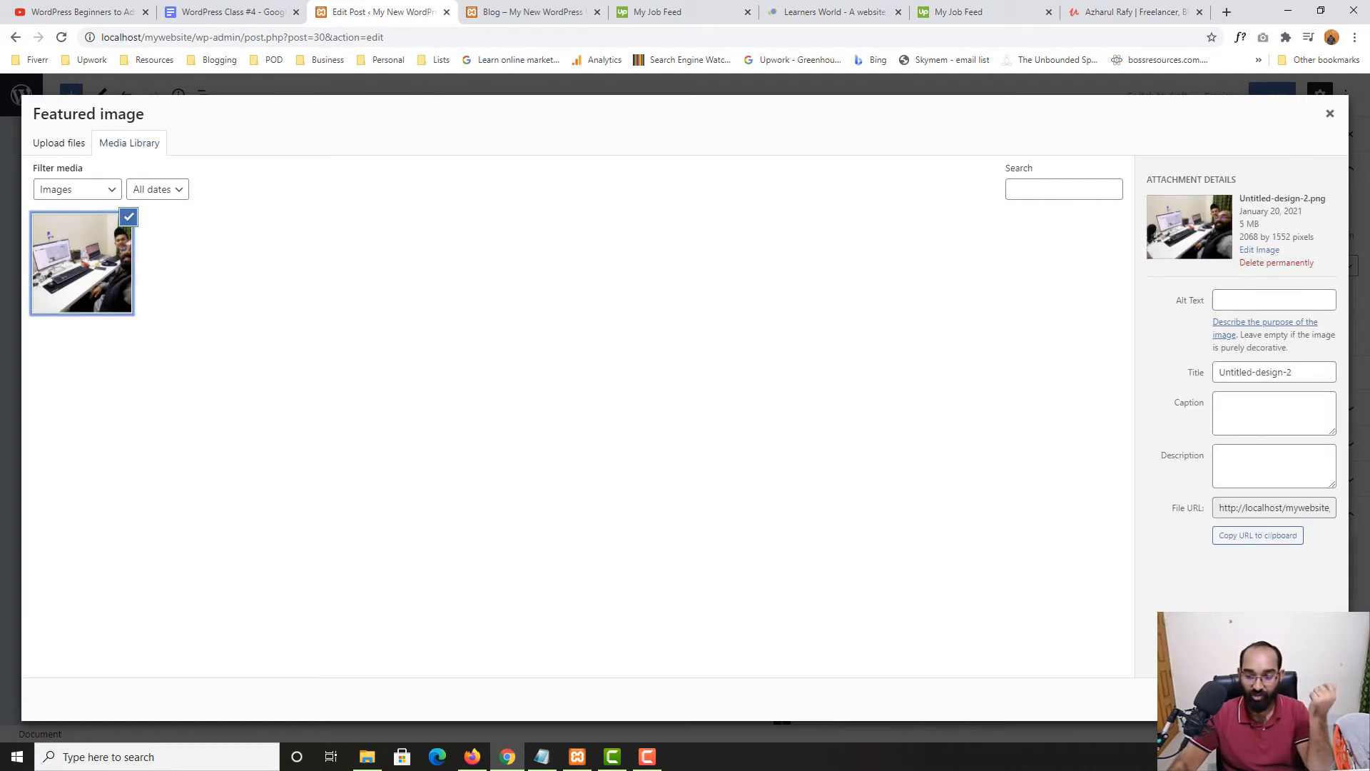
click(1288, 699)
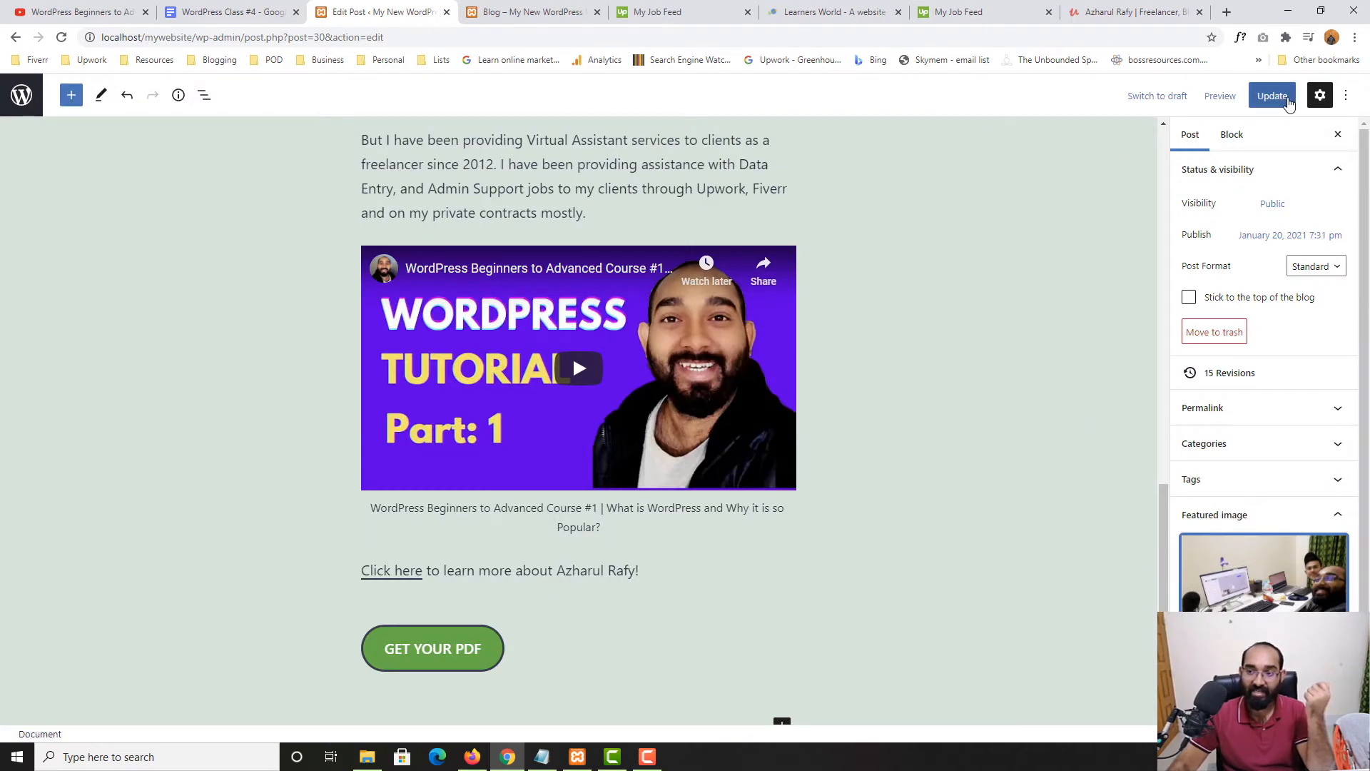
click(1272, 96)
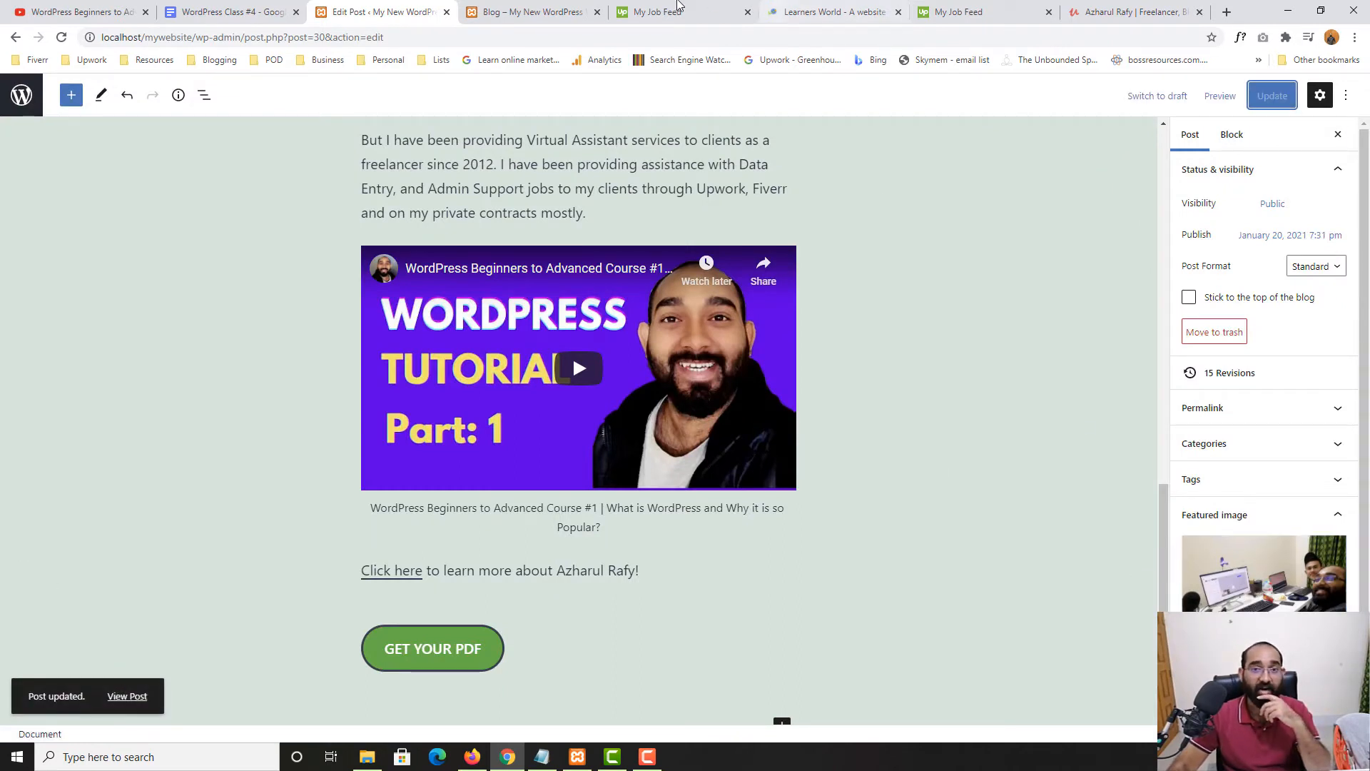
click(503, 12)
Reload the blog page and check the desk selfie appears under 'Start Freelancing with WordPress'
click(62, 36)
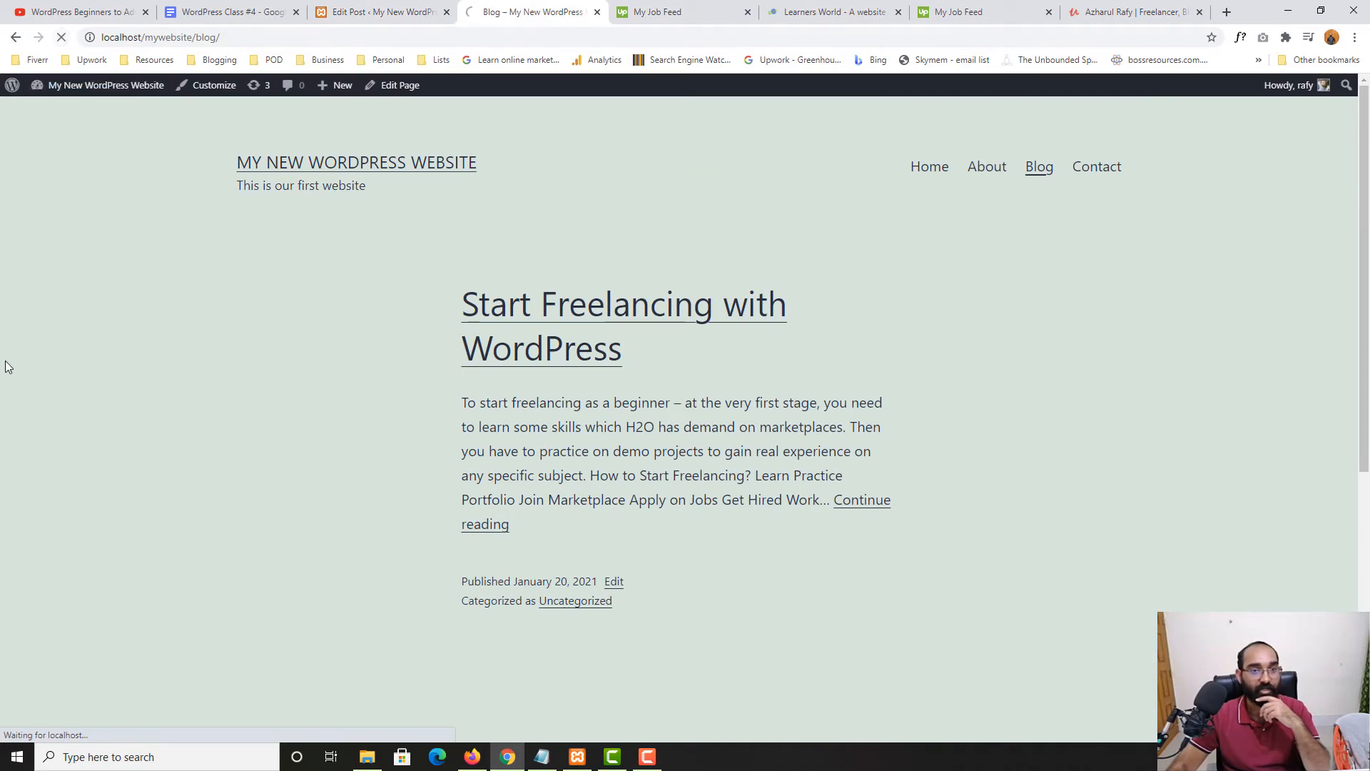
scroll(3, 367, down, 6)
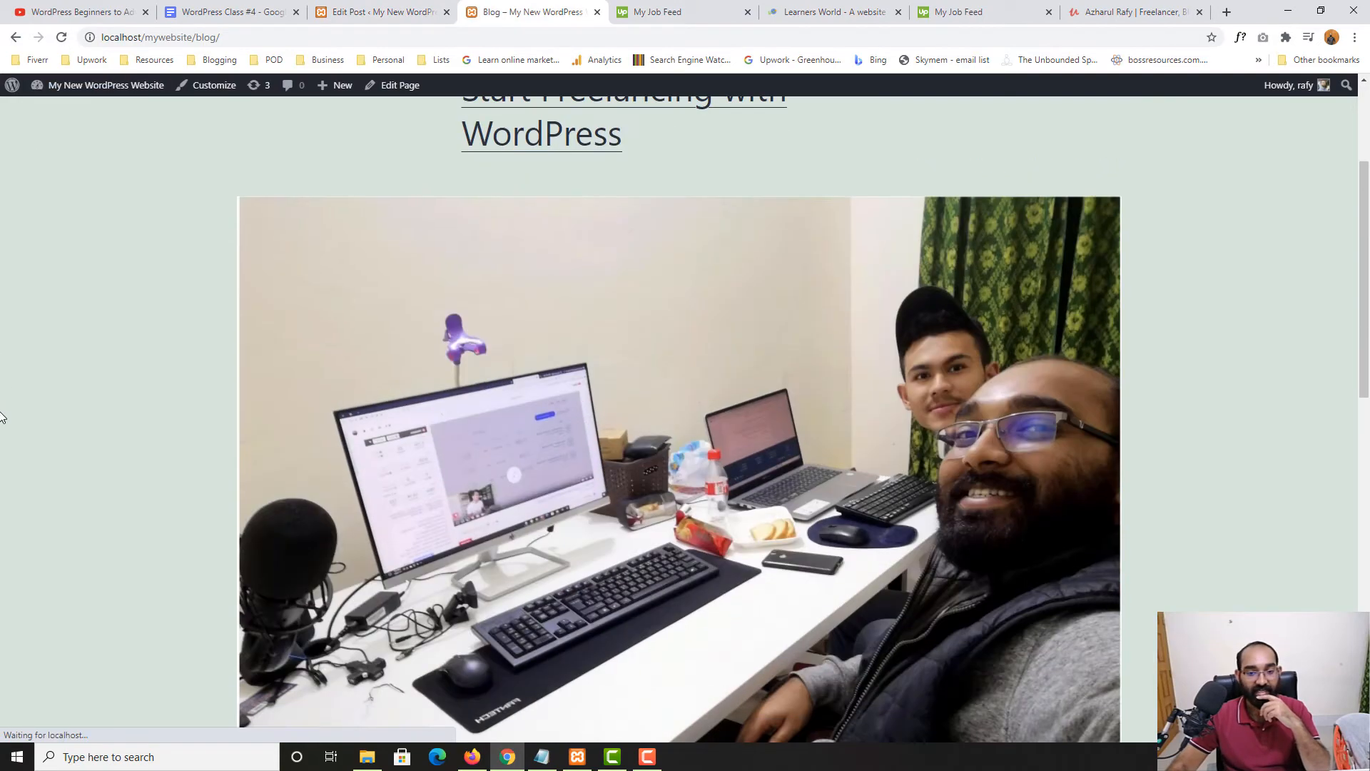
scroll(383, 388, up, 6)
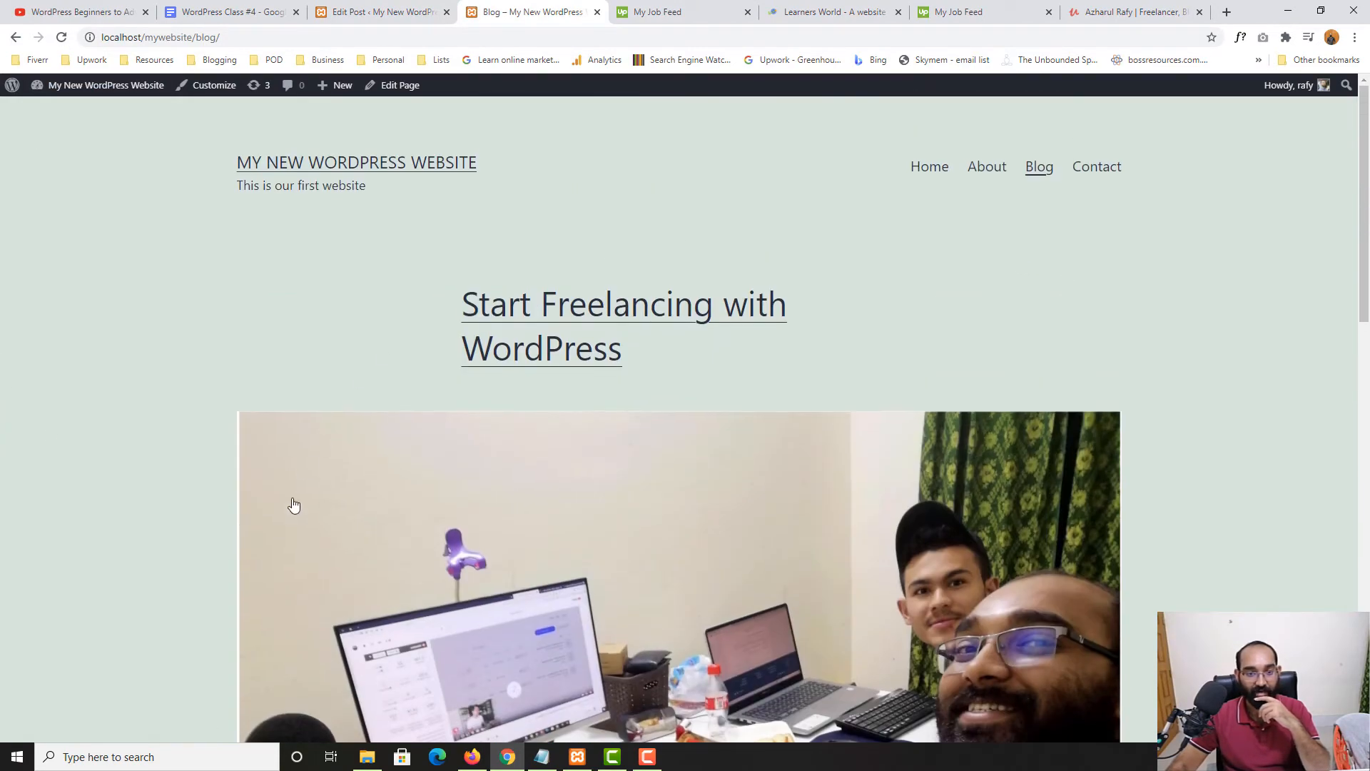
scroll(903, 331, down, 6)
scroll(209, 526, up, 2)
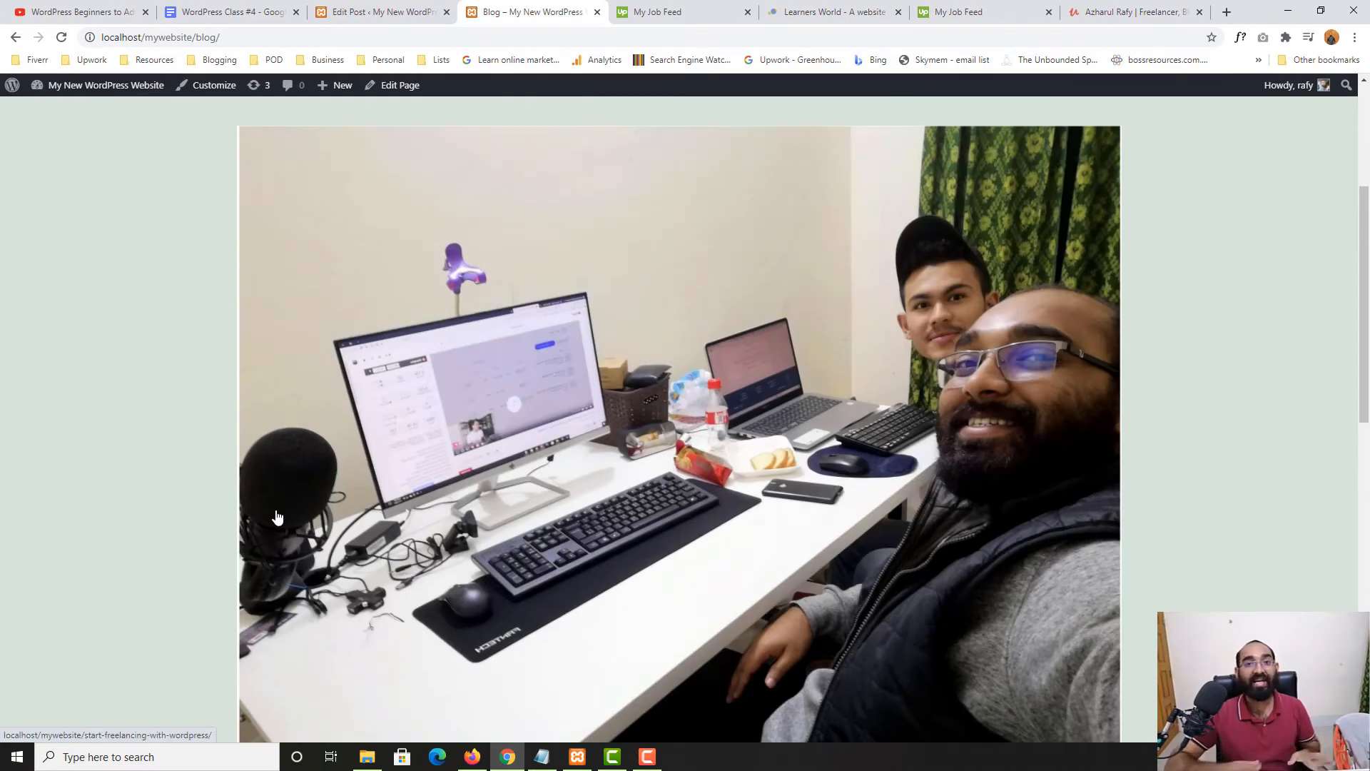
scroll(277, 517, up, 4)
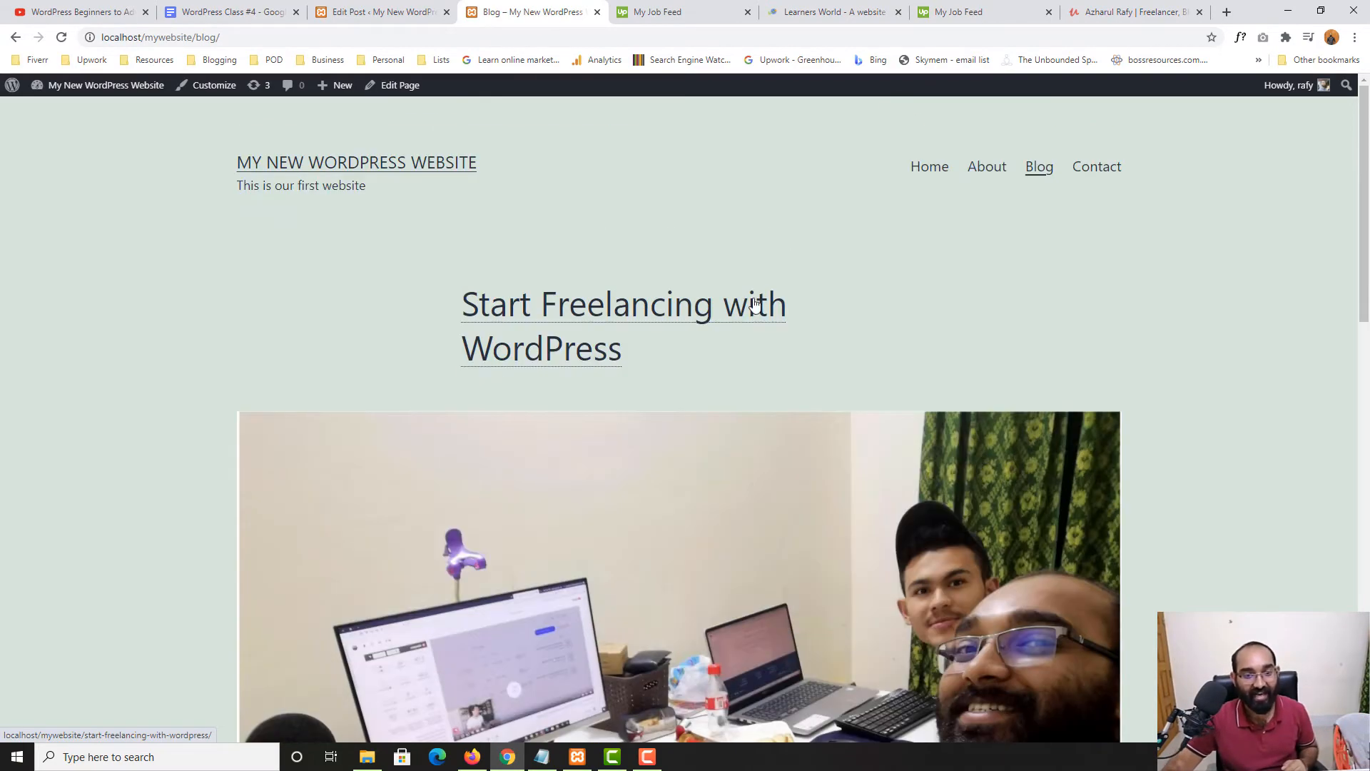
scroll(32, 427, down, 3)
scroll(32, 421, down, 5)
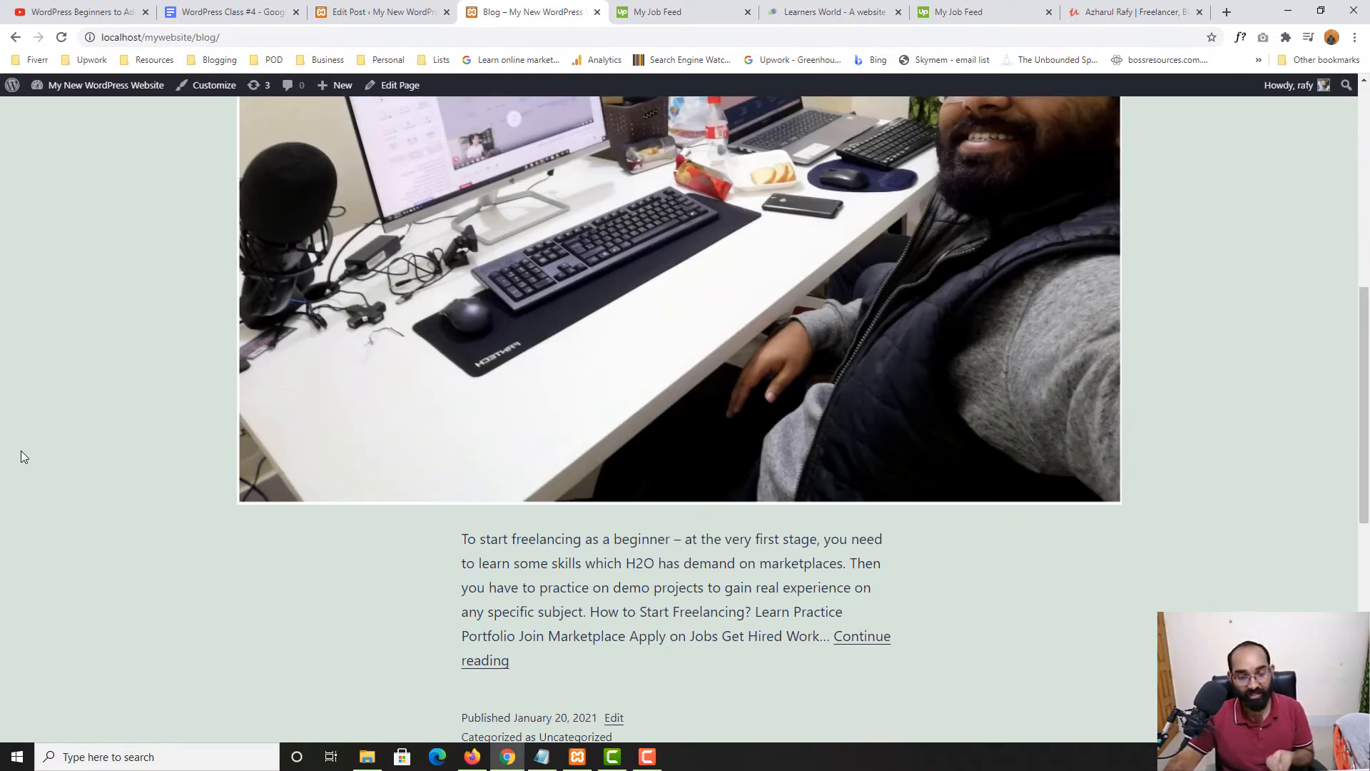
scroll(22, 457, up, 3)
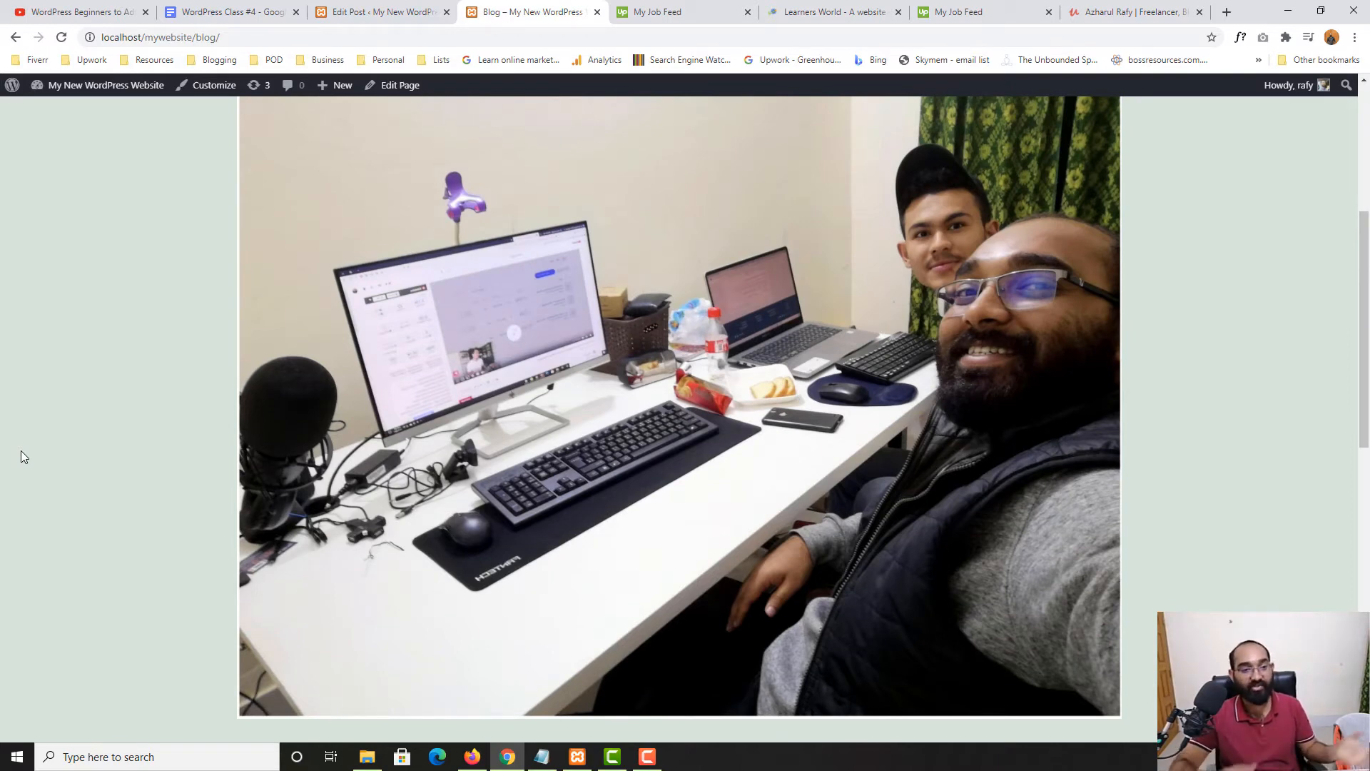
scroll(22, 457, up, 5)
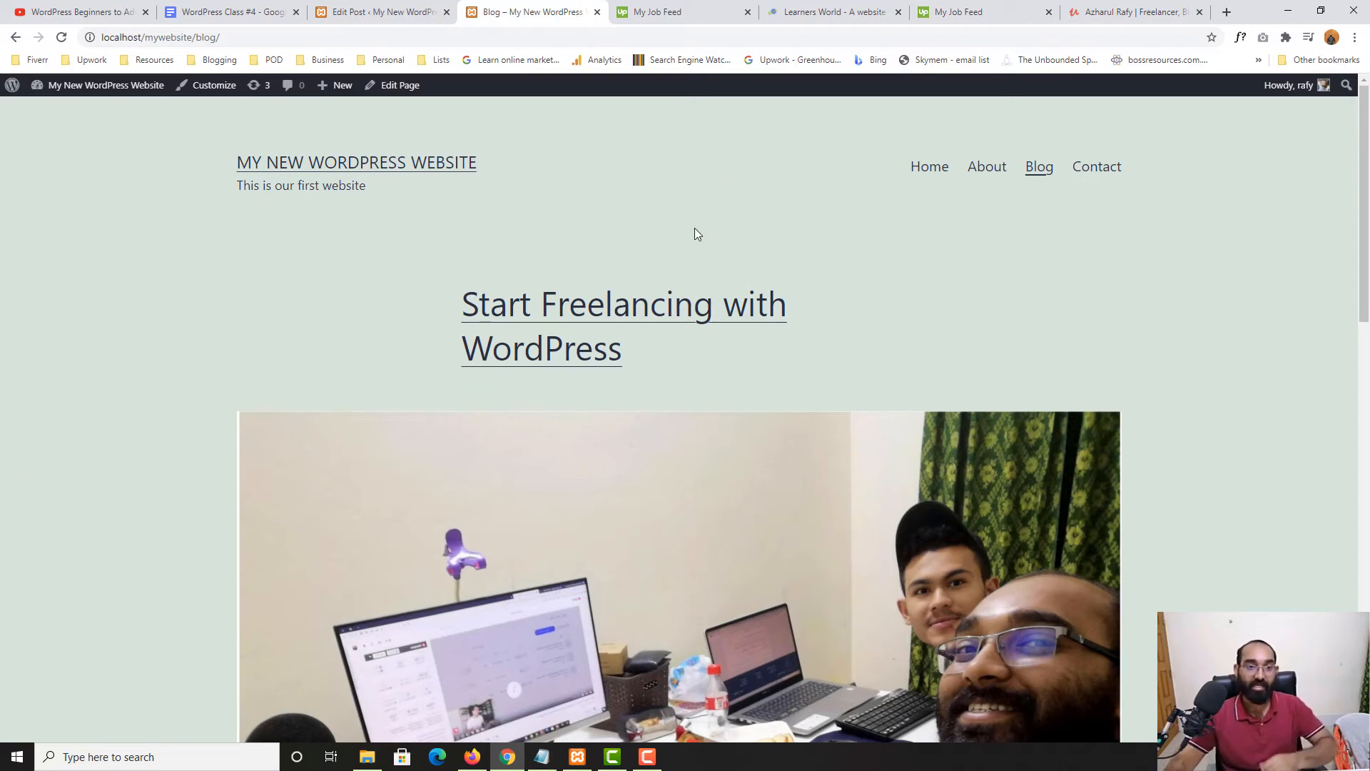
click(371, 10)
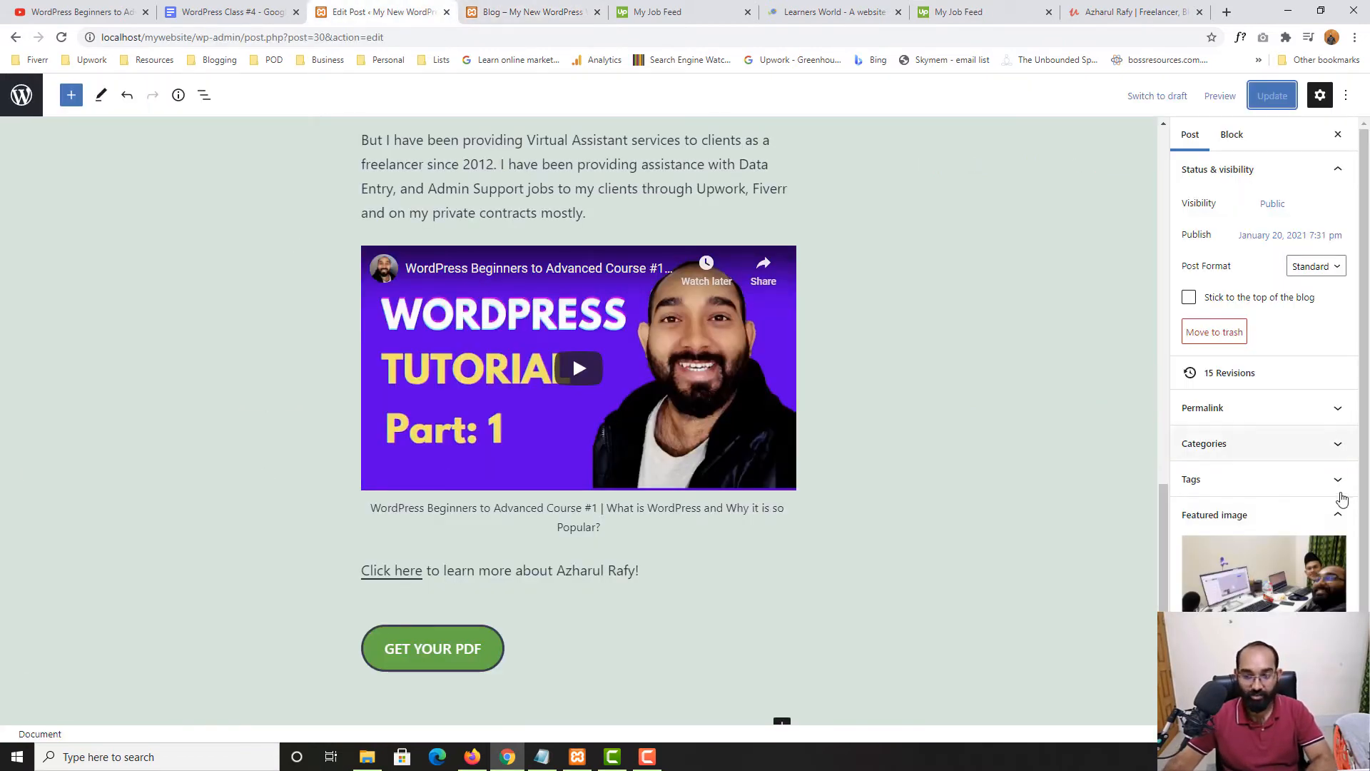
Open the featured image picker and close it without changing the image
scroll(1277, 514, down, 2)
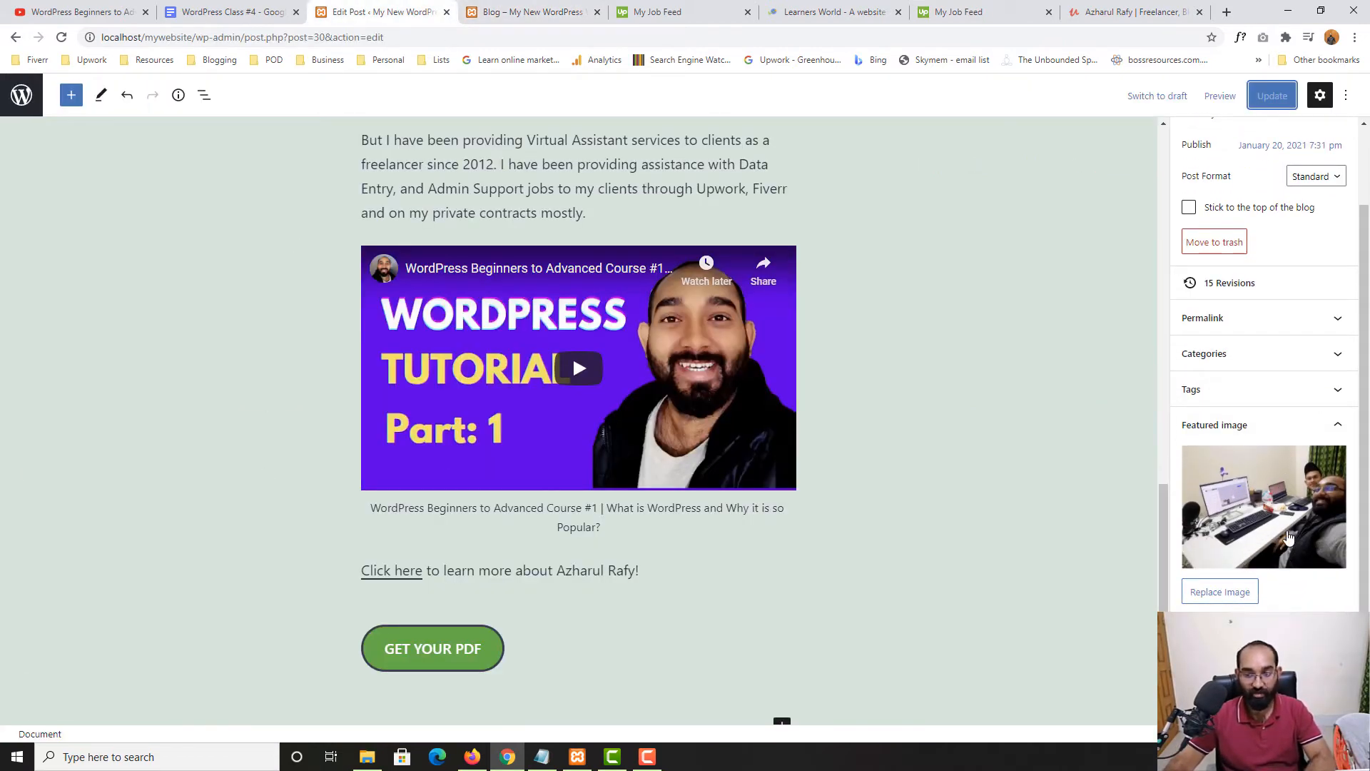
click(1231, 594)
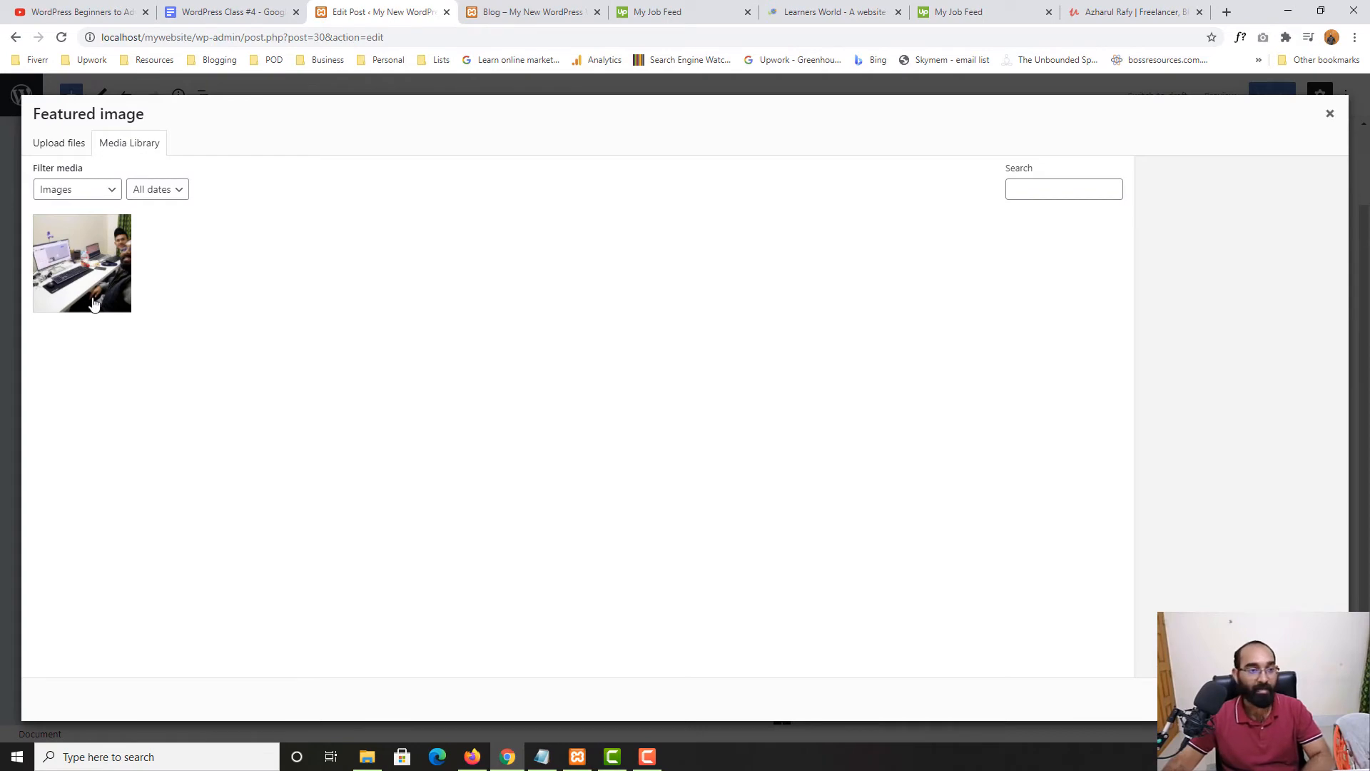
click(1329, 115)
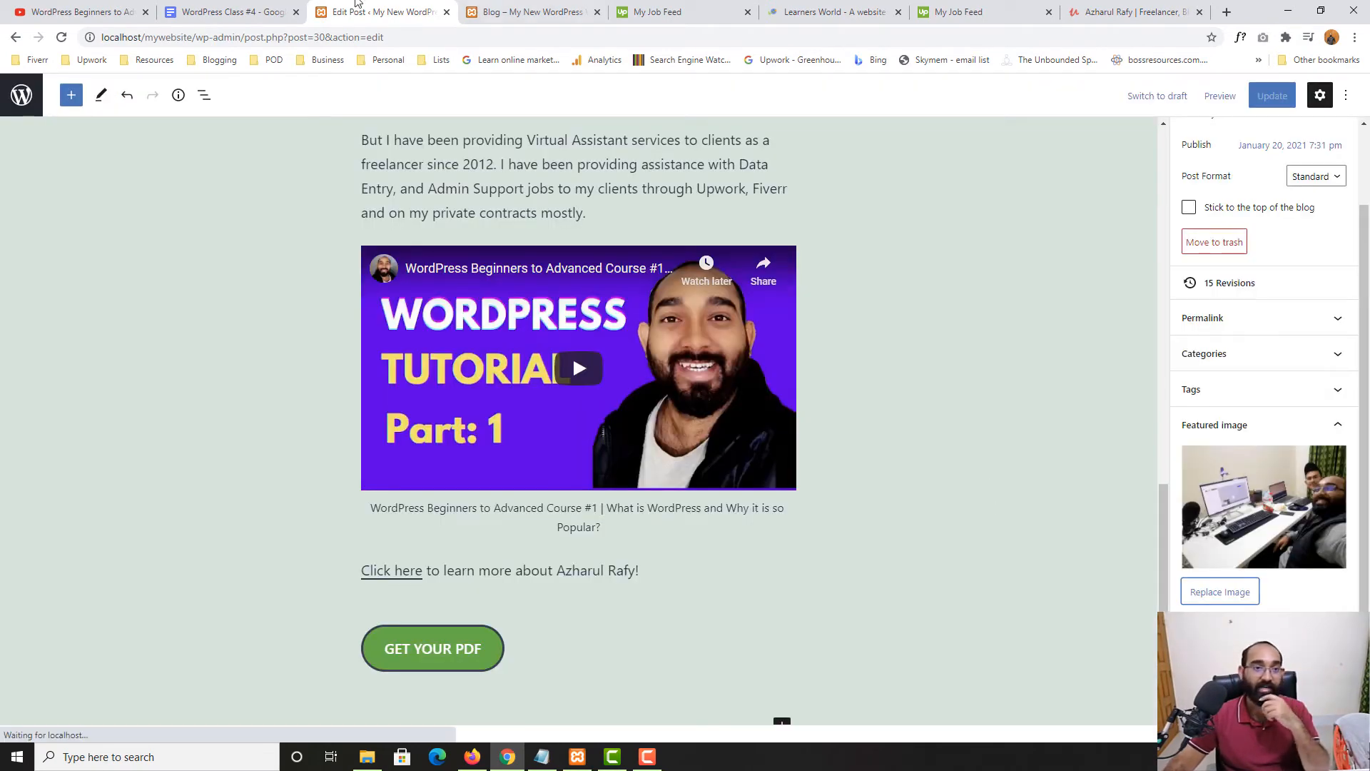
Mark Category as the next topic in the class notes, then return to the post's sidebar settings
click(262, 6)
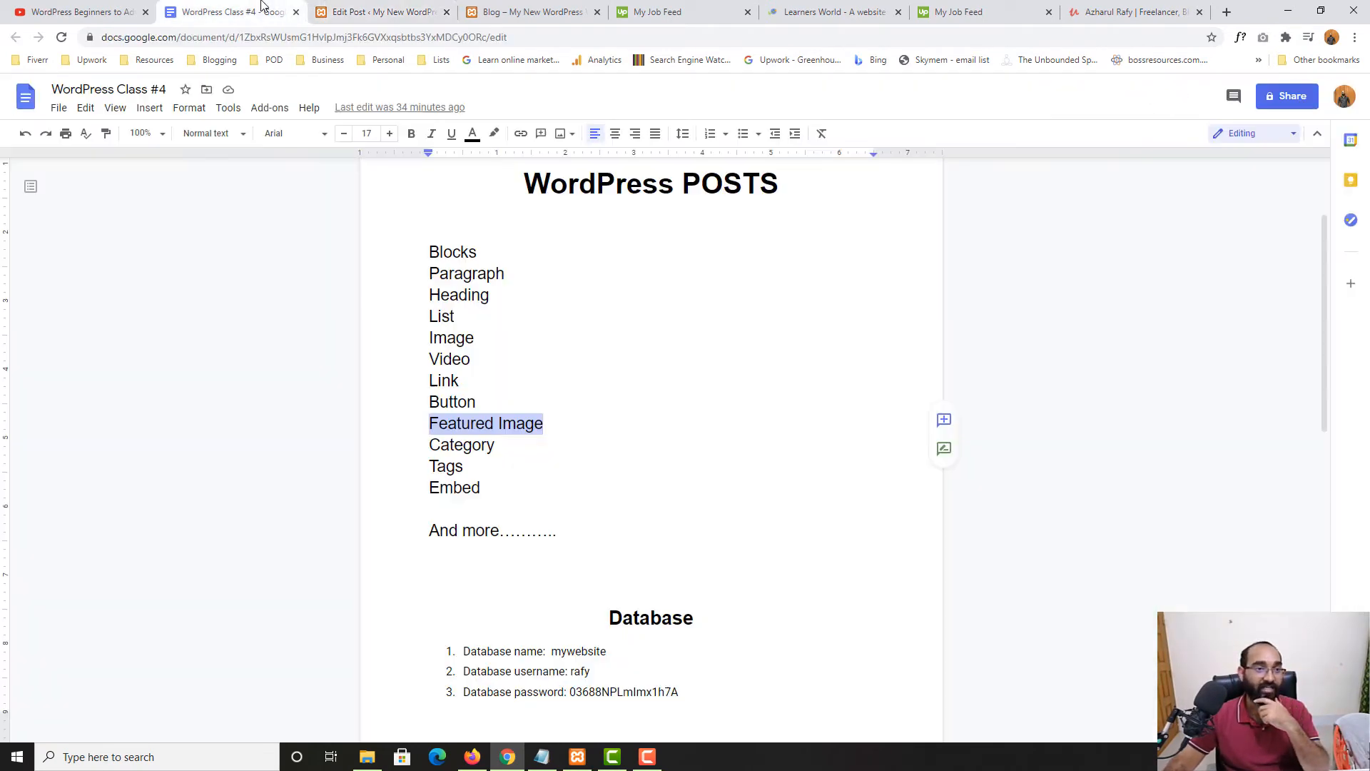
double_click(467, 445)
click(378, 12)
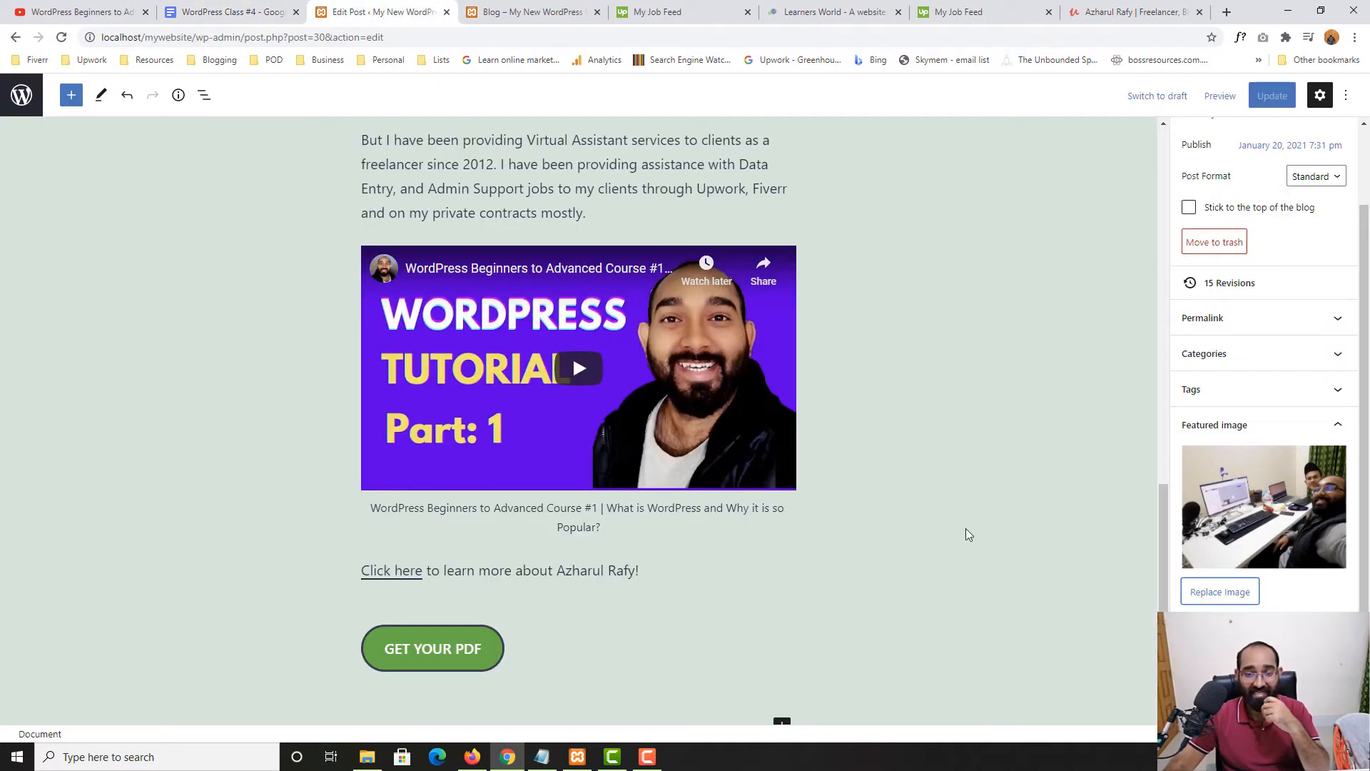
scroll(969, 535, up, 18)
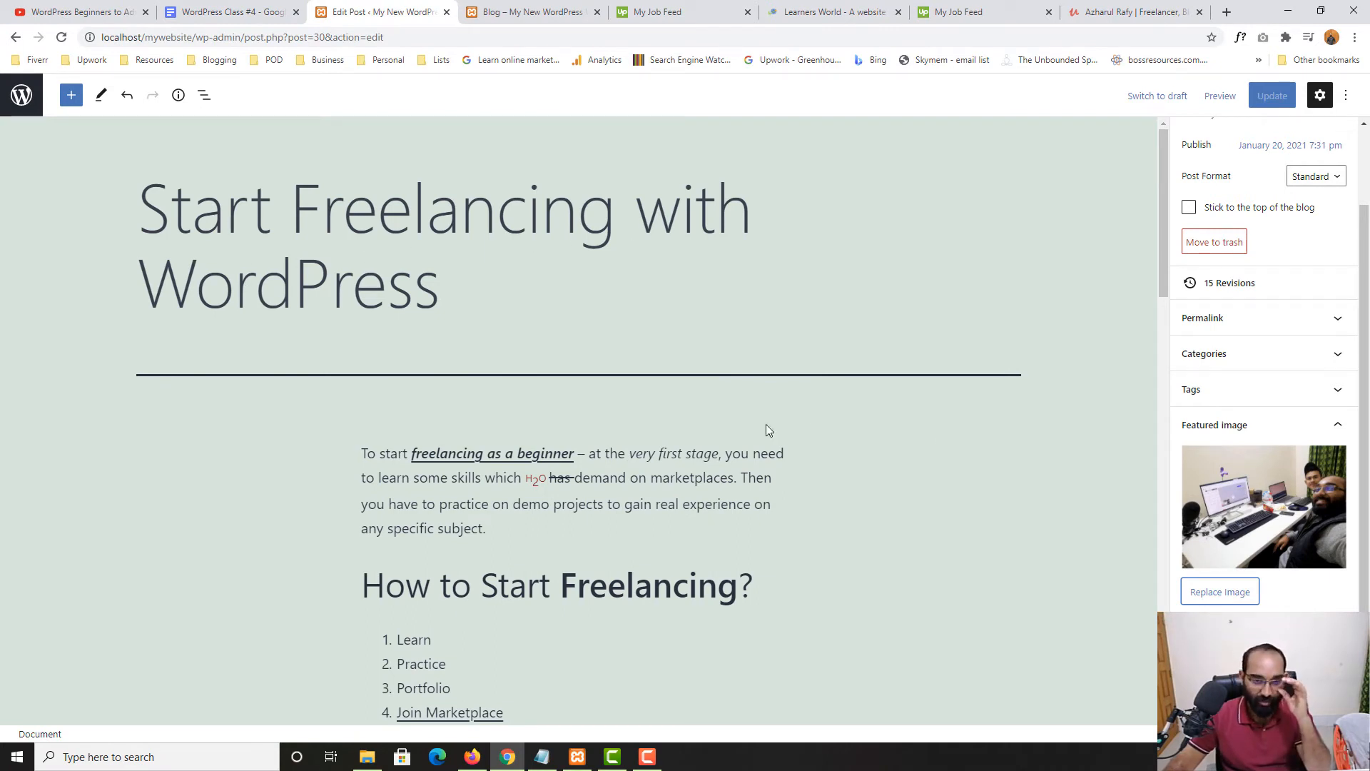
scroll(348, 416, down, 2)
scroll(975, 502, up, 2)
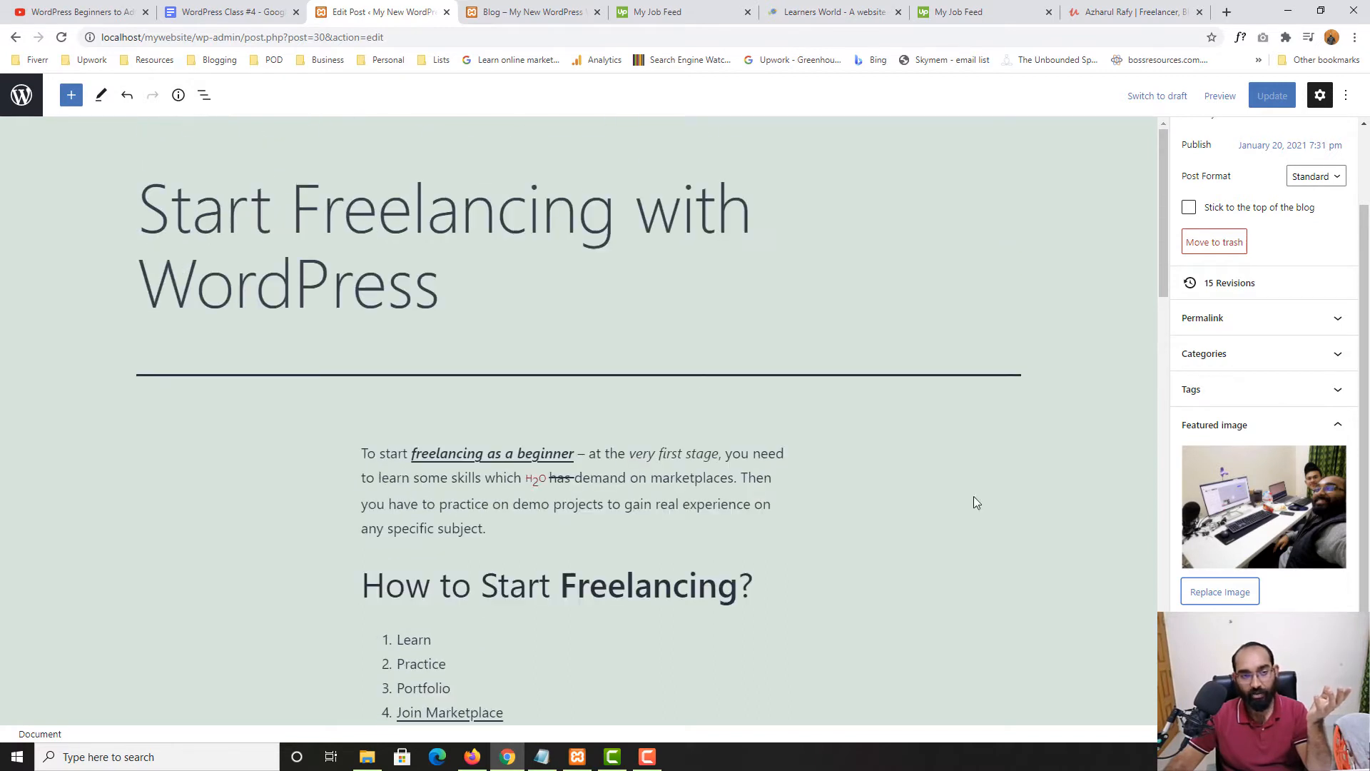
Expand the post's Categories panel and glance at how the post appears on the blog
click(1254, 366)
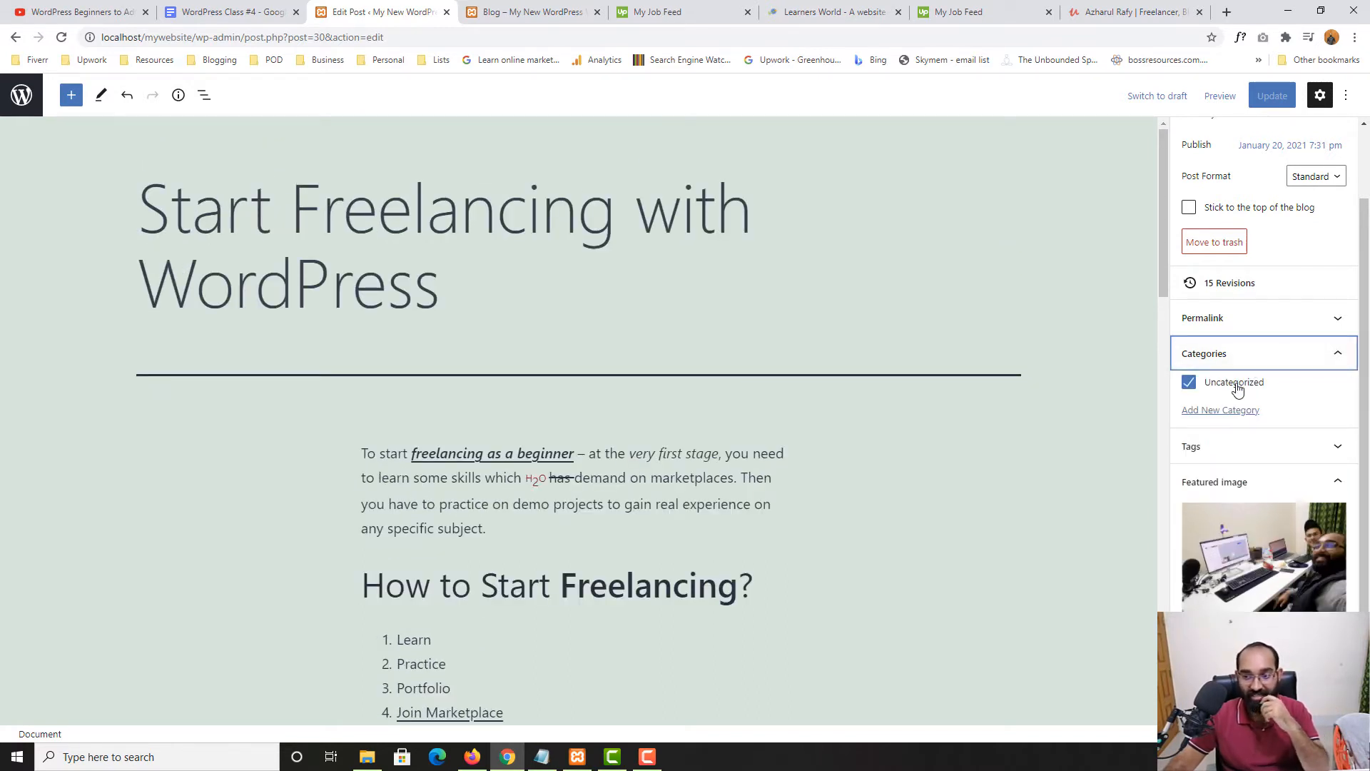
click(602, 6)
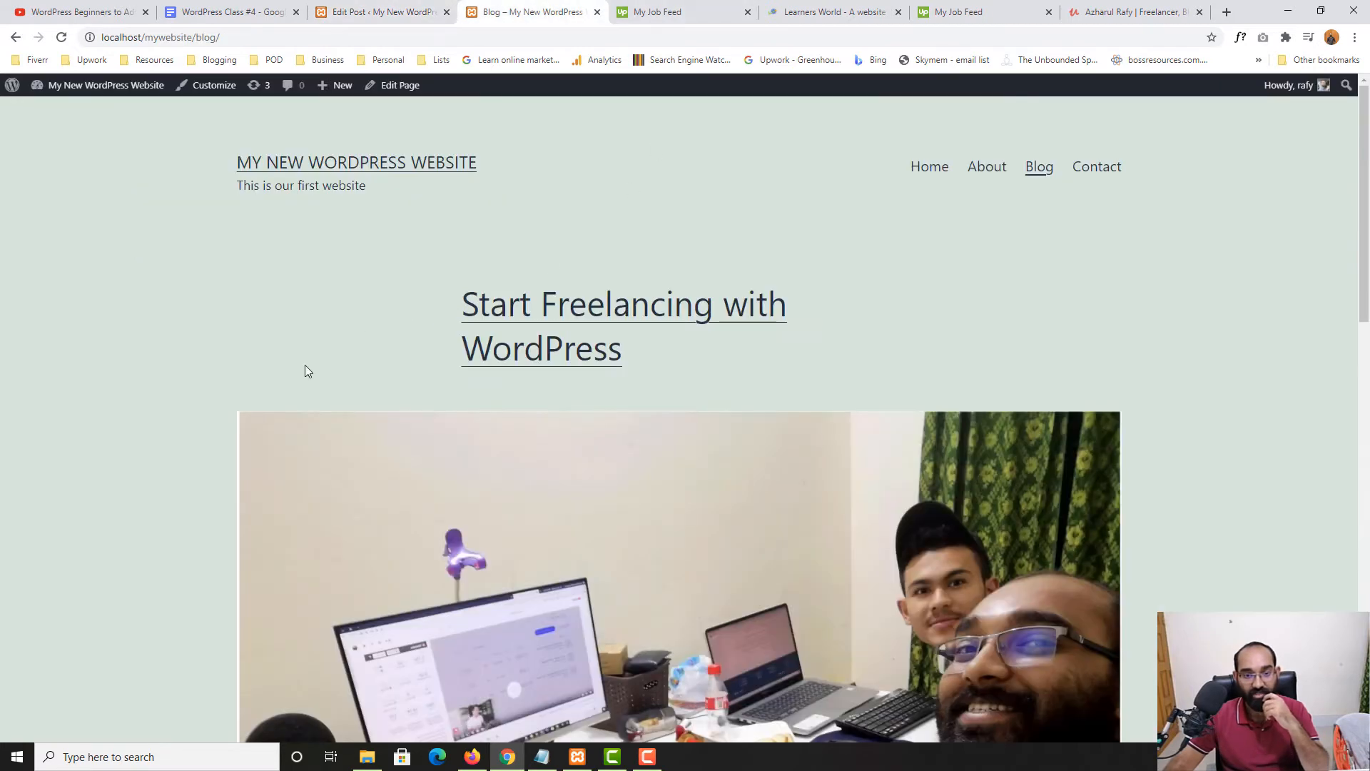
scroll(166, 550, down, 12)
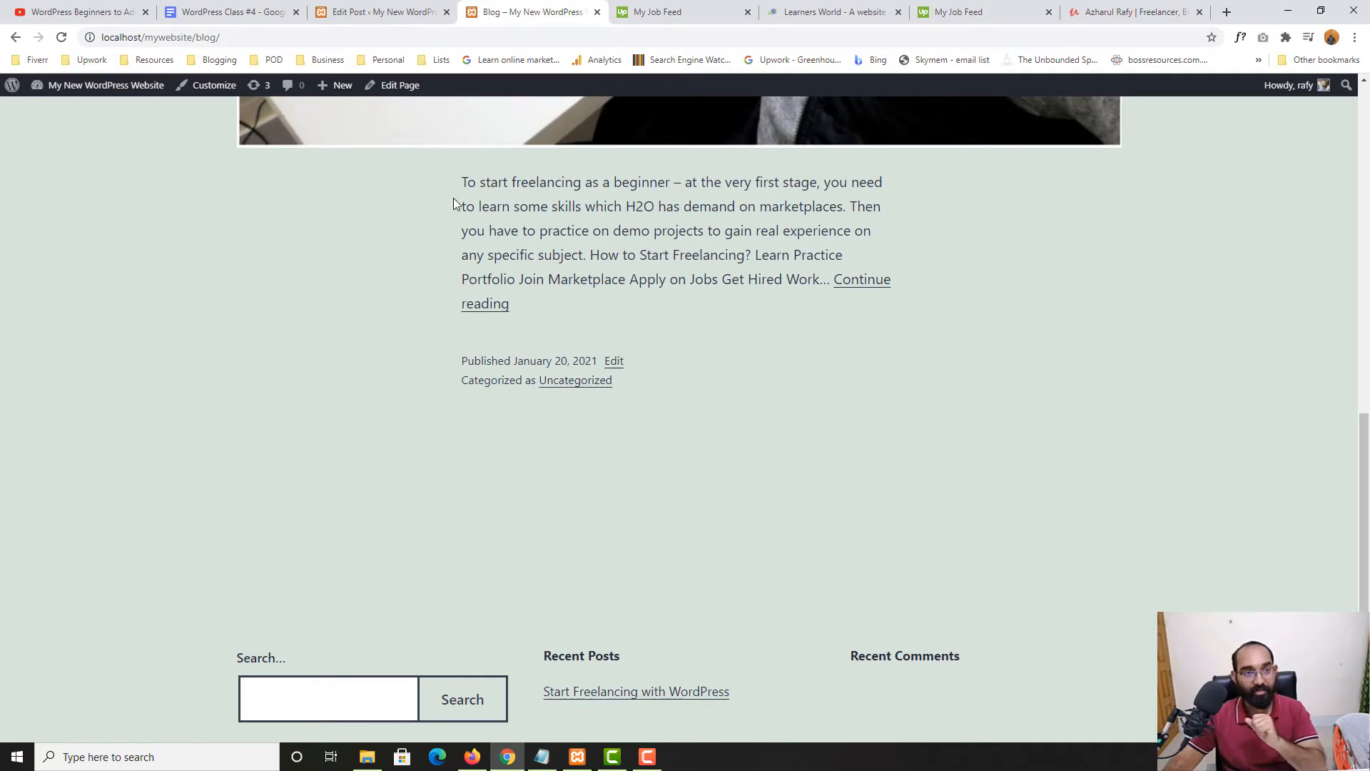
click(375, 8)
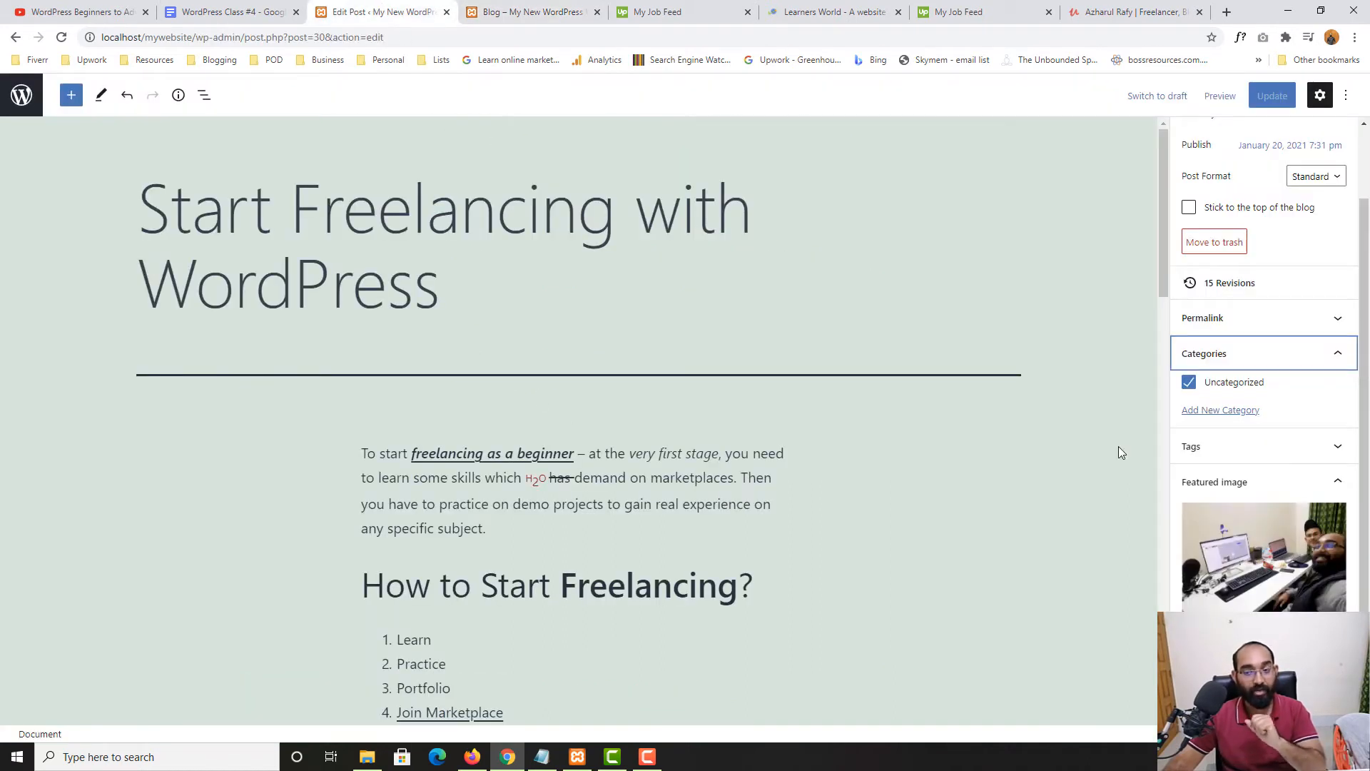
Create a Freelancing category, uncheck Uncategorized, and update the post
click(1231, 418)
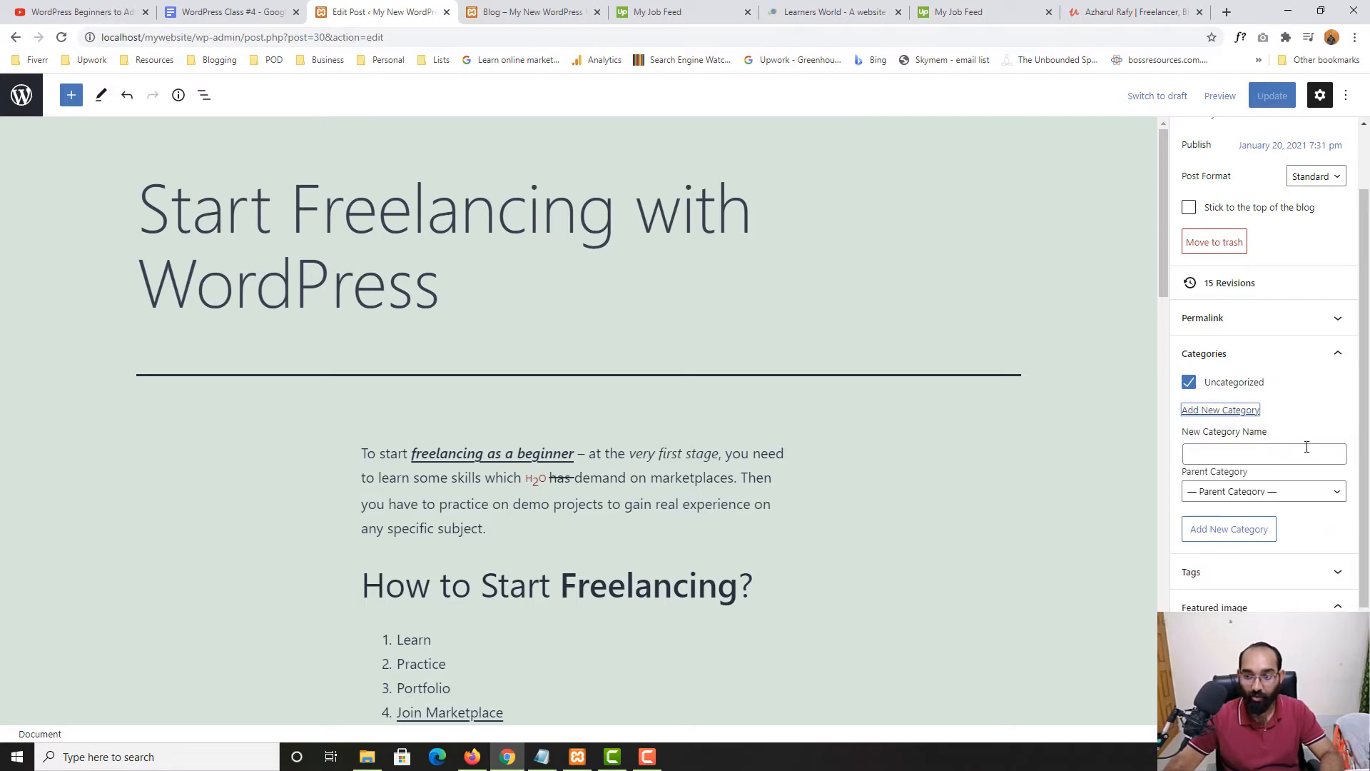
click(1281, 457)
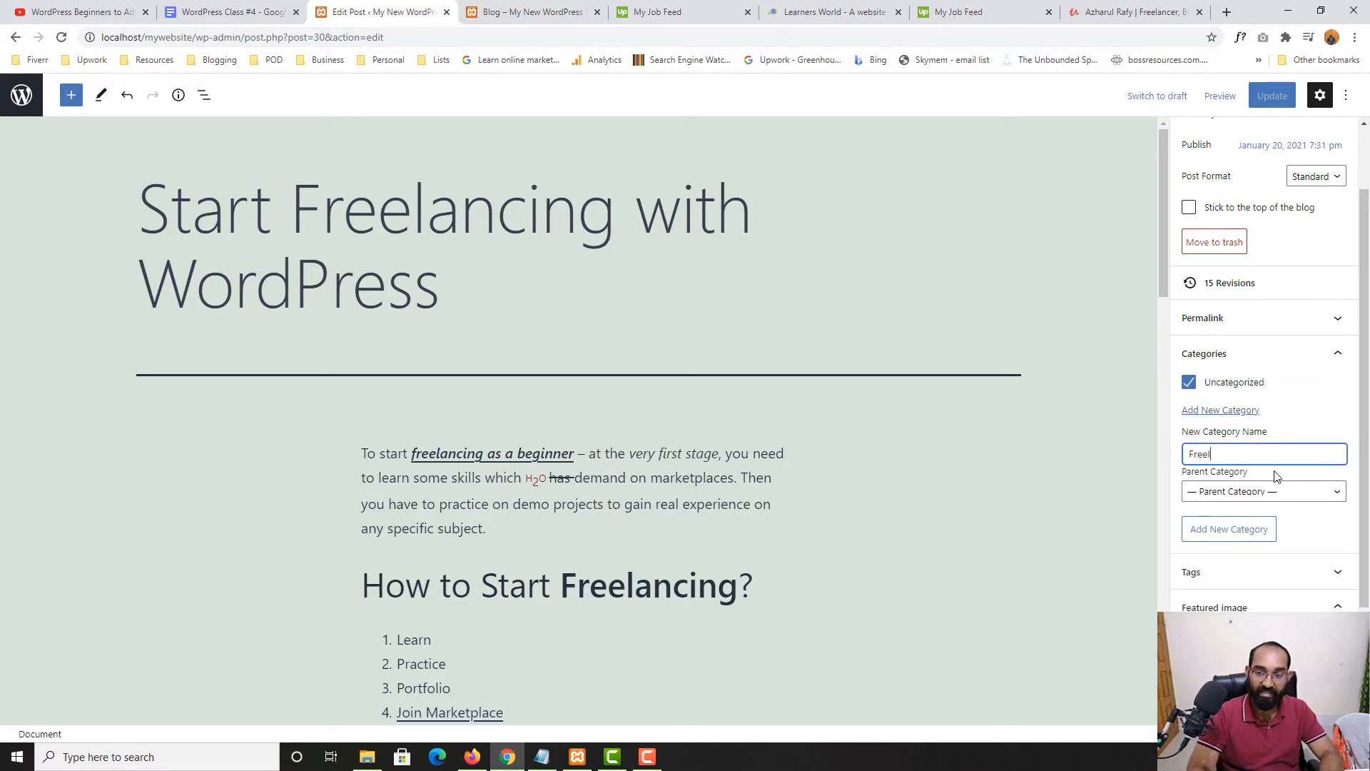
text(Freelancing)
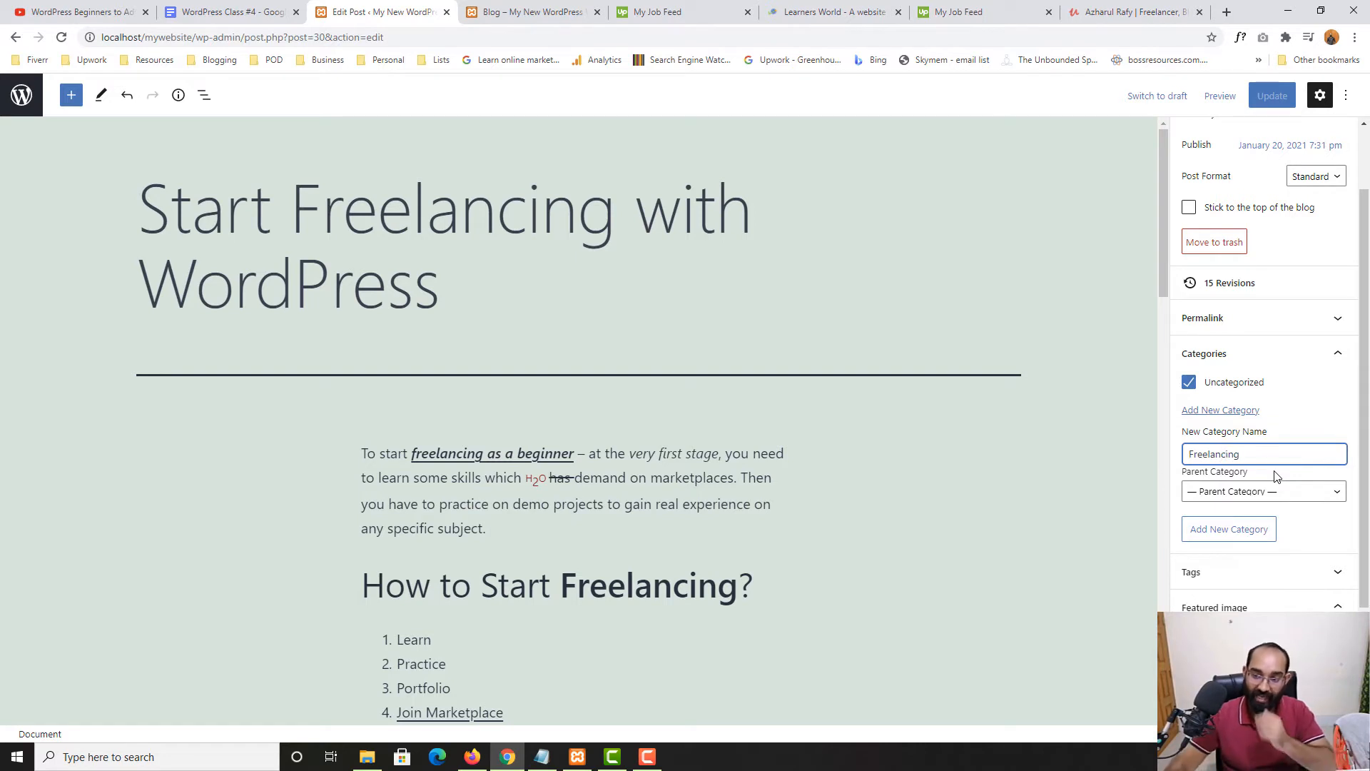
click(1248, 540)
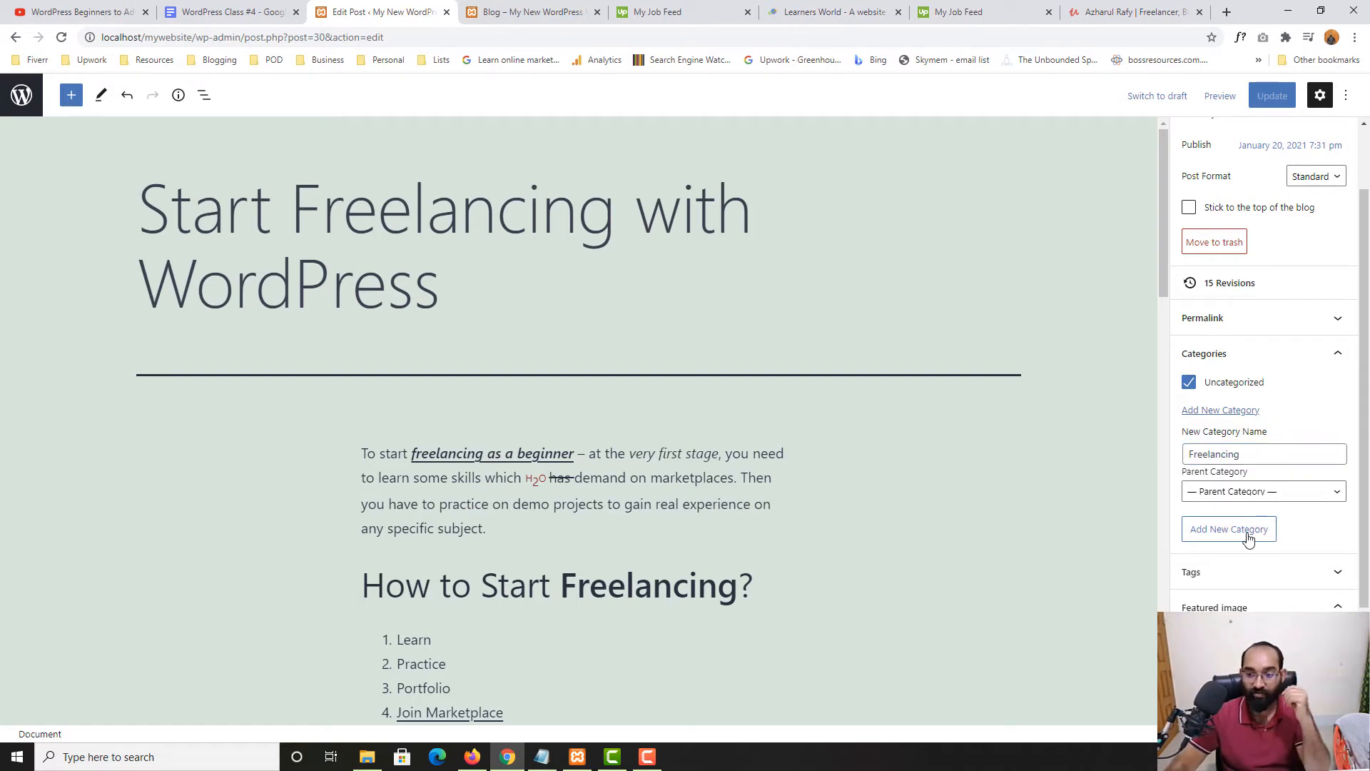
click(1191, 384)
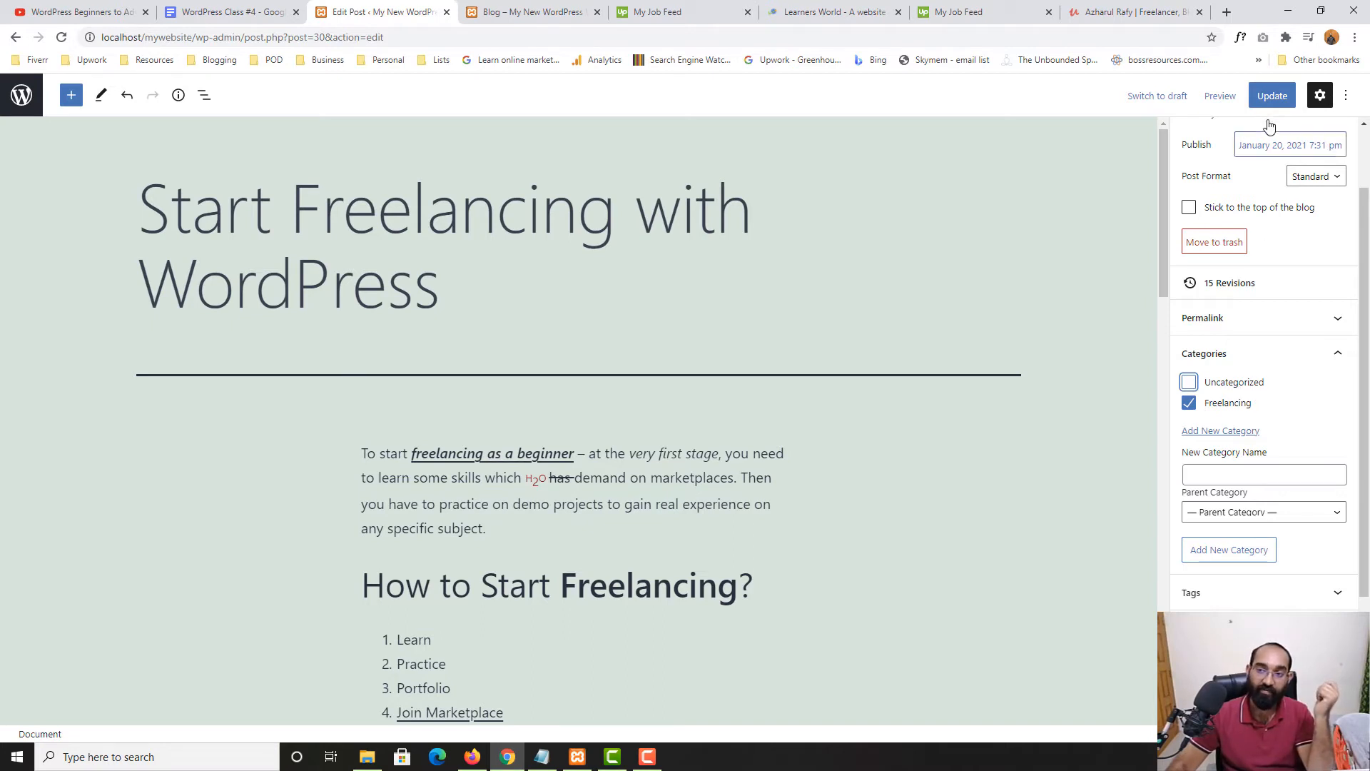
click(1271, 95)
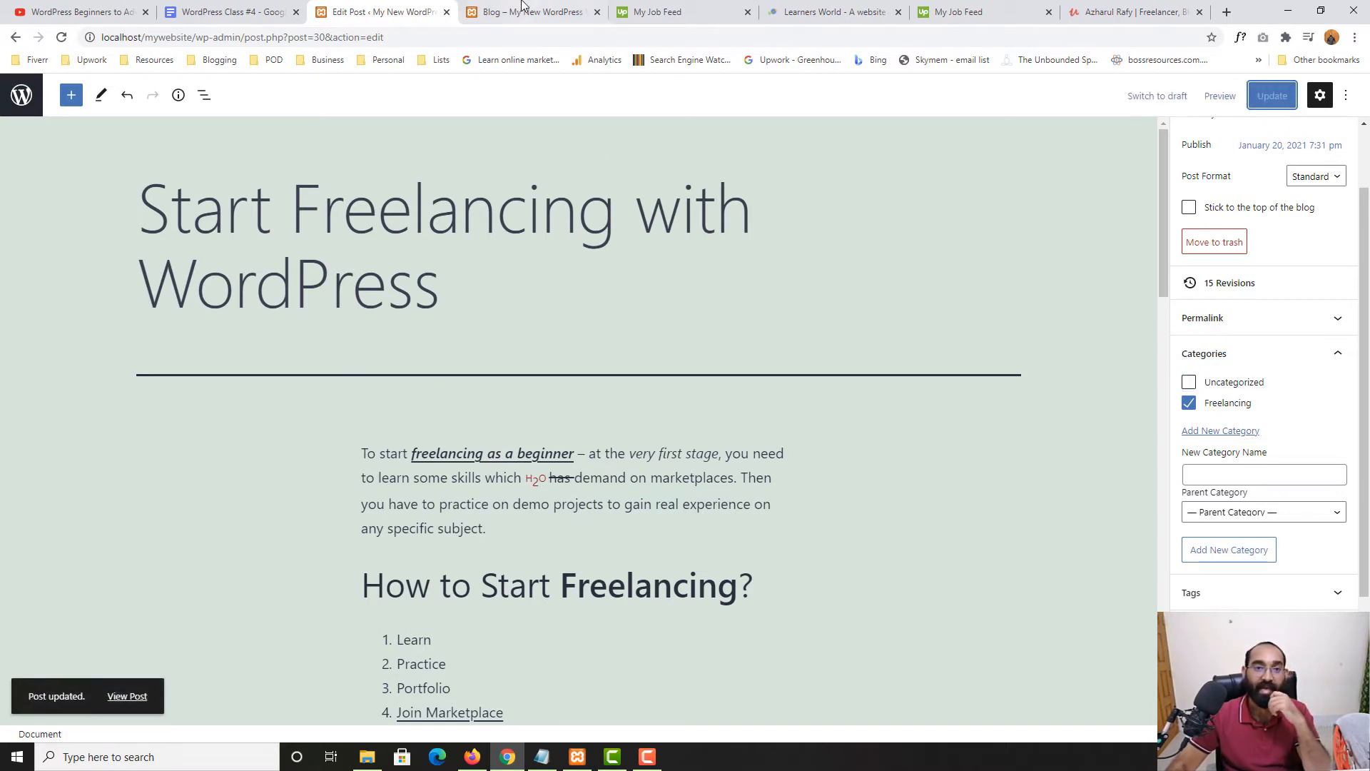
click(494, 12)
Reload the blog, open the Freelancing category archive, and confirm the post is listed there
click(62, 38)
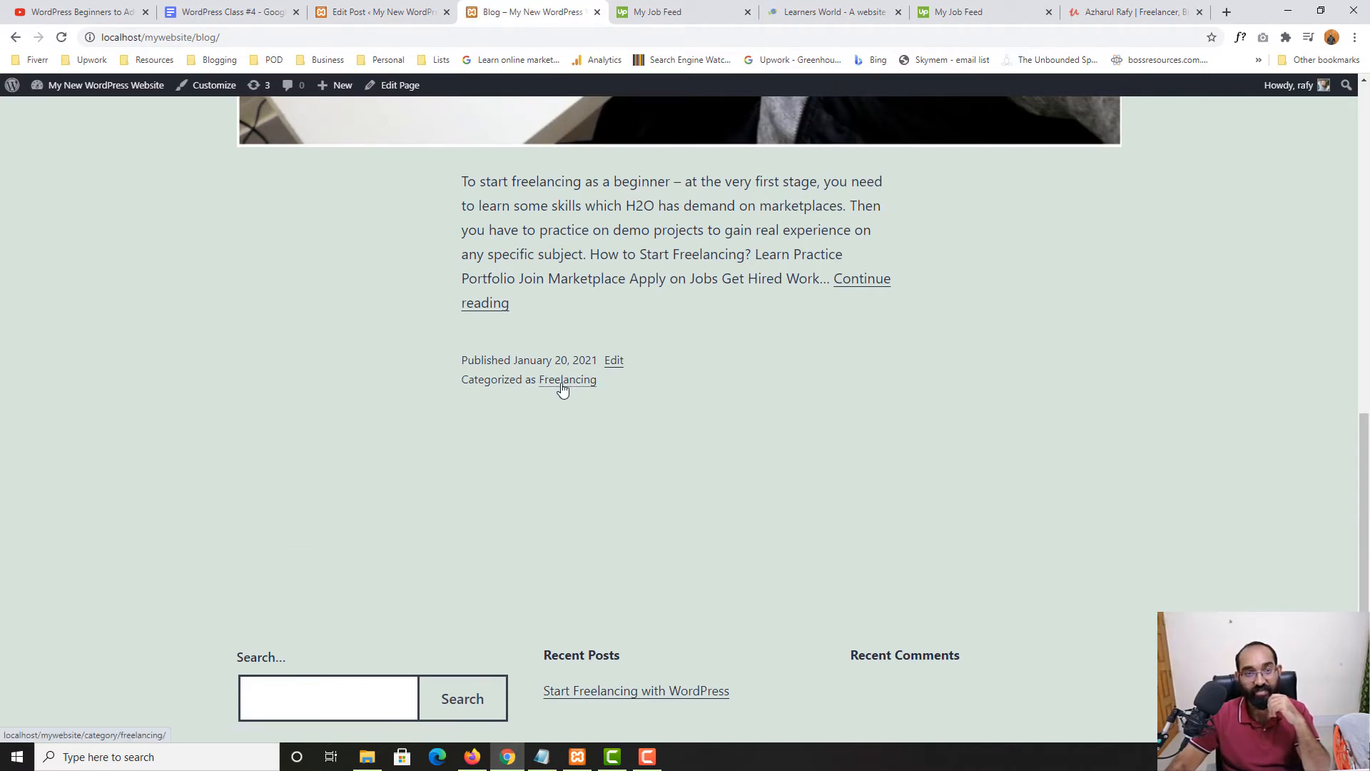
click(563, 386)
scroll(89, 495, down, 10)
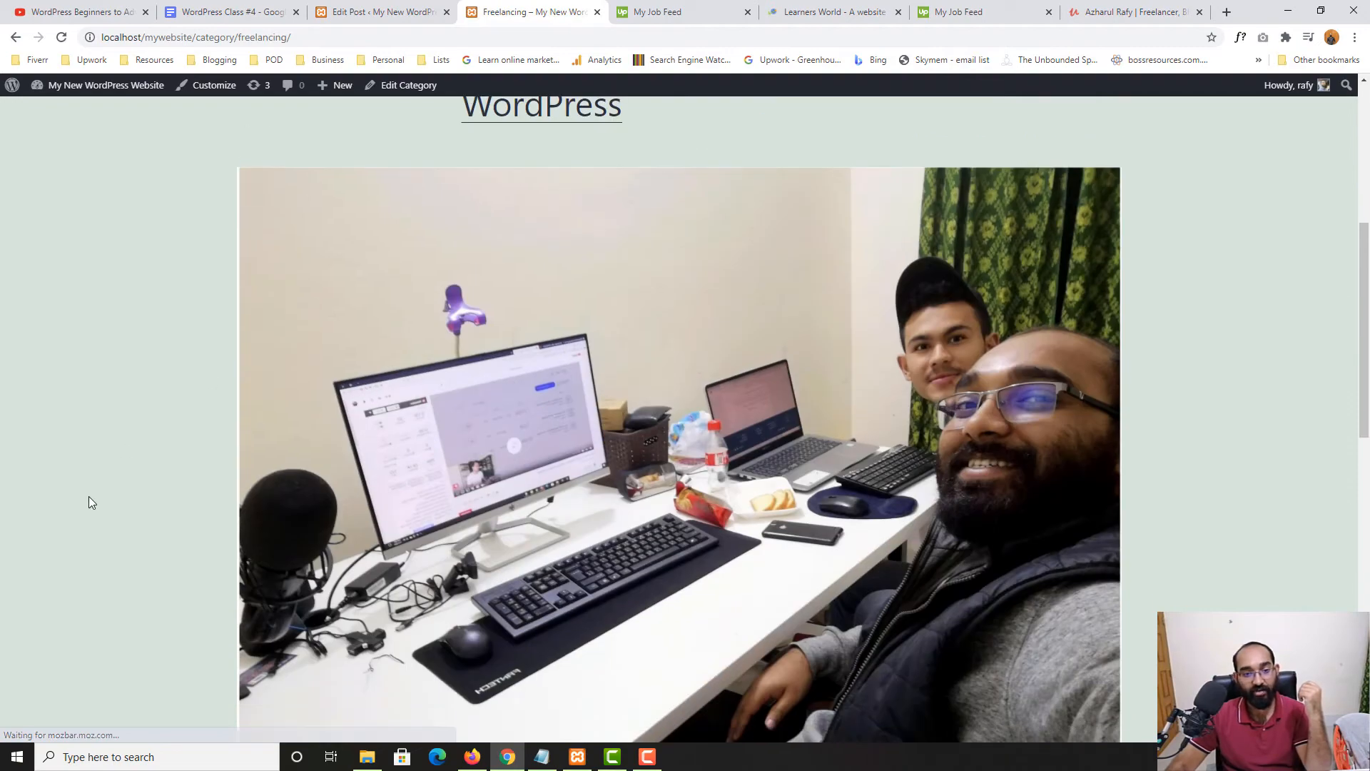
scroll(735, 465, down, 5)
scroll(251, 499, up, 10)
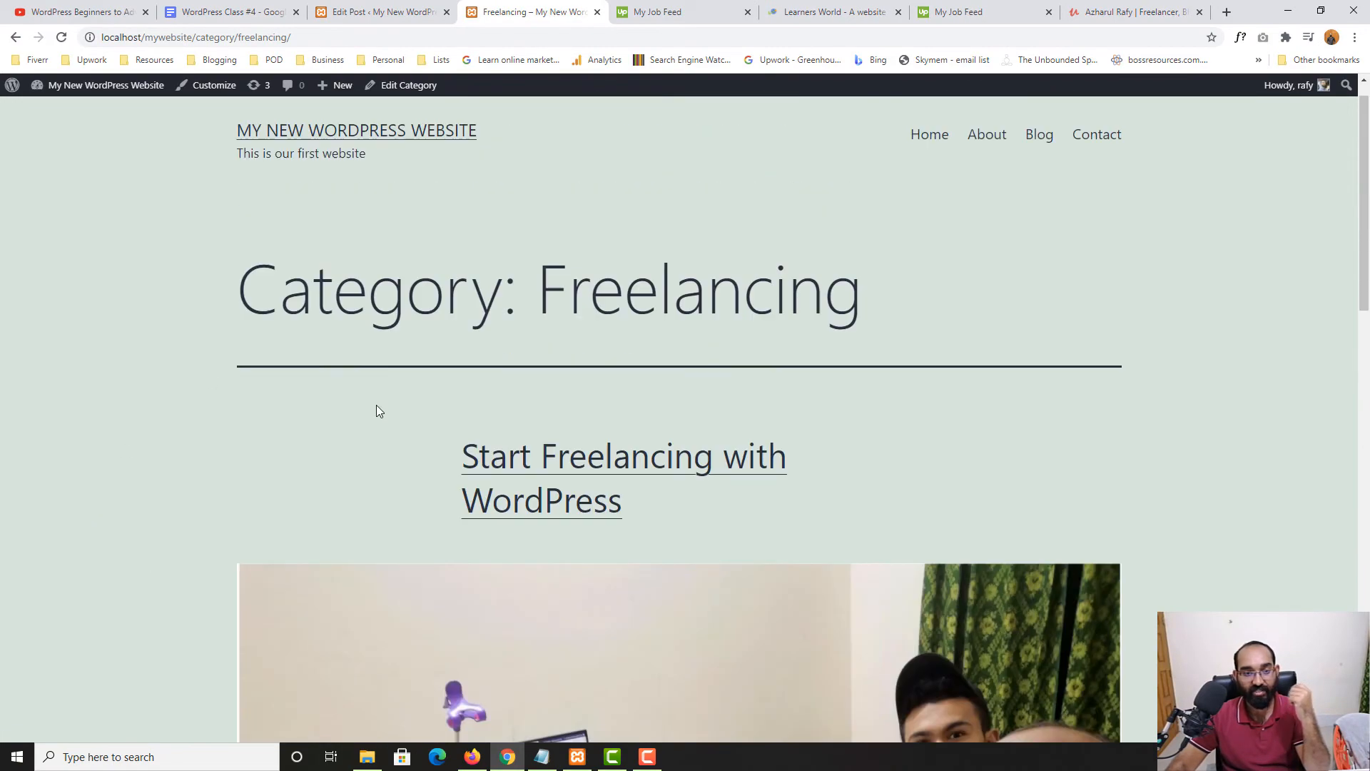
click(361, 11)
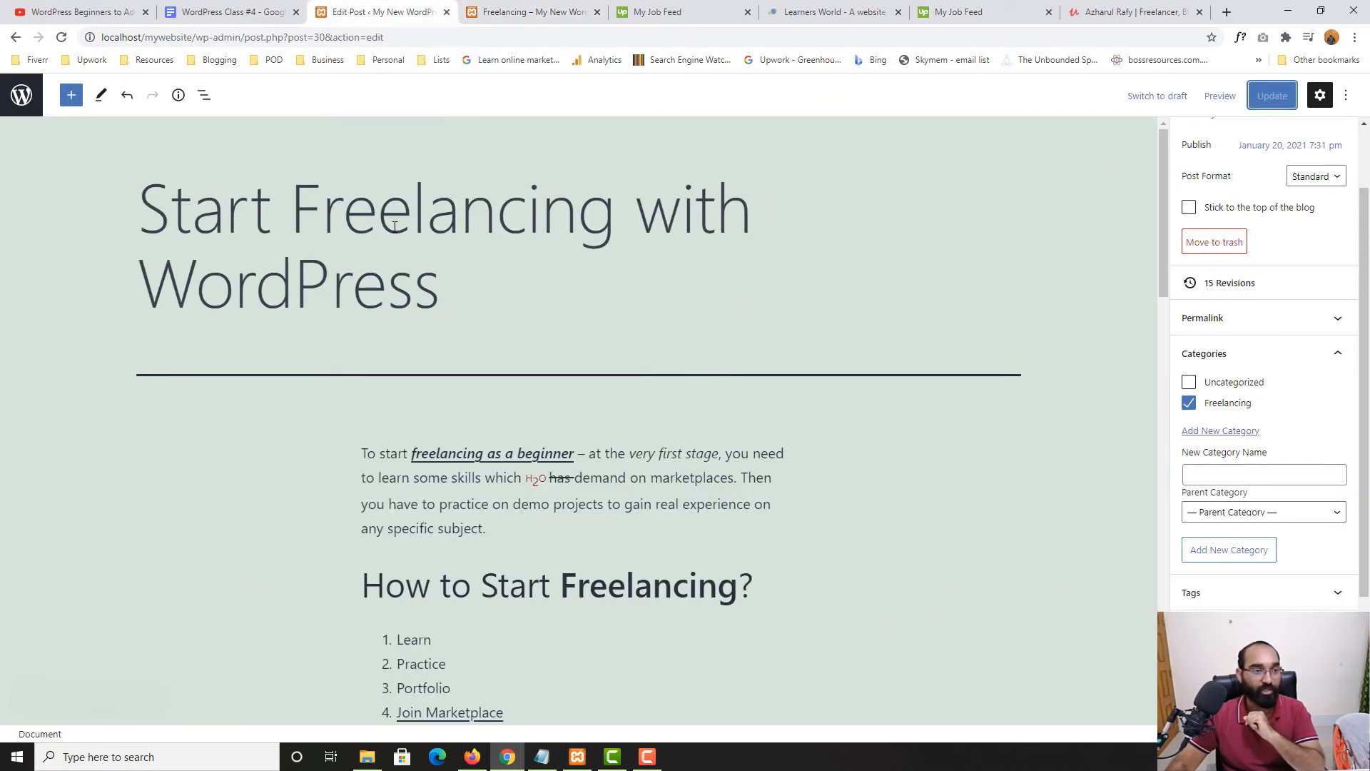
From the Posts list, add a new post and title it 'Learn More About Categories'
click(32, 96)
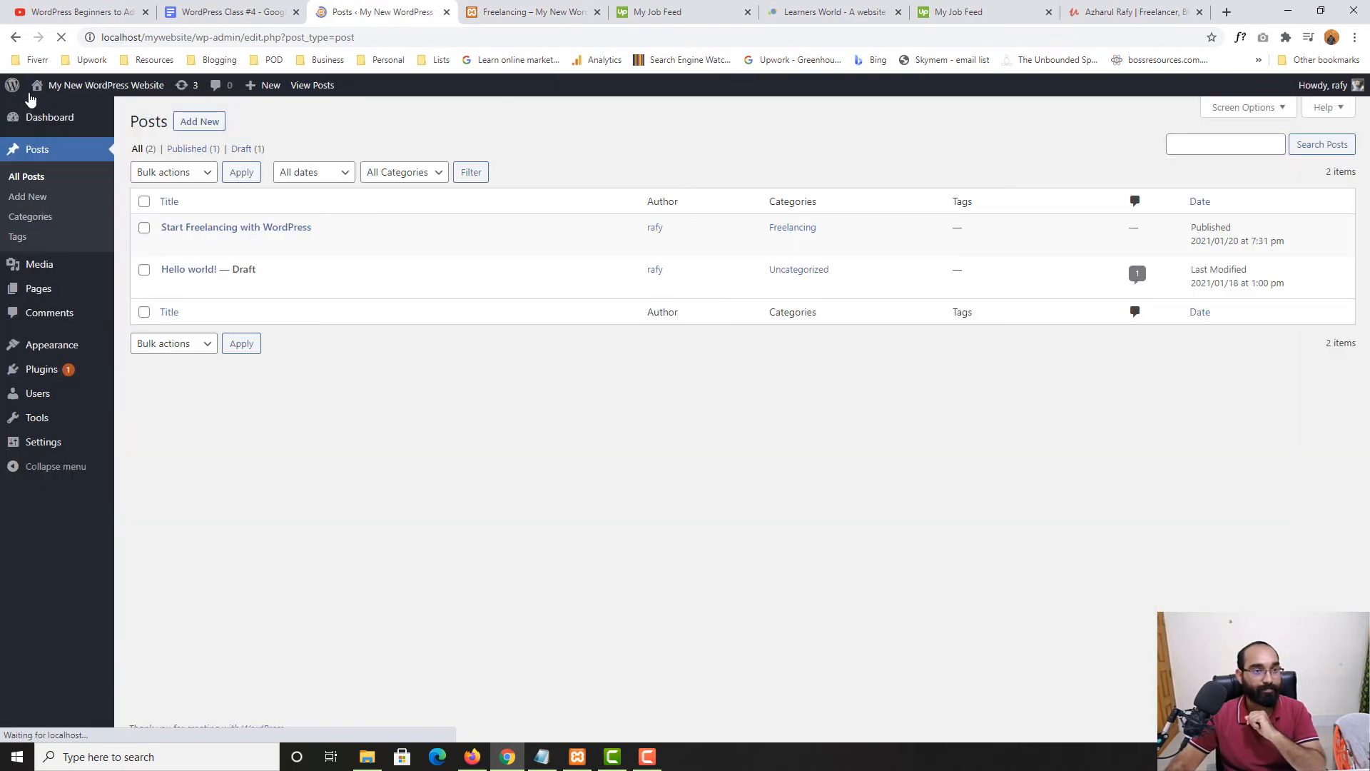
click(195, 125)
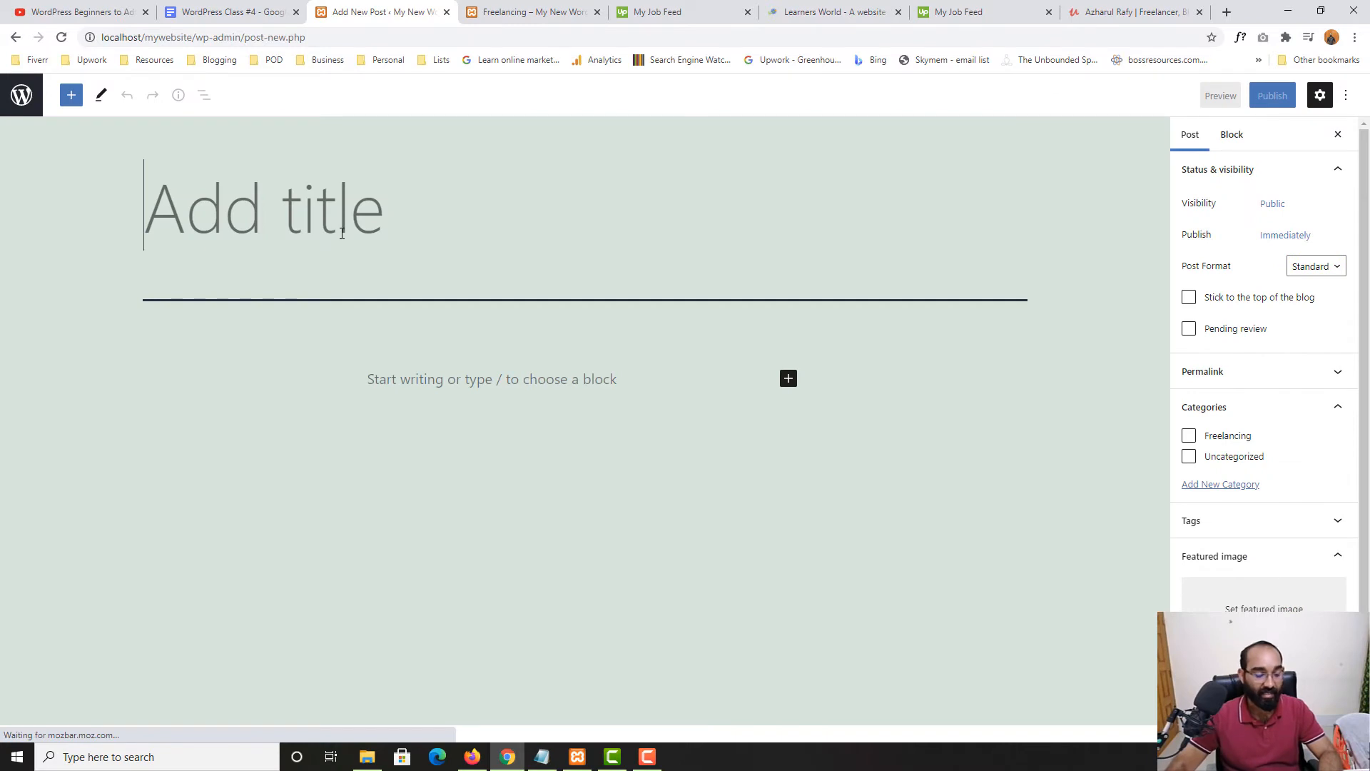
text(Freel)
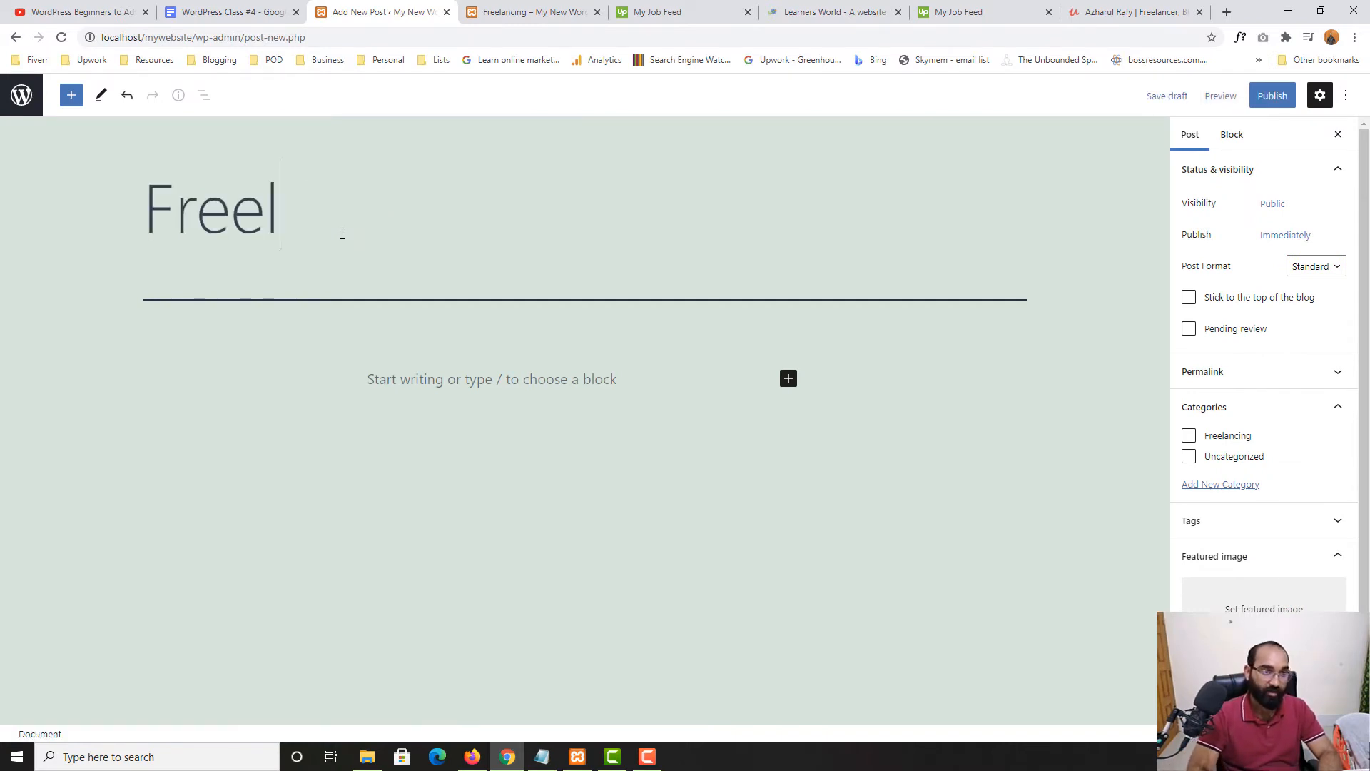
key(BackSpace)
key(BackSpace)
key(BackSpace)
key(BackSpace)
key(BackSpace)
text(Learn )
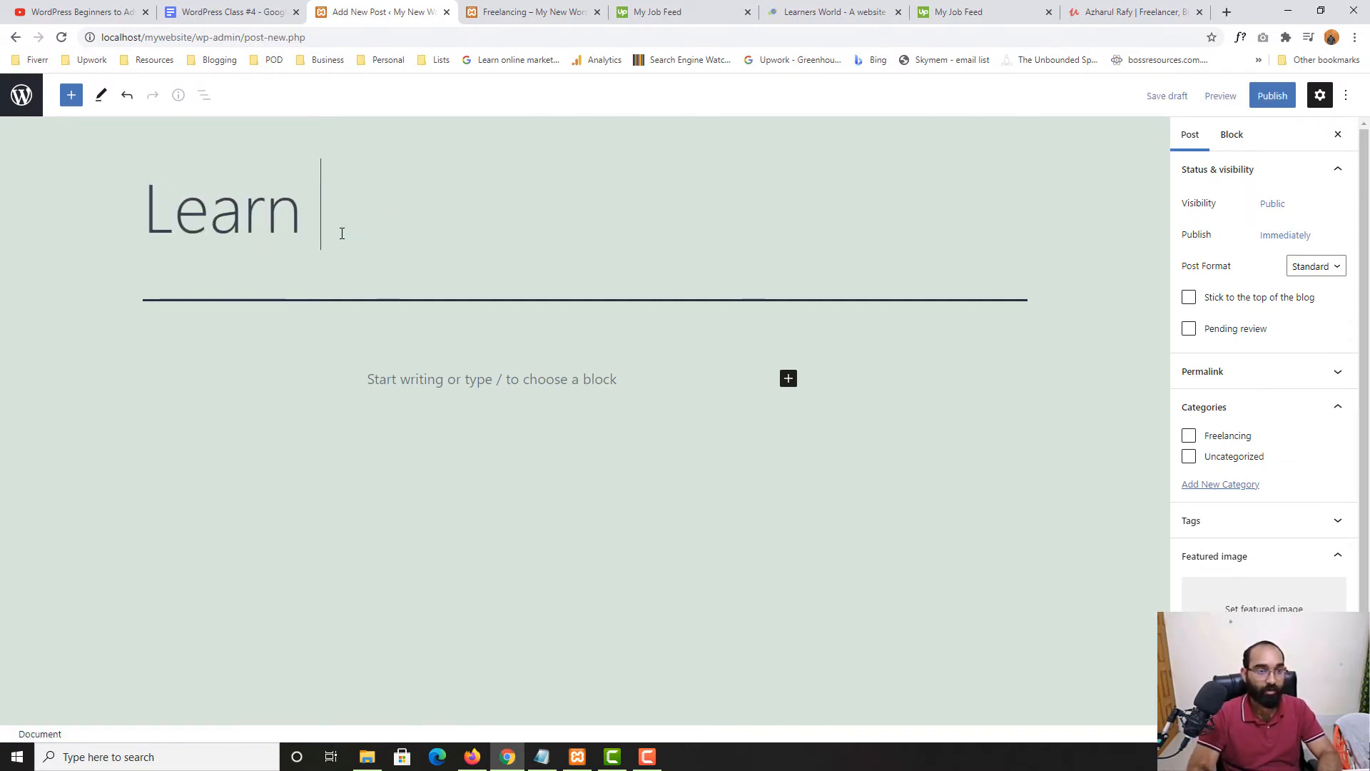
text(More )
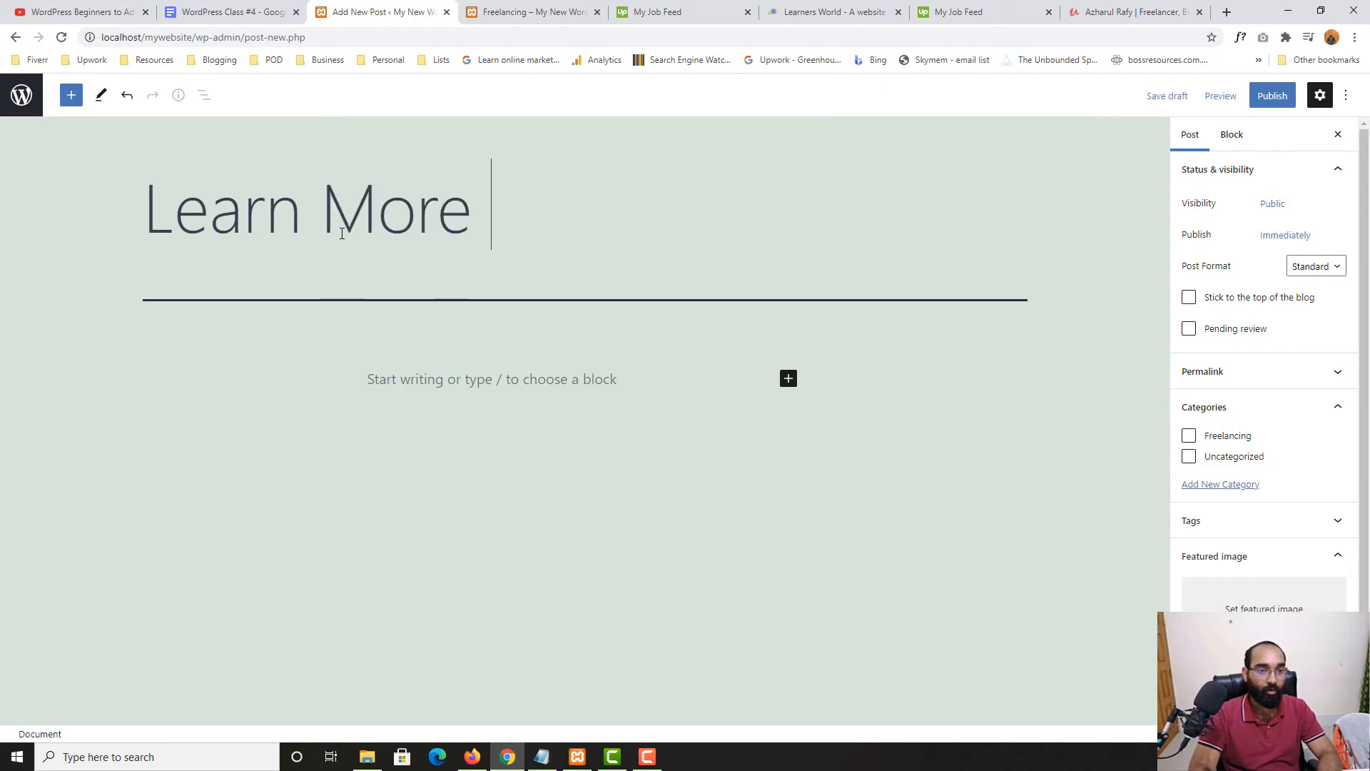
text(About Categro)
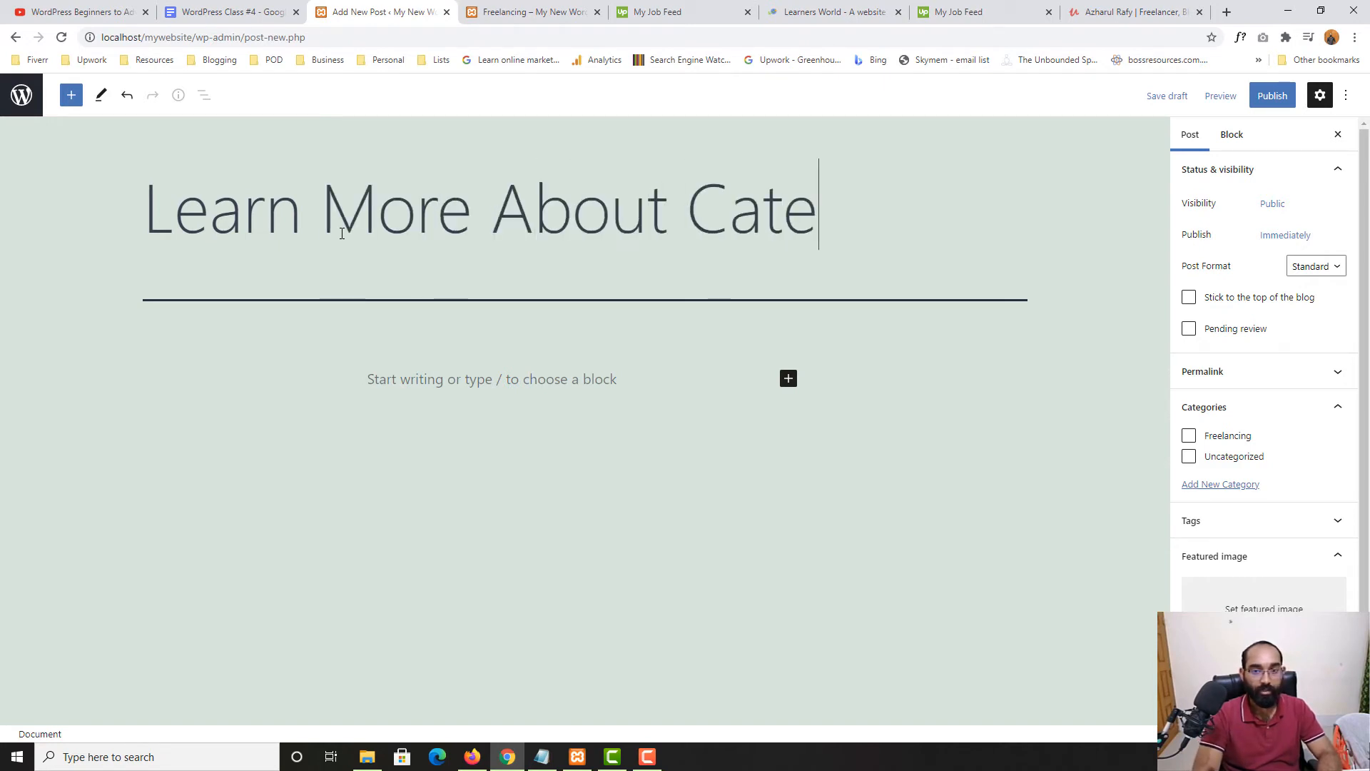
key(BackSpace)
key(BackSpace)
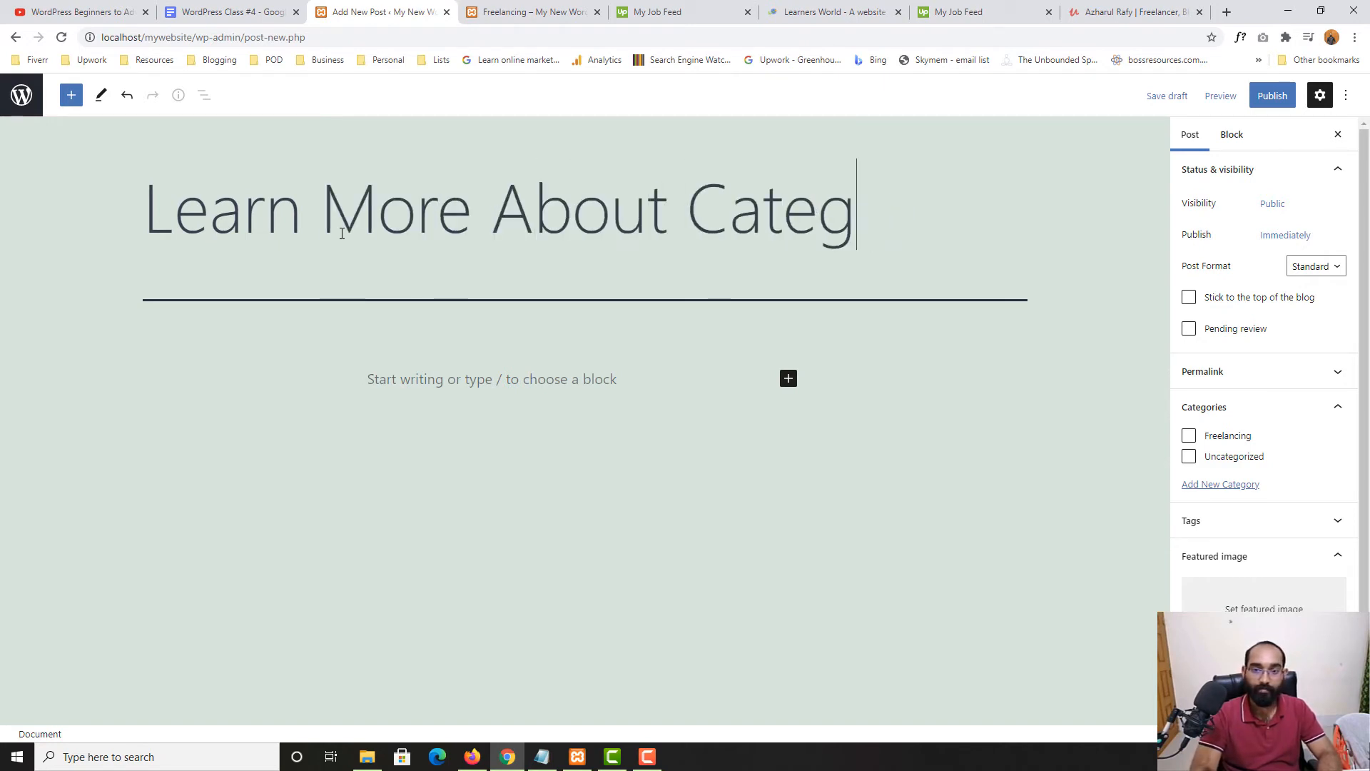
text(ories)
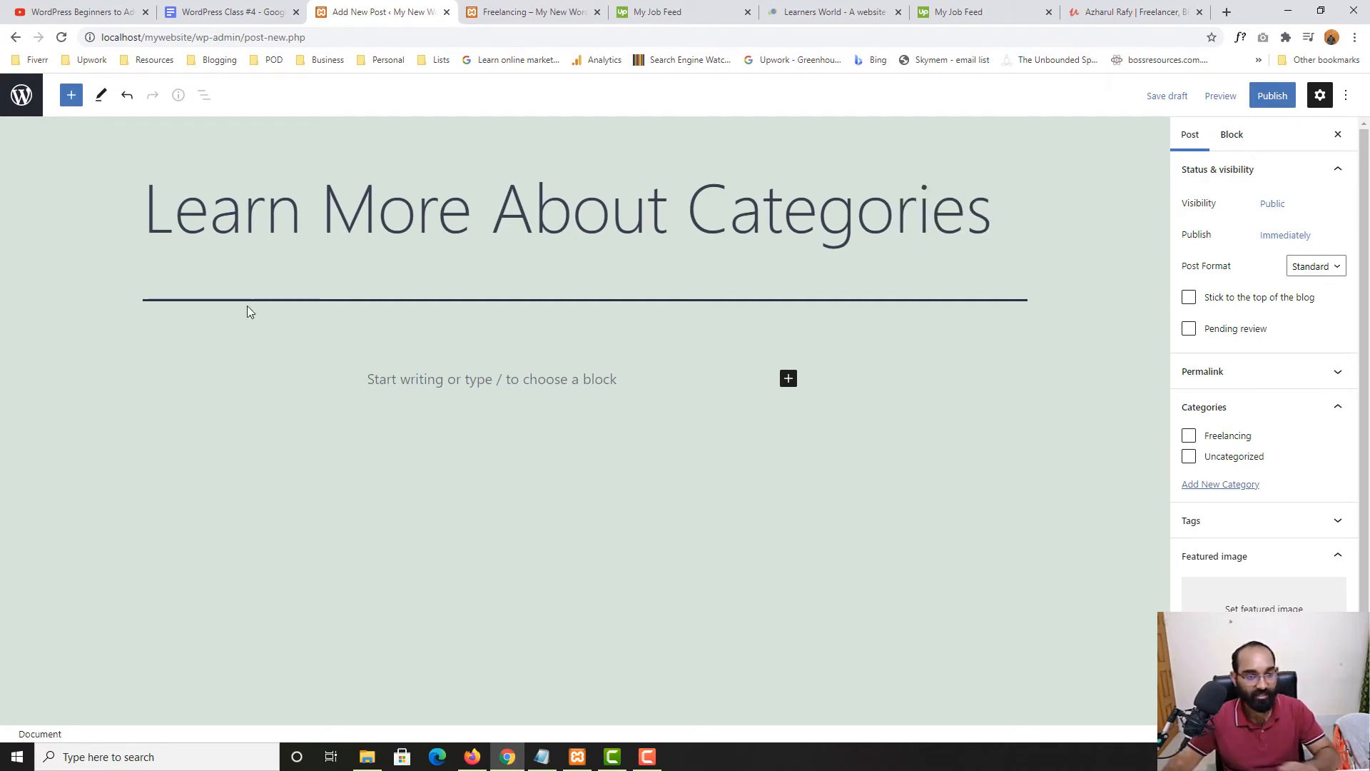
click(564, 12)
Paste the first post's freelancing excerpt from the Learners World home page into the new post body
click(703, 13)
click(798, 10)
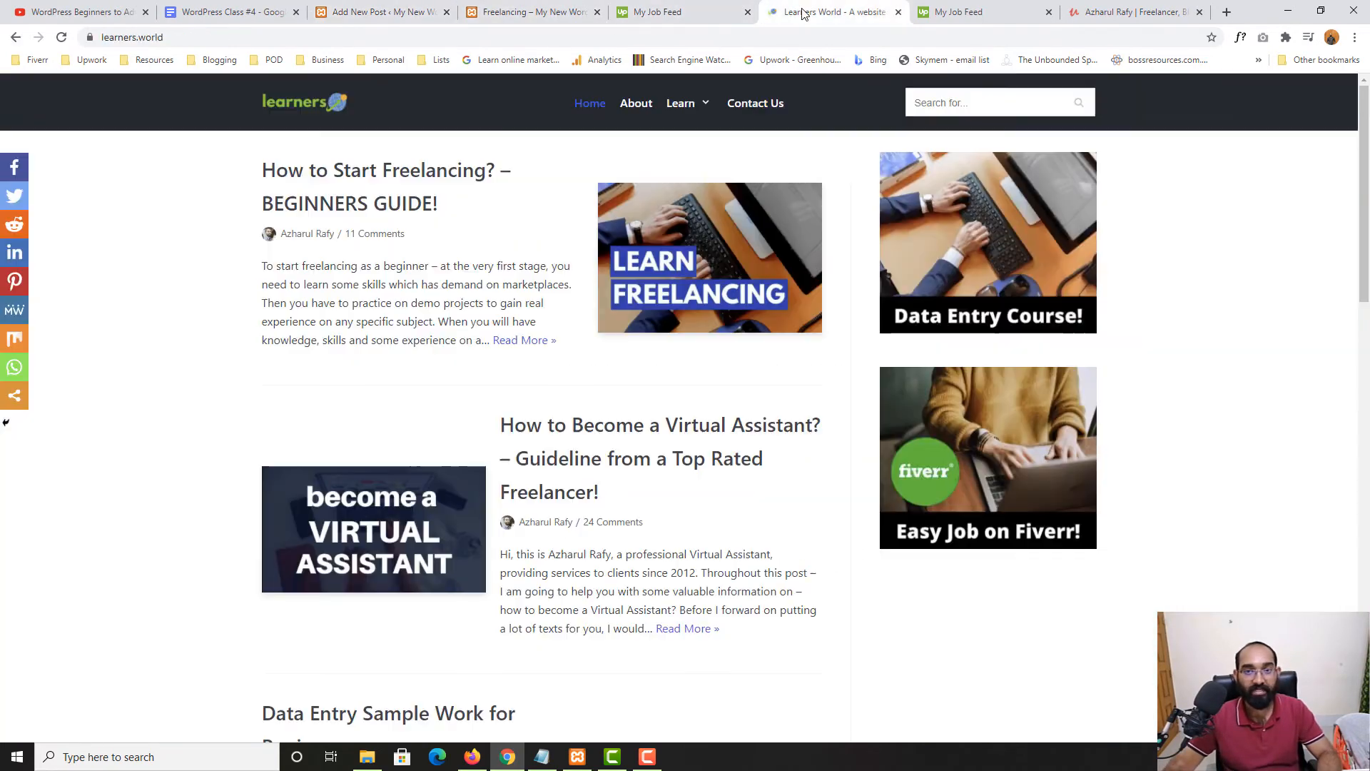
drag(259, 279, 474, 339)
key(ctrl+c)
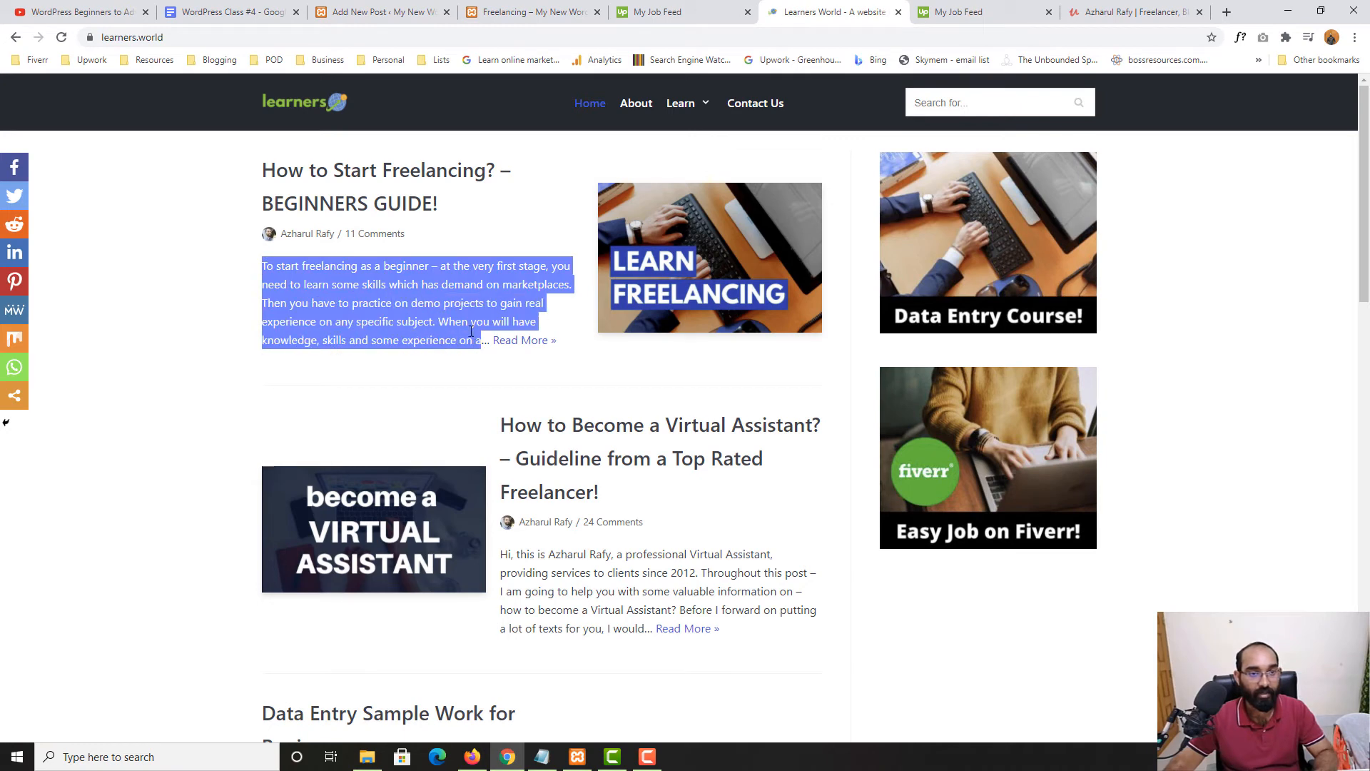
click(371, 12)
click(438, 395)
key(ctrl+v)
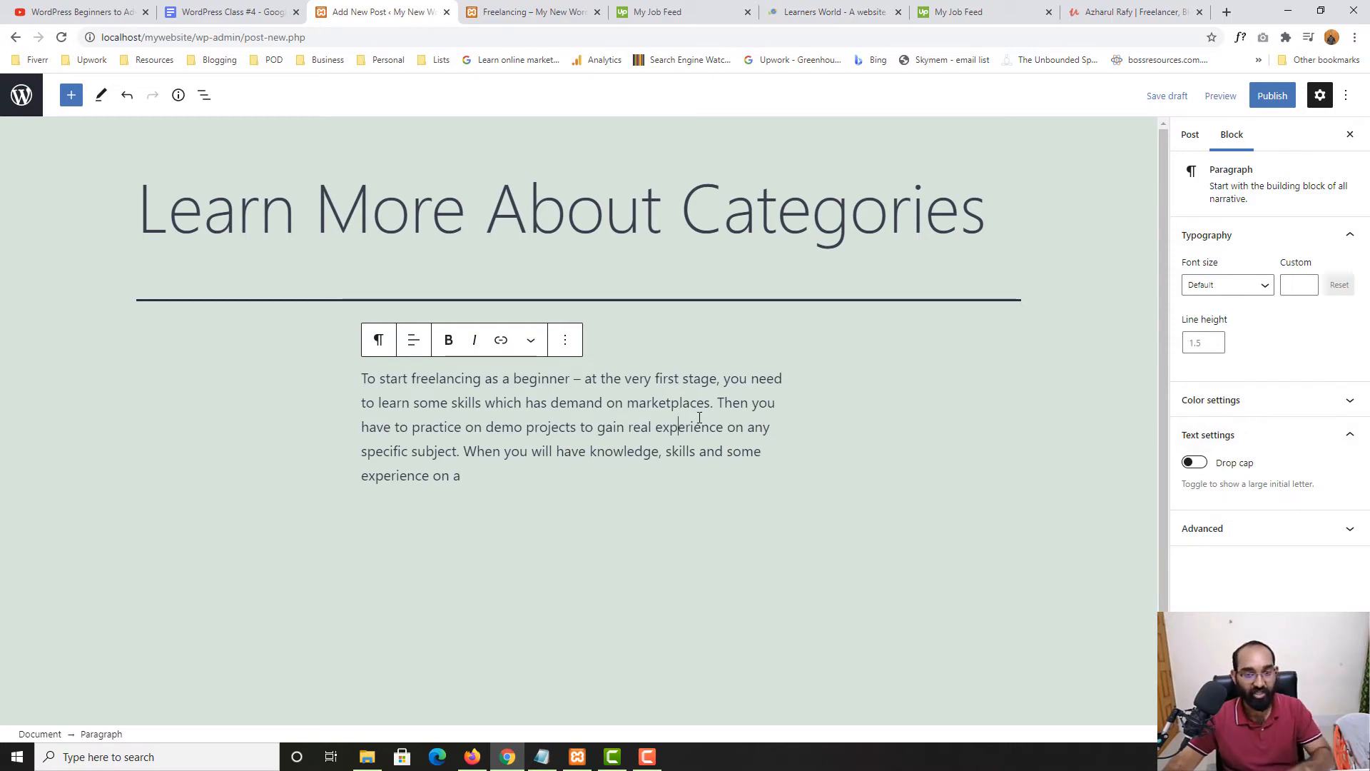
click(1191, 136)
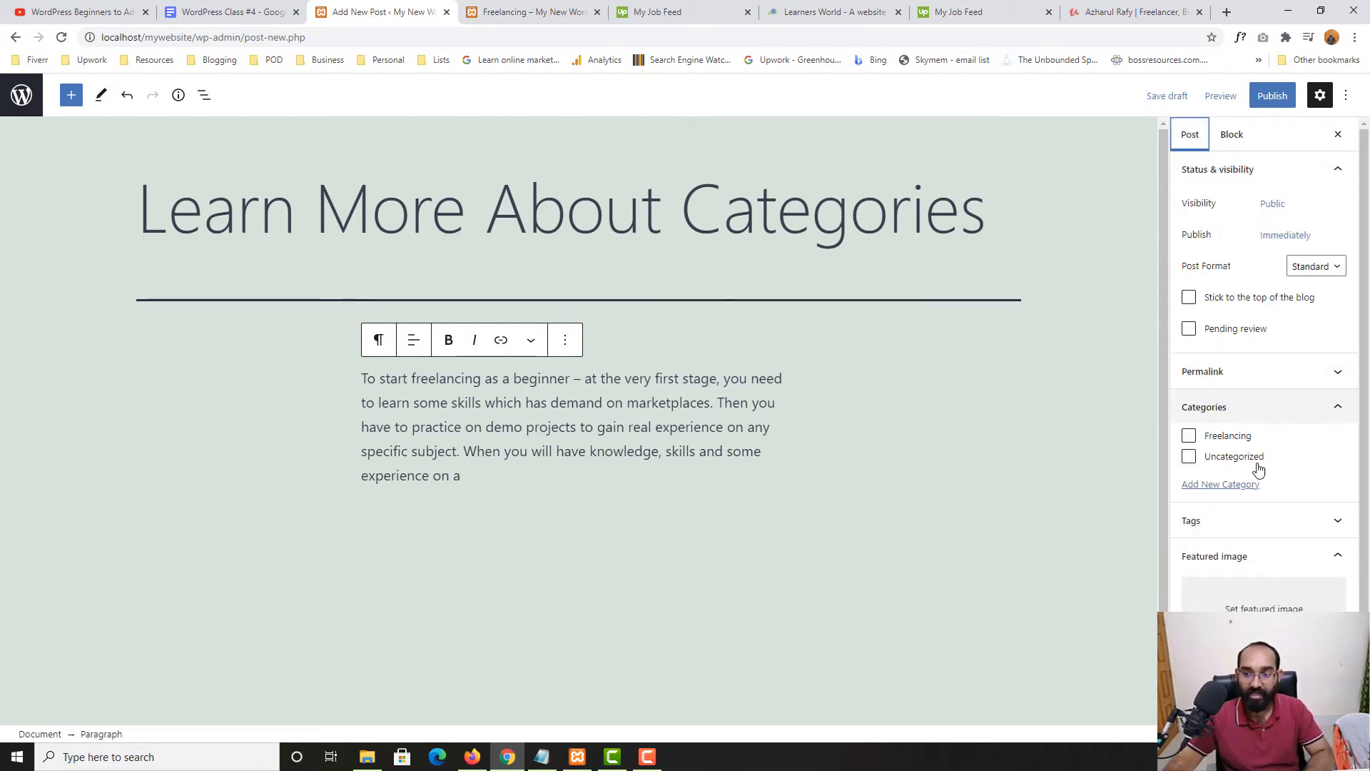
Open the featured image upload option and browse the Downloads folder for an image file
scroll(1261, 520, down, 1)
click(1263, 562)
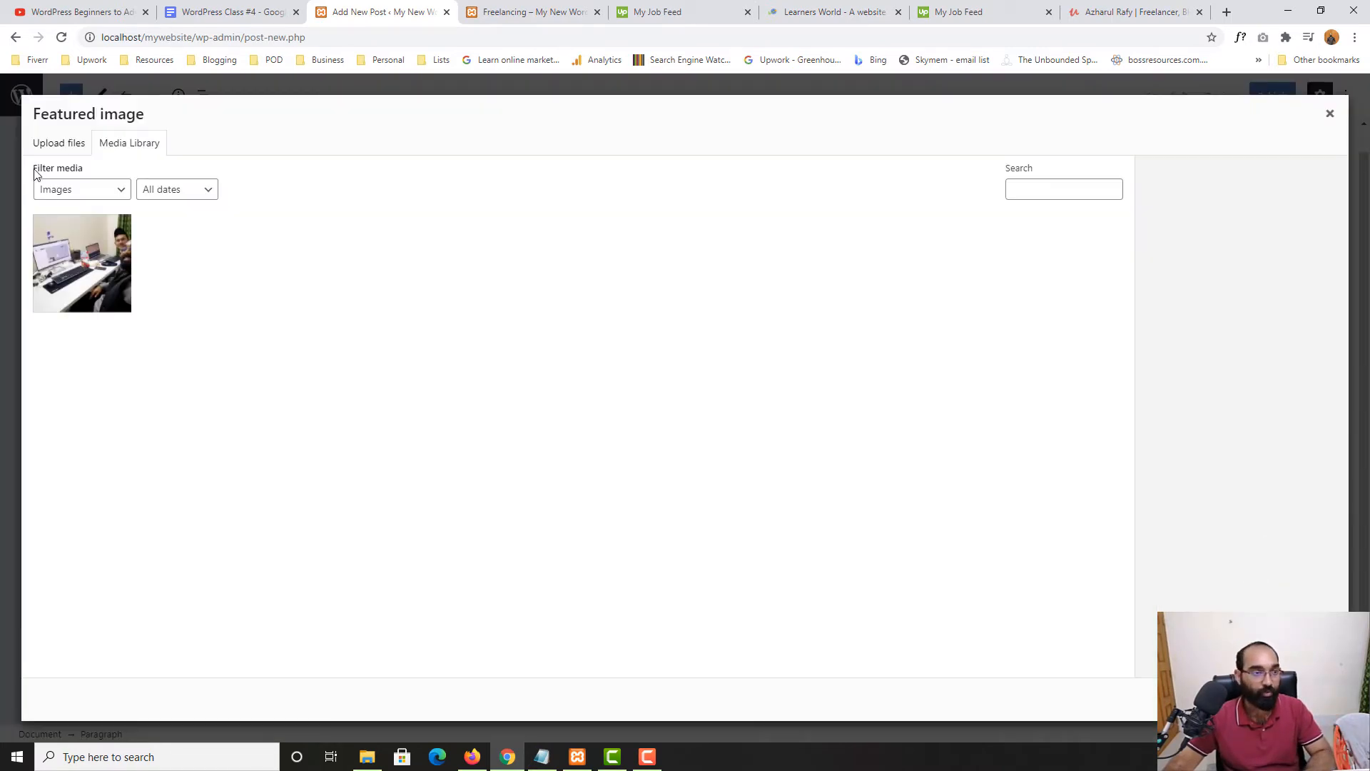
click(58, 143)
click(640, 388)
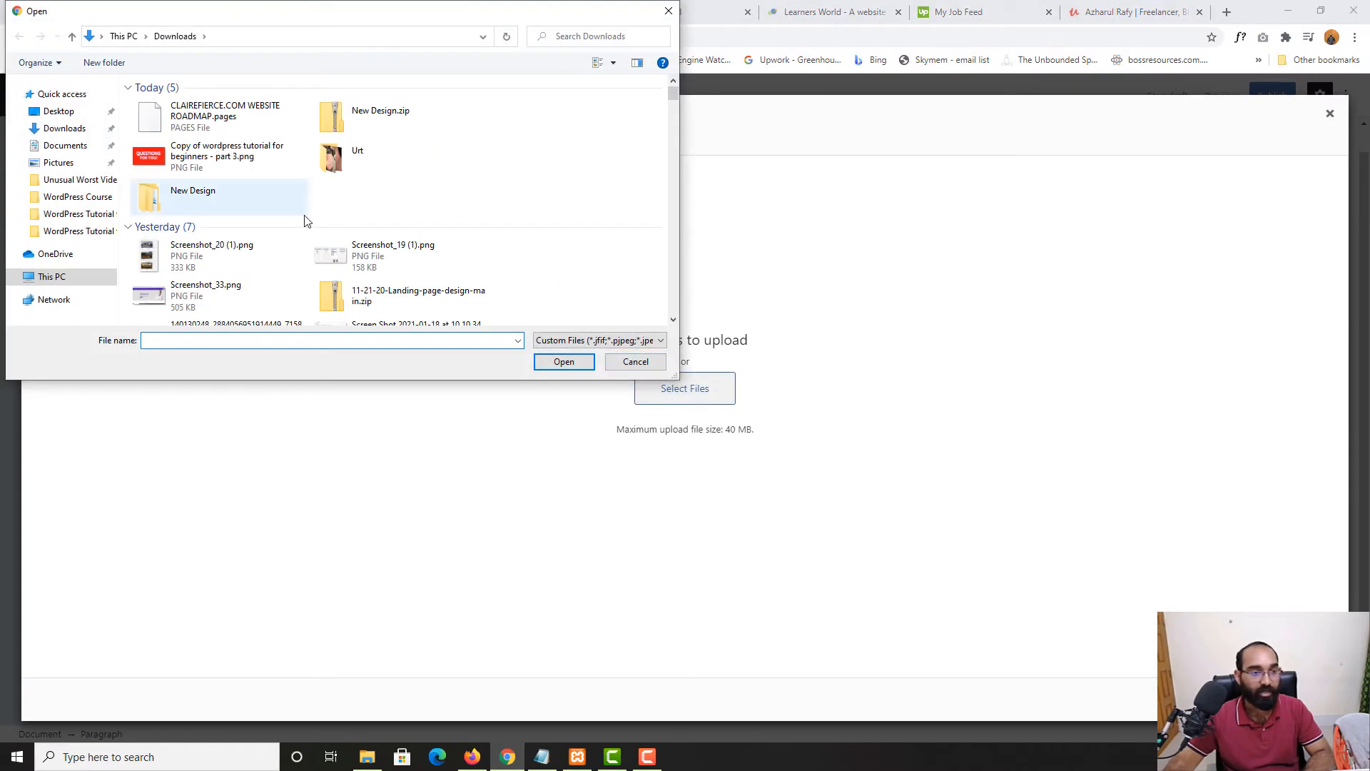
scroll(568, 227, down, 5)
scroll(569, 227, up, 3)
scroll(571, 232, down, 3)
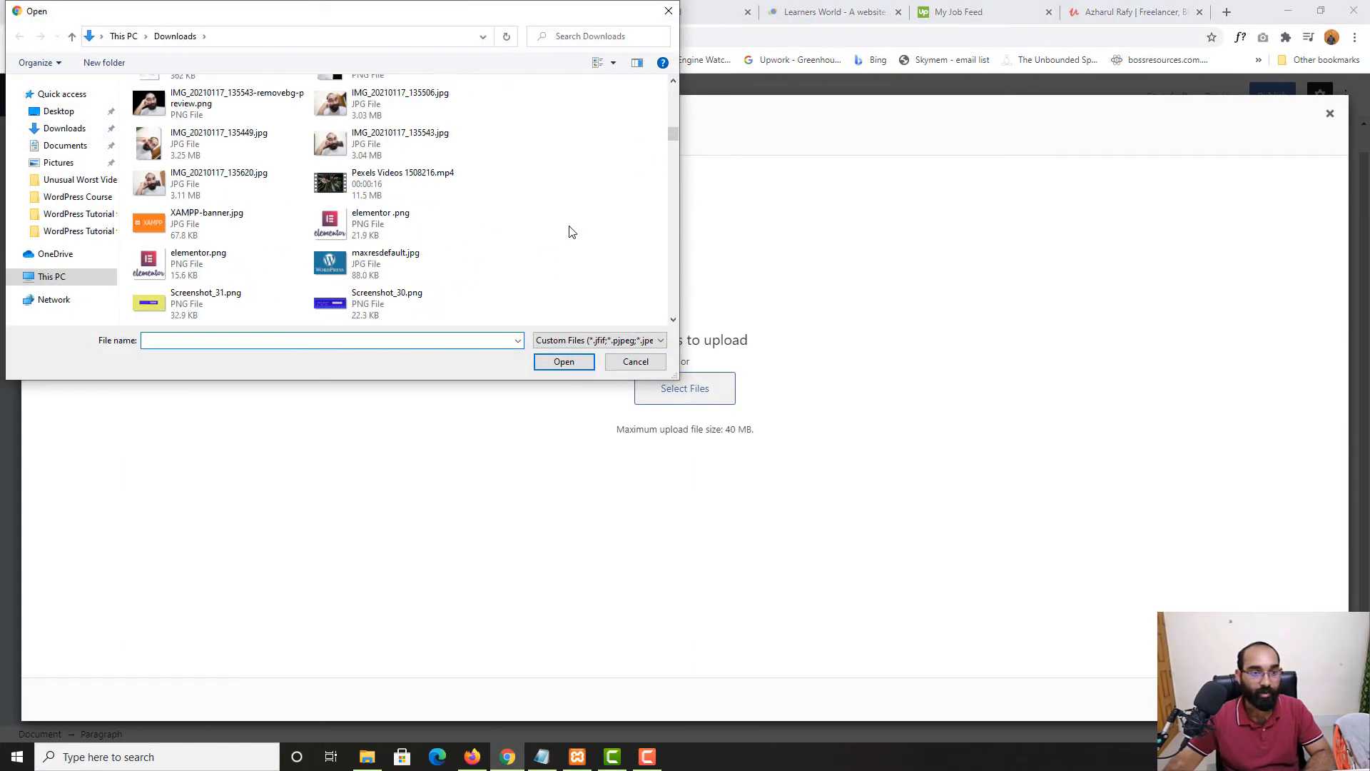
scroll(505, 207, up, 5)
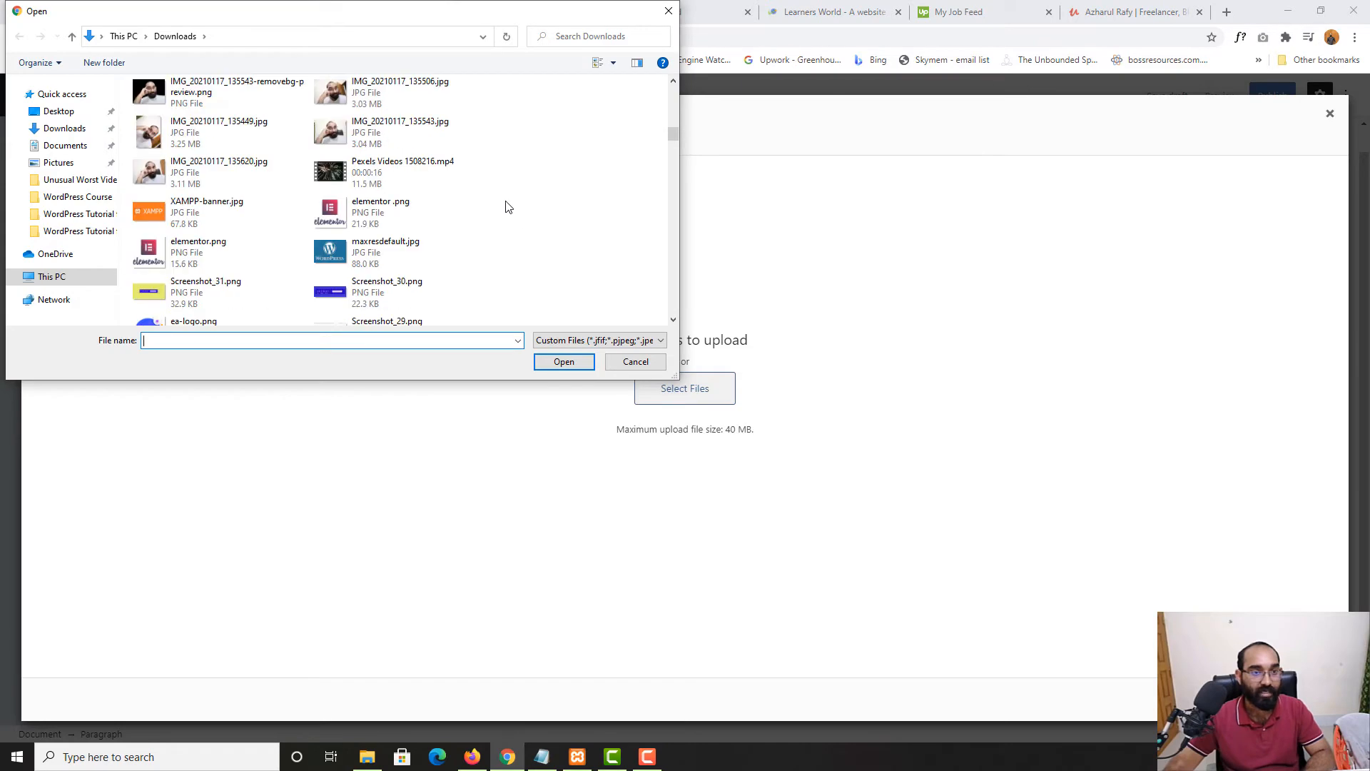
scroll(480, 245, down, 8)
scroll(482, 249, down, 5)
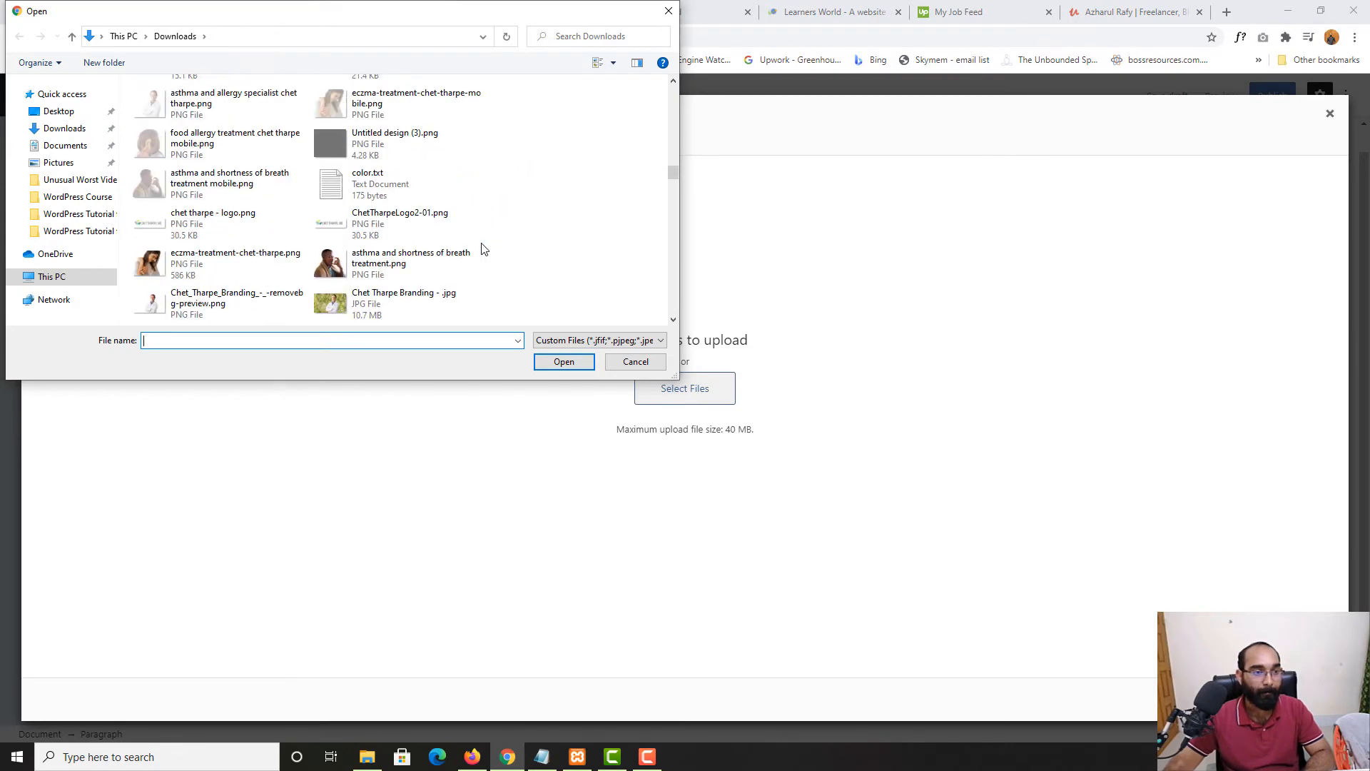
scroll(482, 248, up, 3)
scroll(480, 249, down, 8)
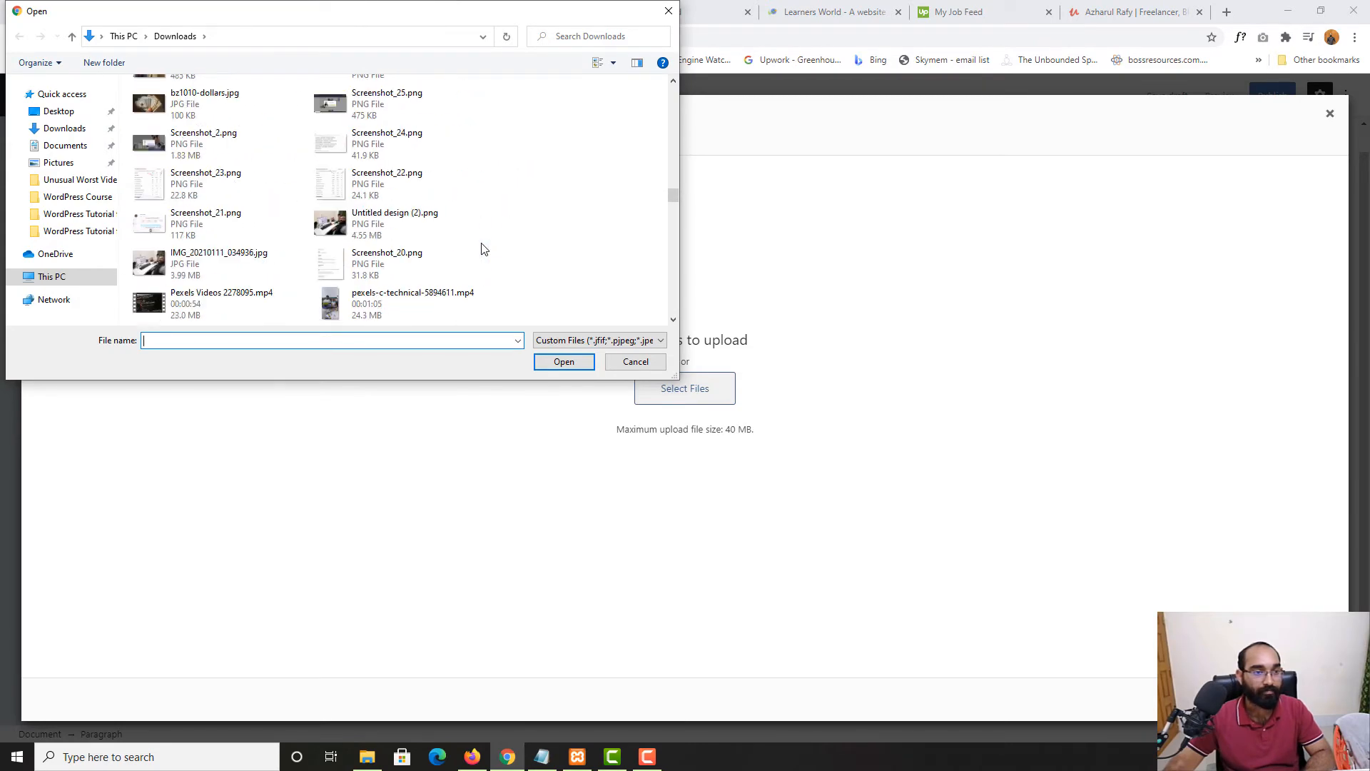
scroll(428, 253, up, 8)
scroll(229, 254, up, 3)
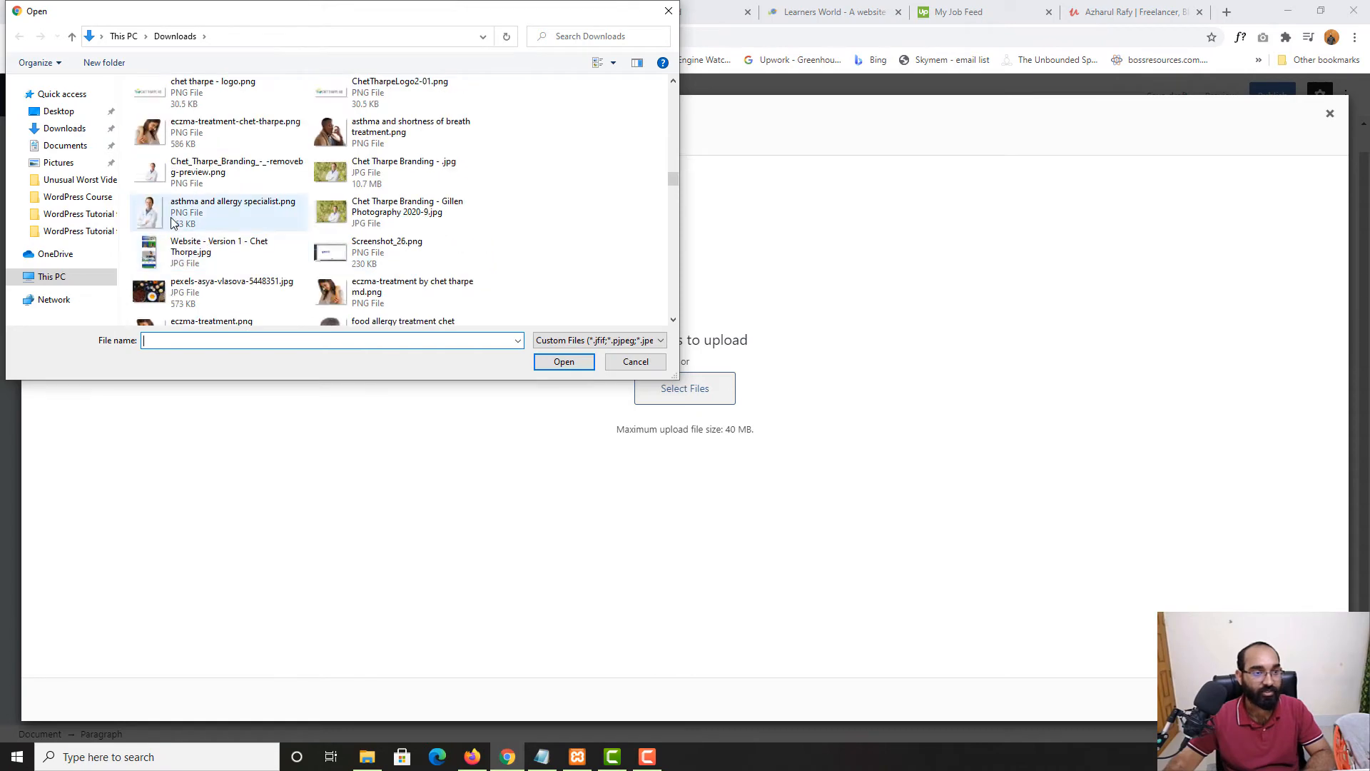
Upload the doctor branding PNG and set it as the featured image
click(207, 212)
click(228, 173)
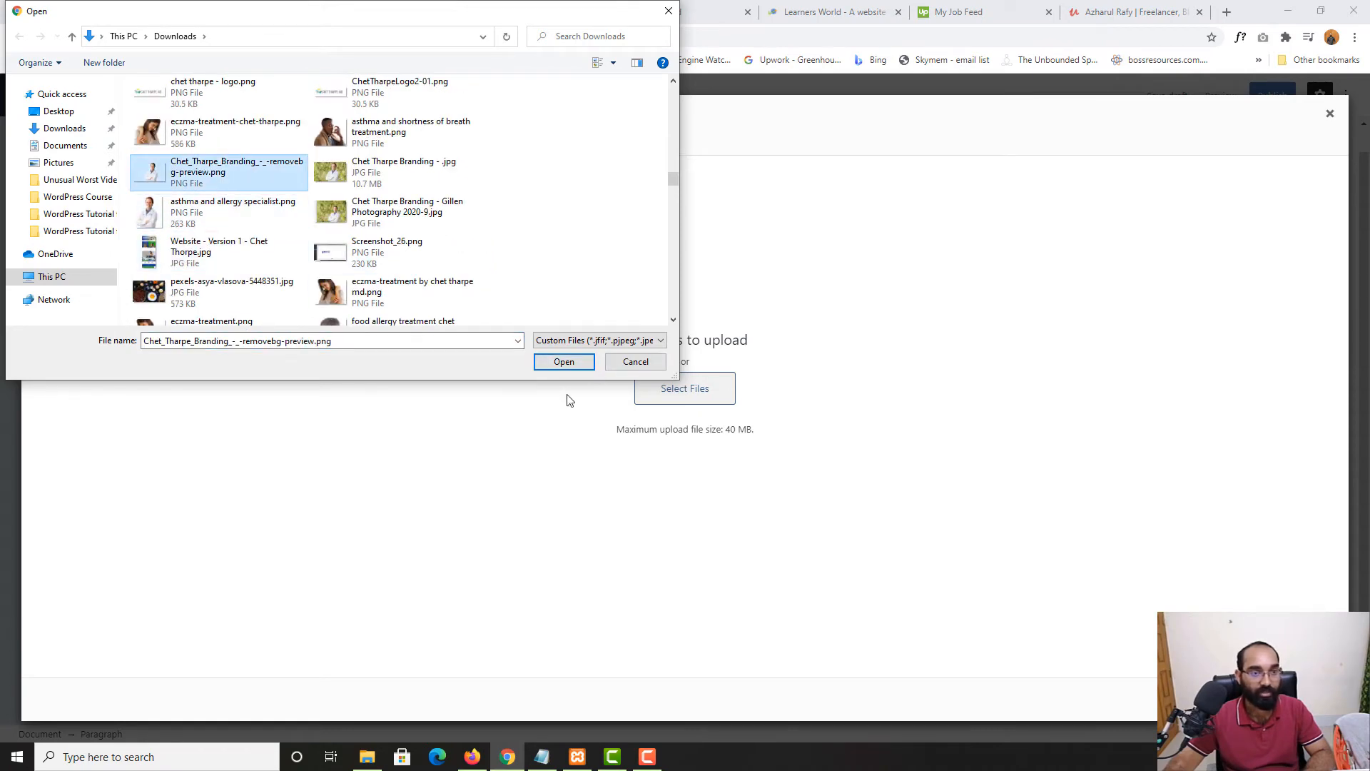
click(563, 363)
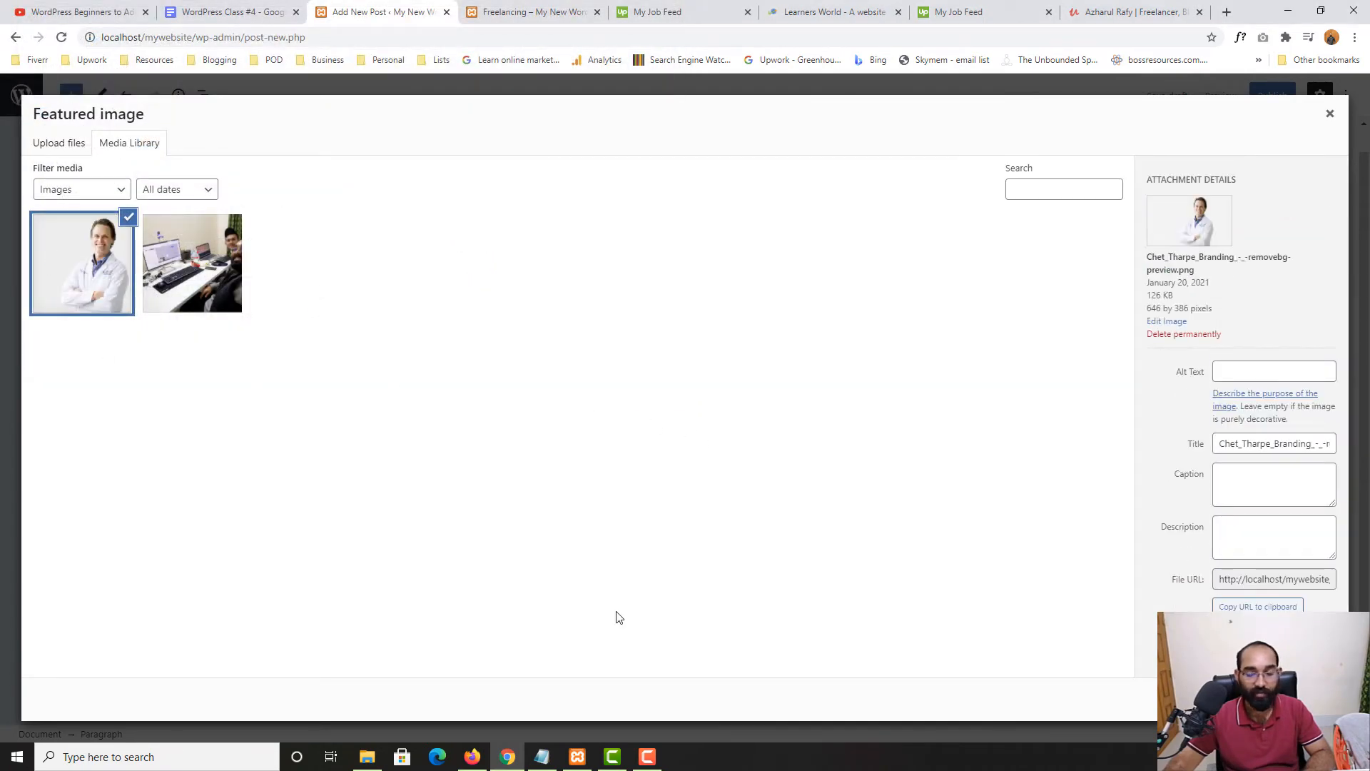
click(1293, 700)
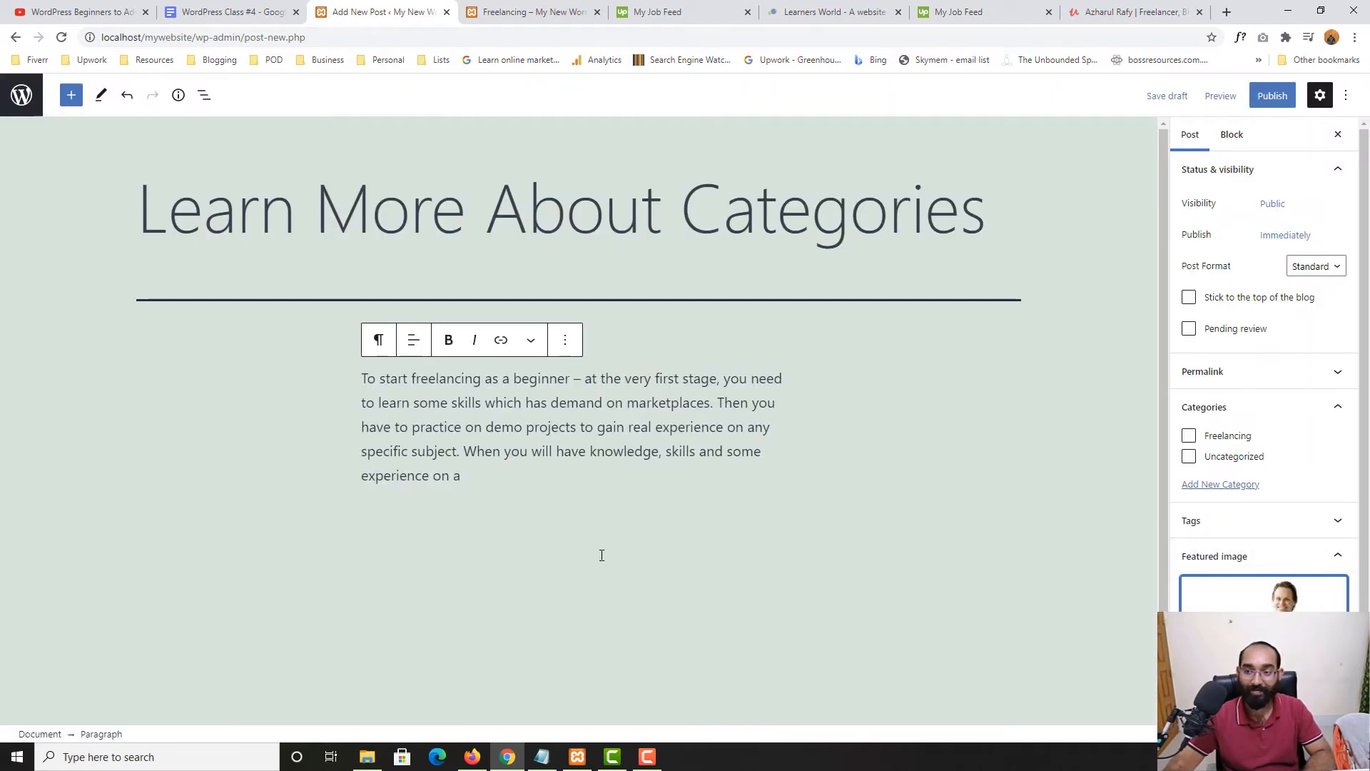
Publish the 'Learn More About Categories' post
scroll(563, 566, down, 1)
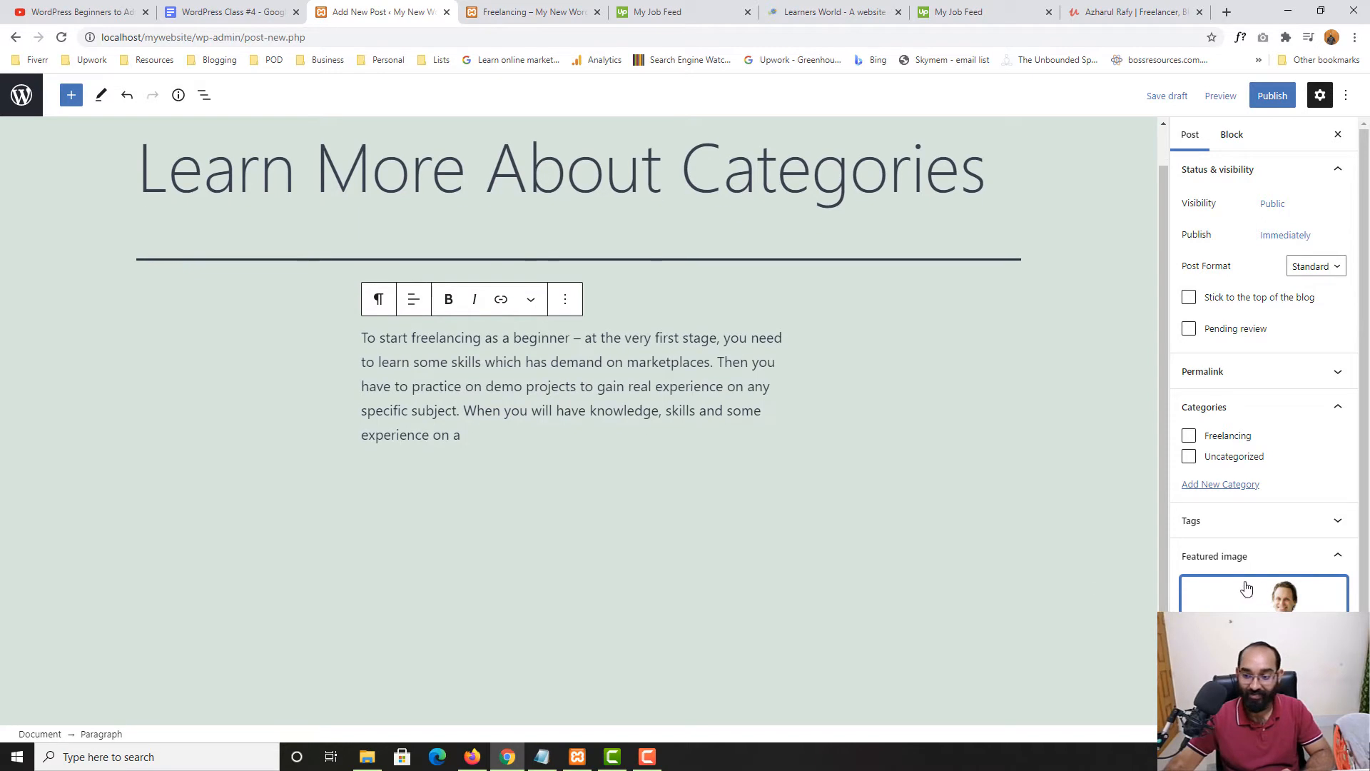
click(1272, 96)
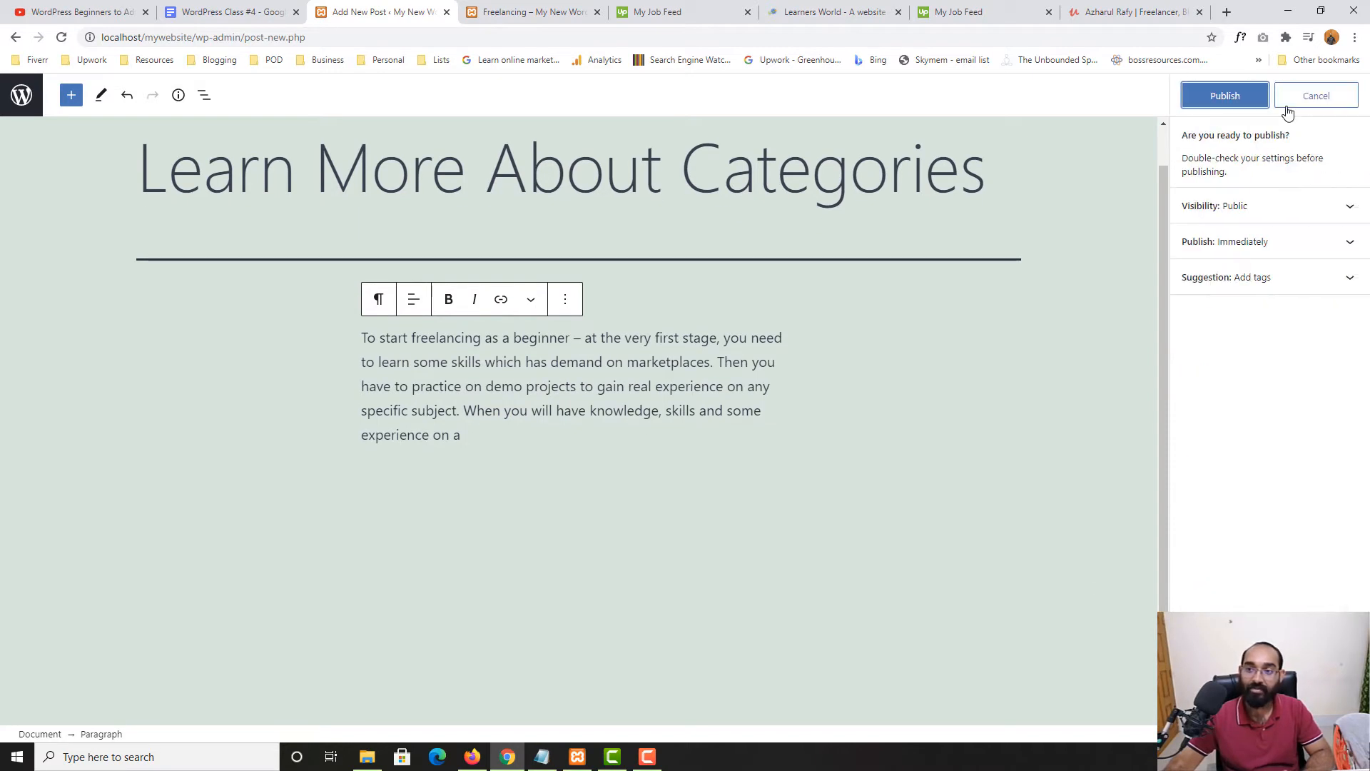
click(1226, 97)
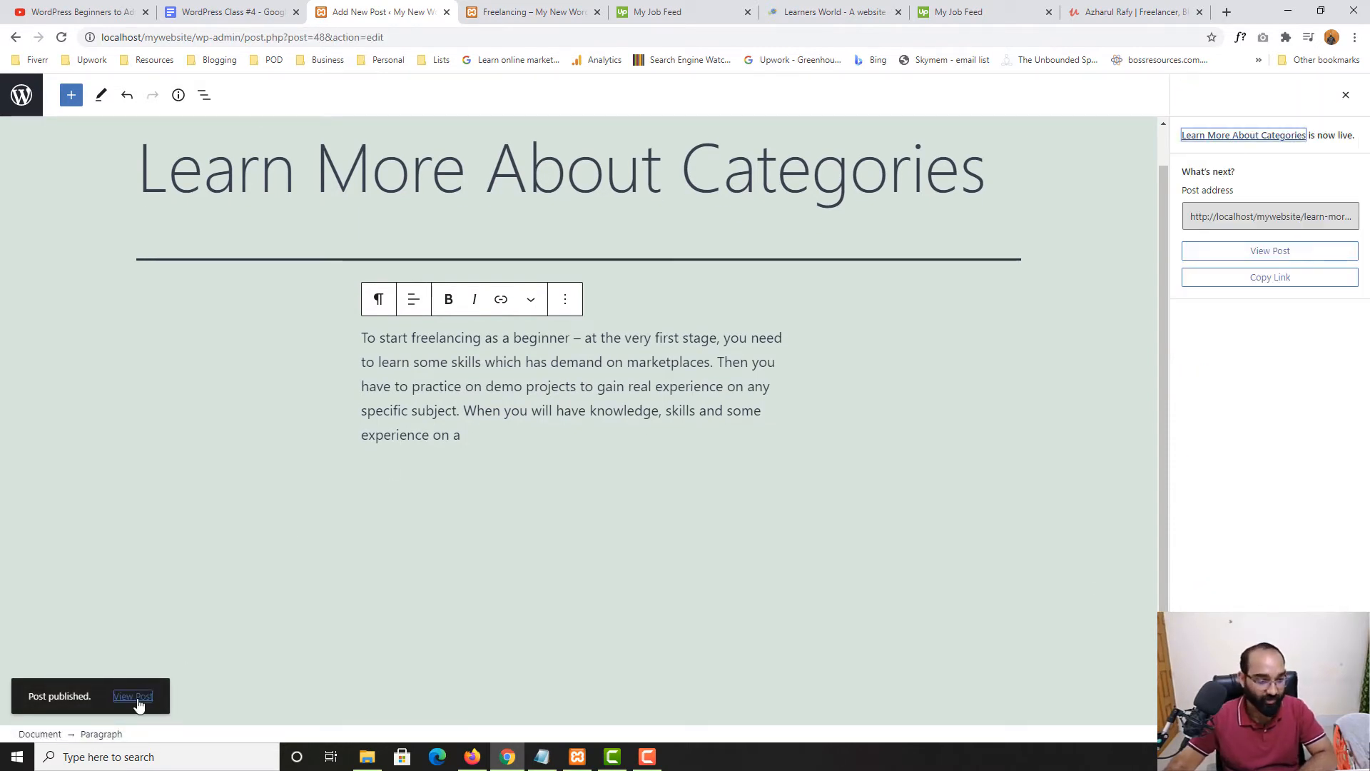
right_click(135, 698)
Reload the Freelancing category page to check it, then return to the post's paragraph in the editor
click(519, 5)
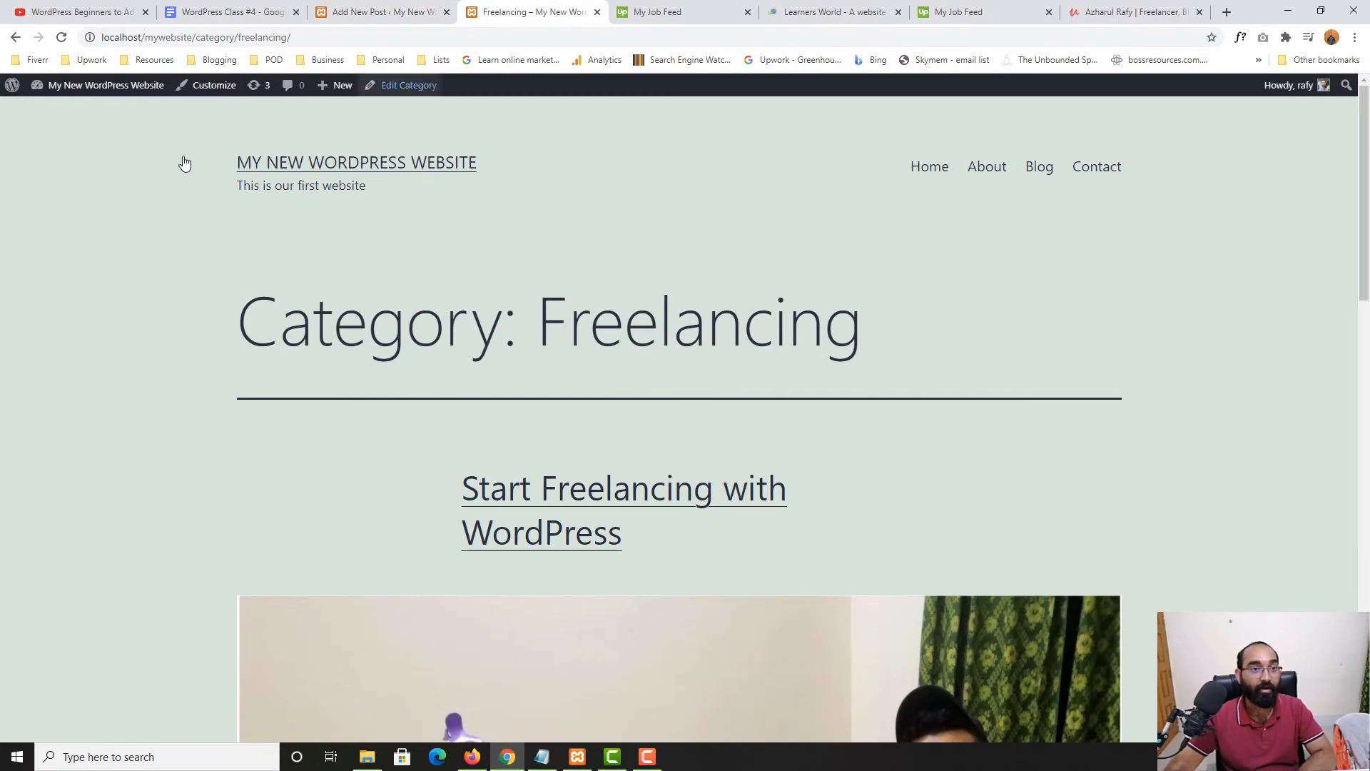
click(62, 38)
scroll(108, 439, down, 18)
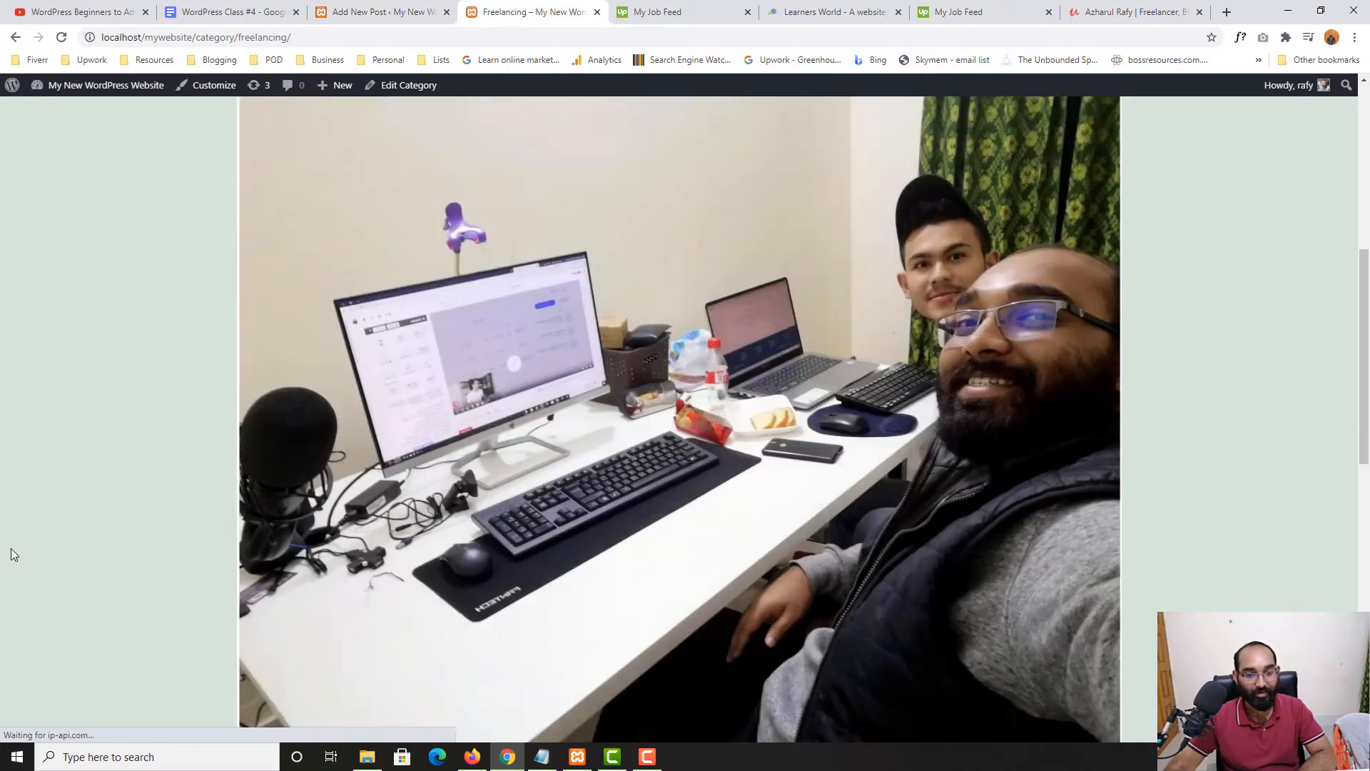
scroll(4, 556, up, 15)
scroll(996, 312, up, 4)
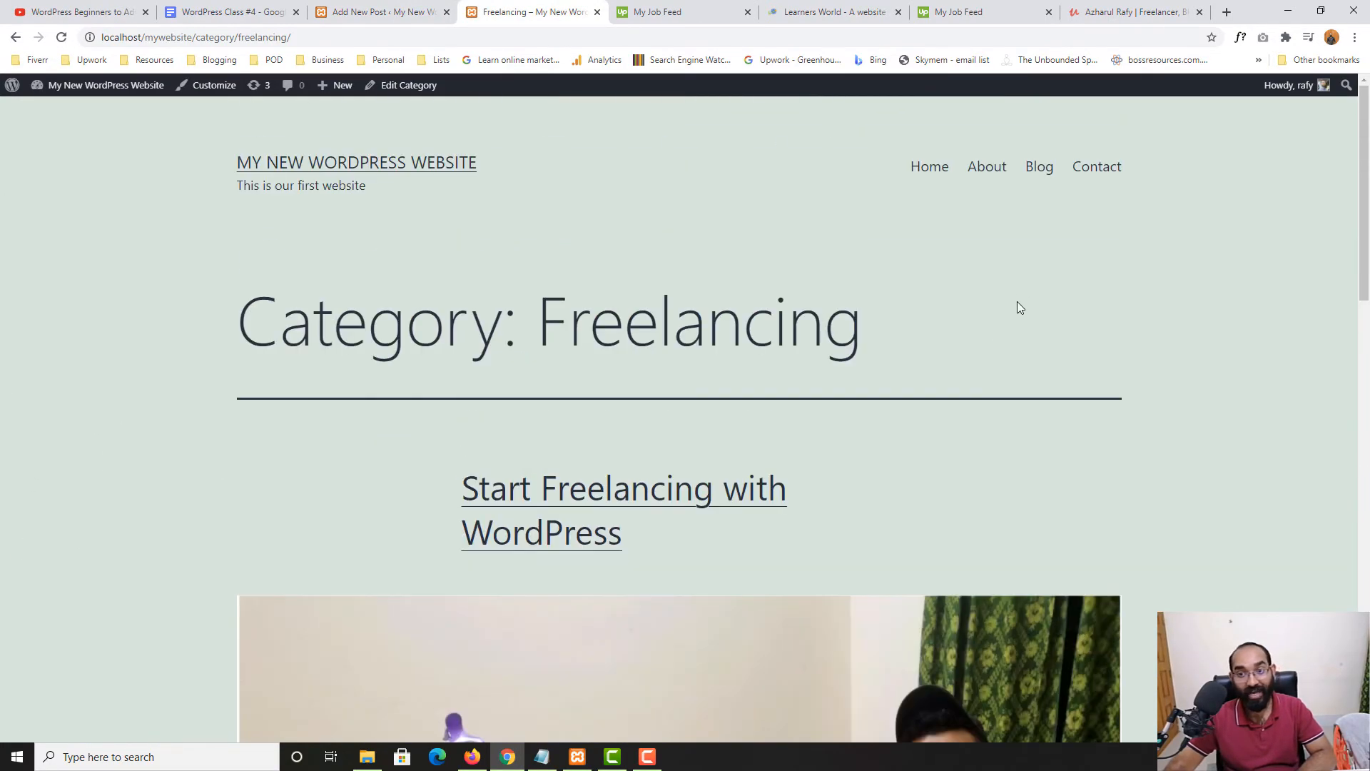
click(380, 14)
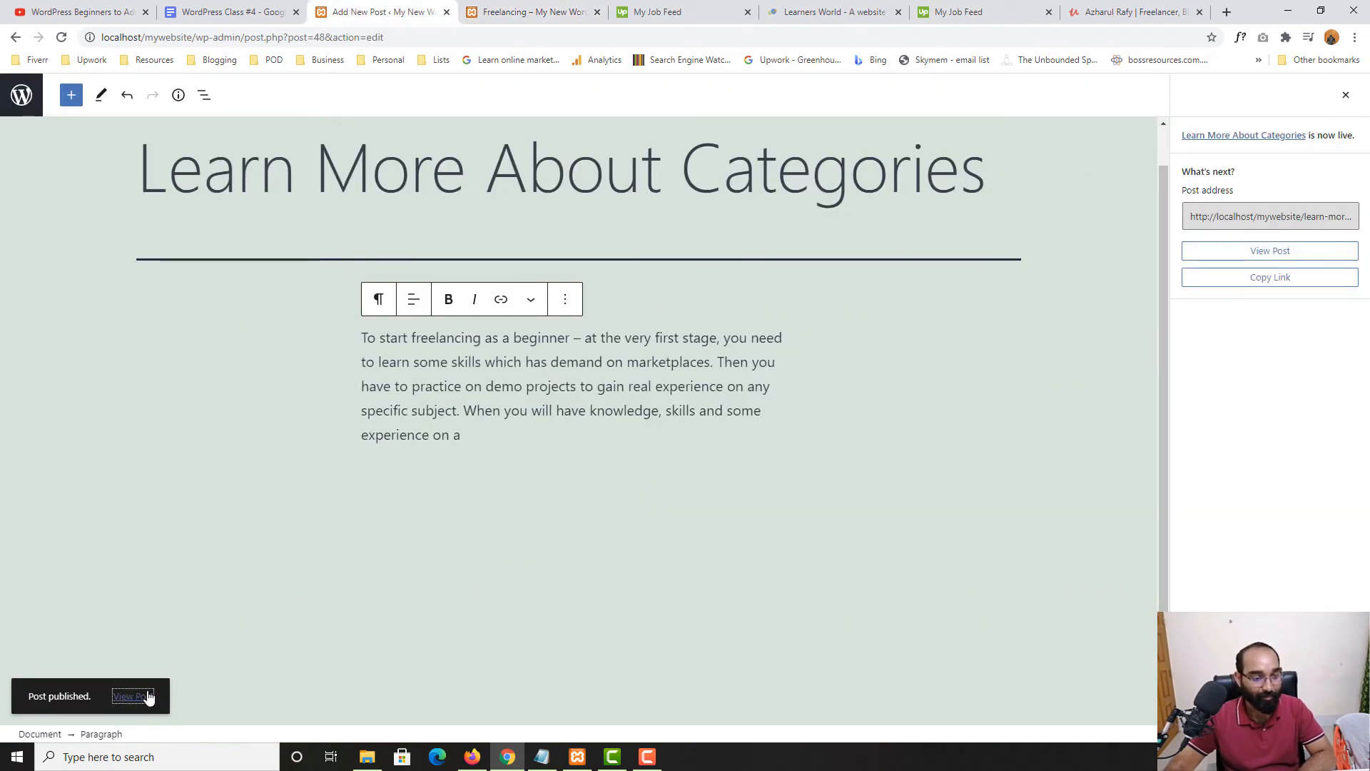
click(514, 477)
click(481, 441)
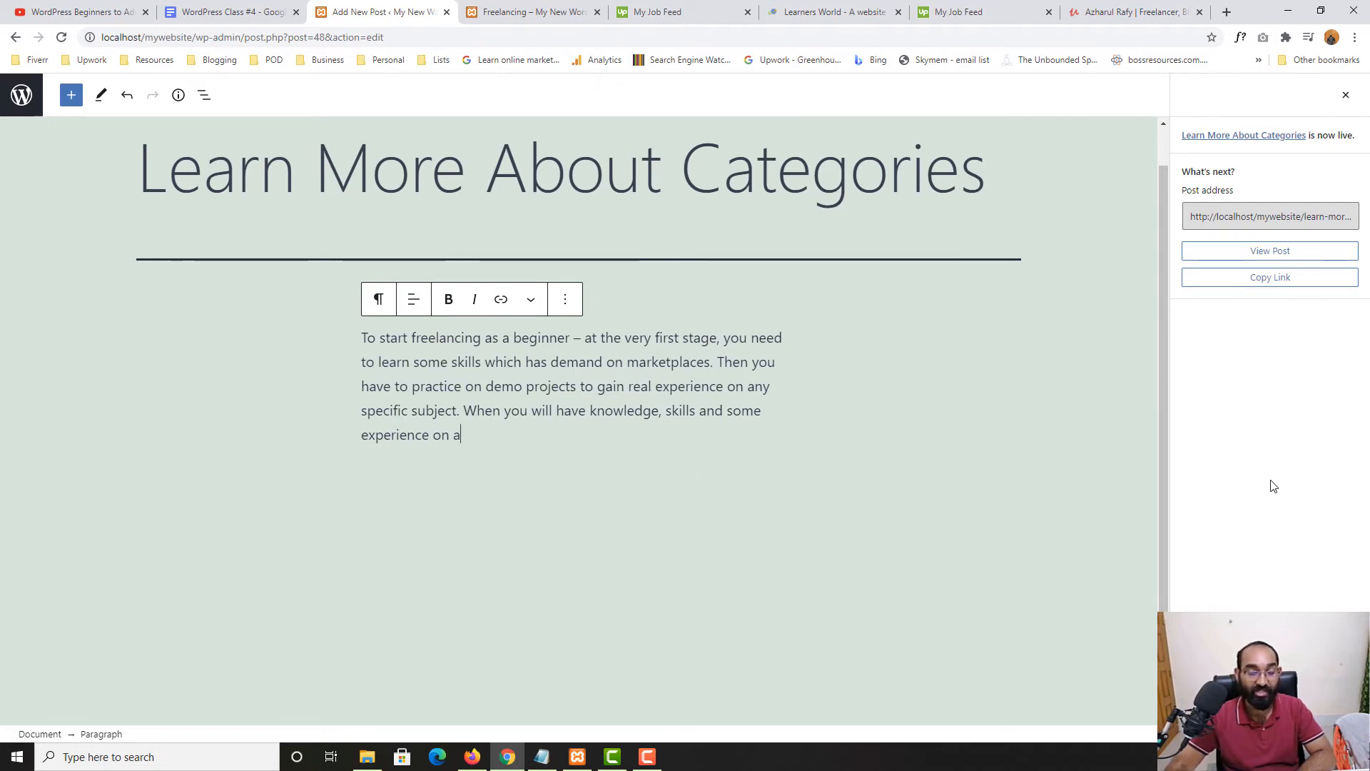
Open the site's Blog page and review the newly published post with its doctor photo
key(ctrl+Tab)
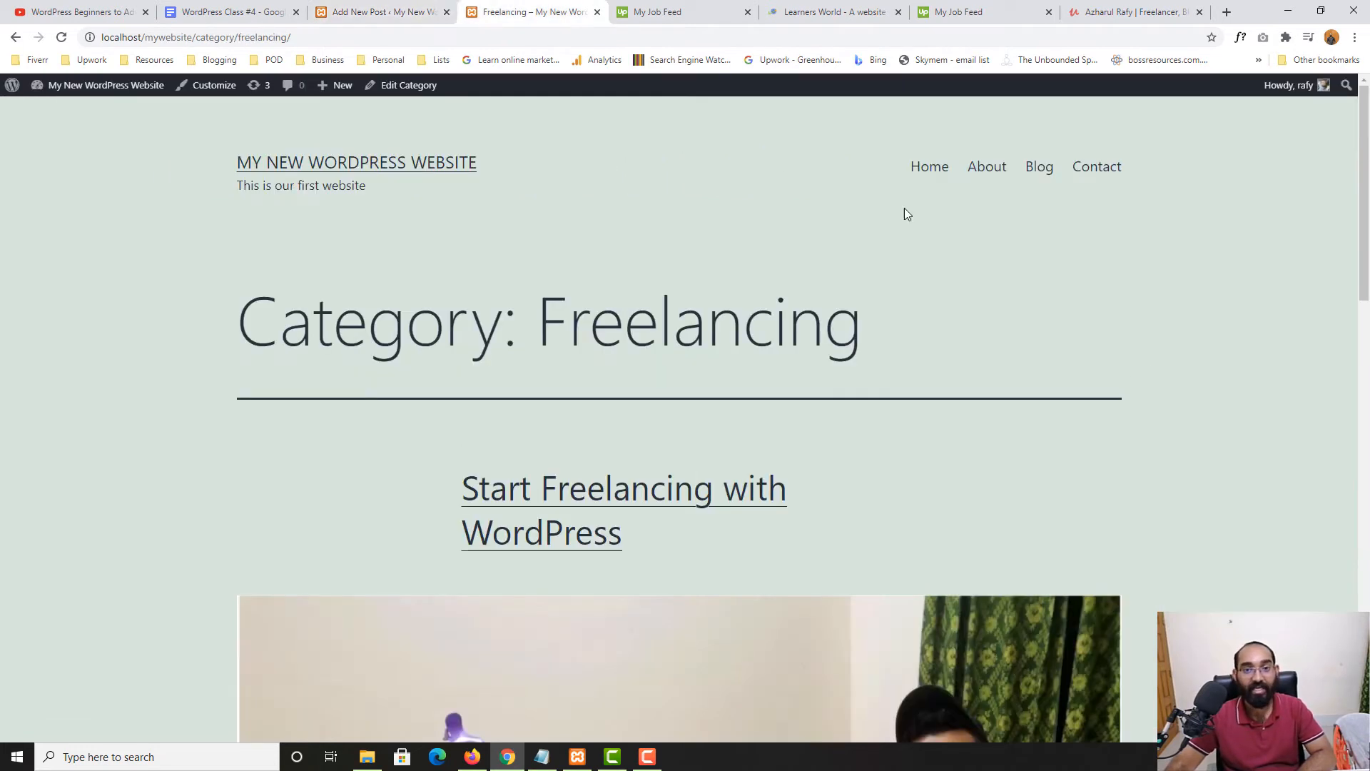
click(1048, 181)
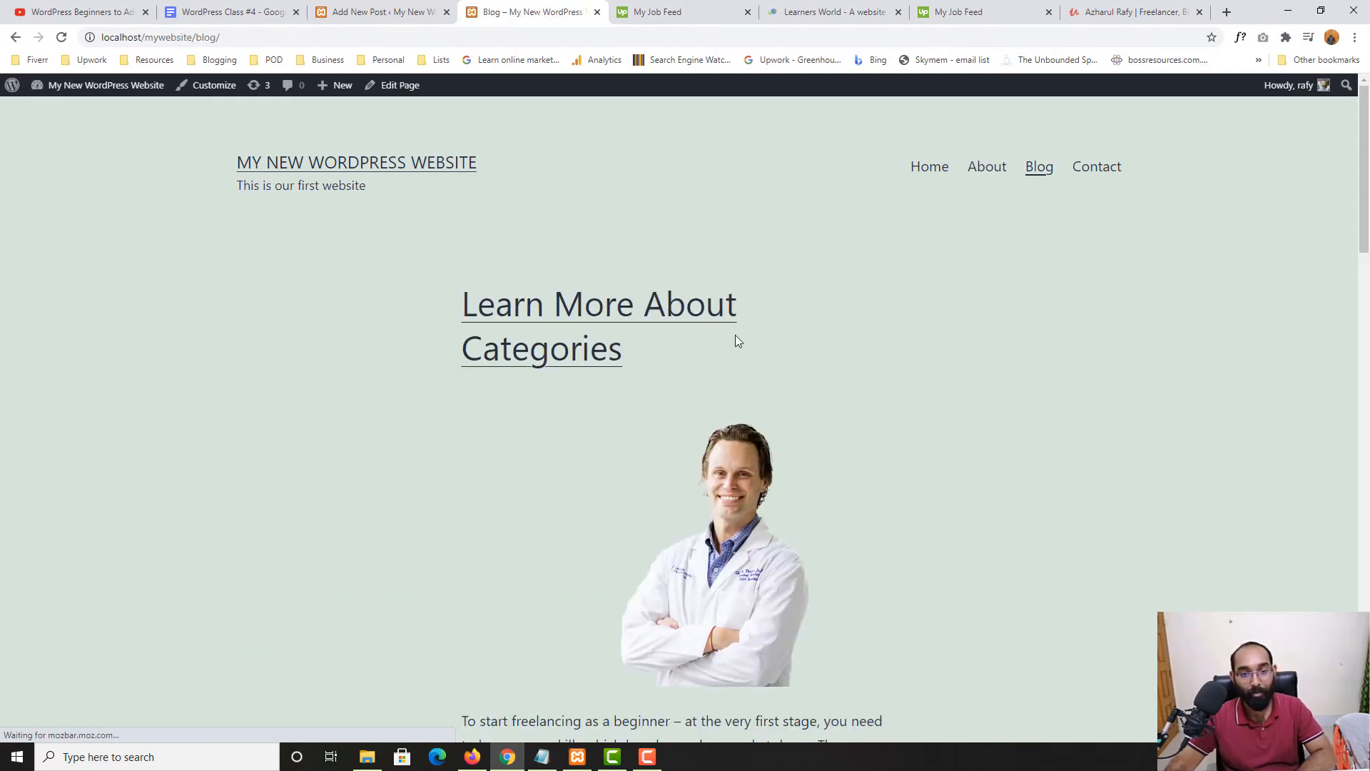
scroll(416, 528, down, 3)
scroll(621, 374, up, 3)
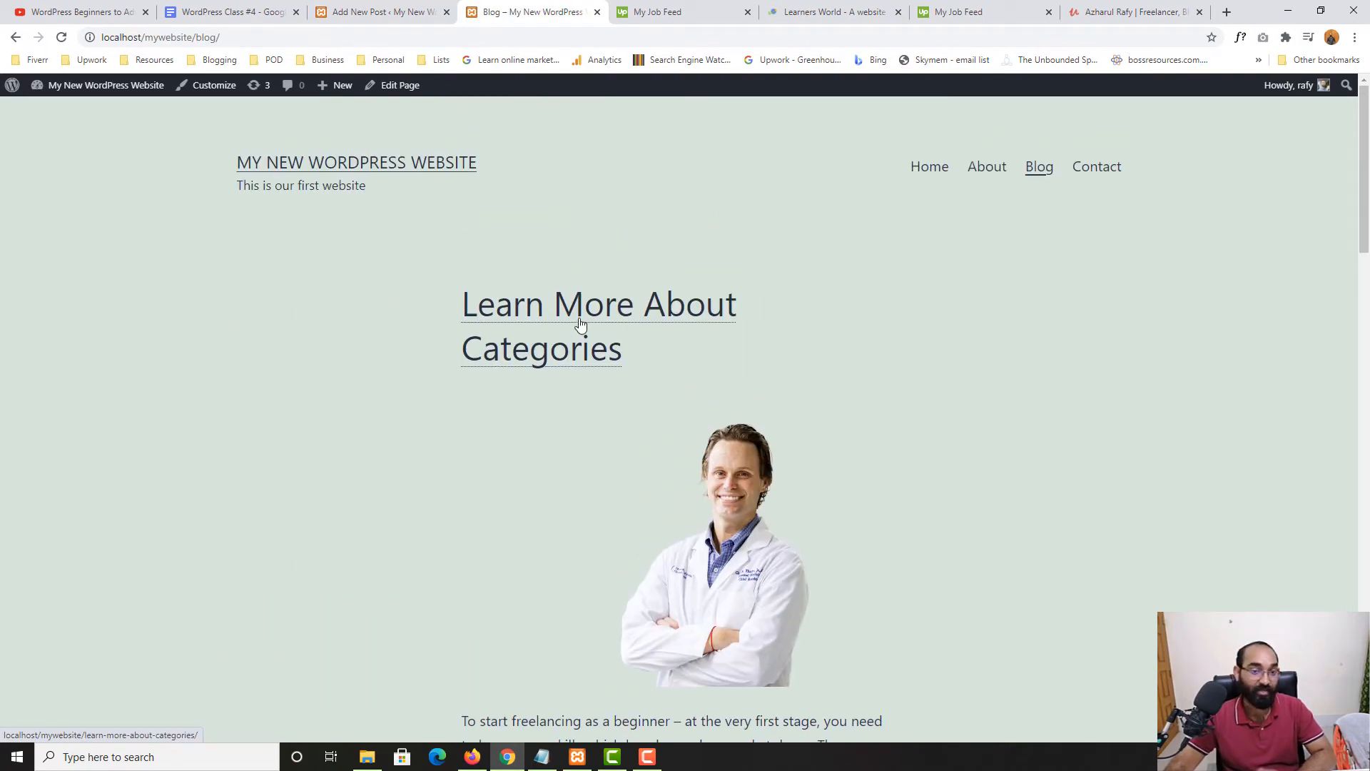
scroll(459, 428, down, 4)
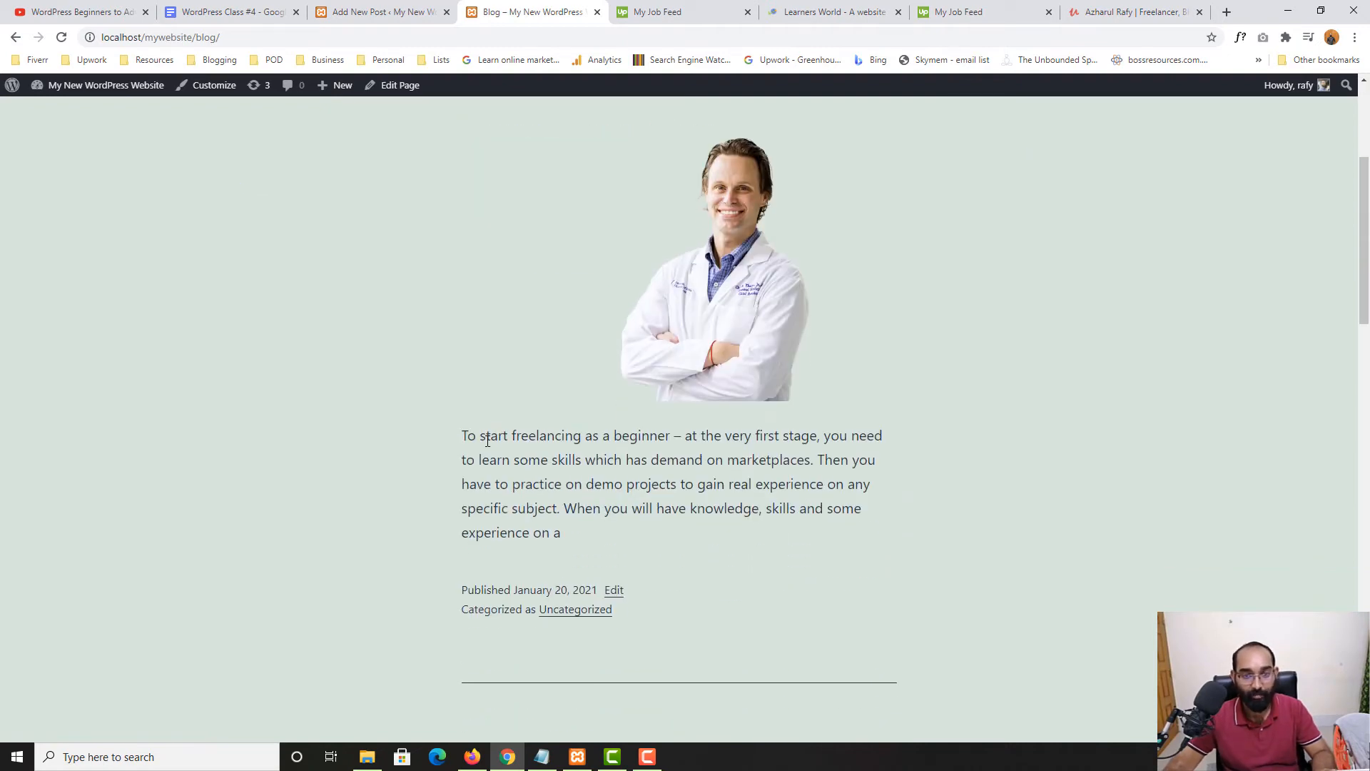
double_click(494, 437)
drag(710, 255, 921, 265)
scroll(1059, 344, down, 8)
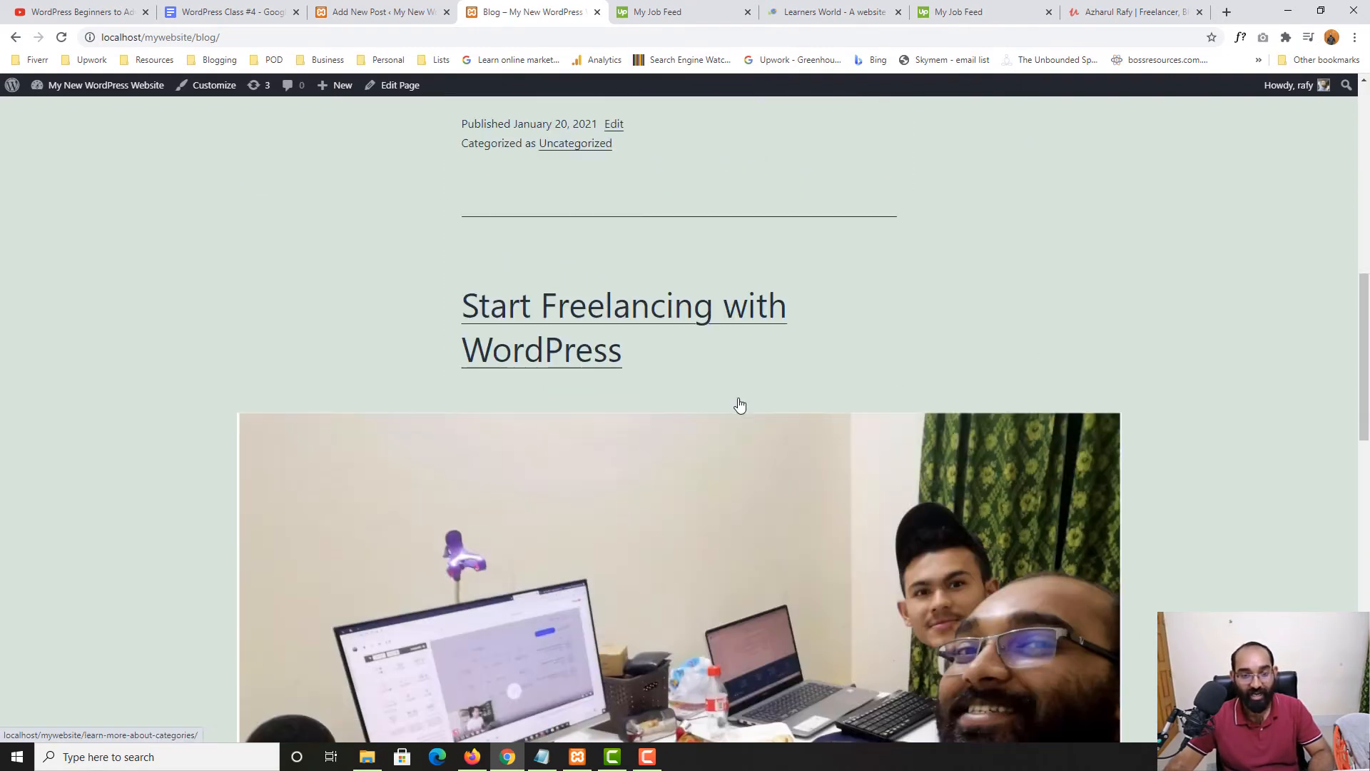
scroll(735, 420, down, 9)
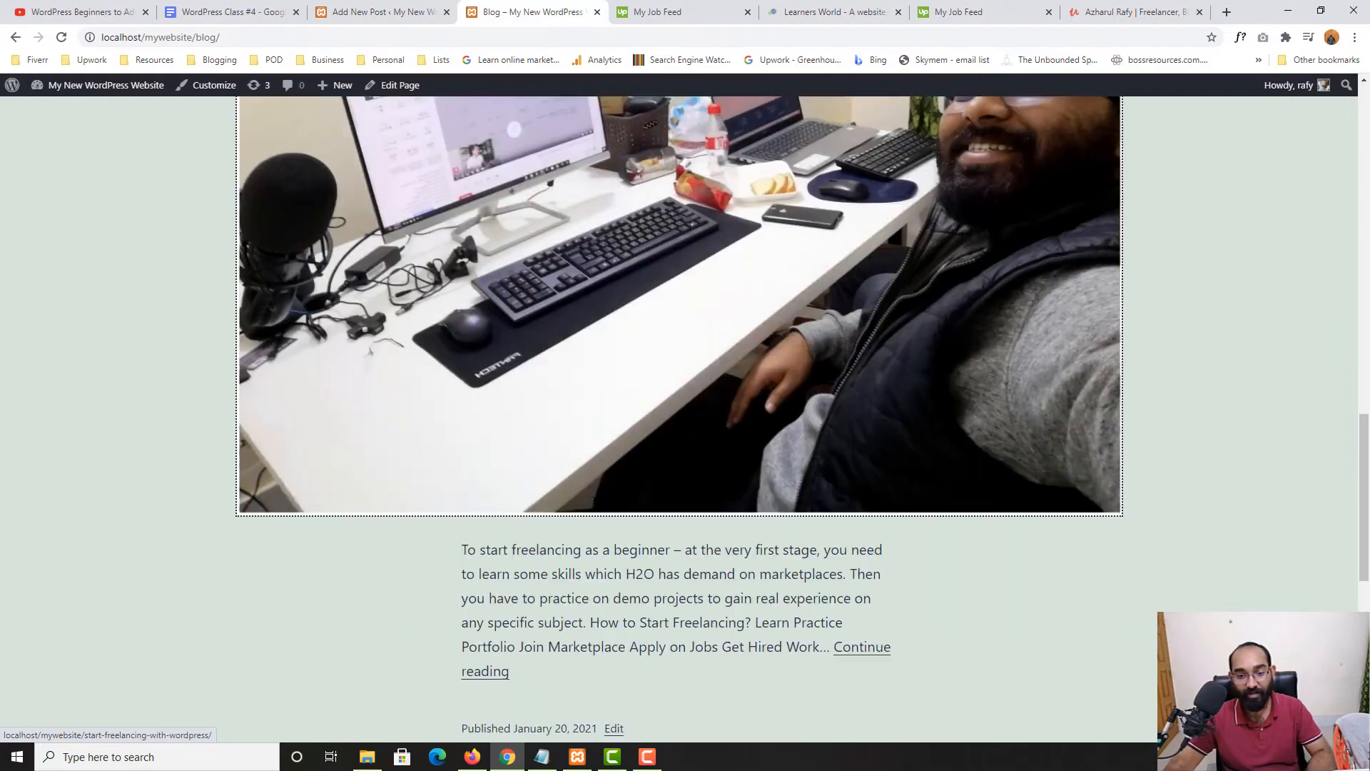
scroll(738, 472, up, 8)
scroll(738, 473, up, 3)
scroll(590, 538, down, 13)
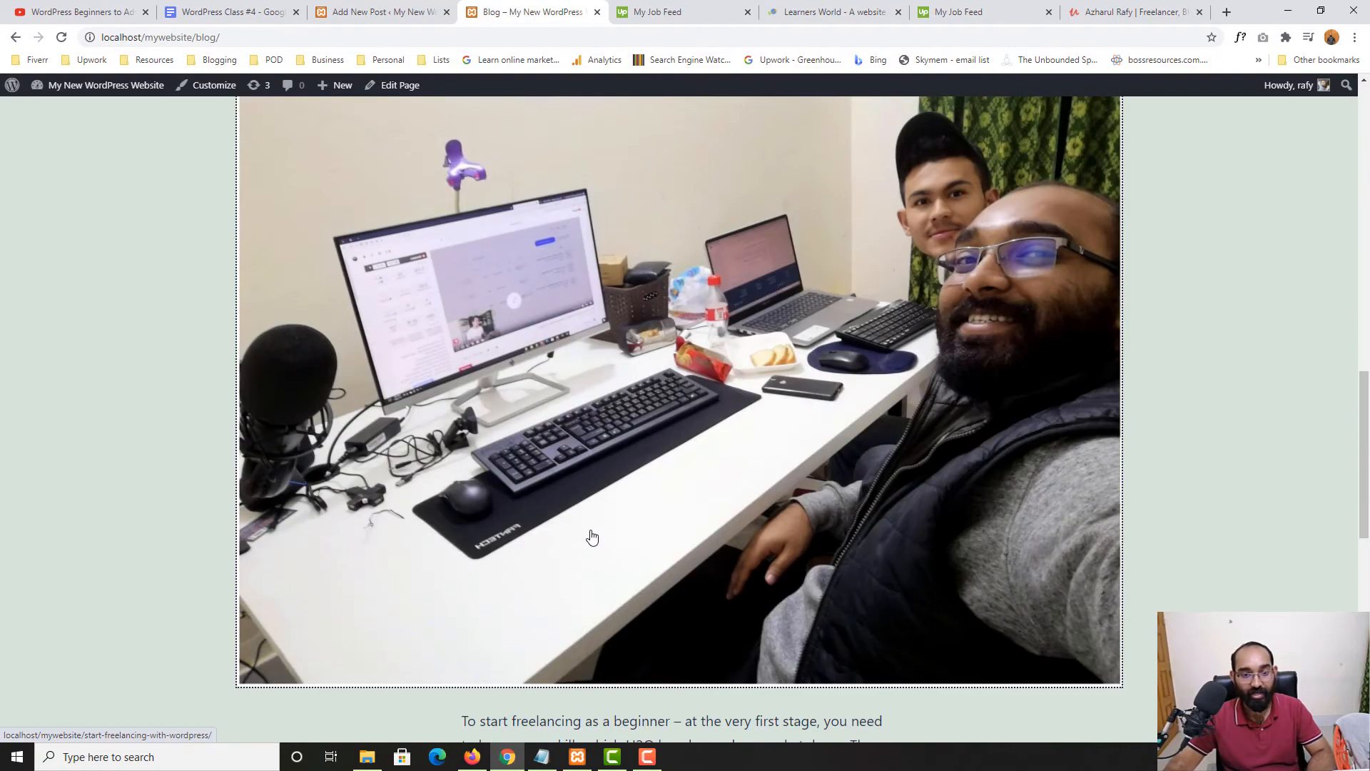
scroll(549, 602, up, 6)
scroll(559, 582, up, 4)
click(452, 7)
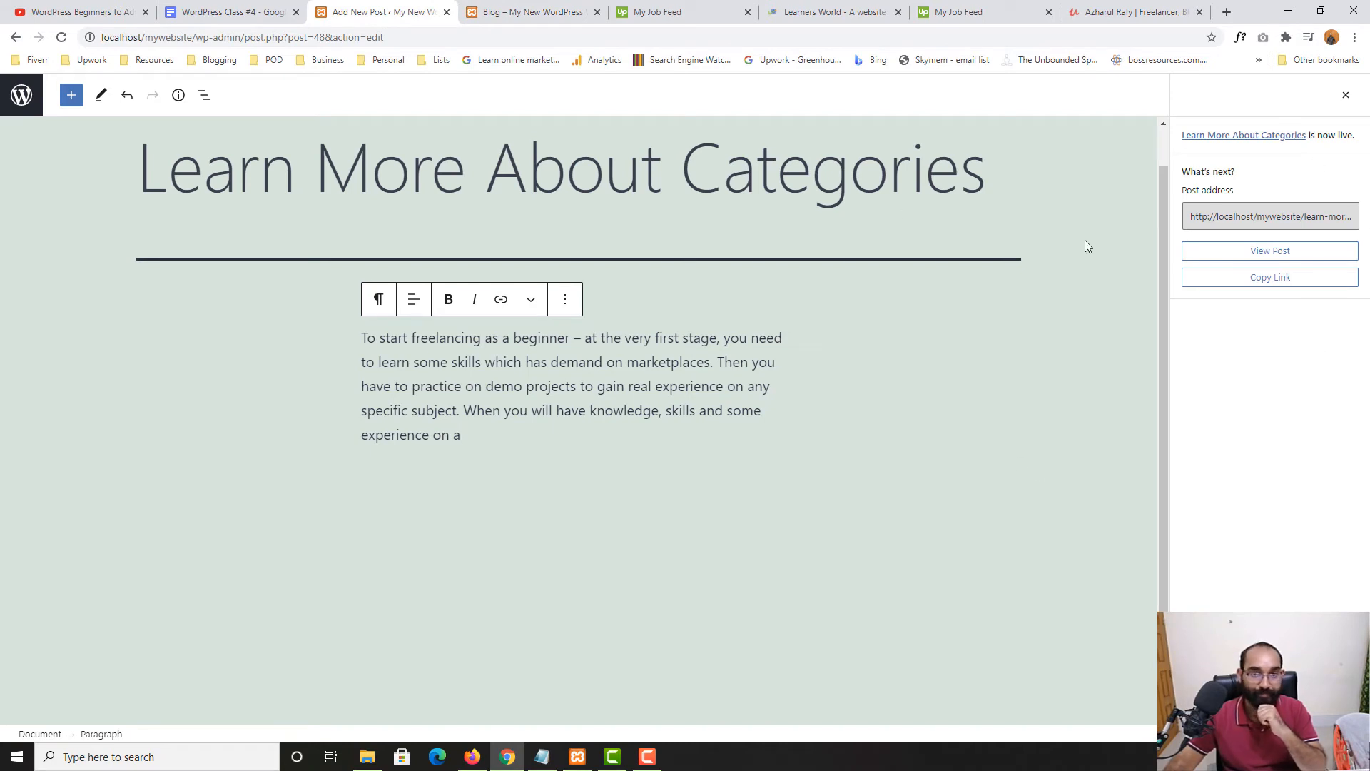
Close the published panel, show the post settings, and browse the site's Freelancing category archive
click(1346, 95)
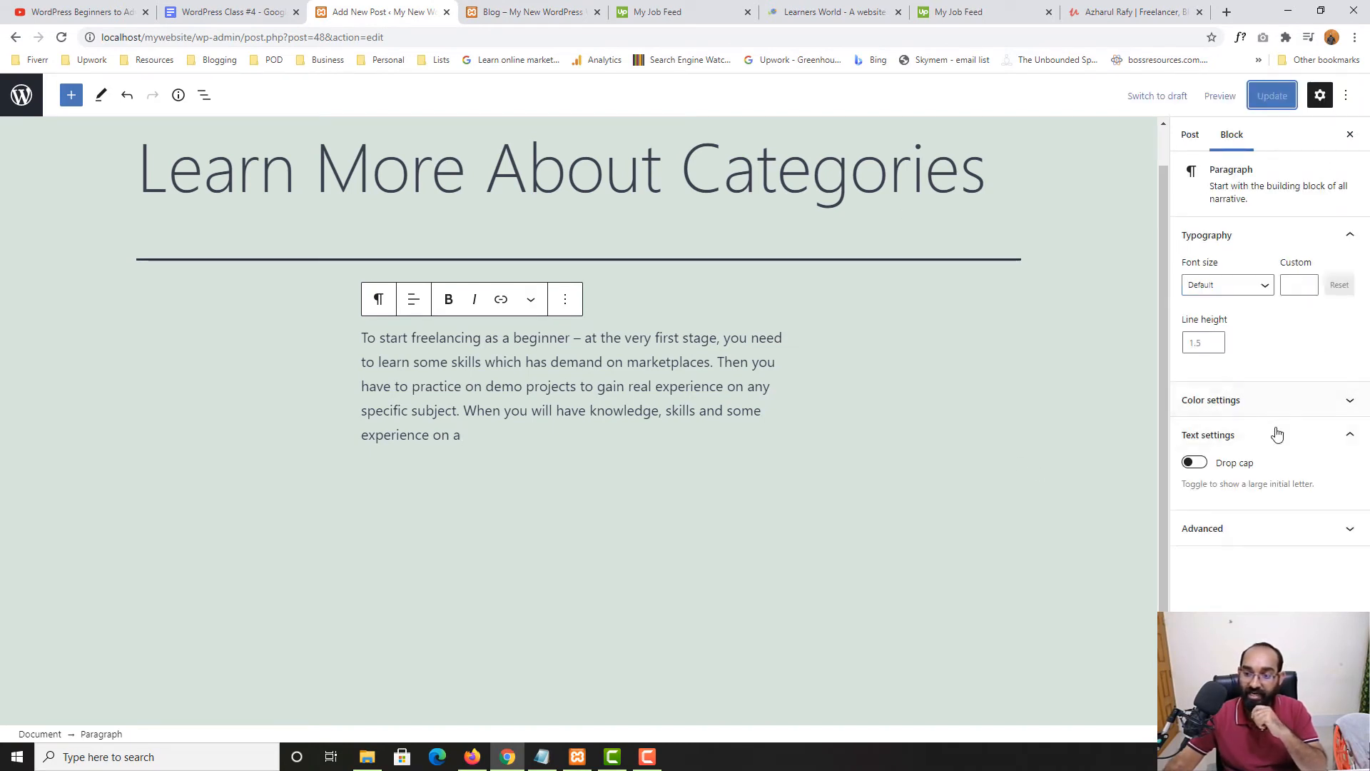
click(1204, 139)
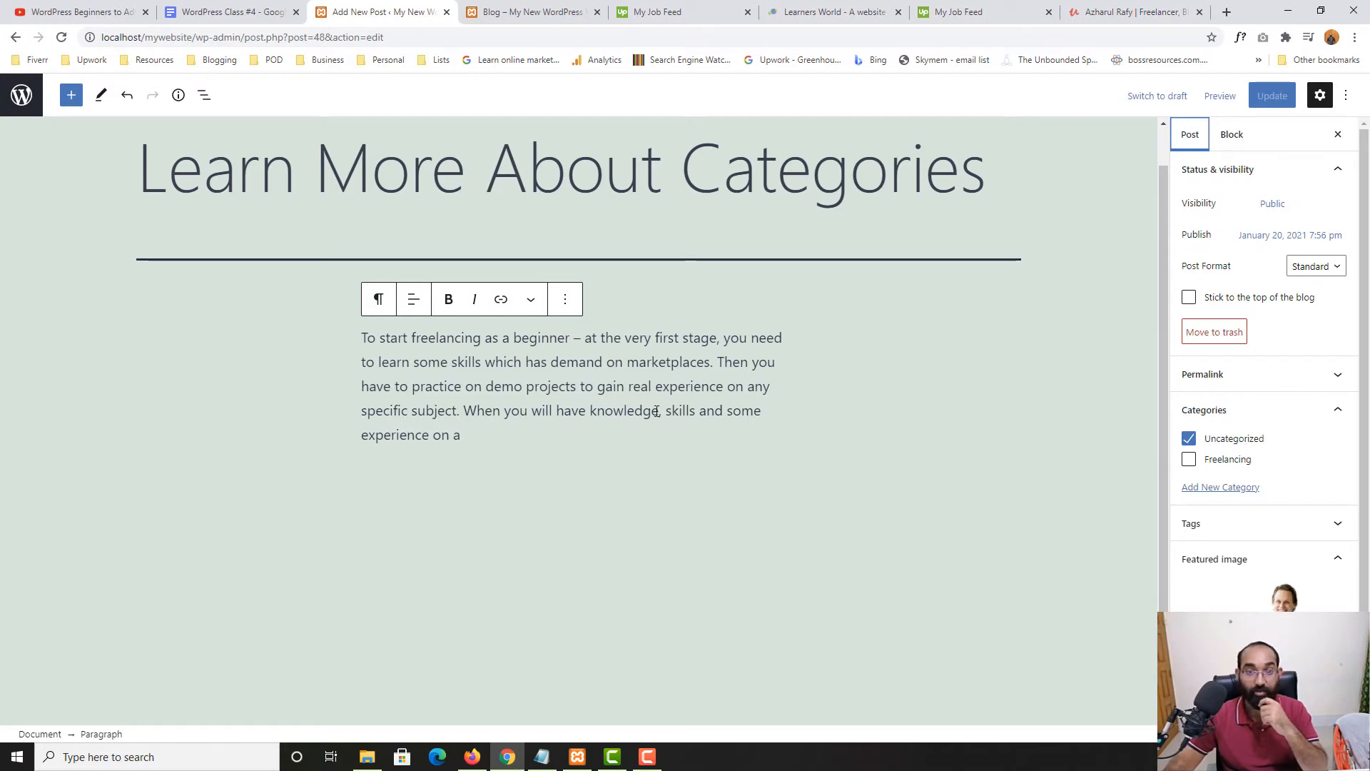
click(566, 7)
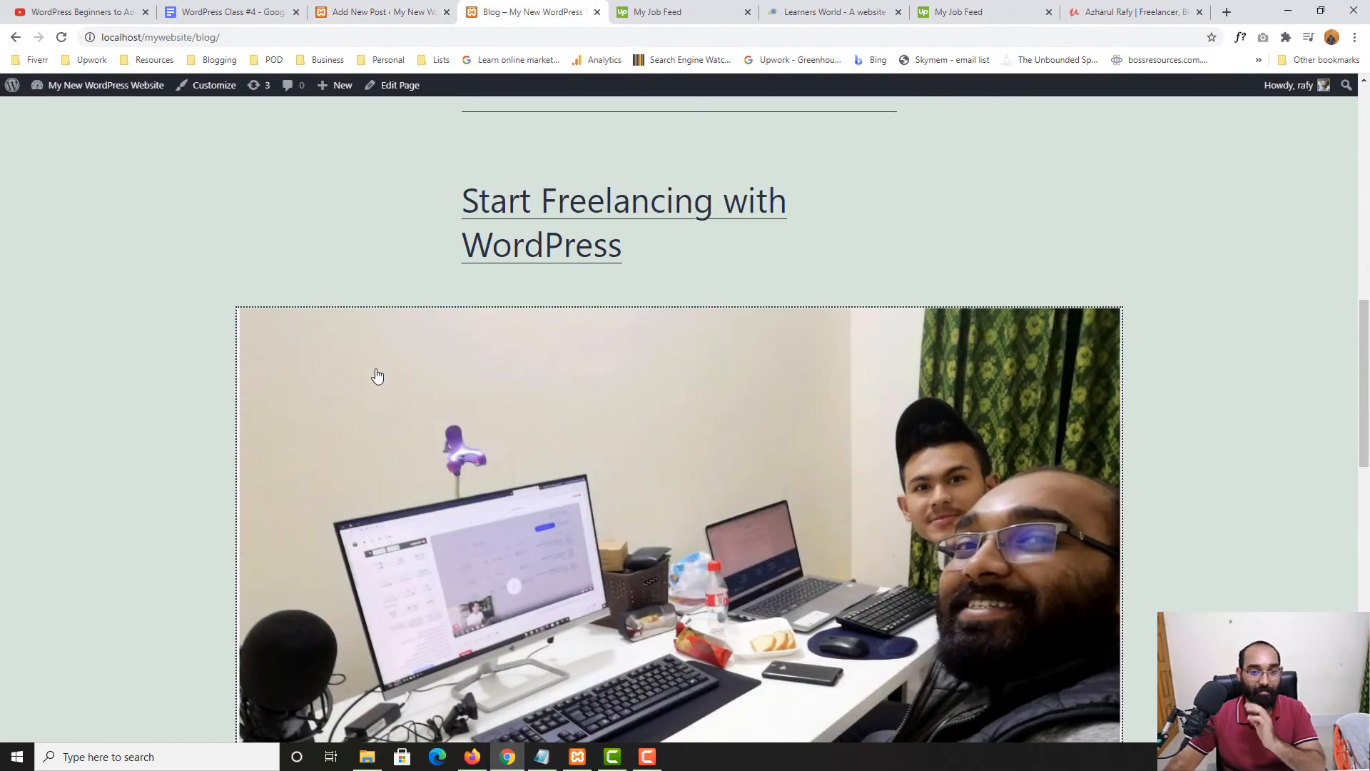
scroll(1105, 436, up, 12)
scroll(55, 610, down, 20)
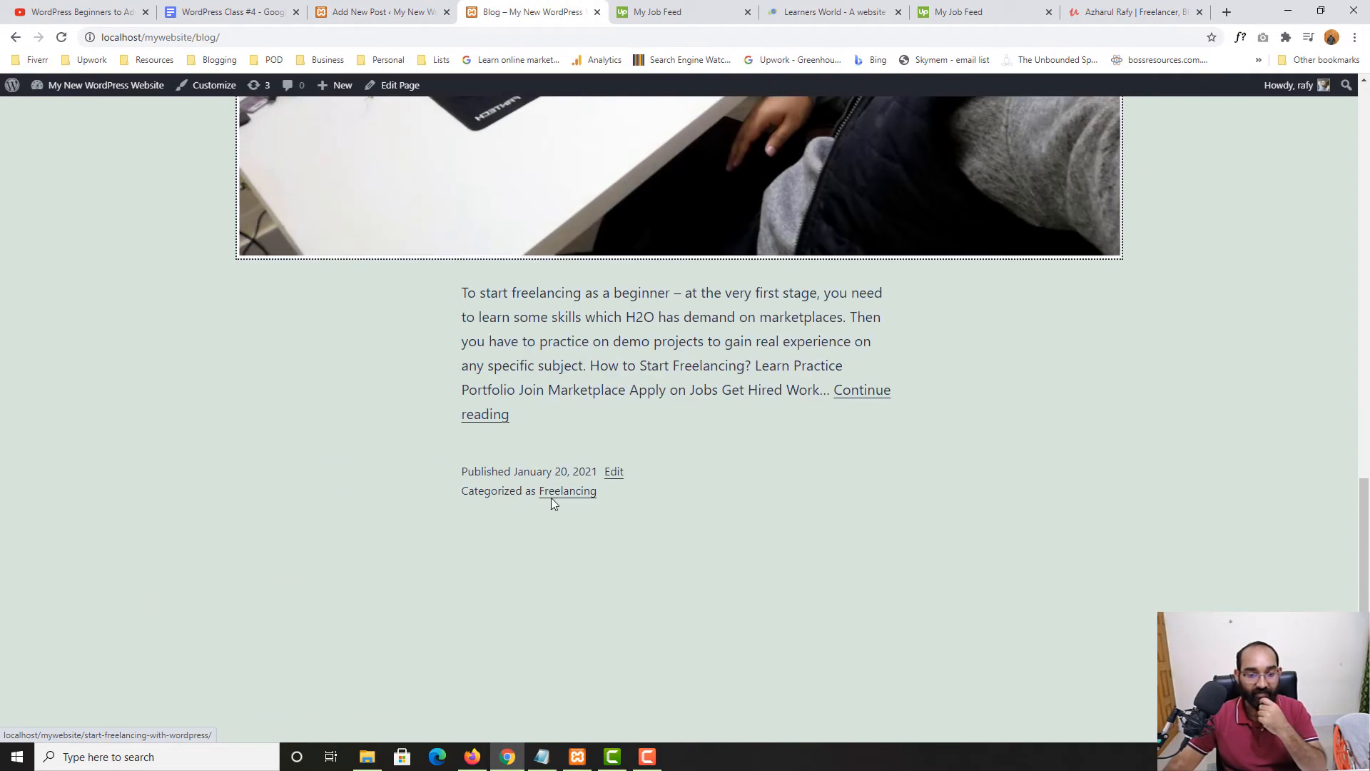
click(550, 498)
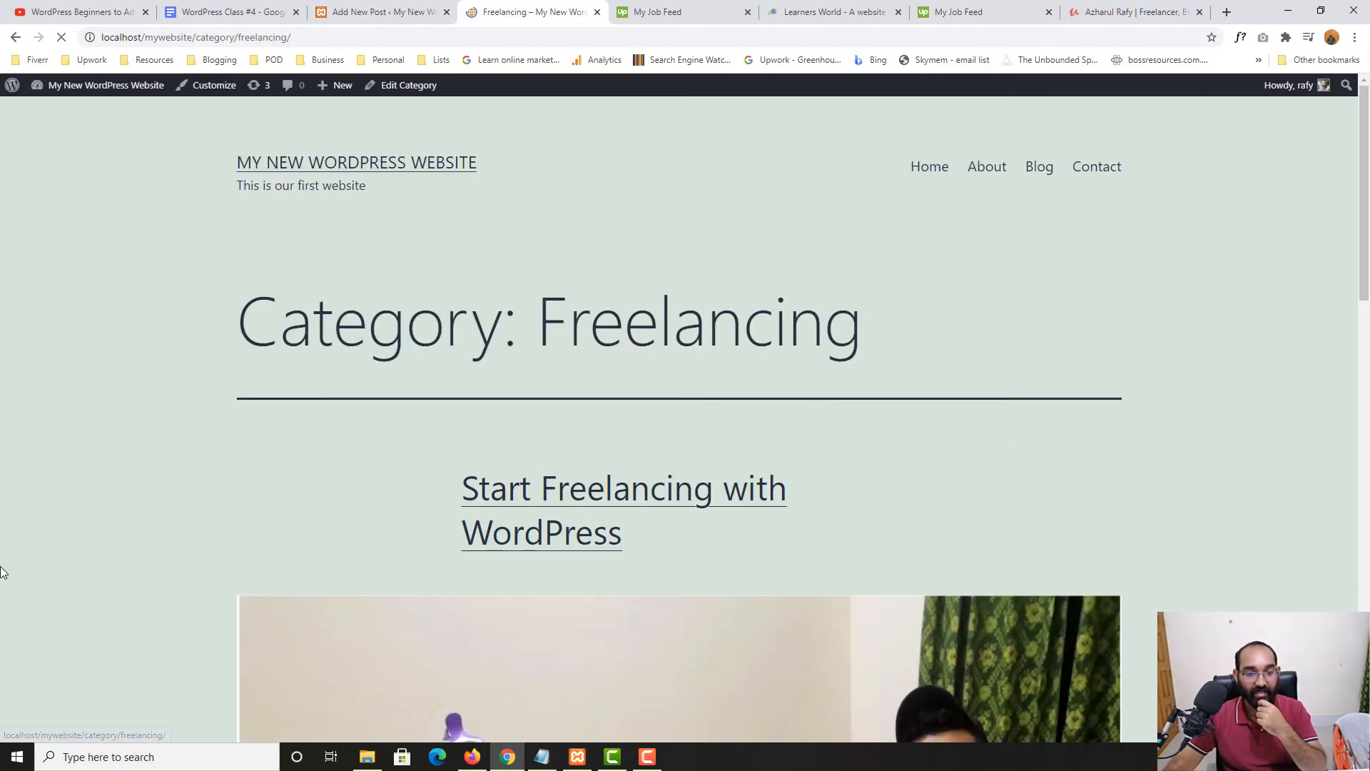
scroll(1, 572, down, 10)
scroll(199, 531, up, 6)
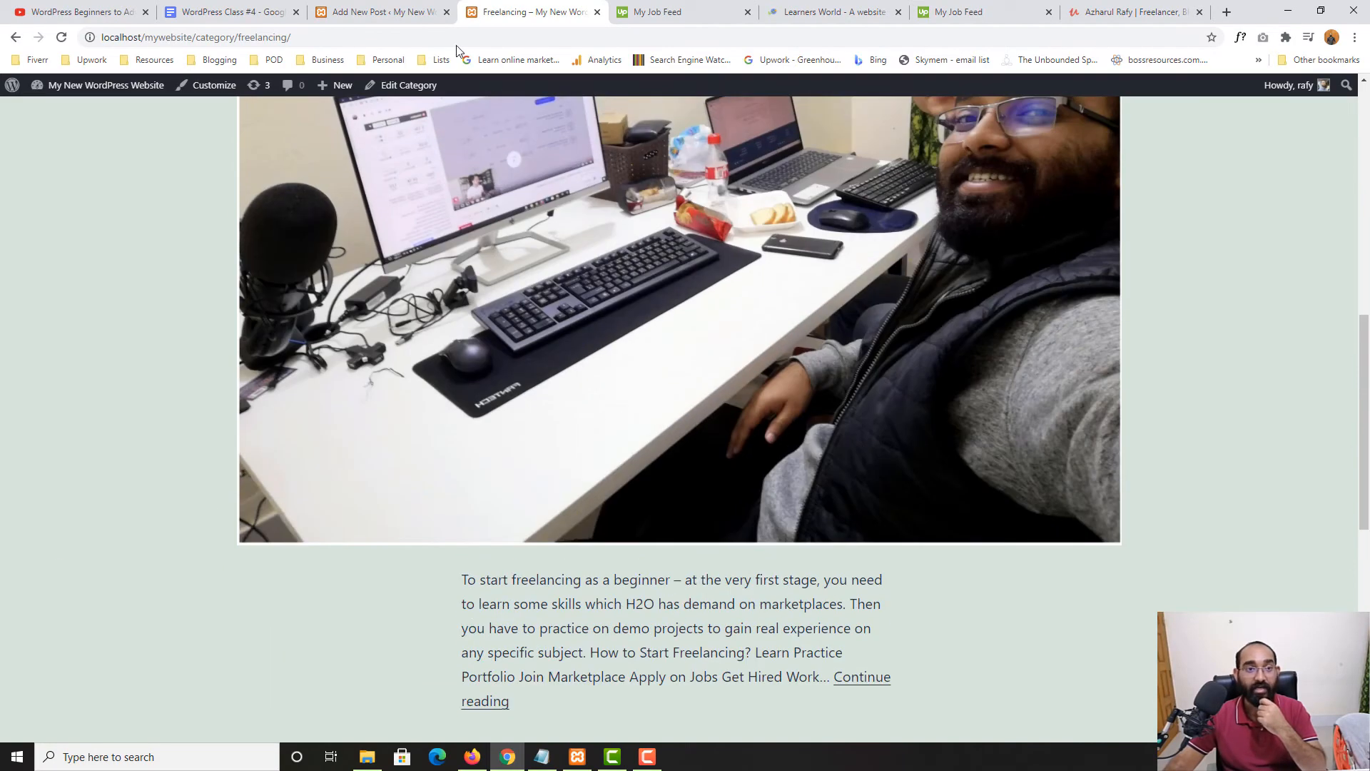
File 'Learn More About Categories' under Freelancing, update it, and view the Freelancing category page
click(421, 13)
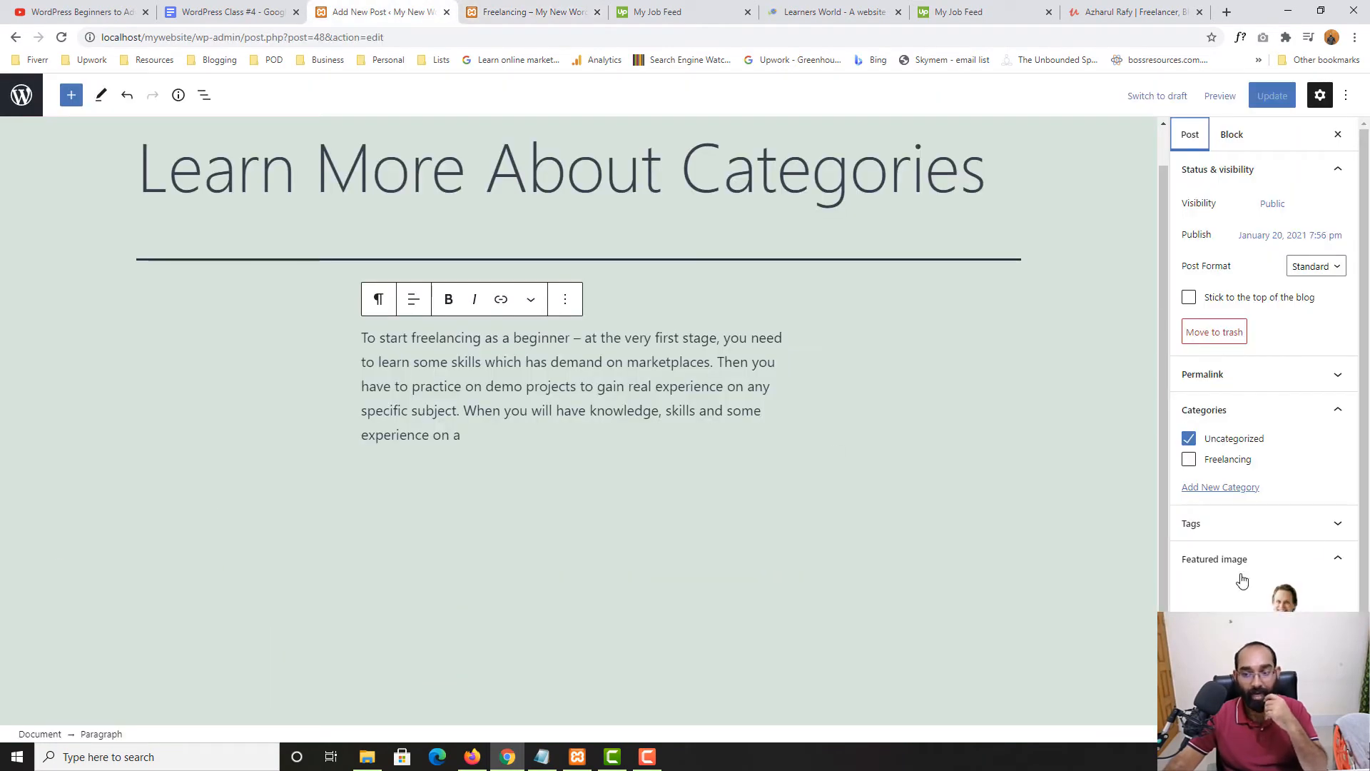
click(1200, 463)
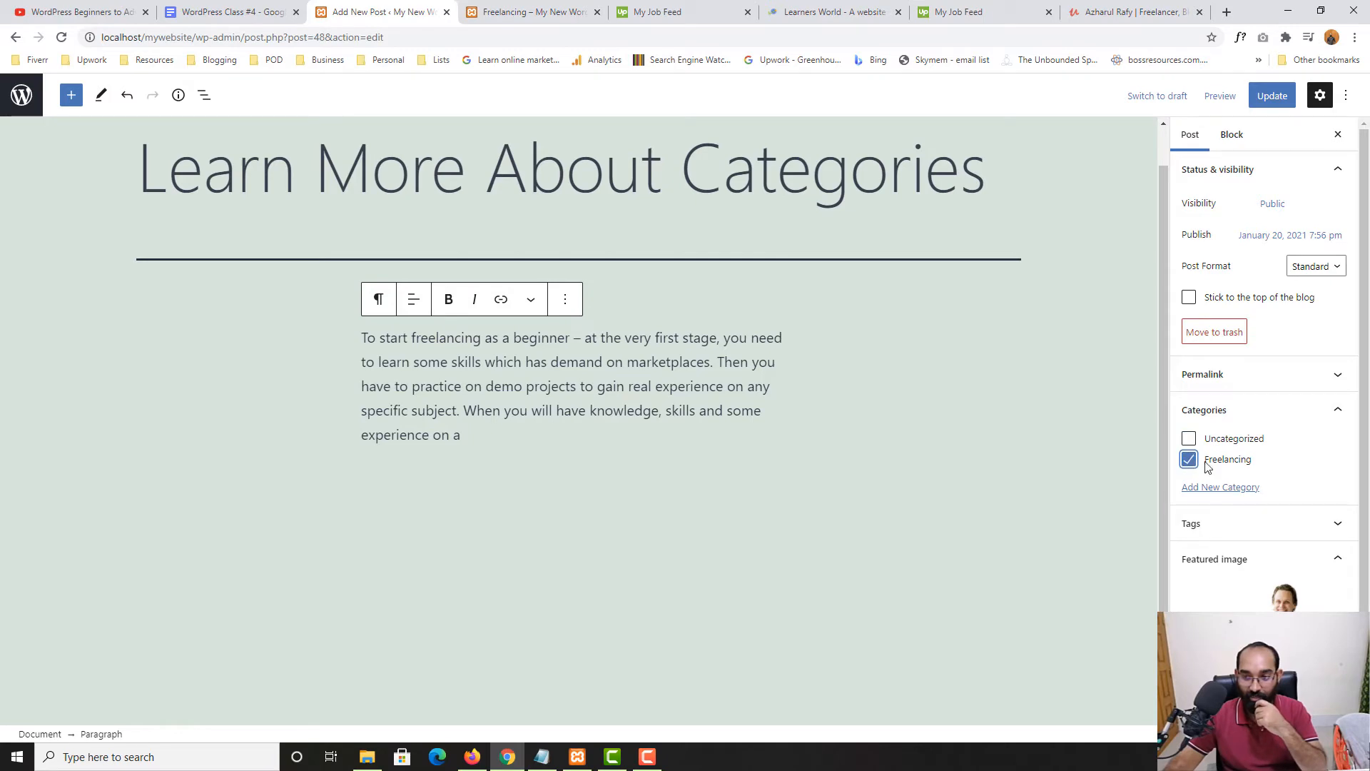
click(1270, 95)
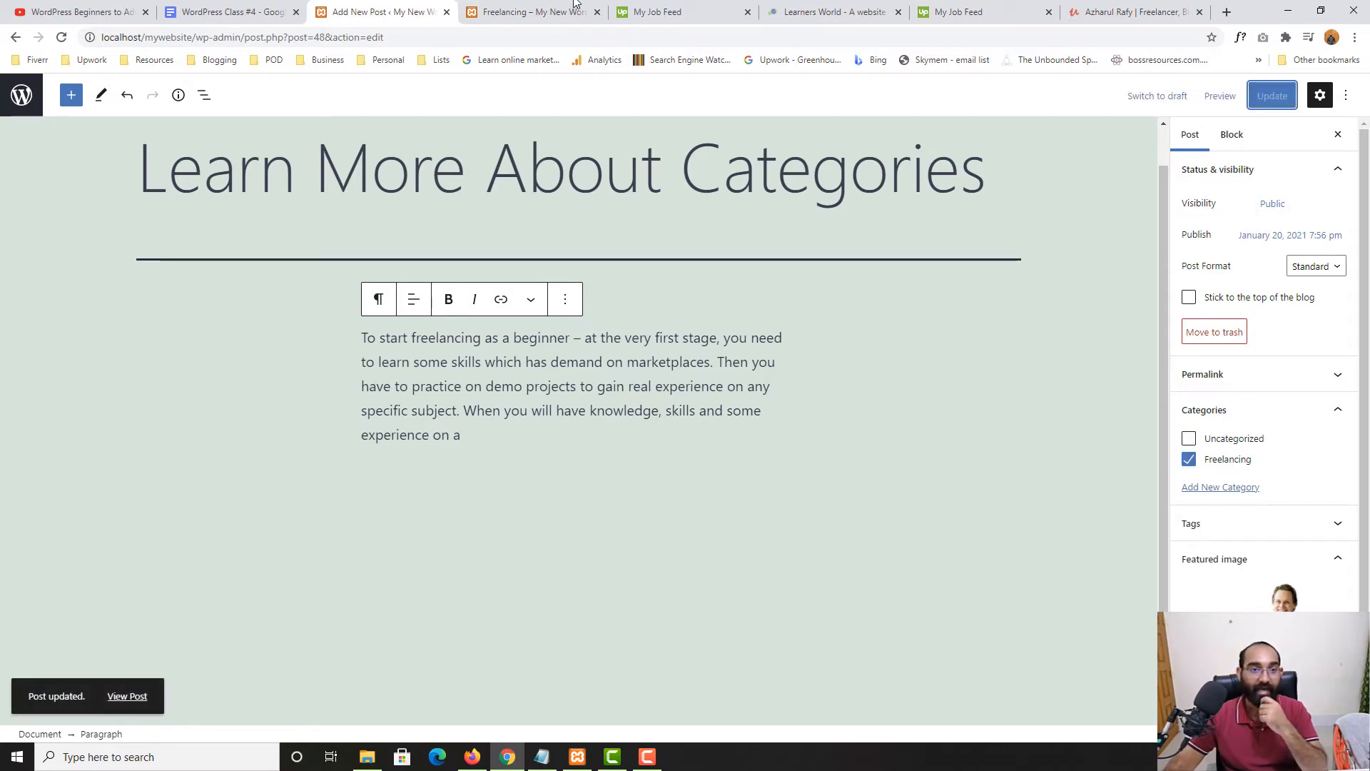
click(531, 12)
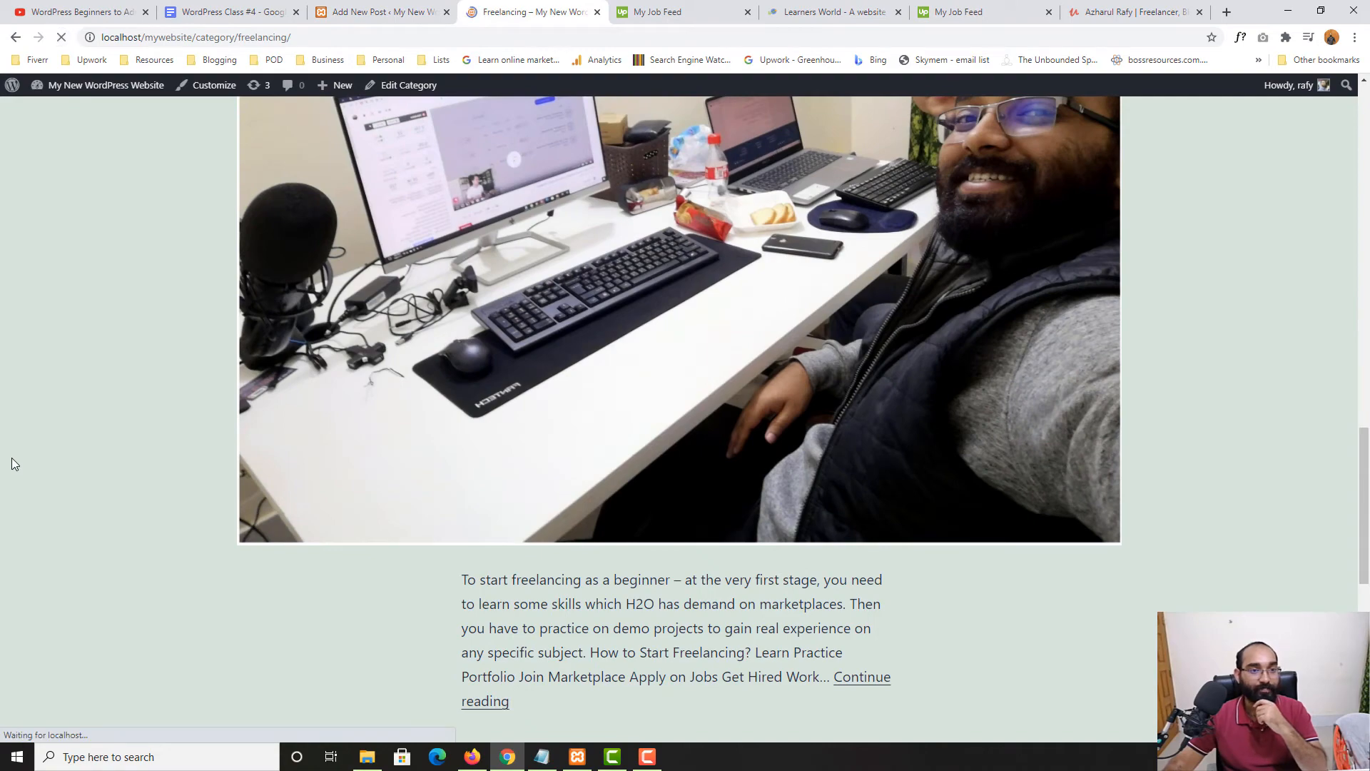
scroll(28, 451, up, 15)
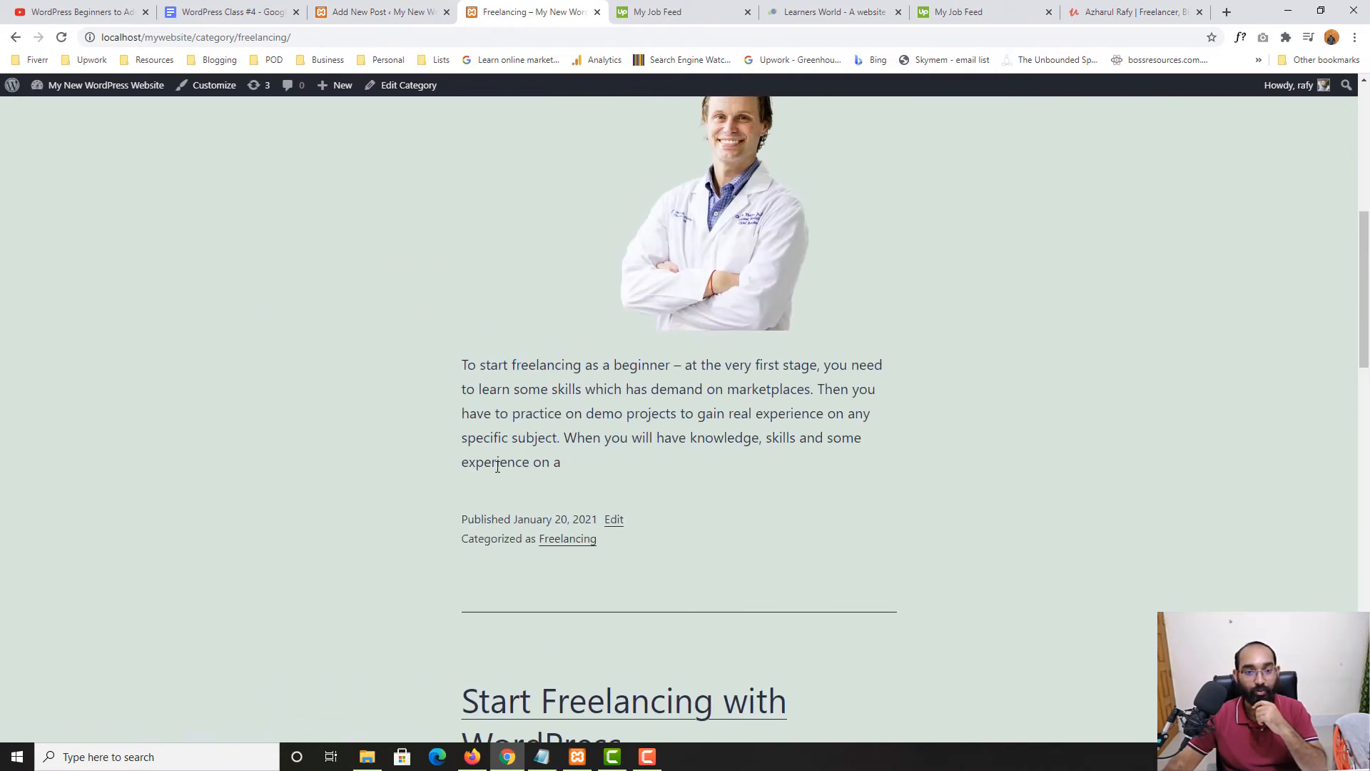
scroll(449, 498, up, 4)
Scroll the Freelancing category page listing both posts, then reopen the 'Learn More About Categories' editor
scroll(853, 364, down, 5)
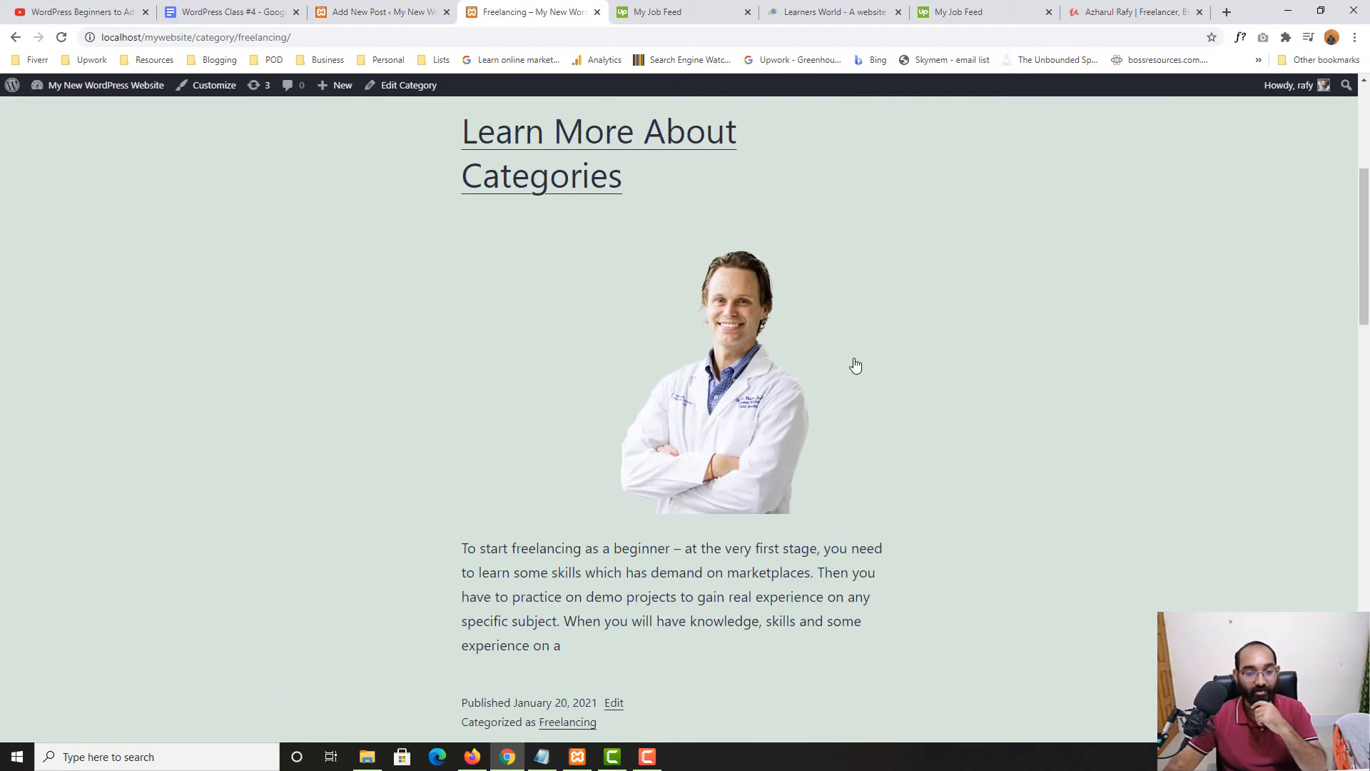
scroll(597, 545, down, 16)
scroll(598, 562, down, 5)
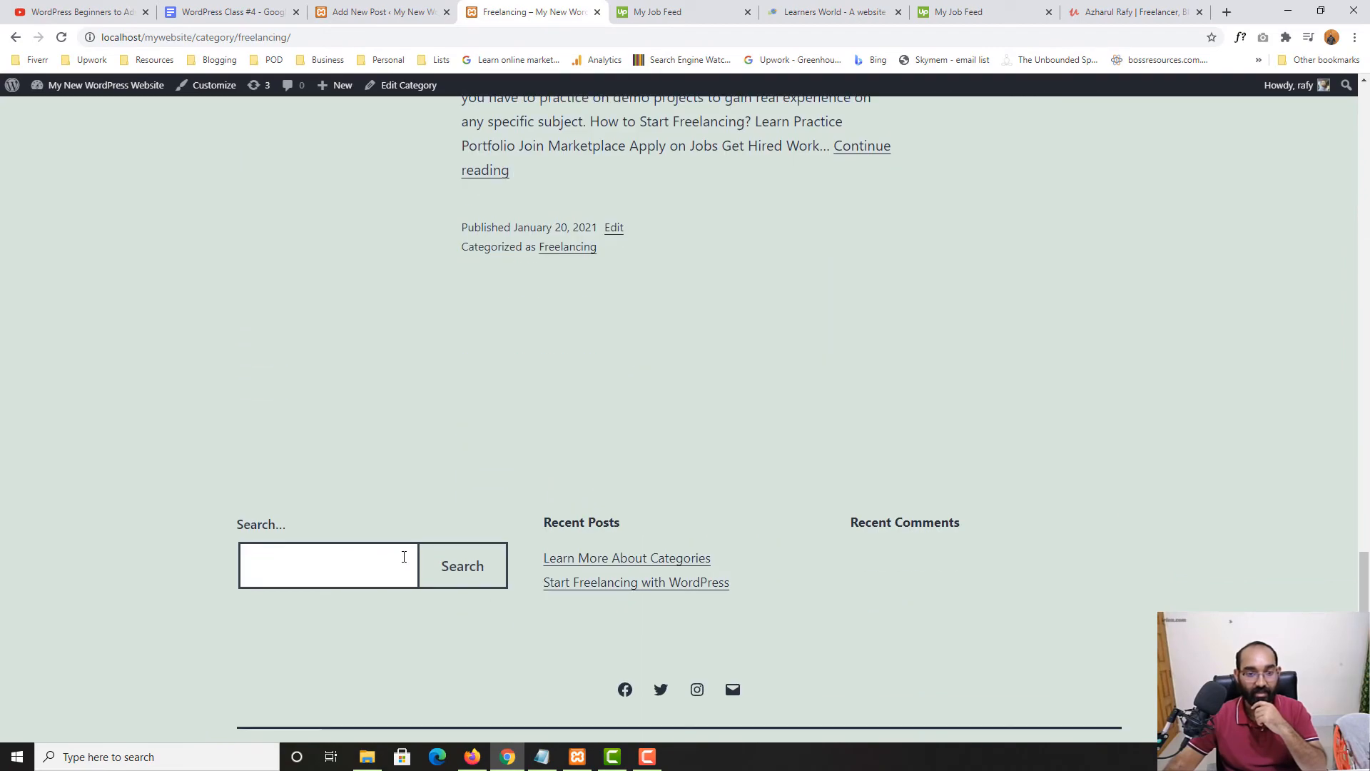
scroll(810, 451, up, 8)
scroll(811, 451, up, 10)
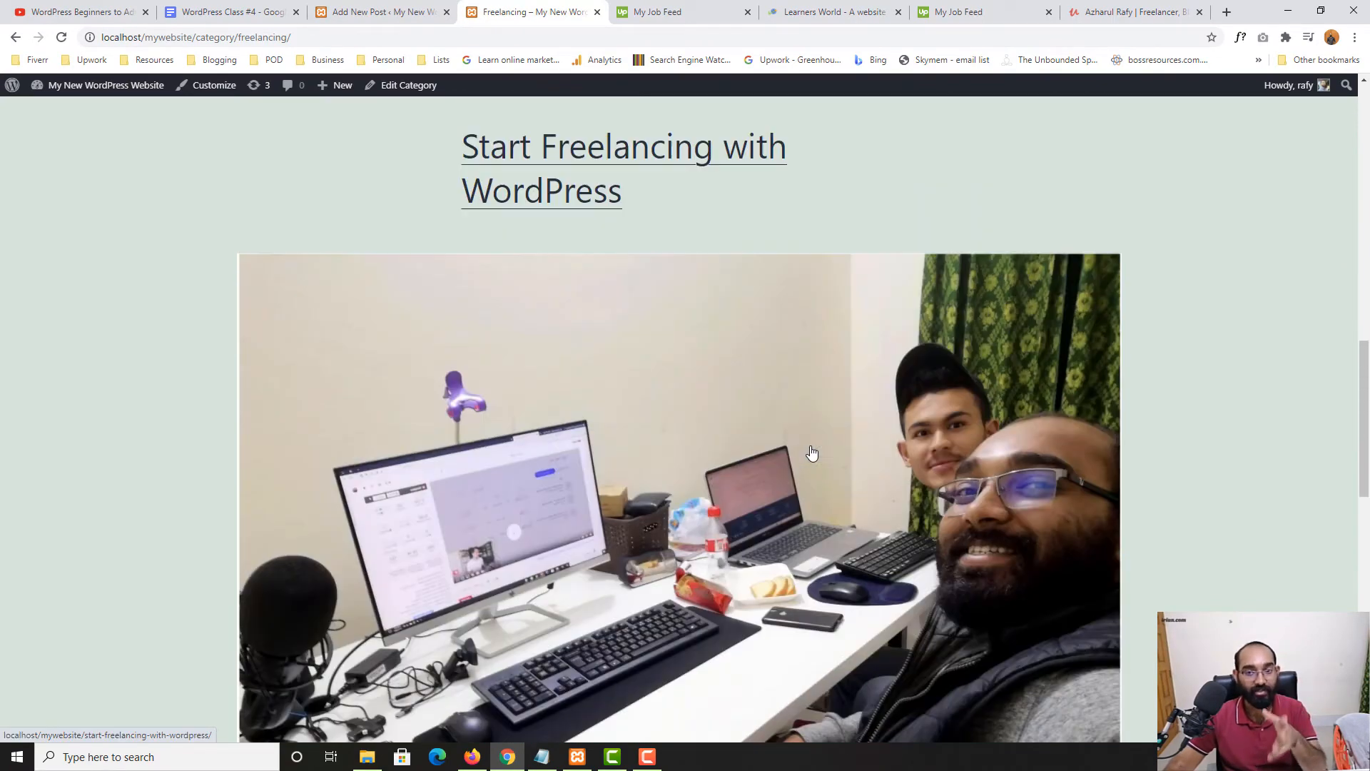
scroll(729, 474, up, 2)
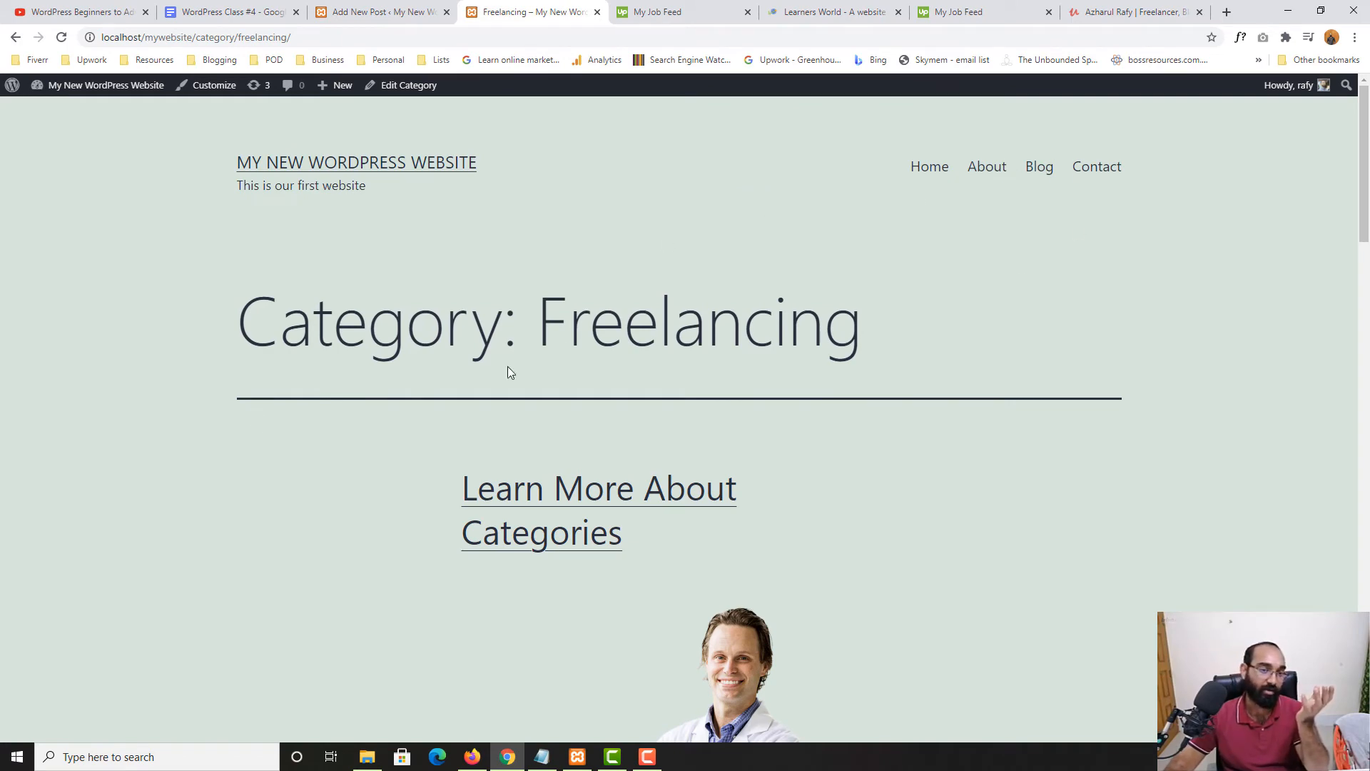
scroll(230, 423, down, 10)
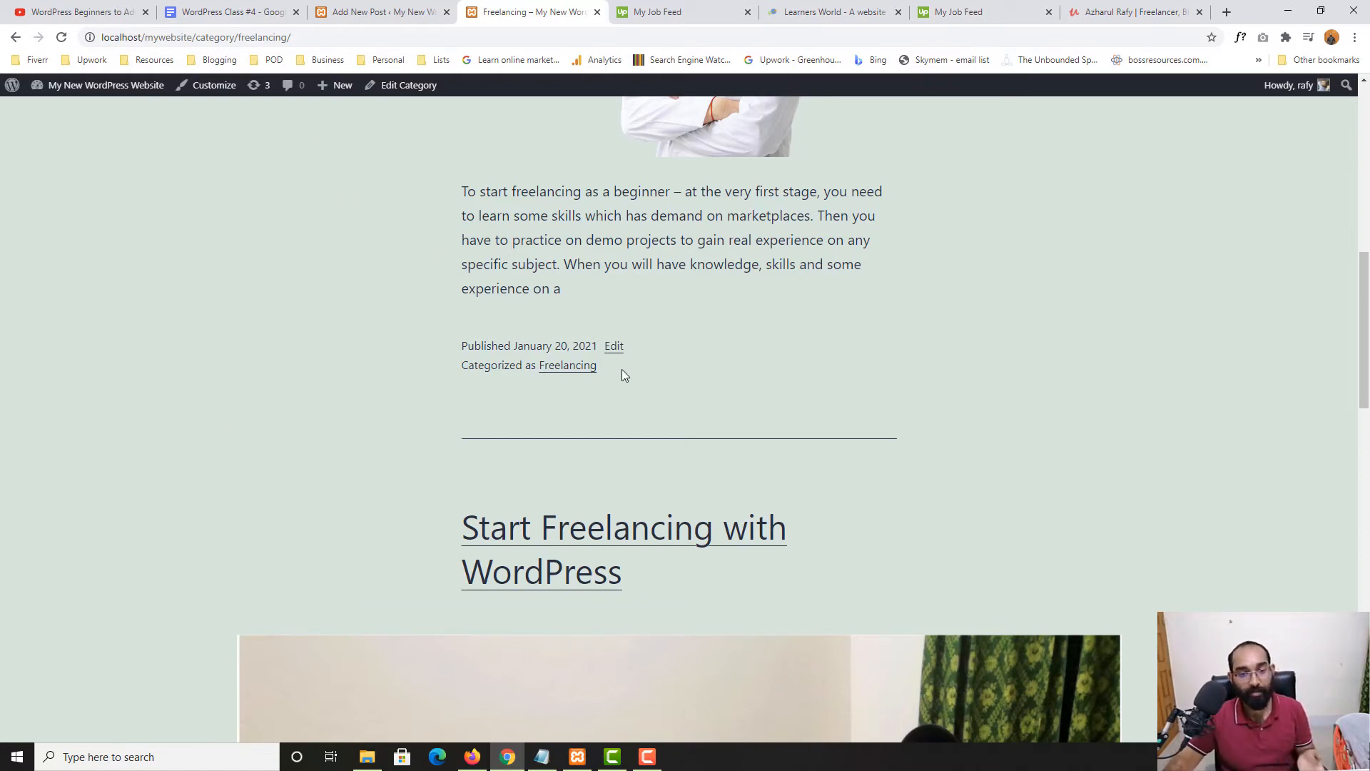
click(382, 11)
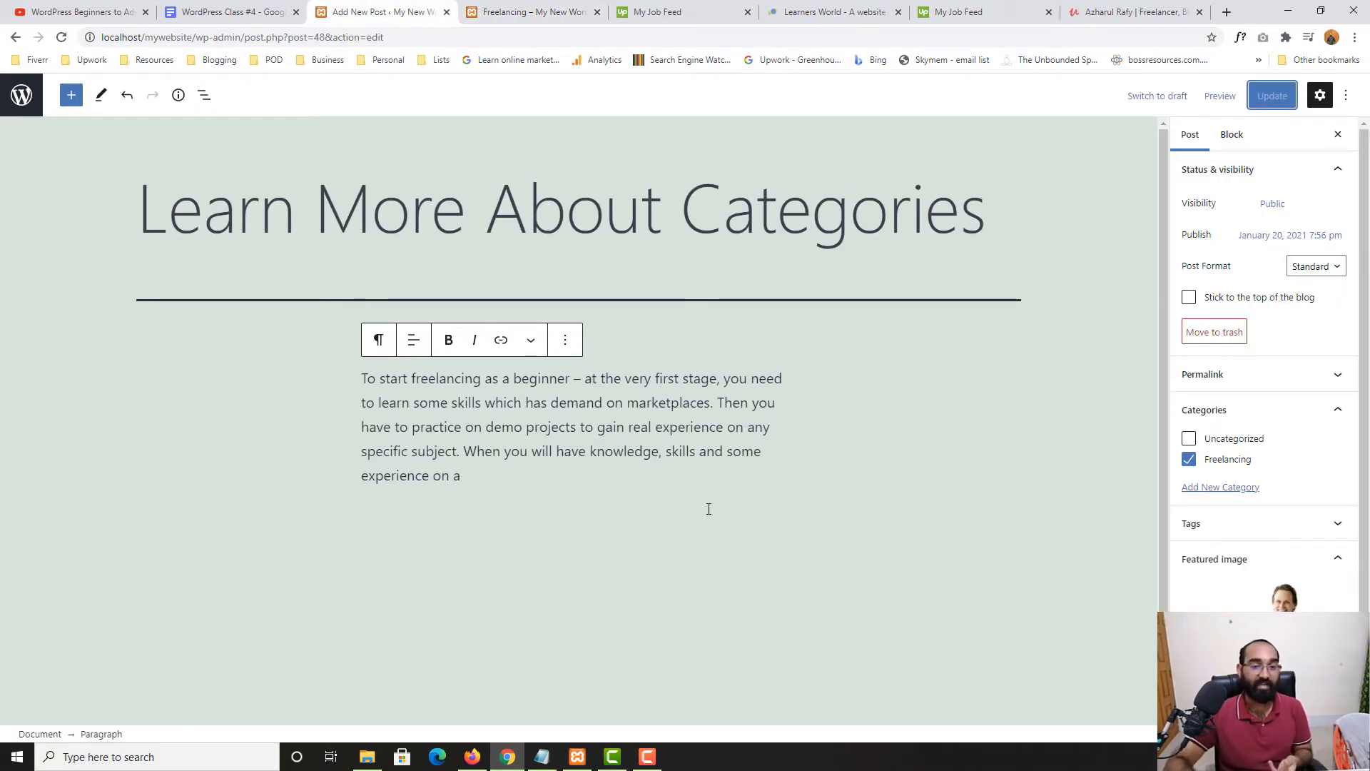
Add a new 'WordPress' category, leave it unchecked on this post, and go to All Posts
click(1220, 487)
click(1230, 526)
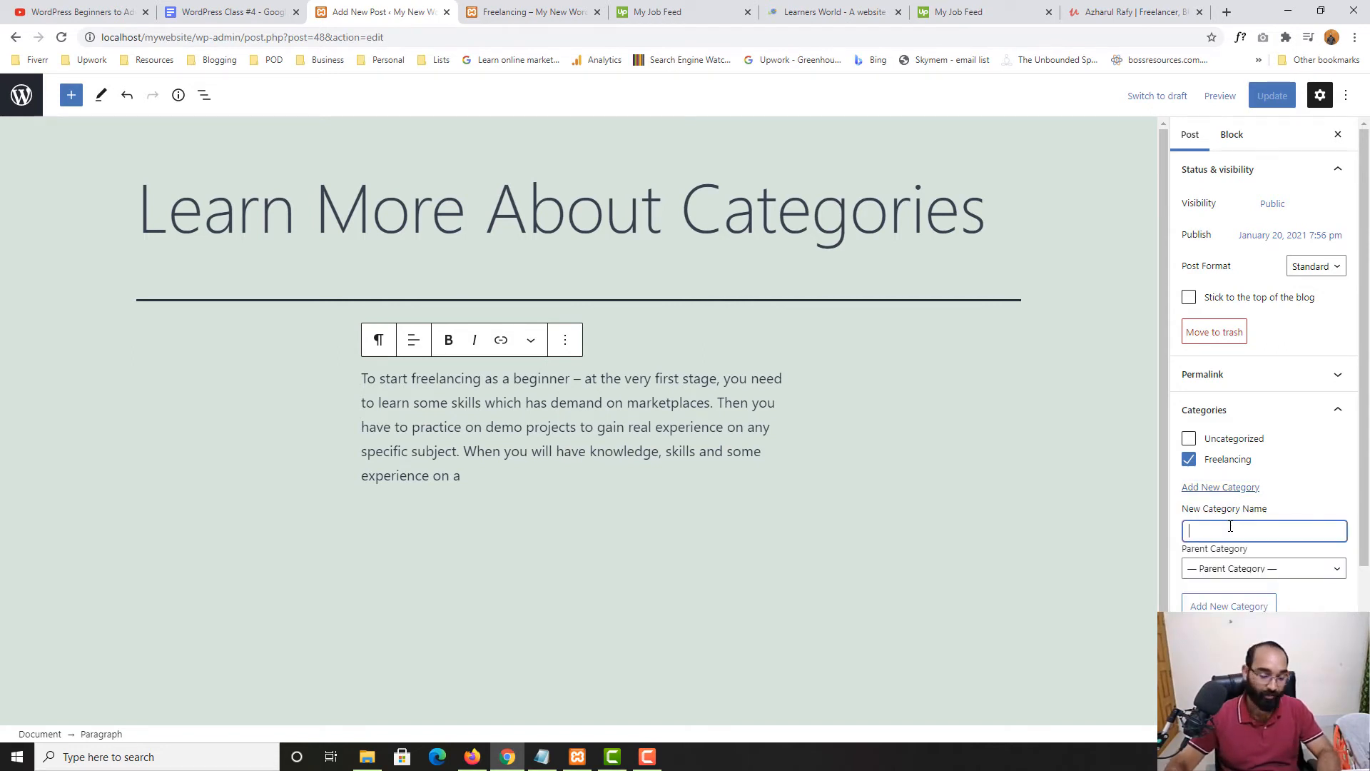
text(WordPr)
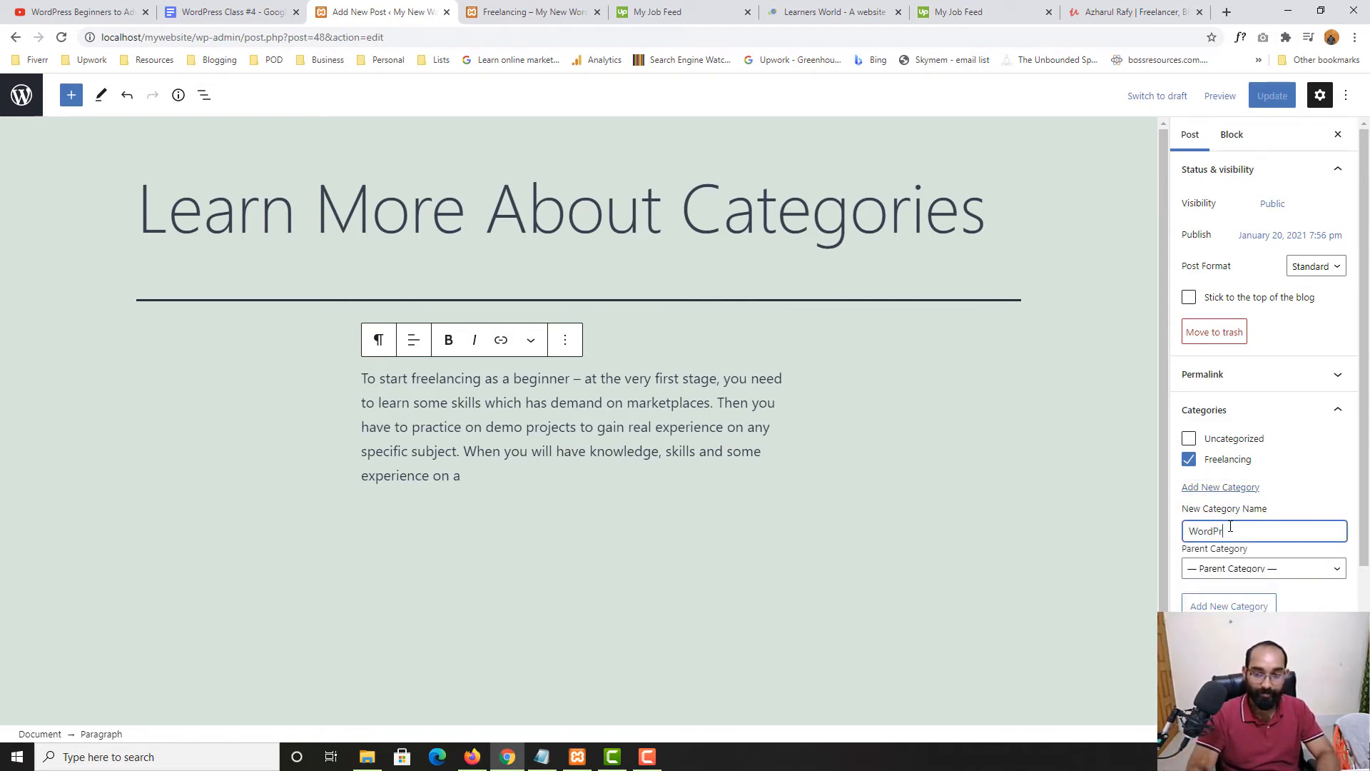
text(ess)
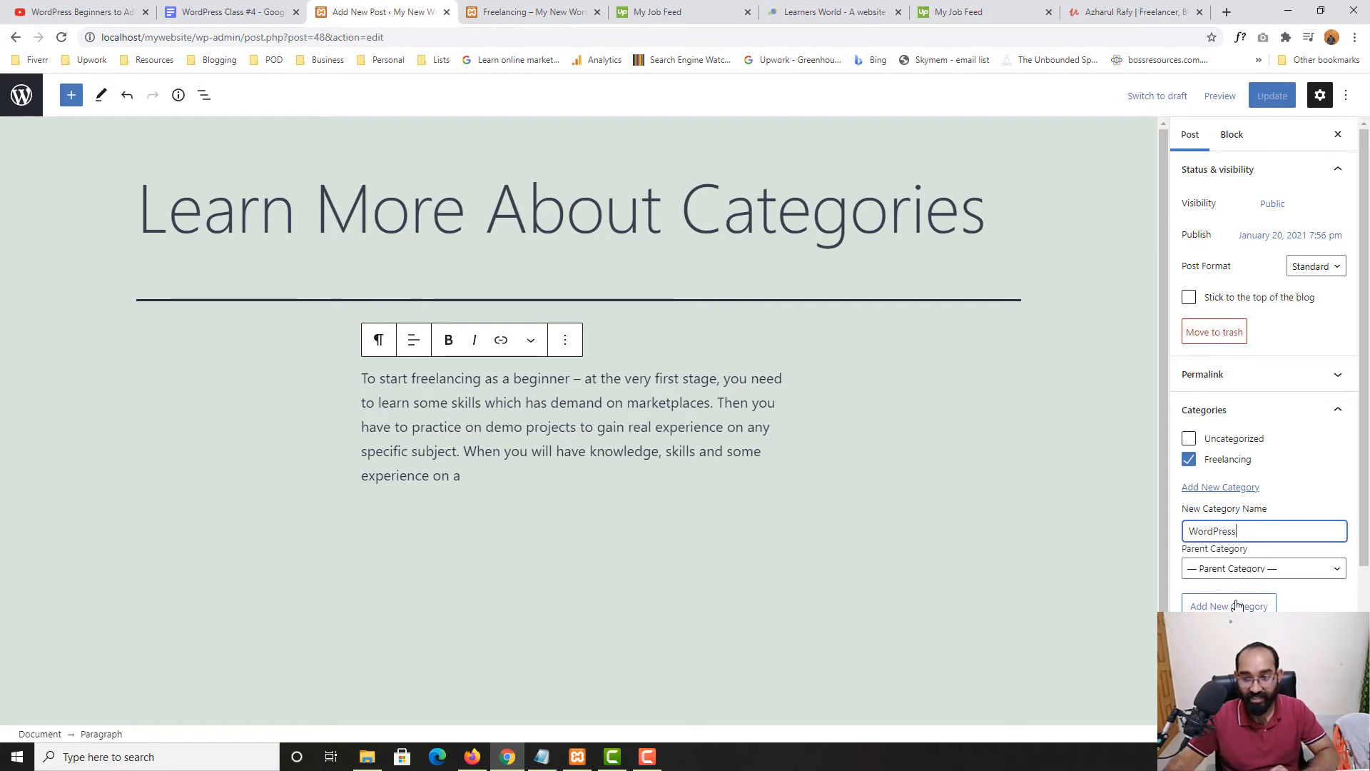
click(1229, 605)
click(1206, 464)
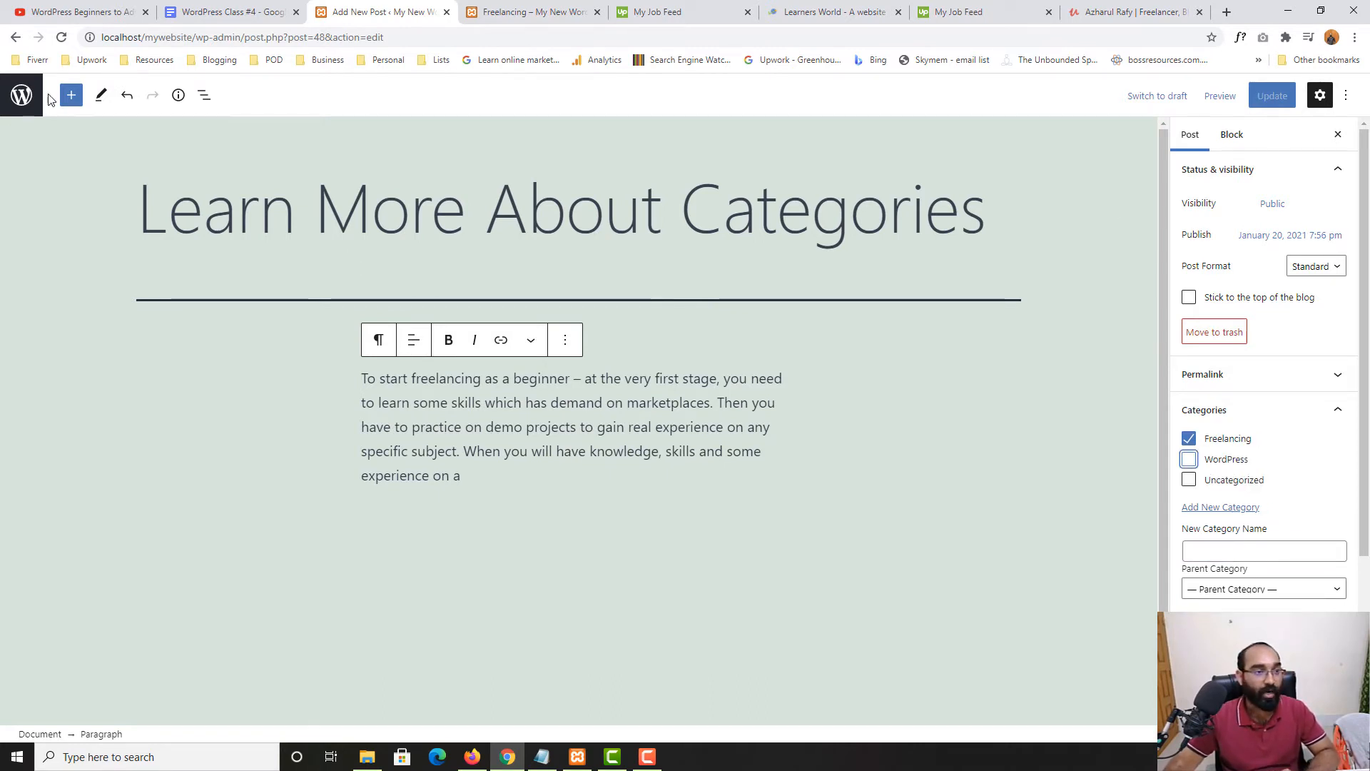
click(23, 95)
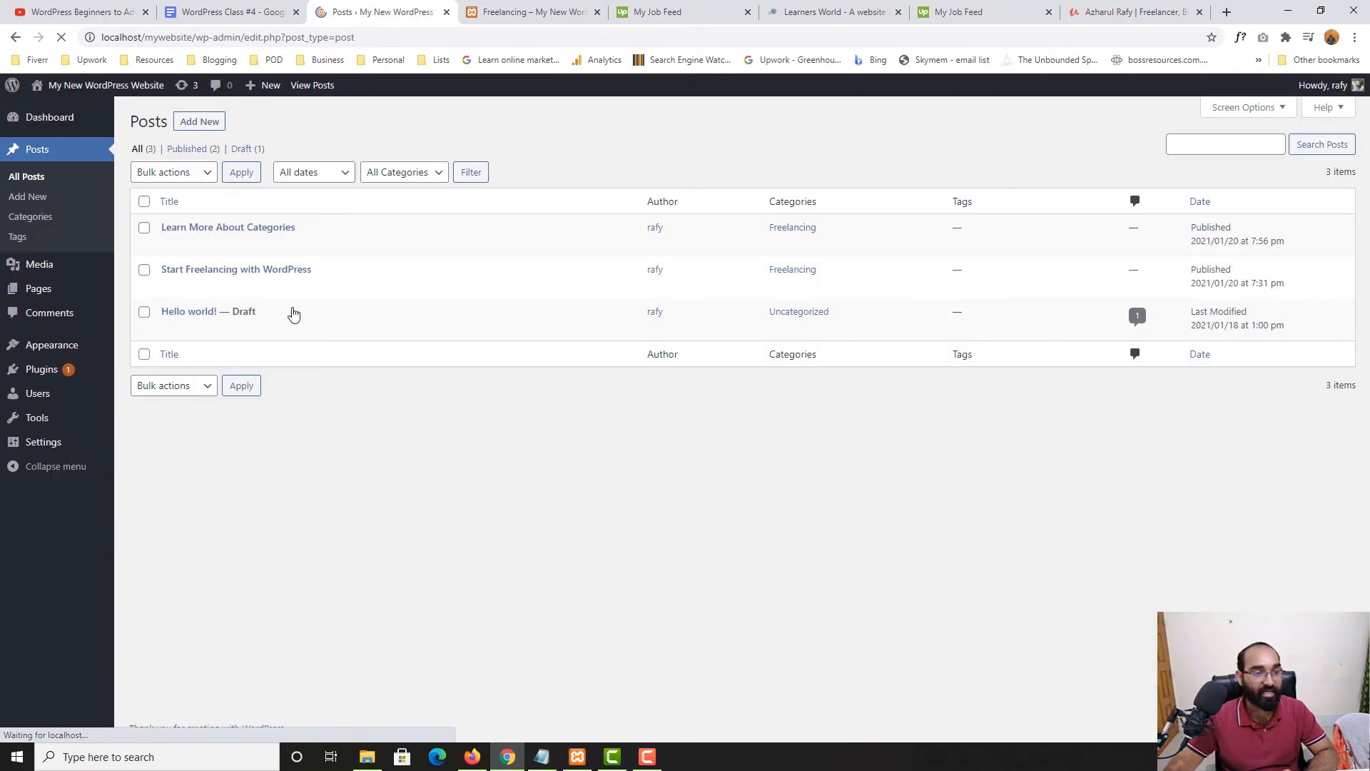
Start a new post titled 'WordPress 1'
click(201, 121)
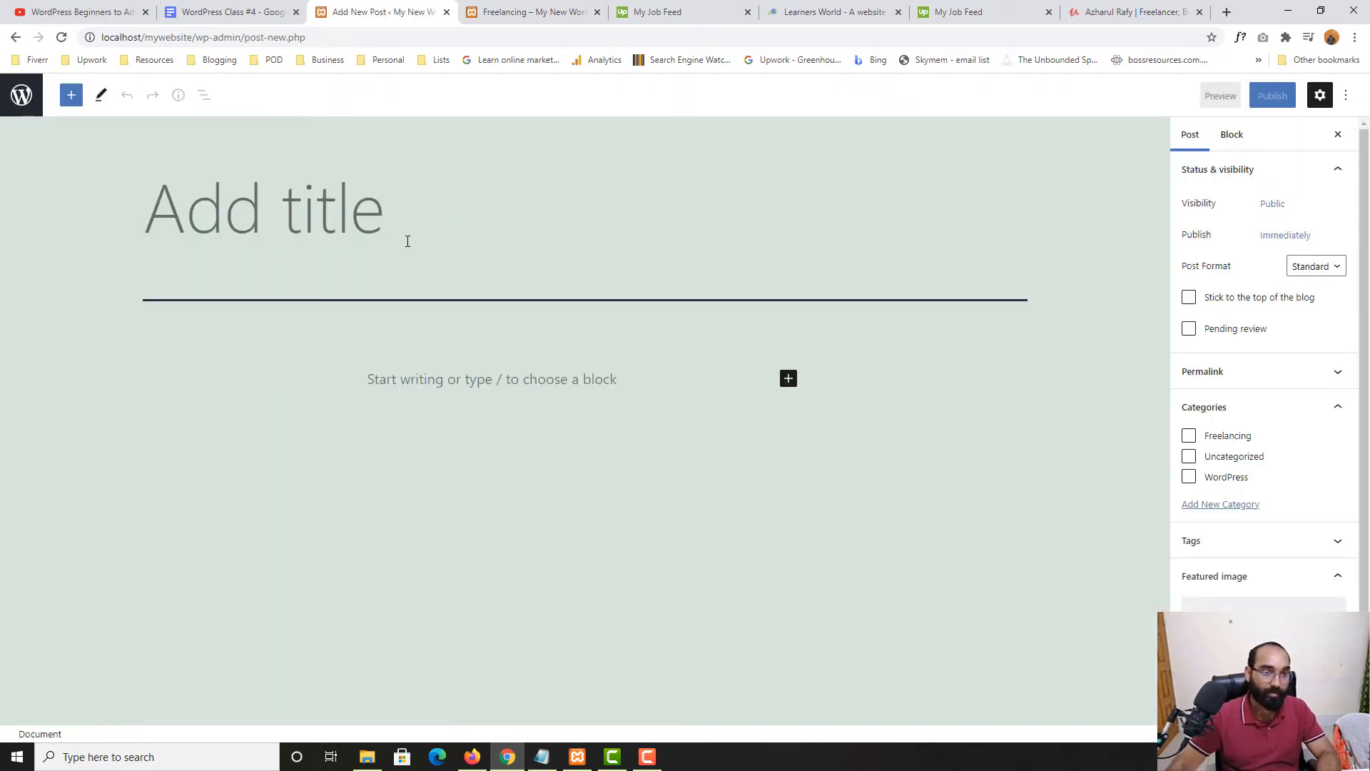
text(WordPresds)
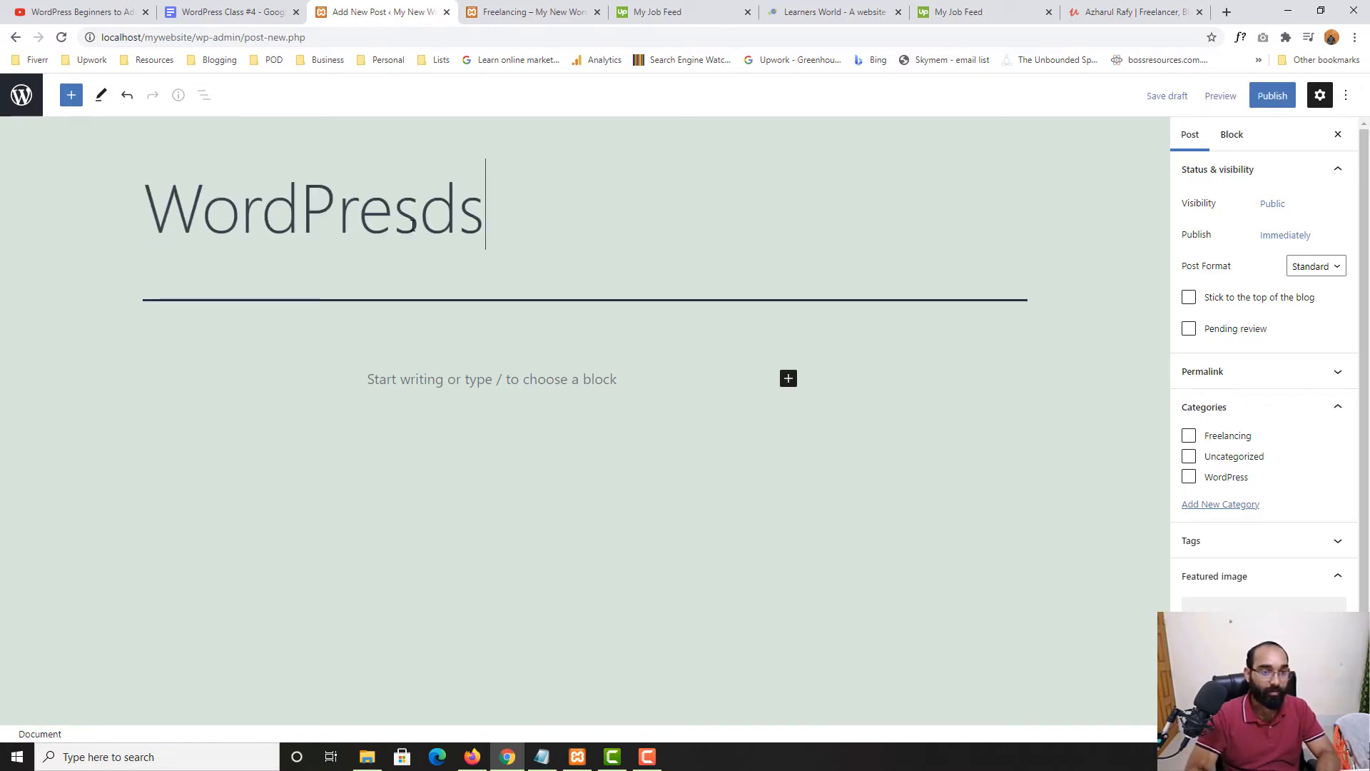
key(BackSpace)
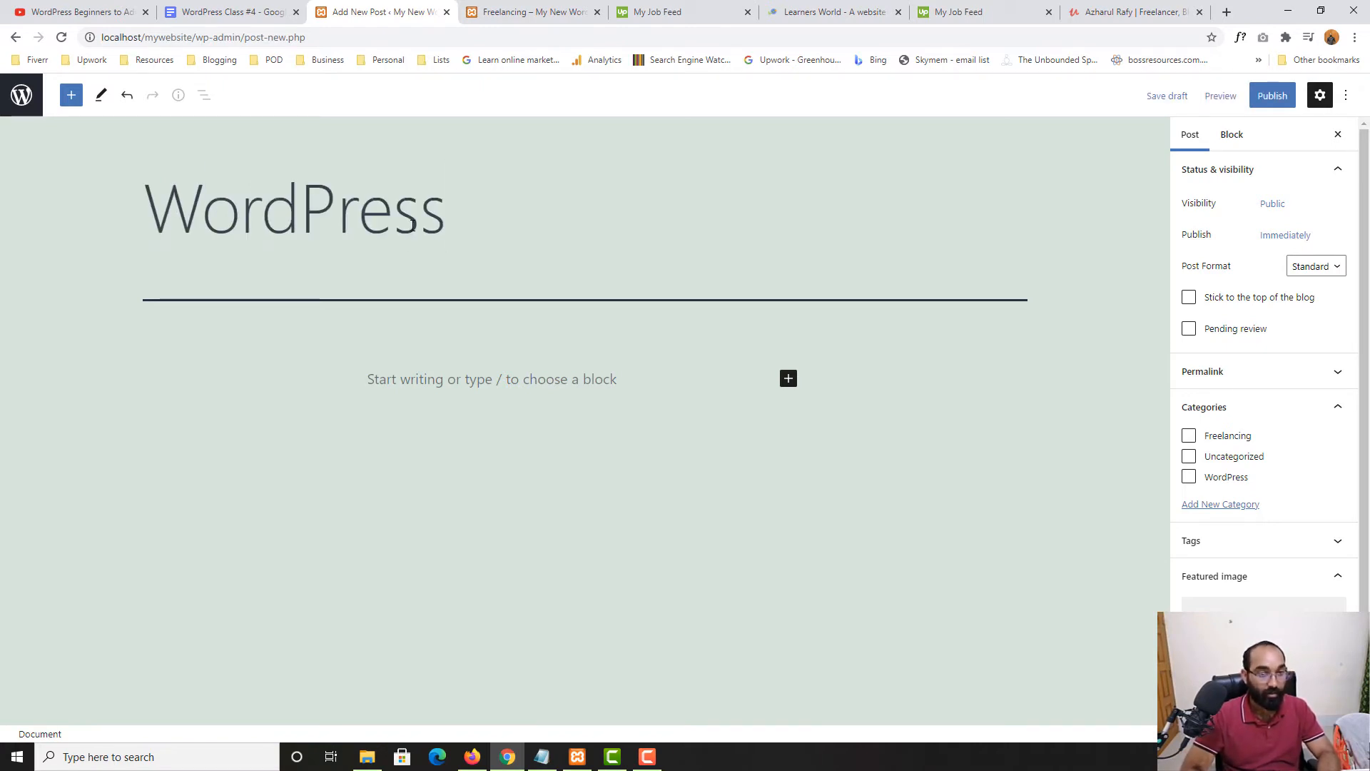
text(1)
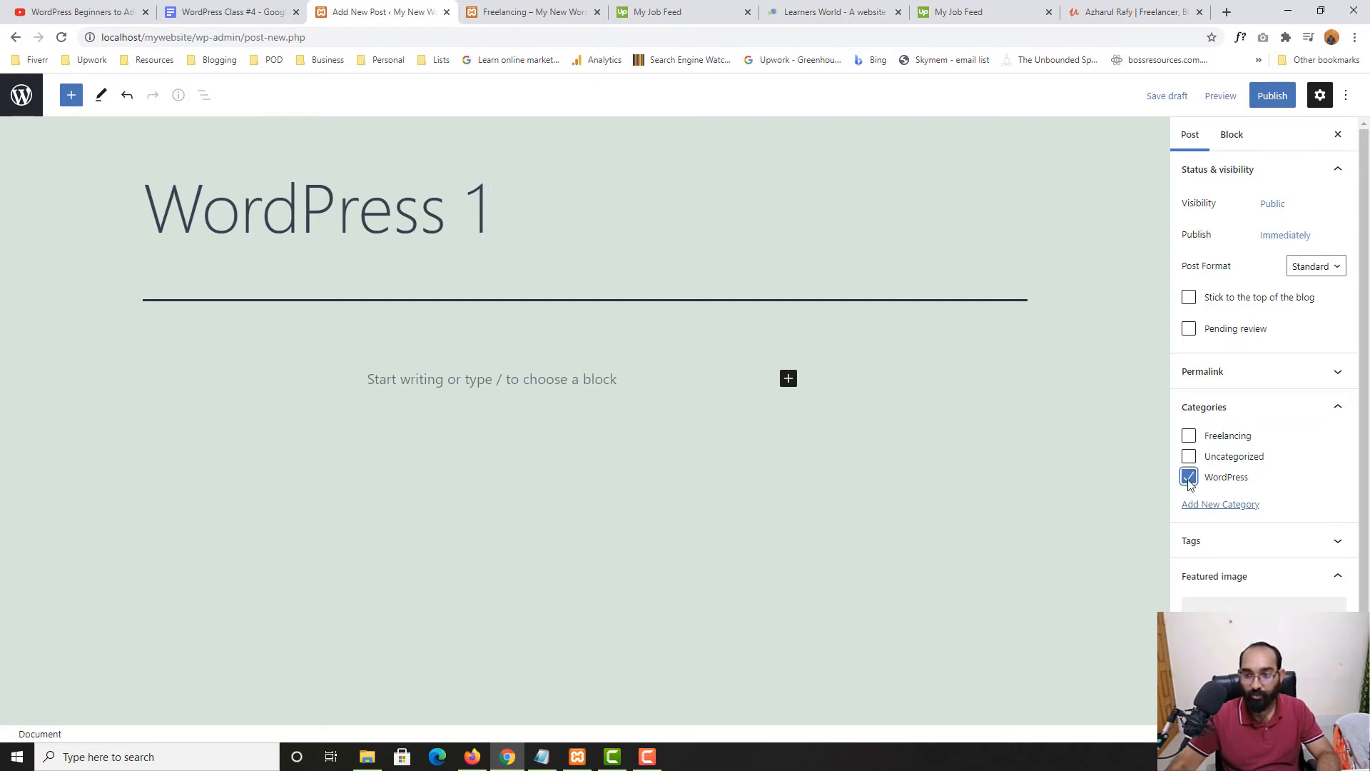
Copy the freelancing-beginner paragraph from the Freelancing category page into the post body
click(366, 379)
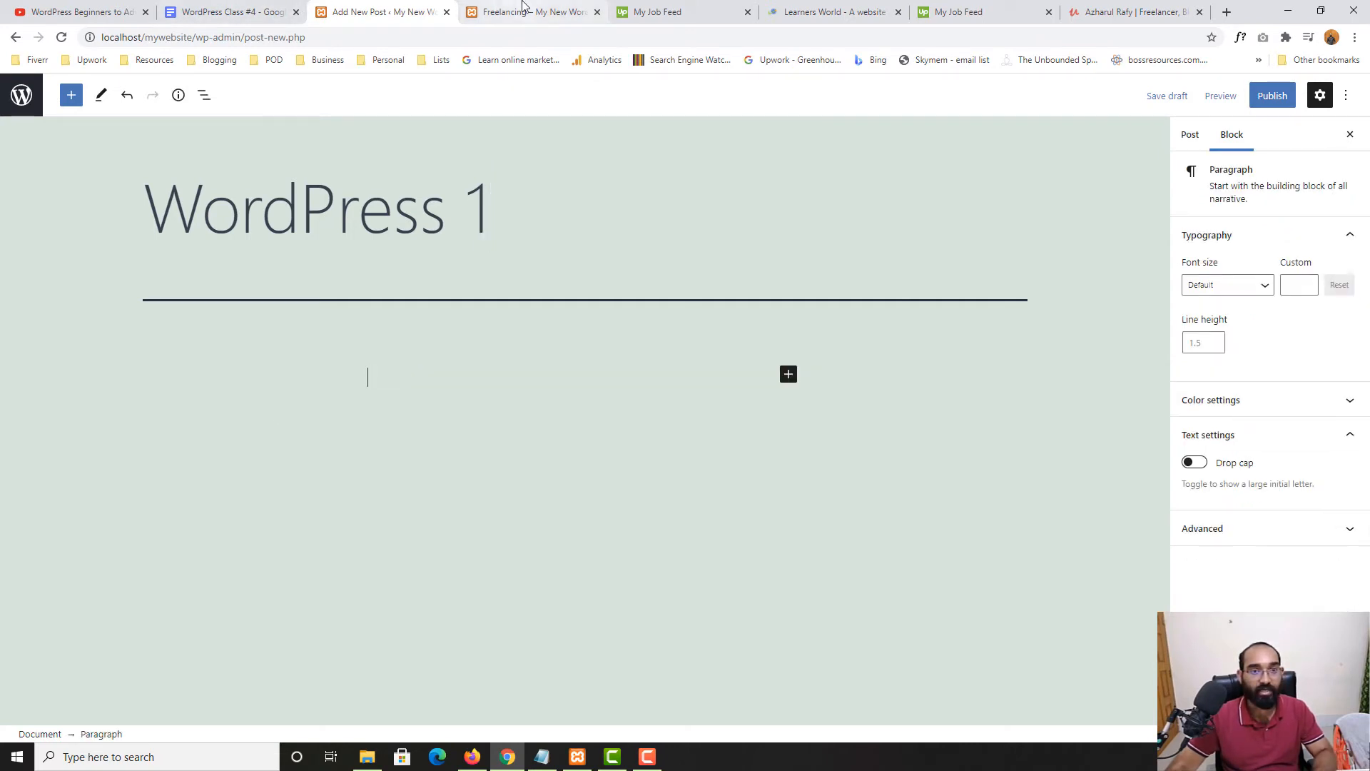
click(528, 11)
triple_click(494, 192)
key(ctrl+c)
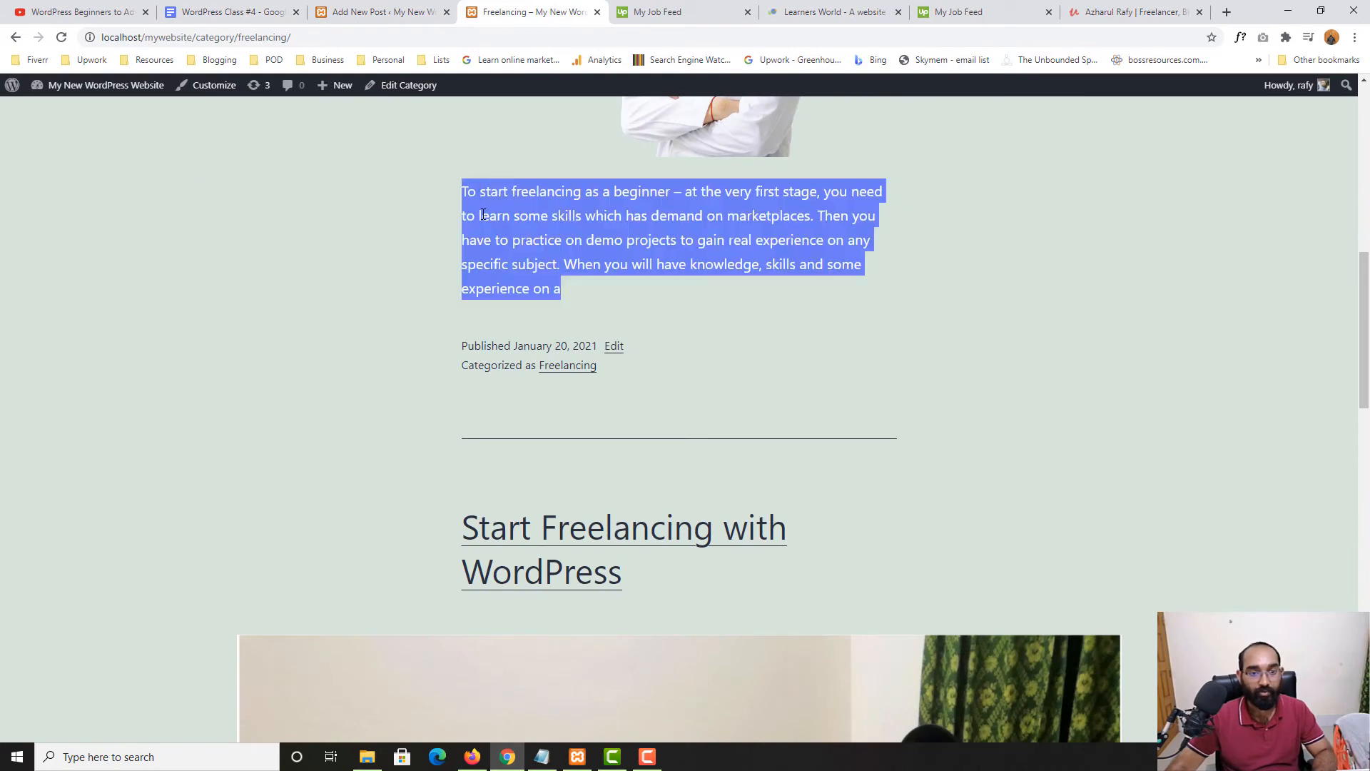
right_click(495, 208)
click(515, 219)
click(385, 12)
key(ctrl+v)
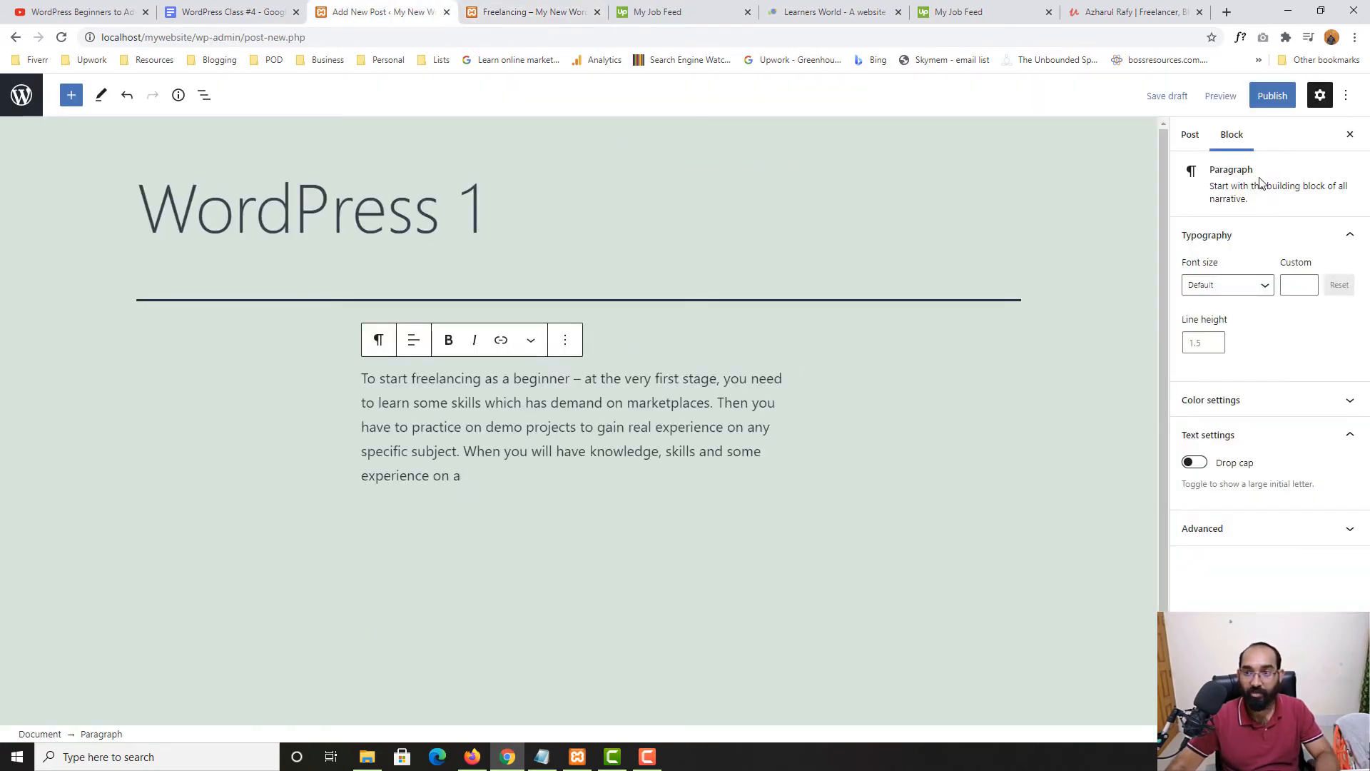
Publish 'WordPress 1' and return to the All Posts list
click(1271, 99)
click(1248, 100)
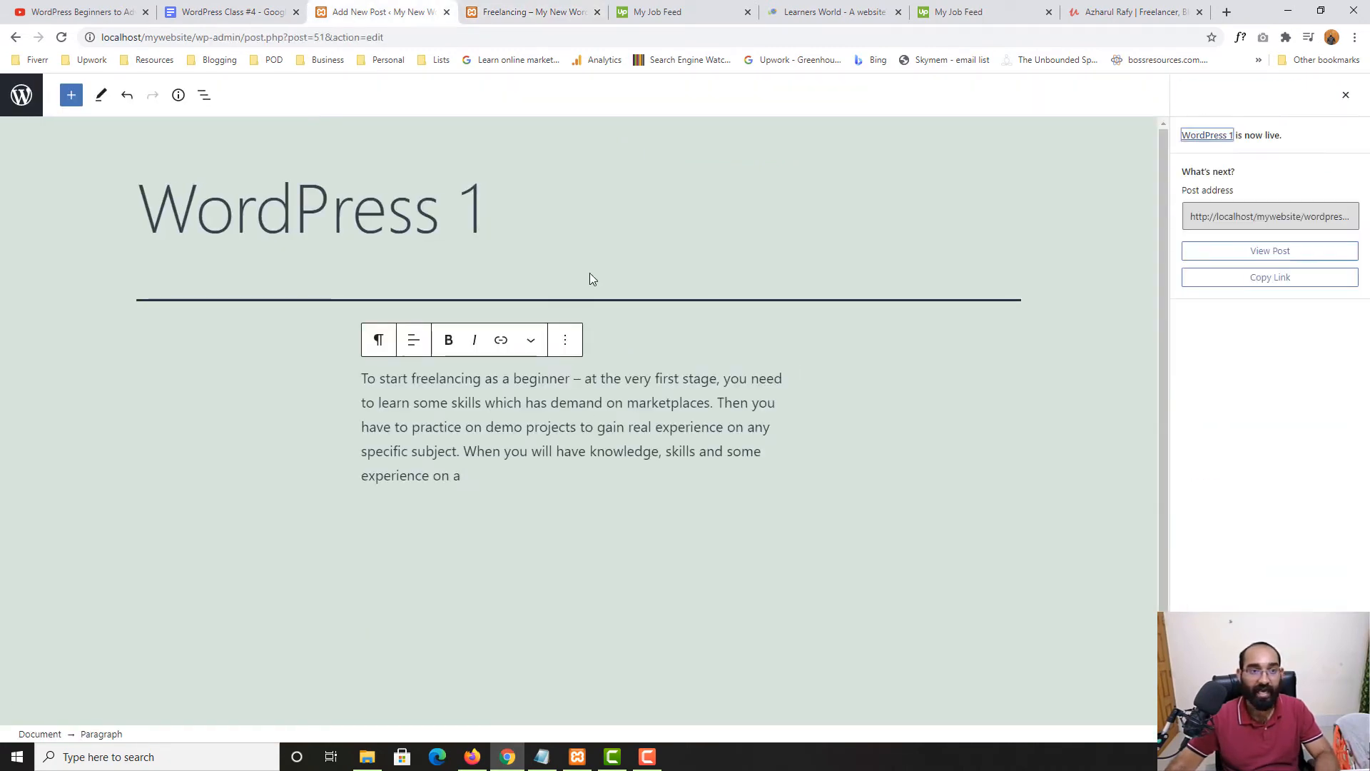
click(20, 99)
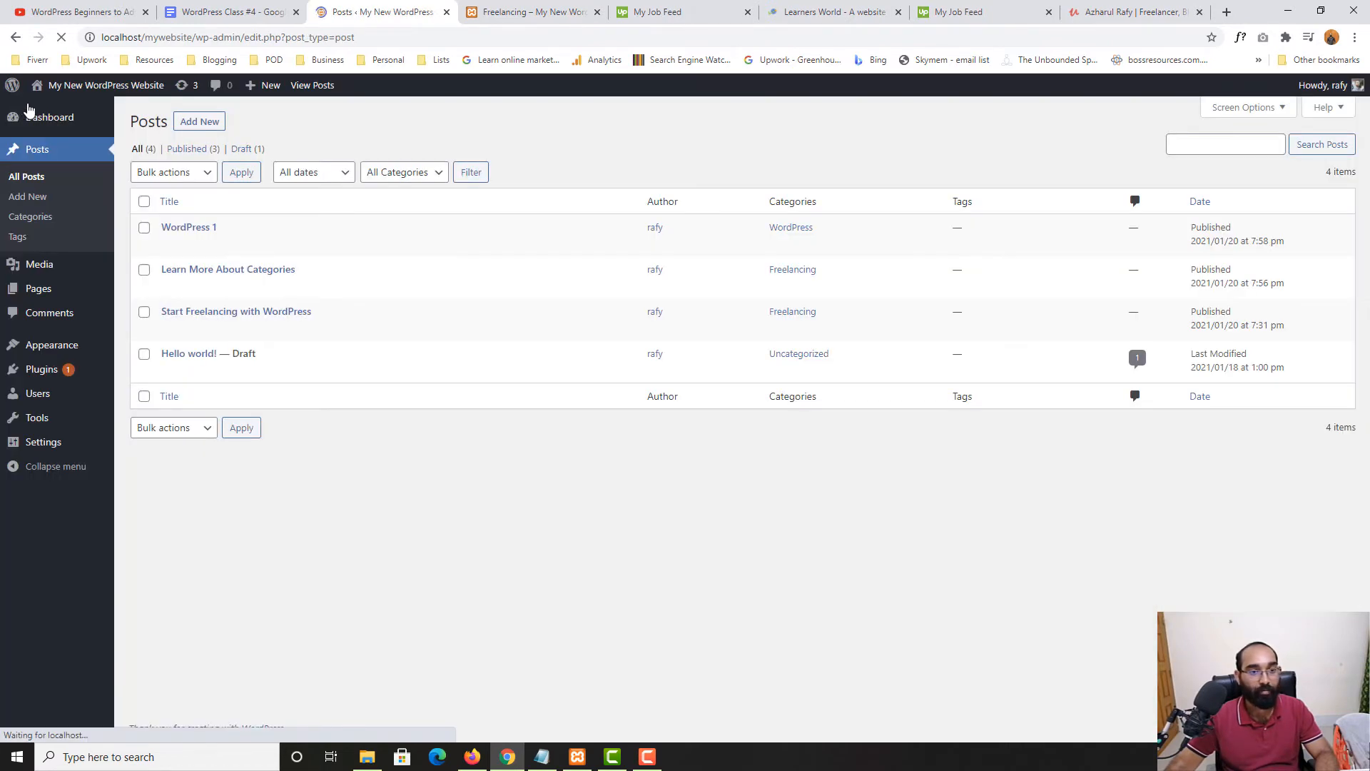
Create a post titled 'Example WordPress 2' in the WordPress category and publish it
click(201, 123)
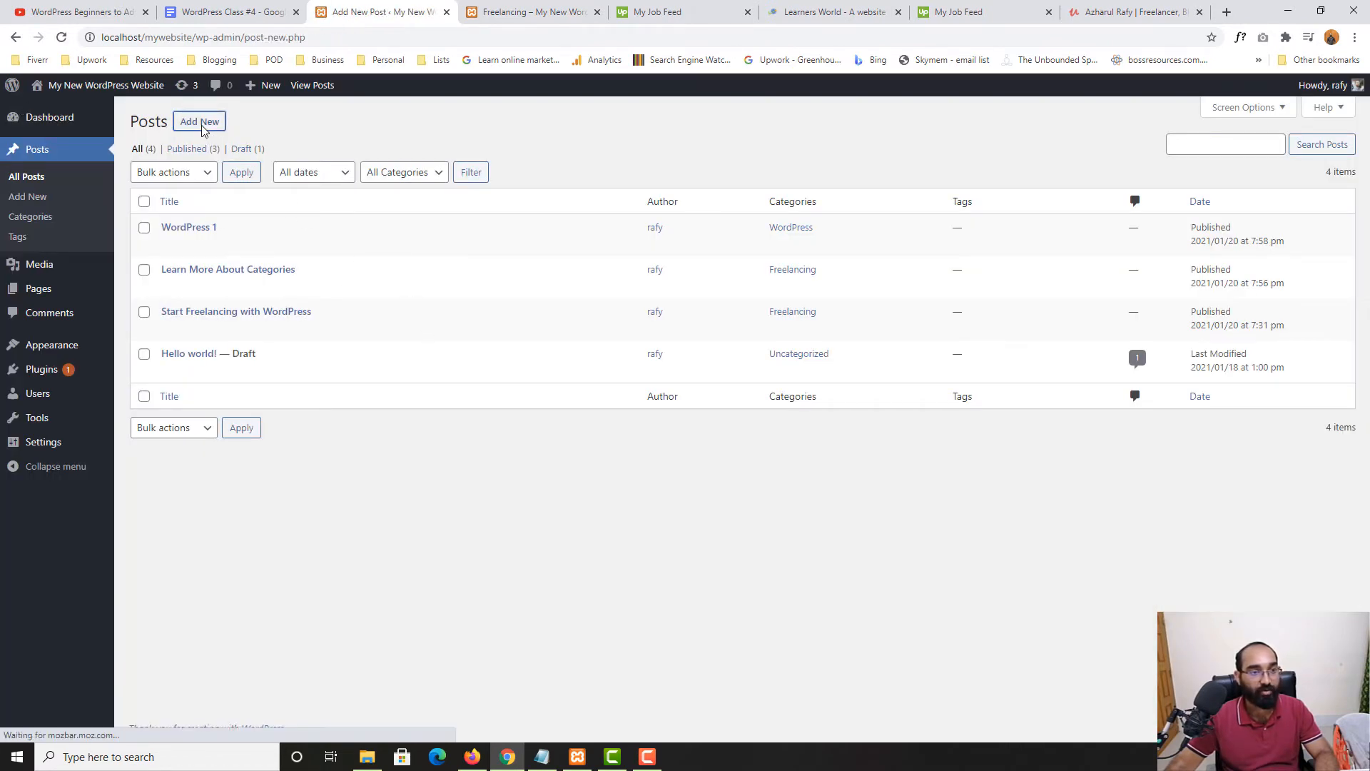
text(W)
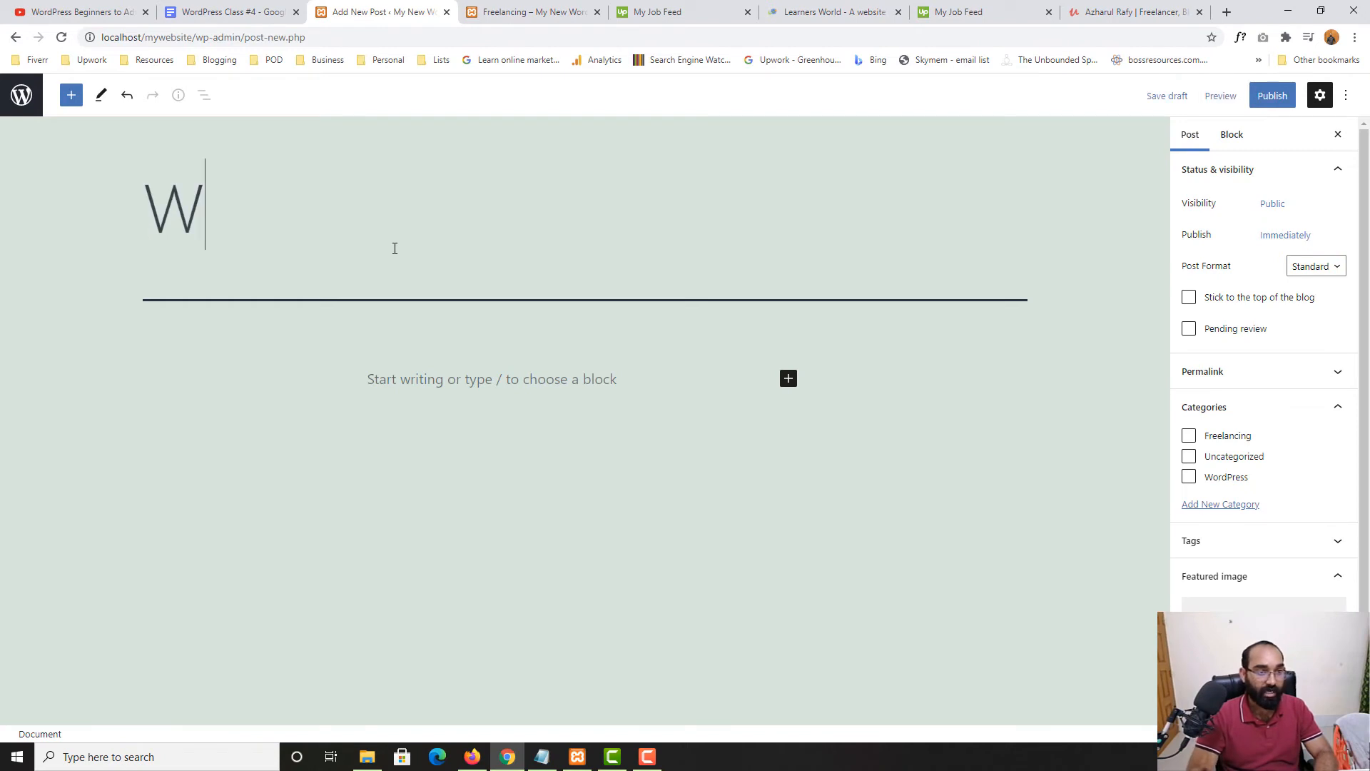
text(ro)
key(BackSpace)
key(BackSpace)
key(BackSpace)
text(Example Weo)
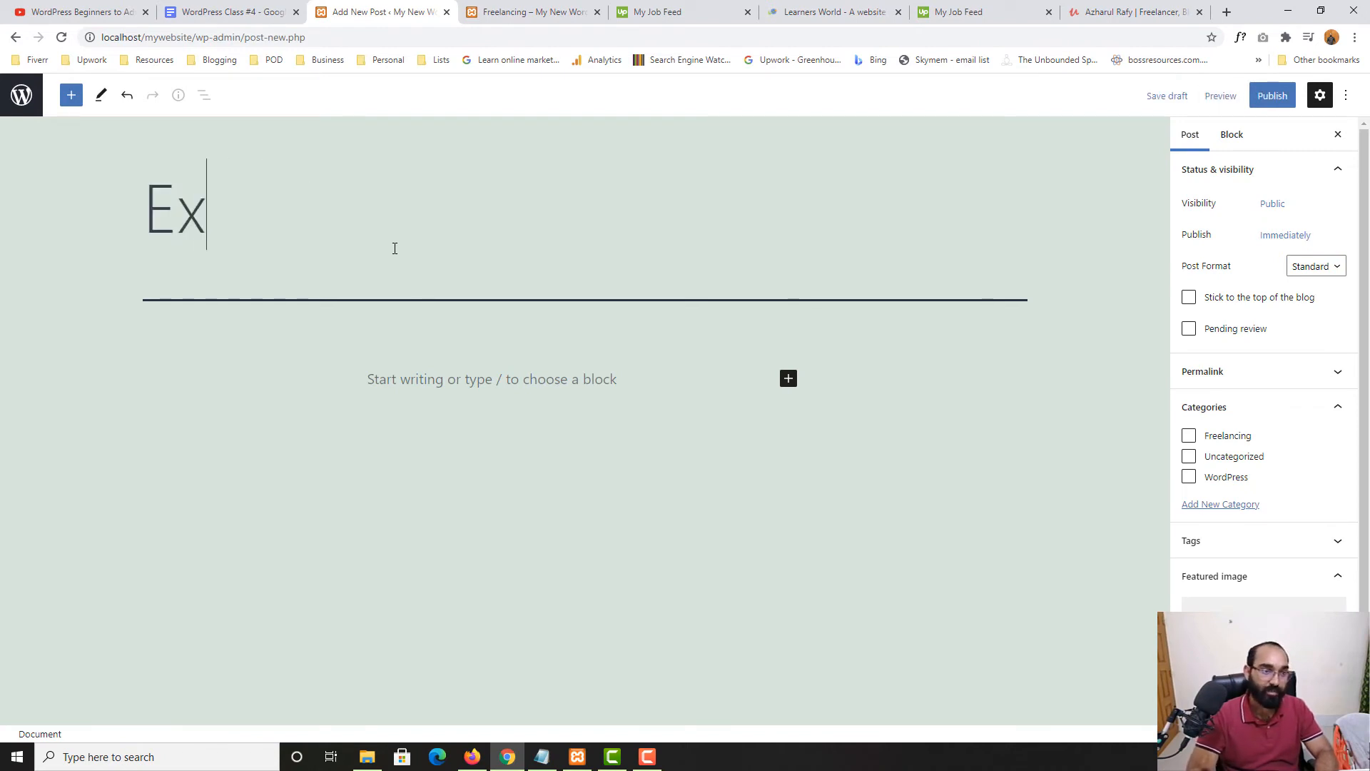
key(BackSpace)
key(BackSpace)
text(or)
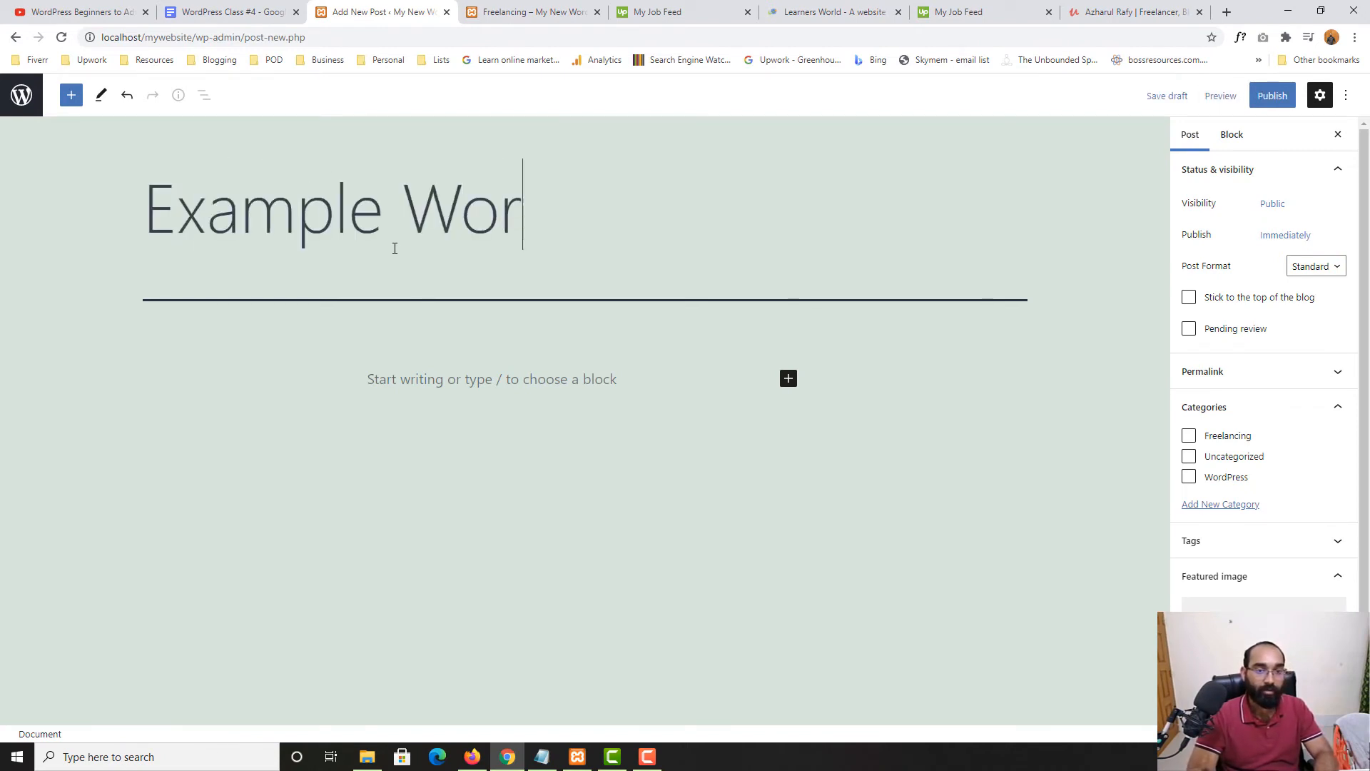
text(dPress 2)
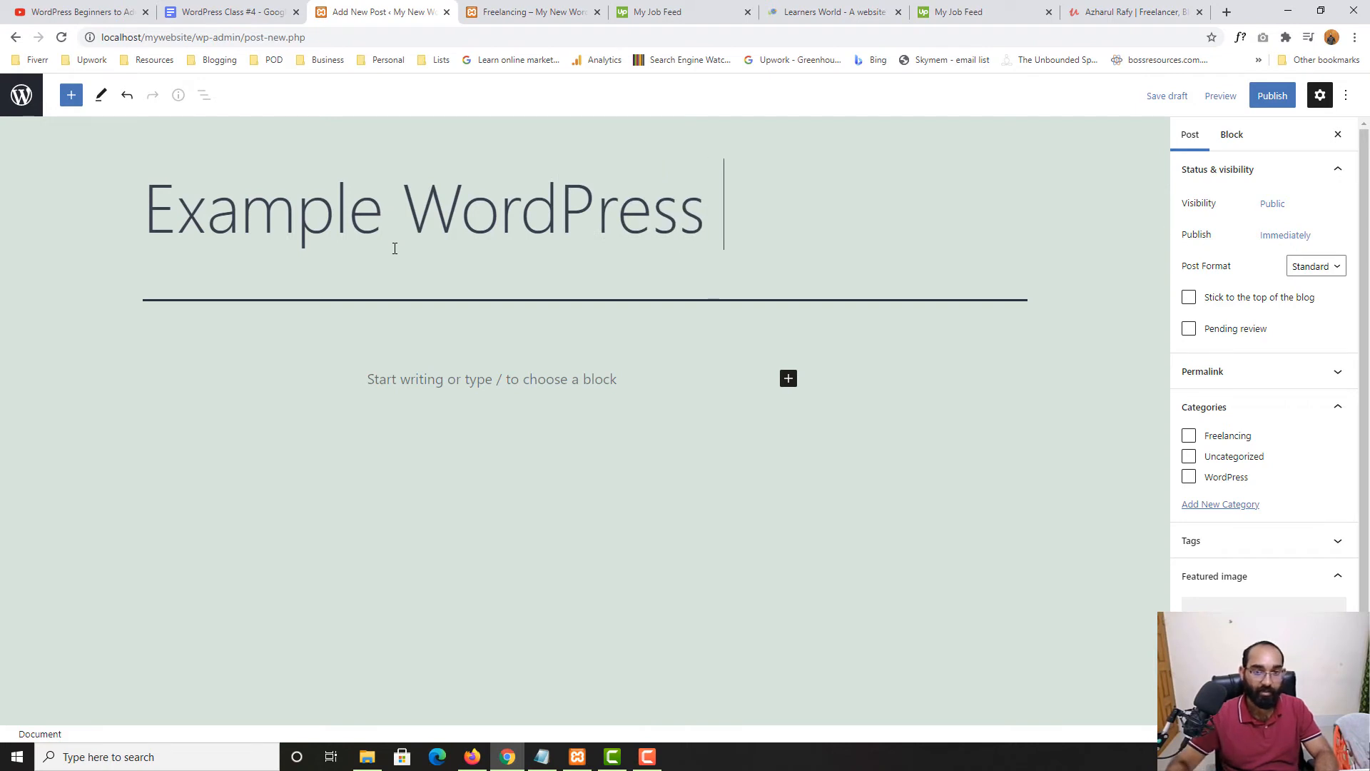
click(1225, 484)
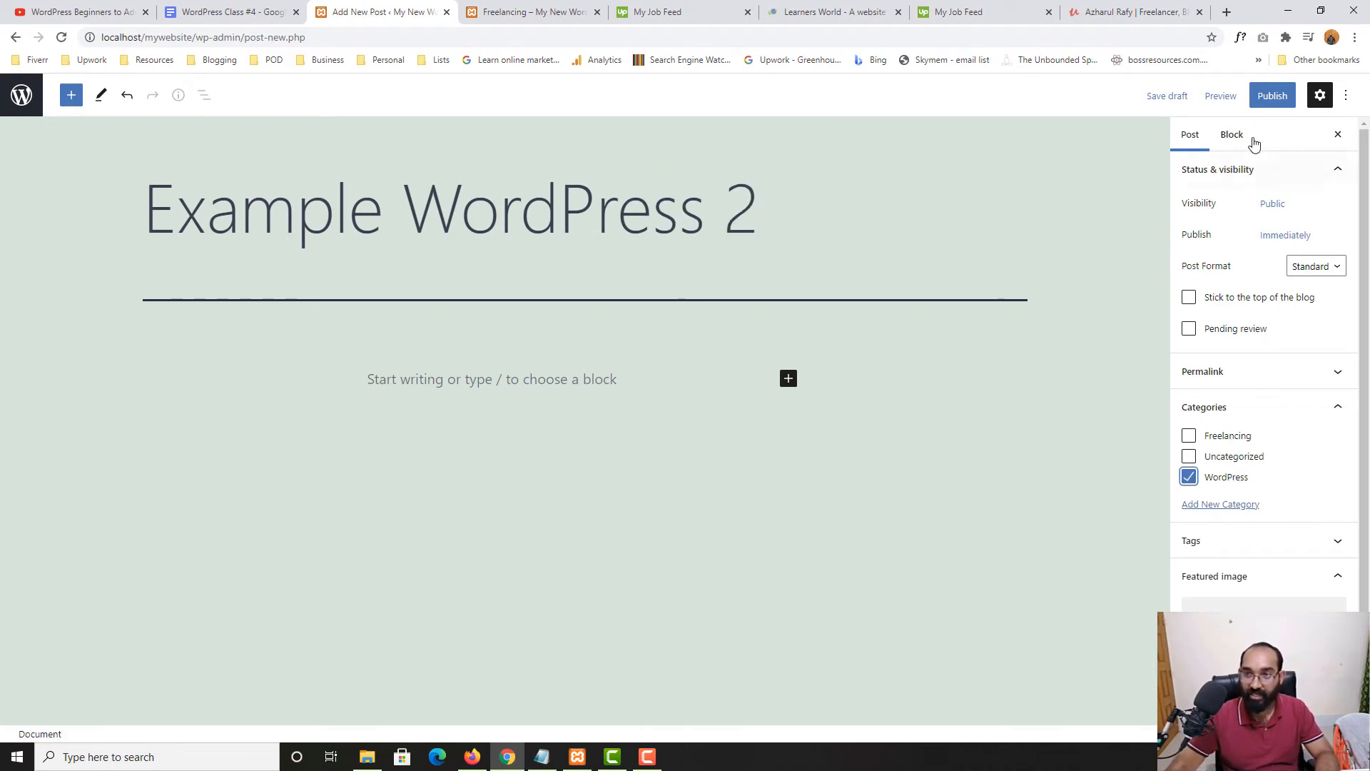
click(1268, 106)
click(1250, 107)
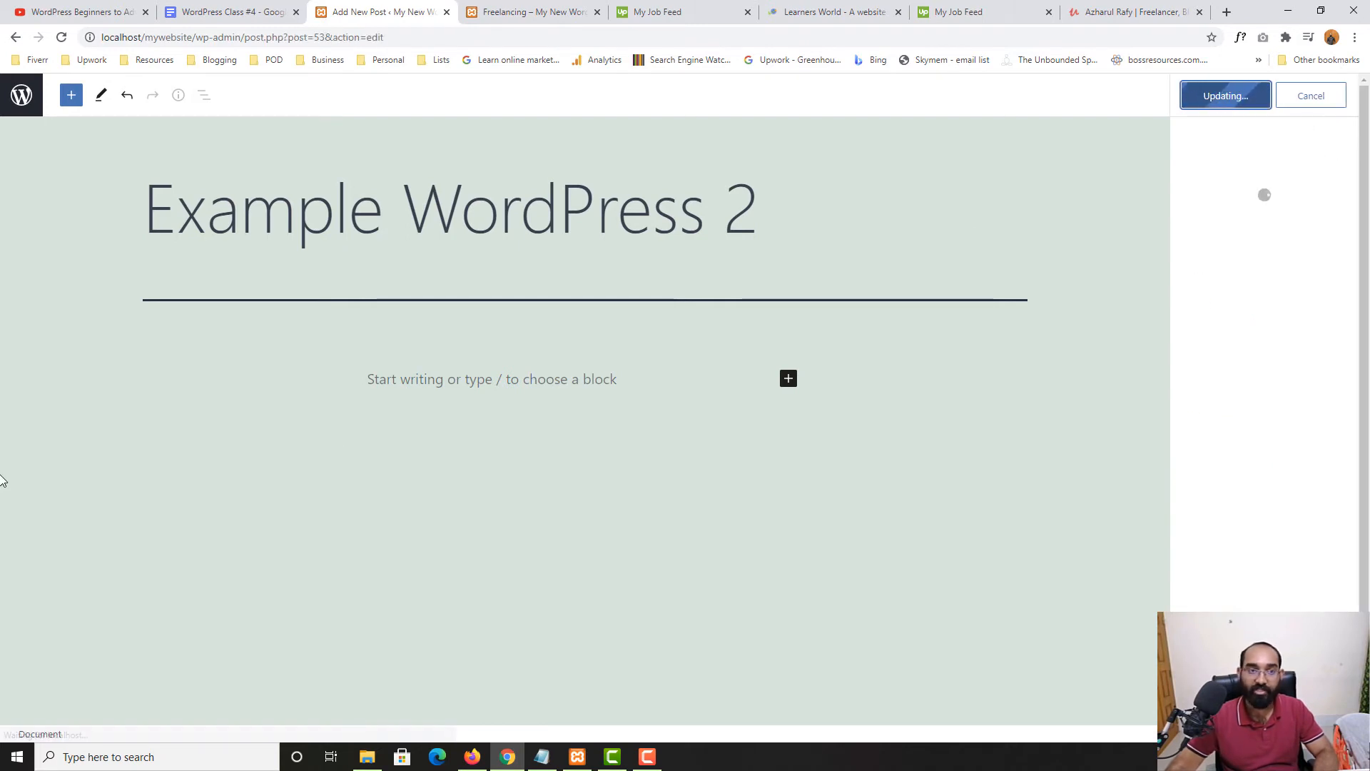
Reload the Freelancing category page to pick up the new posts
click(465, 10)
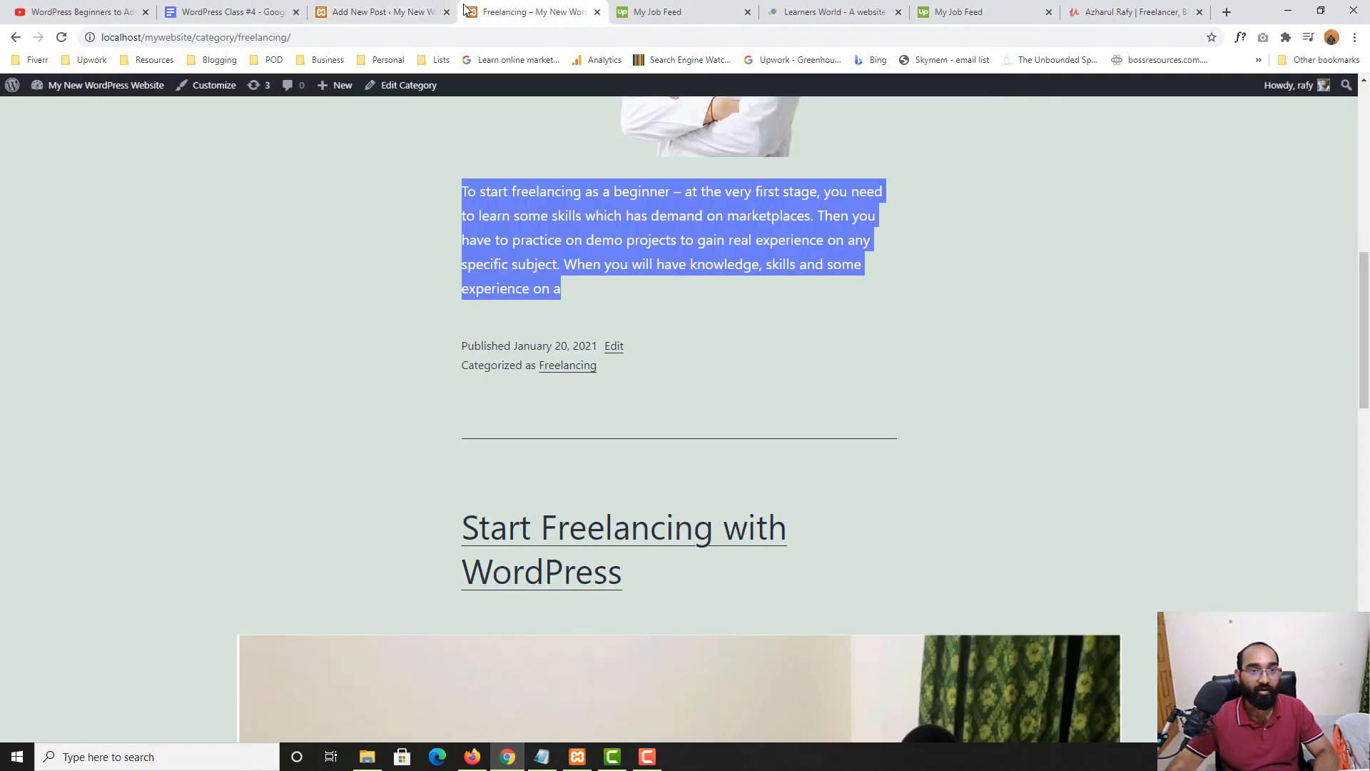
click(61, 37)
scroll(4, 453, up, 10)
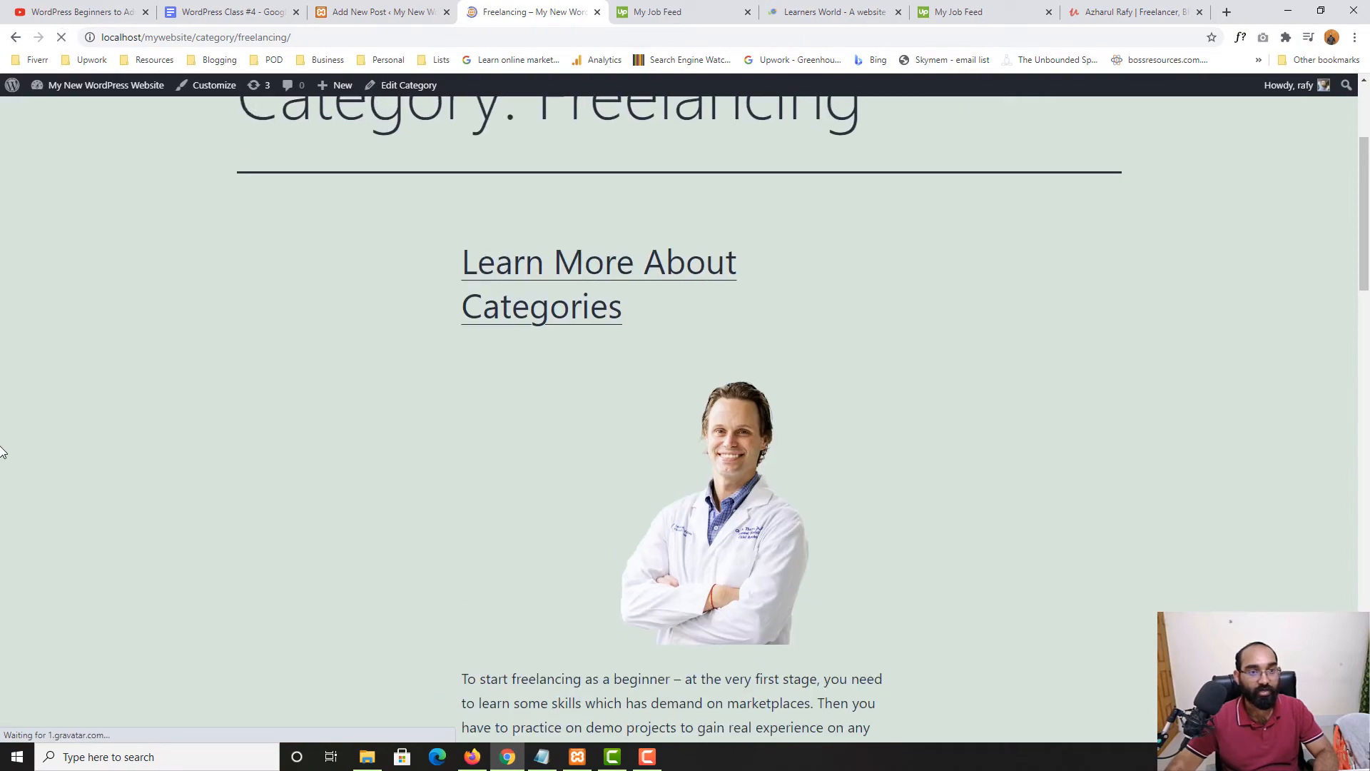
scroll(610, 492, down, 20)
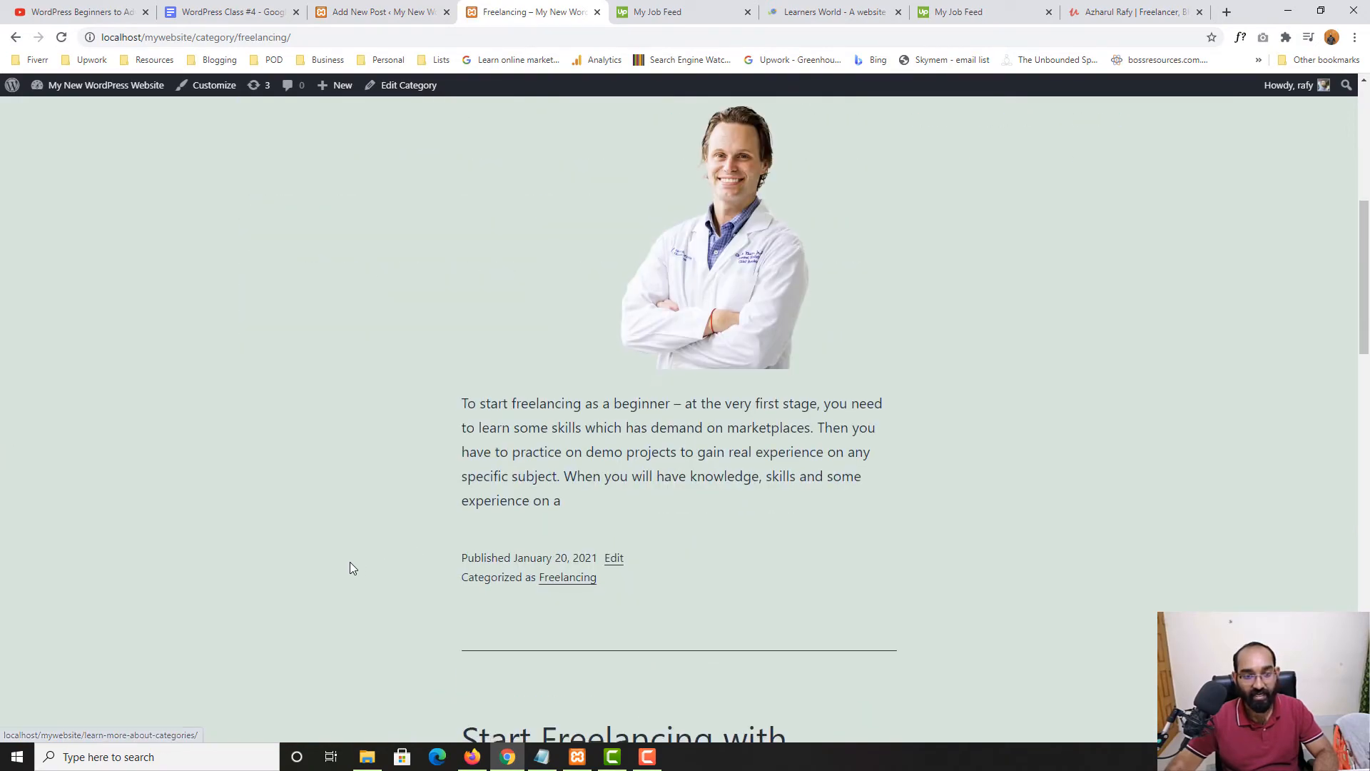
scroll(657, 538, up, 20)
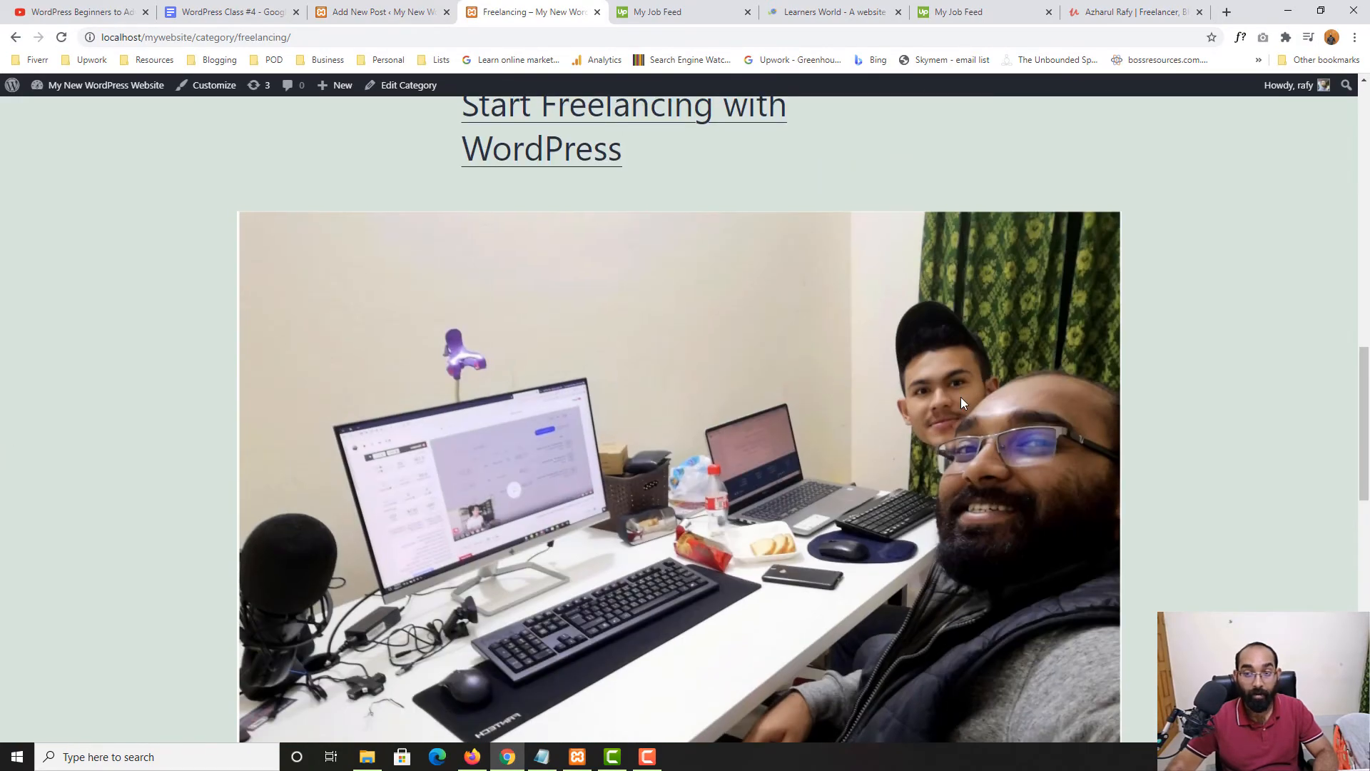
Open the site's Blog page and scroll through the posts, 'Example WordPress 2' first
click(1035, 174)
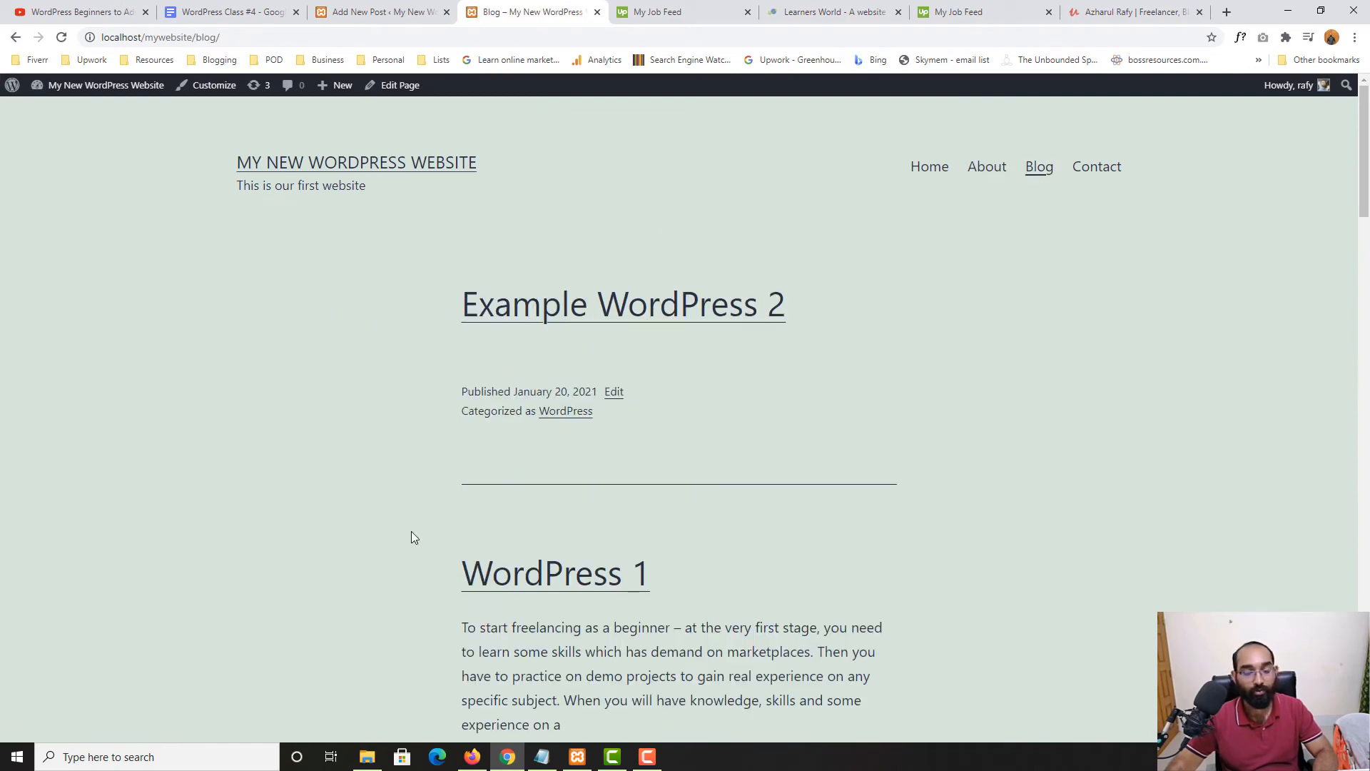
scroll(531, 270, down, 3)
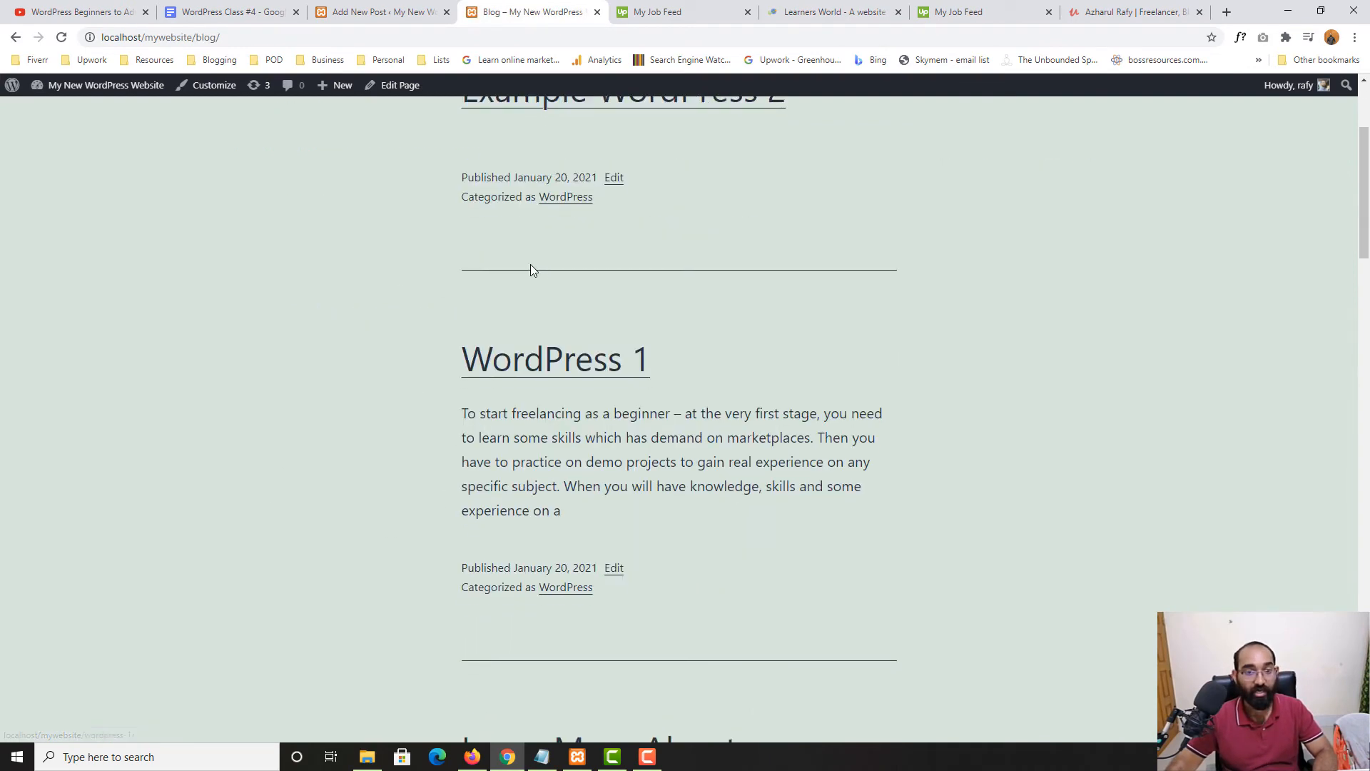
scroll(541, 304, down, 3)
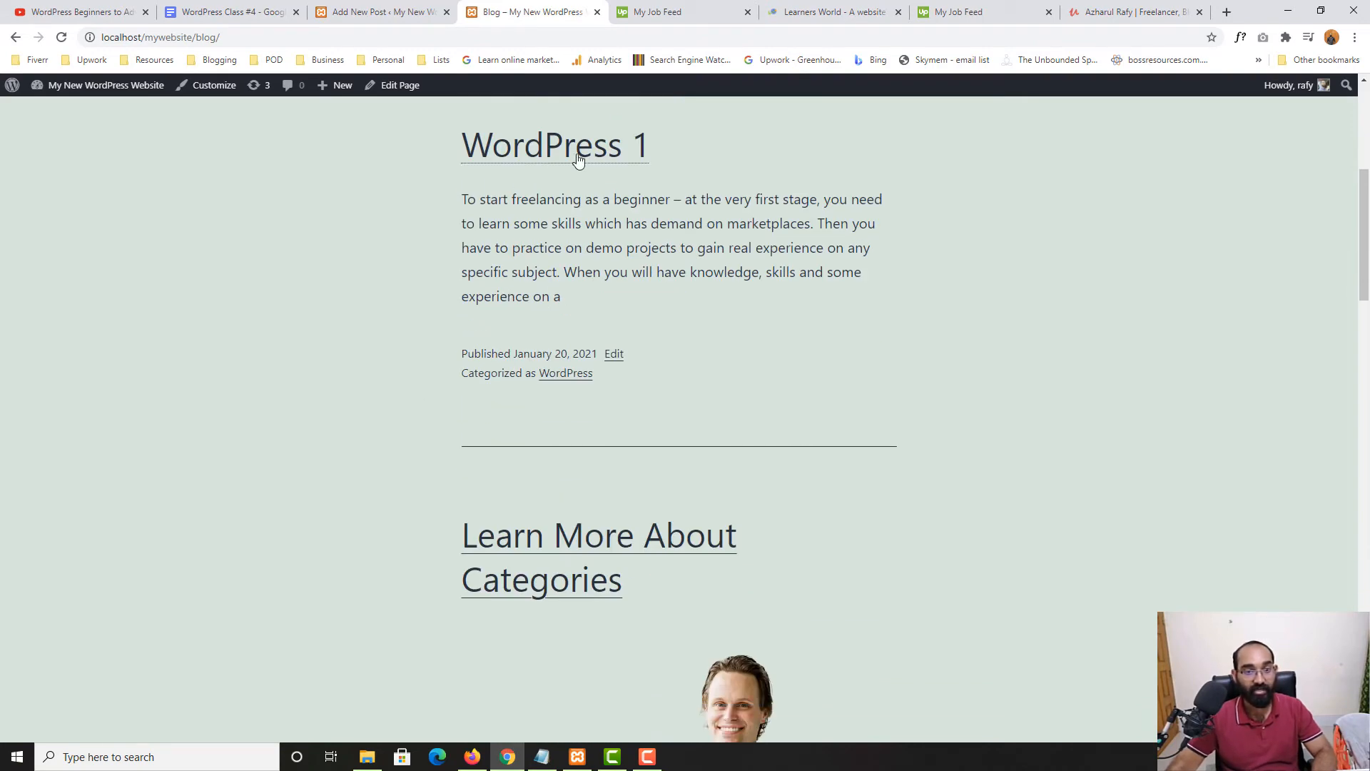
scroll(582, 383, down, 4)
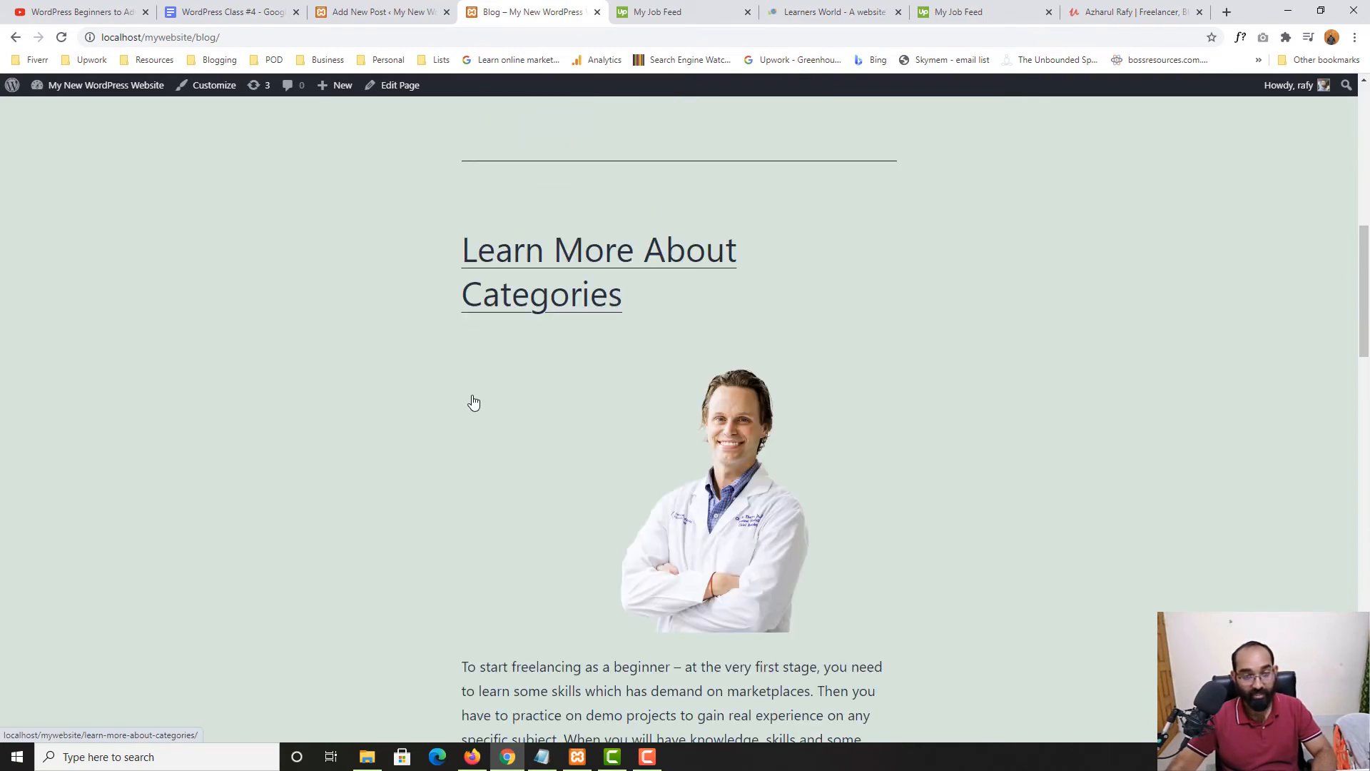
scroll(584, 266, down, 6)
scroll(572, 422, down, 12)
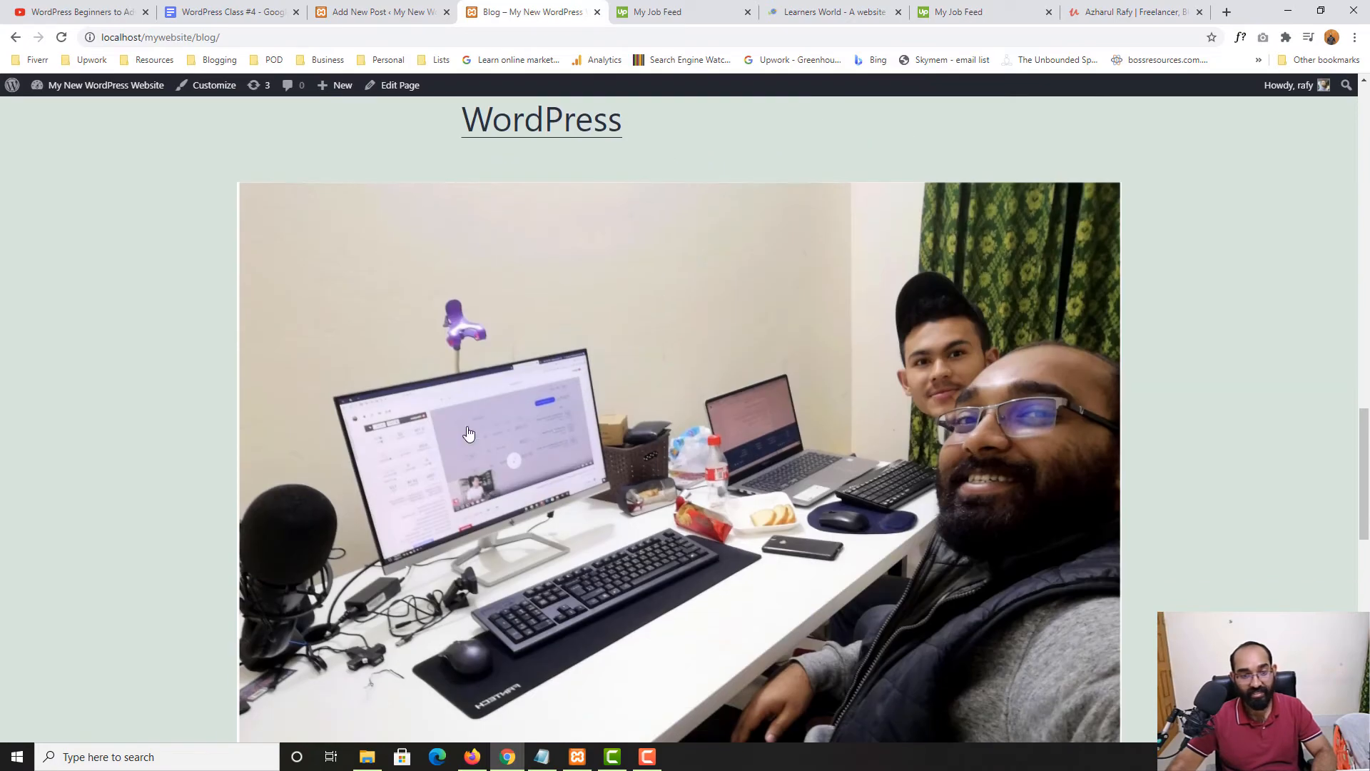
scroll(583, 484, down, 4)
scroll(619, 486, up, 20)
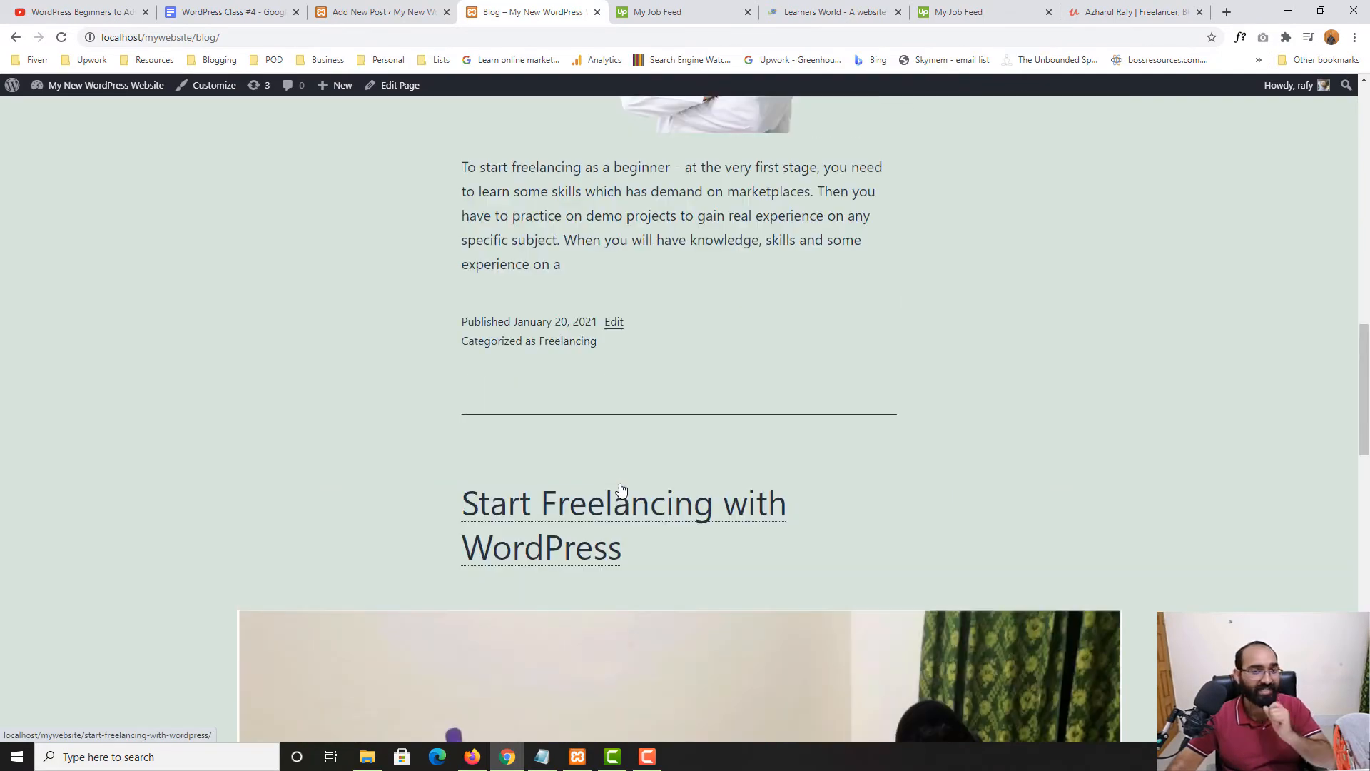
scroll(619, 487, up, 5)
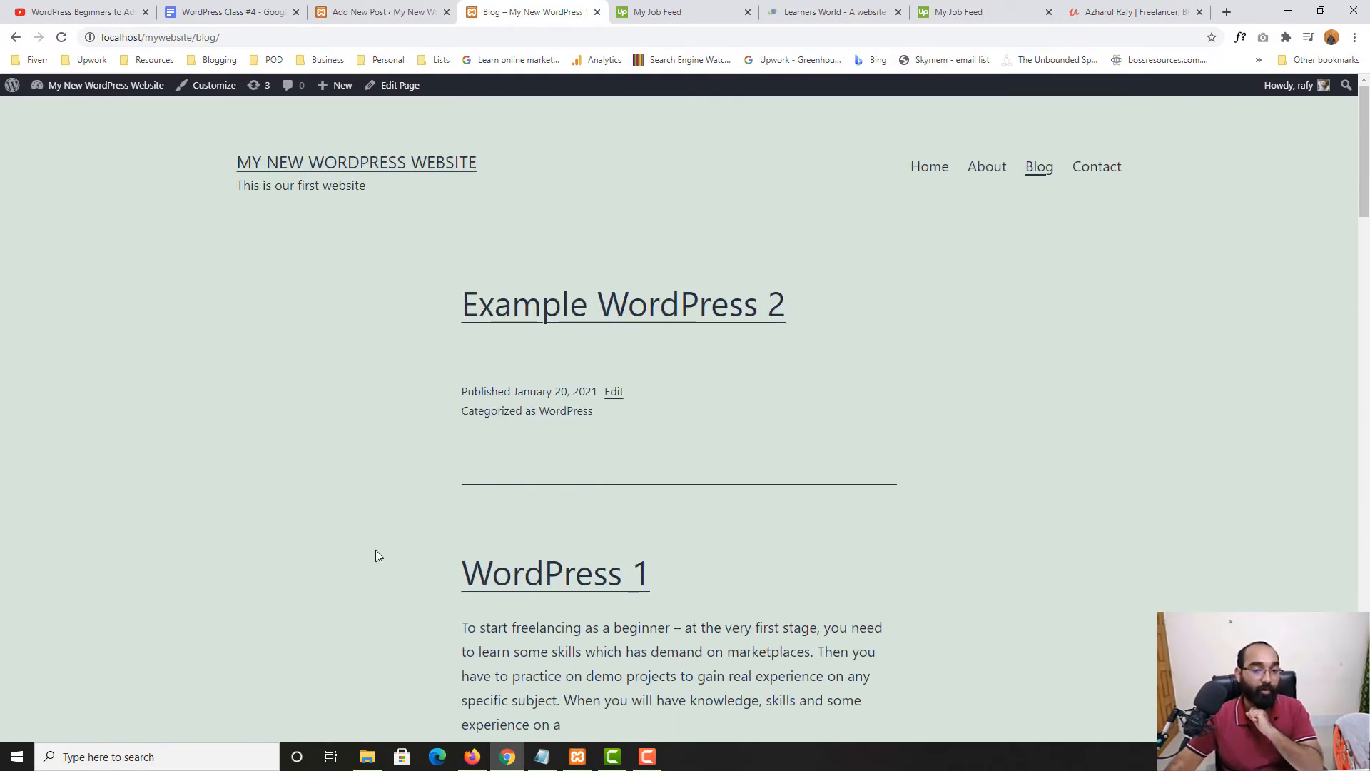
Check the WordPress category archive lists 'Example WordPress 2' and 'WordPress 1', then revisit the Blog page
click(569, 419)
scroll(51, 466, down, 12)
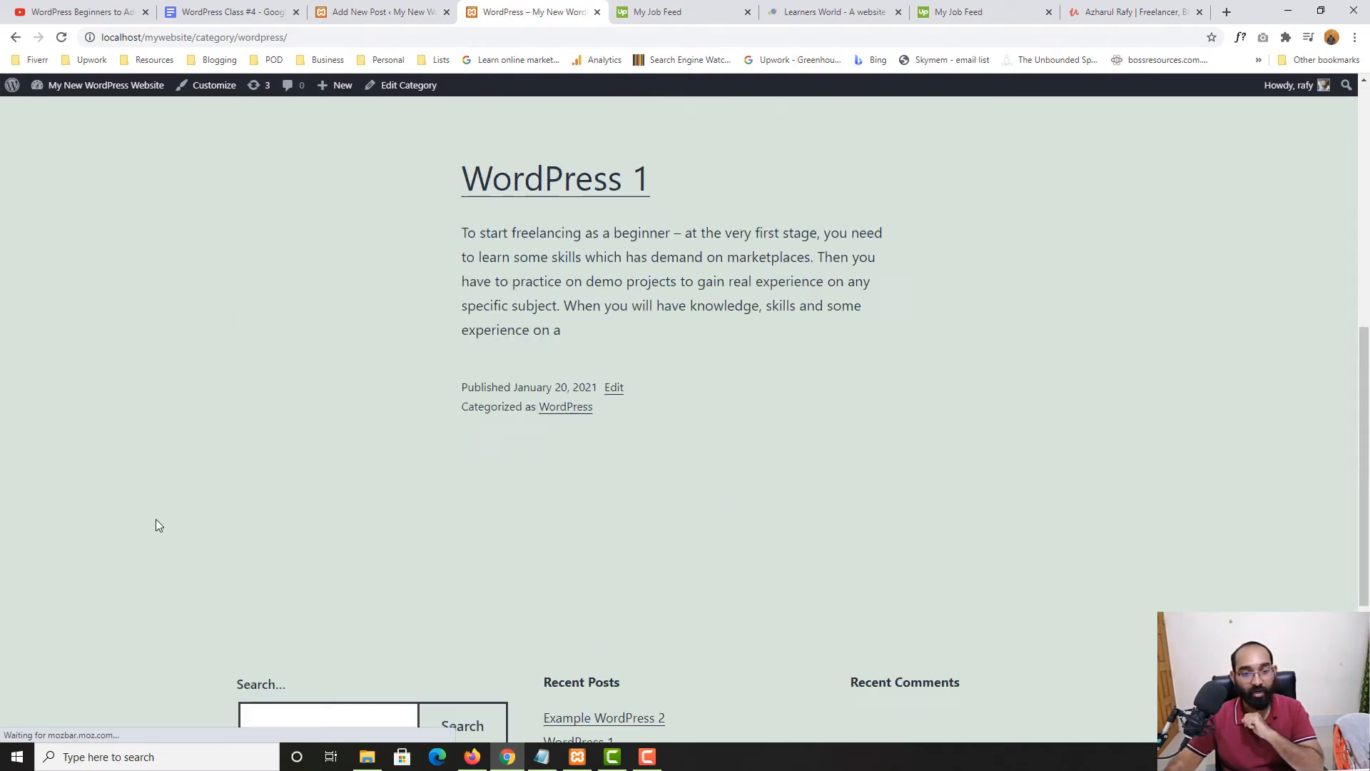
scroll(198, 618, up, 8)
scroll(199, 618, up, 4)
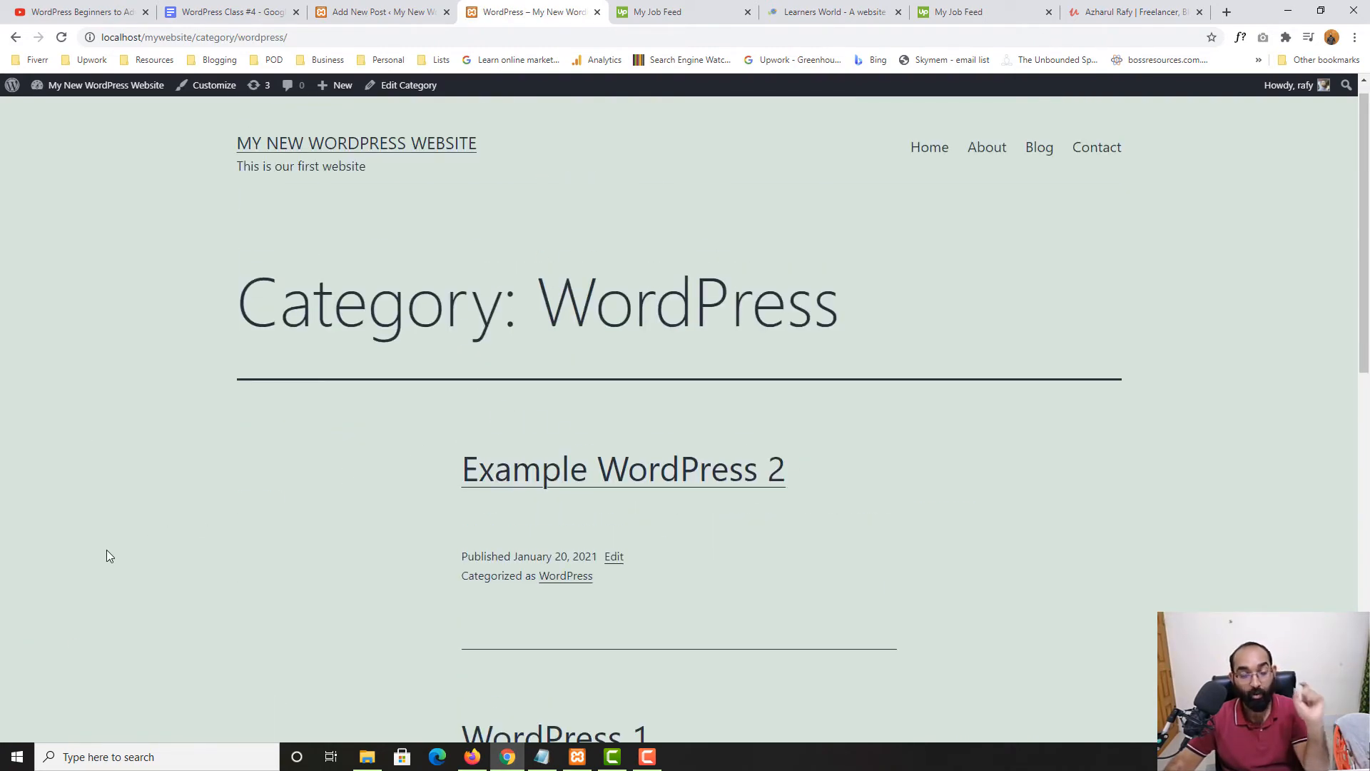
scroll(321, 457, down, 4)
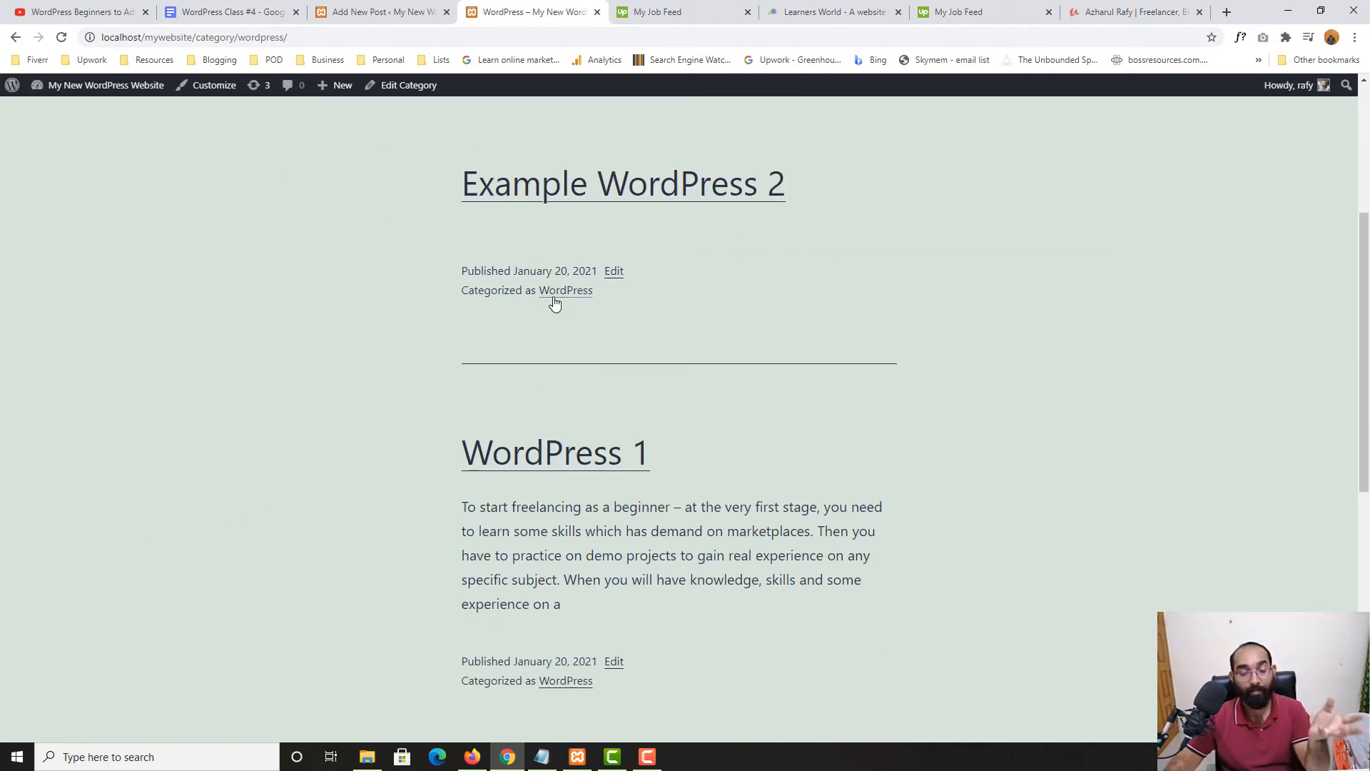
scroll(261, 559, down, 7)
scroll(607, 457, up, 12)
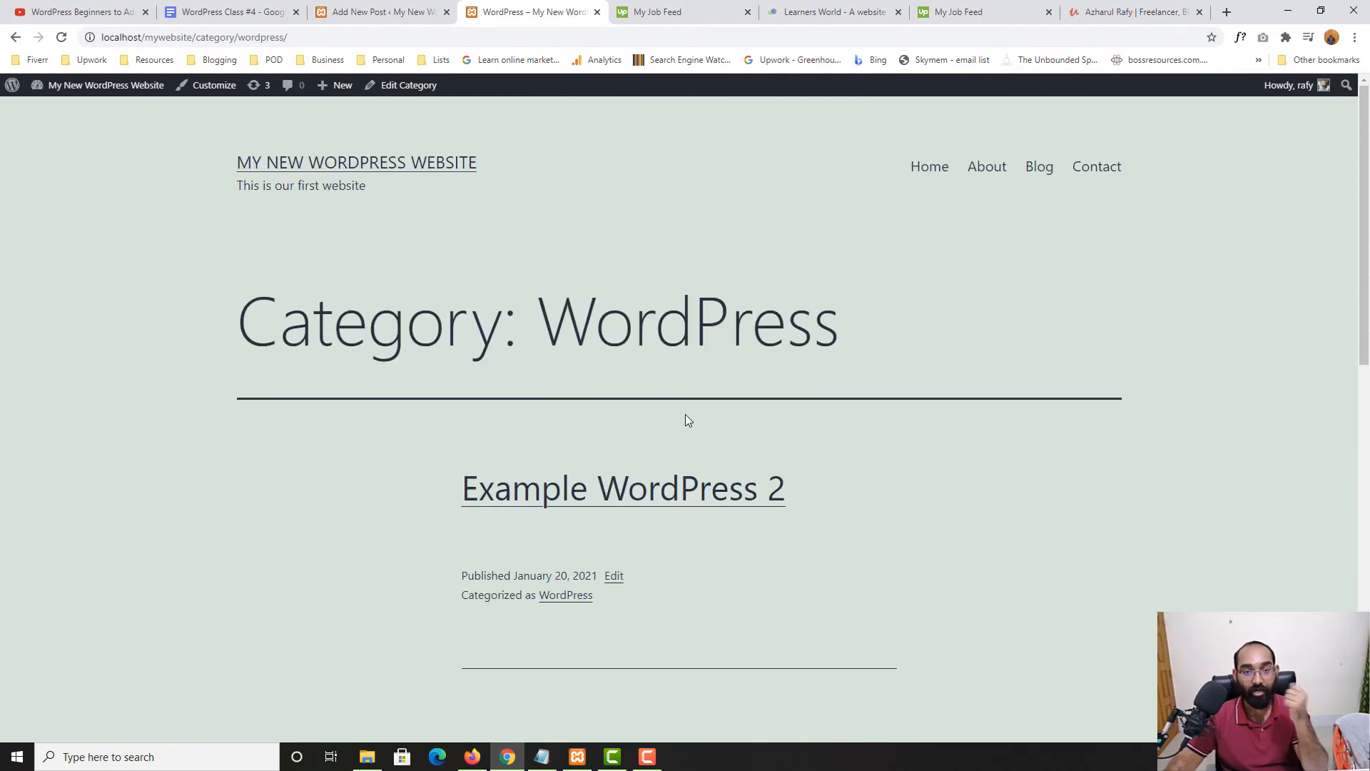
scroll(643, 494, down, 2)
scroll(644, 494, up, 2)
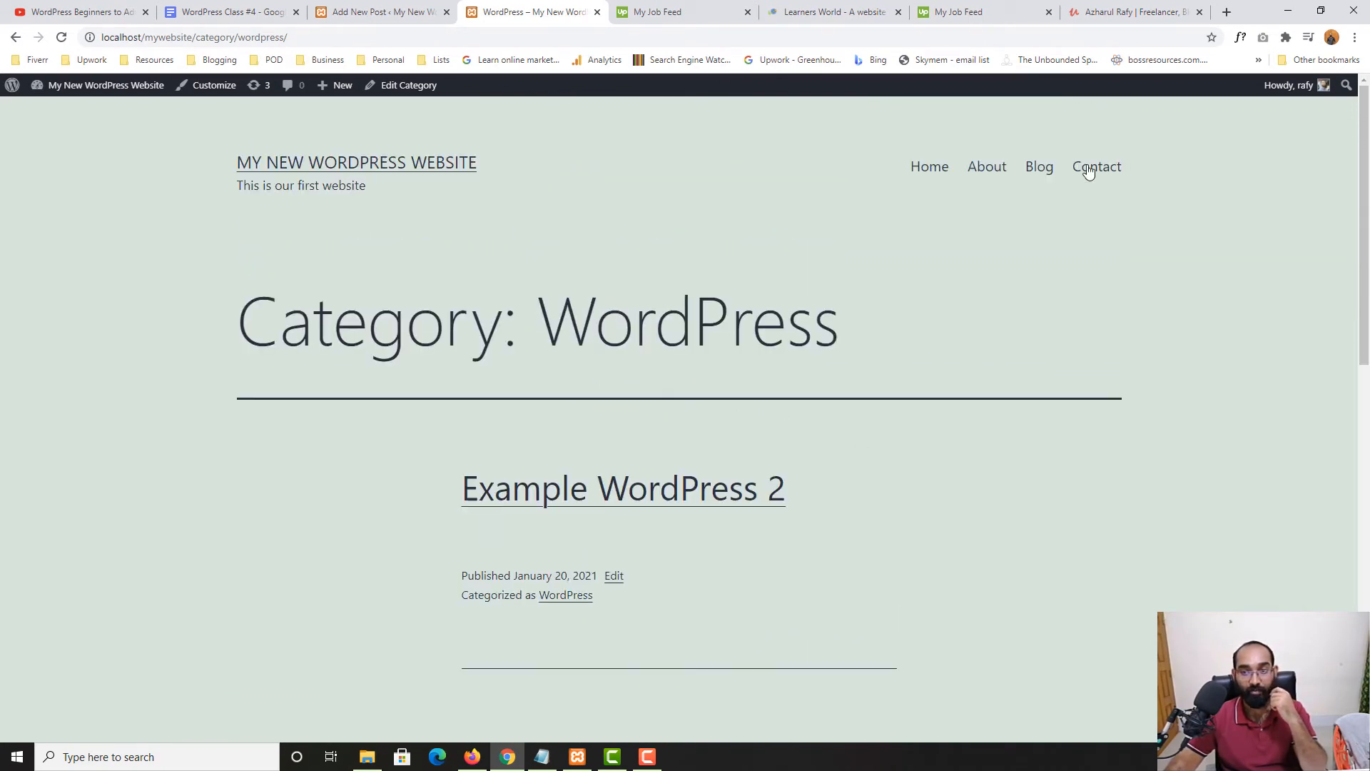
click(1042, 169)
scroll(609, 465, down, 5)
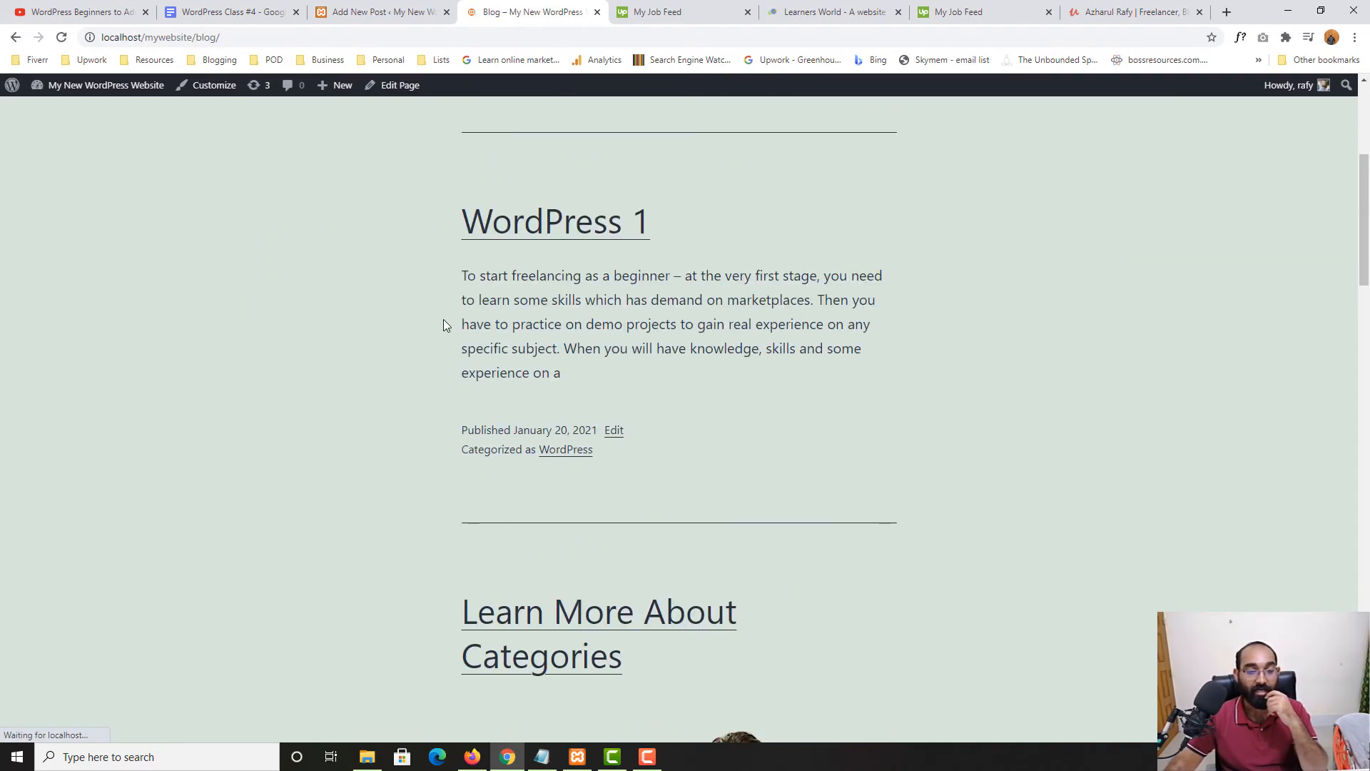
scroll(443, 319, up, 5)
Close the editor's post-publish panel and highlight the Tags topic in the class notes
click(341, 8)
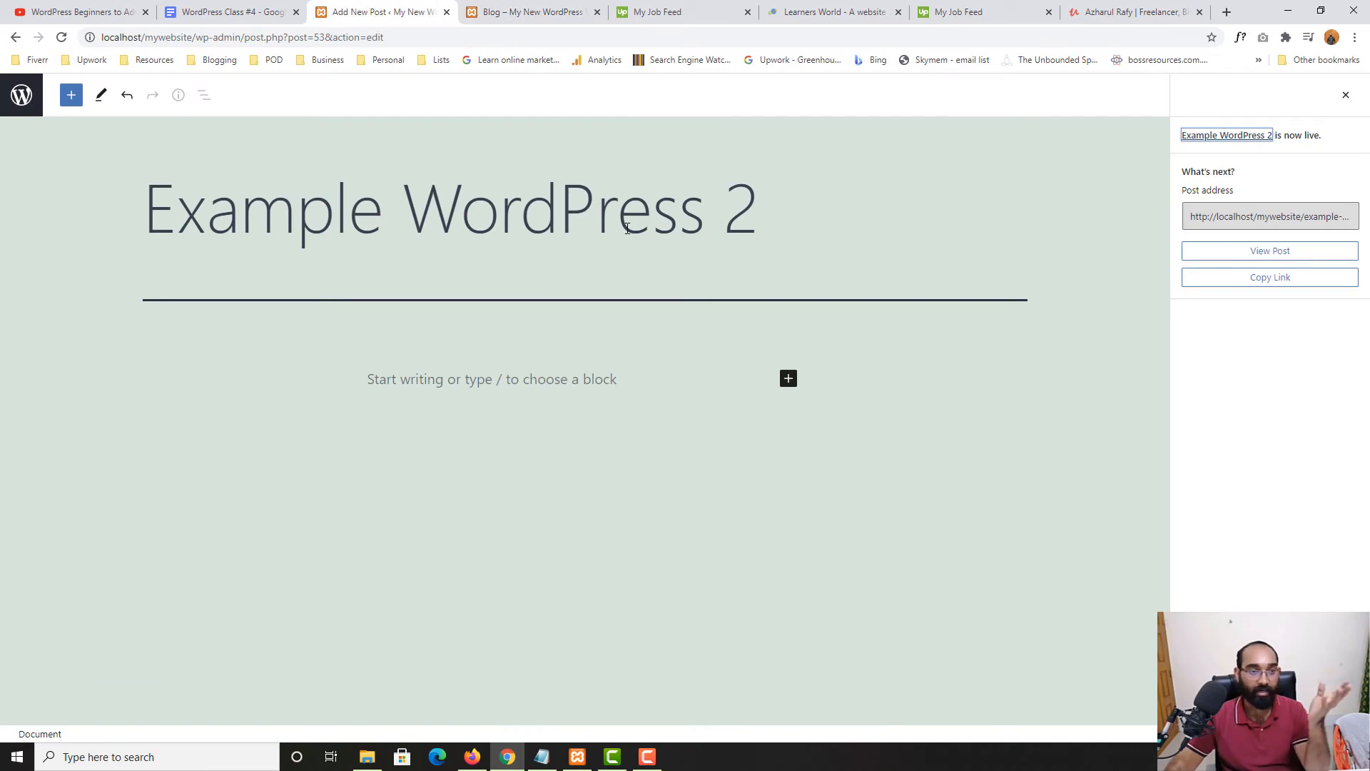
click(1344, 96)
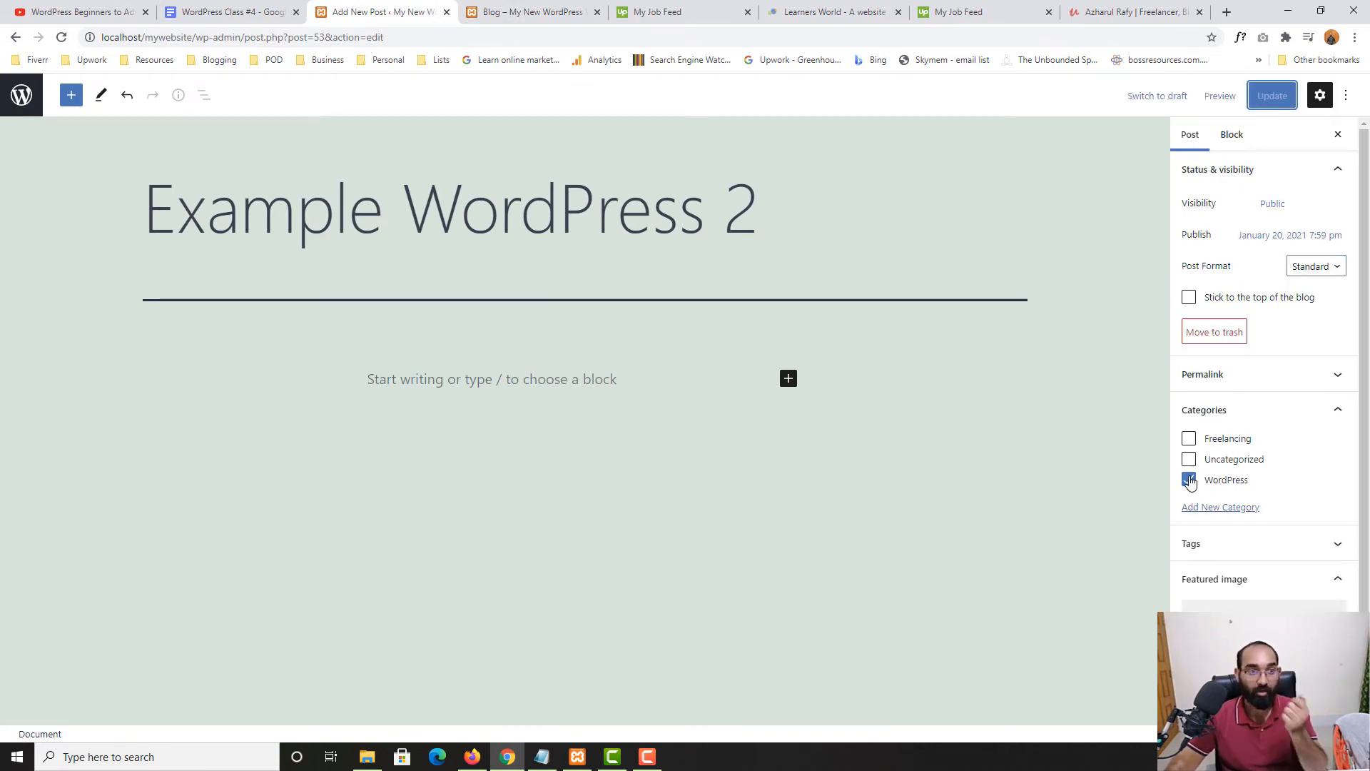
click(231, 12)
drag(479, 468, 437, 460)
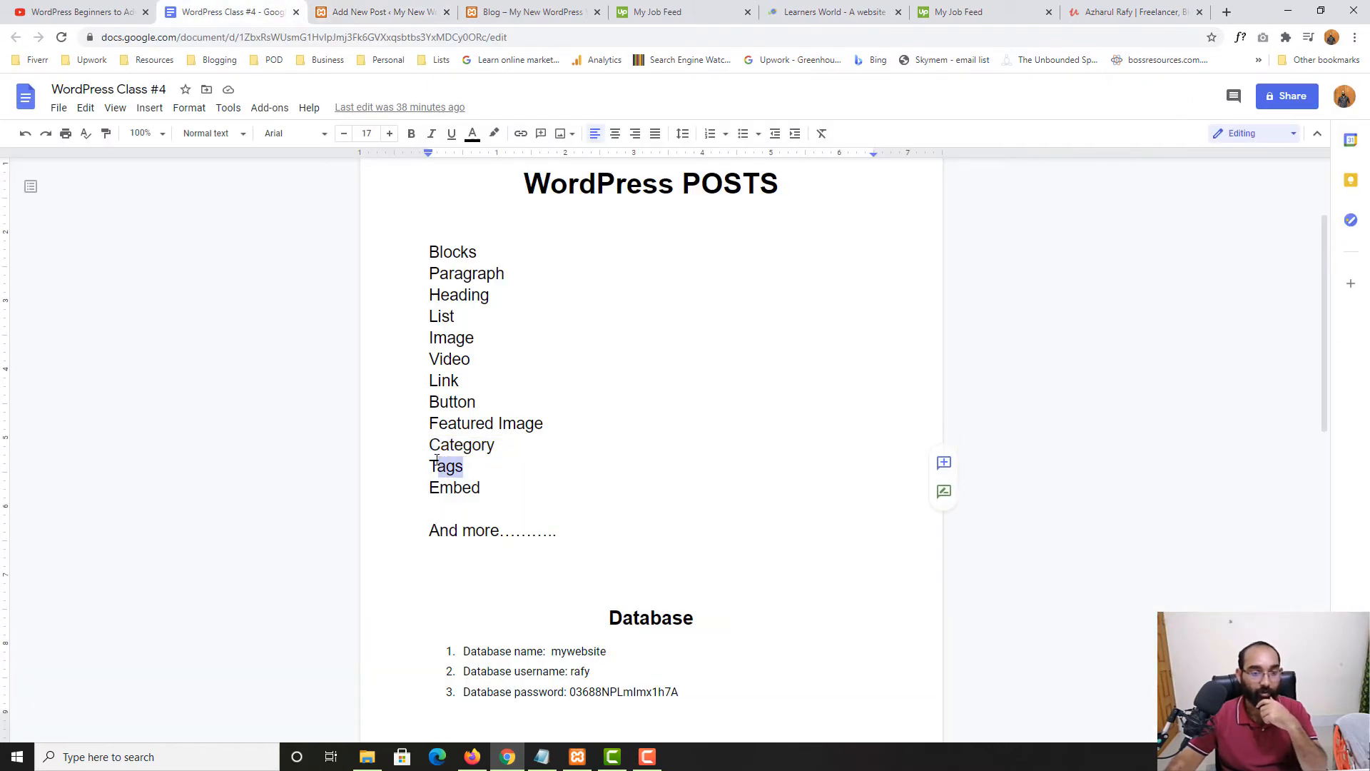
Open 'Start Freelancing with WordPress' from All Posts and scroll the settings sidebar to its tags
click(395, 5)
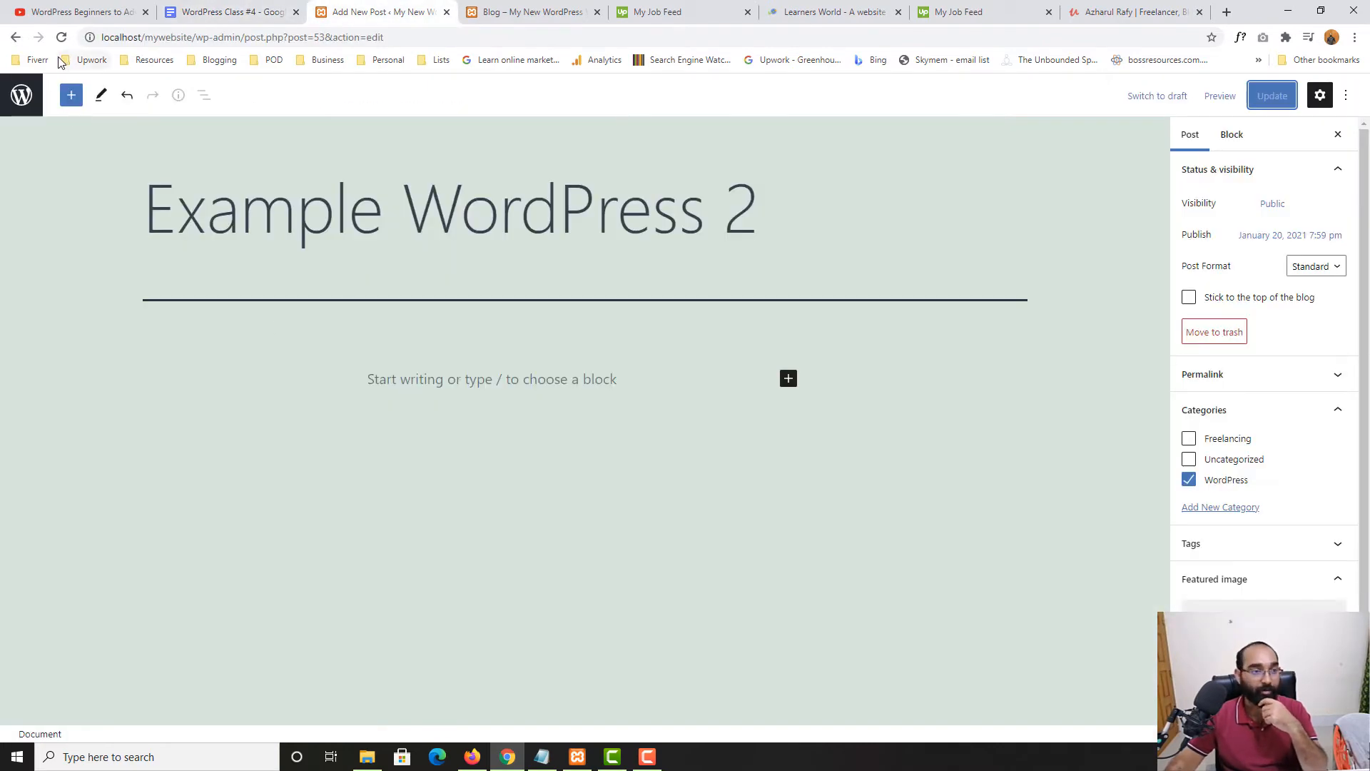
click(22, 94)
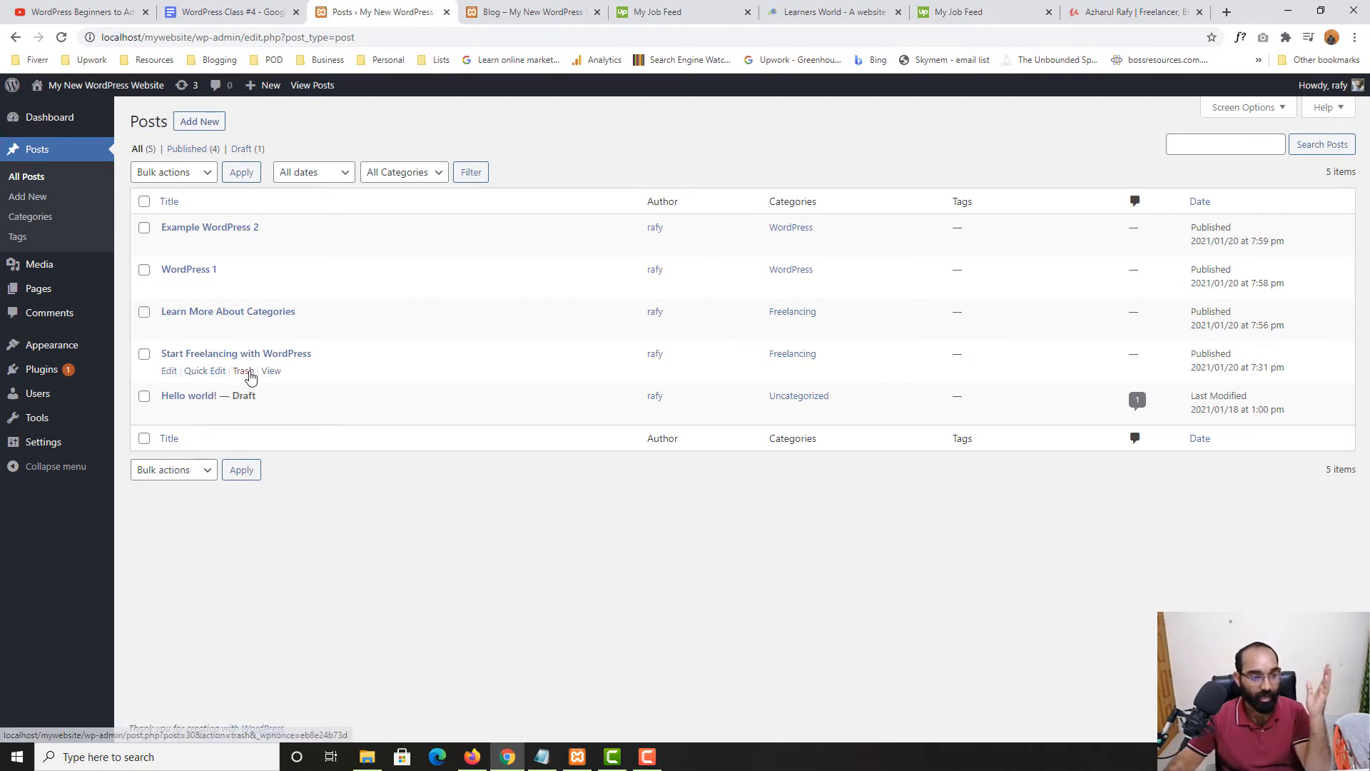
click(168, 372)
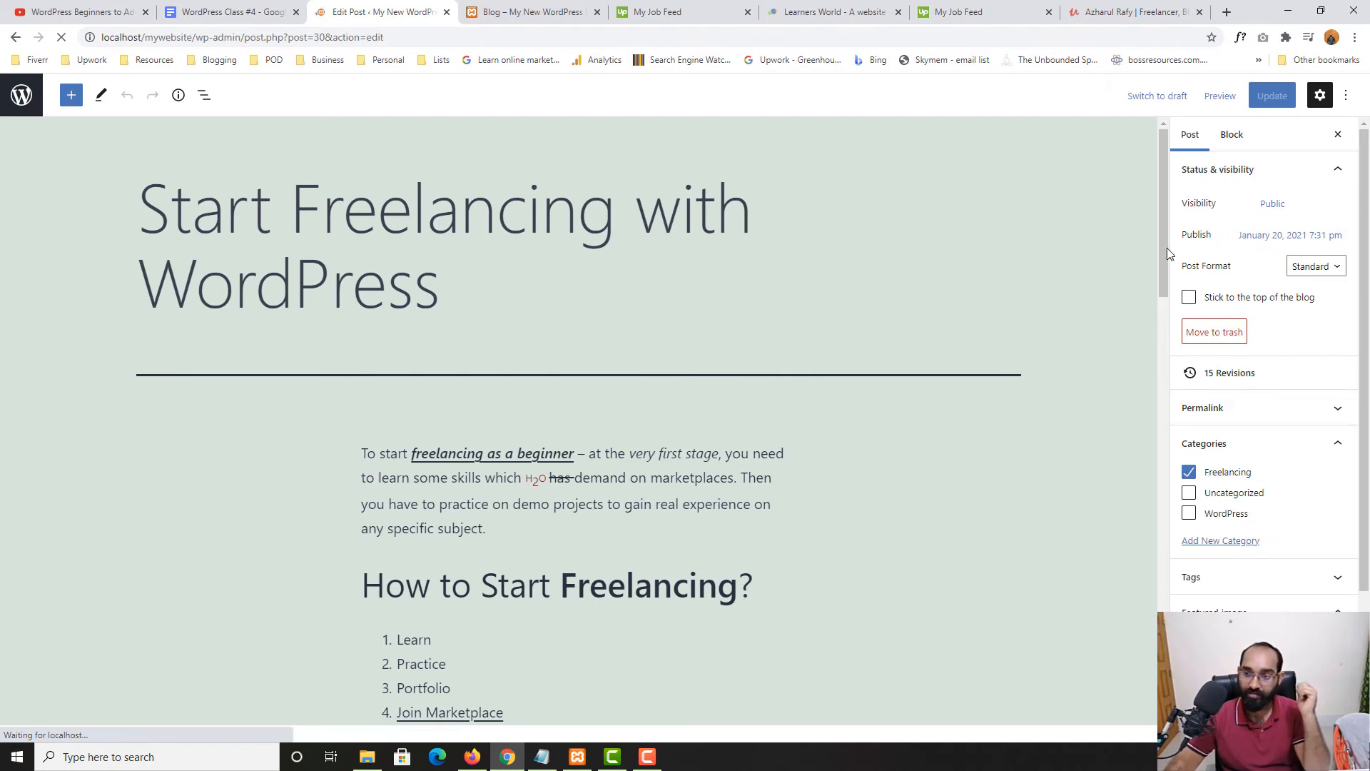
drag(1165, 247, 1125, 614)
scroll(594, 548, down, 2)
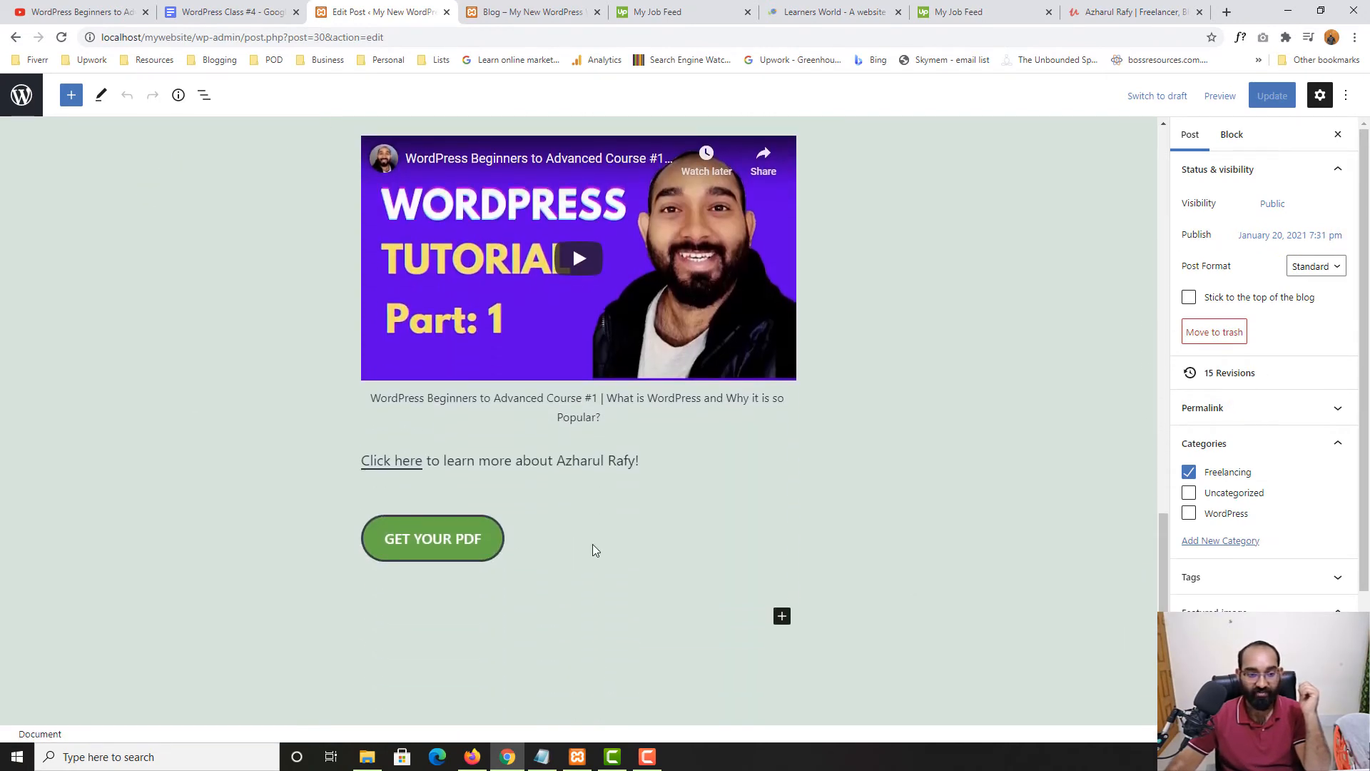
scroll(743, 471, down, 2)
scroll(753, 431, up, 15)
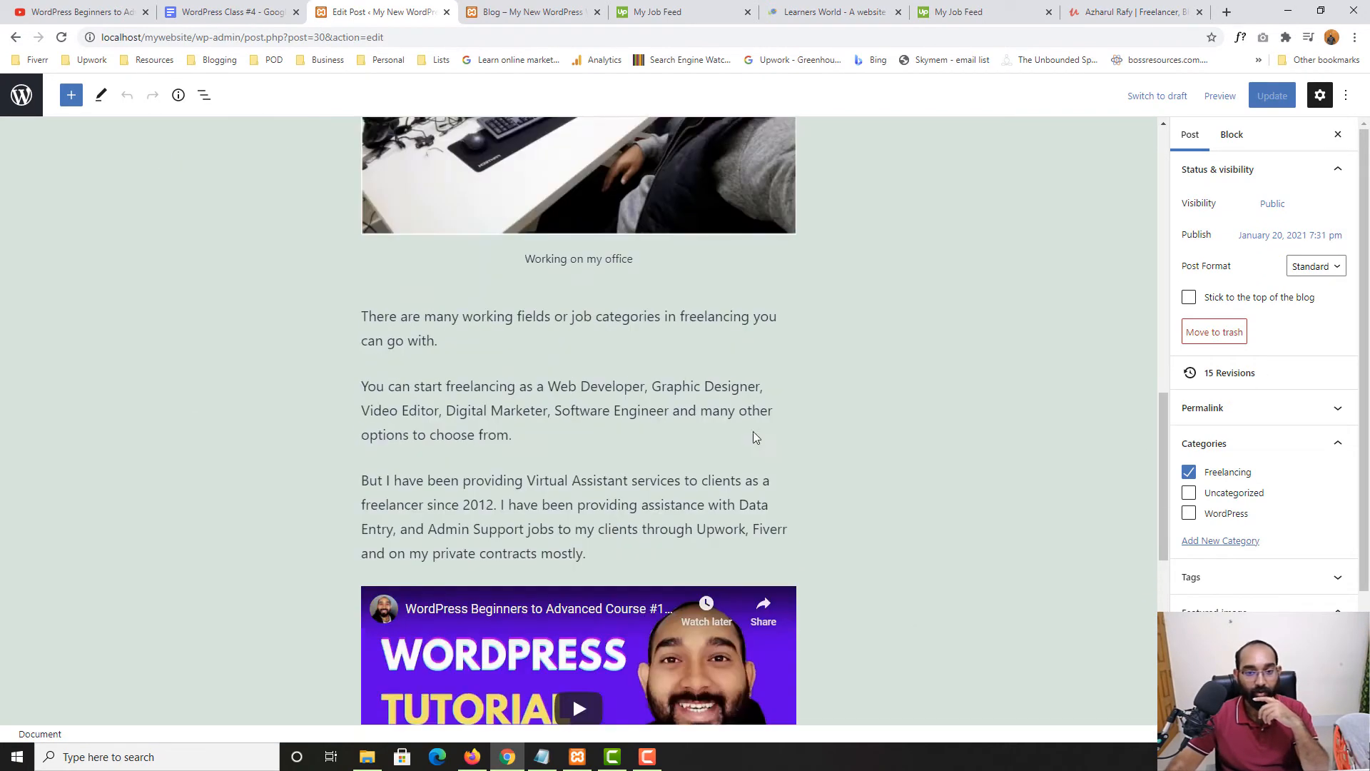
scroll(791, 412, up, 7)
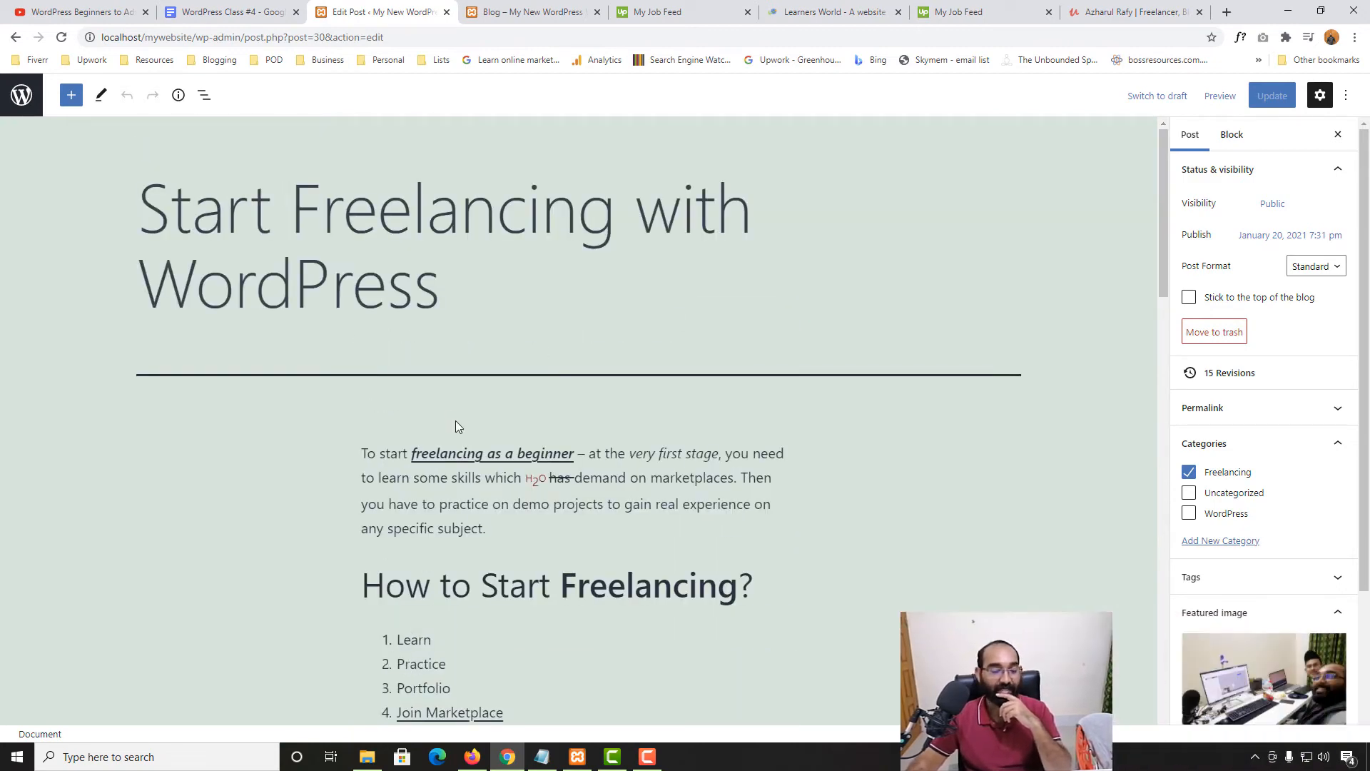
scroll(1254, 491, down, 2)
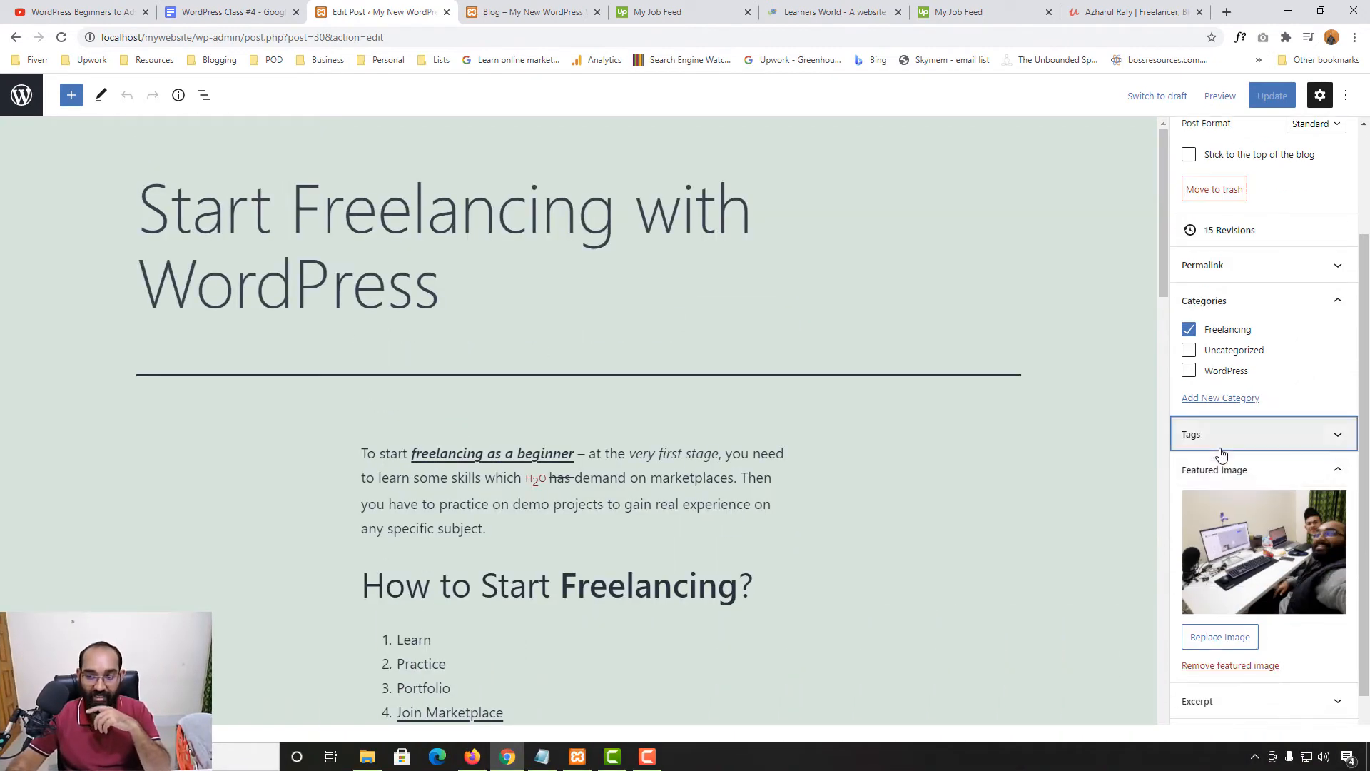
Add the tags 'freelancing' and 'wordpress', update the post, and switch to the blog page
click(1222, 442)
click(1249, 486)
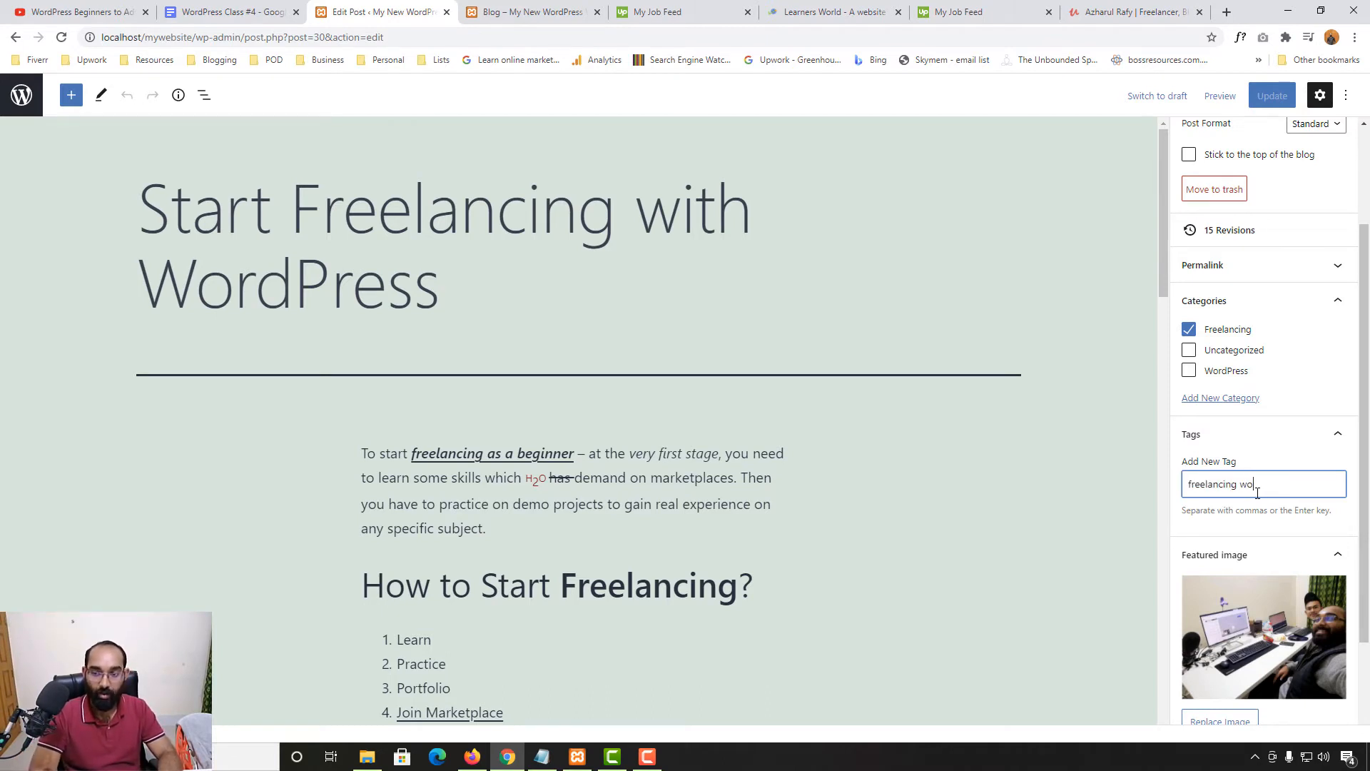
key(Return)
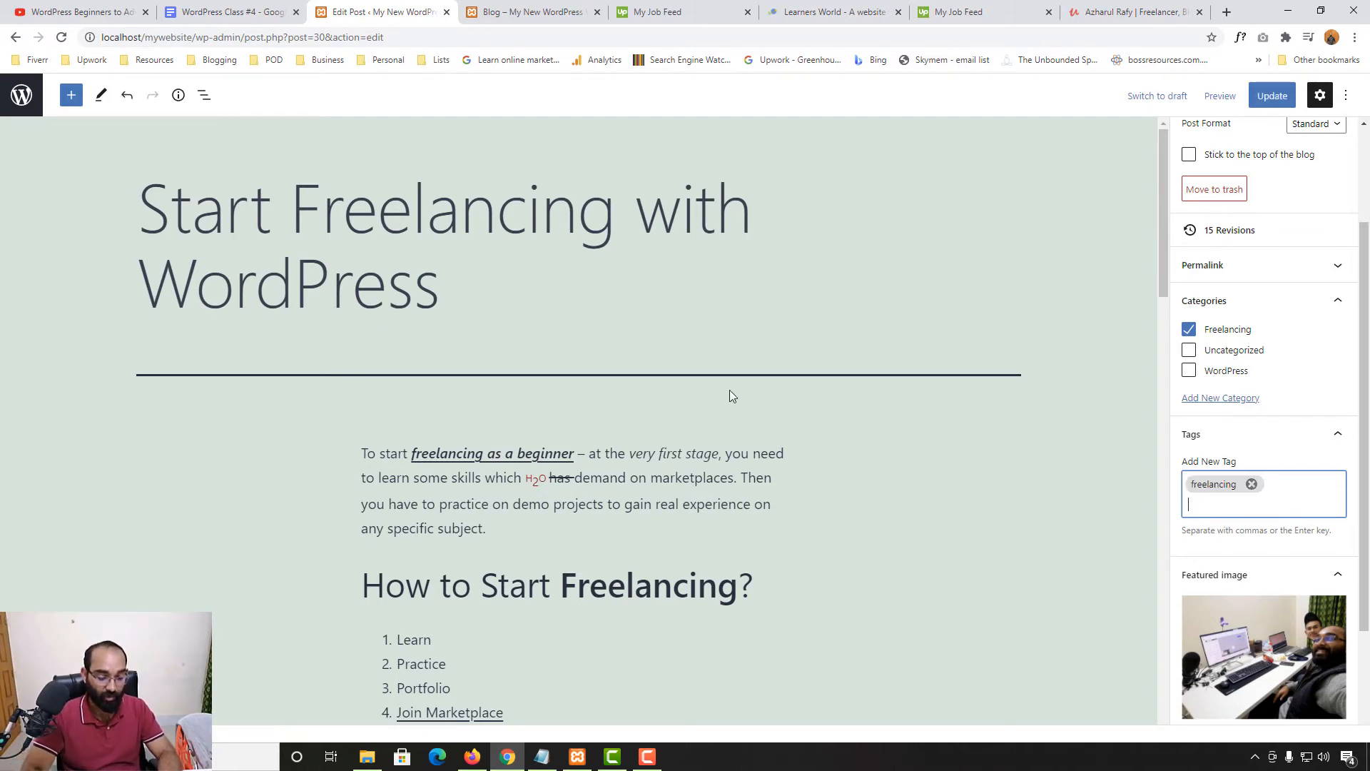
text(wordpress)
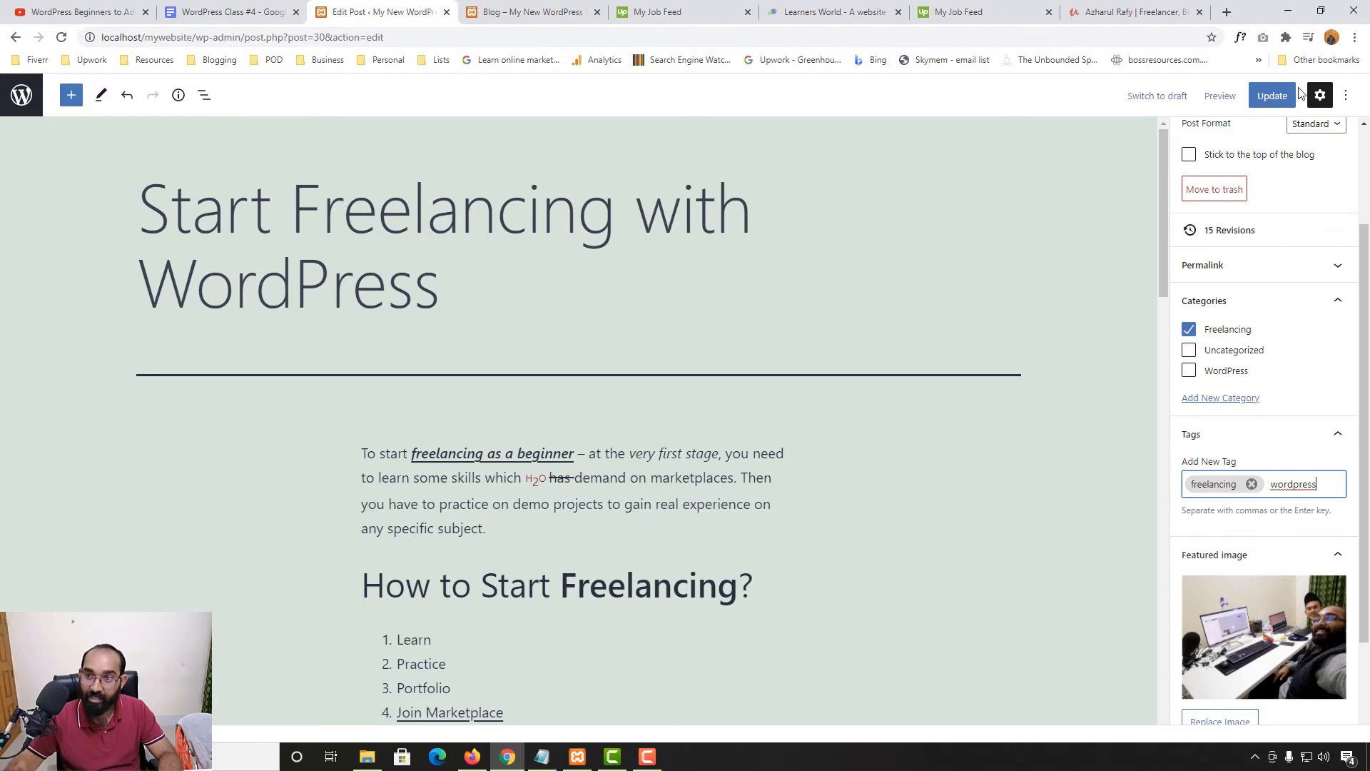
key(Return)
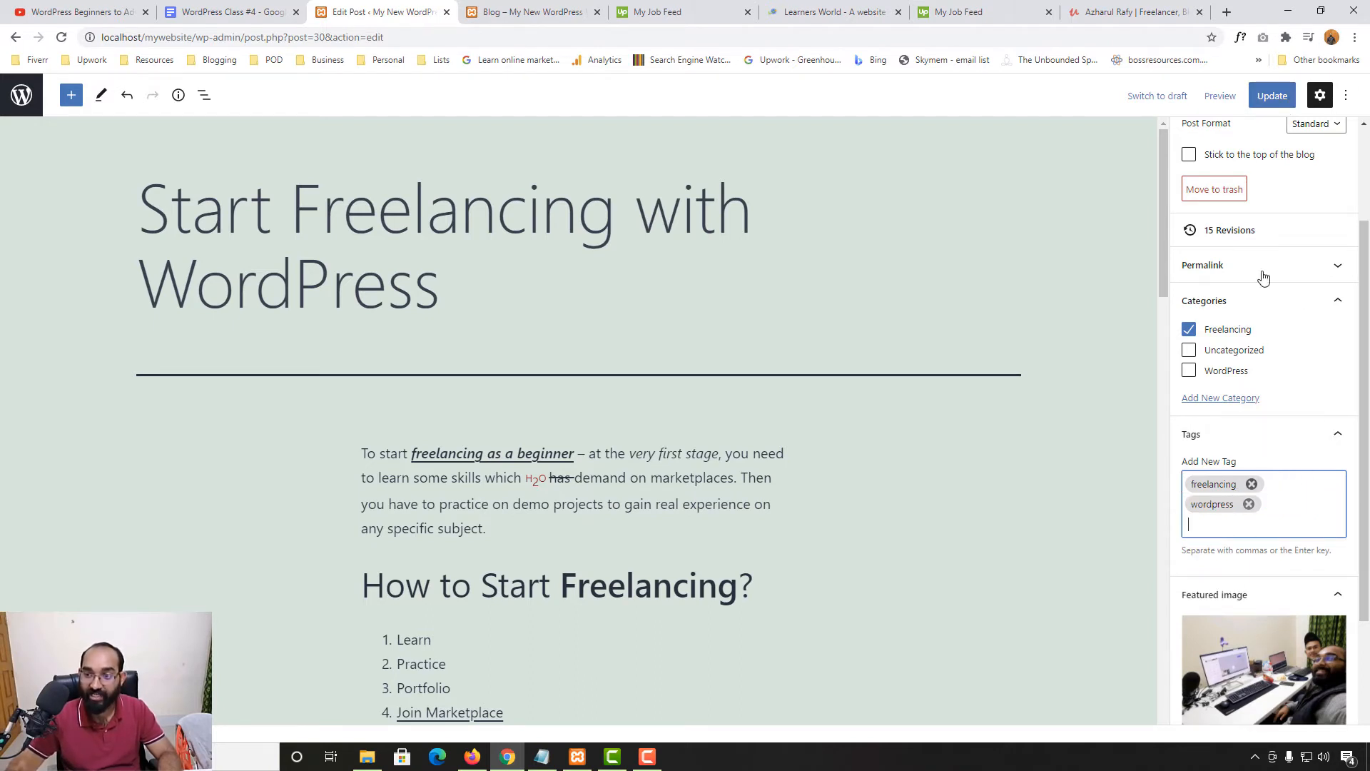
click(1269, 104)
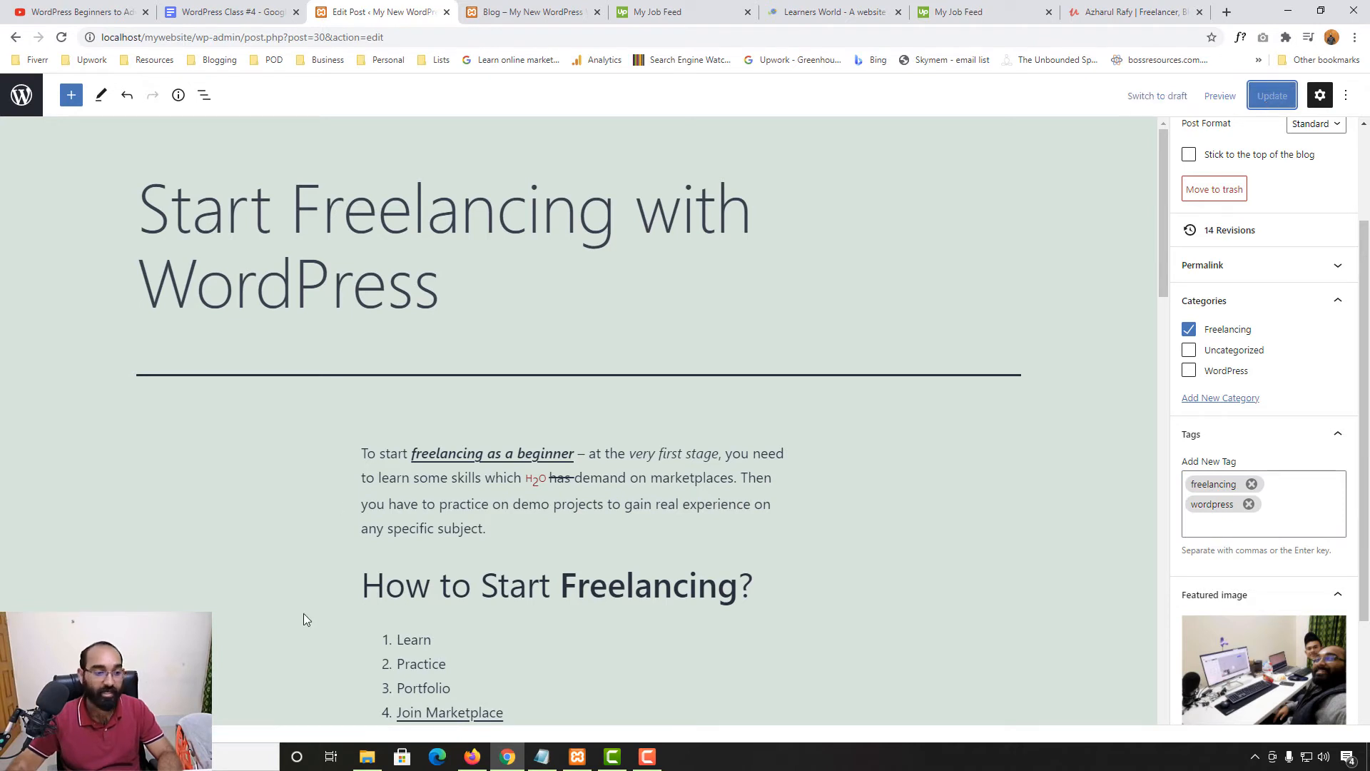
click(528, 12)
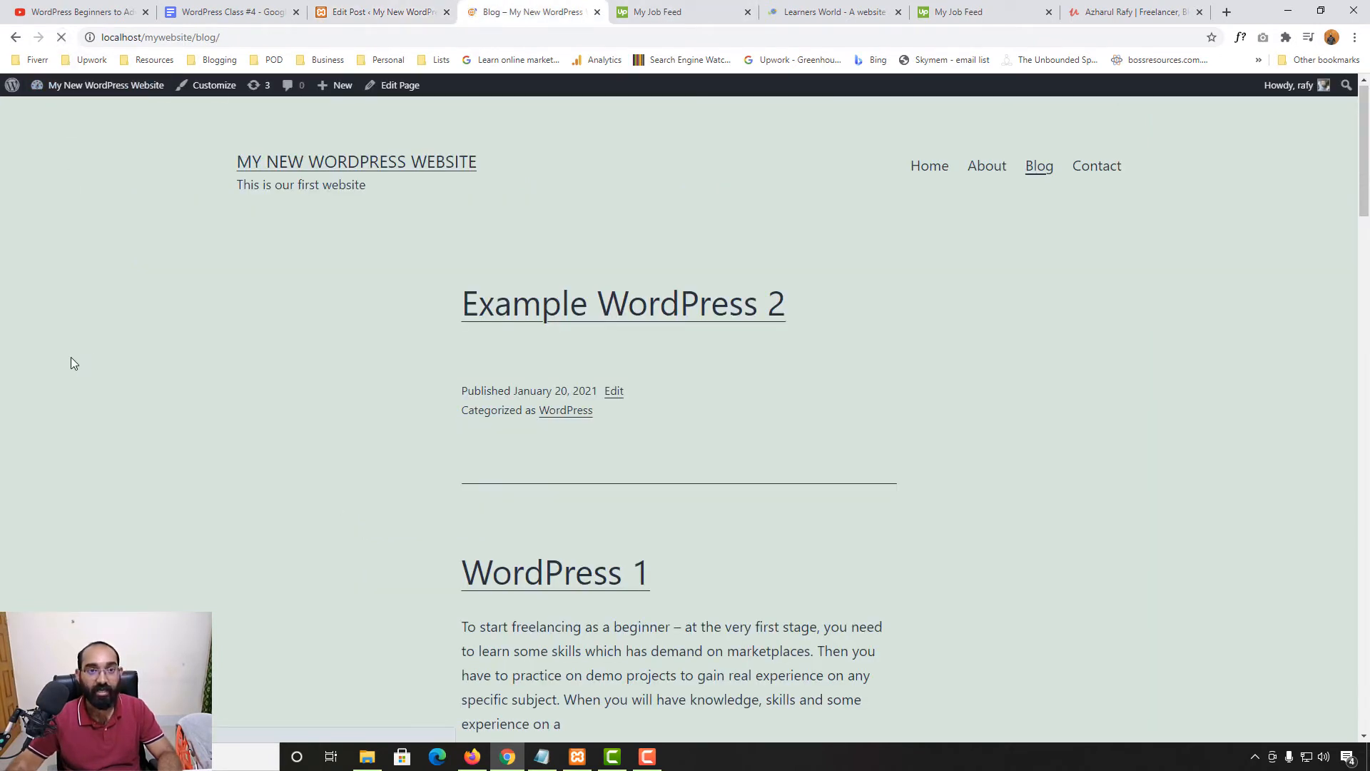
Open 'Start Freelancing with WordPress' from the blog and scroll down to its tags
scroll(28, 410, down, 15)
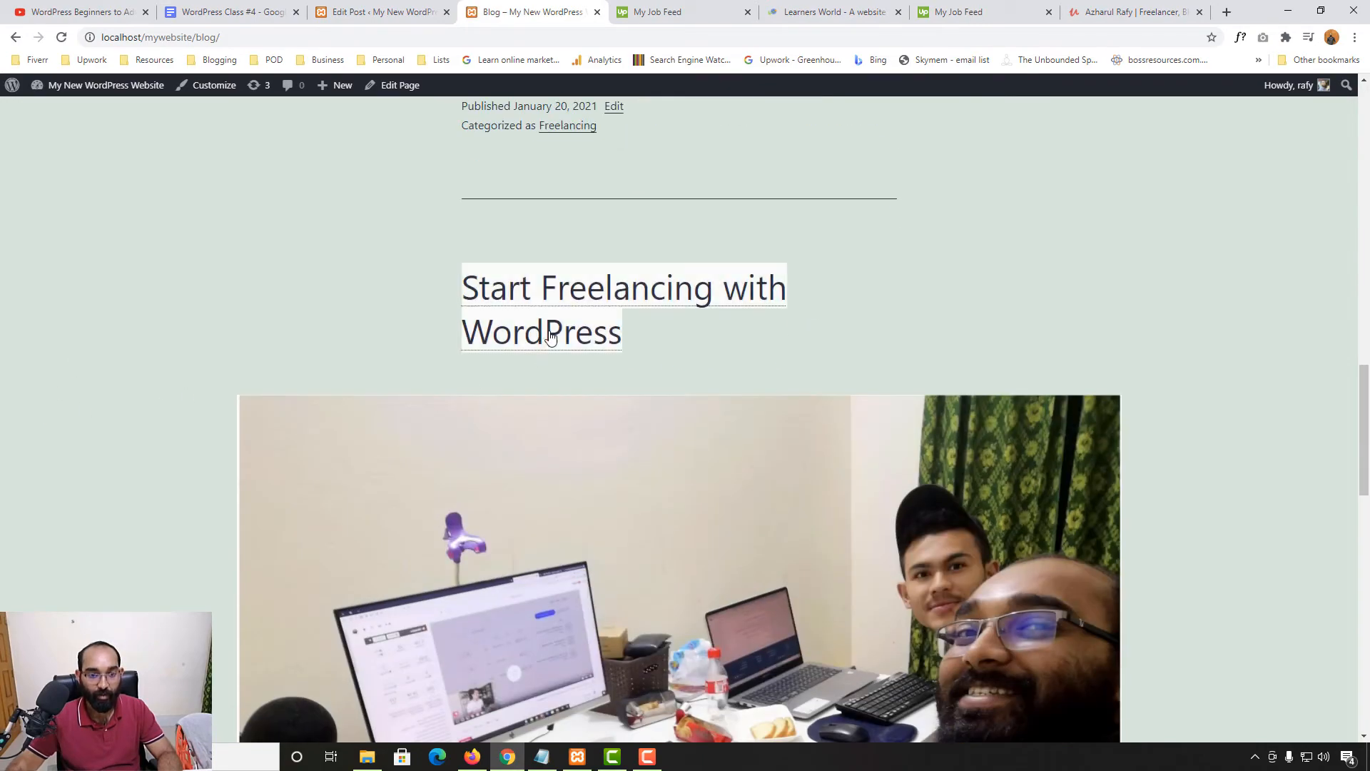
click(551, 338)
scroll(6, 442, down, 7)
scroll(6, 442, up, 7)
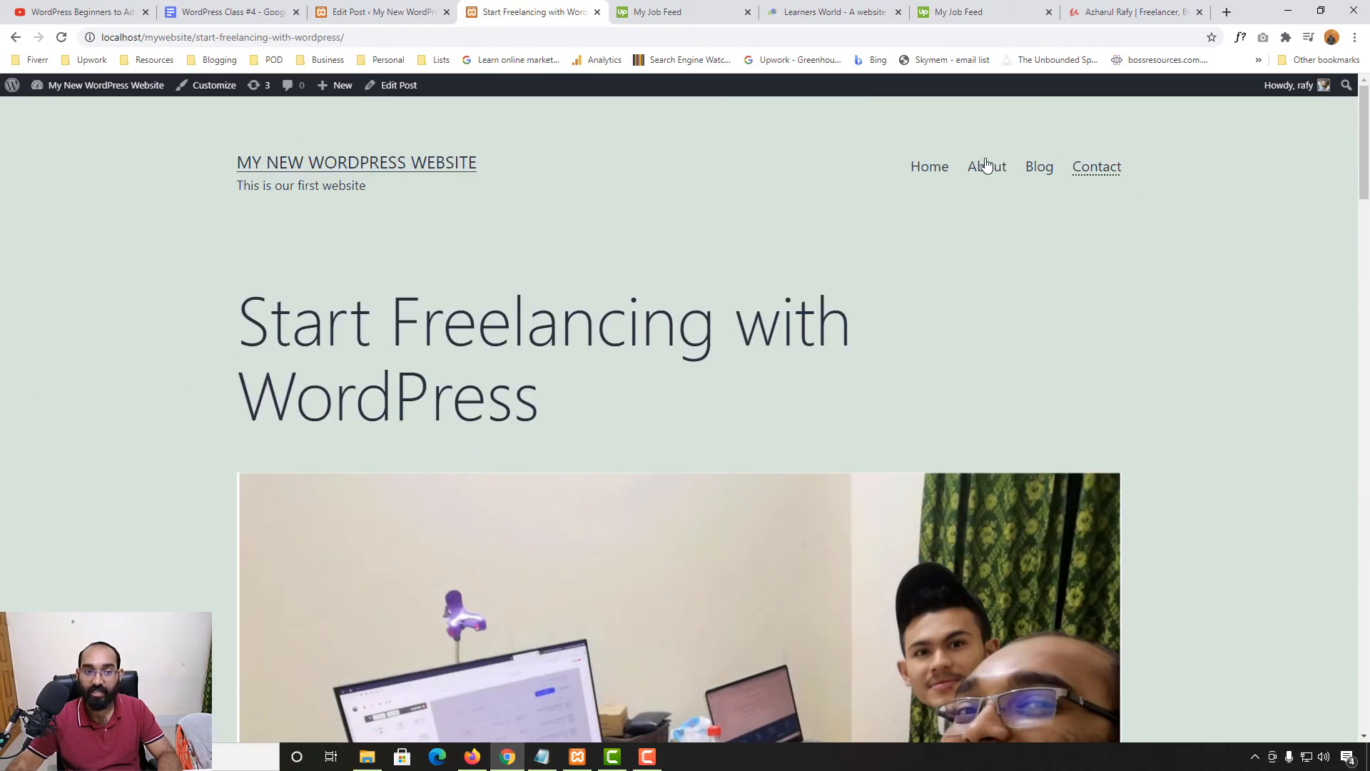
scroll(238, 337, down, 20)
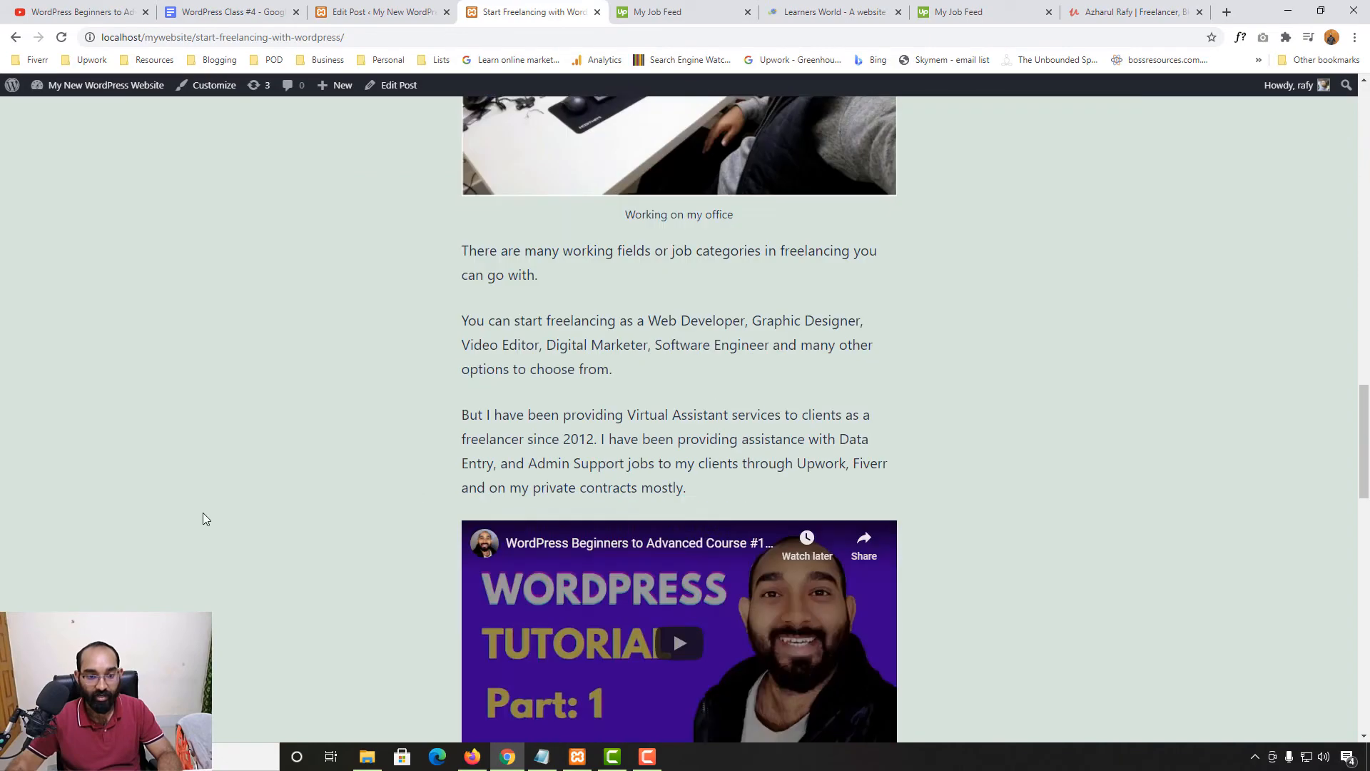
scroll(437, 473, down, 3)
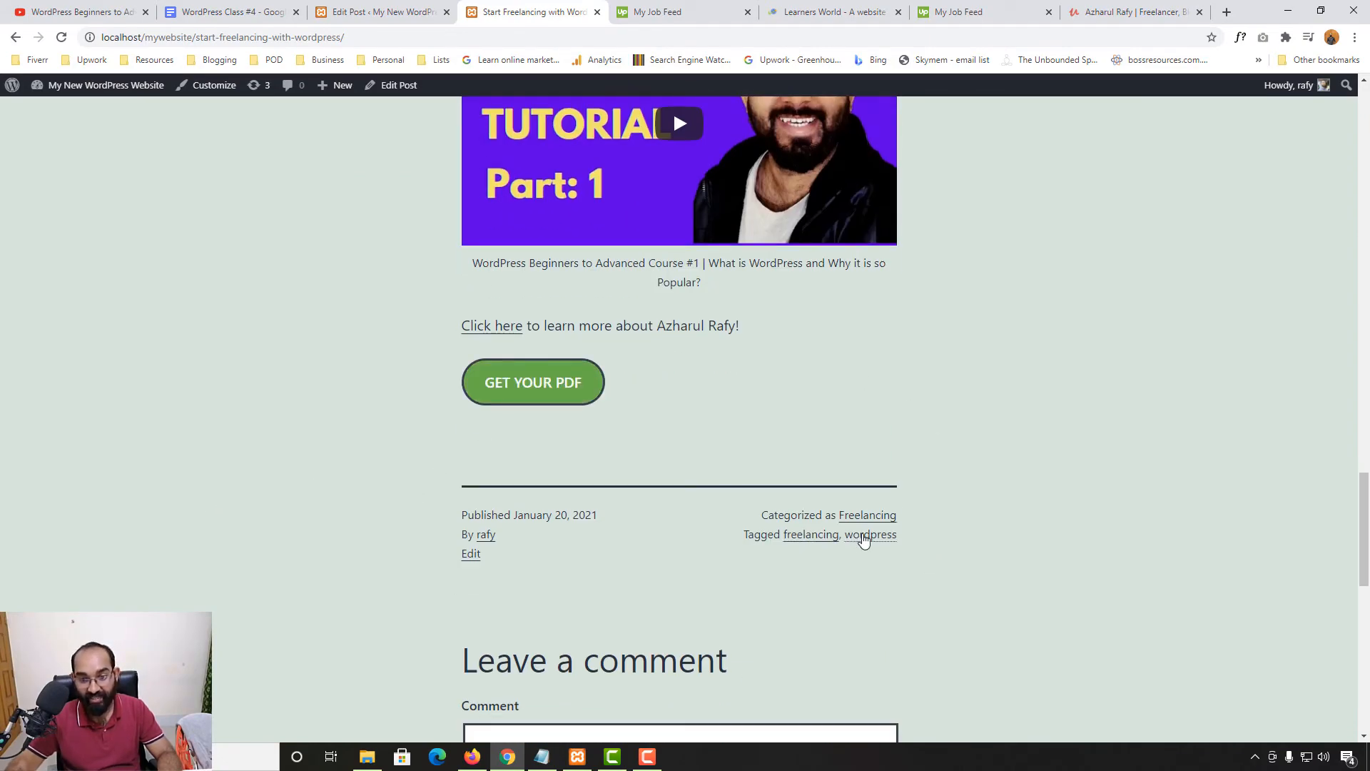
Check the 'wordpress' tag archive lists the post
click(862, 543)
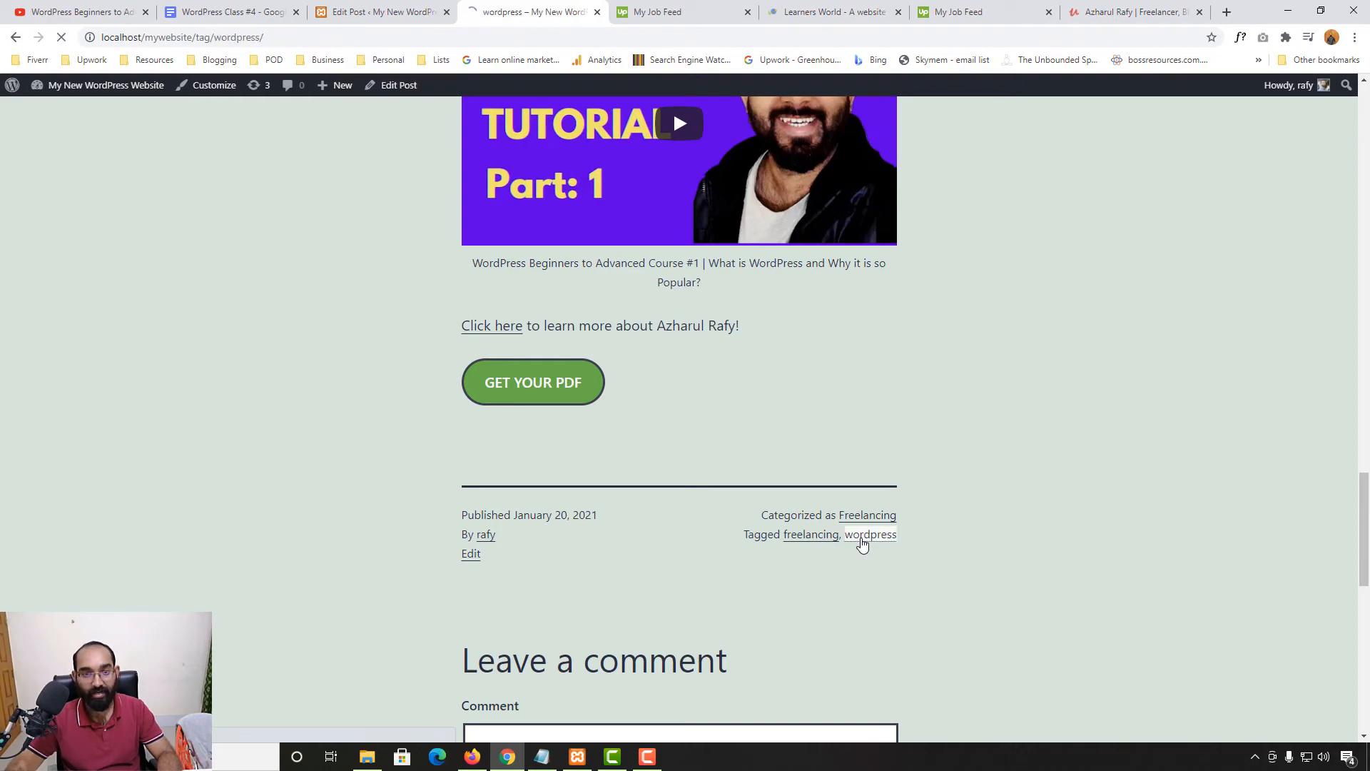
scroll(61, 478, down, 15)
scroll(29, 503, up, 9)
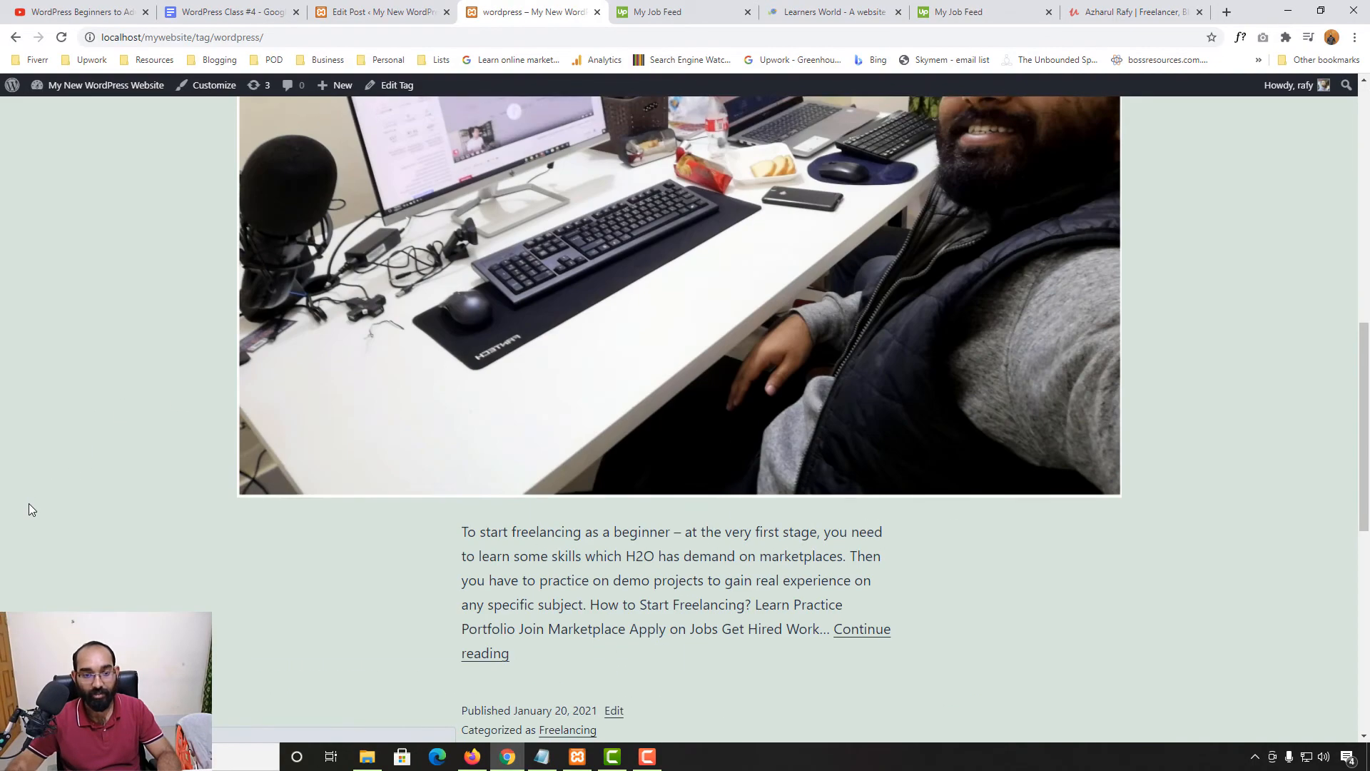
scroll(54, 499, down, 4)
scroll(333, 503, up, 8)
scroll(258, 338, up, 5)
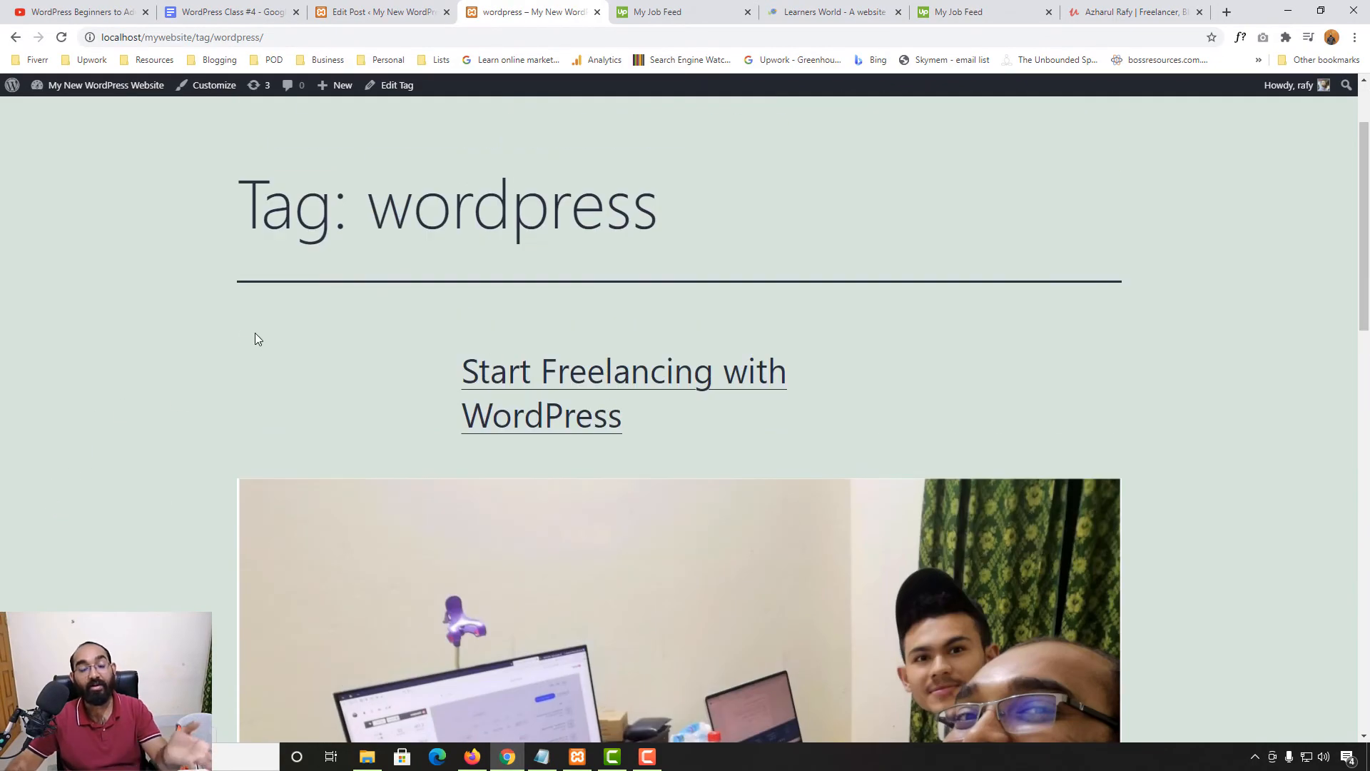
scroll(207, 442, down, 10)
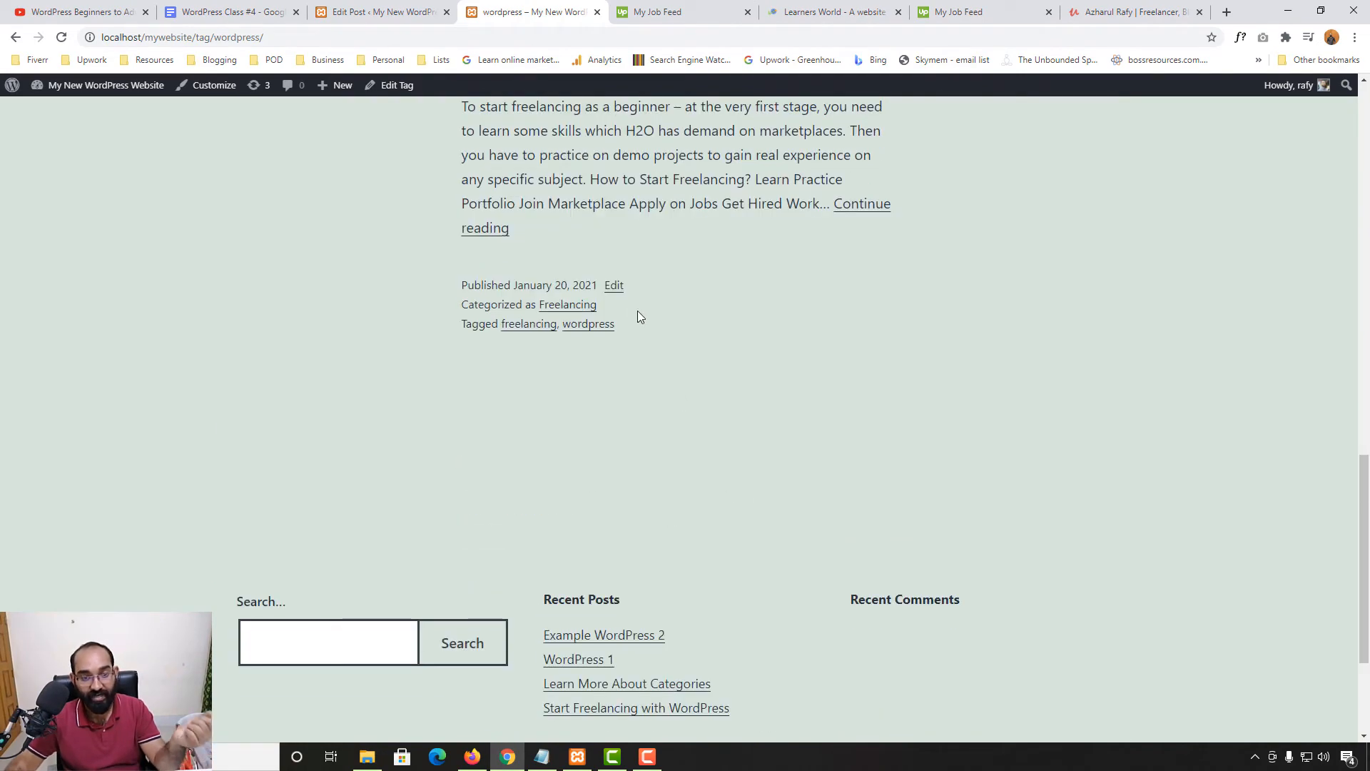
Check the 'freelancing' tag archive lists it too, then return to the post editor
click(524, 326)
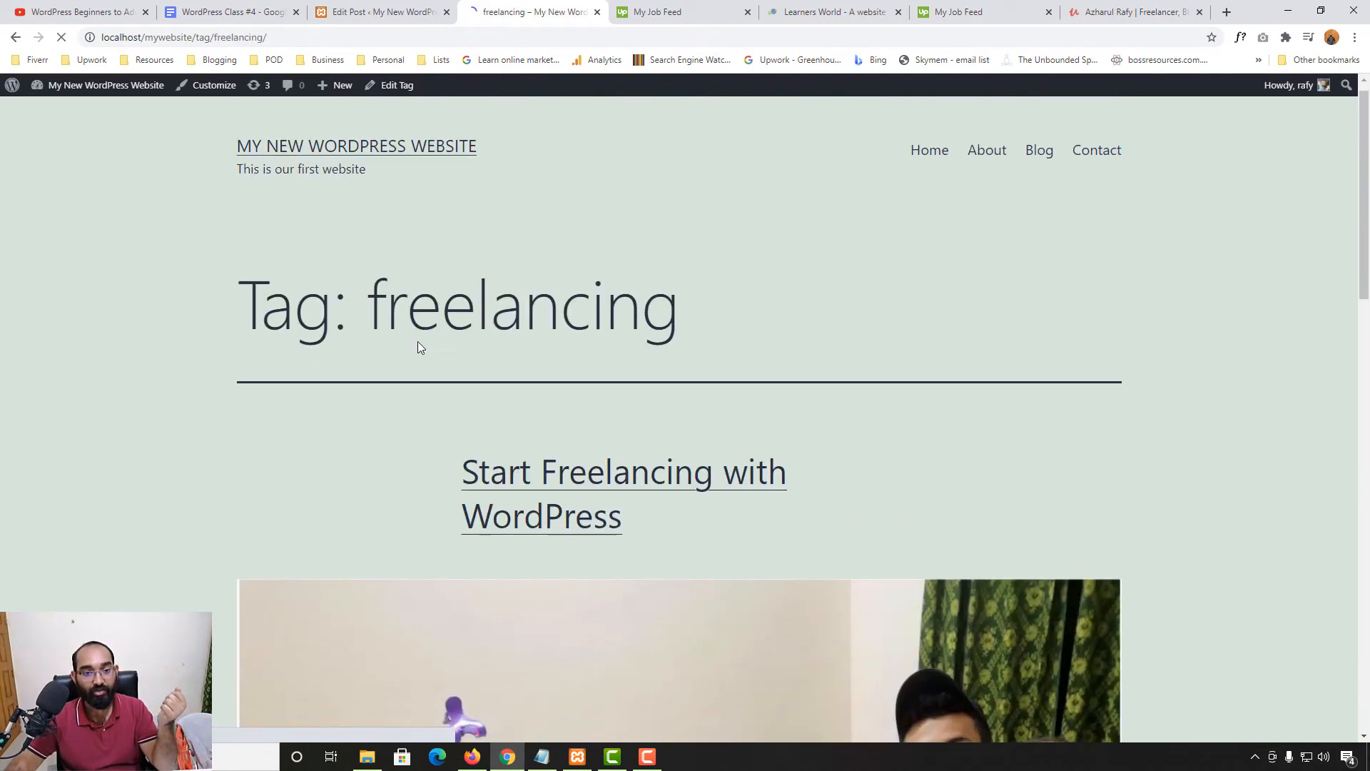
scroll(421, 307, down, 3)
scroll(183, 478, down, 15)
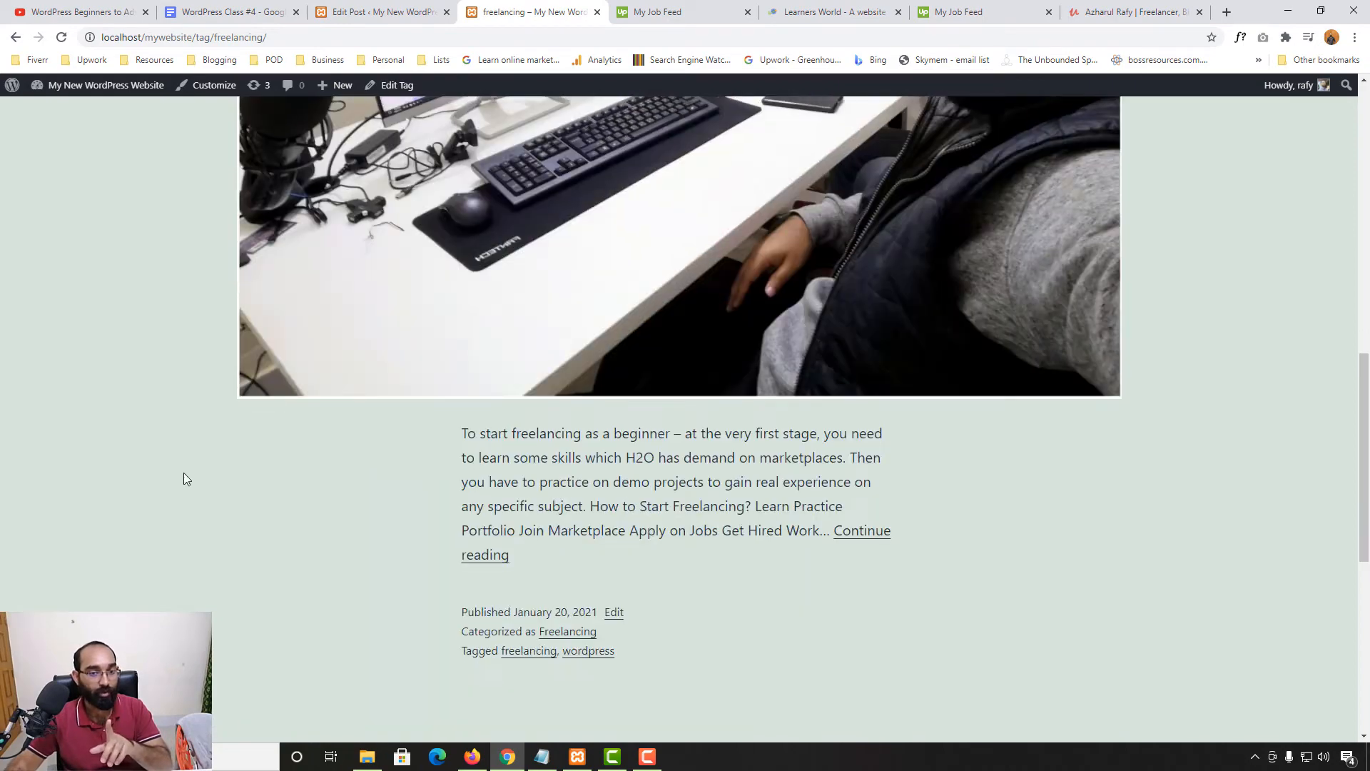
scroll(583, 426, up, 5)
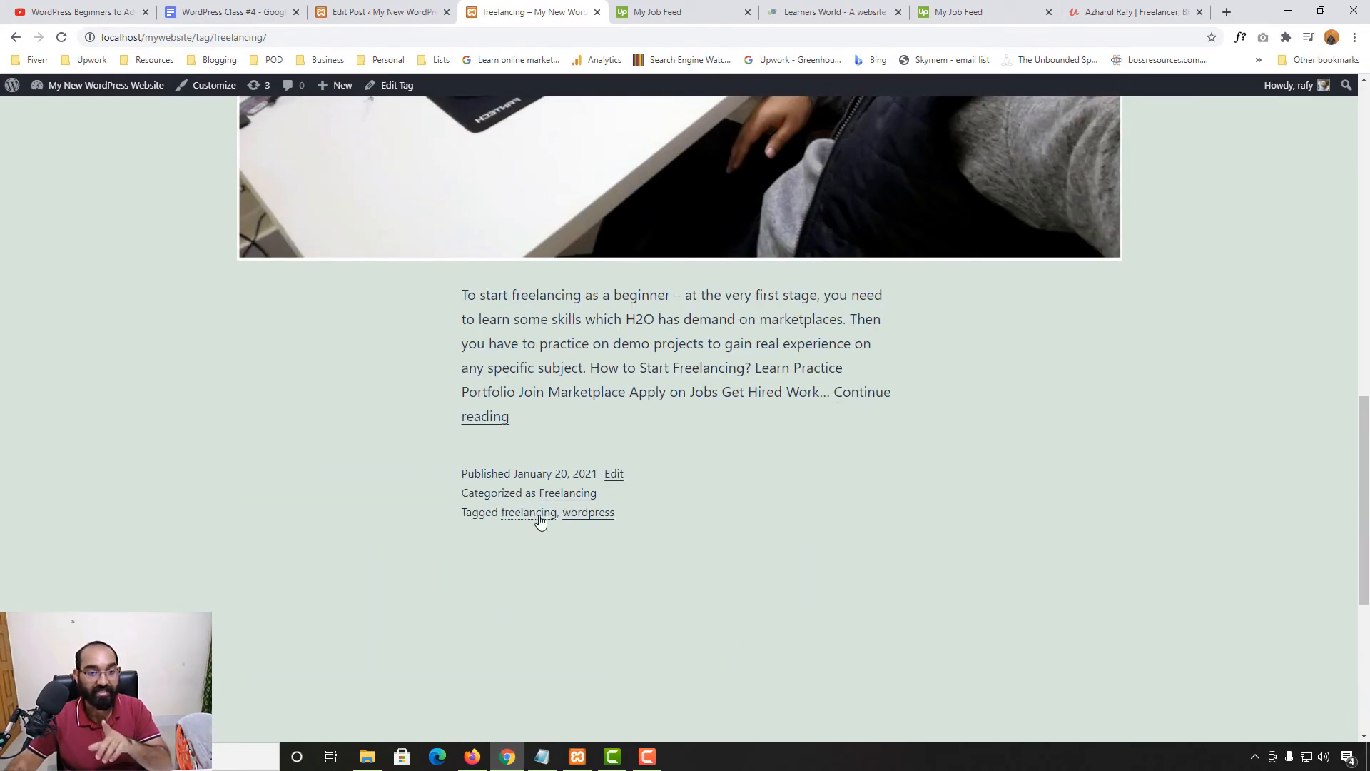
scroll(540, 522, up, 10)
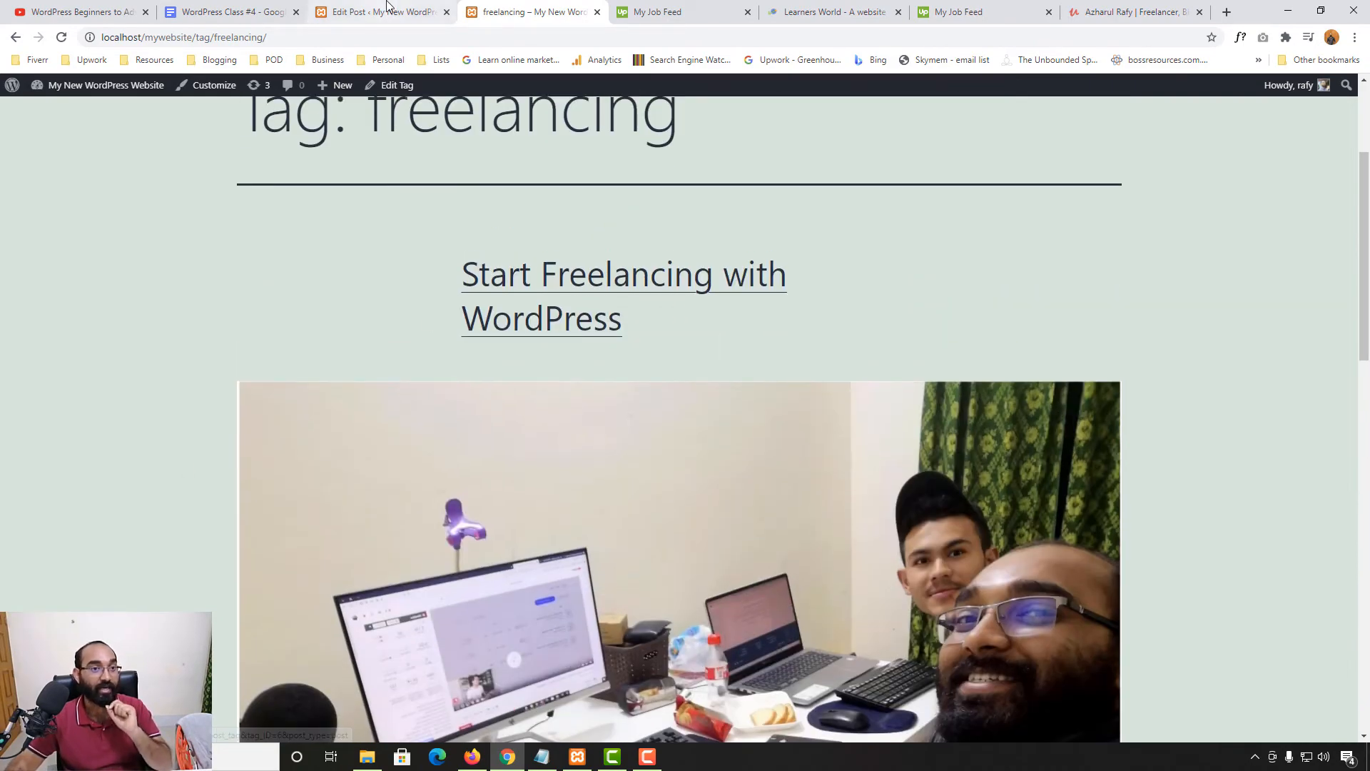
click(386, 11)
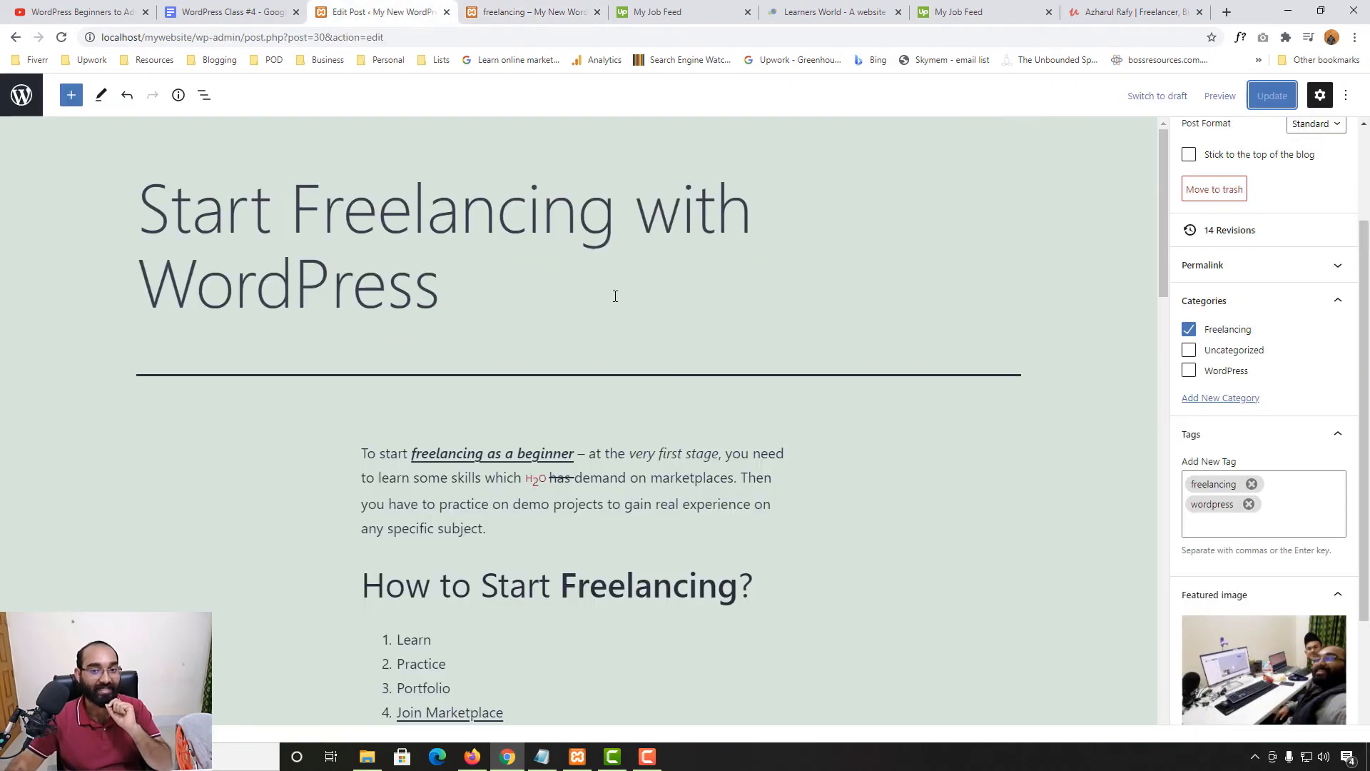
Open Learn More About Categories for editing and toggle its WordPress category on, then off
click(29, 89)
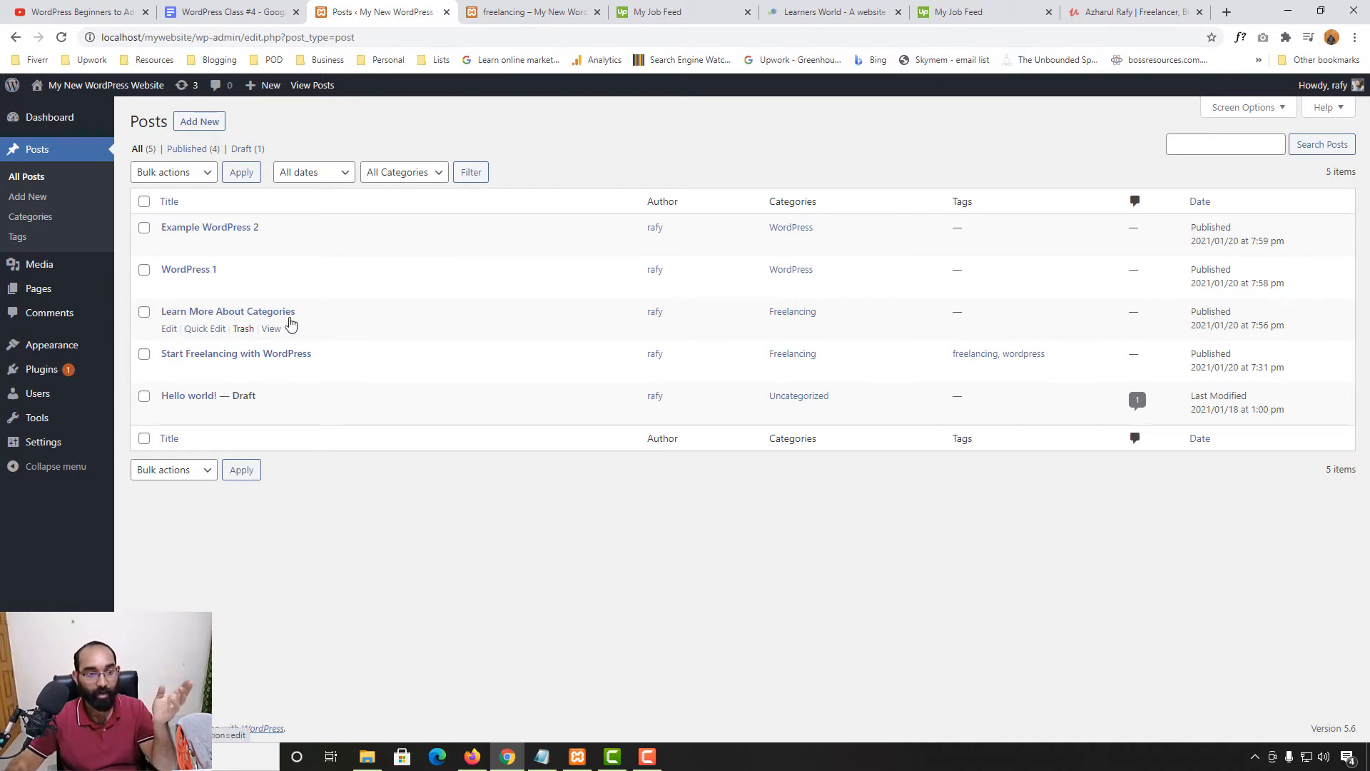
click(169, 328)
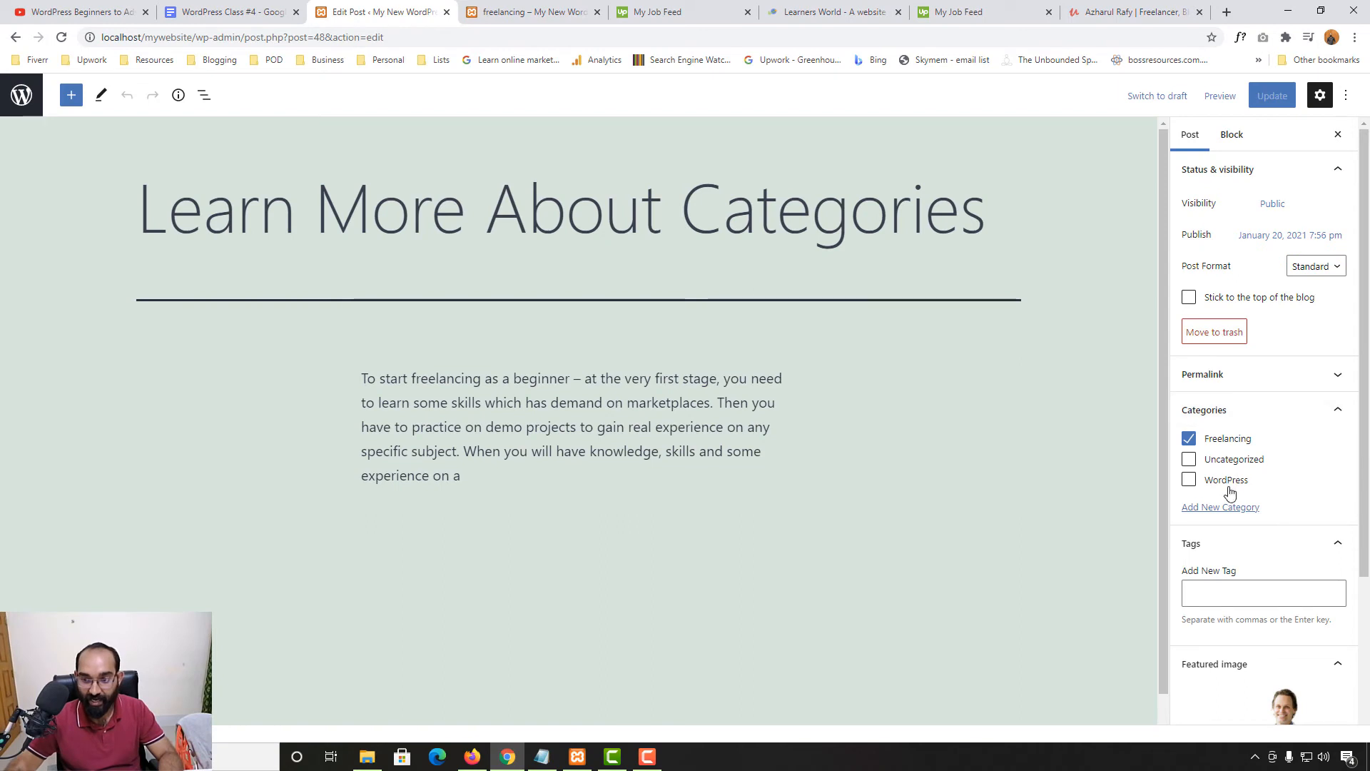
click(1226, 485)
scroll(1227, 489, down, 1)
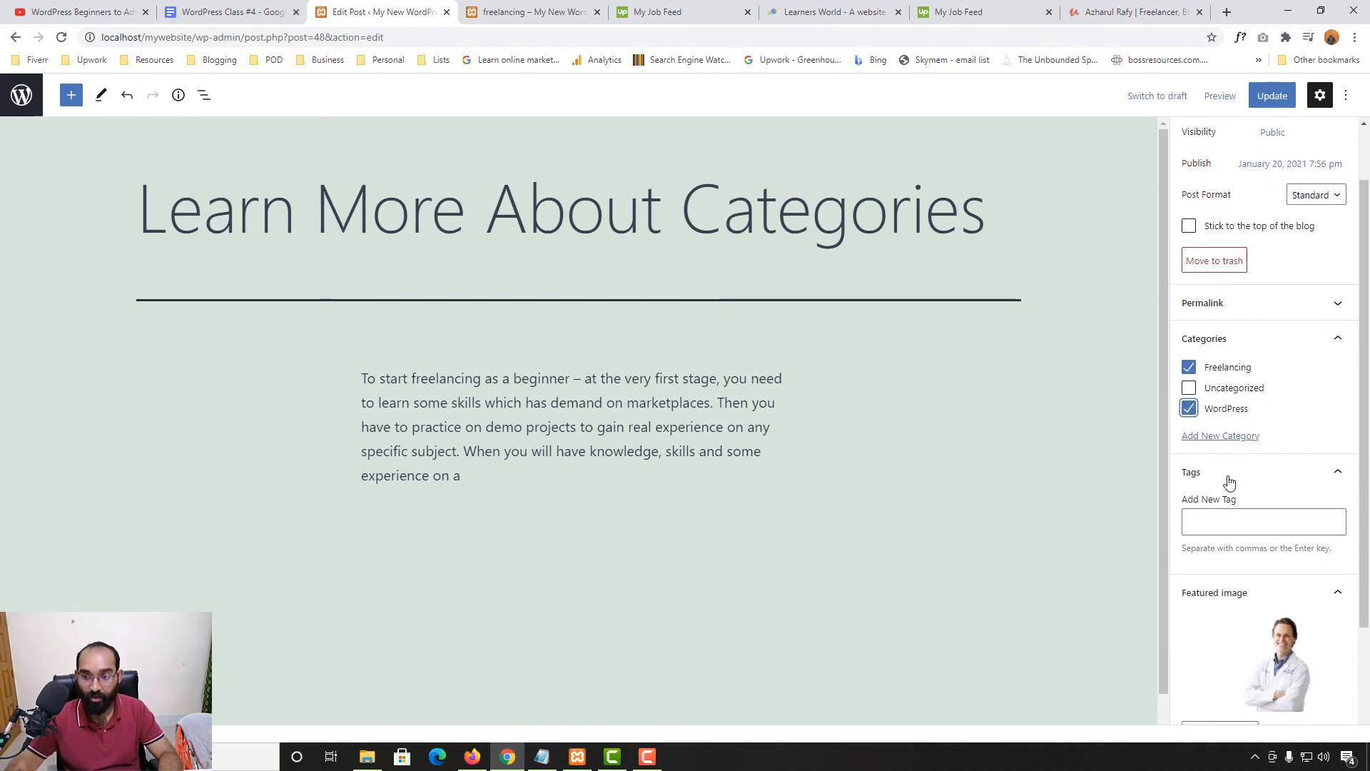
click(1208, 410)
Add the freelancing tag, update the post, and return to the freelancing tag page
click(1237, 512)
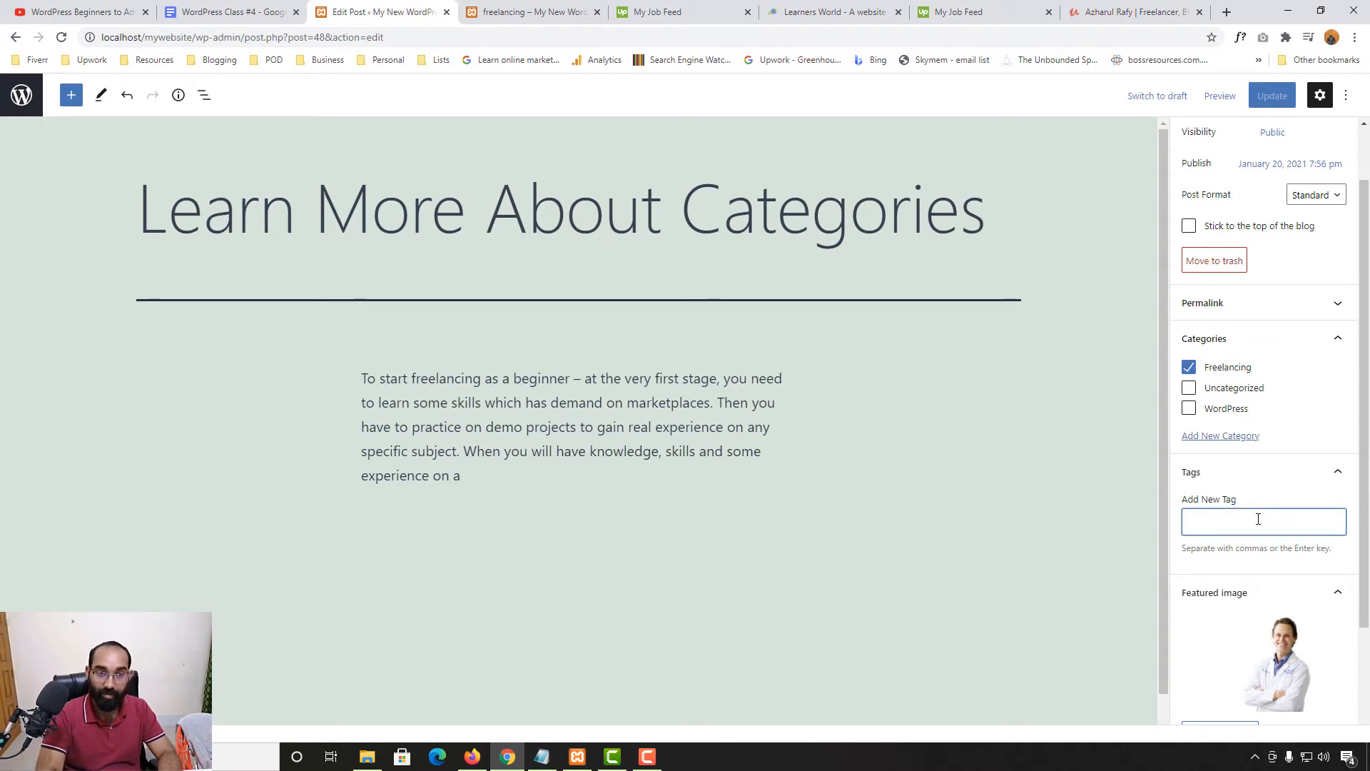
text(free)
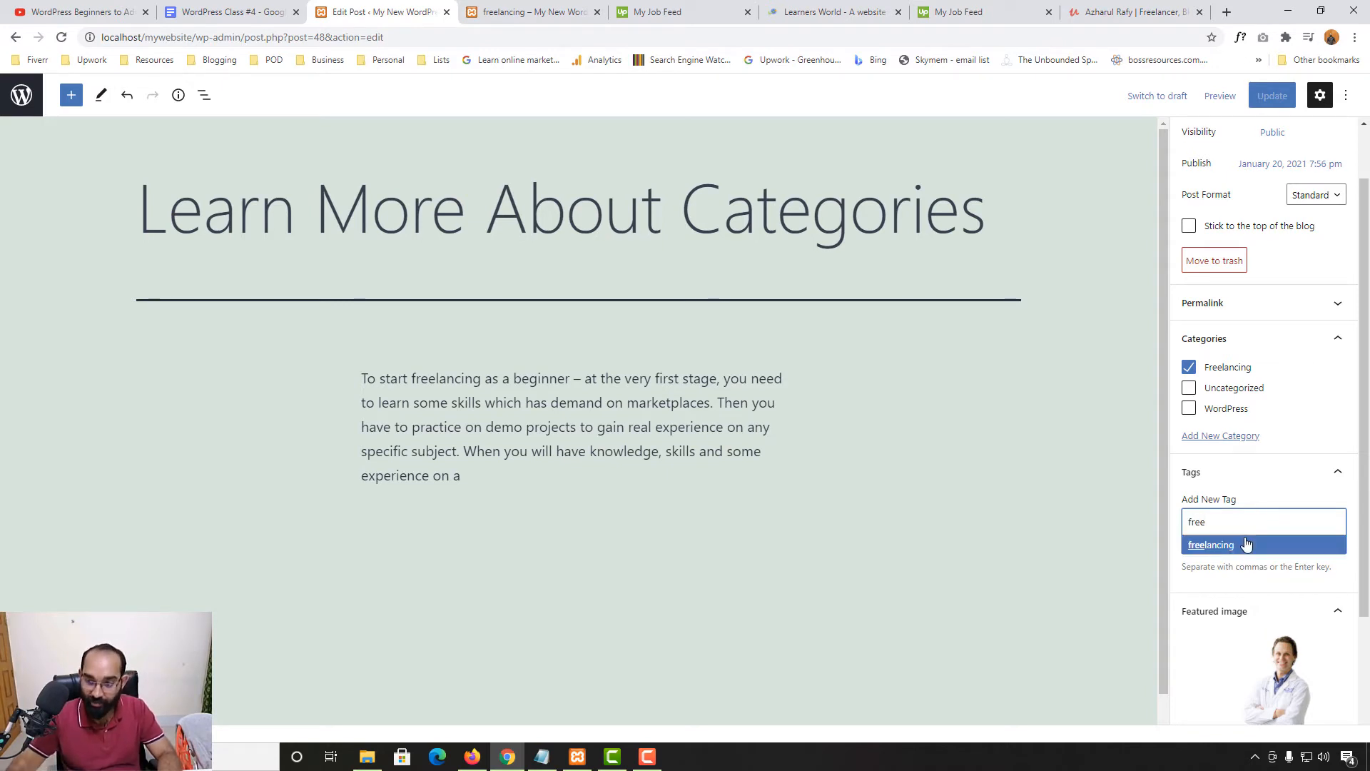
click(1232, 544)
click(1272, 95)
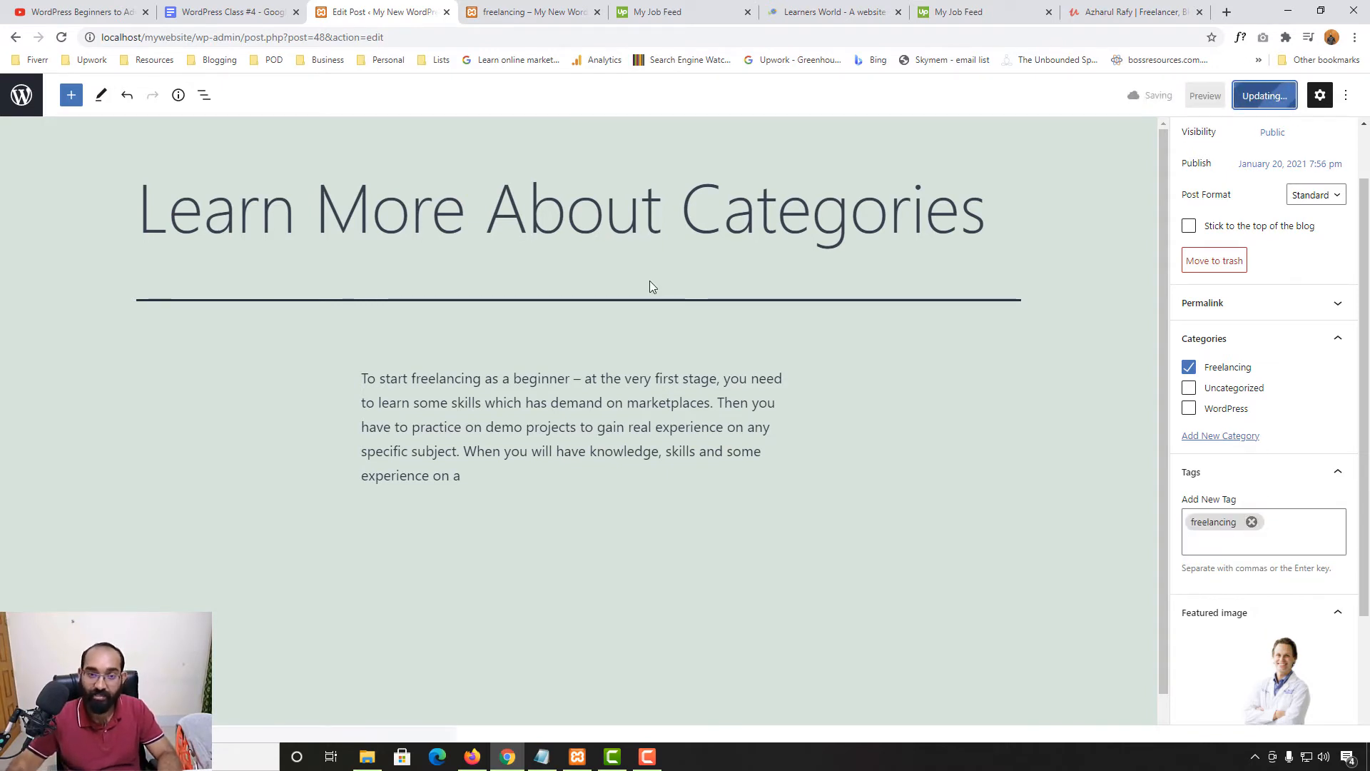
click(521, 12)
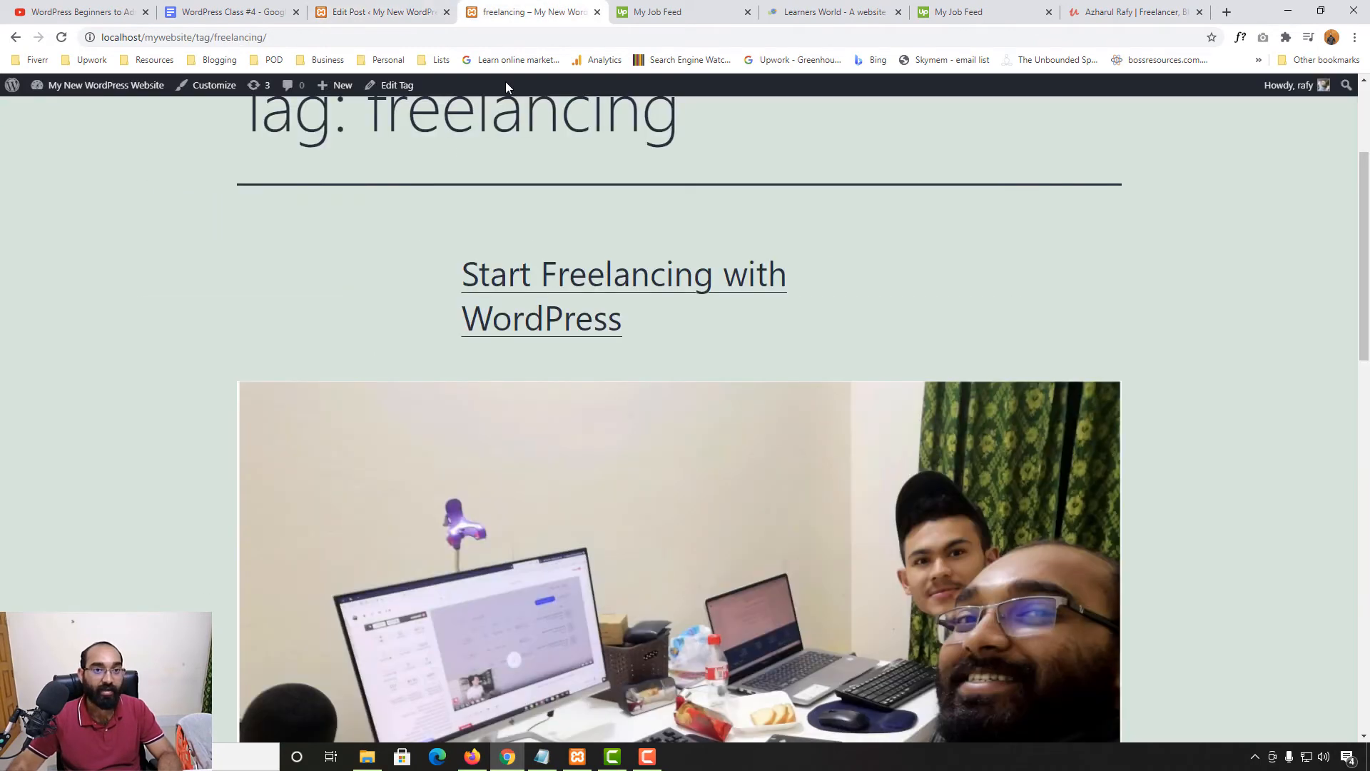
Open the site's blog page and the Start Freelancing with WordPress post
scroll(376, 191, up, 3)
click(1040, 169)
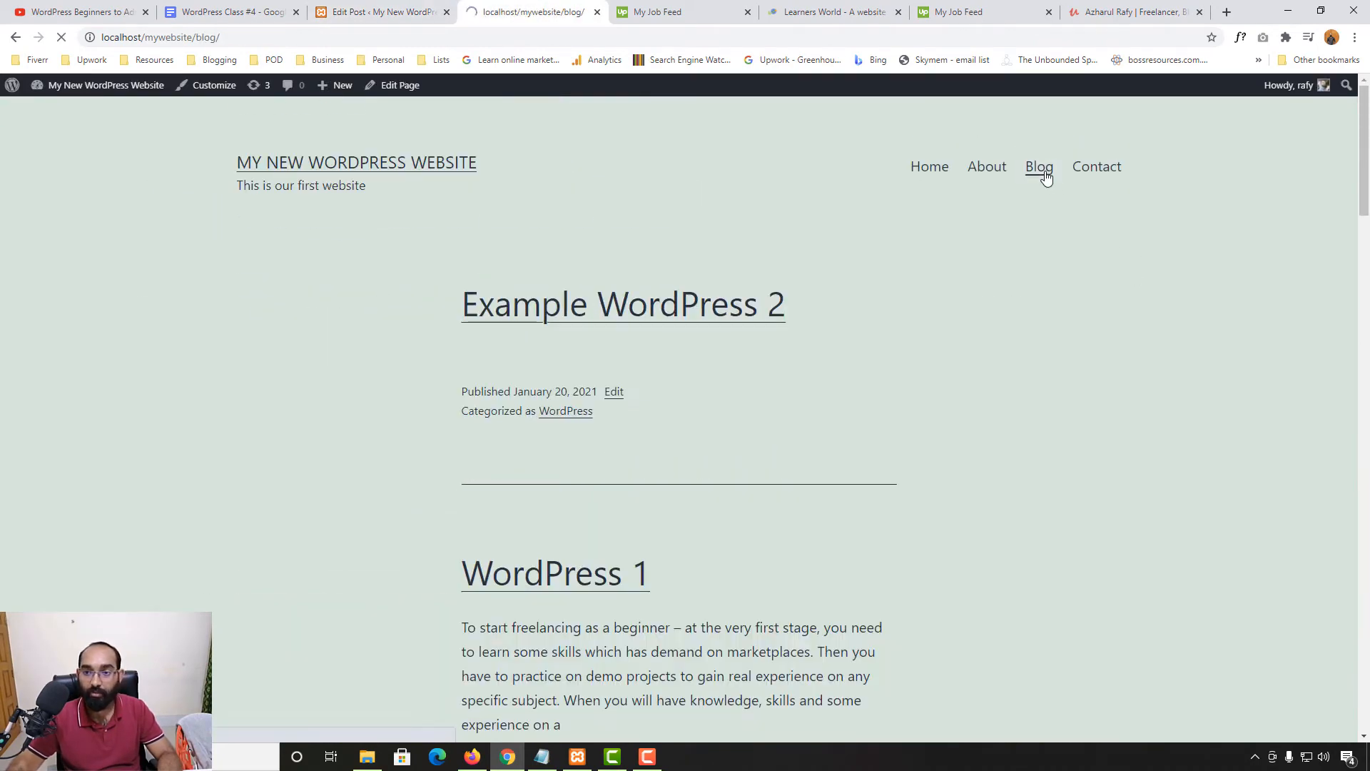
scroll(15, 585, down, 15)
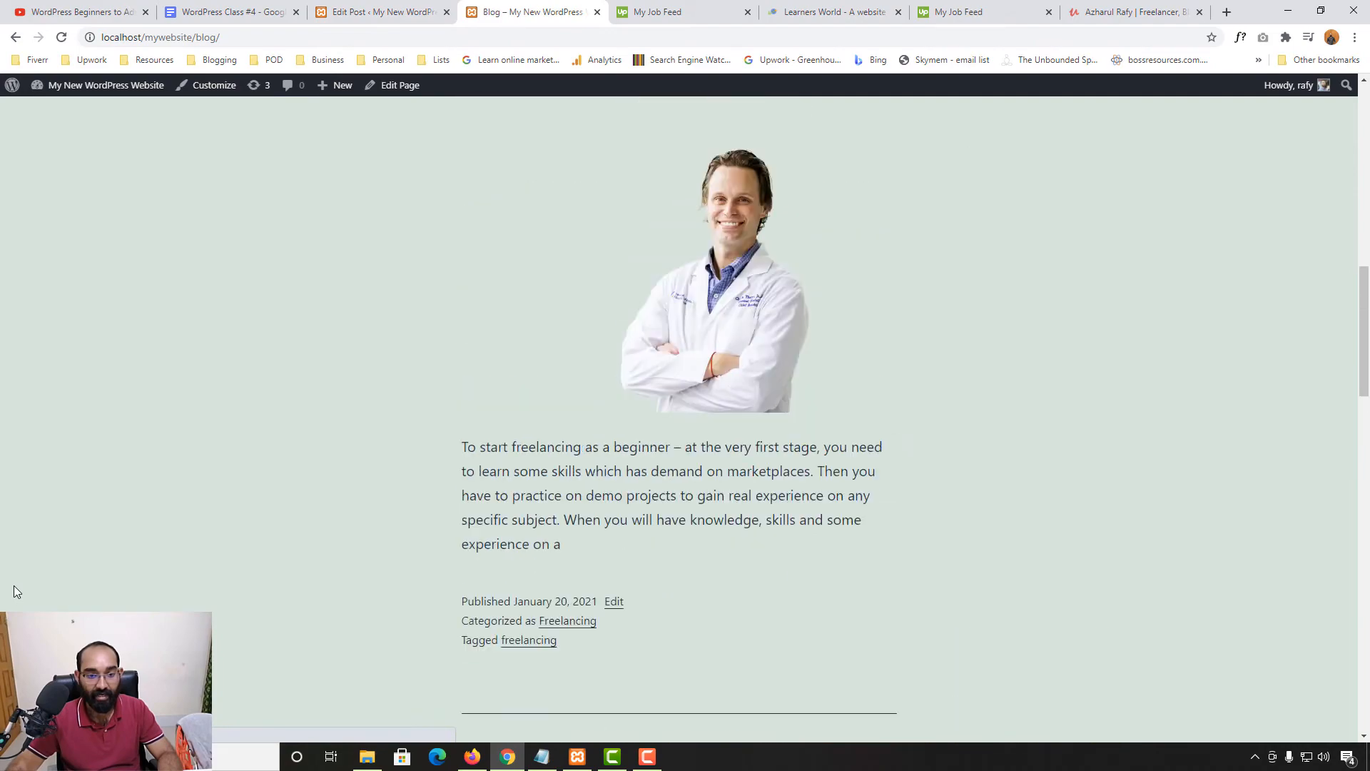
click(600, 239)
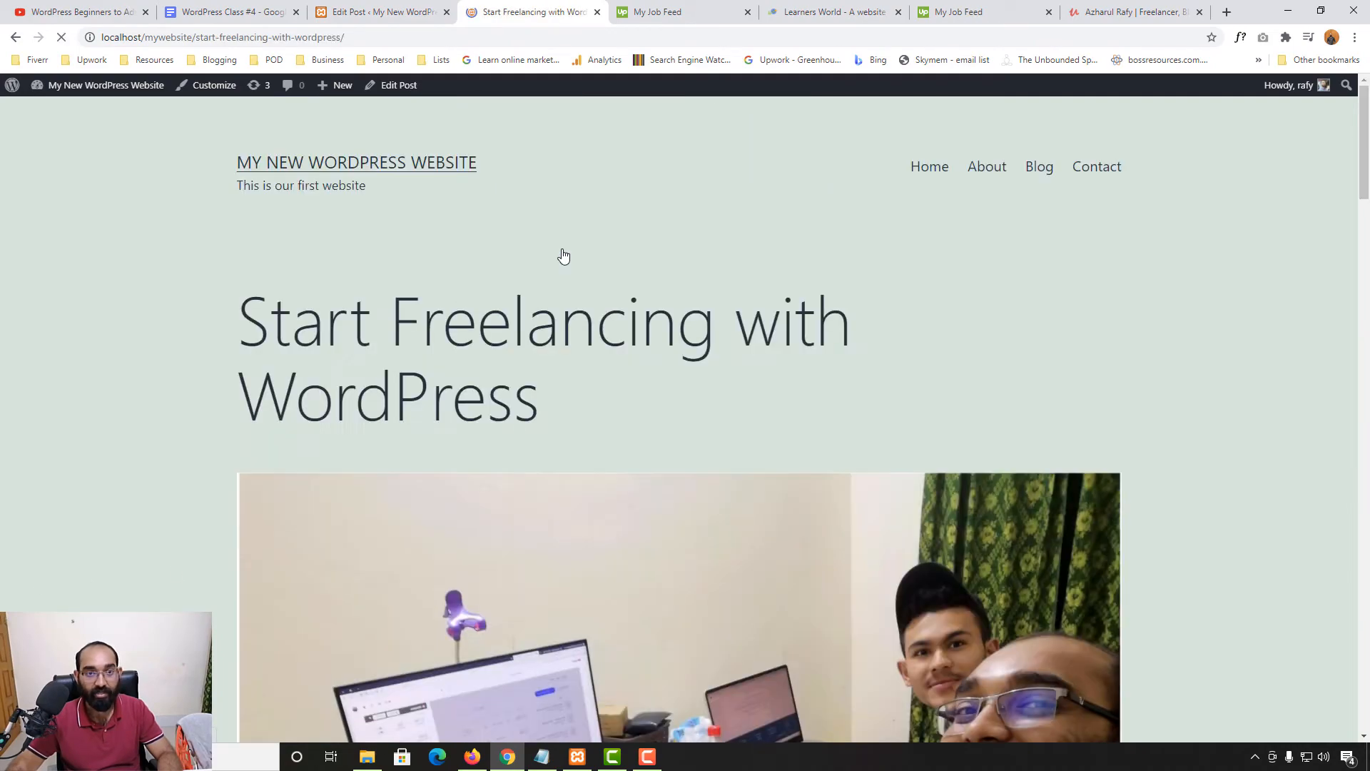
scroll(4, 557, down, 6)
scroll(3, 557, down, 20)
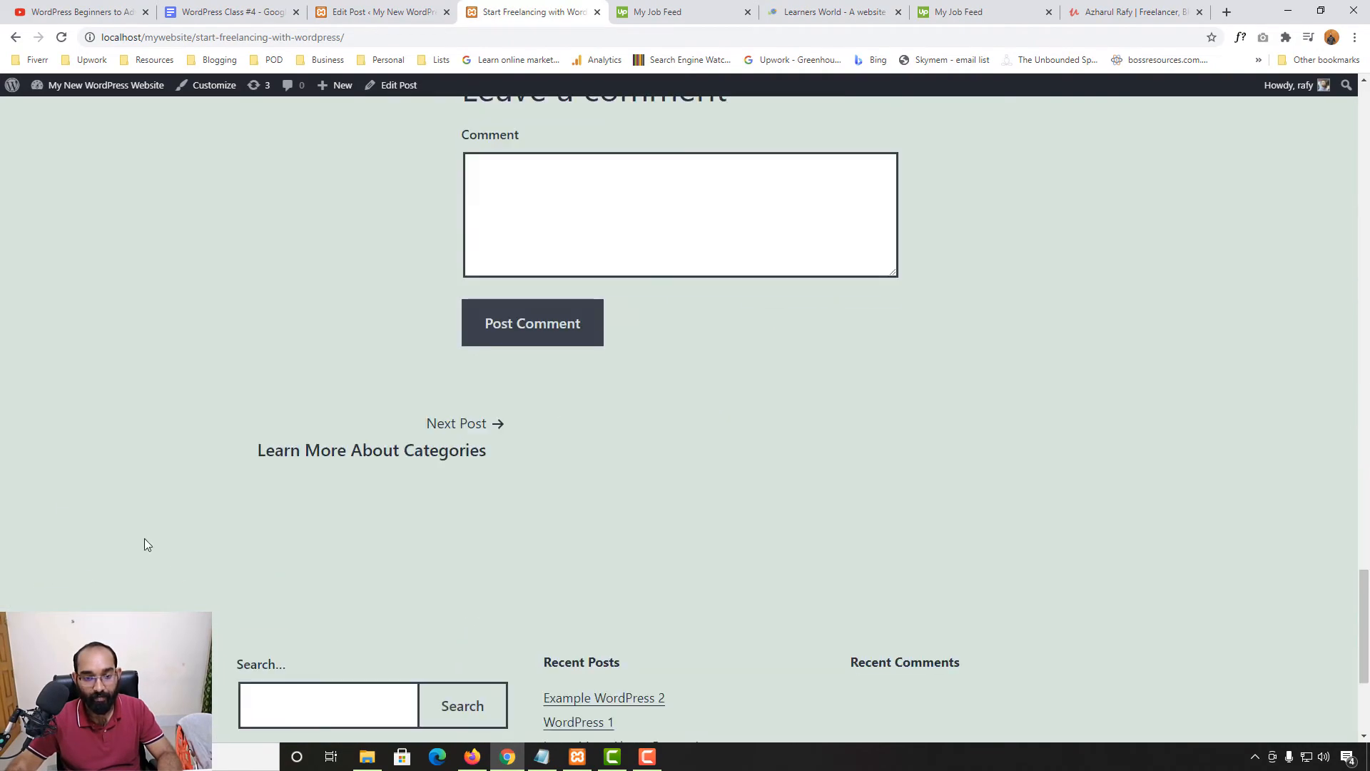
scroll(990, 444, up, 6)
Review the freelancing tag archive, then go to the homepage and scroll toward the footer
click(811, 392)
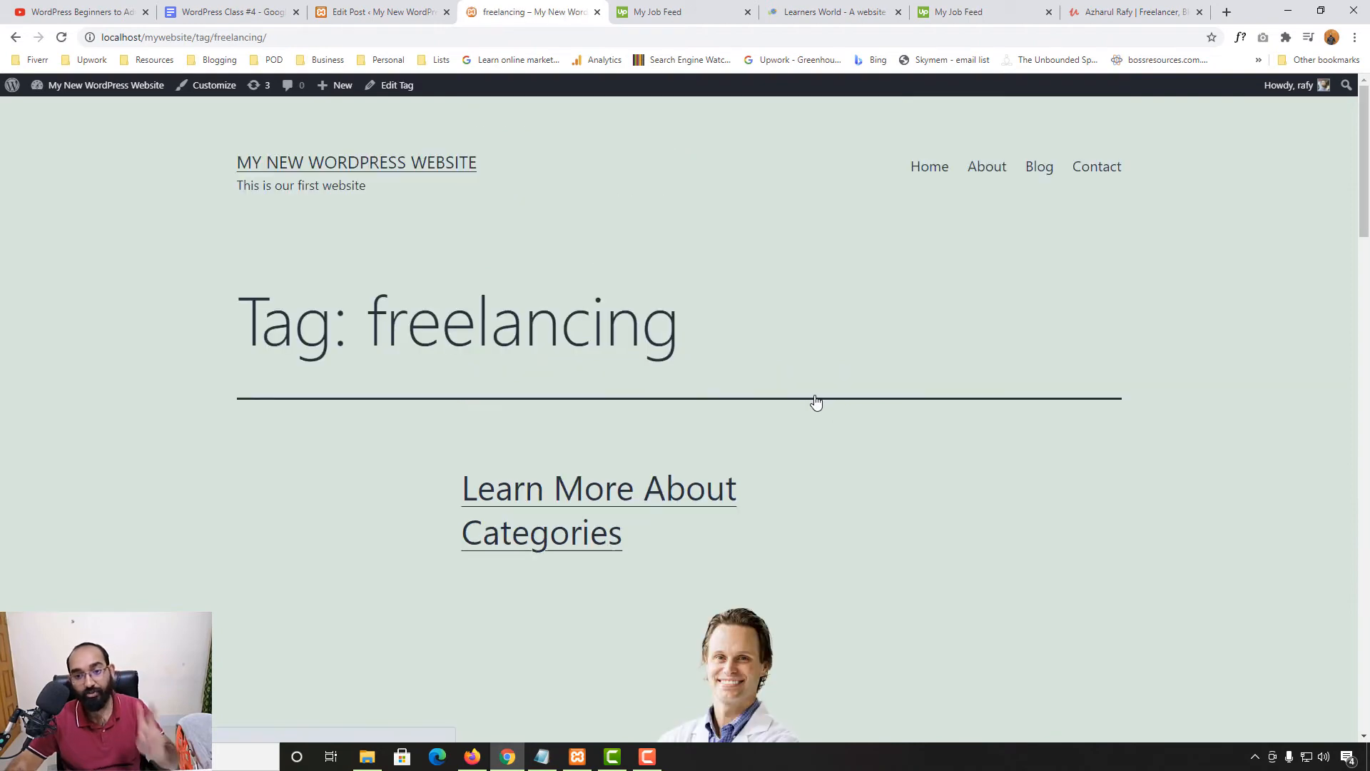
scroll(485, 457, down, 3)
scroll(543, 343, down, 13)
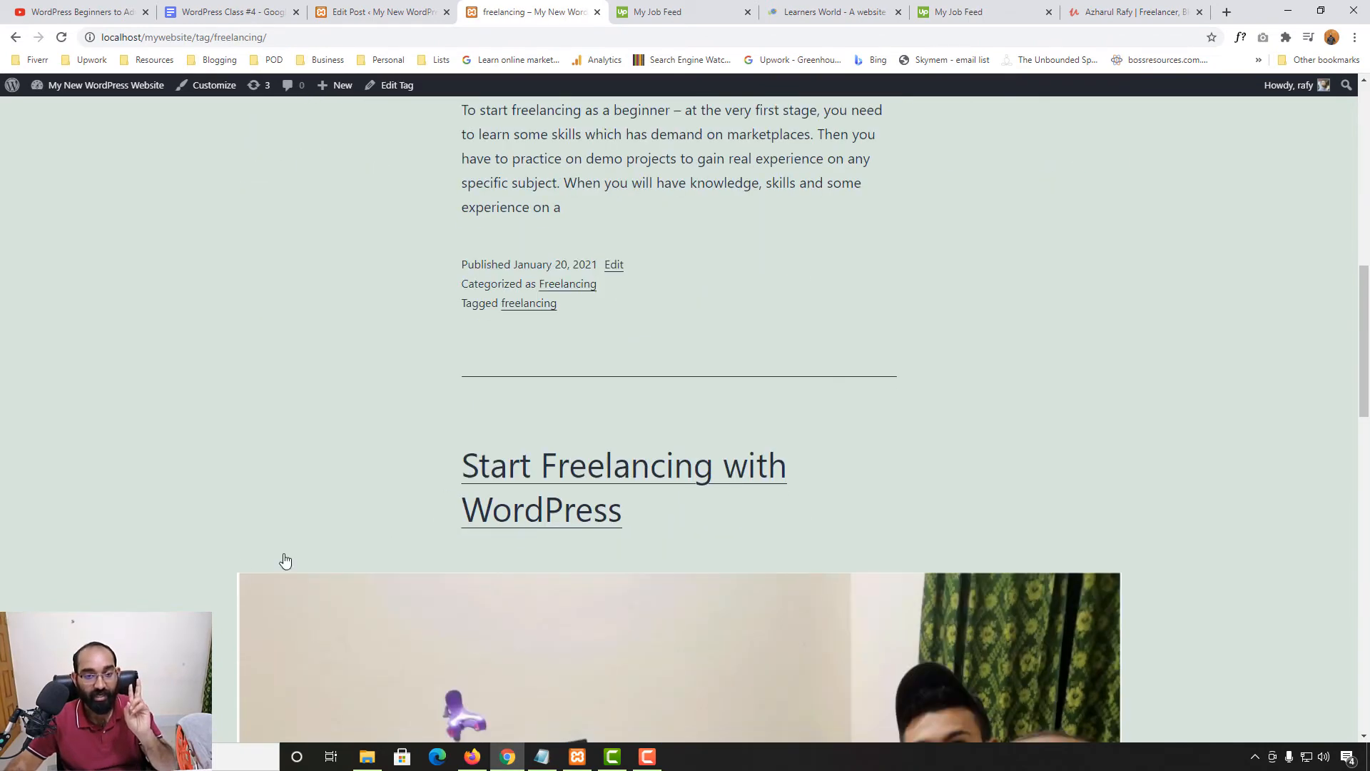
scroll(509, 529, up, 8)
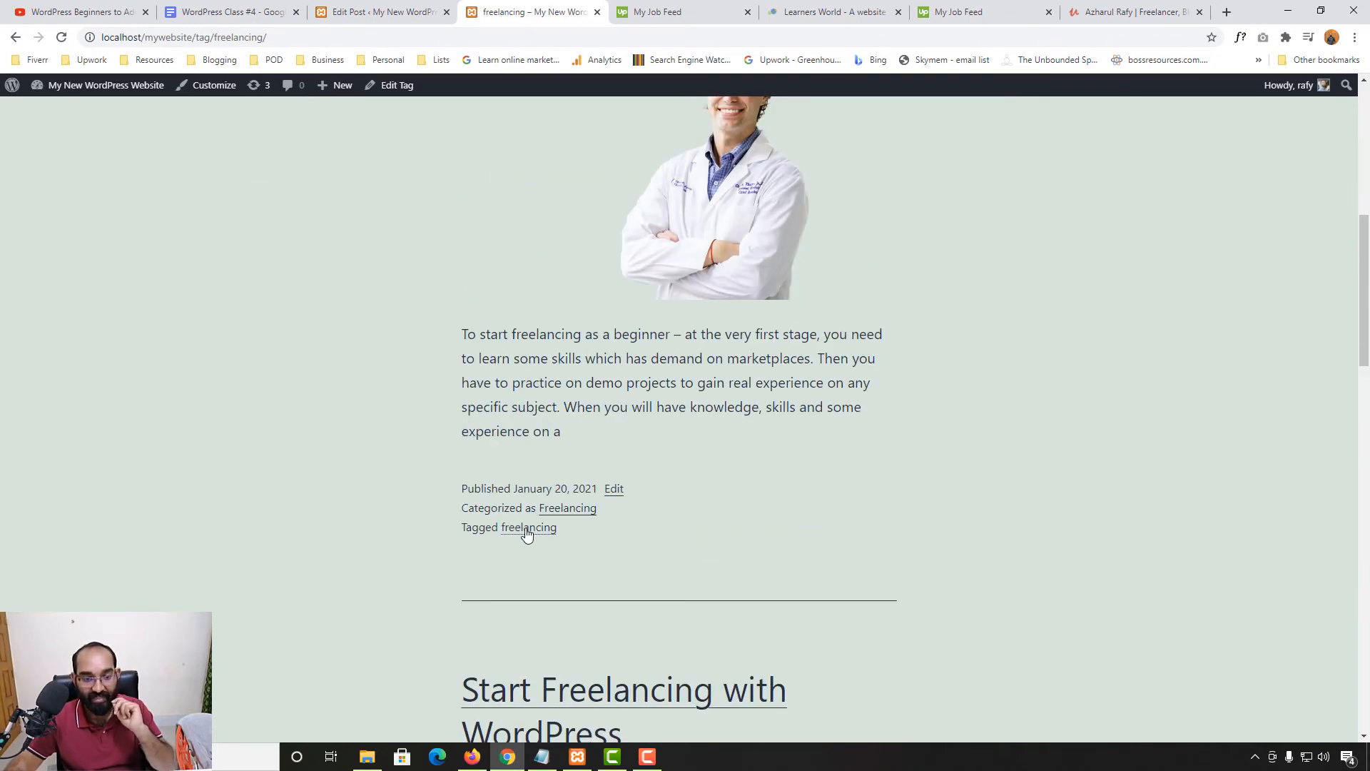
scroll(564, 528, up, 5)
scroll(621, 315, down, 20)
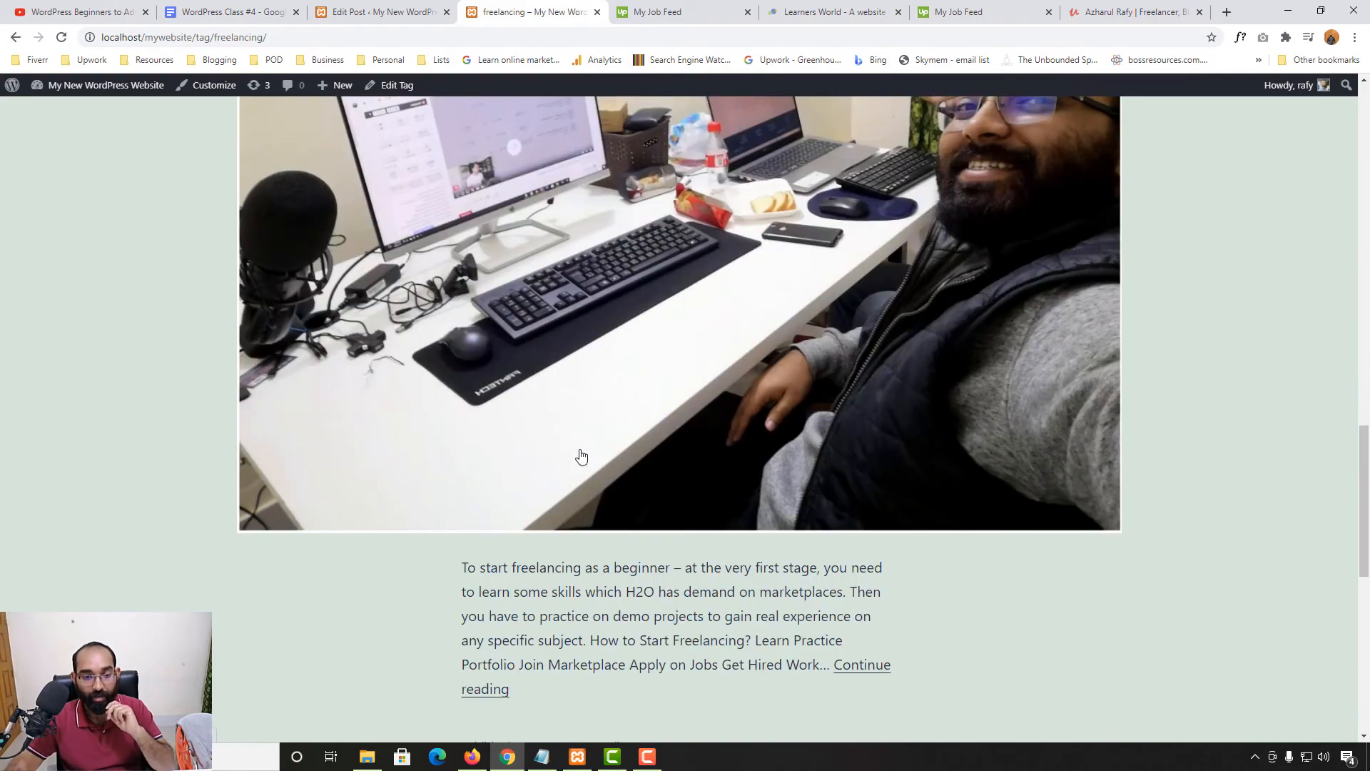
scroll(529, 511, up, 20)
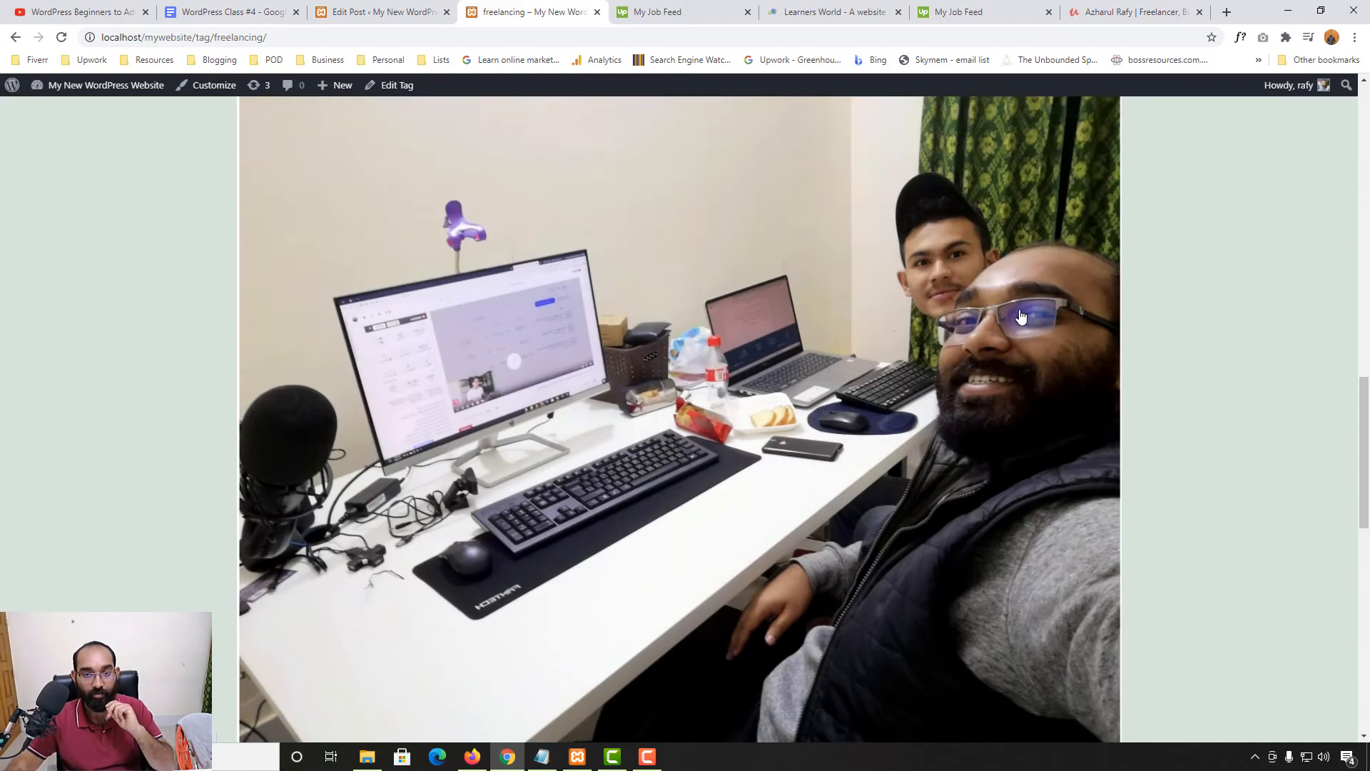
click(911, 169)
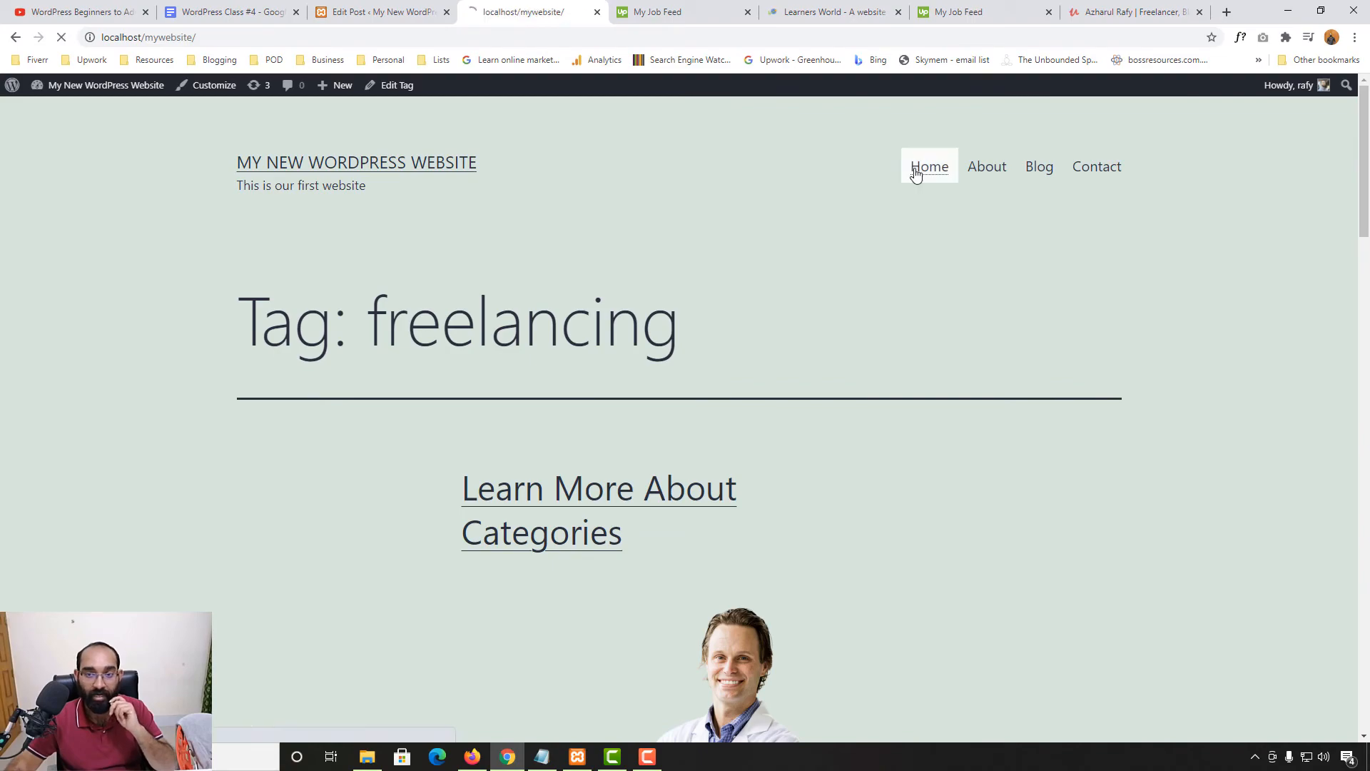
drag(1364, 198, 1364, 693)
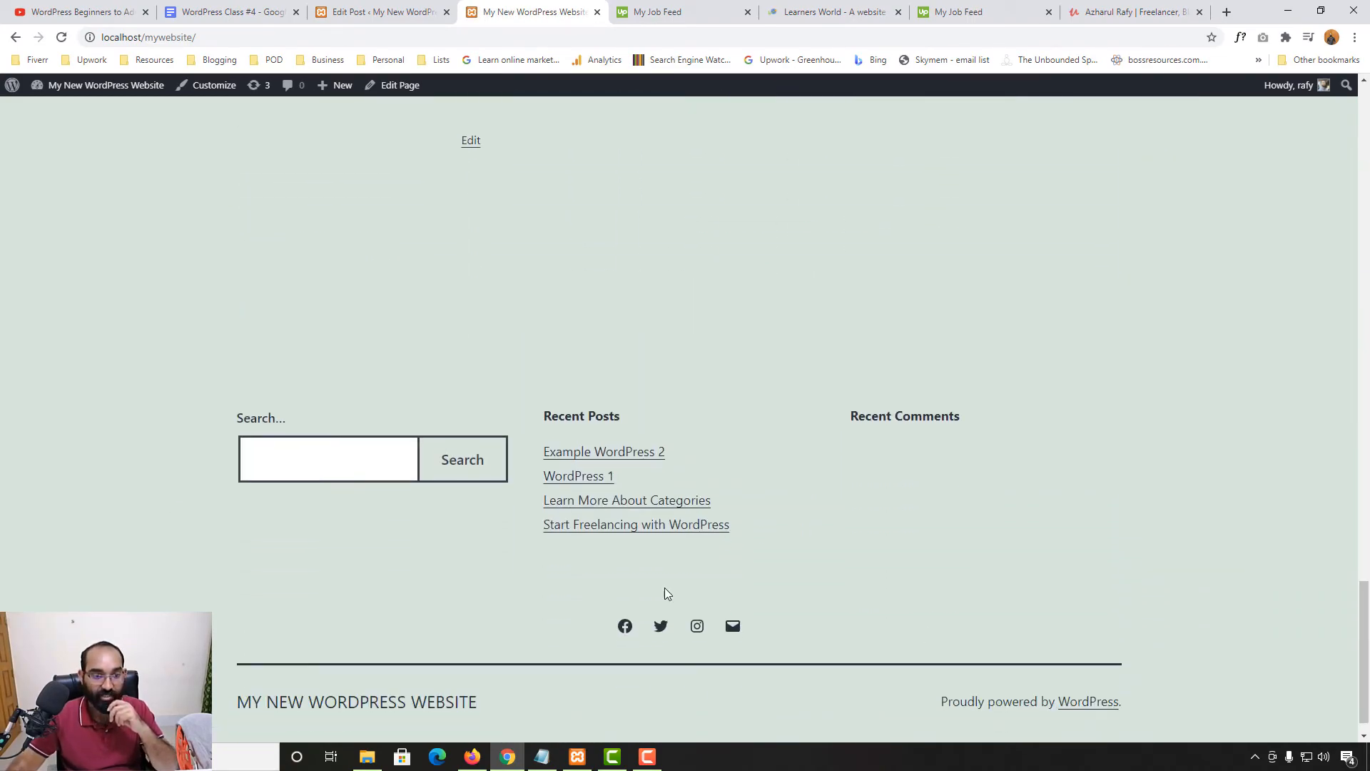
Search the site for 'freel' and review the 3 freelancing results
click(319, 459)
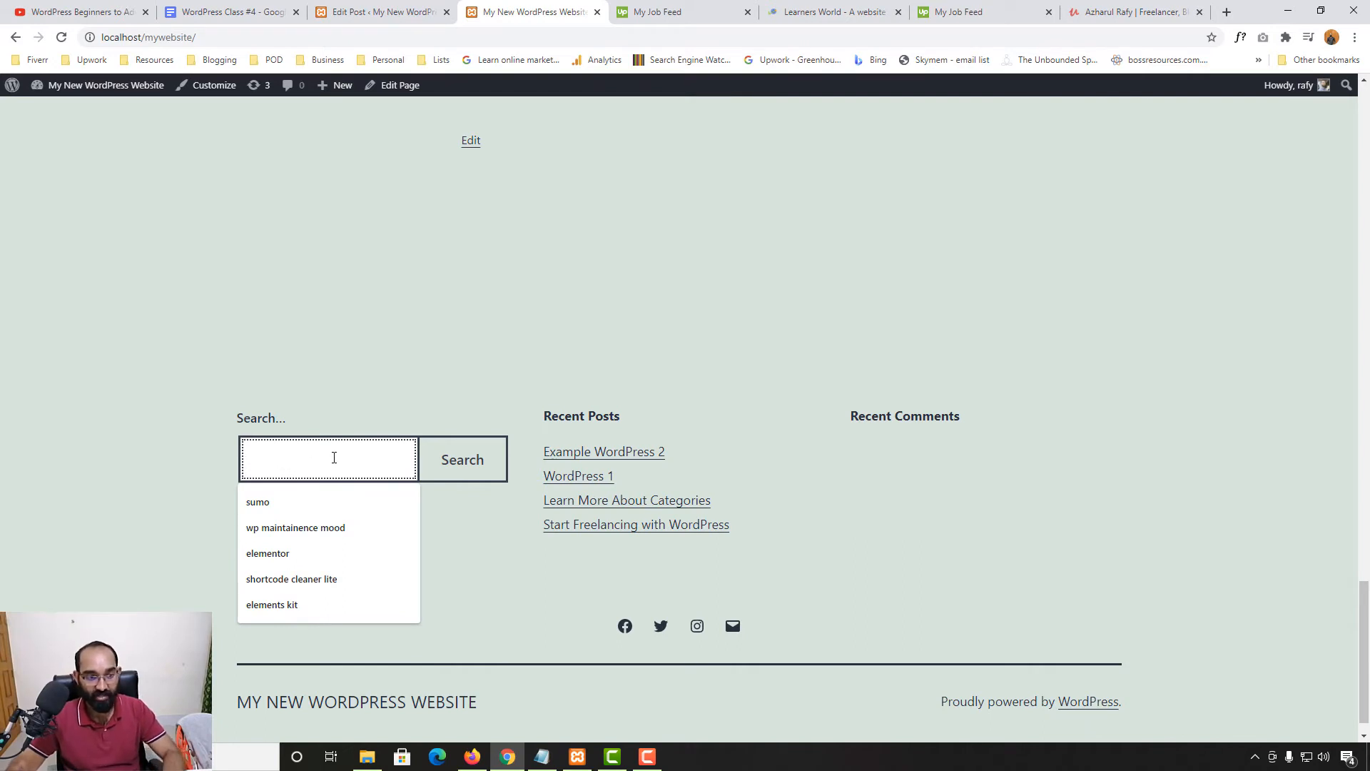
text(freelancing)
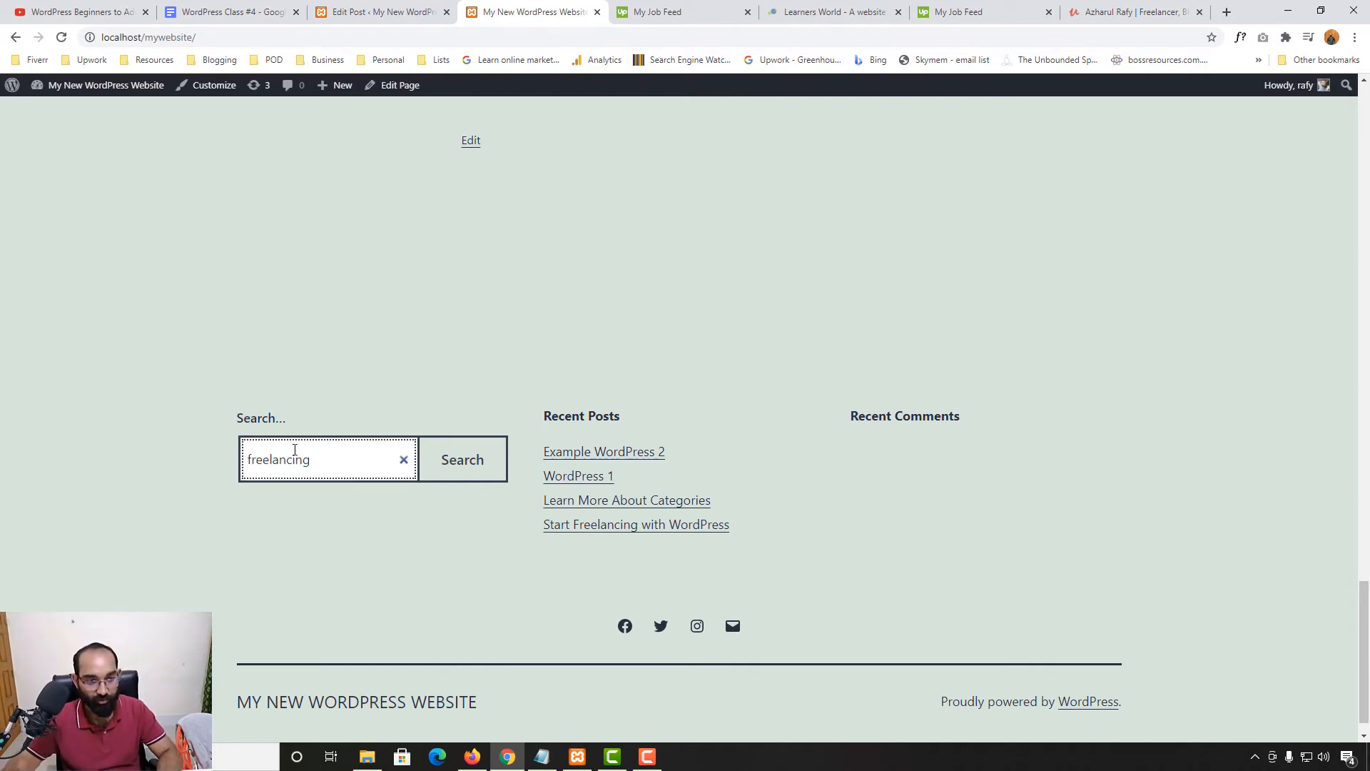
click(436, 477)
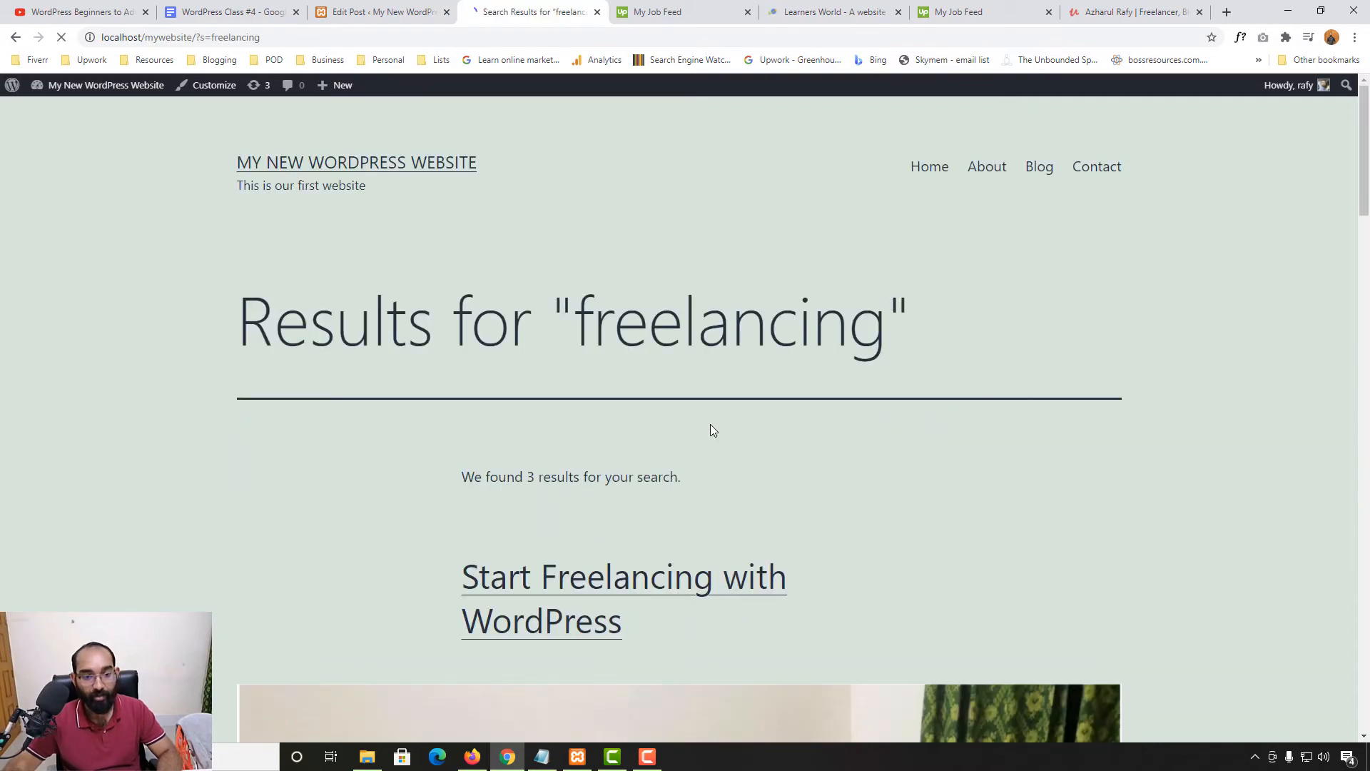
scroll(710, 426, down, 4)
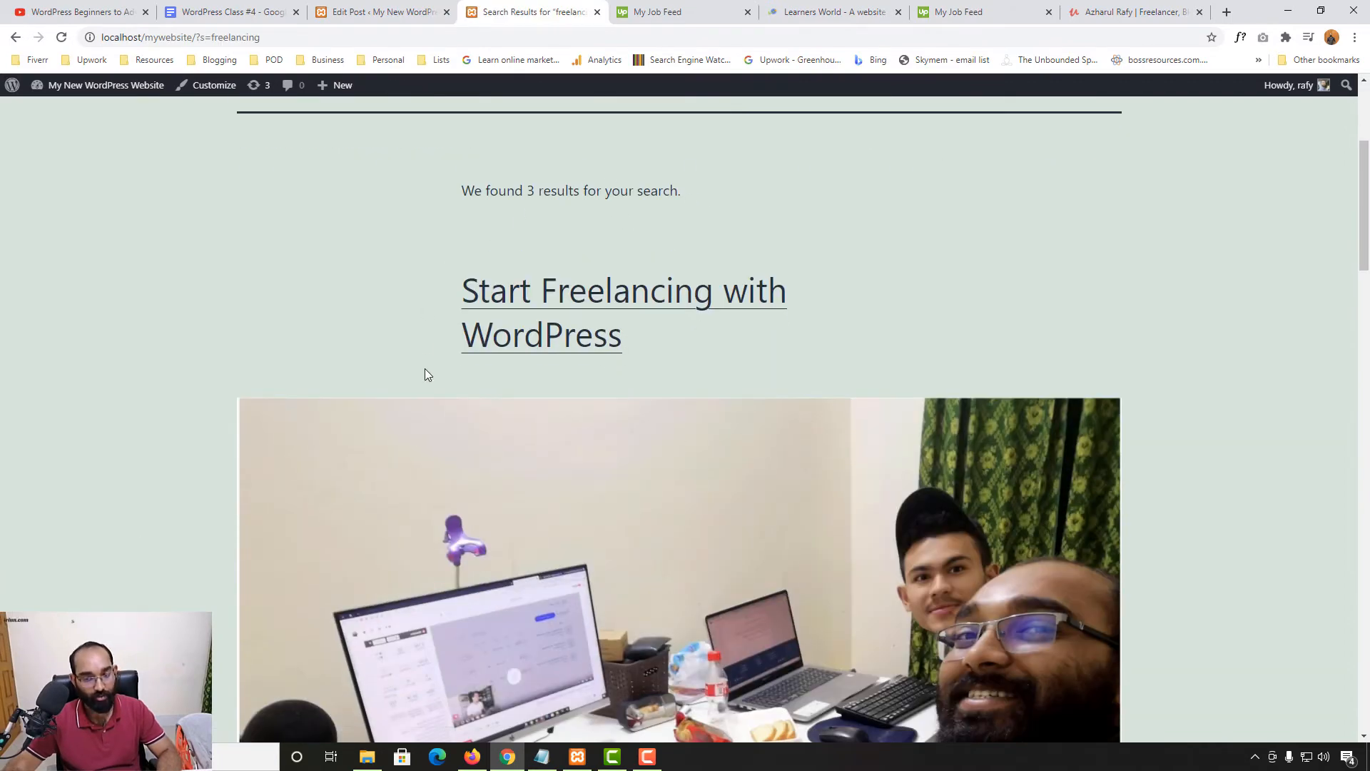
scroll(425, 371, down, 10)
scroll(342, 495, up, 9)
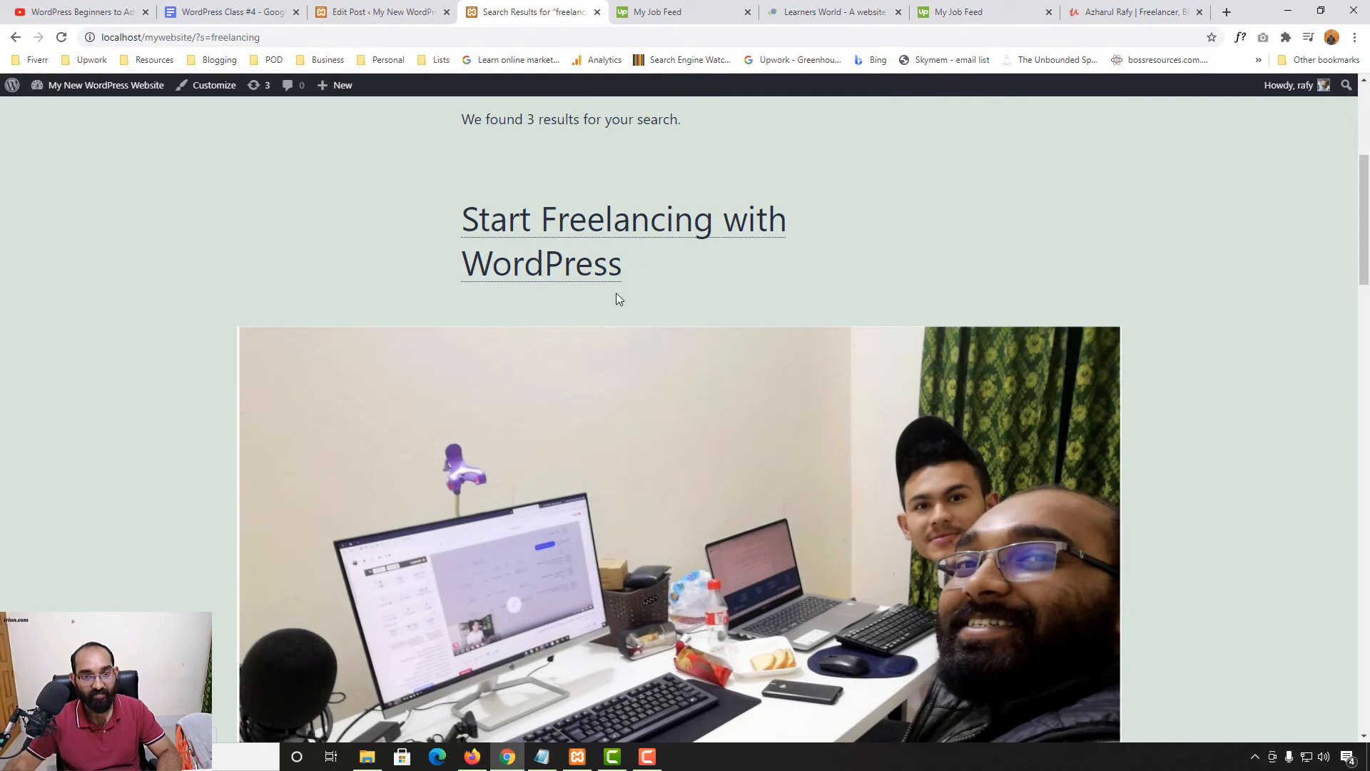
scroll(290, 525, down, 15)
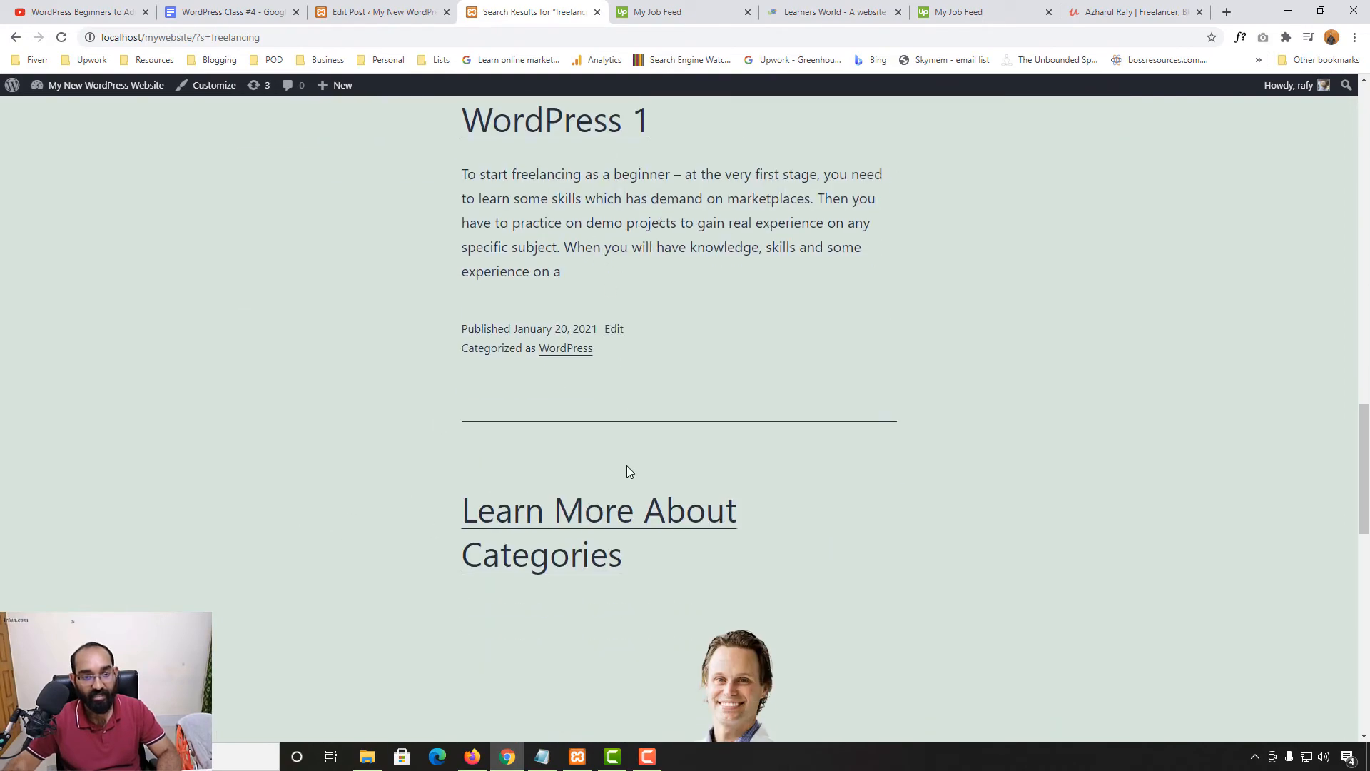
scroll(627, 471, down, 14)
scroll(712, 510, up, 9)
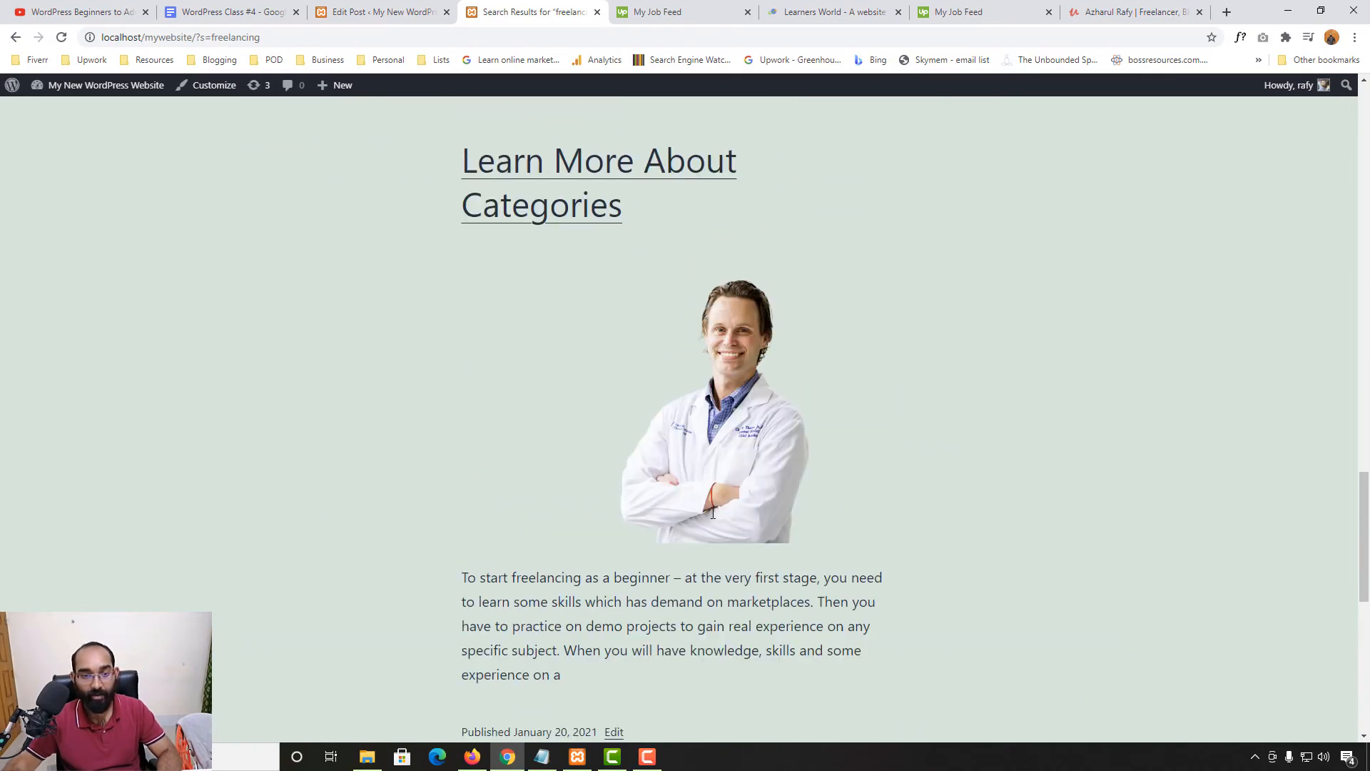
scroll(712, 511, up, 8)
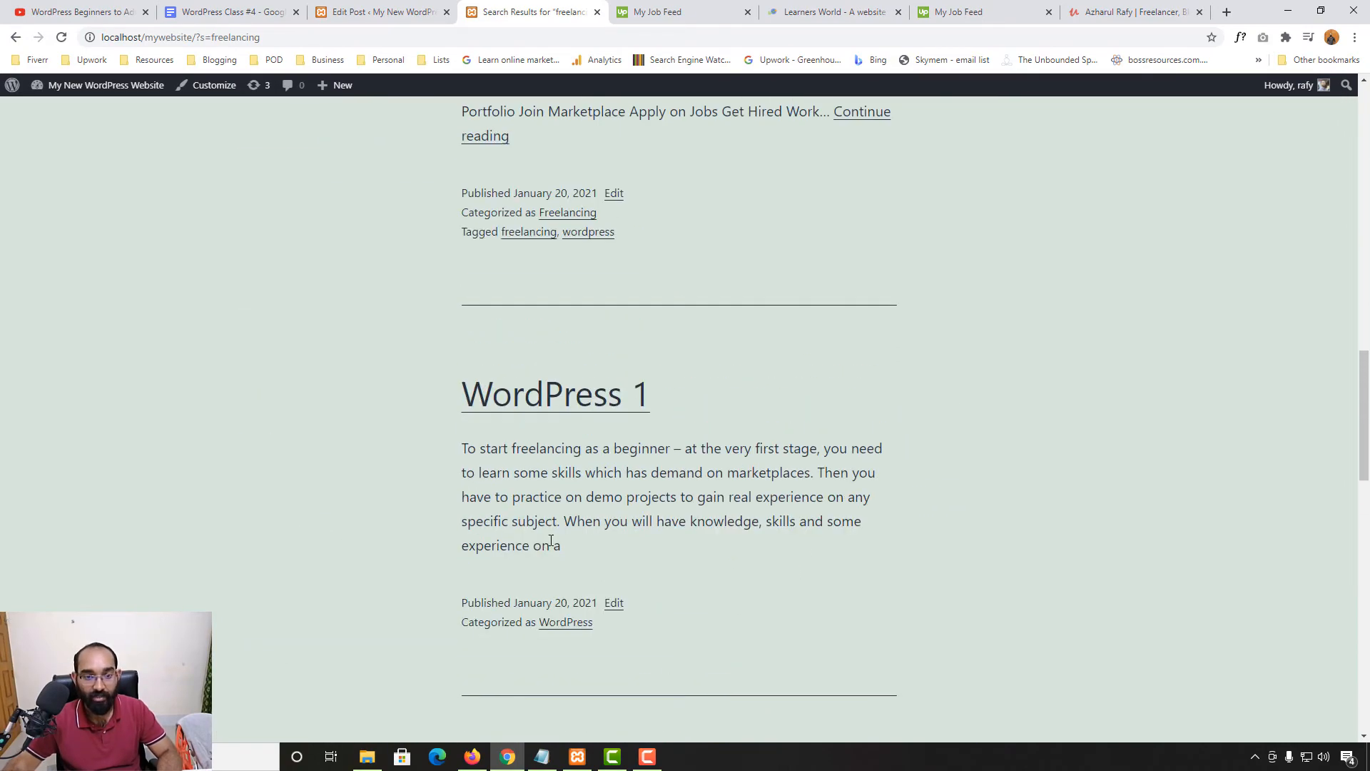
double_click(526, 448)
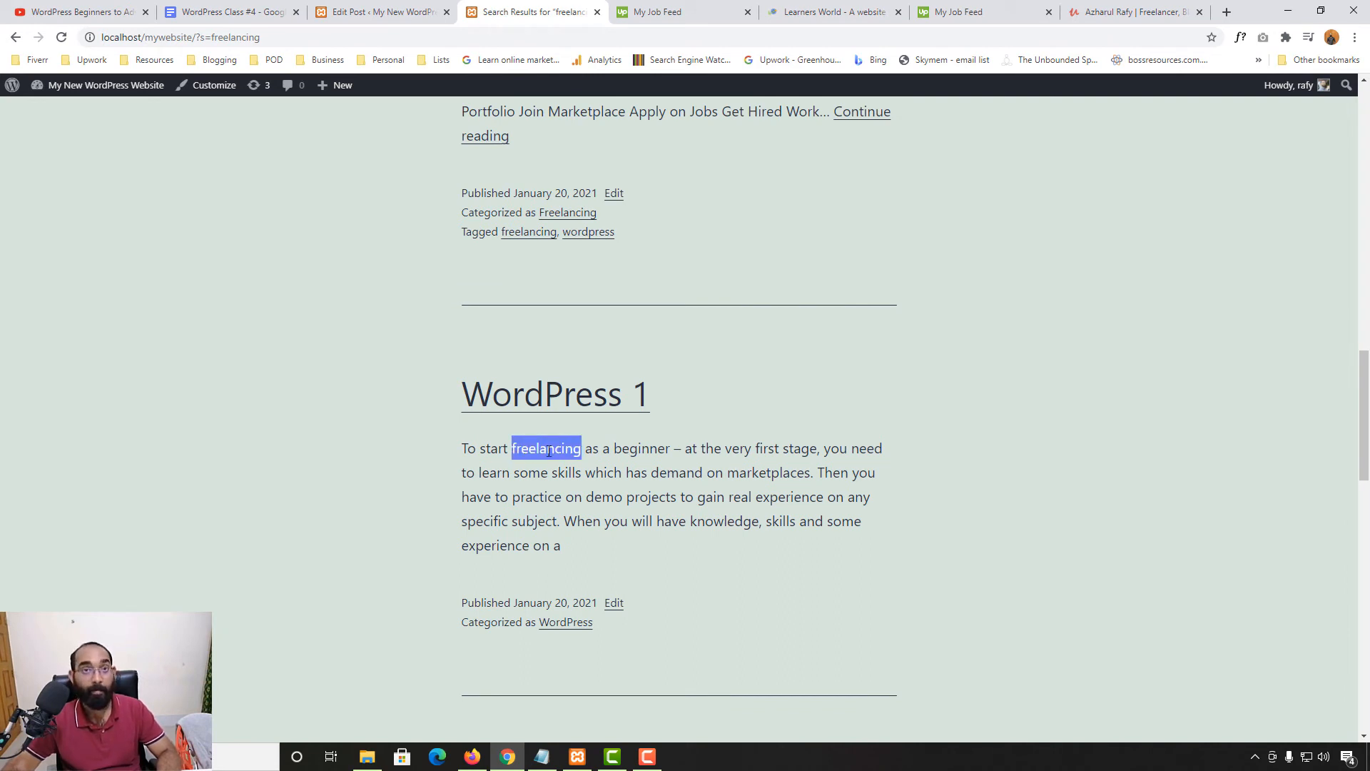
Glance at the post editor, then go back over the search results again
click(436, 8)
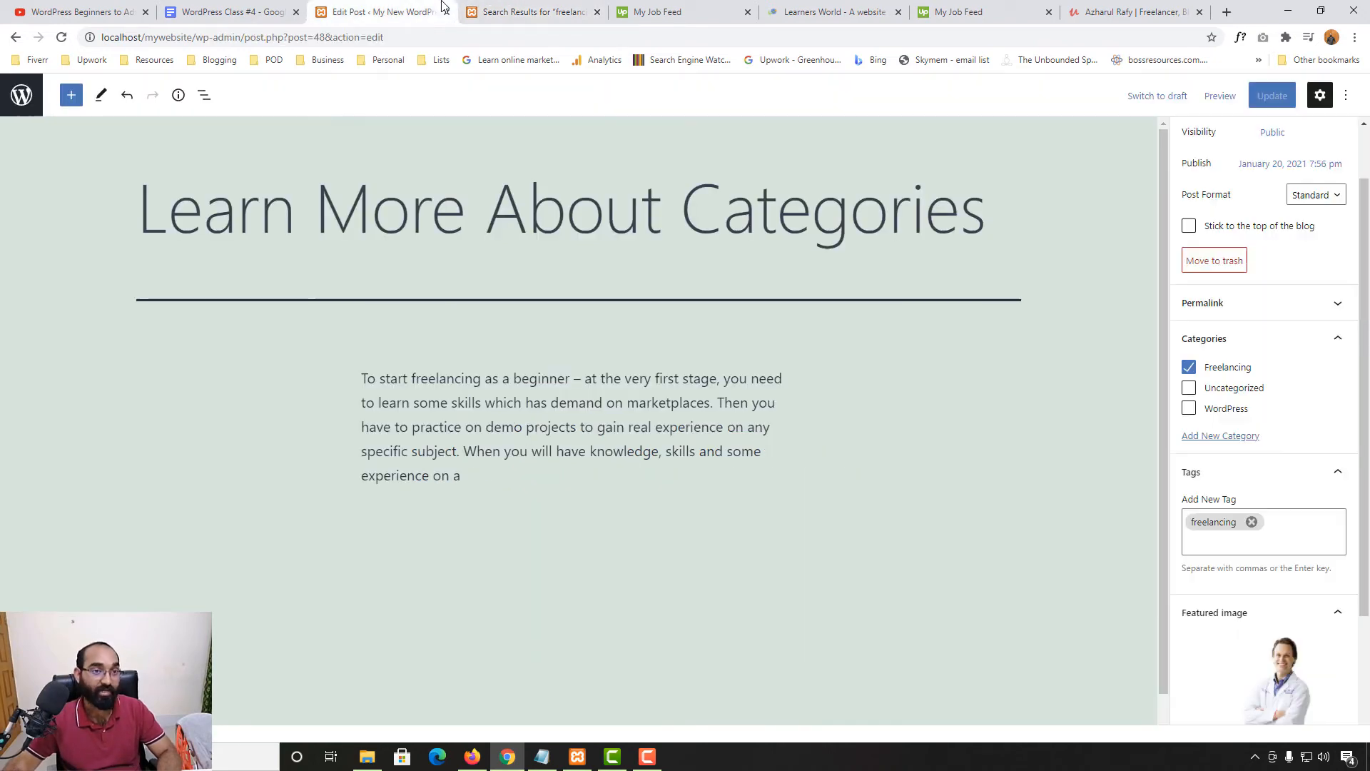
scroll(538, 290, down, 1)
scroll(538, 290, up, 1)
click(542, 12)
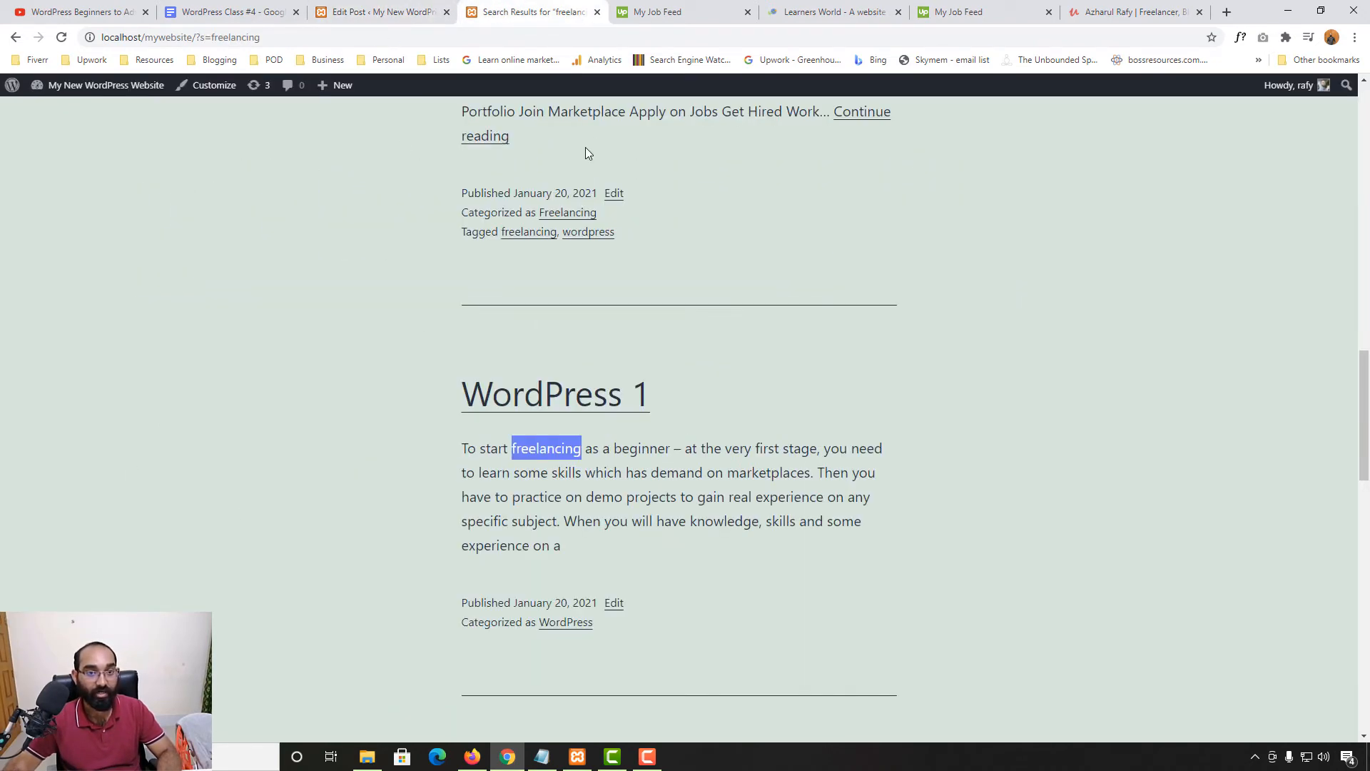
scroll(542, 286, up, 5)
scroll(454, 491, down, 6)
scroll(512, 309, up, 15)
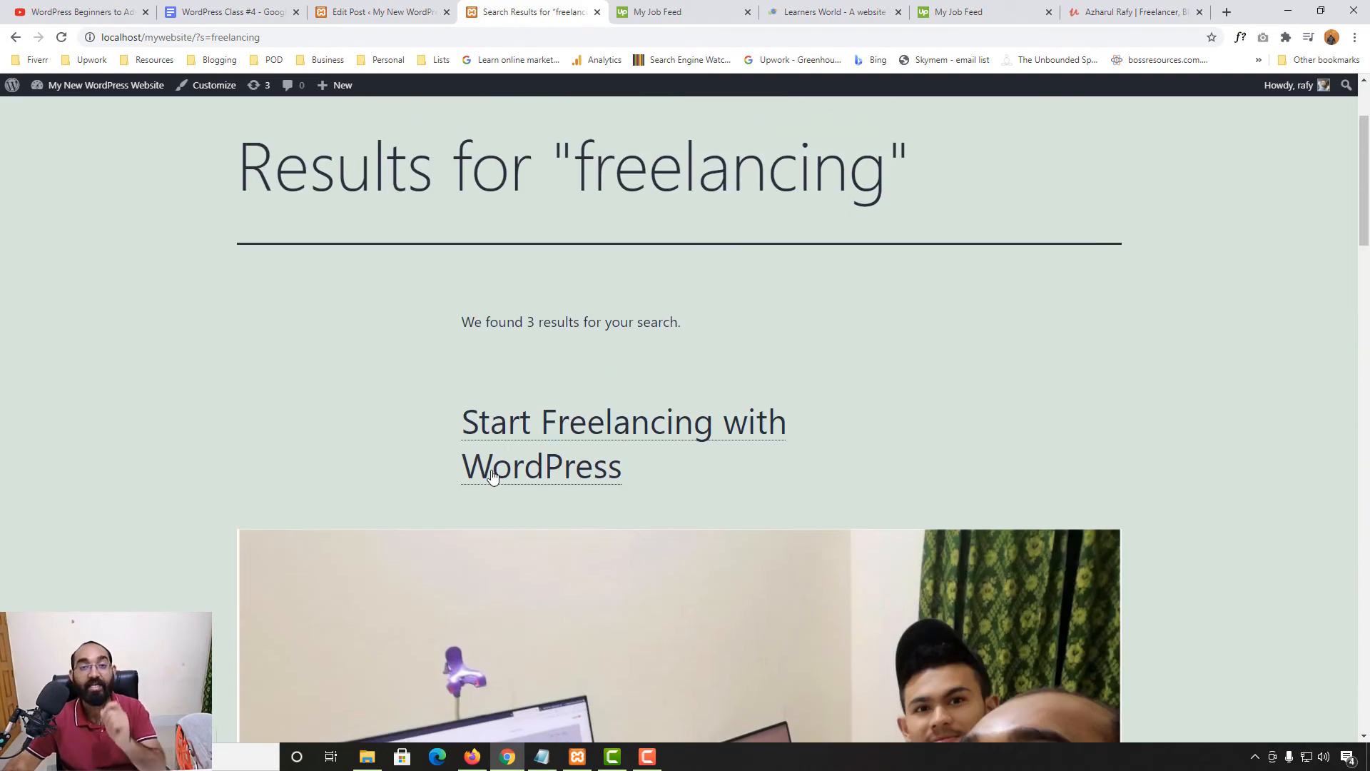
scroll(333, 449, down, 5)
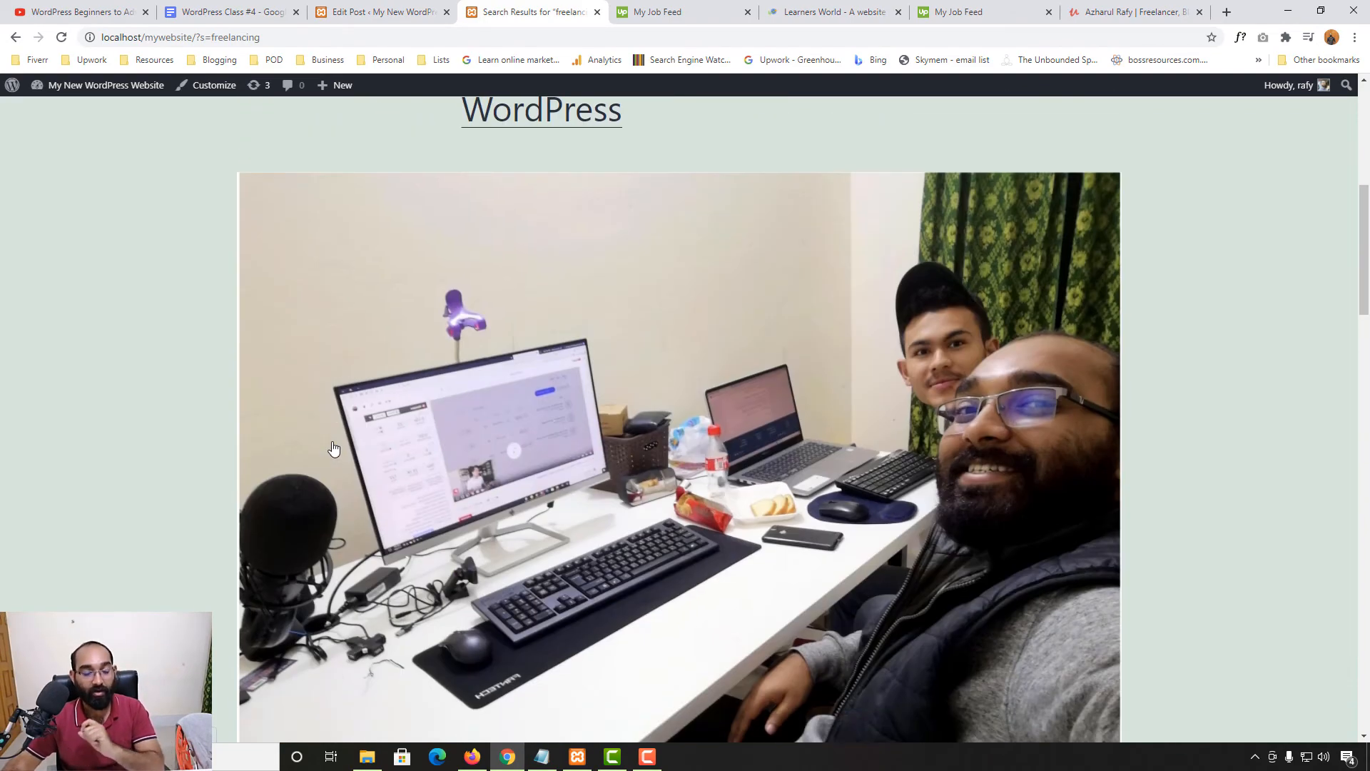
scroll(333, 448, down, 20)
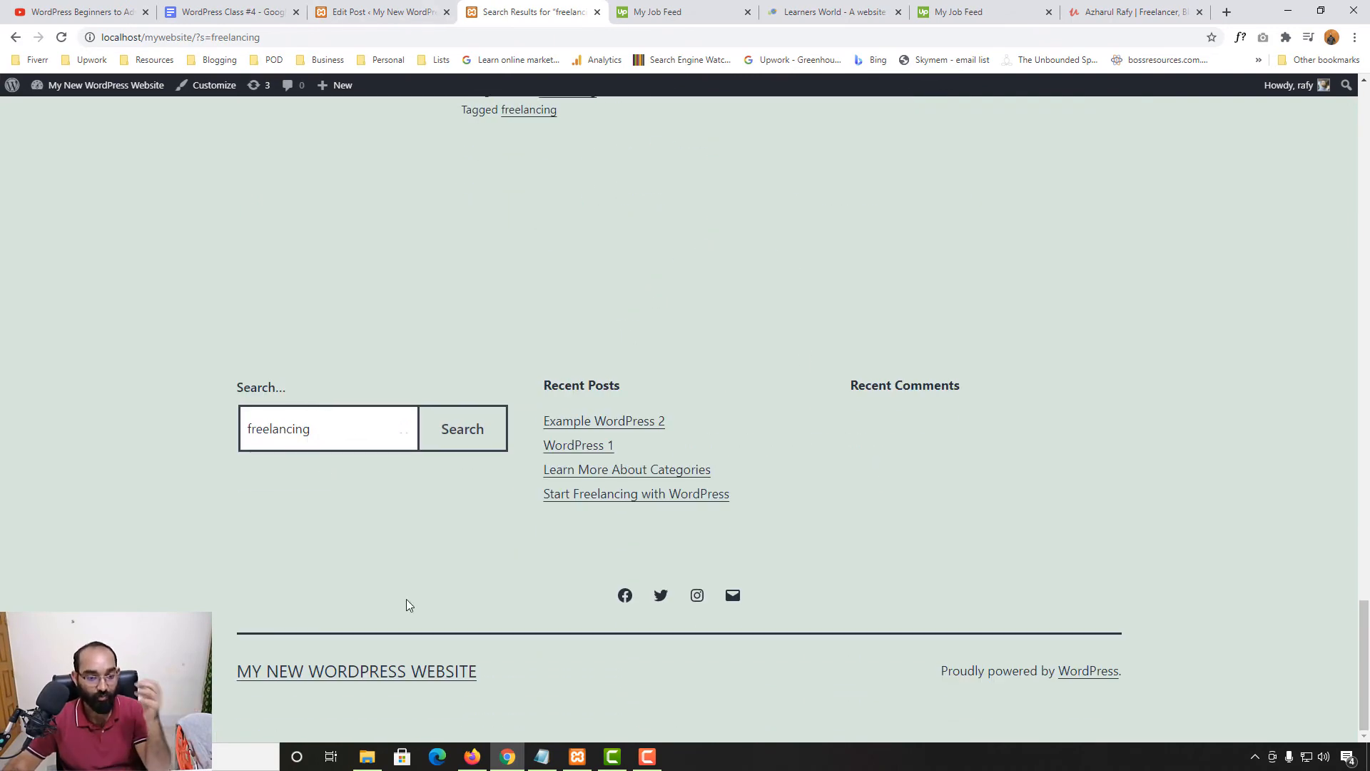
Mark the Embed topic in the class notes and return to the WordPress post editor
key(ctrl+2)
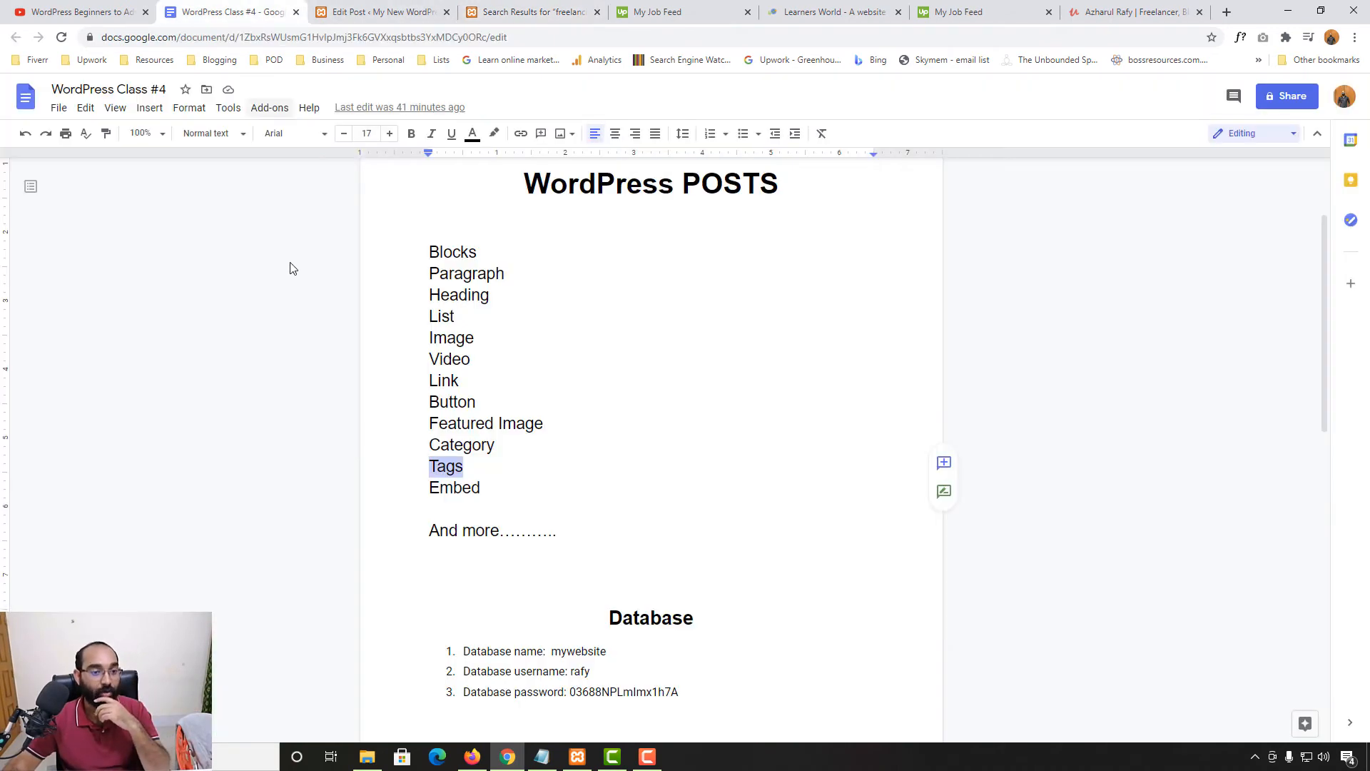
drag(484, 488, 420, 486)
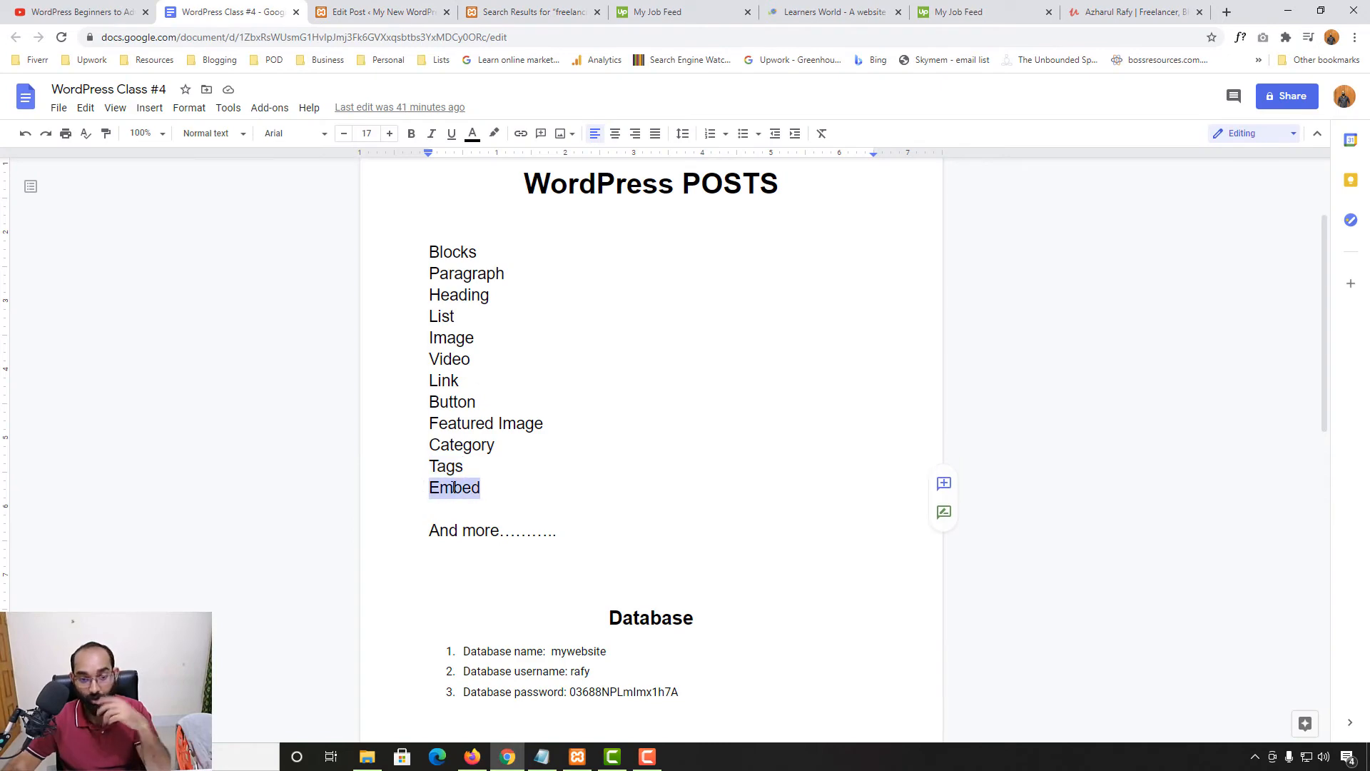
key(ctrl+3)
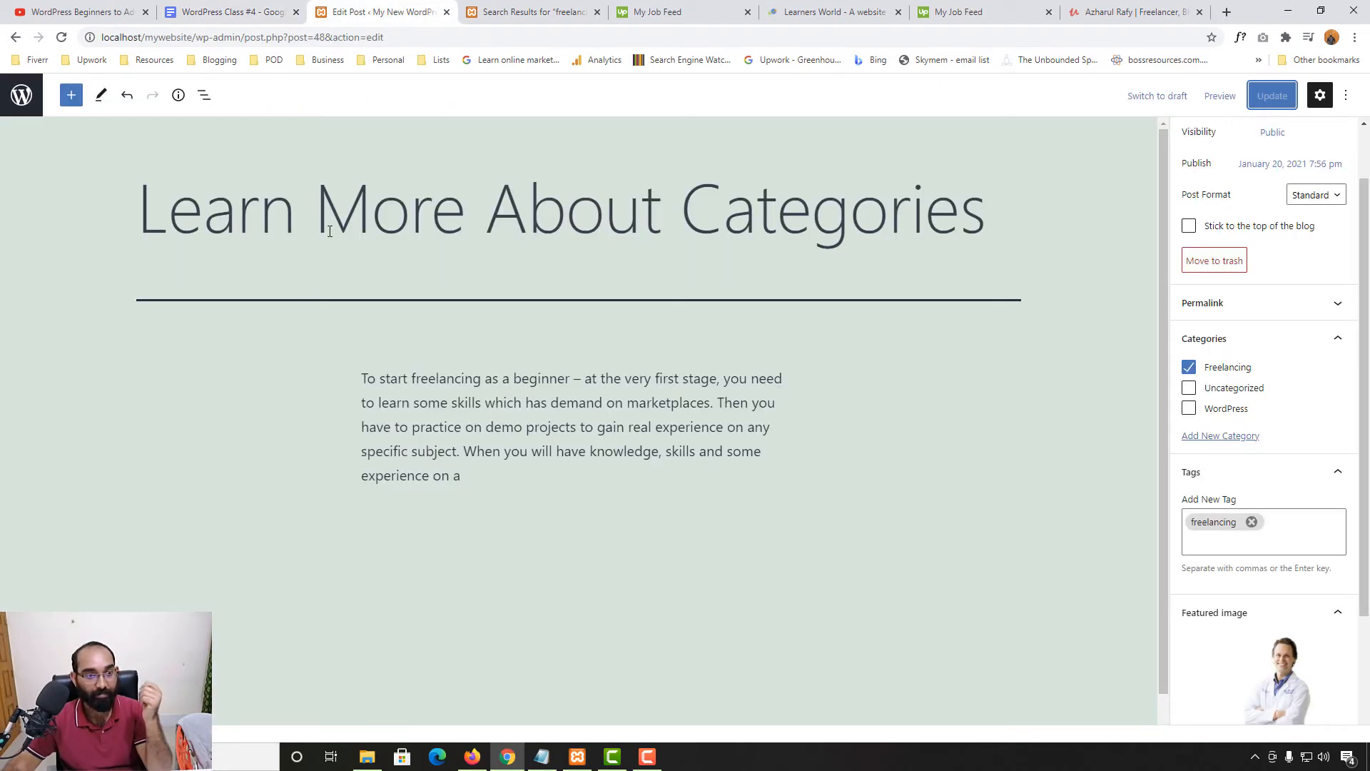
Edit Start Freelancing with WordPress and add an empty paragraph below the GET YOUR PDF button
click(27, 102)
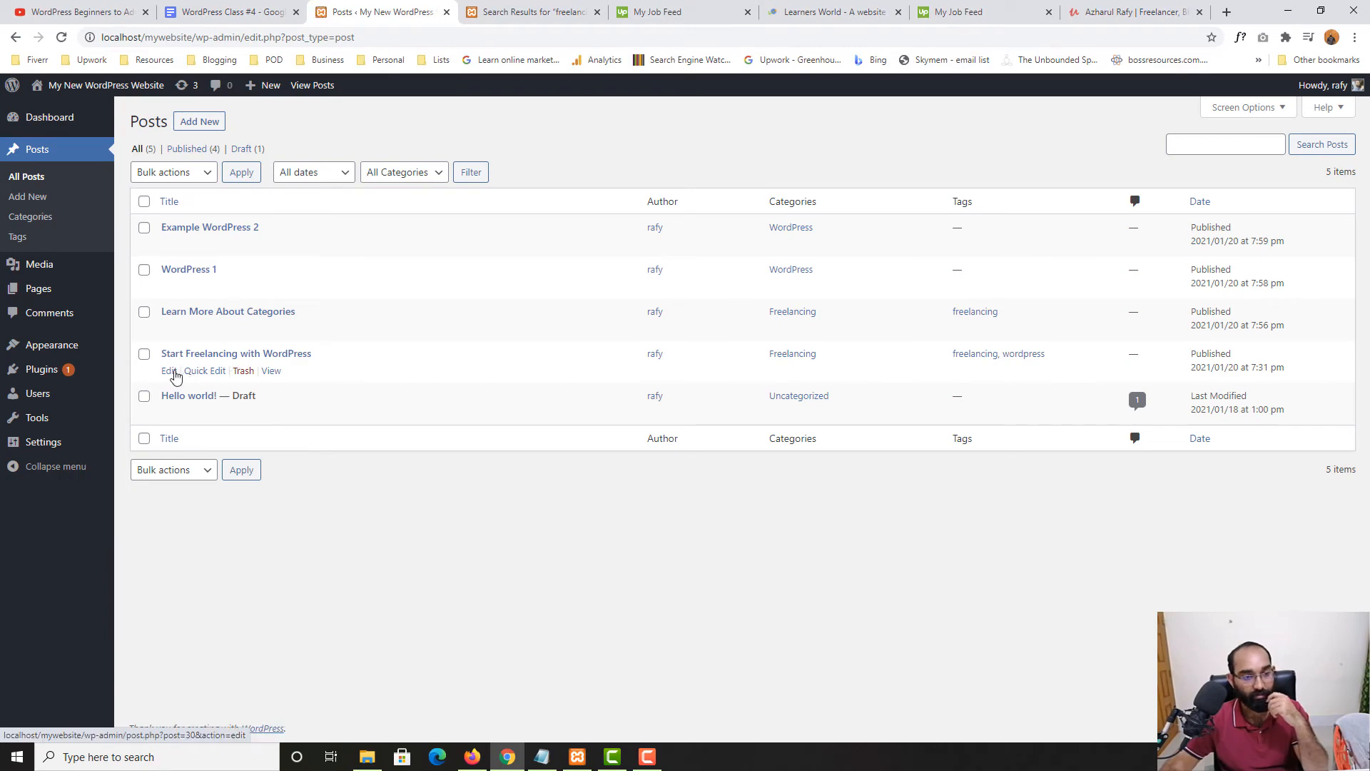
click(172, 372)
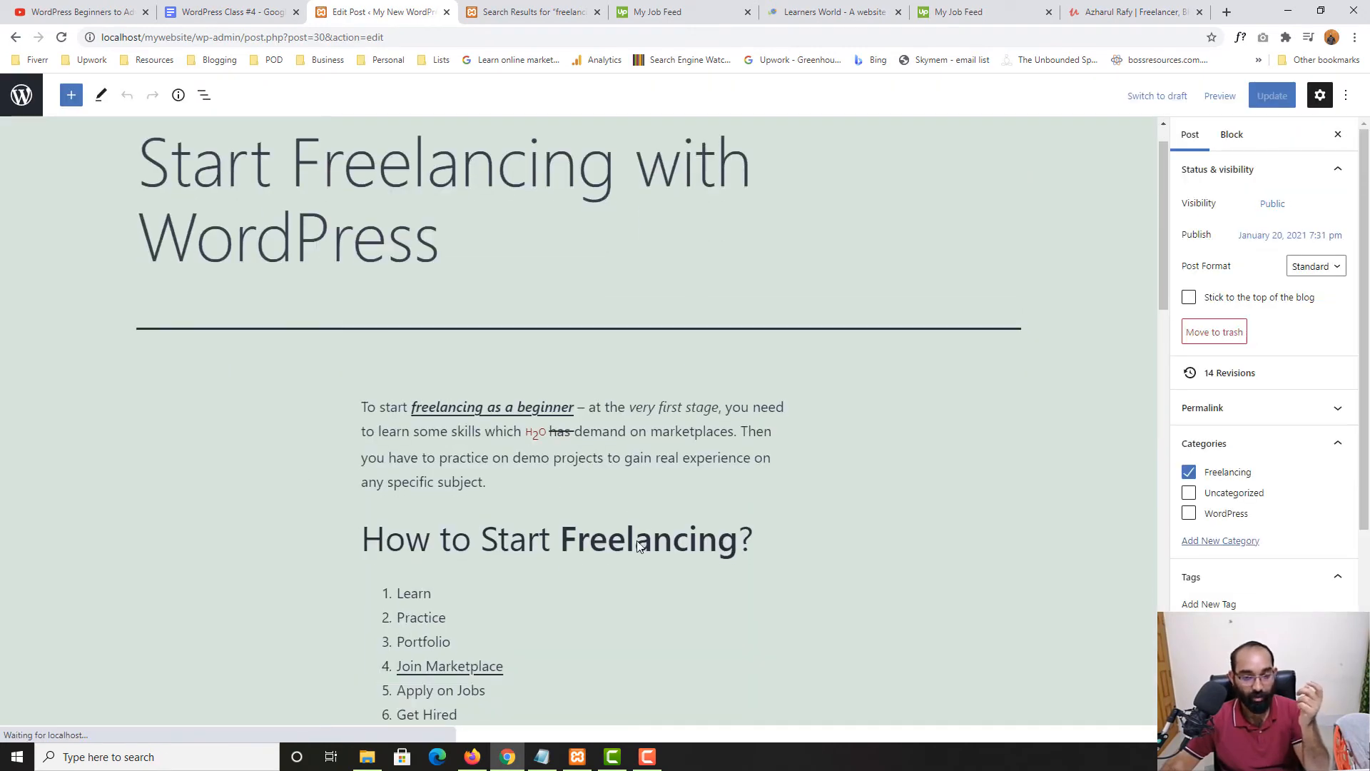
scroll(626, 499, down, 10)
scroll(627, 548, down, 5)
click(559, 375)
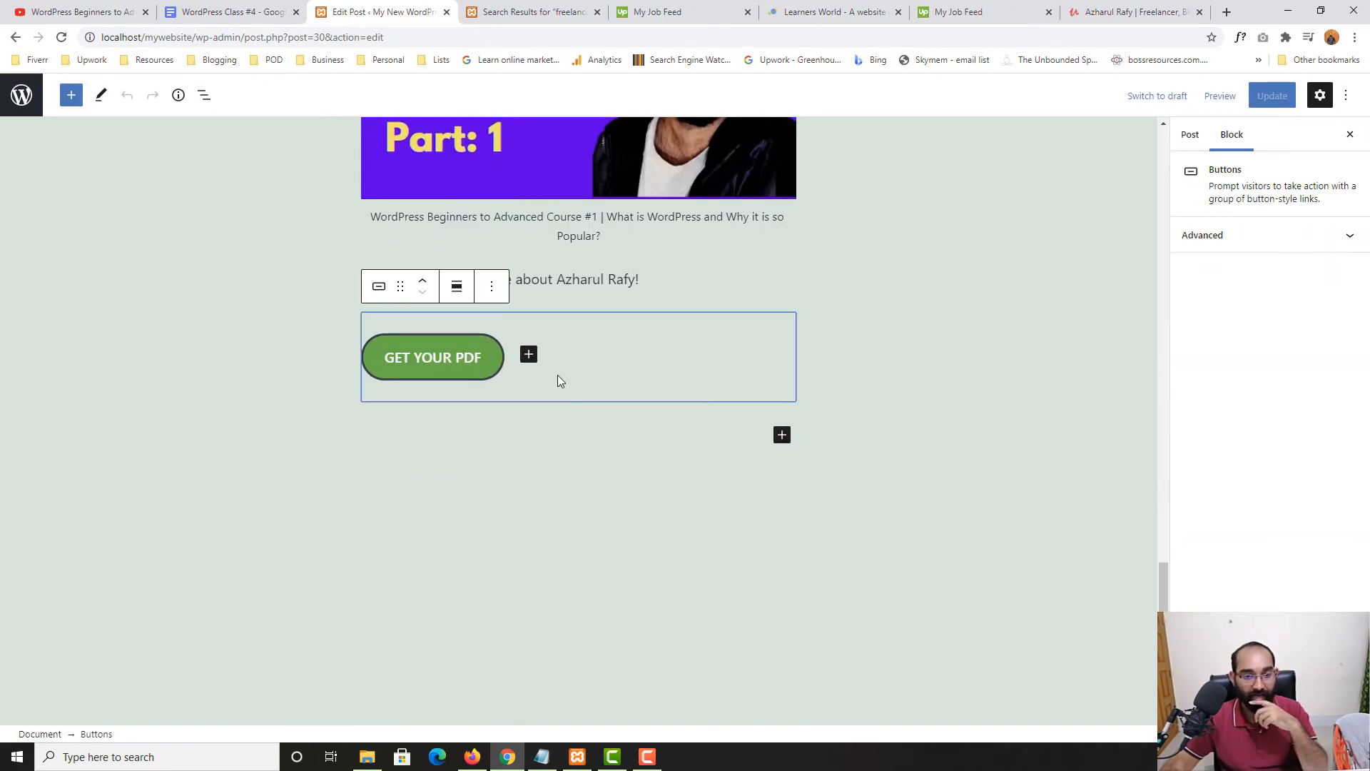
click(689, 431)
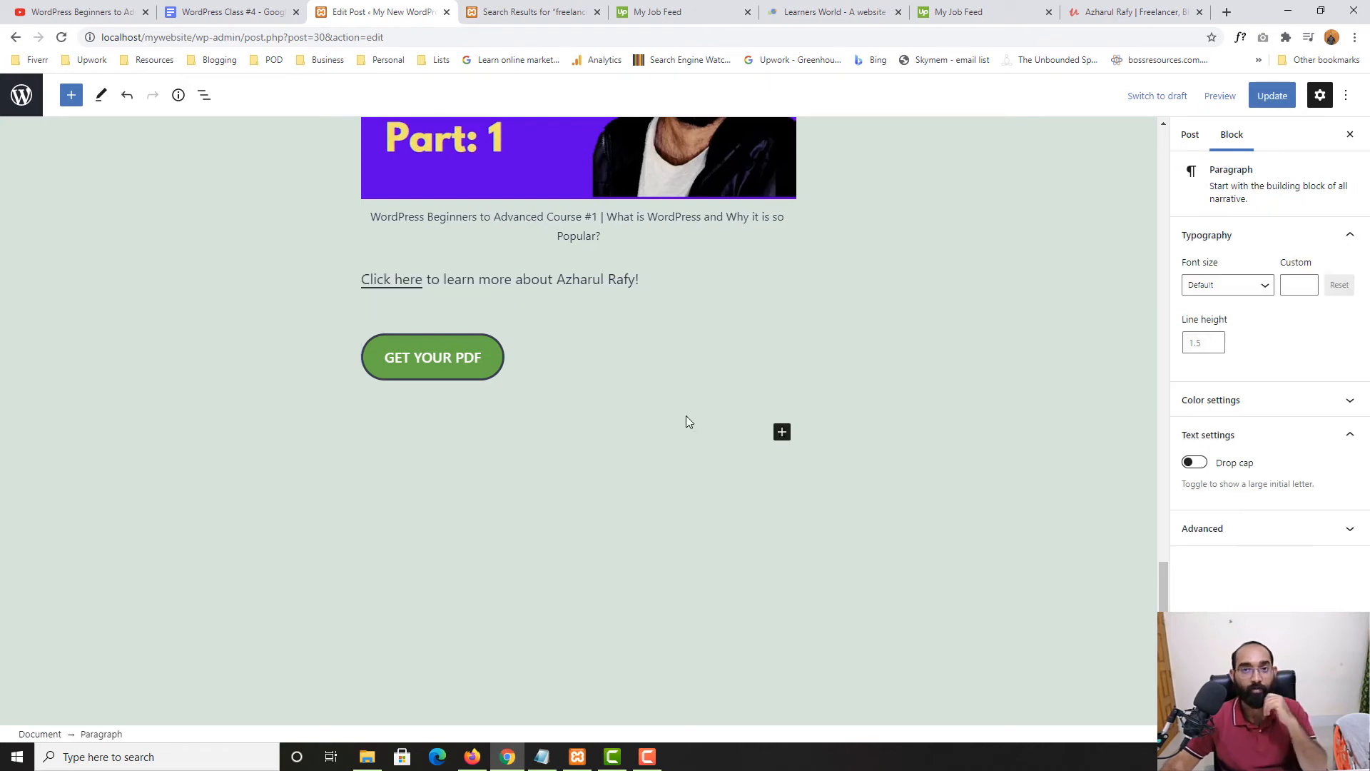
click(1135, 12)
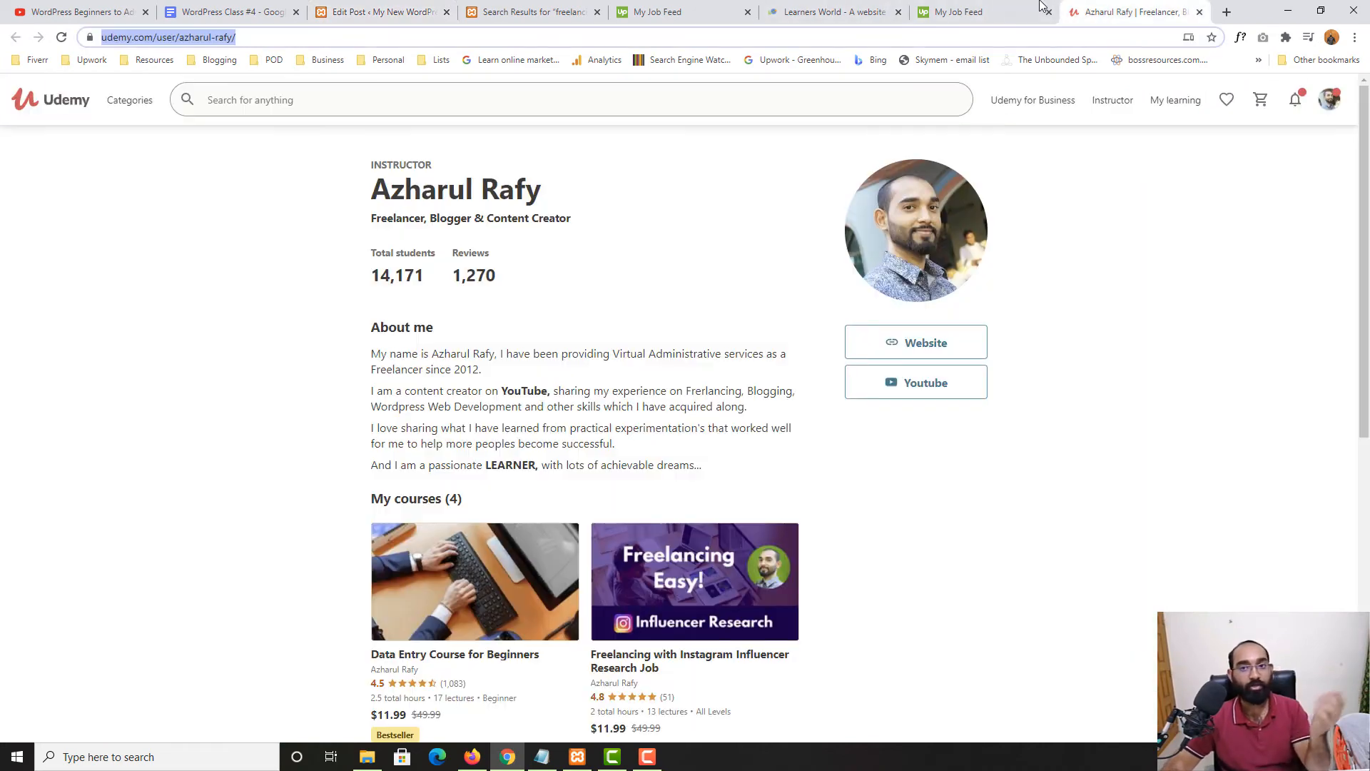
Go to twitter.com, close the Udemy profile tab, and open the account's own profile
click(977, 12)
click(981, 34)
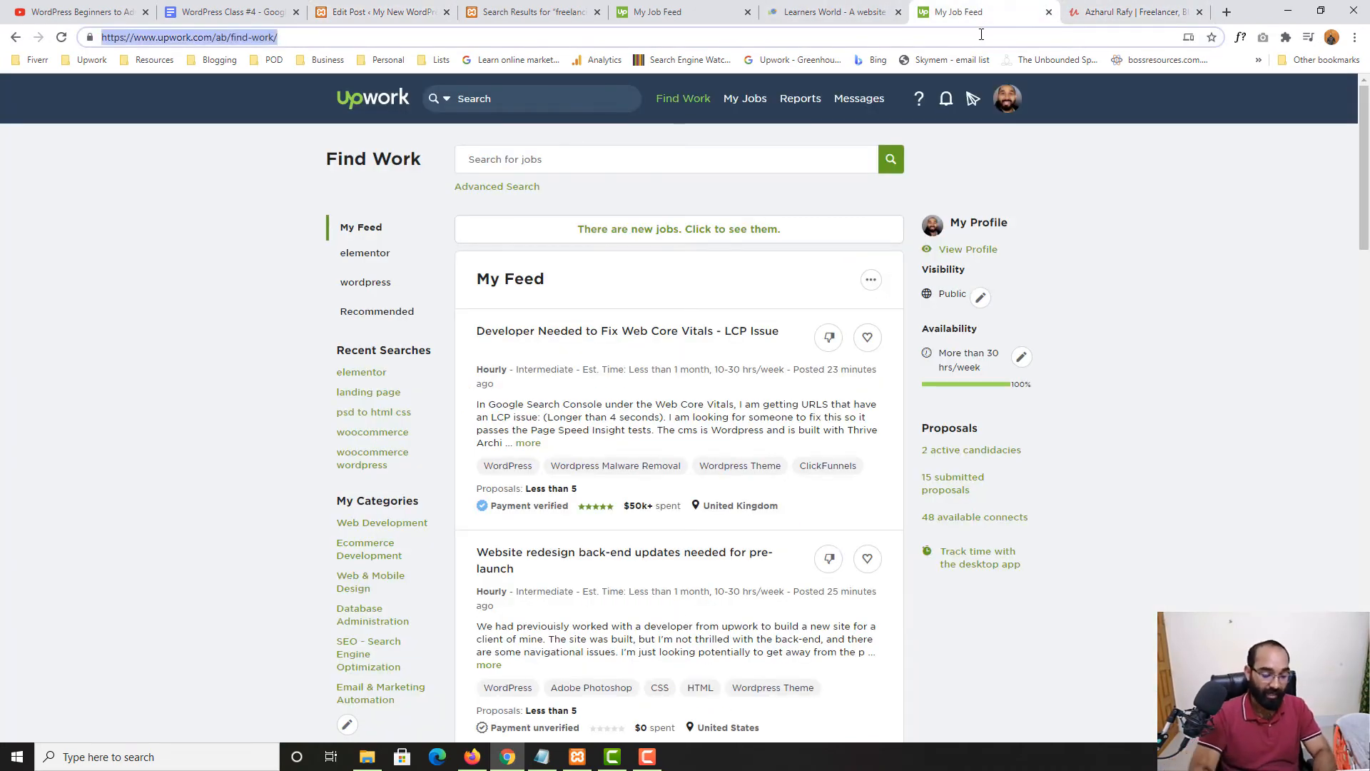
text(twi)
key(Return)
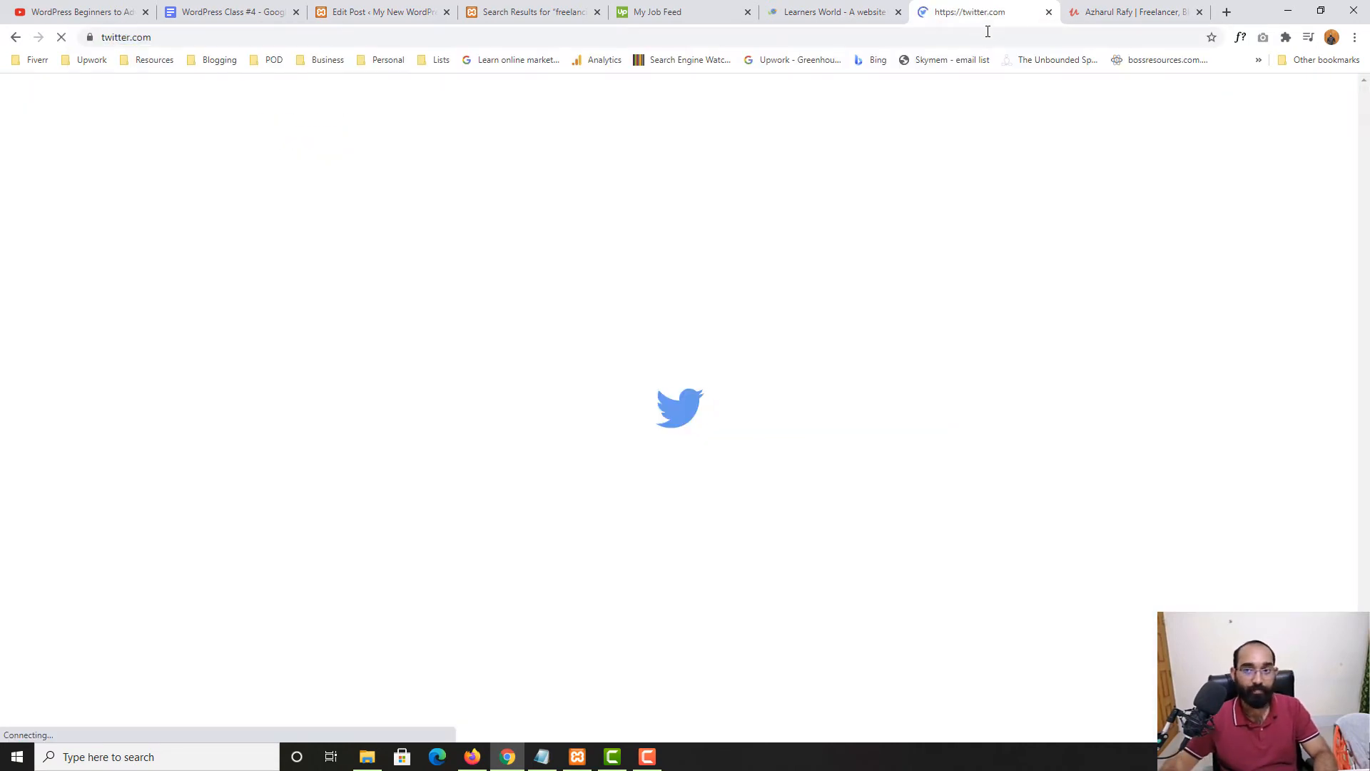
click(1199, 12)
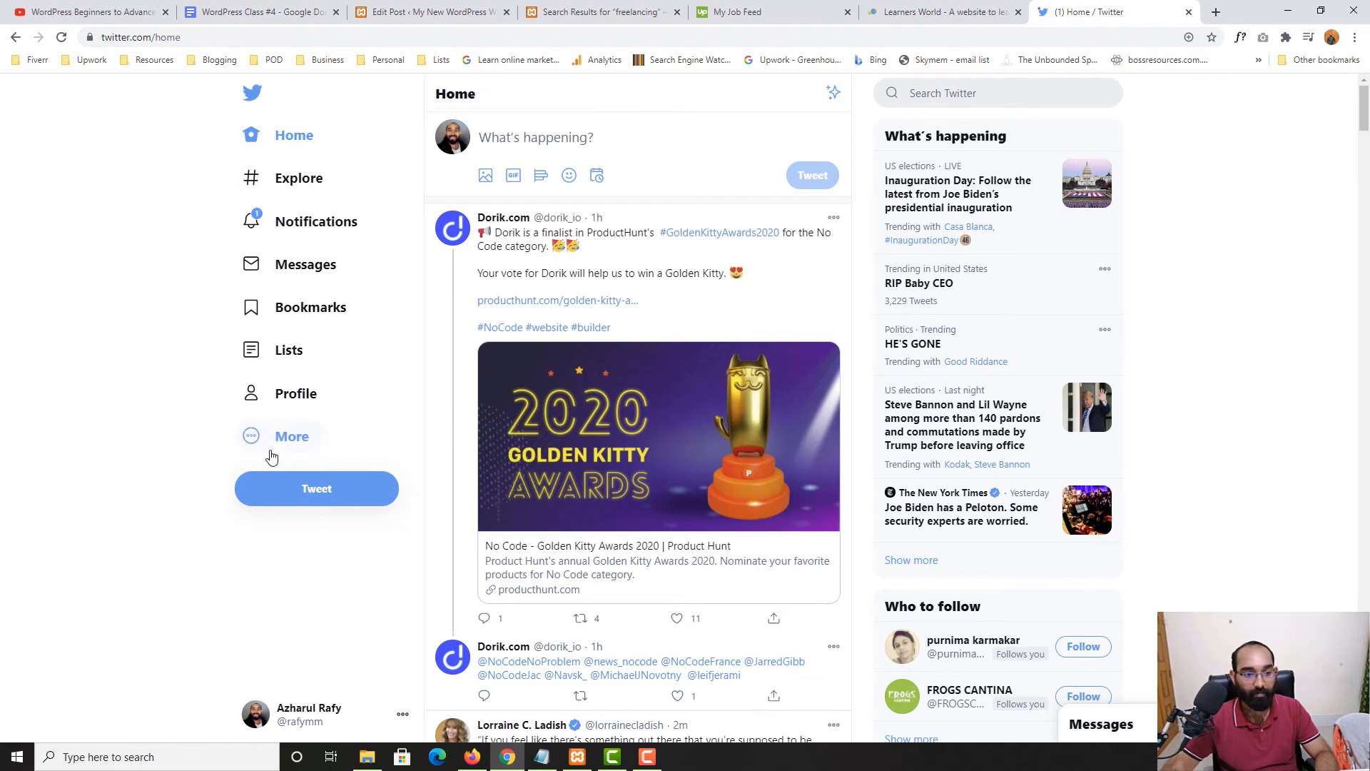
click(295, 393)
scroll(678, 343, down, 4)
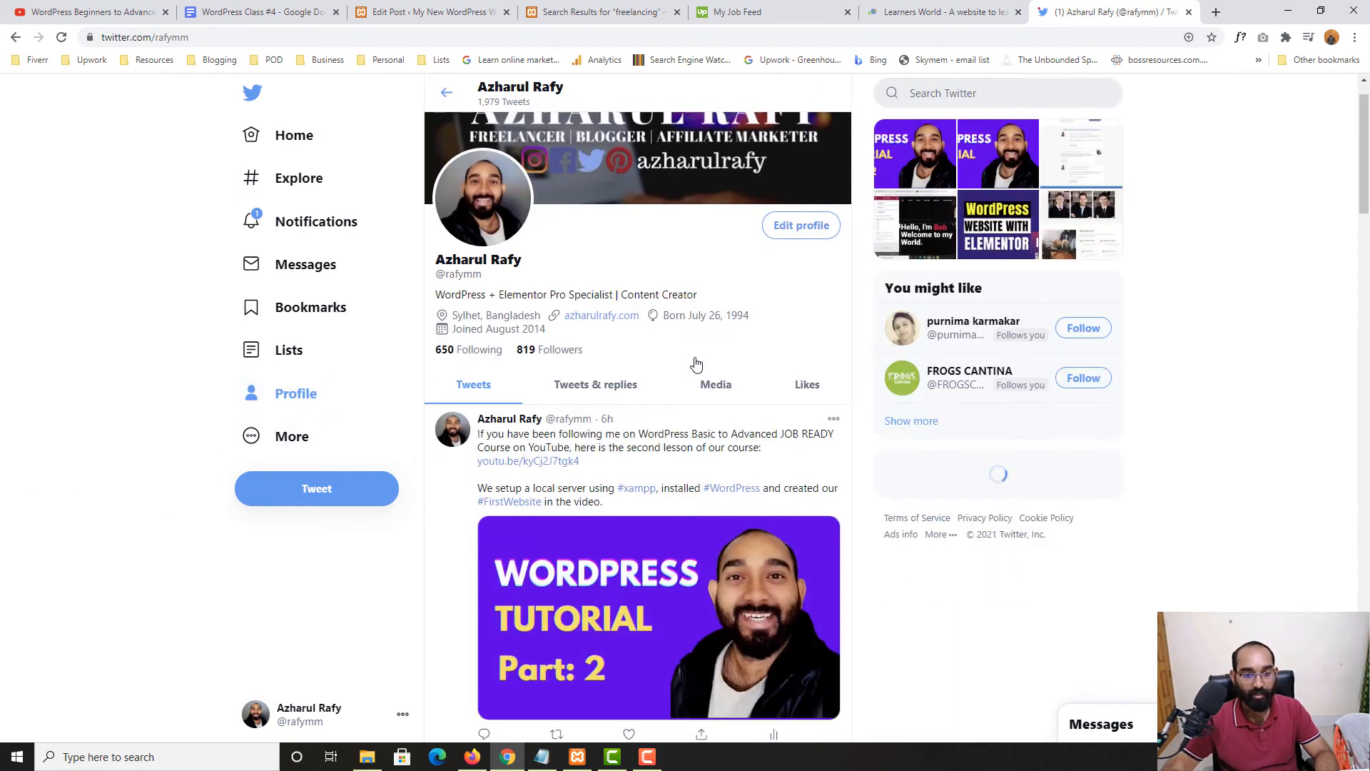
scroll(711, 371, up, 2)
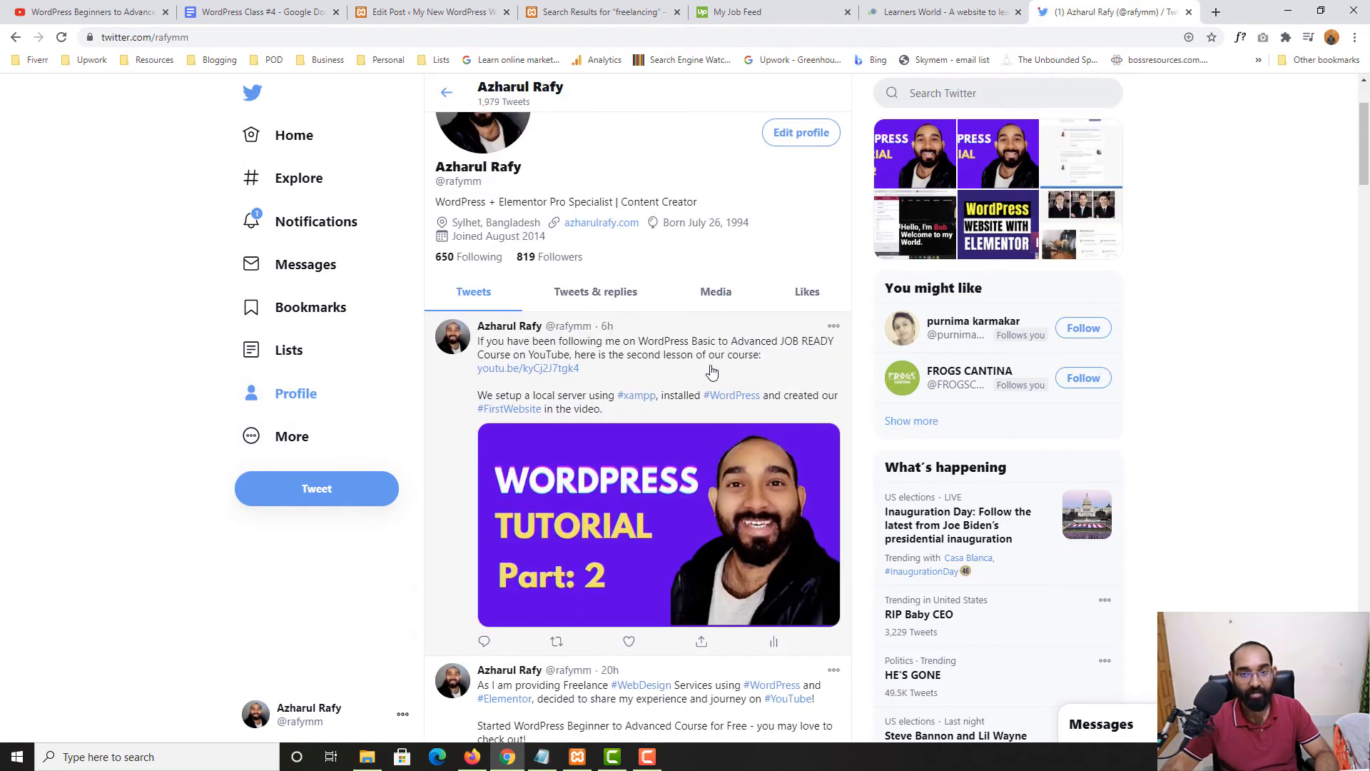
Copy the WordPress Tutorial Part 2 tweet's embed code and select its link
click(835, 327)
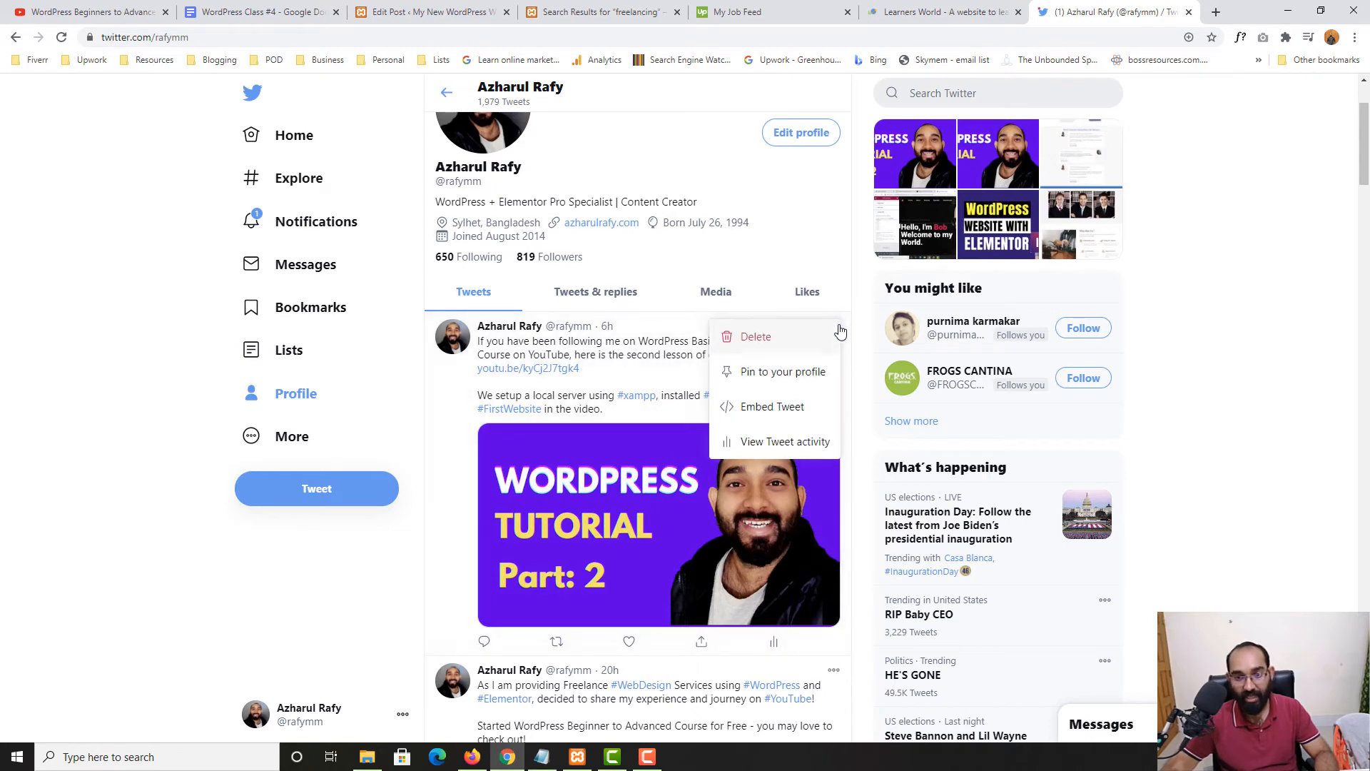
click(746, 410)
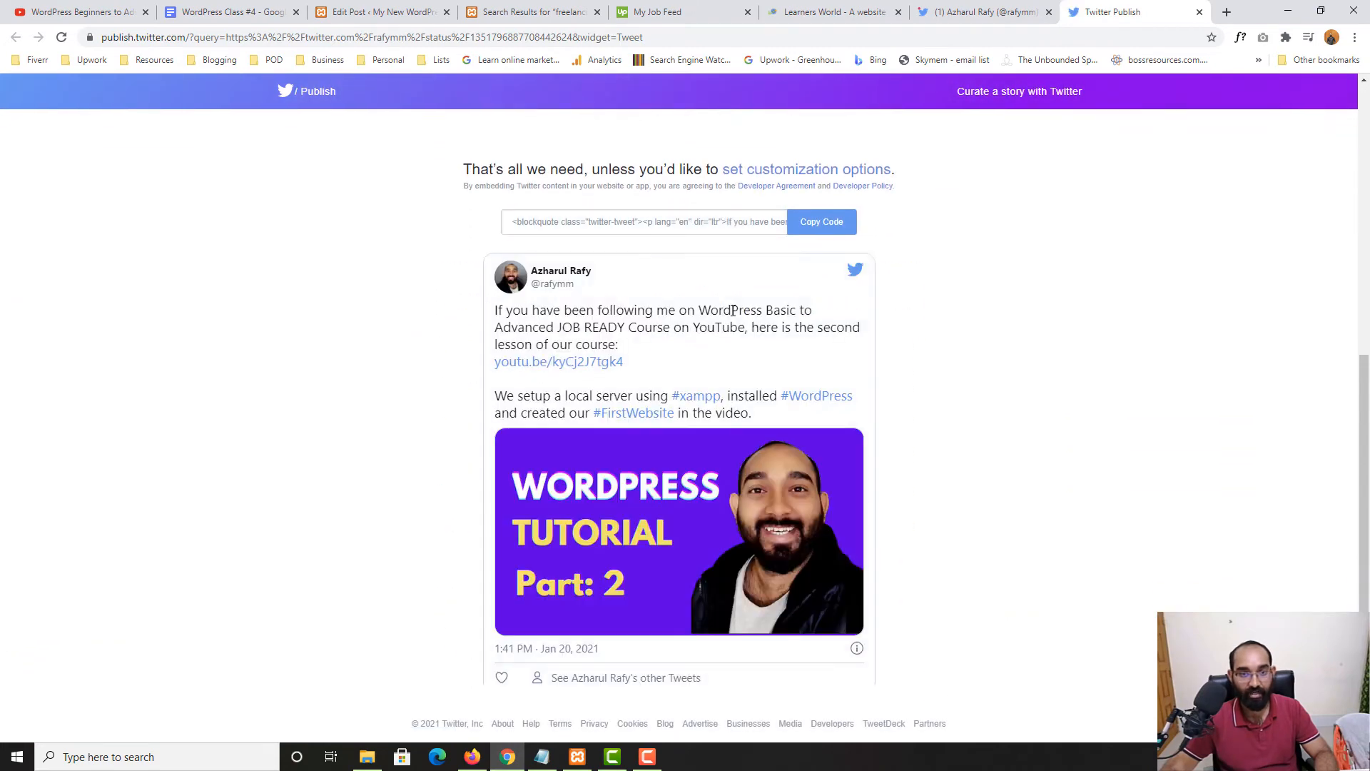
click(822, 222)
click(846, 326)
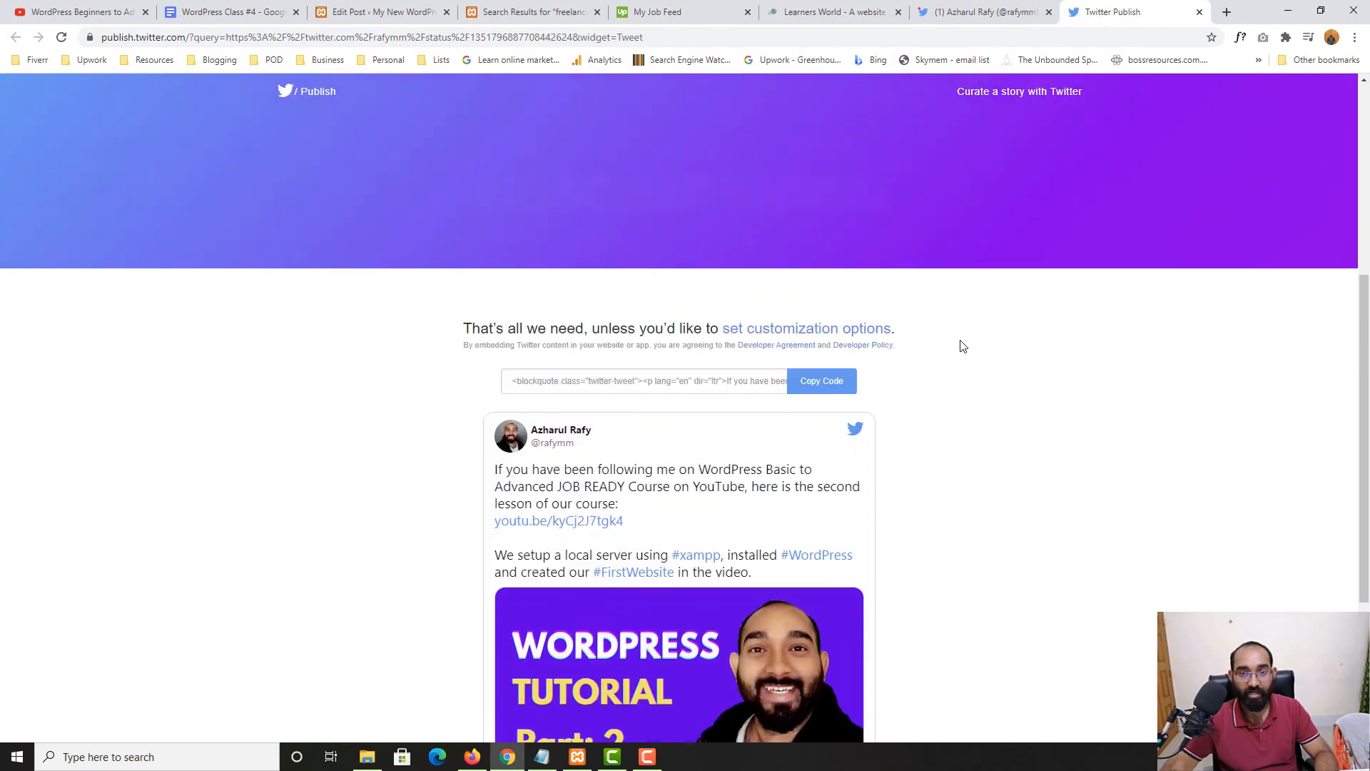
scroll(738, 389, up, 4)
click(646, 257)
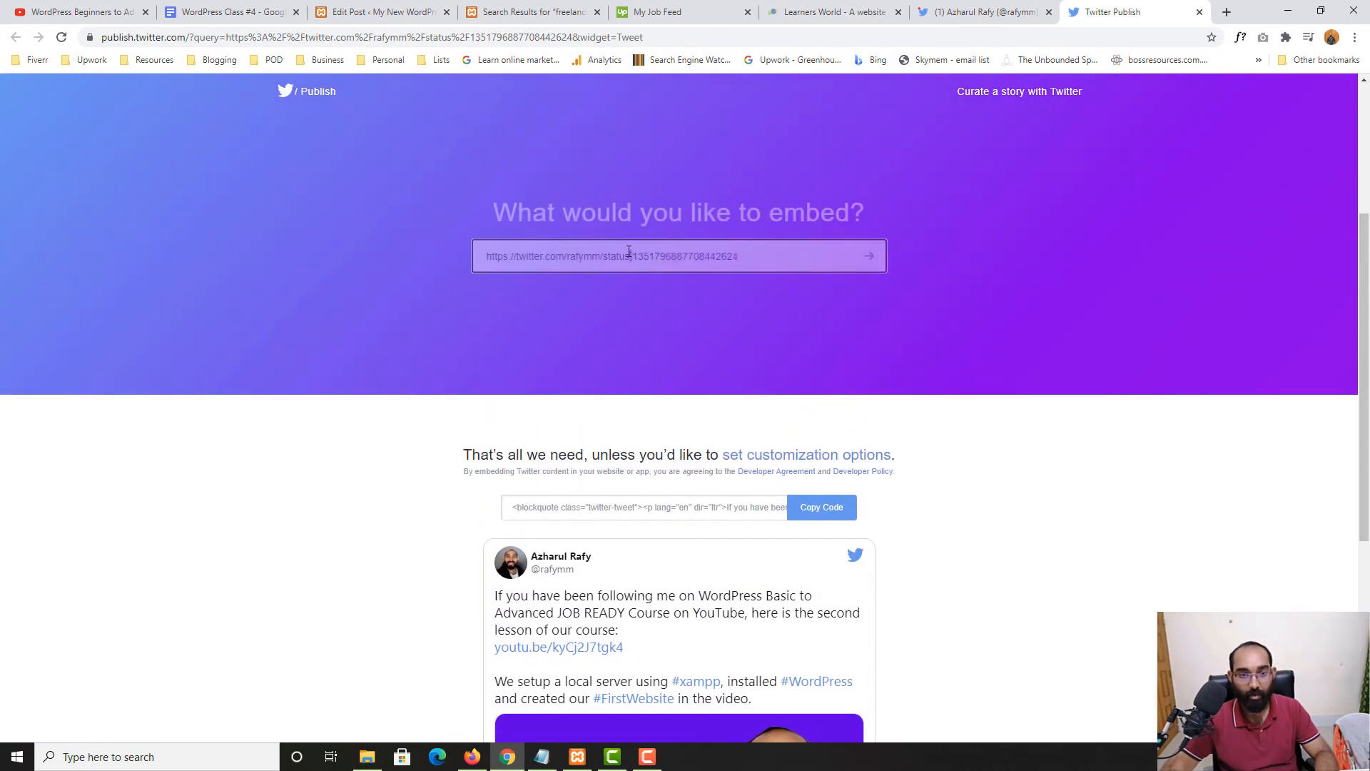
triple_click(628, 251)
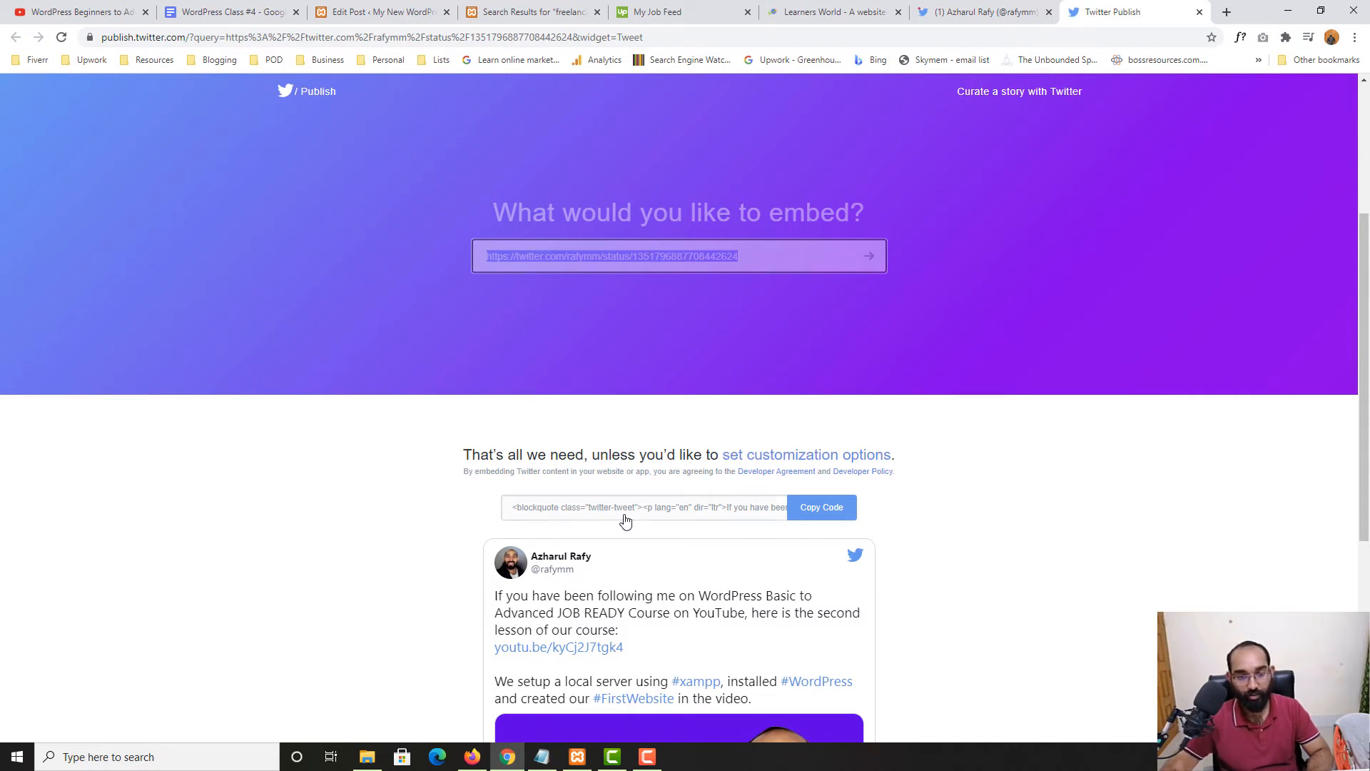
click(411, 8)
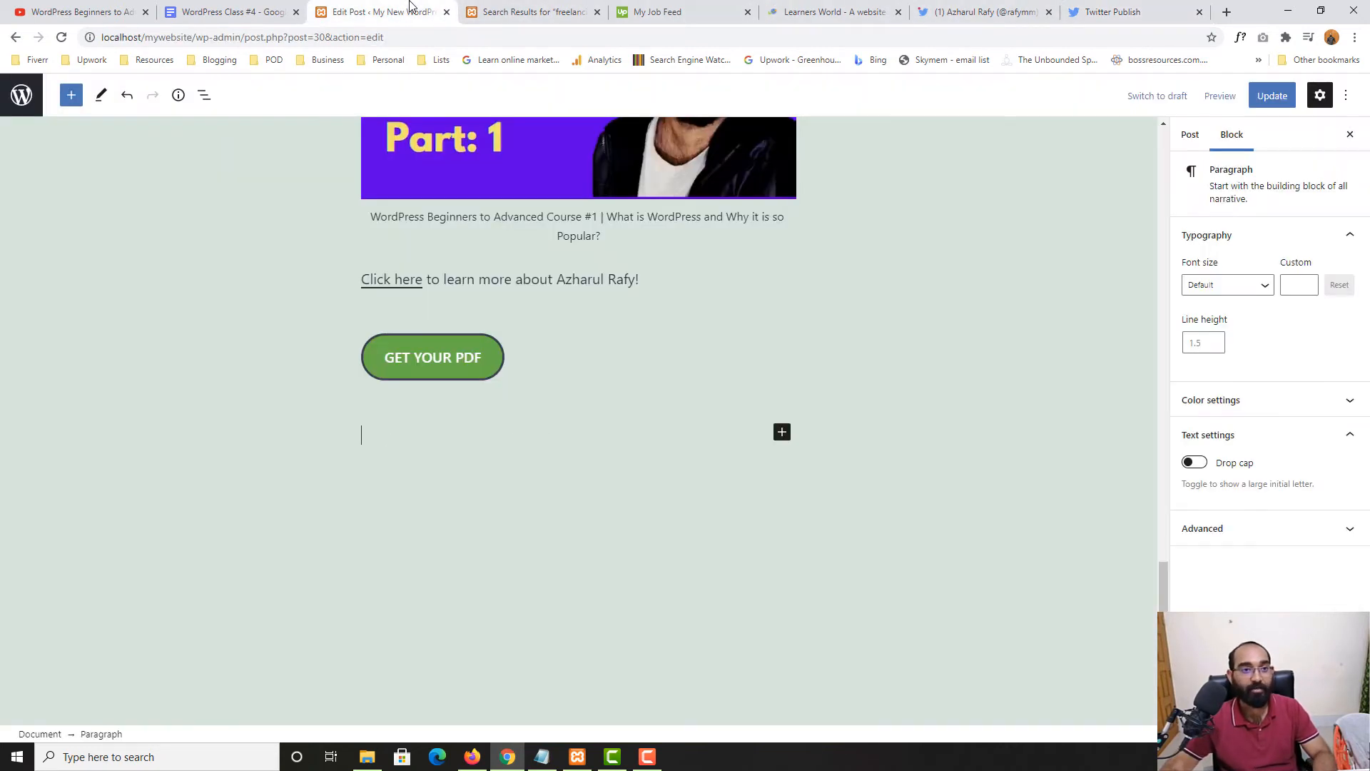
Insert a Twitter embed block below the button and embed the pasted tweet link
click(782, 433)
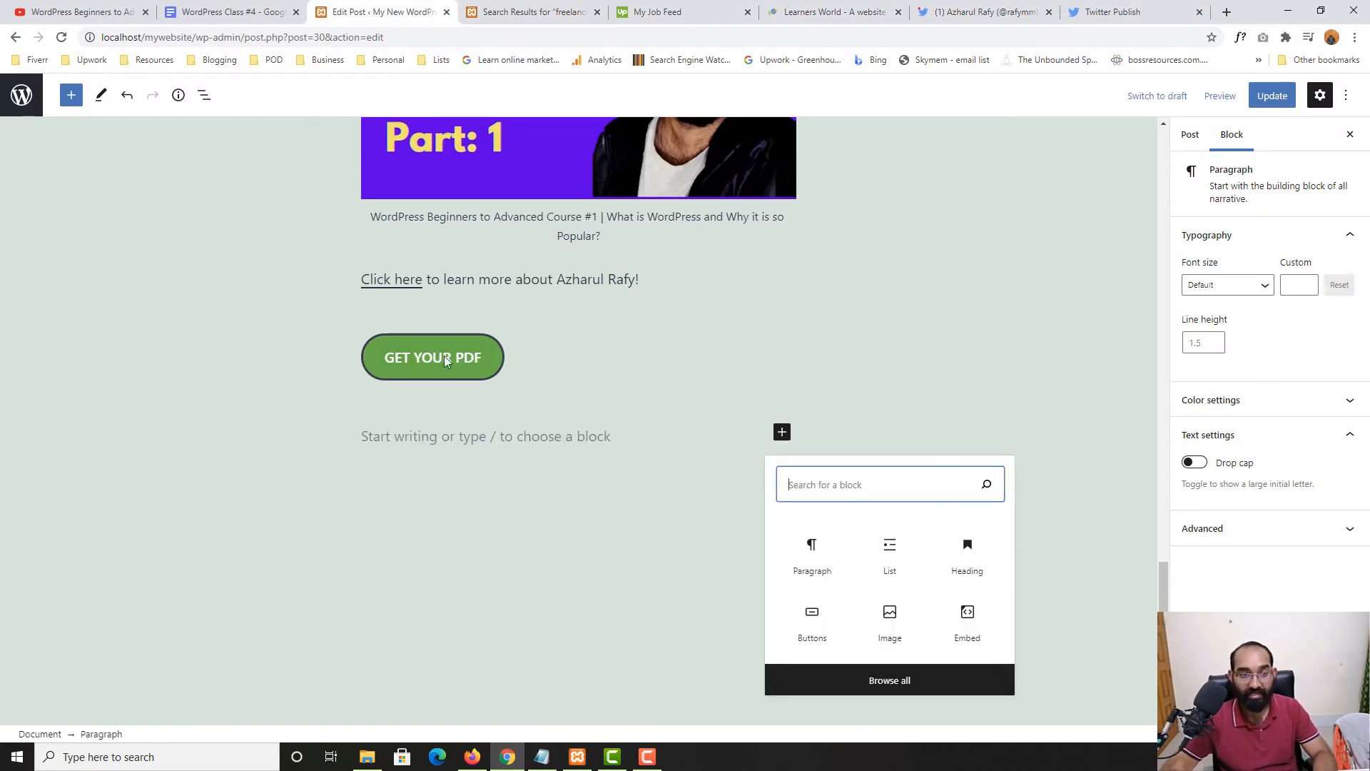
click(71, 95)
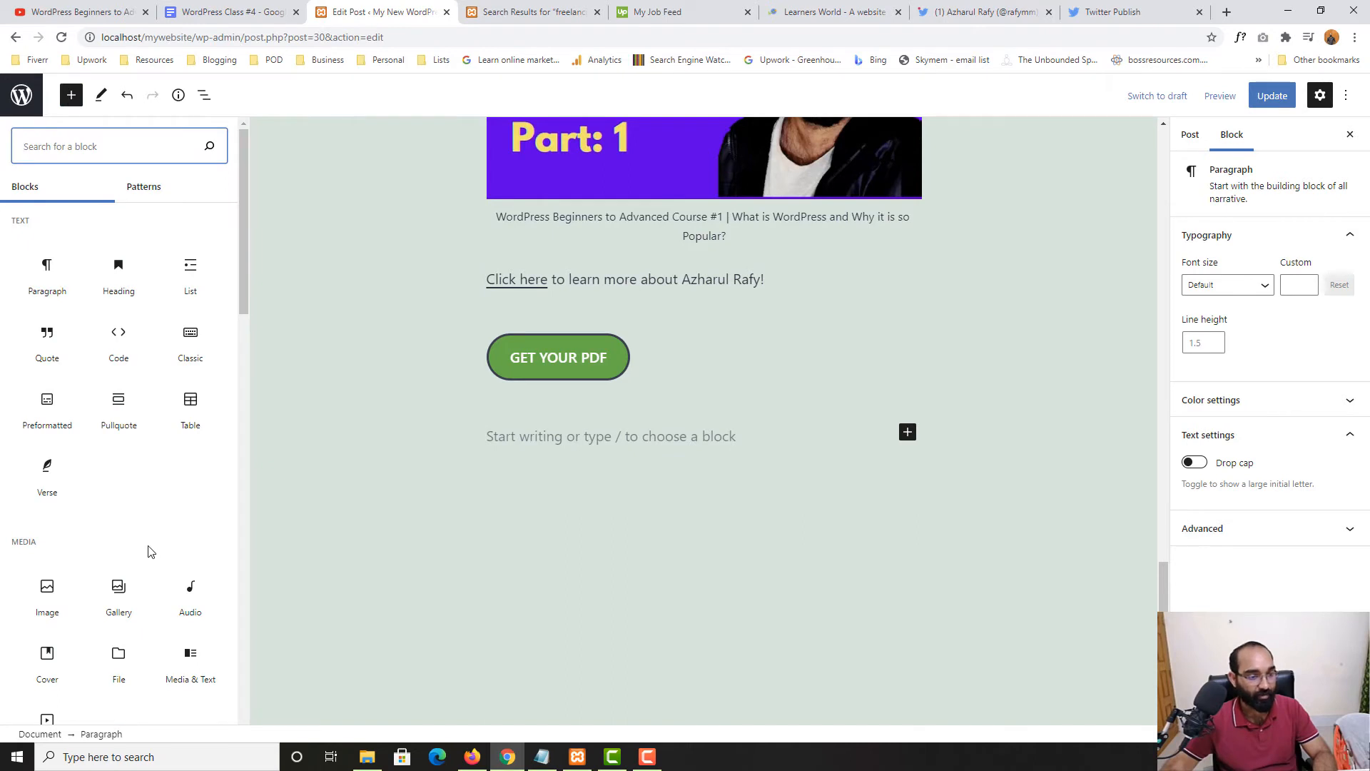
scroll(142, 547, down, 3)
scroll(116, 437, up, 3)
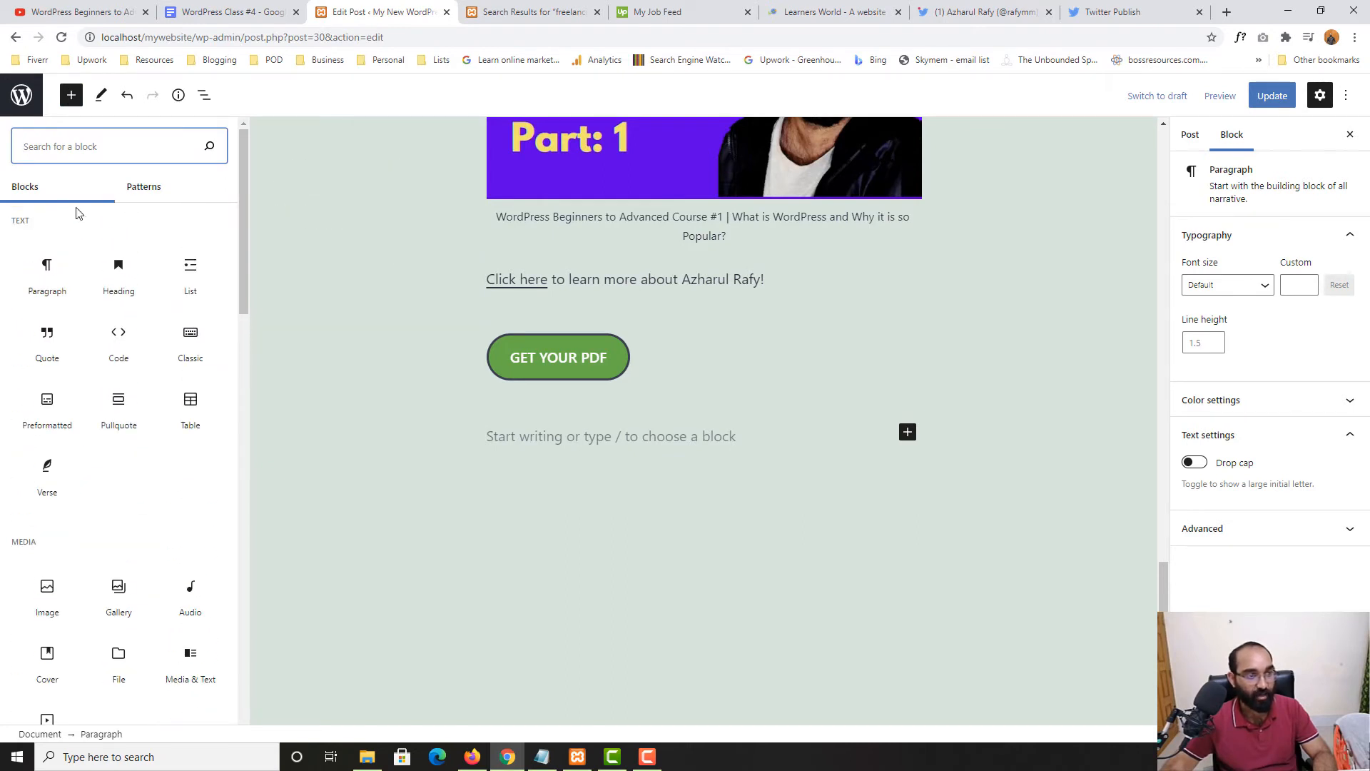
scroll(111, 535, down, 8)
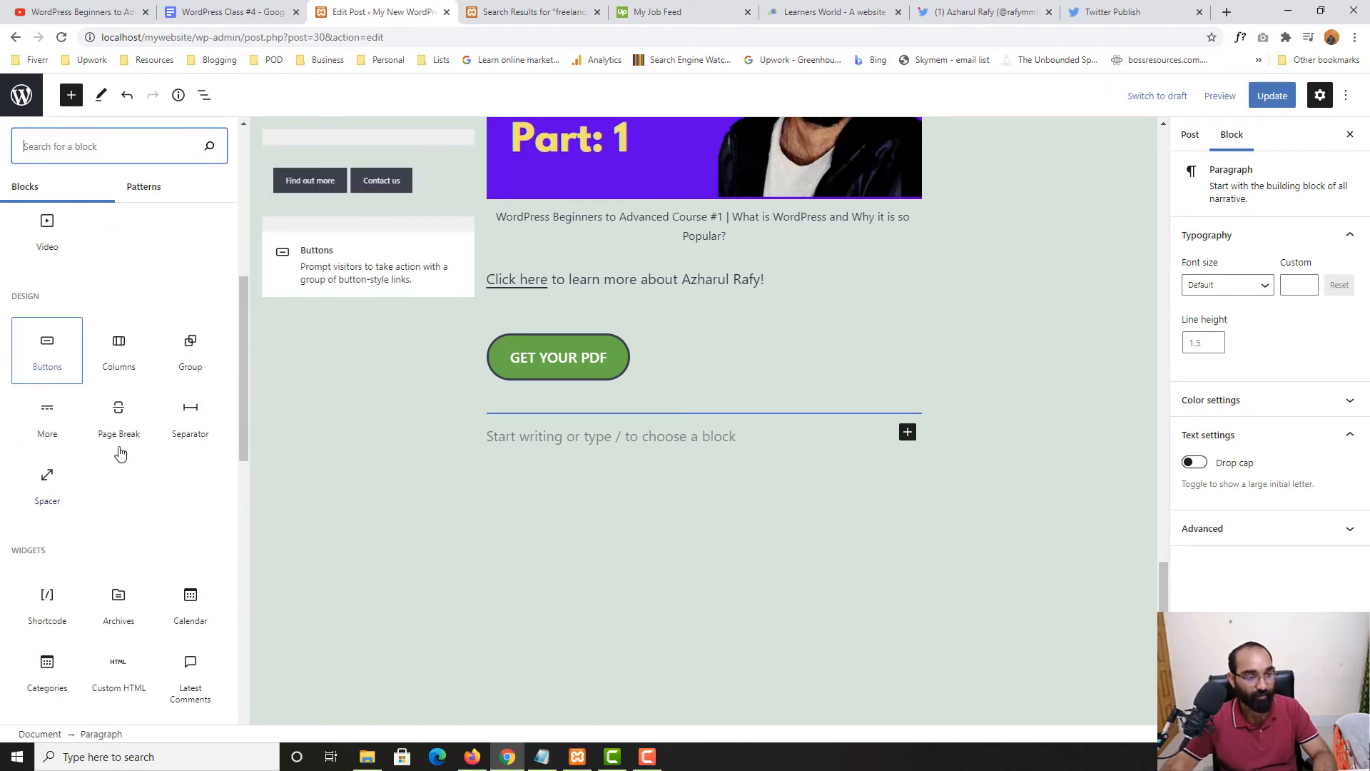
scroll(93, 564, down, 5)
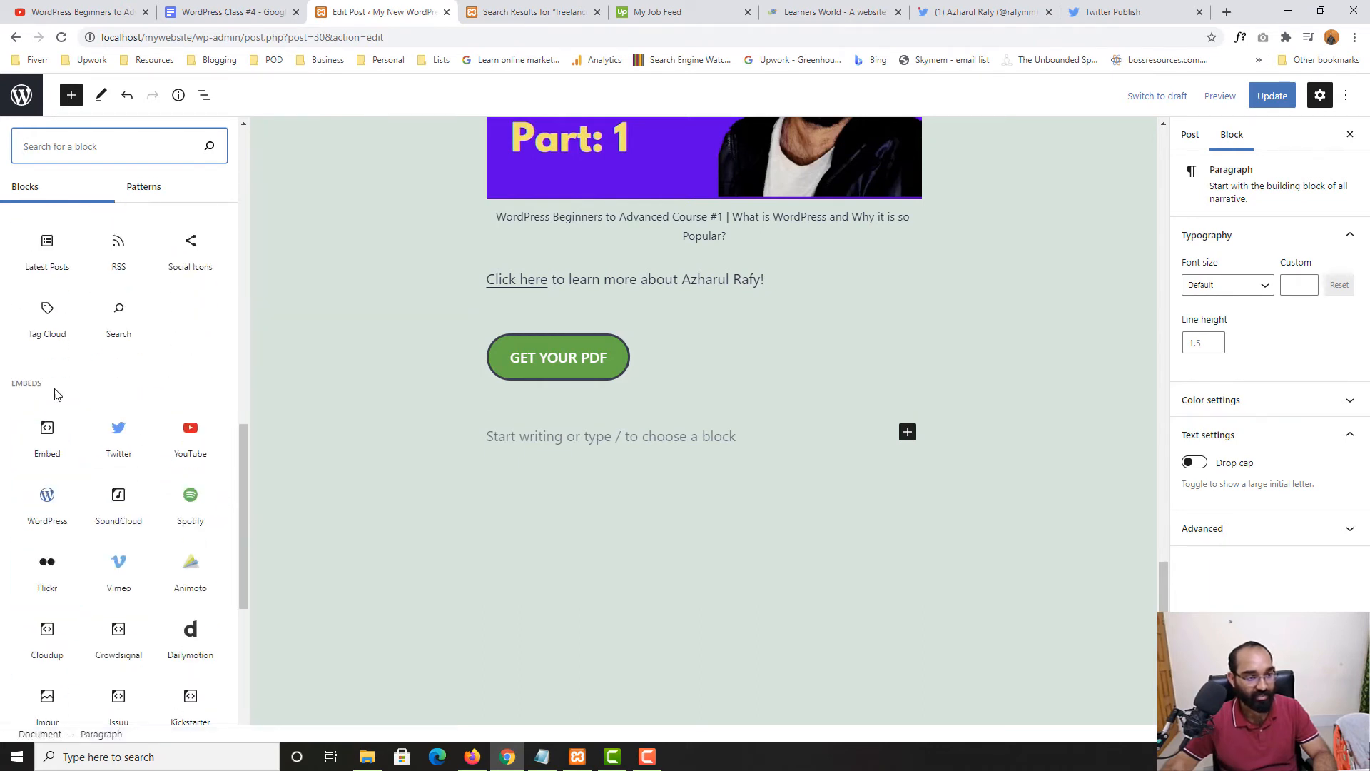
click(121, 457)
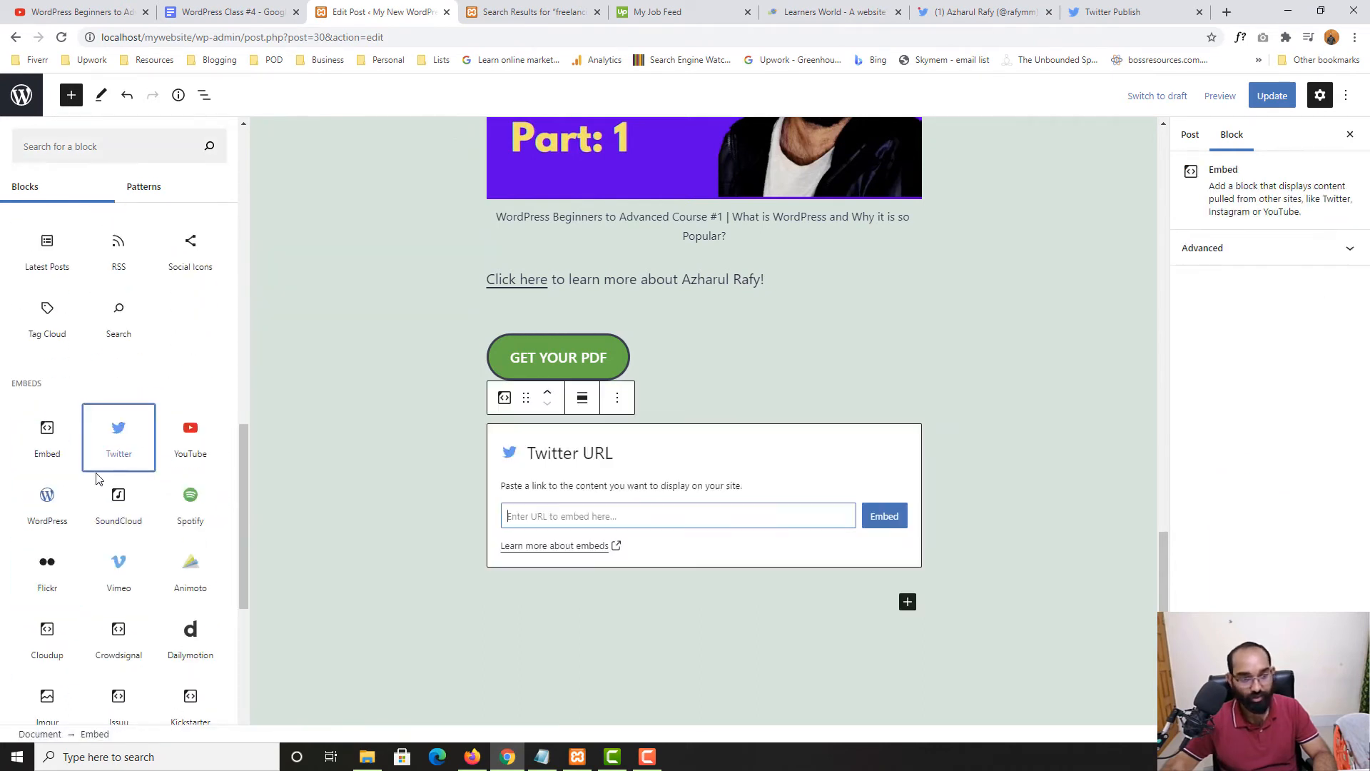
key(ctrl+v)
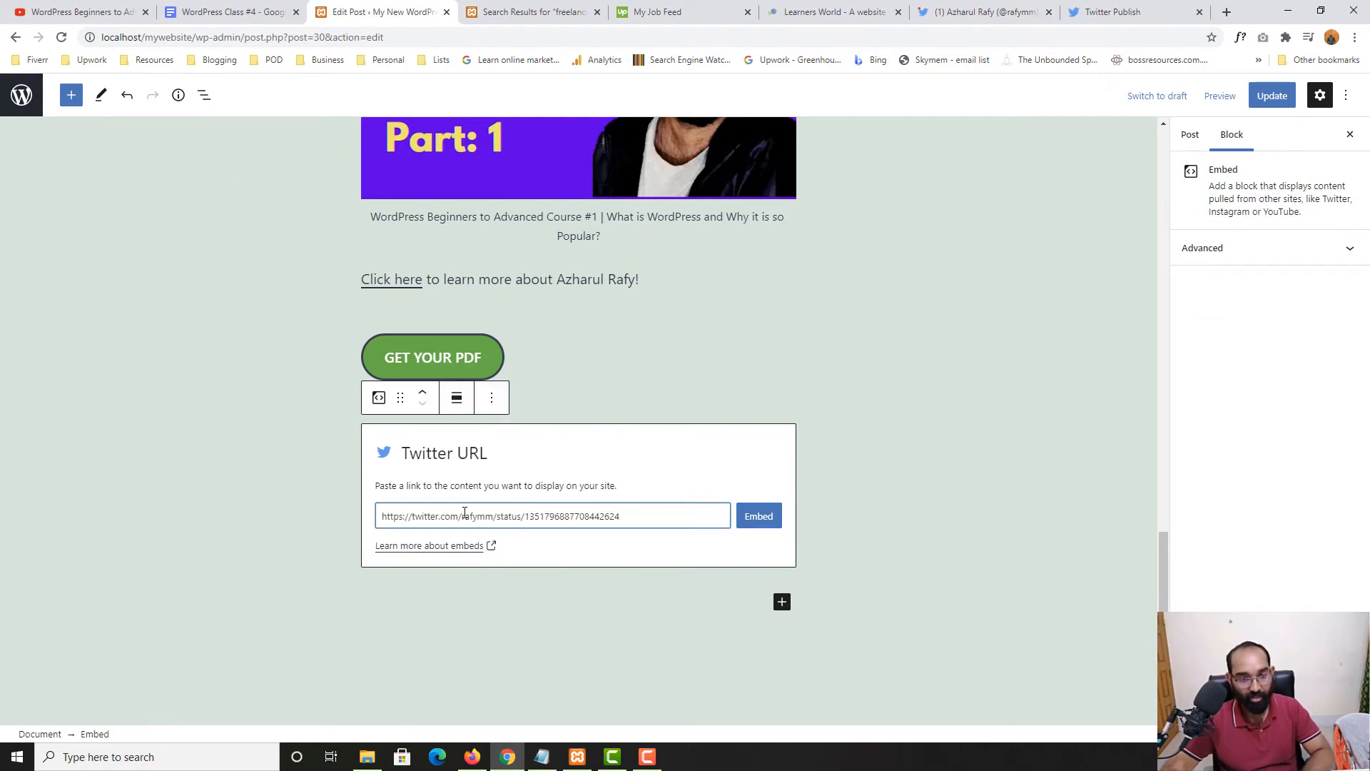
click(757, 523)
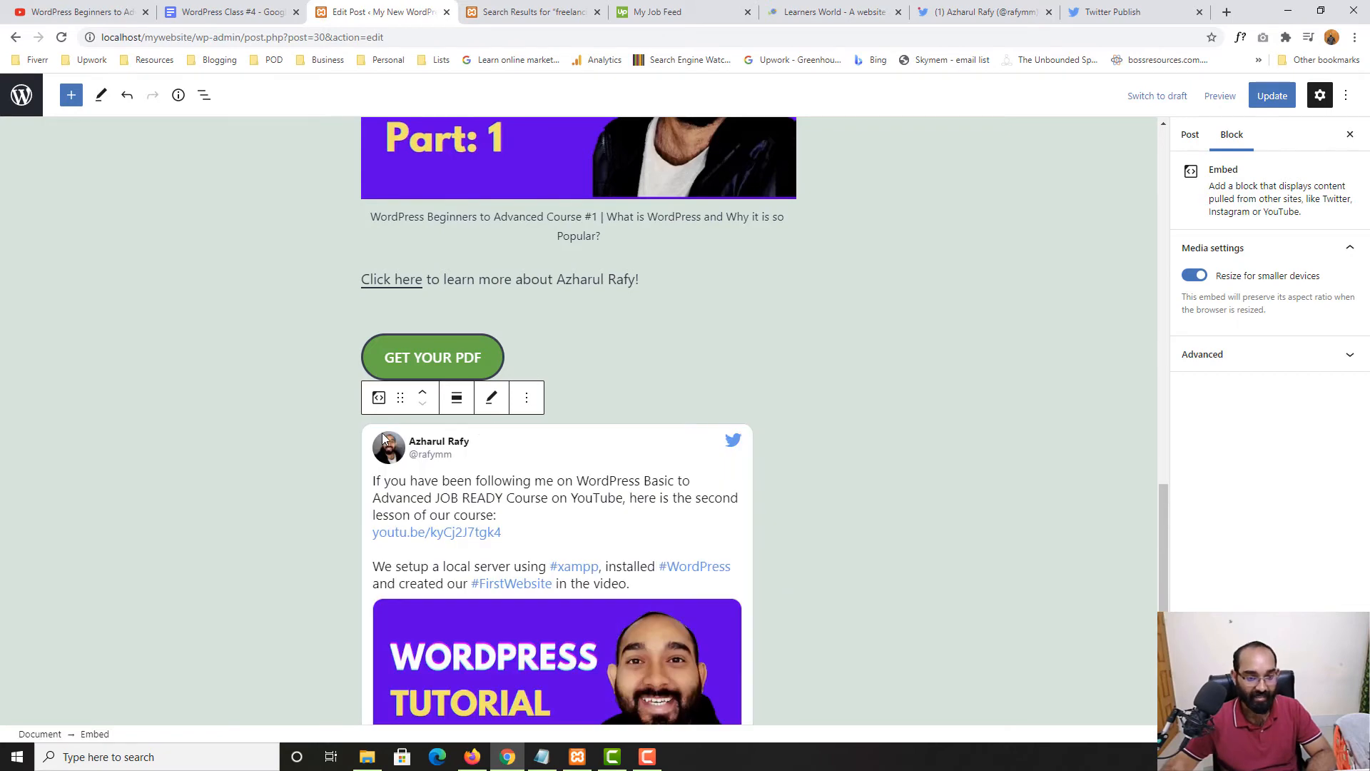
Update the post and open the published post in a new tab
scroll(387, 483, down, 3)
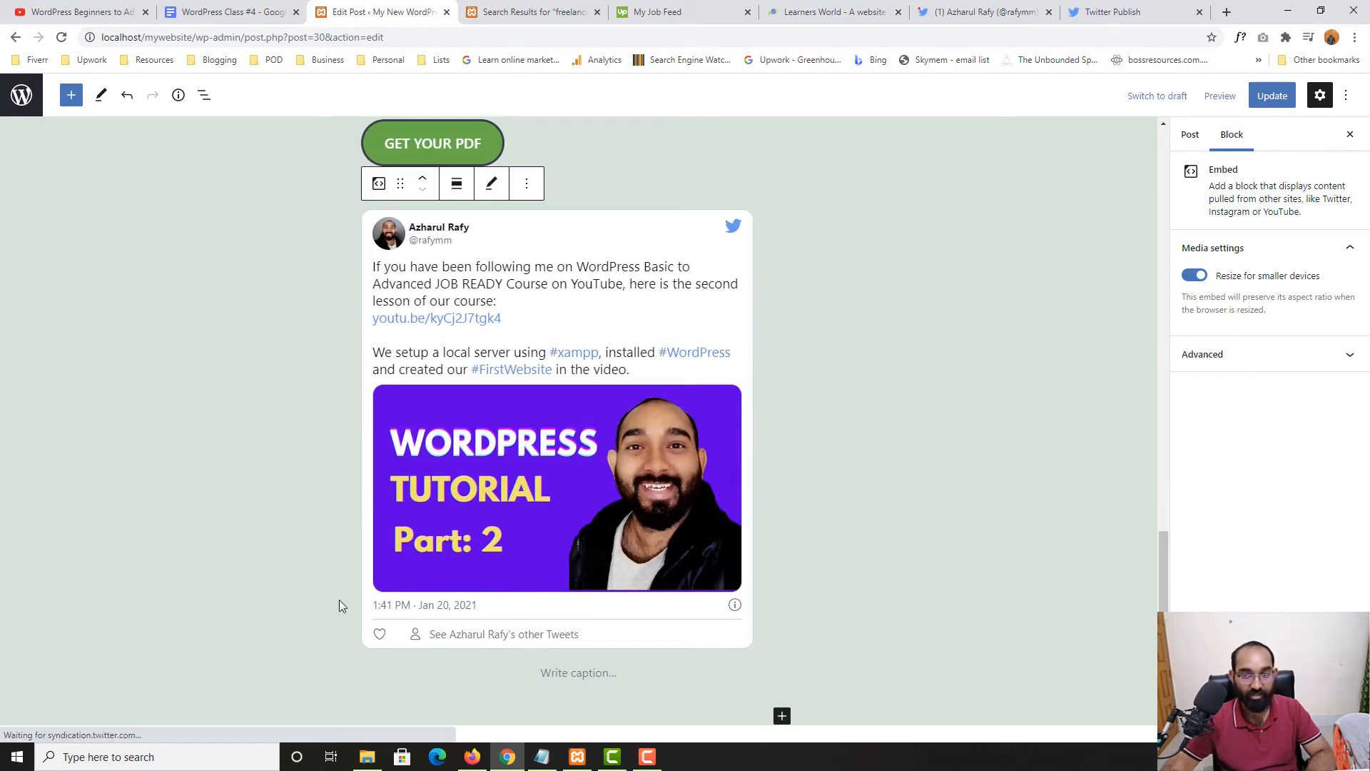
scroll(343, 602, up, 5)
click(1281, 95)
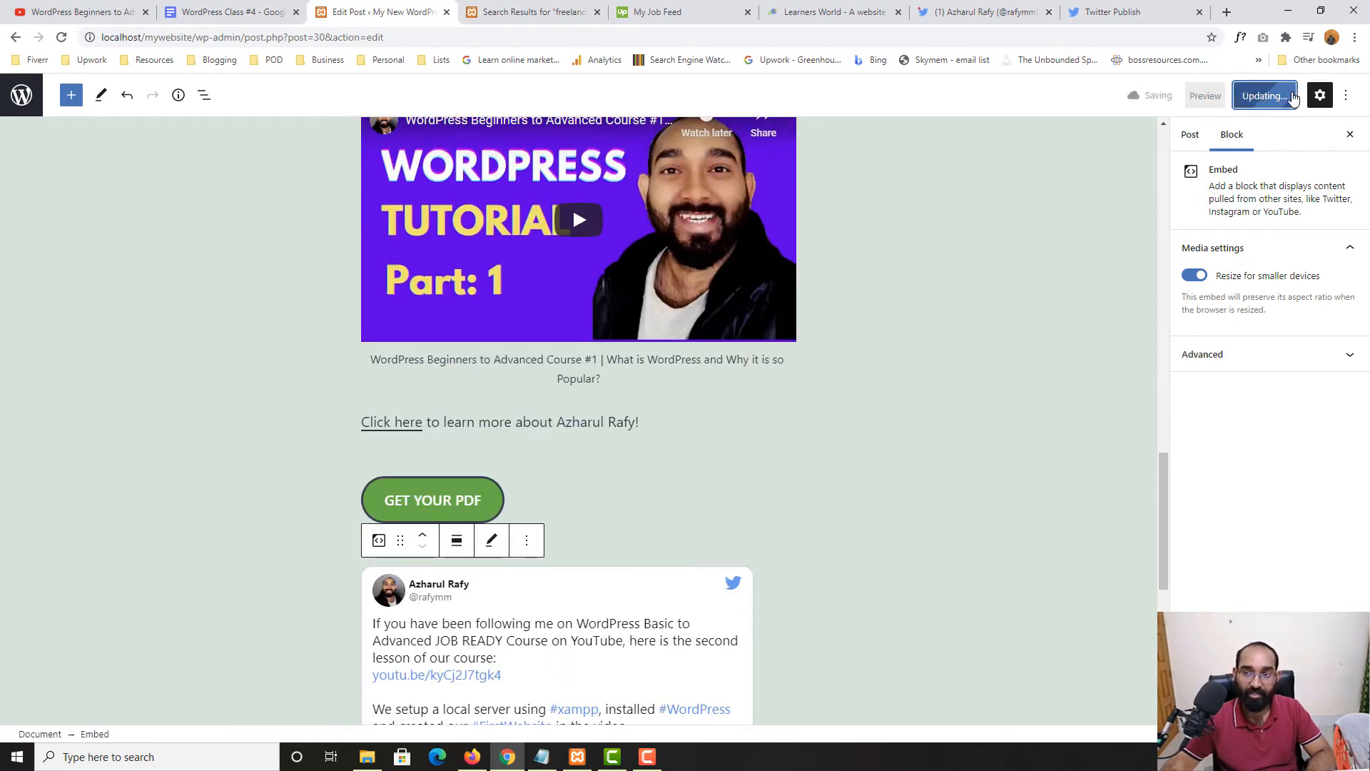
right_click(141, 697)
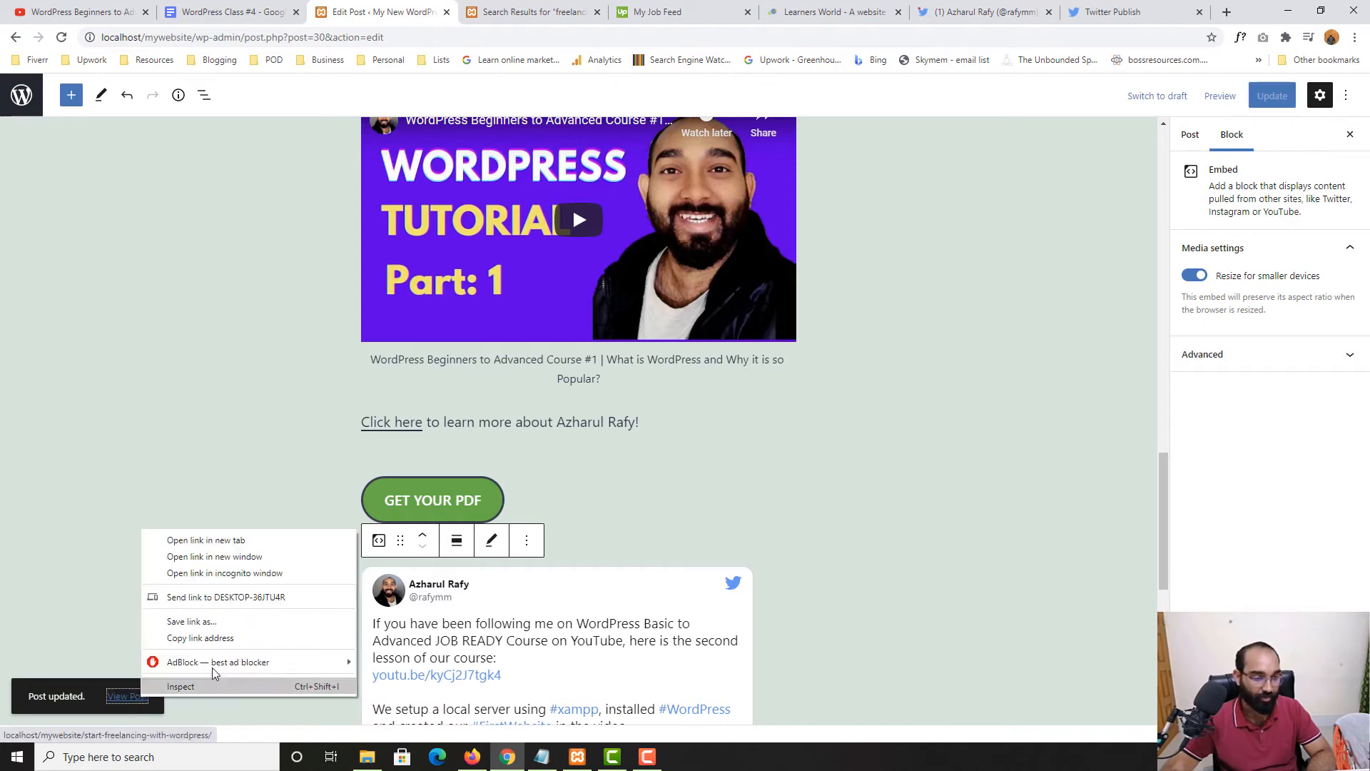
click(239, 537)
Close the old Search Results tab and scroll the live post down to the embedded Part 2 tweet
click(451, 12)
click(628, 12)
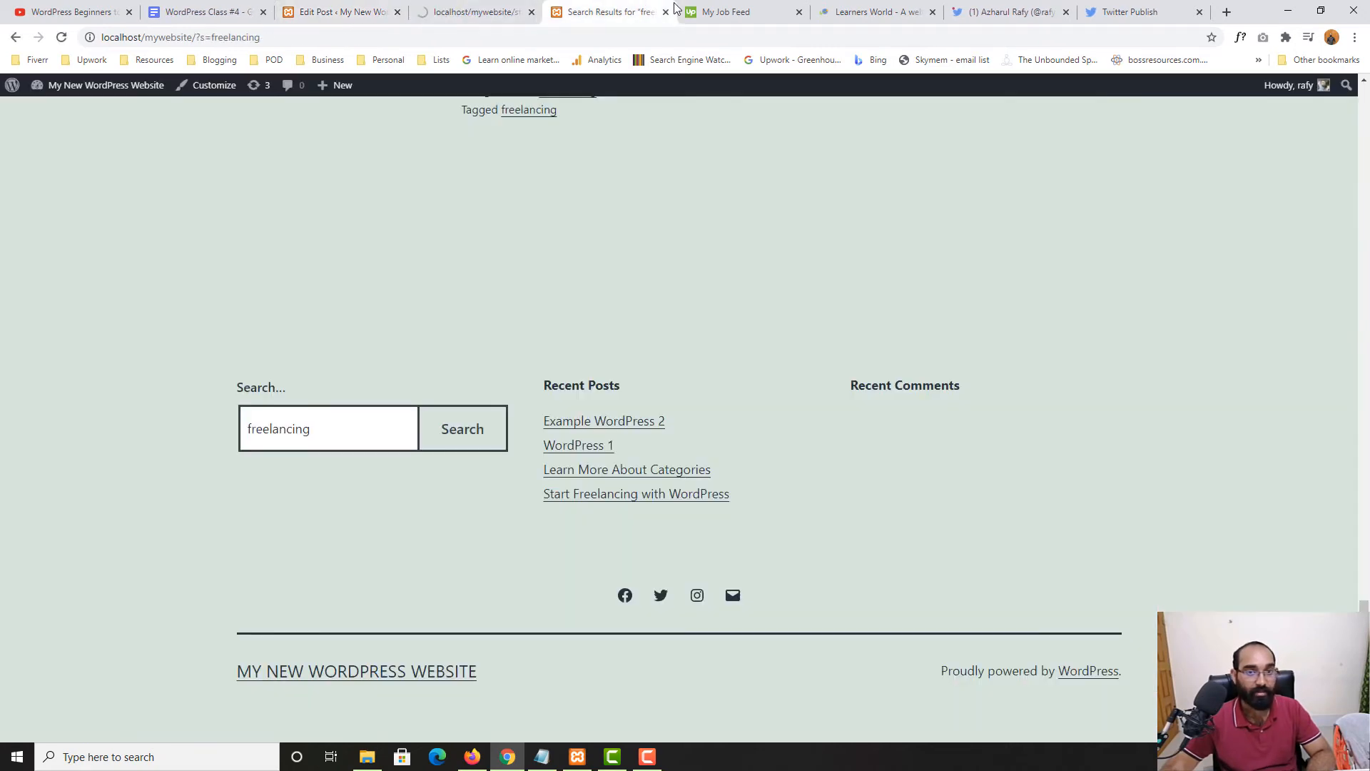
click(666, 12)
click(471, 12)
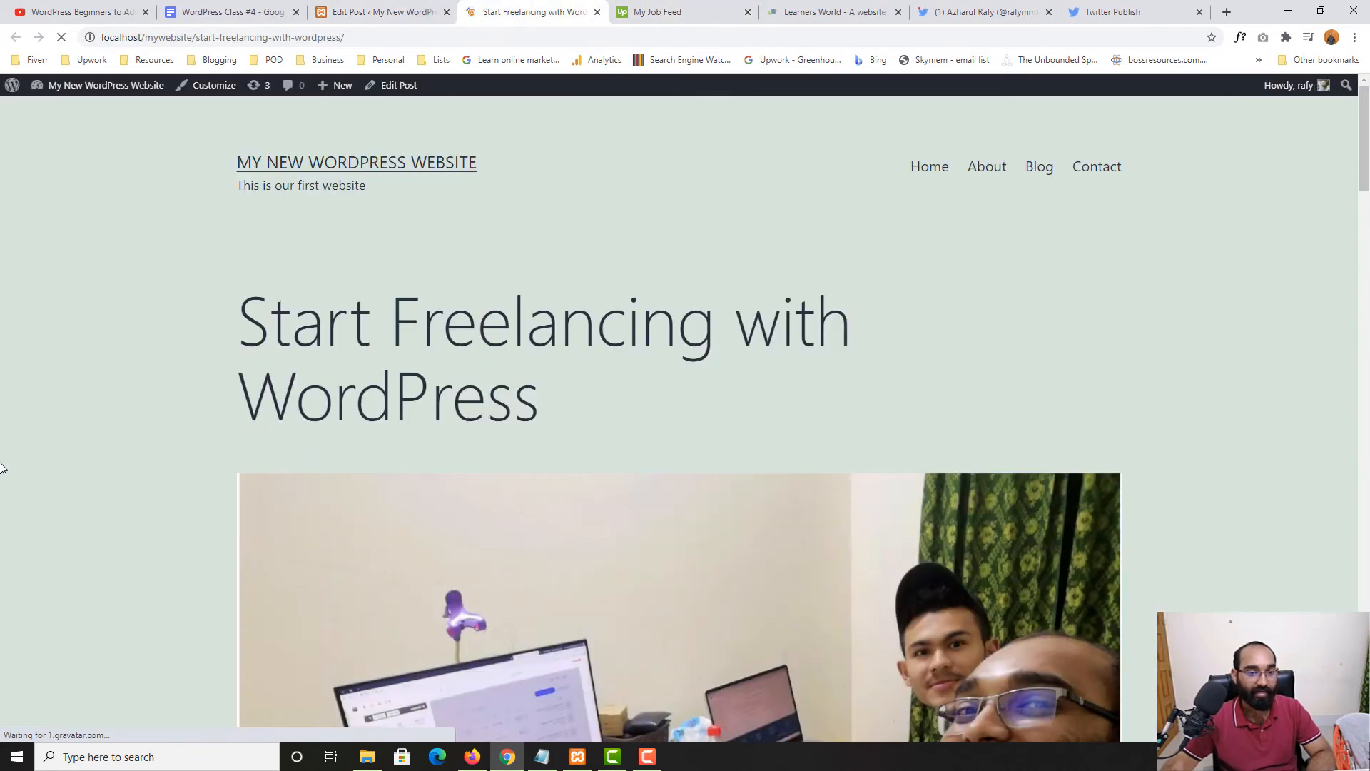
scroll(2, 486, down, 10)
scroll(2, 492, down, 15)
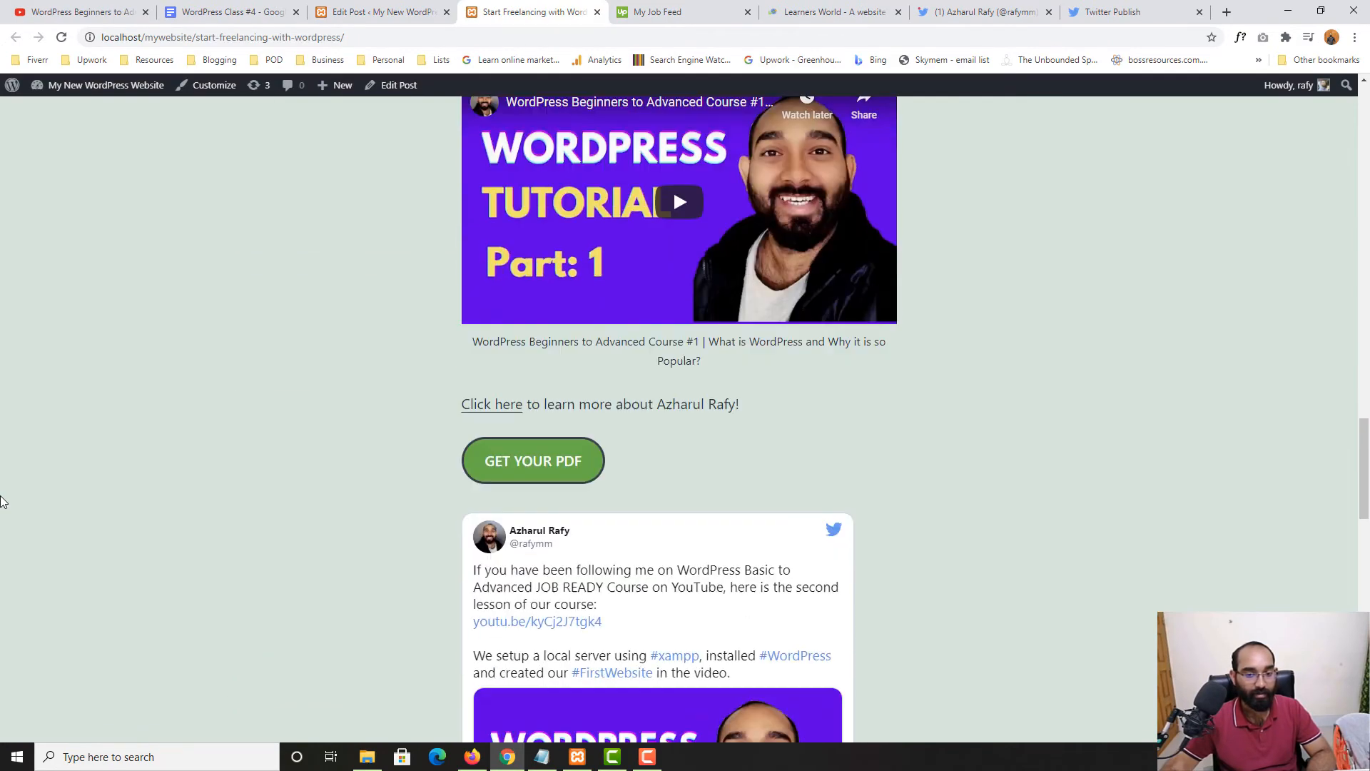
scroll(602, 212, up, 1)
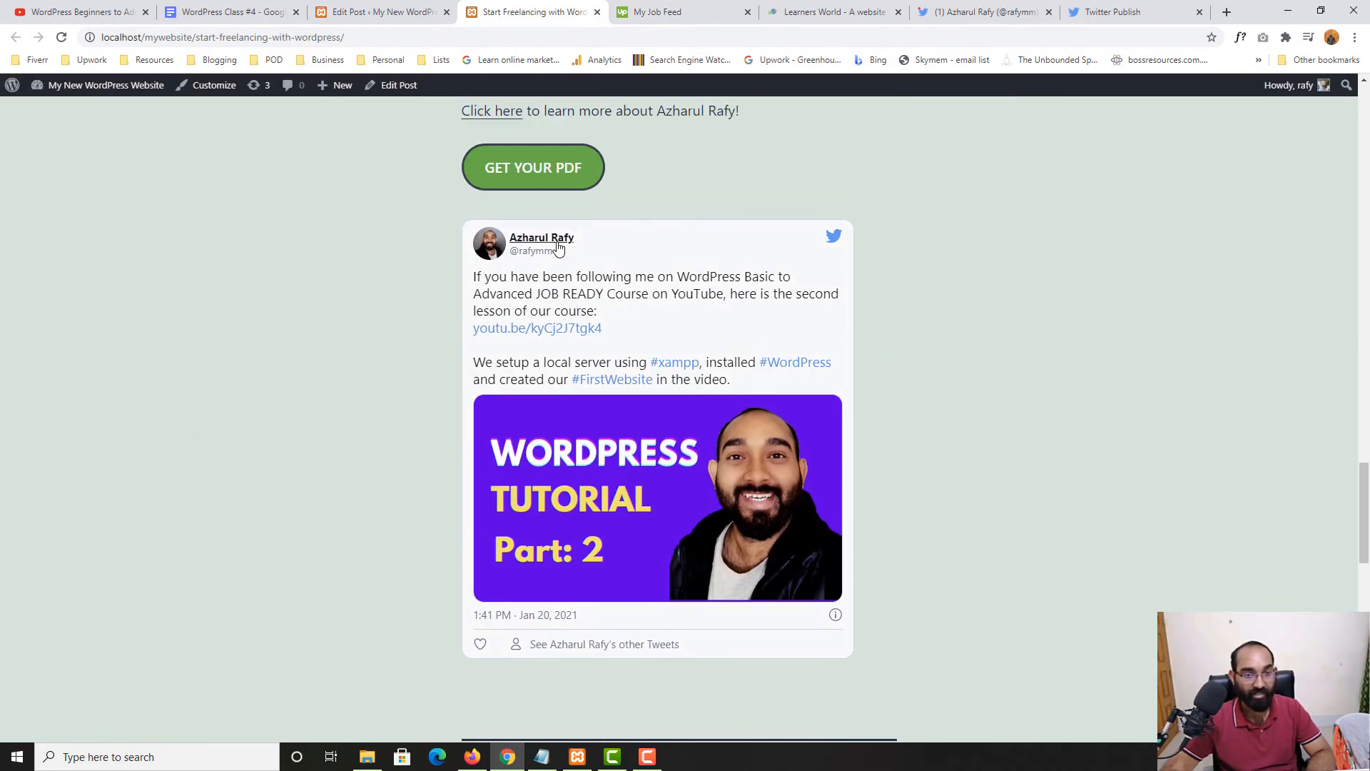
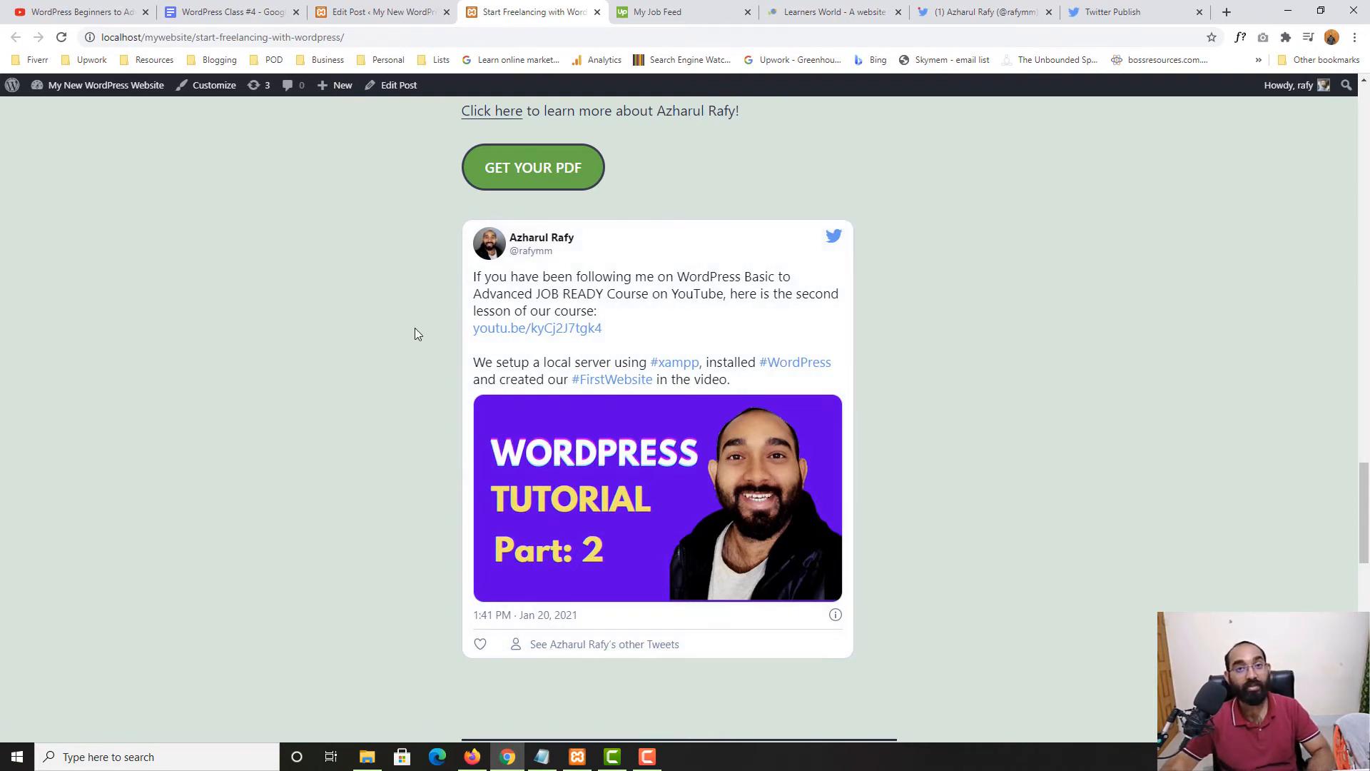
Return to the post editor and scroll up to the 'Start Freelancing with WordPress' title and intro
key(ctrl+shift+Tab)
key(ctrl+shift+Tab)
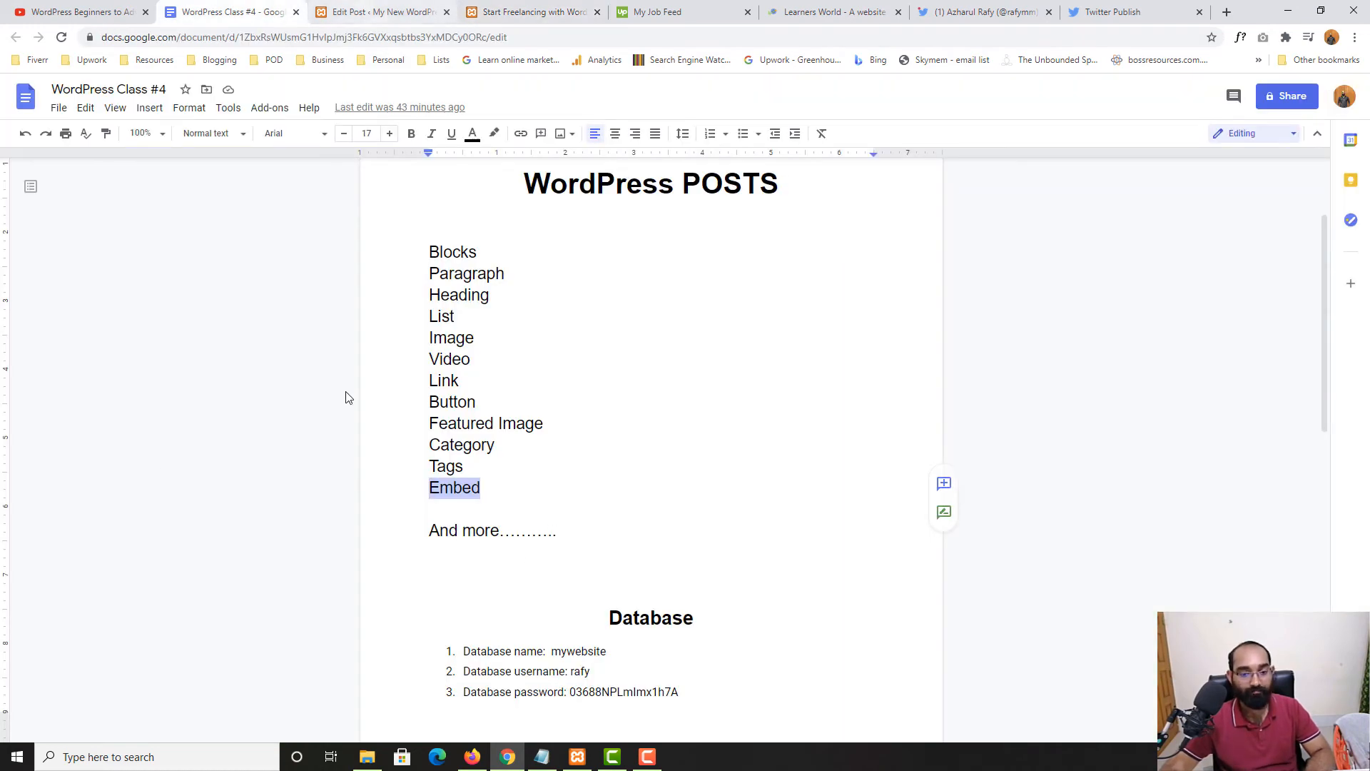
click(385, 12)
scroll(159, 535, up, 5)
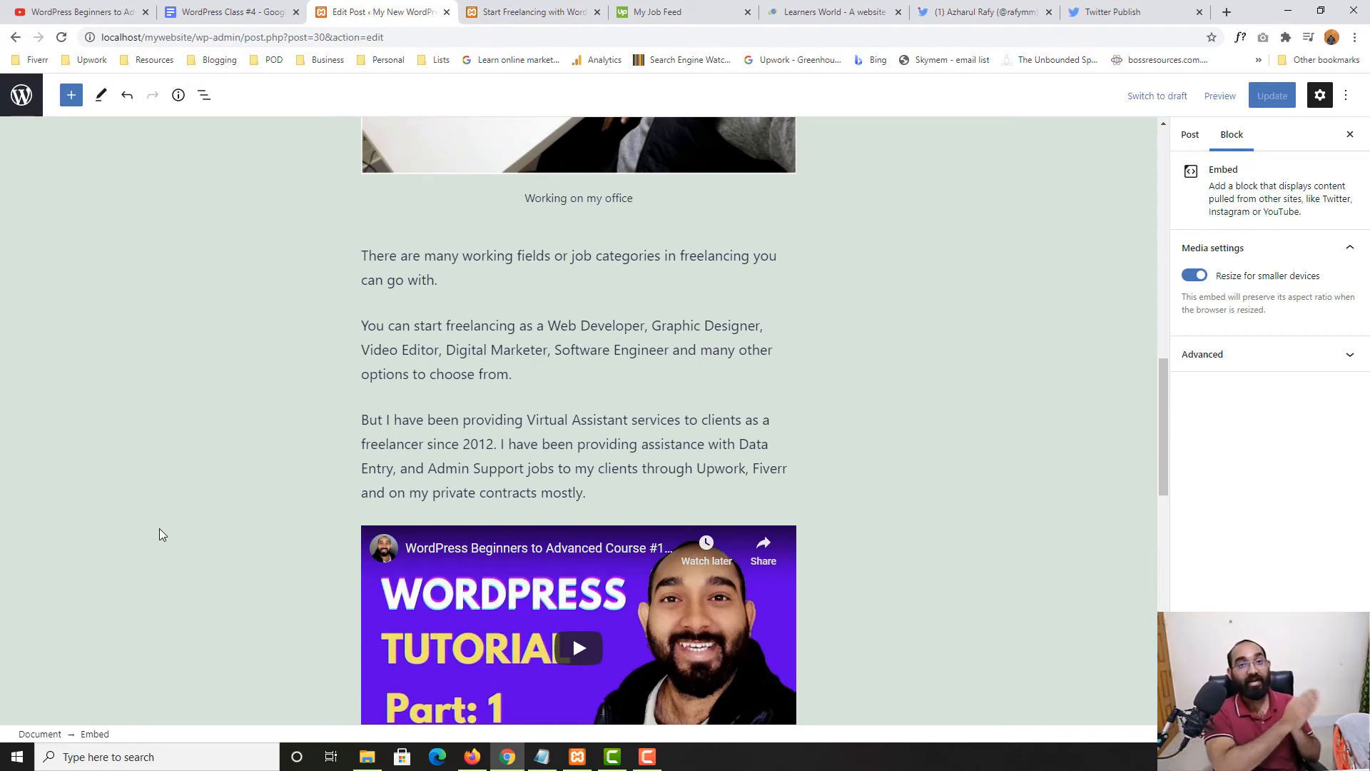
scroll(161, 530, up, 10)
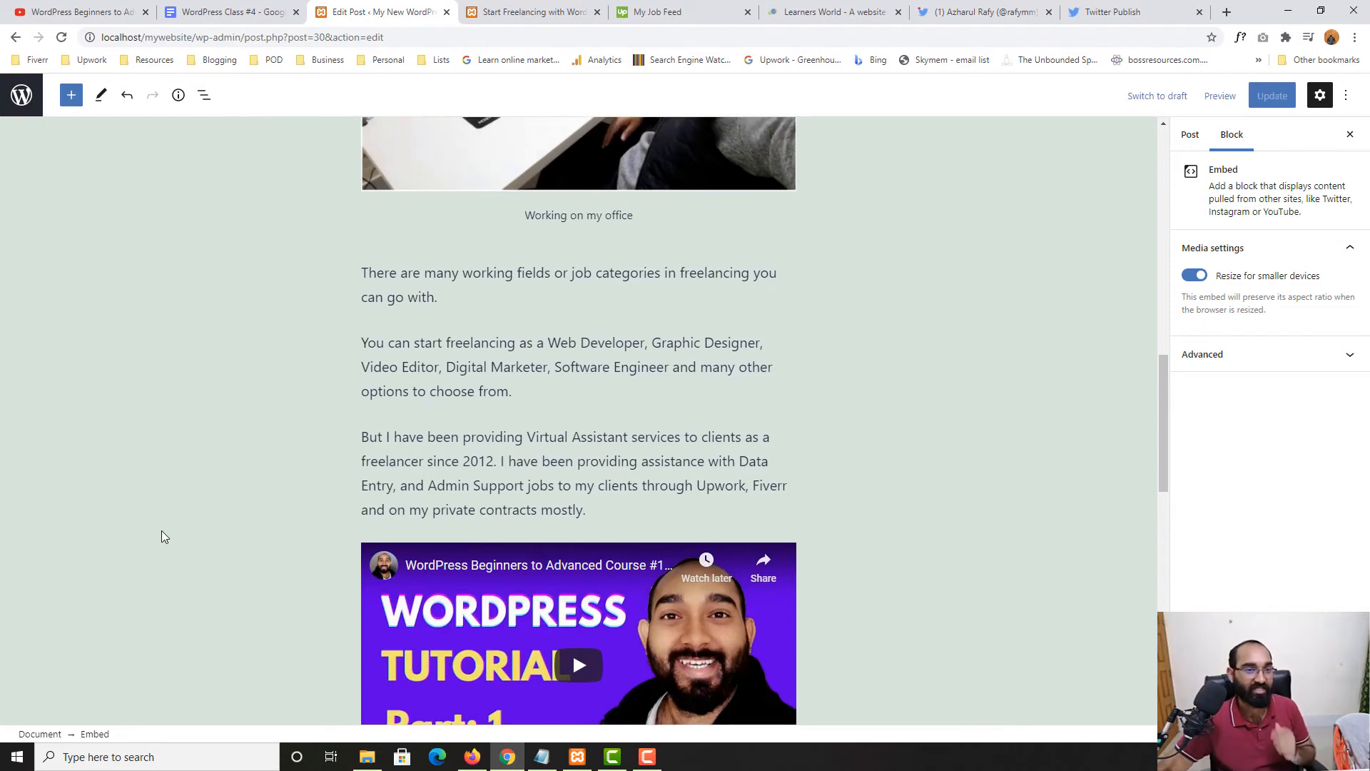
scroll(221, 414, up, 4)
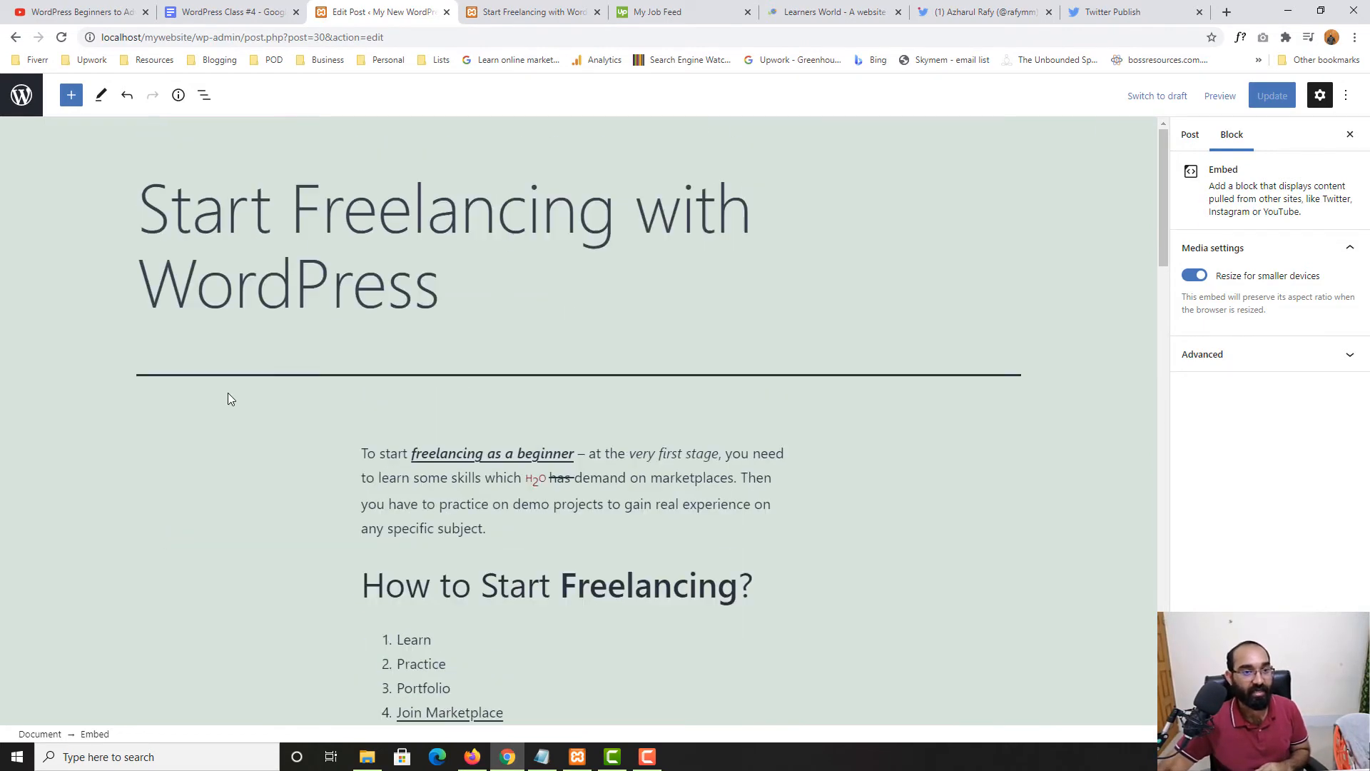
Insert a Quote block below the tweet embed
click(81, 93)
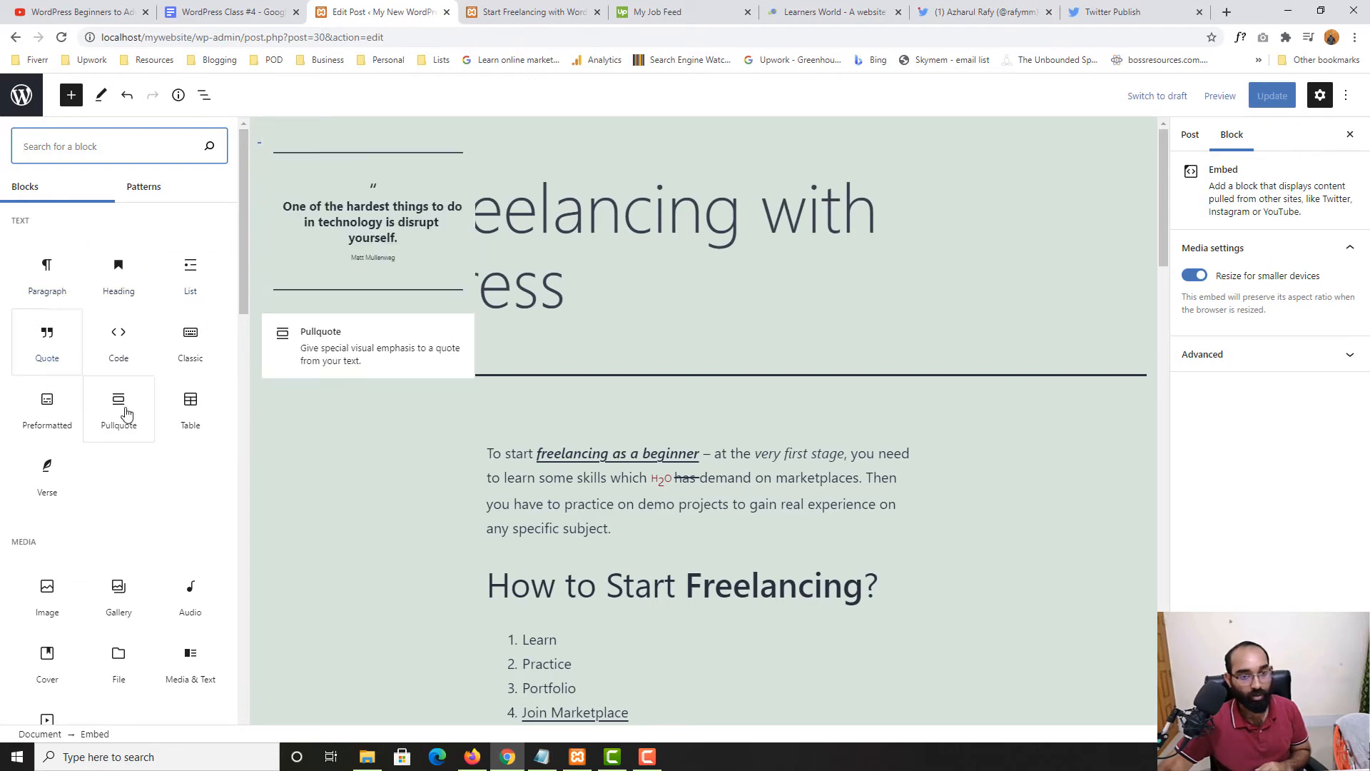
scroll(590, 464, down, 8)
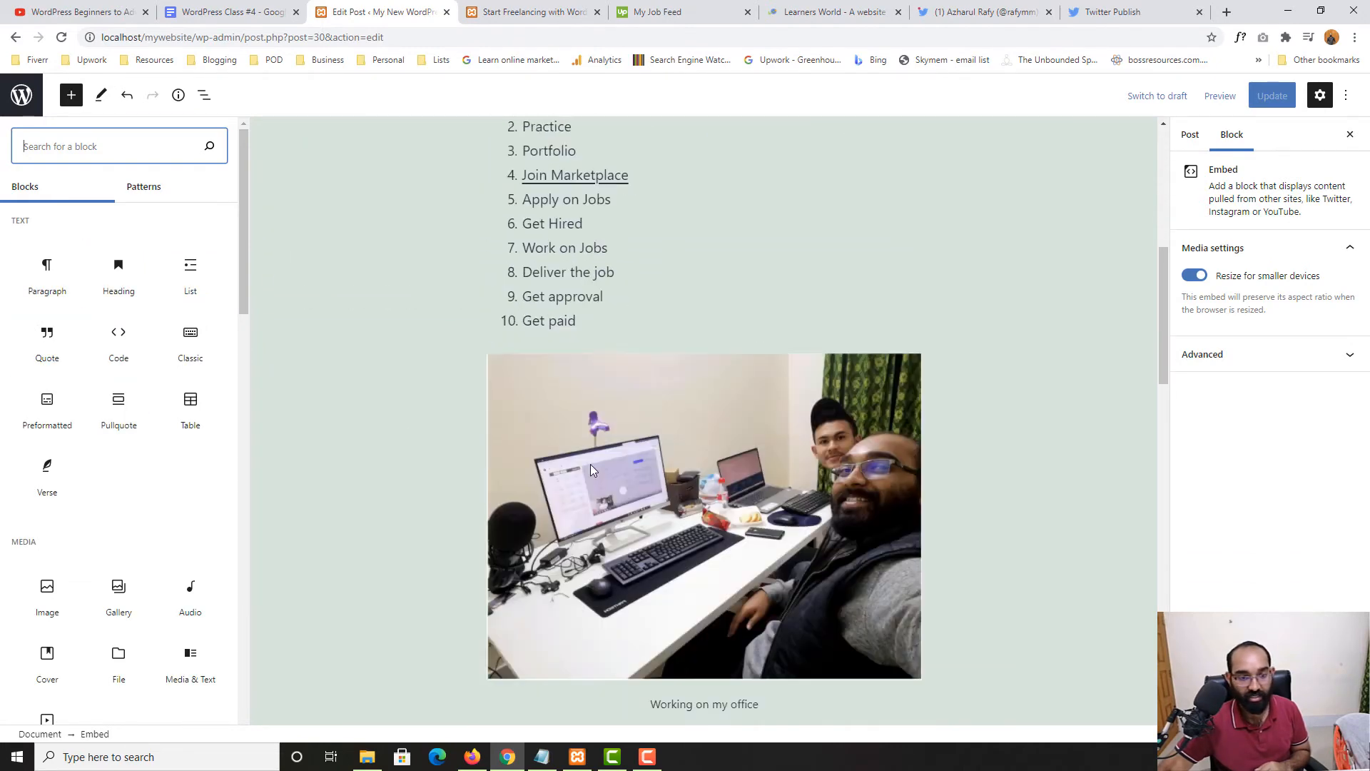
scroll(589, 464, down, 20)
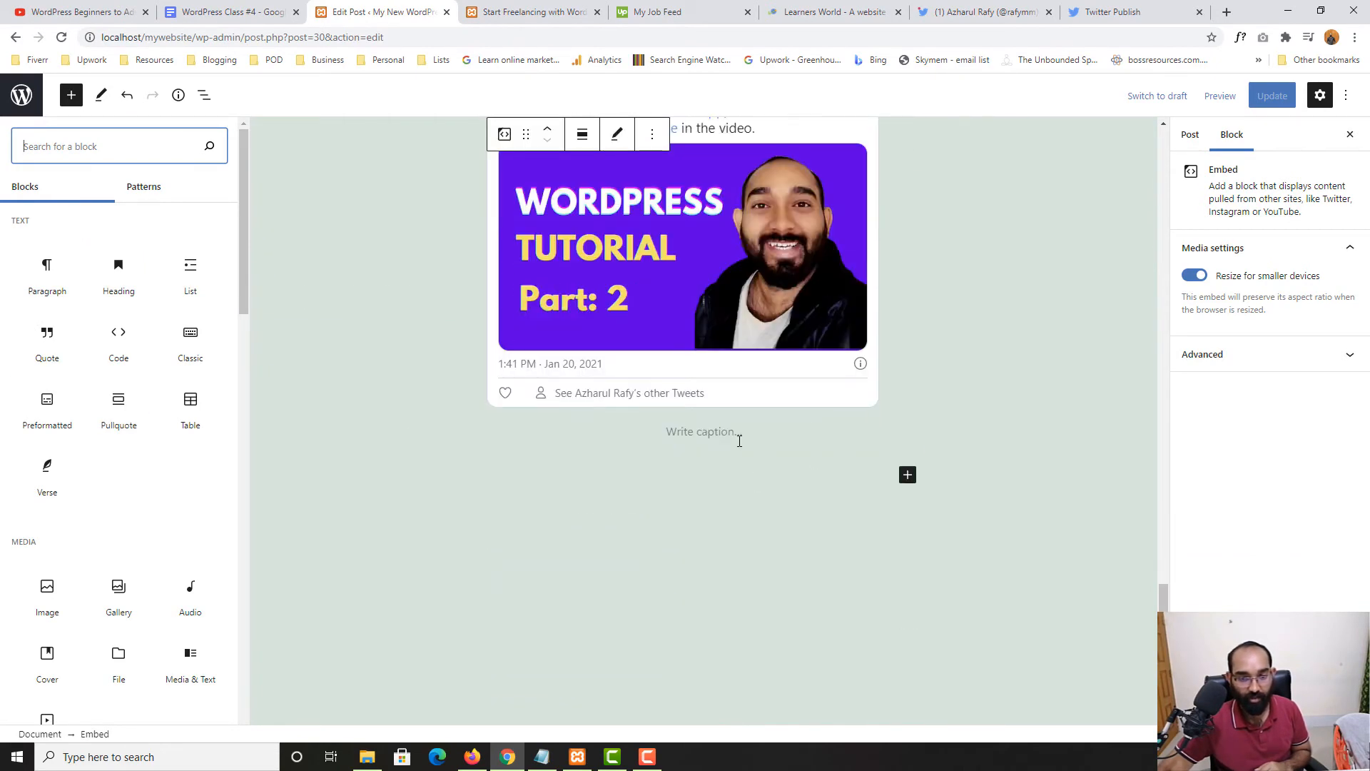
click(739, 441)
click(623, 495)
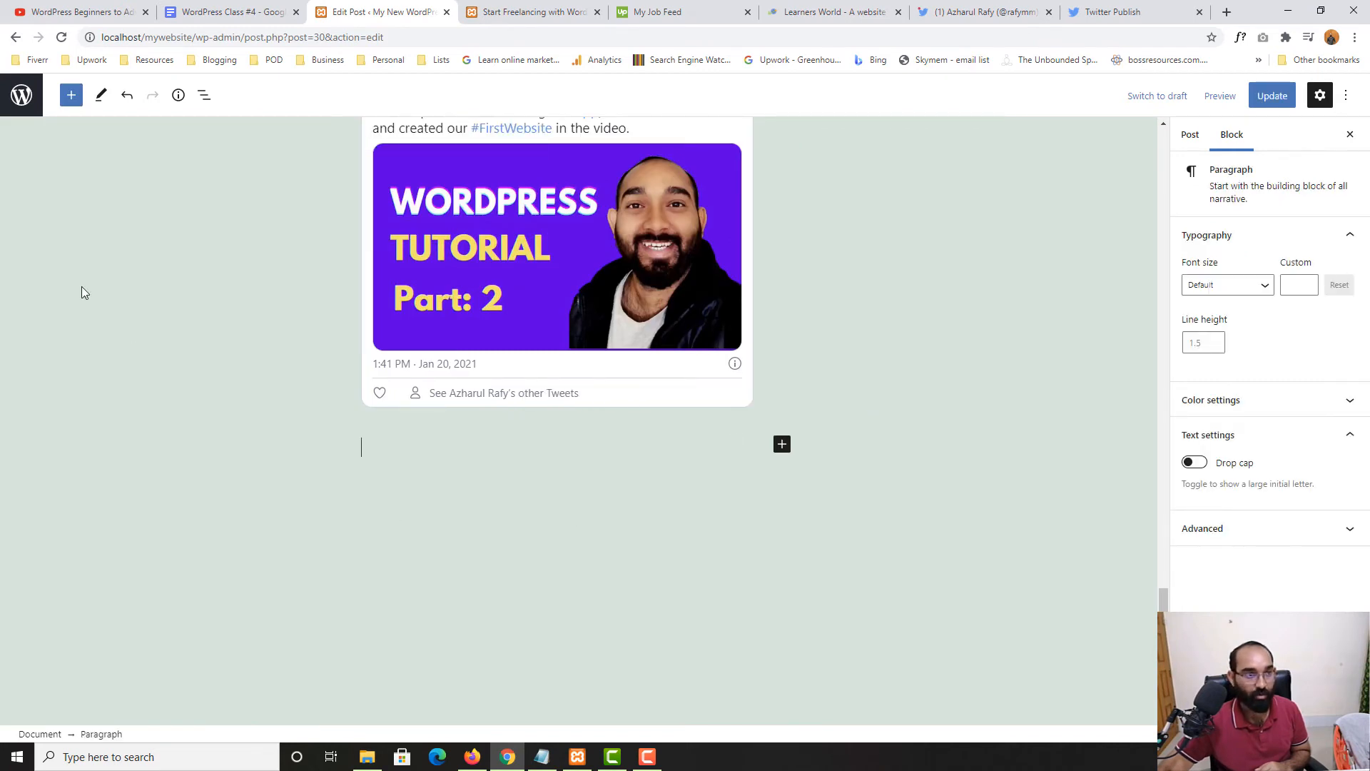
click(71, 95)
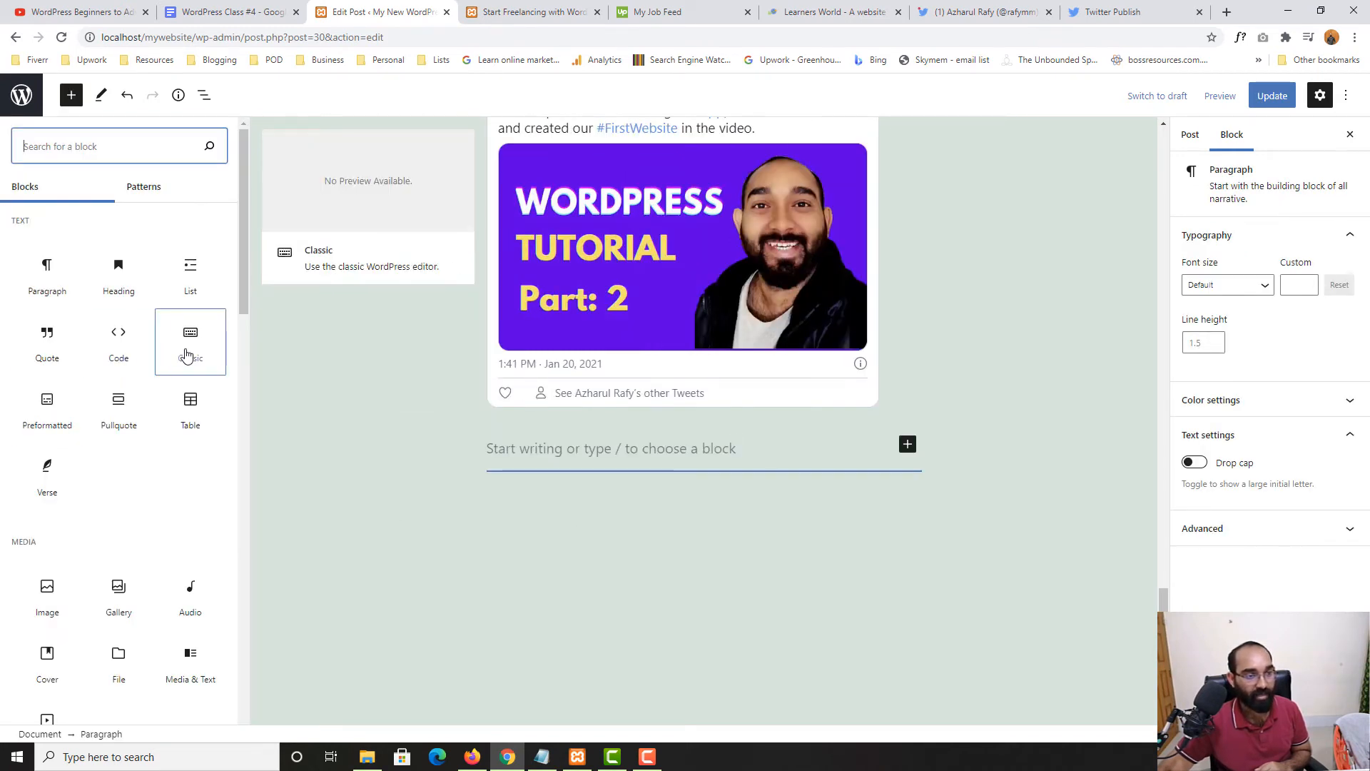
click(47, 341)
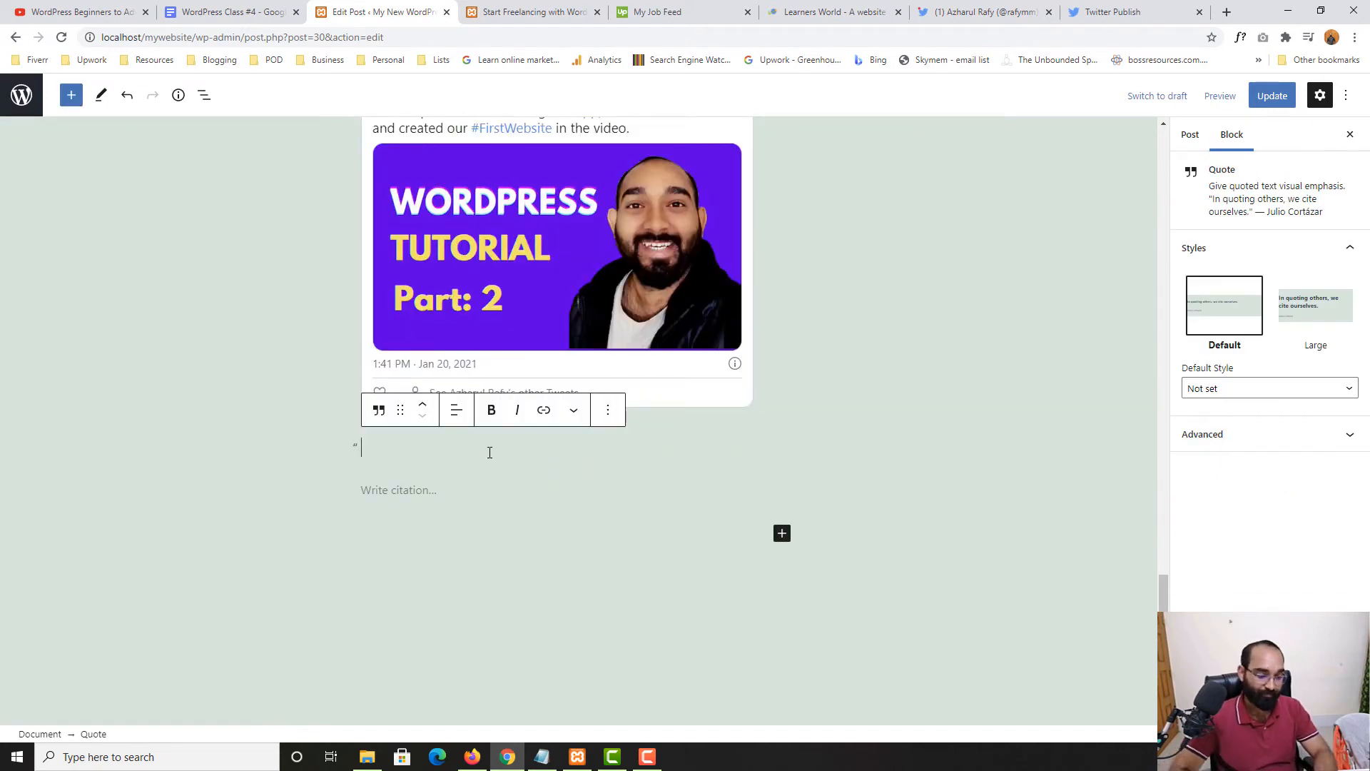
Type 'This is an example quote, youadhba hd kagd ga' and the author's name as the citation
text(This is an example quote)
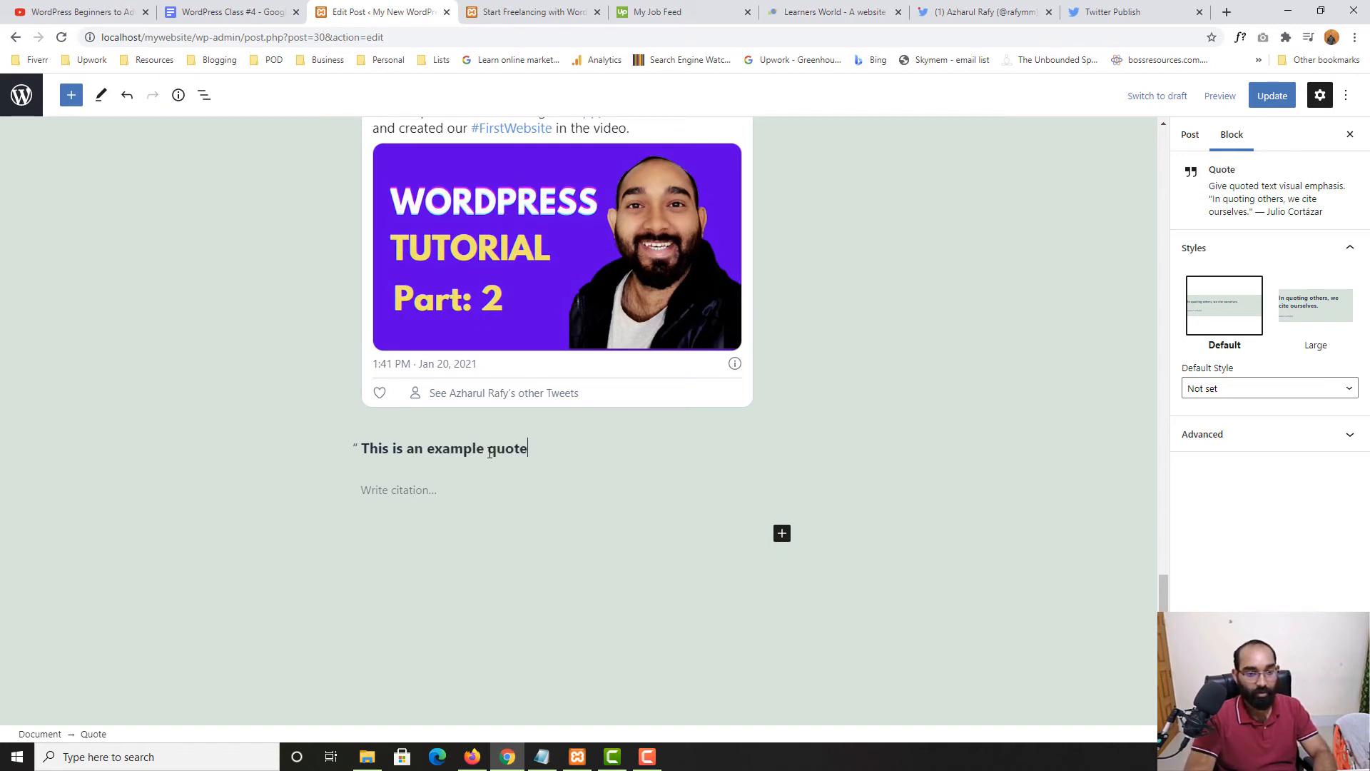
text(, youadhba hd kagd ga)
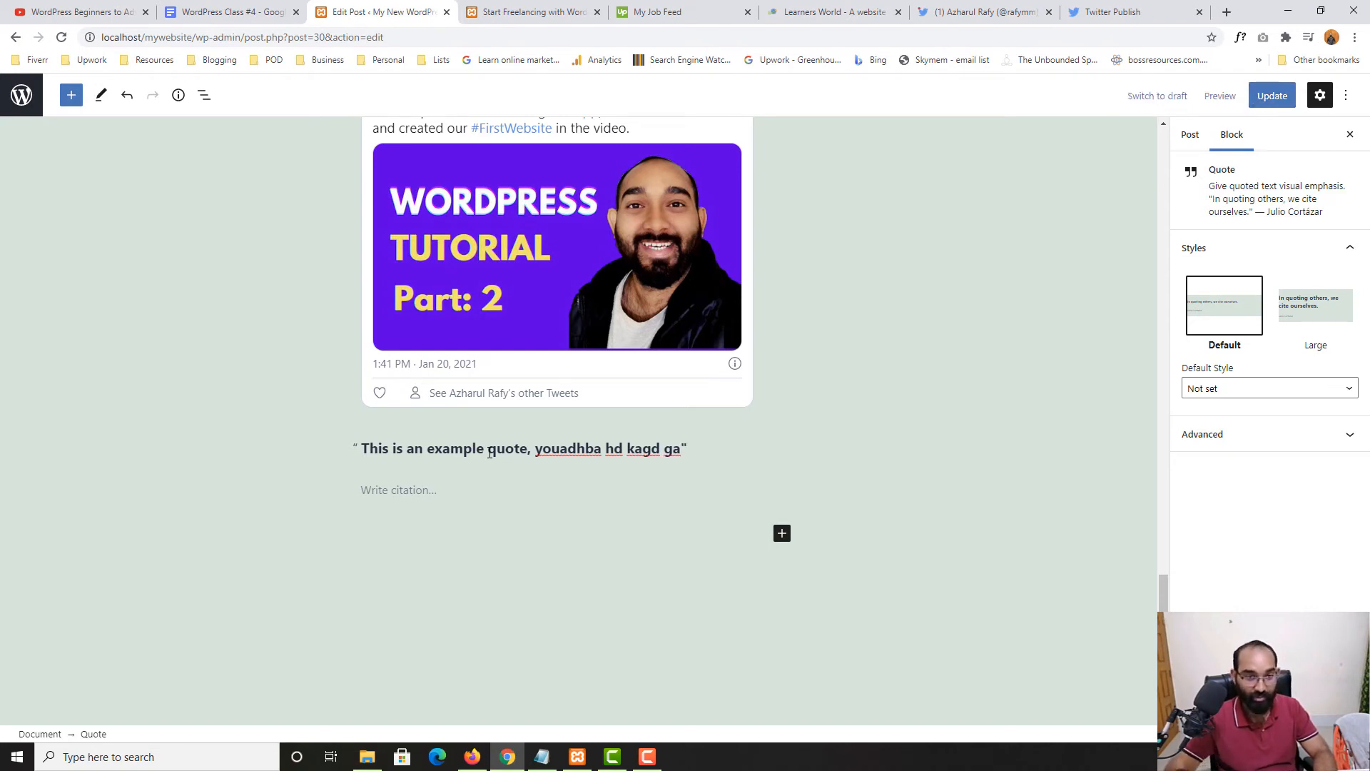
click(424, 484)
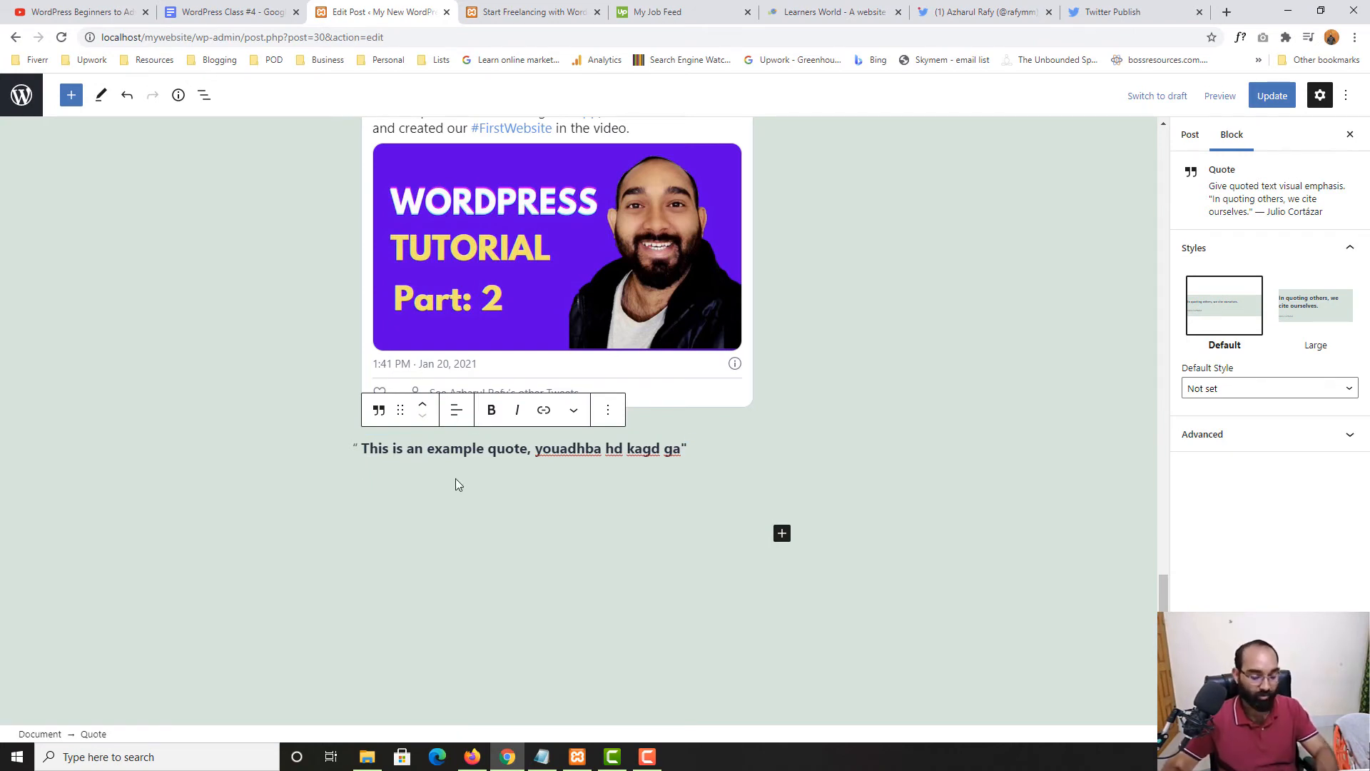
text(Azharu l)
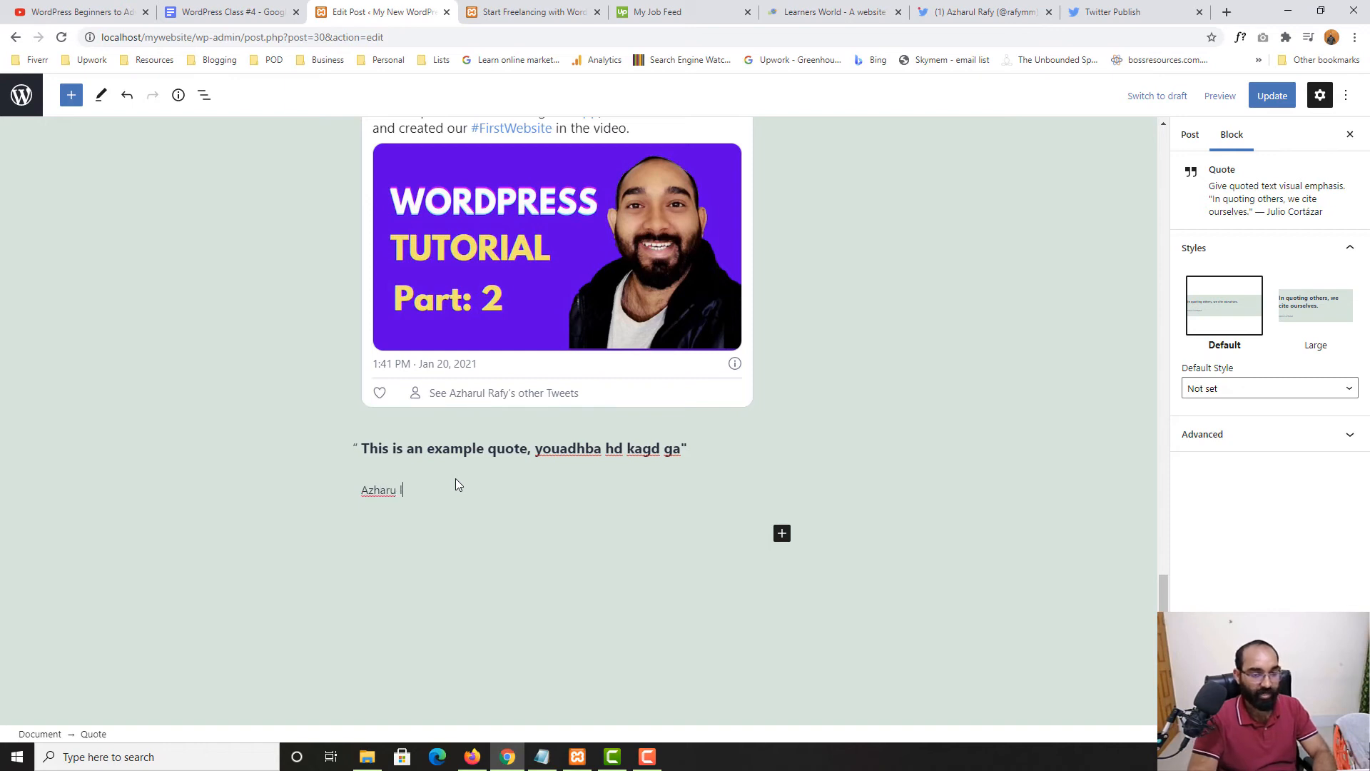
key(BackSpace)
text(l Rafy)
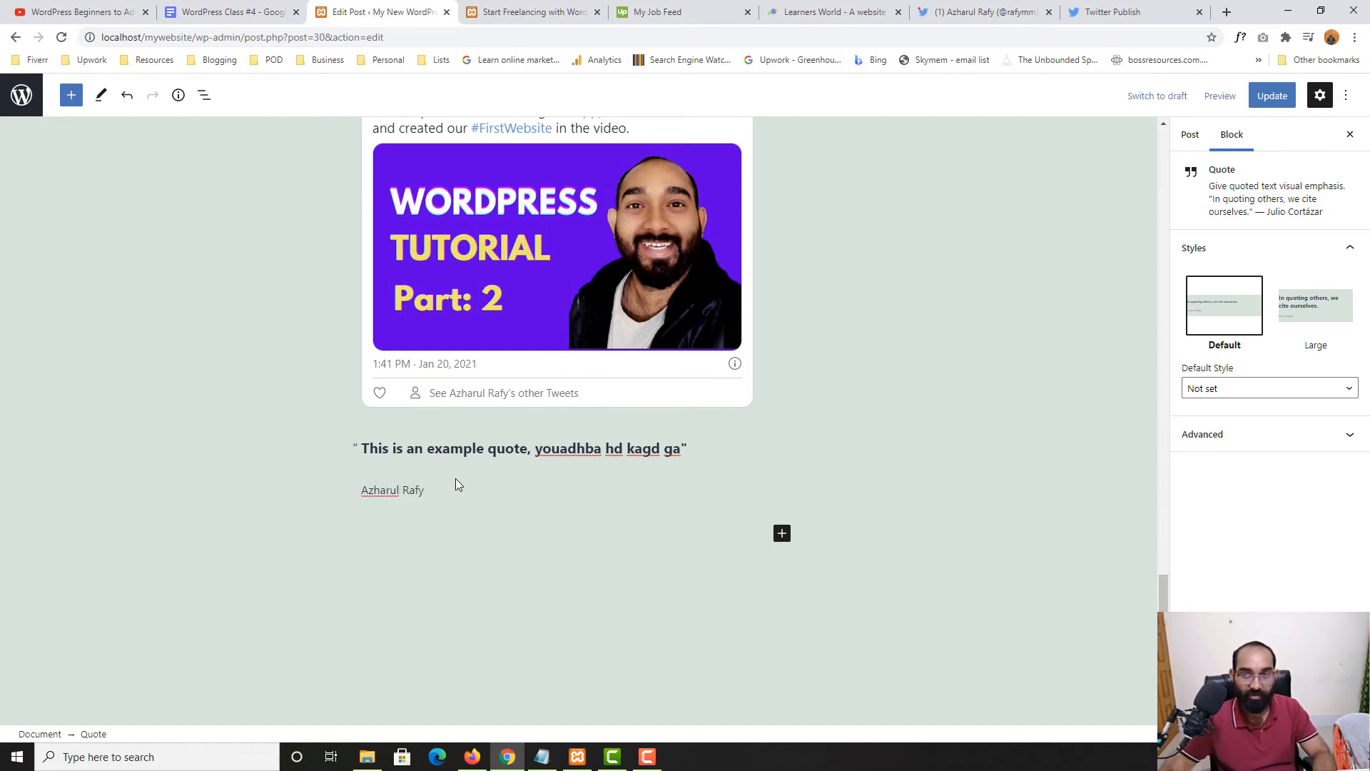
Update the post and reload the live post to check the quote
click(1271, 96)
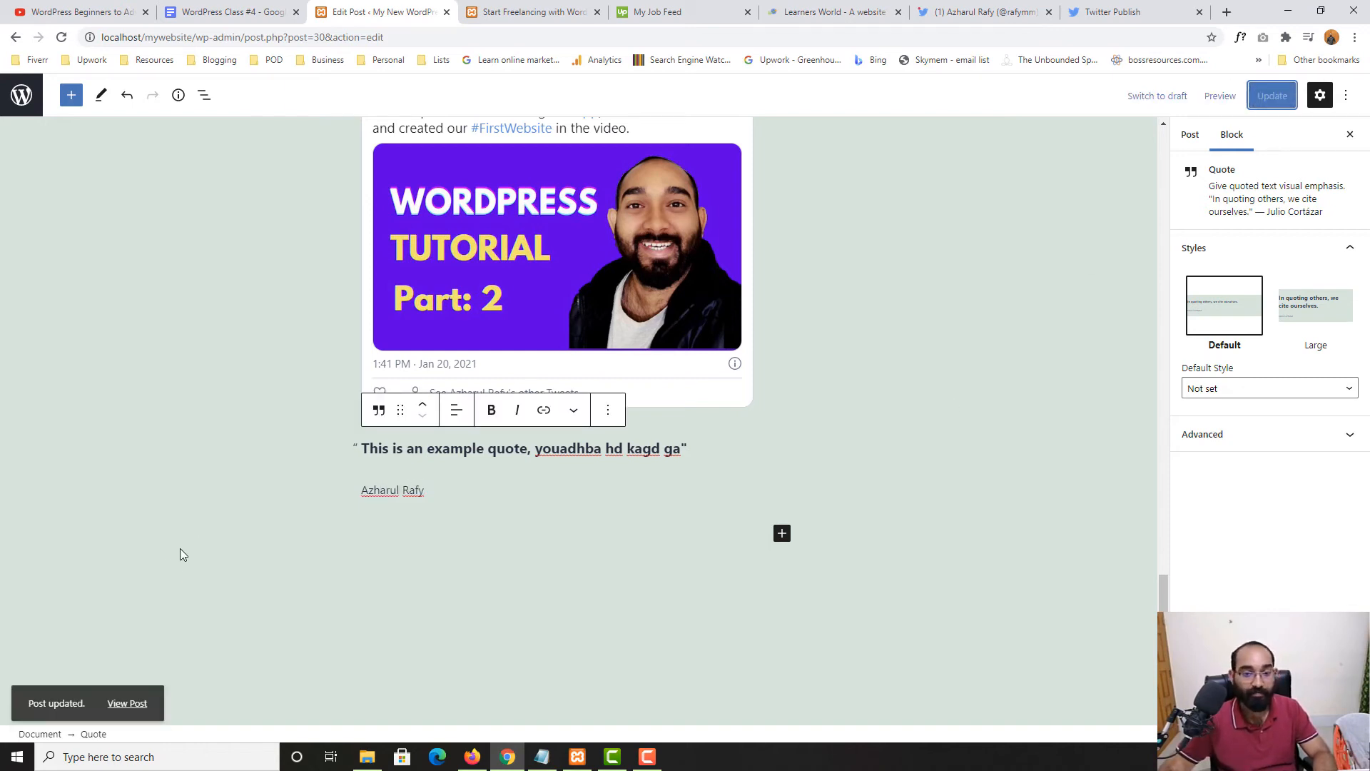
click(528, 12)
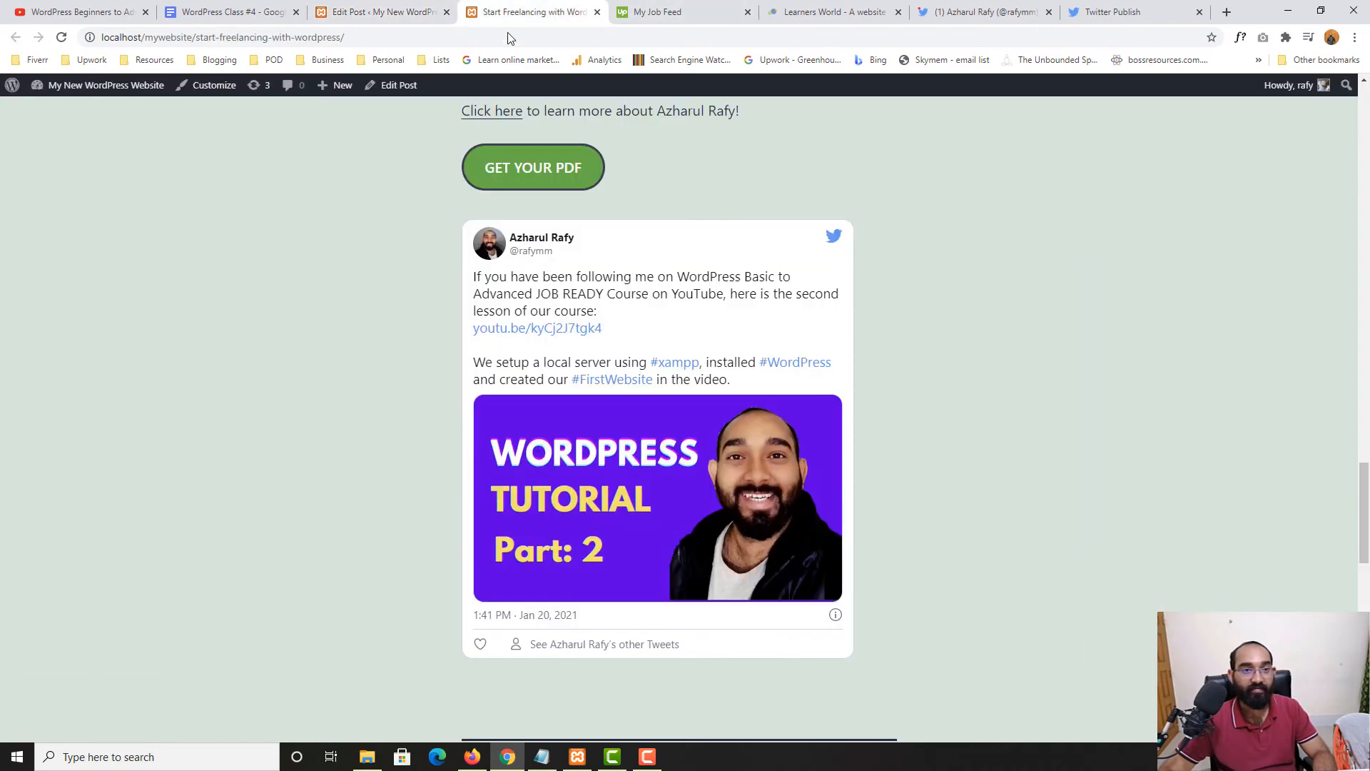
click(63, 37)
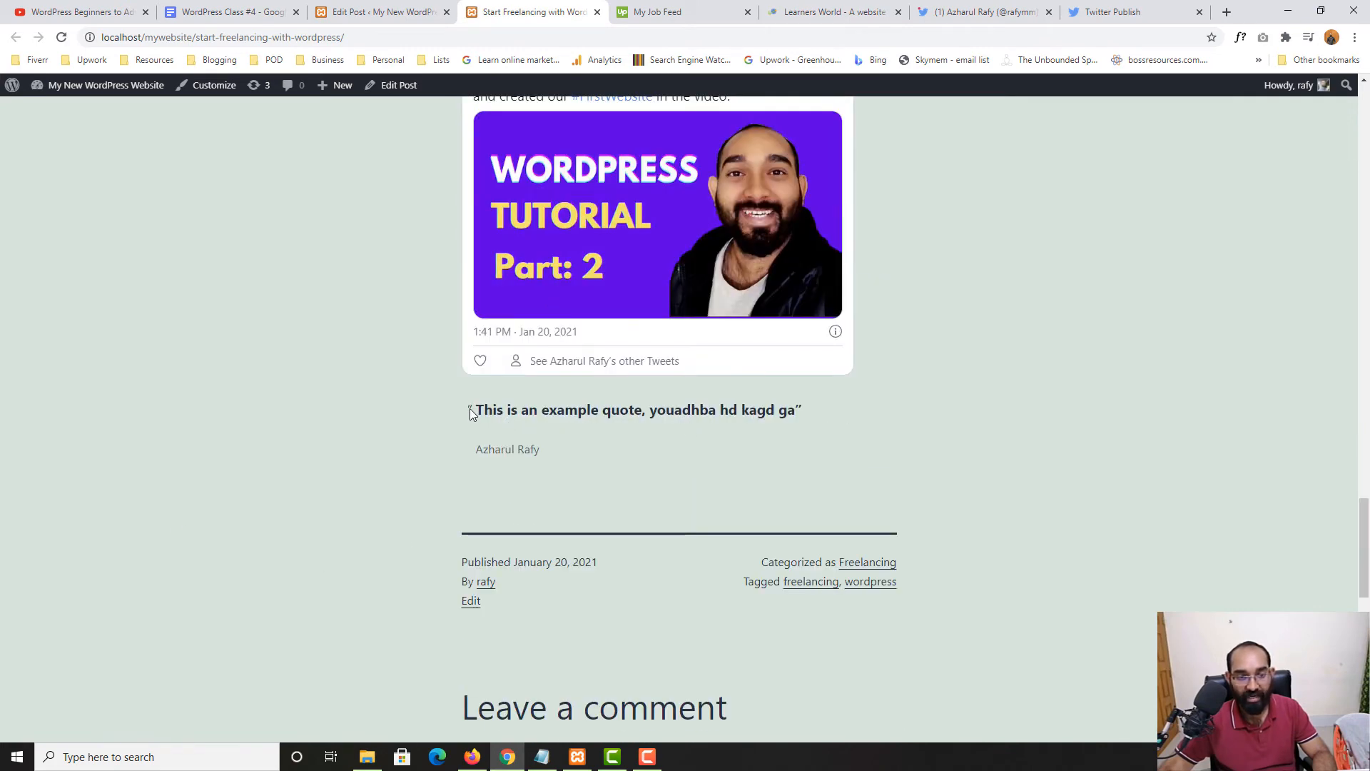
drag(477, 409, 548, 456)
click(548, 456)
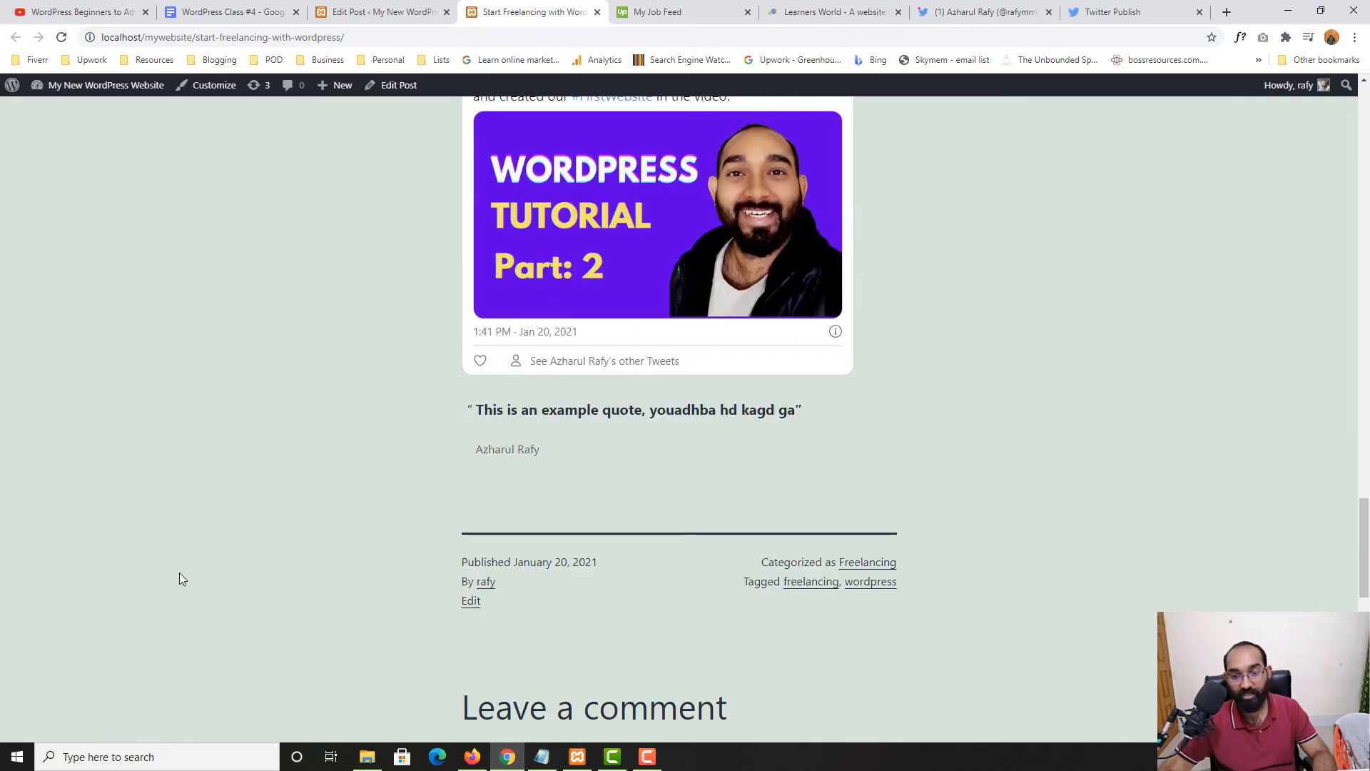
click(392, 10)
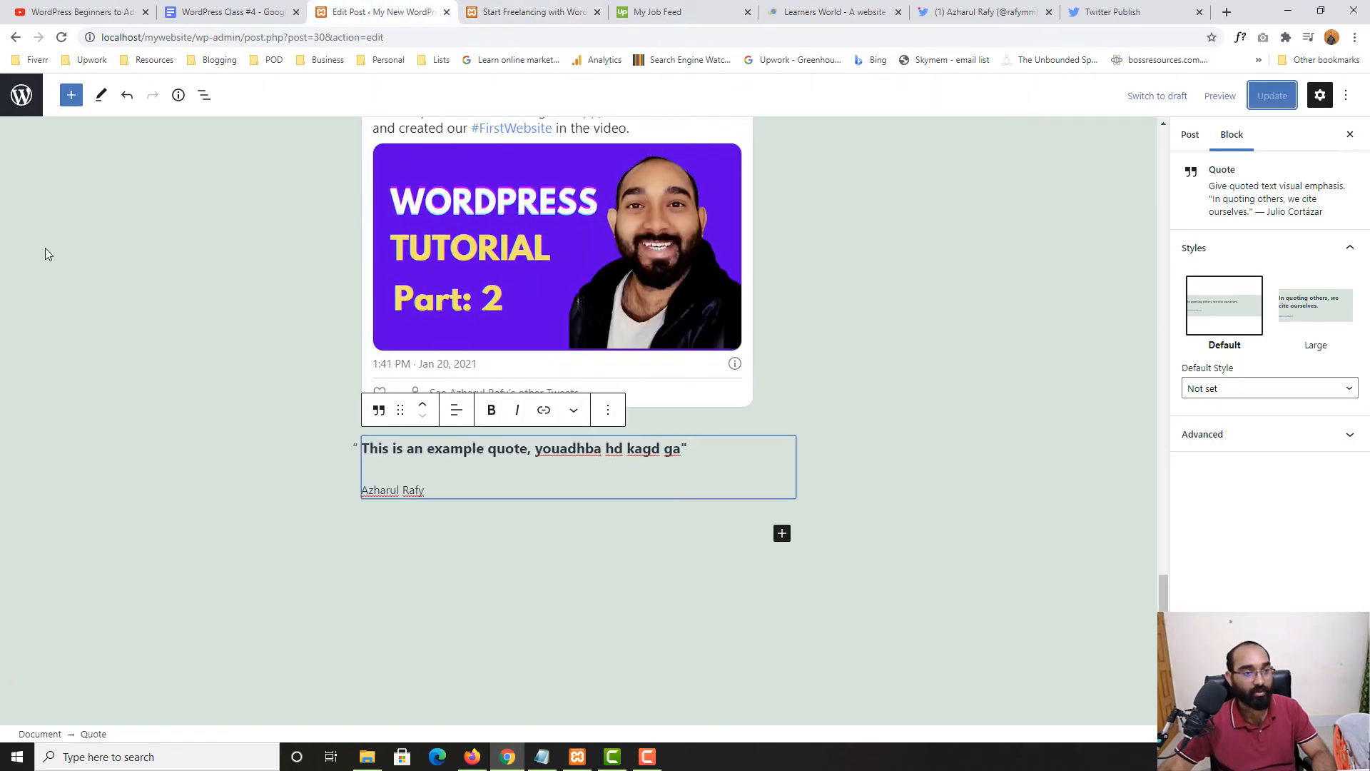
Add a Code block below the quote and paste the tweet's embed code from Twitter Publish
click(65, 103)
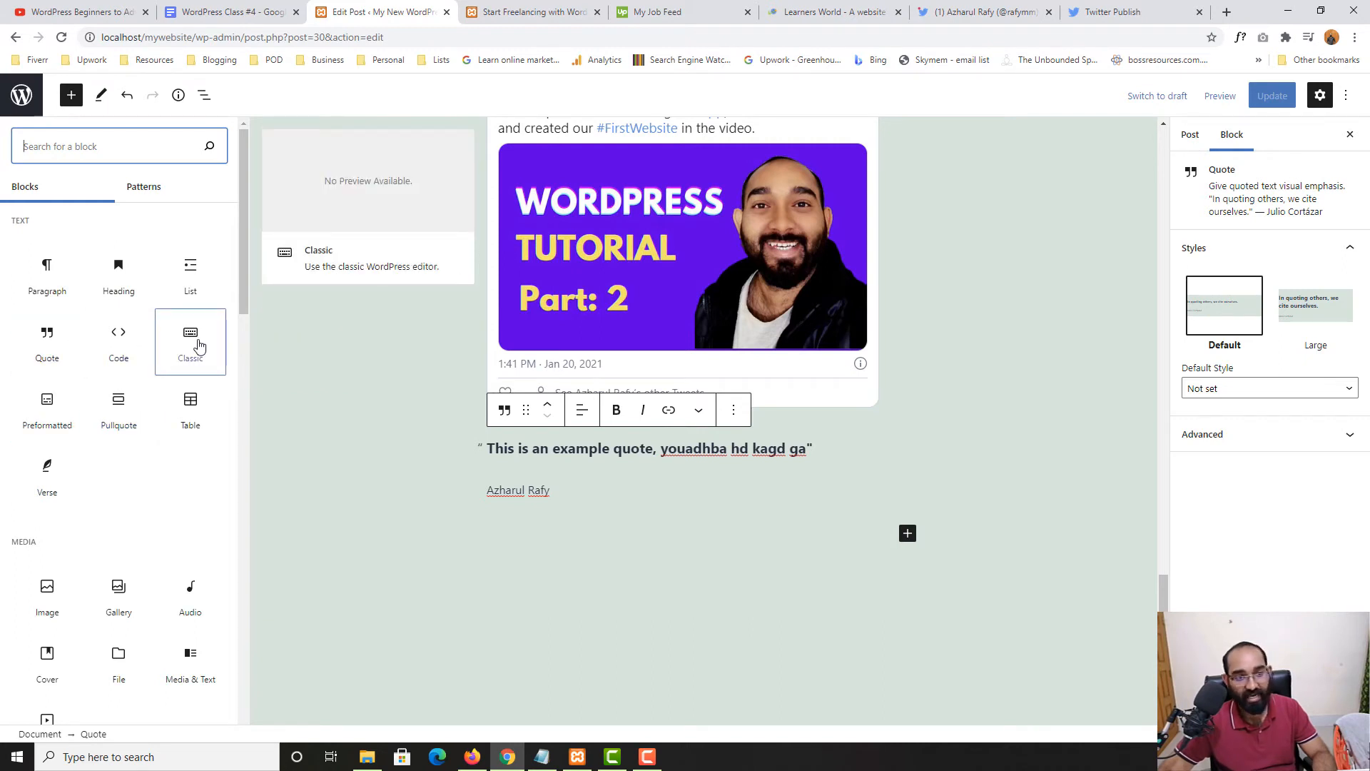
click(122, 357)
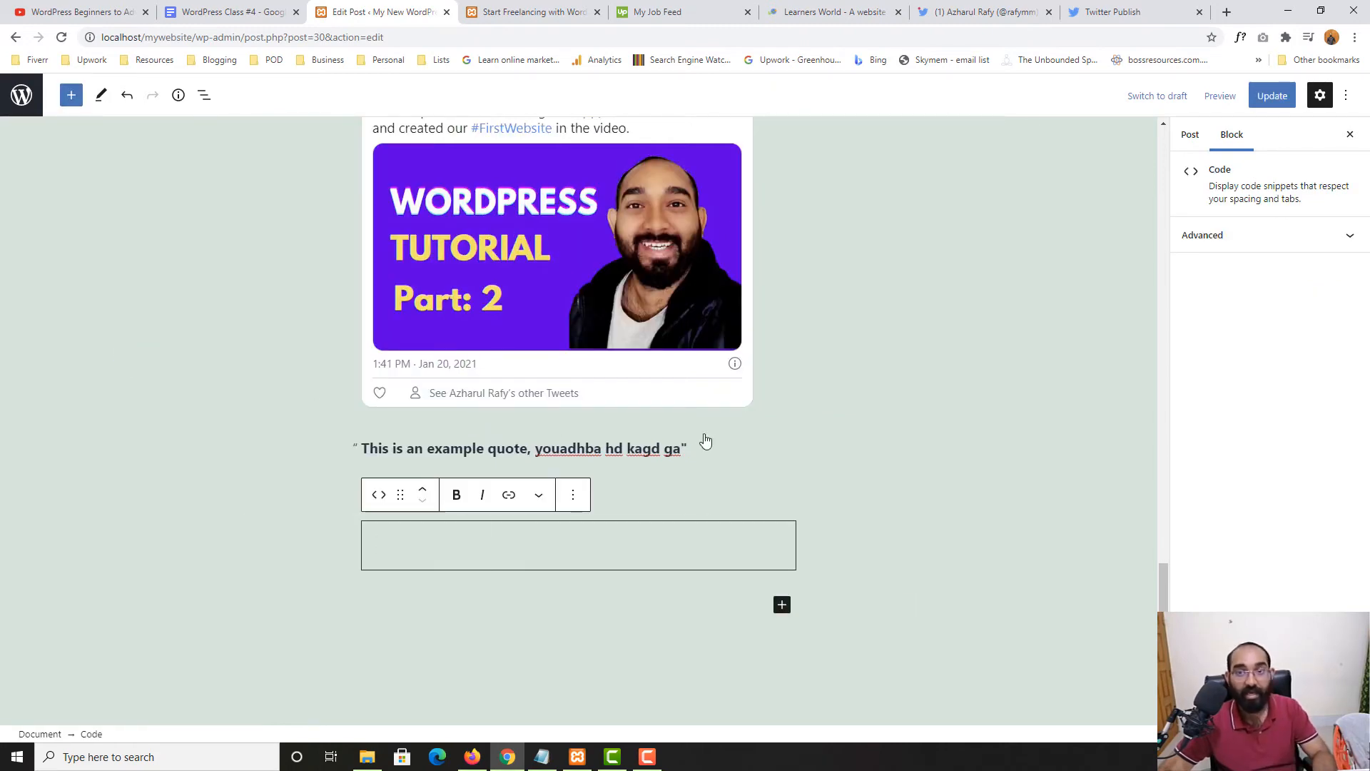
click(1113, 12)
click(828, 372)
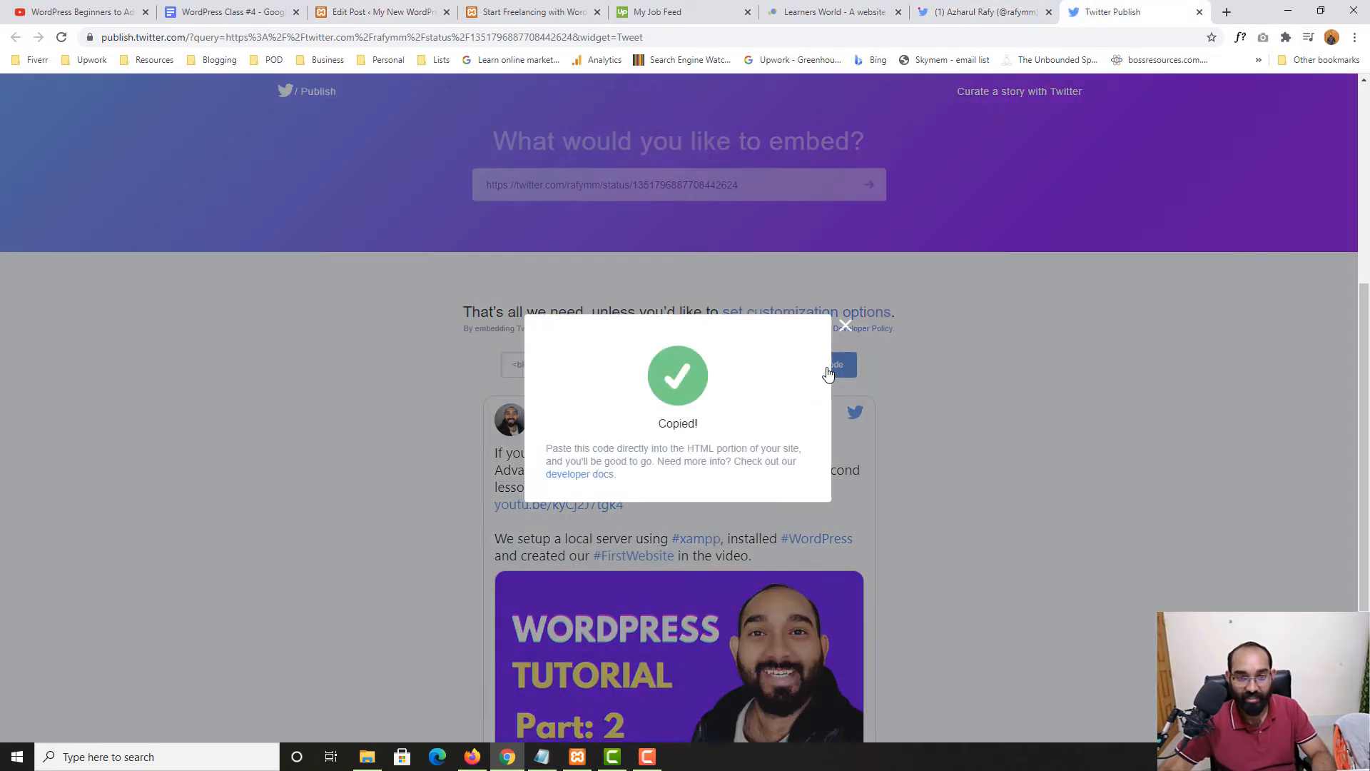
click(382, 12)
key(ctrl+v)
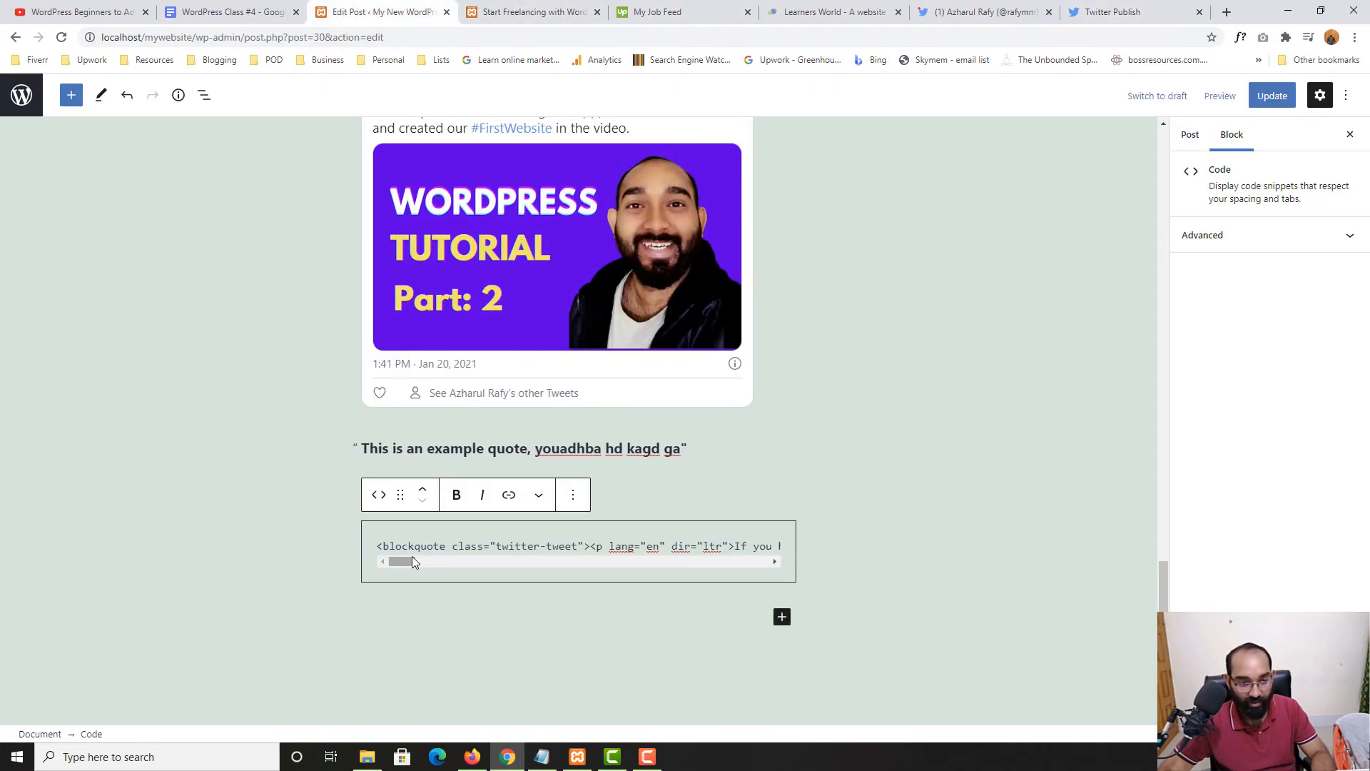
Convert the Code block to Custom HTML and replace its contents with the clean embed code
drag(413, 561, 383, 568)
click(379, 495)
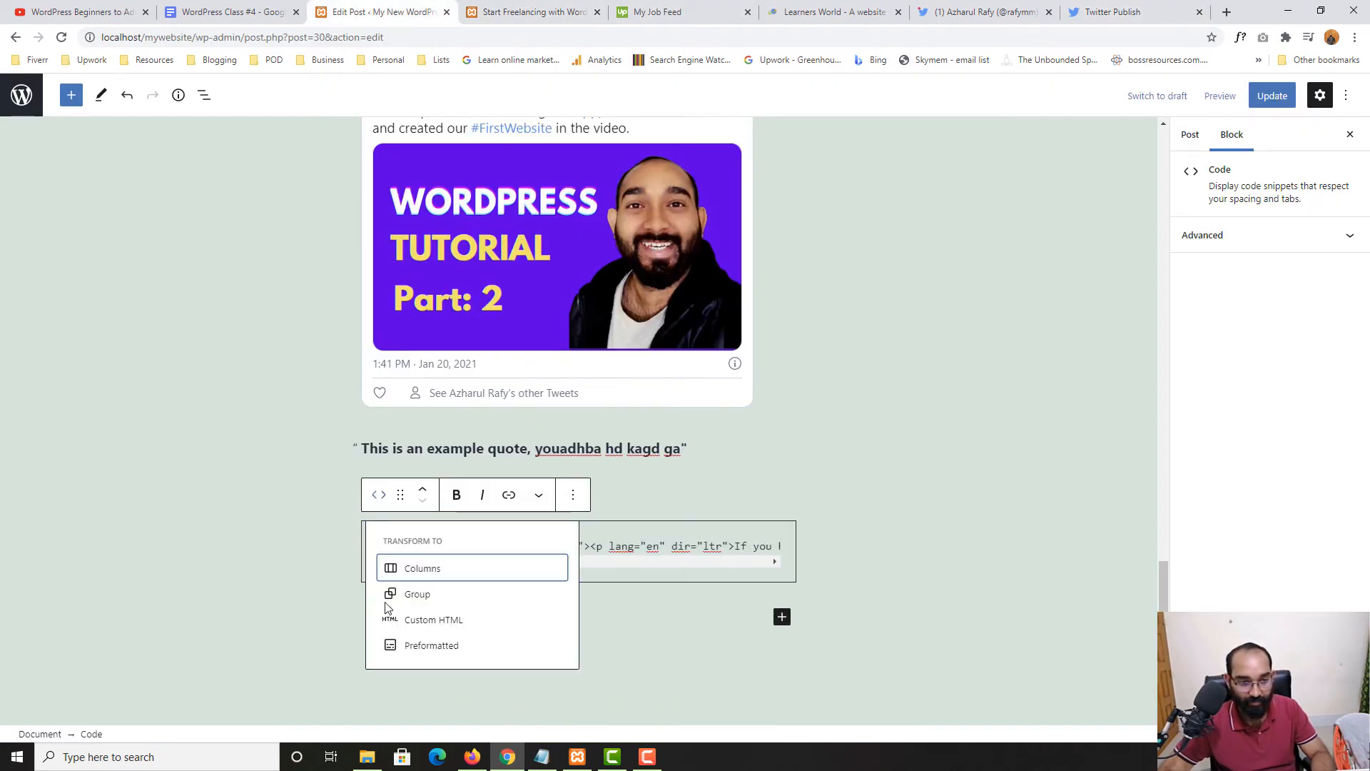
click(451, 622)
scroll(533, 588, down, 4)
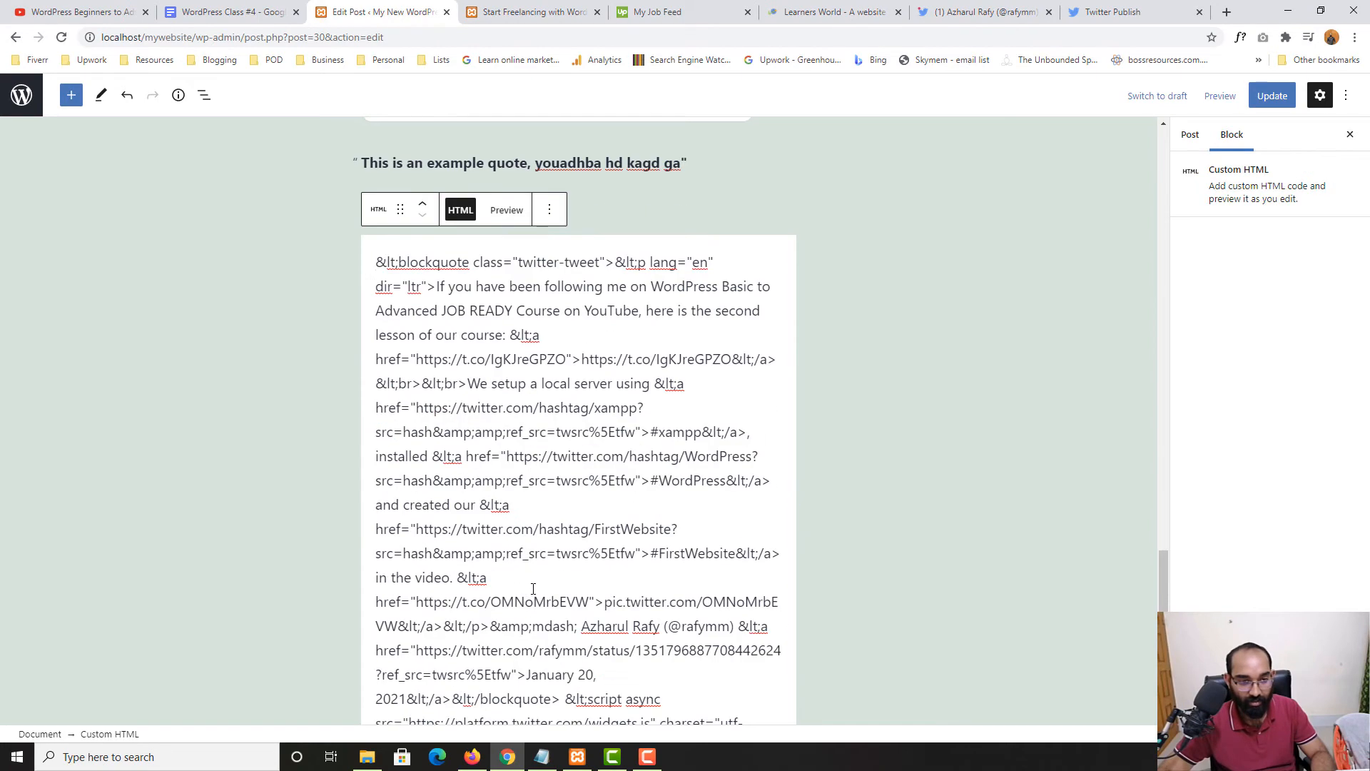
scroll(560, 456, down, 4)
scroll(499, 450, up, 6)
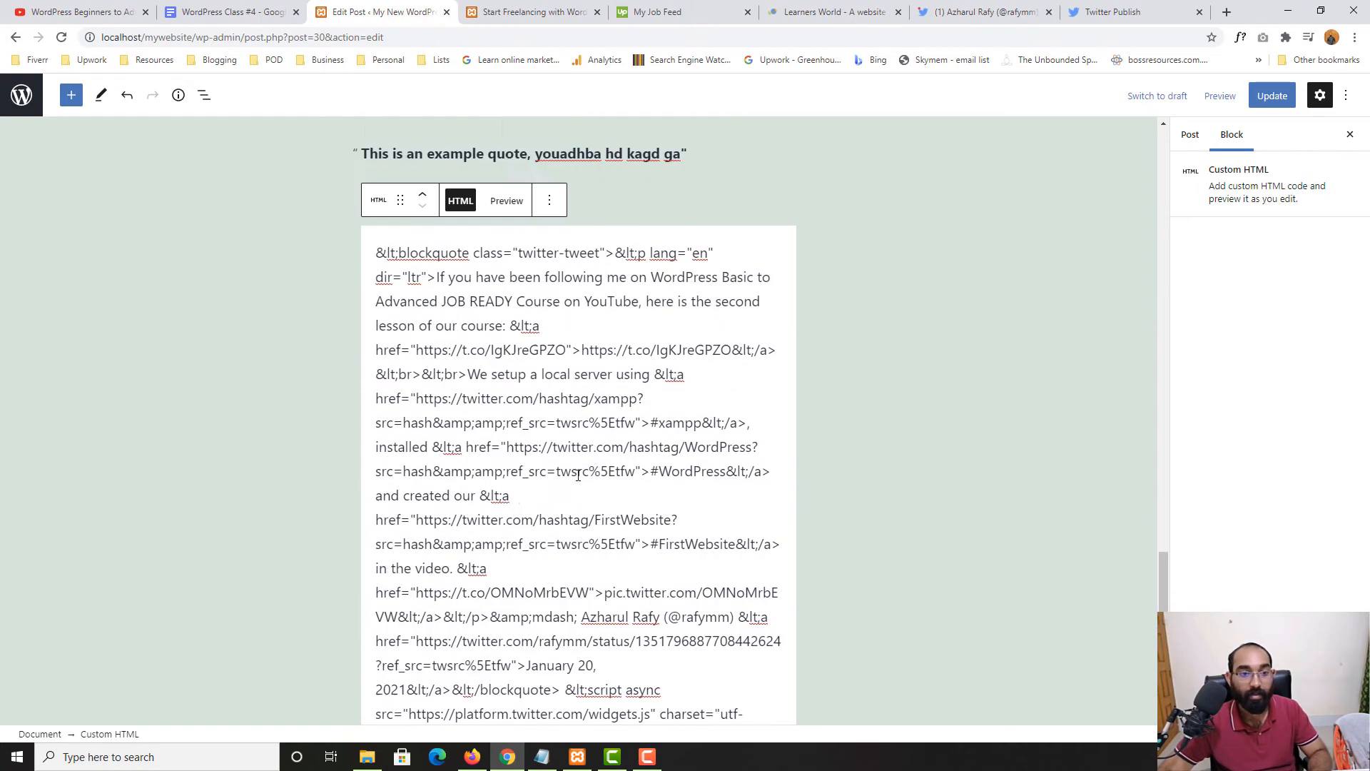
key(ctrl+a)
key(ctrl+v)
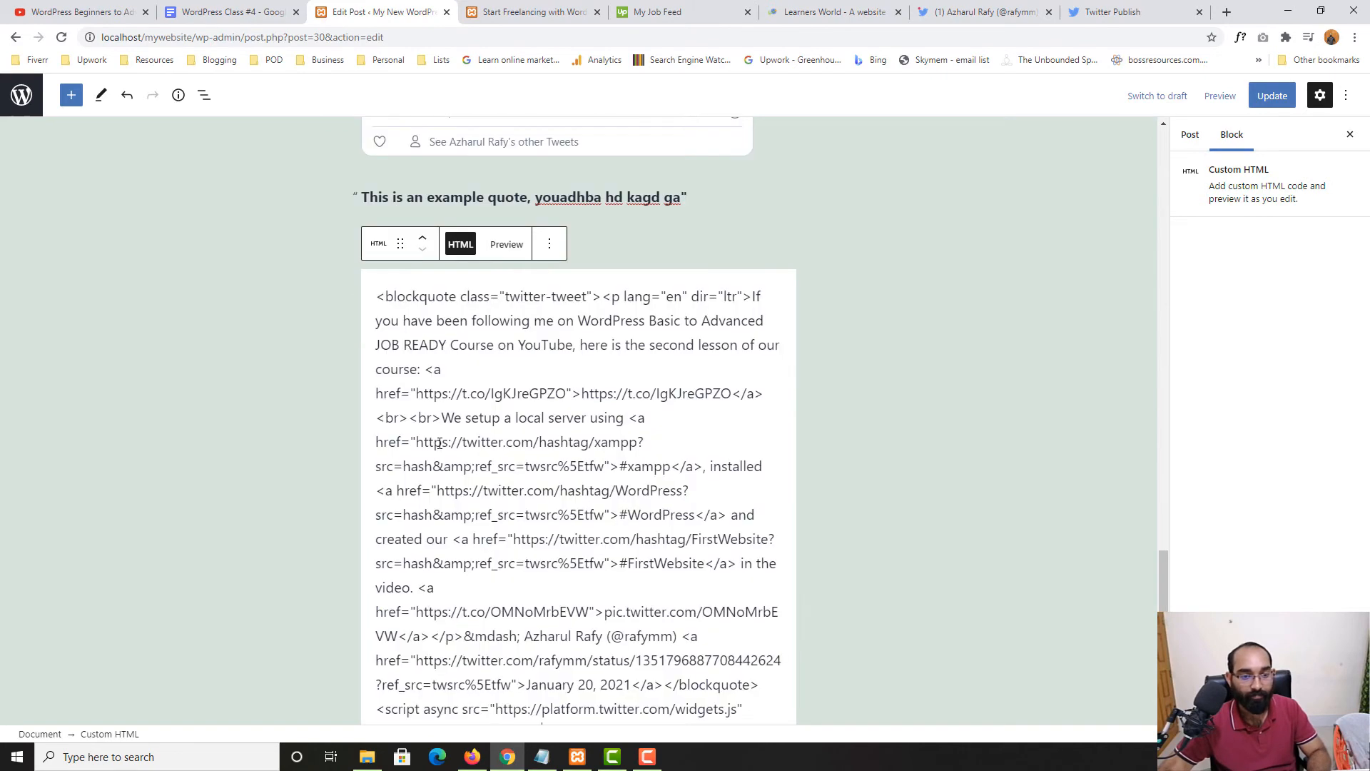
Update the post and toggle the Custom HTML block between Preview and HTML
click(1270, 100)
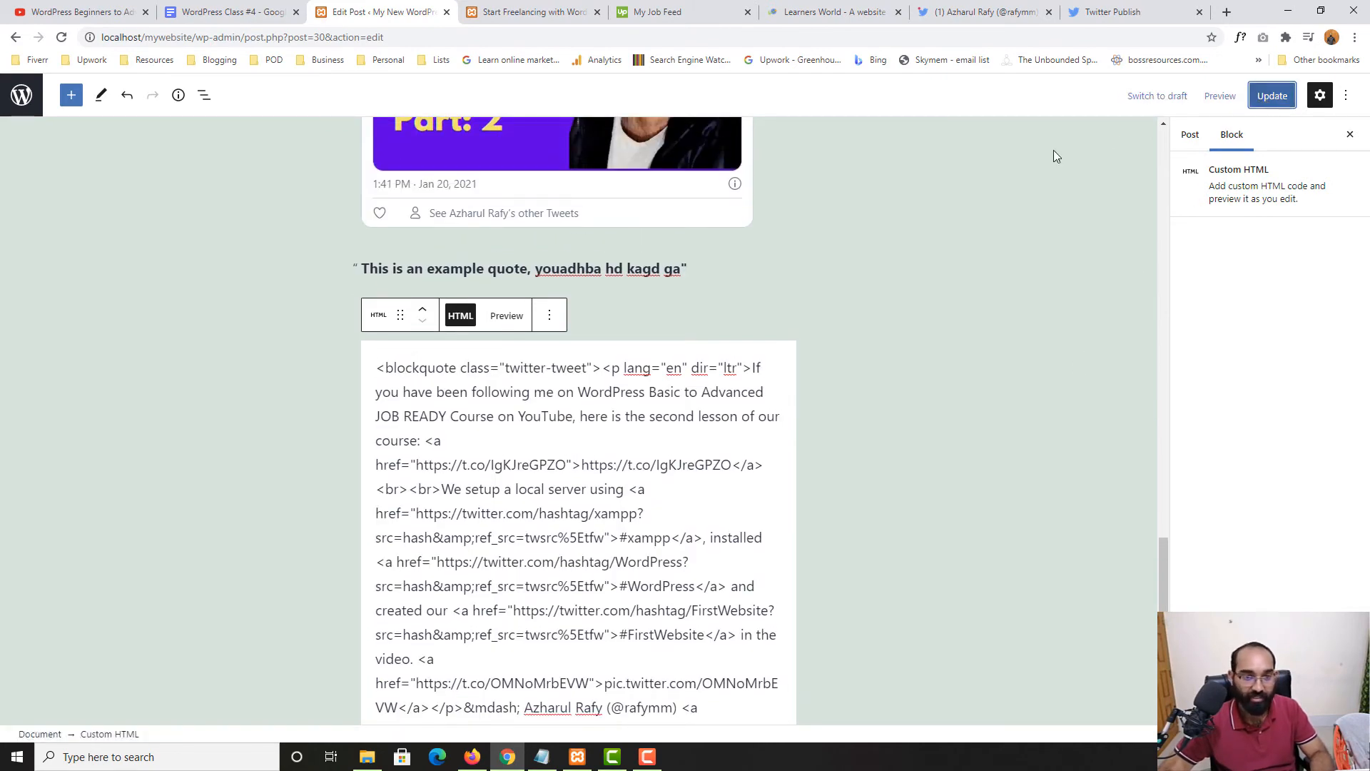
click(505, 316)
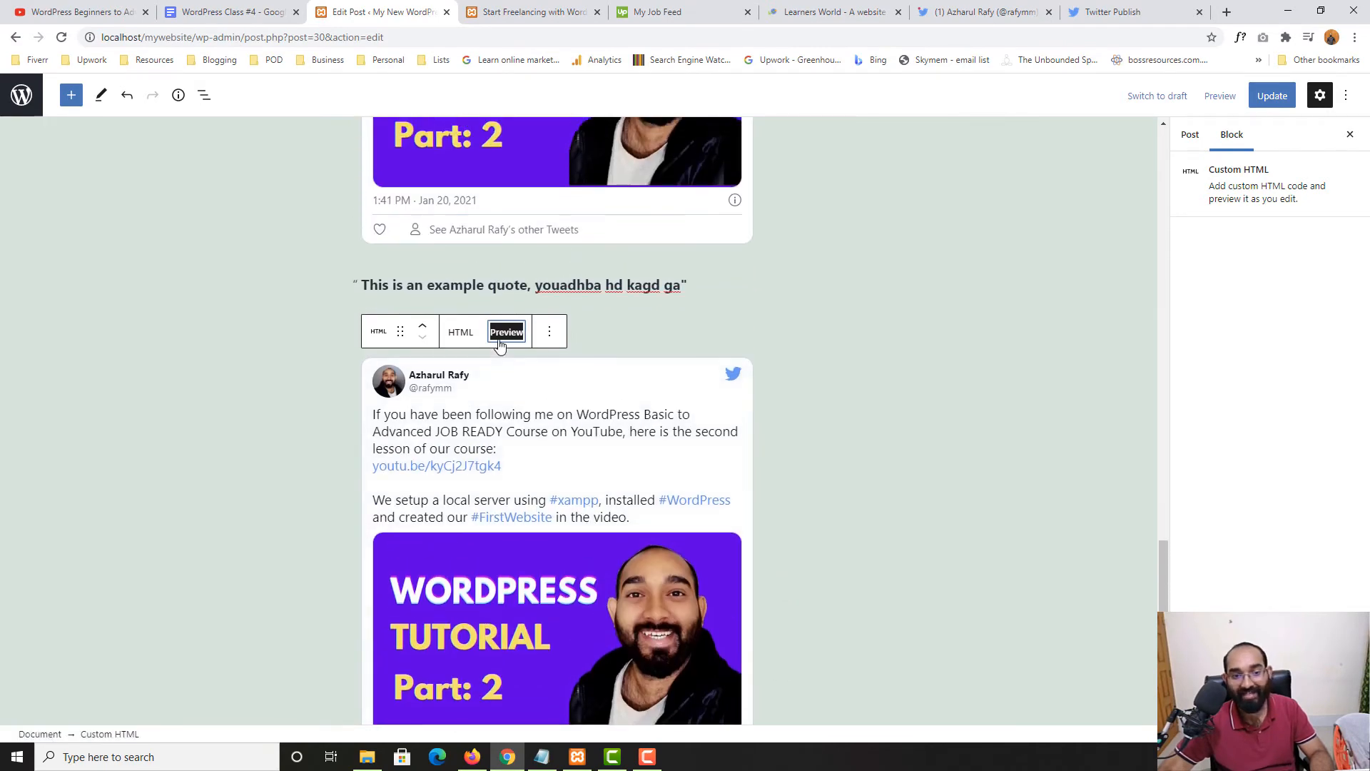
click(460, 386)
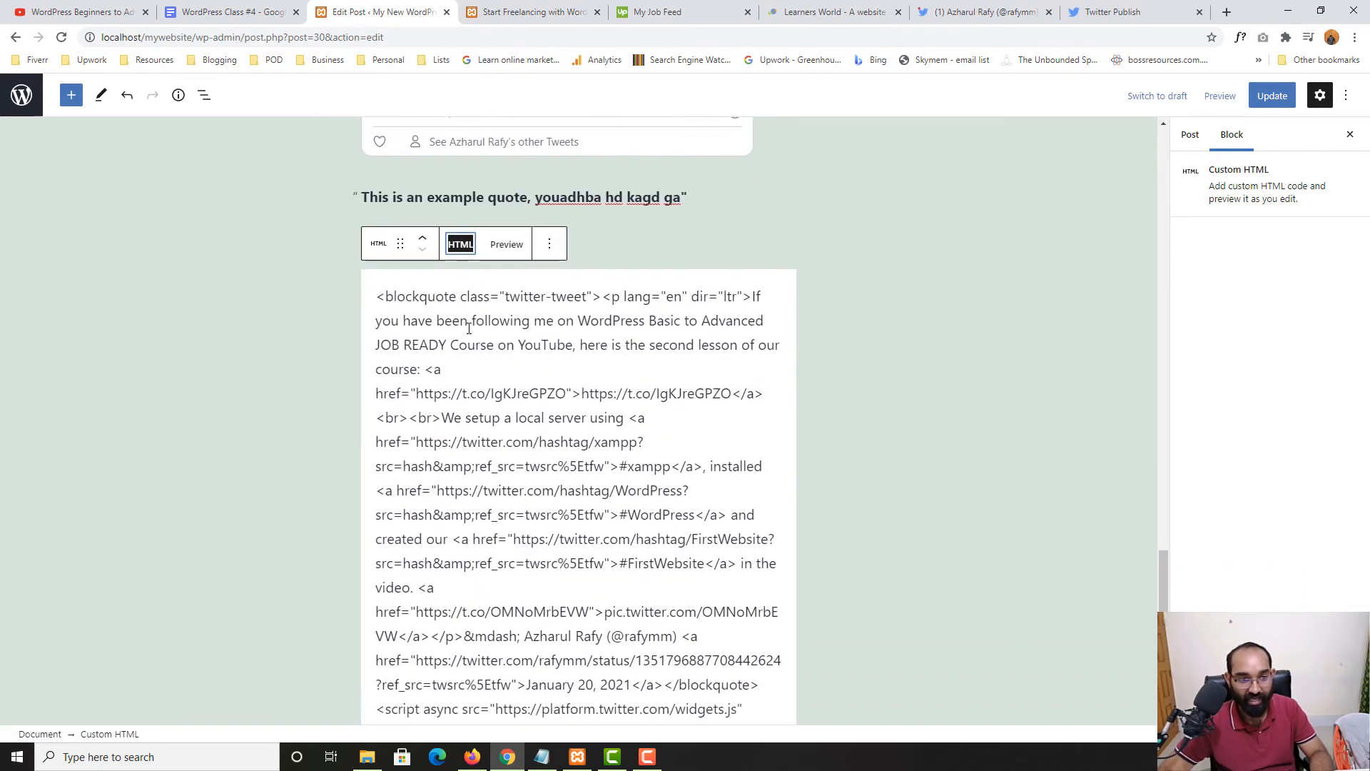
scroll(464, 529, down, 2)
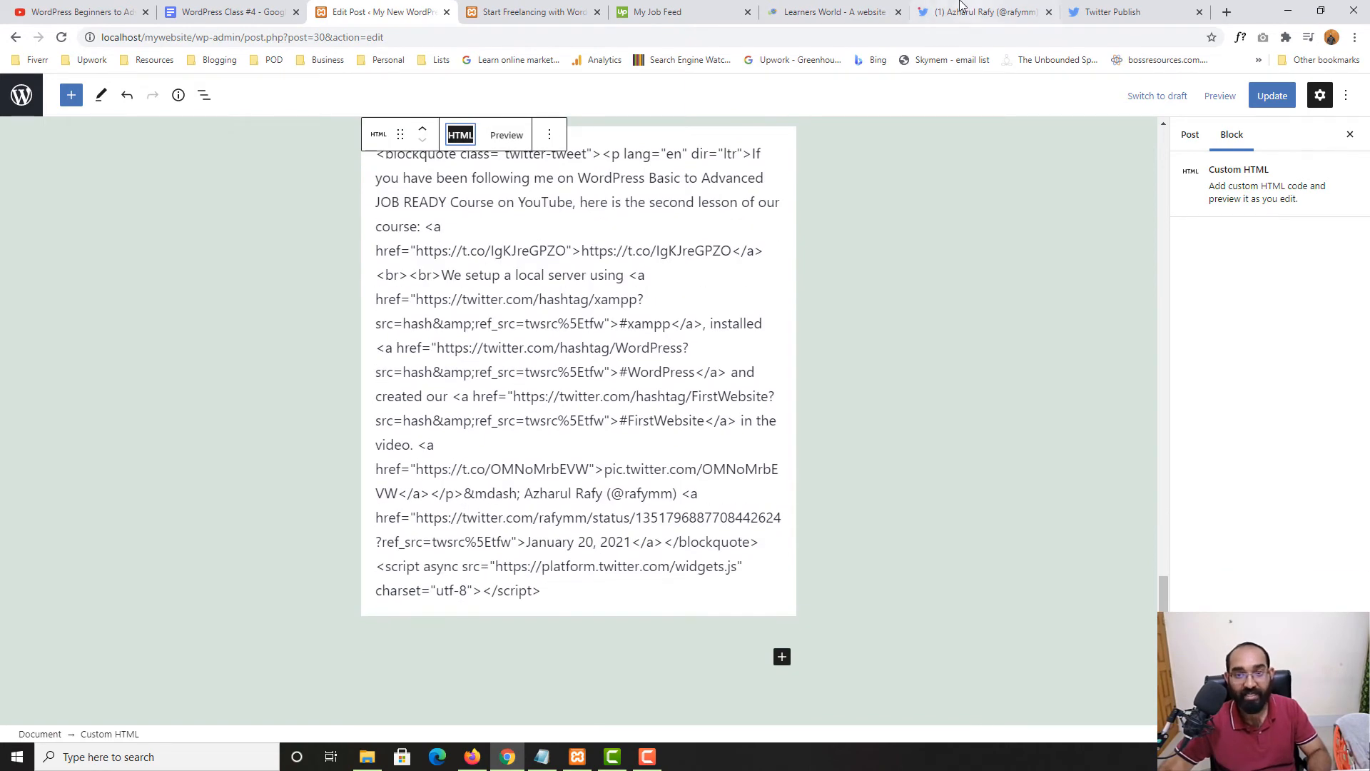
Copy the tweet embed code again from the Twitter Publish page
click(1106, 12)
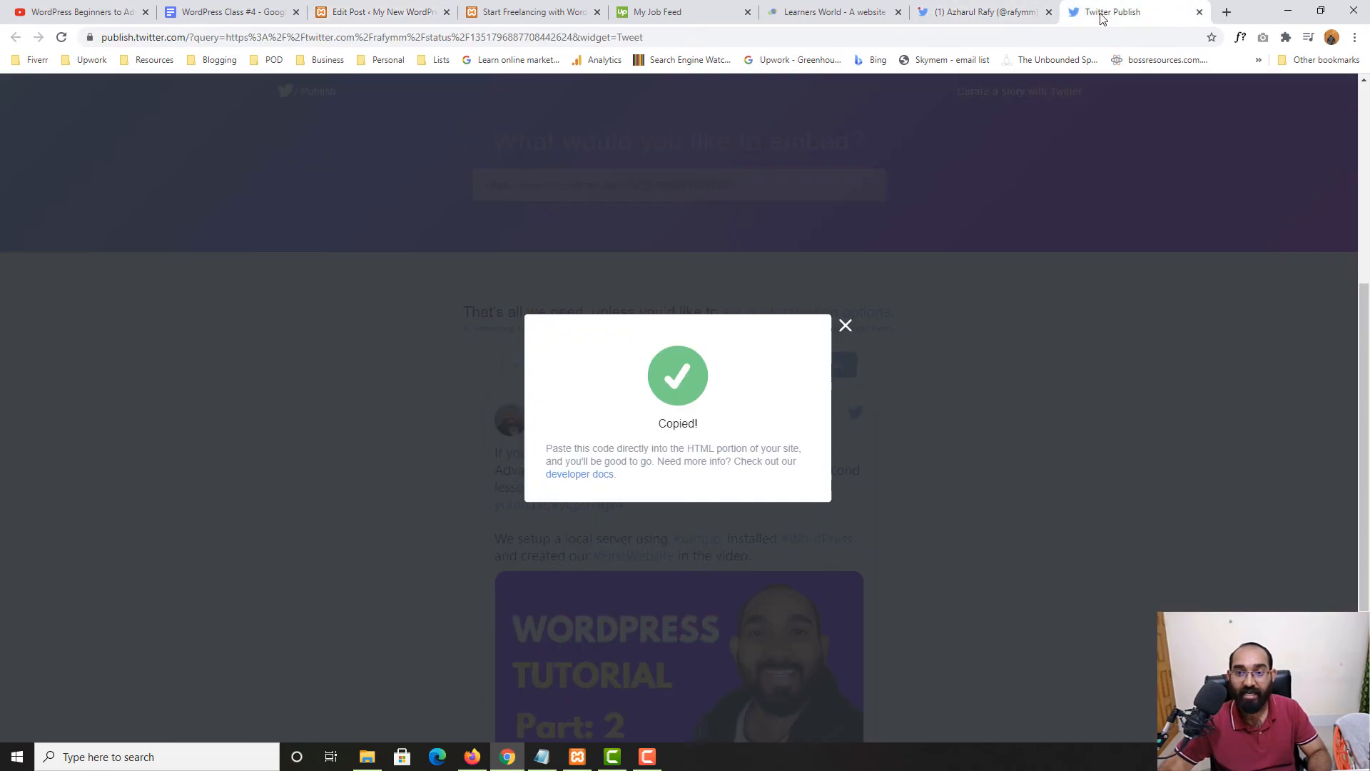
click(843, 328)
click(810, 372)
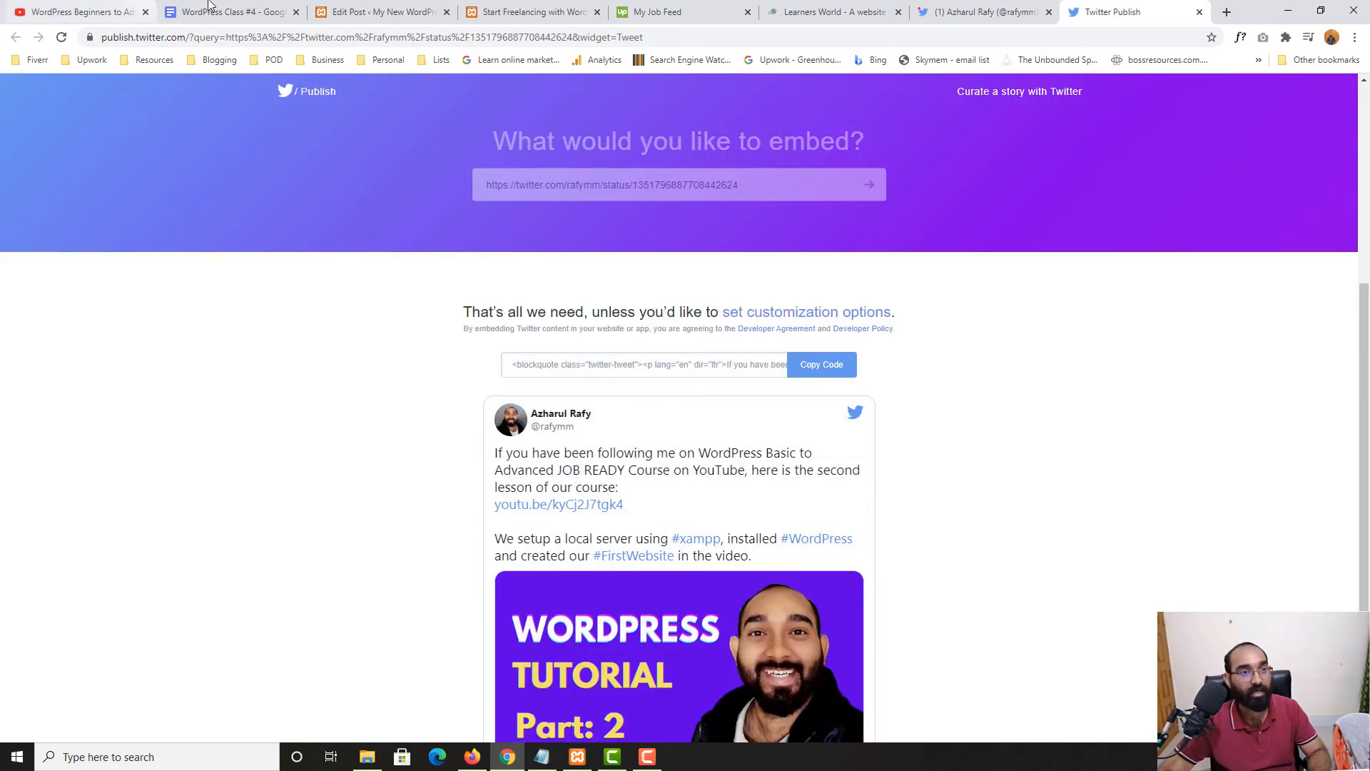
click(214, 10)
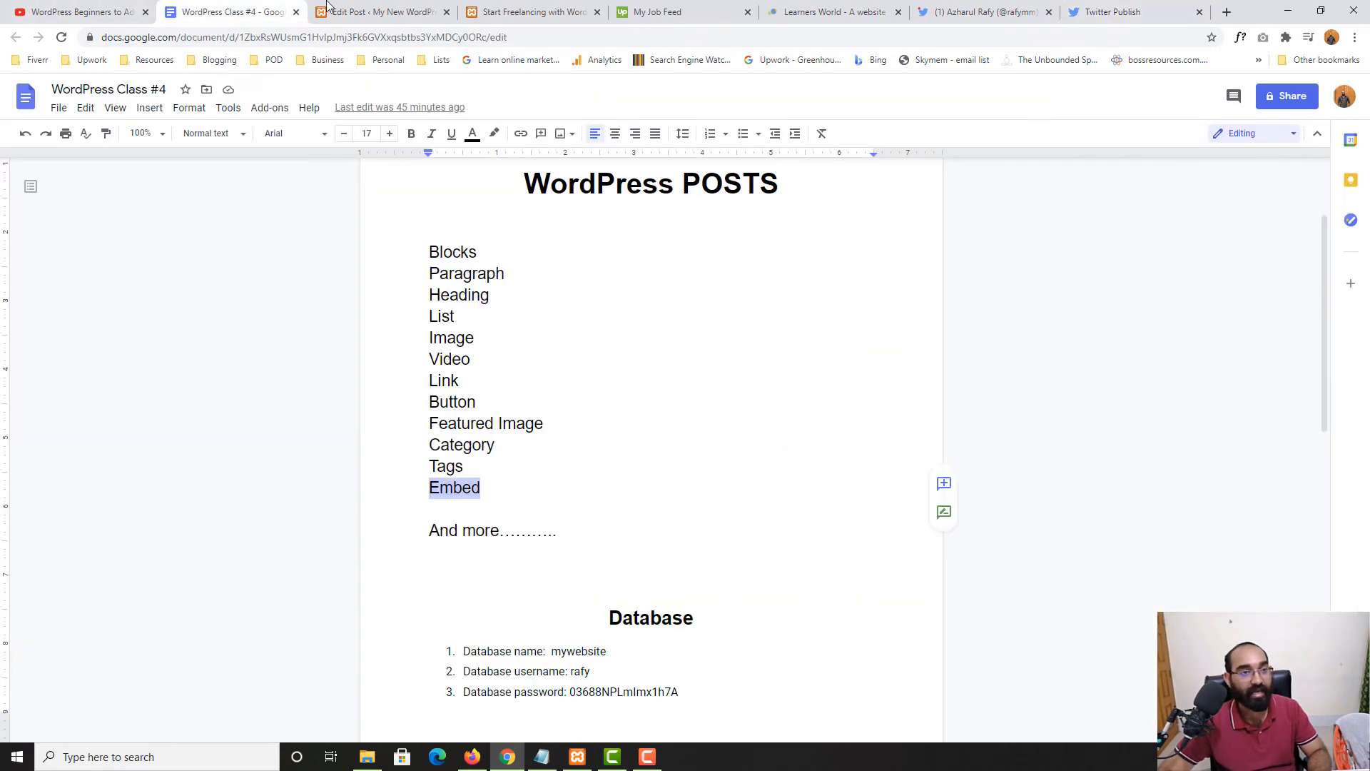
click(326, 12)
Show the block's Preview, update the post, and check the rendered tweet on the live page
scroll(533, 484, up, 2)
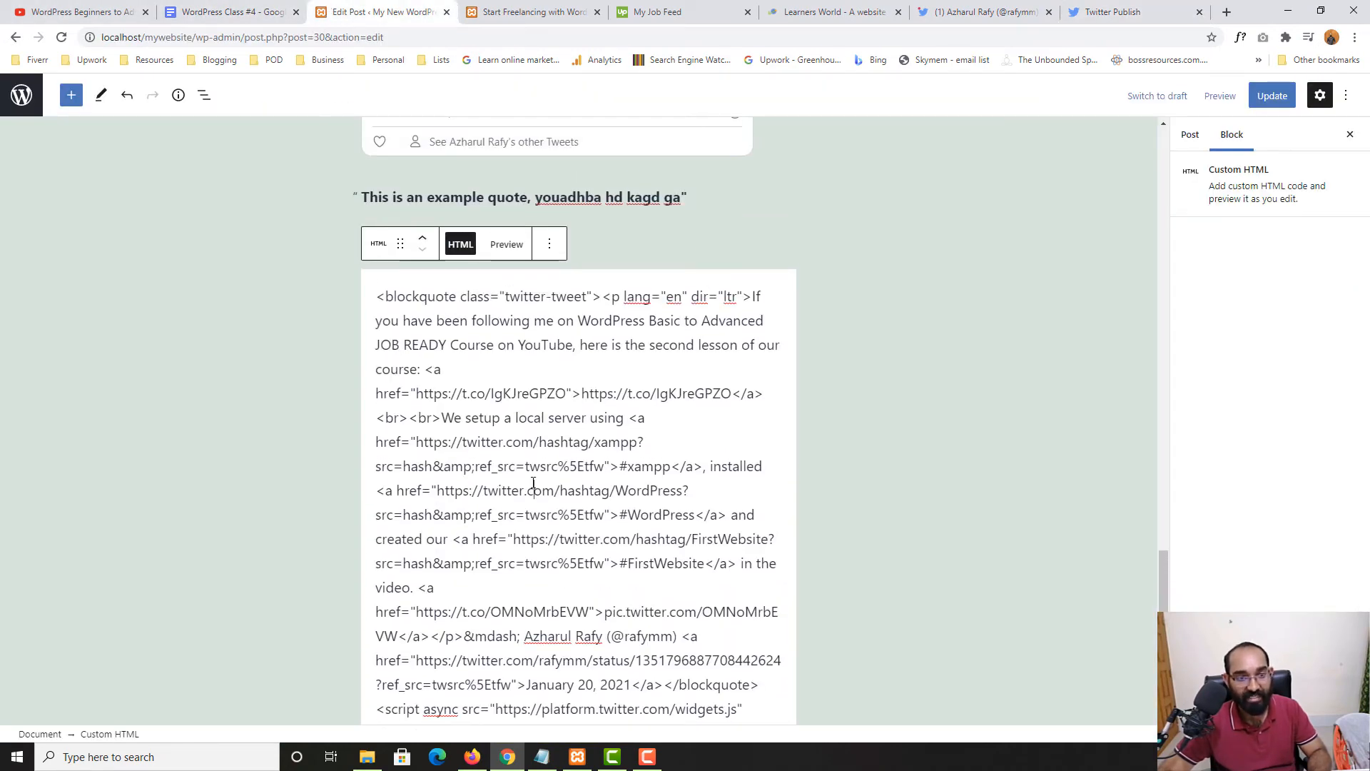
click(507, 249)
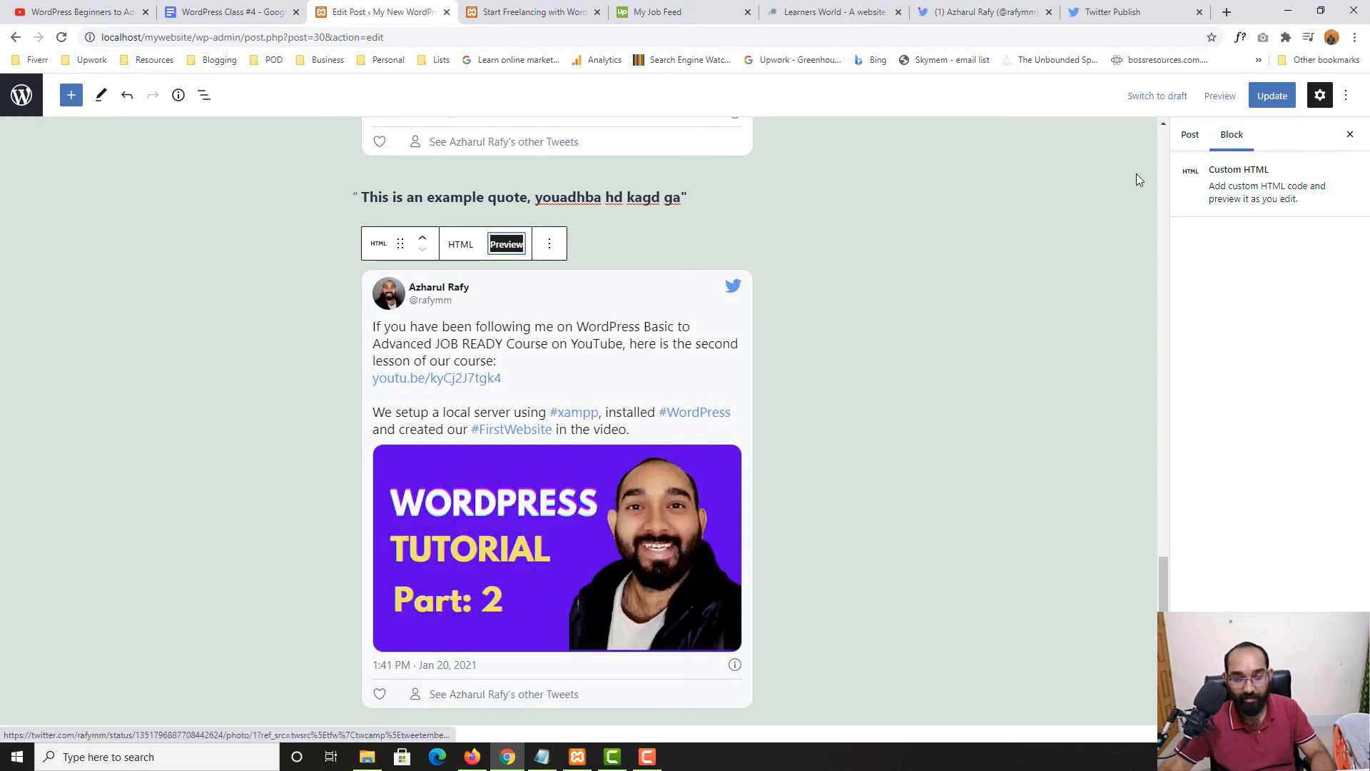
click(1272, 96)
click(532, 11)
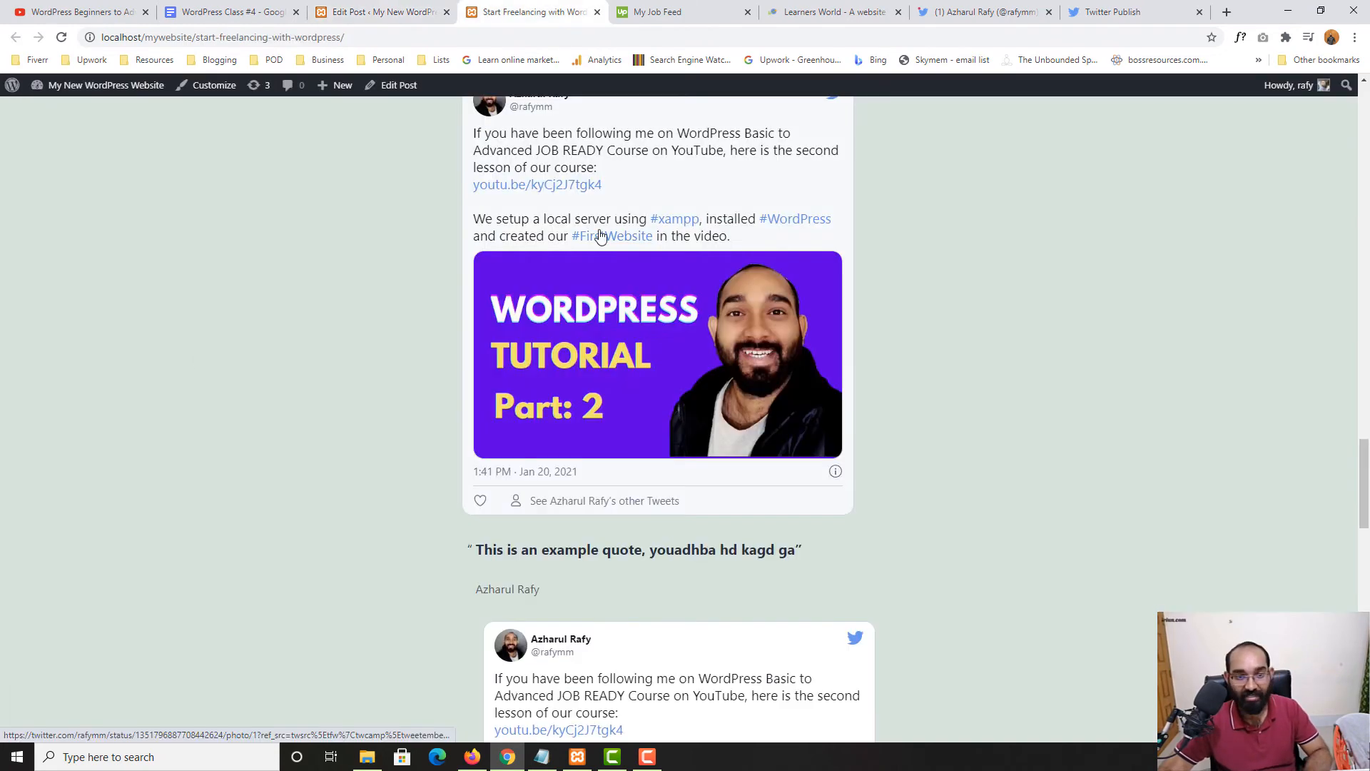
scroll(600, 235, up, 3)
scroll(652, 373, down, 4)
key(ctrl+shift+Tab)
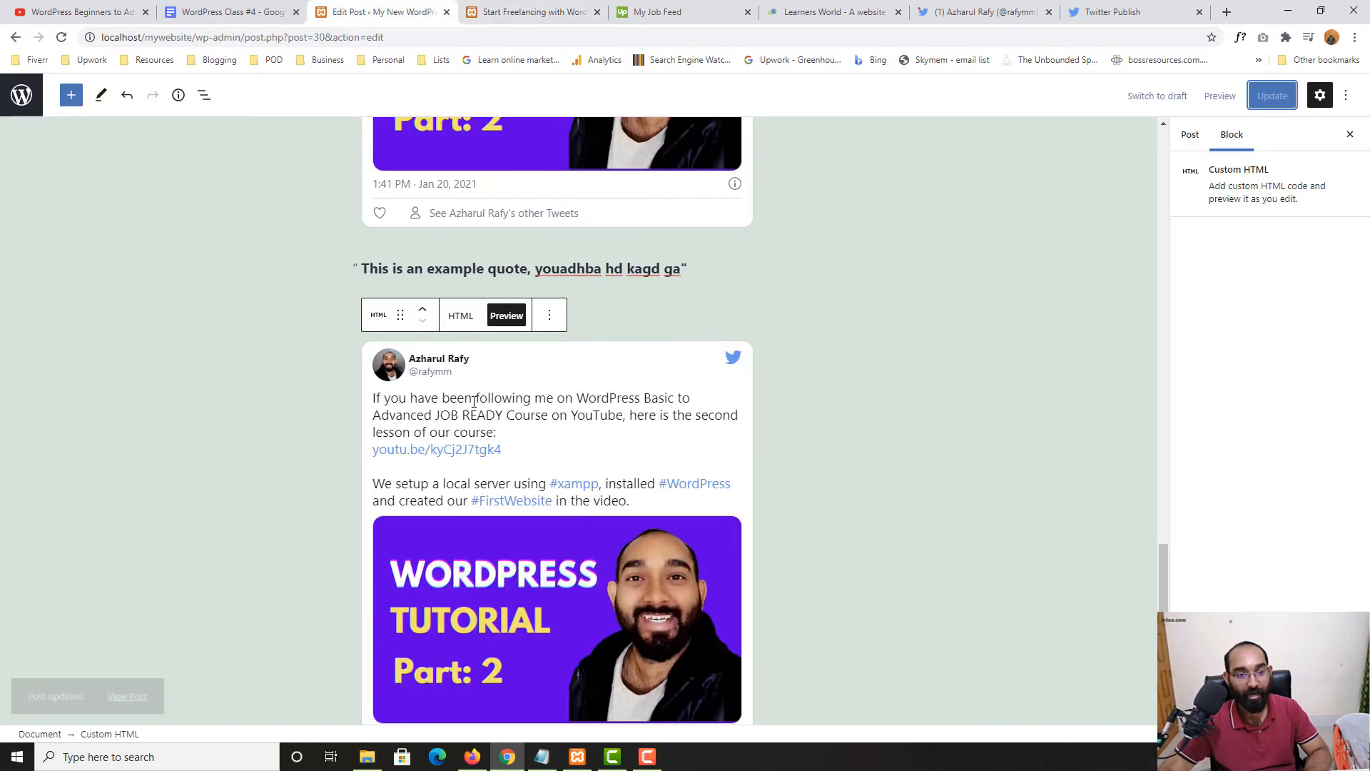
scroll(473, 402, up, 5)
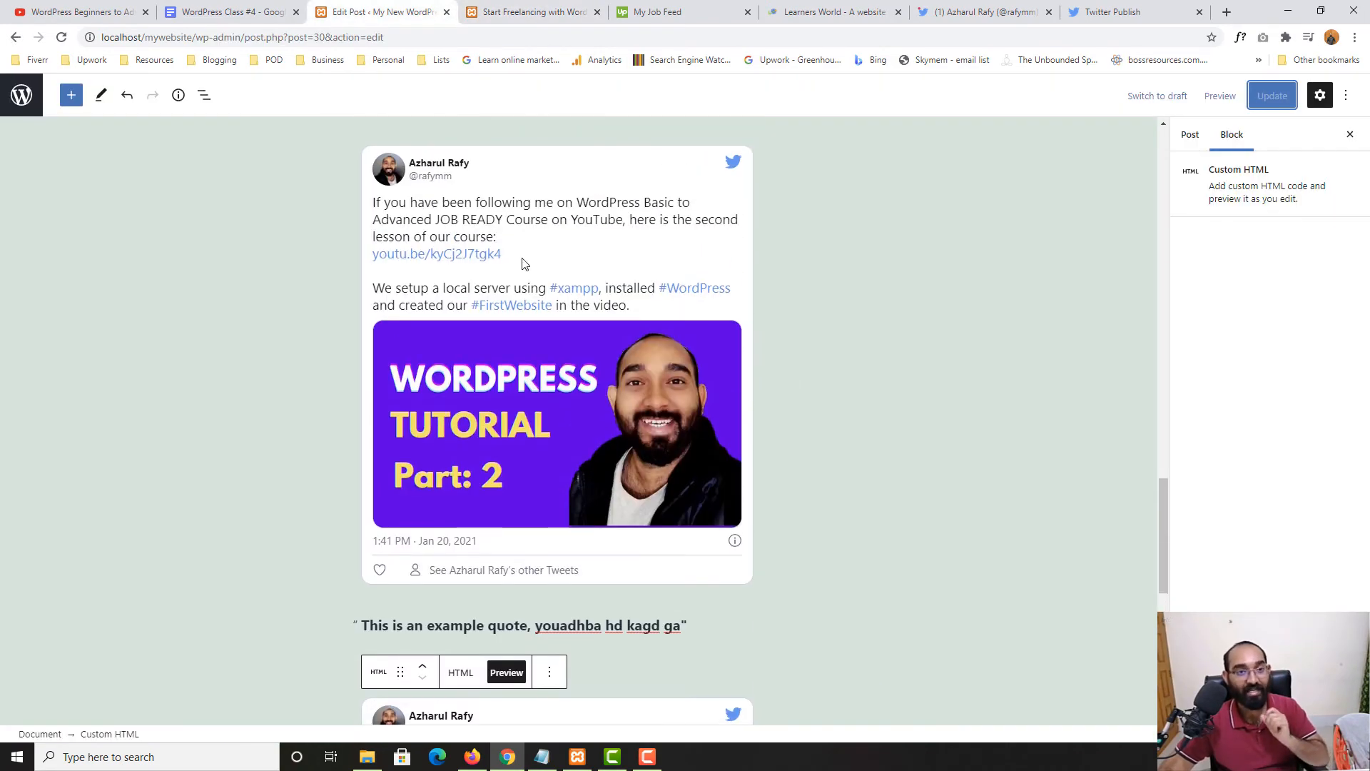
scroll(521, 264, down, 5)
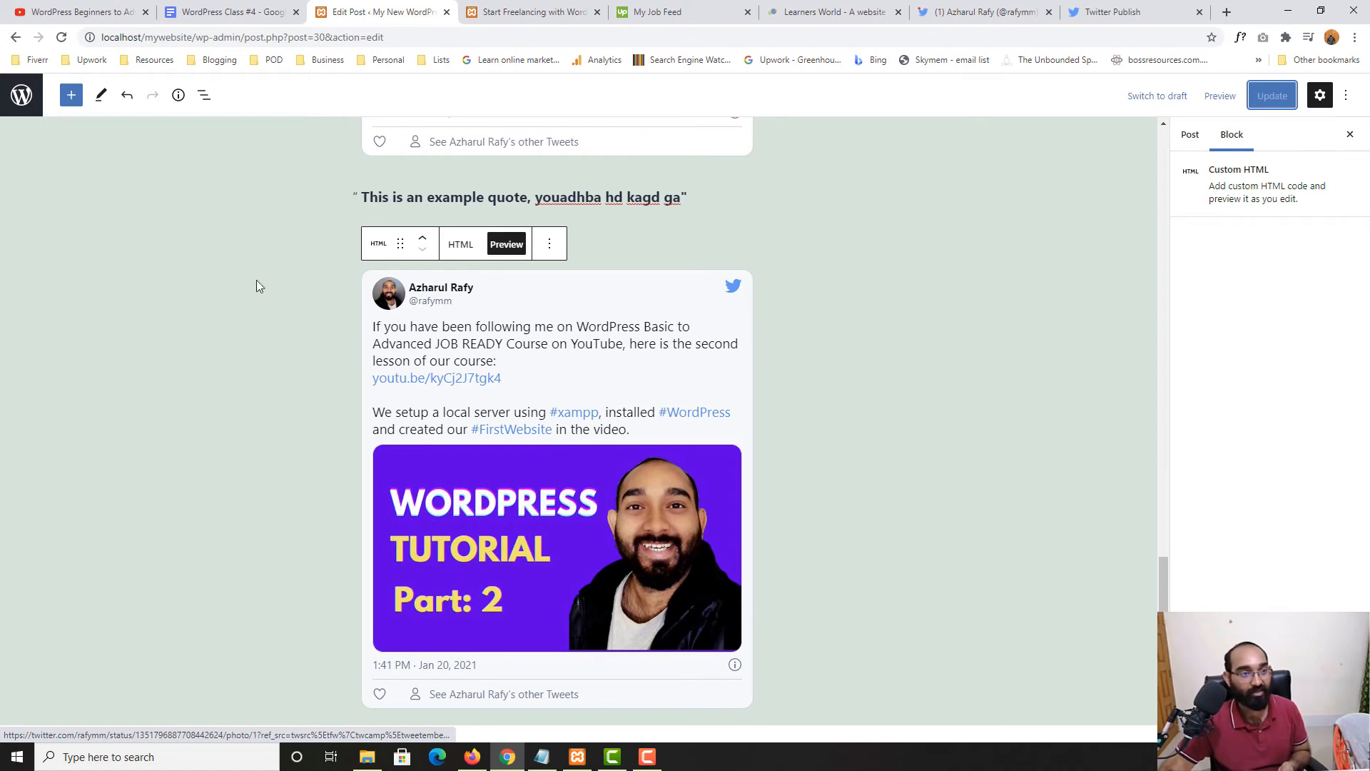
Add an empty Preformatted block below the second tweet
click(70, 96)
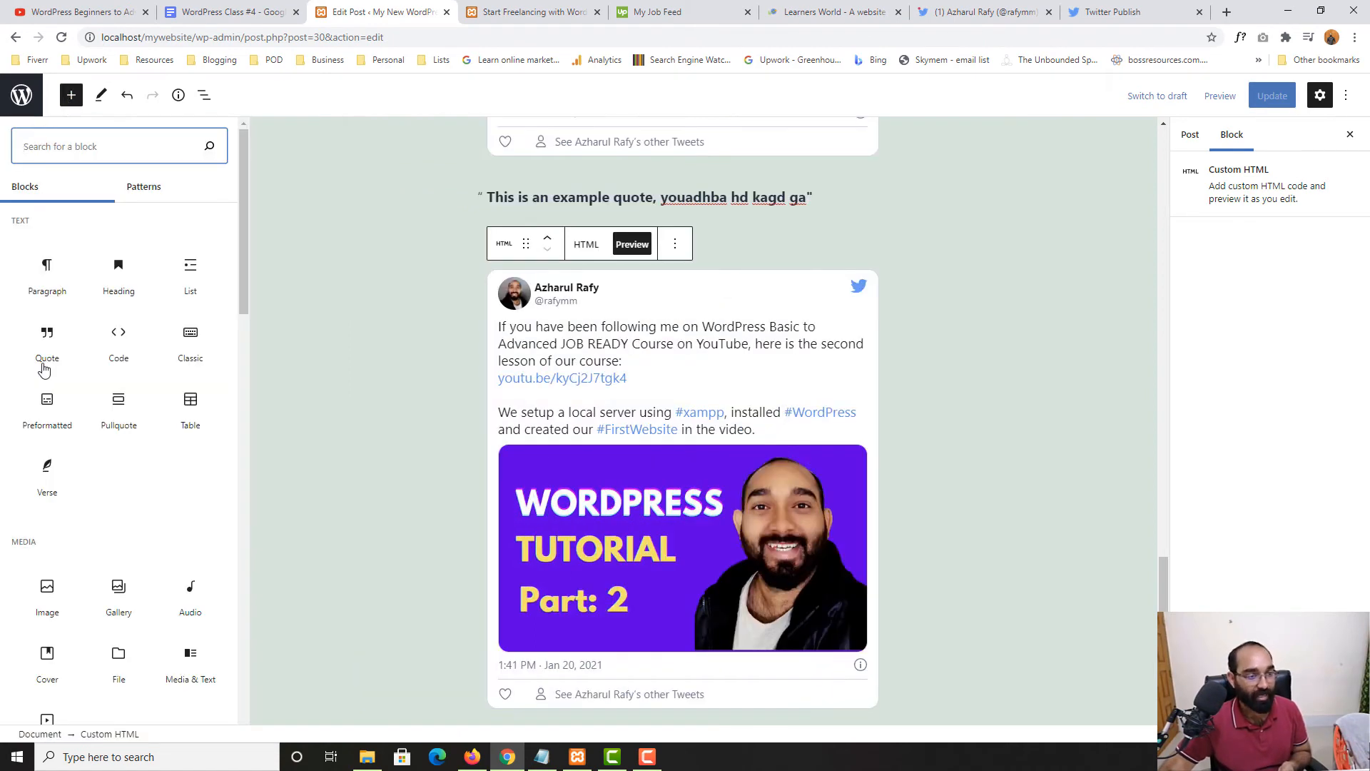
mouse_move(39, 421)
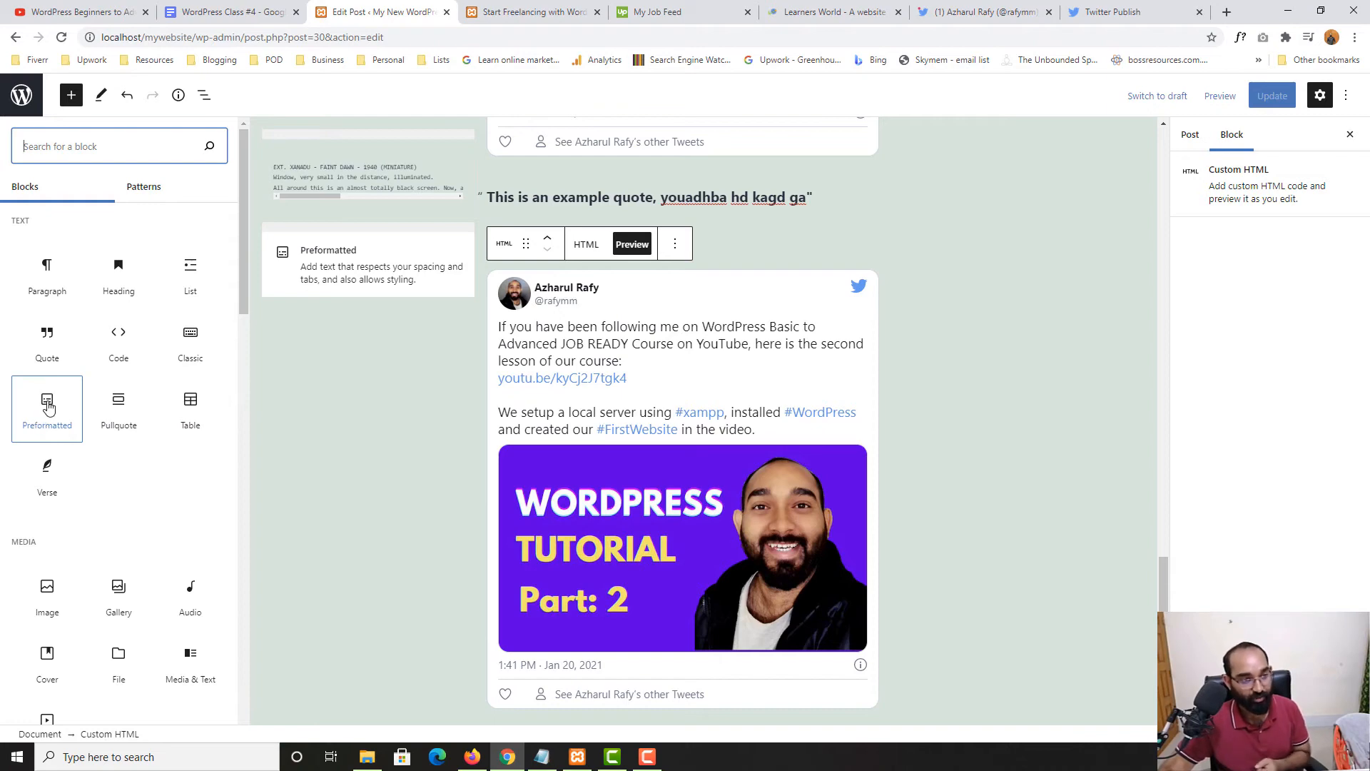
click(47, 408)
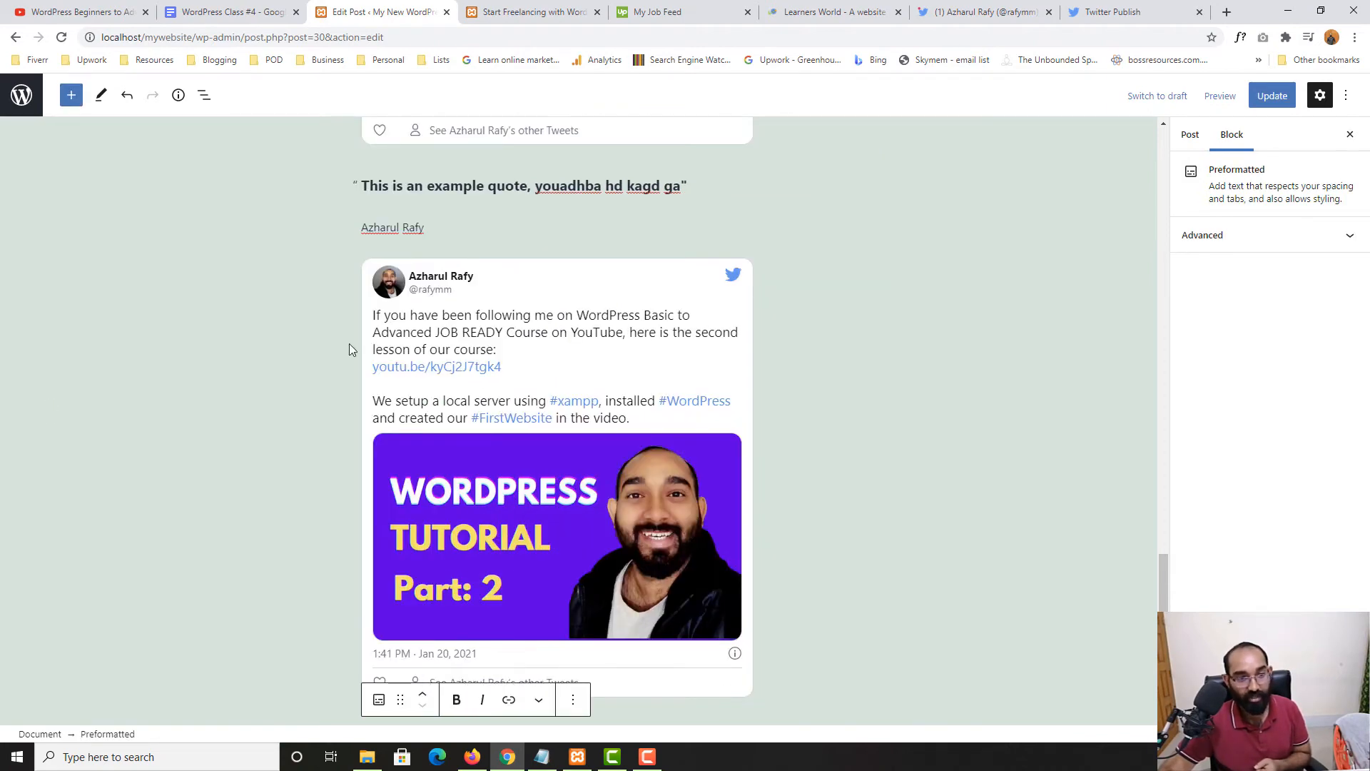
scroll(444, 332, down, 5)
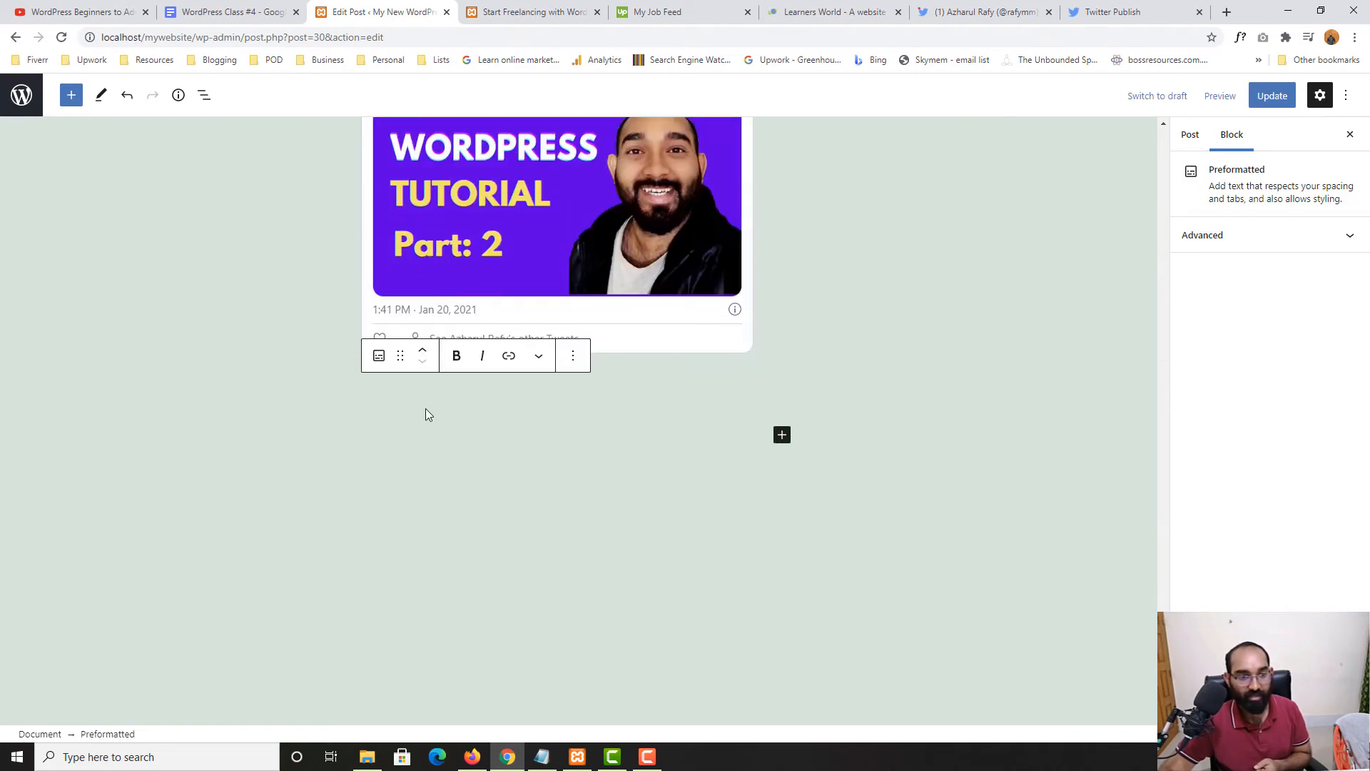
click(426, 409)
click(530, 396)
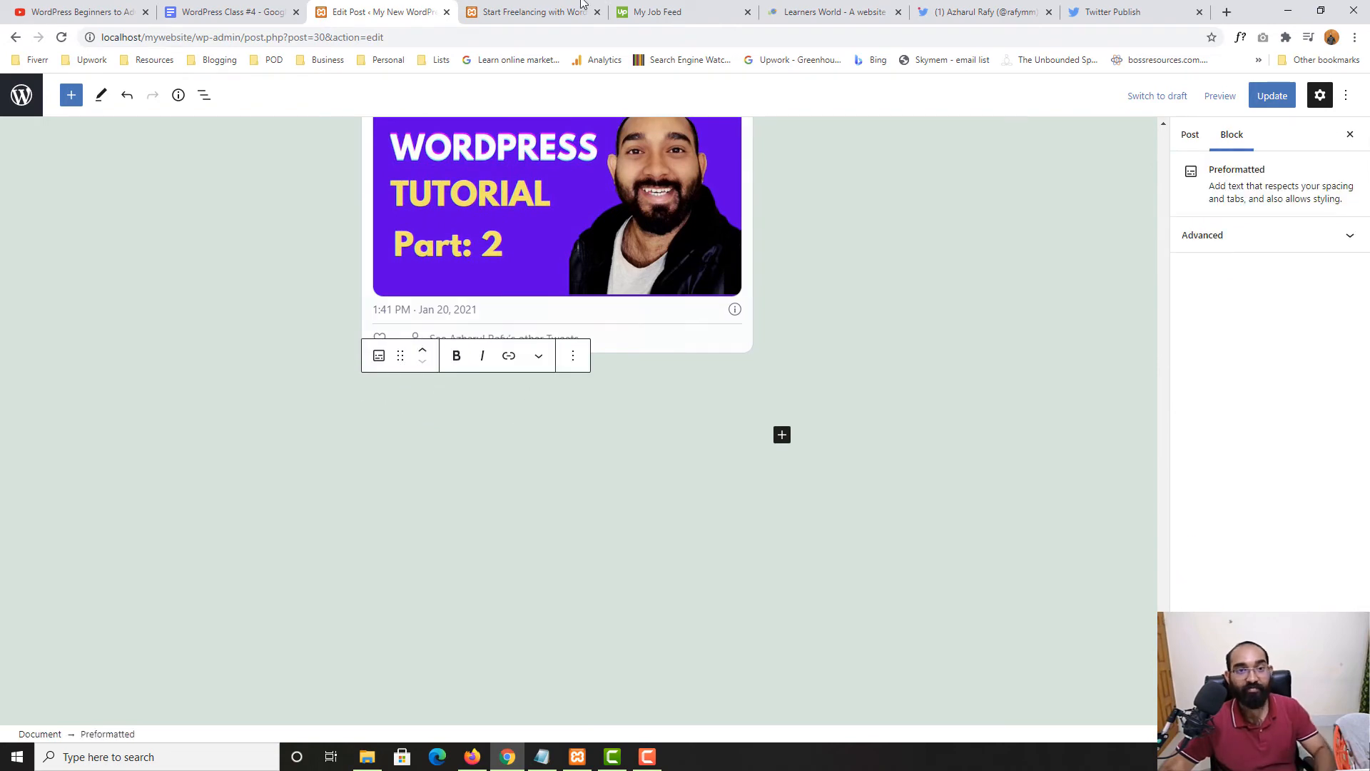
Copy the selected beginner freelancing paragraph from the Learners World site
click(842, 10)
right_click(394, 310)
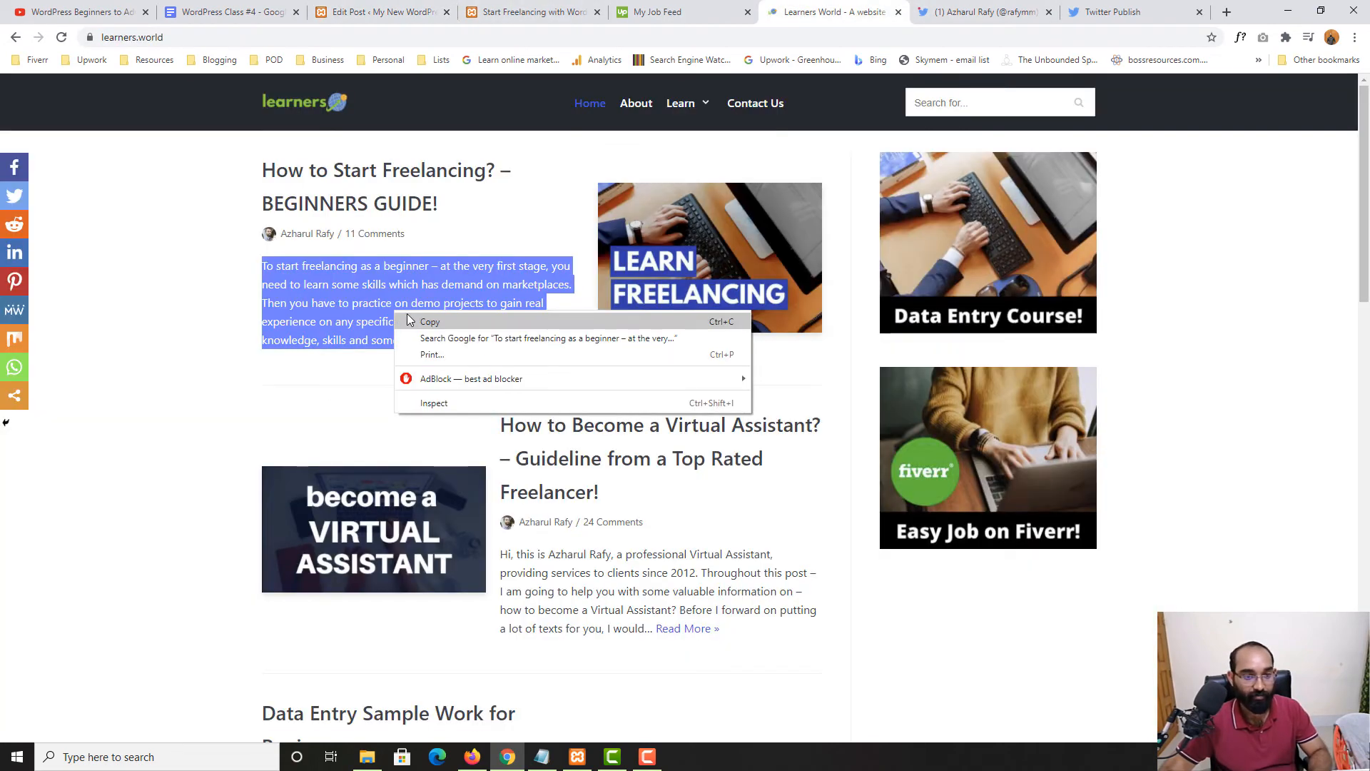
click(424, 318)
click(385, 11)
Paste the 'To start freelancing as a beginner' paragraph, update the post, and reload the live page
key(ctrl+v)
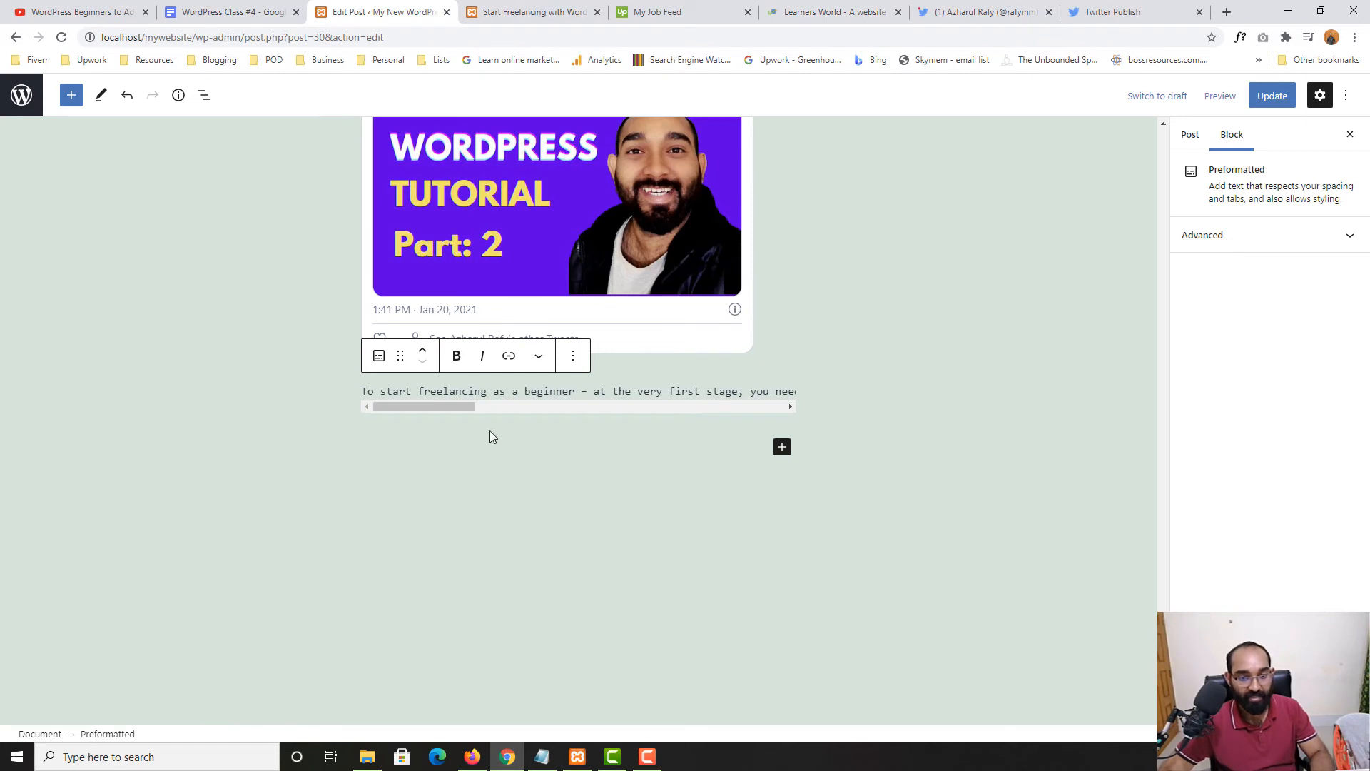
click(1281, 96)
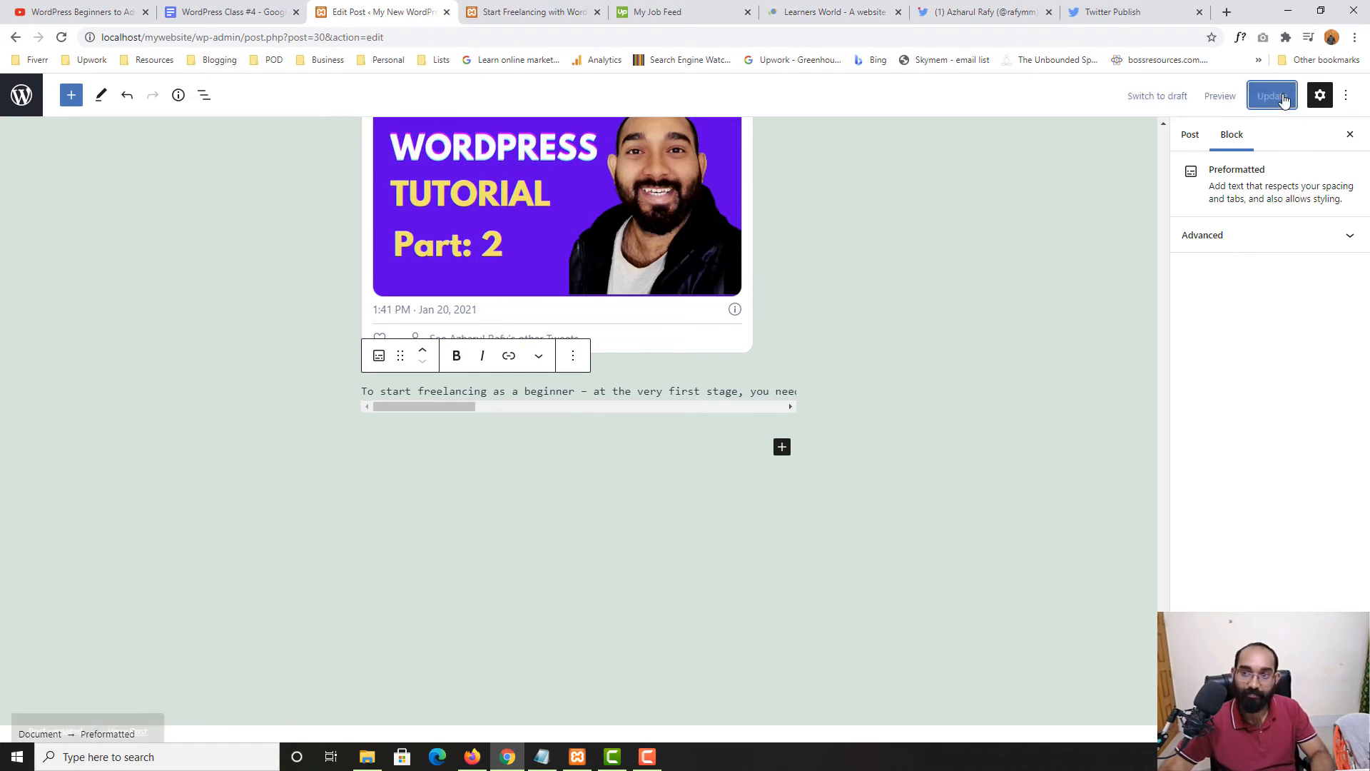
click(537, 7)
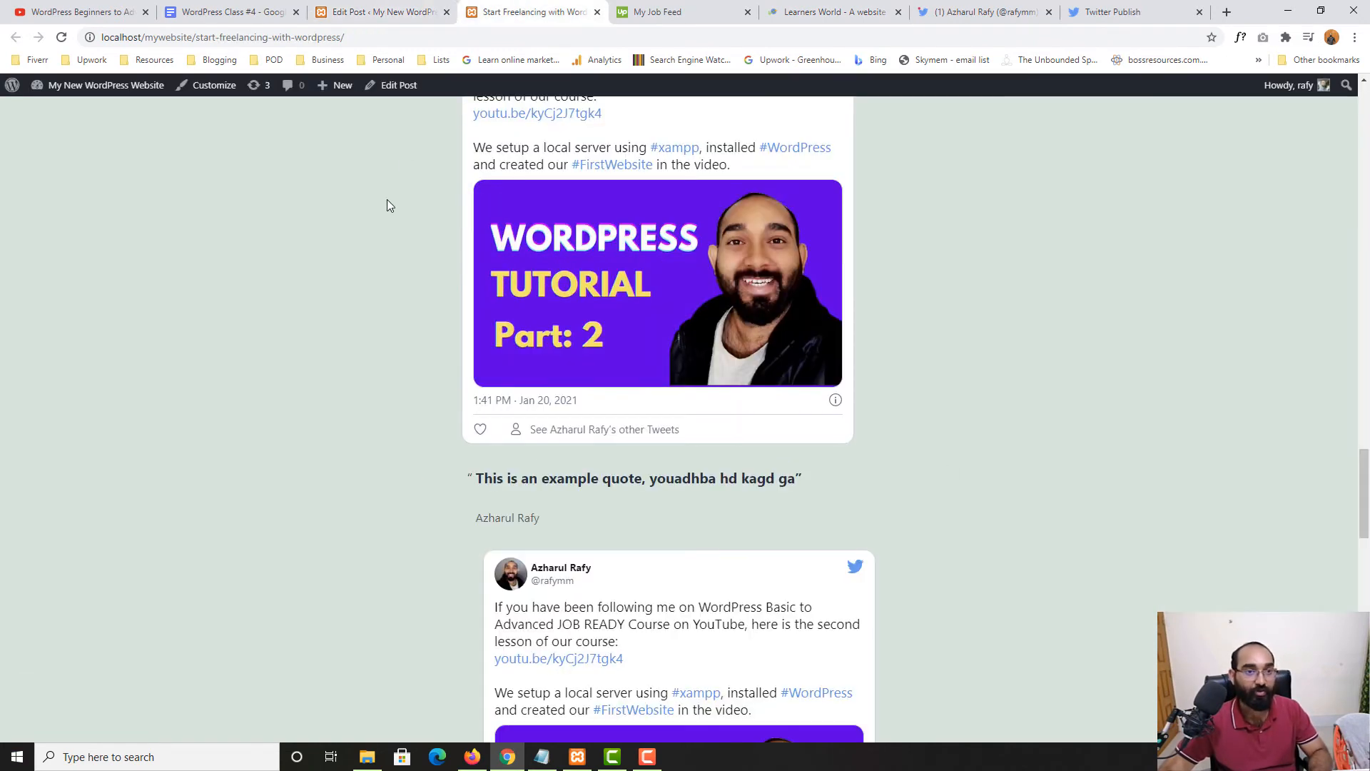
click(61, 37)
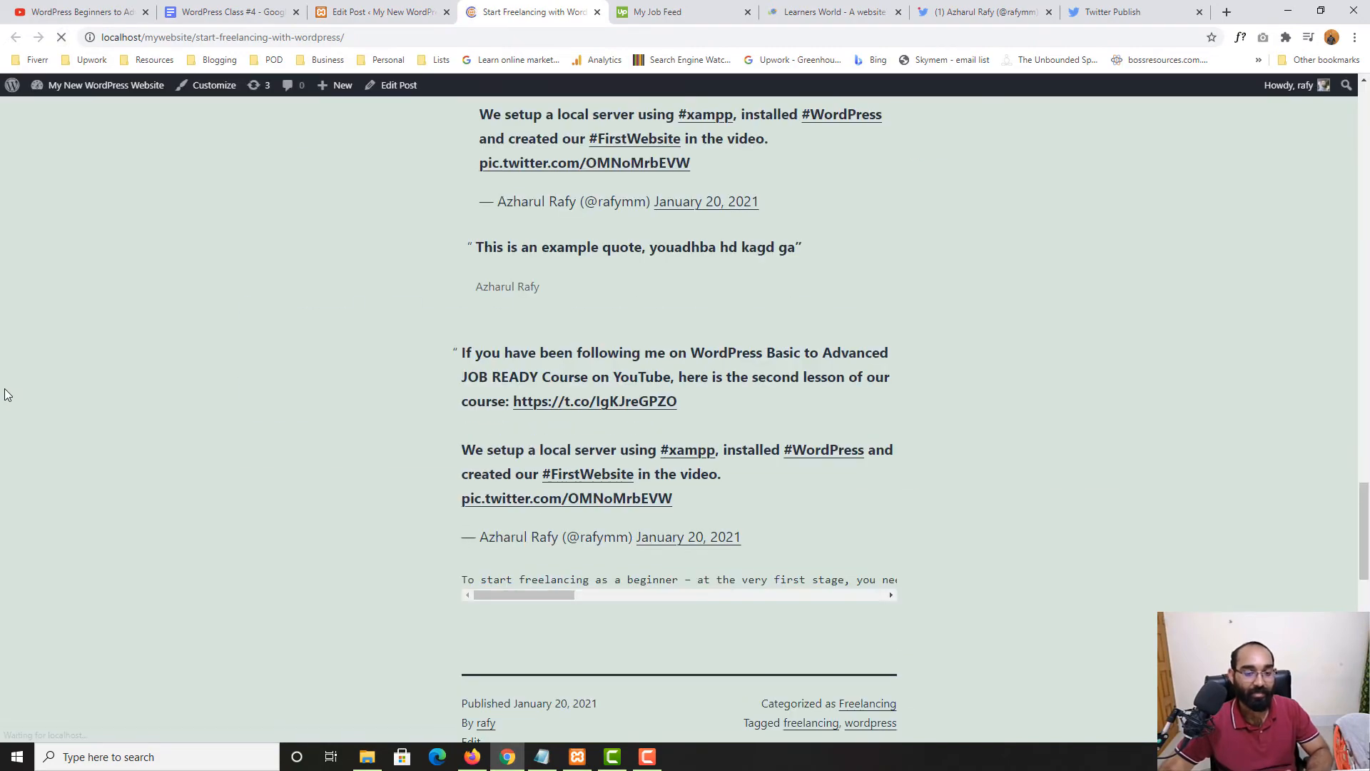
Inspect the preformatted paragraph on the live post by selecting its scrolling text
scroll(340, 374, down, 4)
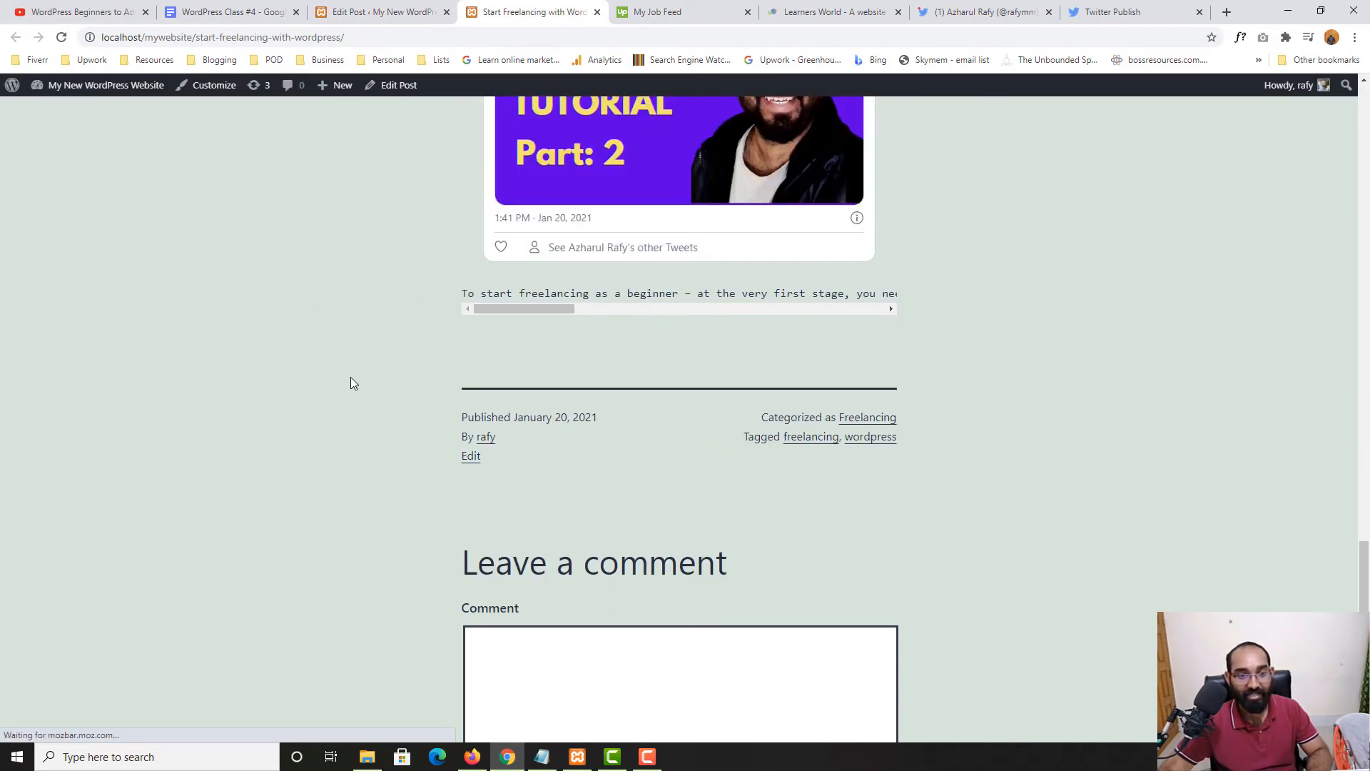
scroll(350, 378, up, 15)
scroll(513, 346, up, 5)
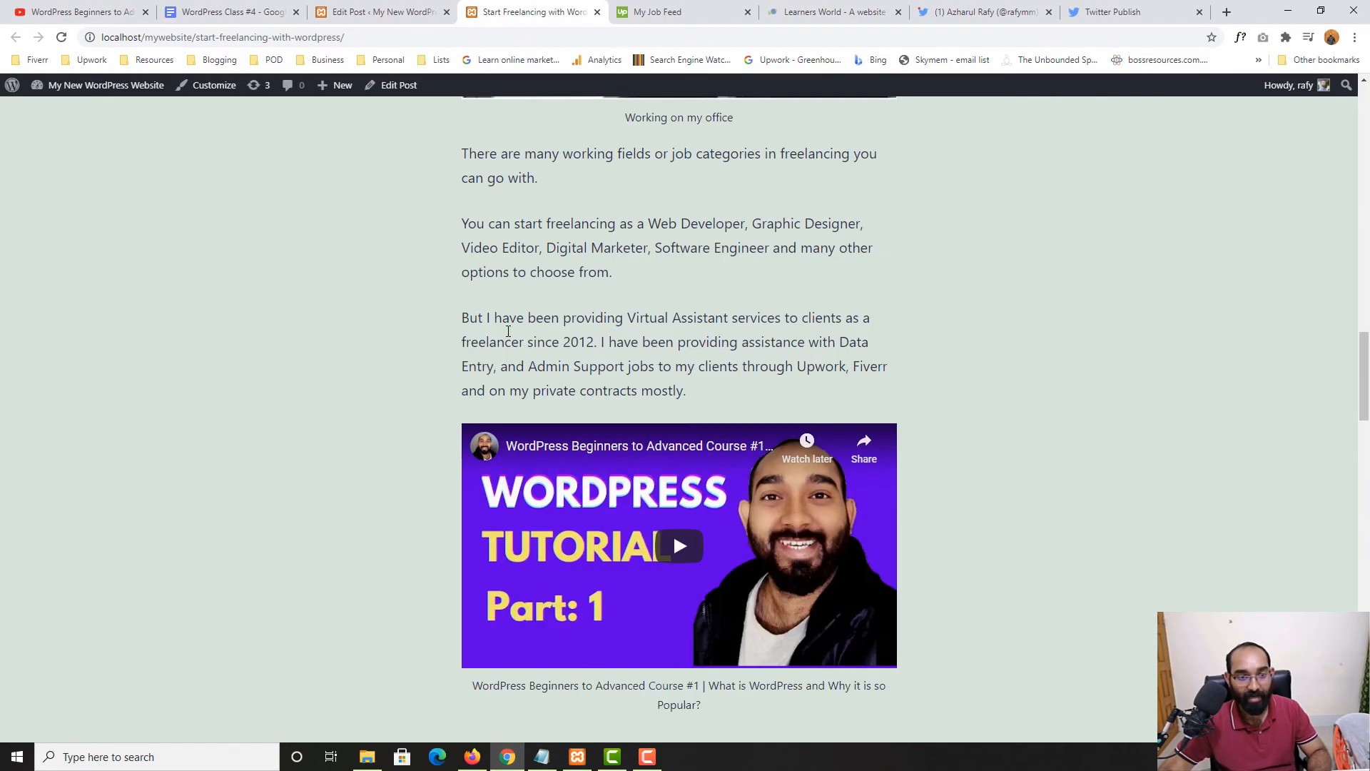
drag(491, 231, 670, 318)
scroll(190, 498, down, 20)
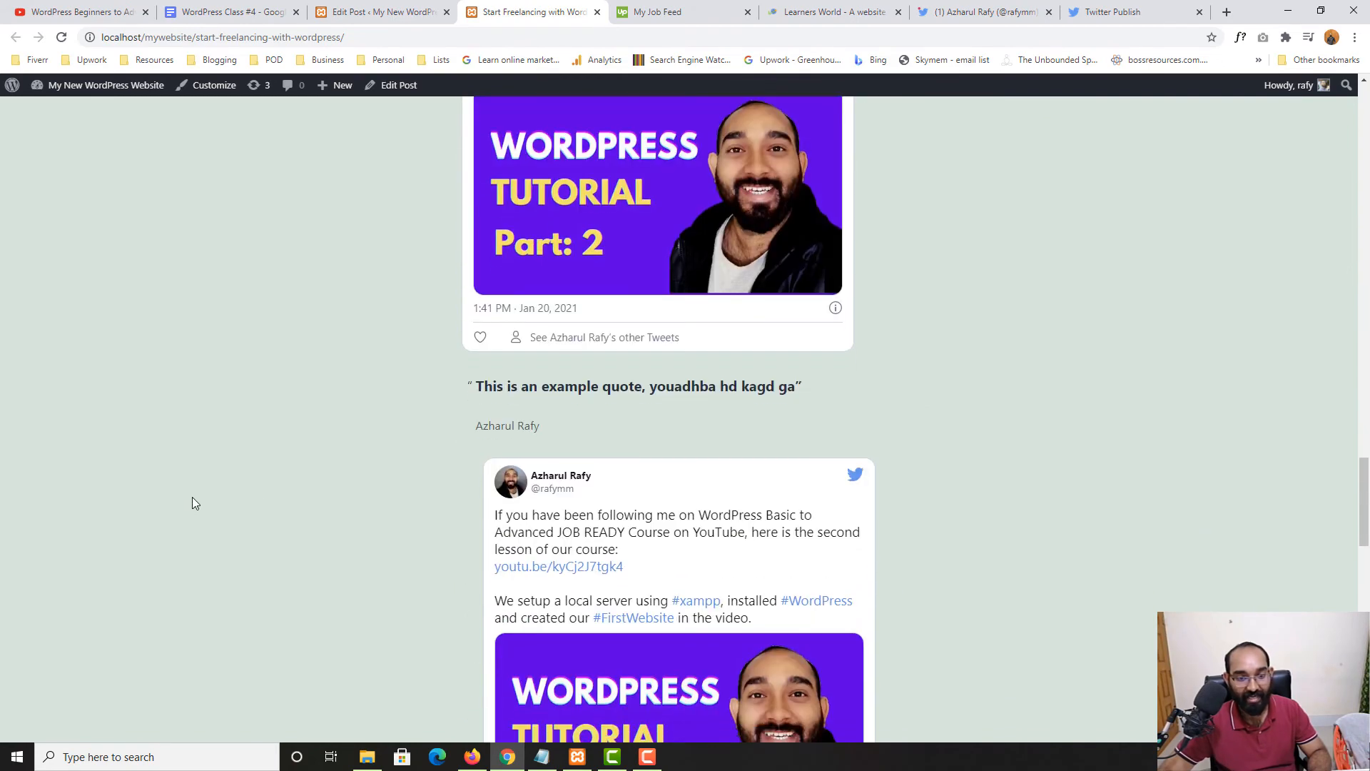
scroll(267, 490, down, 1)
drag(554, 391, 845, 388)
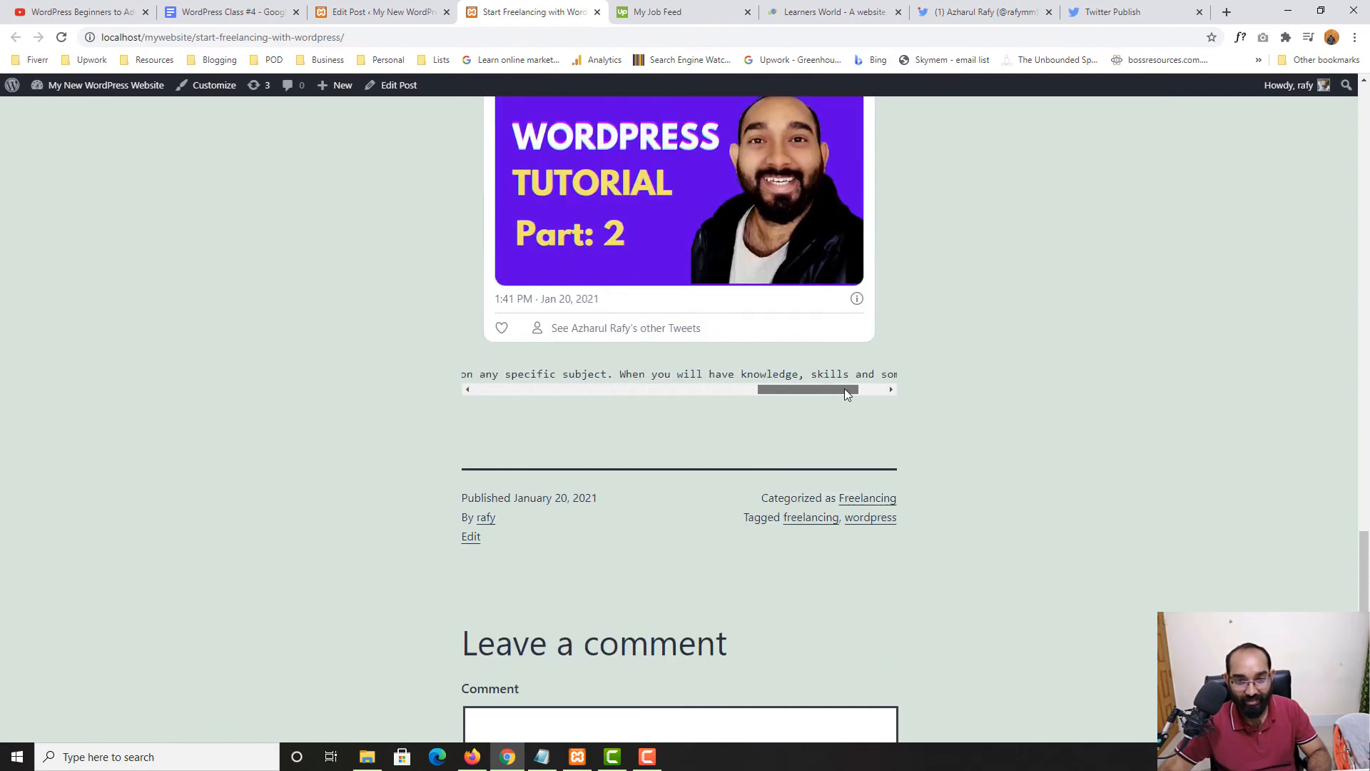
click(675, 389)
drag(675, 389, 459, 392)
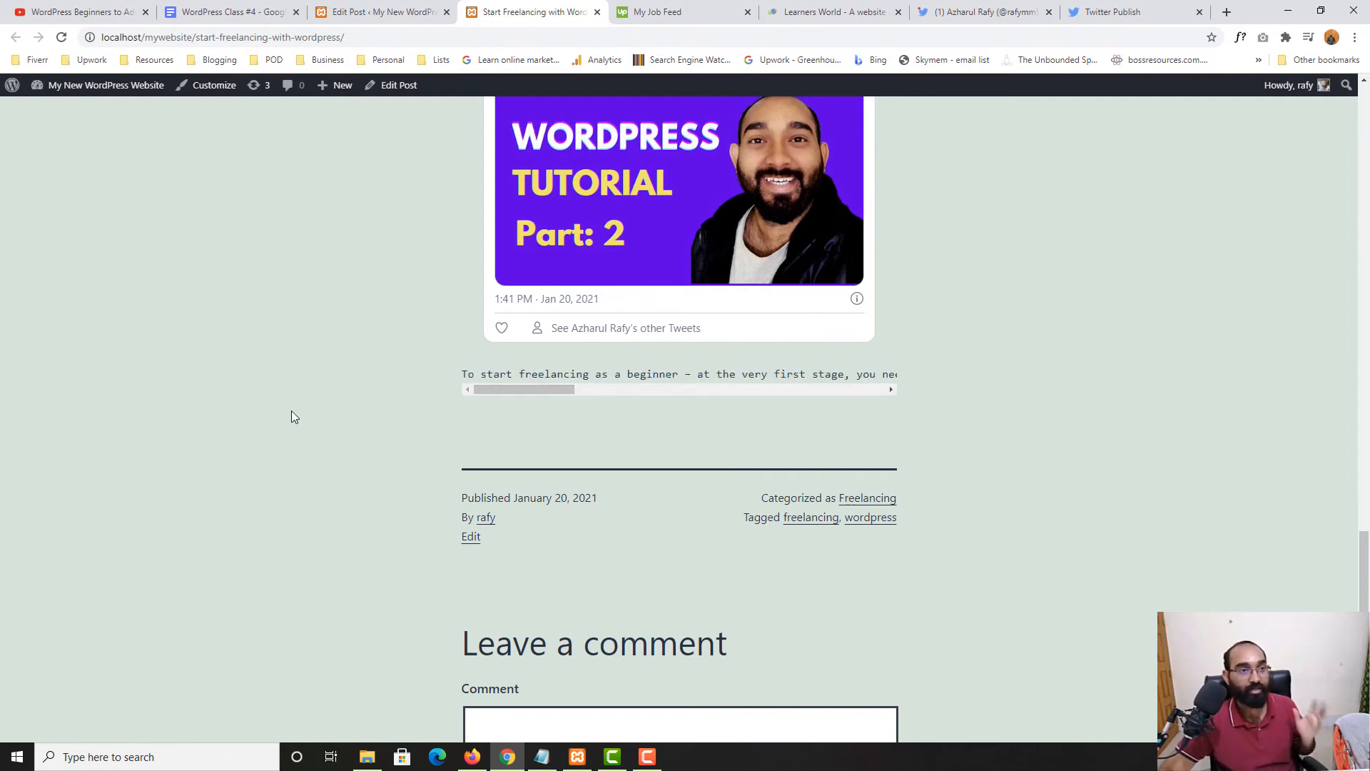
mouse_move(489, 391)
mouse_down()
mouse_move(812, 394)
mouse_move(458, 391)
mouse_move(551, 391)
mouse_move(501, 390)
mouse_up()
click(378, 8)
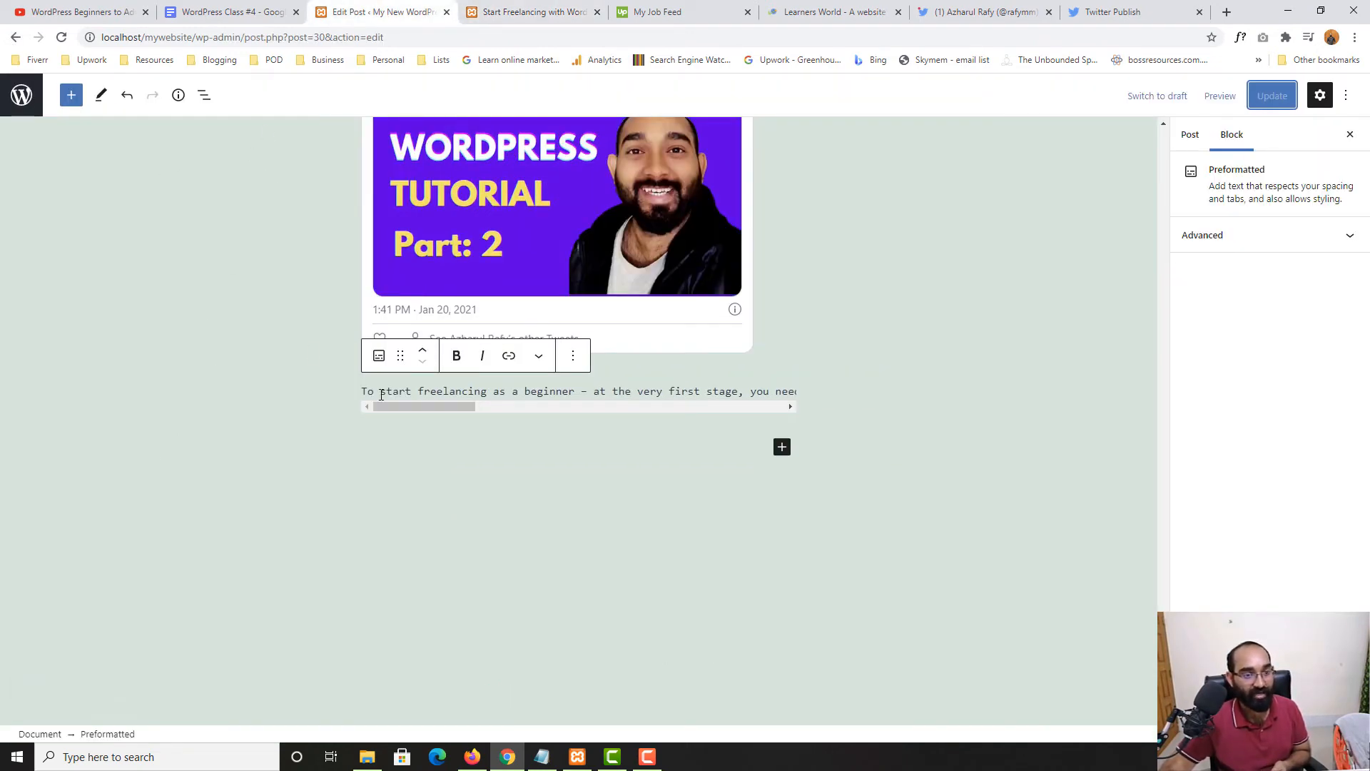
Insert a Table block and create it with 3 columns and 5 rows
click(71, 95)
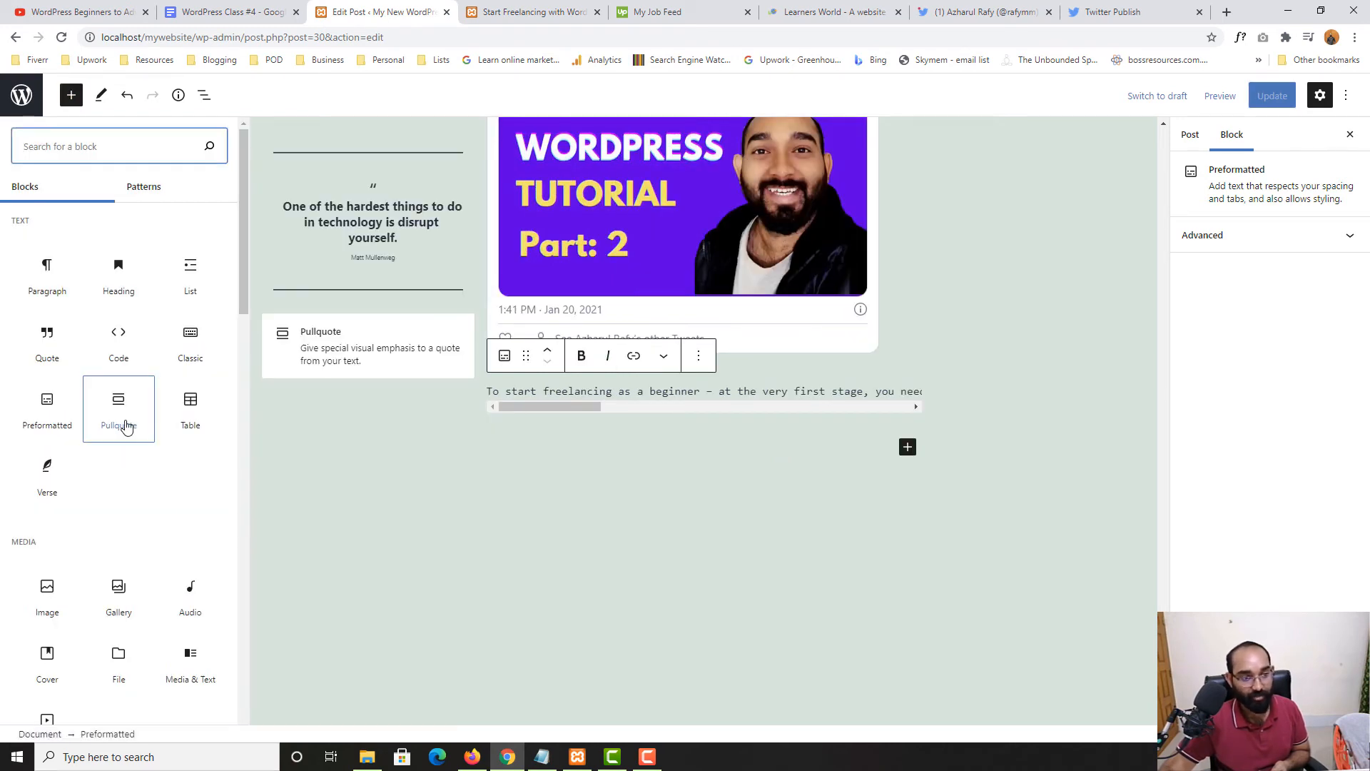
click(202, 425)
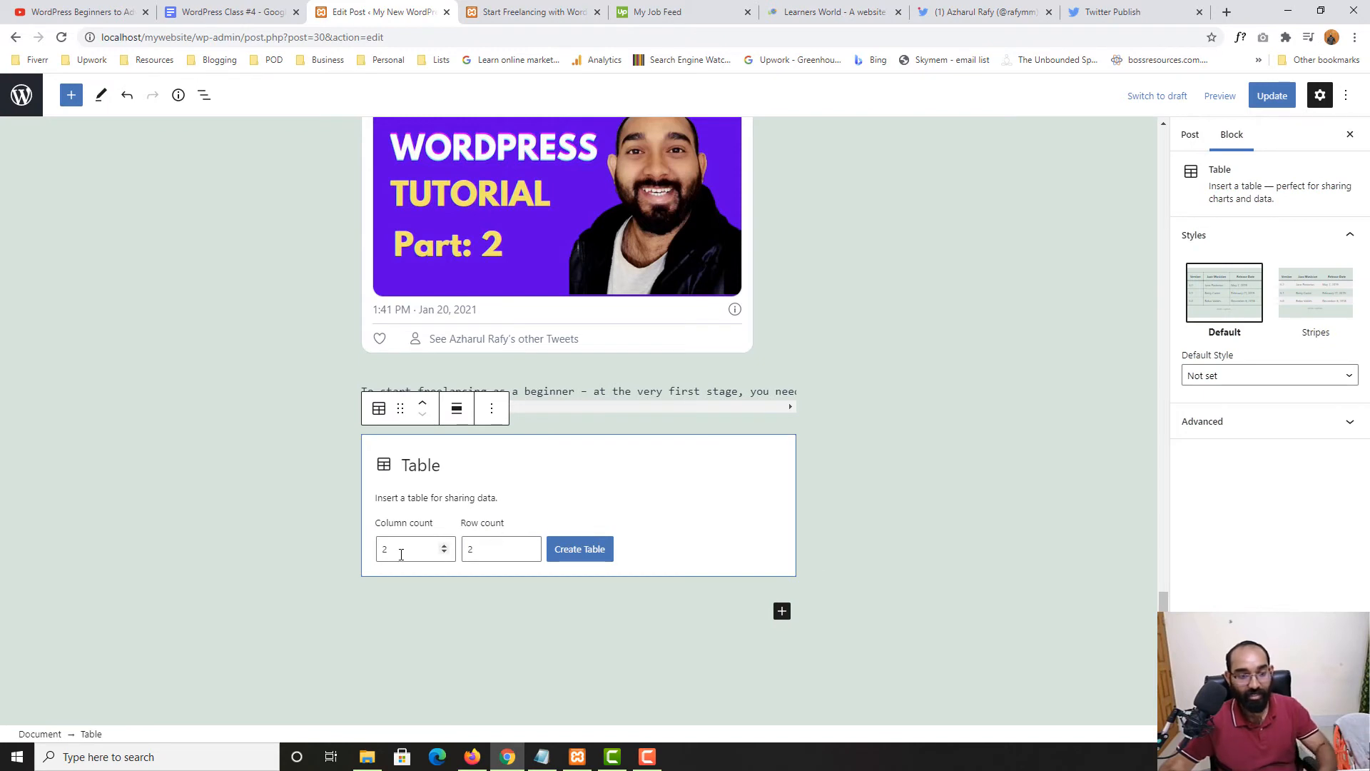
drag(401, 555, 380, 552)
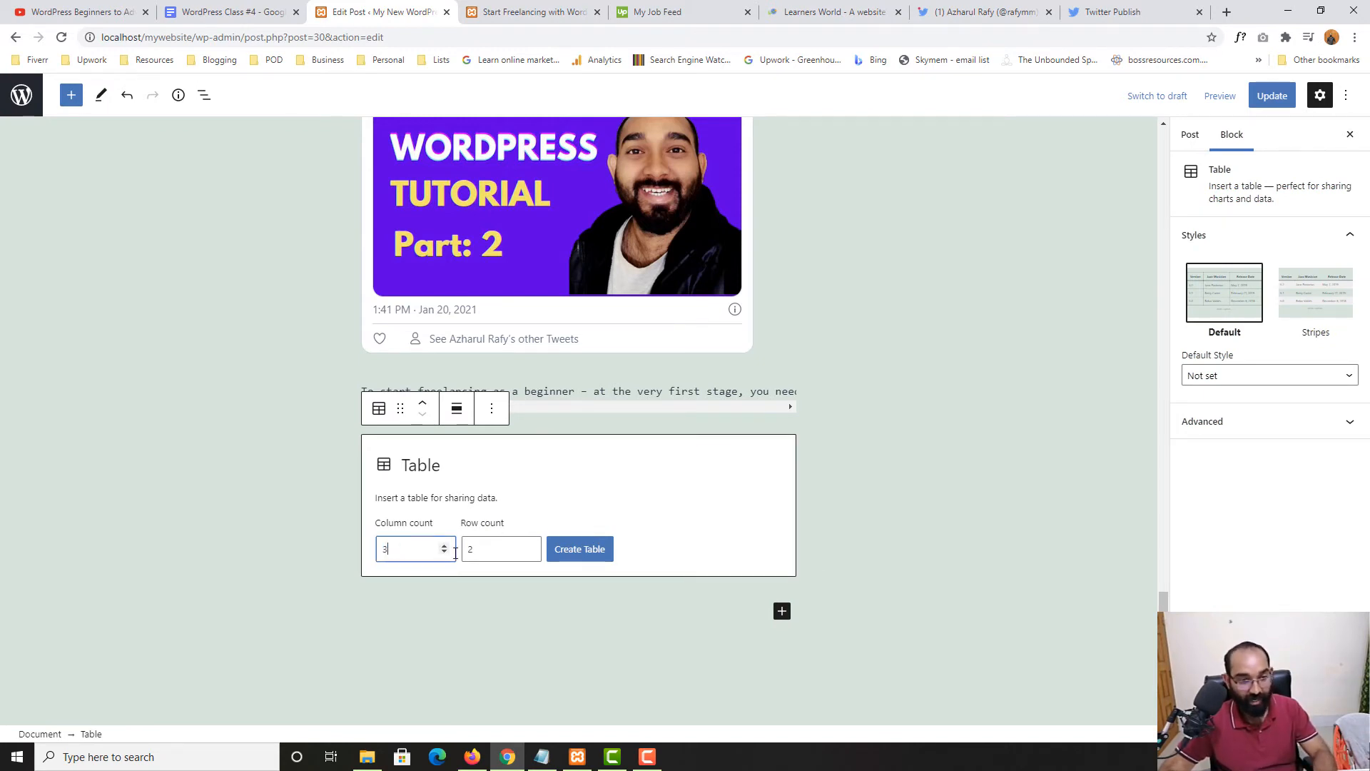
drag(490, 553, 468, 554)
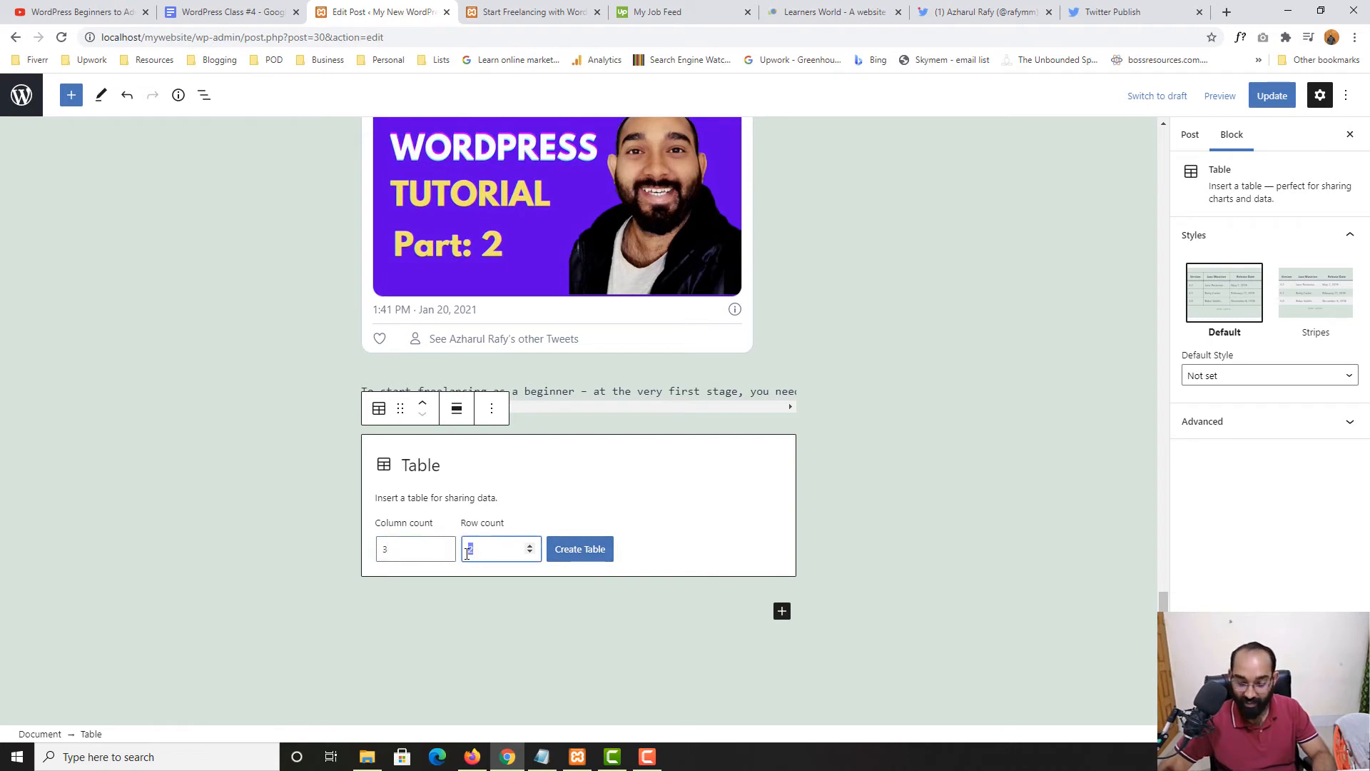
click(607, 552)
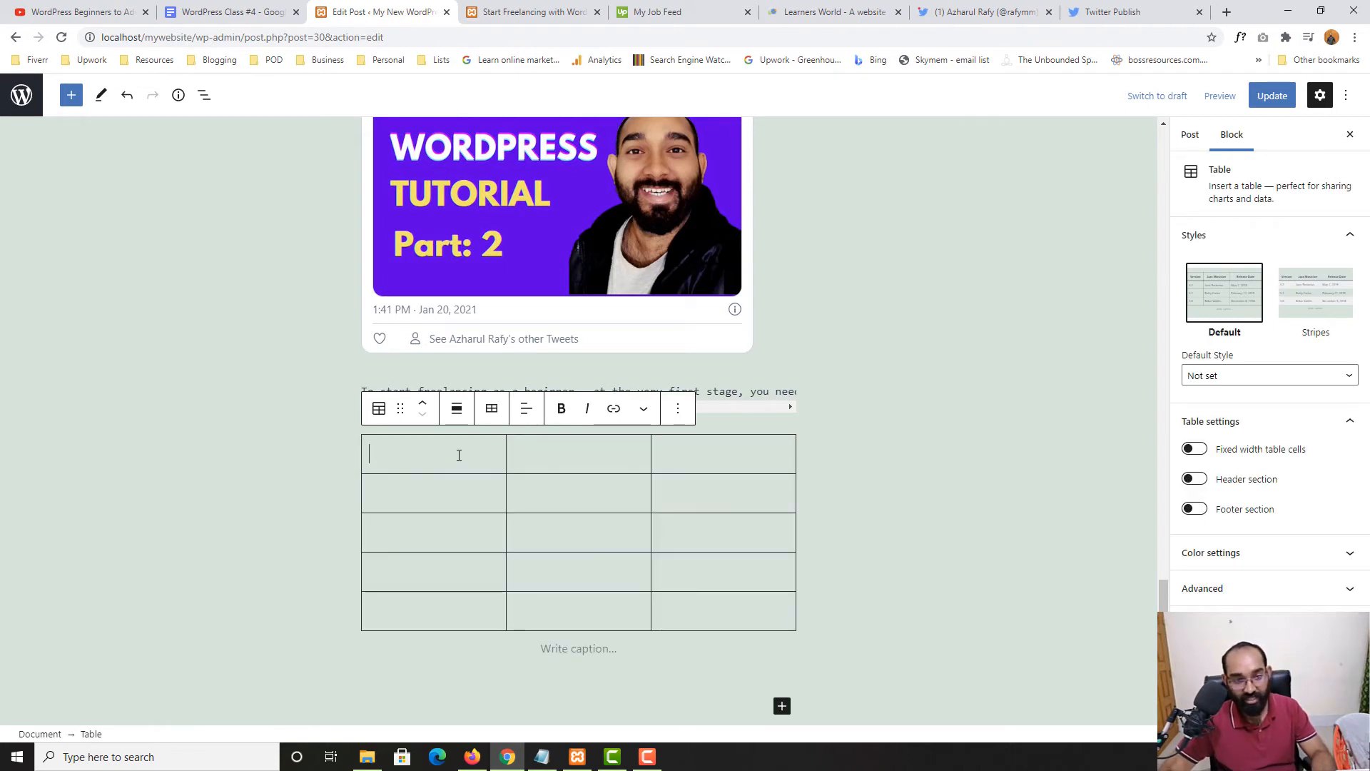
Type the headers Name, Country and Joined (yes/no), then the first entry's name
click(735, 455)
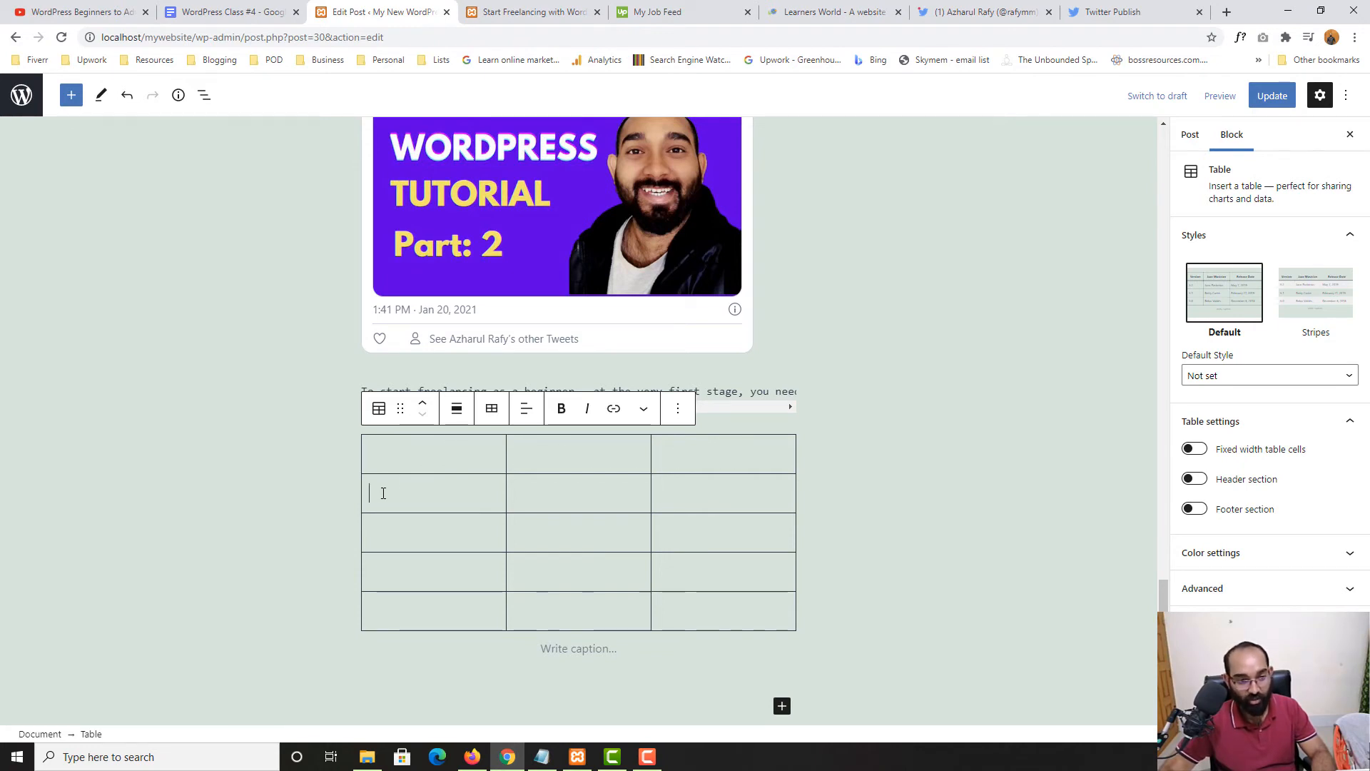
click(387, 578)
click(385, 611)
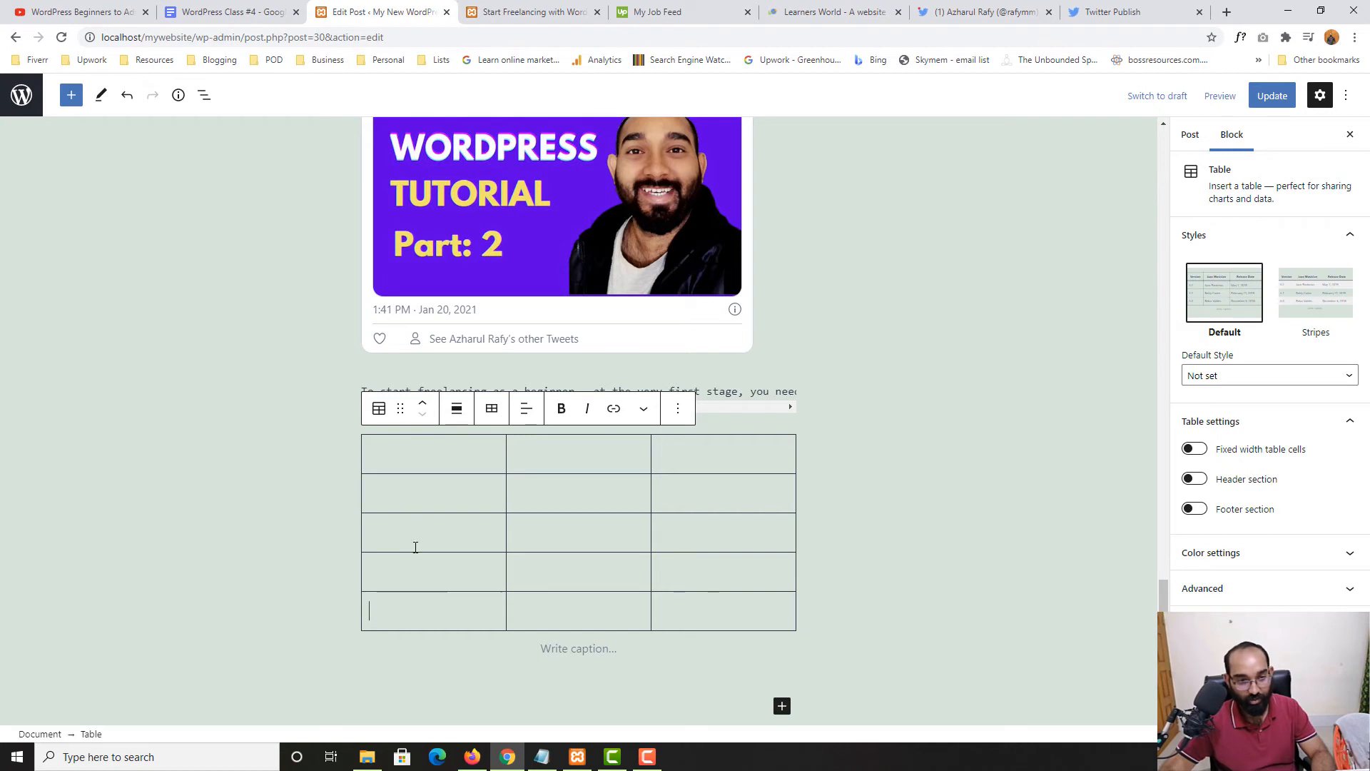
text(N am)
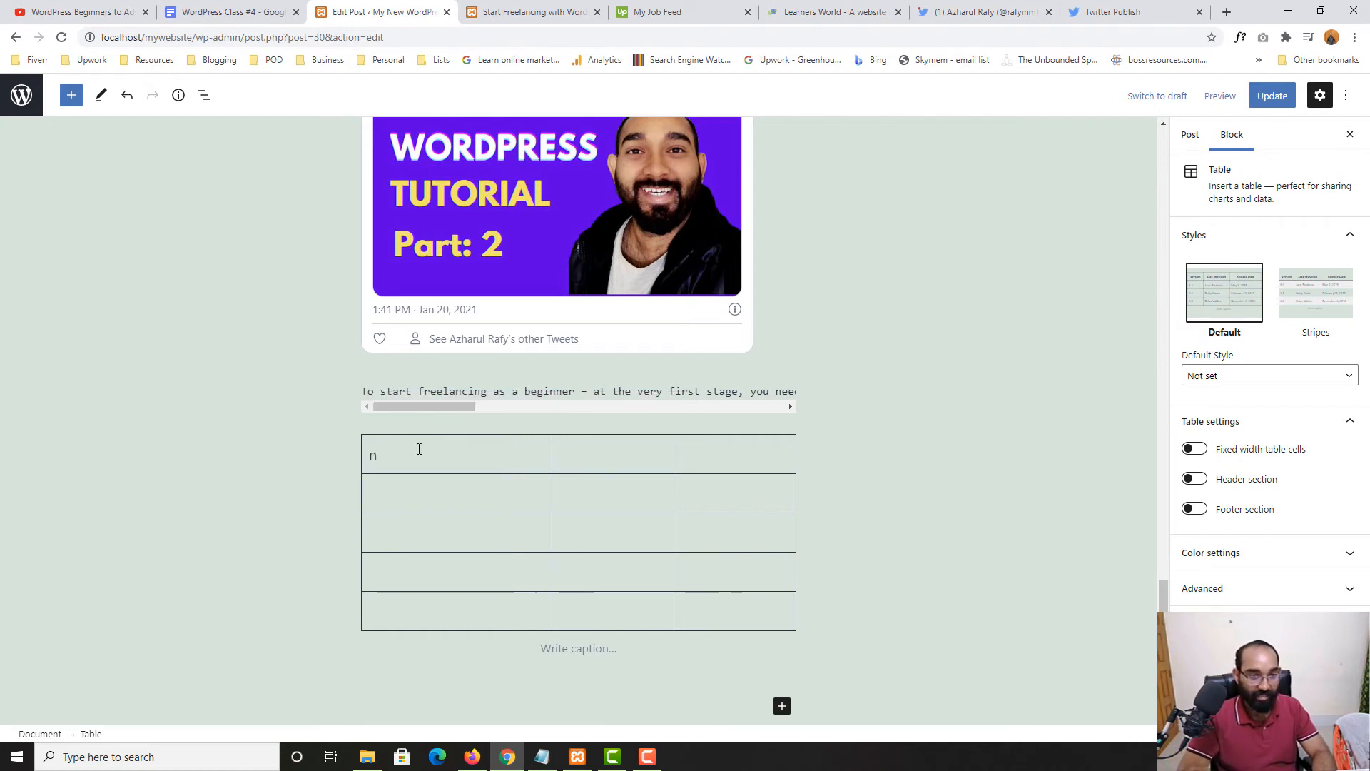
text(e)
key(BackSpace)
key(BackSpace)
key(BackSpace)
key(BackSpace)
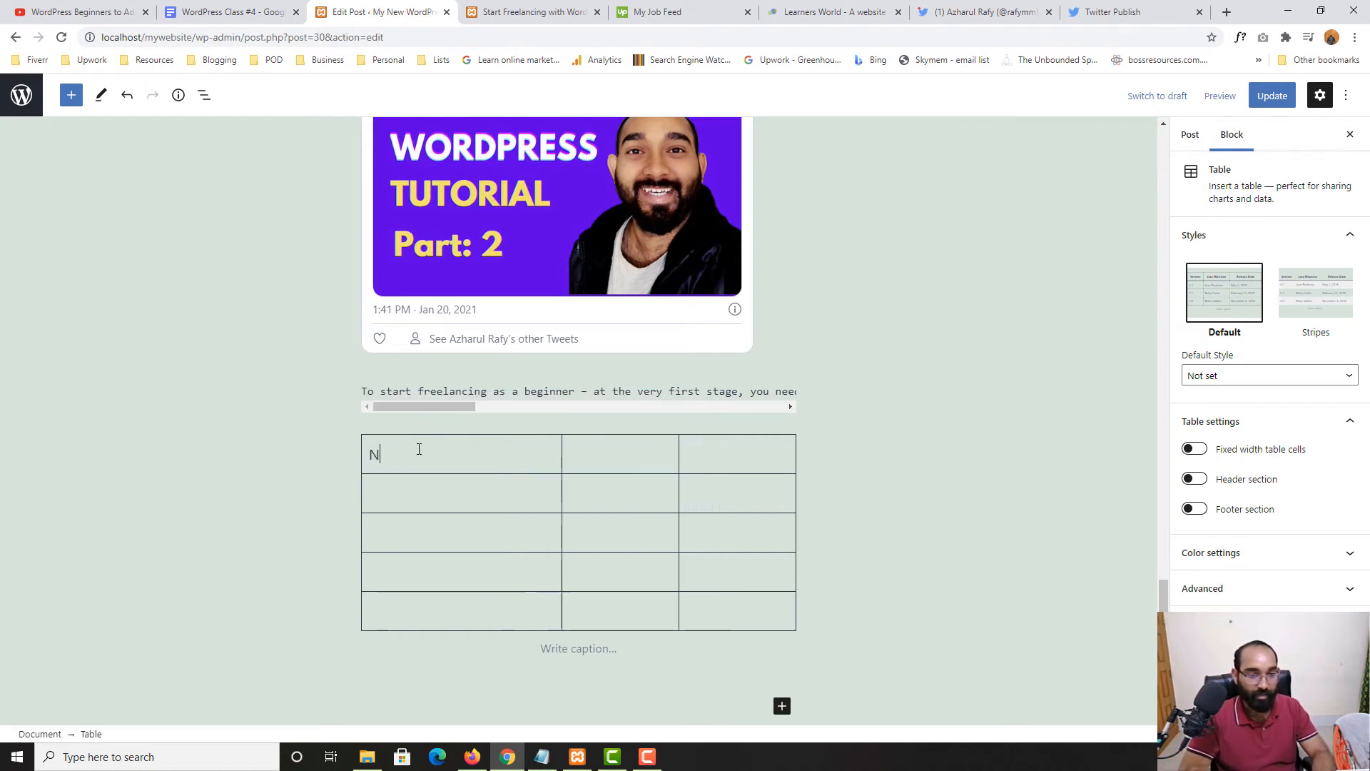
text(ame)
key(Tab)
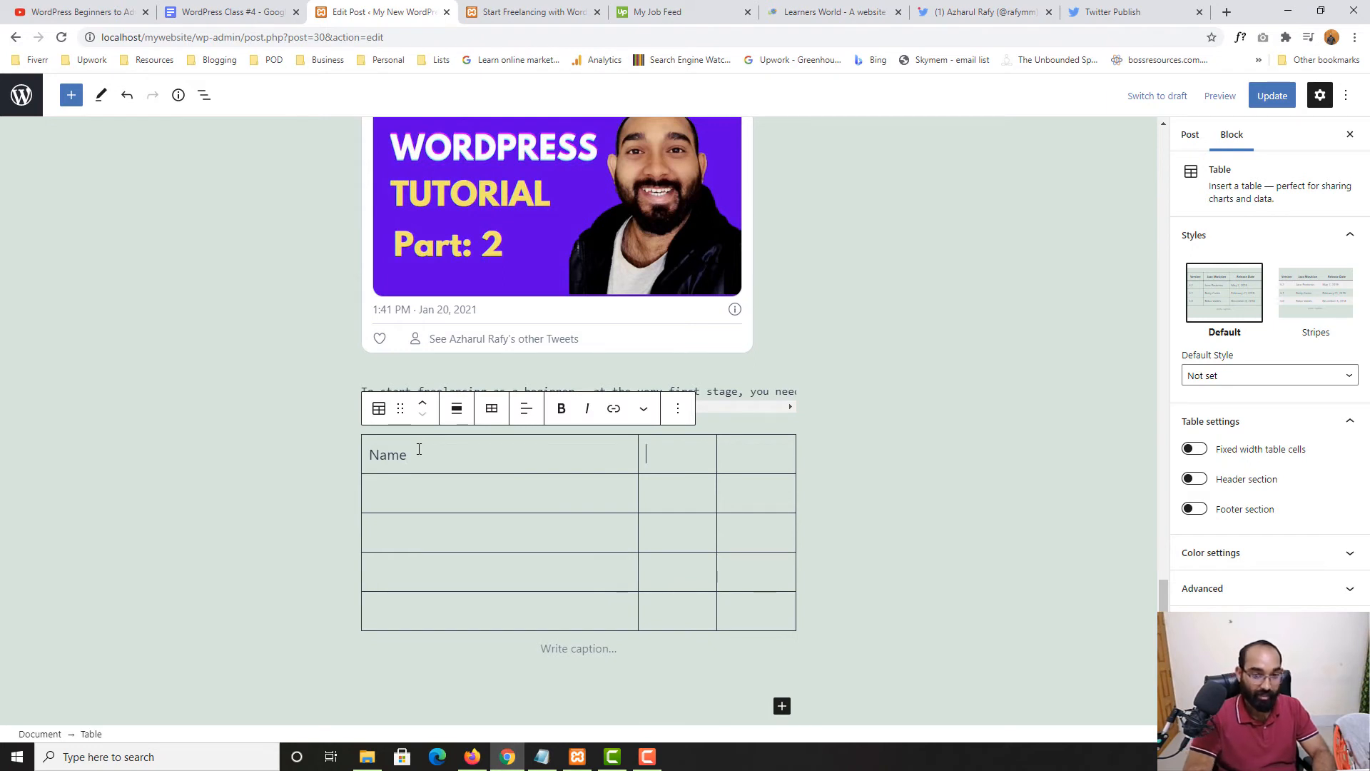
text(Country)
key(Tab)
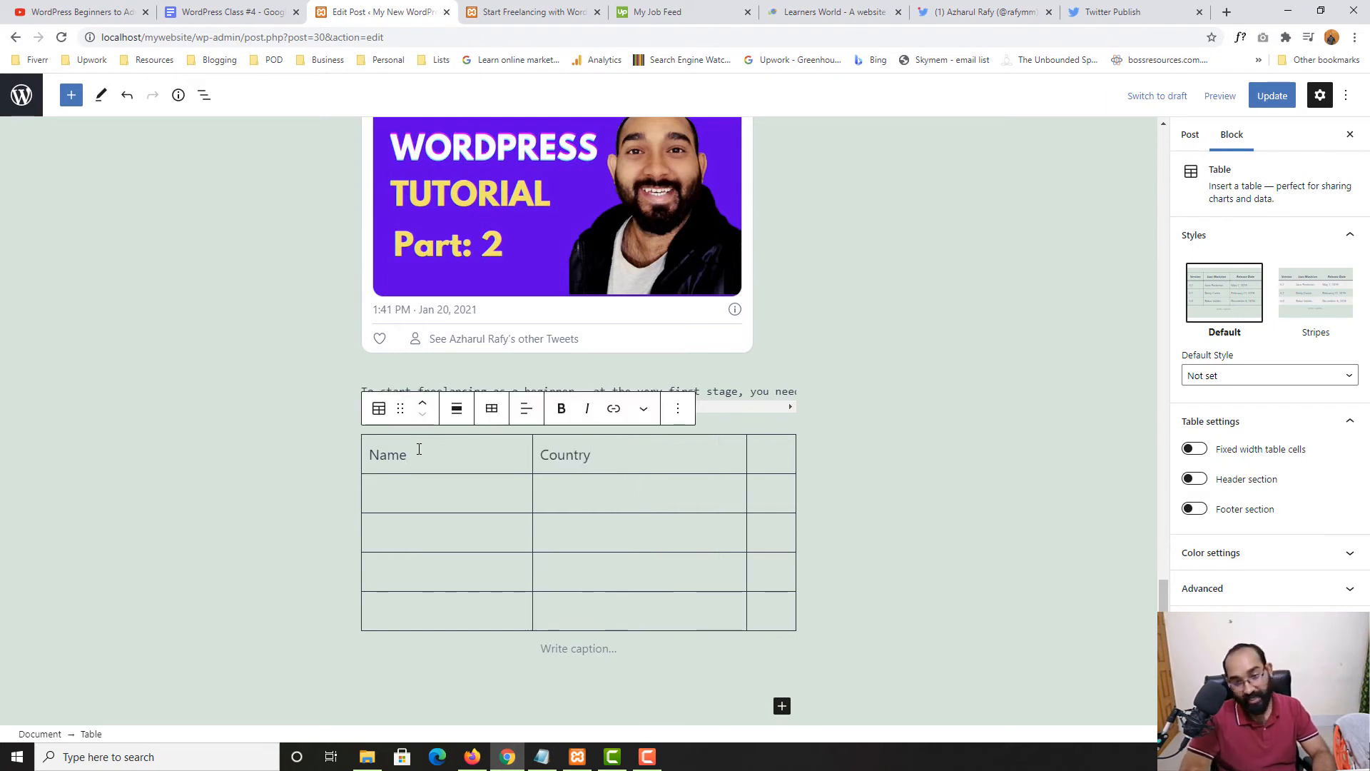
text(Joi)
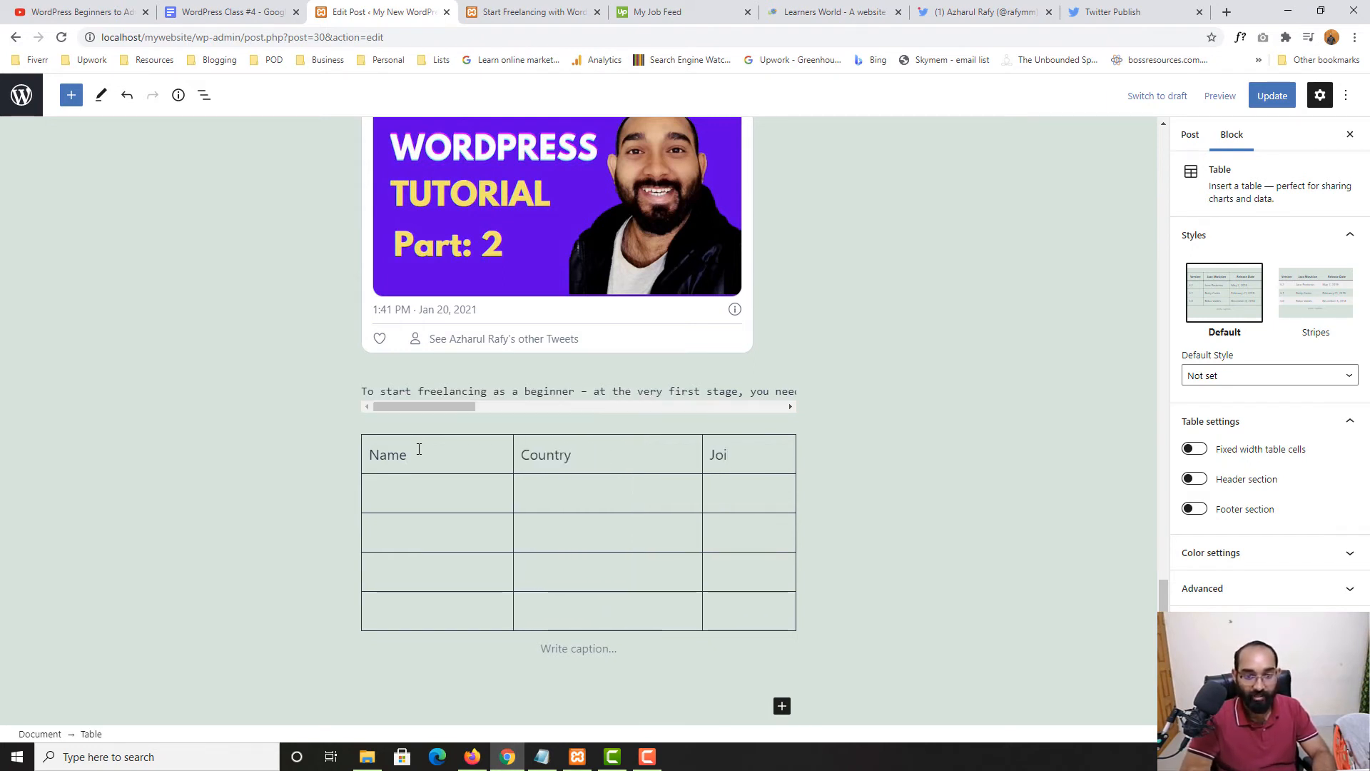
text(ned ()
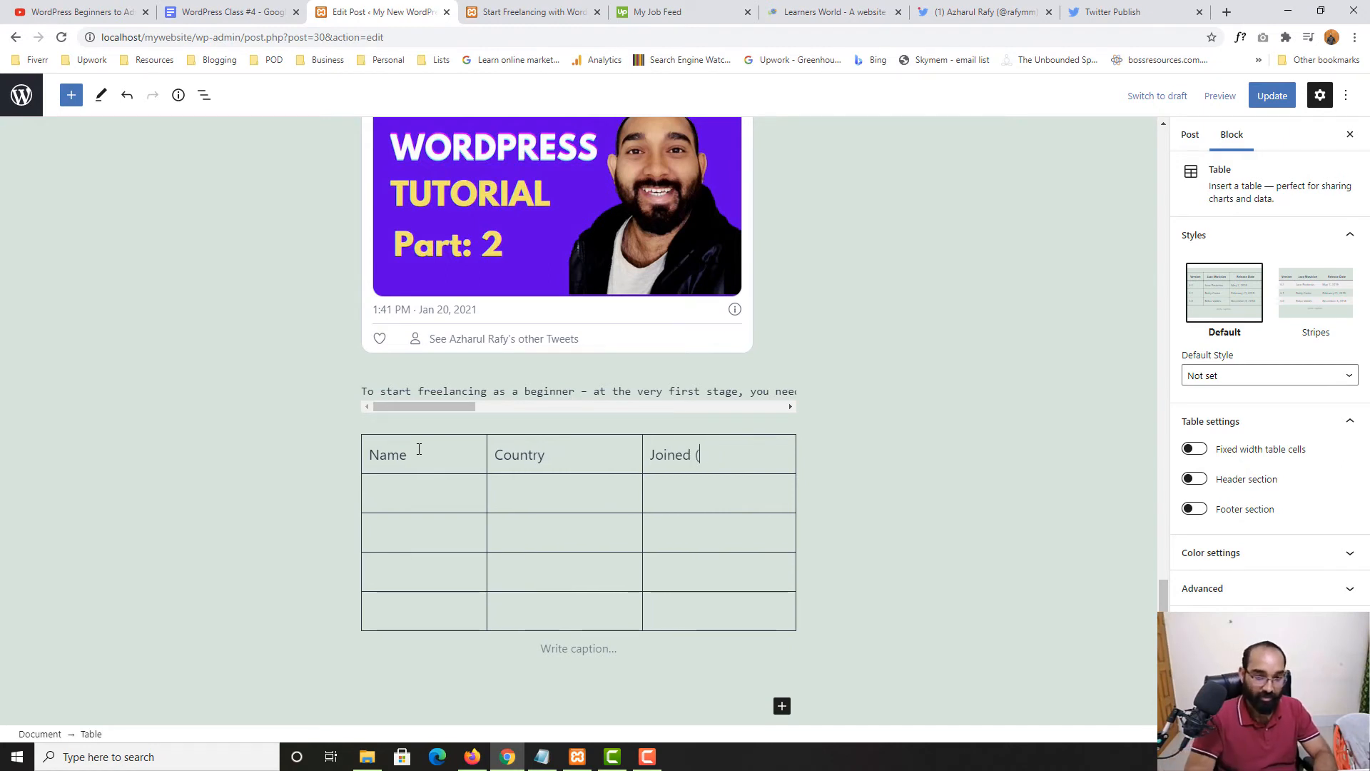
text(yes/n)
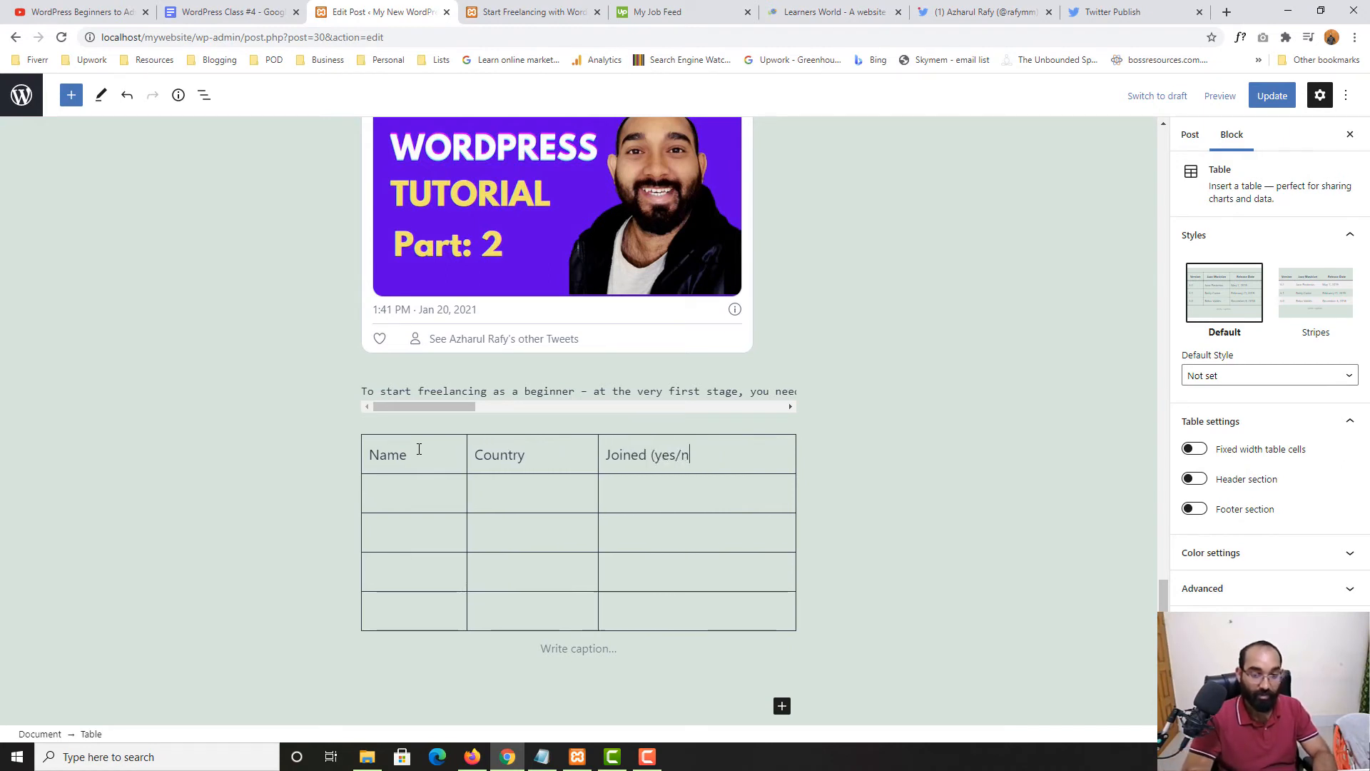
text(o))
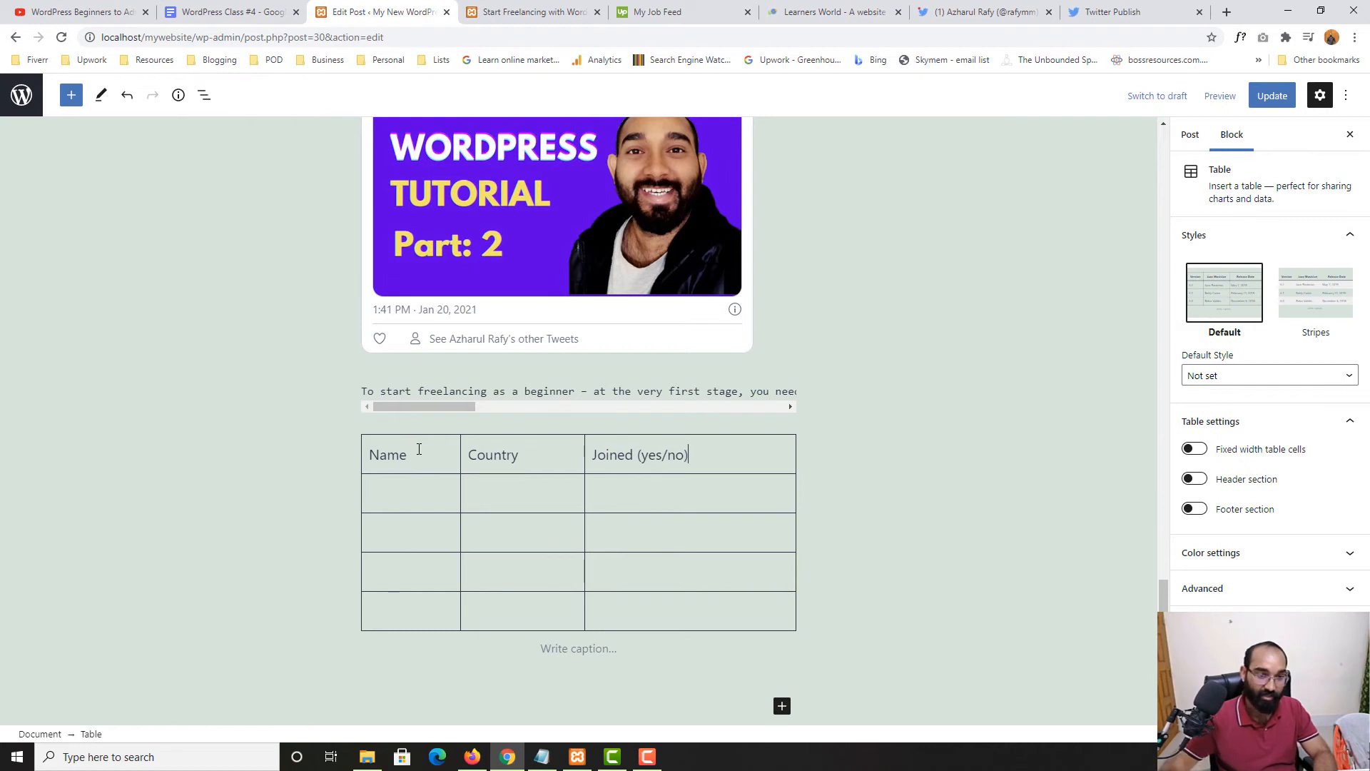
text(Rafy)
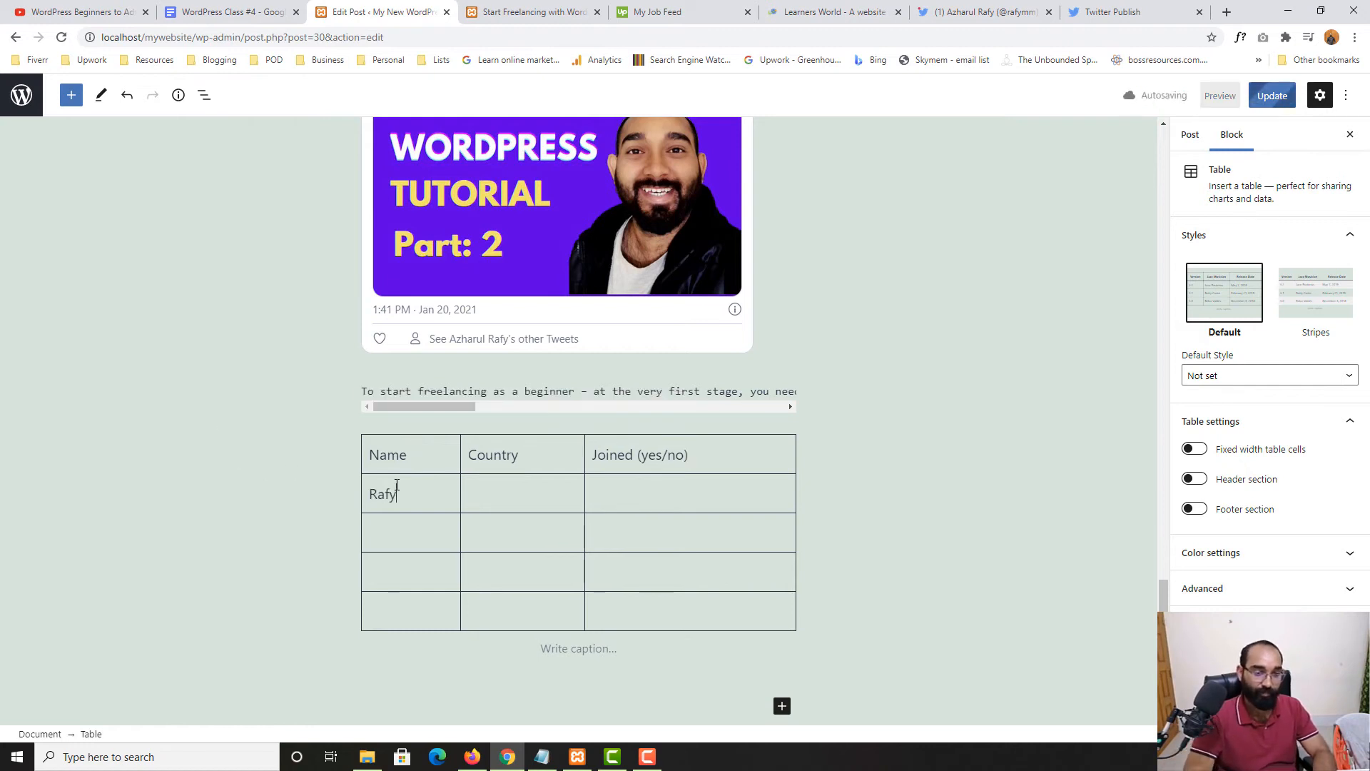
Fill the first entry's country with Bangladesh and Joined with Yes, then update the post
key(Tab)
text(Bangladesh)
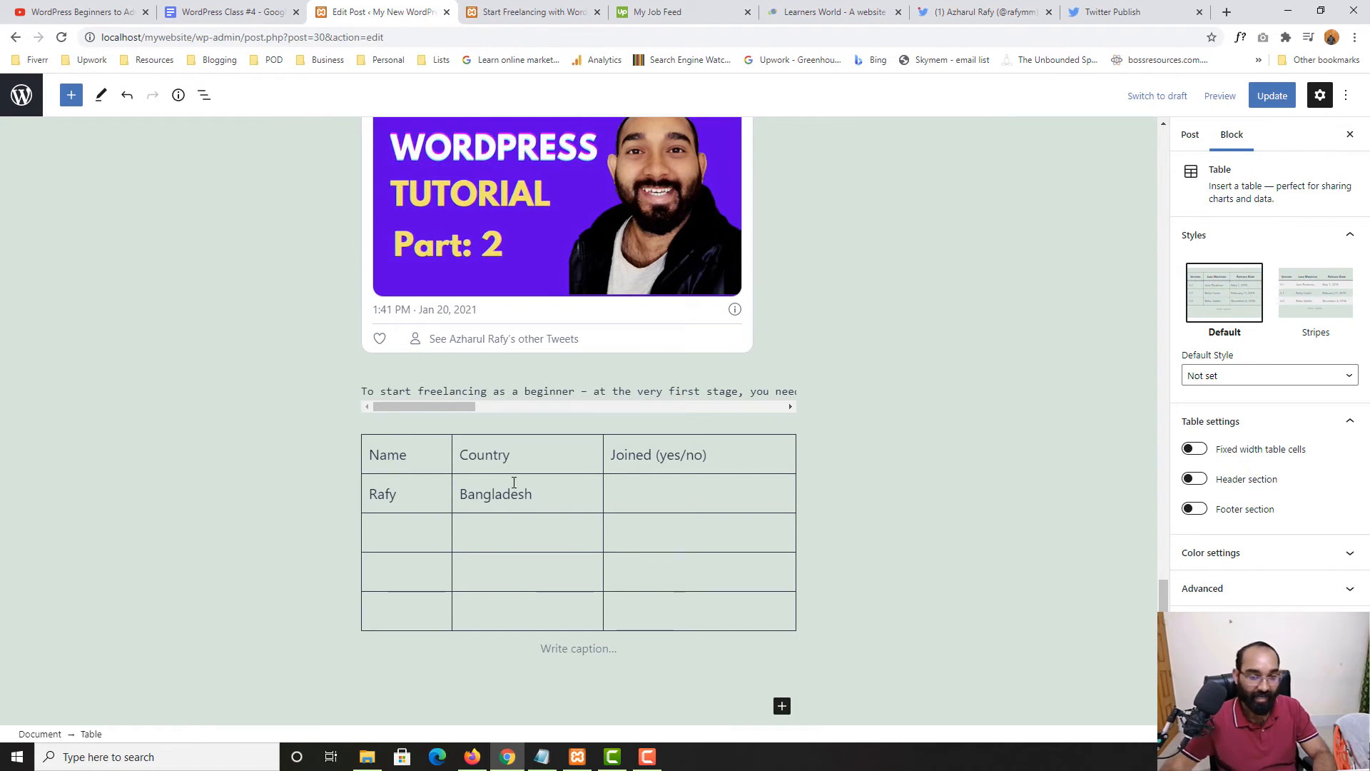
click(658, 489)
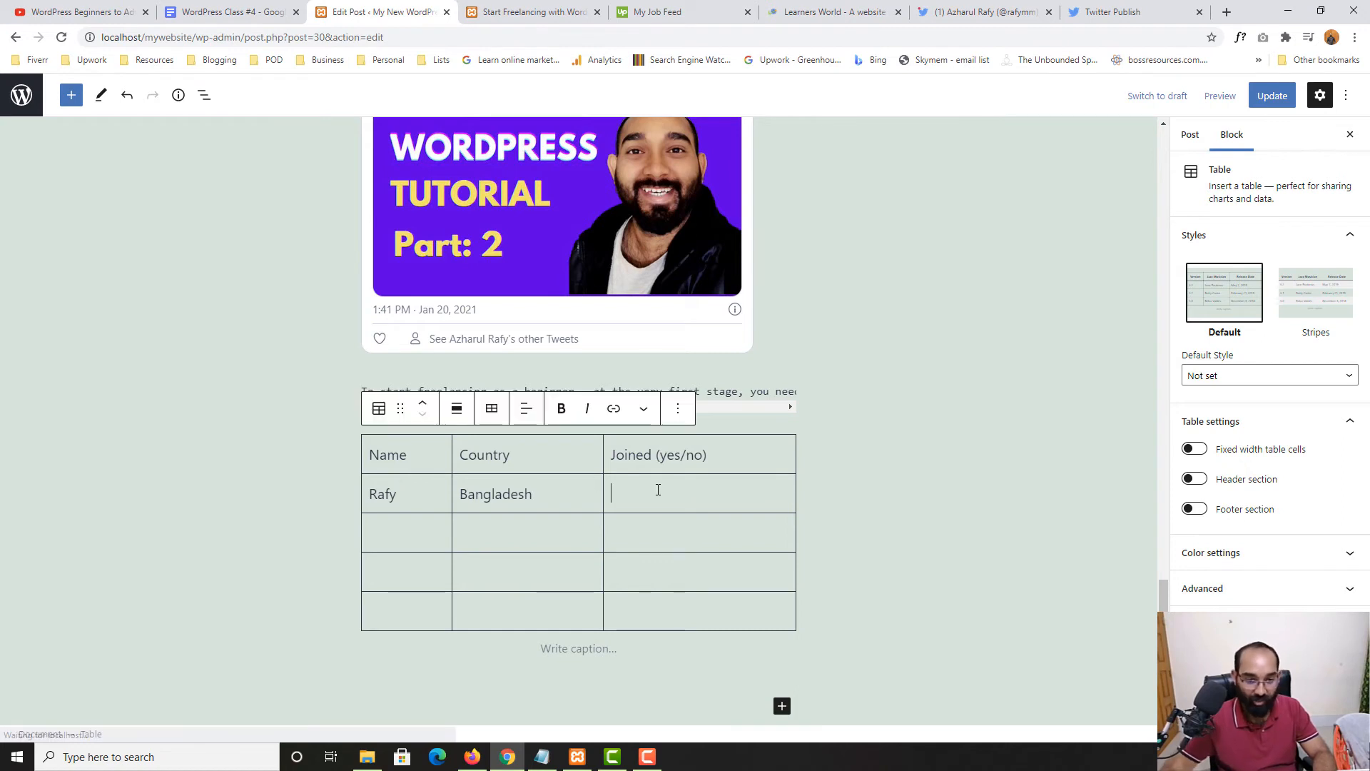
text(Yes)
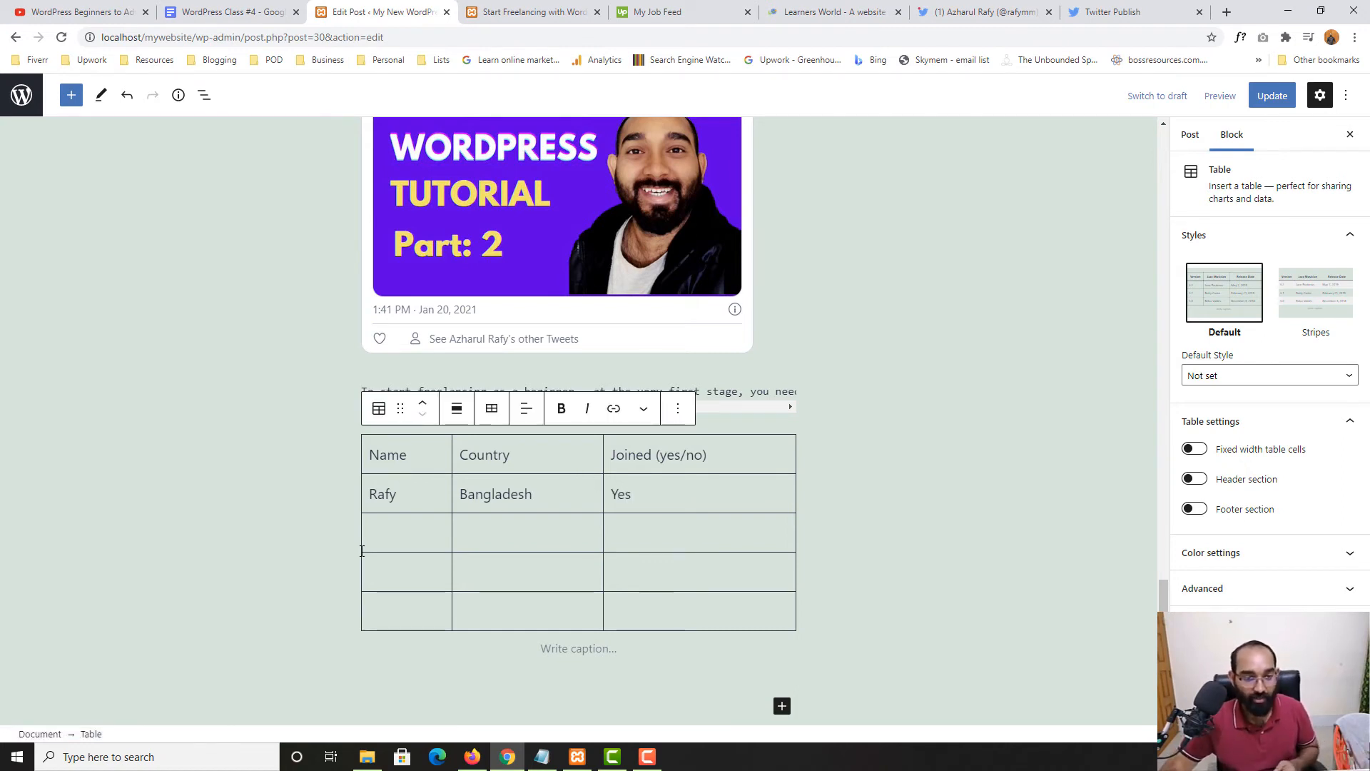
click(1250, 102)
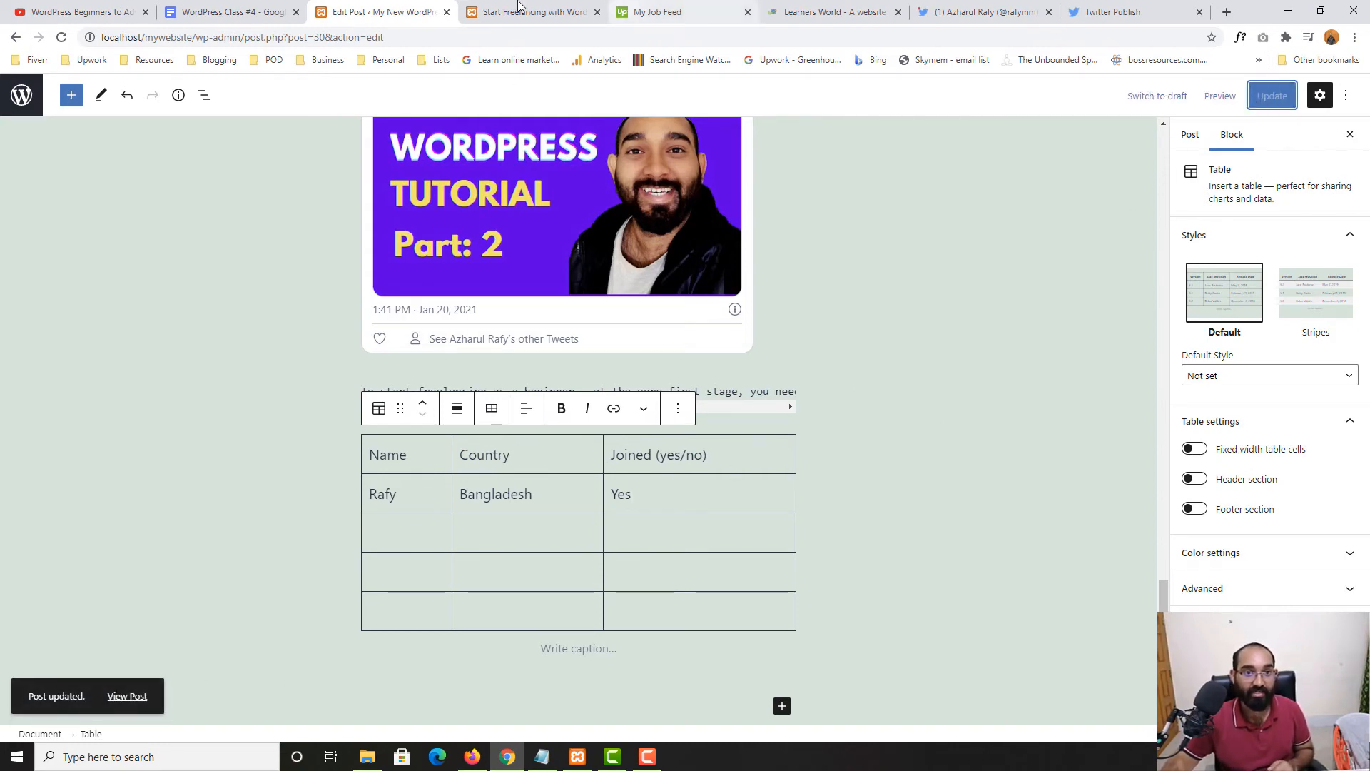
Close the job feed, Learners World, Twitter profile and Twitter Publish tabs
click(519, 9)
key(F5)
click(735, 12)
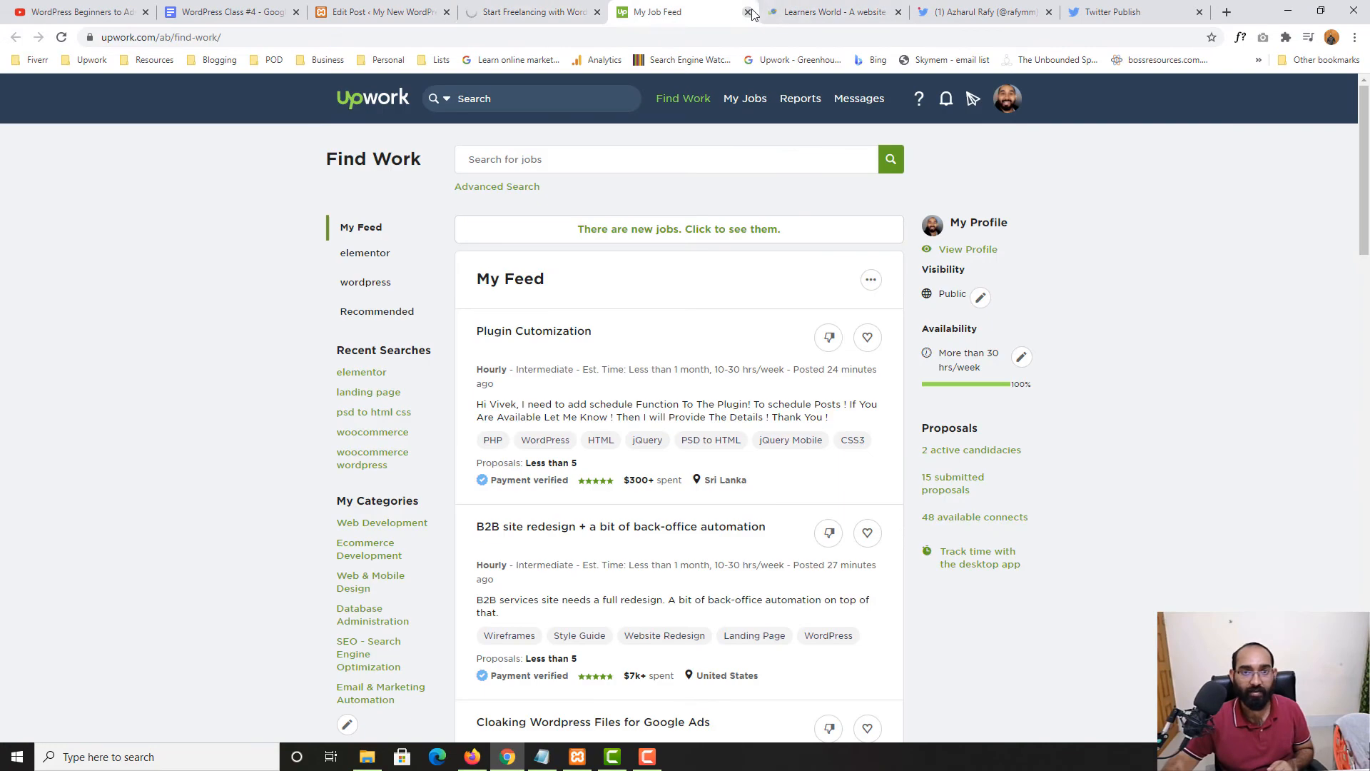
click(748, 12)
click(748, 12)
click(748, 13)
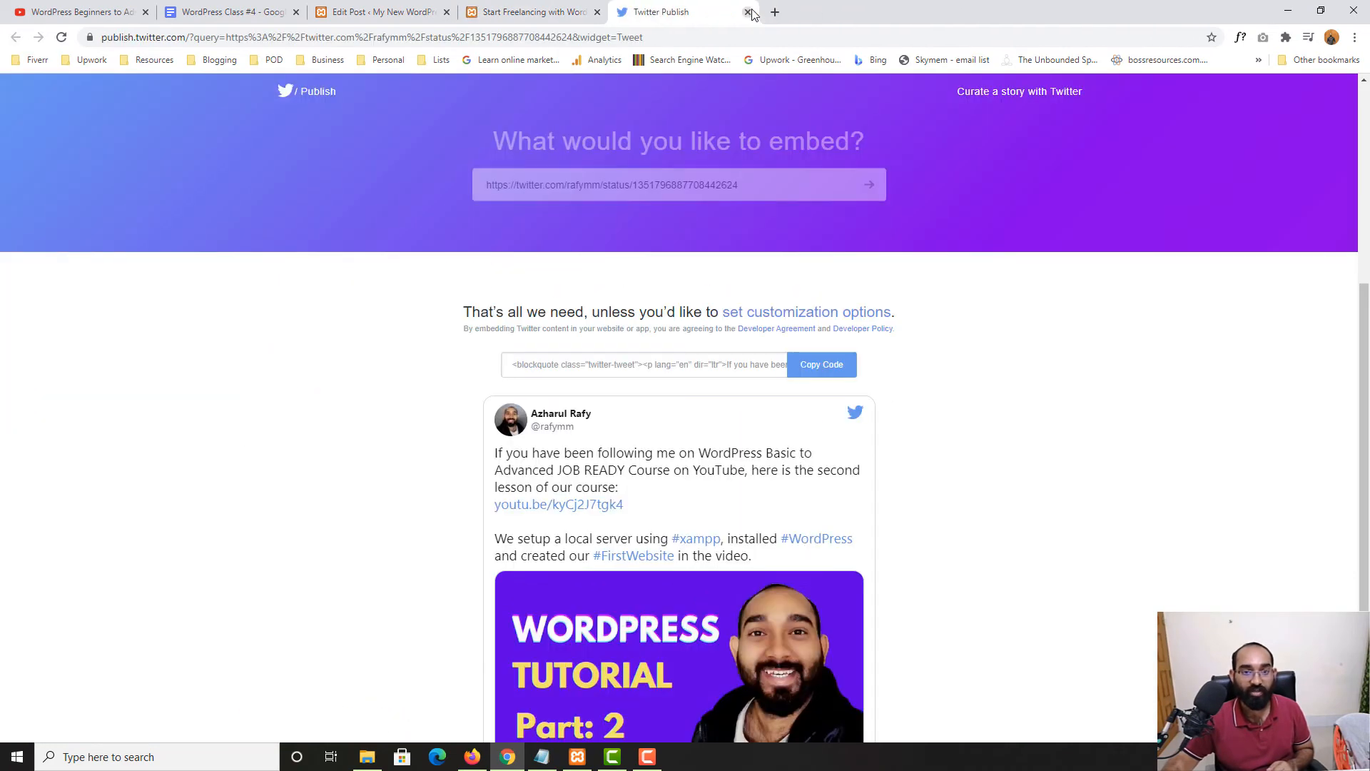
click(748, 12)
scroll(229, 495, up, 6)
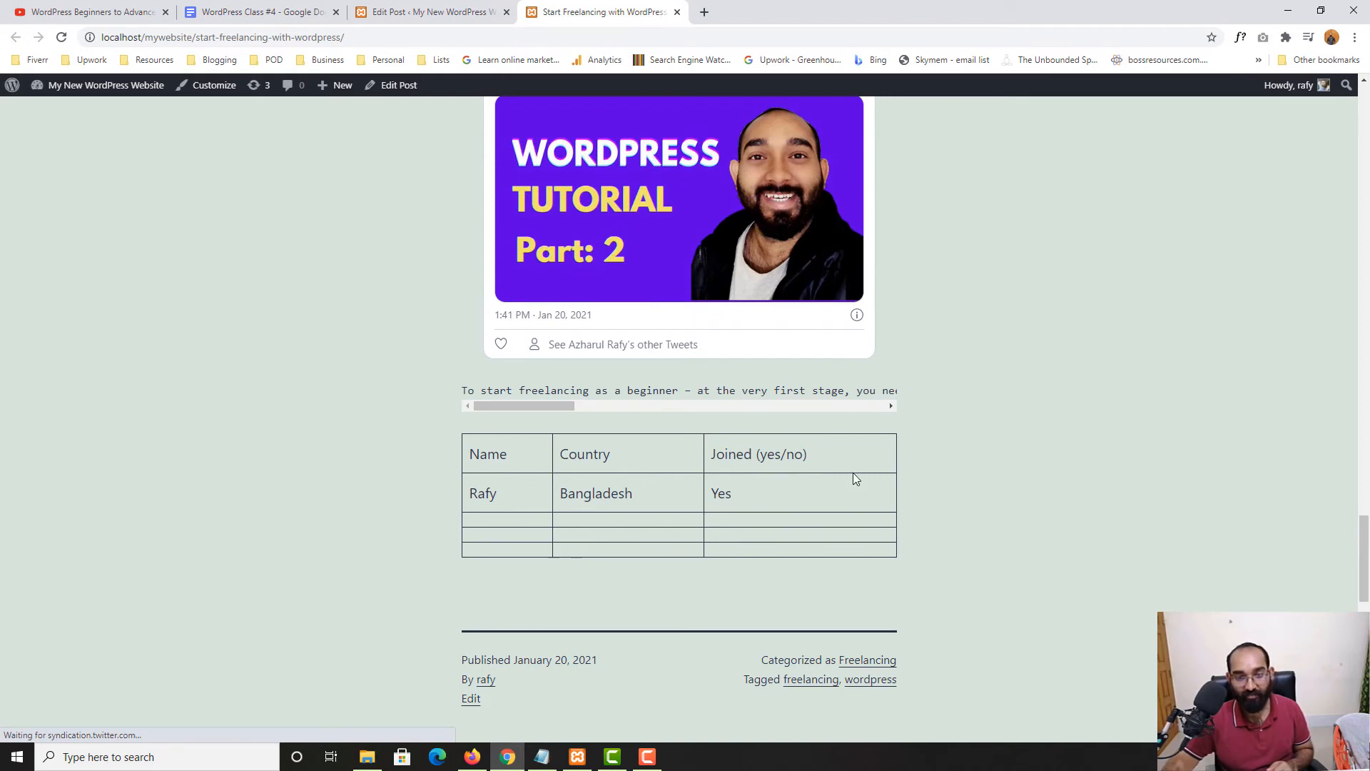
Make the table headers Name, Country and Joined bold and save the post
click(437, 12)
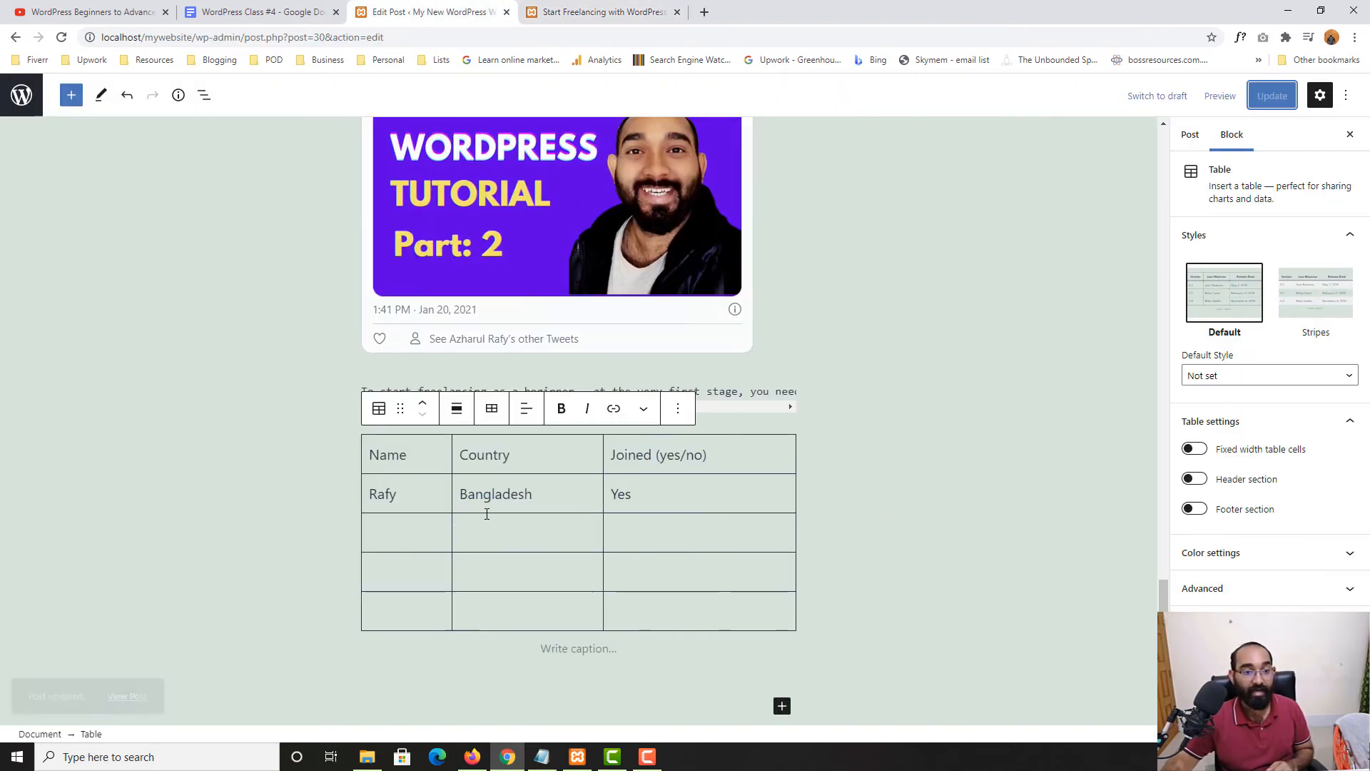
click(373, 503)
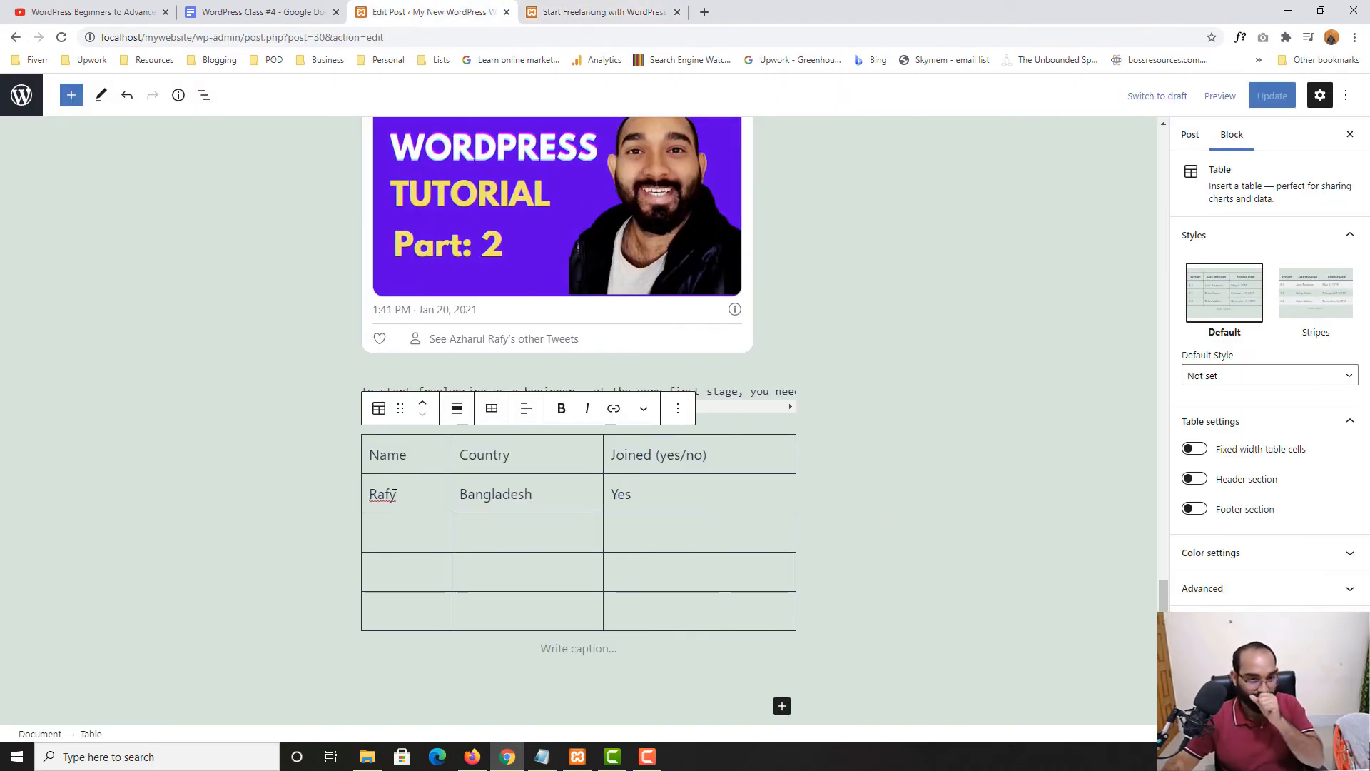
double_click(392, 466)
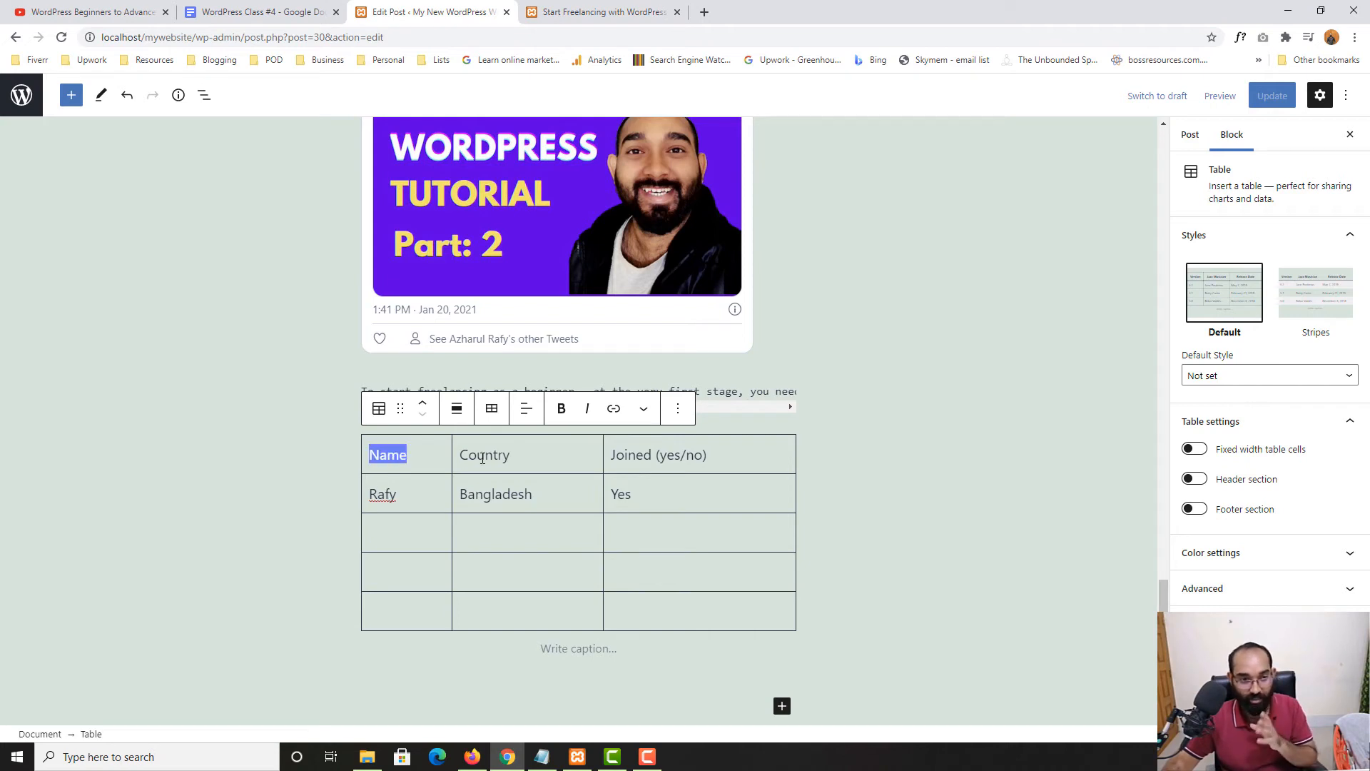
click(561, 414)
key(Tab)
click(561, 408)
key(Tab)
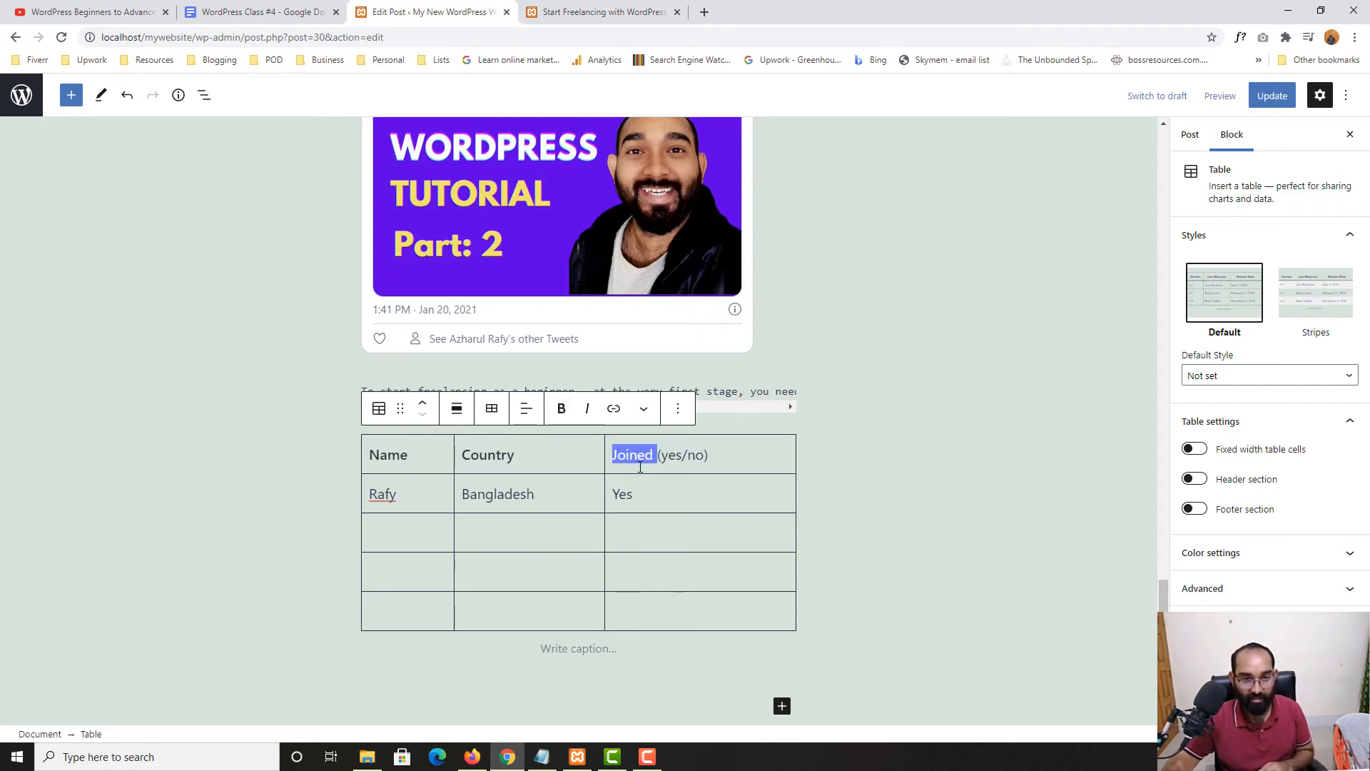
click(561, 409)
key(ctrl+s)
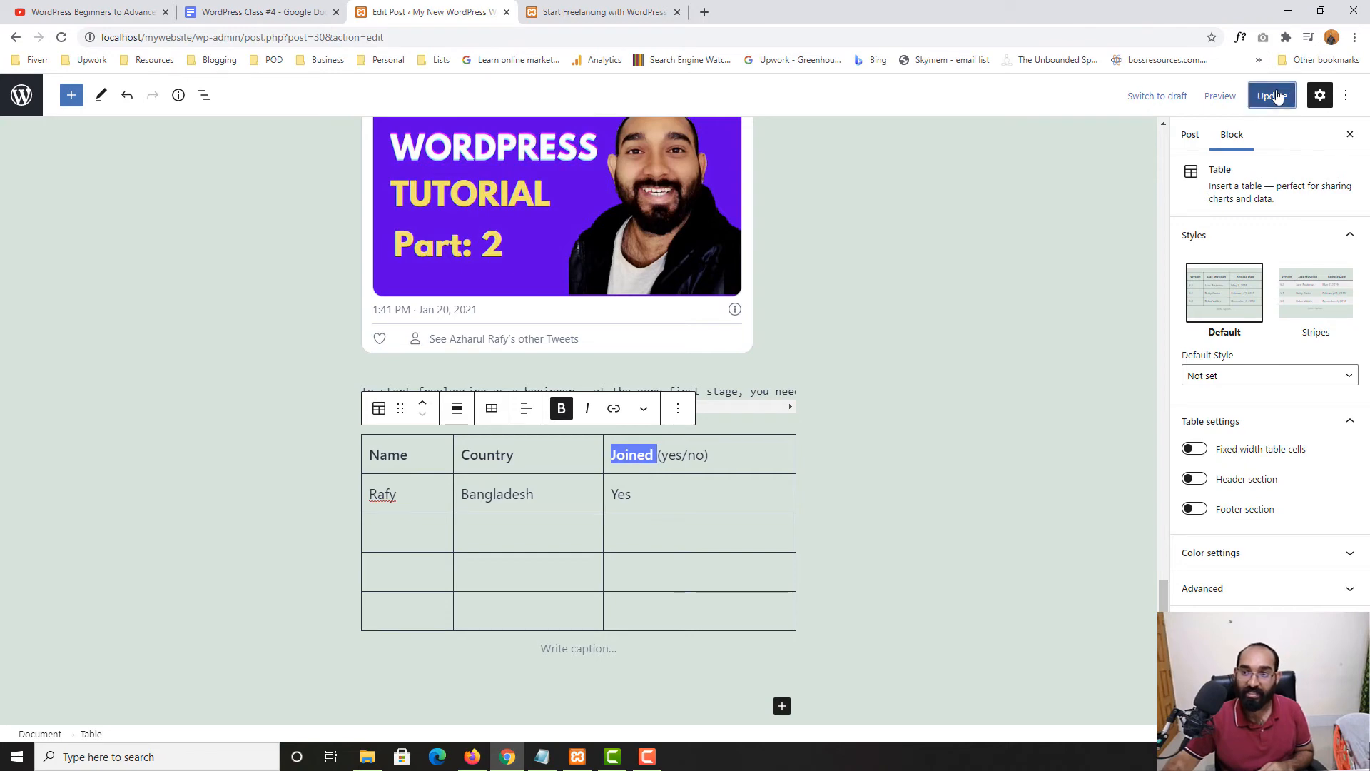
Reload the published post to check the bold headers, then return to the editor
click(619, 6)
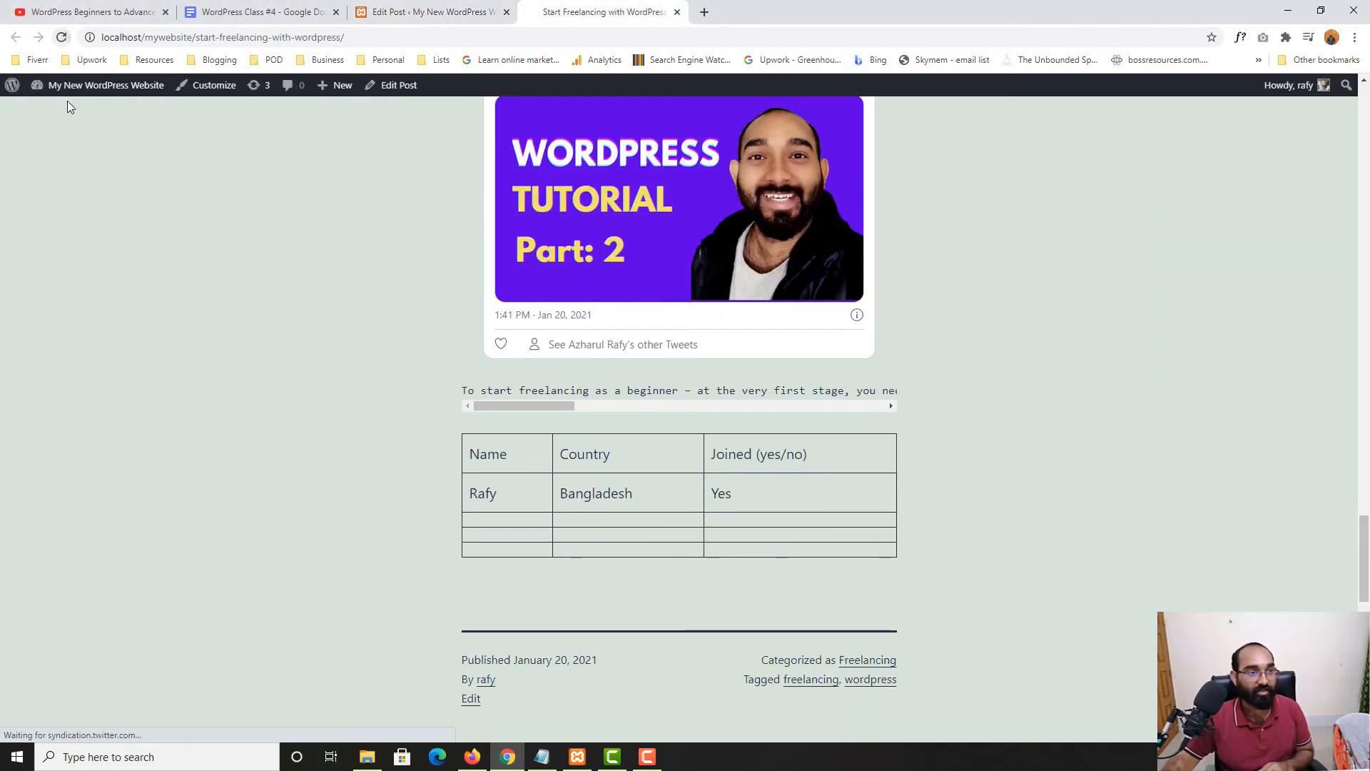
key(F5)
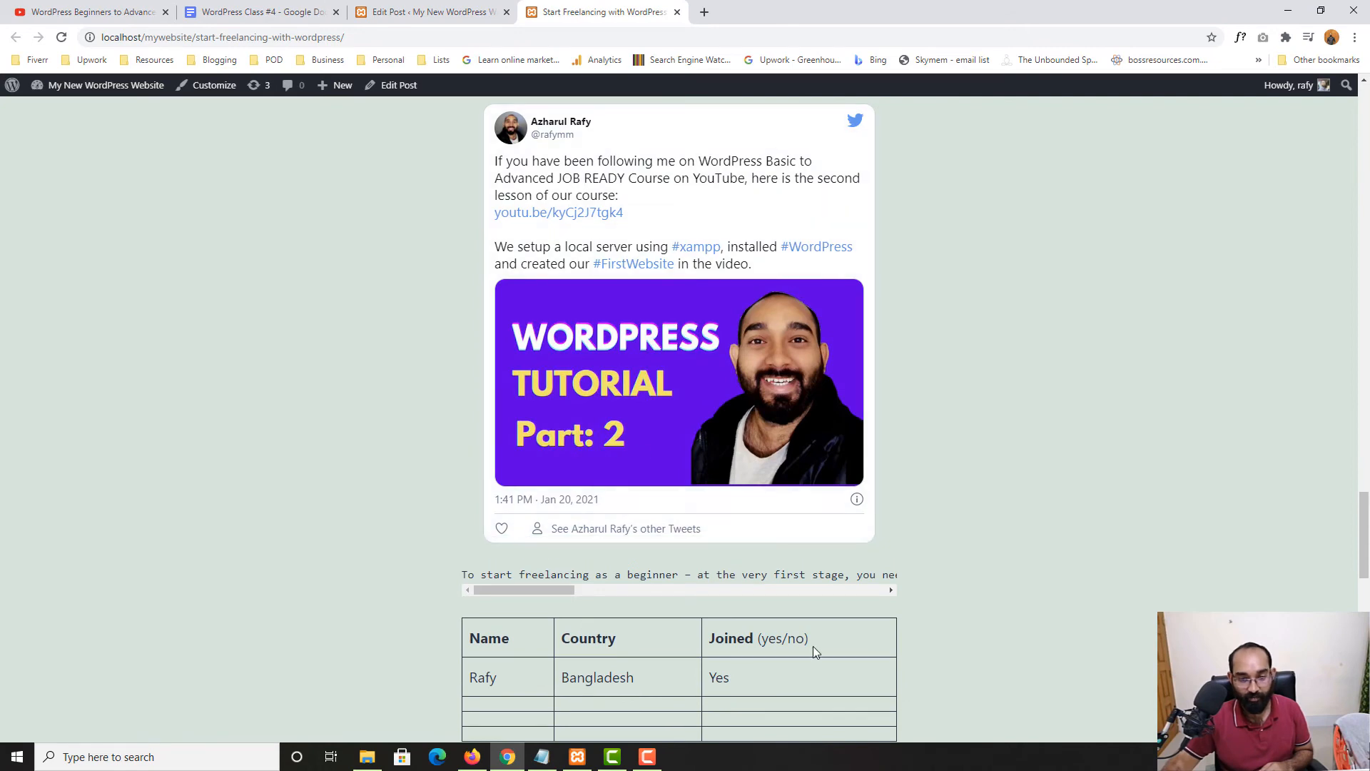
click(428, 12)
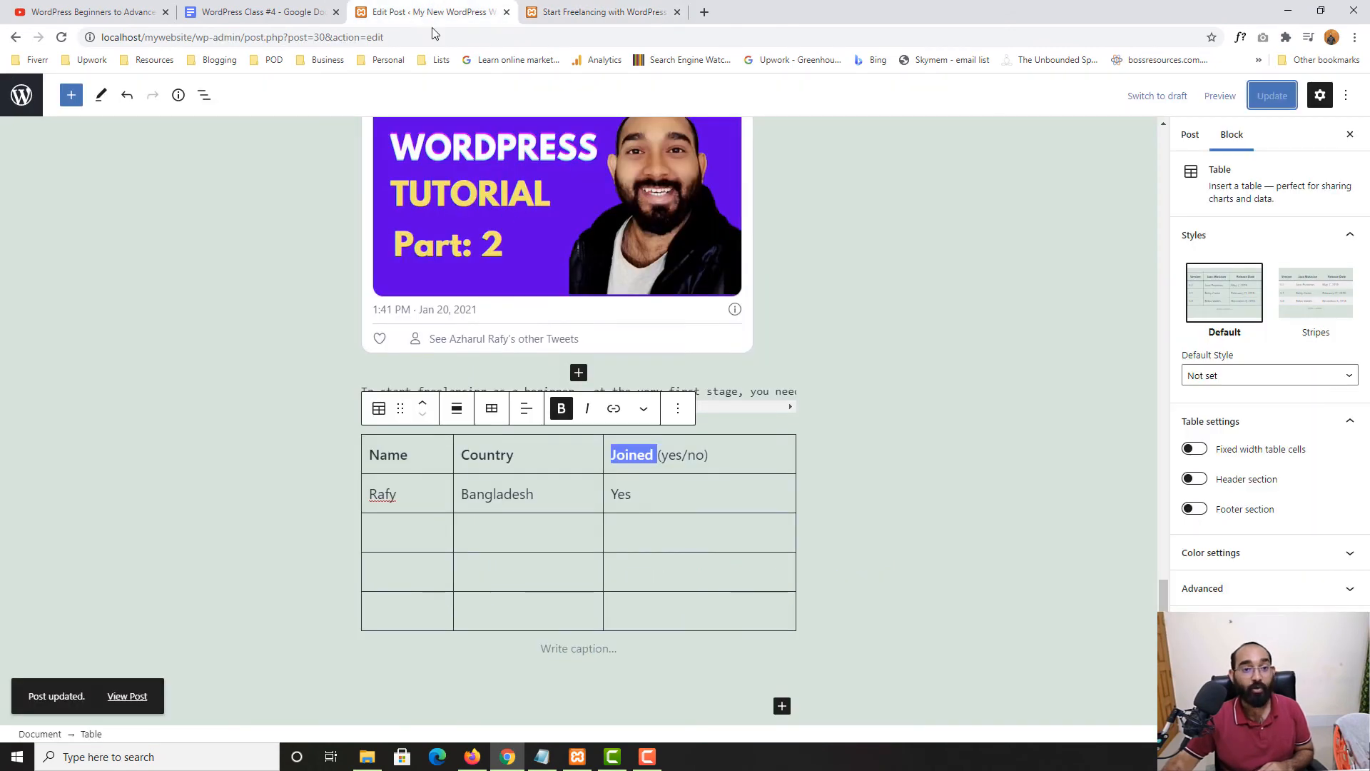
Insert a Gallery block below the table
click(257, 7)
click(403, 6)
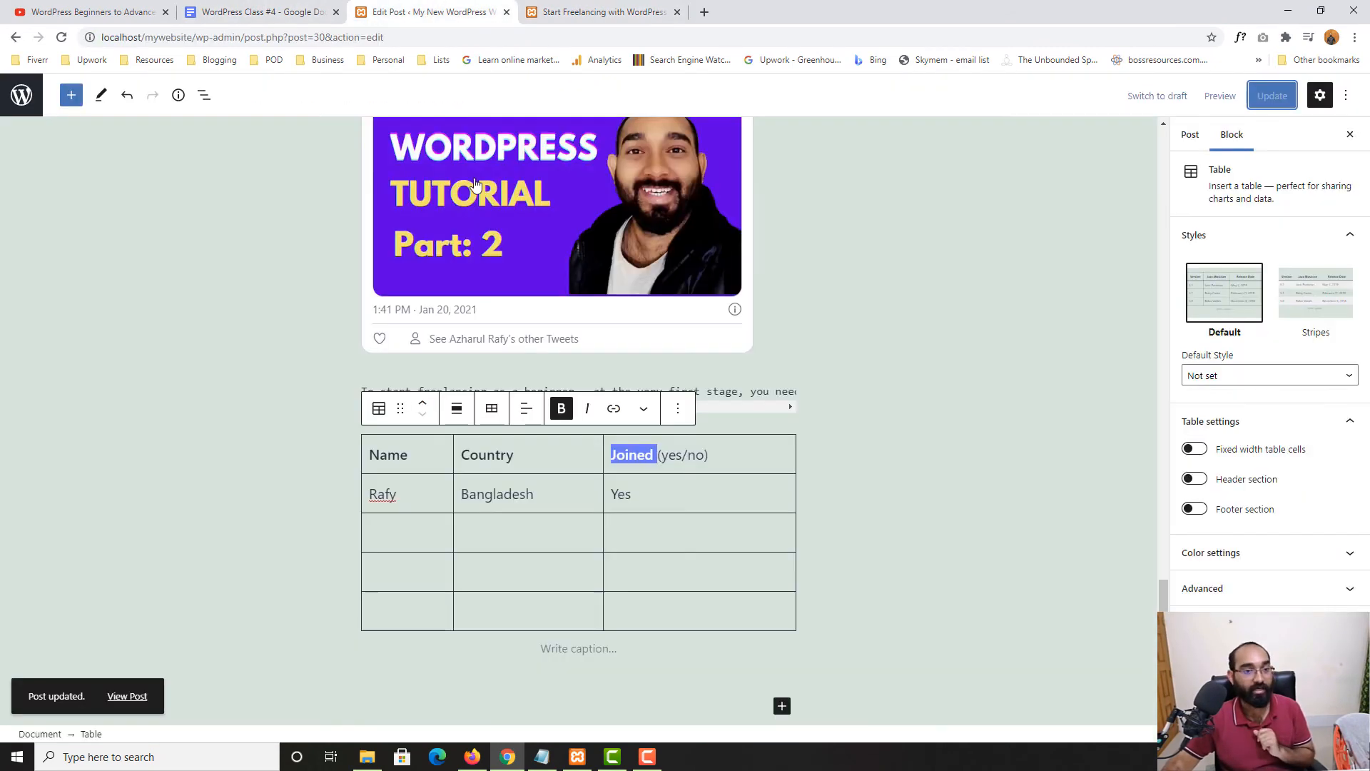
click(71, 95)
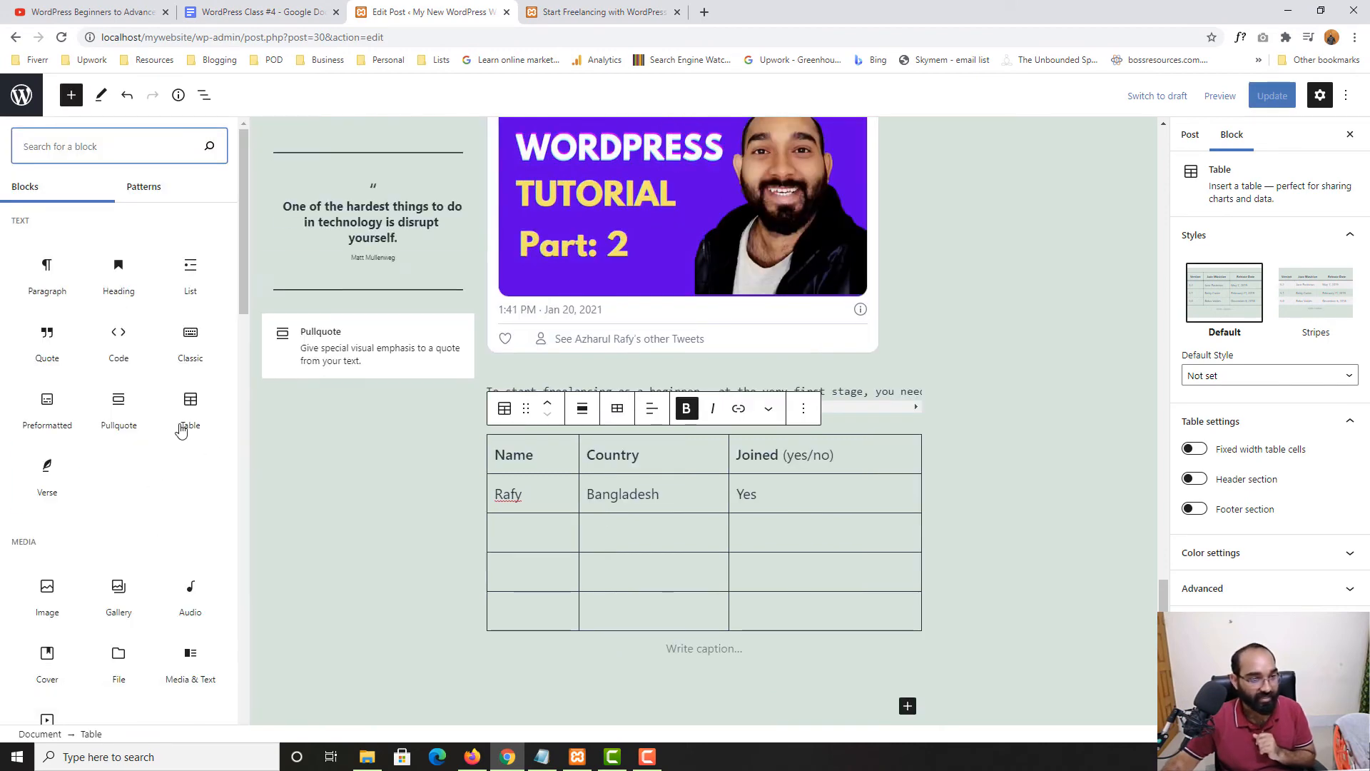
scroll(56, 561, down, 1)
scroll(50, 549, down, 1)
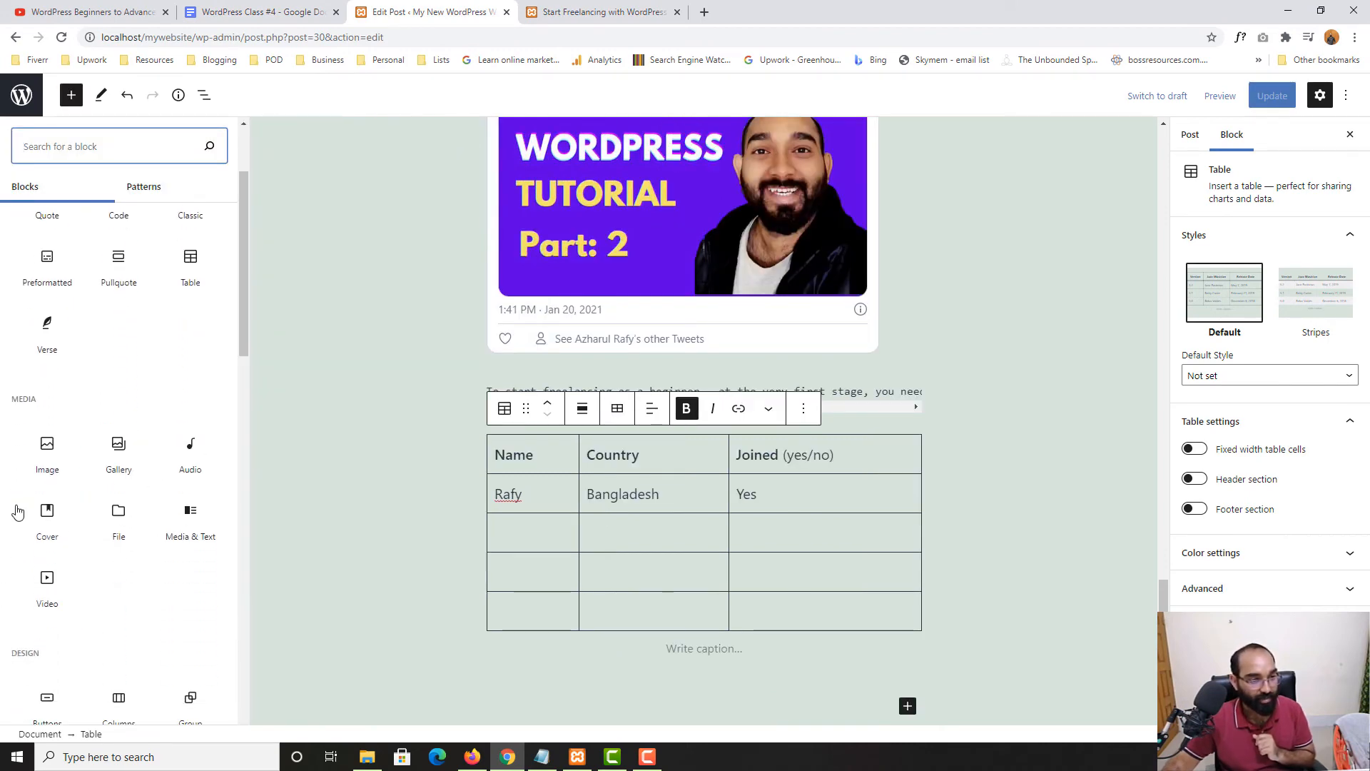
mouse_move(115, 468)
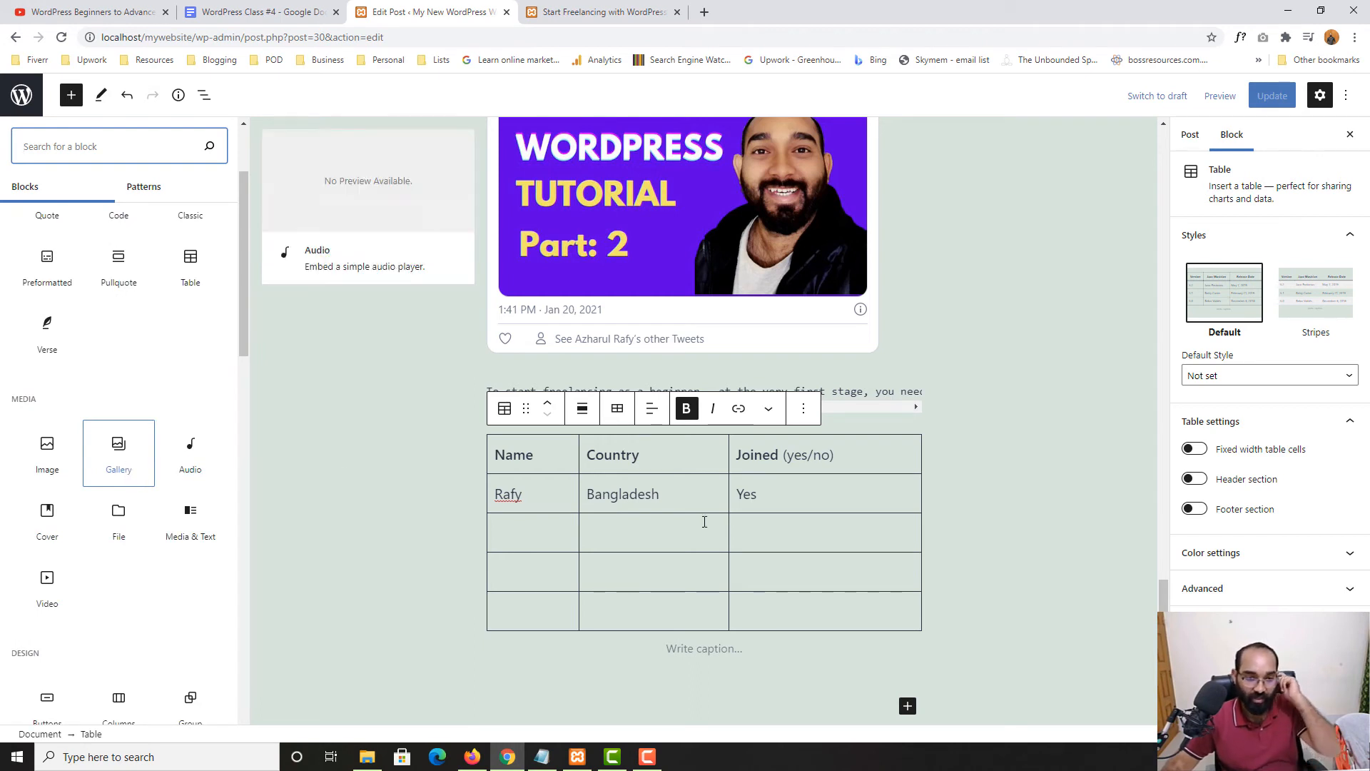
scroll(871, 593, down, 3)
click(912, 498)
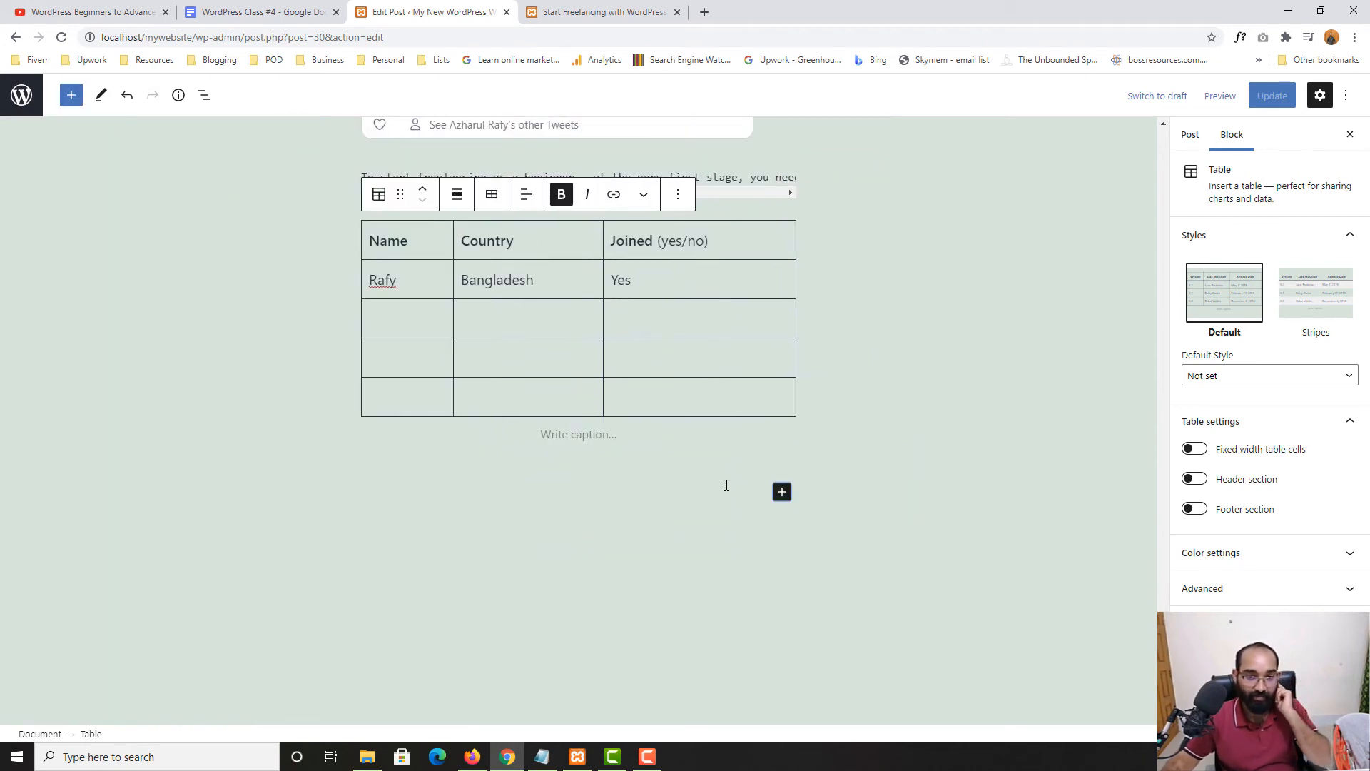
click(777, 499)
click(780, 491)
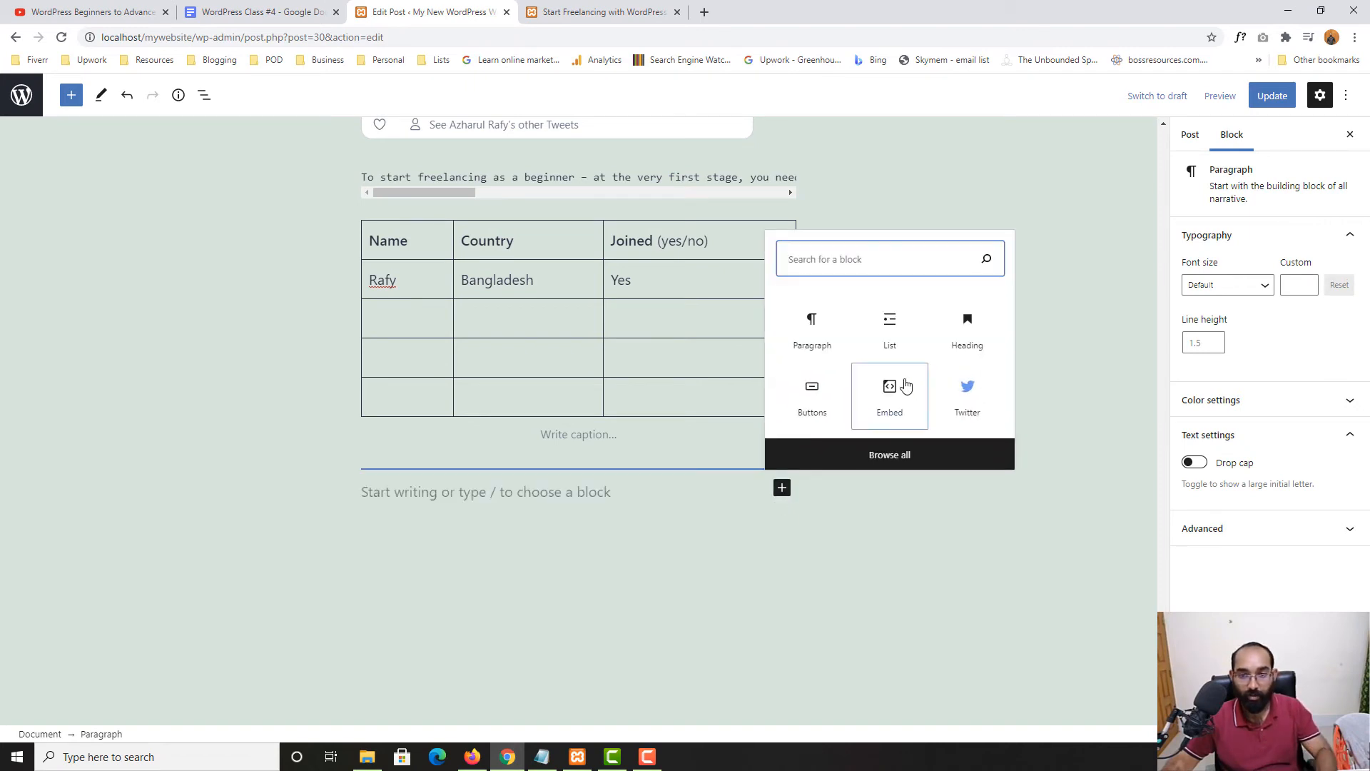
text(gall)
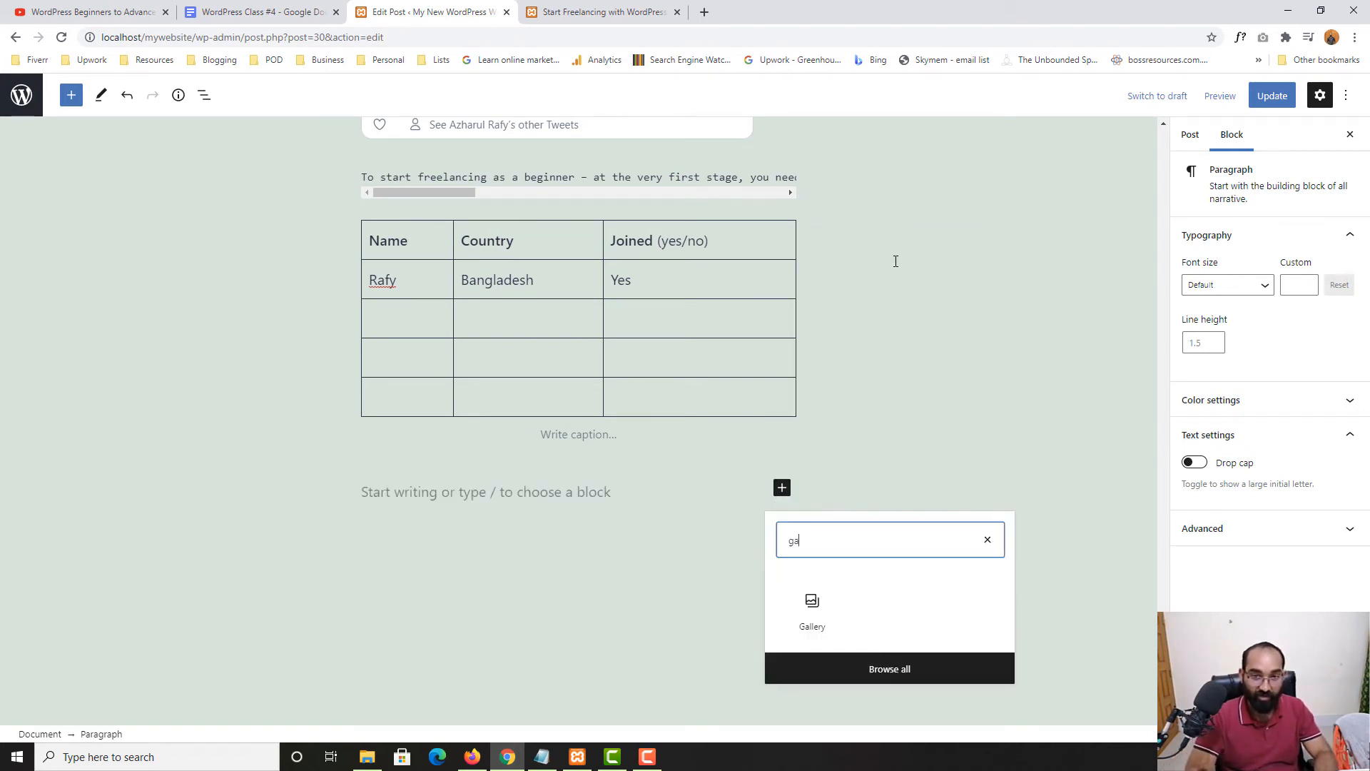
click(810, 620)
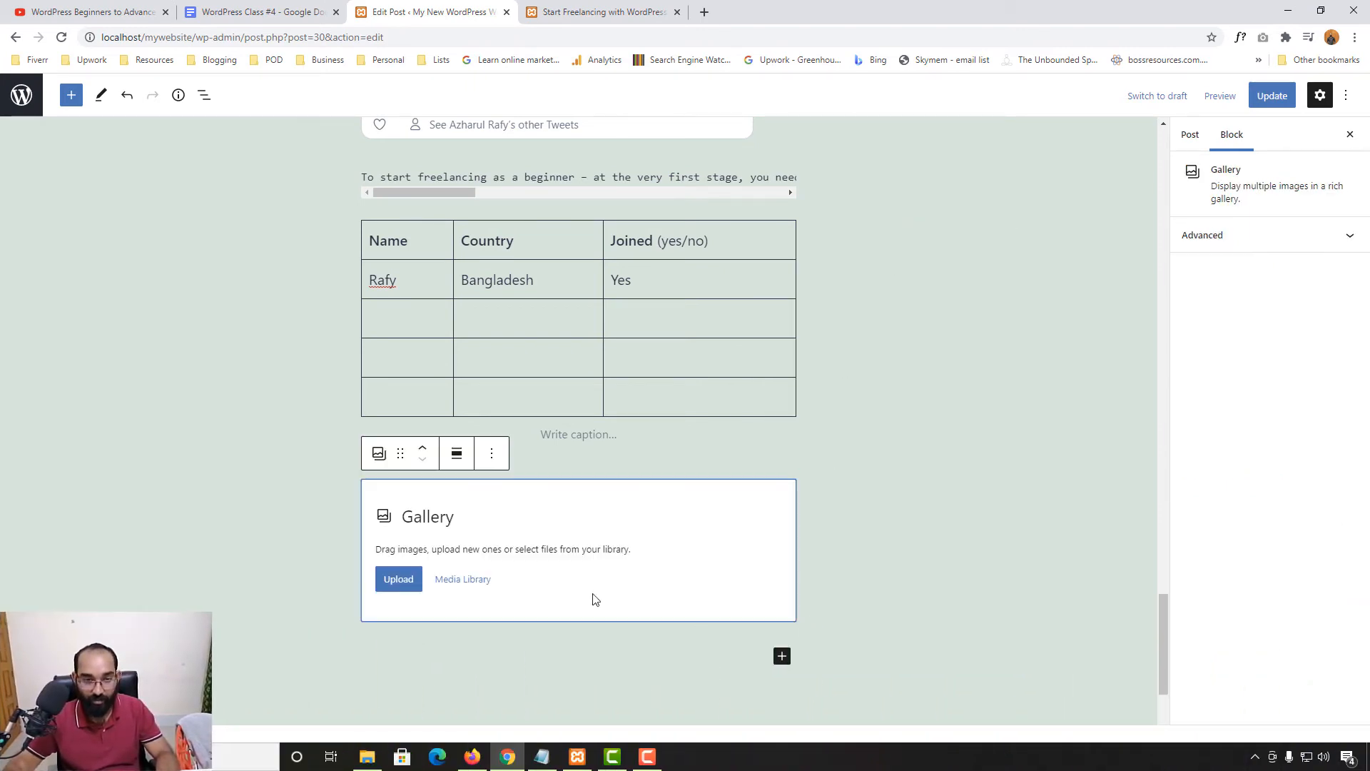
Fill the gallery with the doctor portrait and desk photo from the Media Library
click(397, 578)
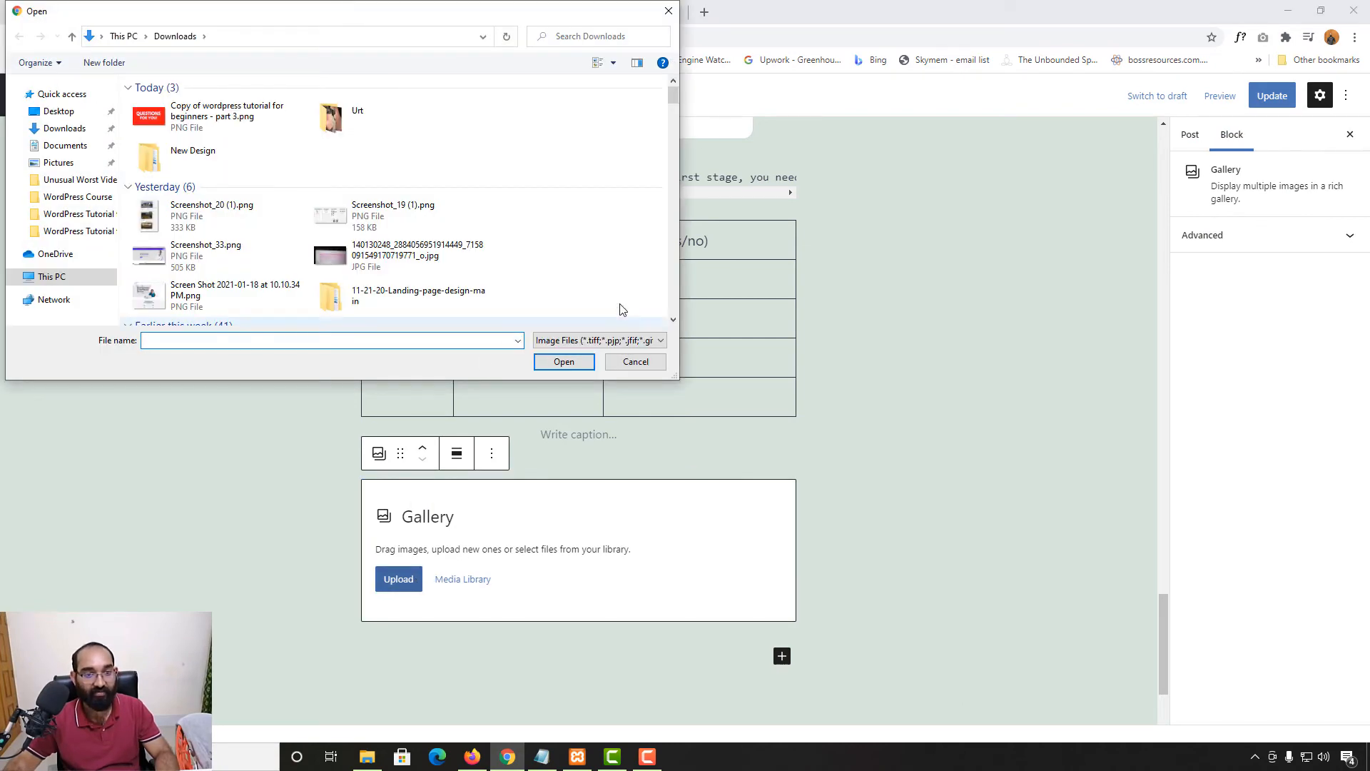
click(671, 16)
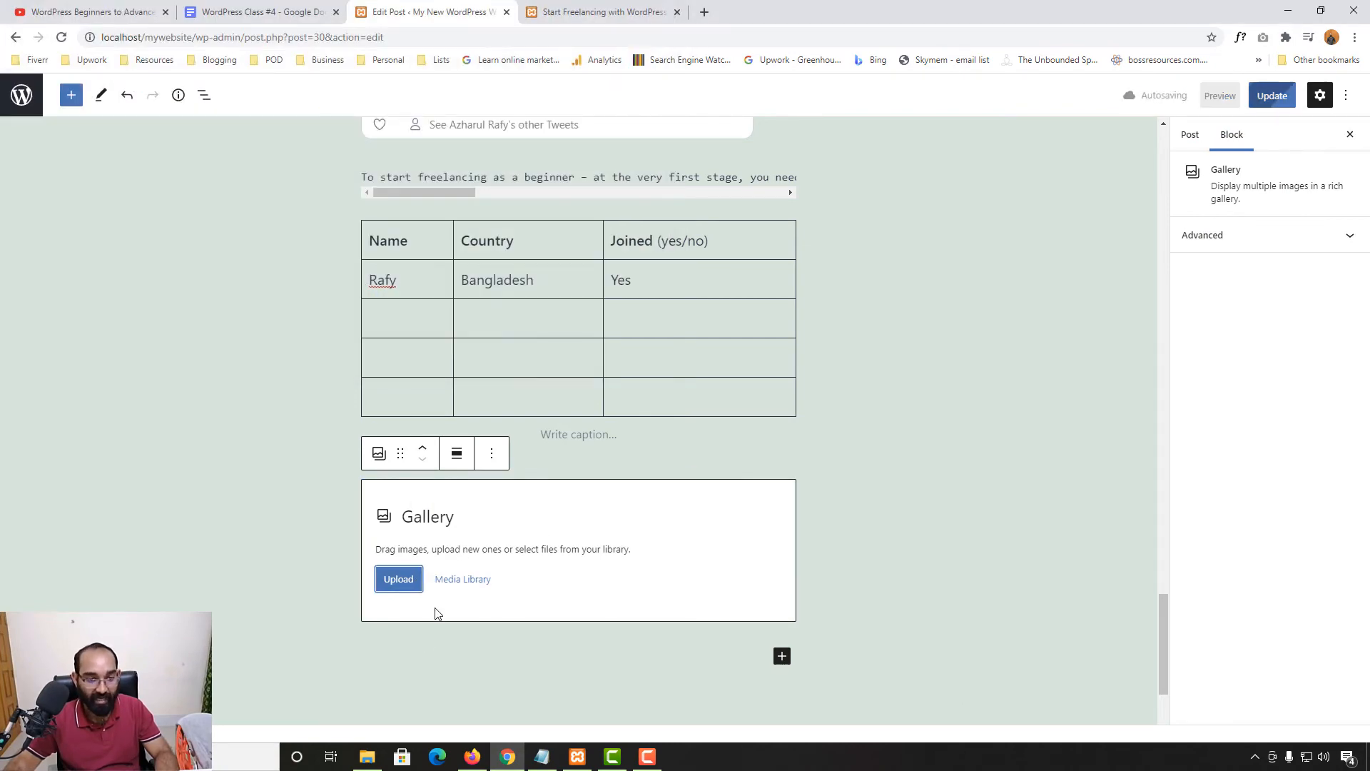
click(463, 579)
click(318, 270)
click(236, 281)
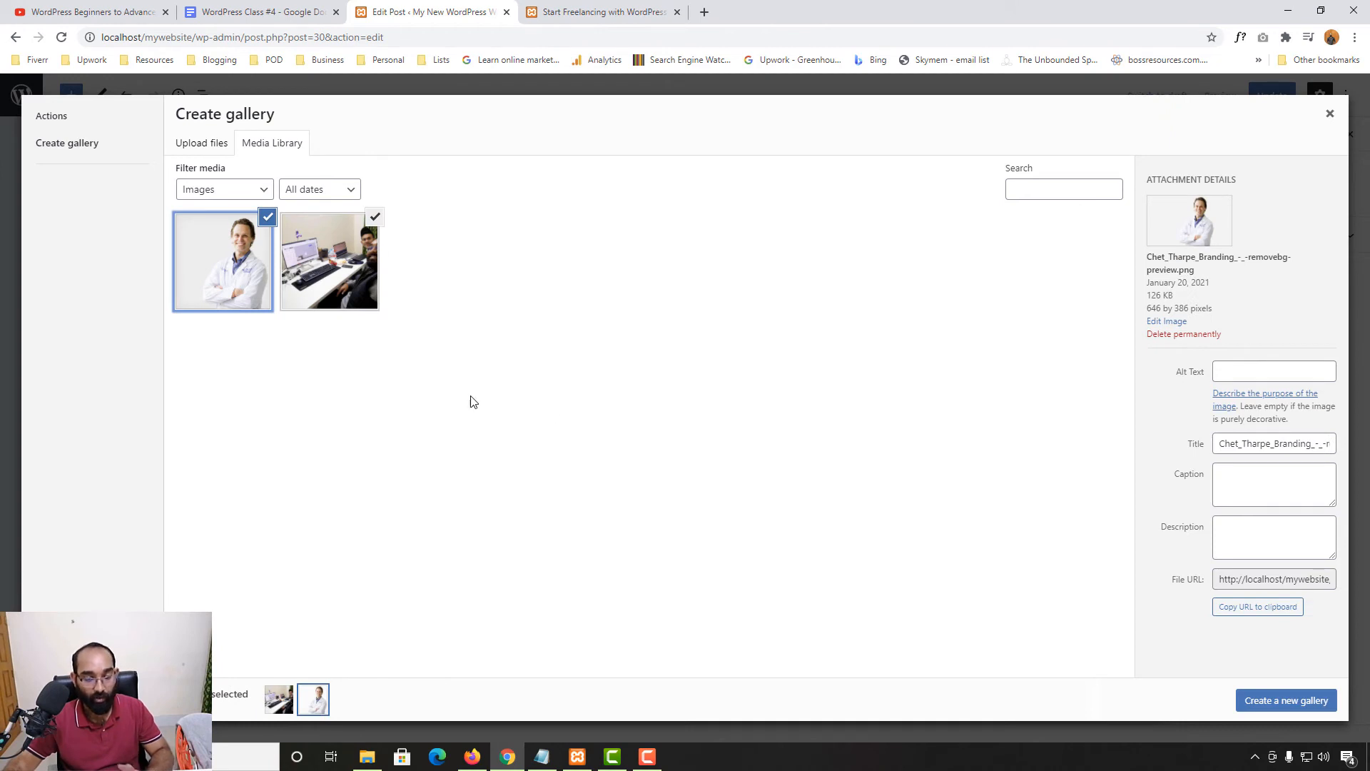
click(362, 269)
click(326, 306)
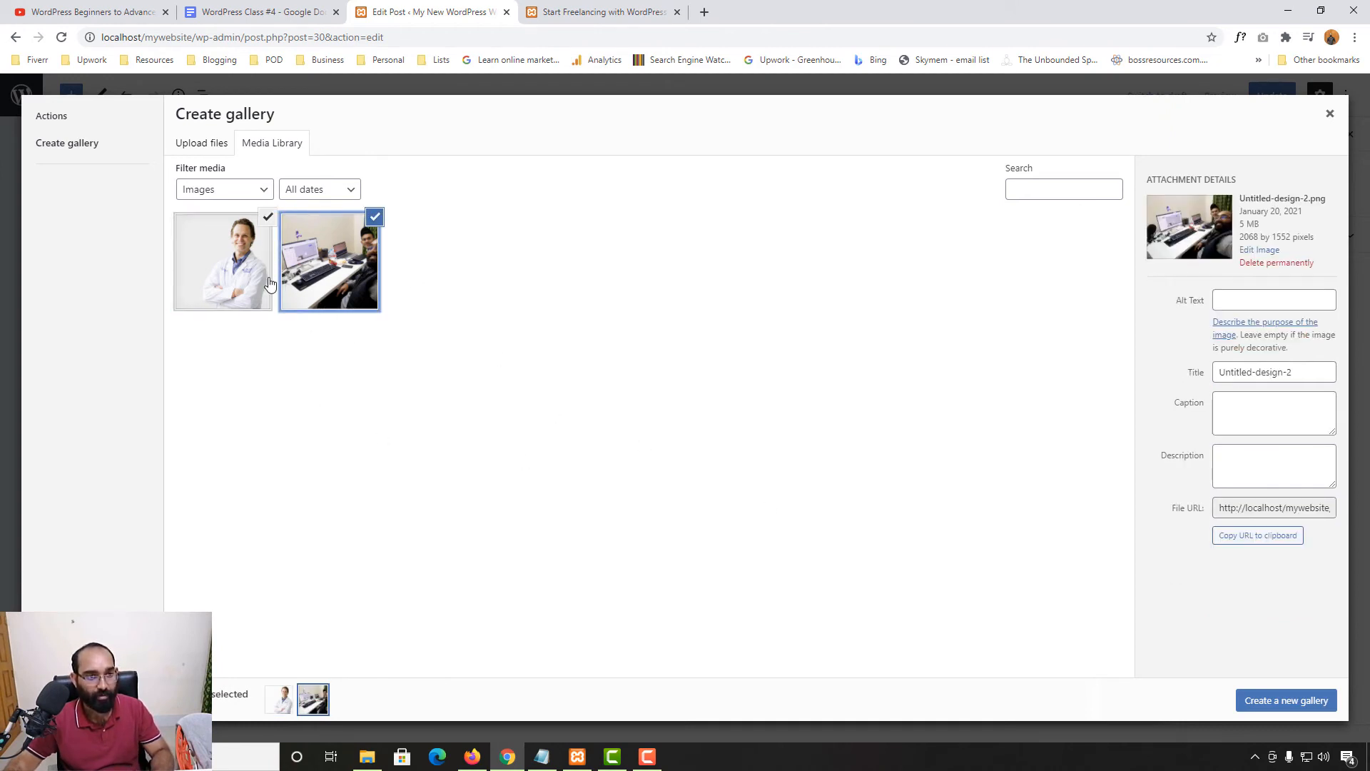
click(1260, 699)
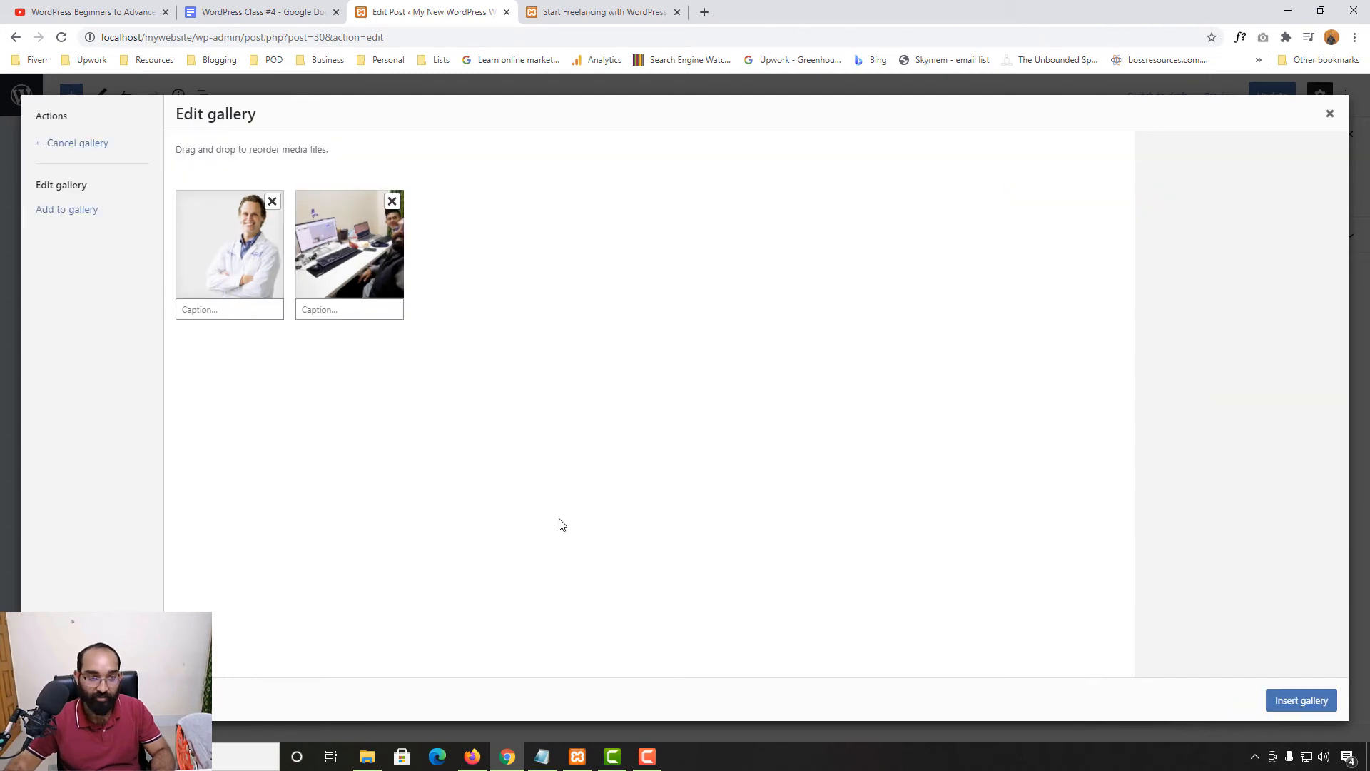
click(1301, 700)
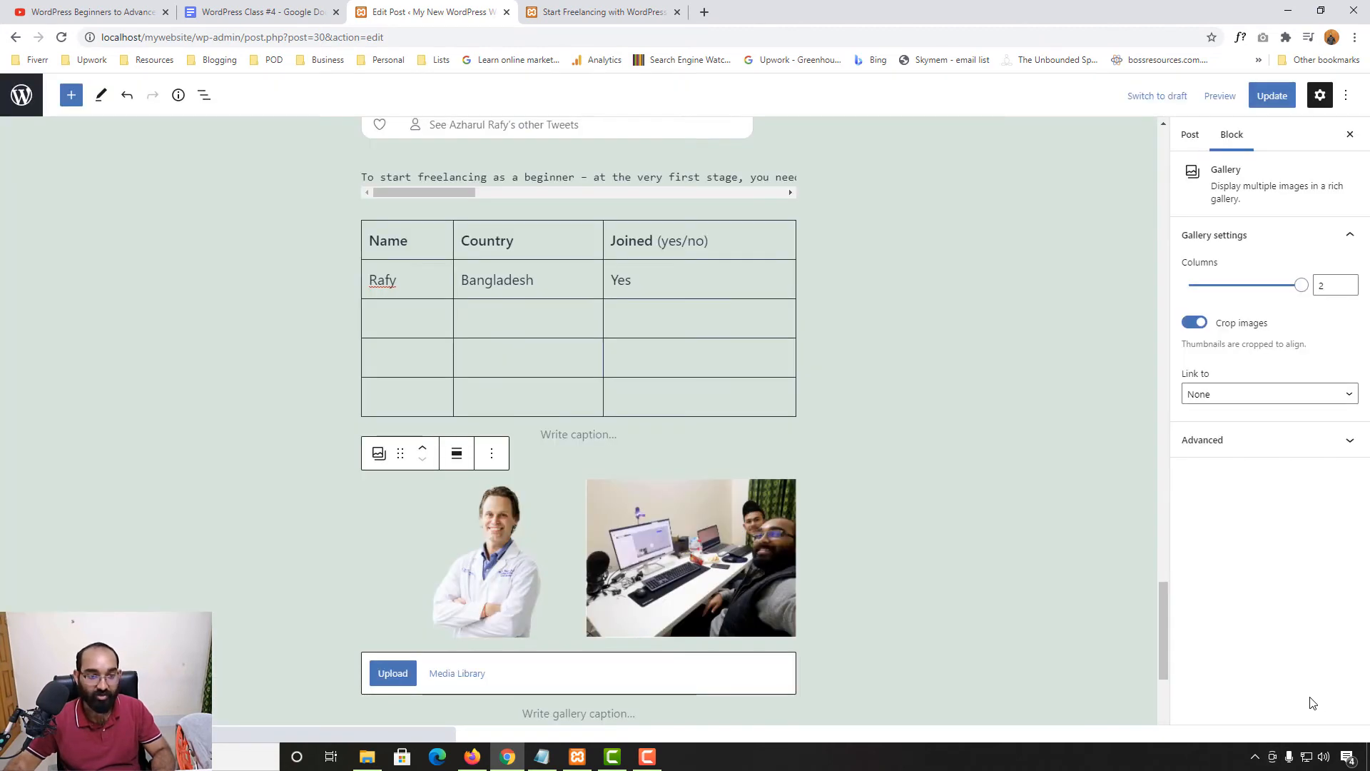
Reselect the gallery block and cancel an extra image upload
click(901, 534)
scroll(484, 369, down, 2)
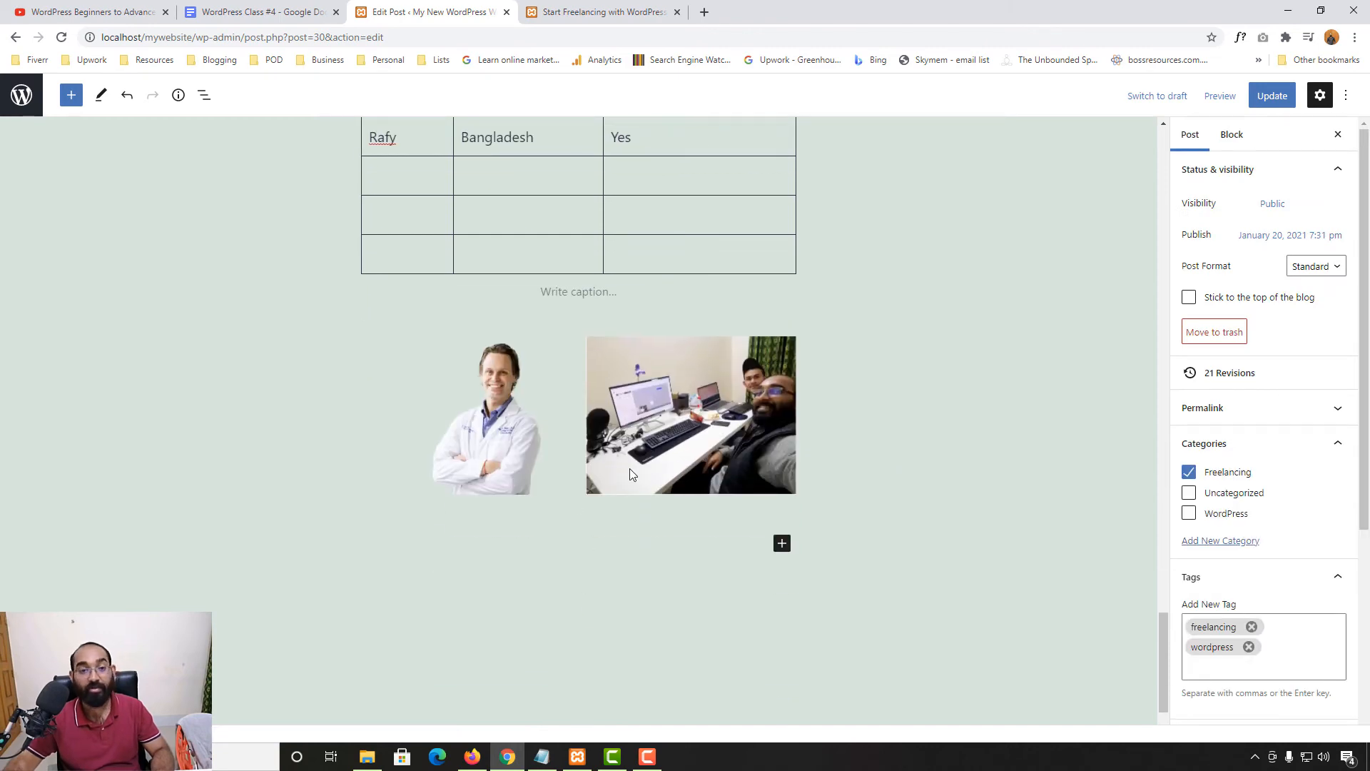
scroll(826, 480, down, 1)
scroll(538, 447, up, 1)
click(539, 443)
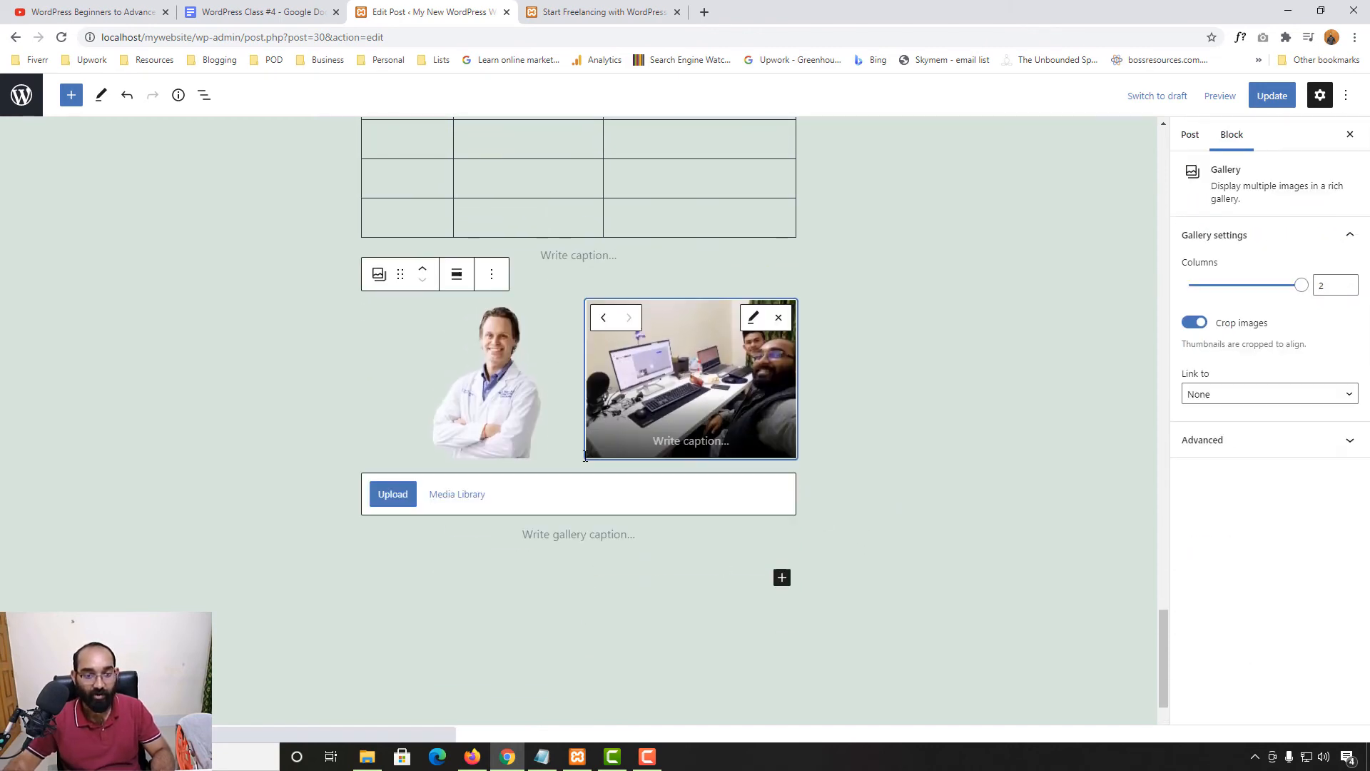
click(392, 493)
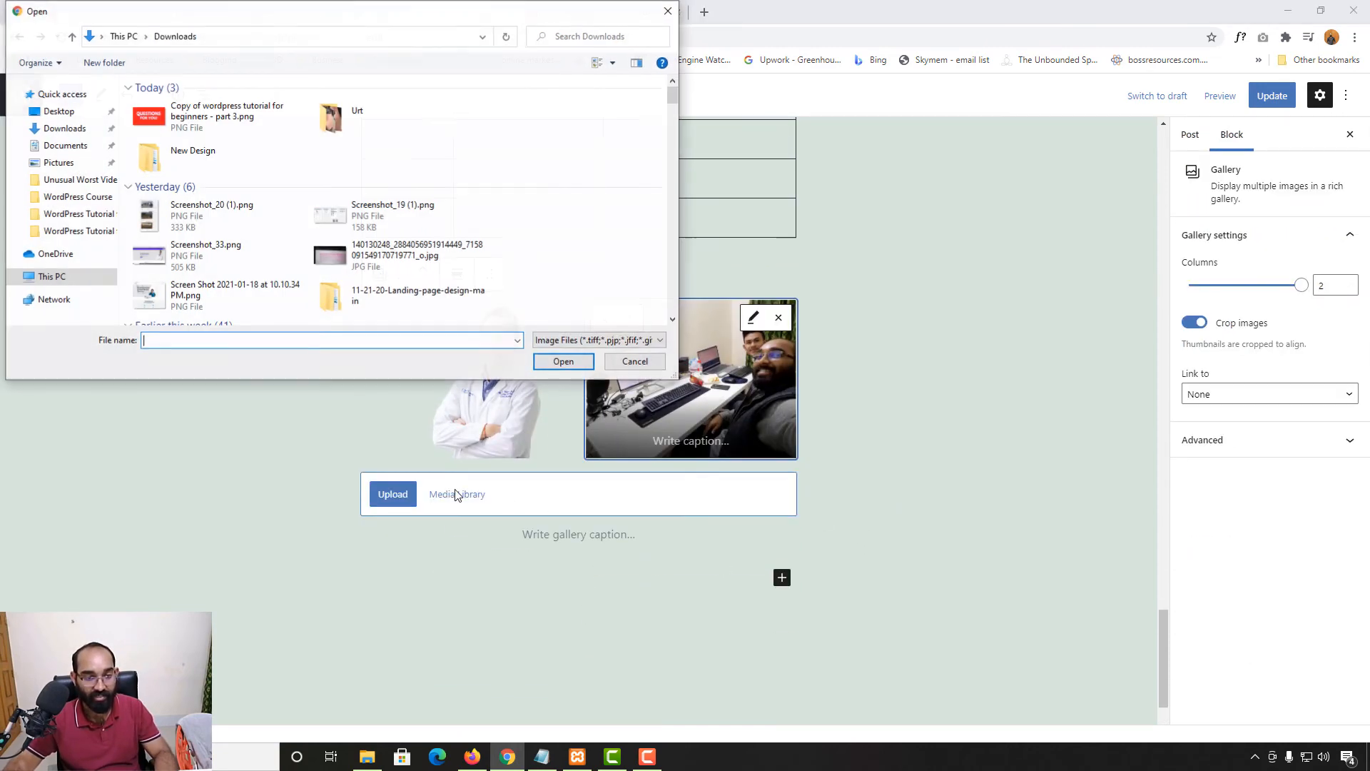
click(667, 10)
scroll(440, 532, up, 2)
scroll(724, 563, down, 1)
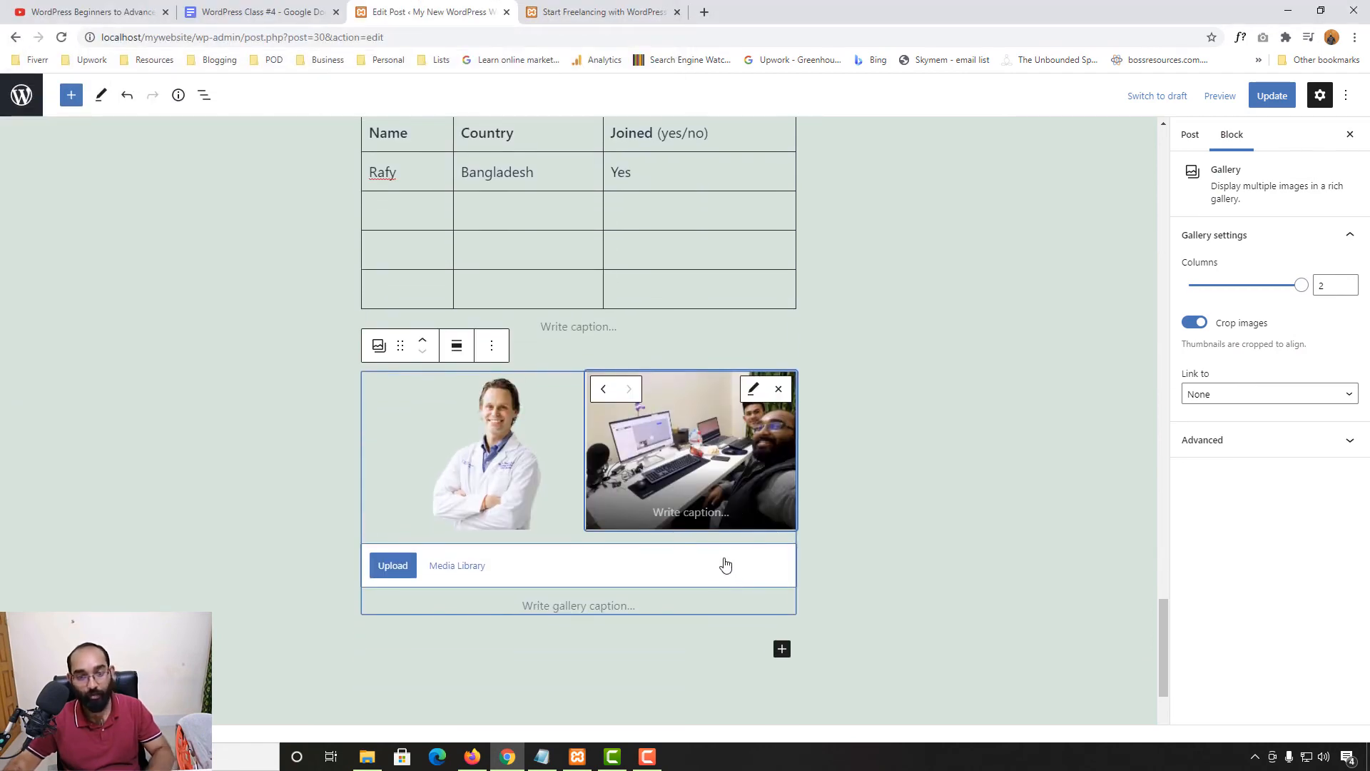
Replace the desk photo with an empty image slot placed before the portrait
click(795, 460)
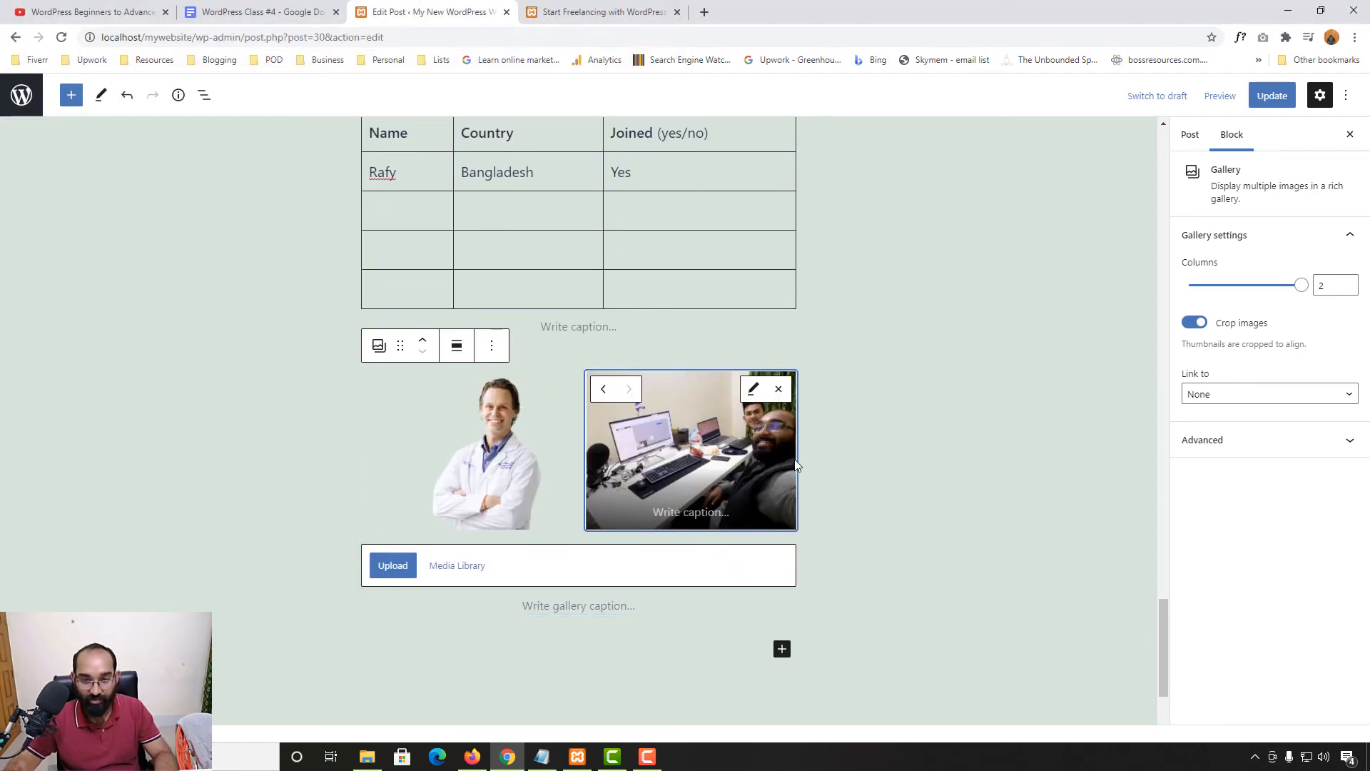
click(753, 391)
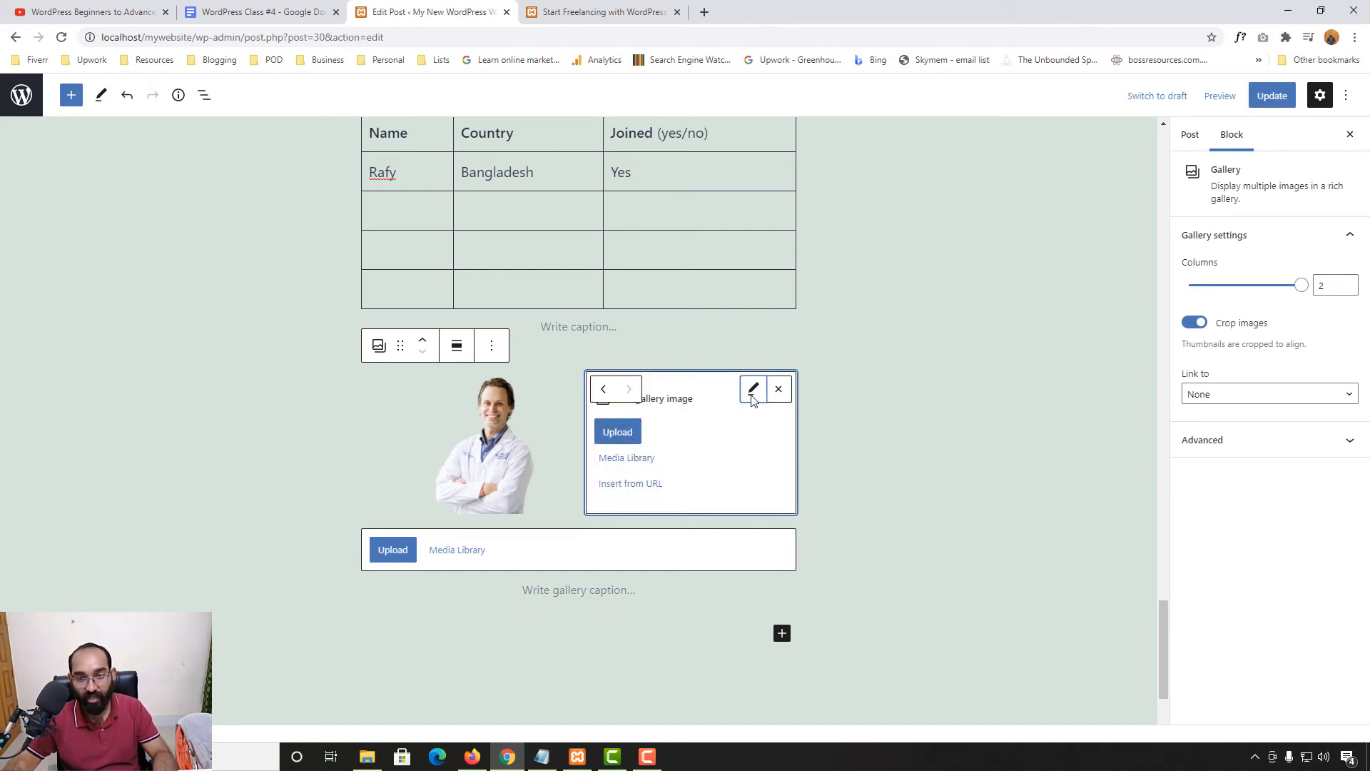
click(603, 390)
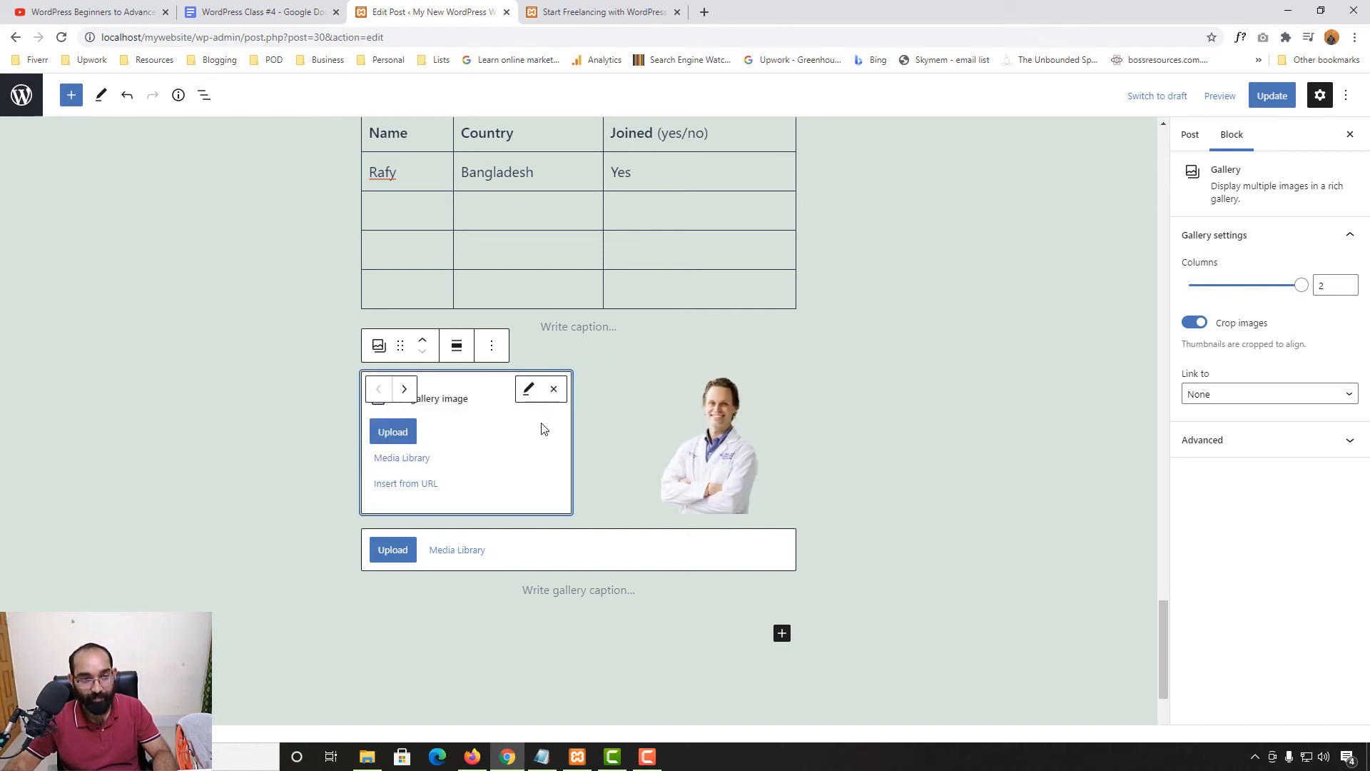
click(405, 389)
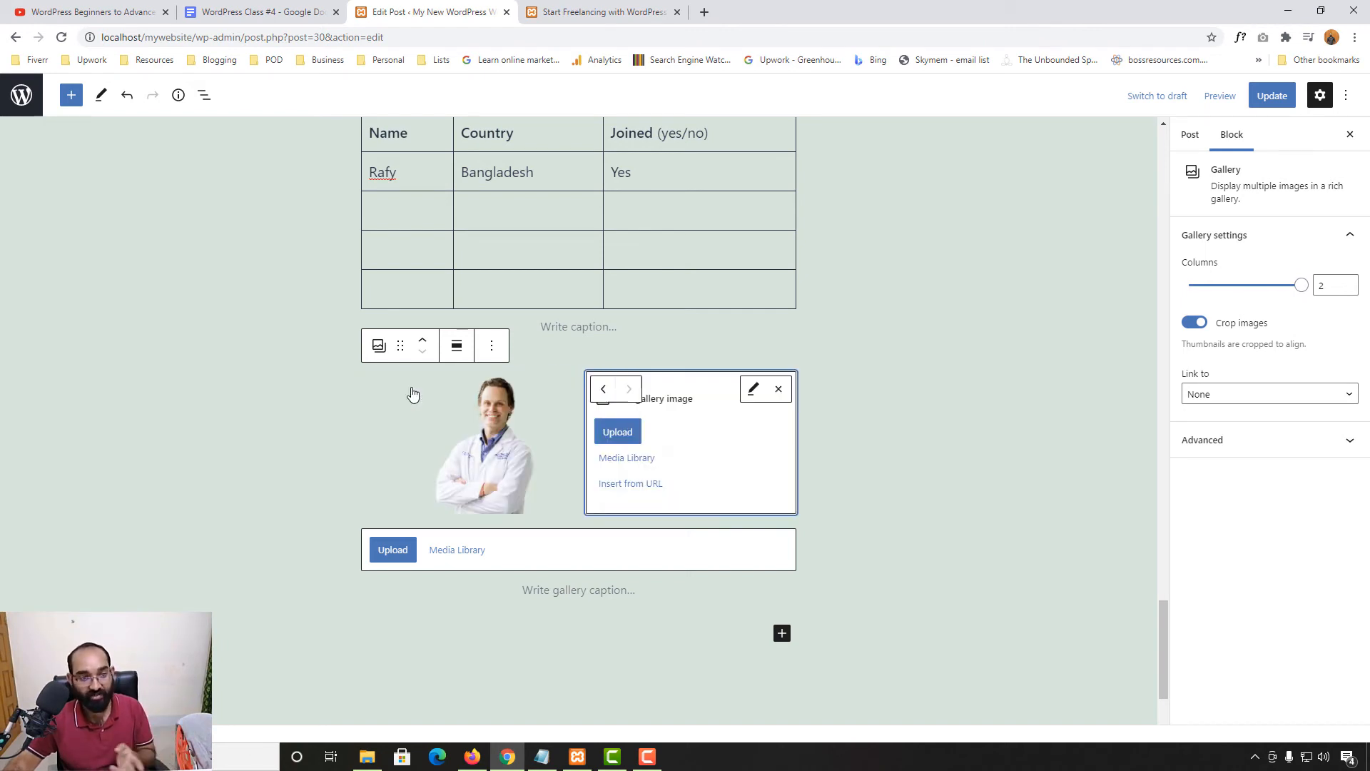
click(603, 388)
click(826, 561)
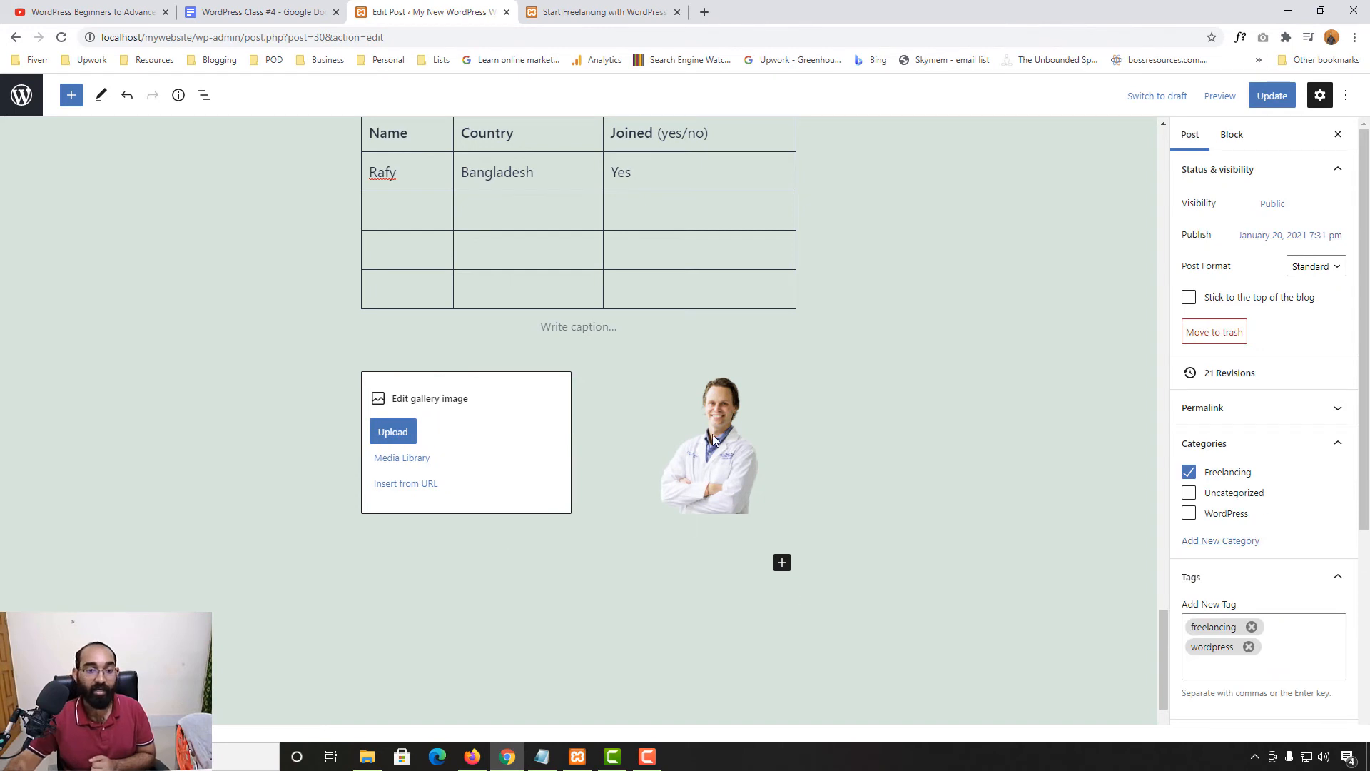
scroll(555, 429, down, 2)
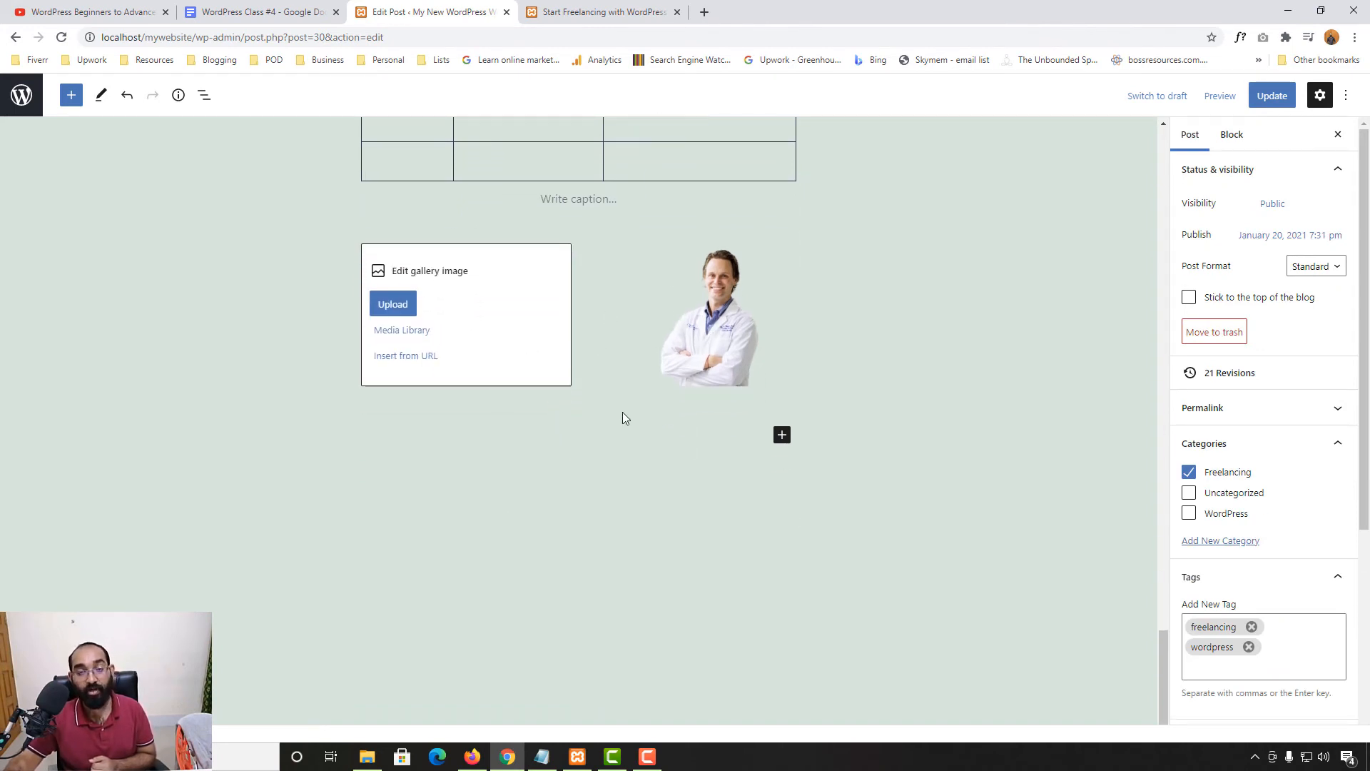
Add a Media & Text block below the gallery using the desk photo from the library
click(782, 435)
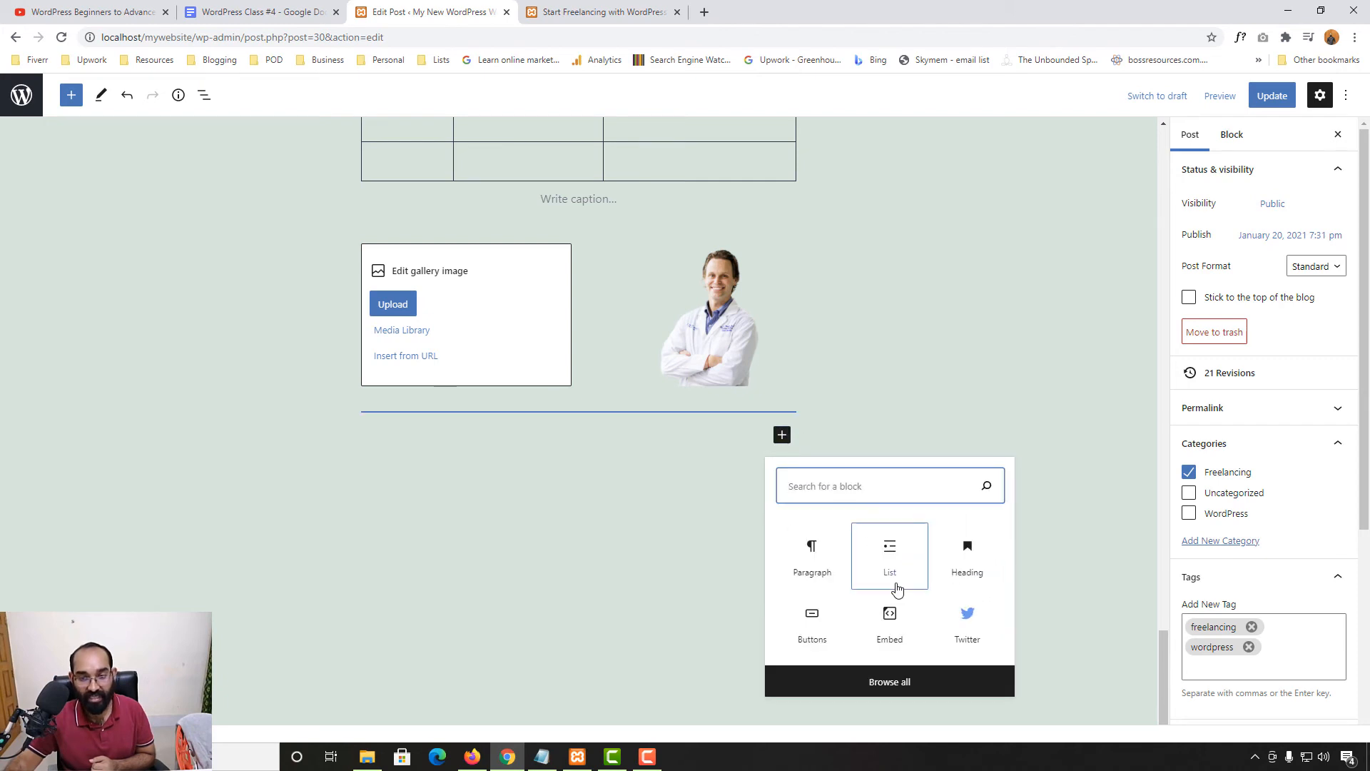
text(imag)
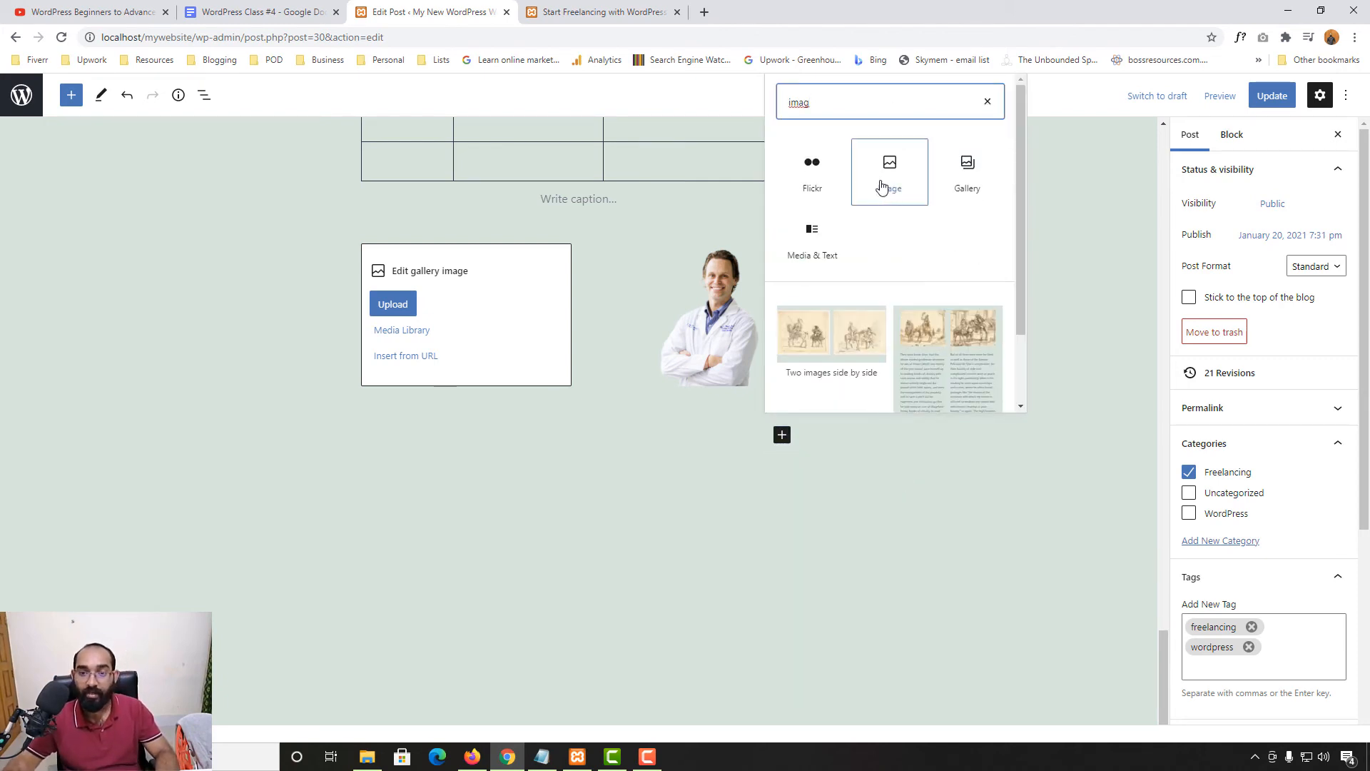
click(825, 240)
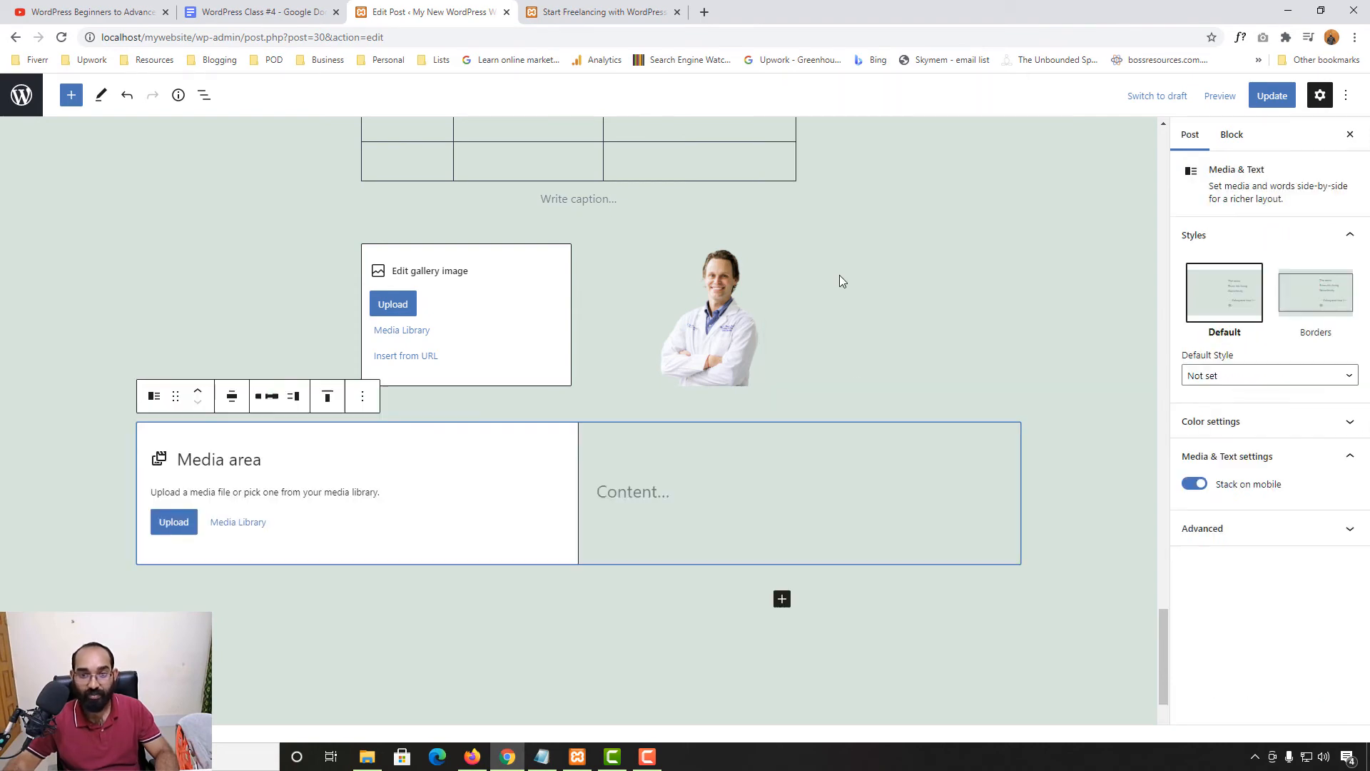
click(173, 521)
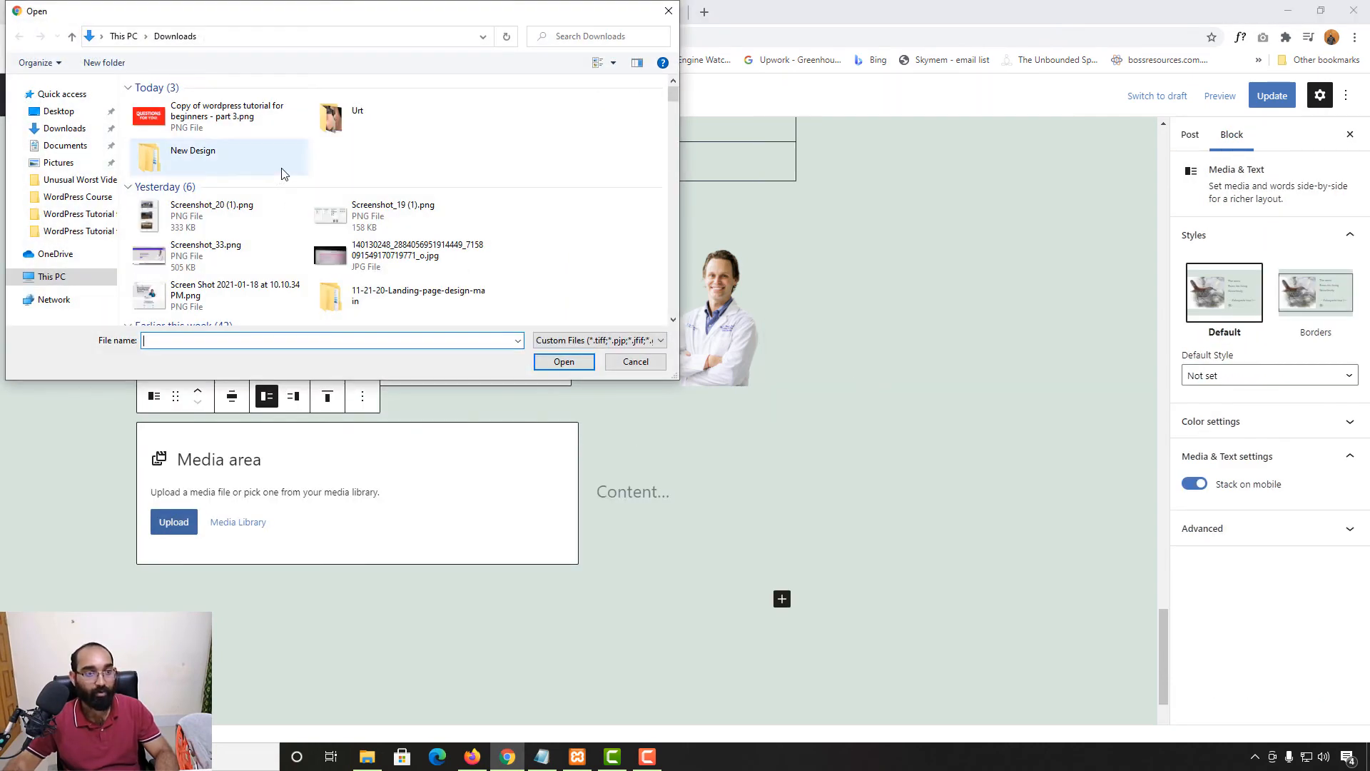
click(669, 11)
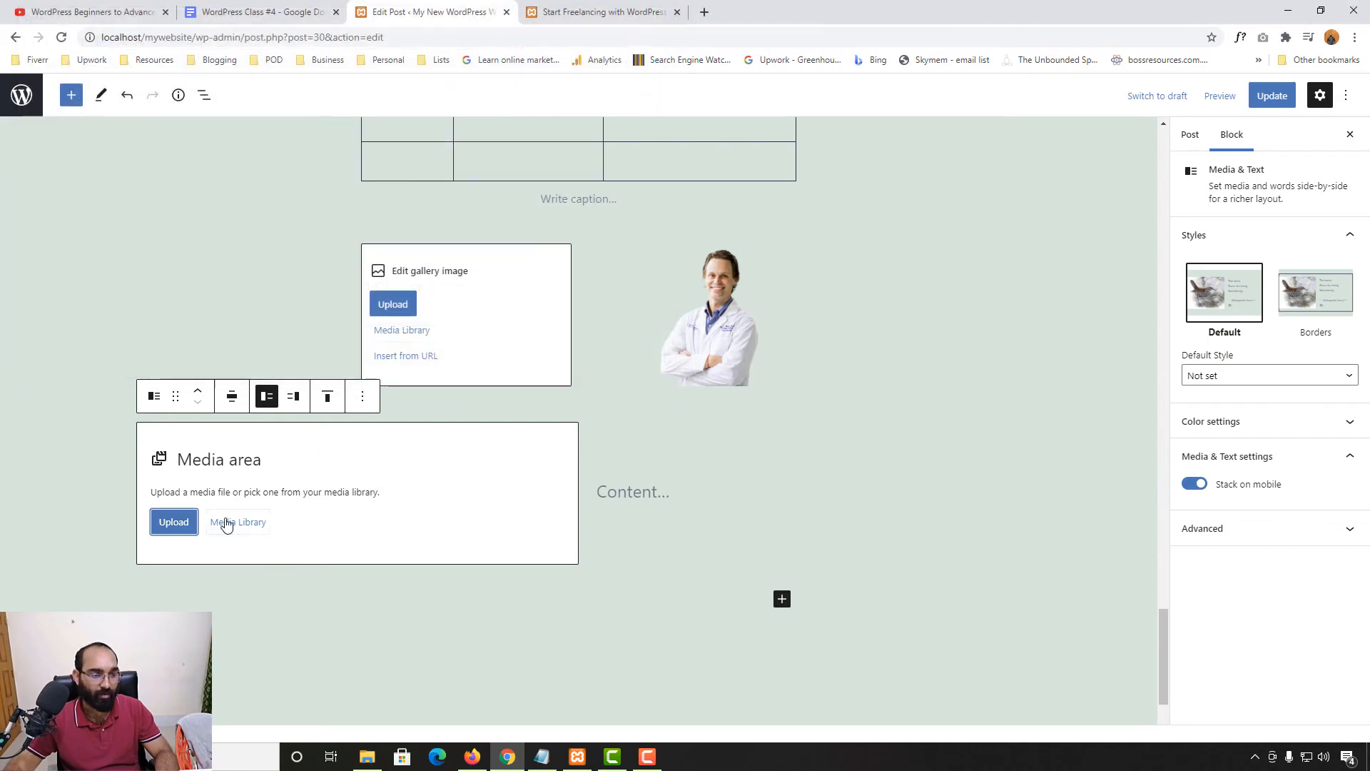
click(237, 522)
click(209, 285)
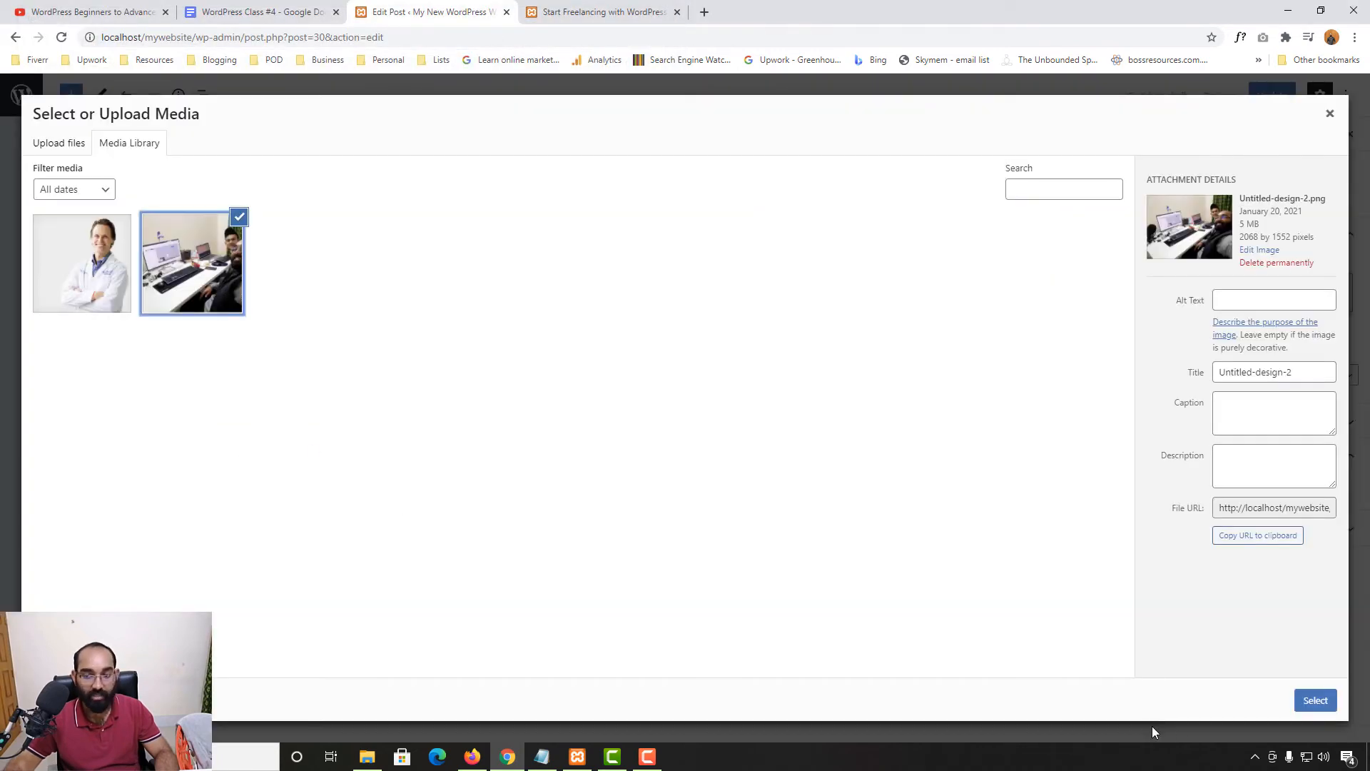
click(1315, 701)
Write 'We are working at night!' in the text area beside the photo
scroll(663, 389, down, 3)
click(664, 389)
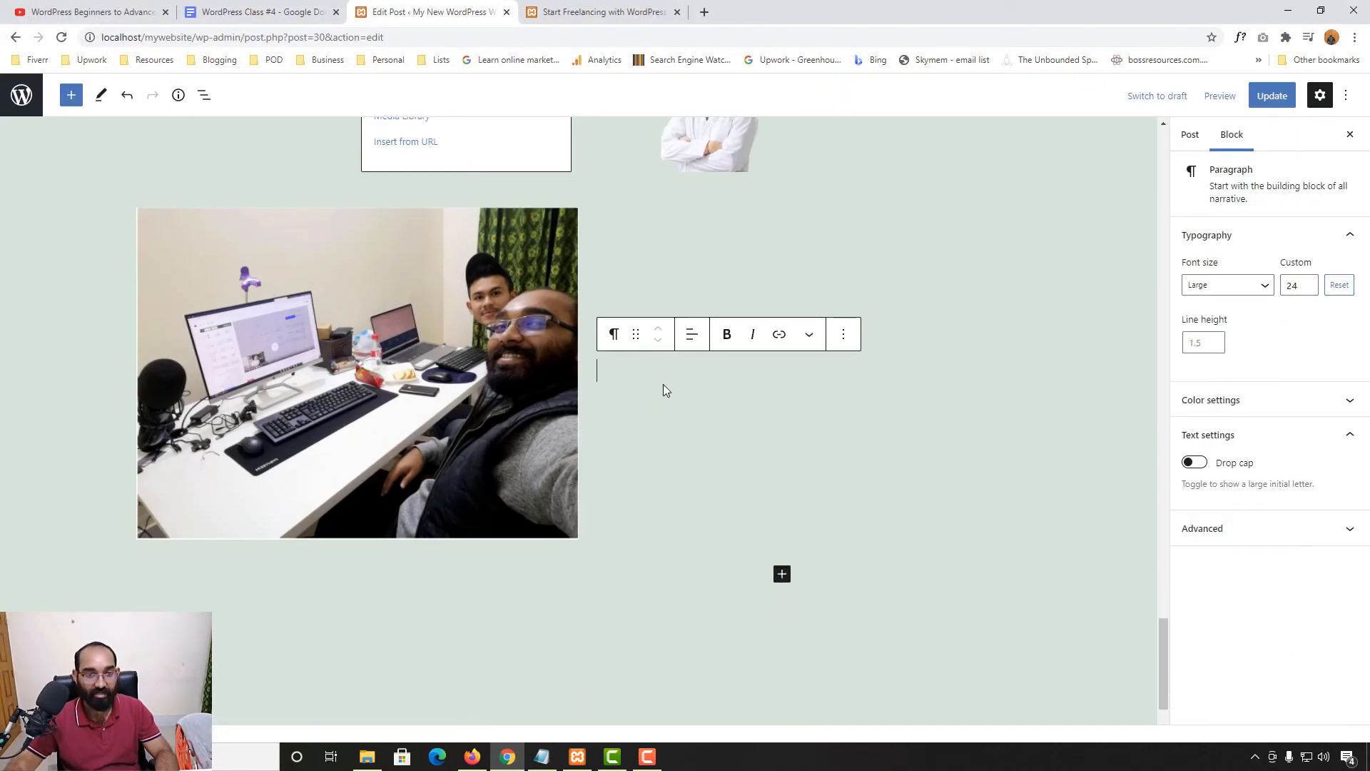
text(We a)
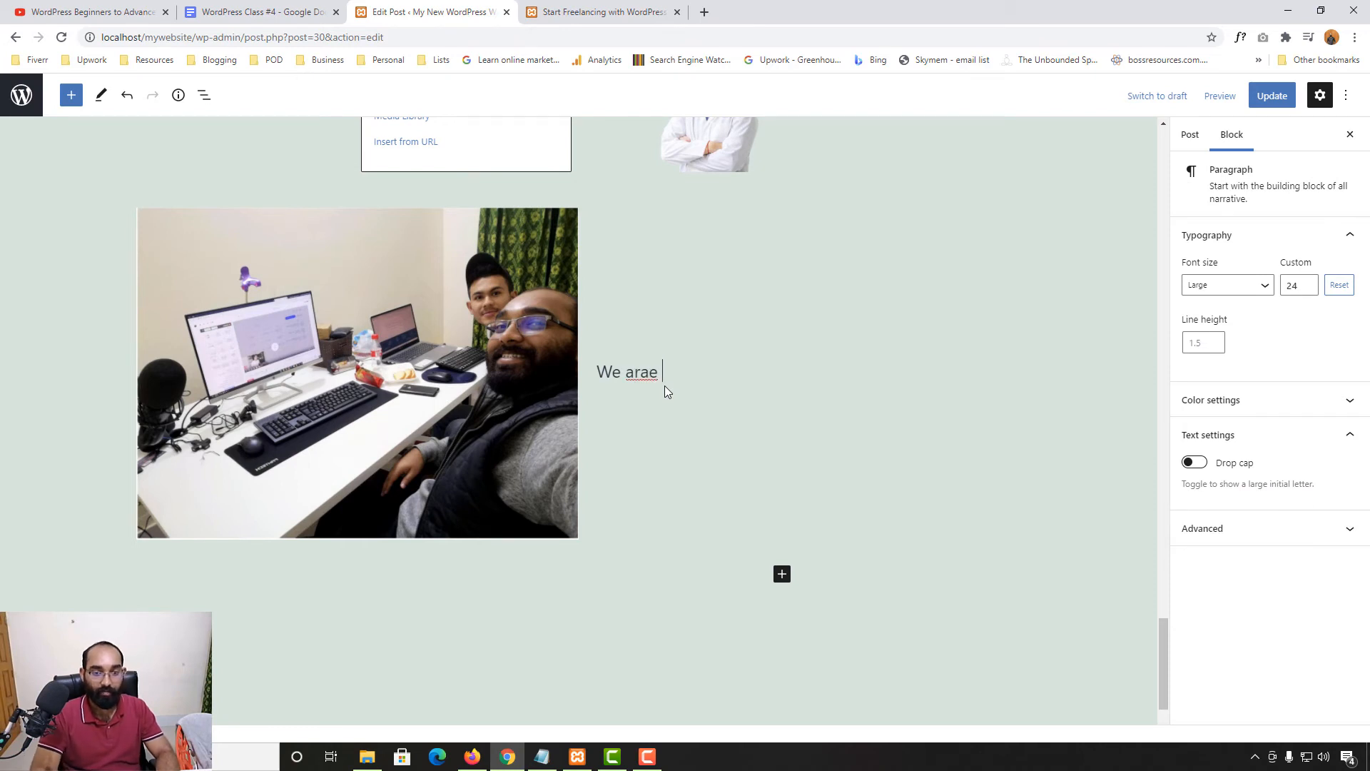
text(re working at night)
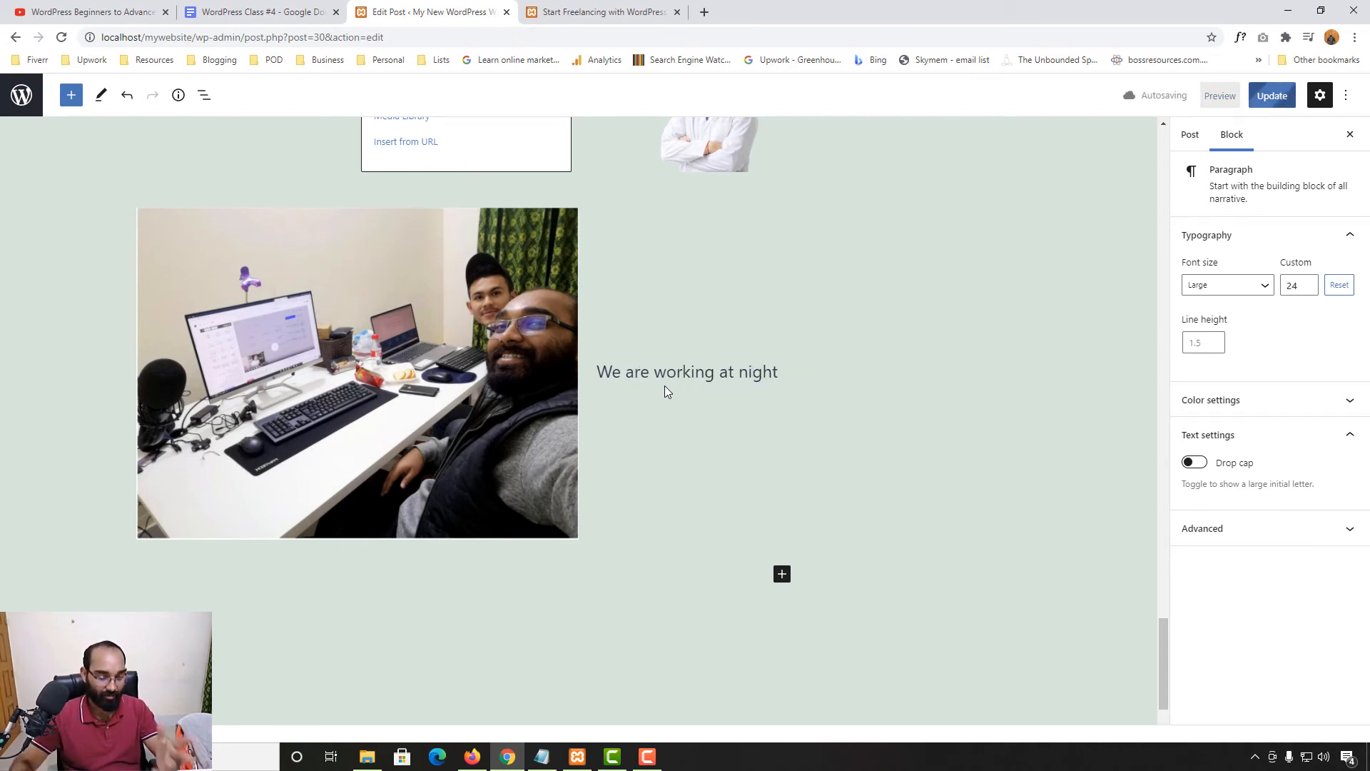
text(!)
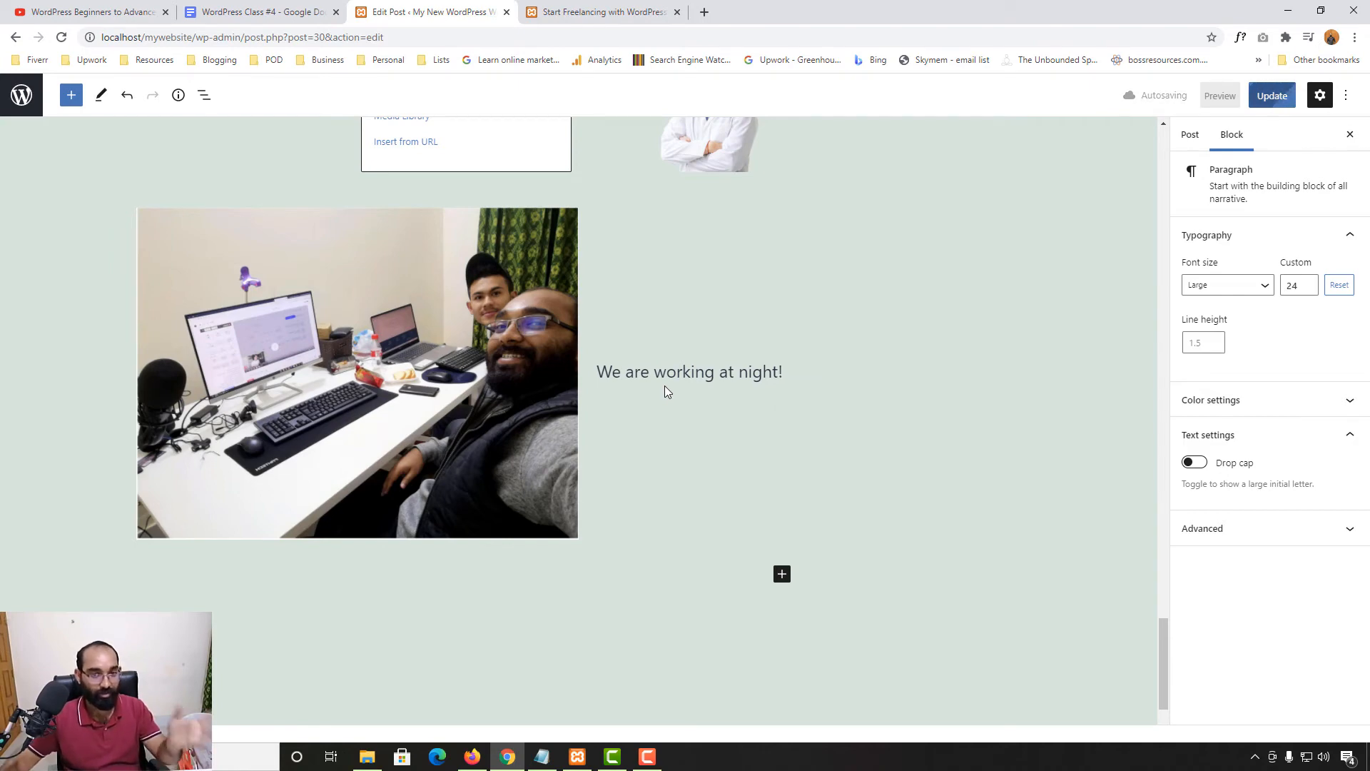
click(999, 427)
Update the post and reload the live post to confirm the change
click(1272, 95)
click(631, 8)
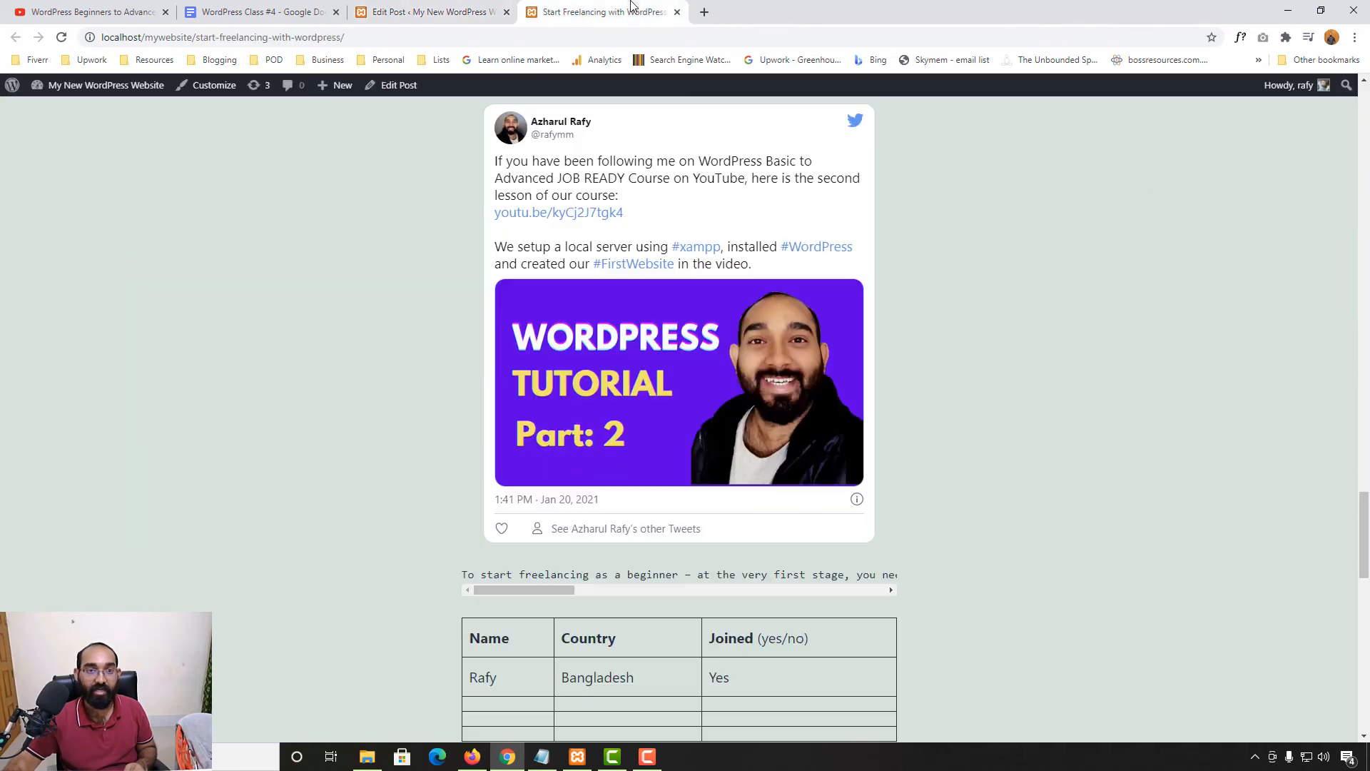
click(62, 38)
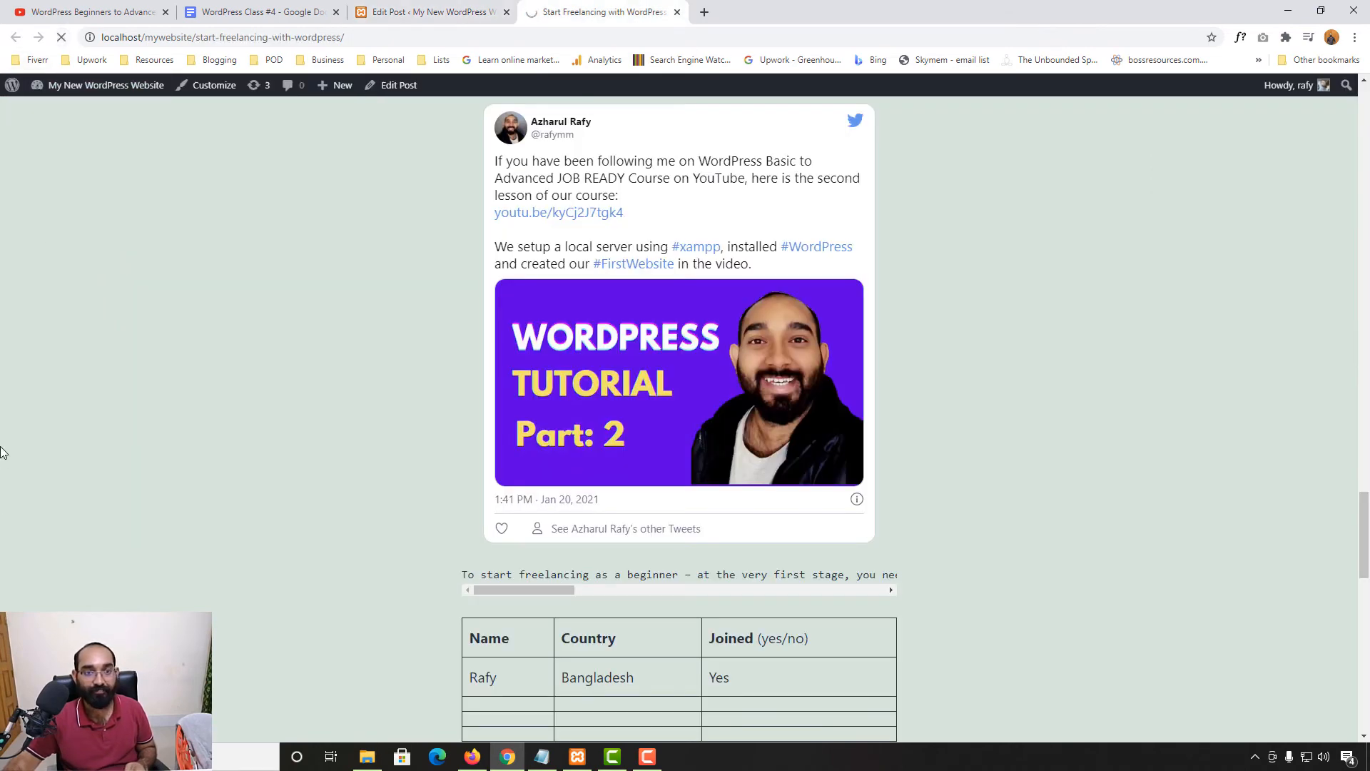
scroll(2, 451, down, 8)
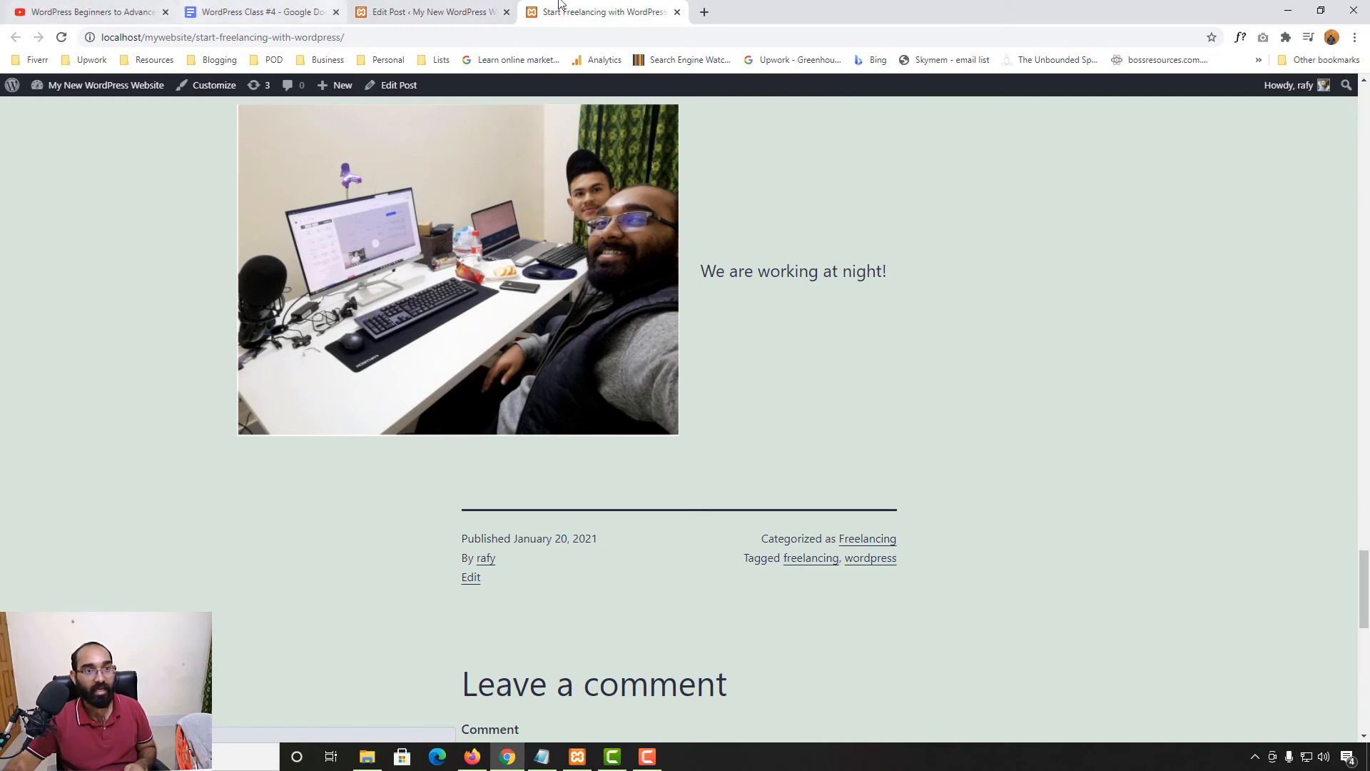
click(448, 4)
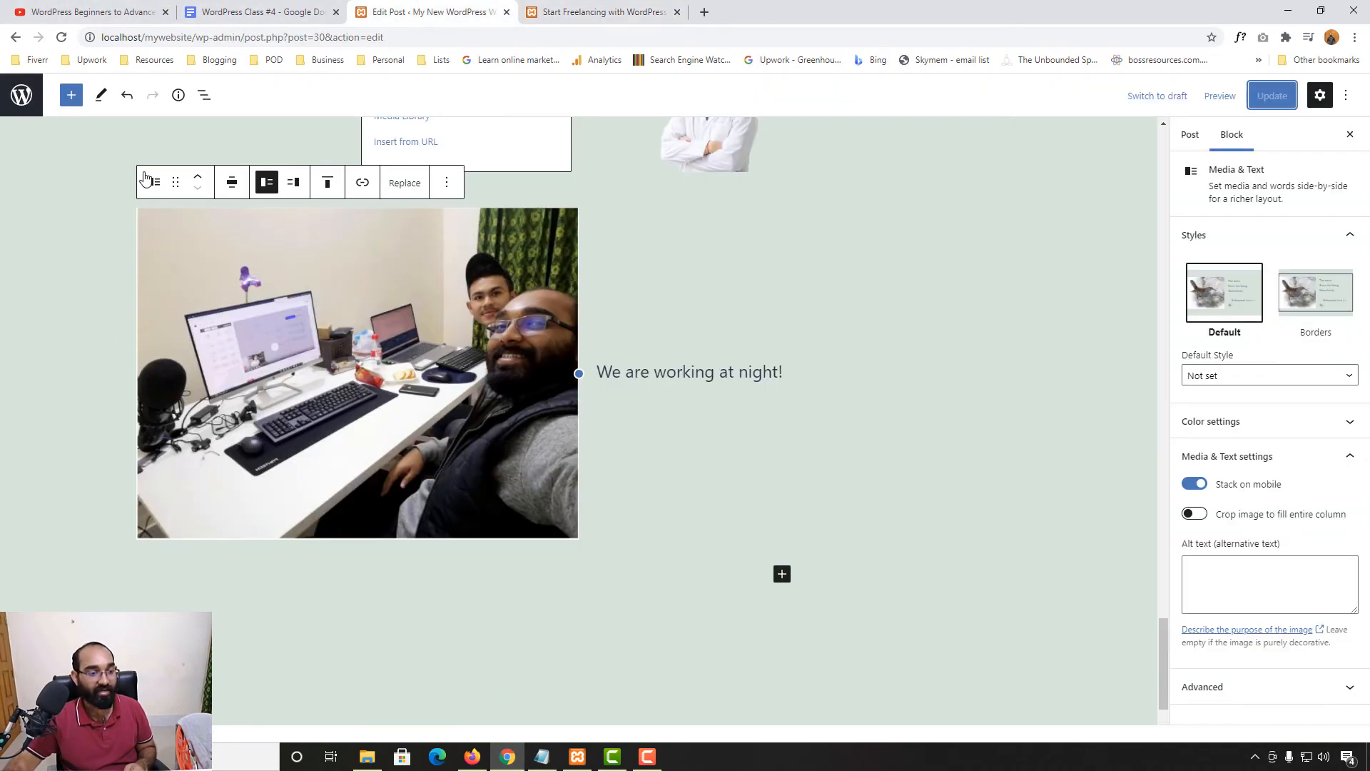
Insert a Columns block from the Design section of the block library
click(71, 95)
scroll(79, 602, down, 3)
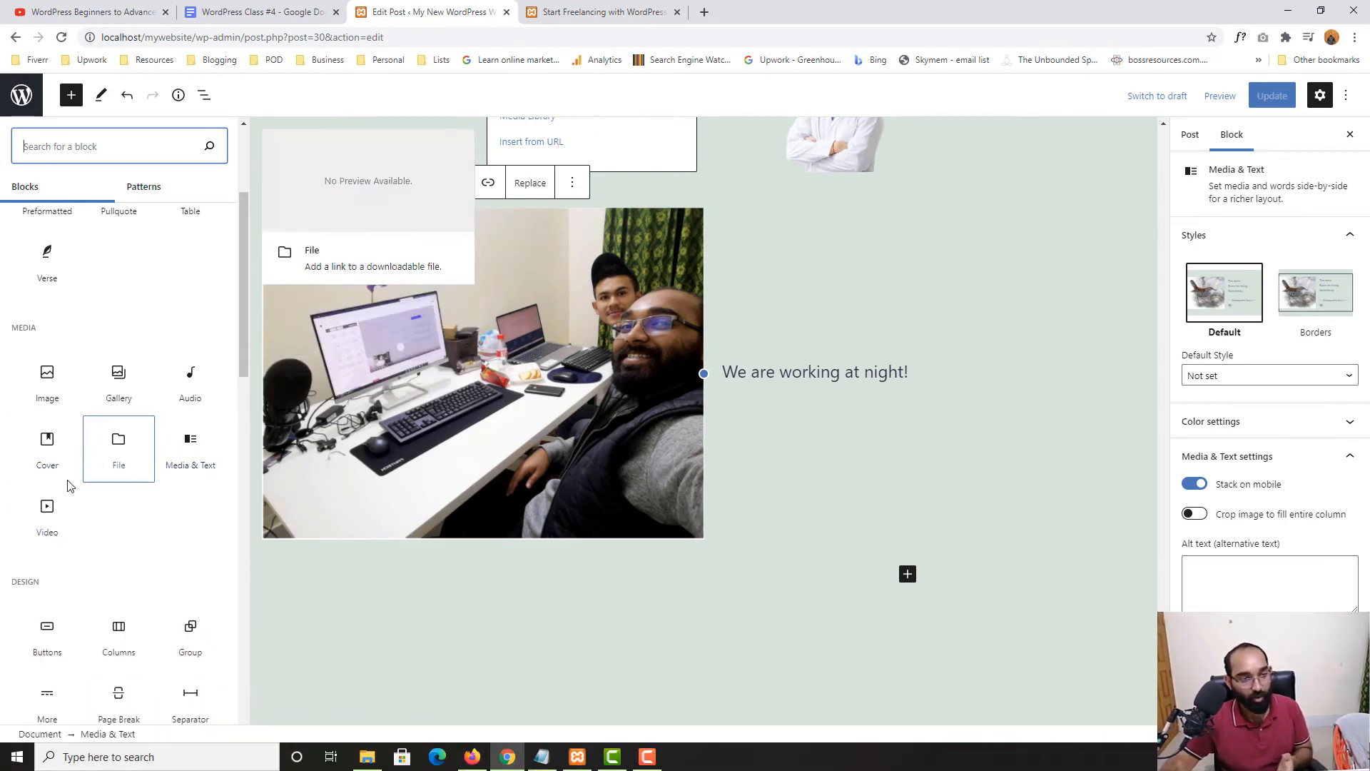
scroll(10, 582, down, 1)
scroll(10, 582, down, 1)
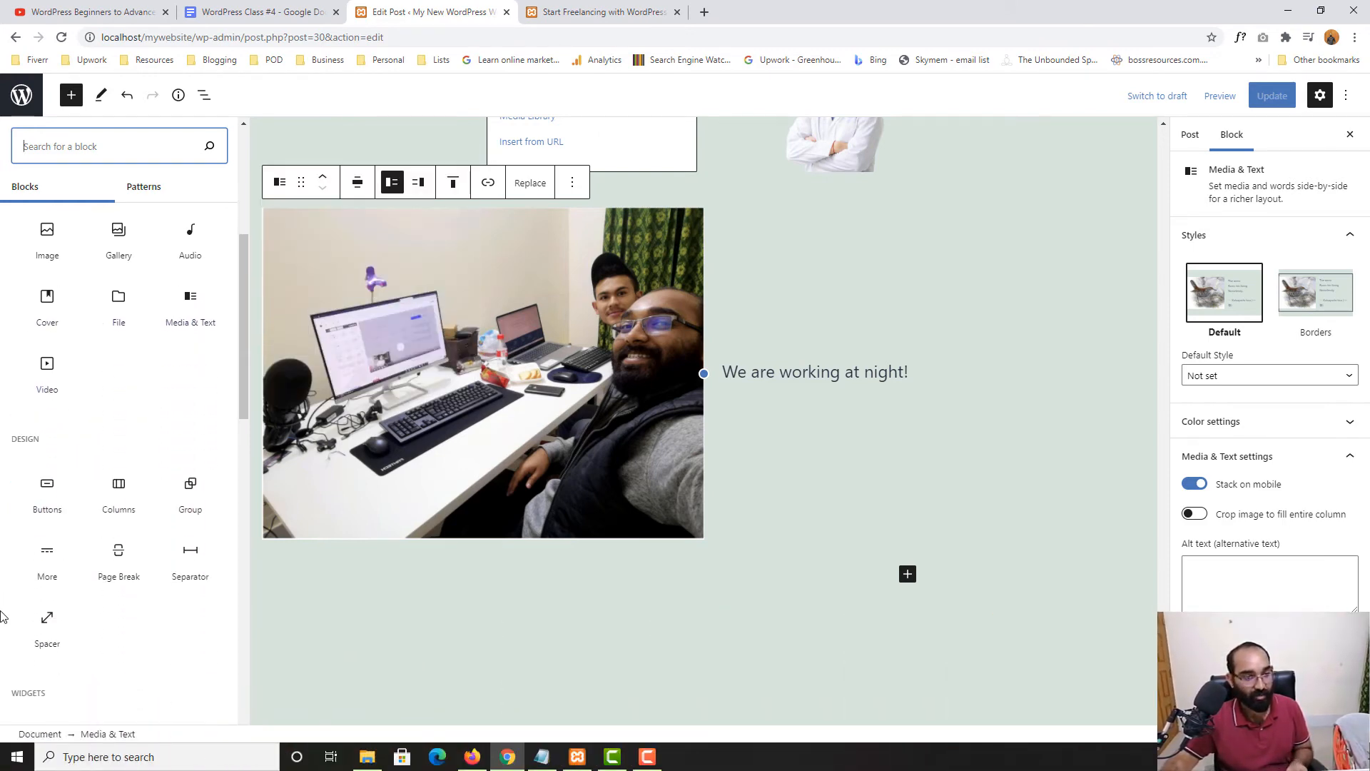
click(118, 500)
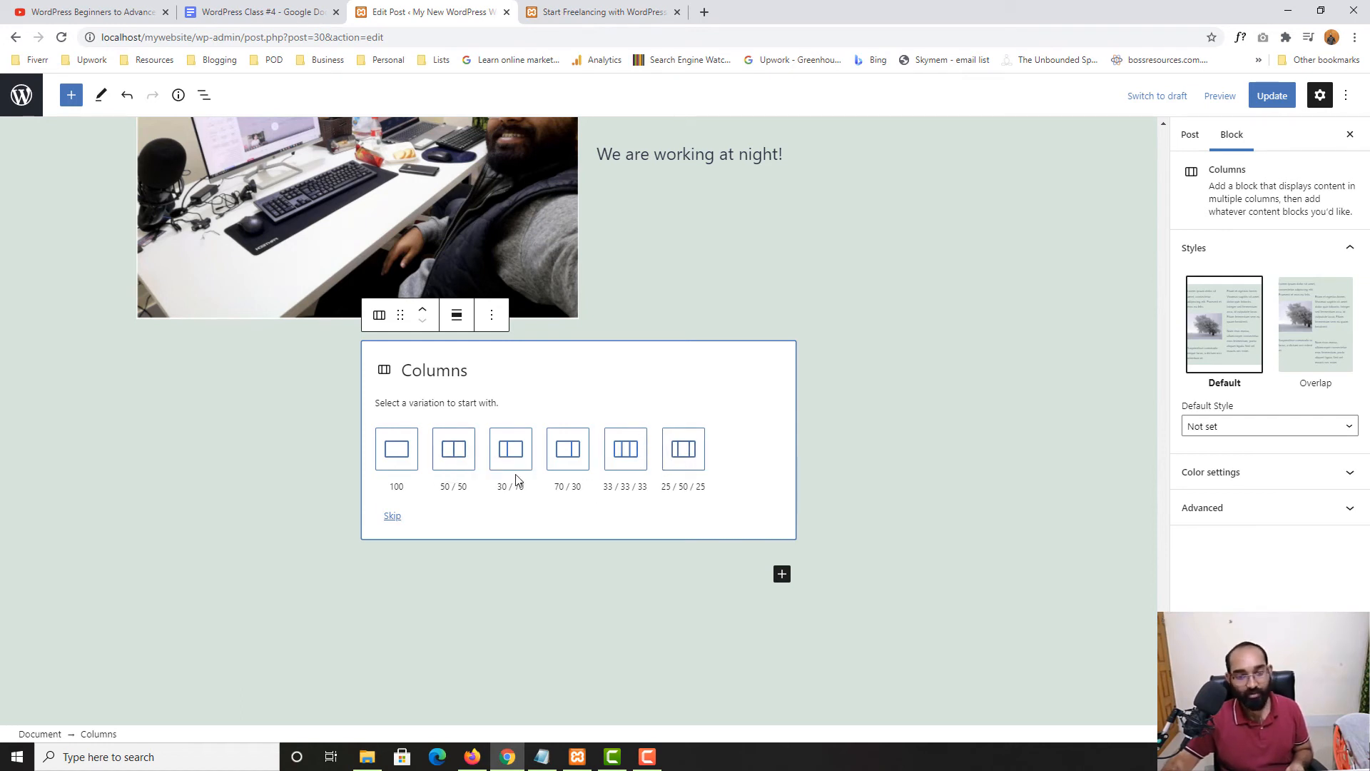
Choose the 30/70 layout and place the night photo Untitled-design-2.png in the left column
click(516, 456)
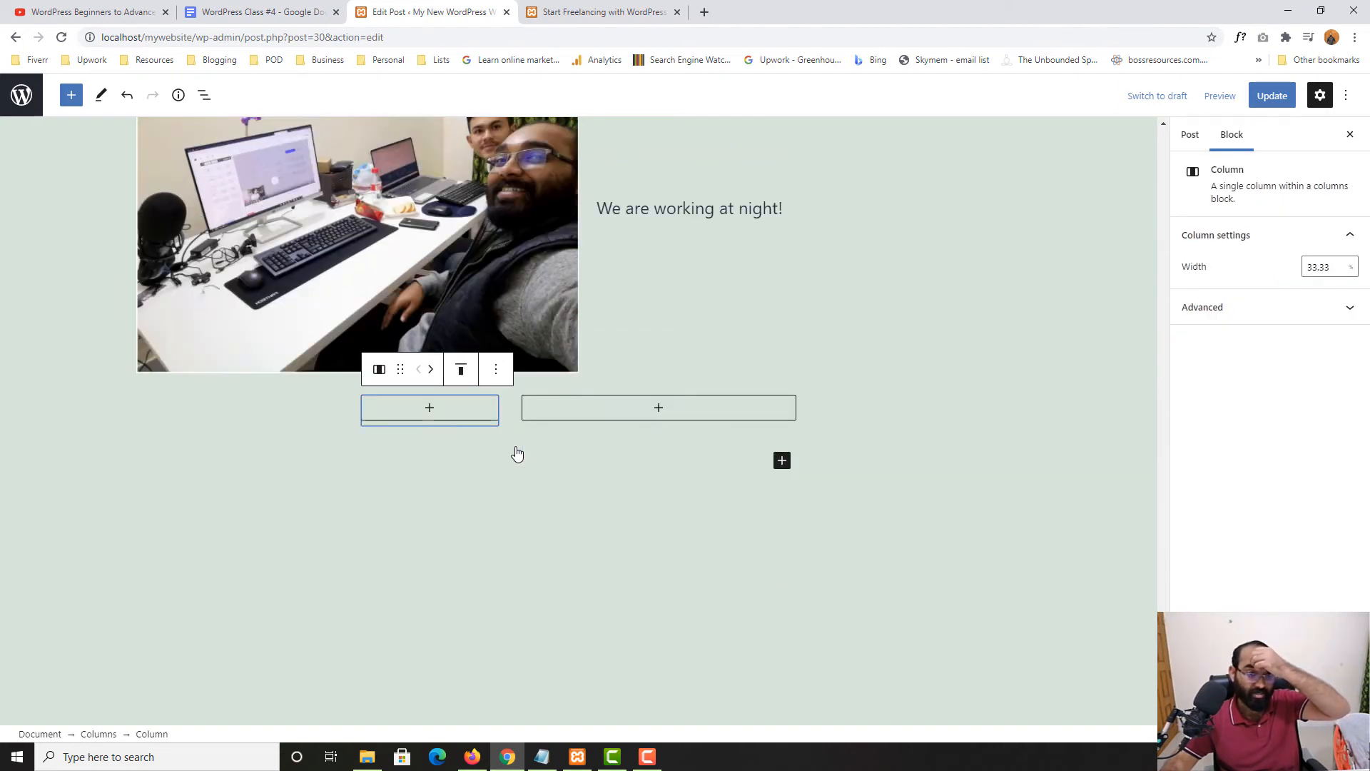
click(412, 418)
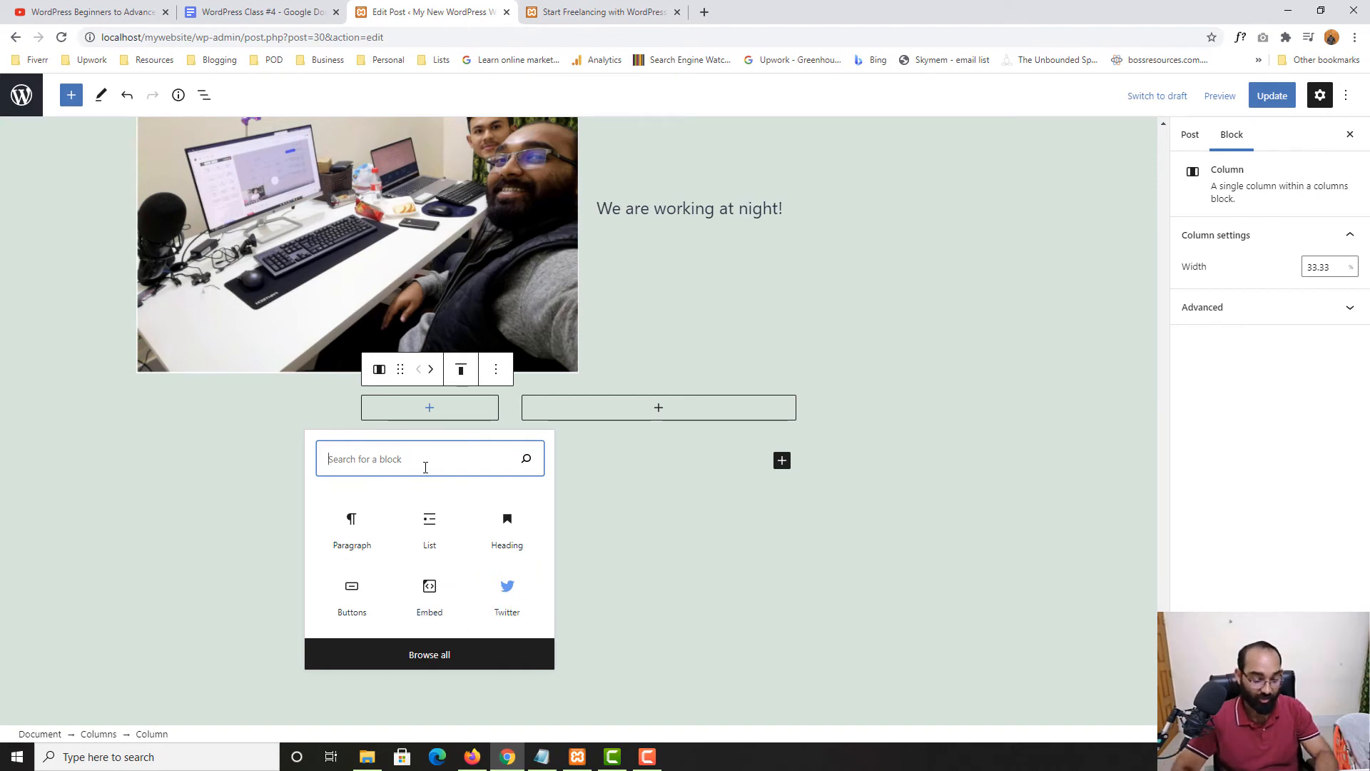
text(image)
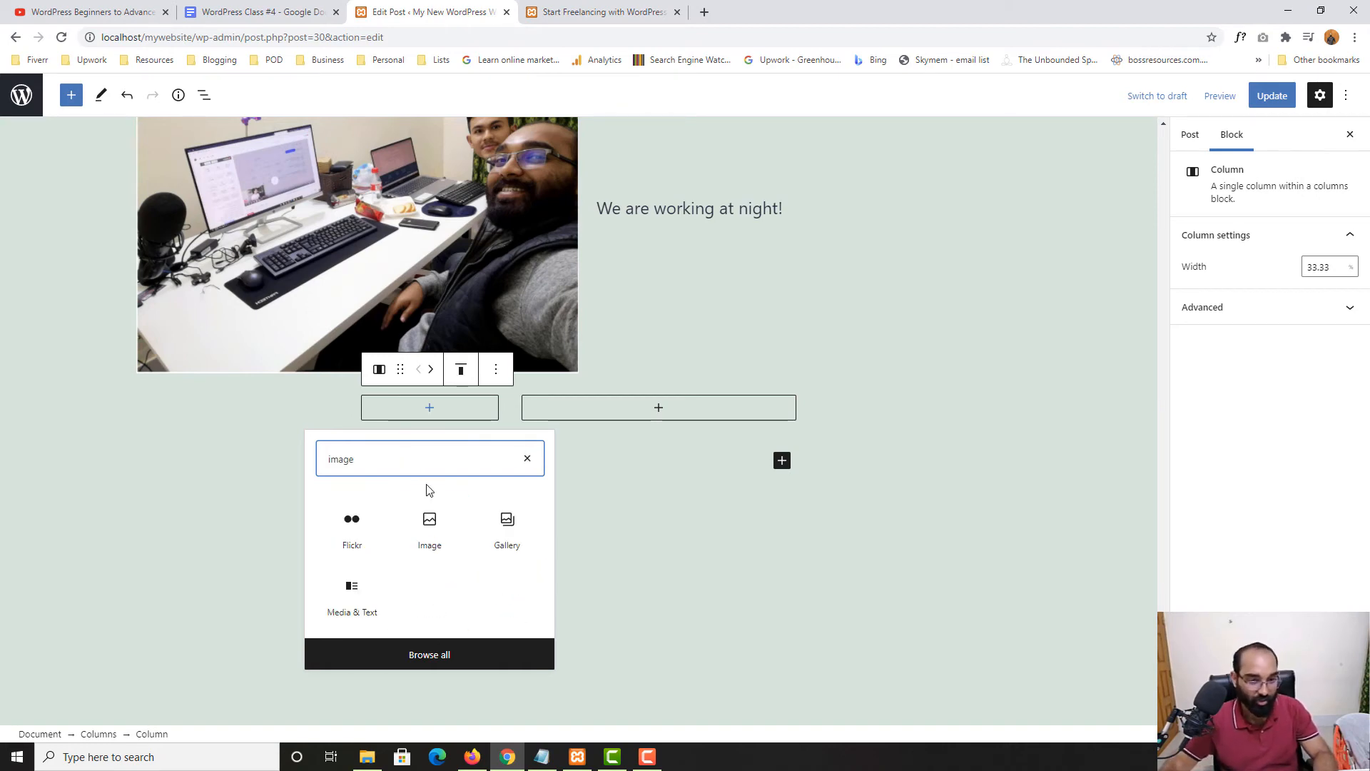
click(435, 537)
click(429, 451)
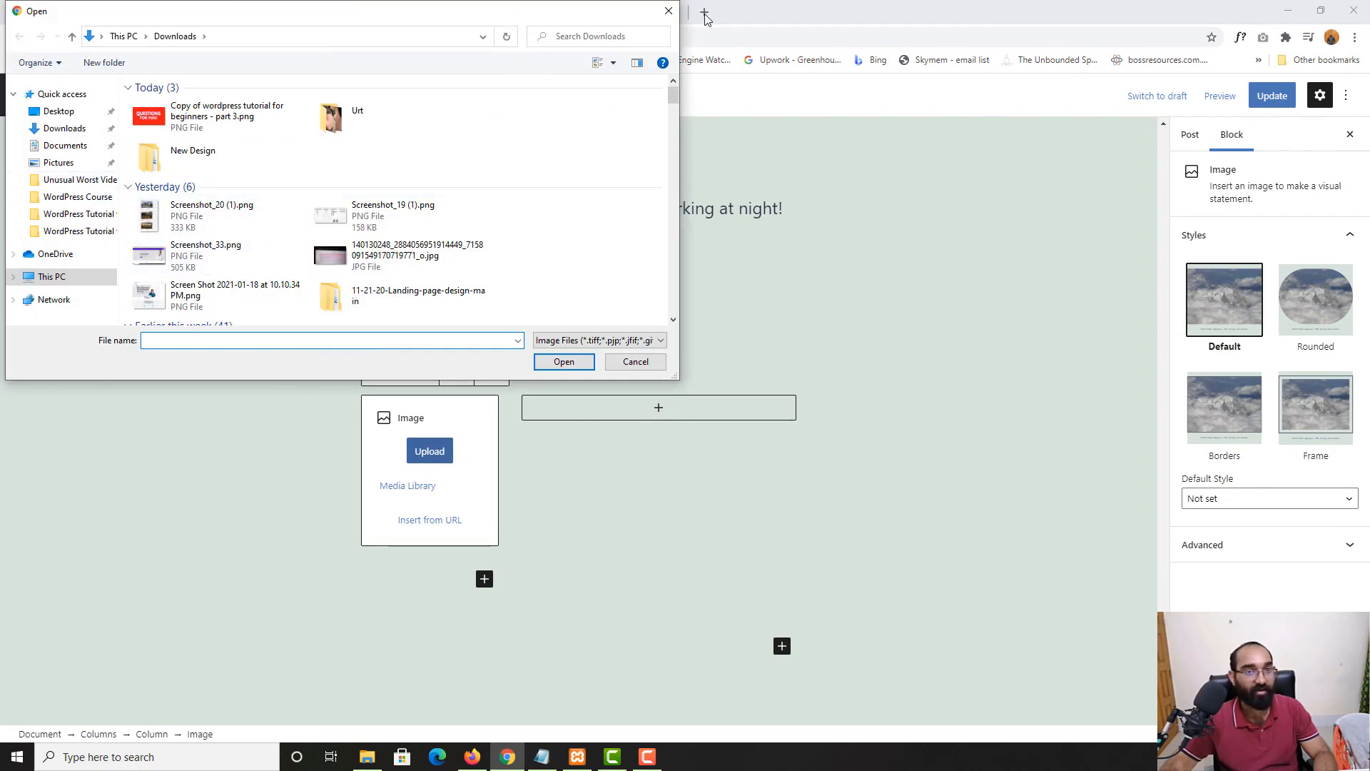
click(666, 11)
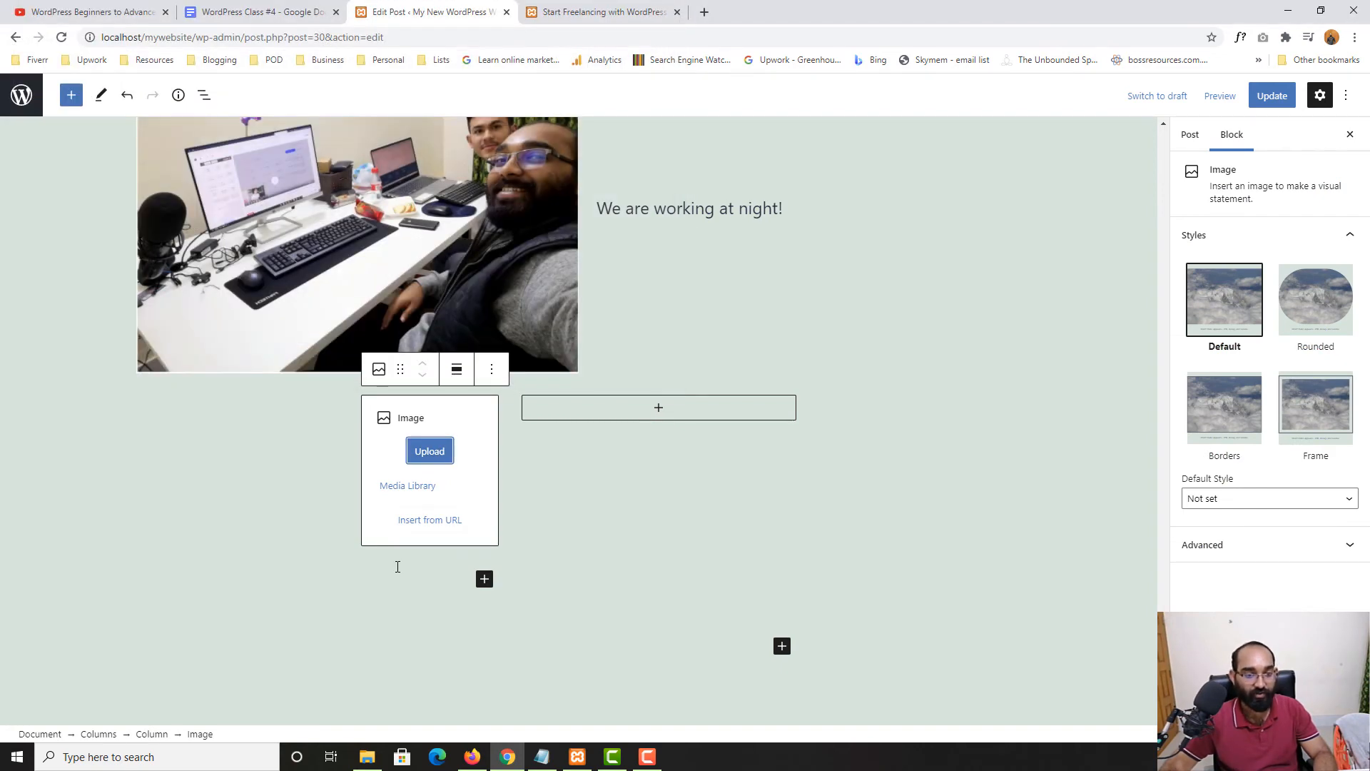
click(403, 493)
click(204, 250)
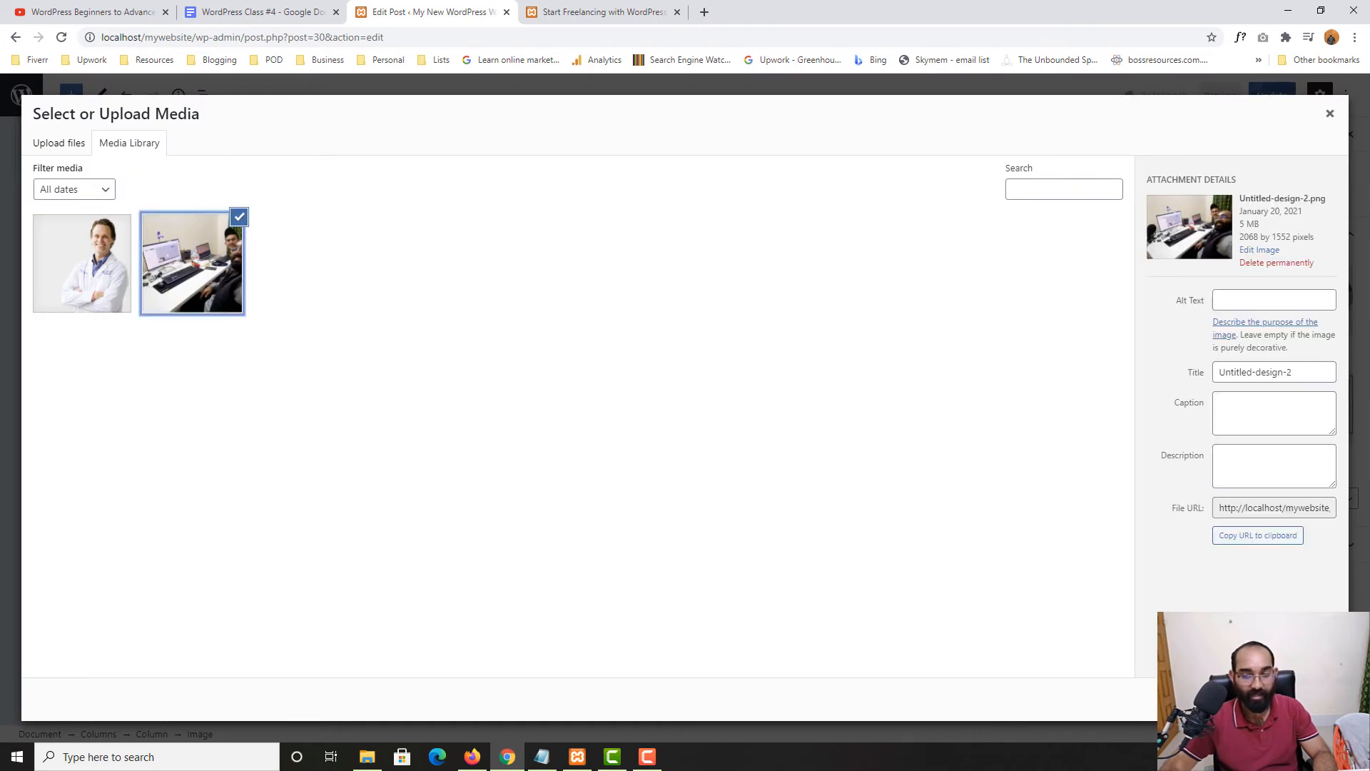
click(1314, 699)
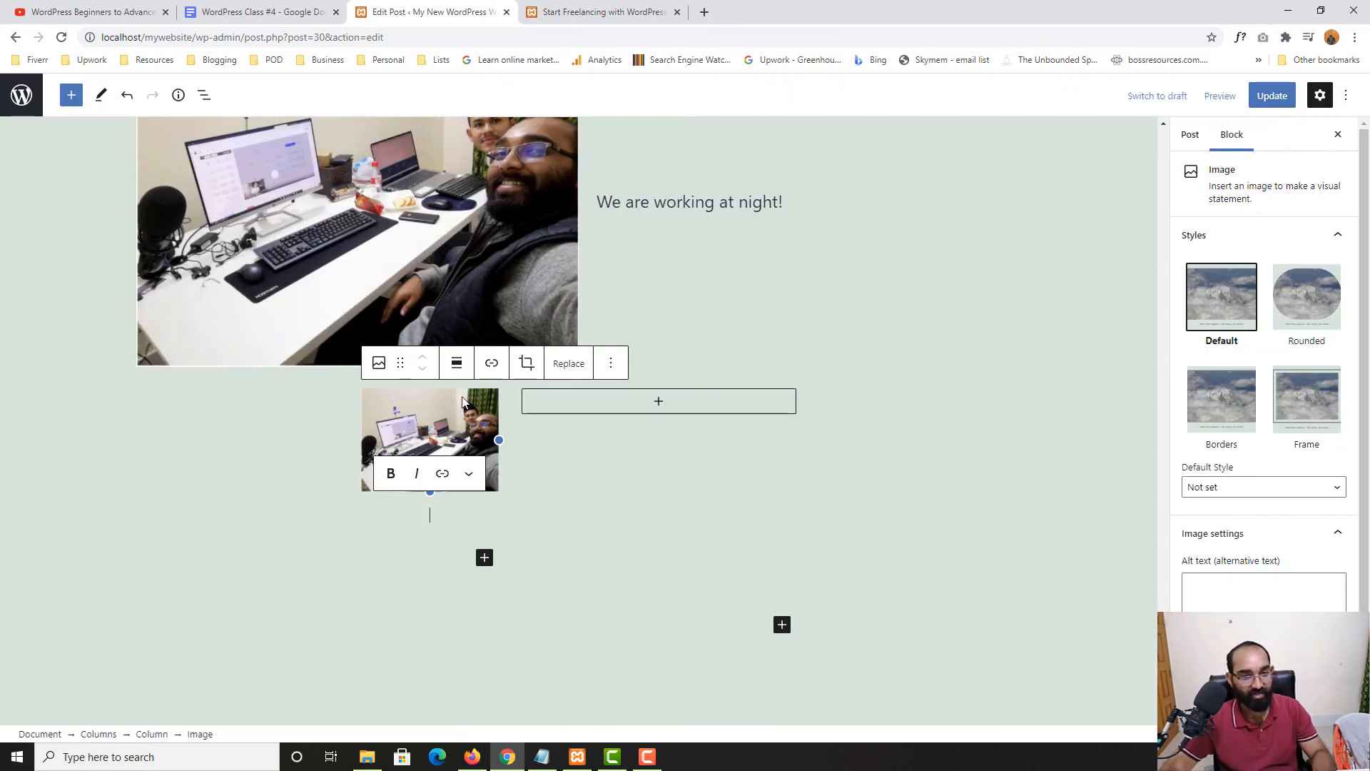
Crop the column image to a 16:10 aspect ratio
click(529, 363)
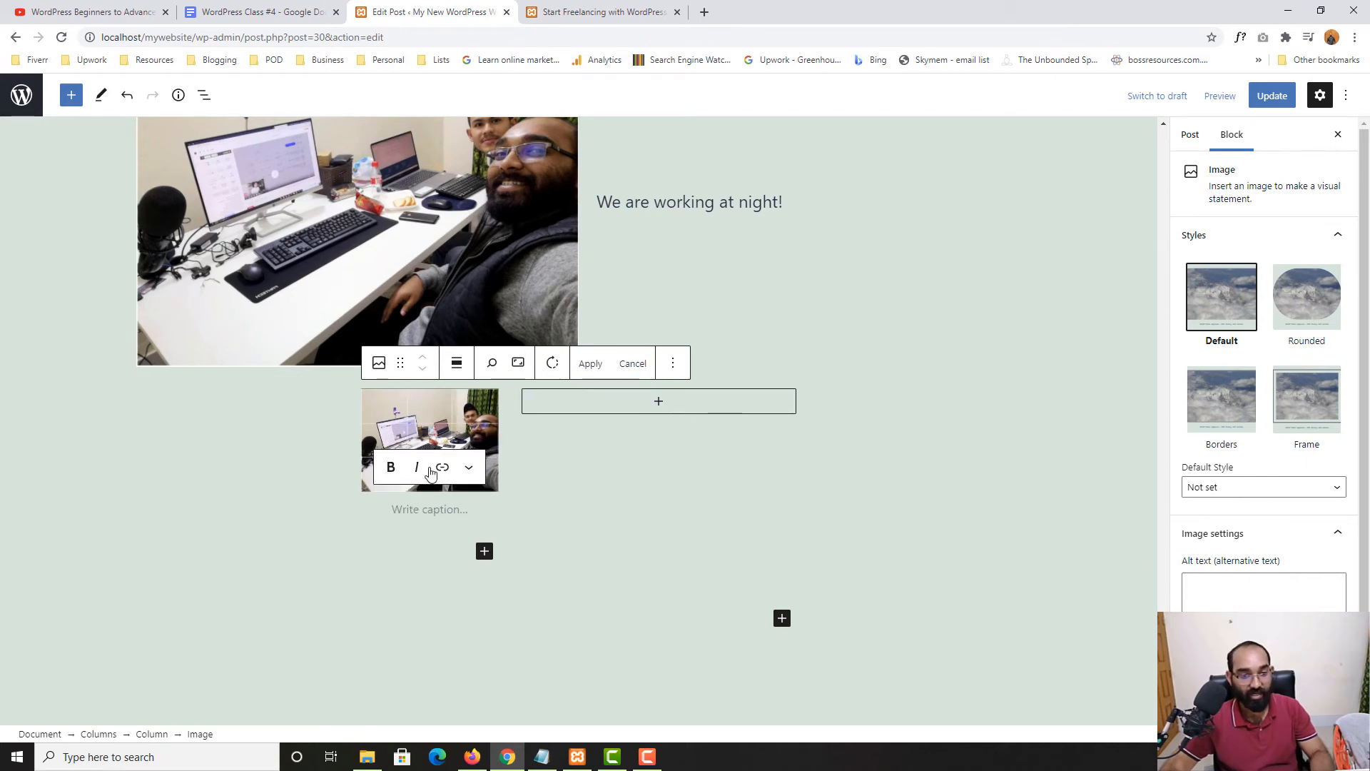
click(532, 365)
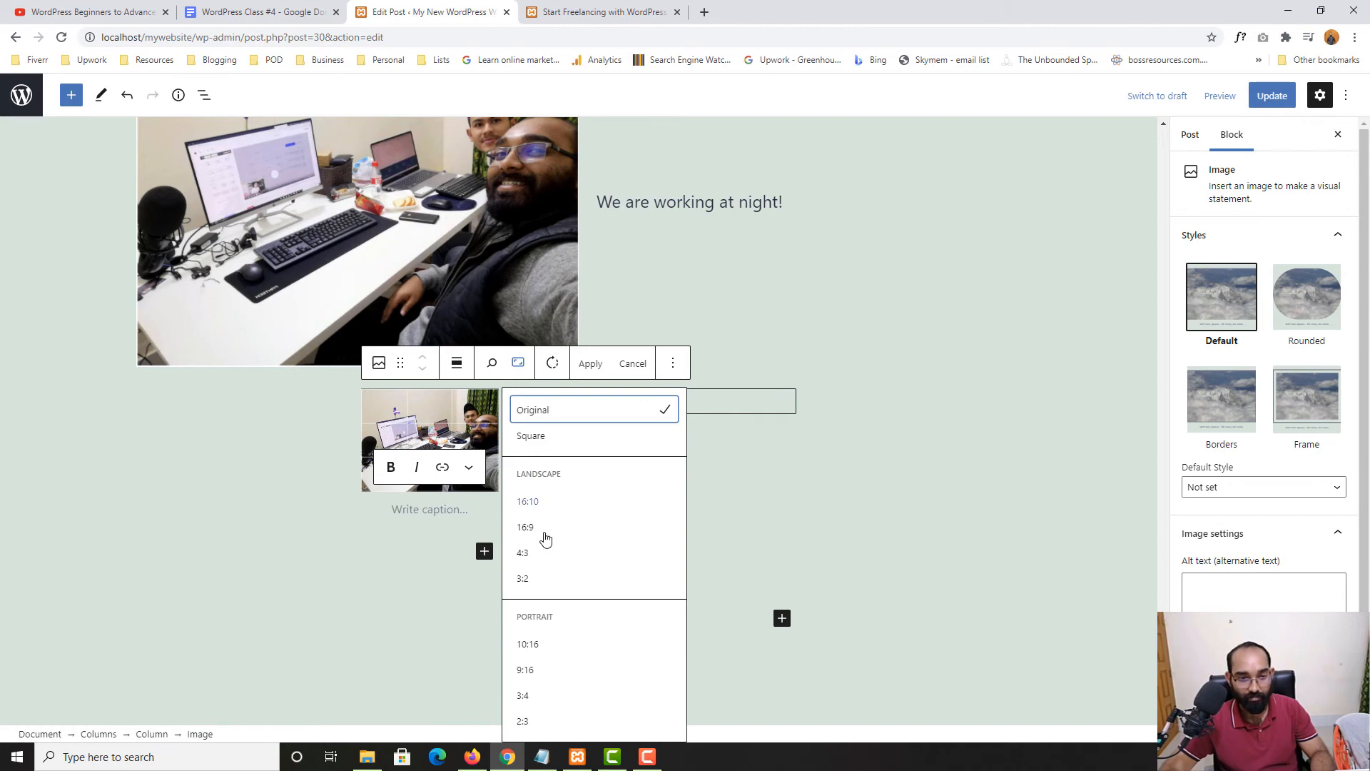
click(540, 508)
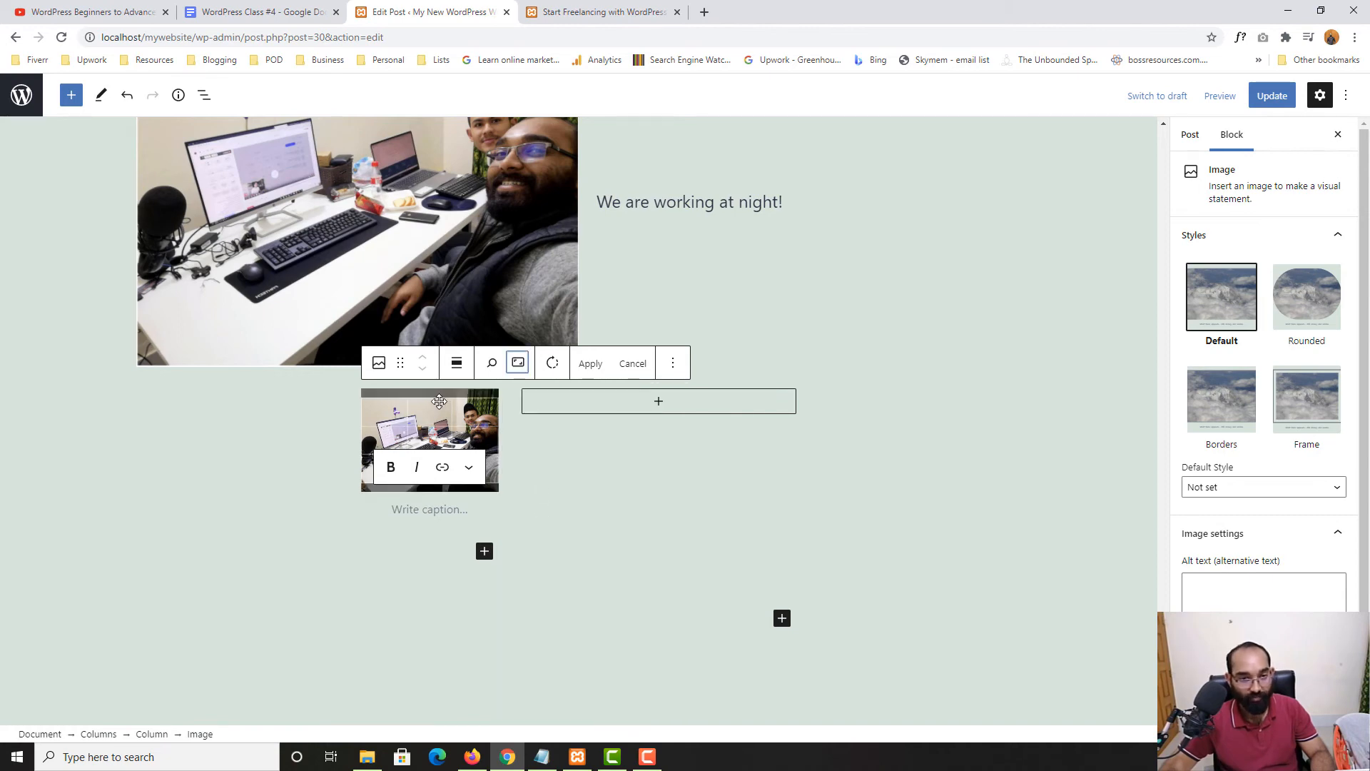
click(590, 364)
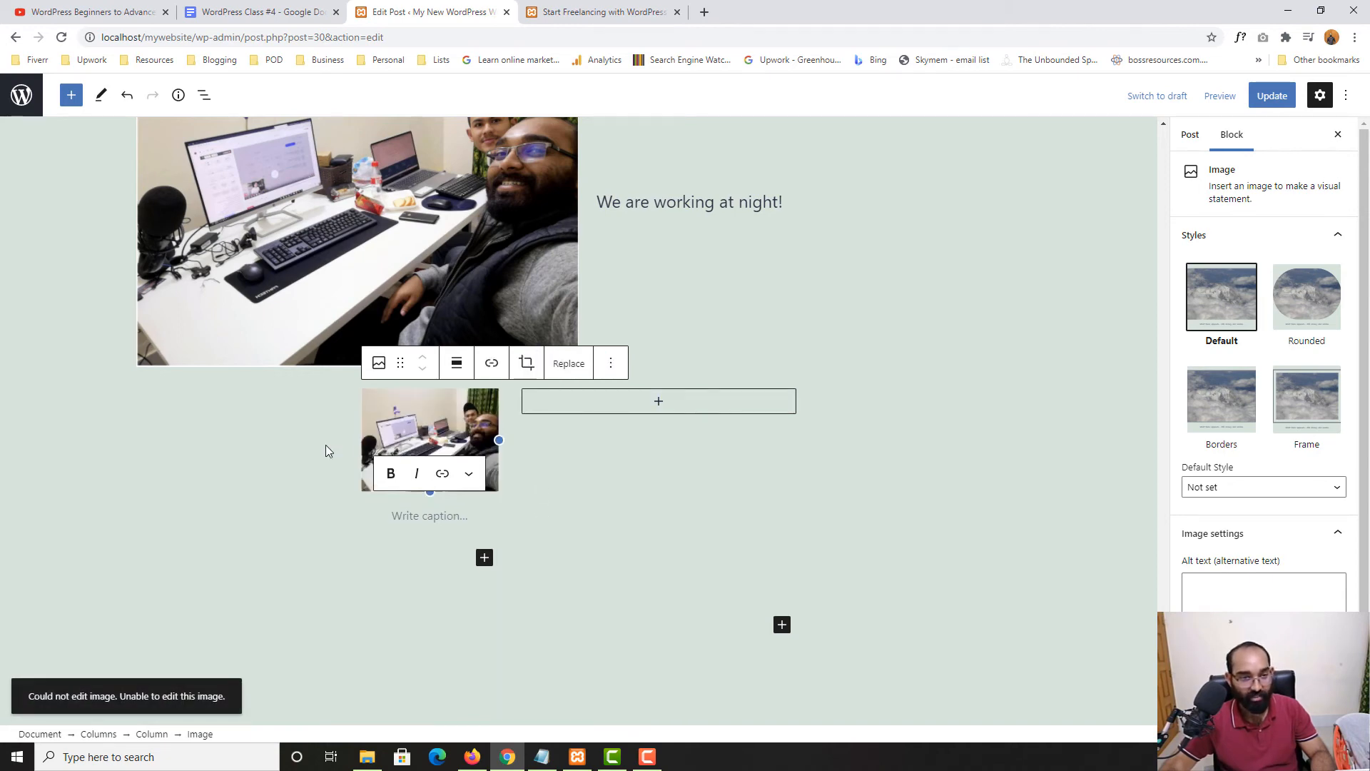
Add a bulleted list in the right column: Learn, Practice, Hi There
click(655, 402)
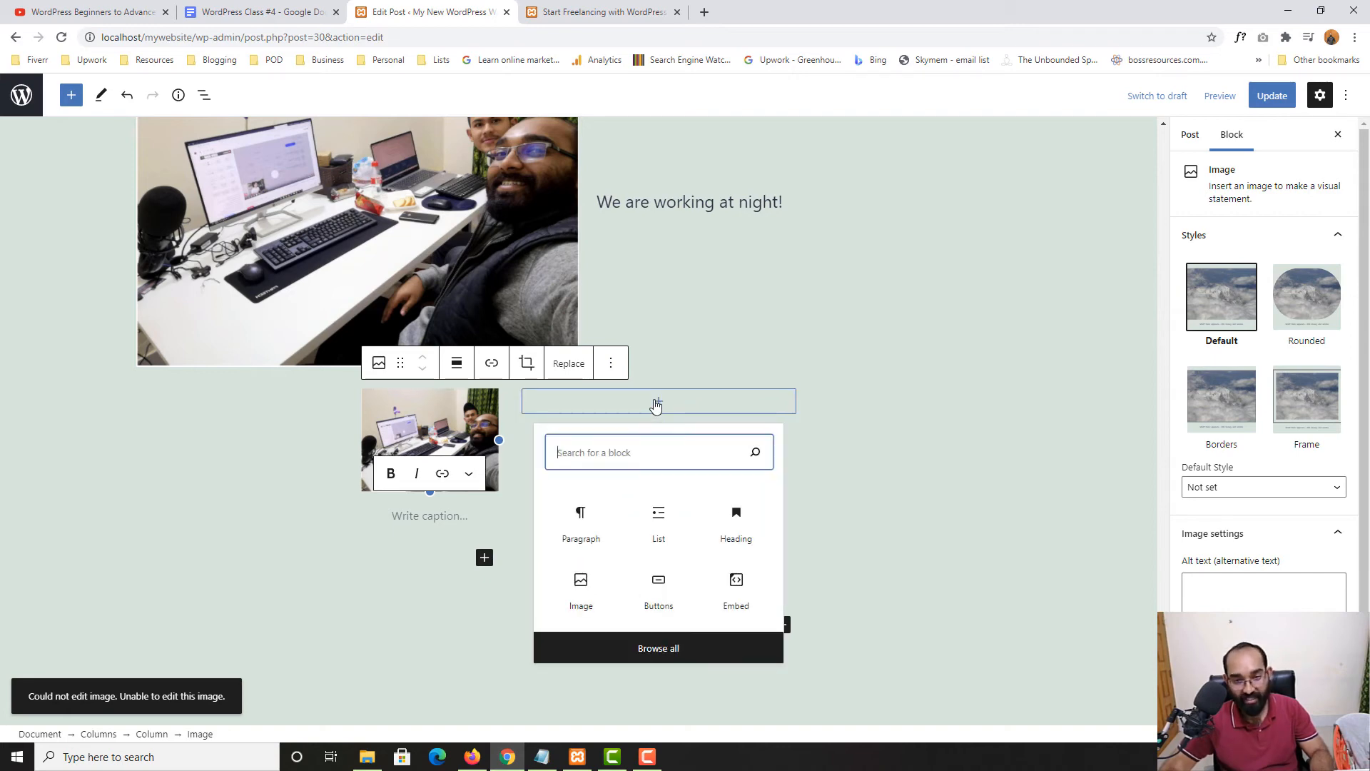
click(676, 516)
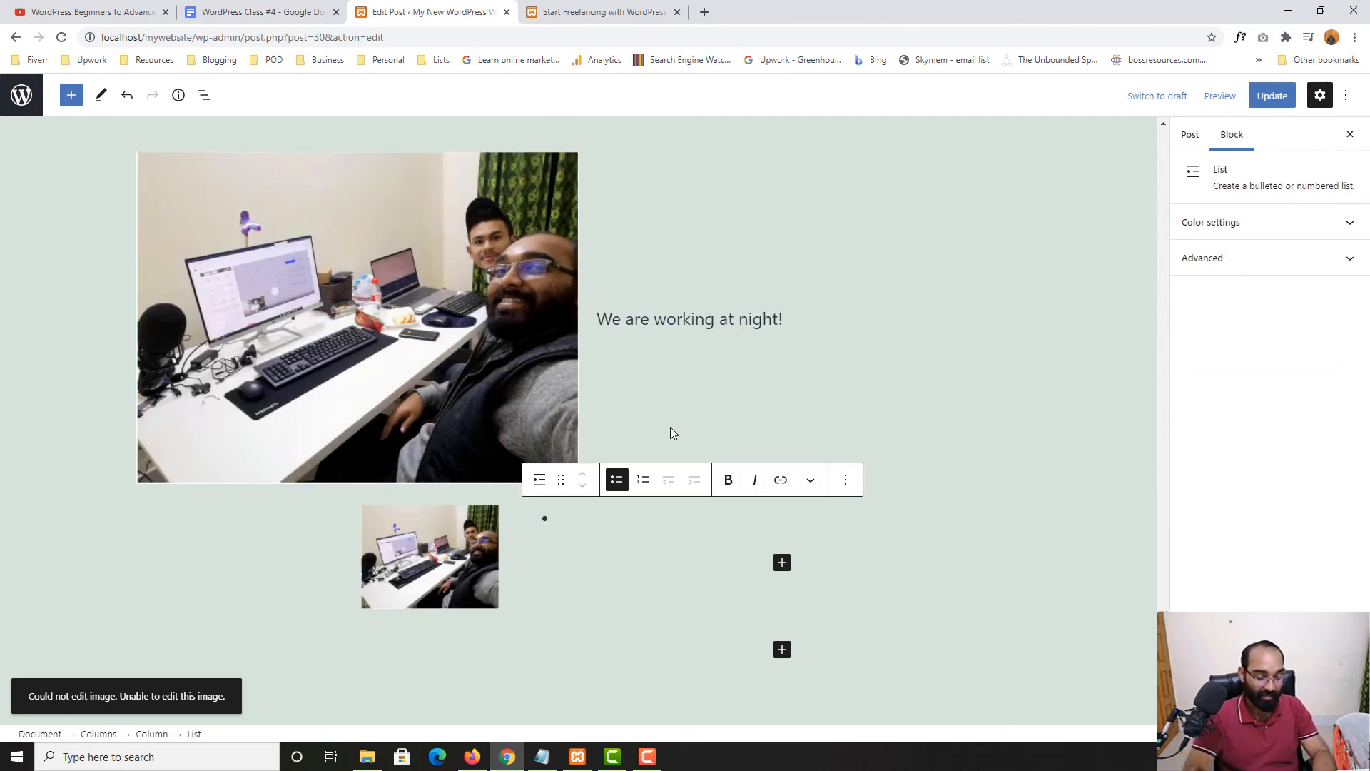
text(Learn)
key(Return)
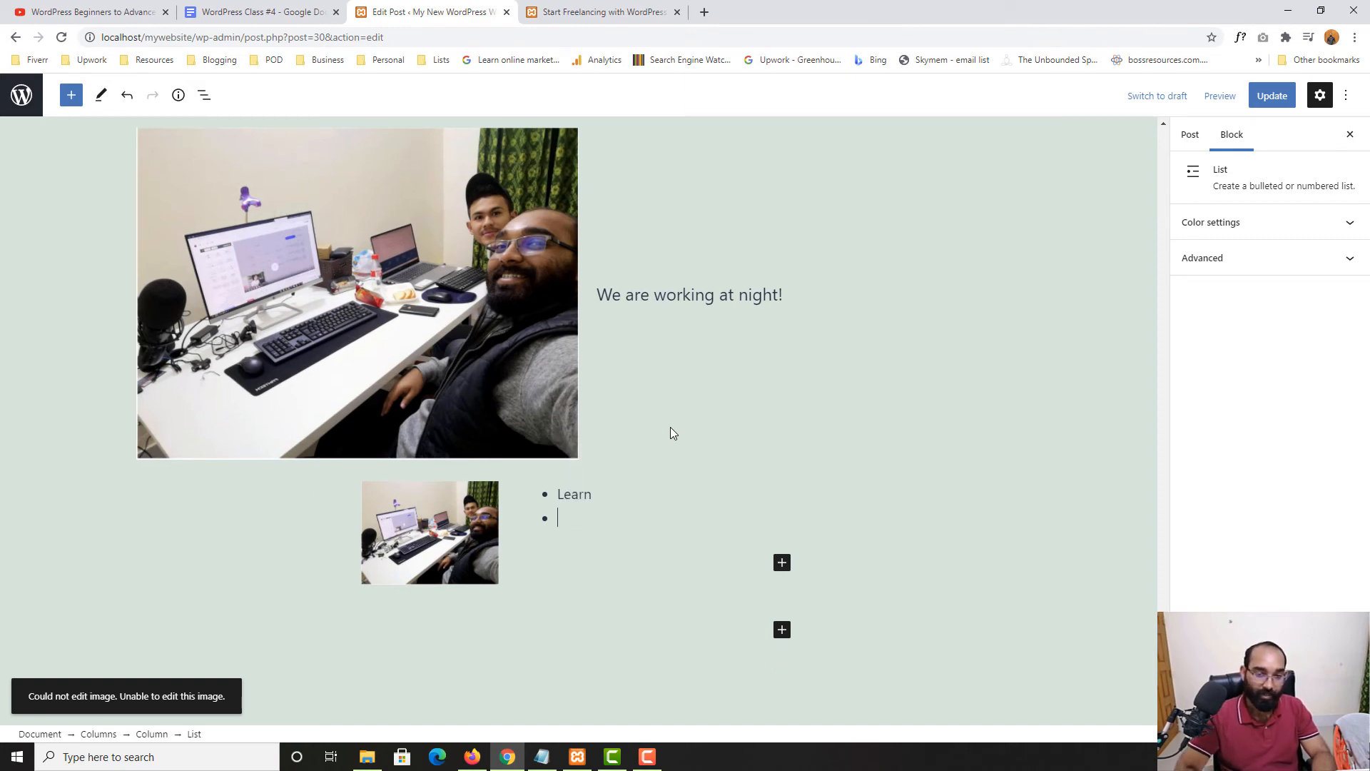
text(Prac)
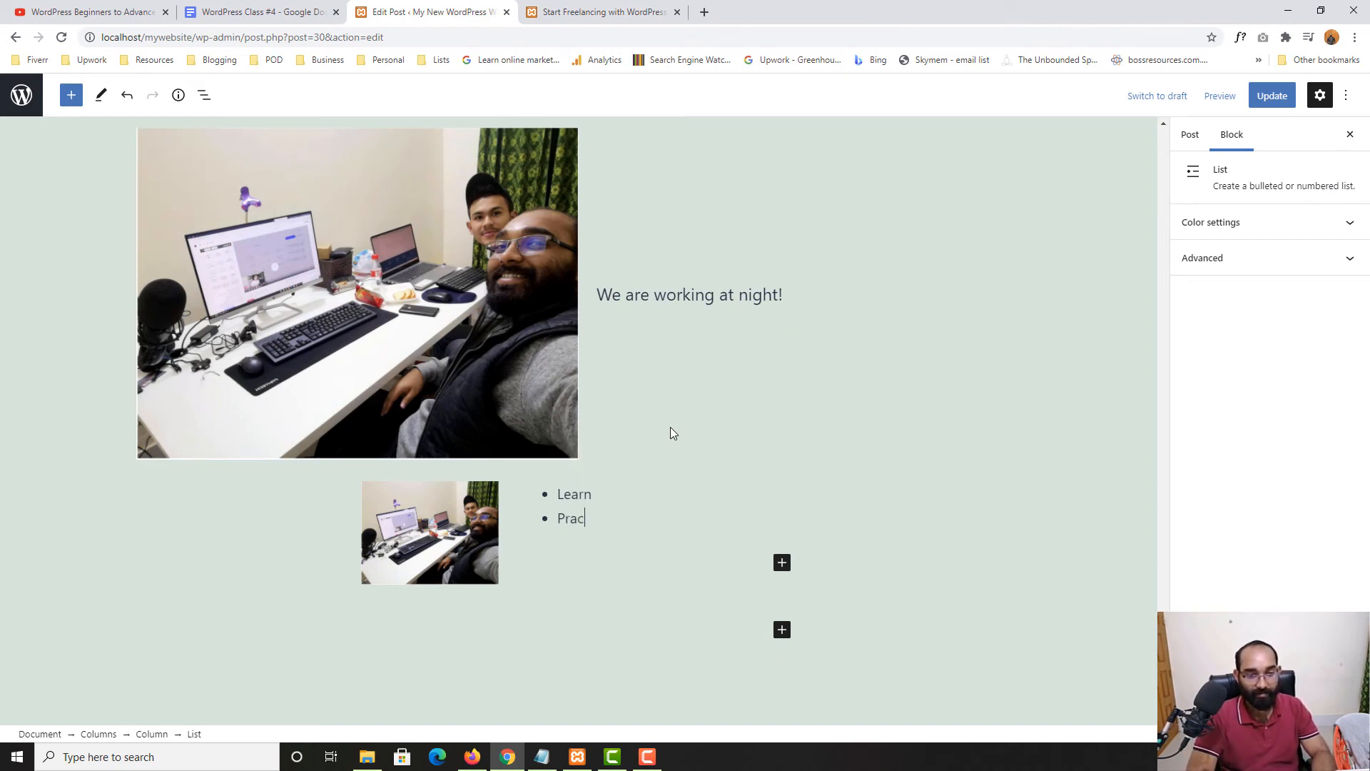
text(tice)
key(Return)
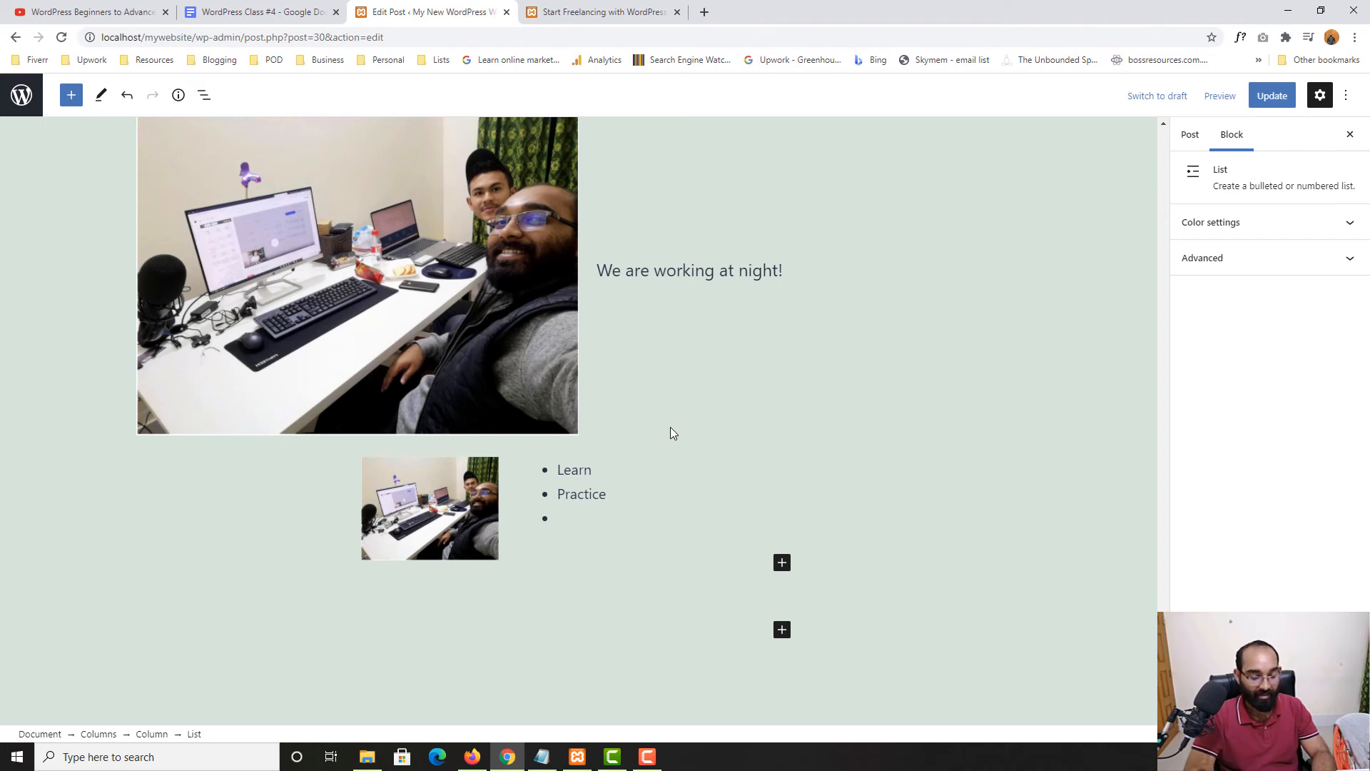
text(Hi Th)
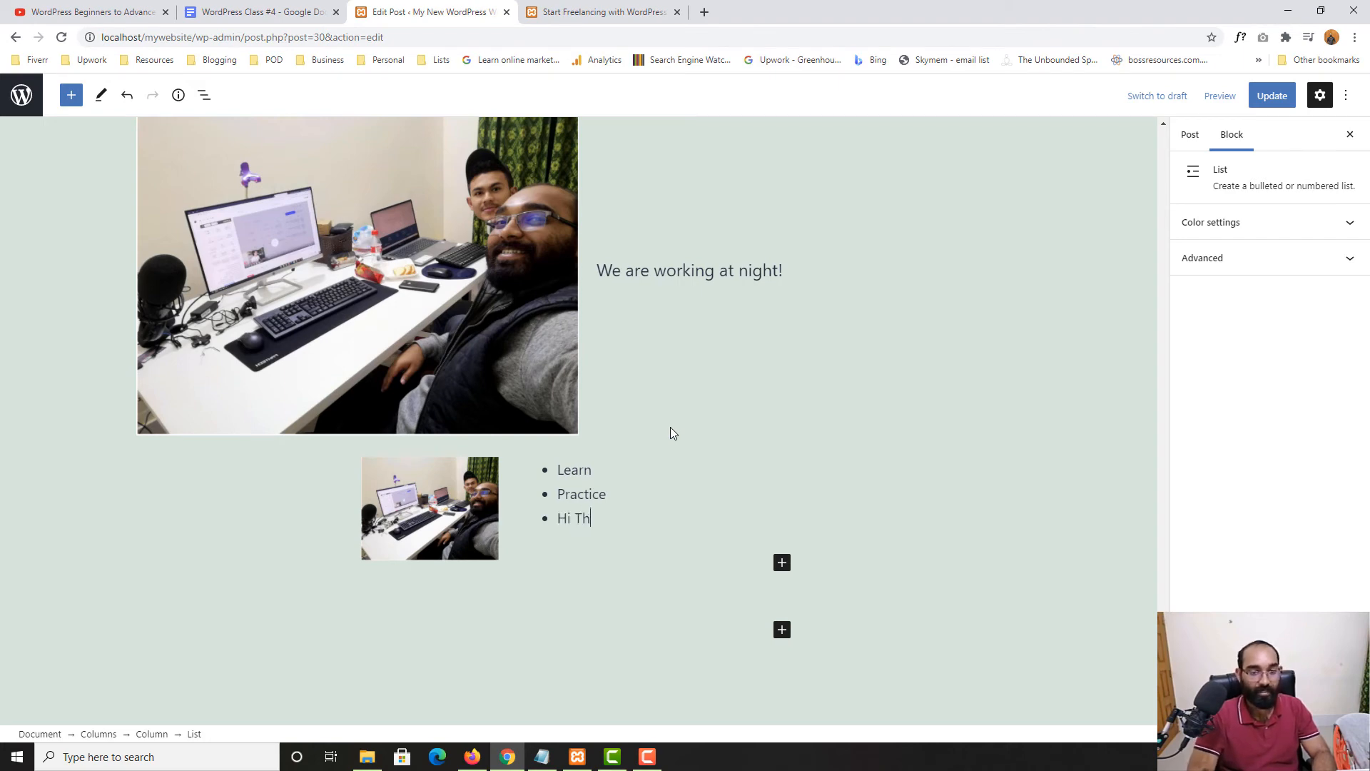
text(ere)
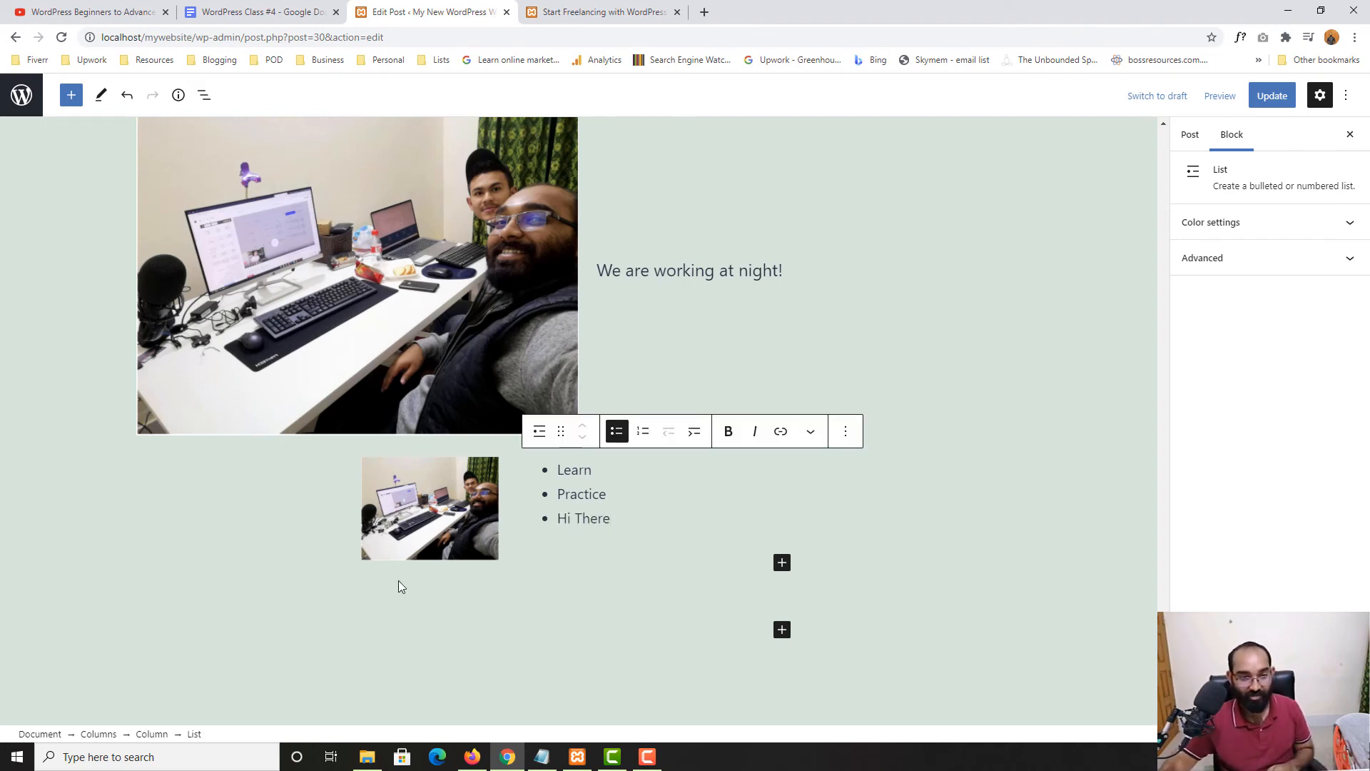
scroll(512, 600, down, 3)
scroll(508, 628, up, 7)
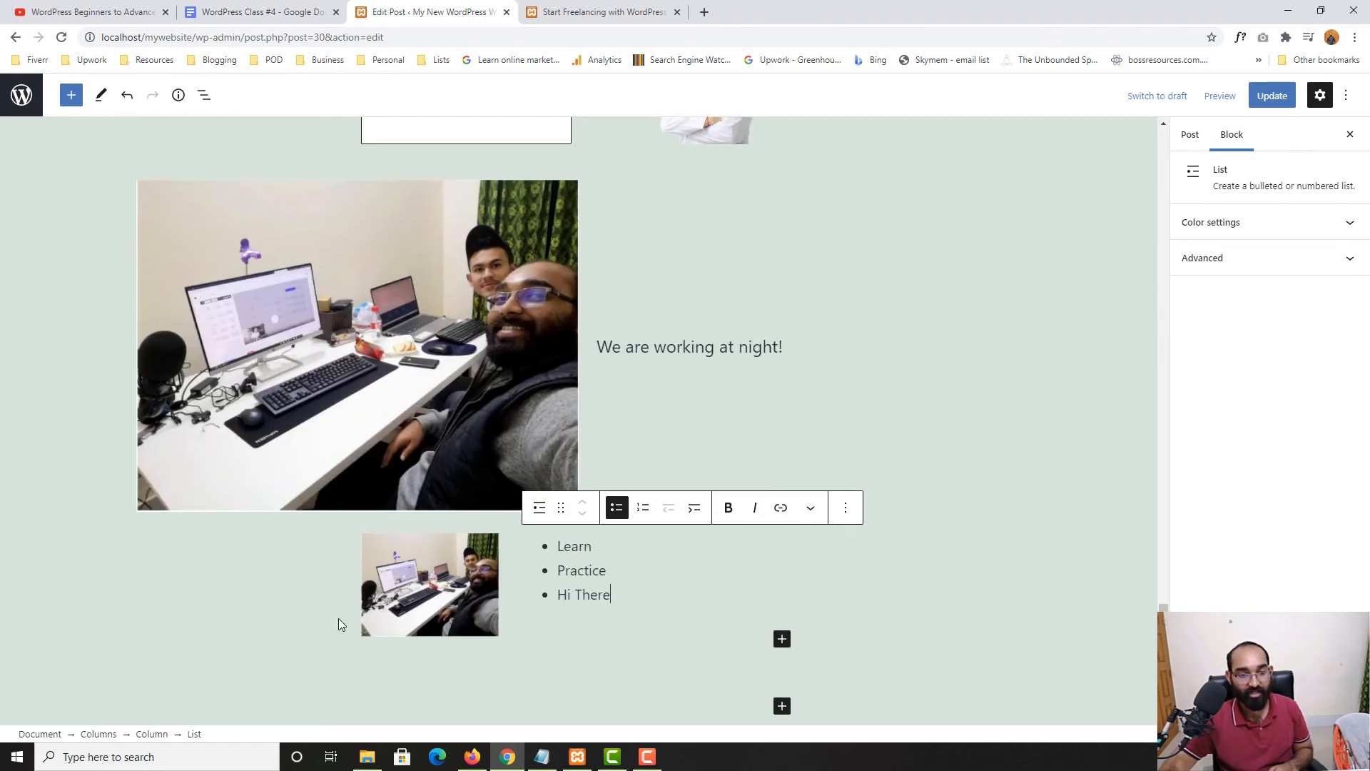
scroll(592, 518, down, 3)
Remove the small image from the left column
right_click(434, 574)
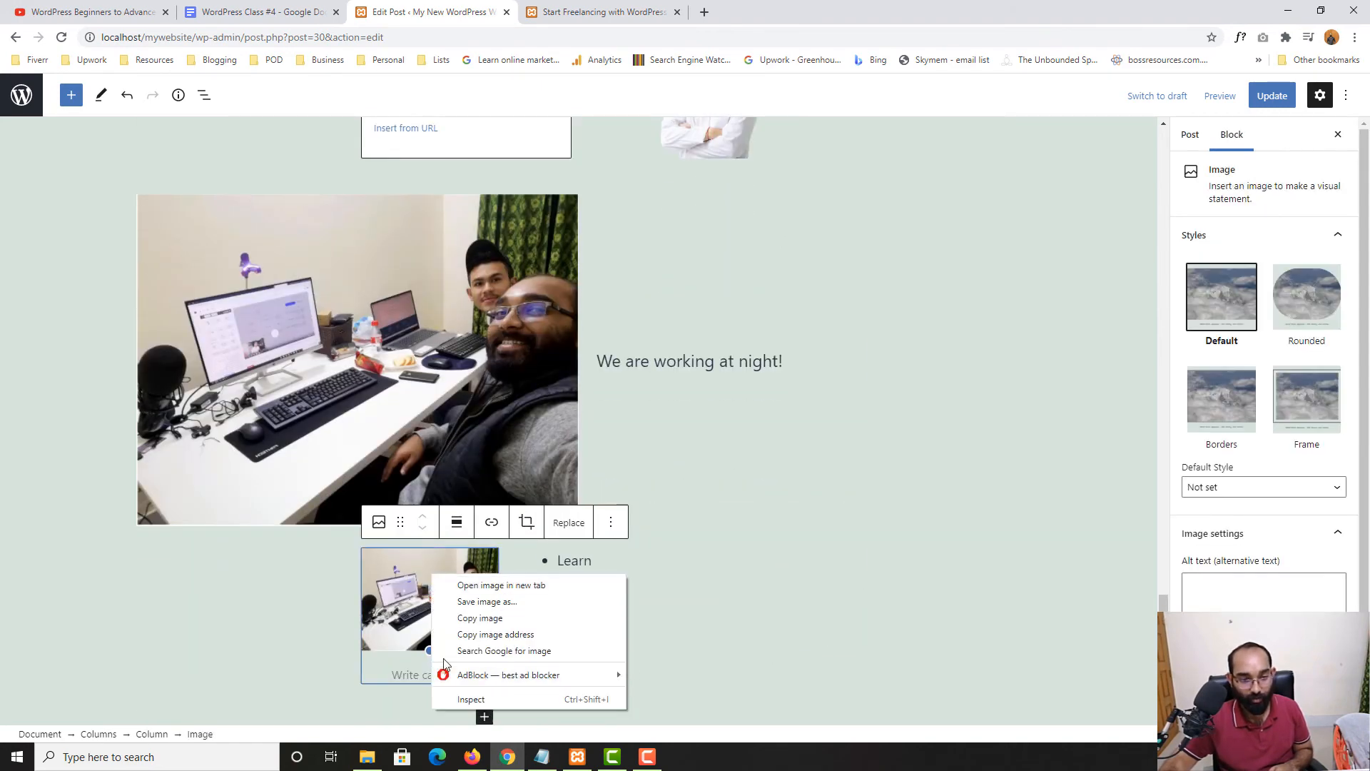
click(294, 573)
click(544, 561)
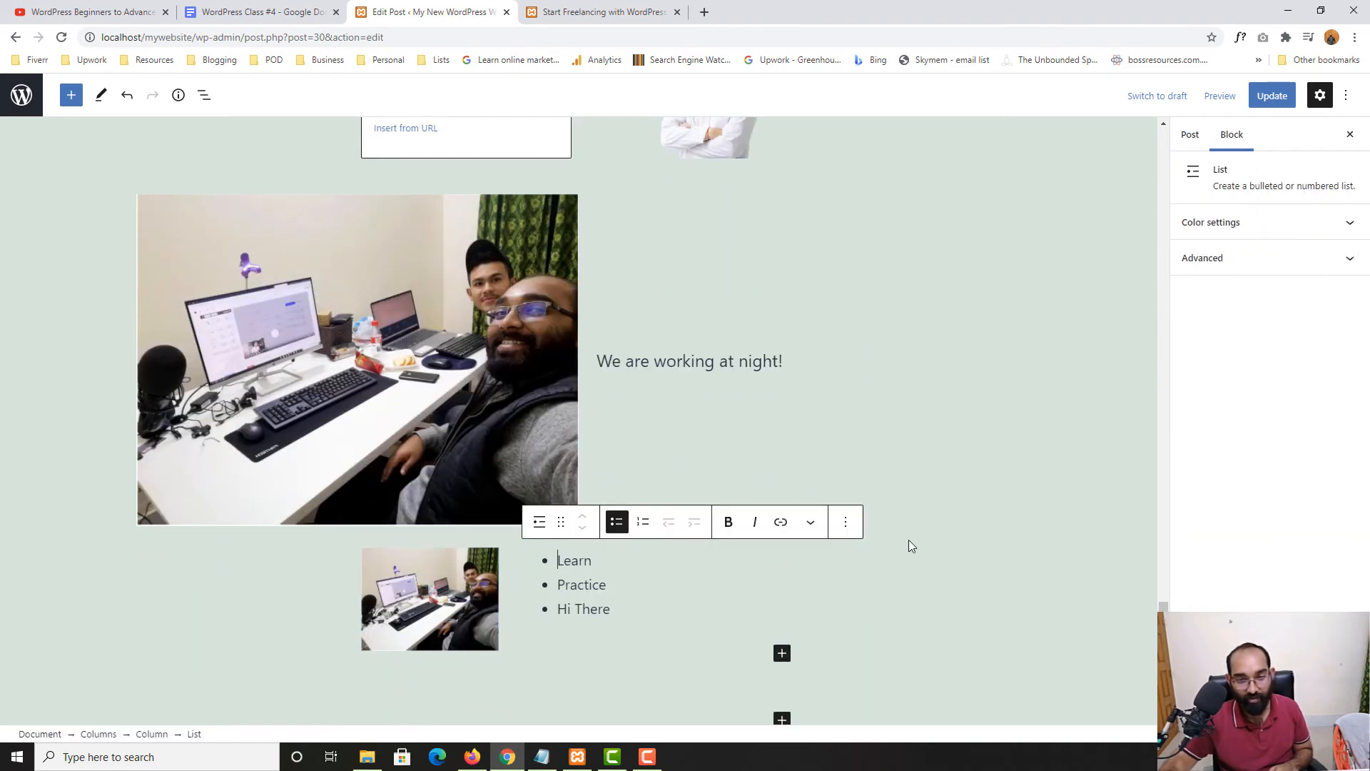
click(869, 536)
click(471, 570)
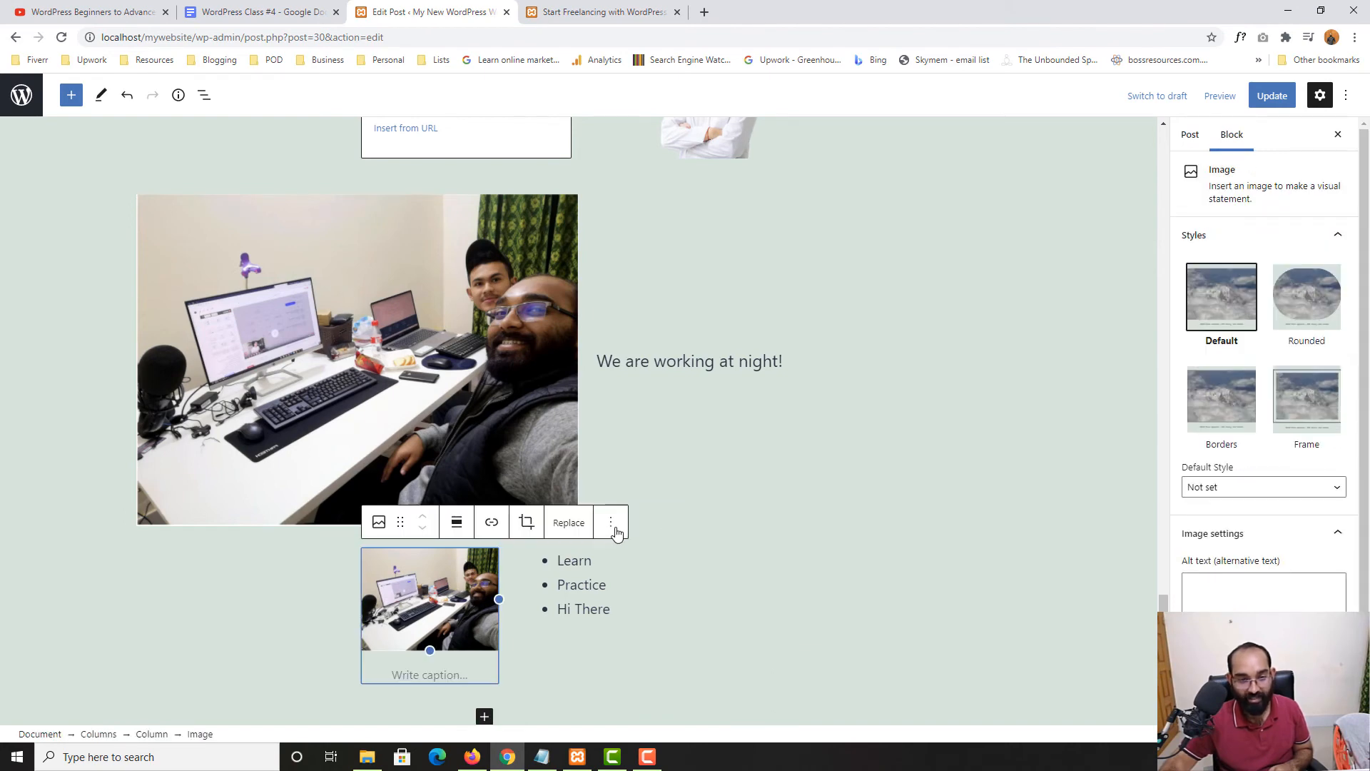
click(612, 523)
click(643, 475)
Remove the Learn / Practice / Hi There list from the right column
click(579, 561)
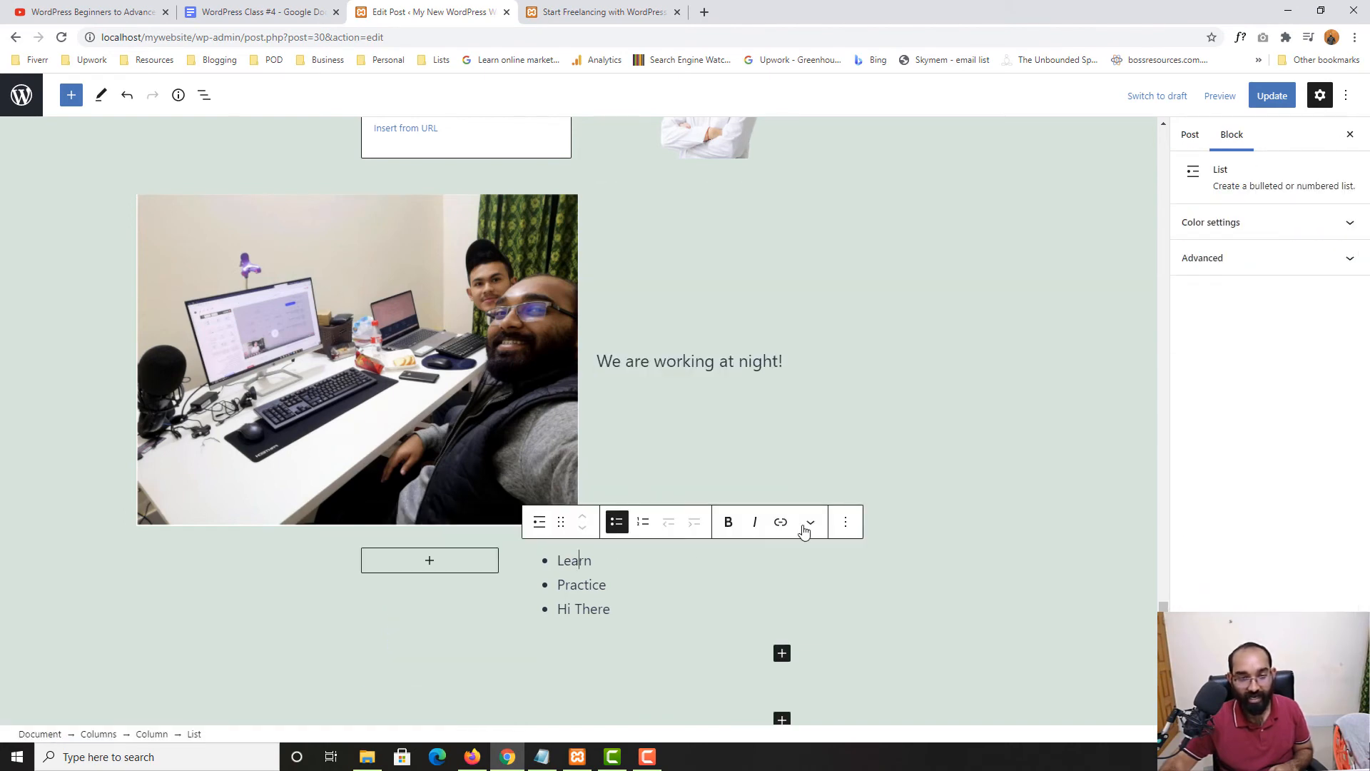
click(845, 522)
click(879, 476)
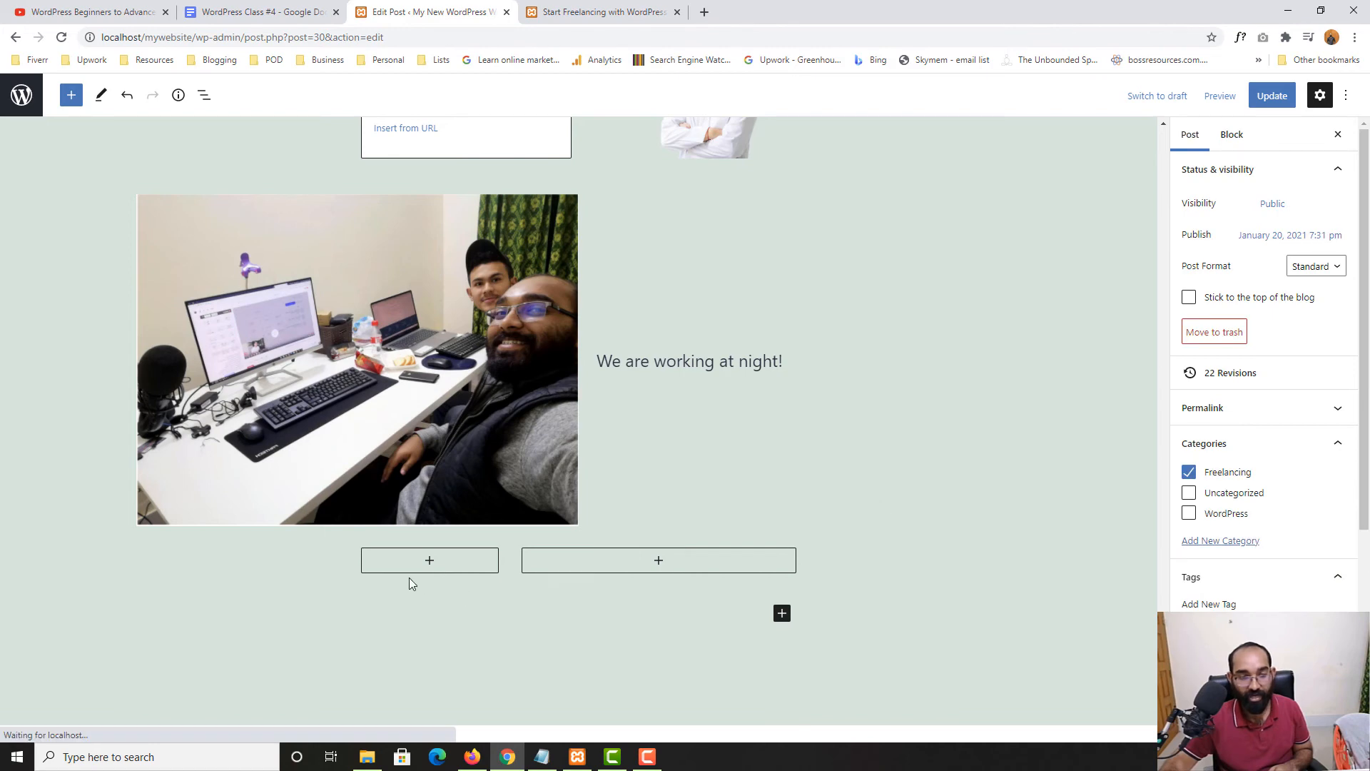
click(721, 559)
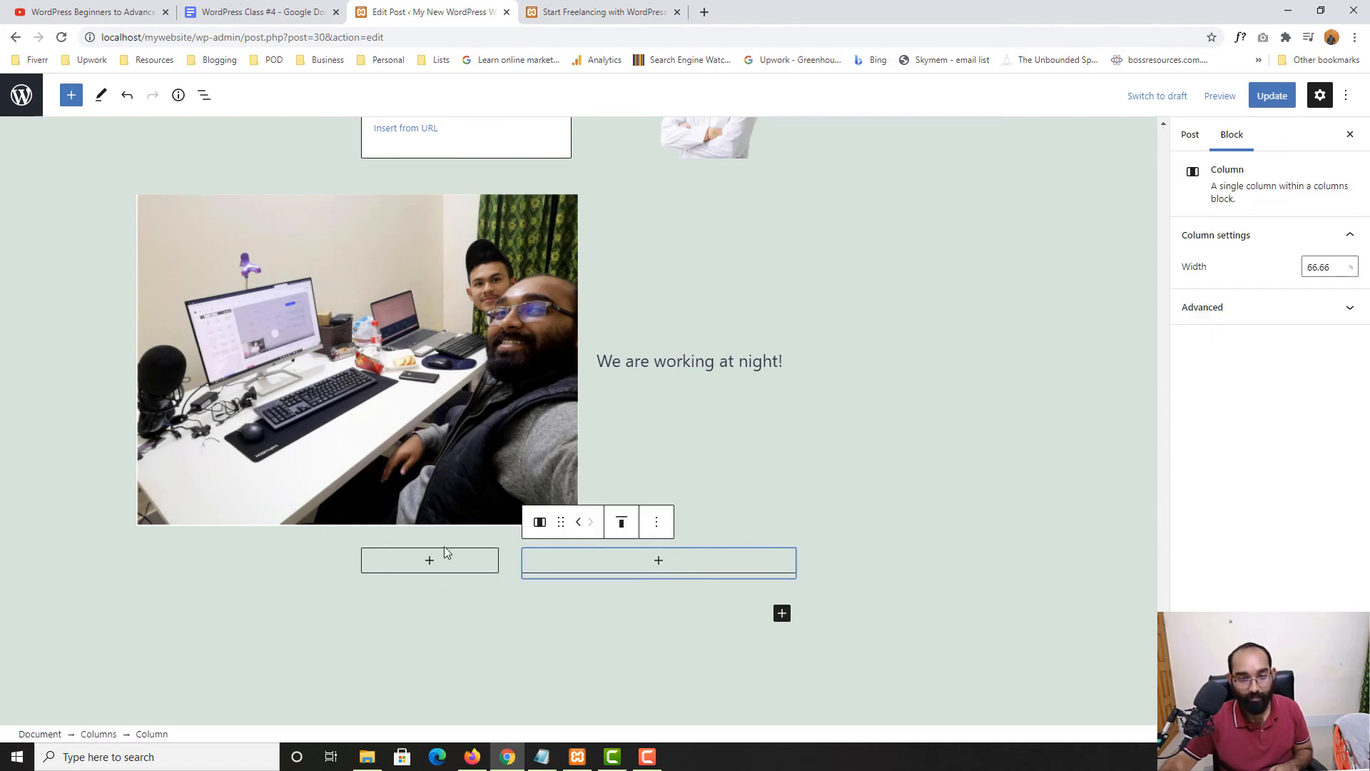
click(297, 592)
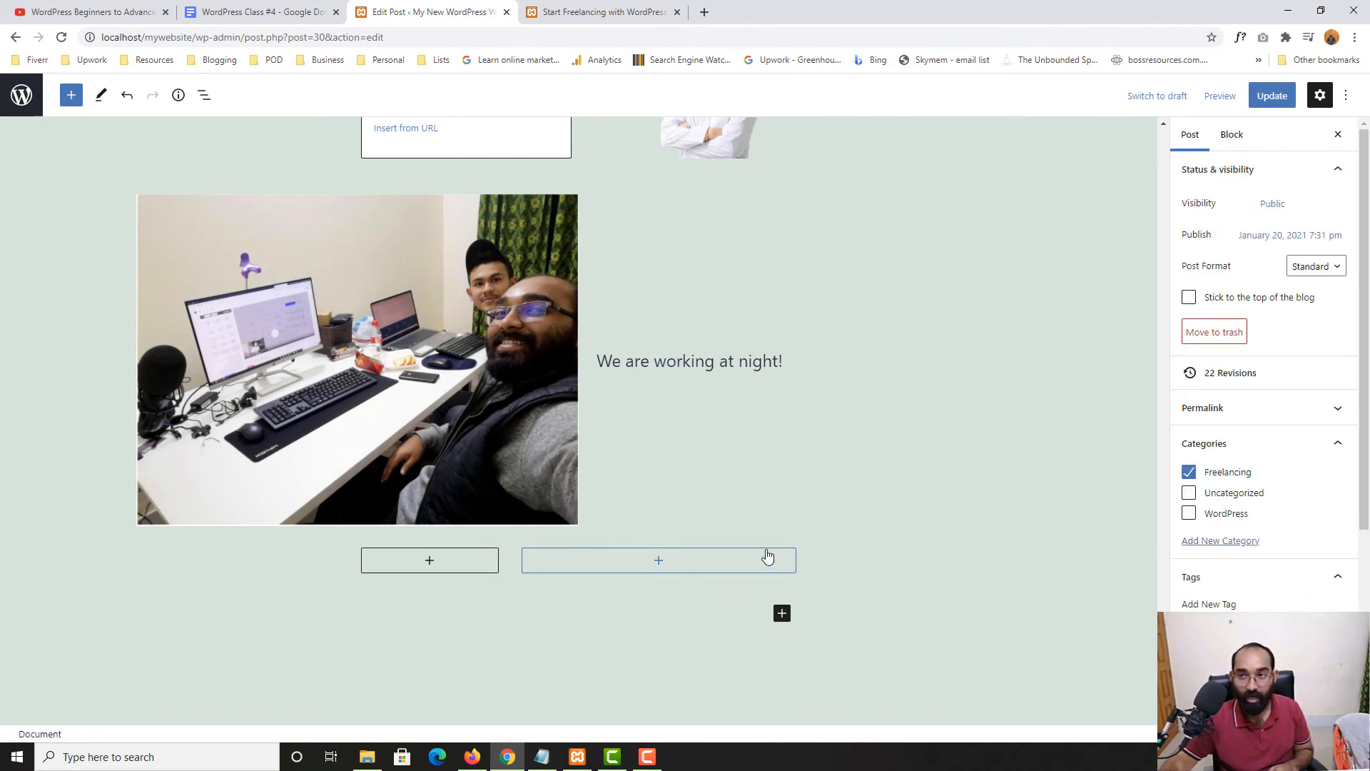
click(771, 560)
click(835, 559)
click(760, 551)
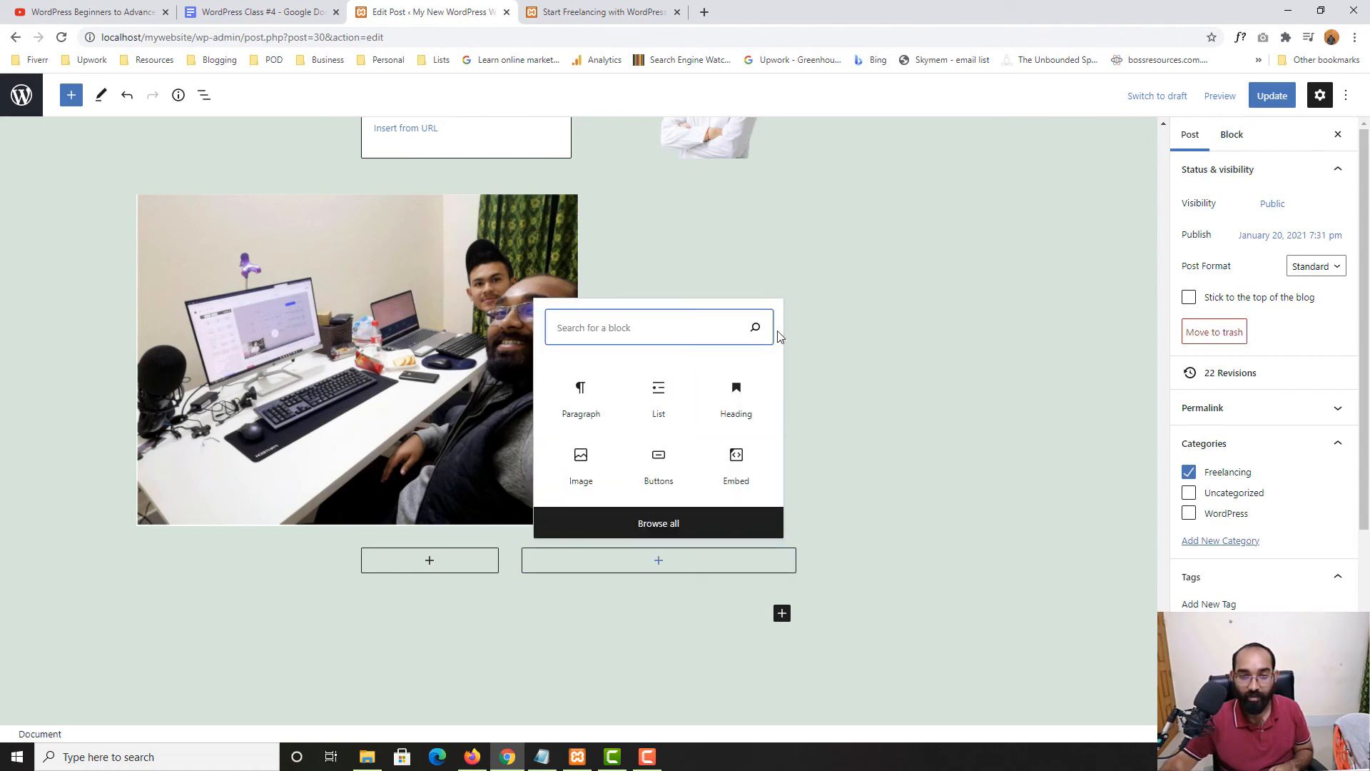
right_click(756, 567)
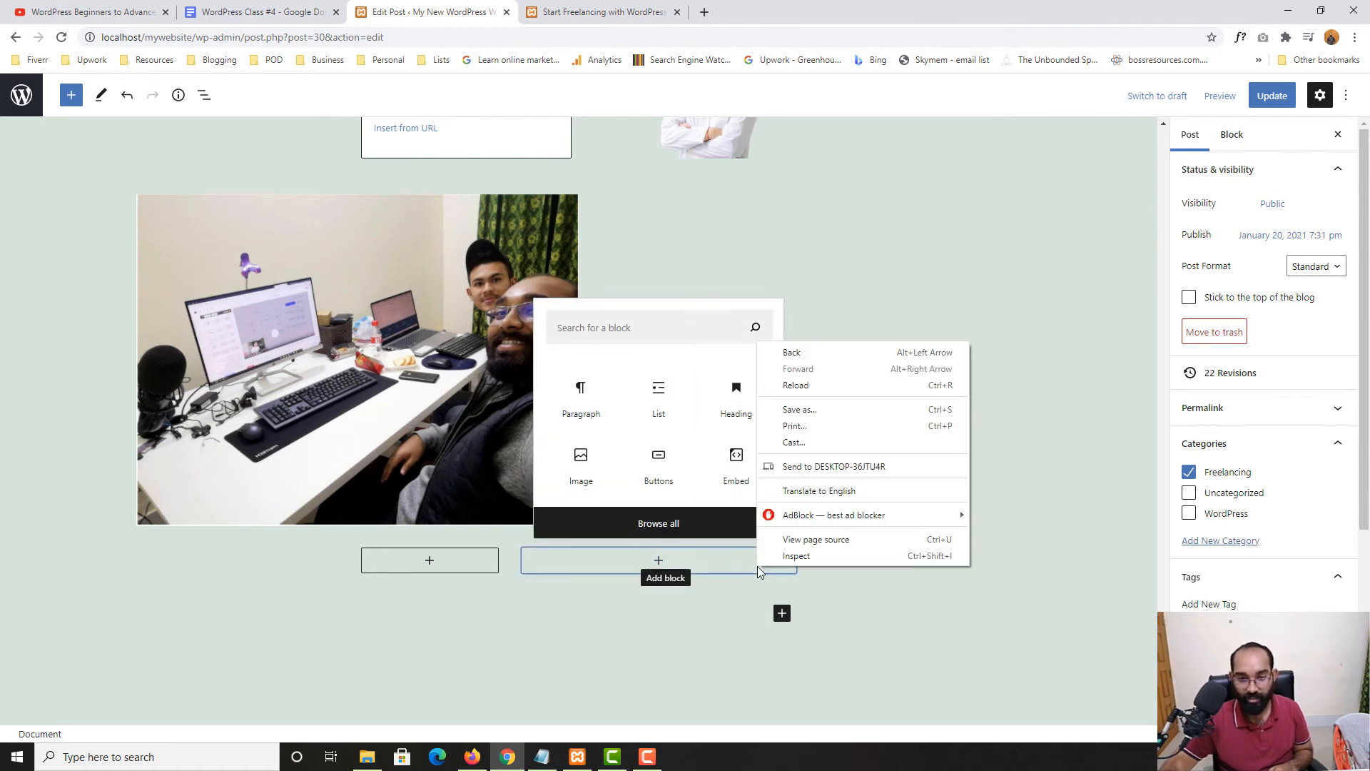
click(701, 577)
click(854, 581)
Remove the Media & Text photo block
click(929, 521)
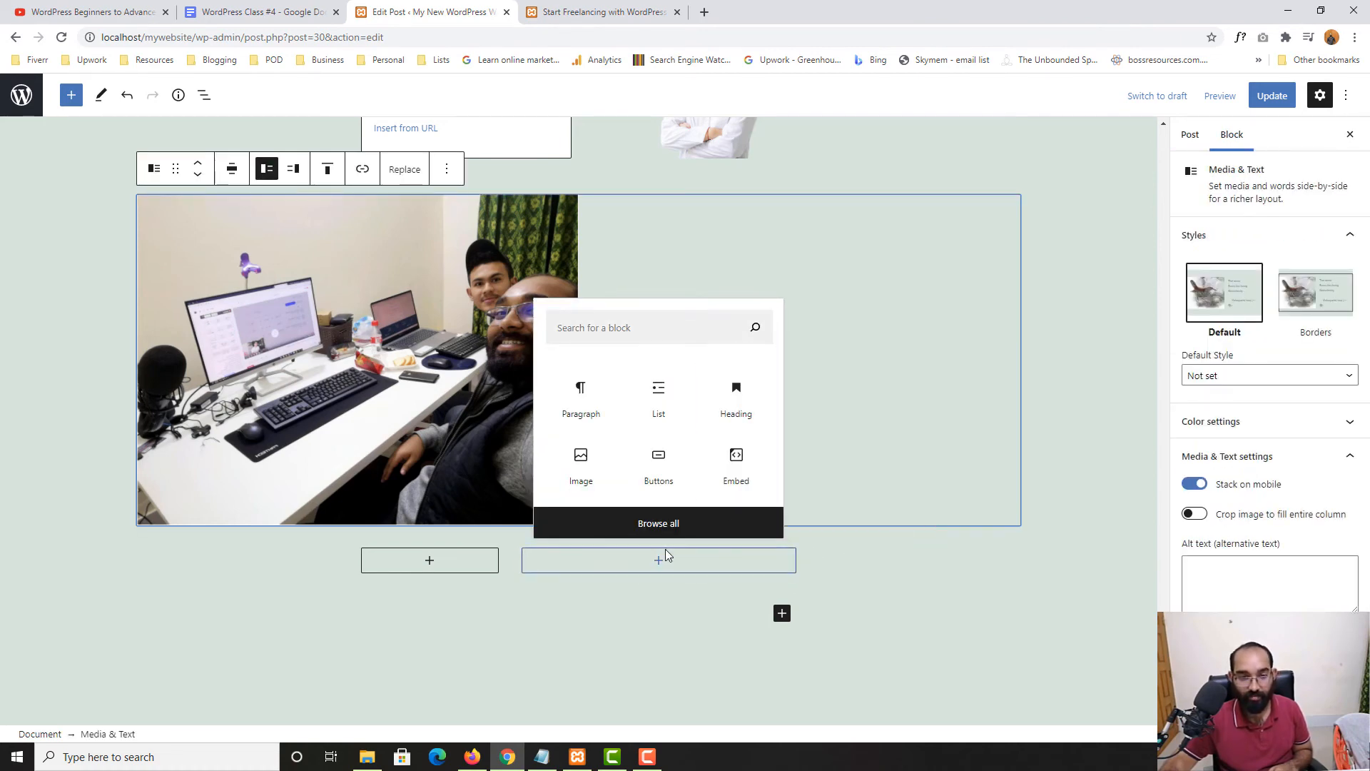
click(447, 169)
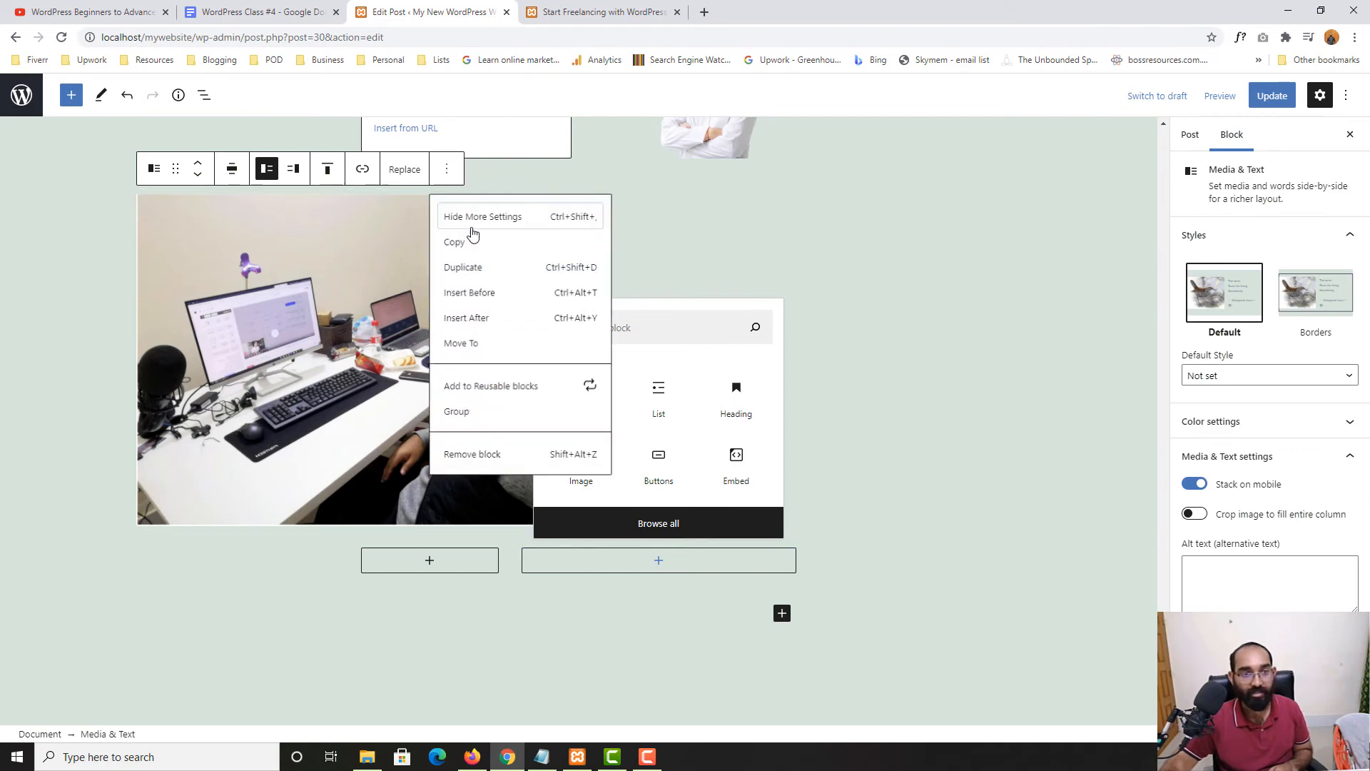
click(461, 453)
scroll(607, 451, up, 1)
scroll(734, 566, down, 2)
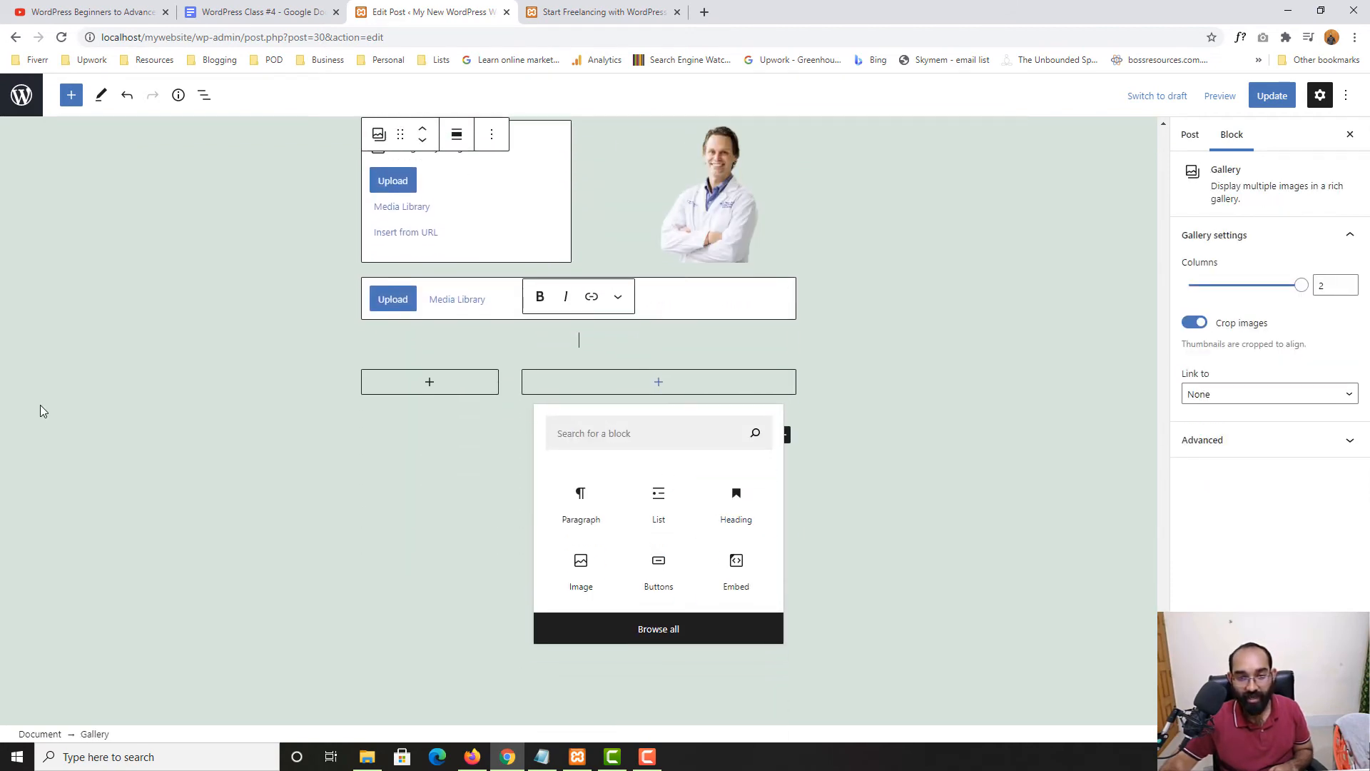
Remove the right column, then the remaining left column
click(43, 410)
click(456, 383)
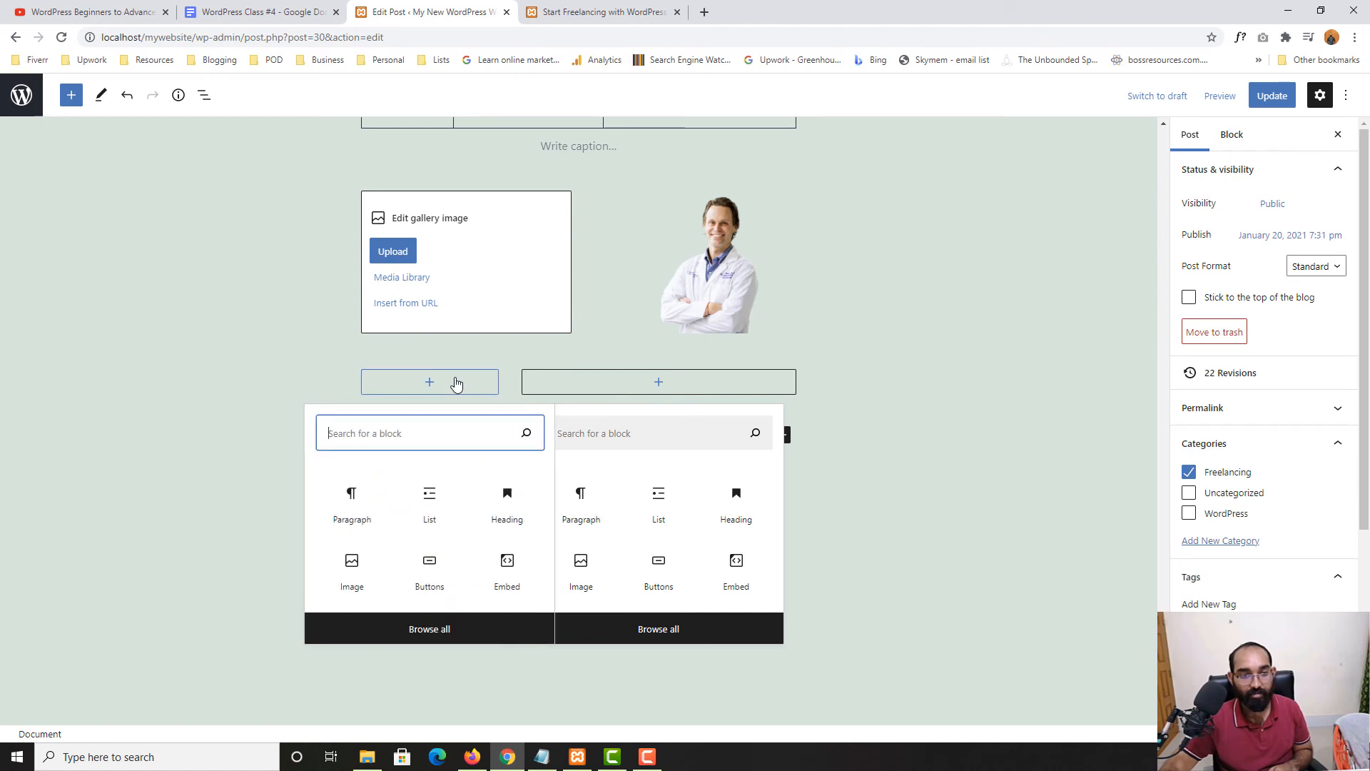
click(424, 379)
click(392, 360)
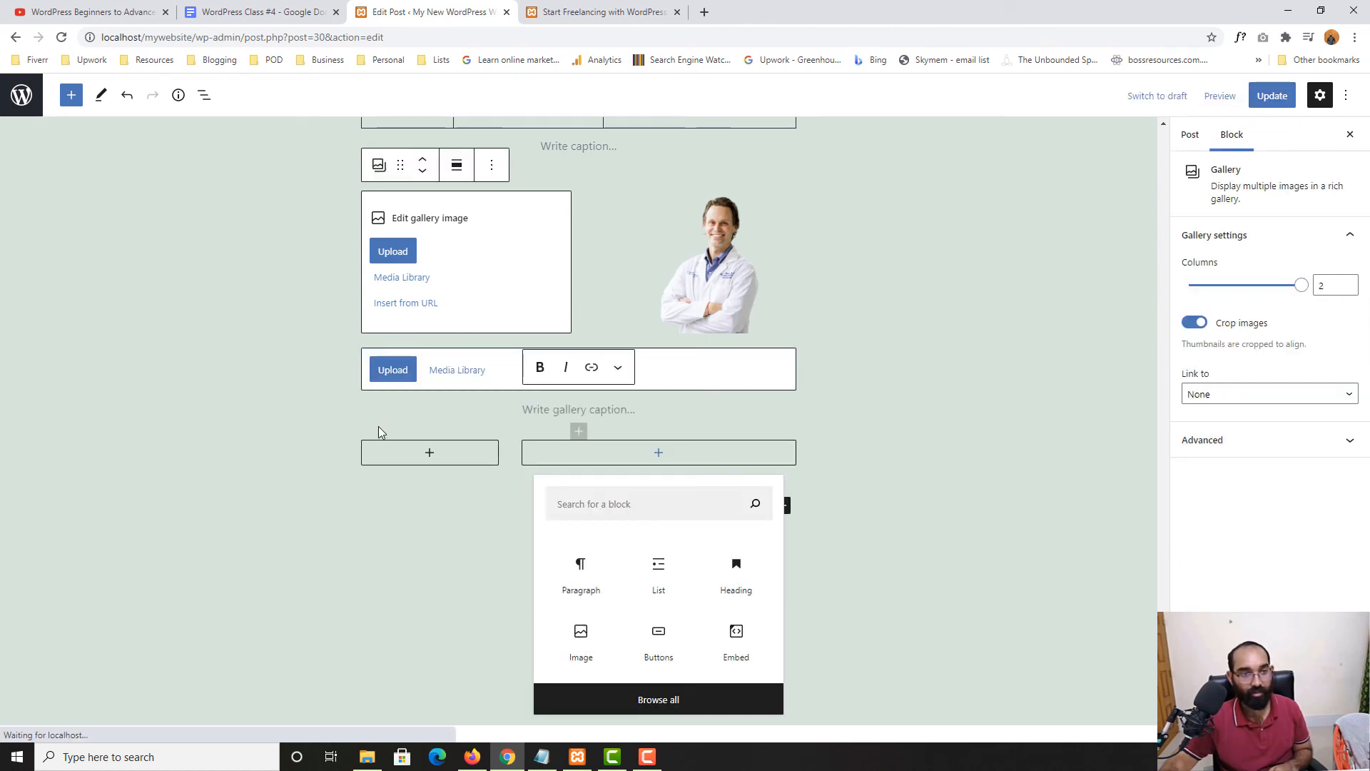
click(353, 452)
right_click(719, 358)
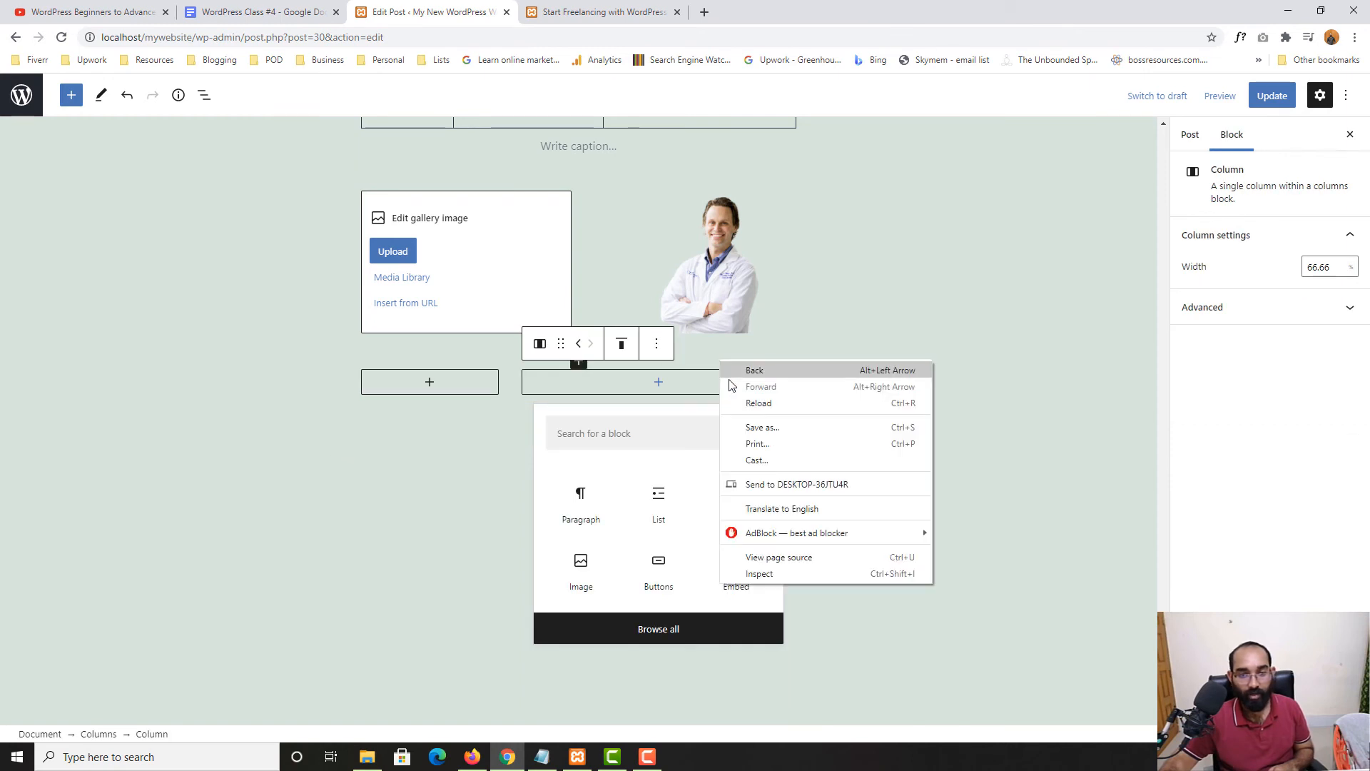
click(631, 395)
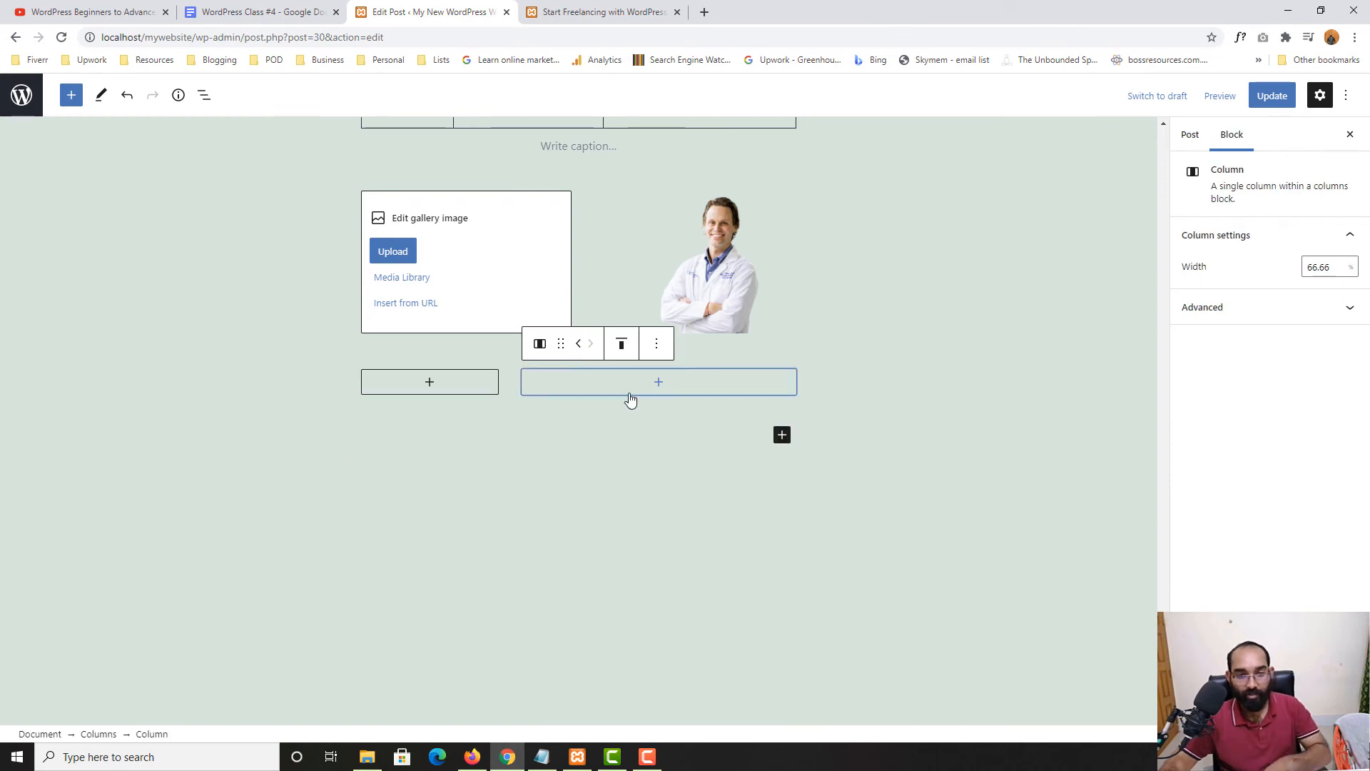
click(564, 391)
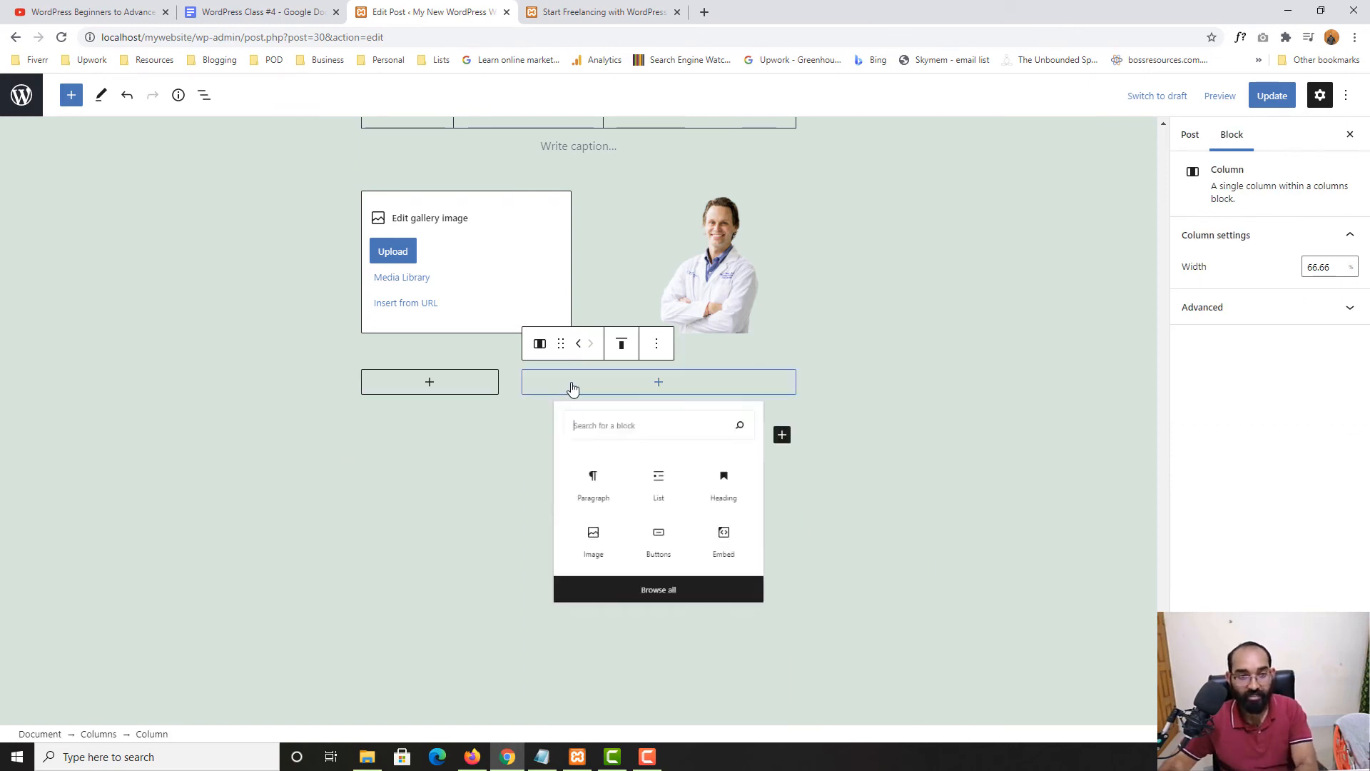
click(657, 345)
click(685, 514)
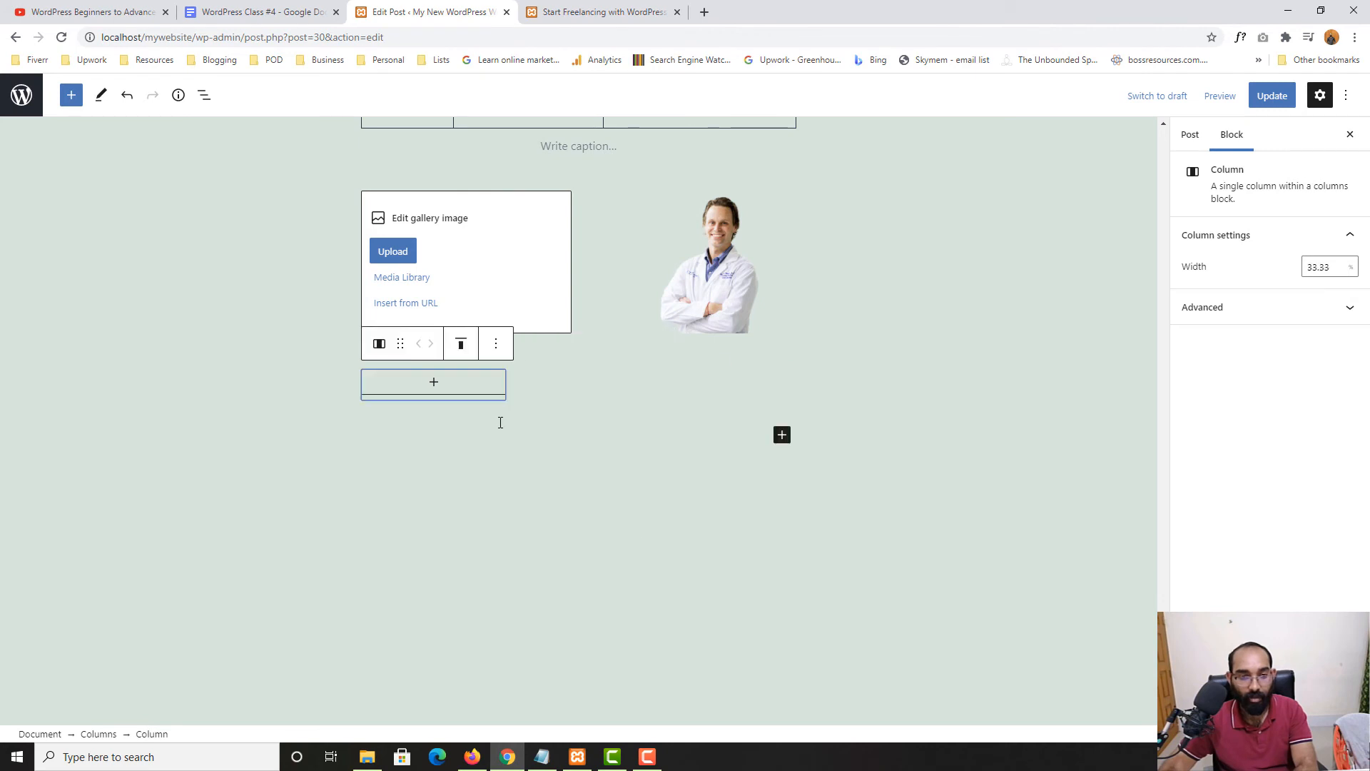
click(496, 344)
click(528, 513)
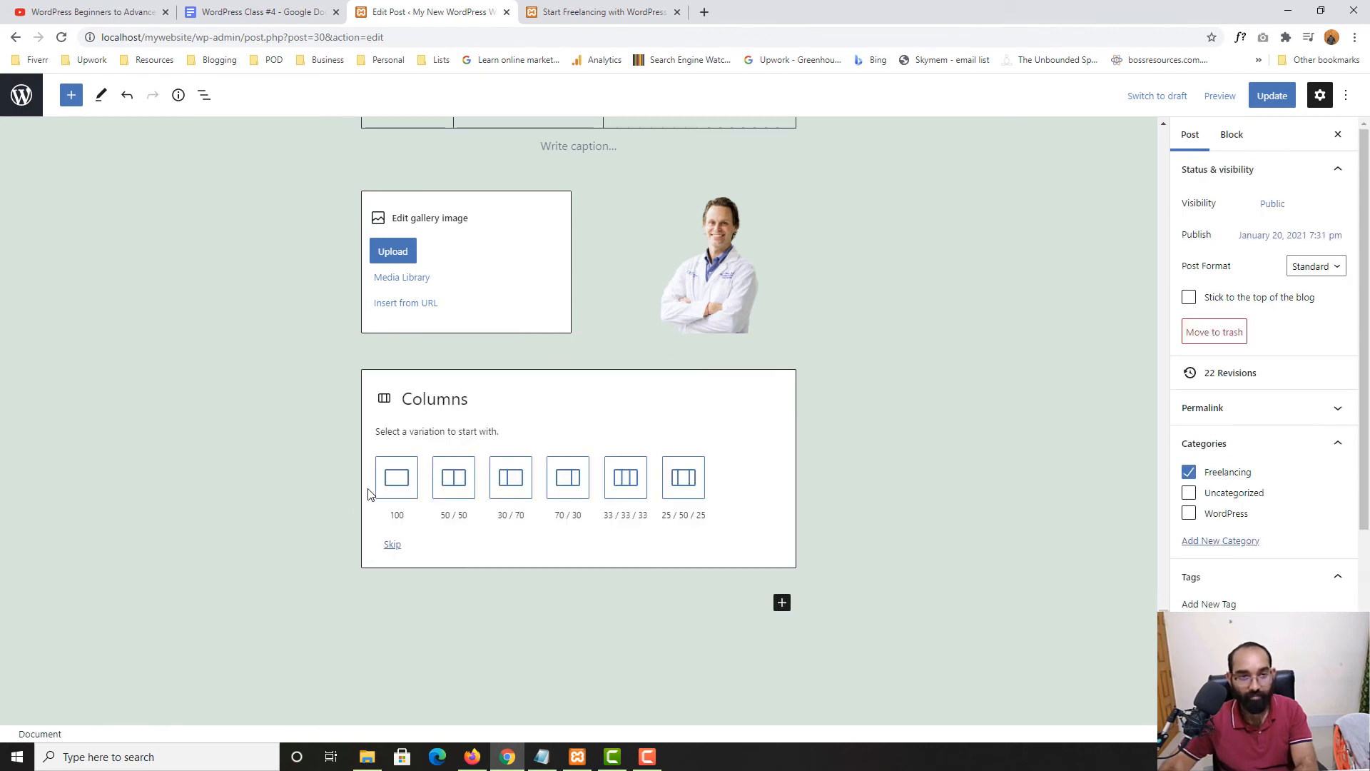
click(502, 271)
Delete the empty gallery and the leftover Columns block
key(Delete)
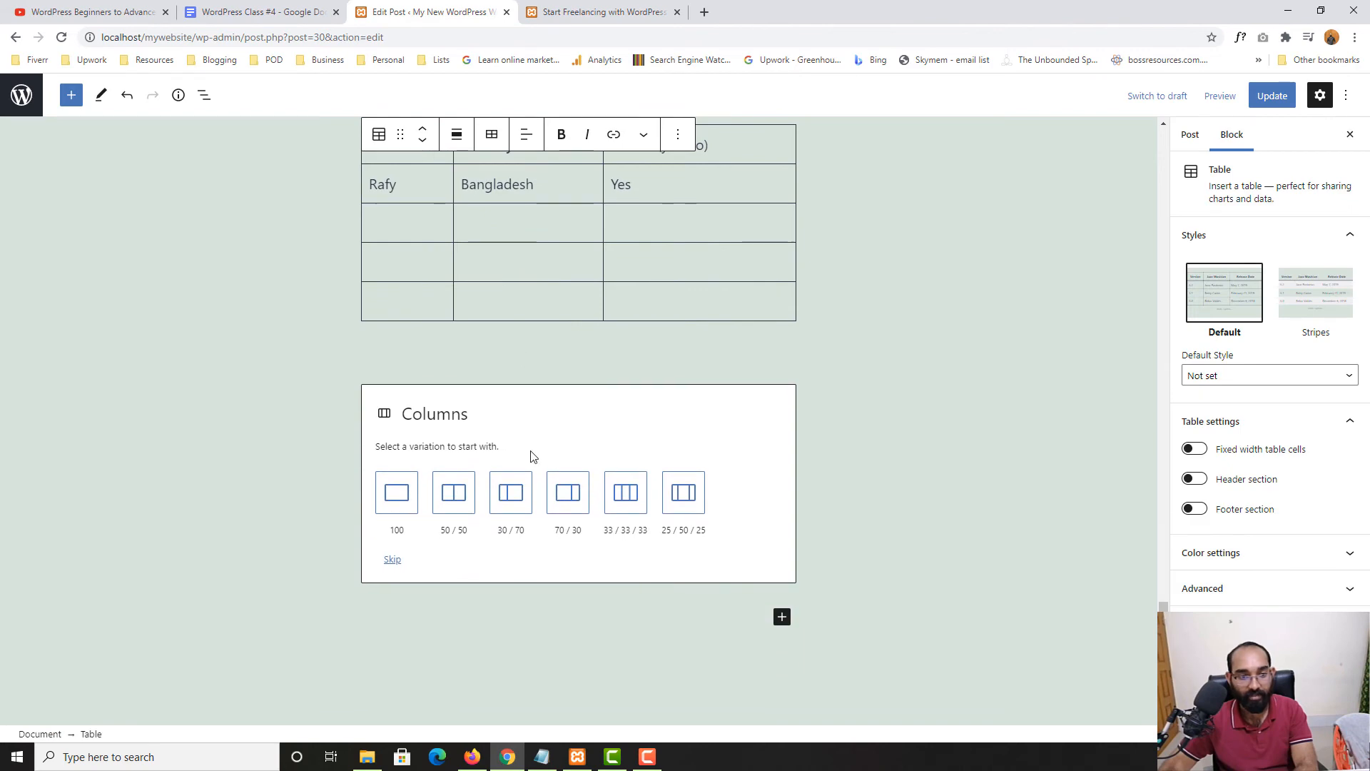
click(531, 452)
key(Delete)
scroll(691, 433, up, 5)
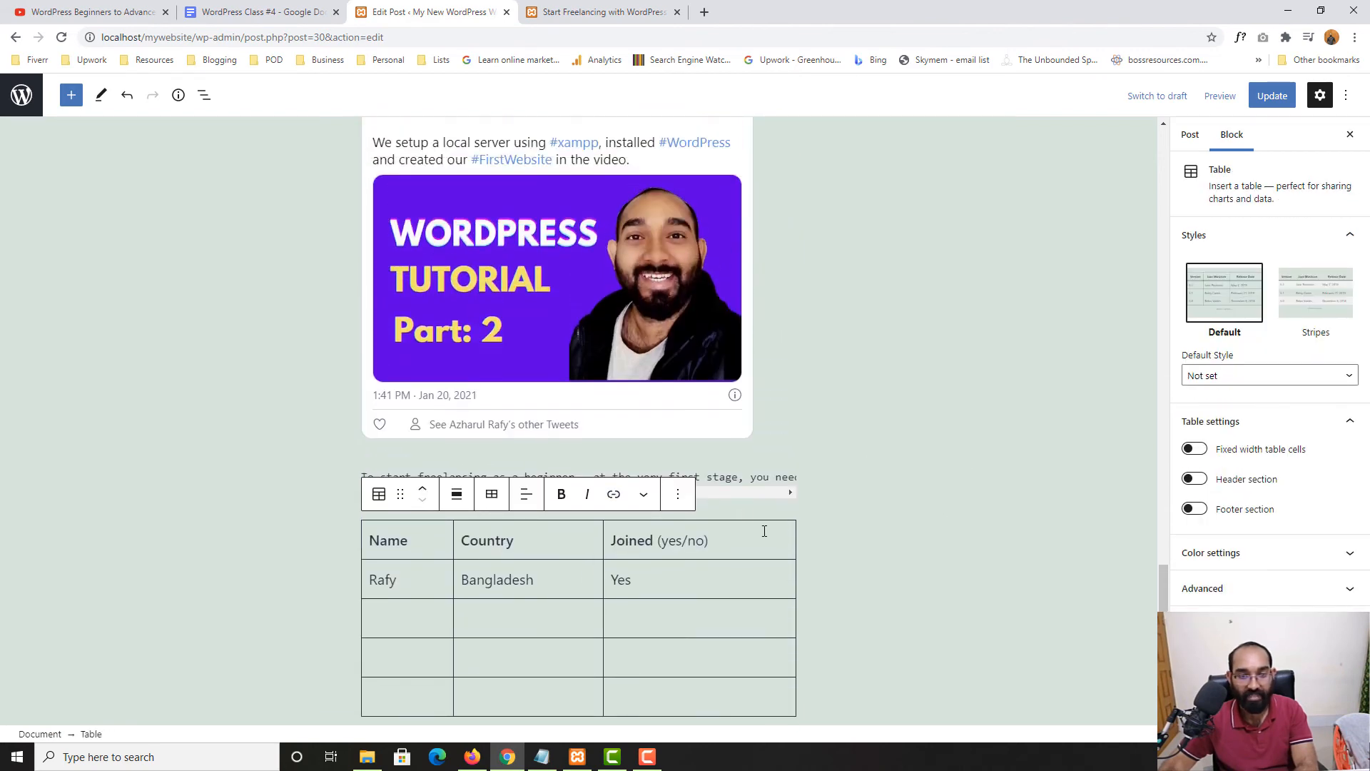
click(838, 548)
Remove the embedded tweet block
click(660, 276)
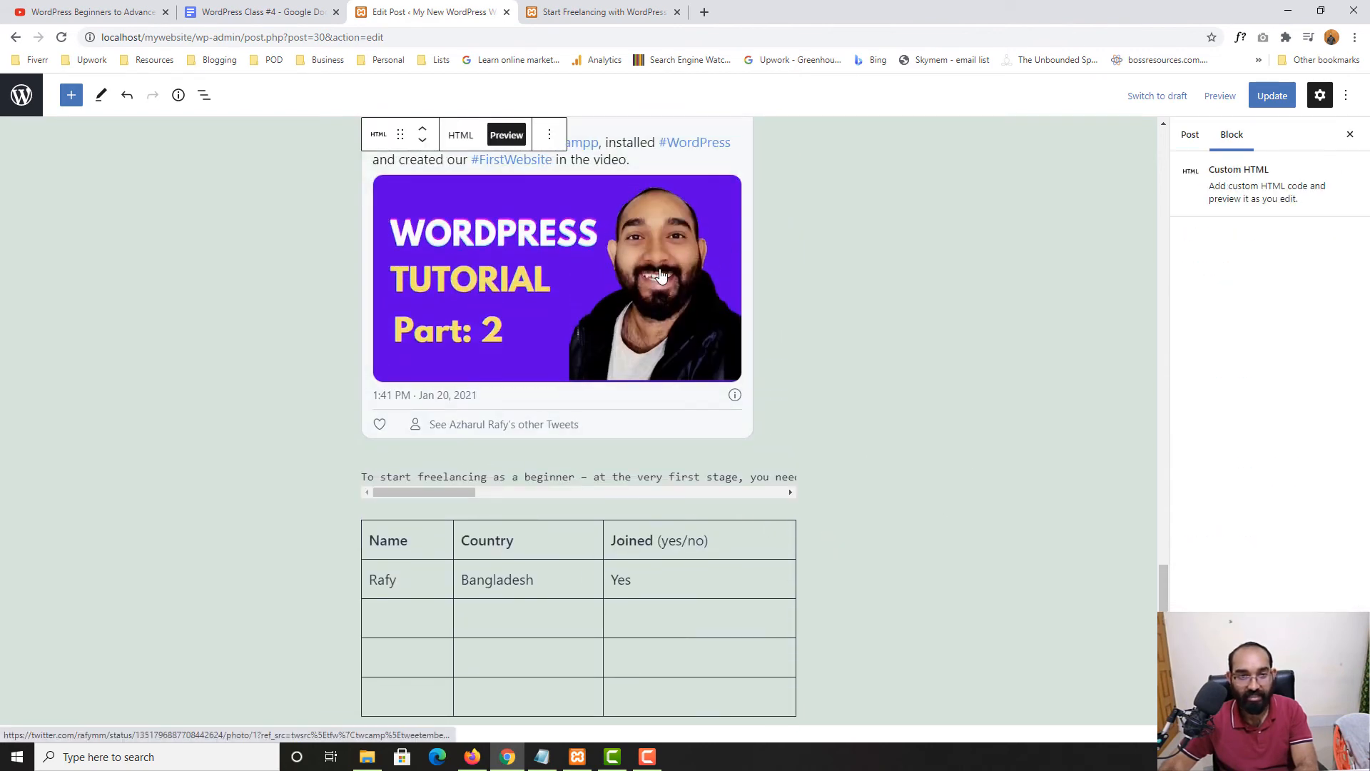
scroll(803, 358, up, 3)
click(562, 193)
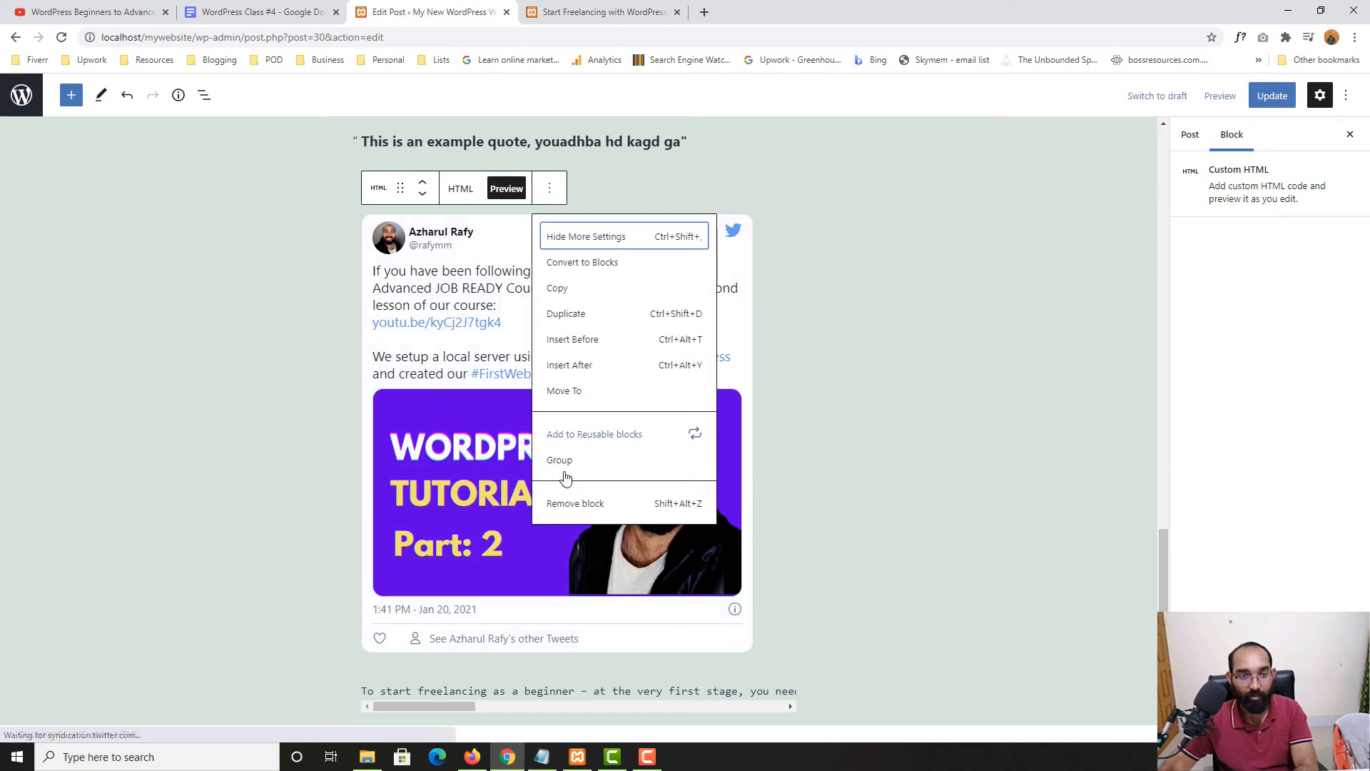
click(566, 506)
scroll(648, 480, up, 10)
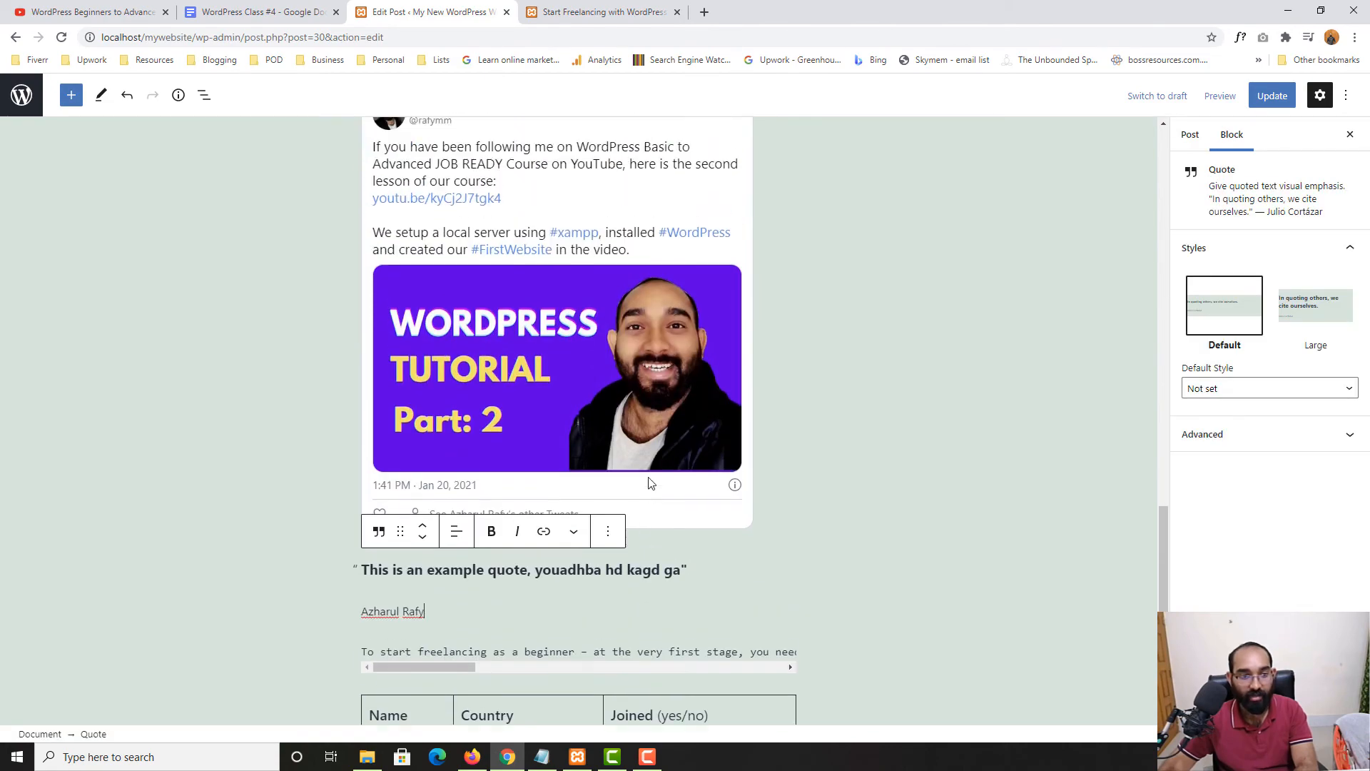
scroll(662, 462, down, 2)
scroll(657, 459, down, 10)
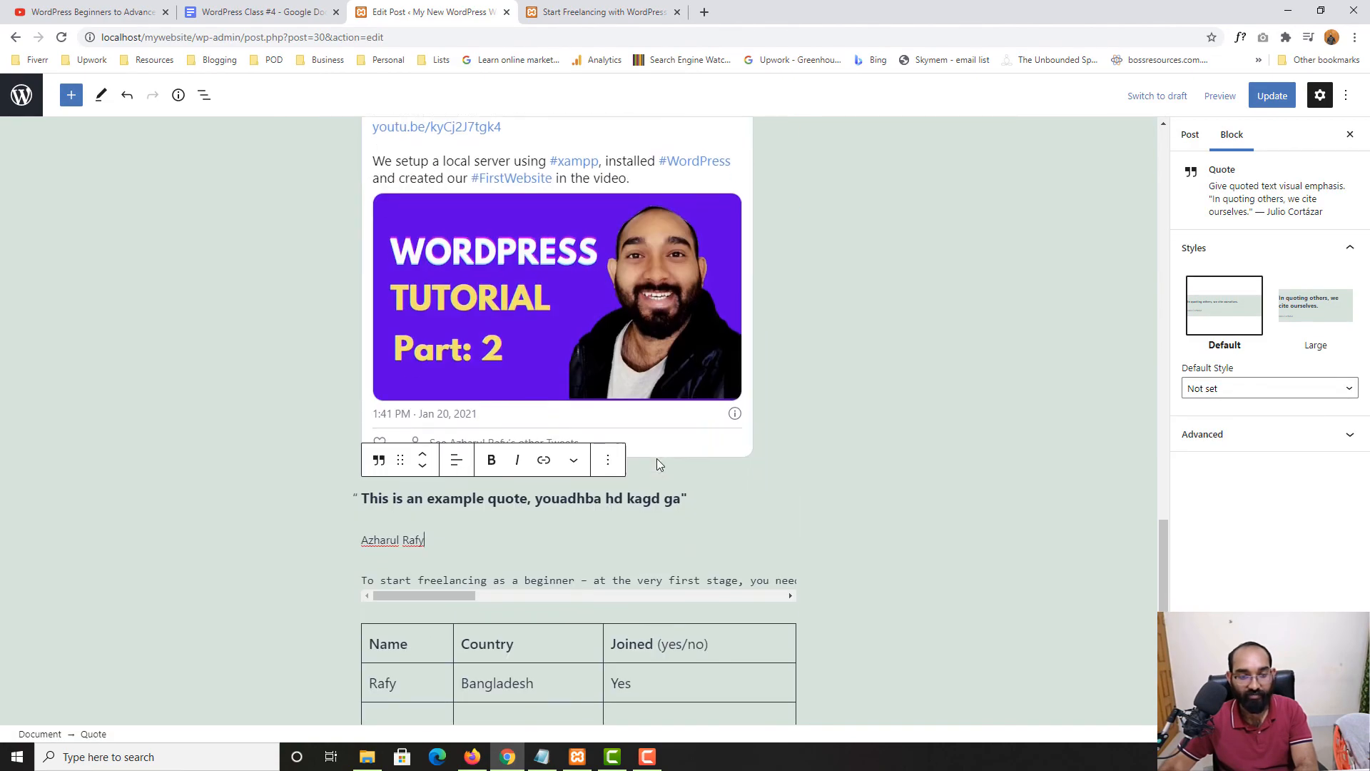
scroll(657, 459, up, 3)
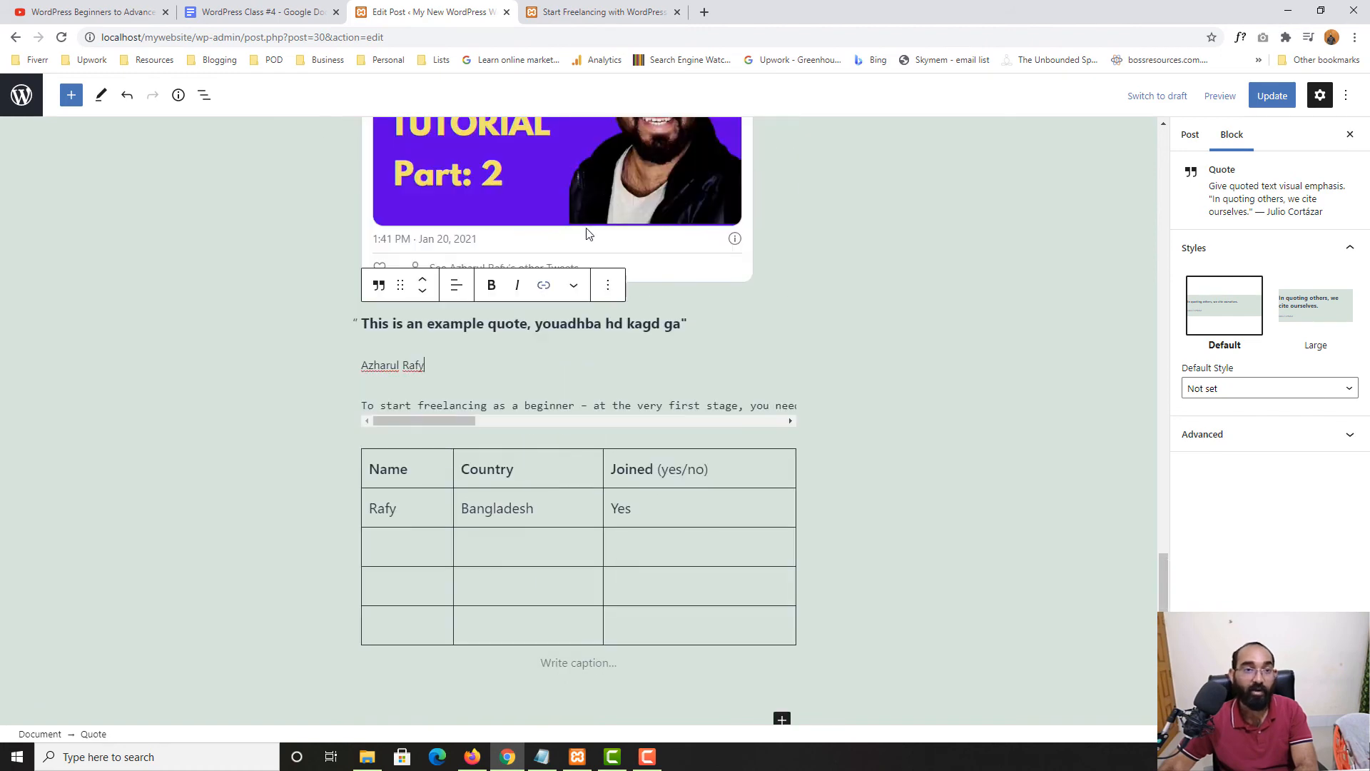
Update the post and check the WordPress Class #4 notes
click(1293, 100)
click(303, 11)
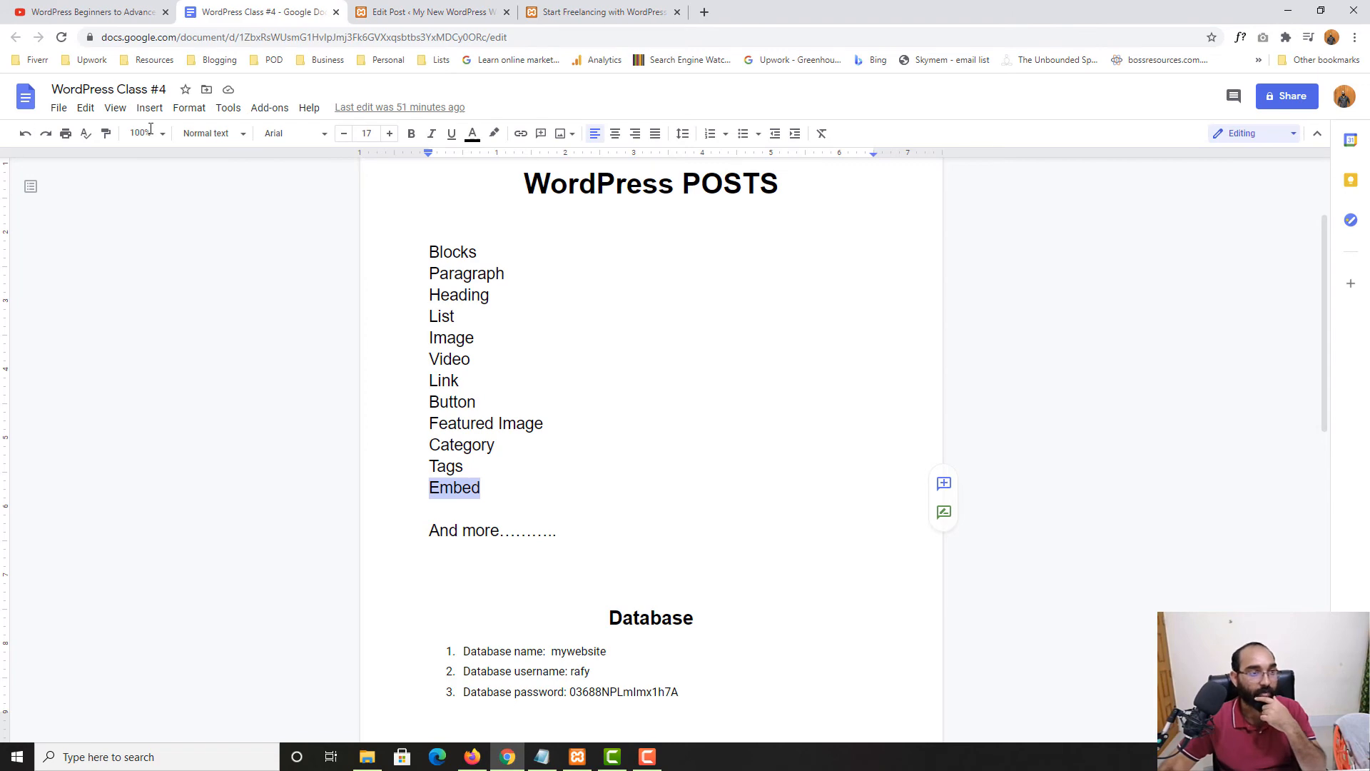
click(392, 10)
click(271, 12)
click(437, 7)
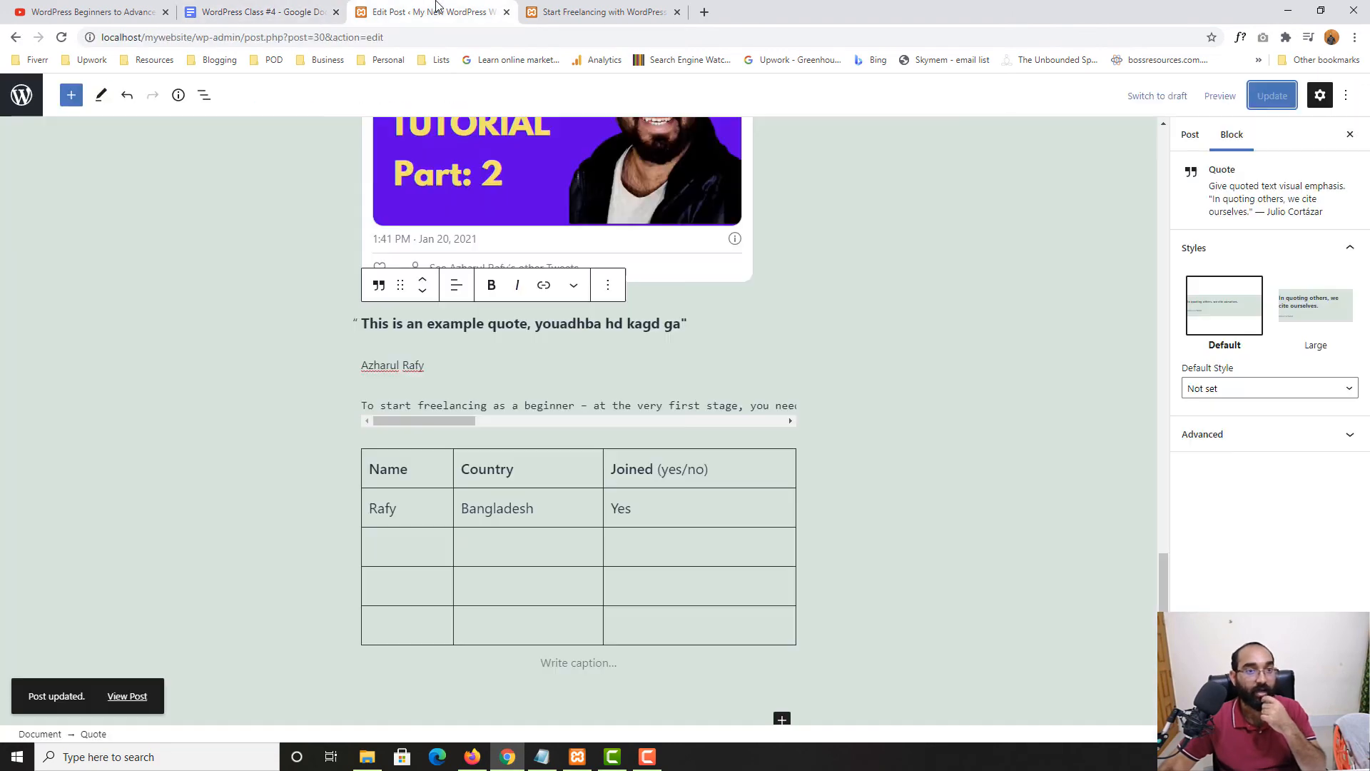
click(71, 95)
Add a new empty paragraph after the 'options to choose from' paragraph
scroll(118, 514, down, 5)
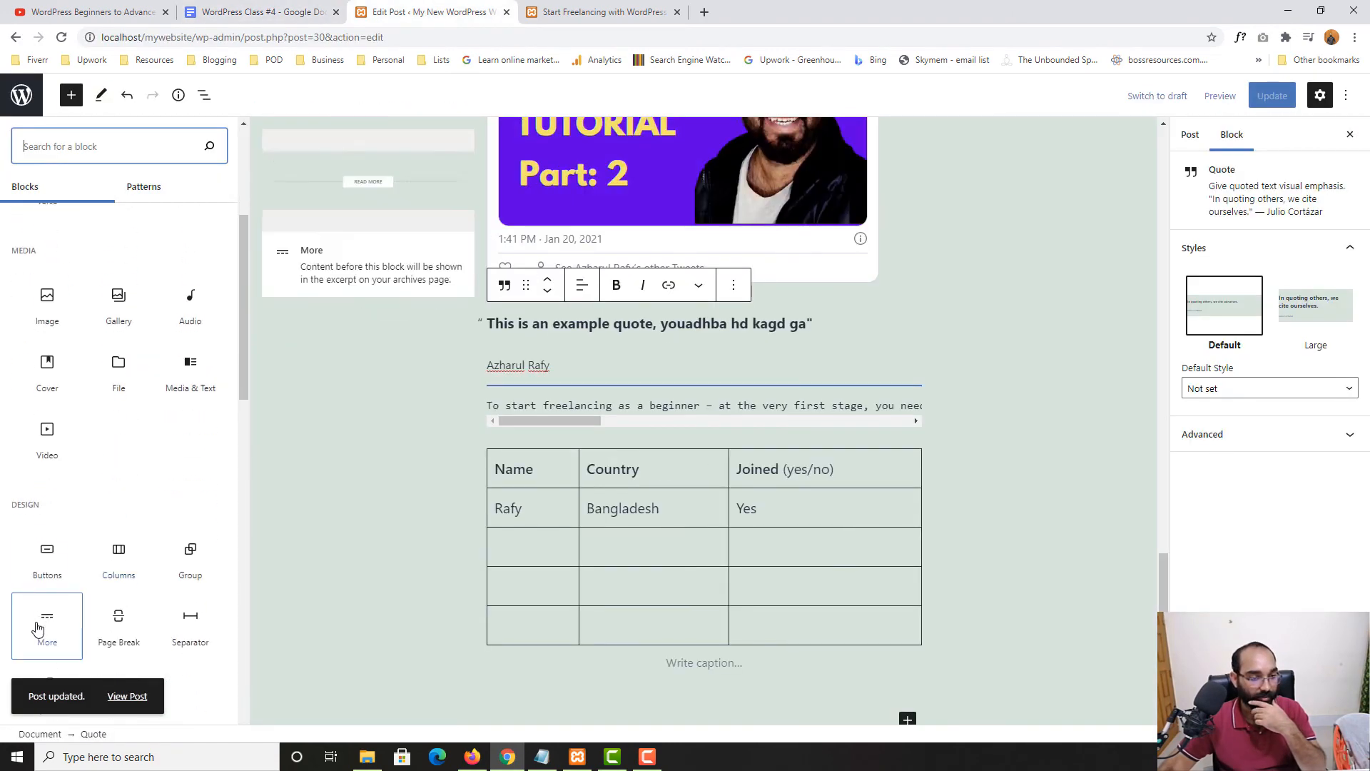
scroll(143, 542, down, 2)
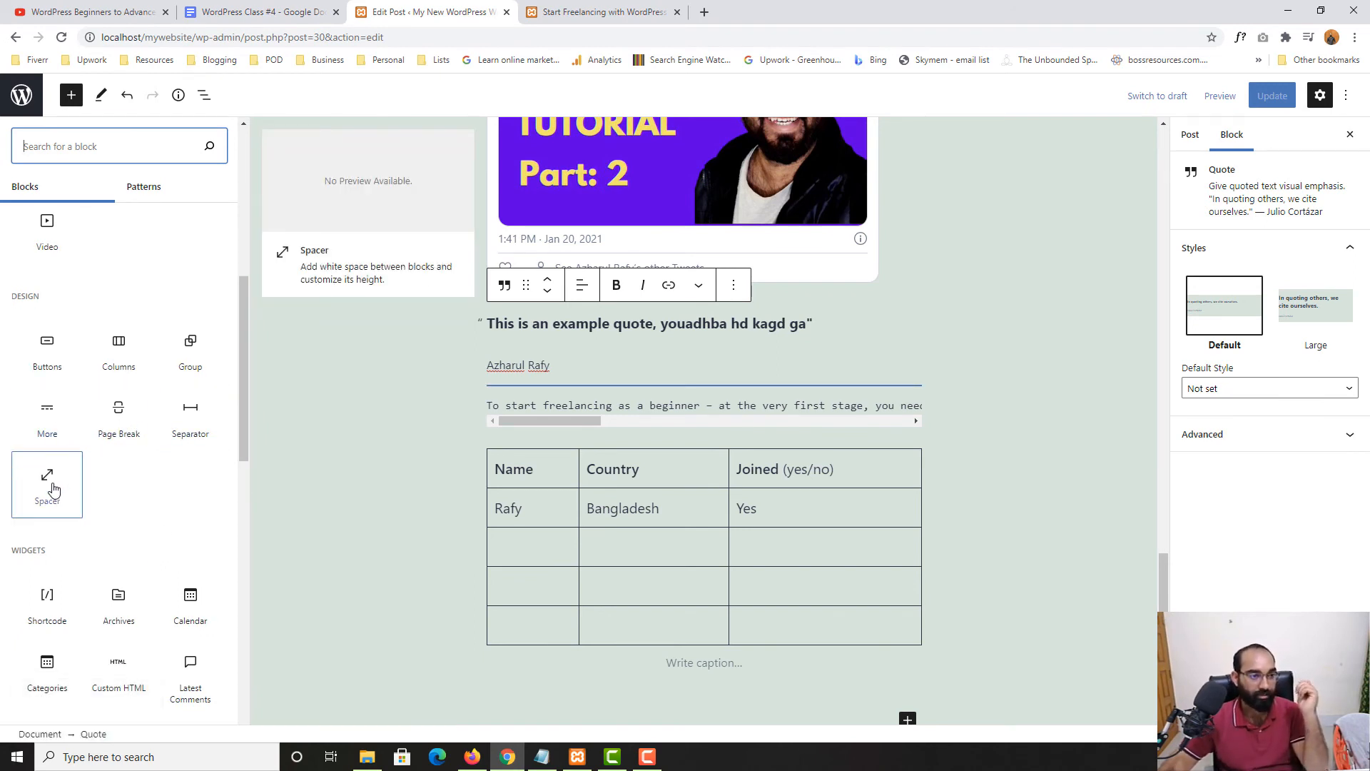
scroll(648, 484, up, 10)
scroll(698, 625, down, 3)
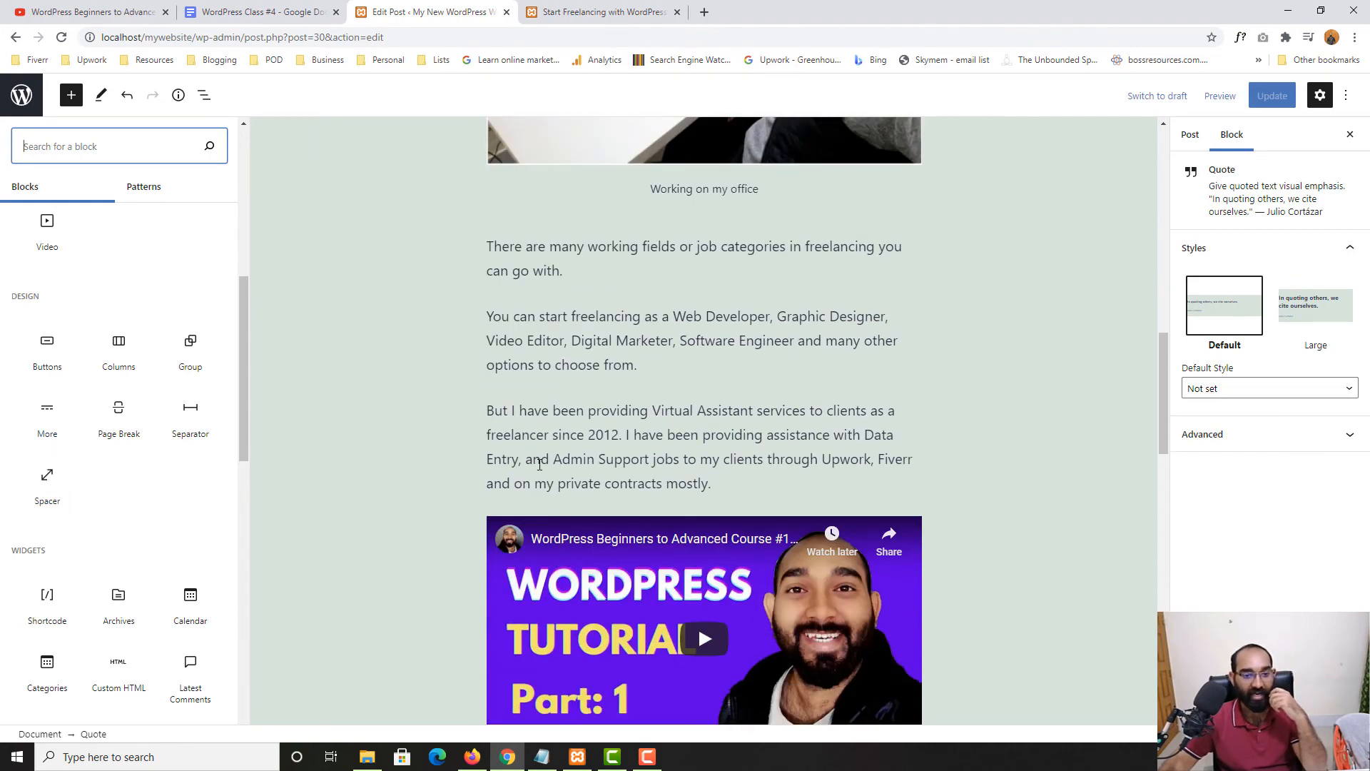
scroll(549, 479, up, 5)
scroll(557, 471, up, 4)
scroll(520, 447, down, 1)
scroll(517, 449, up, 5)
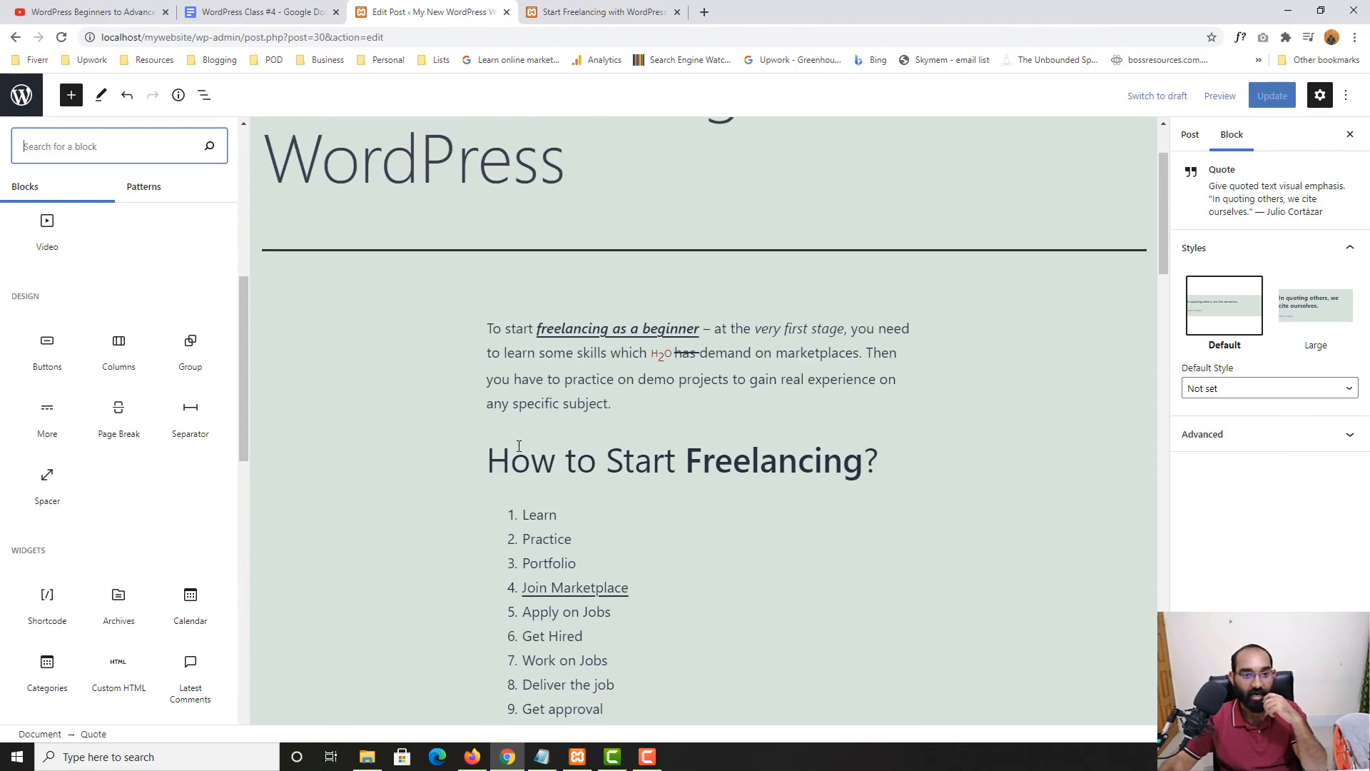
scroll(471, 455, down, 1)
scroll(438, 464, down, 12)
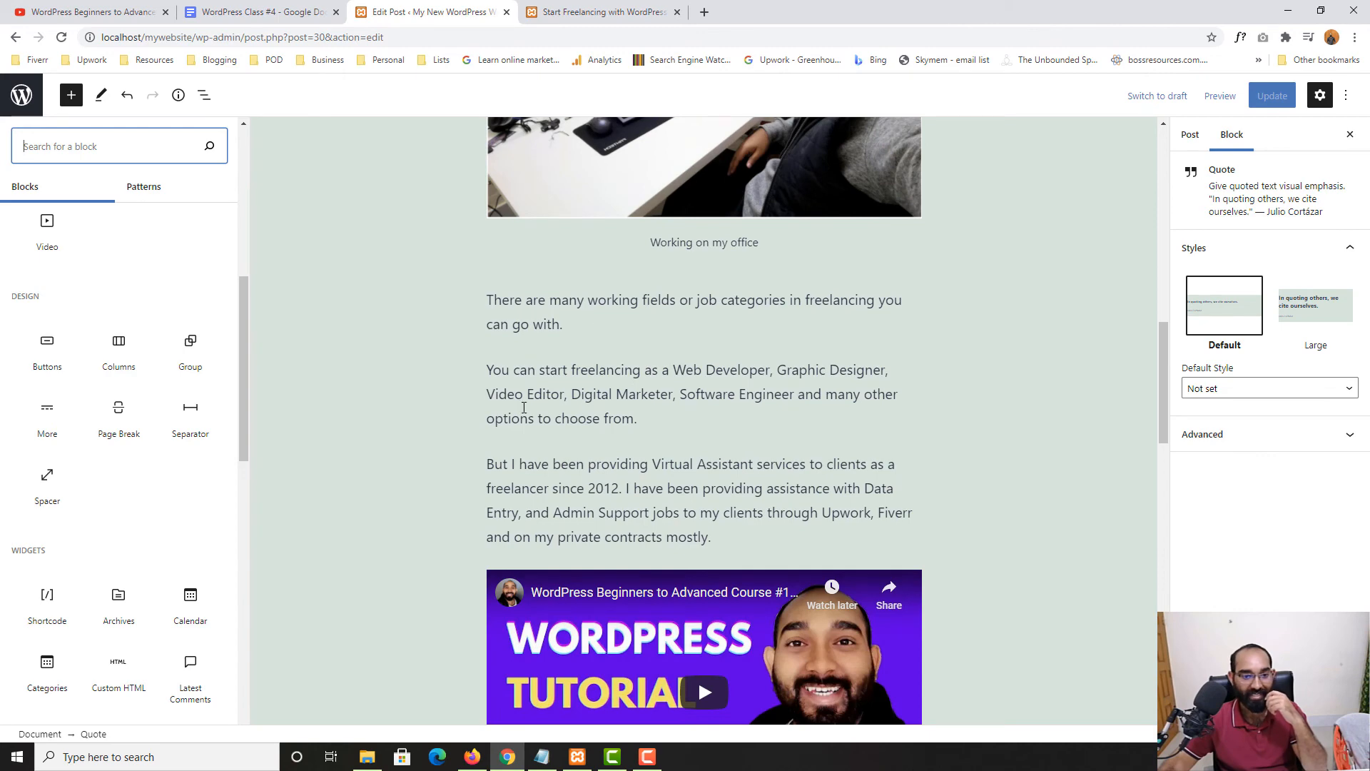
click(558, 430)
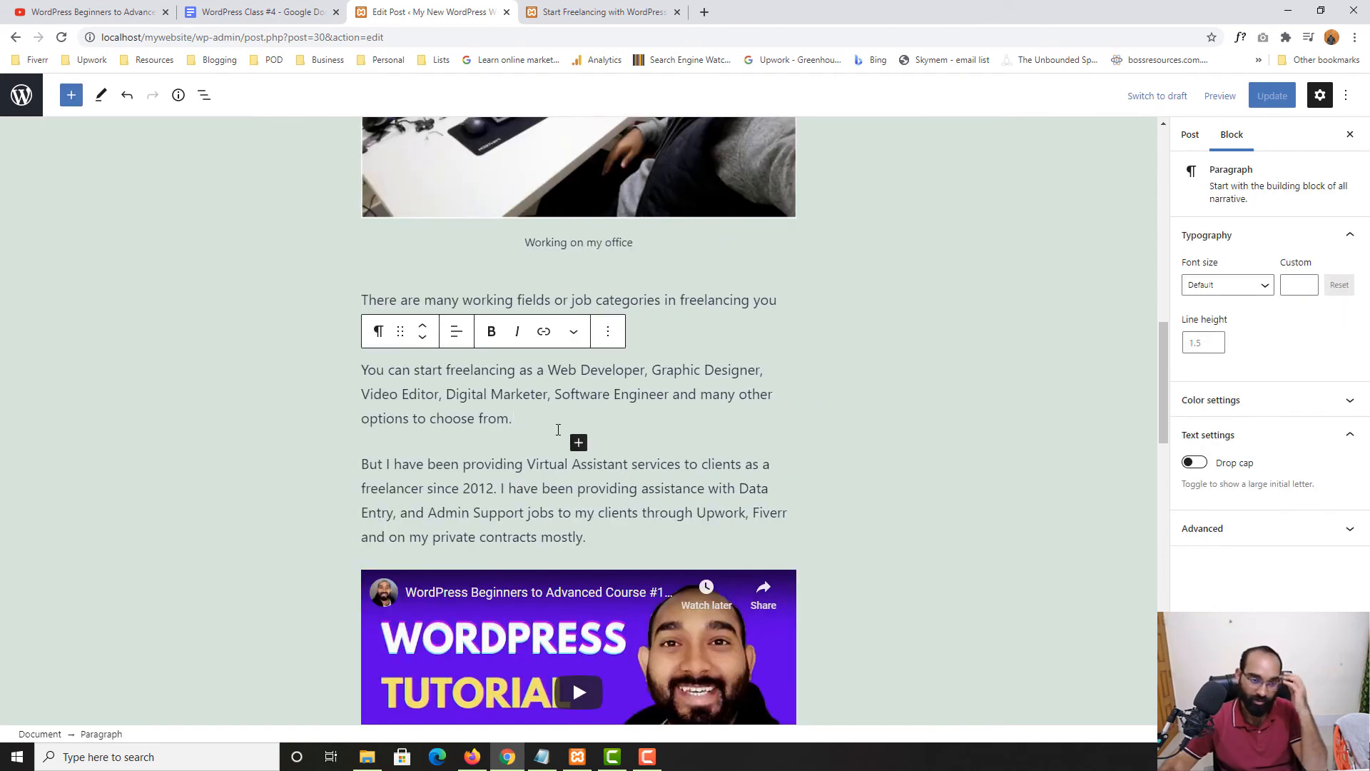
key(Return)
Turn the empty paragraph into a Spacer block by searching 'sp', then update the post
scroll(485, 388, down, 1)
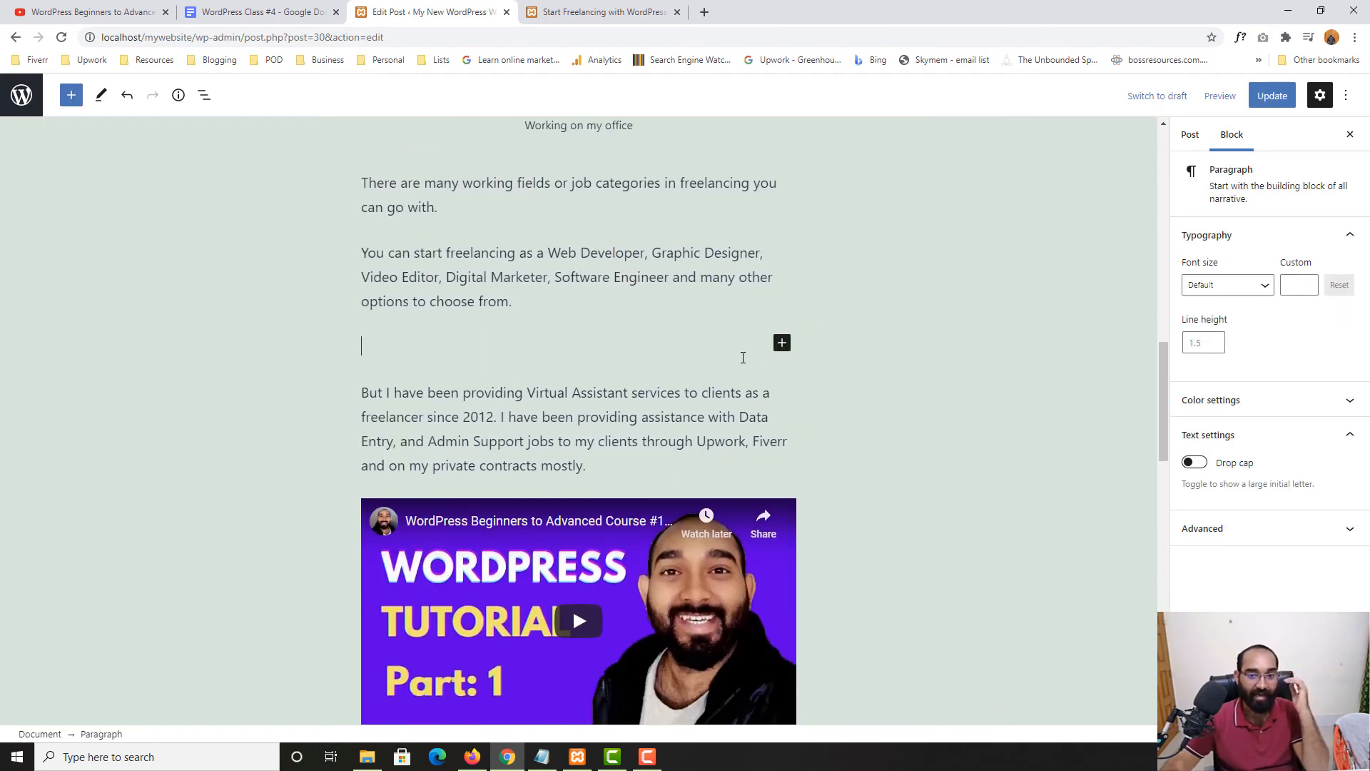
click(782, 343)
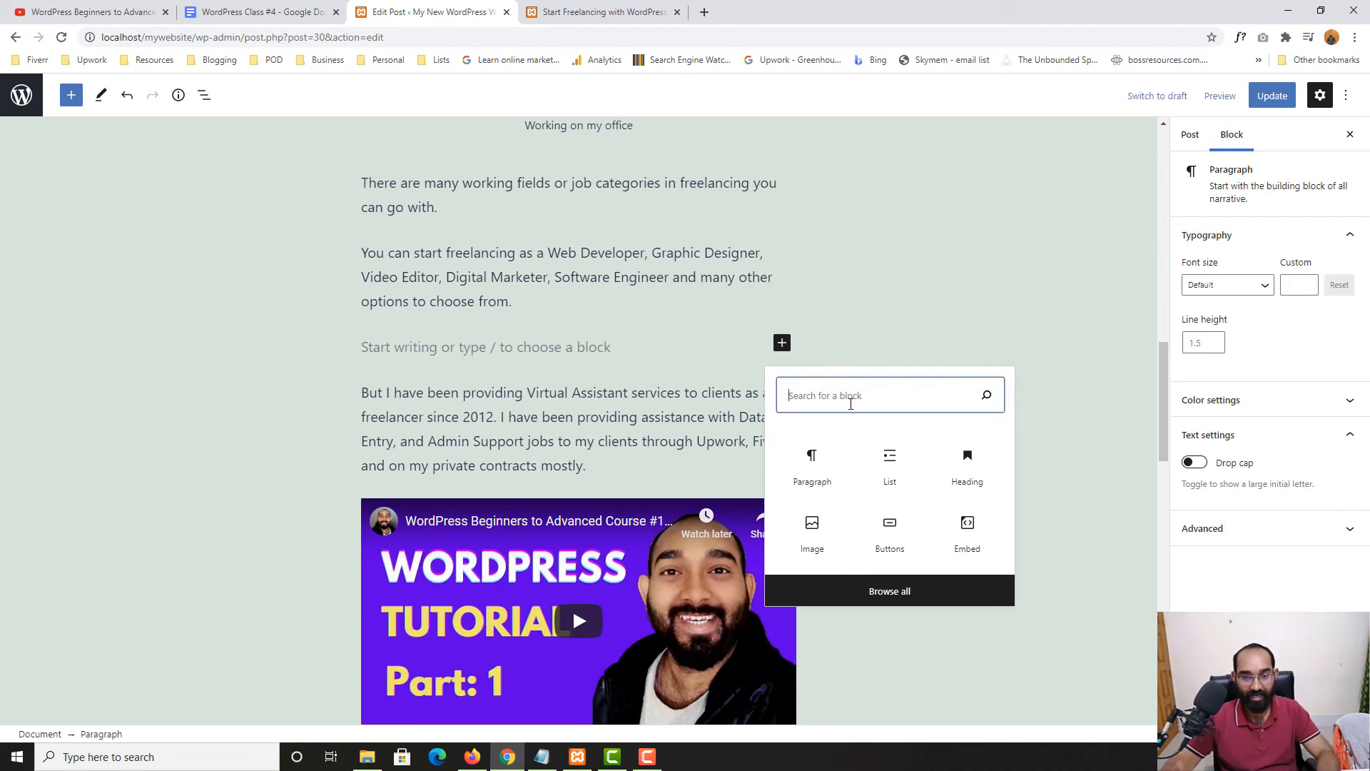
text(sp)
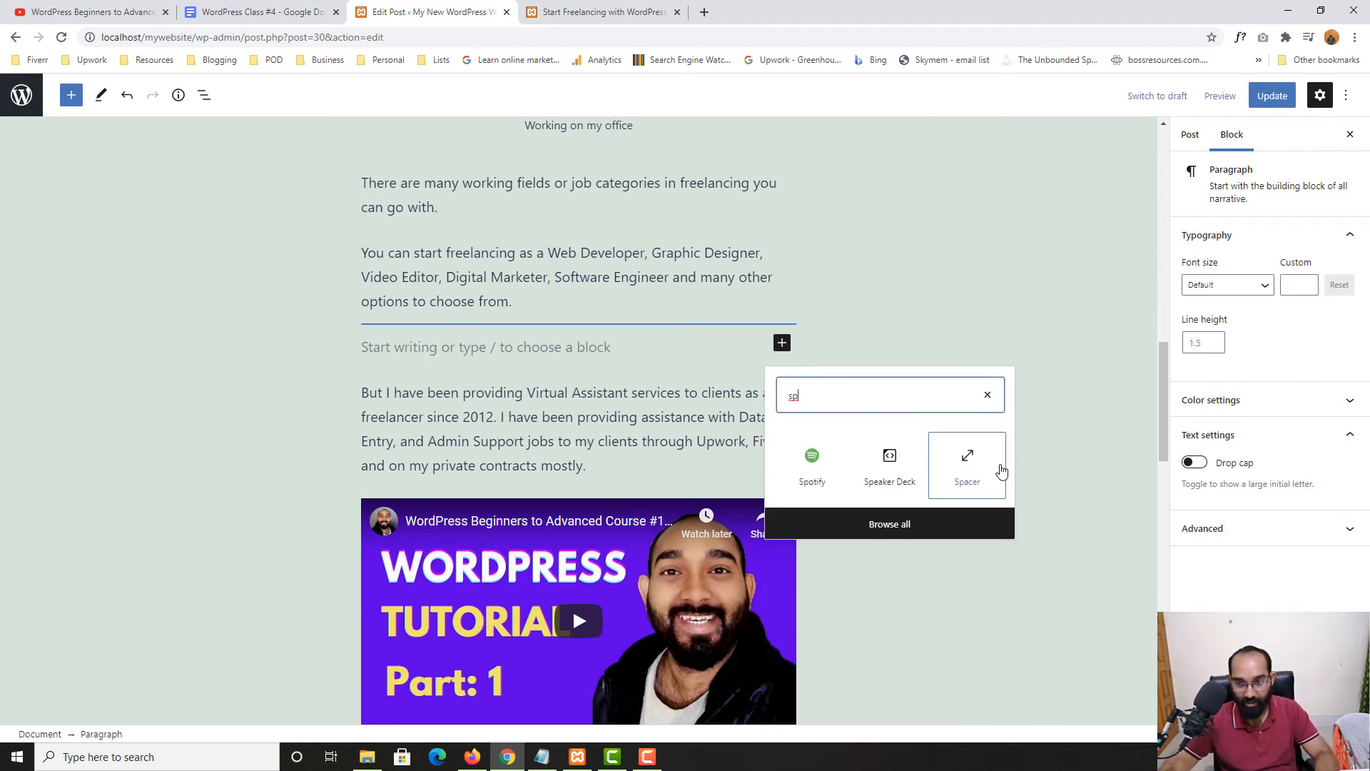
click(972, 476)
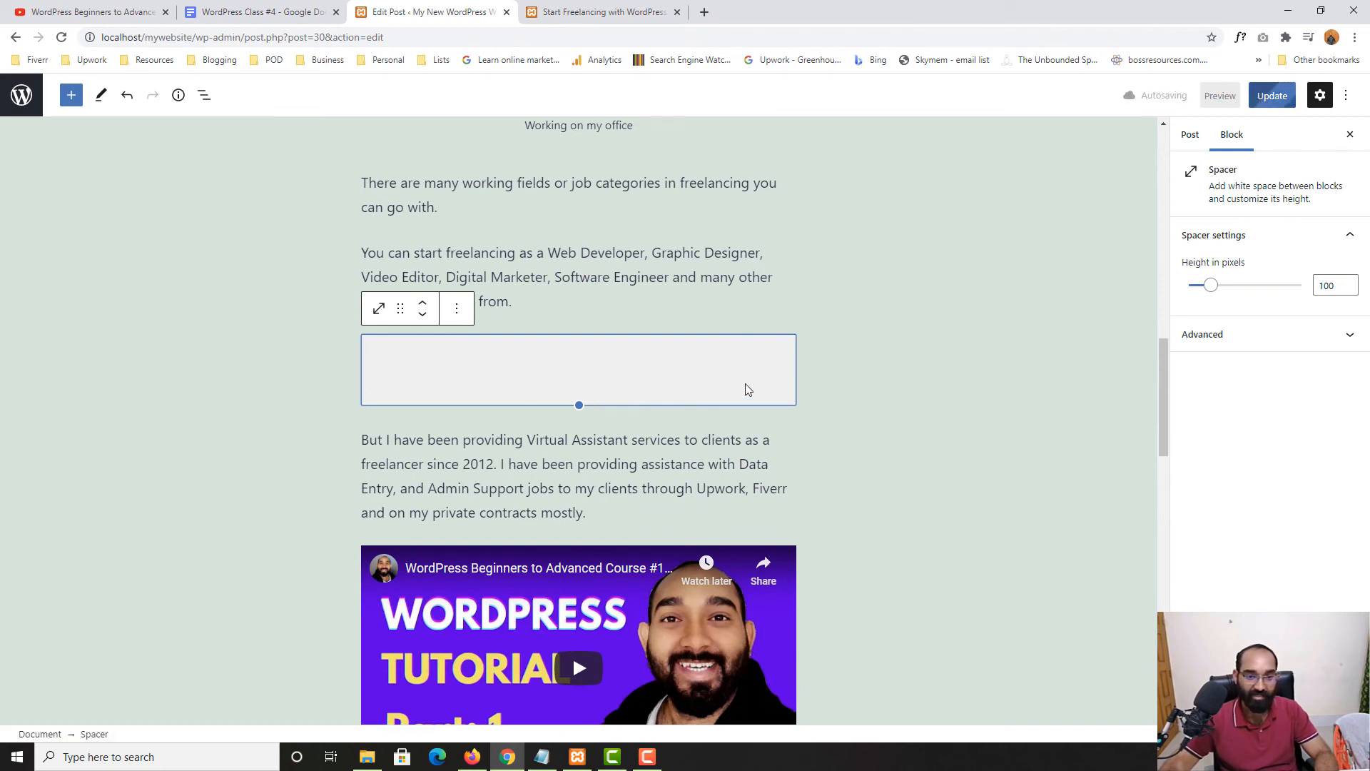
click(1261, 102)
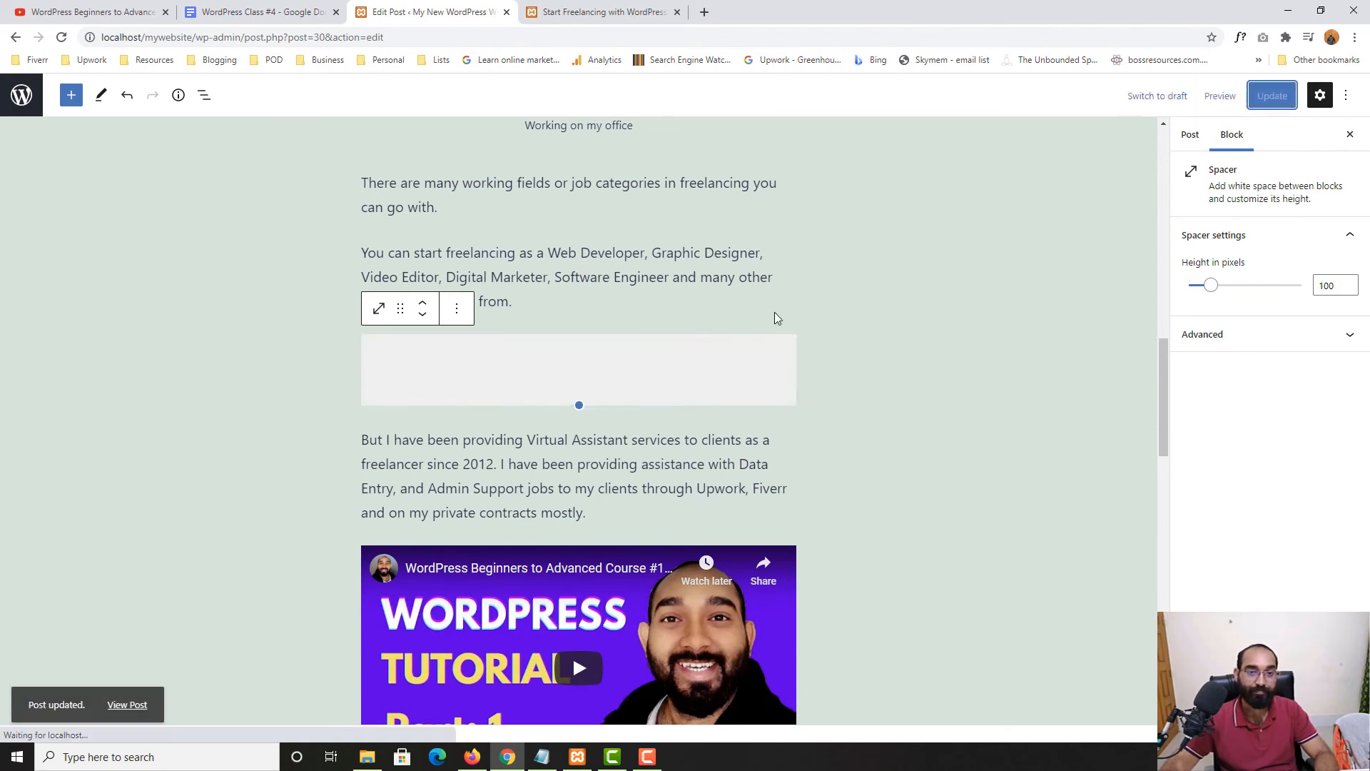
click(605, 12)
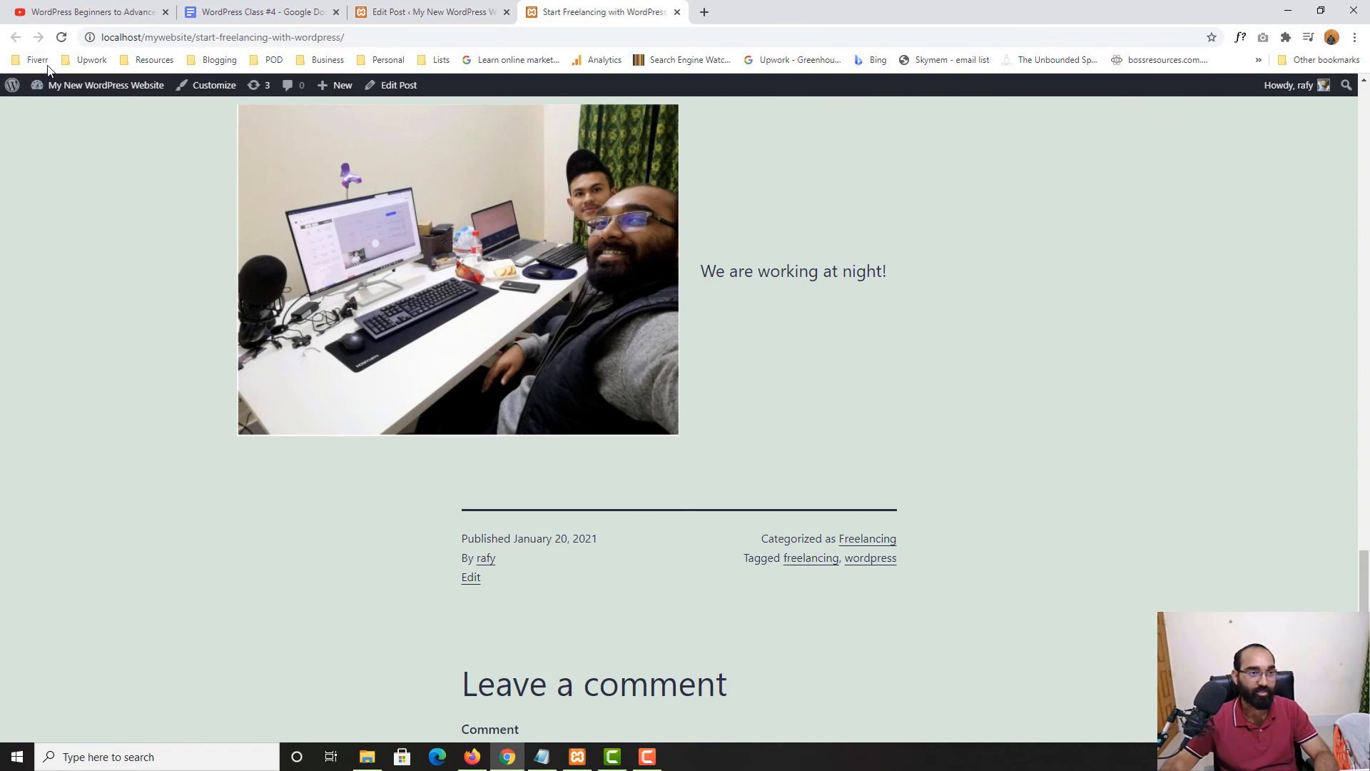
Reload the live post to inspect the spacer's gap, then go back to the post editor
scroll(2, 364, up, 1)
key(F5)
scroll(19, 400, up, 7)
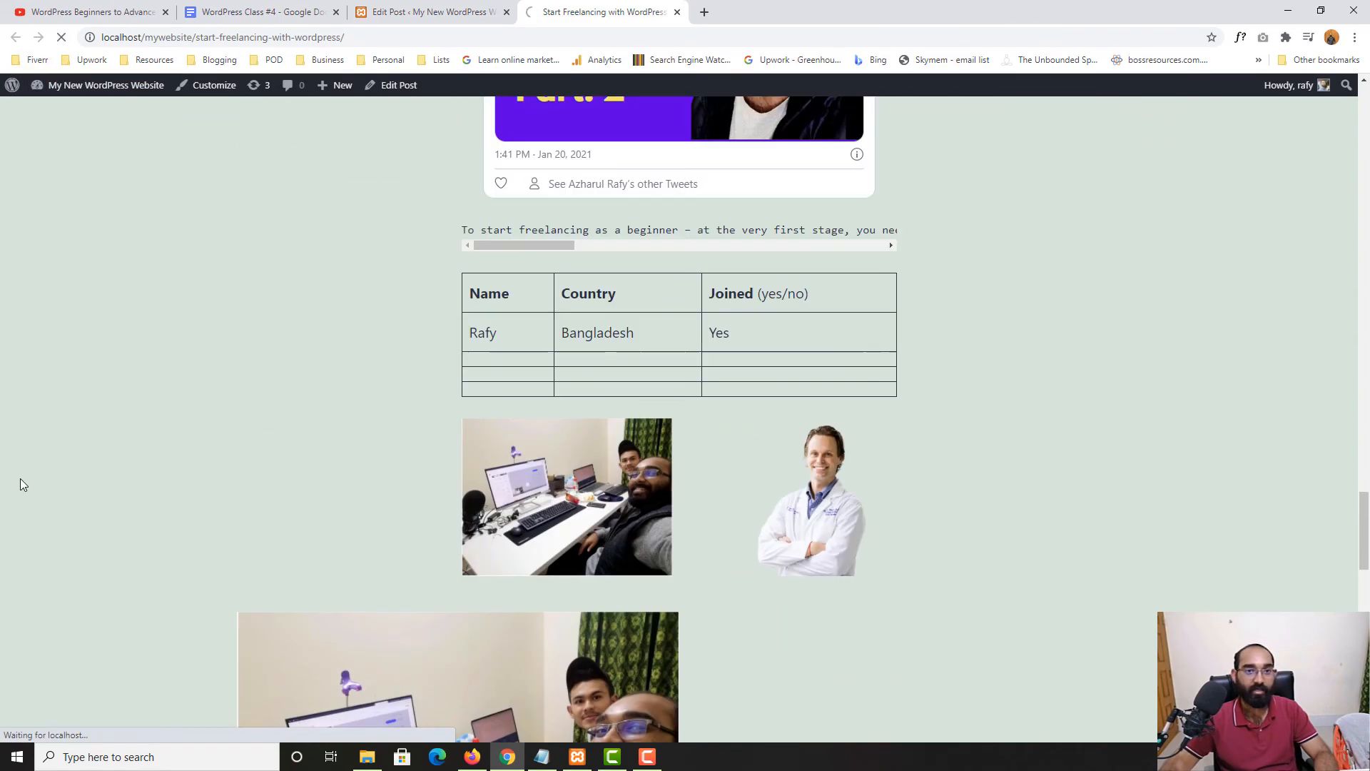
scroll(28, 468, up, 10)
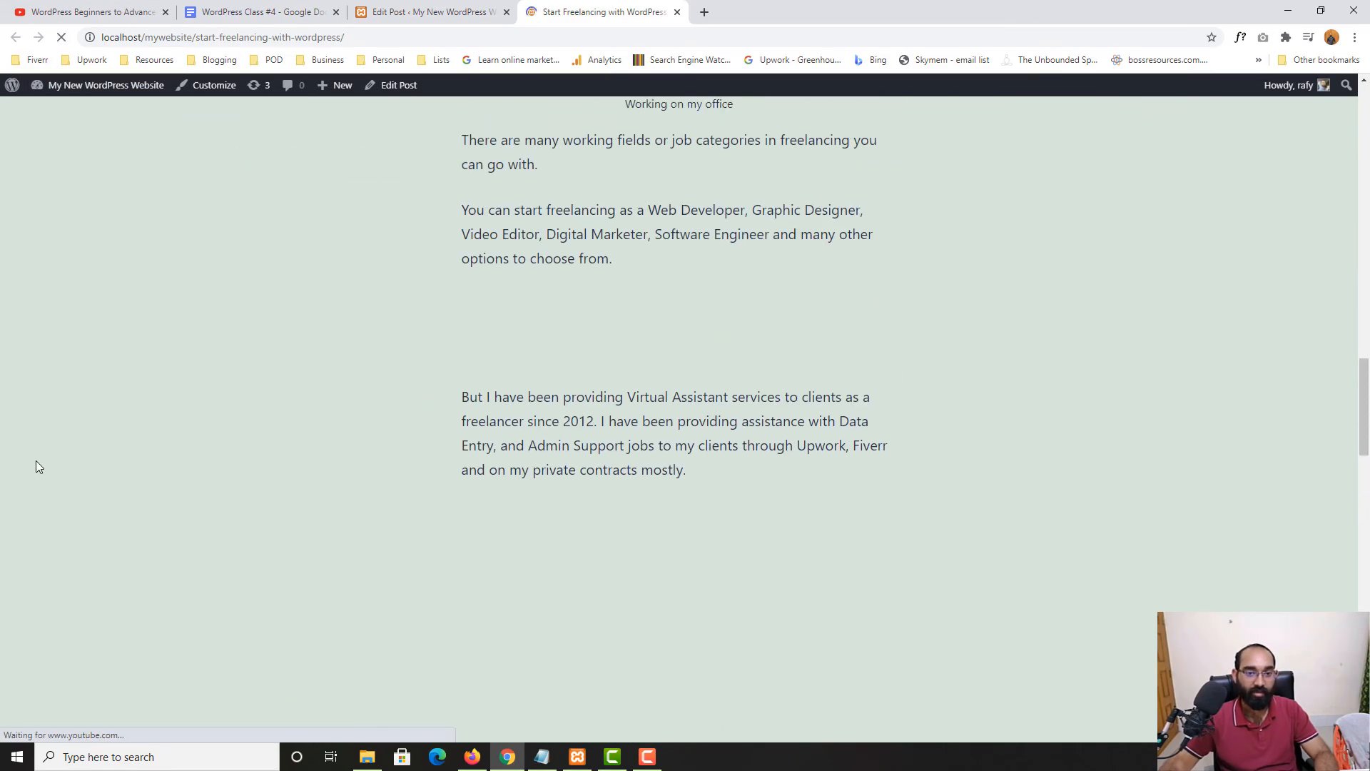
scroll(86, 463, down, 2)
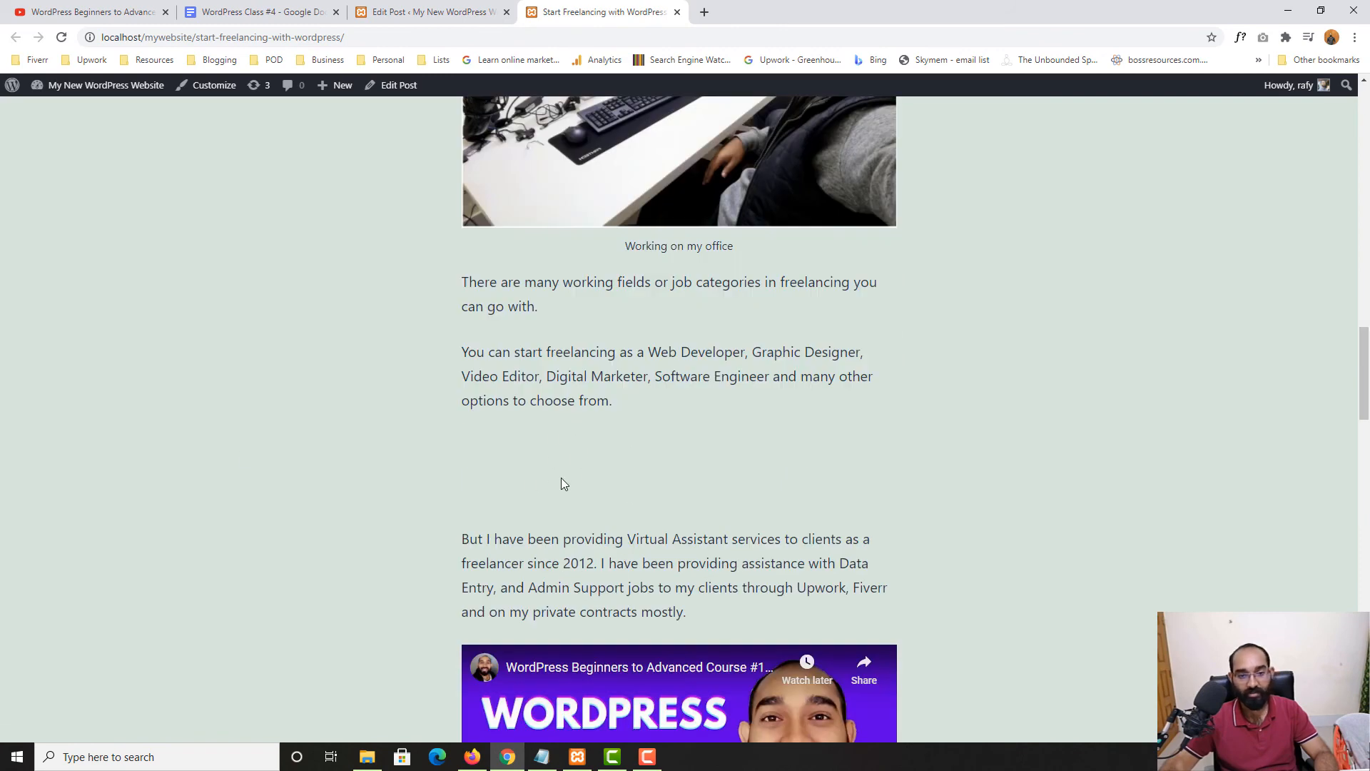
click(428, 12)
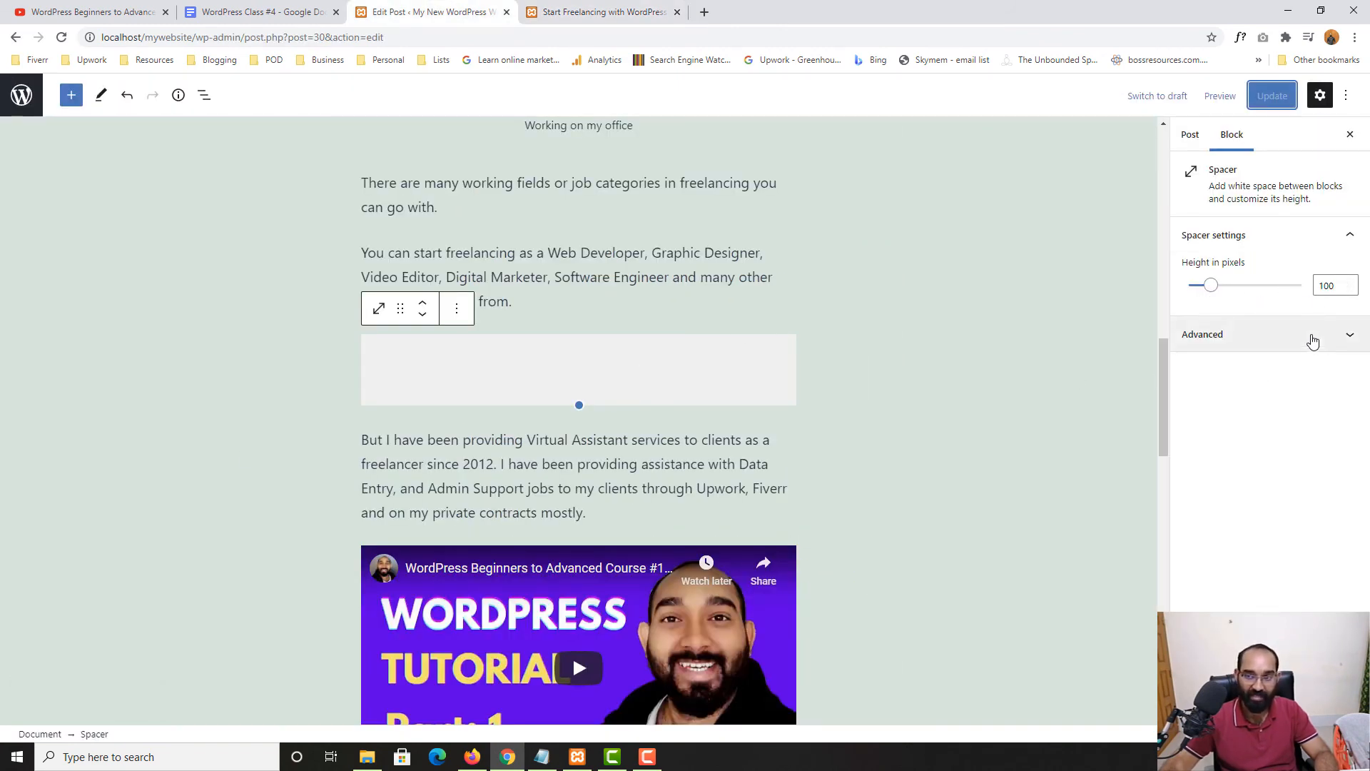
Change the spacer's height to 50 pixels, update the post and check the live page
double_click(1326, 286)
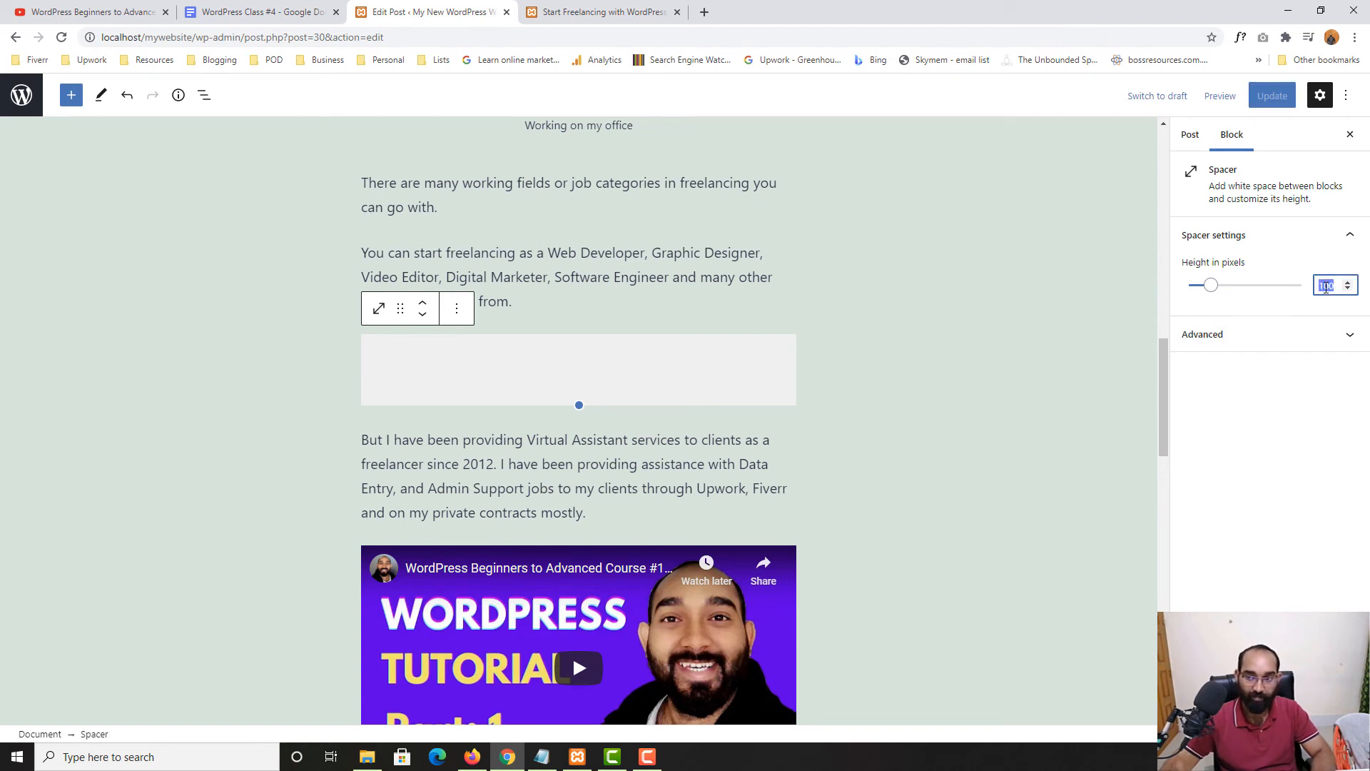
drag(1212, 286, 1256, 300)
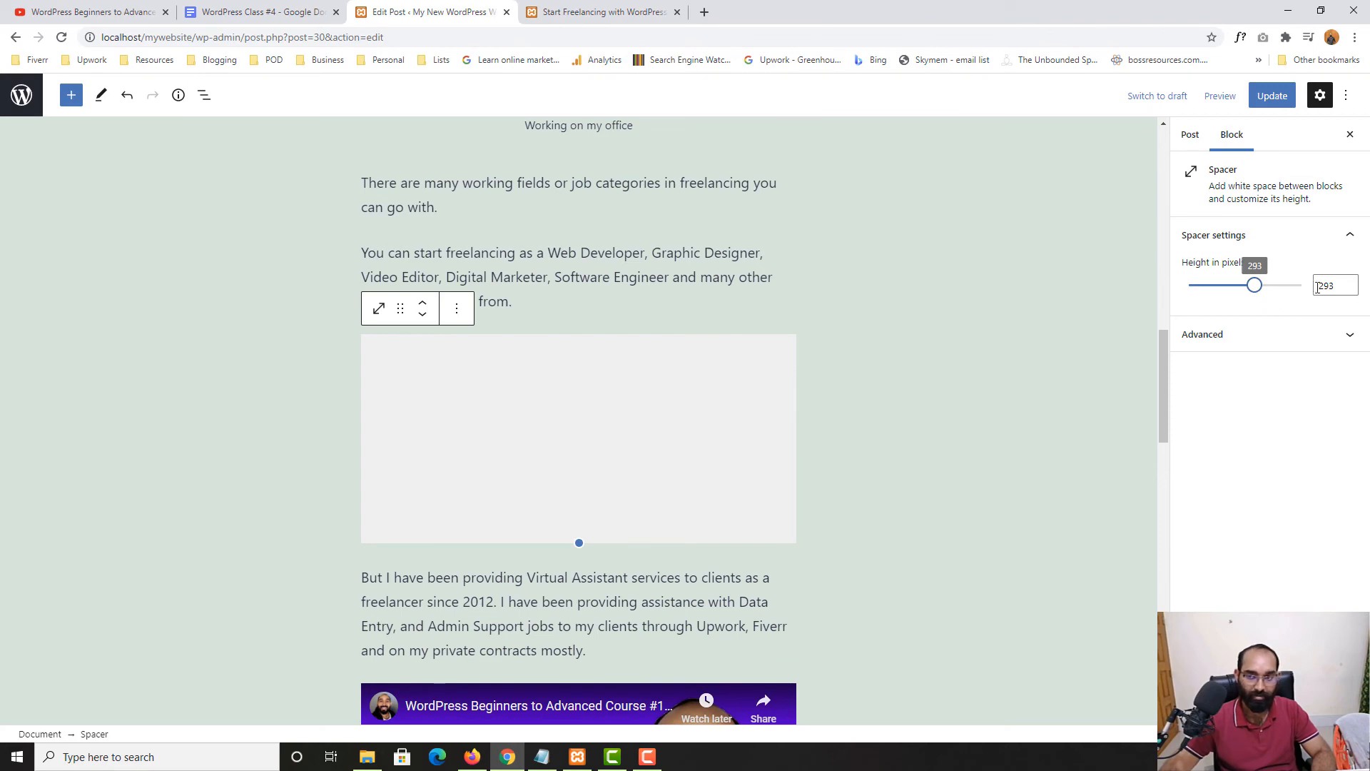
double_click(1330, 286)
text(50)
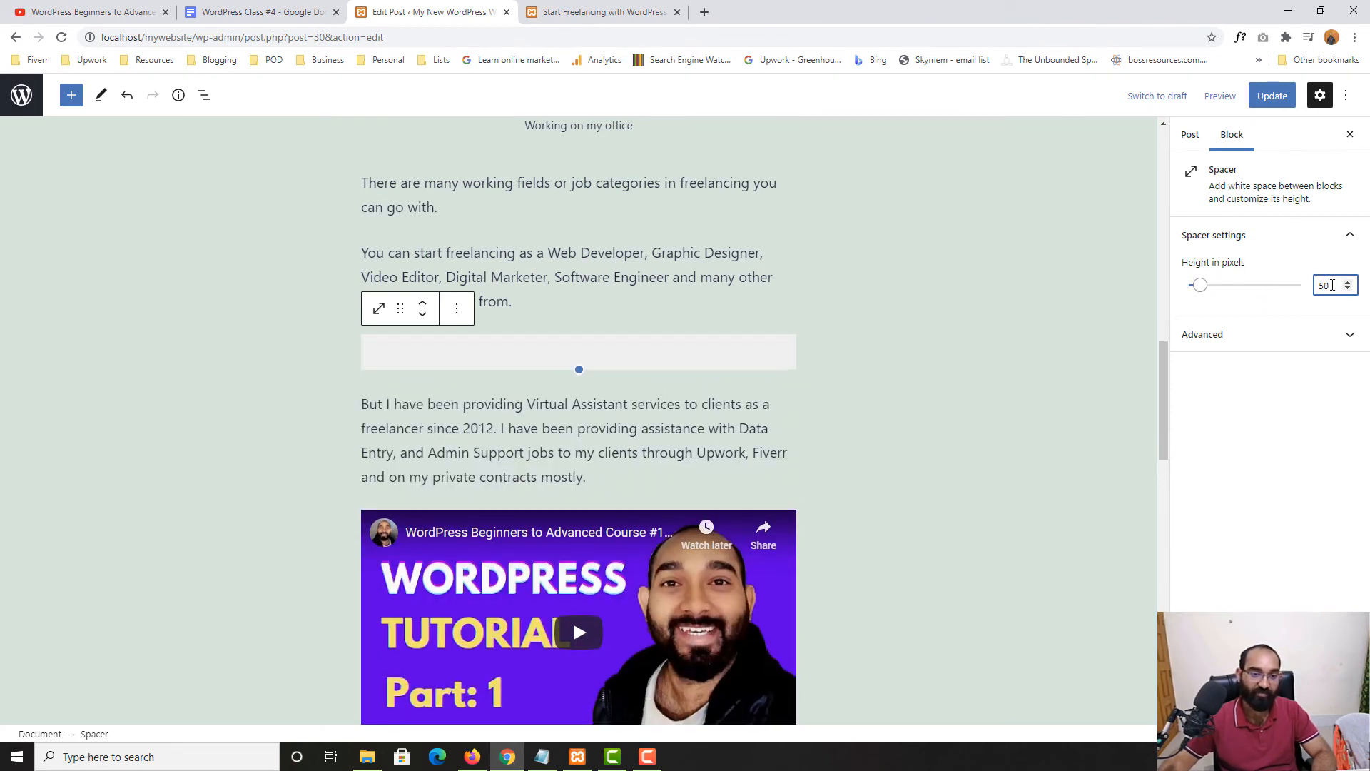
click(1271, 95)
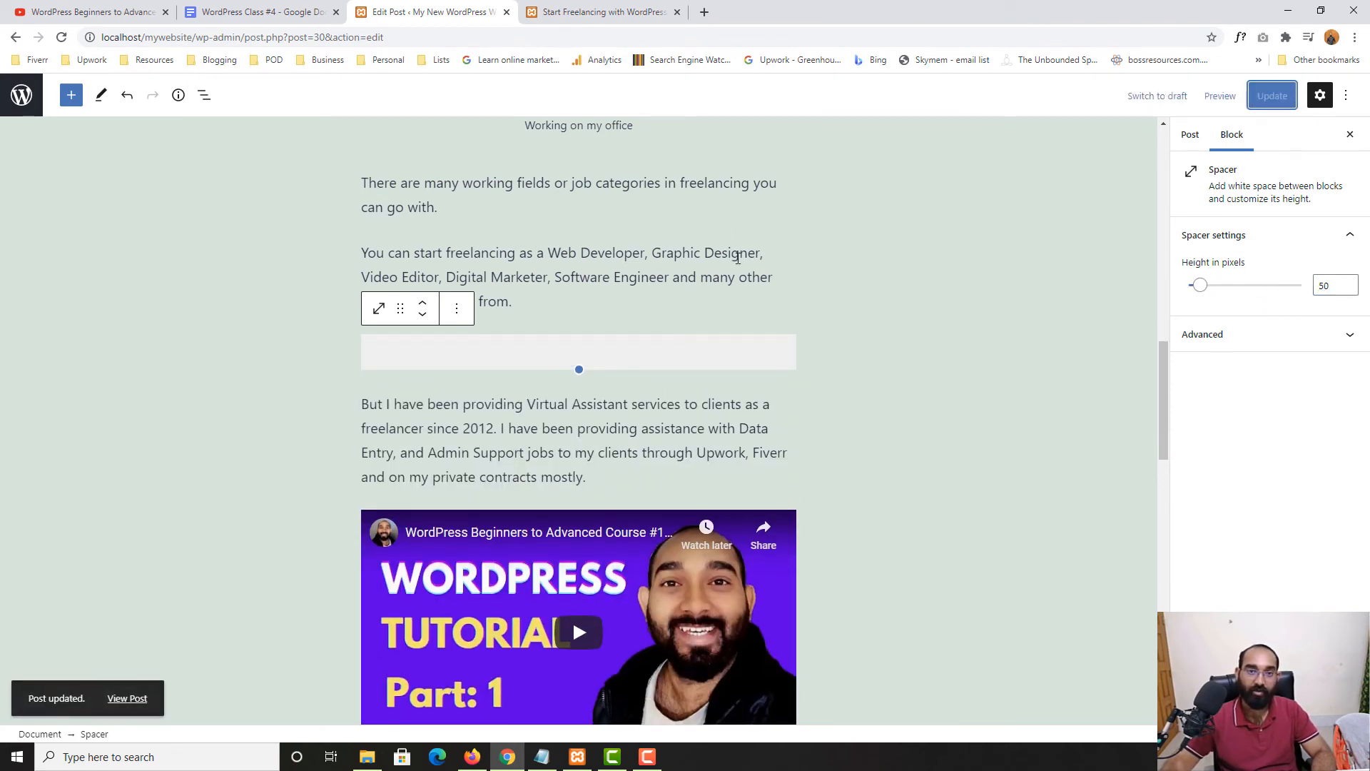
click(578, 6)
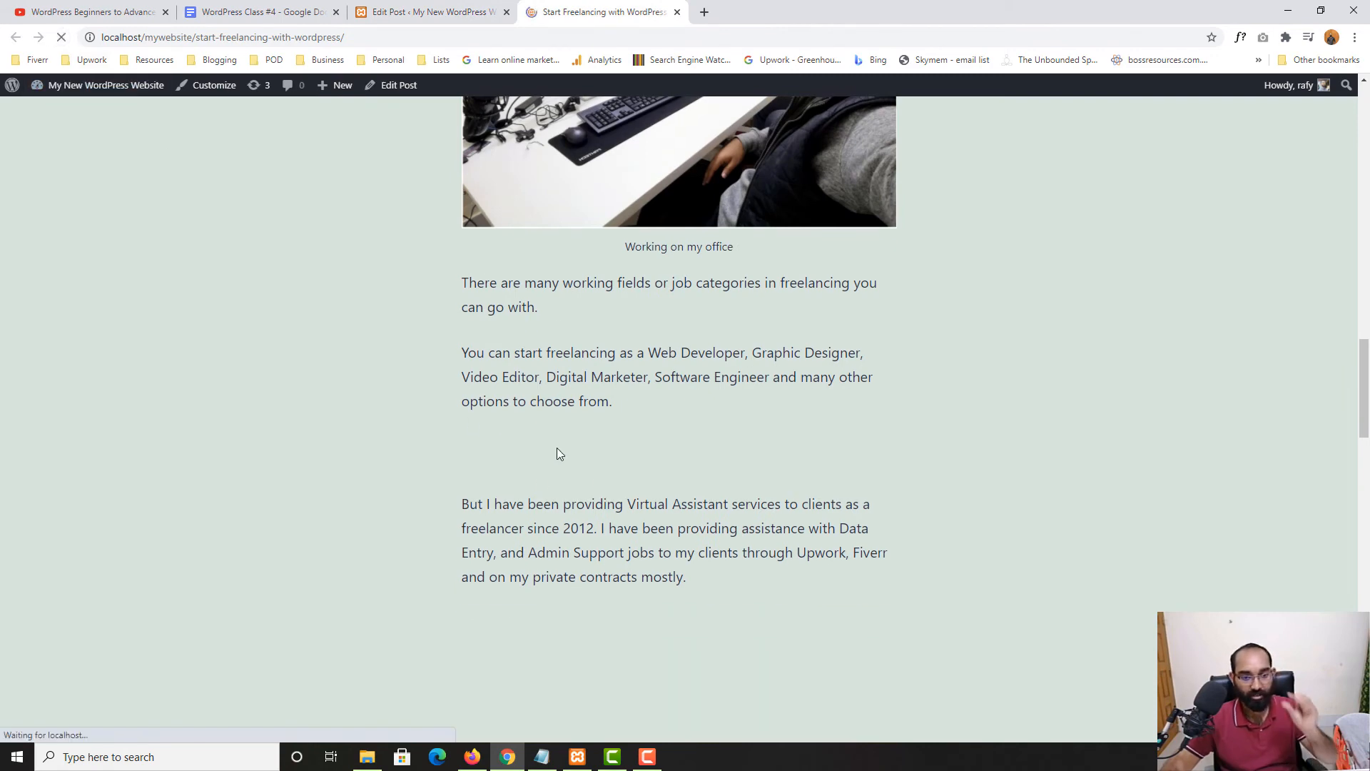
click(414, 10)
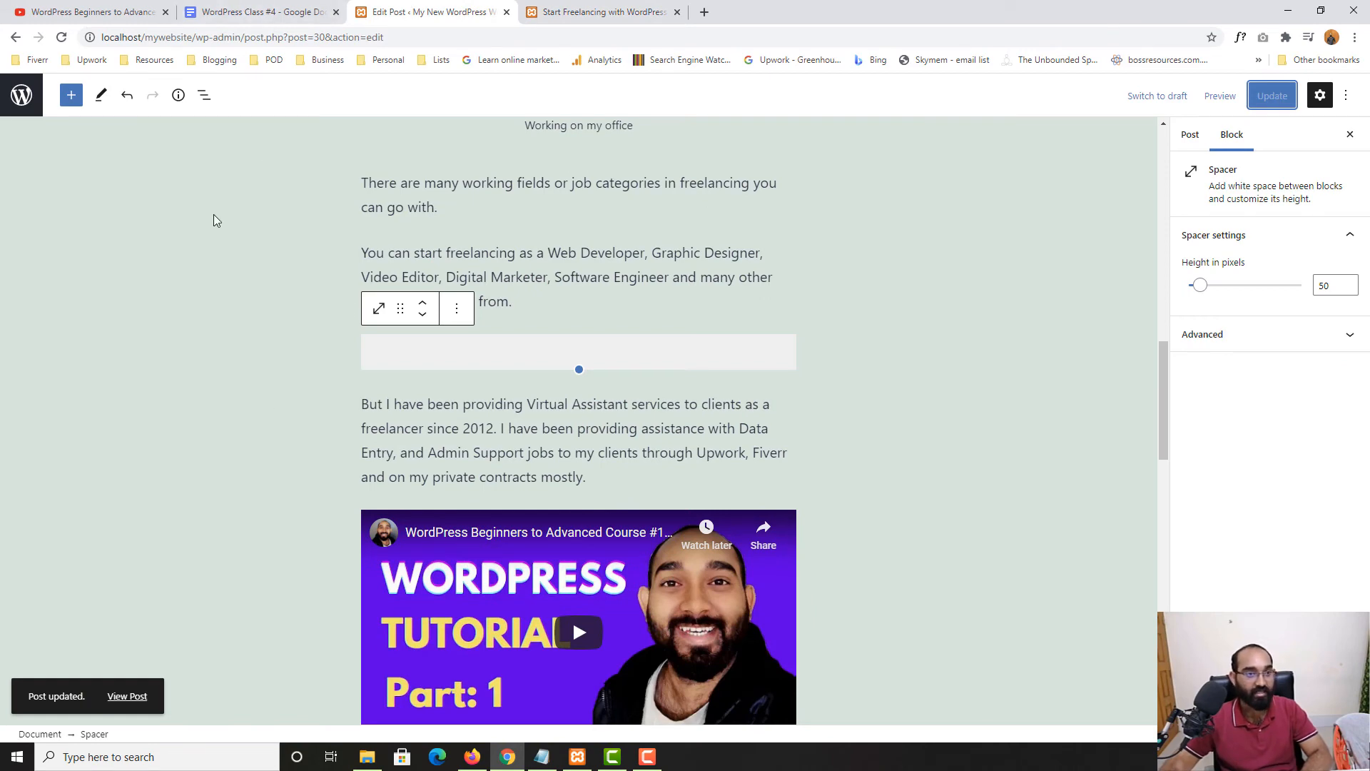
Insert a Separator block below the spacer and give it the Thick style
click(70, 95)
scroll(118, 571, down, 10)
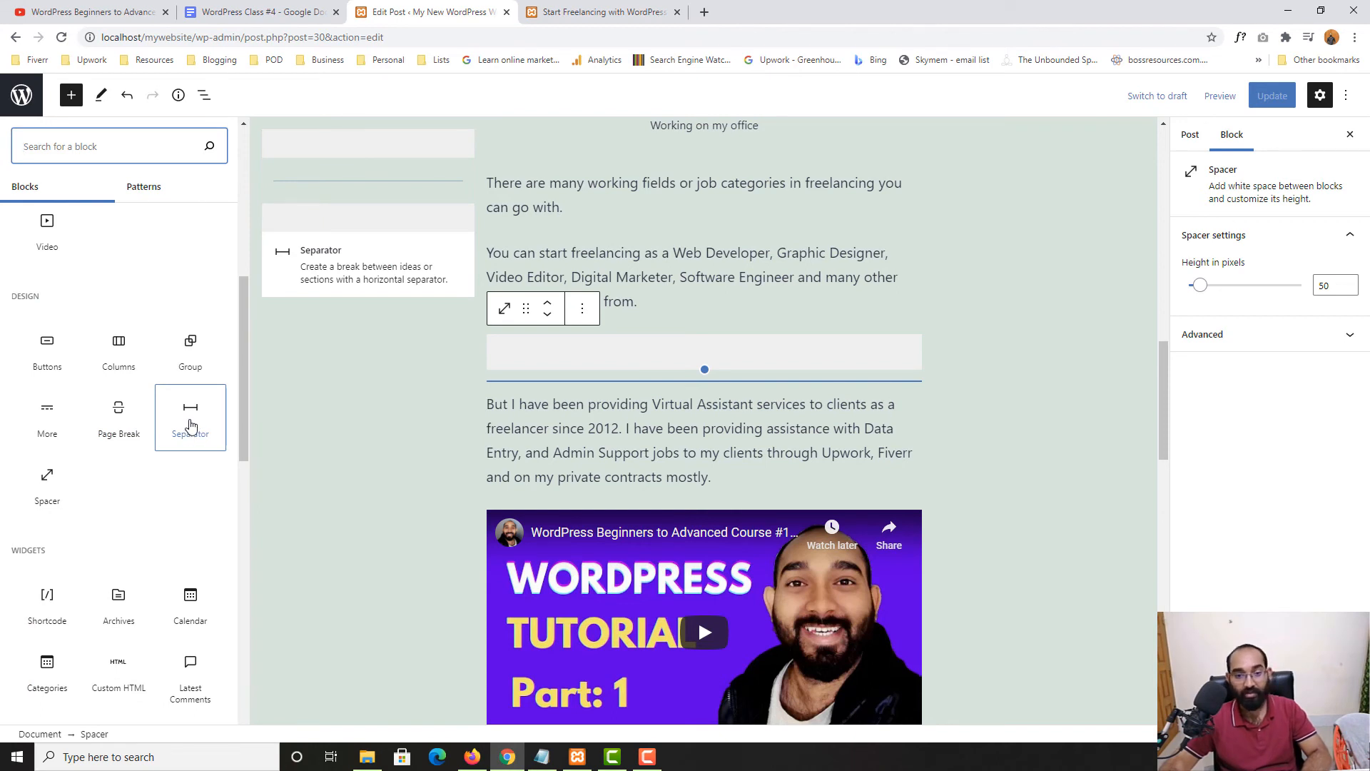
click(191, 421)
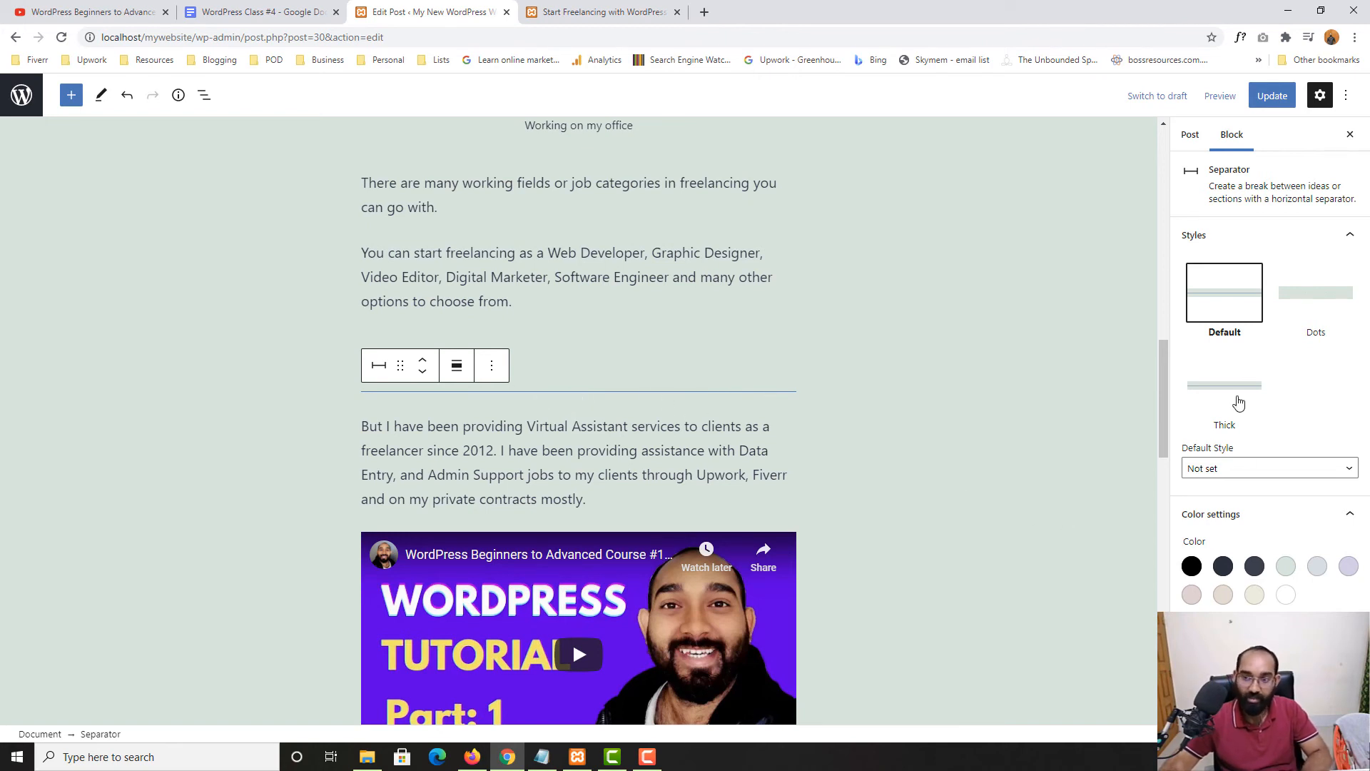
click(1328, 314)
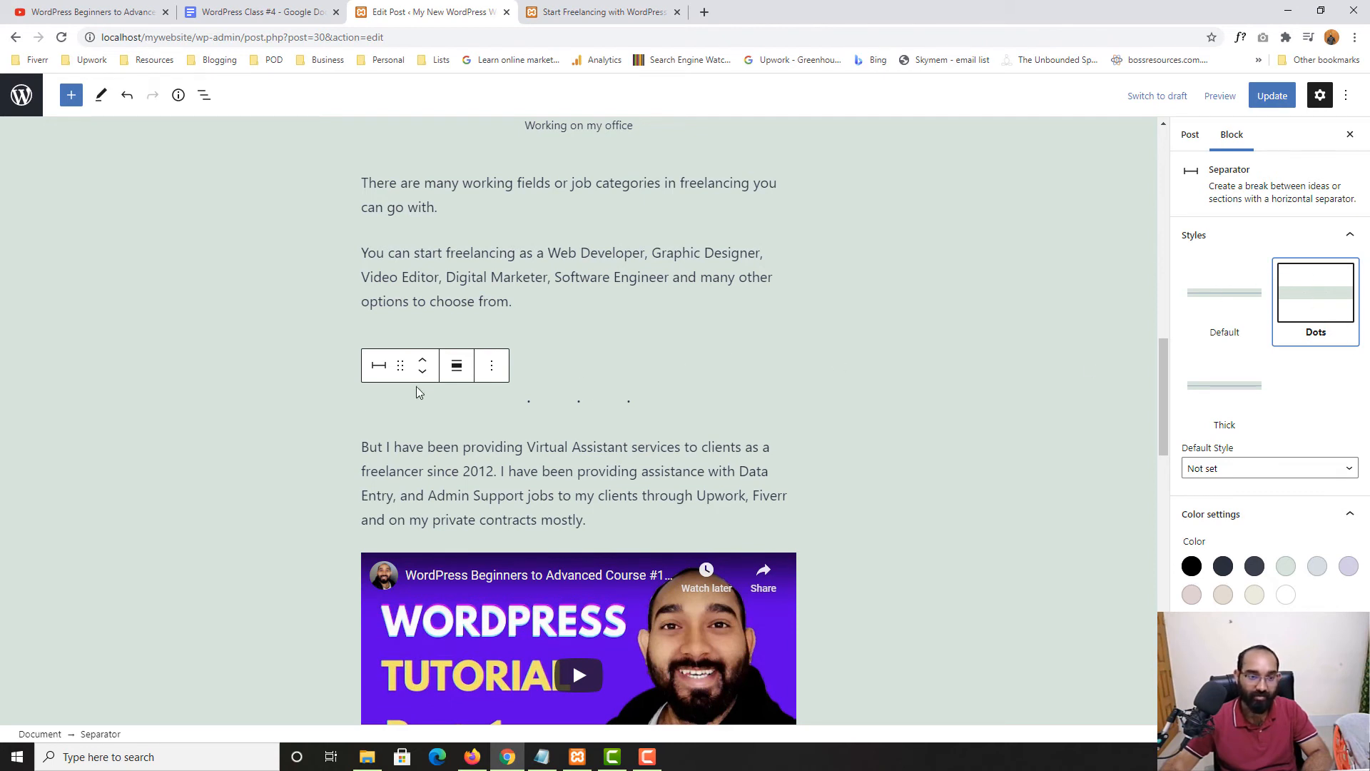
click(379, 365)
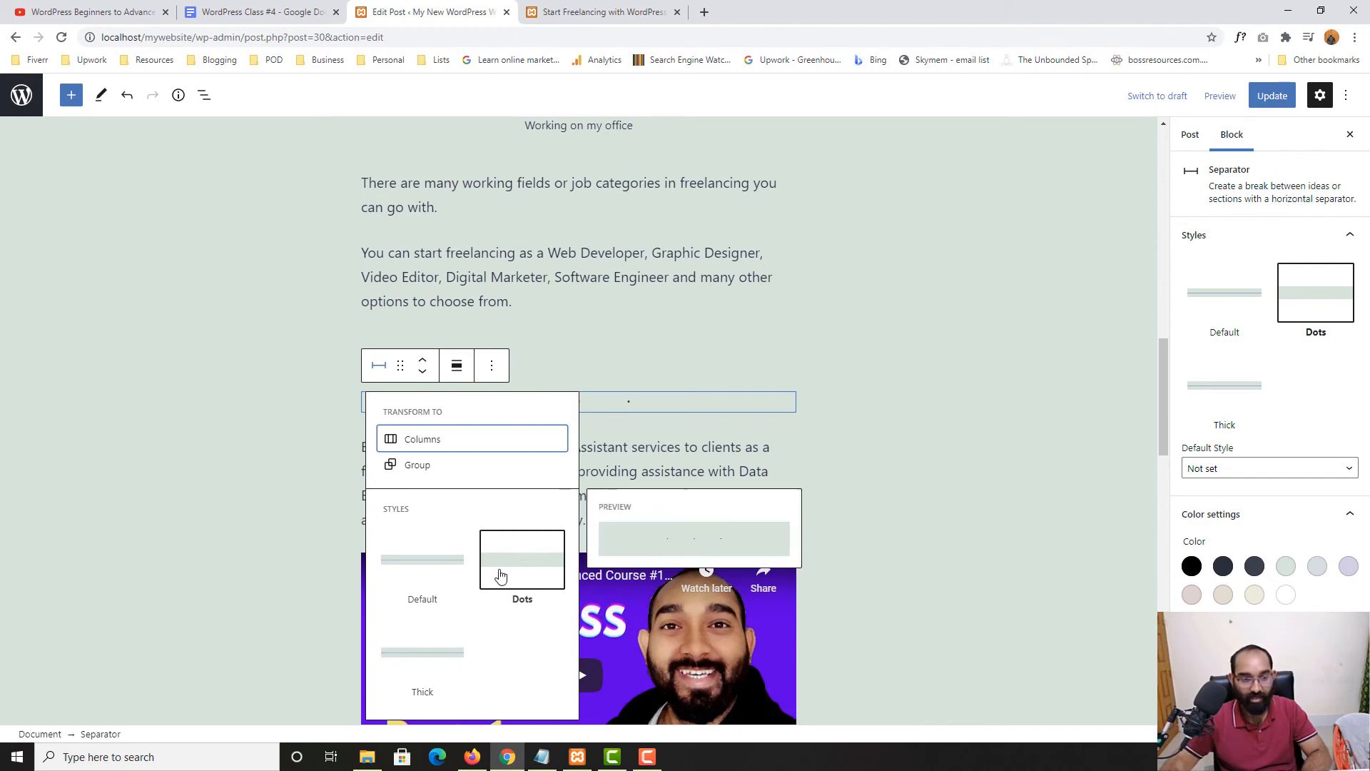
click(434, 652)
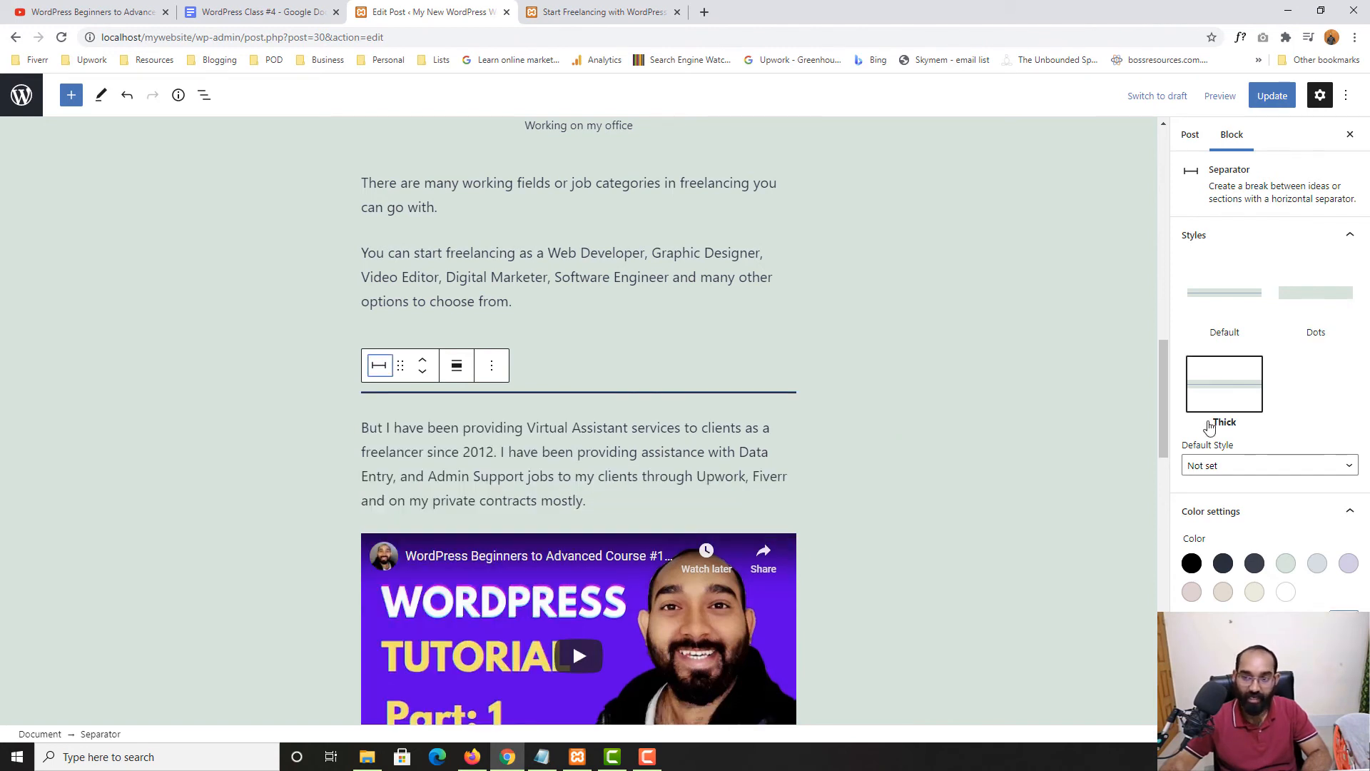
click(1235, 470)
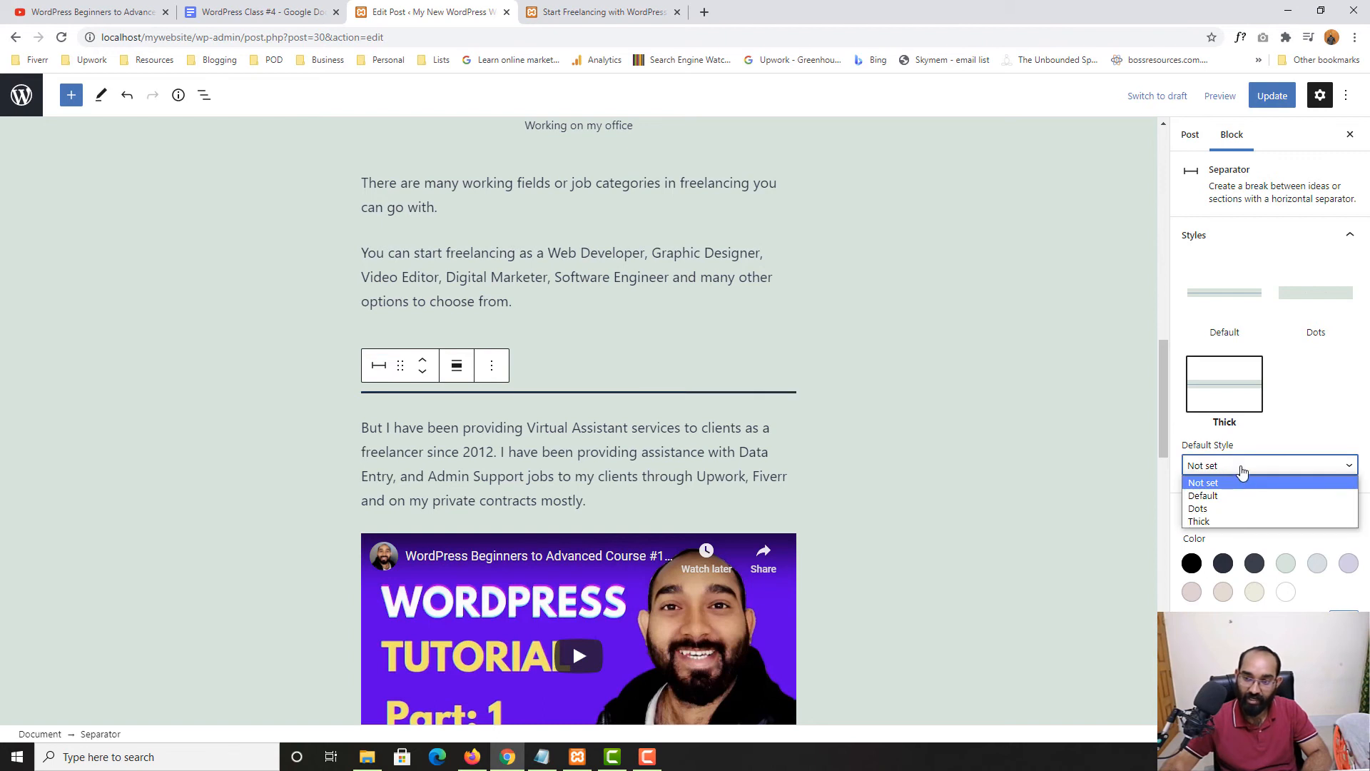
click(1241, 468)
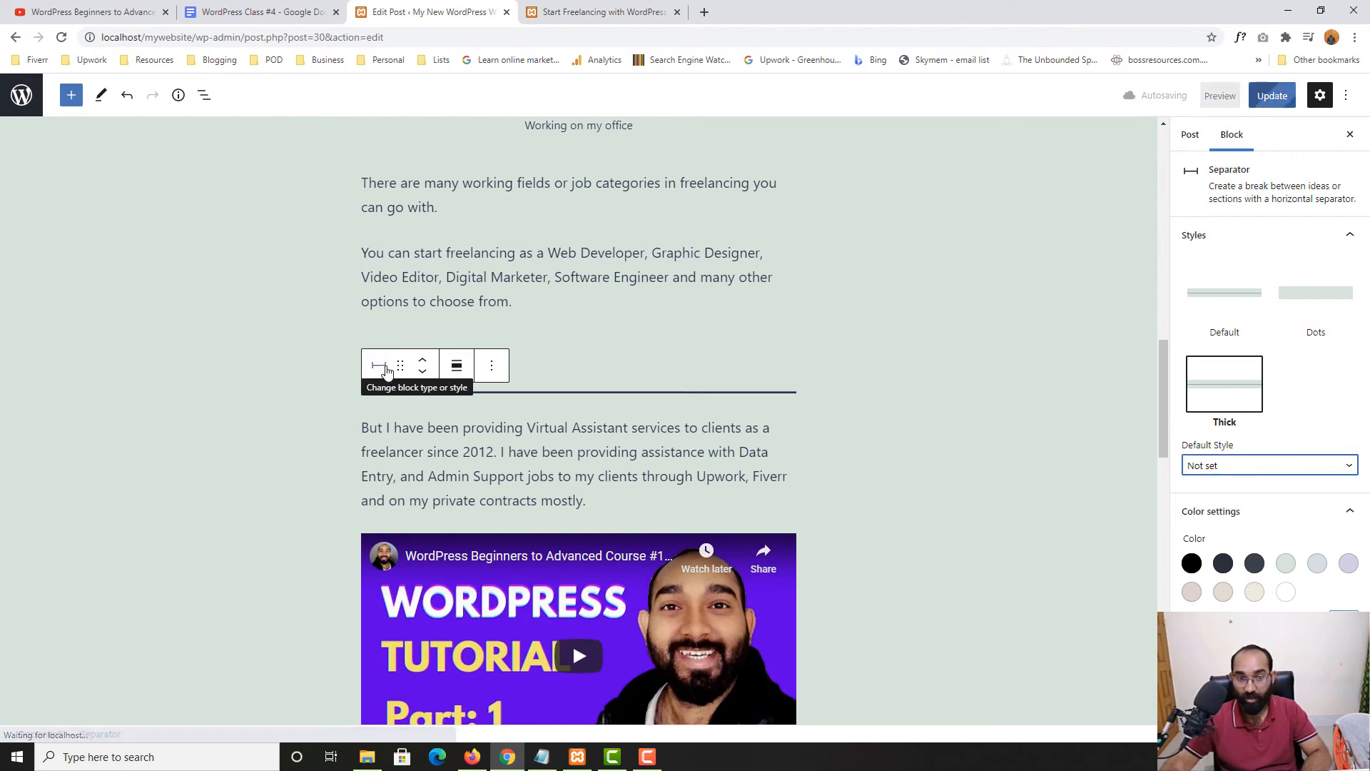
Center the separator at content width and give it a dark colour
click(457, 366)
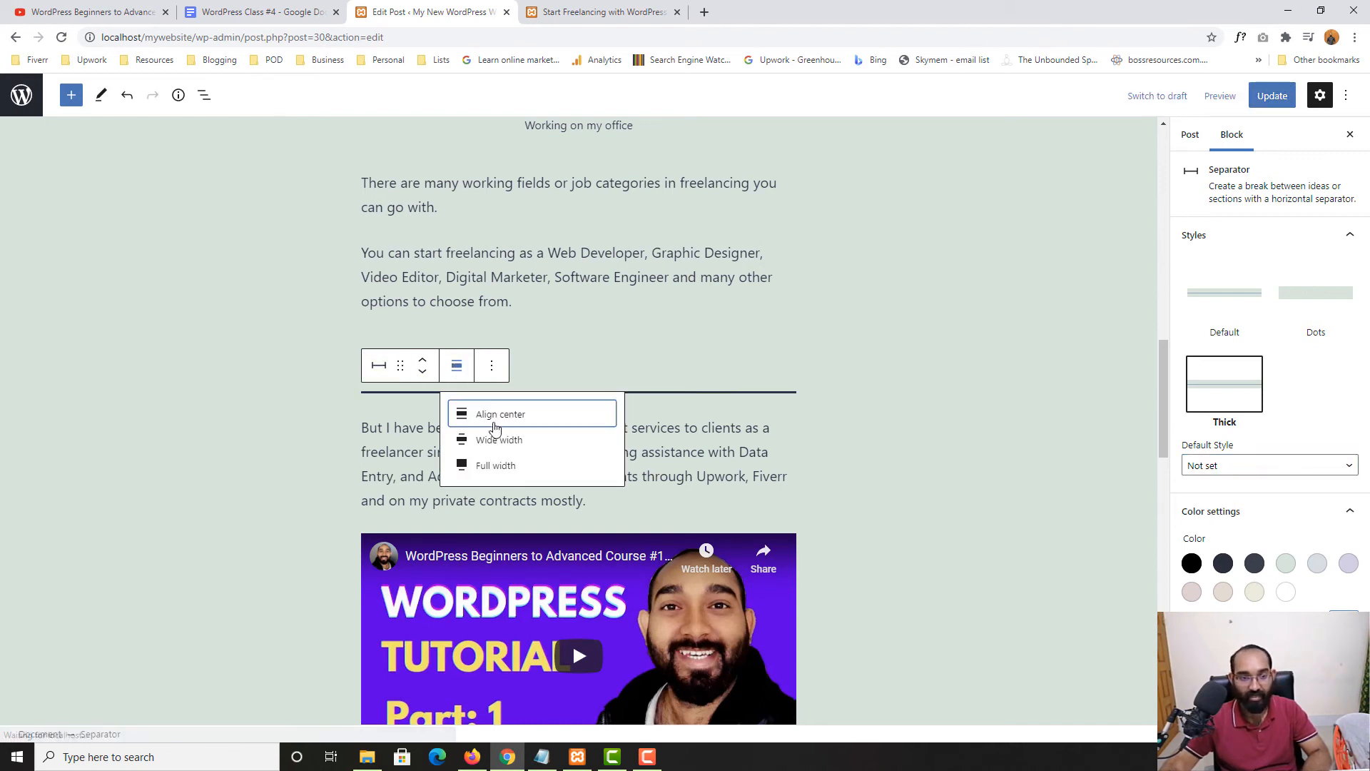
click(500, 440)
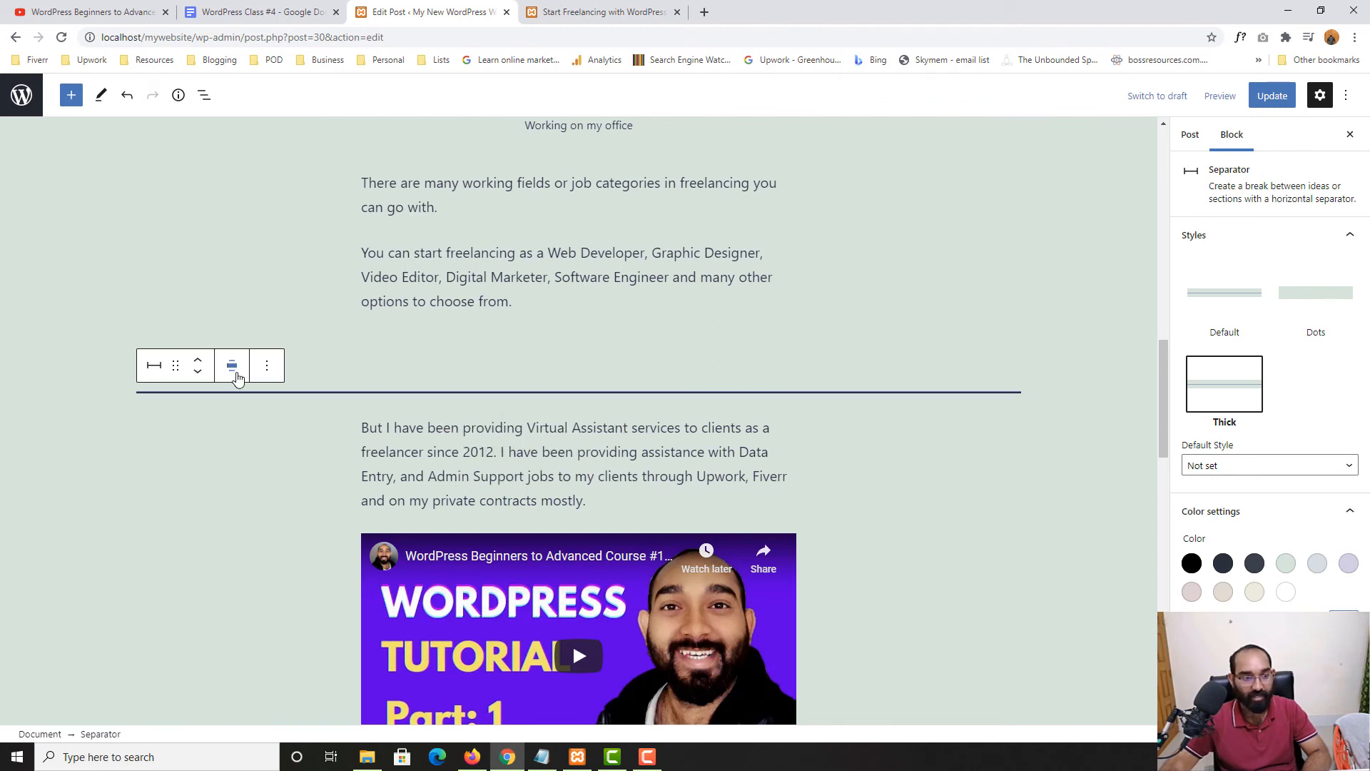
click(236, 372)
click(254, 468)
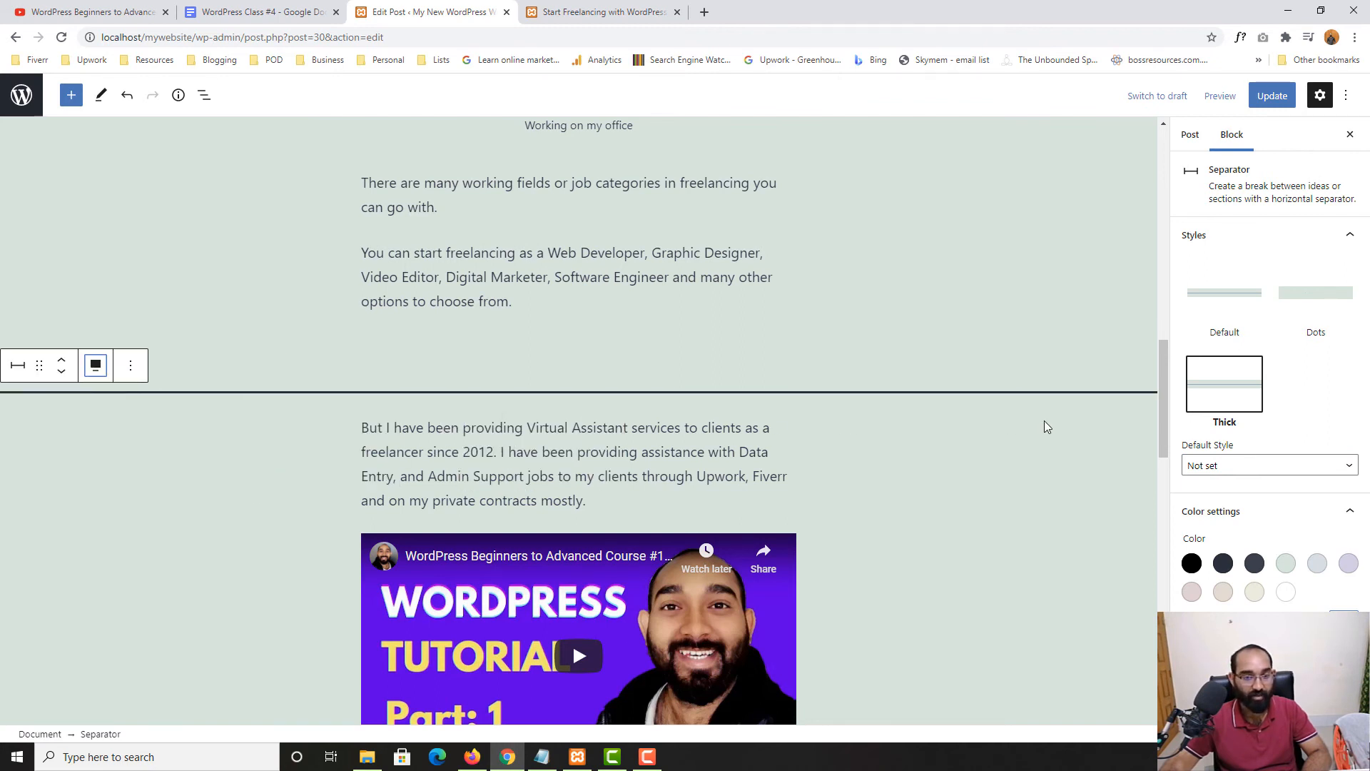
click(95, 366)
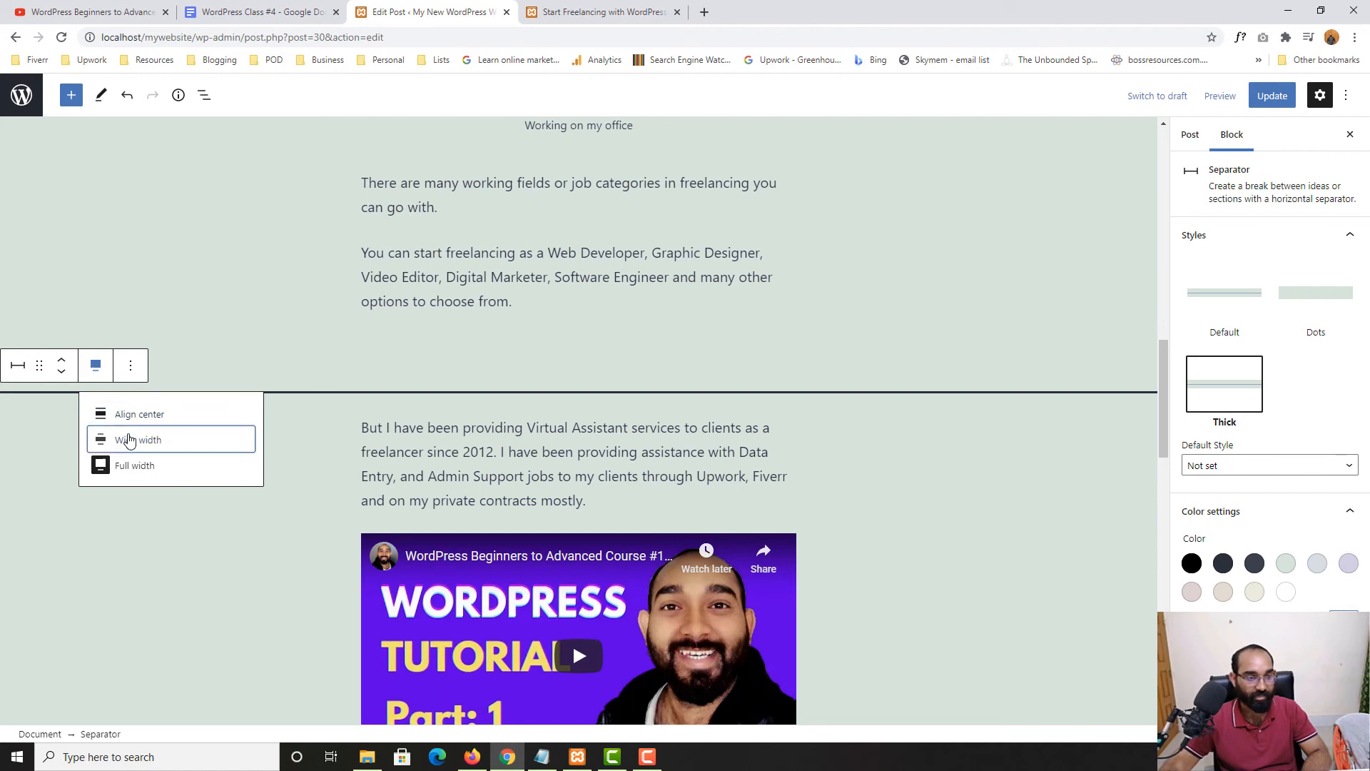
click(131, 439)
click(234, 367)
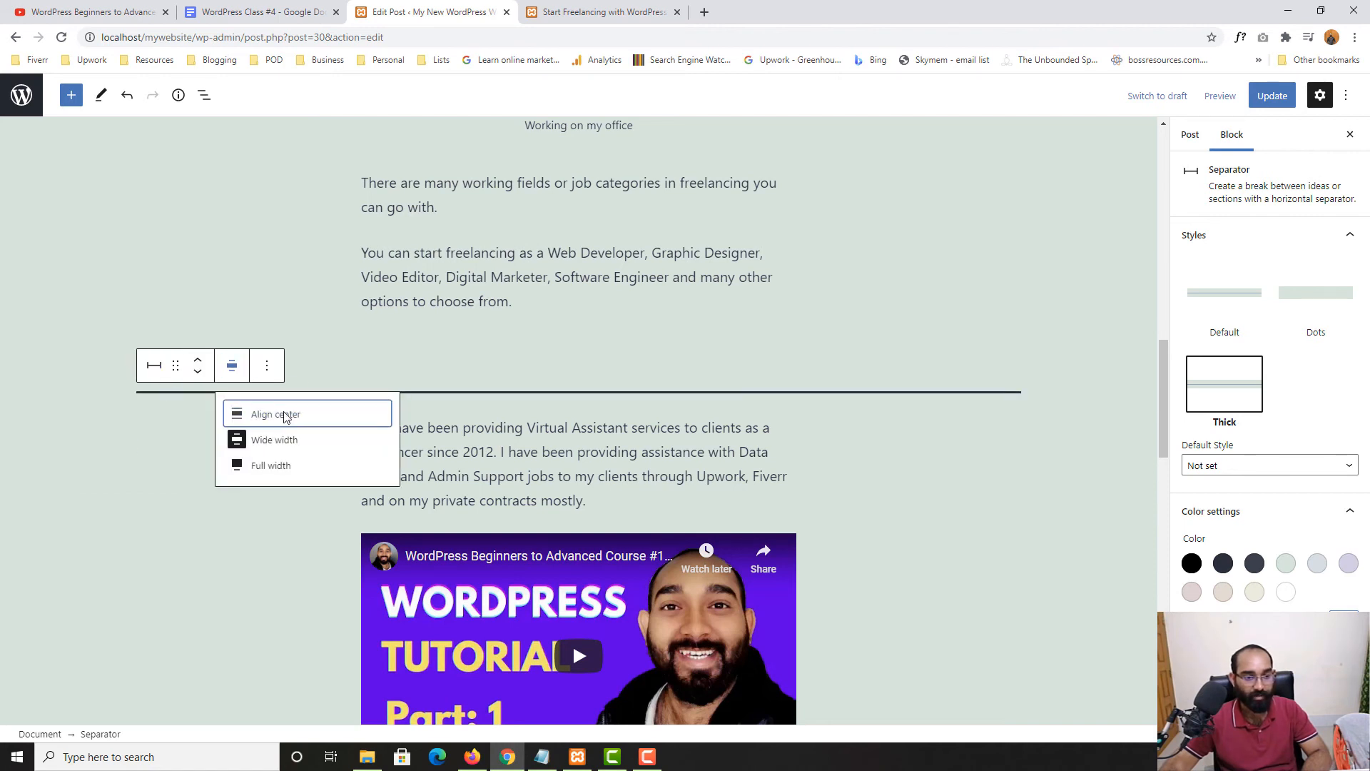
click(284, 415)
click(1223, 564)
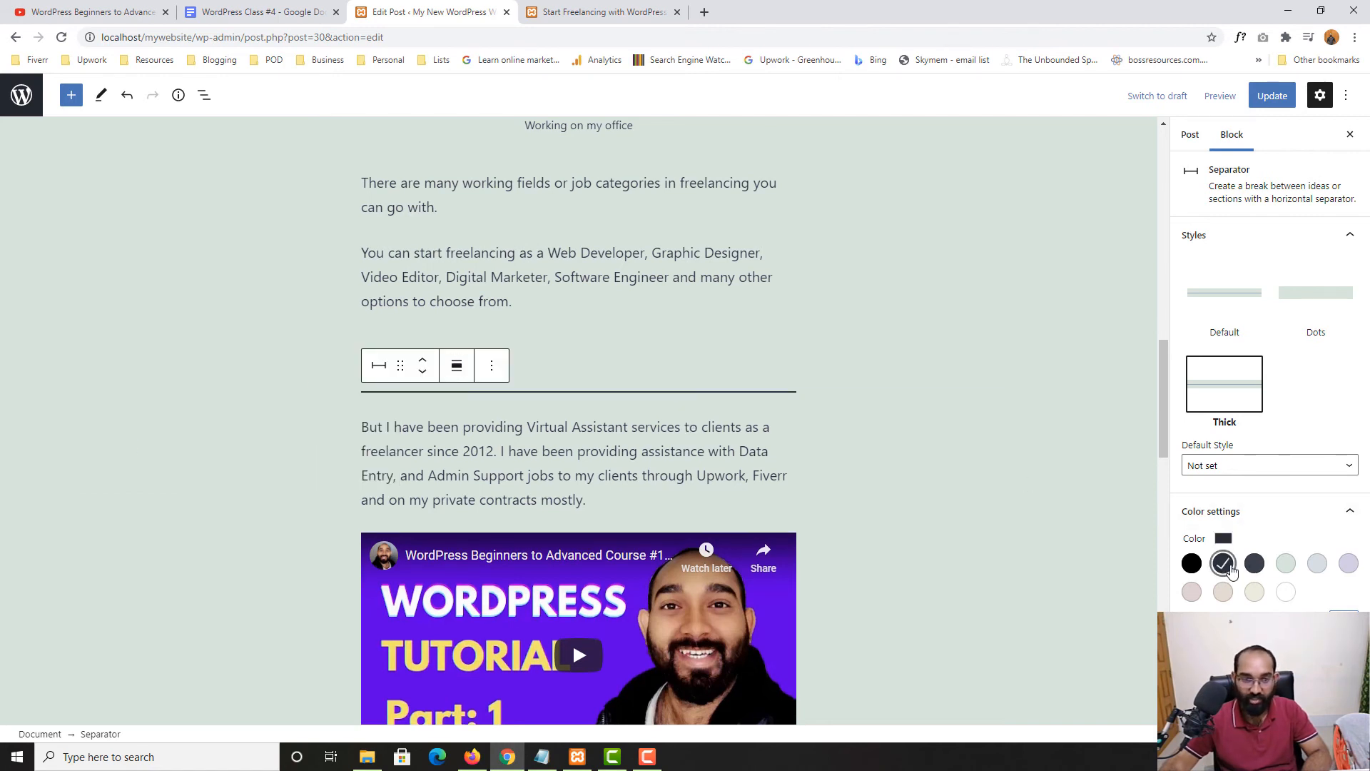
Try several colour swatches, then give the separator a custom red colour (#ff0000)
click(1255, 566)
click(1286, 567)
click(1321, 570)
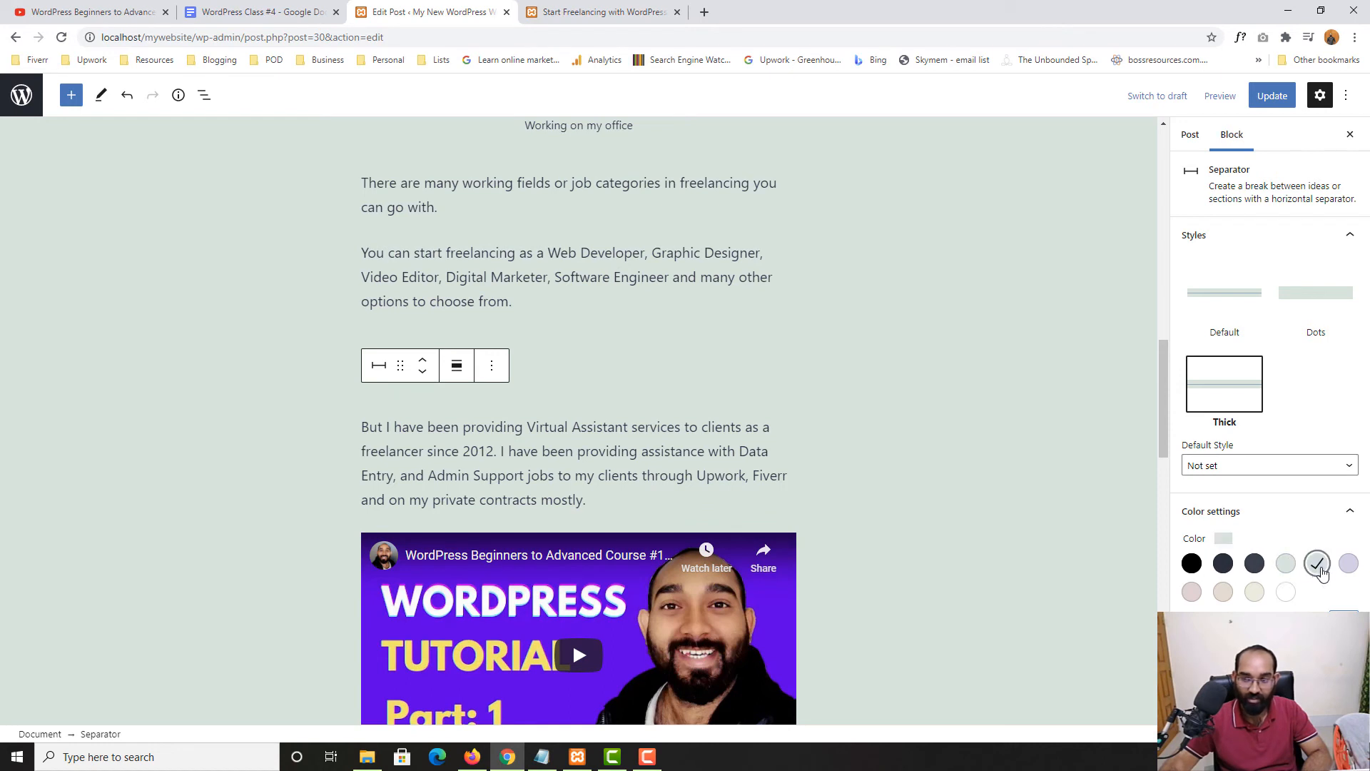
click(1348, 564)
click(1285, 592)
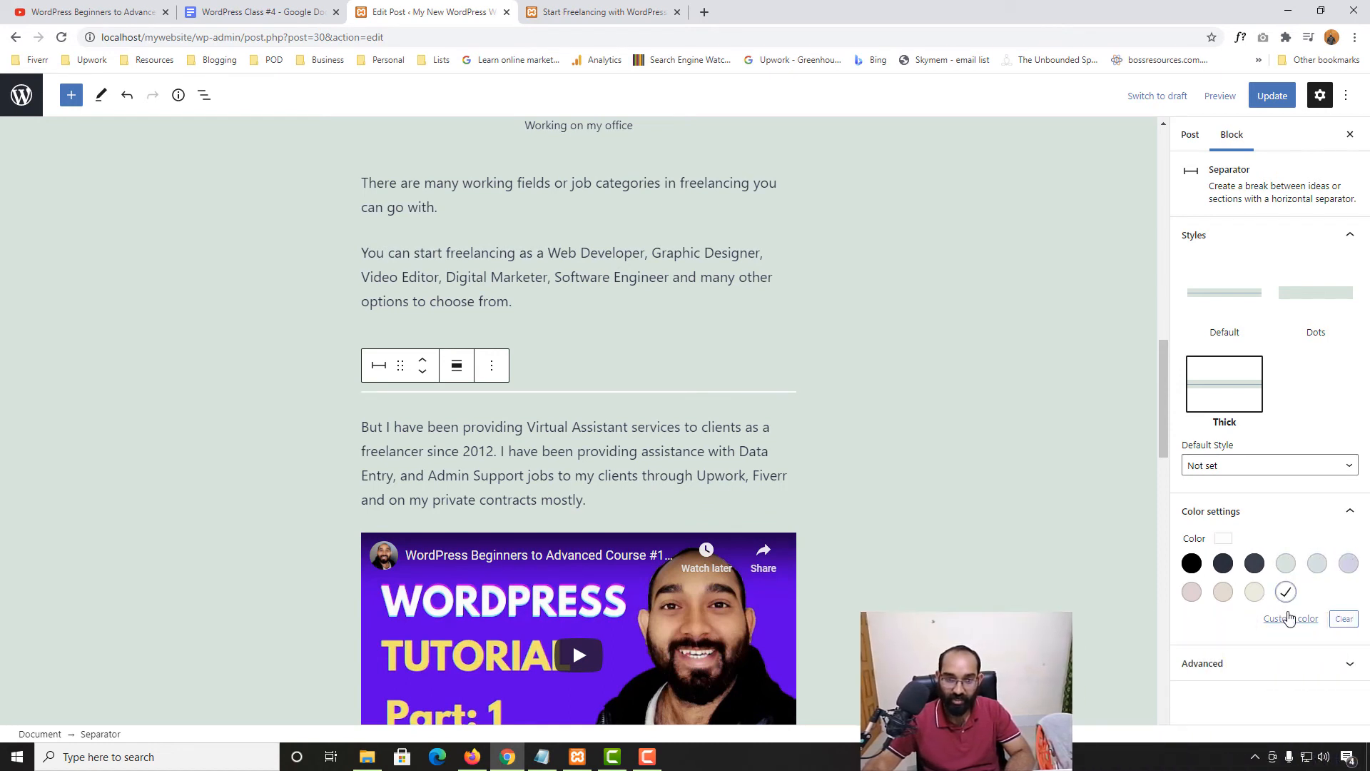
click(1289, 617)
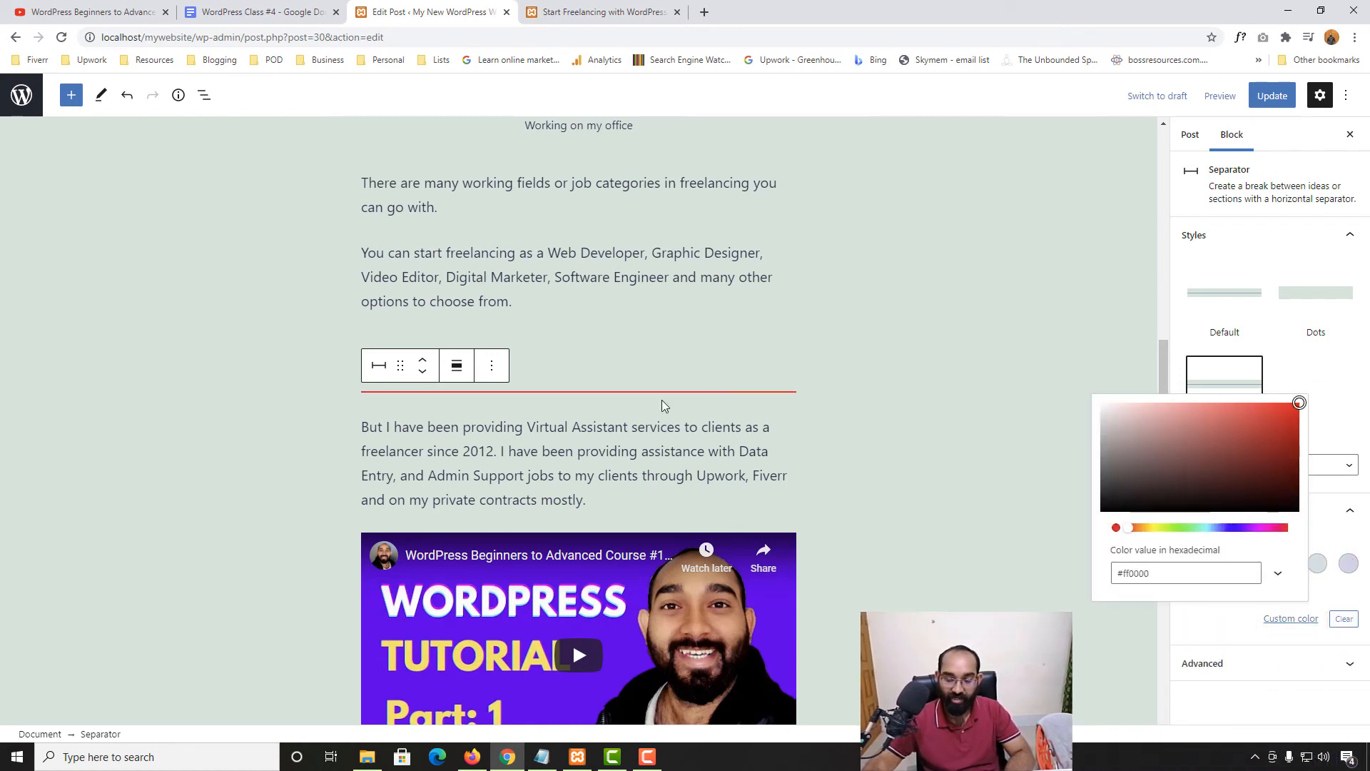
click(770, 337)
Preview the red separator line by deselecting and reselecting the blocks around it
click(679, 410)
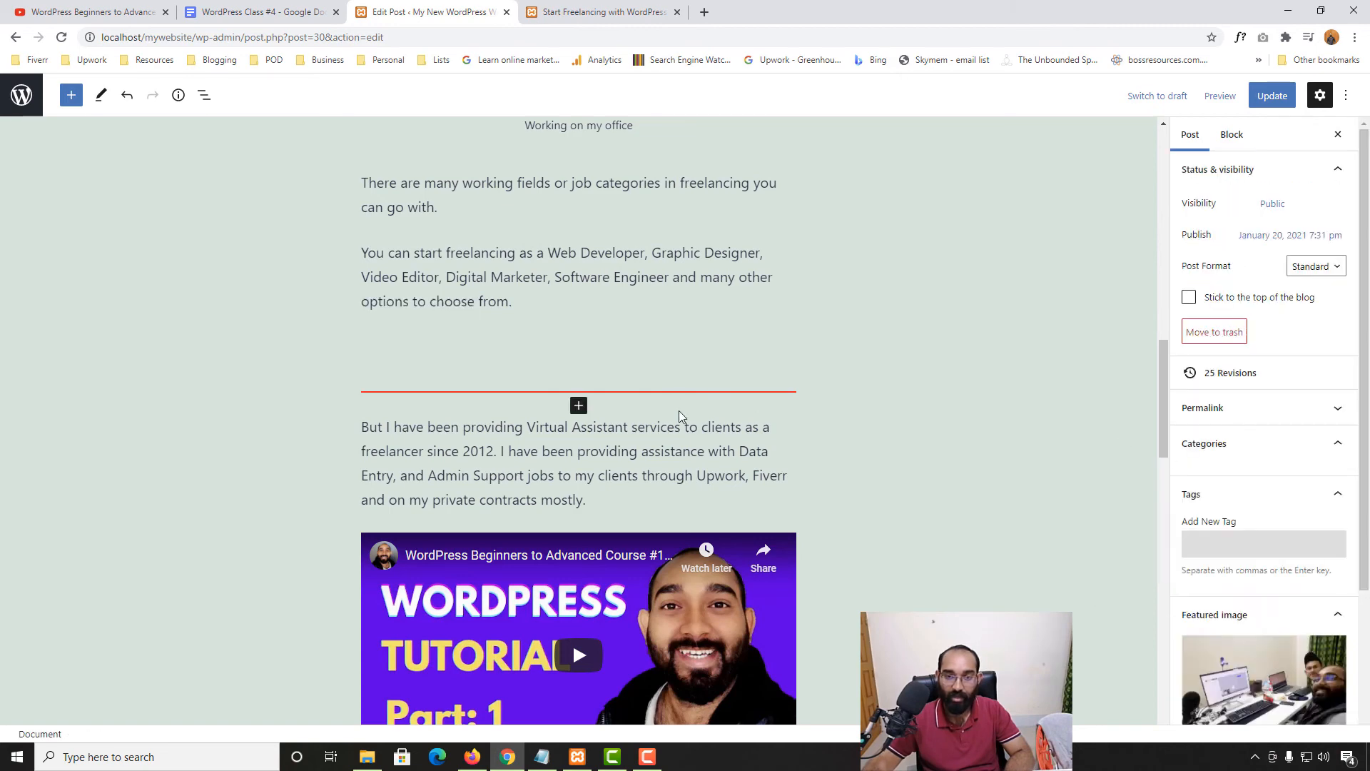
scroll(1321, 558, down, 4)
scroll(1296, 505, up, 4)
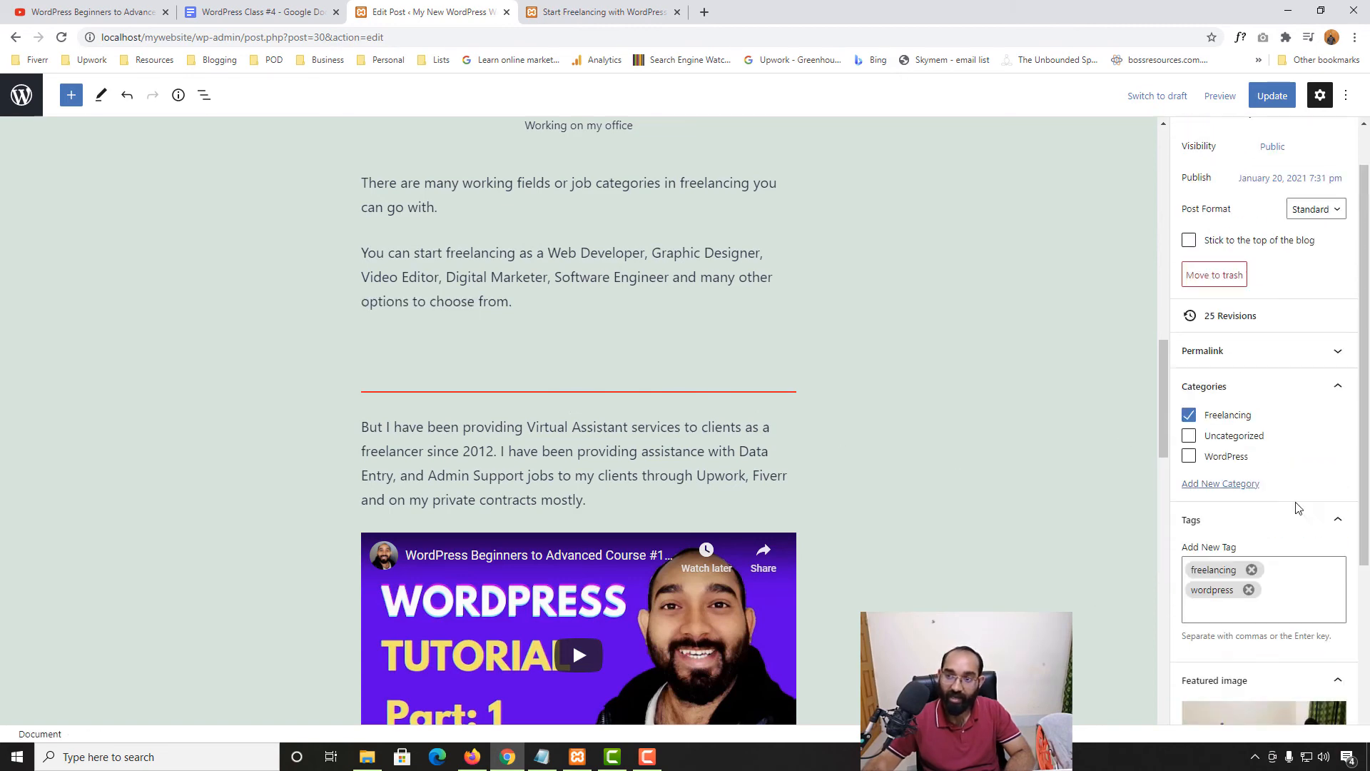
click(648, 386)
click(651, 392)
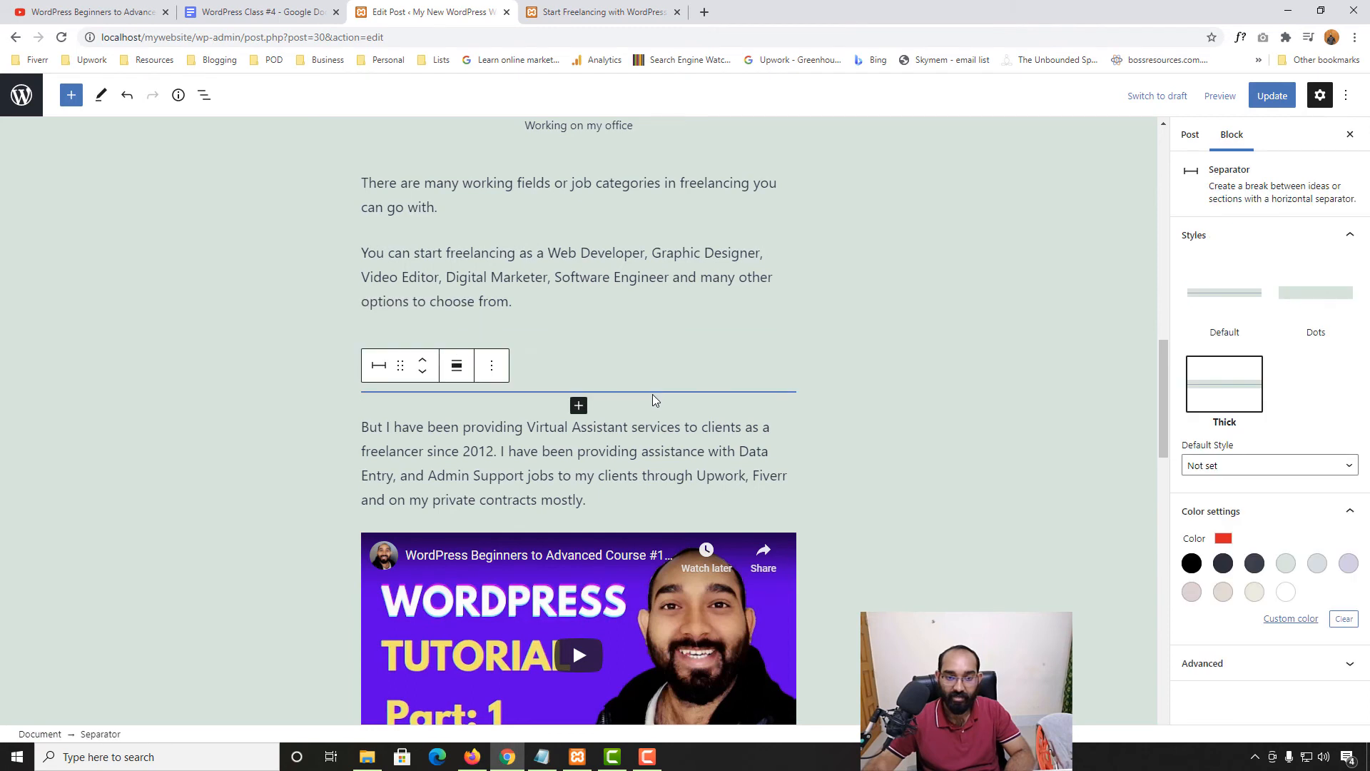
click(685, 407)
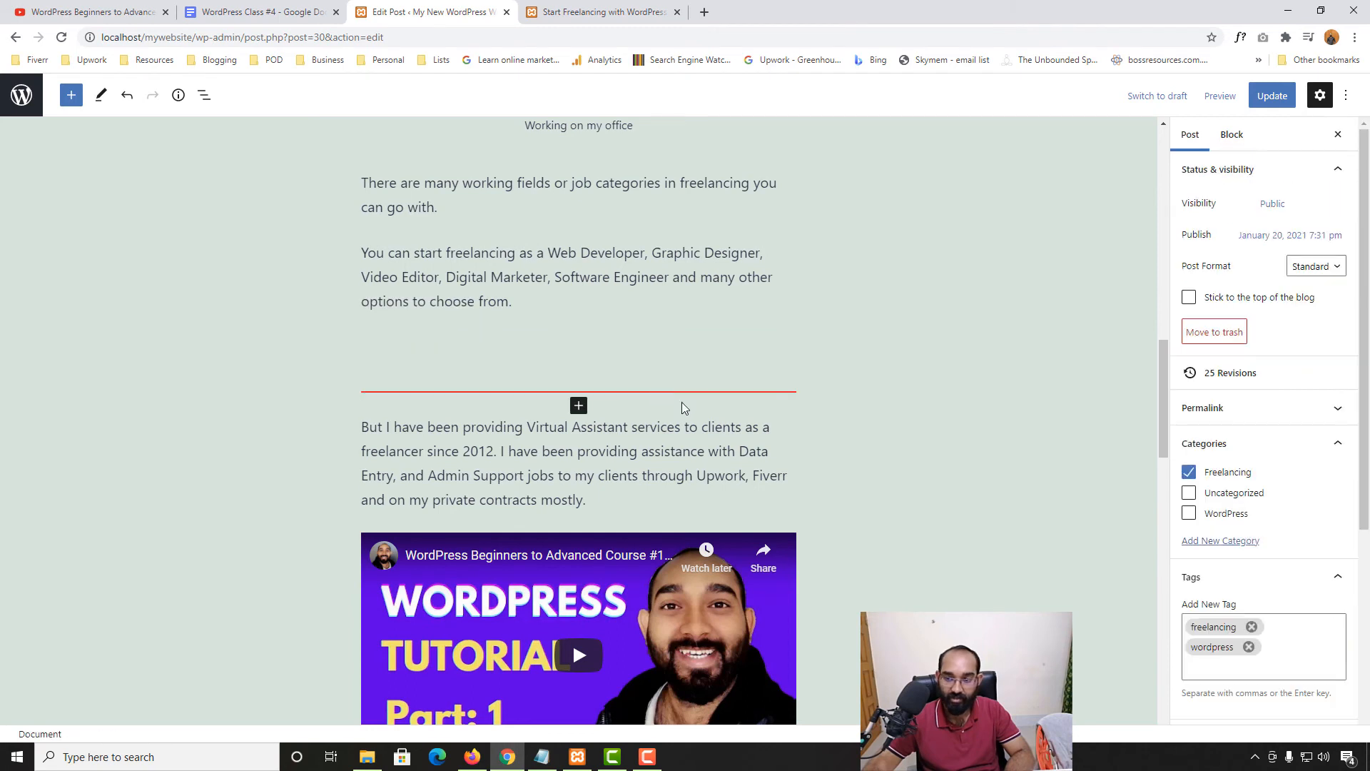
click(631, 398)
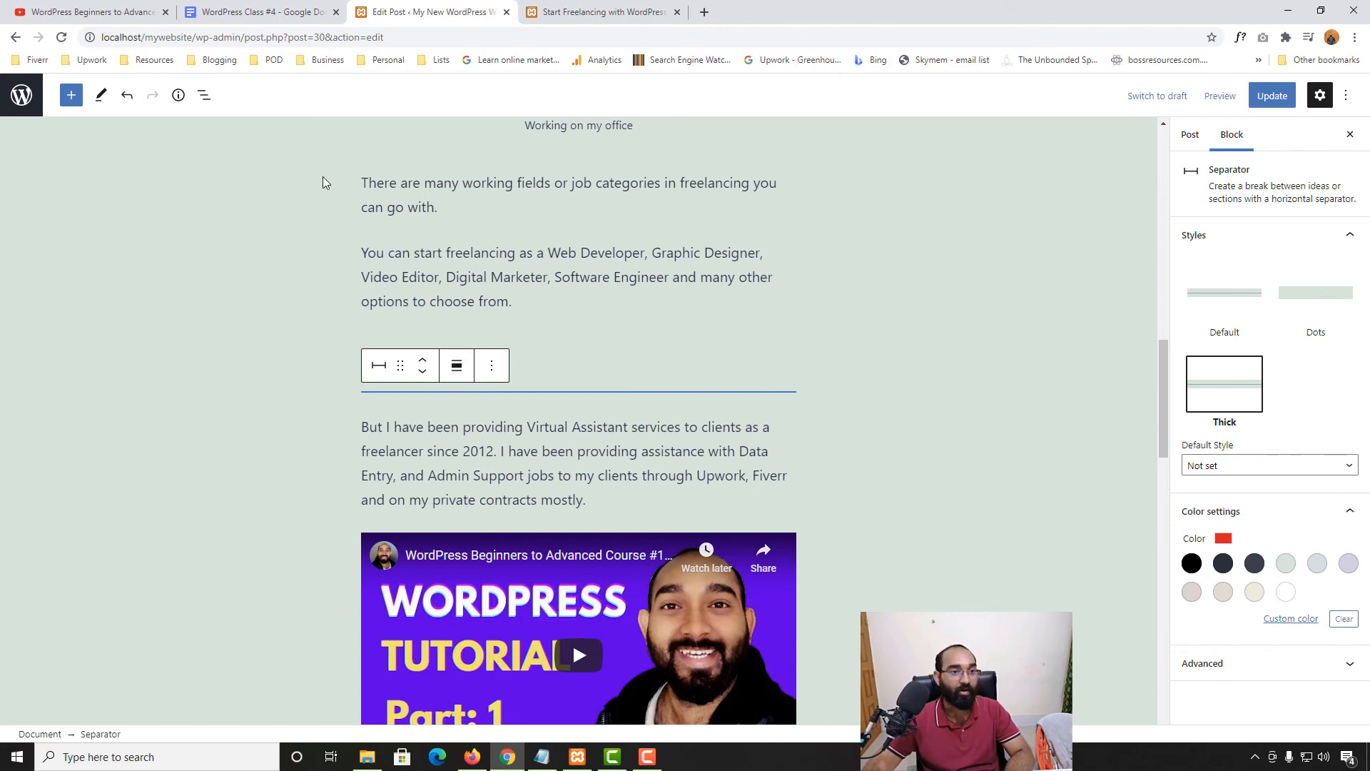
click(71, 95)
Scroll the block library down to its Widgets section
scroll(136, 543, down, 10)
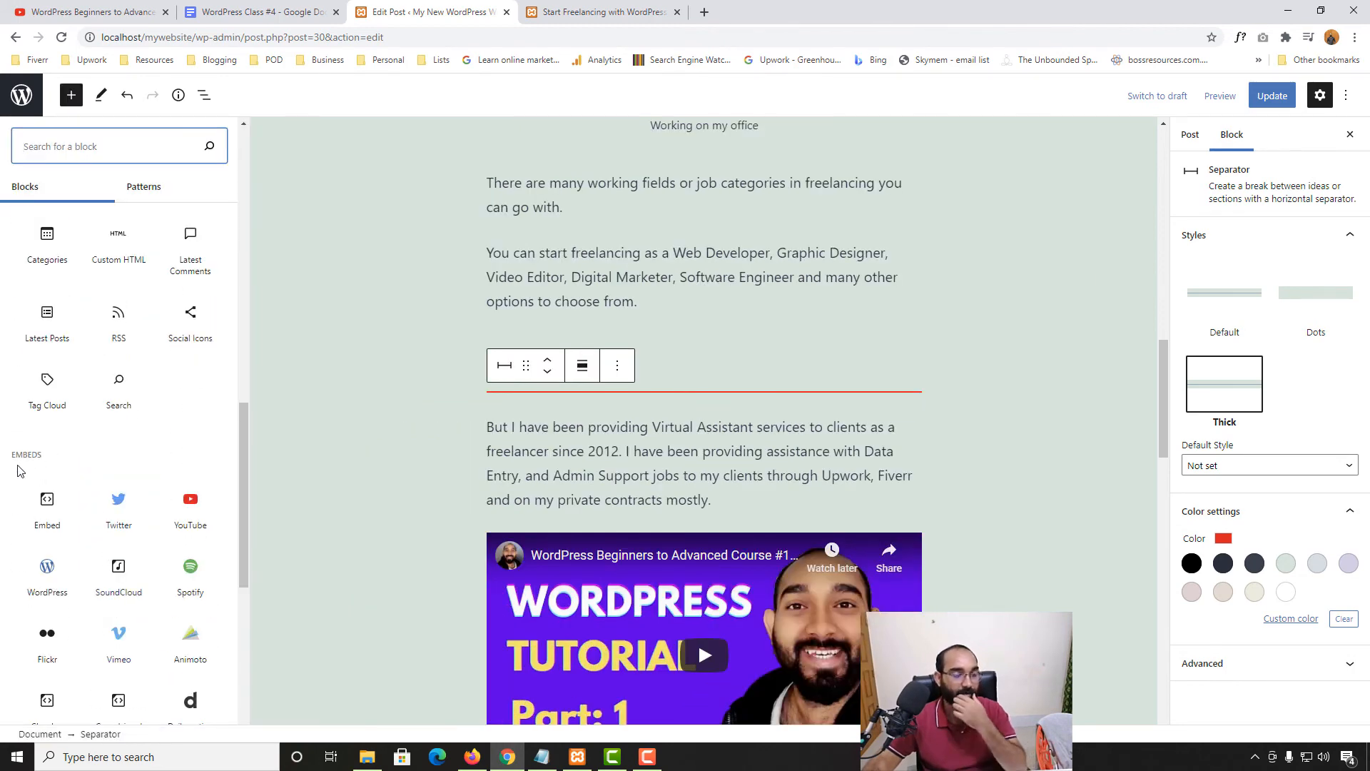
scroll(764, 458, down, 5)
scroll(890, 479, down, 5)
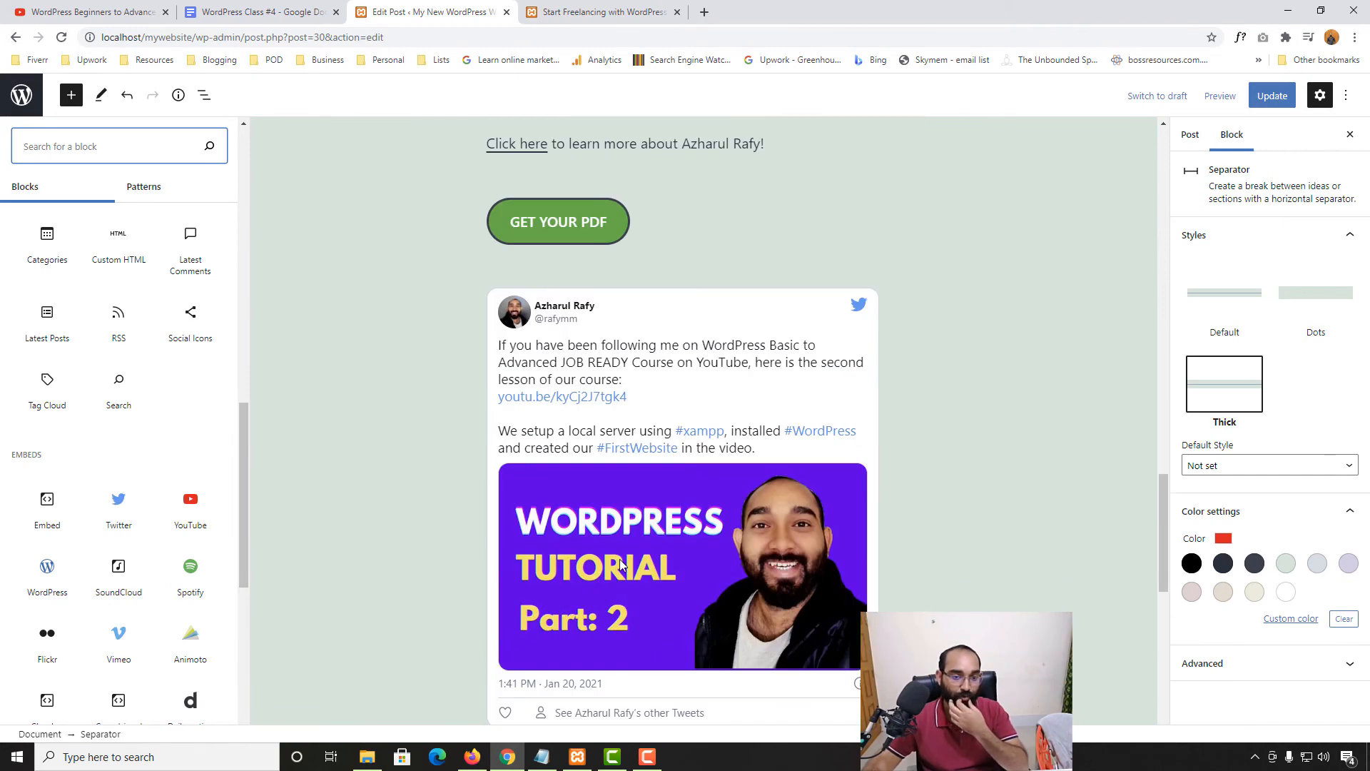
scroll(649, 458, up, 2)
scroll(67, 434, up, 2)
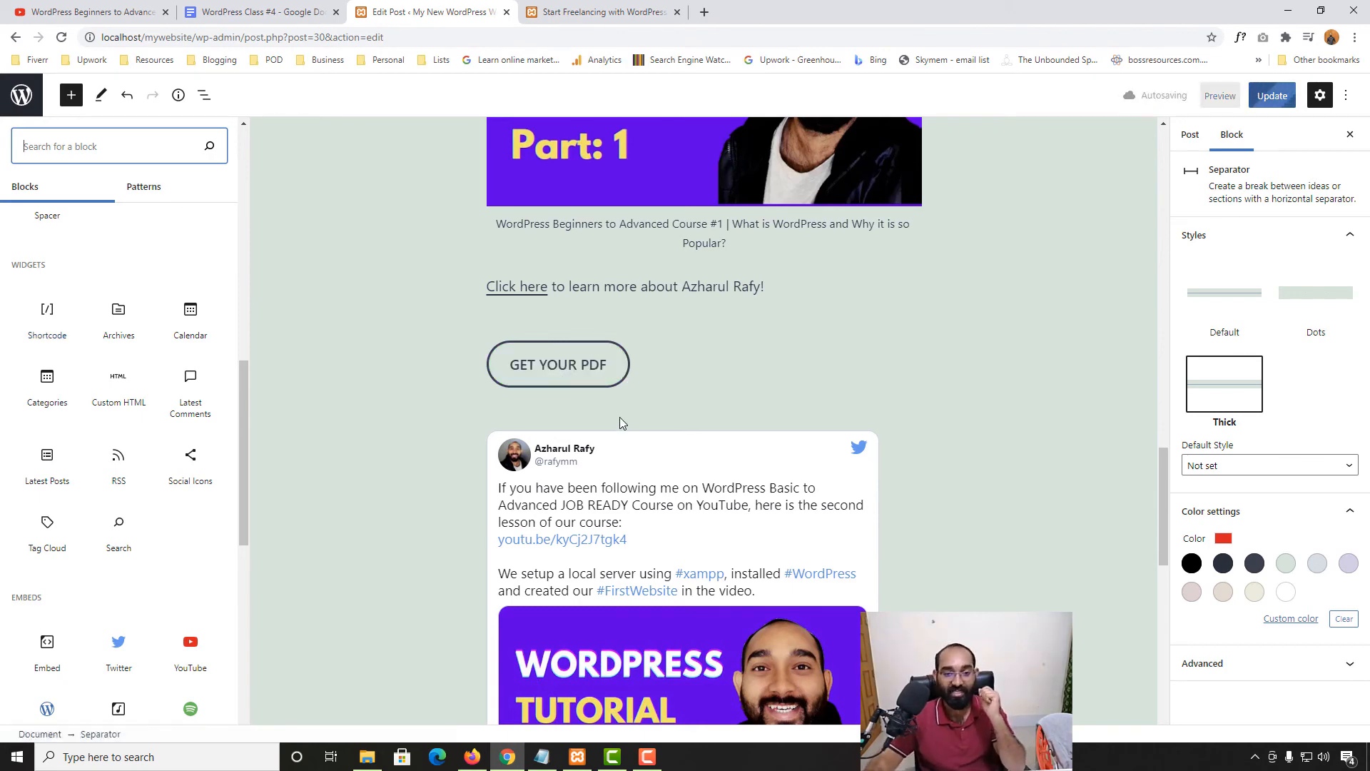
scroll(747, 461, down, 7)
scroll(831, 526, down, 5)
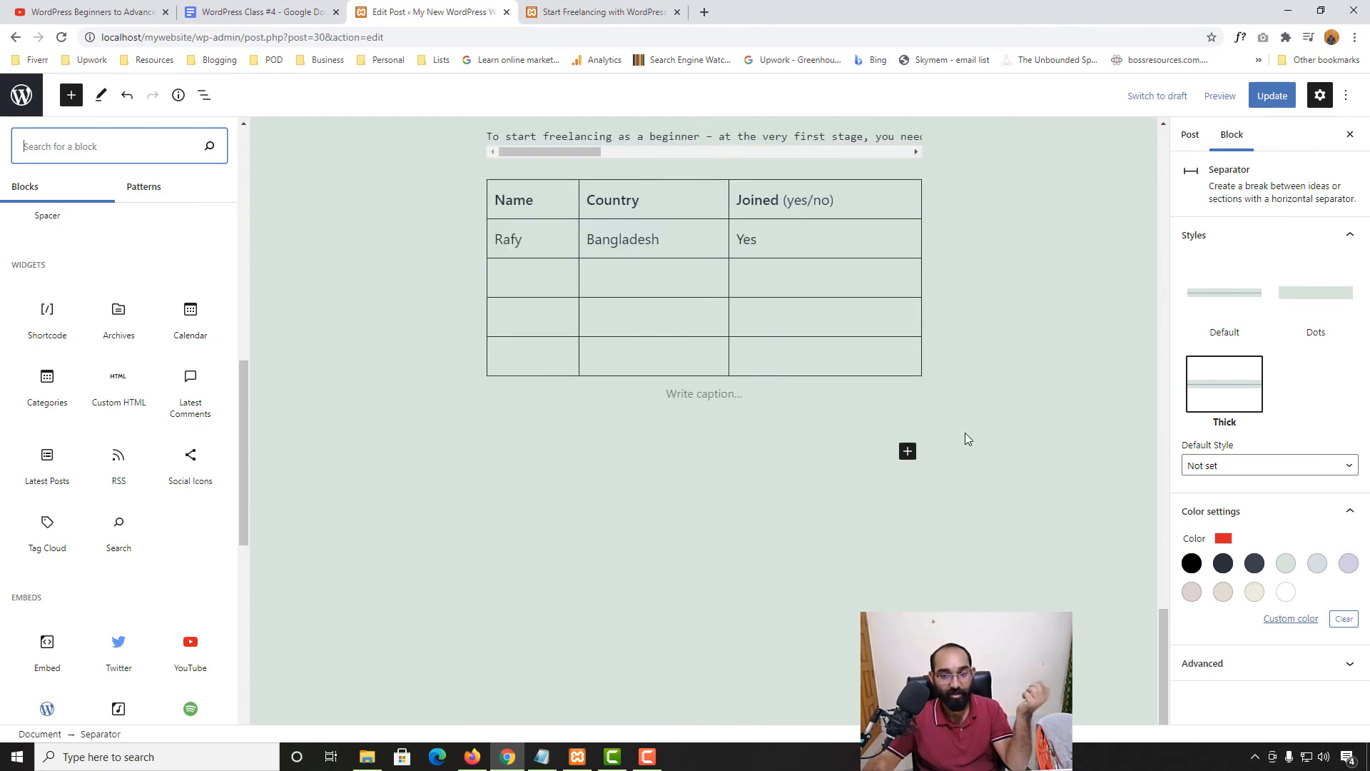
Start a new empty block below the table at the end of the post
click(698, 413)
click(679, 512)
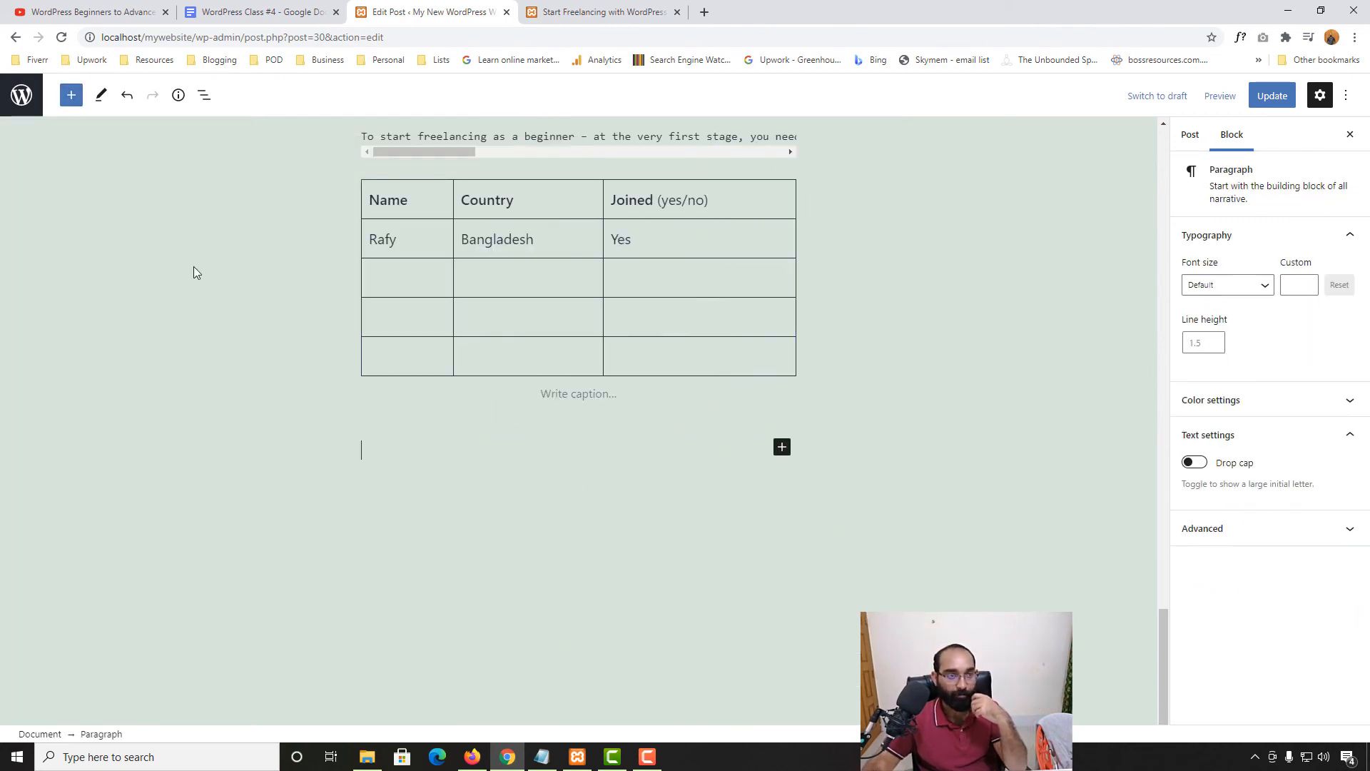
click(67, 97)
click(805, 462)
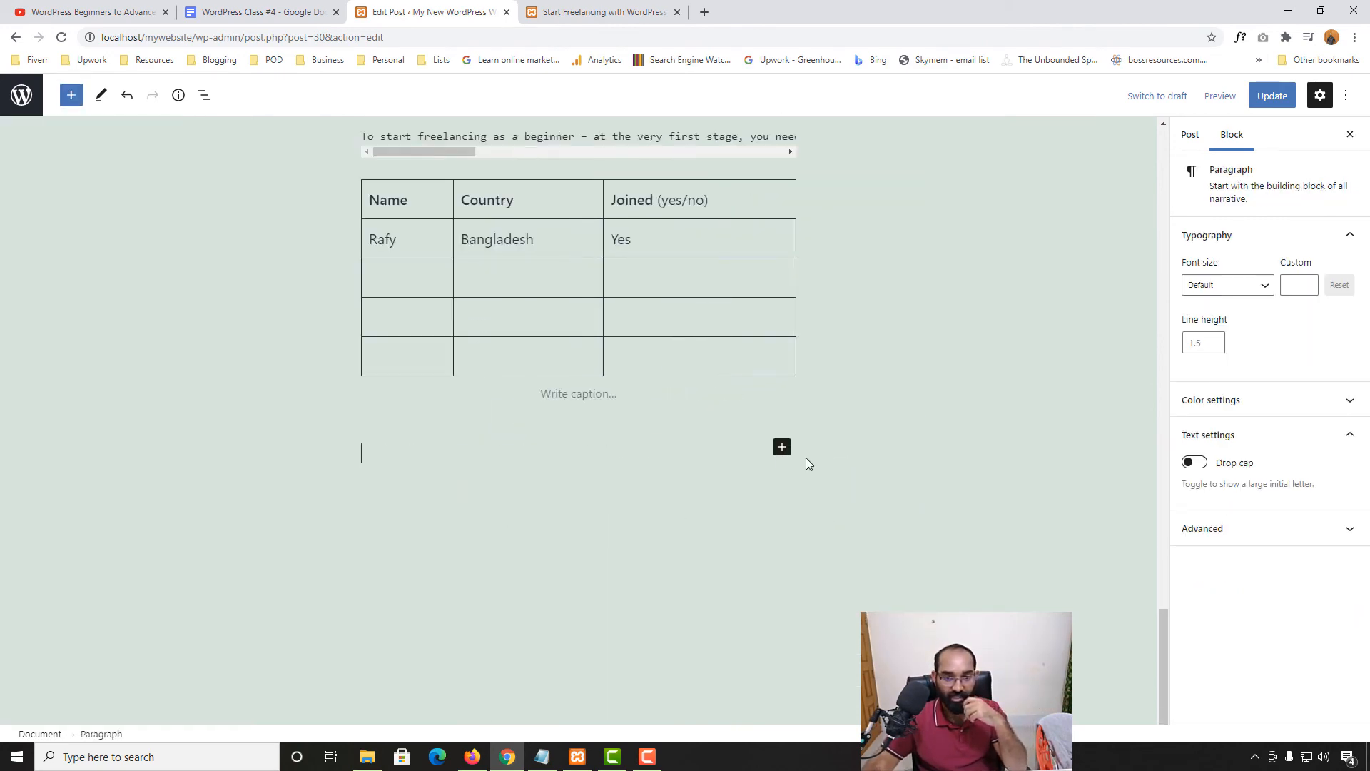
click(782, 447)
click(657, 459)
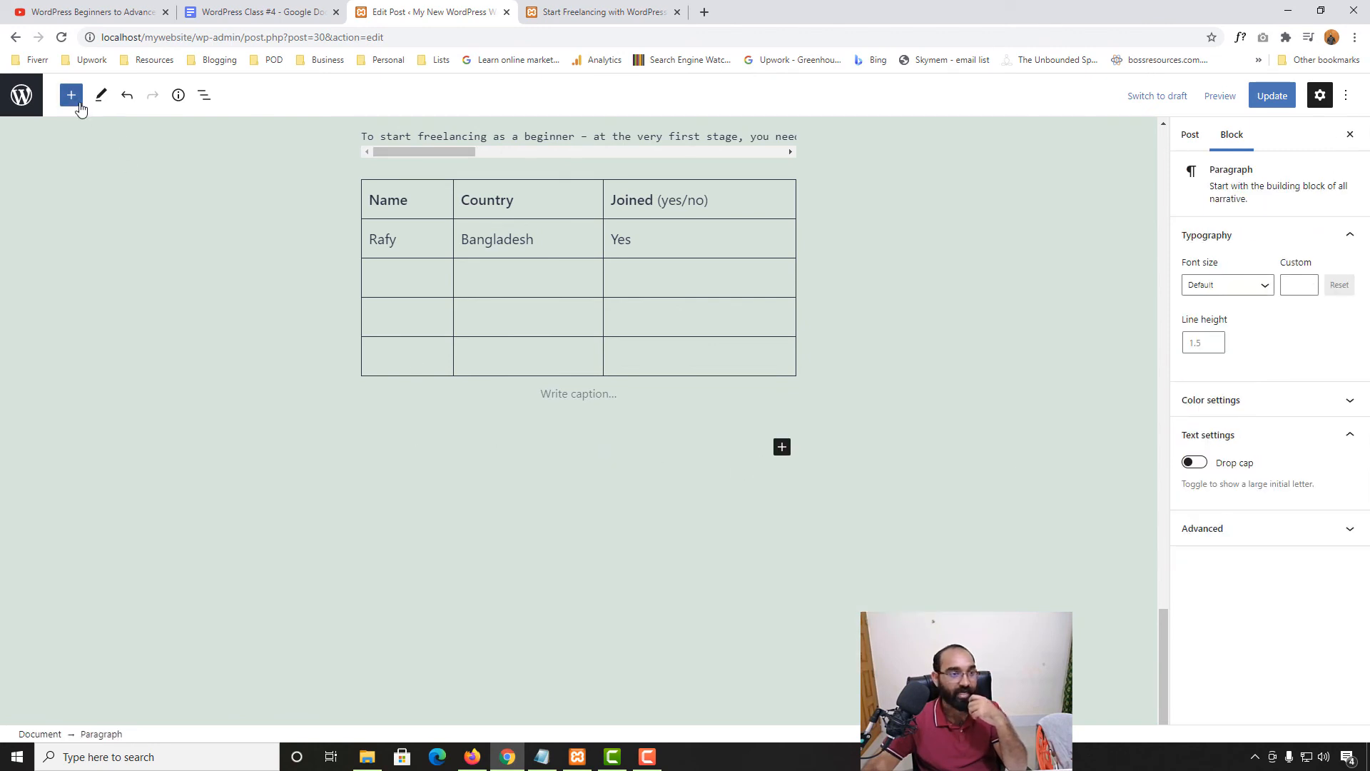
Insert an Archives block from the Widgets section and update the post
click(71, 95)
scroll(96, 578, down, 6)
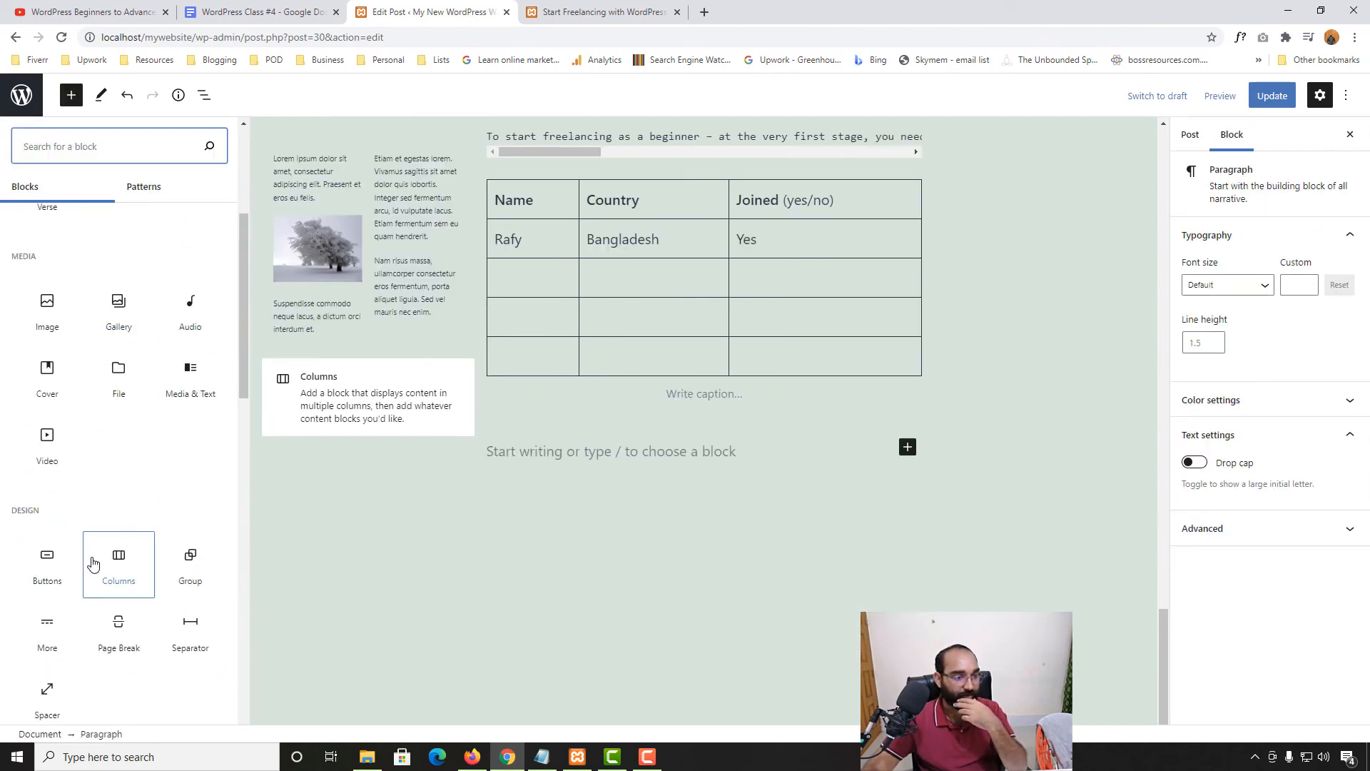
scroll(91, 584, down, 3)
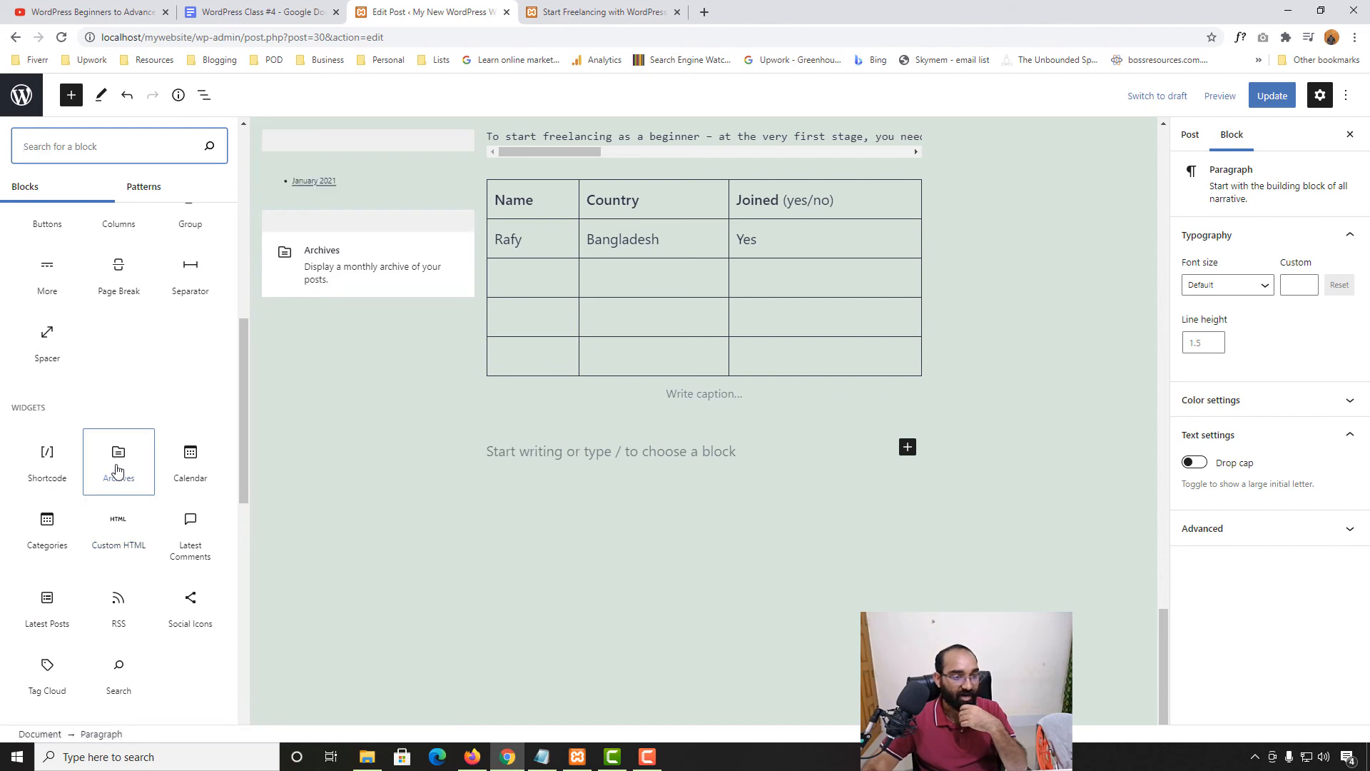
click(119, 471)
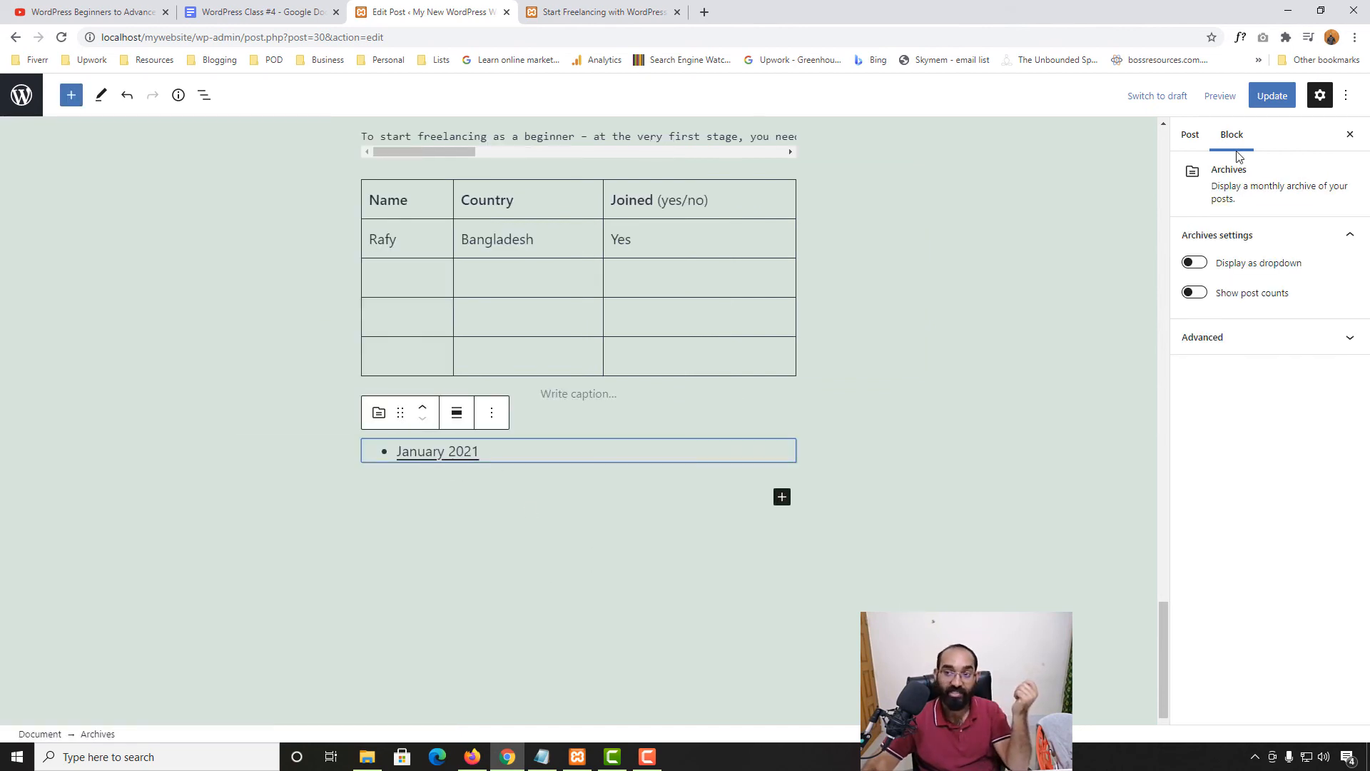
click(1271, 95)
key(ctrl+Tab)
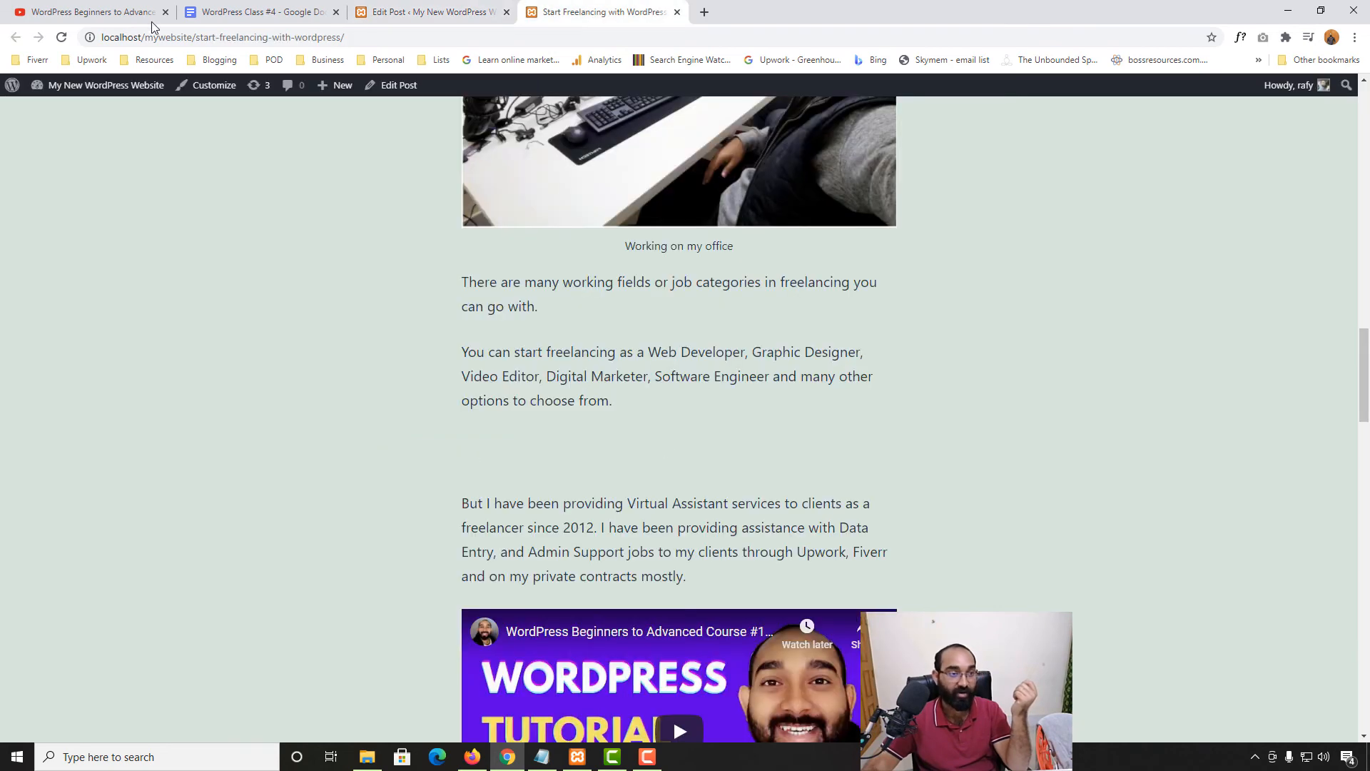
click(62, 37)
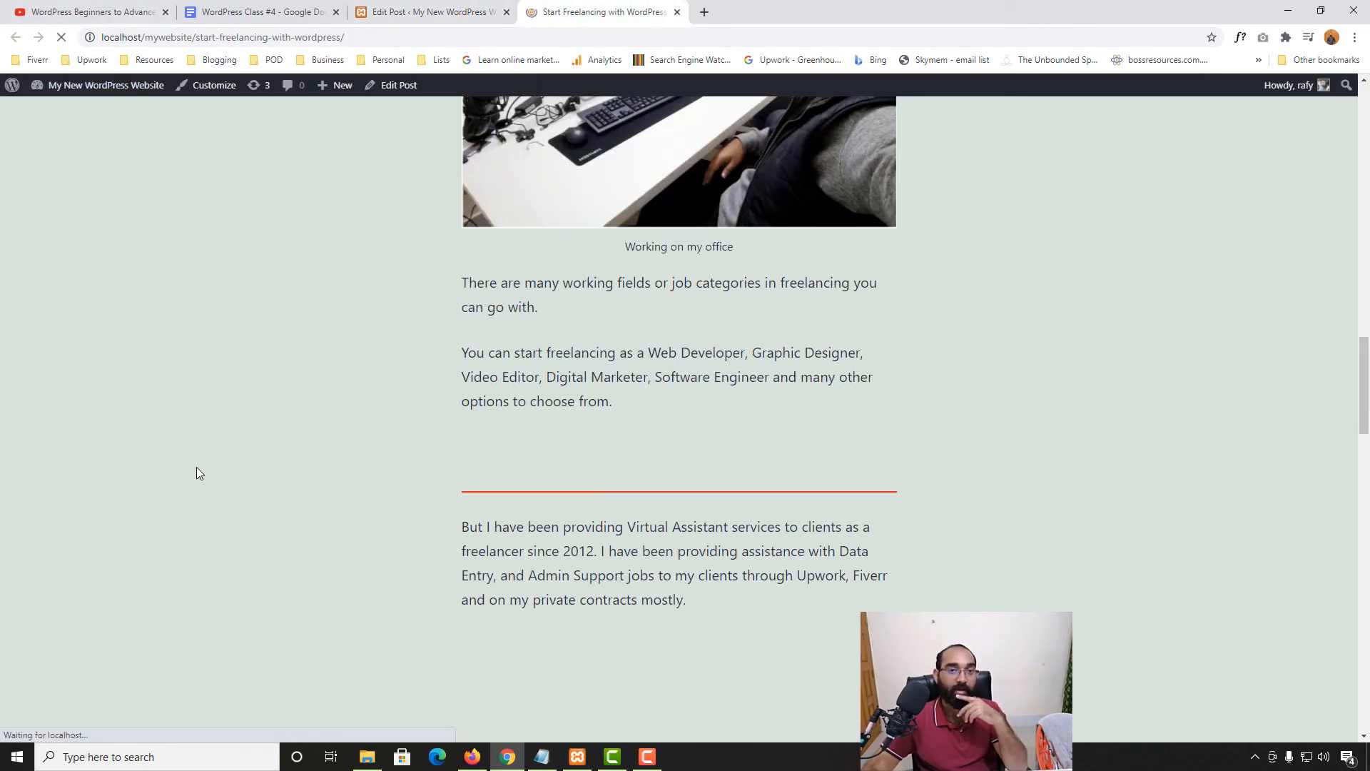
scroll(196, 485, down, 20)
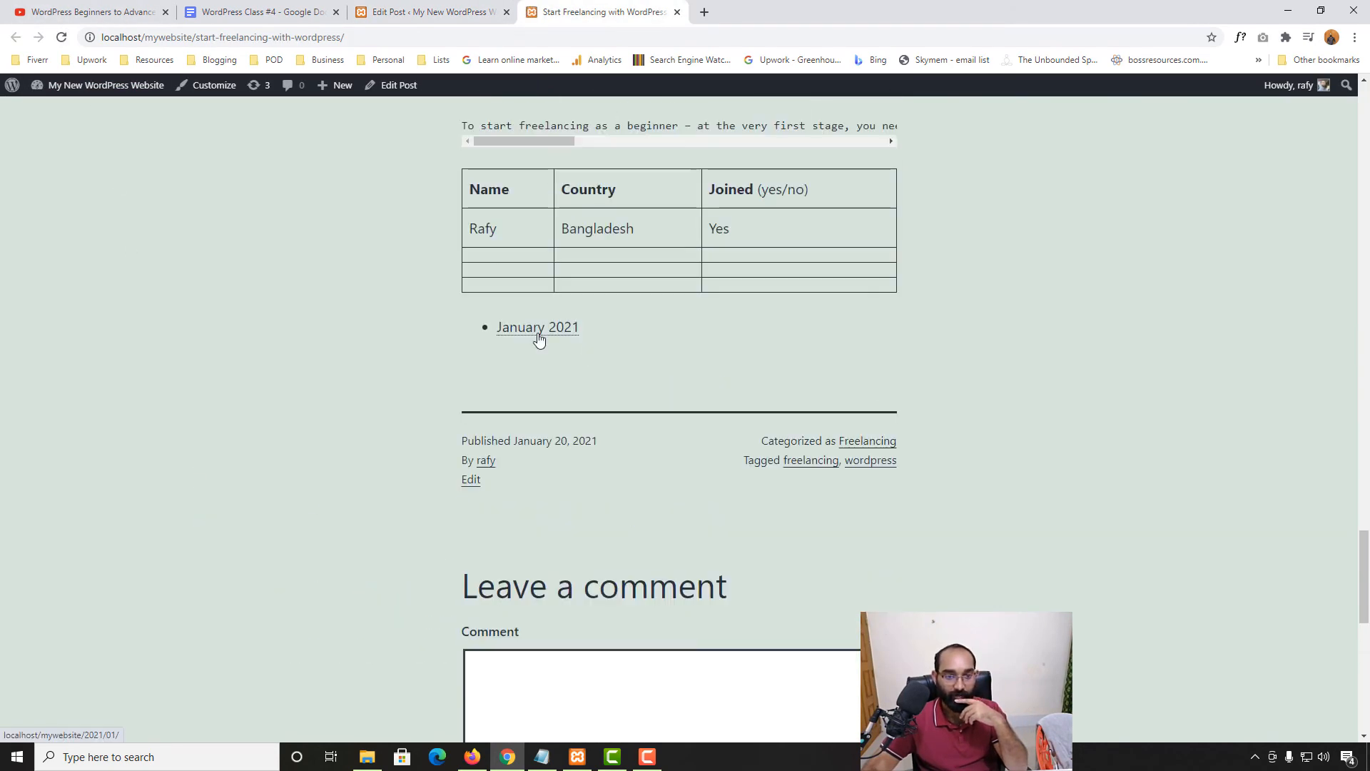
click(538, 328)
scroll(303, 526, down, 15)
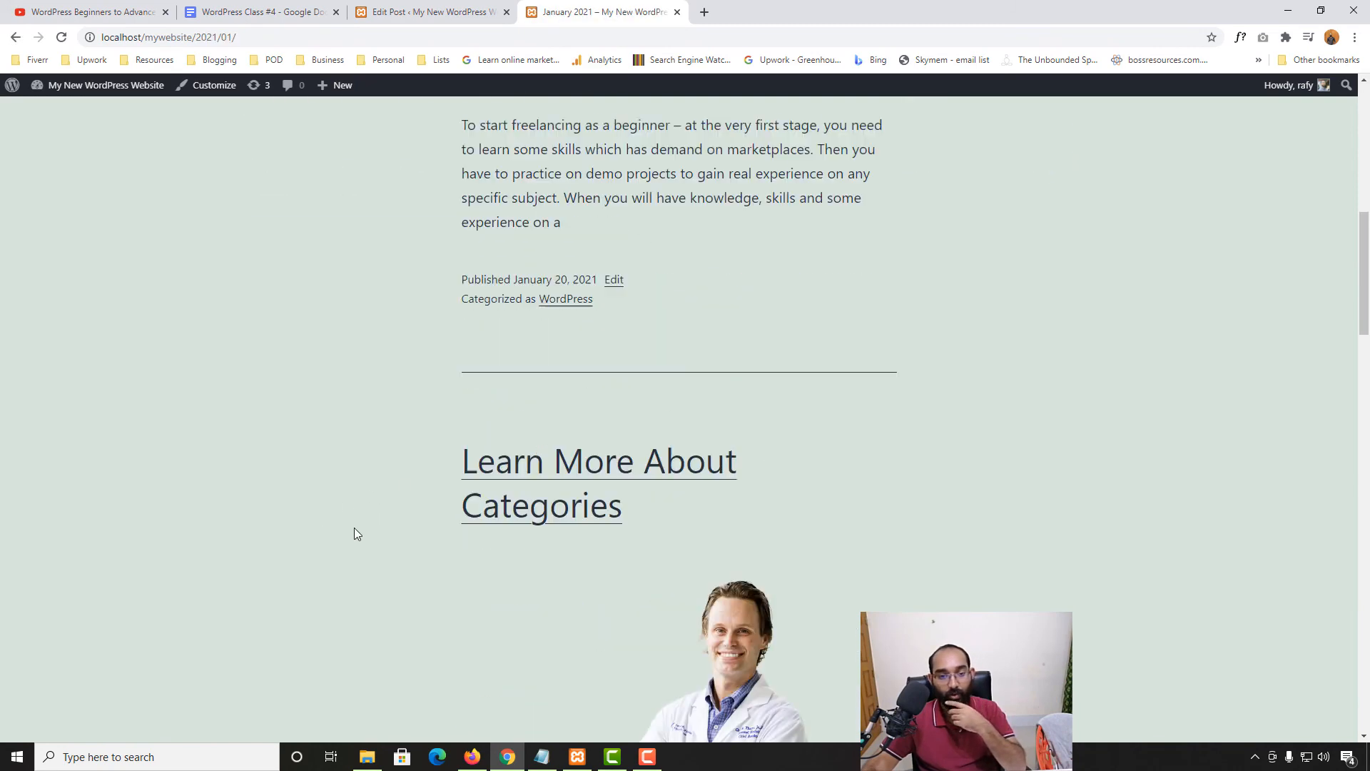
scroll(356, 534, down, 10)
scroll(470, 428, up, 5)
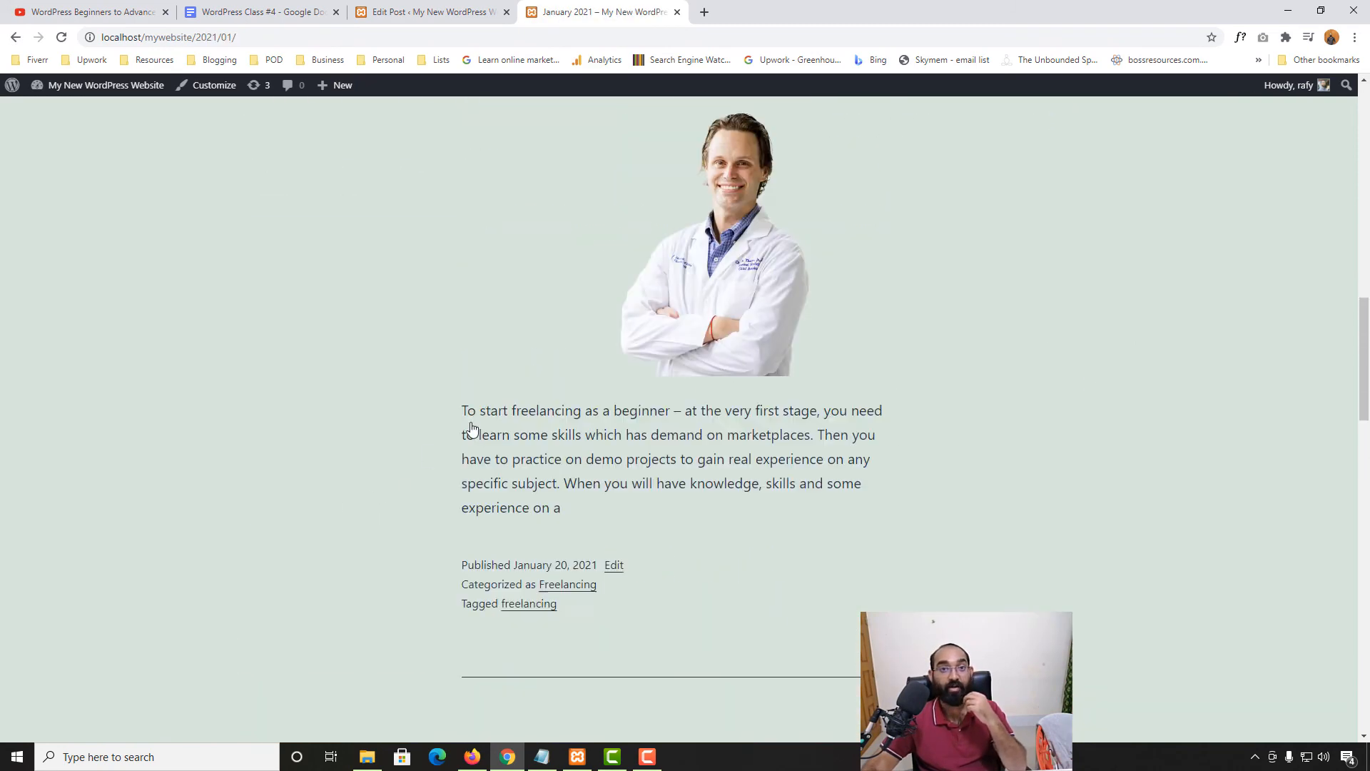
scroll(471, 428, up, 3)
click(428, 12)
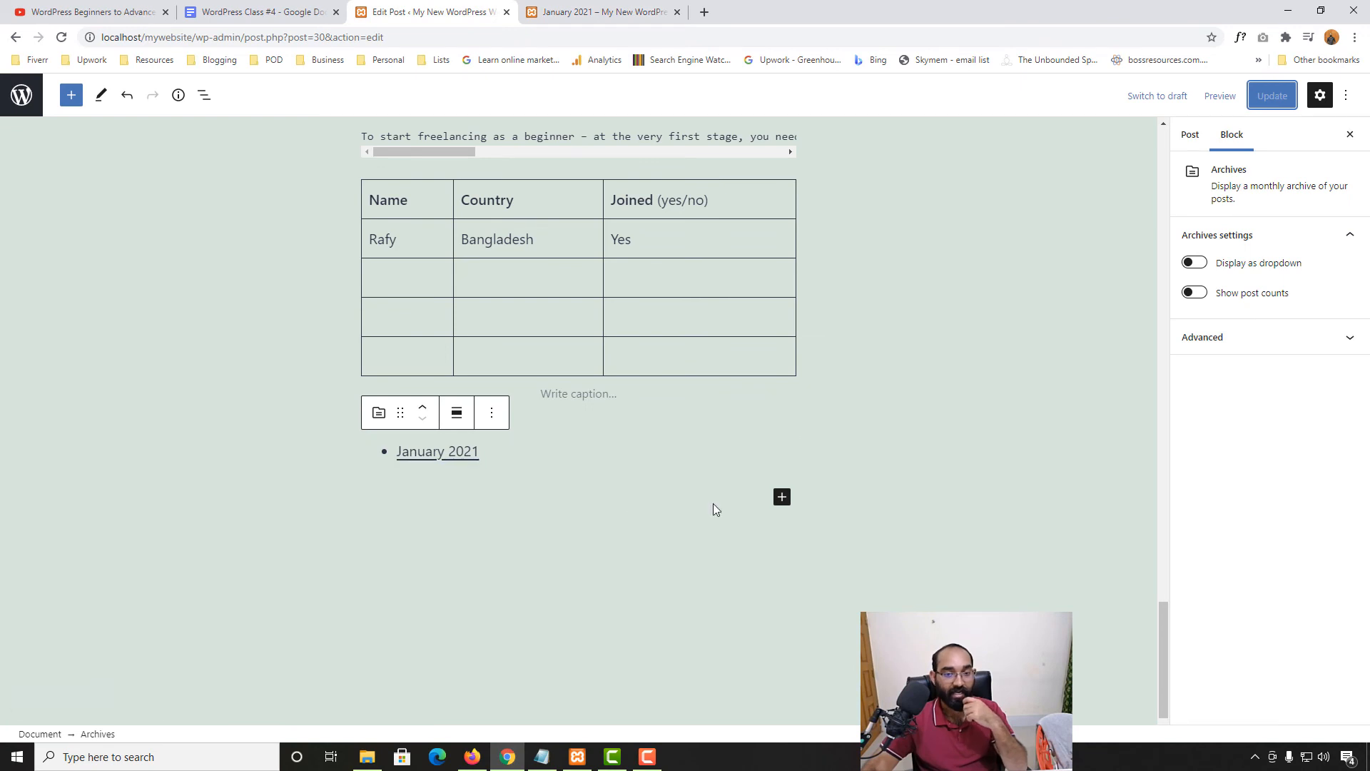
Bring up the full block library below the archive list and scroll to Widgets
click(782, 497)
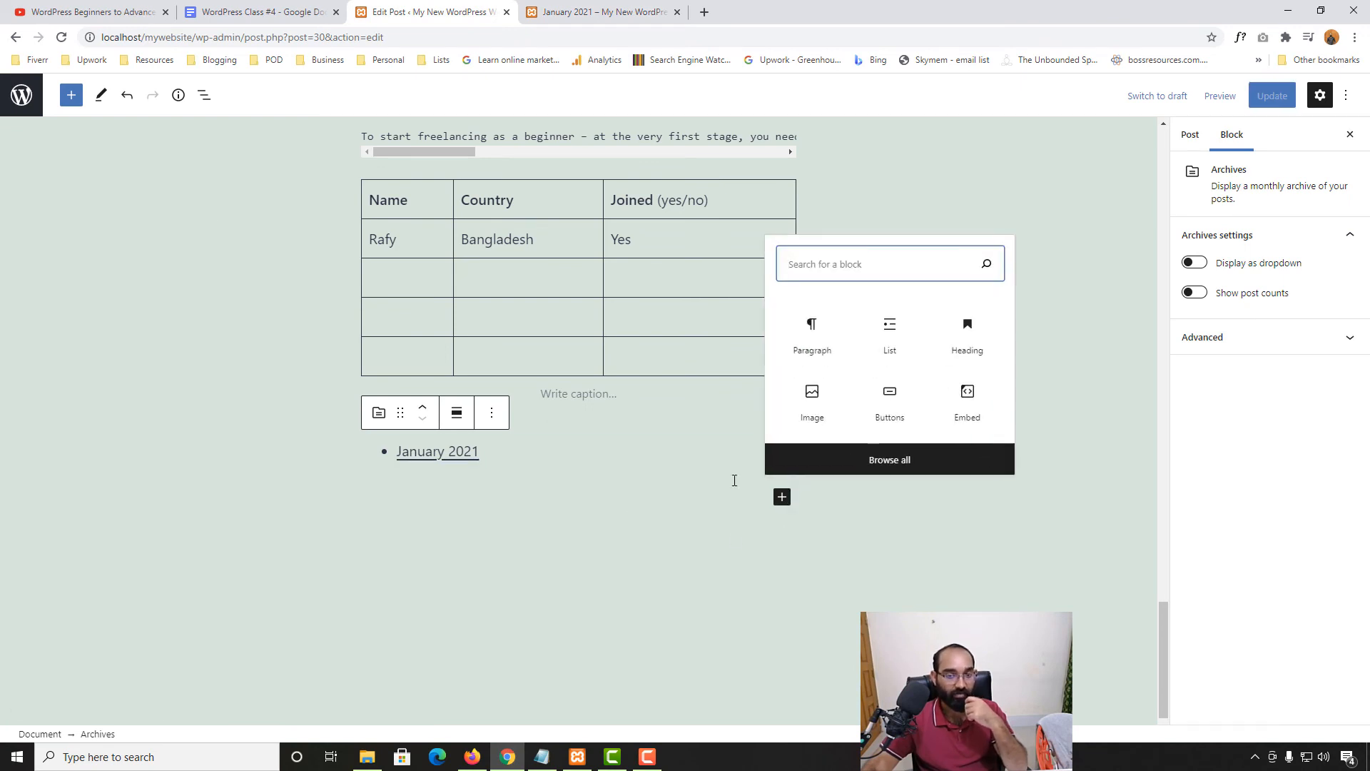
click(71, 95)
scroll(141, 543, down, 8)
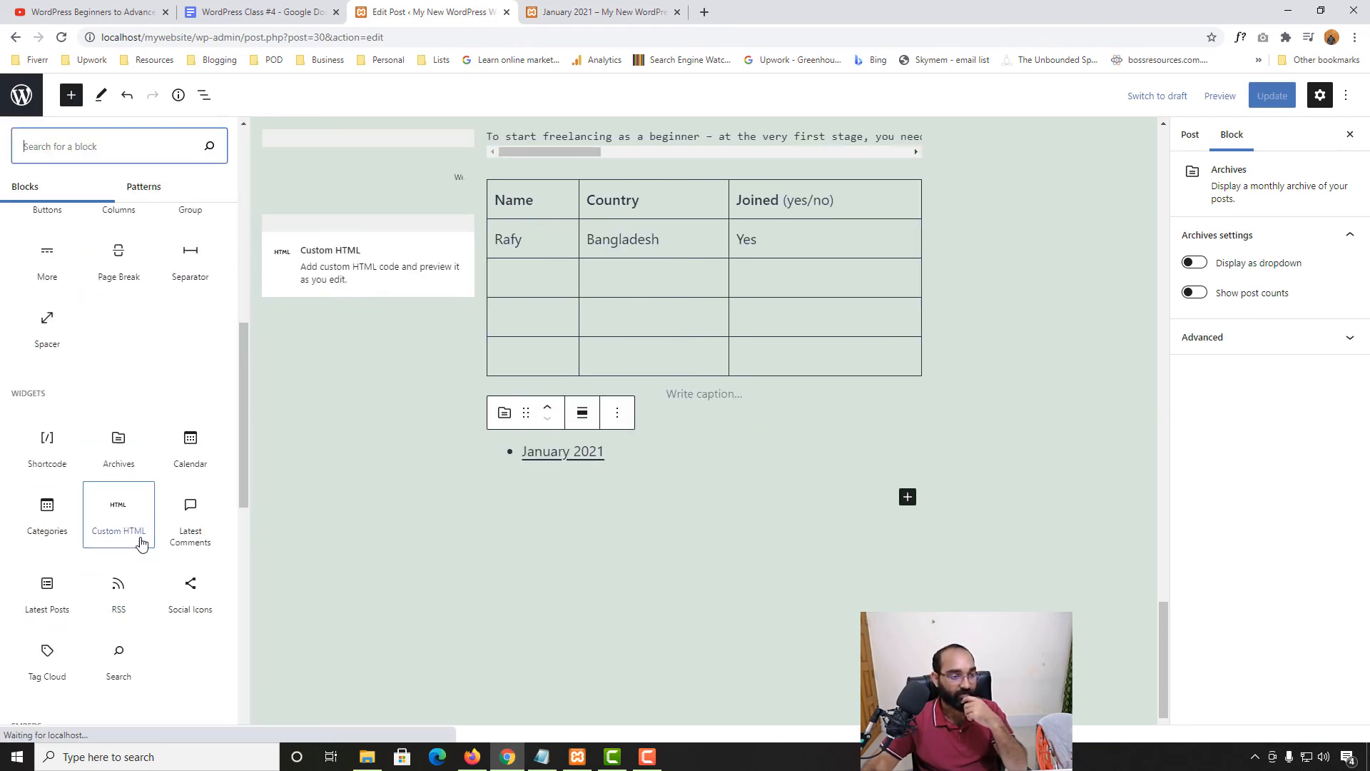
scroll(141, 543, down, 2)
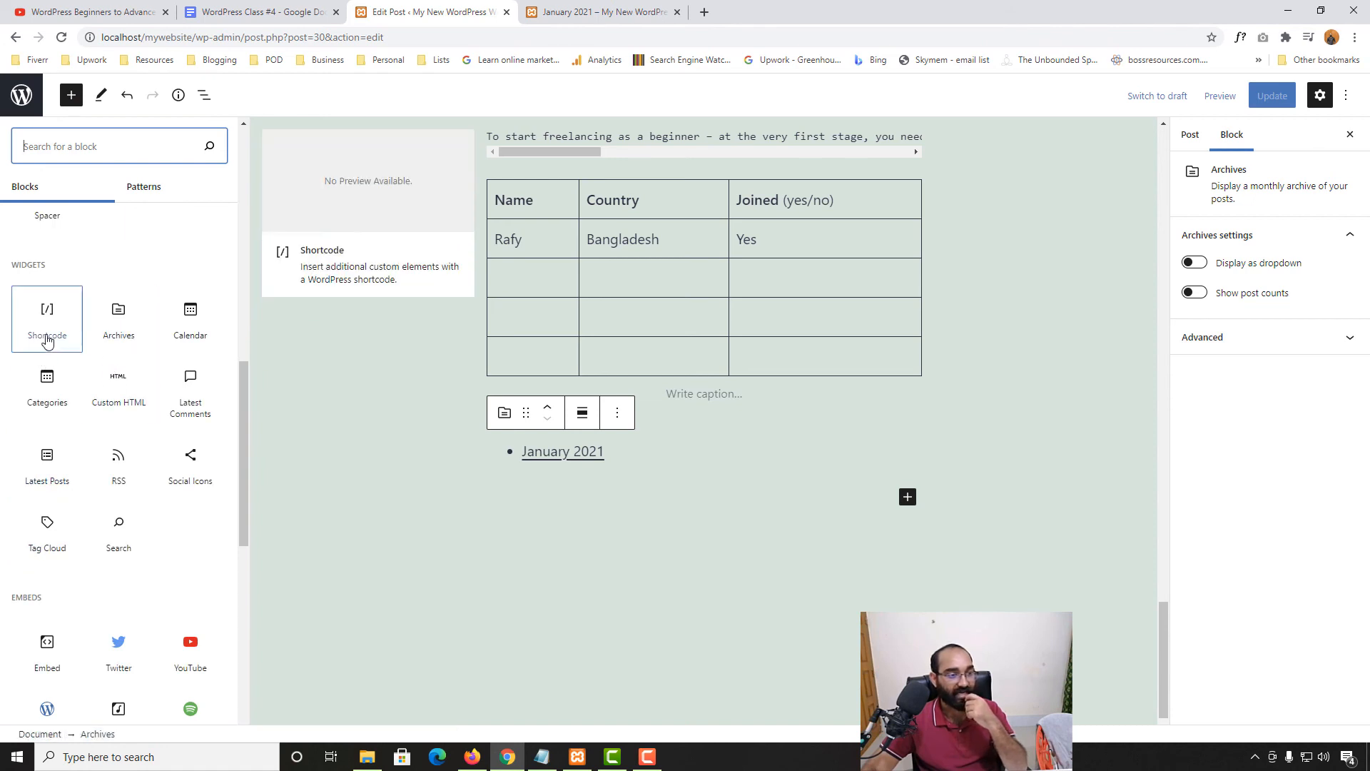
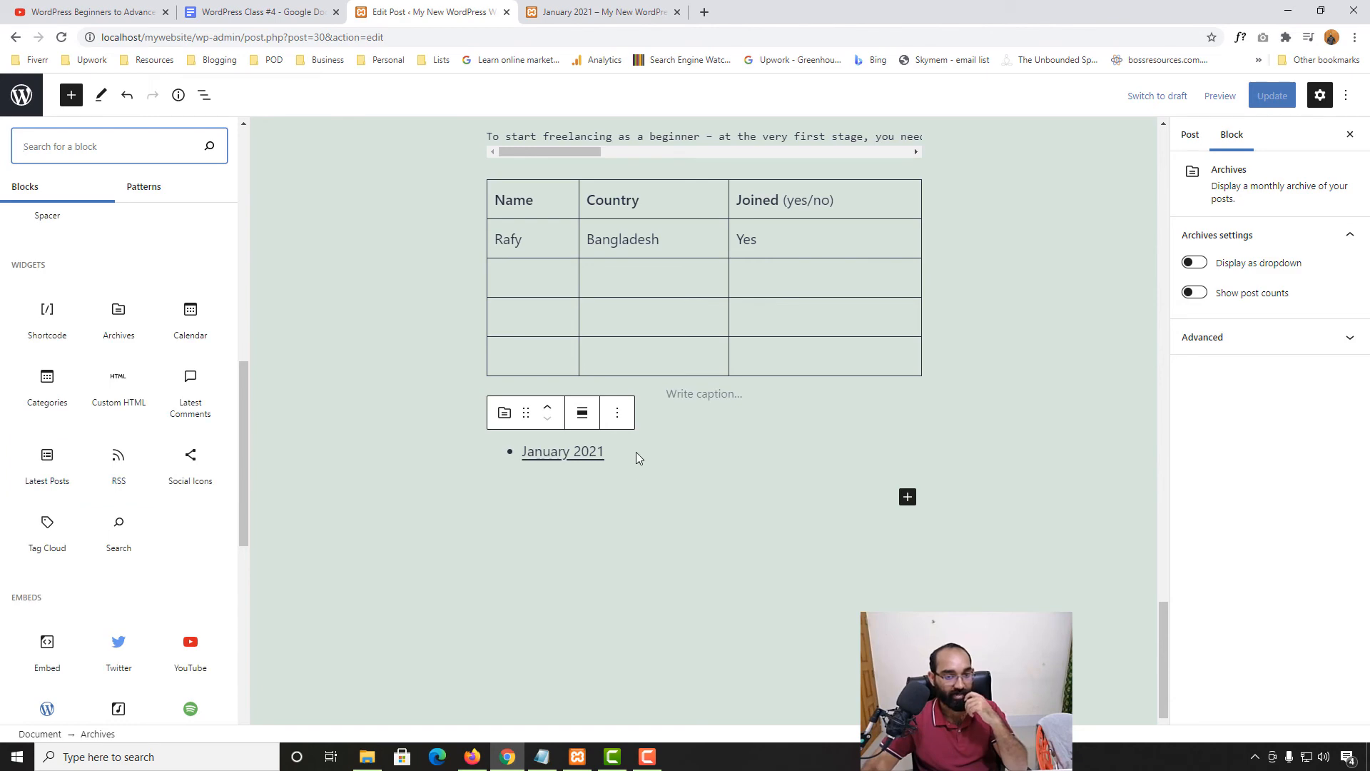
Insert a Latest Posts block below the archive list and give it the Borders style
scroll(593, 468, up, 5)
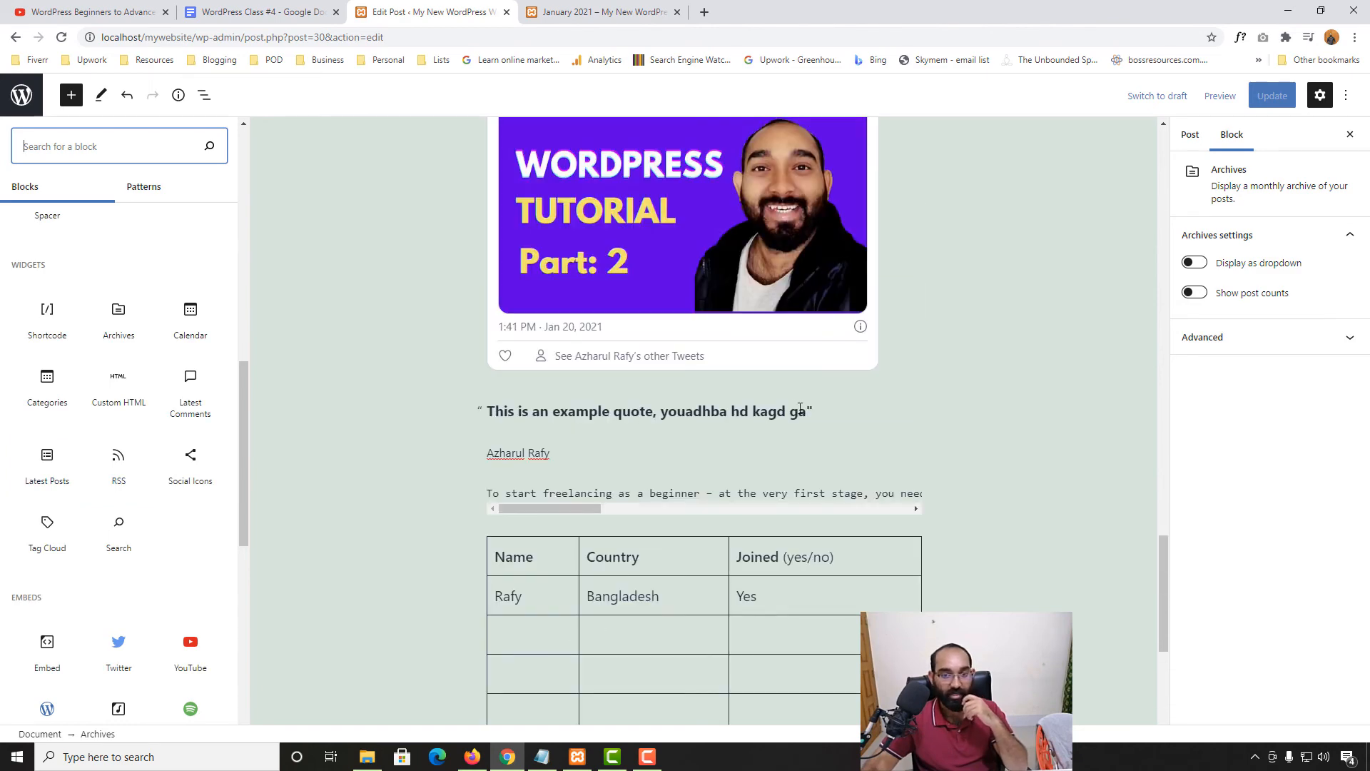
scroll(670, 499, down, 5)
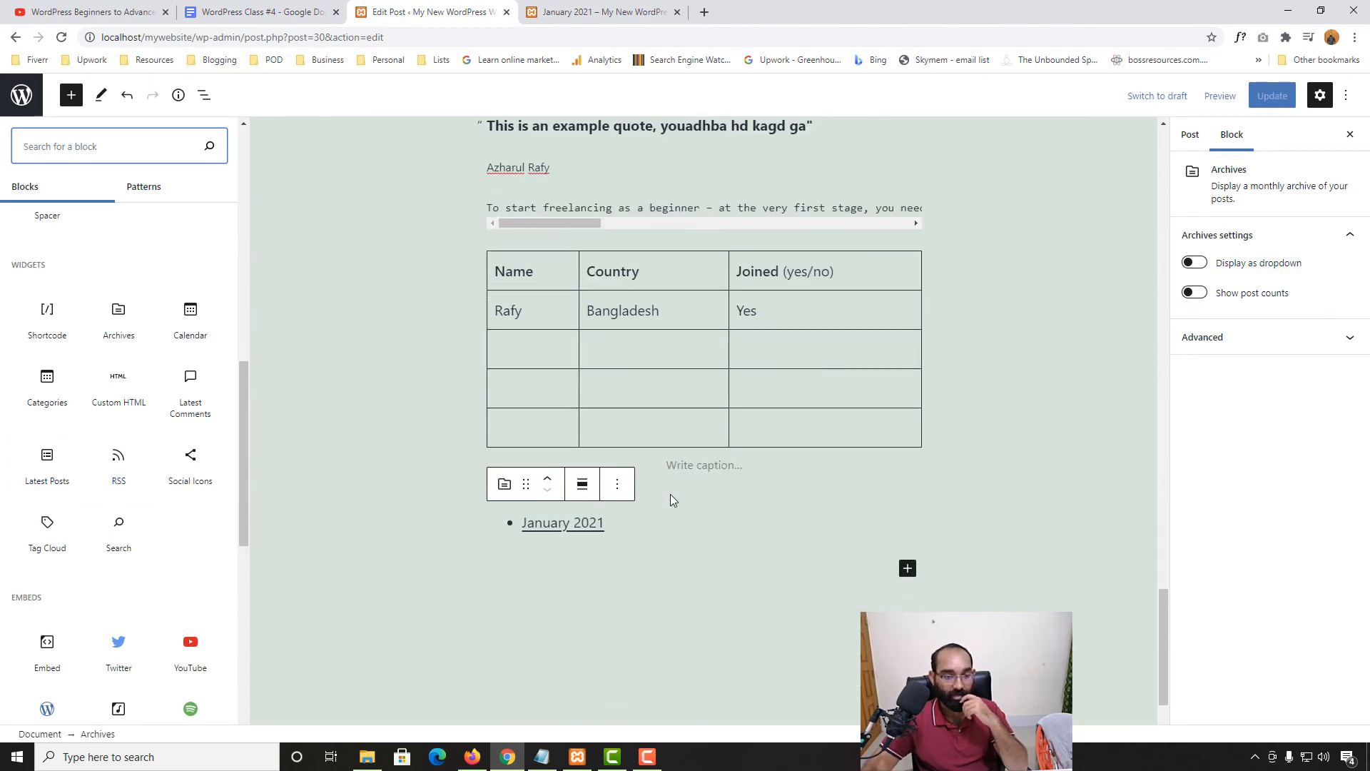
click(45, 477)
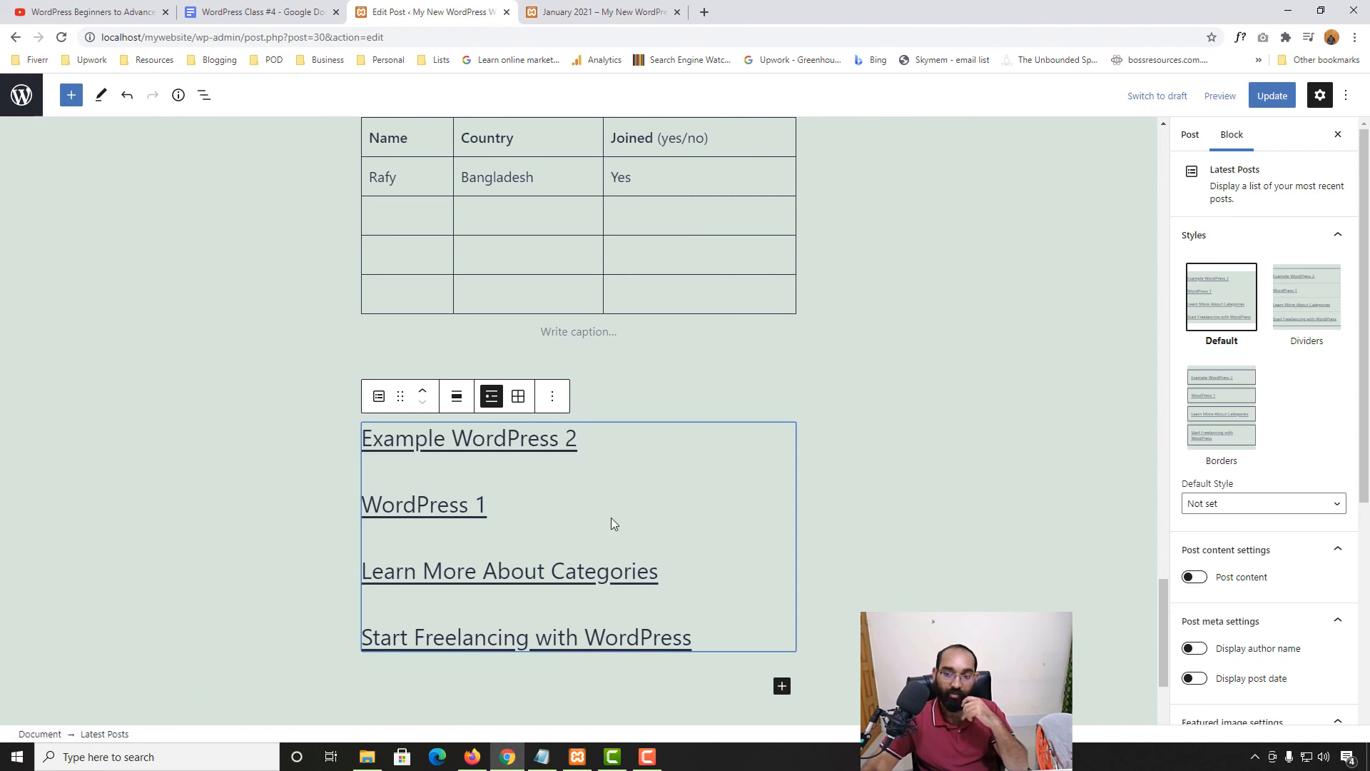
click(1299, 294)
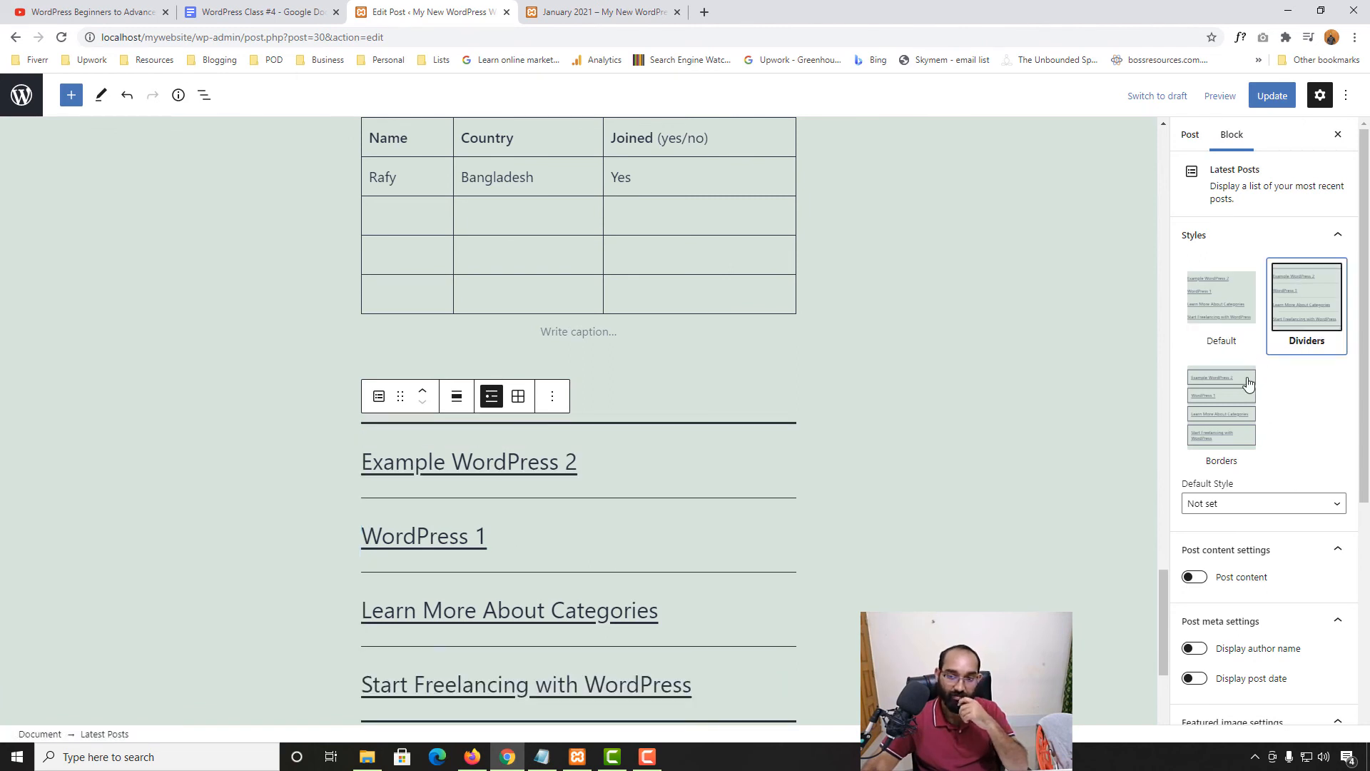
click(1222, 402)
Try the post excerpt and featured image toggles, leaving both turned off
scroll(546, 594, down, 5)
scroll(712, 535, up, 2)
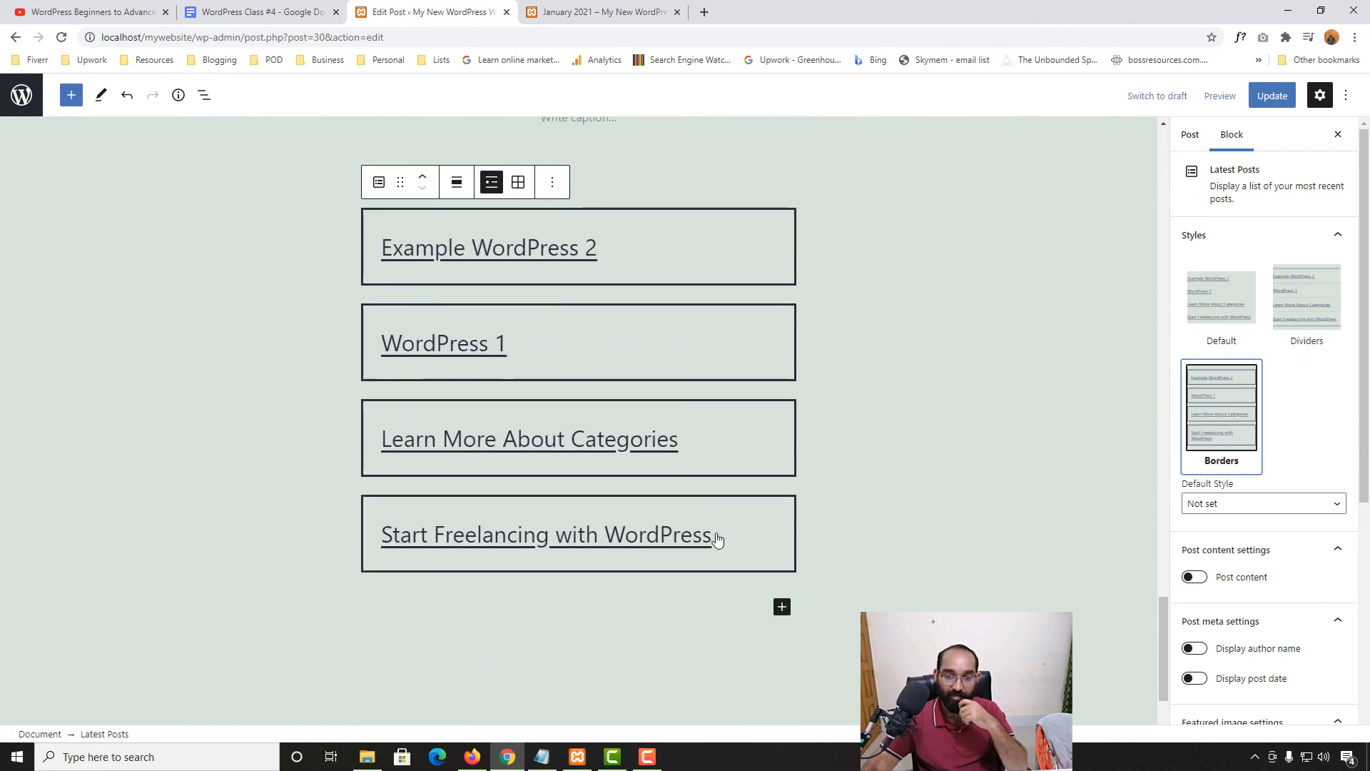
scroll(1295, 520, down, 2)
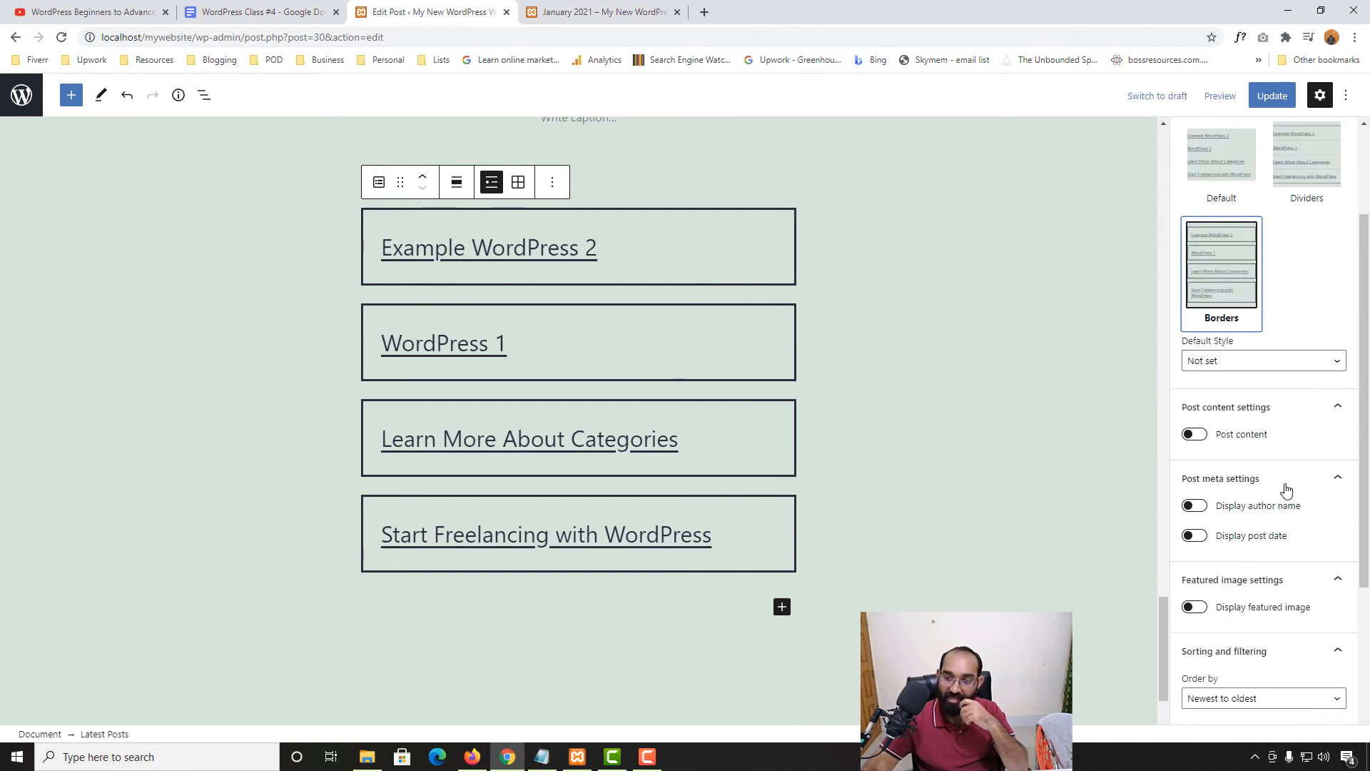
click(1198, 436)
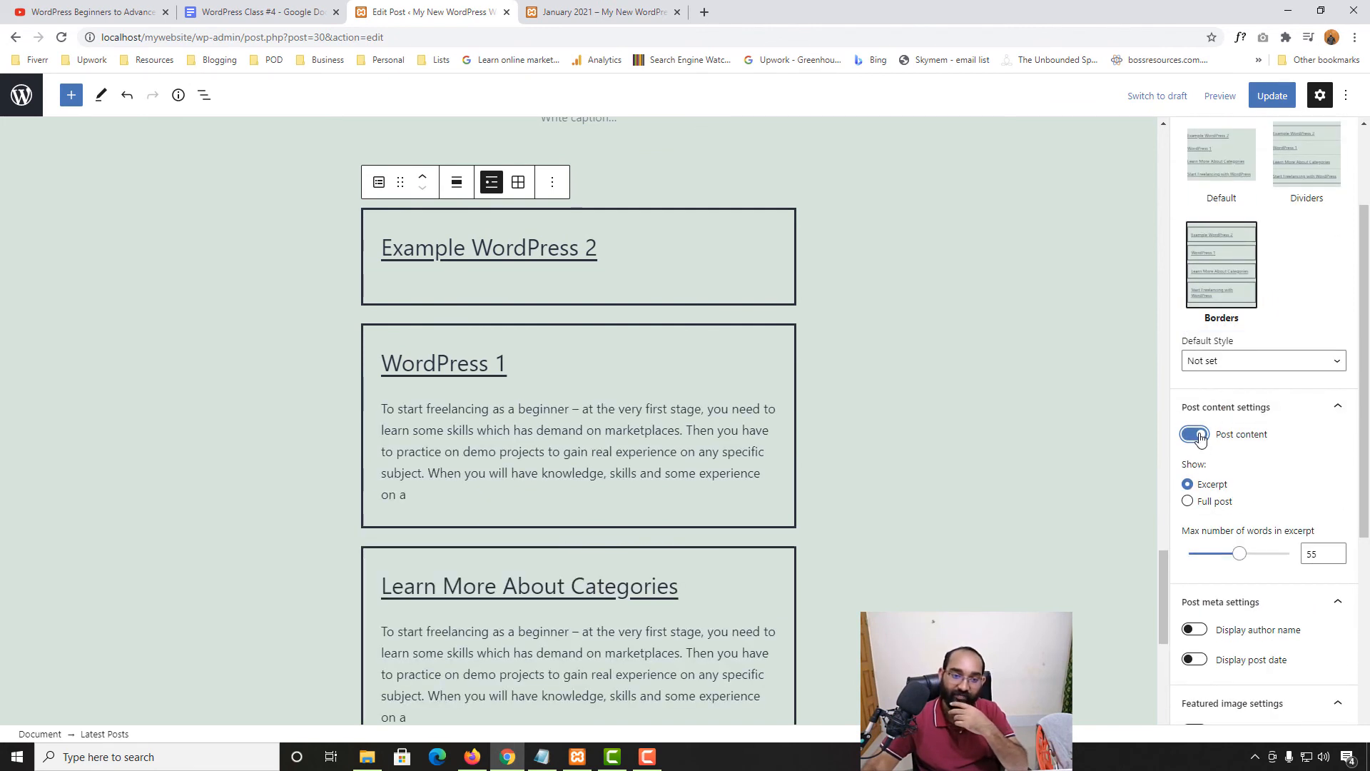
click(1192, 437)
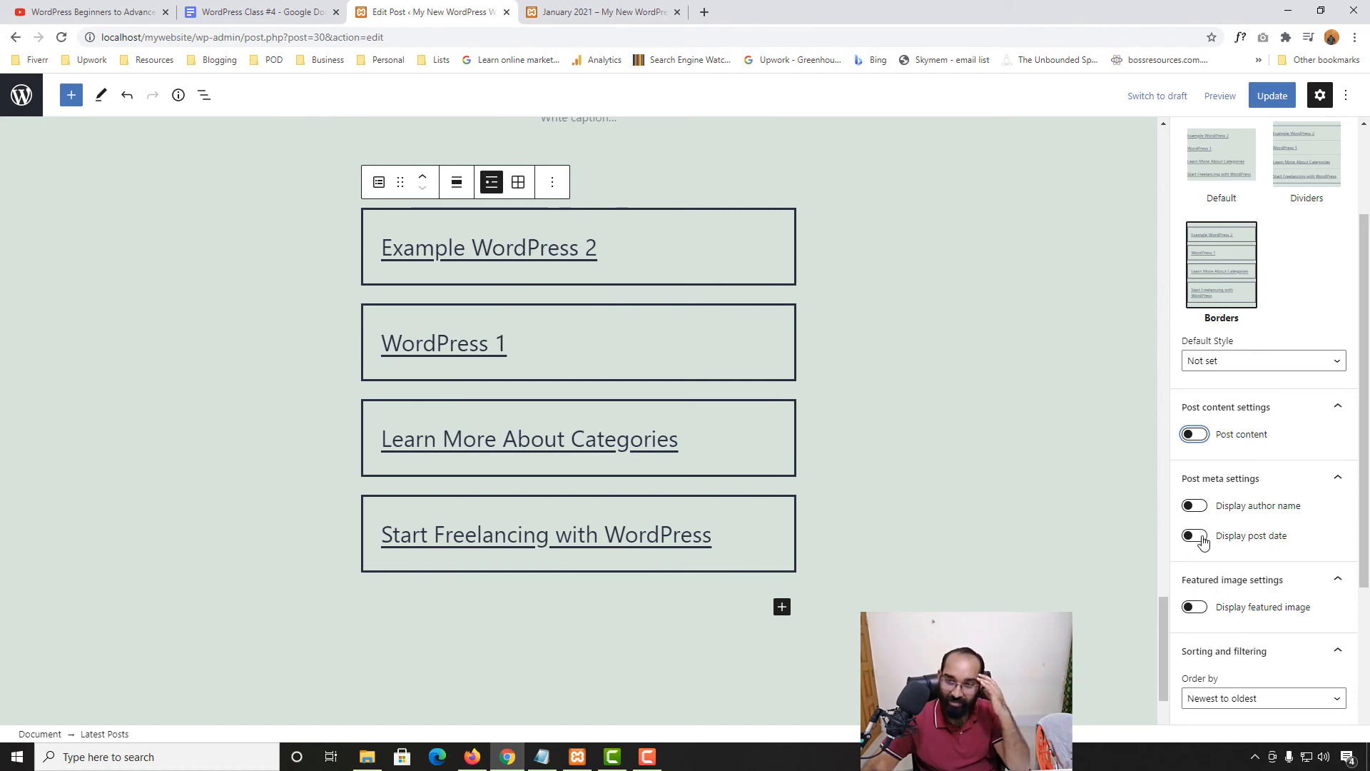
scroll(1310, 615, down, 1)
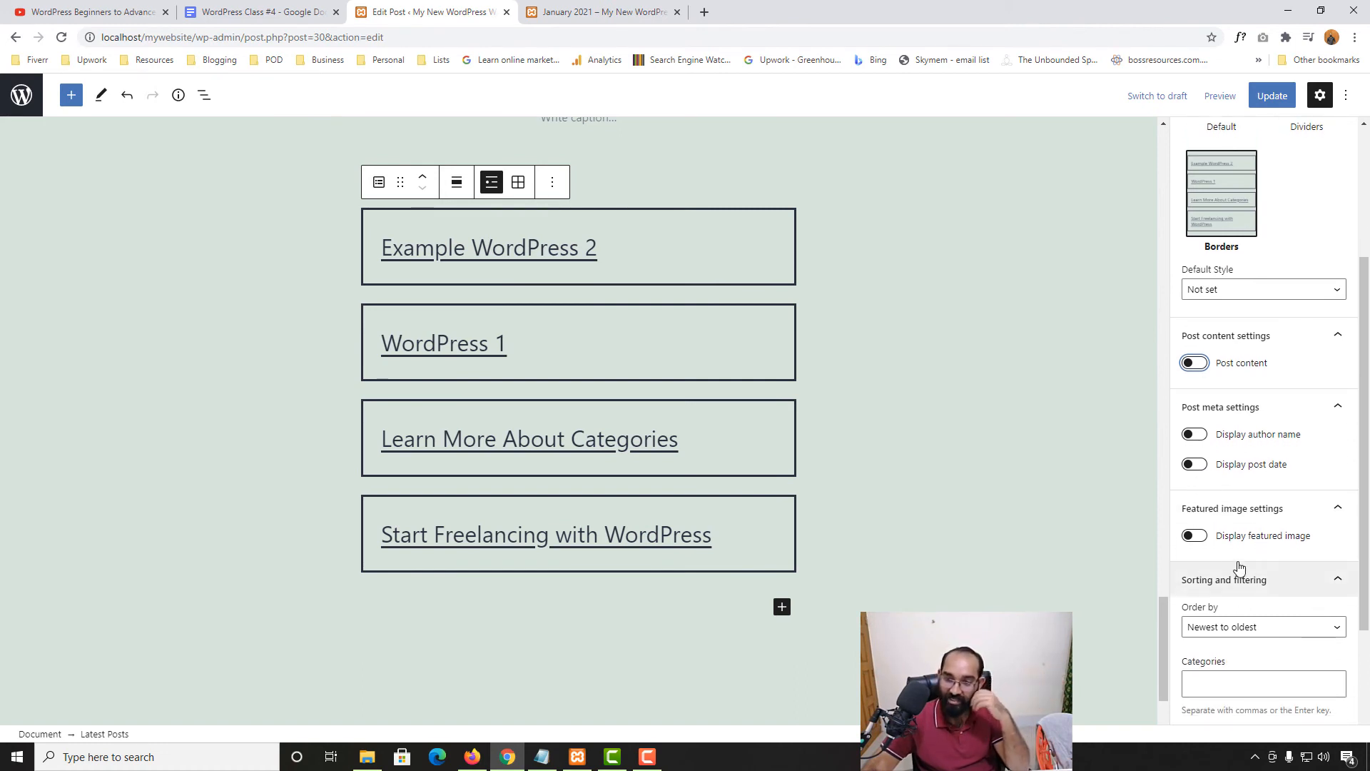
click(1194, 535)
scroll(1039, 468, down, 7)
scroll(1113, 521, up, 1)
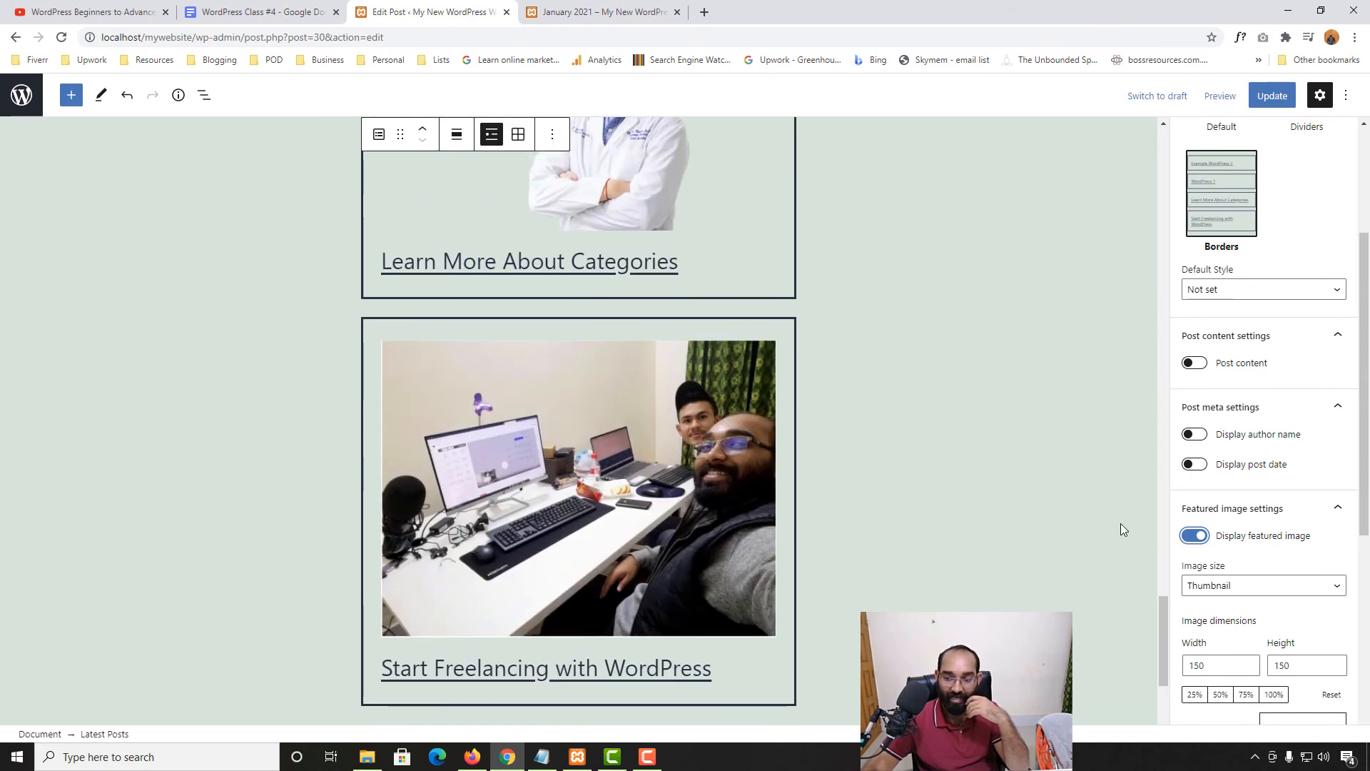
click(1197, 536)
scroll(1249, 571, down, 3)
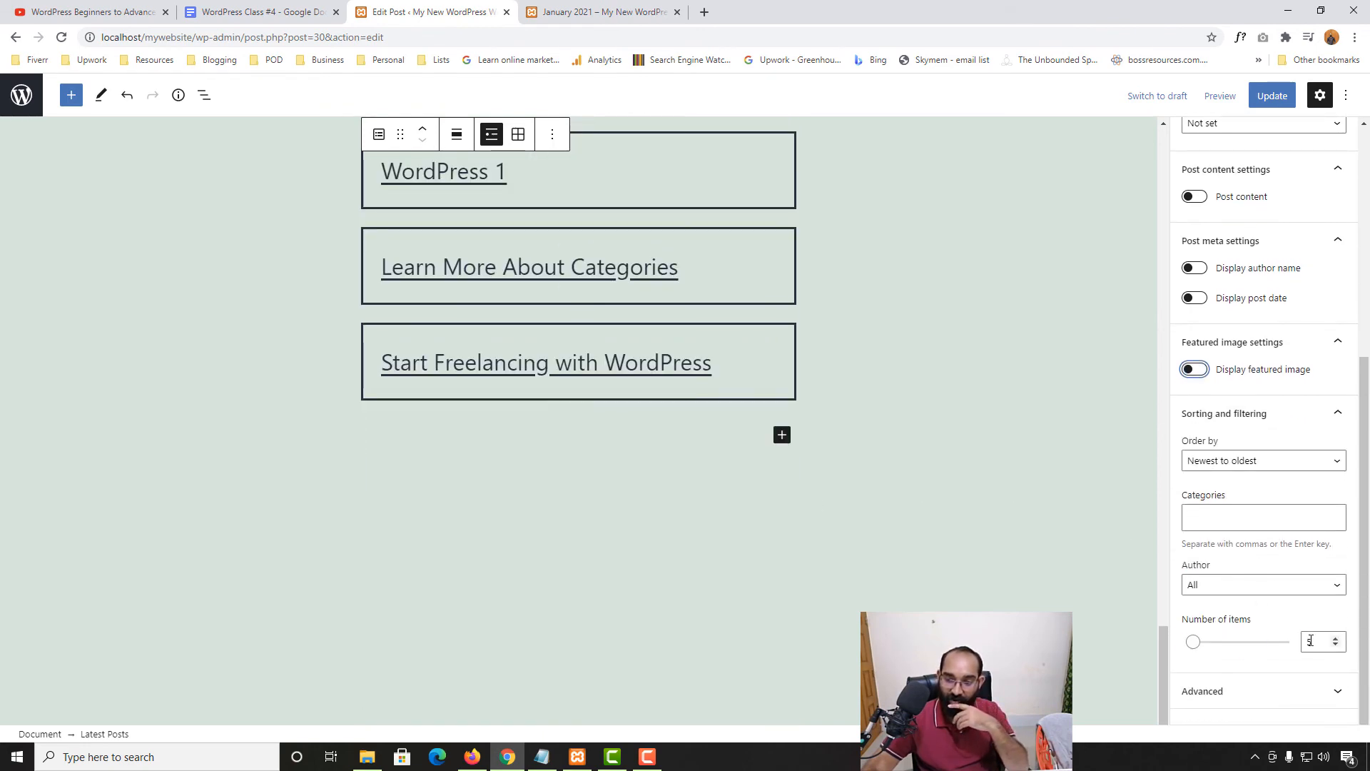
Limit the Latest Posts list to 2 items
drag(1312, 640, 1282, 642)
text(2)
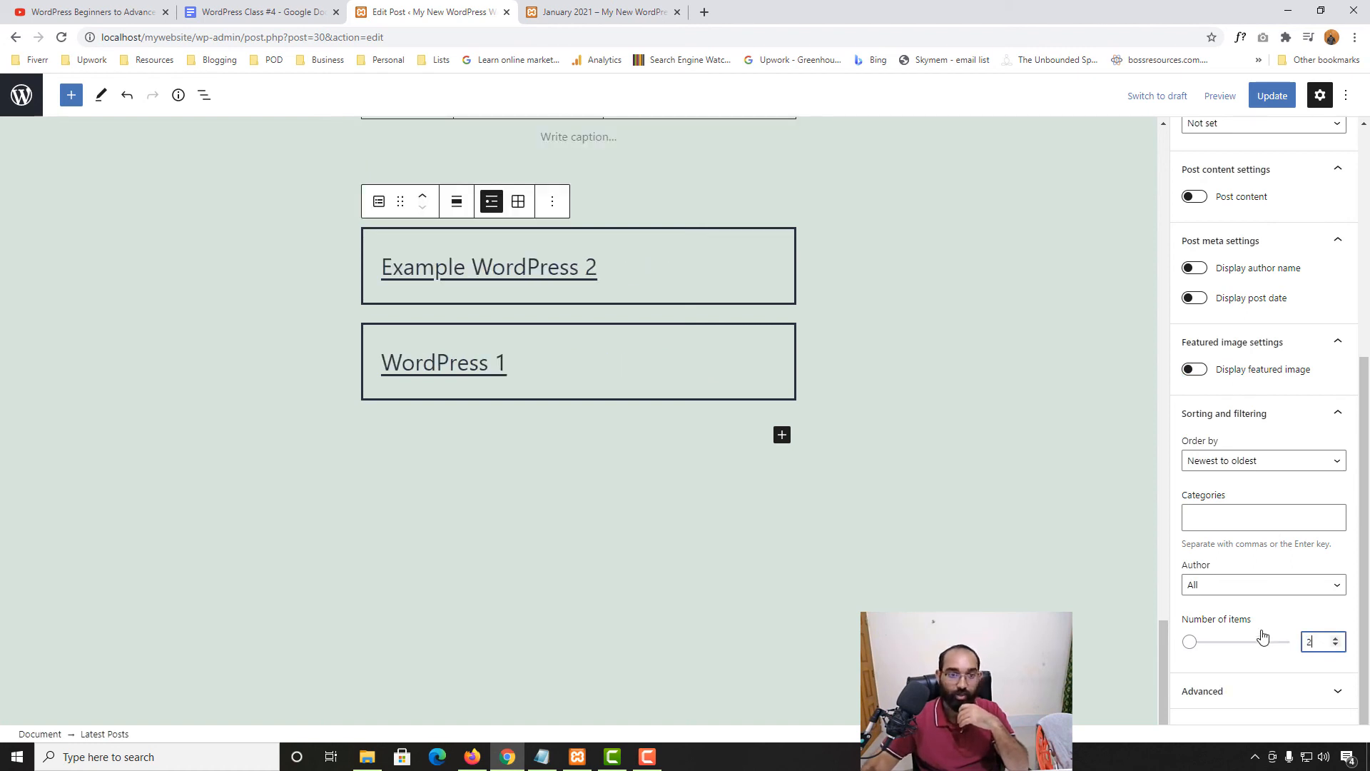
scroll(451, 337, up, 3)
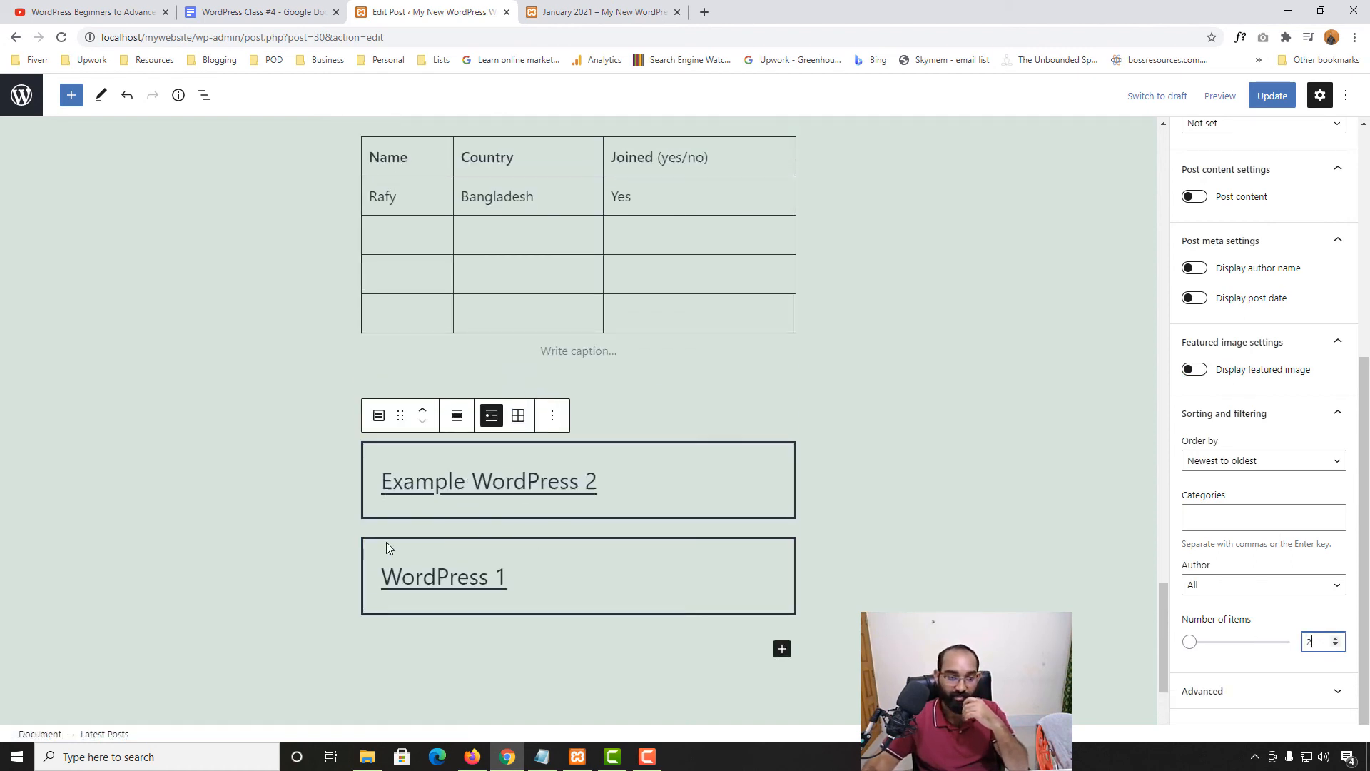
click(239, 492)
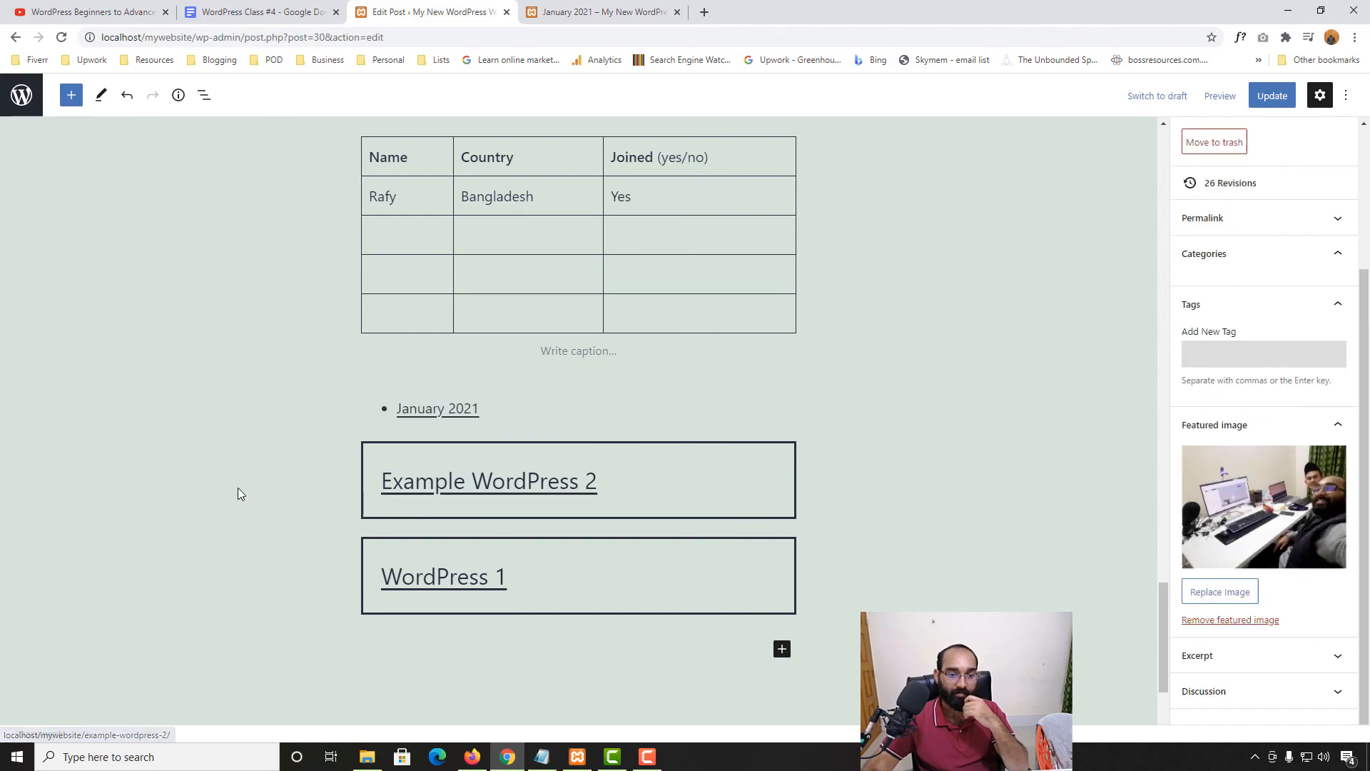
Switch the post's visibility from Public to Private and confirm the private publish
scroll(610, 486, up, 5)
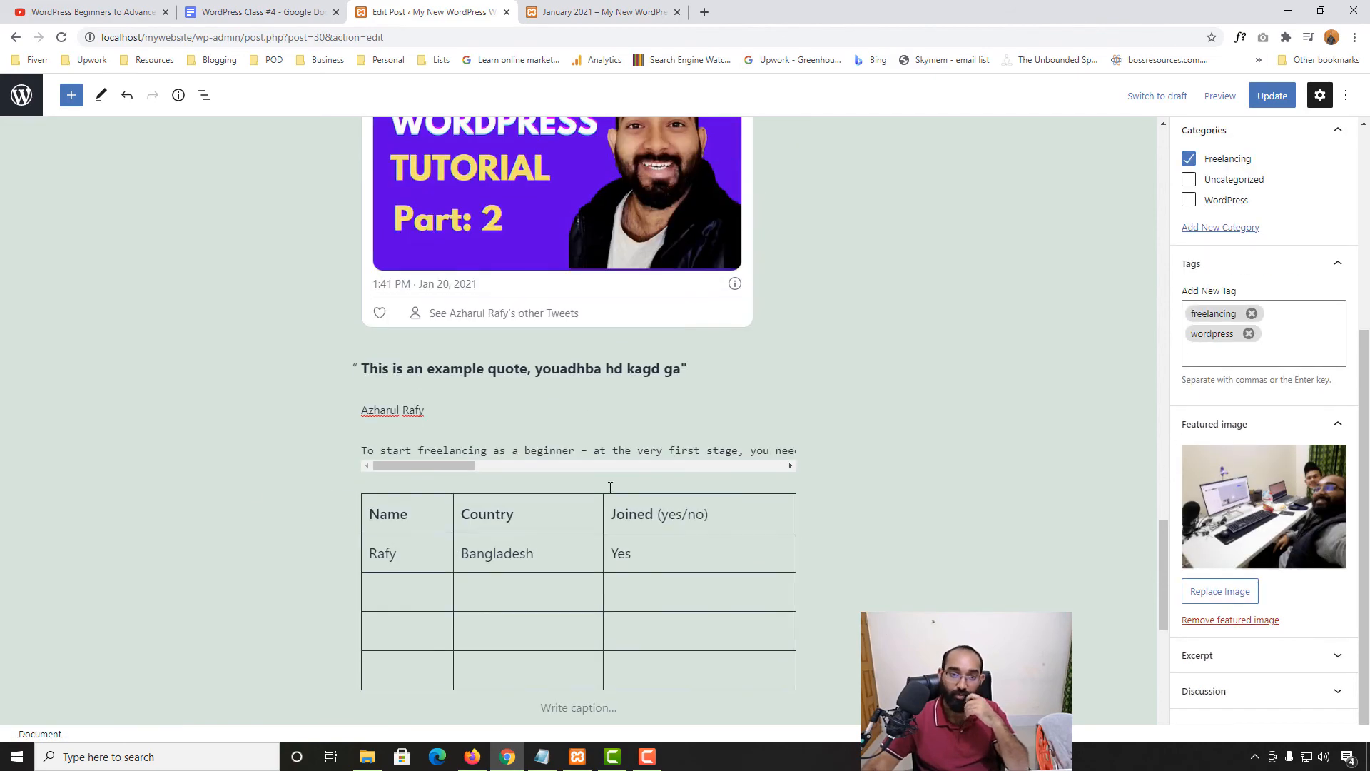
scroll(611, 486, up, 15)
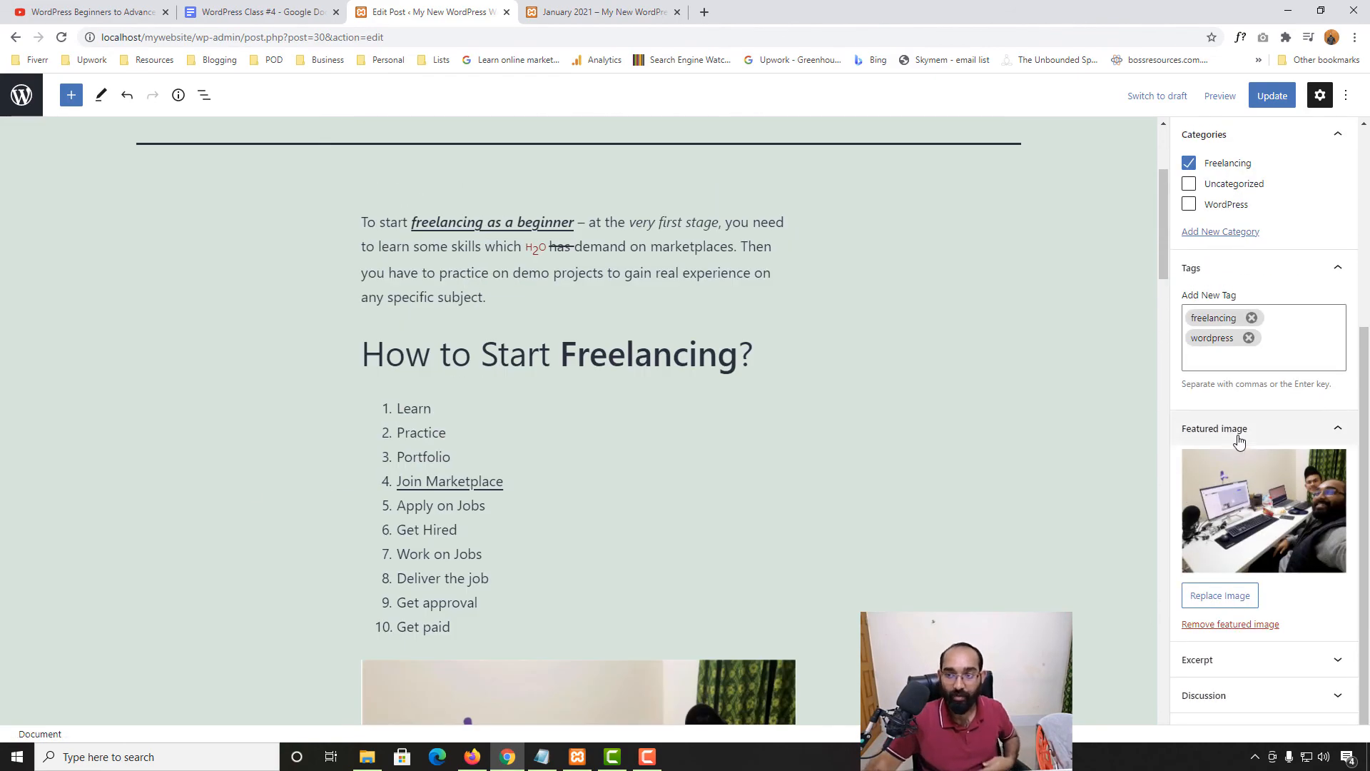
scroll(1239, 443, up, 4)
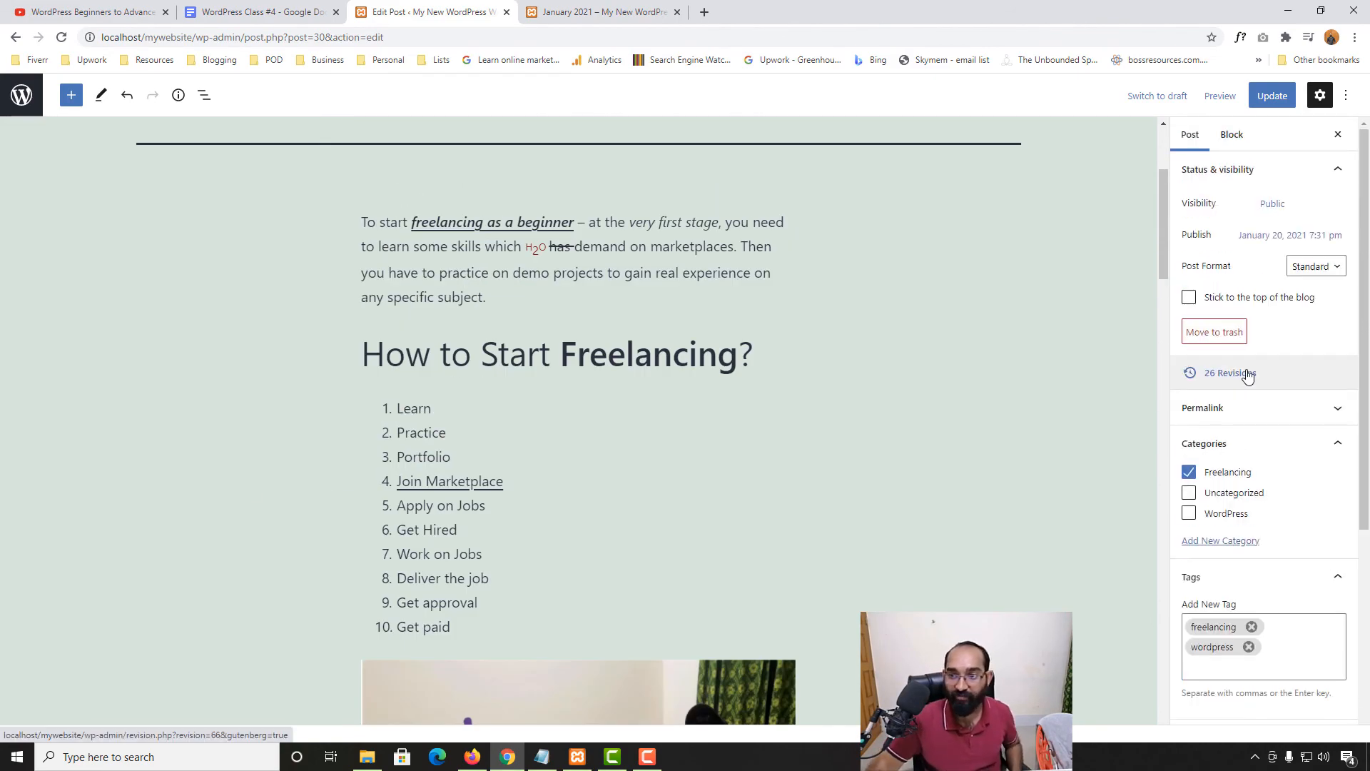
click(1272, 206)
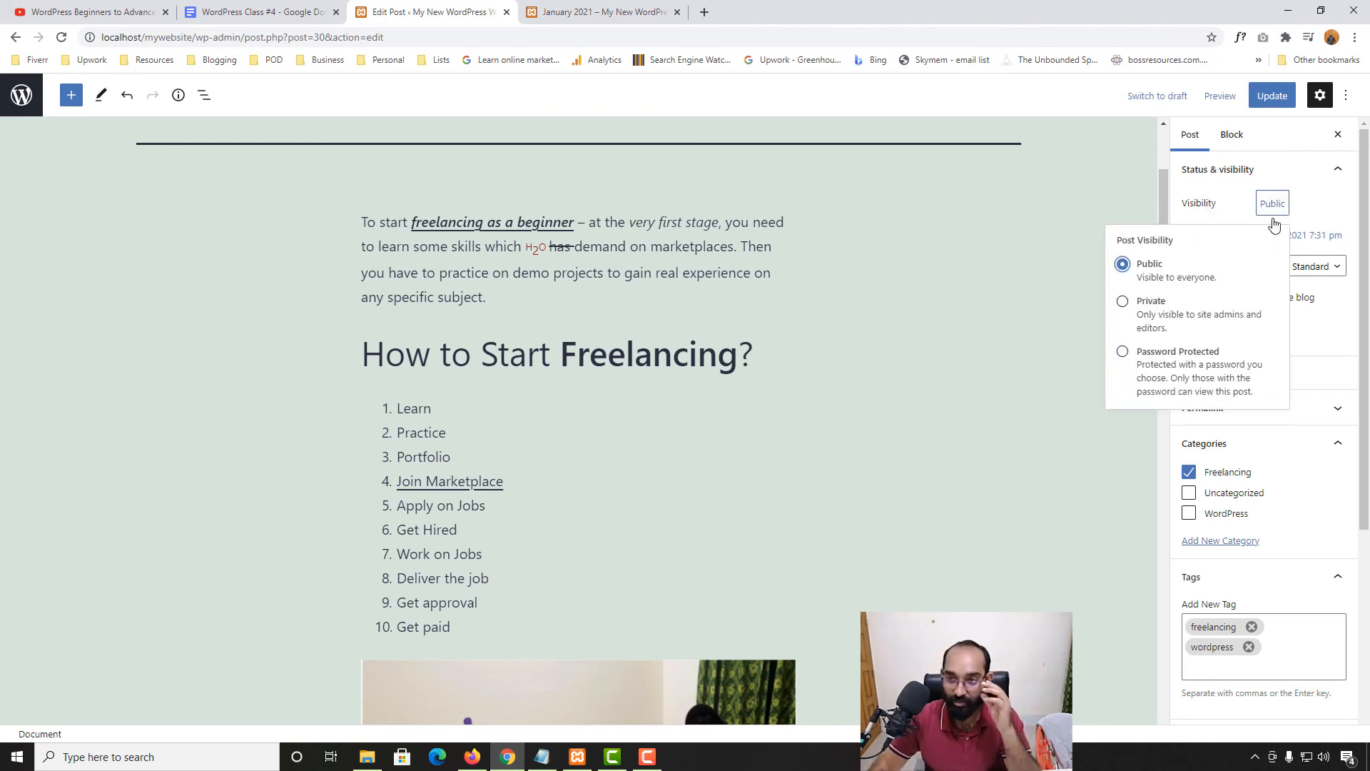
click(1158, 310)
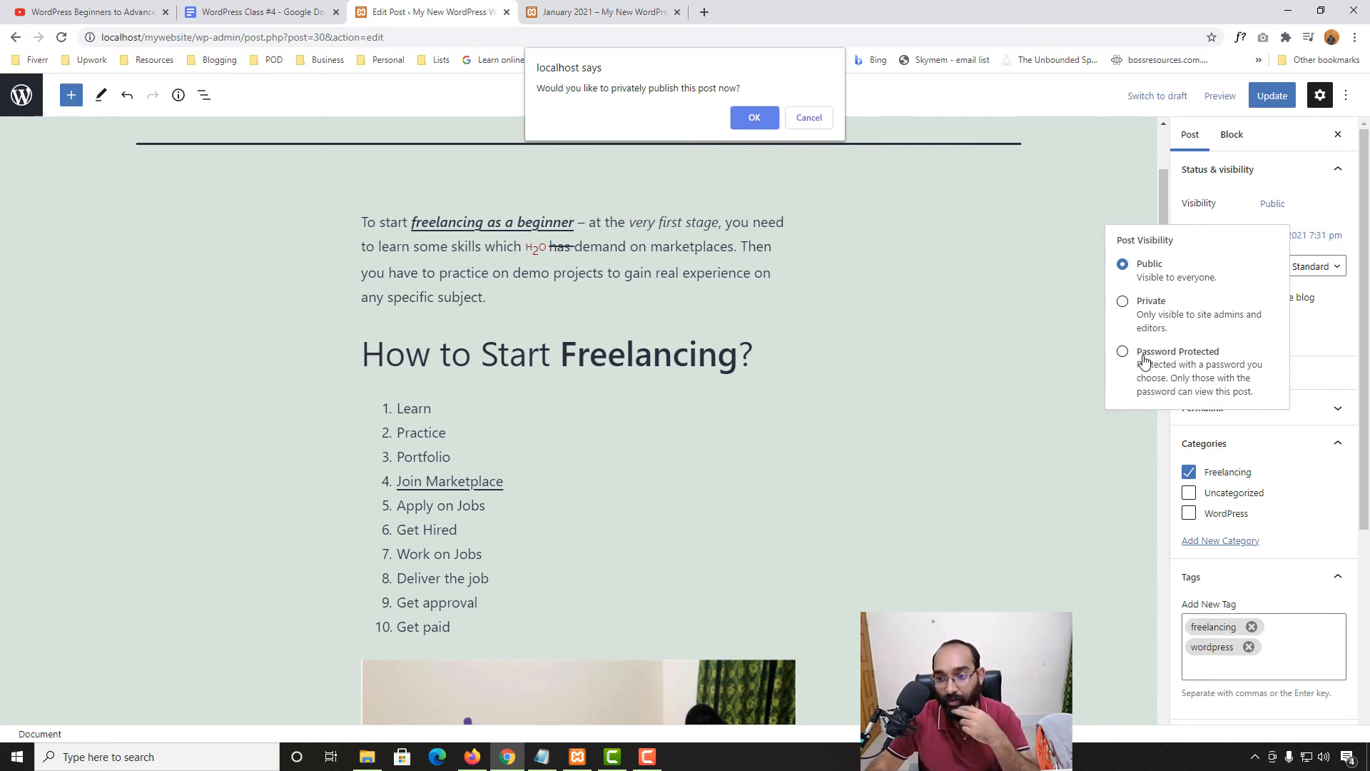
key(Return)
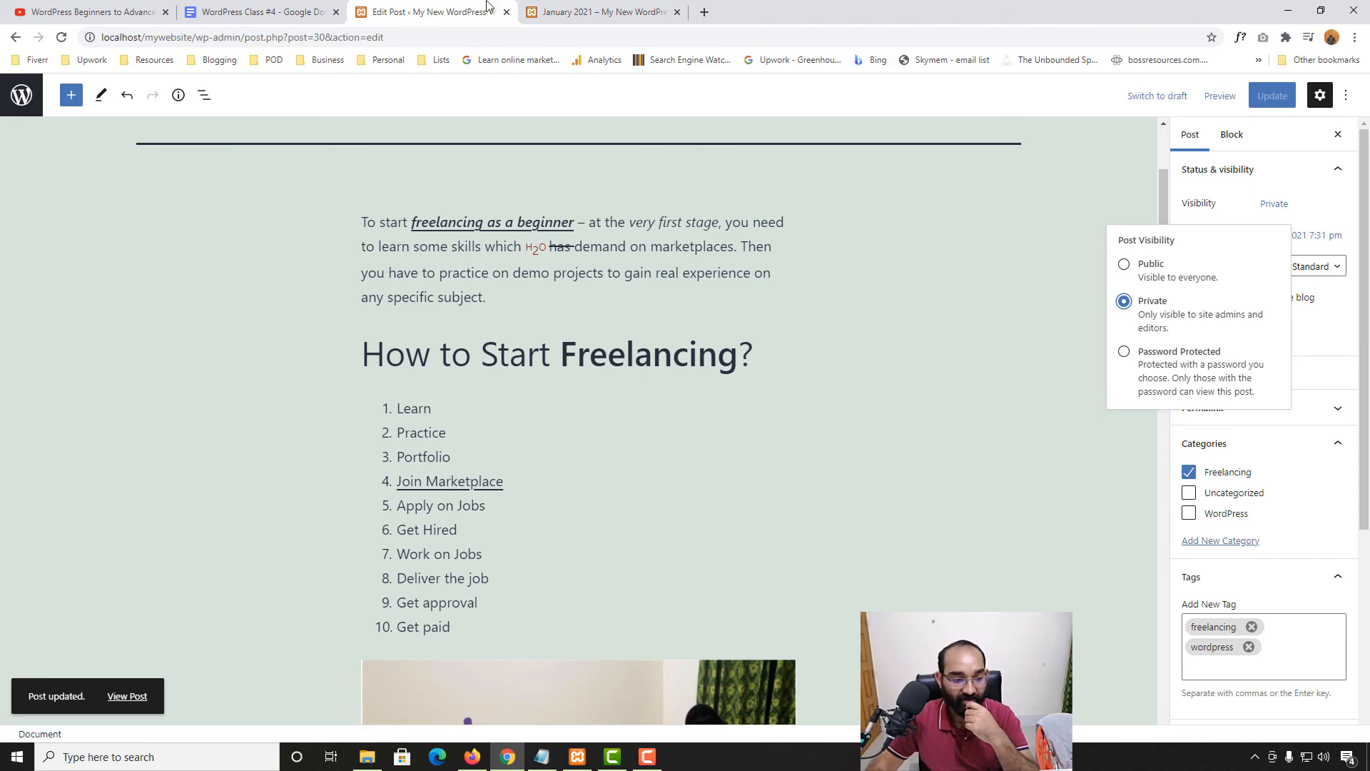
click(603, 11)
click(61, 37)
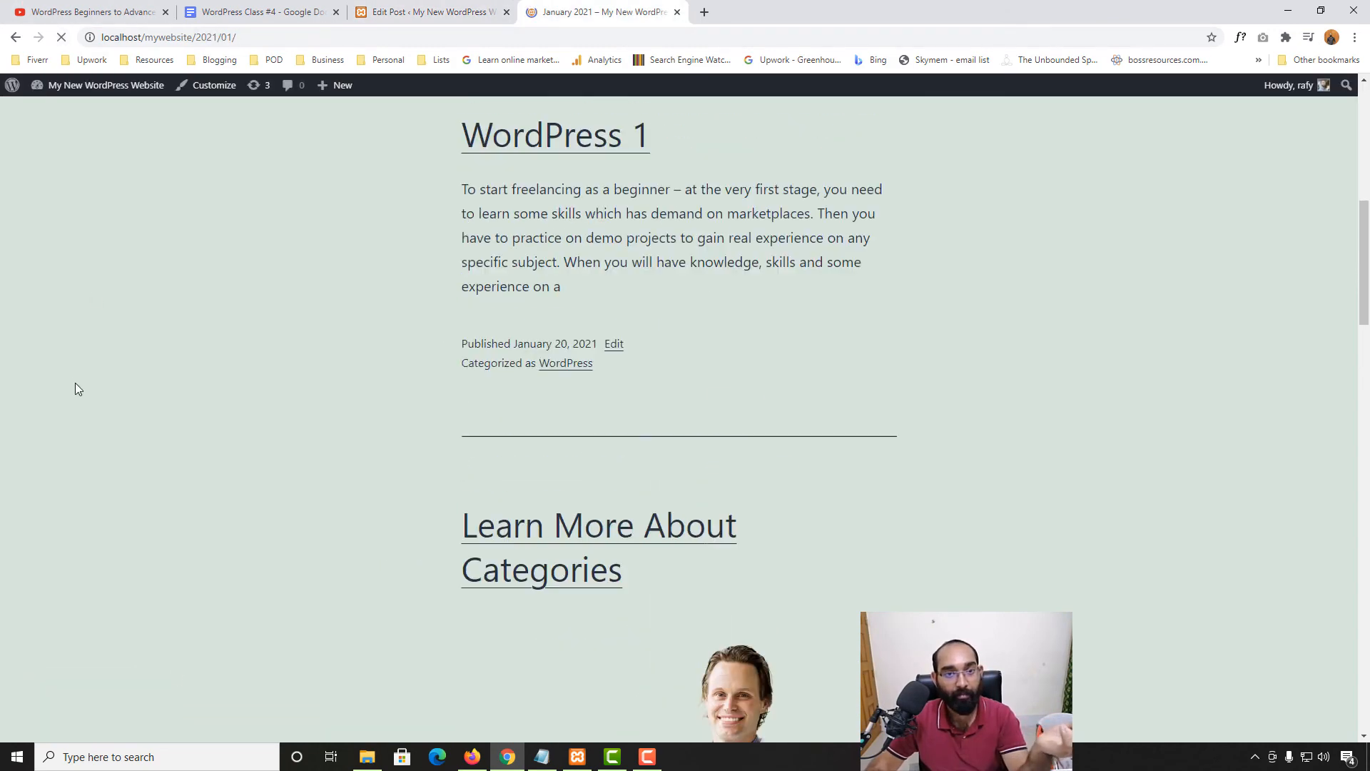
click(259, 39)
key(ctrl+c)
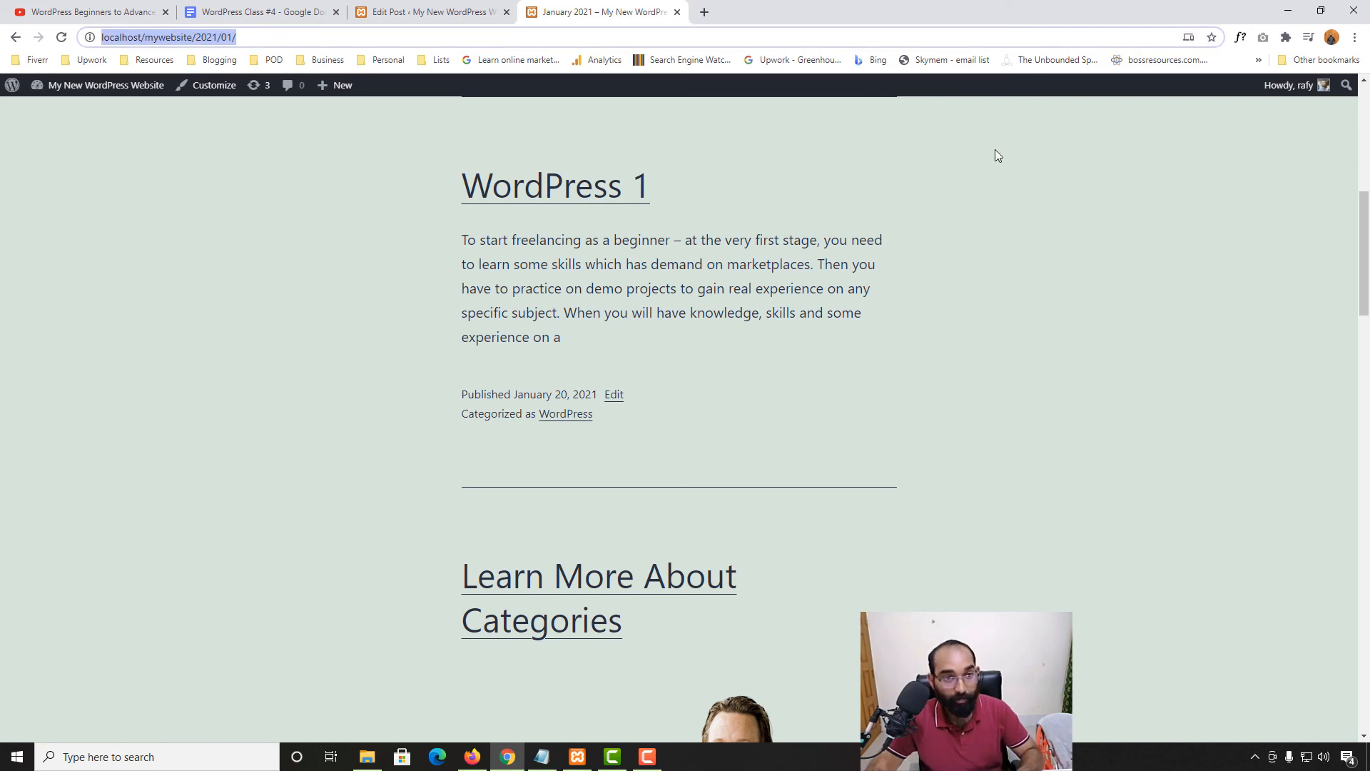
click(1354, 37)
click(1248, 95)
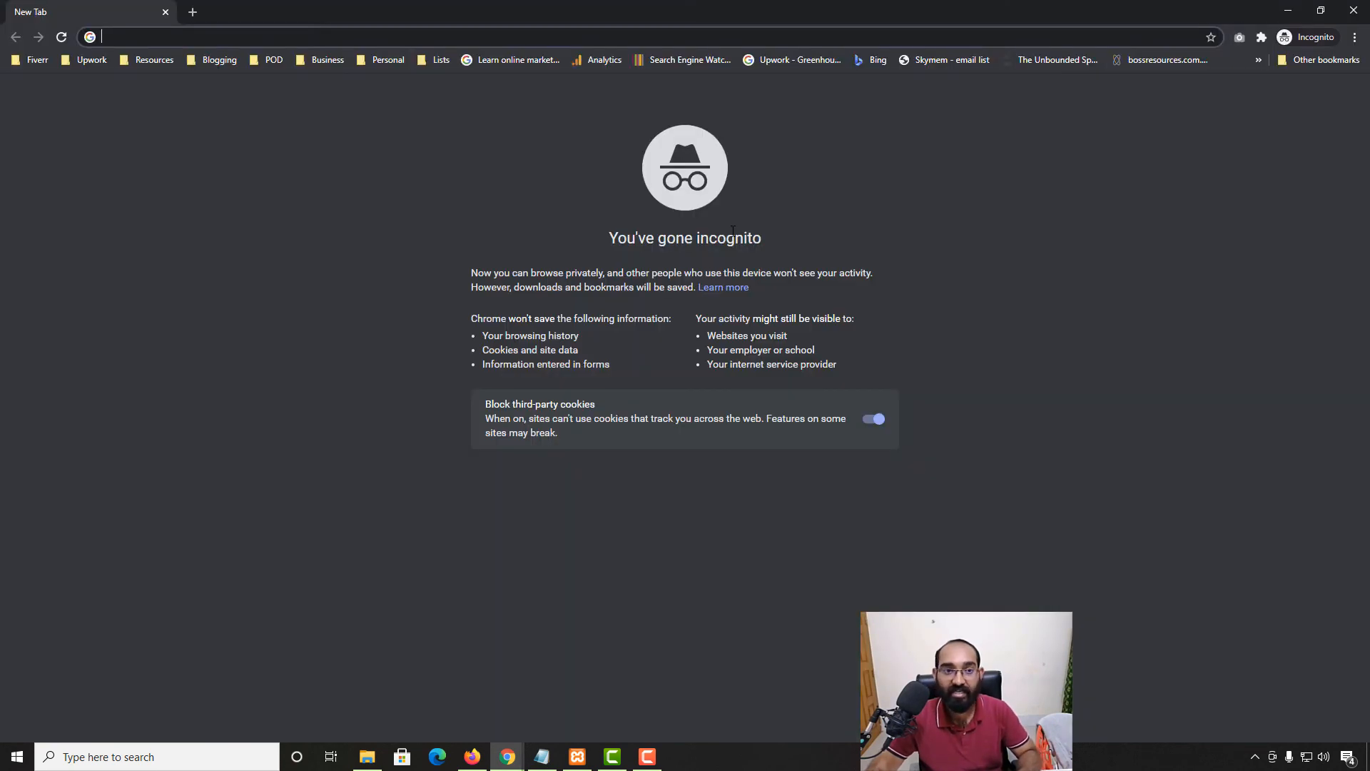
key(ctrl+v)
key(Return)
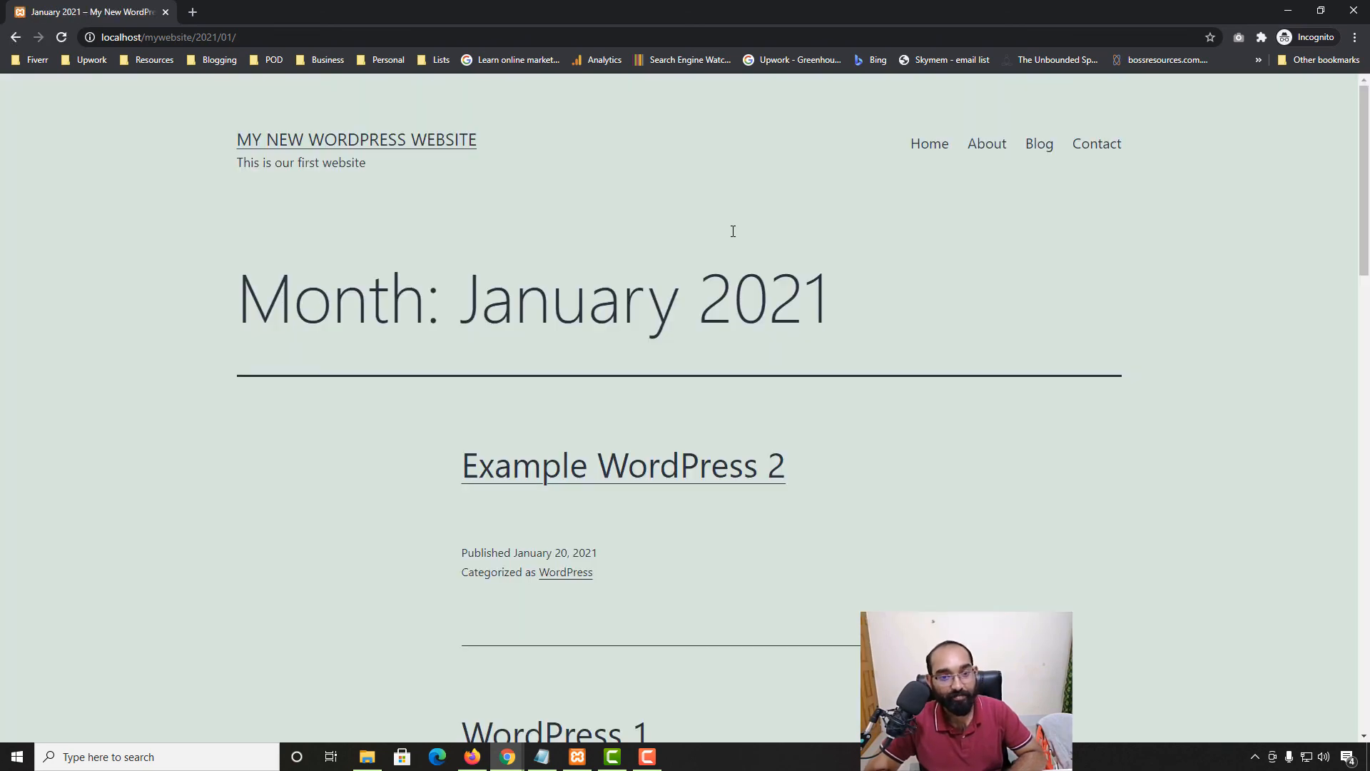
scroll(206, 580, down, 5)
scroll(198, 579, up, 5)
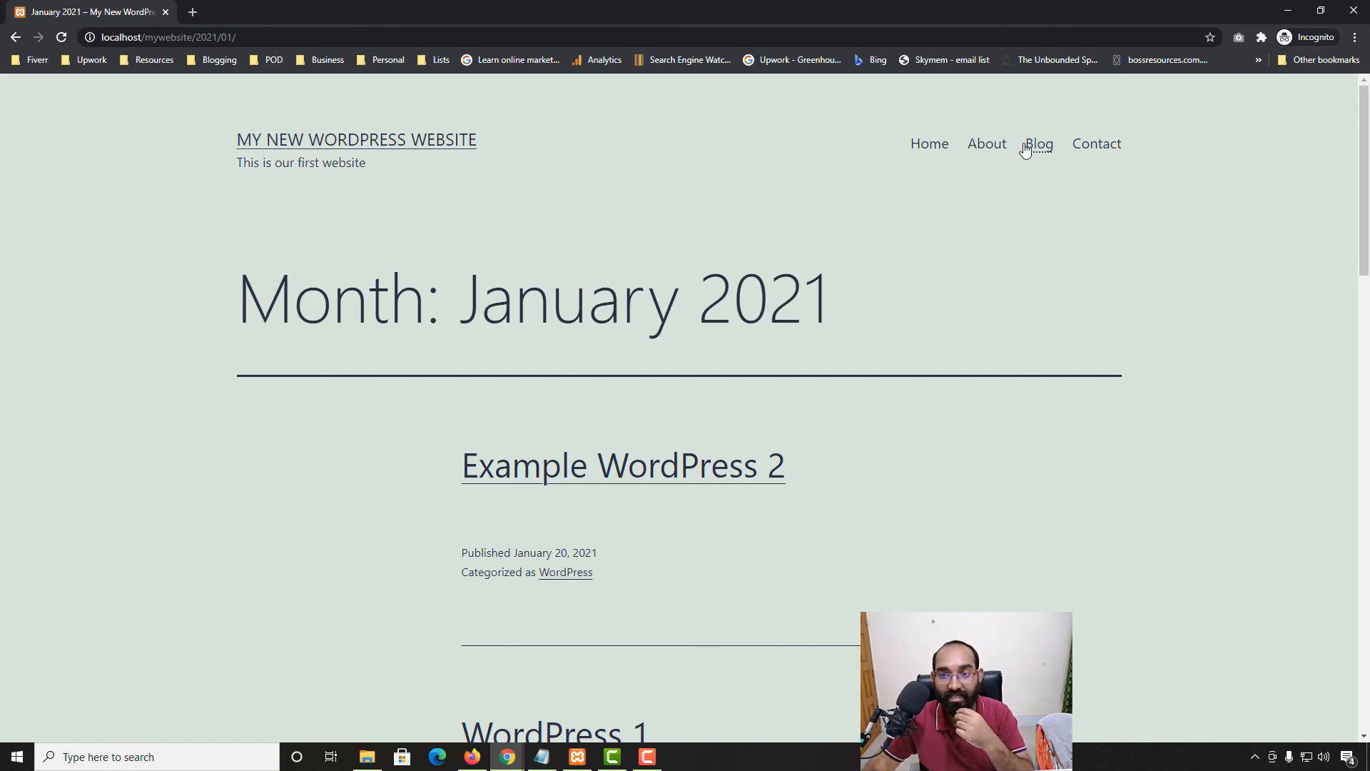
scroll(493, 567, down, 12)
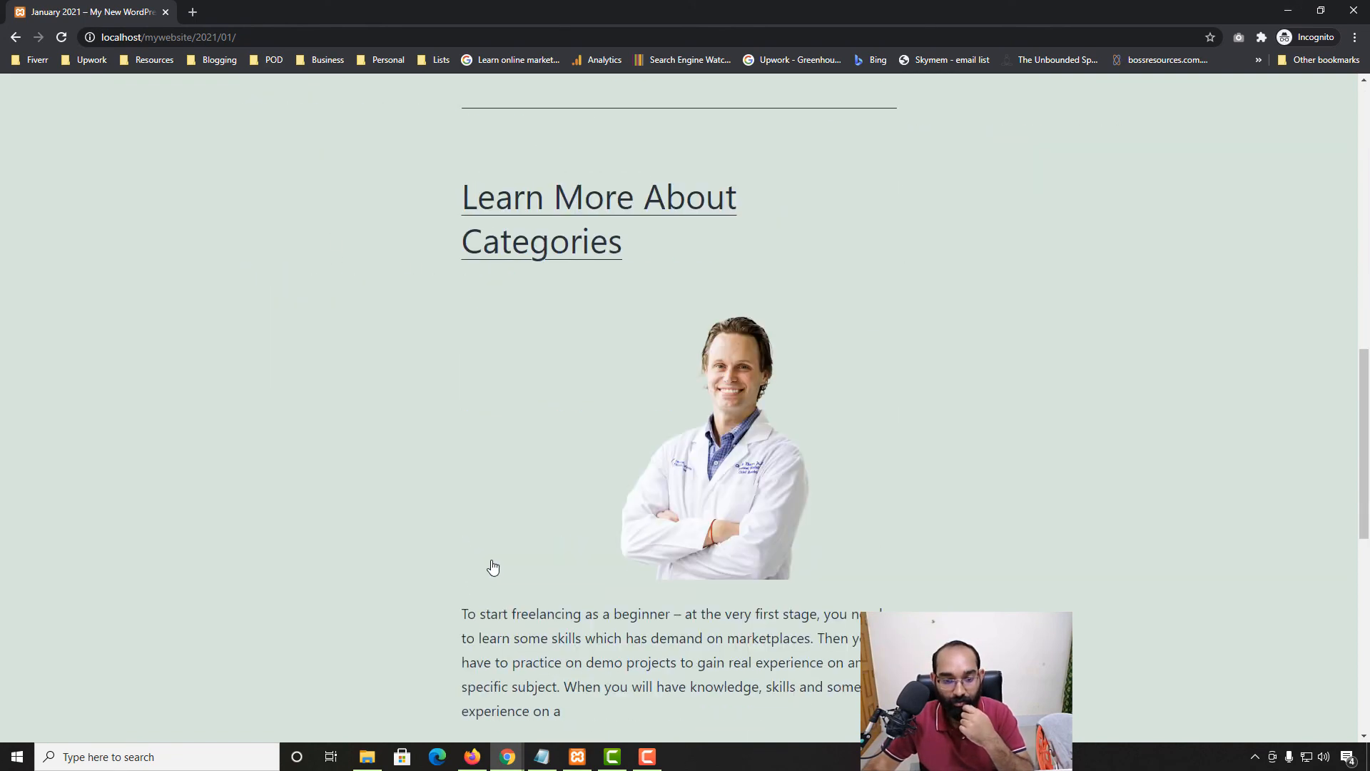
scroll(493, 568, down, 9)
scroll(143, 276, up, 9)
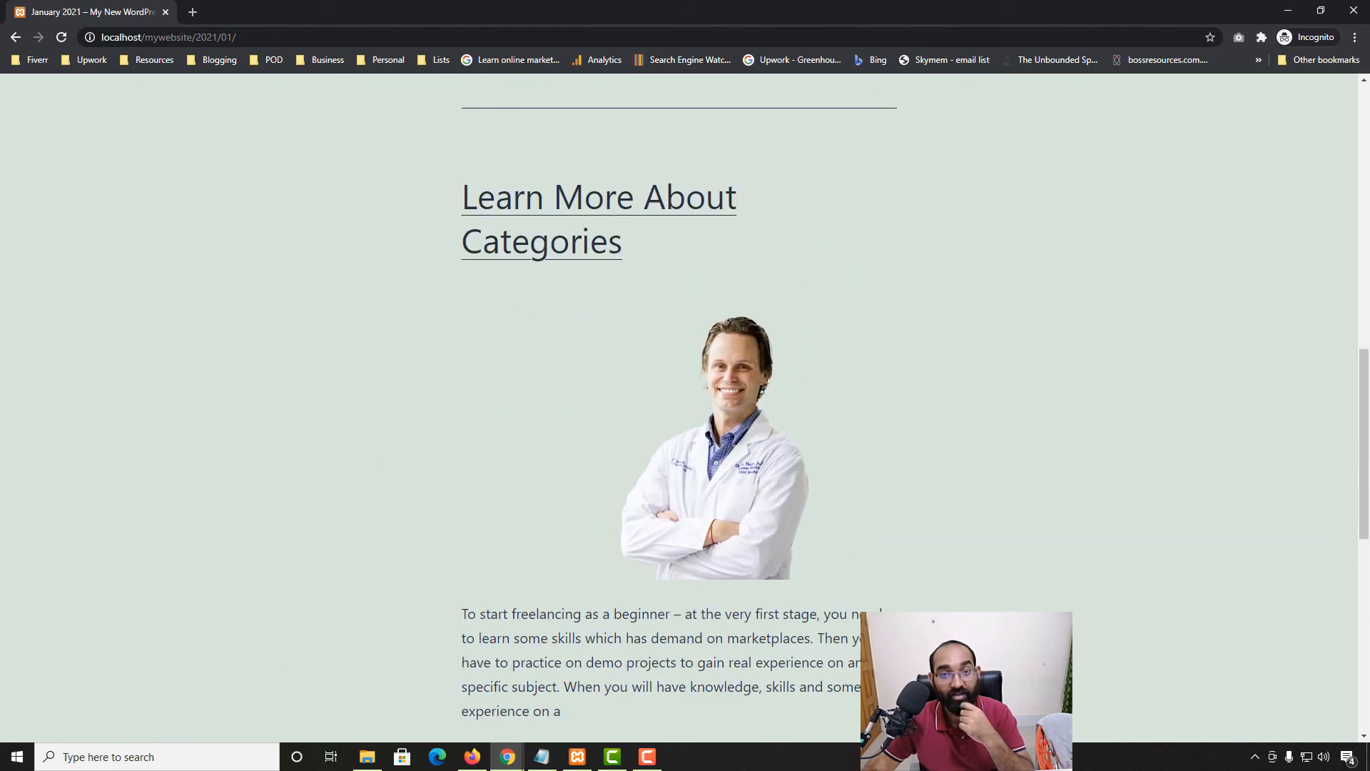
click(1288, 10)
scroll(666, 388, down, 4)
scroll(591, 535, up, 5)
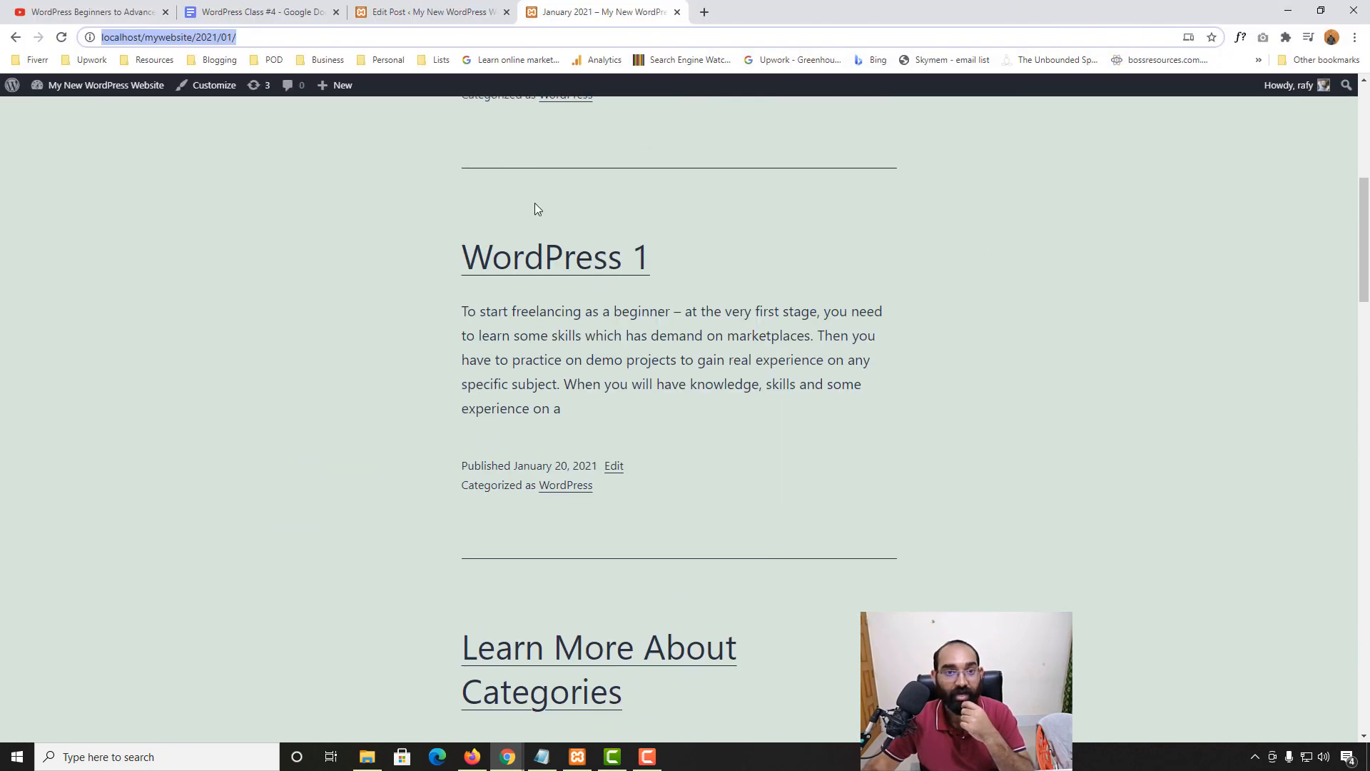
scroll(386, 307, up, 3)
click(428, 11)
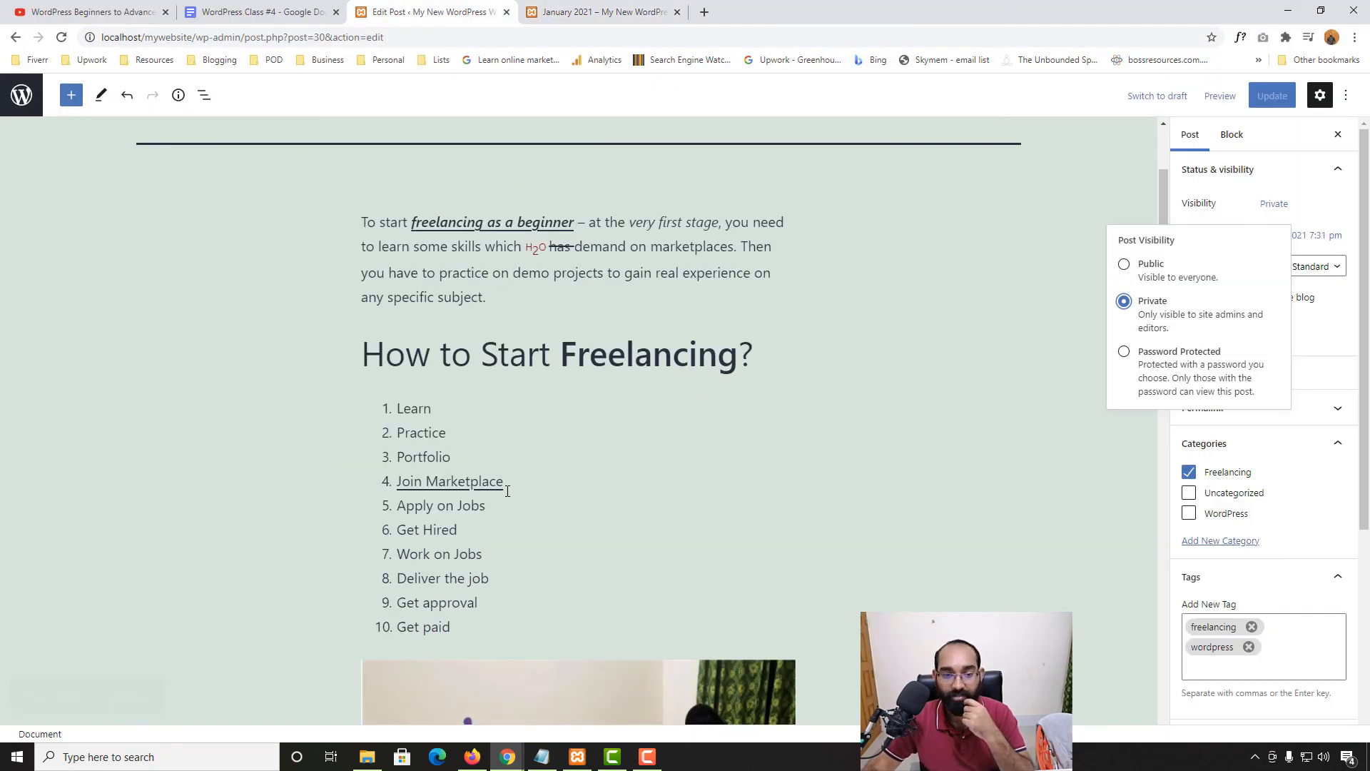
Look over the incognito browser window, then return to the post editor
scroll(507, 491, up, 3)
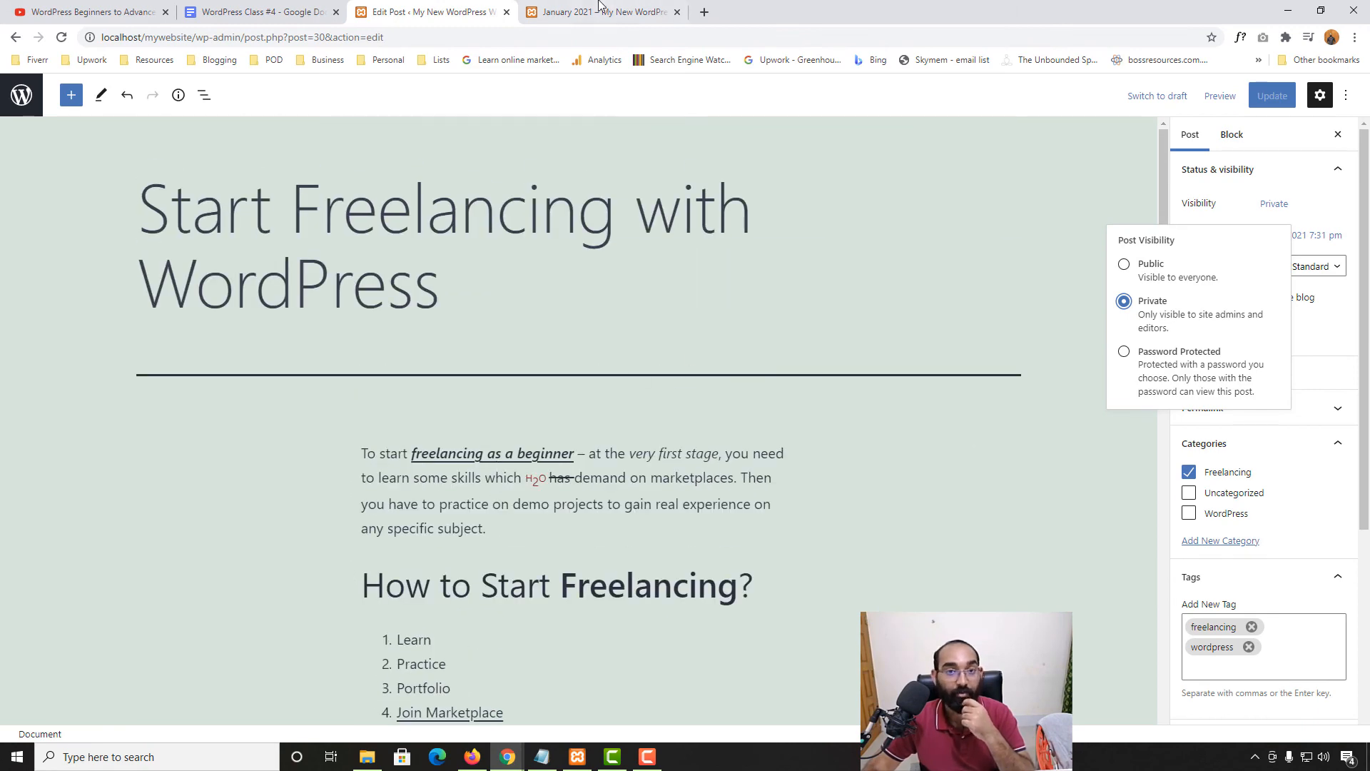
click(517, 762)
click(593, 681)
scroll(581, 563, down, 8)
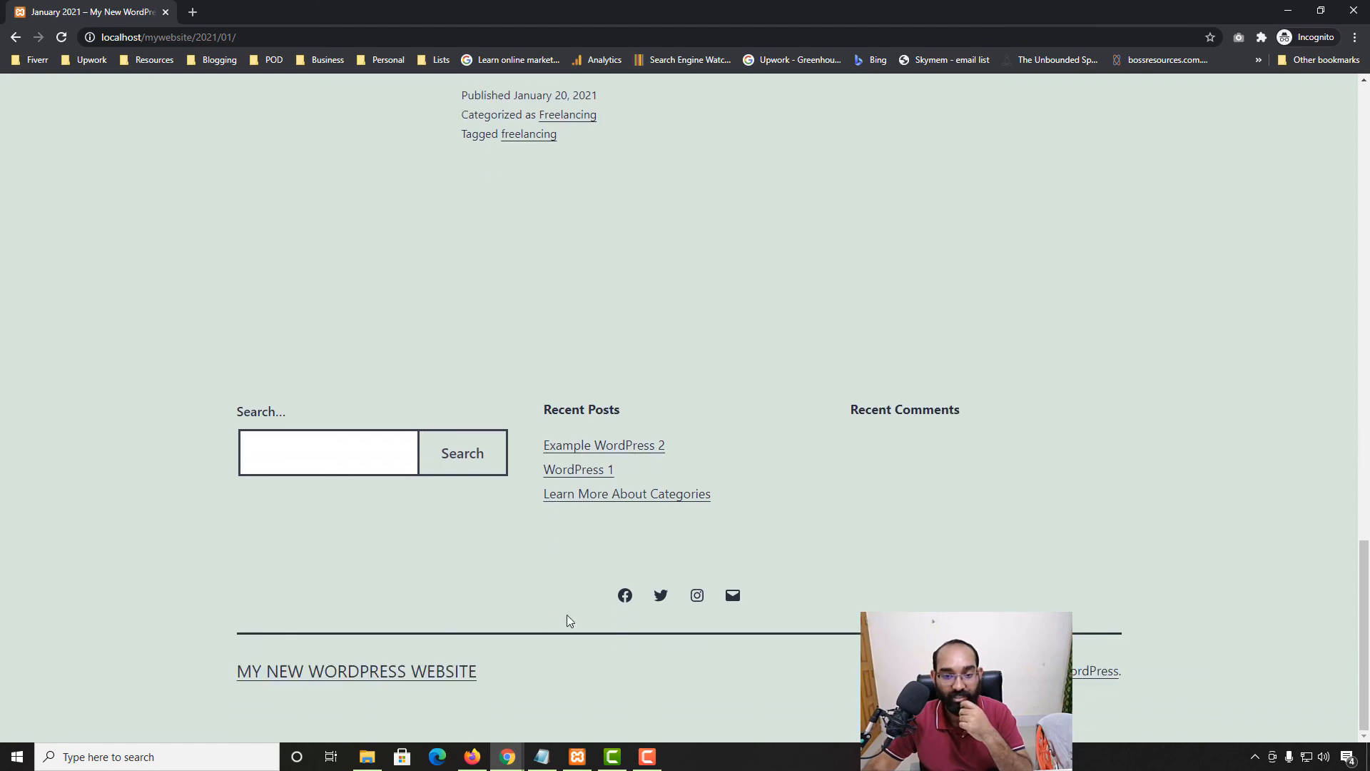
scroll(703, 491, up, 15)
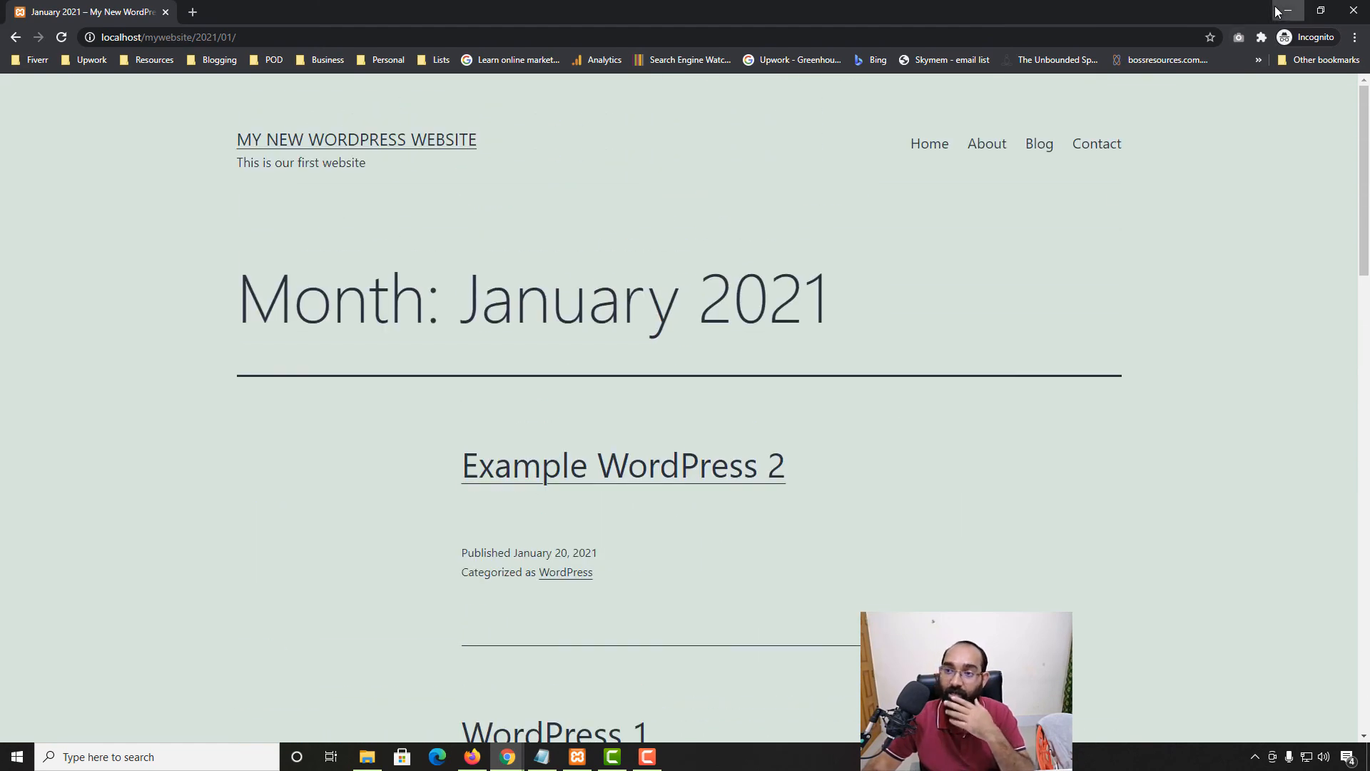
click(1279, 11)
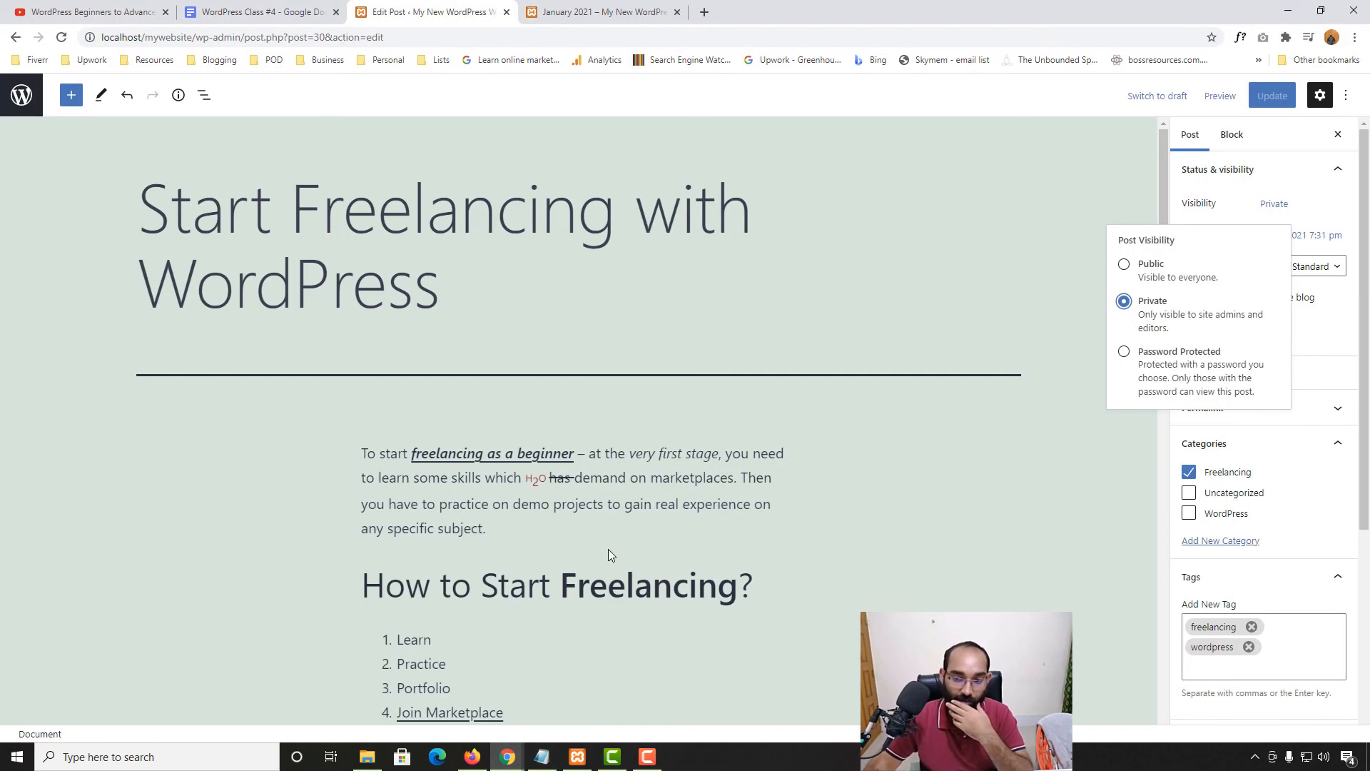
Make the post Password Protected with a password, update it, and open it in a new tab
click(1125, 352)
click(1173, 411)
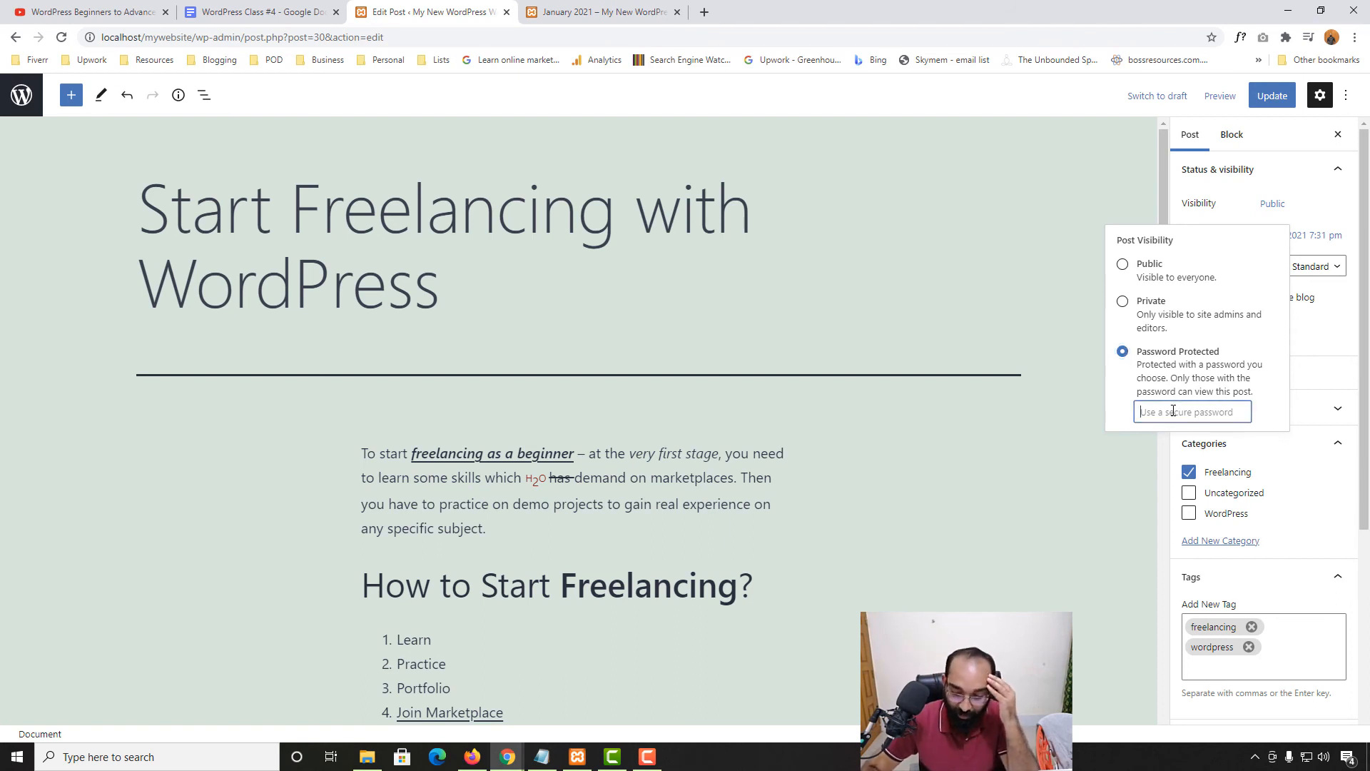
text(1234)
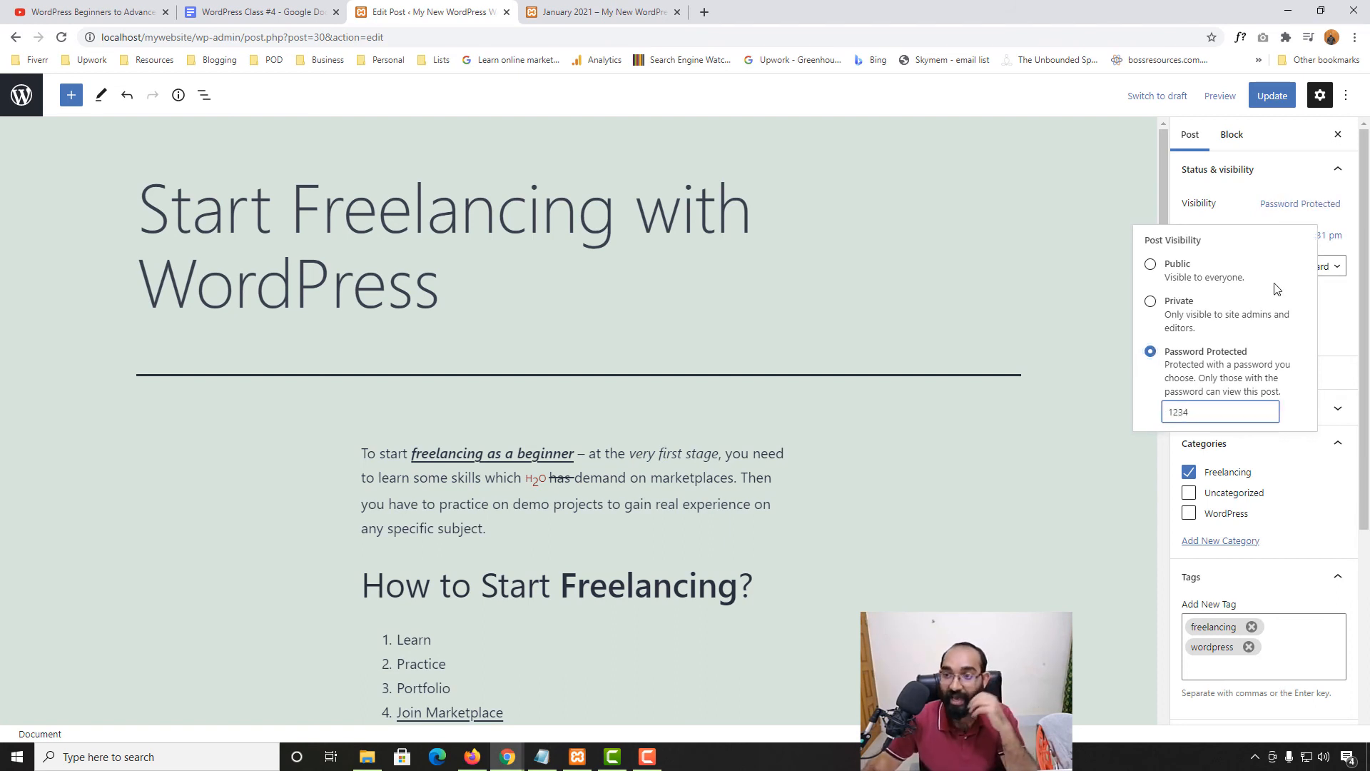
click(1273, 98)
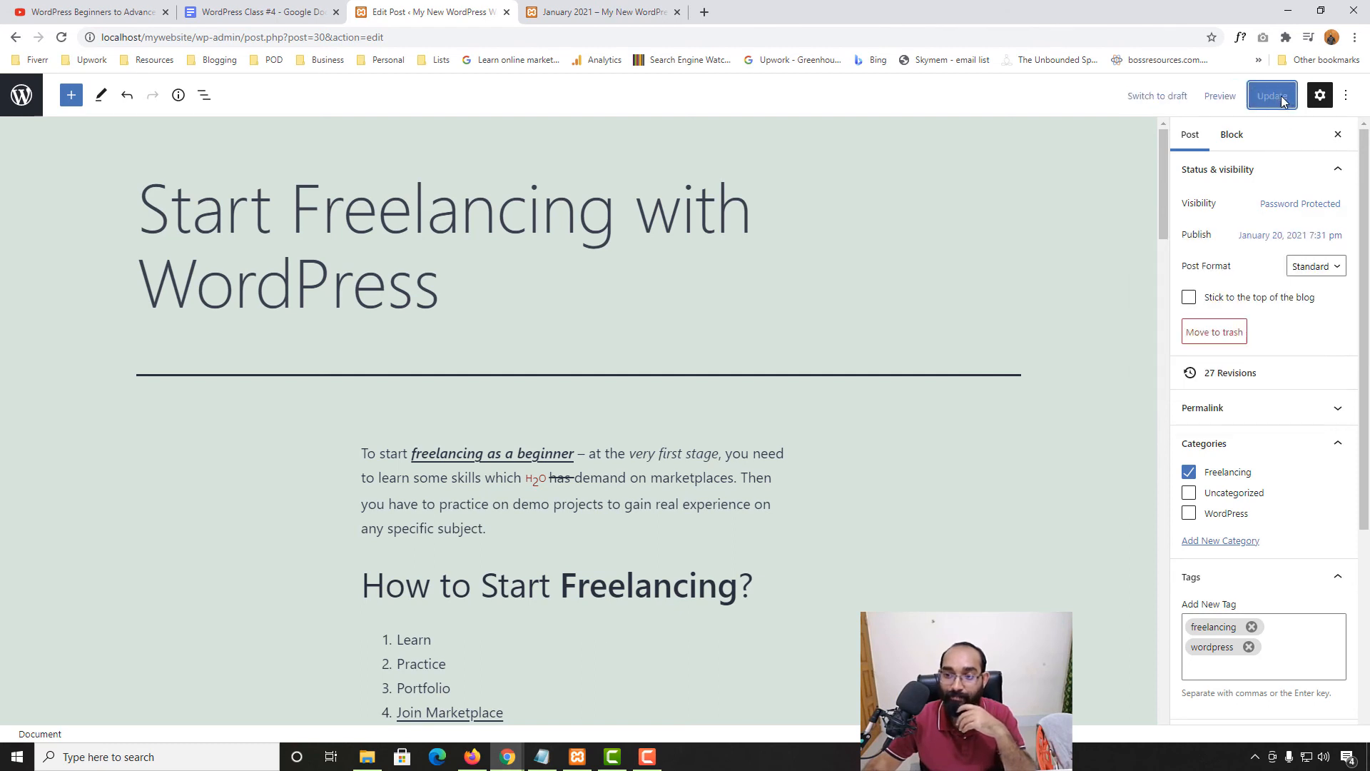
right_click(127, 696)
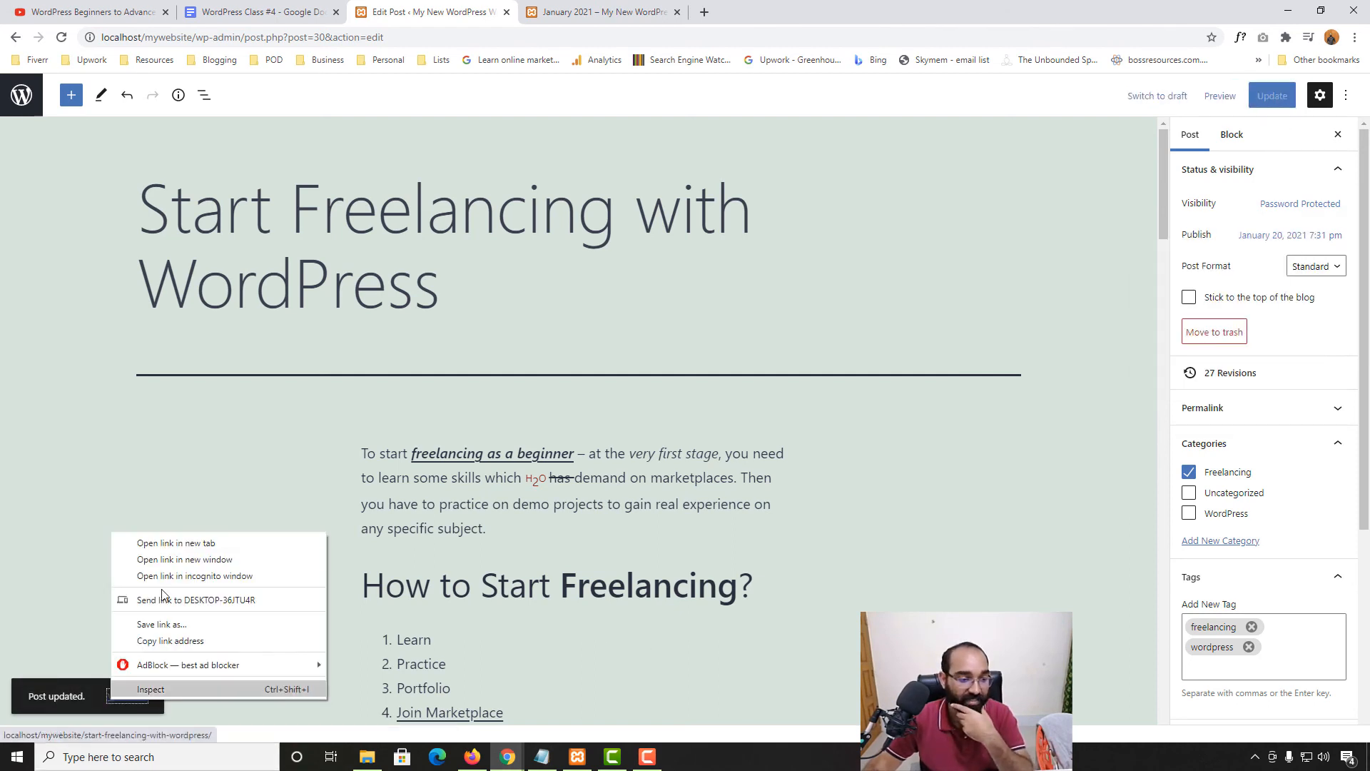
click(172, 540)
Unlock the live freelancing post with its password and scroll through its content
click(568, 9)
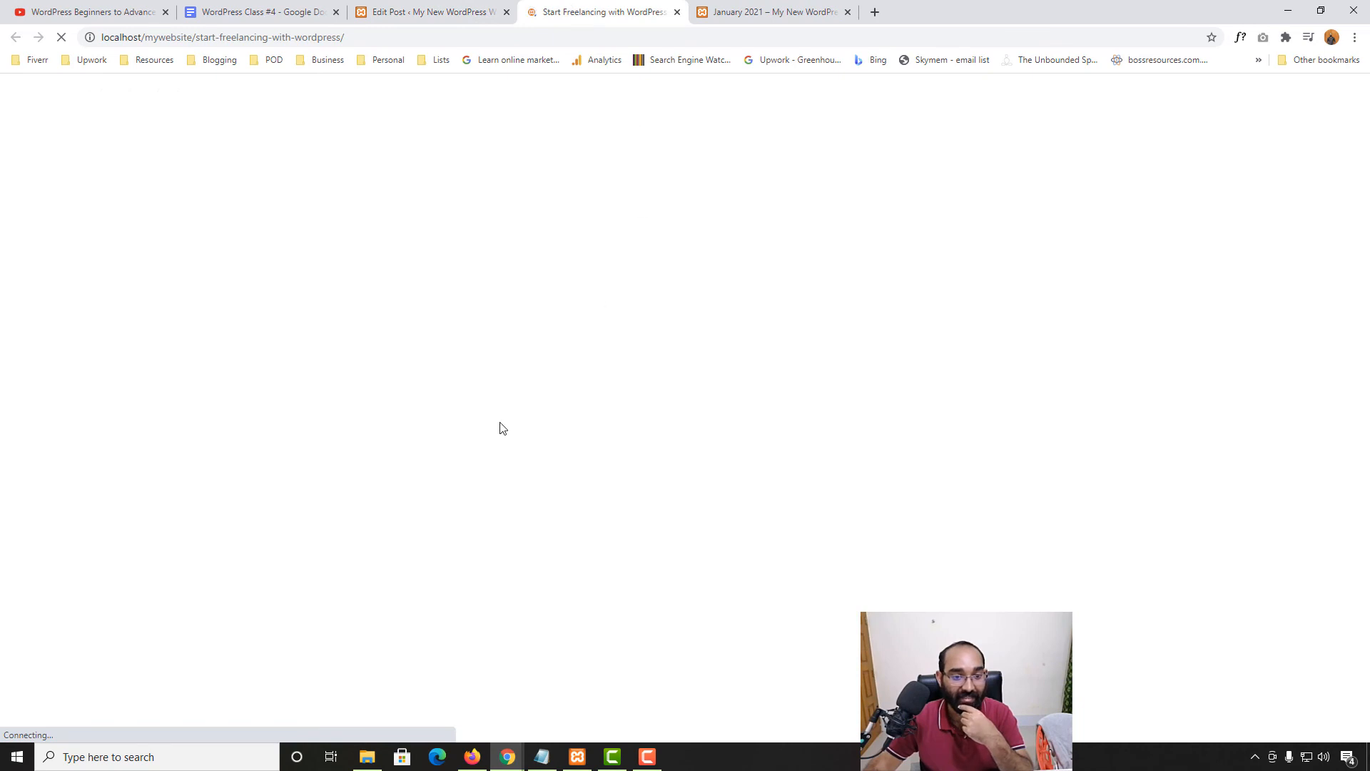
scroll(906, 471, down, 4)
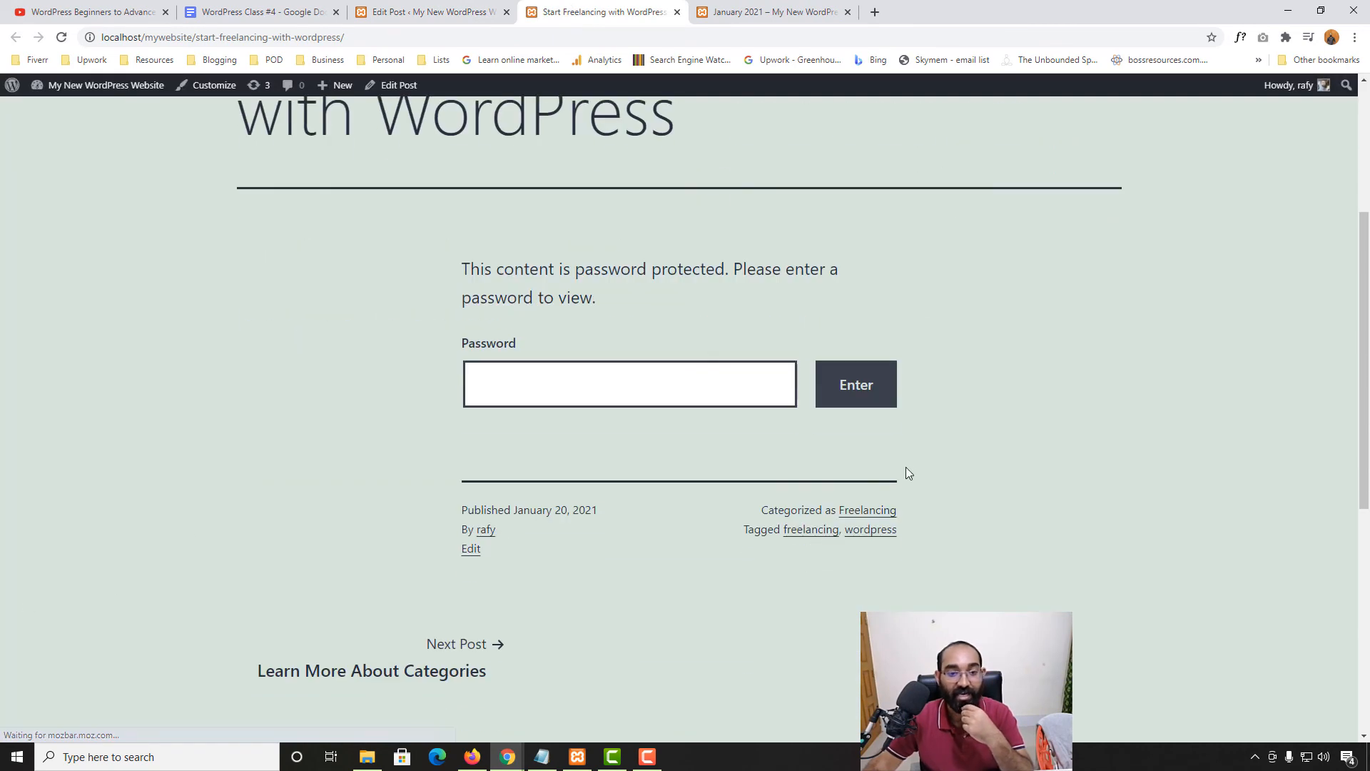
click(563, 392)
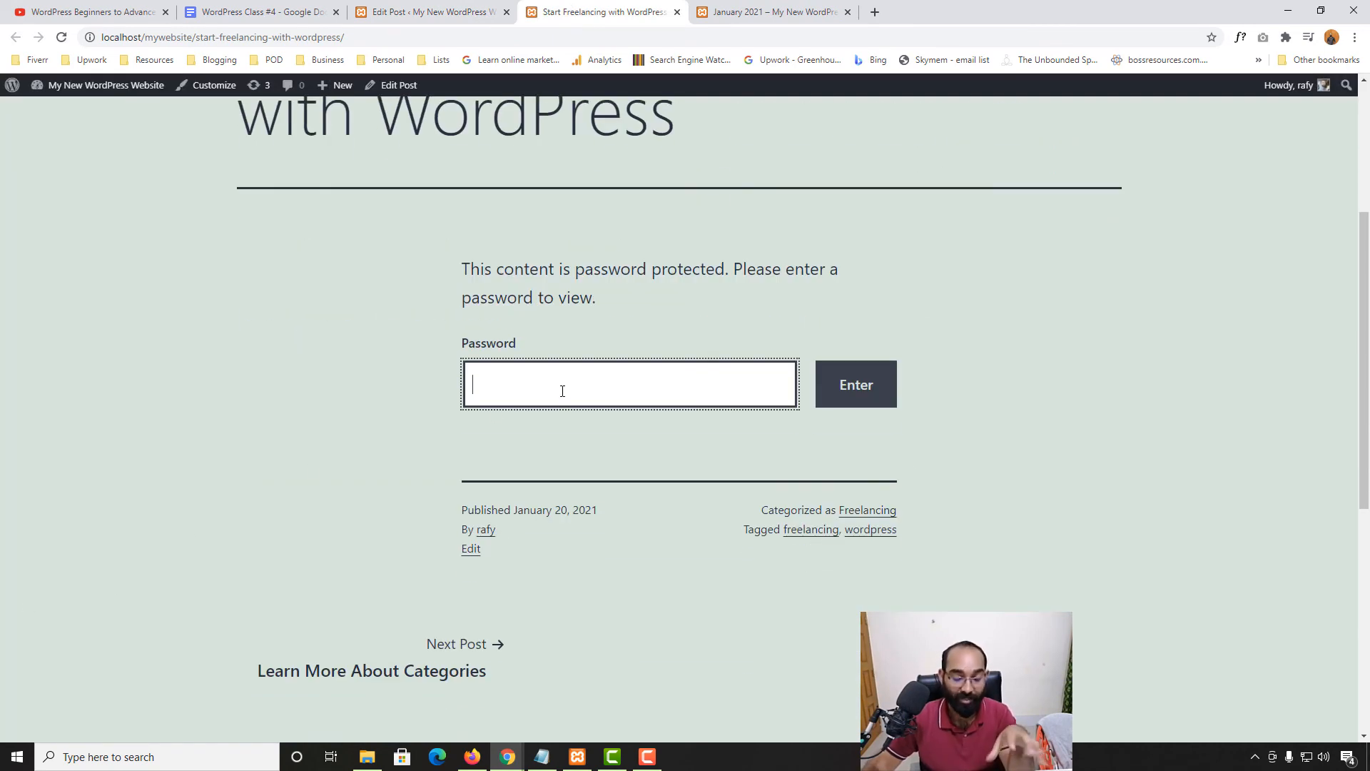
click(857, 366)
scroll(21, 588, down, 15)
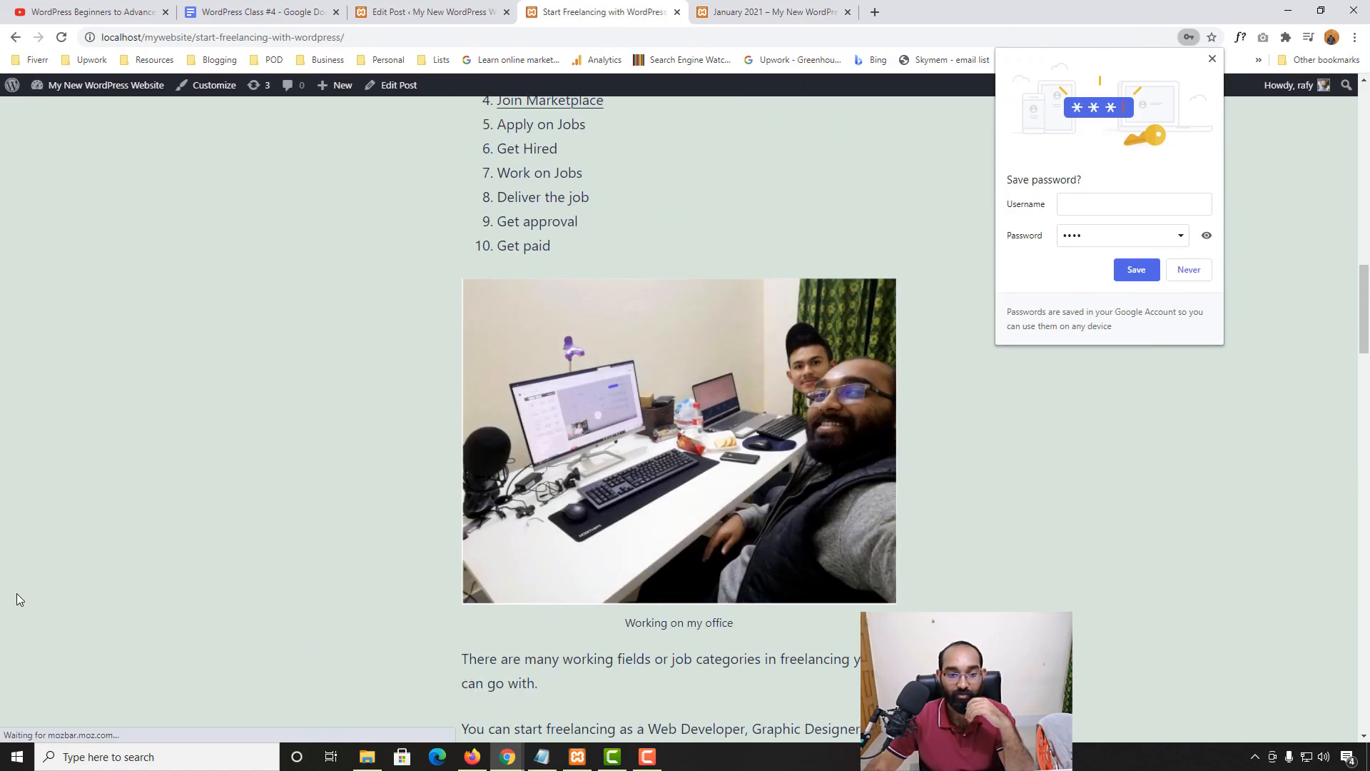
scroll(298, 463, down, 10)
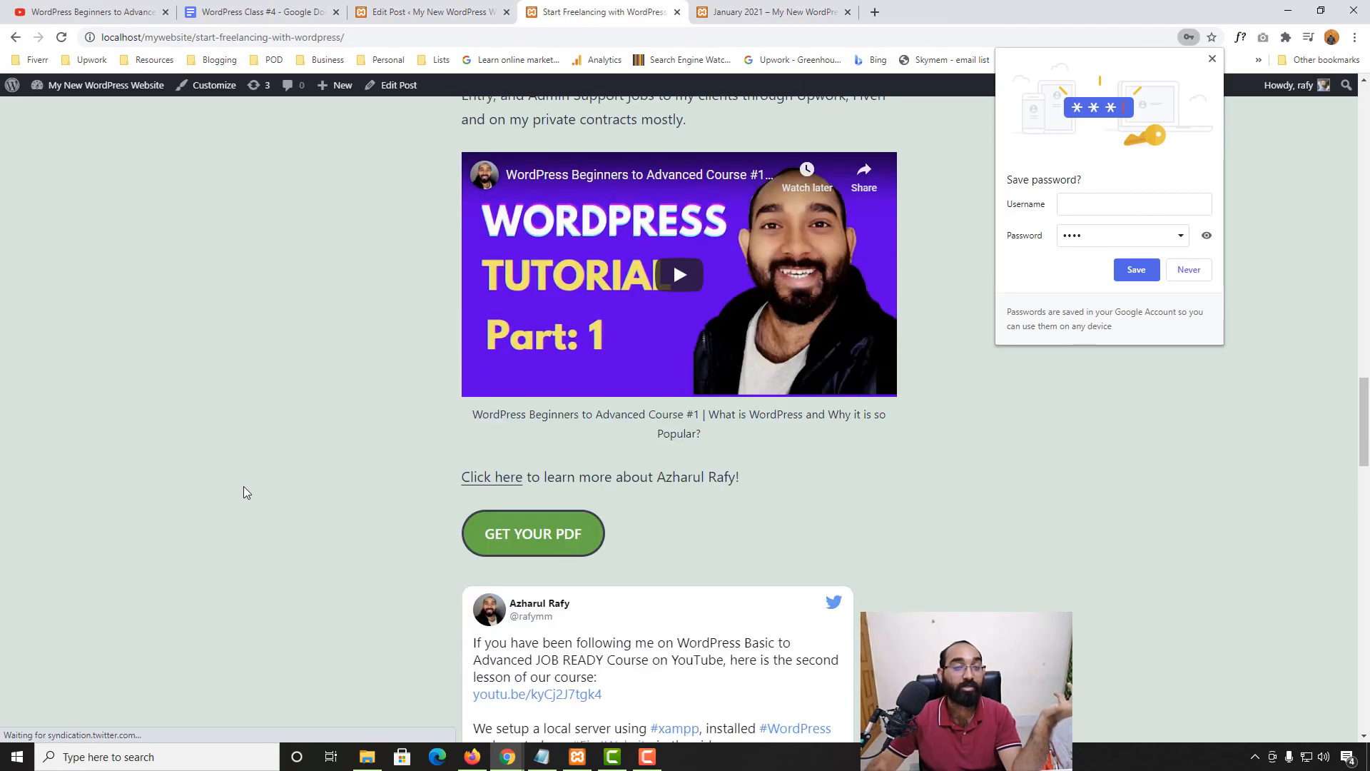
scroll(246, 492, down, 7)
scroll(246, 493, up, 20)
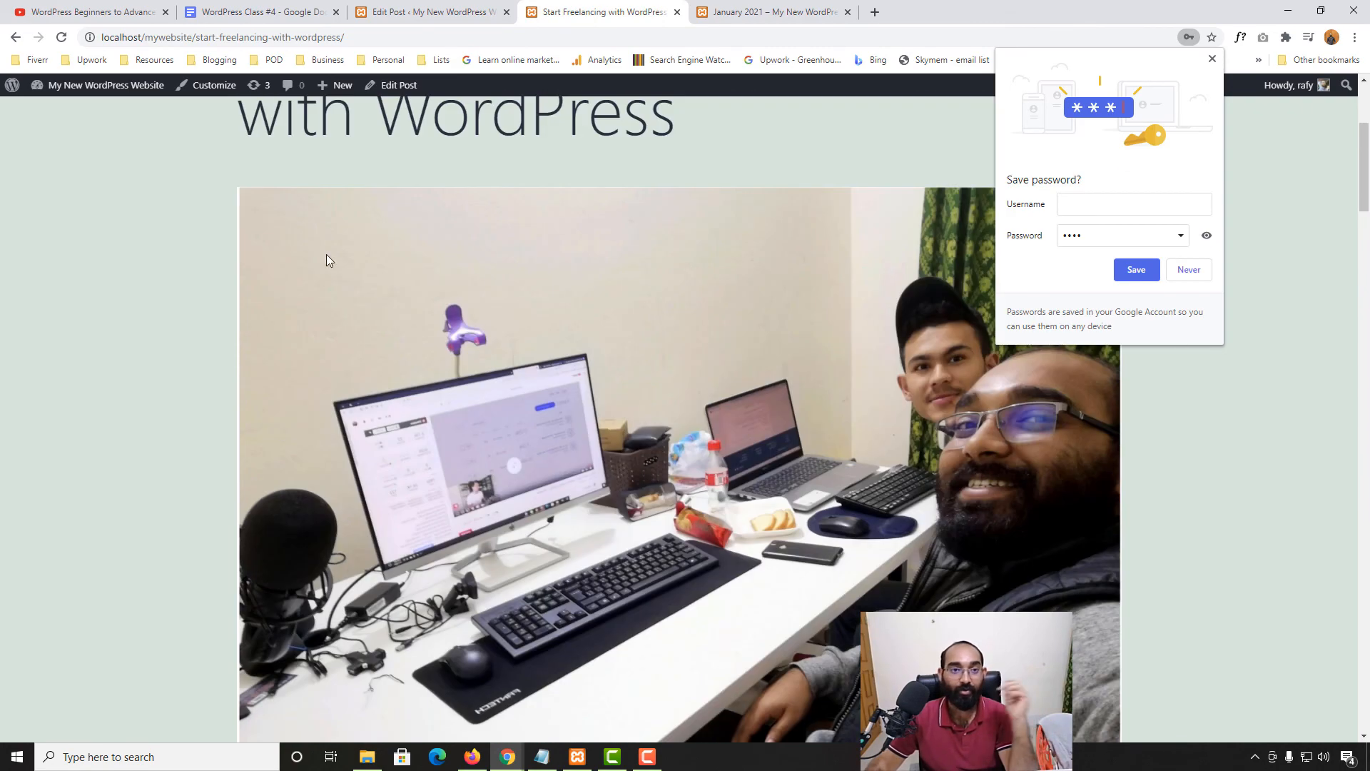
click(424, 12)
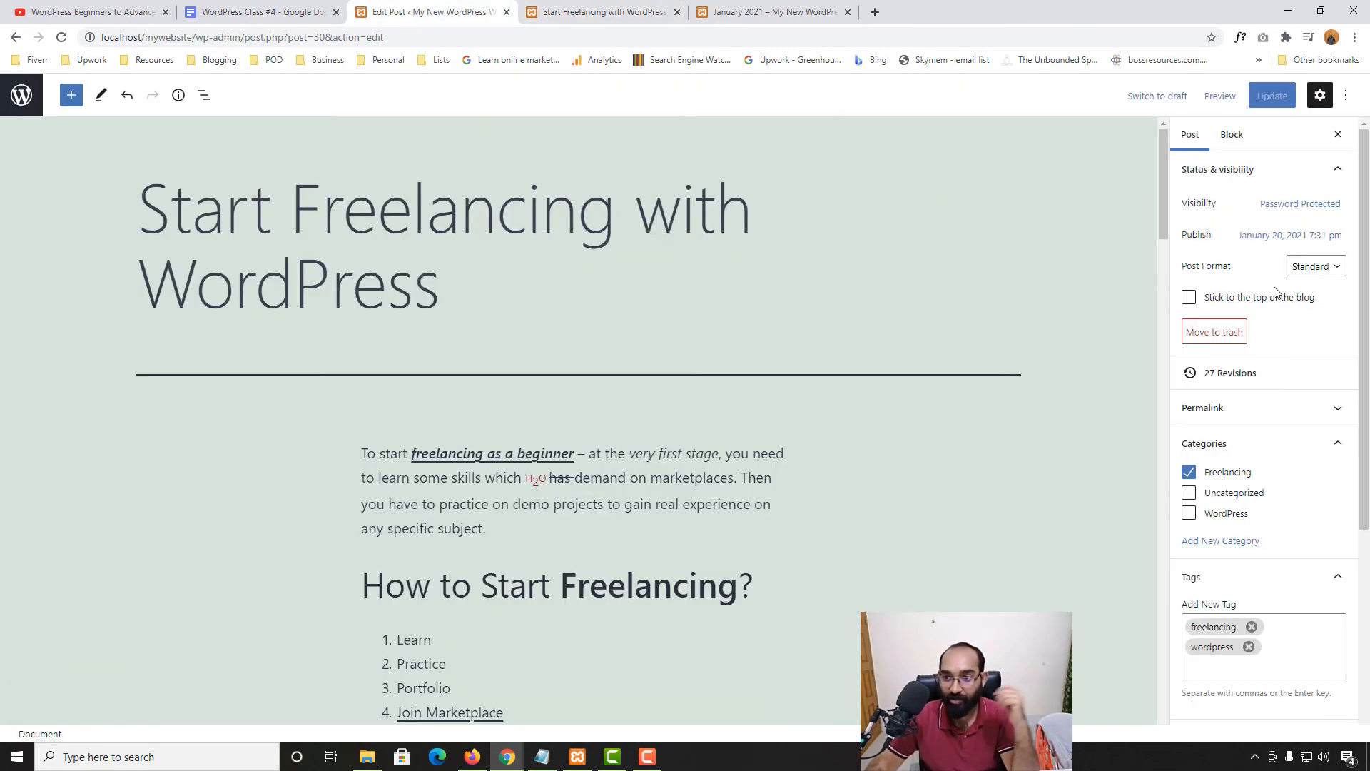
Change the visibility from Password Protected to Public and view the January 20, 2021 publish date
click(1284, 204)
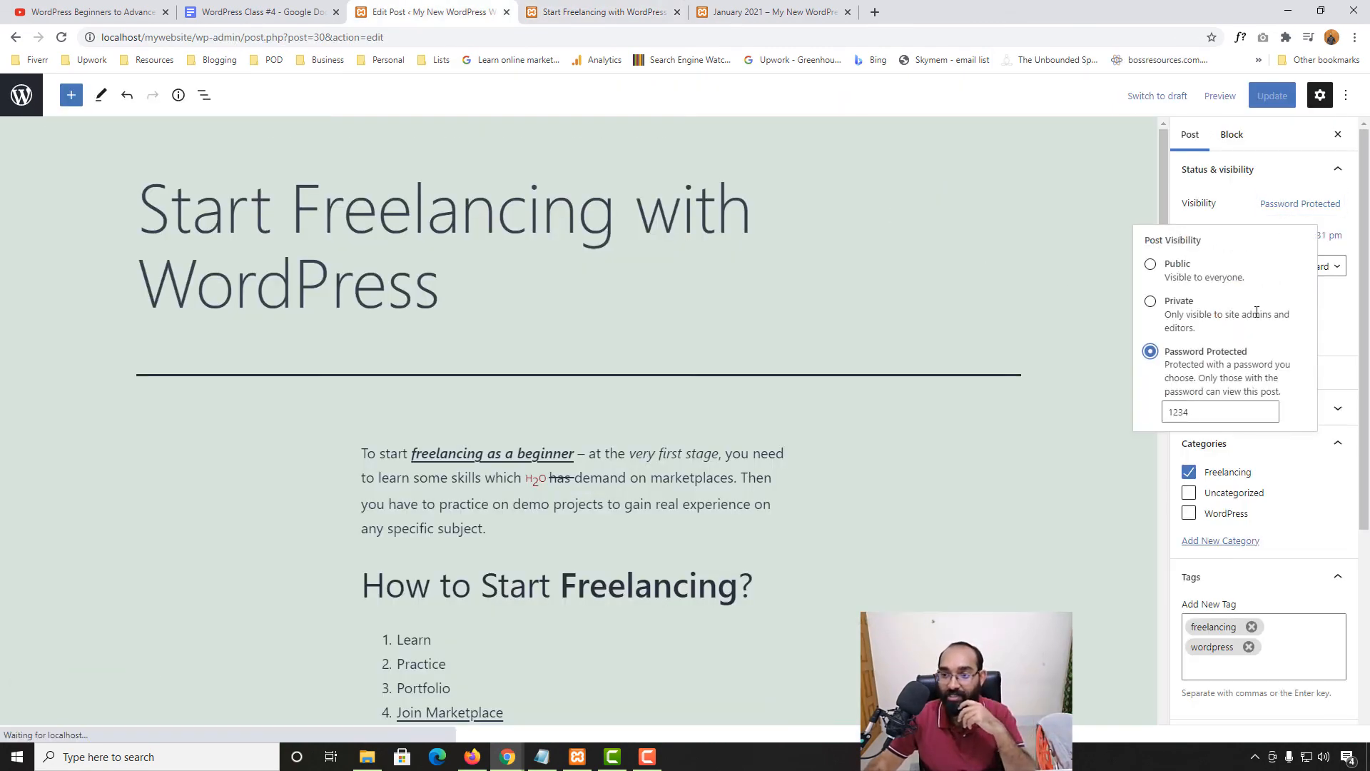
click(1169, 272)
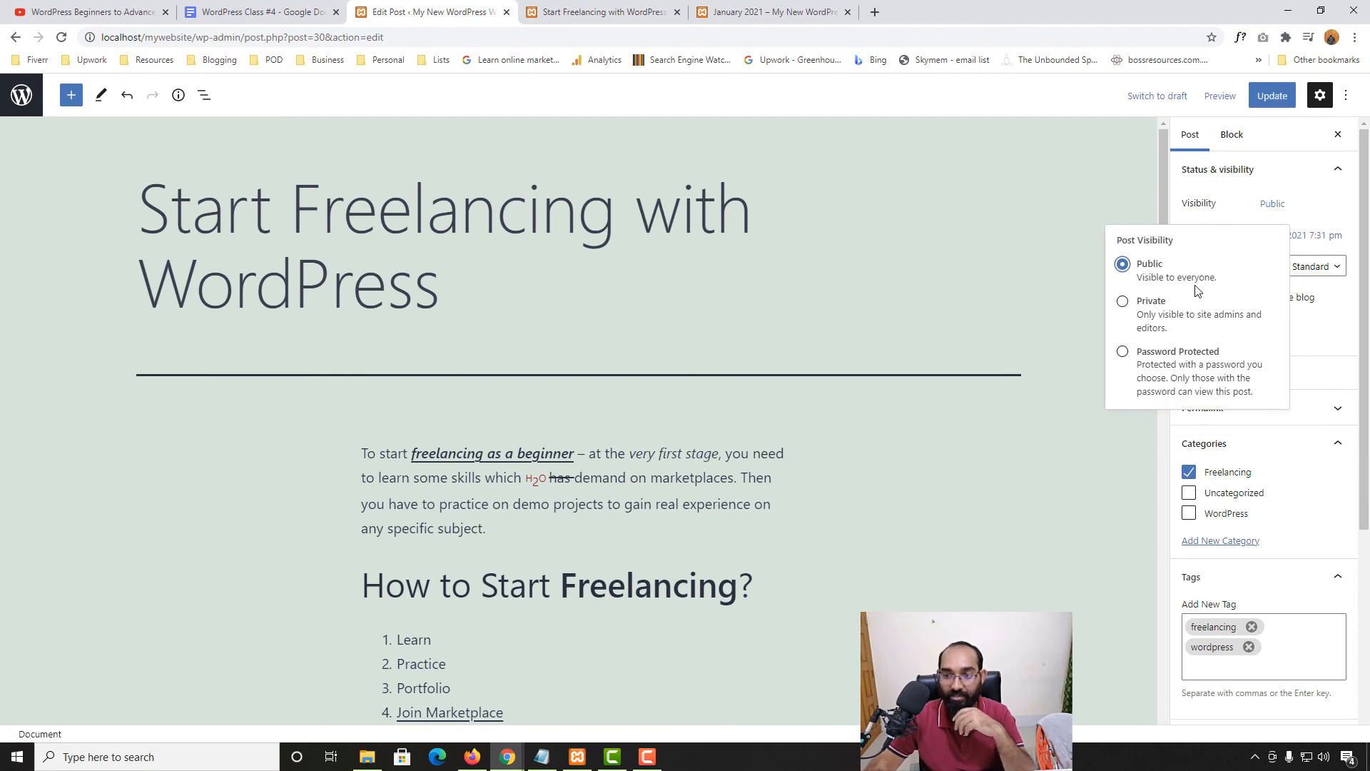
click(1072, 215)
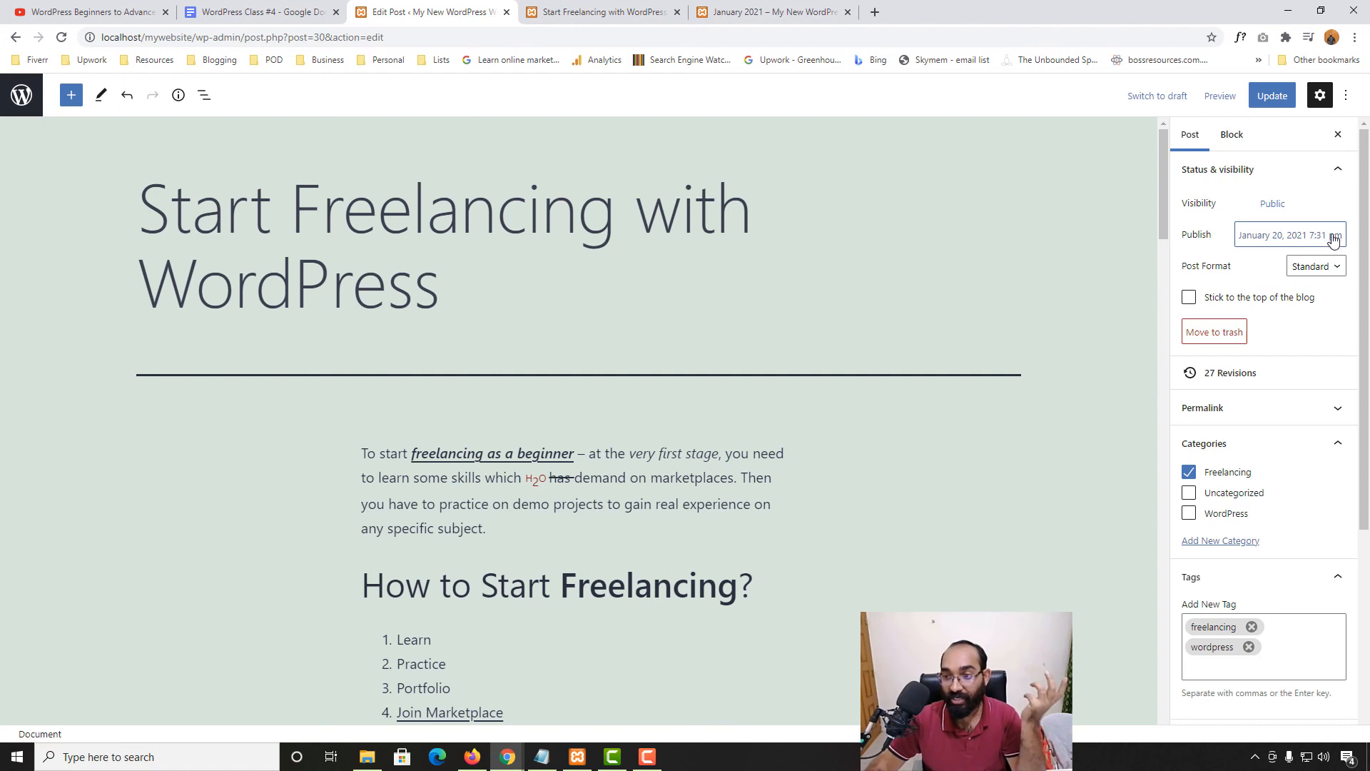
click(1310, 241)
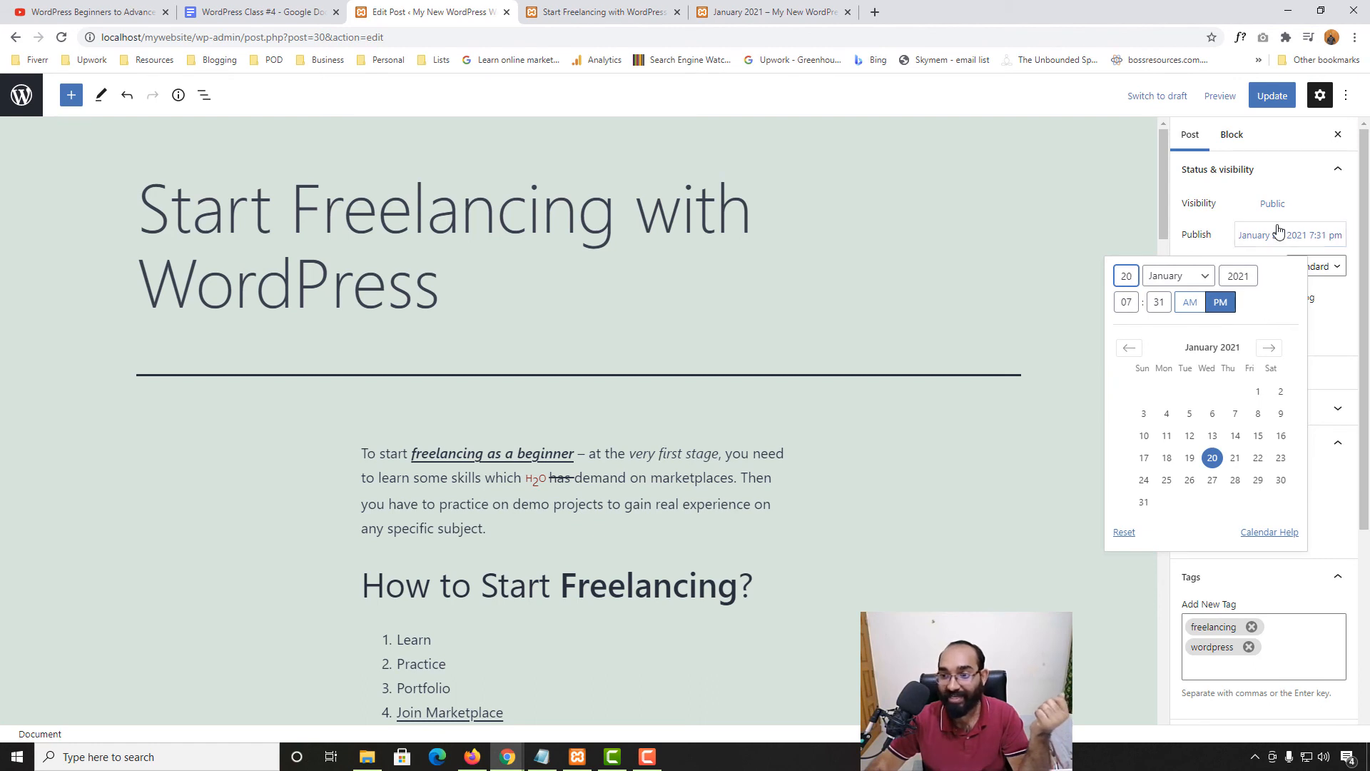
Keep the original publish date and Standard format, and update the now-public post
click(1218, 234)
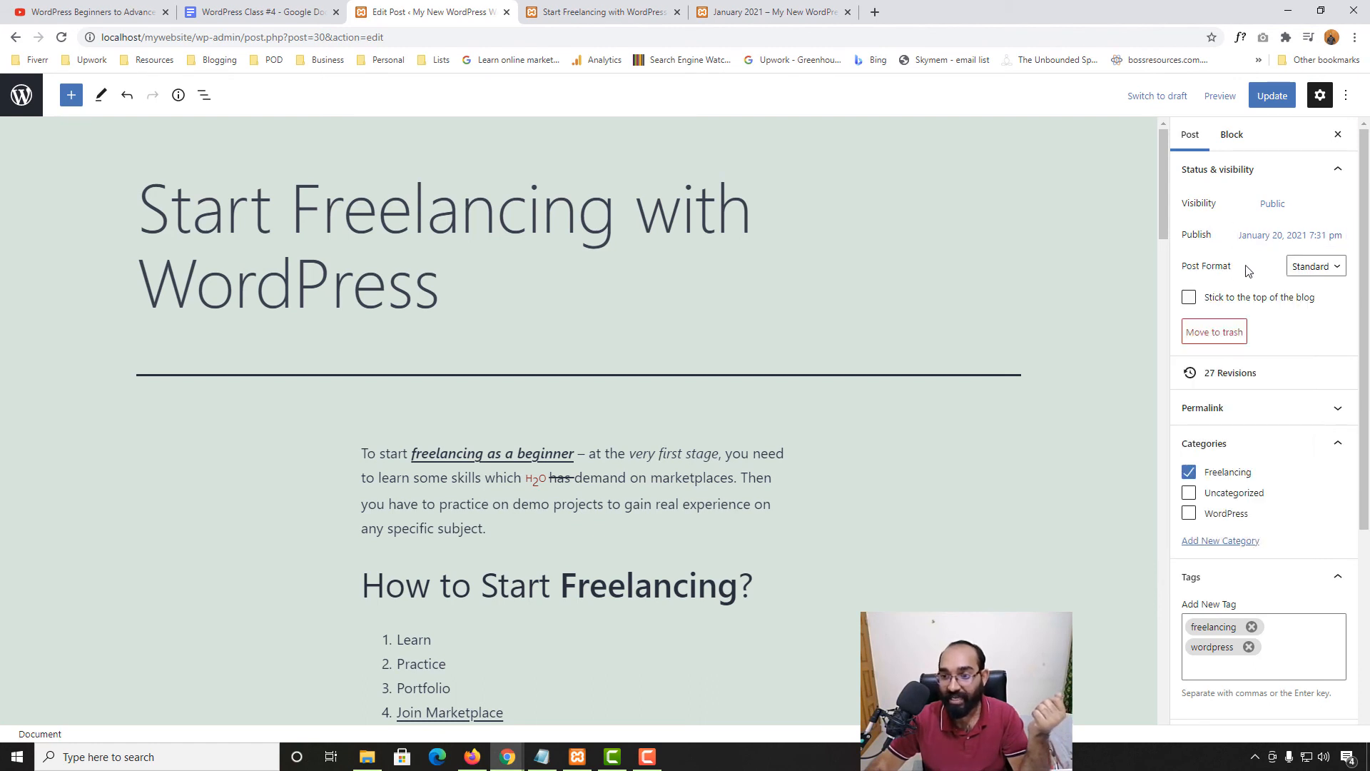
click(1312, 272)
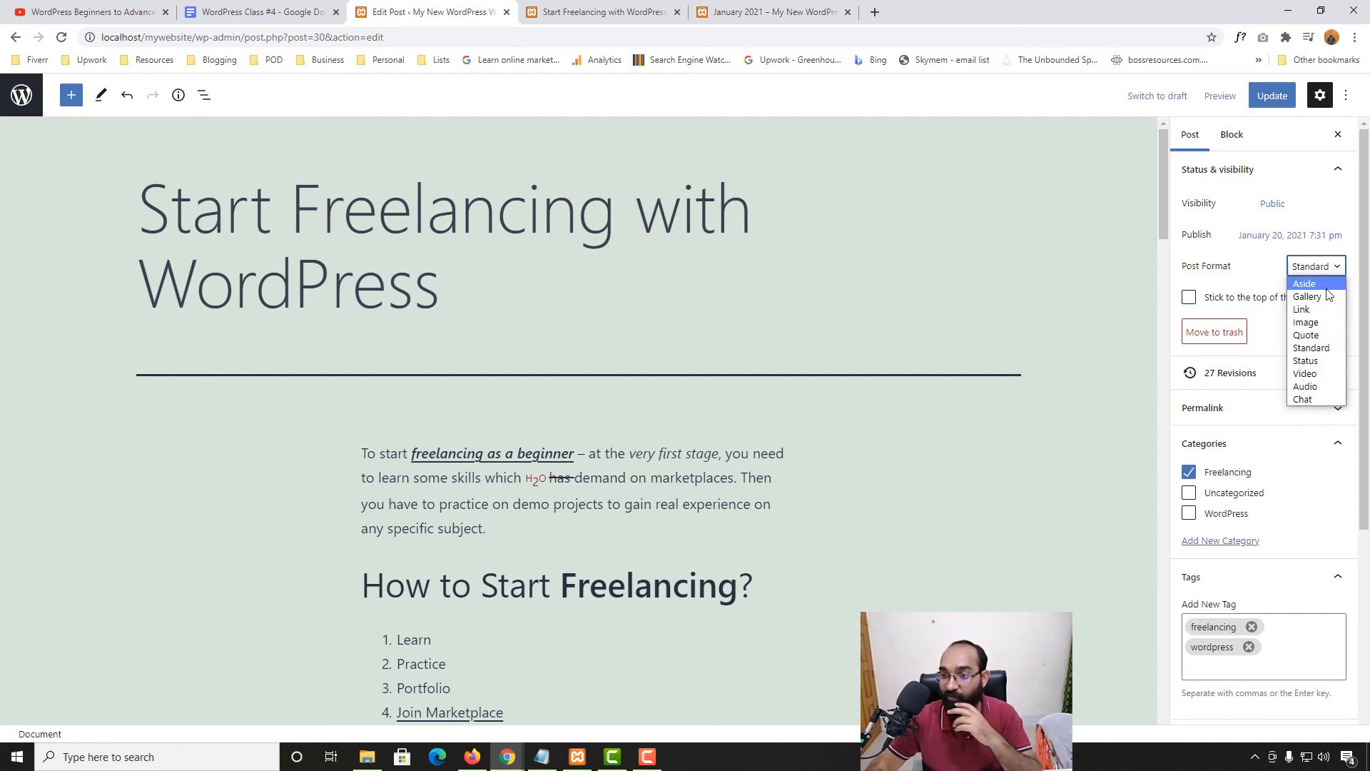
click(1282, 319)
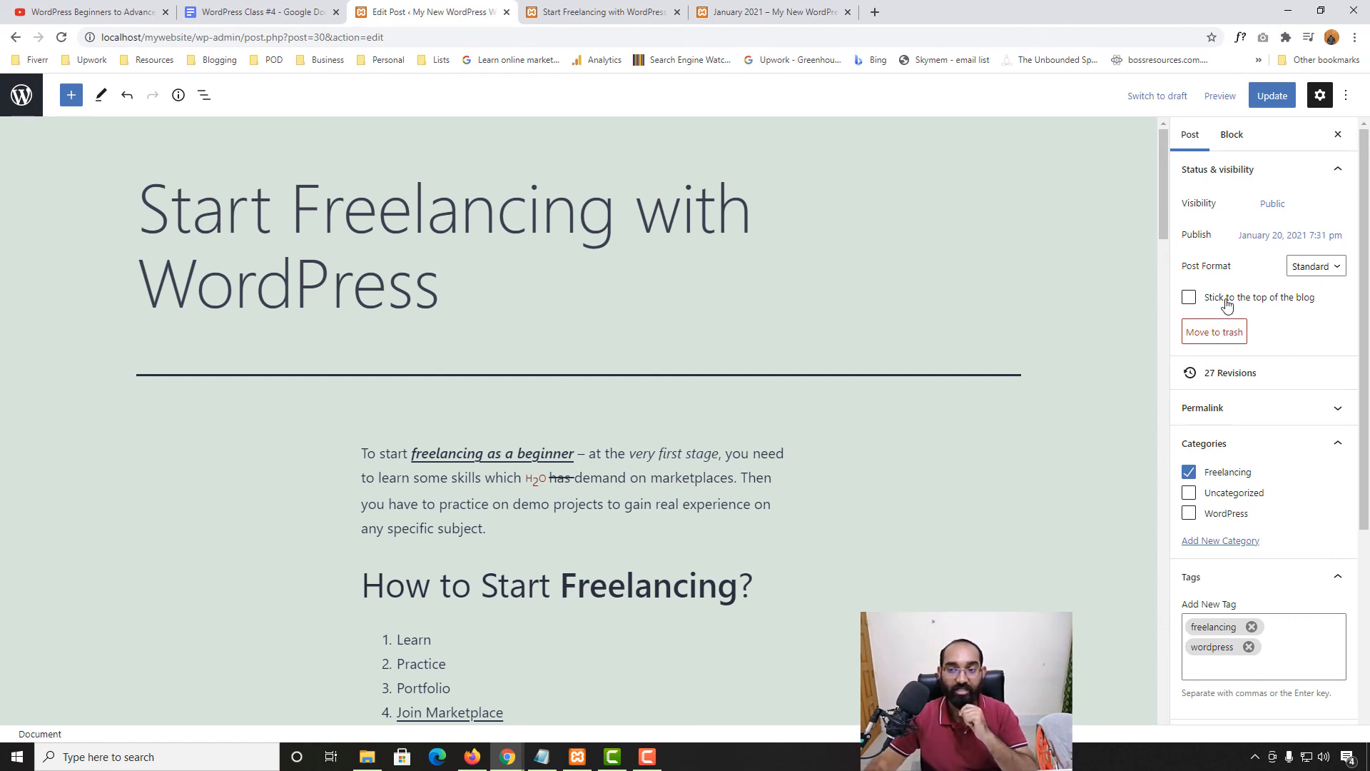
click(1271, 96)
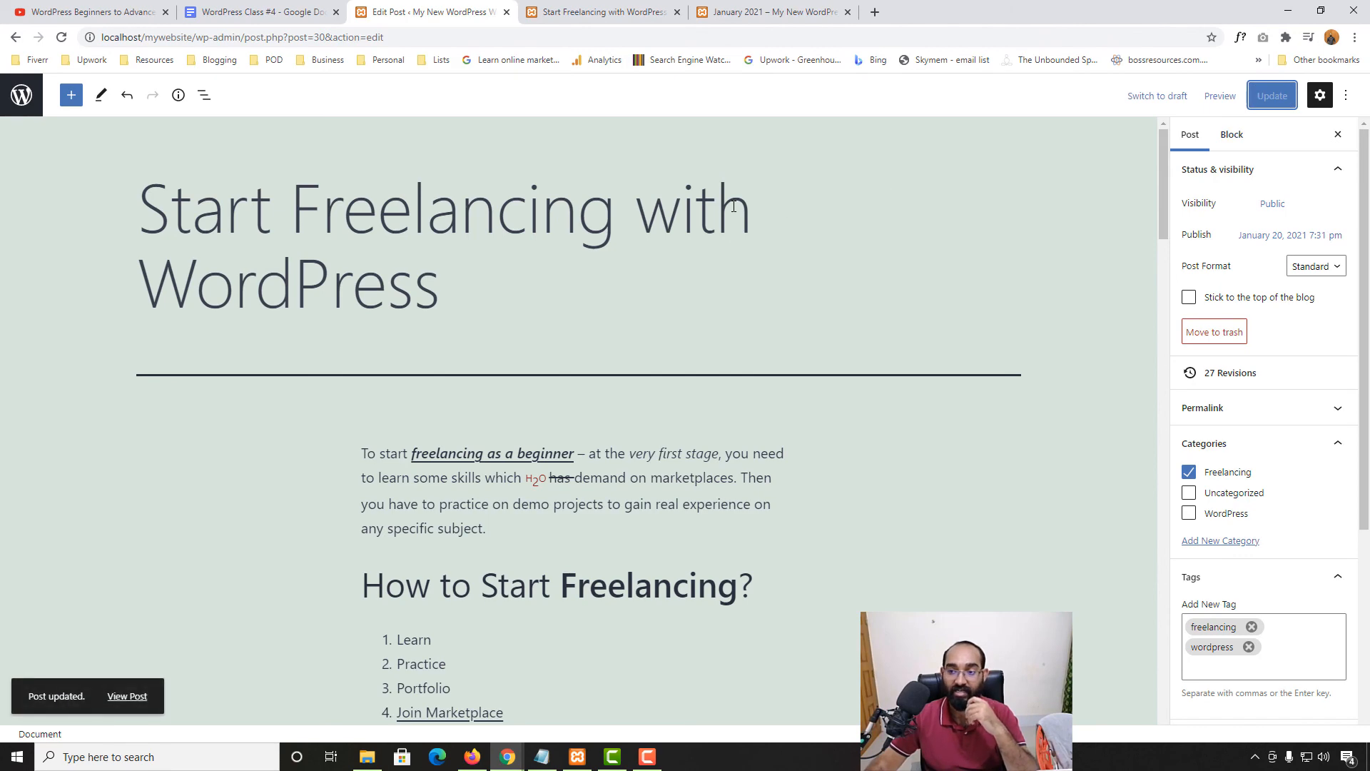
click(579, 10)
scroll(978, 300, up, 4)
Load the Blog page and scroll to find Start Freelancing with WordPress below the other posts
click(1038, 166)
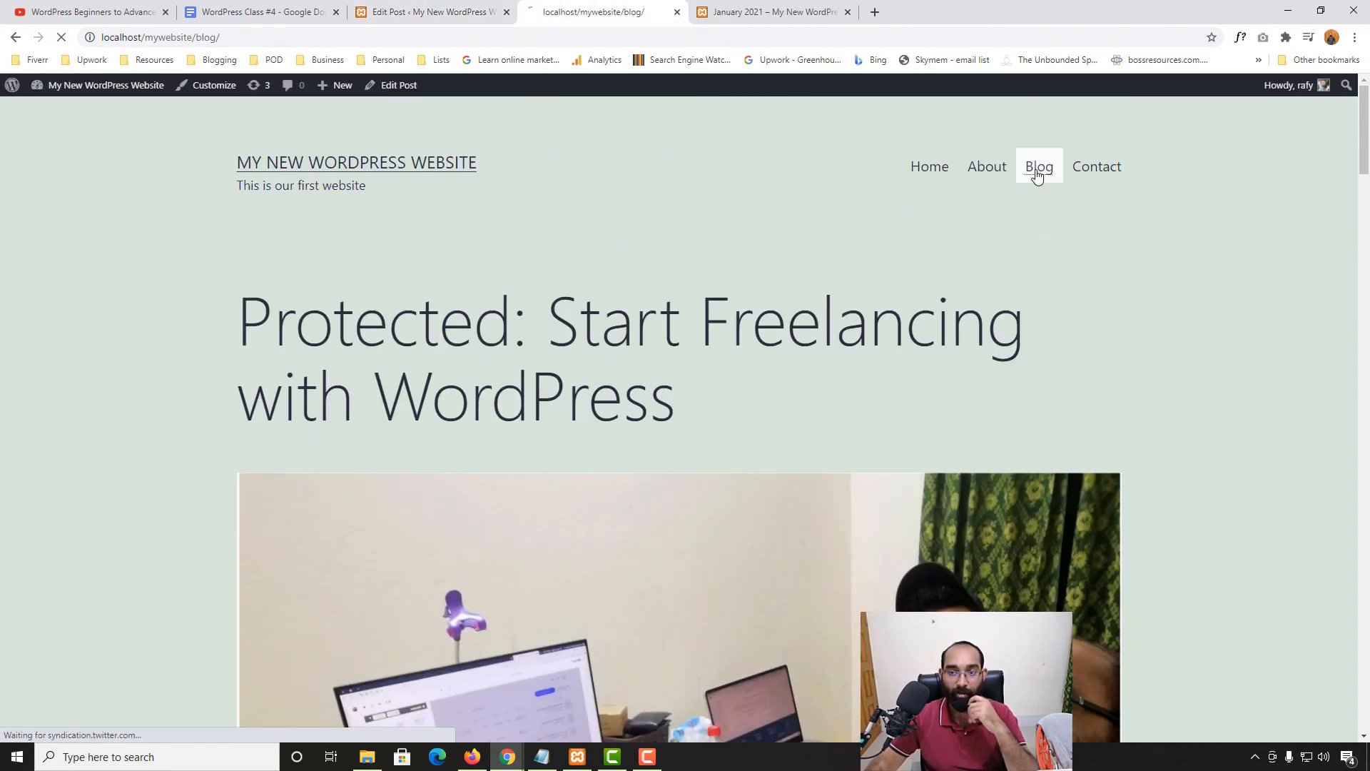
scroll(2, 654, down, 10)
scroll(3, 654, down, 9)
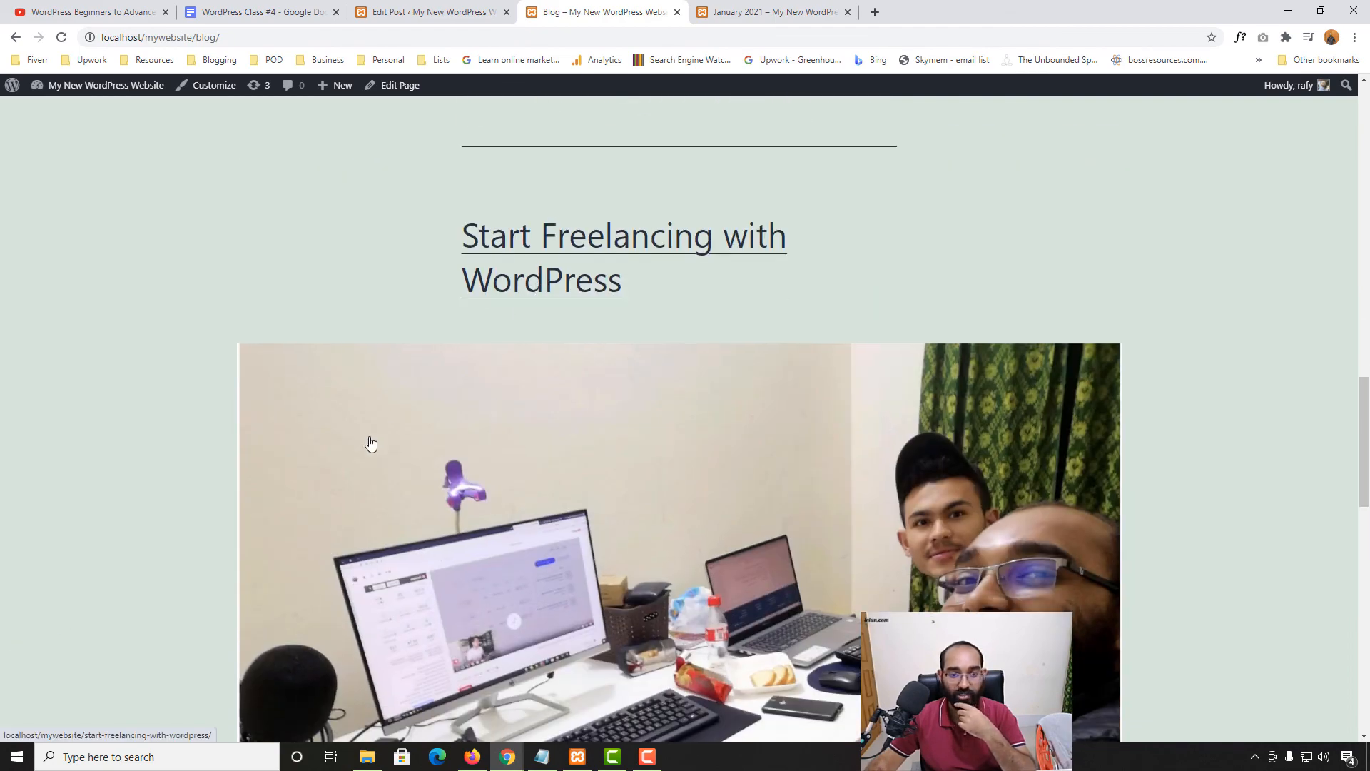
scroll(281, 590, down, 8)
scroll(452, 520, up, 2)
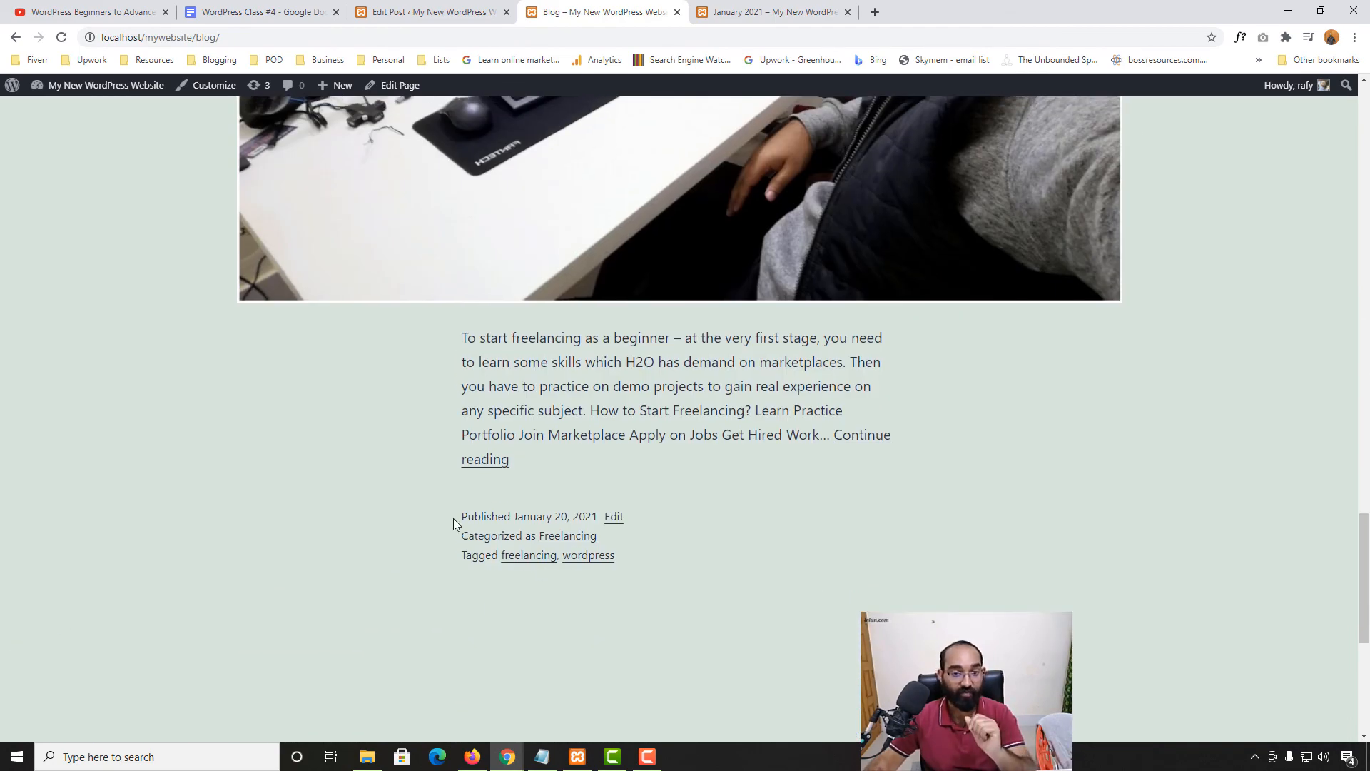
scroll(457, 515, up, 7)
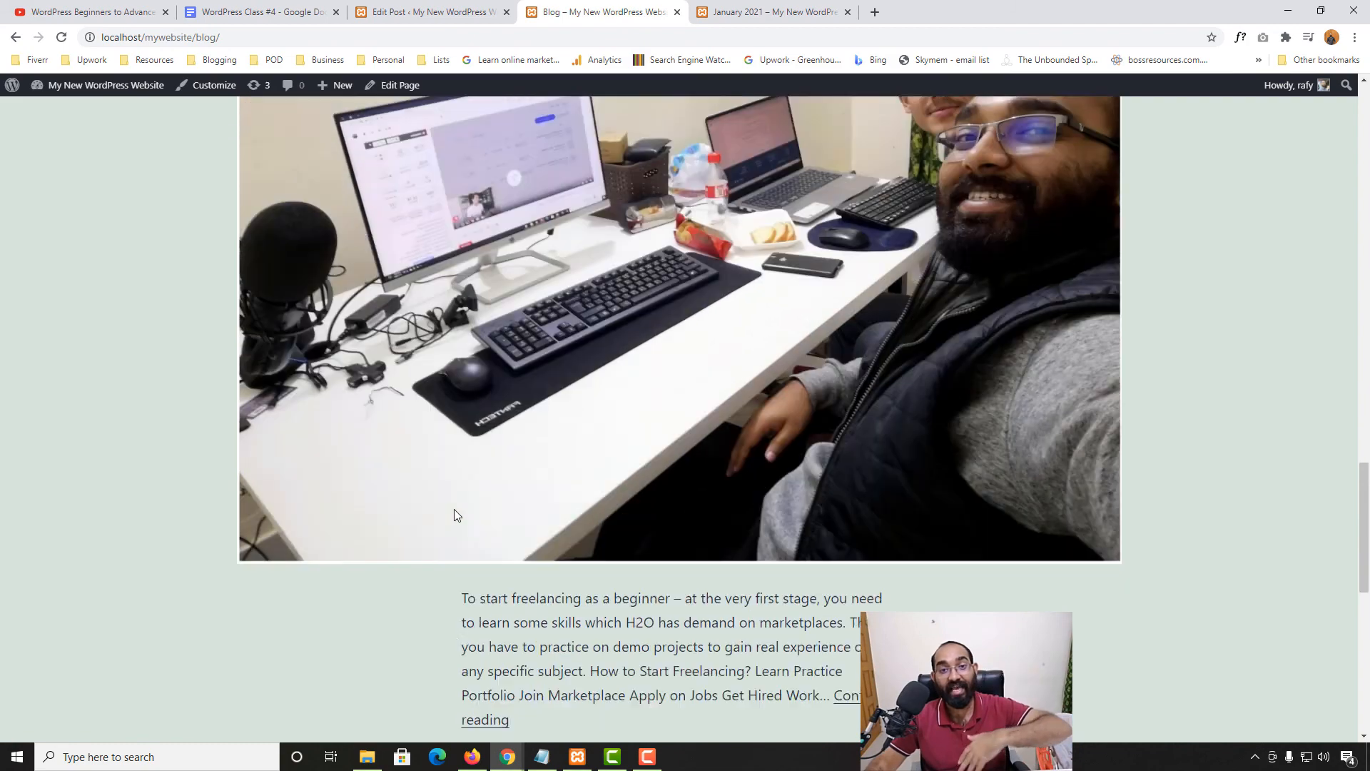
scroll(455, 513, up, 20)
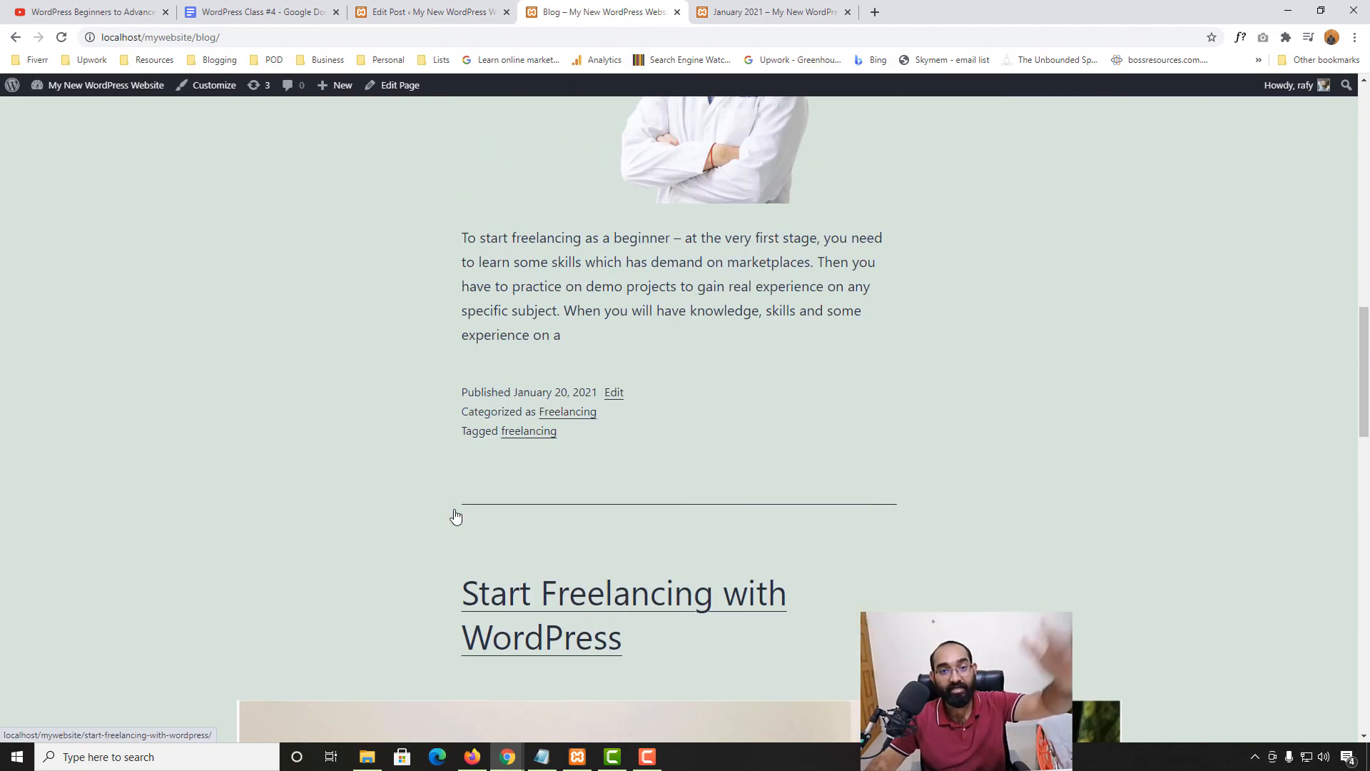
scroll(455, 514, up, 3)
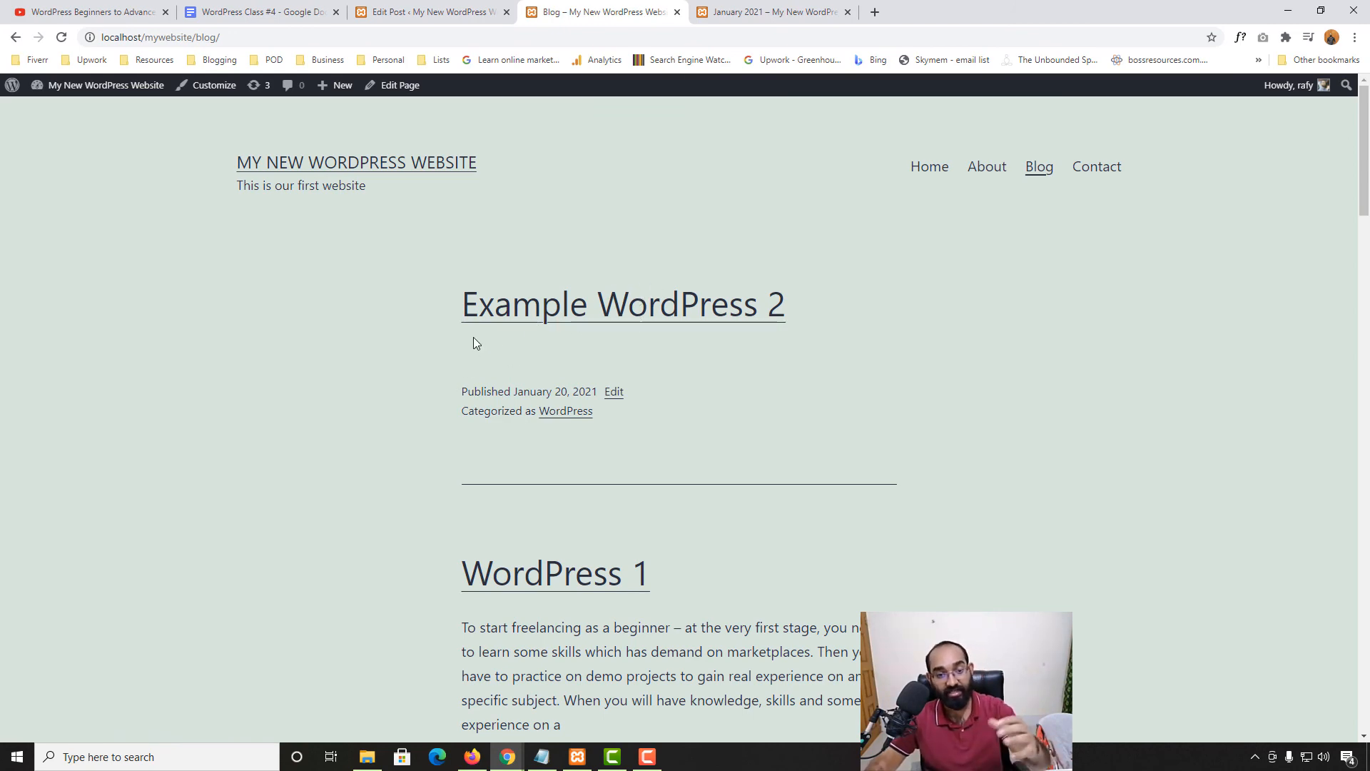
scroll(468, 437, down, 15)
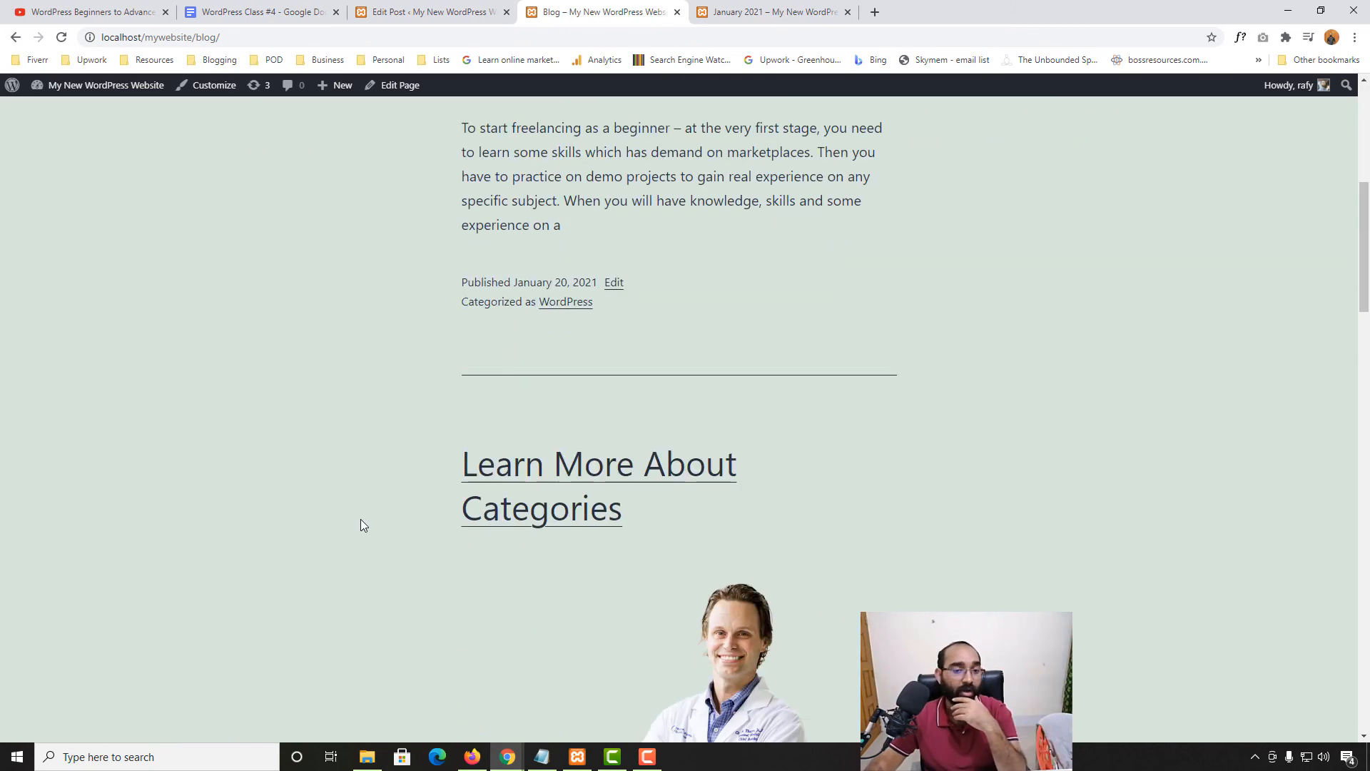
scroll(721, 384, down, 5)
scroll(635, 438, up, 17)
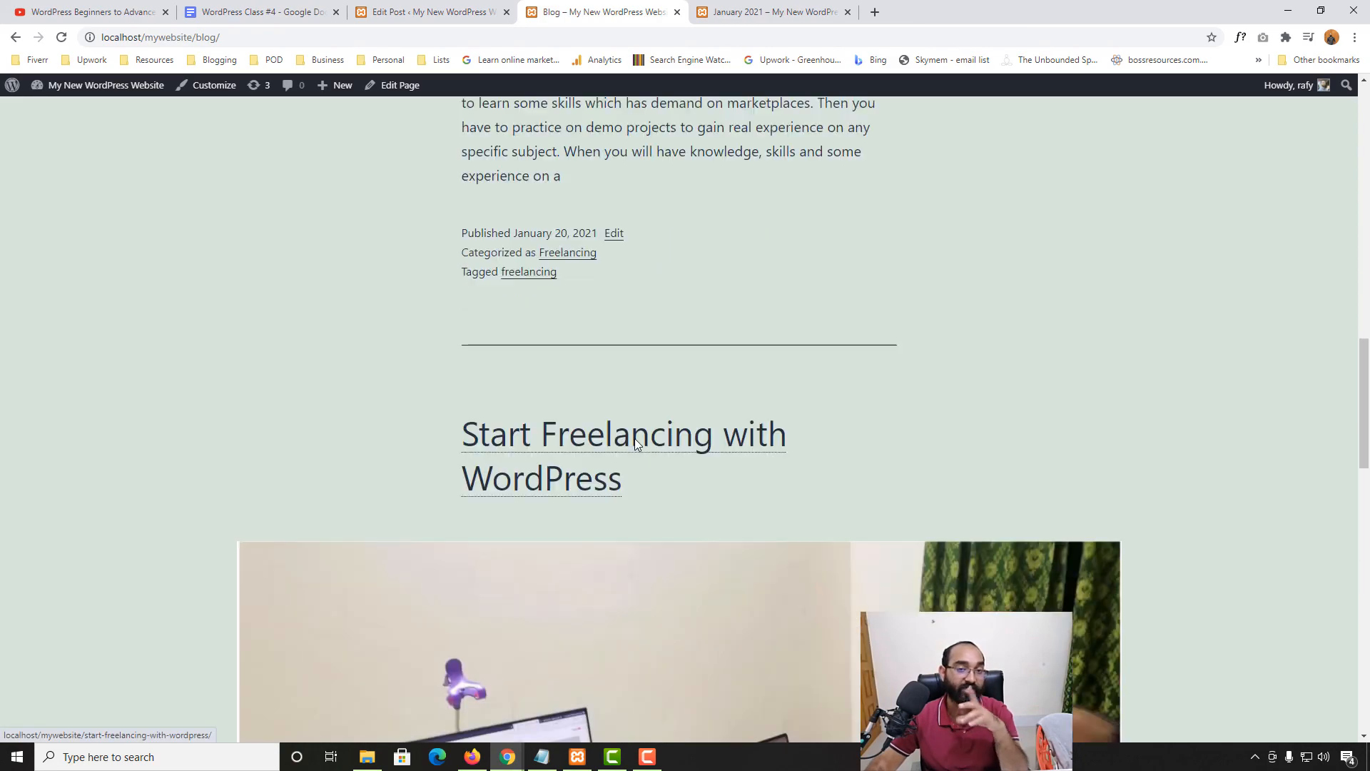
scroll(621, 243, up, 2)
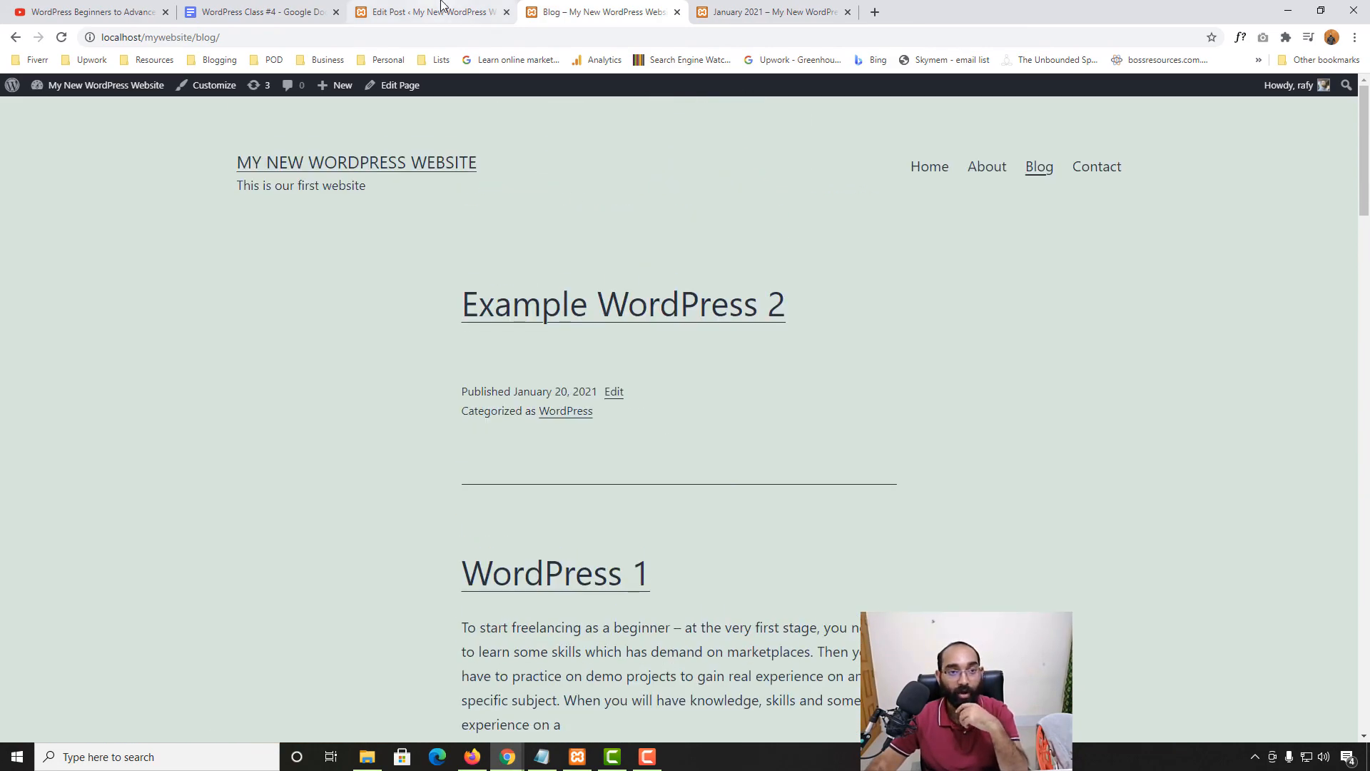
Tick 'Stick to the top of the blog' for the post and update it
click(442, 10)
click(1215, 298)
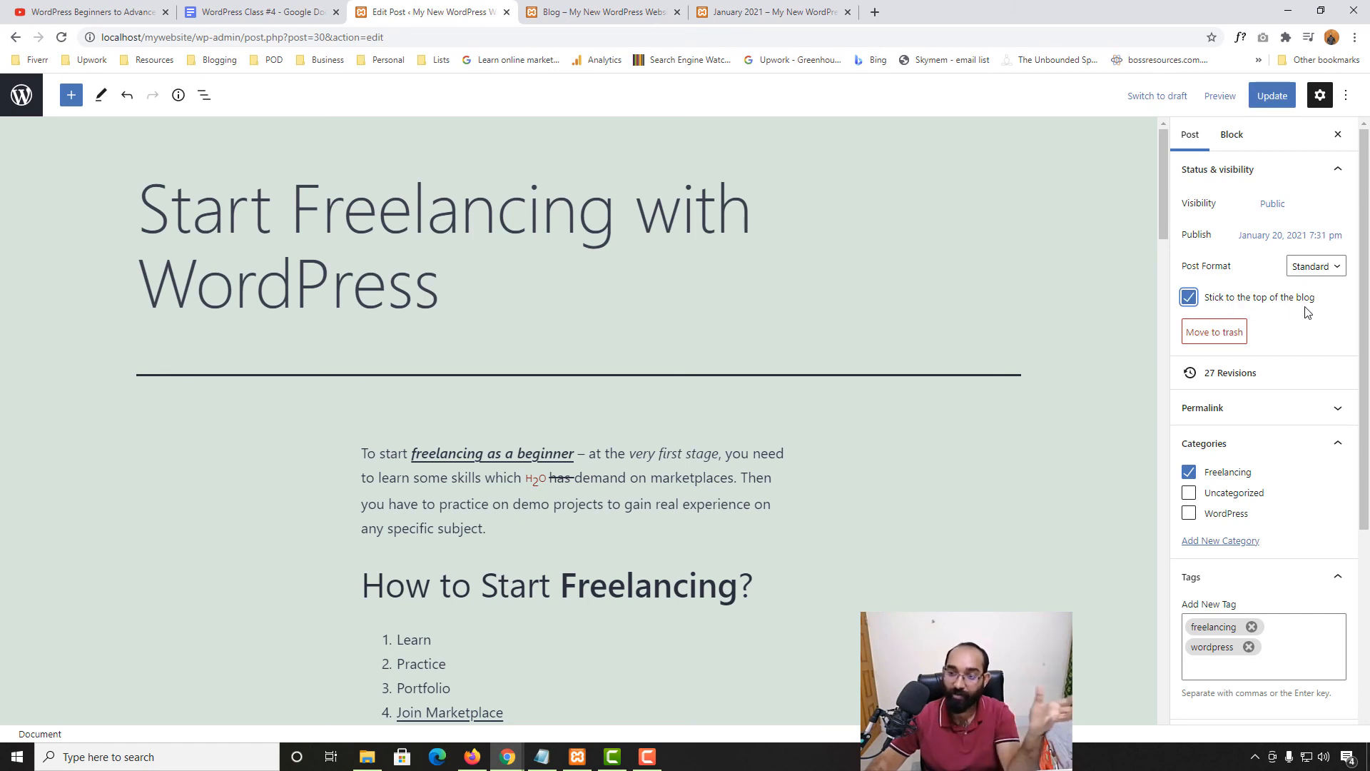
click(1275, 101)
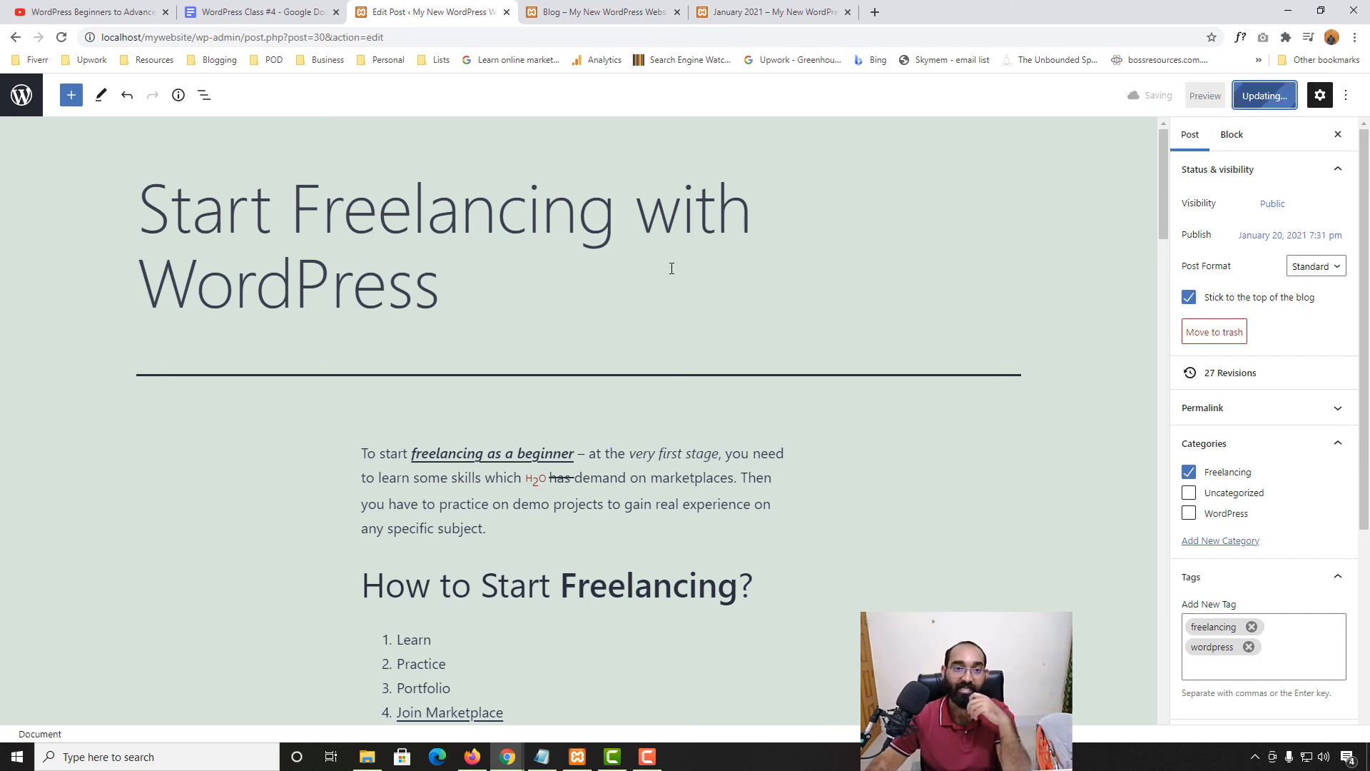
Reload the Blog page to confirm the post now appears first as Featured
click(582, 11)
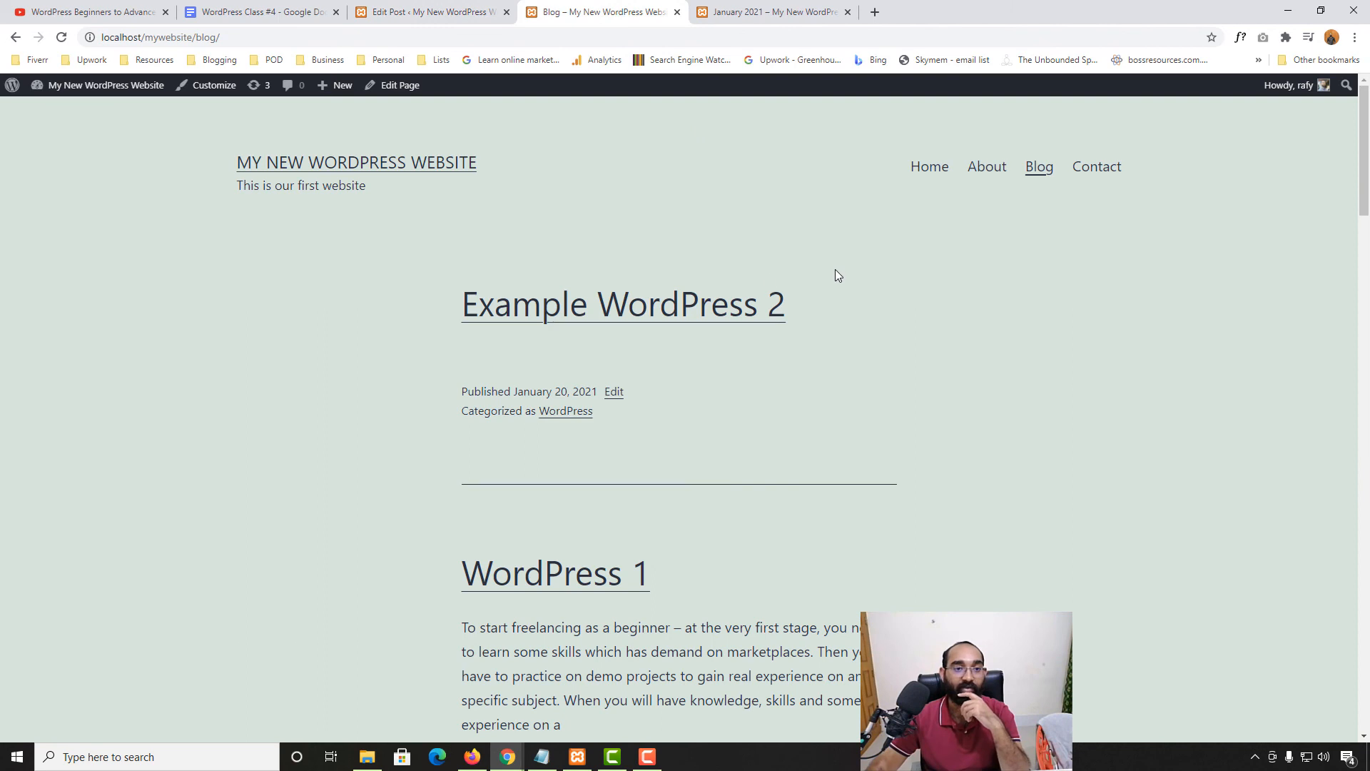
click(1033, 171)
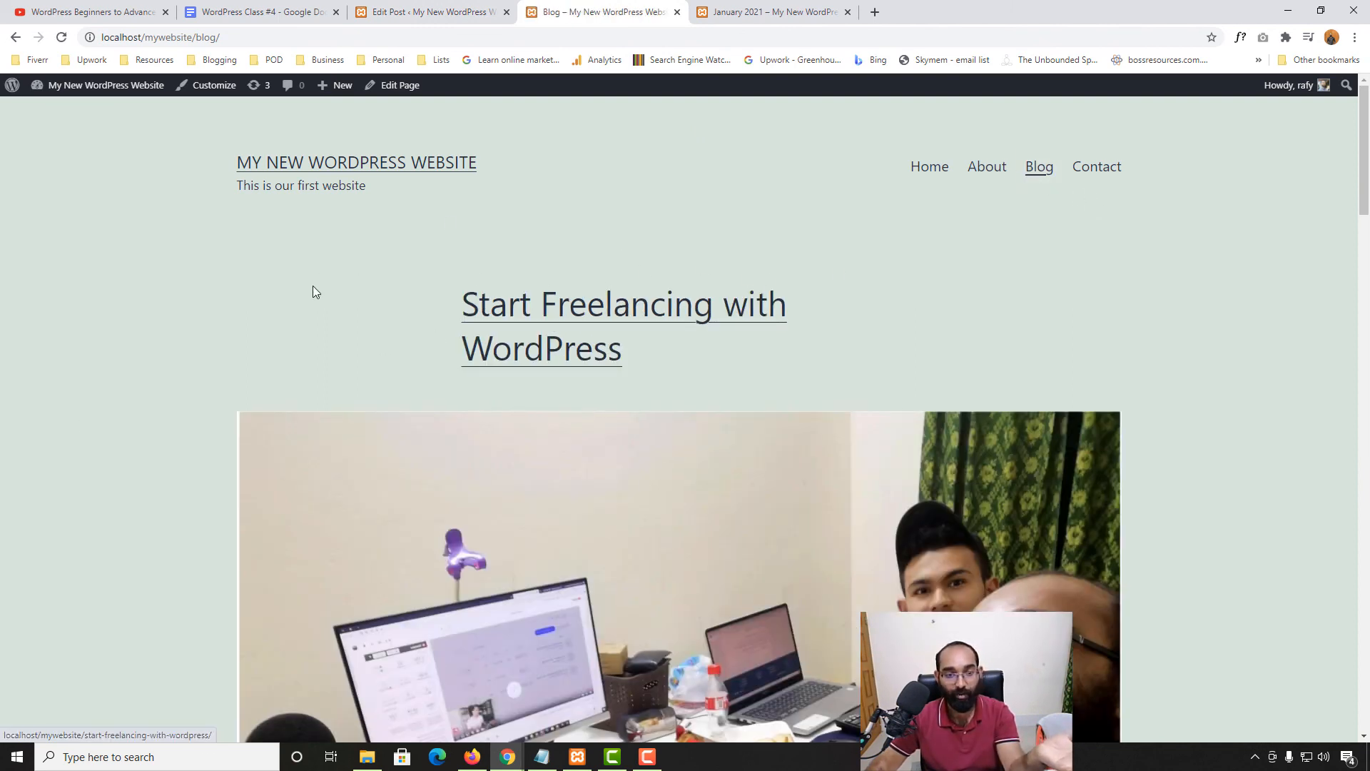
scroll(313, 286, down, 10)
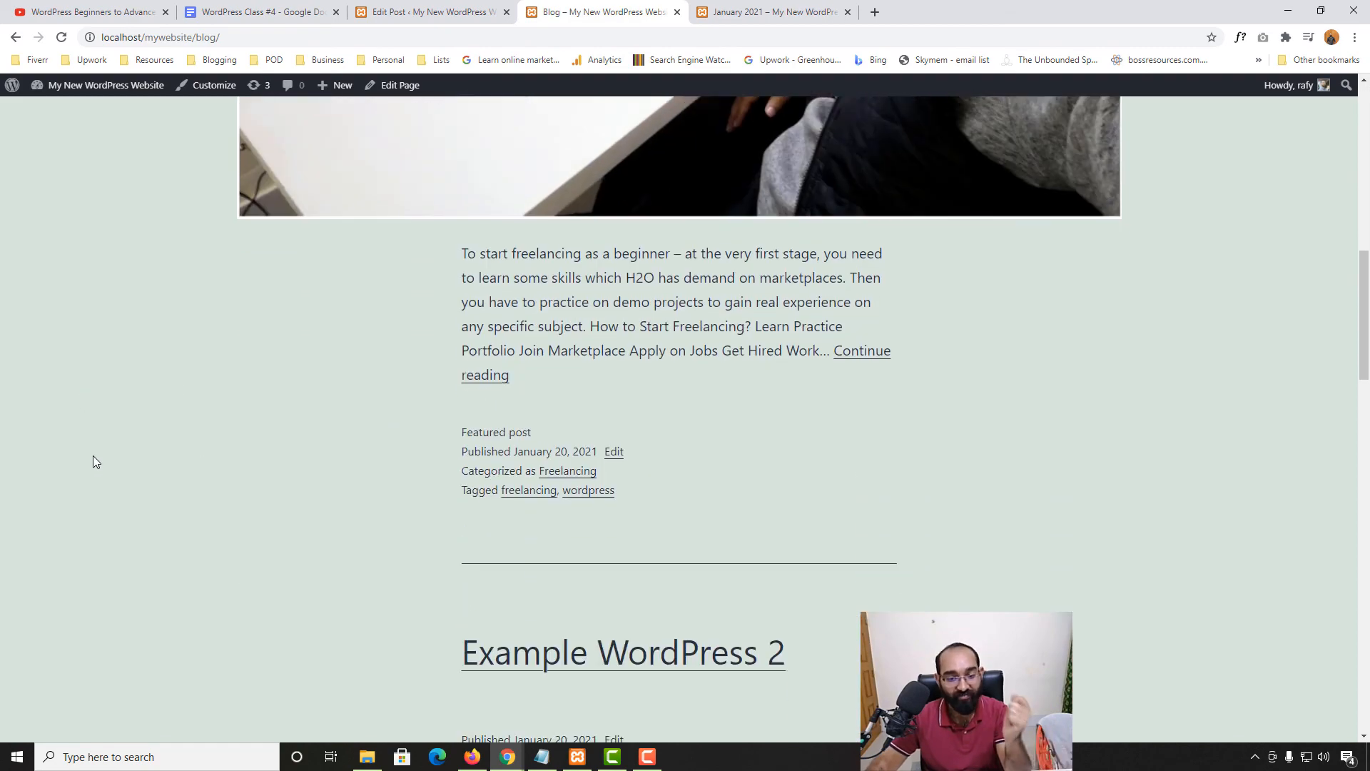
scroll(725, 389, down, 5)
scroll(499, 400, down, 3)
scroll(404, 490, down, 15)
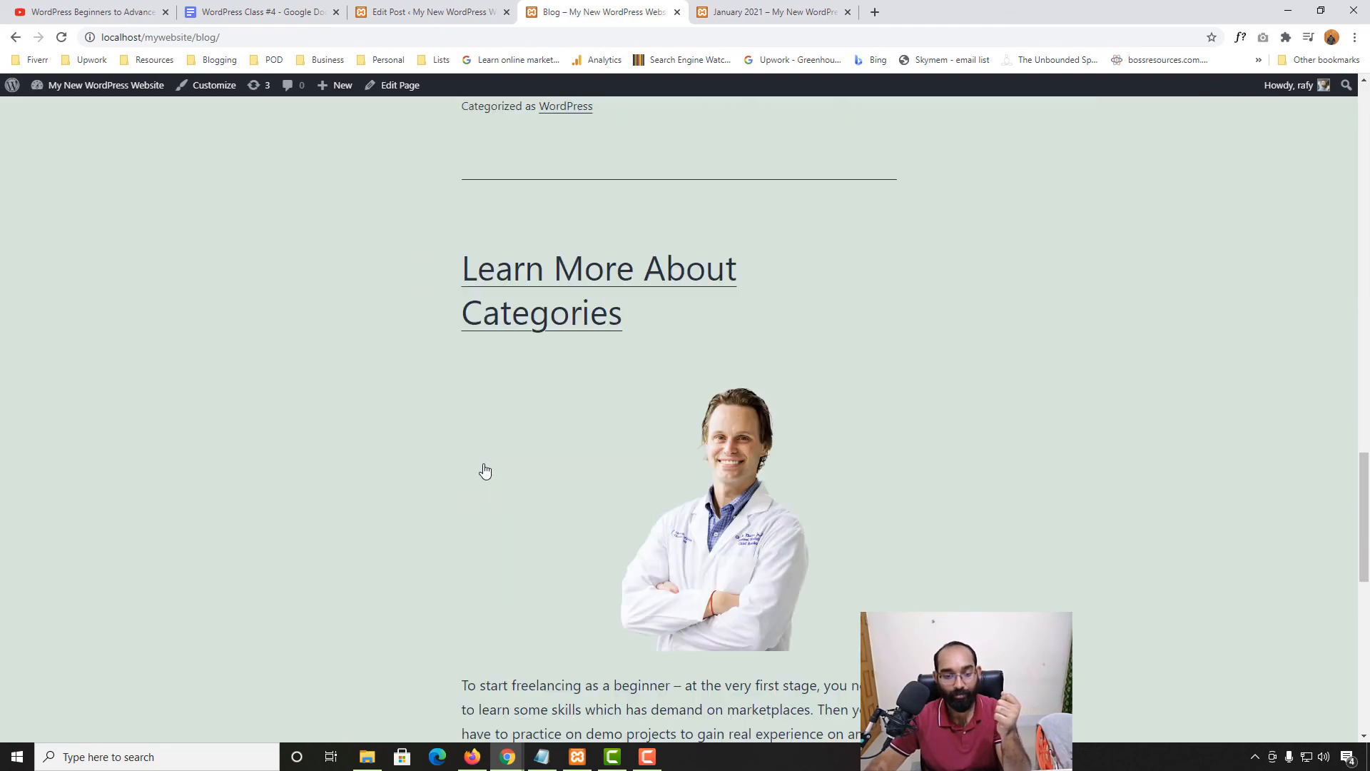
scroll(547, 499, up, 15)
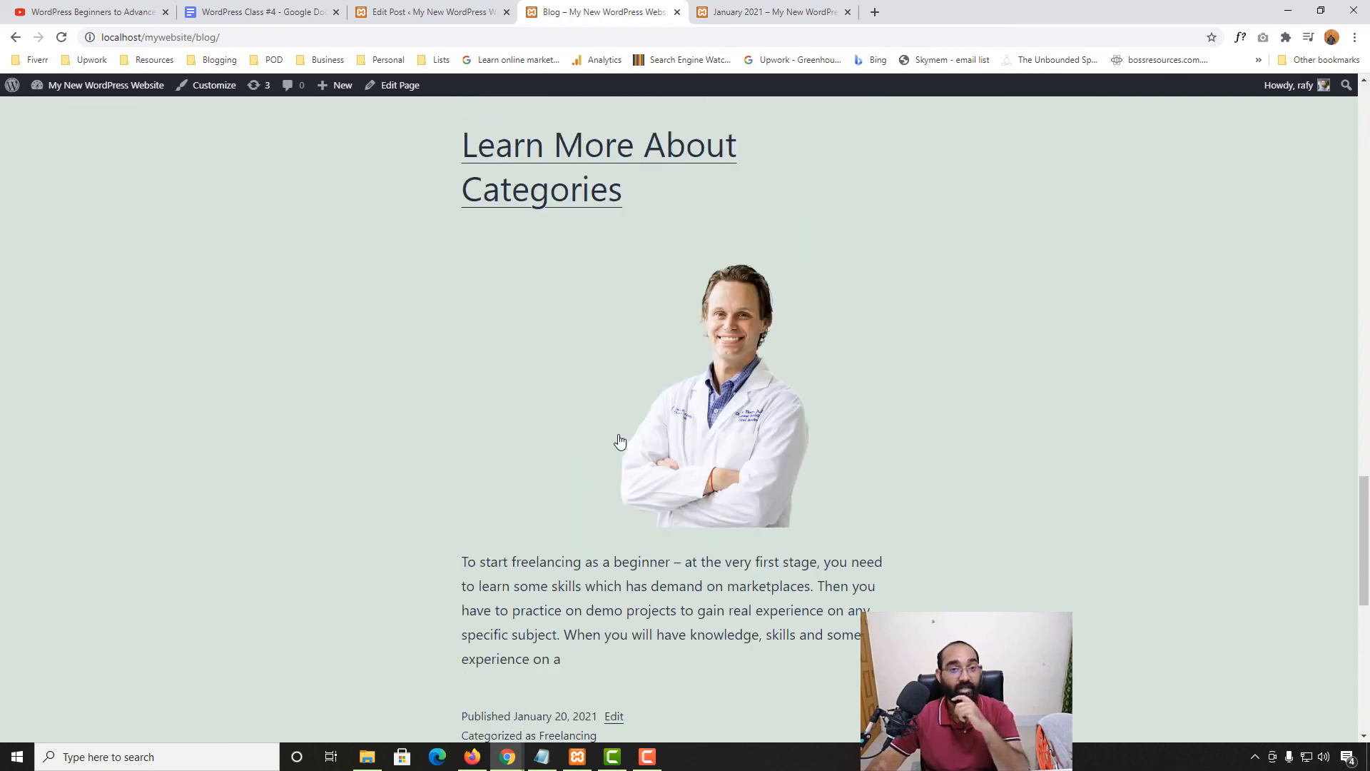
click(428, 10)
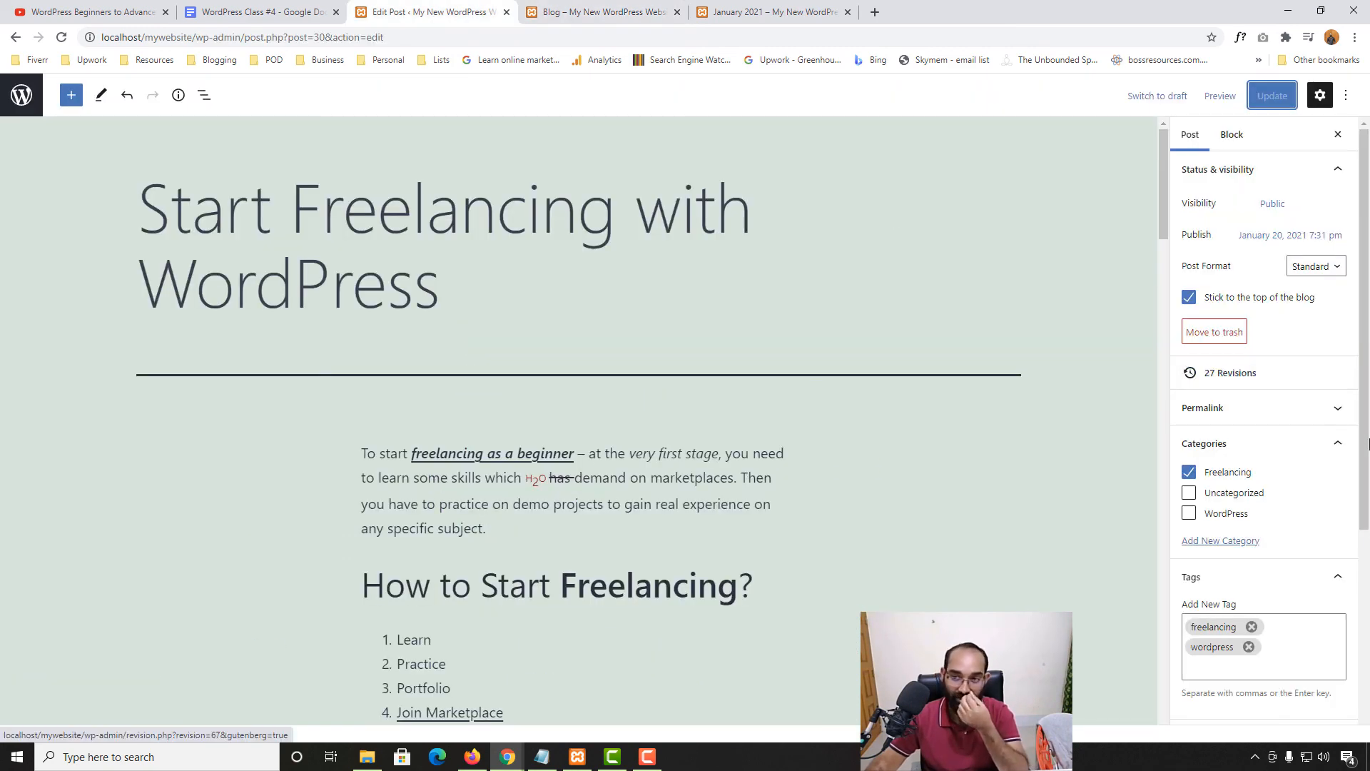
click(1247, 384)
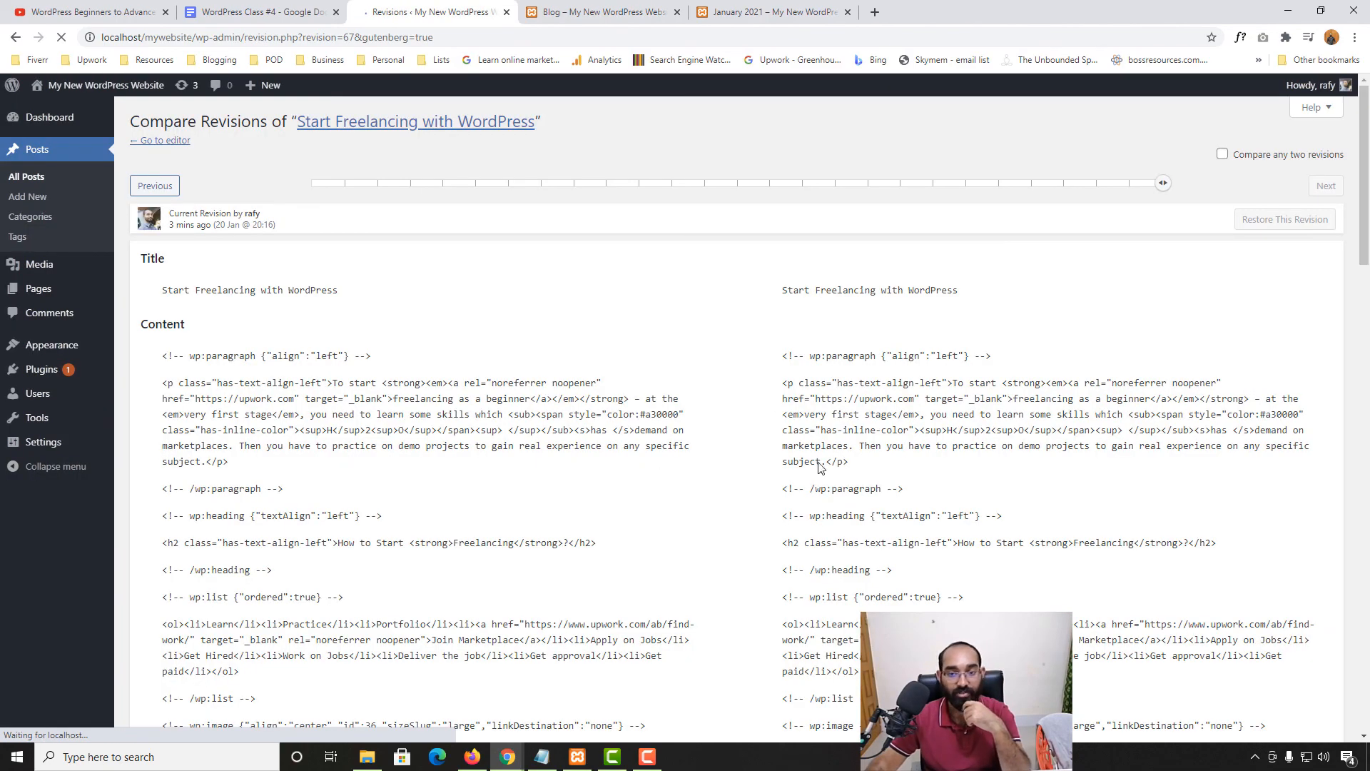
scroll(475, 463, down, 20)
scroll(479, 558, up, 20)
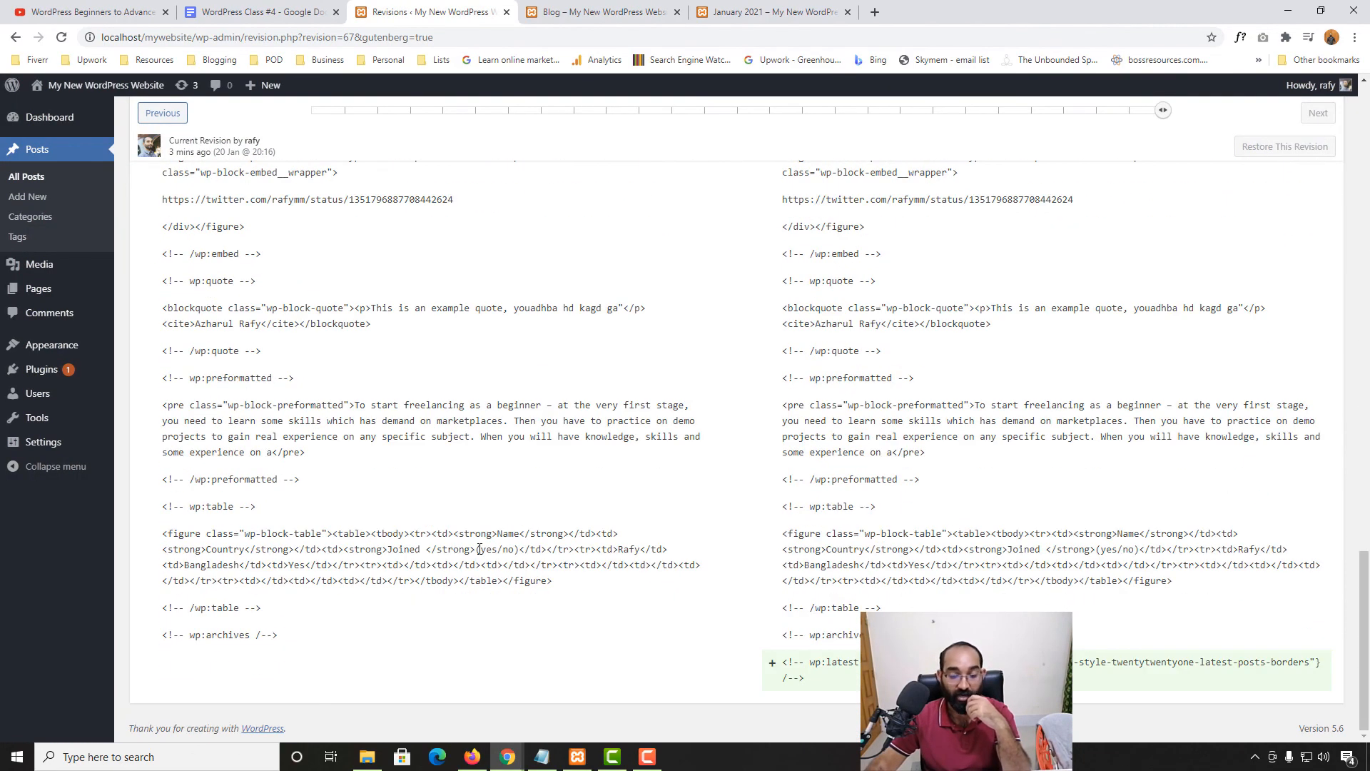
drag(1162, 114, 931, 126)
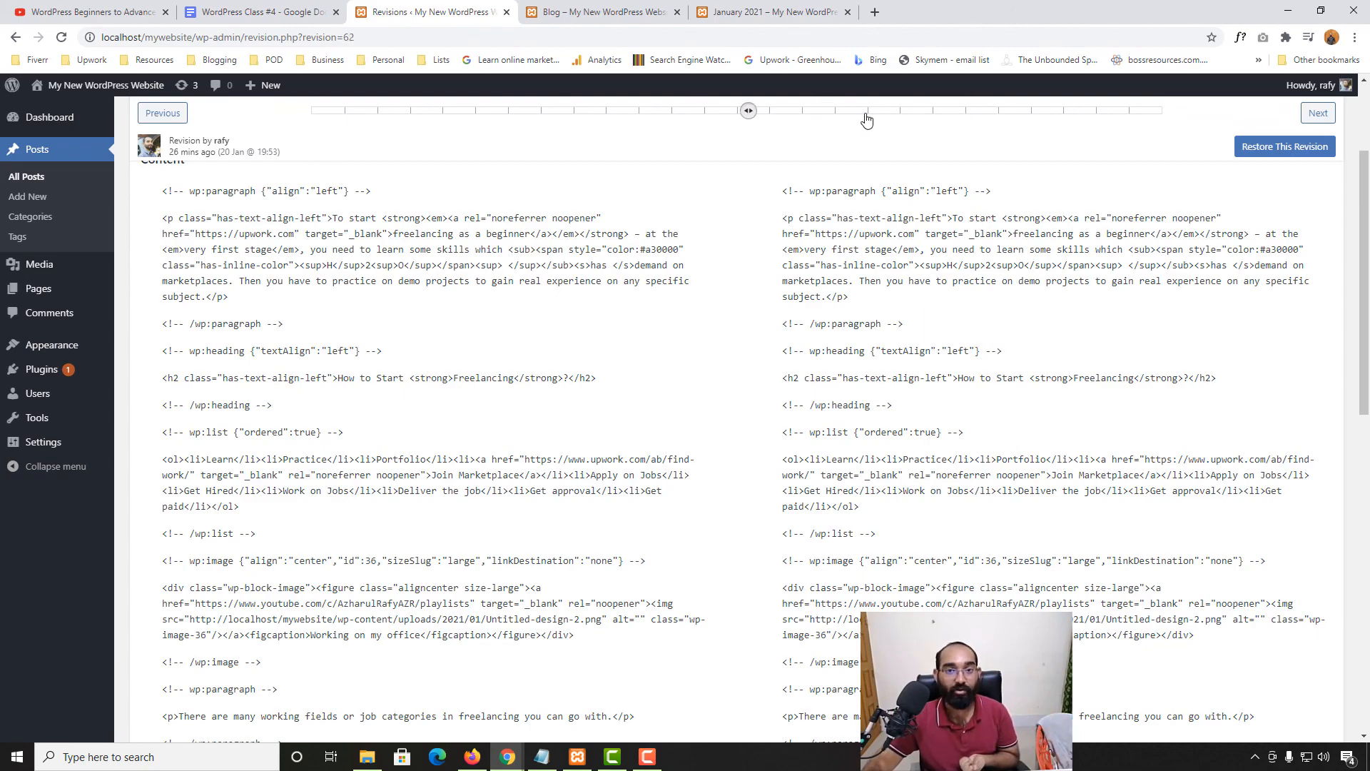
click(1119, 114)
click(1119, 114)
scroll(924, 457, down, 15)
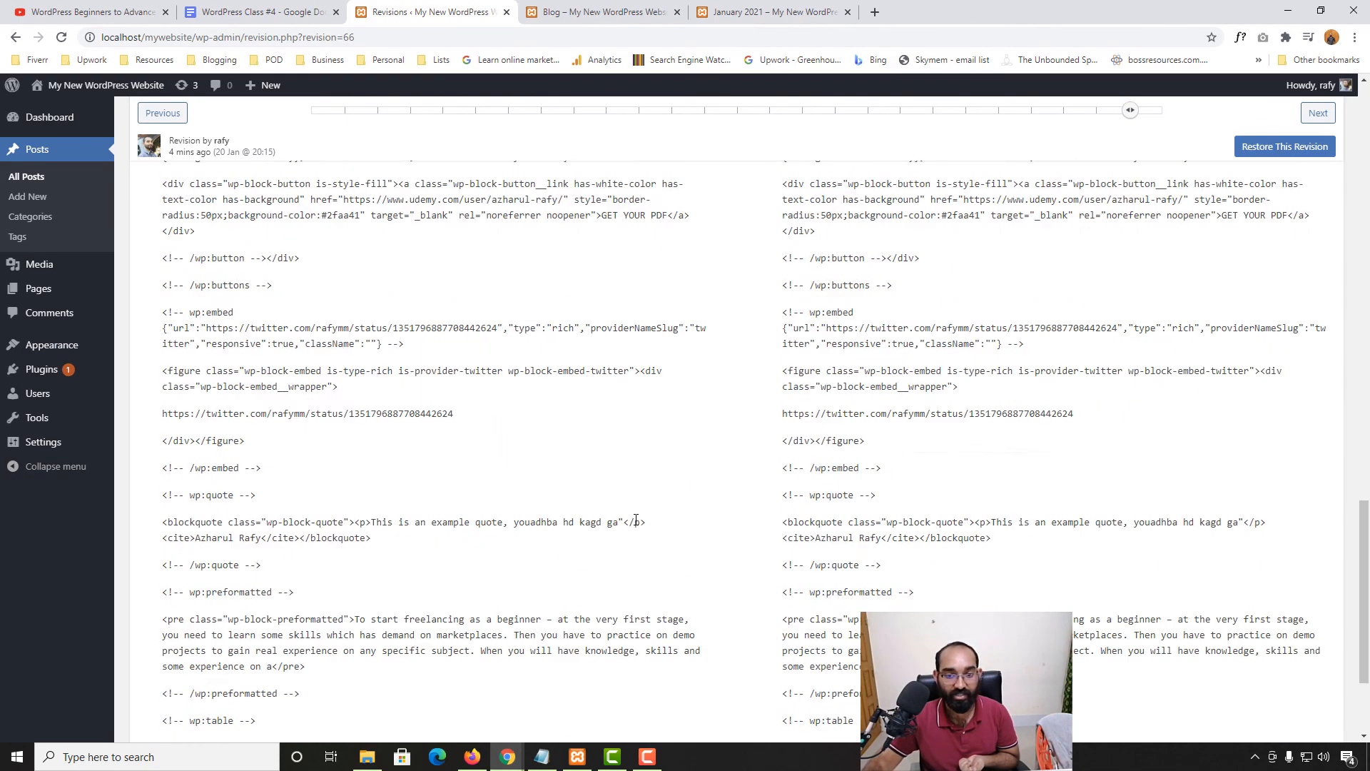
scroll(924, 457, down, 7)
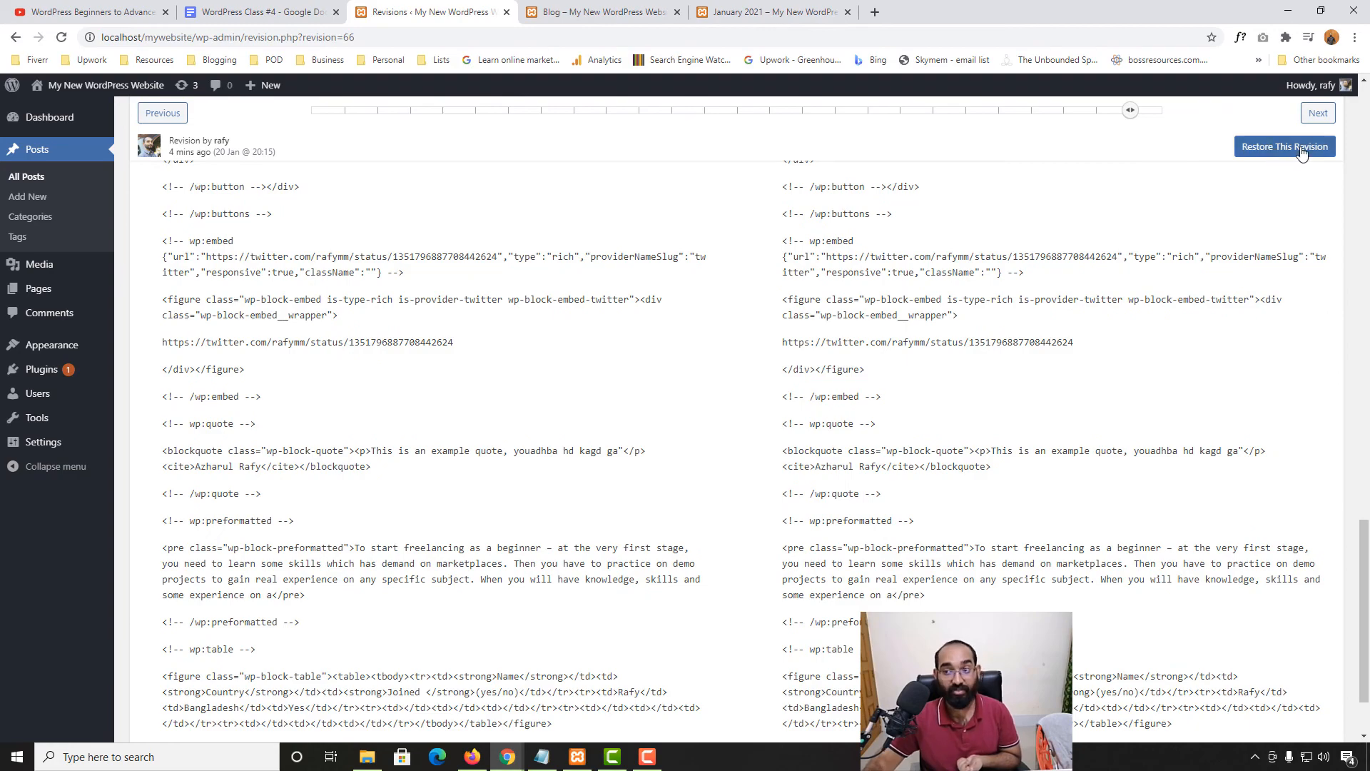
scroll(633, 330, up, 20)
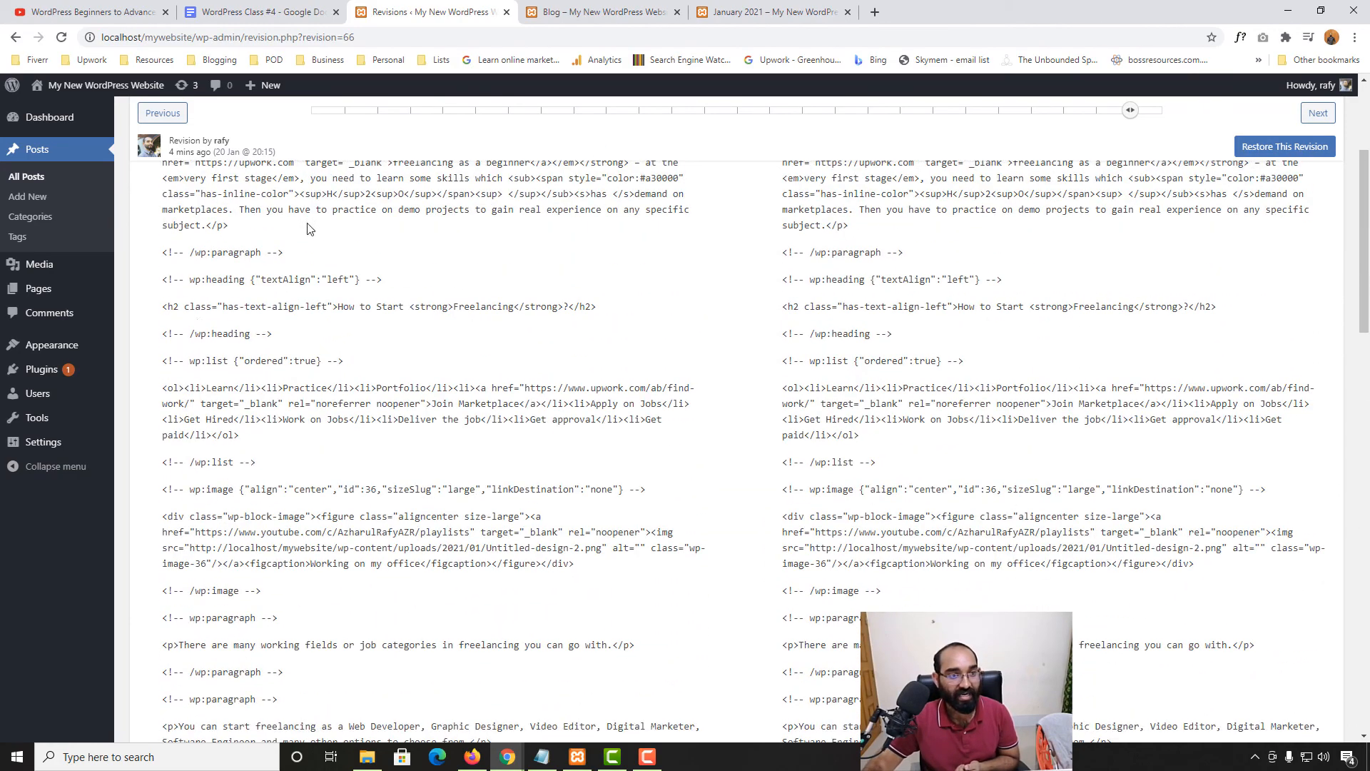
click(160, 140)
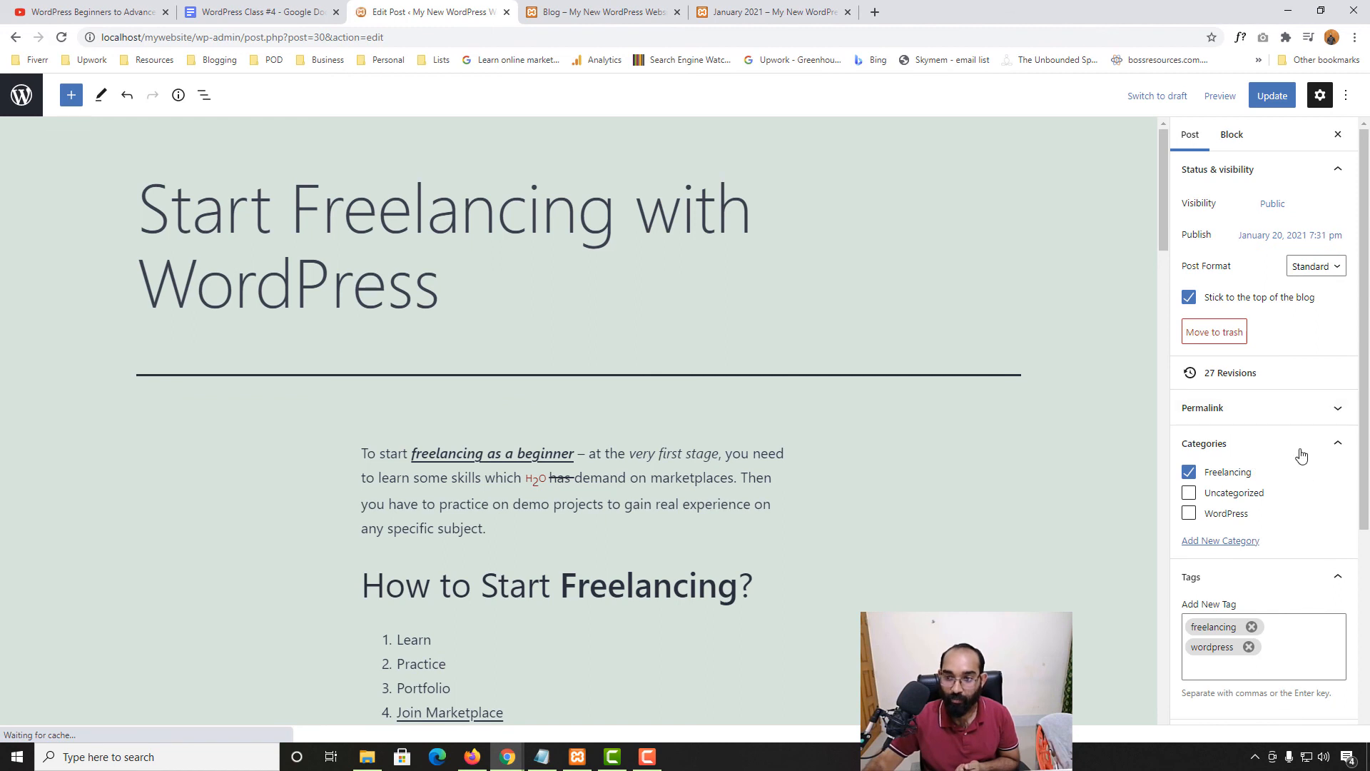
Expand the Permalink panel, select the start-freelancing-with-wordpress slug, and update the post
click(1206, 409)
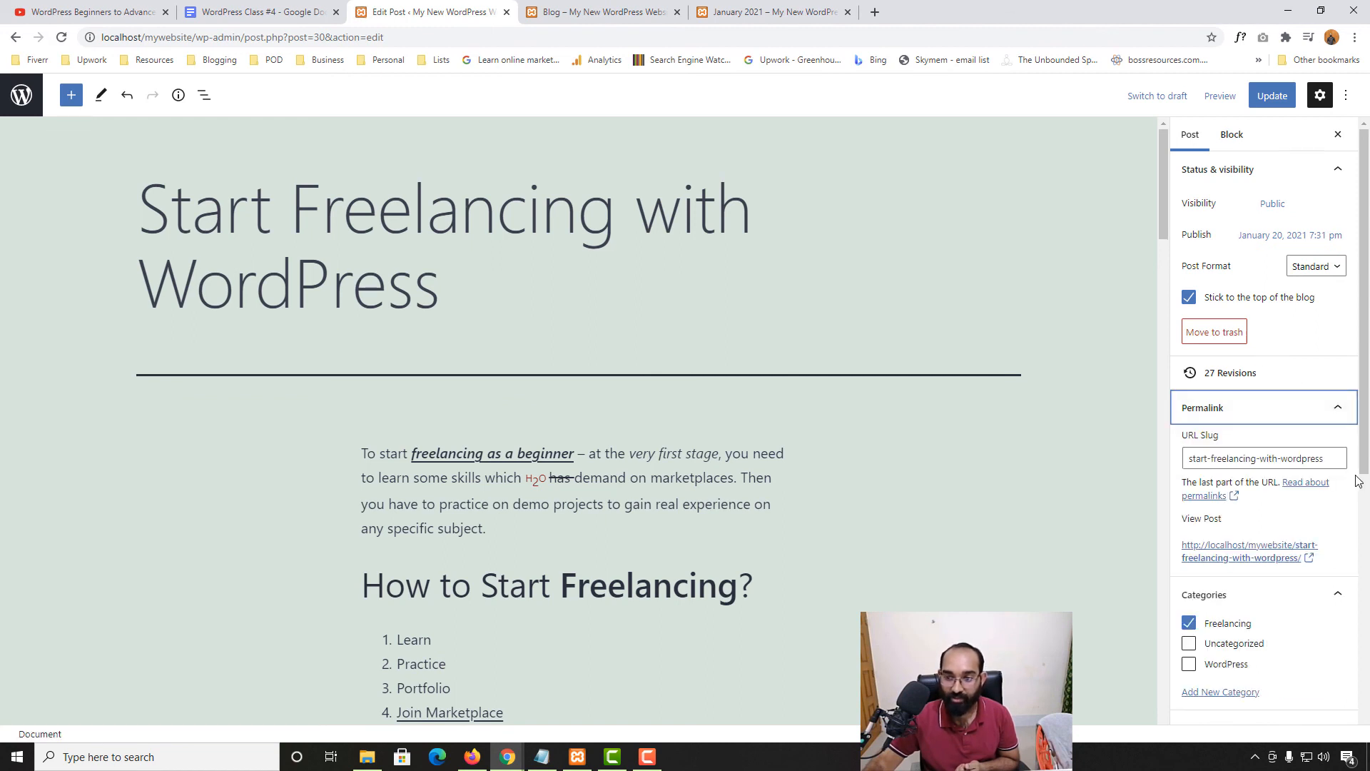
drag(1331, 462, 1184, 467)
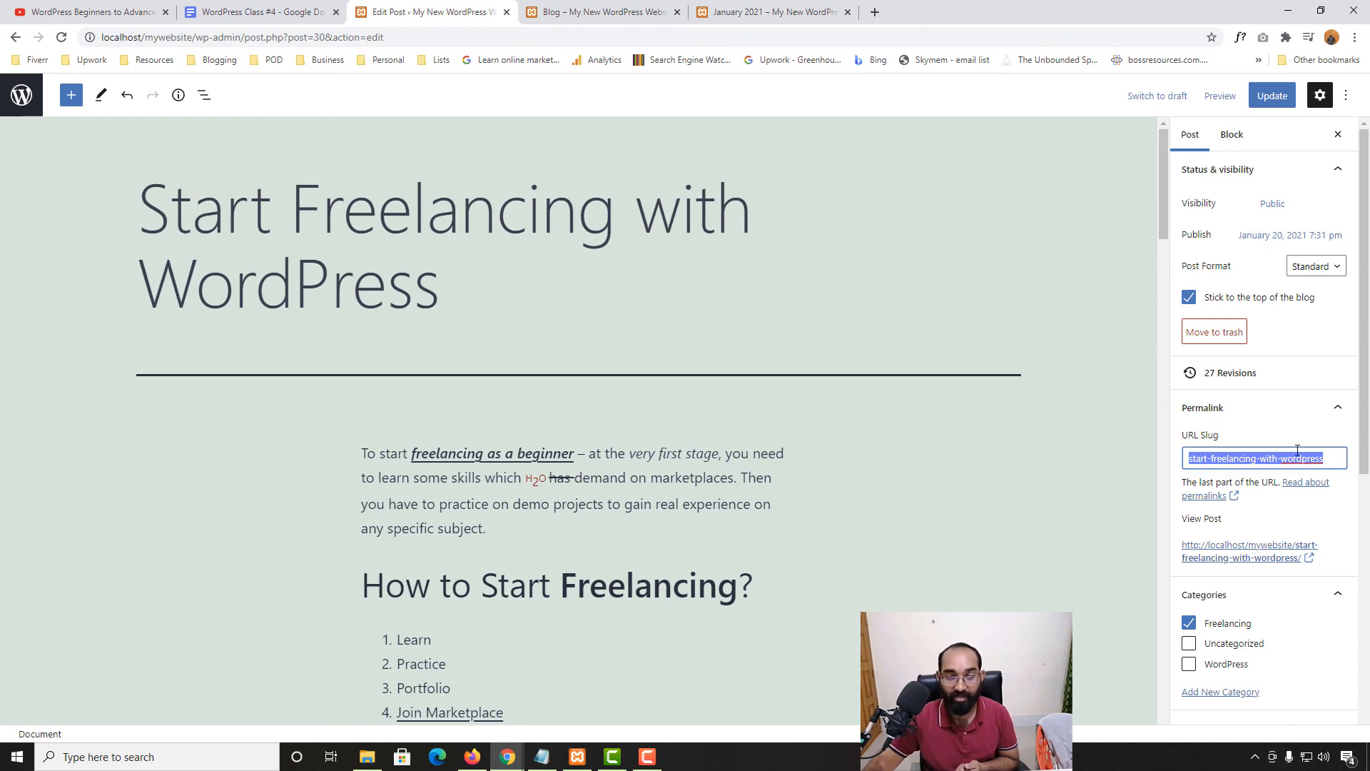
click(1249, 107)
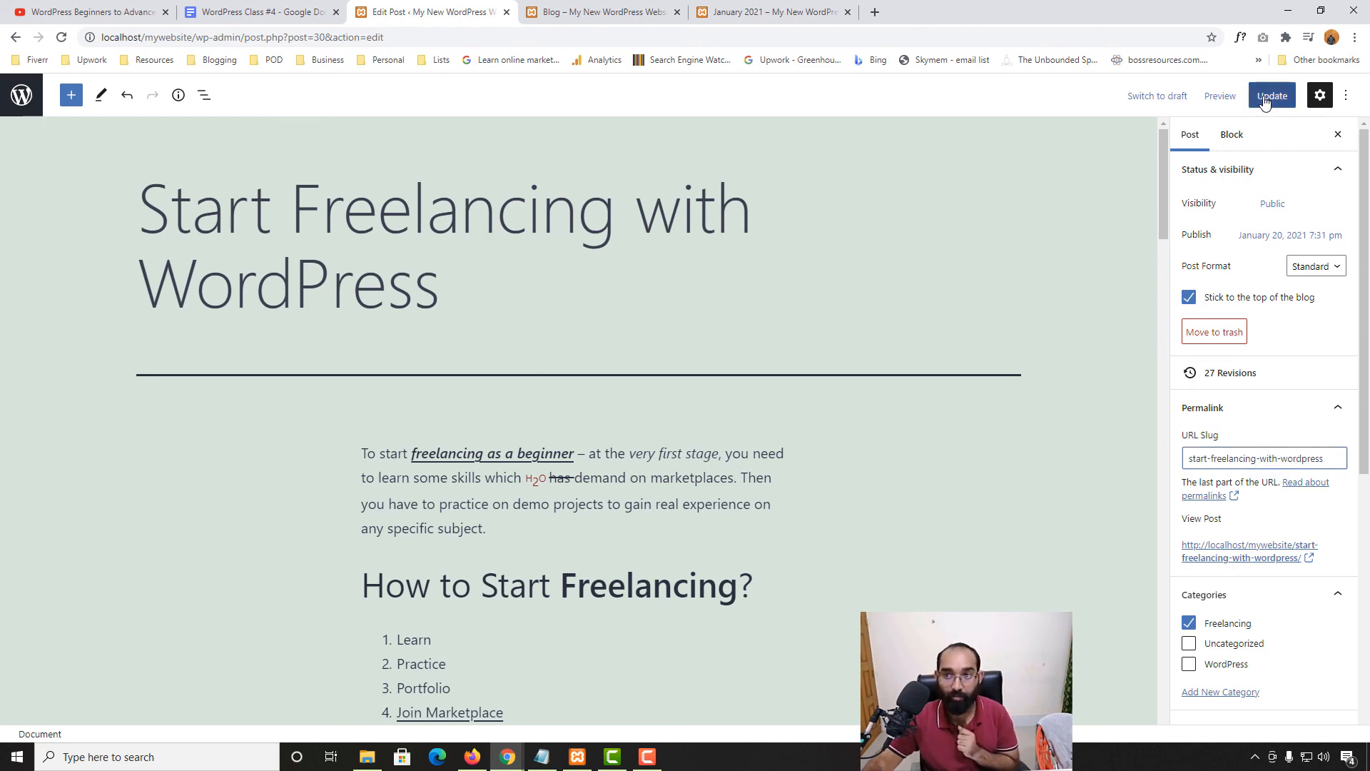
Open the live post from the Blog page and compare its address with the slug
click(599, 12)
scroll(603, 414, up, 7)
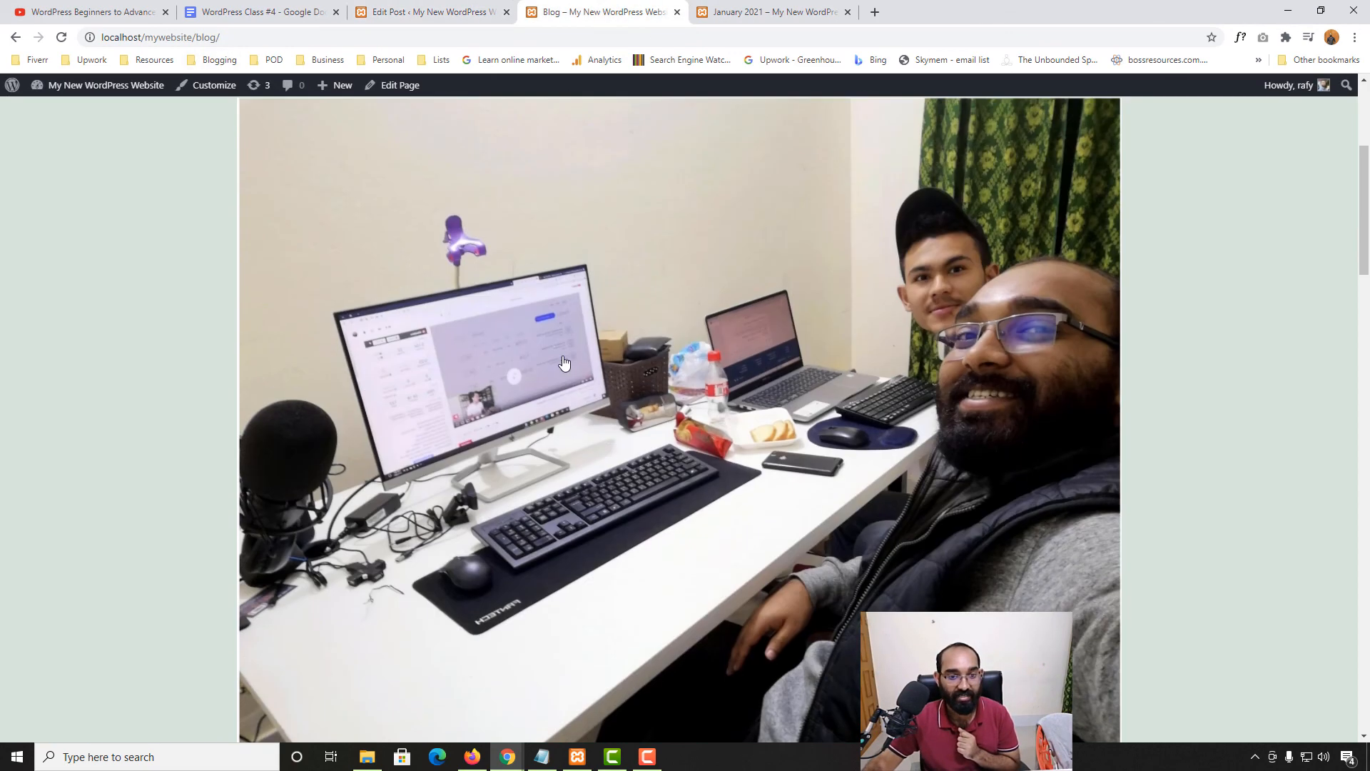
click(558, 347)
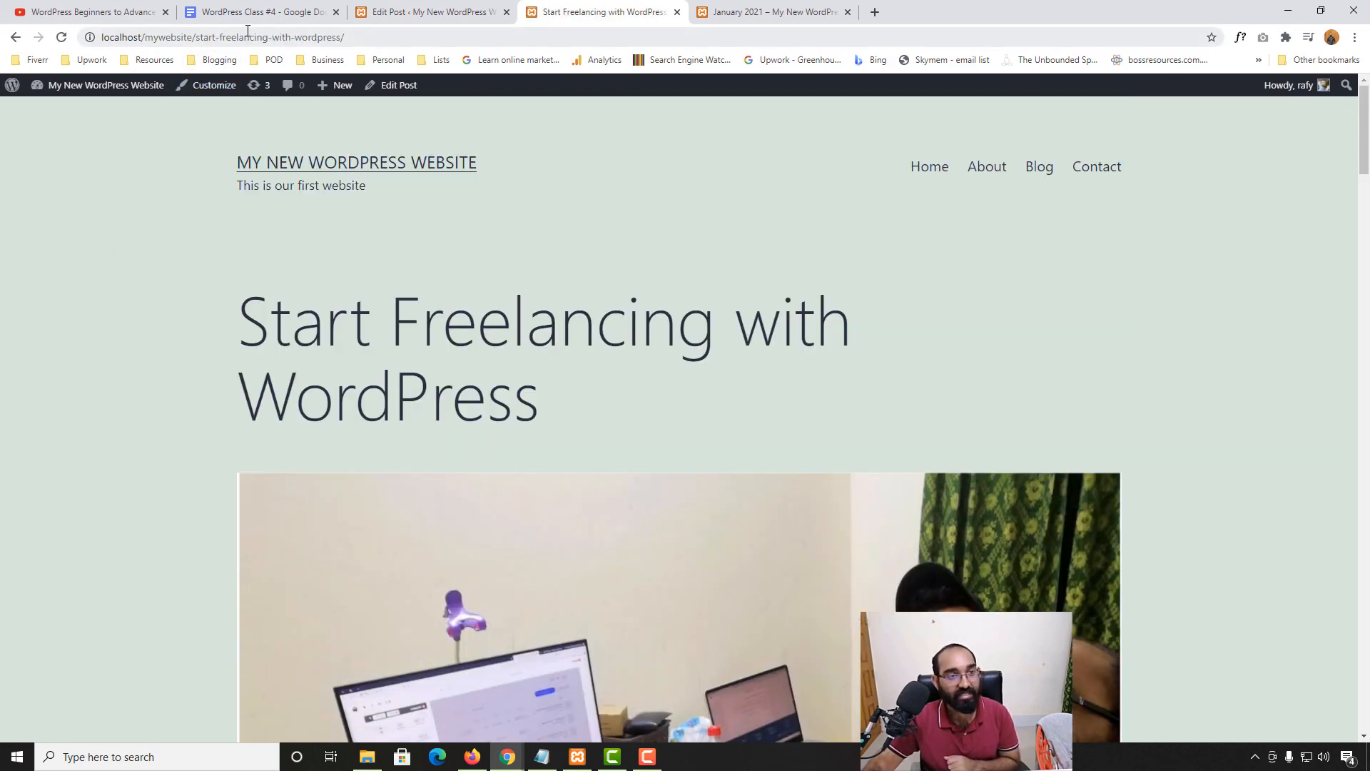
drag(197, 37, 341, 37)
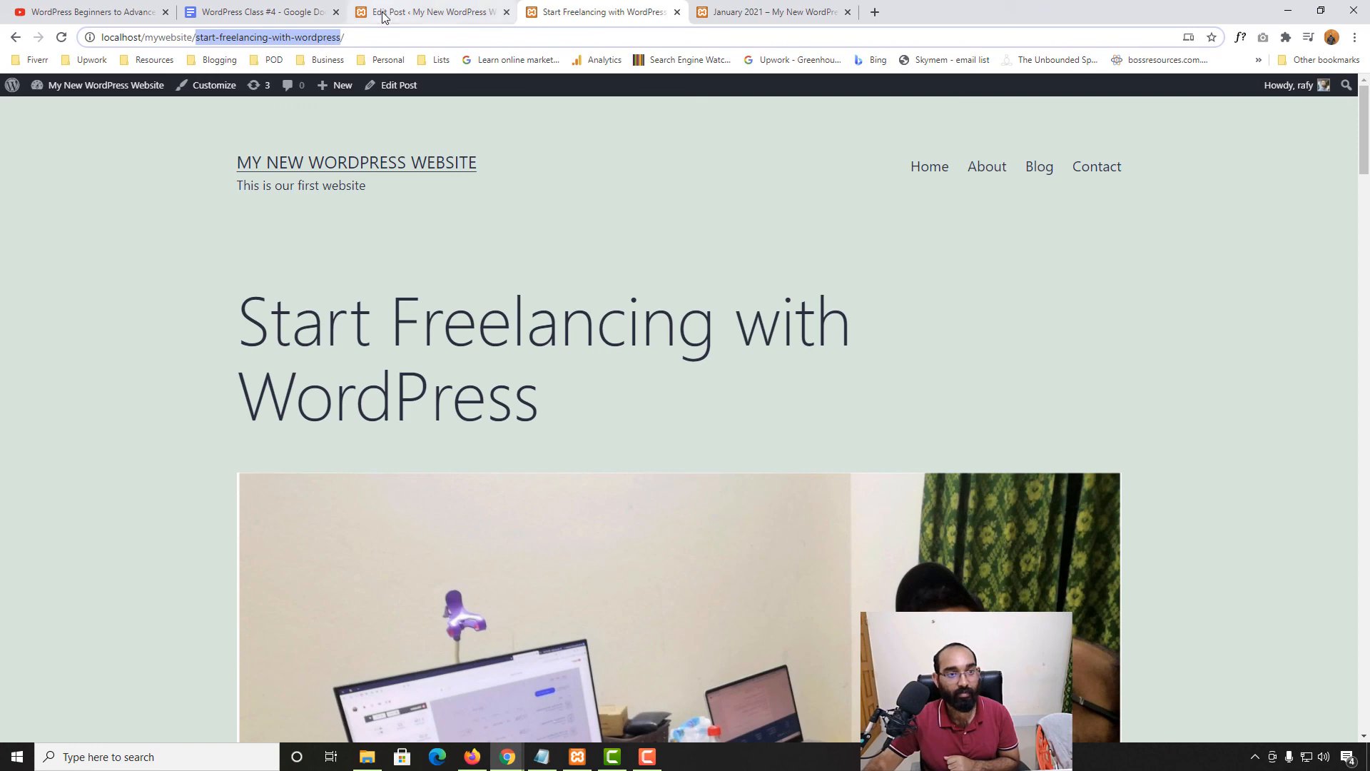
click(199, 37)
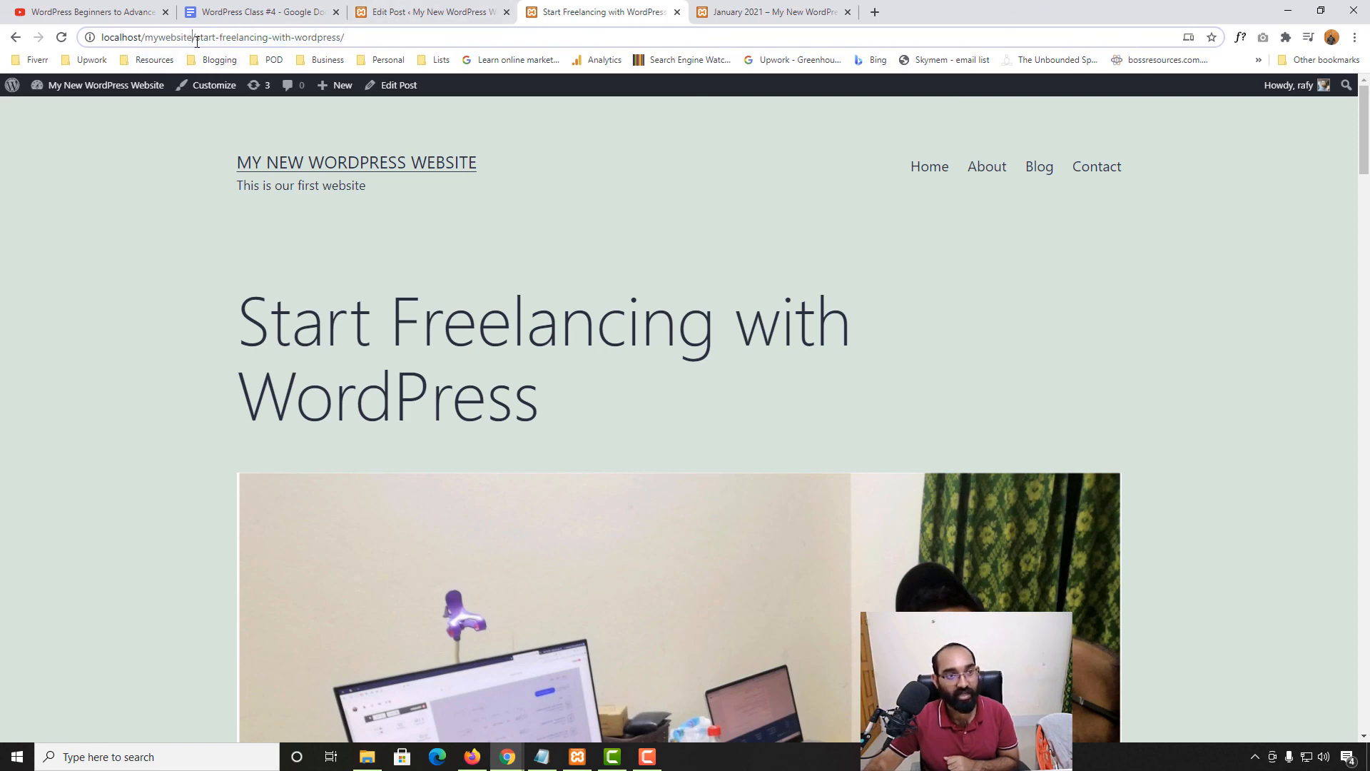
drag(196, 37, 358, 34)
click(398, 8)
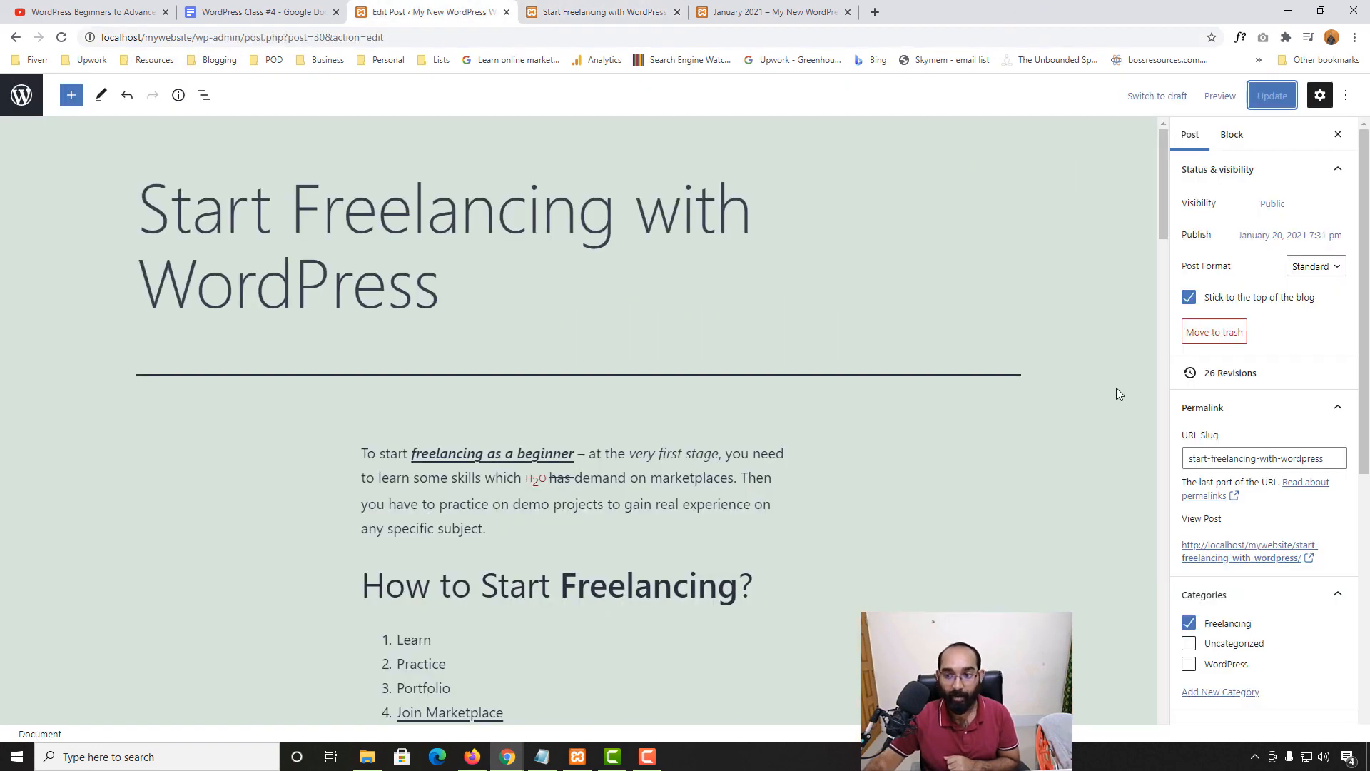
Replace the URL slug with permalink-example and update the post
scroll(1292, 386, down, 1)
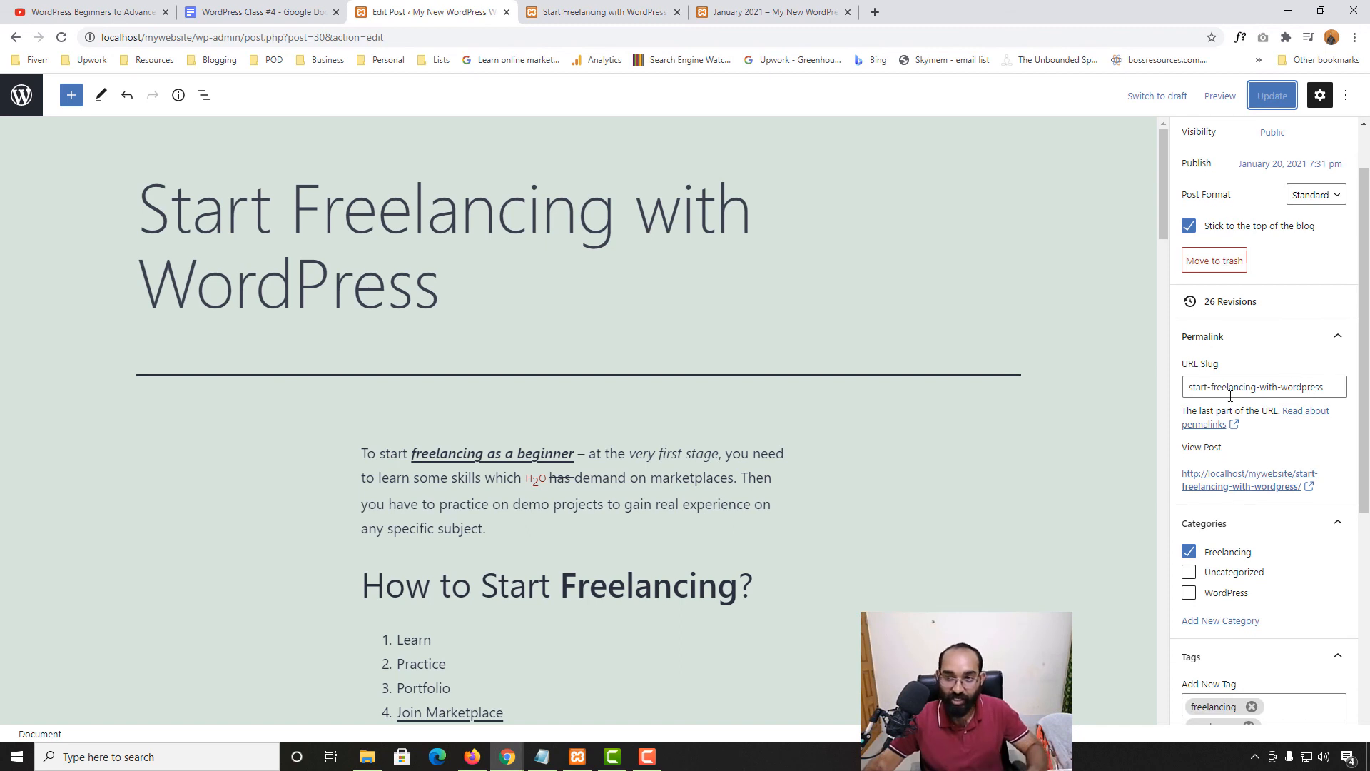
drag(1211, 388, 1184, 399)
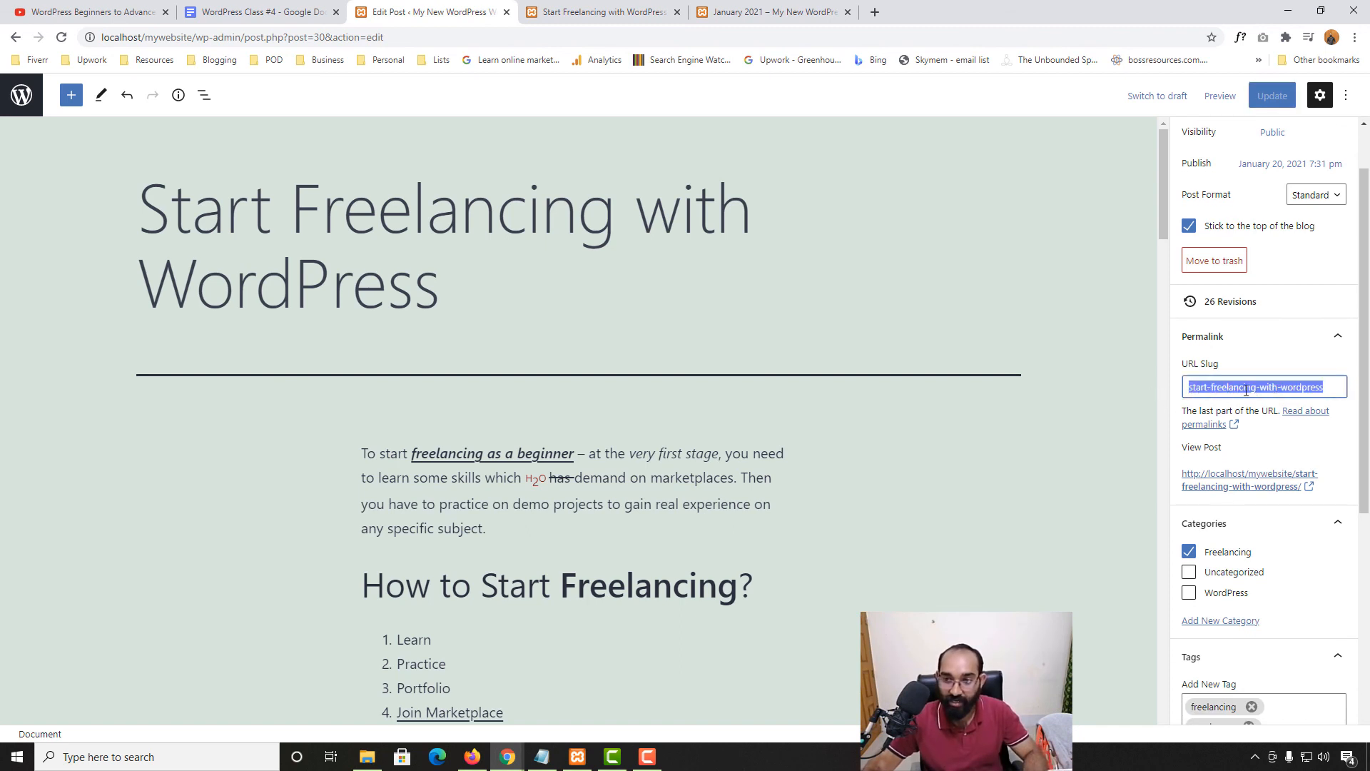
click(1246, 390)
key(ctrl+a)
text(per)
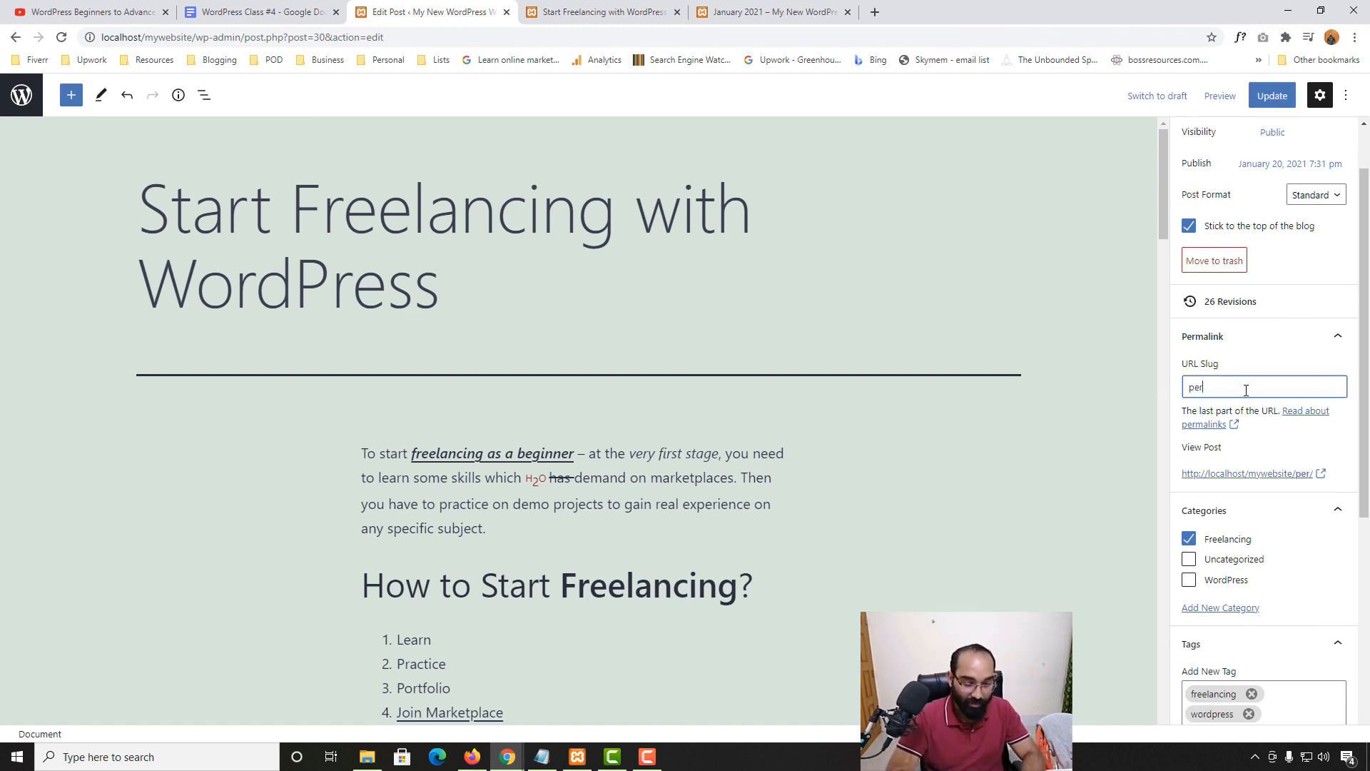
text(malink-)
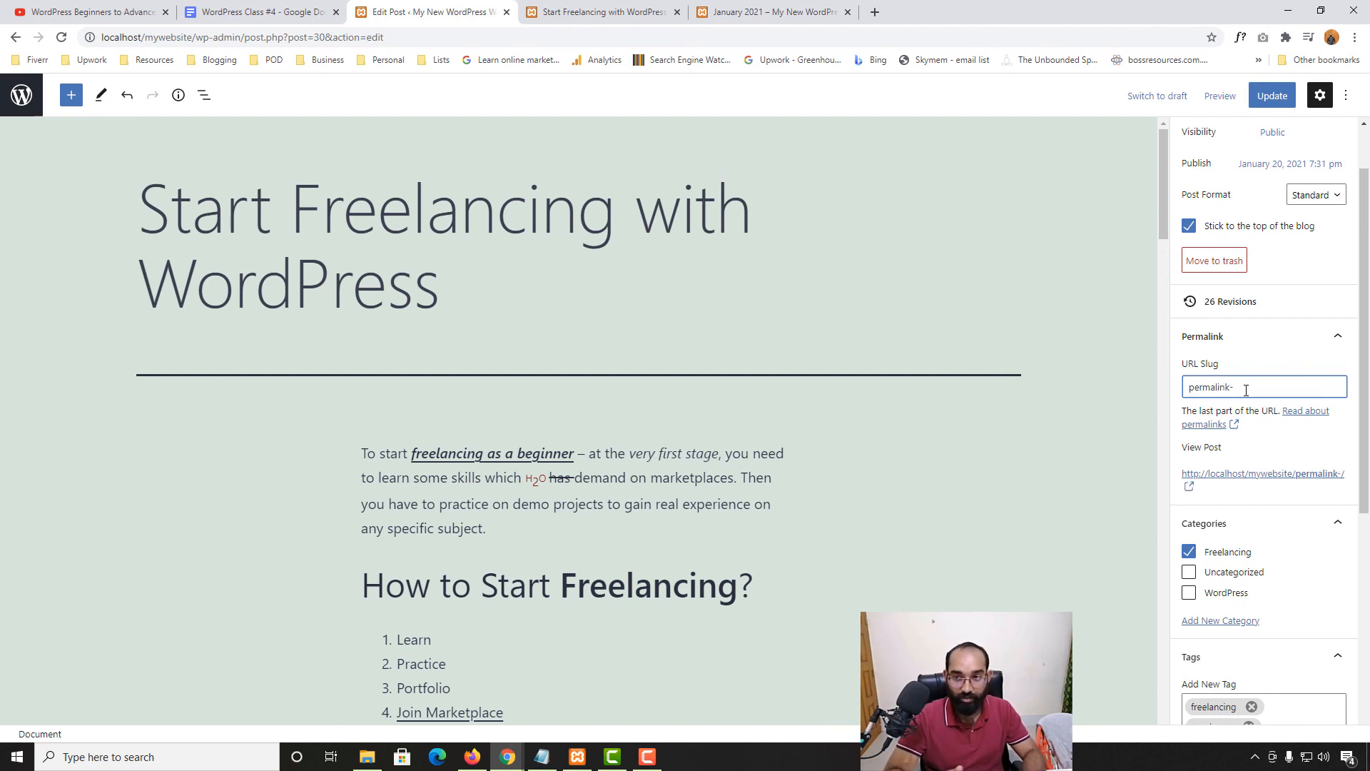
text(example)
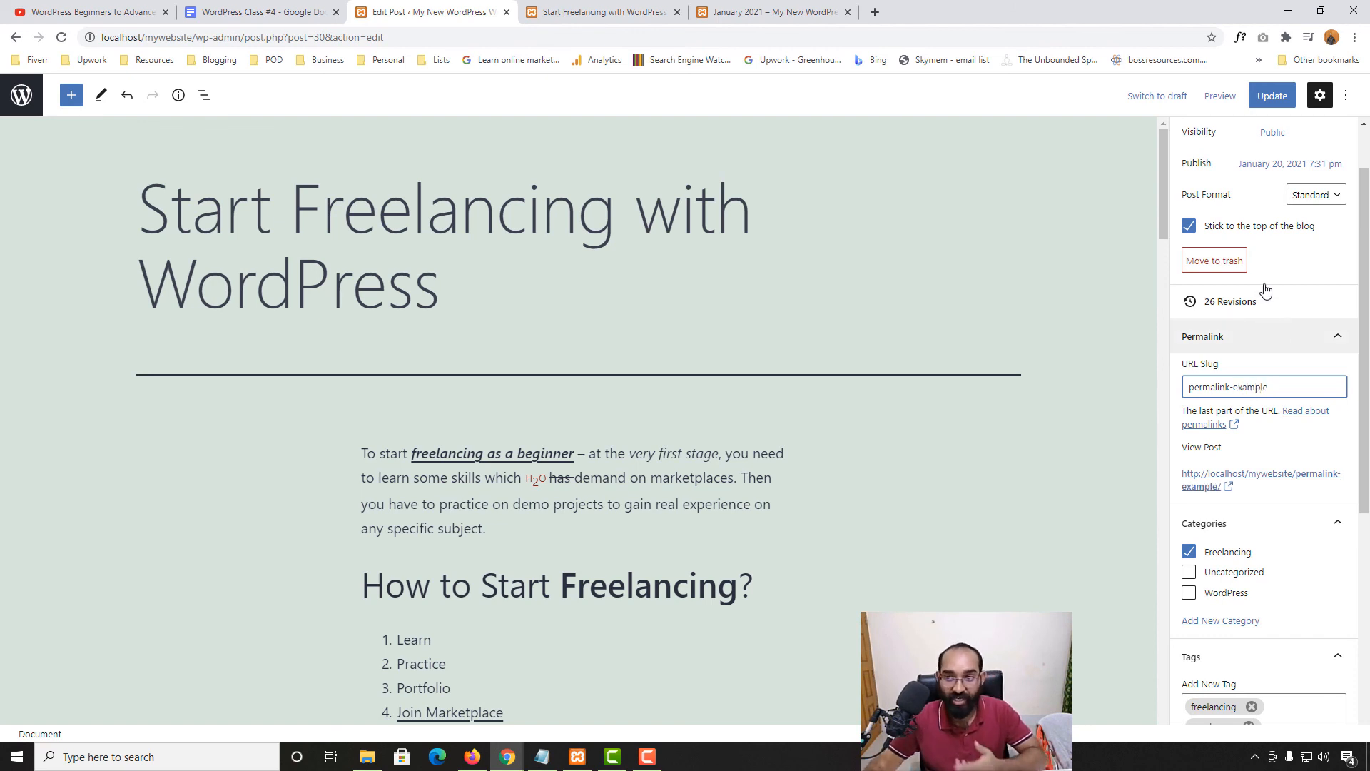
click(1260, 96)
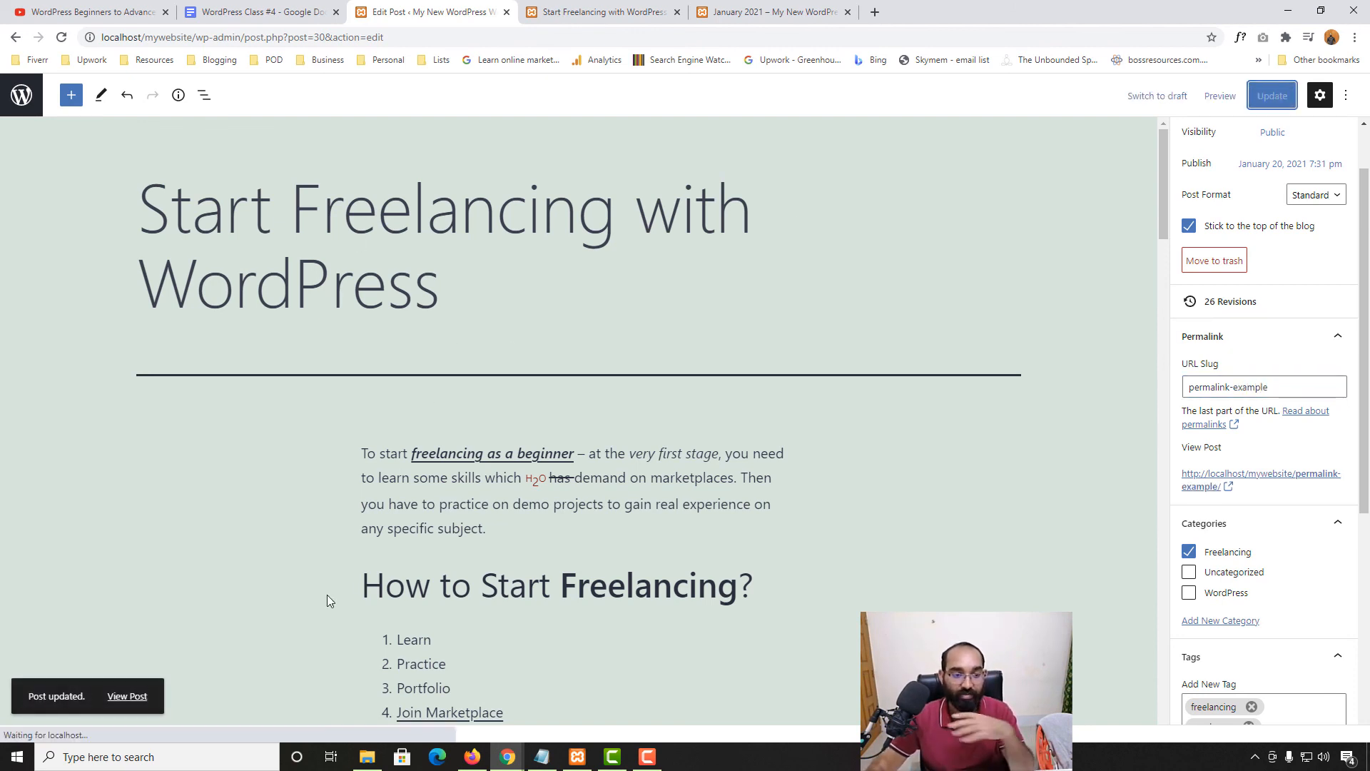
Reload the live post to confirm it now opens at the permalink-example address
click(584, 10)
click(61, 38)
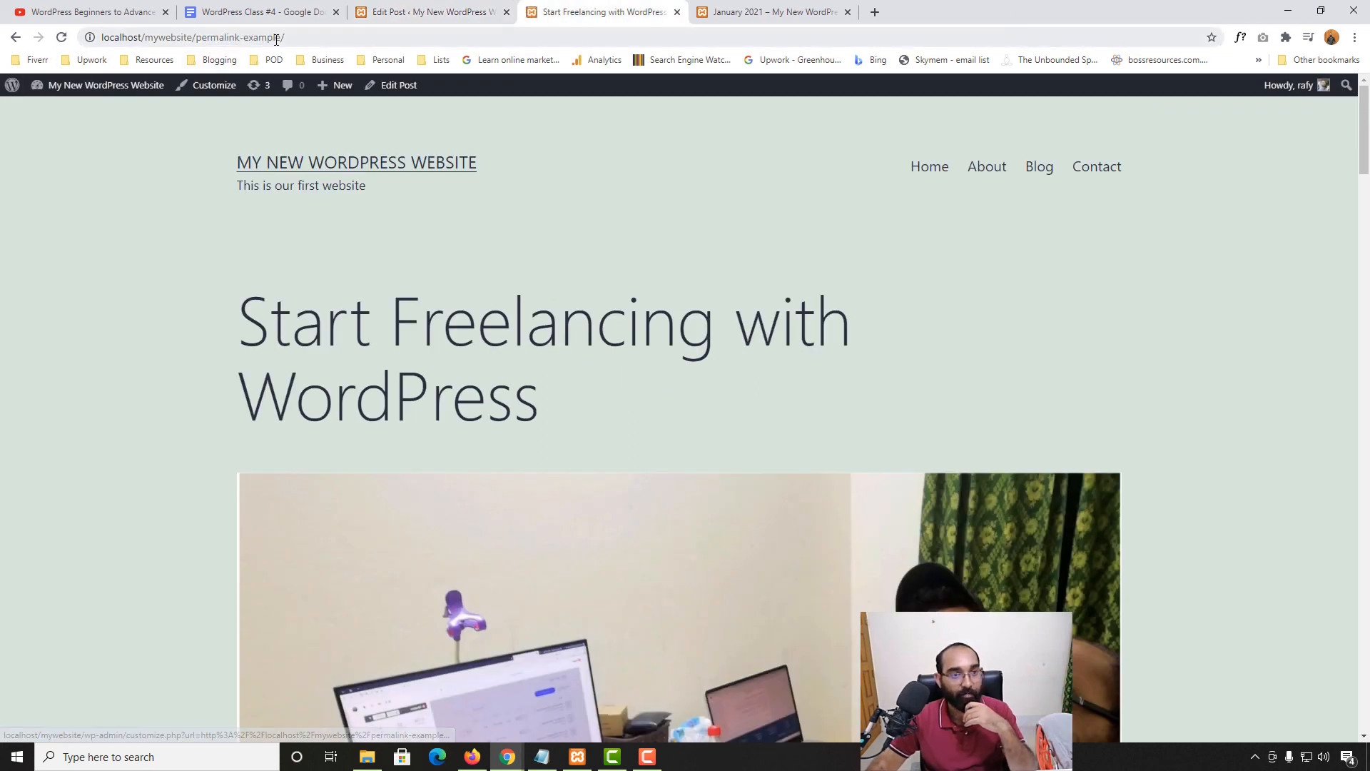
drag(280, 37, 196, 38)
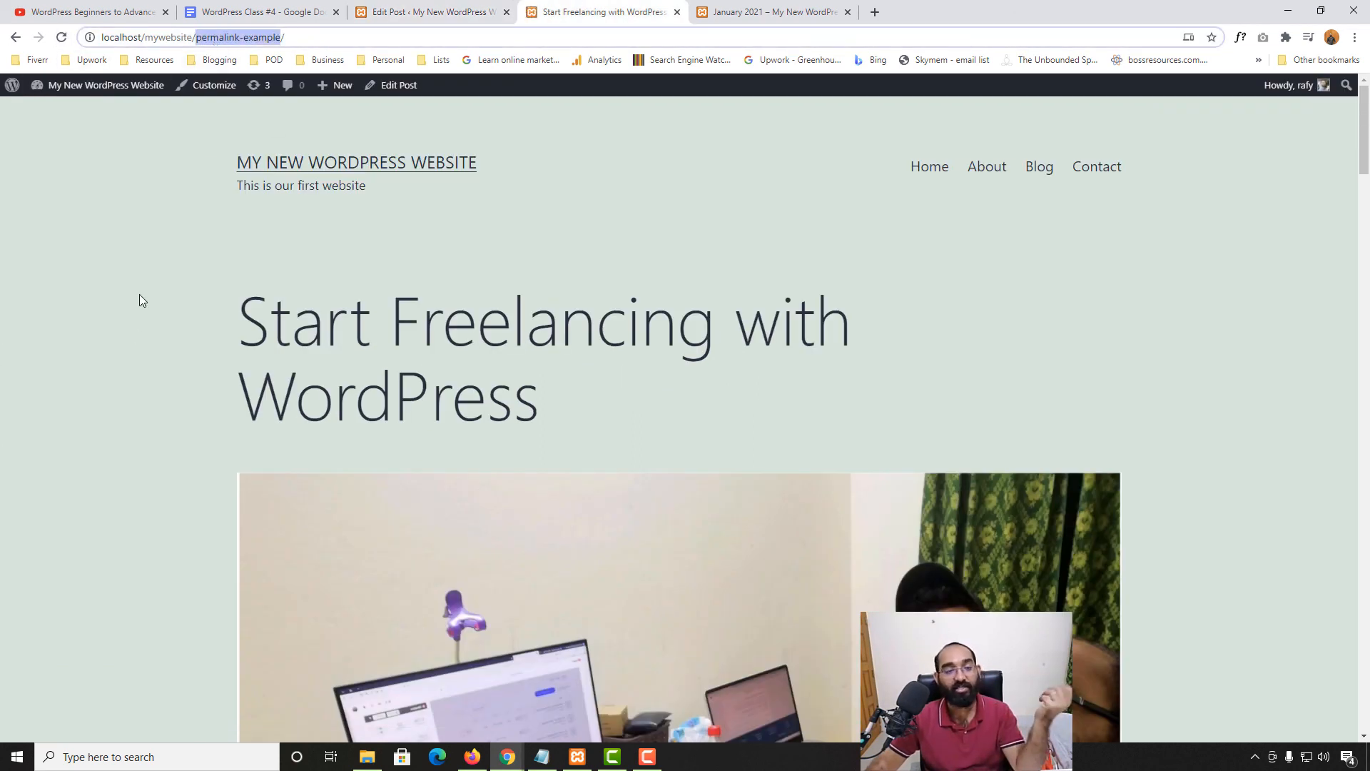
click(448, 10)
click(673, 7)
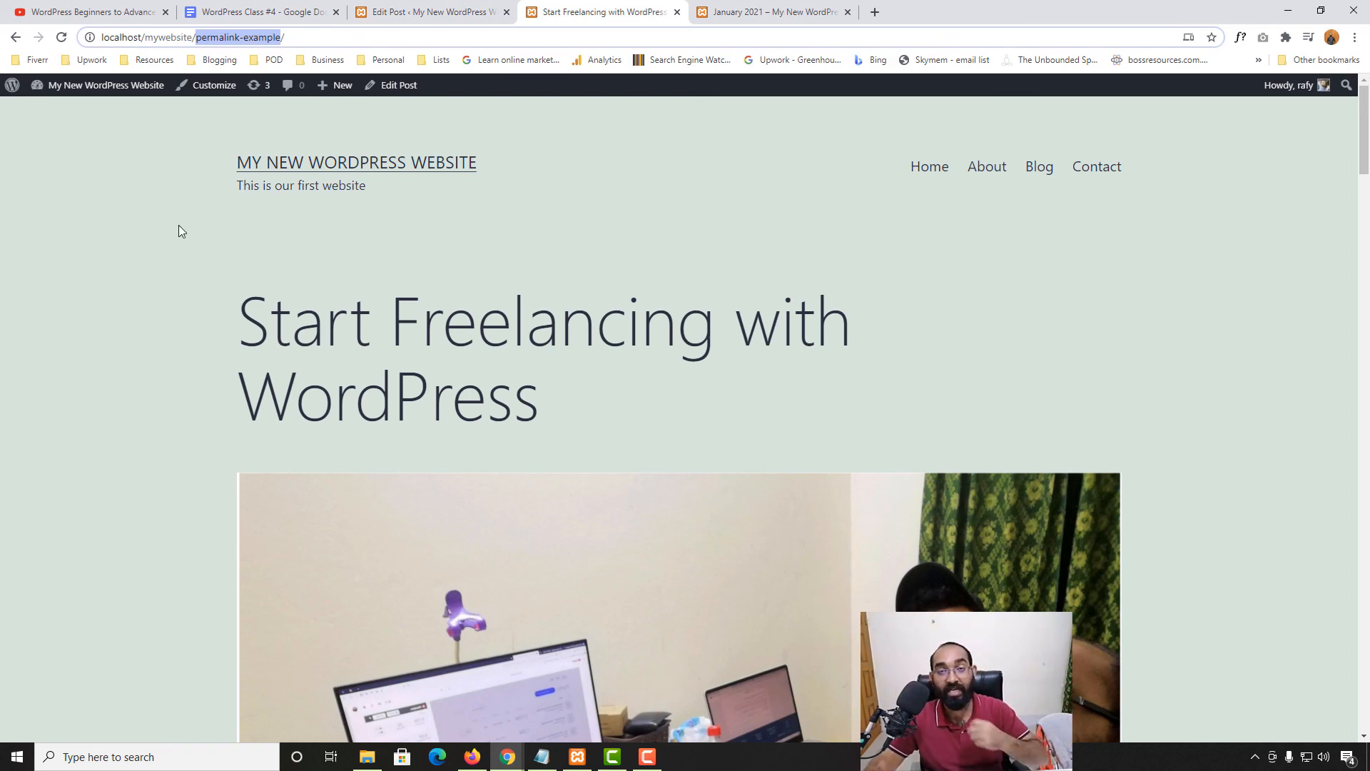
click(434, 12)
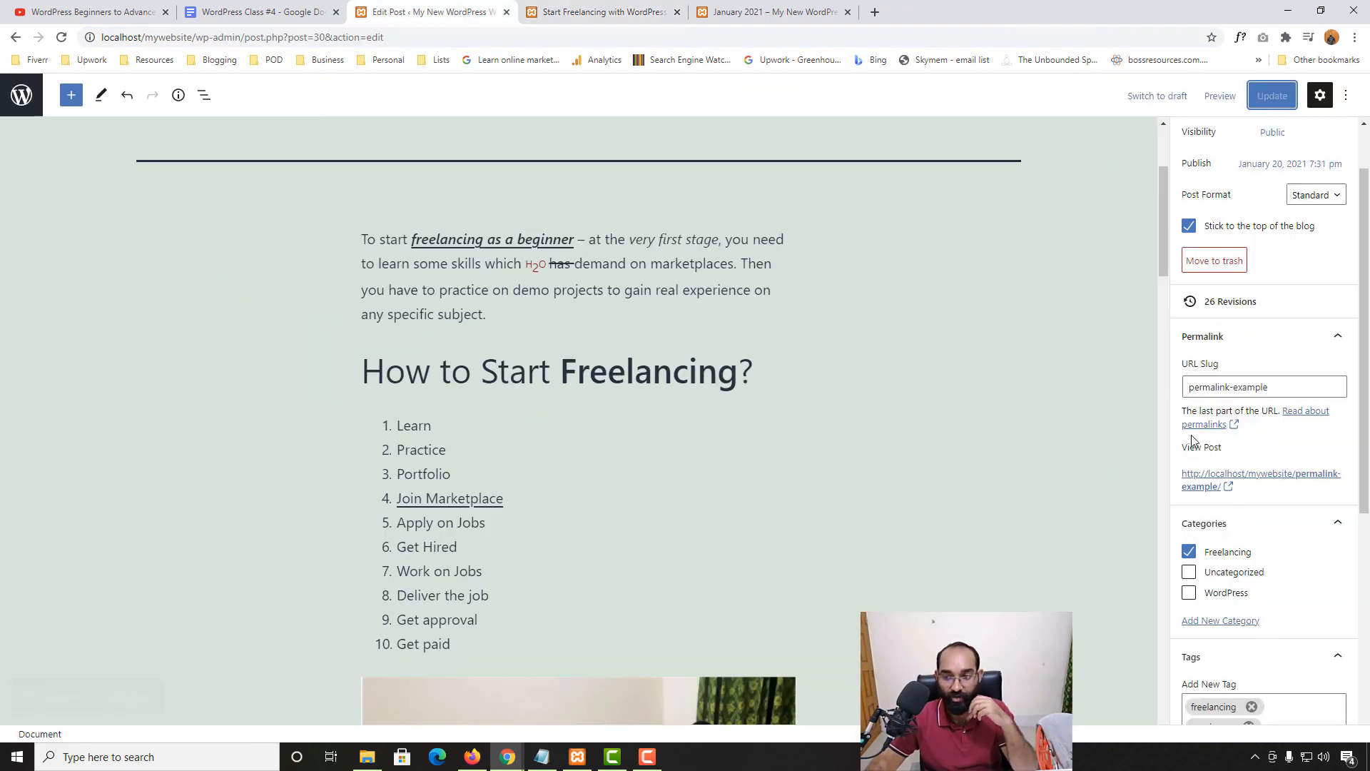
scroll(1336, 378, down, 3)
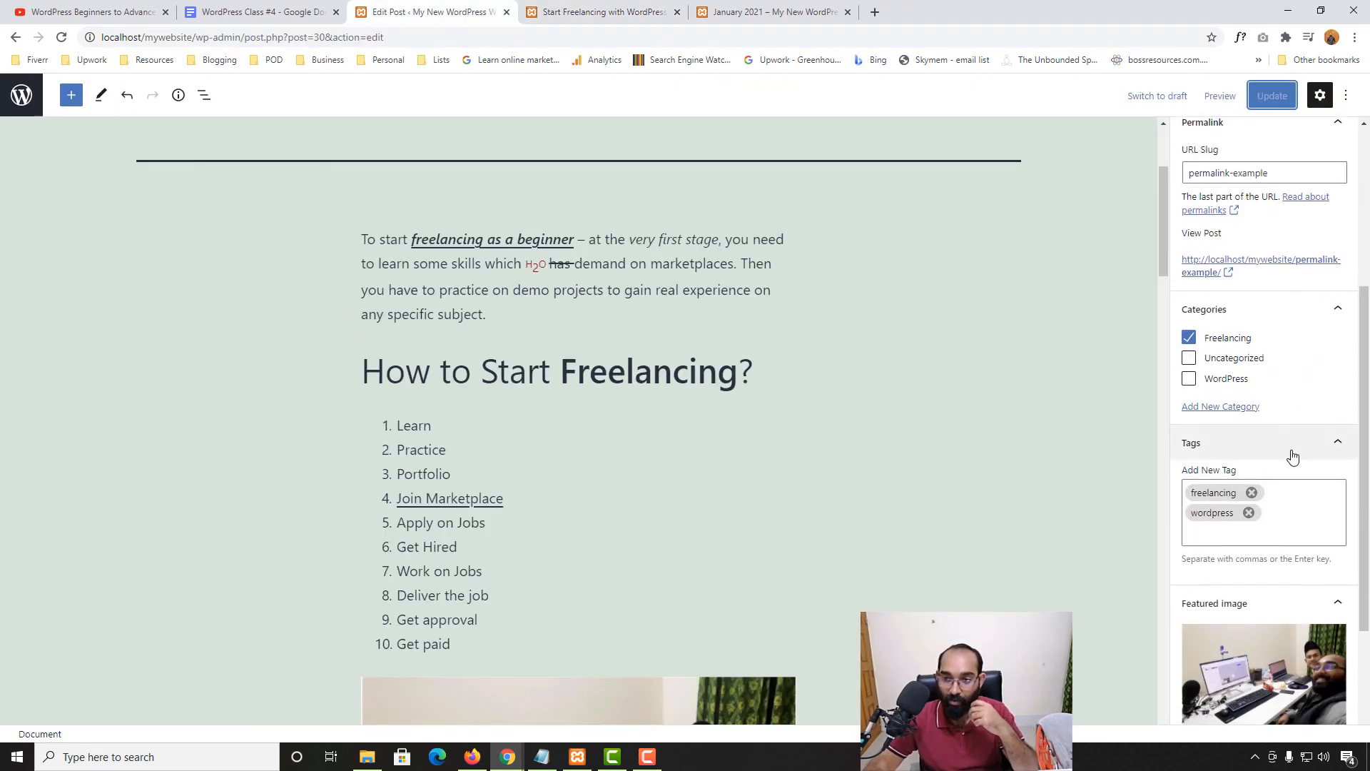
Expand the Excerpt panel in the post's sidebar settings
scroll(1282, 492, down, 2)
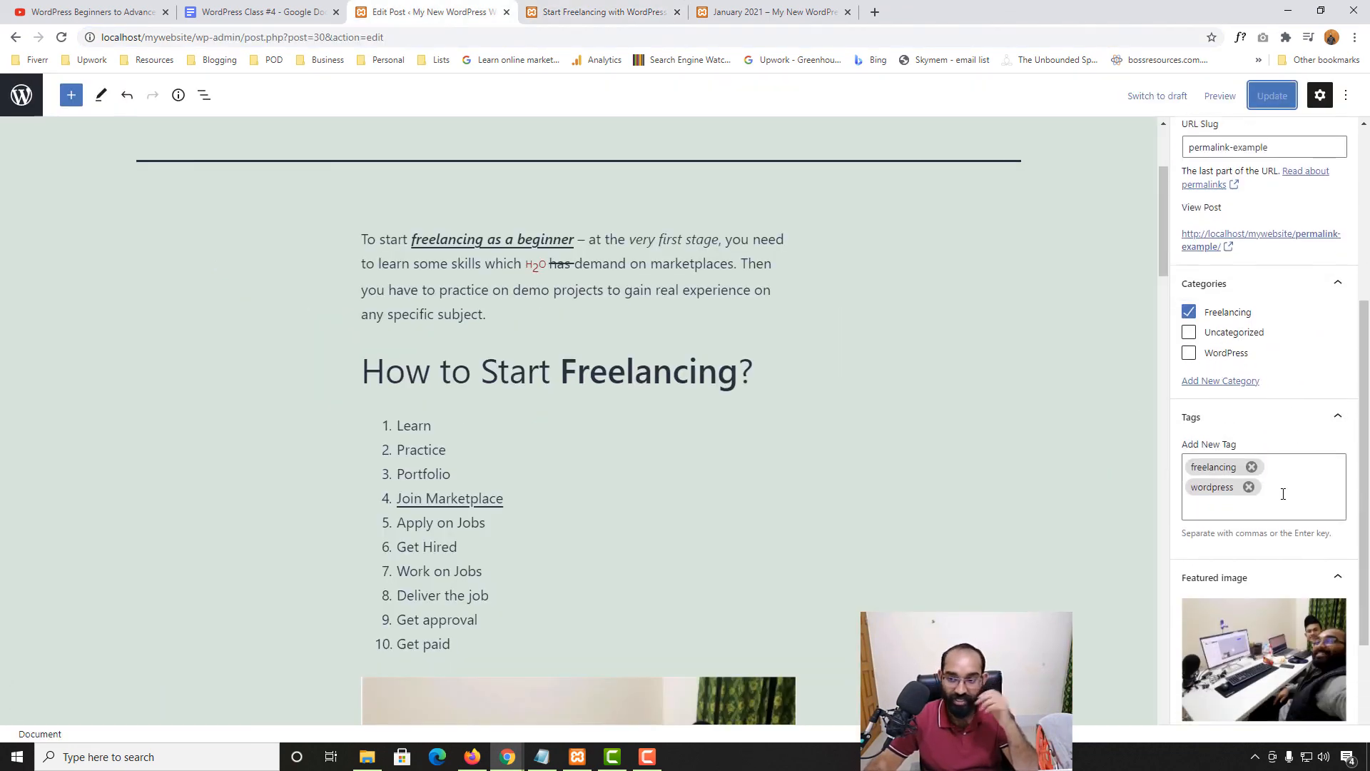
scroll(1278, 334, down, 1)
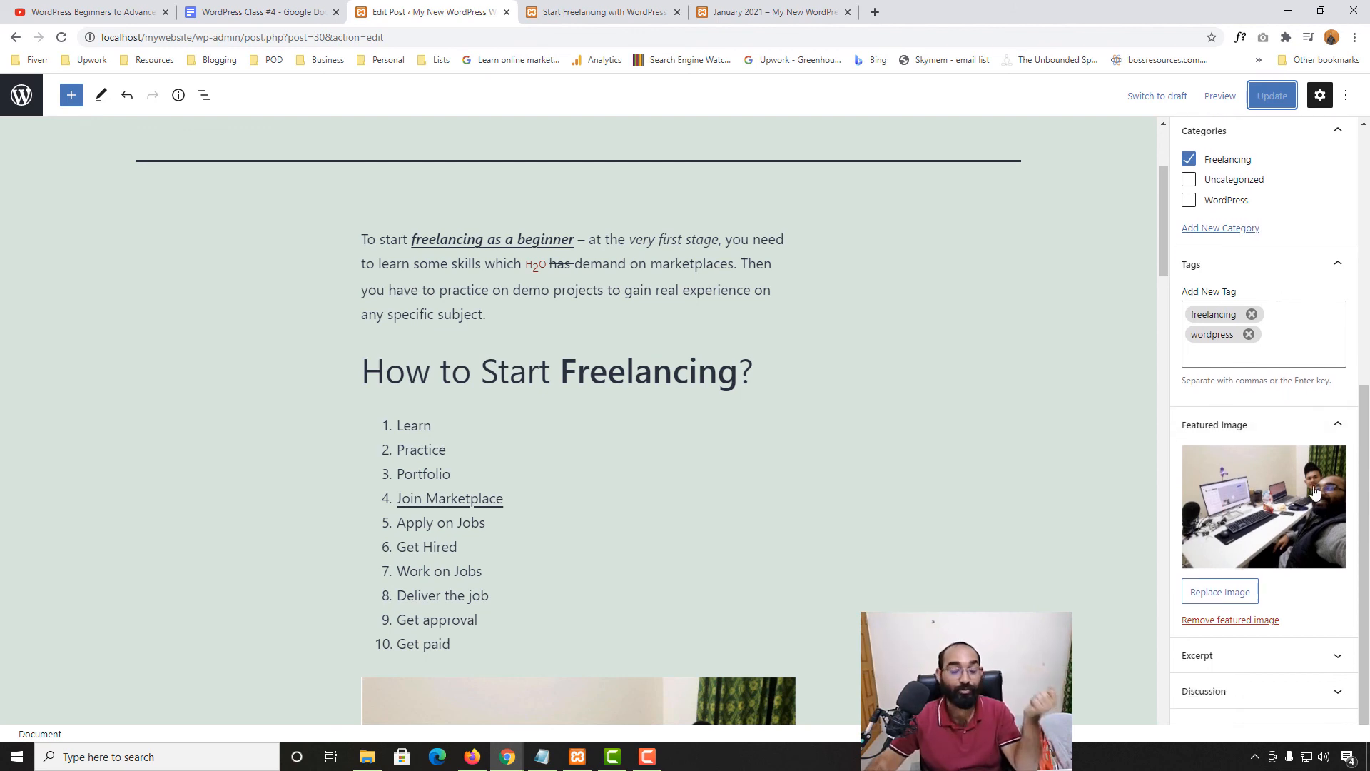
click(1223, 667)
scroll(343, 555, up, 3)
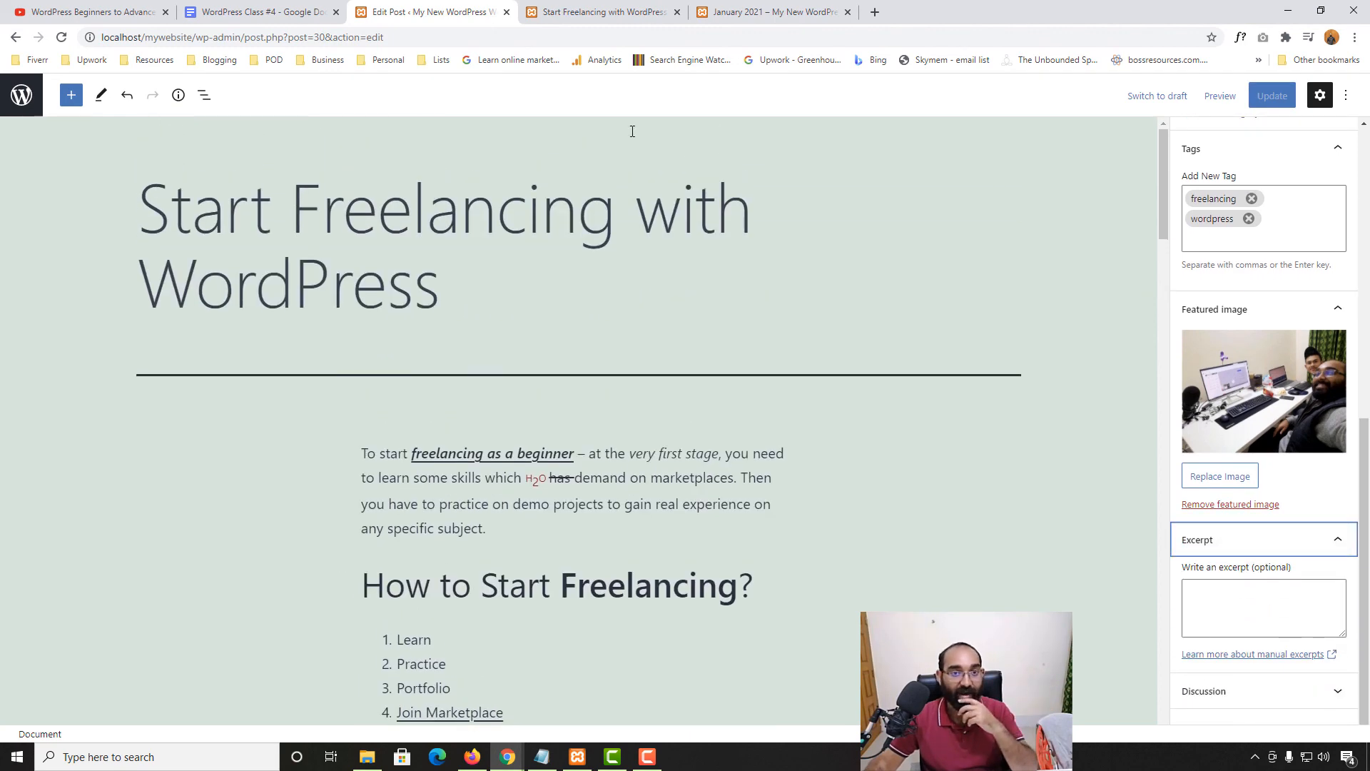
Check the Blog page's automatic summary of the post, then return and focus the empty Excerpt box
click(619, 12)
click(1043, 170)
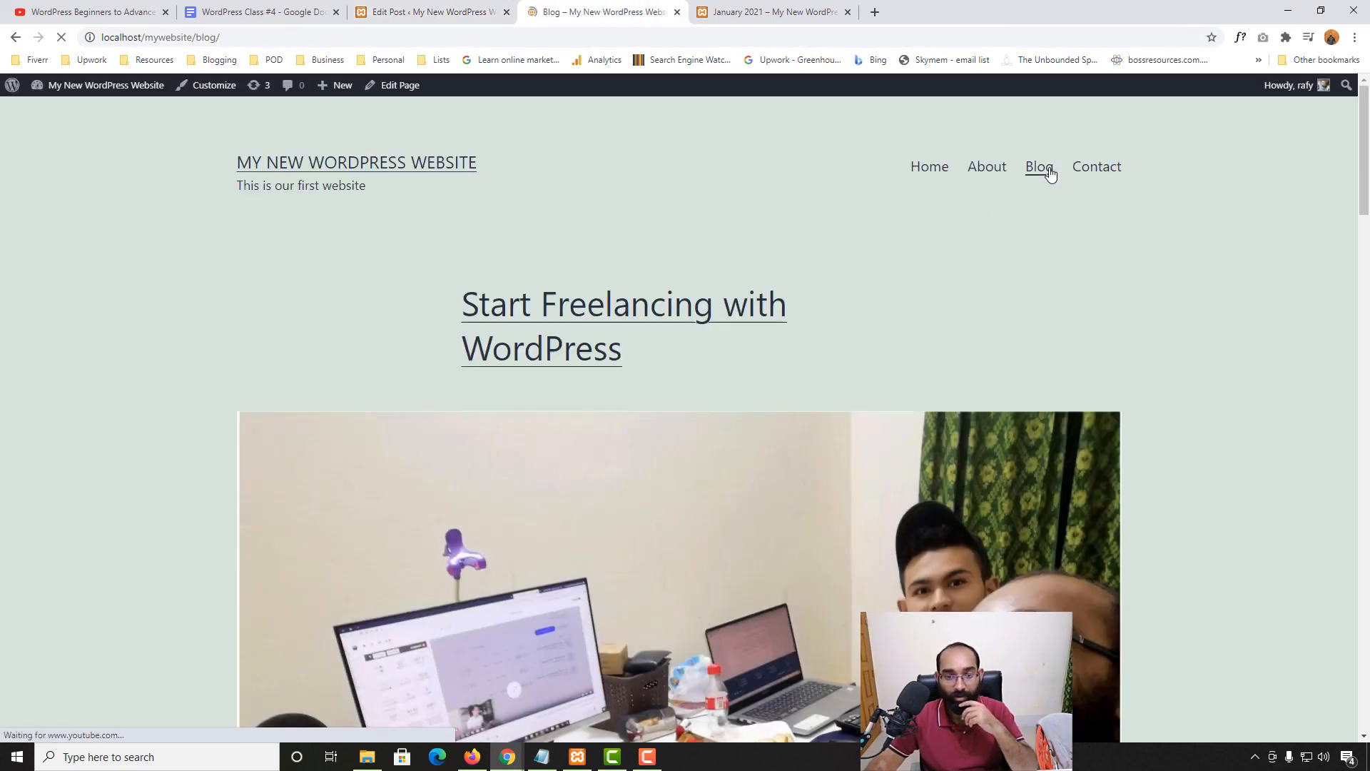
scroll(3, 496, down, 5)
scroll(514, 480, down, 7)
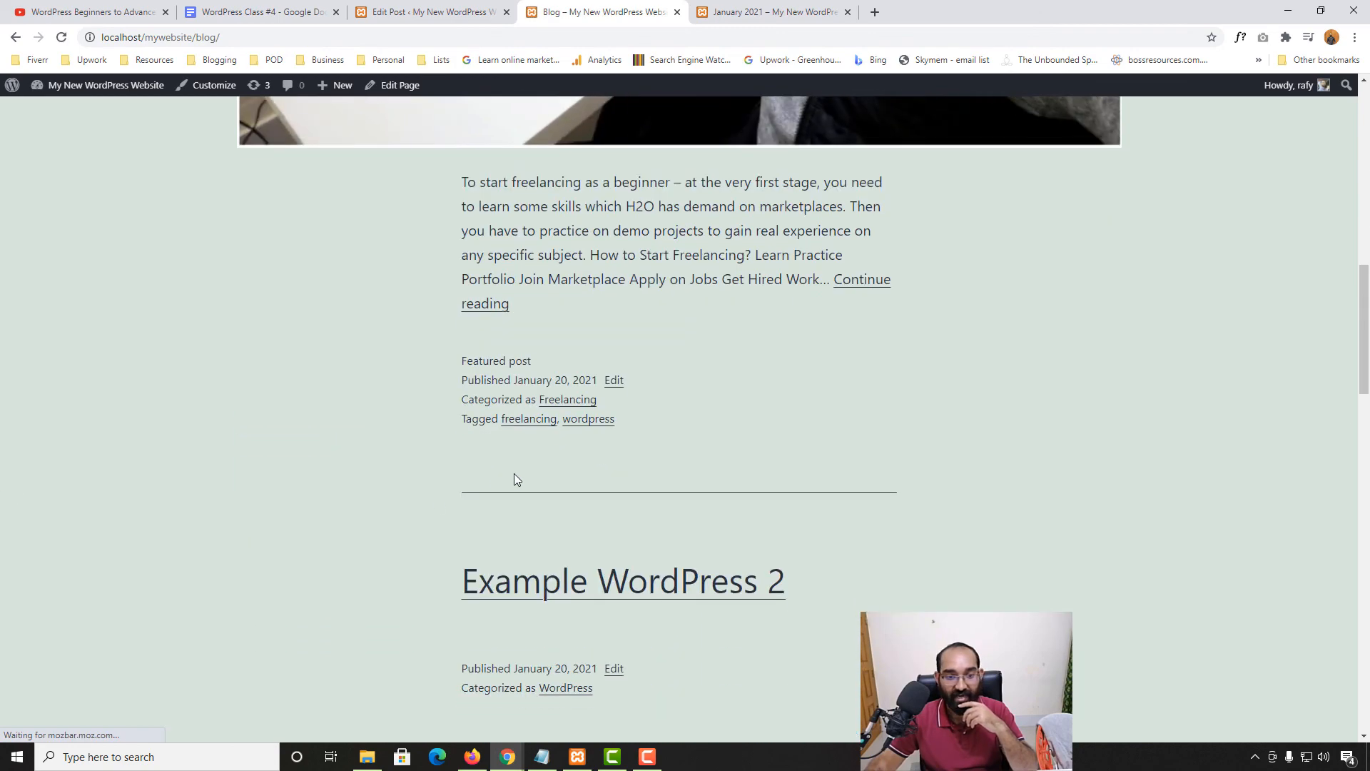
scroll(514, 452, up, 3)
drag(464, 395, 523, 519)
scroll(523, 519, down, 6)
scroll(431, 550, down, 1)
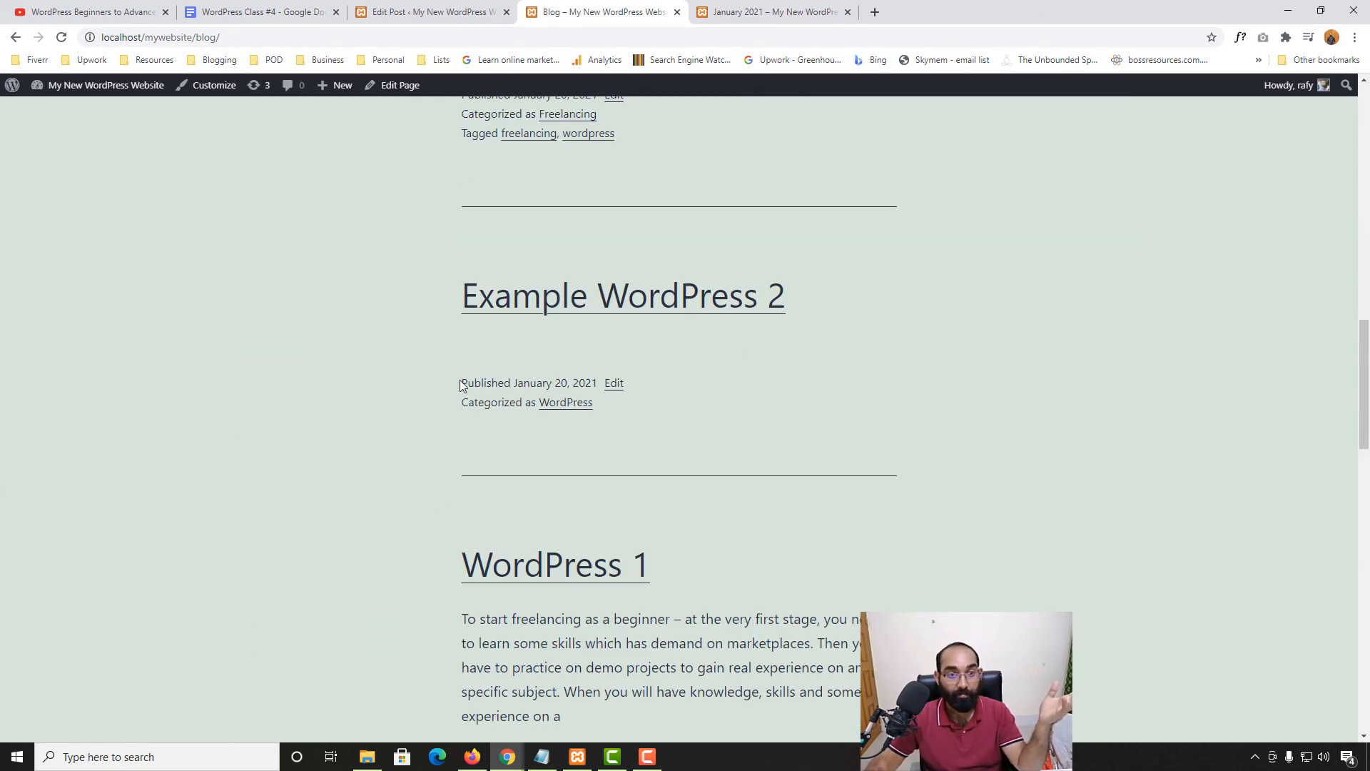
click(432, 12)
click(1229, 598)
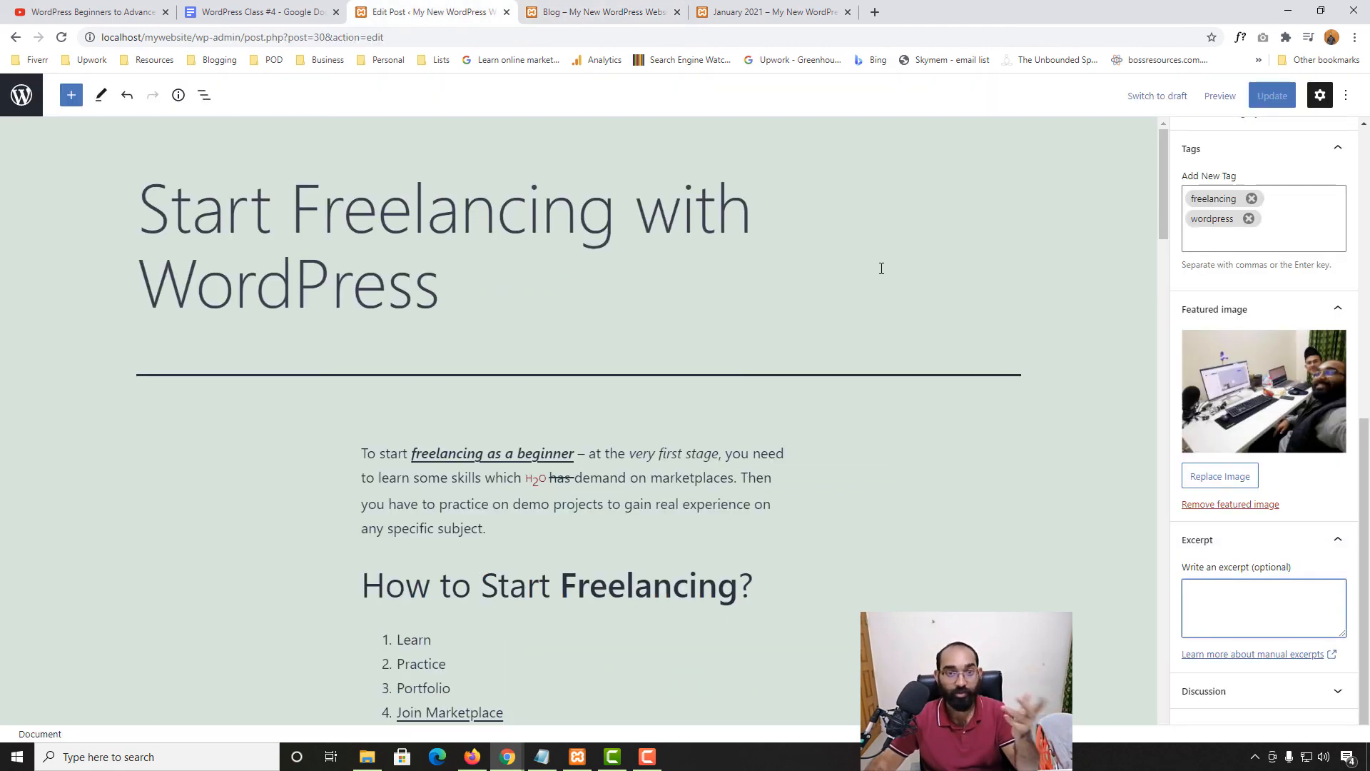
Select the paragraph about freelancing as a Web Developer or Graphic Designer
scroll(574, 525, down, 14)
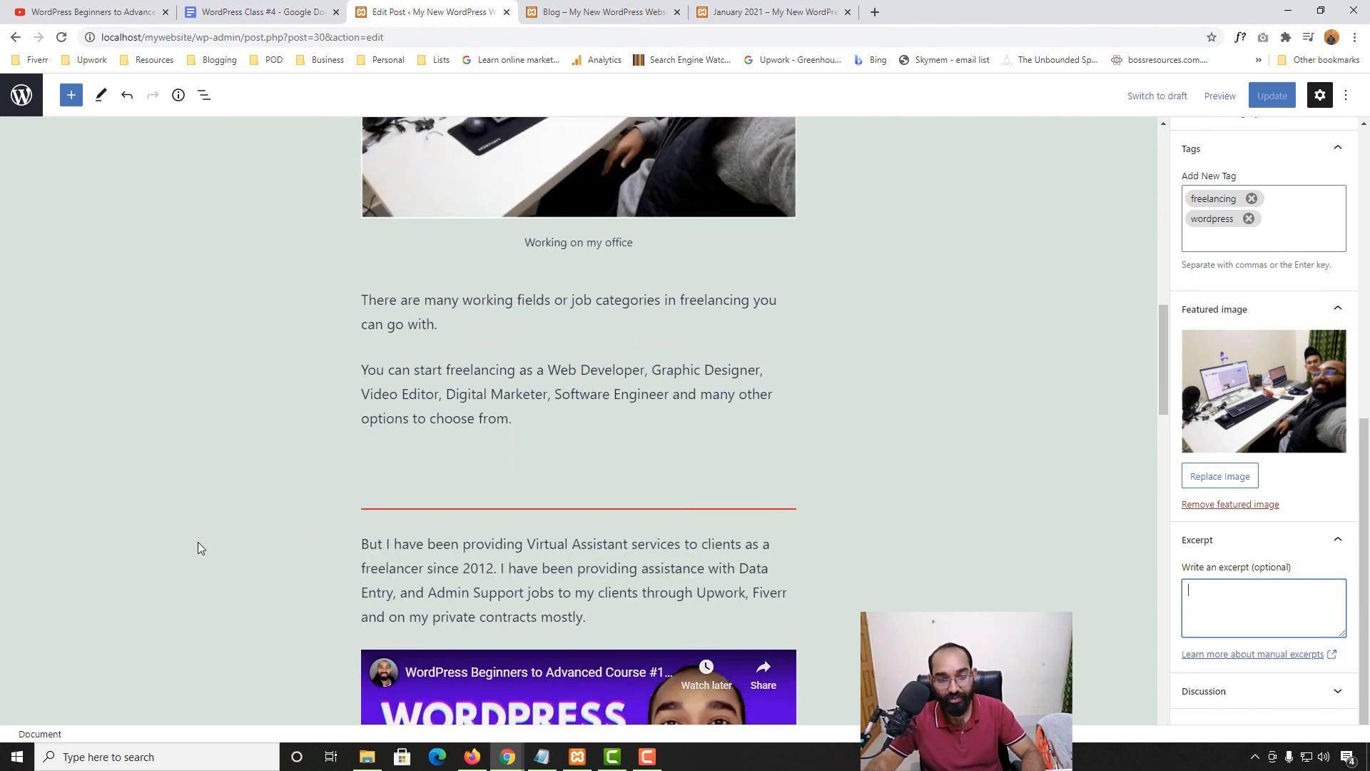
drag(376, 361, 538, 424)
key(ctrl+c)
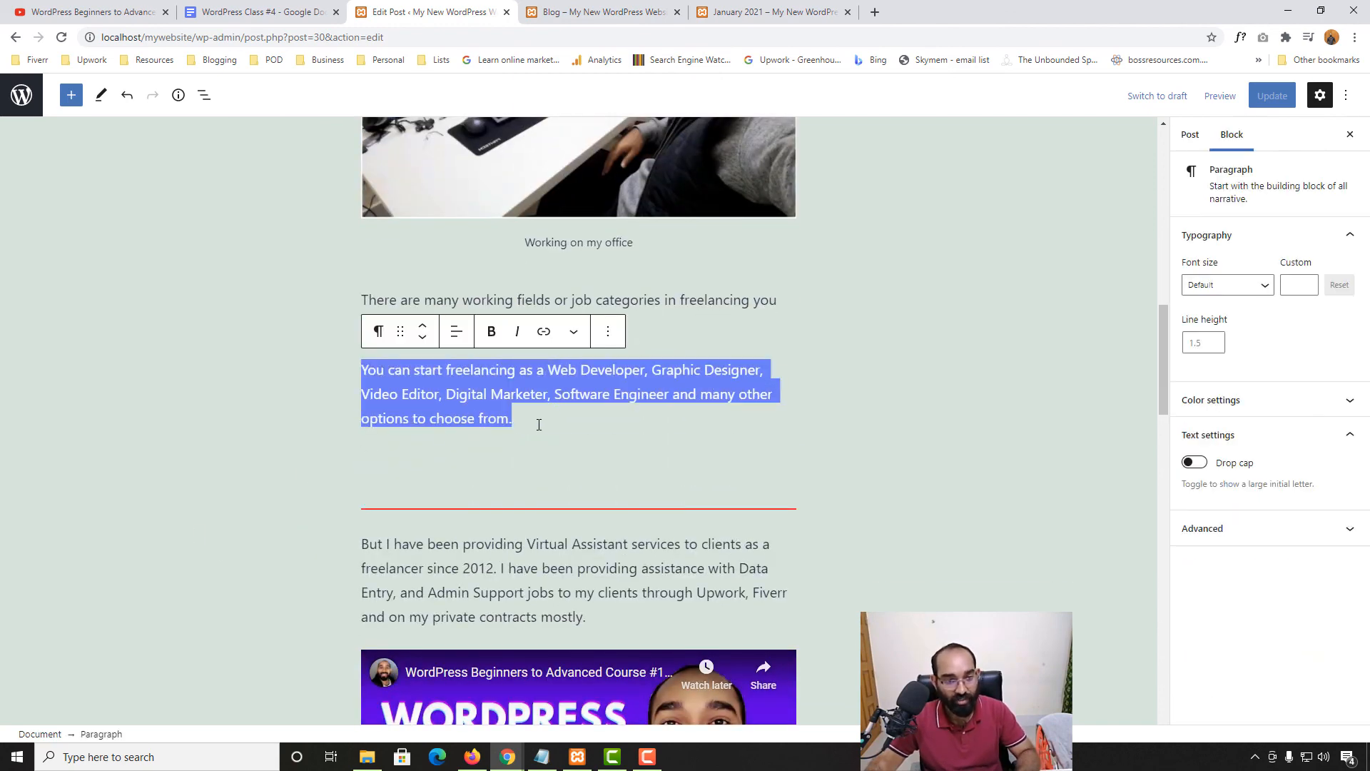
click(571, 9)
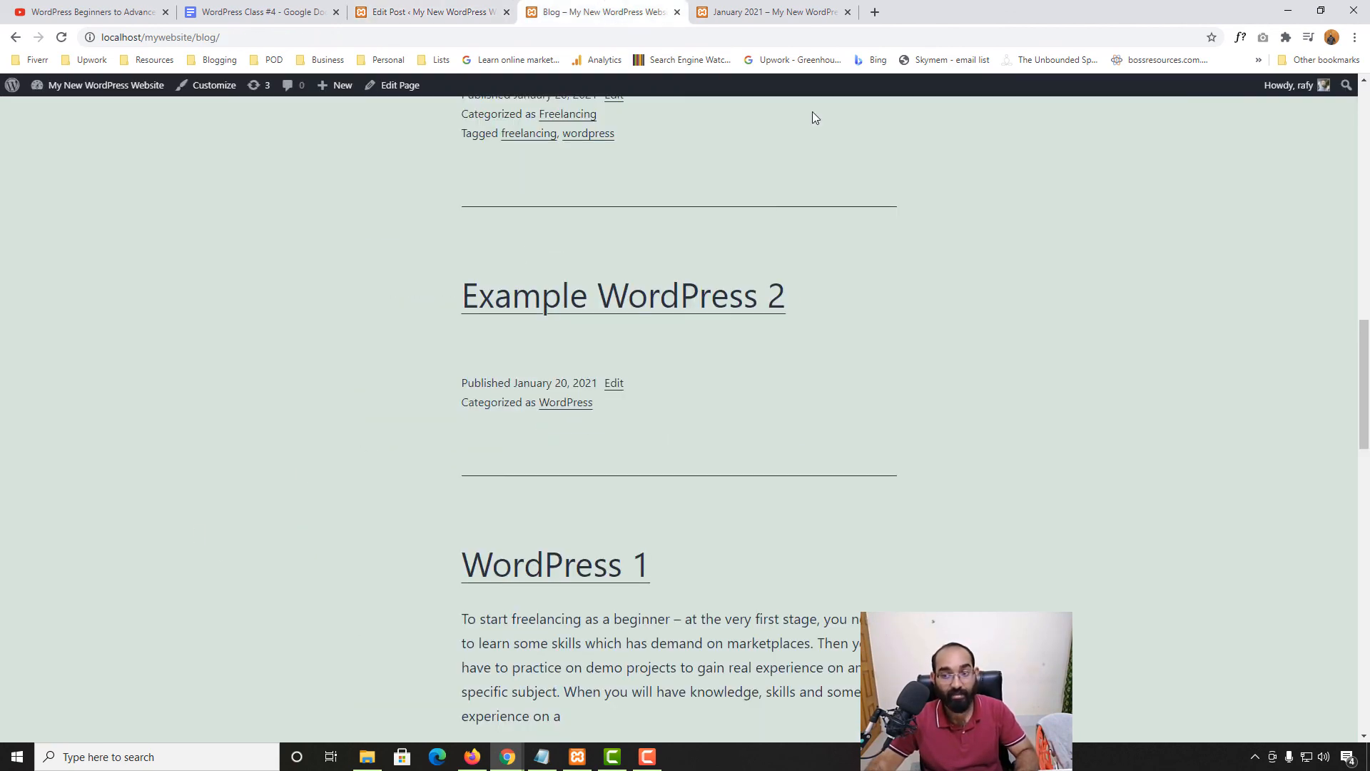
click(440, 9)
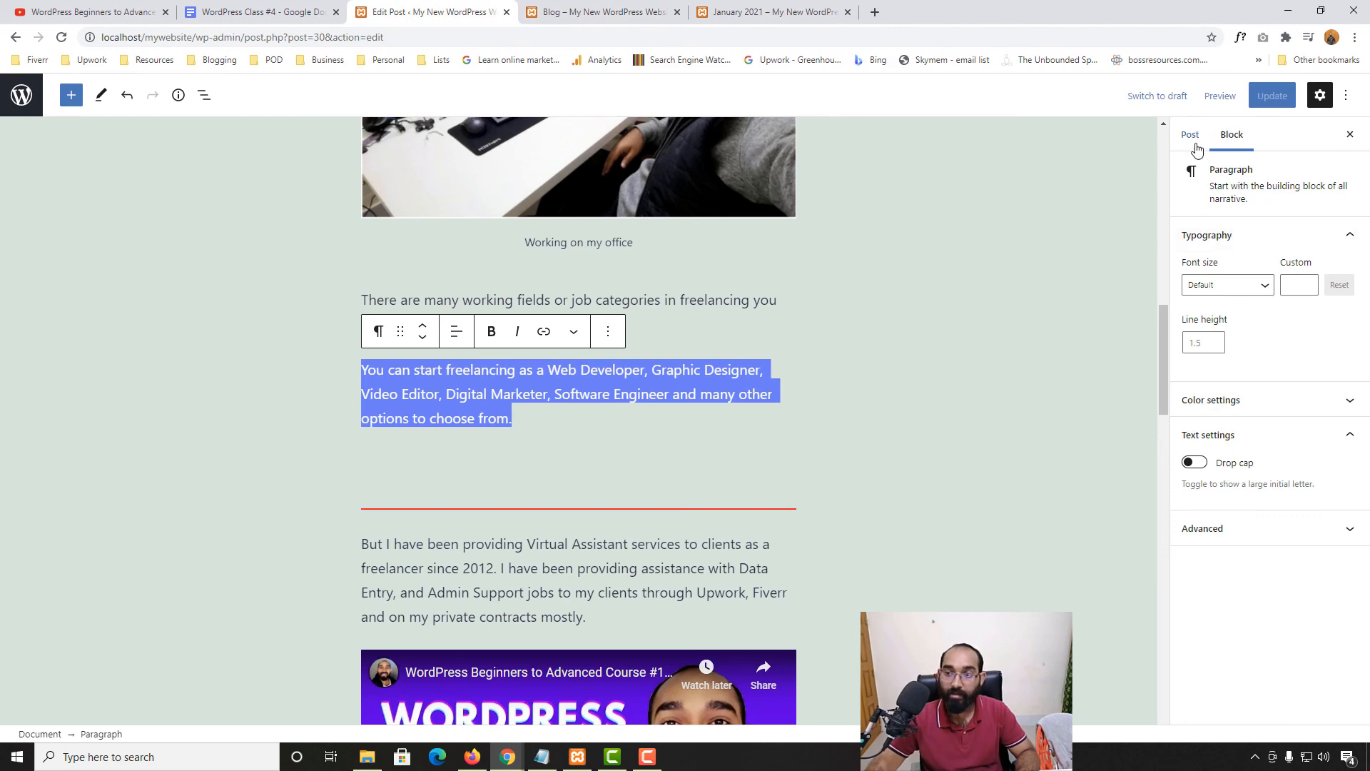
Paste the paragraph into the Post's Excerpt box and update the post
click(1194, 141)
scroll(1241, 571, down, 8)
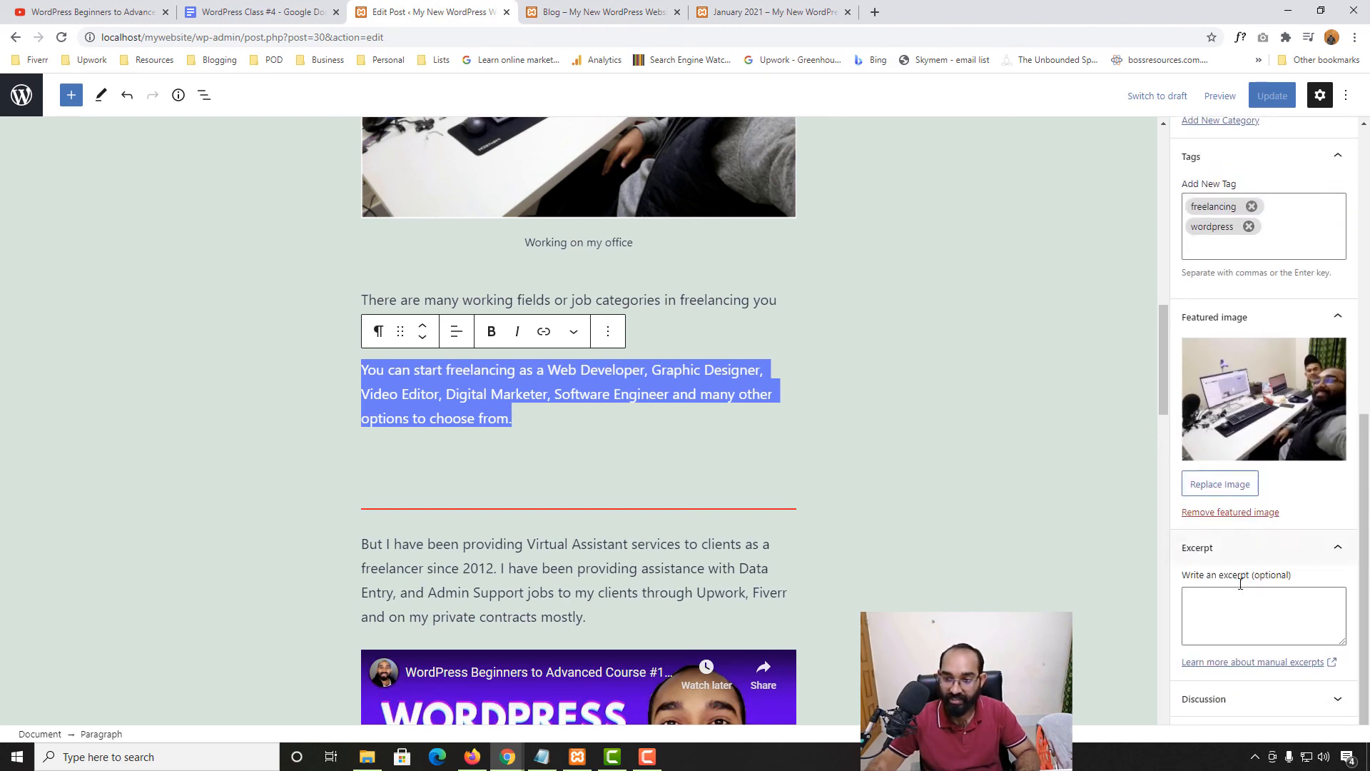
click(1235, 618)
key(ctrl+v)
click(1281, 98)
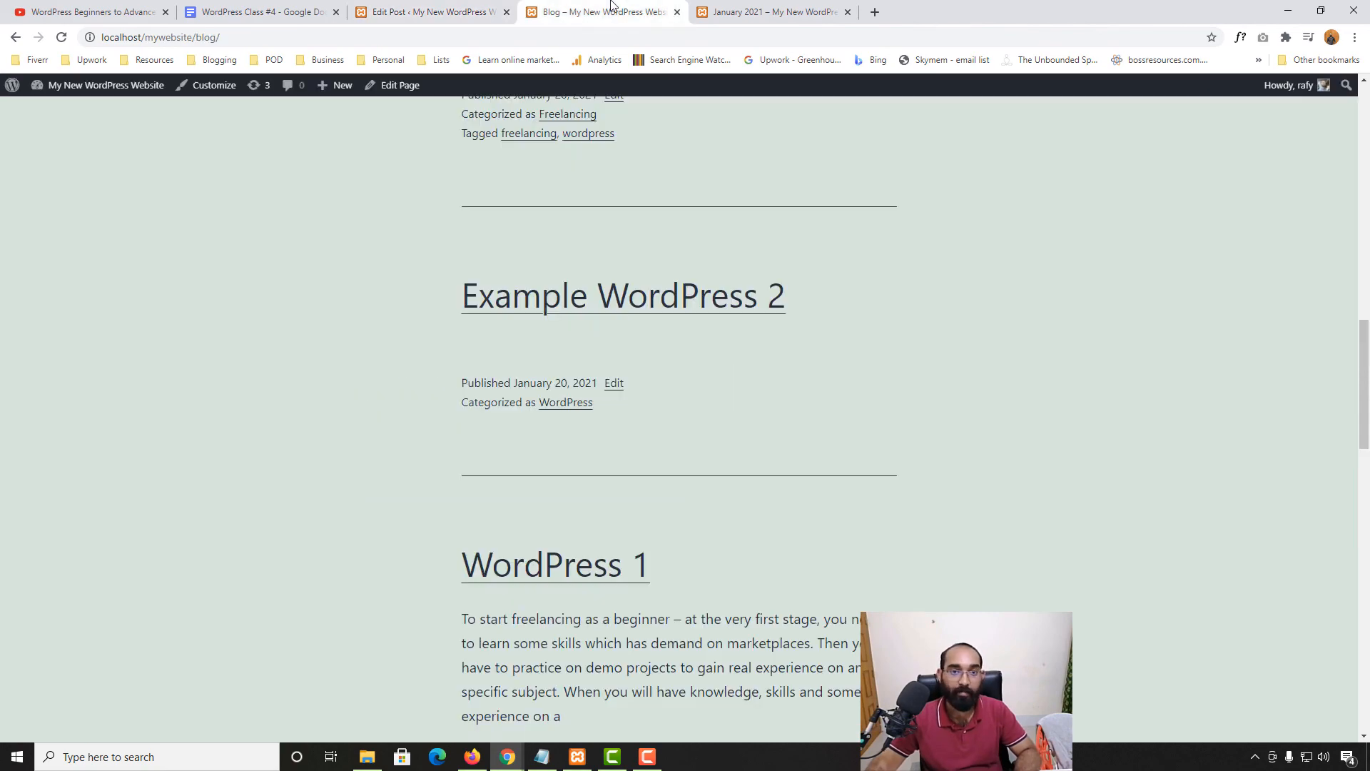
Reload the Blog page and compare its new excerpt against the editor's Excerpt field
click(608, 12)
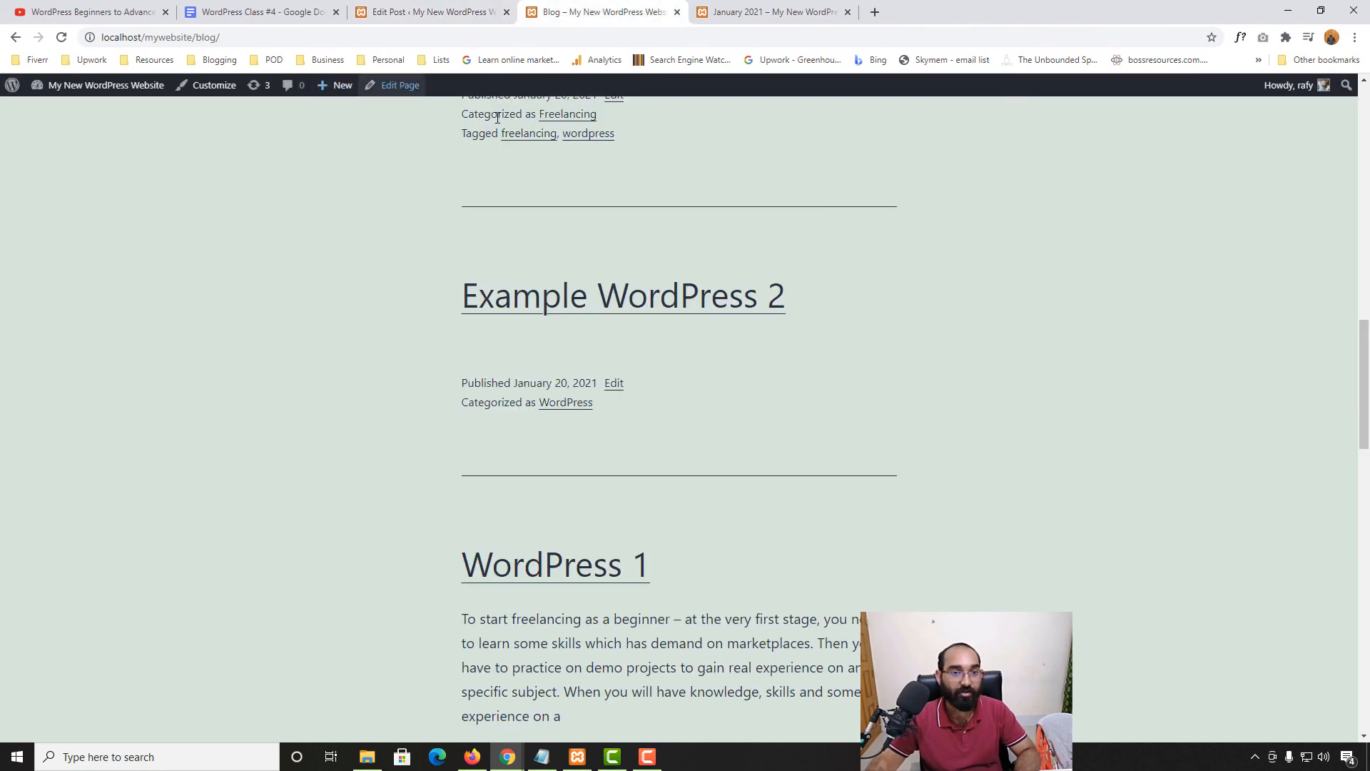
scroll(498, 118, up, 12)
click(61, 37)
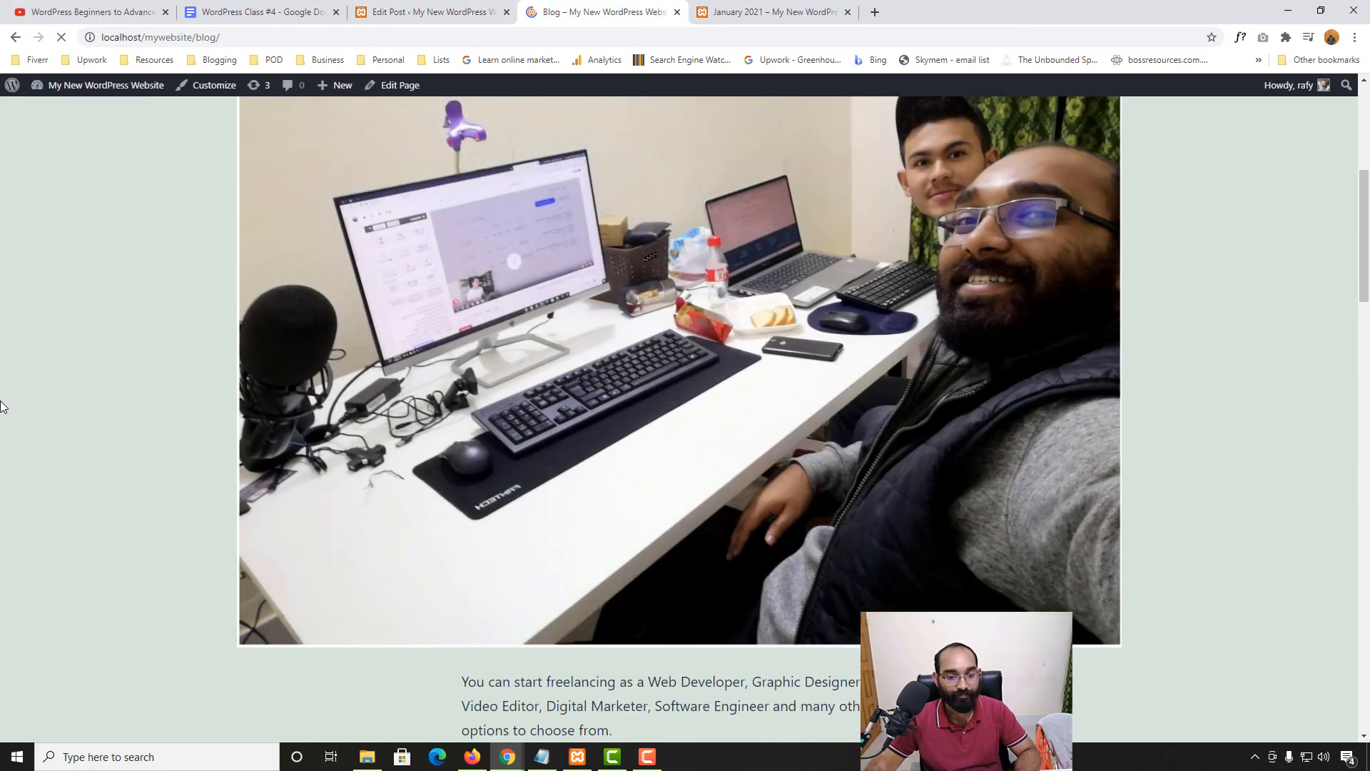
scroll(22, 414, down, 3)
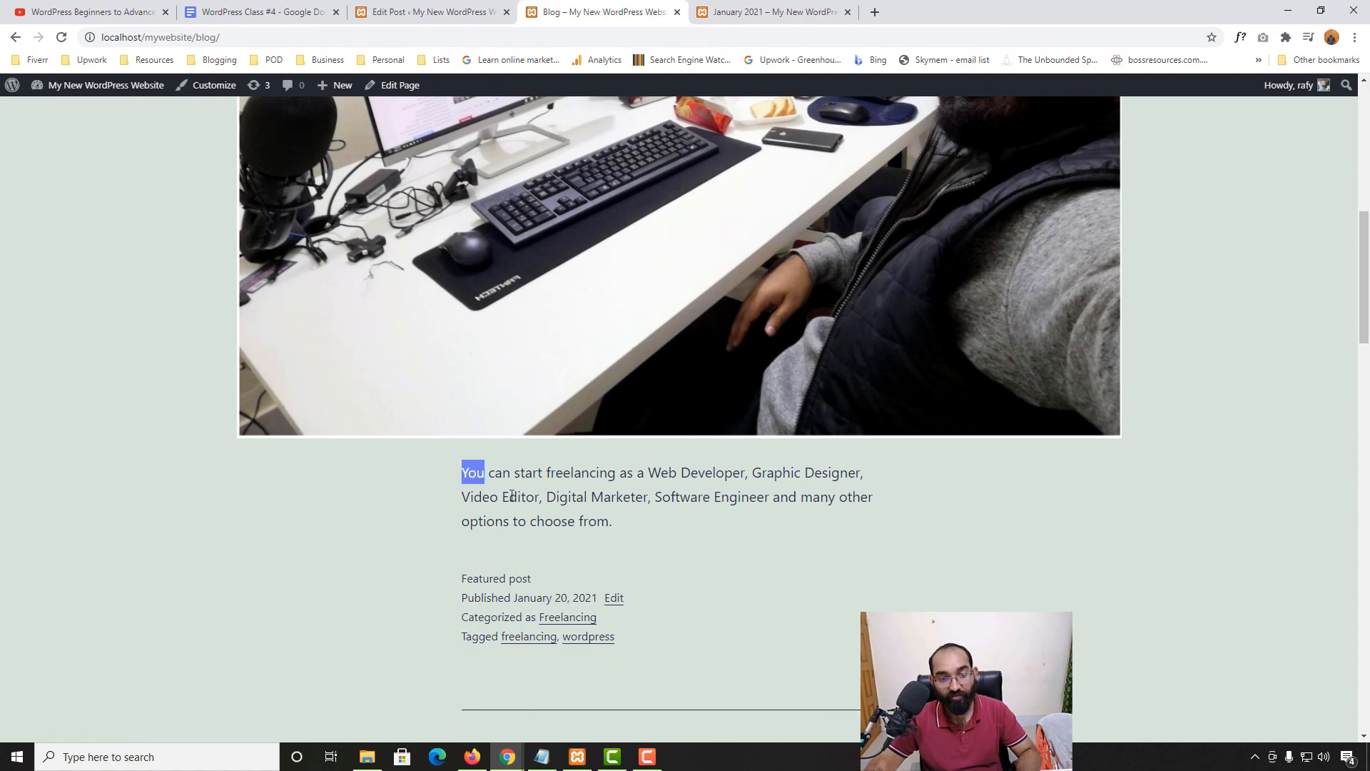
triple_click(478, 476)
click(428, 12)
scroll(844, 535, up, 6)
scroll(425, 413, up, 8)
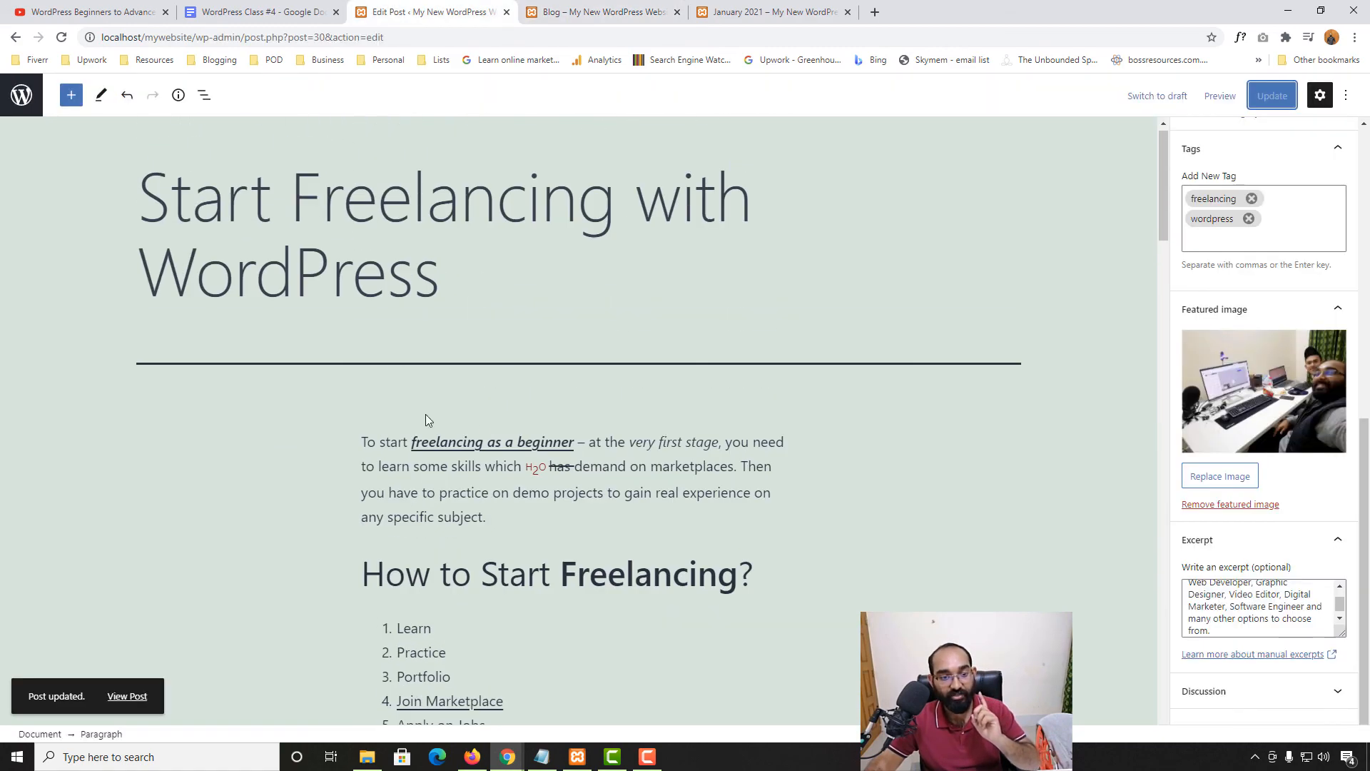
scroll(653, 515, down, 16)
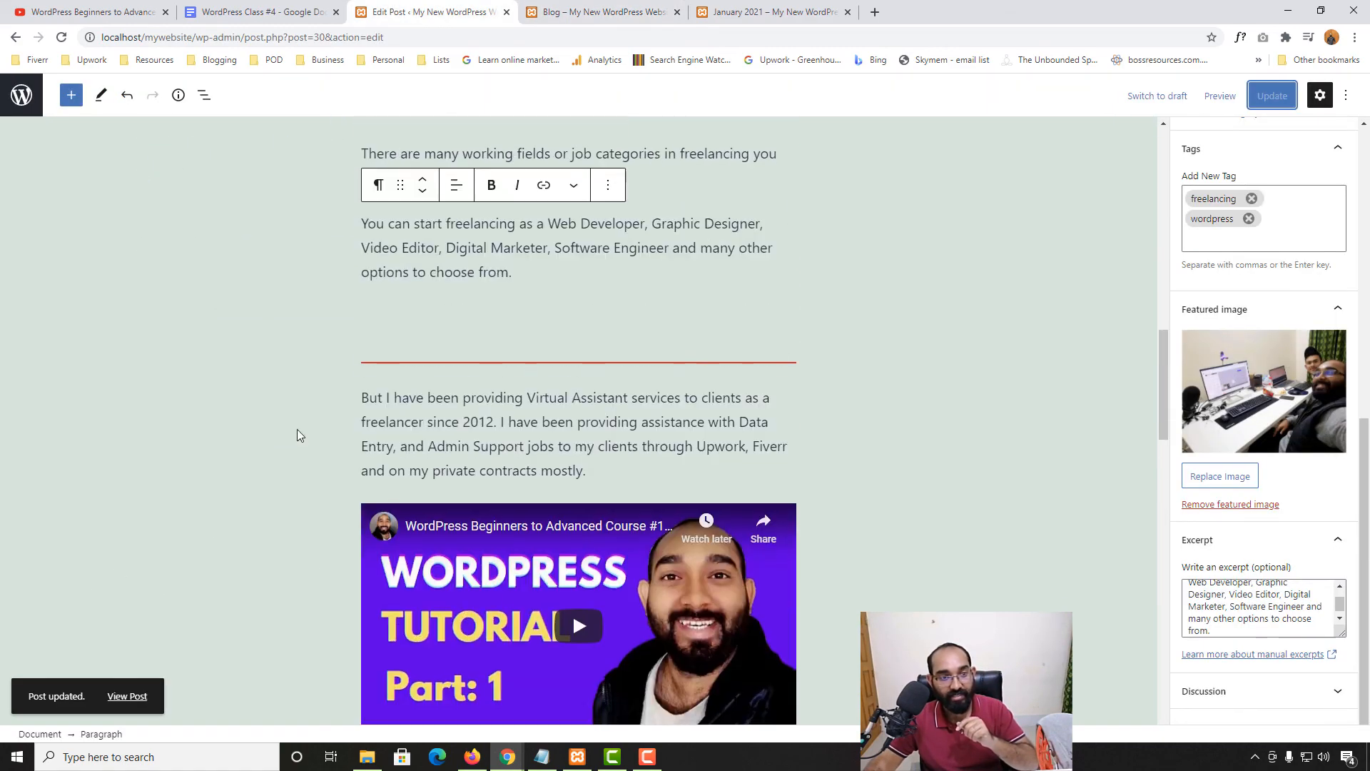
click(598, 11)
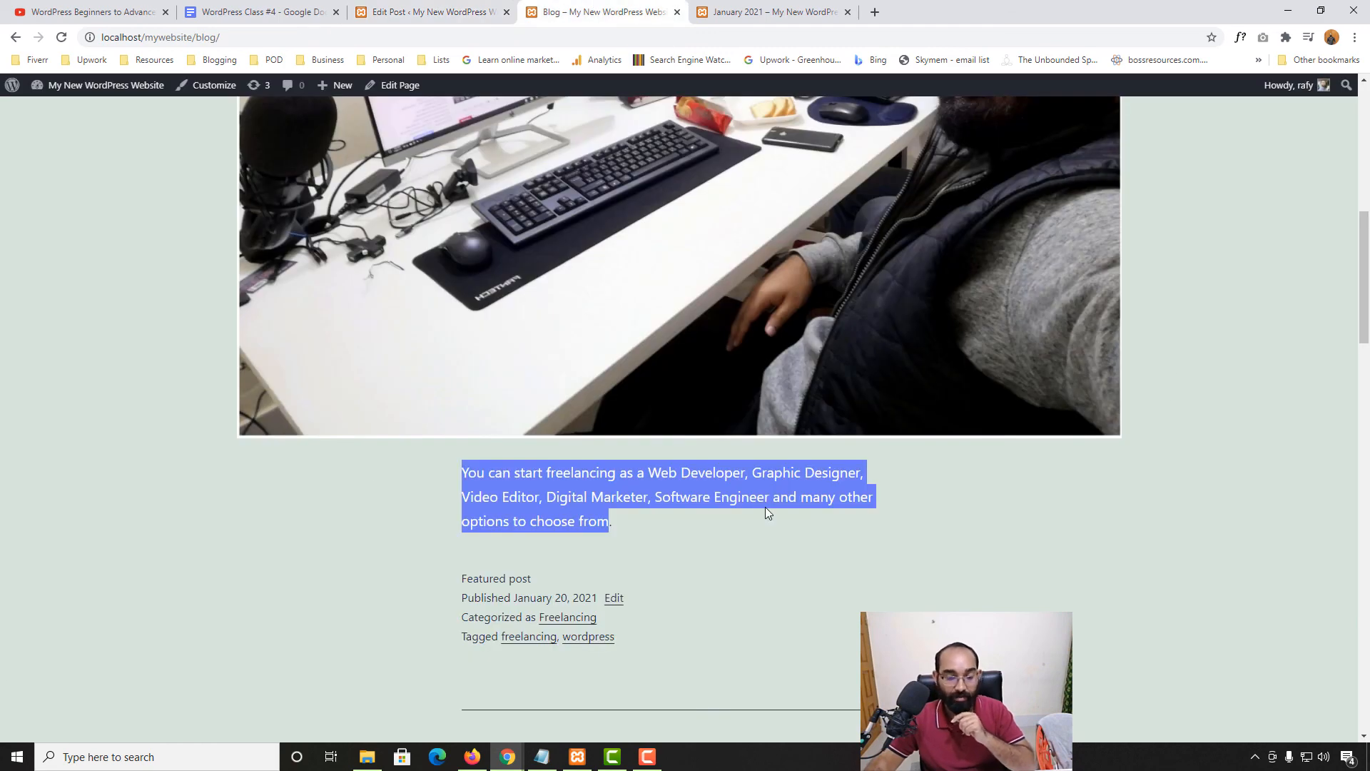
click(458, 8)
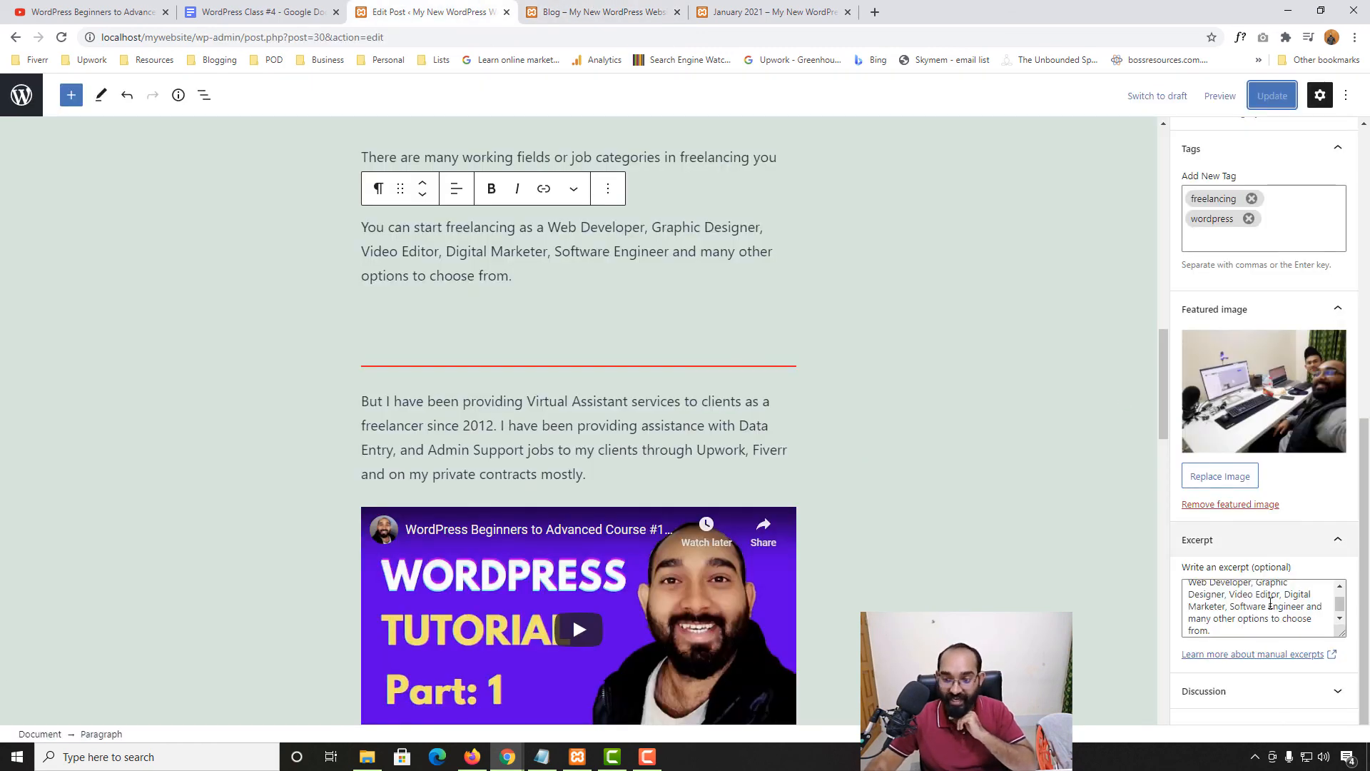
scroll(1272, 608, down, 1)
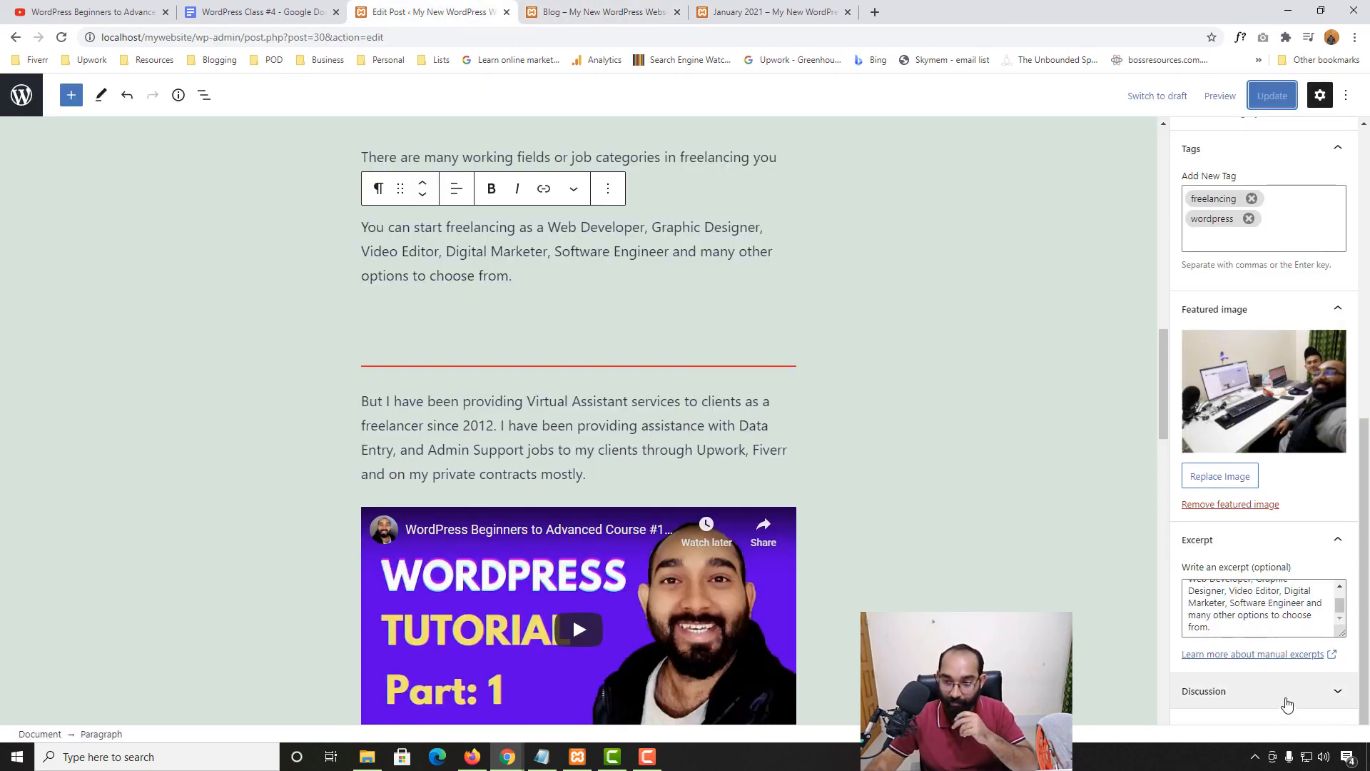
Expand the Discussion settings and inspect the comment box on the live freelancing post
click(1190, 698)
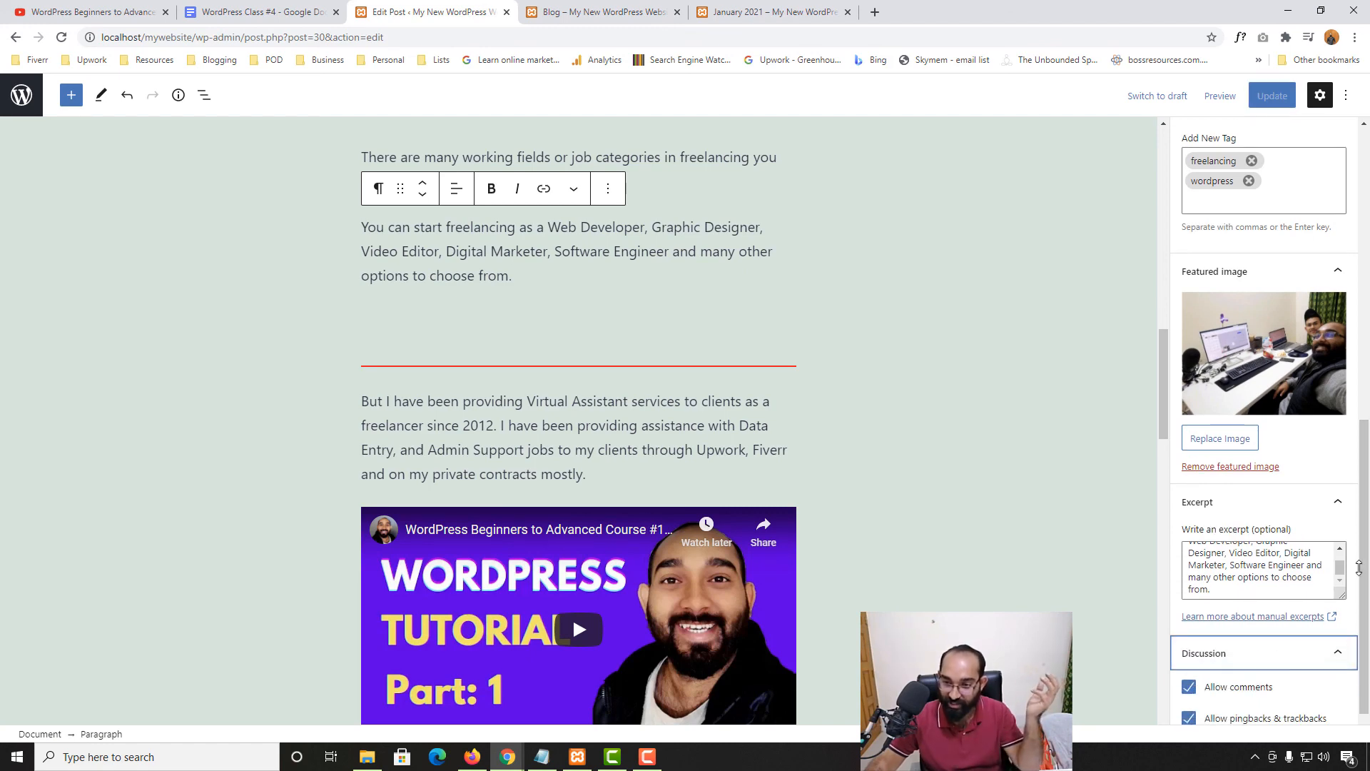
click(658, 2)
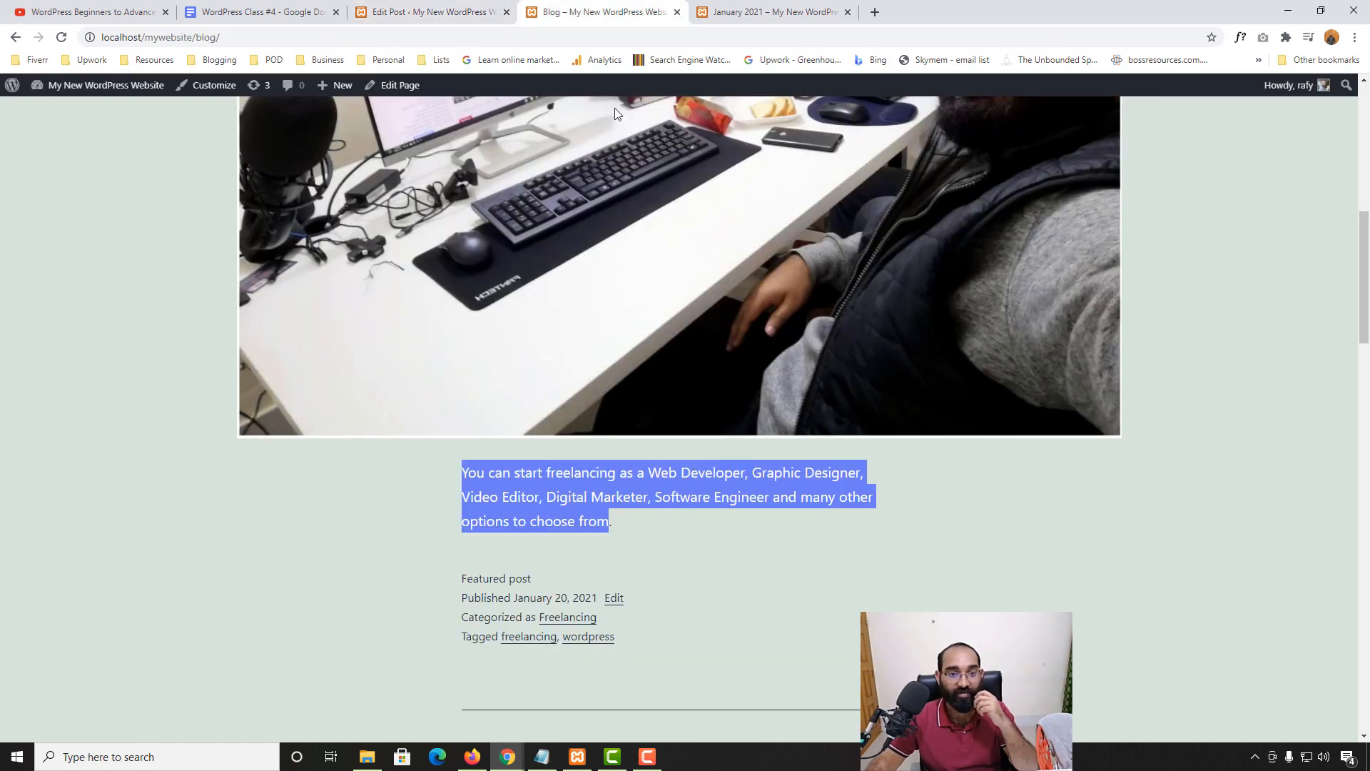
scroll(254, 571, down, 6)
scroll(534, 429, up, 6)
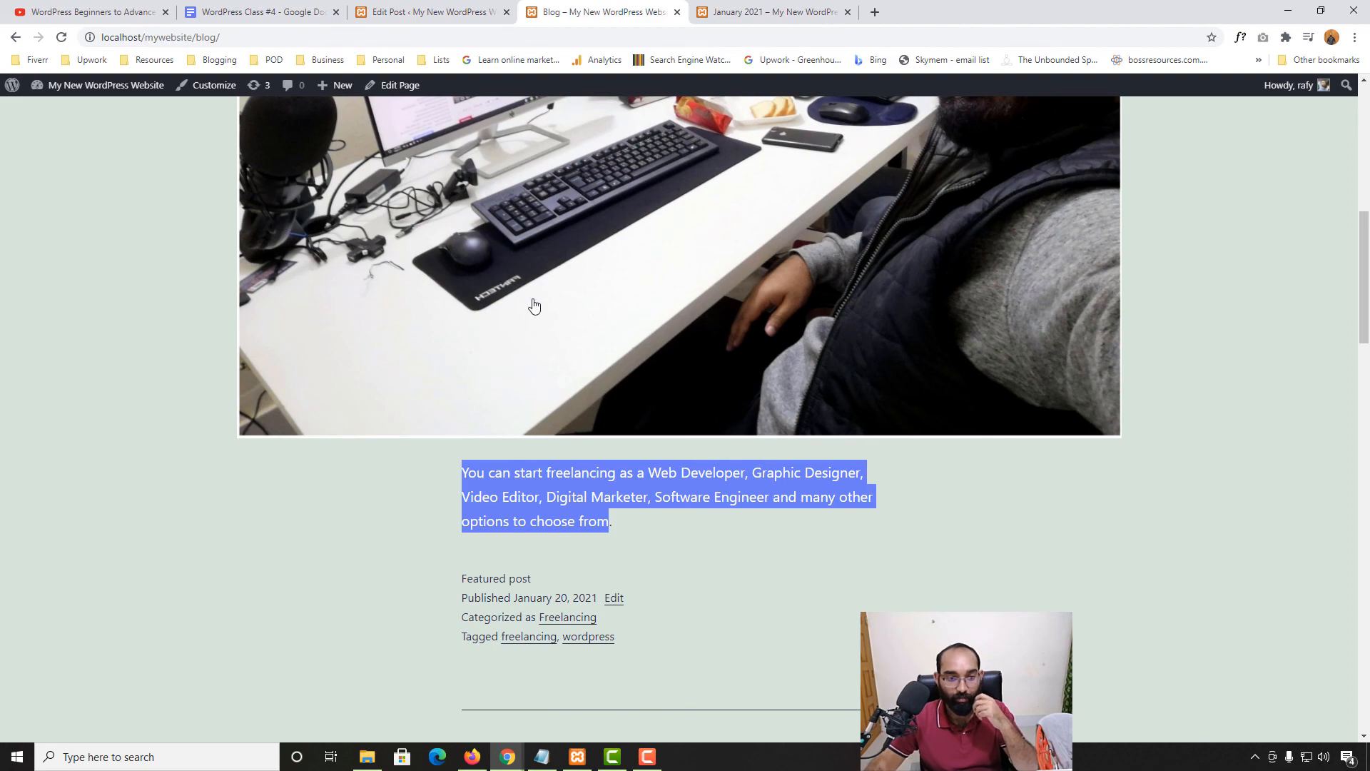
click(533, 305)
scroll(192, 583, down, 20)
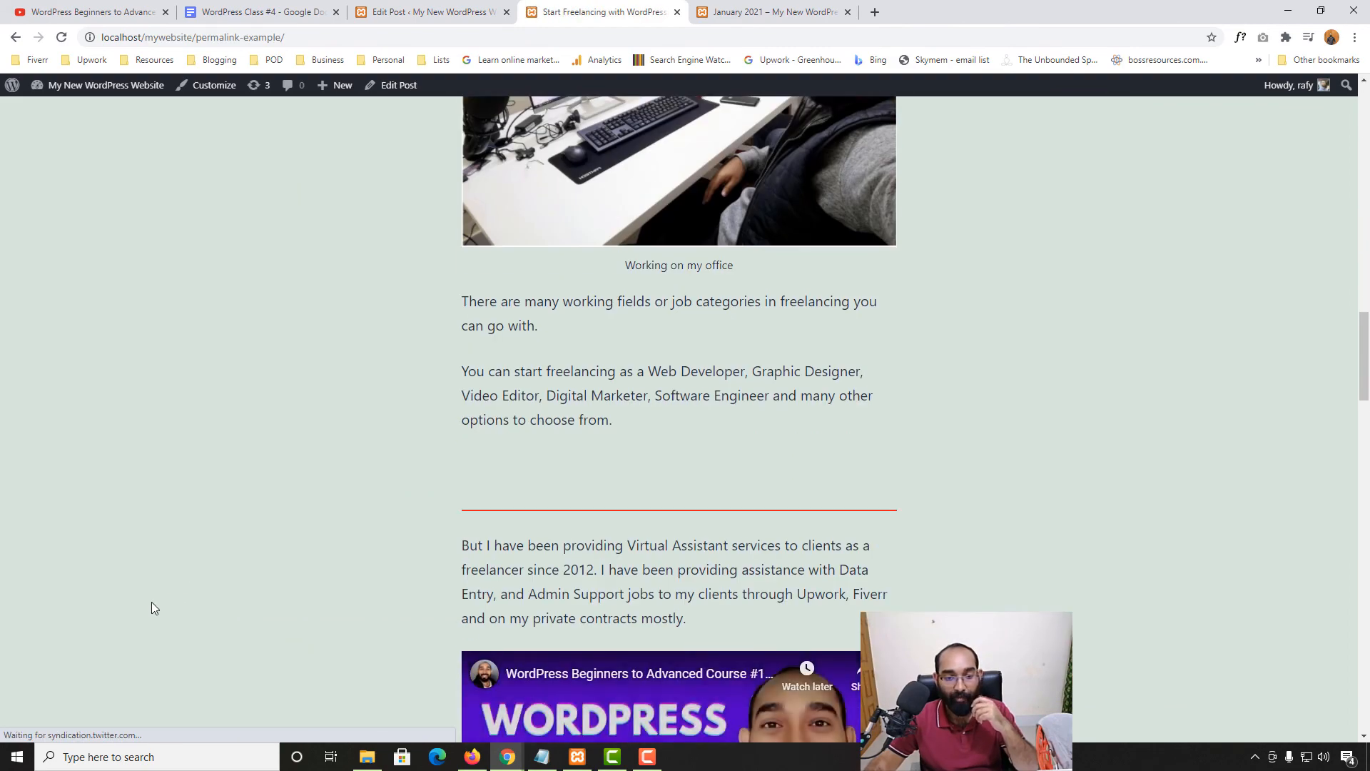
scroll(485, 512, down, 5)
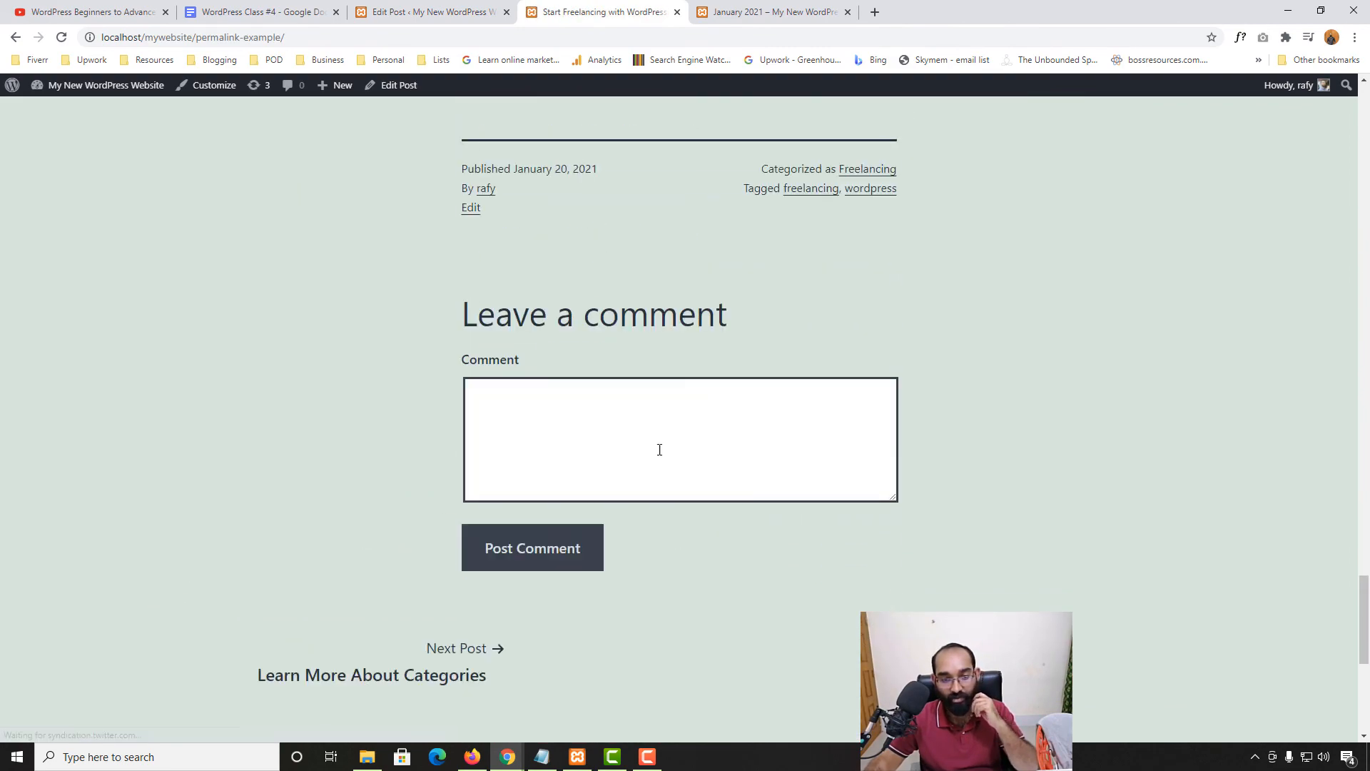
click(601, 446)
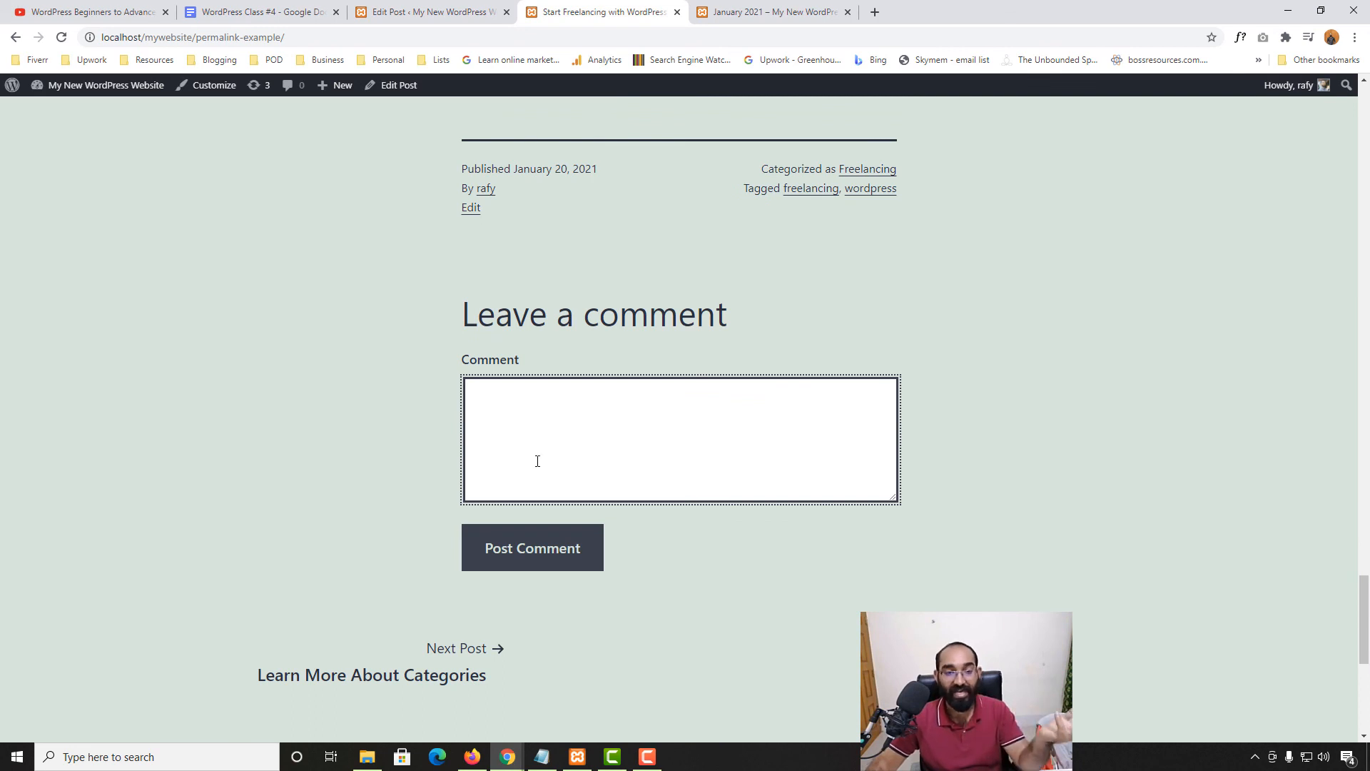
Uncheck Allow comments, update the post, and reload the live post to confirm
click(417, 7)
click(1269, 654)
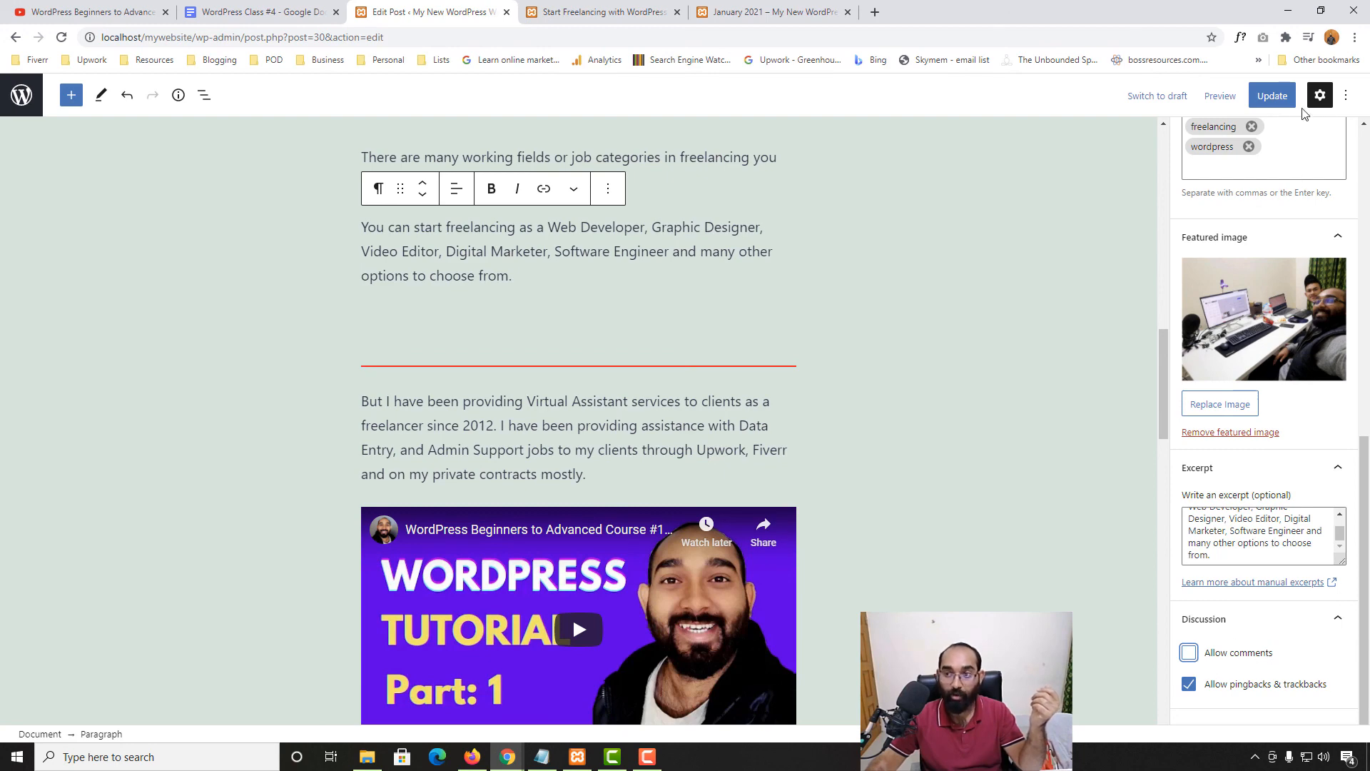
click(1278, 99)
click(606, 12)
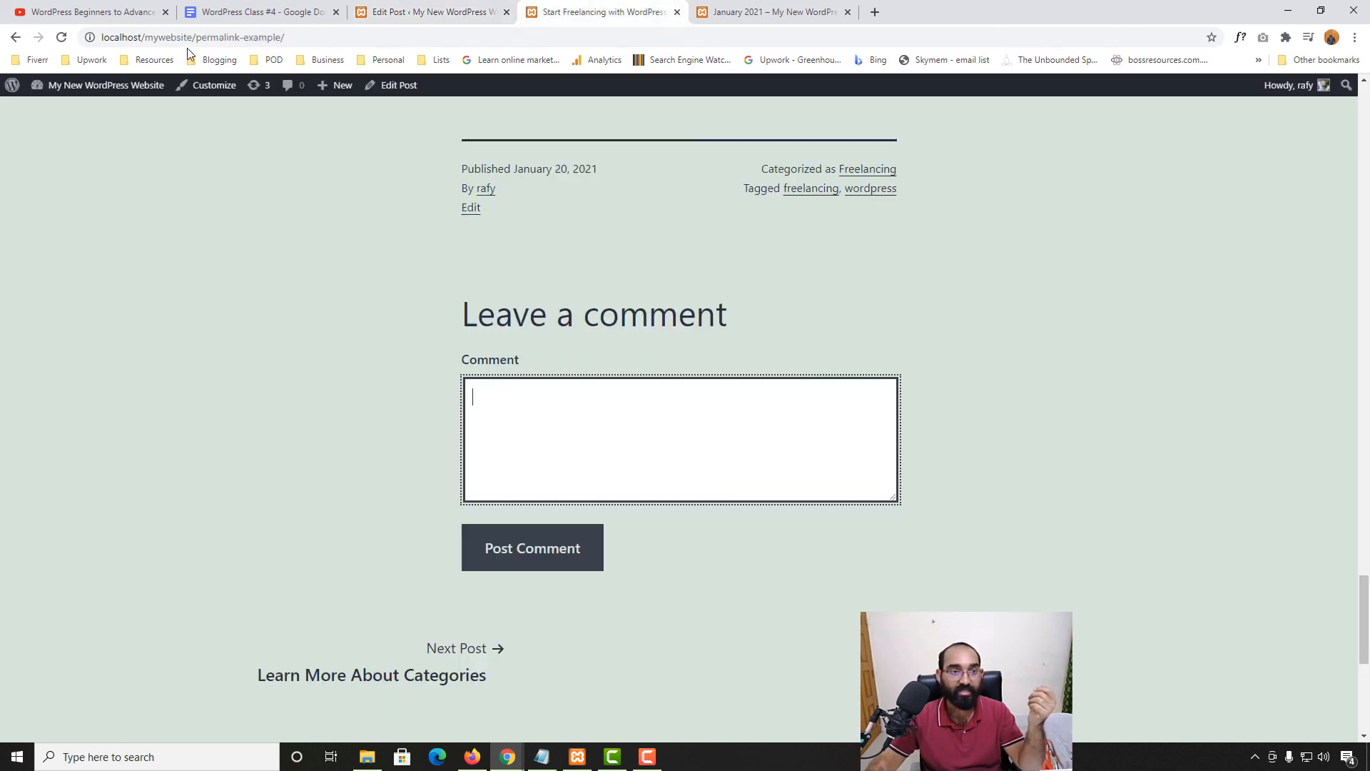
click(61, 37)
scroll(5, 464, down, 10)
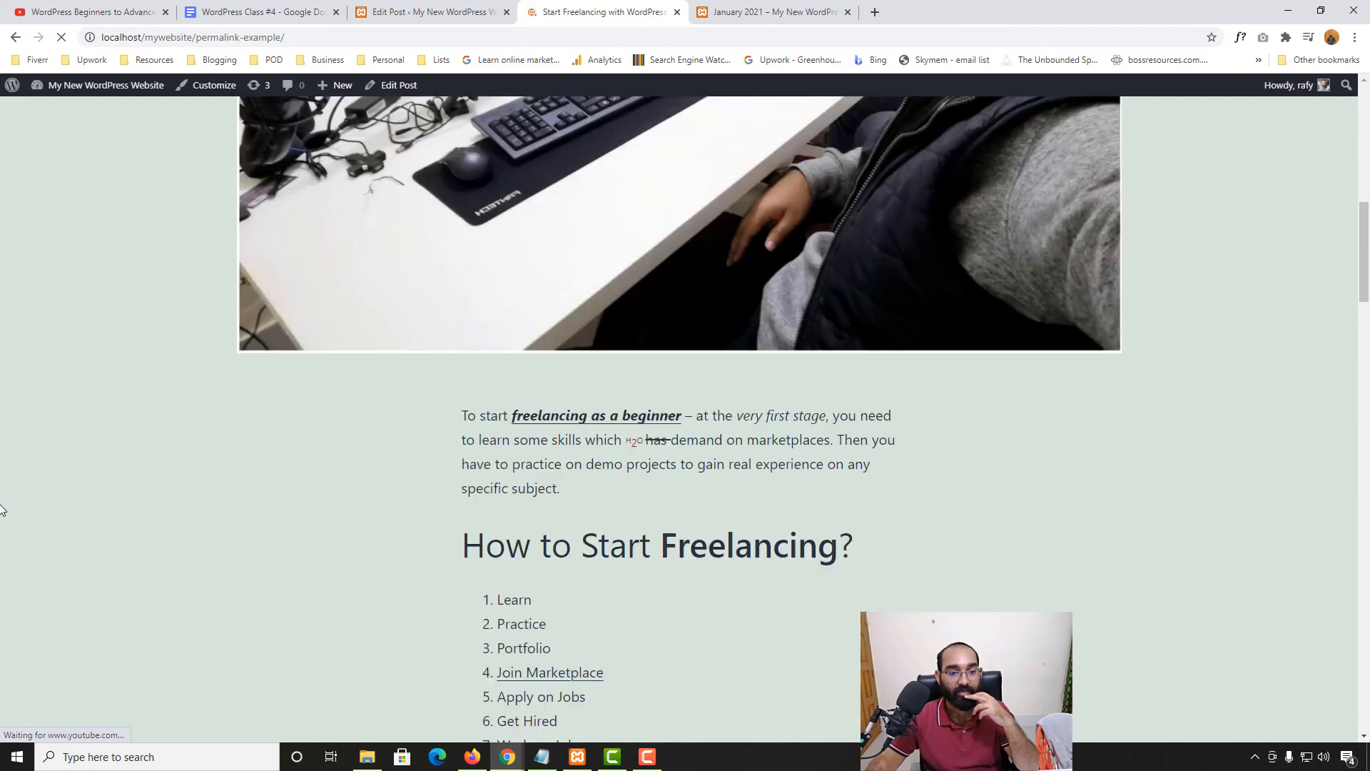
scroll(3, 498, down, 20)
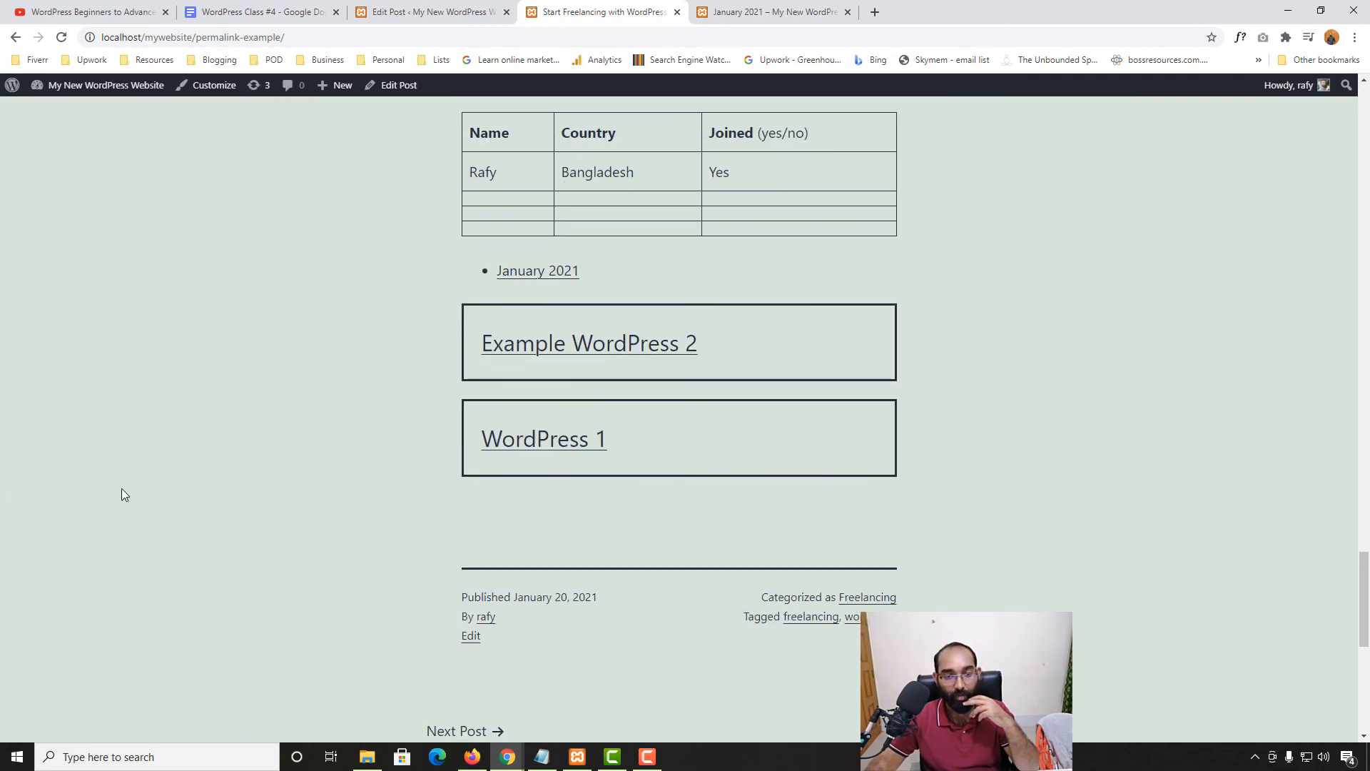
scroll(261, 370, down, 5)
scroll(52, 490, down, 2)
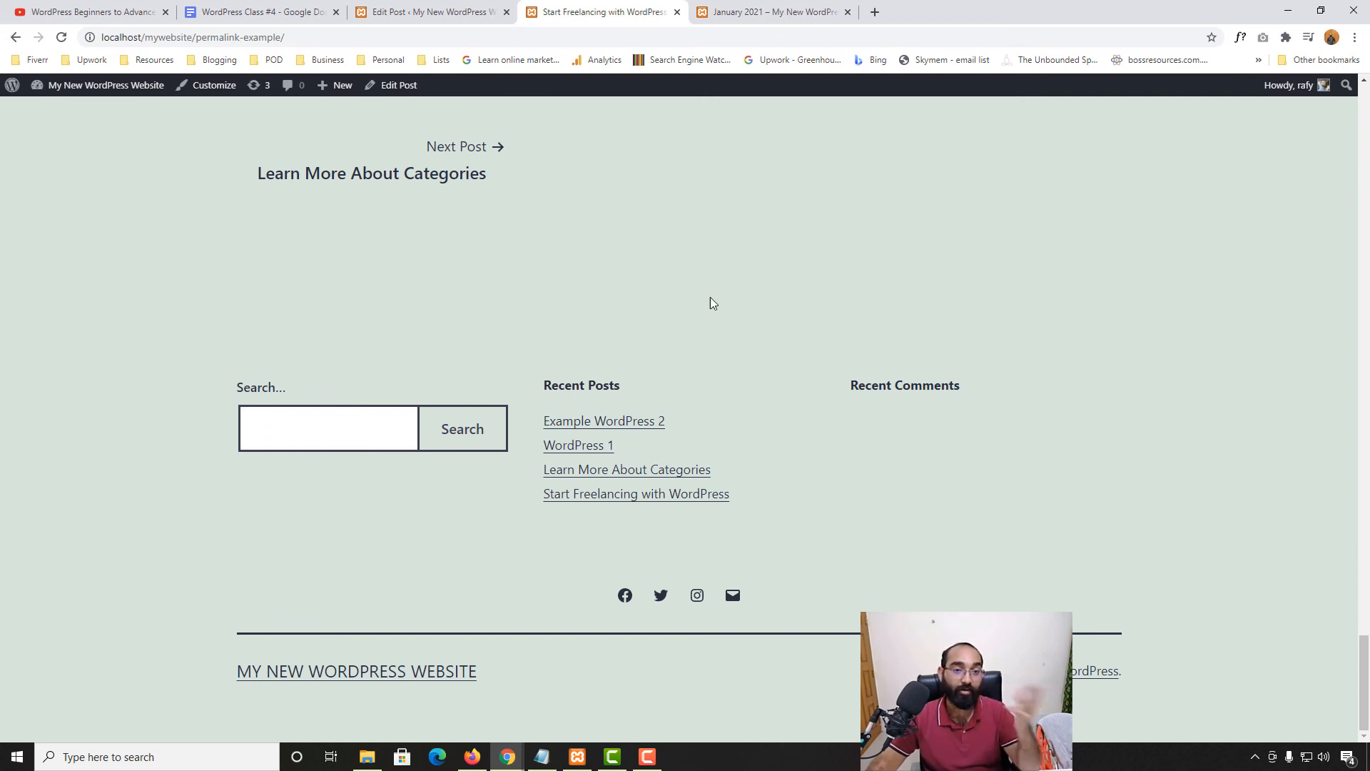
key(ctrl+shift+Tab)
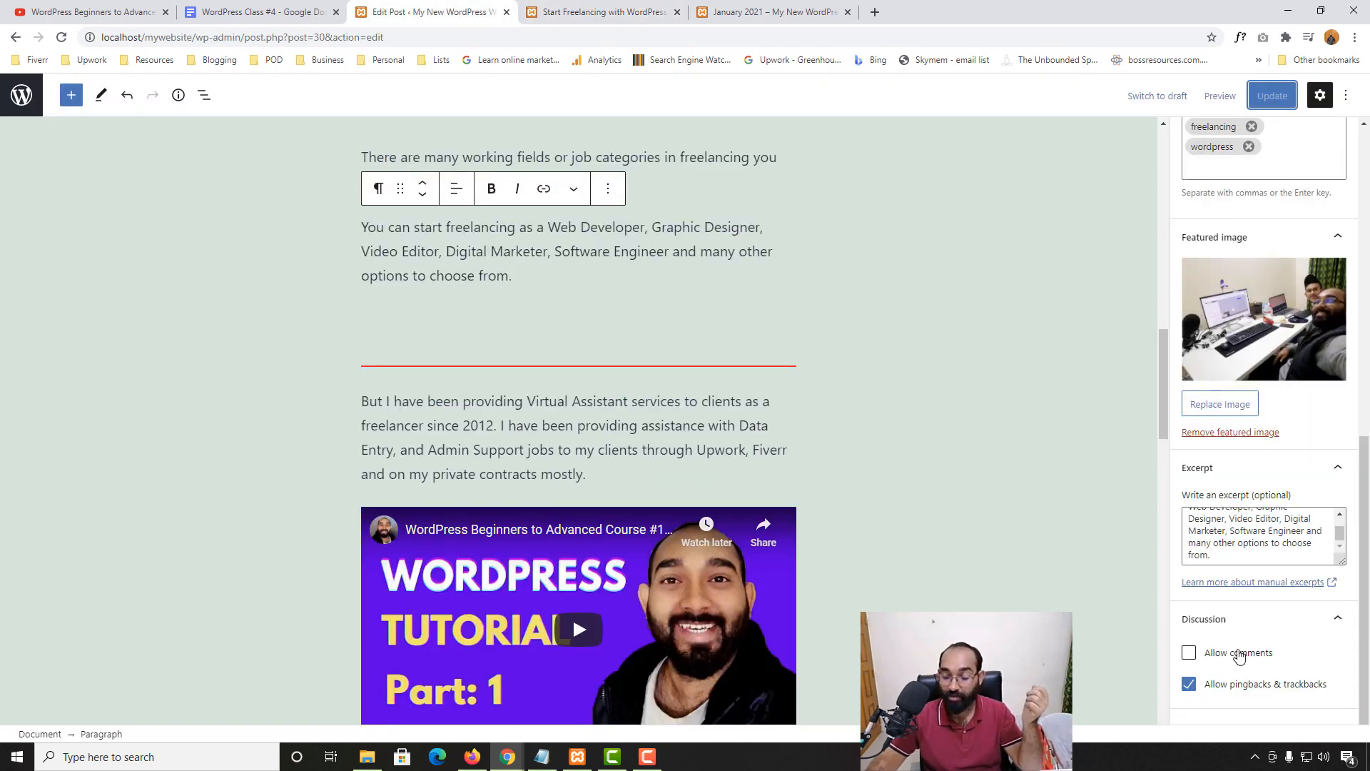
Re-enable Allow comments, disable pingbacks & trackbacks, and save the post
click(1239, 655)
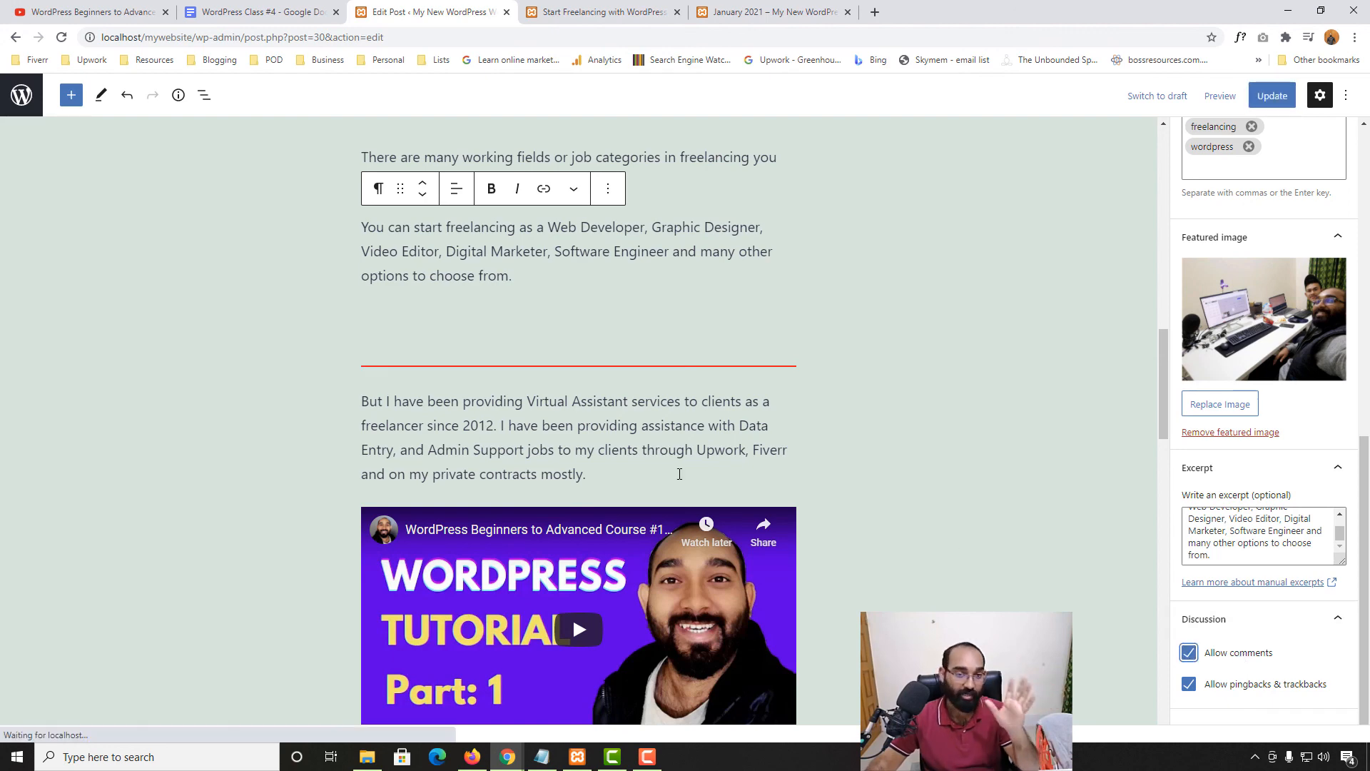
scroll(680, 474, down, 4)
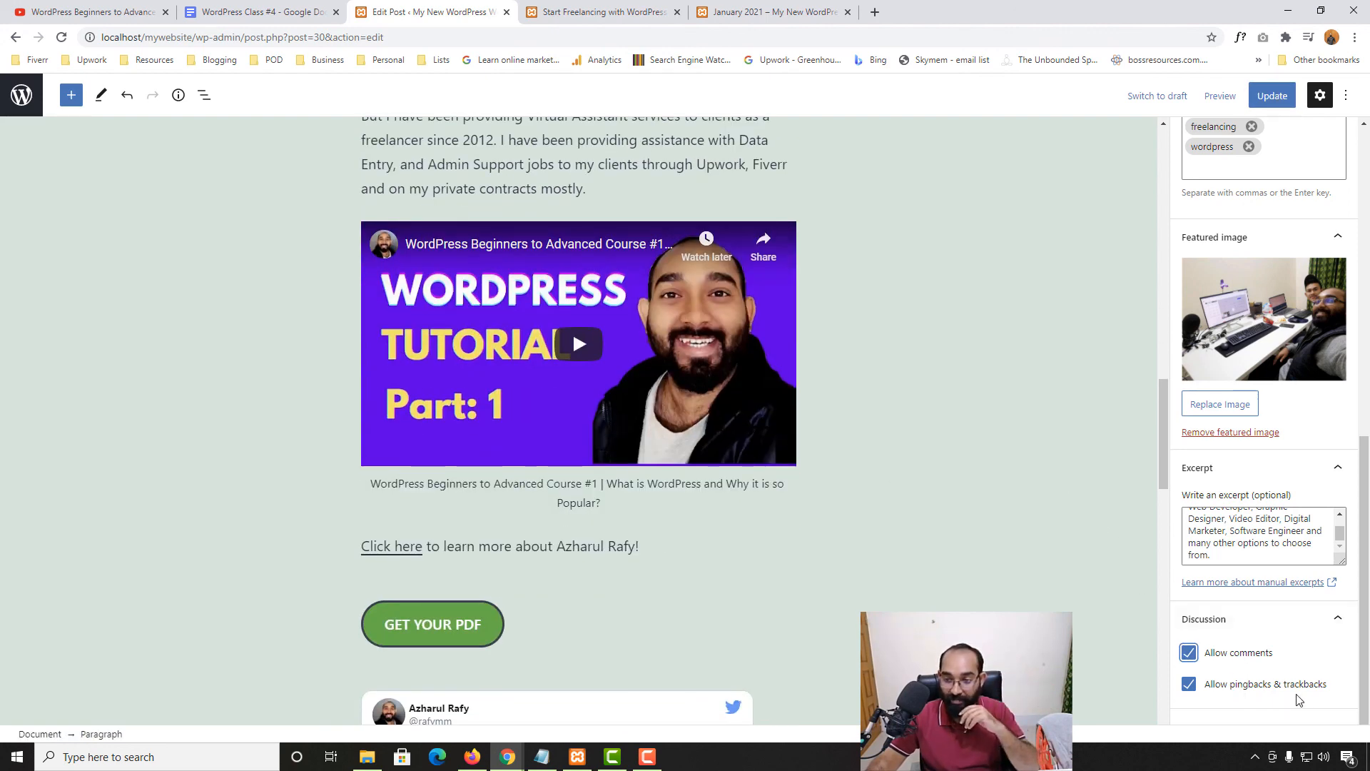
double_click(1189, 685)
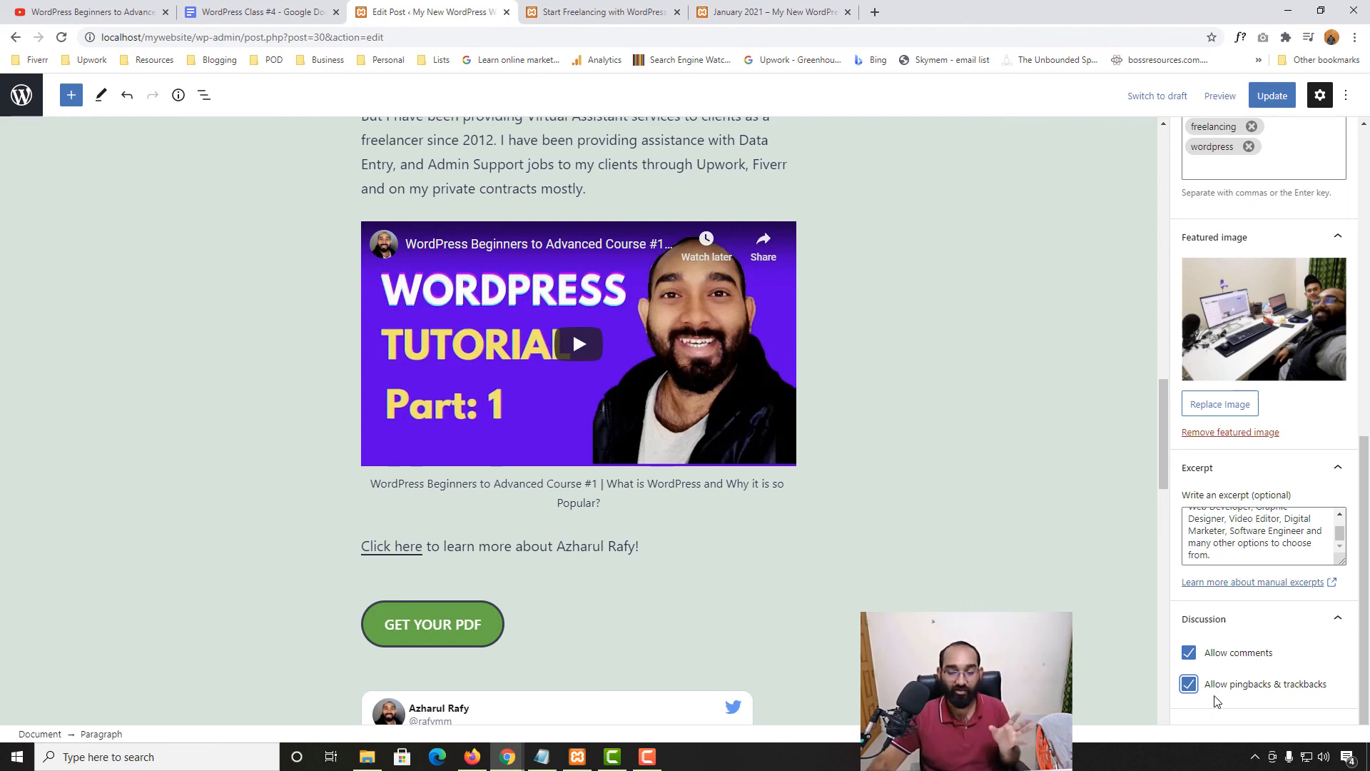
scroll(149, 577, down, 10)
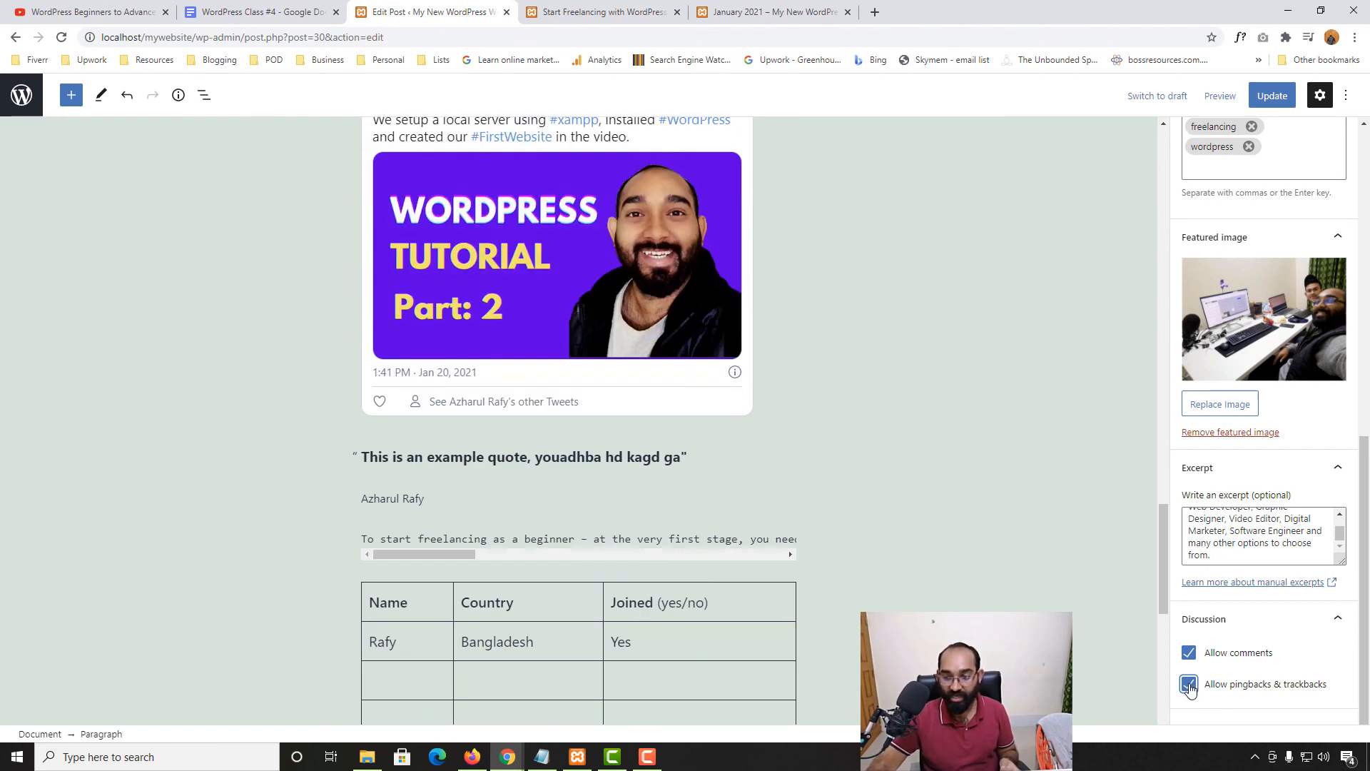
click(1189, 686)
scroll(572, 361, up, 10)
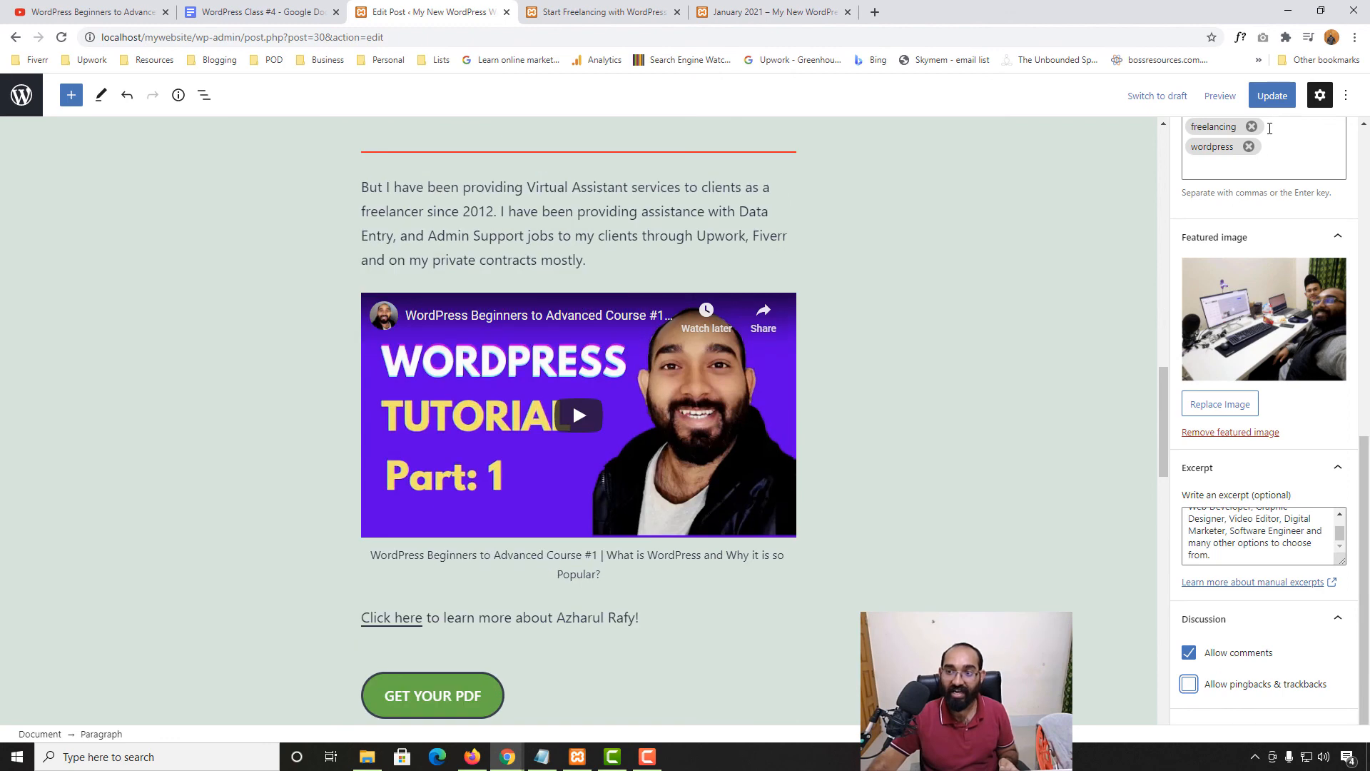
key(ctrl+s)
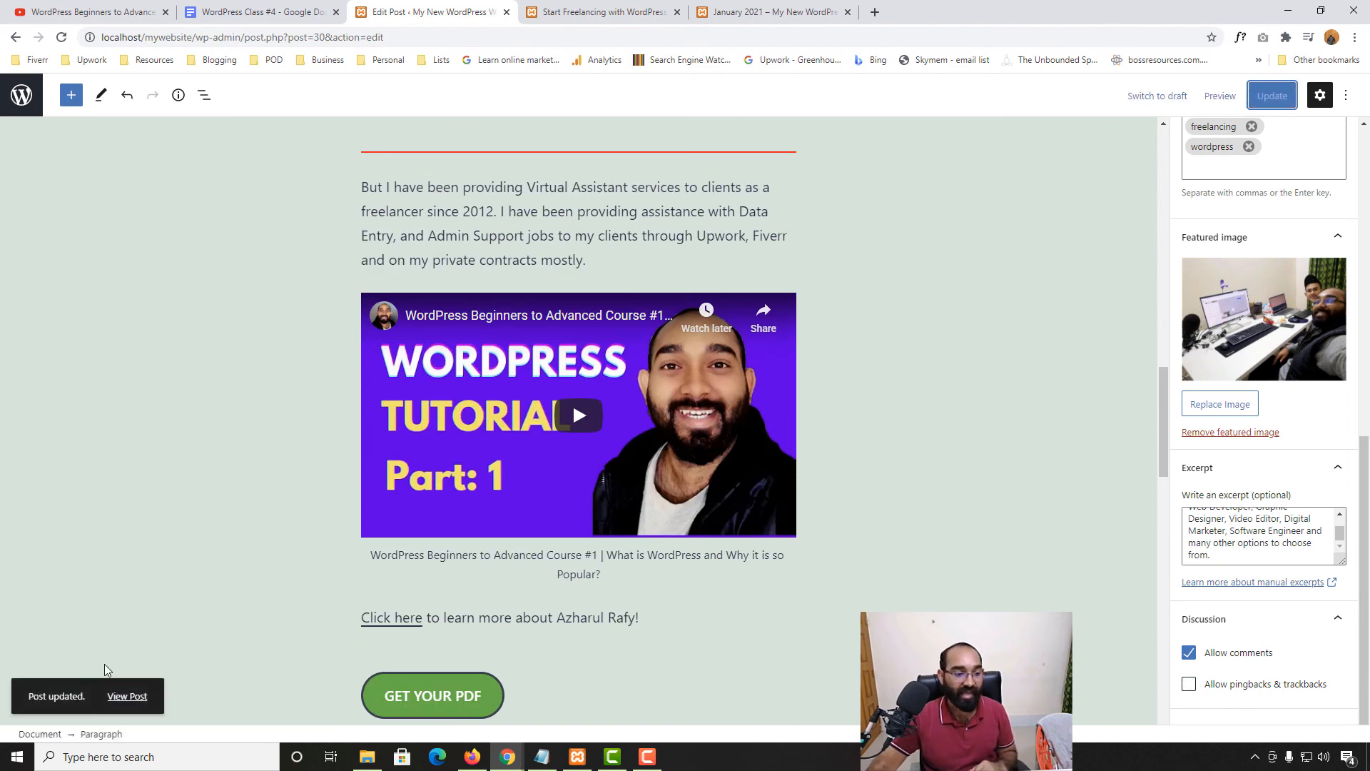
Open the updated post in a new browser tab and look it over
right_click(121, 696)
click(155, 539)
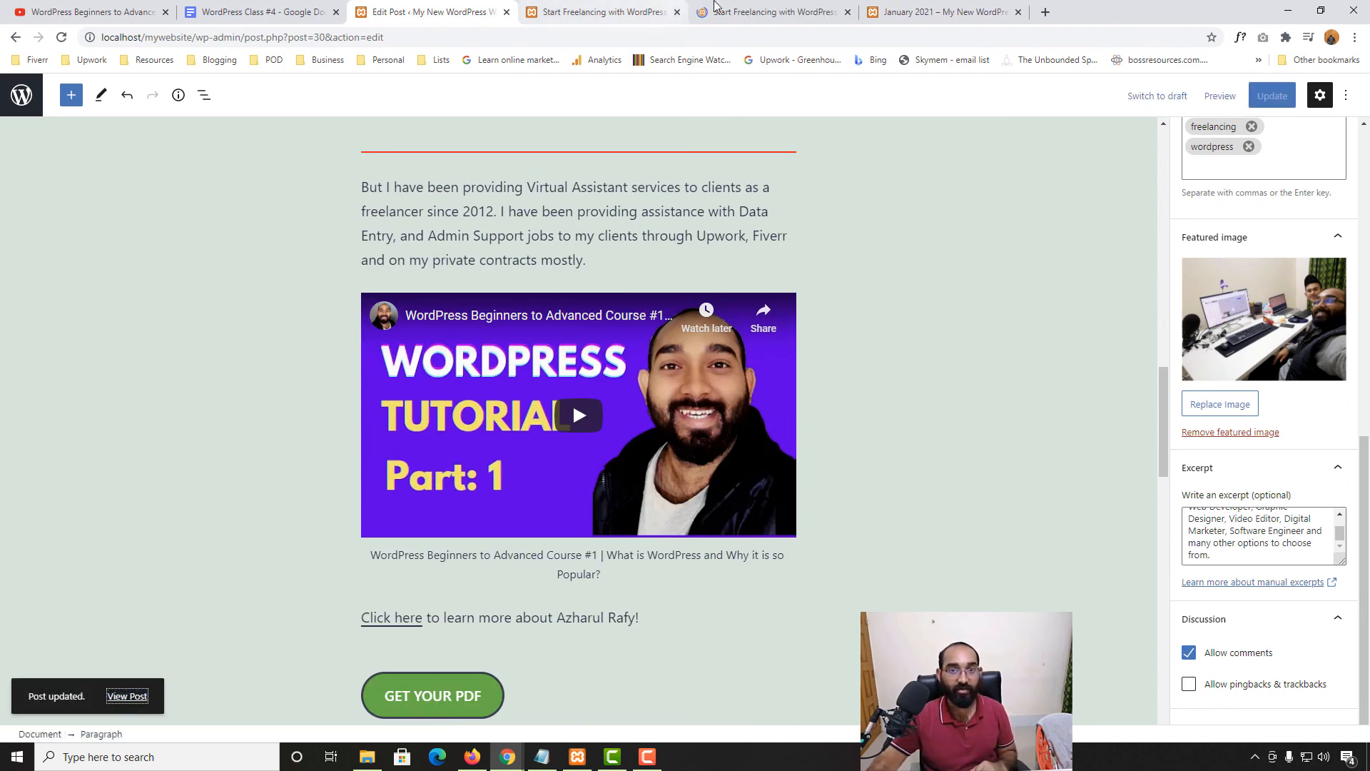
scroll(53, 564, down, 20)
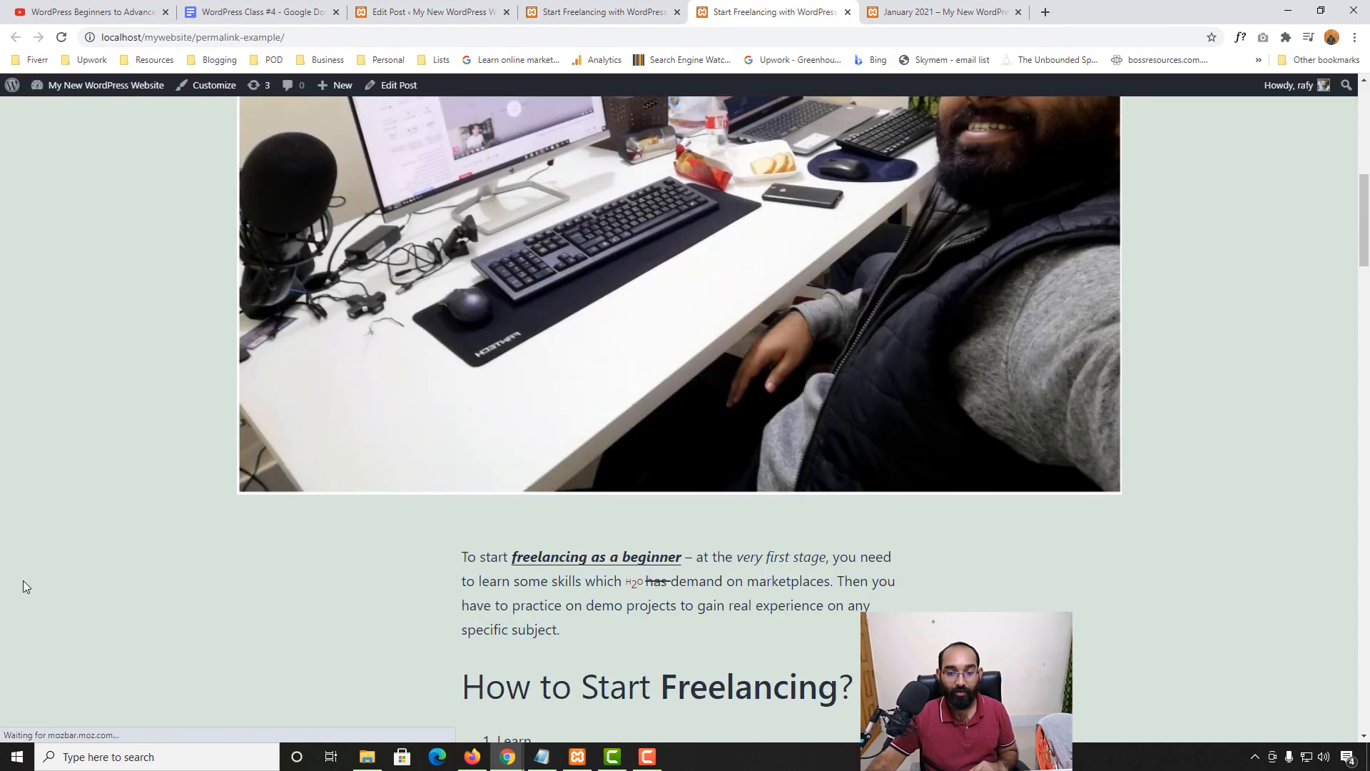
scroll(2, 625, down, 20)
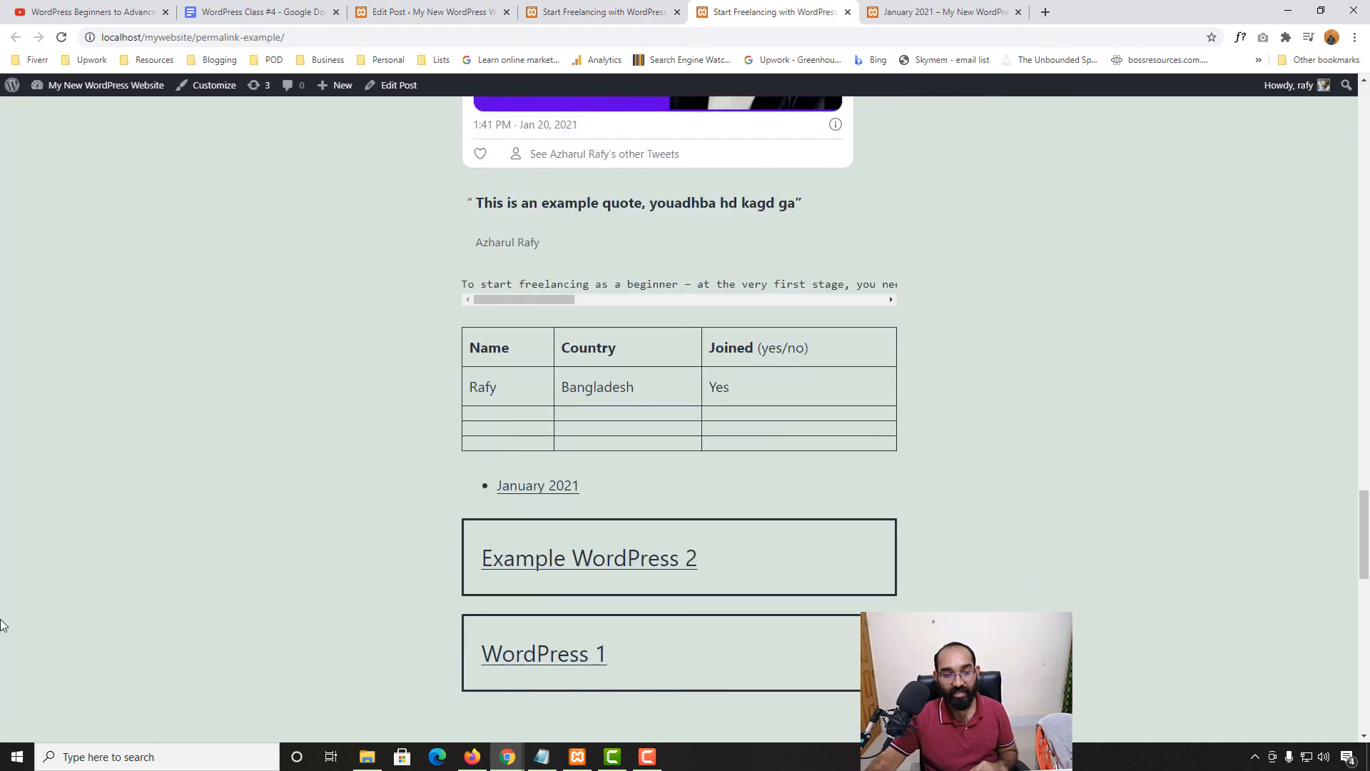
scroll(2, 625, down, 3)
scroll(4, 614, up, 20)
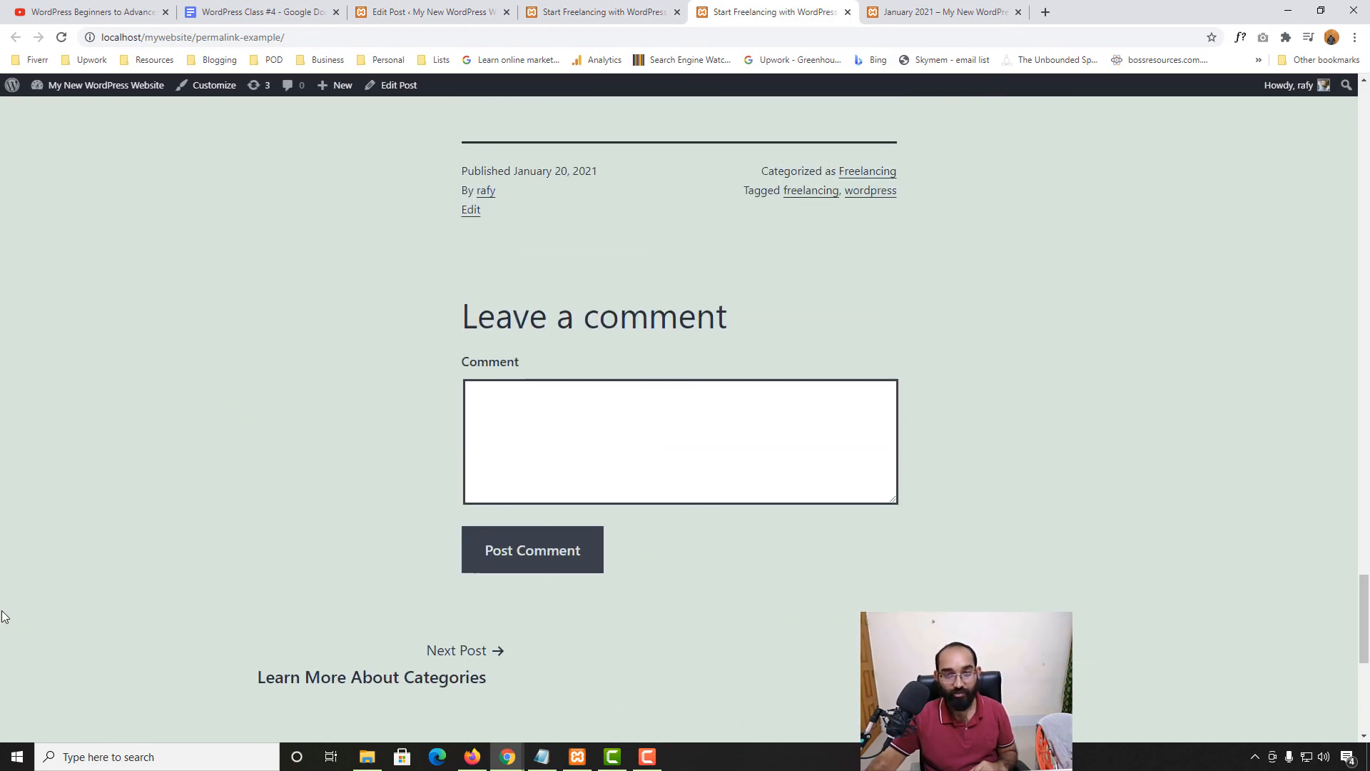
scroll(5, 603, up, 10)
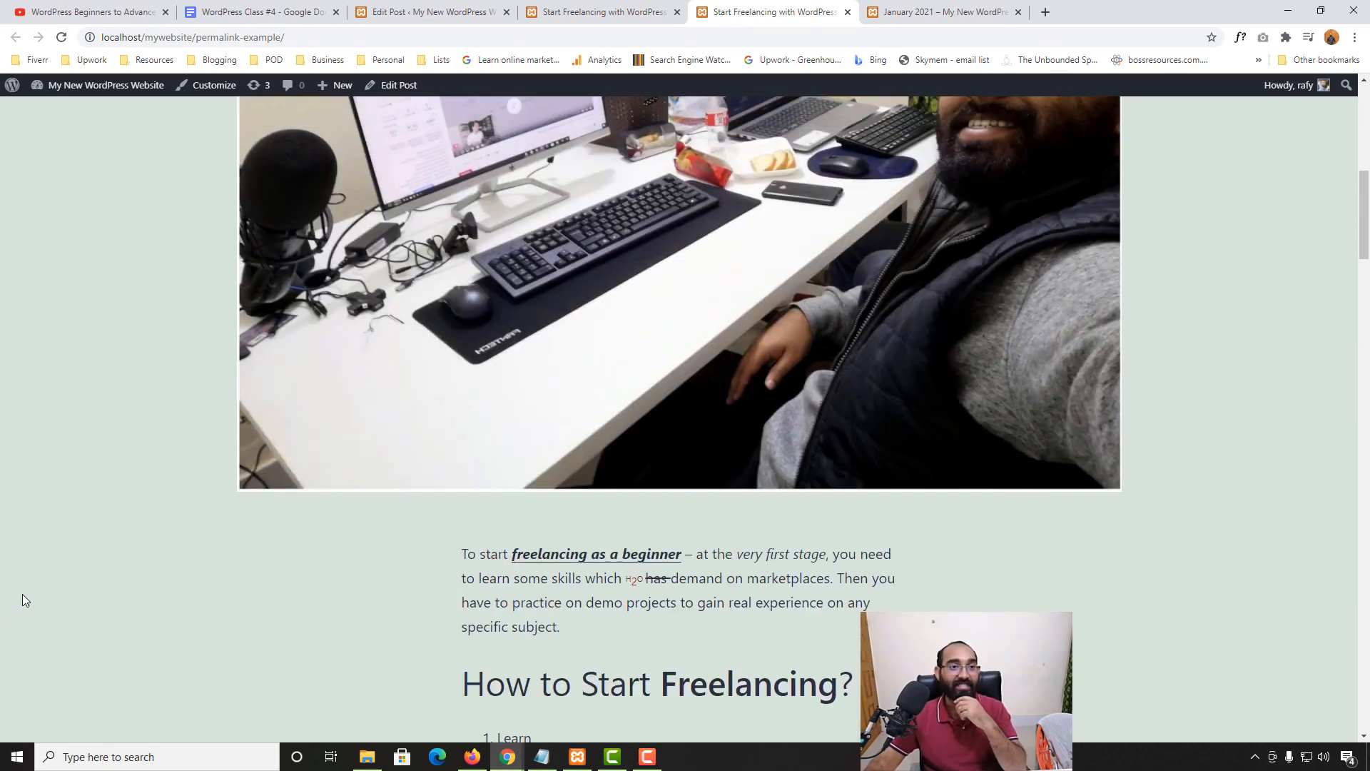
Bring up the WordPress Class #4 notes document in Google Docs
click(264, 11)
click(869, 5)
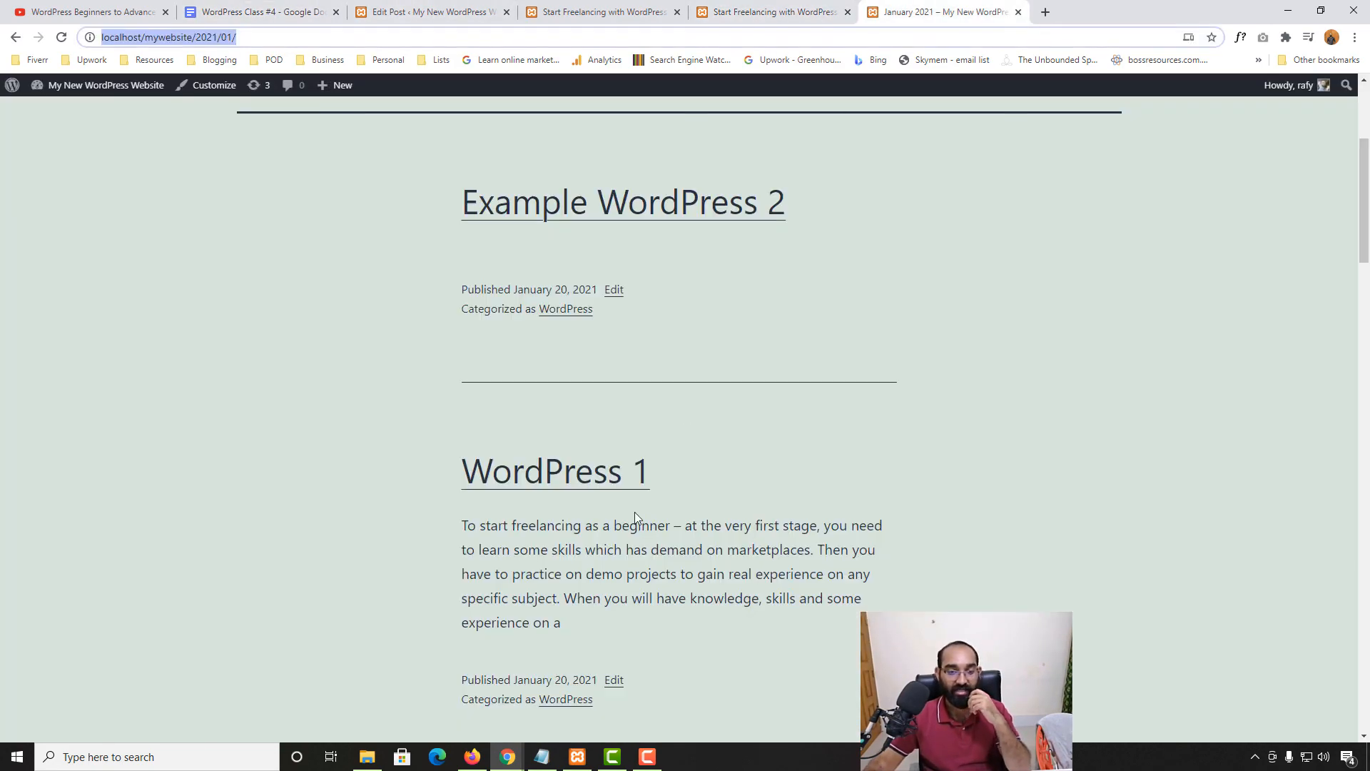
scroll(365, 488, up, 4)
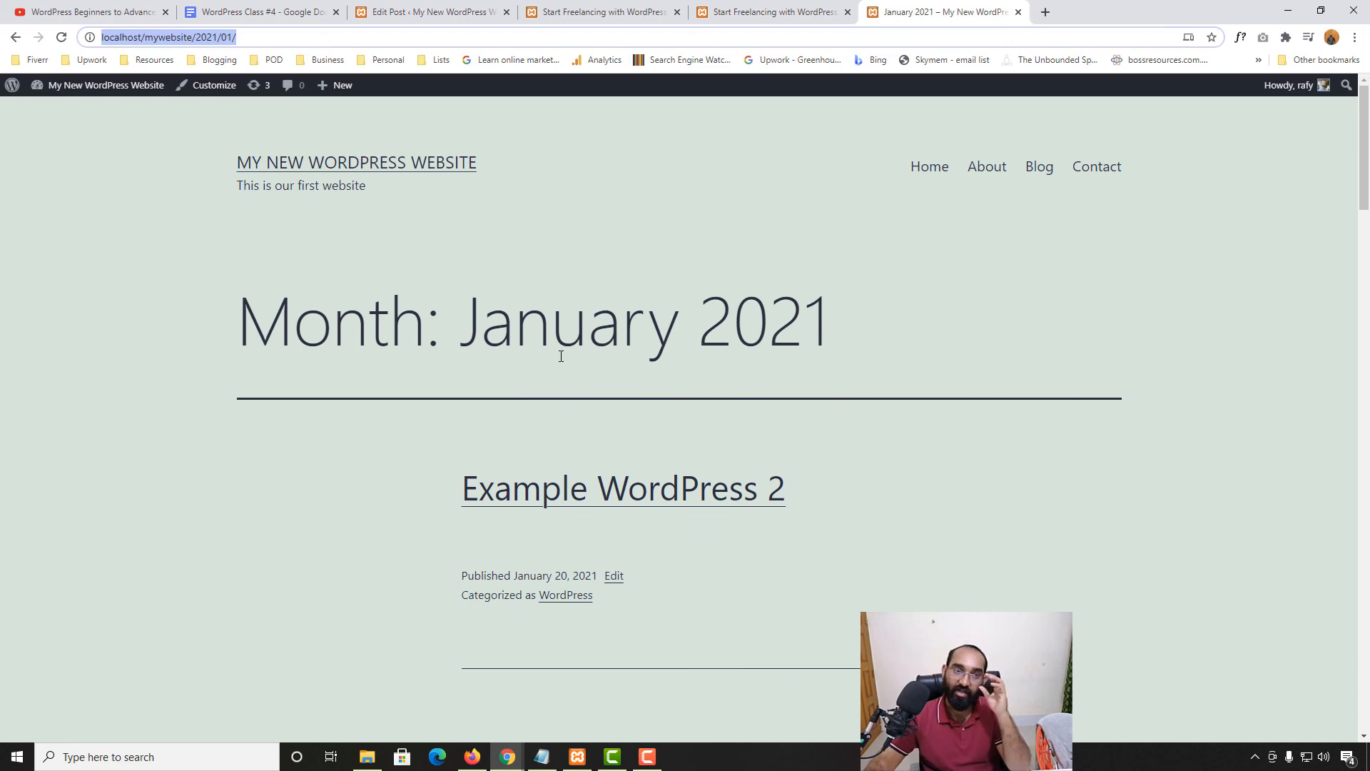
click(318, 10)
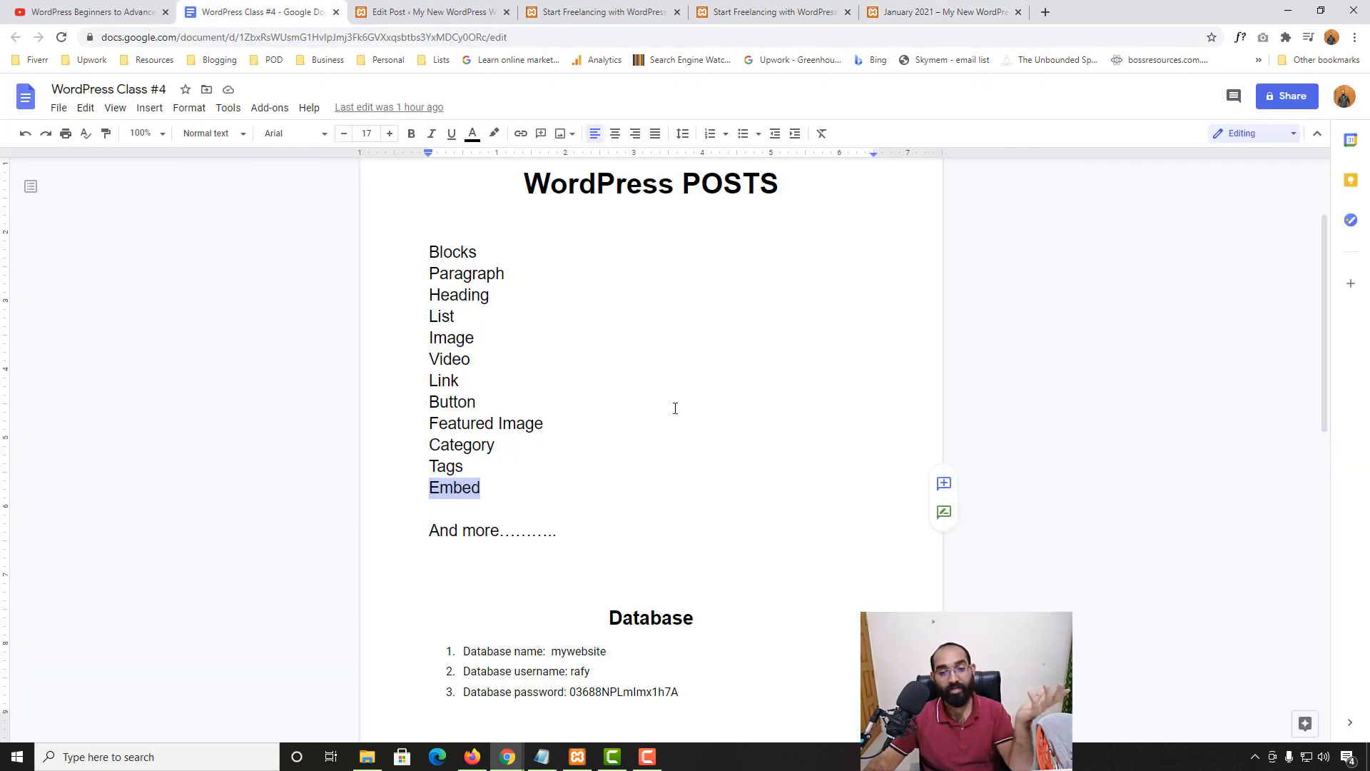